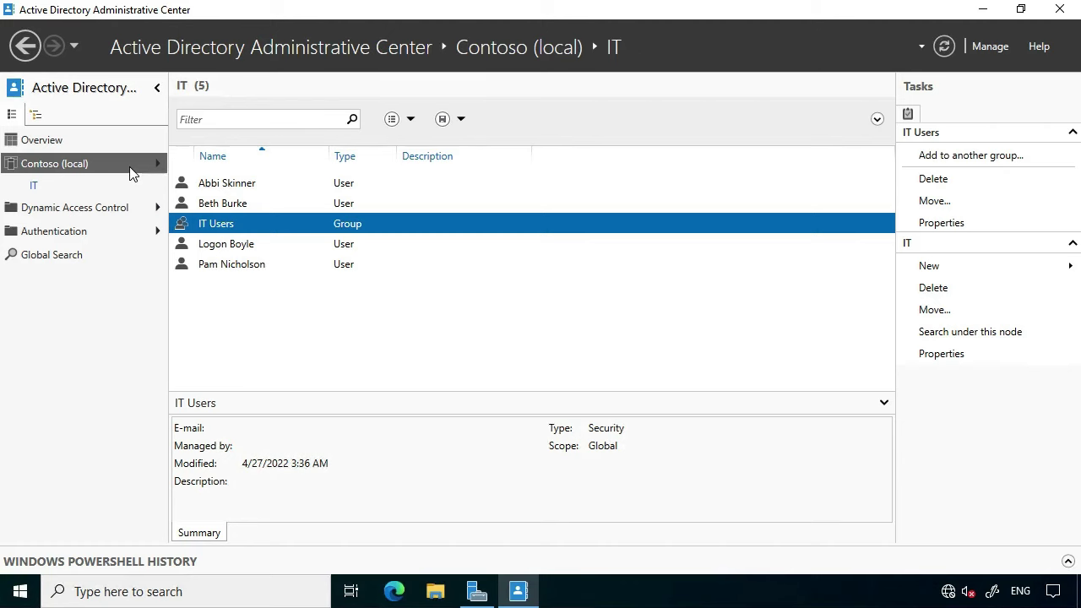
# Step: Open the Contoso domain's Computers container, listing CONTOSO-CL1 and CONTOSO-SVR1 through SVR3
pyautogui.click(243, 206)
pyautogui.doubleClick(244, 206)
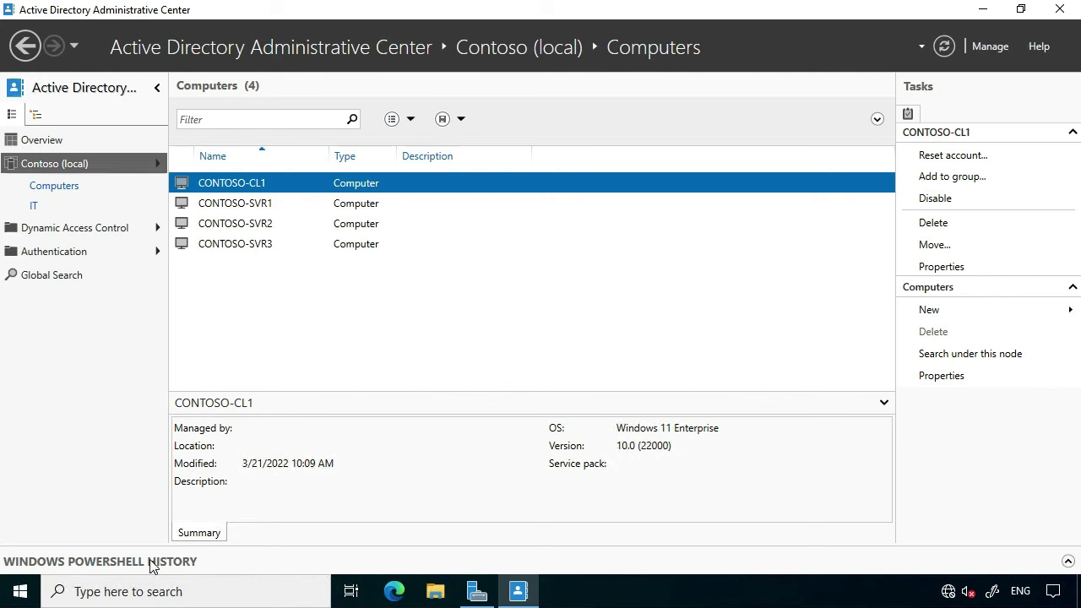
# Step: Expand the Windows PowerShell History panel, then close Active Directory Administrative Center
pyautogui.click(1067, 561)
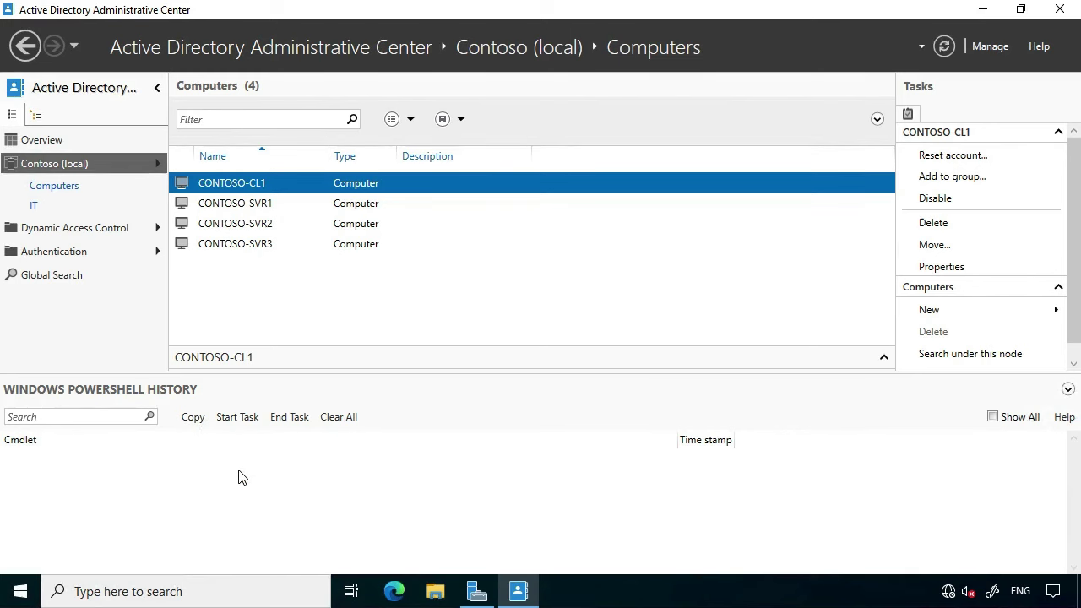
pyautogui.click(1059, 9)
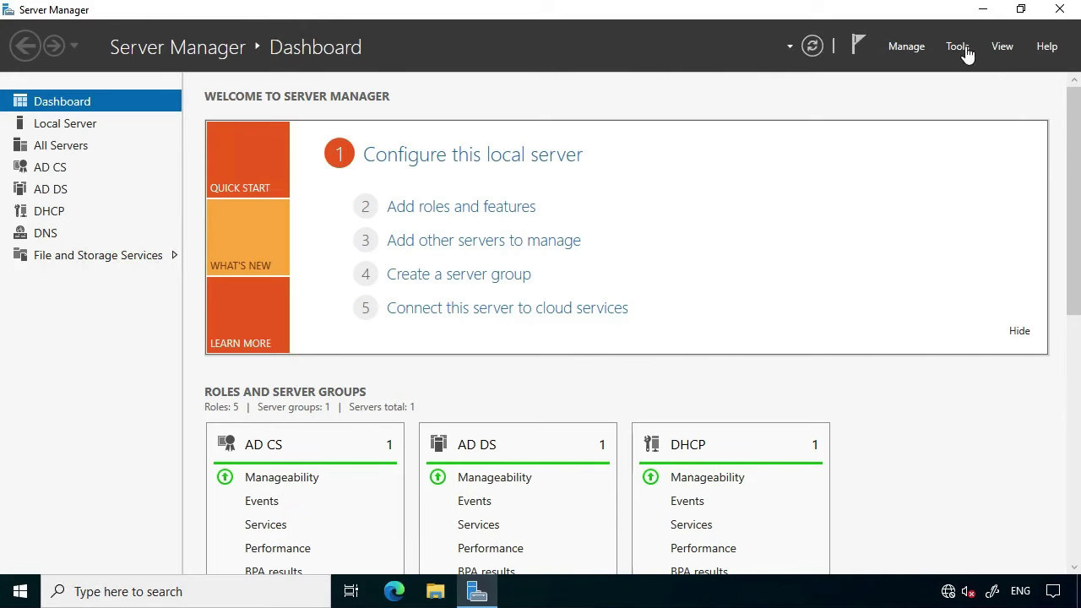
# Step: Launch Active Directory Users and Computers, widen the tree pane, and select the IT OU
pyautogui.click(963, 47)
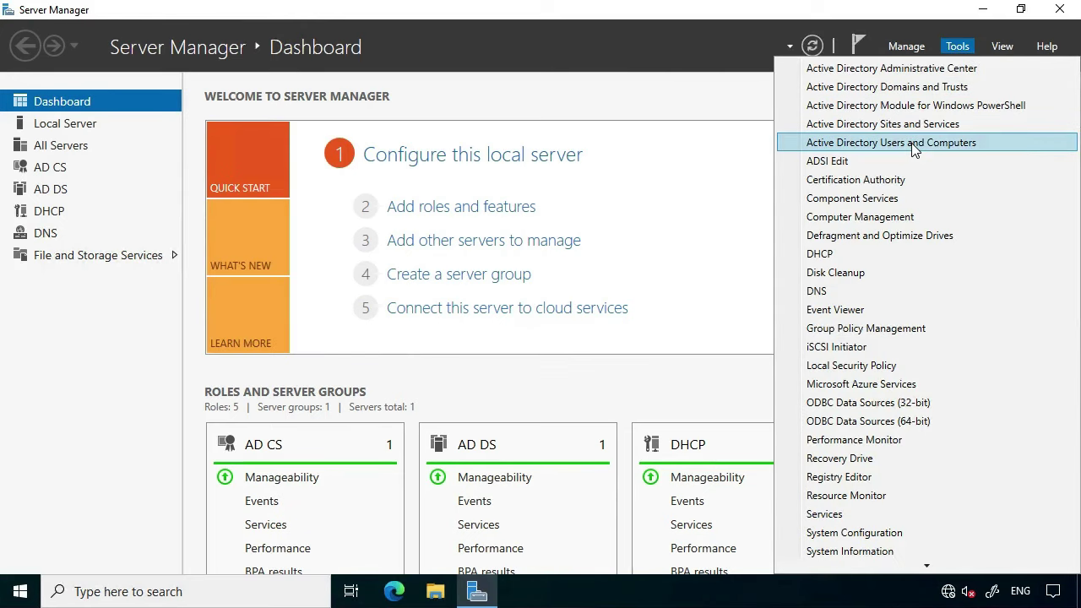
pyautogui.click(911, 143)
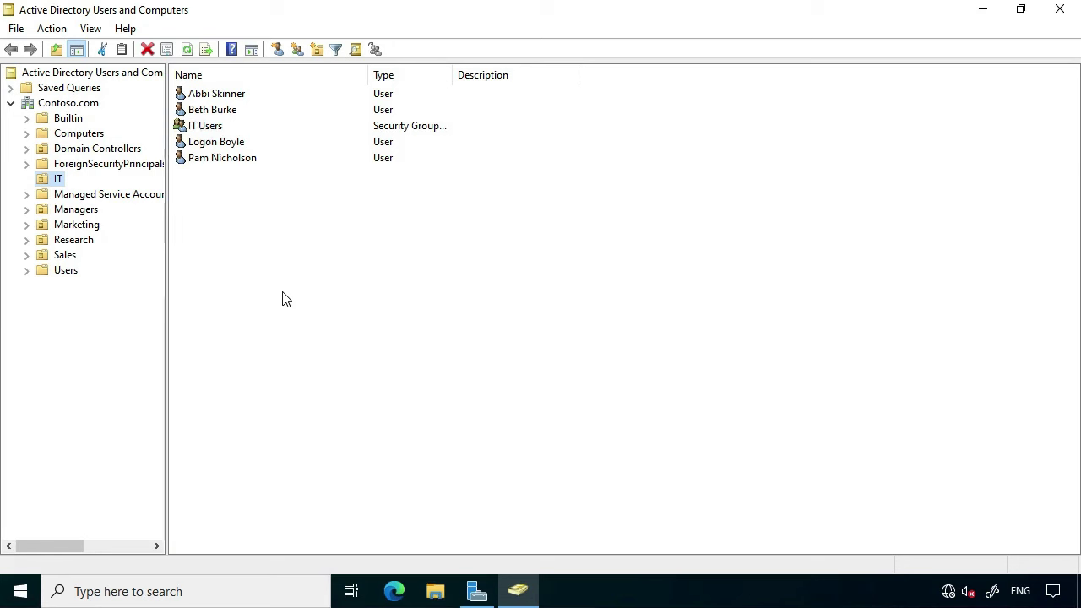
pyautogui.moveTo(167, 263); pyautogui.dragTo(216, 272)
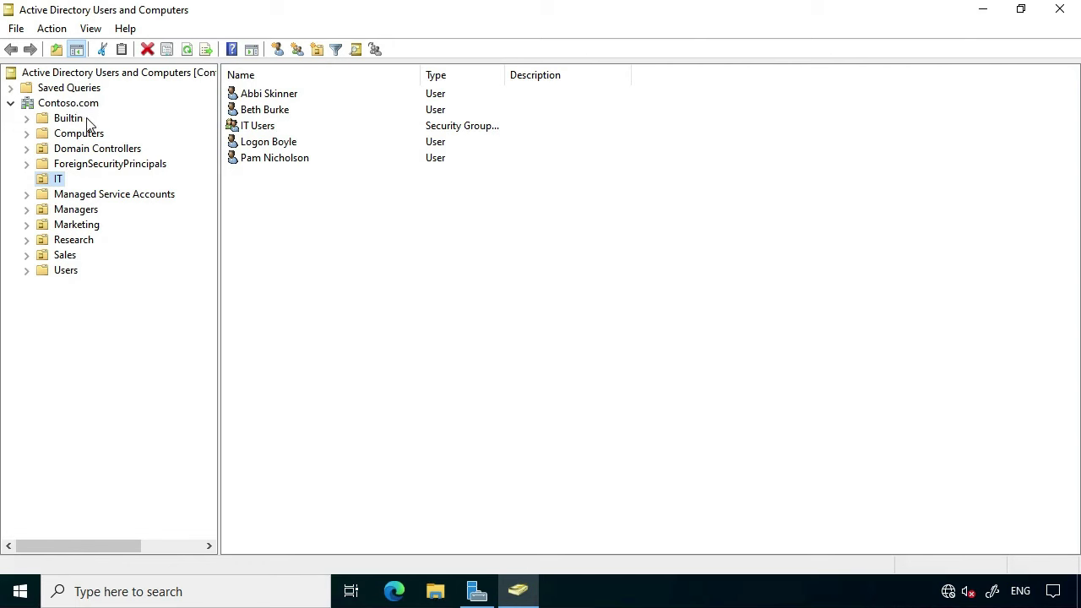
pyautogui.click(59, 181)
pyautogui.click(282, 233)
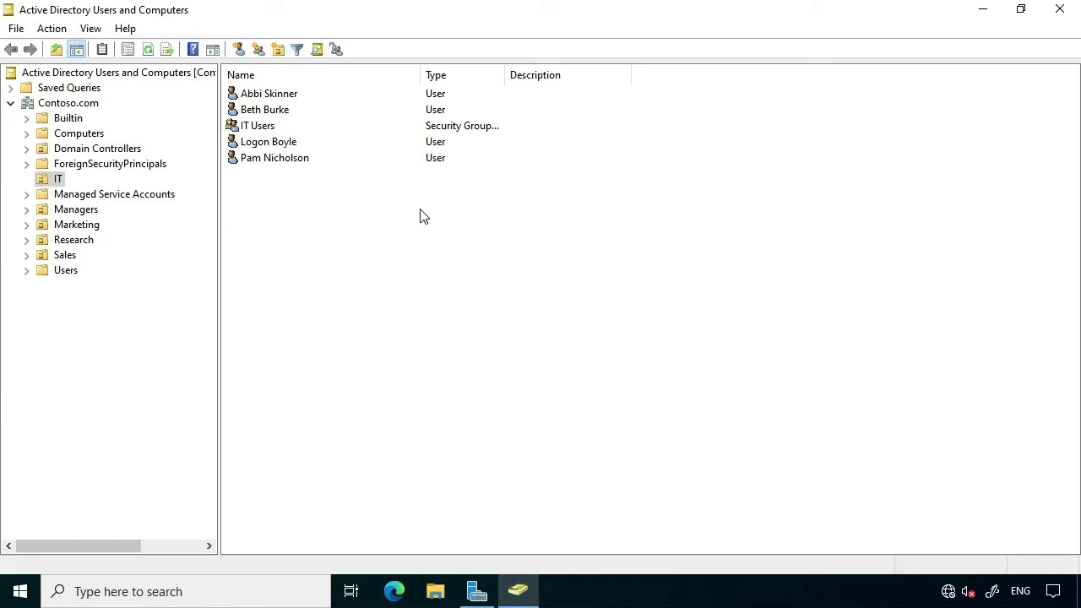
pyautogui.doubleClick(269, 93)
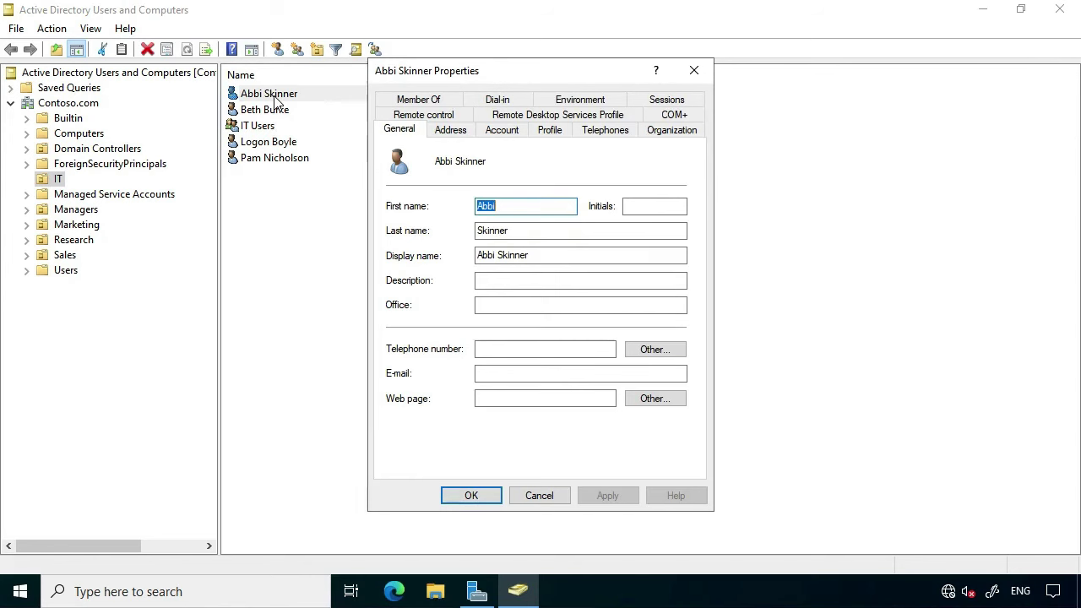
pyautogui.click(542, 498)
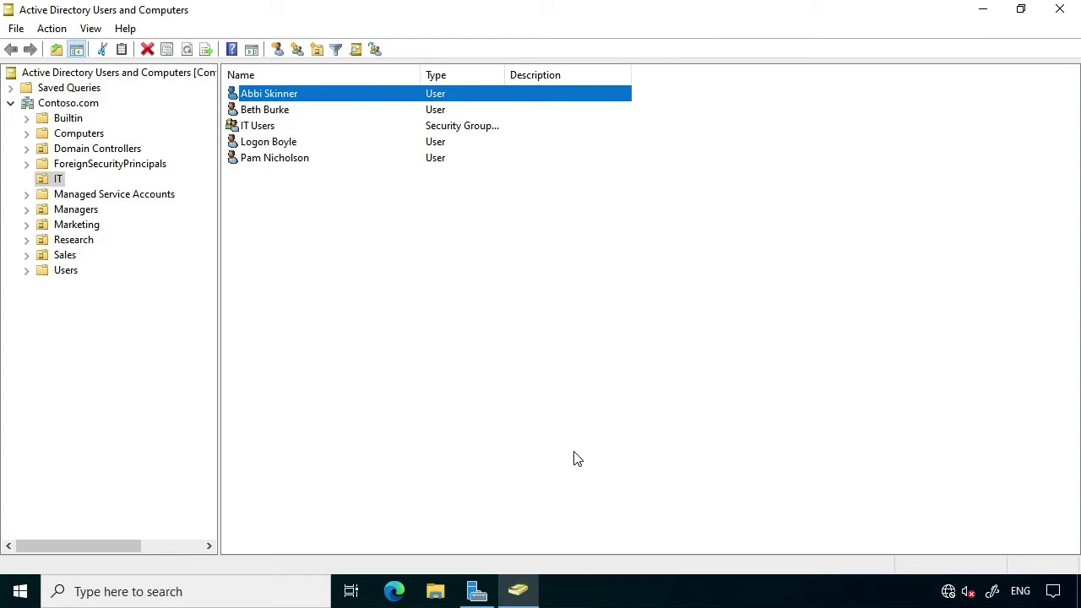
pyautogui.click(108, 444)
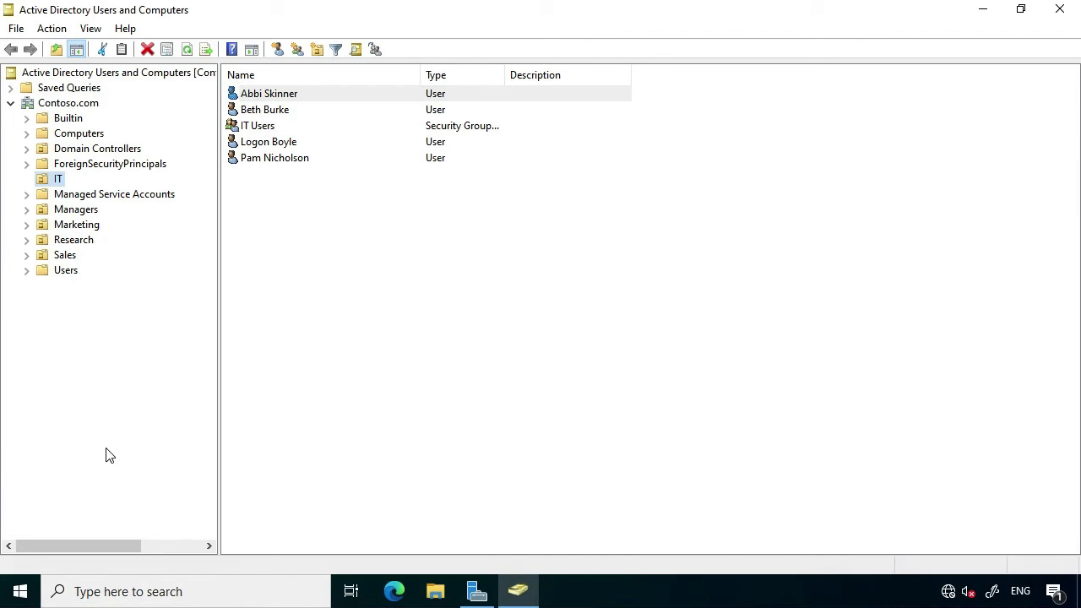
# Step: In an admin PowerShell, run get-aduser -filter *, then rerun it piped to | ft
pyautogui.rightClick(20, 590)
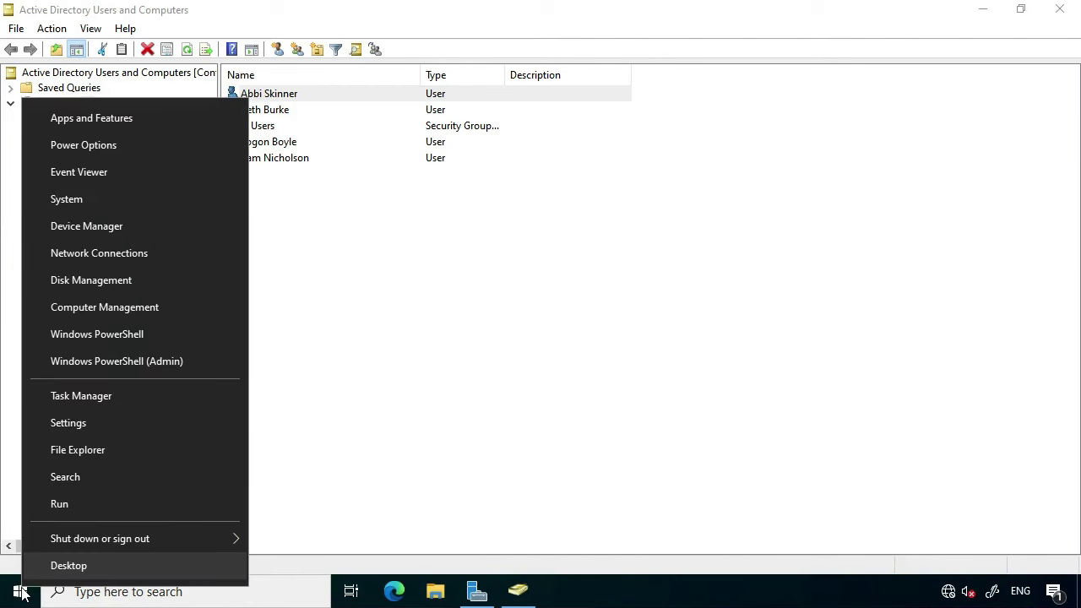
pyautogui.click(158, 360)
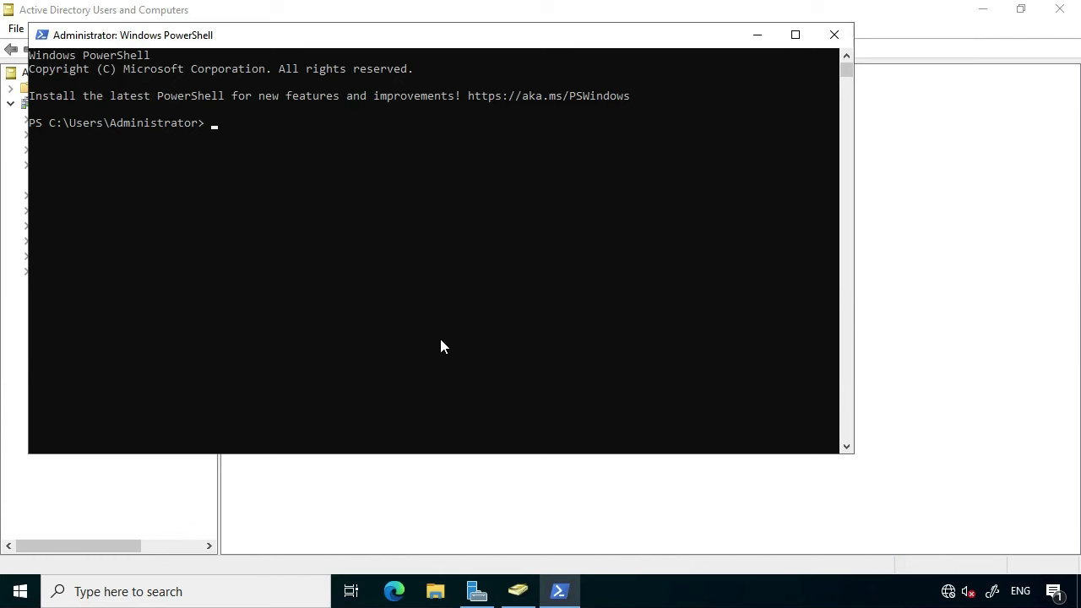
pyautogui.write('get-')
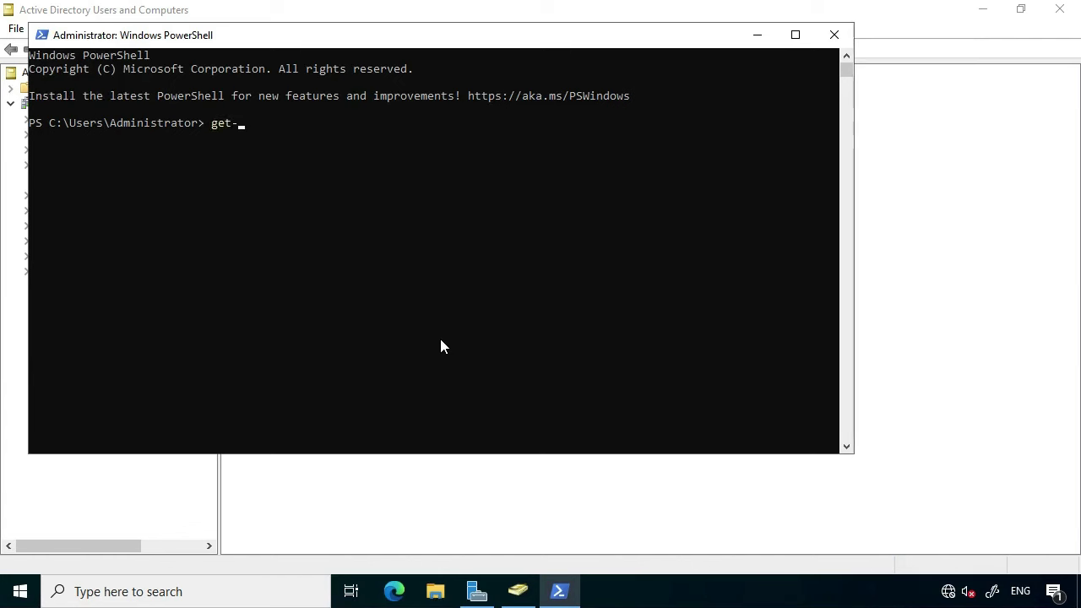
pyautogui.write('aduser -filter *')
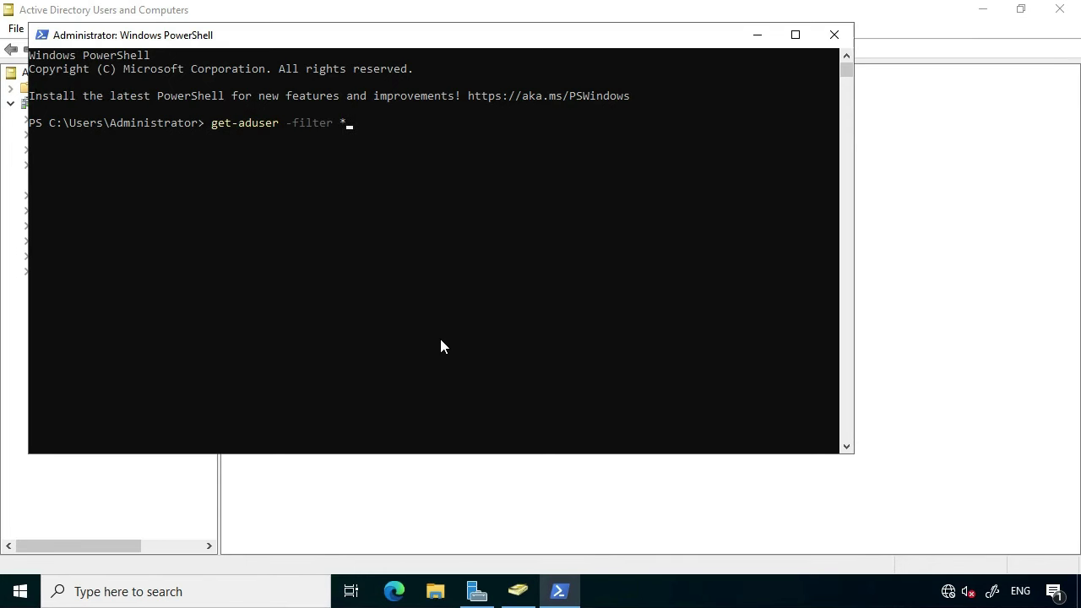
pyautogui.press('Return')
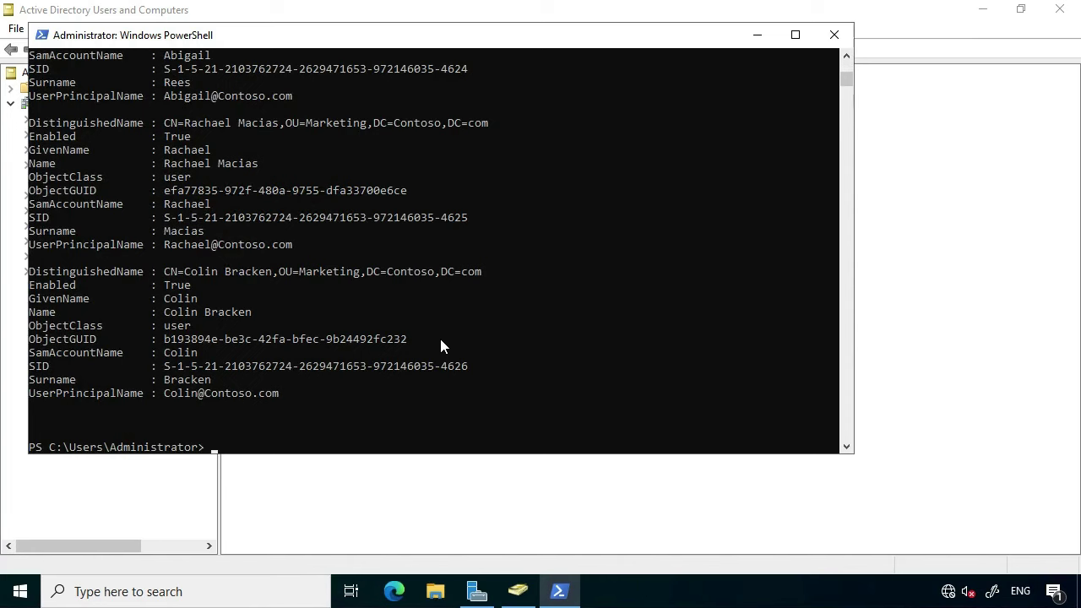
pyautogui.press('Up')
pyautogui.write('| ft')
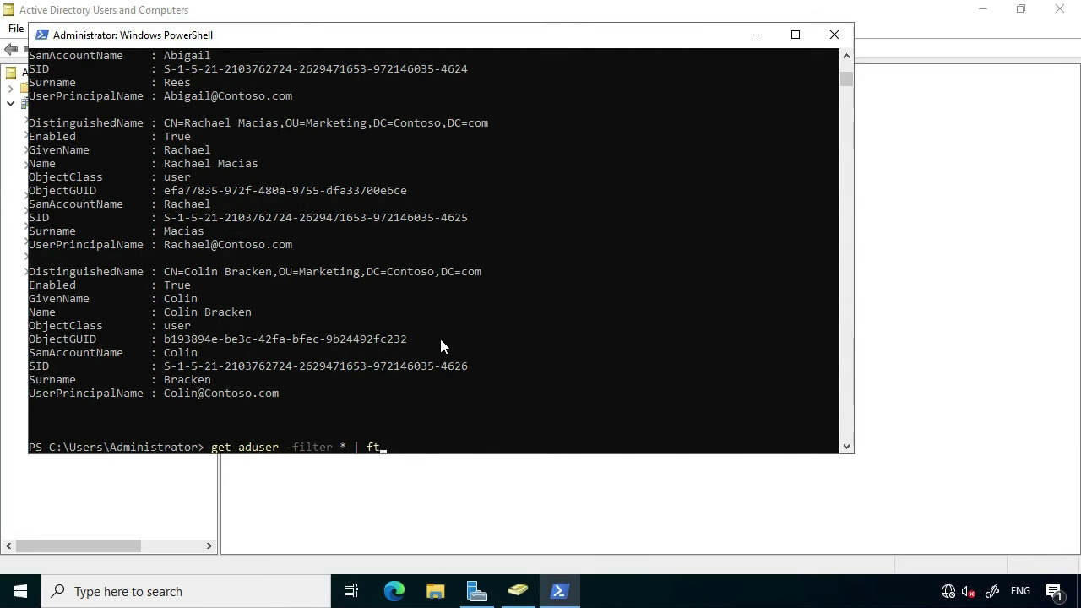
pyautogui.press('Return')
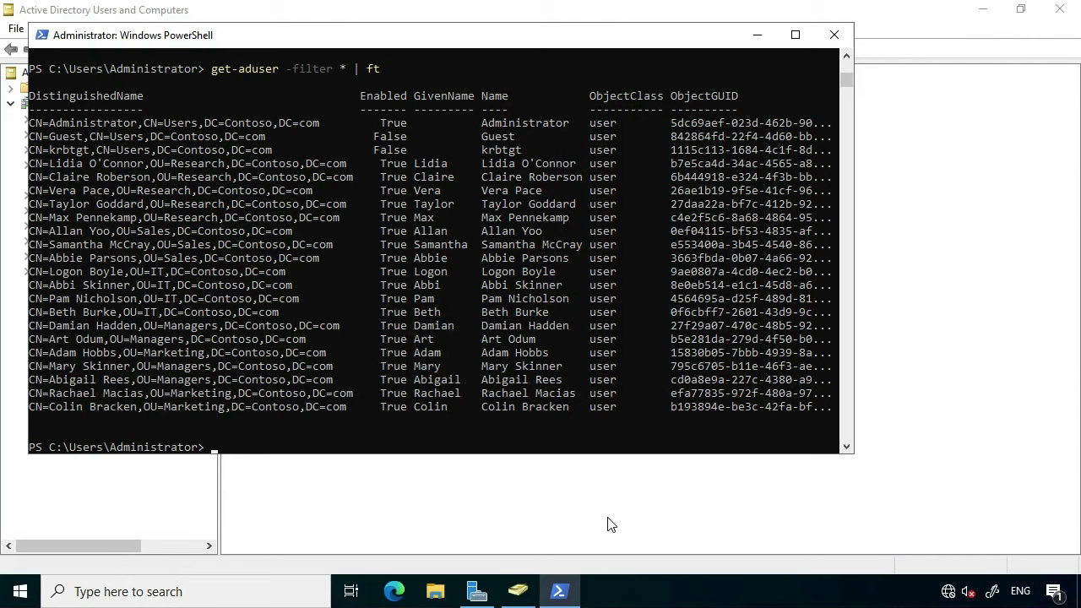
# Step: Launch ADSI Edit and connect it to the Default naming context on Contoso-DC.Contoso.com
pyautogui.click(477, 591)
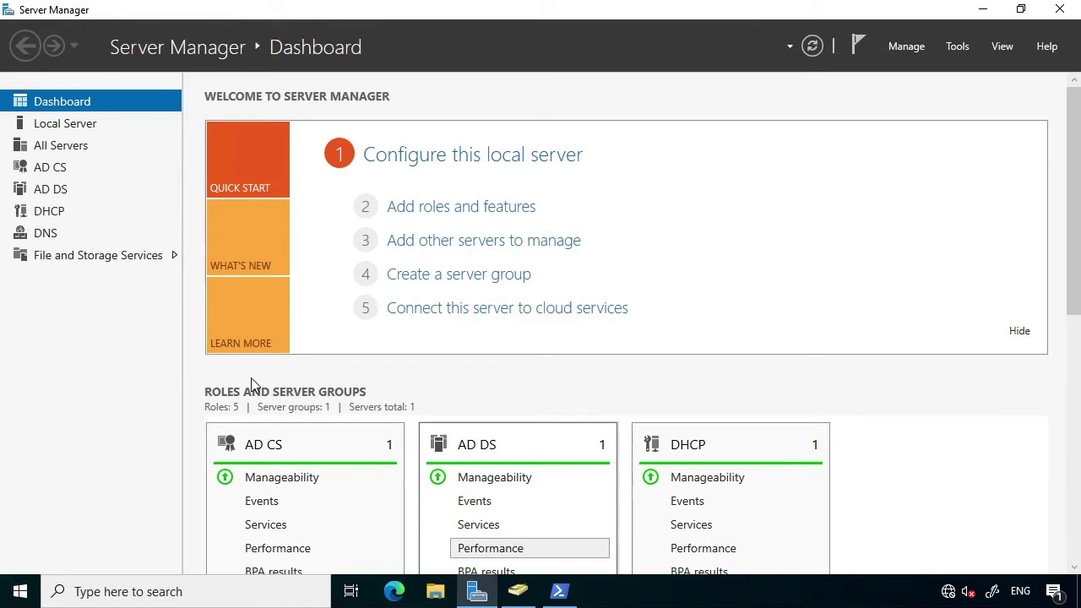
pyautogui.click(956, 46)
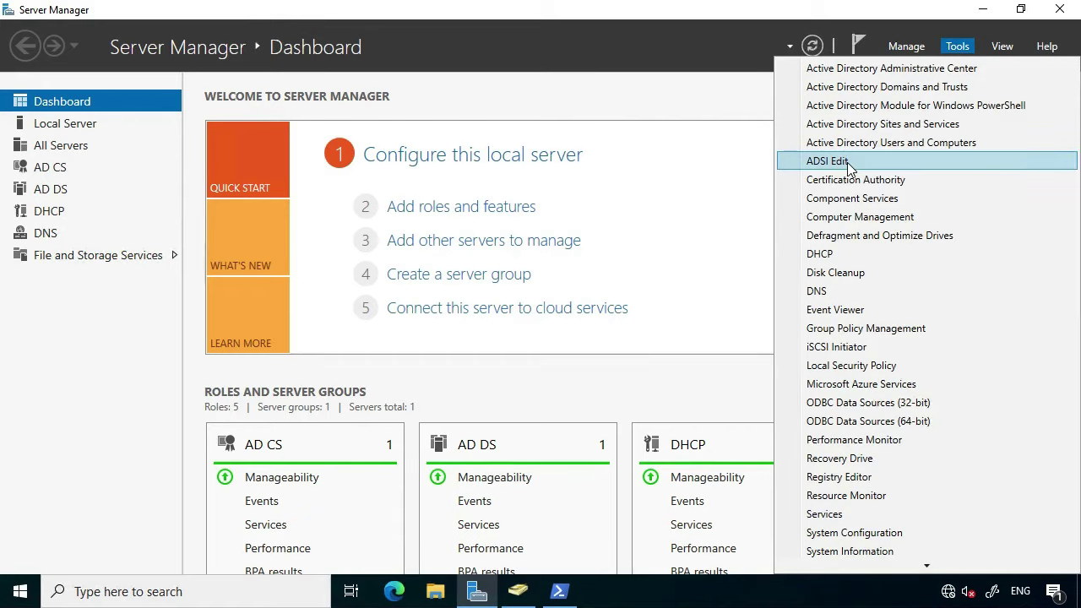
pyautogui.click(846, 162)
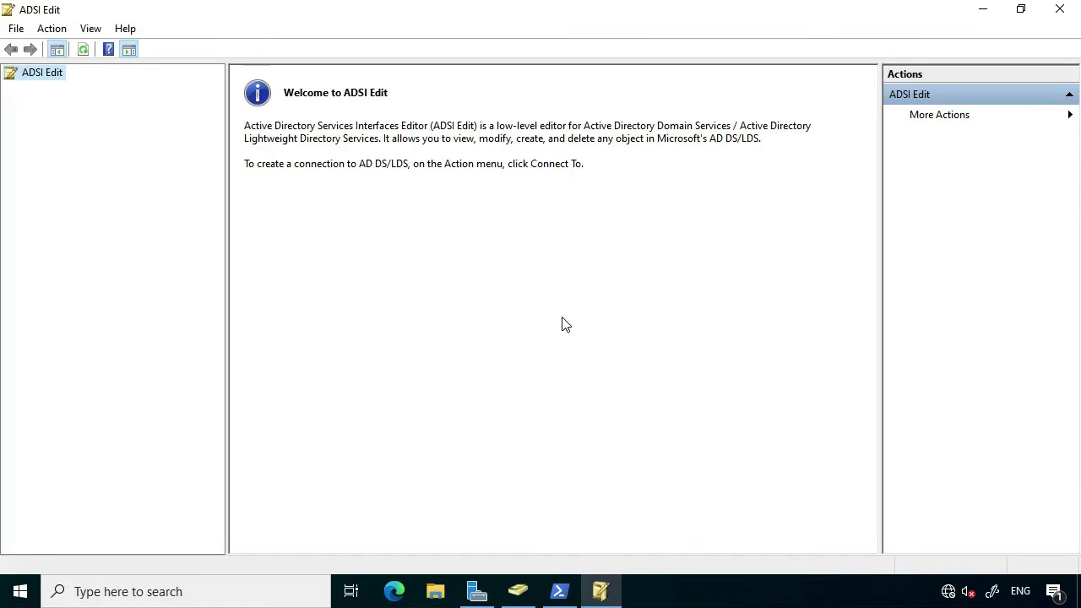
pyautogui.rightClick(56, 76)
pyautogui.click(112, 84)
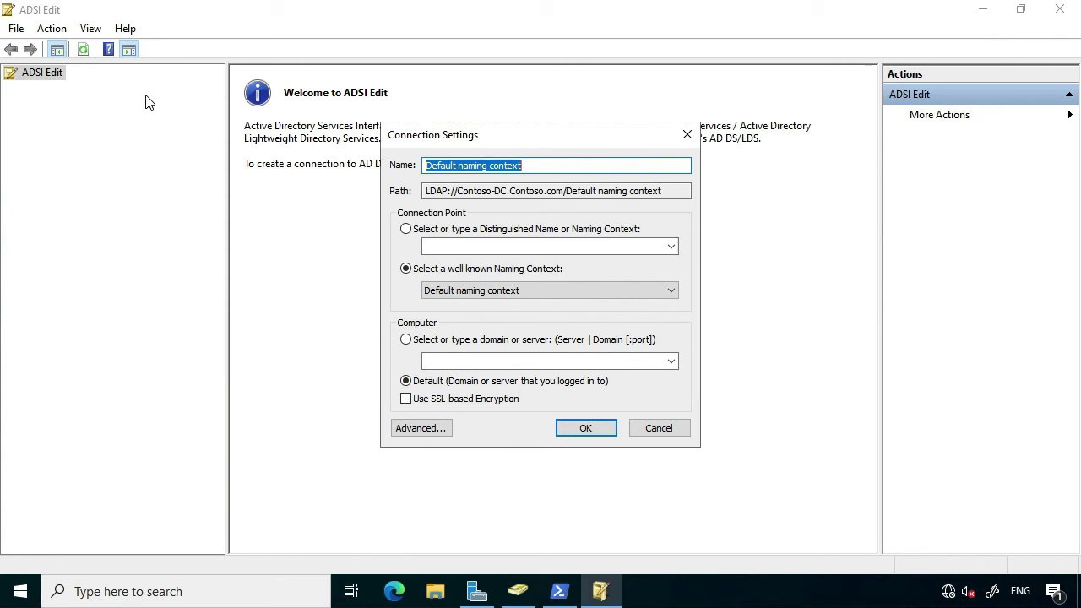
pyautogui.moveTo(428, 190); pyautogui.dragTo(685, 194)
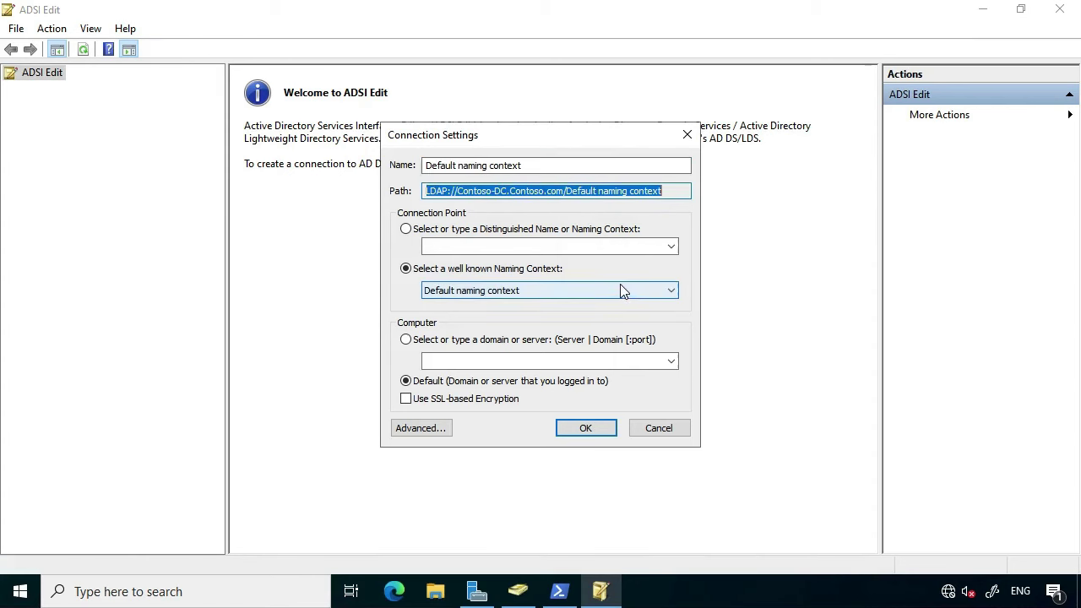
pyautogui.click(553, 290)
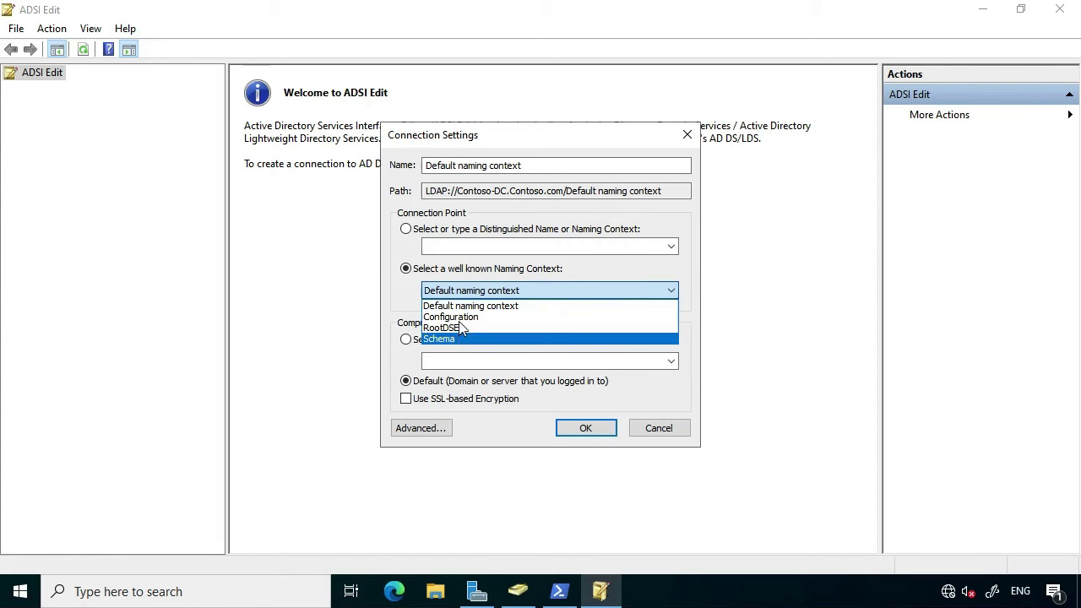
pyautogui.click(668, 263)
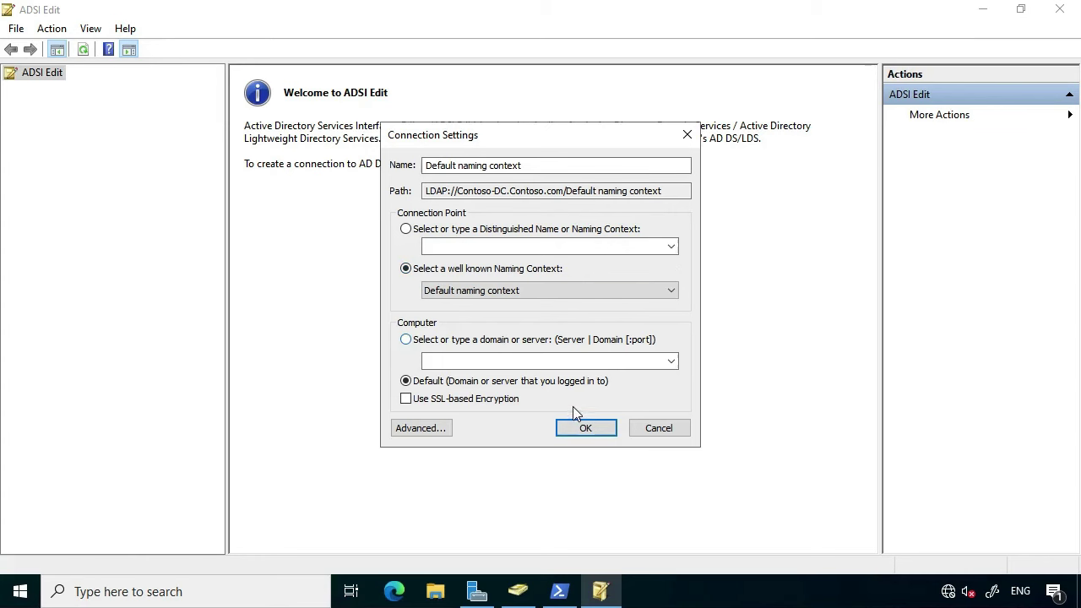
pyautogui.click(581, 433)
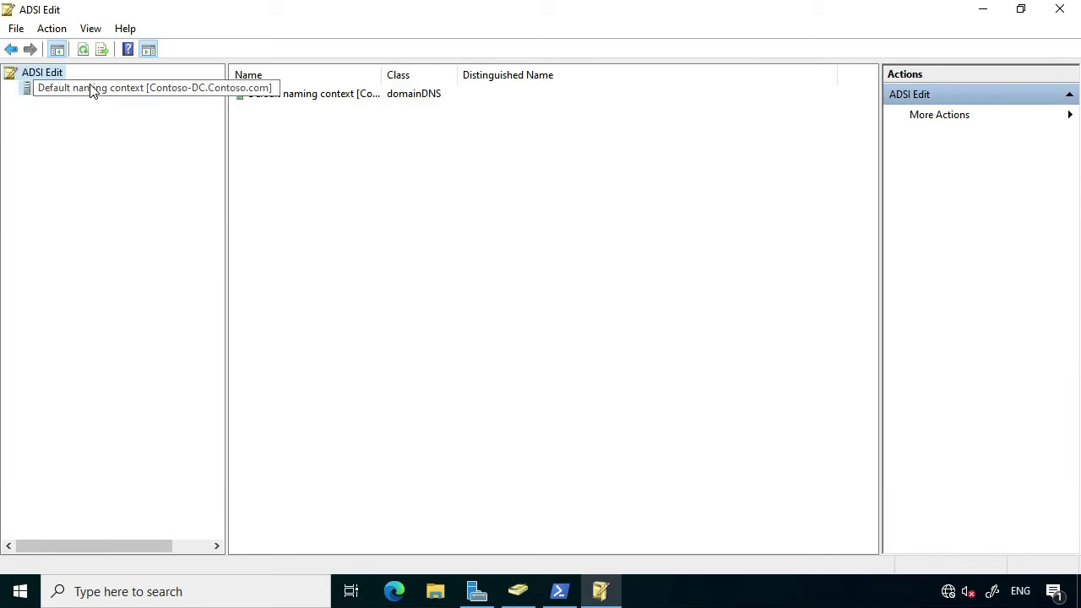
# Step: Expand DC=Contoso,DC=com, view OU=IT, then advance to the Create a New Forest slide
pyautogui.click(93, 90)
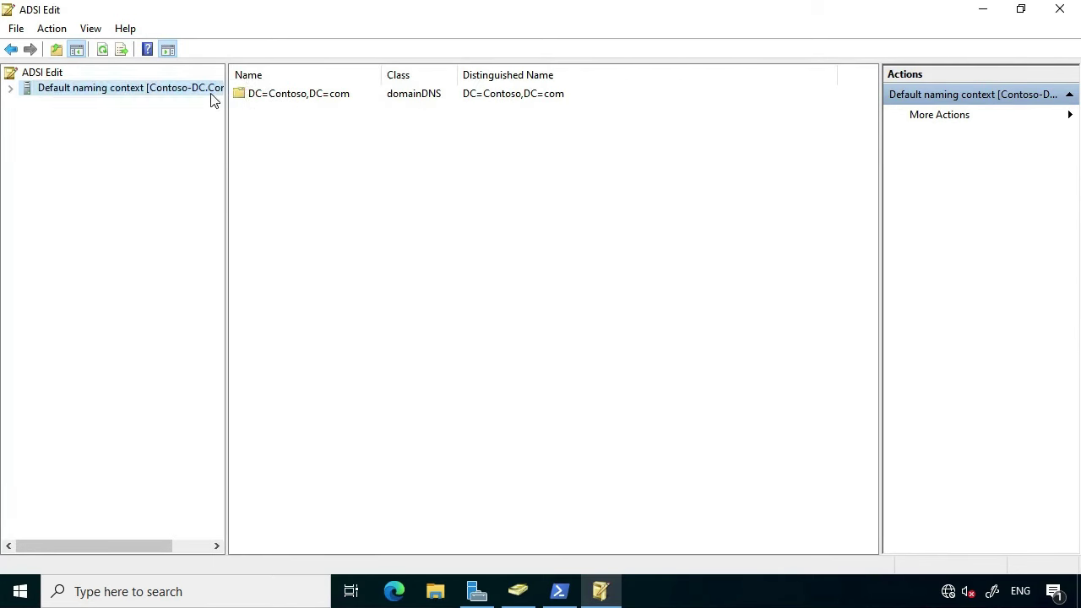
pyautogui.click(11, 91)
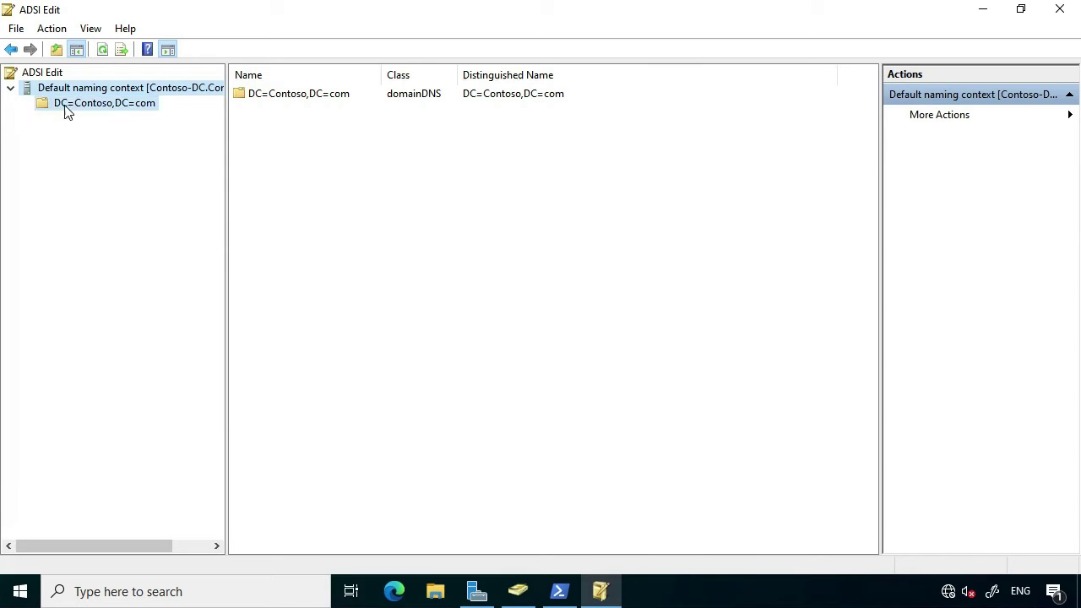
pyautogui.click(66, 106)
pyautogui.click(26, 103)
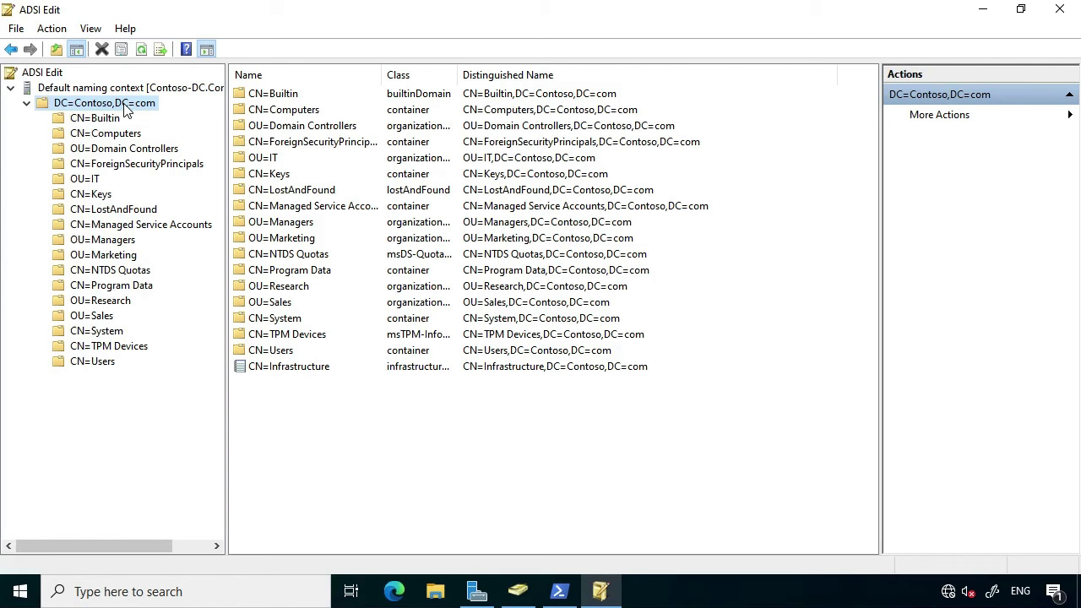
pyautogui.click(91, 182)
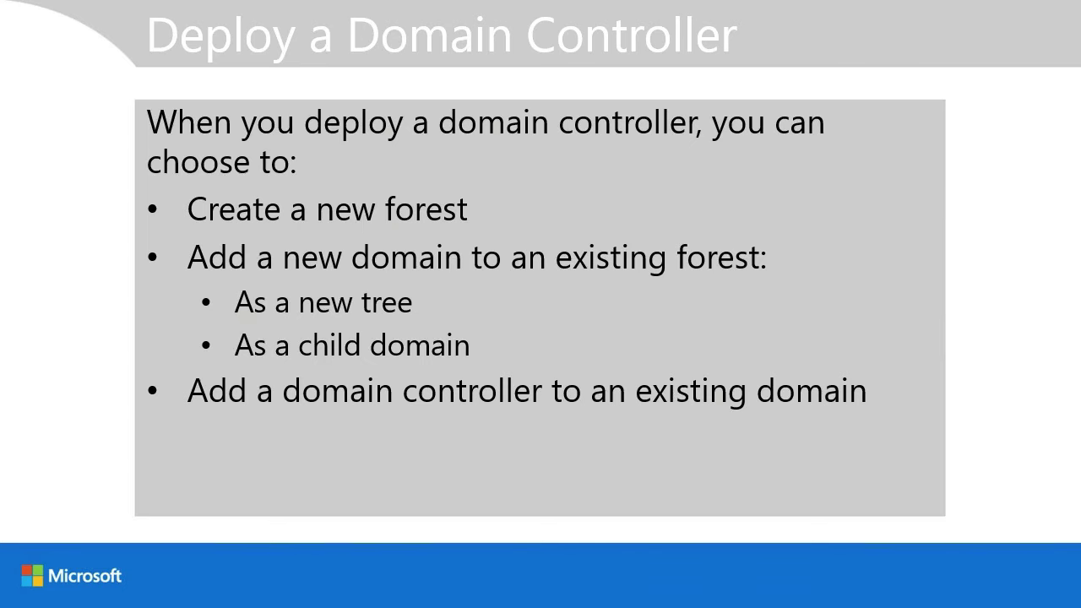
pyautogui.click(284, 594)
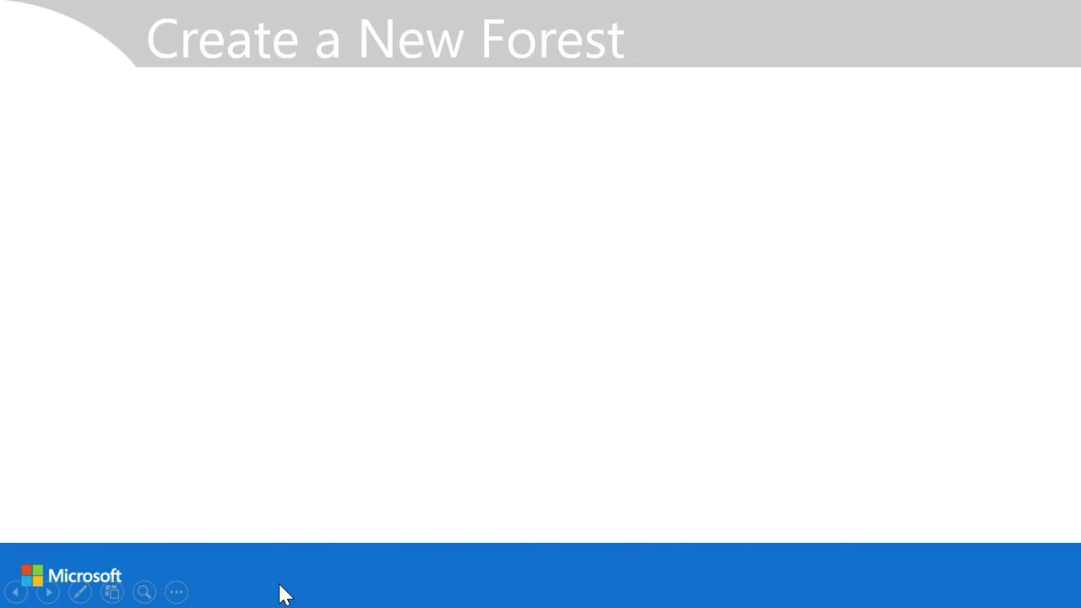
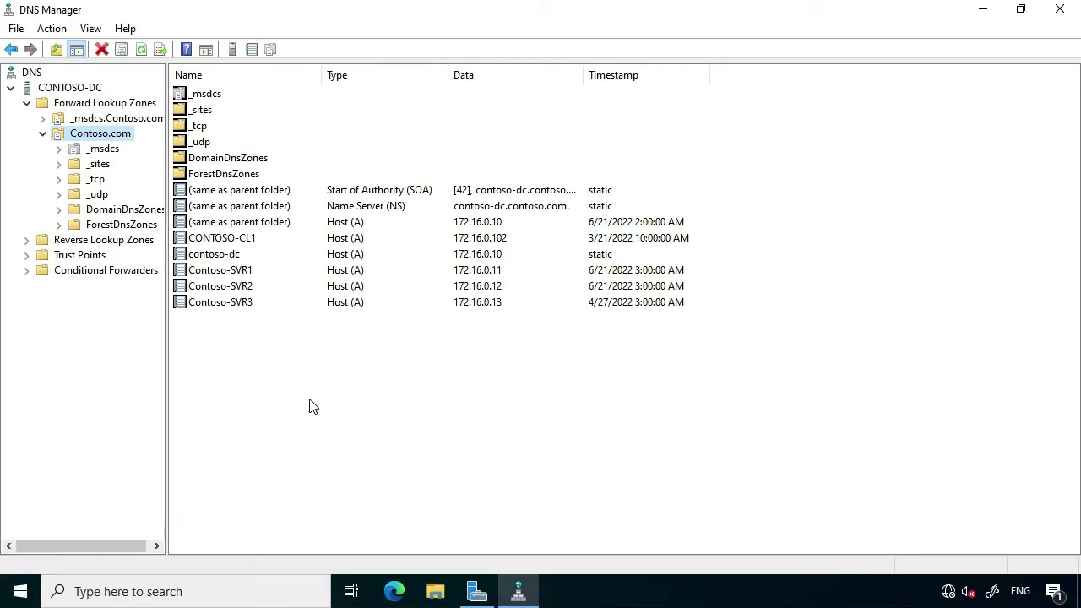
# Step: Inspect contoso-dc's _tcp SRV records and the _kerberos record's properties, then close DNS Manager
pyautogui.click(61, 184)
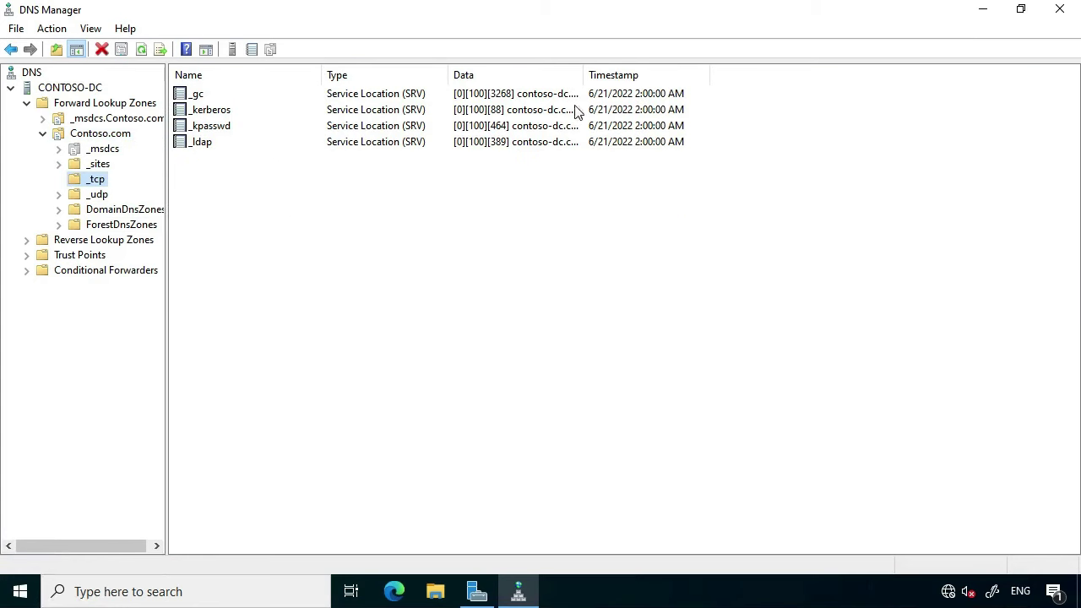
pyautogui.moveTo(582, 75); pyautogui.dragTo(691, 75)
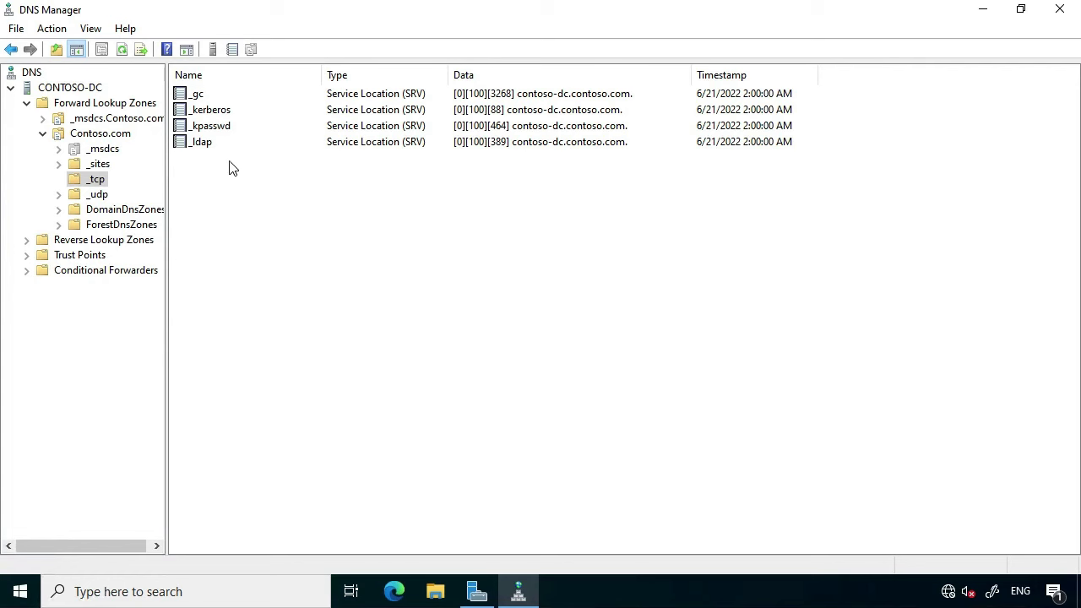
pyautogui.doubleClick(219, 112)
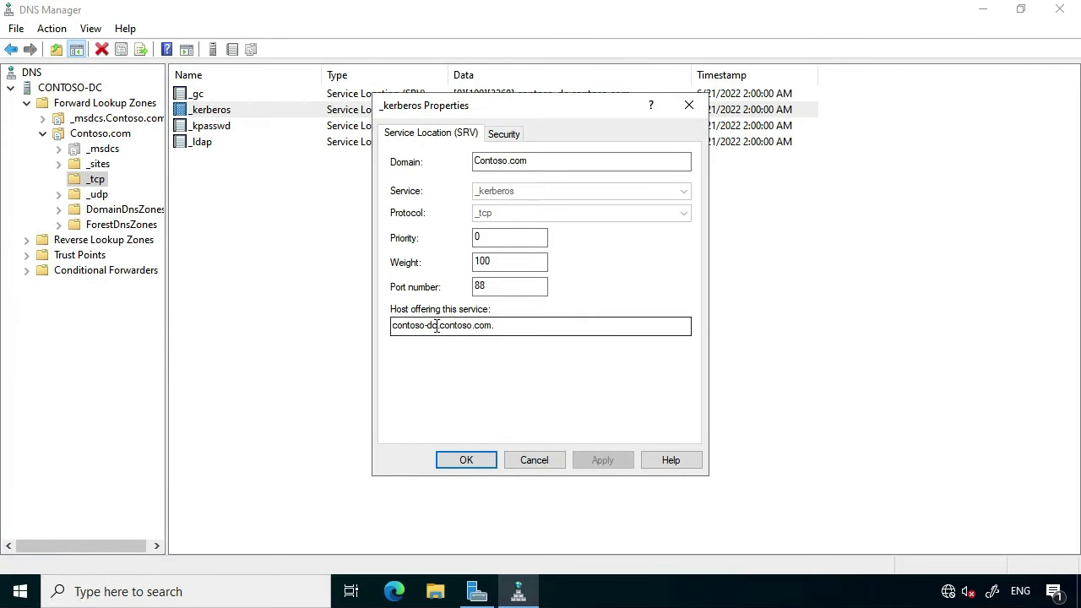
pyautogui.click(535, 463)
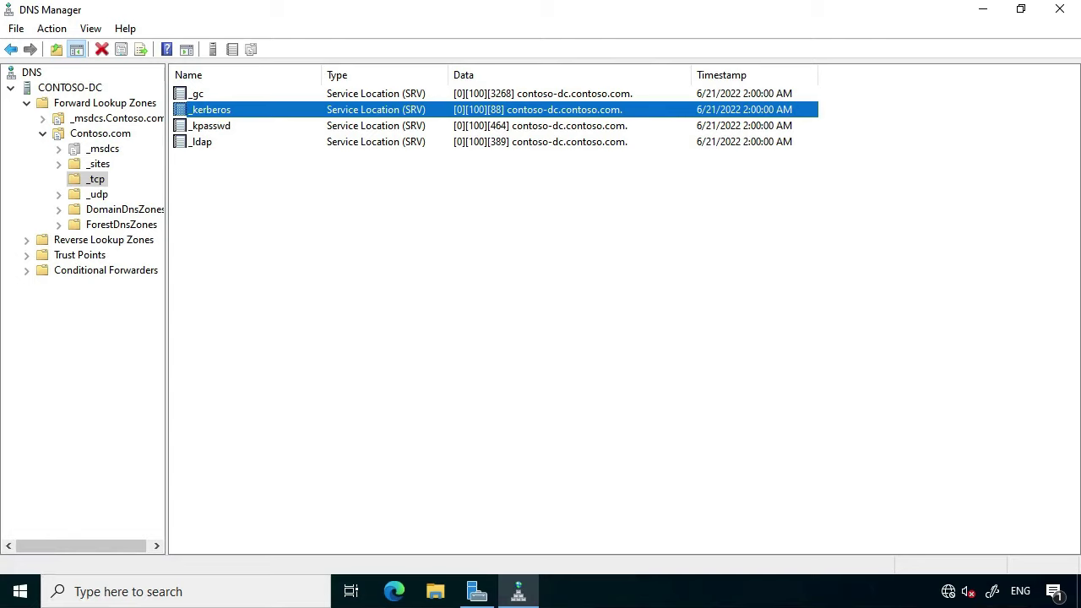
pyautogui.hotkey('alt', 'F4')
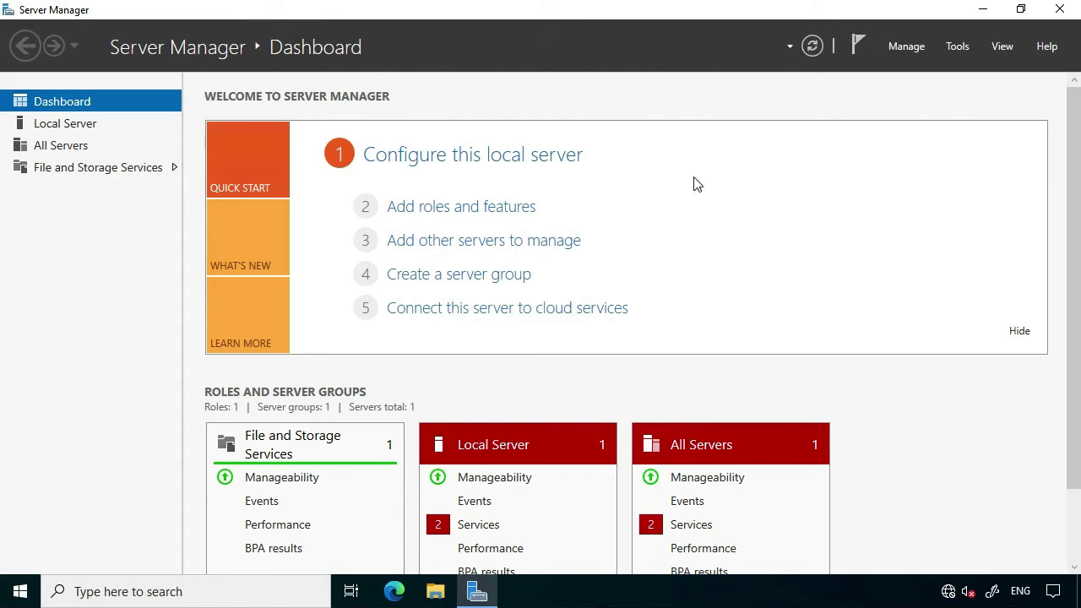
# Step: Start a role-based installation of roles and features with Contoso-SVR1 as destination server
pyautogui.click(524, 212)
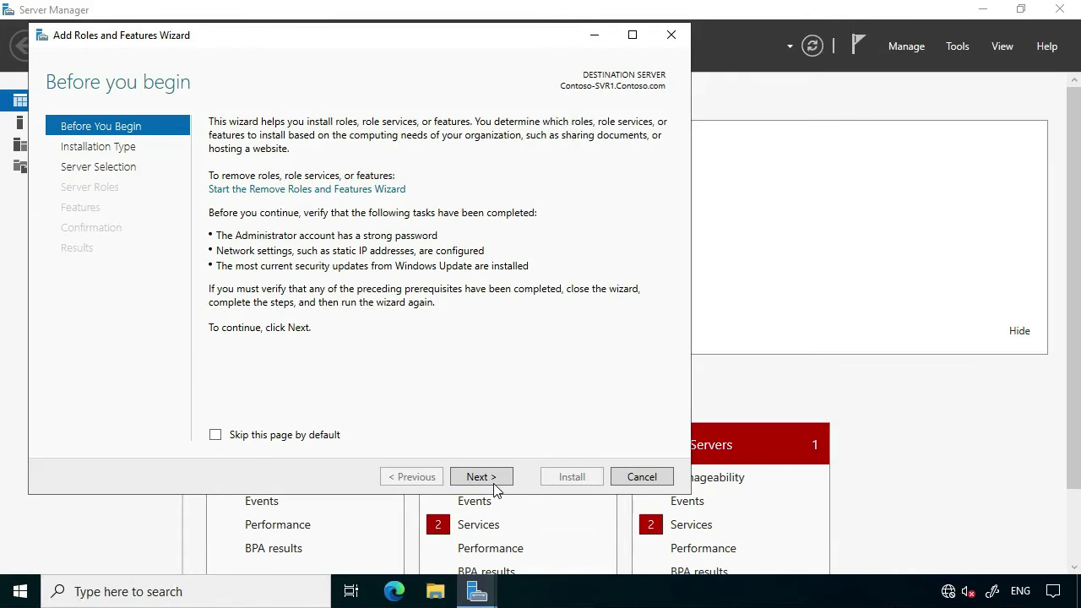
pyautogui.click(495, 483)
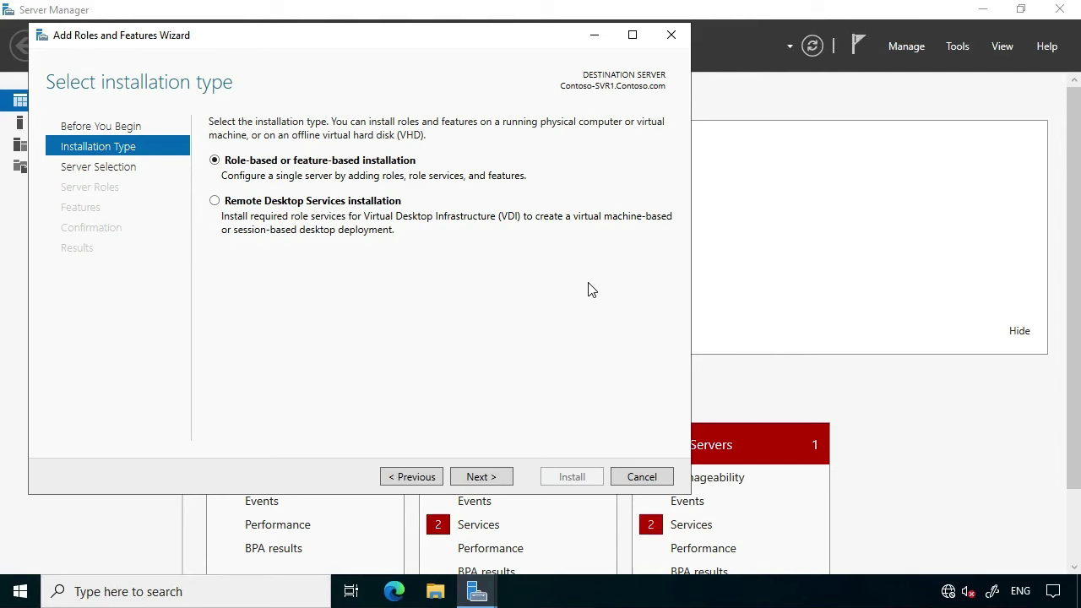
pyautogui.click(496, 478)
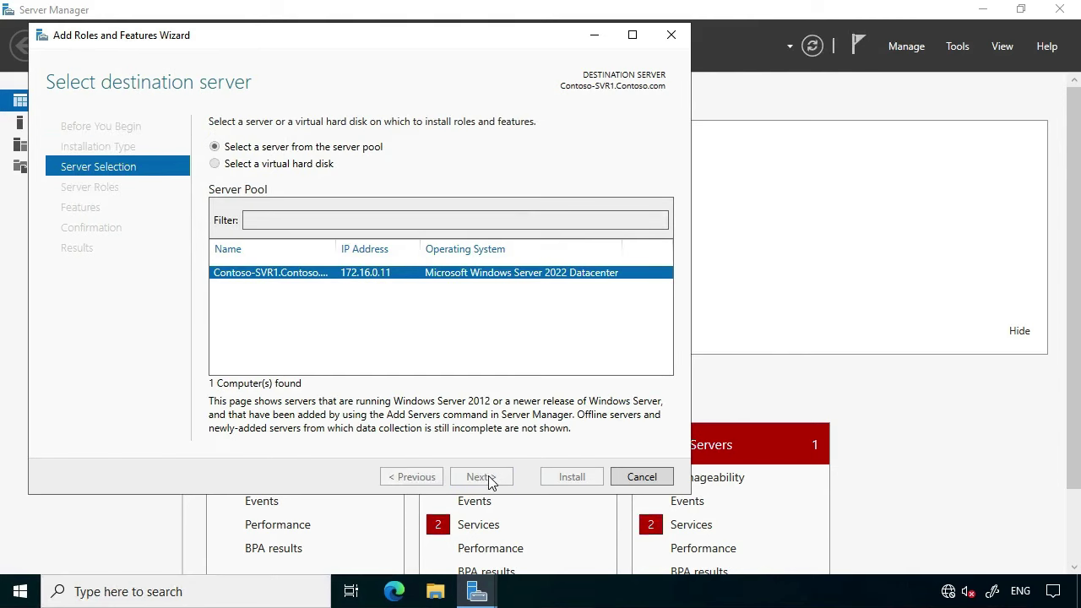
pyautogui.click(489, 477)
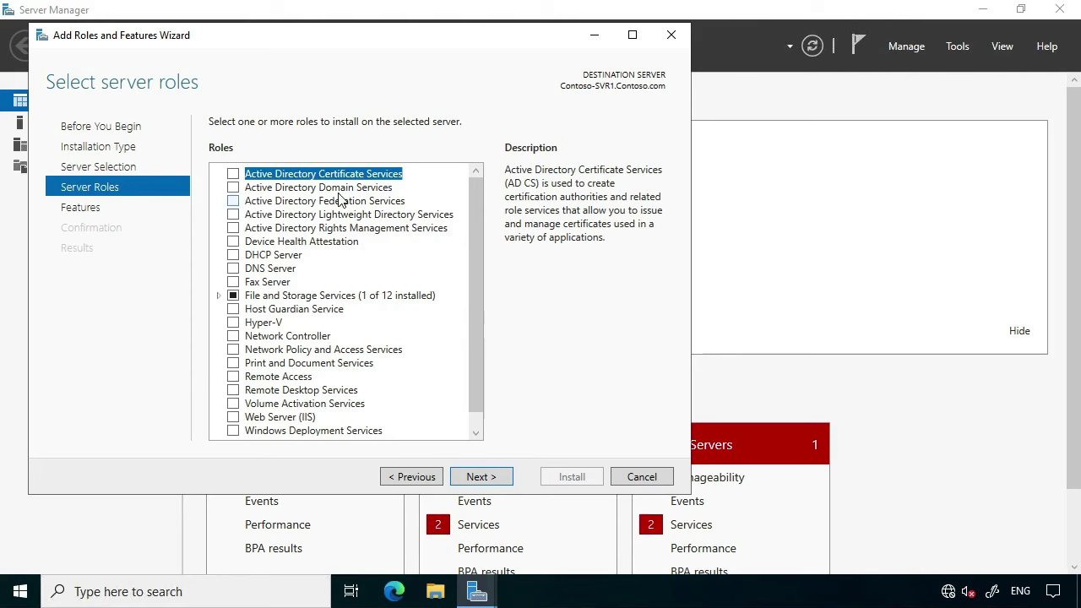
# Step: Select Active Directory Domain Services plus its required features and advance to confirmation
pyautogui.click(233, 187)
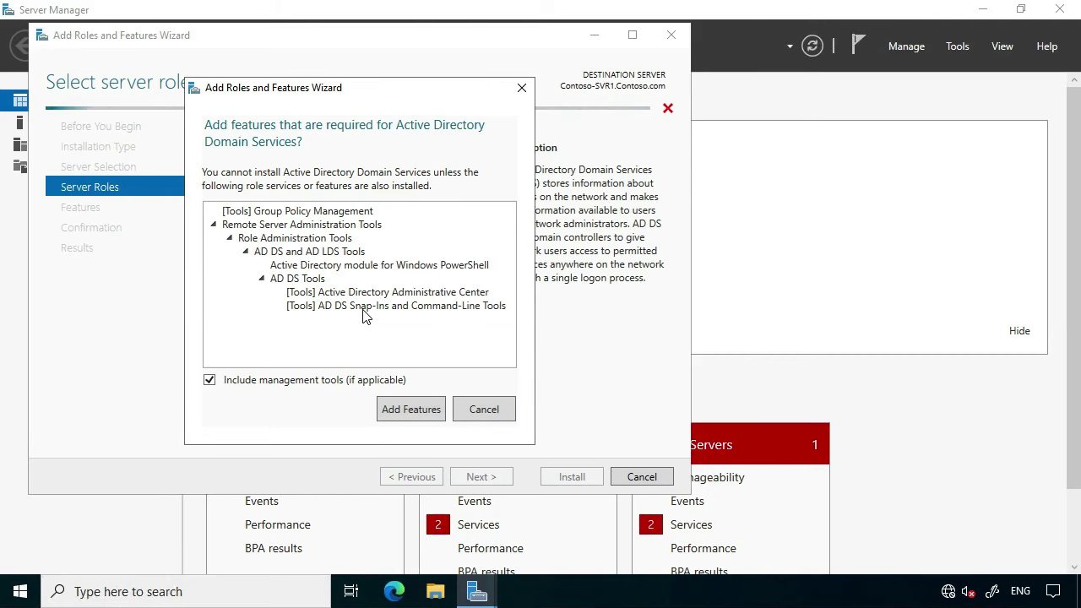
pyautogui.click(423, 403)
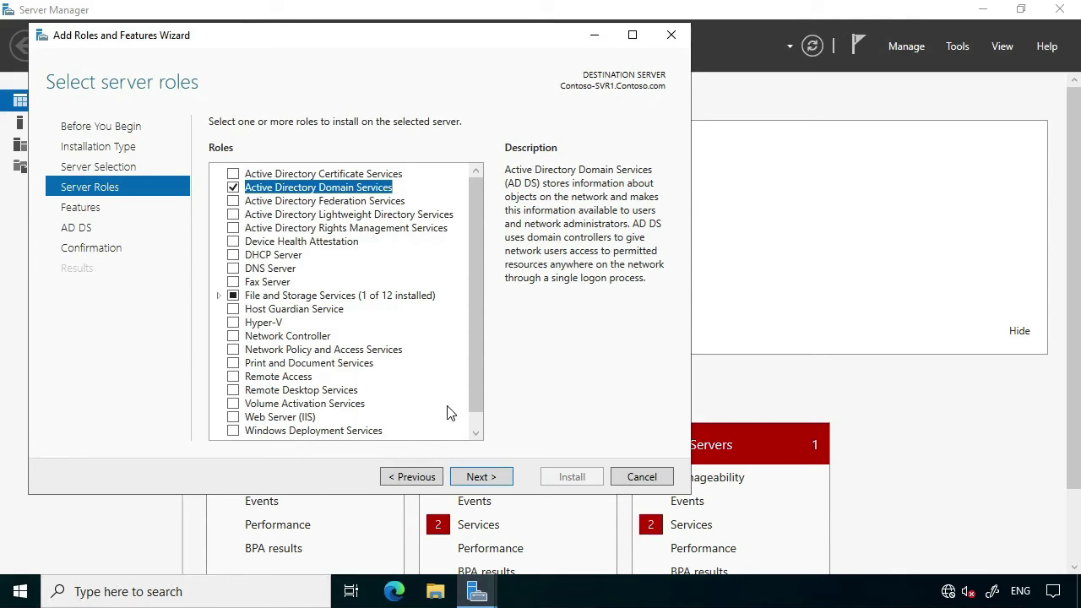
pyautogui.click(477, 479)
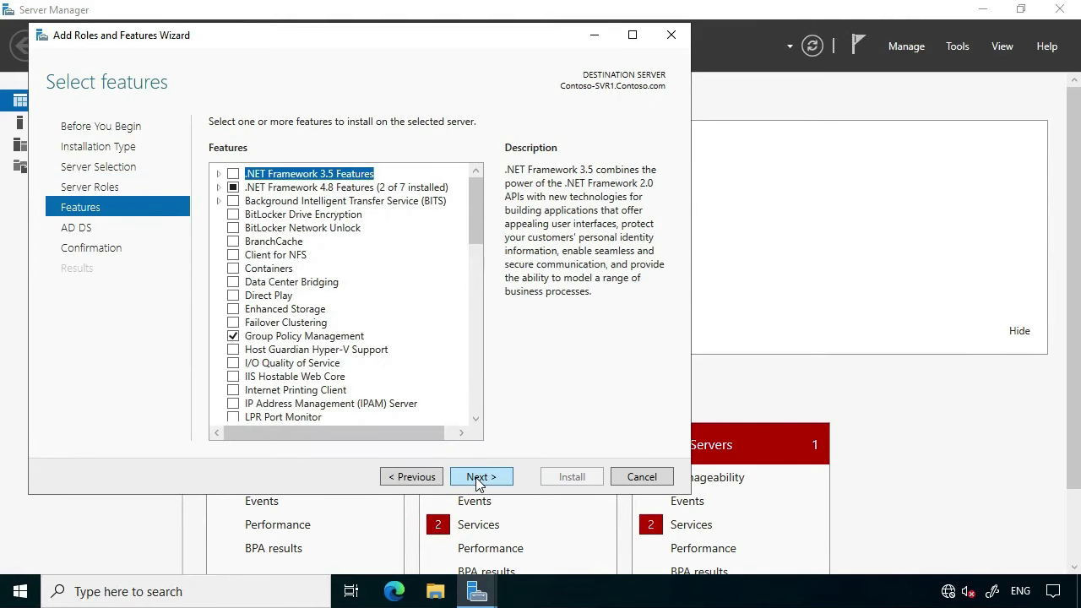
pyautogui.click(478, 479)
pyautogui.click(477, 480)
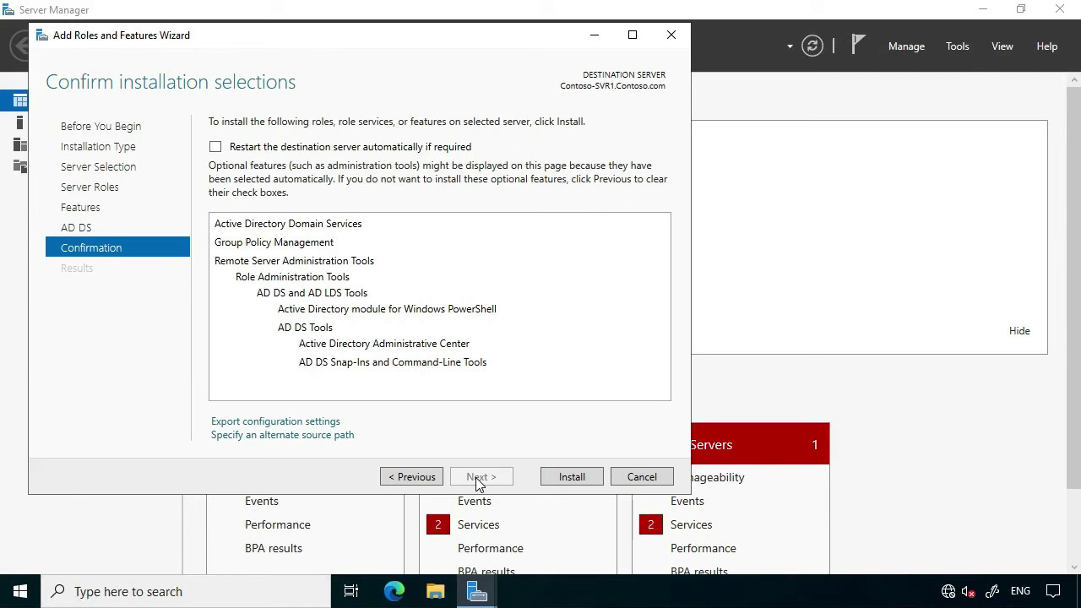
# Step: Install Active Directory Domain Services on Contoso-SVR1 and close the finished wizard
pyautogui.click(582, 483)
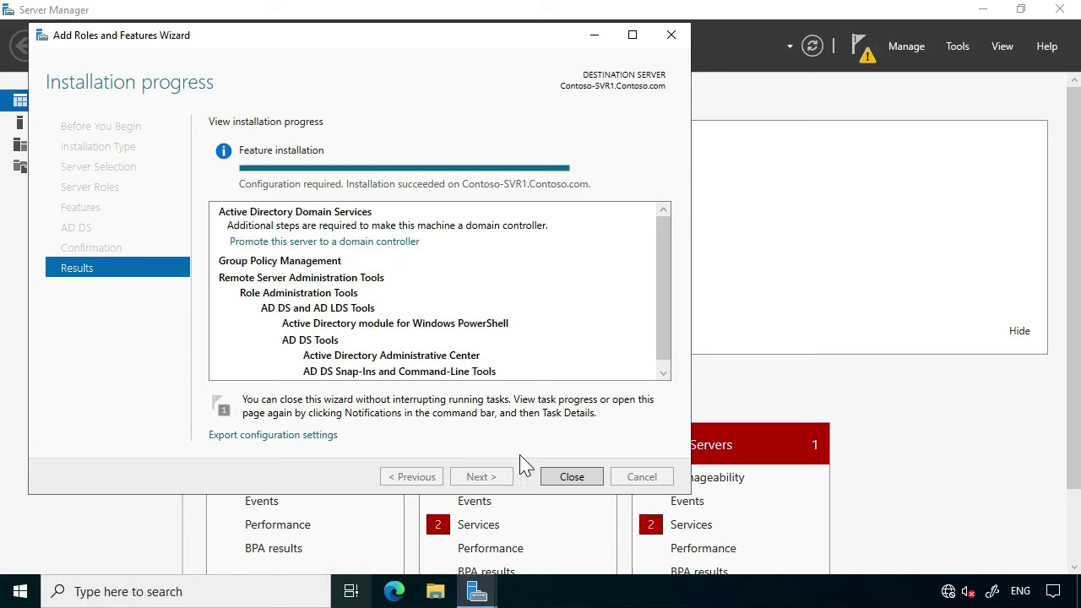
pyautogui.click(572, 477)
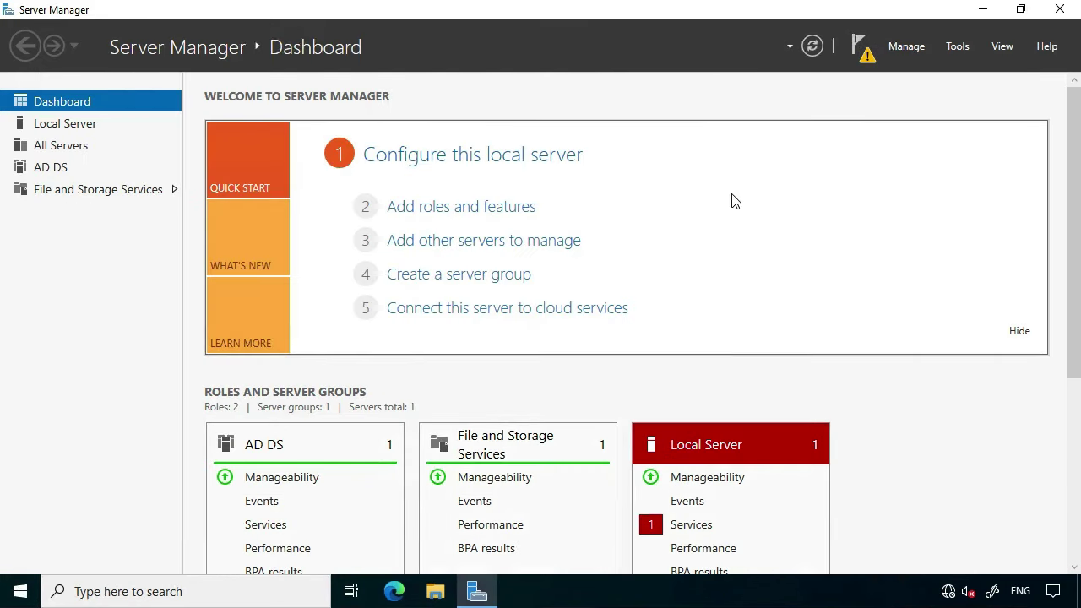
# Step: Launch the 'Promote this server to a domain controller' task from Notifications
pyautogui.click(869, 59)
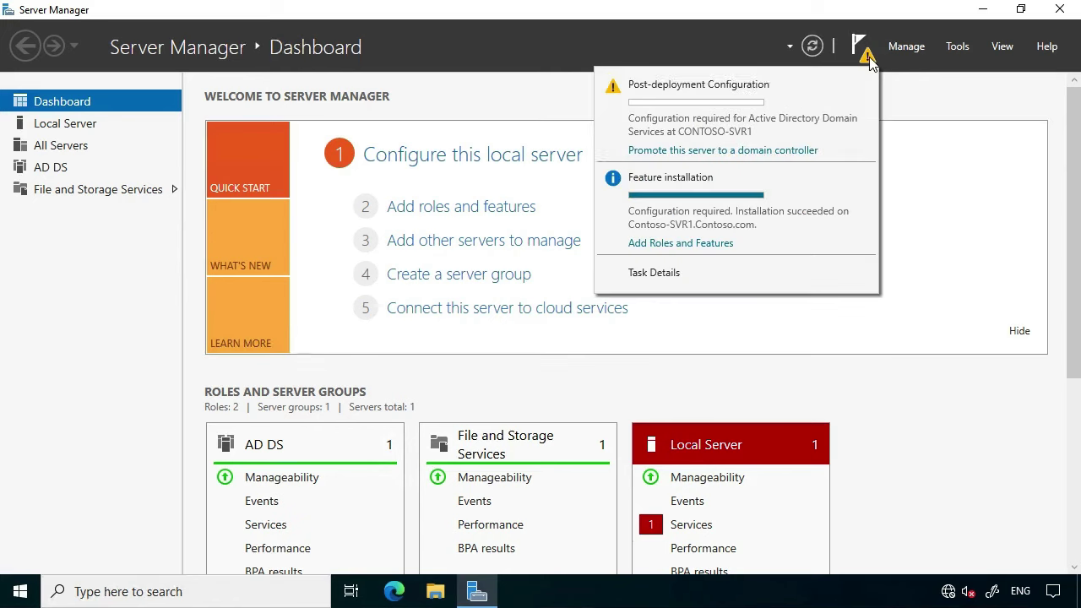
pyautogui.click(706, 151)
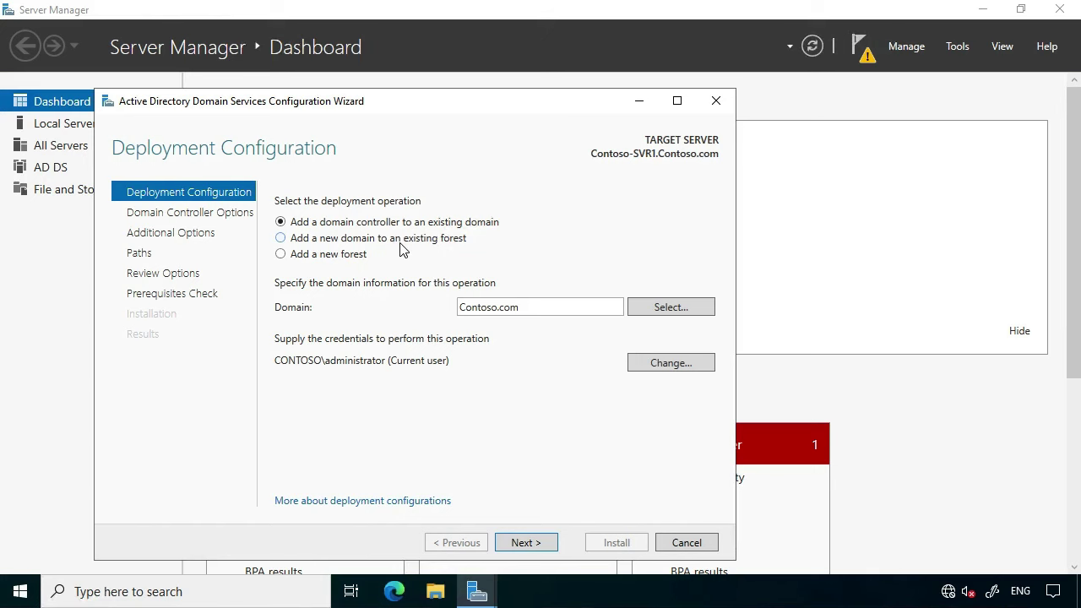
pyautogui.click(344, 240)
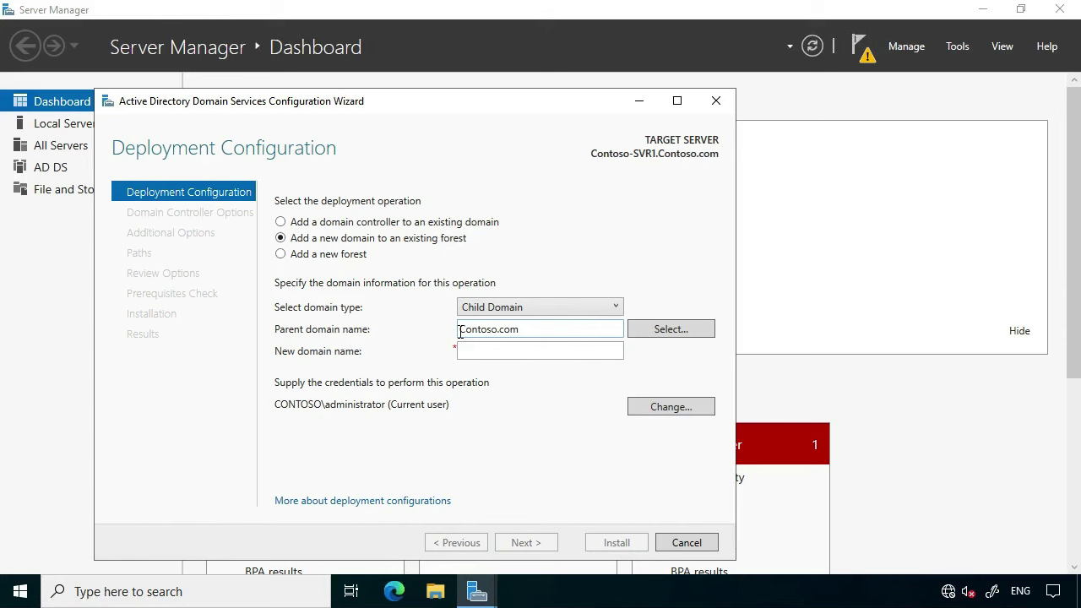
pyautogui.click(517, 309)
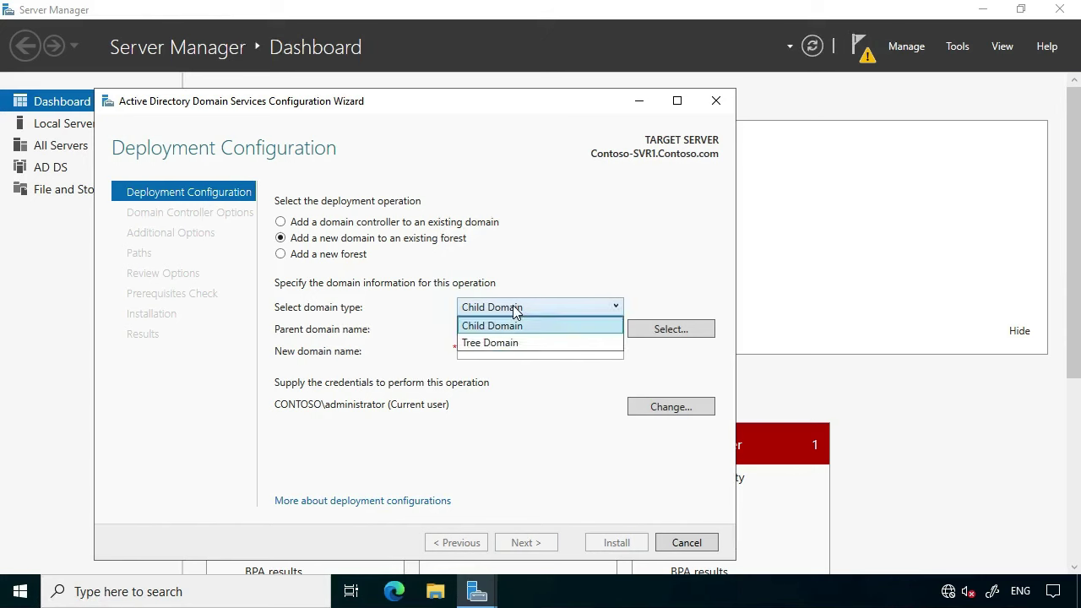
pyautogui.click(531, 282)
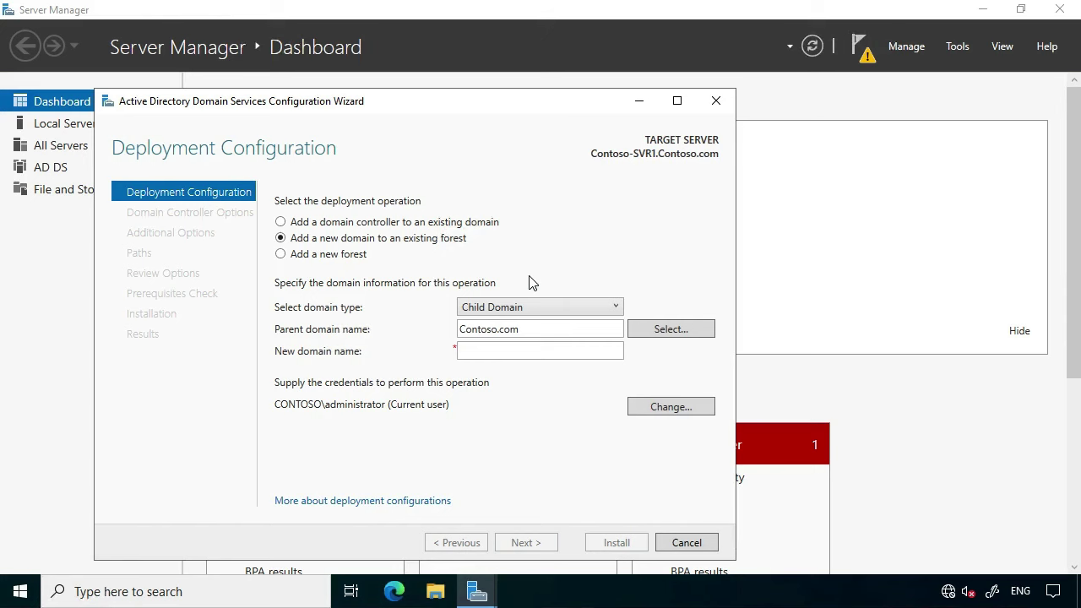
pyautogui.click(496, 351)
pyautogui.write('Sales')
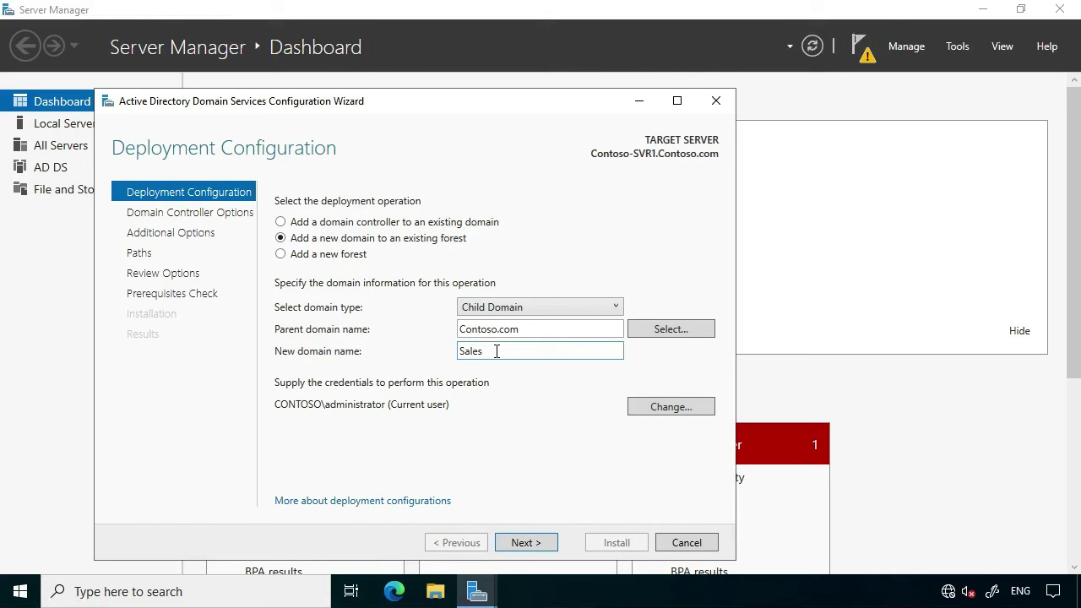
pyautogui.click(531, 309)
pyautogui.click(517, 344)
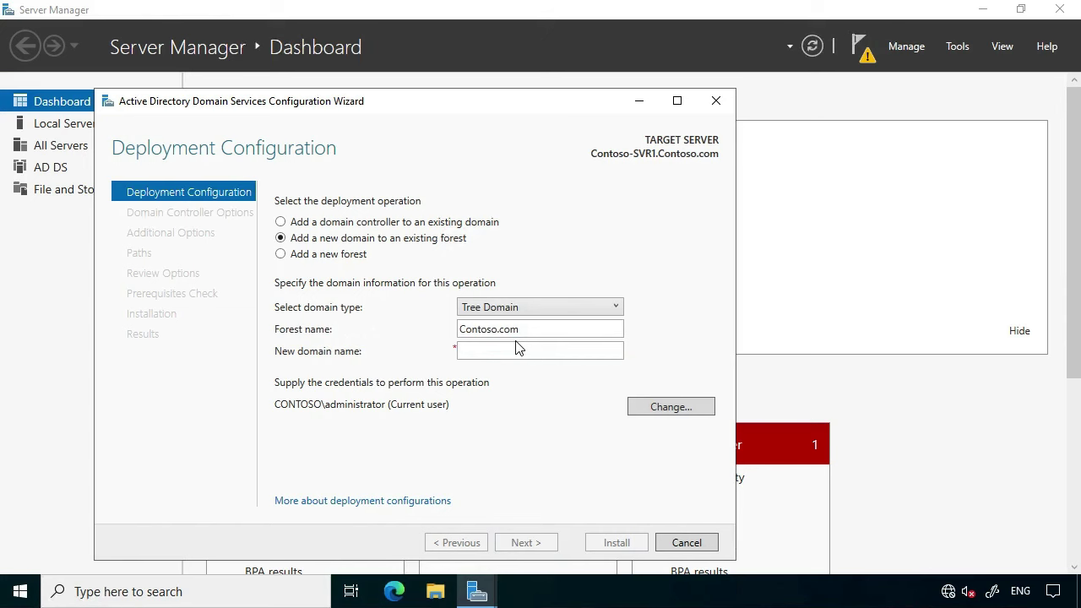
pyautogui.click(507, 347)
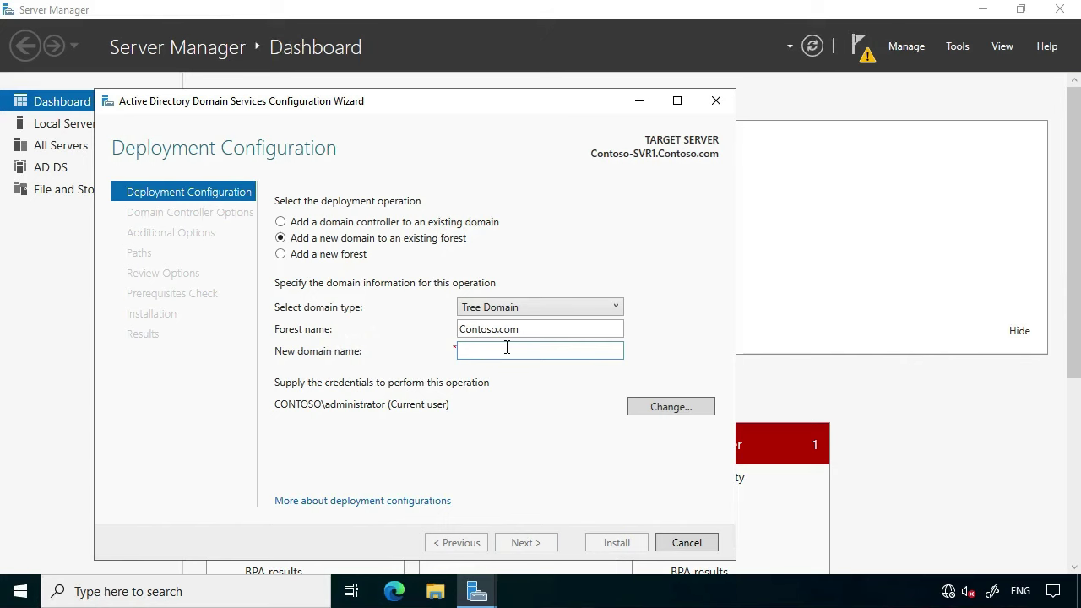
pyautogui.write('Adarum.com')
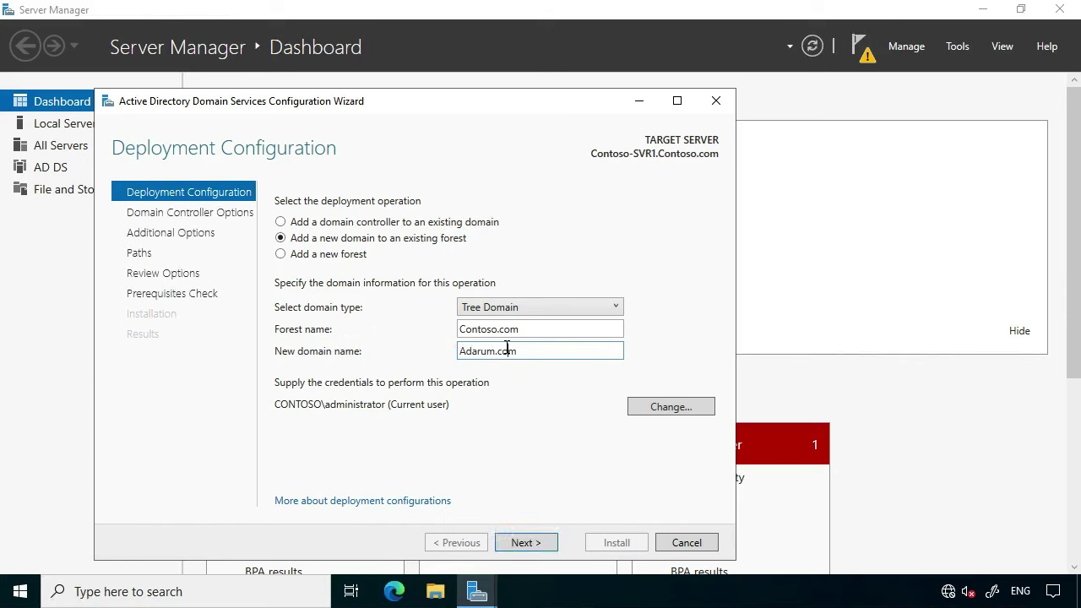
pyautogui.press('Left')
pyautogui.press('Left')
pyautogui.press('Left')
pyautogui.press('Left')
pyautogui.press('Left')
pyautogui.press('Left')
pyautogui.press('BackSpace')
pyautogui.write('t')
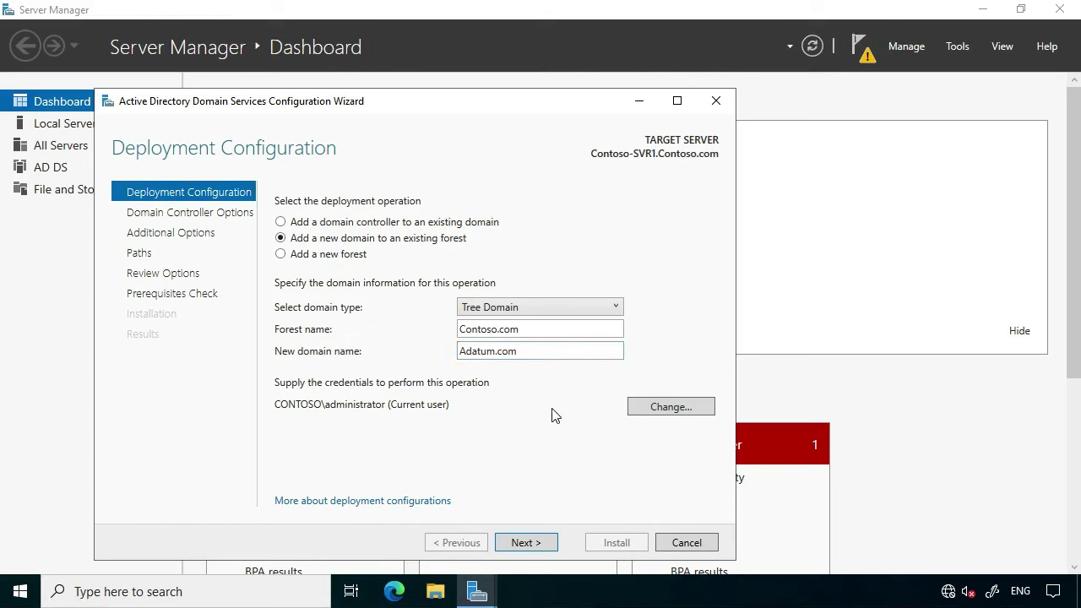
pyautogui.click(334, 222)
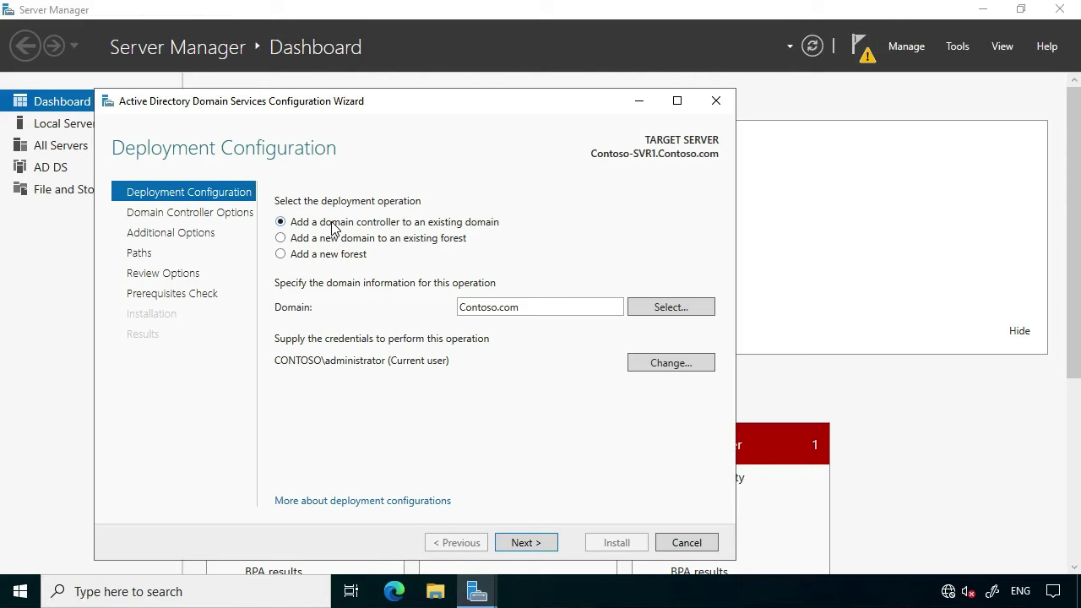
# Step: Enter and confirm the DSRM password, keeping DNS server and Global Catalog checked
pyautogui.click(526, 543)
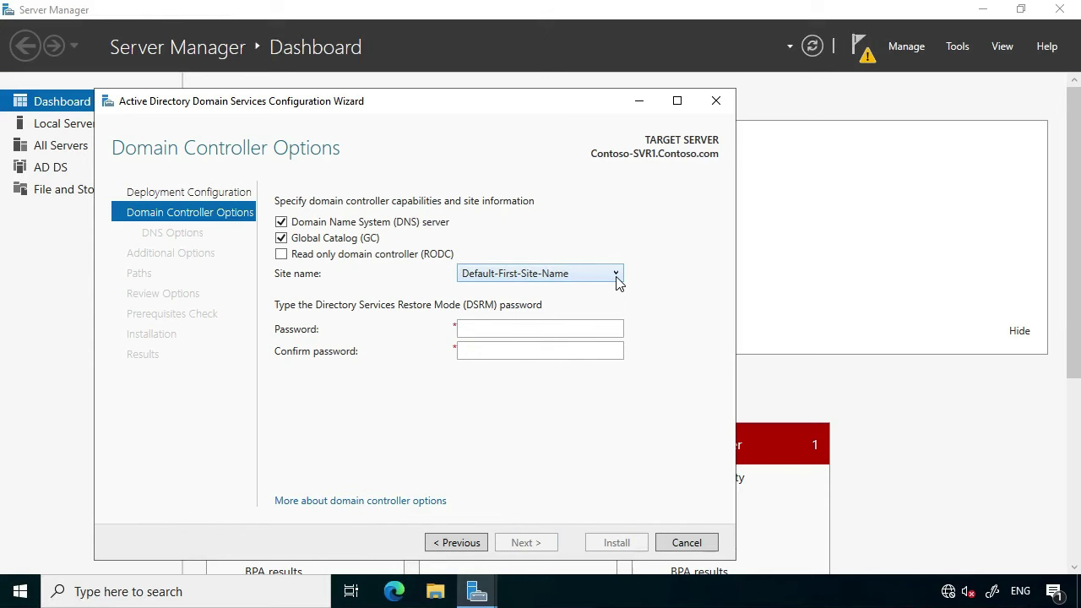
pyautogui.click(486, 331)
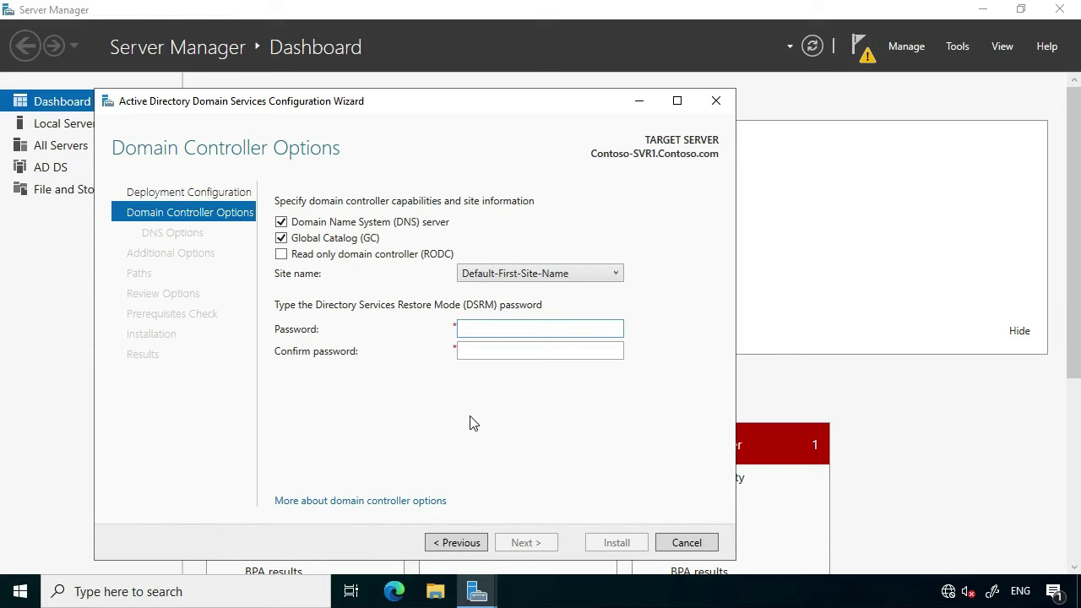
pyautogui.press('Tab')
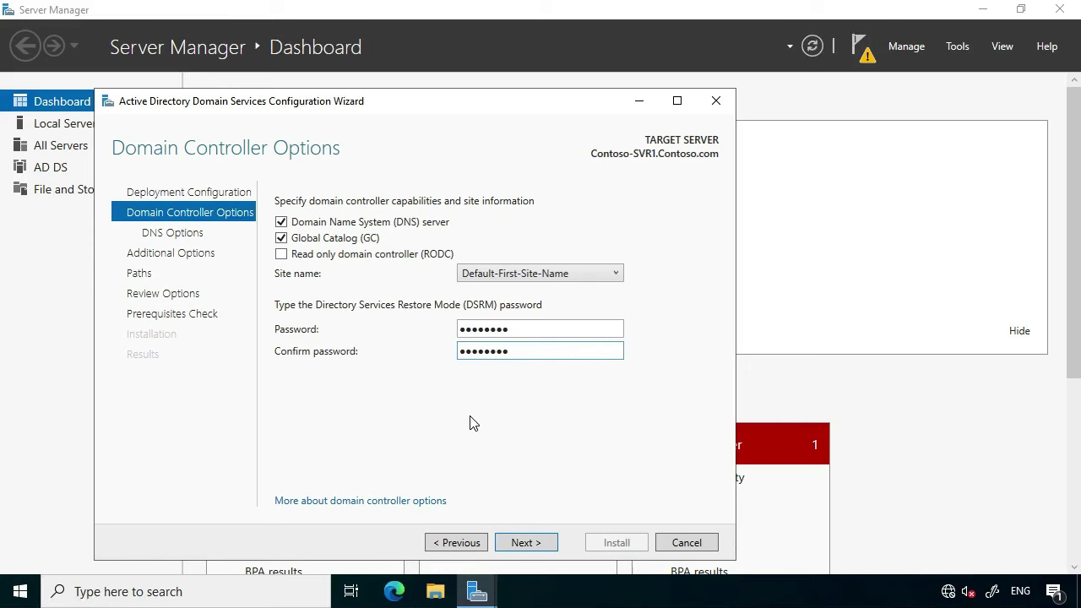
pyautogui.click(529, 546)
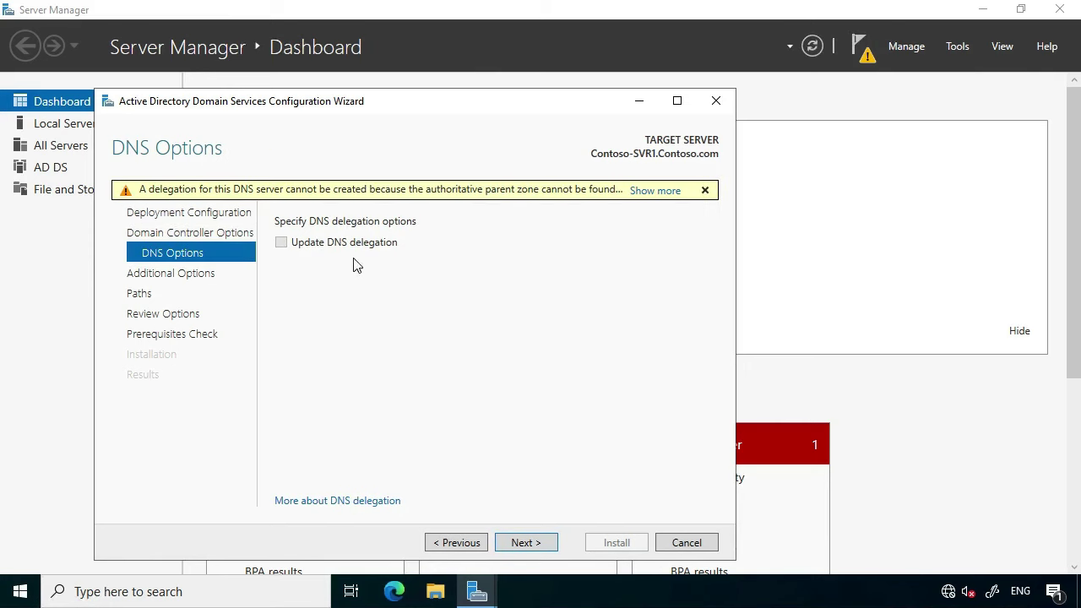
# Step: Keep replication from Any domain controller in Additional Options and advance to Paths
pyautogui.click(530, 544)
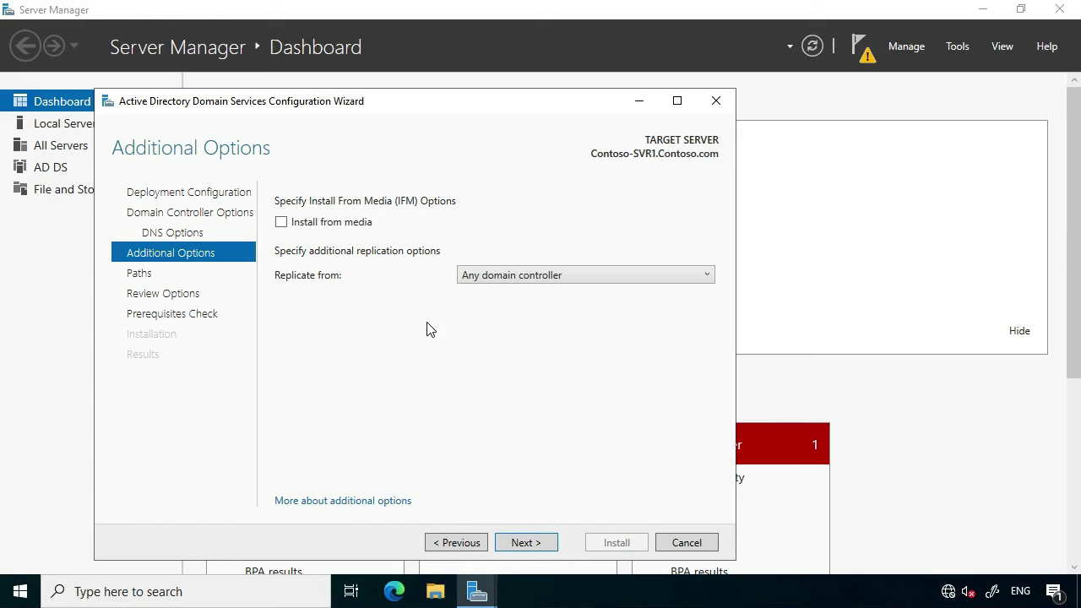
pyautogui.click(548, 279)
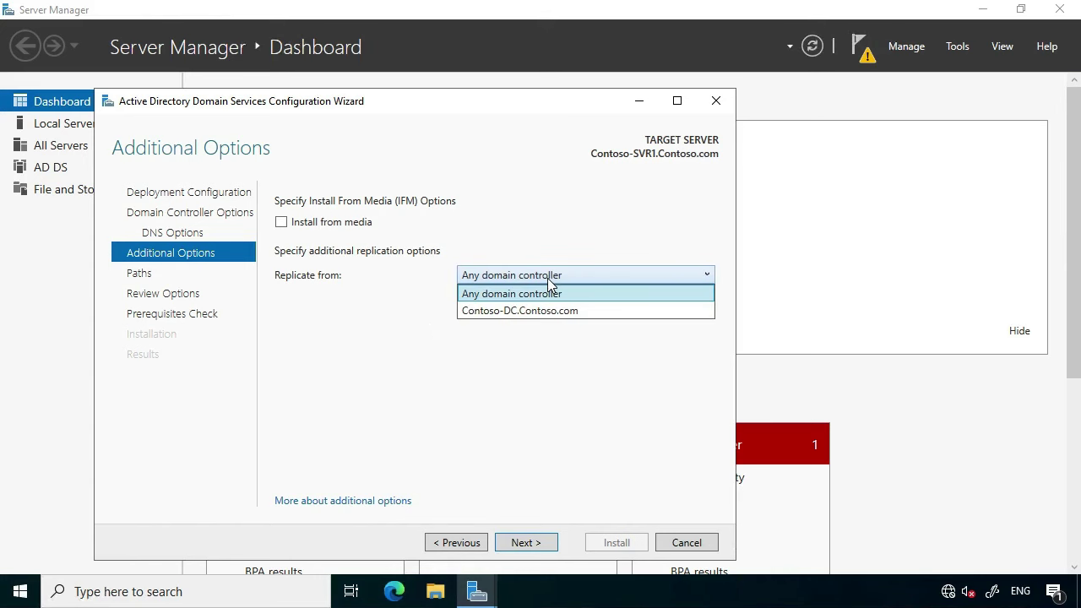
pyautogui.click(560, 398)
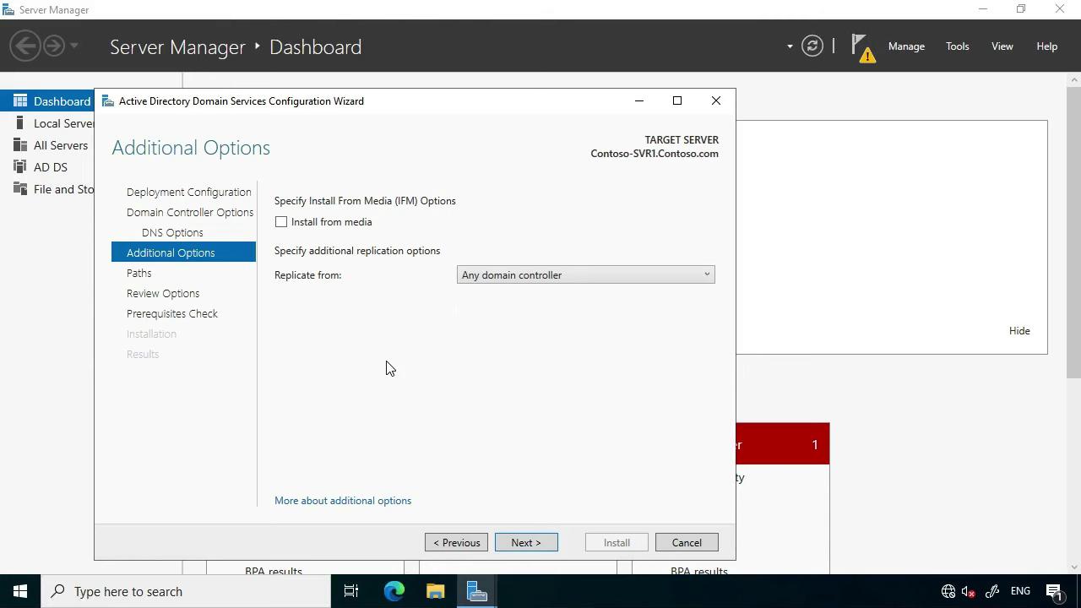
pyautogui.click(539, 547)
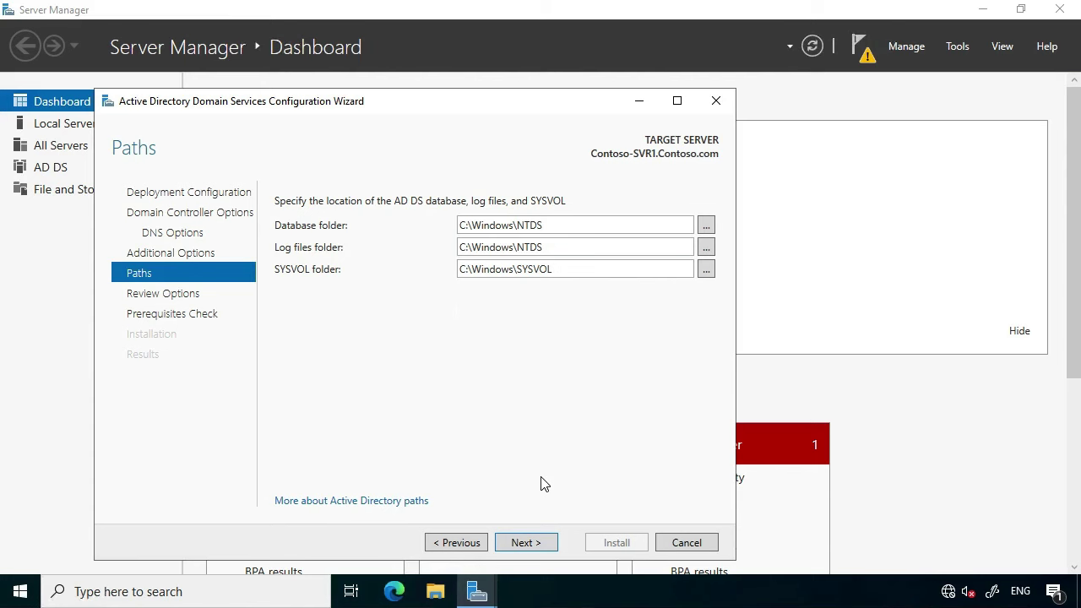
# Step: Accept the default NTDS and SYSVOL paths, review options, and run the prerequisites check
pyautogui.click(525, 544)
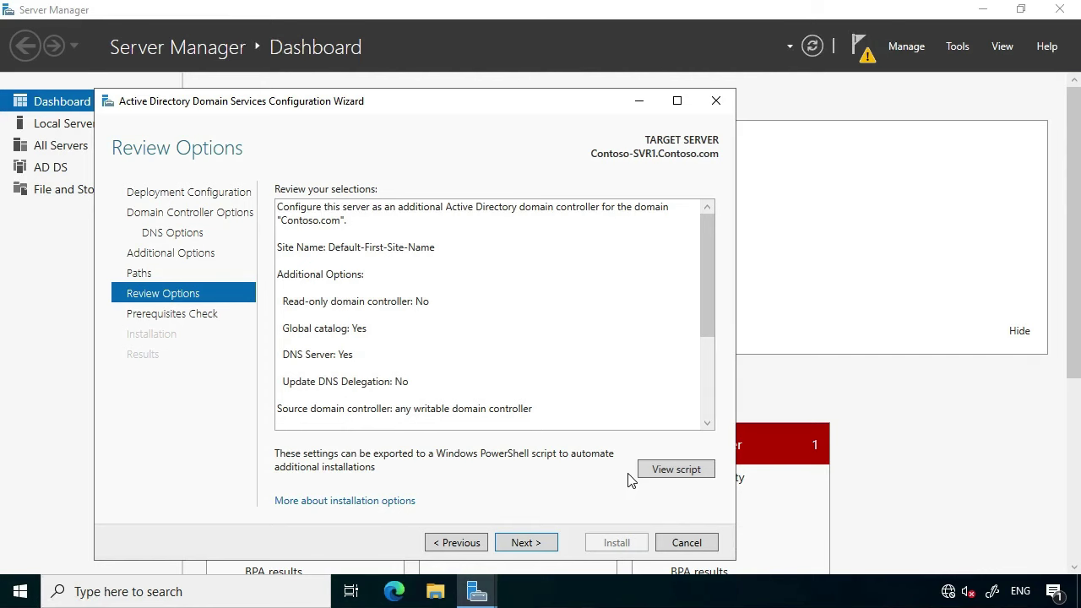
pyautogui.click(533, 547)
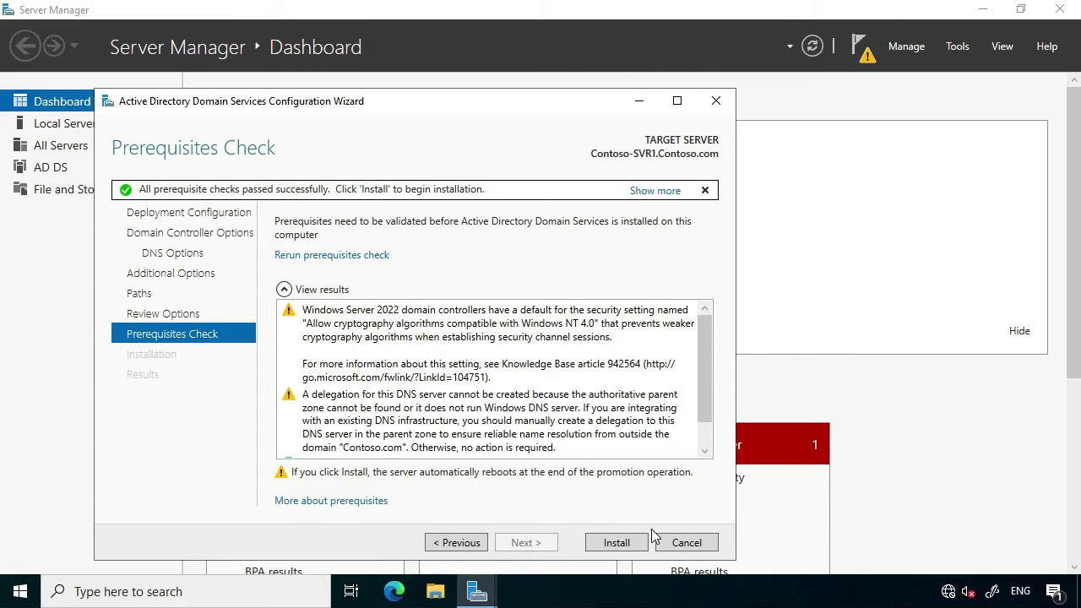
# Step: Install the additional domain controller and let Contoso-SVR1 restart
pyautogui.click(631, 549)
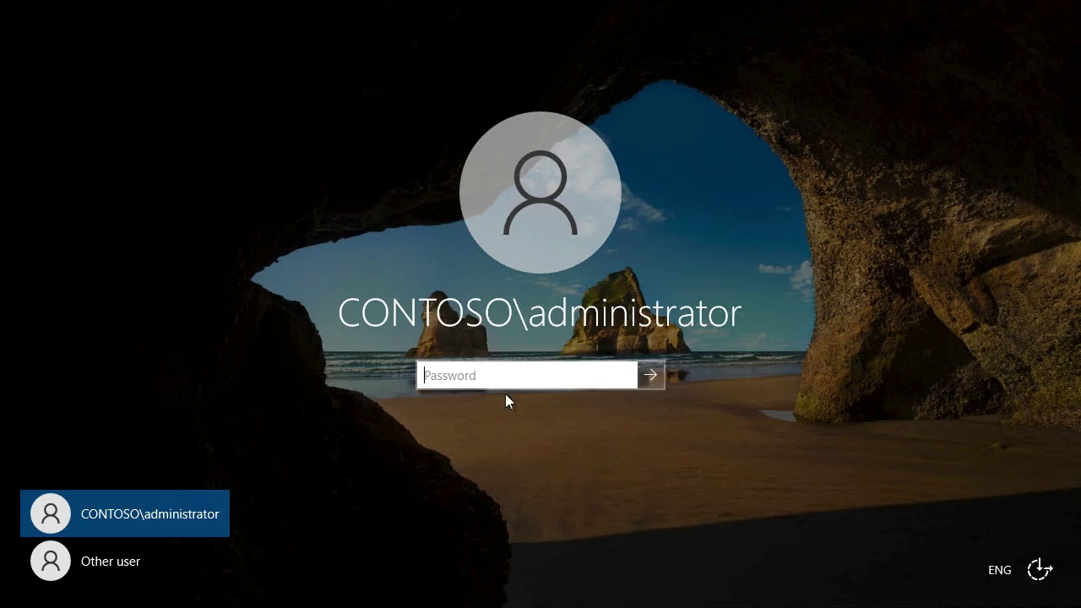
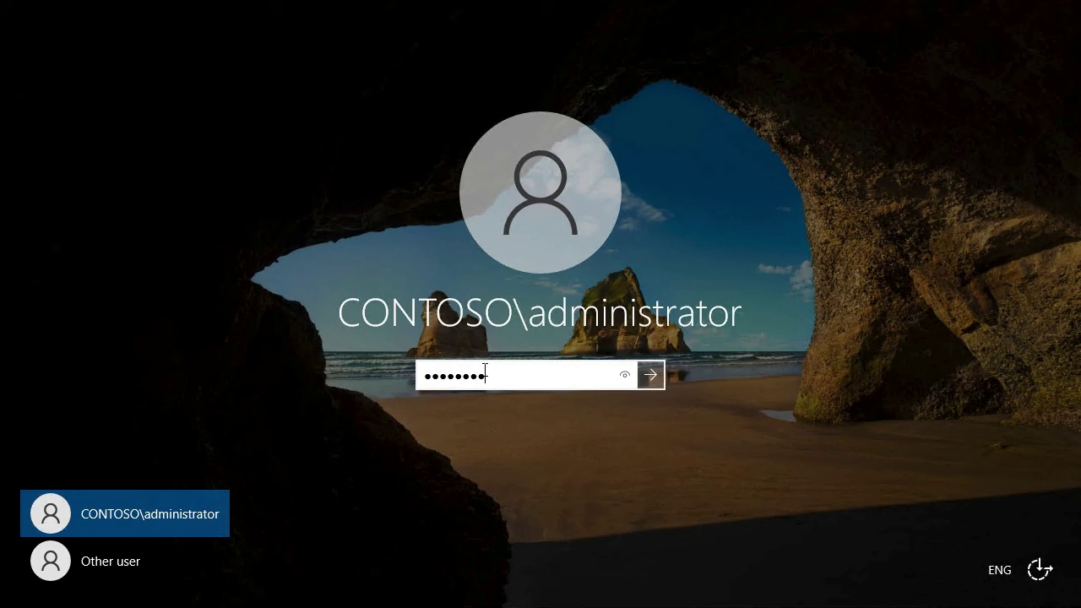
# Step: Sign in to Contoso-SVR1 with the domain administrator's password
pyautogui.press('Return')
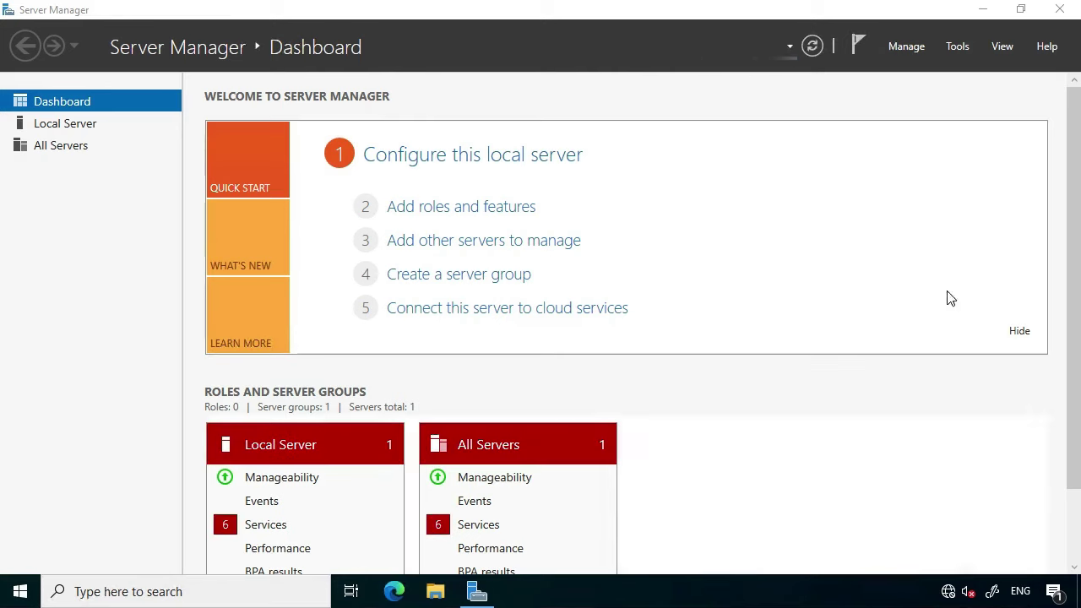
# Step: Open DNS Manager maximized and select Contoso.com under CONTOSO-SVR1's Forward Lookup Zones
pyautogui.click(961, 48)
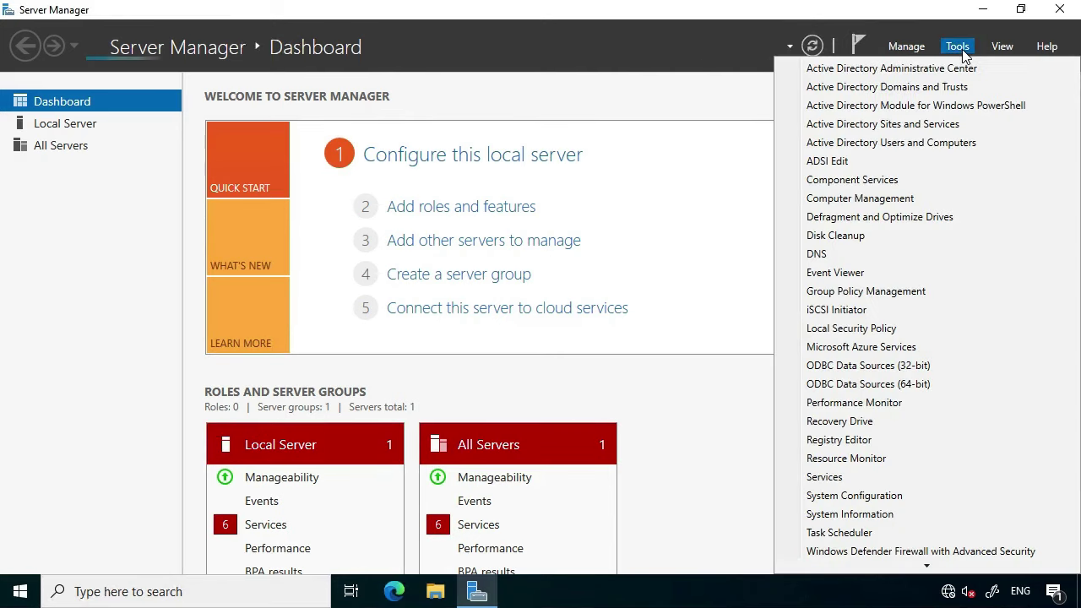
pyautogui.click(824, 254)
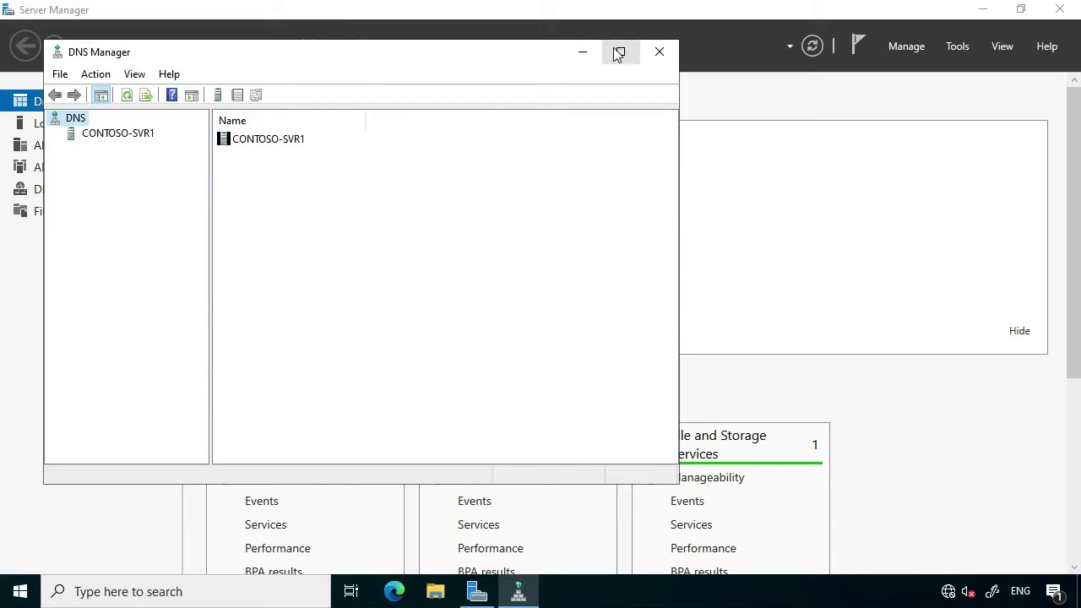
pyautogui.click(618, 51)
pyautogui.click(27, 93)
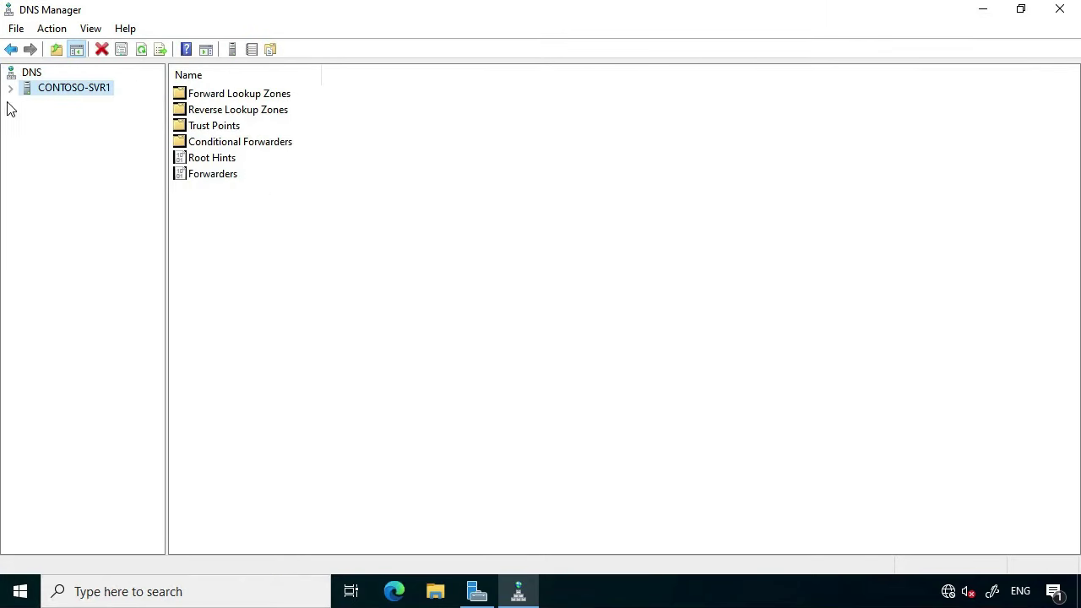
pyautogui.click(11, 89)
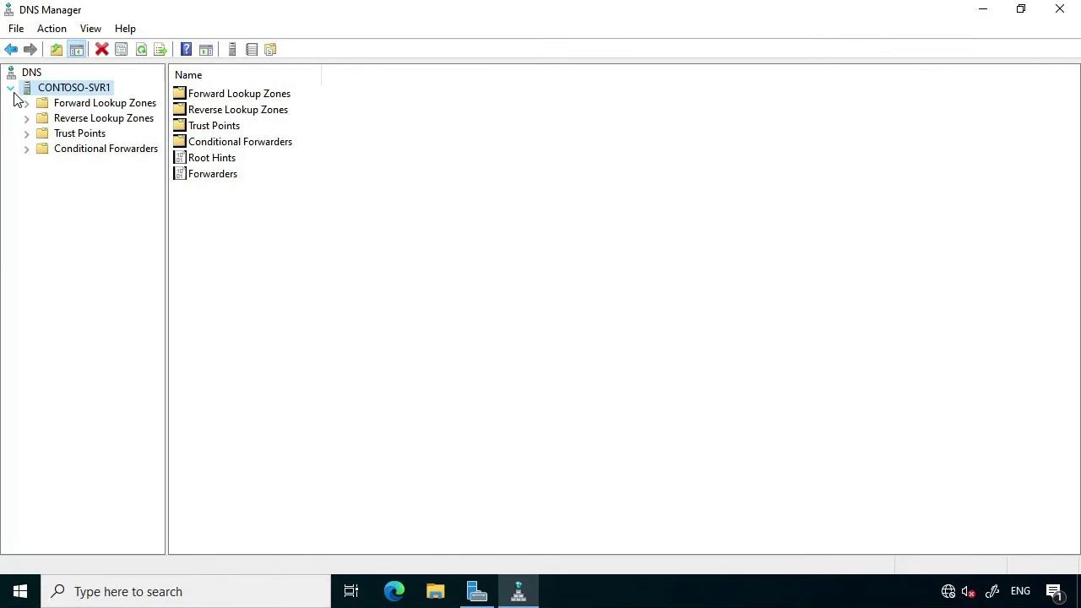
pyautogui.click(28, 106)
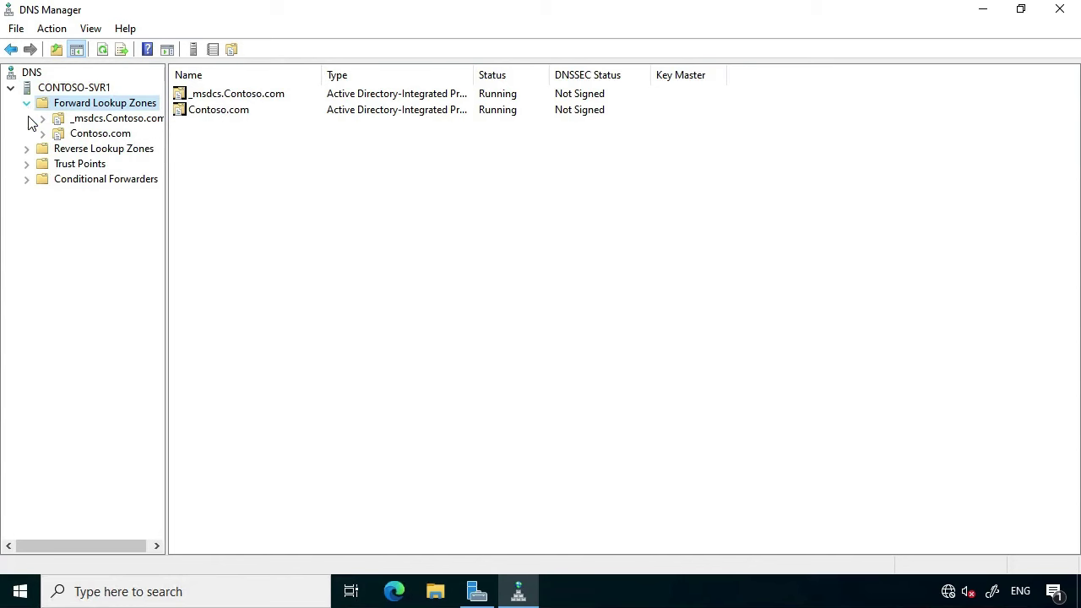
pyautogui.click(42, 134)
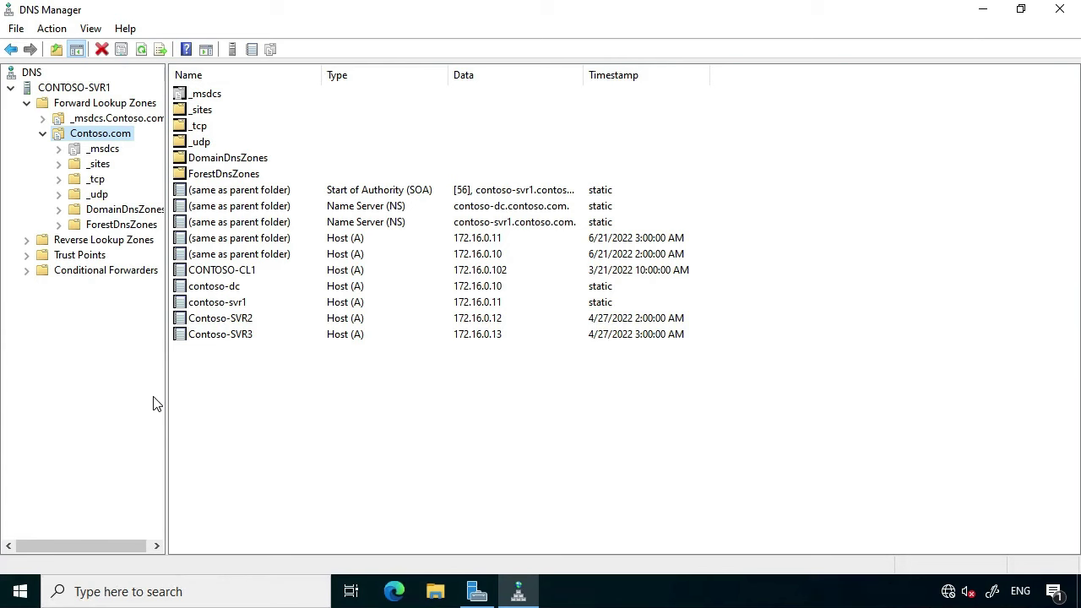
# Step: List the _tcp SRV records under _sites > Default-First-Site-Name, widening the Data column
pyautogui.click(59, 166)
pyautogui.click(76, 179)
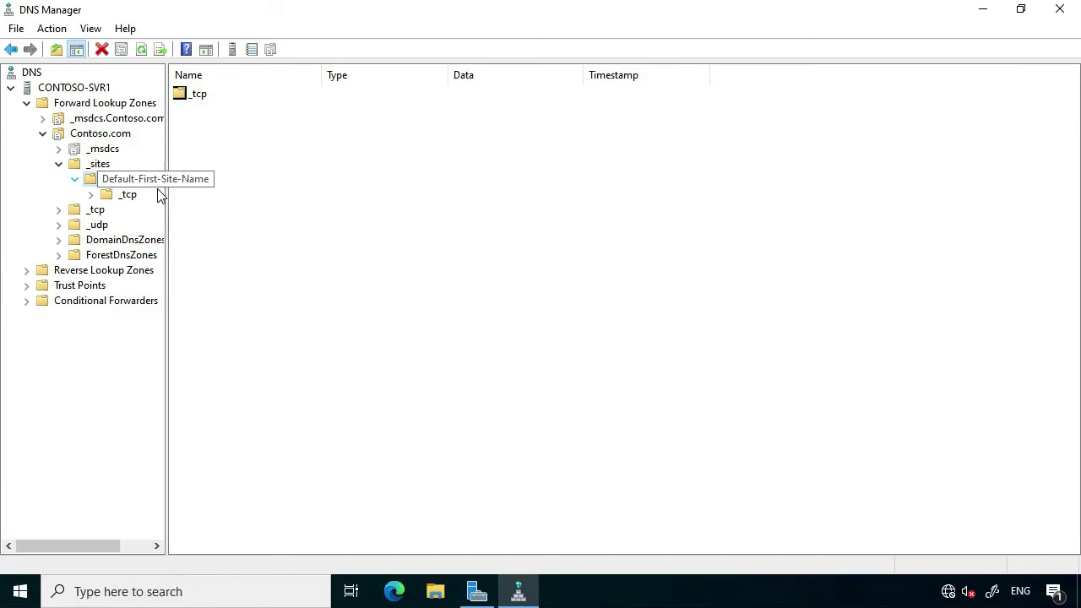
pyautogui.moveTo(165, 189); pyautogui.dragTo(213, 190)
pyautogui.click(129, 196)
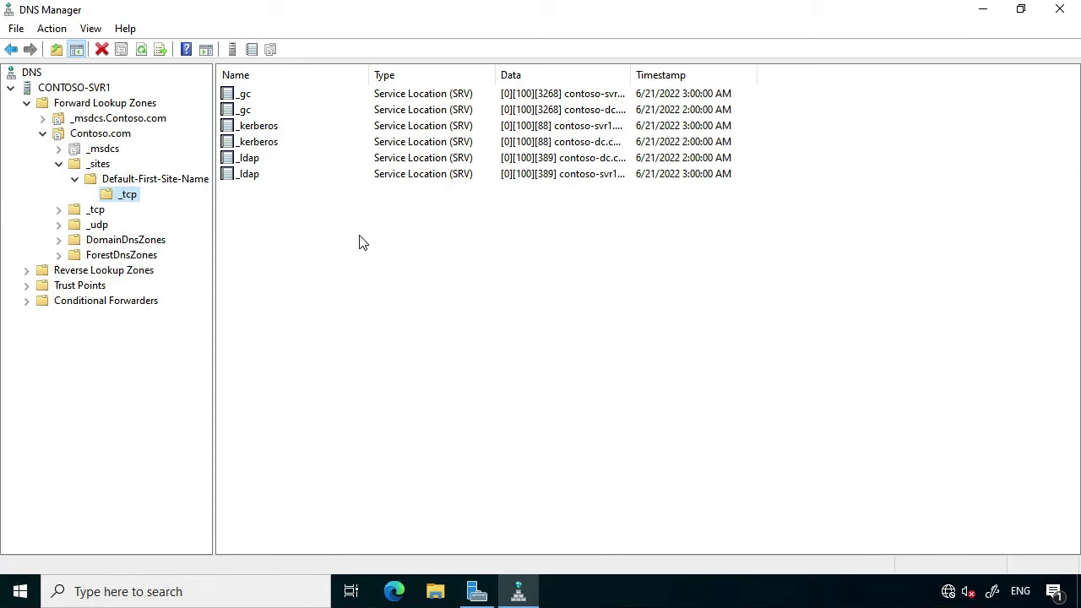
pyautogui.moveTo(630, 75); pyautogui.dragTo(688, 76)
# Step: View the _kerberos record properties for contoso-svr1 and contoso-dc without making changes
pyautogui.click(260, 127)
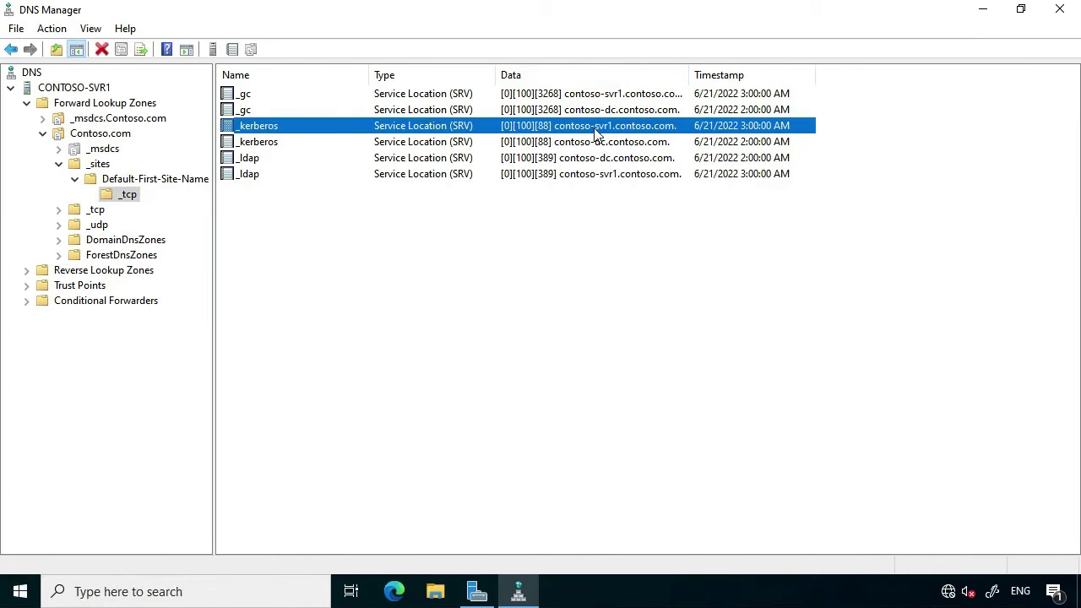
pyautogui.doubleClick(407, 127)
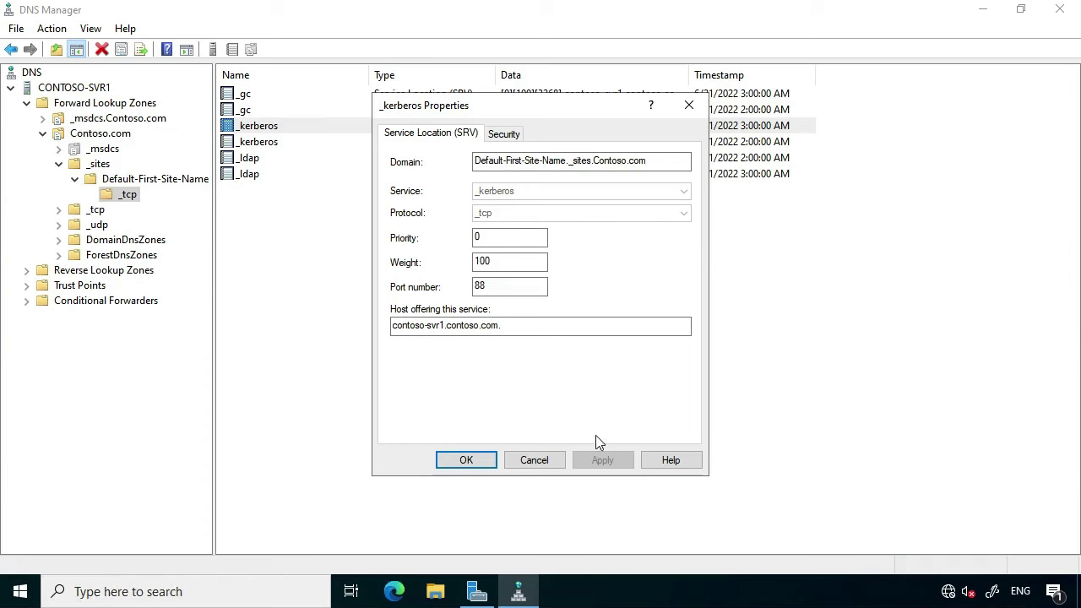
pyautogui.click(553, 464)
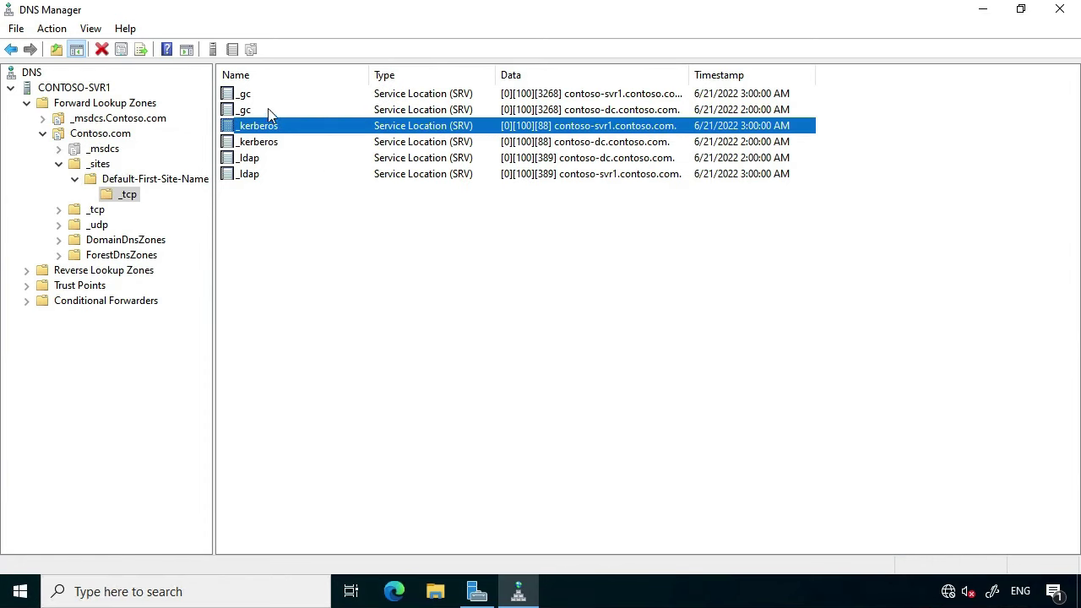
pyautogui.doubleClick(295, 149)
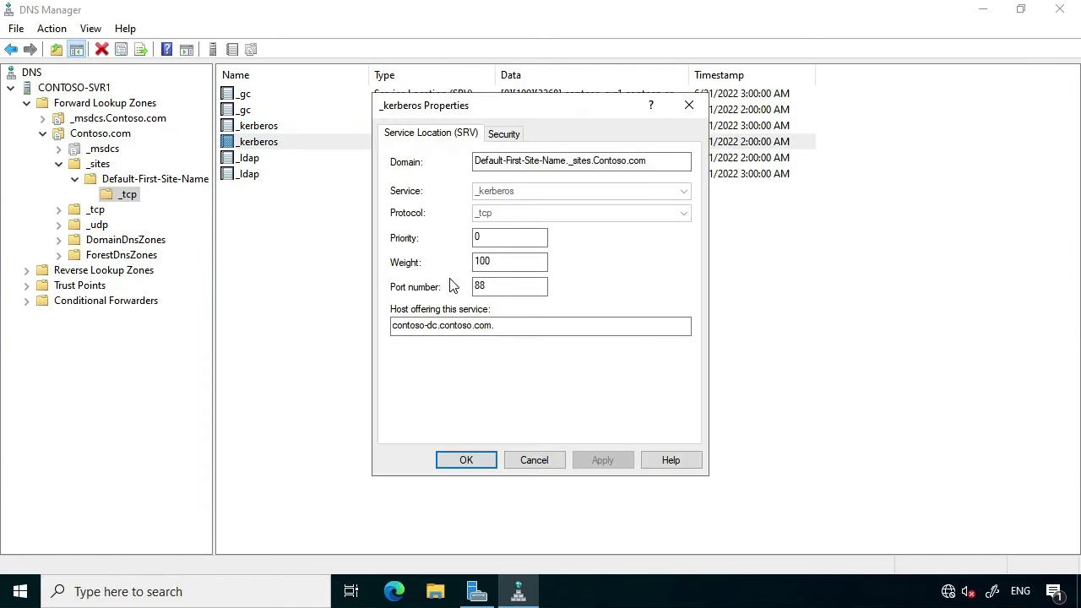
pyautogui.click(553, 461)
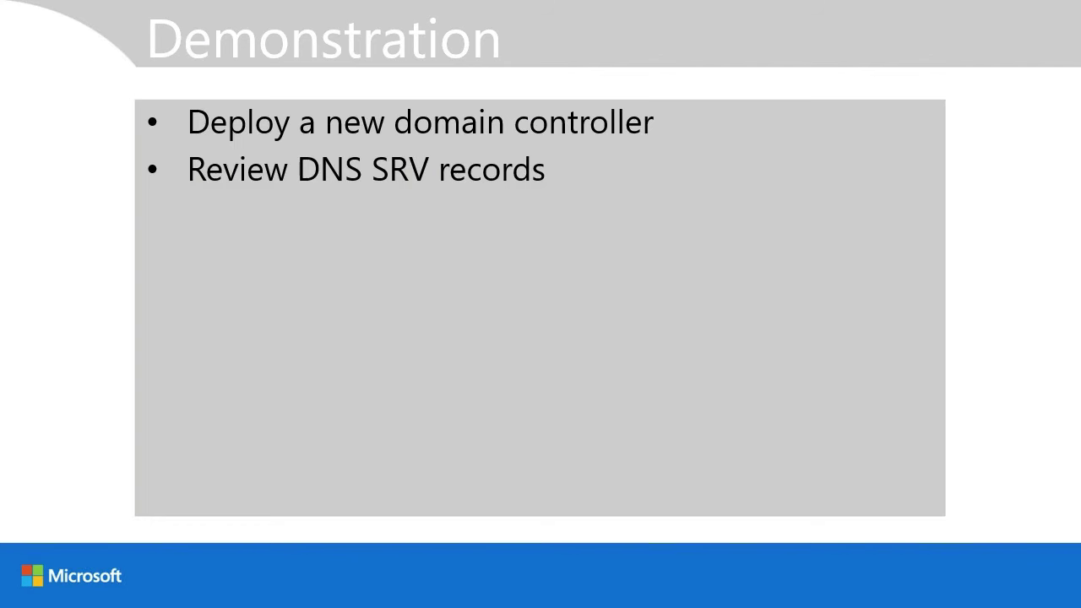
# Step: Advance the slideshow to 'Deploy Domain Controllers on Server Core' and reveal its first paragraph
pyautogui.click(78, 516)
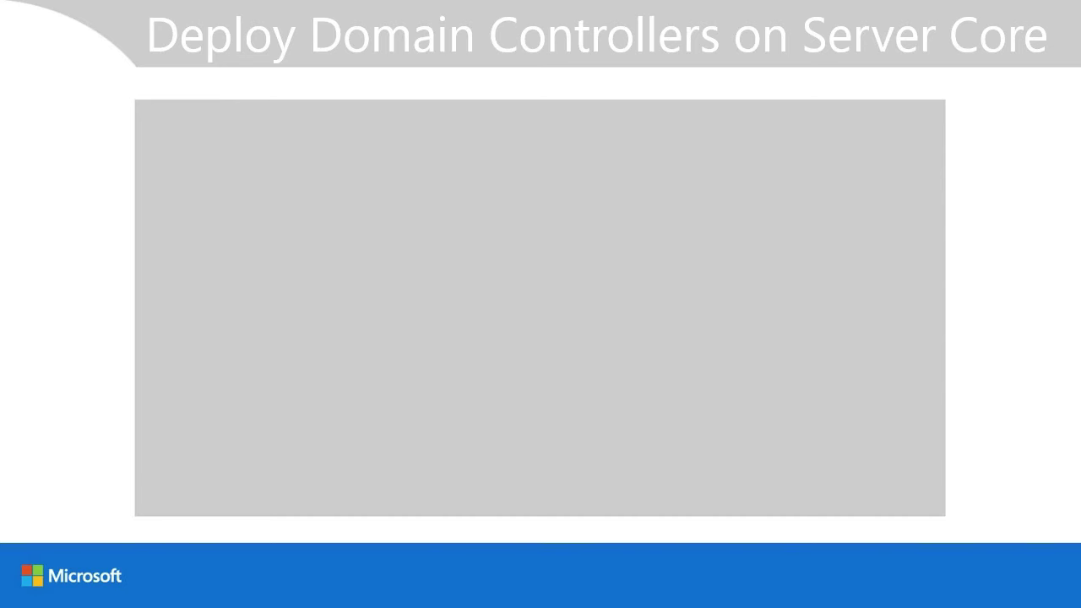
pyautogui.press('Right')
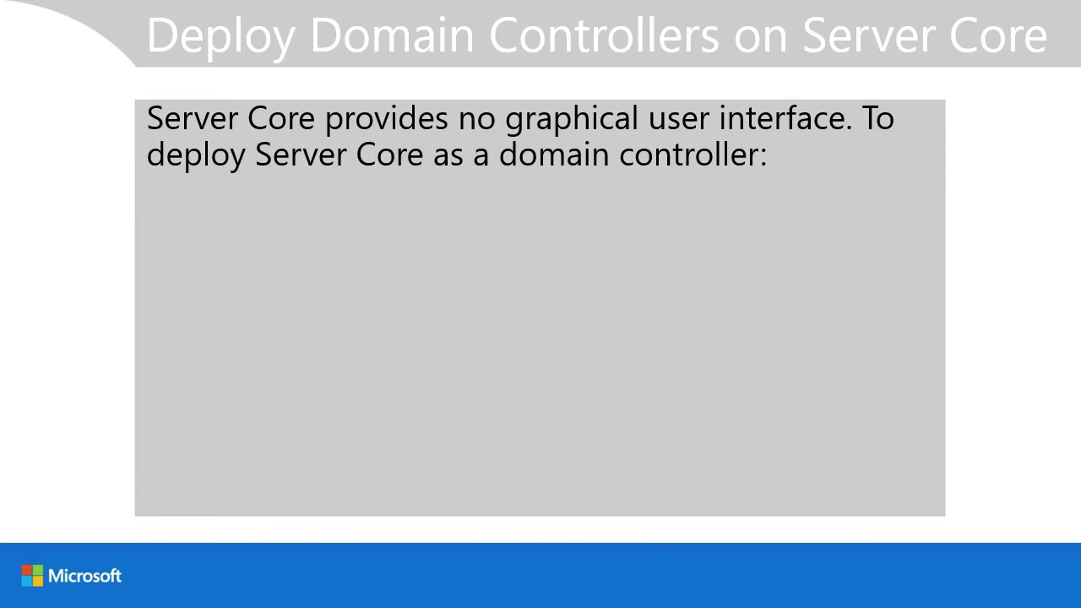
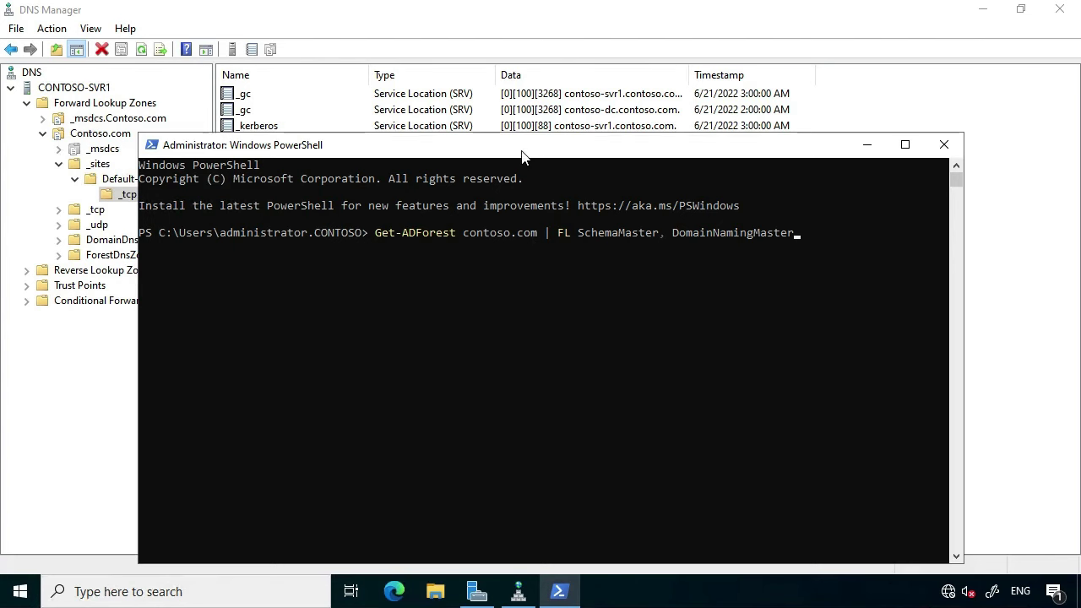
# Step: Run Get-ADForest, then Get-ADDomain contoso.com | FL PDCEmulator, InfrastructureMaster, RidMaster, to list the role holders
pyautogui.press('Return')
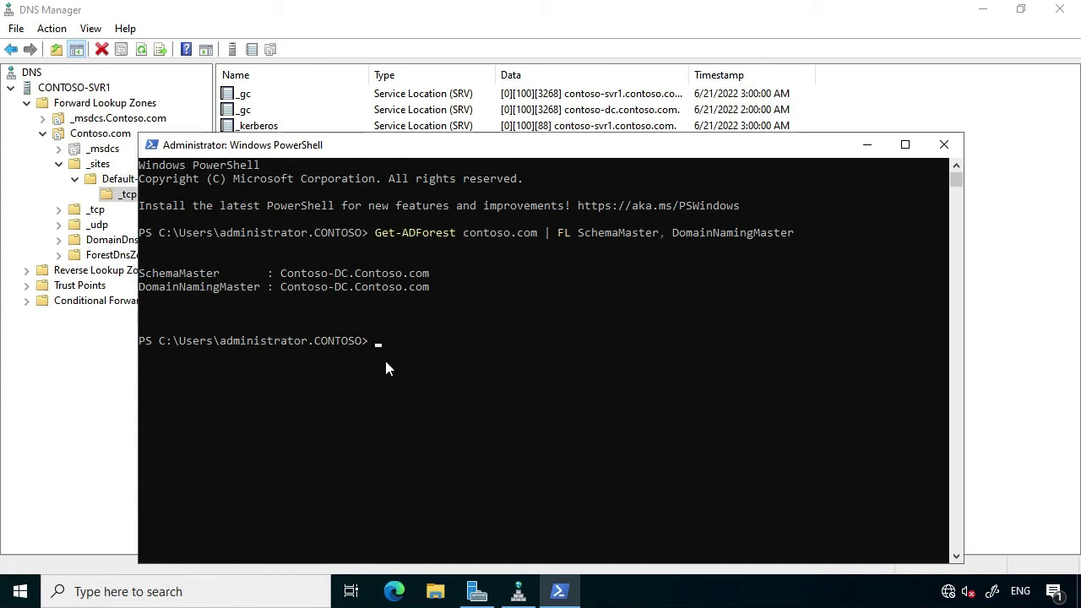
pyautogui.write('Get-ADDomain contoso.com | FL PDCEmulator, InfrastructureMaster, RidMaster')
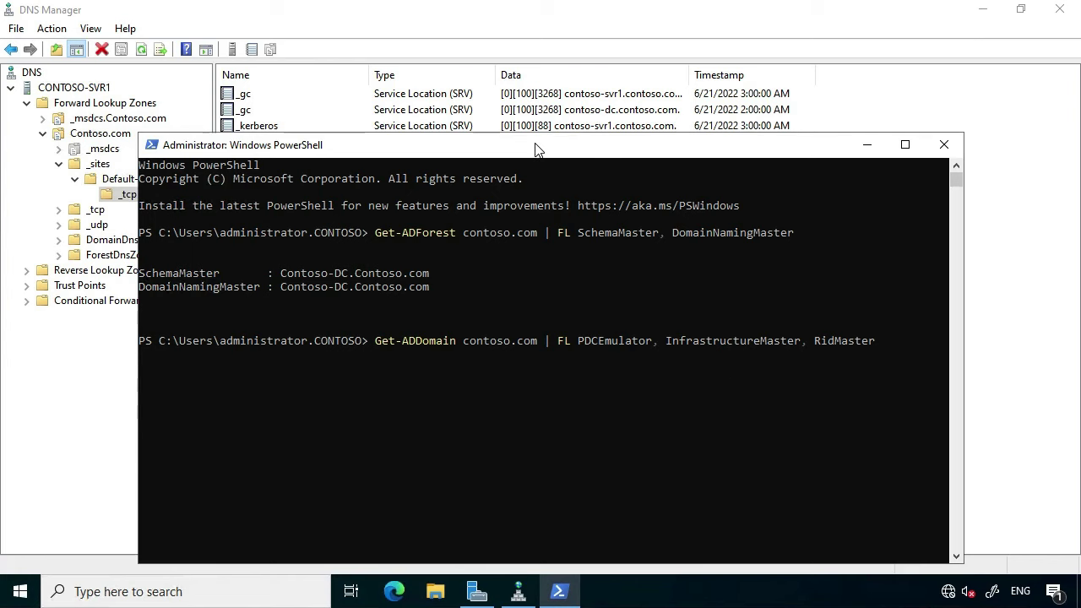
pyautogui.press('Return')
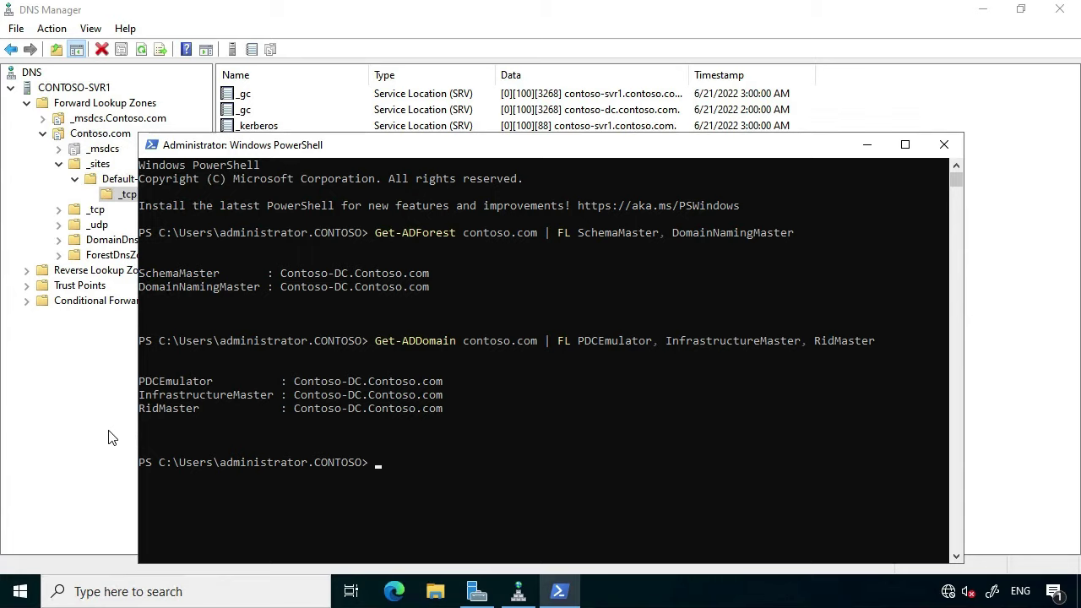
# Step: Open Active Directory Users and Computers from Server Manager and bring up the domain's Operations Masters dialog
pyautogui.click(559, 590)
pyautogui.click(477, 591)
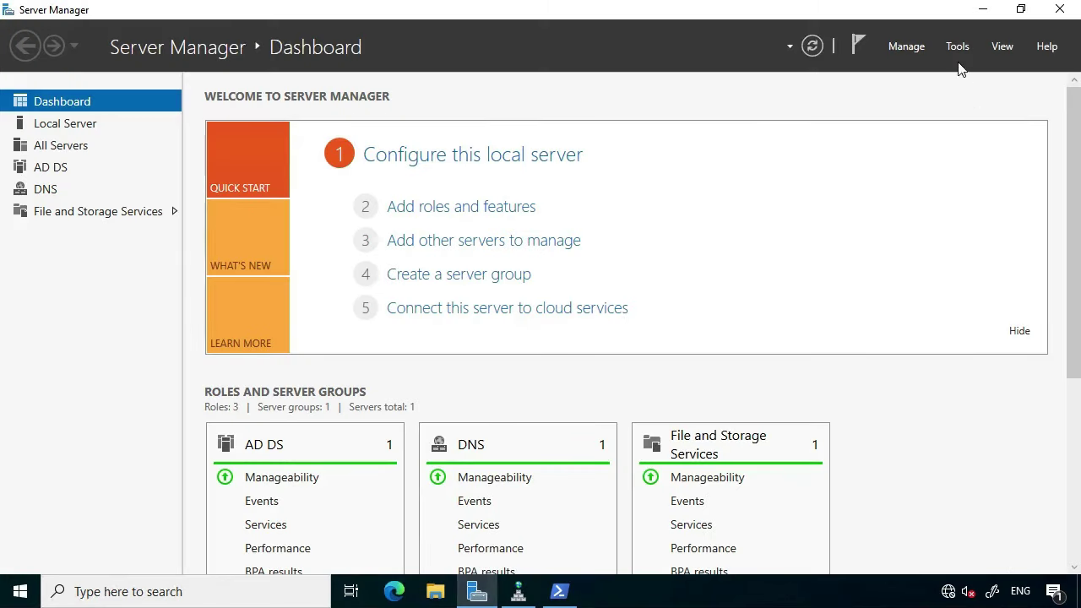
pyautogui.click(957, 47)
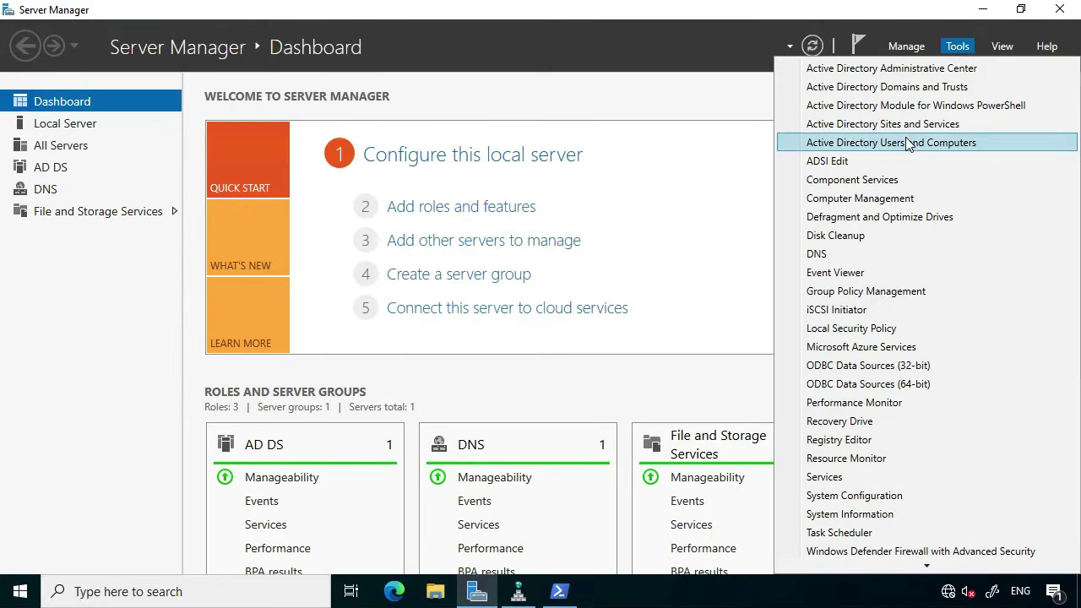
pyautogui.click(832, 143)
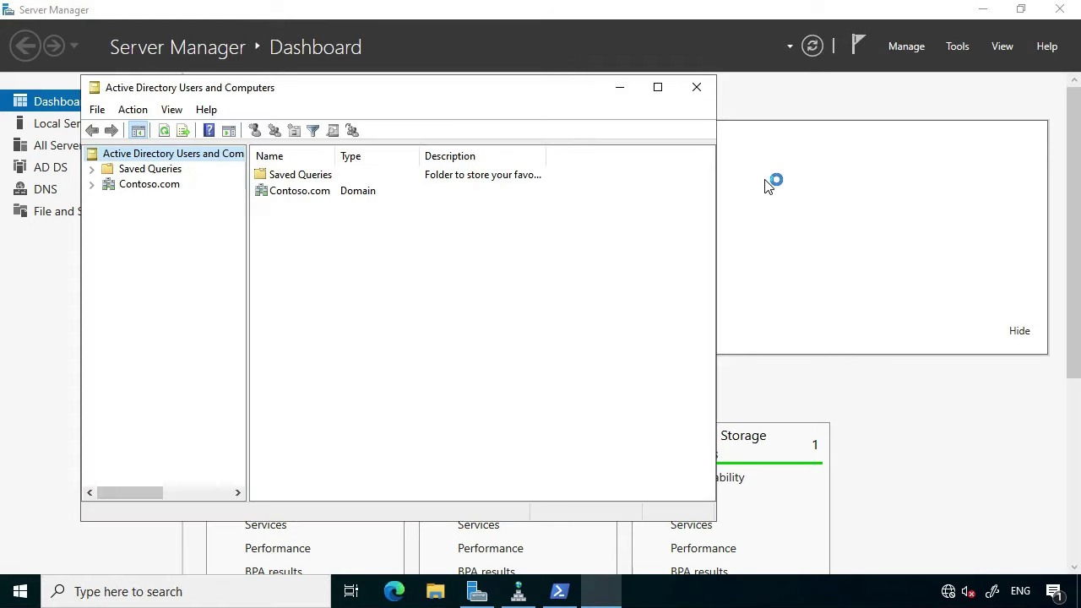
pyautogui.rightClick(191, 163)
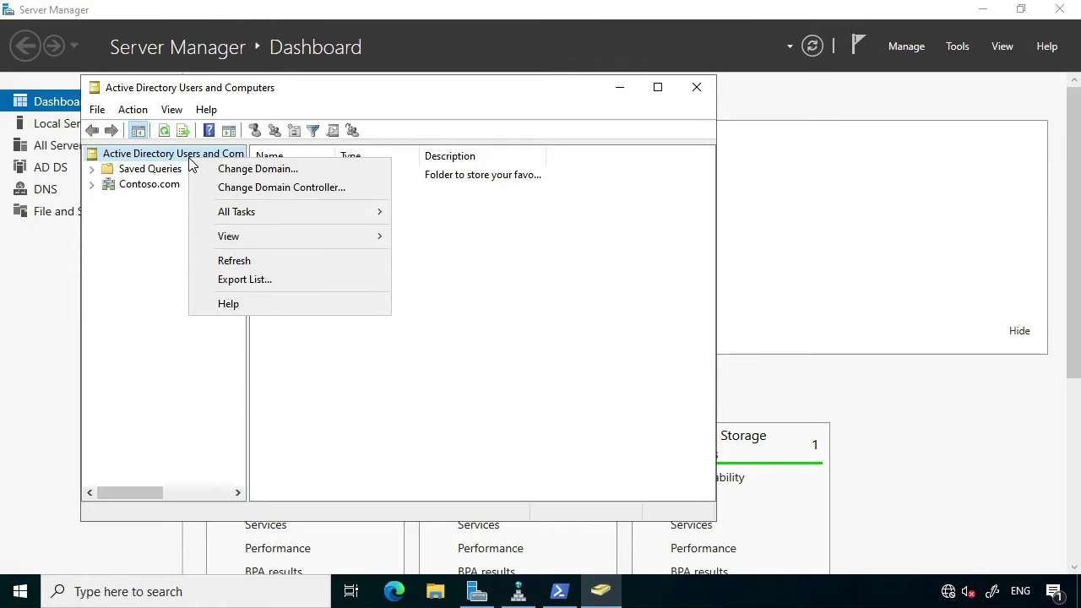
pyautogui.moveTo(234, 215)
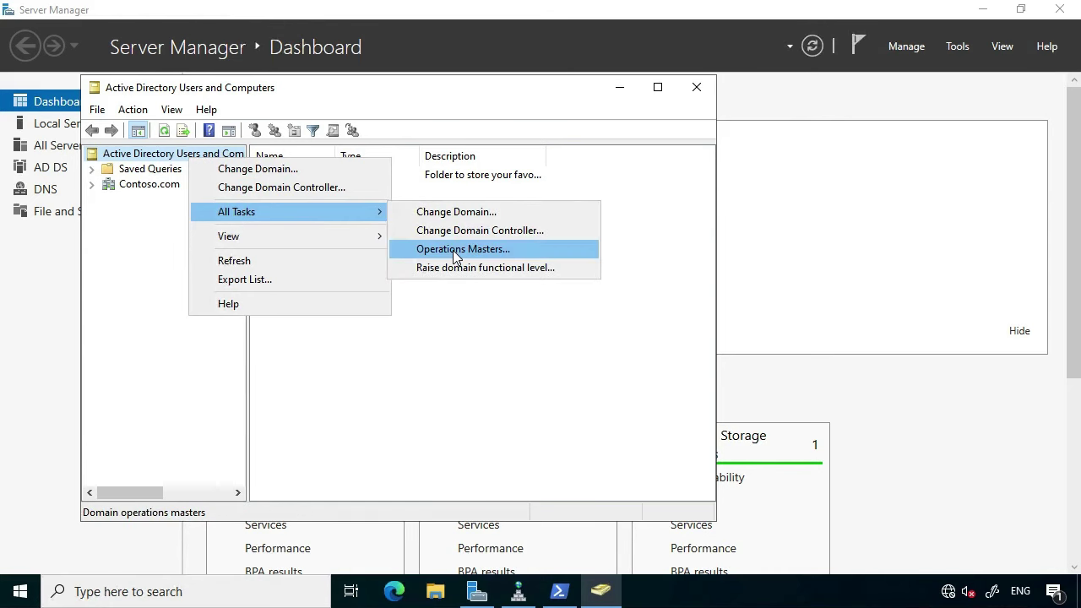
pyautogui.click(479, 256)
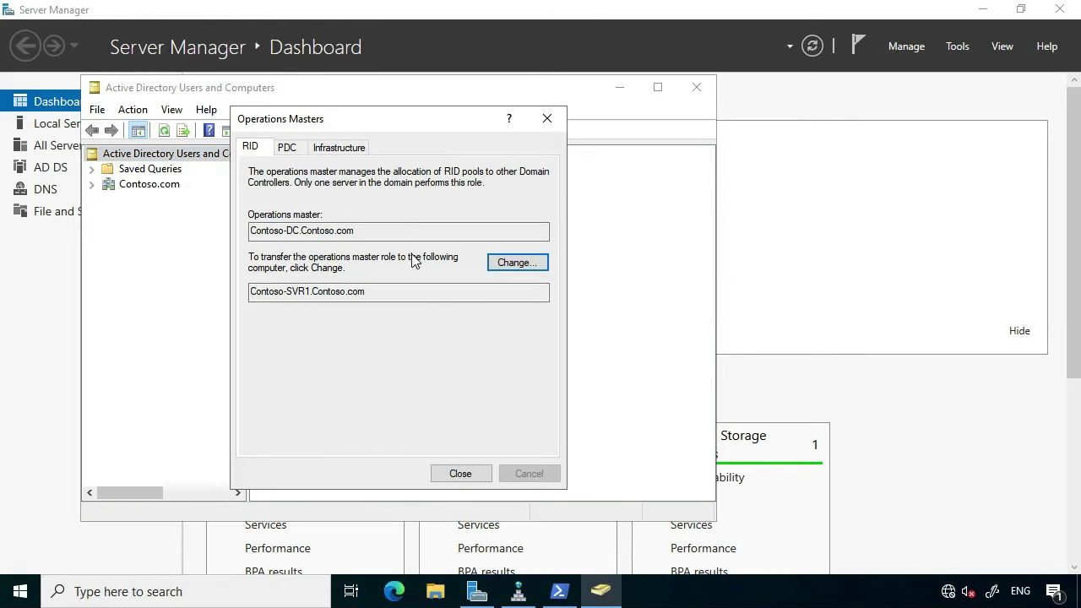
# Step: Check the PDC and Infrastructure tabs, then transfer the RID master to Contoso-SVR1.Contoso.com
pyautogui.click(287, 148)
pyautogui.click(334, 150)
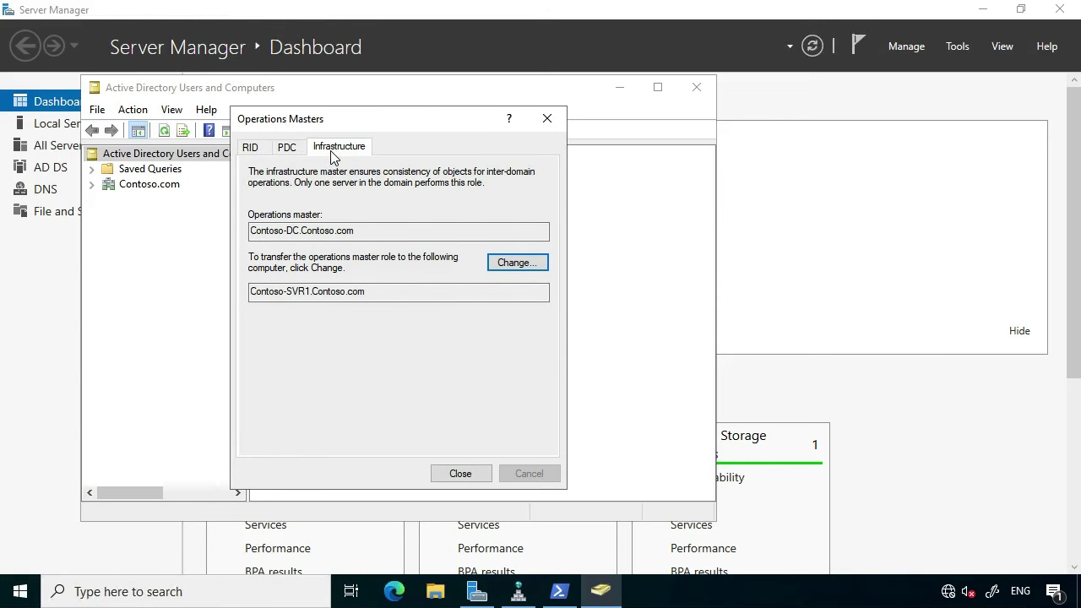
pyautogui.click(259, 154)
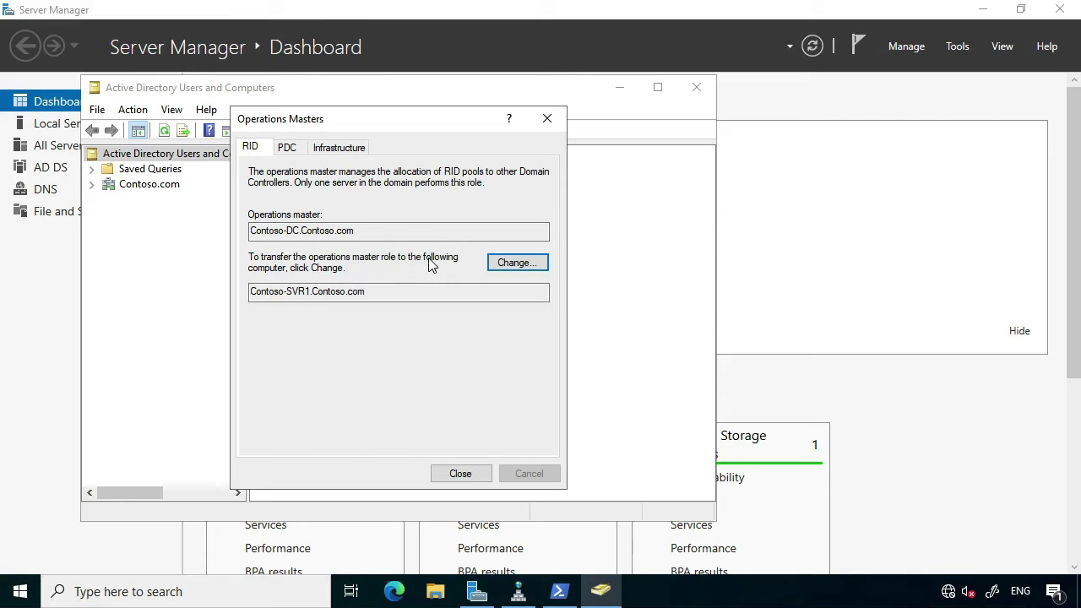
pyautogui.click(511, 266)
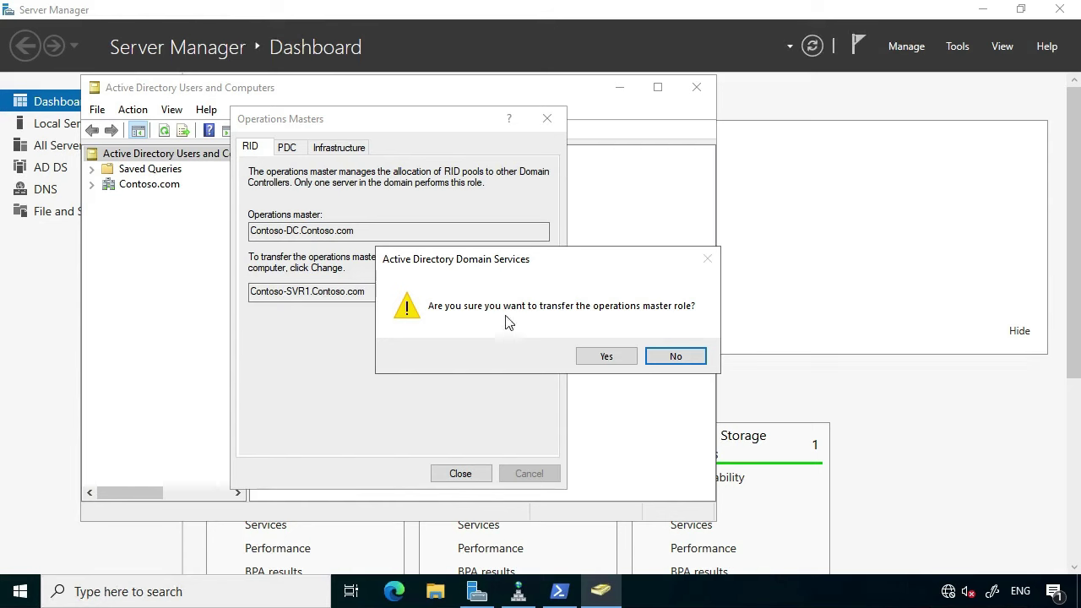
pyautogui.click(605, 357)
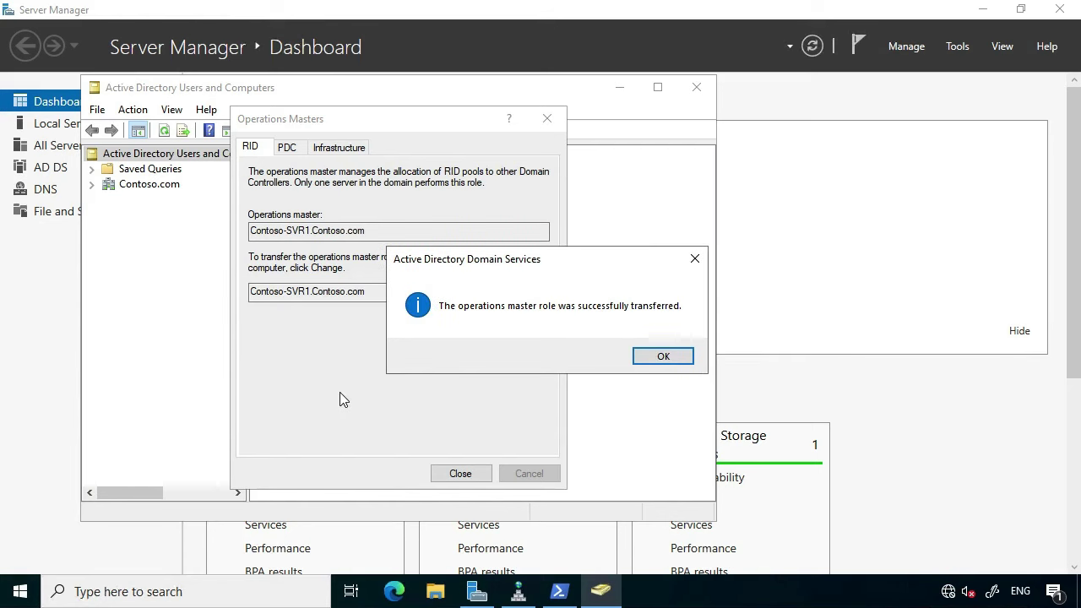
pyautogui.click(668, 359)
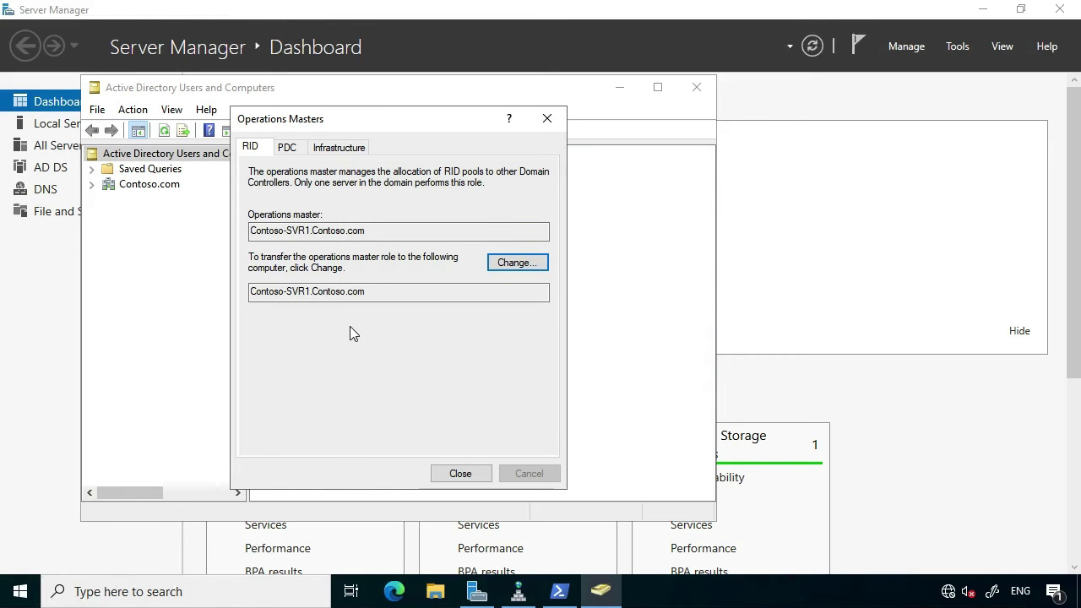
pyautogui.click(558, 590)
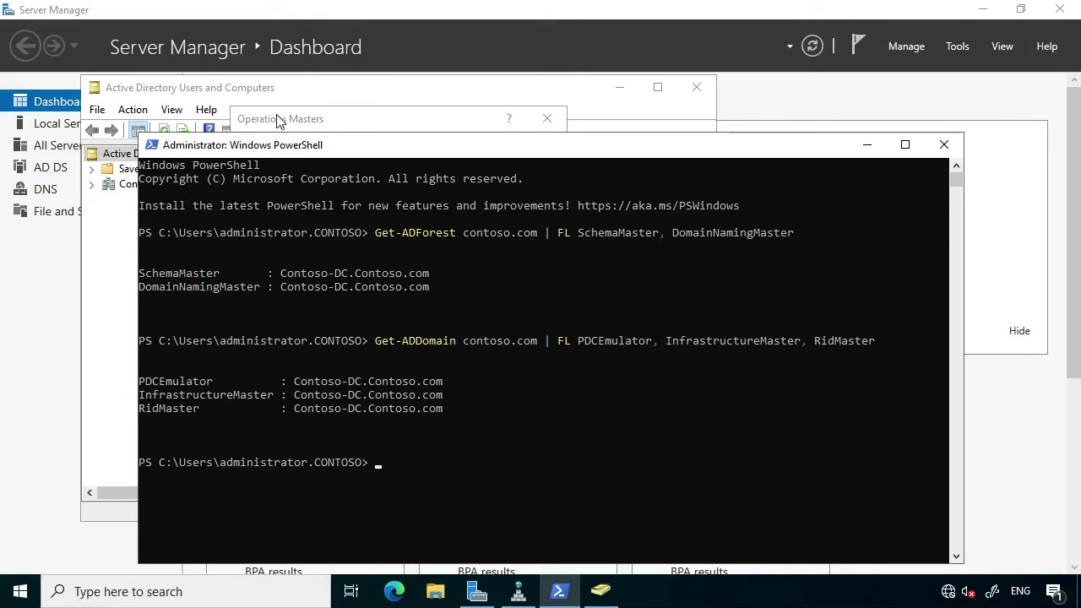
# Step: Confirm RidMaster shows Contoso-SVR1, then force-move InfrastructureMaster to Contoso-SVR1, answering y
pyautogui.press('Up')
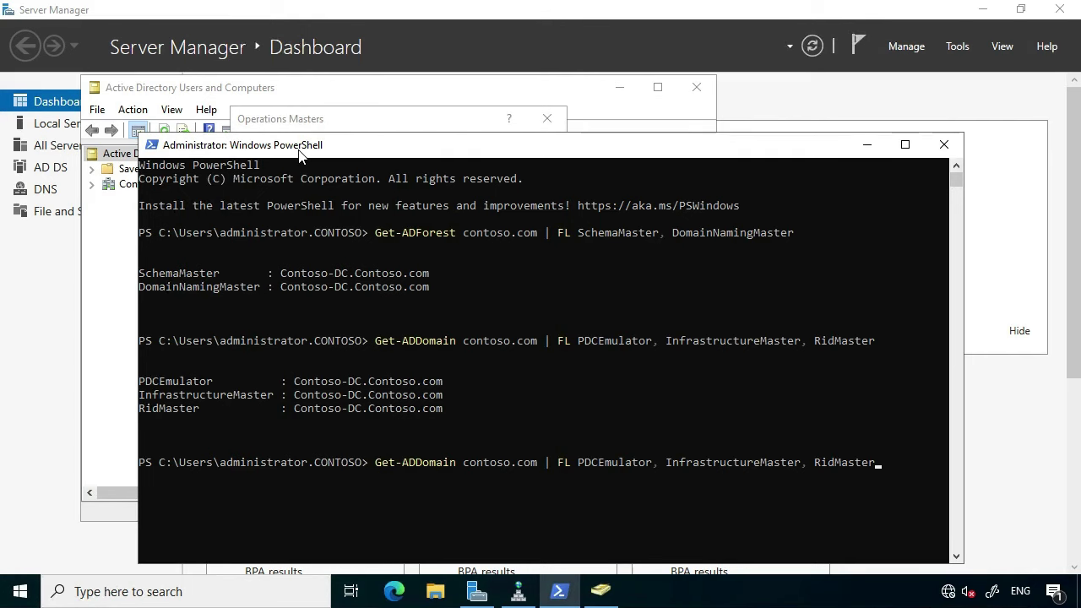
pyautogui.press('Return')
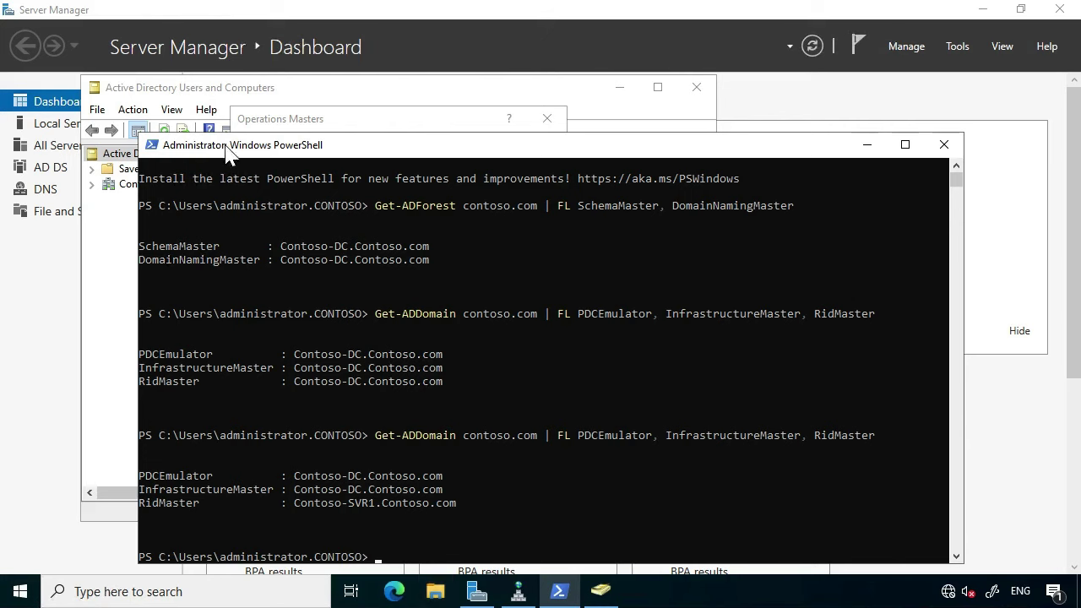
pyautogui.write('Move-ADDirectoryServerOperationMasterRole -Identity Contoso-SVR1 -OperationMasterRole InfrastructureMaster -Force')
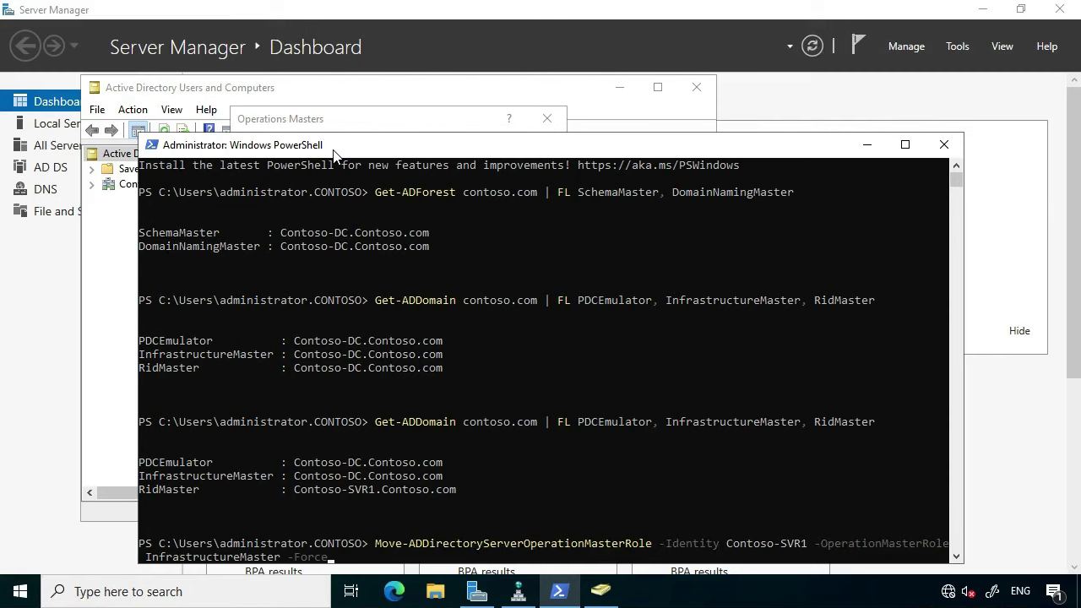
pyautogui.press('Return')
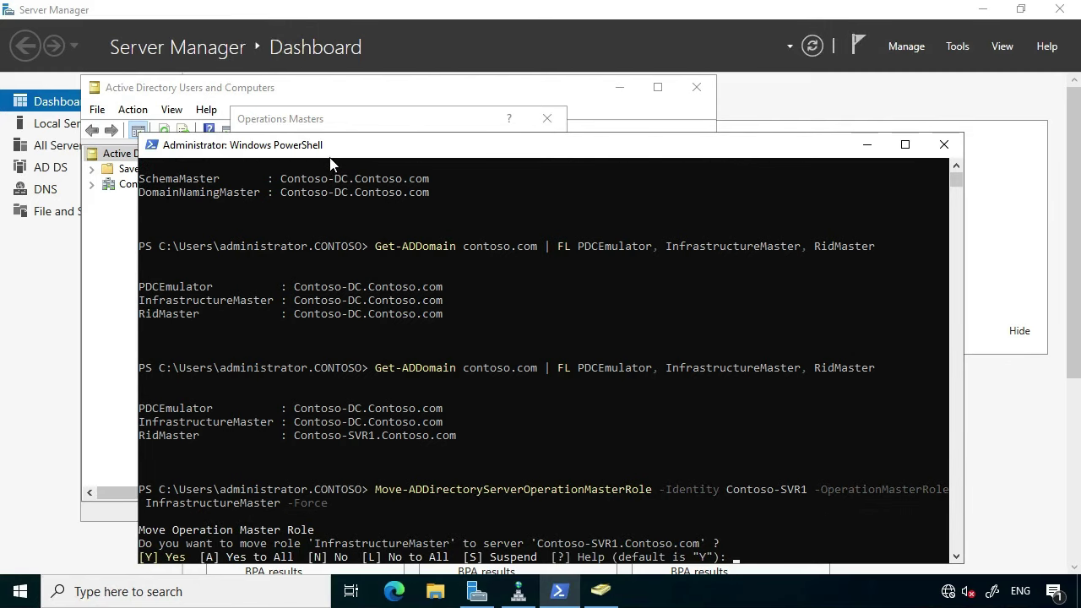
pyautogui.write('y')
pyautogui.press('Return')
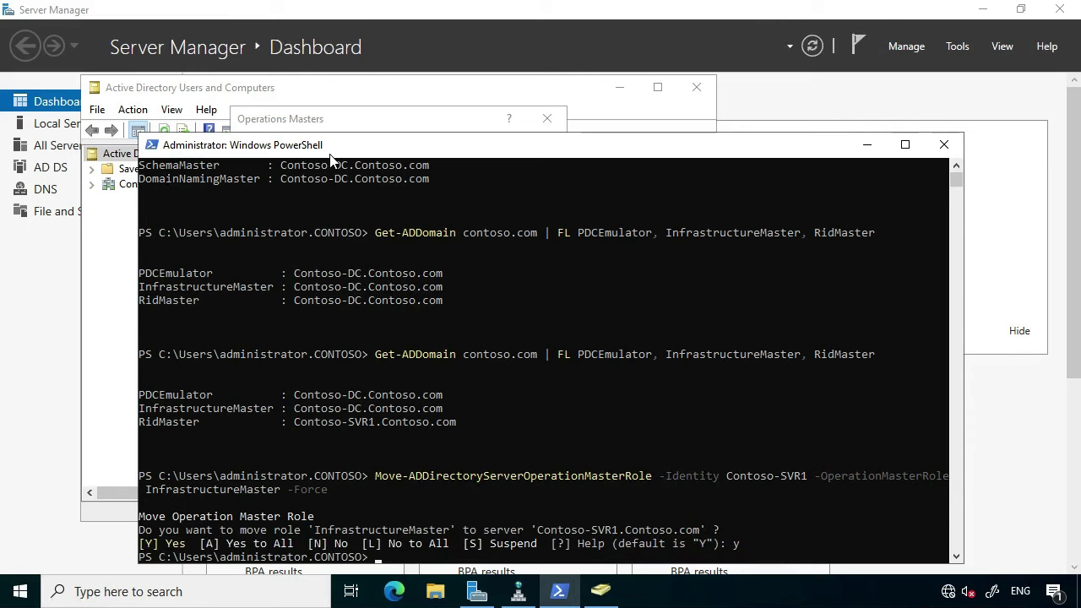
# Step: Rerun the Get-ADDomain query to verify InfrastructureMaster is now on Contoso-SVR1.Contoso.com
pyautogui.press('Up')
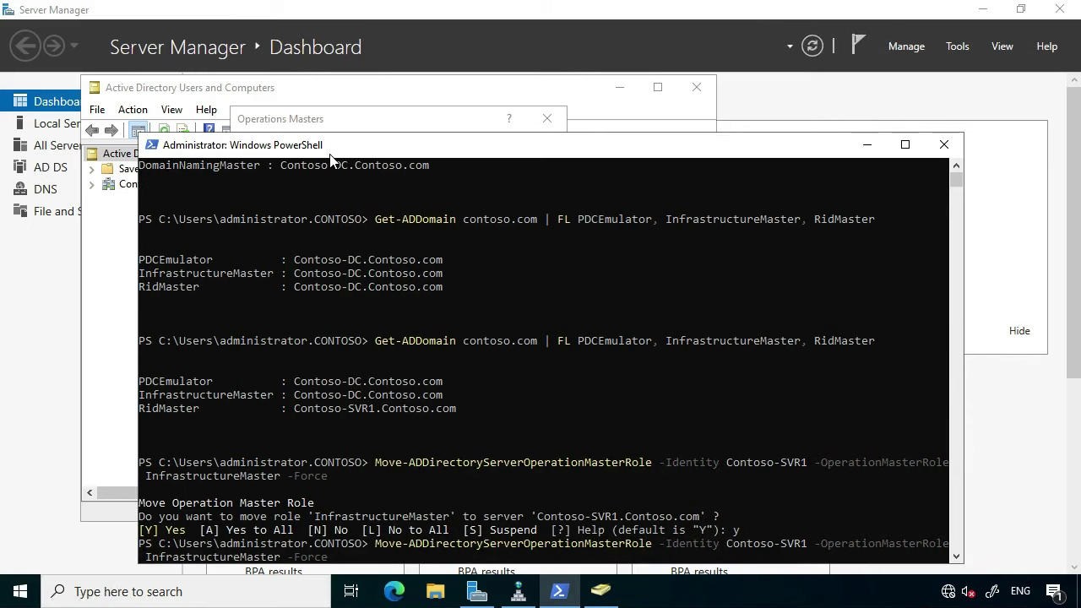
pyautogui.press('Up')
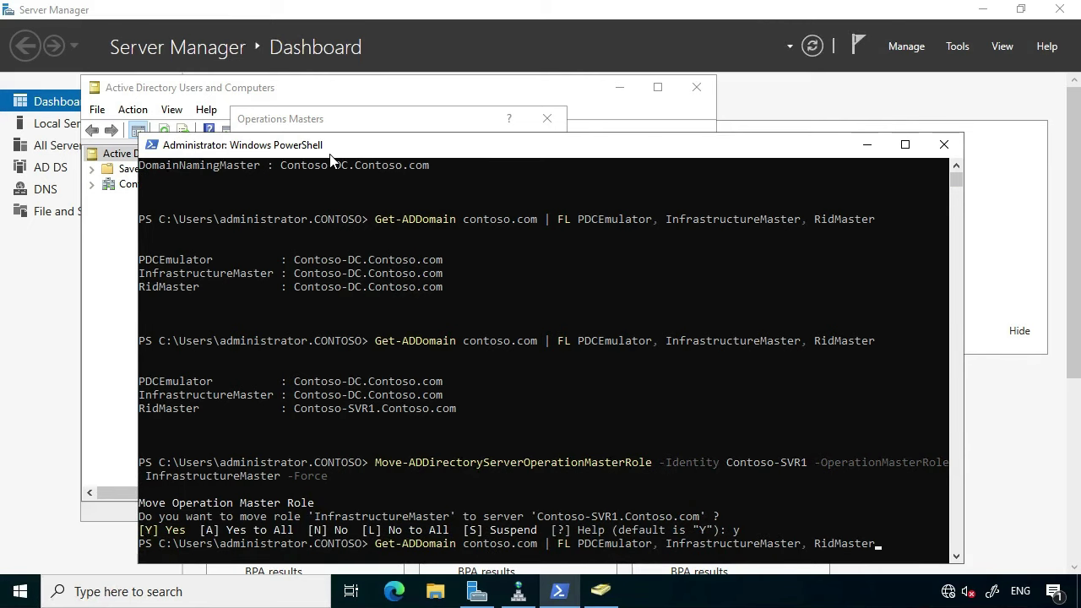
pyautogui.press('Return')
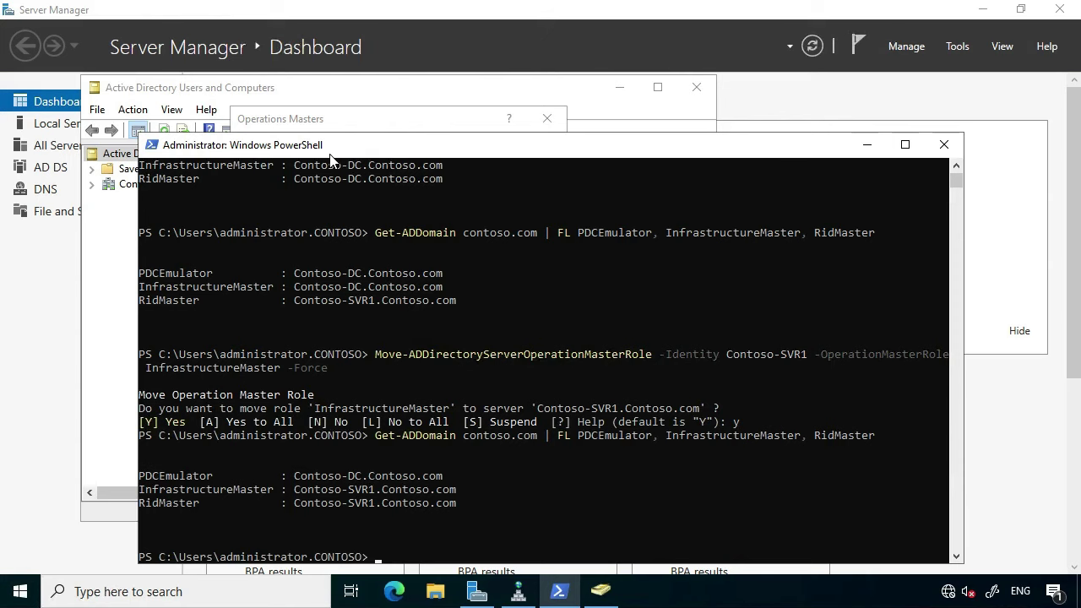
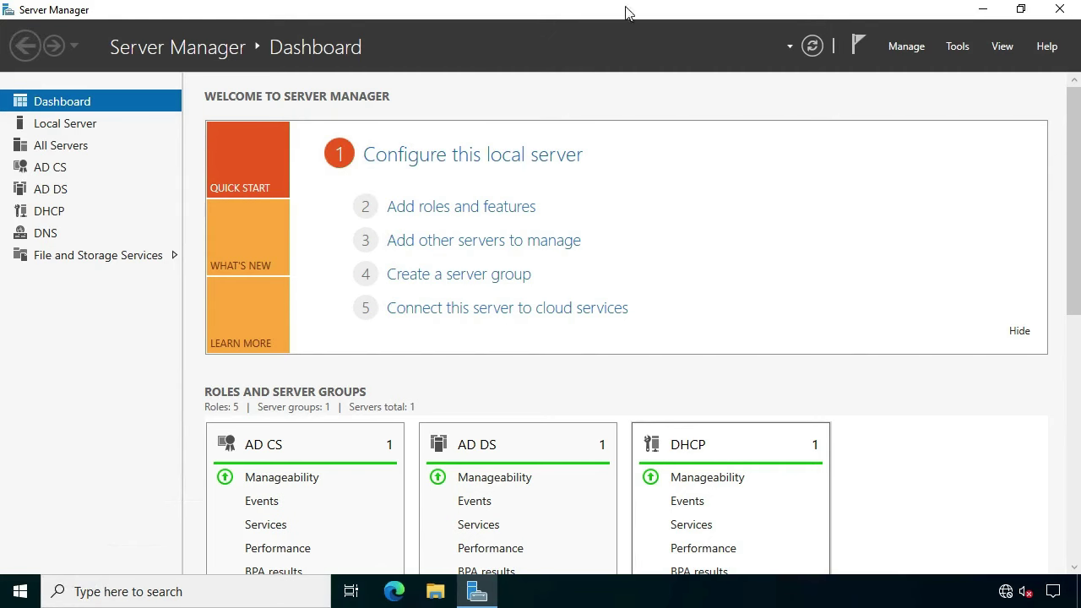
# Step: Launch DNS Manager from Server Manager's Tools menu
pyautogui.click(957, 49)
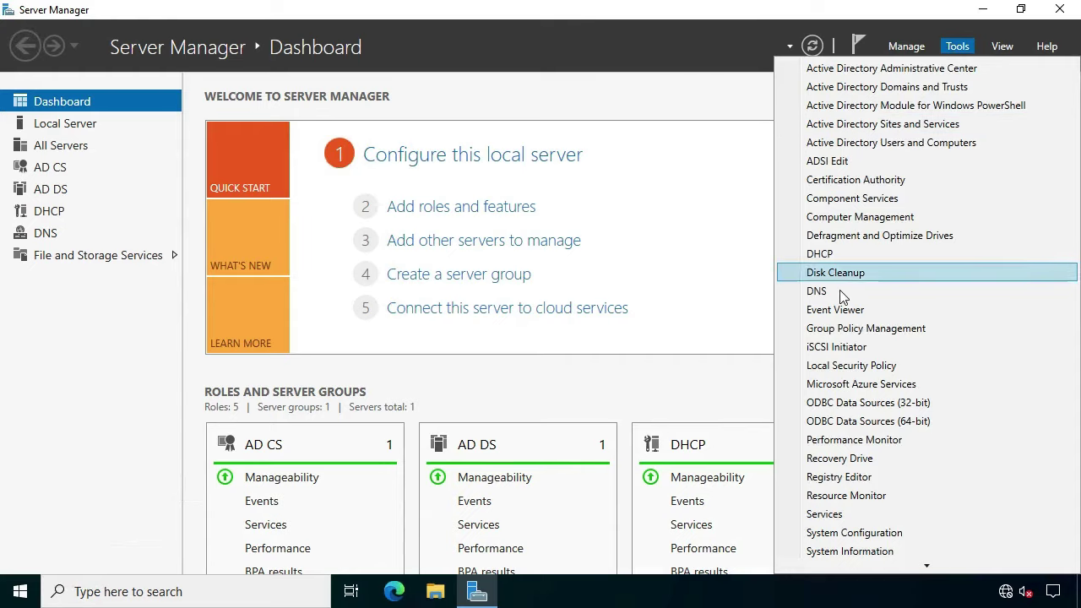
pyautogui.click(840, 292)
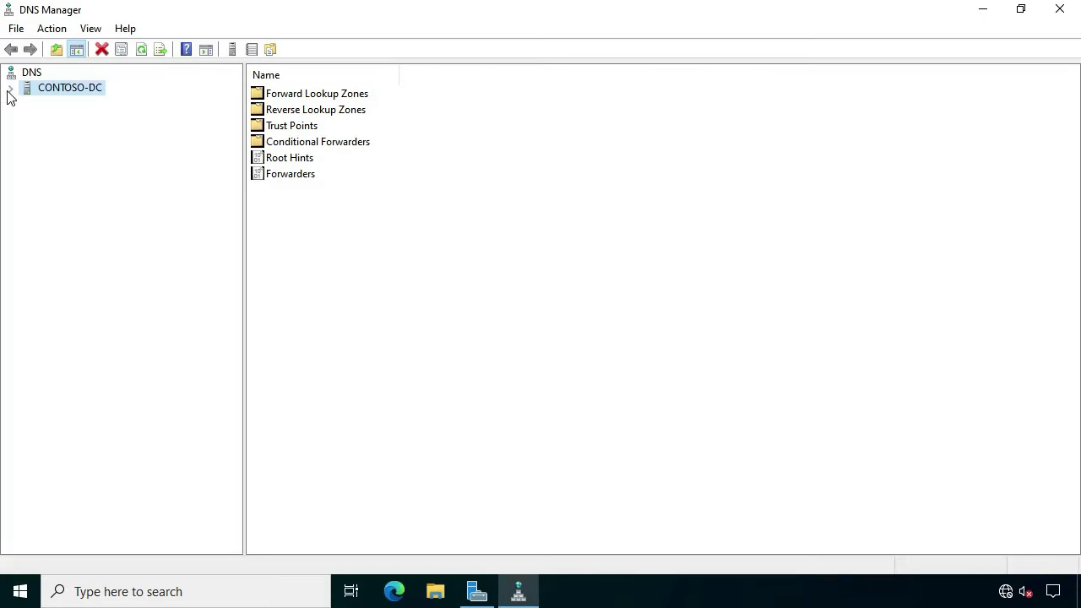
# Step: Review the Contoso.com and Adatum.com forward lookup zones on CONTOSO-DC
pyautogui.click(11, 88)
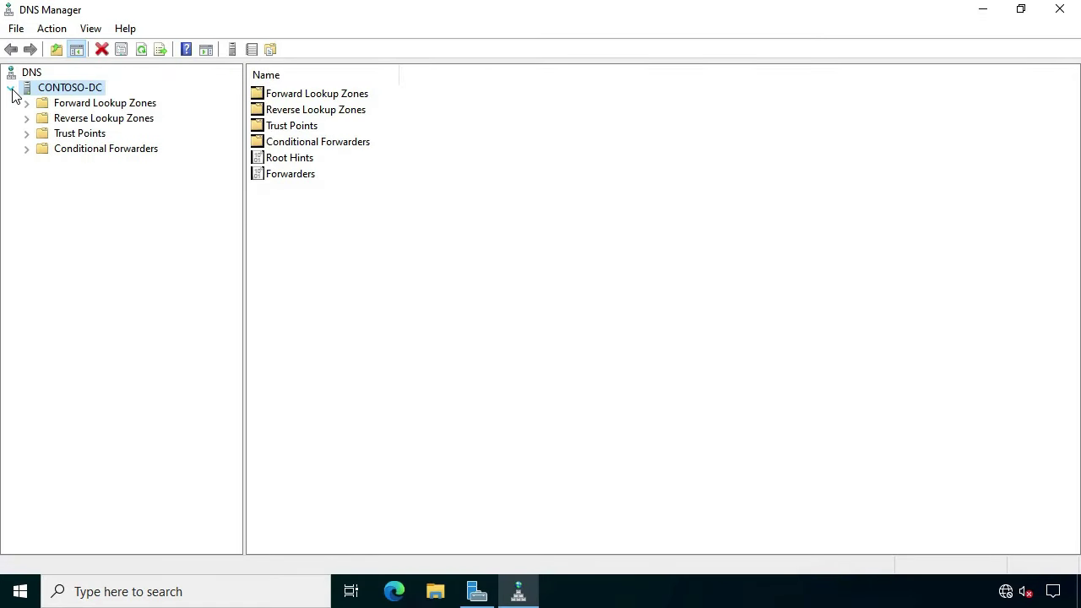
pyautogui.click(27, 104)
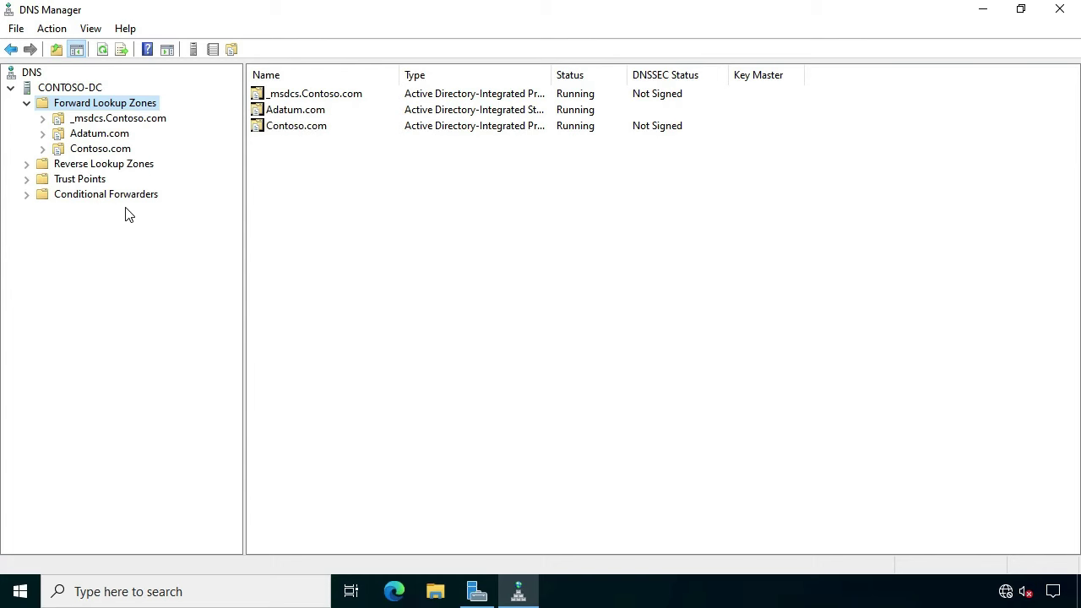
pyautogui.click(111, 152)
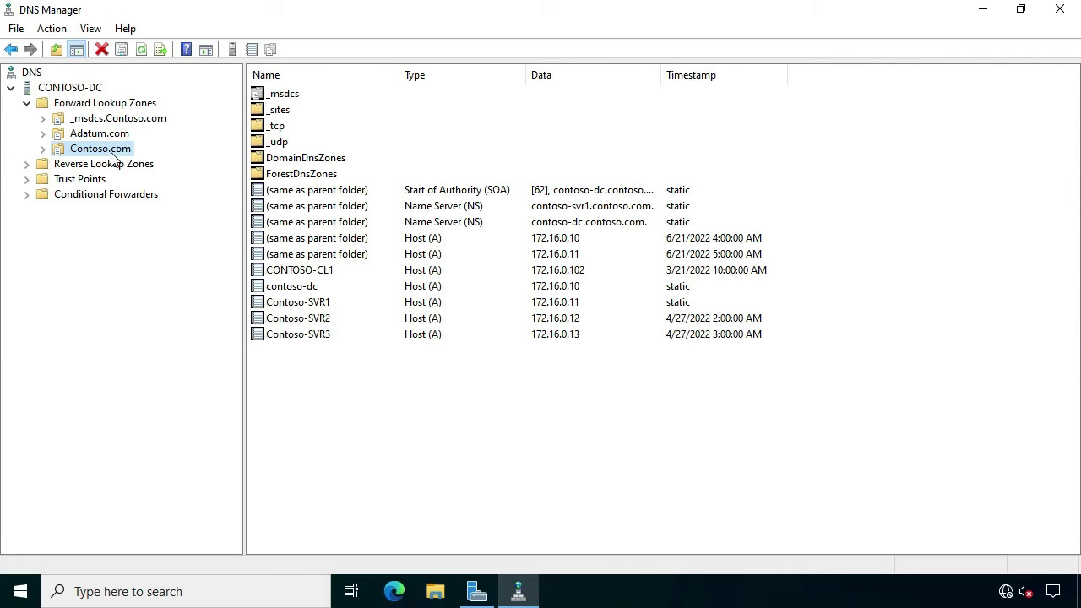
pyautogui.click(101, 136)
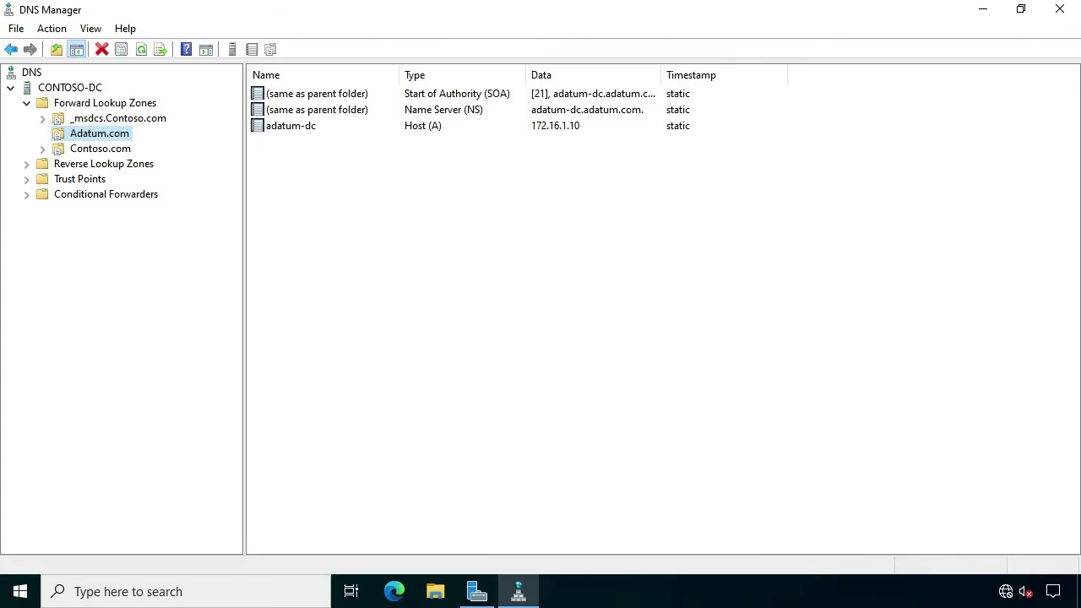
# Step: Close DNS Manager and launch Active Directory Domains and Trusts
pyautogui.click(1057, 9)
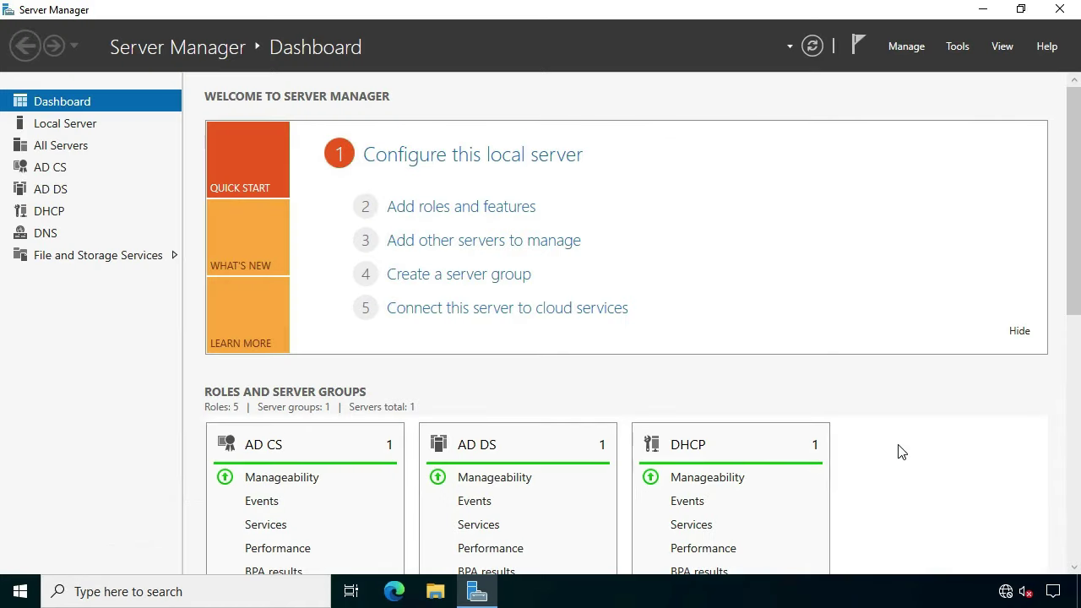
pyautogui.click(954, 51)
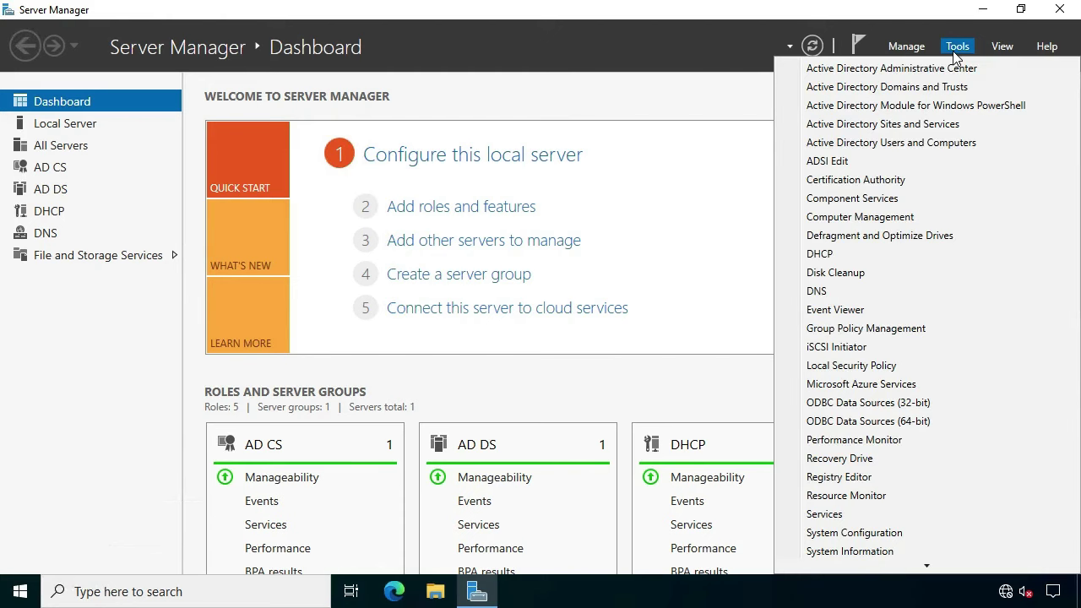
pyautogui.click(905, 88)
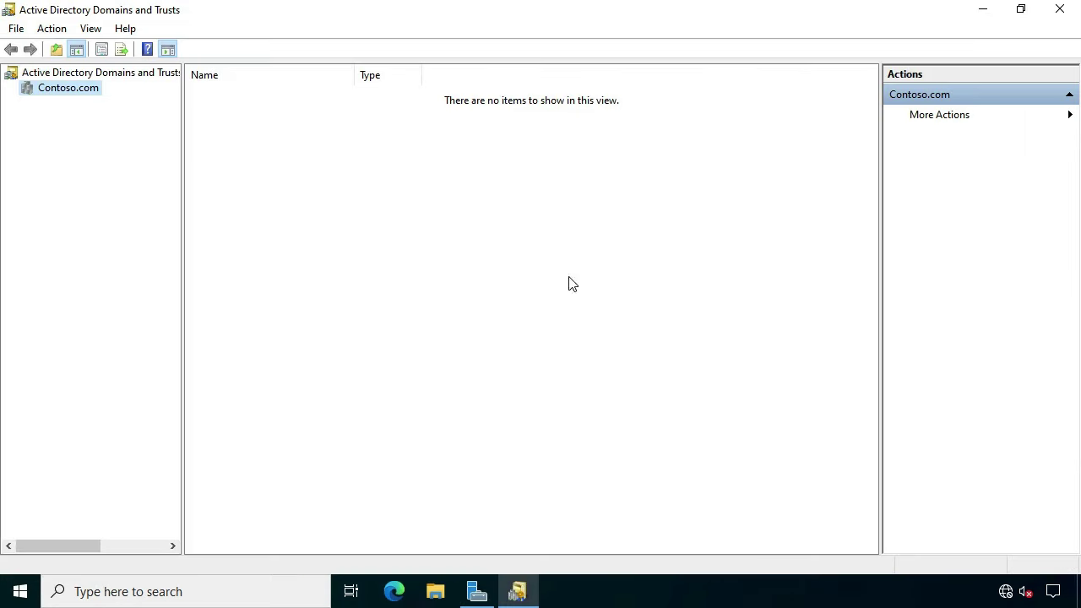
# Step: Start the New Trust Wizard from the Trusts tab of Contoso.com's properties
pyautogui.rightClick(88, 92)
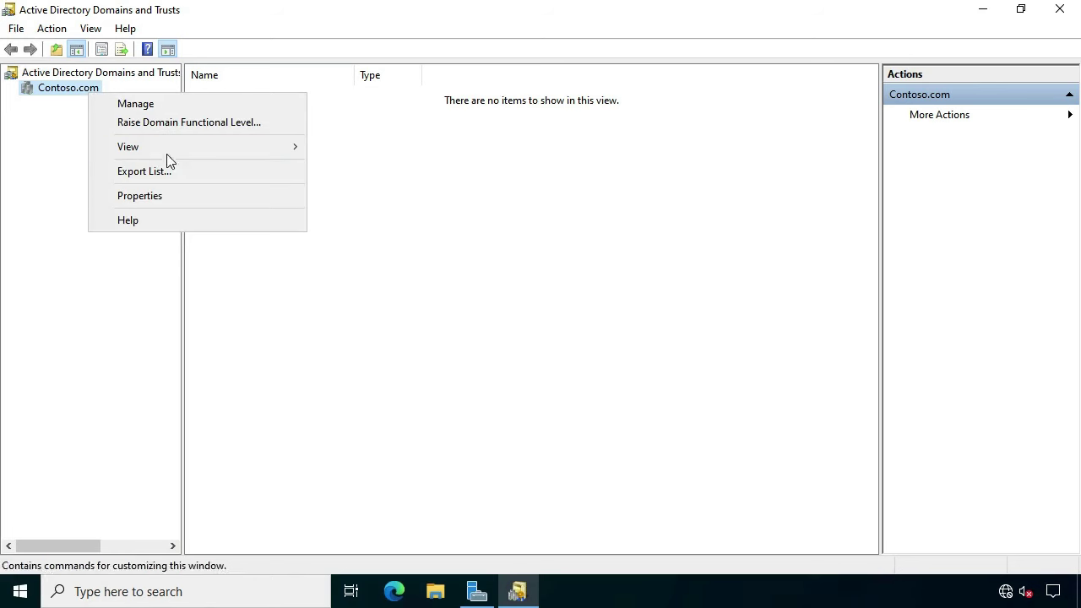
pyautogui.click(159, 196)
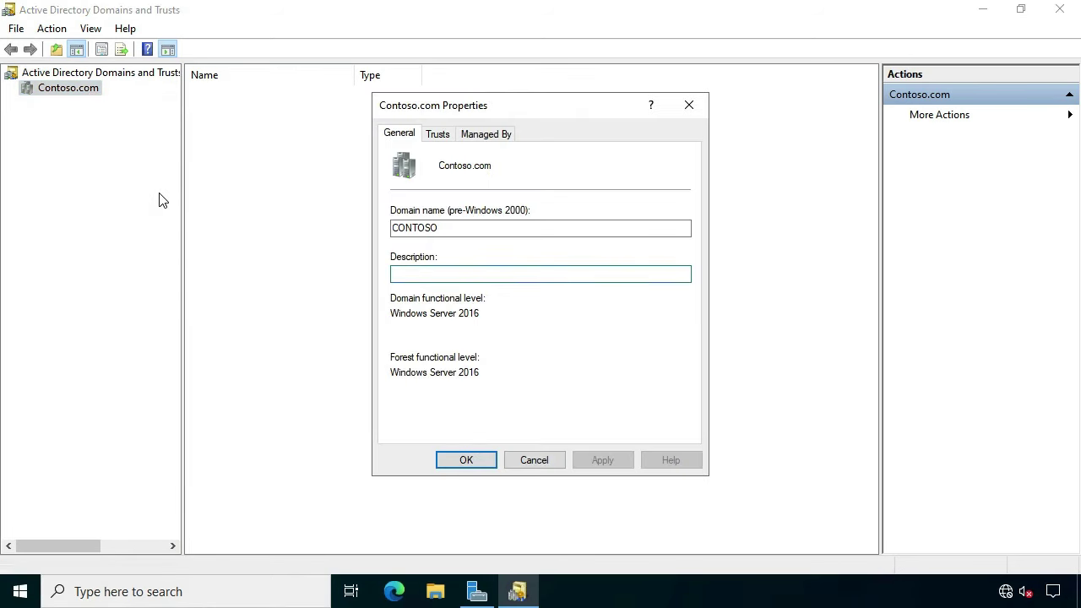
pyautogui.click(442, 138)
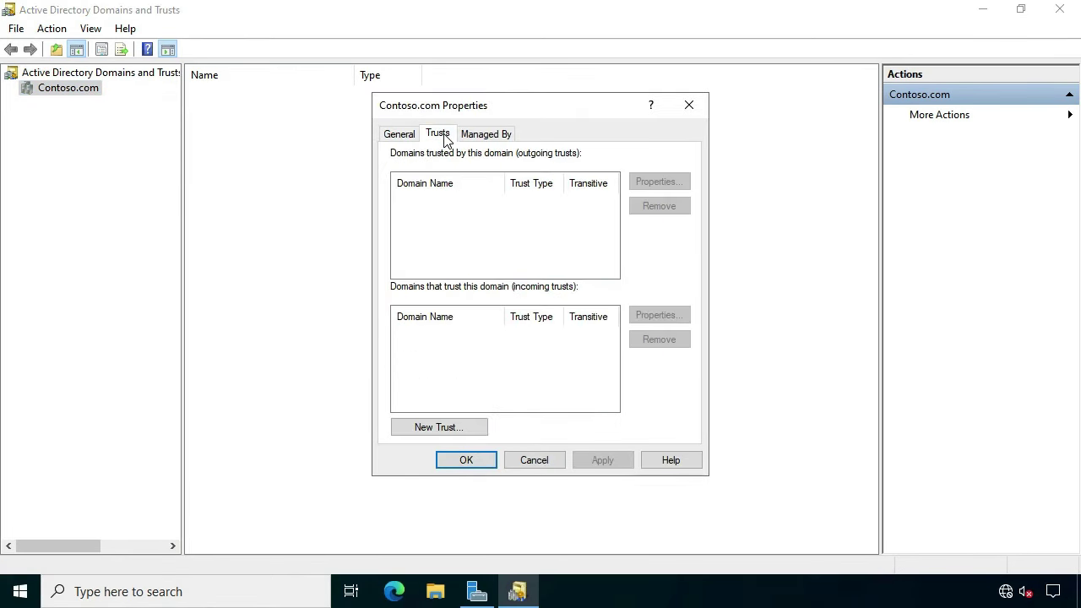
pyautogui.click(445, 431)
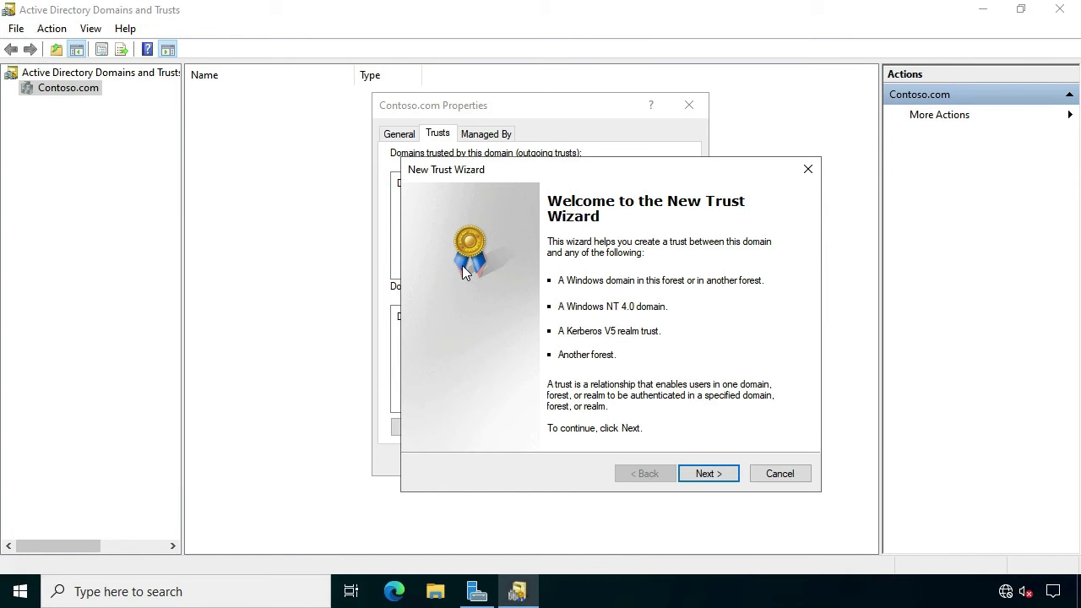
# Step: Name the trust adatum.com and choose Forest trust as its type
pyautogui.click(708, 475)
pyautogui.write('adatum.com')
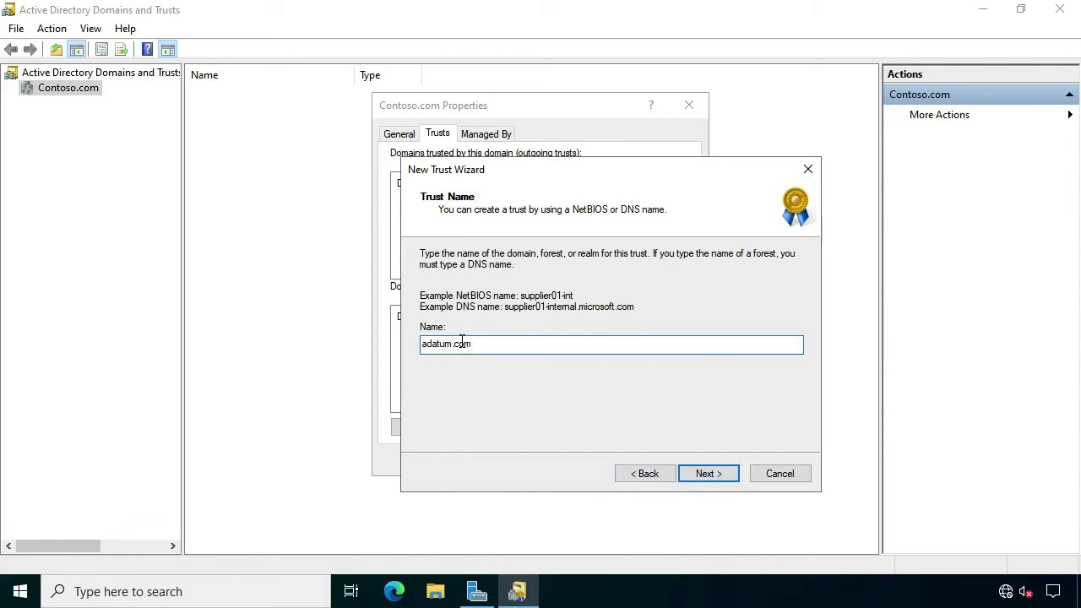
pyautogui.click(720, 481)
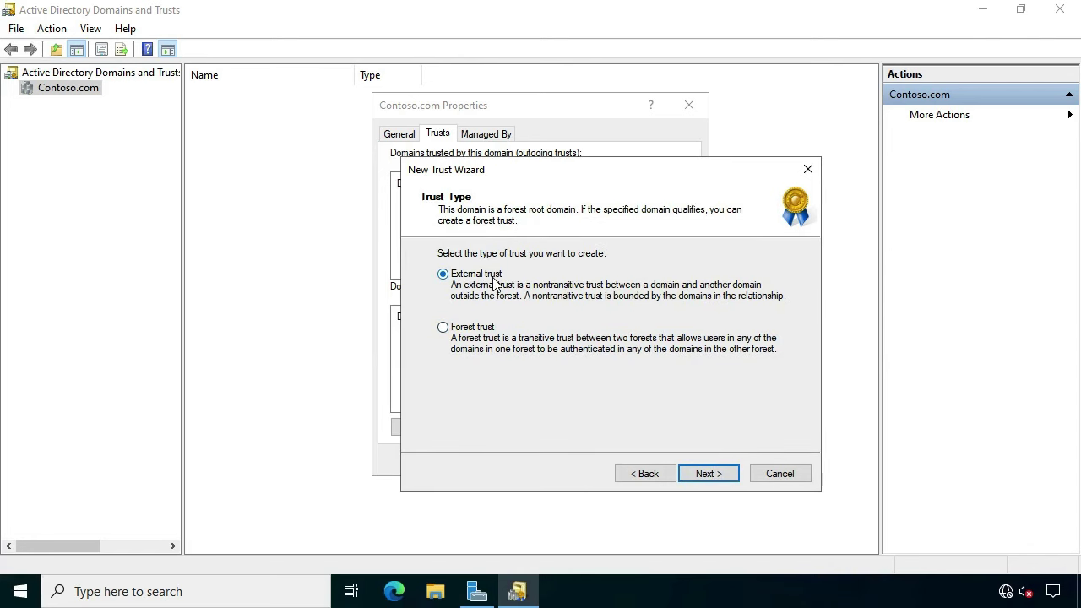
pyautogui.click(481, 333)
pyautogui.click(705, 474)
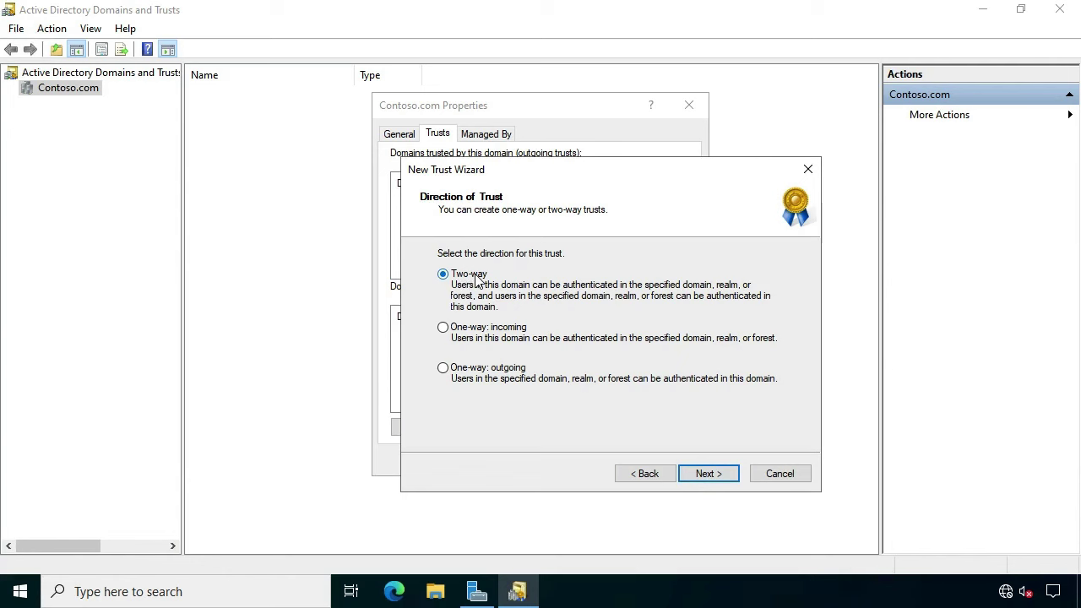
# Step: Set the trust direction to Two-way and create it on both domains
pyautogui.click(488, 334)
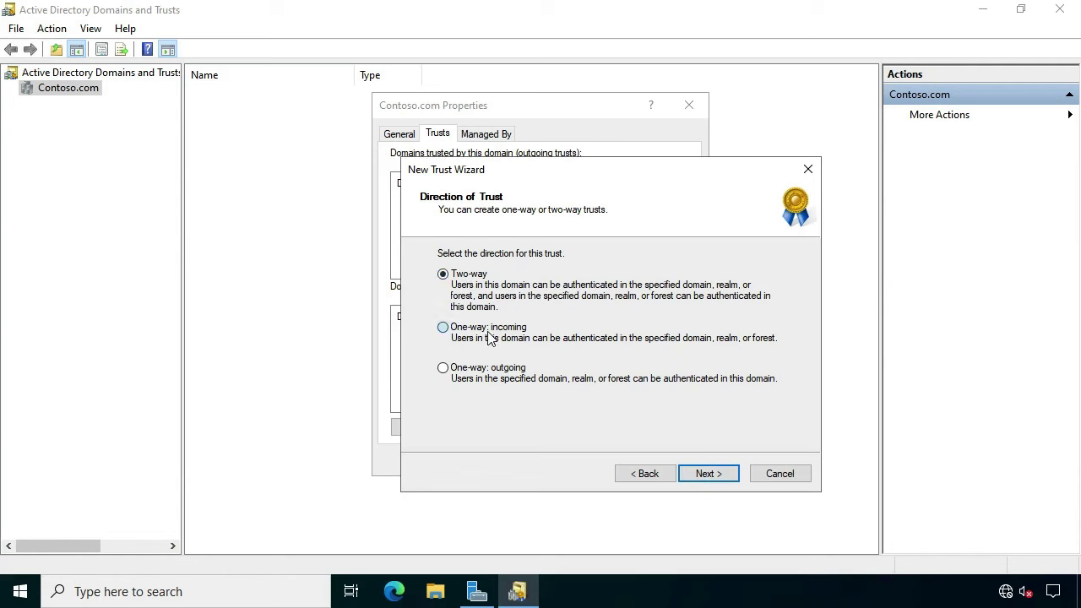
pyautogui.click(490, 377)
pyautogui.click(469, 274)
pyautogui.click(723, 483)
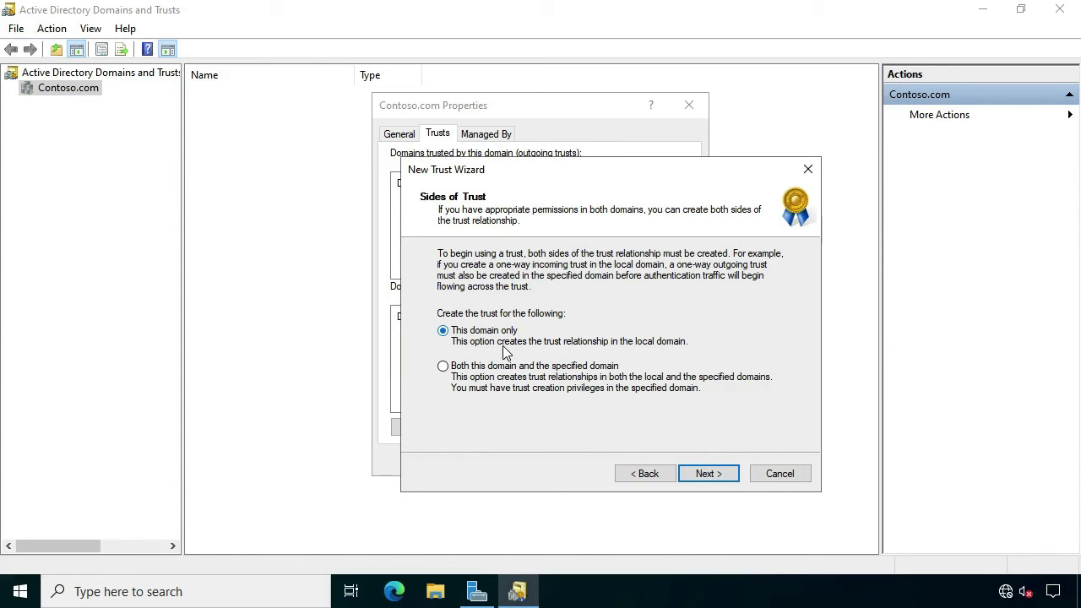
pyautogui.click(499, 369)
# Step: Enter the adatum.com administrator account name and password
pyautogui.click(707, 473)
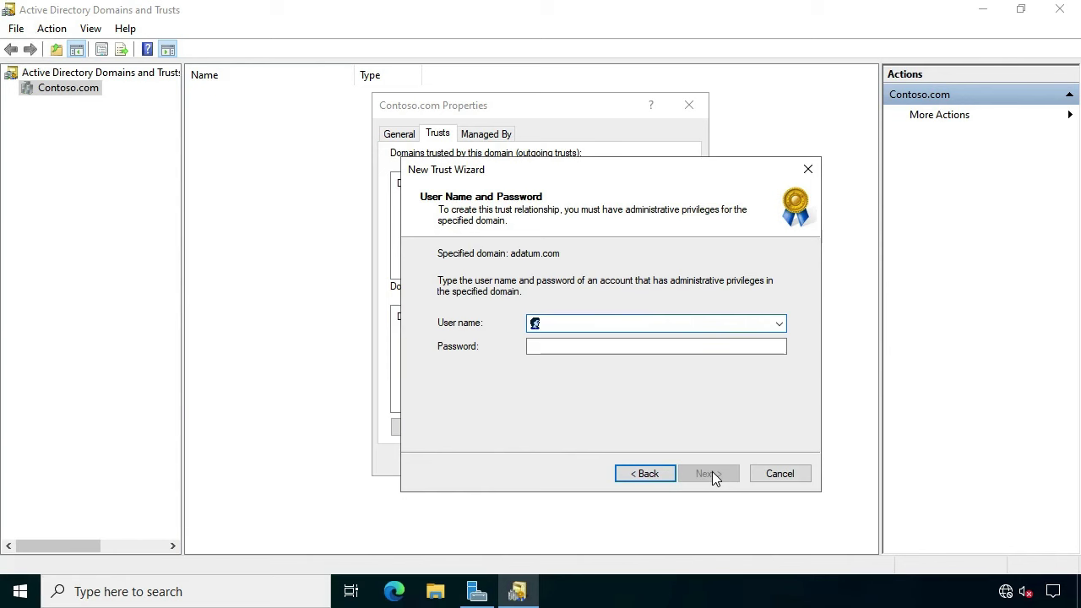
pyautogui.write('administrator')
pyautogui.press('Tab')
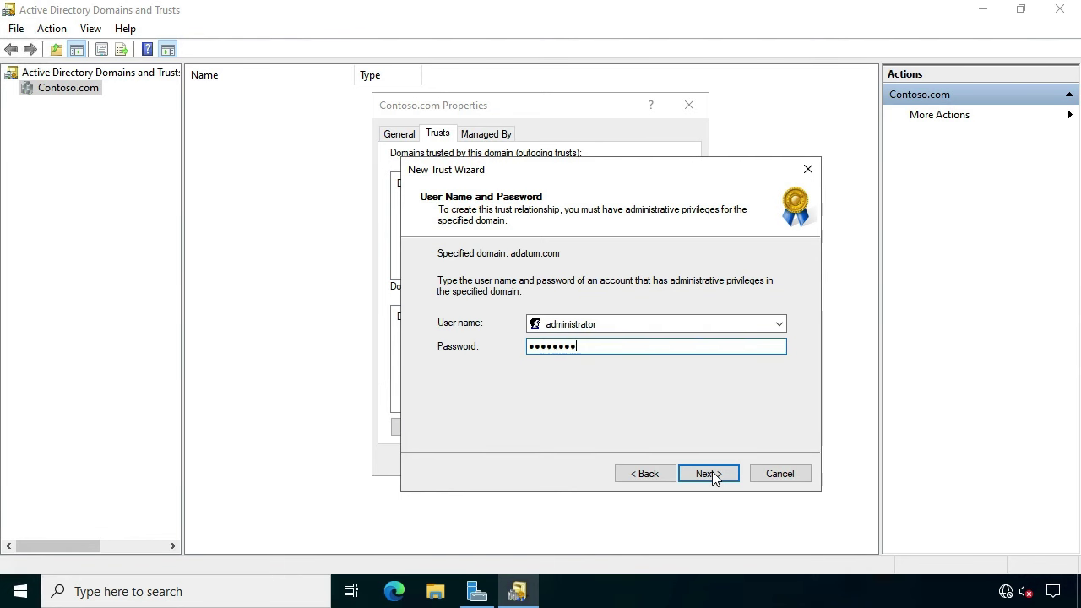
pyautogui.click(705, 474)
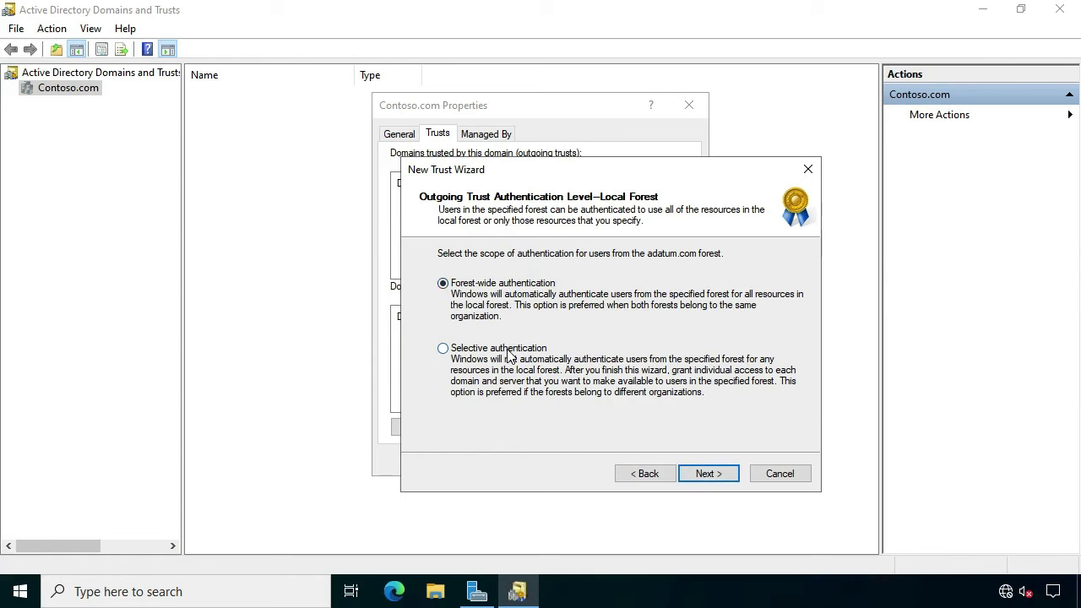
# Step: Keep Forest-wide authentication for both forests and review the trust selections summary
pyautogui.click(707, 473)
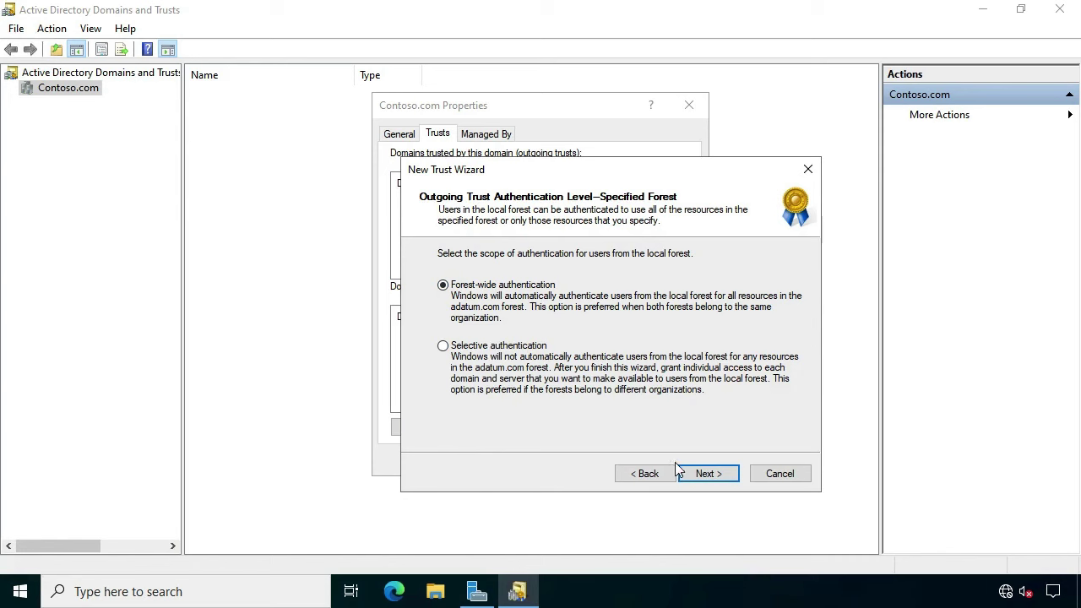
pyautogui.click(707, 473)
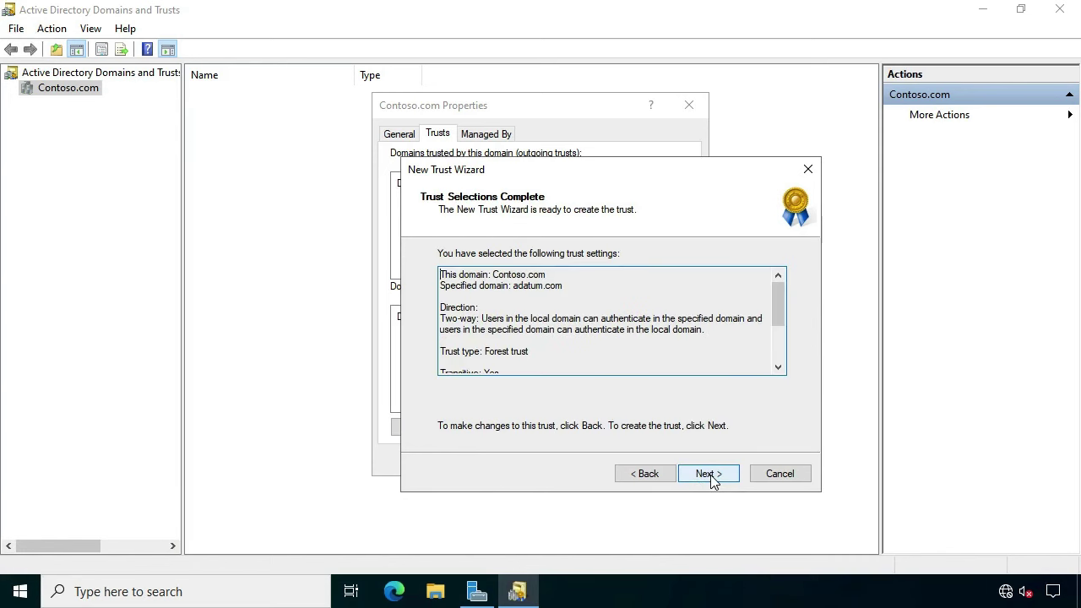
pyautogui.scroll(-3, 580, 346)
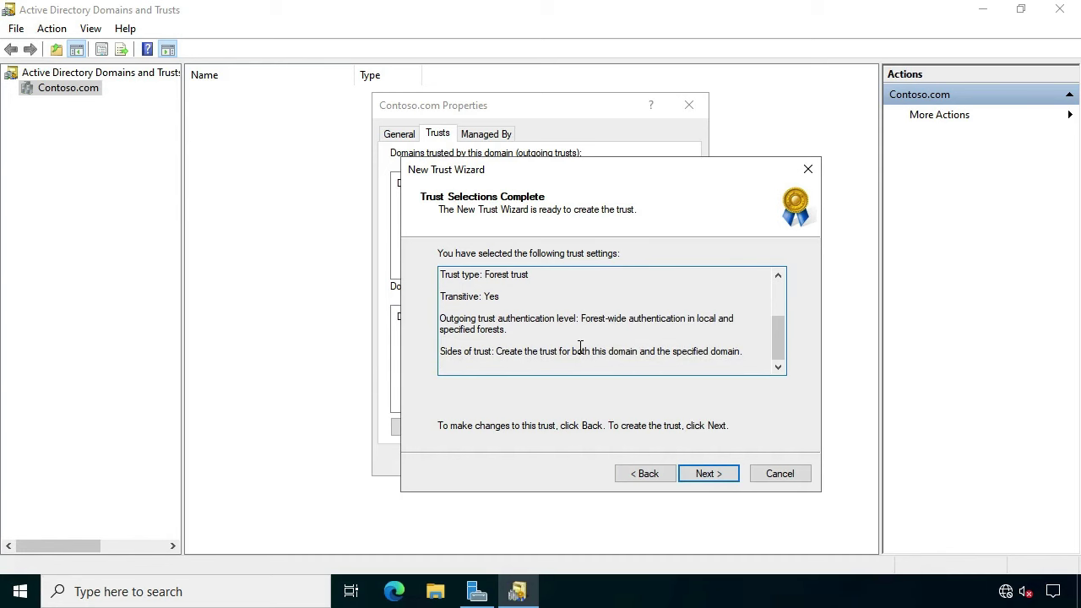
pyautogui.scroll(3, 580, 347)
pyautogui.scroll(-3, 580, 347)
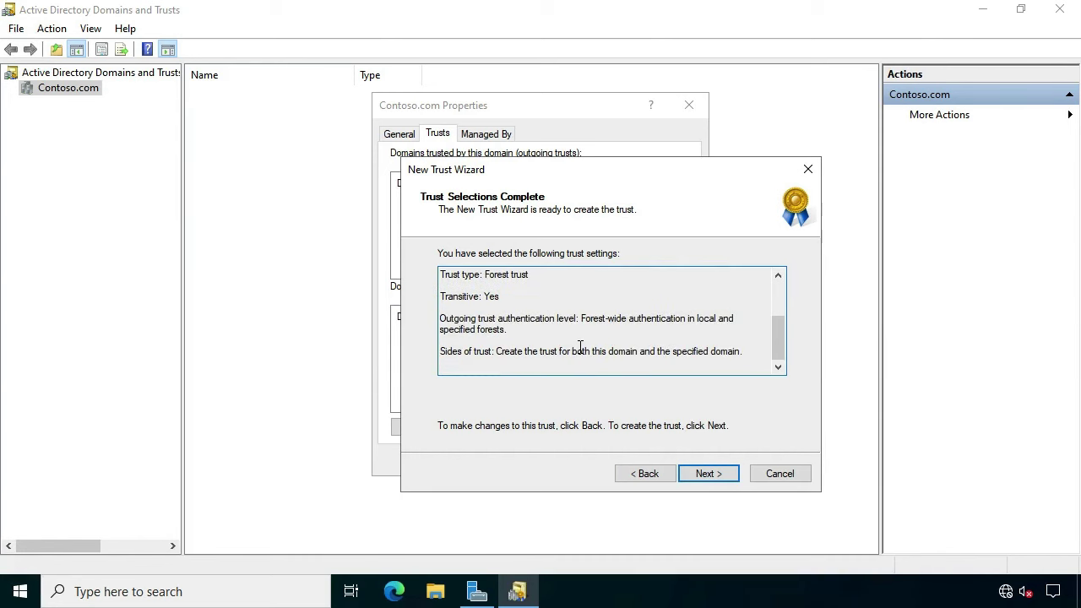
# Step: Create the trust and confirm the outgoing direction
pyautogui.click(707, 474)
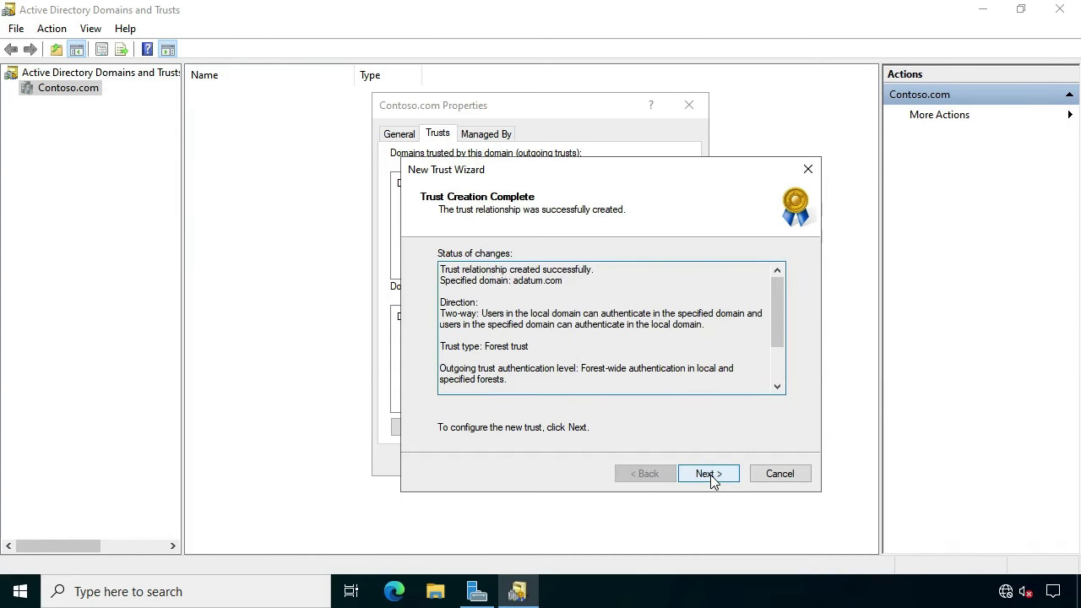
pyautogui.click(709, 474)
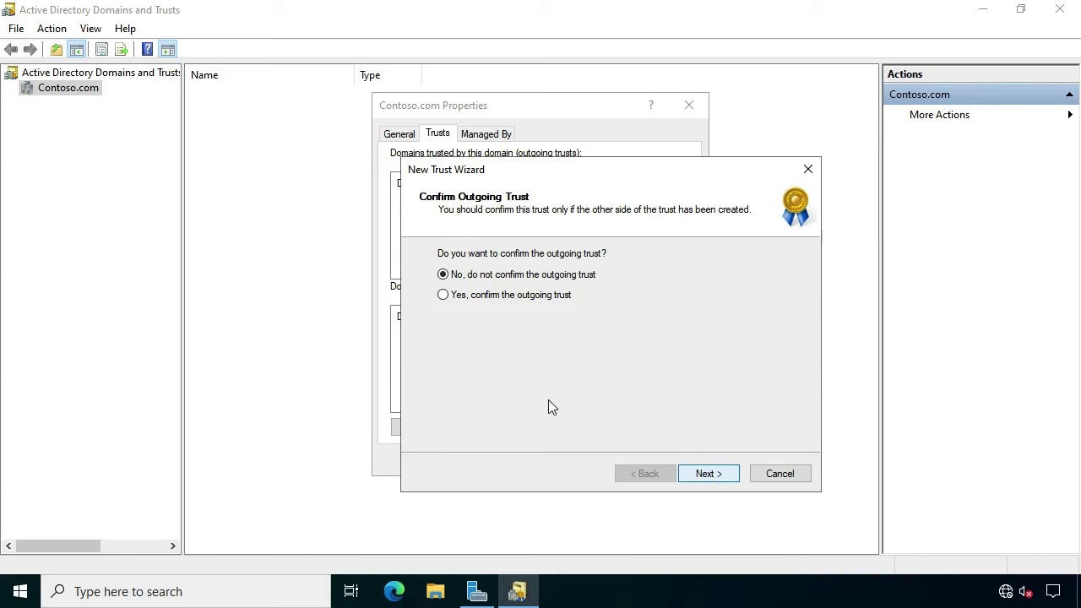
pyautogui.click(519, 295)
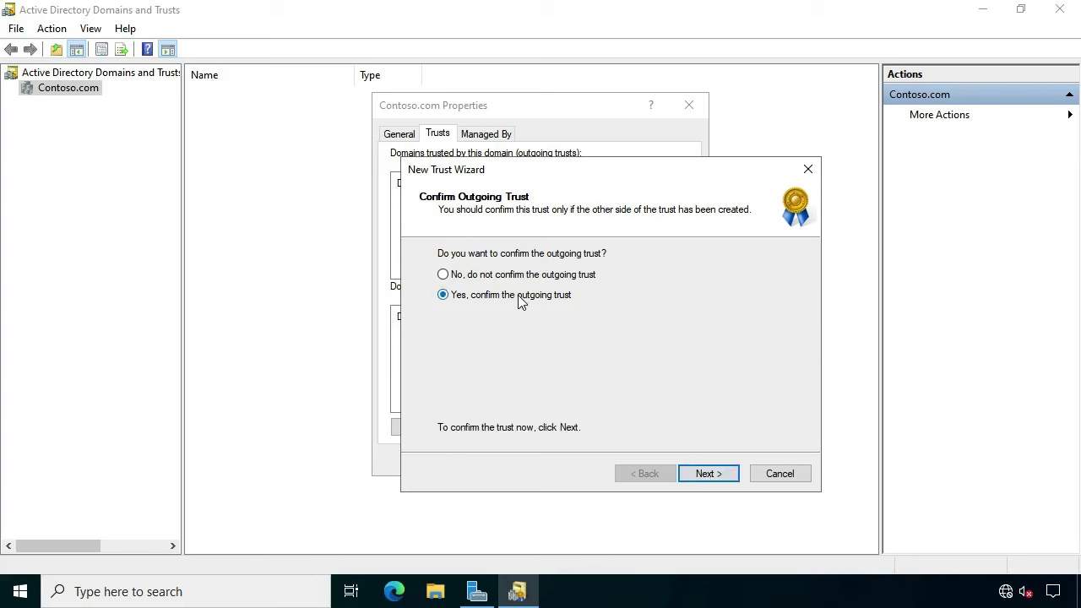
pyautogui.click(702, 480)
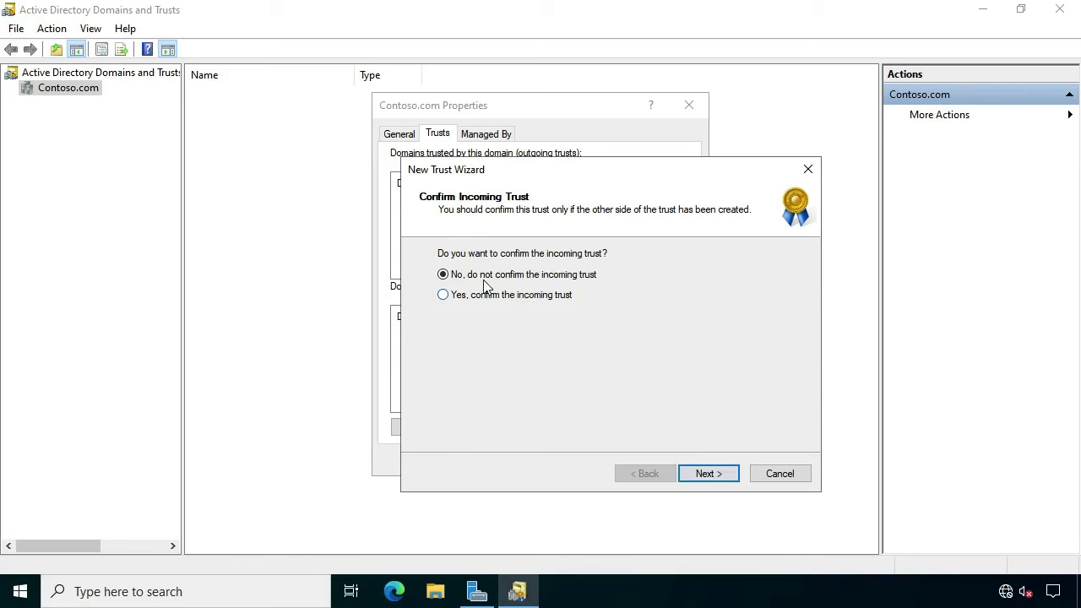
# Step: Confirm the incoming trust, finish the wizard and close Contoso.com Properties
pyautogui.click(447, 295)
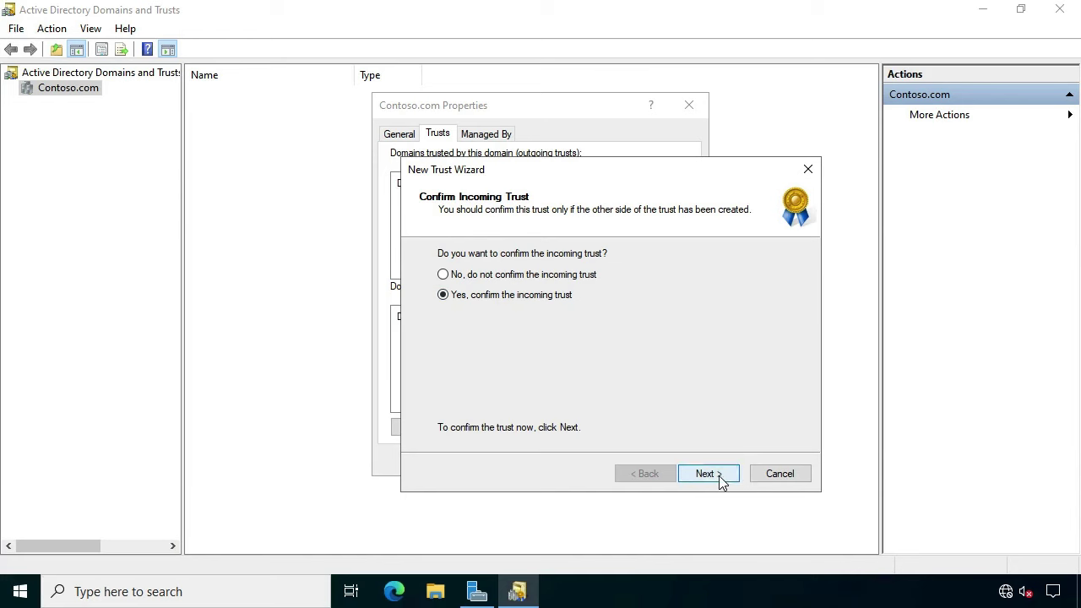
pyautogui.click(719, 477)
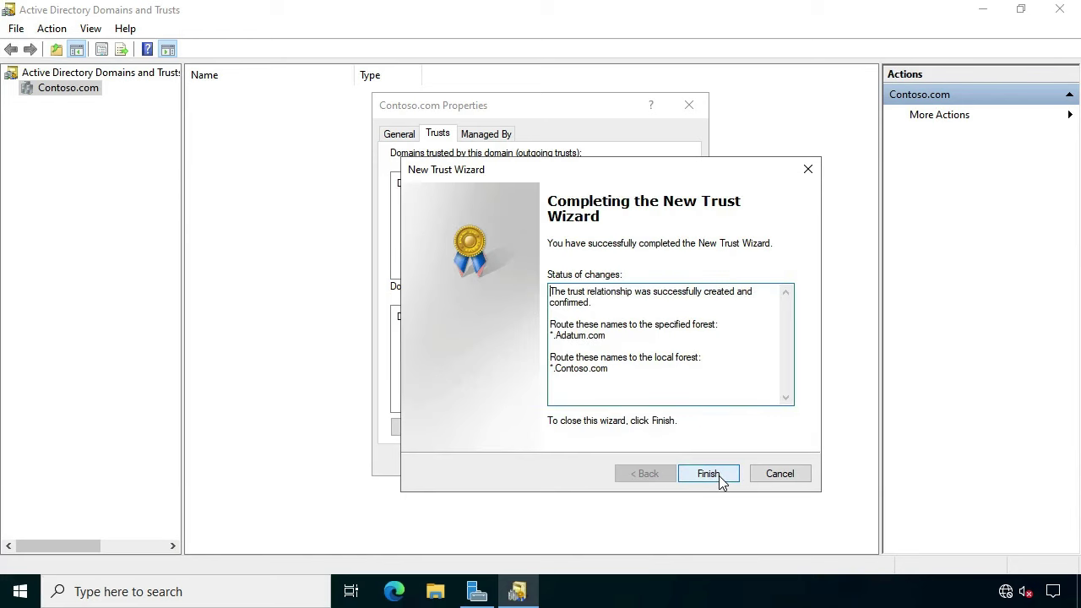
pyautogui.click(720, 477)
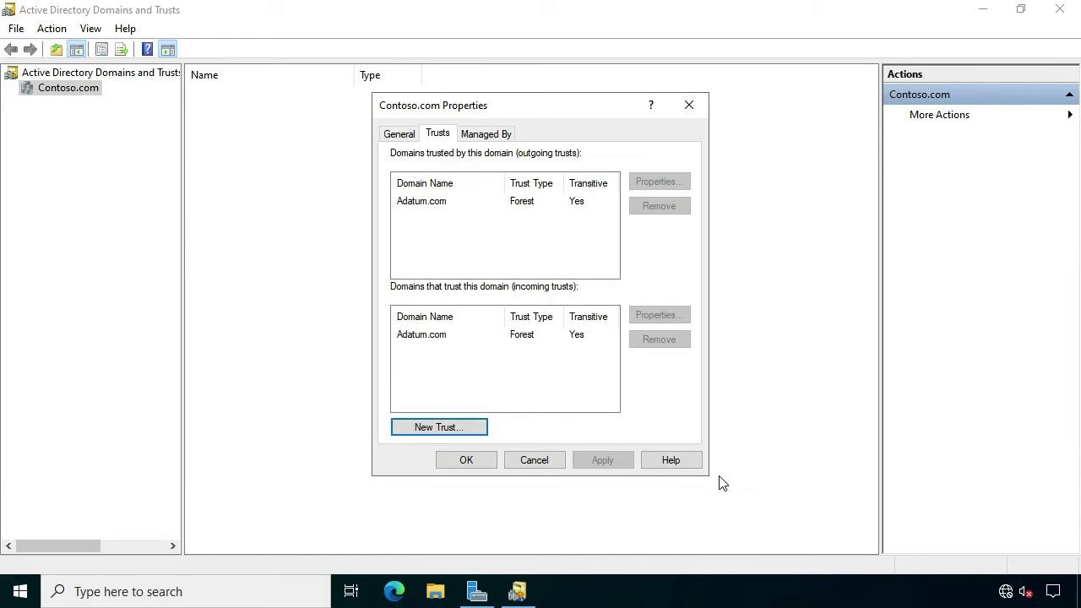
pyautogui.click(469, 464)
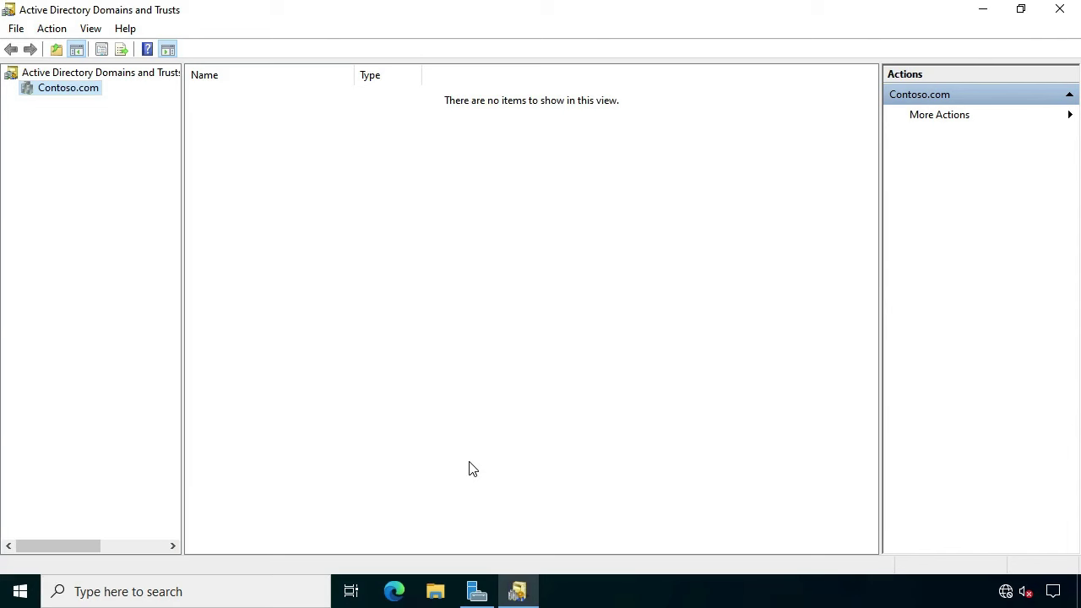
# Step: Verify Adatum.com is listed in Contoso.com's Trusts tab, then advance to the Manage Sites slide
pyautogui.rightClick(95, 90)
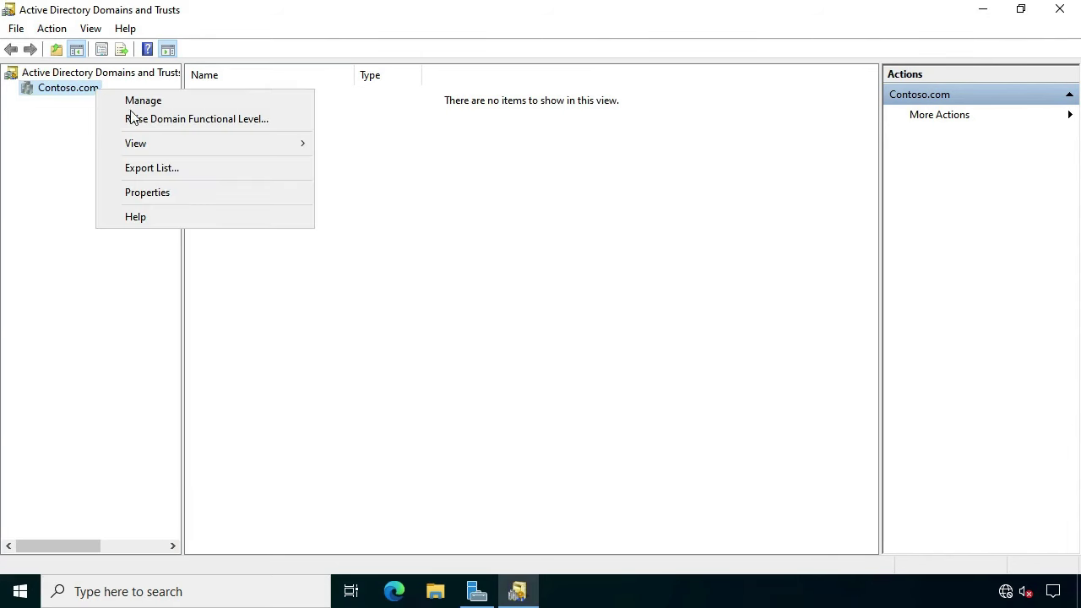
pyautogui.click(167, 194)
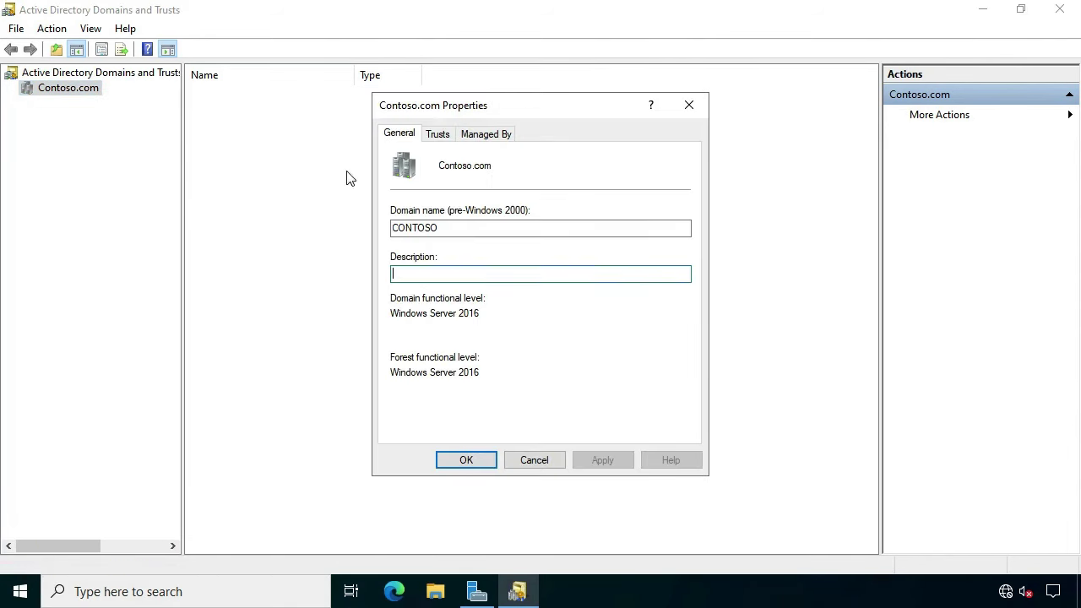
pyautogui.click(433, 135)
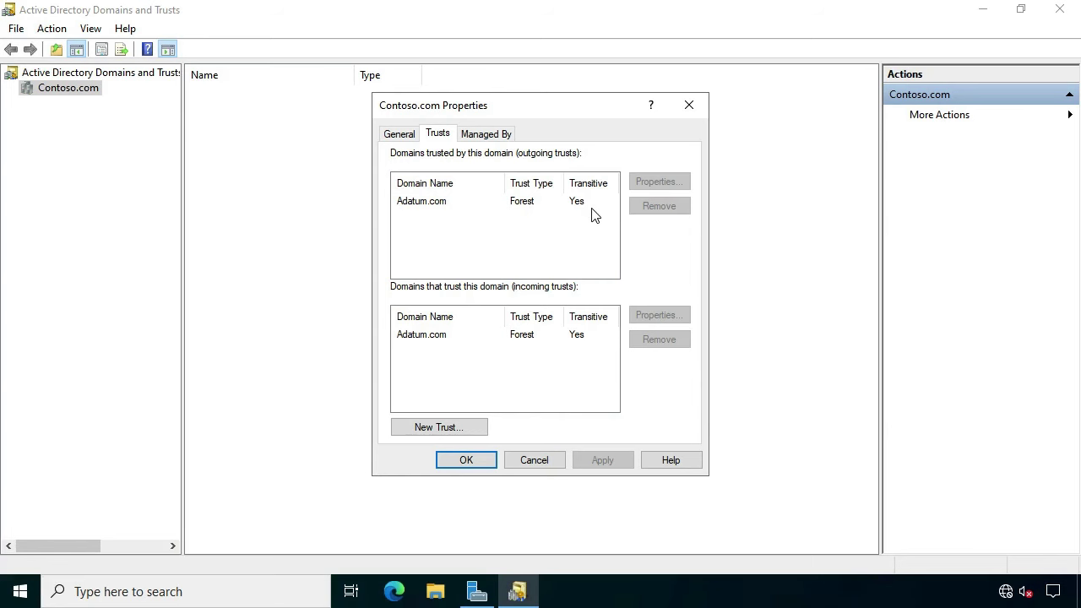
pyautogui.click(485, 461)
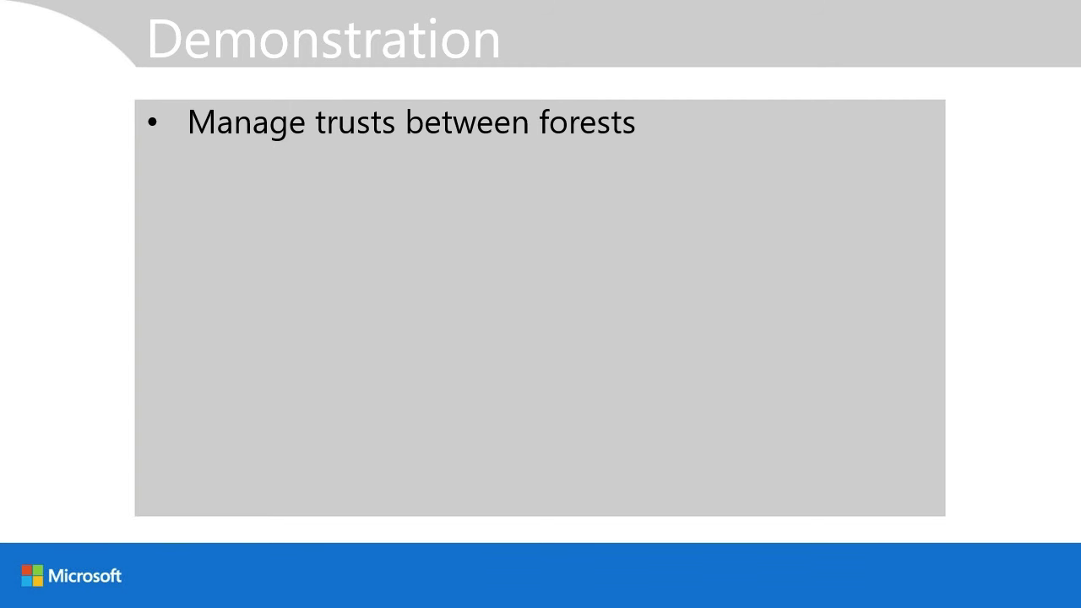
pyautogui.press('Right')
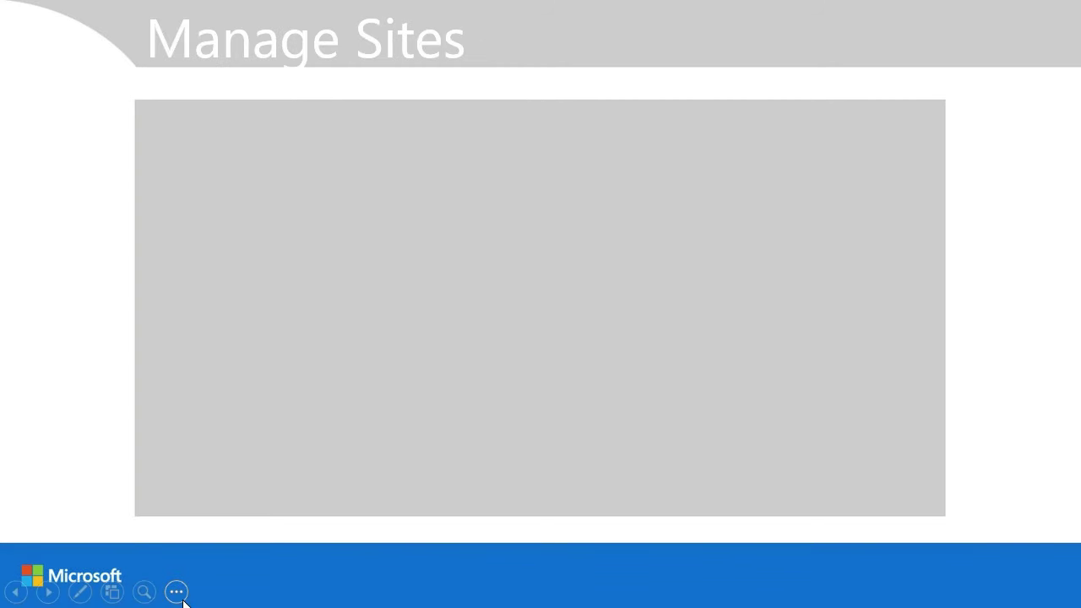
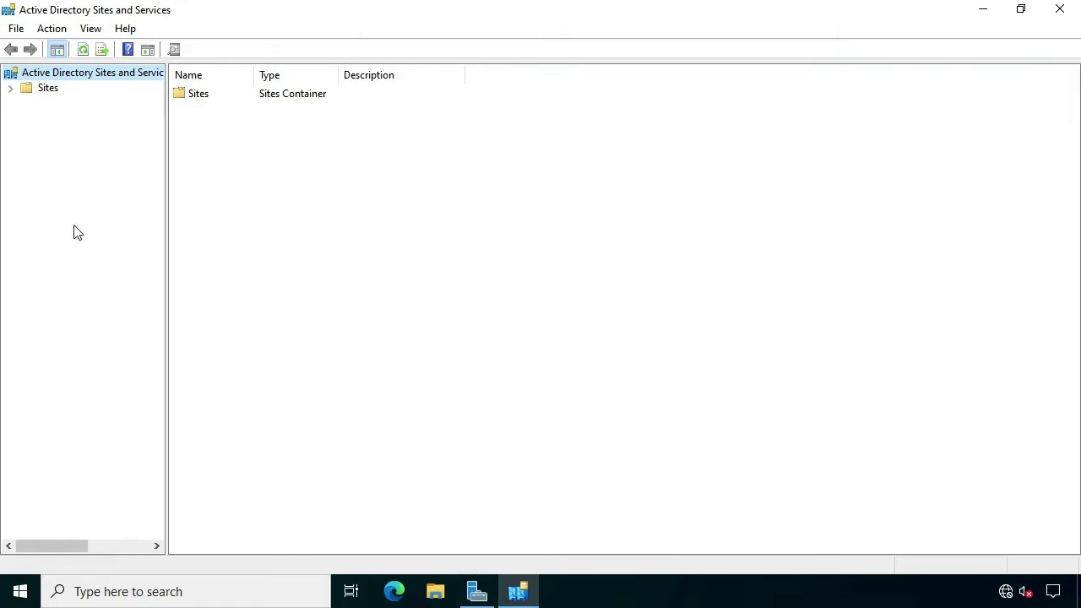
# Step: Expand Sites and rename Default-First-Site-Name to London
pyautogui.click(10, 89)
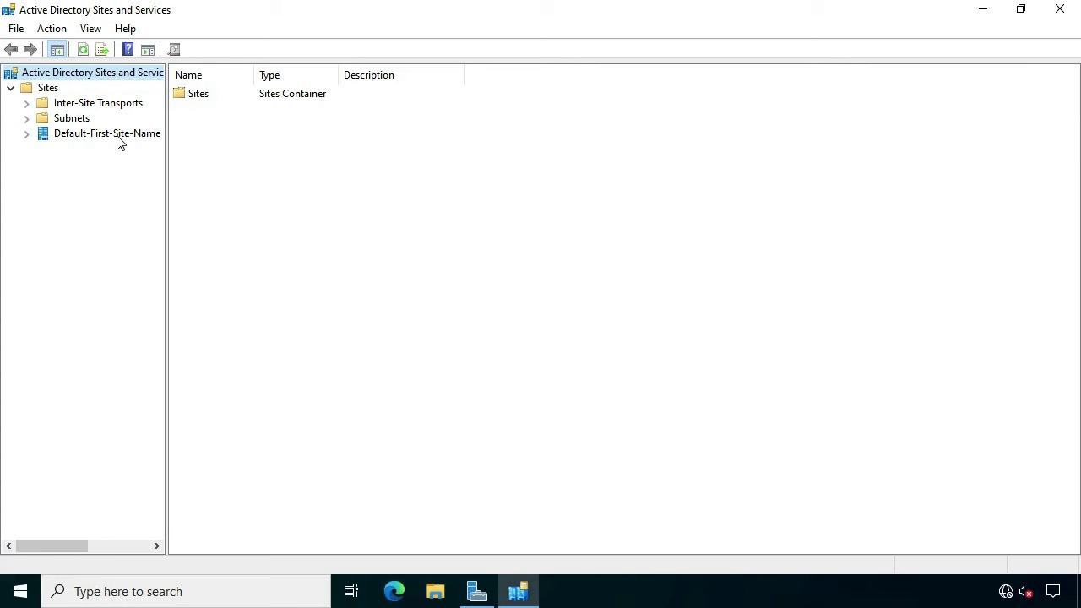
pyautogui.moveTo(167, 148); pyautogui.dragTo(212, 169)
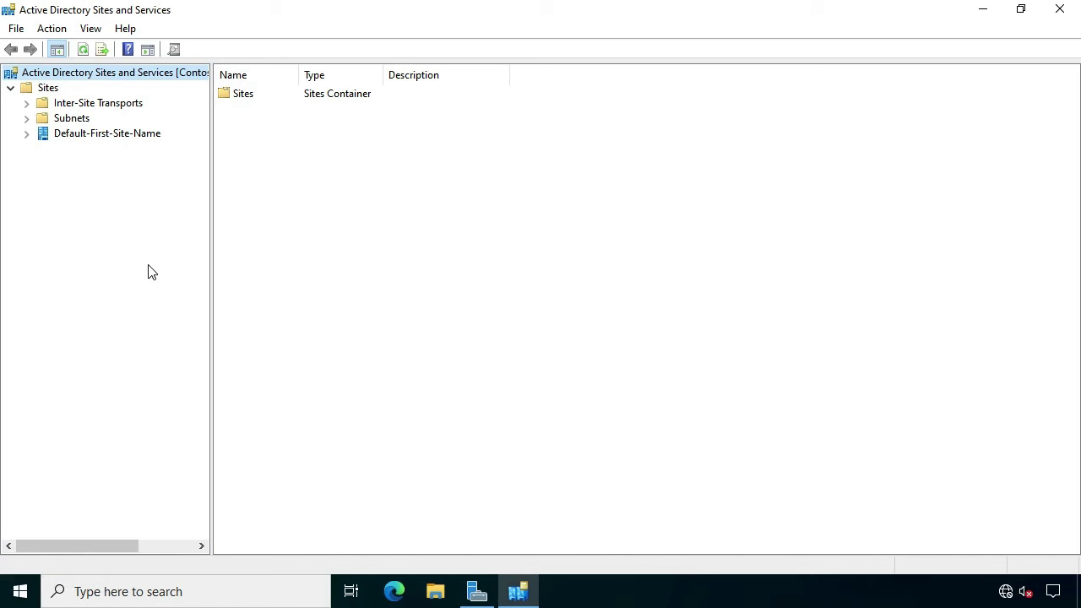
pyautogui.rightClick(89, 137)
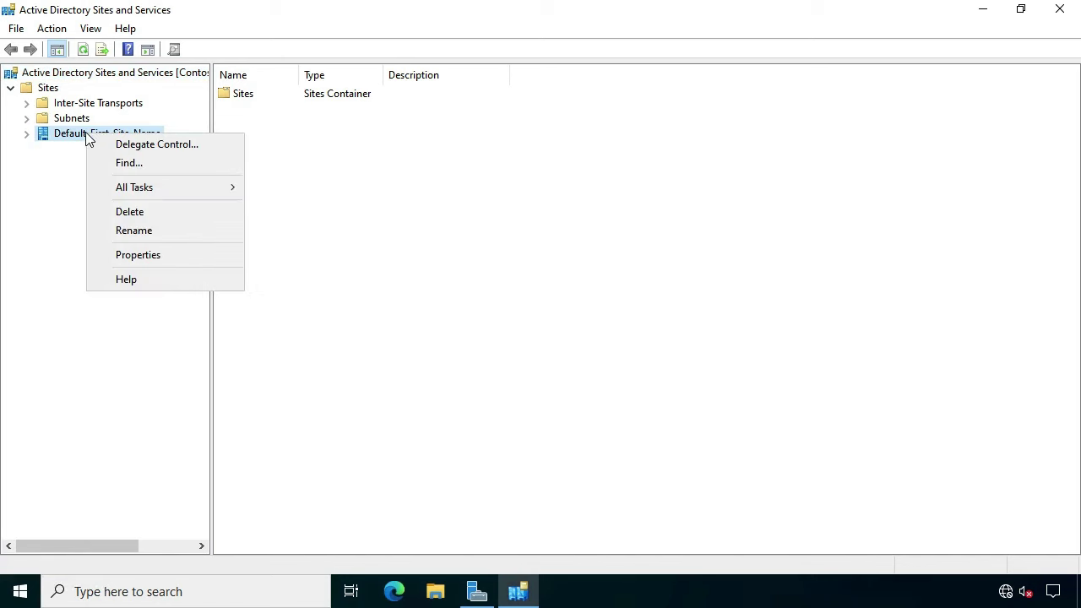
pyautogui.click(135, 230)
pyautogui.write('London')
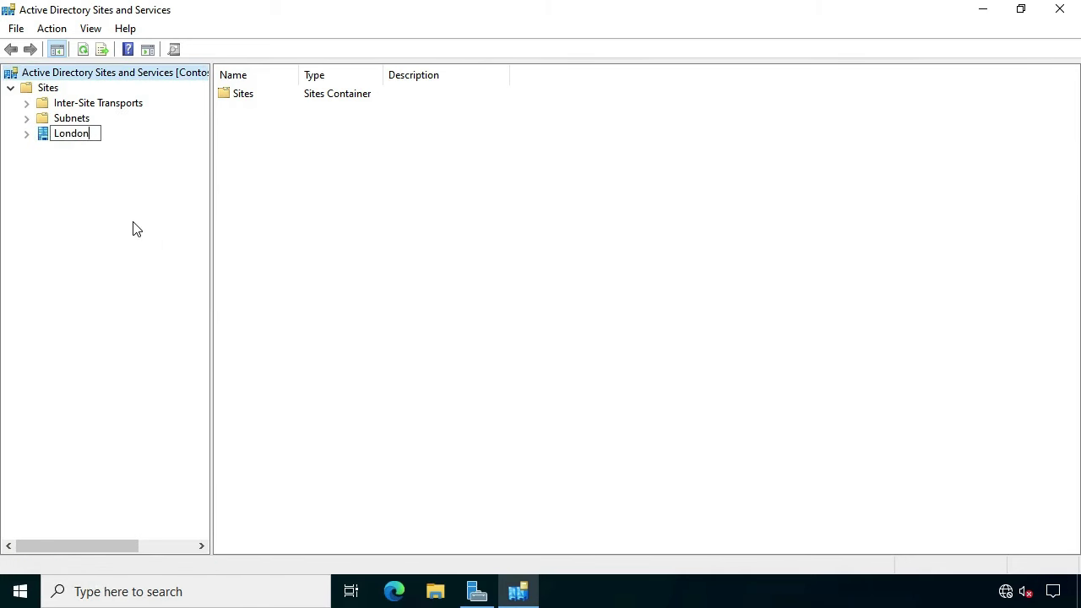
pyautogui.press('Return')
# Step: Create a new site named NewYork on the DEFAULTIPSITELINK site link
pyautogui.rightClick(53, 91)
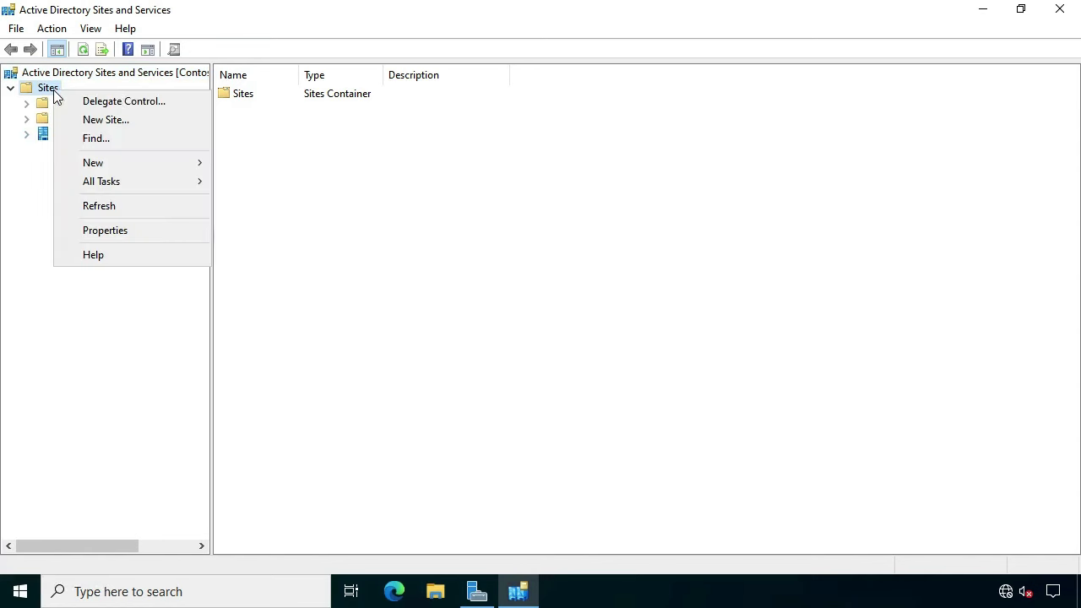
pyautogui.click(114, 119)
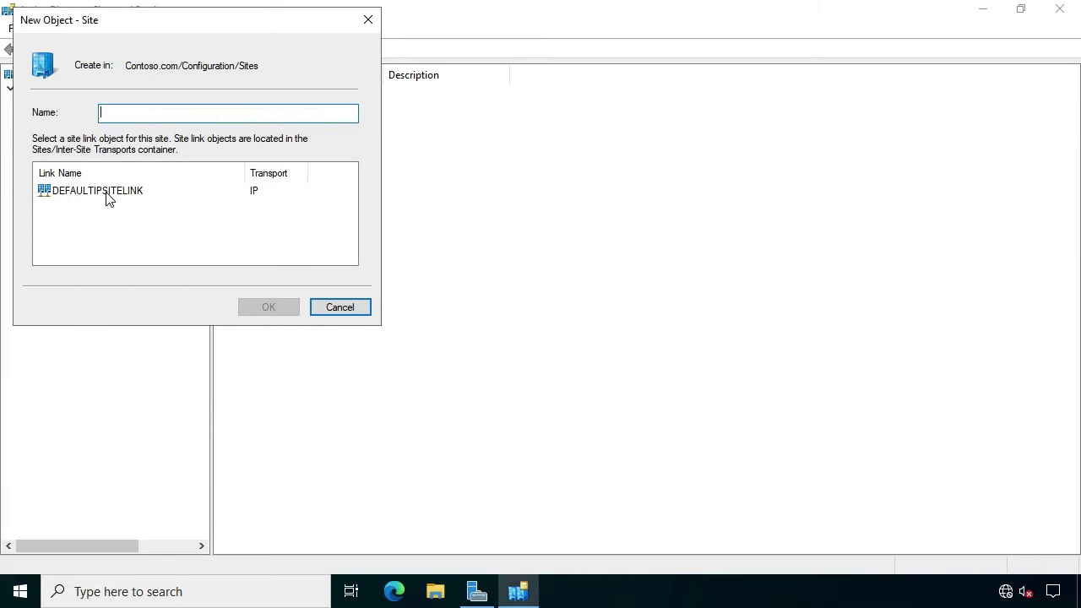
pyautogui.click(108, 197)
pyautogui.click(126, 116)
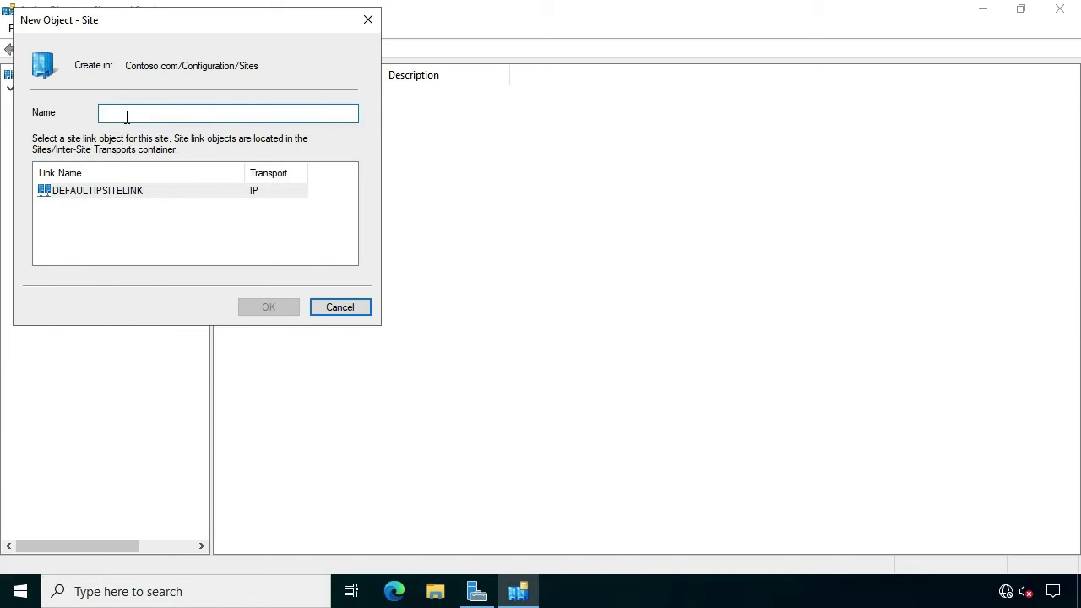
pyautogui.write('NewYork')
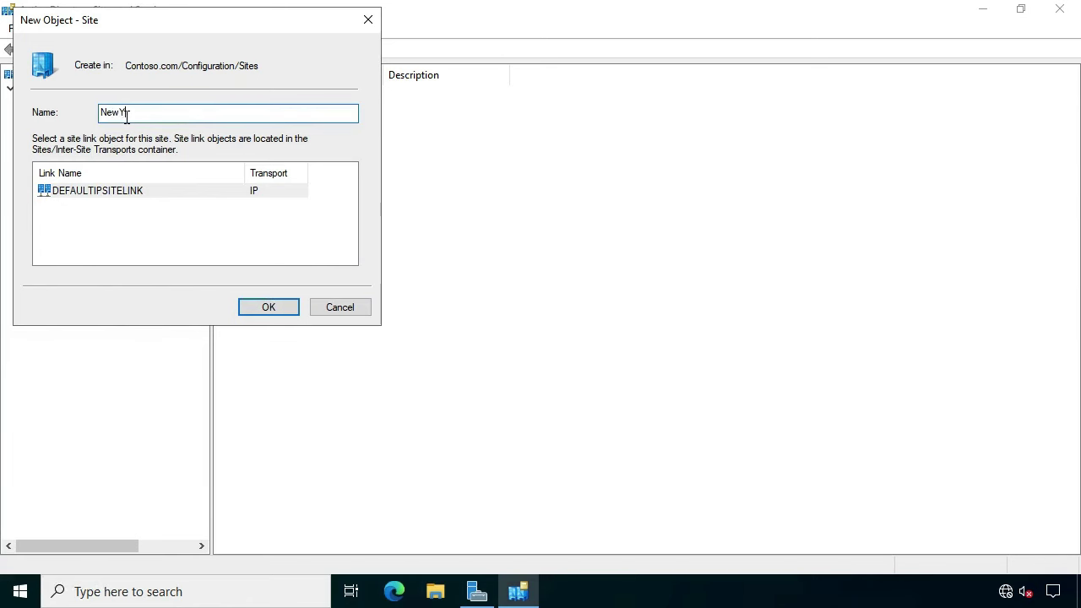
pyautogui.click(261, 310)
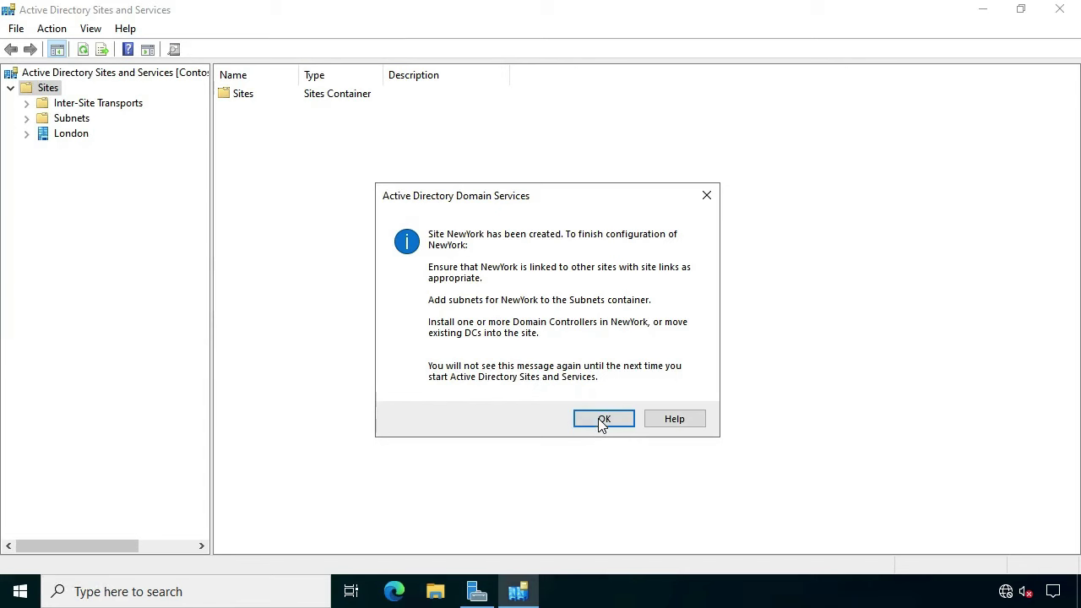
pyautogui.click(596, 416)
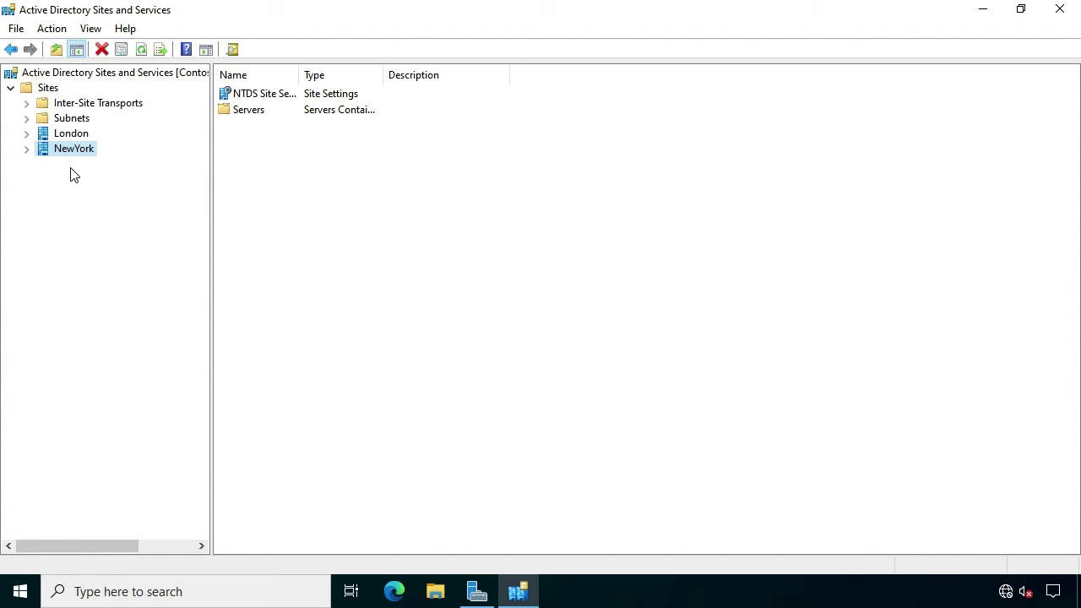
# Step: Create subnet 172.16.0.0/16 and associate it with the London site
pyautogui.click(67, 118)
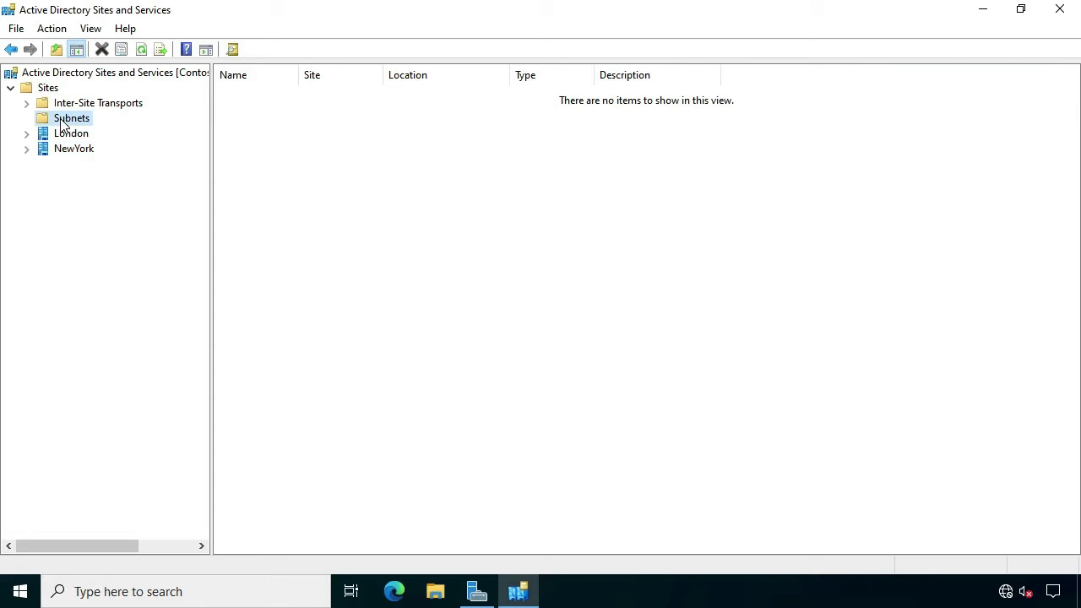
pyautogui.rightClick(62, 123)
pyautogui.click(103, 147)
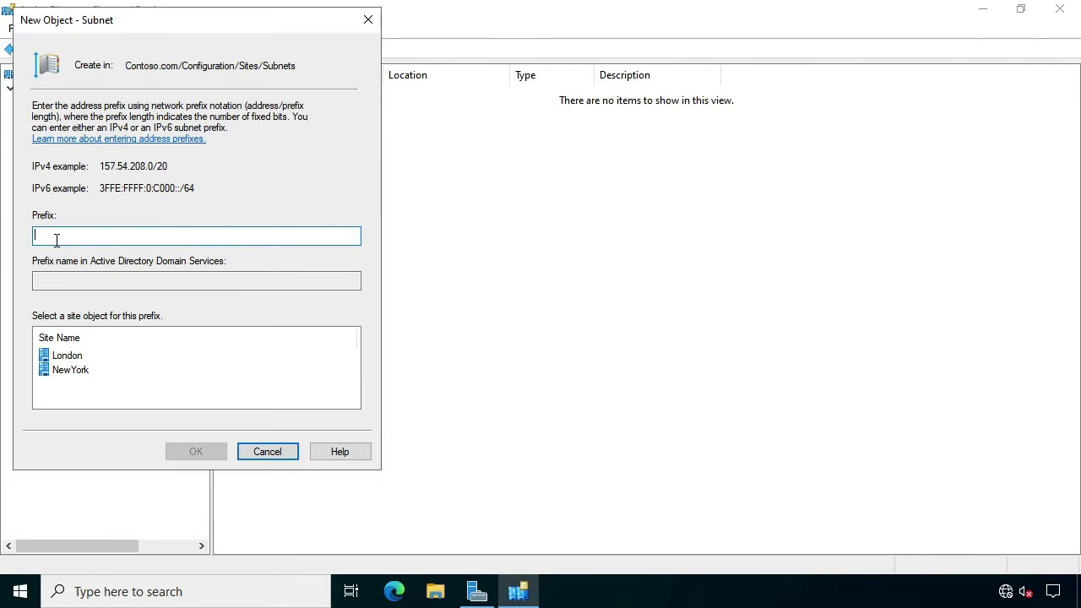
pyautogui.write('172.16.0.0/16')
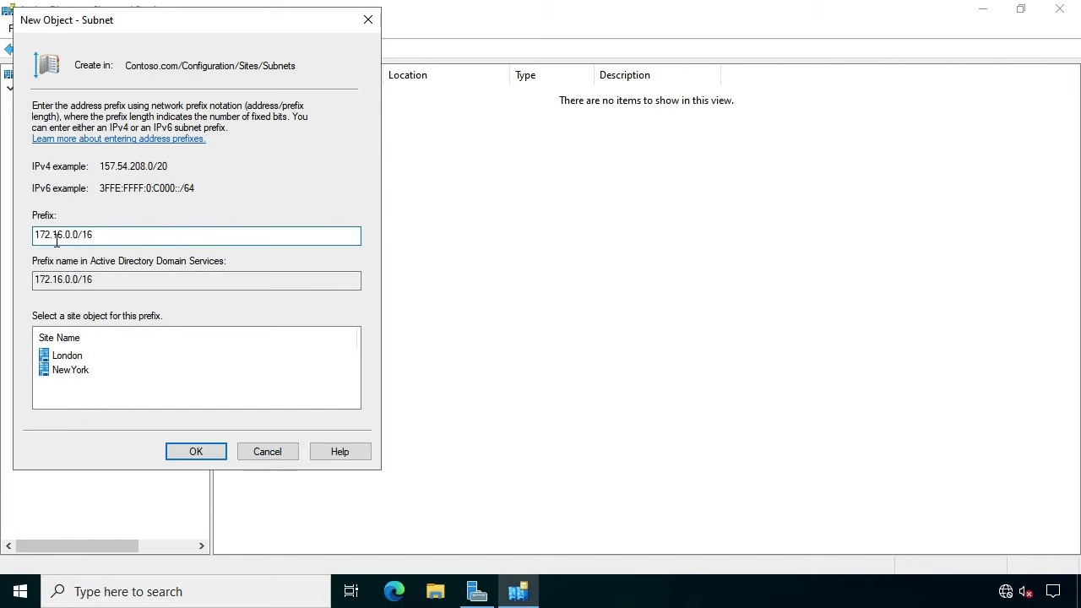
pyautogui.moveTo(99, 233); pyautogui.dragTo(82, 235)
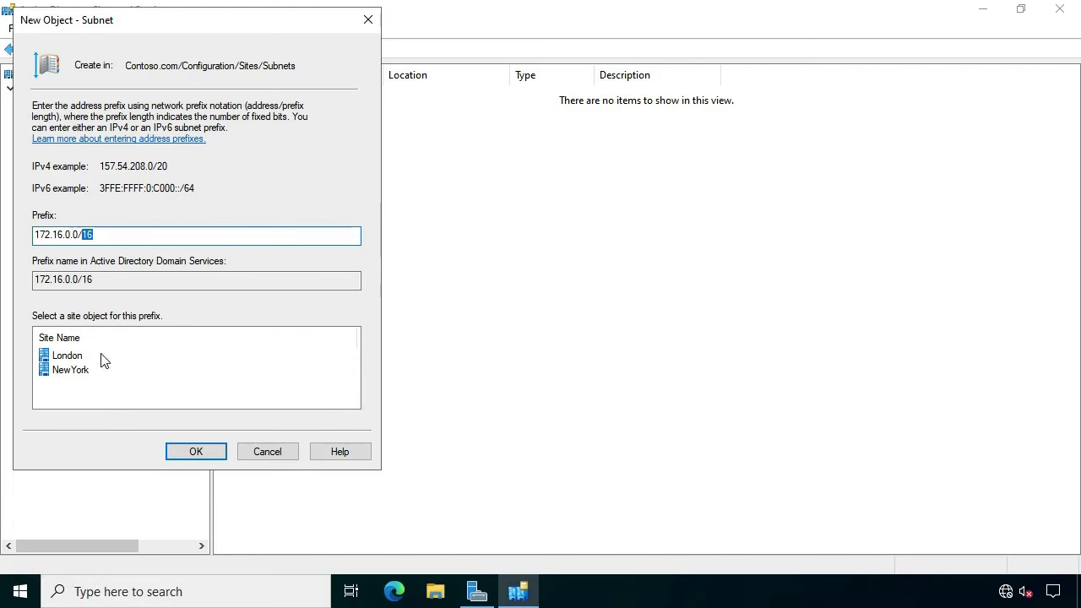
pyautogui.click(75, 356)
pyautogui.click(196, 451)
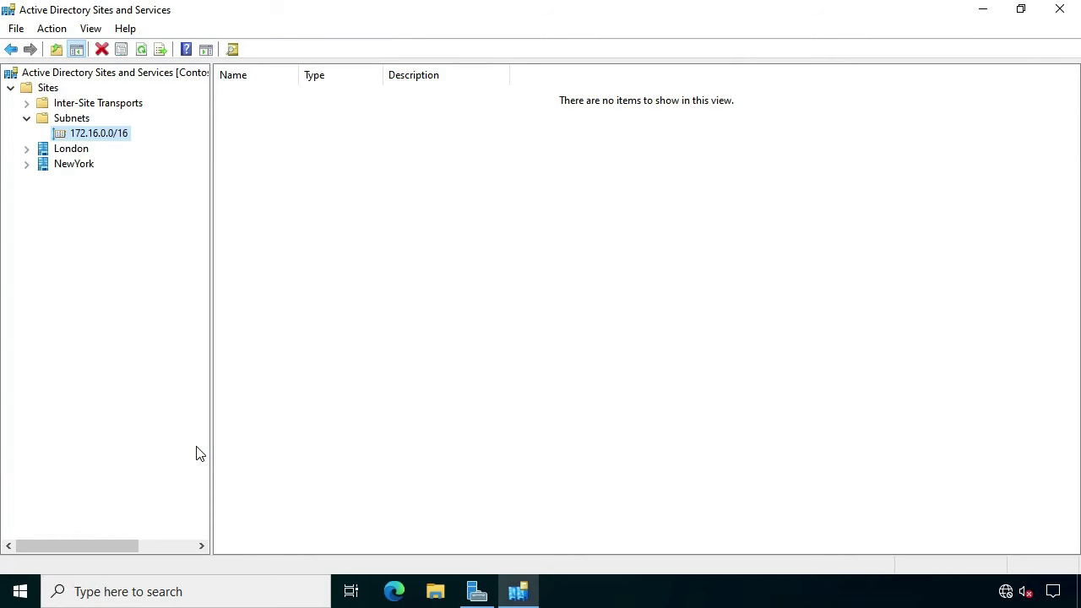
# Step: Create subnet 172.17.0.0/16 and associate it with the NewYork site
pyautogui.click(72, 121)
pyautogui.rightClick(74, 120)
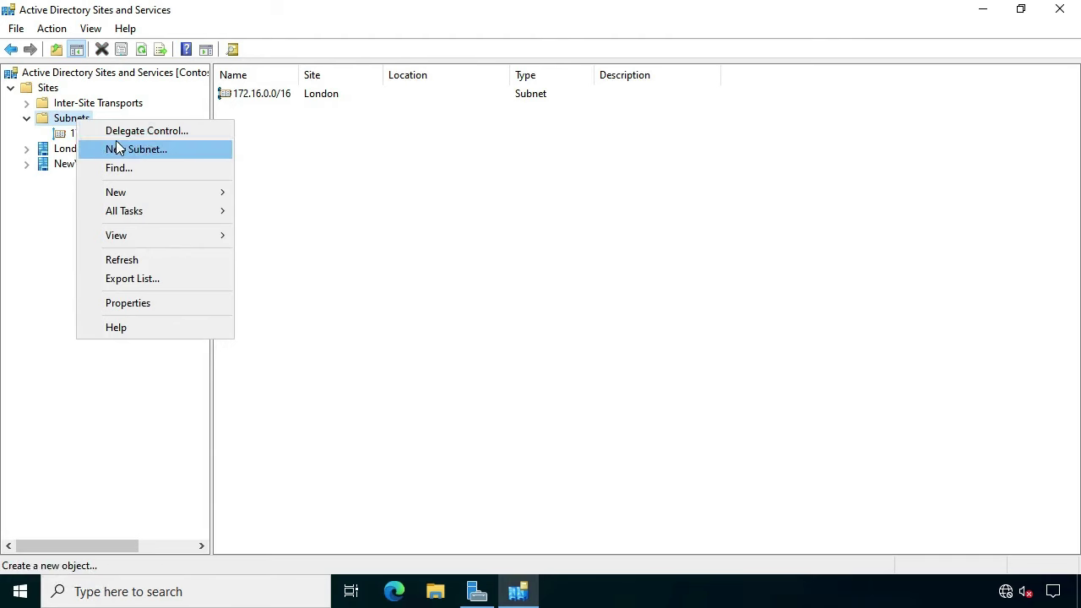
pyautogui.click(118, 149)
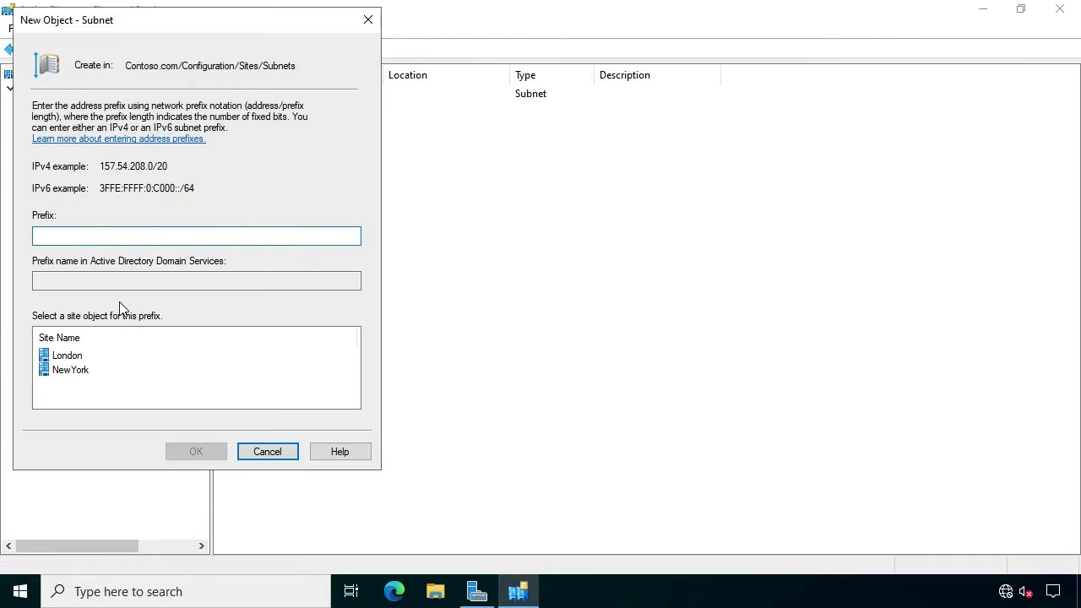
pyautogui.write('172.17.0.0/16')
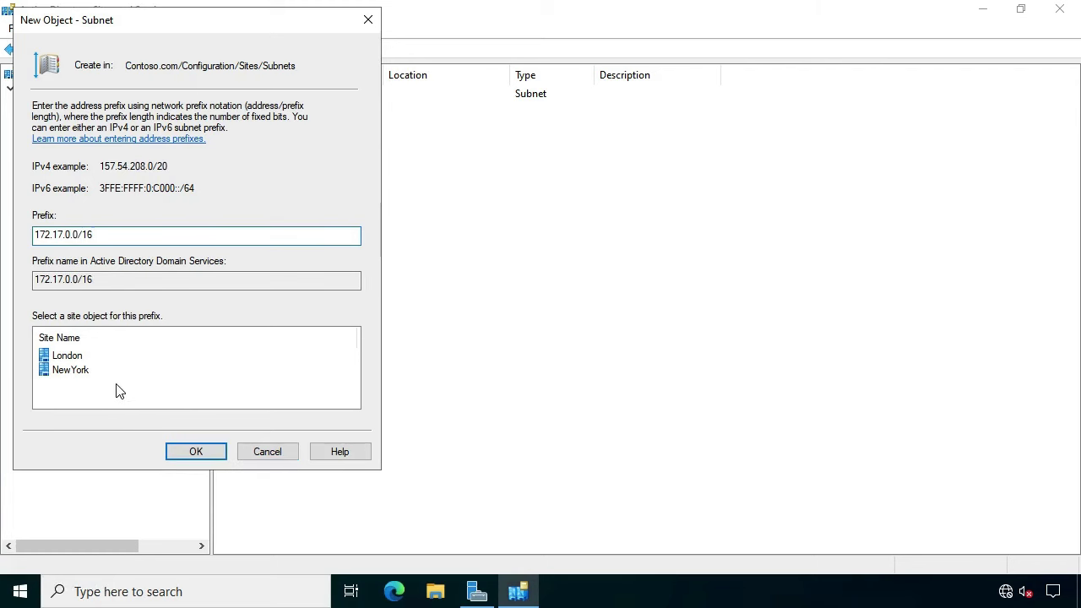
pyautogui.click(81, 371)
pyautogui.click(195, 454)
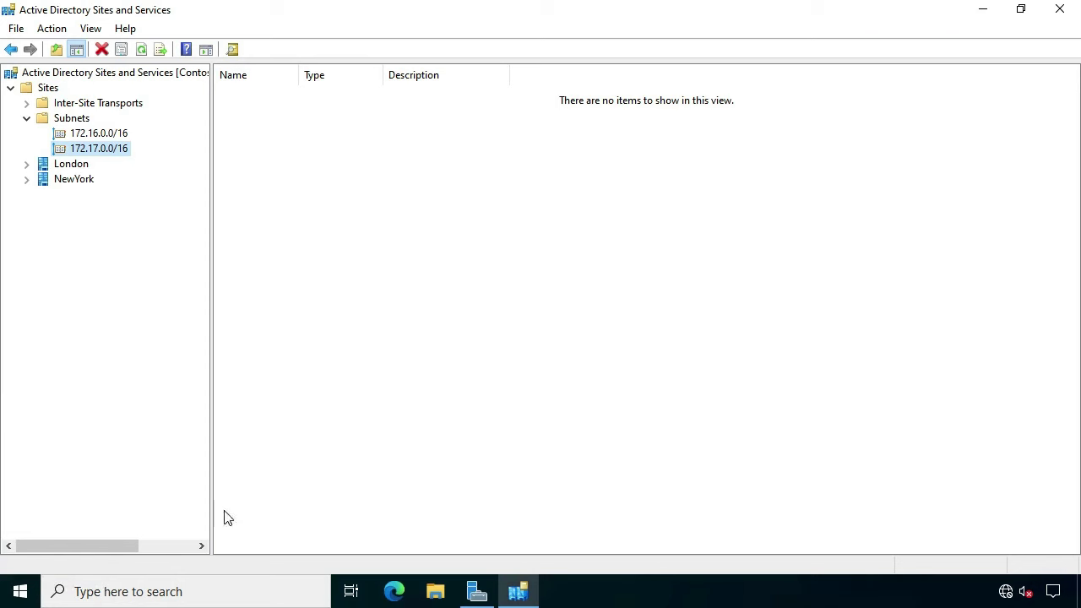
pyautogui.click(389, 359)
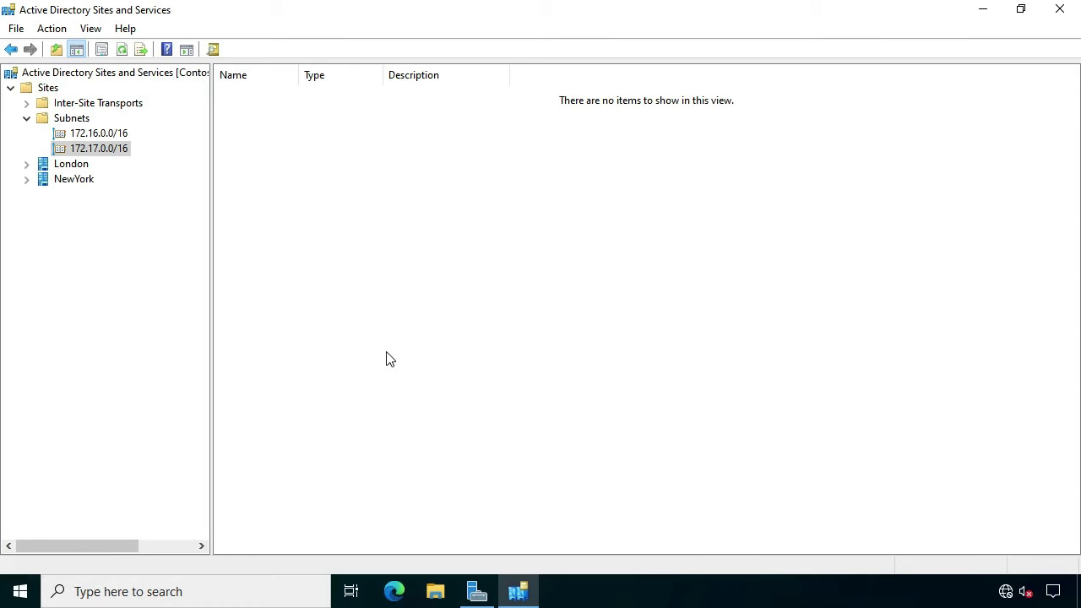
# Step: Launch DNS from Server Manager's Tools menu
pyautogui.click(476, 594)
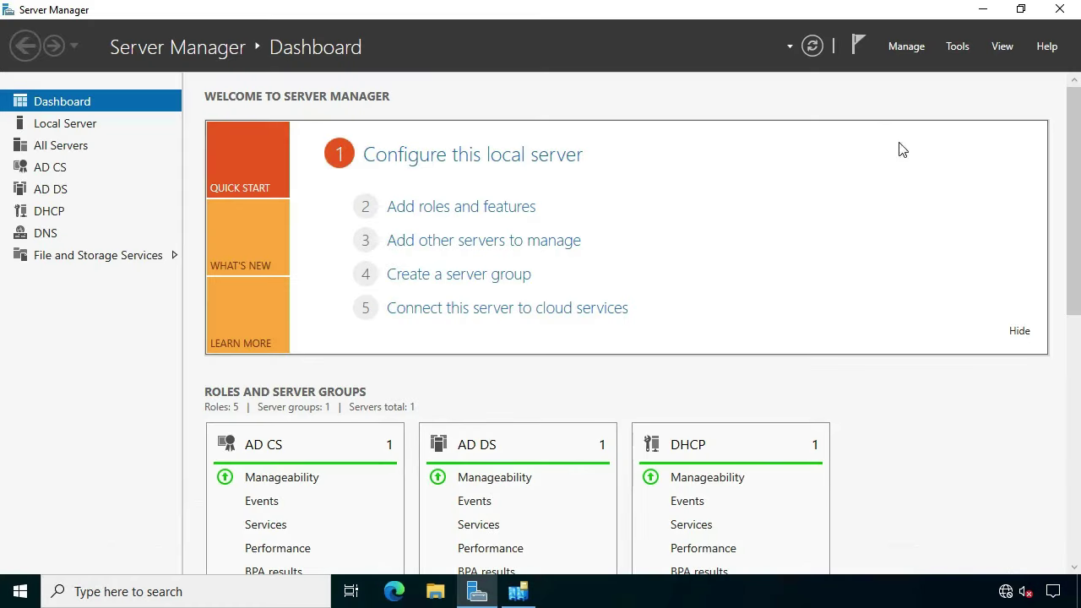
pyautogui.click(952, 51)
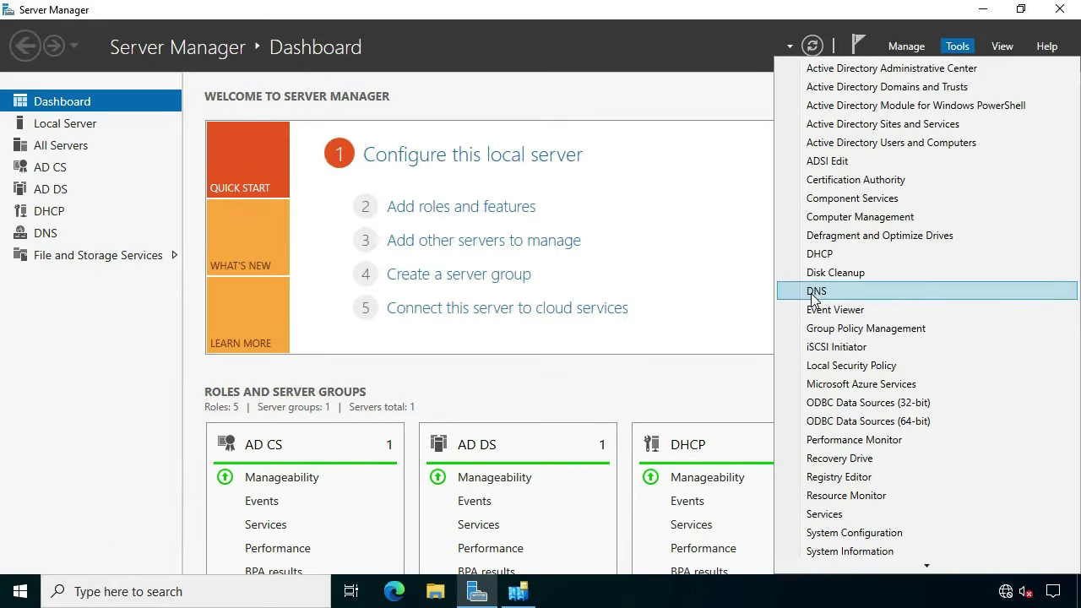
pyautogui.click(814, 292)
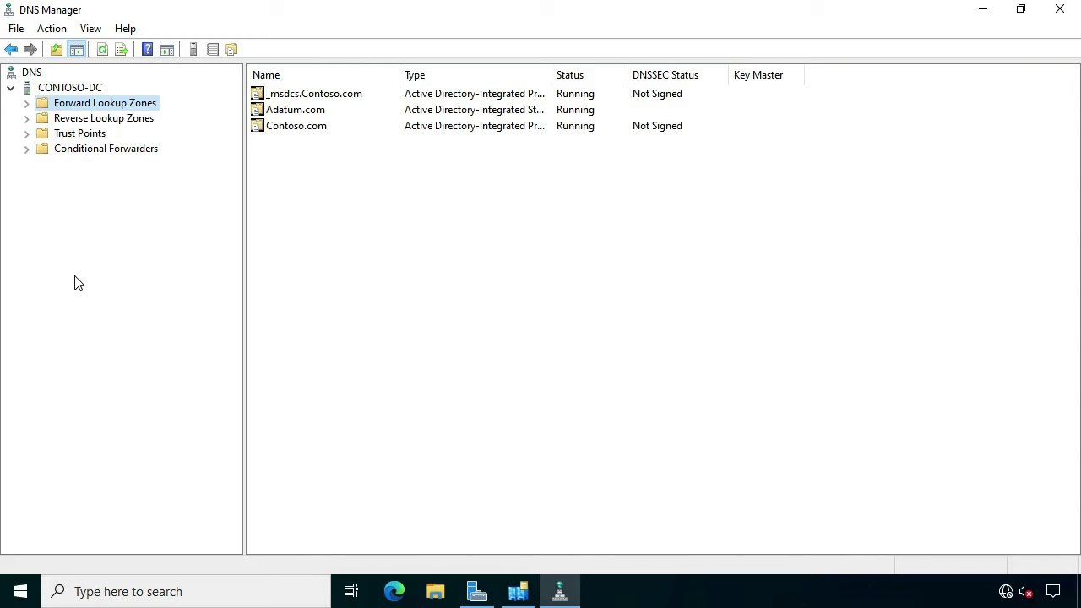
# Step: Expand Contoso.com's _sites folder and display the London site's _tcp SRV records
pyautogui.click(31, 104)
pyautogui.click(42, 150)
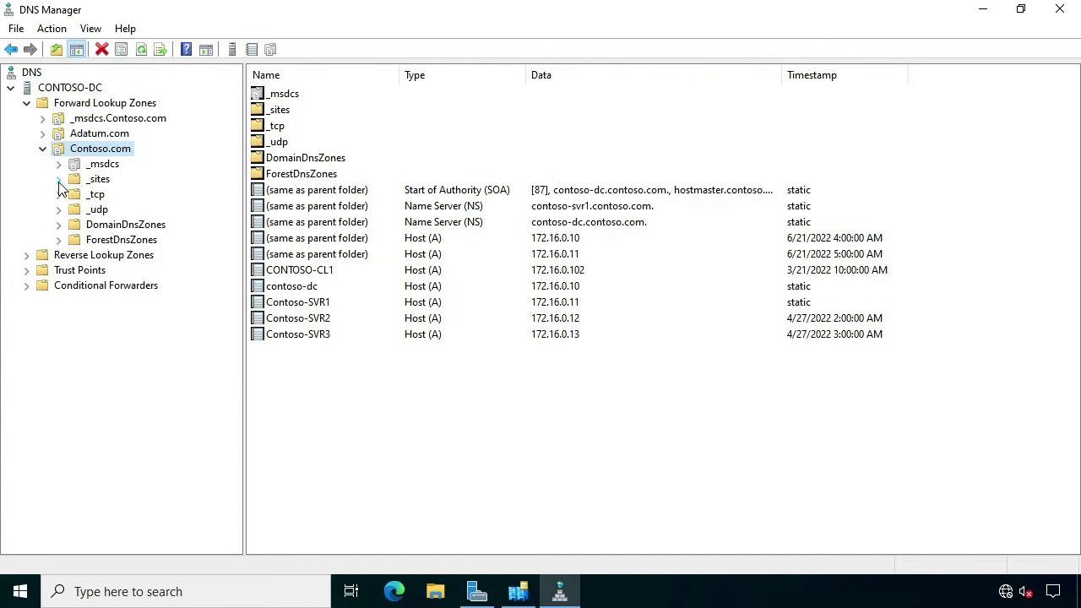
pyautogui.click(59, 180)
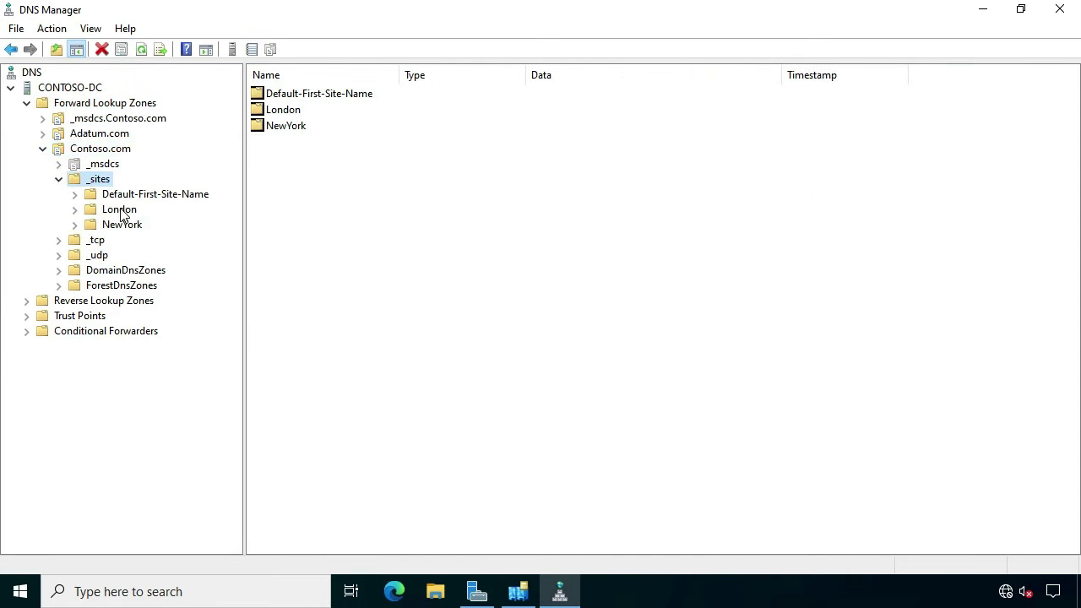
pyautogui.click(124, 211)
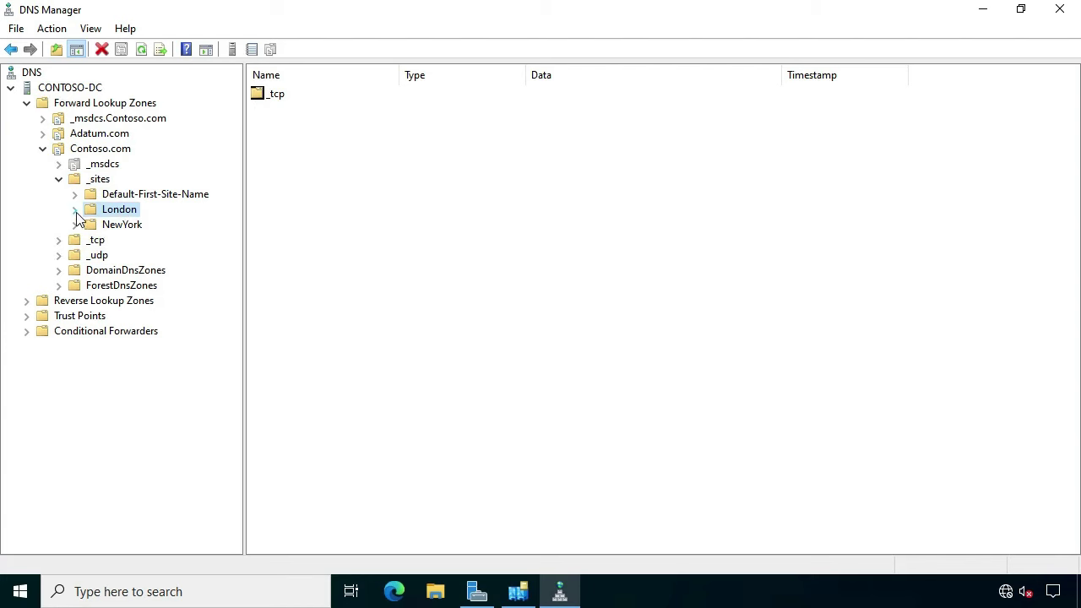
pyautogui.click(75, 211)
pyautogui.click(126, 225)
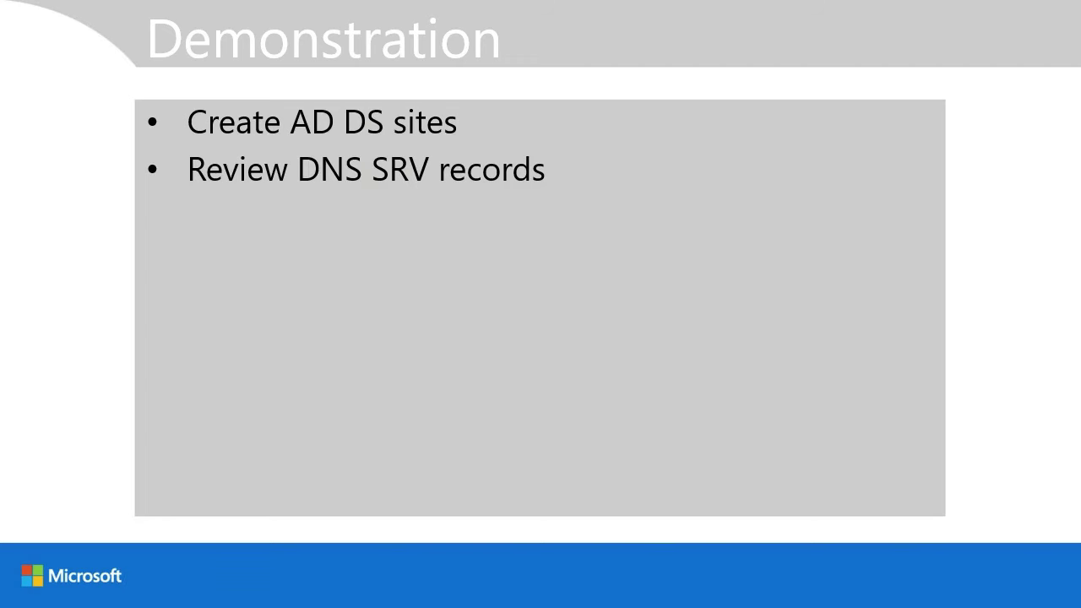
# Step: Advance the slideshow one slide and reveal the Intrasite replication bullet
pyautogui.click(202, 549)
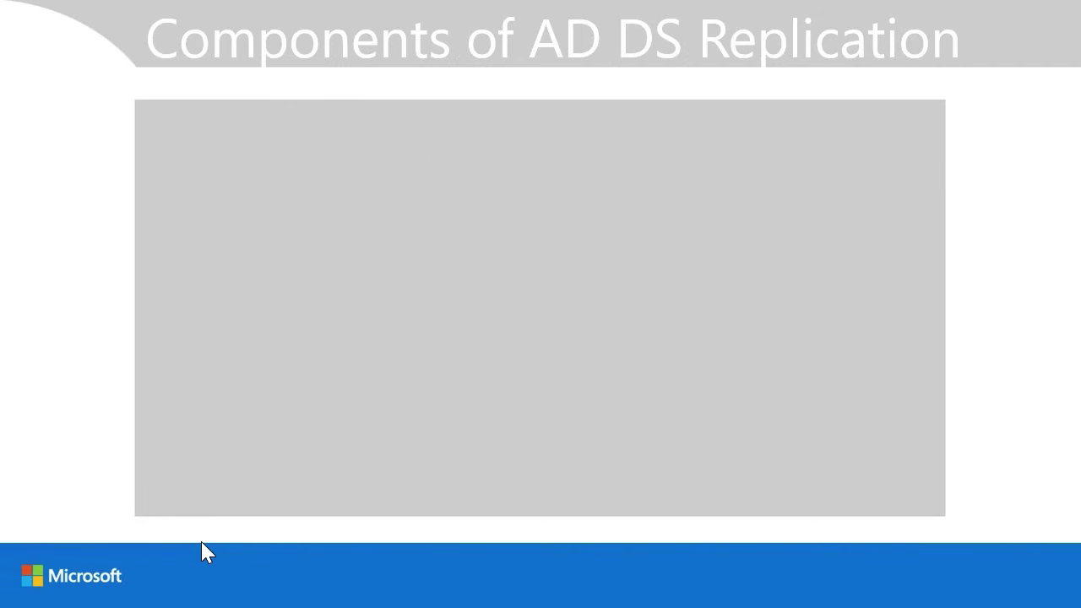
pyautogui.click(226, 602)
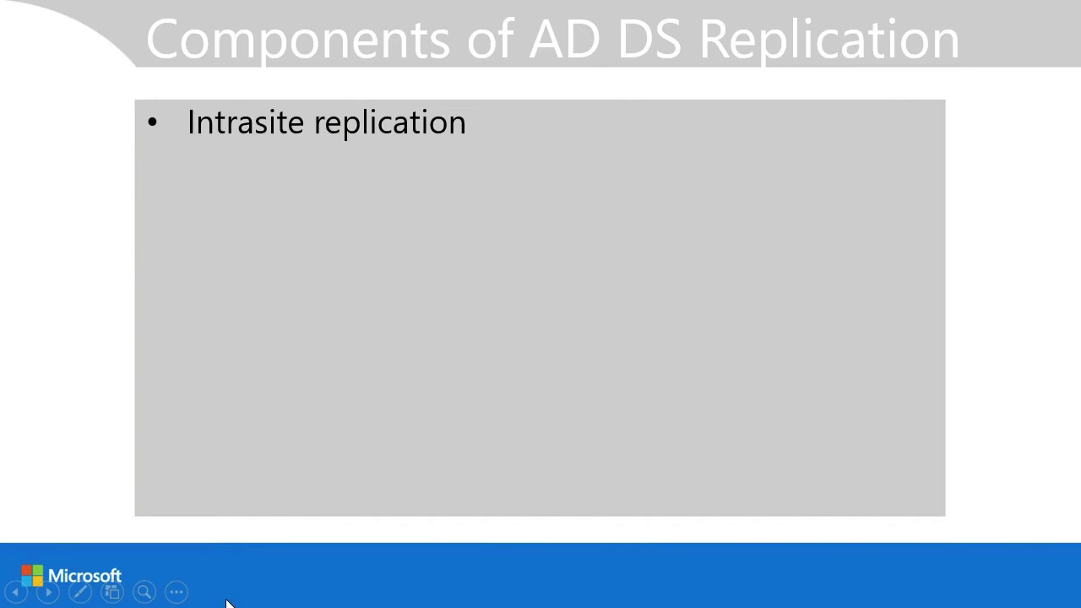
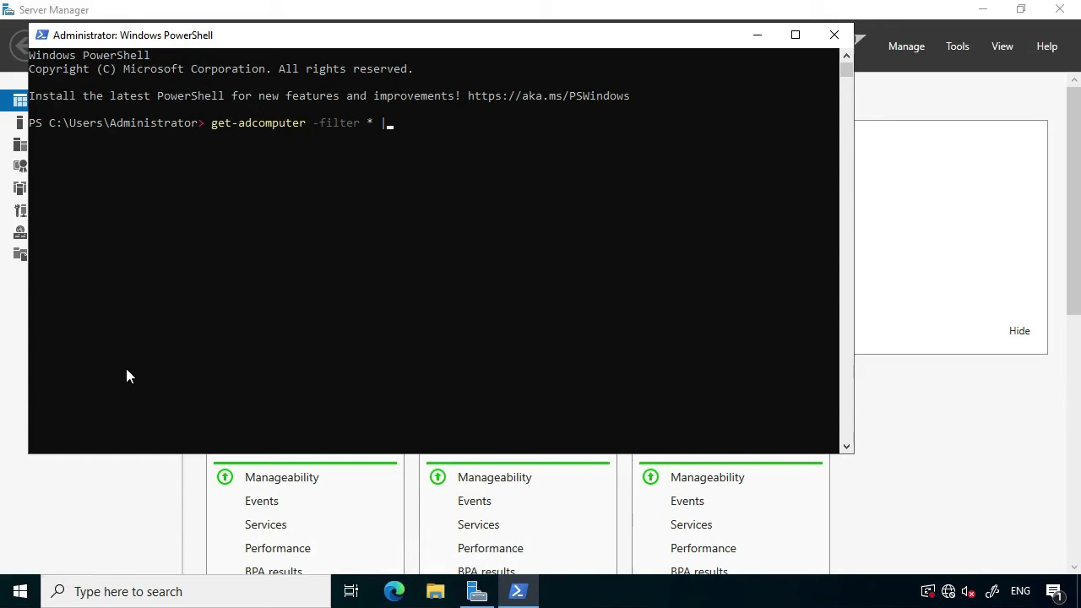
# Step: Finish the computer query with '| ft Name' and run it to list the CONTOSO computer names
pyautogui.write('ft Name')
pyautogui.press('Return')
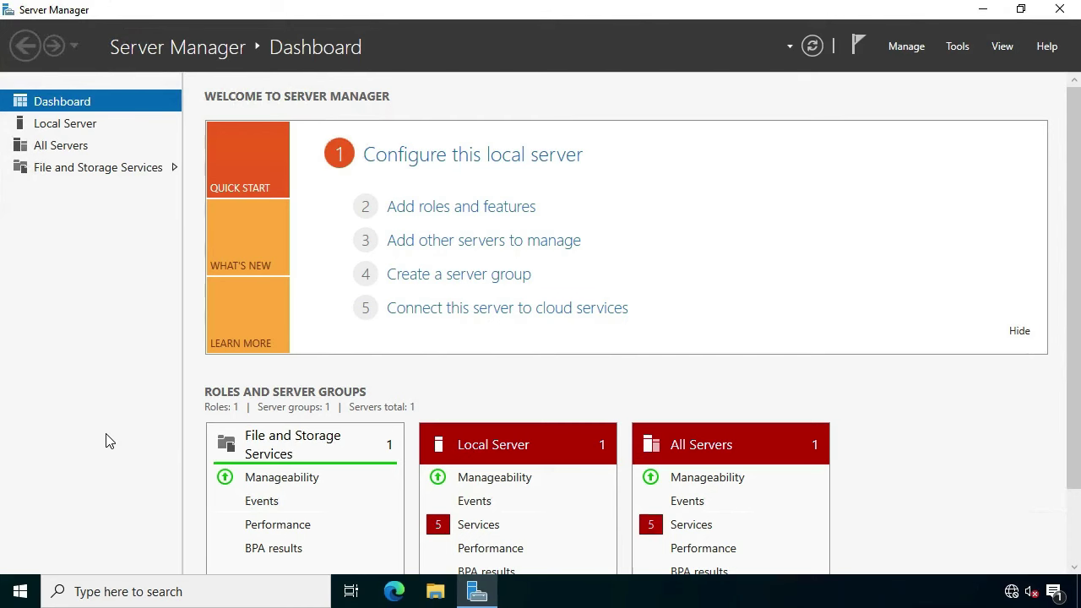
pyautogui.rightClick(18, 591)
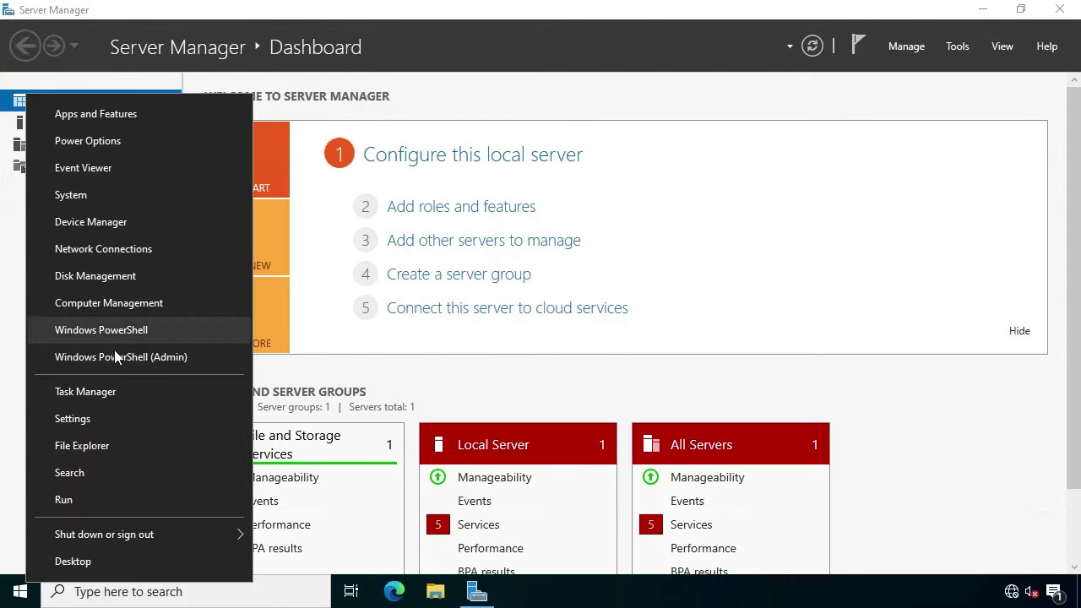
pyautogui.click(115, 353)
pyautogui.write('ipconfig')
pyautogui.press('Return')
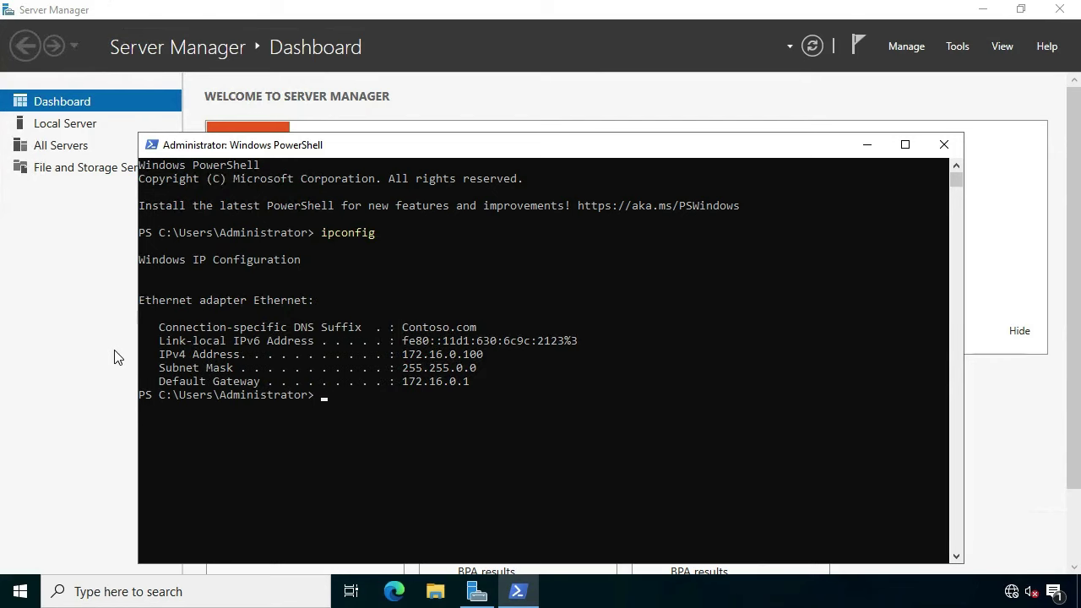
pyautogui.press('Up')
pyautogui.write('/all')
pyautogui.press('Return')
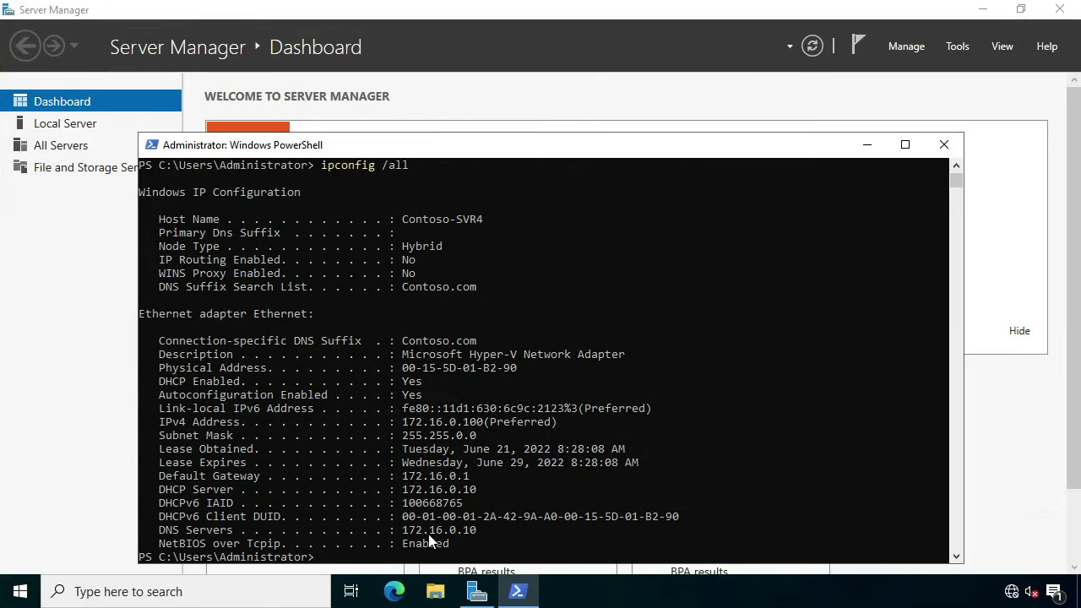
pyautogui.click(943, 144)
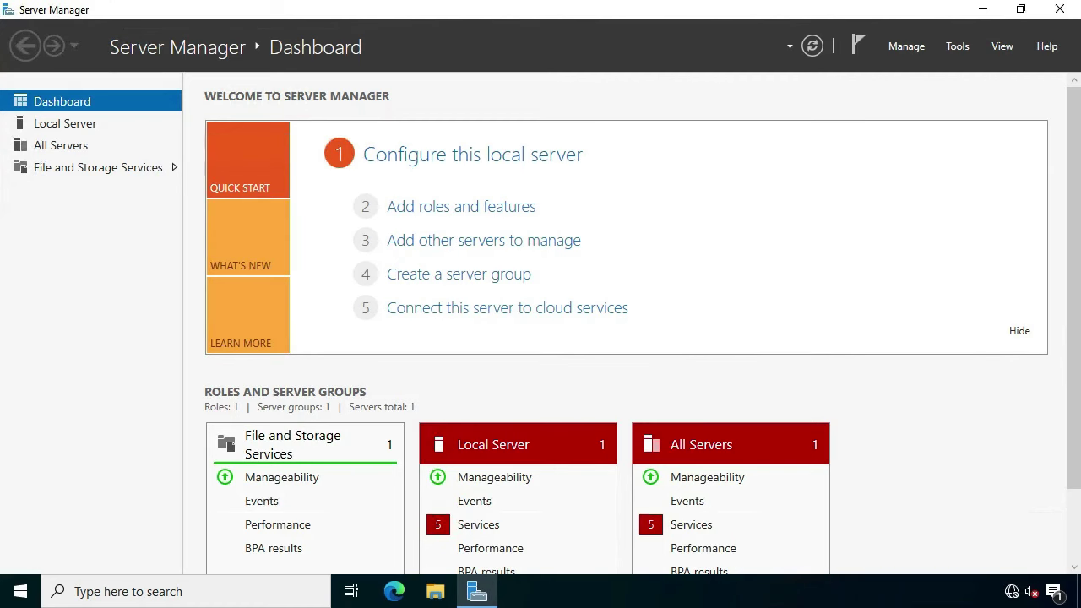
# Step: Open Advanced system settings from the System > About page in Windows Settings
pyautogui.click(20, 591)
pyautogui.click(88, 168)
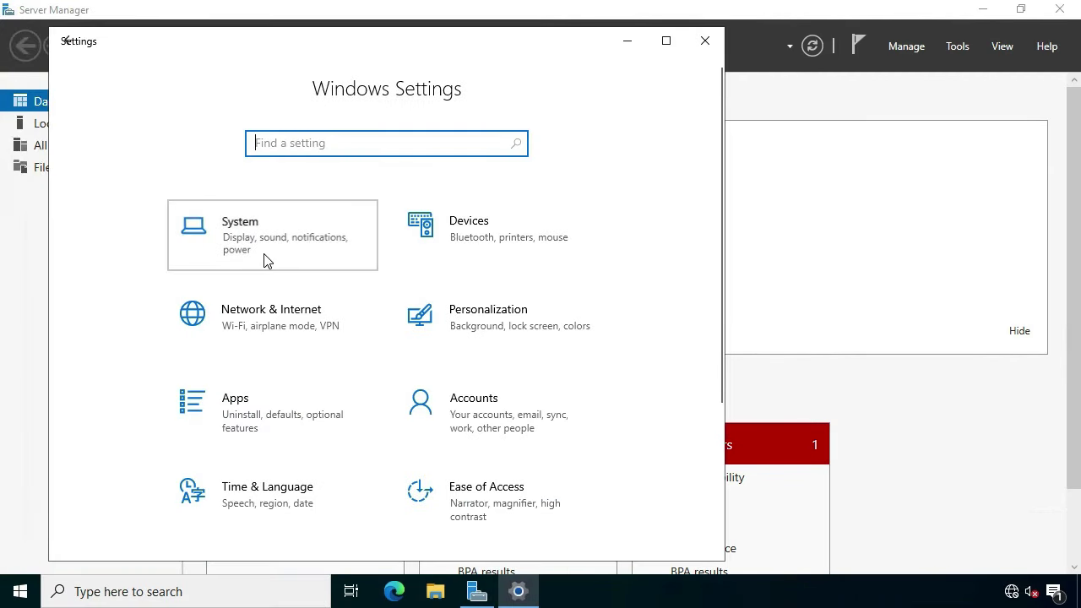
pyautogui.click(268, 261)
pyautogui.scroll(-2, 211, 329)
pyautogui.click(127, 476)
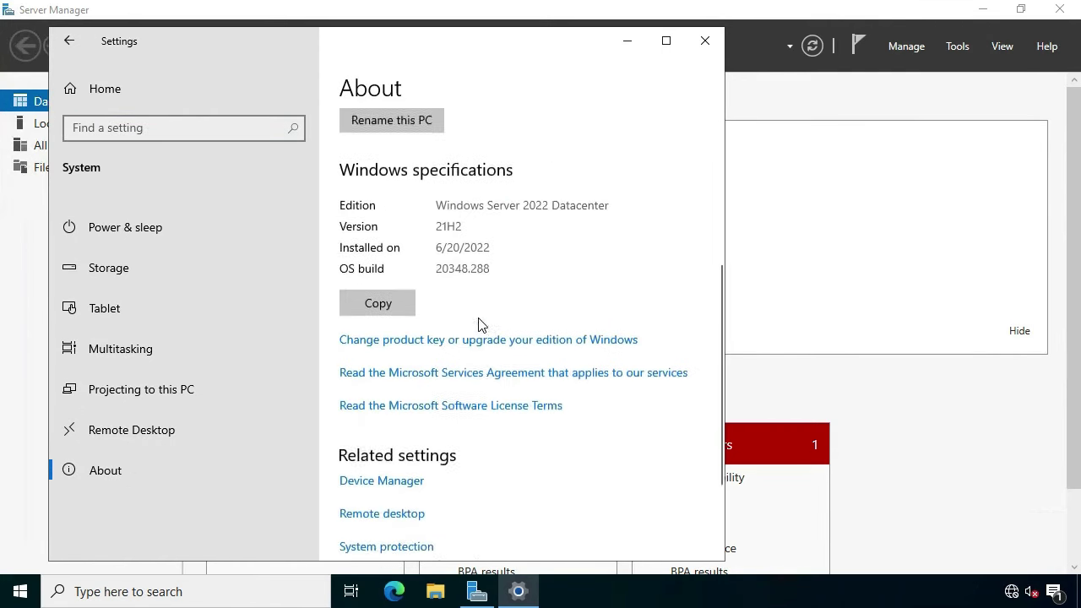
pyautogui.scroll(2, 478, 323)
pyautogui.scroll(-4, 461, 328)
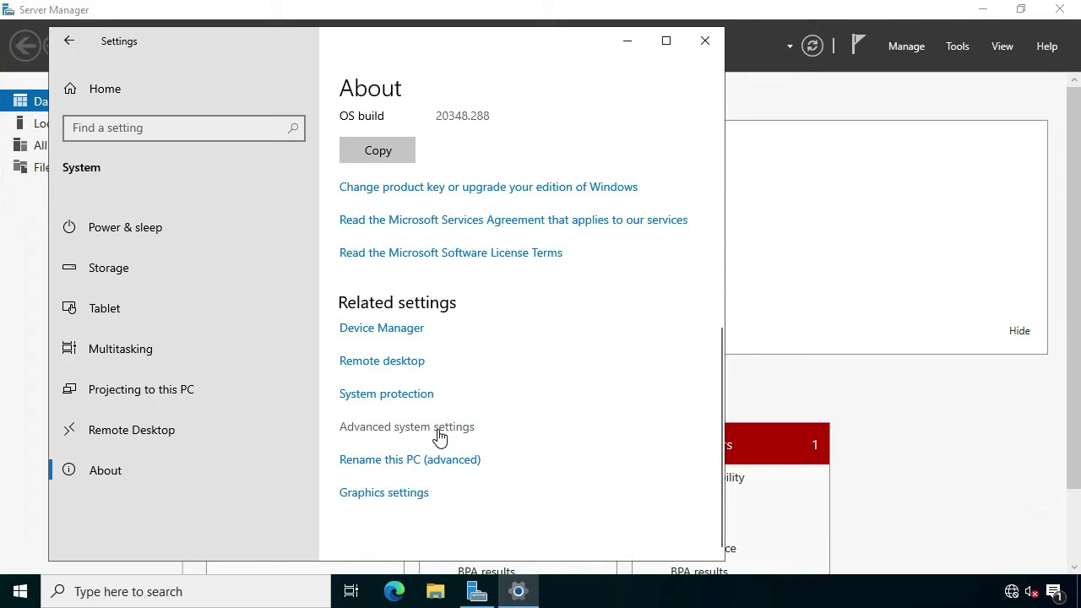
pyautogui.click(438, 435)
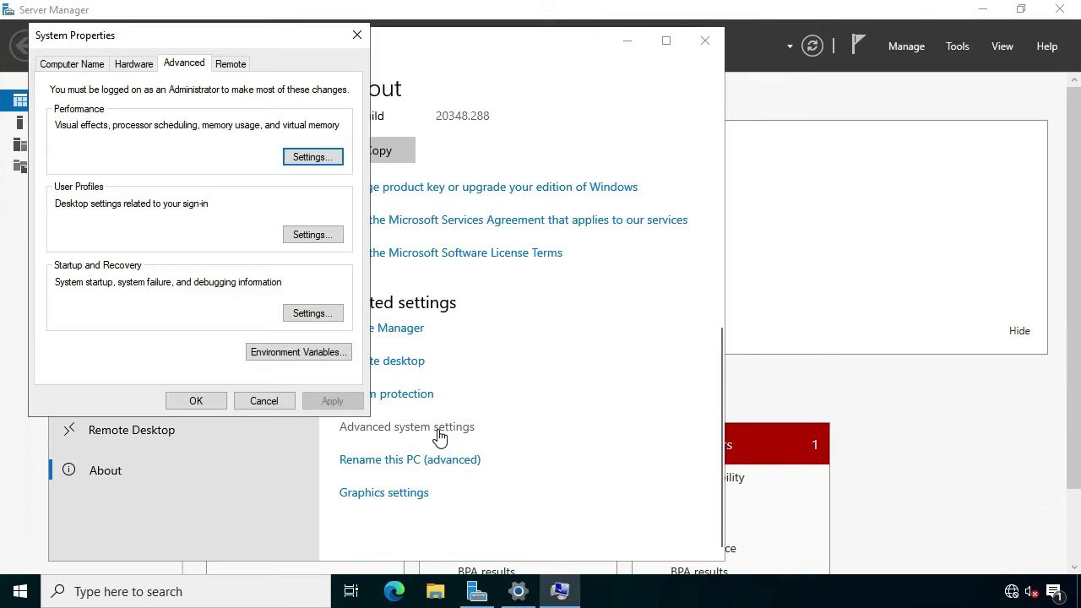
# Step: On the Computer Name tab, change membership to the contoso.com domain
pyautogui.click(72, 67)
pyautogui.click(312, 232)
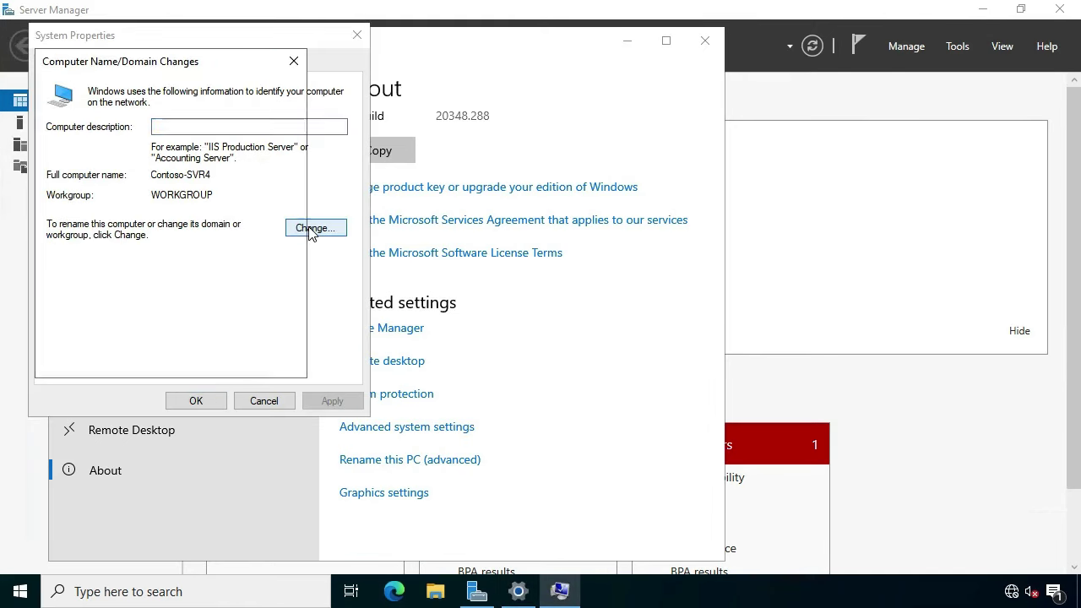
pyautogui.click(90, 262)
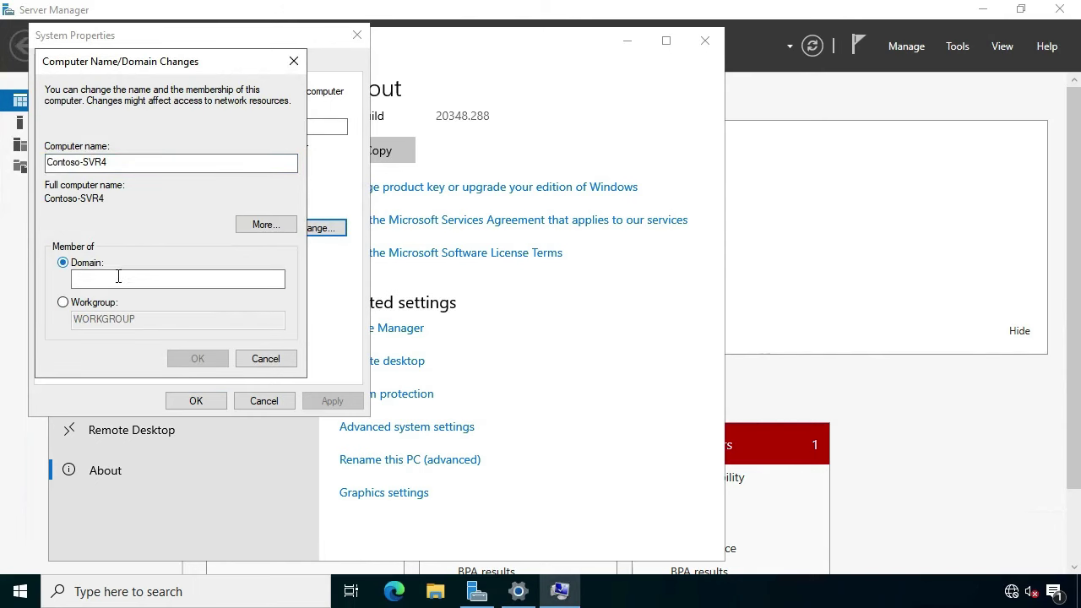
pyautogui.click(113, 281)
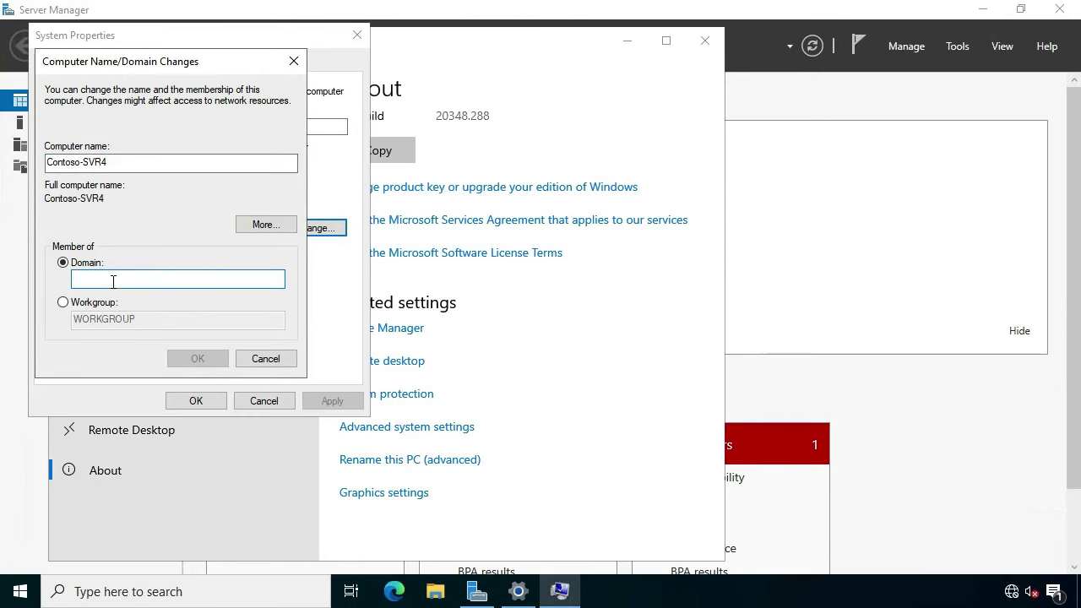
pyautogui.write('contoso.com')
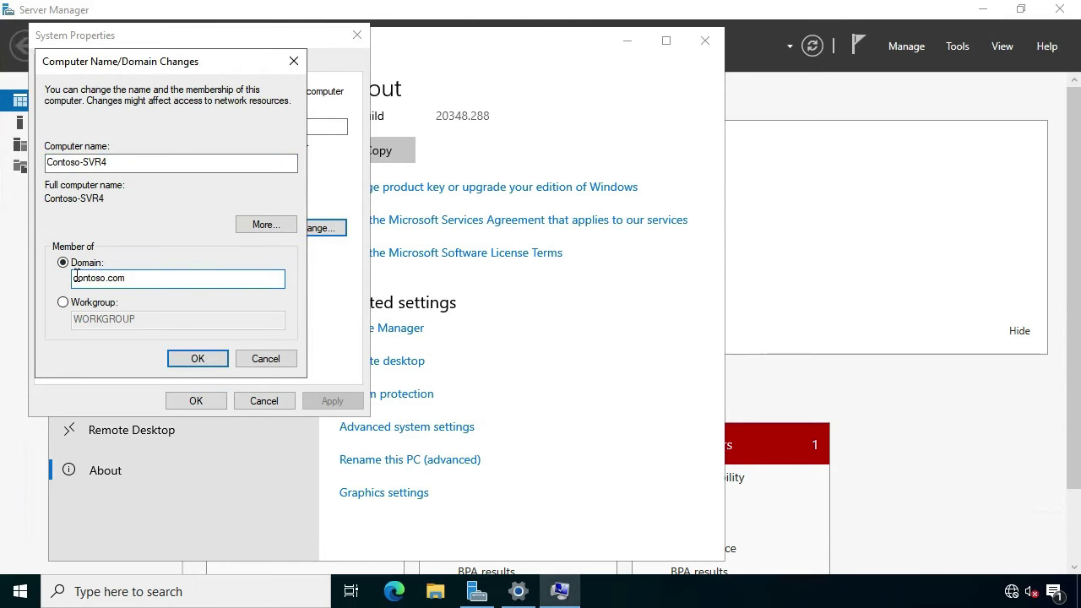
pyautogui.click(179, 359)
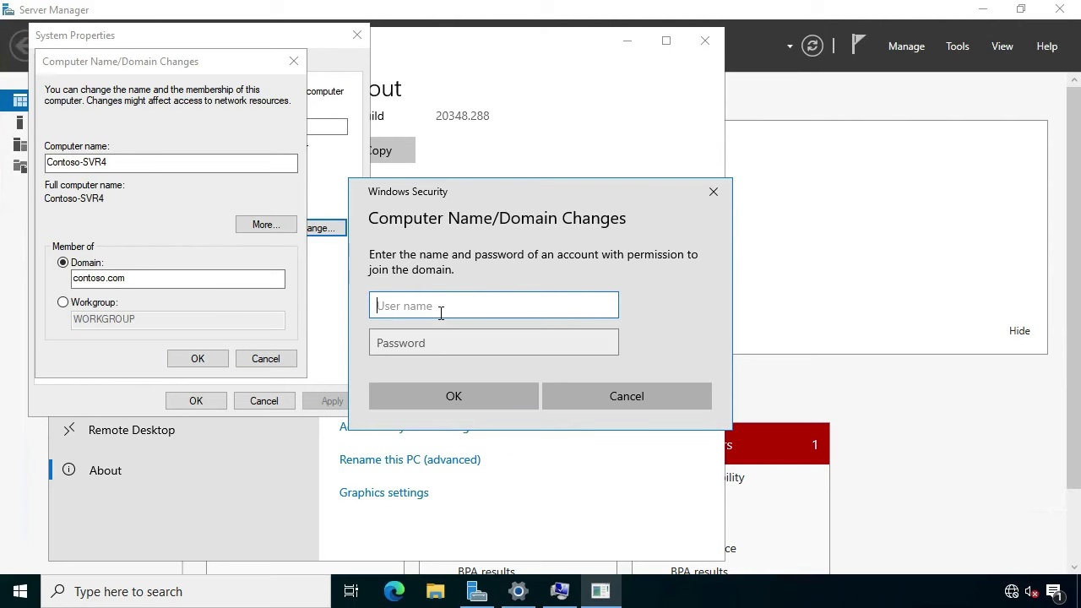
# Step: Authorize the domain join with the administrator user name and its password
pyautogui.write('administrator')
pyautogui.press('Tab')
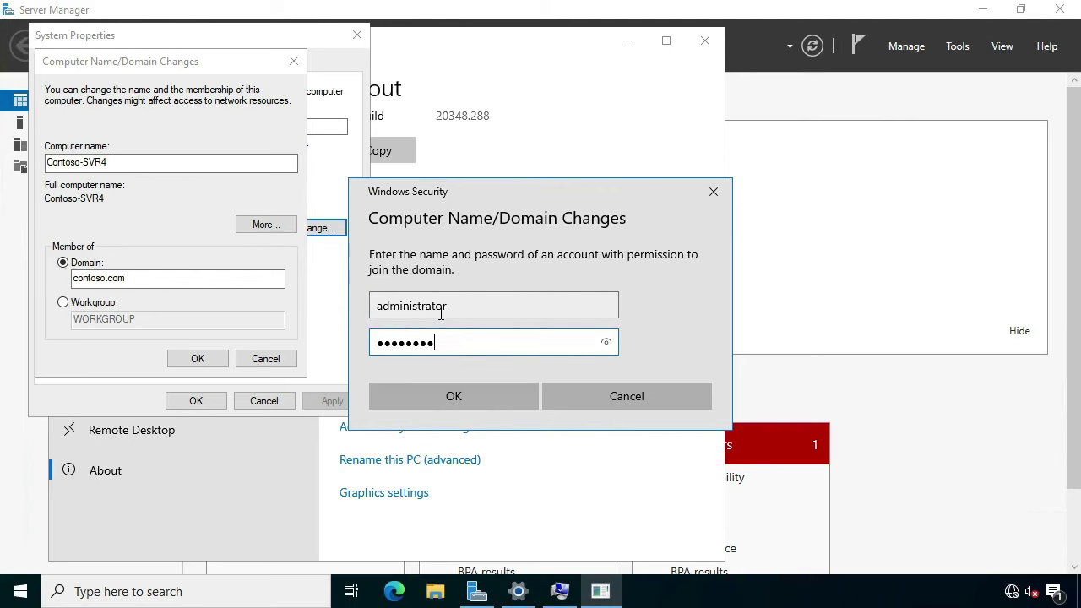
pyautogui.click(479, 398)
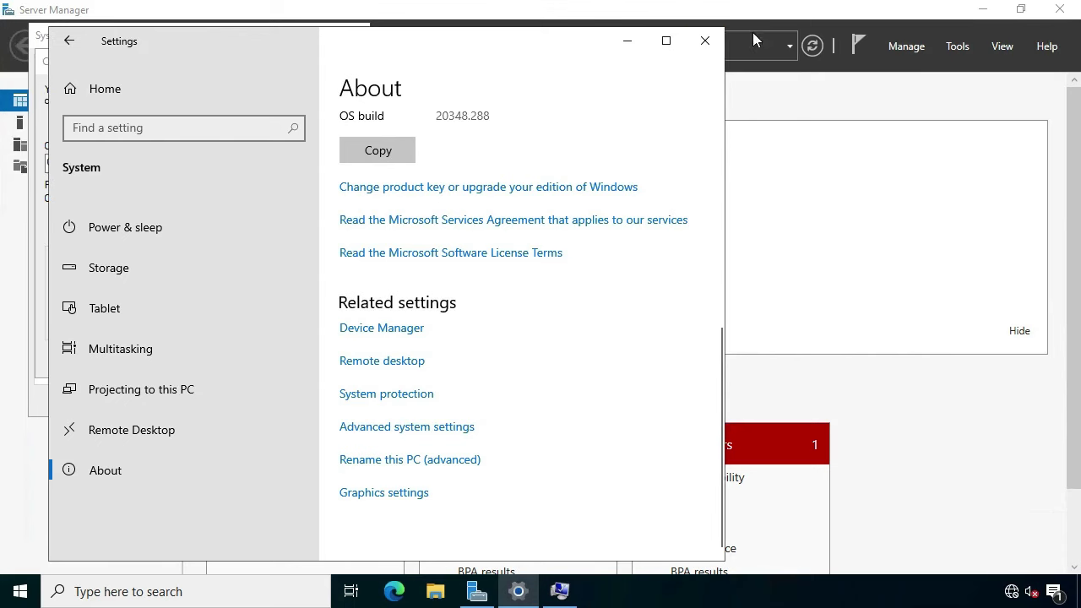
# Step: Acknowledge the welcome and restart notices, close System Properties, and restart the server now
pyautogui.click(694, 45)
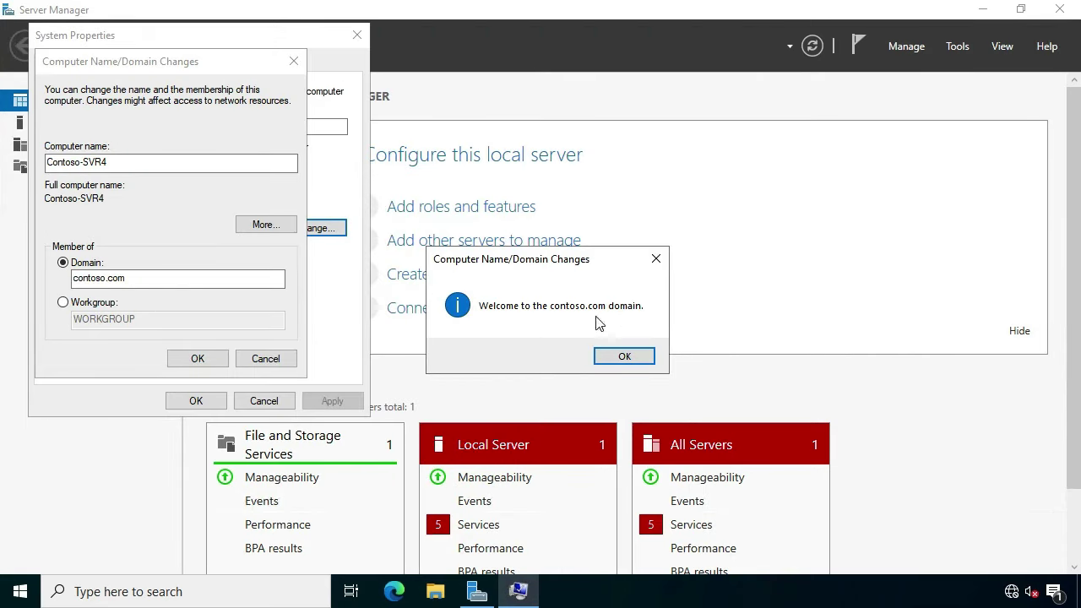
pyautogui.click(625, 358)
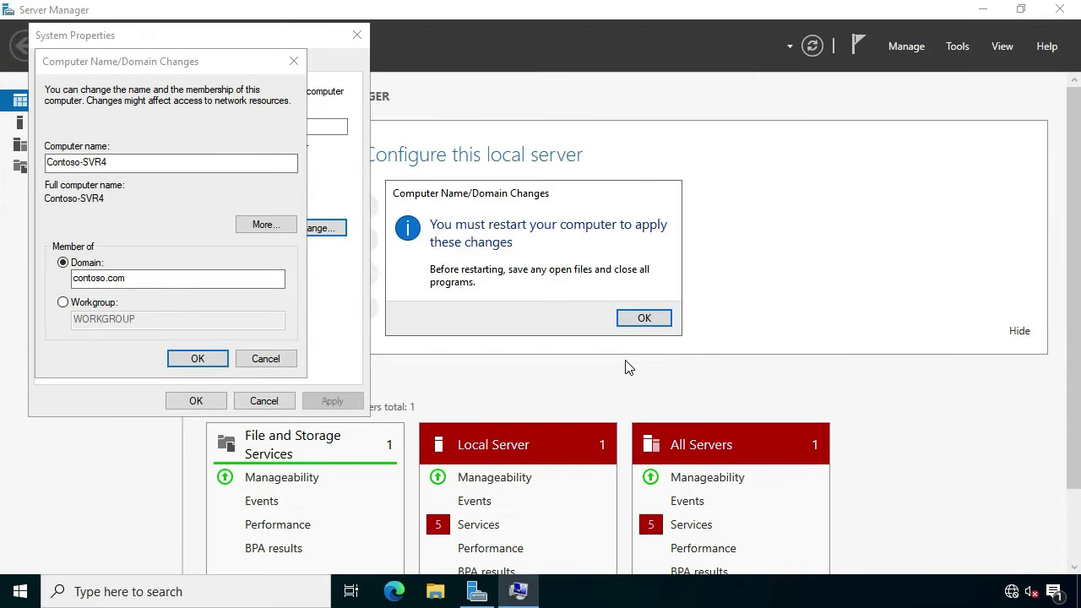
pyautogui.click(630, 323)
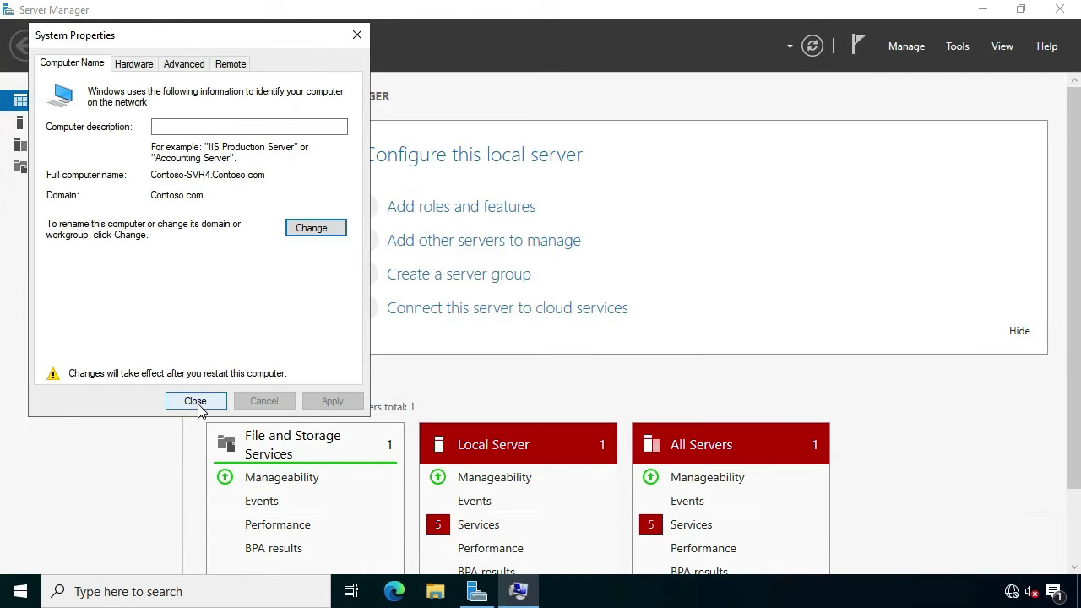
pyautogui.click(200, 401)
pyautogui.click(554, 312)
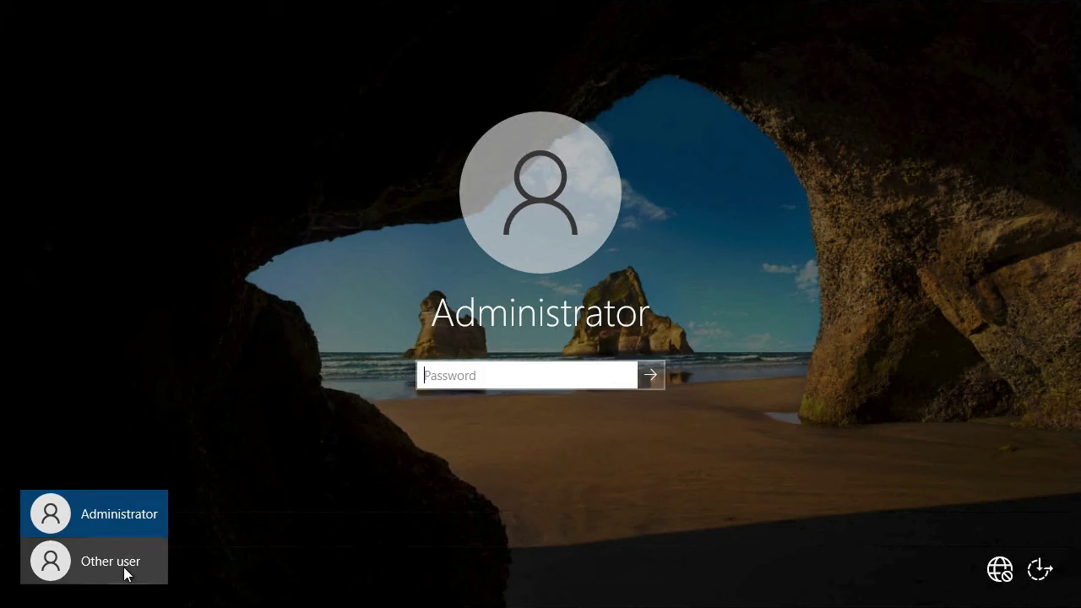
# Step: Sign in as Other user with the contoso domain administrator account and its password
pyautogui.click(127, 568)
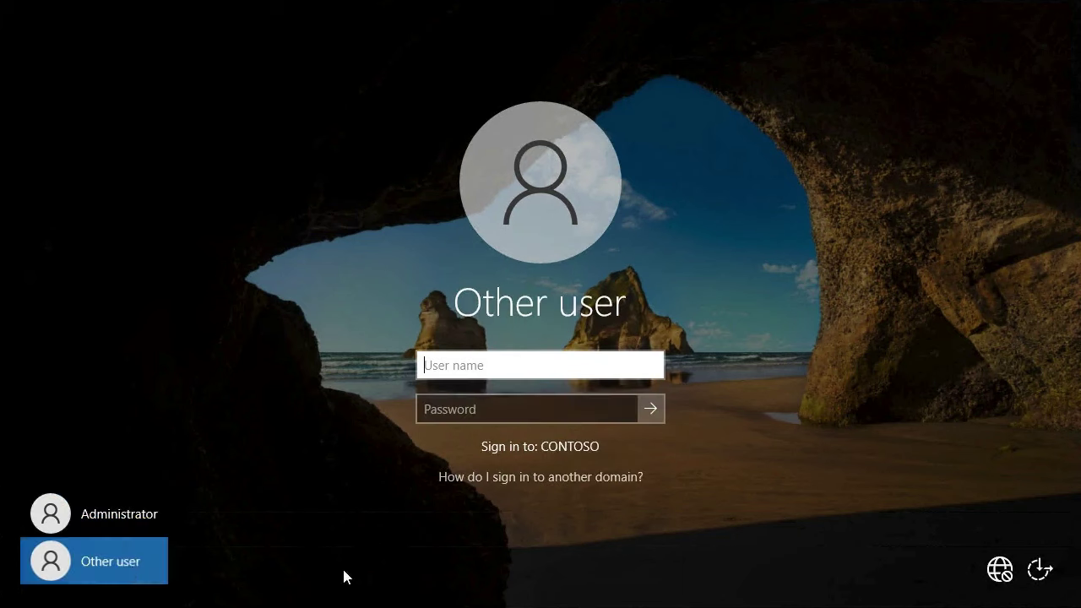
pyautogui.write('contoso')
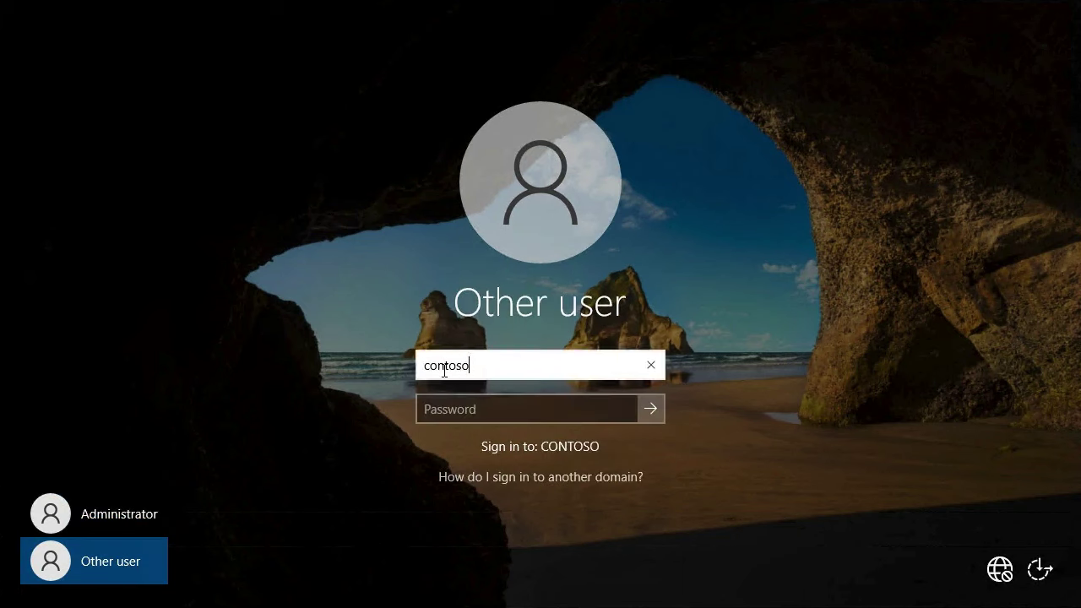
pyautogui.write('\\administrator')
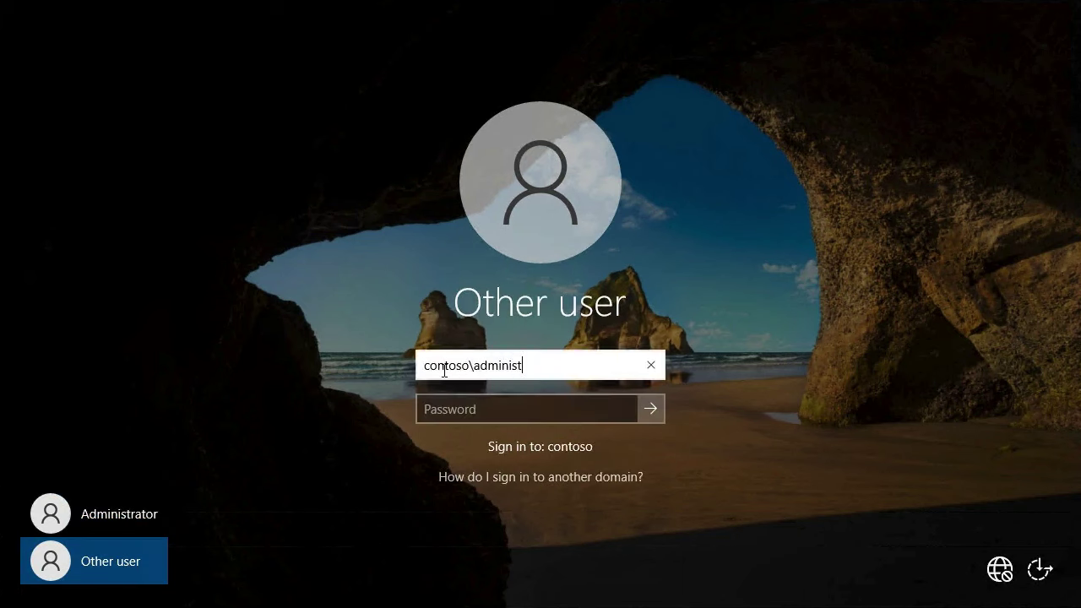
pyautogui.press('Tab')
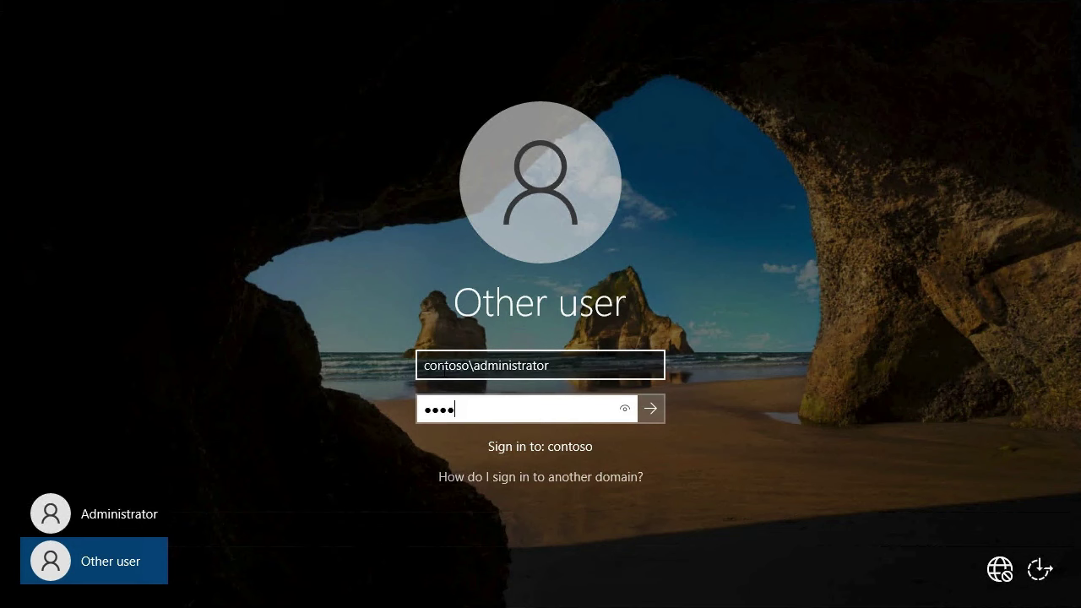
pyautogui.click(647, 417)
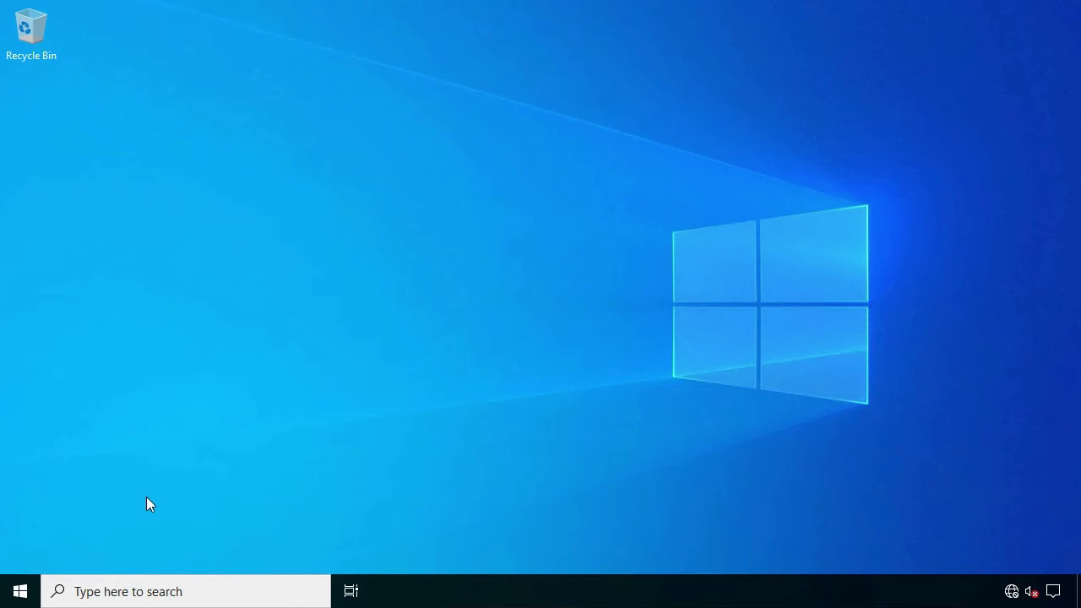
# Step: Close the Administrative Tools File Explorer window that appeared from the Start menu
pyautogui.click(24, 597)
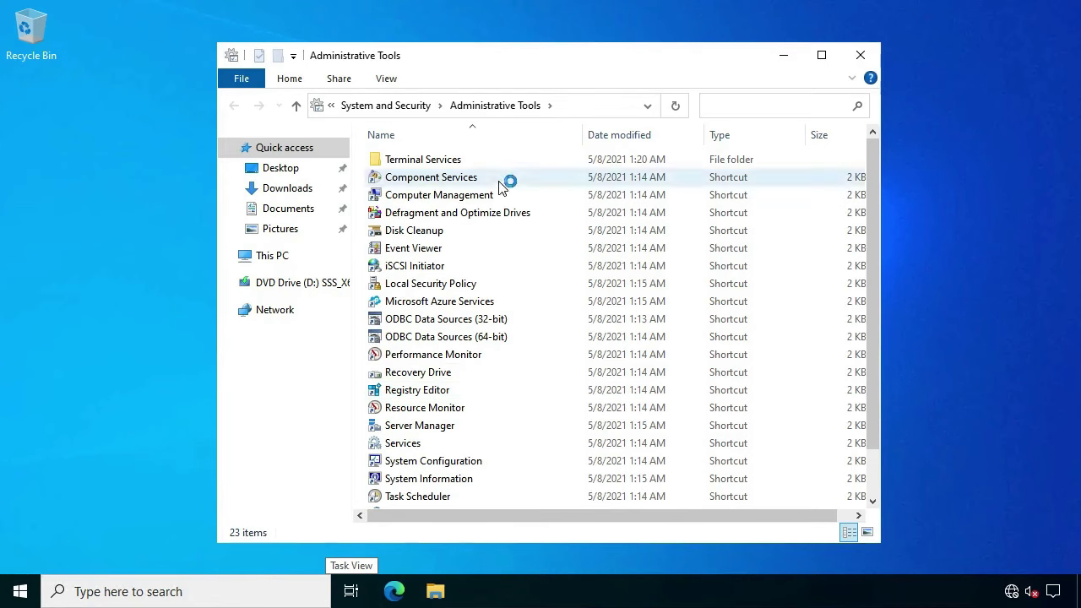
pyautogui.click(860, 55)
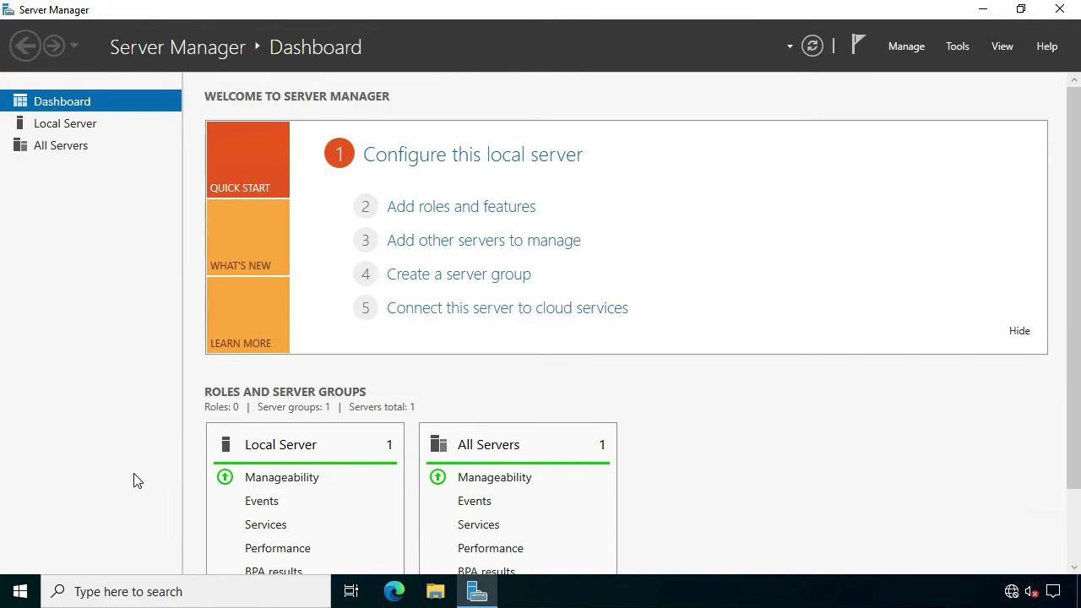
pyautogui.click(17, 595)
pyautogui.rightClick(16, 595)
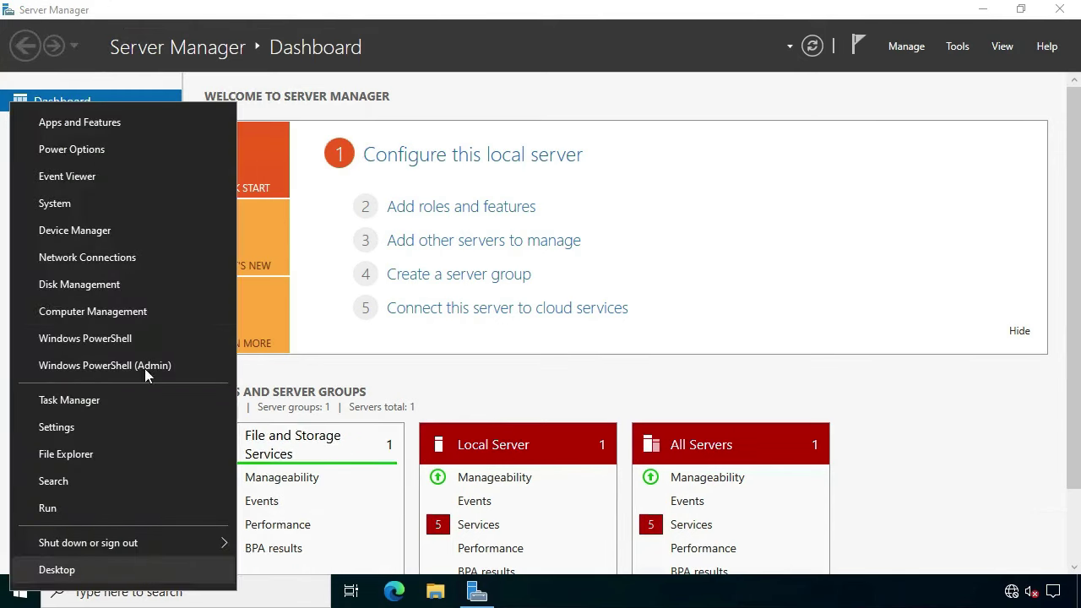
pyautogui.click(141, 309)
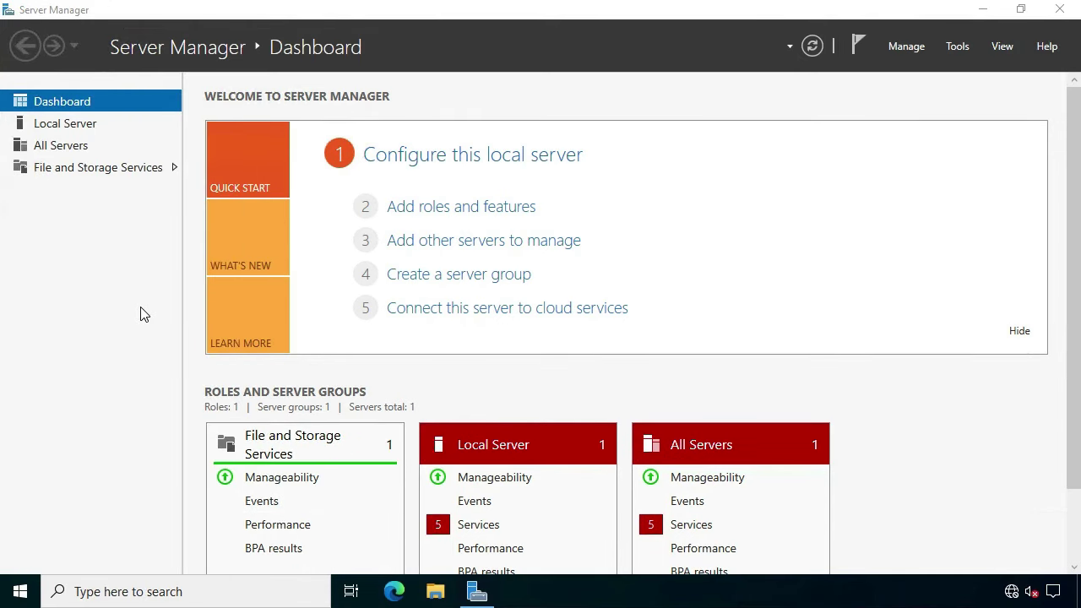
pyautogui.click(44, 156)
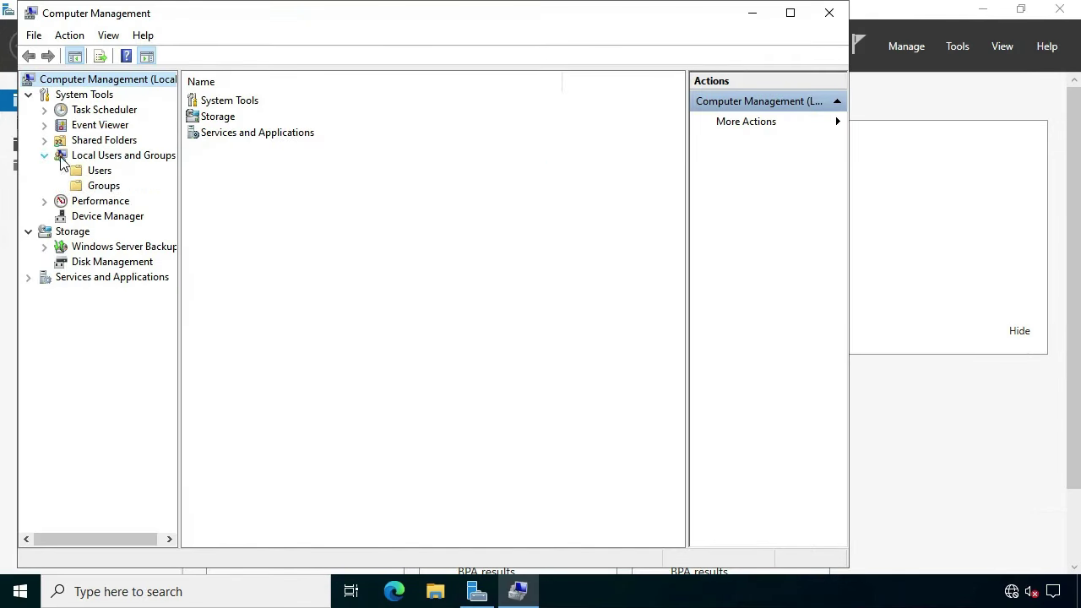
pyautogui.click(104, 185)
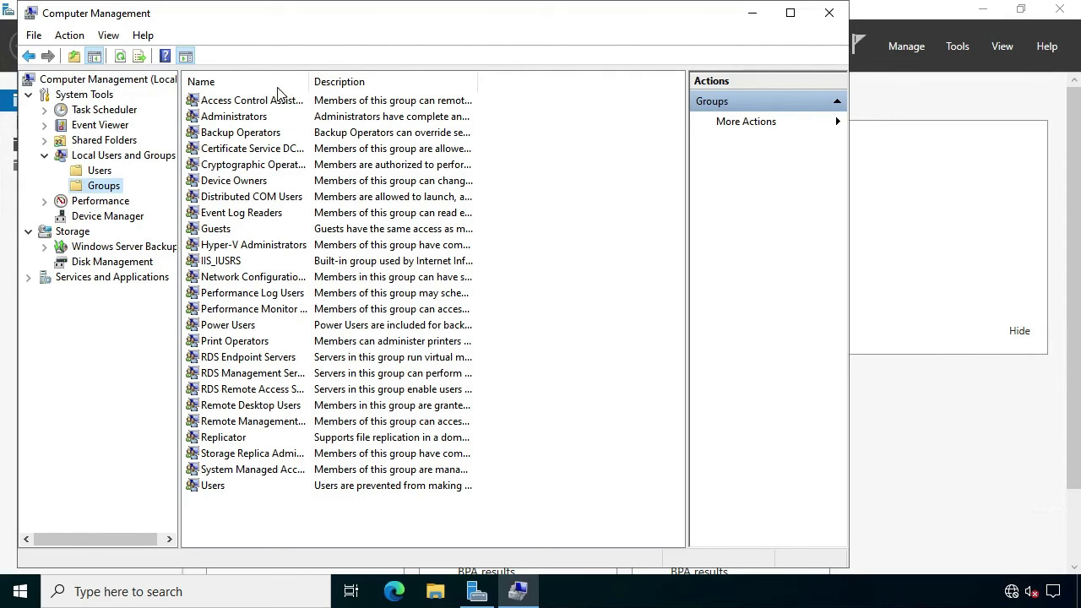
pyautogui.moveTo(311, 77); pyautogui.dragTo(473, 77)
pyautogui.click(248, 118)
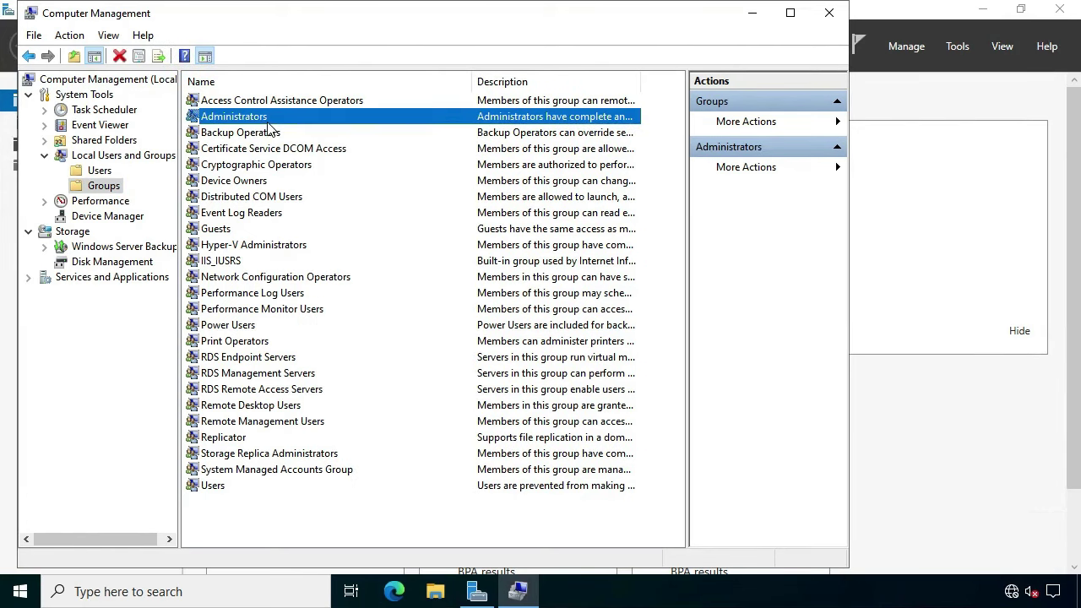
pyautogui.doubleClick(270, 118)
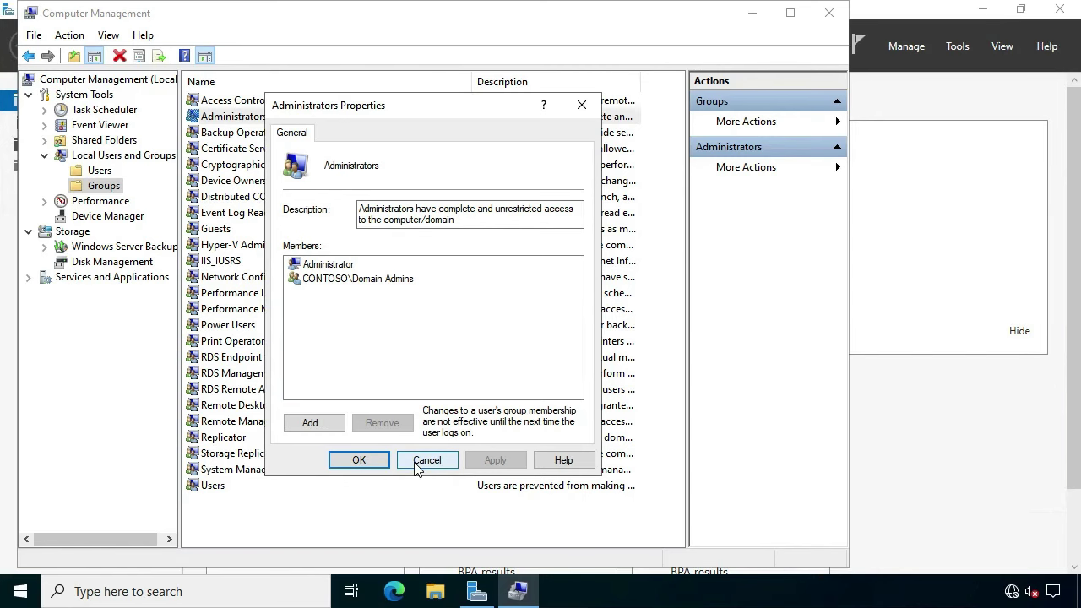
pyautogui.click(417, 464)
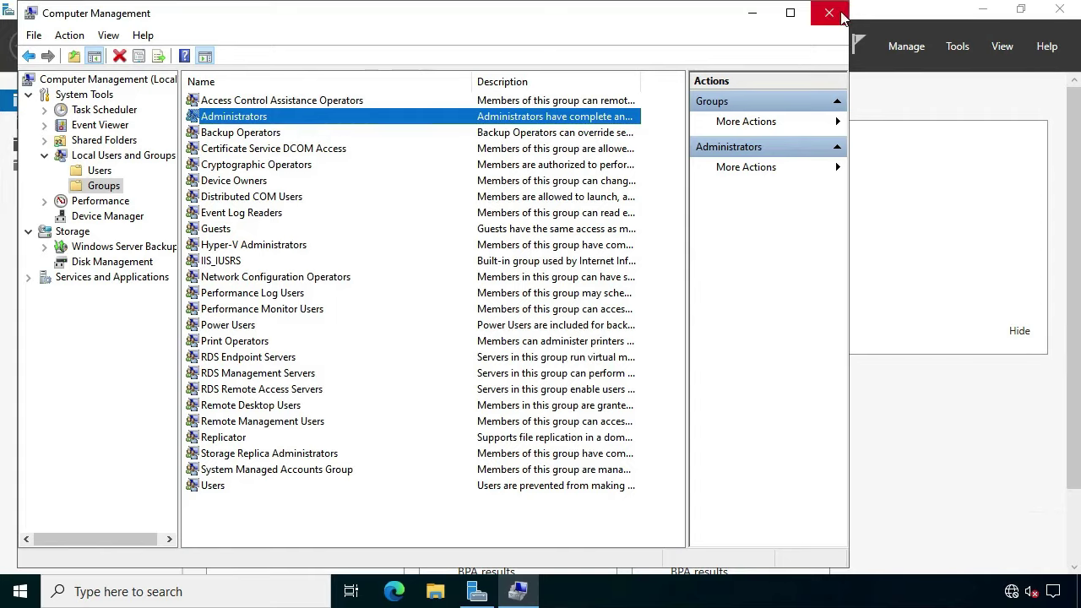
pyautogui.click(840, 15)
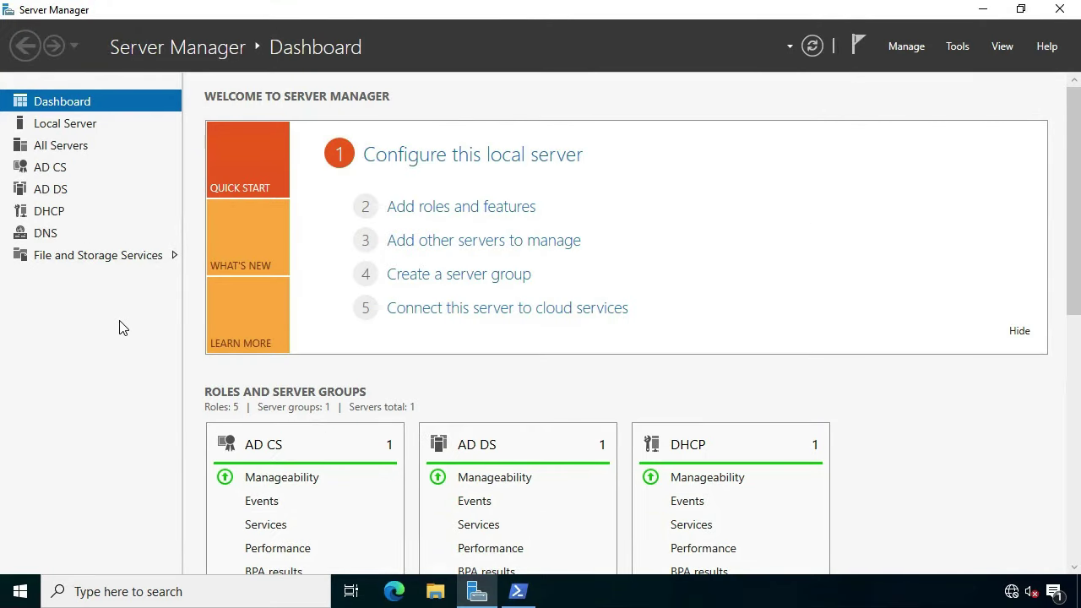
# Step: Rerun get-adcomputer -filter * | ft Name to confirm CONTOSO-SVR4 now appears
pyautogui.click(521, 594)
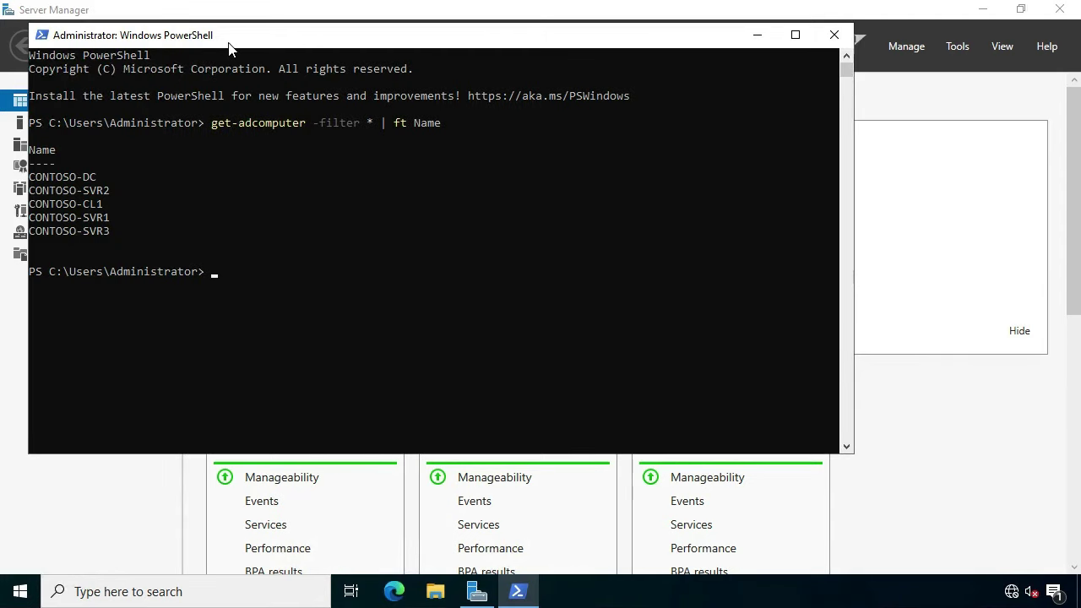
pyautogui.press('Up')
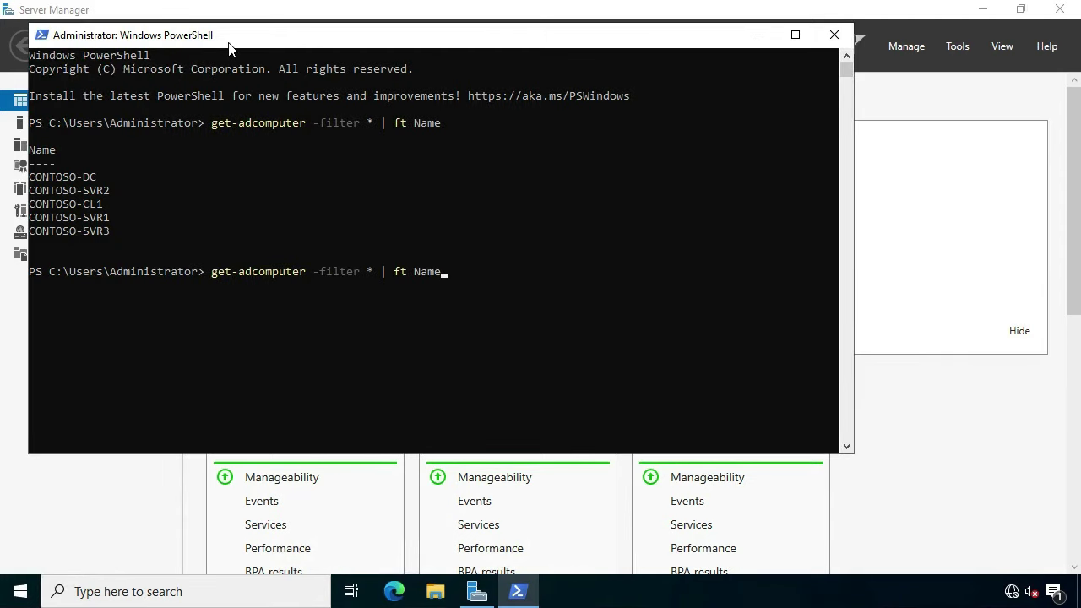
pyautogui.press('Return')
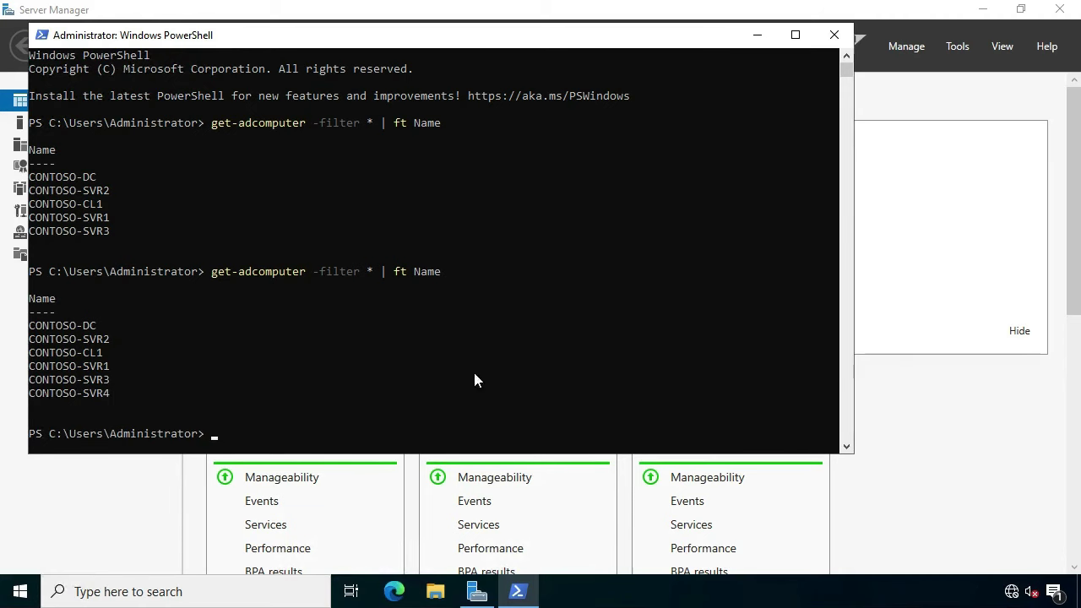
pyautogui.click(198, 502)
# Step: Check CONTOSO-SVR4 in Active Directory Users and Computers' Computers container, then minimize the remote session
pyautogui.click(971, 49)
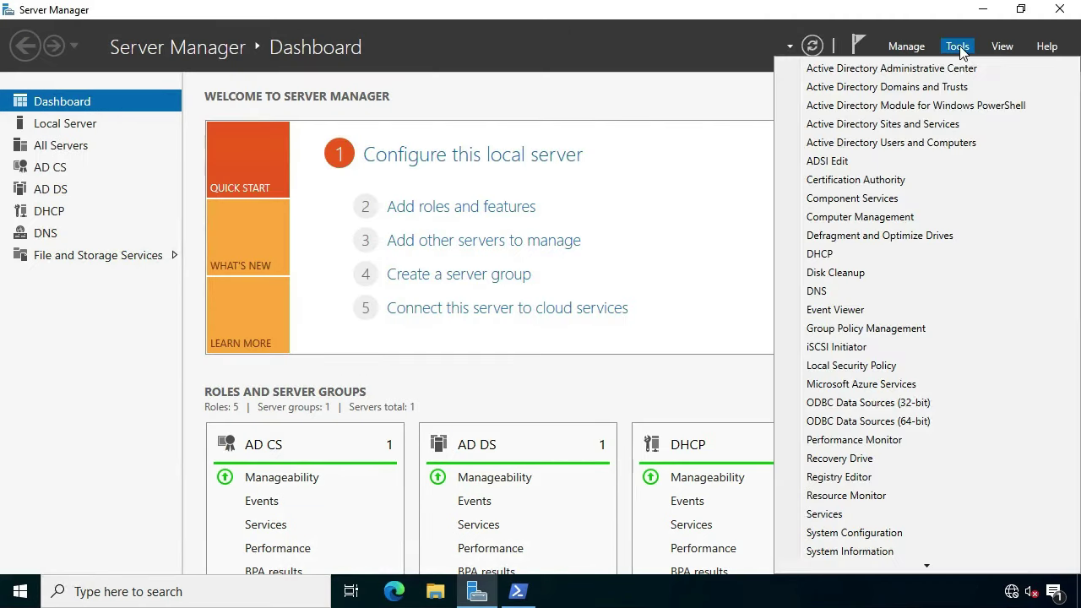
pyautogui.click(932, 141)
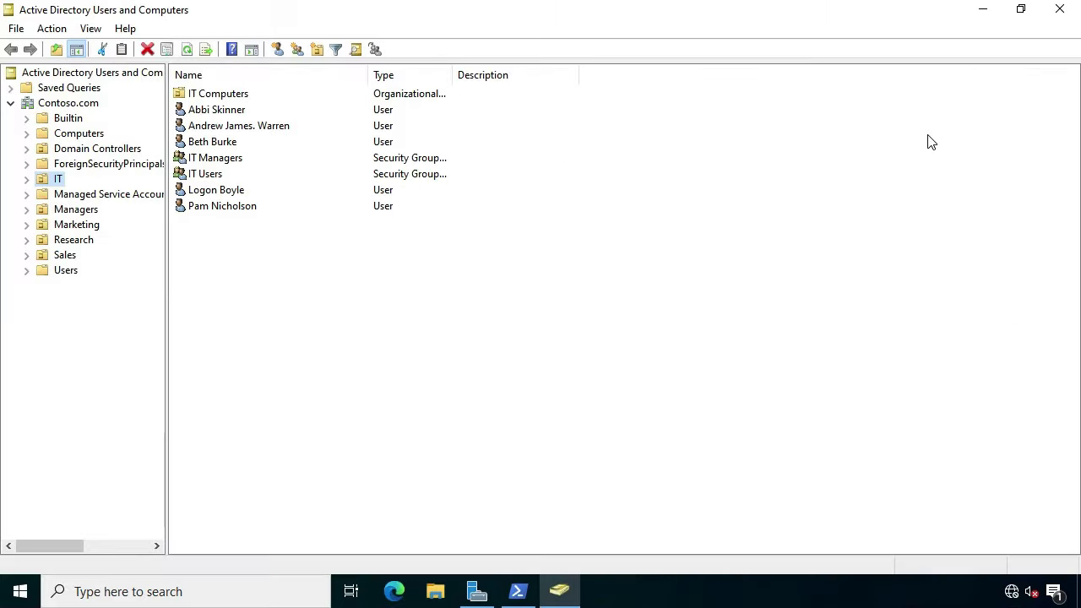
pyautogui.click(78, 135)
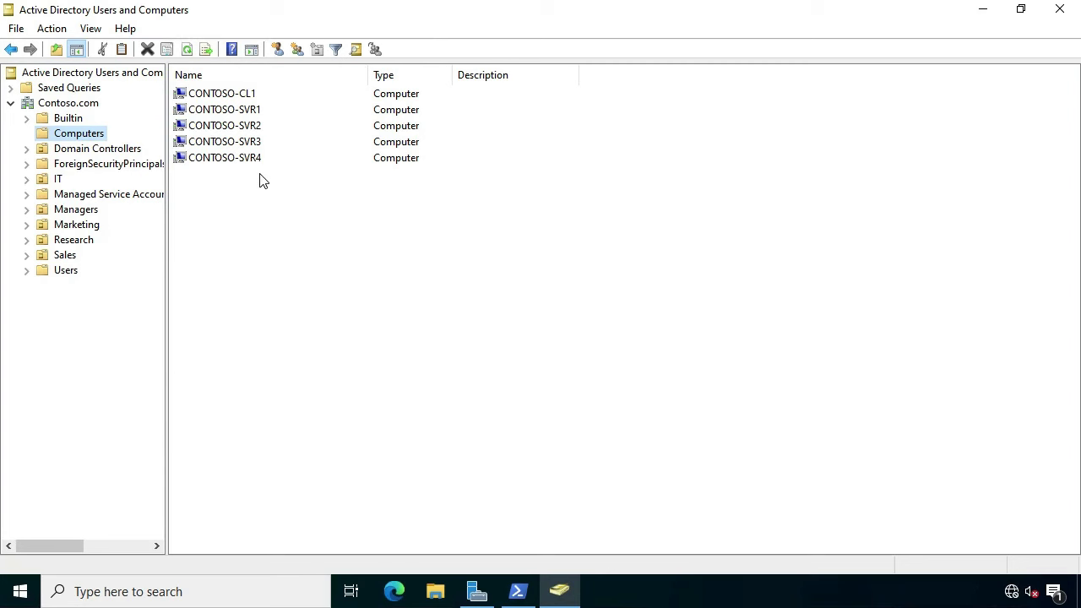
pyautogui.click(265, 458)
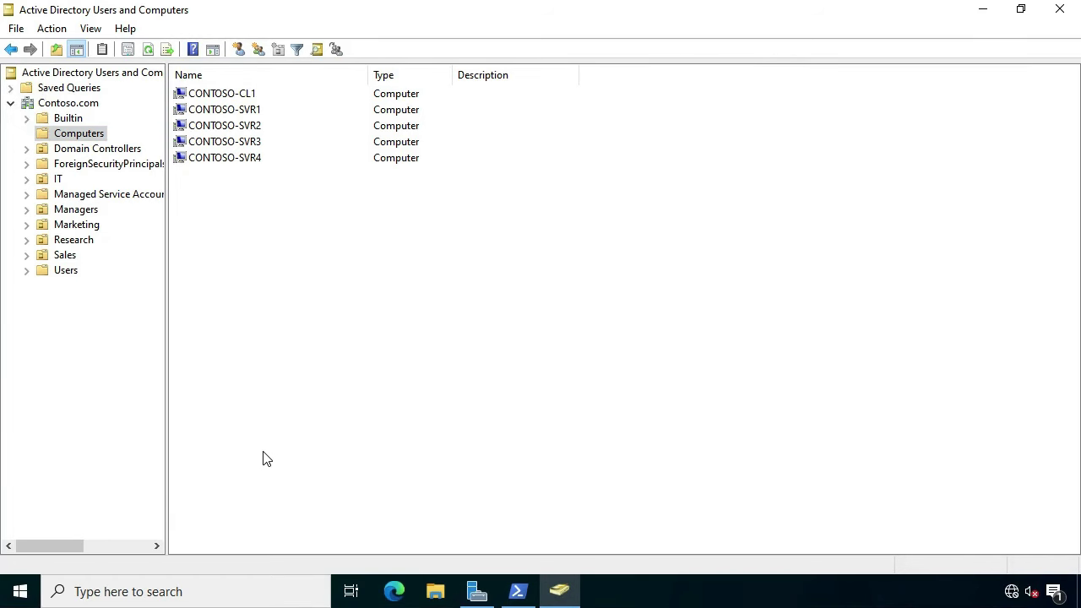
pyautogui.click(302, 13)
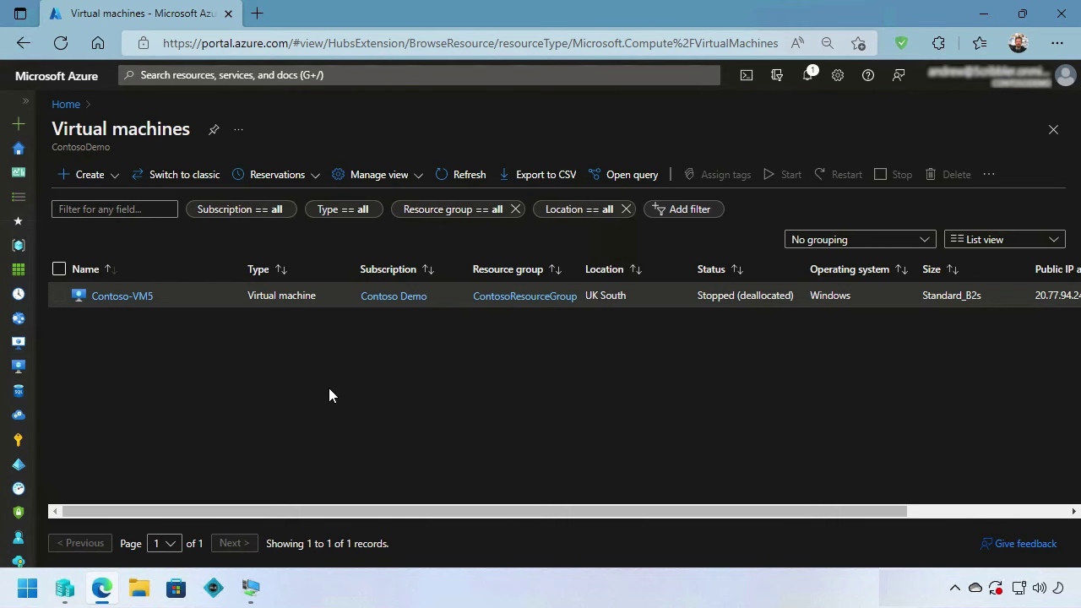
# Step: Start a new Azure virtual machine named Contoso-VM6 in ContosoResourceGroup
pyautogui.click(117, 175)
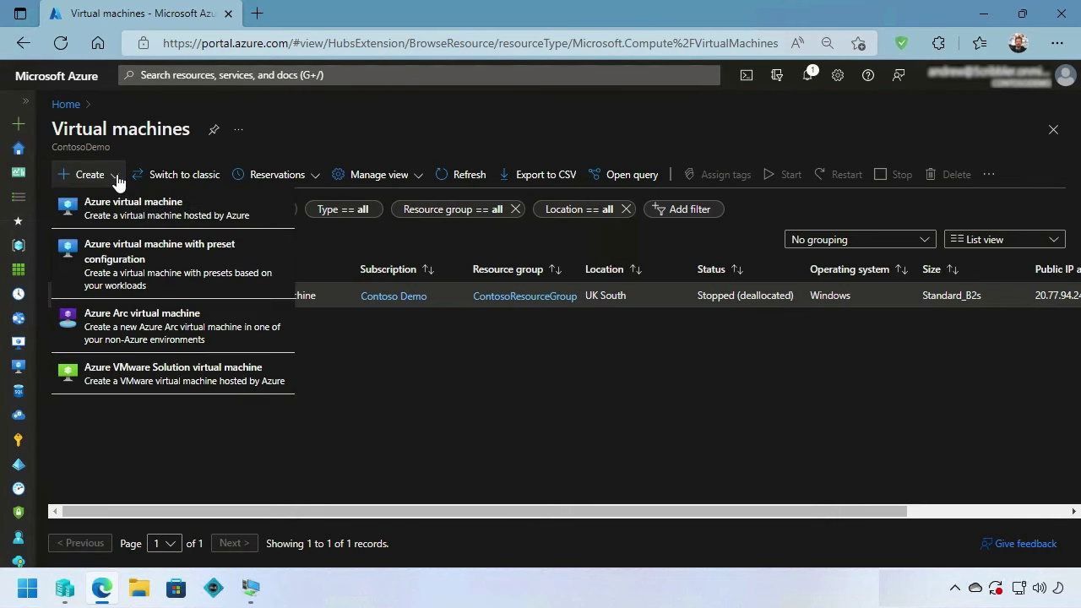
pyautogui.click(130, 210)
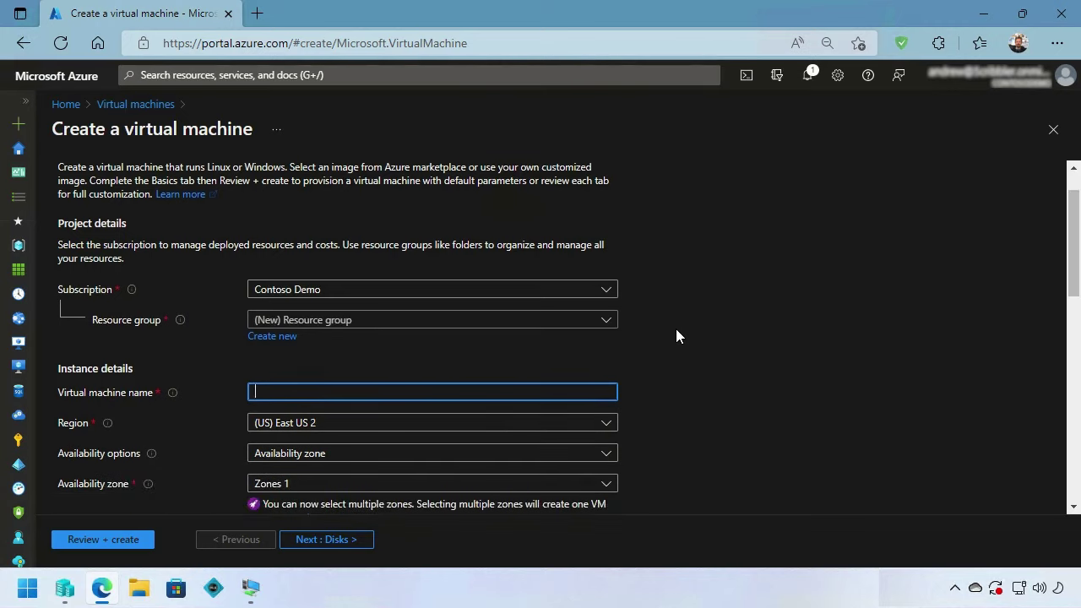
pyautogui.scroll(-2, 675, 330)
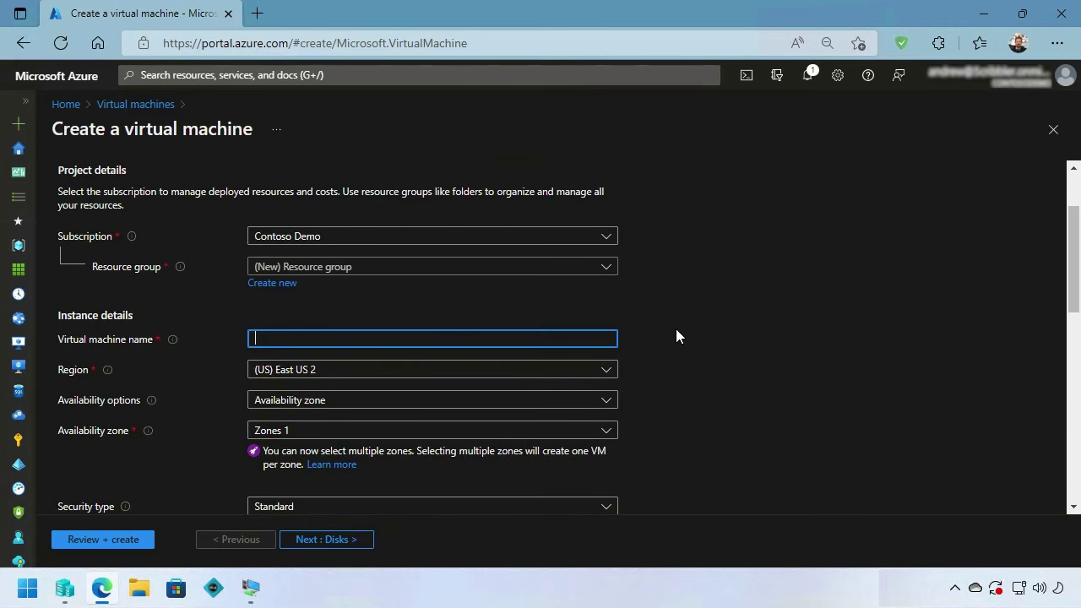
pyautogui.click(342, 268)
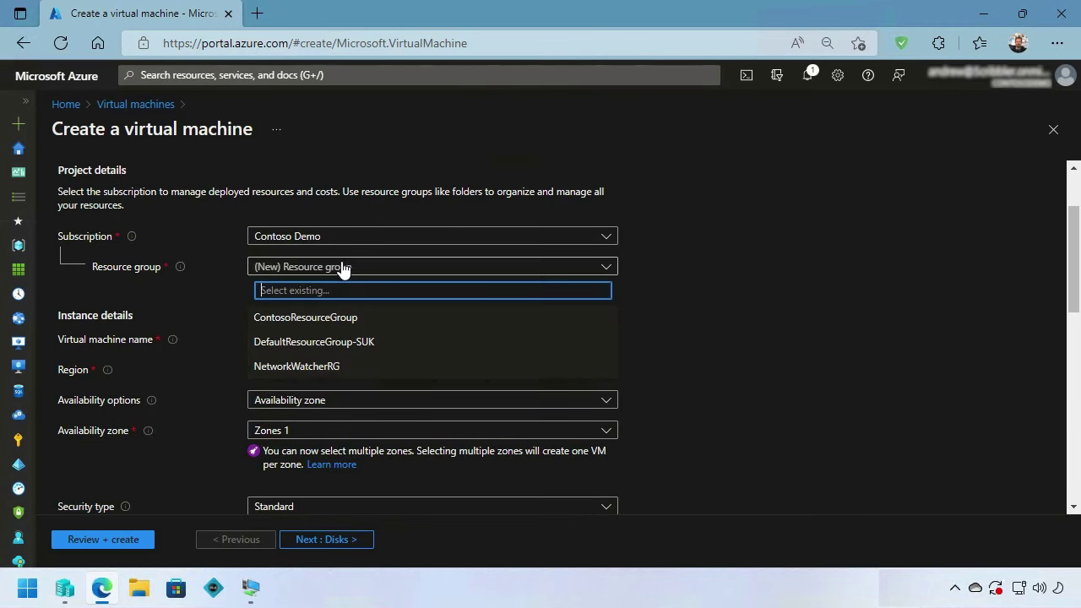
pyautogui.click(335, 319)
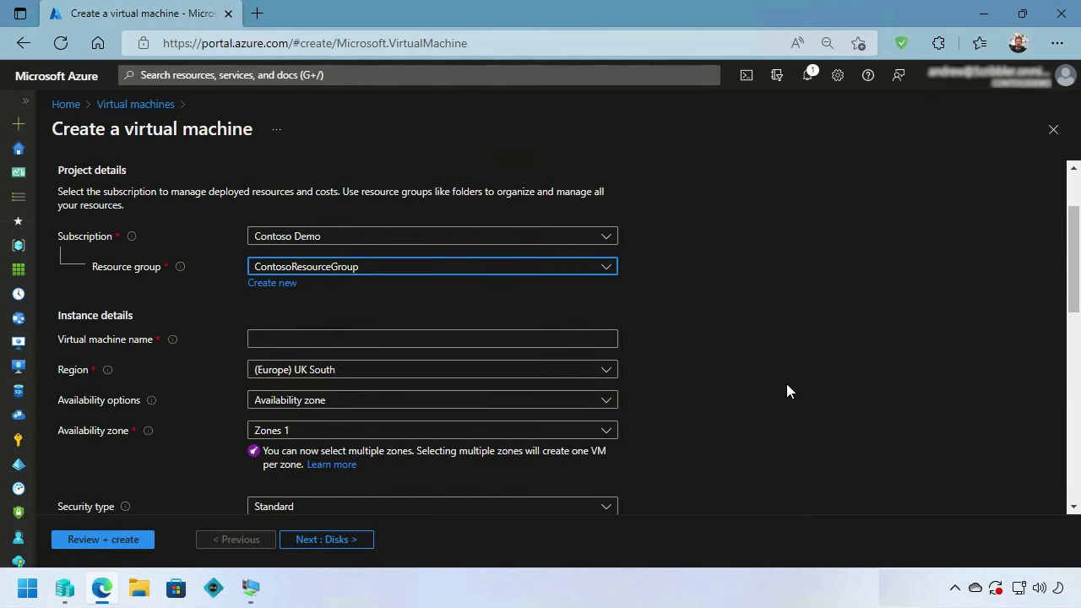
pyautogui.scroll(-1, 786, 388)
pyautogui.click(322, 288)
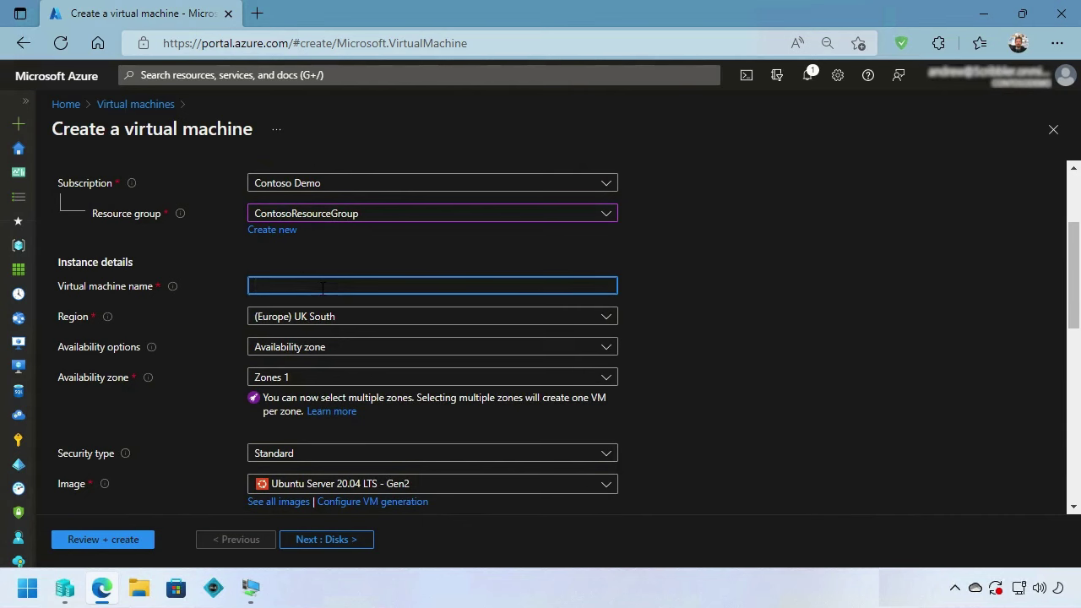
pyautogui.write('Contoso-VM6')
# Step: Choose no infrastructure redundancy and the Windows Server 2022 Datacenter - Gen2 image
pyautogui.click(368, 348)
pyautogui.click(307, 368)
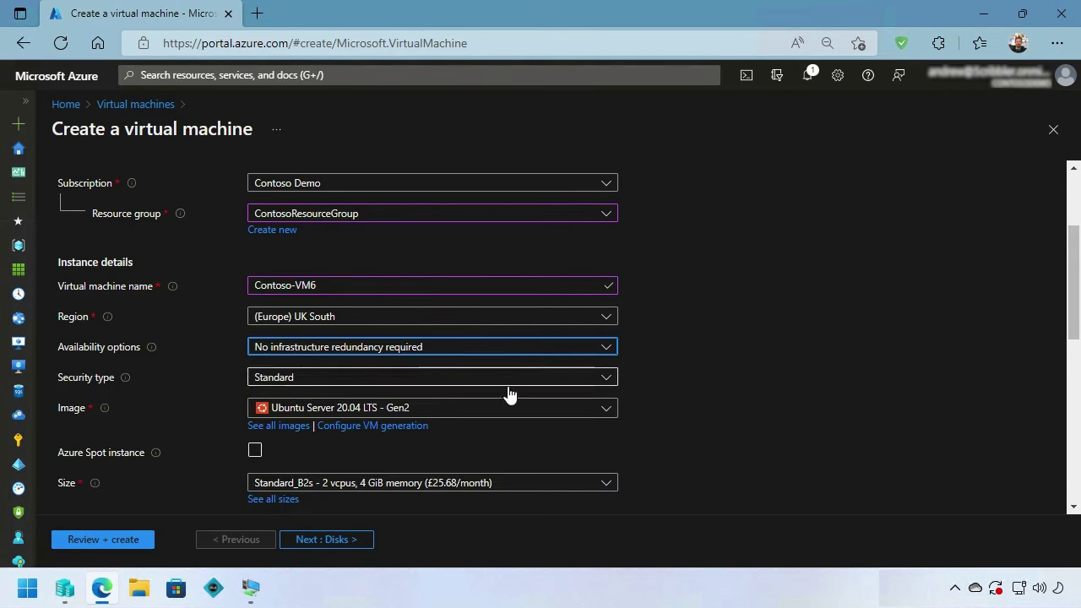
pyautogui.scroll(-1, 696, 405)
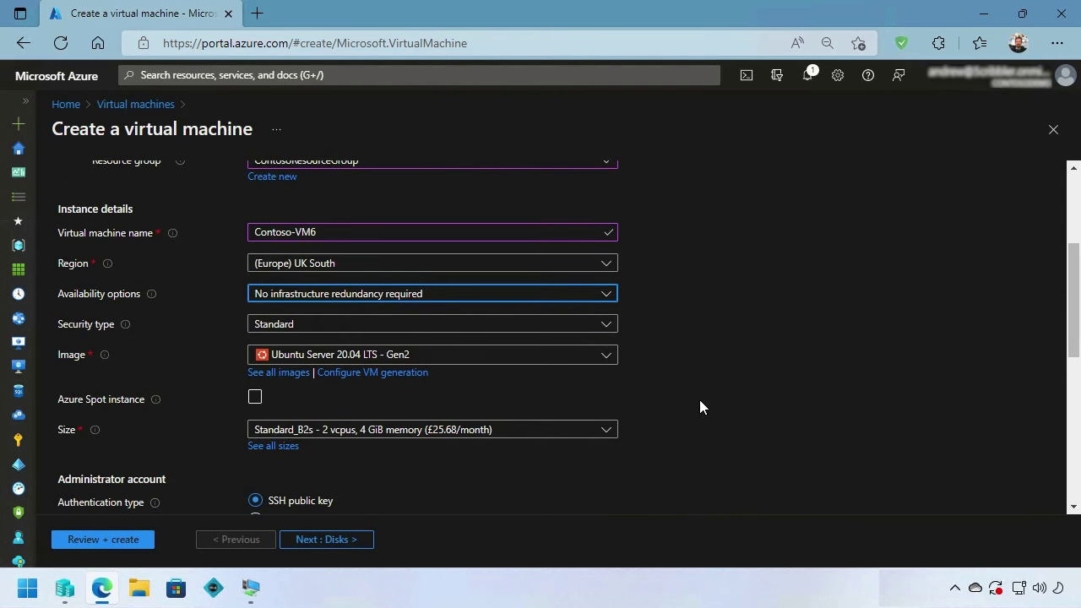
pyautogui.click(308, 358)
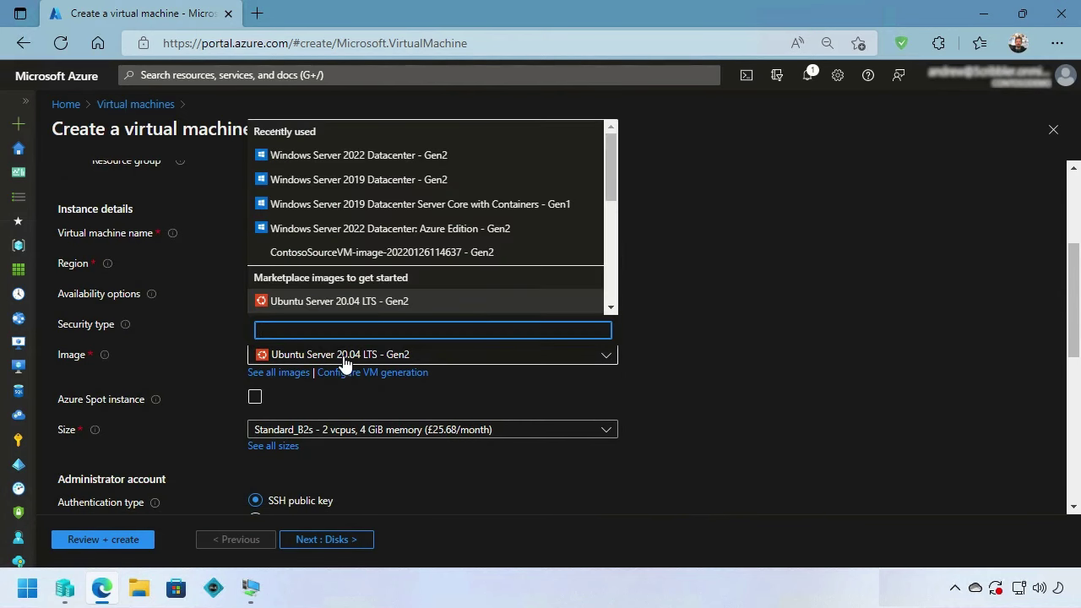
pyautogui.click(369, 160)
pyautogui.scroll(-1, 693, 379)
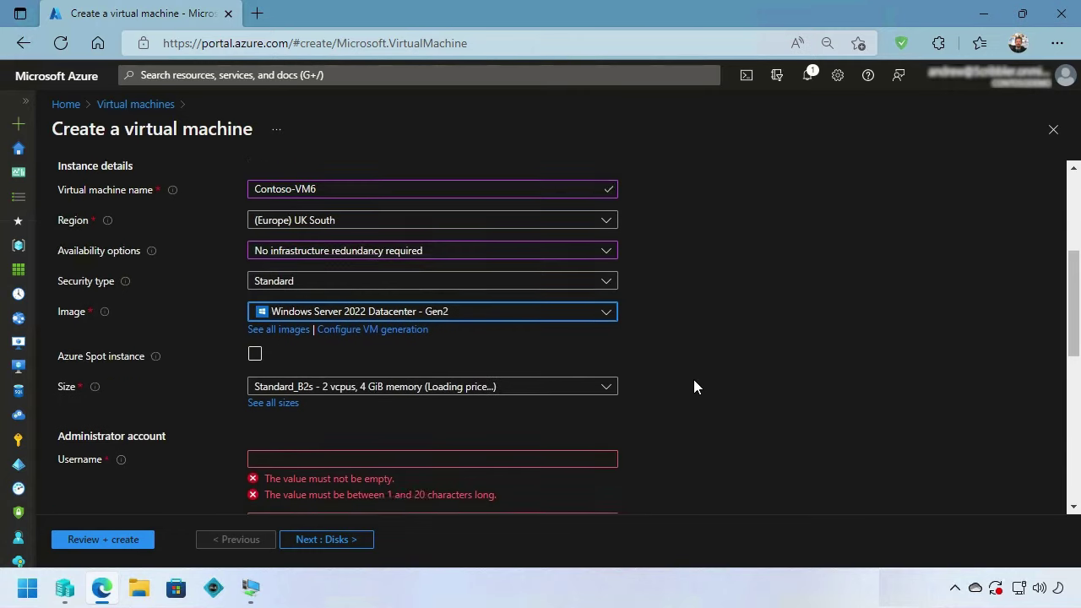
pyautogui.scroll(-2, 693, 387)
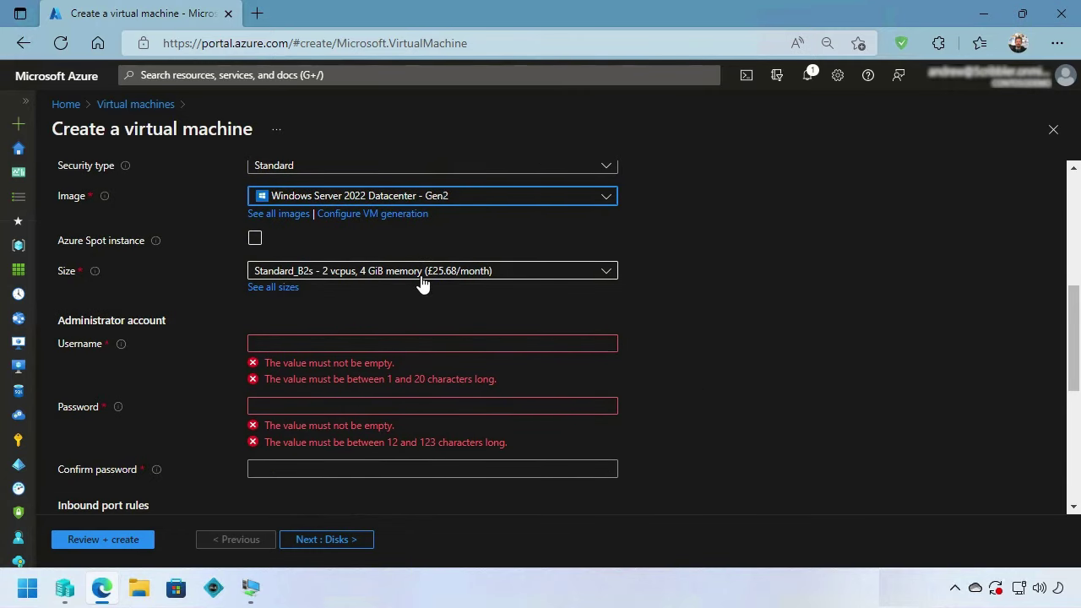
# Step: Enter the administrator account's username and password, confirming the password
pyautogui.click(265, 343)
pyautogui.write('azureadmin')
pyautogui.press('Tab')
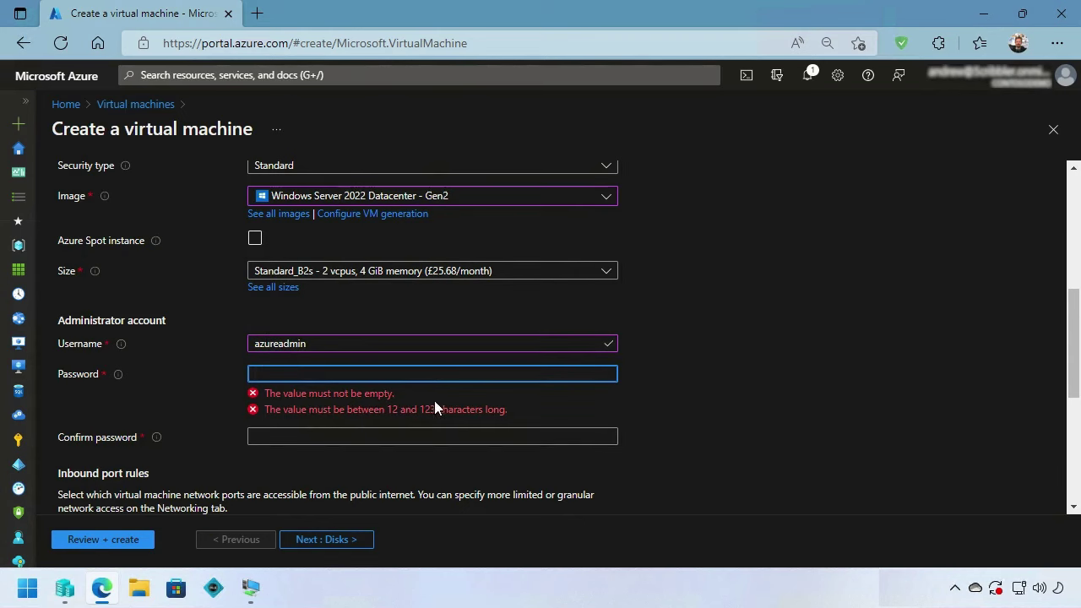
pyautogui.write('•••••••••••••••')
pyautogui.press('Tab')
pyautogui.write('•••••••••••••••')
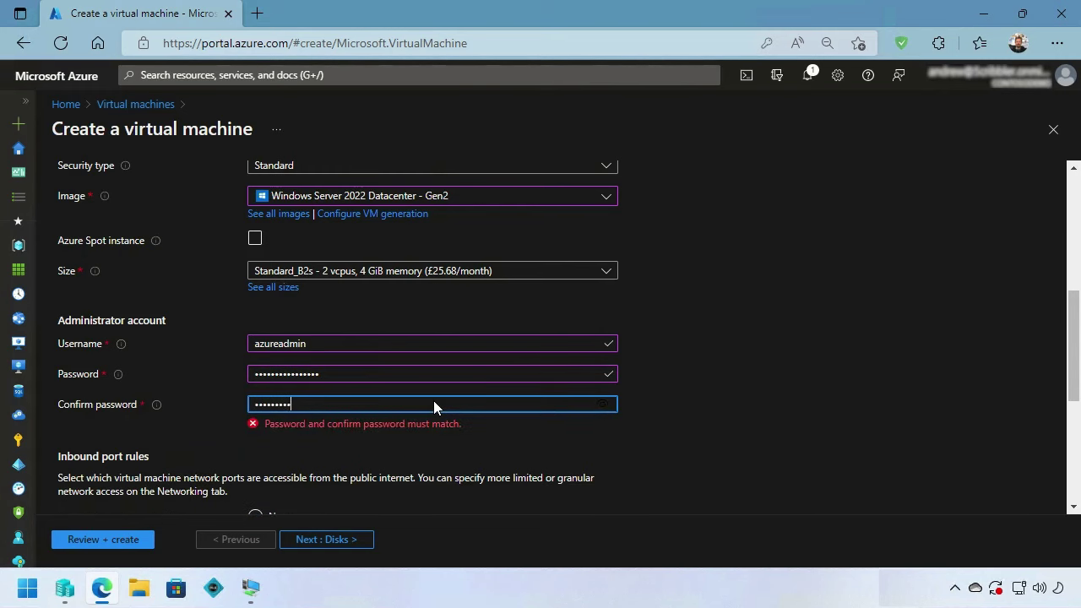
pyautogui.scroll(-2, 433, 406)
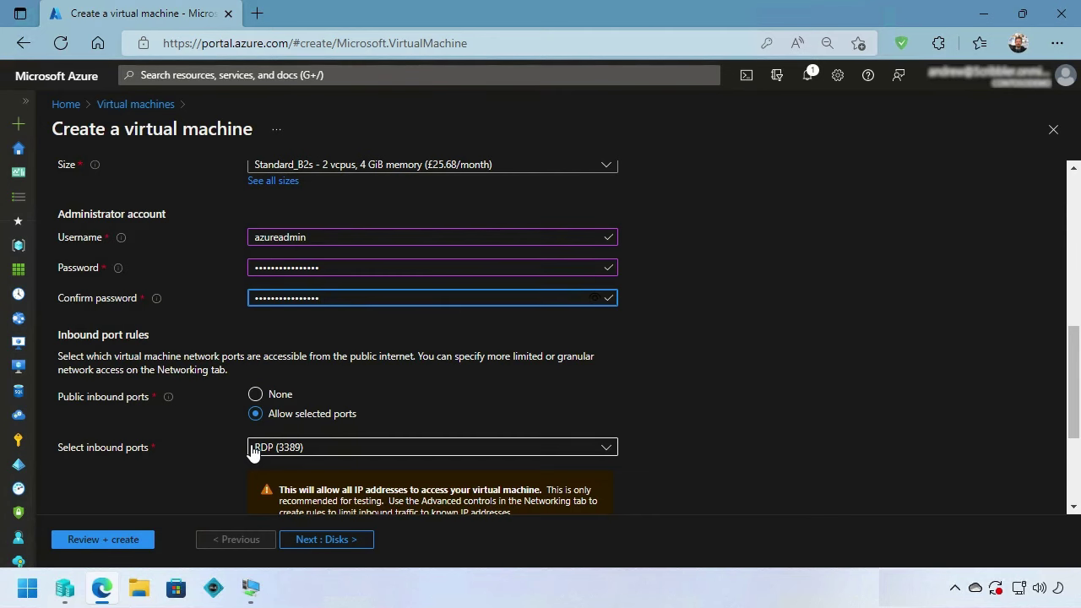
pyautogui.scroll(5, 239, 421)
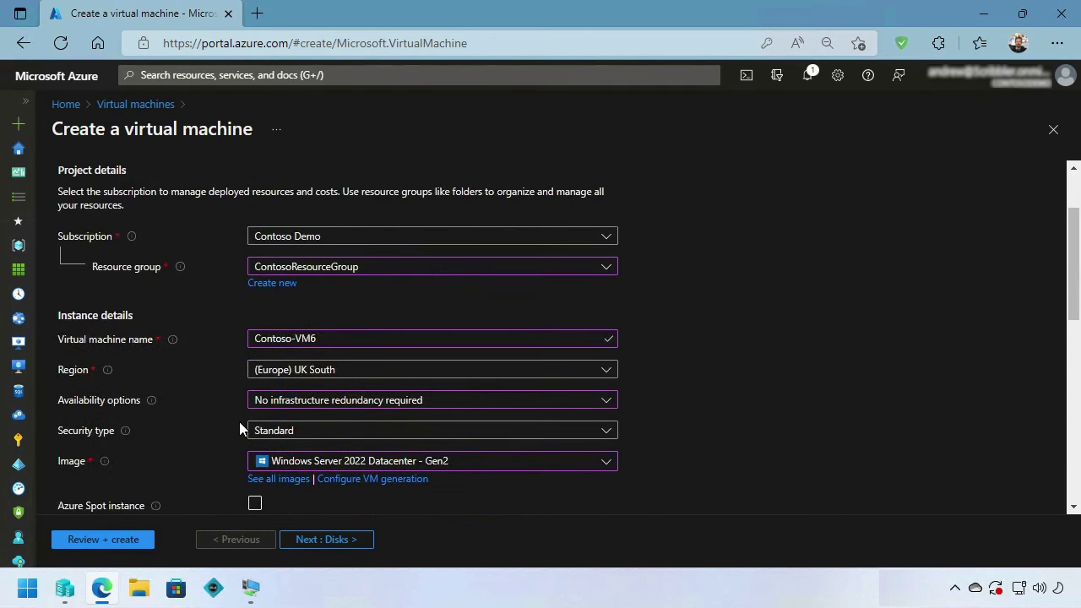
pyautogui.scroll(2, 239, 427)
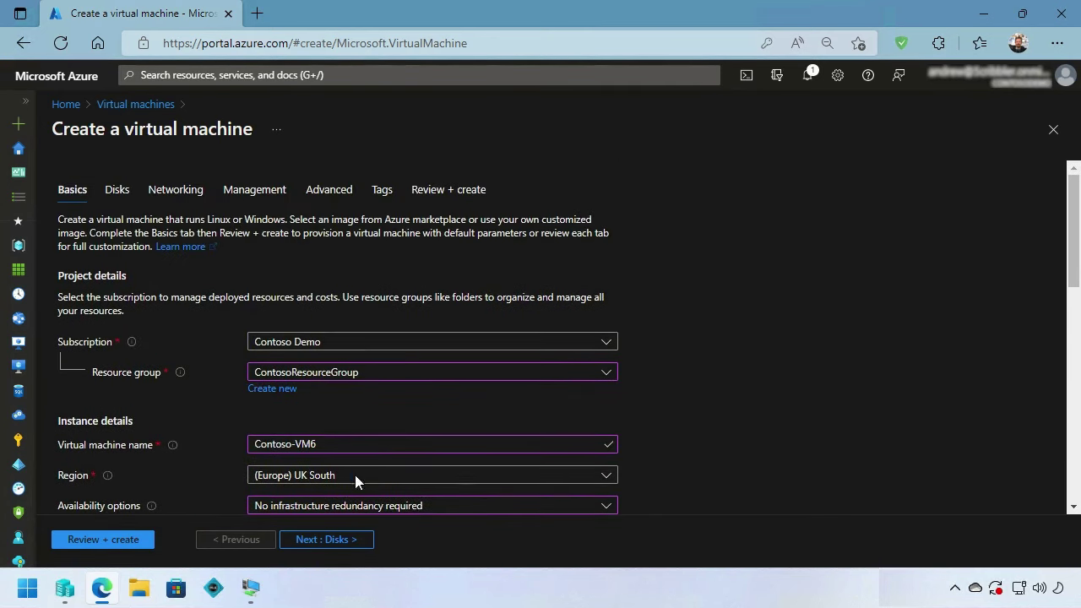
# Step: Enable Login with Azure AD under Management, then validate and create Contoso-VM6
pyautogui.click(354, 544)
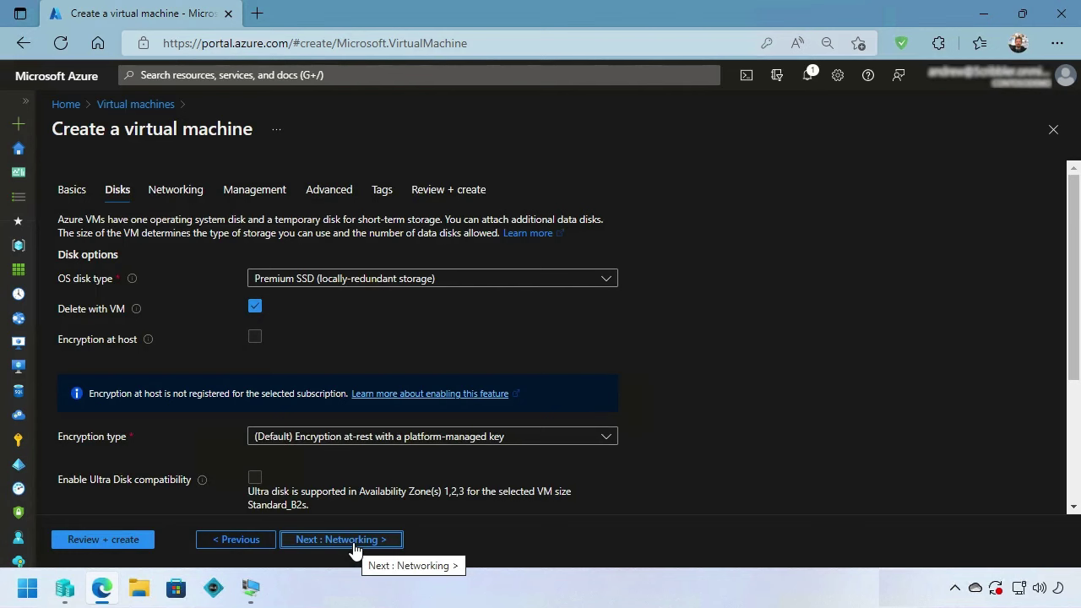
pyautogui.click(346, 544)
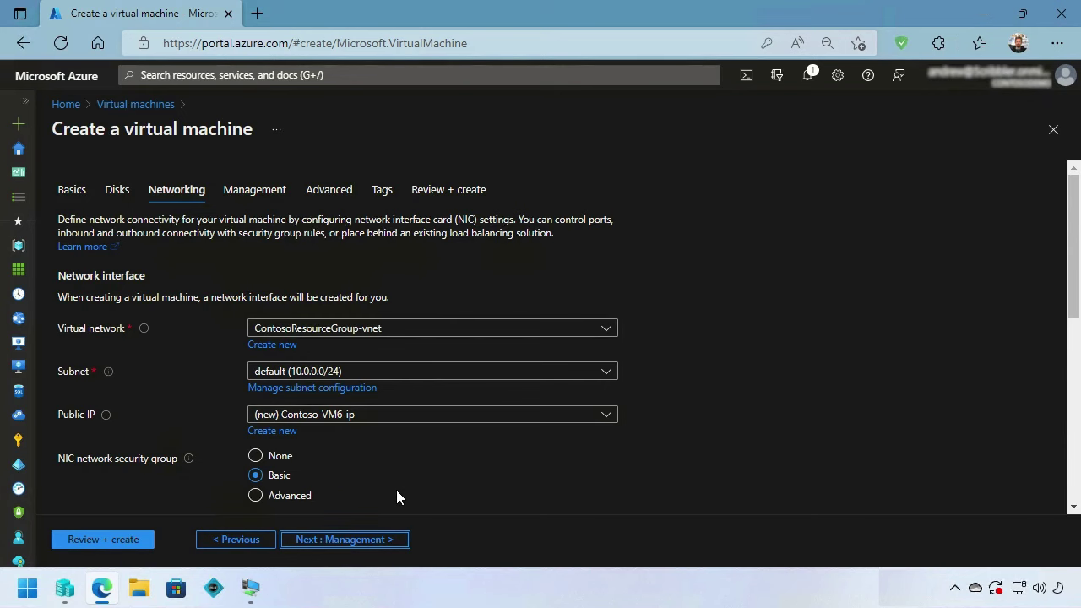
pyautogui.click(358, 544)
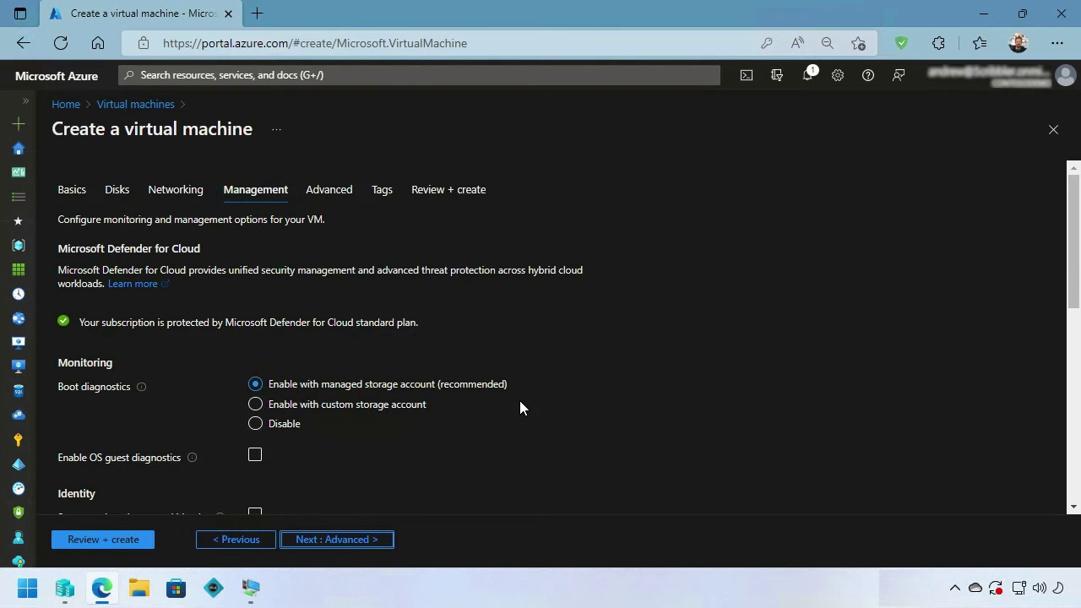
pyautogui.scroll(-2, 520, 402)
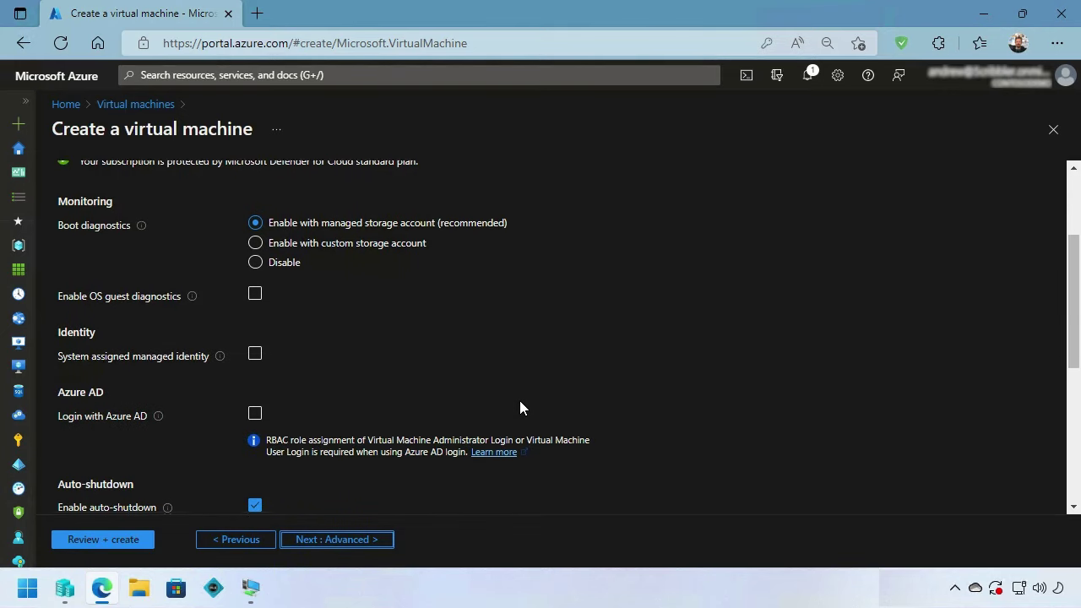
pyautogui.scroll(-1, 519, 408)
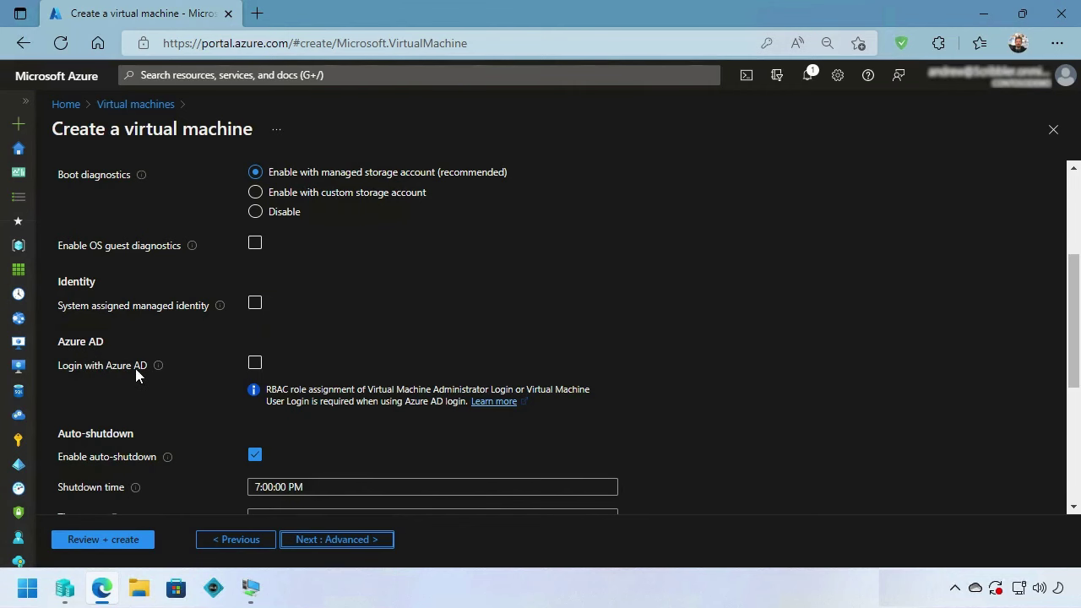
pyautogui.click(255, 363)
pyautogui.scroll(-2, 499, 427)
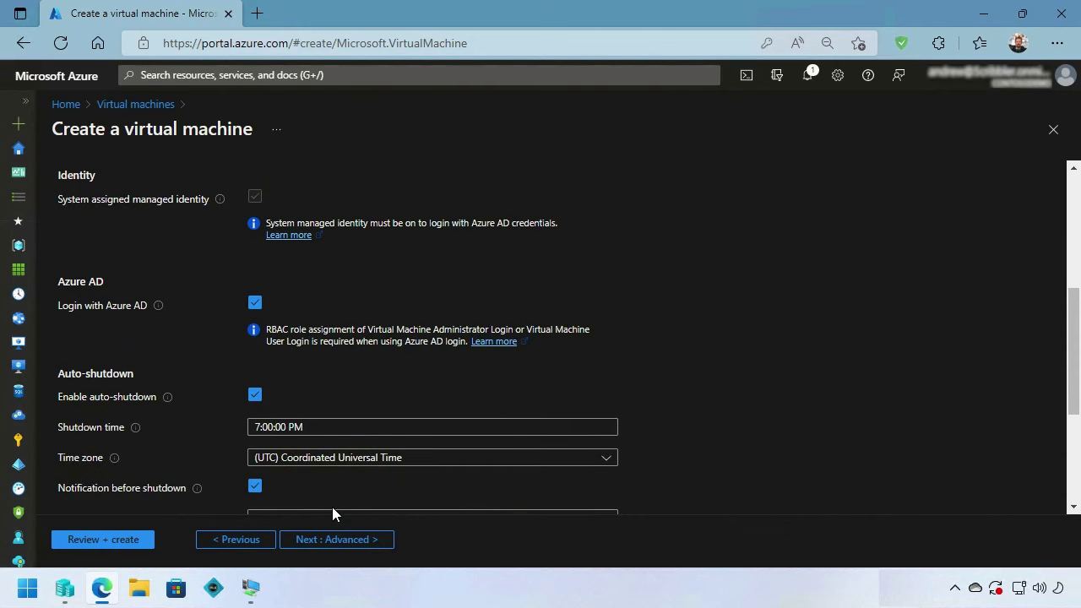
pyautogui.click(115, 545)
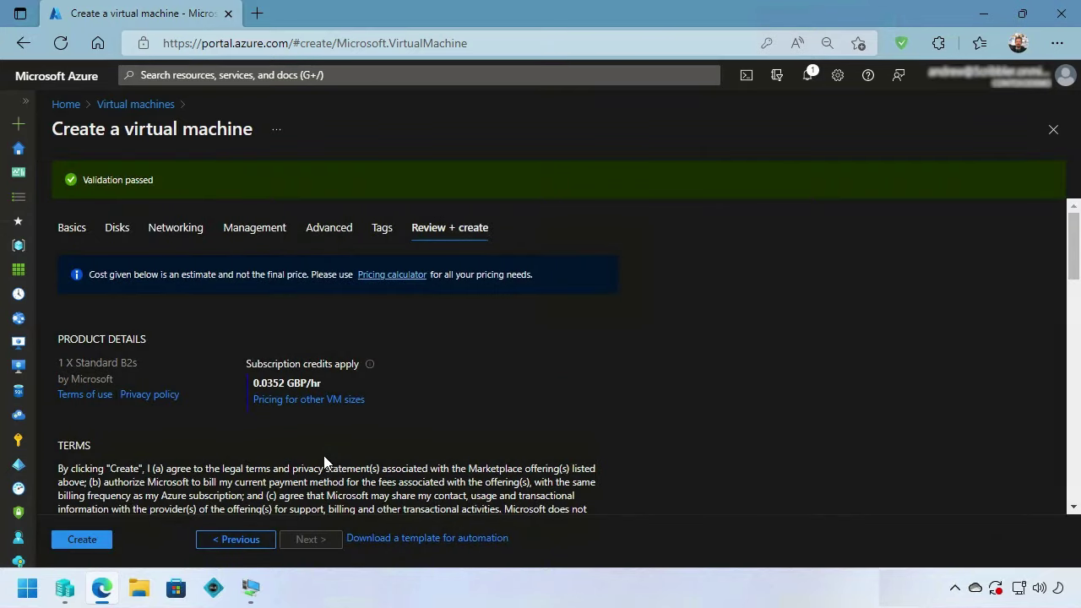
pyautogui.click(95, 542)
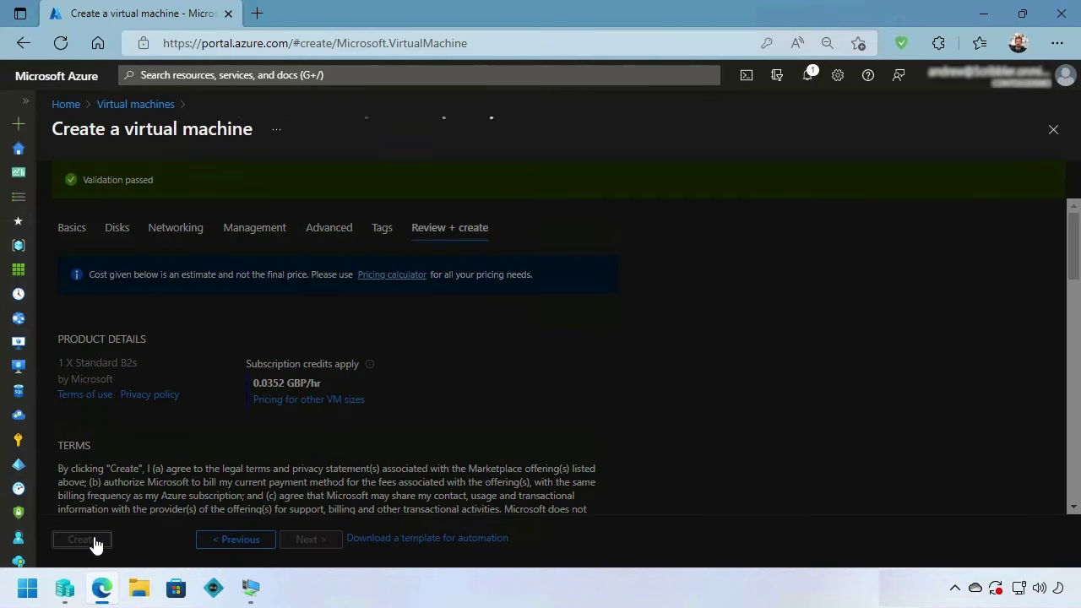
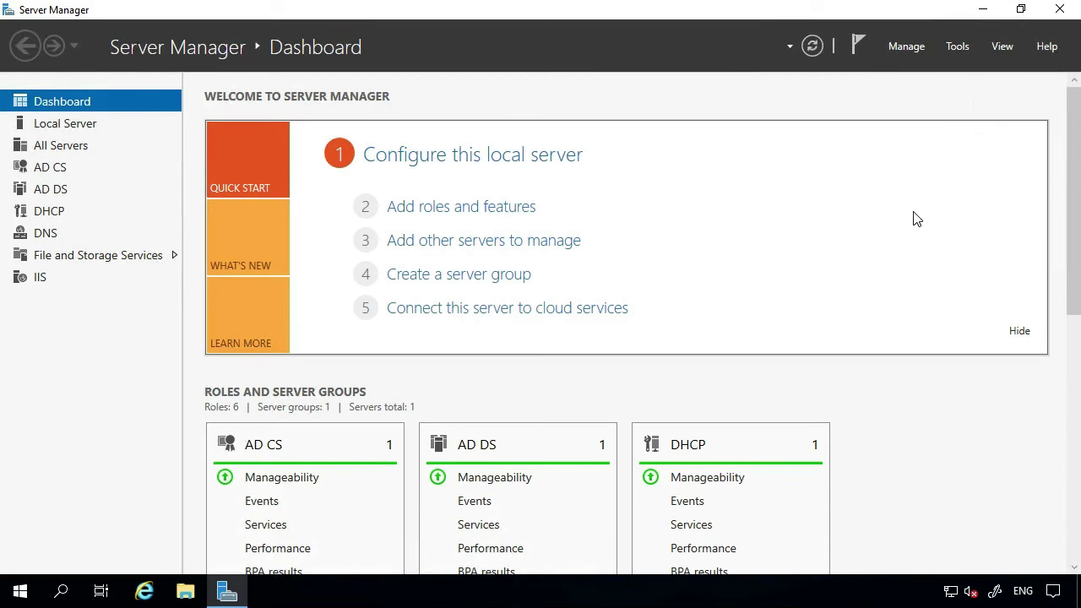
# Step: Launch Active Directory Users and Computers from Server Manager Tools and expand Contoso.com
pyautogui.click(957, 47)
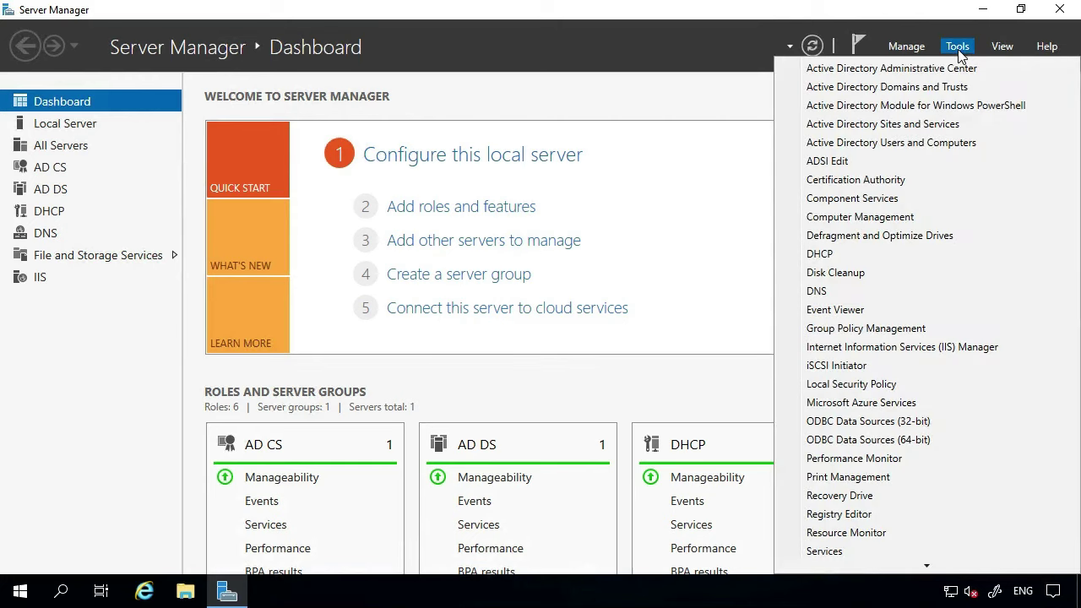
pyautogui.click(910, 142)
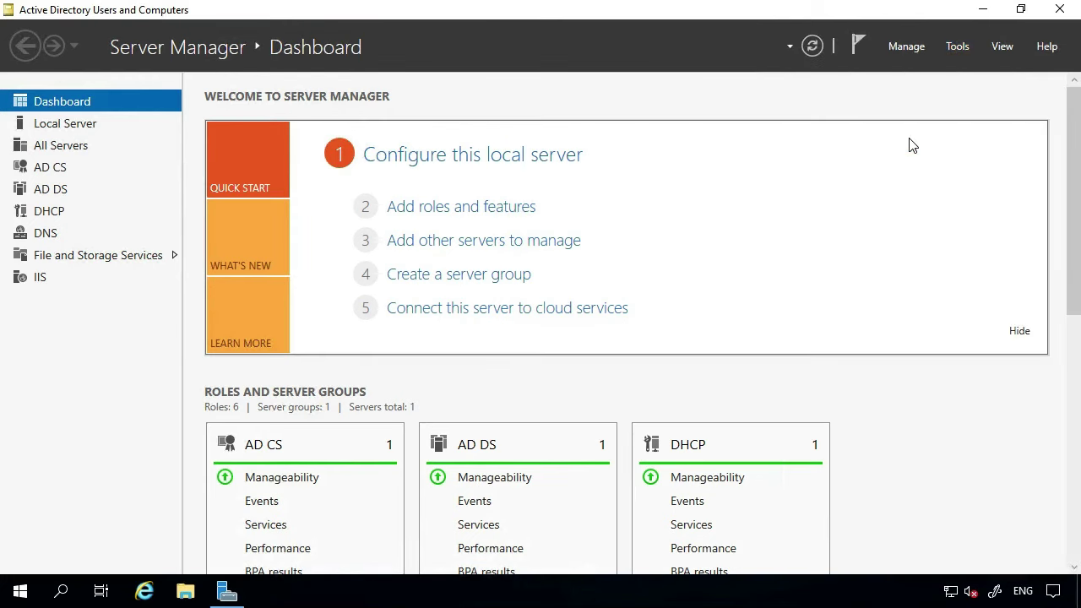
pyautogui.click(11, 103)
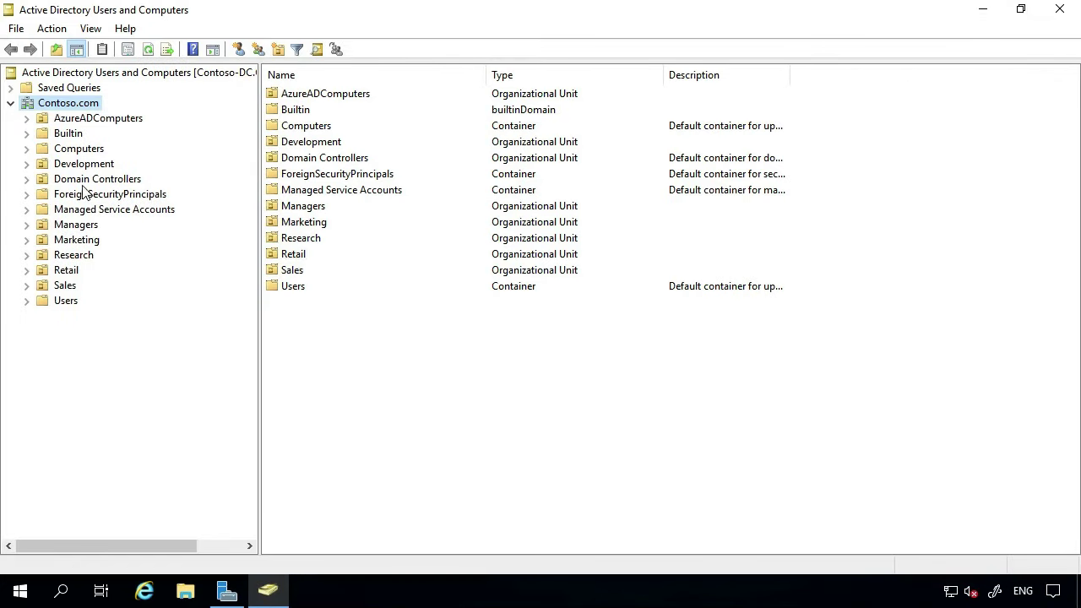
# Step: Start a new user in the Sales OU and enter its first name, last name and logon name
pyautogui.click(71, 289)
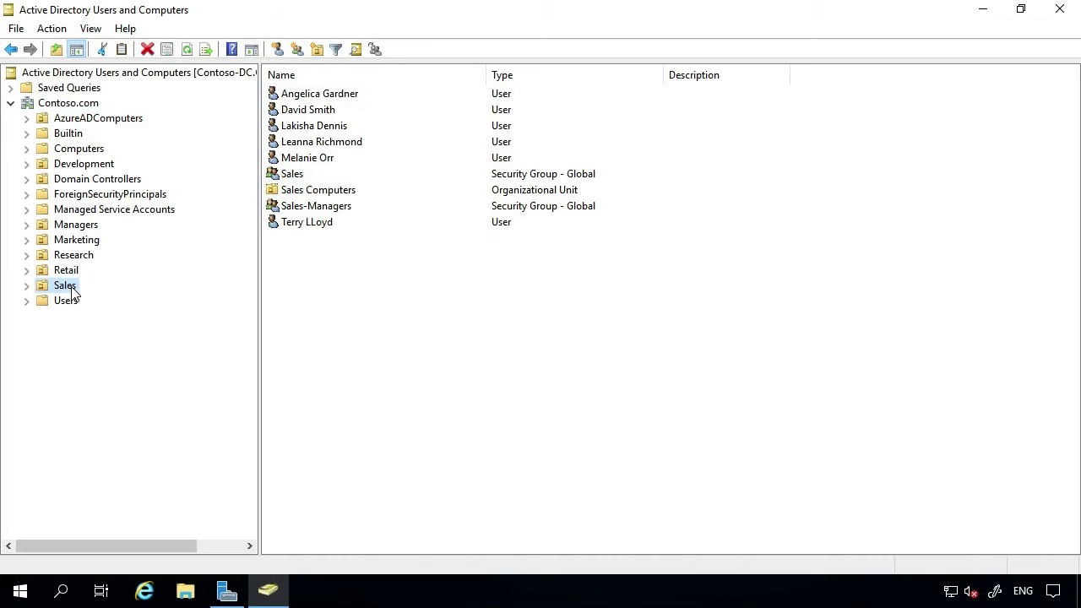
pyautogui.rightClick(335, 282)
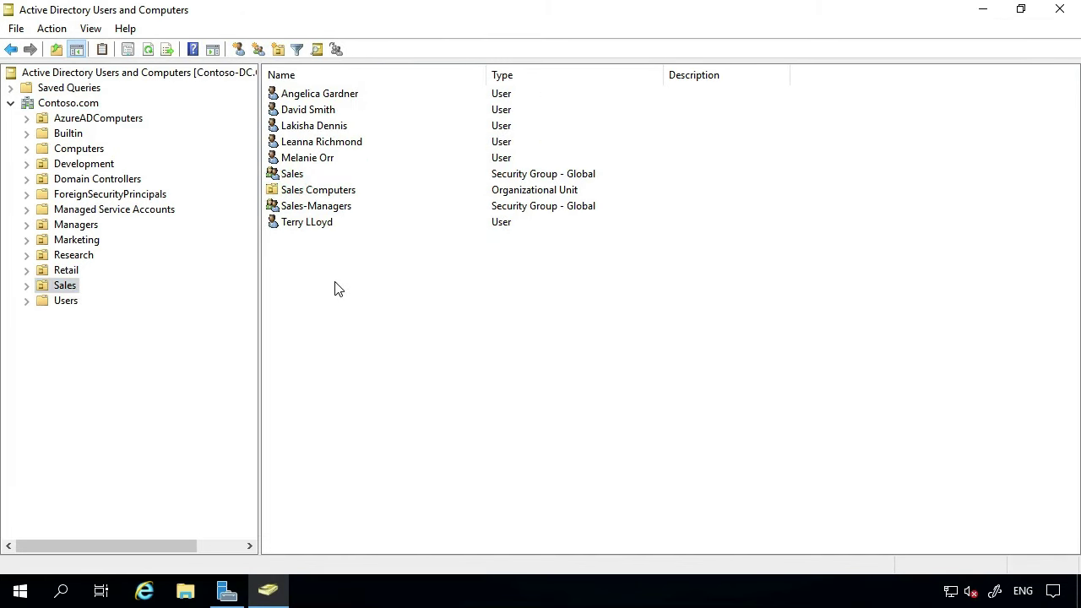
pyautogui.moveTo(406, 354)
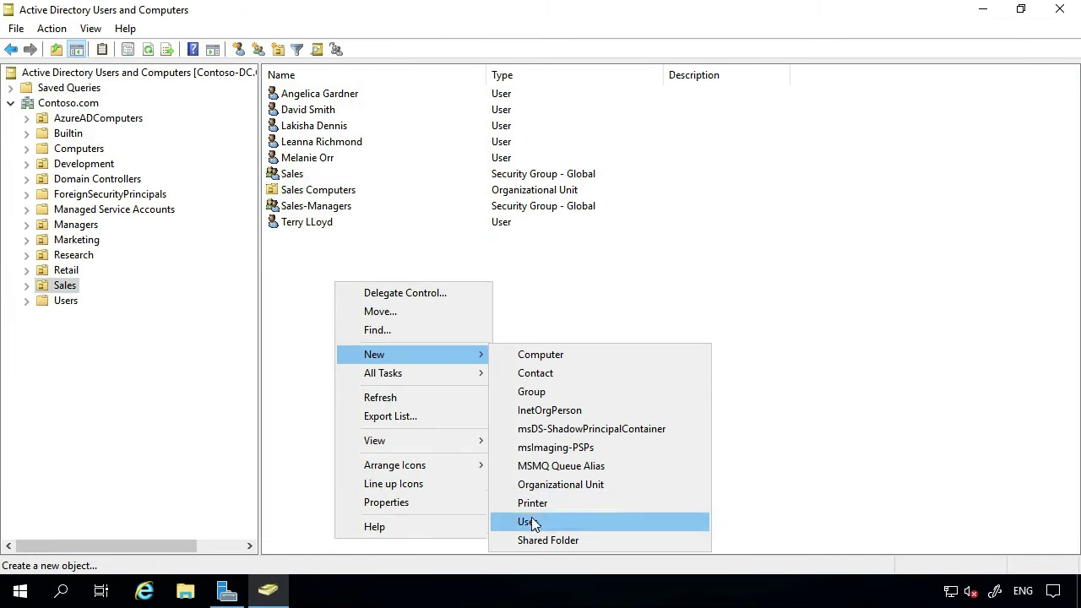
pyautogui.click(528, 517)
pyautogui.press('Tab')
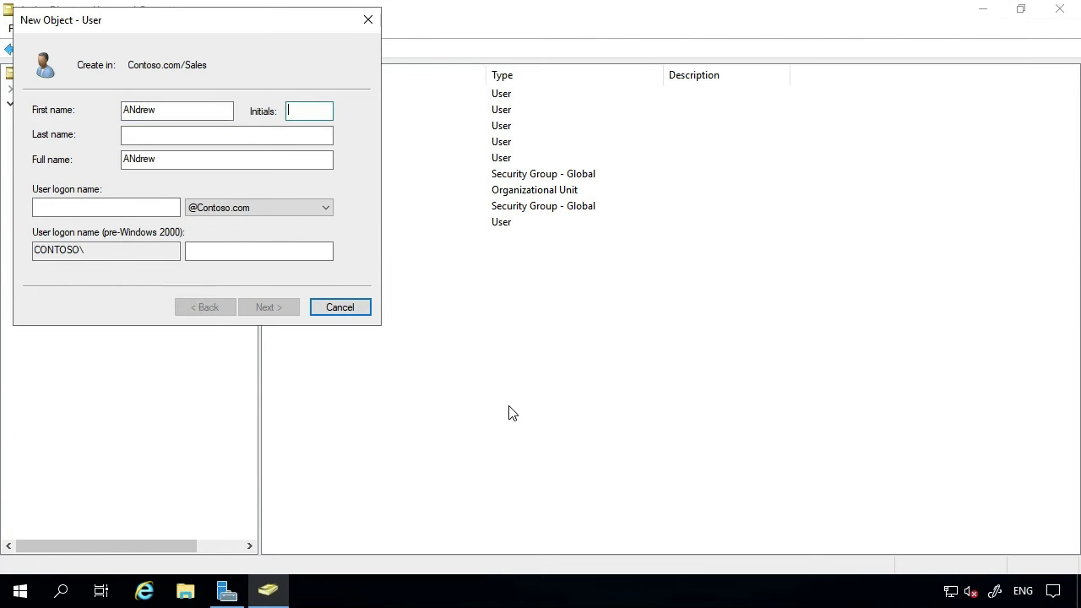
pyautogui.click(130, 108)
pyautogui.press('BackSpace')
pyautogui.write('n')
pyautogui.click(296, 138)
pyautogui.press('Tab')
pyautogui.press('Tab')
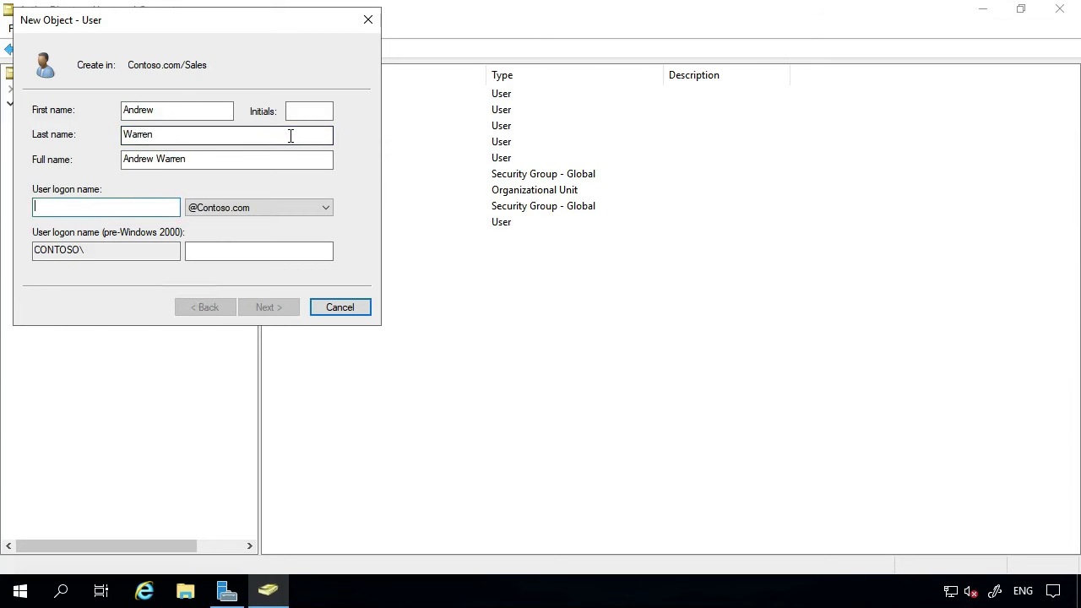
# Step: Enter and confirm the user's initial password and finish creating the account
pyautogui.click(268, 308)
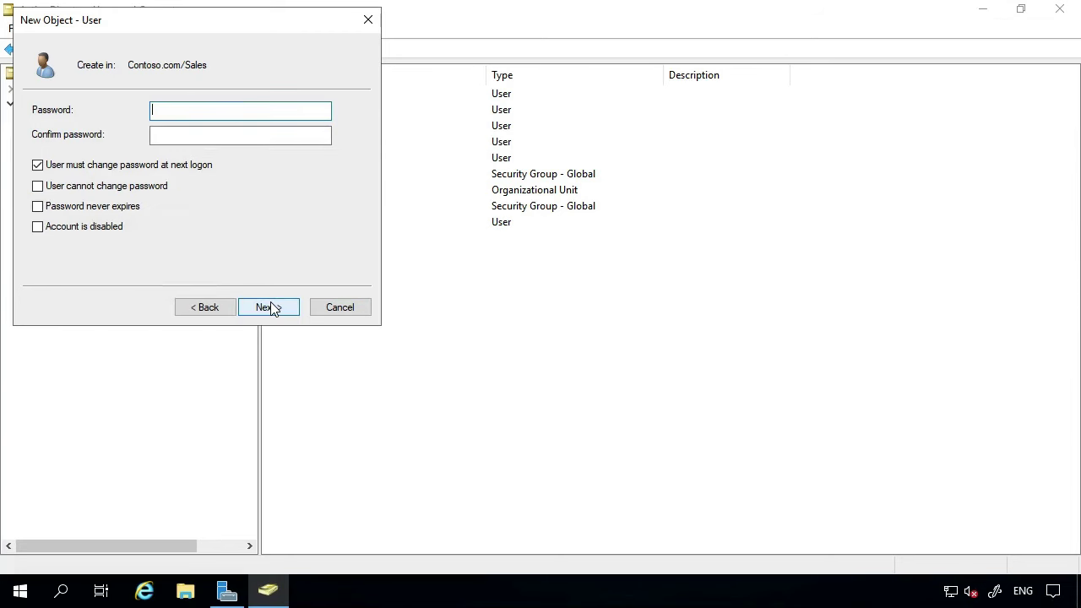
pyautogui.press('Tab')
pyautogui.click(268, 307)
pyautogui.click(270, 309)
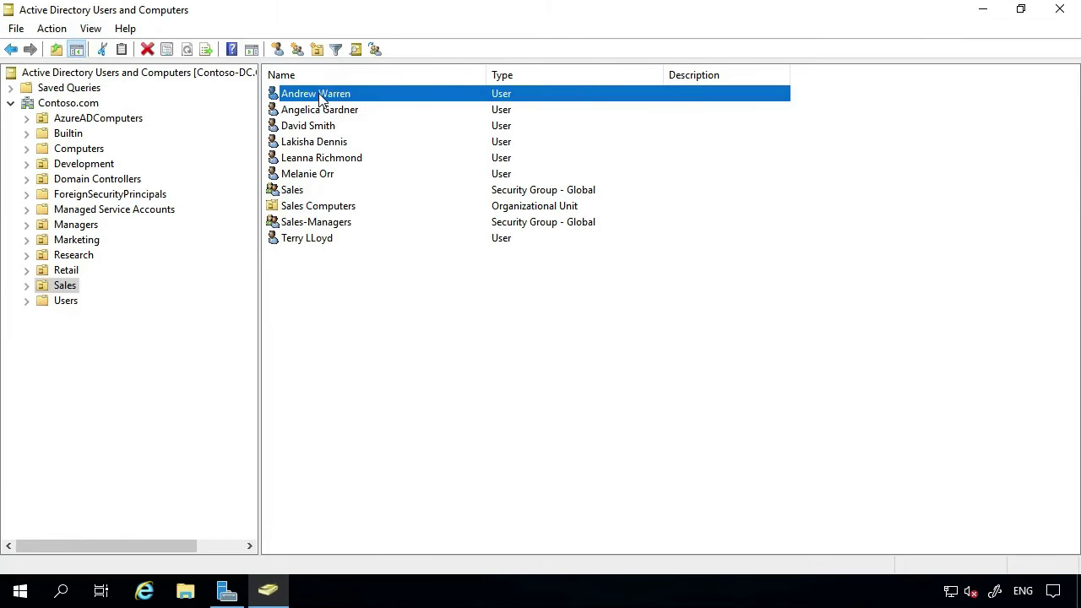
# Step: Review the new user's Address, Account, Profile, Telephones and Organization tabs
pyautogui.doubleClick(319, 94)
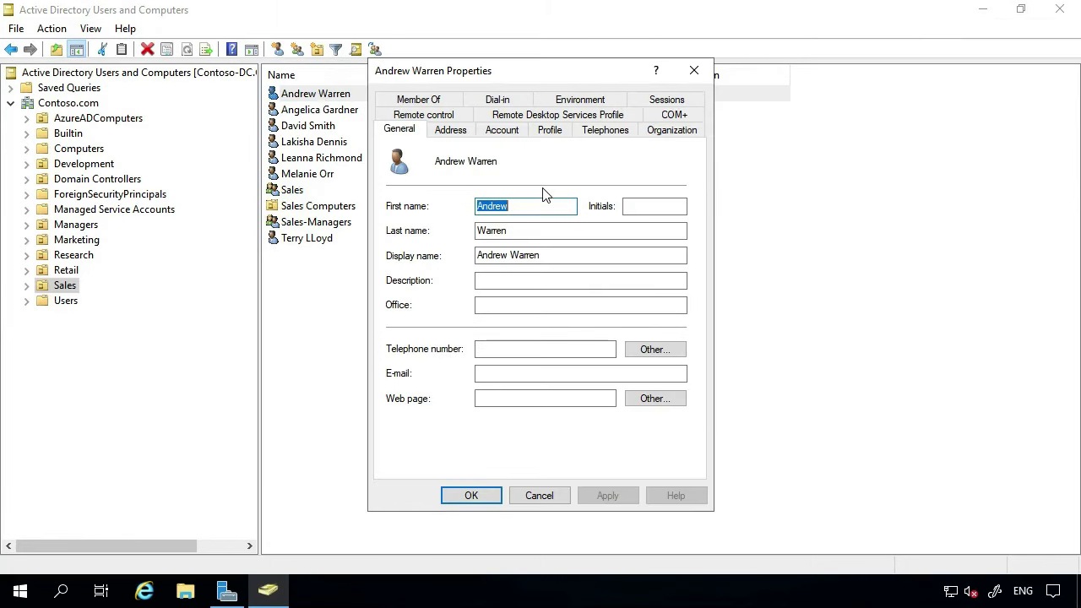
pyautogui.click(456, 132)
pyautogui.click(492, 133)
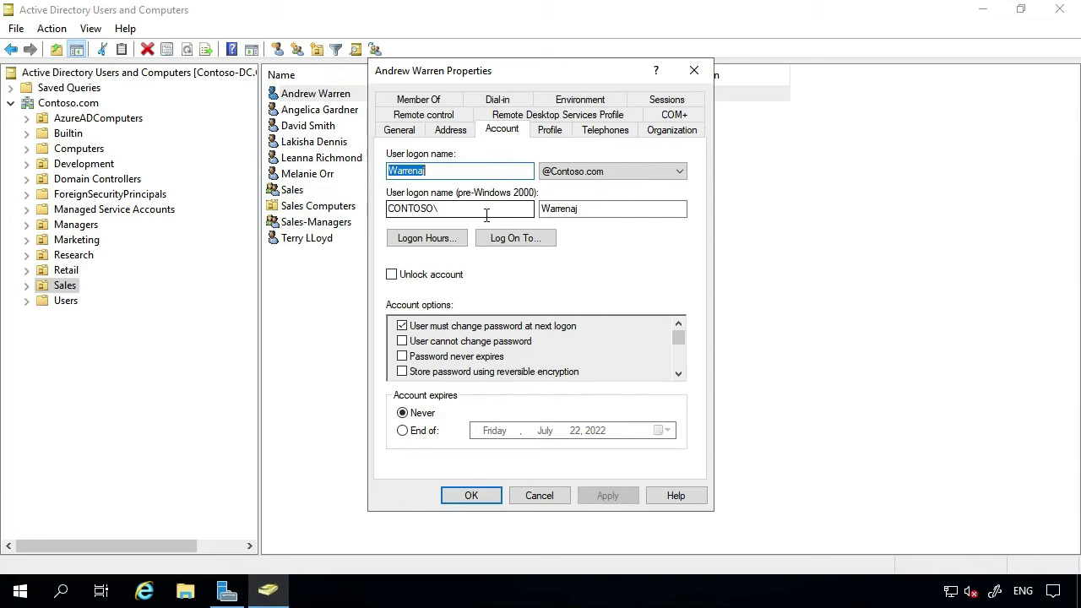
pyautogui.click(551, 134)
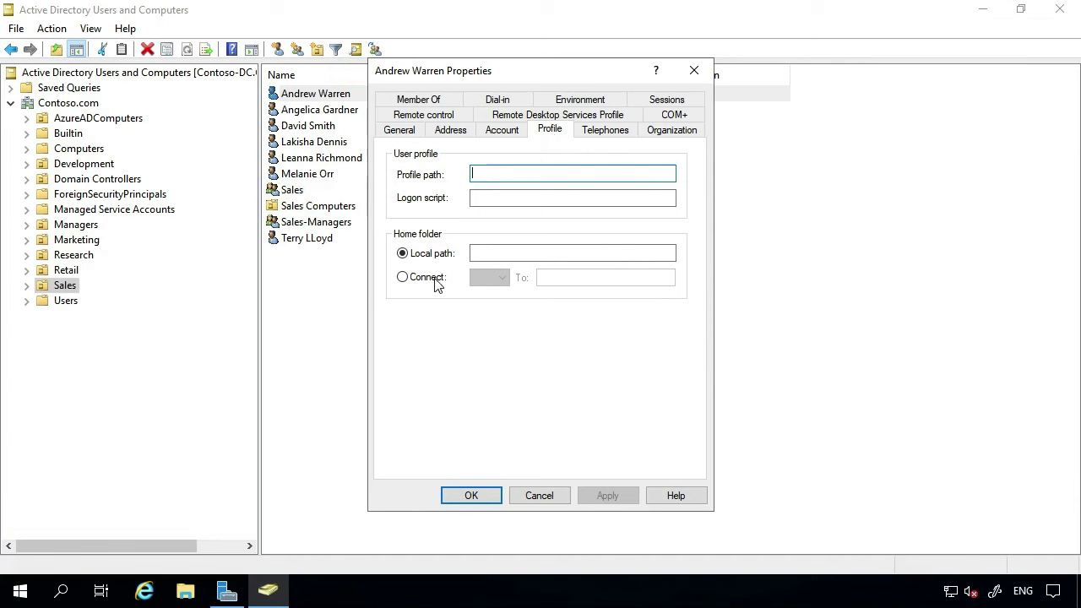
pyautogui.click(608, 134)
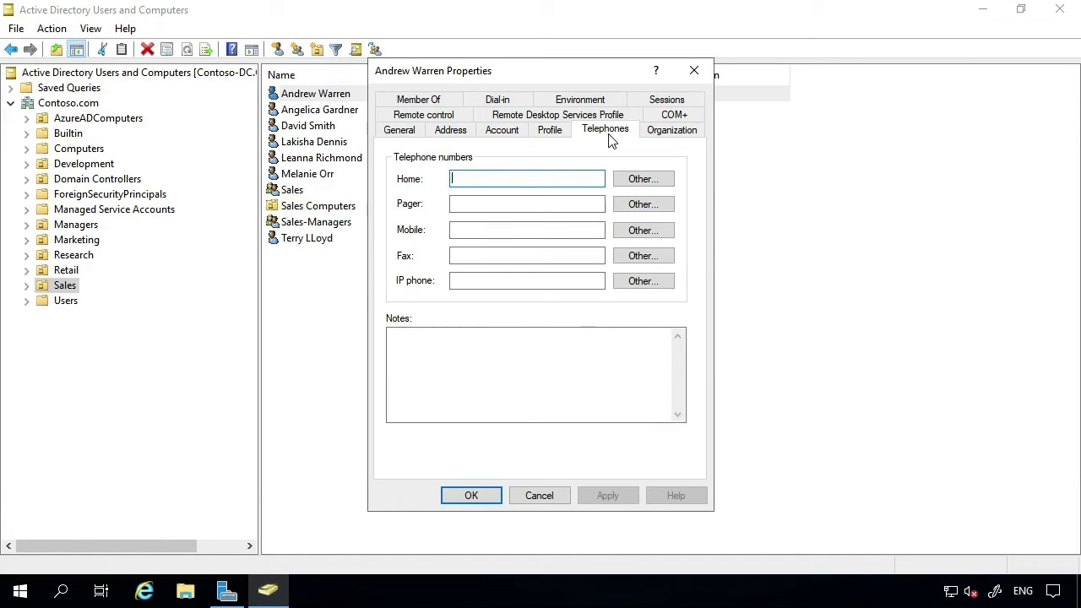
pyautogui.click(665, 136)
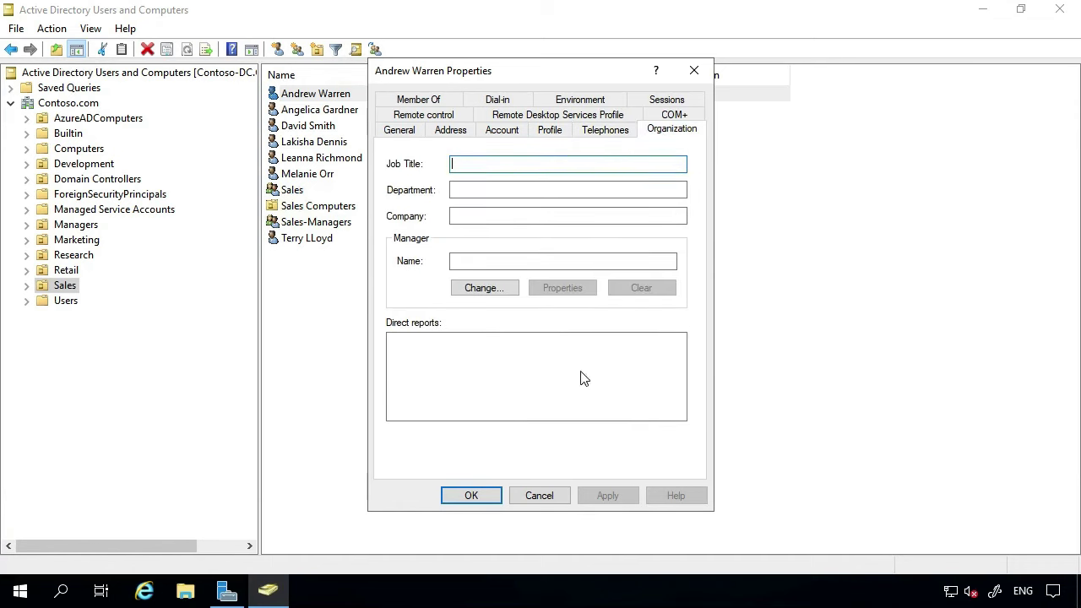
# Step: Set a matching existing Sales user as Manager, verified with Check Names, and save
pyautogui.click(474, 260)
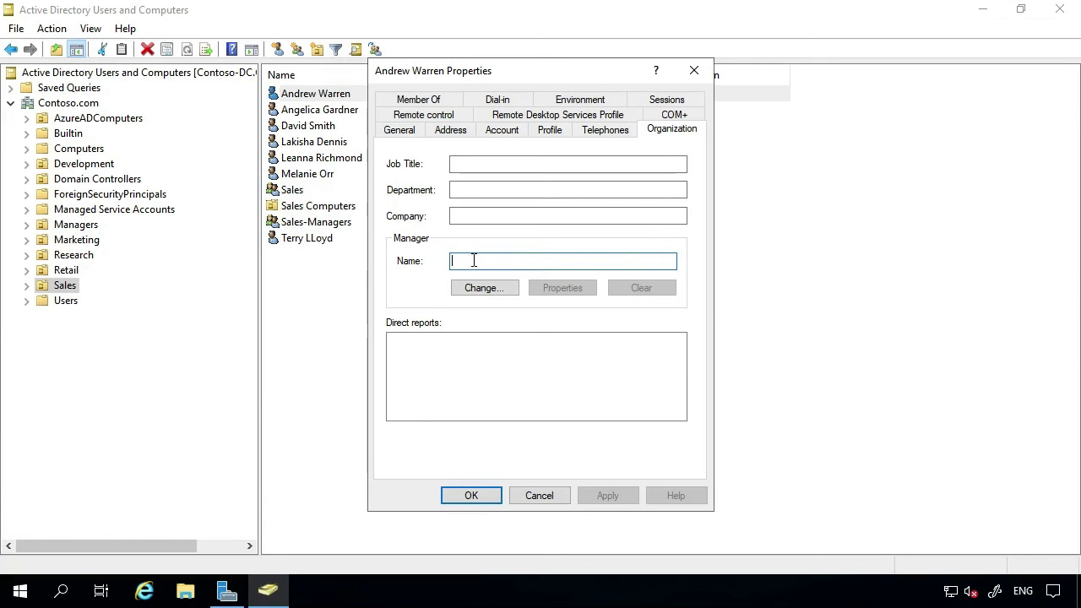
pyautogui.click(485, 287)
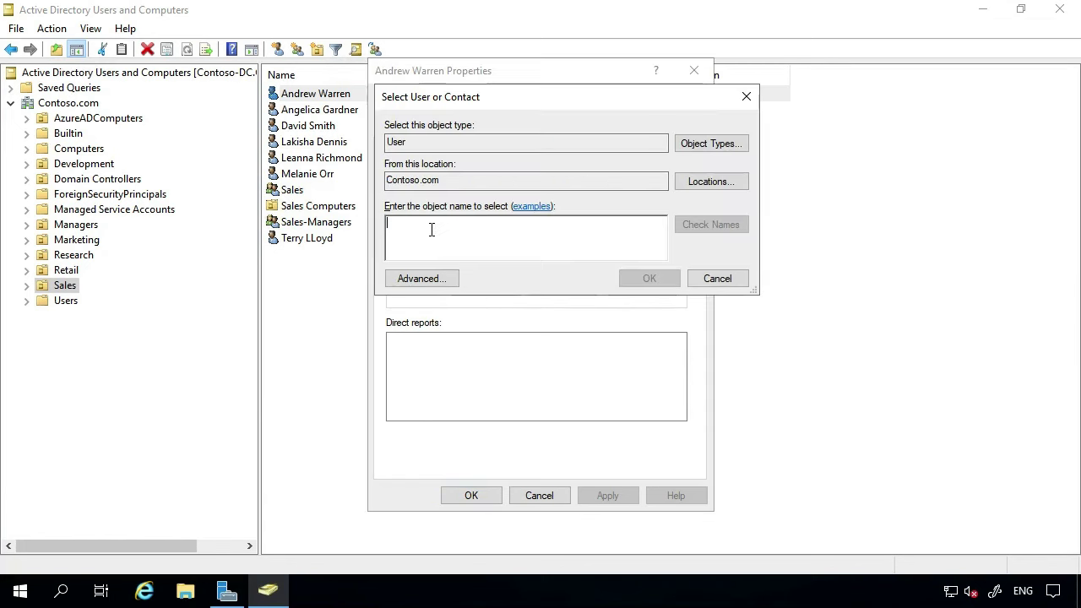
pyautogui.write('terry')
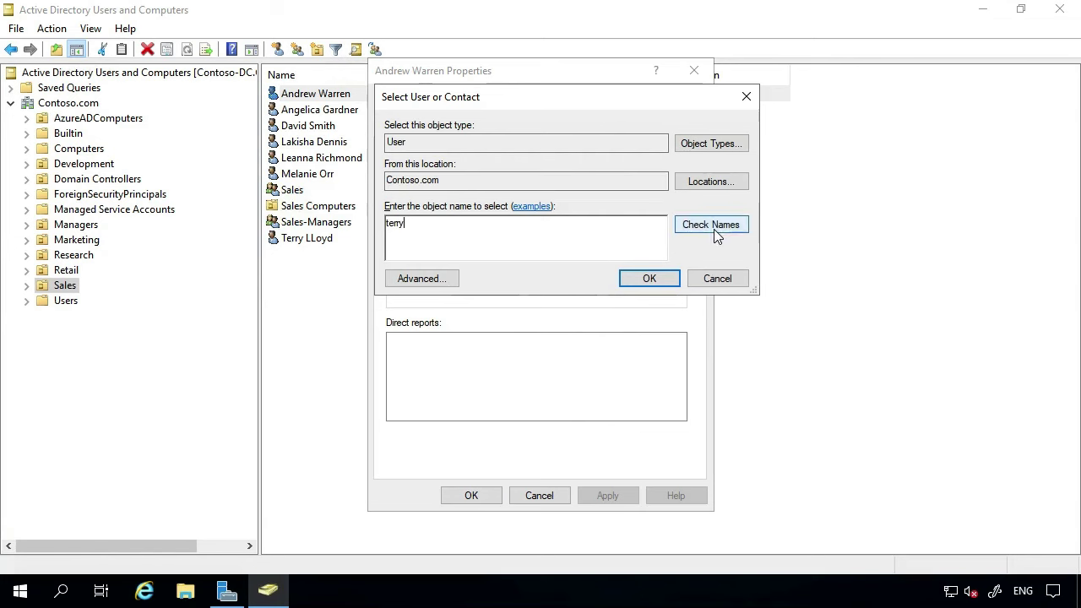
pyautogui.click(712, 224)
pyautogui.click(647, 279)
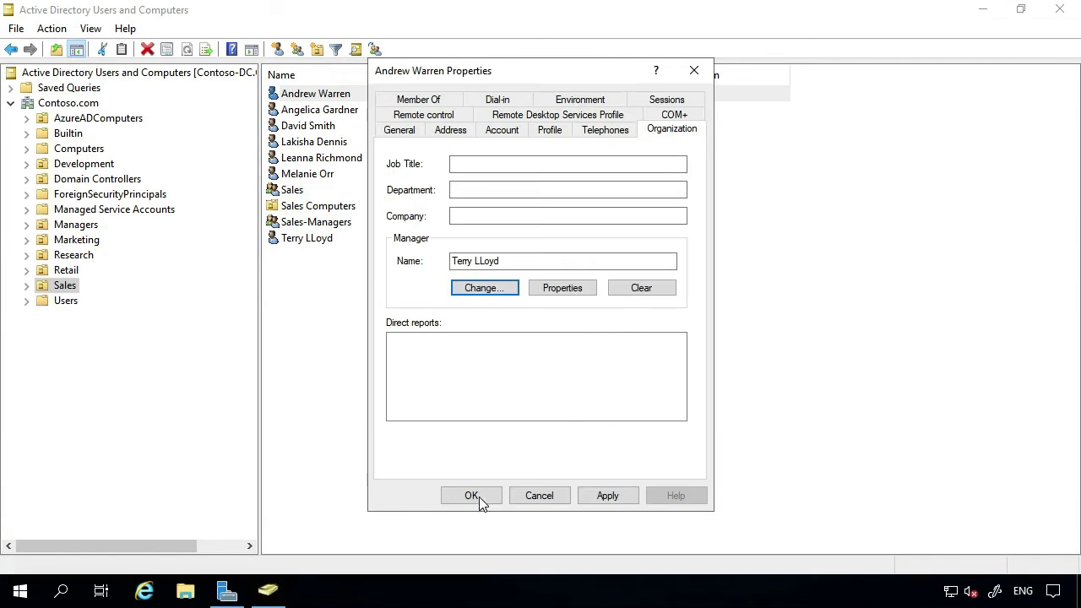
pyautogui.click(478, 498)
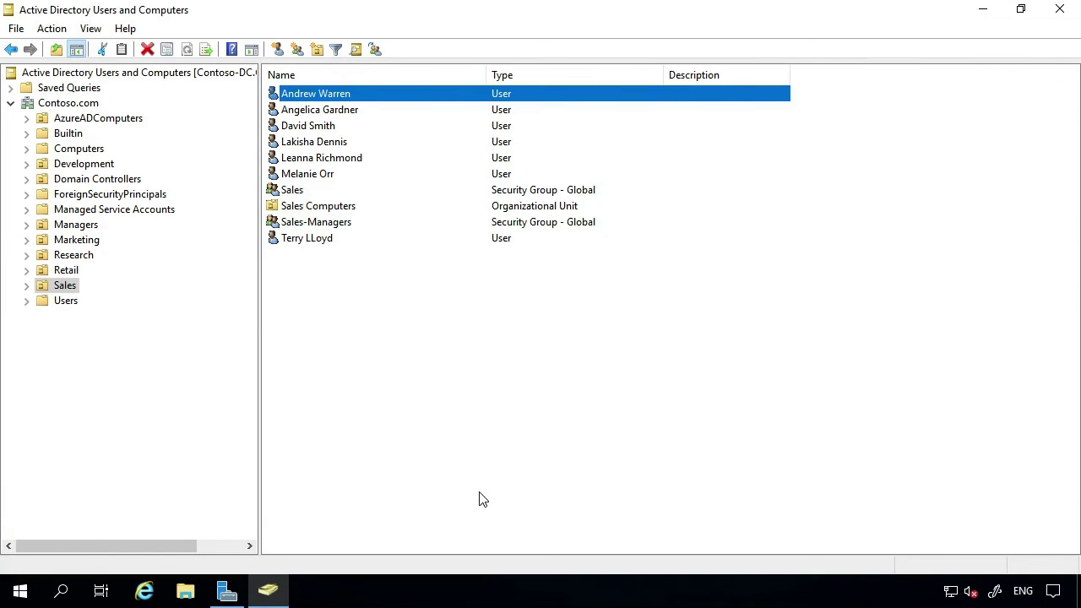
# Step: Create a group named SalesSupport in Sales, keeping Global scope and Security type
pyautogui.click(313, 309)
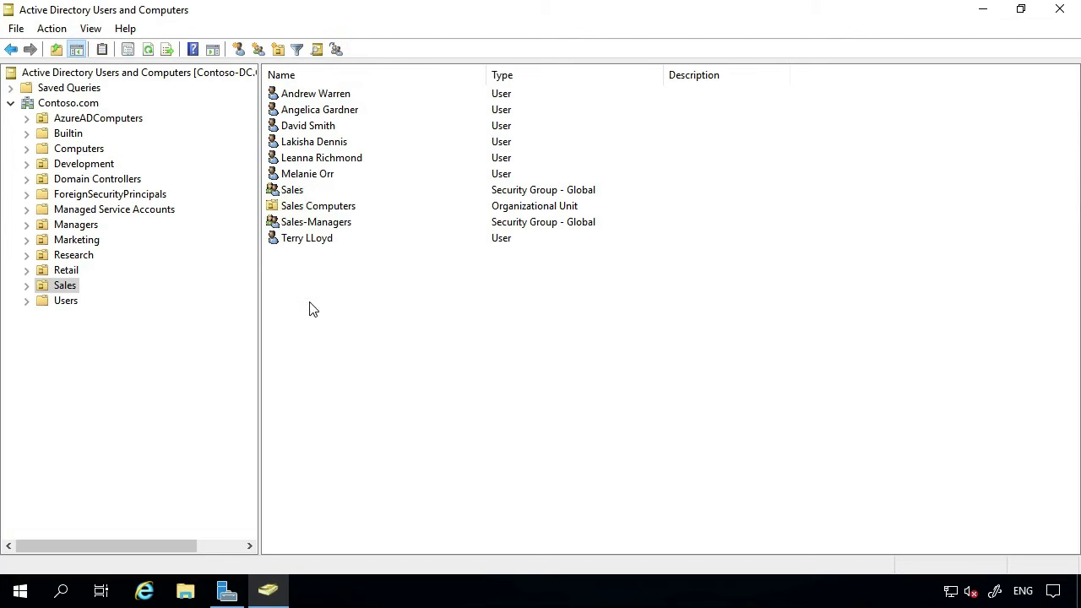
pyautogui.rightClick(312, 309)
pyautogui.moveTo(349, 373)
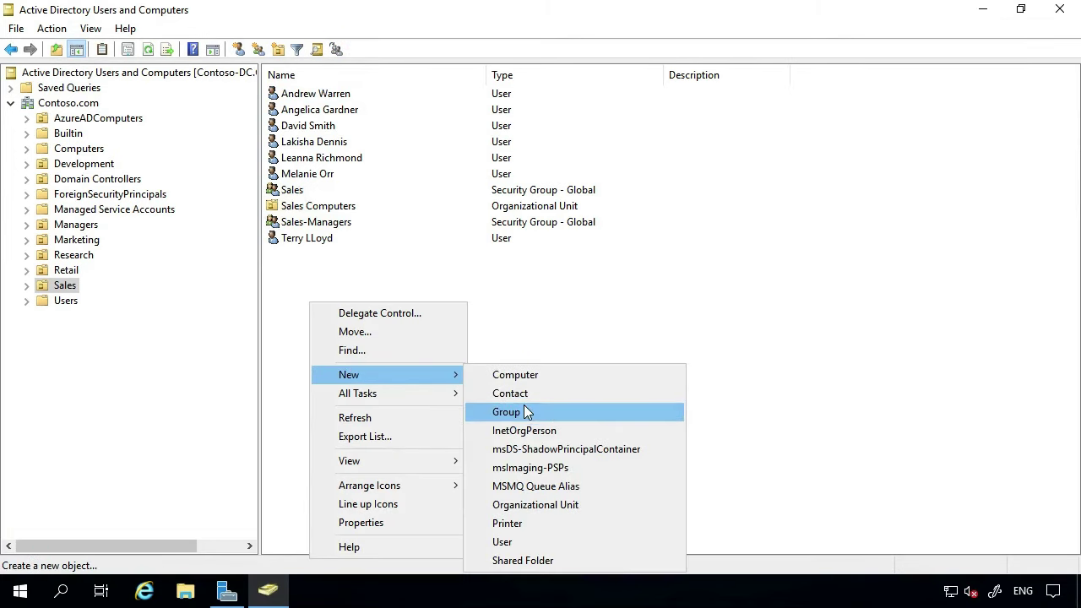
pyautogui.click(525, 411)
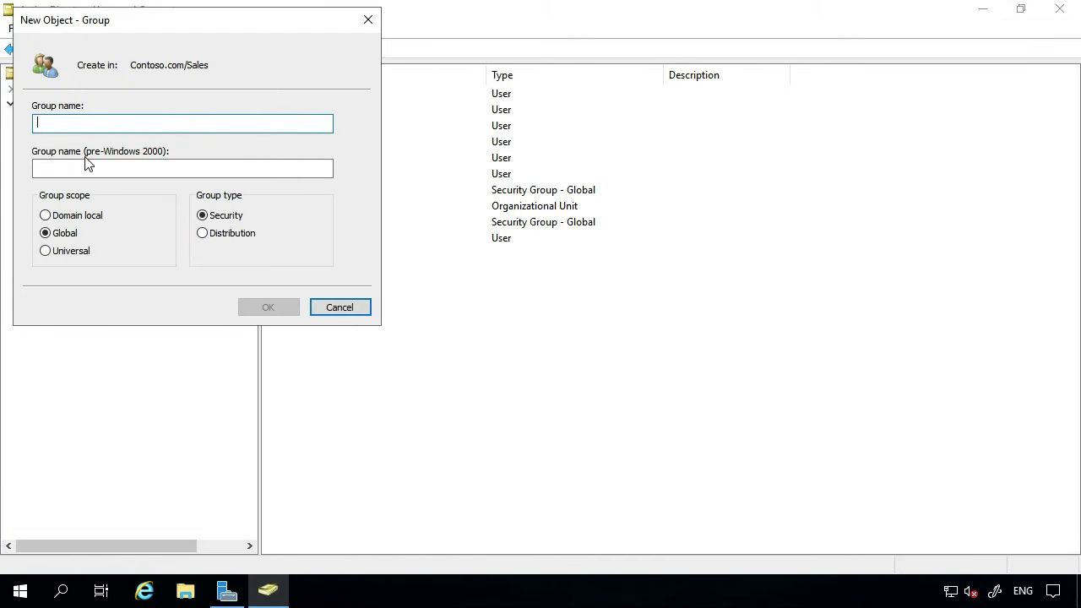
pyautogui.moveTo(197, 26); pyautogui.dragTo(435, 155)
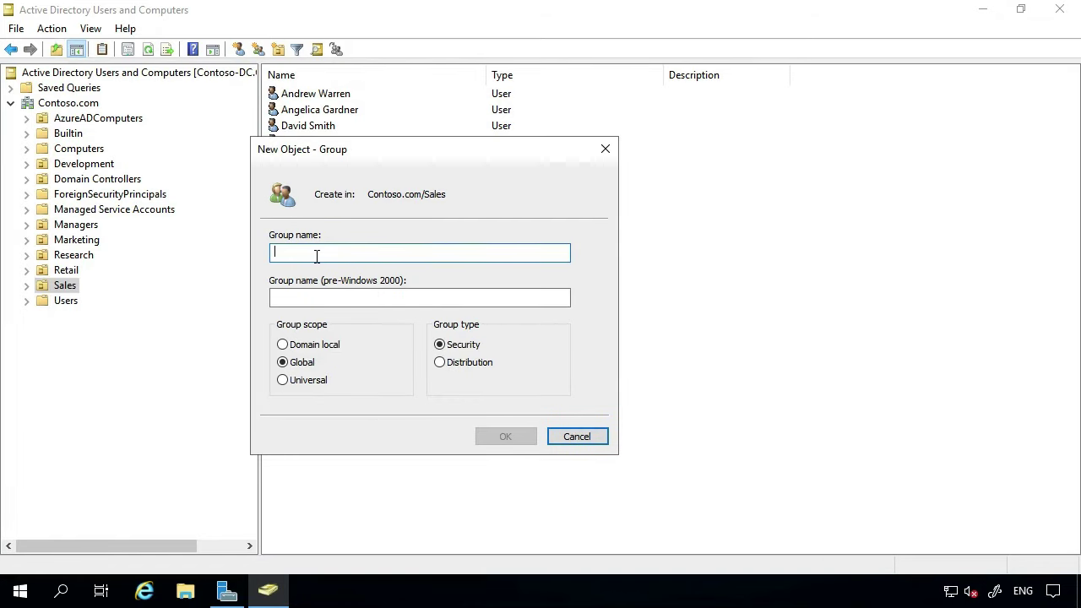
pyautogui.write('Sales')
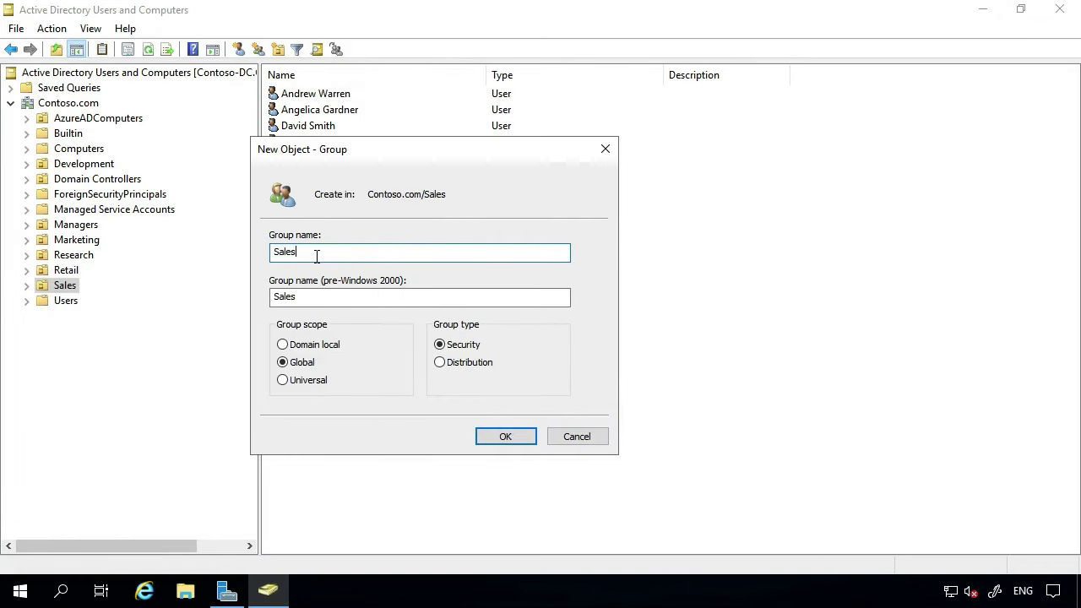
pyautogui.write('Support')
pyautogui.click(508, 435)
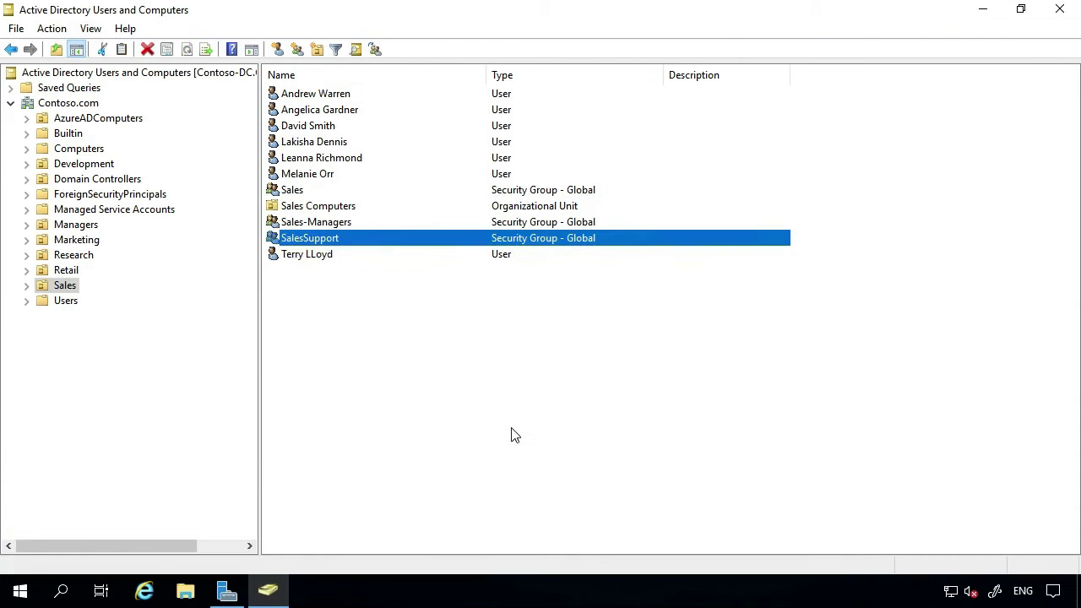
# Step: Add a Sales user as a member of SalesSupport and save the group
pyautogui.doubleClick(342, 243)
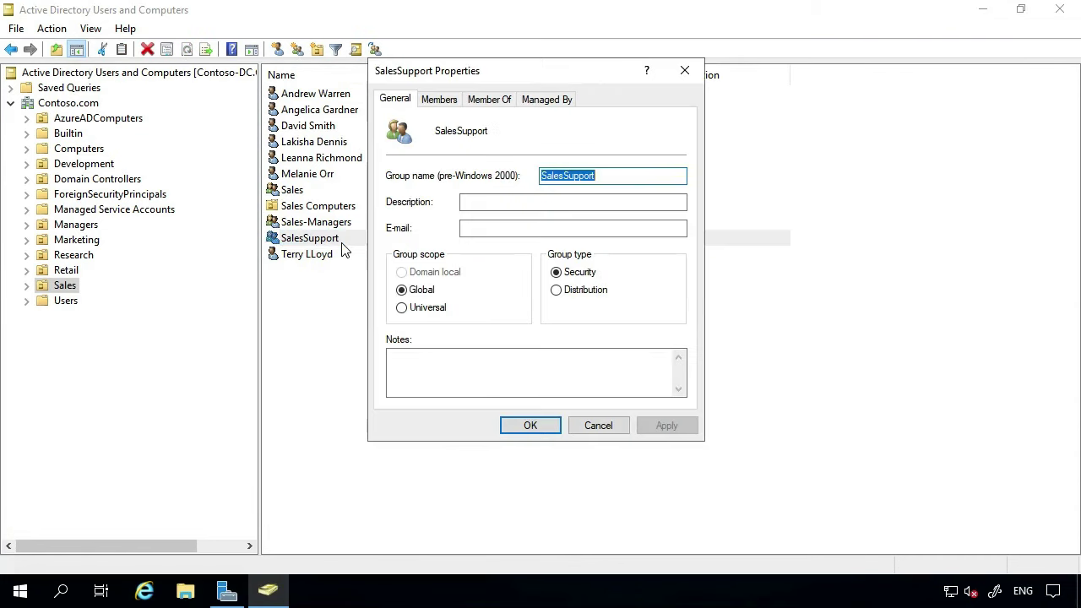
pyautogui.click(440, 99)
pyautogui.click(423, 377)
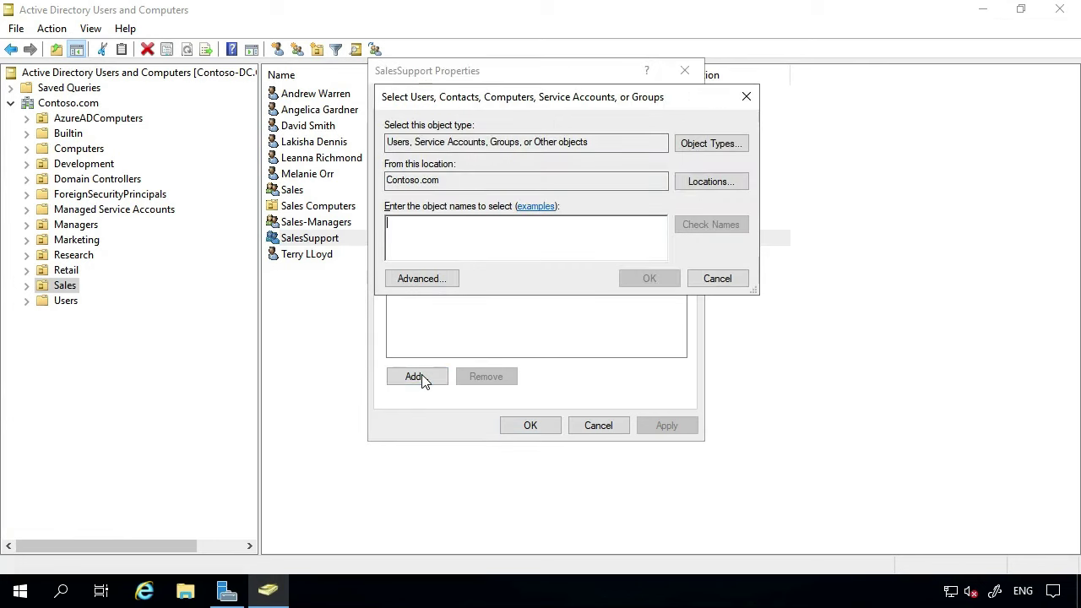
pyautogui.write('terry')
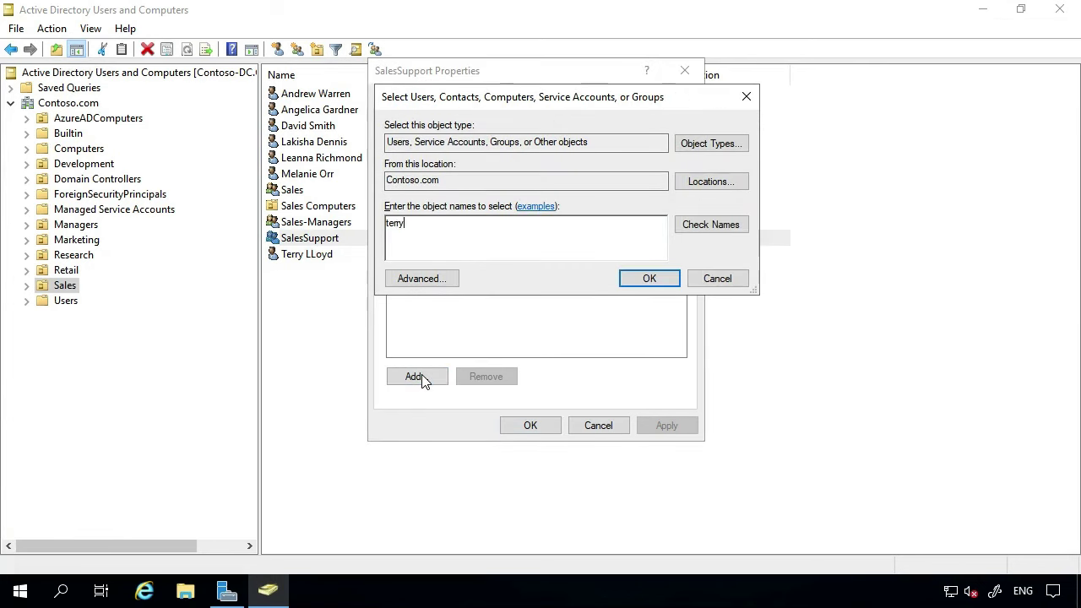
pyautogui.click(710, 224)
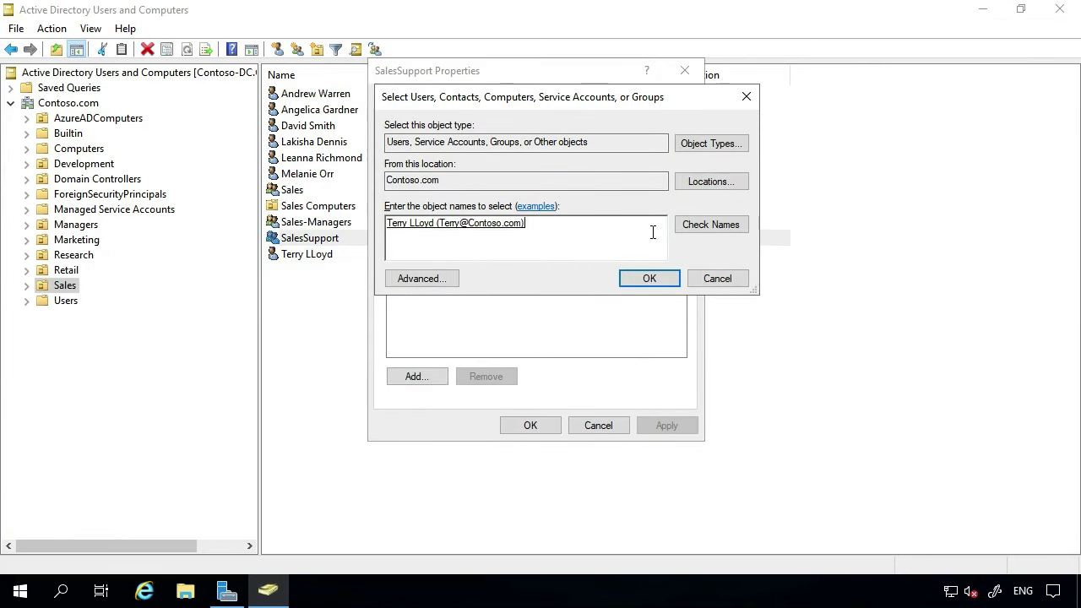
pyautogui.click(650, 279)
pyautogui.click(533, 428)
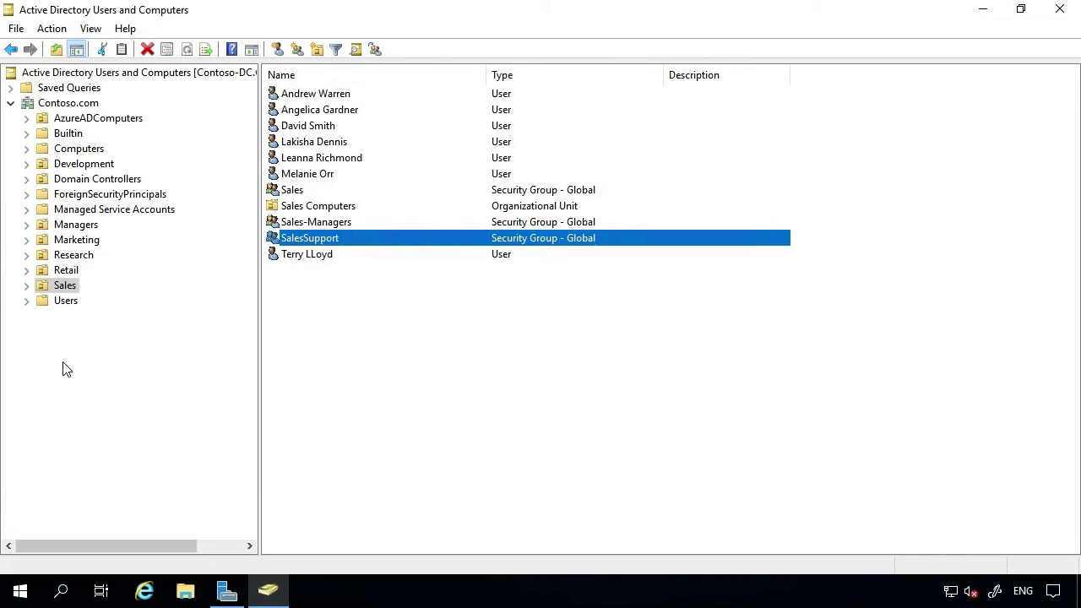
# Step: Start the Delegation of Control Wizard on Sales and add the SalesSupport group
pyautogui.rightClick(66, 287)
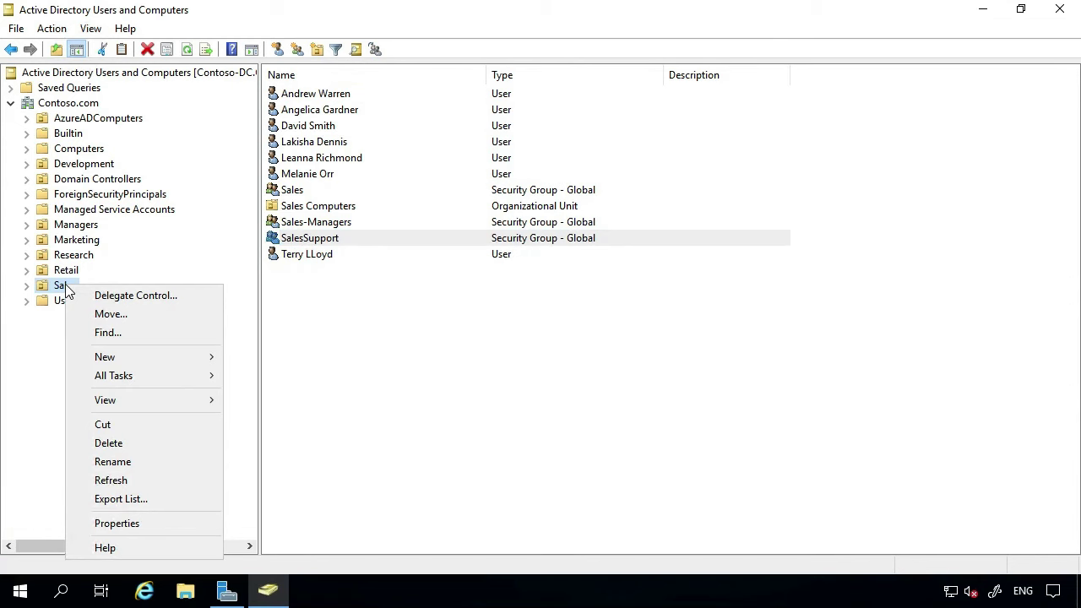
pyautogui.click(147, 294)
pyautogui.click(245, 319)
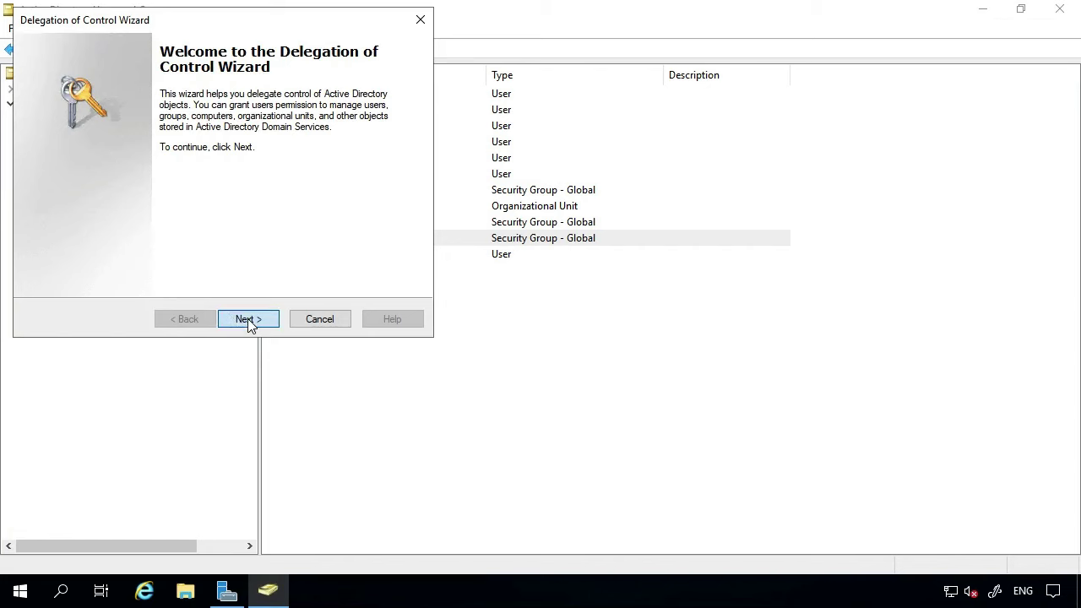
pyautogui.click(298, 239)
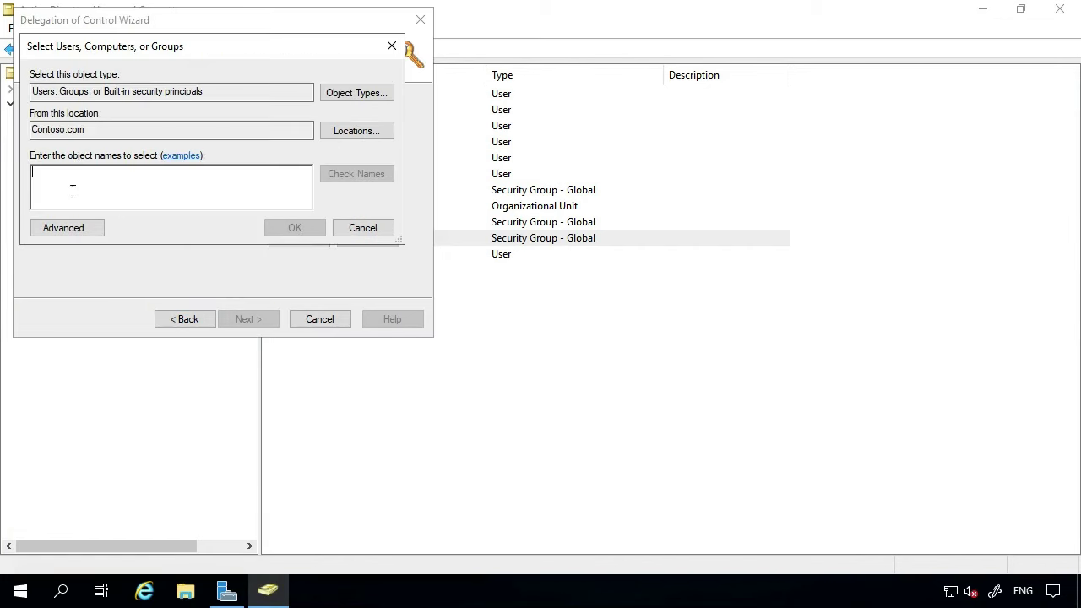
pyautogui.write('sales')
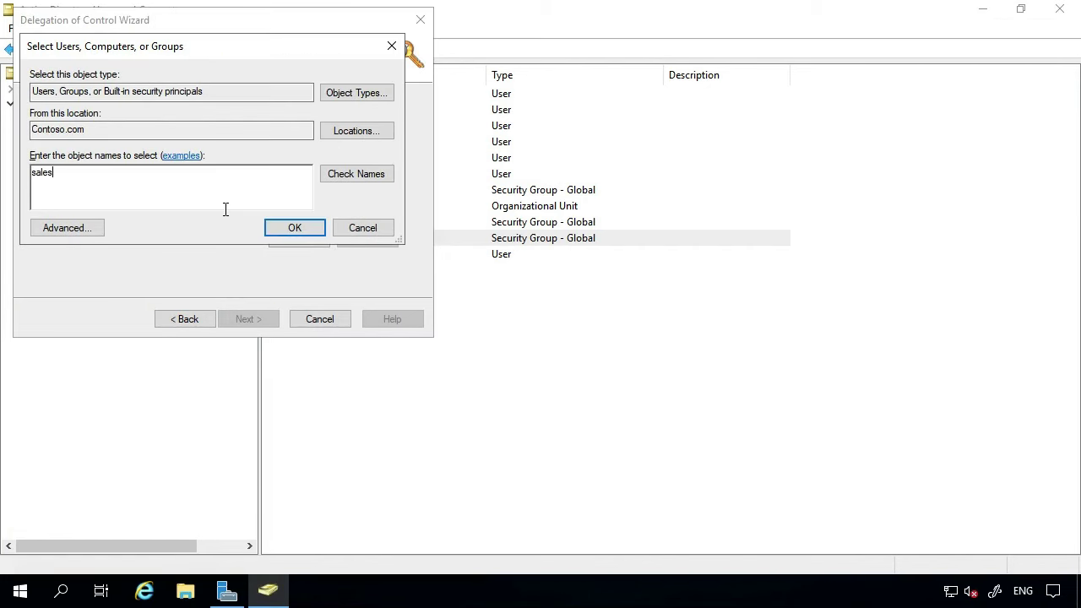
pyautogui.click(356, 173)
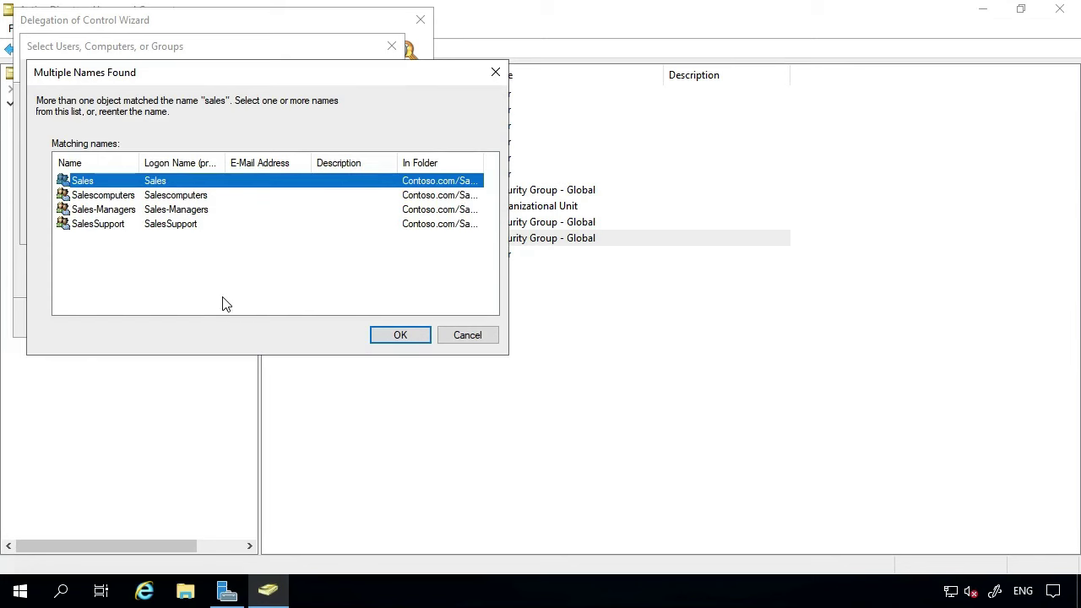
pyautogui.click(115, 224)
pyautogui.click(384, 337)
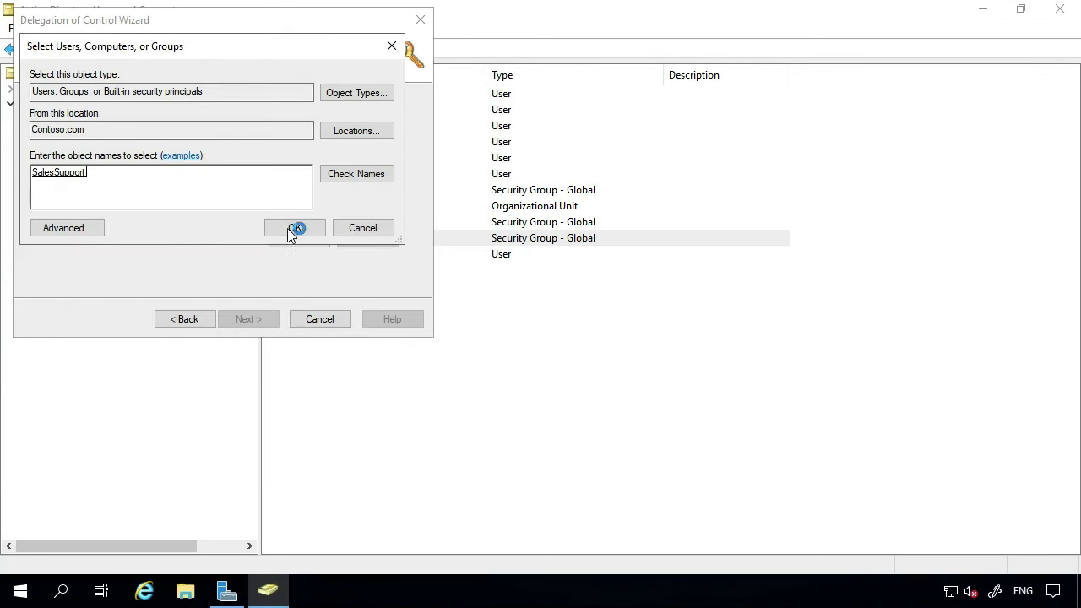
pyautogui.click(289, 228)
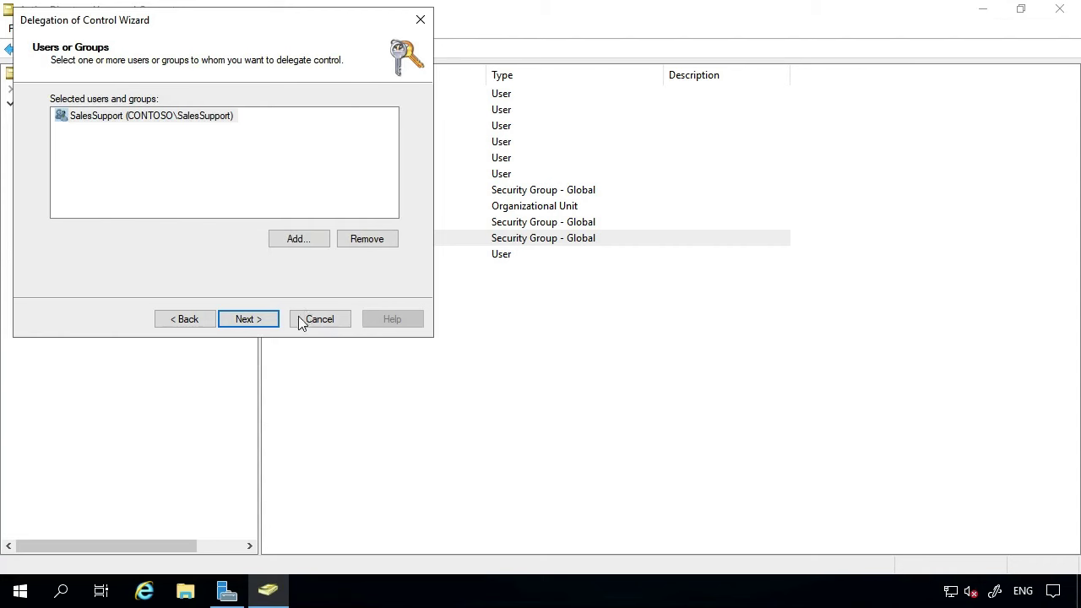
# Step: Delegate the task 'Reset user passwords and force password change at next logon' and finish
pyautogui.click(254, 318)
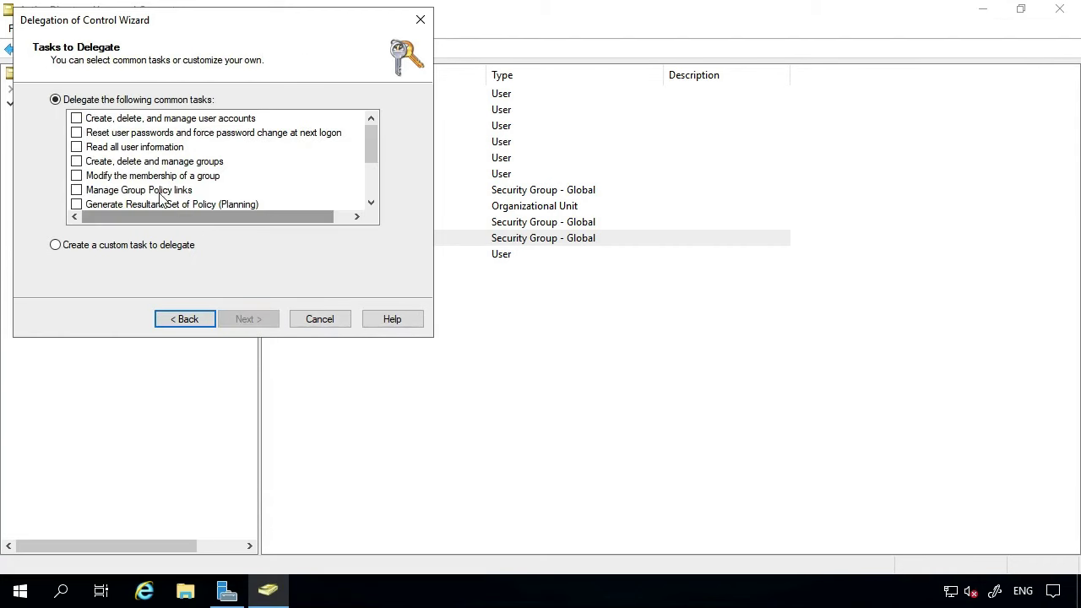
pyautogui.click(75, 134)
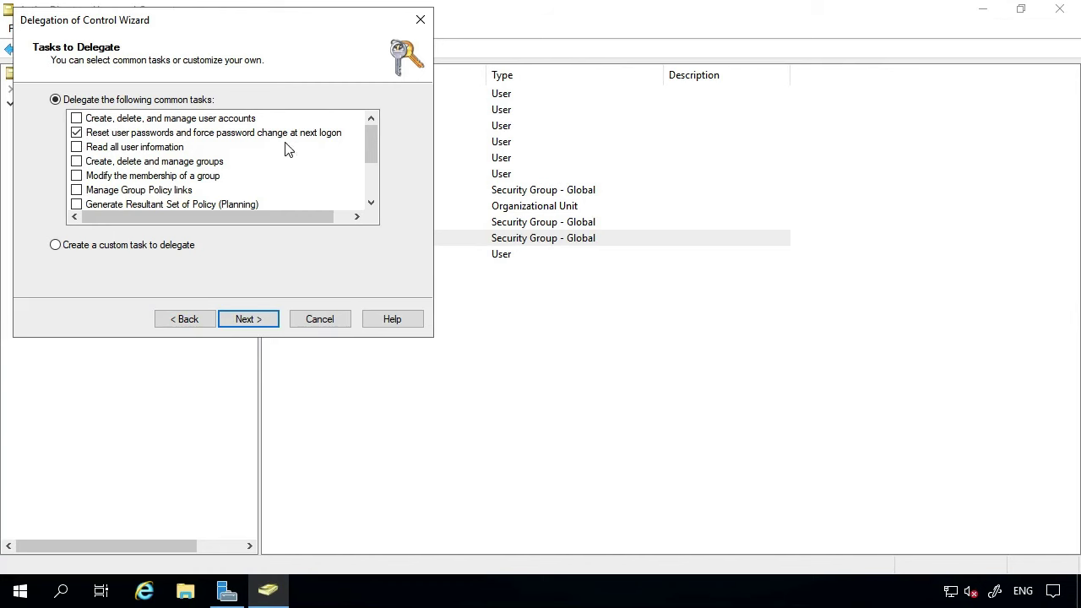
pyautogui.click(254, 323)
pyautogui.click(248, 320)
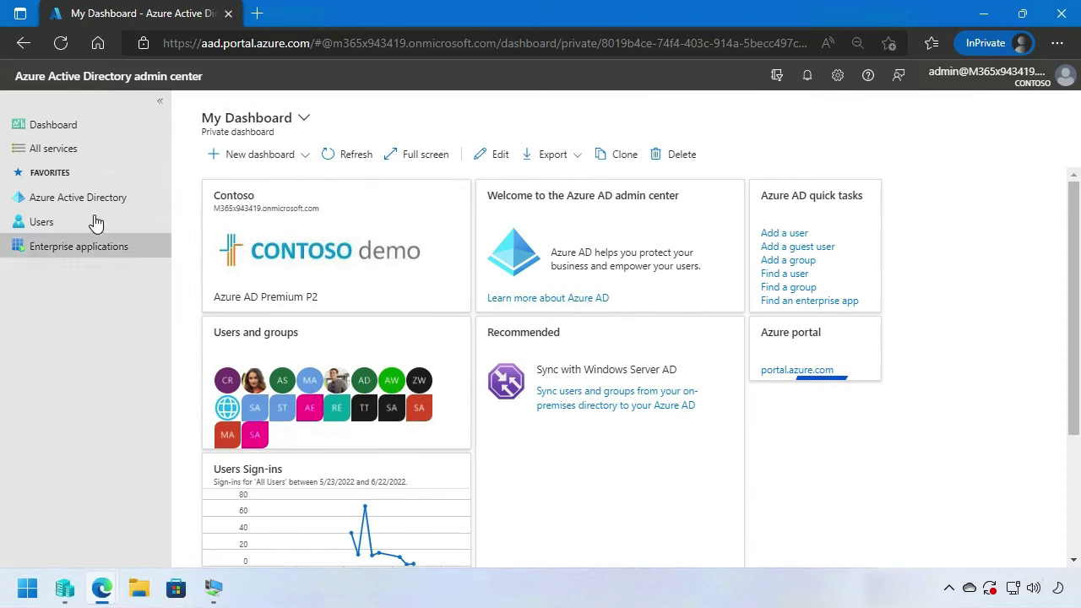
# Step: Go to Contoso's Users list and open the Create new user form
pyautogui.click(74, 203)
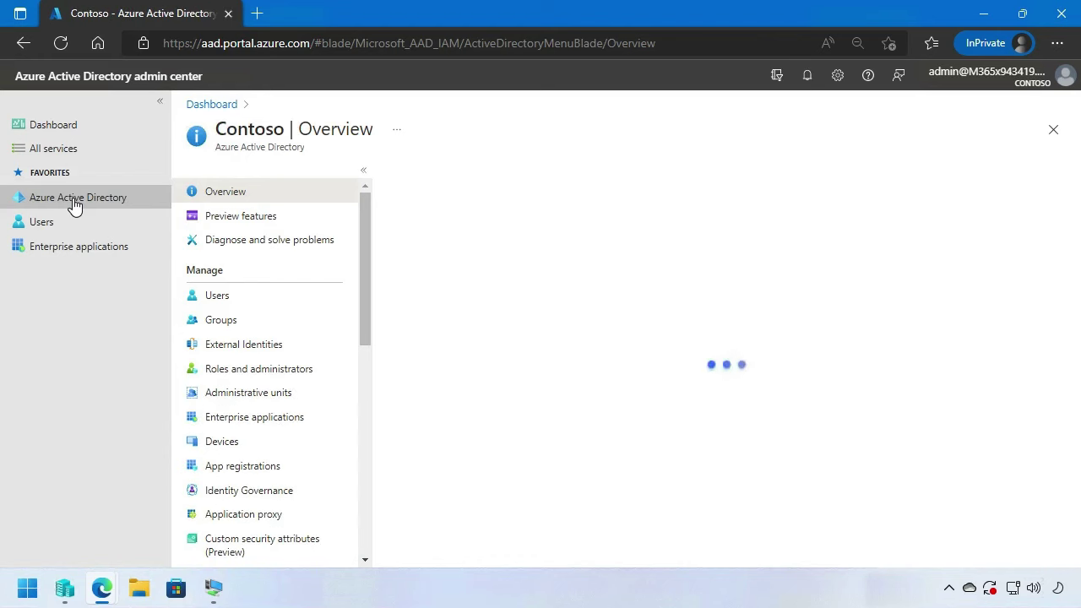
pyautogui.click(220, 301)
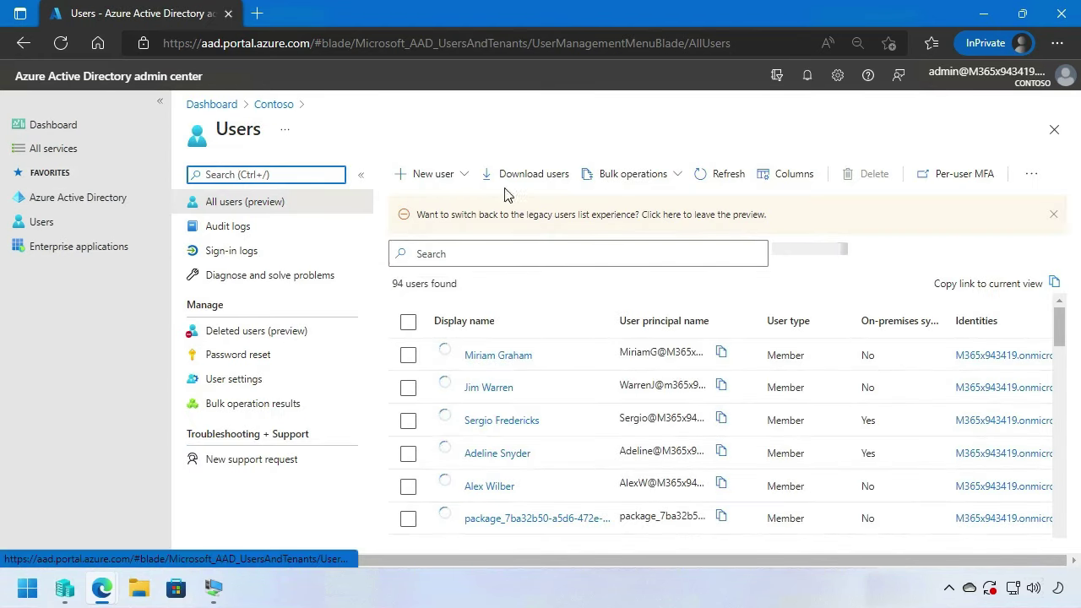
pyautogui.click(435, 175)
pyautogui.click(436, 177)
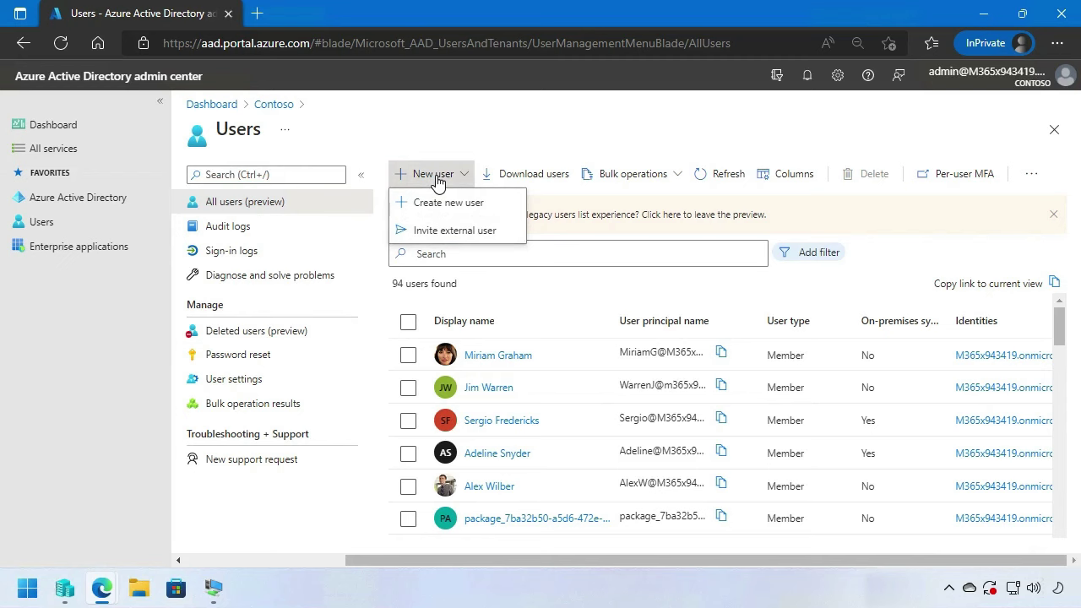
pyautogui.click(455, 205)
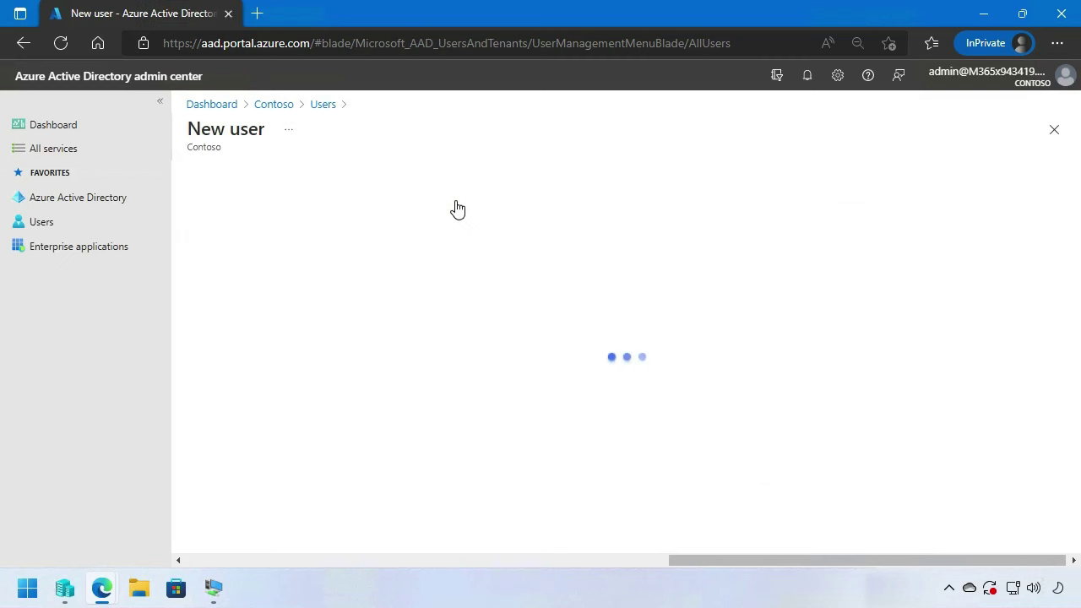
# Step: Fill in the user name, display name, first name and last name, keeping the default domain
pyautogui.scroll(-2, 604, 414)
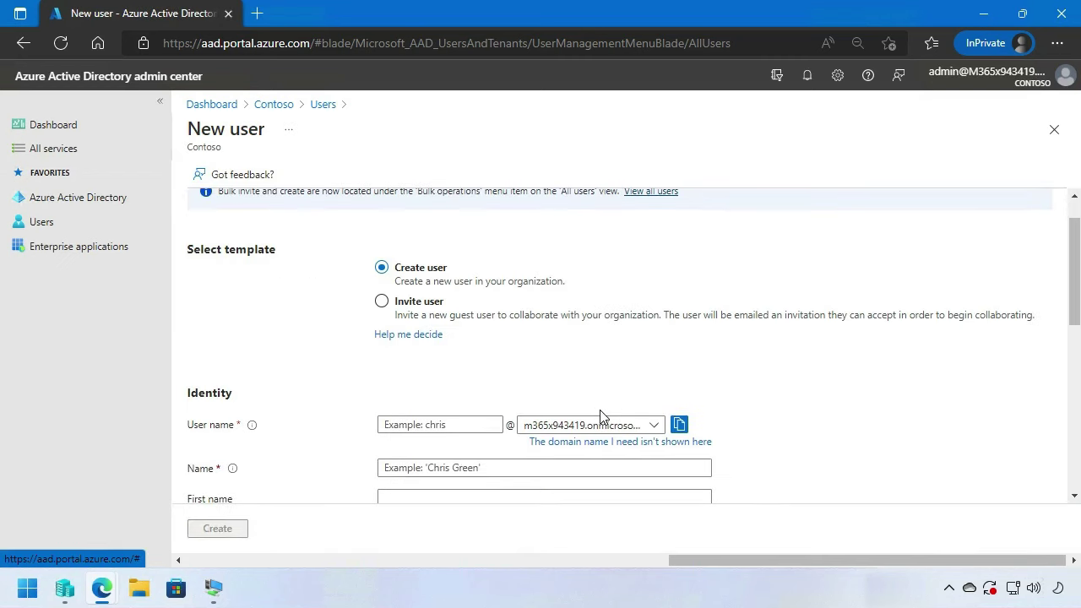
pyautogui.click(439, 330)
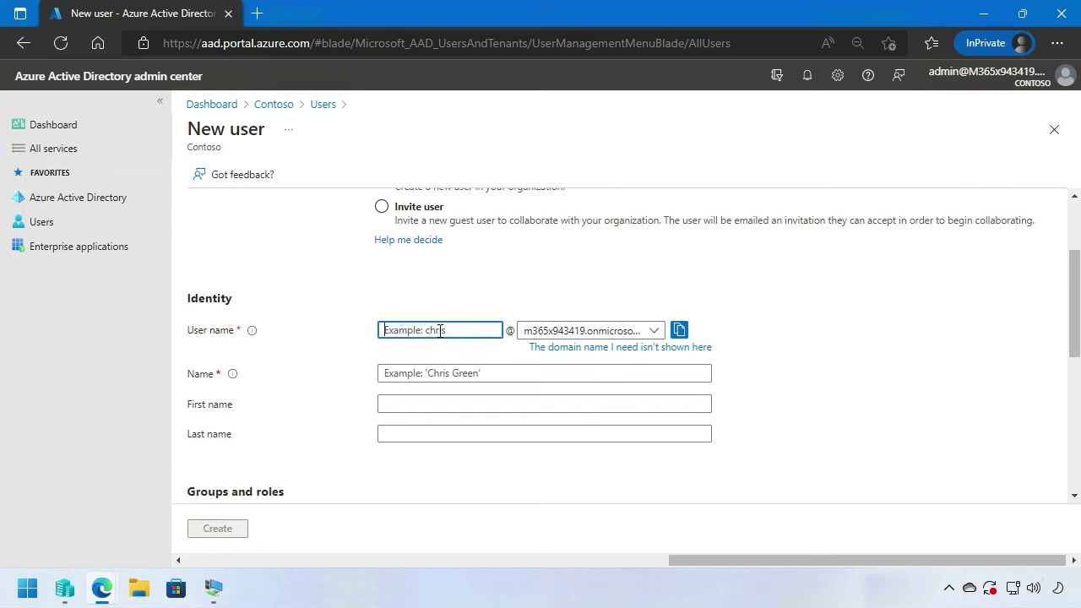
pyautogui.write('John')
pyautogui.click(432, 377)
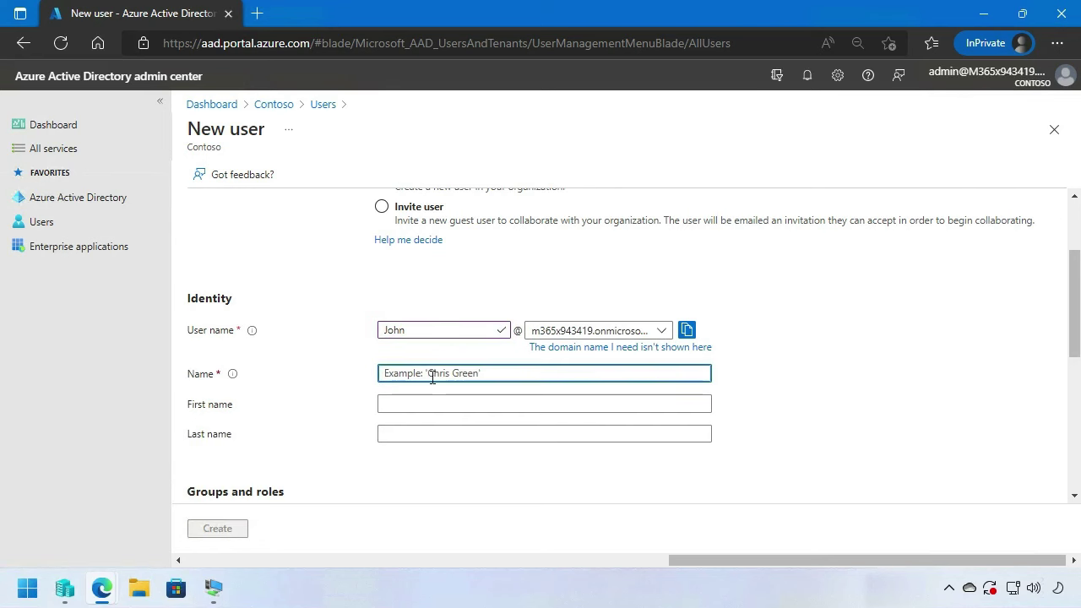
pyautogui.write('JohnSmith')
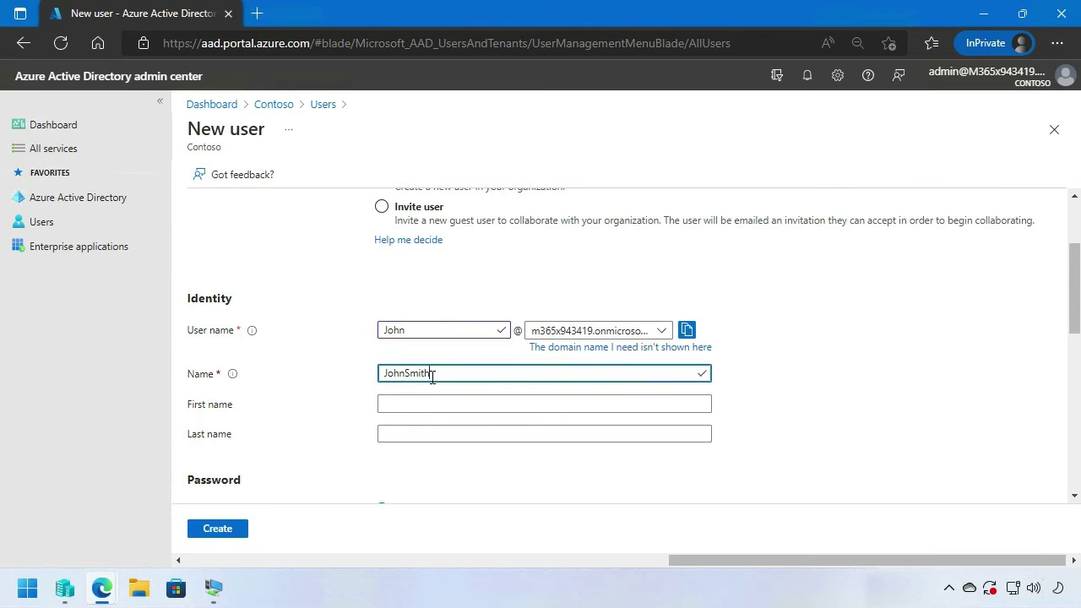
pyautogui.click(428, 404)
pyautogui.write('John')
pyautogui.press('Tab')
pyautogui.write('Smith')
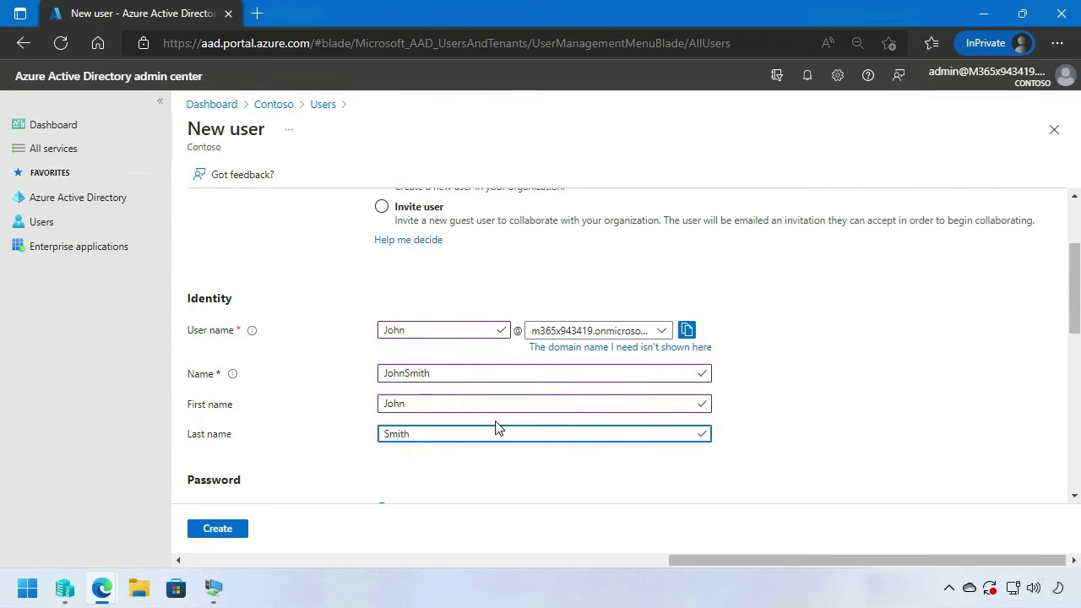
pyautogui.scroll(-2, 498, 429)
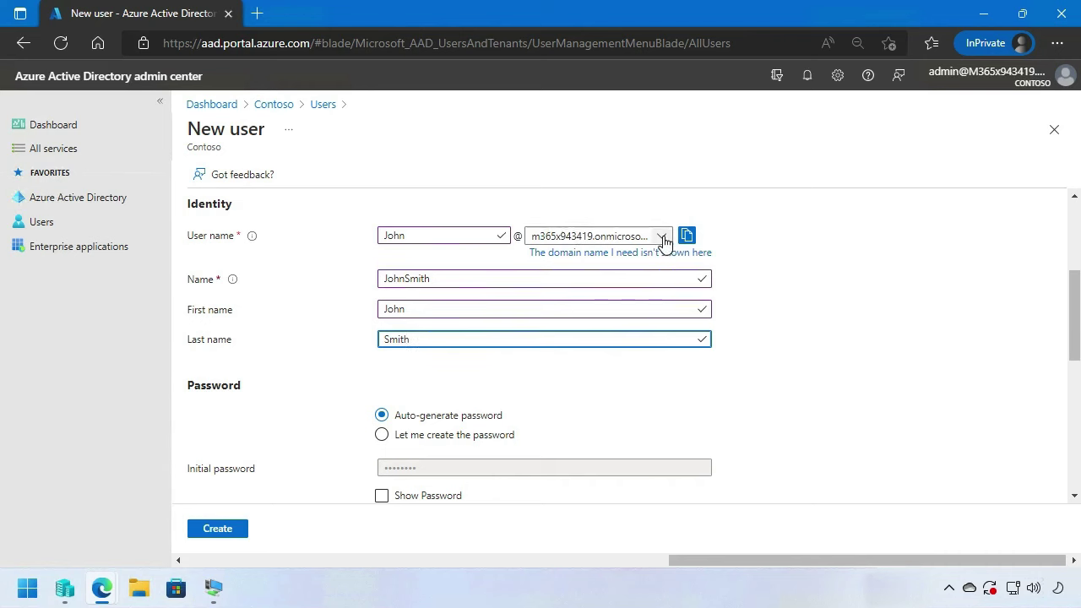
pyautogui.click(663, 241)
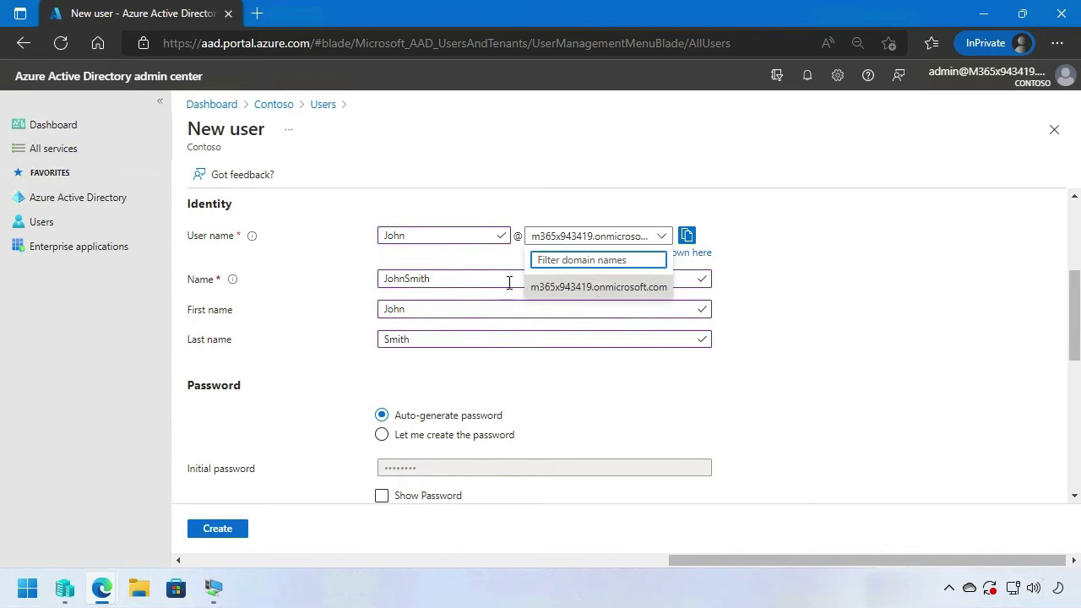
pyautogui.click(770, 319)
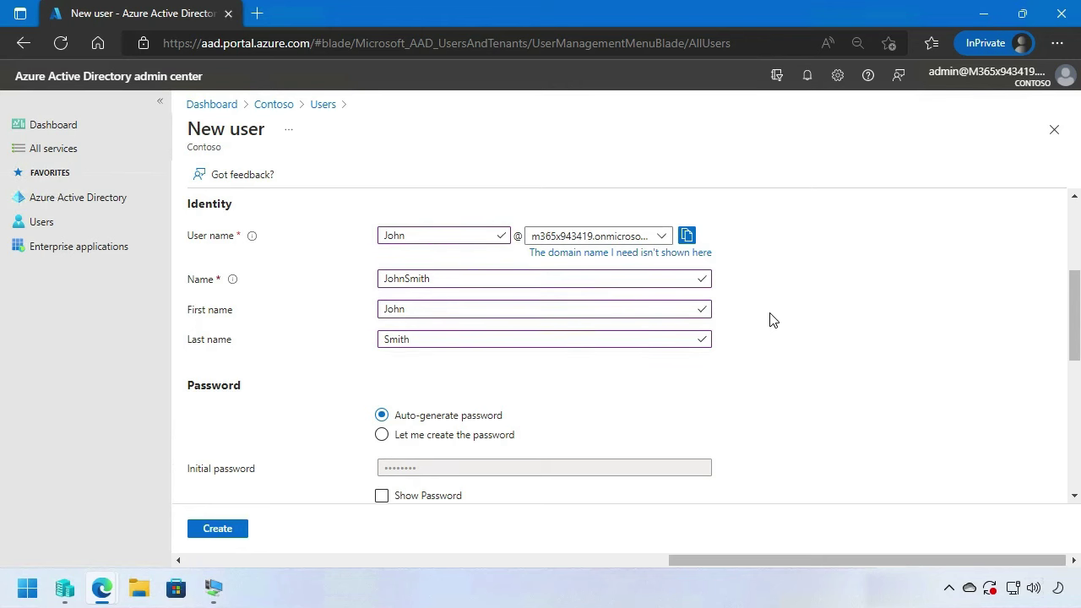
# Step: Choose Let me create the password and enter a custom initial password
pyautogui.scroll(-1, 909, 444)
pyautogui.click(432, 388)
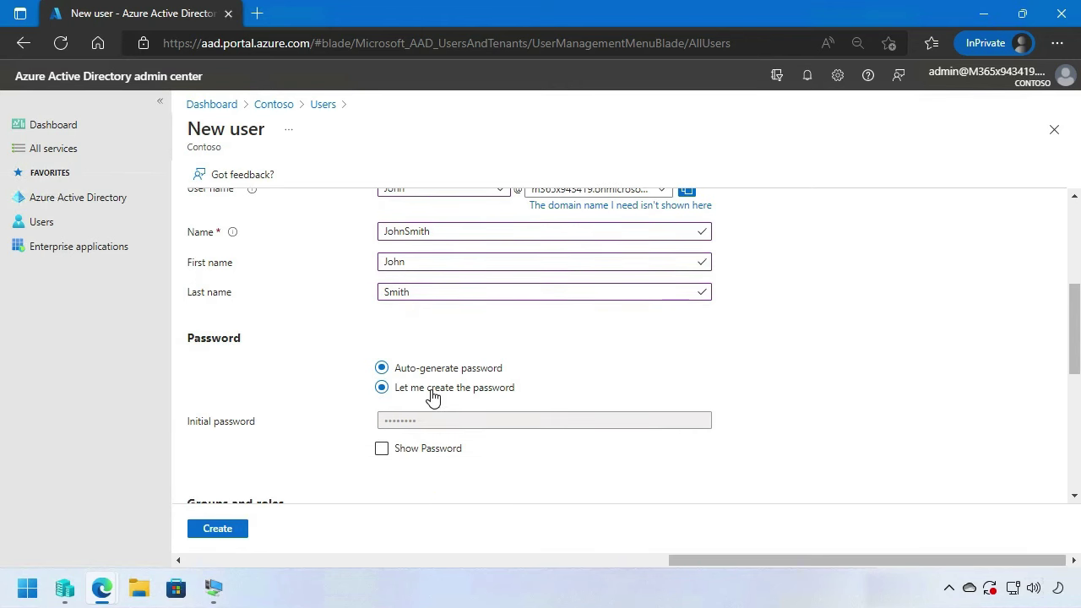
pyautogui.click(441, 421)
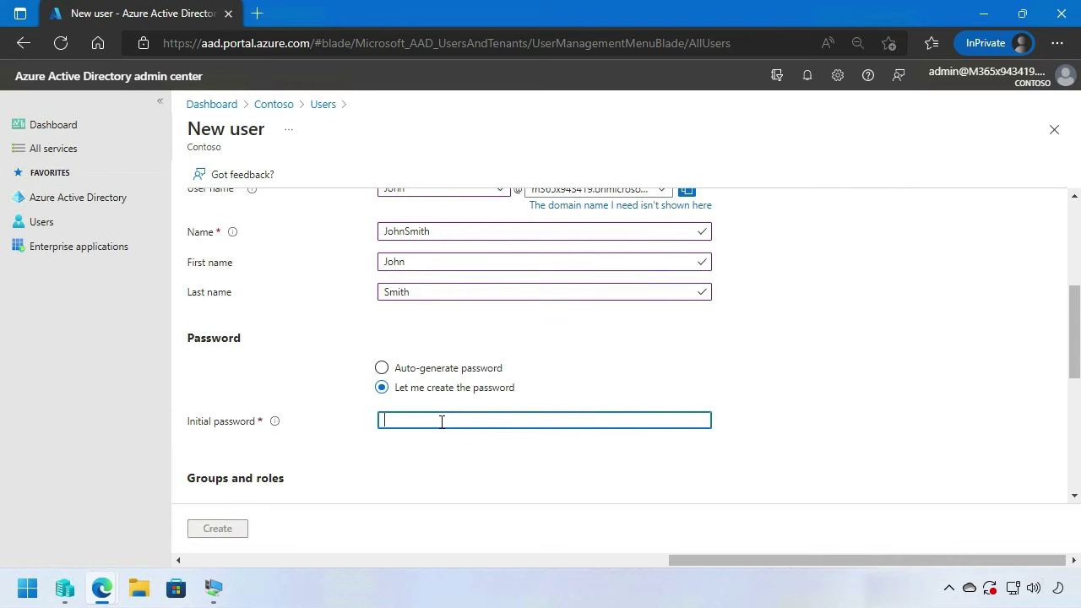
pyautogui.write('Pa')
pyautogui.press('BackSpace')
pyautogui.press('BackSpace')
# Step: Set the usage location to United Kingdom and create the user
pyautogui.scroll(-3, 402, 436)
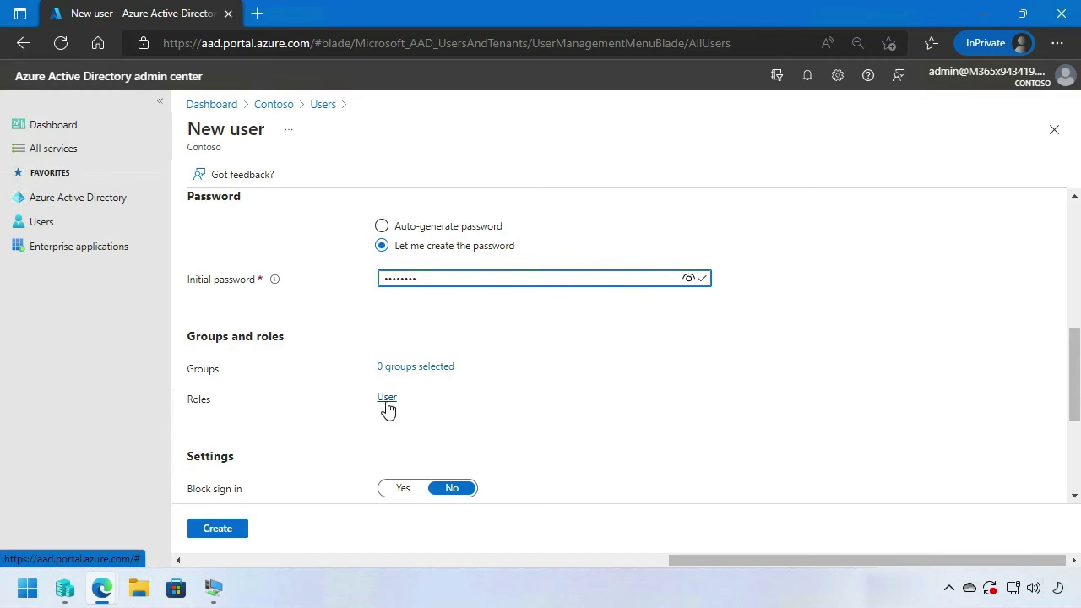
pyautogui.scroll(-5, 584, 431)
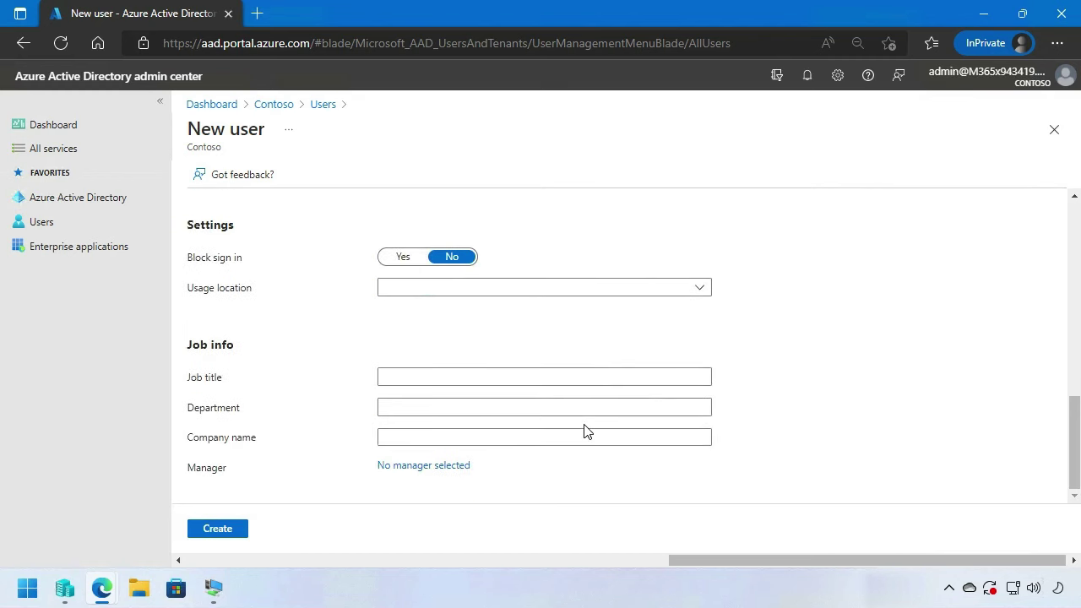
pyautogui.click(416, 288)
pyautogui.write('uni')
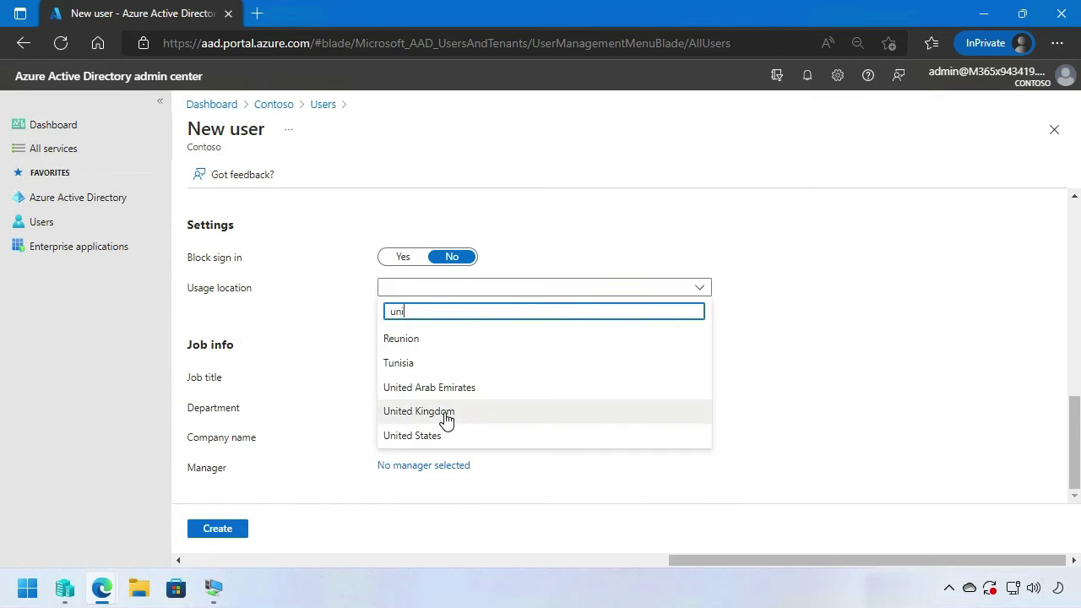
pyautogui.click(444, 413)
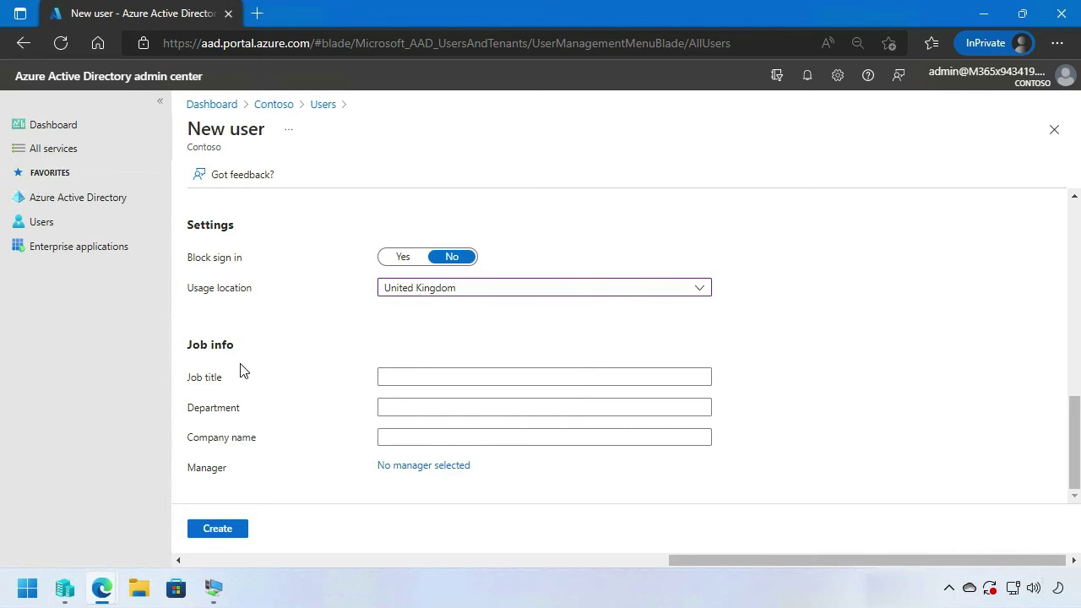
pyautogui.click(230, 528)
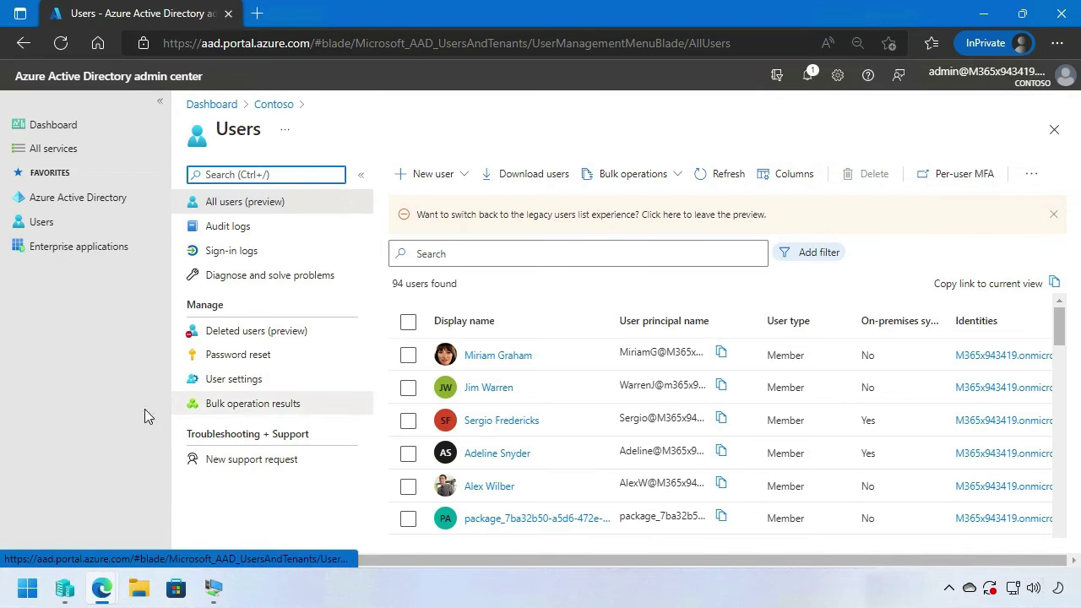
# Step: Open a new group form under Groups and review the Group type options, keeping Security
pyautogui.click(84, 199)
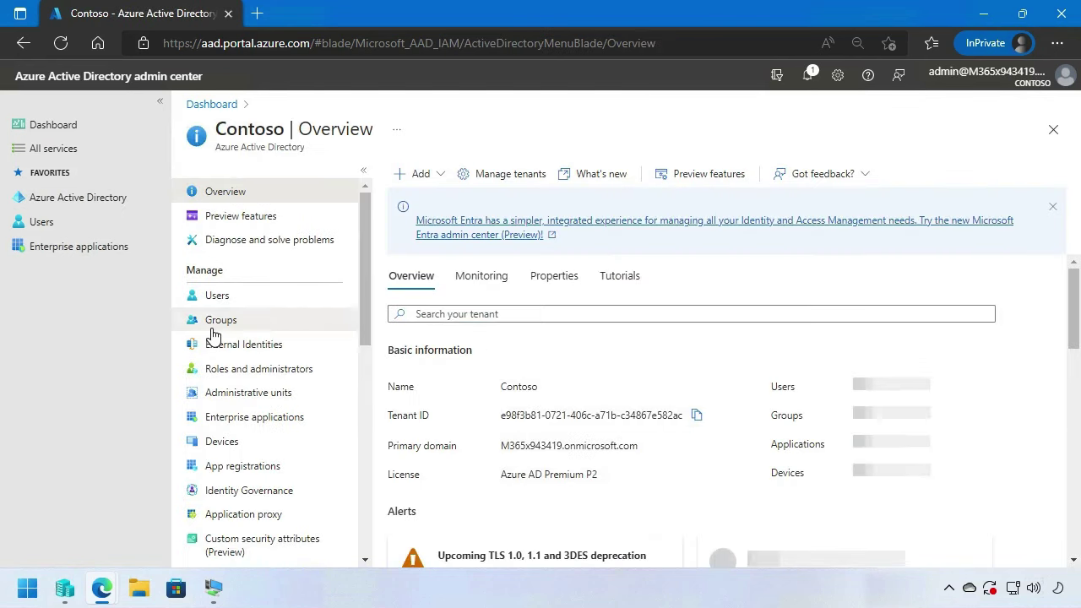
pyautogui.click(215, 324)
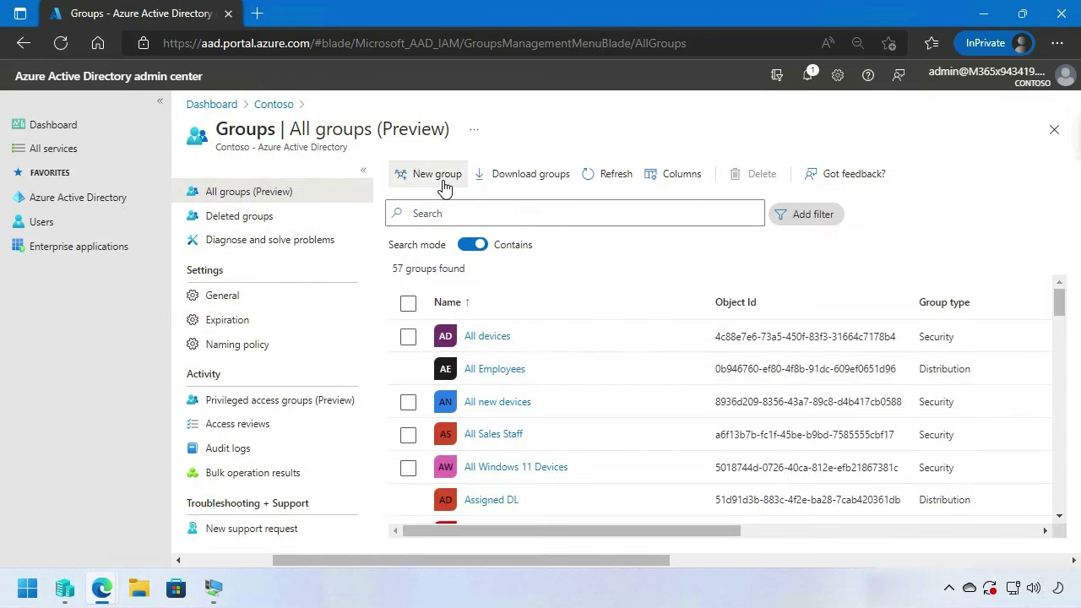
pyautogui.click(445, 181)
pyautogui.click(382, 238)
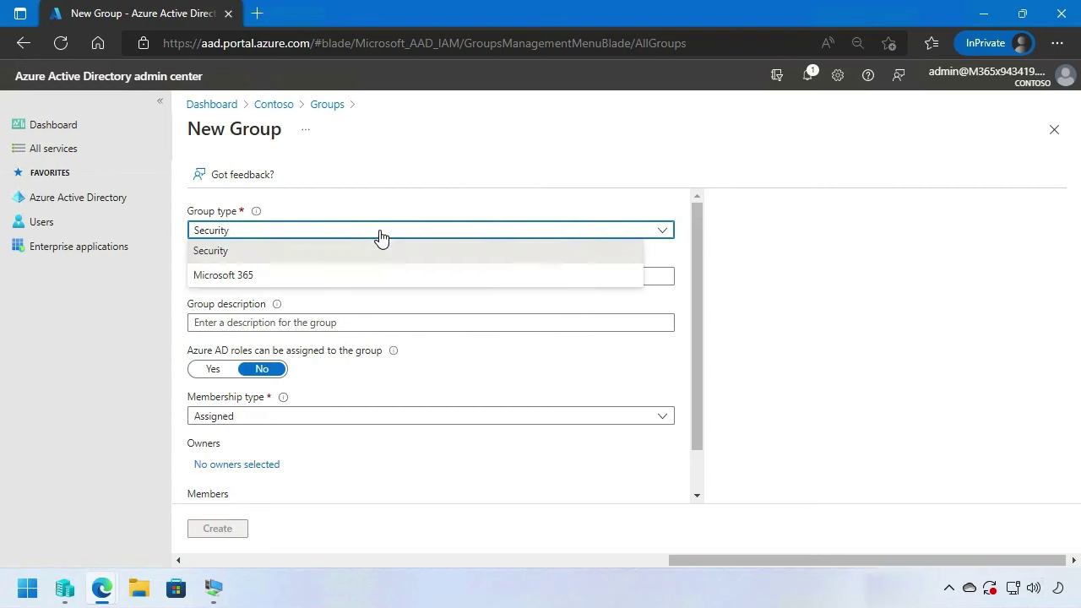
pyautogui.click(386, 217)
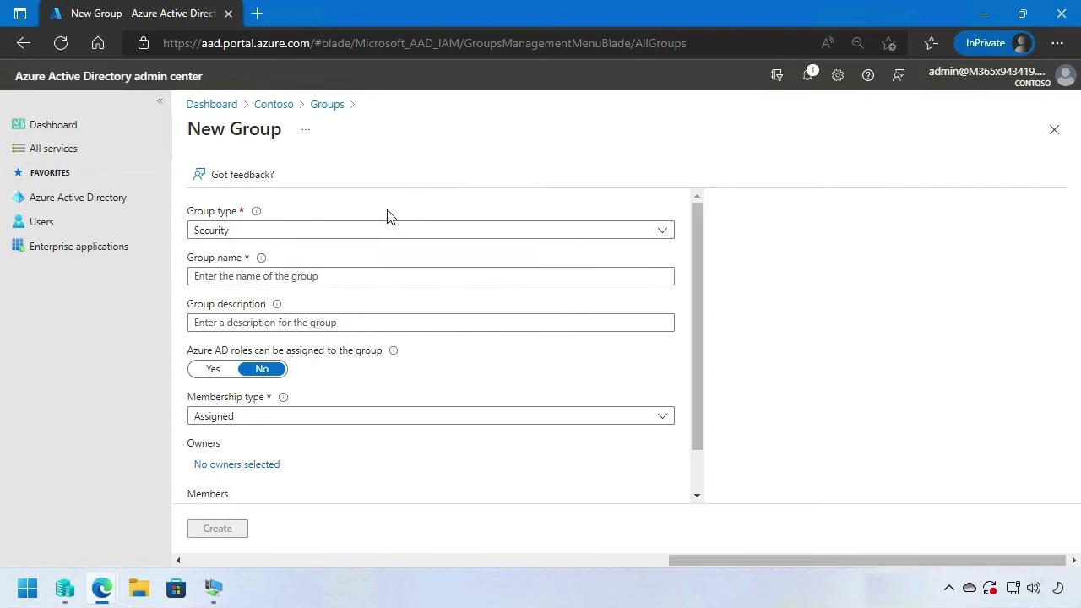
pyautogui.click(465, 237)
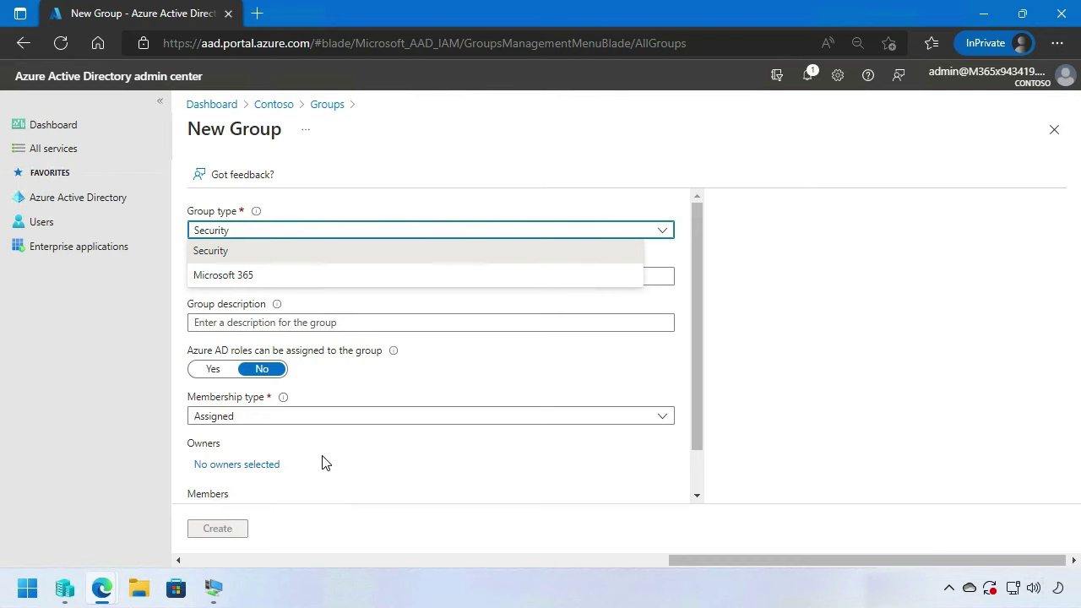
pyautogui.click(134, 423)
# Step: Review the Membership type options, keeping Assigned, then return to the Contoso directory overview
pyautogui.scroll(-1, 354, 390)
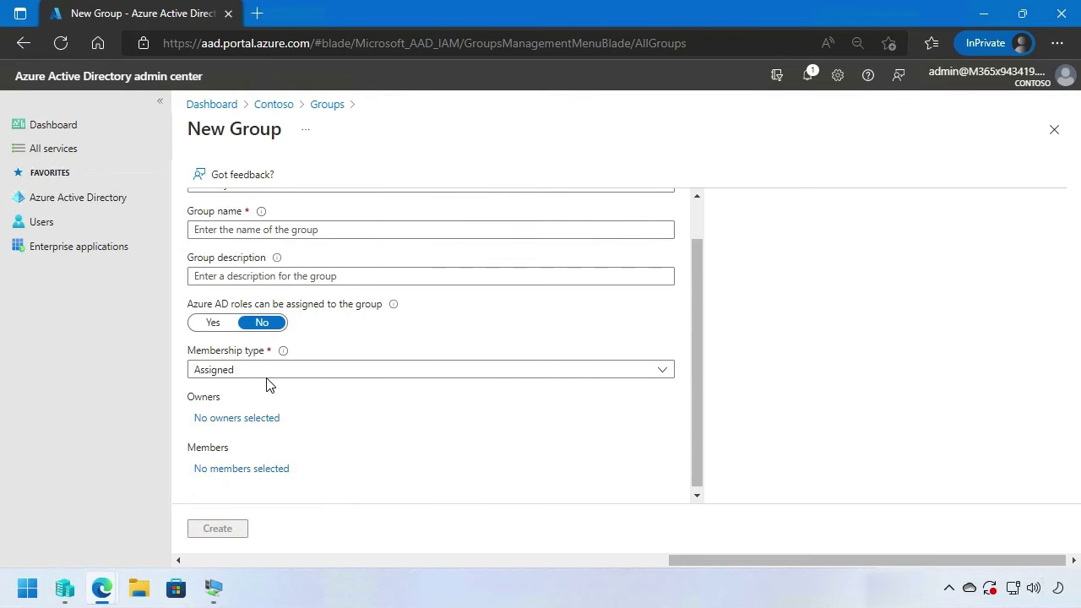
pyautogui.click(260, 372)
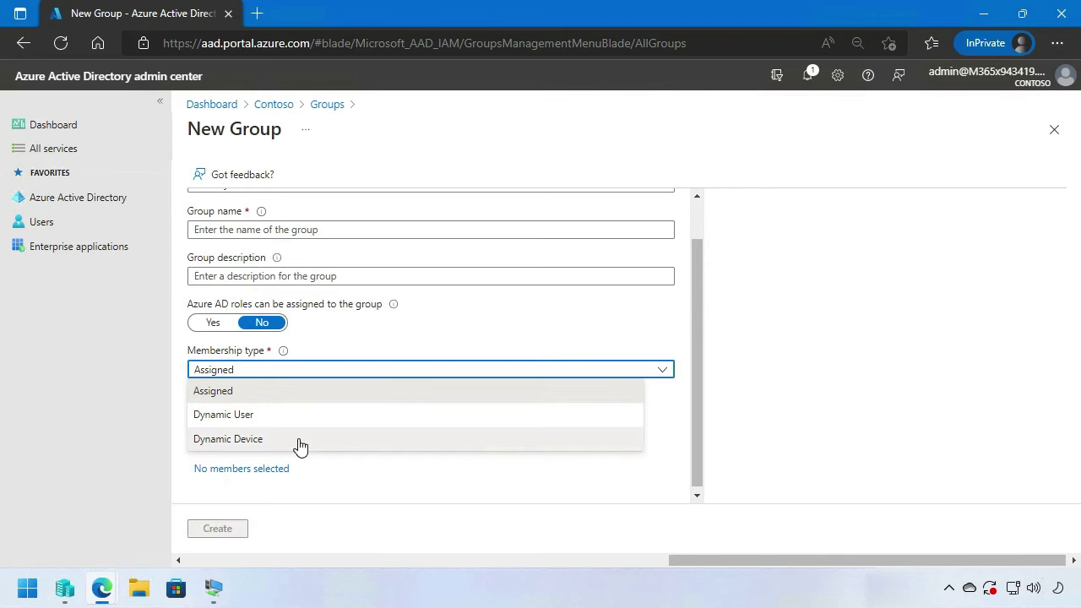
pyautogui.click(740, 461)
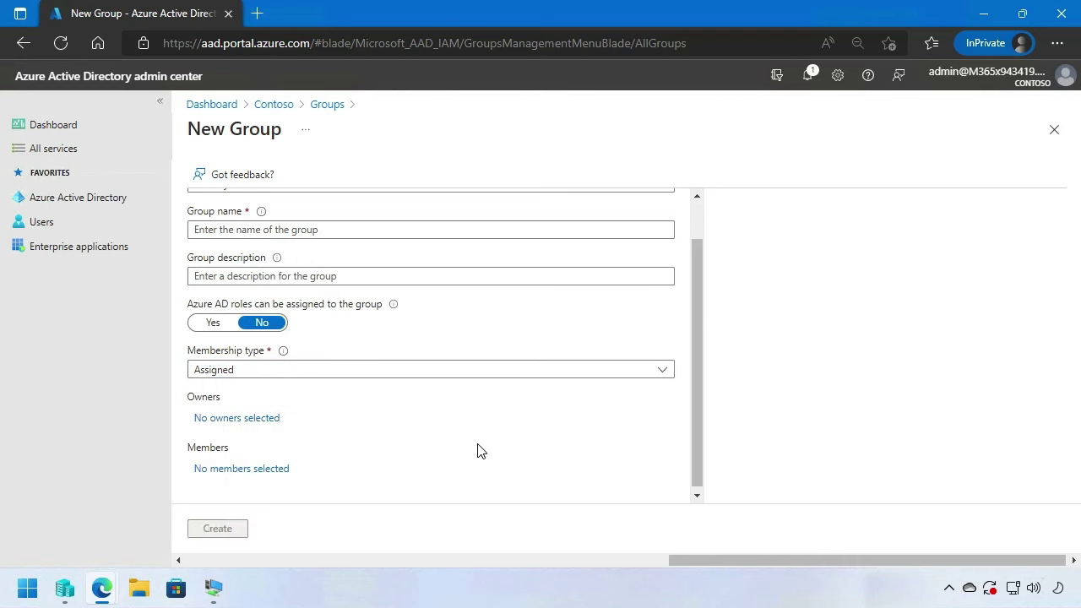
pyautogui.scroll(2, 477, 450)
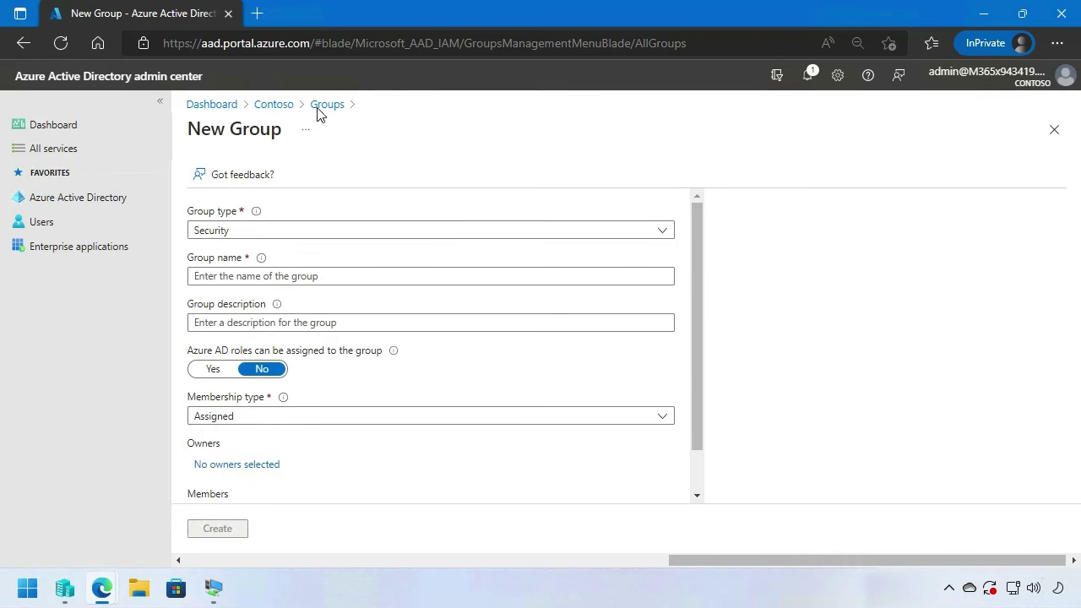
pyautogui.click(324, 107)
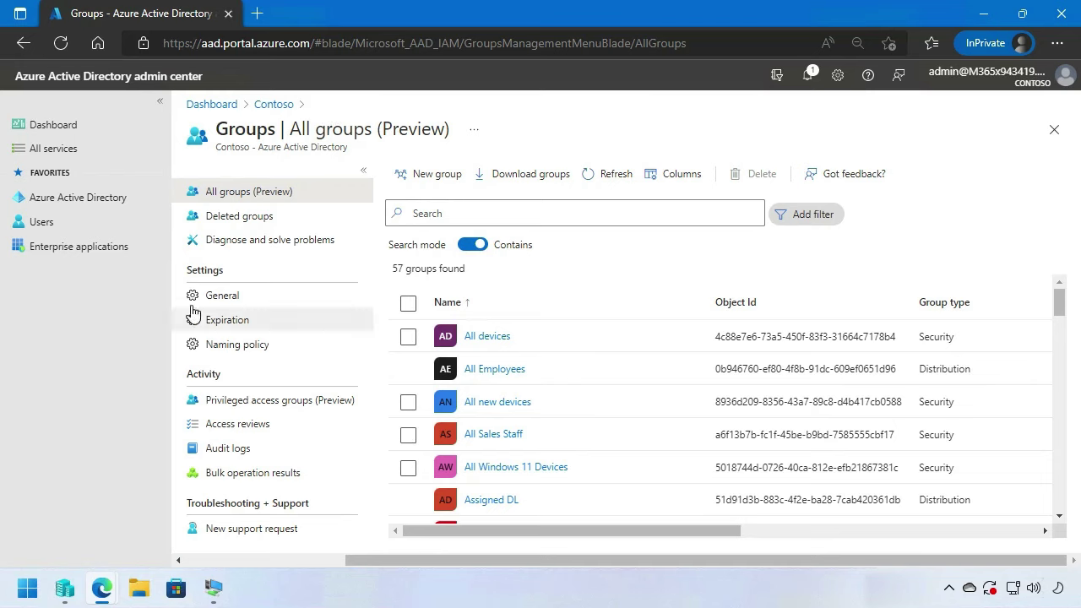
pyautogui.click(92, 207)
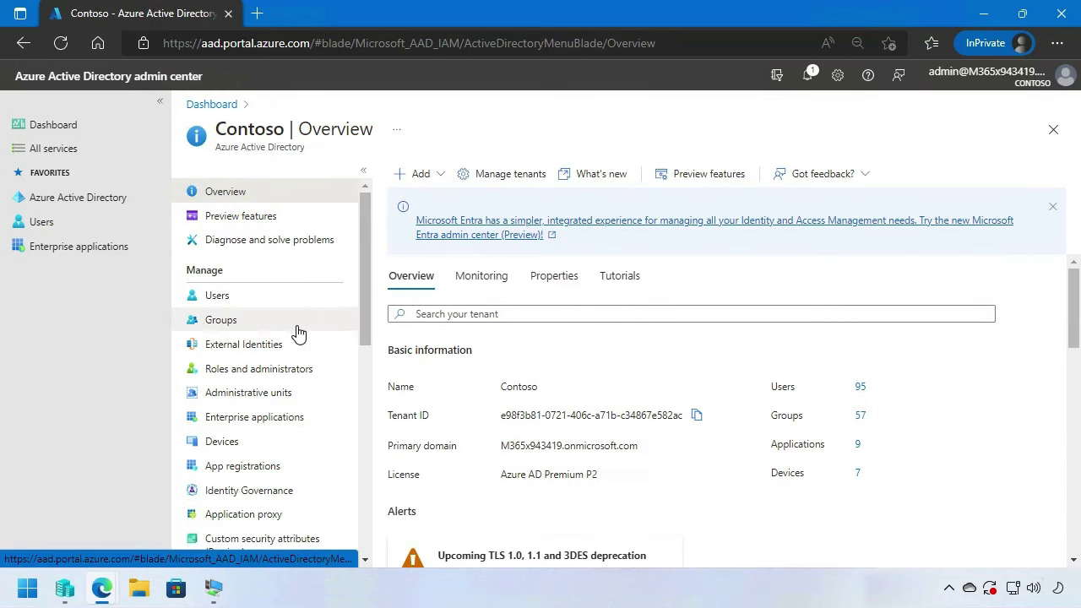
# Step: Open Roles and administrators and scroll through the All roles list
pyautogui.click(296, 377)
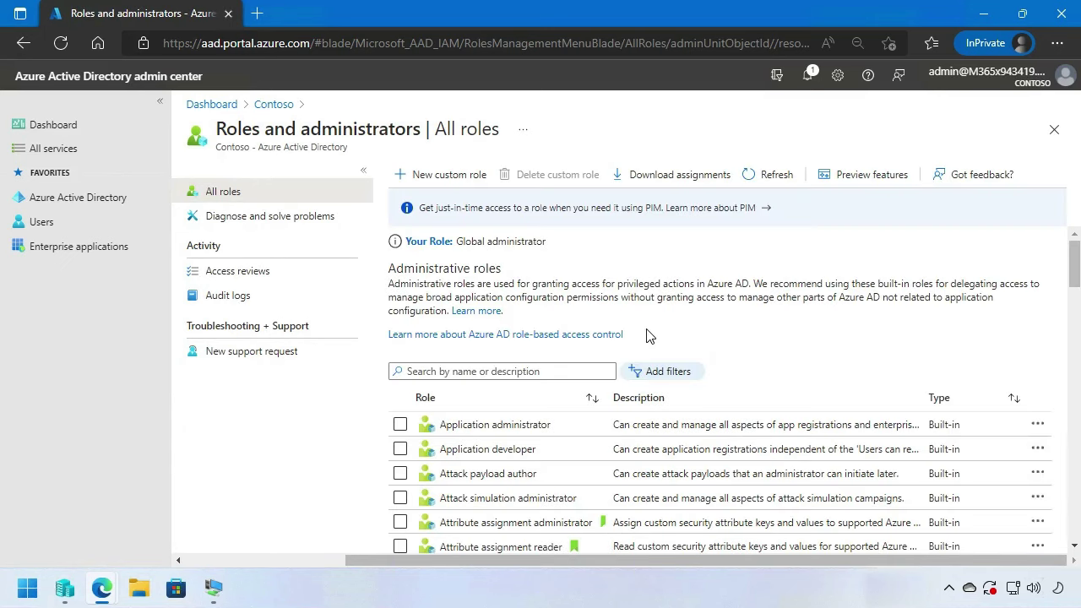
pyautogui.scroll(-1, 689, 369)
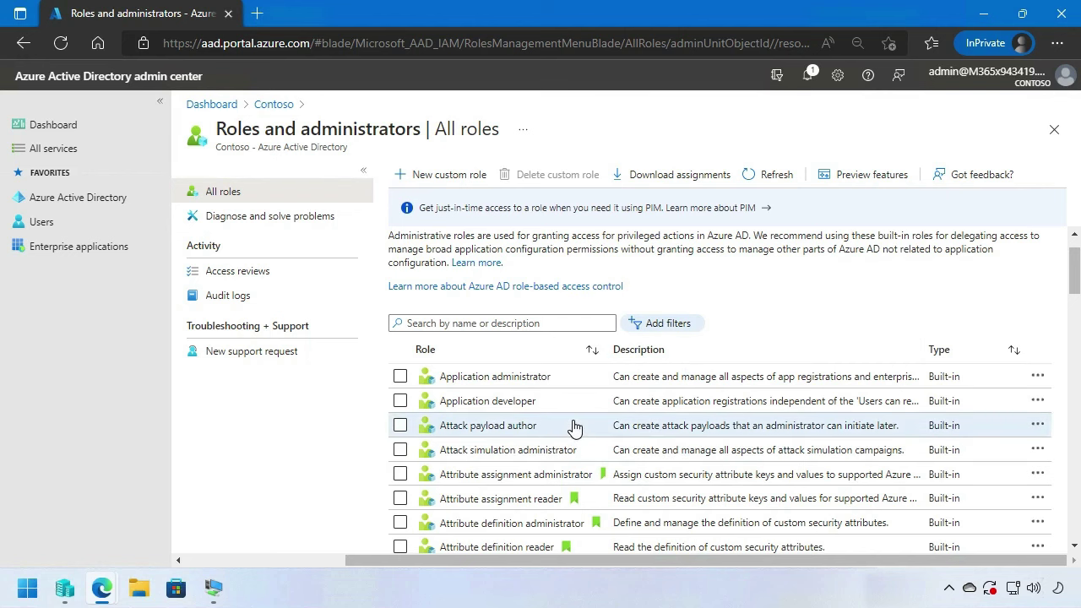
pyautogui.scroll(-6, 574, 428)
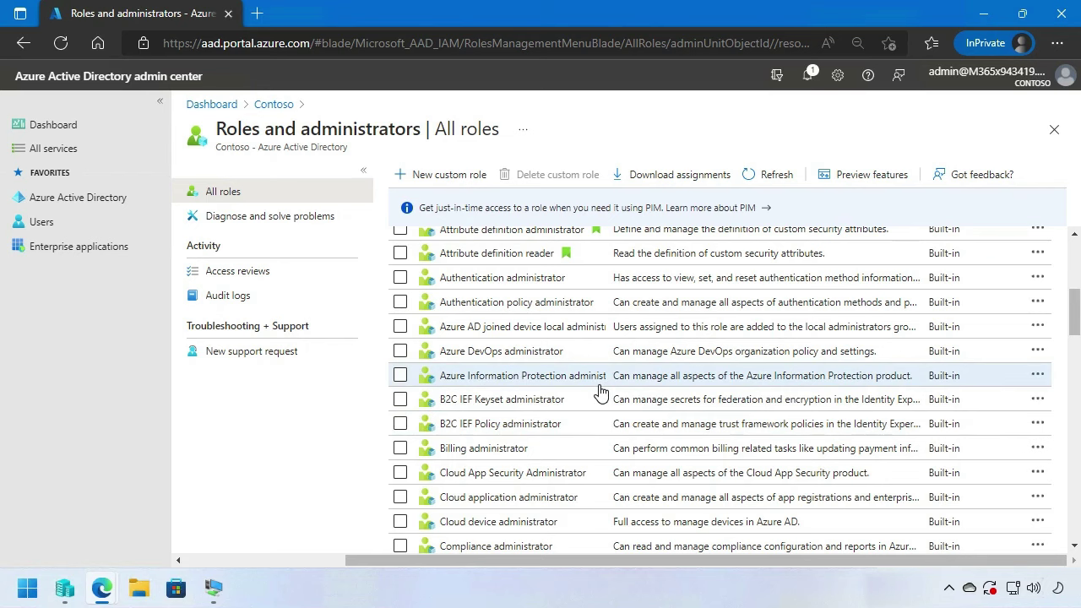
pyautogui.scroll(-2, 600, 390)
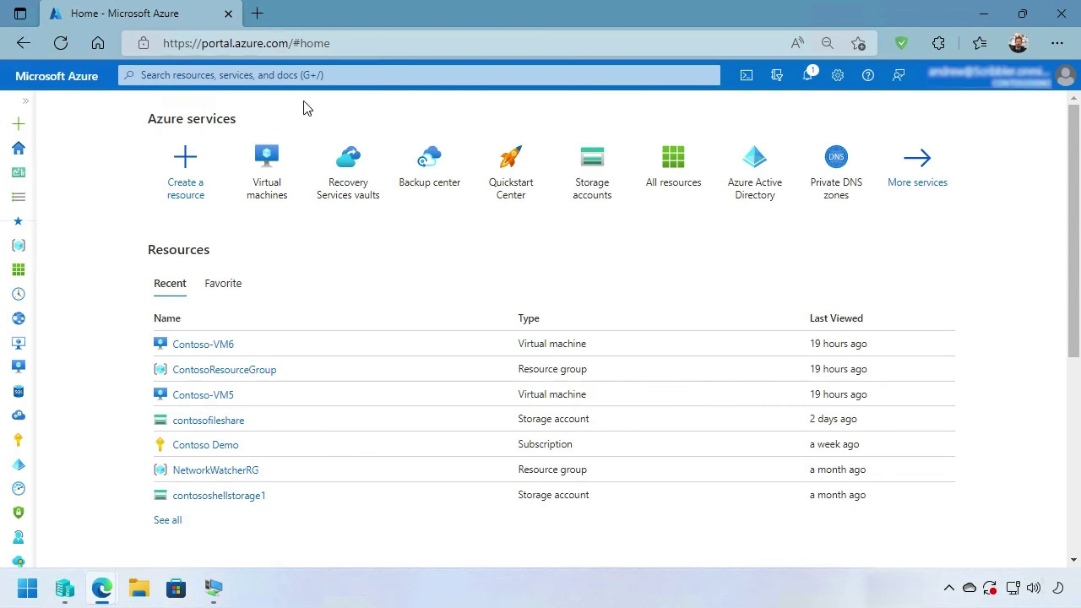
# Step: Find Azure AD Domain Services in the portal and start a new instance
pyautogui.click(296, 75)
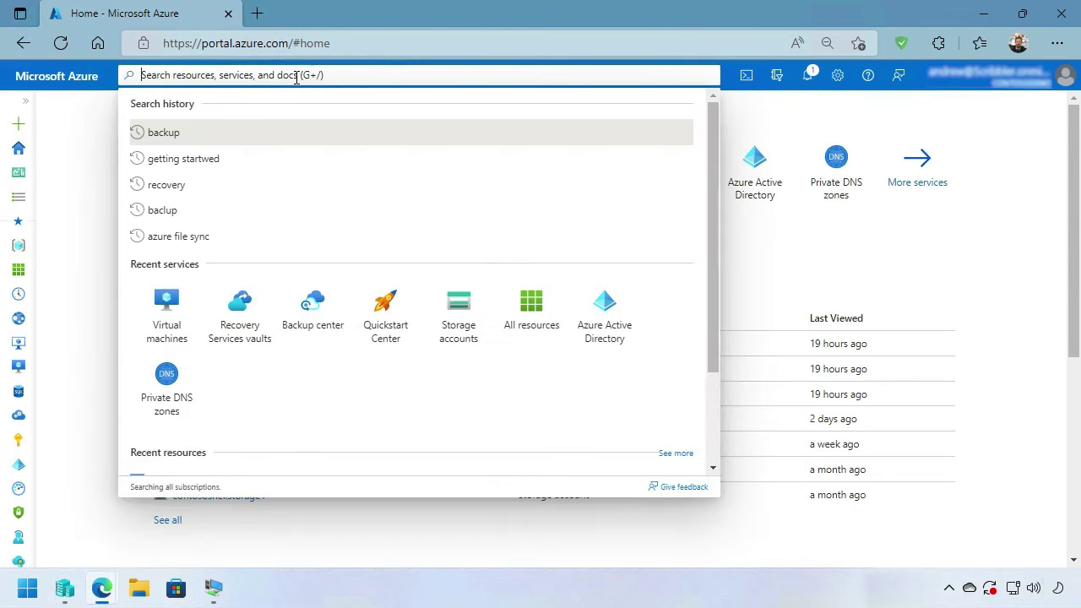
pyautogui.write('azure ad dom')
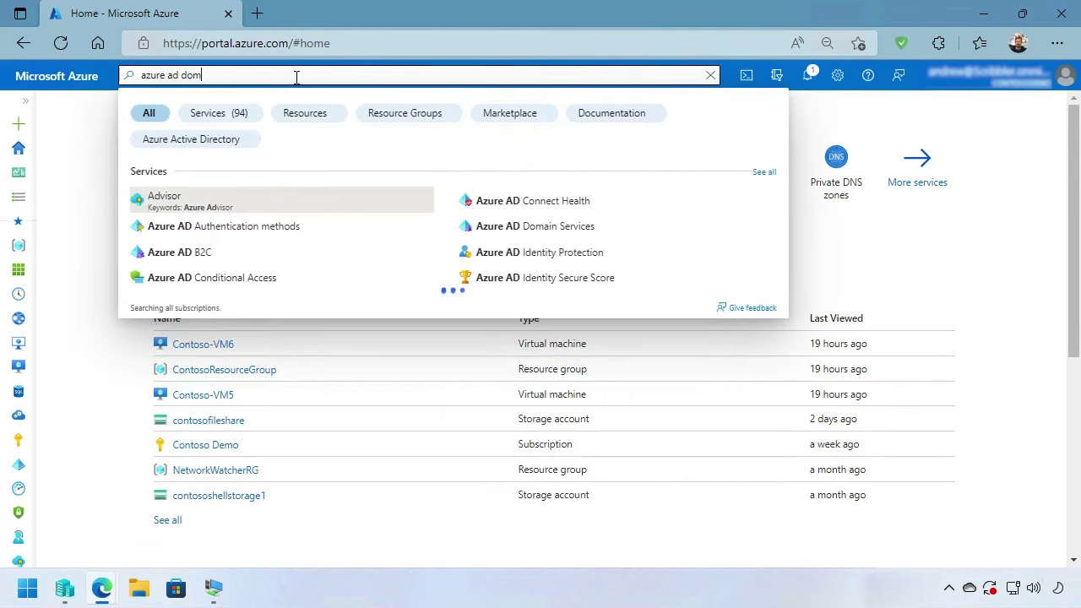
pyautogui.write('ain se')
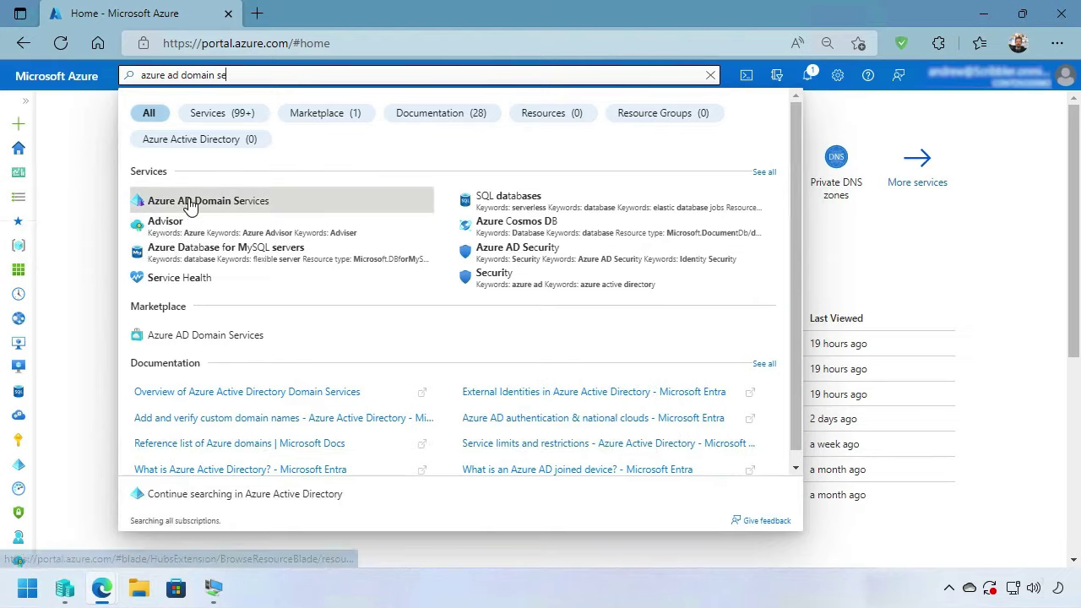
pyautogui.click(189, 205)
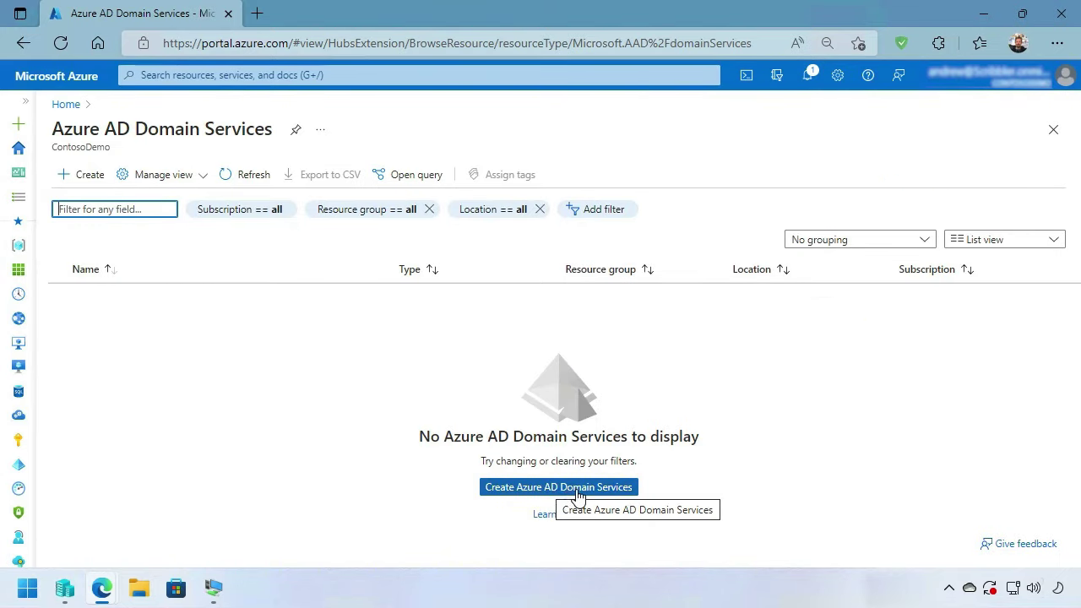
pyautogui.click(576, 496)
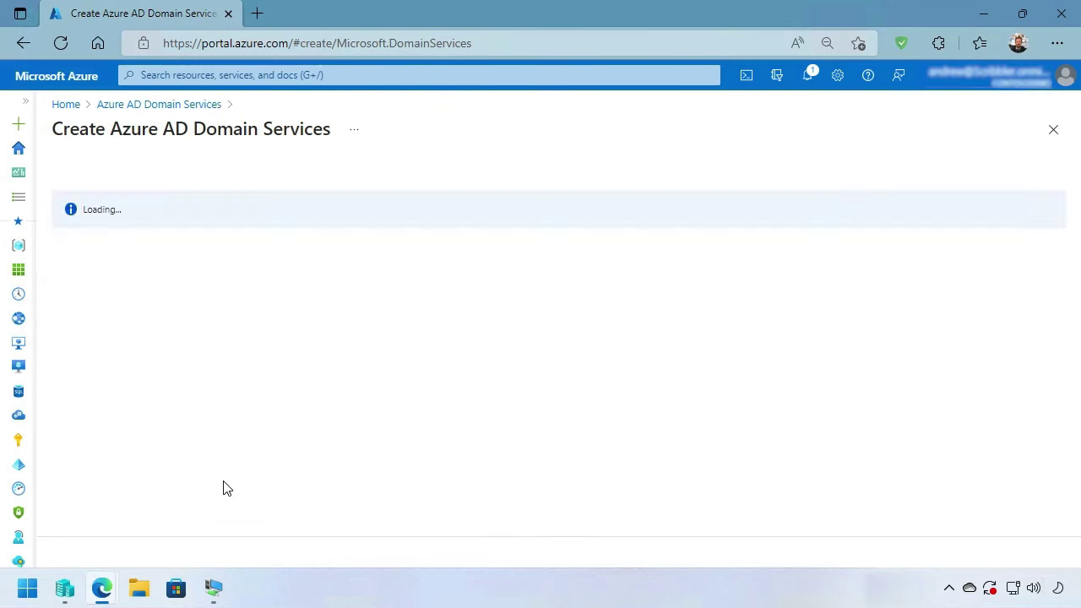
# Step: Choose resource group ContosoResourceGroup and set the DNS domain name to Contoso.com
pyautogui.scroll(-2, 274, 371)
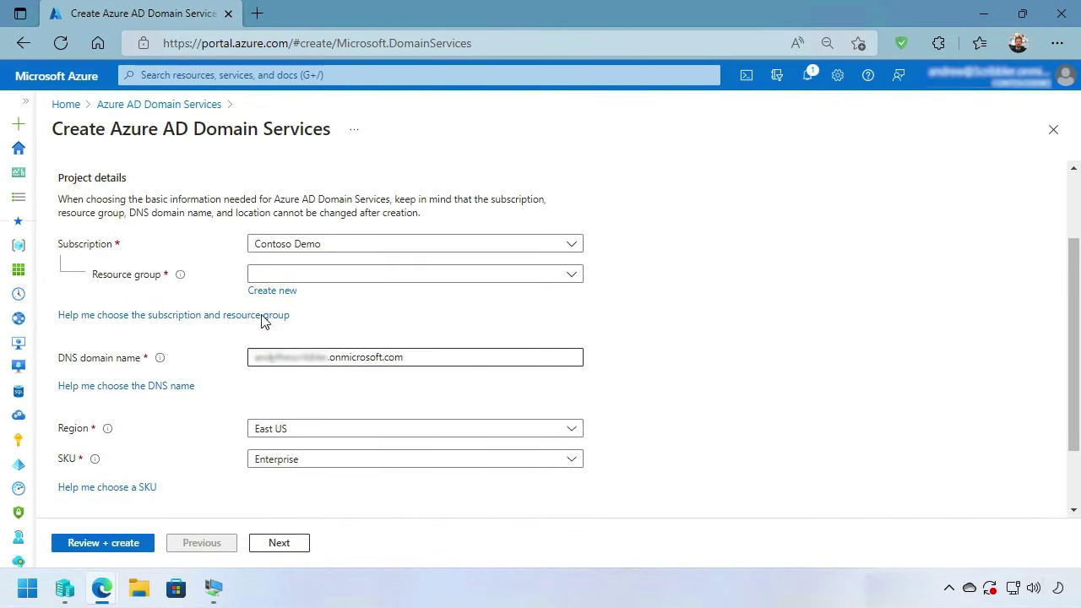
pyautogui.click(298, 279)
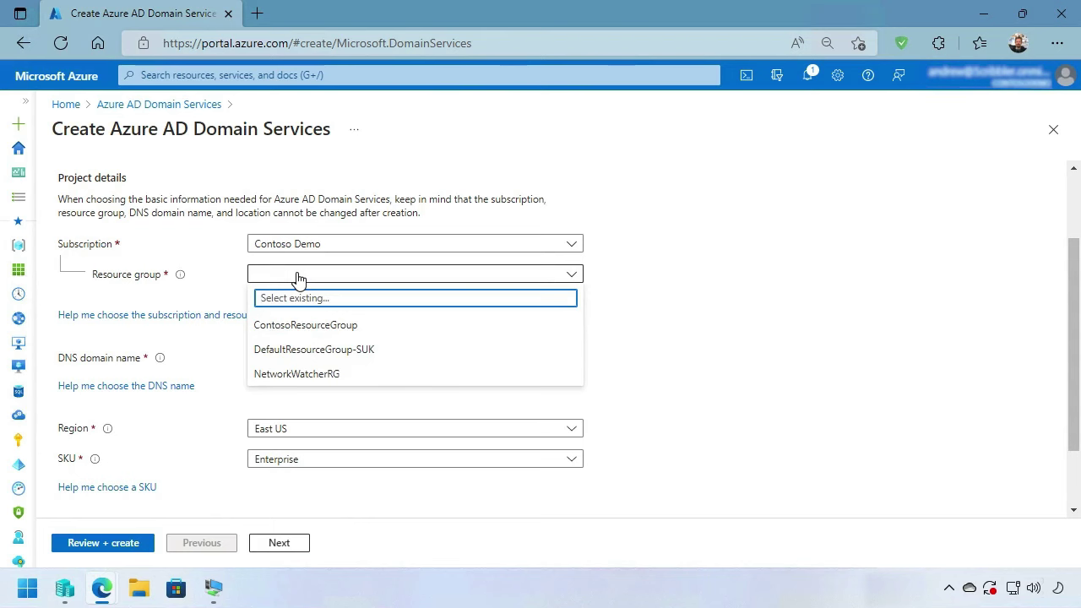
pyautogui.click(335, 327)
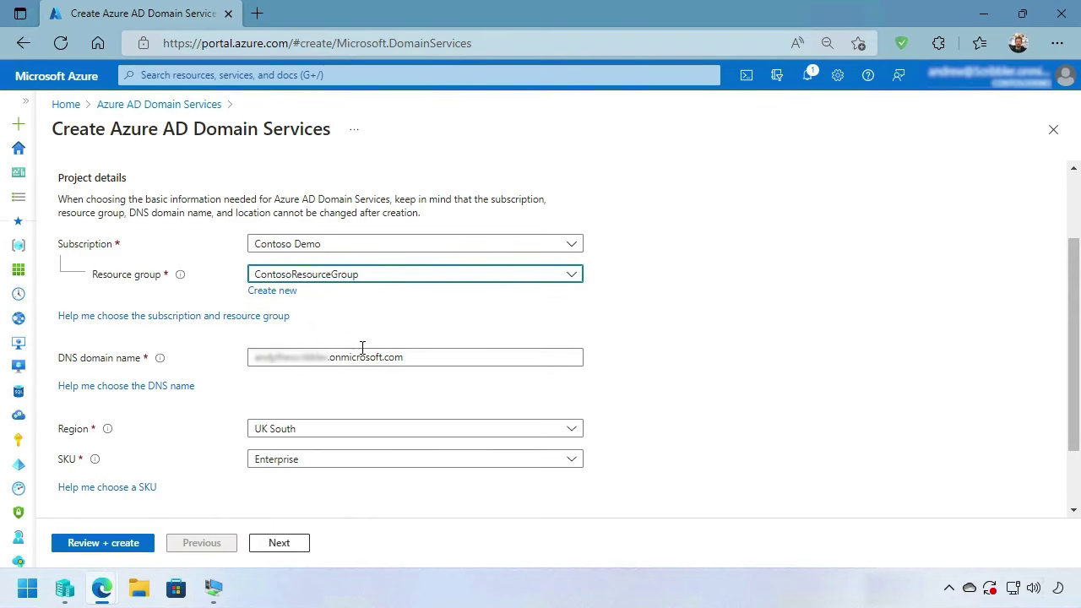
pyautogui.moveTo(410, 357); pyautogui.dragTo(200, 359)
pyautogui.write('Co')
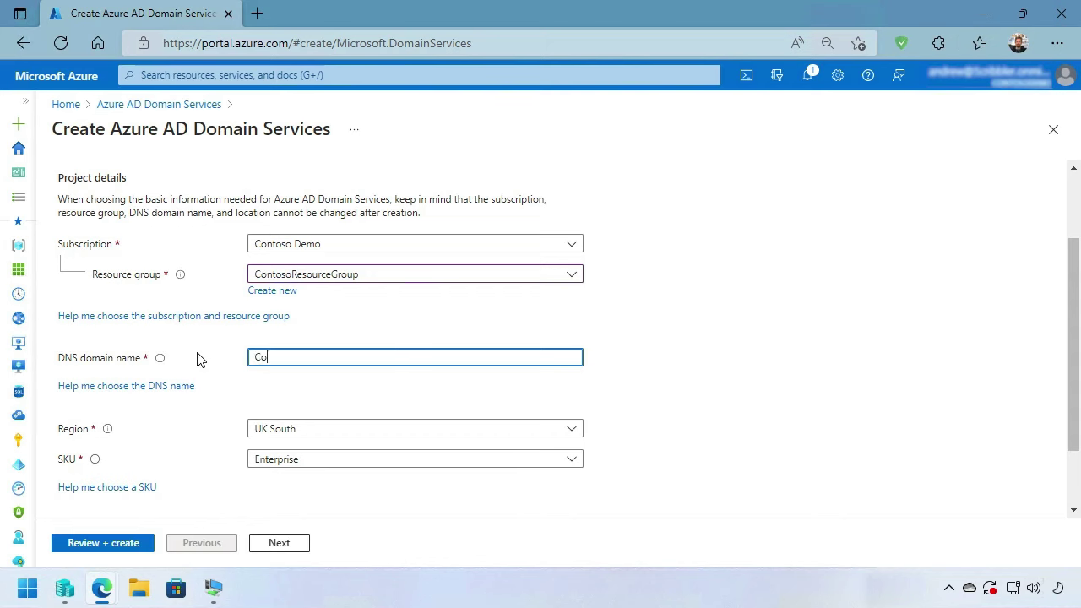
pyautogui.write('ntoso.com')
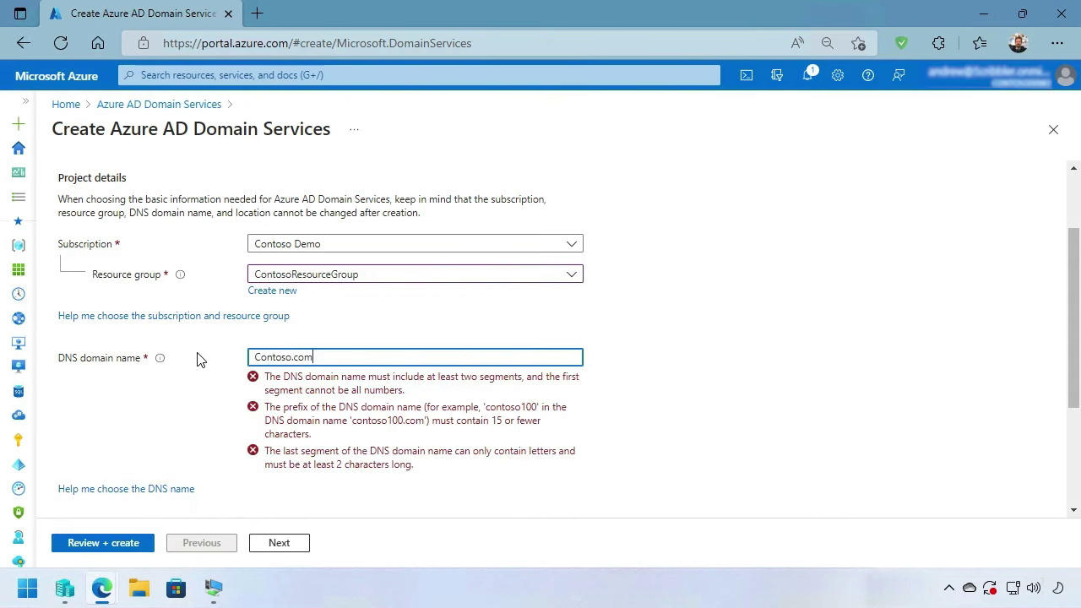
pyautogui.scroll(-2, 280, 369)
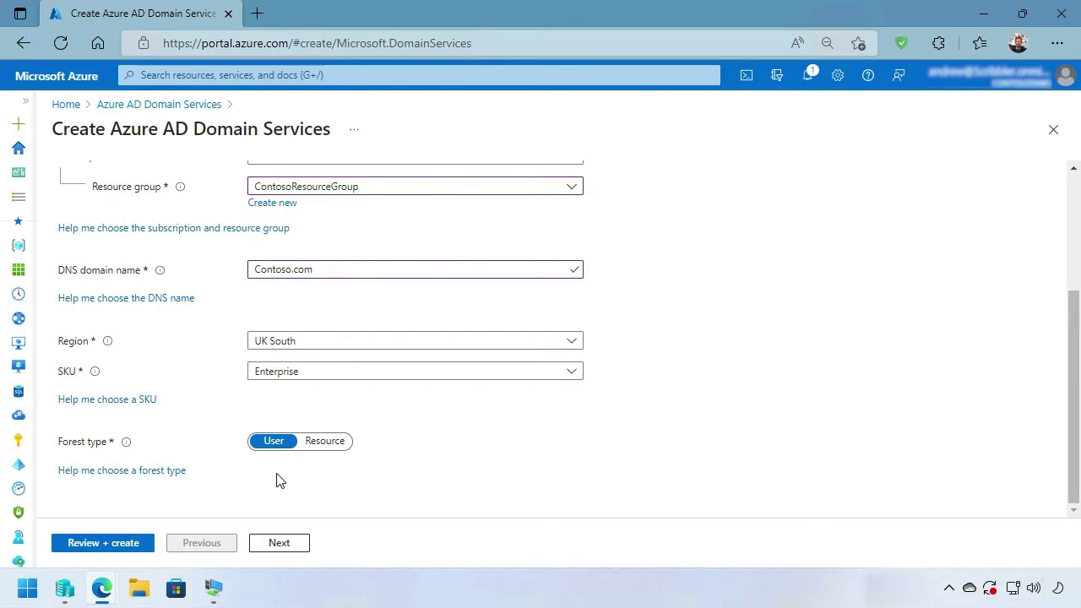
pyautogui.scroll(3, 280, 481)
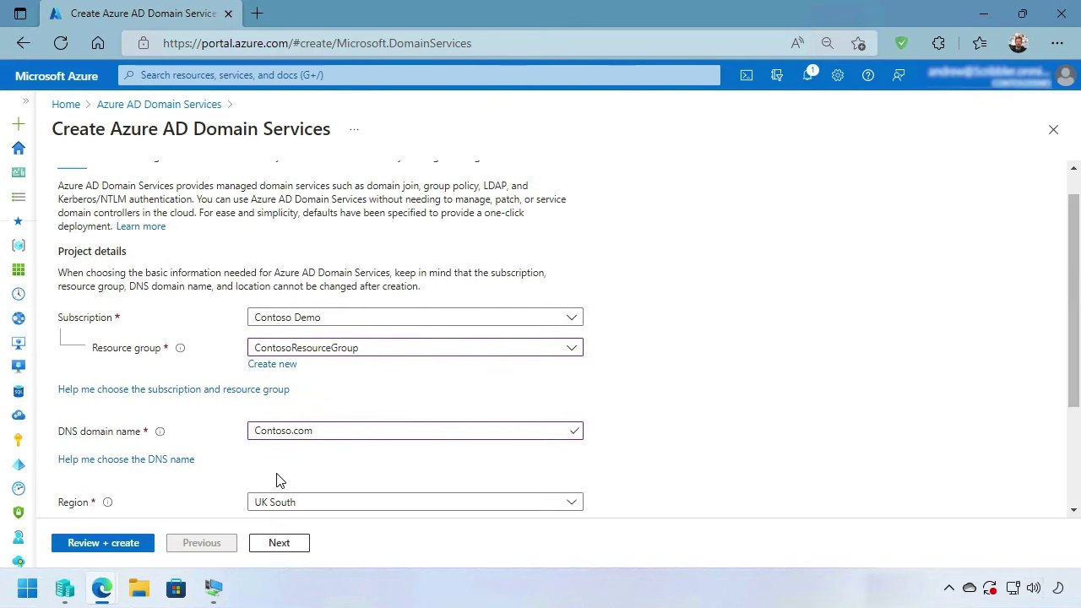
# Step: Run Review + create and check the passed summary: UK South, Enterprise SKU, subnet 10.1.0.0/24
pyautogui.click(94, 547)
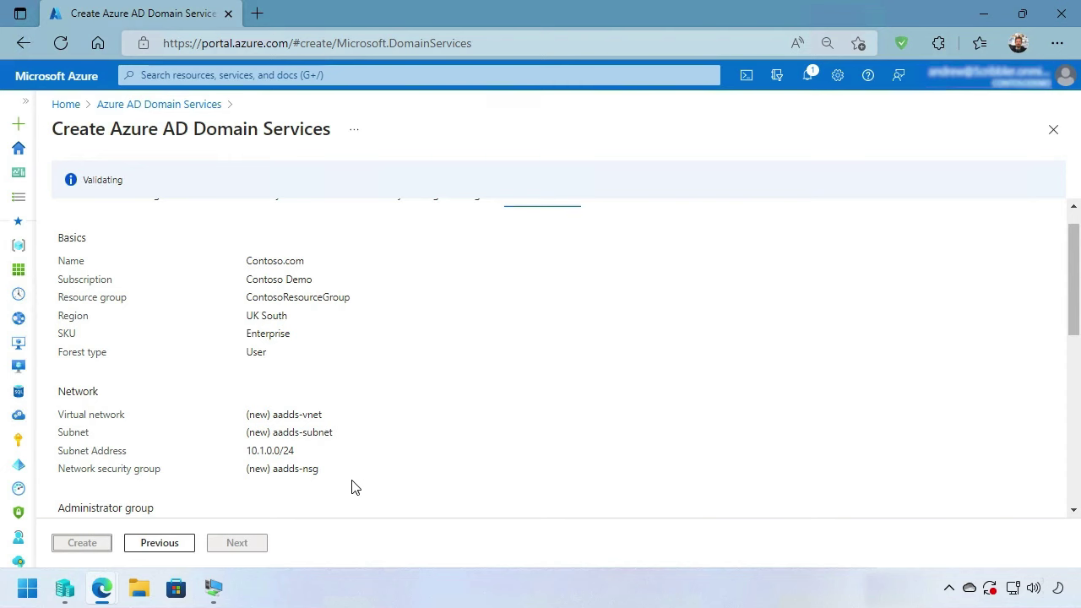
pyautogui.scroll(-1, 473, 470)
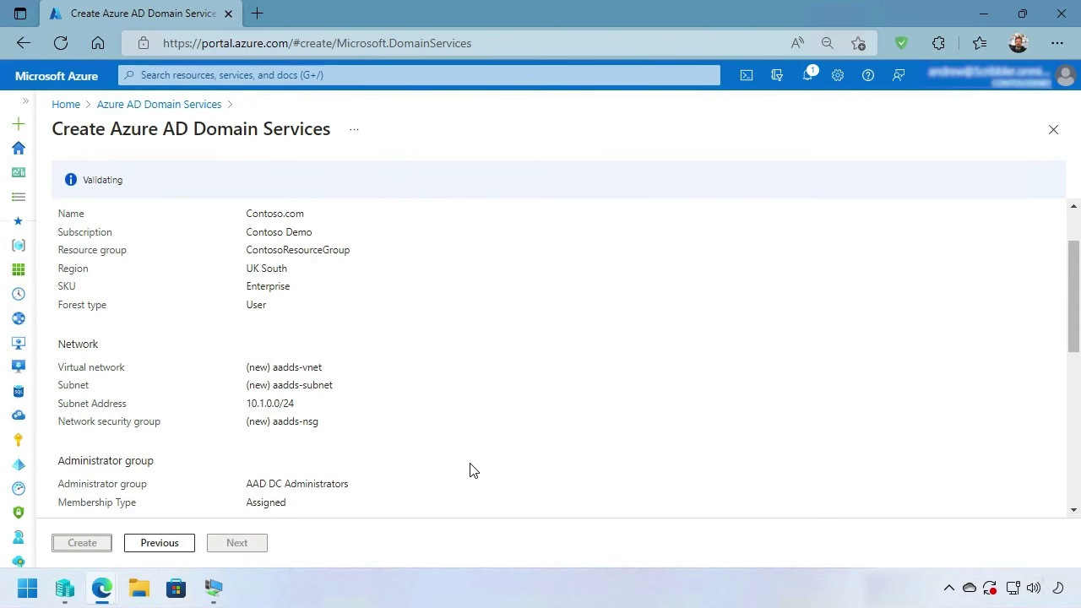
pyautogui.scroll(-3, 473, 470)
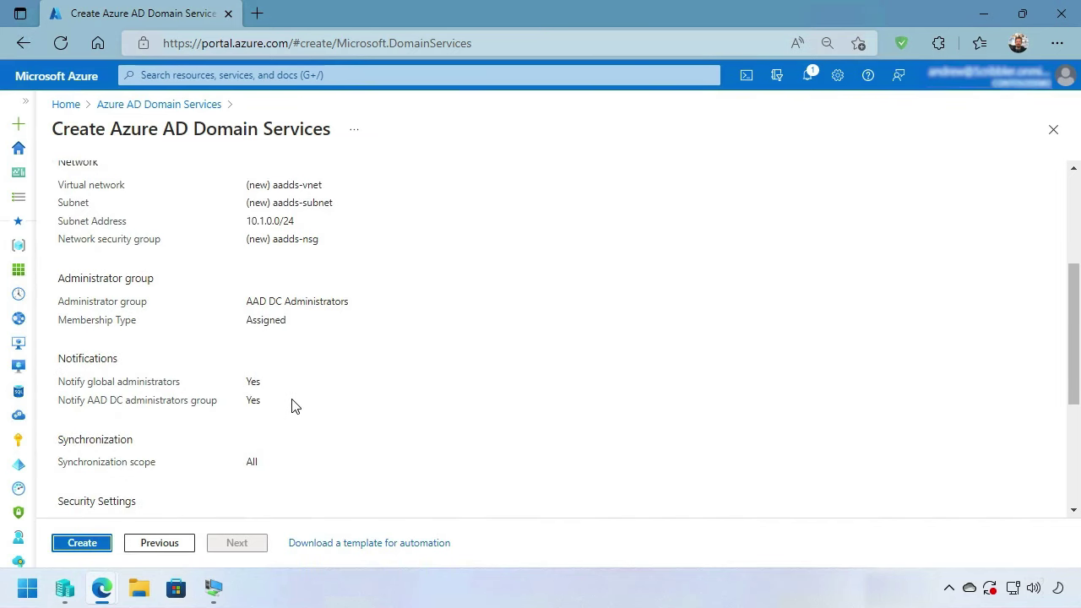
pyautogui.scroll(-1, 292, 405)
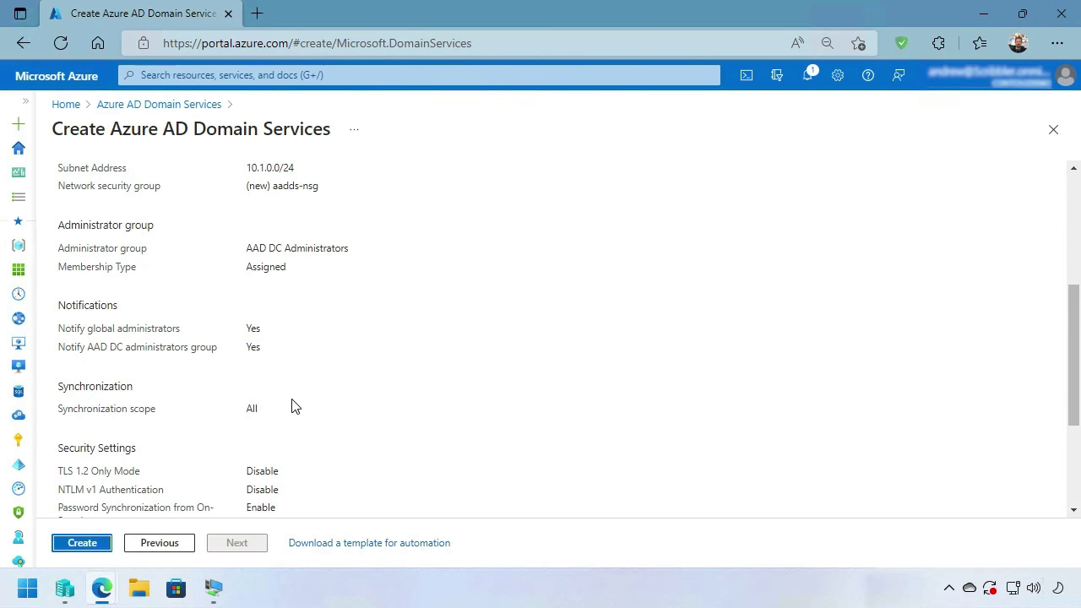
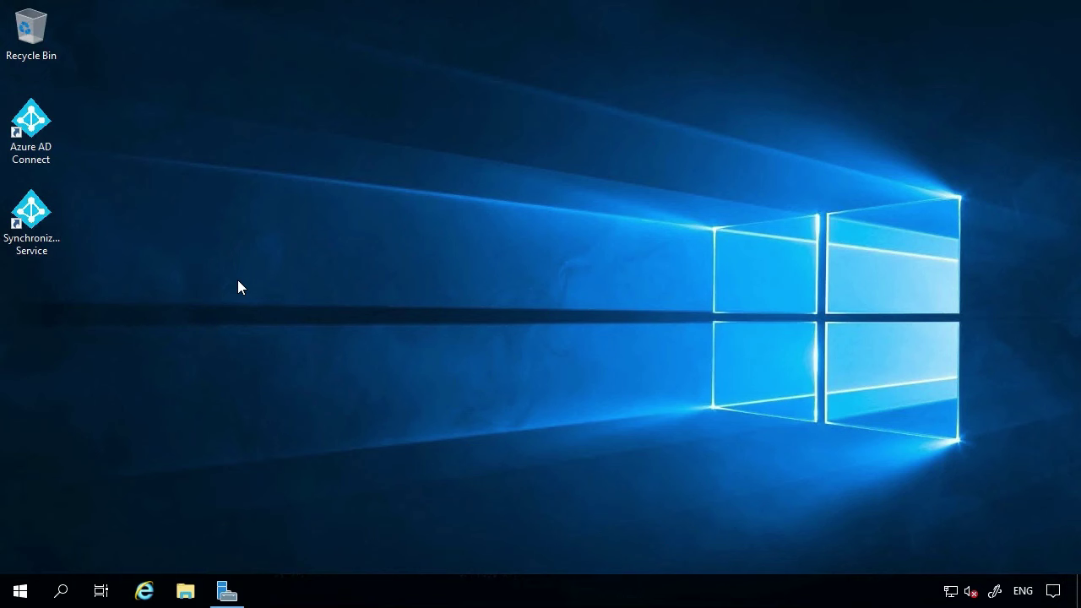
# Step: Launch Azure AD Connect, reposition its window, and choose Configure to reach Additional tasks
pyautogui.doubleClick(48, 158)
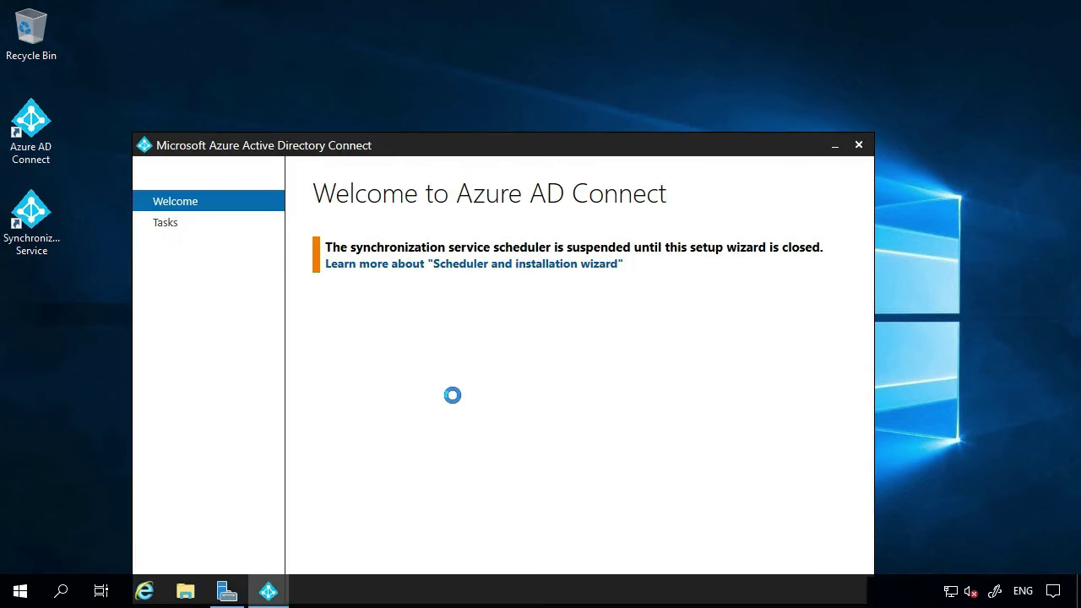
pyautogui.moveTo(414, 147); pyautogui.dragTo(399, 56)
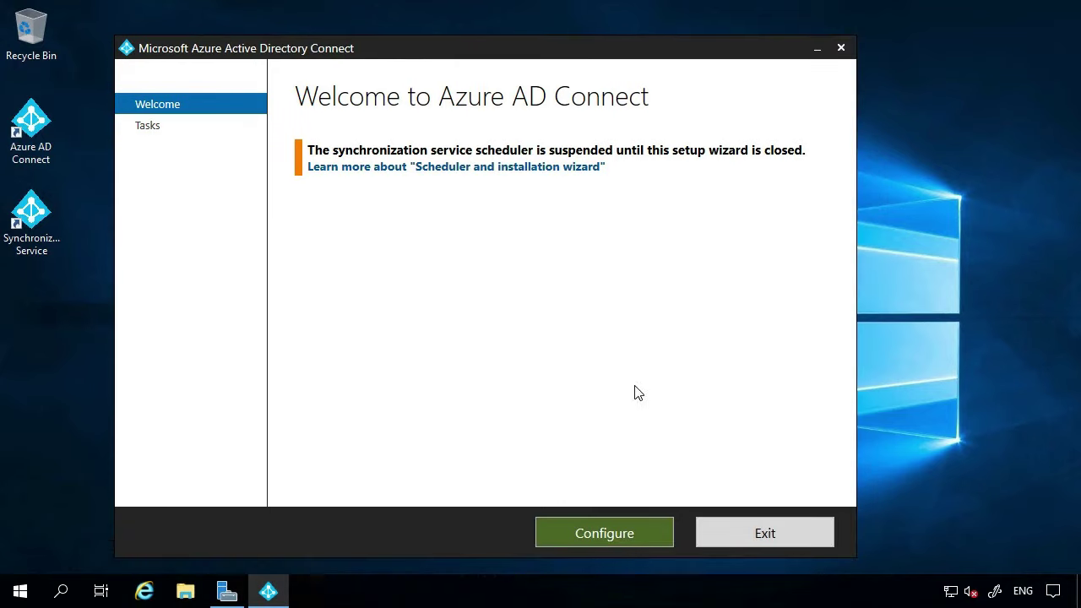
pyautogui.click(610, 535)
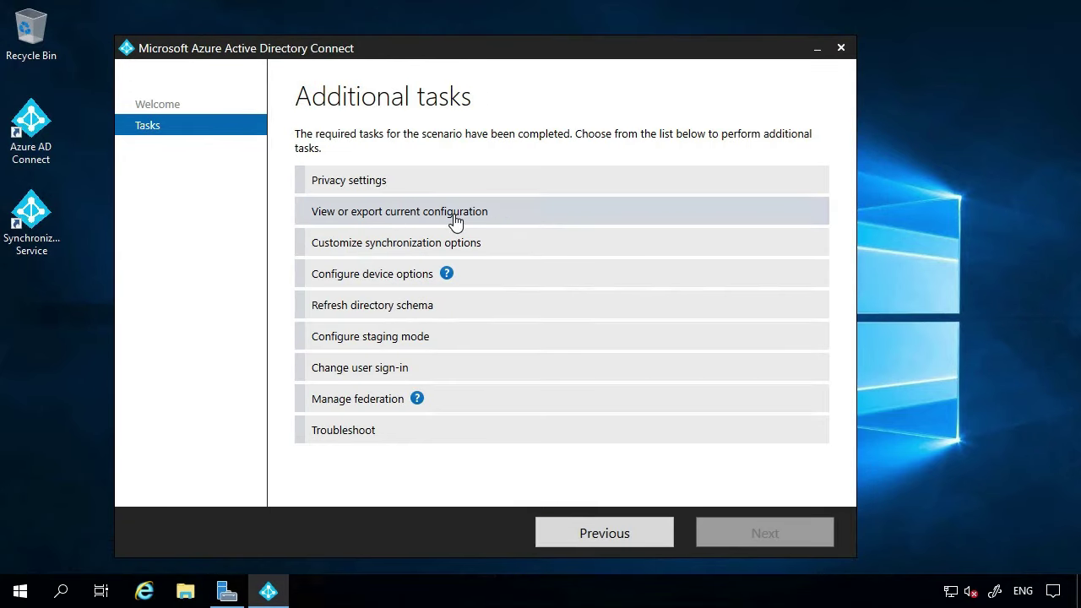
# Step: Choose Customize synchronization options, sign in with the Azure AD admin password, and keep Active Directory type
pyautogui.click(392, 250)
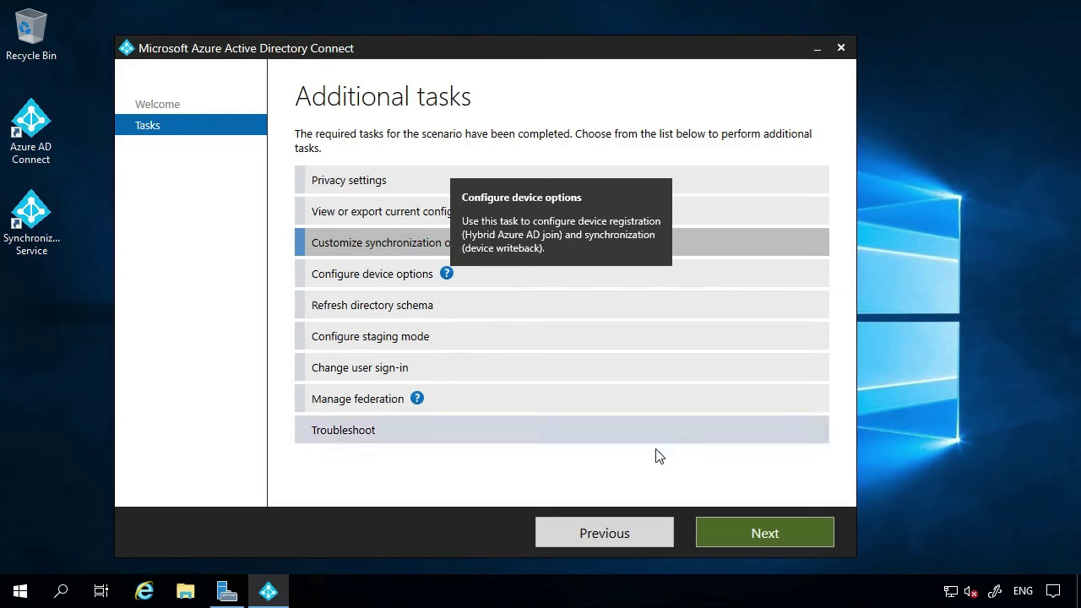
pyautogui.click(745, 536)
pyautogui.click(341, 243)
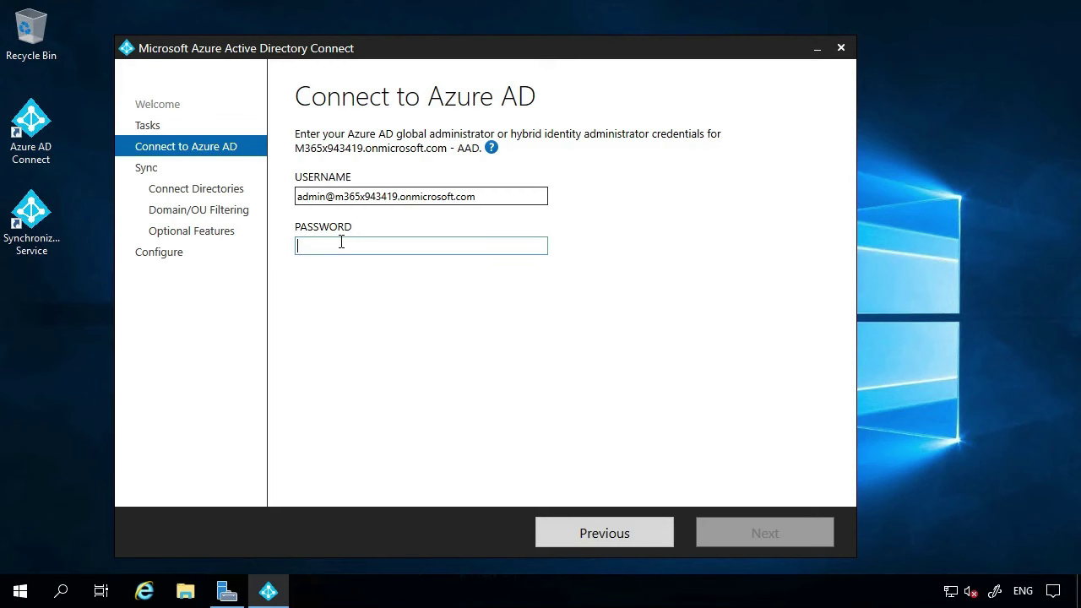
pyautogui.write('•••••••••')
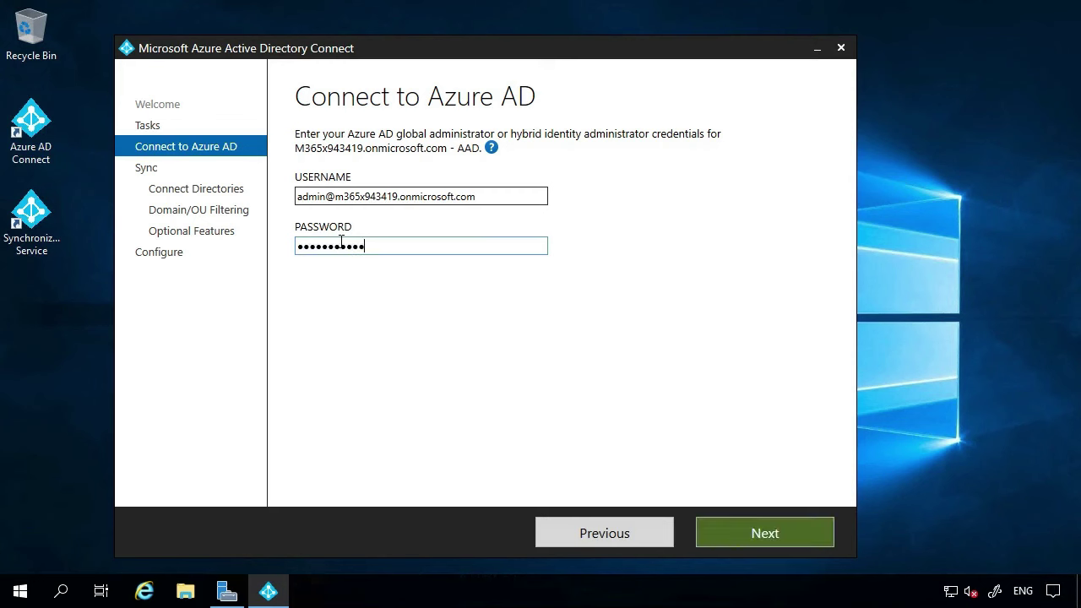
pyautogui.click(716, 526)
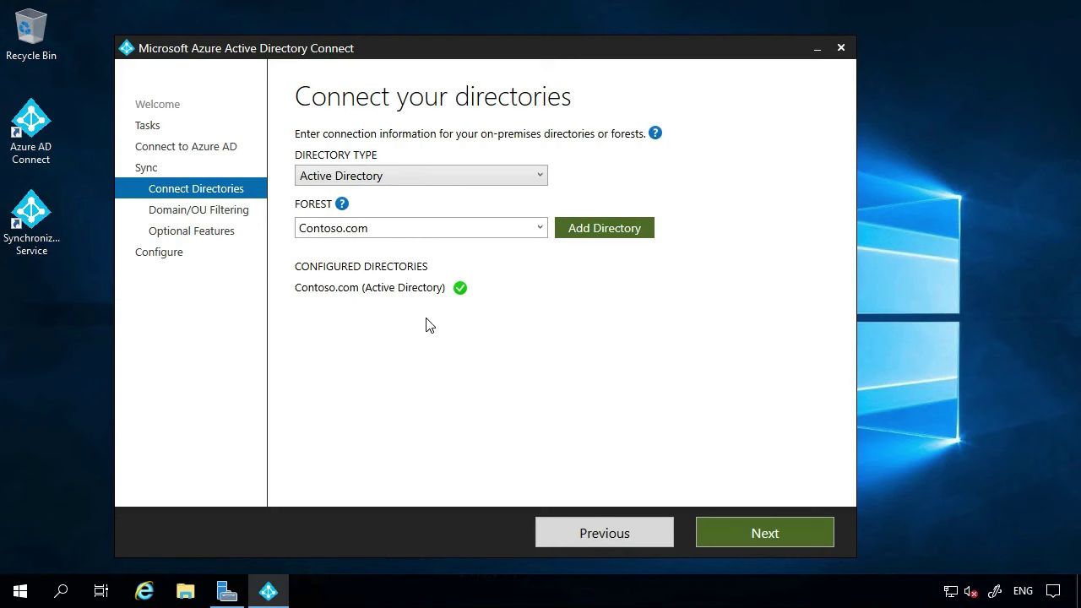
pyautogui.click(368, 182)
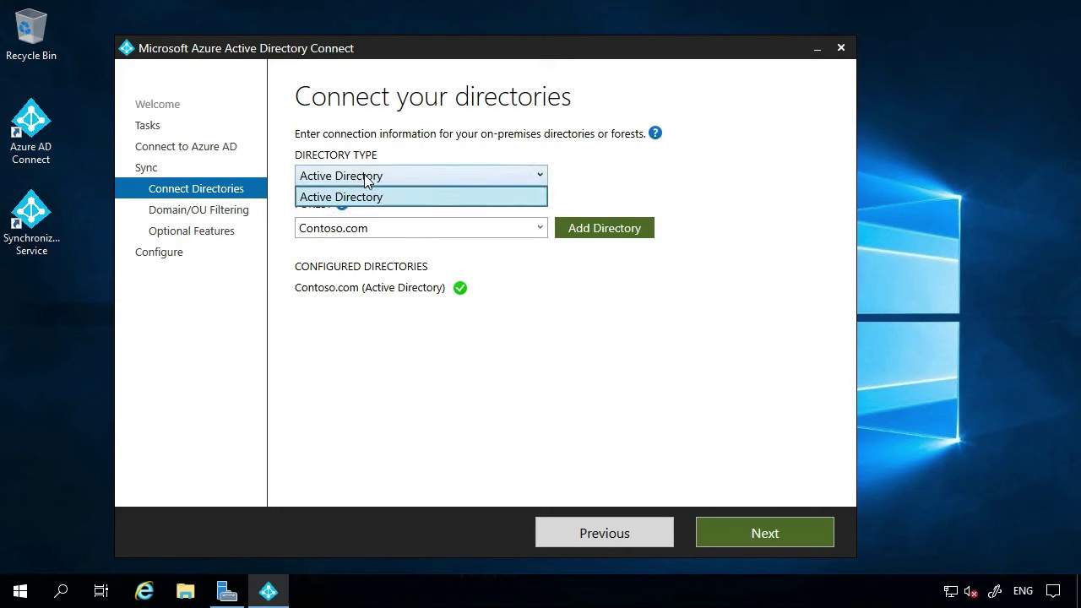
pyautogui.click(377, 197)
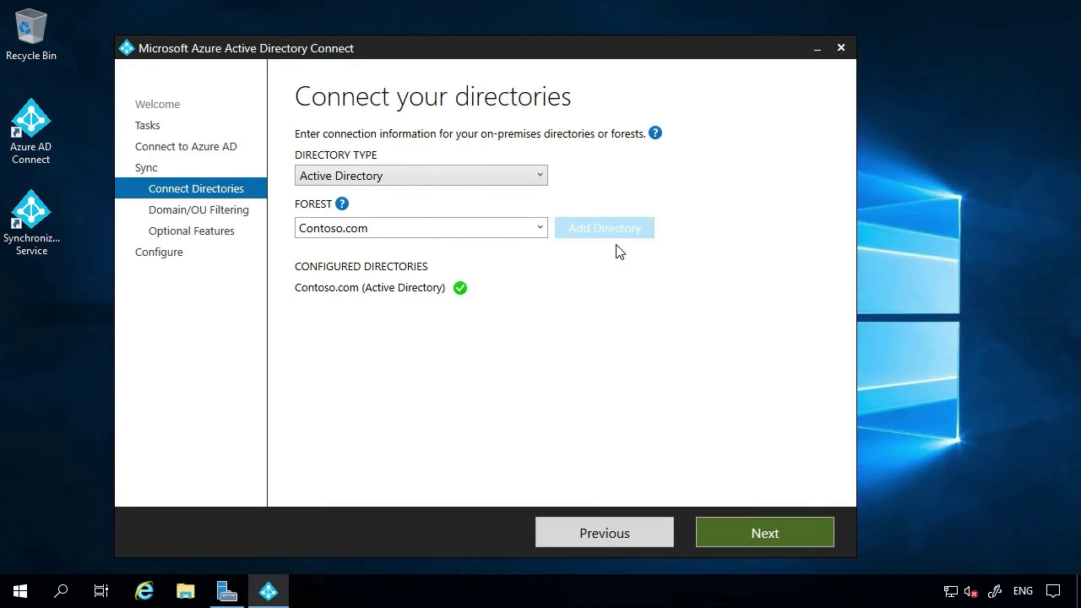
# Step: Expand Contoso.com and Sales in the OU tree to confirm Sales Computers is synced
pyautogui.click(763, 537)
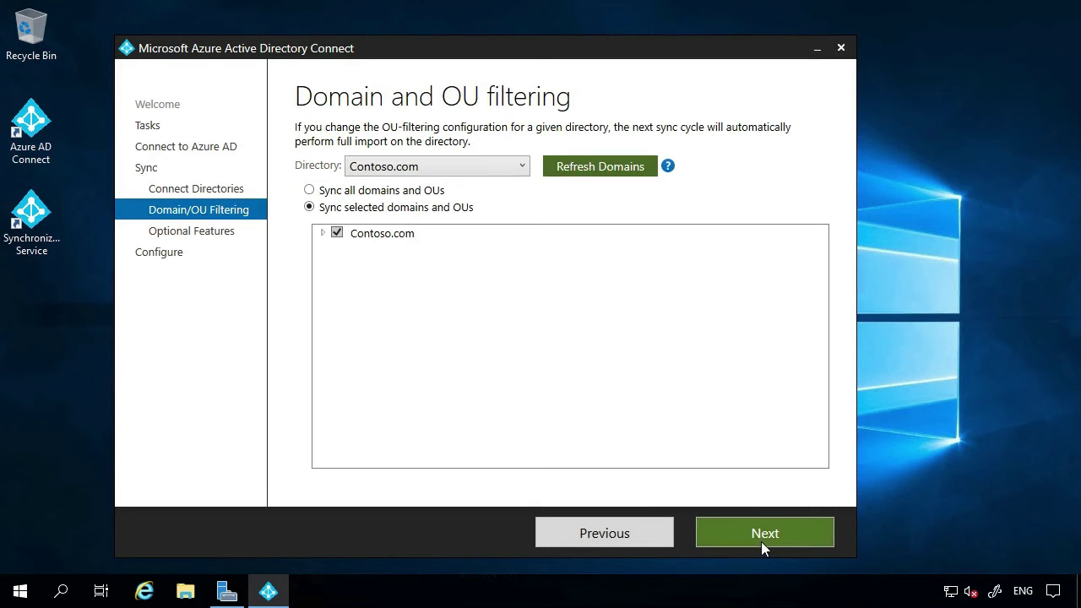
pyautogui.click(323, 235)
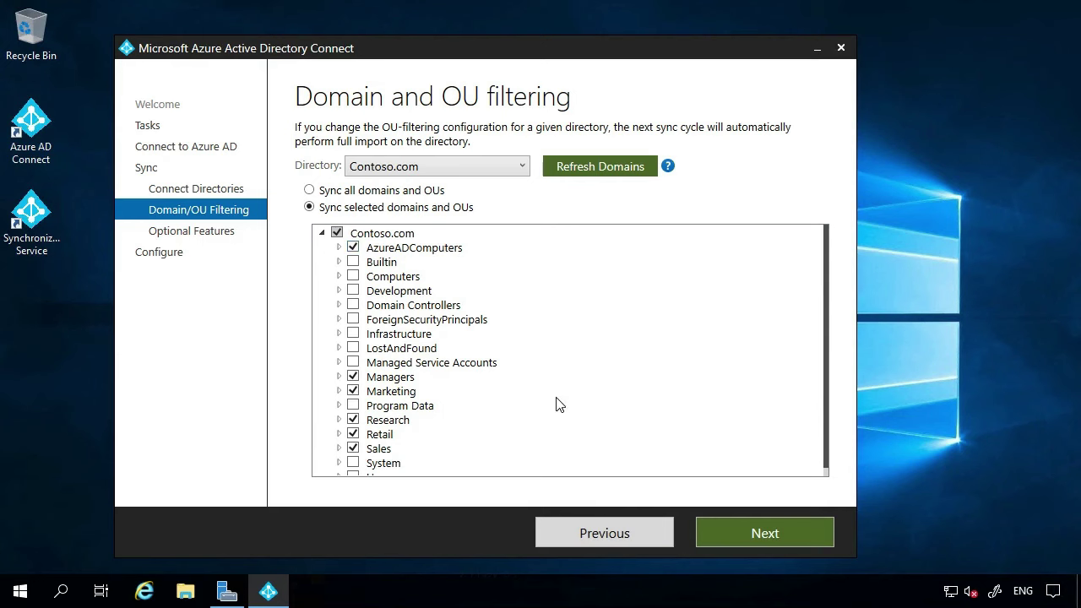
pyautogui.click(353, 292)
pyautogui.scroll(-1, 459, 424)
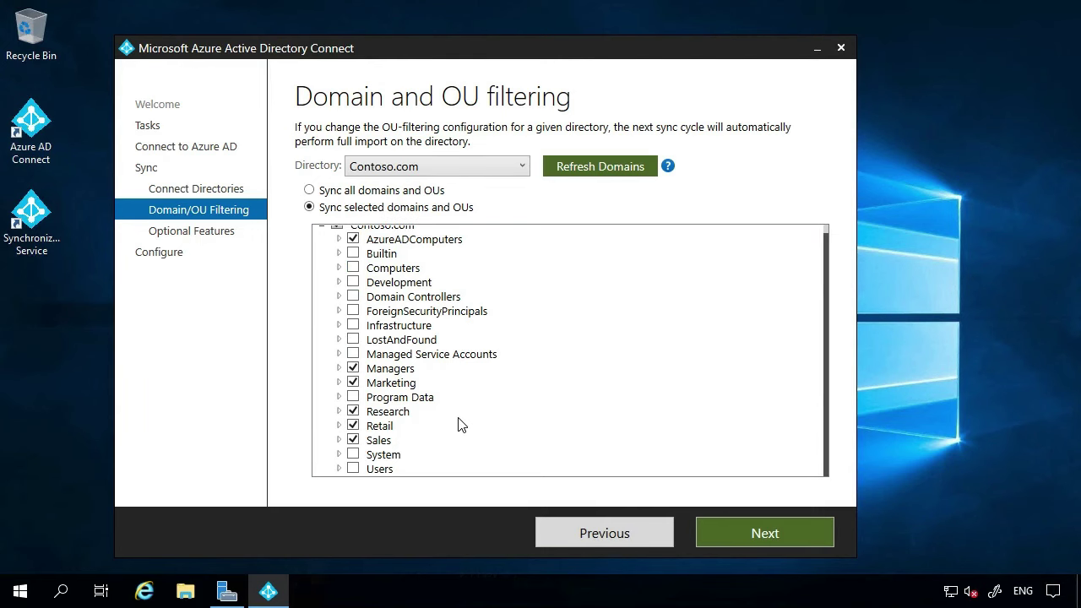
pyautogui.click(339, 440)
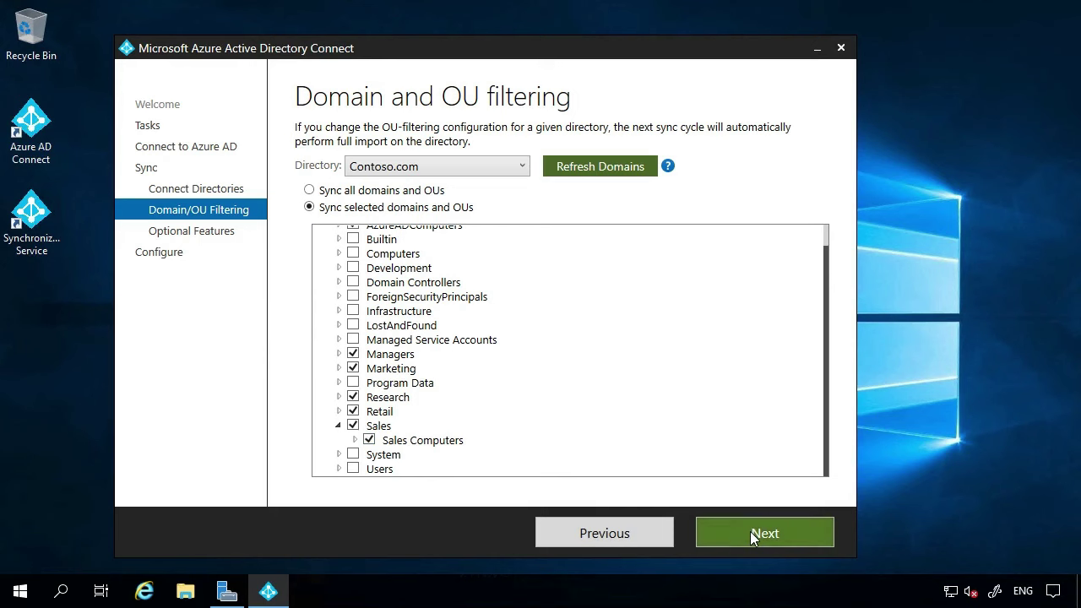
pyautogui.click(752, 534)
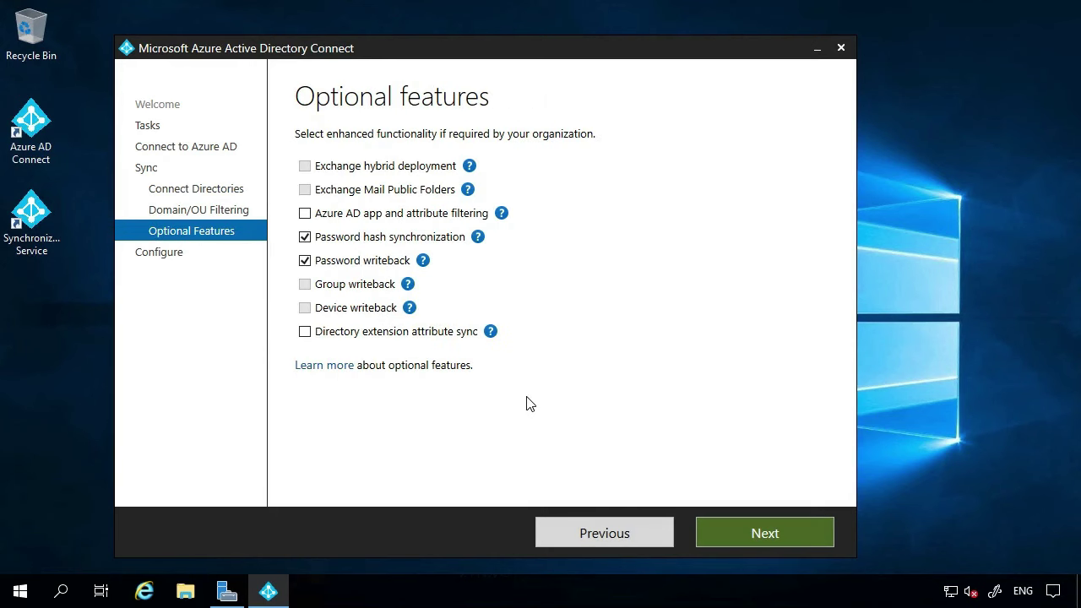
# Step: Uncheck Start the synchronization process on Ready to configure, then step back to Additional tasks
pyautogui.click(766, 536)
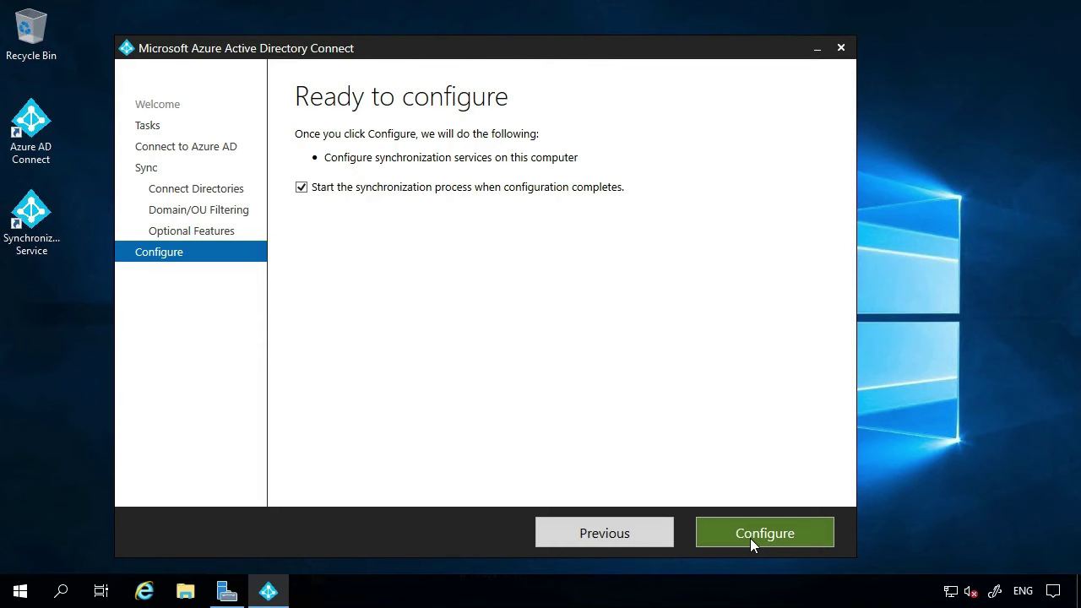
pyautogui.click(302, 188)
pyautogui.click(602, 533)
pyautogui.click(602, 533)
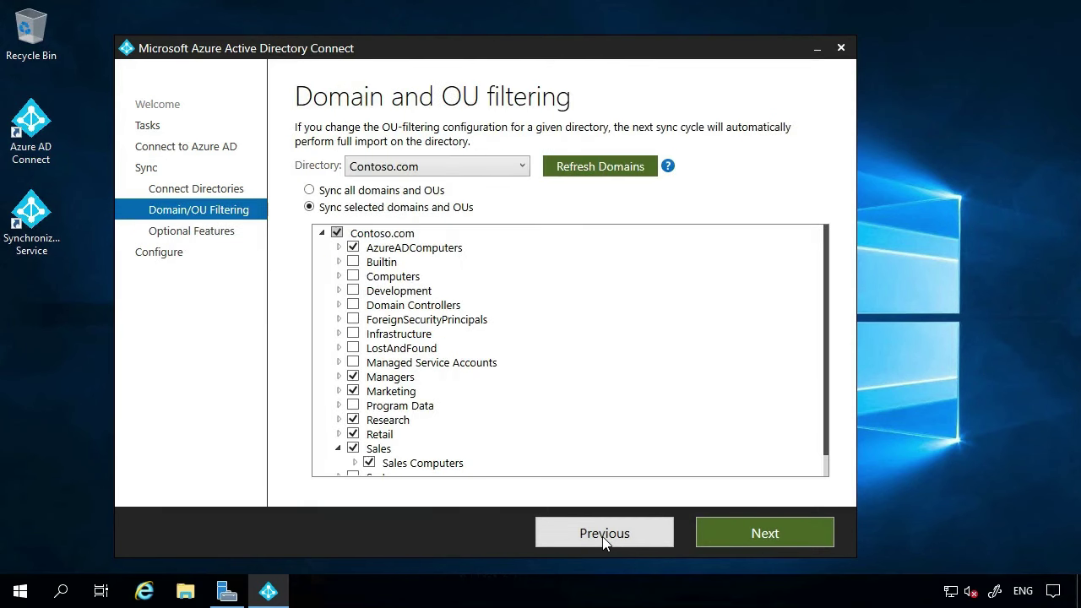
pyautogui.click(601, 534)
pyautogui.click(602, 533)
pyautogui.click(602, 533)
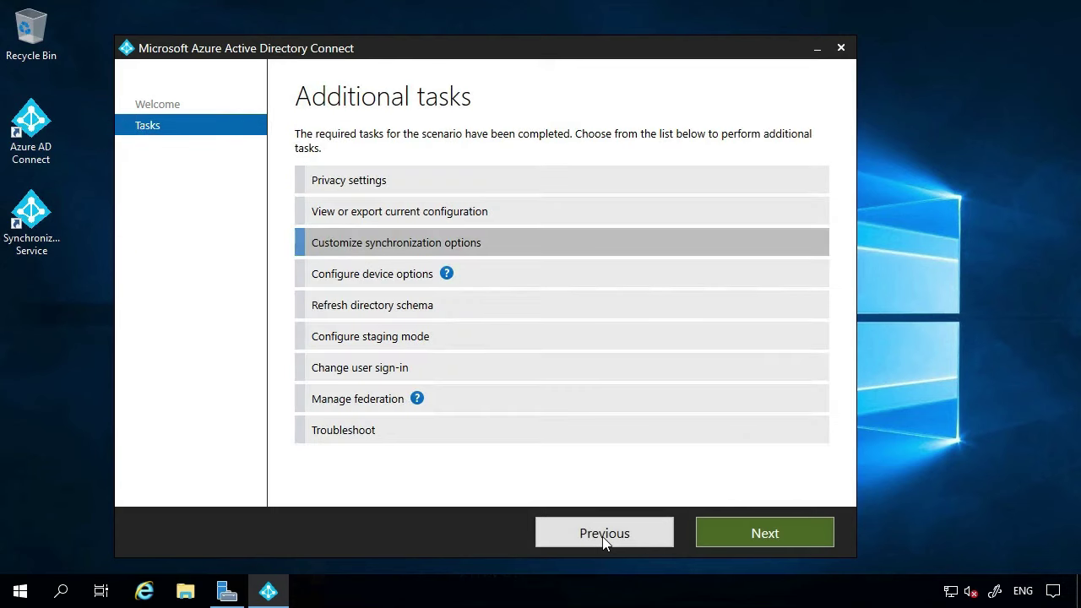
# Step: Start the device options task, sign in to Azure AD with the admin password, and reach Device operating systems
pyautogui.click(397, 283)
pyautogui.click(719, 537)
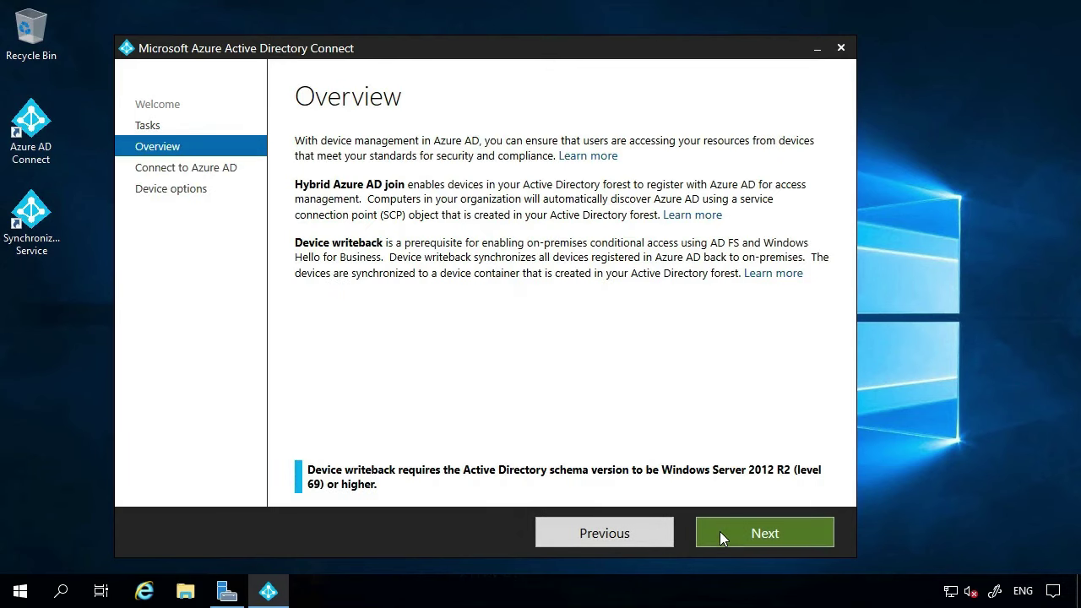
pyautogui.click(713, 538)
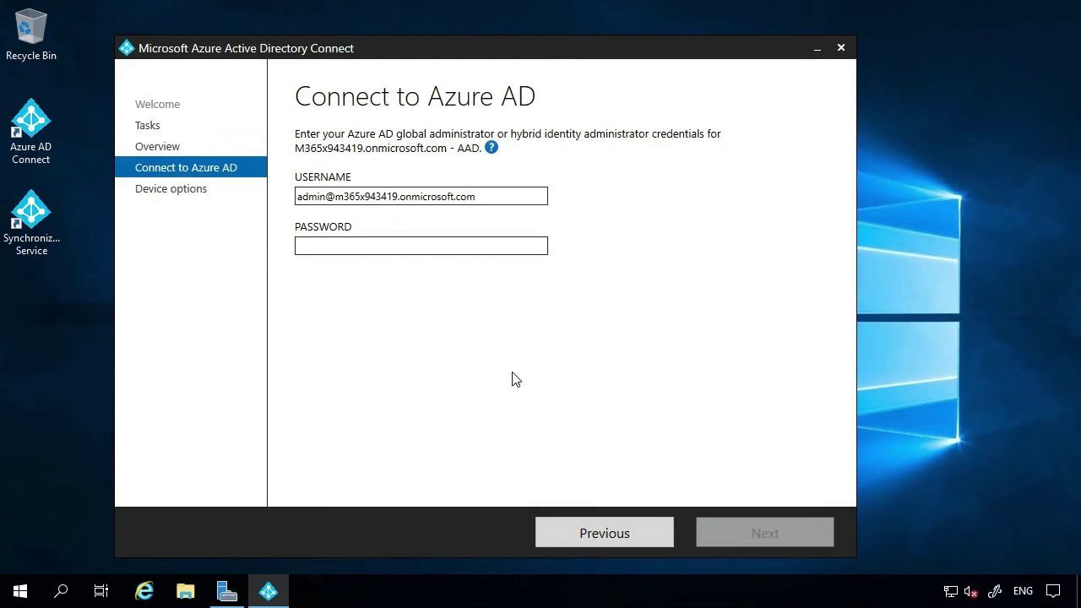
pyautogui.click(332, 245)
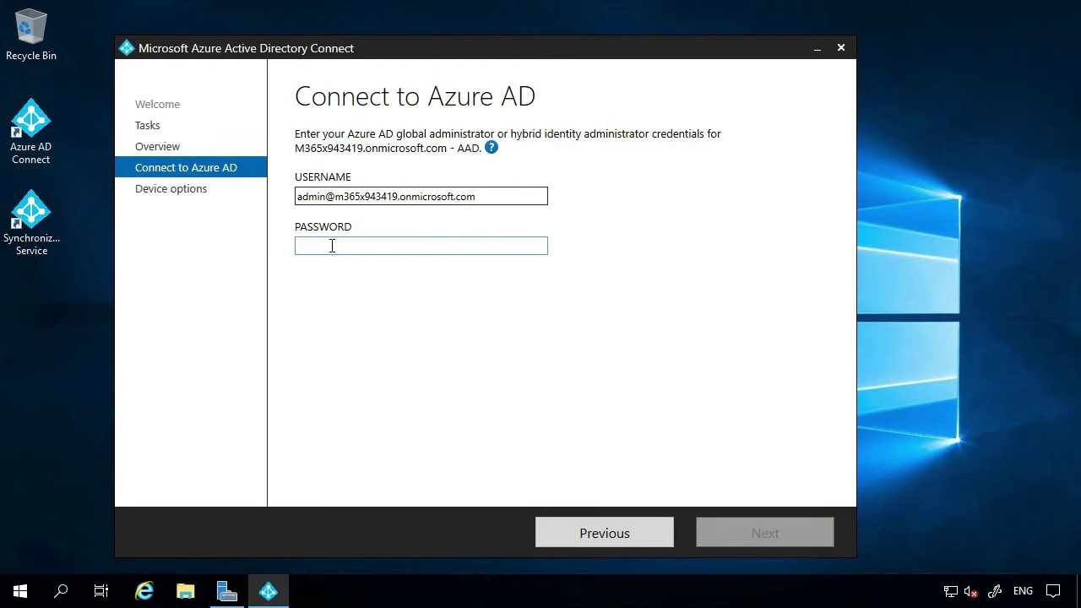
pyautogui.write('•••••••')
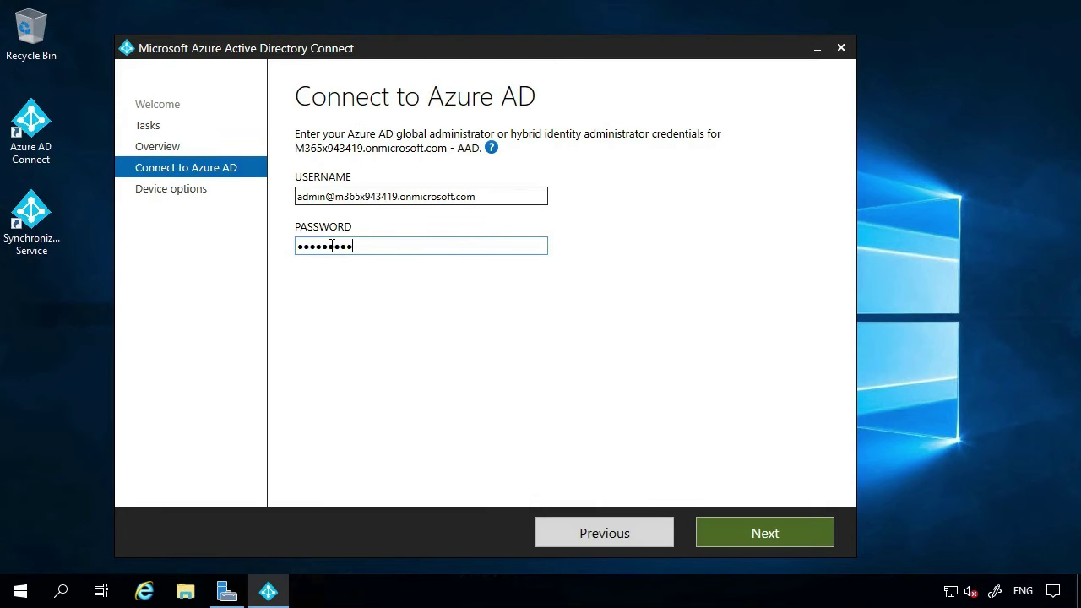
pyautogui.write('••••')
pyautogui.press('Return')
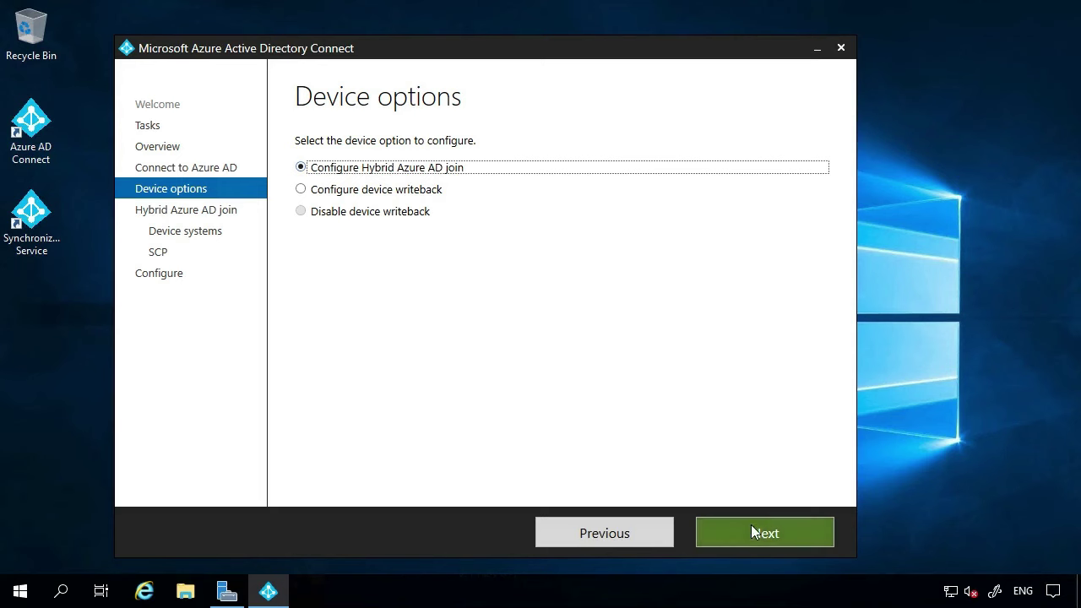
pyautogui.click(750, 524)
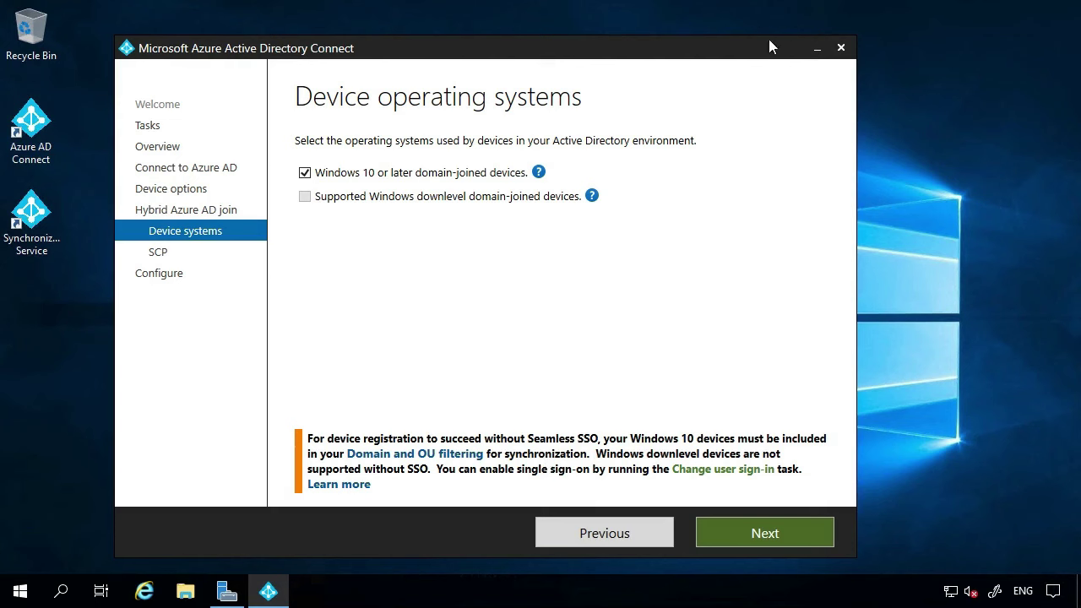
# Step: Back out through the device options pages to the wizard's Welcome page without applying changes
pyautogui.click(599, 538)
pyautogui.click(600, 540)
pyautogui.click(599, 538)
pyautogui.click(598, 538)
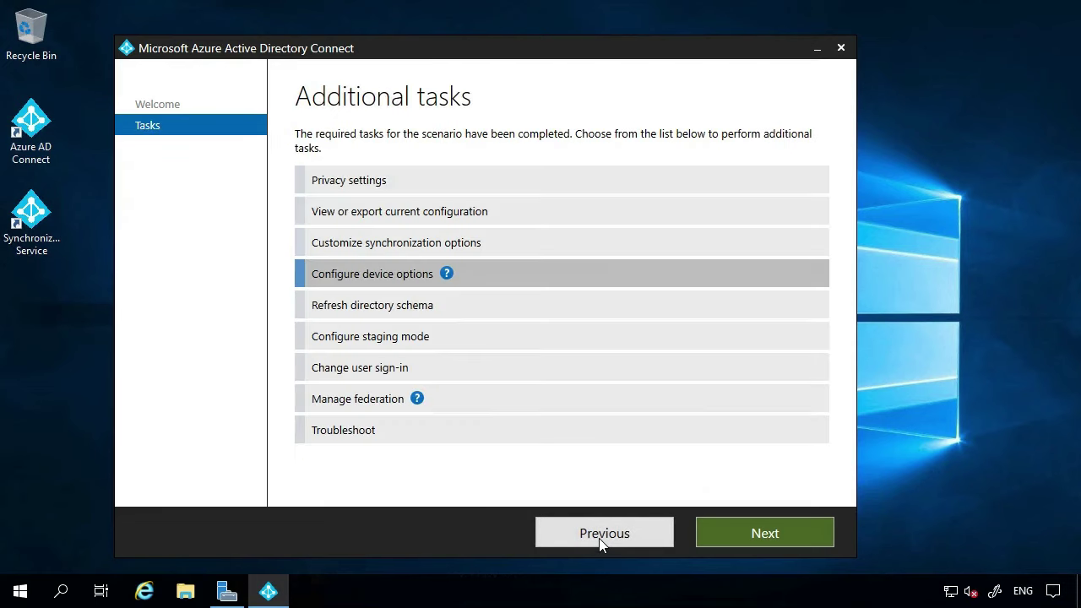
pyautogui.click(599, 538)
# Step: Exit the wizard, open Synchronization Service Manager, confirm the six latest runs succeeded, and close it
pyautogui.click(756, 540)
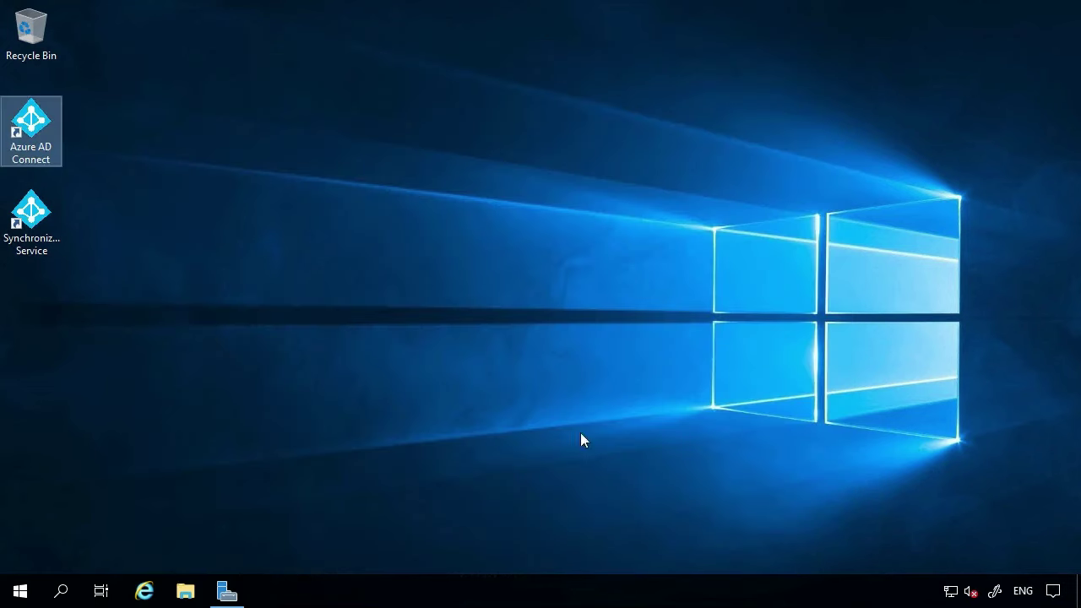
pyautogui.click(42, 225)
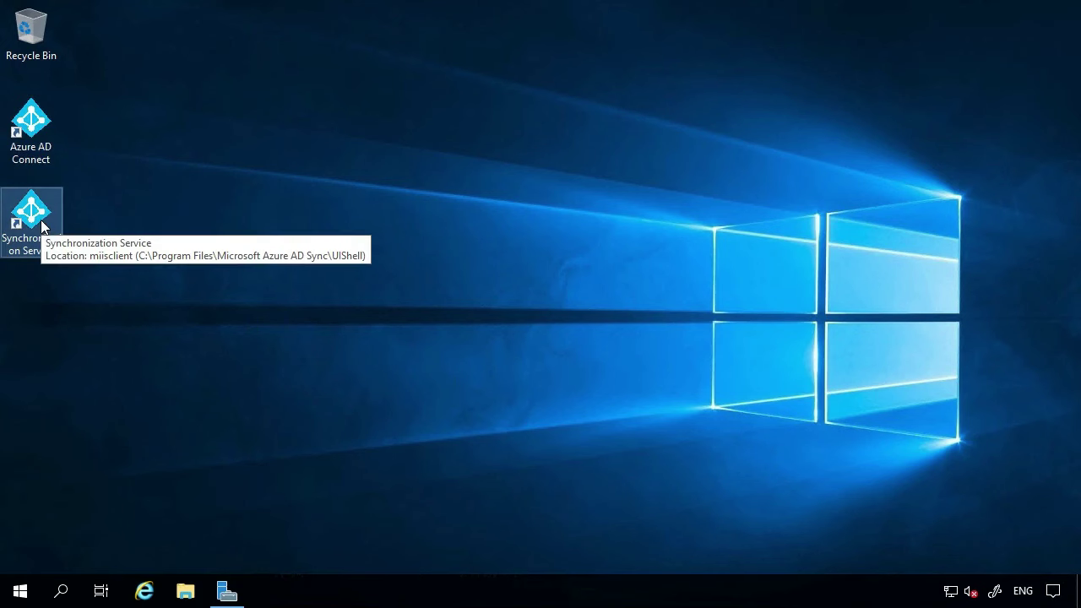
pyautogui.doubleClick(20, 216)
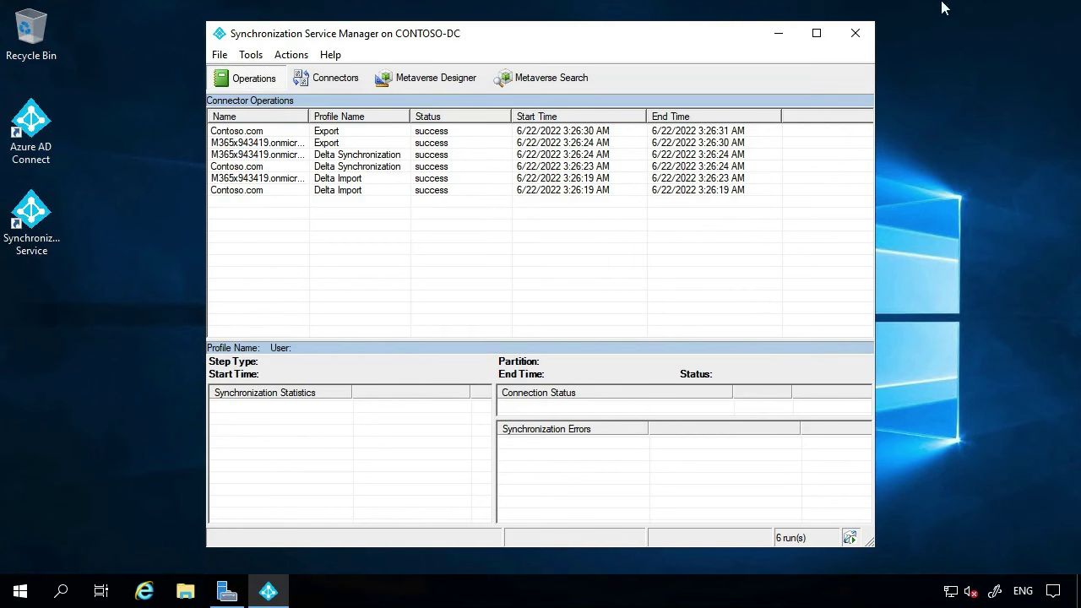
pyautogui.click(854, 33)
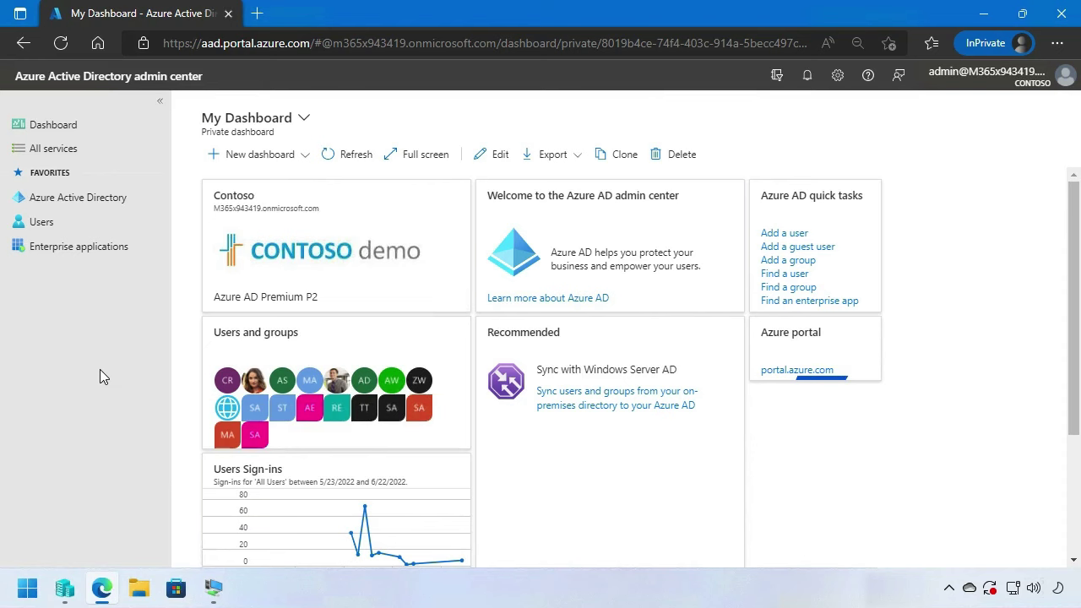
# Step: Open the Contoso tenant's Azure AD Connect page and confirm synchronization is enabled
pyautogui.click(108, 203)
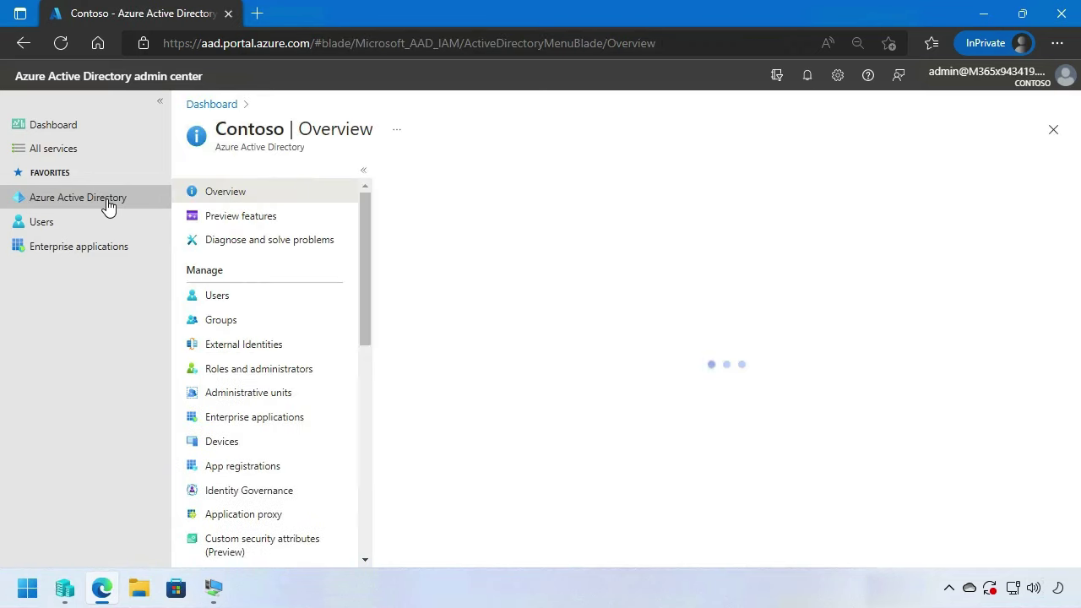
pyautogui.scroll(-3, 304, 352)
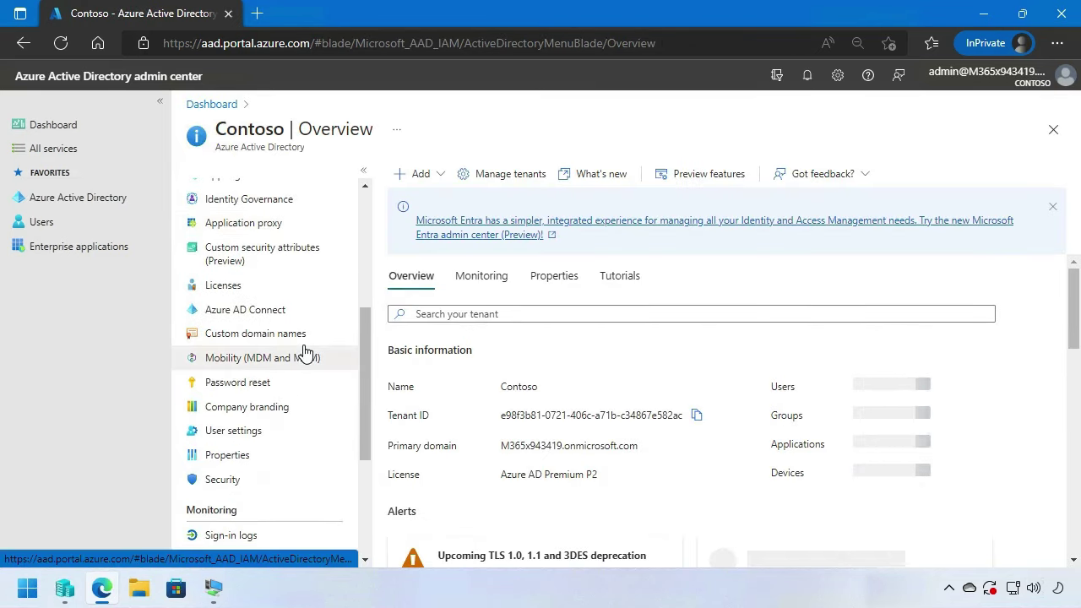
pyautogui.click(258, 317)
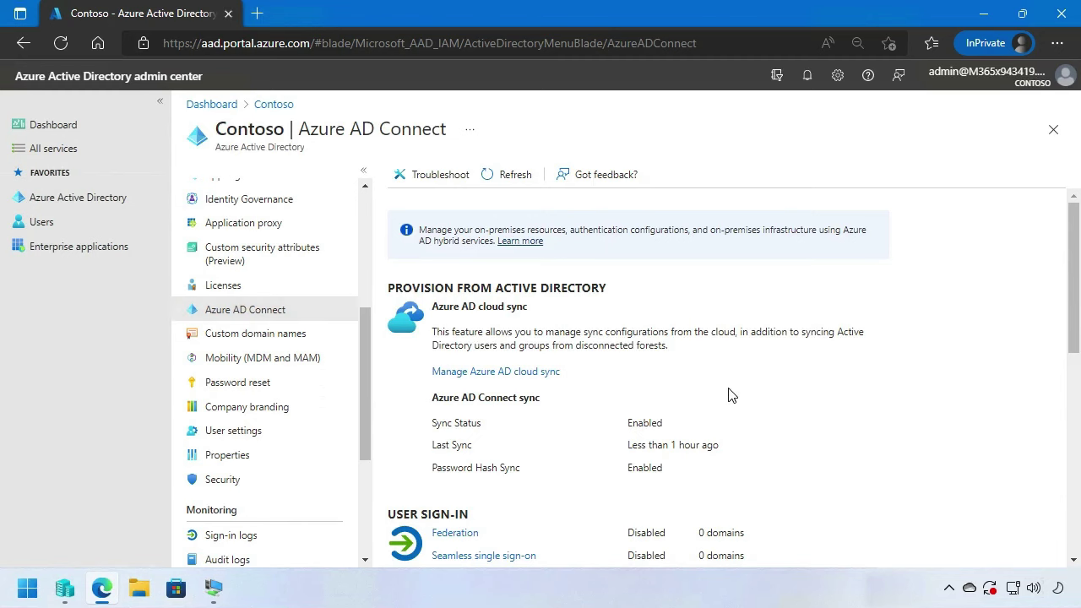
pyautogui.scroll(-1, 731, 395)
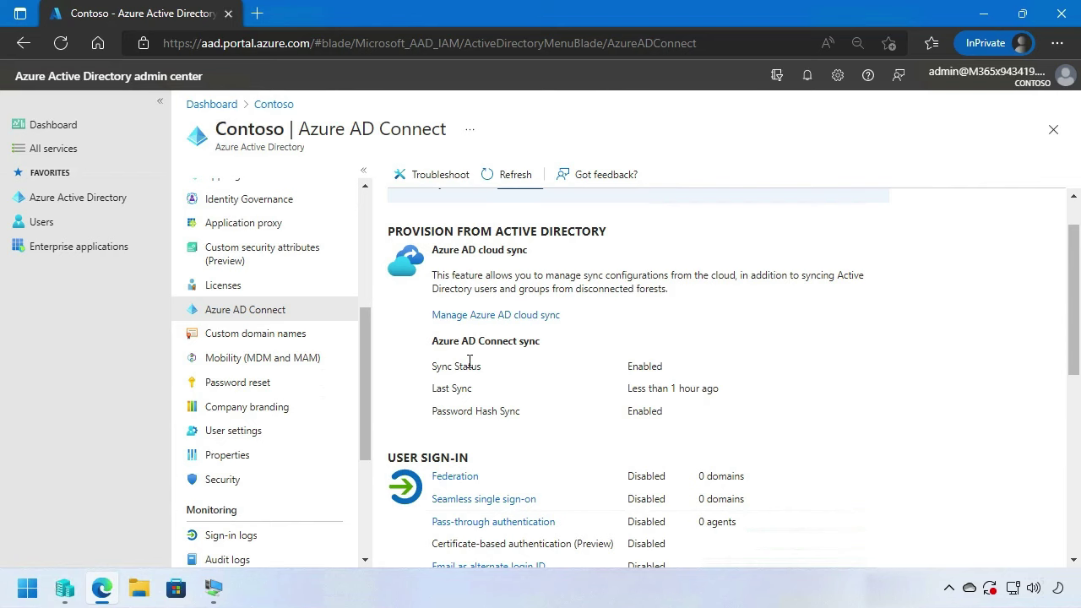
pyautogui.scroll(-5, 494, 375)
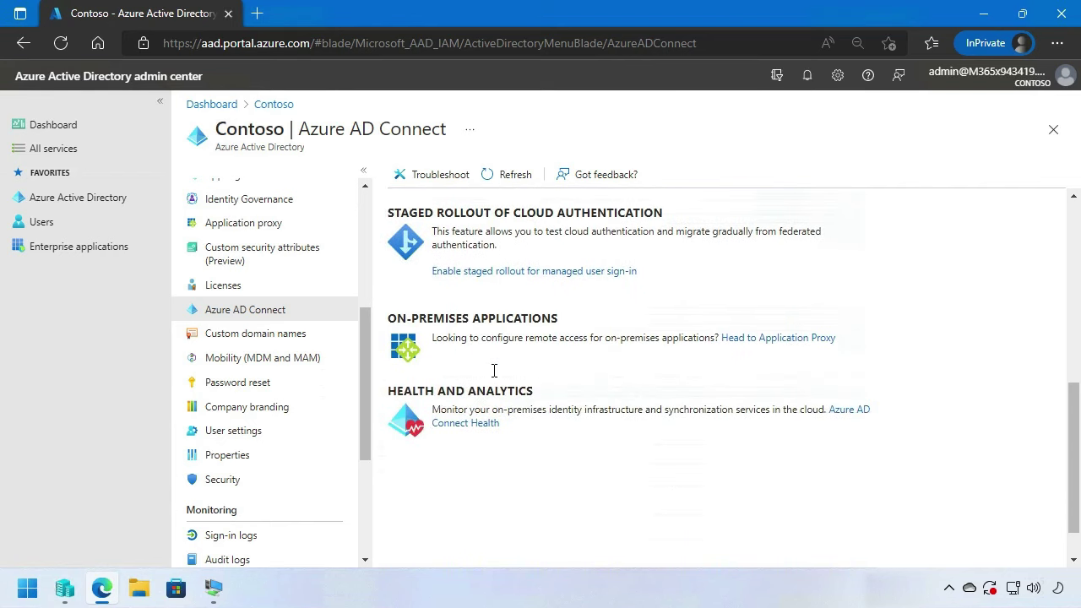
# Step: Confirm Connect Health shows zero sync errors in every category, then return to the Contoso overview
pyautogui.click(849, 410)
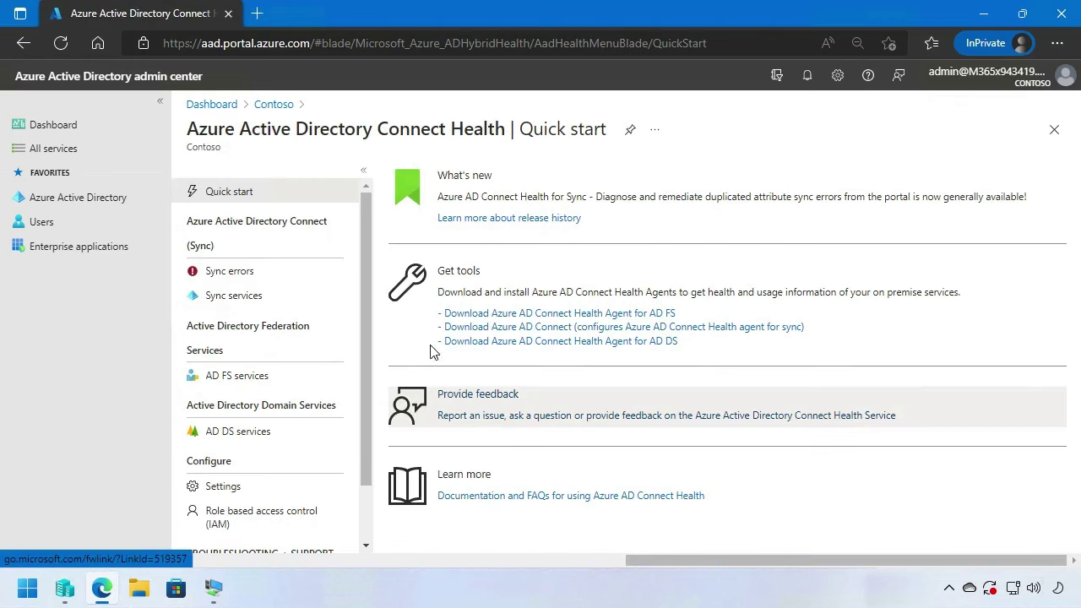
pyautogui.click(260, 277)
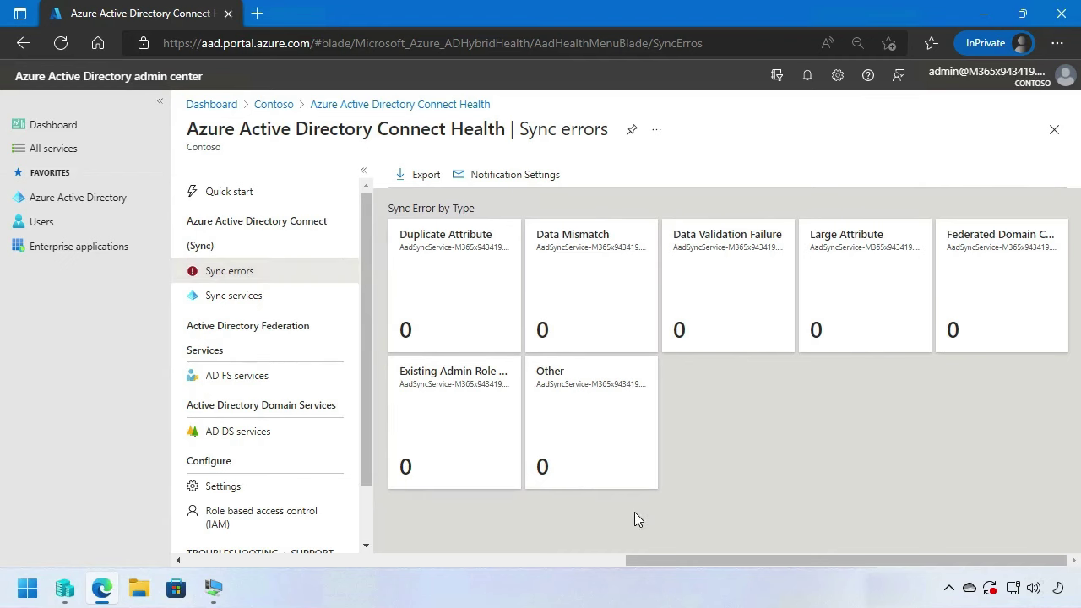
pyautogui.click(110, 206)
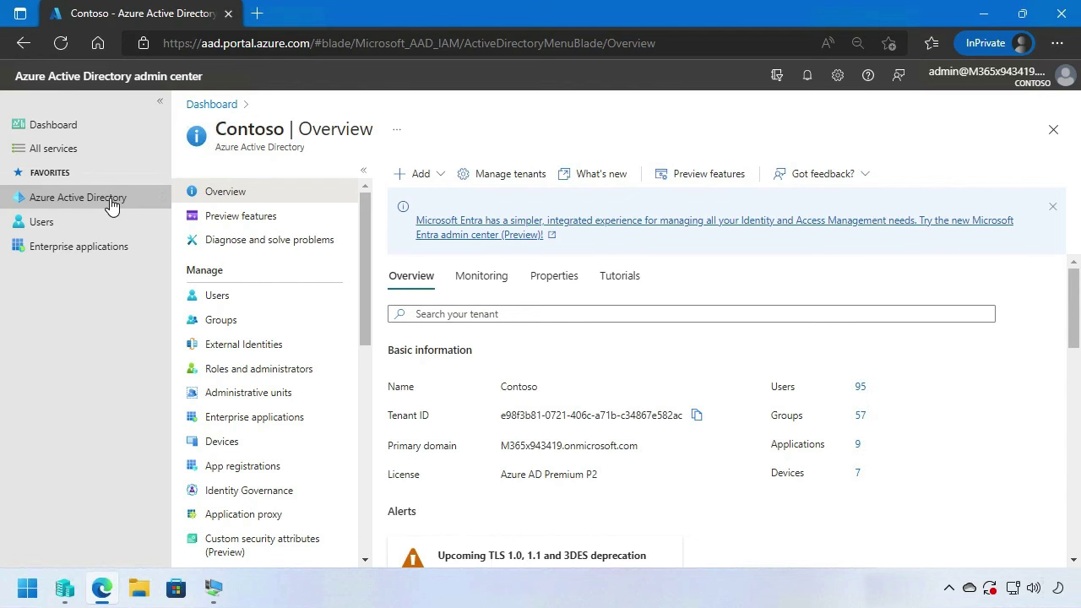
pyautogui.click(228, 300)
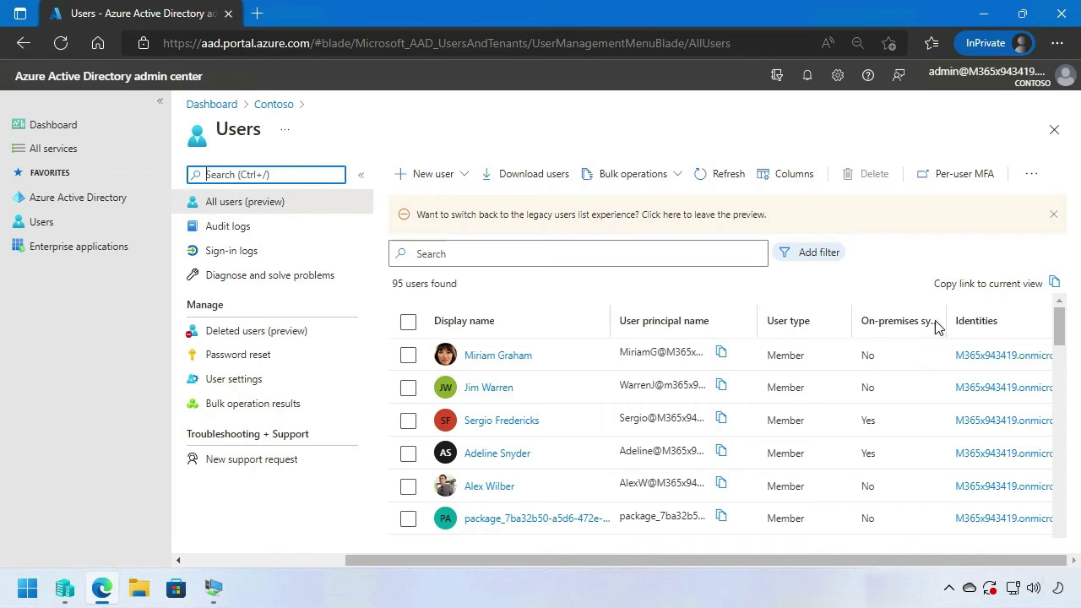
pyautogui.moveTo(944, 315); pyautogui.dragTo(988, 313)
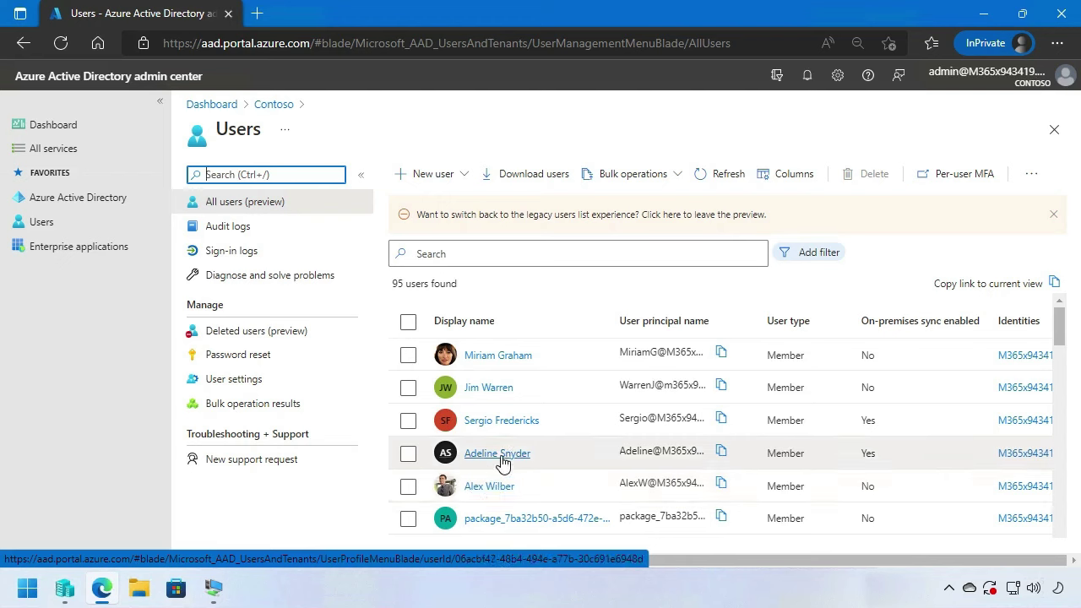
pyautogui.click(350, 498)
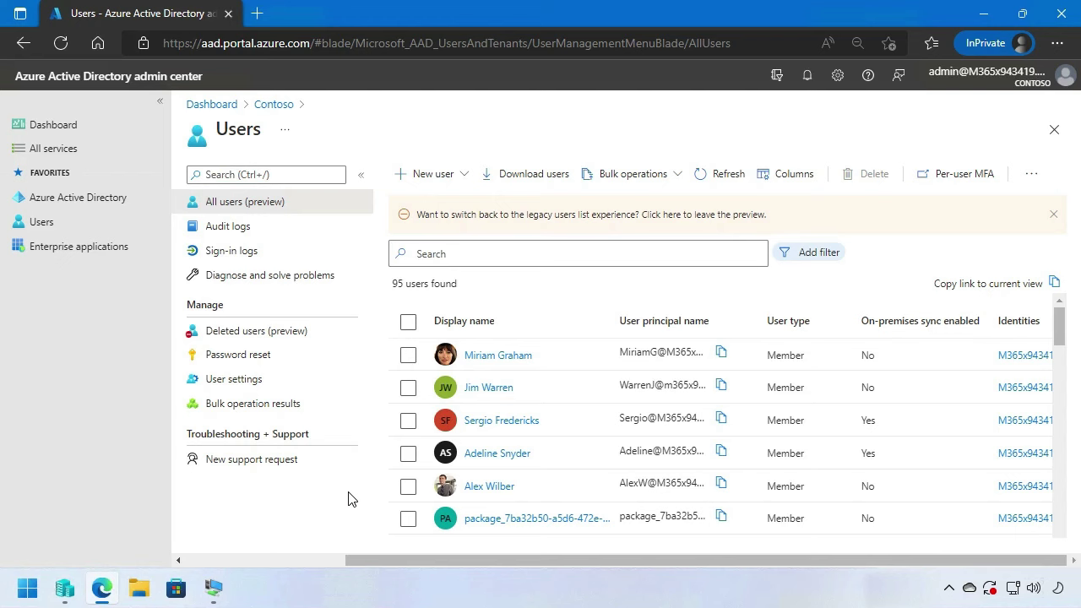
pyautogui.click(38, 204)
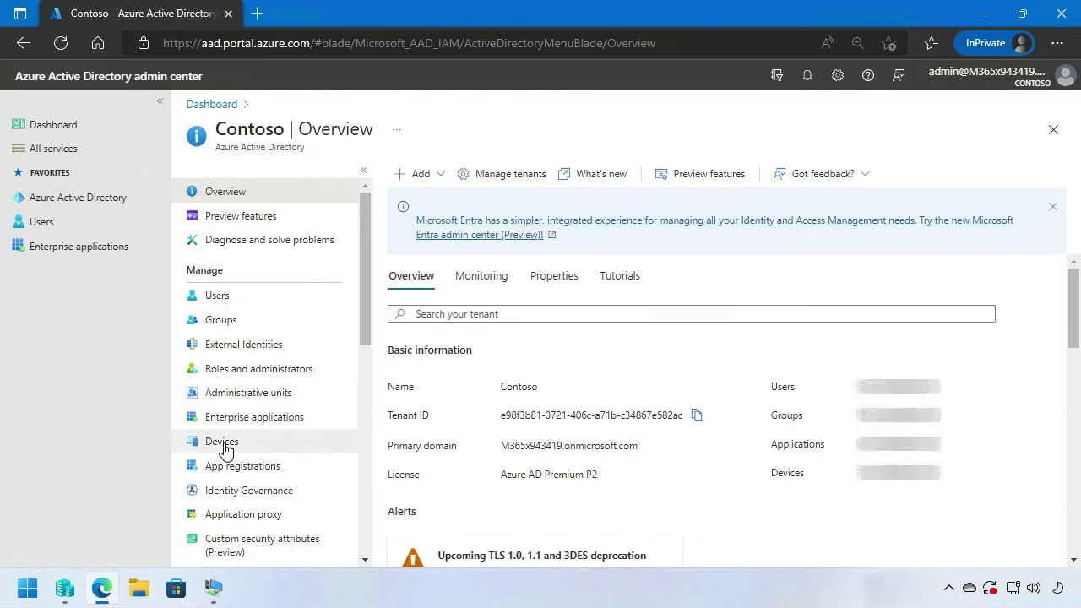
# Step: List all 7 devices and scroll the table to confirm Contoso-CL1 is Hybrid Azure AD joined
pyautogui.click(224, 446)
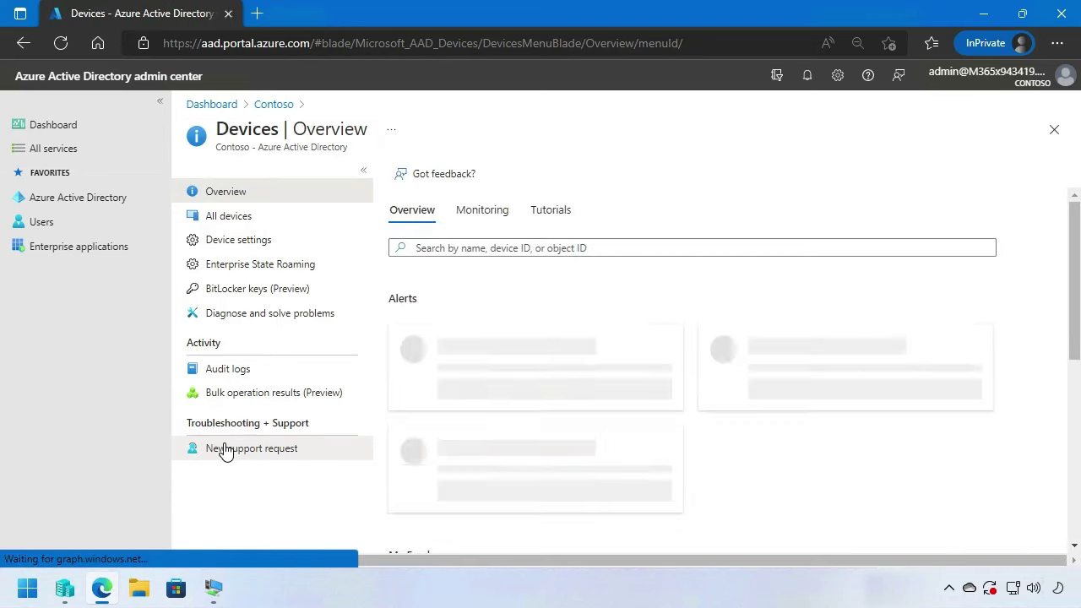
pyautogui.click(219, 219)
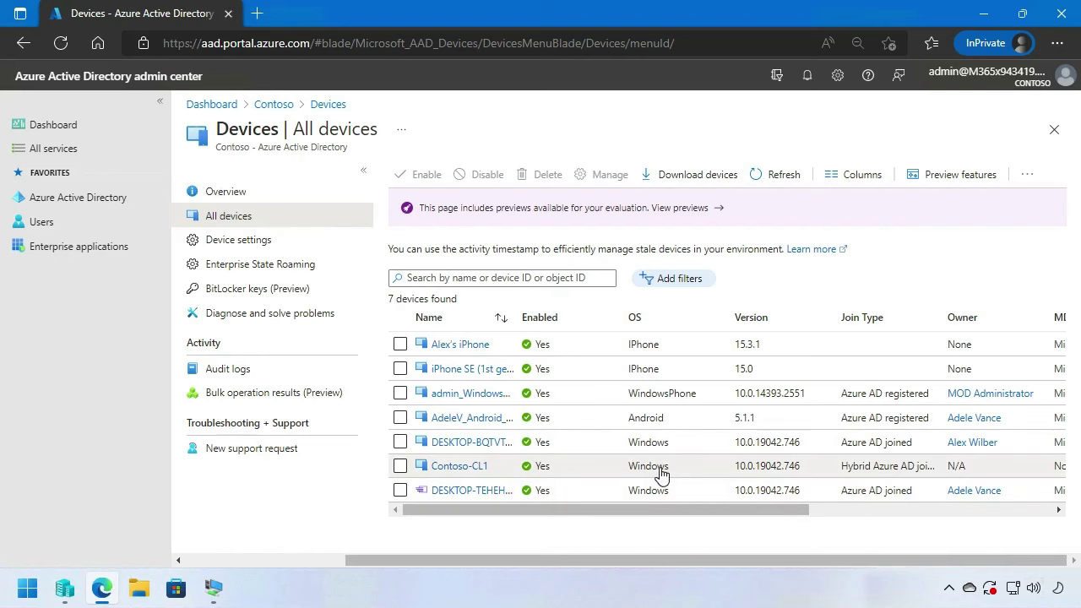
pyautogui.moveTo(768, 504); pyautogui.dragTo(732, 515)
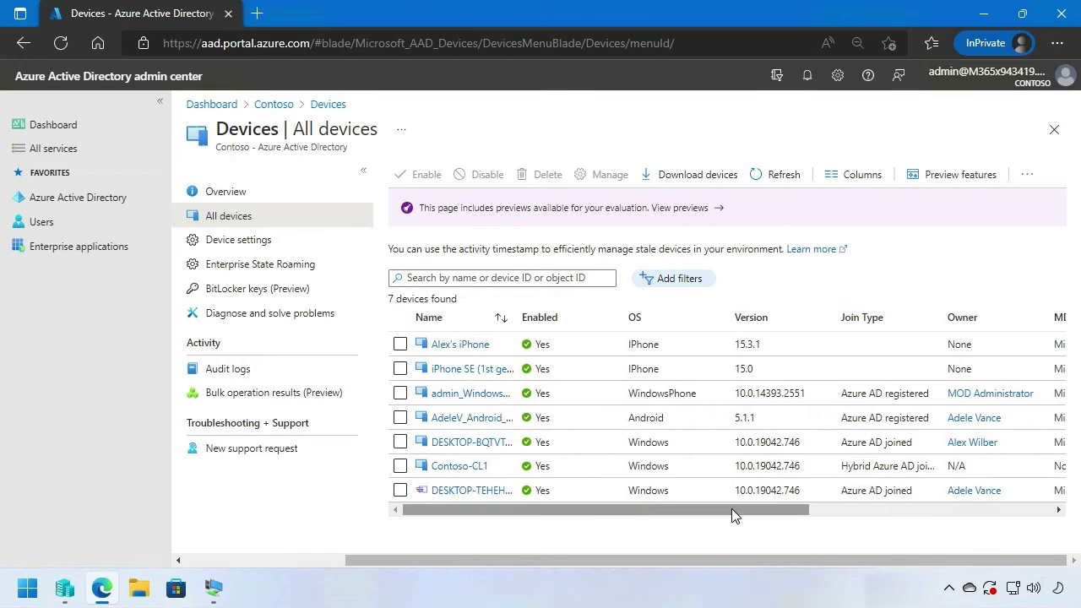
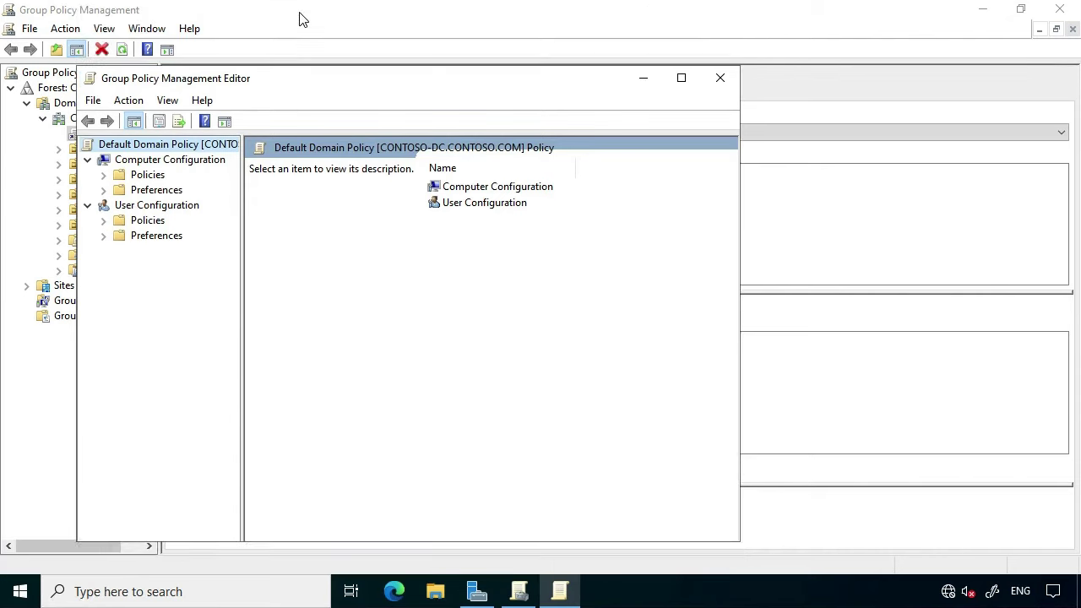
# Step: Expand Computer Configuration > Windows Settings > Security Settings > Account Policies in the maximized editor
pyautogui.click(681, 77)
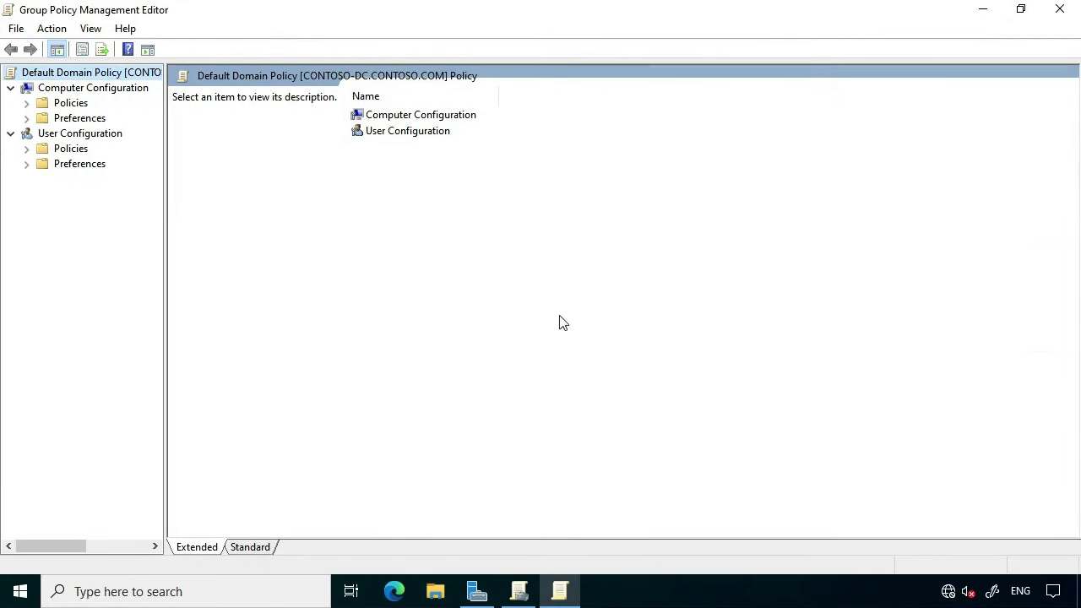
pyautogui.click(26, 103)
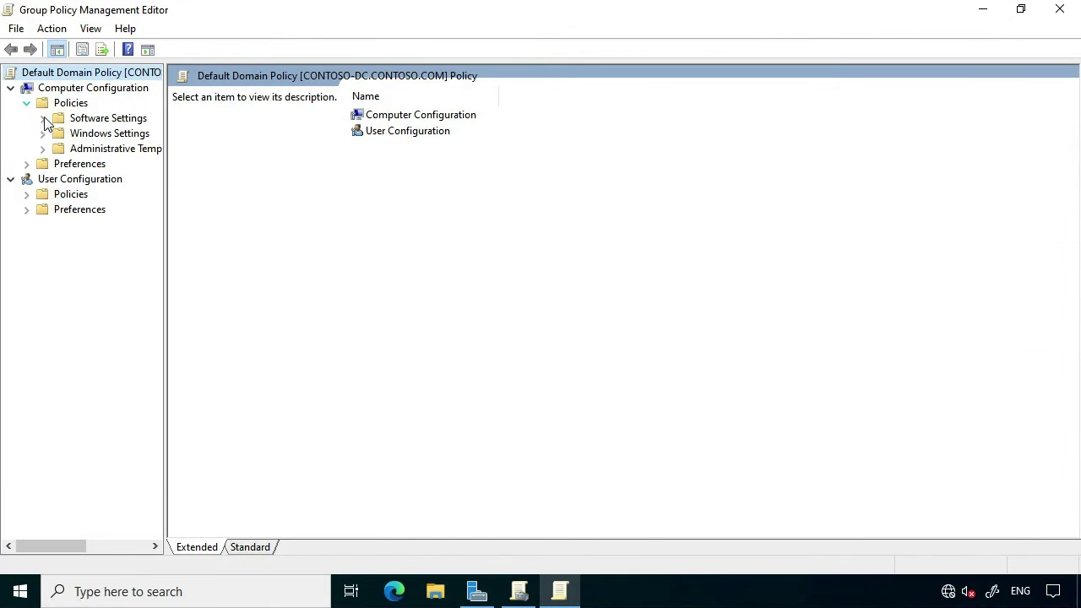
pyautogui.click(42, 149)
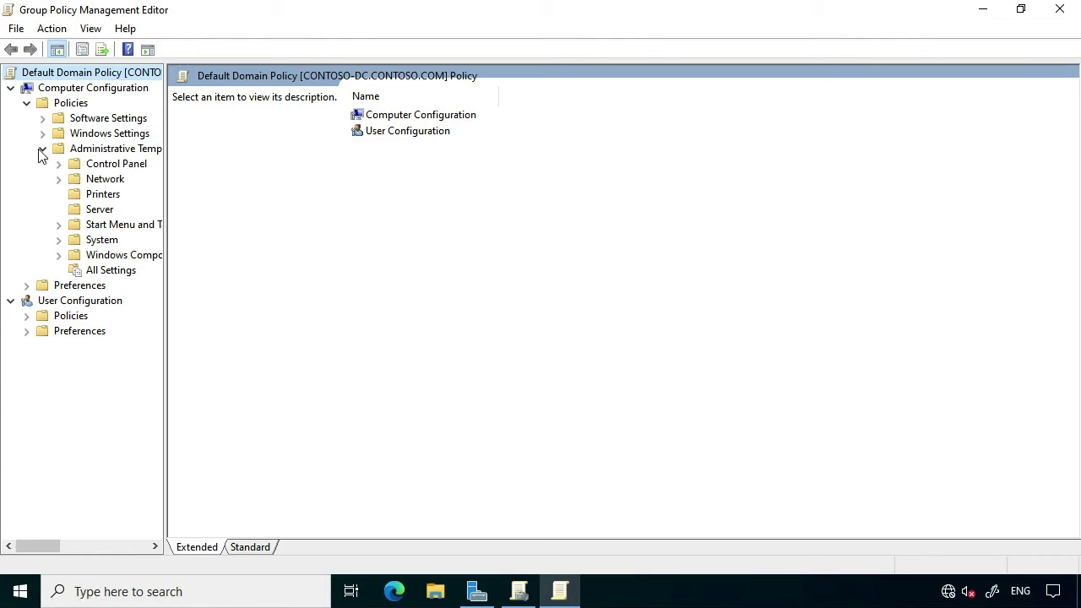
pyautogui.click(42, 148)
pyautogui.click(42, 133)
pyautogui.click(58, 179)
pyautogui.moveTo(167, 184); pyautogui.dragTo(309, 186)
pyautogui.click(103, 195)
pyautogui.click(74, 195)
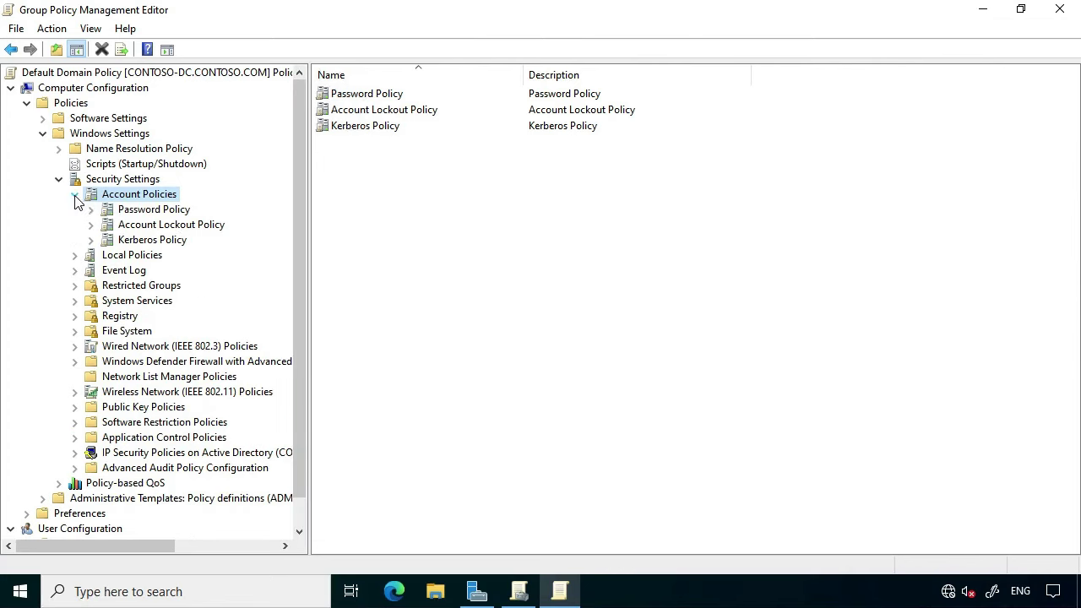
# Step: Review the Password, Account Lockout and Kerberos policy settings, then close the editor
pyautogui.click(159, 212)
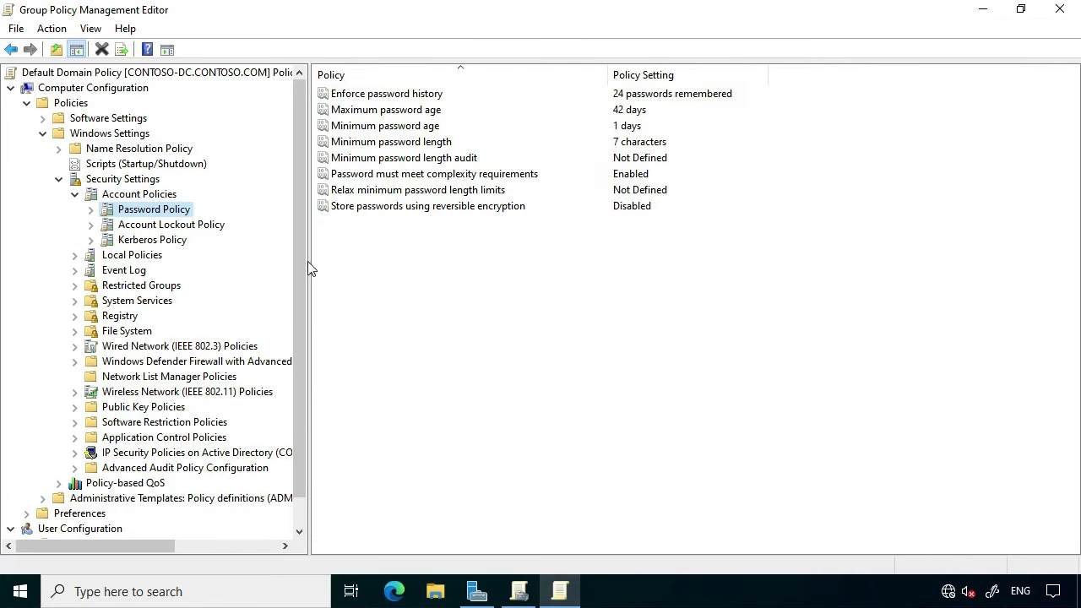
pyautogui.click(199, 233)
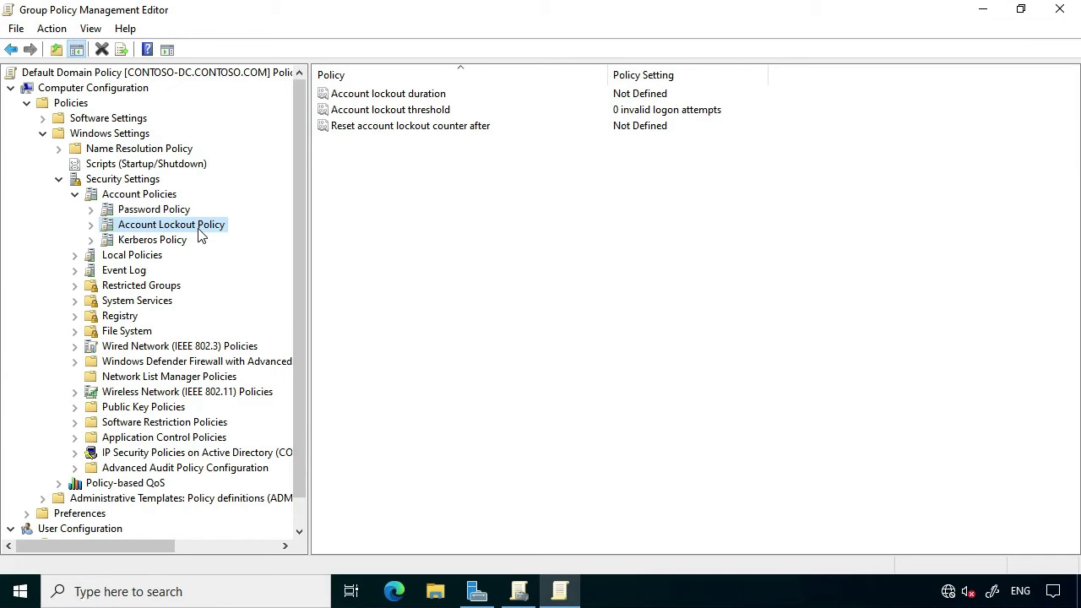
pyautogui.click(178, 246)
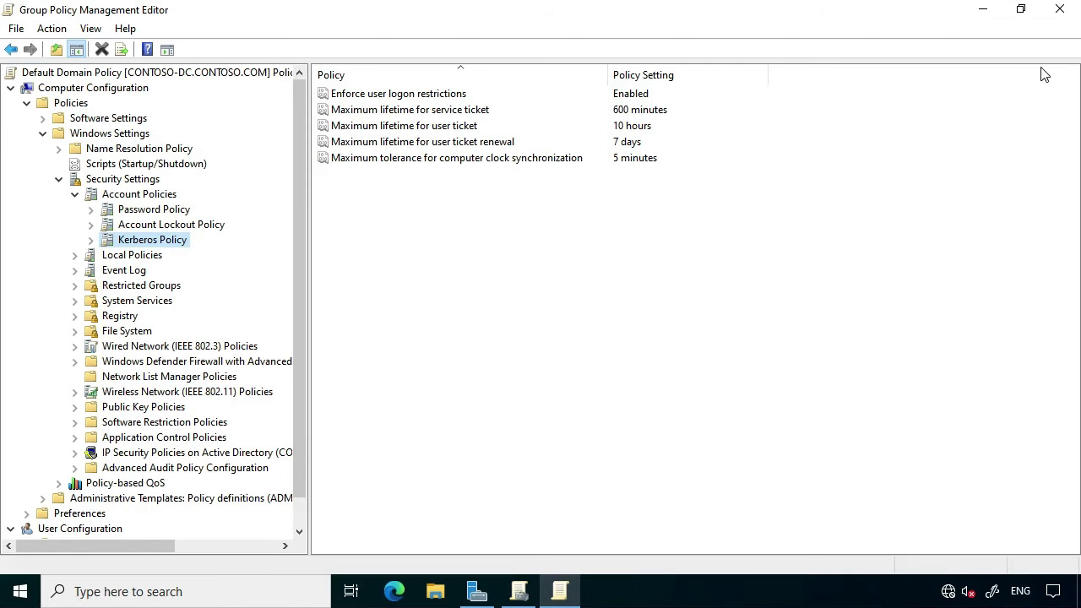
pyautogui.click(1059, 11)
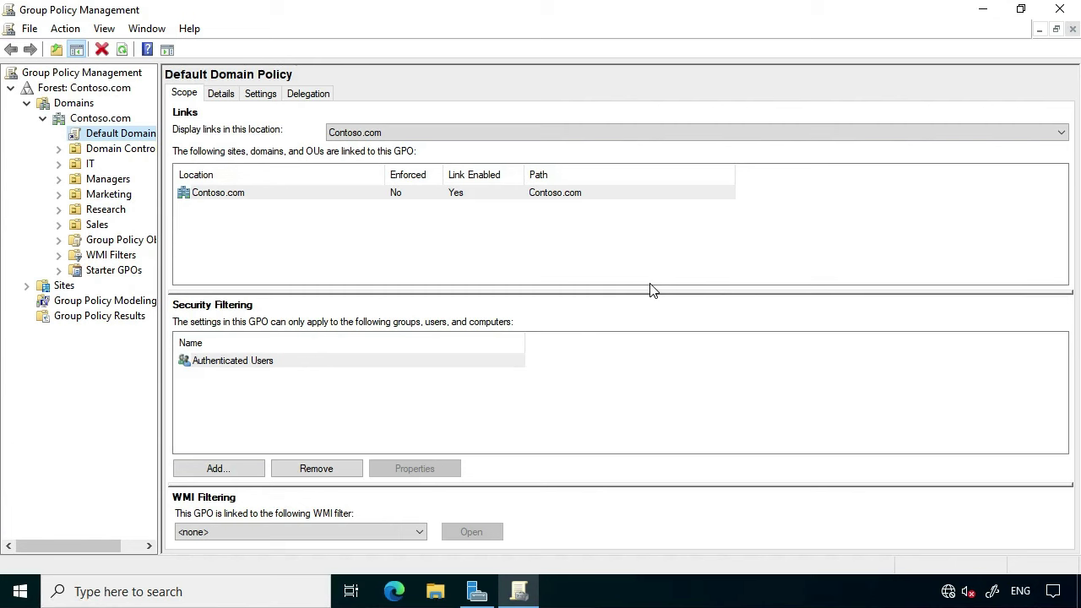
# Step: Close Group Policy Management and launch Active Directory Administrative Center from Server Manager Tools, maximized
pyautogui.click(1060, 10)
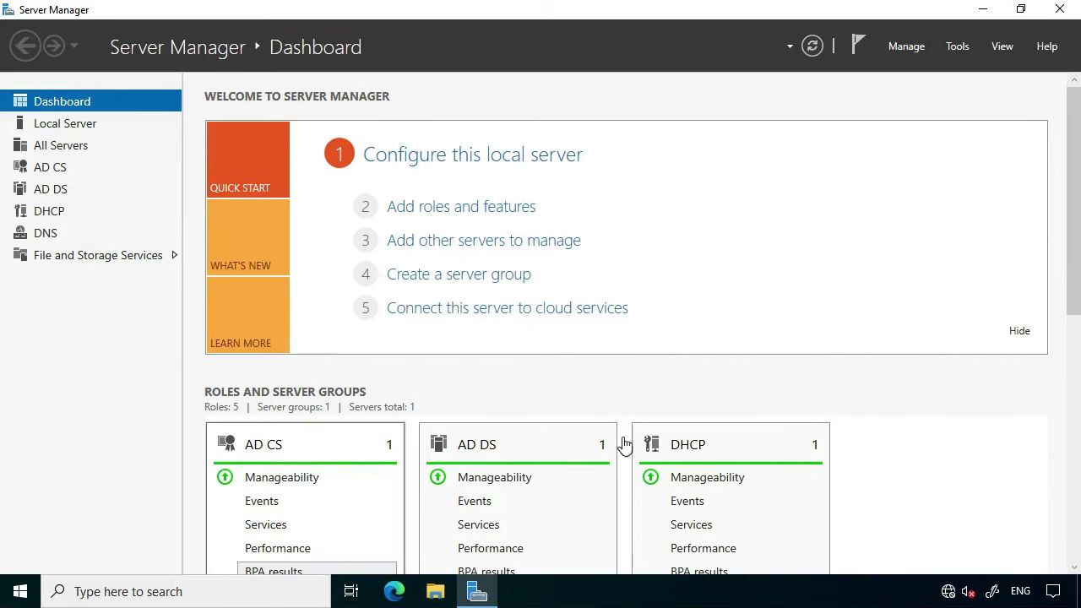
pyautogui.click(958, 47)
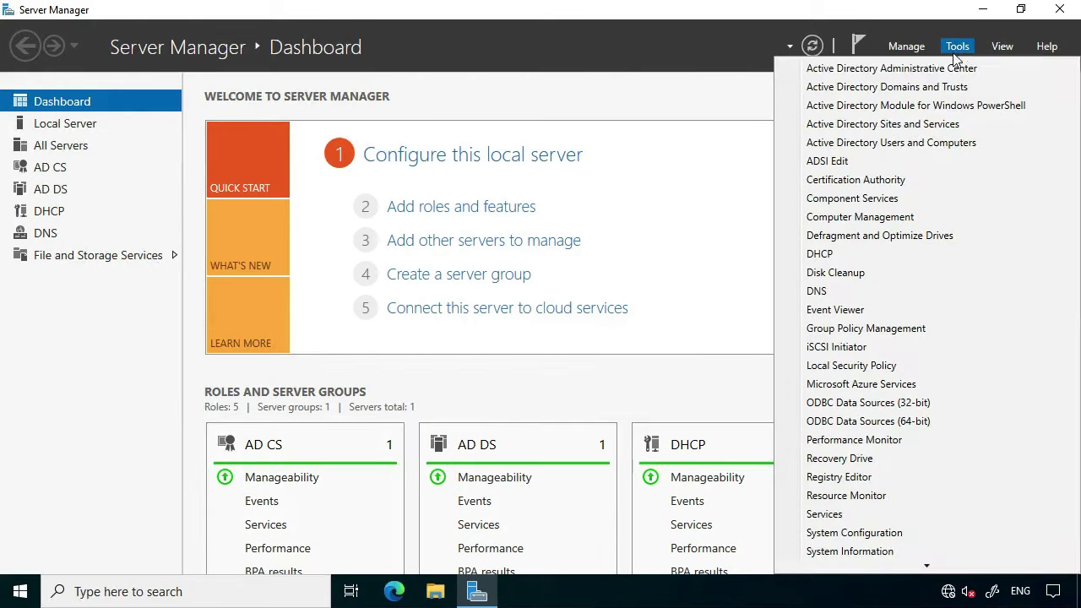
pyautogui.click(930, 70)
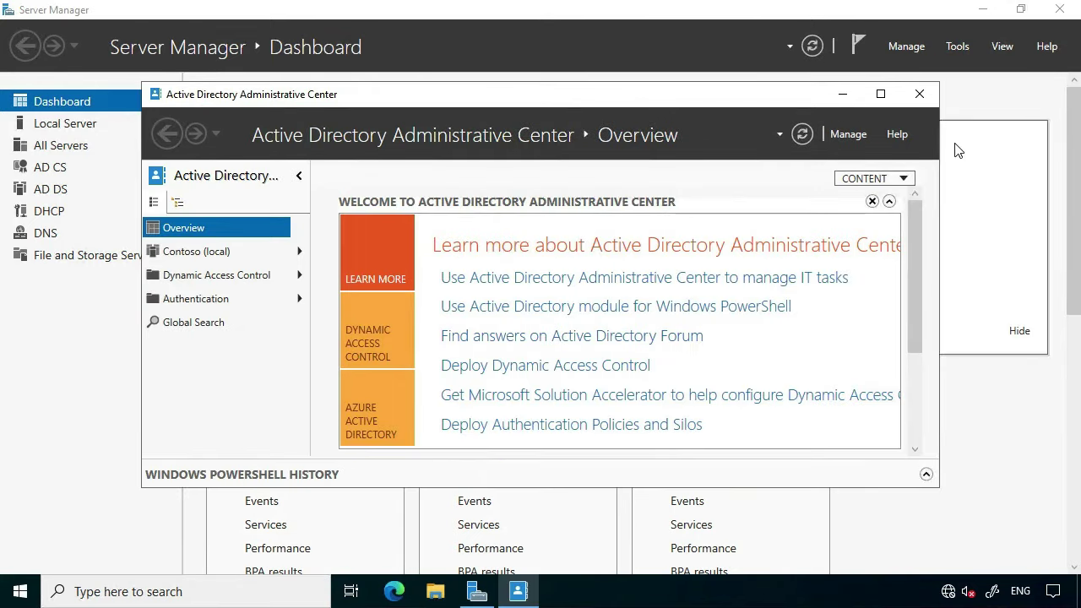
pyautogui.click(887, 93)
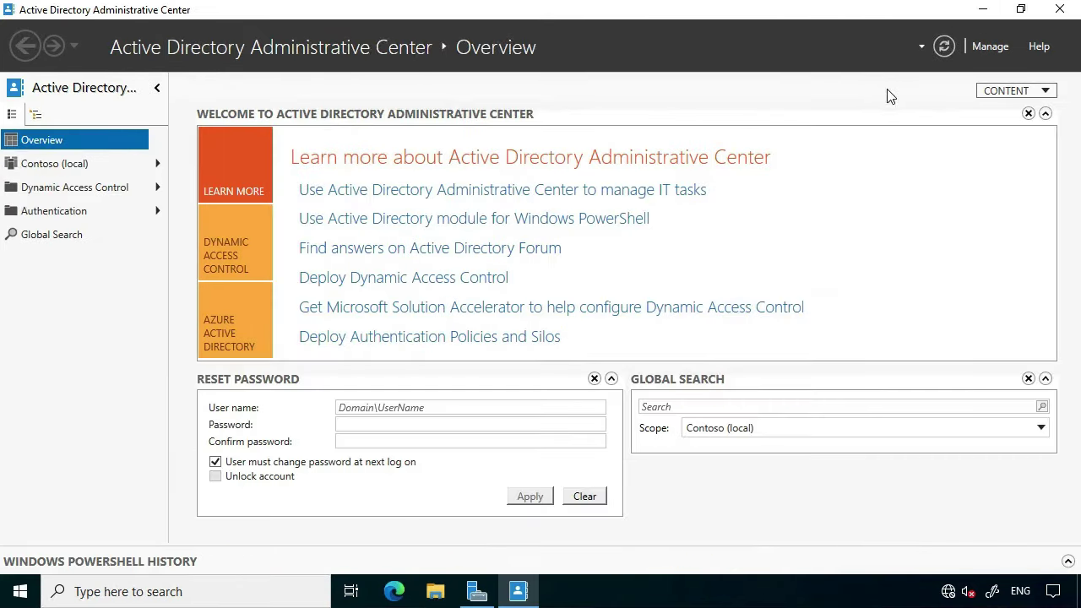
# Step: Open Contoso (local) > System > Password Settings Container and bring up its New options
pyautogui.click(157, 164)
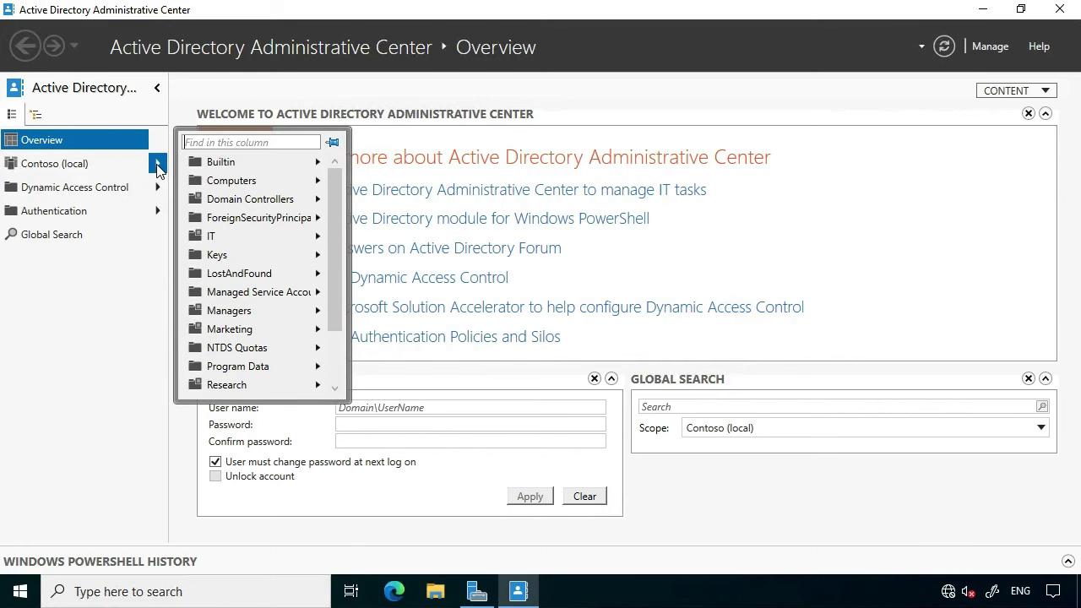
pyautogui.scroll(-2, 315, 338)
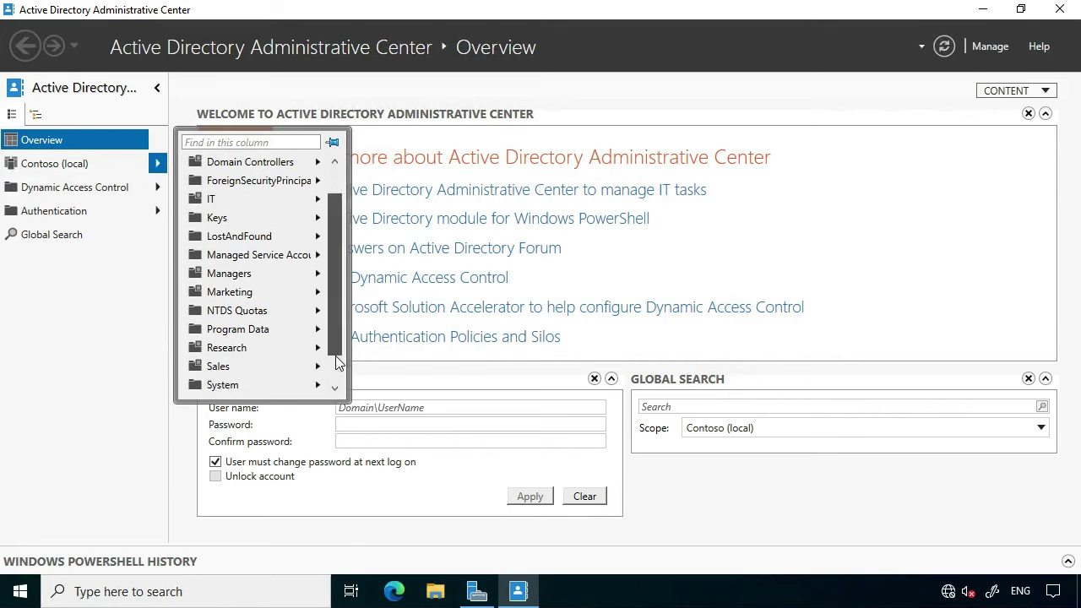
pyautogui.click(316, 368)
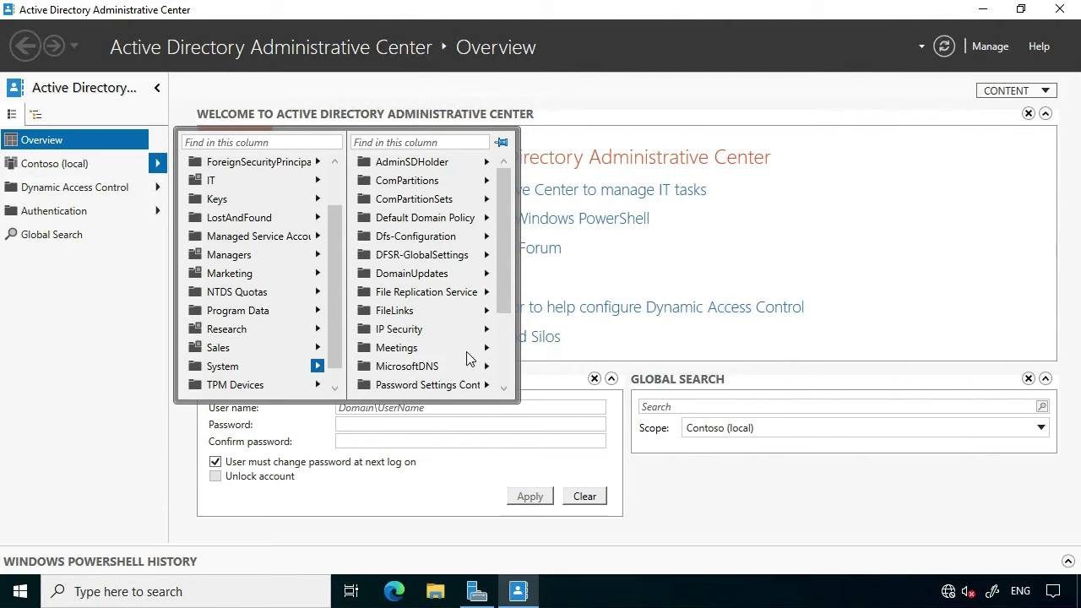
pyautogui.click(448, 386)
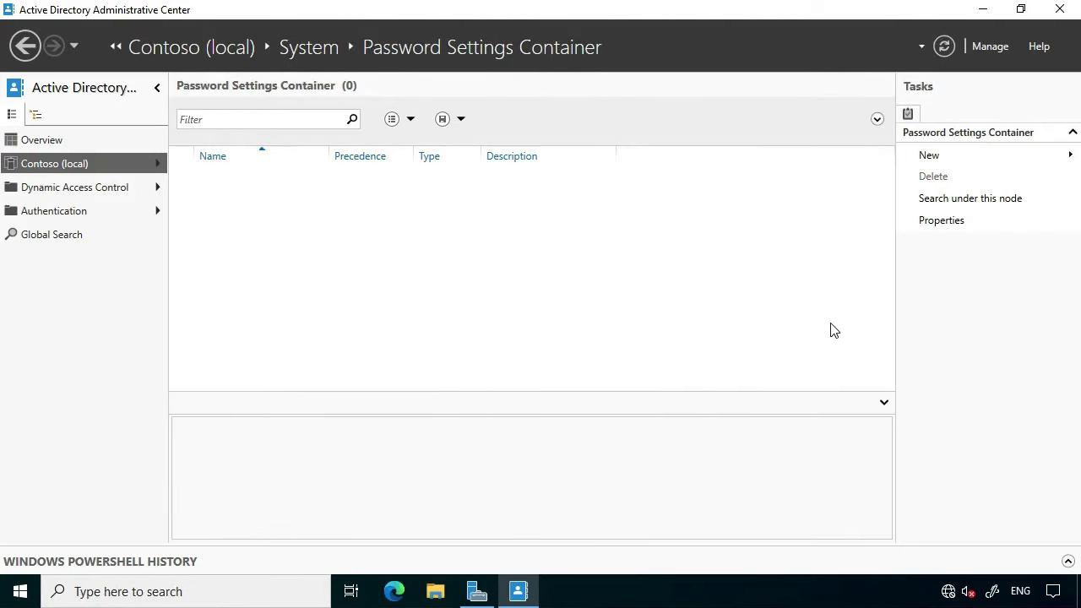
pyautogui.click(938, 159)
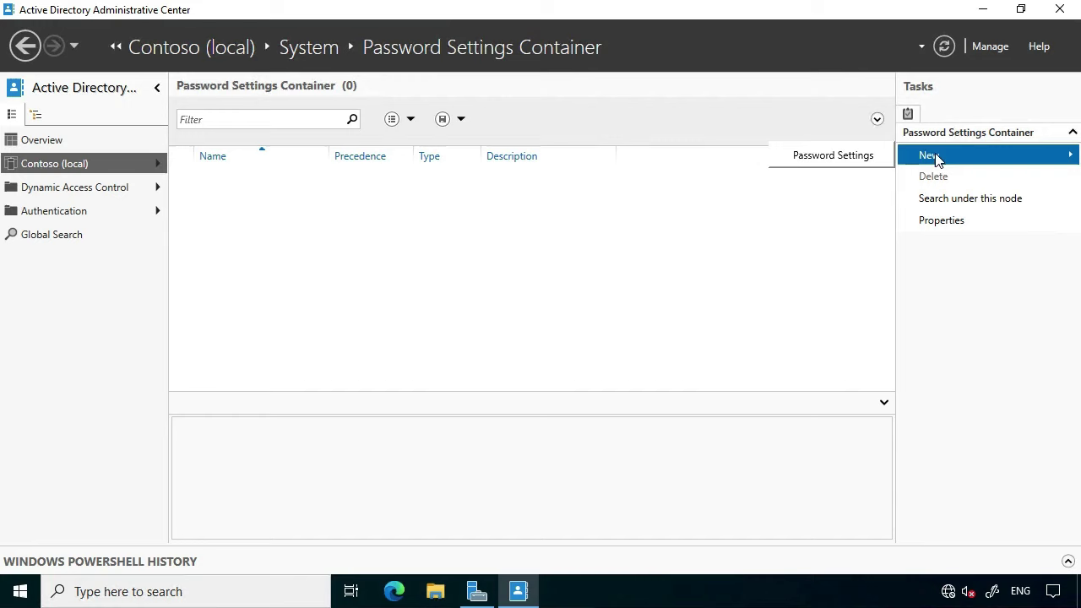
# Step: Create a new password settings object named 'IT Admin' with precedence 1
pyautogui.click(854, 166)
pyautogui.click(713, 34)
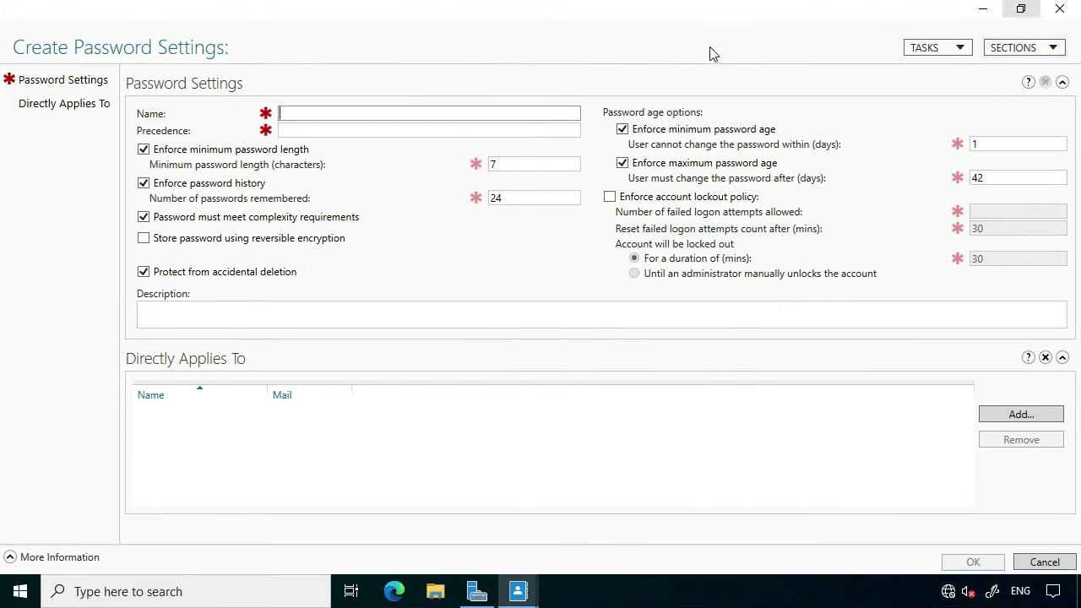
pyautogui.write('IT Admins')
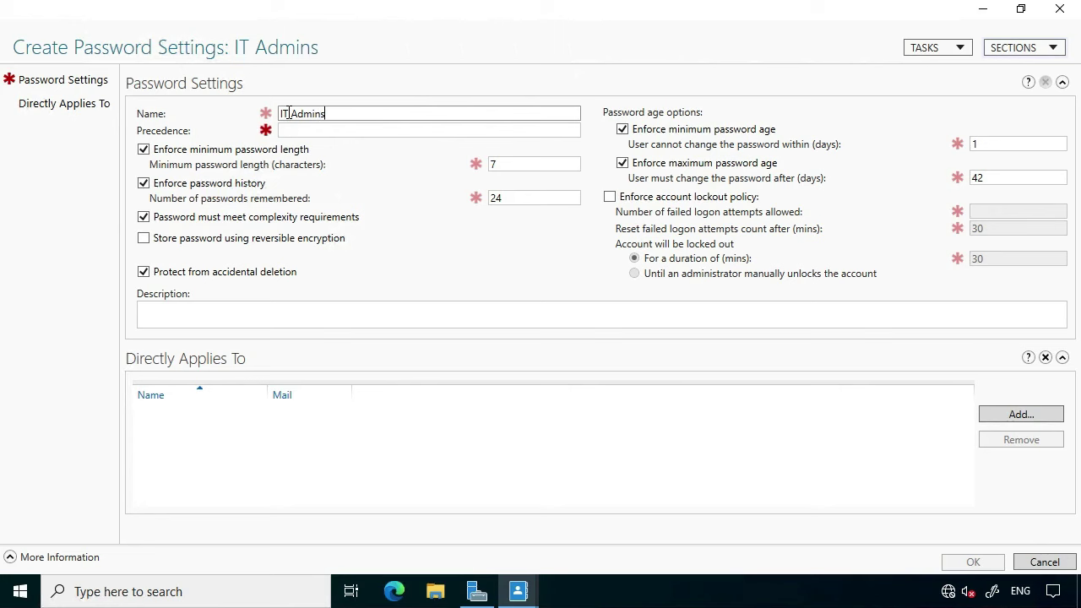
pyautogui.click(283, 128)
pyautogui.write('1')
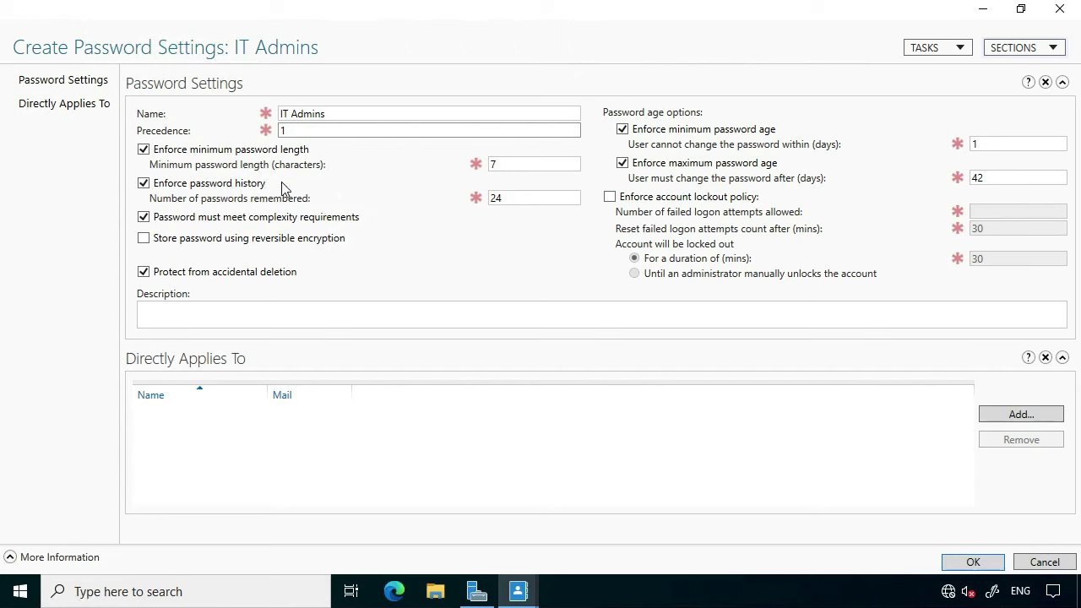
# Step: Set minimum length 12, history 48, maximum age 14 days, and lockout after 5 failed attempts
pyautogui.doubleClick(540, 164)
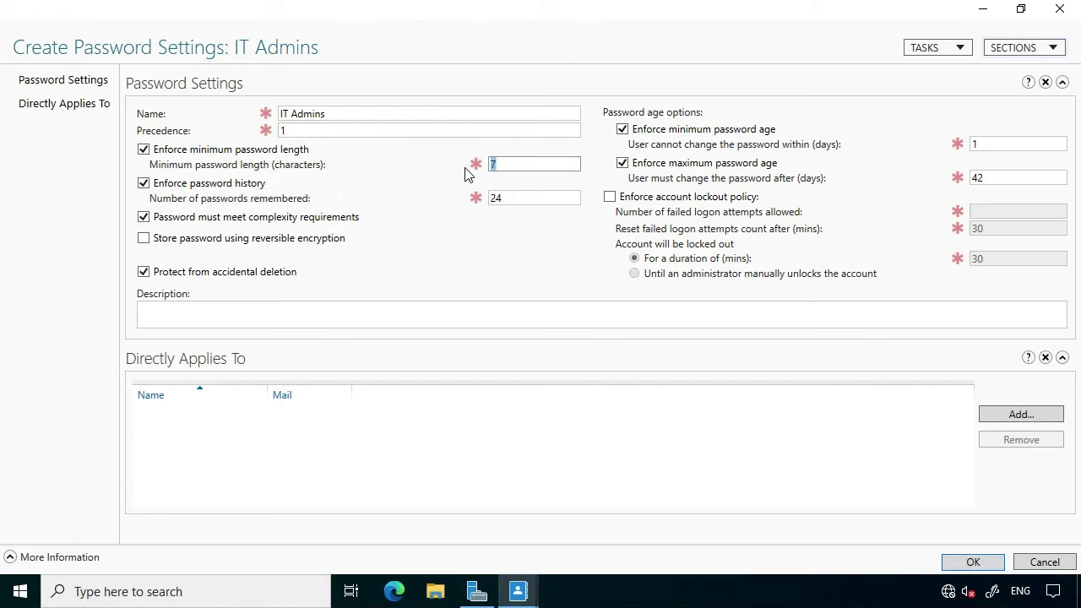
pyautogui.write('12')
pyautogui.moveTo(522, 199); pyautogui.dragTo(476, 199)
pyautogui.write('48')
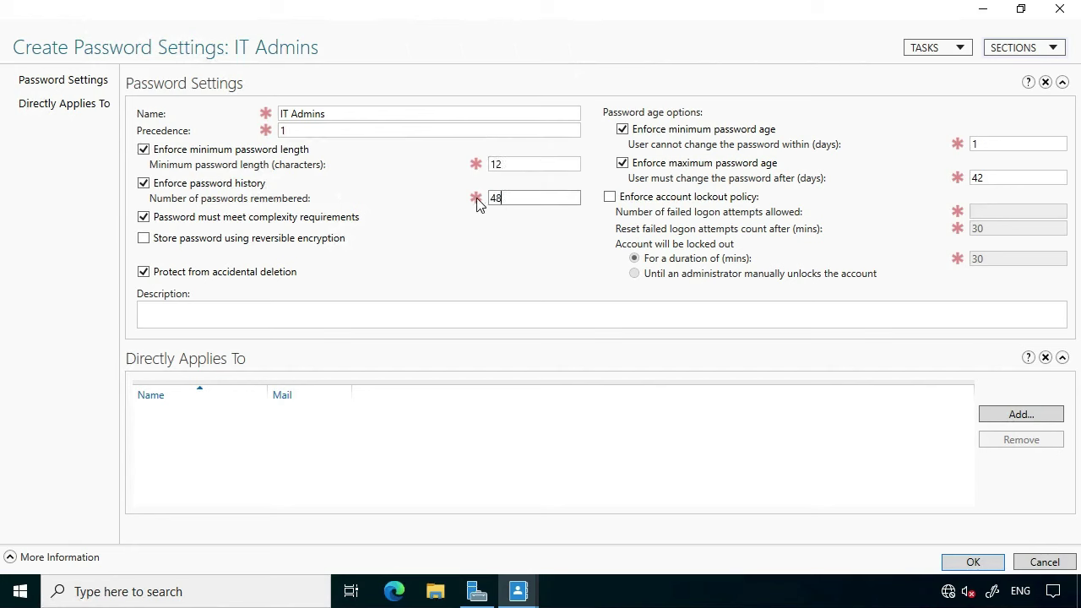
pyautogui.doubleClick(986, 179)
pyautogui.write('14')
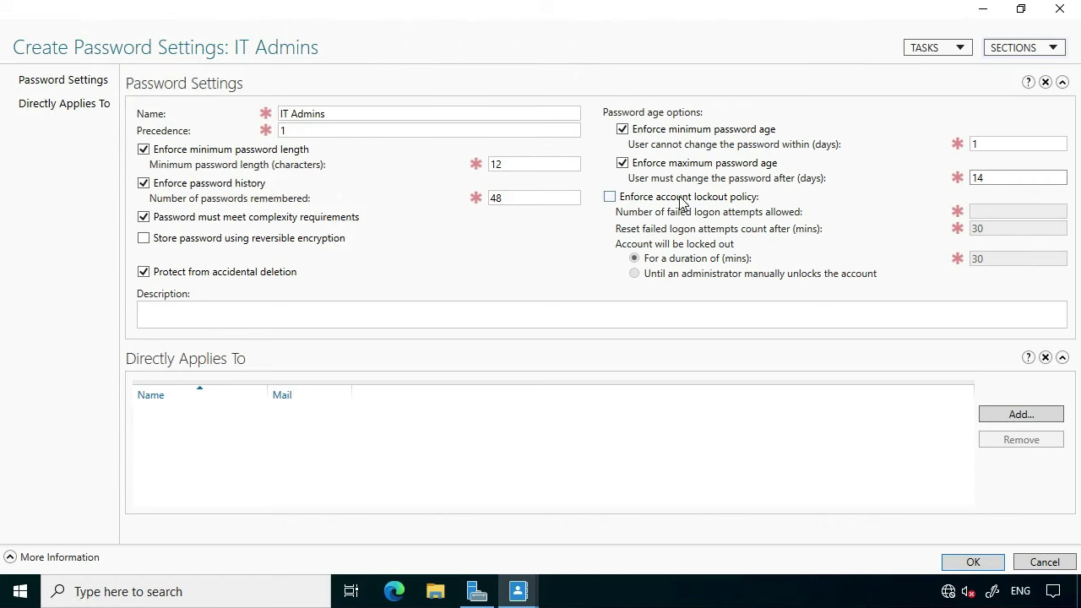
pyautogui.click(680, 198)
pyautogui.click(992, 213)
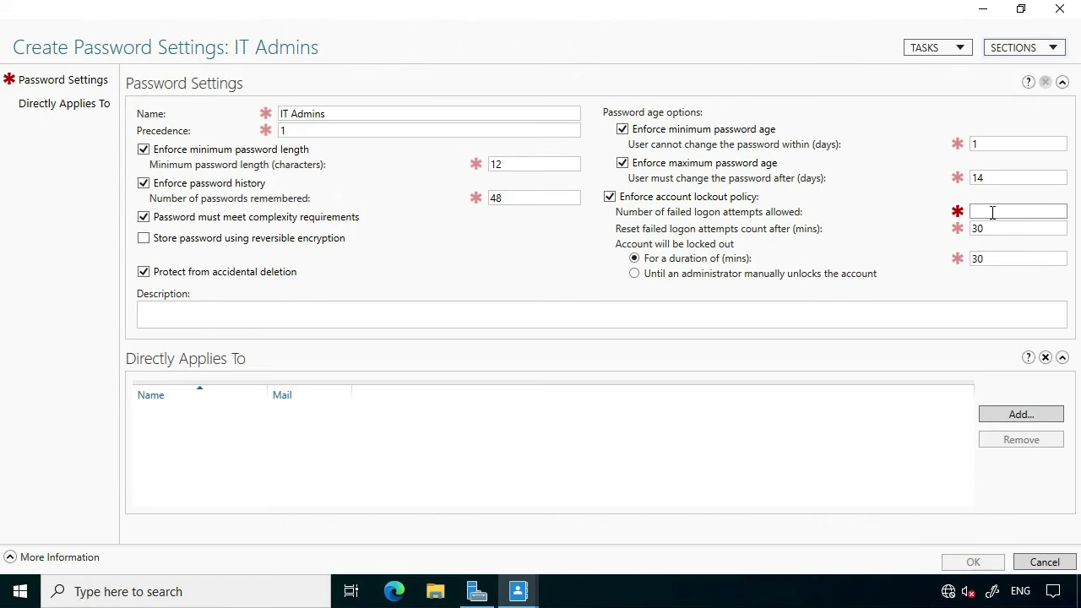
pyautogui.write('5')
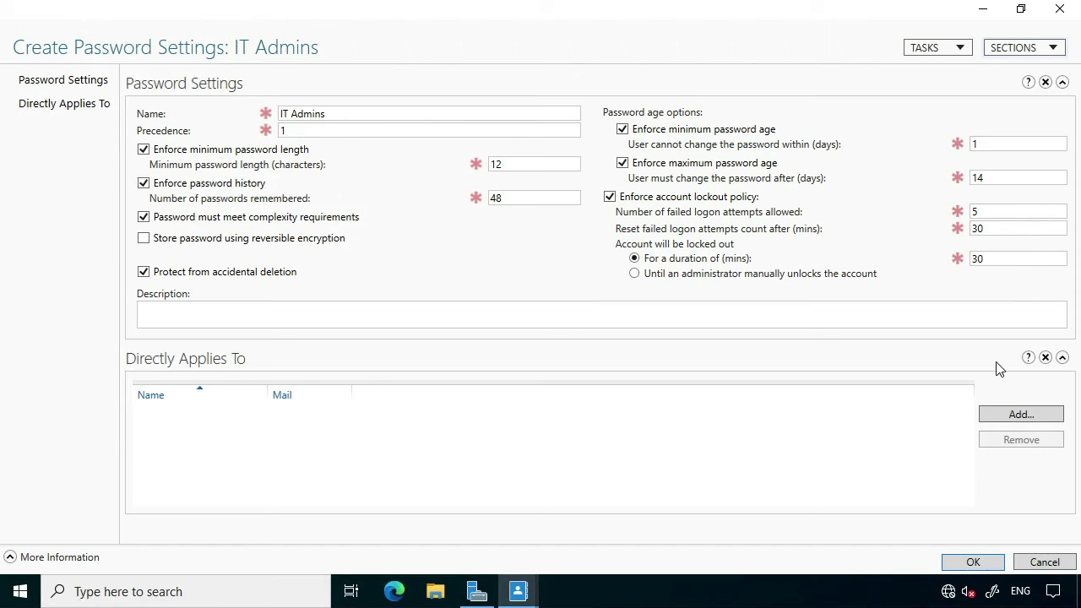
# Step: Apply the password settings to the Domain Admins group
pyautogui.click(994, 413)
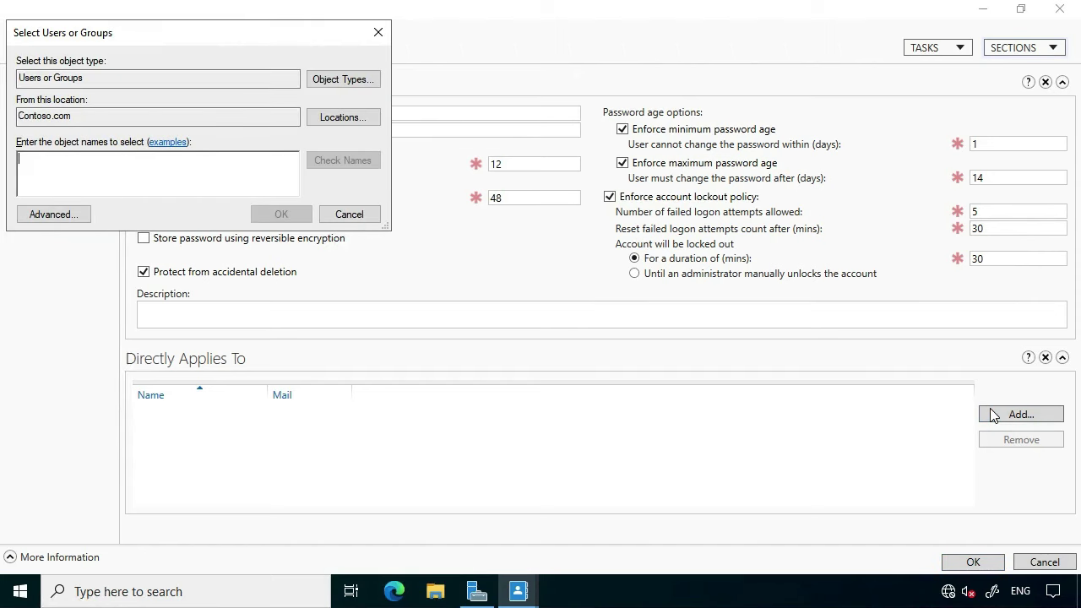
pyautogui.write('Domain Admins')
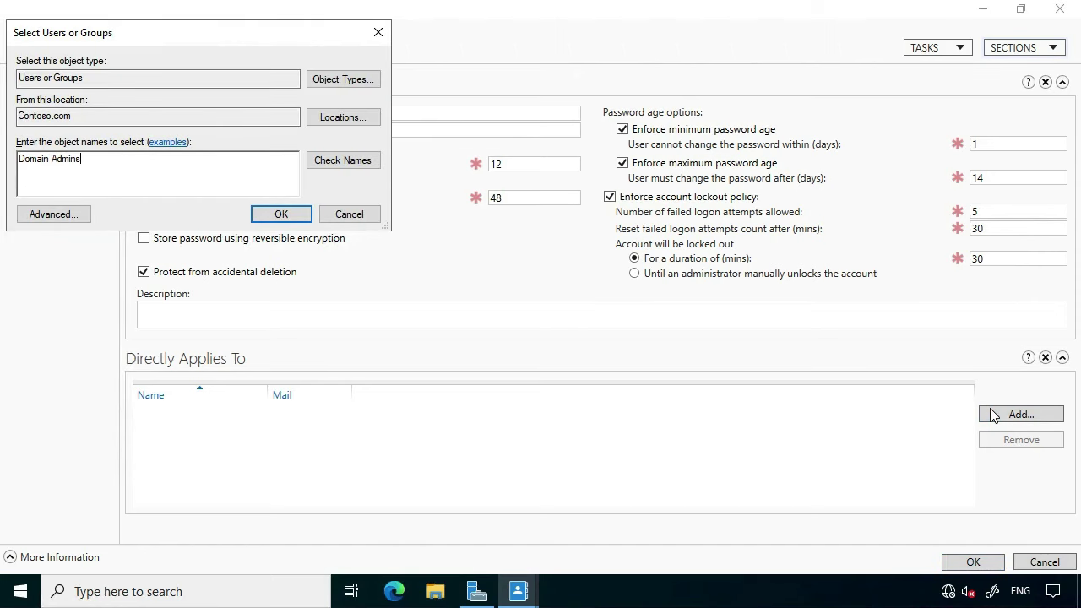
pyautogui.click(285, 217)
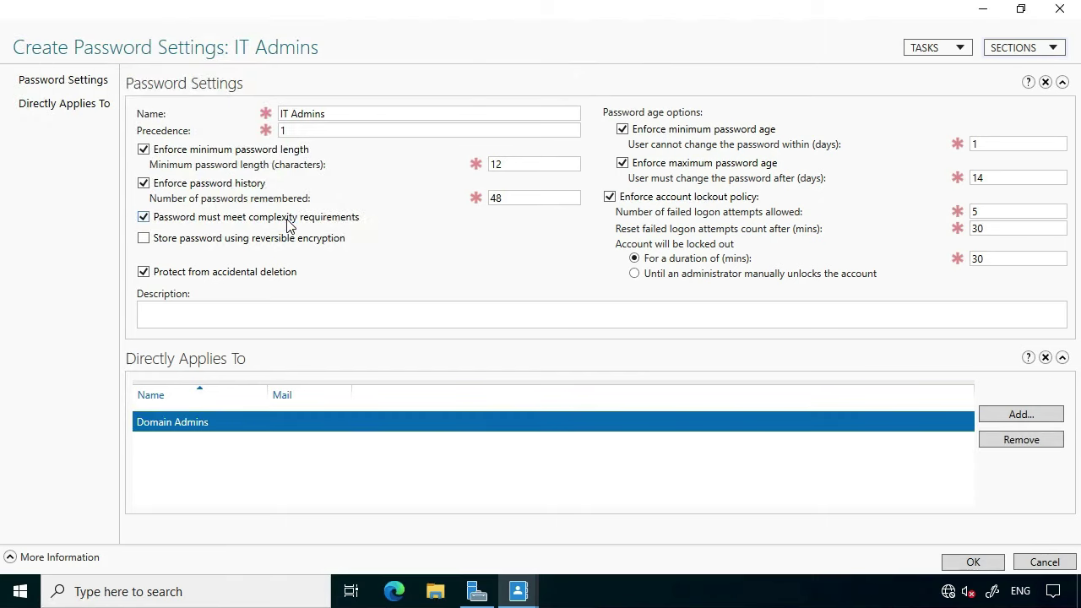
# Step: Save the IT Admins password settings and enter 'adm' in the domain-wide Global Search
pyautogui.click(972, 562)
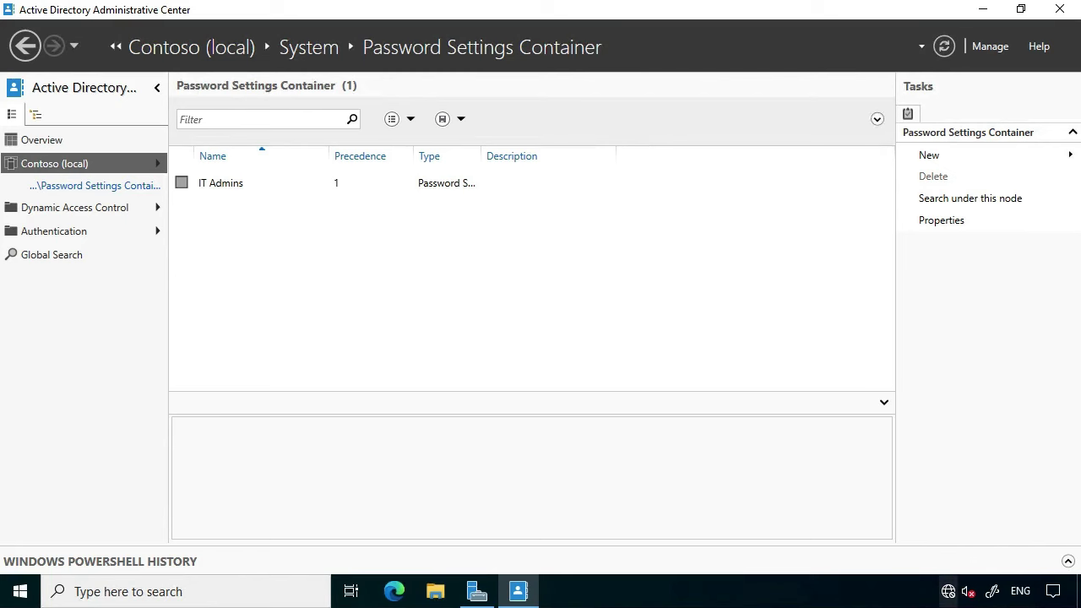
pyautogui.click(78, 256)
pyautogui.click(205, 144)
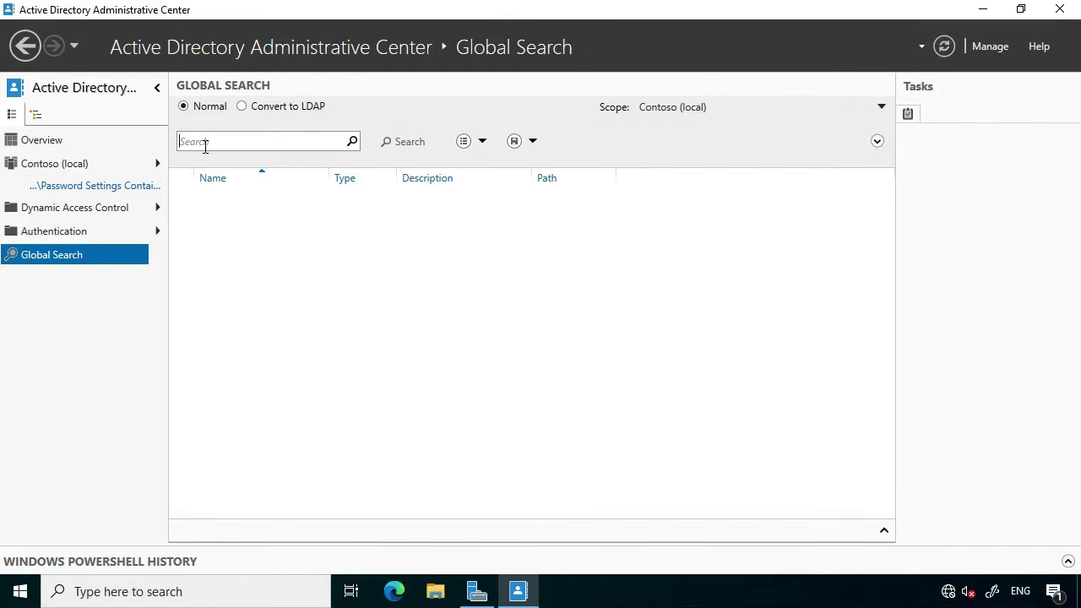
pyautogui.write('administrator')
# Step: Search for administrator accounts and review Administrator's resultant password settings without changes
pyautogui.click(419, 145)
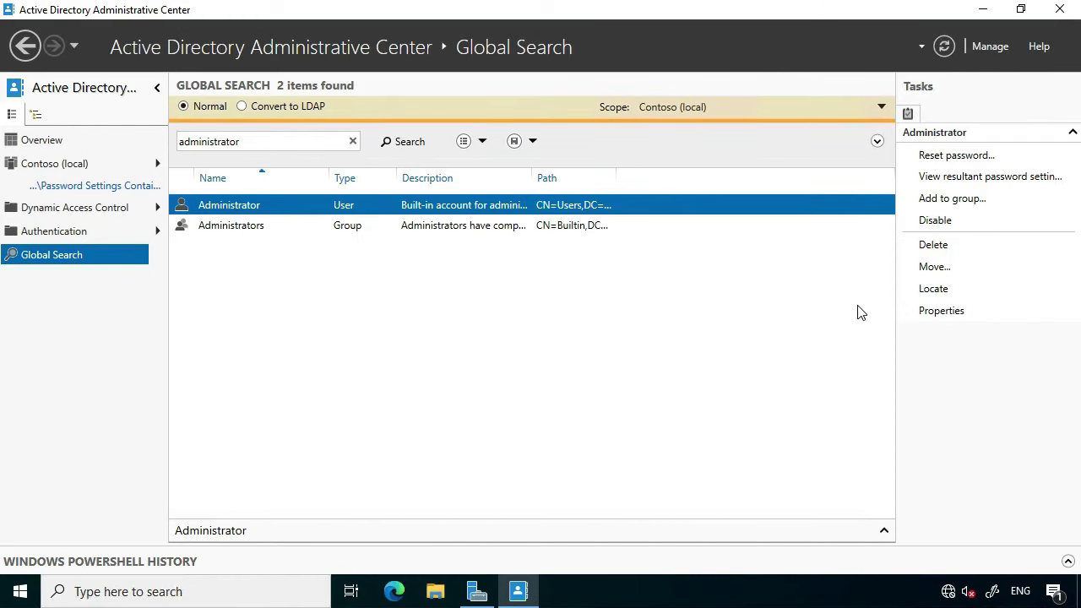
pyautogui.click(954, 183)
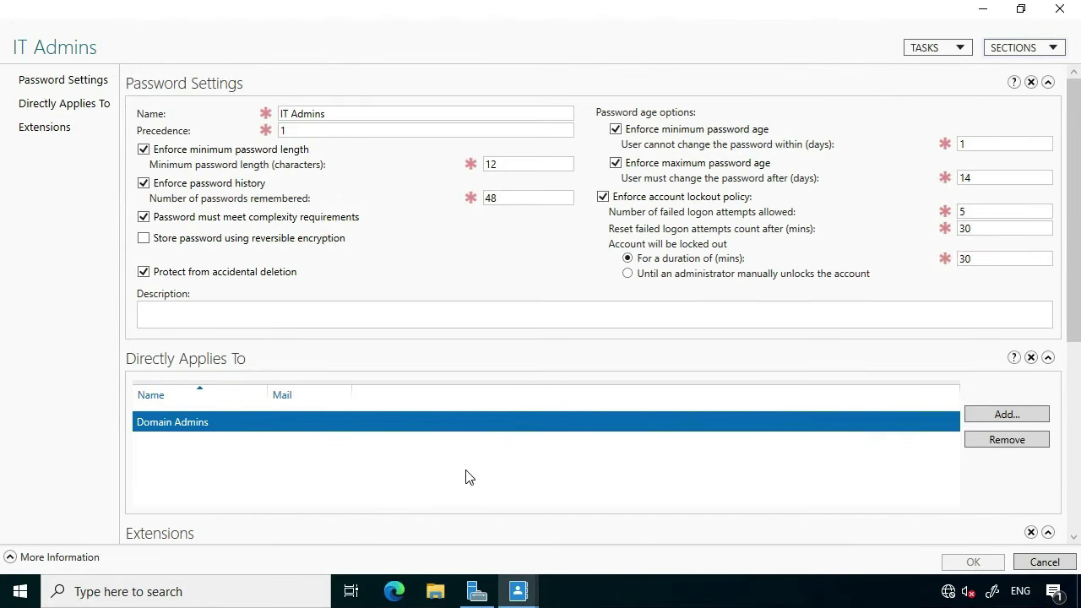
pyautogui.click(1044, 563)
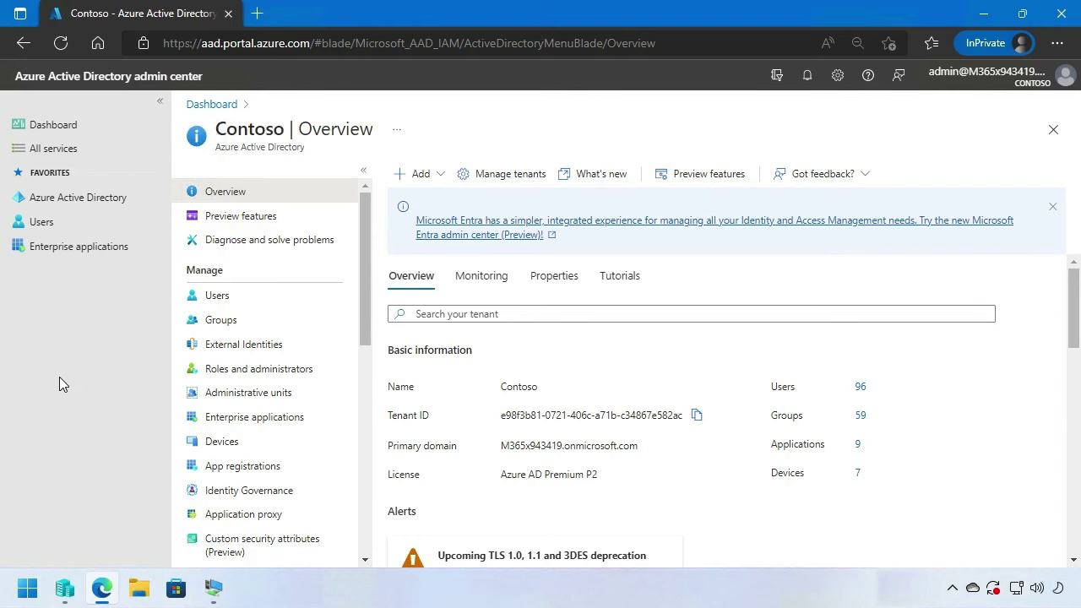
# Step: Review Azure AD Password protection's 10-attempt, 60-second lockout settings under Security > Authentication methods
pyautogui.click(120, 199)
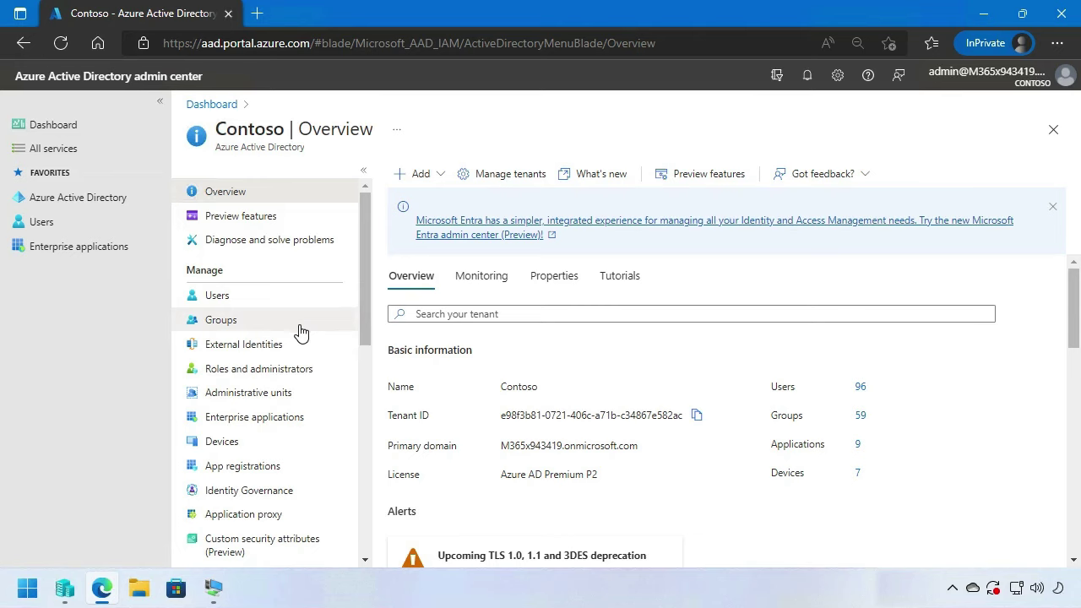
pyautogui.scroll(-5, 301, 332)
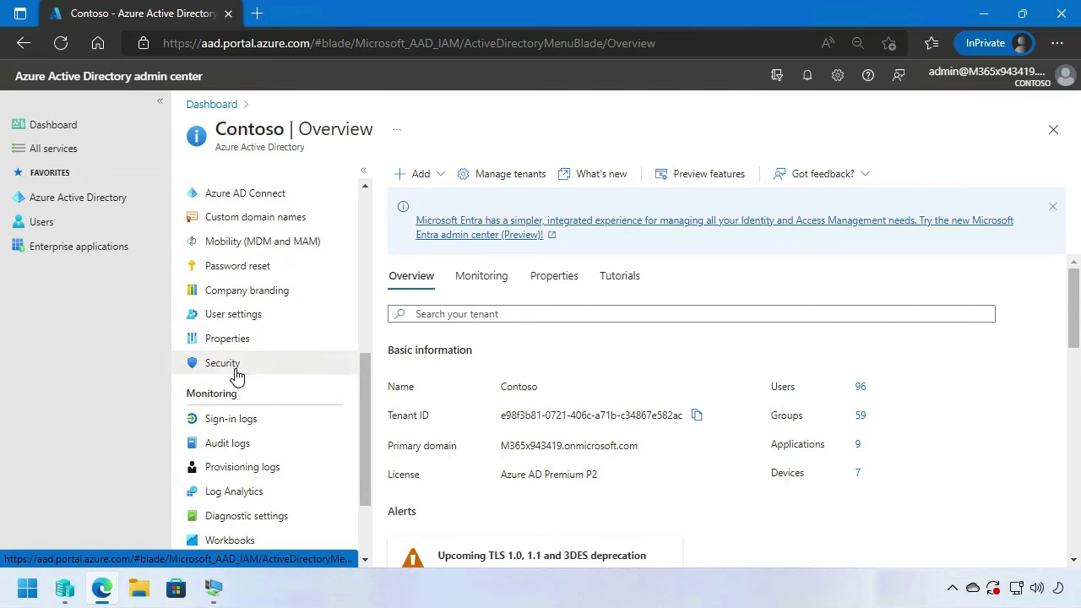
pyautogui.click(223, 363)
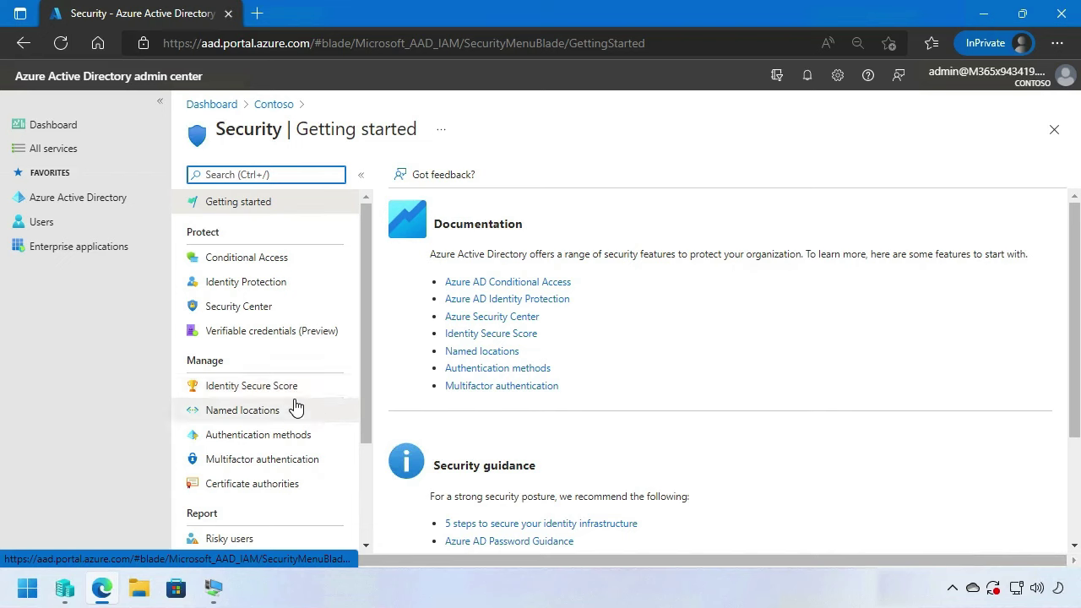
pyautogui.scroll(-3, 308, 423)
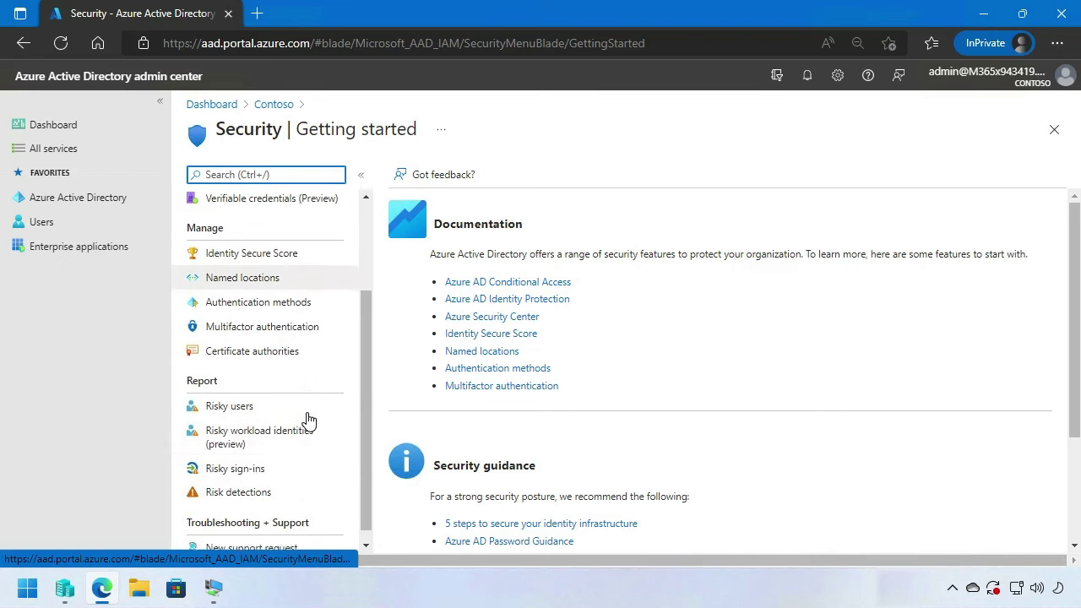
pyautogui.scroll(3, 307, 430)
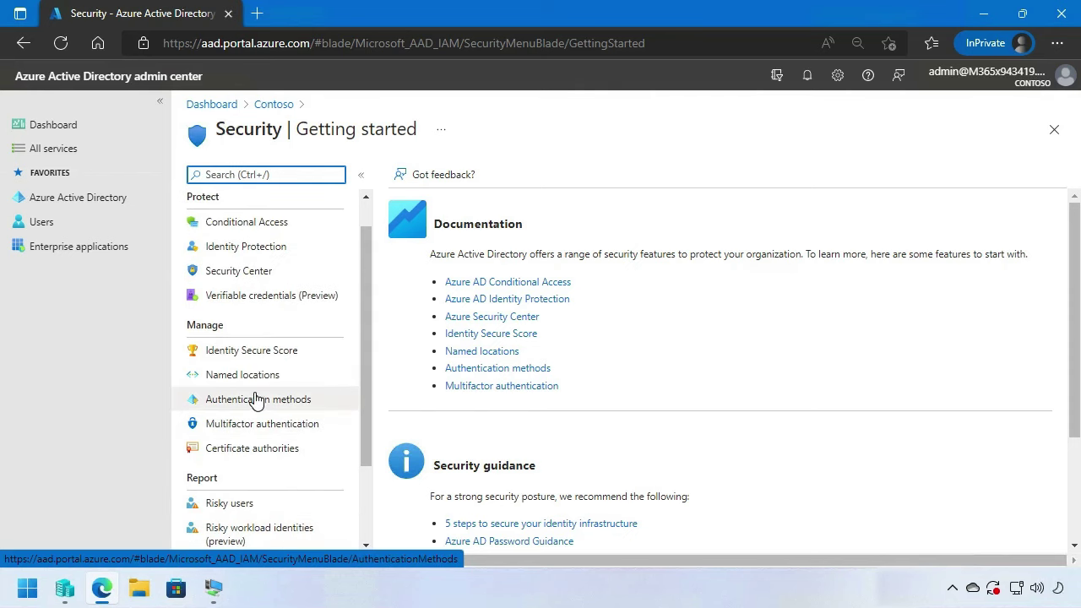
pyautogui.click(302, 402)
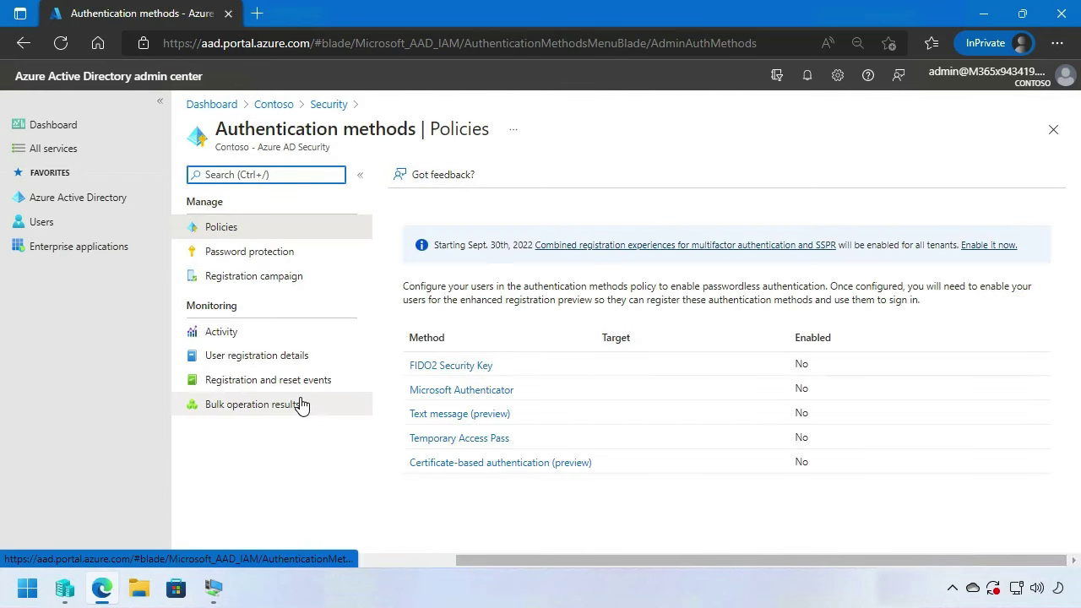
pyautogui.click(251, 257)
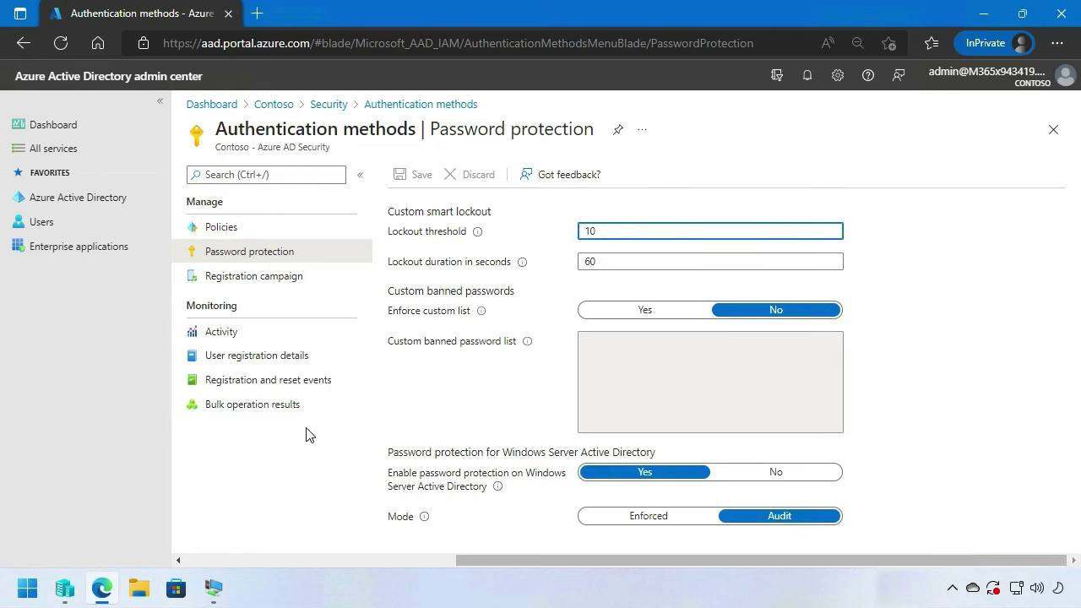
pyautogui.click(328, 105)
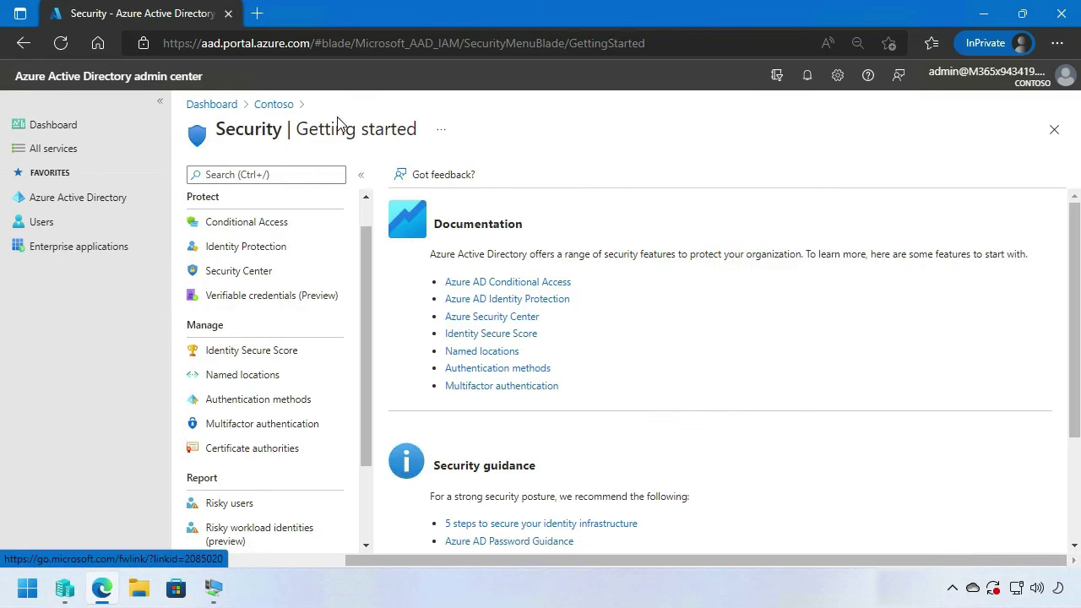
# Step: Open Users > Password reset and view its authentication methods
pyautogui.click(121, 202)
pyautogui.scroll(-3, 268, 312)
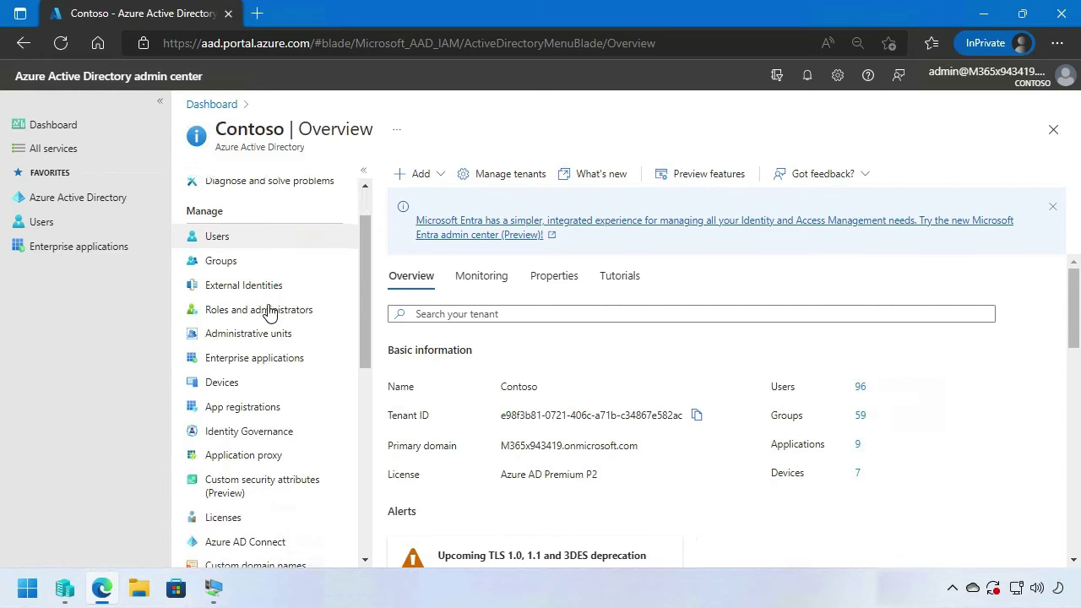
pyautogui.scroll(3, 269, 312)
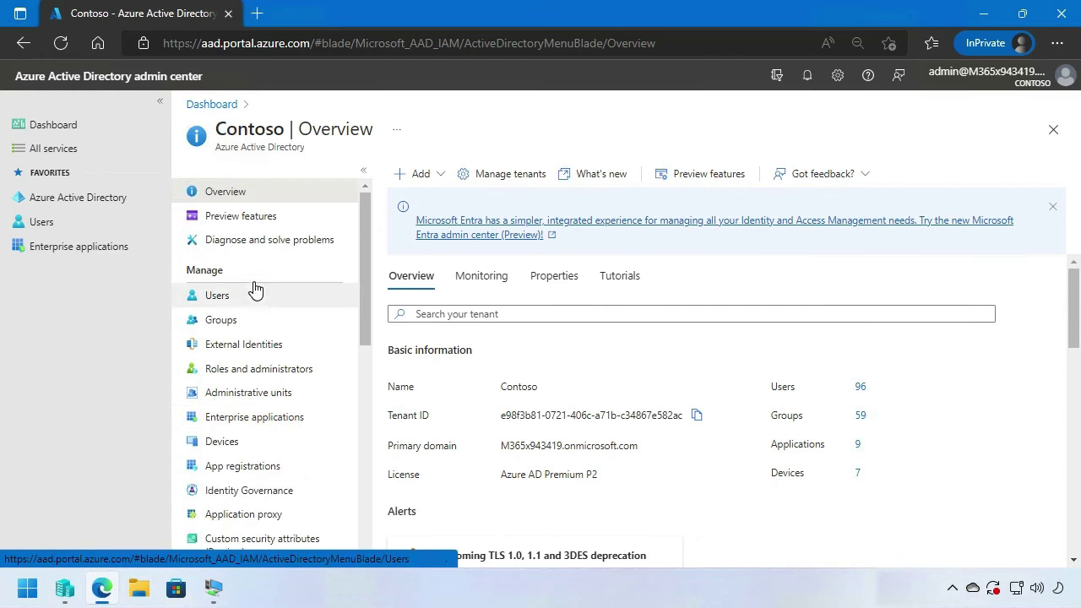
pyautogui.click(233, 295)
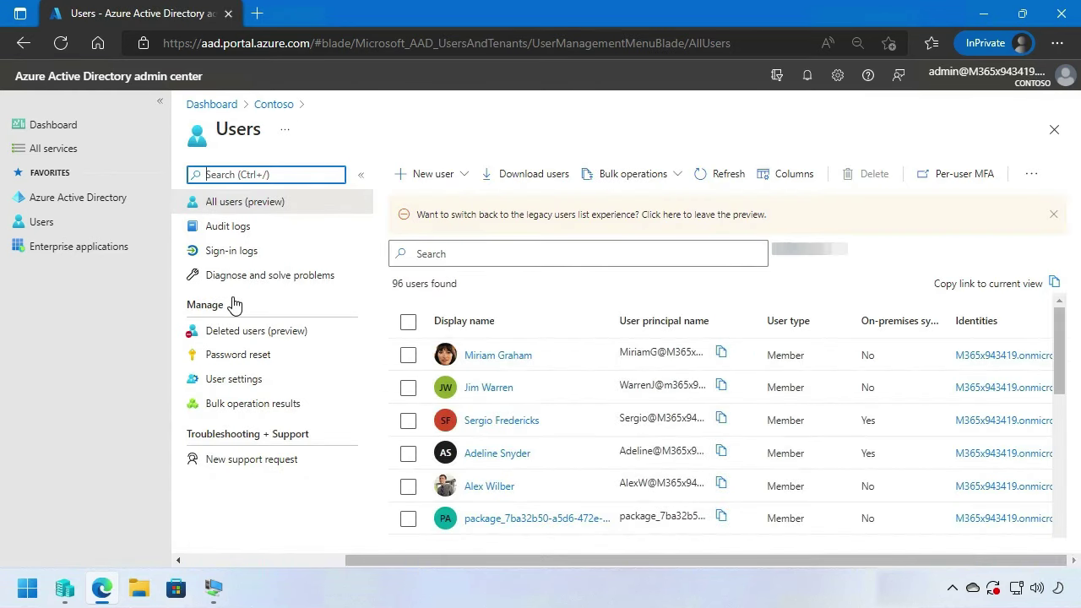
pyautogui.click(251, 358)
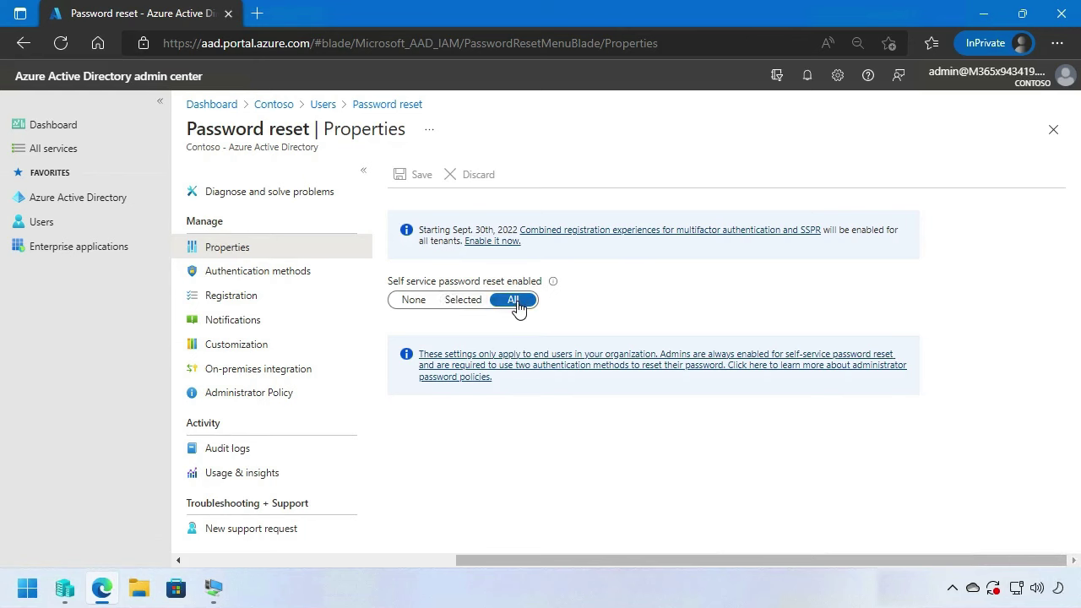
pyautogui.click(266, 281)
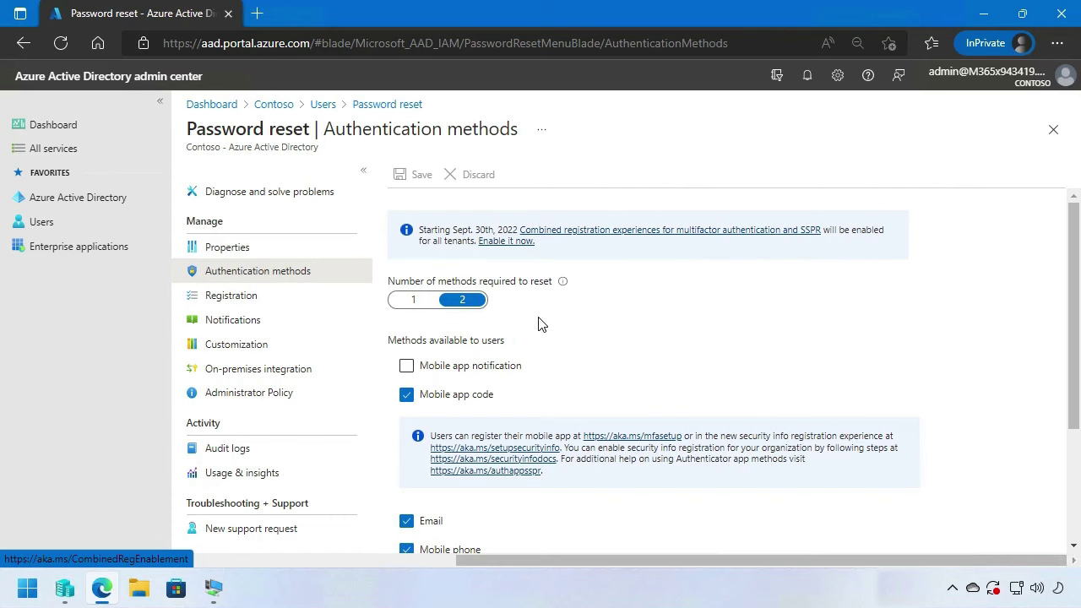
# Step: Tick Security questions as a reset method and return to the All users list
pyautogui.scroll(-1, 545, 325)
pyautogui.scroll(-1, 545, 325)
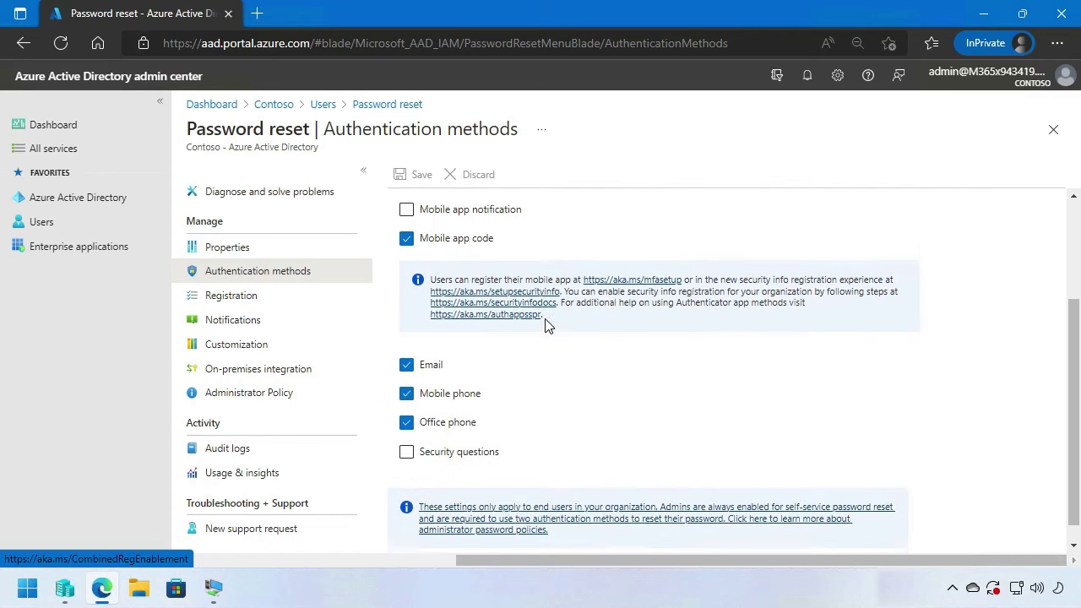
pyautogui.click(459, 436)
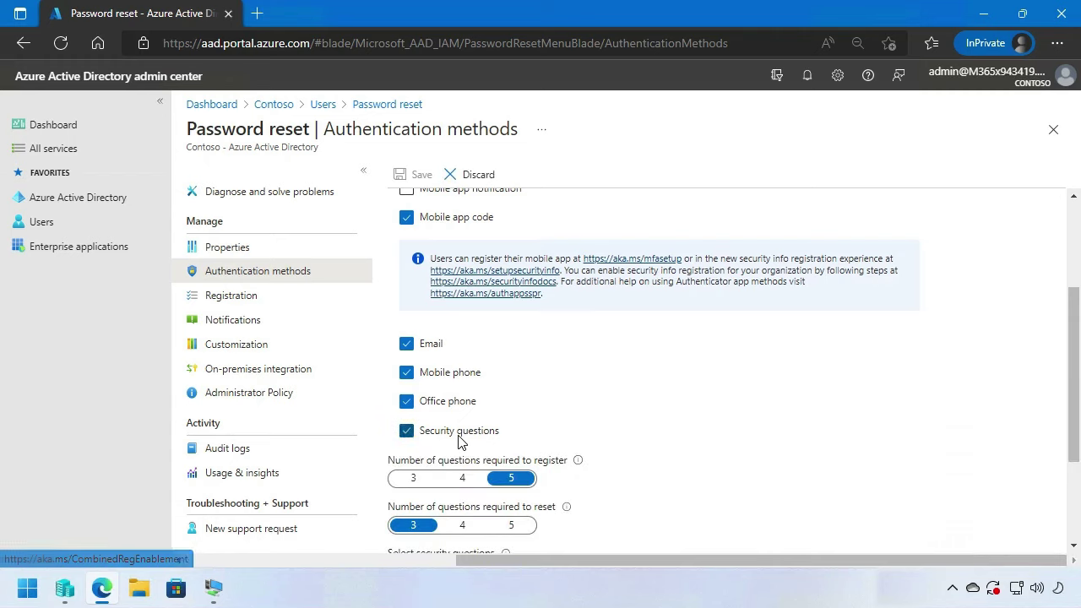
pyautogui.scroll(-2, 610, 413)
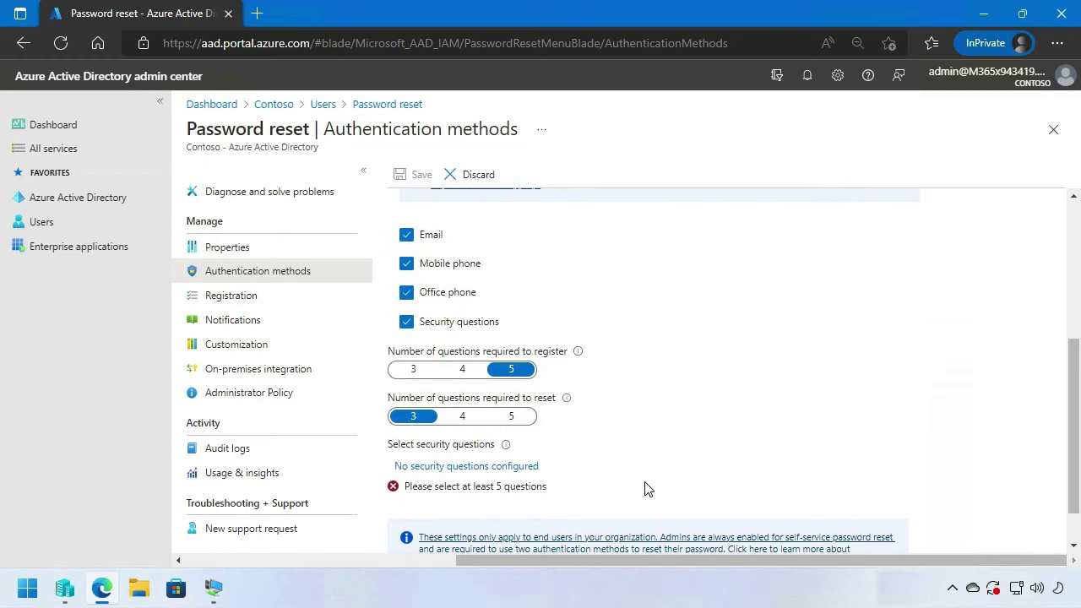
pyautogui.scroll(3, 644, 488)
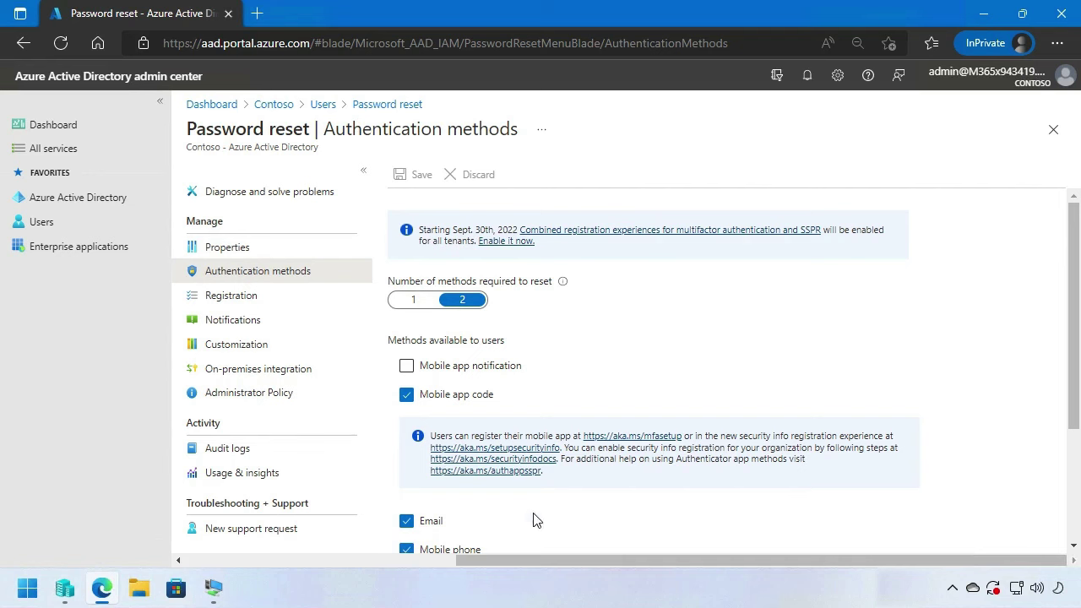
pyautogui.click(41, 222)
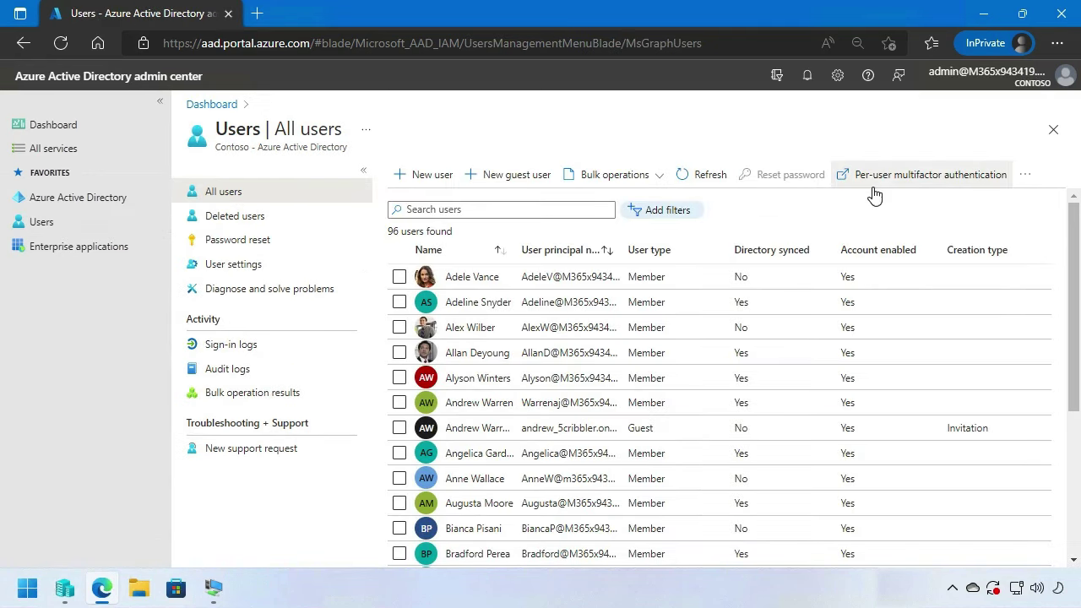
# Step: Check a user's per-user MFA status and the MFA service settings, then return to All users
pyautogui.click(881, 180)
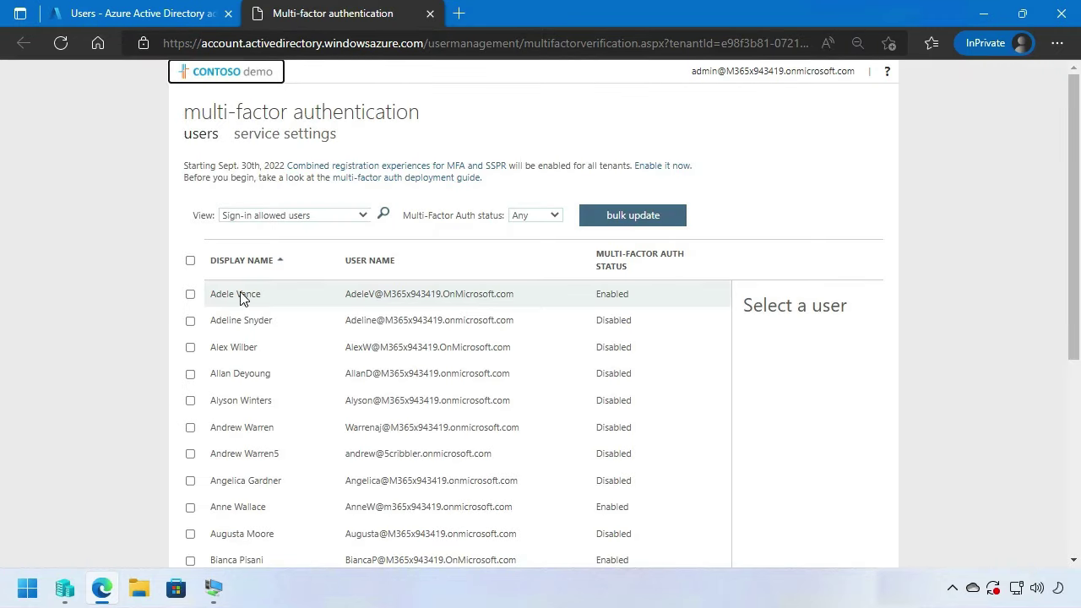
pyautogui.click(190, 294)
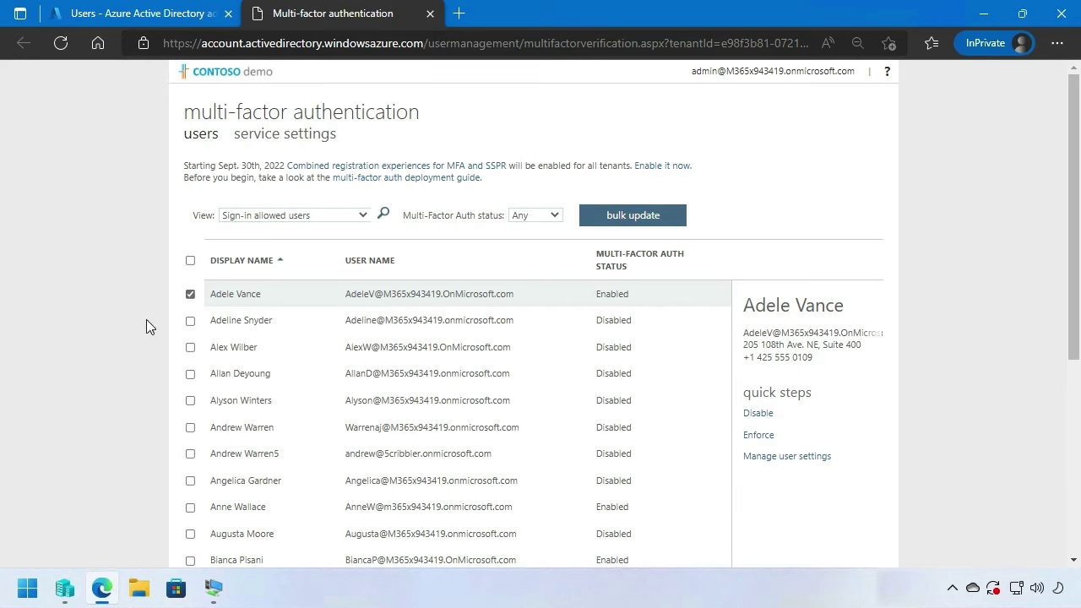
pyautogui.click(268, 141)
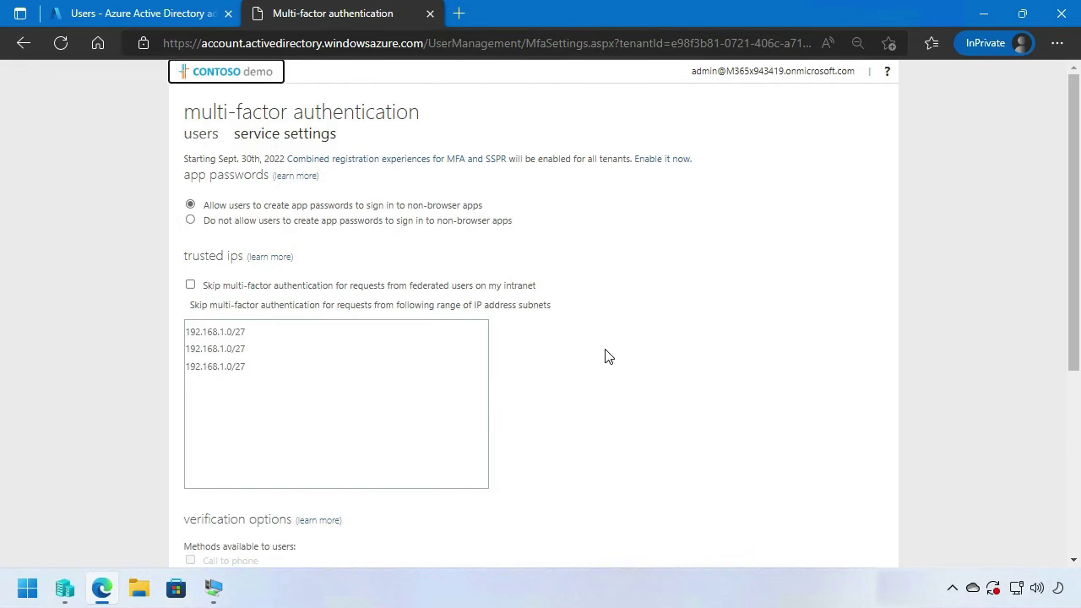
pyautogui.scroll(-3, 605, 355)
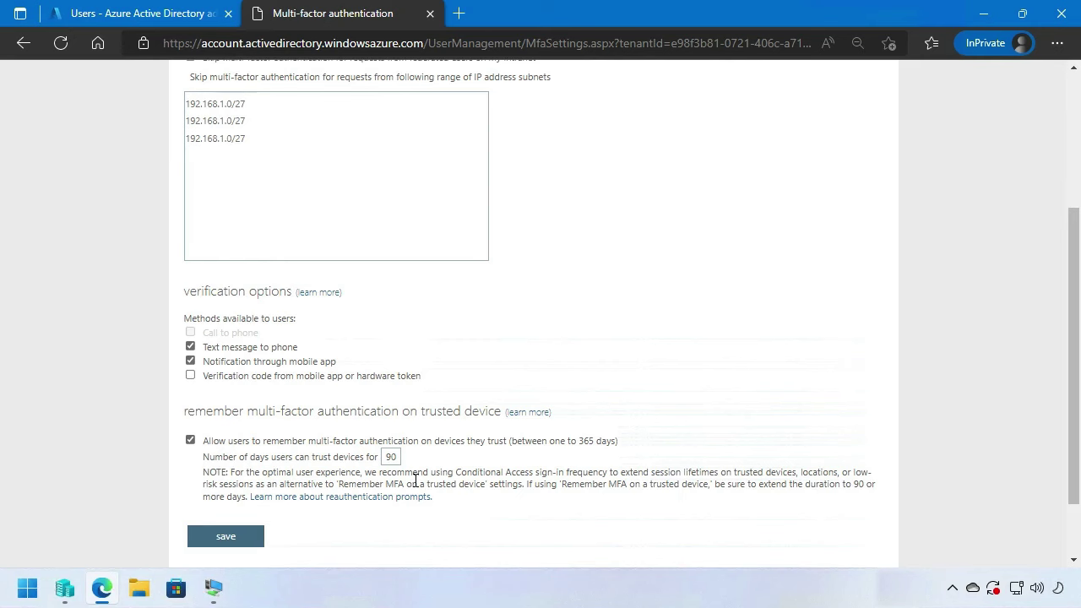
pyautogui.scroll(3, 414, 480)
pyautogui.click(196, 144)
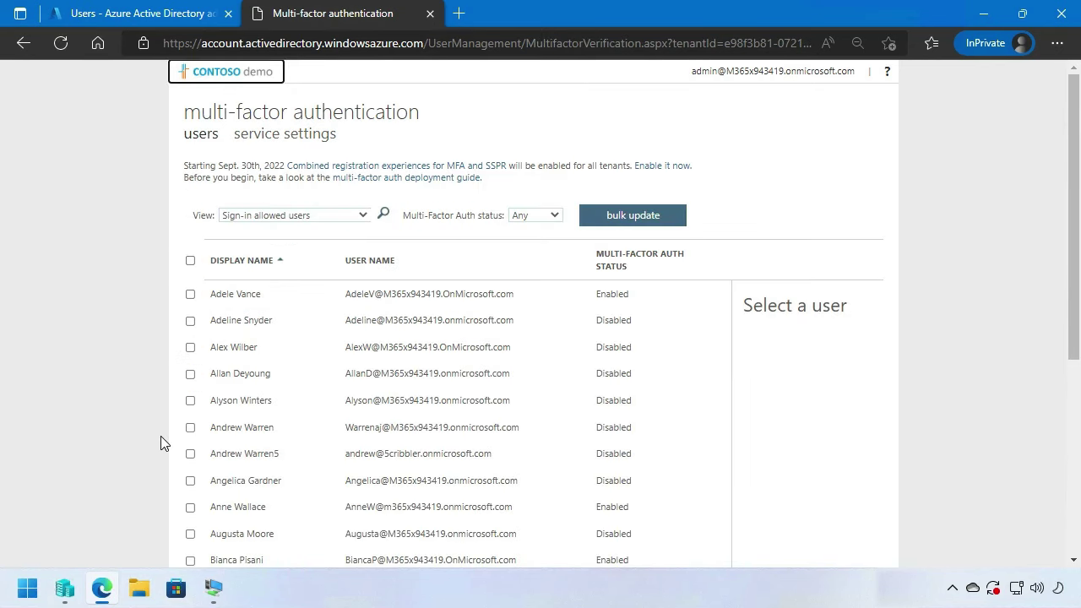
pyautogui.click(156, 99)
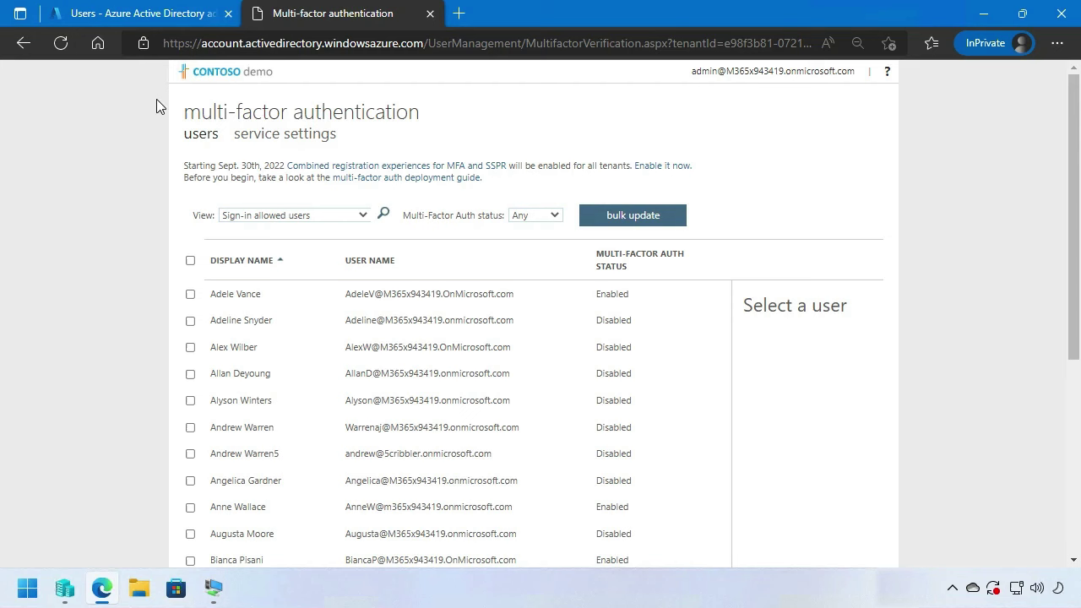
pyautogui.click(137, 25)
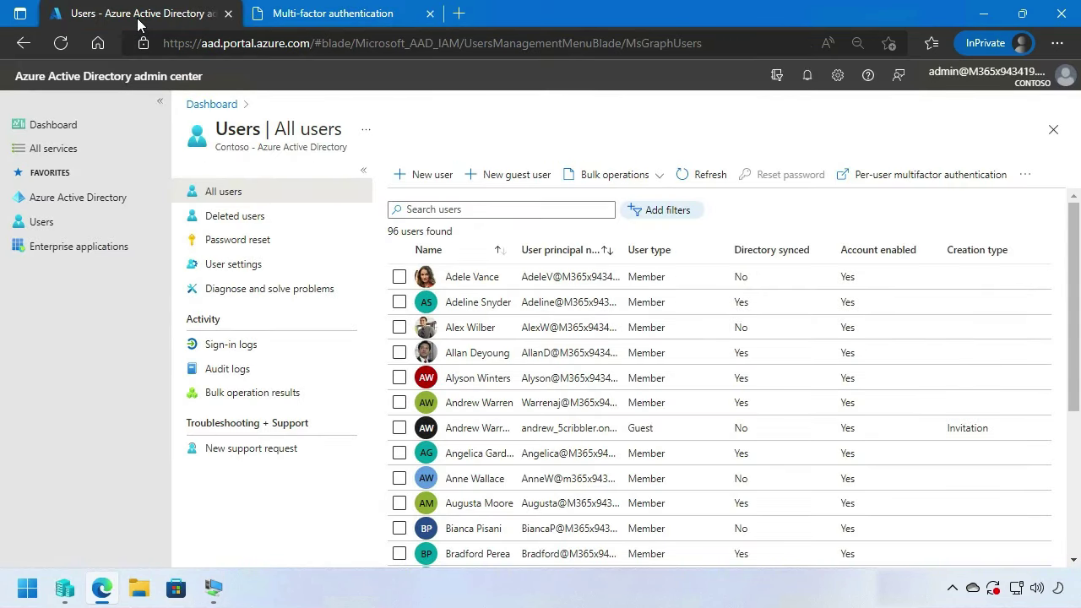
# Step: Go from Azure Active Directory to Security > Conditional Access policies
pyautogui.click(114, 200)
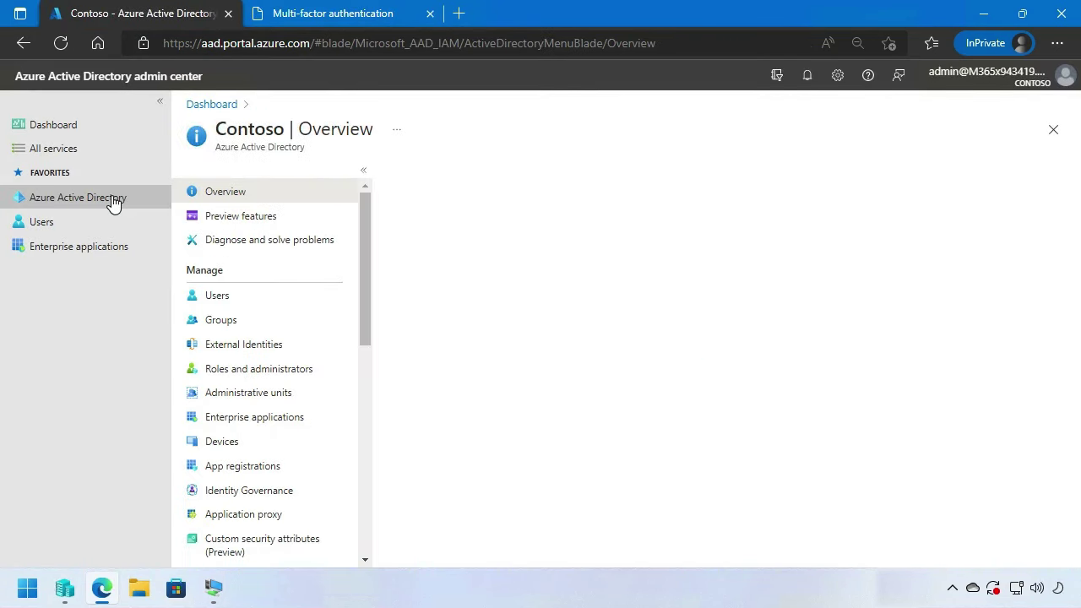
pyautogui.scroll(-2, 279, 404)
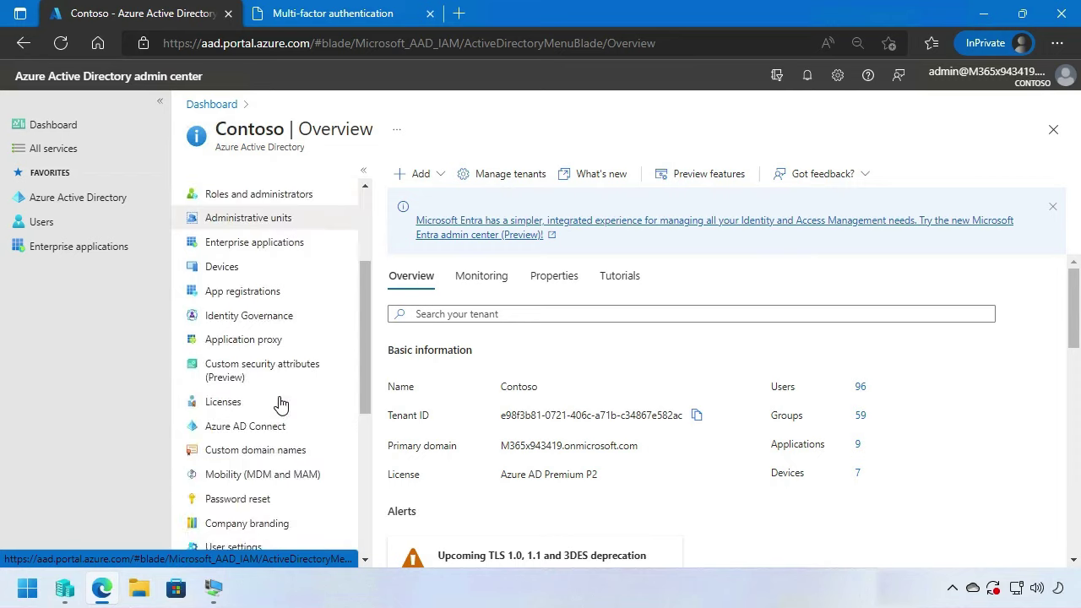
pyautogui.scroll(-3, 281, 403)
pyautogui.scroll(-2, 276, 409)
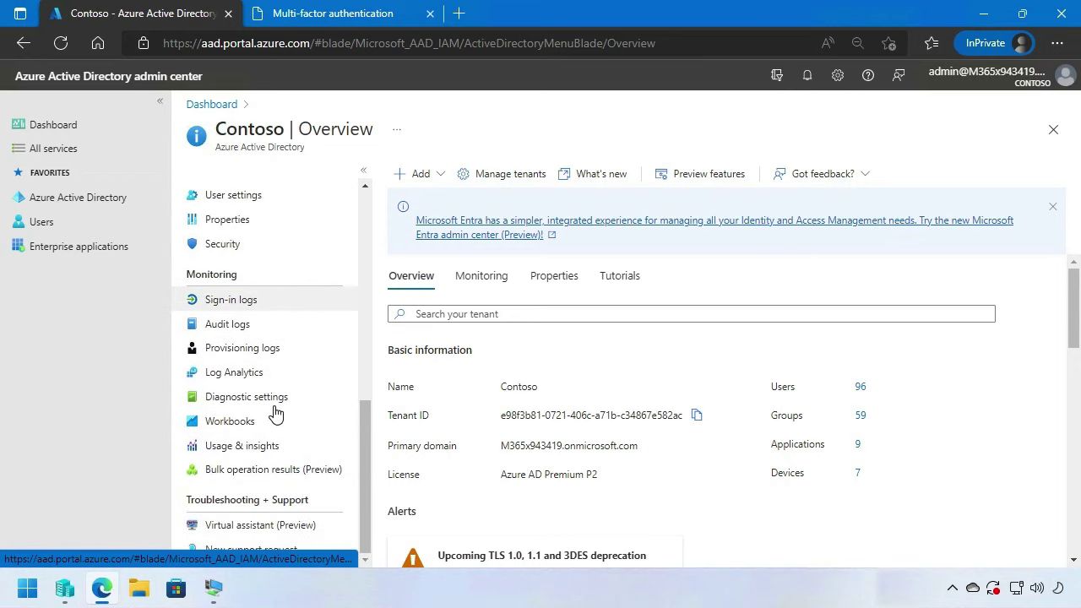
pyautogui.scroll(1, 270, 405)
pyautogui.click(224, 304)
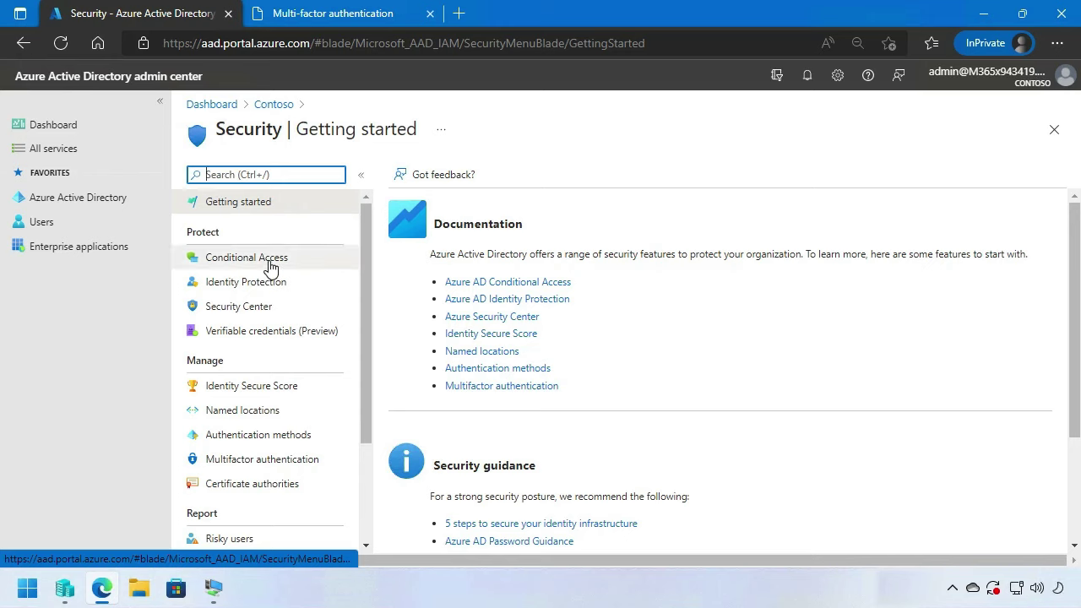
pyautogui.click(269, 260)
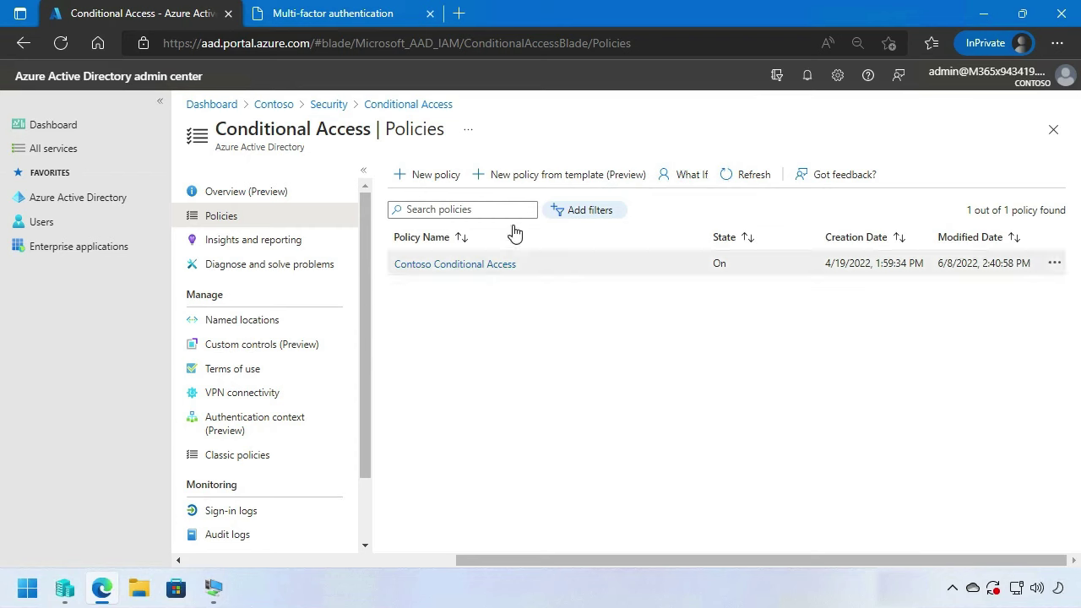
# Step: Start a new conditional access policy named 'Demo Policy'
pyautogui.click(430, 175)
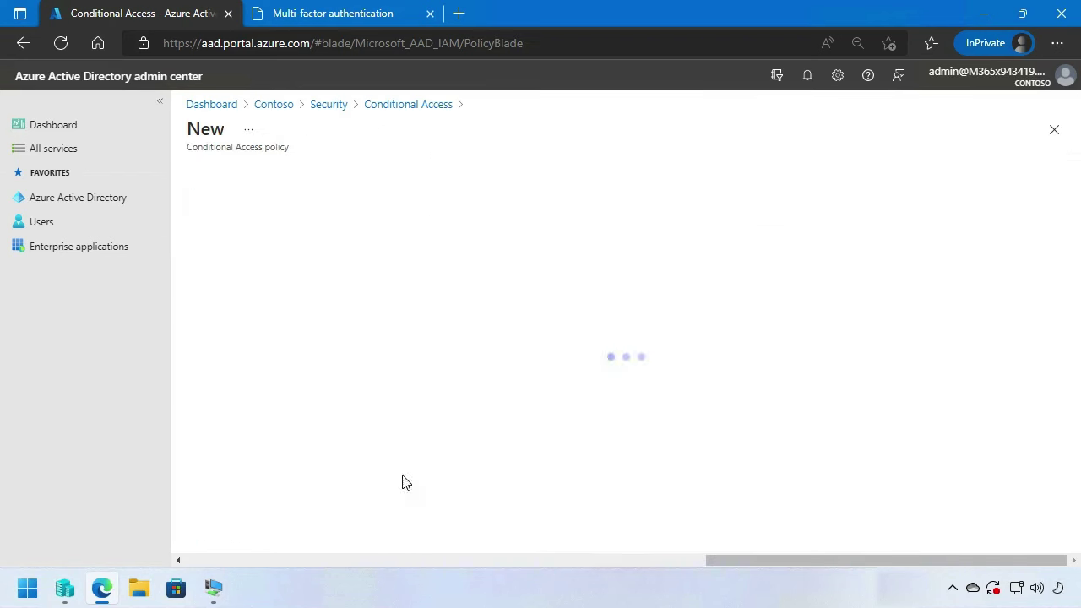
pyautogui.write('D')
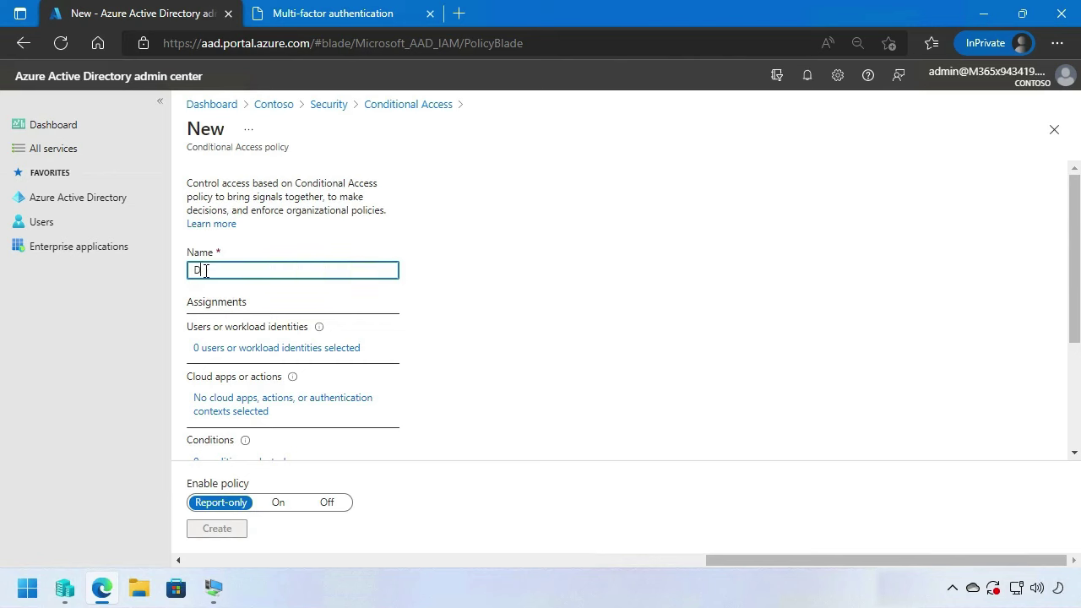
pyautogui.write('emo Policy')
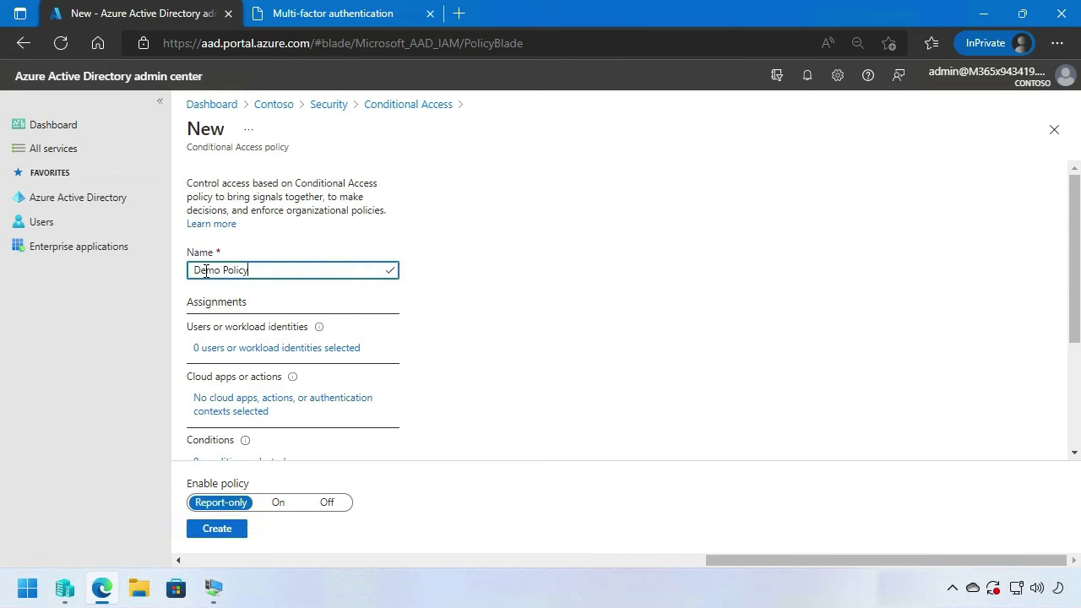
pyautogui.scroll(-1, 437, 337)
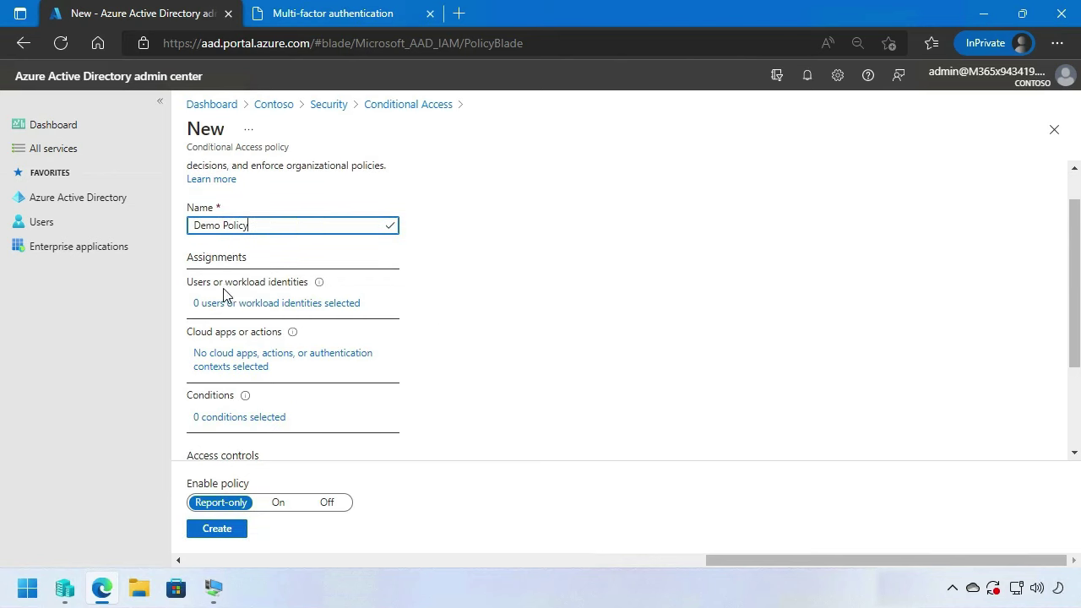
# Step: Limit the policy's users to Select users and groups, including one specific user
pyautogui.click(287, 311)
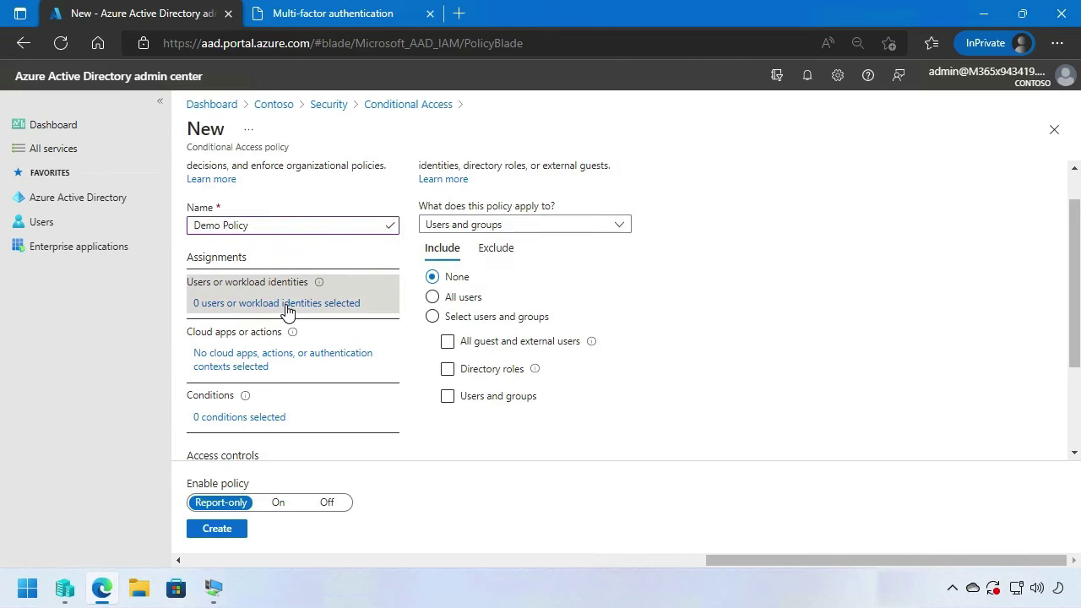
pyautogui.click(469, 318)
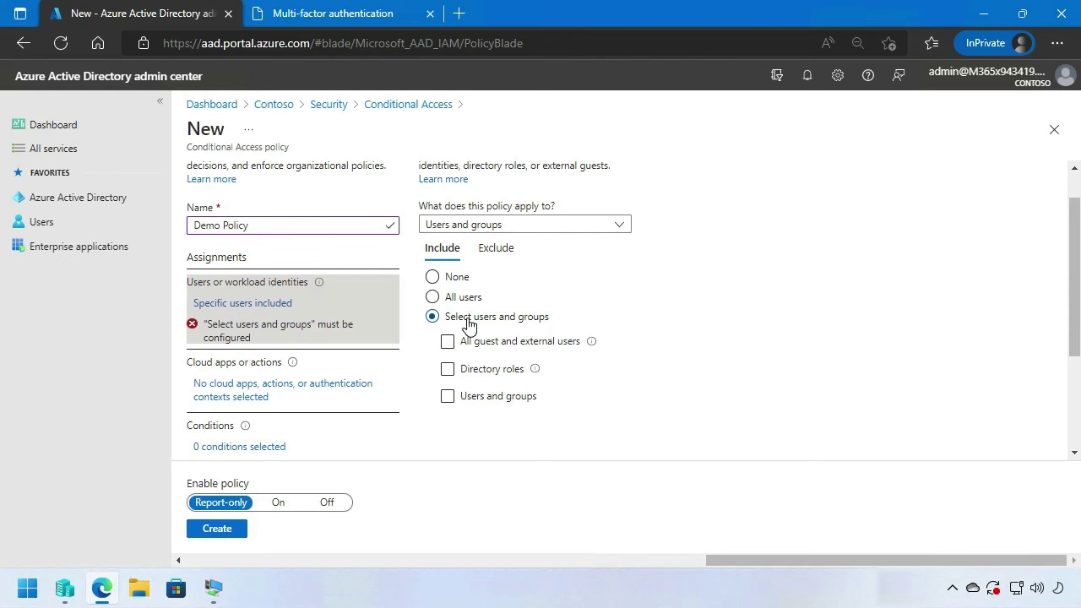
pyautogui.click(514, 342)
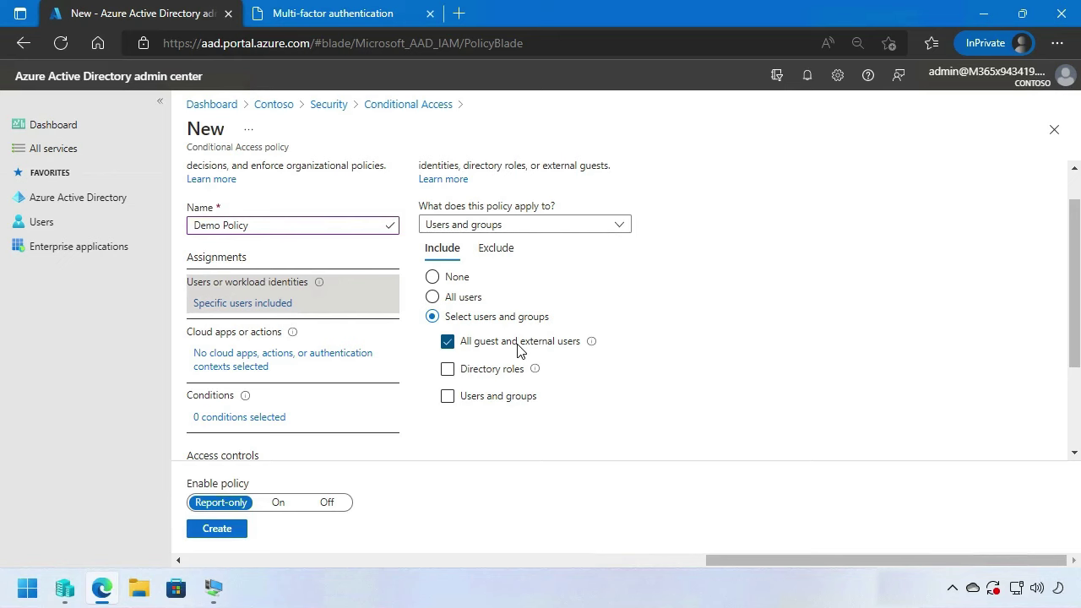
pyautogui.click(501, 372)
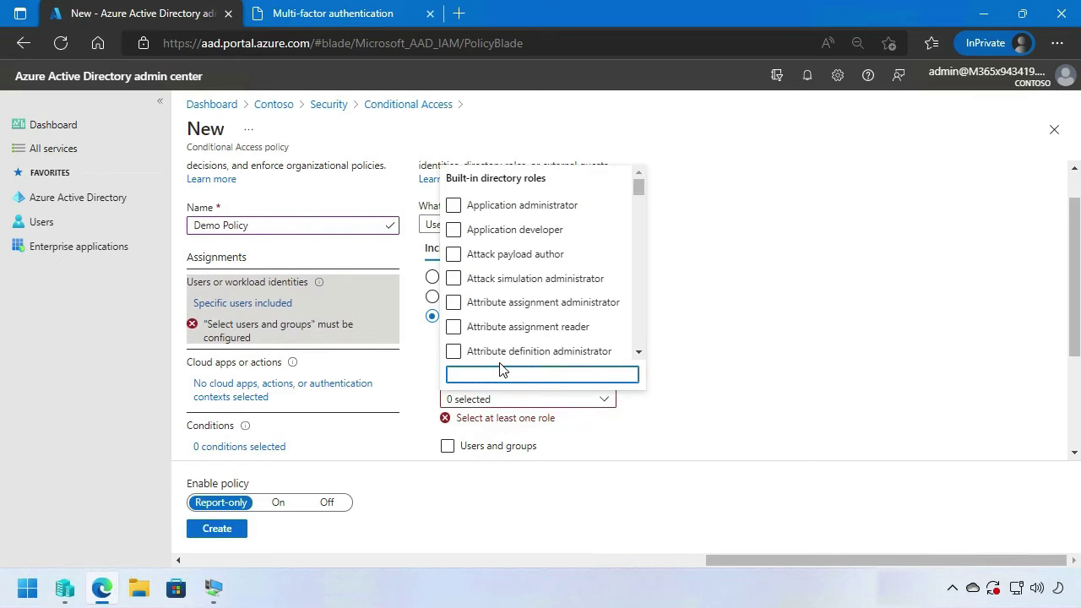
pyautogui.write('global')
pyautogui.click(453, 324)
pyautogui.click(802, 410)
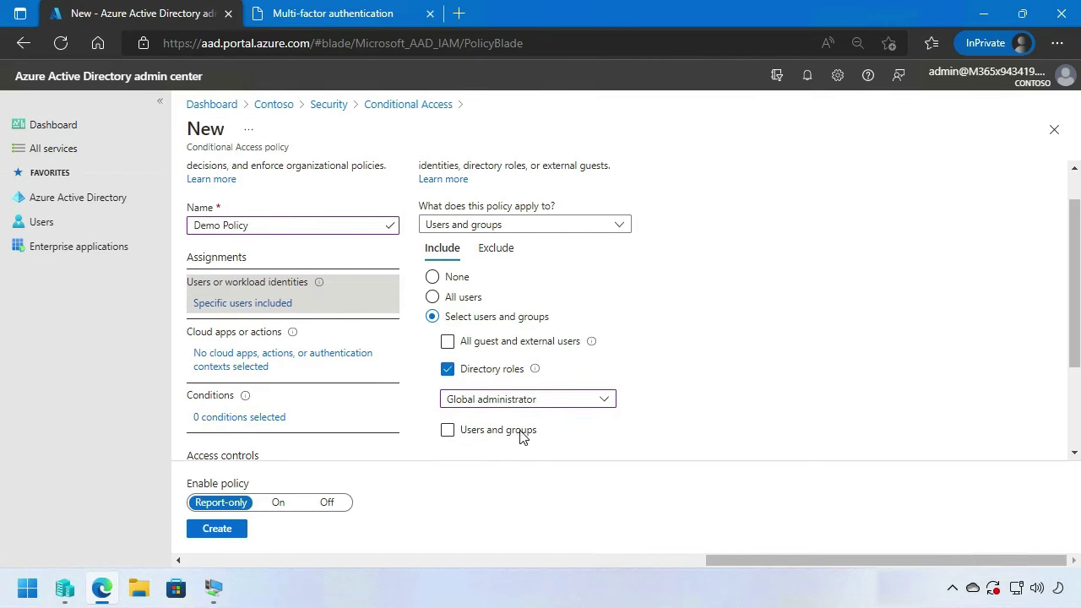
pyautogui.click(449, 371)
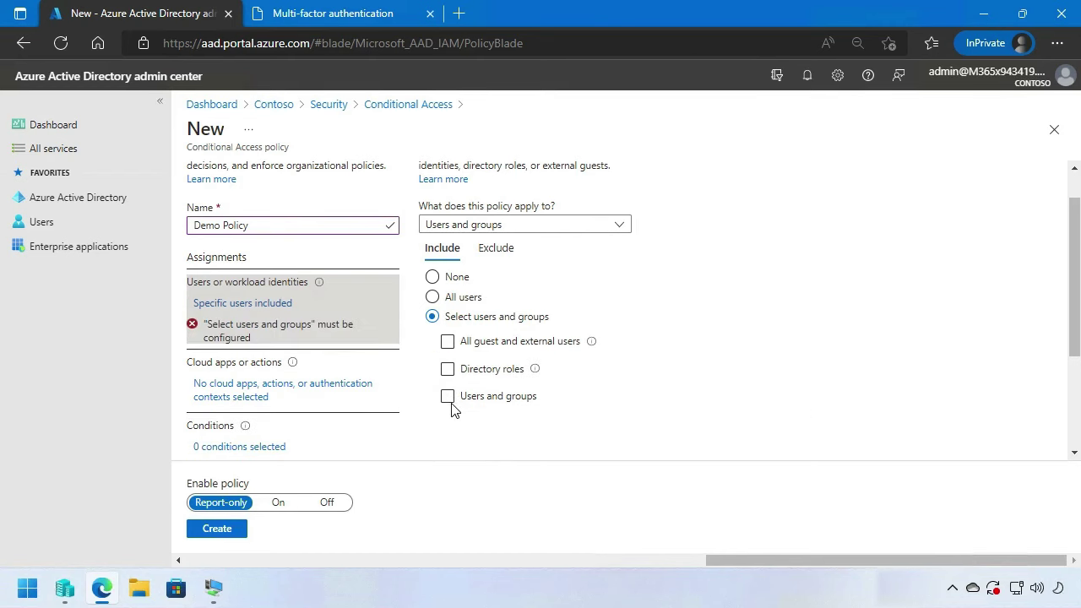
pyautogui.click(448, 398)
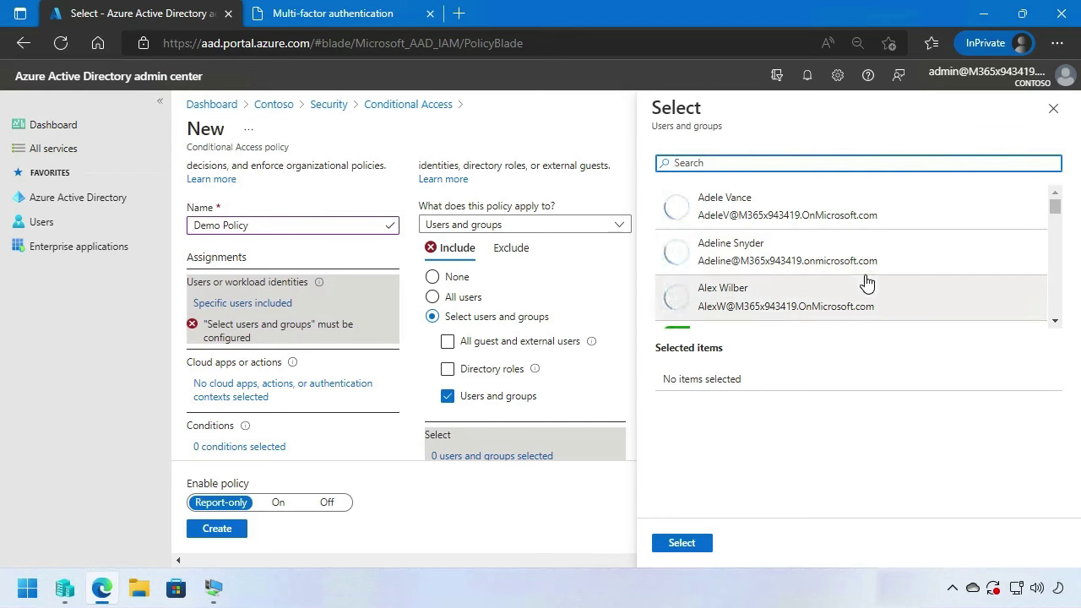
pyautogui.click(752, 300)
pyautogui.click(684, 544)
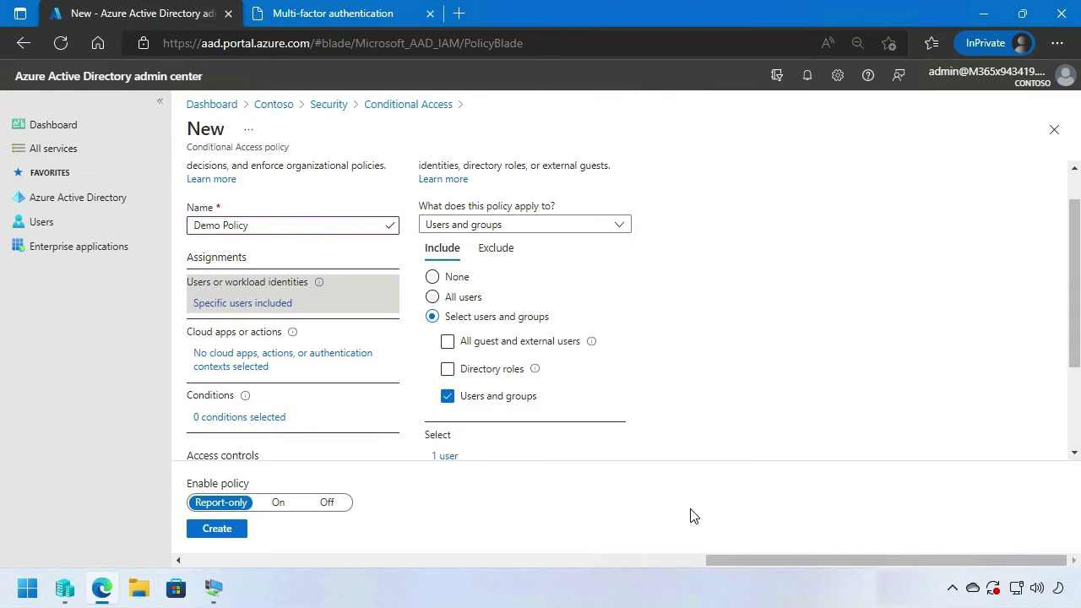
# Step: Set the policy's cloud apps to All cloud apps
pyautogui.click(295, 364)
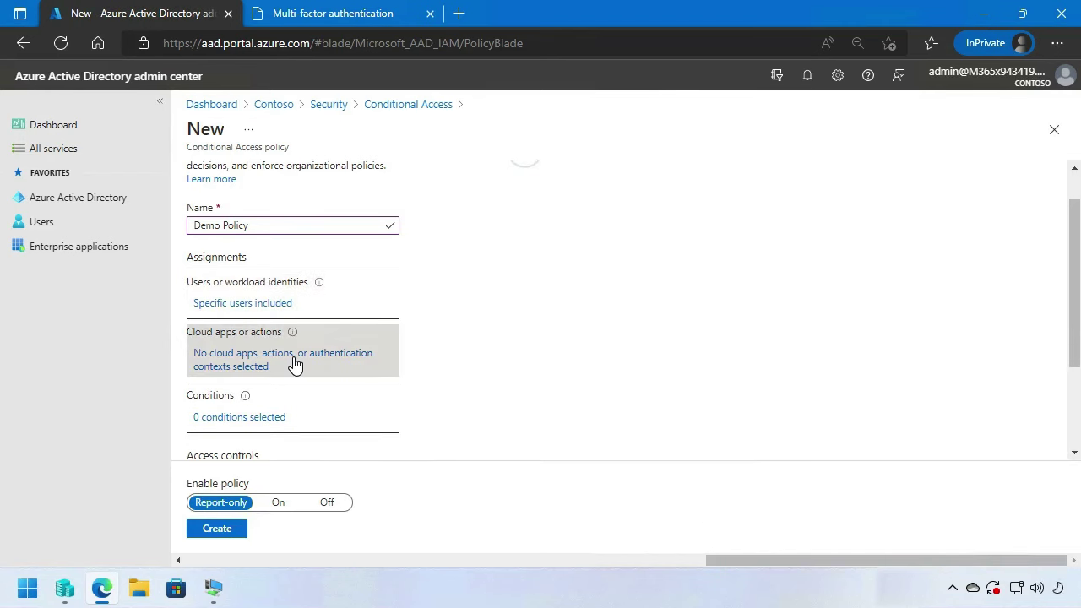
pyautogui.click(490, 332)
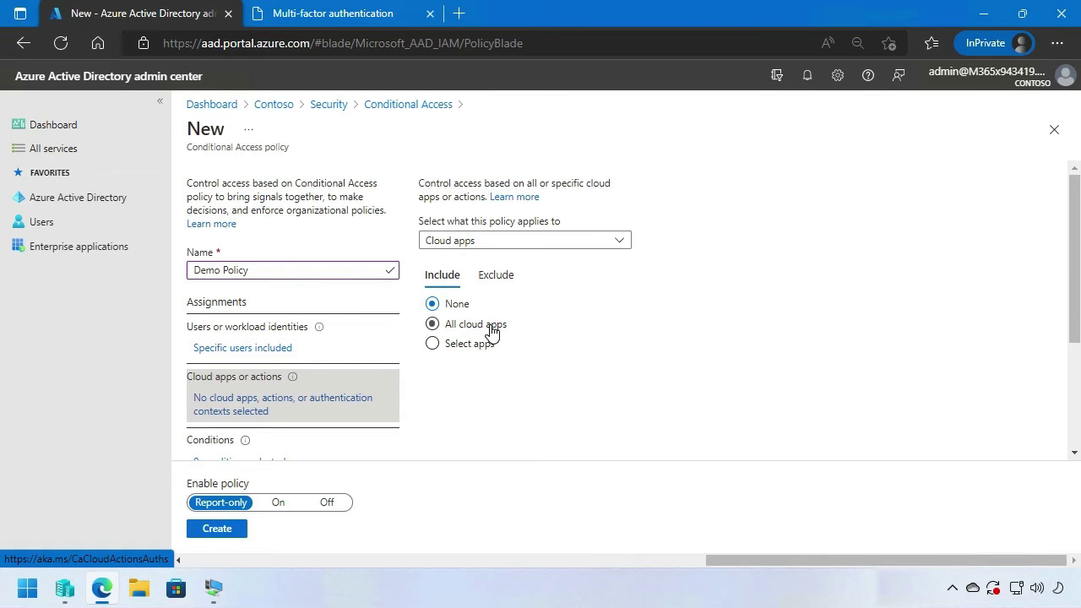
pyautogui.scroll(-1, 578, 409)
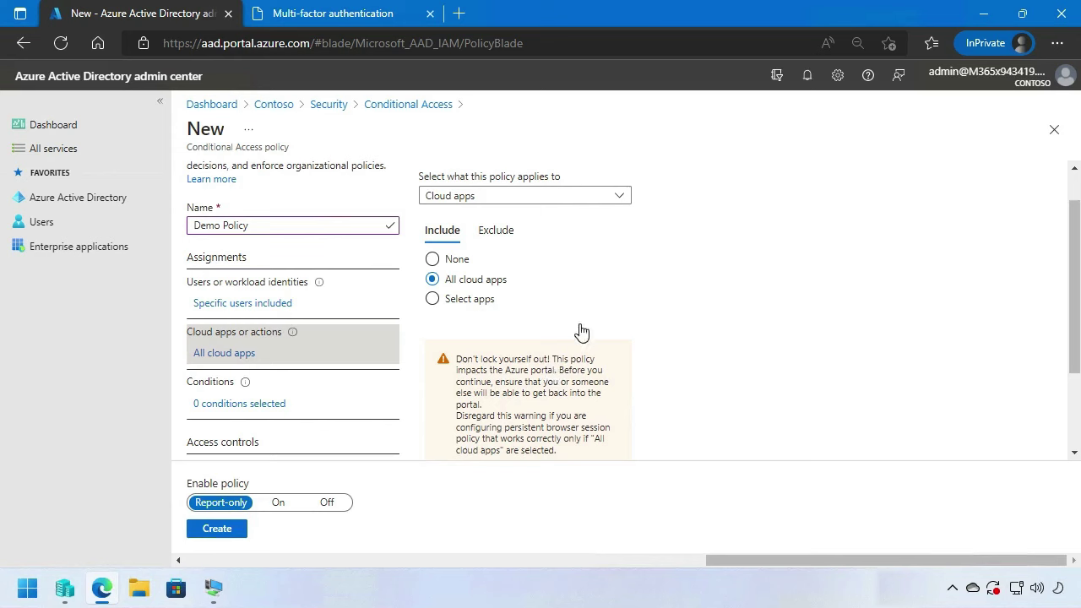
# Step: Target only Microsoft Teams as the policy's selected cloud app
pyautogui.click(463, 305)
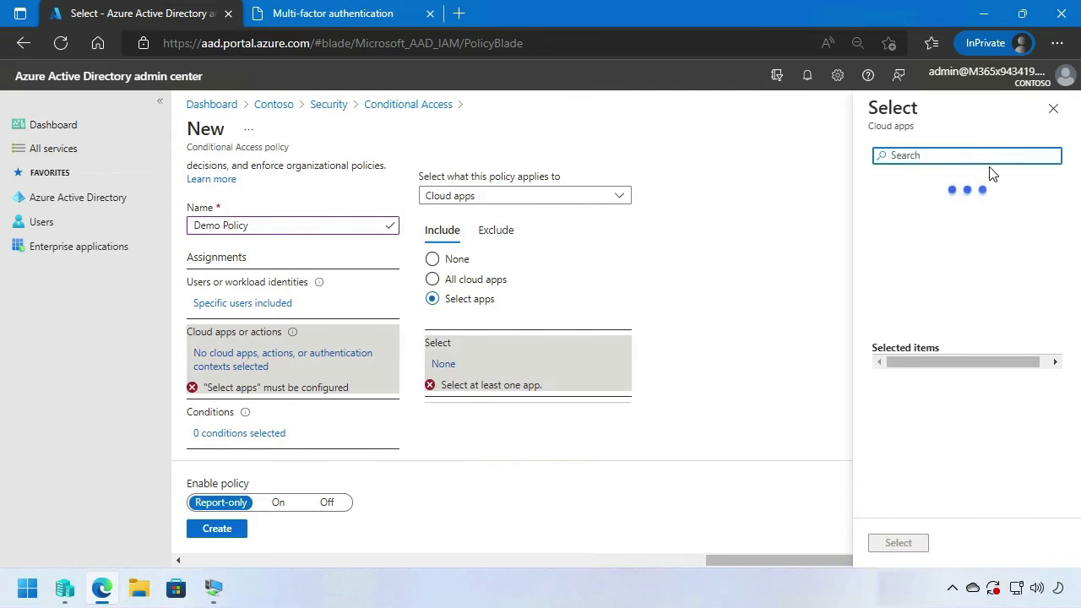
pyautogui.write('teams')
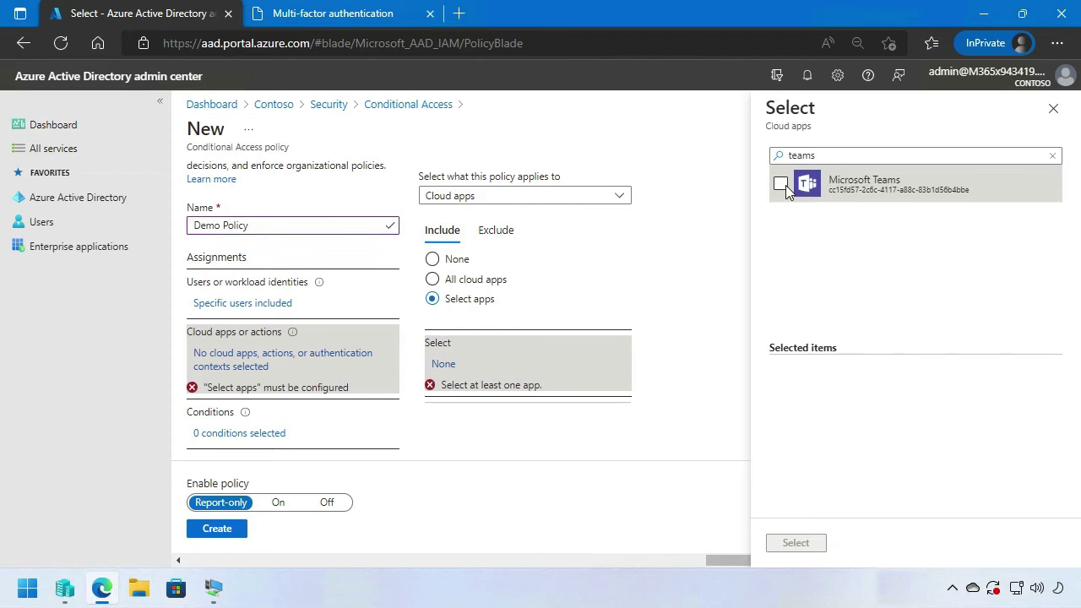
pyautogui.click(780, 183)
pyautogui.click(806, 543)
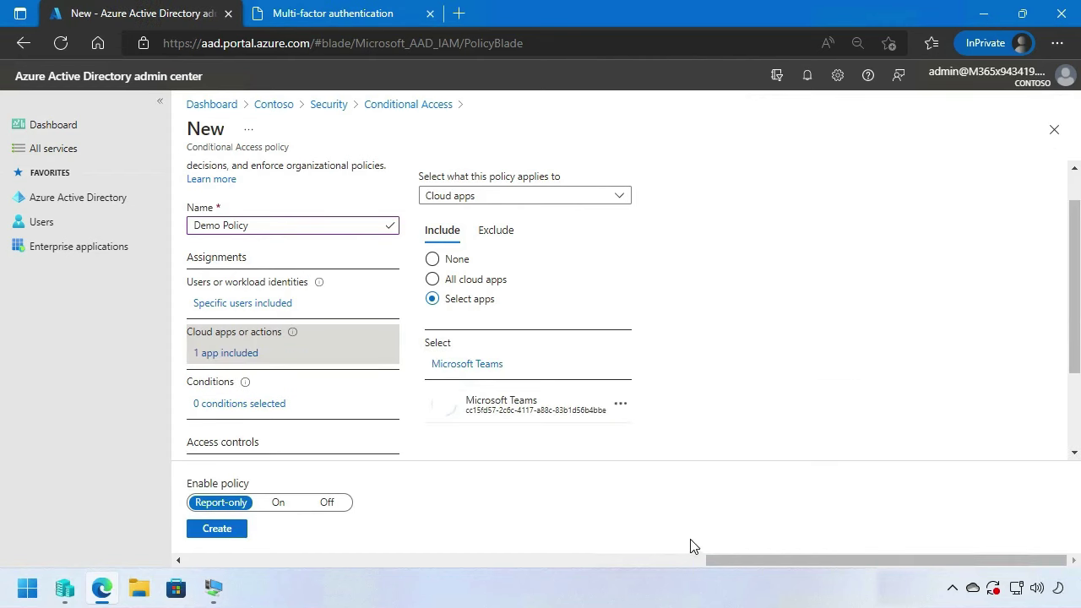
# Step: Configure the Client apps condition to cover Browser only, excluding mobile, ActiveSync and legacy clients
pyautogui.click(263, 409)
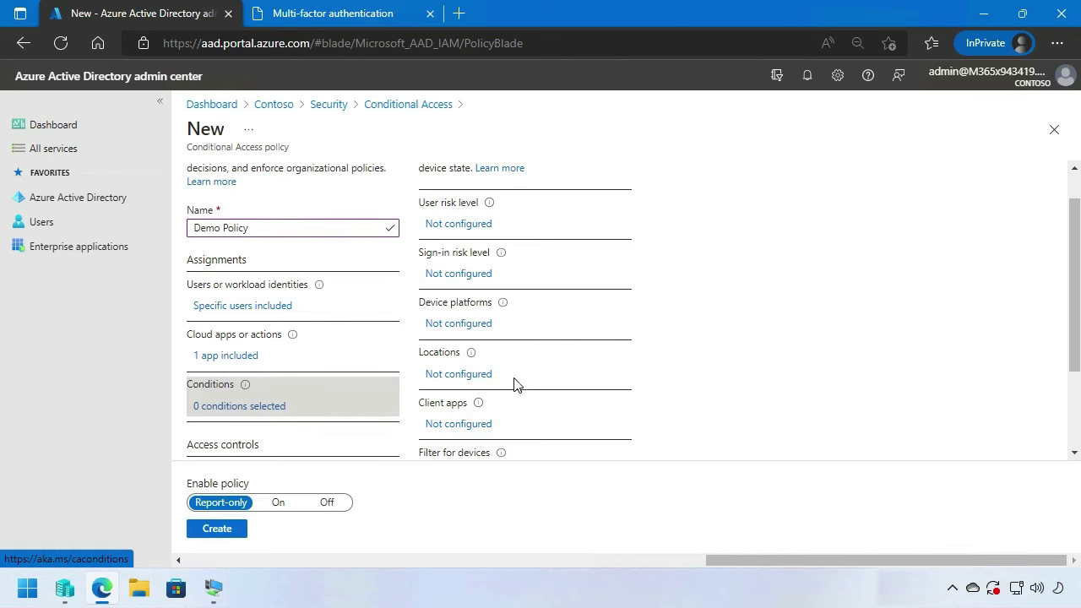
pyautogui.scroll(-2, 516, 335)
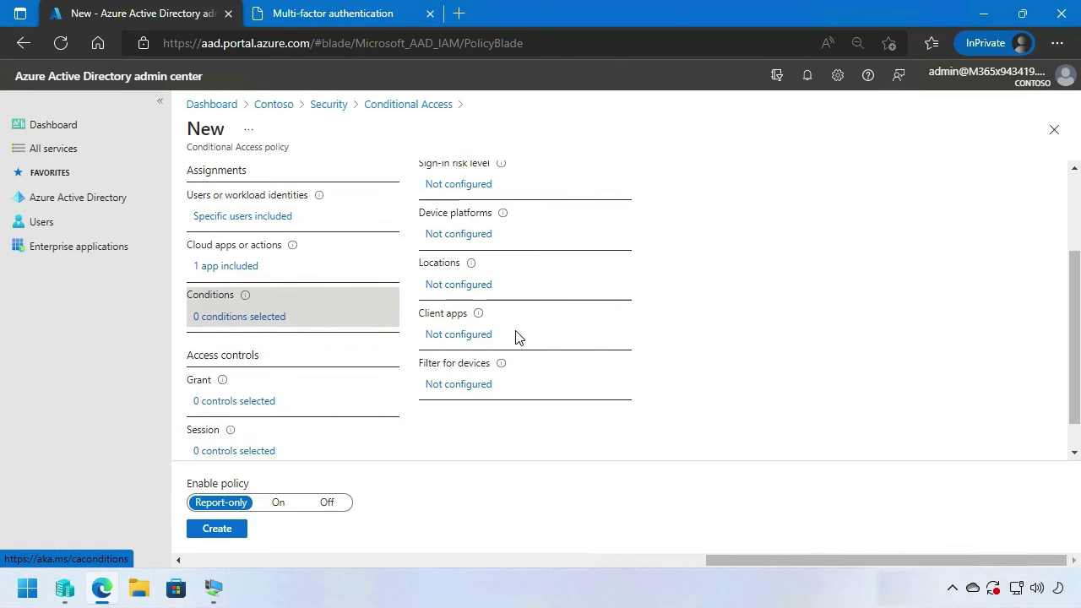
pyautogui.click(479, 338)
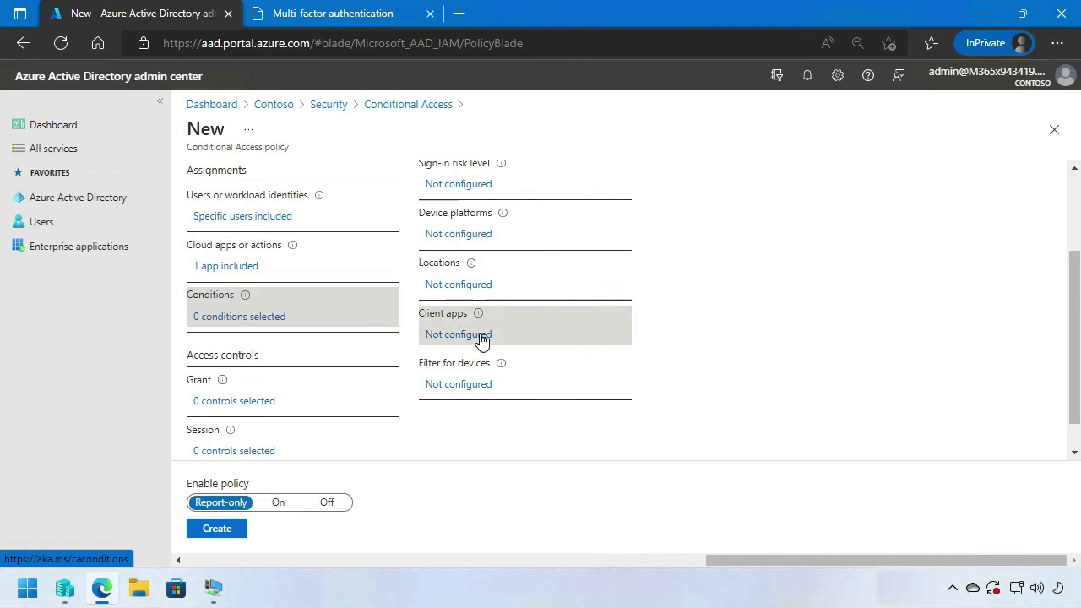
pyautogui.click(893, 234)
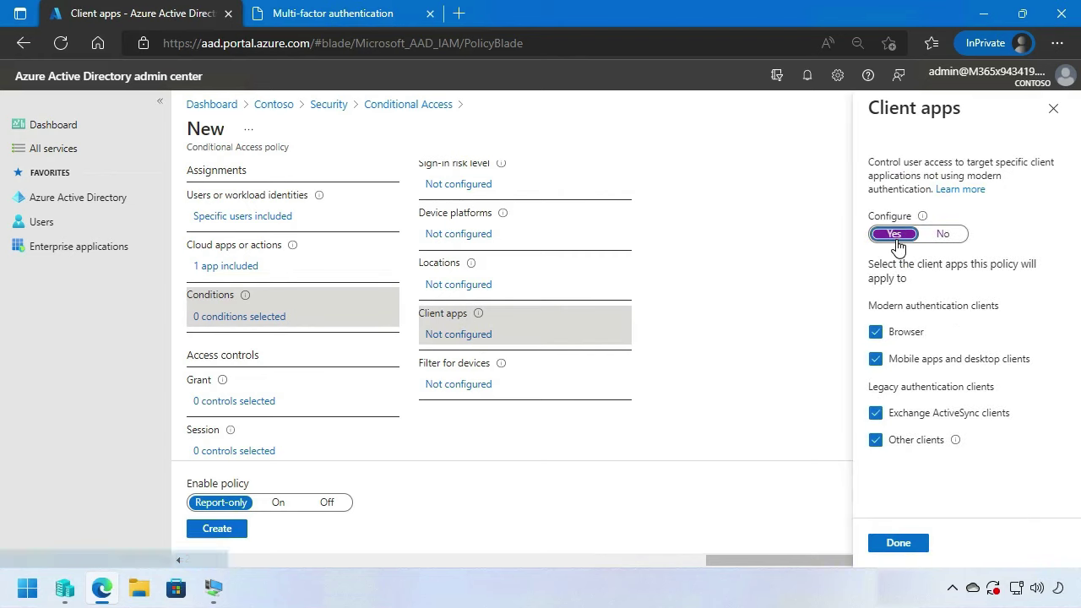
pyautogui.click(875, 359)
pyautogui.click(875, 413)
pyautogui.click(876, 440)
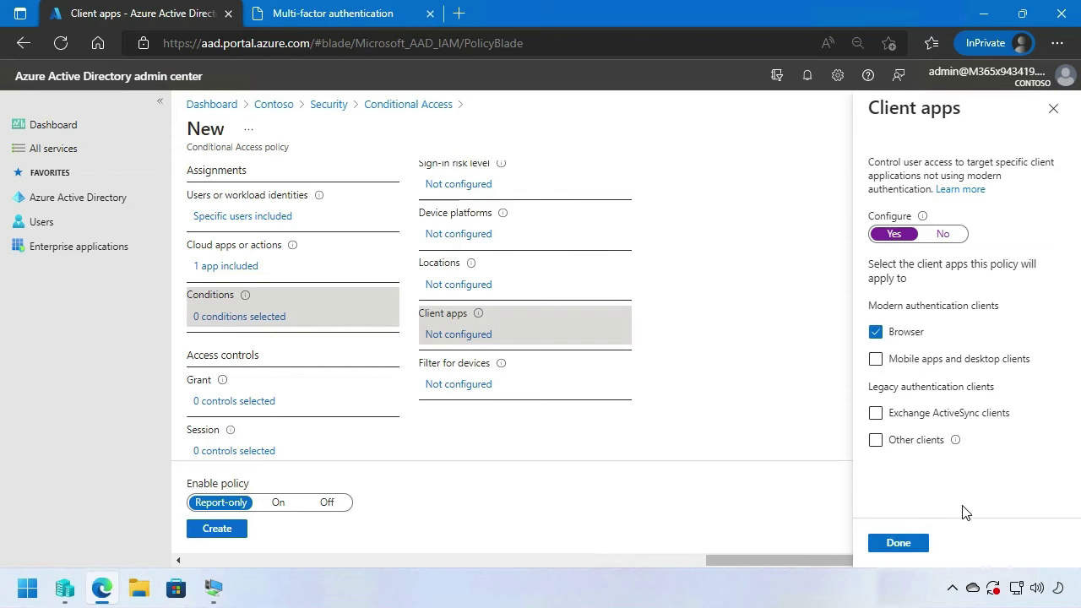
pyautogui.click(911, 544)
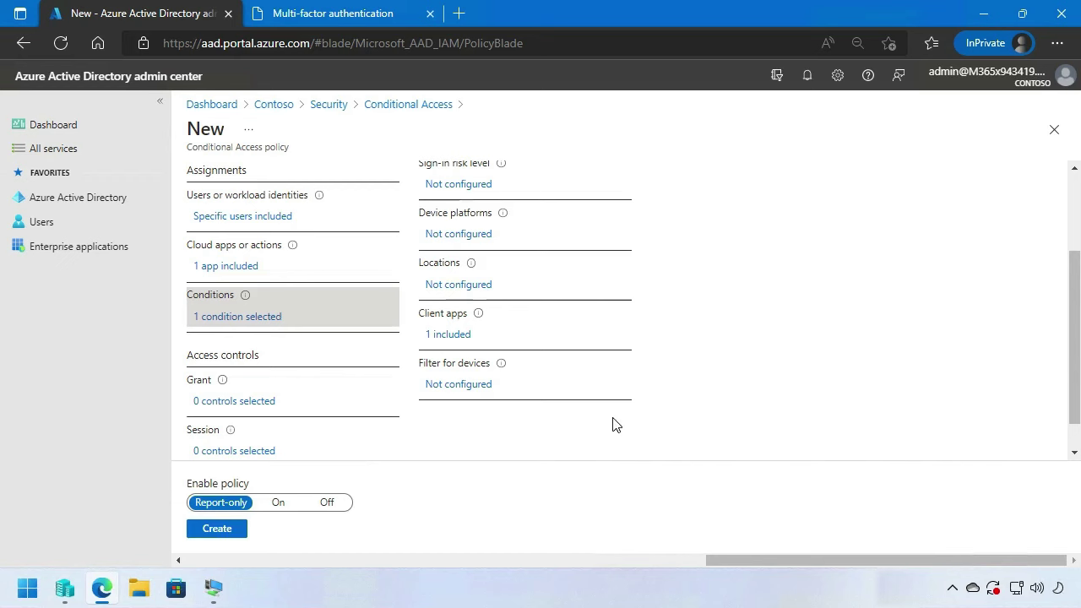
# Step: Set Demo Policy's grant control to Block access
pyautogui.click(235, 402)
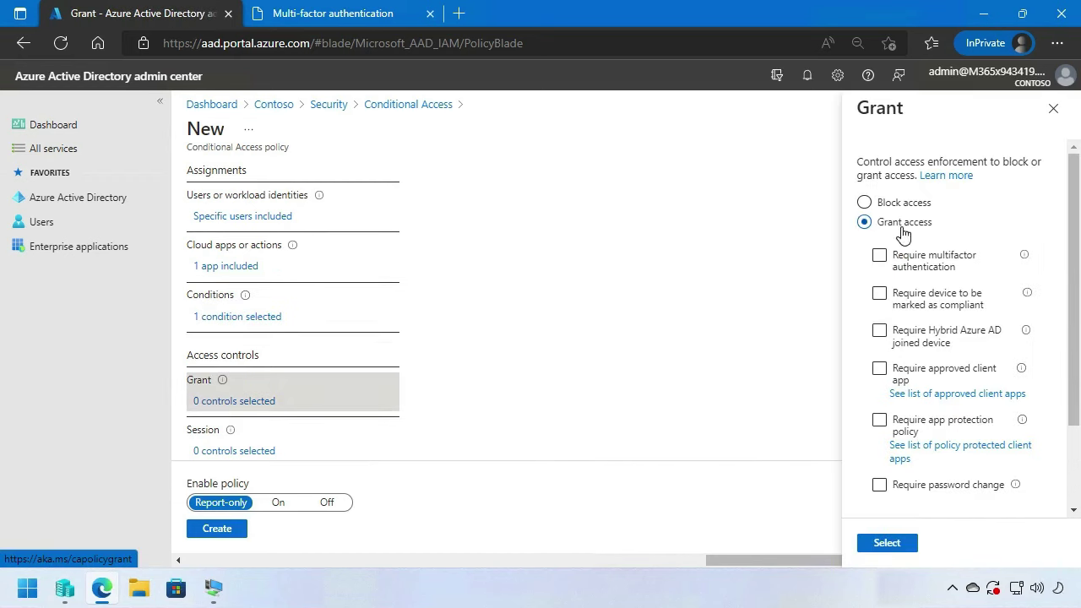
pyautogui.click(896, 210)
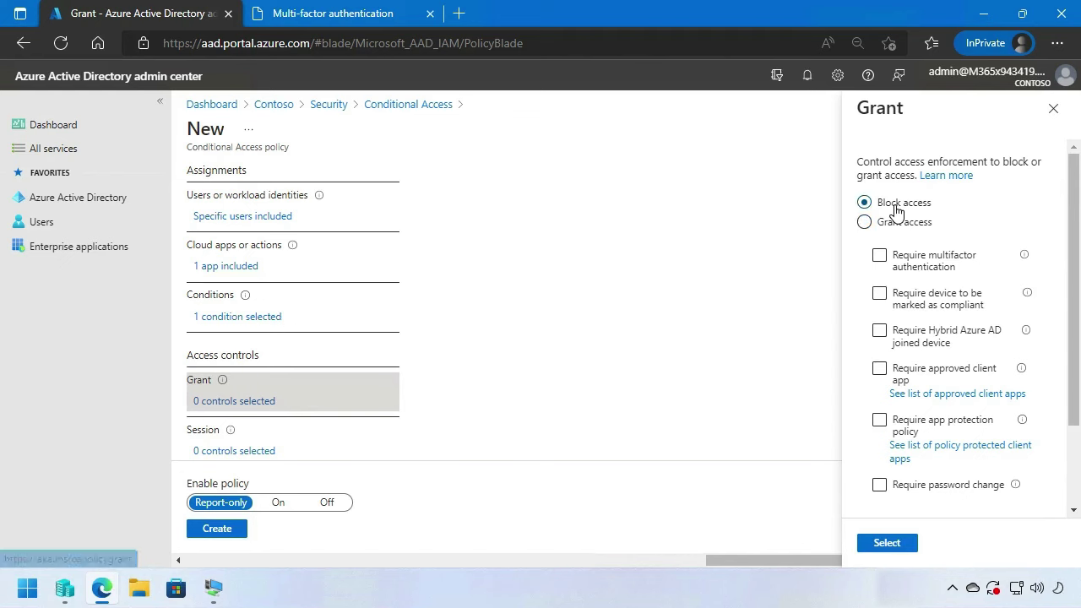
pyautogui.click(889, 228)
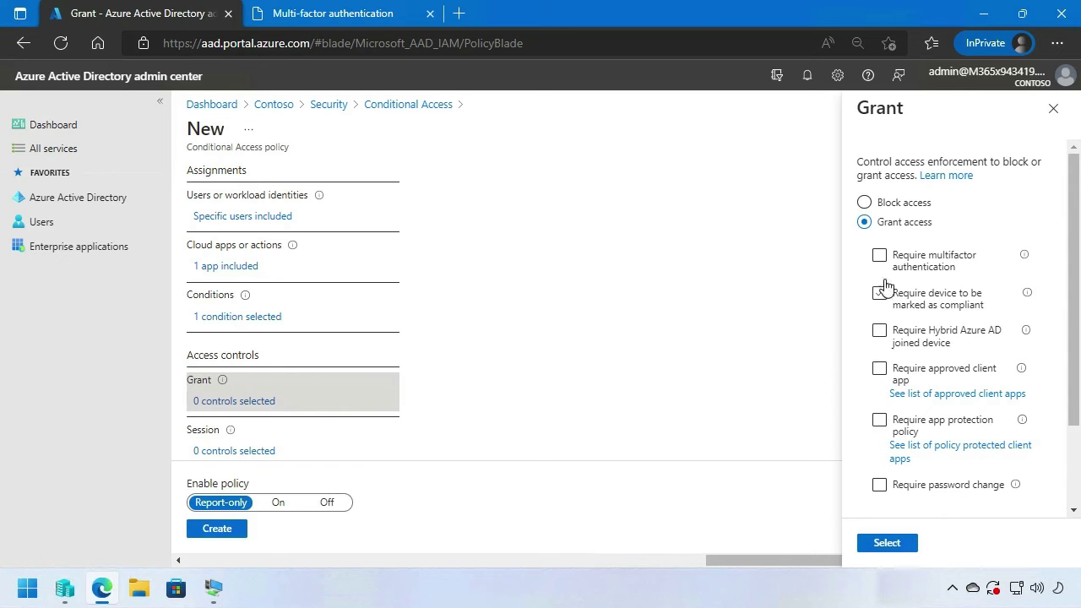
pyautogui.click(865, 203)
pyautogui.click(907, 545)
# Step: Switch Demo Policy from report-only to On and create it
pyautogui.scroll(-1, 506, 380)
pyautogui.click(281, 509)
pyautogui.click(217, 528)
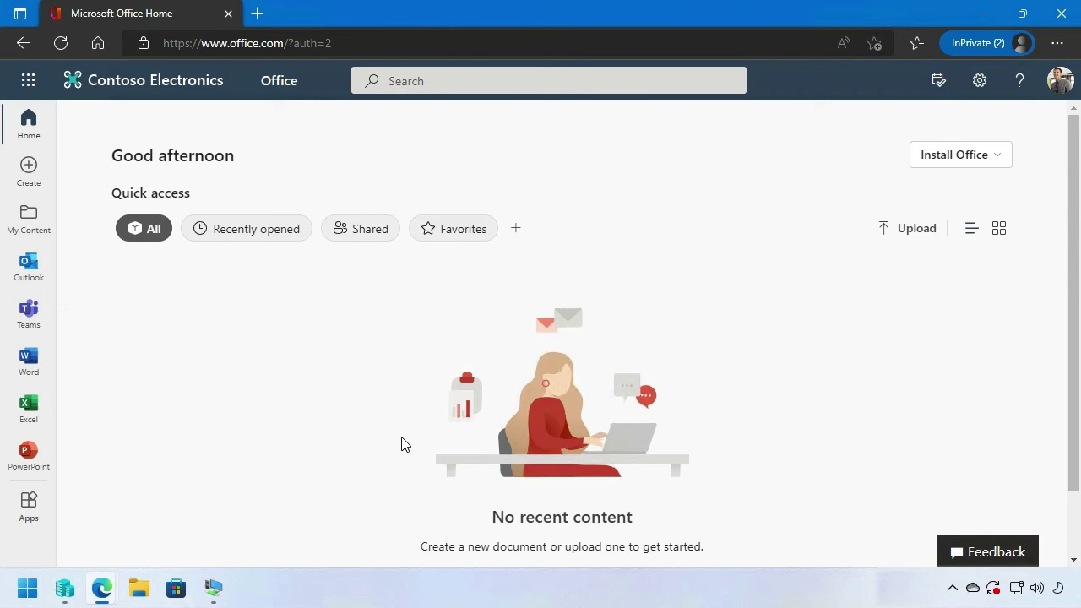
# Step: Check the signed-in account, then launch Microsoft Teams from Office Home's app rail
pyautogui.click(1060, 95)
pyautogui.click(941, 432)
pyautogui.click(30, 321)
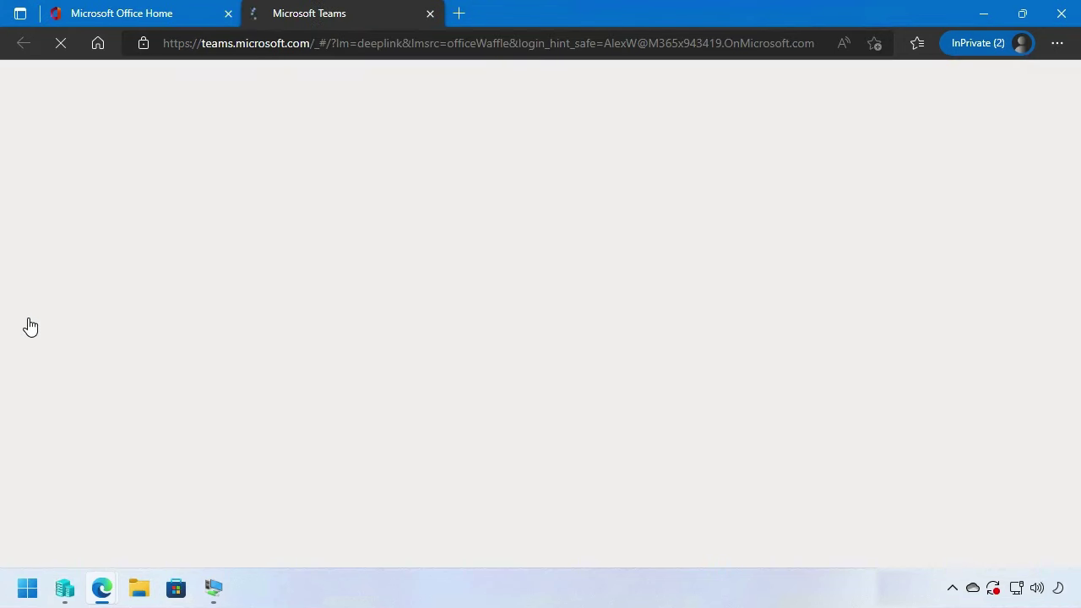
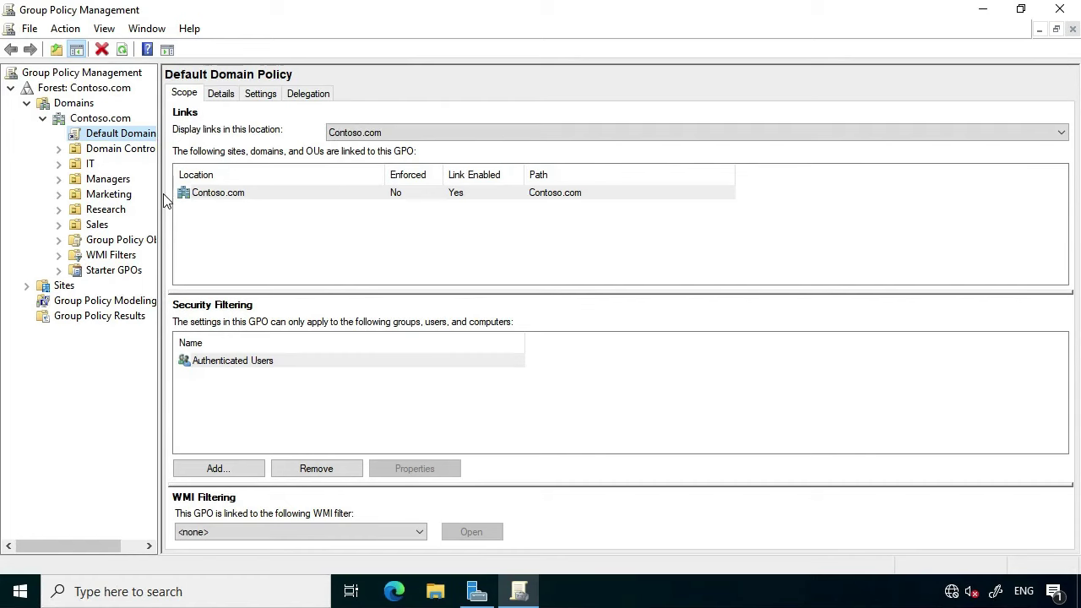
# Step: Widen the tree pane, expand Domain Controllers, and list Contoso.com's Group Policy Objects
pyautogui.moveTo(160, 194); pyautogui.dragTo(262, 194)
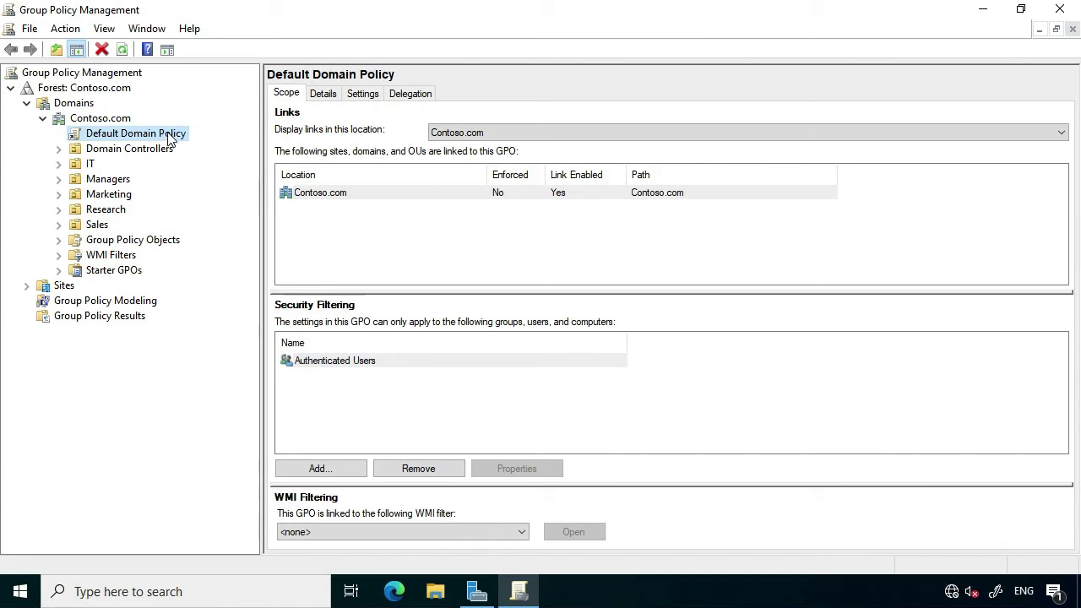
pyautogui.click(58, 148)
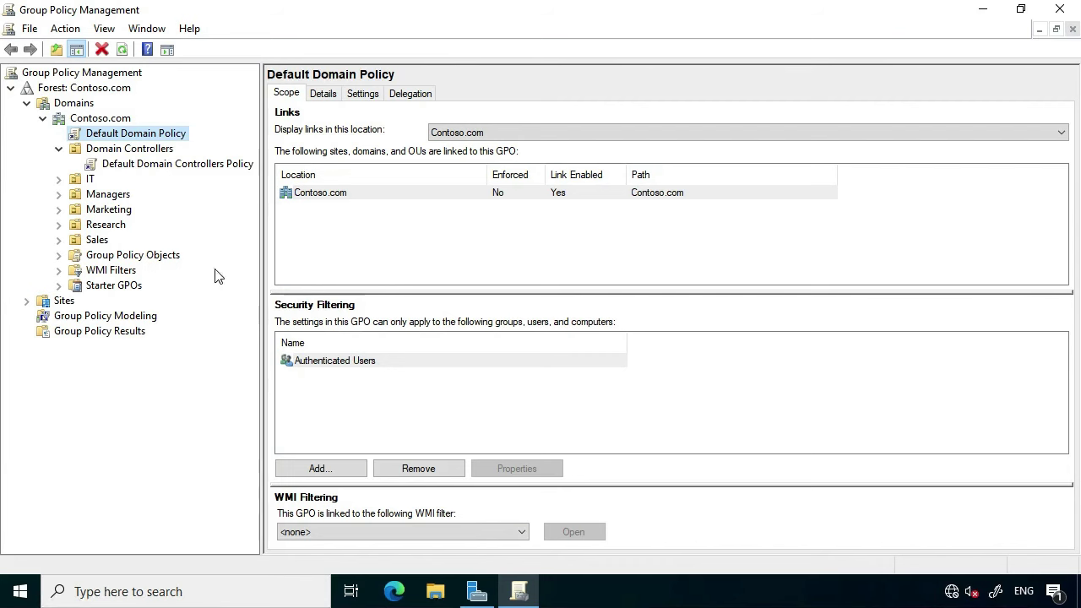
pyautogui.click(149, 260)
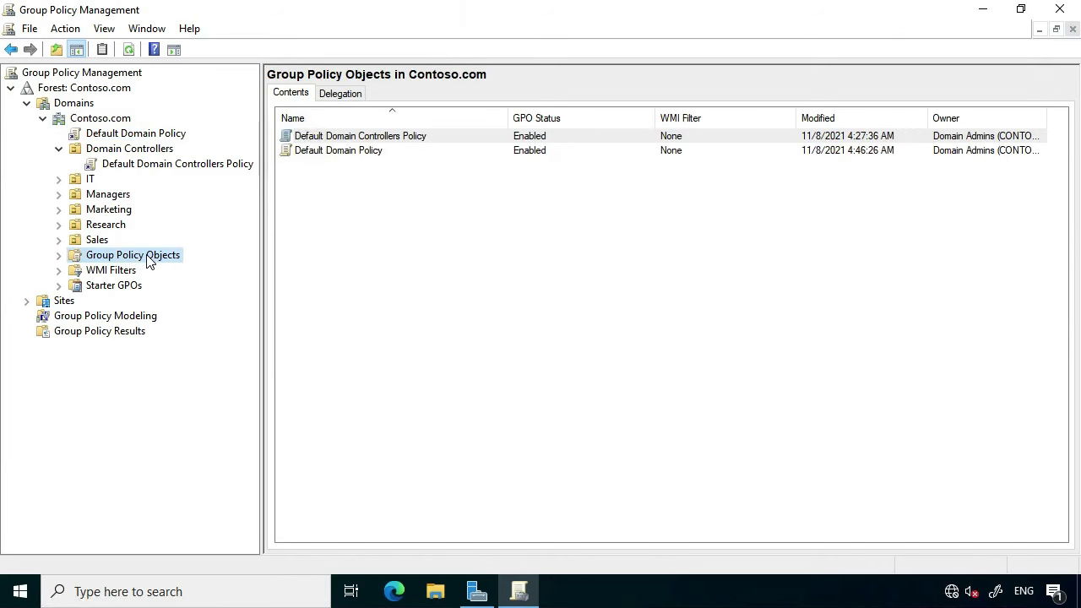
# Step: Create a new GPO named 'Sales GPO' under Group Policy Objects
pyautogui.rightClick(149, 260)
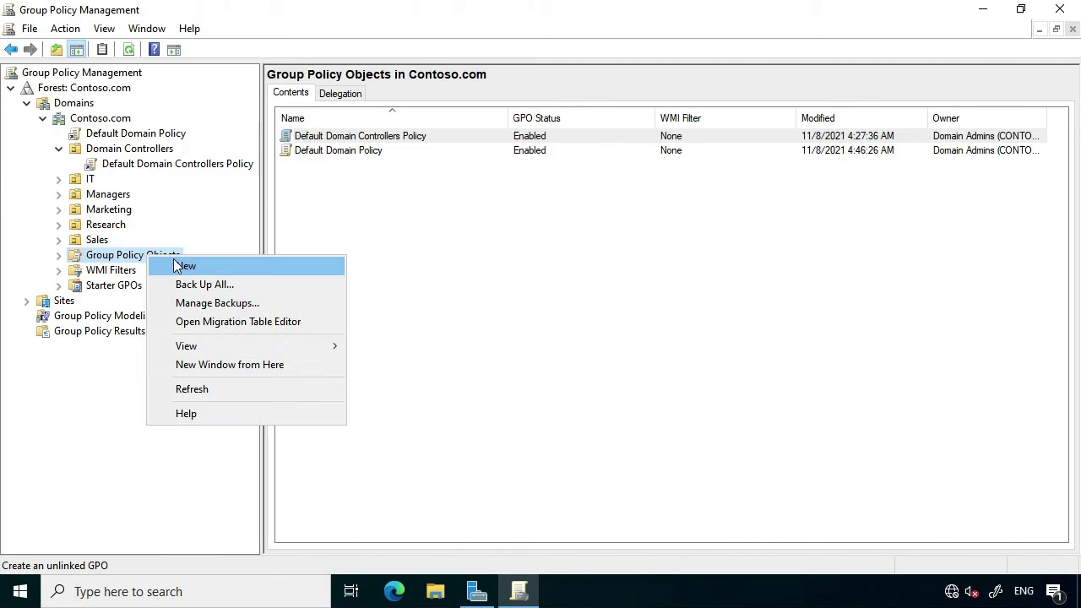
pyautogui.click(220, 274)
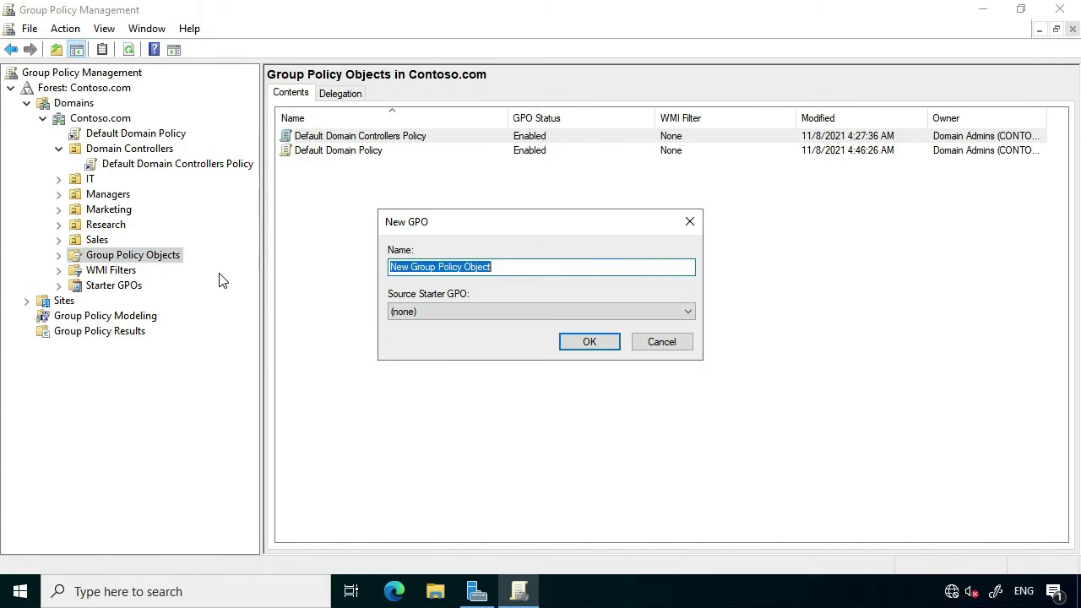
pyautogui.write('Sales GPO')
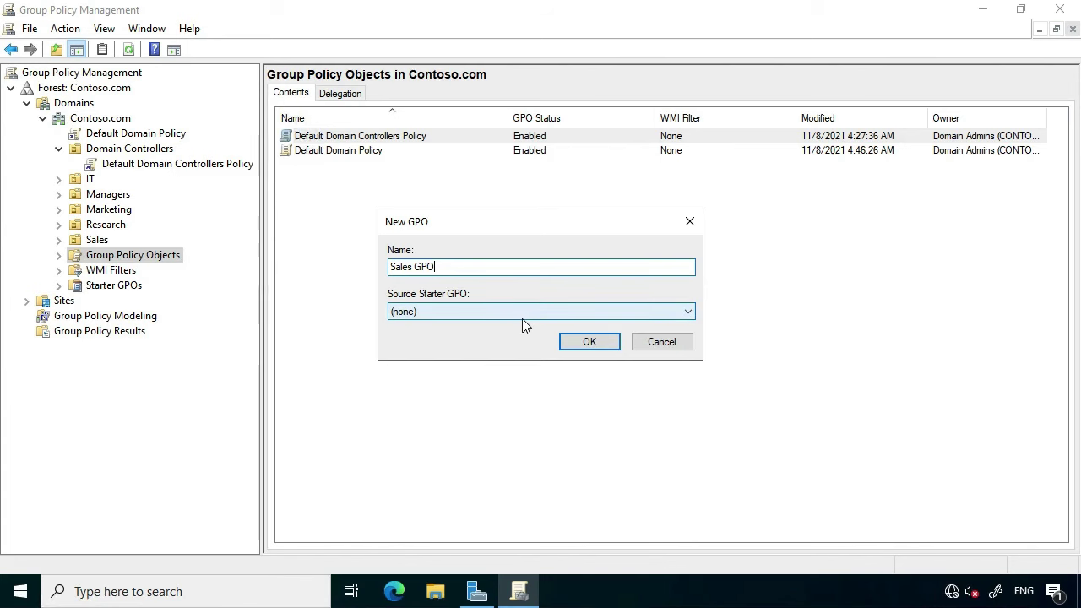
pyautogui.click(589, 342)
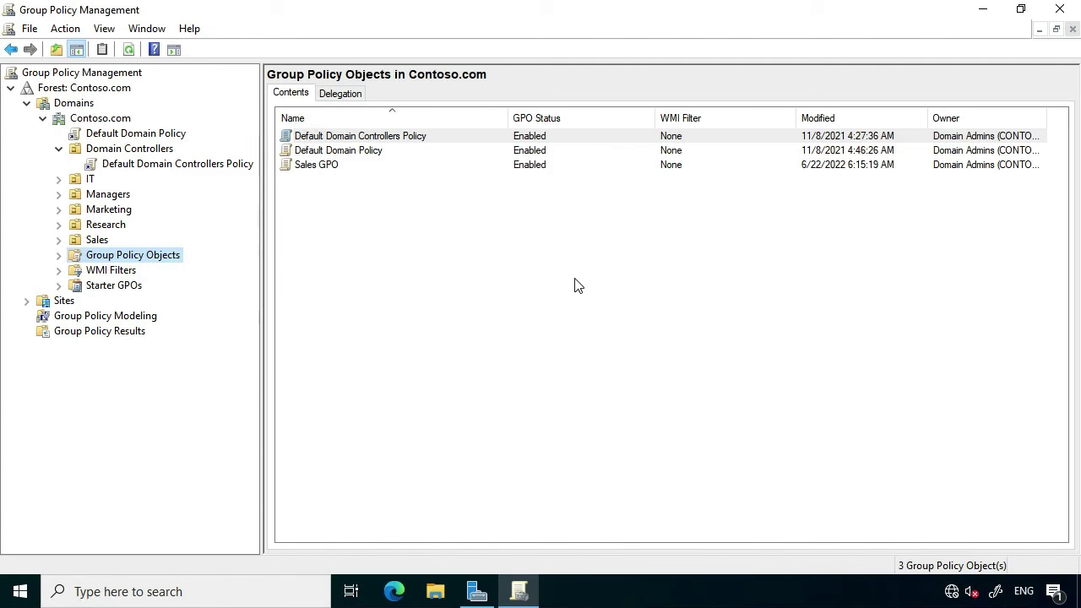
# Step: Edit Sales GPO in a maximized Group Policy Management Editor window
pyautogui.rightClick(333, 167)
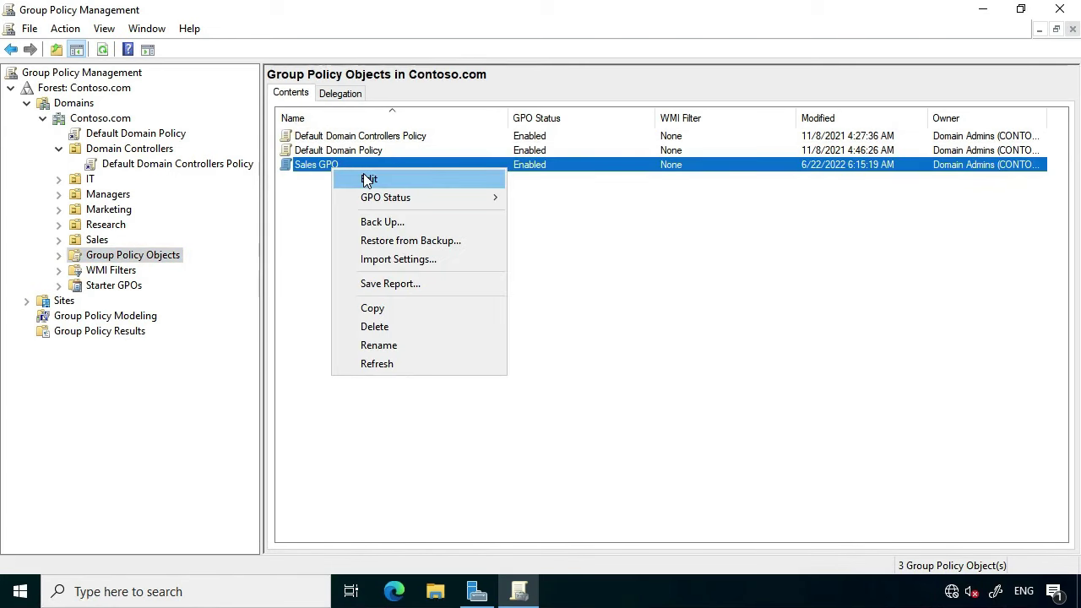
pyautogui.click(365, 177)
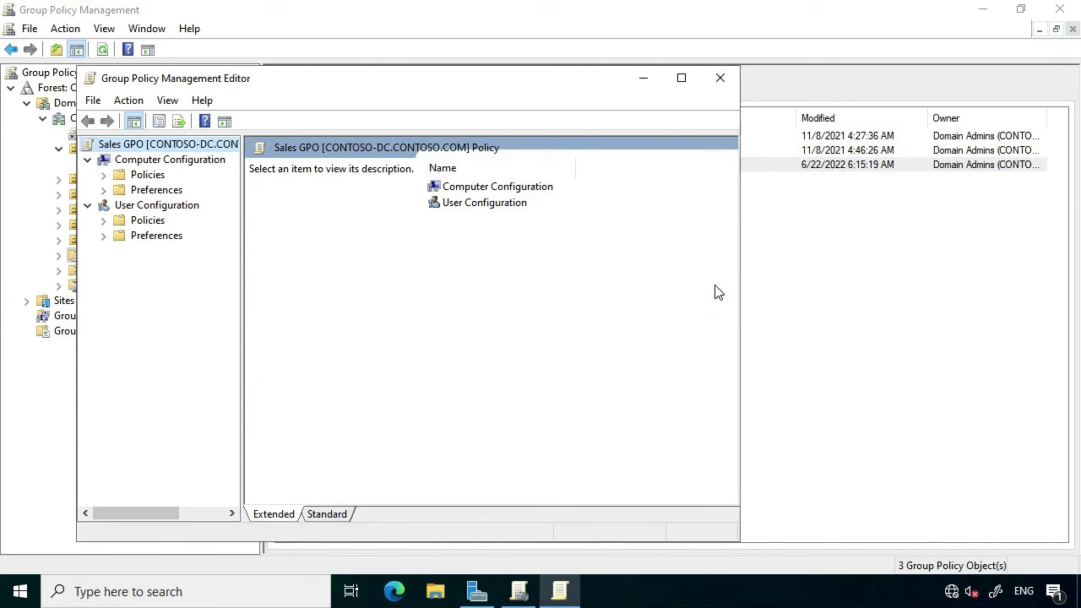
pyautogui.click(682, 78)
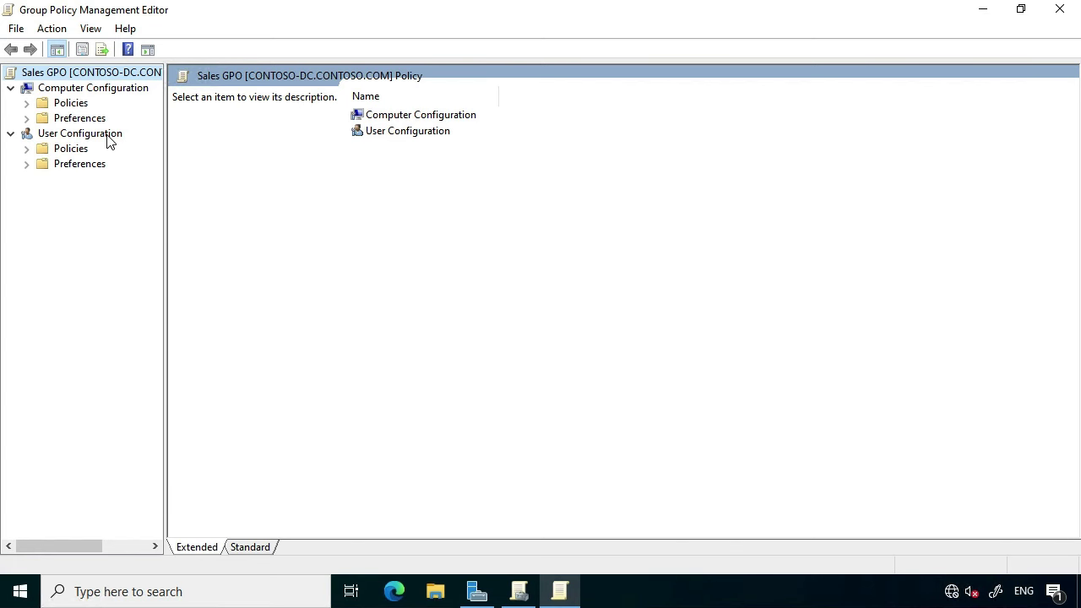
# Step: Check Sales GPO properties, toggling Disable User Configuration on and off, then cancel
pyautogui.rightClick(103, 74)
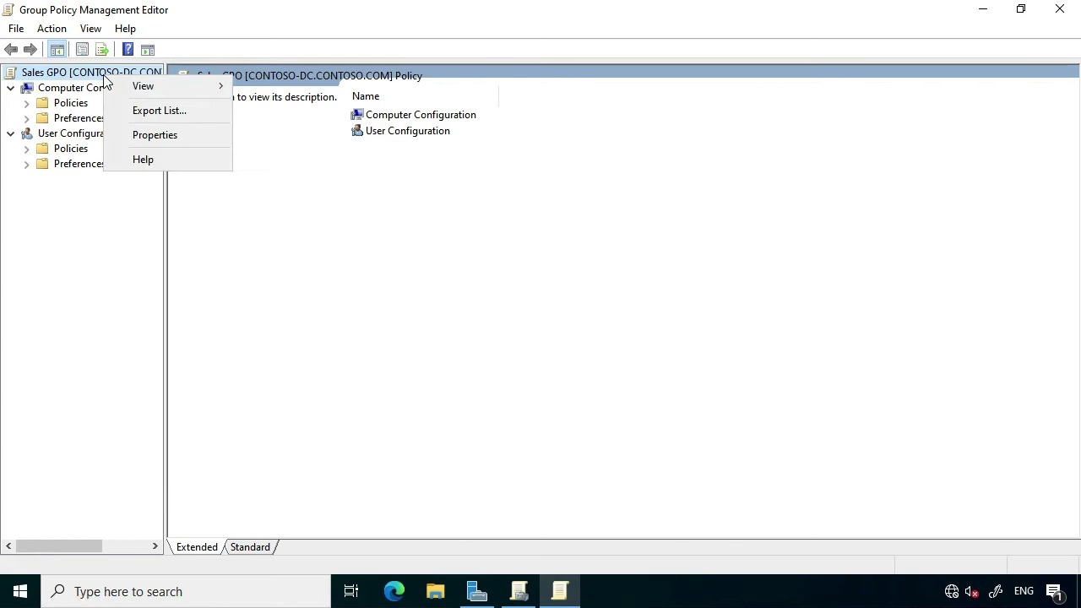
pyautogui.click(145, 142)
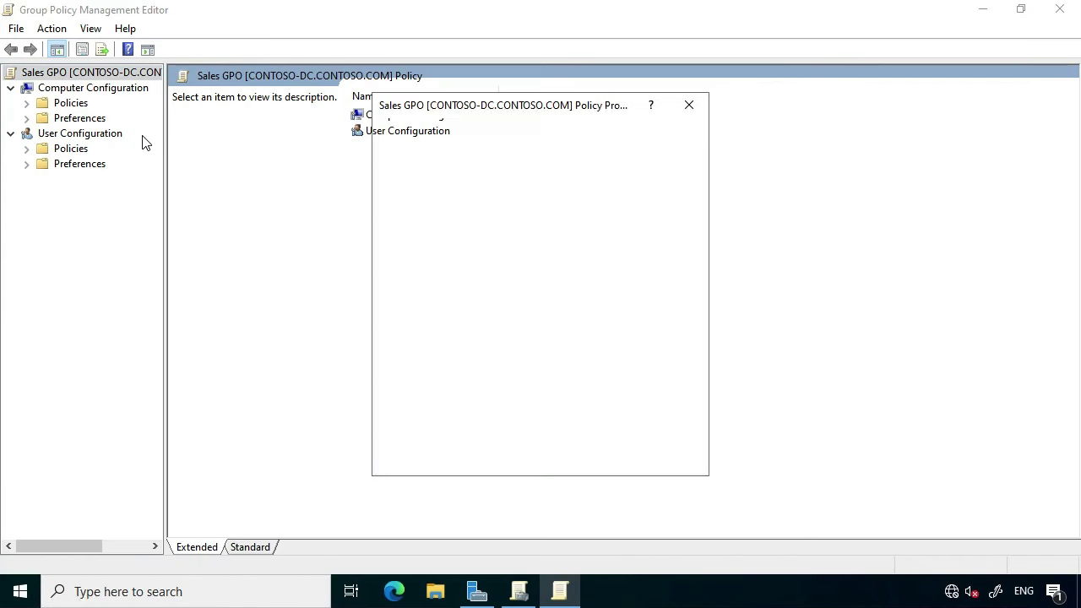
pyautogui.click(451, 390)
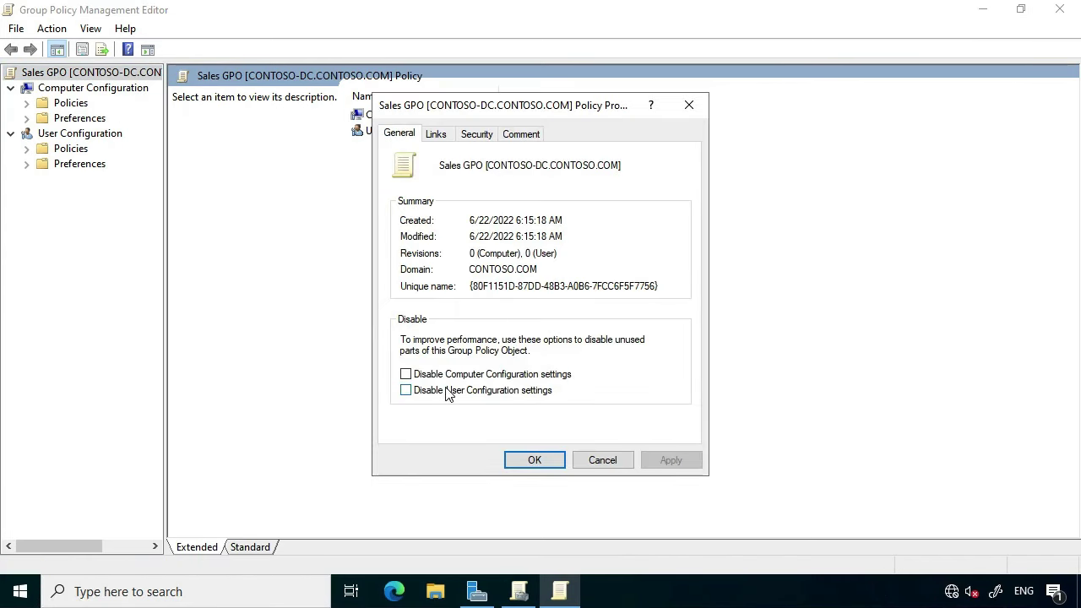
pyautogui.click(602, 371)
pyautogui.click(405, 390)
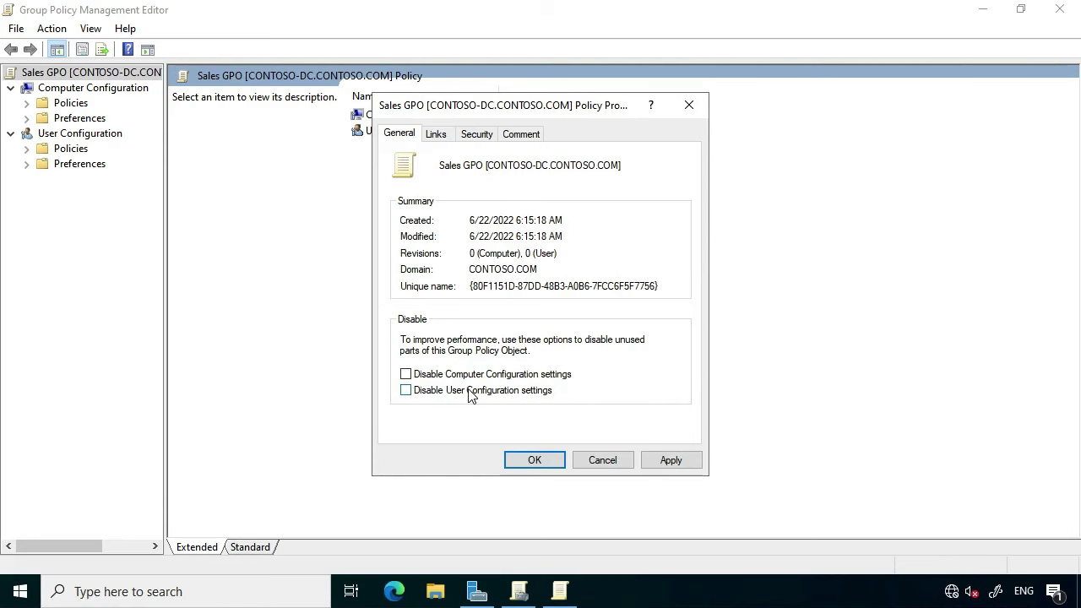
pyautogui.click(589, 467)
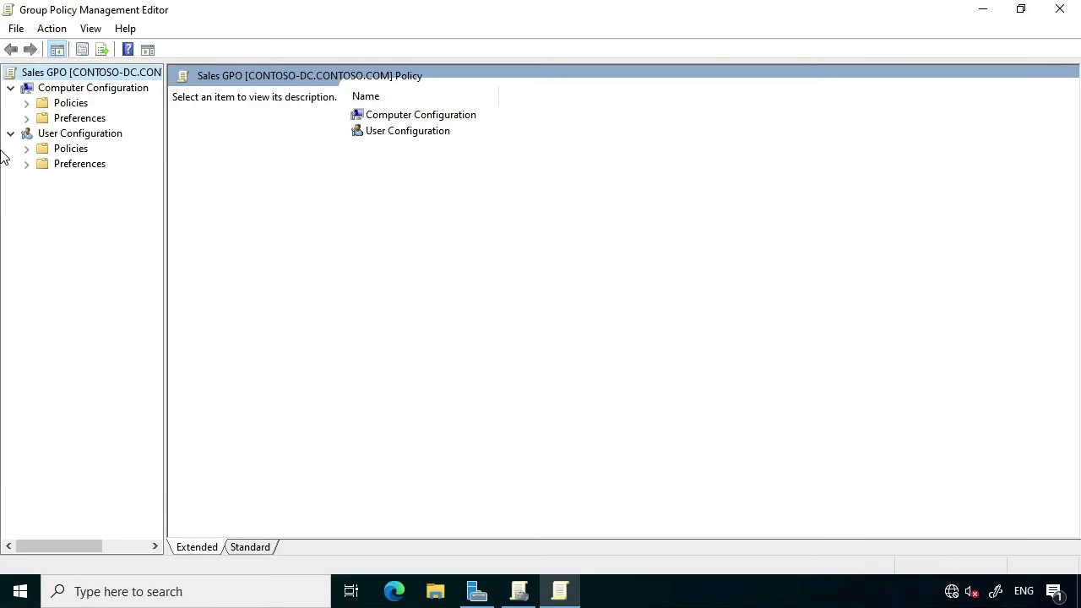
# Step: Browse Computer Configuration to Administrative Templates > Windows Components > Windows Update and select Configure Automatic Updates
pyautogui.click(27, 104)
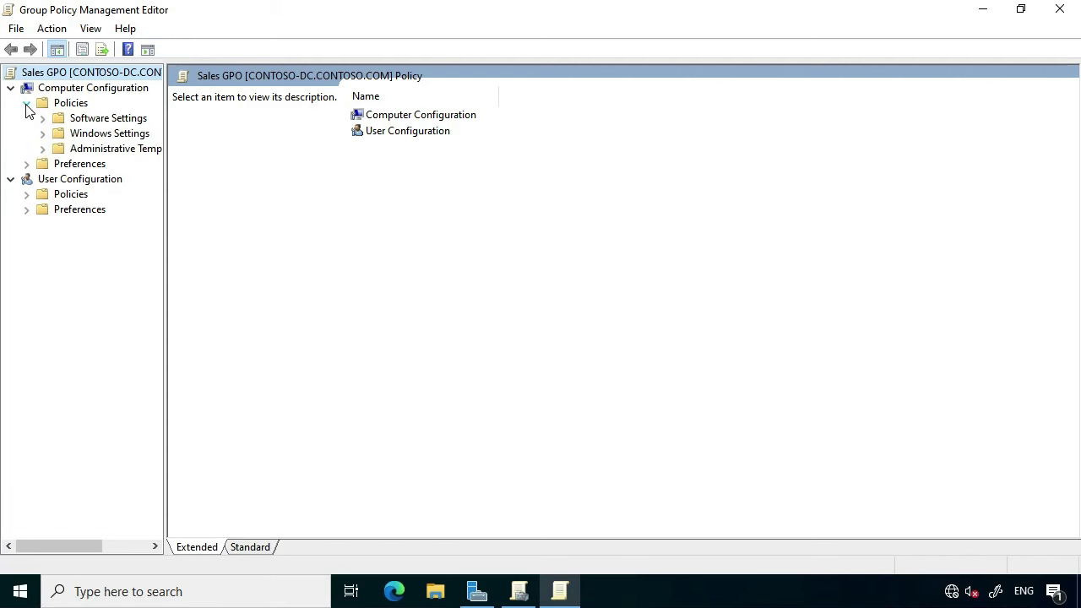
pyautogui.click(27, 164)
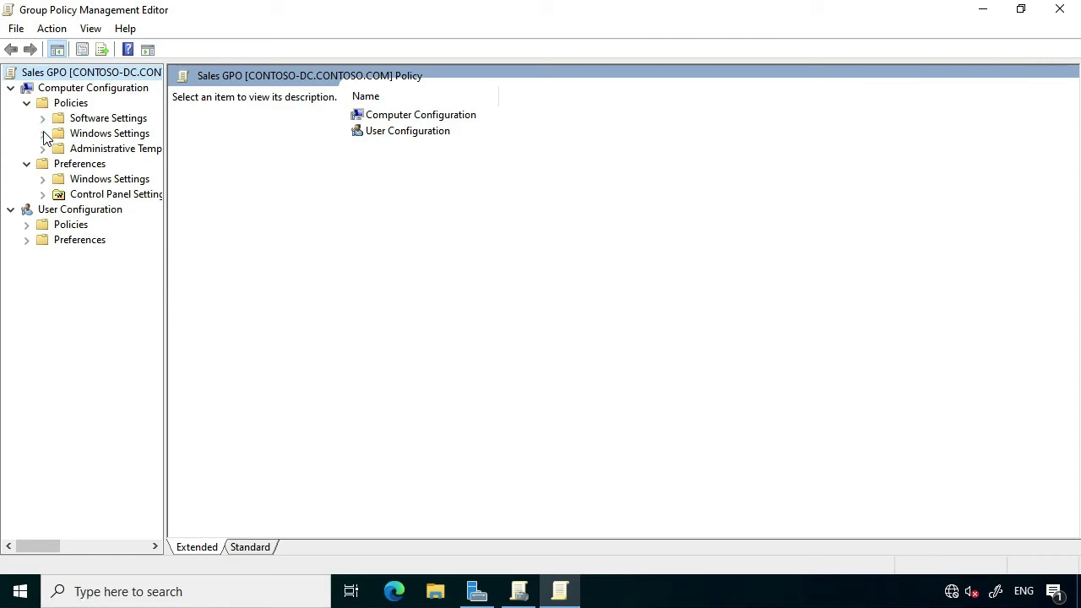
pyautogui.click(41, 134)
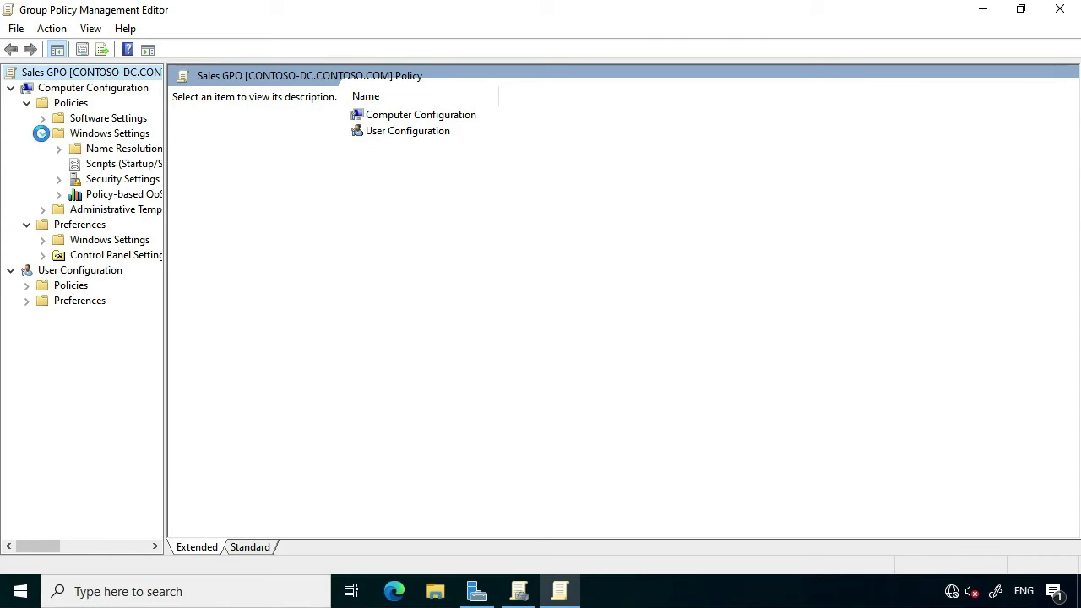
pyautogui.click(42, 209)
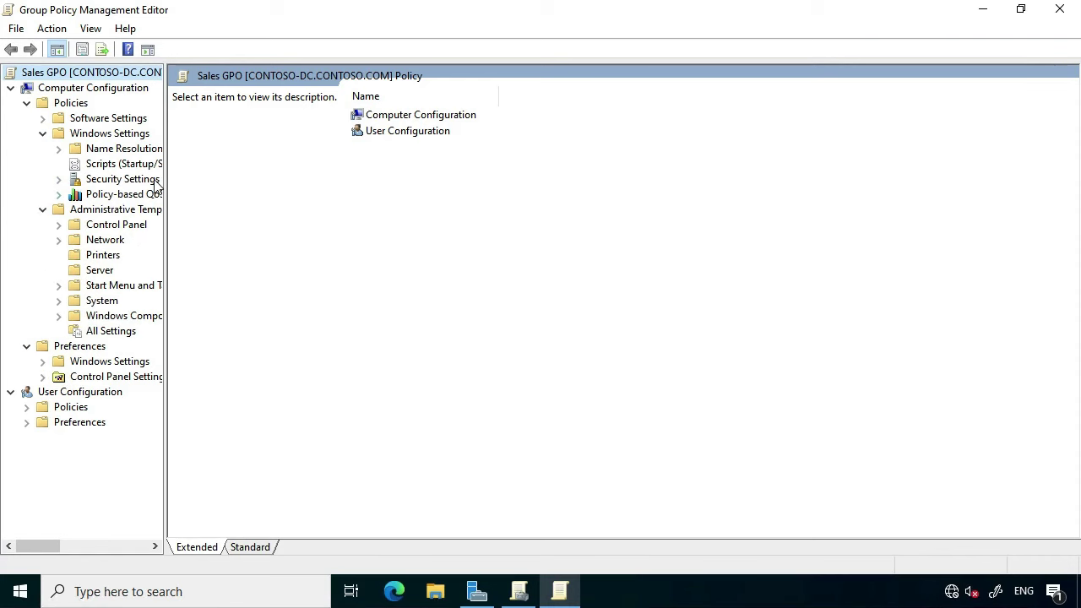
pyautogui.moveTo(169, 200); pyautogui.dragTo(276, 202)
pyautogui.click(58, 316)
pyautogui.scroll(-20, 177, 304)
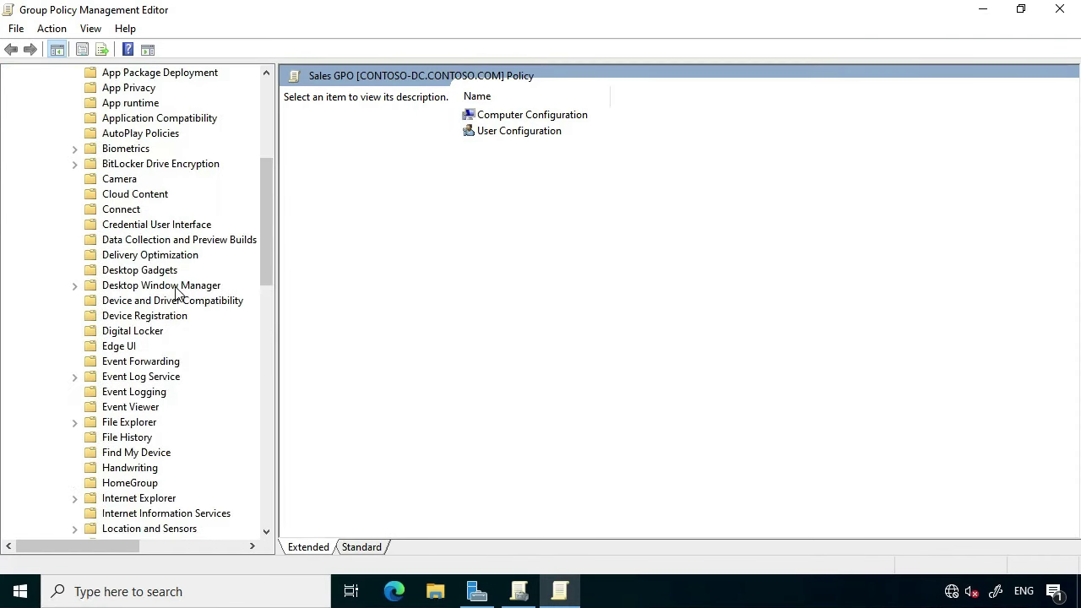
pyautogui.click(165, 409)
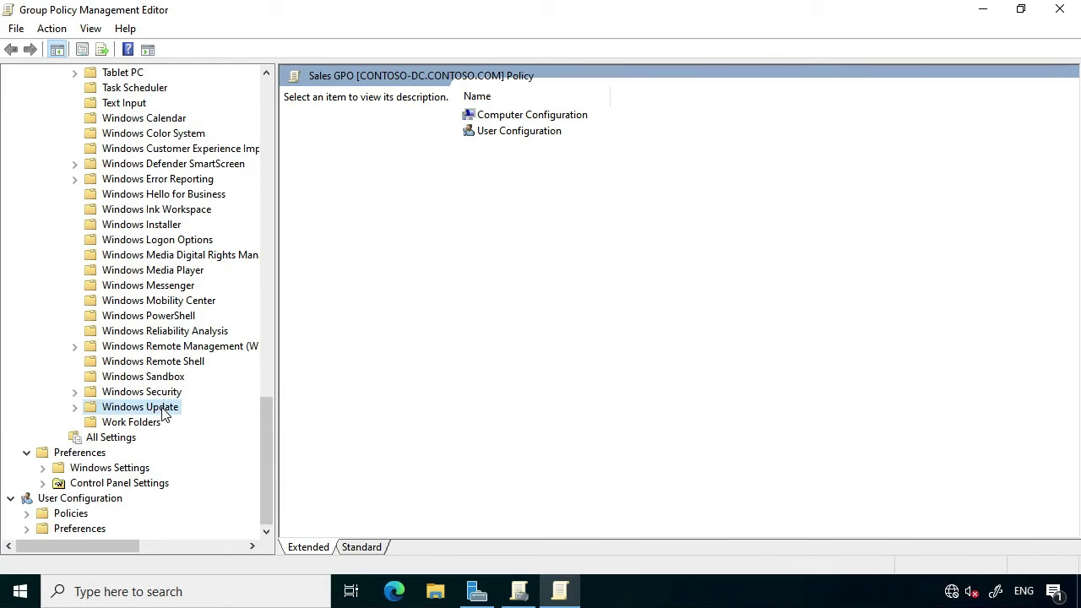
pyautogui.click(567, 324)
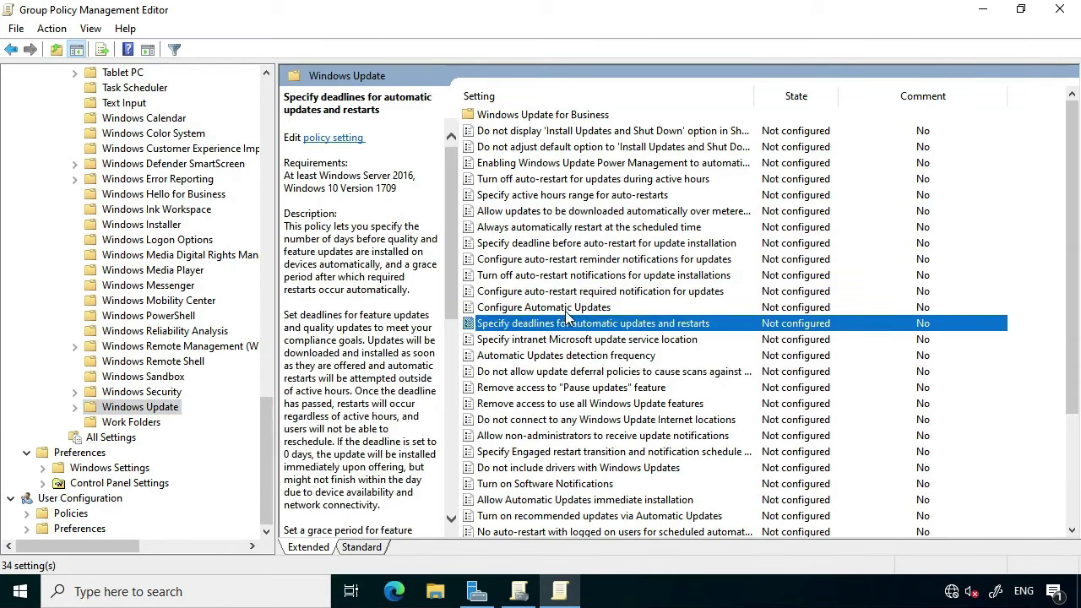
pyautogui.click(566, 309)
# Step: Enable Configure Automatic Updates with option 3 – Auto download and notify for install
pyautogui.doubleClick(565, 309)
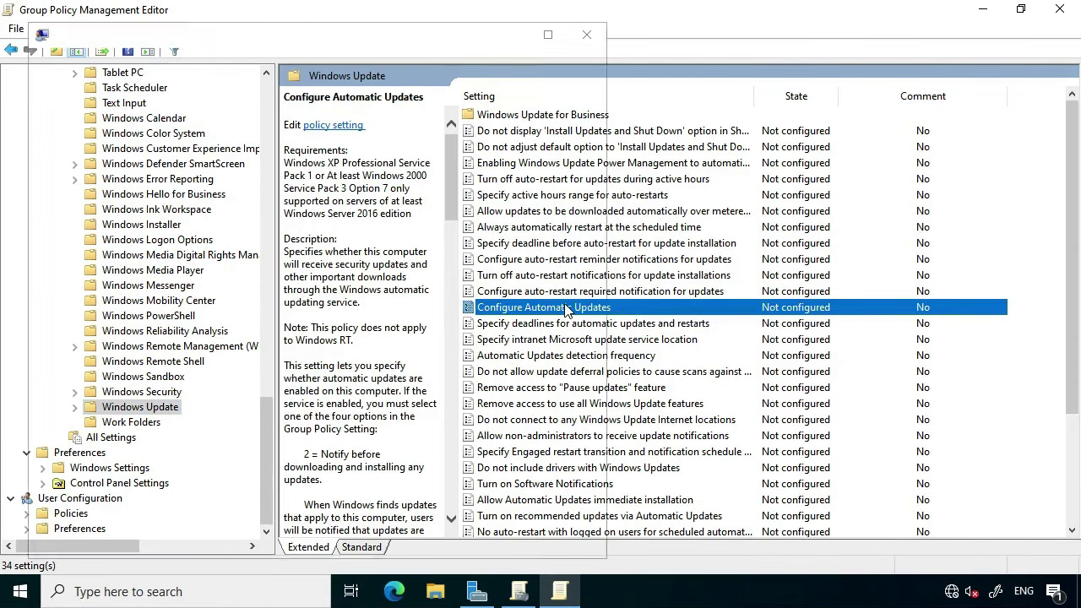
pyautogui.click(74, 133)
pyautogui.moveTo(252, 41); pyautogui.dragTo(294, 30)
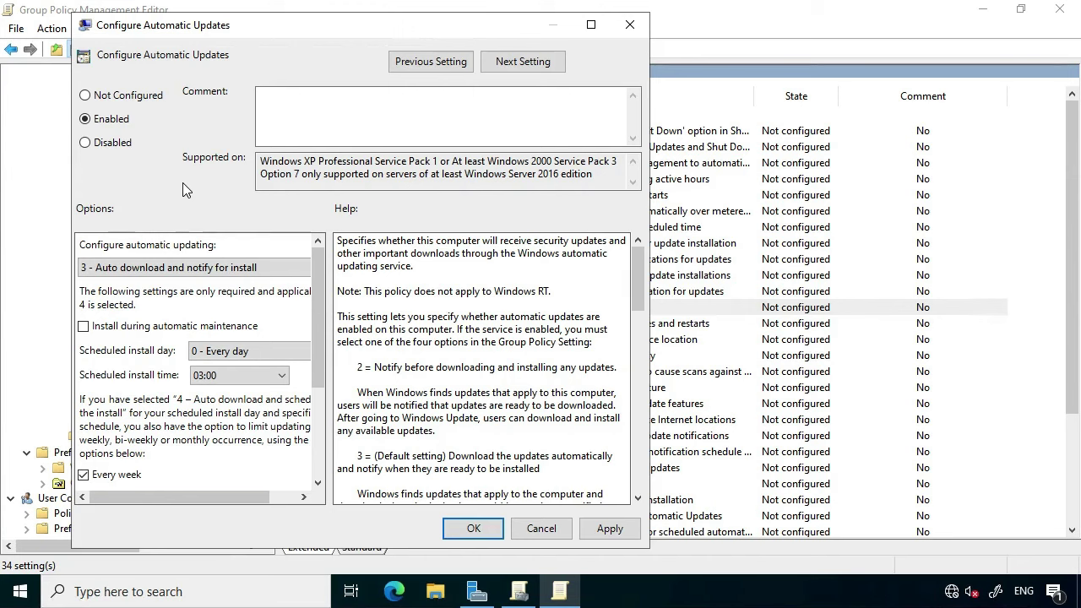
pyautogui.click(116, 147)
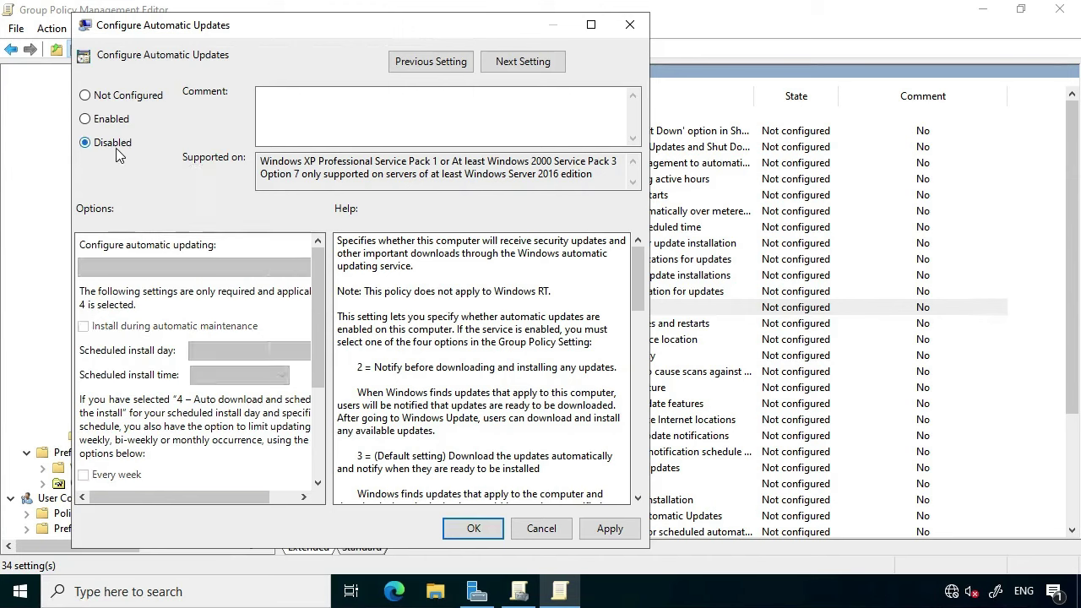
pyautogui.click(120, 119)
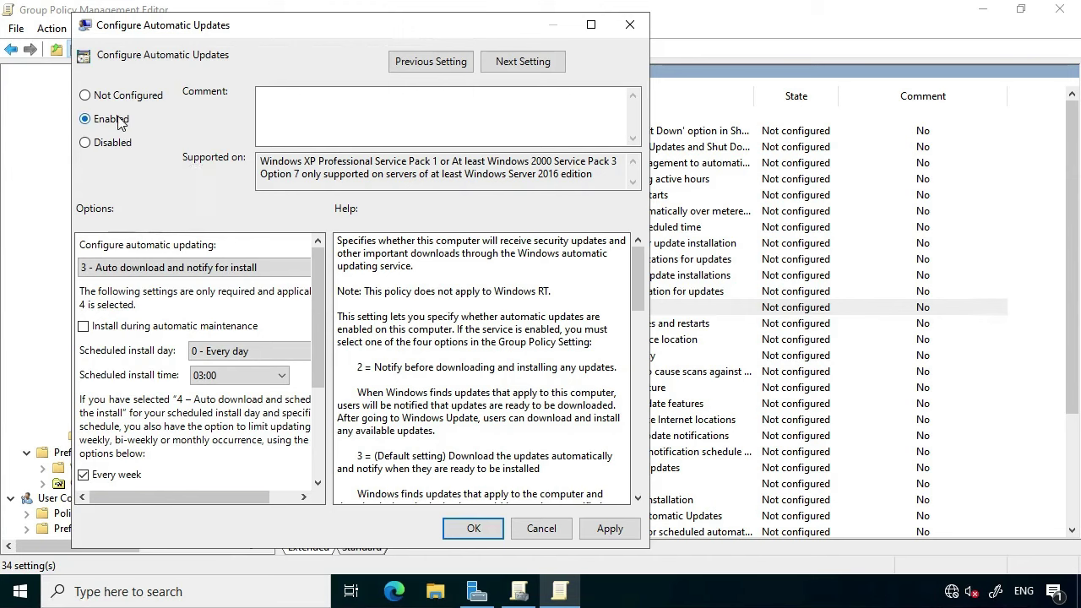
pyautogui.click(200, 268)
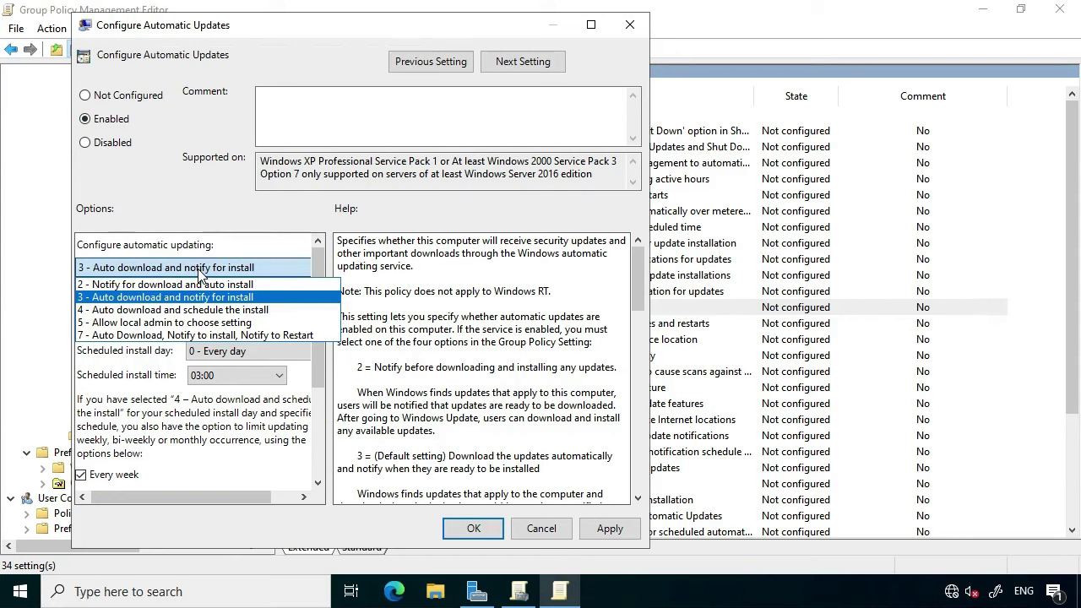
pyautogui.click(276, 381)
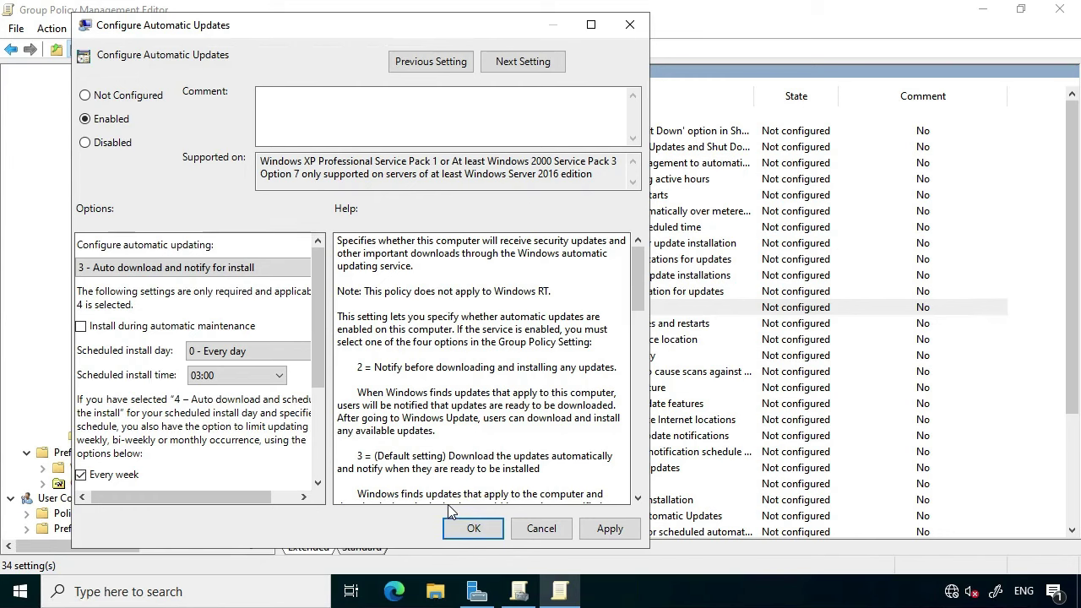
pyautogui.click(494, 527)
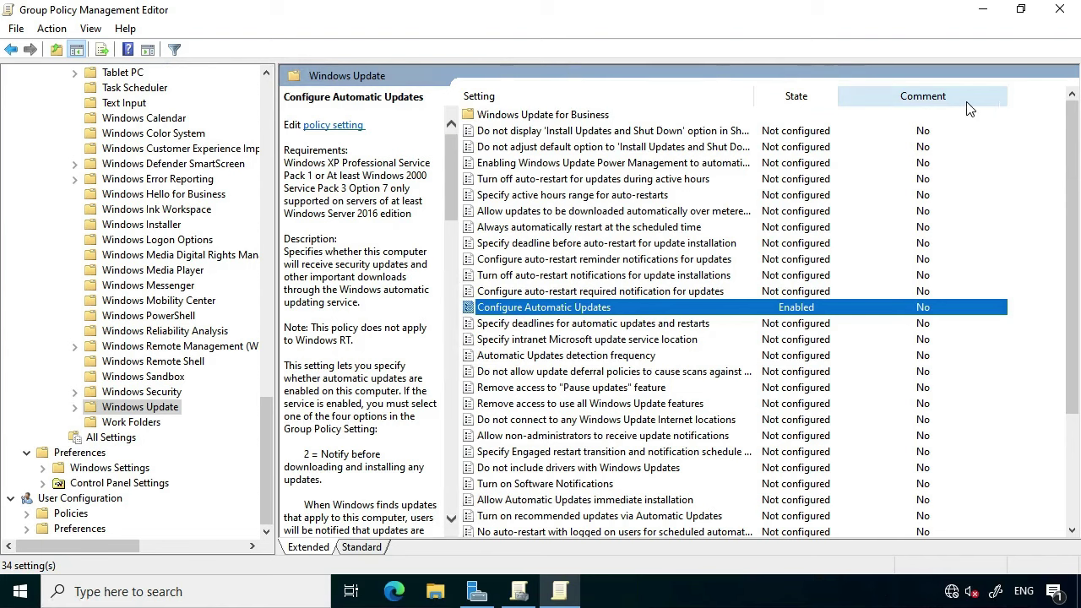
# Step: Close the editor and link the existing Sales GPO to the Sales OU
pyautogui.click(1052, 16)
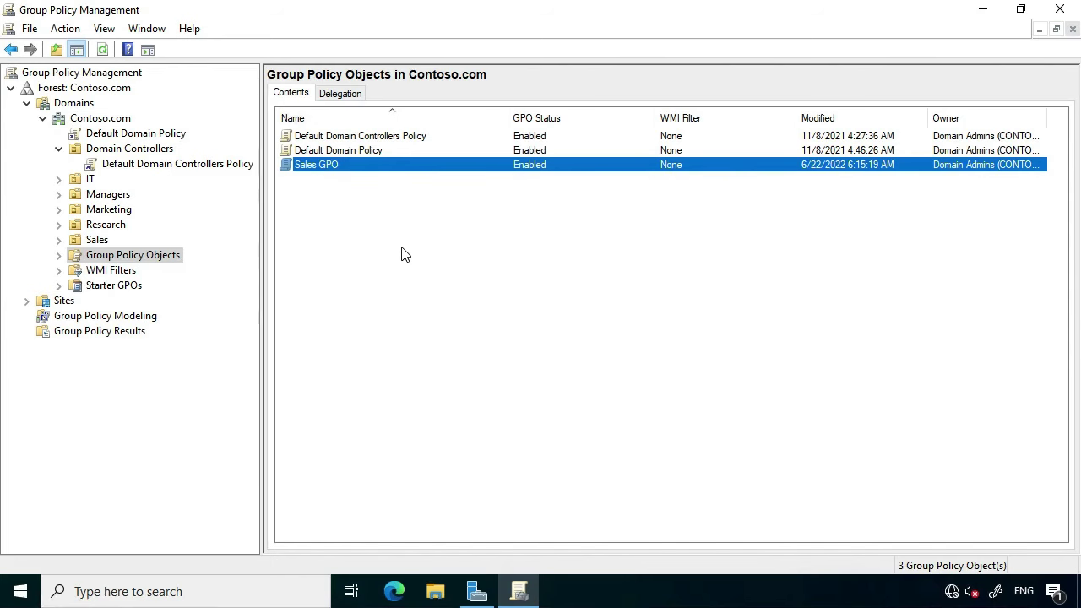
pyautogui.click(97, 240)
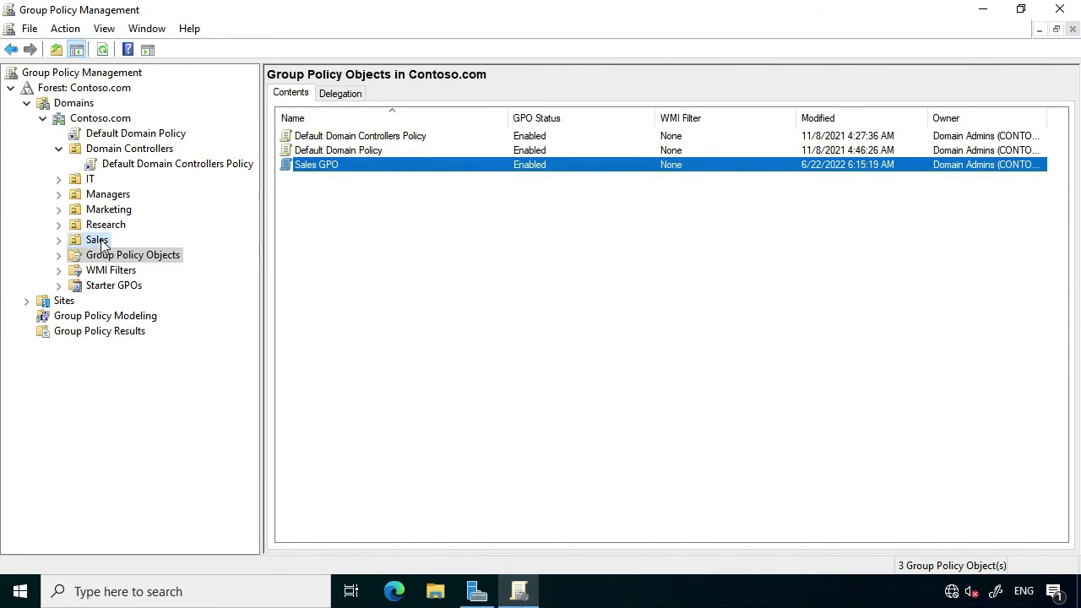
pyautogui.rightClick(103, 245)
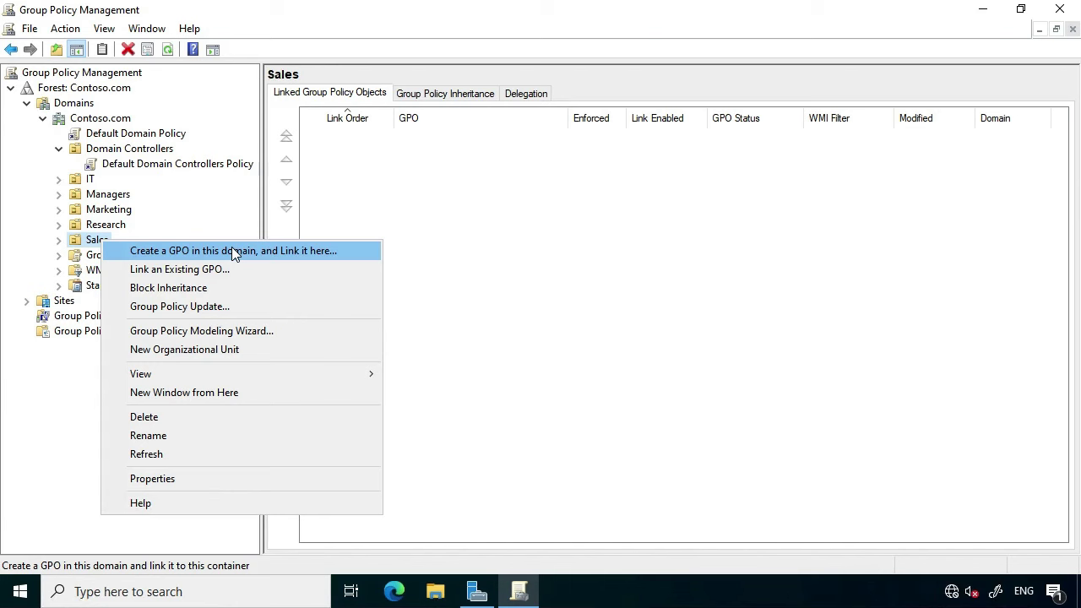
pyautogui.click(215, 273)
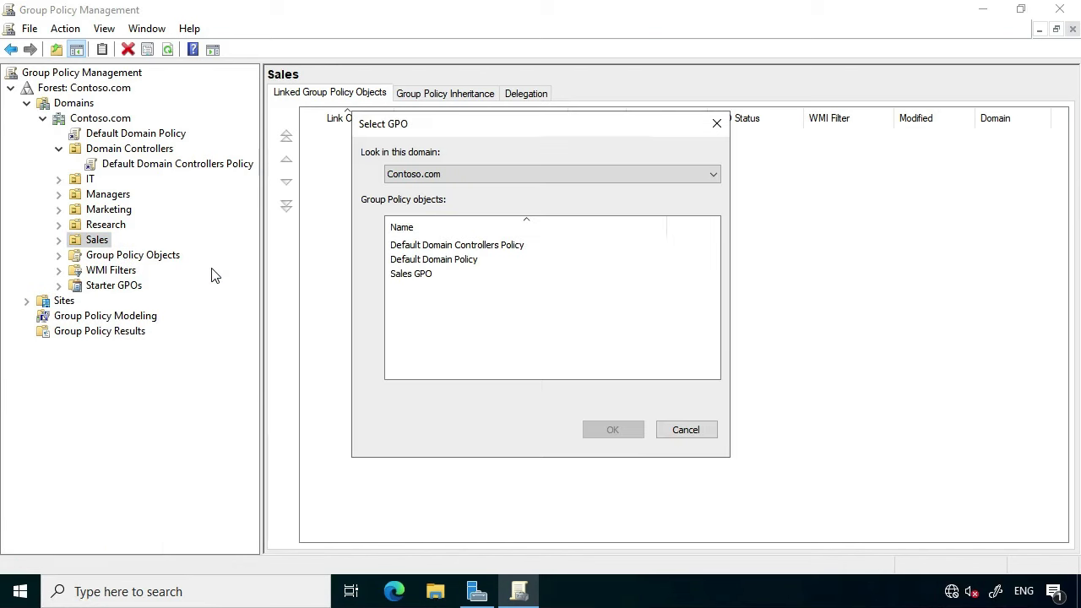
pyautogui.click(410, 277)
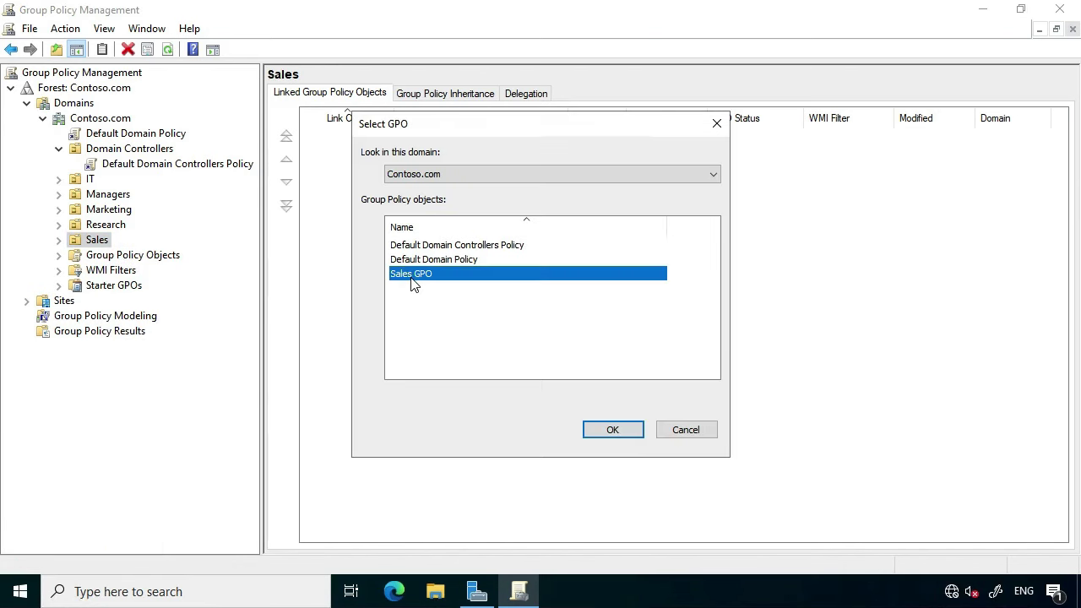
pyautogui.click(617, 432)
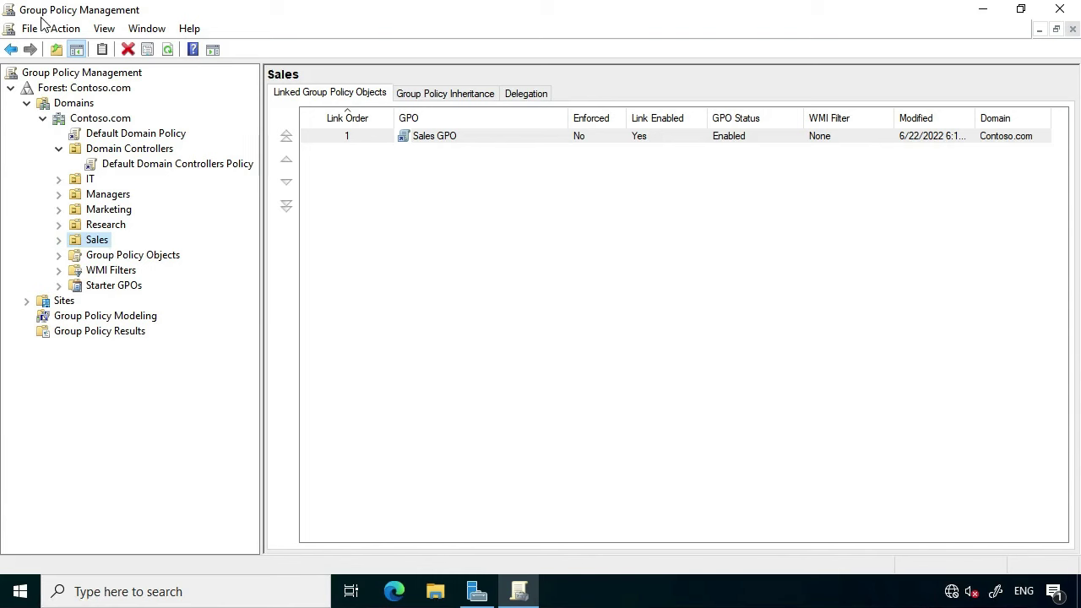
# Step: Launch Active Directory Users and Computers from Server Manager's Tools menu
pyautogui.click(477, 591)
pyautogui.click(944, 51)
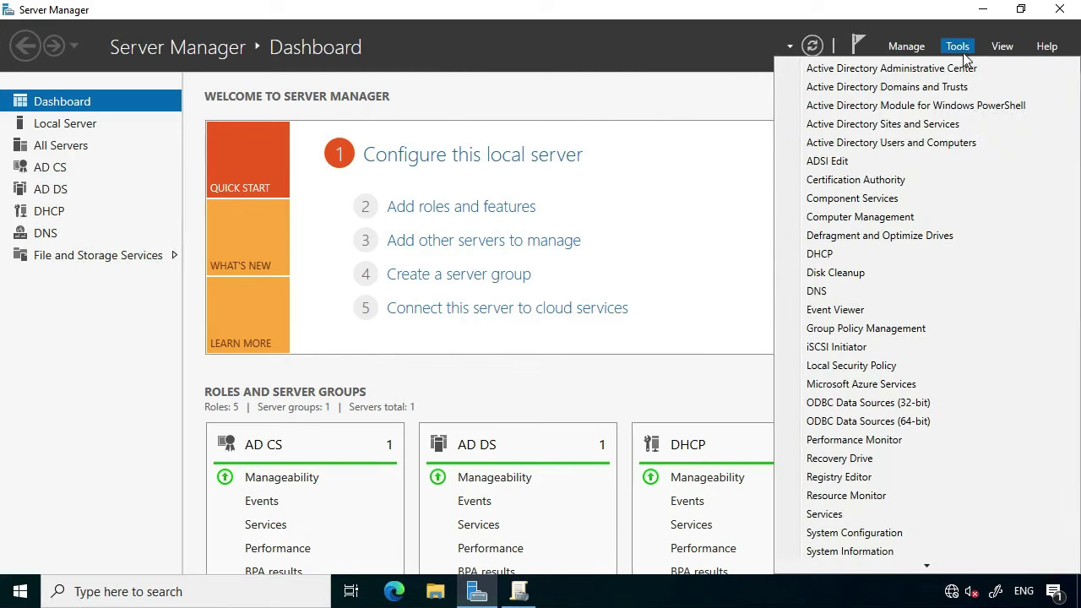
pyautogui.click(852, 141)
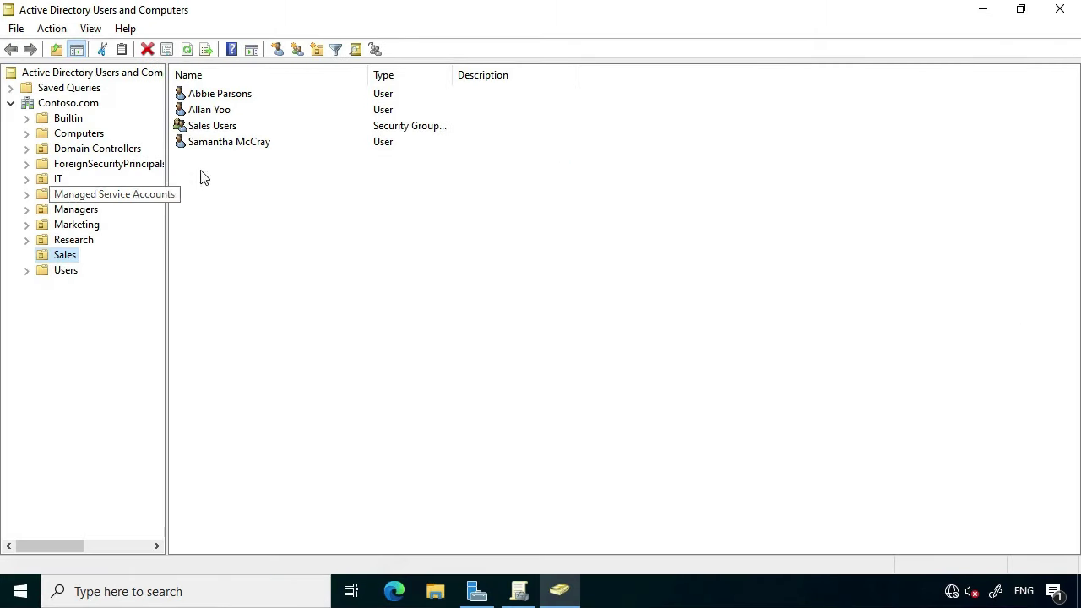
# Step: Select the three user accounts in the Sales OU, then close the window
pyautogui.click(223, 101)
pyautogui.click(217, 109)
pyautogui.click(215, 144)
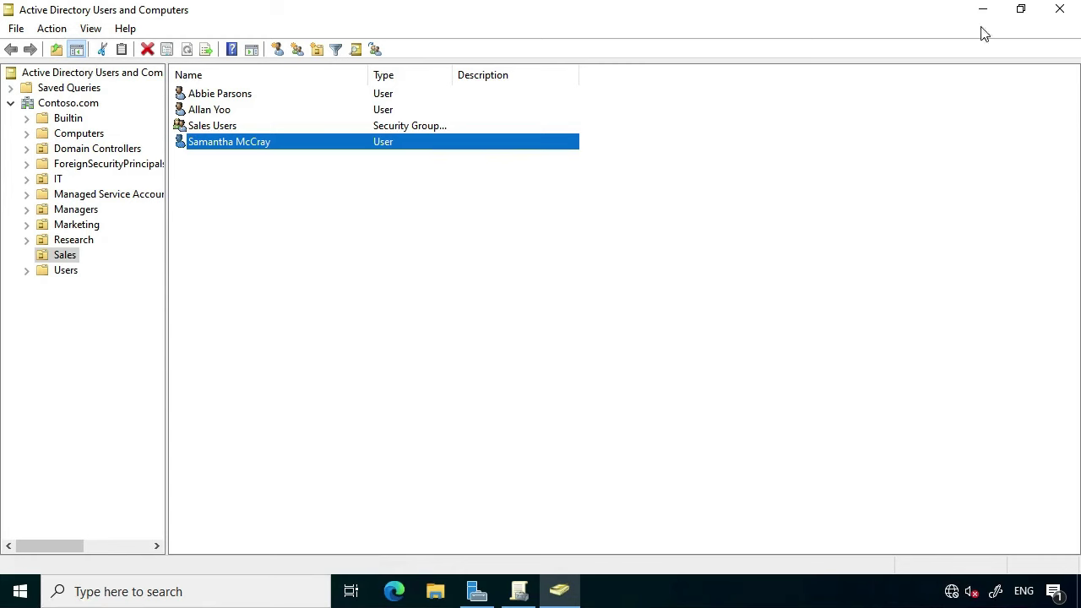
pyautogui.click(1061, 10)
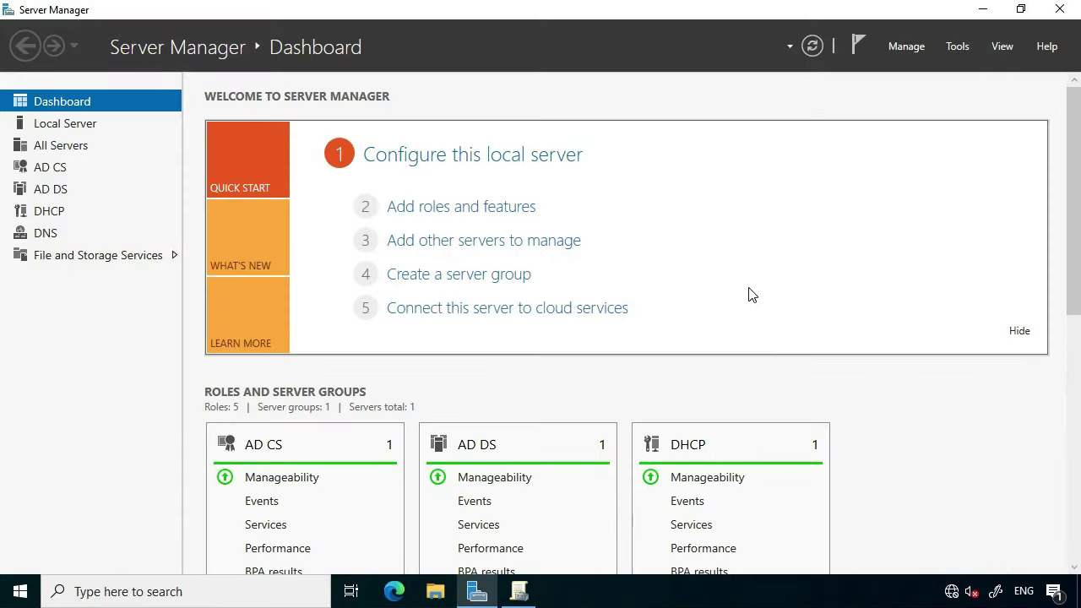
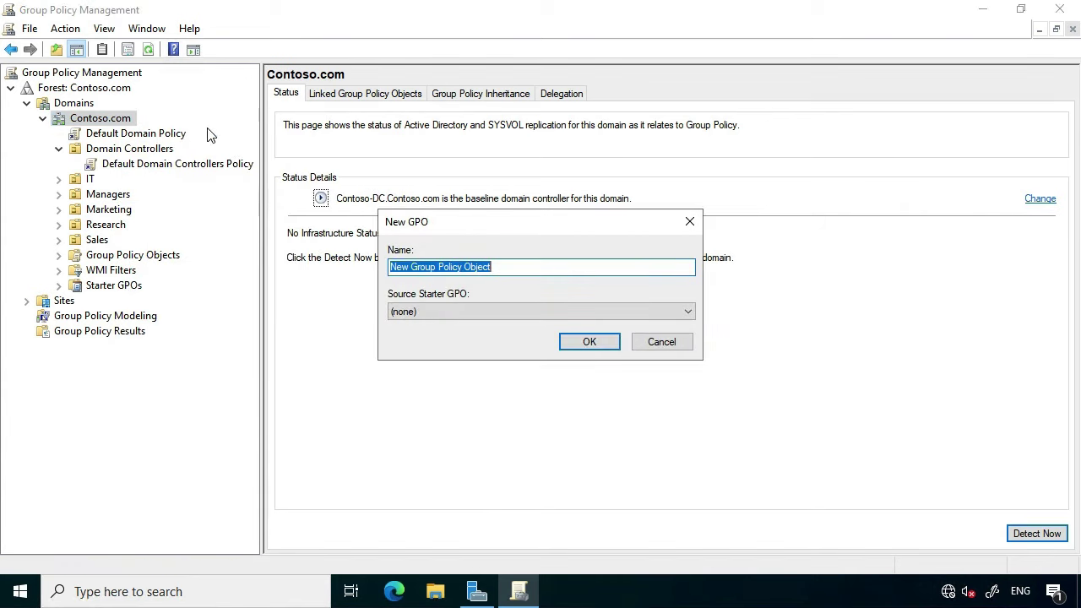
# Step: Create a GPO named 'Contoso Security Settings' with the starter GPO left as (none)
pyautogui.write('Contos')
pyautogui.press('BackSpace')
pyautogui.press('BackSpace')
pyautogui.press('BackSpace')
pyautogui.press('BackSpace')
pyautogui.press('BackSpace')
pyautogui.write('ontoso Sec')
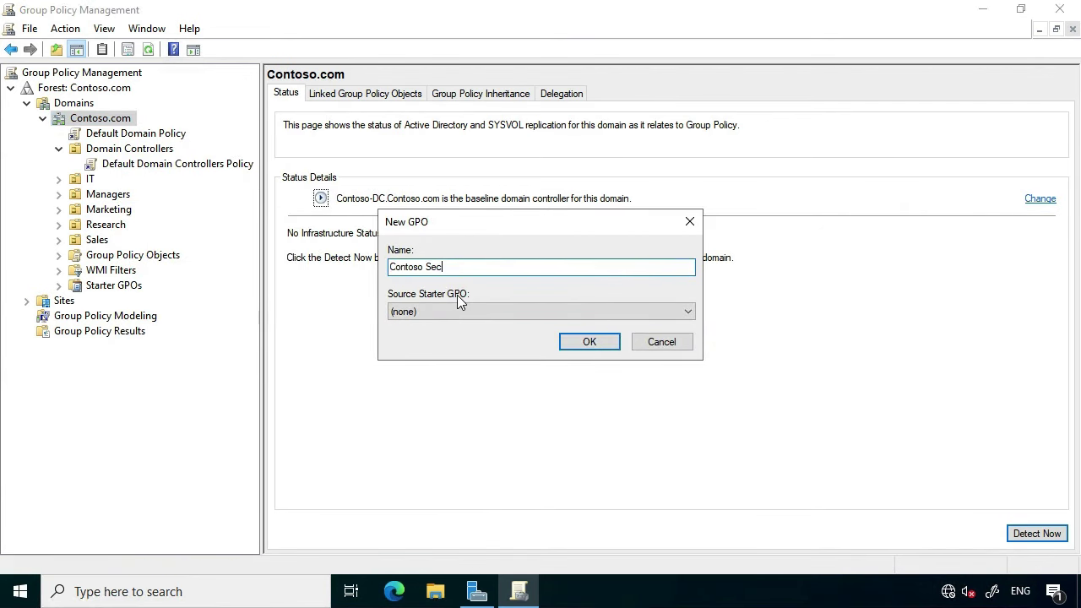
pyautogui.write('urity Settings')
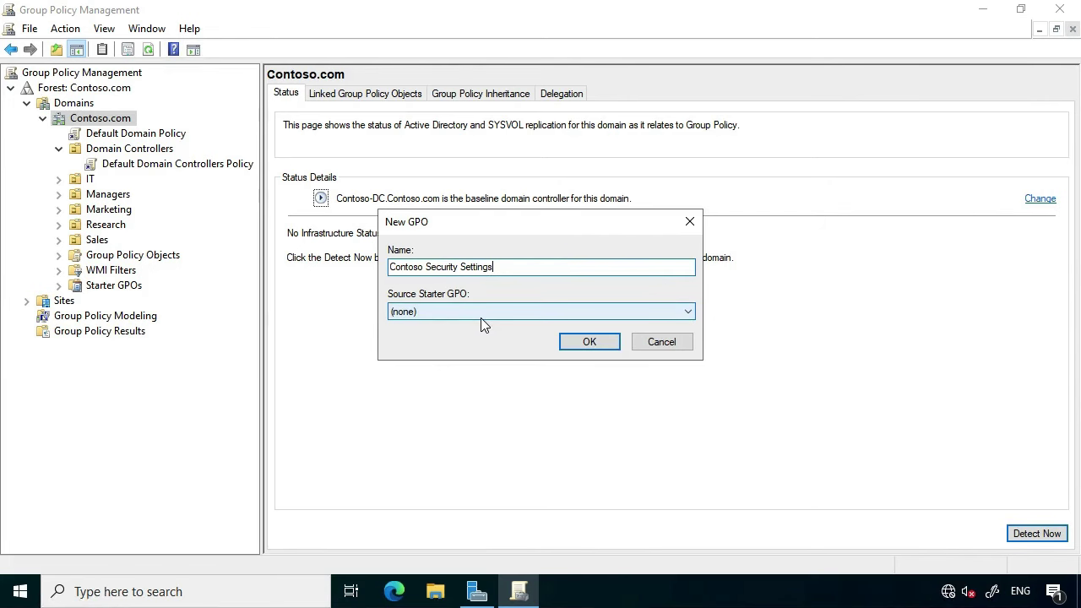
pyautogui.click(478, 313)
pyautogui.click(476, 326)
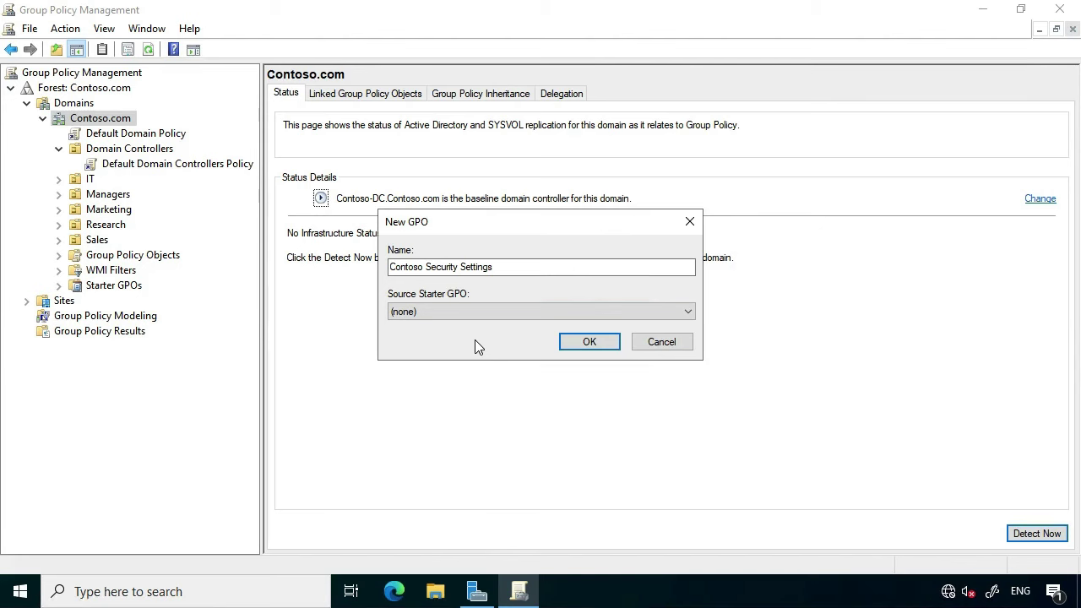
pyautogui.click(580, 346)
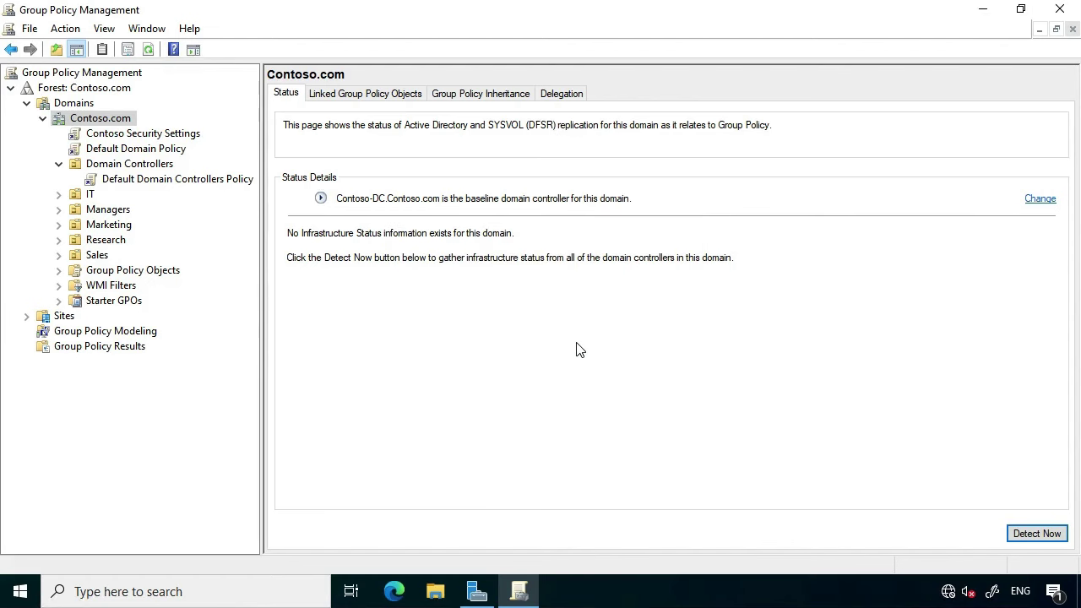
# Step: Open the Contoso Security Settings GPO for editing in a maximized editor window
pyautogui.click(169, 138)
pyautogui.rightClick(170, 137)
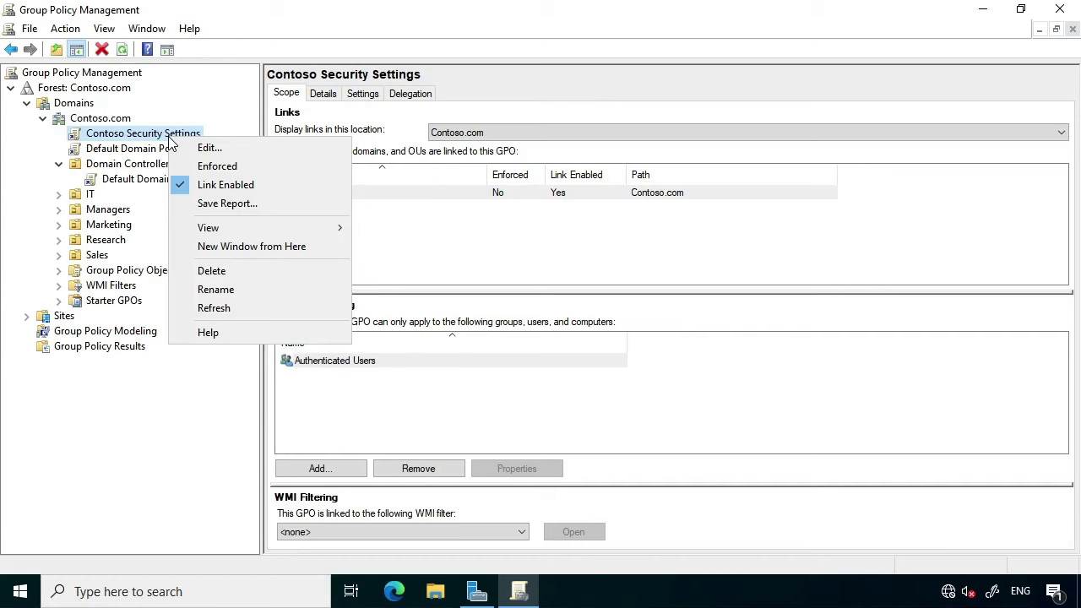
pyautogui.click(215, 149)
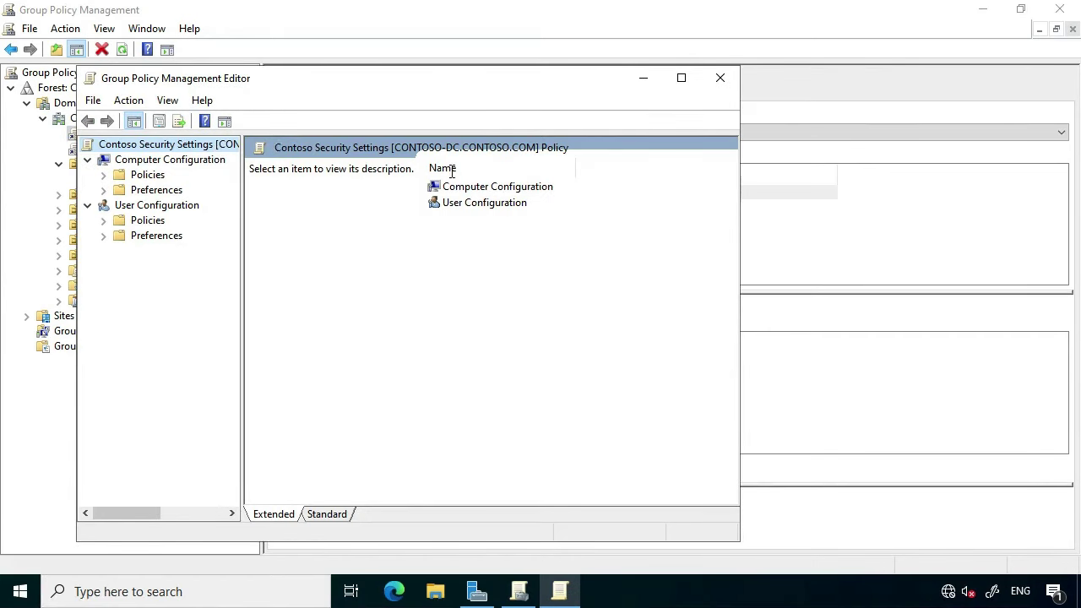
pyautogui.click(681, 80)
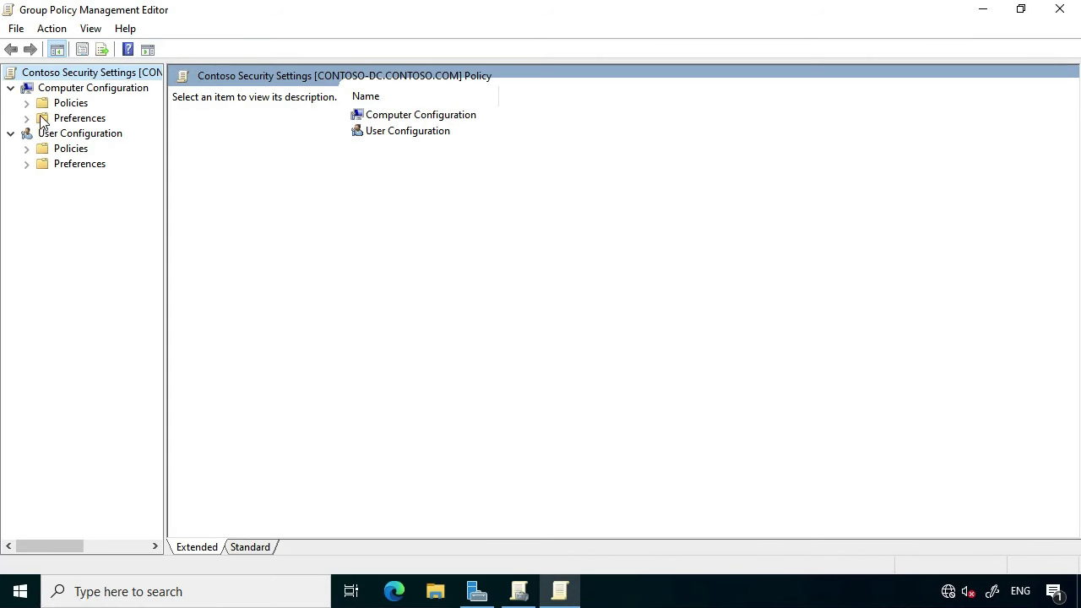
# Step: Expand Policies > Software Settings under Computer and User Configuration and widen the tree pane
pyautogui.click(28, 105)
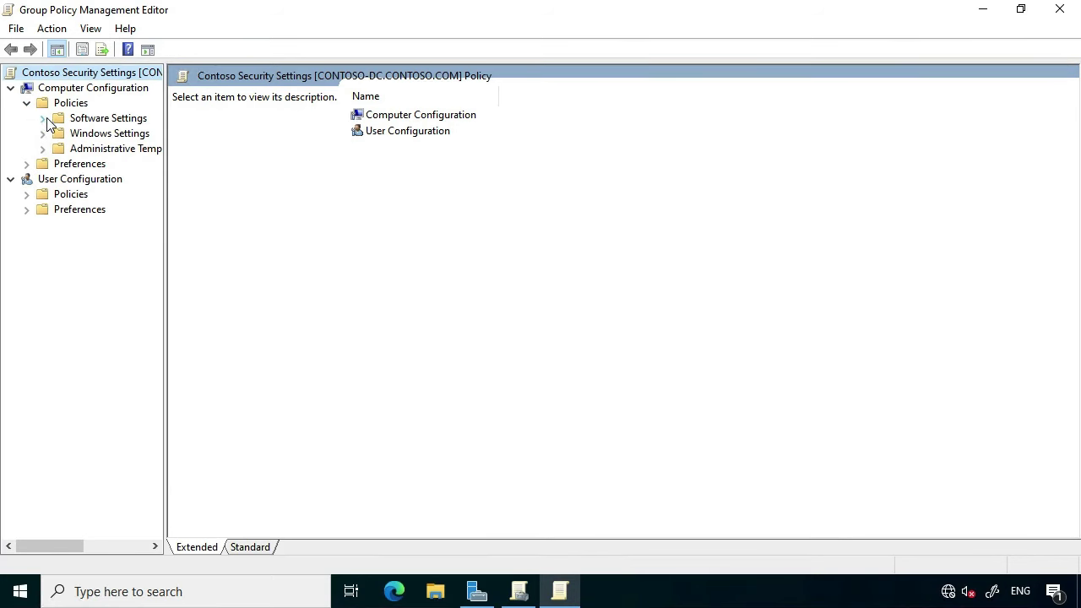
pyautogui.click(43, 118)
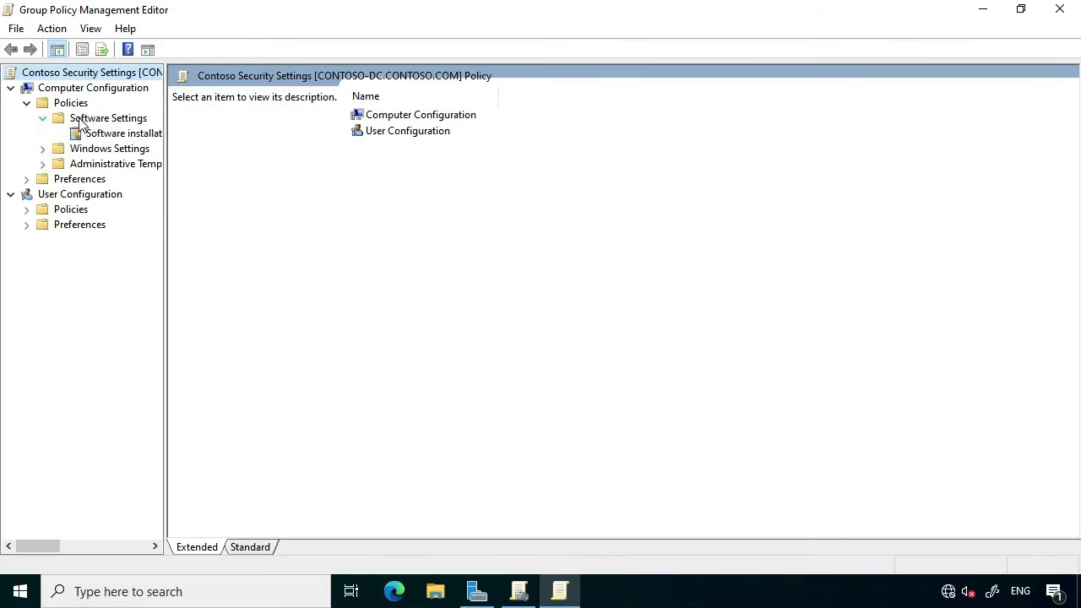
pyautogui.click(26, 210)
pyautogui.click(43, 224)
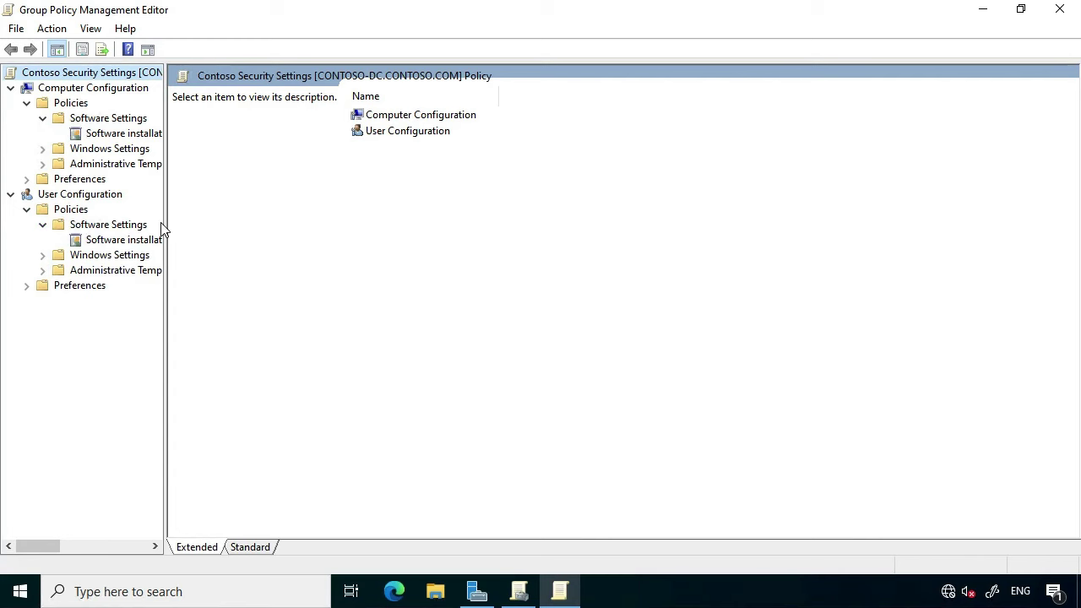
pyautogui.moveTo(162, 224); pyautogui.dragTo(309, 217)
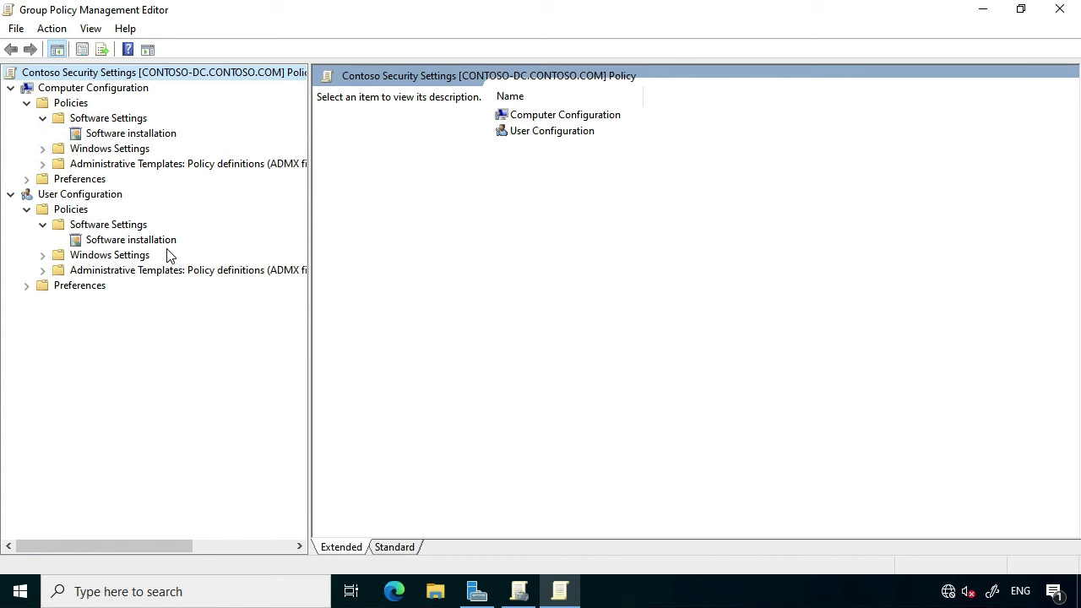
# Step: Begin adding the XmlNotepad package from \\contoso-dc\apps for computers, then cancel the deployment
pyautogui.rightClick(164, 136)
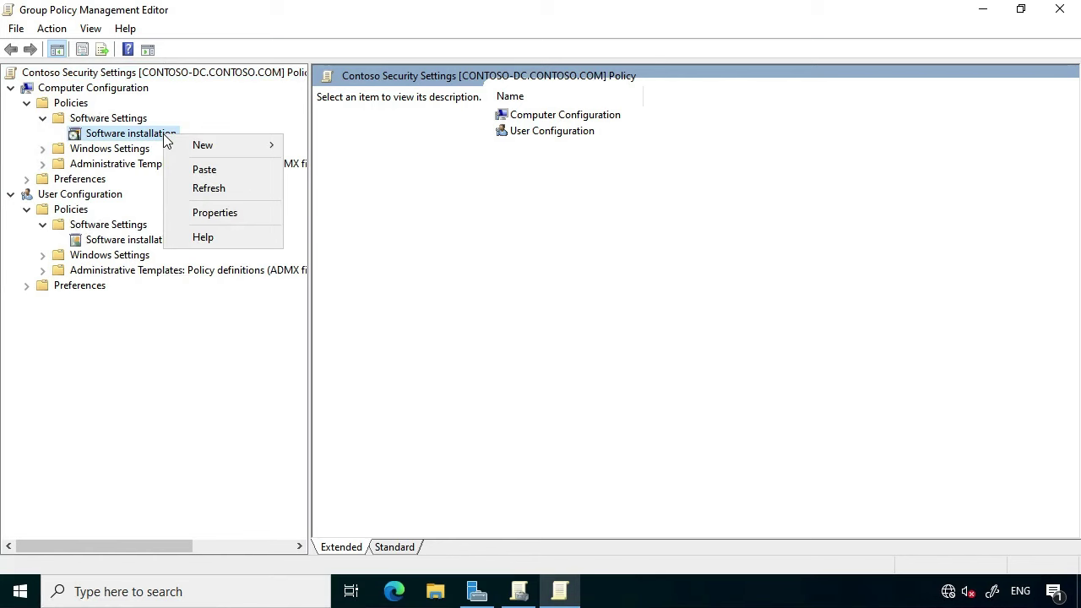
pyautogui.moveTo(202, 145)
pyautogui.click(314, 146)
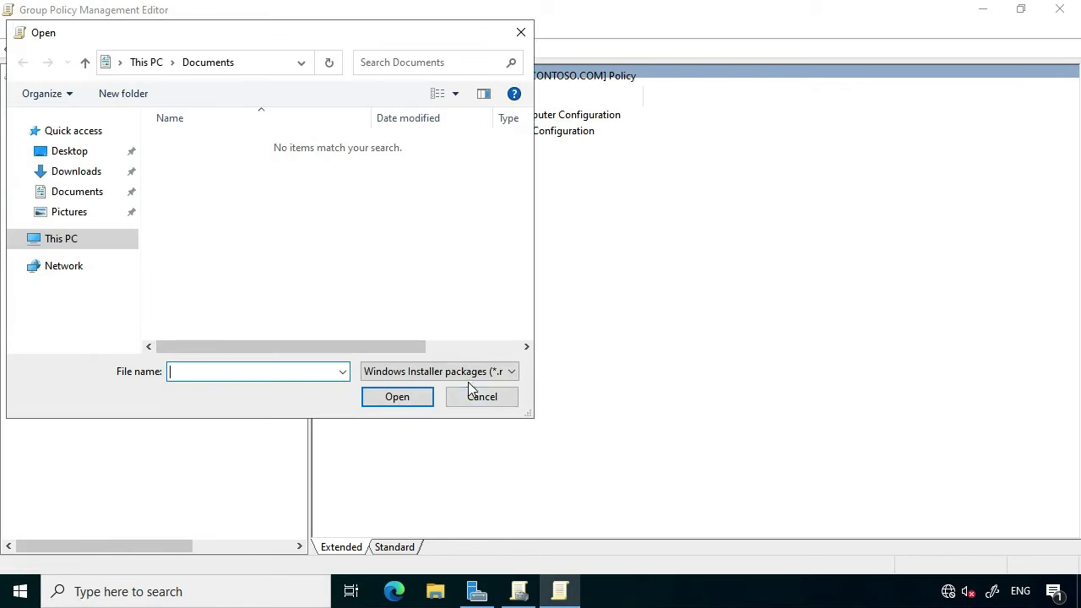
pyautogui.write('\\\\contoso-dc\\apps')
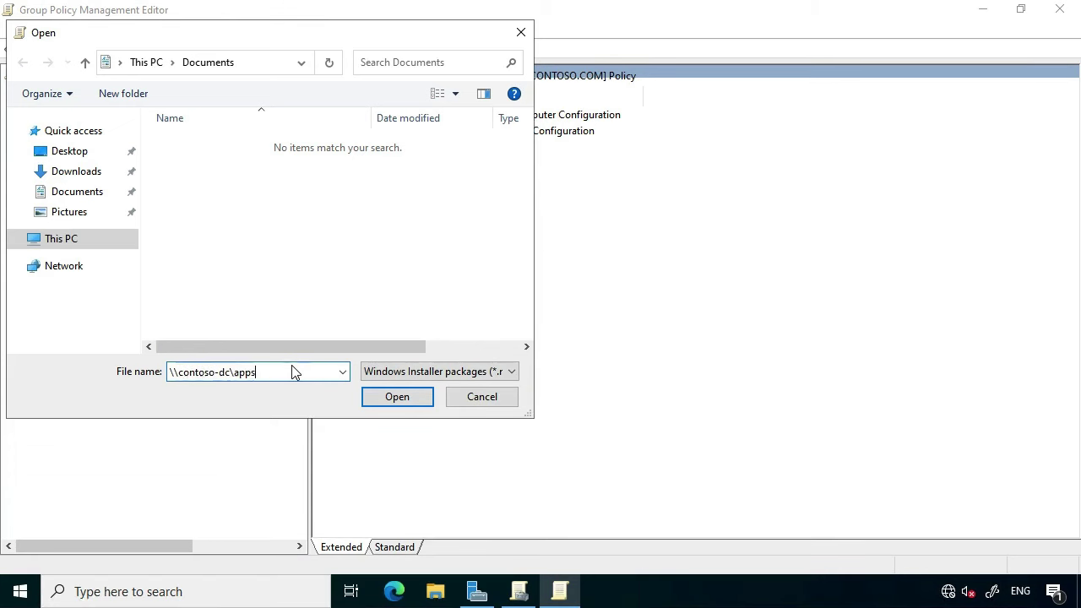
pyautogui.press('Return')
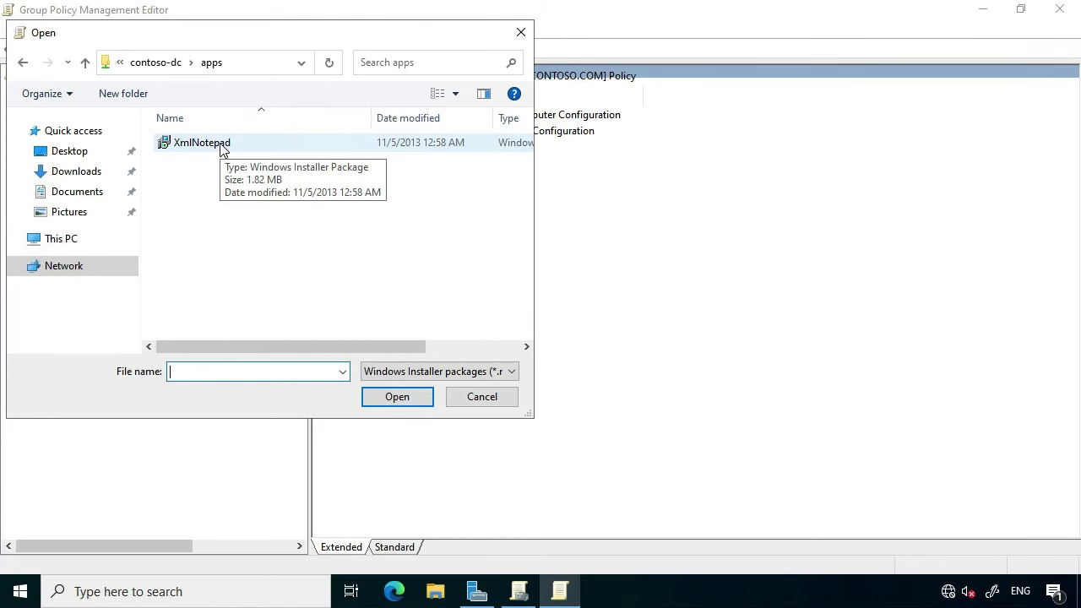
pyautogui.doubleClick(221, 145)
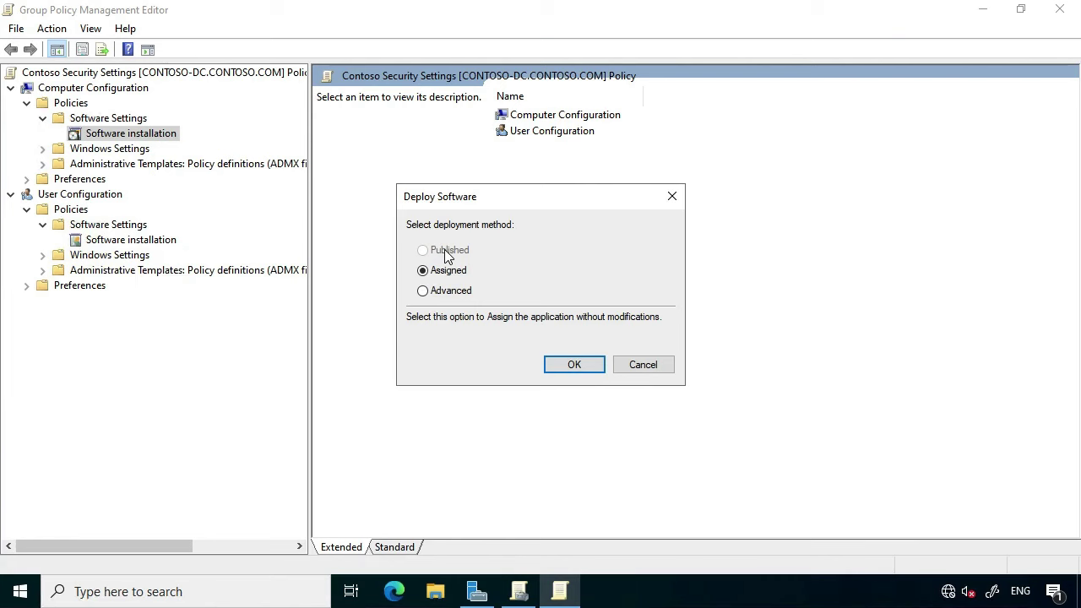
pyautogui.click(643, 365)
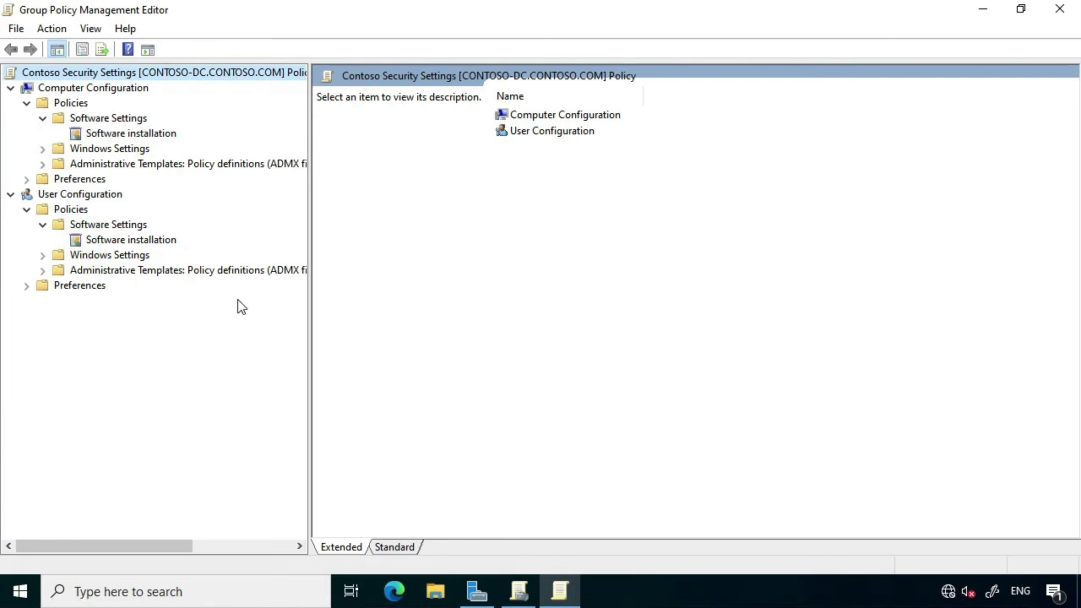
# Step: Add the XmlNotepad package under User Configuration Software installation and deploy it as Published
pyautogui.click(142, 243)
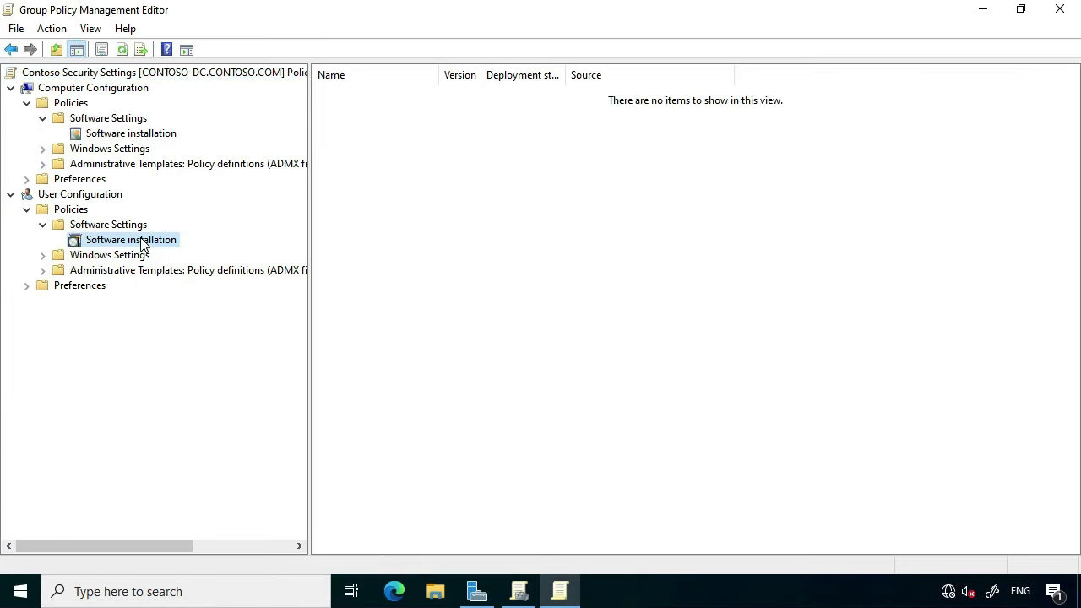
pyautogui.rightClick(140, 242)
pyautogui.moveTo(208, 250)
pyautogui.click(312, 251)
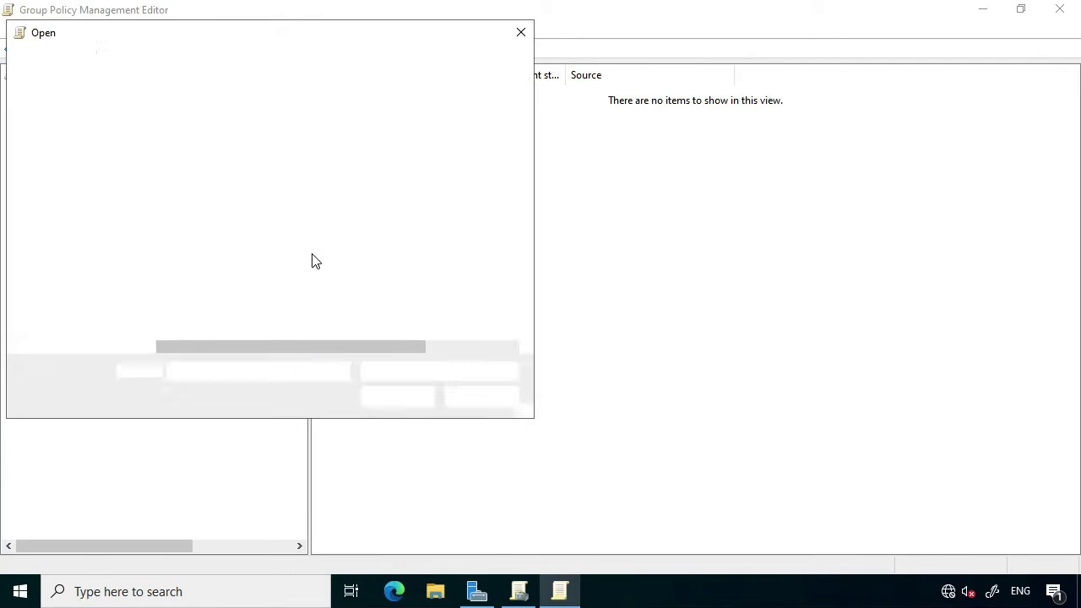
pyautogui.doubleClick(204, 143)
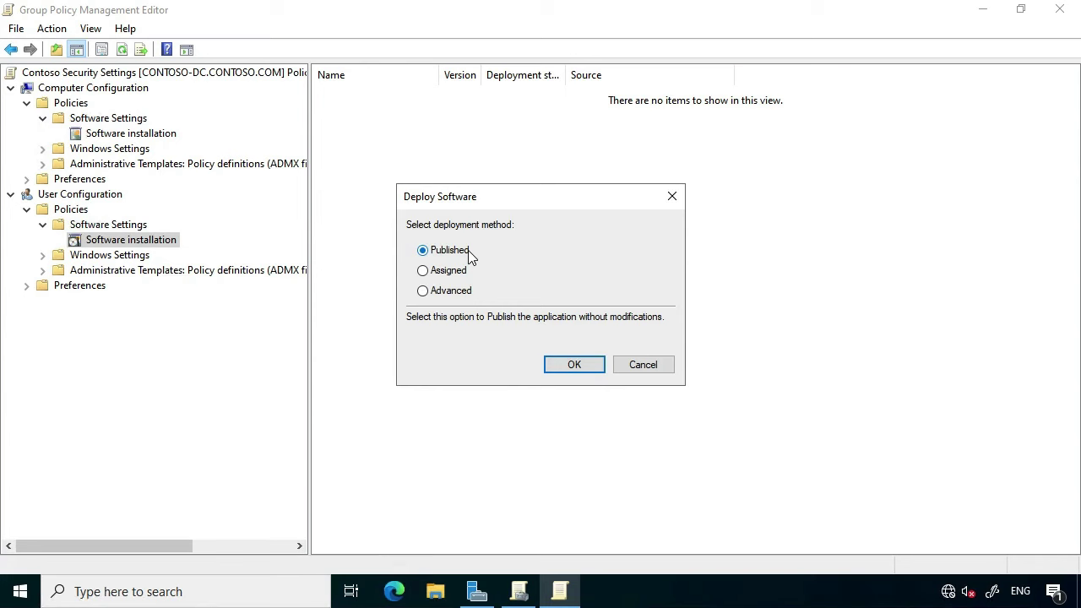
pyautogui.click(574, 367)
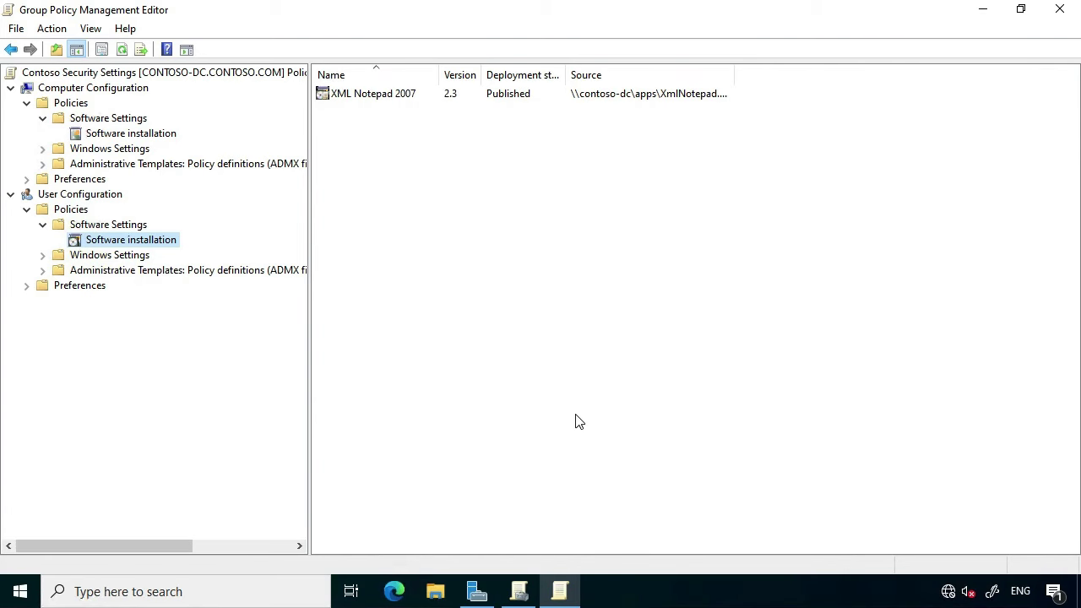
pyautogui.rightClick(366, 95)
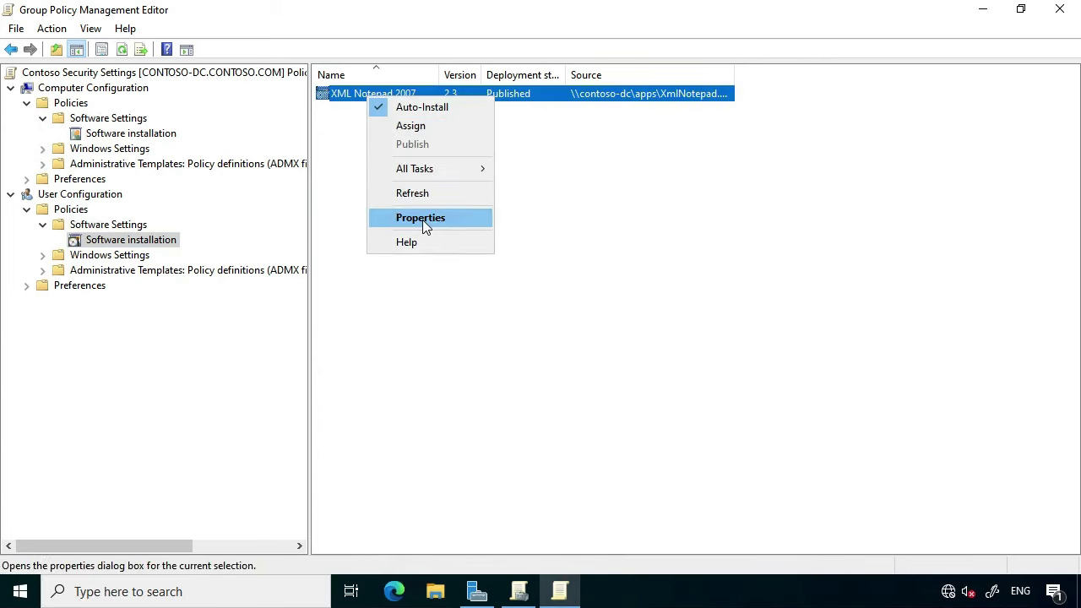
pyautogui.click(422, 219)
pyautogui.click(441, 133)
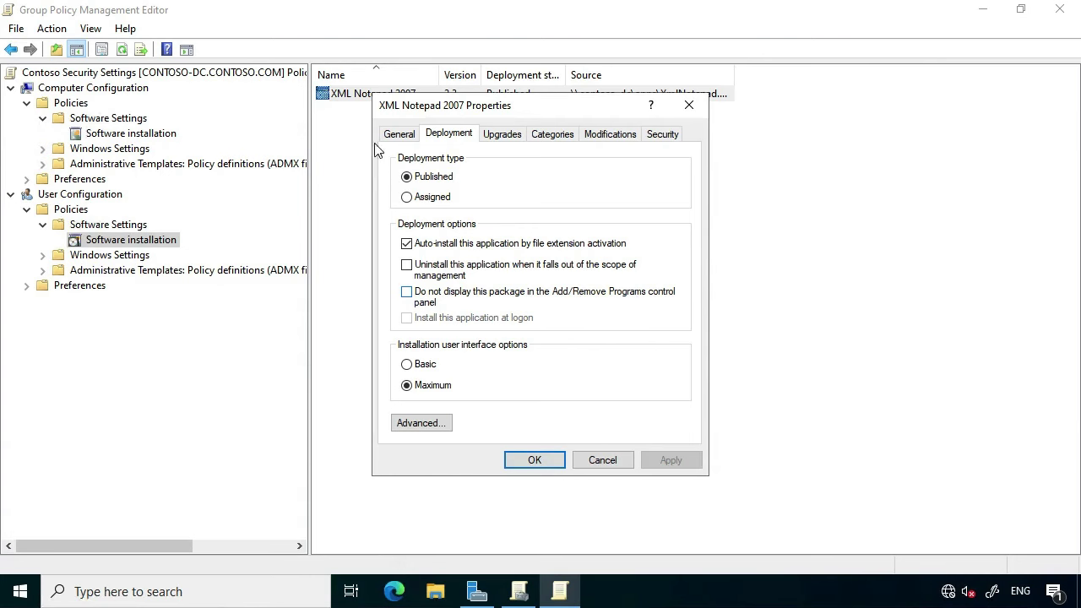
pyautogui.click(511, 137)
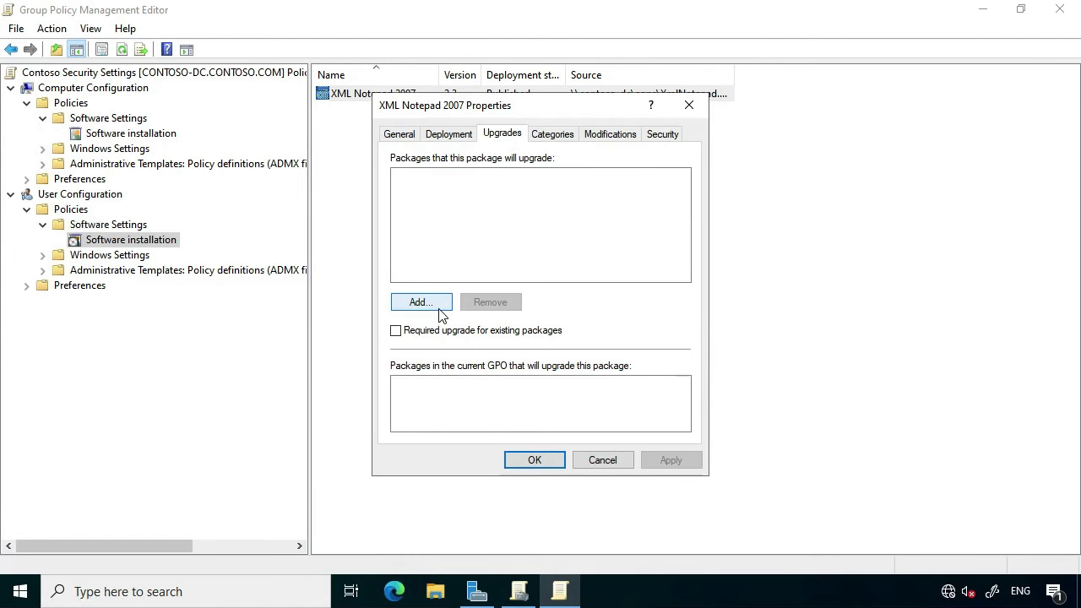
pyautogui.click(554, 135)
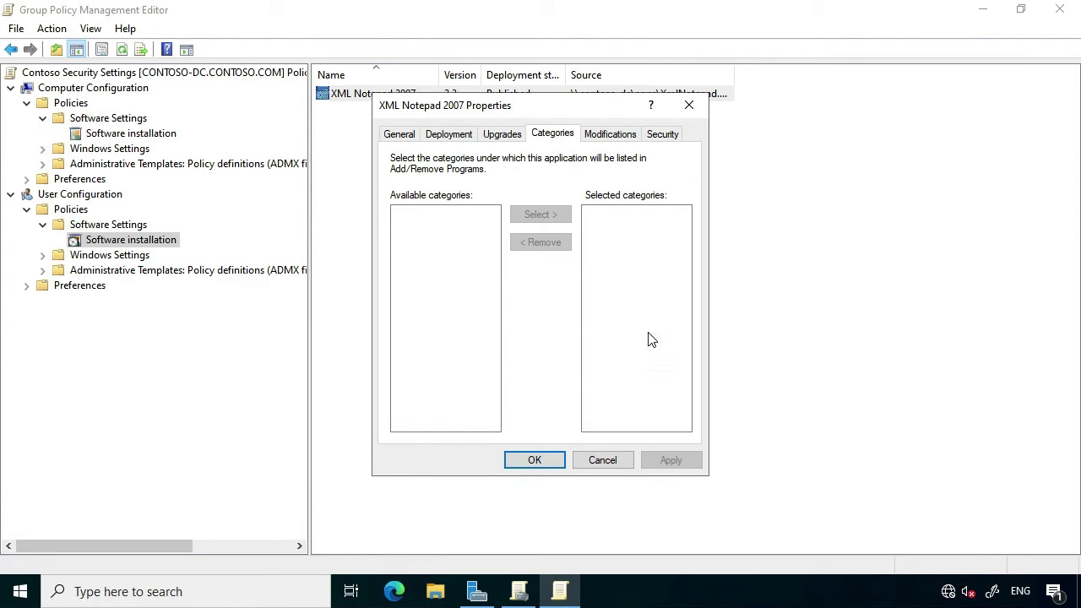
pyautogui.click(601, 460)
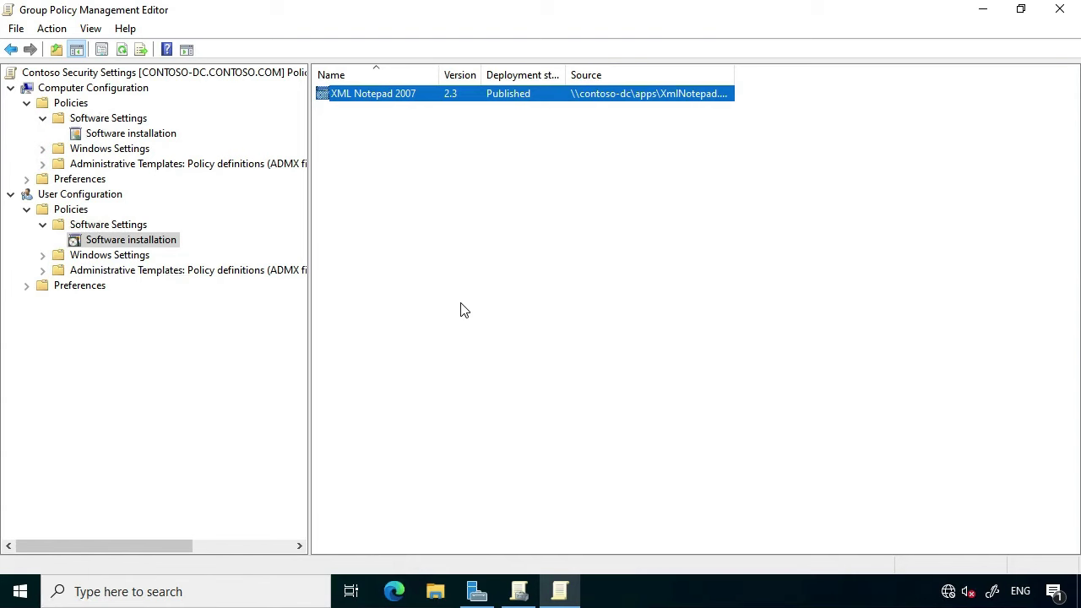
# Step: Open the user Logon script properties and browse for a new logon script
pyautogui.click(43, 149)
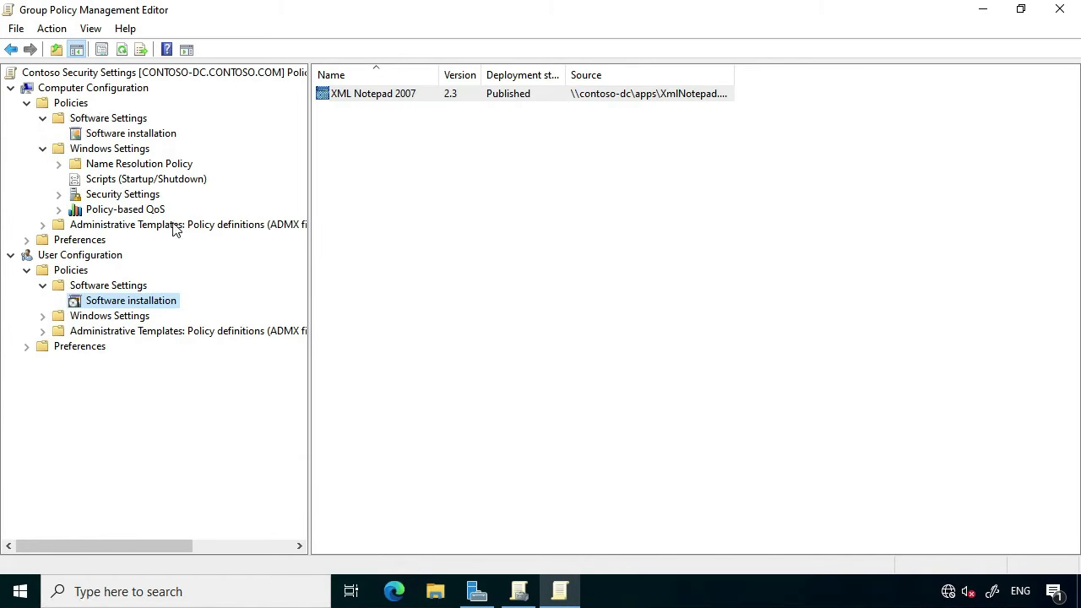
pyautogui.click(43, 316)
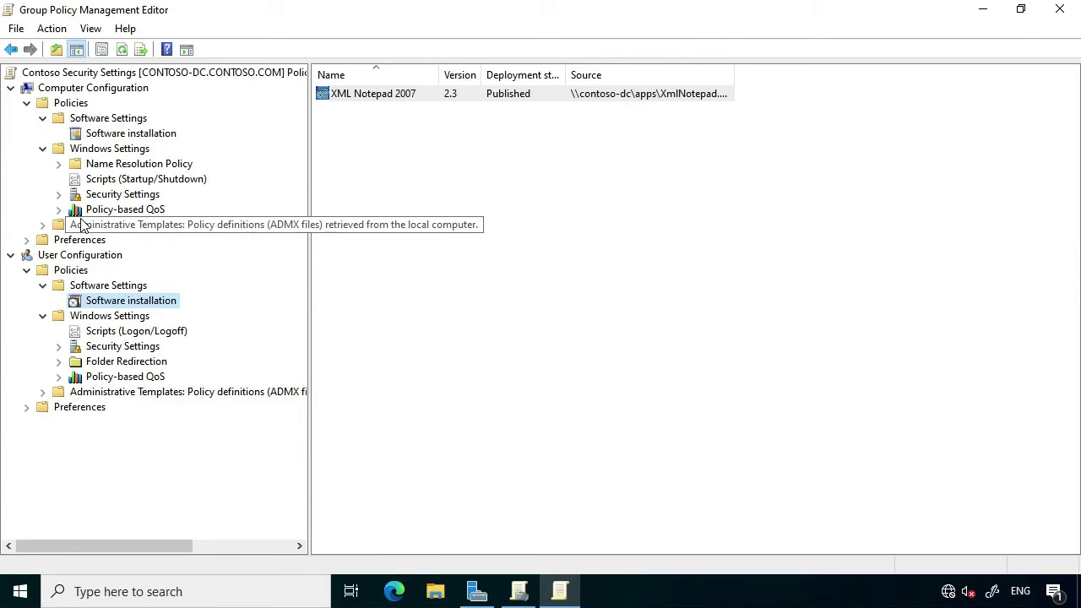
pyautogui.click(163, 333)
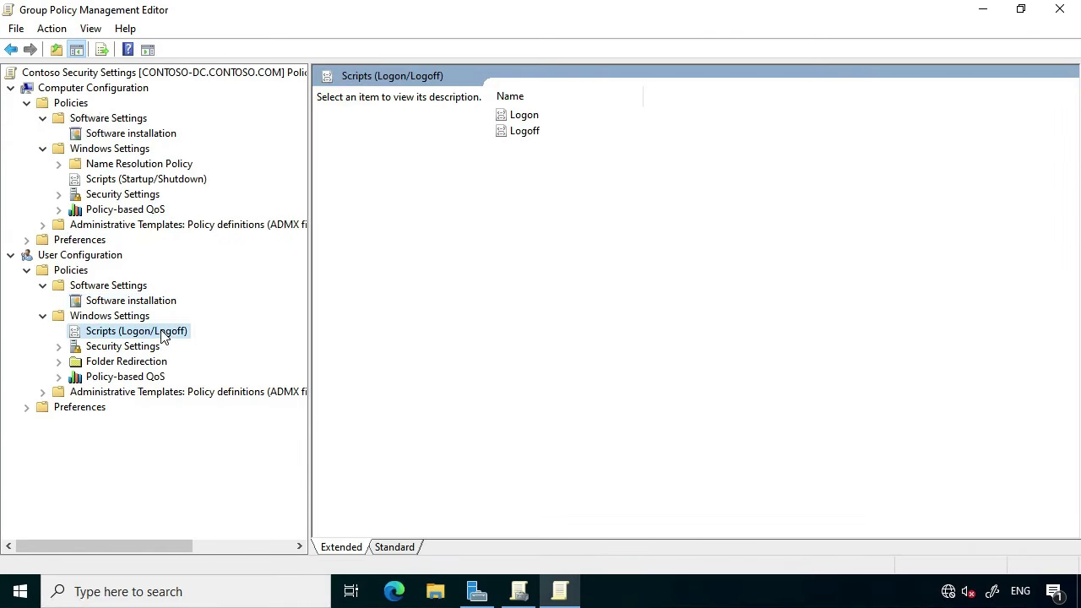
pyautogui.doubleClick(513, 114)
pyautogui.click(657, 292)
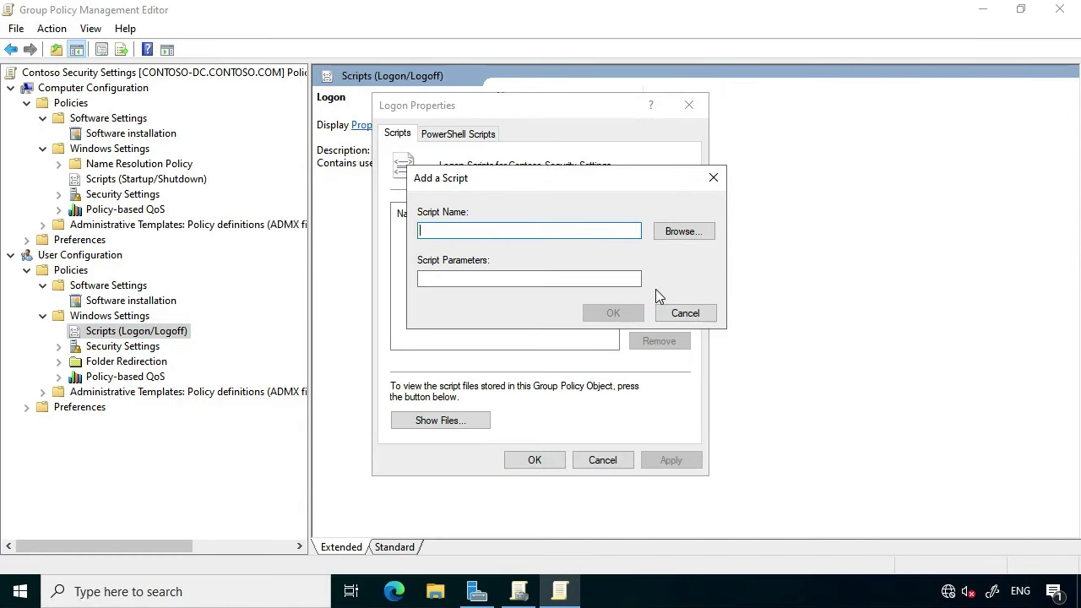
pyautogui.click(682, 233)
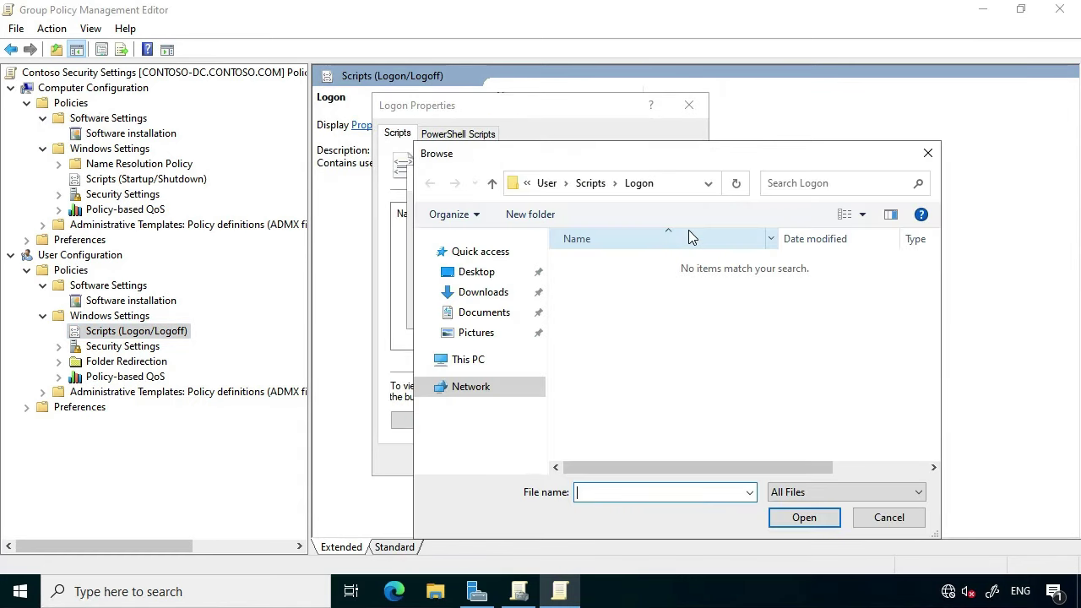
# Step: Create an empty text document named logon in the Logon scripts folder
pyautogui.click(683, 189)
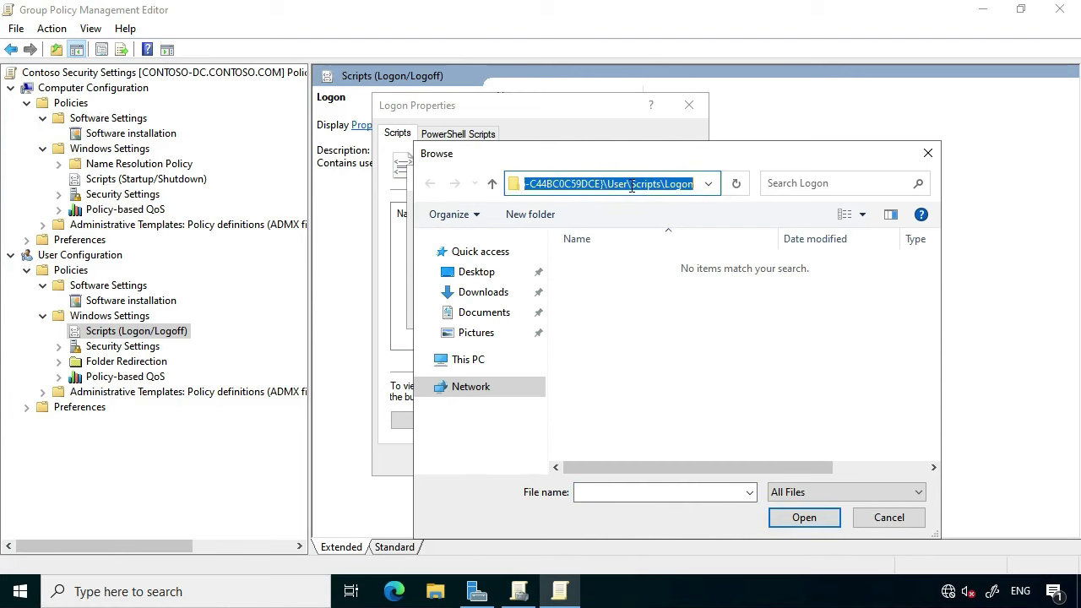
pyautogui.click(663, 344)
pyautogui.rightClick(662, 339)
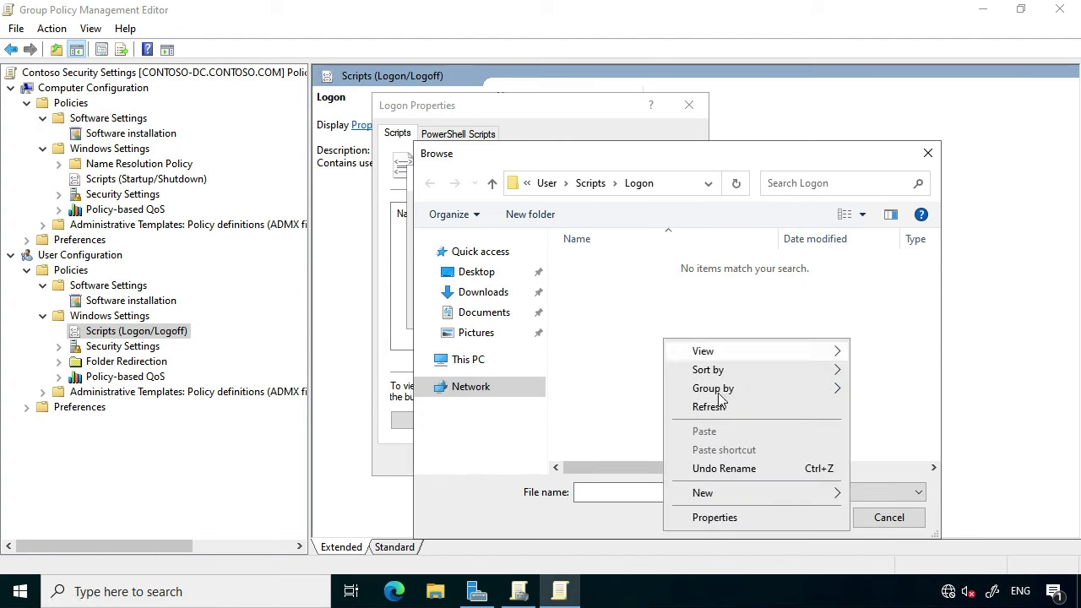
pyautogui.moveTo(719, 496)
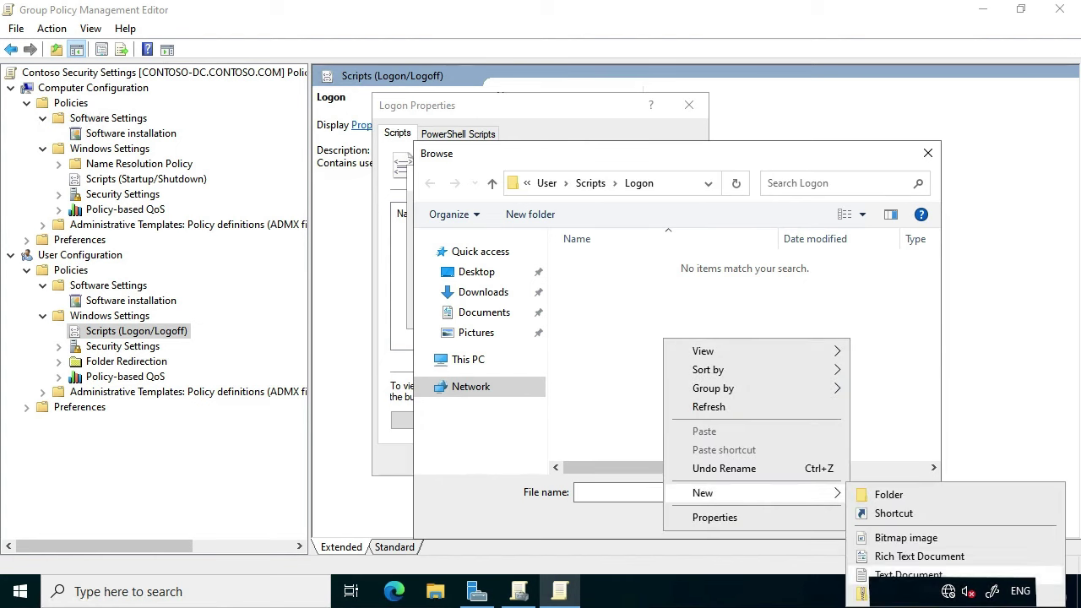
pyautogui.click(882, 573)
pyautogui.write('logon')
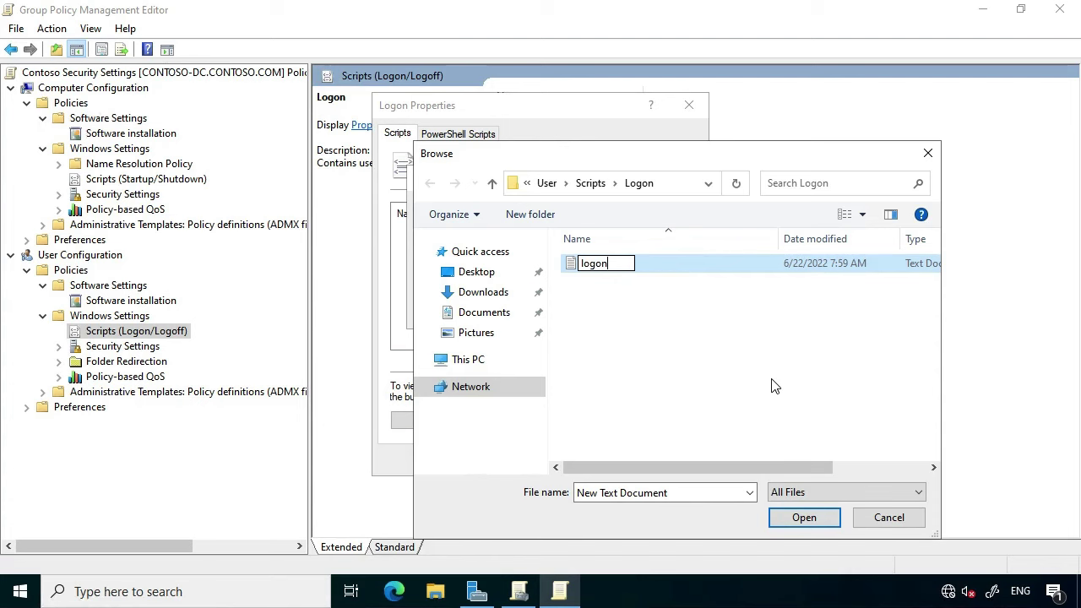
pyautogui.click(775, 386)
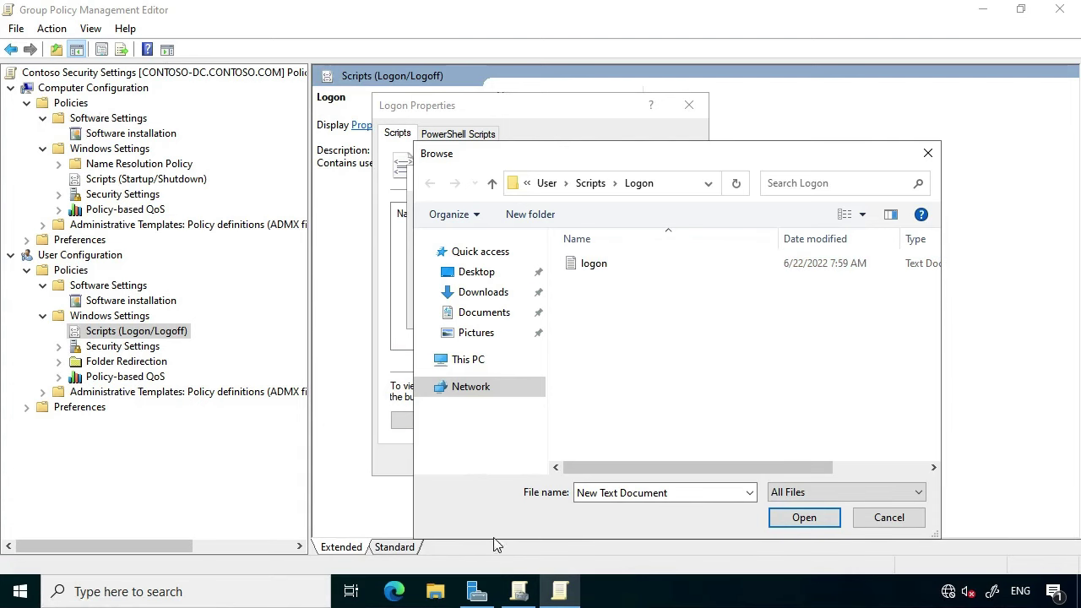
# Step: Turn on file name extensions in File Explorer's view options
pyautogui.click(434, 591)
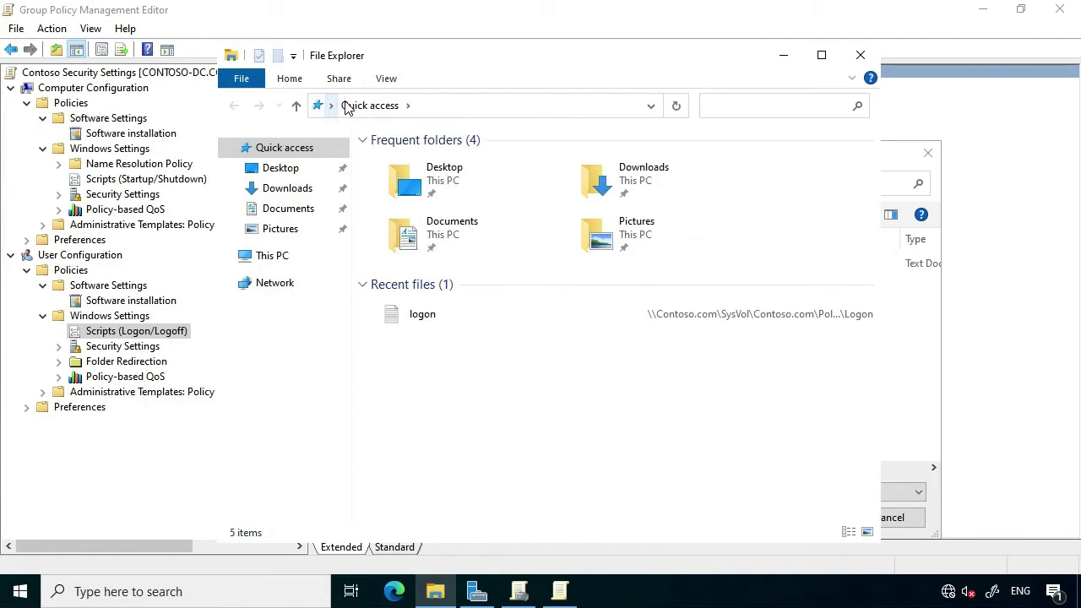
pyautogui.click(385, 78)
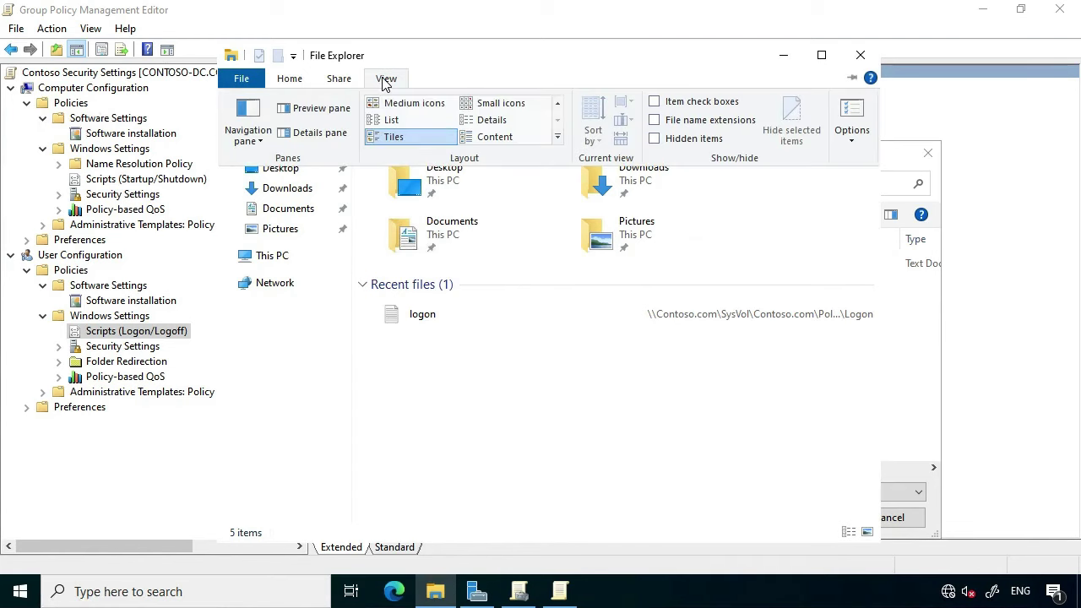
pyautogui.click(711, 123)
pyautogui.click(859, 55)
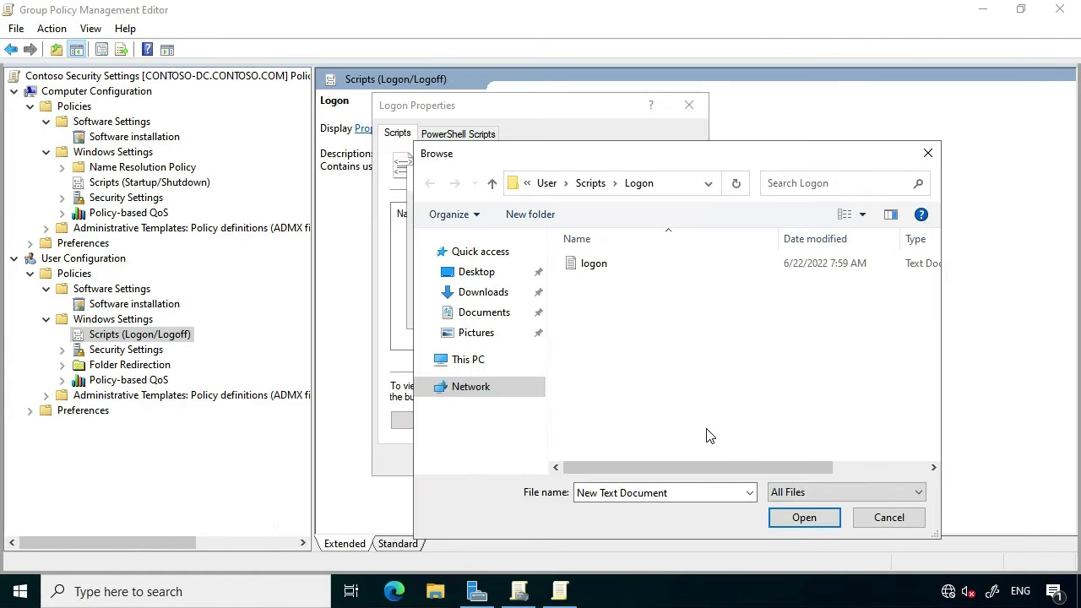
# Step: Rename logon.txt to logon.vbs, accepting the extension change warning
pyautogui.click(598, 271)
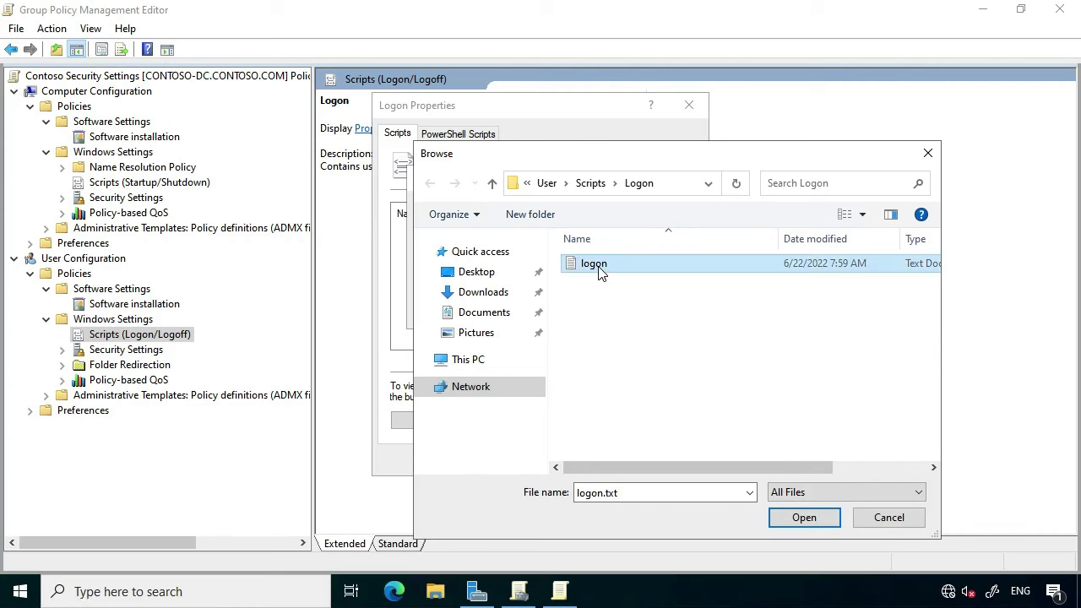
pyautogui.rightClick(597, 266)
pyautogui.click(645, 507)
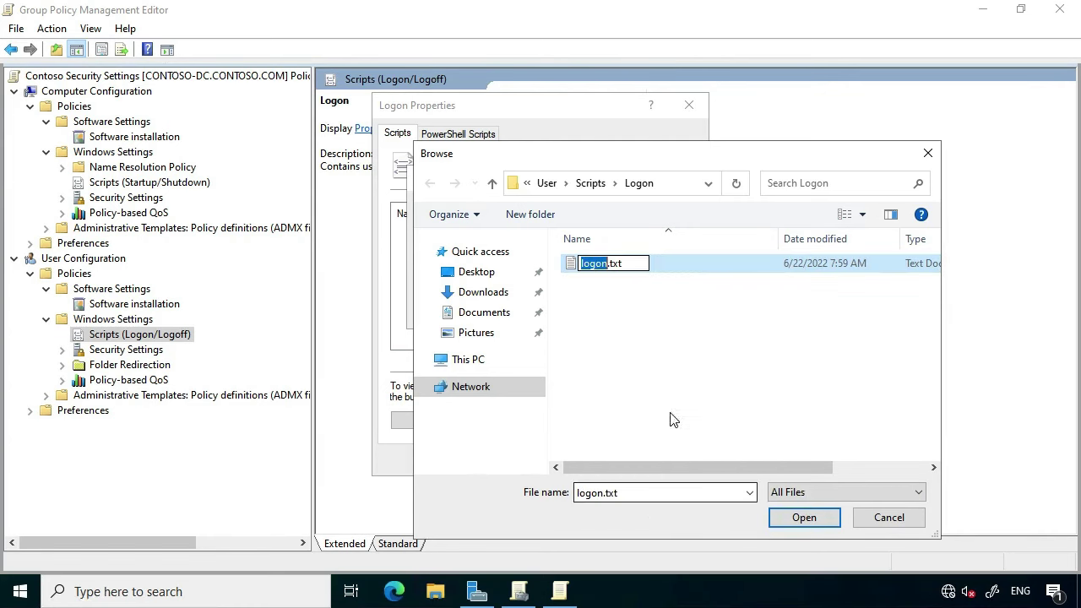
pyautogui.click(633, 264)
pyautogui.press('BackSpace')
pyautogui.press('BackSpace')
pyautogui.press('BackSpace')
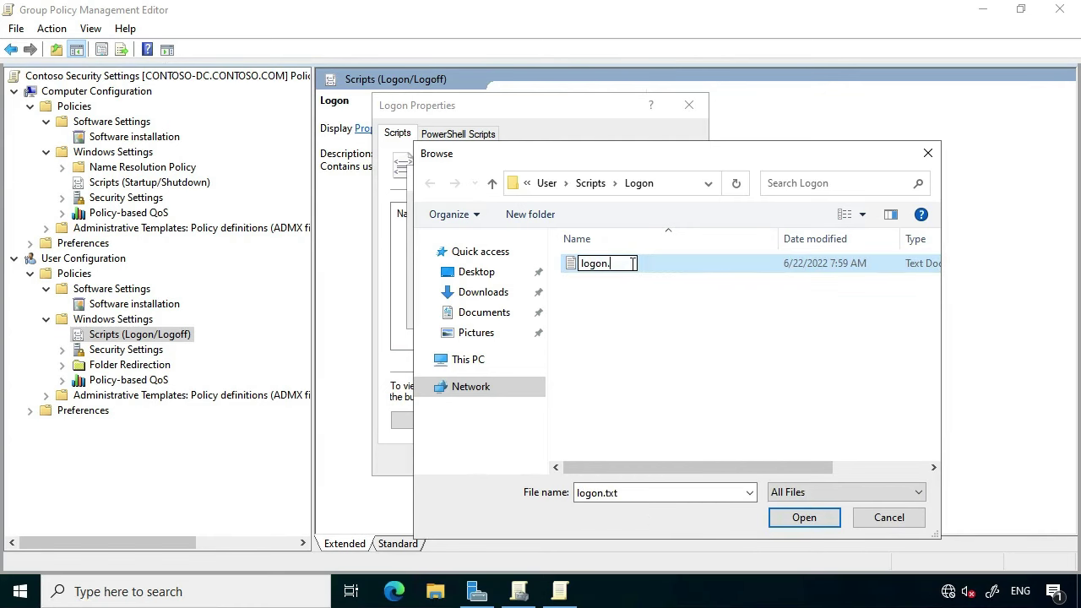
pyautogui.write('vbs')
pyautogui.press('Return')
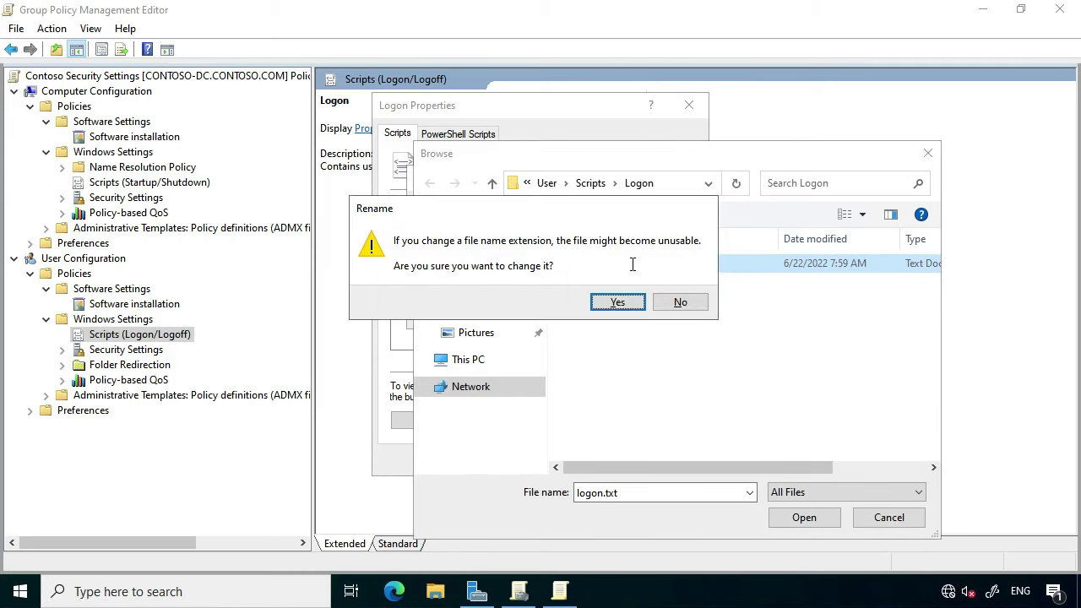
pyautogui.click(624, 302)
# Step: Write msgbox "Hello, Contoso" into logon.vbs, save it, and select it as the logon script
pyautogui.rightClick(619, 270)
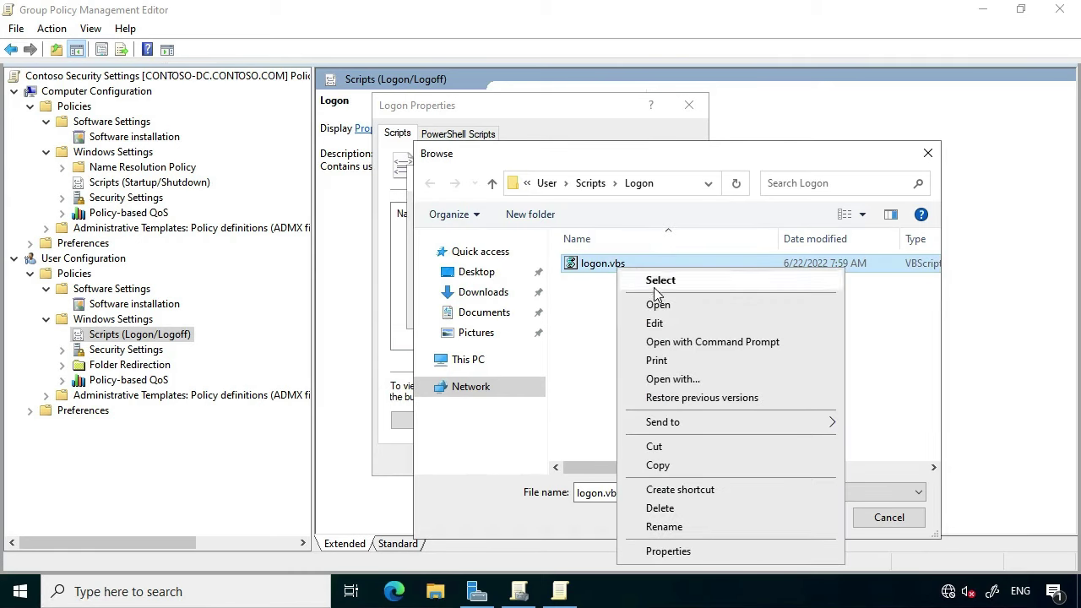
pyautogui.click(658, 305)
pyautogui.click(595, 312)
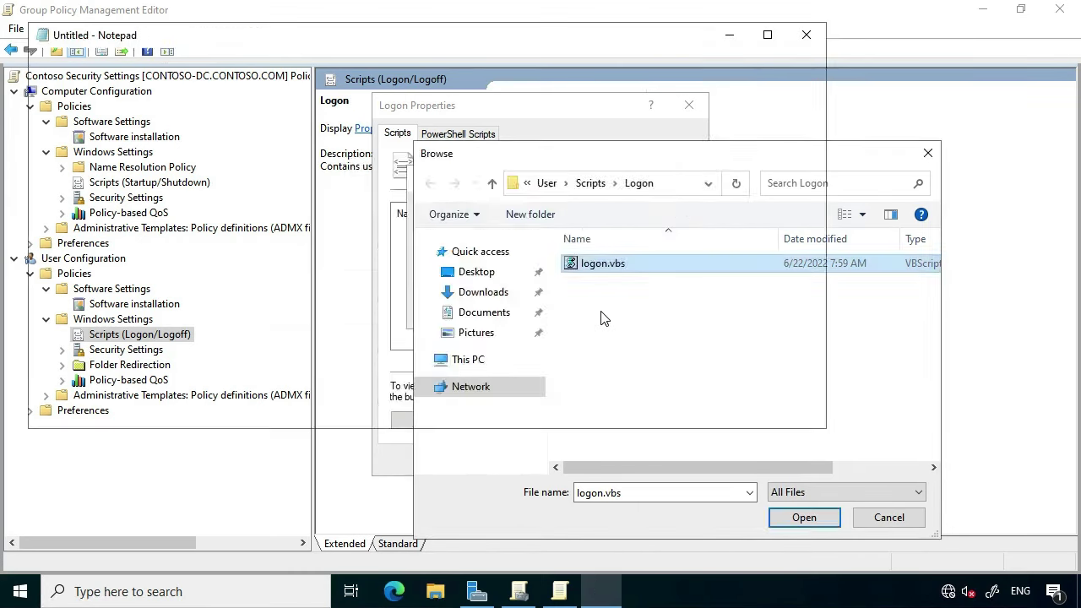
pyautogui.write('msgbox')
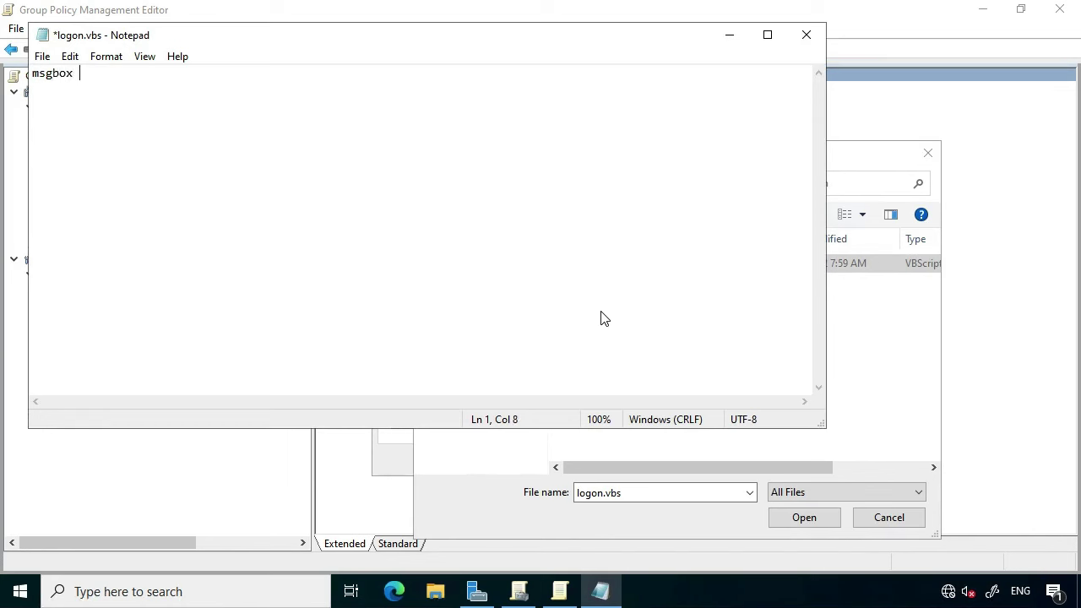
pyautogui.write(' "Hello, Contoso"')
pyautogui.press('Return')
pyautogui.hotkey('ctrl', 's')
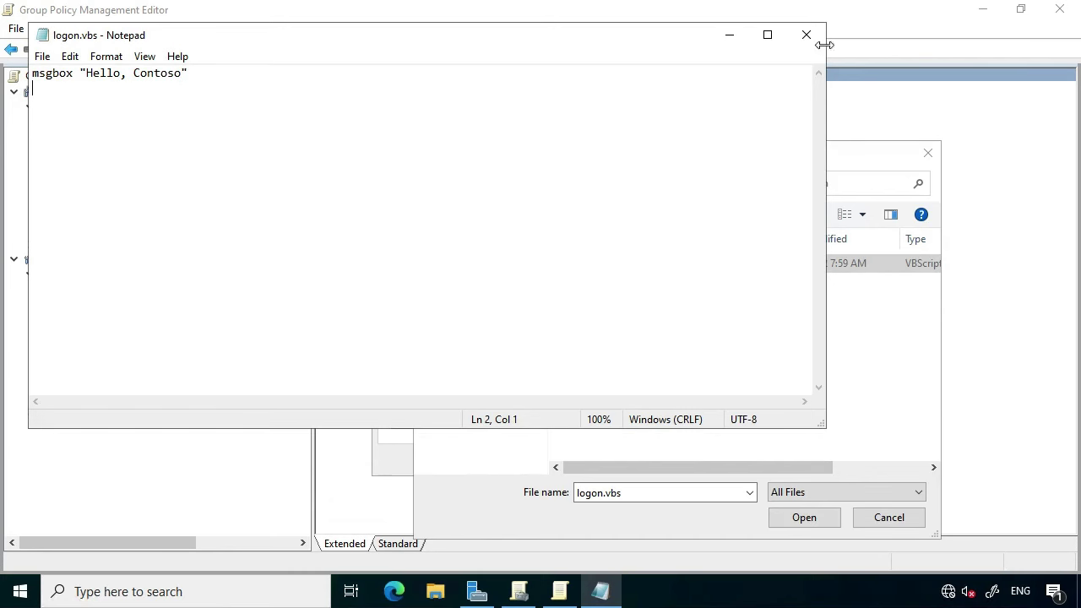
pyautogui.click(806, 34)
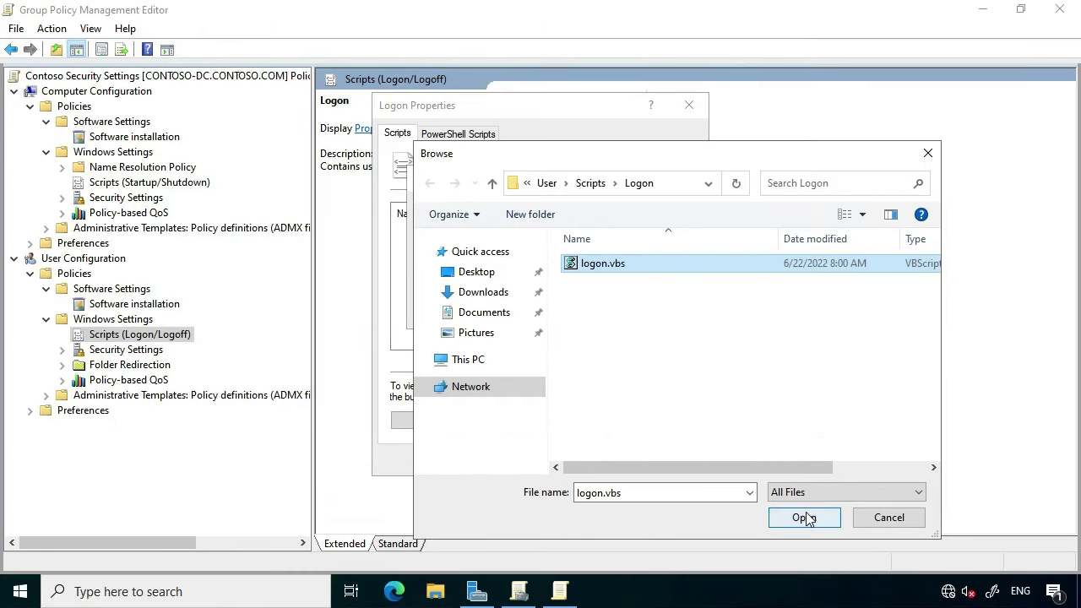
pyautogui.click(804, 517)
pyautogui.click(638, 319)
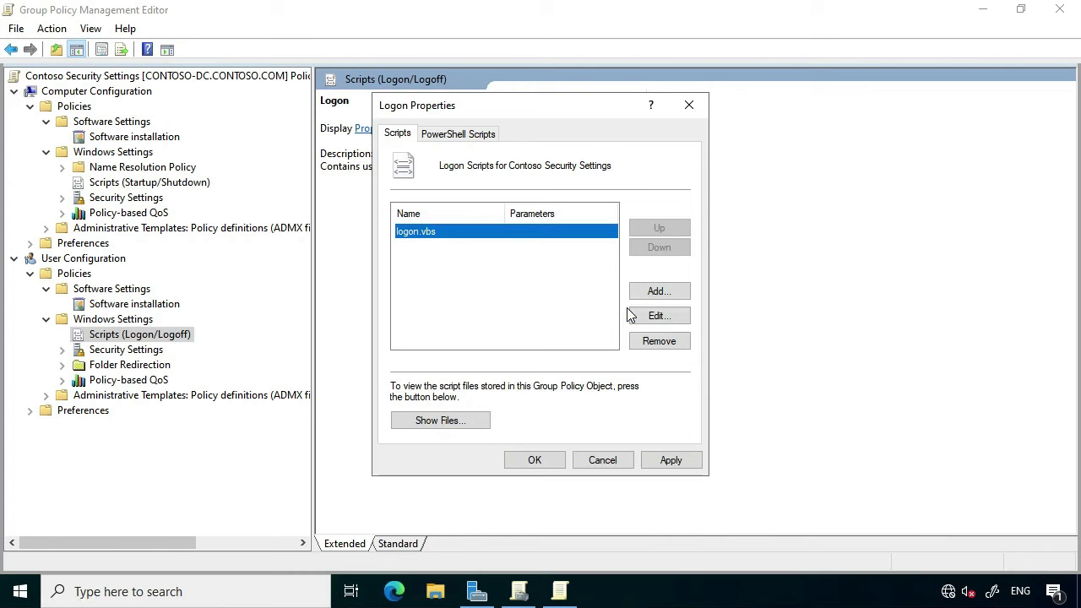
# Step: Save the logon script setting, then browse Local Policies, Event Log and Restricted Groups
pyautogui.click(550, 462)
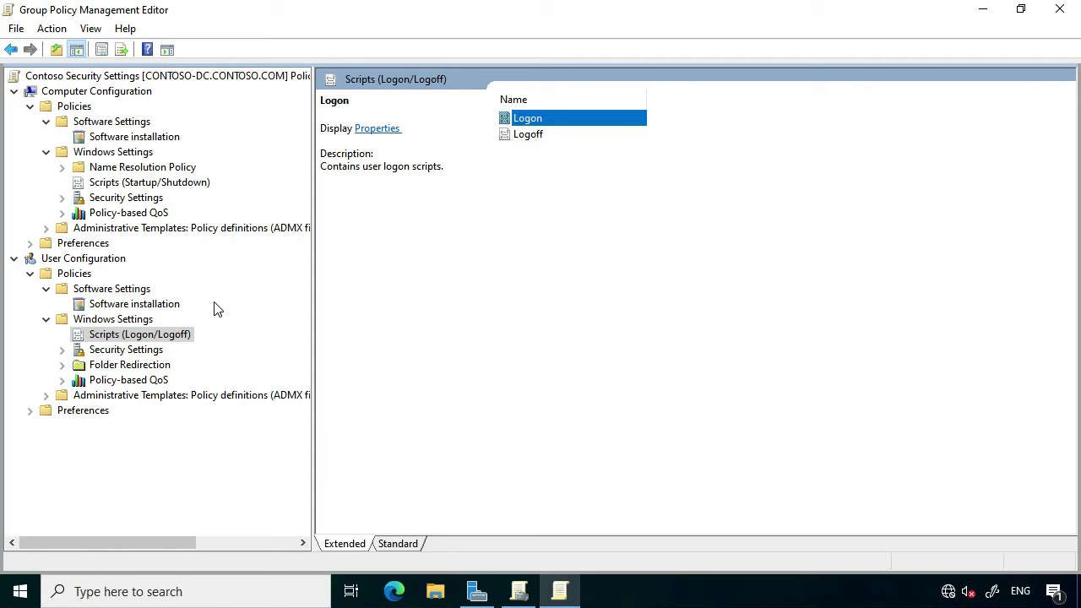
pyautogui.click(62, 198)
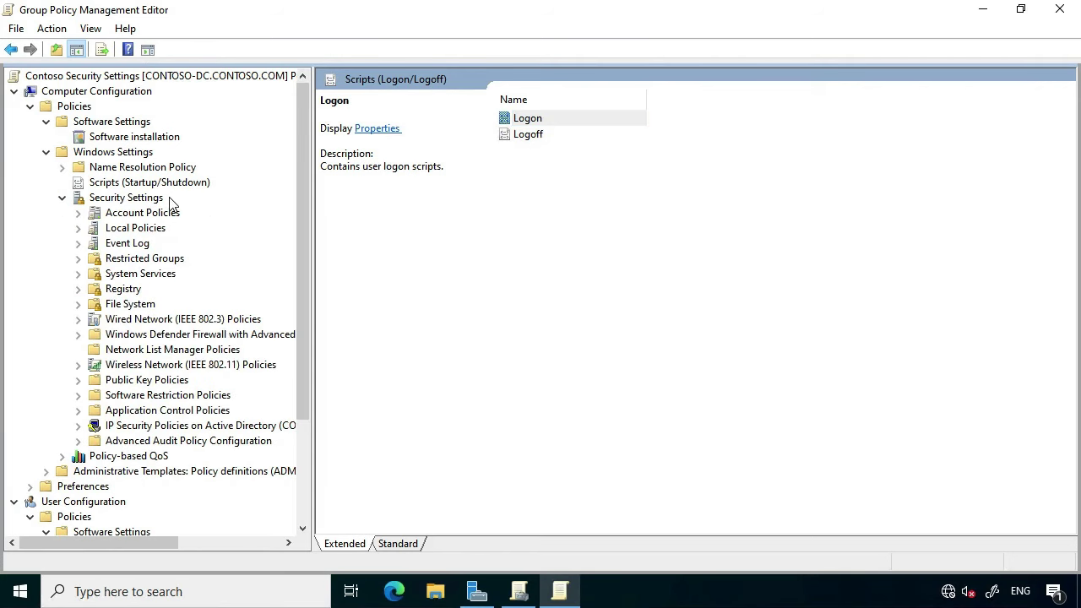
pyautogui.click(131, 229)
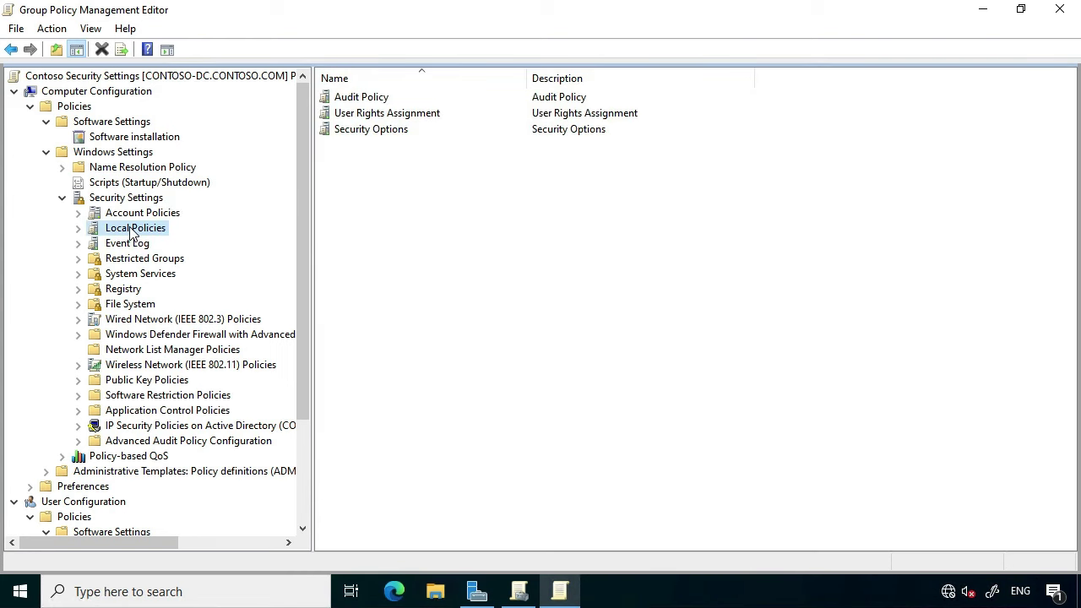
pyautogui.click(78, 228)
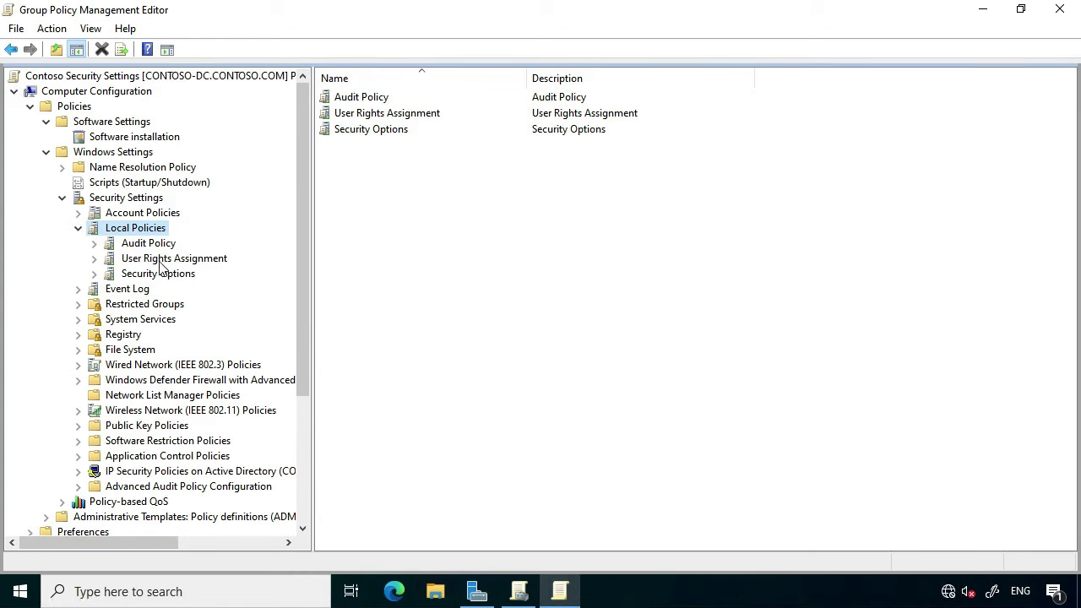
pyautogui.click(165, 261)
pyautogui.click(160, 274)
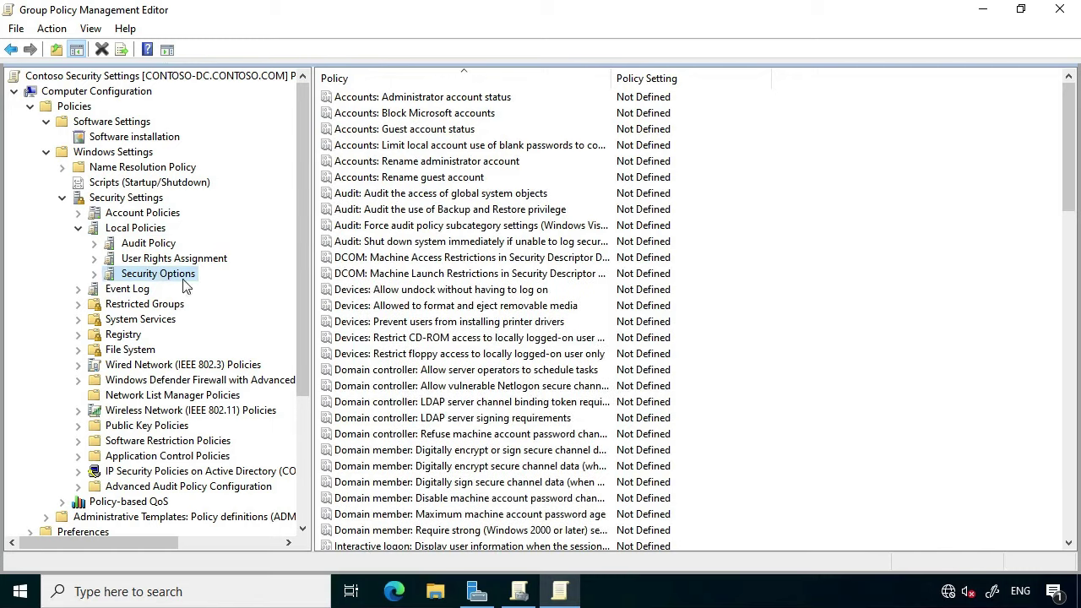
pyautogui.scroll(-10, 454, 409)
pyautogui.scroll(-12, 455, 410)
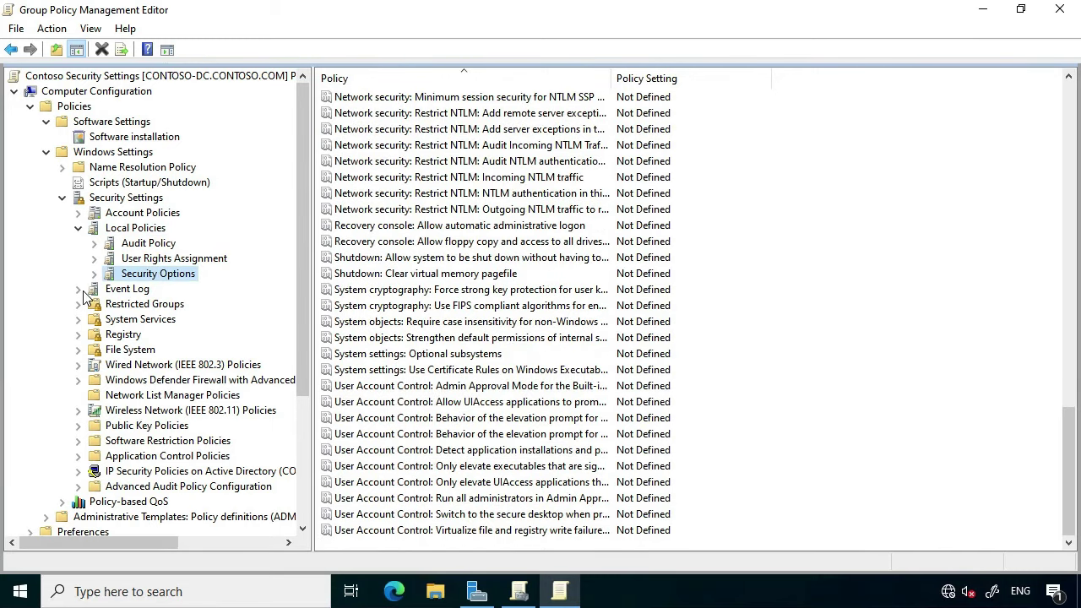
pyautogui.click(127, 290)
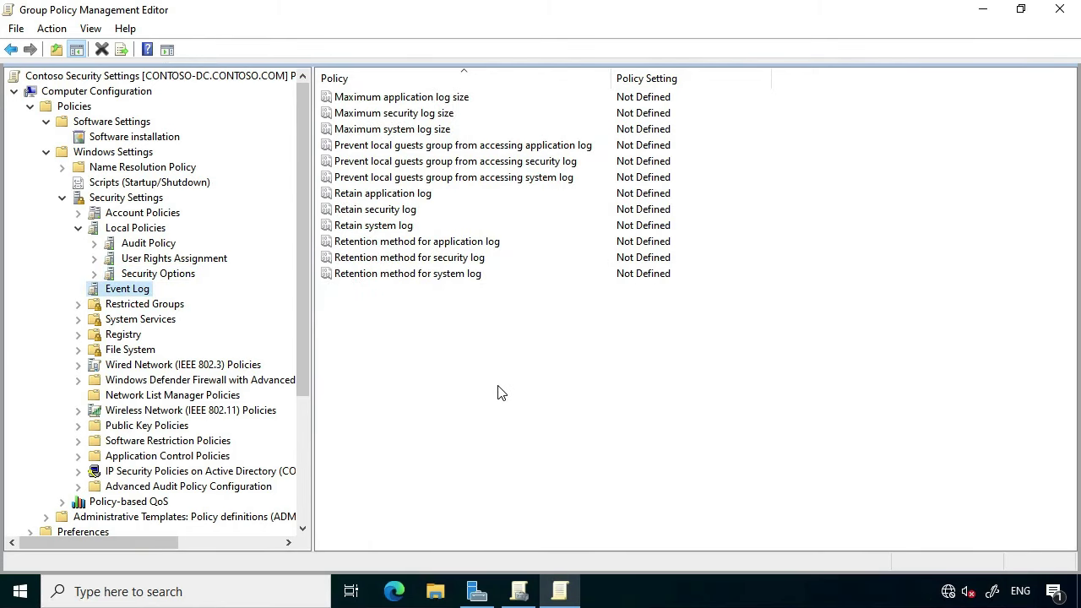
pyautogui.click(108, 309)
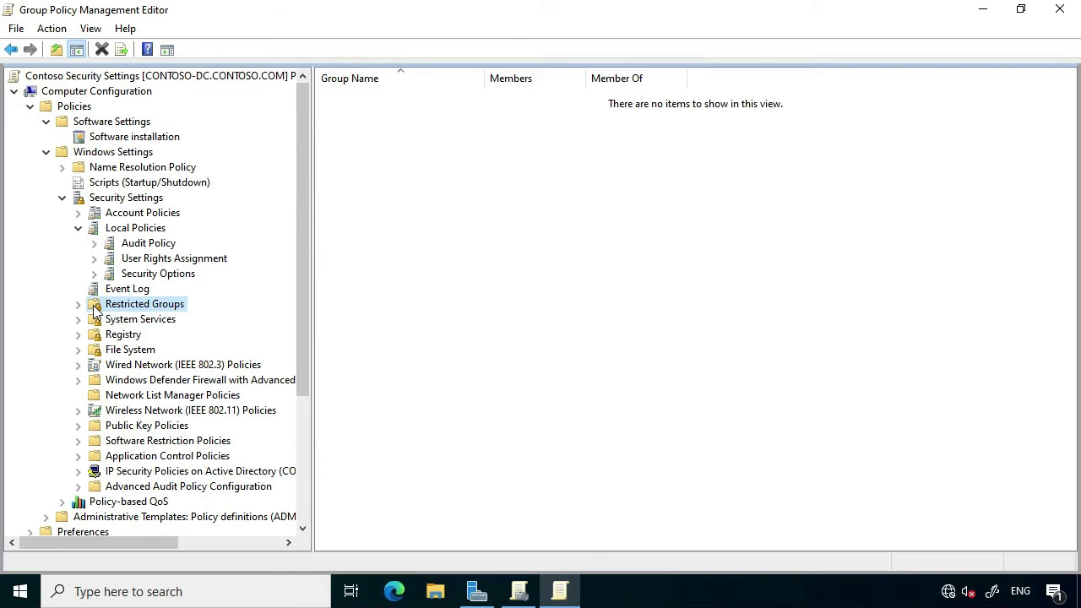
# Step: Define the Application Identity service startup as Automatic, then expand the Windows Defender Firewall rules
pyautogui.click(117, 321)
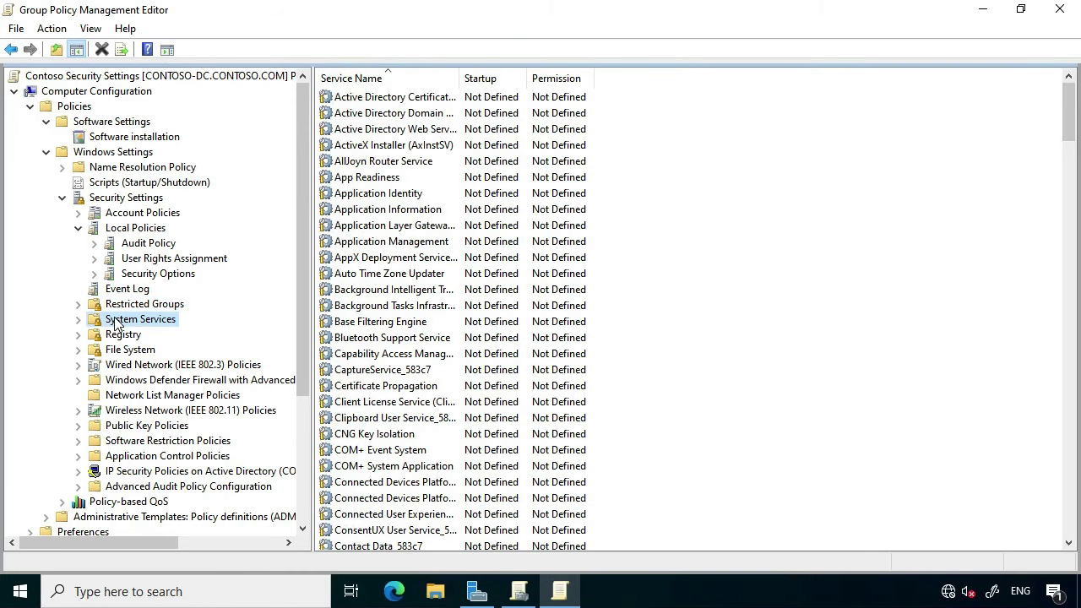
pyautogui.click(411, 198)
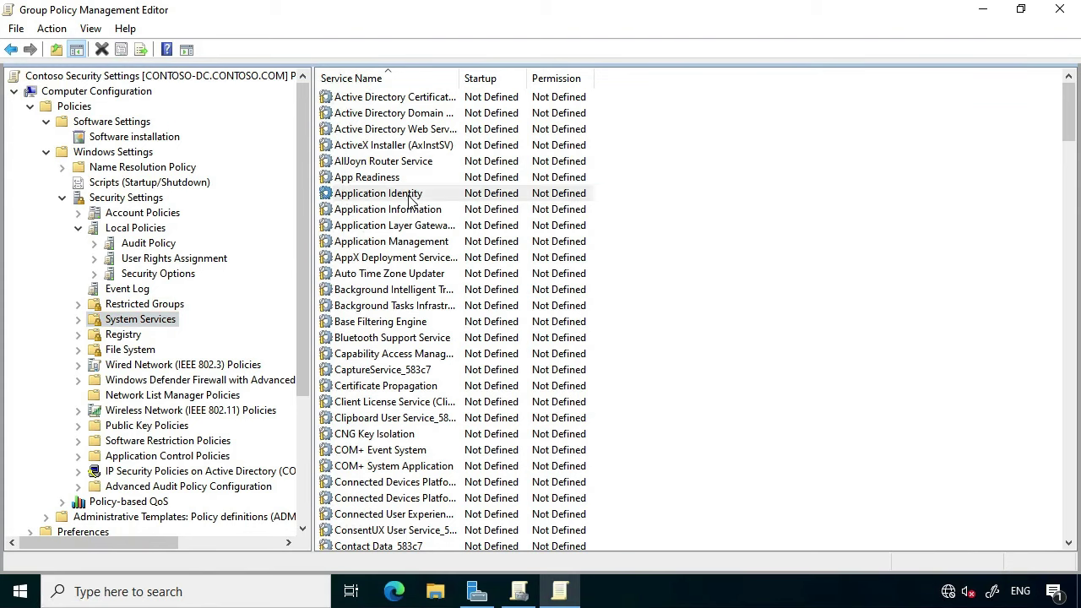
pyautogui.rightClick(411, 198)
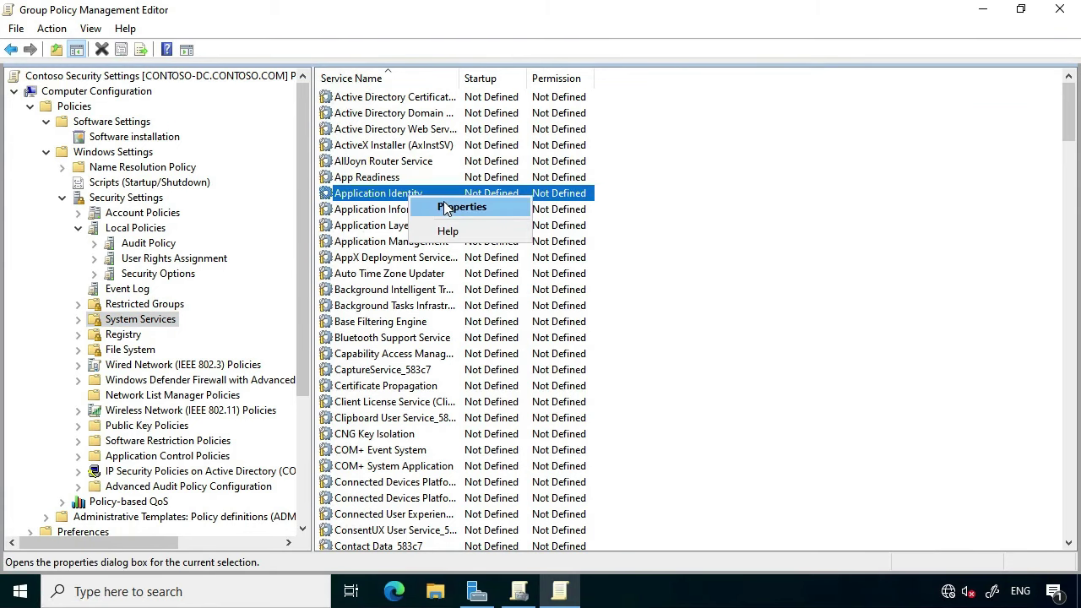
pyautogui.click(447, 207)
pyautogui.click(444, 207)
pyautogui.click(441, 246)
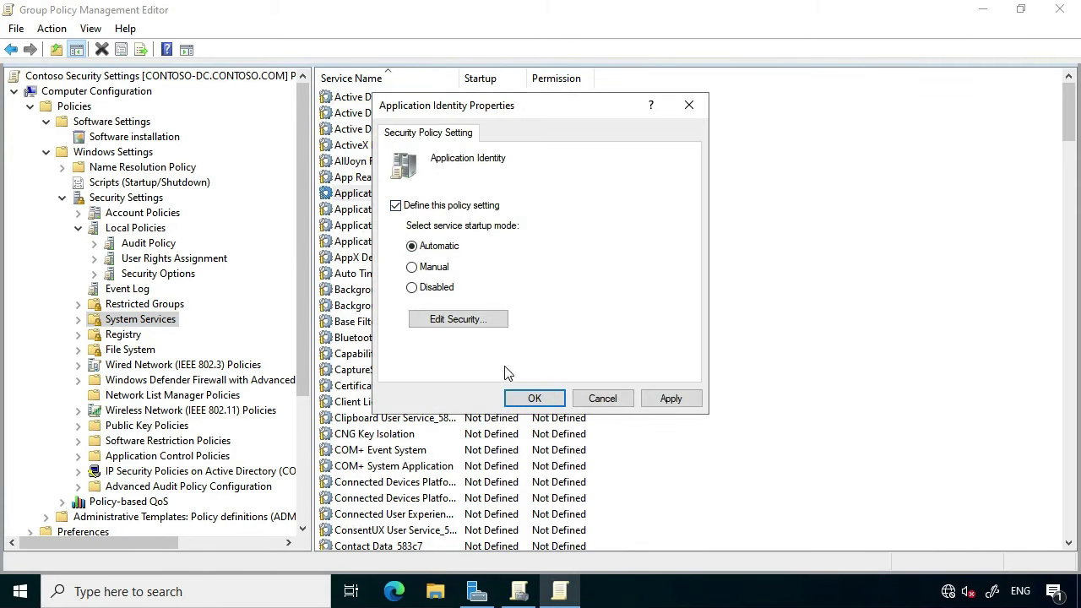
pyautogui.click(532, 397)
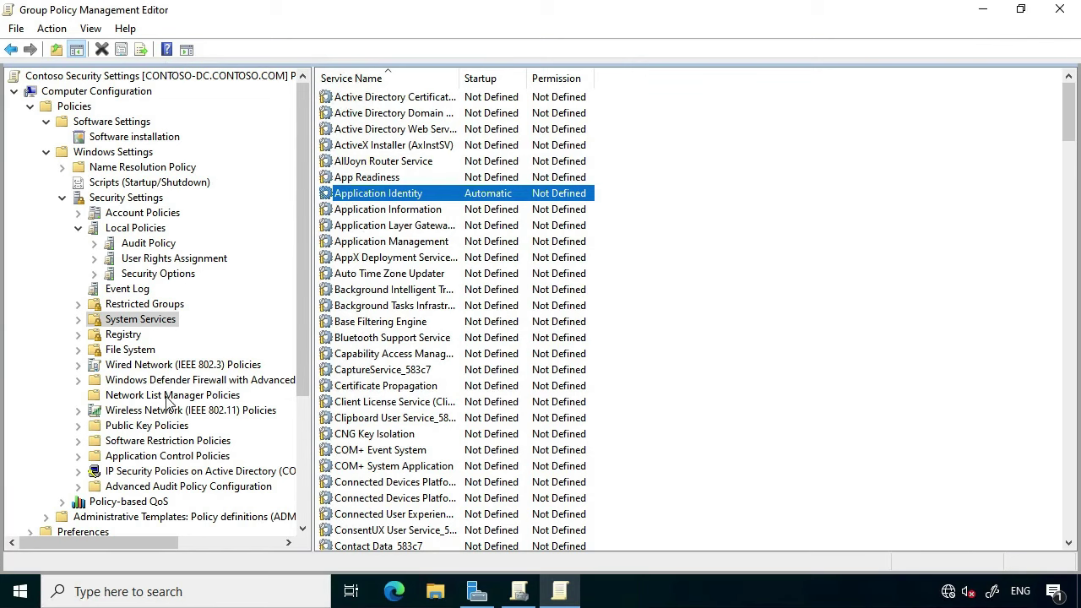
pyautogui.click(78, 380)
pyautogui.click(94, 395)
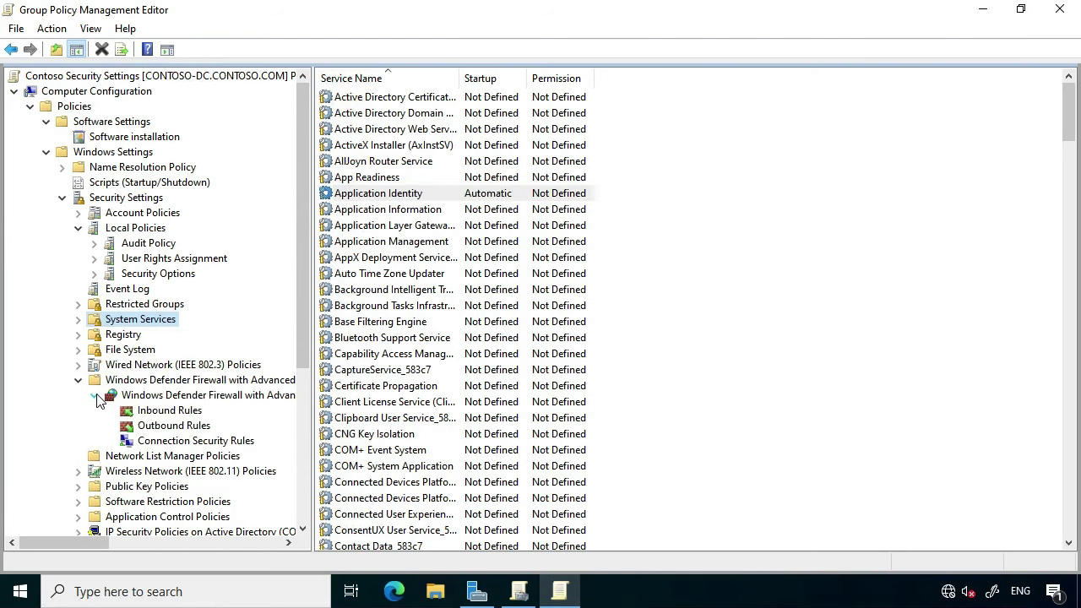
# Step: Start a new custom inbound firewall rule that applies to all programs
pyautogui.click(159, 411)
pyautogui.rightClick(159, 411)
pyautogui.click(230, 244)
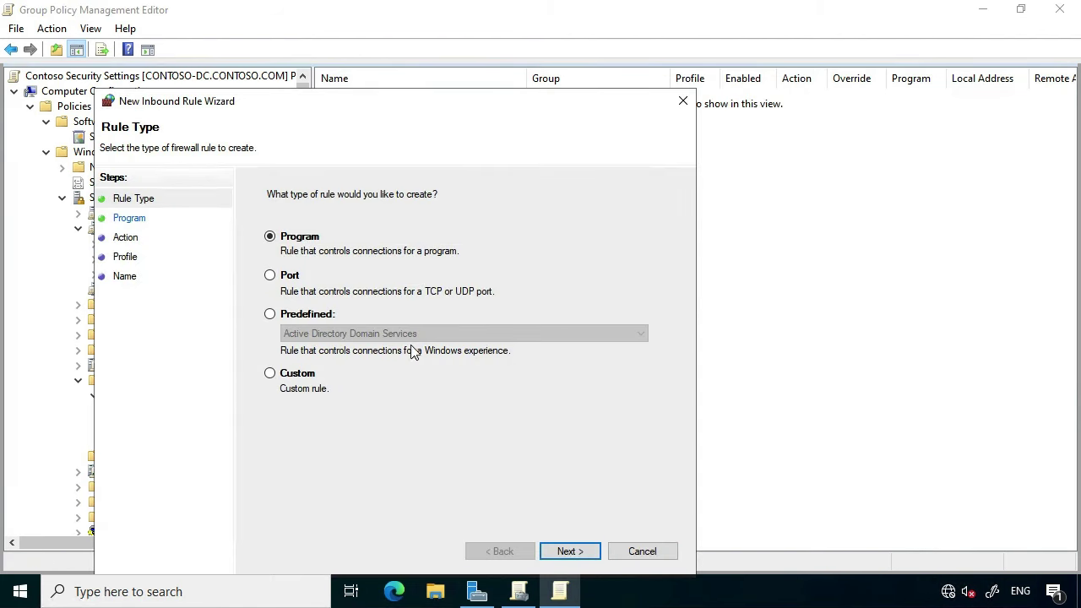
pyautogui.moveTo(330, 101); pyautogui.dragTo(338, 87)
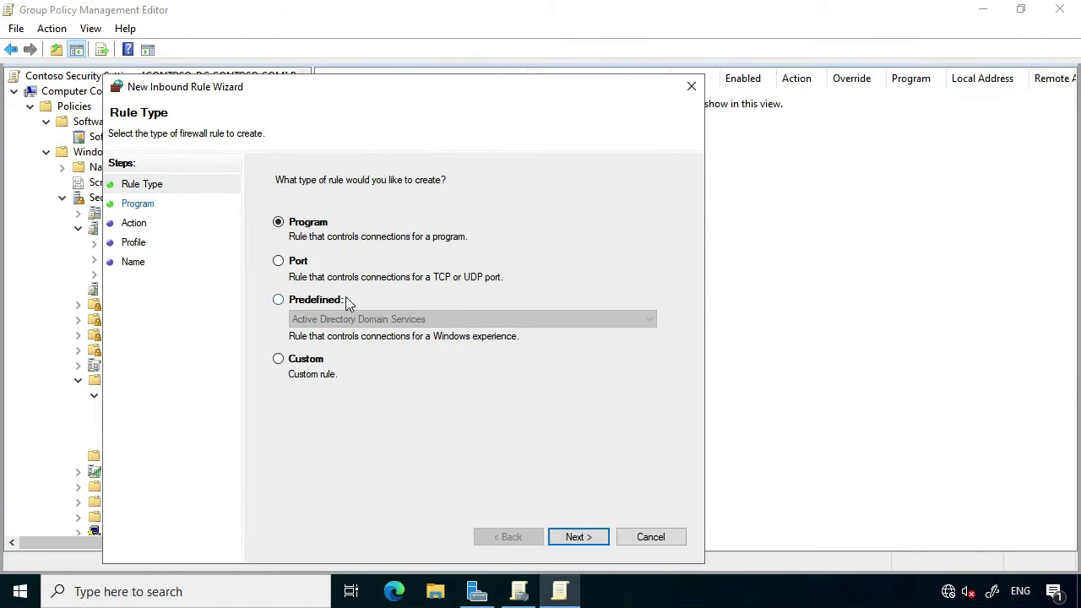
pyautogui.click(321, 358)
pyautogui.click(572, 537)
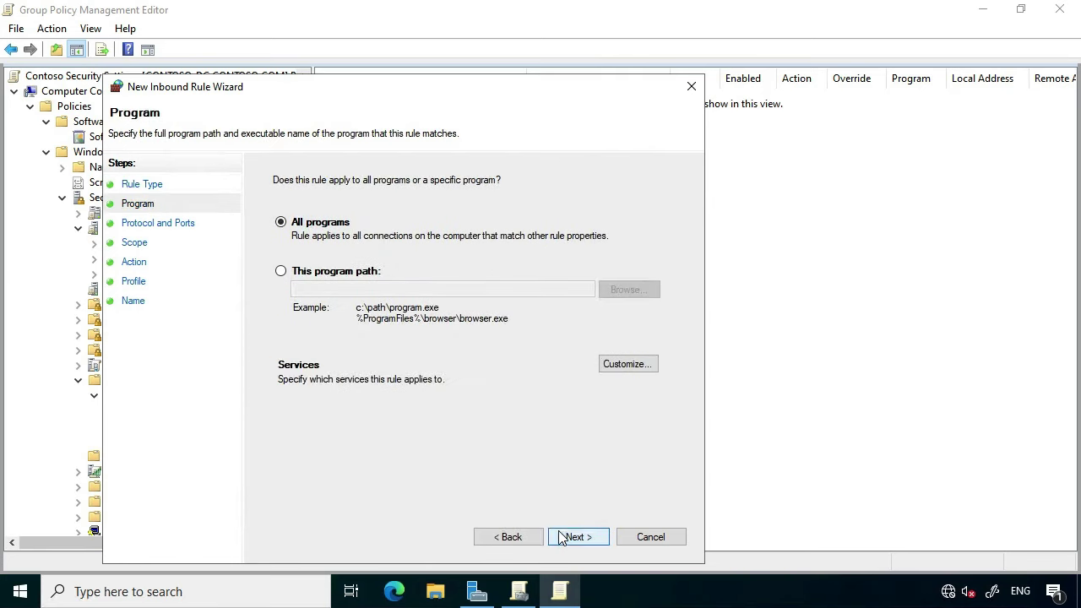
pyautogui.click(585, 544)
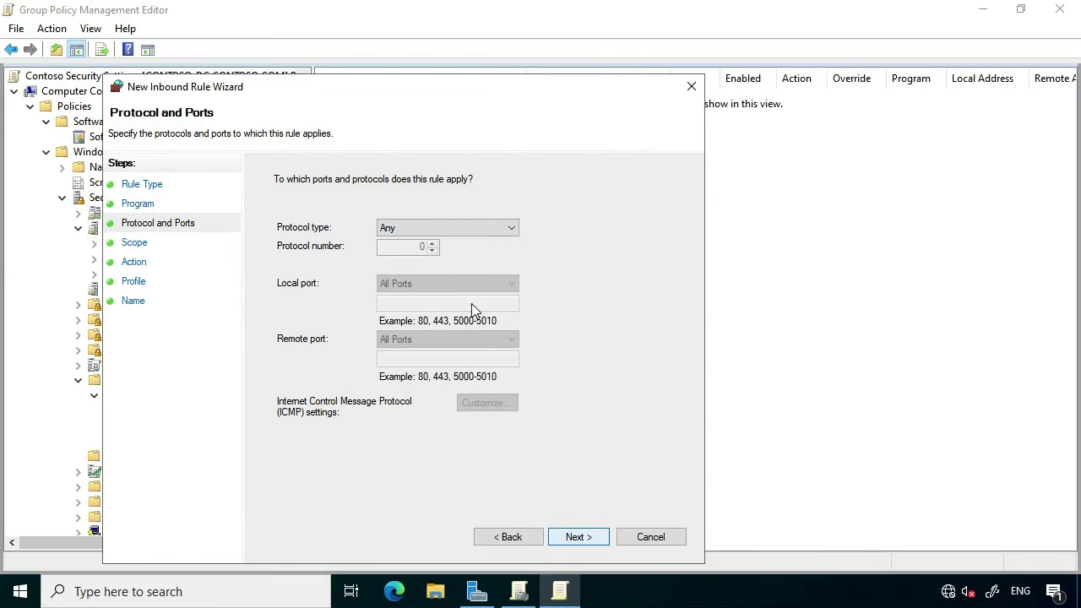
# Step: Set the protocol to ICMPv4, allow the connection on all profiles, and name the rule ICMP
pyautogui.click(437, 227)
pyautogui.click(400, 278)
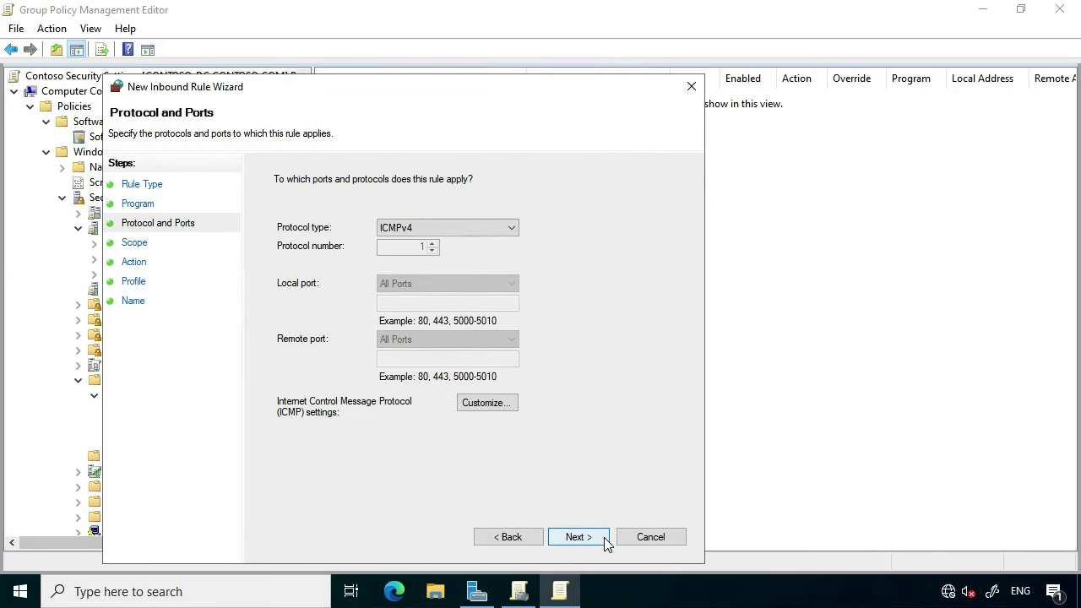
pyautogui.click(603, 537)
pyautogui.click(603, 537)
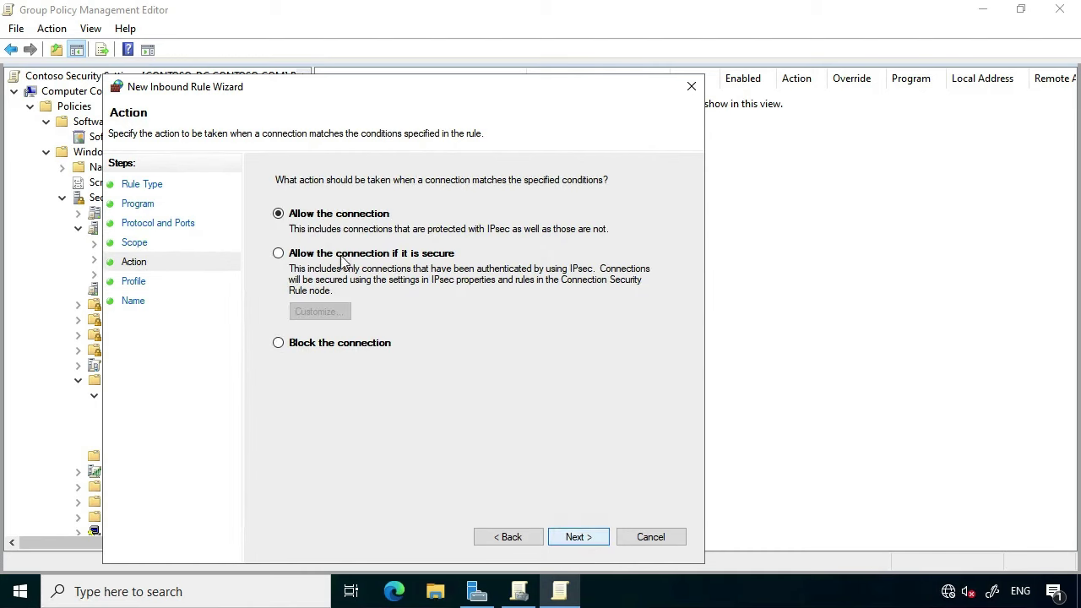
pyautogui.click(570, 537)
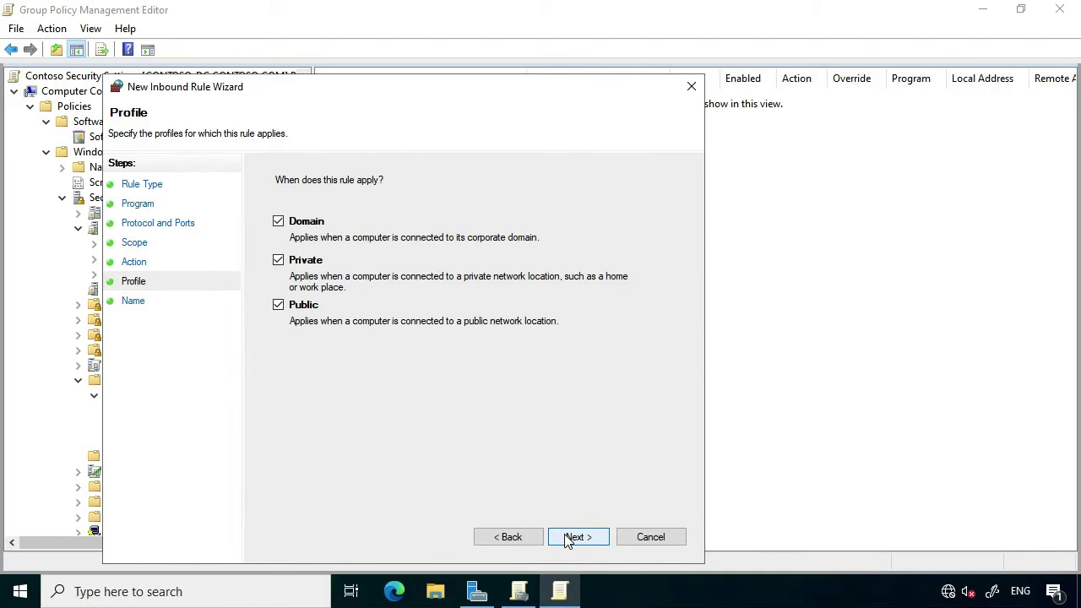
pyautogui.click(568, 538)
pyautogui.write('ICMP')
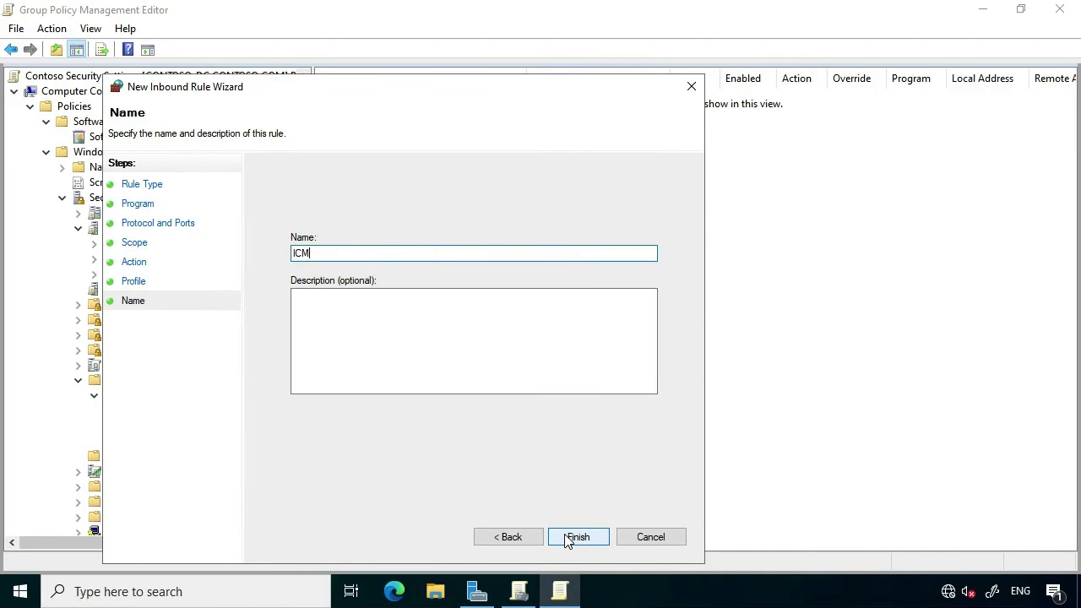
pyautogui.click(590, 539)
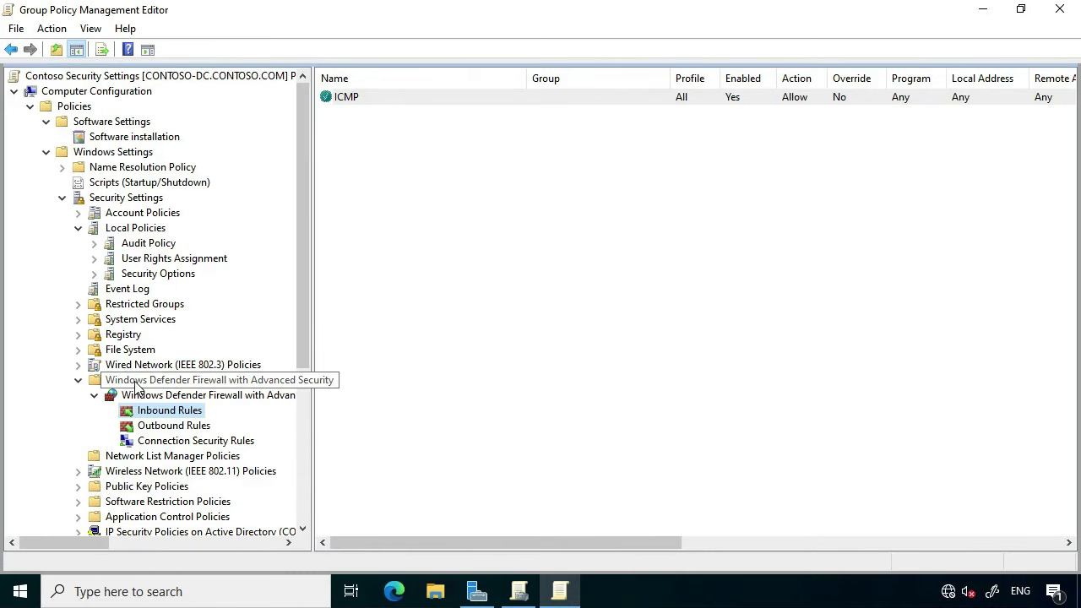
# Step: Browse the BitLocker, SmartScreen, Exploit Guard and Antivirus policies under Administrative Templates > Windows Components
pyautogui.scroll(-6, 135, 386)
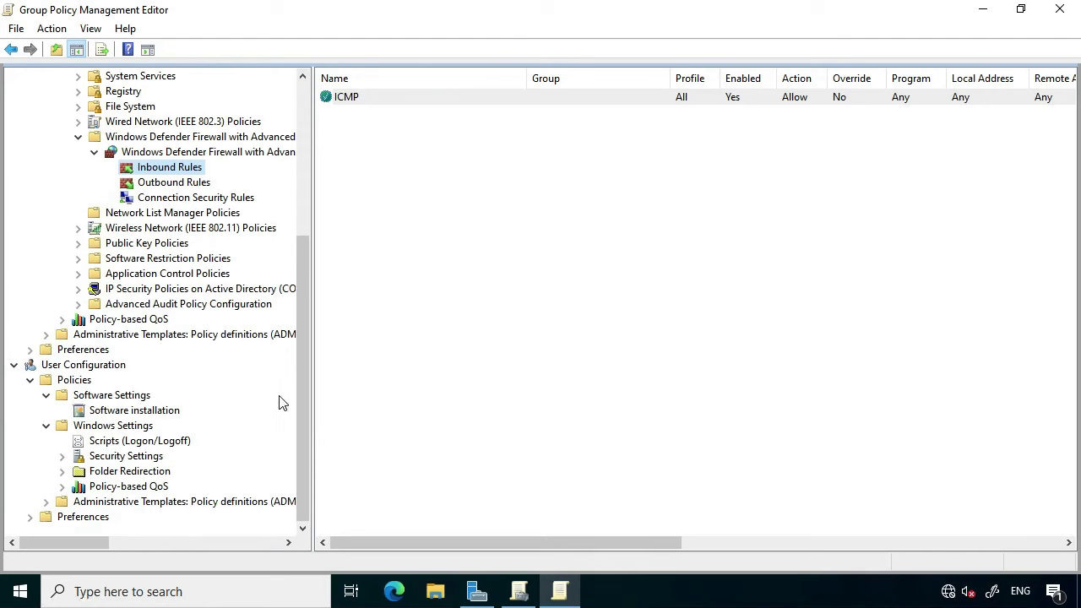
pyautogui.click(45, 335)
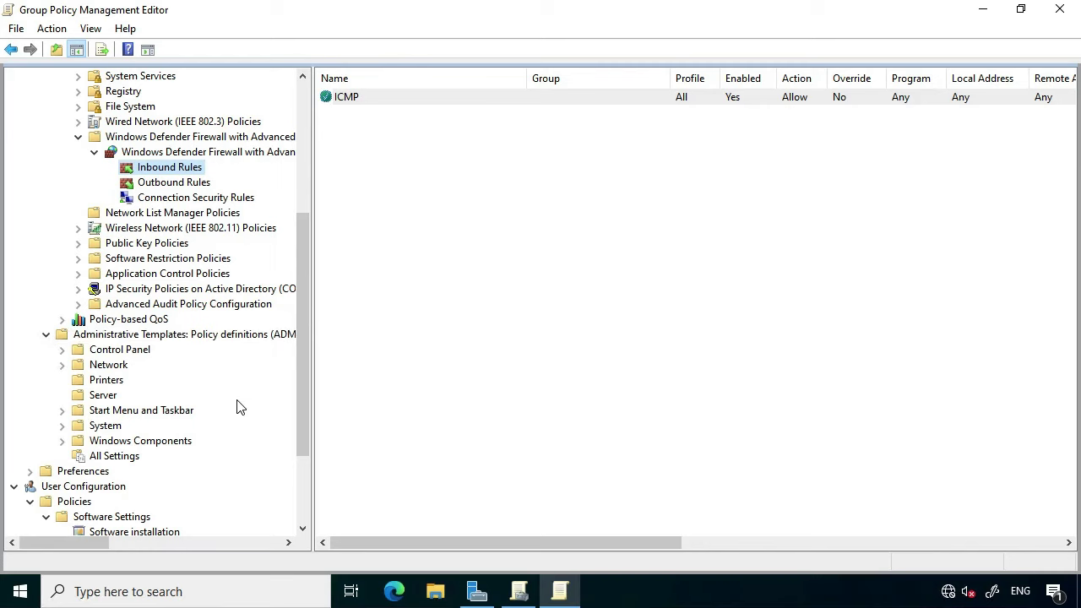
pyautogui.scroll(-3, 236, 408)
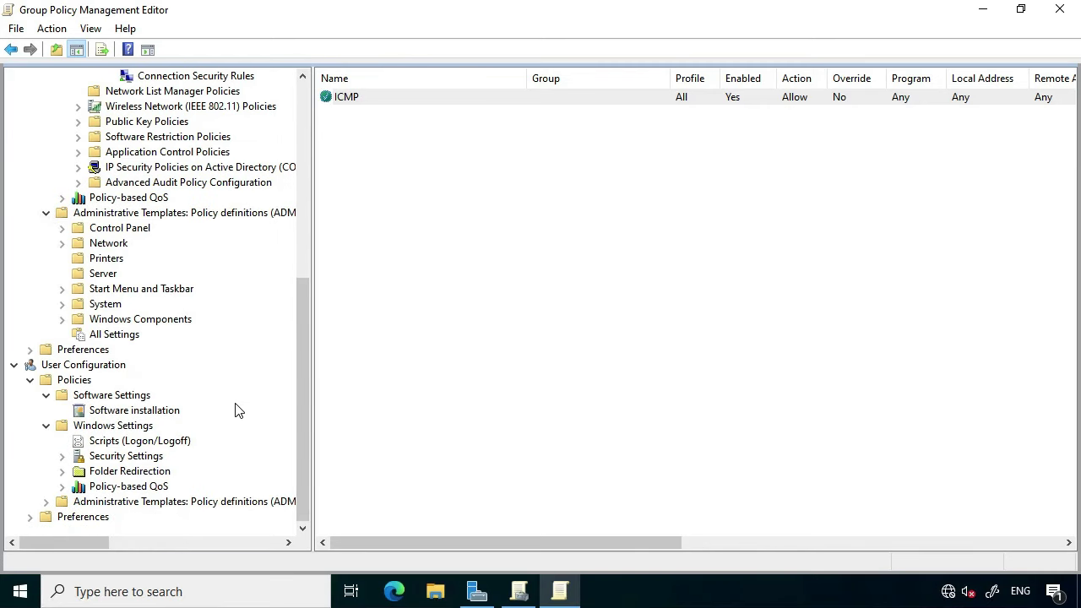
pyautogui.click(64, 320)
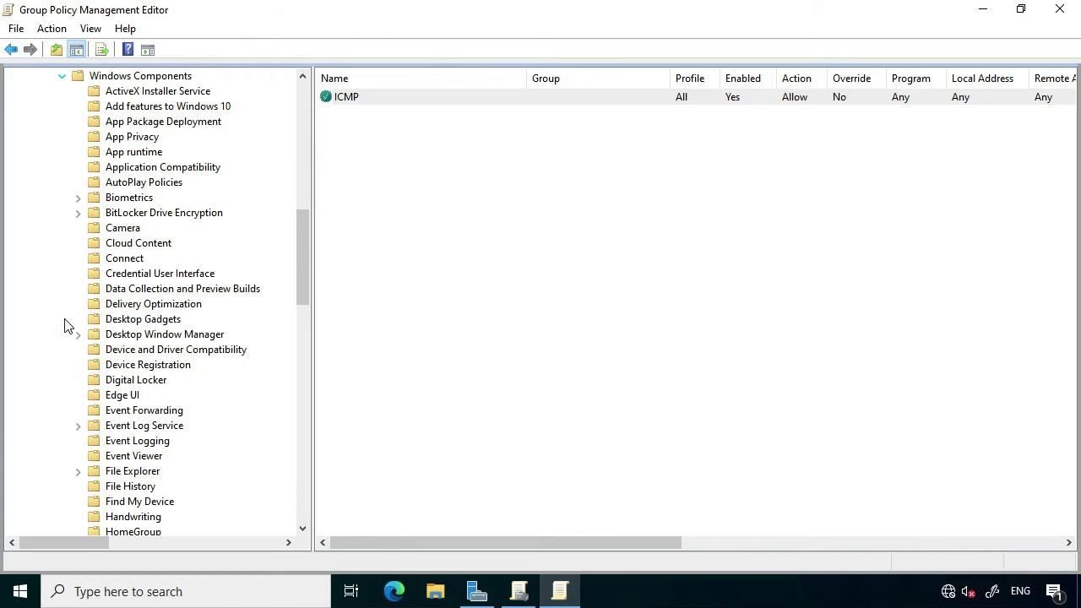
pyautogui.click(154, 215)
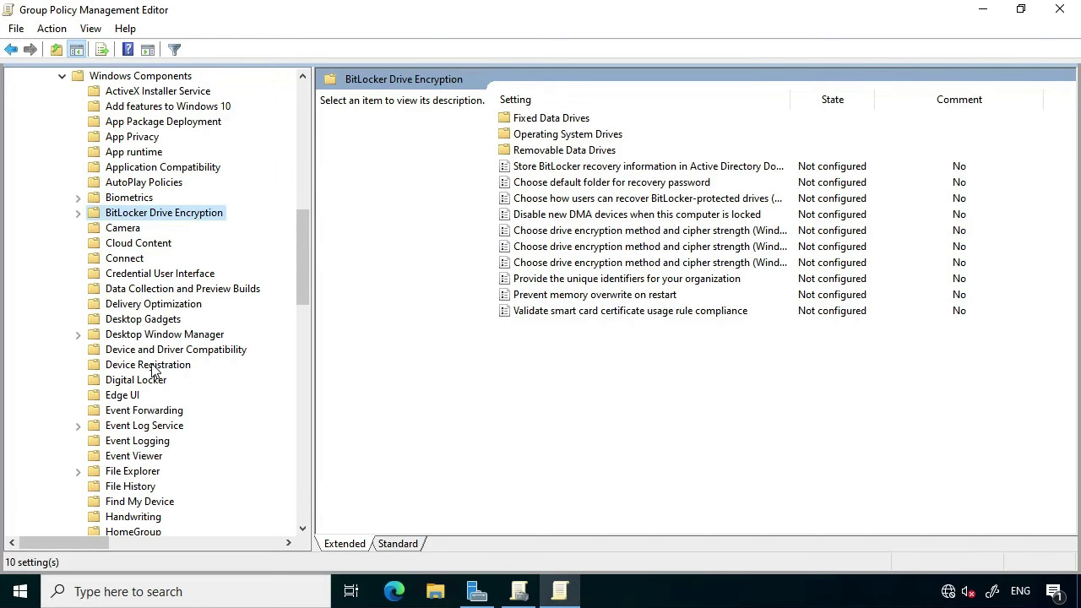
pyautogui.scroll(-14, 152, 372)
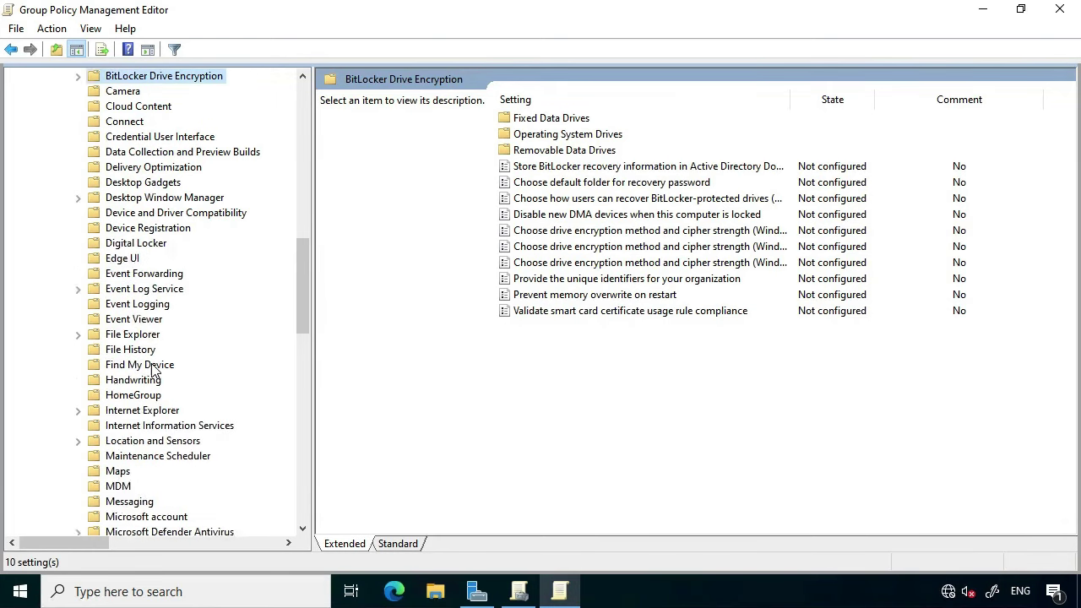
pyautogui.scroll(-2, 152, 369)
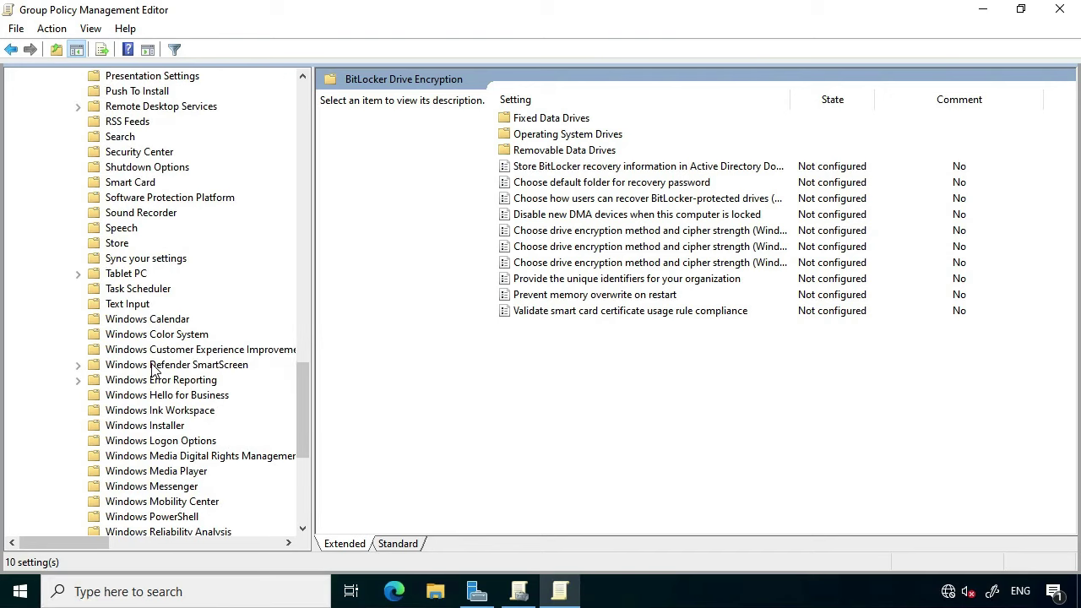
pyautogui.scroll(-4, 152, 369)
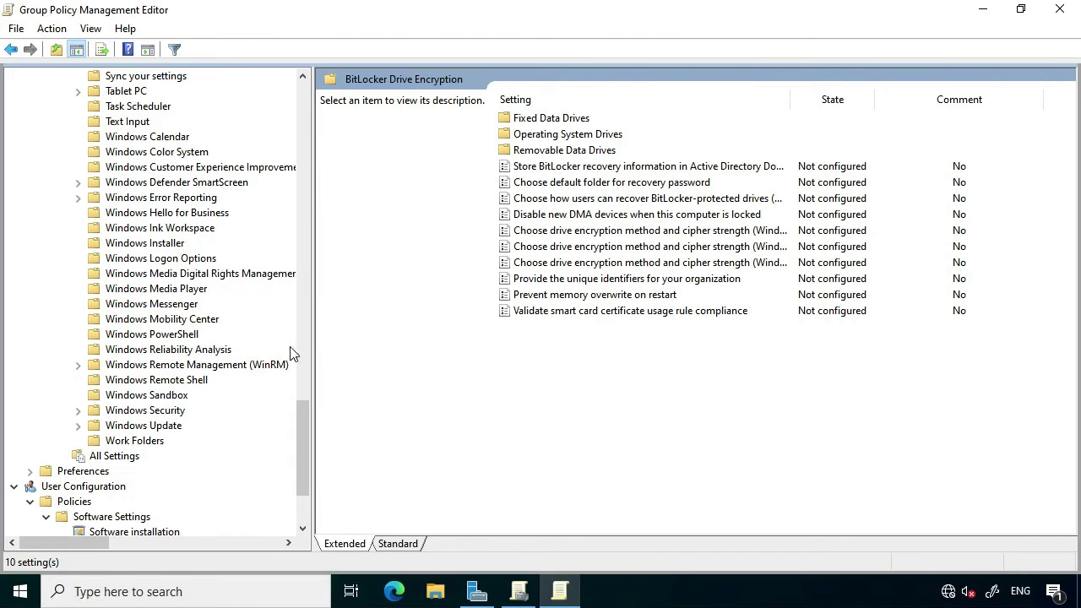
pyautogui.click(218, 188)
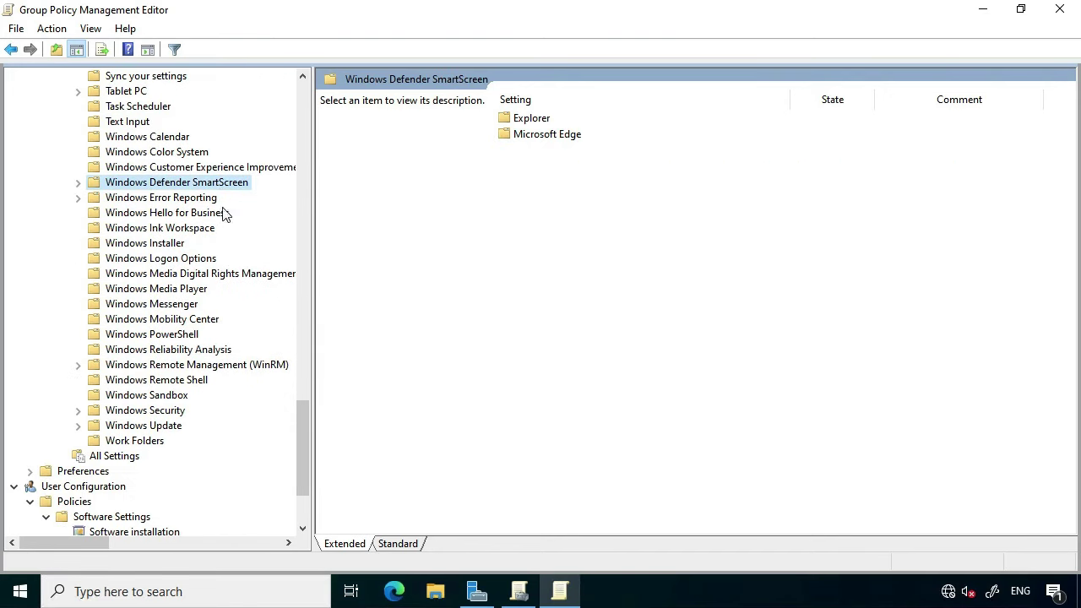
pyautogui.scroll(10, 200, 380)
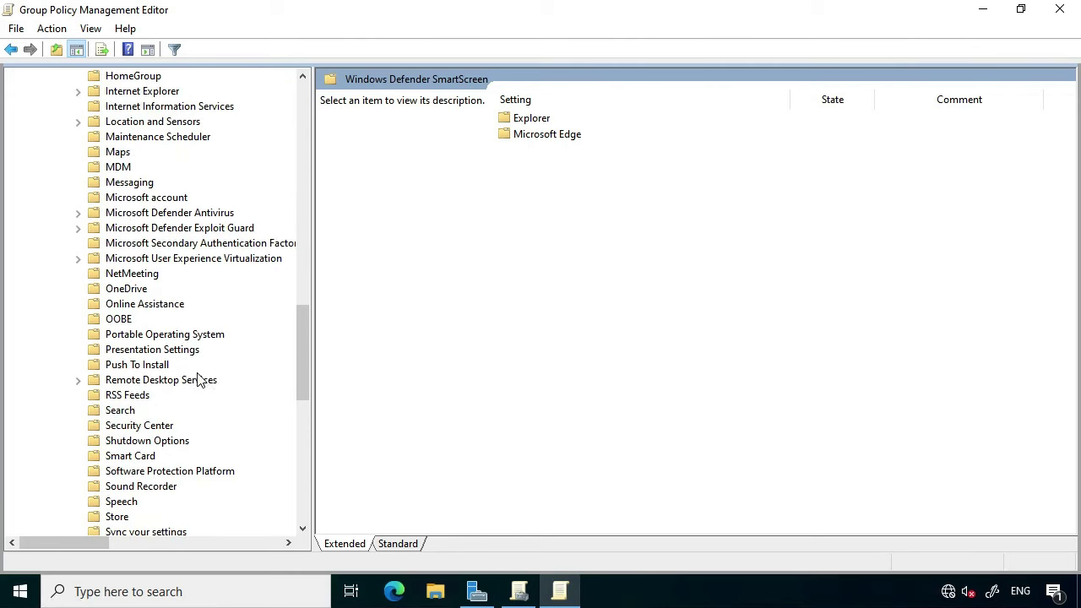
pyautogui.click(210, 233)
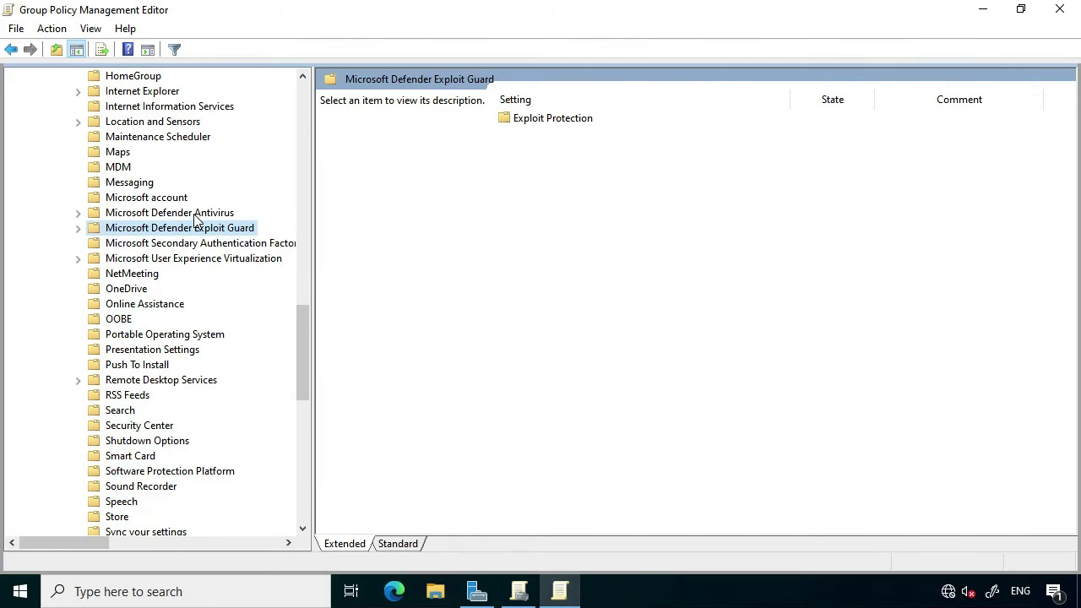
pyautogui.click(196, 216)
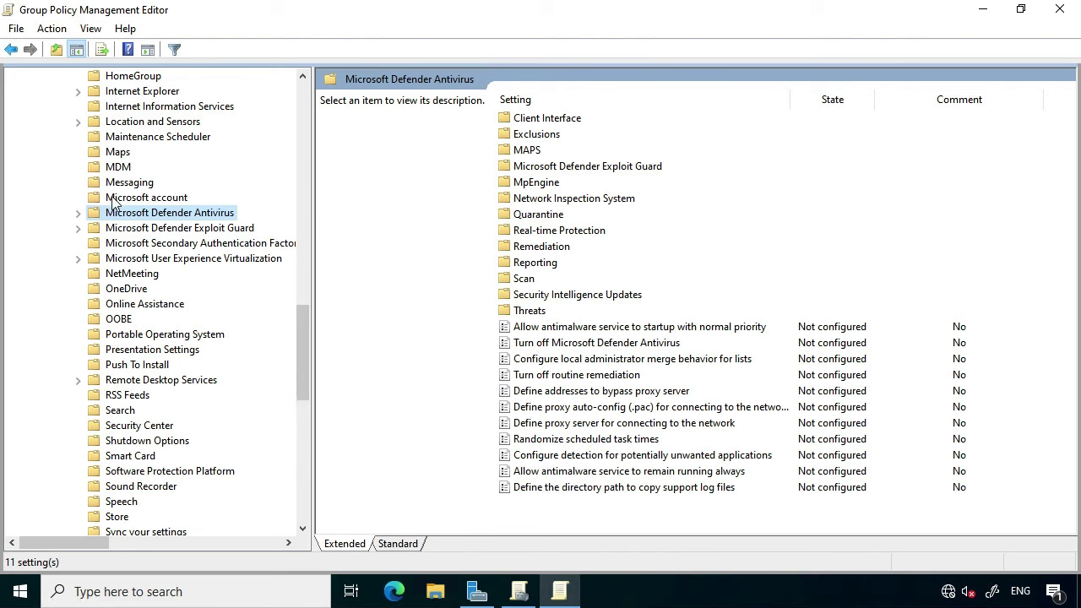
pyautogui.scroll(20, 112, 202)
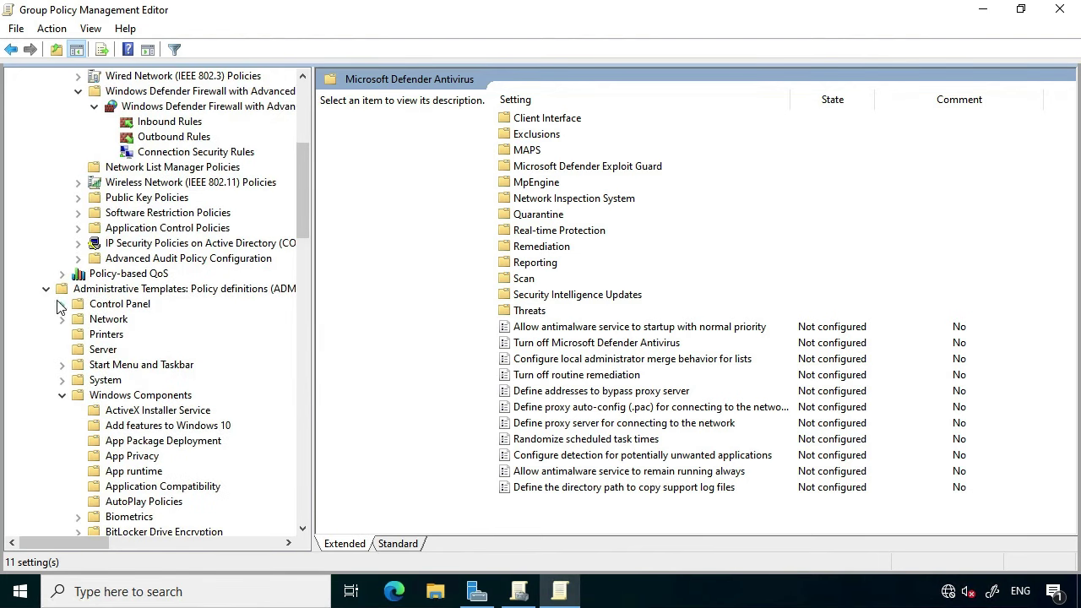
# Step: Collapse the Computer Configuration nodes and close the Group Policy Management Editor
pyautogui.click(45, 288)
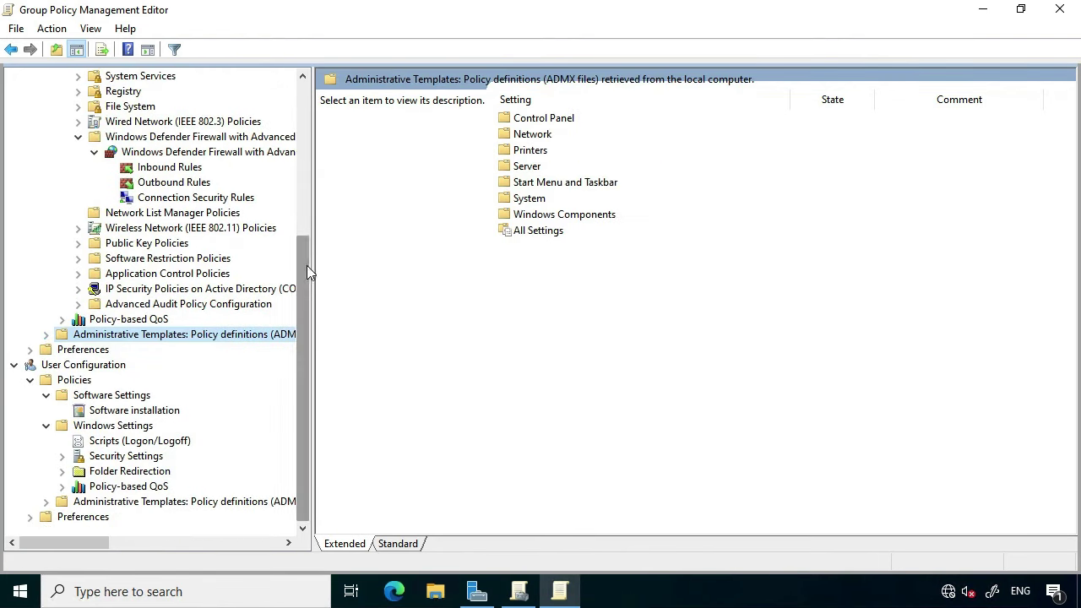
pyautogui.moveTo(306, 272); pyautogui.dragTo(305, 86)
pyautogui.click(45, 151)
pyautogui.click(46, 121)
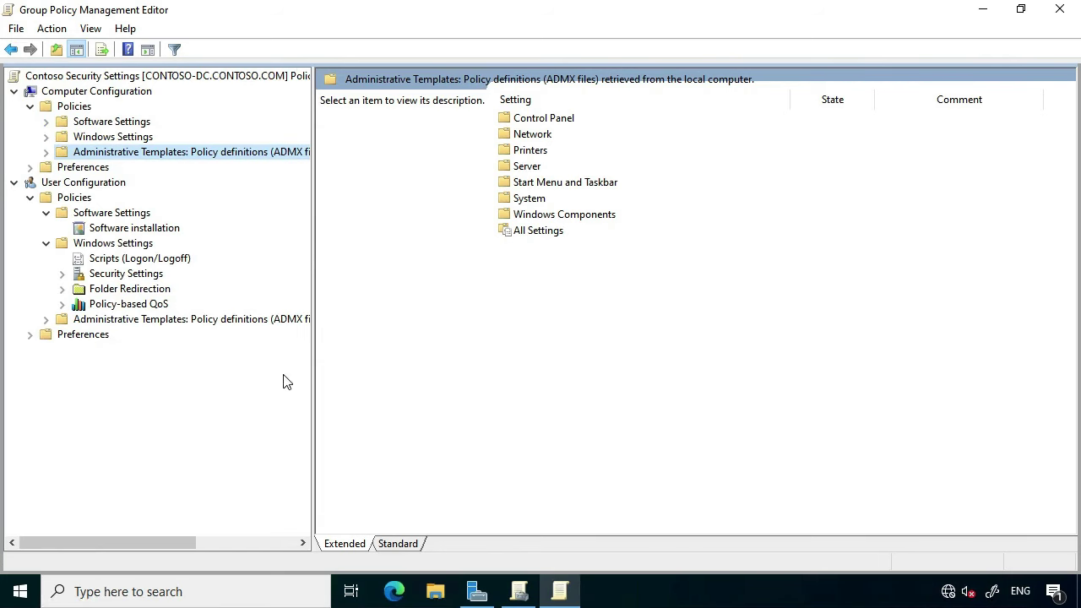
pyautogui.click(1060, 10)
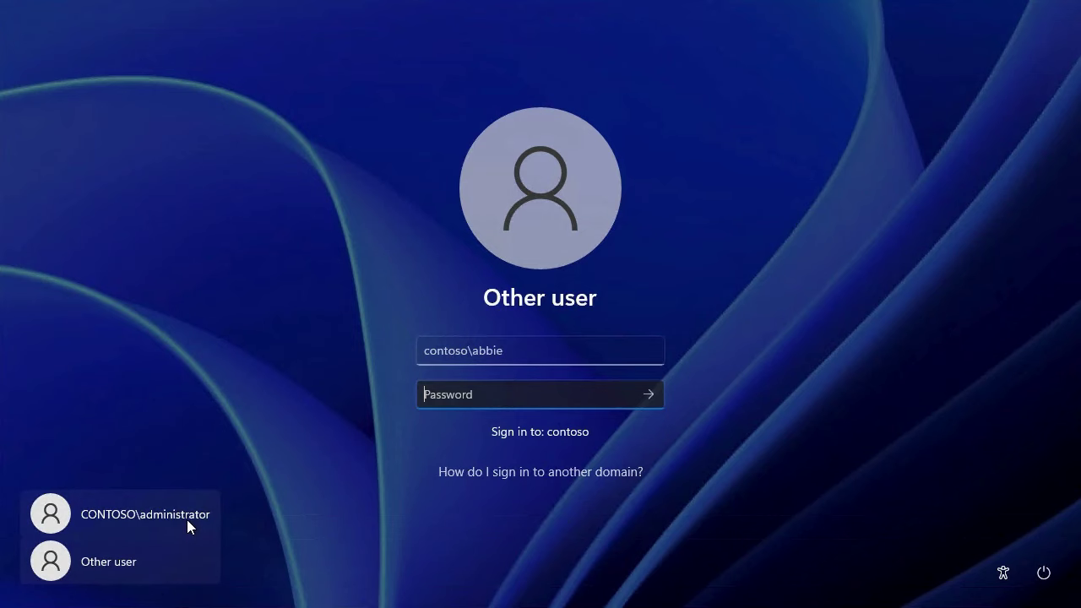
# Step: Sign in as CONTOSO\administrator with the account password and dismiss the 'Hello, Contoso' greeting
pyautogui.click(186, 519)
pyautogui.press('Return')
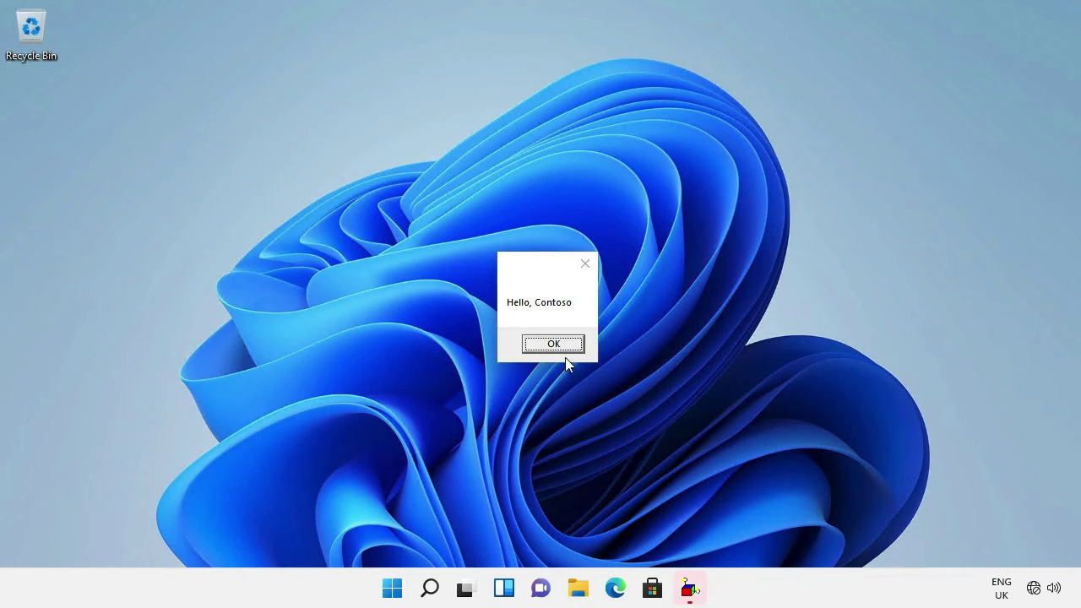
pyautogui.click(565, 349)
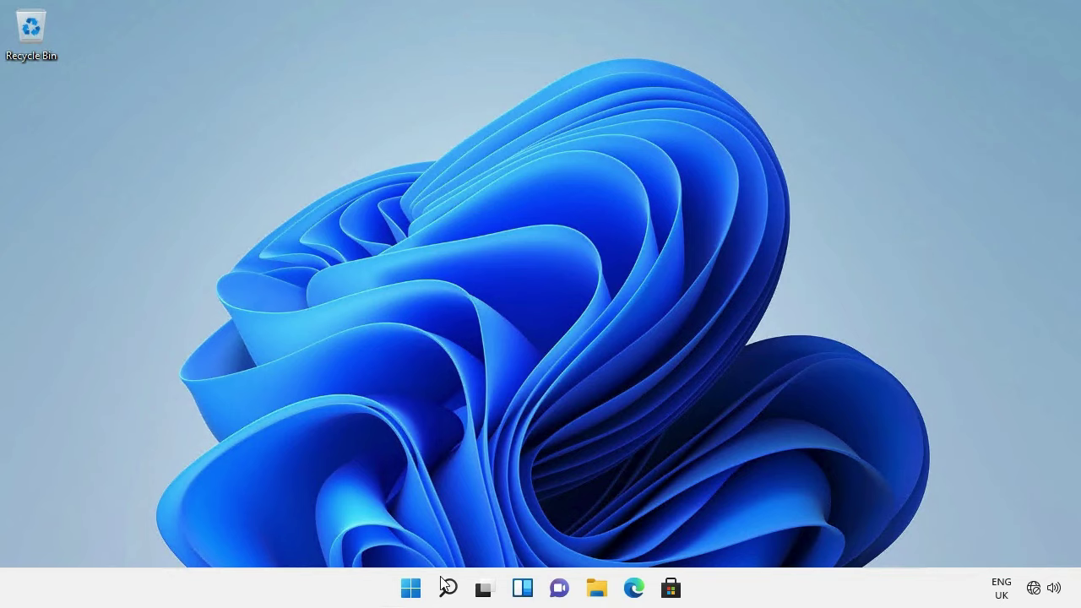
# Step: Open Control Panel's Programs list of programs offered from the network, showing XML Notepad 2007
pyautogui.click(411, 589)
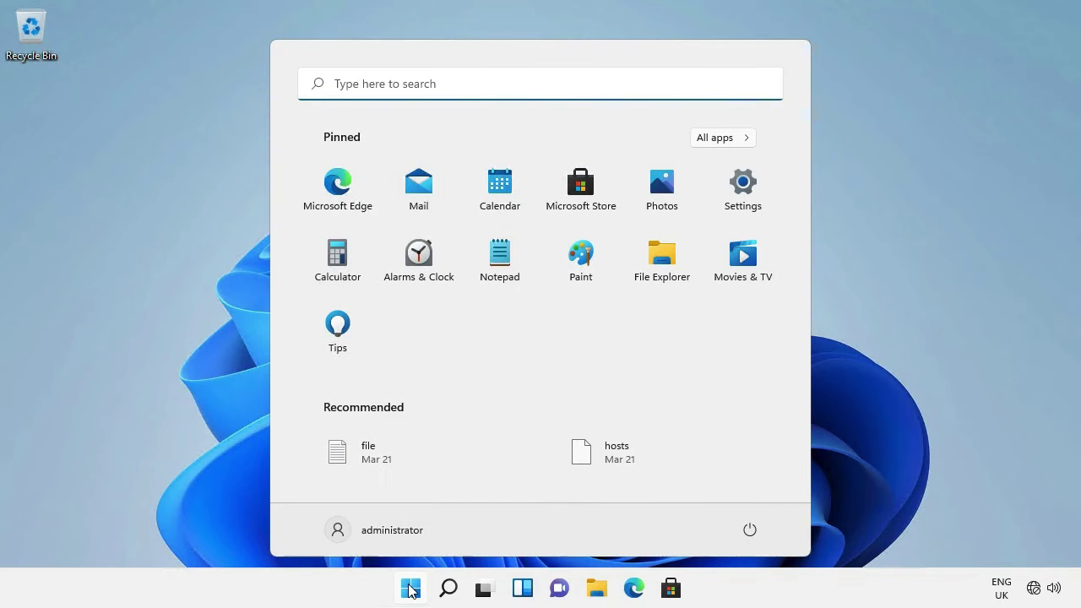
pyautogui.write('control')
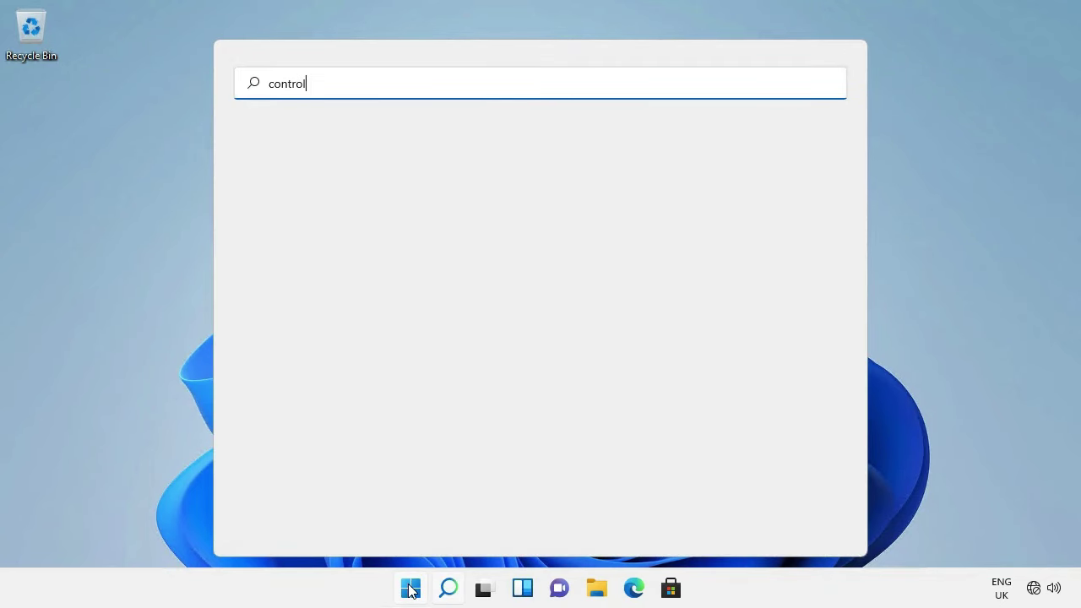
pyautogui.write(' panel')
pyautogui.click(335, 205)
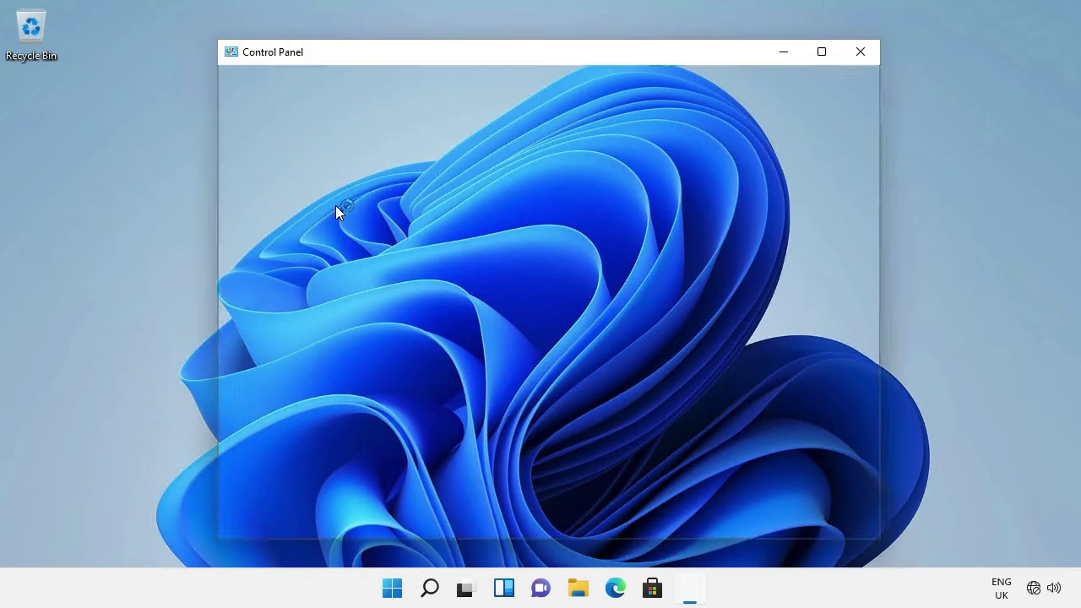
pyautogui.click(374, 372)
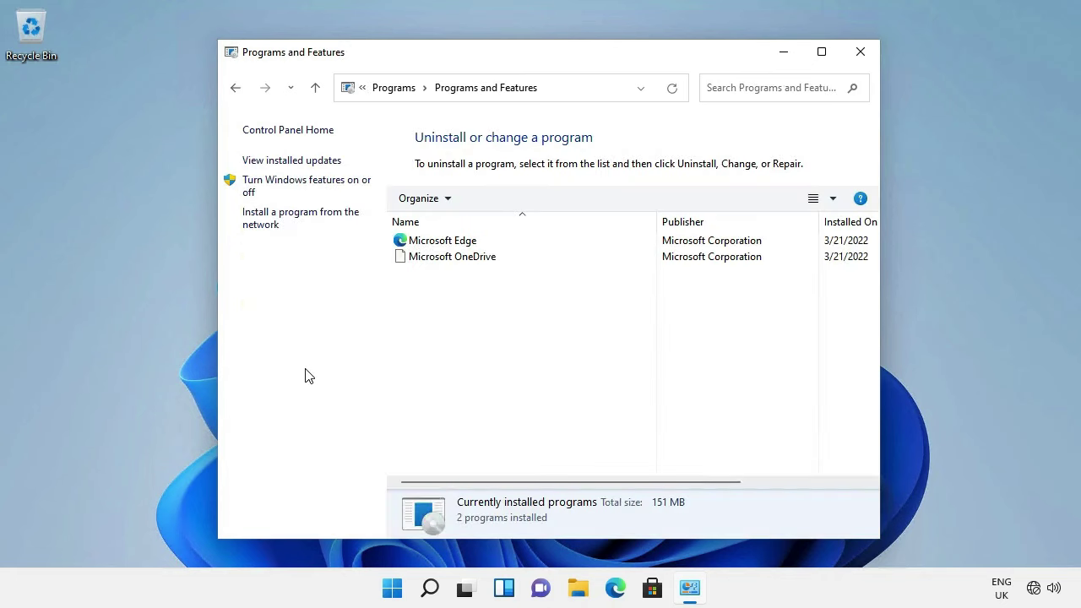
pyautogui.click(289, 224)
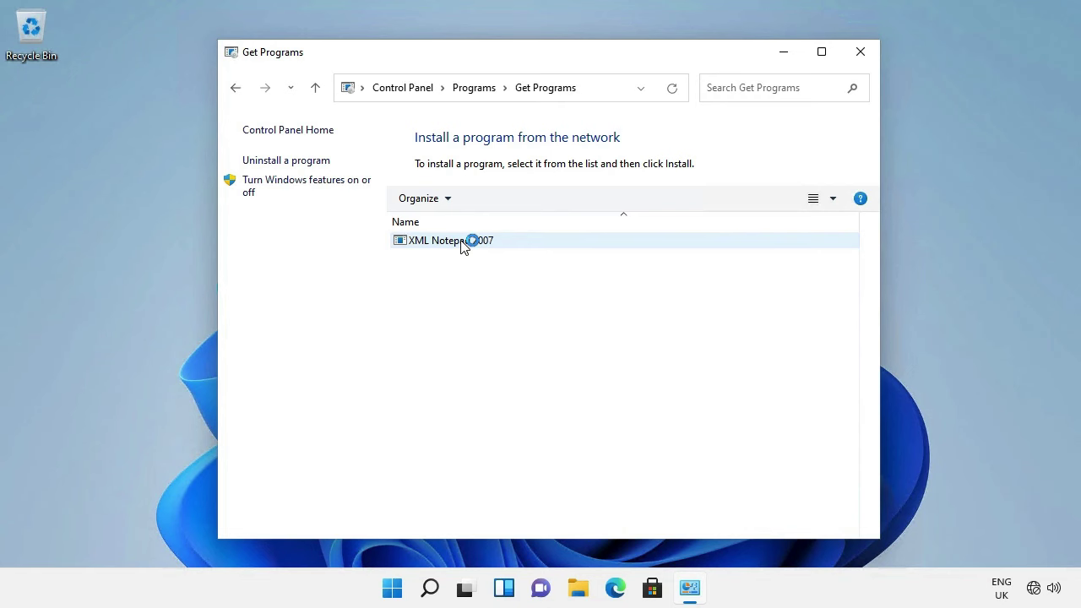
# Step: Check in services.msc that Application Identity is still set to Manual startup
pyautogui.click(393, 588)
pyautogui.write('services')
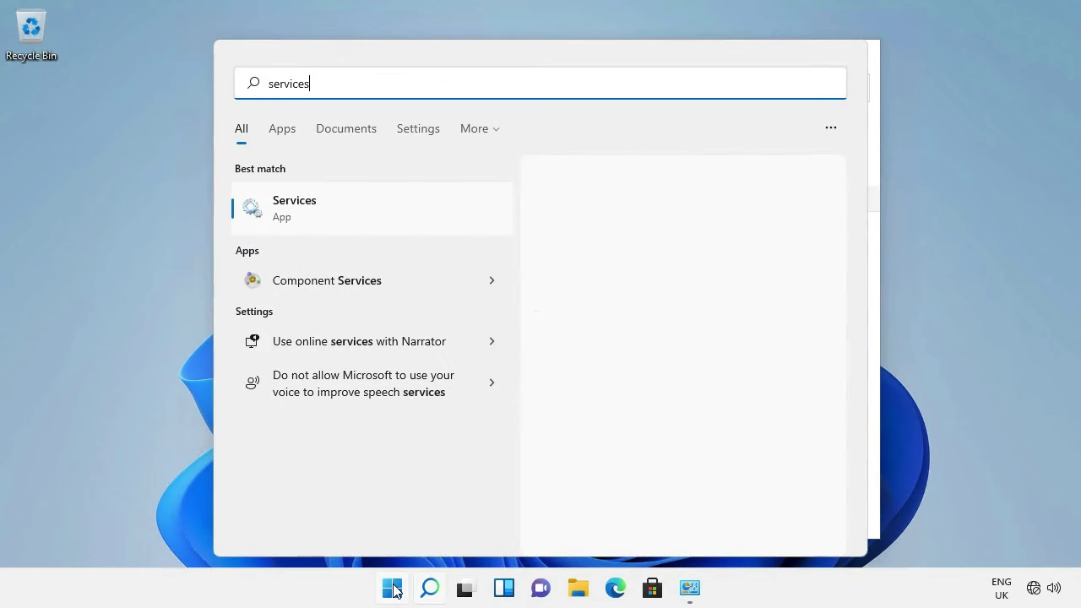
pyautogui.write('.msc')
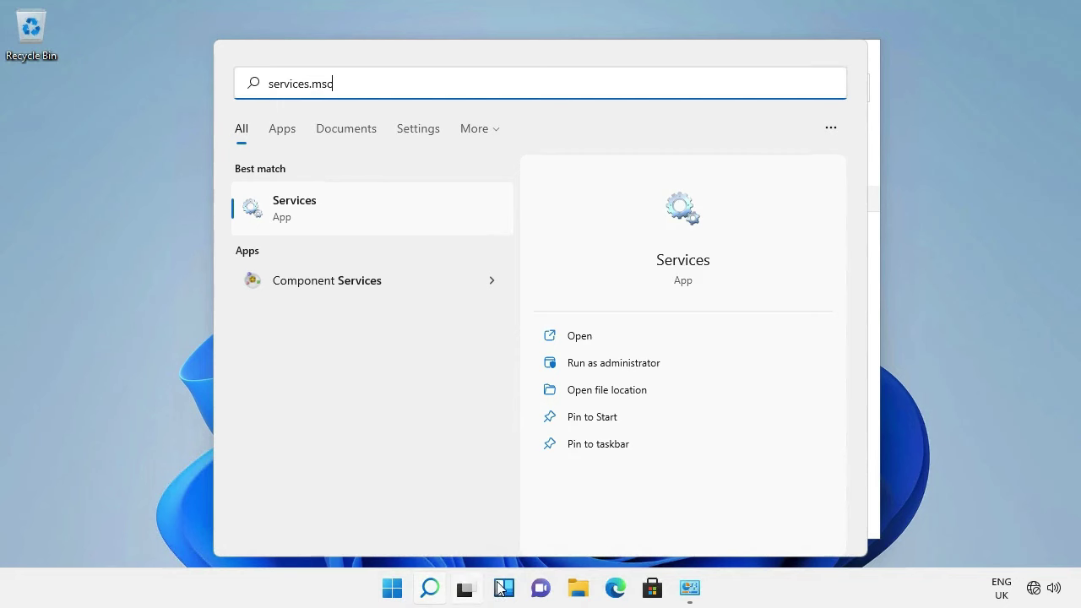
pyautogui.click(319, 213)
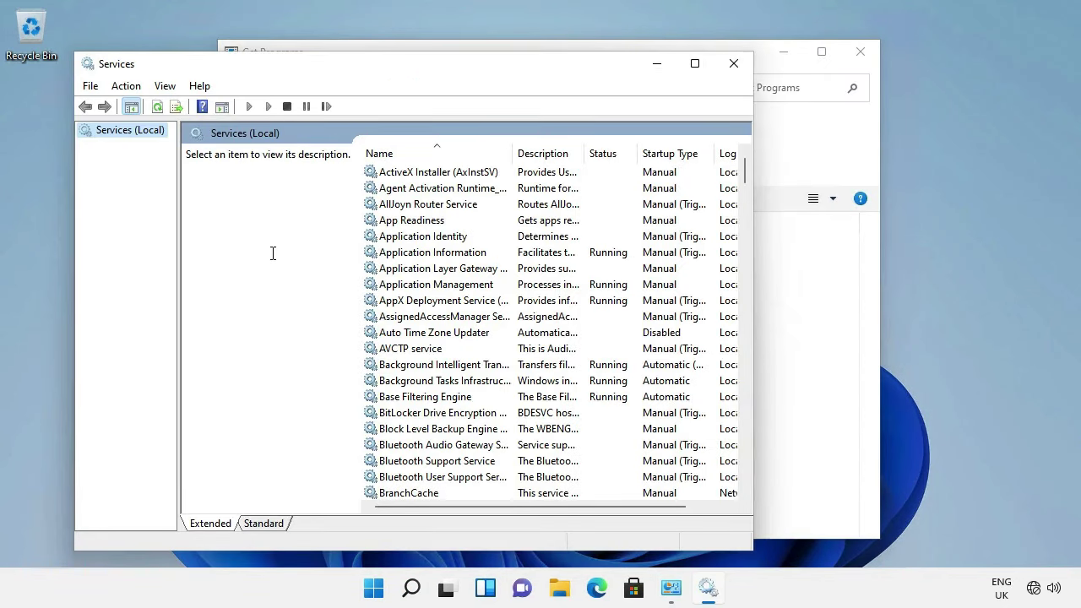
pyautogui.click(432, 239)
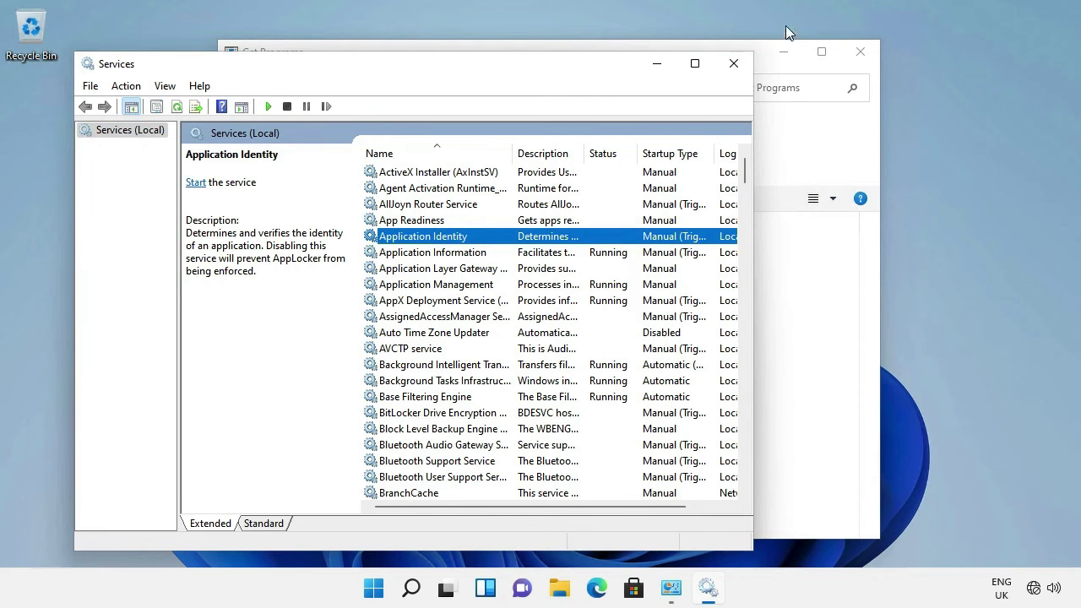
pyautogui.click(731, 66)
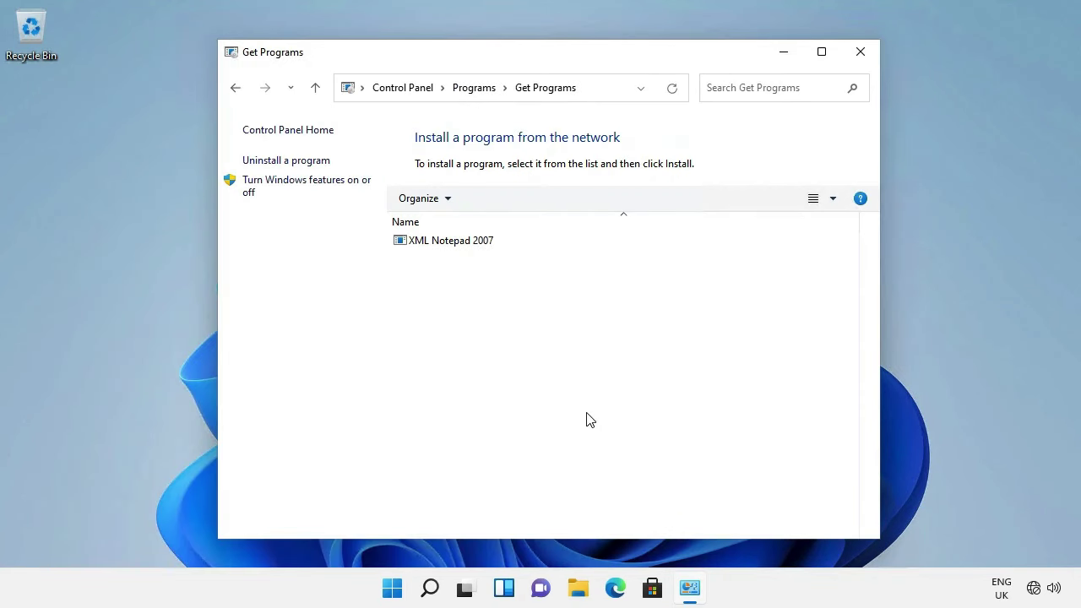
# Step: Close Get Programs and review the Ethernet connection details in Network & internet settings
pyautogui.click(861, 56)
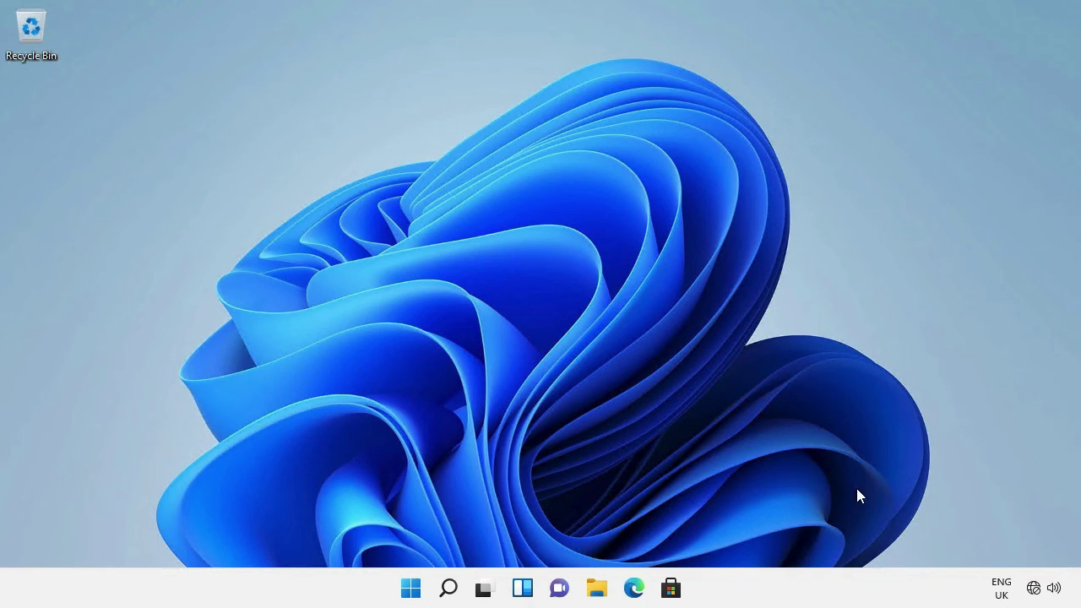
pyautogui.rightClick(1033, 589)
pyautogui.click(922, 542)
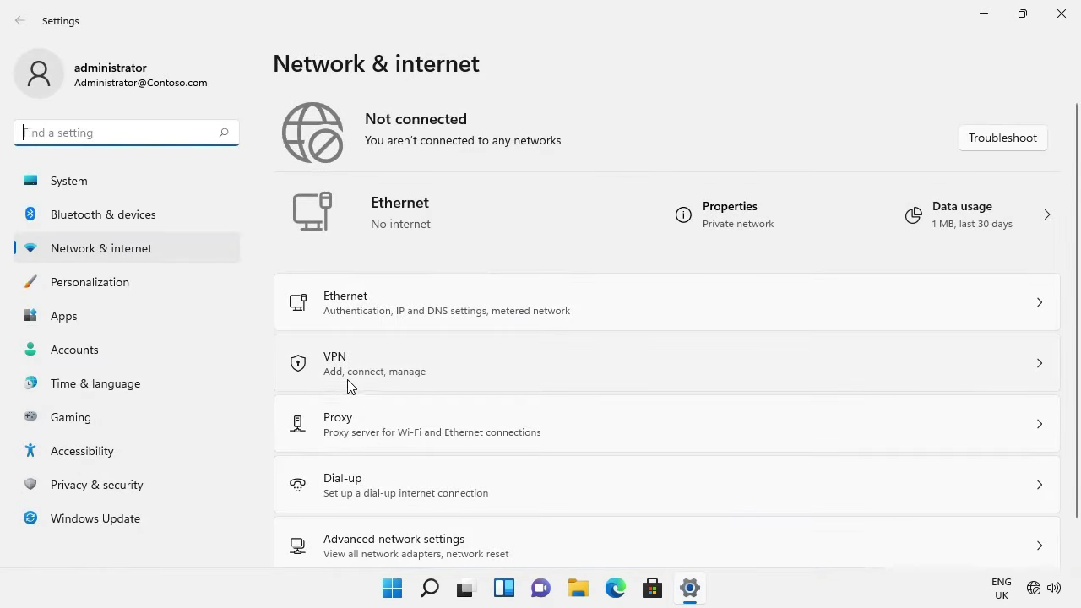
pyautogui.scroll(-1, 487, 377)
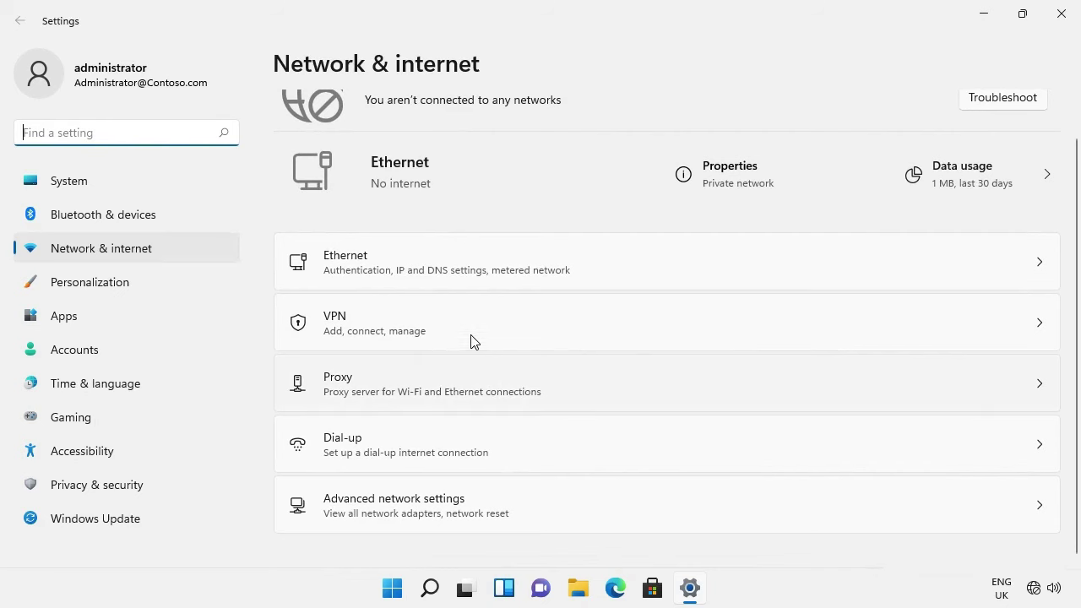
pyautogui.click(365, 274)
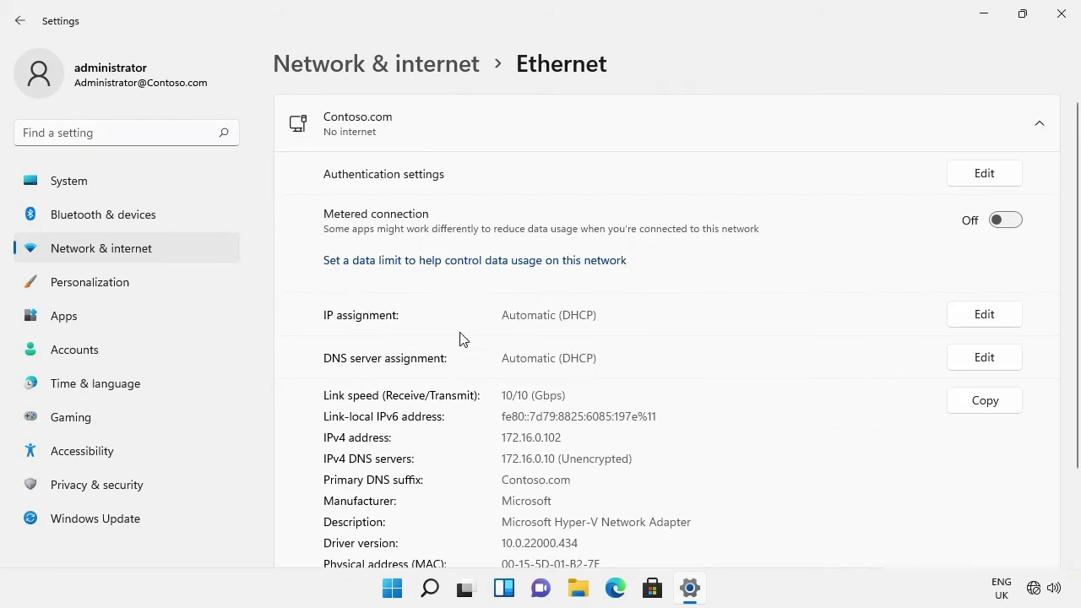
pyautogui.click(350, 123)
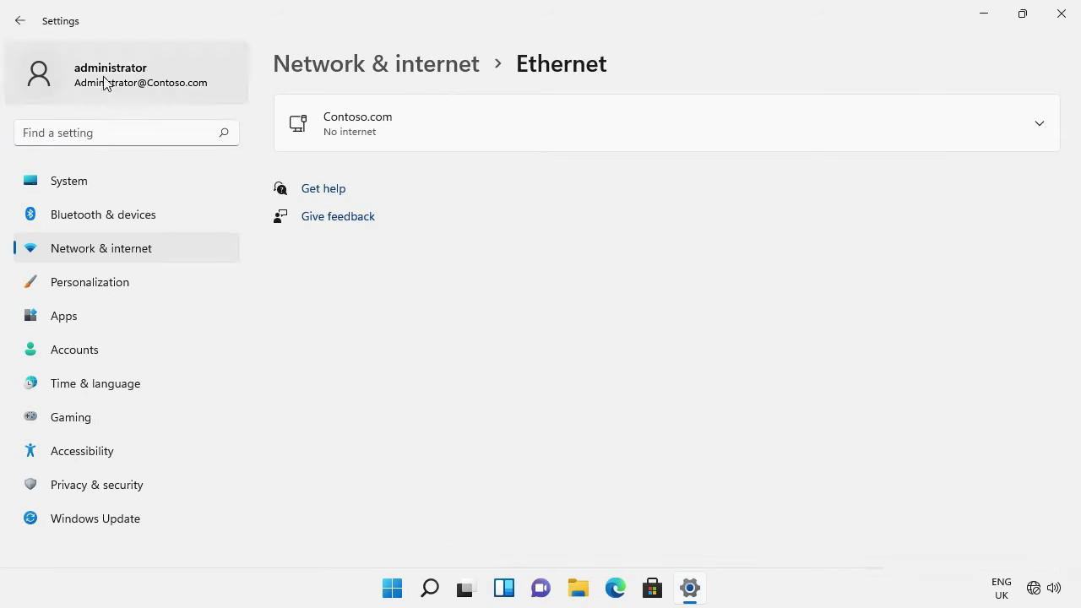
pyautogui.click(21, 21)
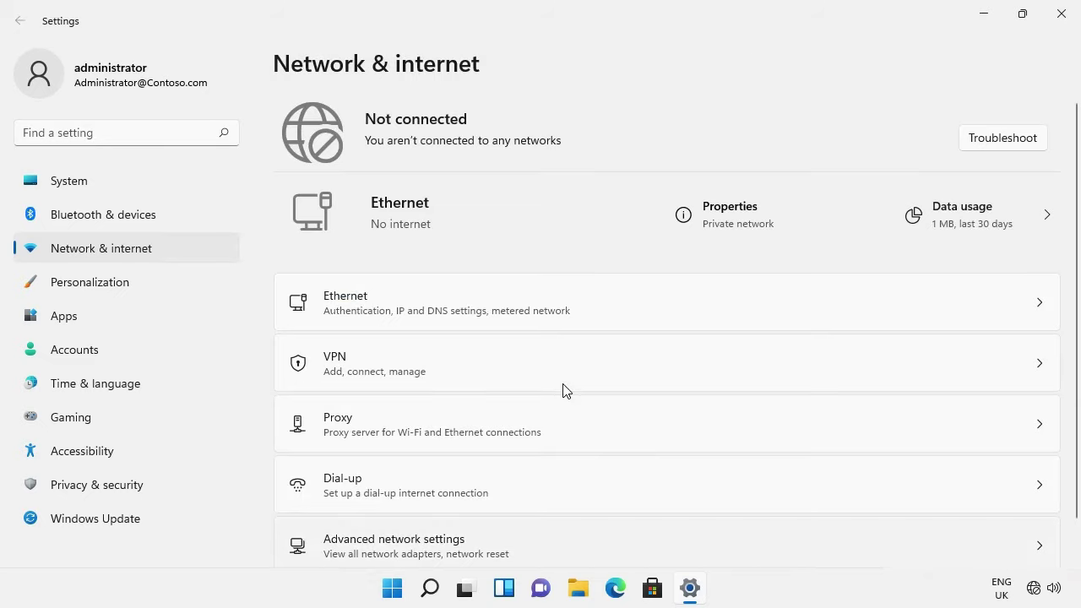
# Step: Open Windows Firewall from Advanced network settings to see the Firewall & network protection page
pyautogui.click(575, 545)
pyautogui.scroll(-1, 314, 535)
pyautogui.click(313, 488)
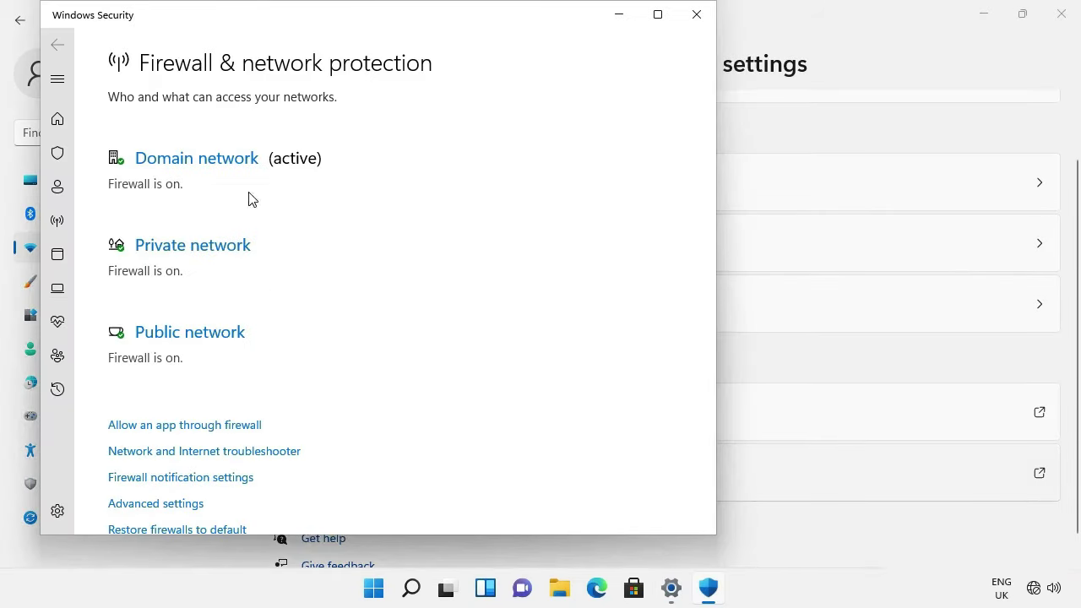
# Step: Open the firewall's Advanced settings console and refresh the Inbound Rules list
pyautogui.scroll(-3, 424, 420)
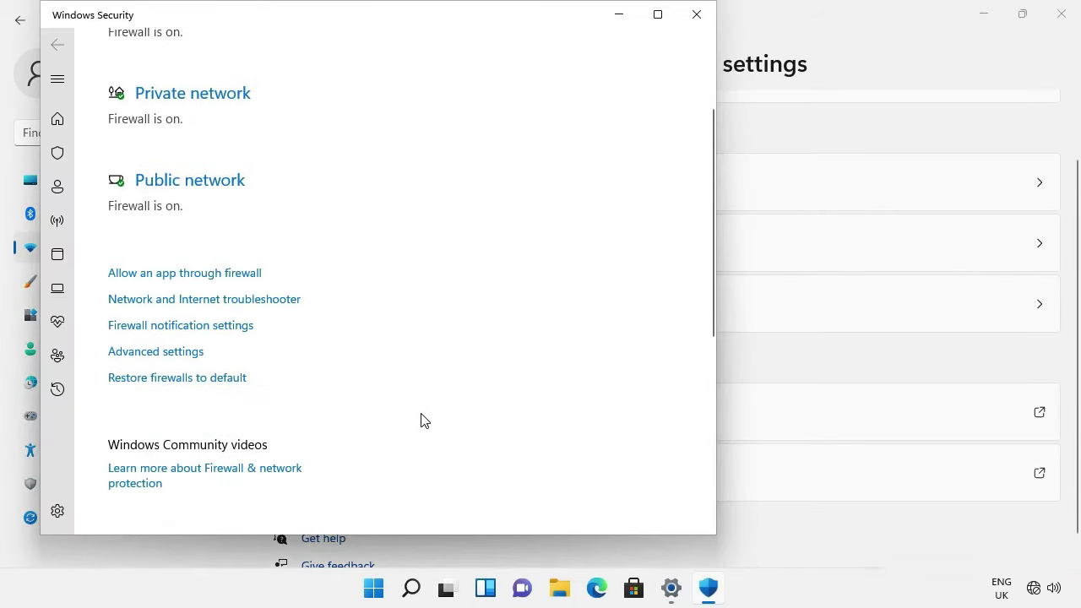
pyautogui.click(186, 353)
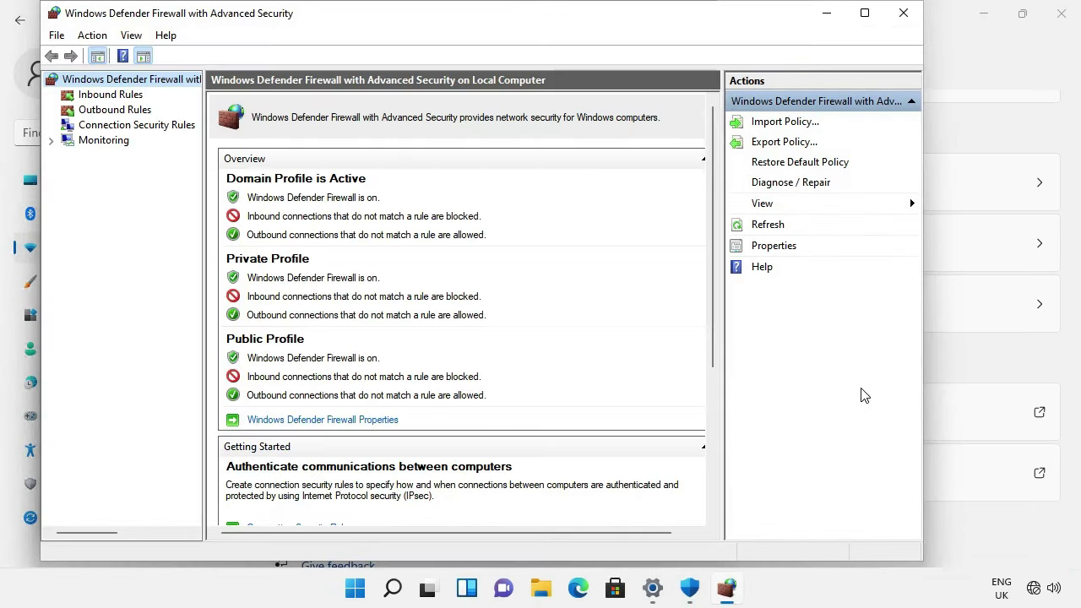
pyautogui.click(109, 95)
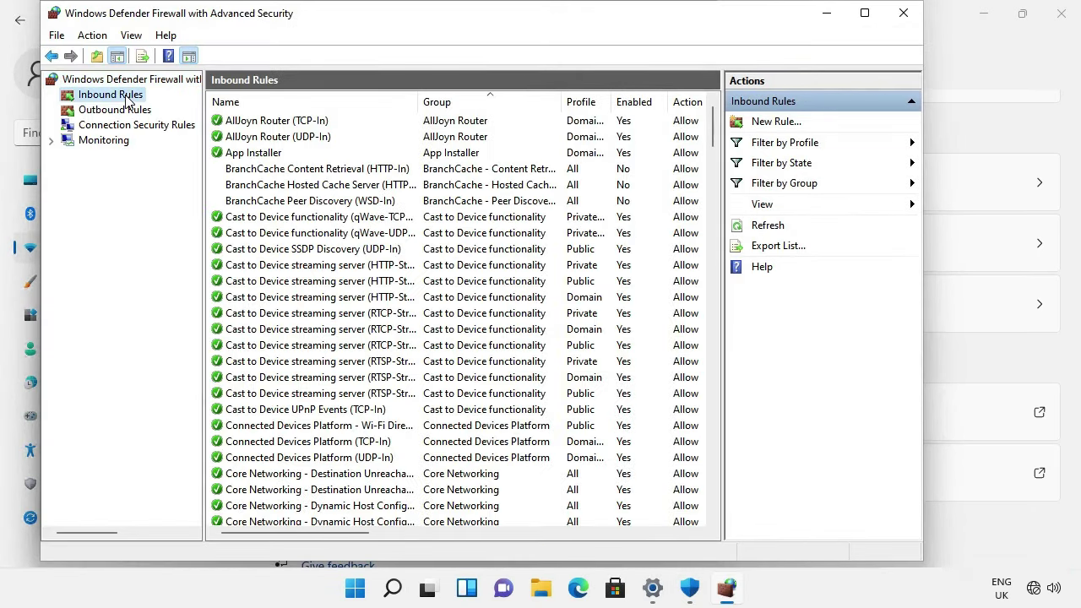
pyautogui.click(239, 205)
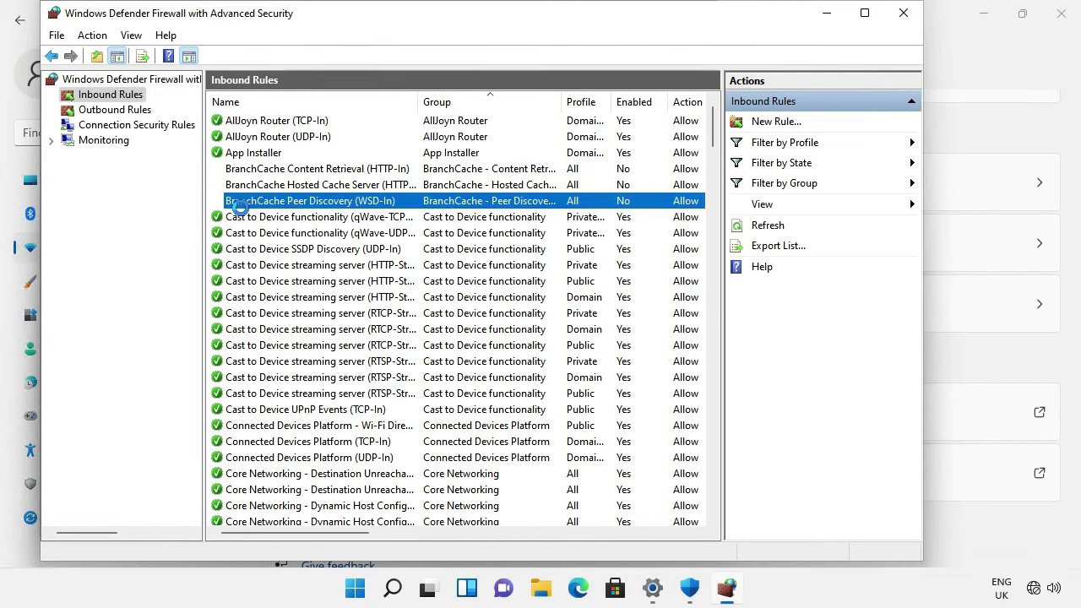
pyautogui.press('i')
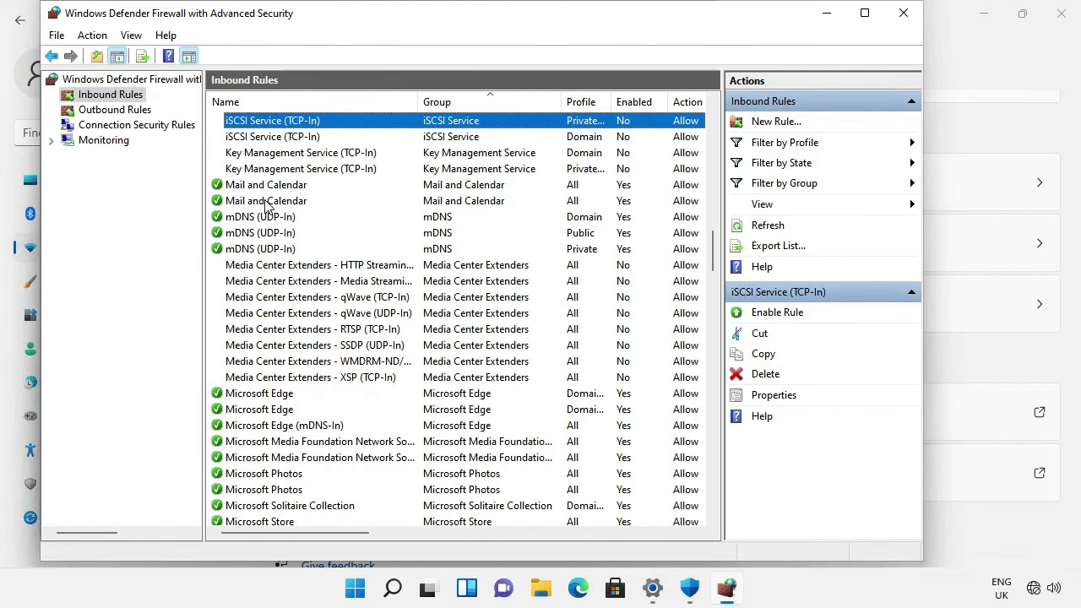
pyautogui.scroll(4, 277, 221)
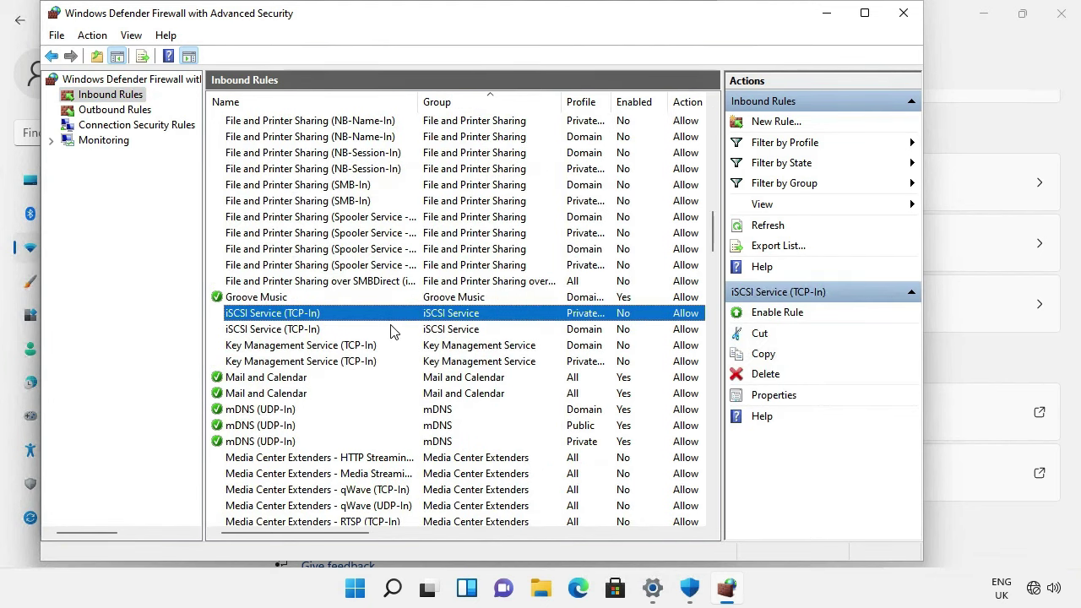
pyautogui.click(767, 226)
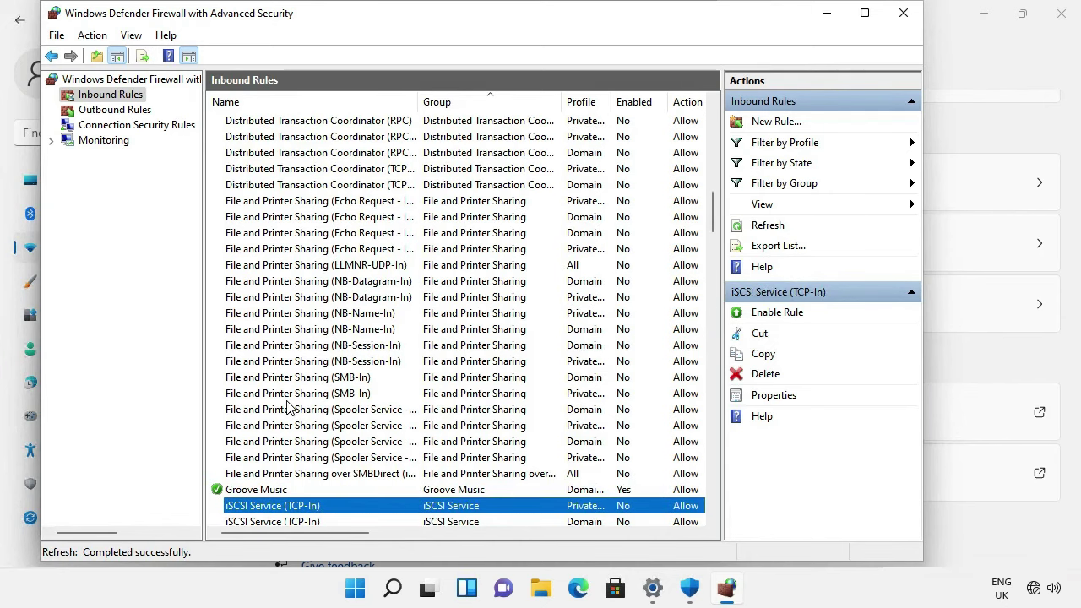
# Step: Launch Windows Terminal (Admin) from the Start button's quick menu
pyautogui.scroll(-2, 287, 405)
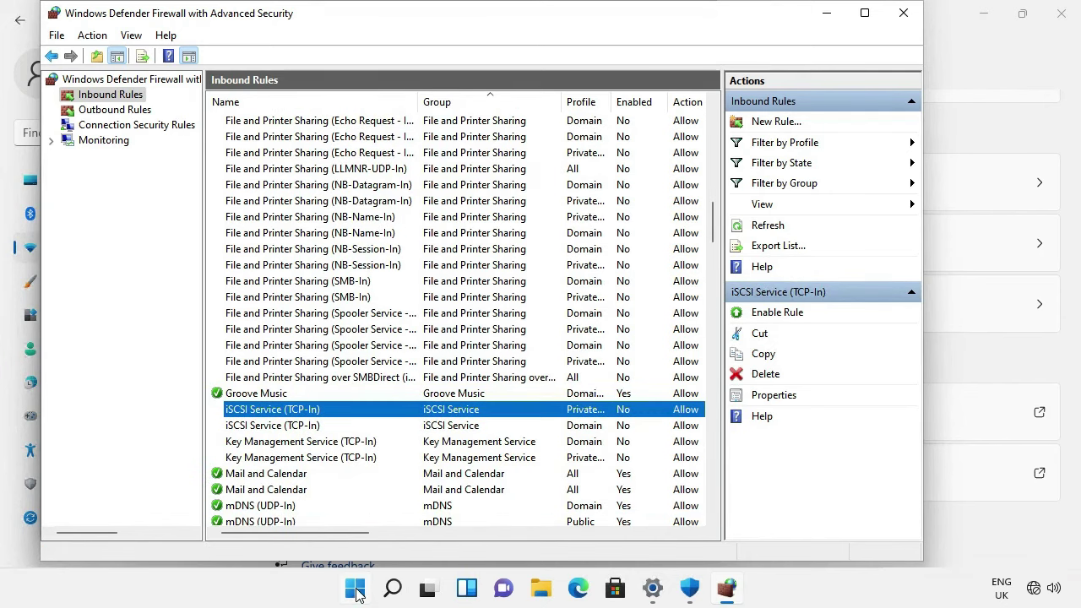
pyautogui.rightClick(358, 590)
pyautogui.click(333, 355)
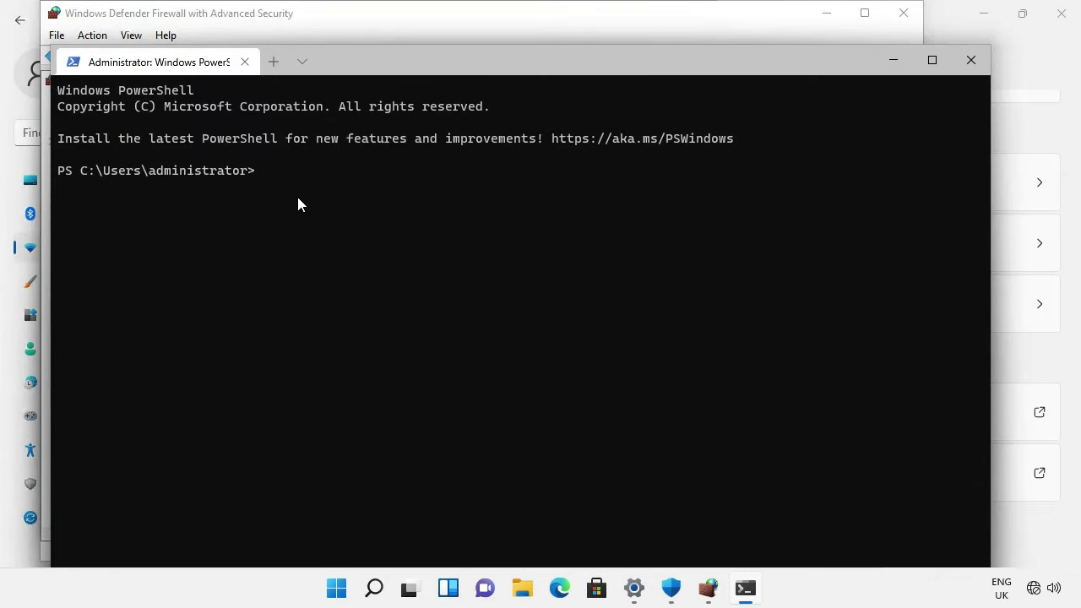
# Step: Run gpupdate /force until computer and user policy both update, then close the terminal
pyautogui.write('gpupdate /force')
pyautogui.press('Return')
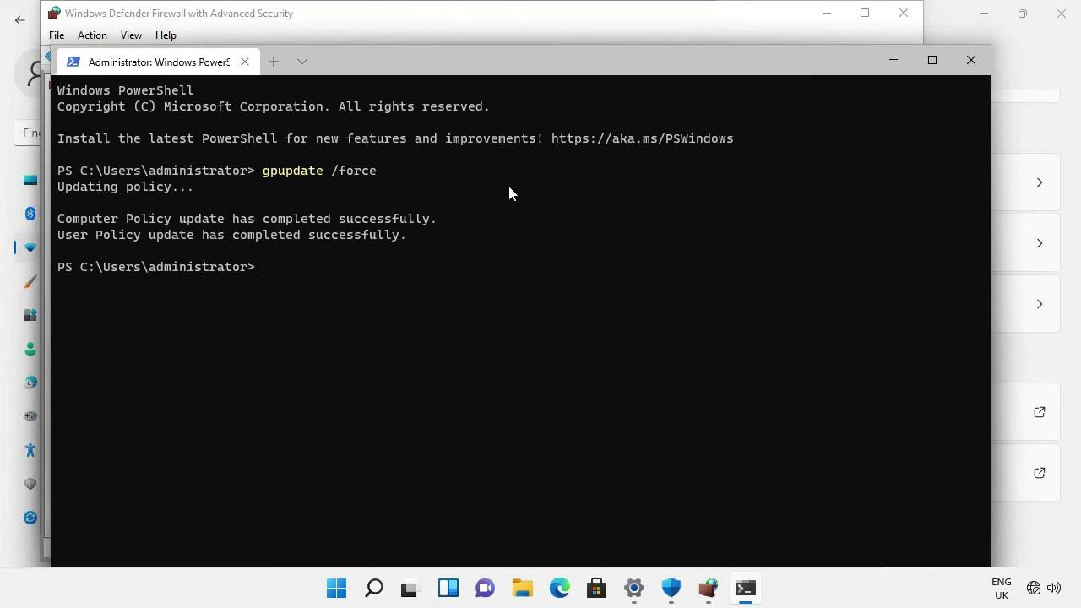
pyautogui.click(971, 60)
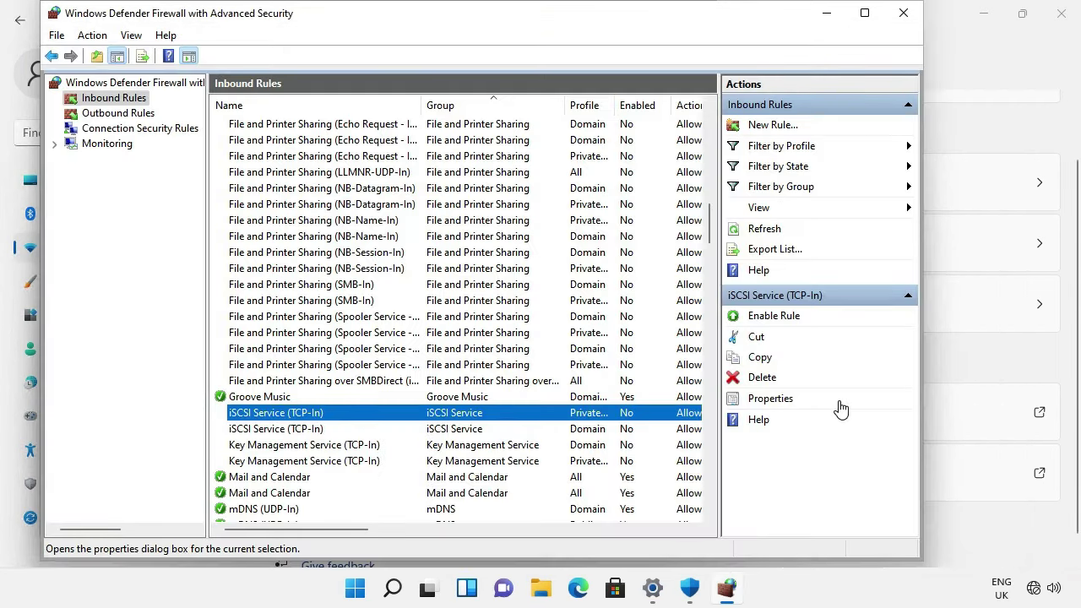
# Step: Reload the Inbound Rules list and select the new ICMP rule to confirm it is enabled
pyautogui.click(137, 114)
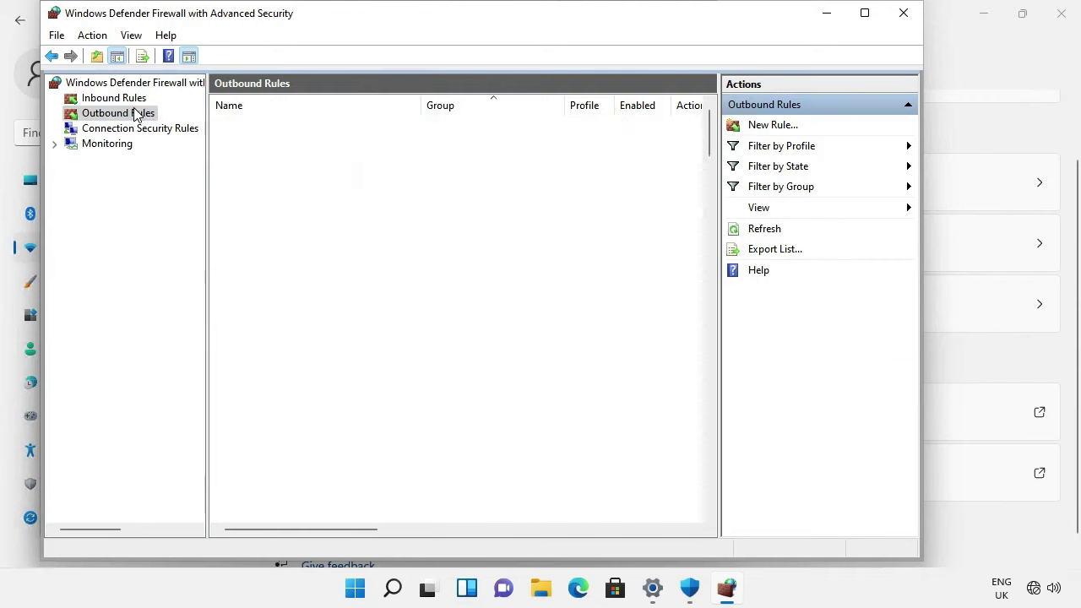
pyautogui.click(135, 99)
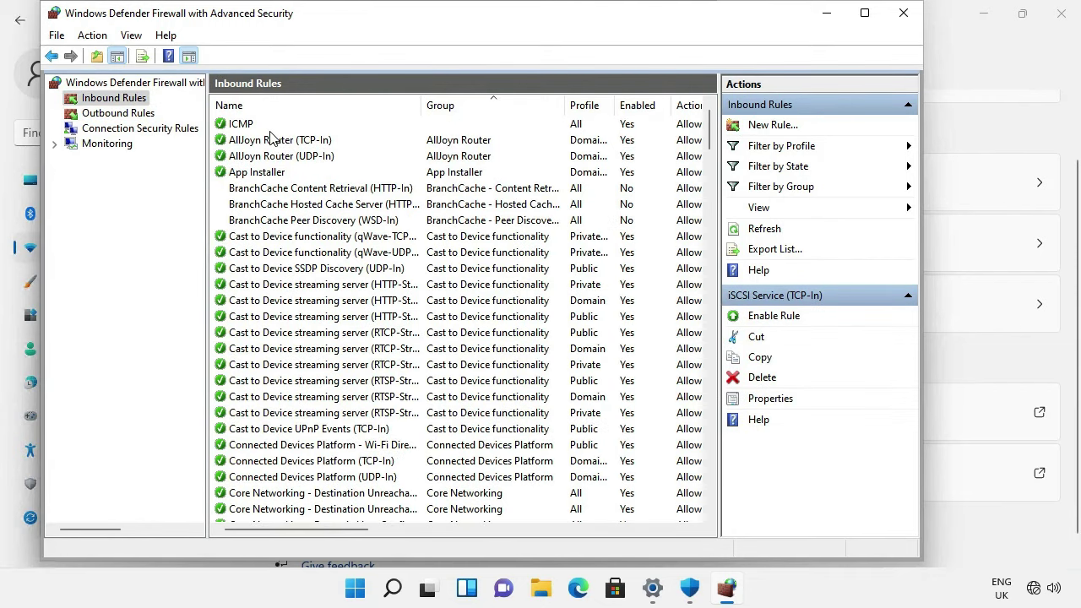
pyautogui.click(253, 123)
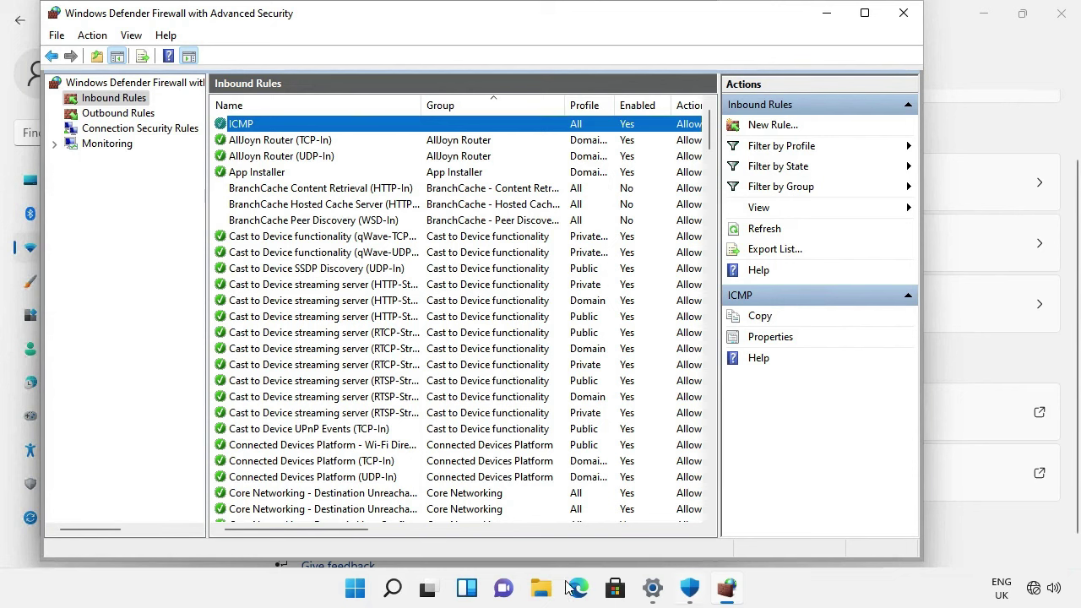
# Step: Confirm Application Identity now starts automatically, then close Services and the firewall console
pyautogui.click(352, 591)
pyautogui.write('services')
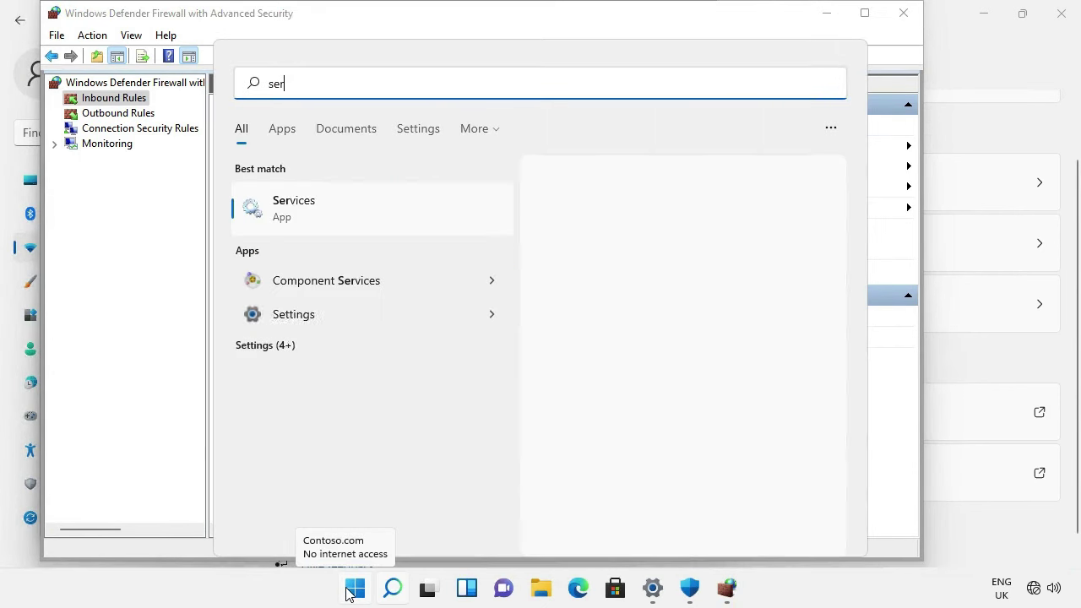
pyautogui.click(352, 212)
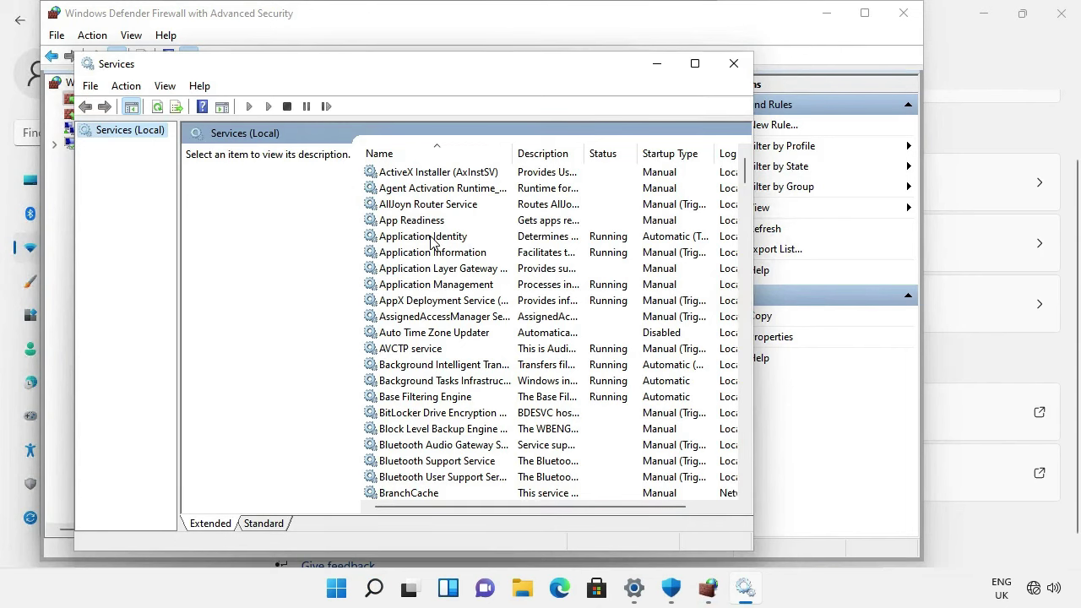
pyautogui.click(431, 239)
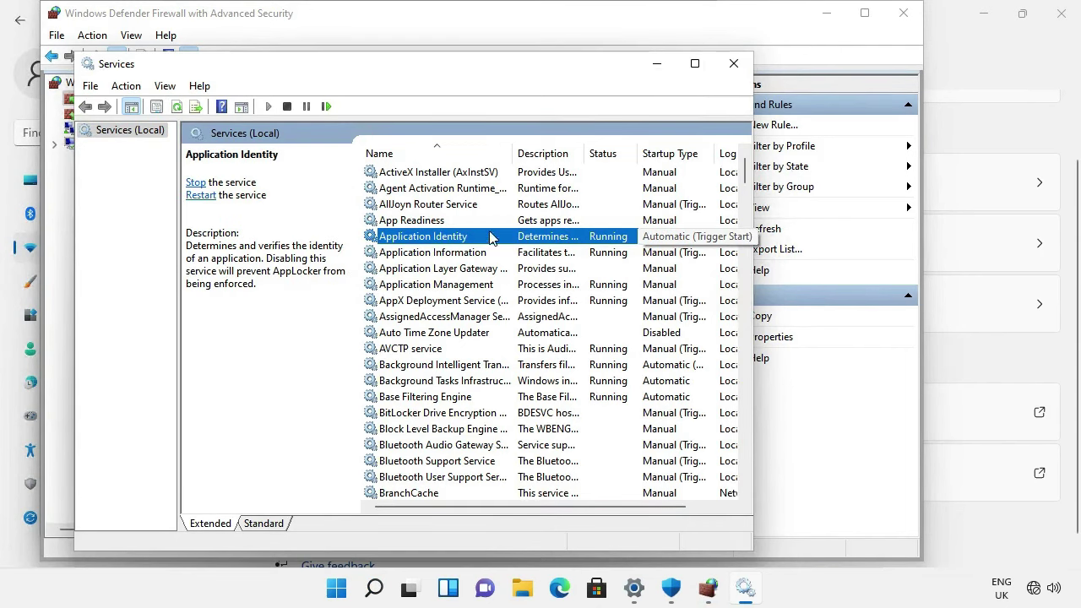
pyautogui.click(734, 64)
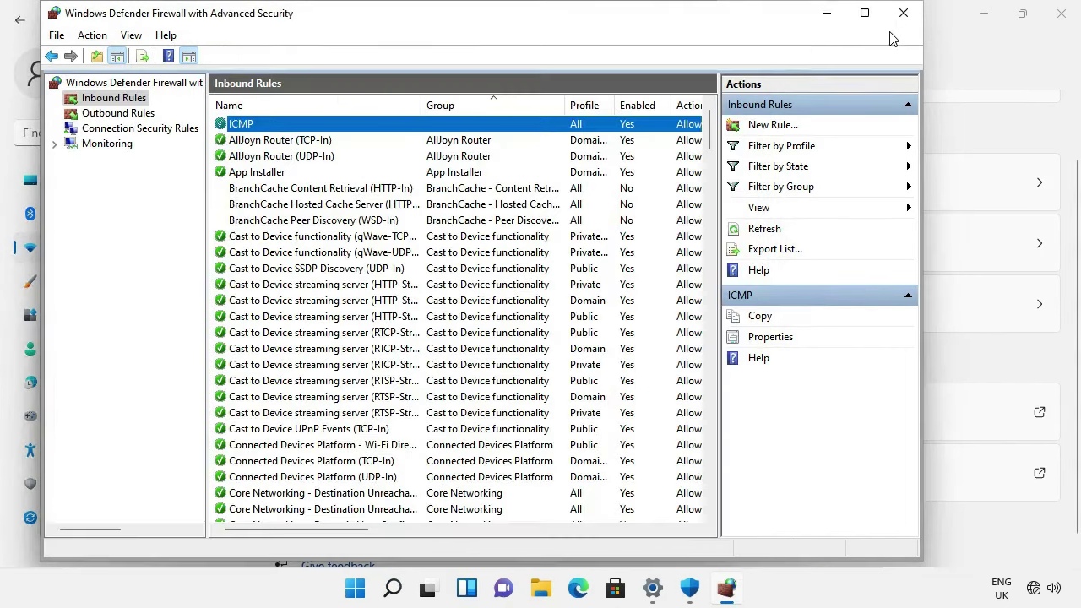
pyautogui.click(900, 14)
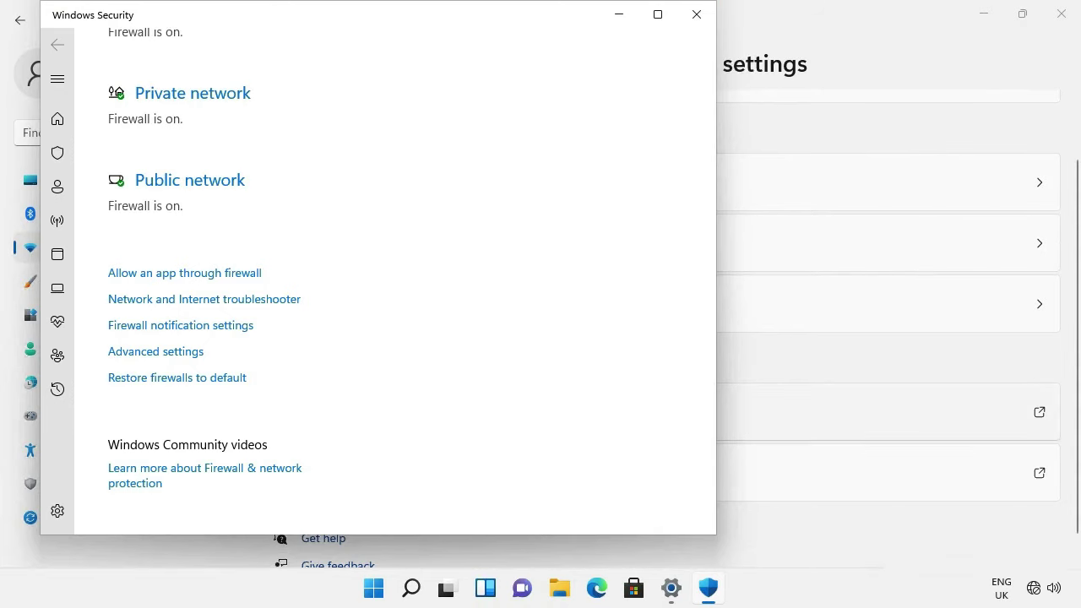
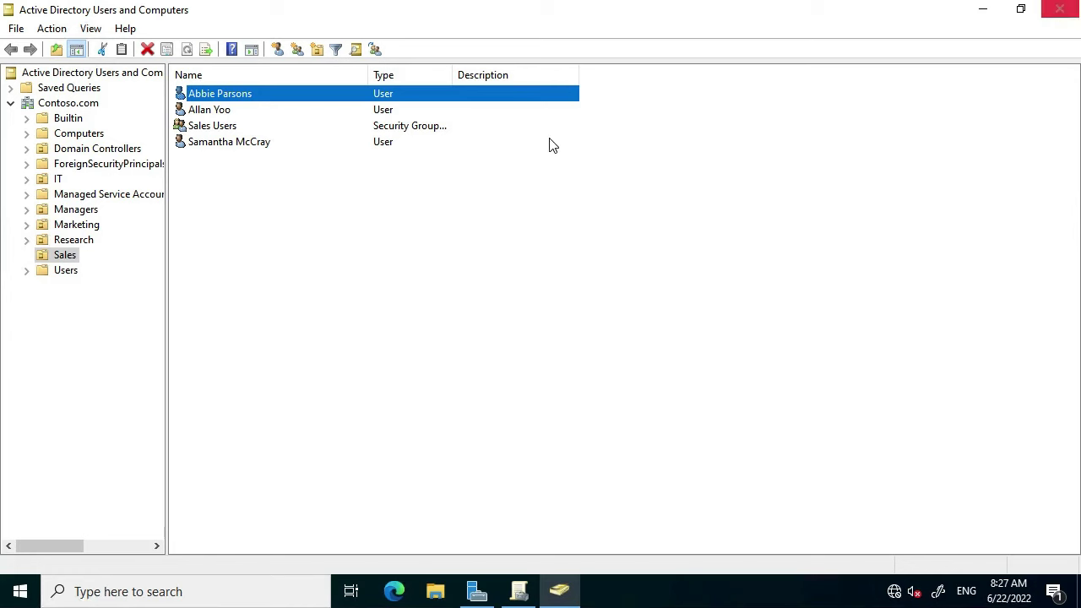
# Step: Add a new computer account named Sales1 to the Sales container
pyautogui.click(88, 135)
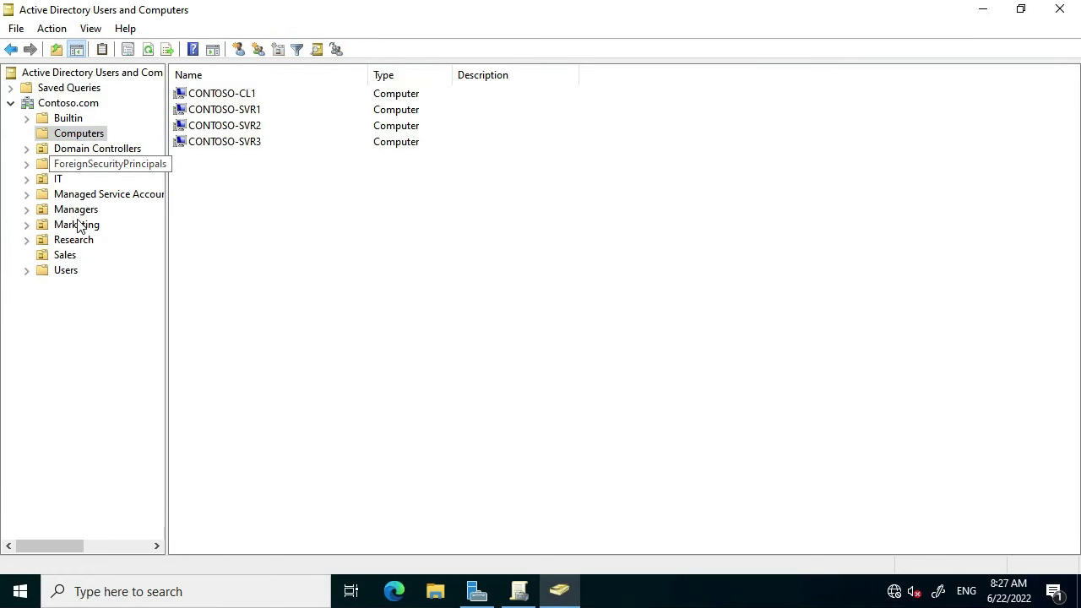
pyautogui.click(65, 254)
pyautogui.rightClick(190, 273)
pyautogui.moveTo(267, 348)
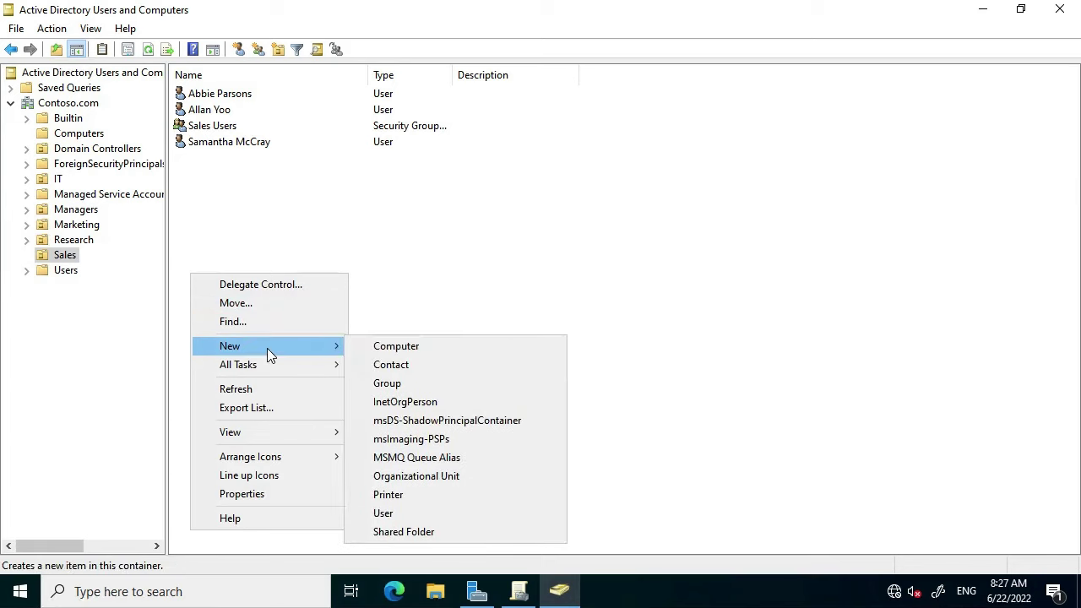
pyautogui.click(414, 349)
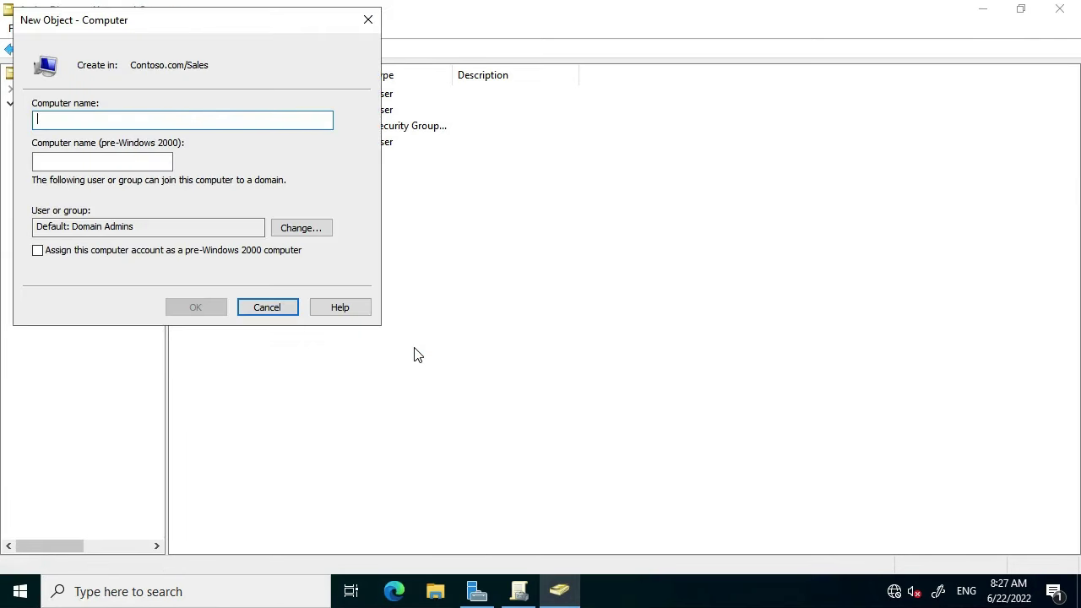
pyautogui.write('Sales1')
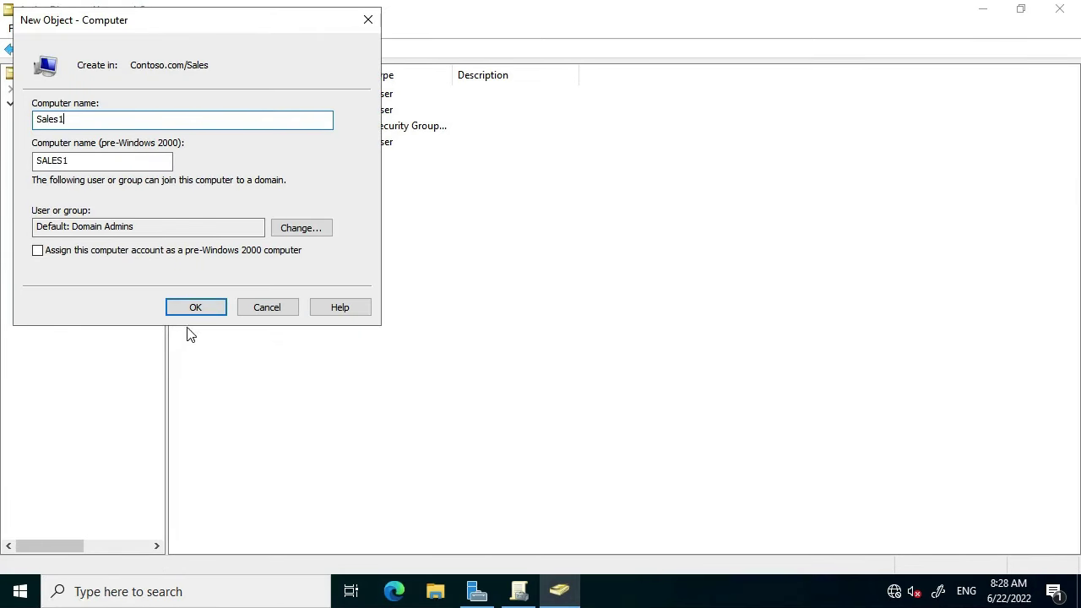
pyautogui.click(196, 309)
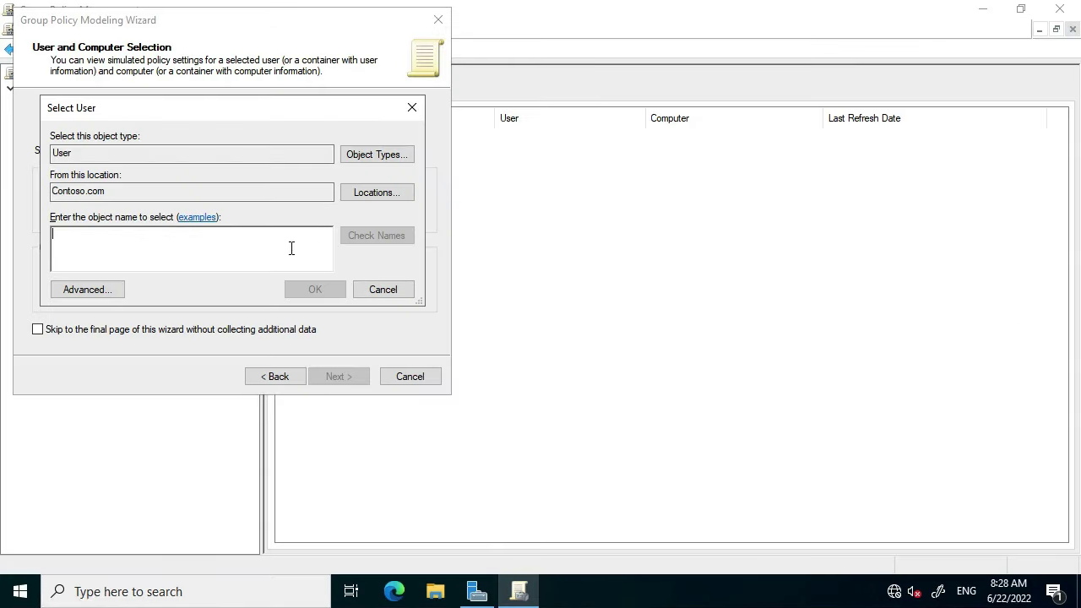
# Step: Choose the Sales user and the computer SALES1 for the modeling simulation
pyautogui.write('abbie')
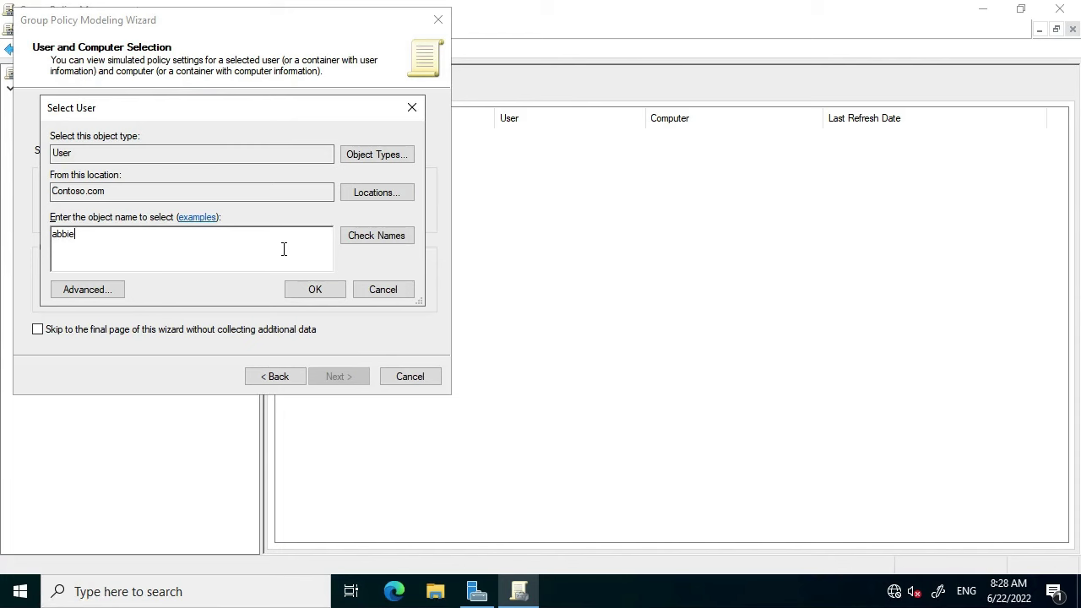
pyautogui.click(365, 239)
pyautogui.click(314, 290)
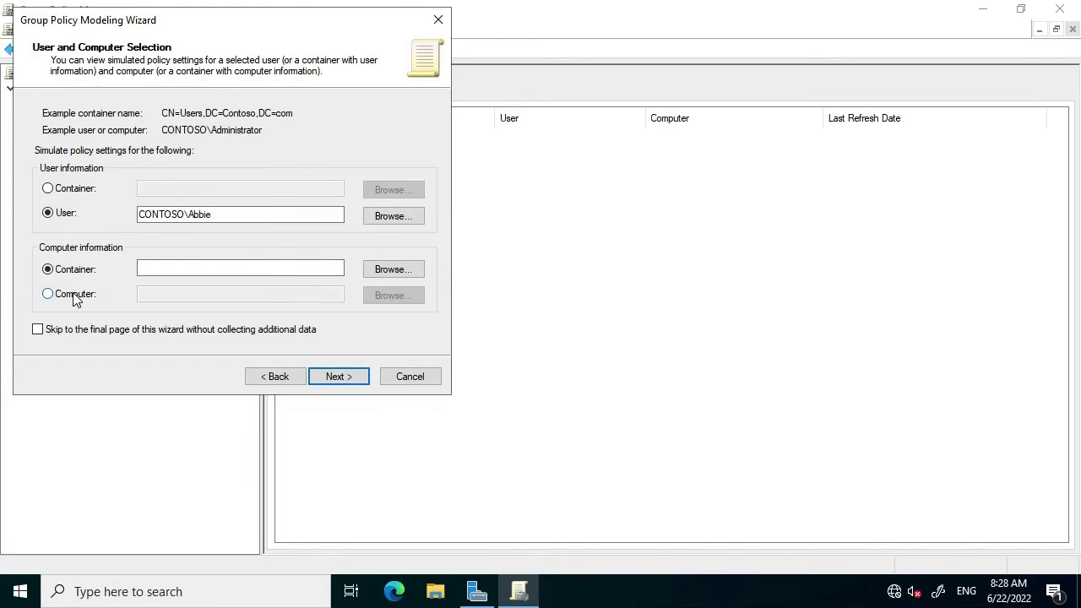
pyautogui.click(47, 294)
pyautogui.click(379, 297)
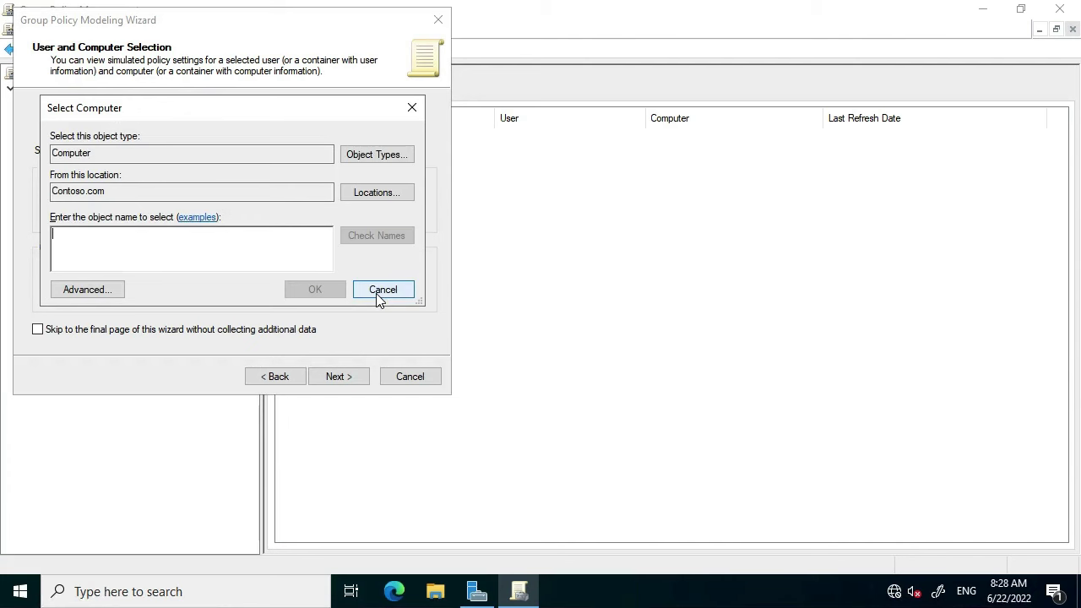
pyautogui.write('Sales1')
pyautogui.click(377, 235)
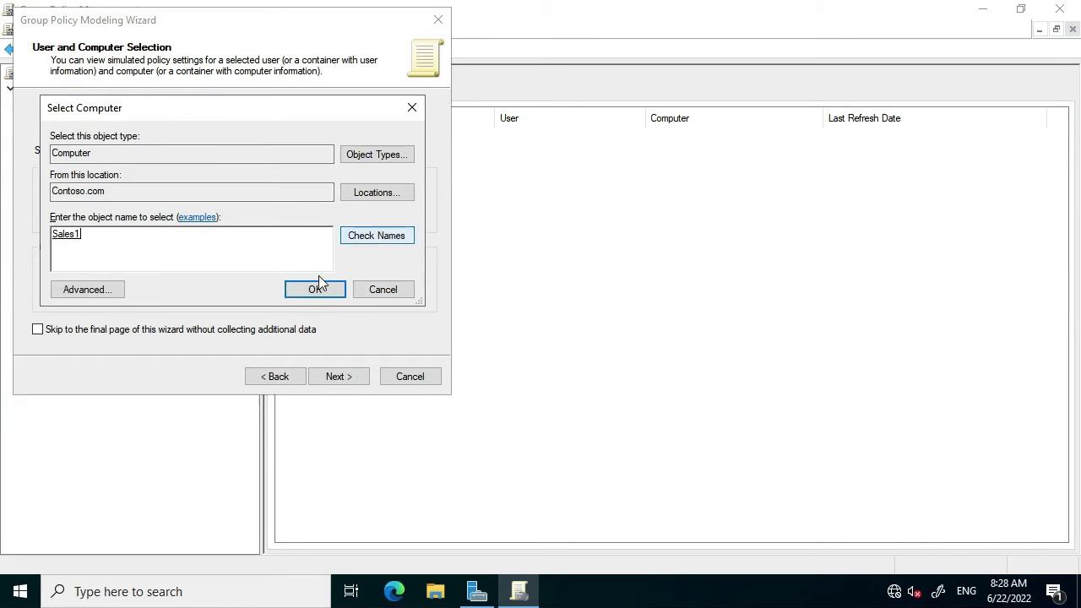
pyautogui.click(316, 289)
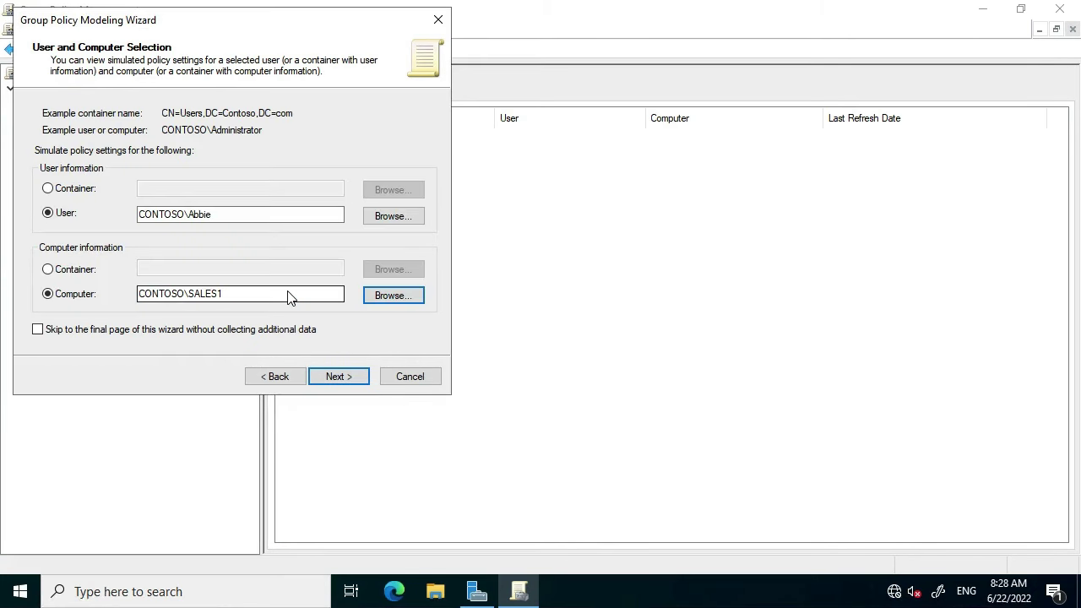
# Step: Keep all default simulation options, run the simulation and finish the wizard
pyautogui.click(342, 379)
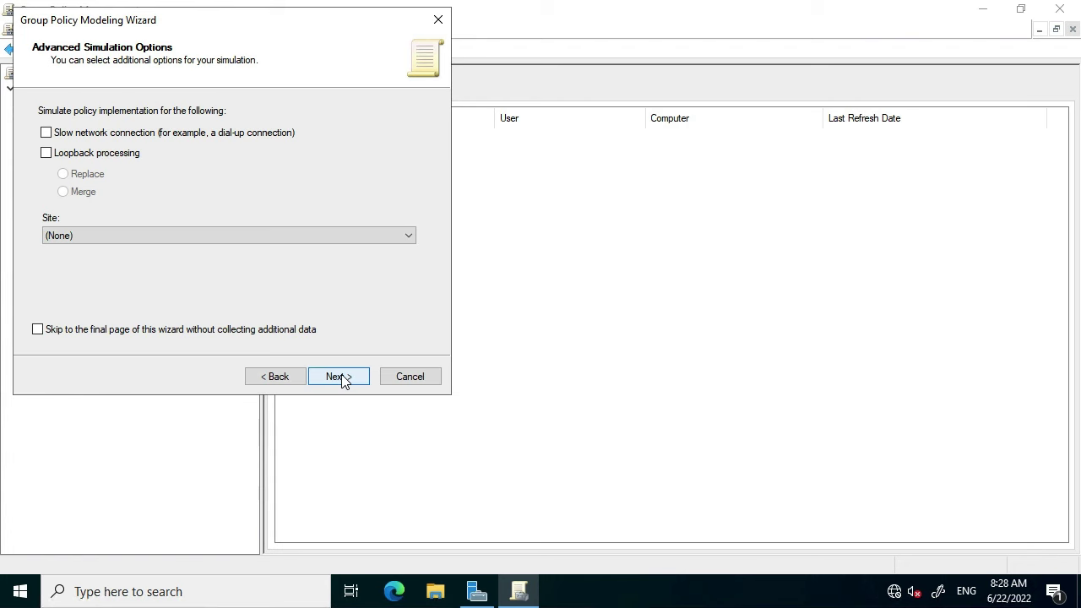
pyautogui.click(342, 374)
pyautogui.click(341, 377)
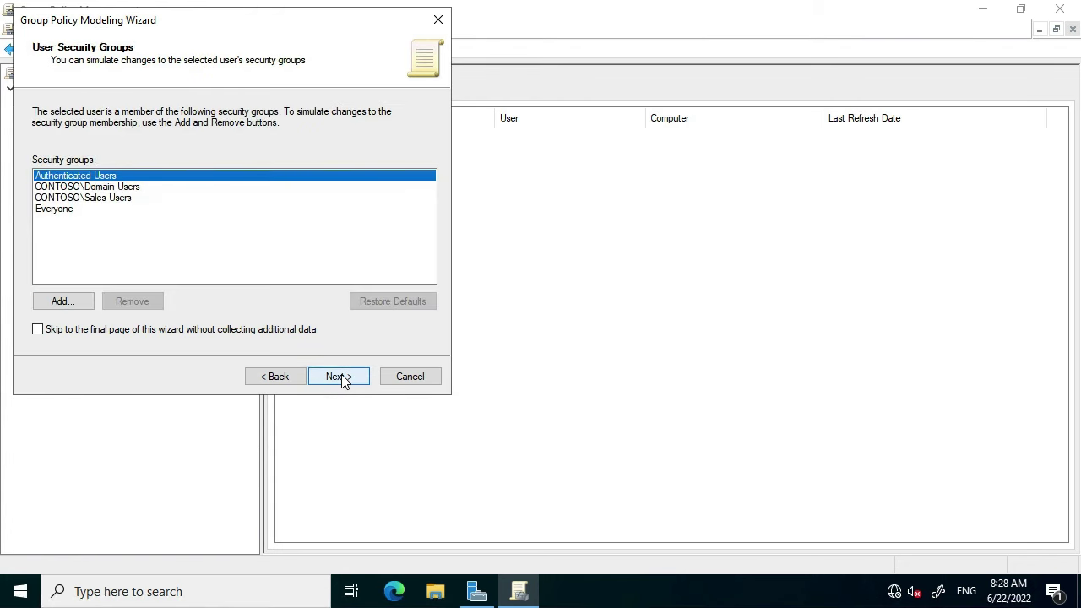
pyautogui.click(342, 378)
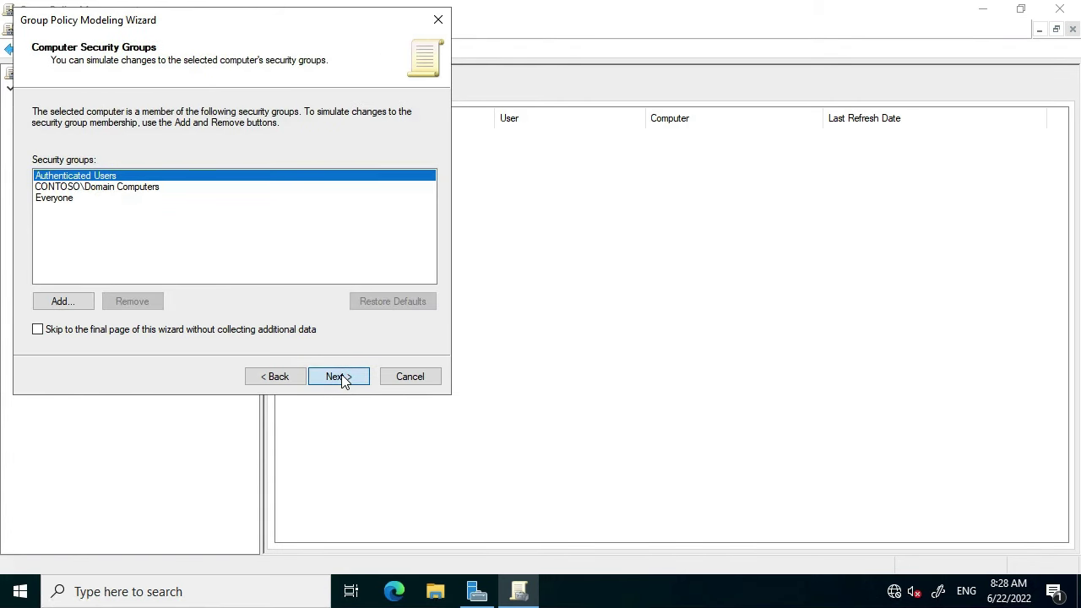
pyautogui.click(342, 378)
pyautogui.click(342, 379)
pyautogui.click(344, 381)
pyautogui.click(343, 382)
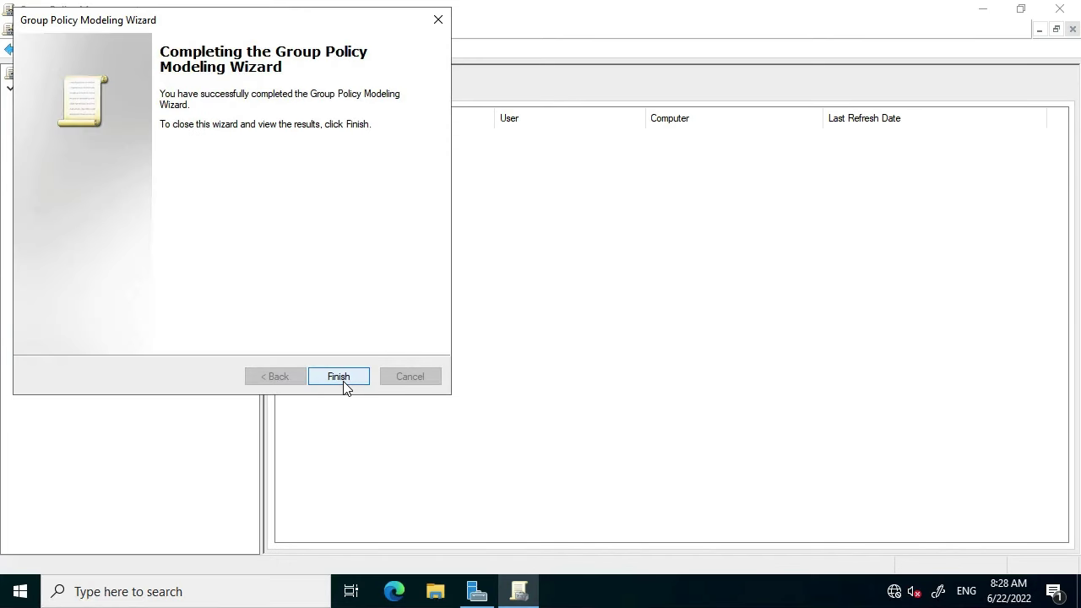
pyautogui.click(338, 376)
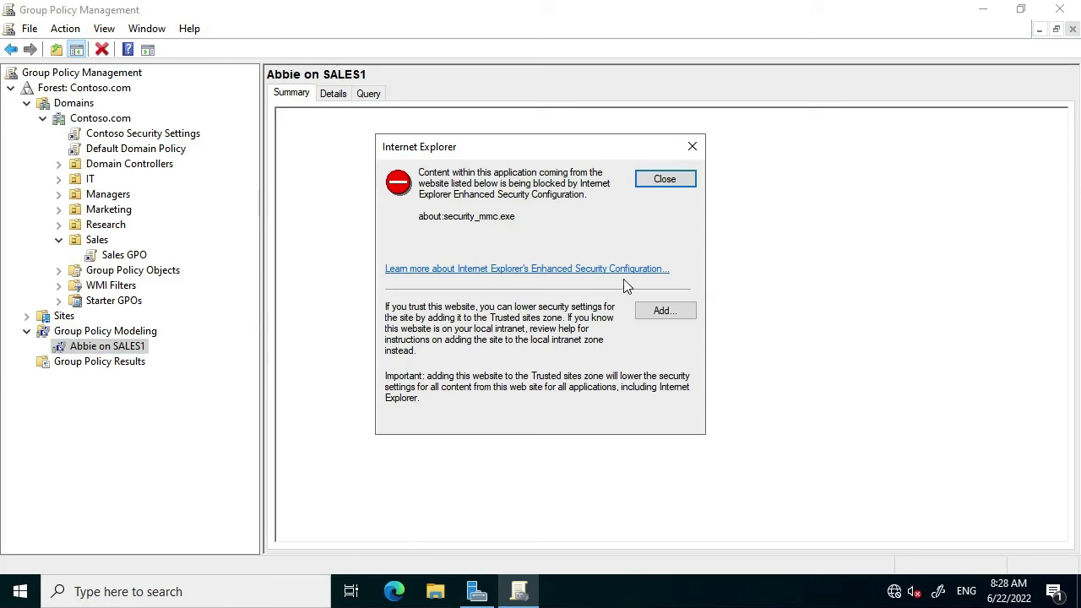
# Step: Dismiss the blocked-content warning and scroll the report to Configure Automatic Updates (option 3) from Sales GPO
pyautogui.click(672, 180)
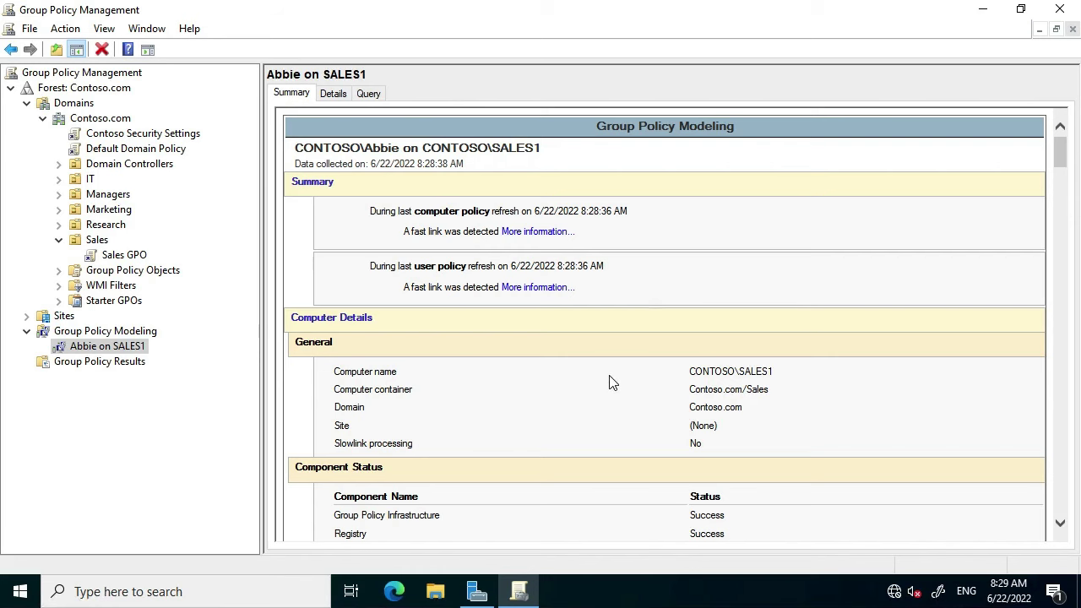
pyautogui.scroll(-10, 847, 371)
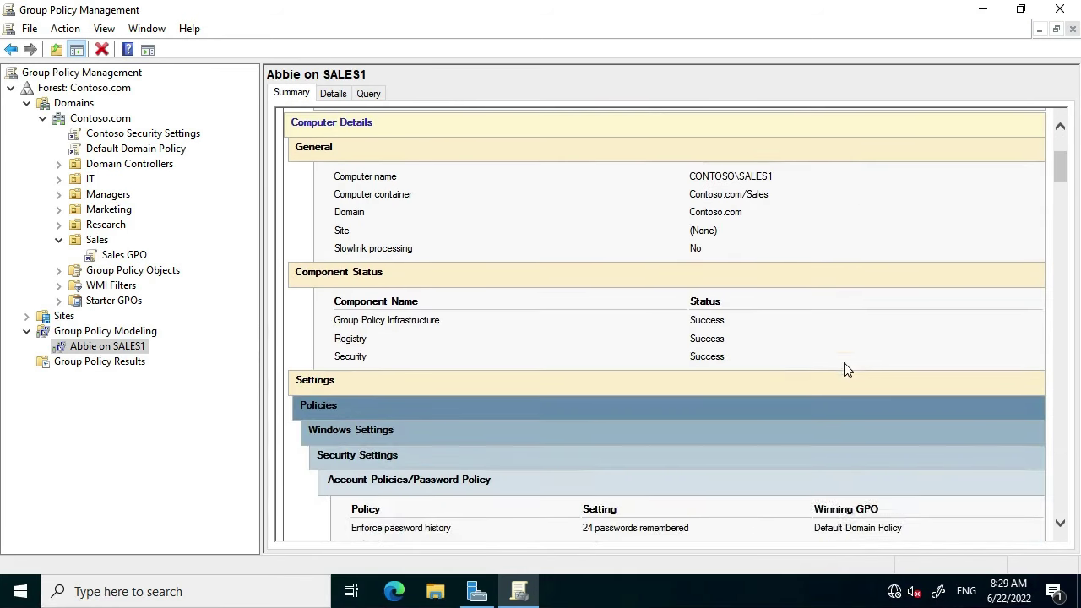
pyautogui.scroll(-1, 844, 369)
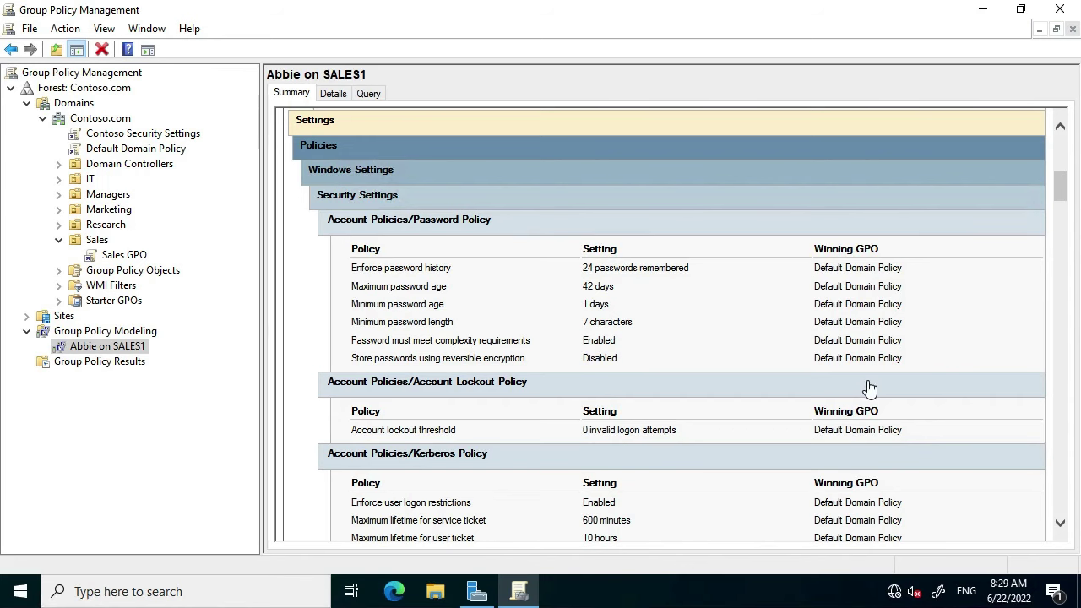
pyautogui.scroll(-2, 447, 440)
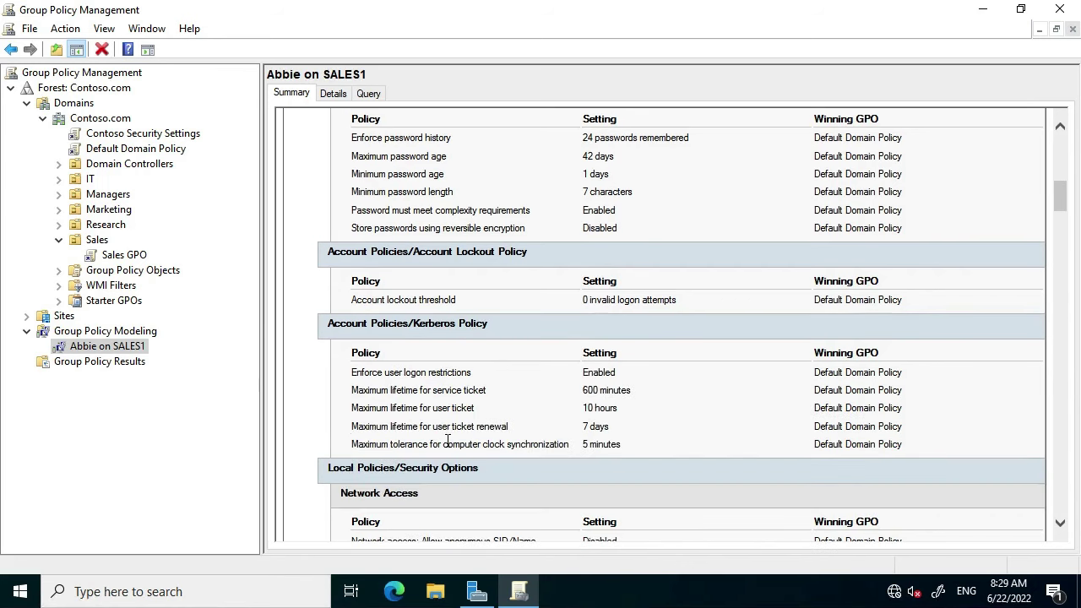
pyautogui.scroll(-2, 448, 441)
pyautogui.scroll(-3, 458, 427)
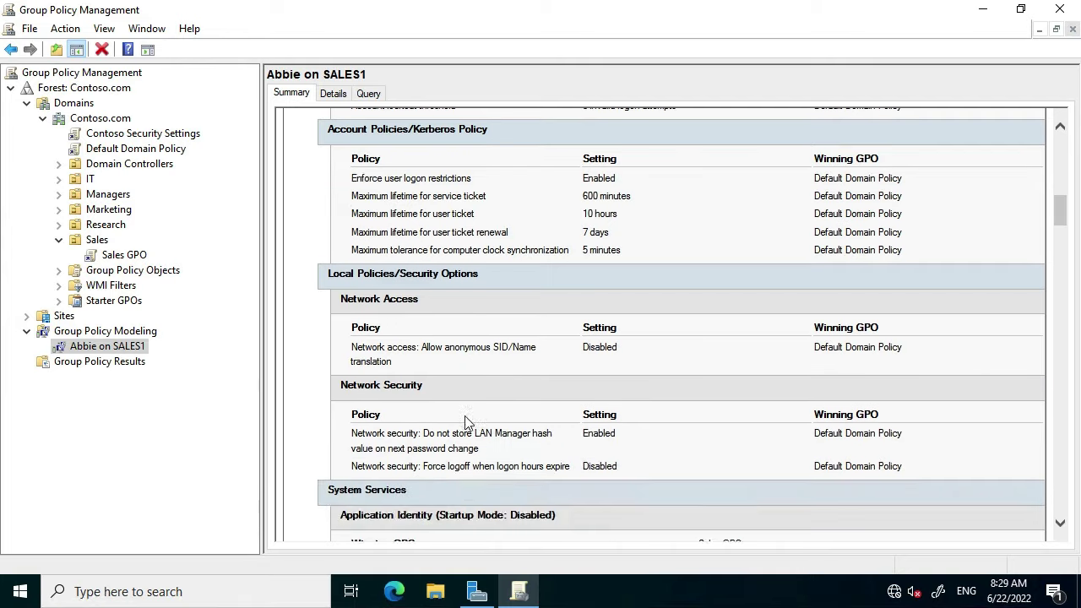
pyautogui.scroll(-3, 467, 422)
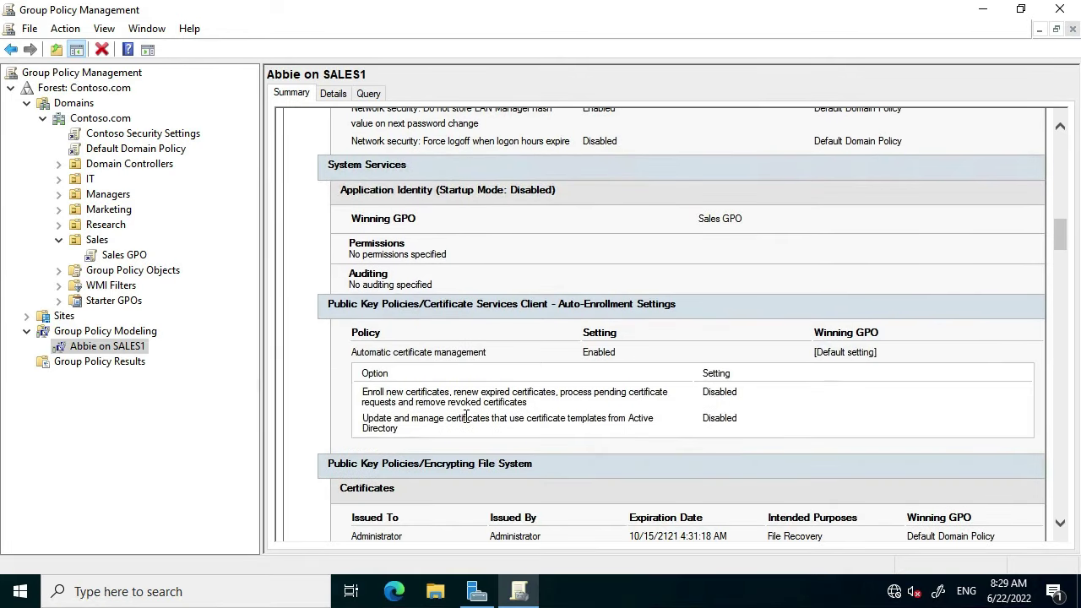
pyautogui.scroll(-5, 465, 420)
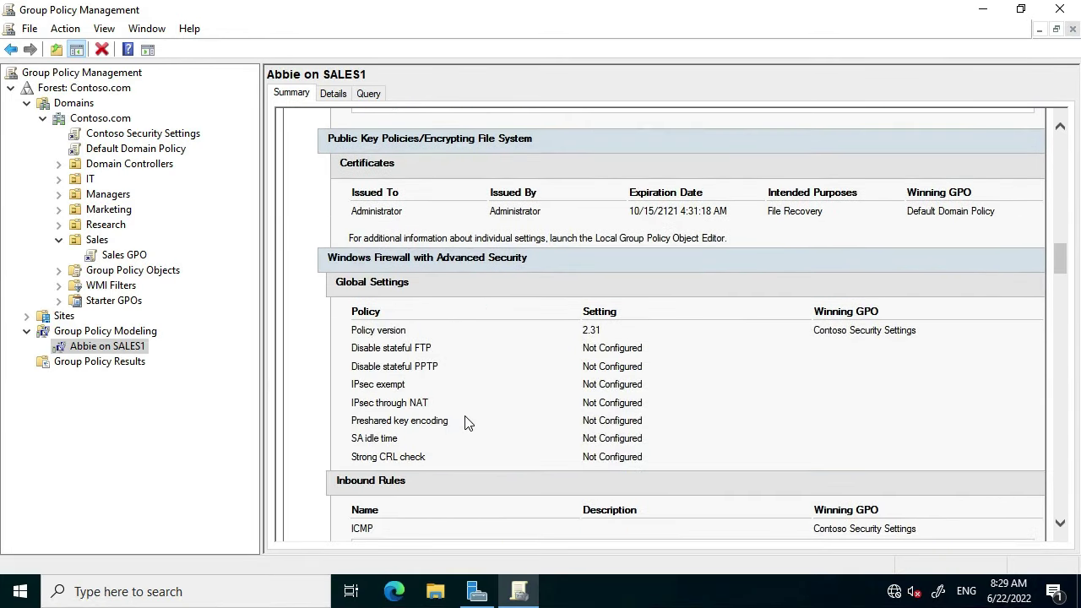
pyautogui.scroll(-2, 467, 422)
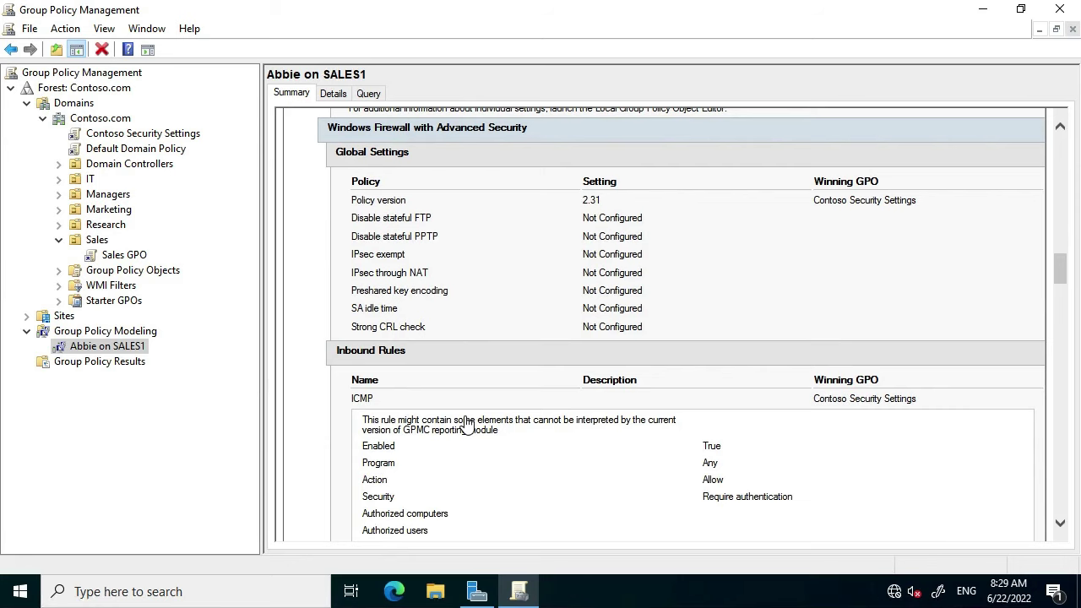
pyautogui.scroll(-2, 467, 422)
pyautogui.scroll(-1, 467, 422)
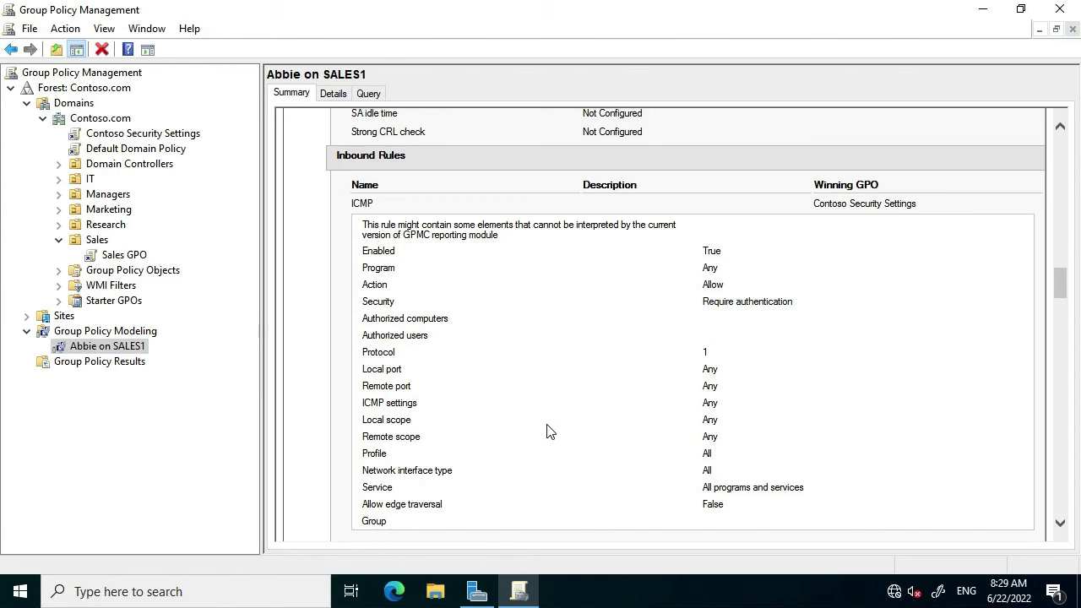
pyautogui.scroll(-2, 547, 431)
pyautogui.scroll(-1, 547, 430)
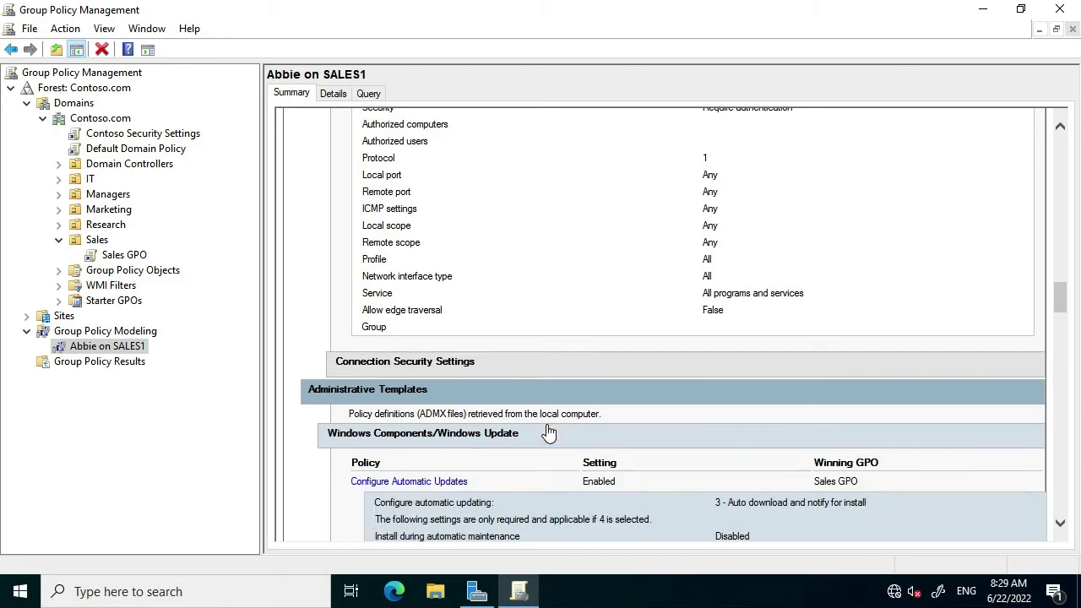
pyautogui.scroll(-2, 547, 432)
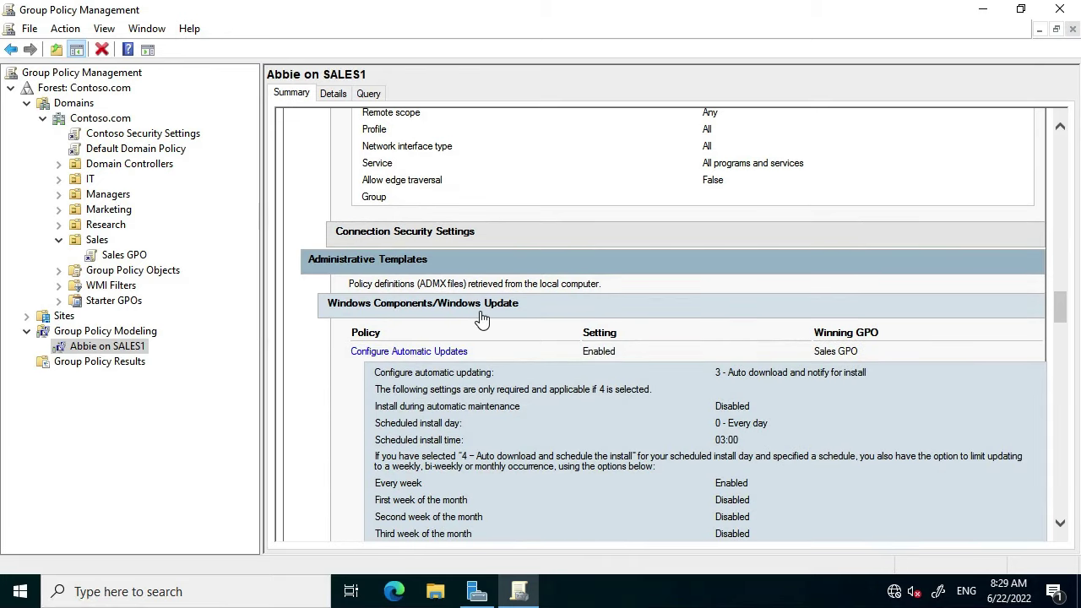
pyautogui.scroll(-1, 492, 319)
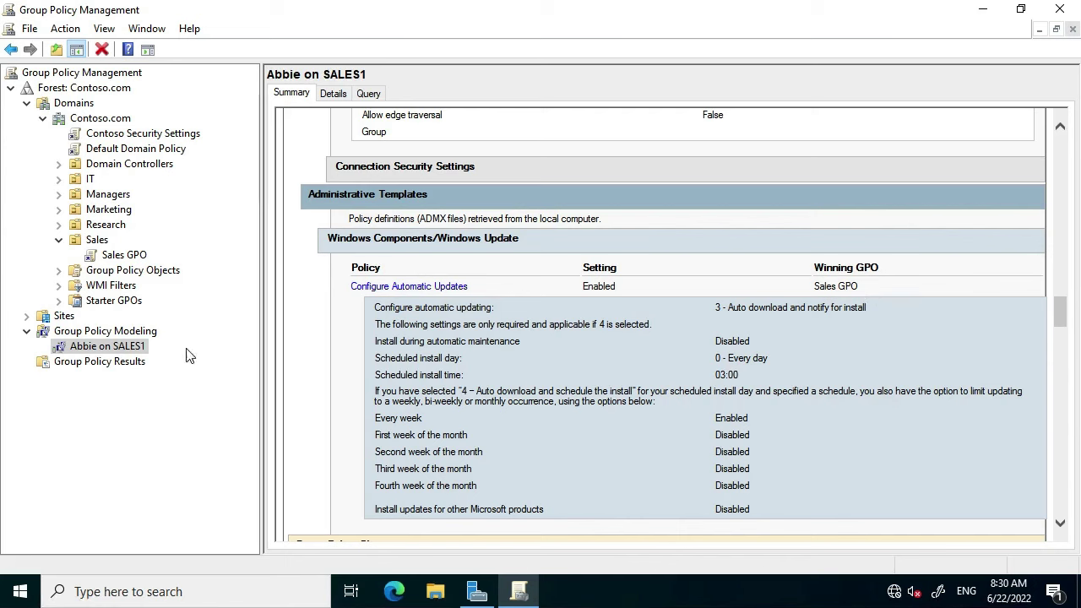
# Step: Block inheritance on the Sales OU and start a modeling simulation on Contoso-DC
pyautogui.rightClick(99, 242)
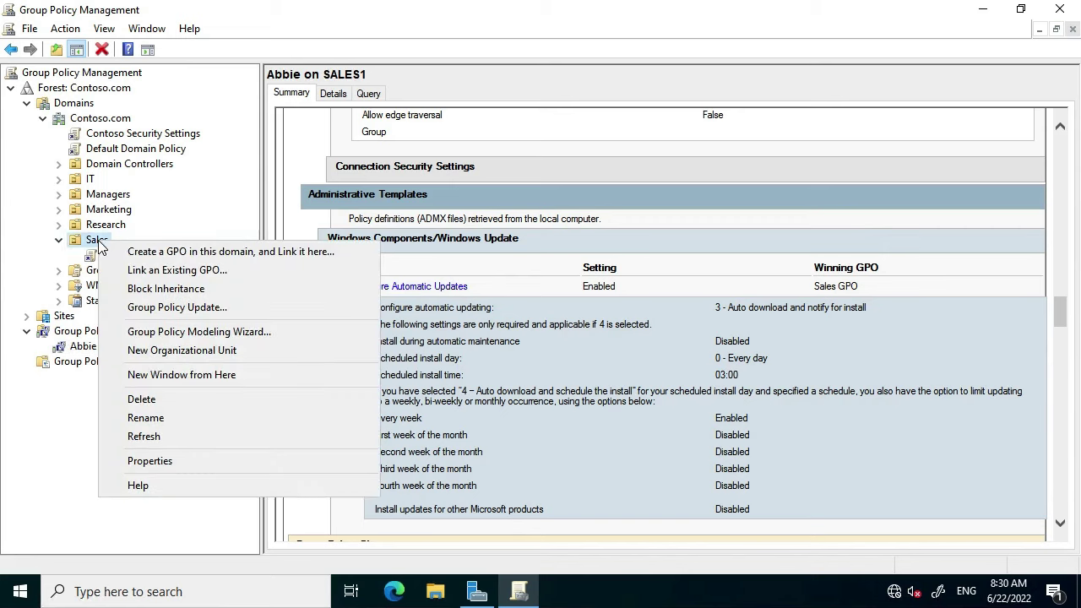
pyautogui.click(157, 290)
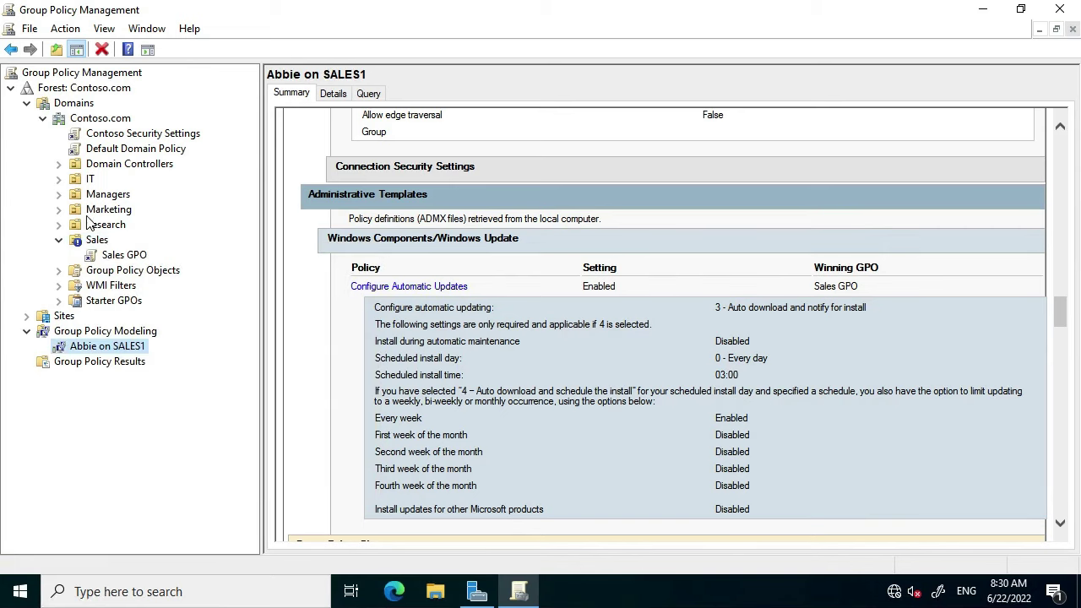
pyautogui.click(131, 332)
pyautogui.rightClick(149, 334)
pyautogui.click(175, 343)
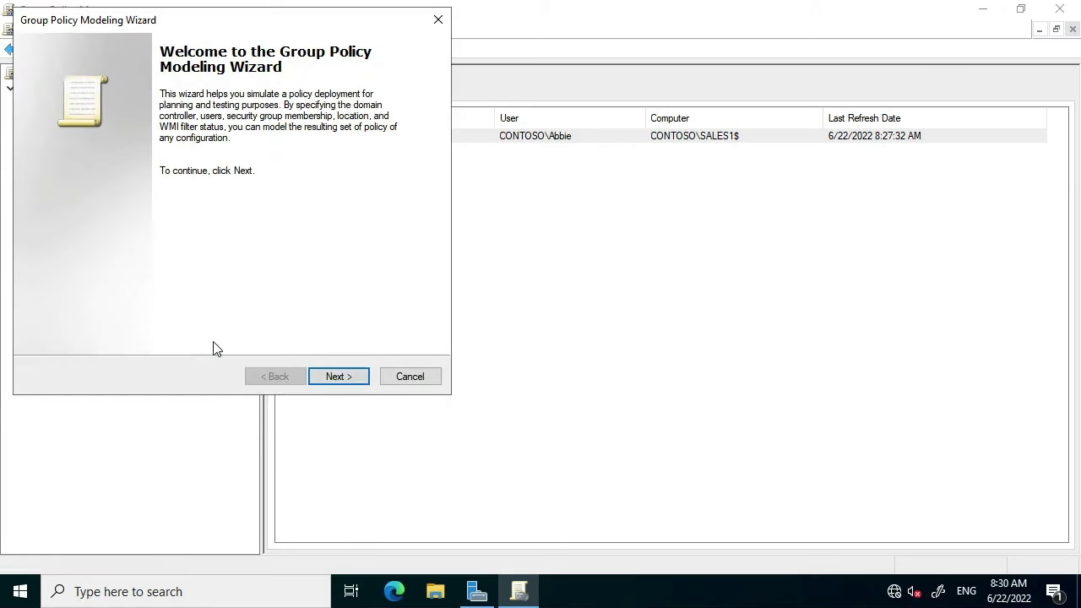
pyautogui.click(329, 376)
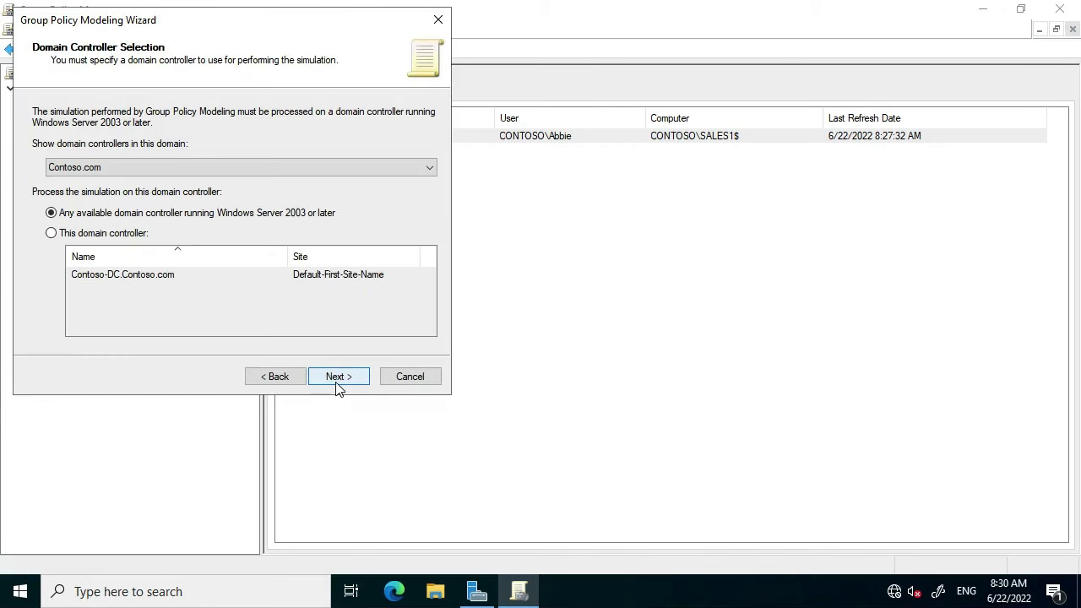
pyautogui.click(336, 380)
pyautogui.click(287, 376)
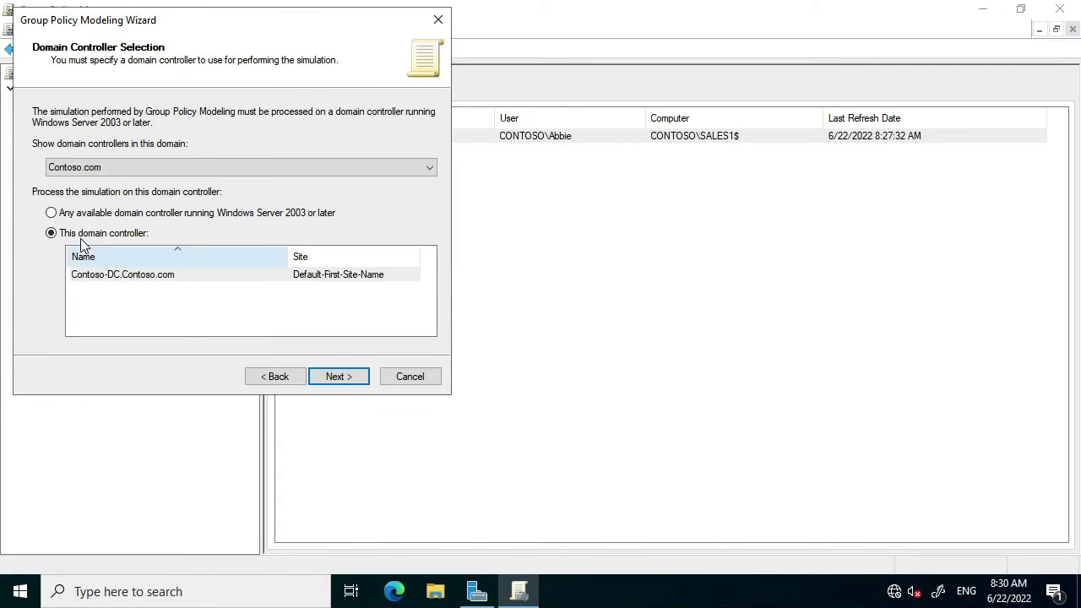
pyautogui.click(128, 279)
pyautogui.click(332, 377)
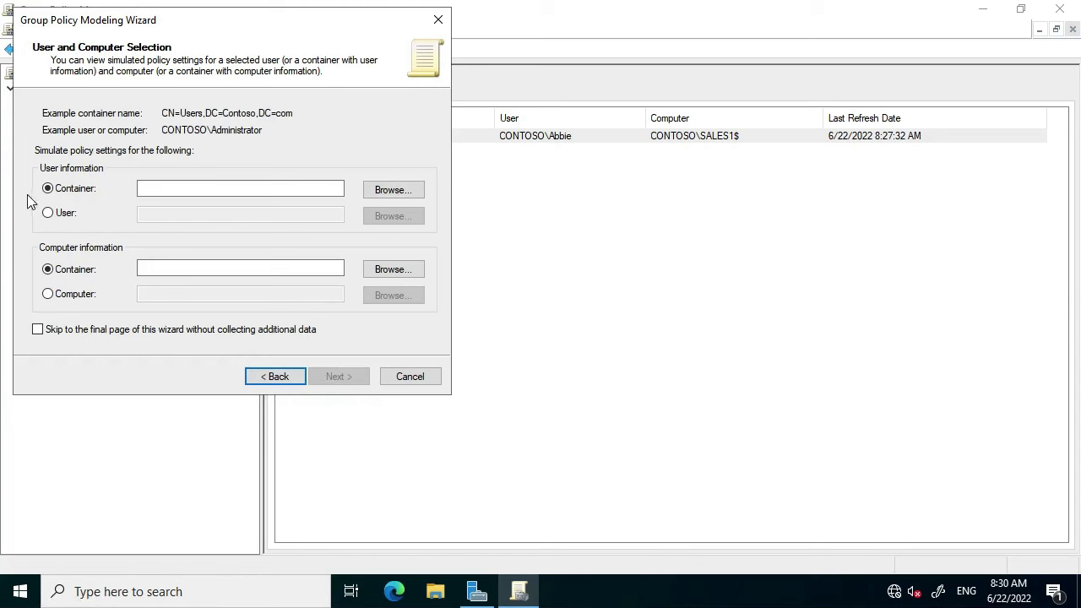
# Step: Select the Sales user and the computer SALES1 for the simulation
pyautogui.click(66, 213)
pyautogui.click(398, 218)
pyautogui.write('ABBIE')
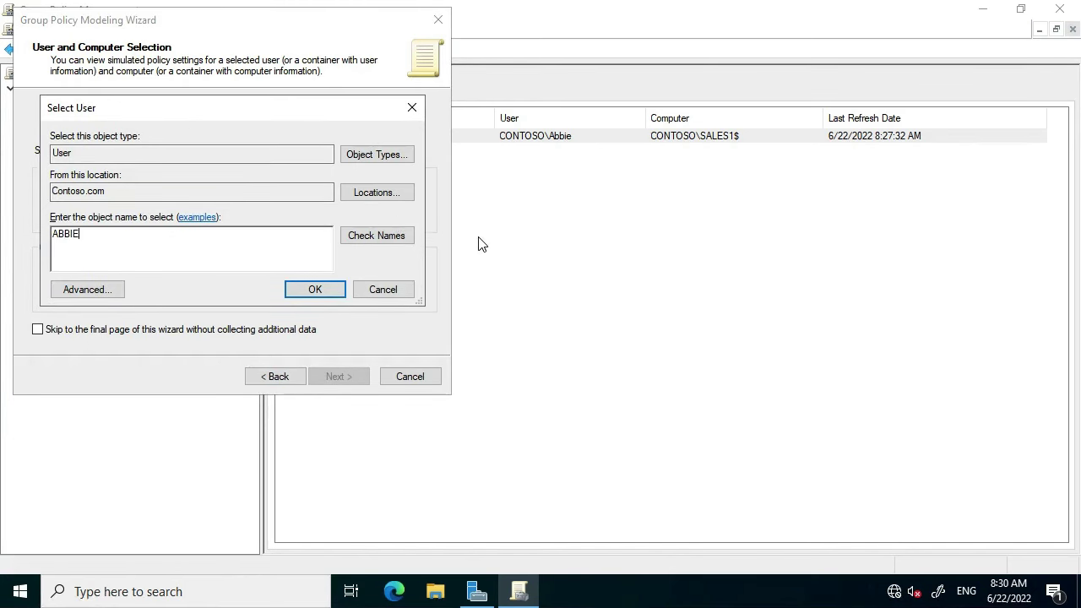
pyautogui.click(401, 239)
pyautogui.click(331, 288)
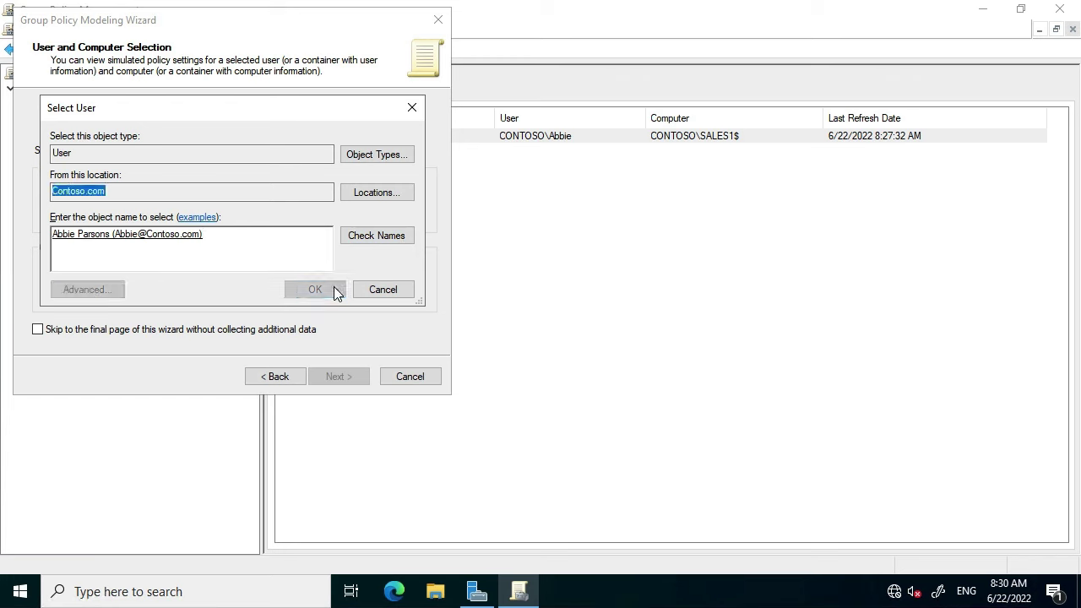
pyautogui.click(117, 290)
pyautogui.click(418, 299)
pyautogui.write('sales')
pyautogui.click(378, 241)
pyautogui.click(328, 289)
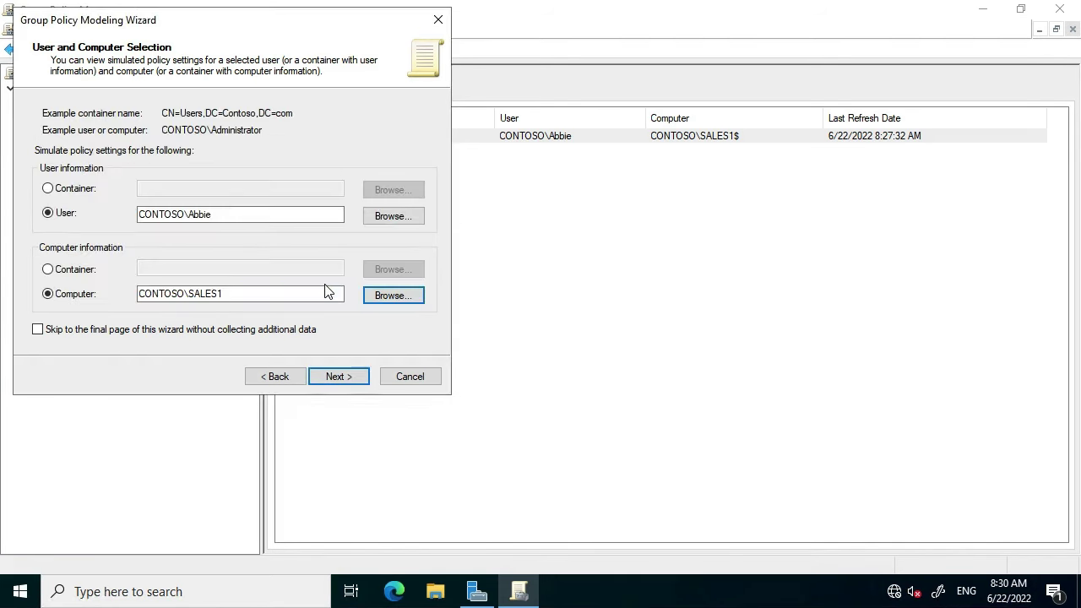
# Step: Accept default options, run the simulation and dismiss the browser security warning
pyautogui.click(339, 378)
pyautogui.click(334, 378)
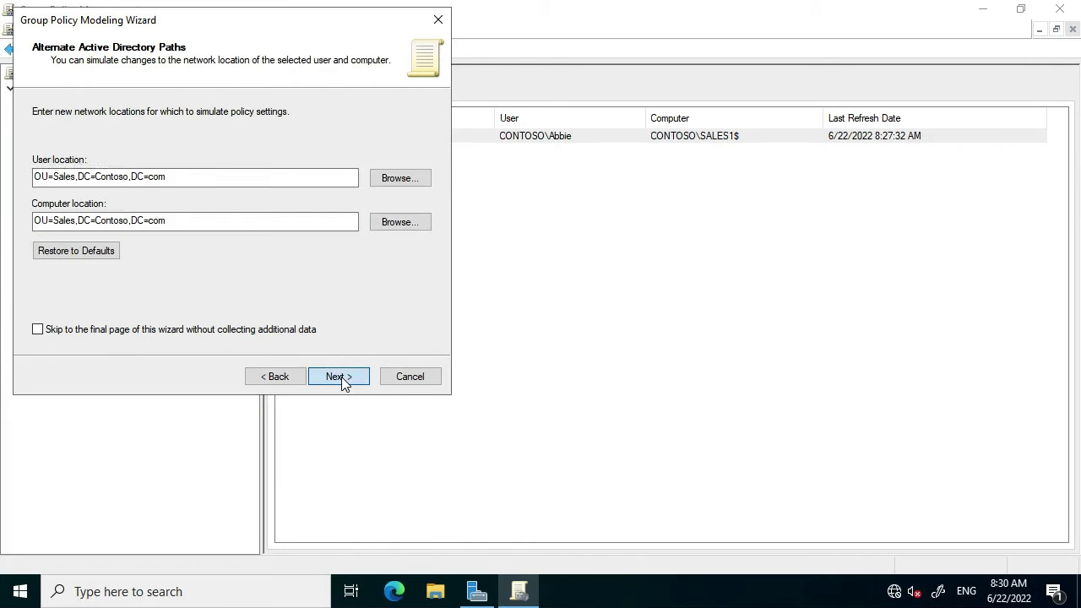
pyautogui.click(341, 377)
pyautogui.click(342, 377)
pyautogui.click(342, 378)
pyautogui.click(342, 377)
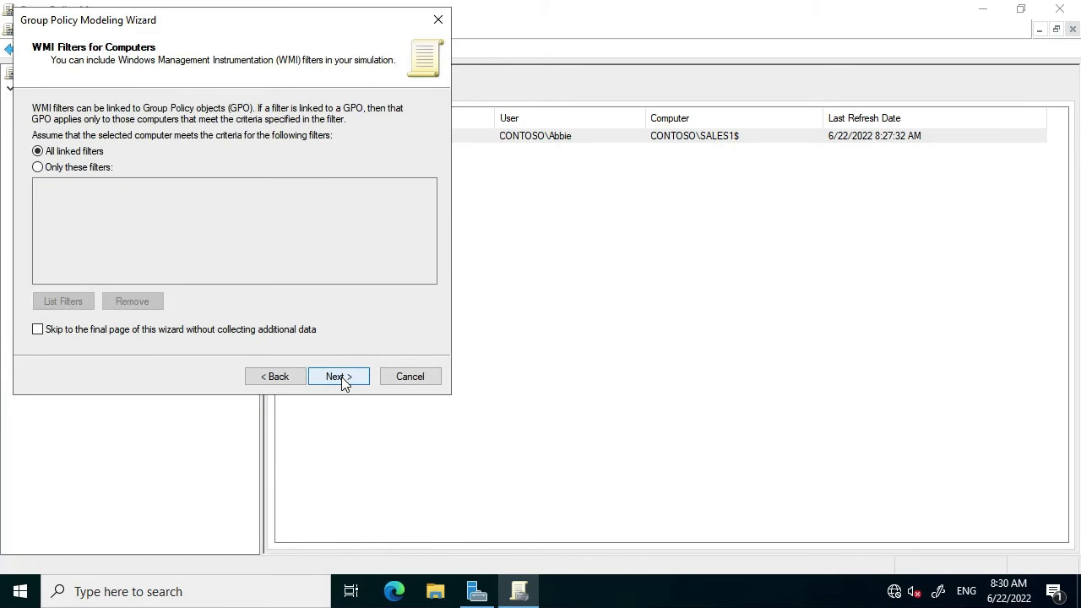
pyautogui.click(341, 376)
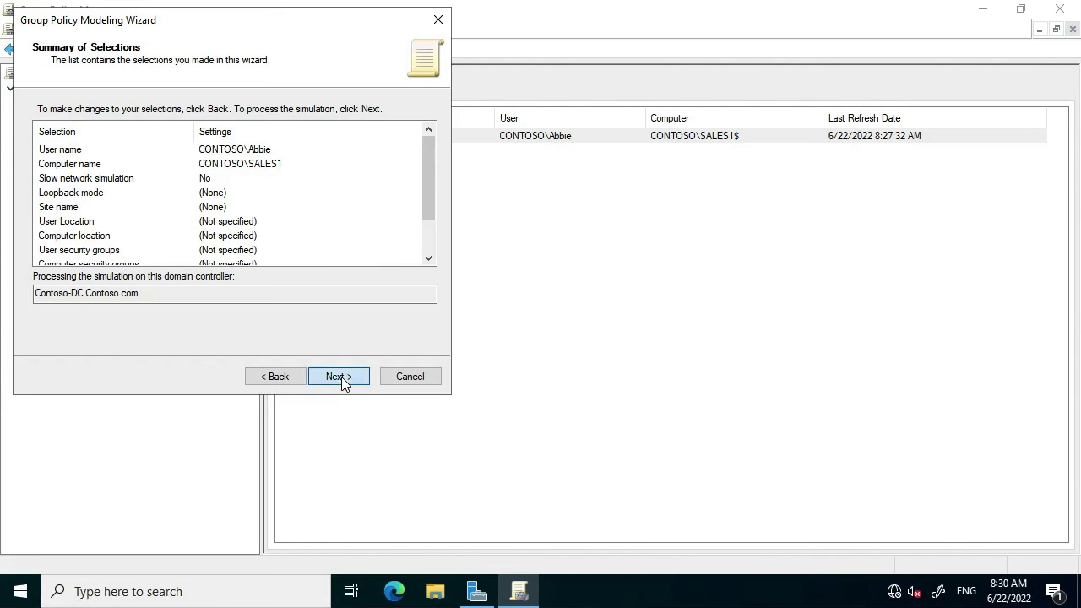
pyautogui.click(341, 377)
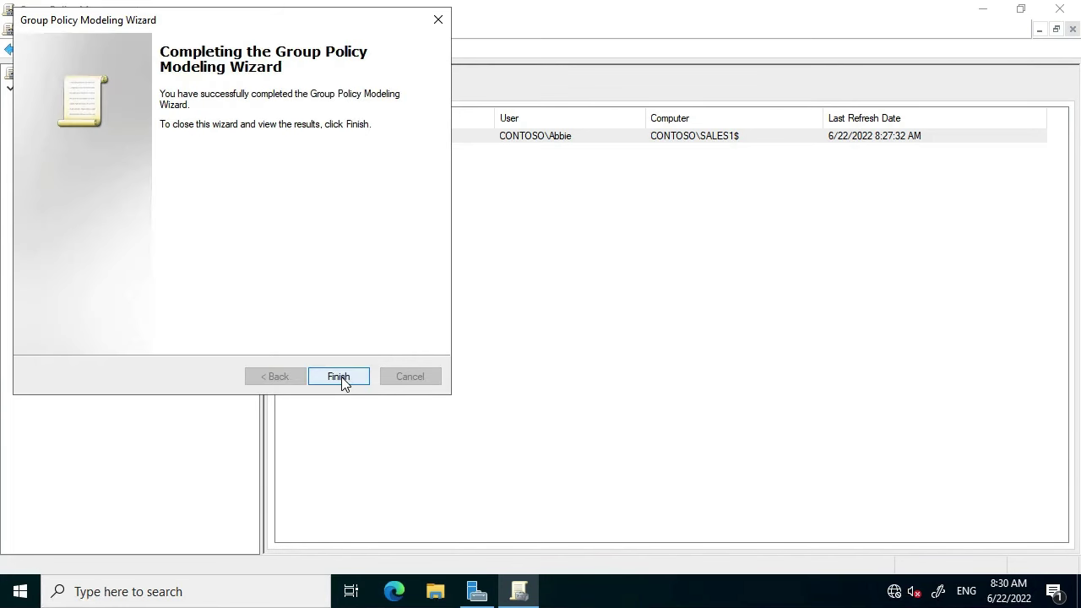
pyautogui.click(341, 376)
pyautogui.click(668, 182)
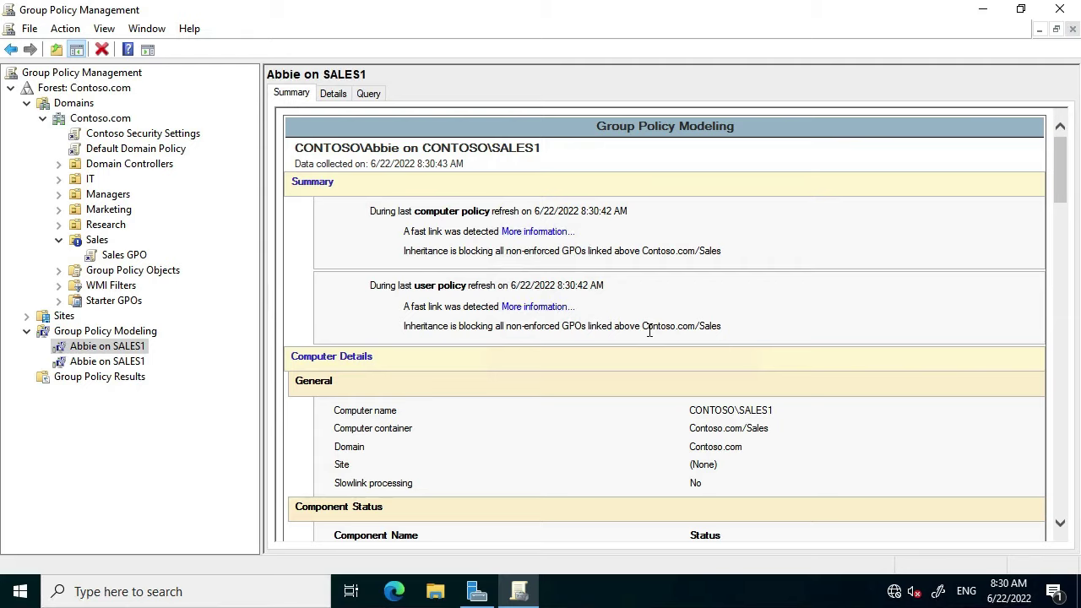
# Step: Scroll through the modeling report showing inheritance blocked on Sales
pyautogui.scroll(-5, 649, 331)
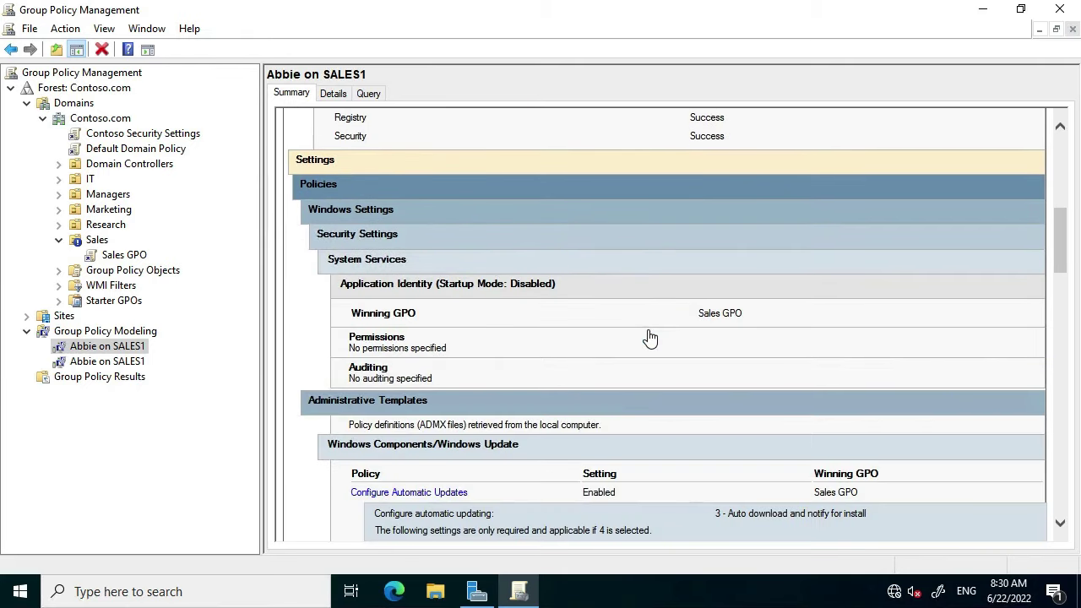
pyautogui.scroll(5, 536, 329)
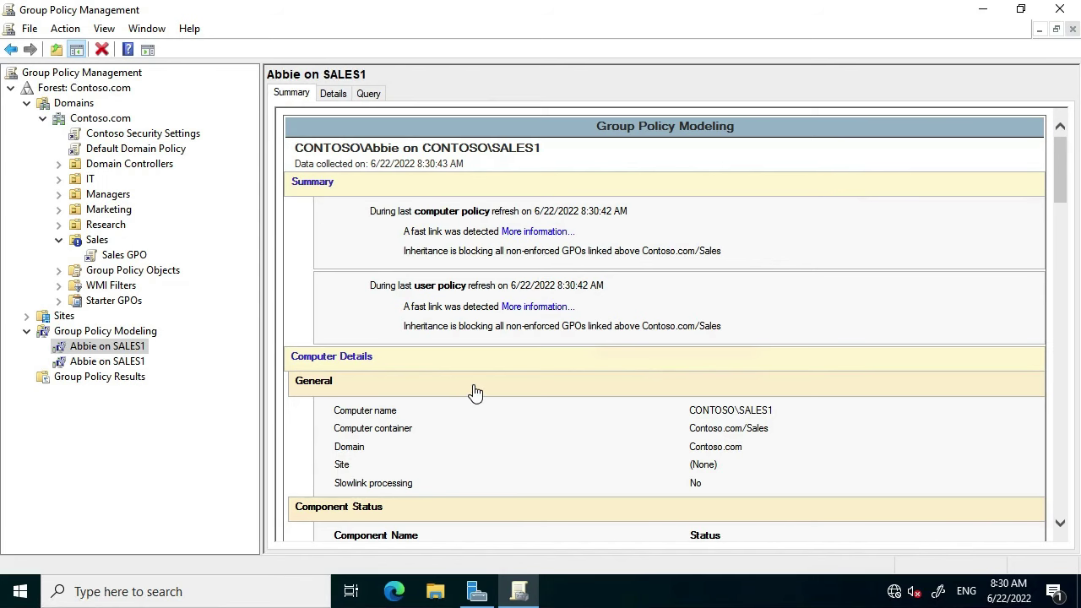
pyautogui.scroll(-5, 474, 391)
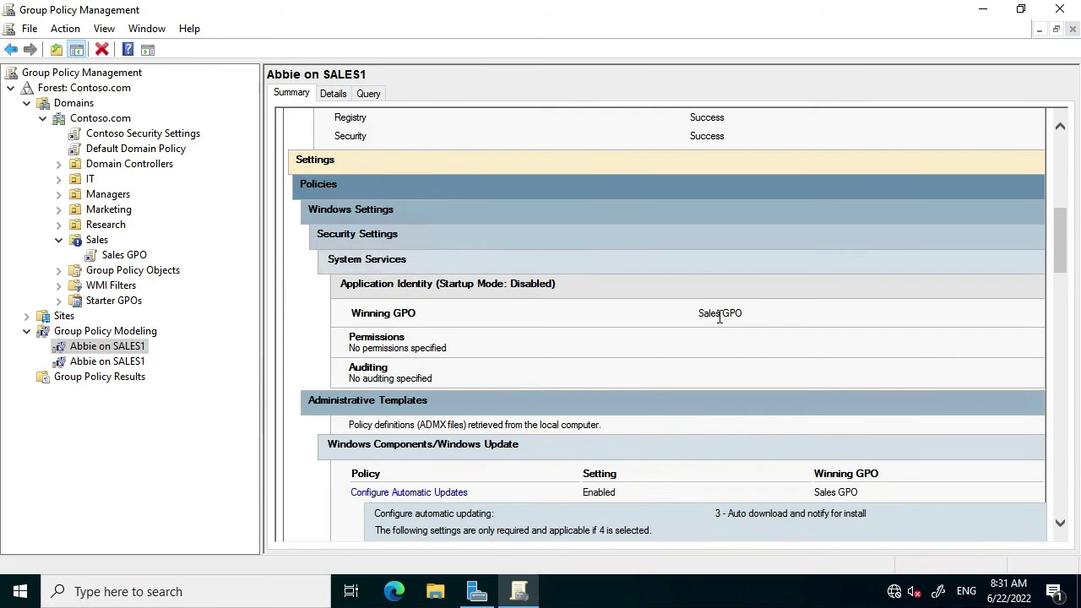
pyautogui.scroll(-3, 518, 374)
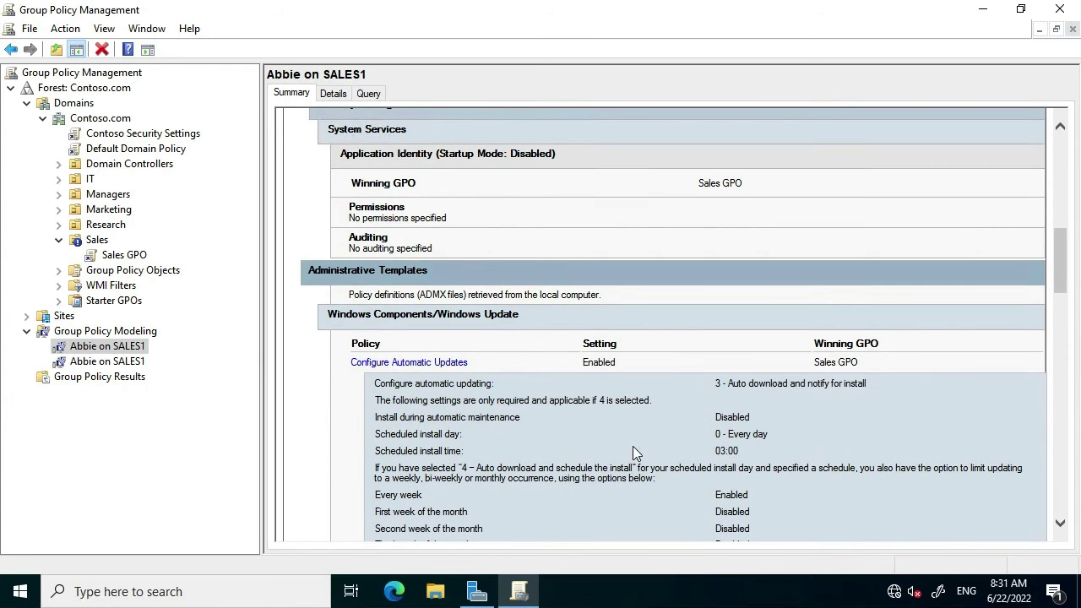
pyautogui.scroll(-10, 633, 448)
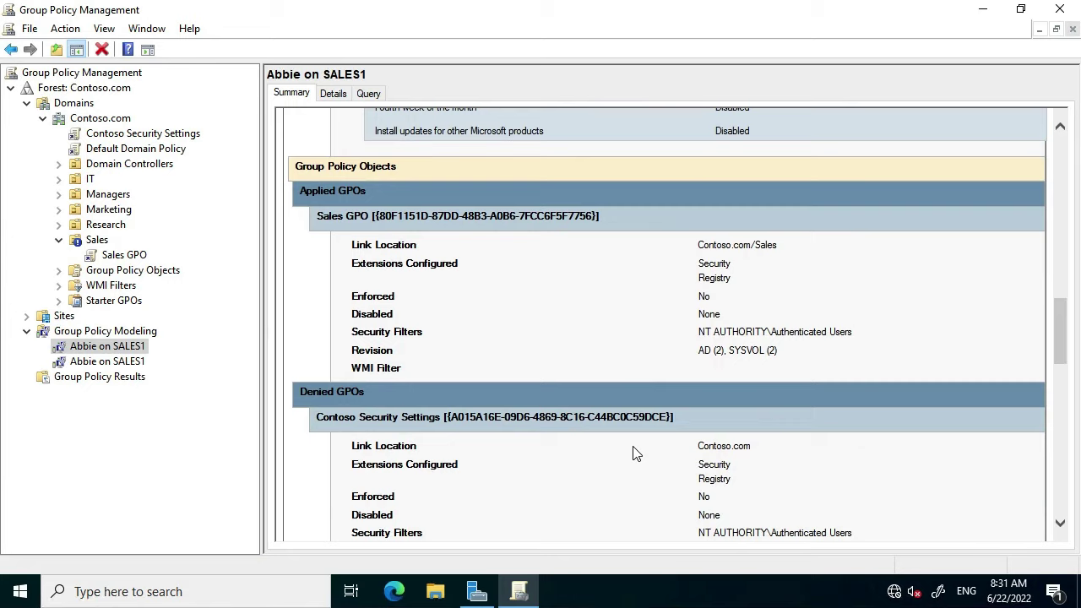
pyautogui.scroll(-4, 636, 454)
pyautogui.scroll(-8, 635, 455)
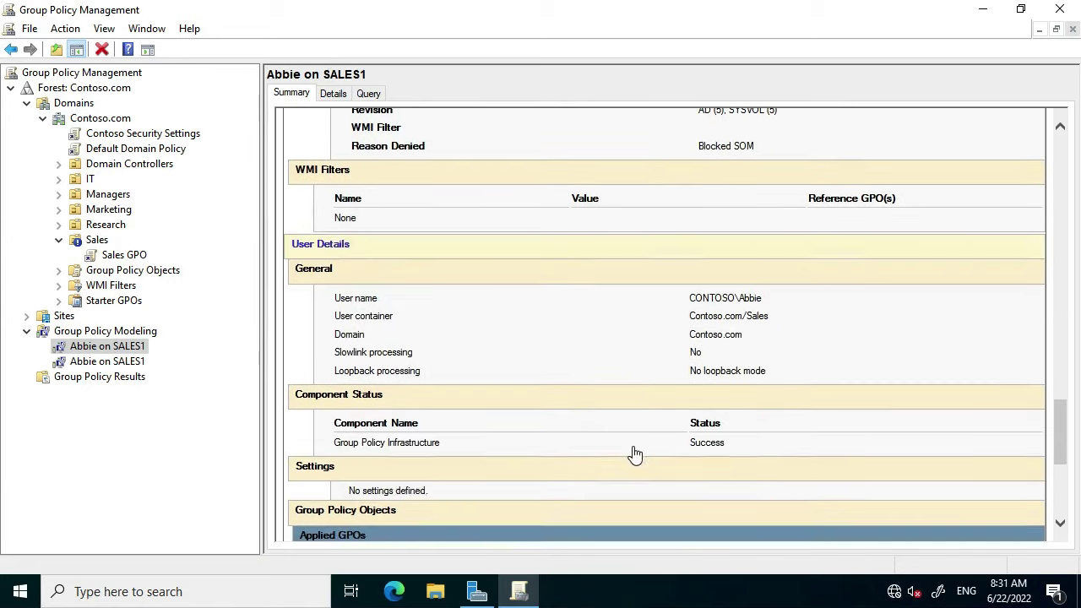
pyautogui.scroll(20, 632, 445)
pyautogui.scroll(15, 634, 454)
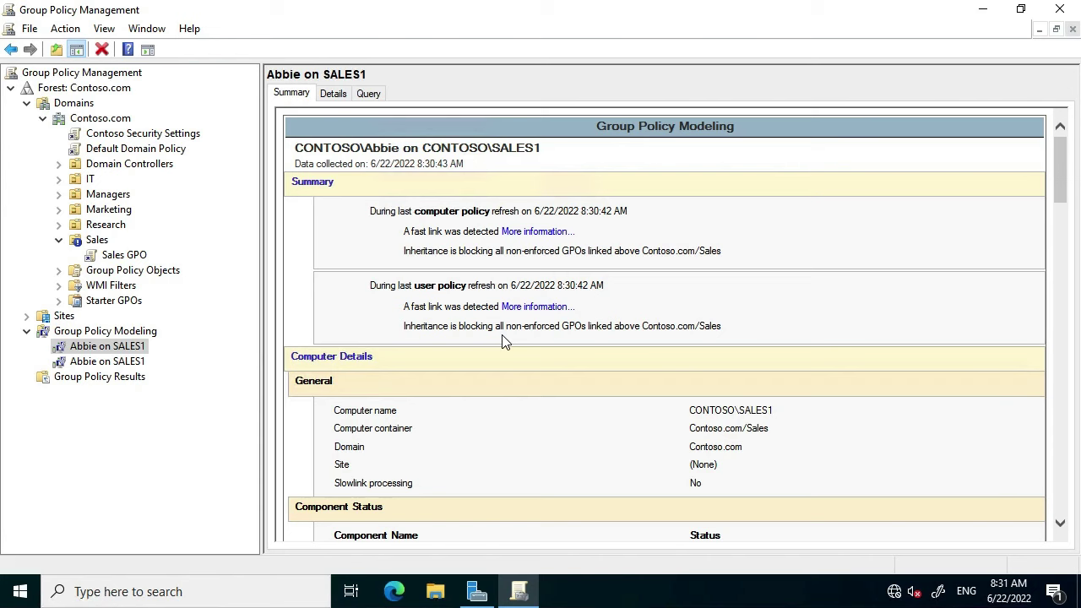
# Step: Clear Block Inheritance on Sales and select the Contoso Security Settings GPO
pyautogui.rightClick(101, 243)
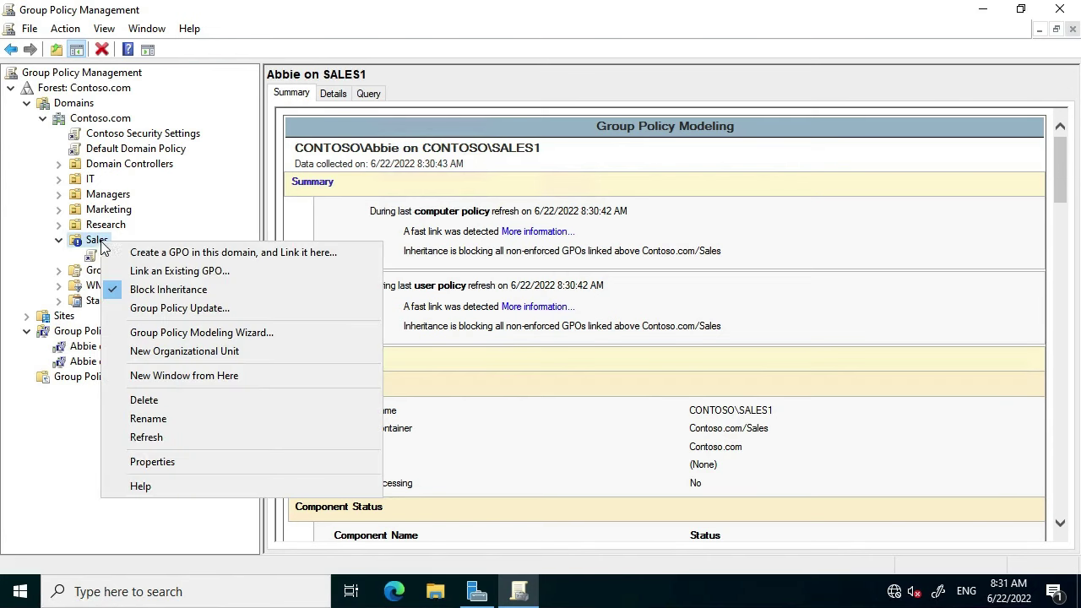
pyautogui.click(155, 291)
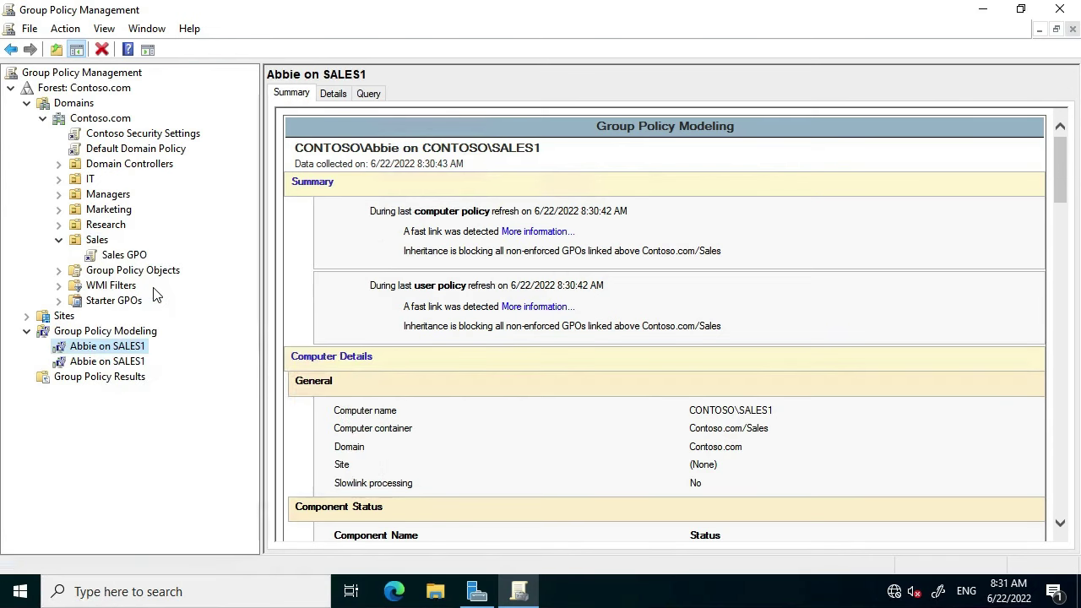
pyautogui.click(144, 136)
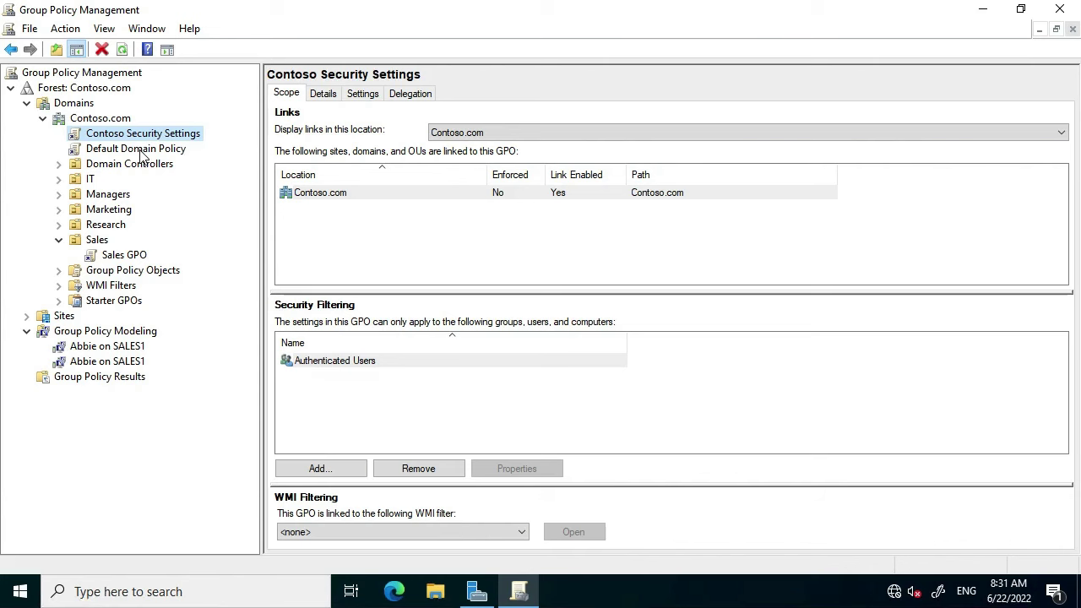
# Step: Move Contoso Security Settings to link order 1 on Contoso.com and mark its link Enforced
pyautogui.click(112, 119)
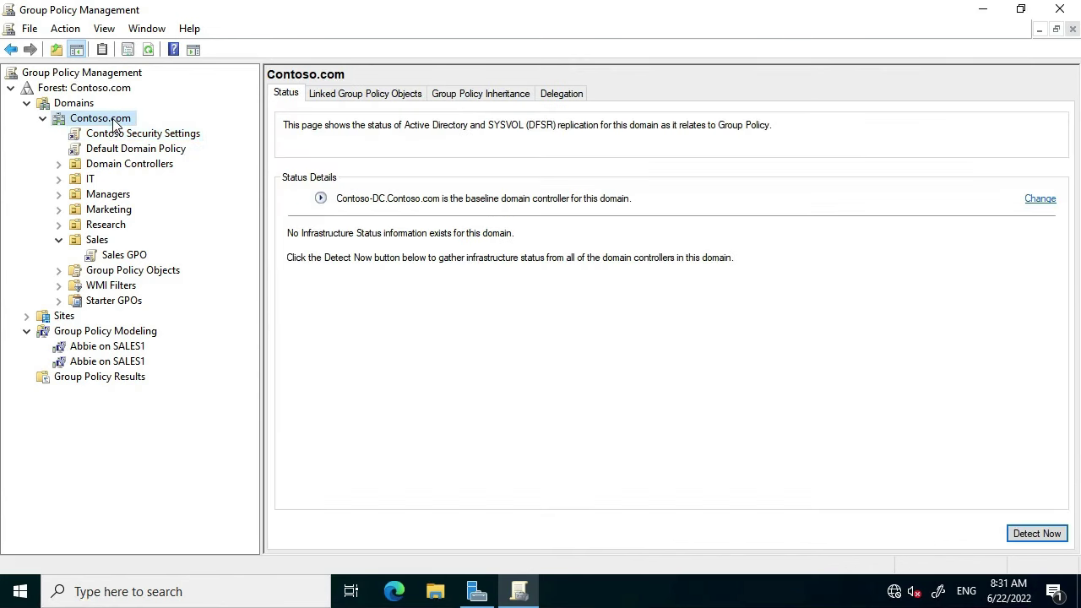
pyautogui.click(361, 99)
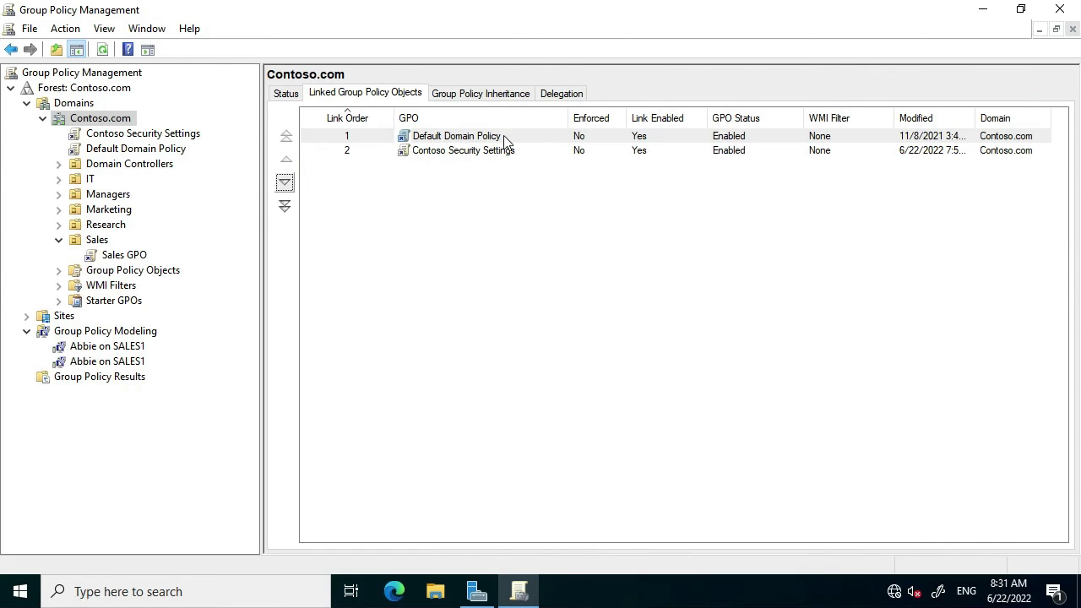
pyautogui.click(432, 157)
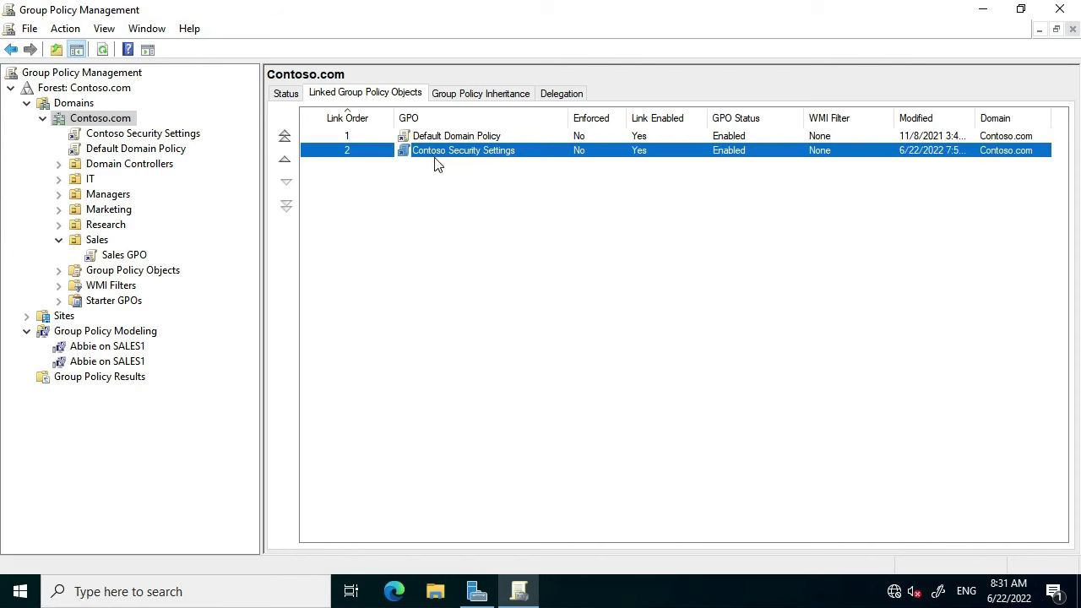
pyautogui.click(285, 161)
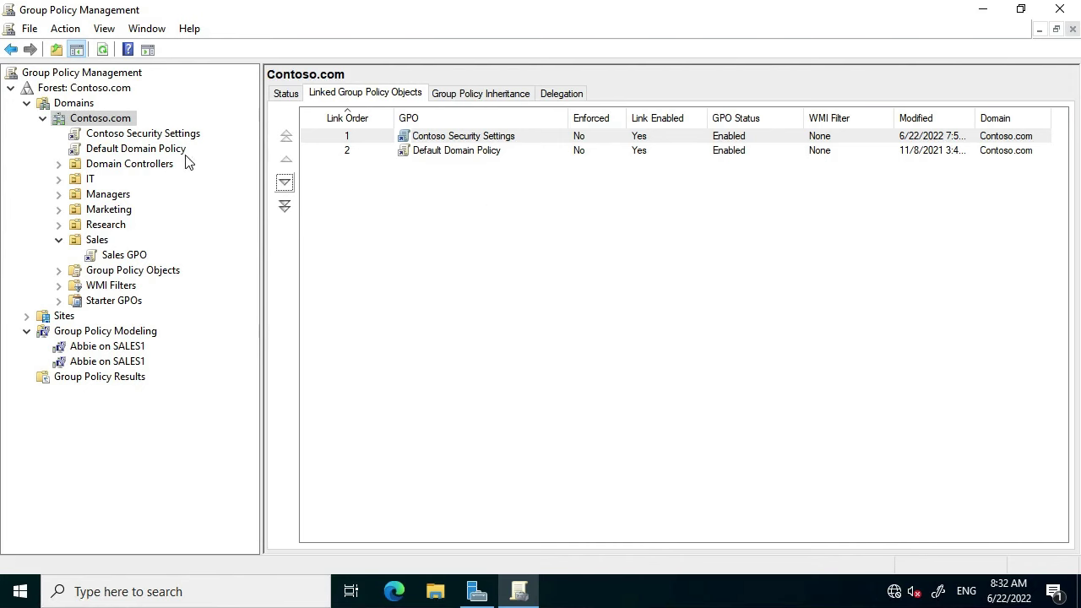
pyautogui.rightClick(145, 138)
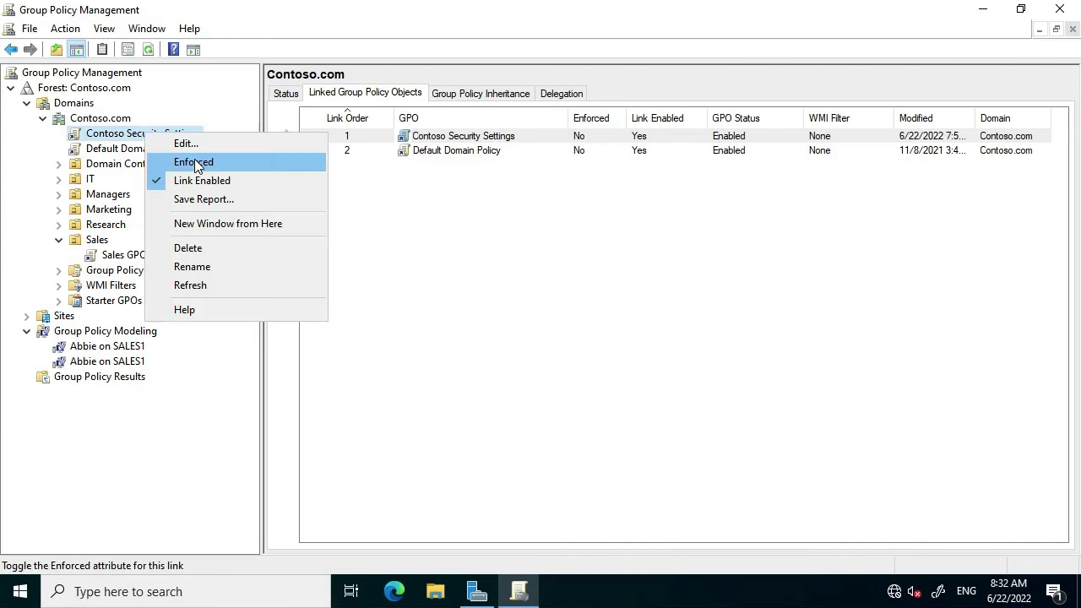
pyautogui.click(194, 159)
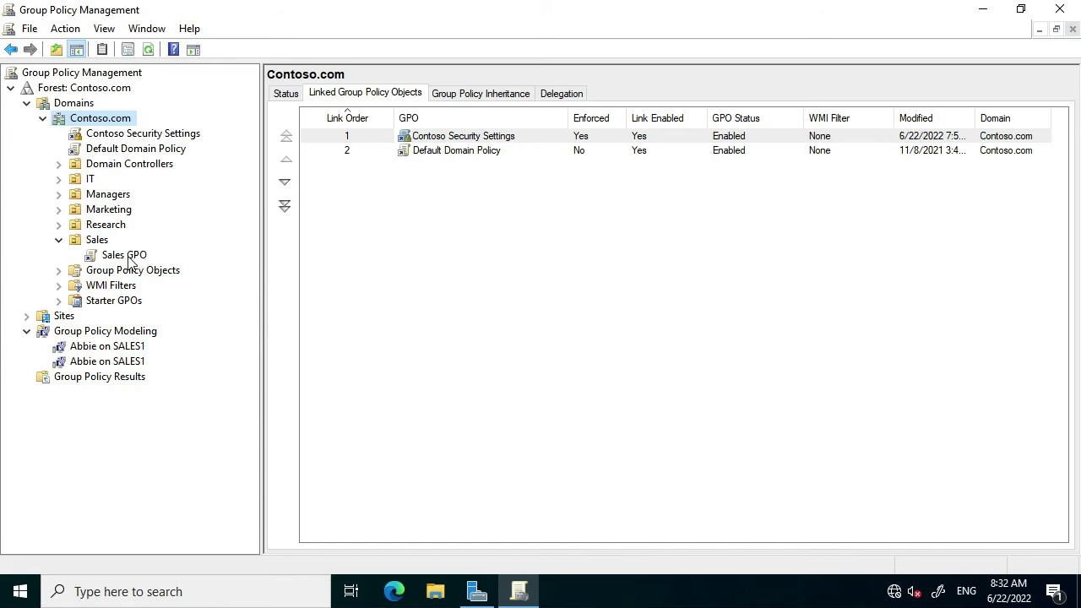
# Step: Start a new modeling simulation on a specific domain controller
pyautogui.click(133, 334)
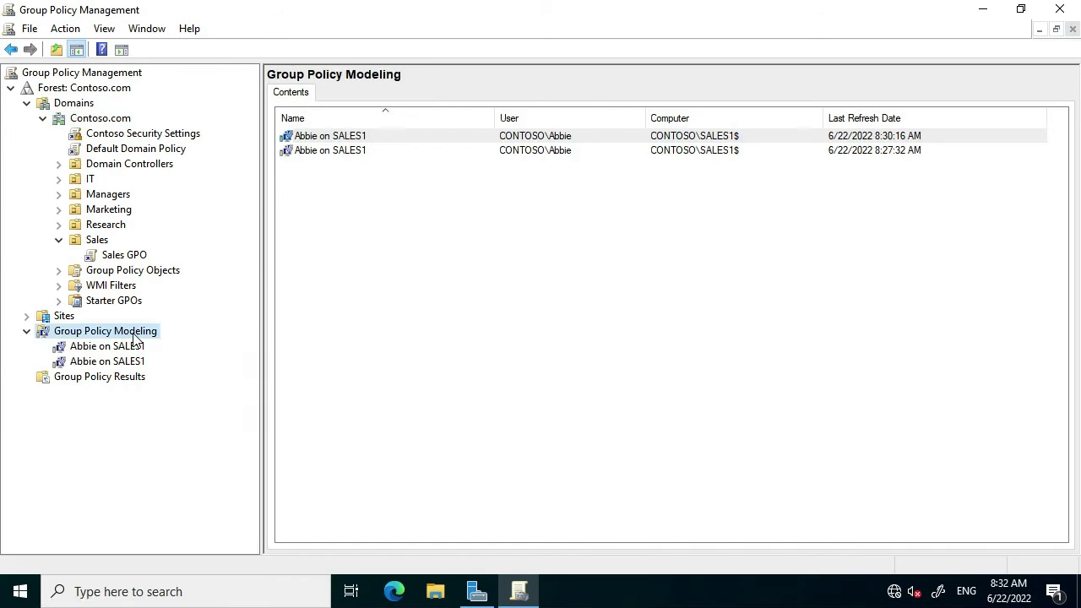
pyautogui.rightClick(133, 334)
pyautogui.click(184, 344)
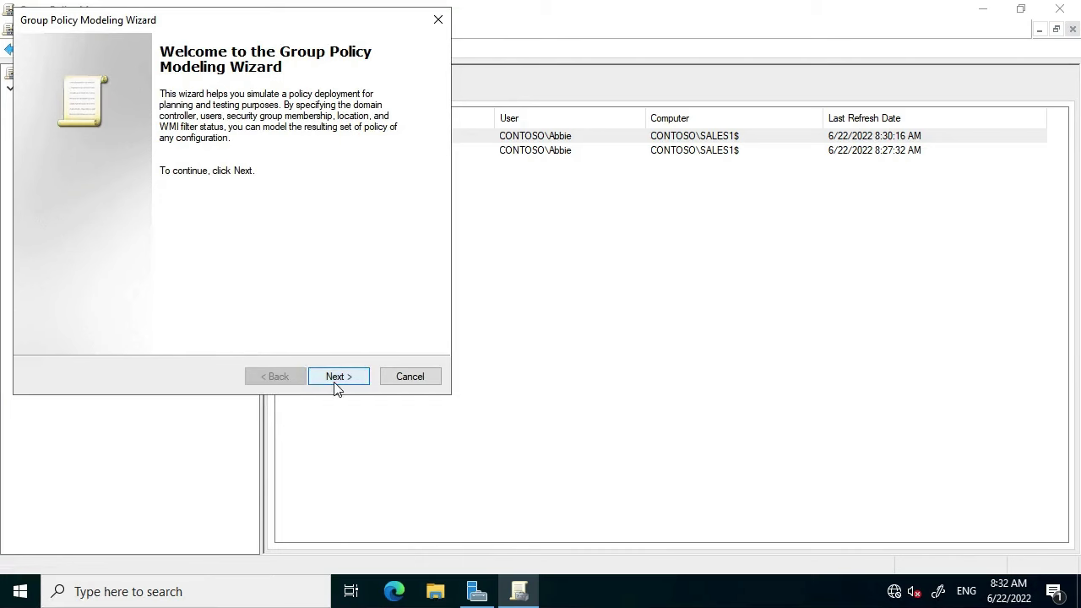
pyautogui.click(336, 381)
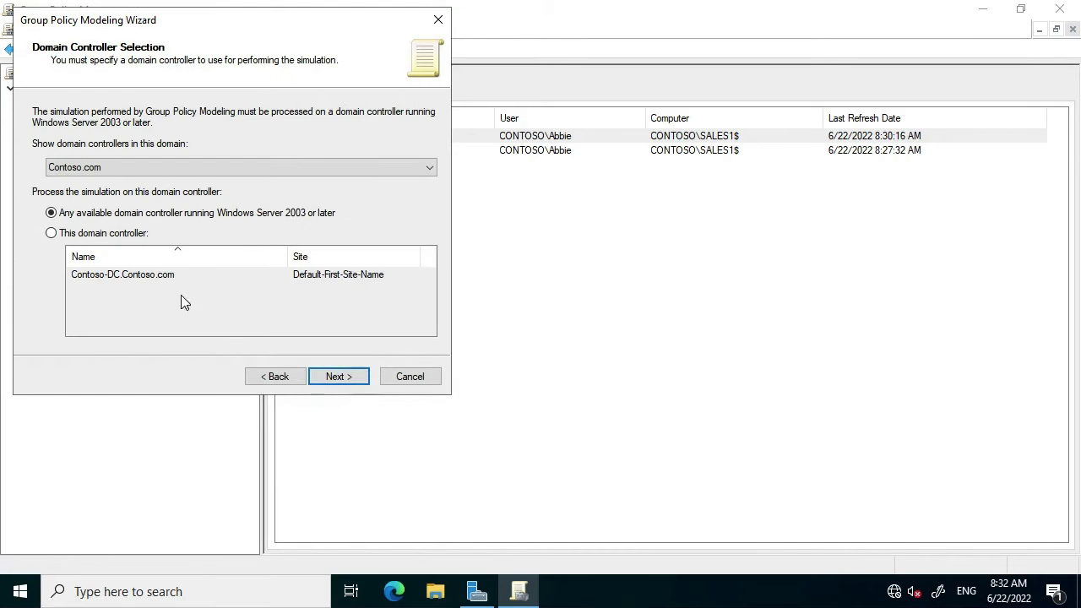
pyautogui.click(80, 234)
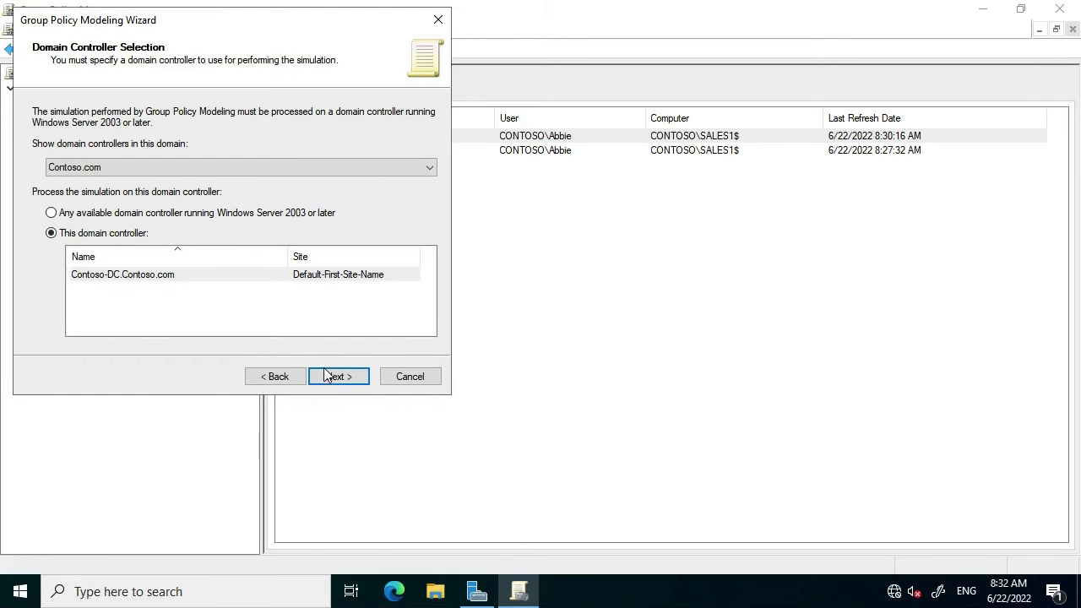
pyautogui.click(331, 376)
# Step: Select the Sales user and the computer SALES1 for the simulation
pyautogui.click(49, 213)
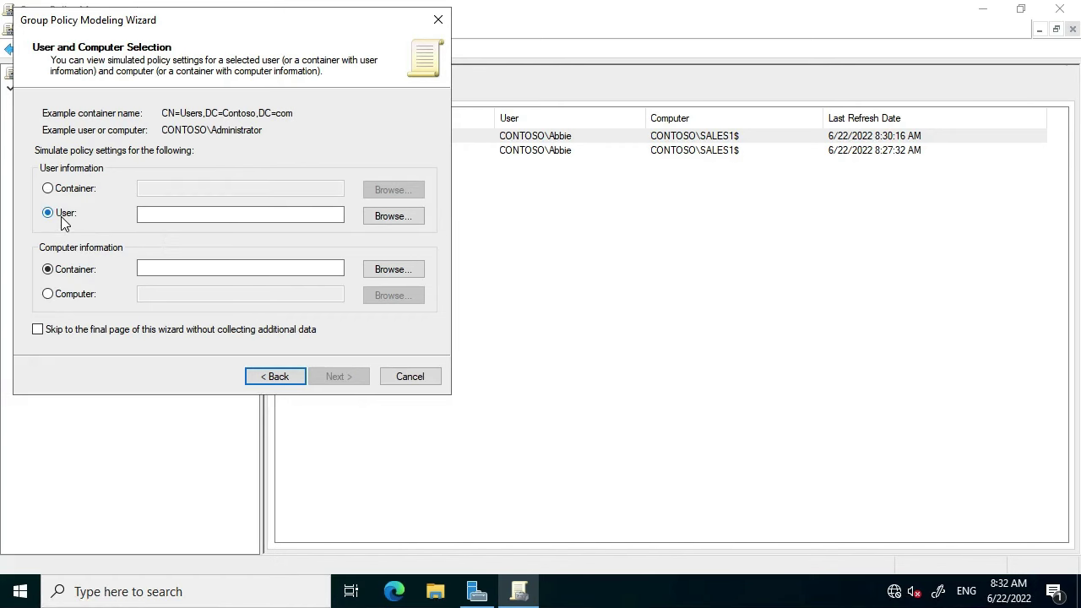
pyautogui.click(392, 216)
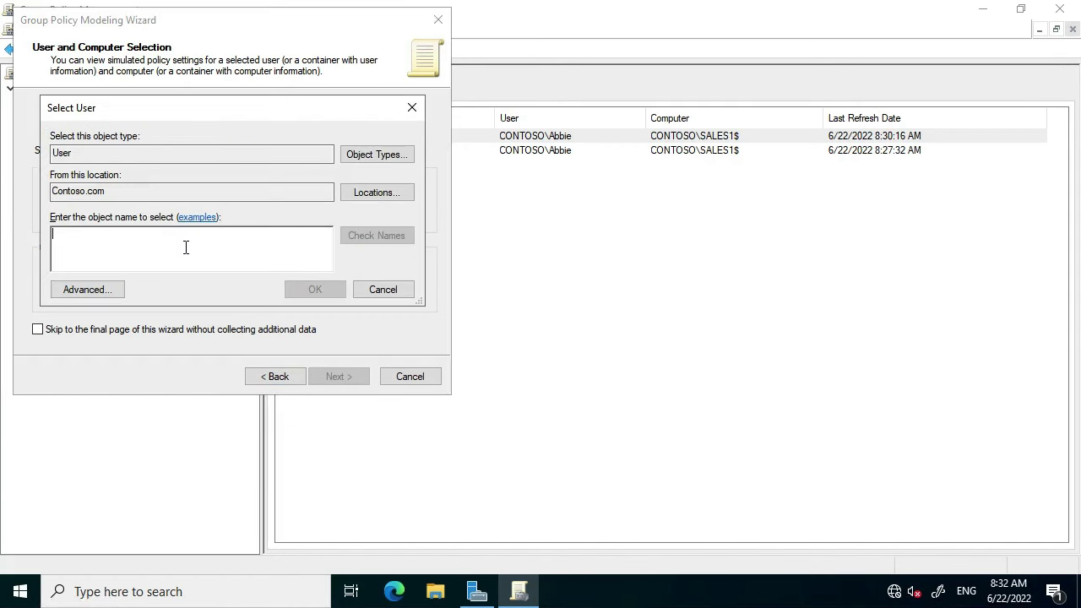
pyautogui.write('abbie')
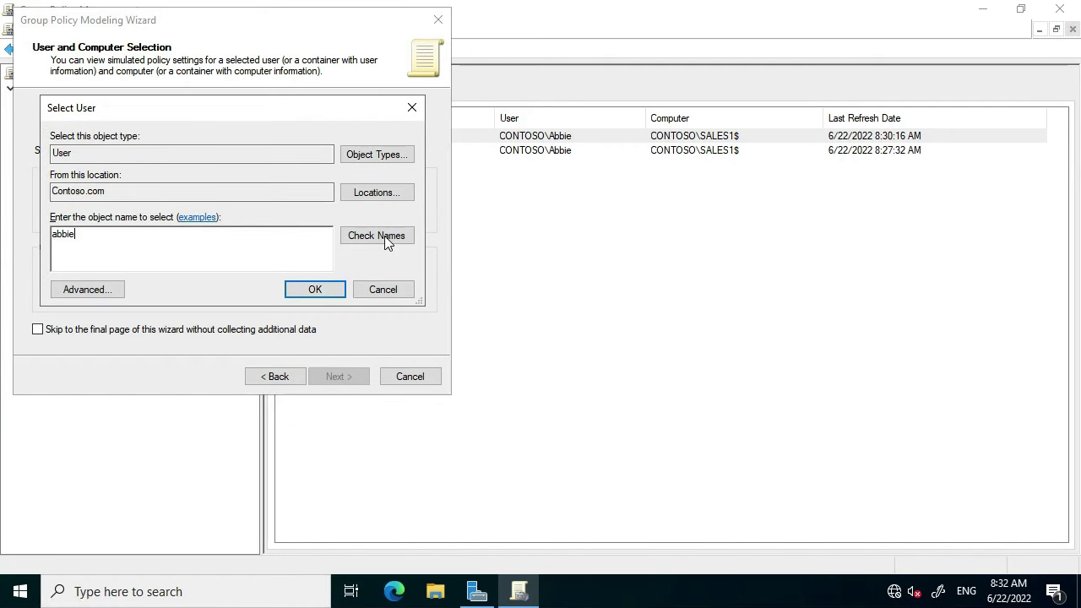
pyautogui.click(384, 239)
pyautogui.click(341, 290)
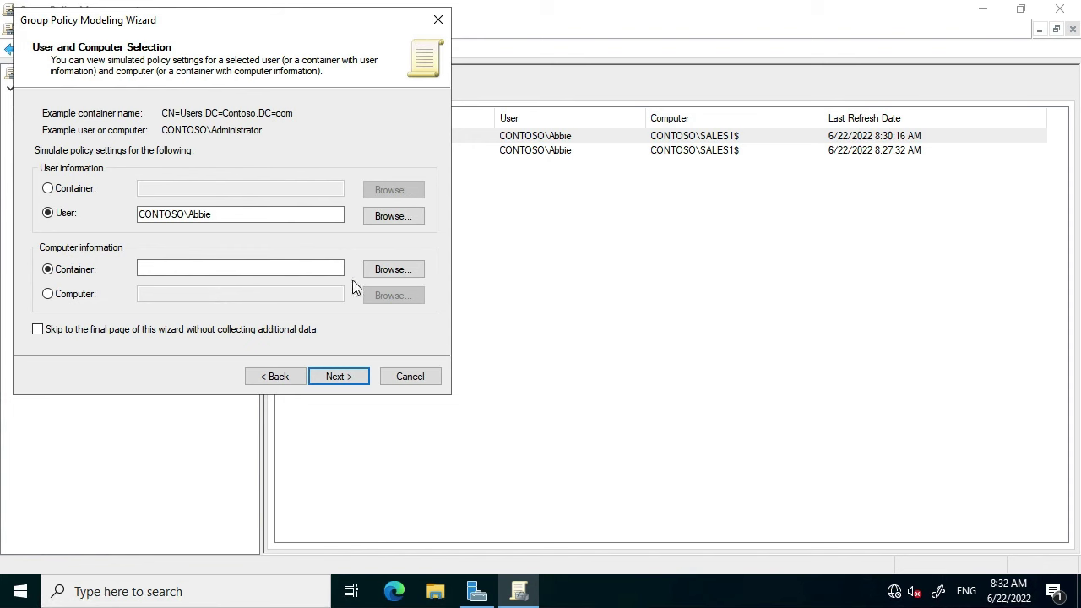
pyautogui.click(61, 294)
pyautogui.click(416, 298)
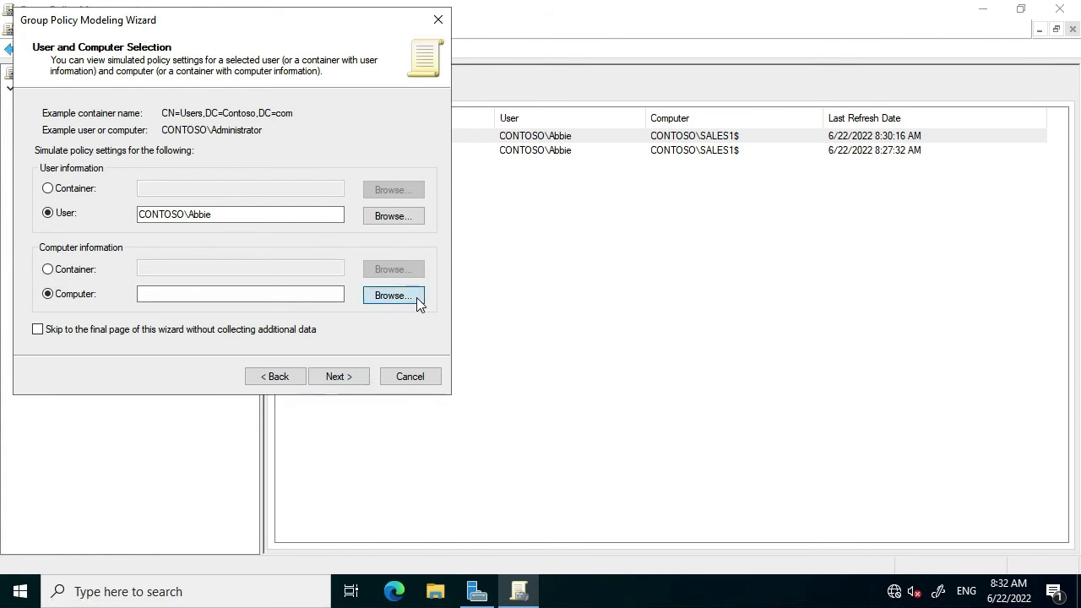
pyautogui.write('sales')
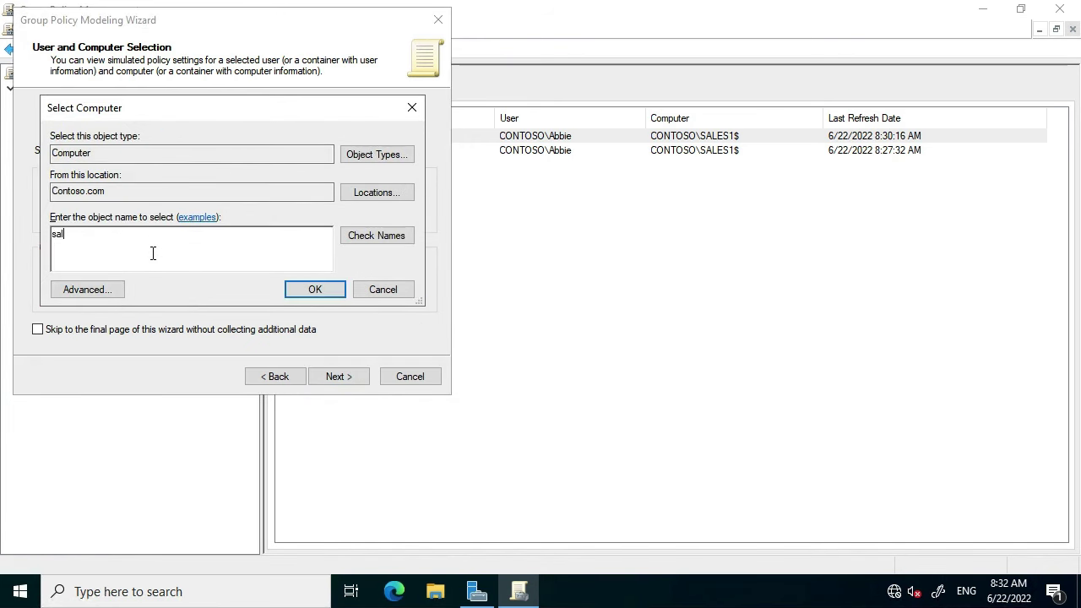
pyautogui.click(386, 236)
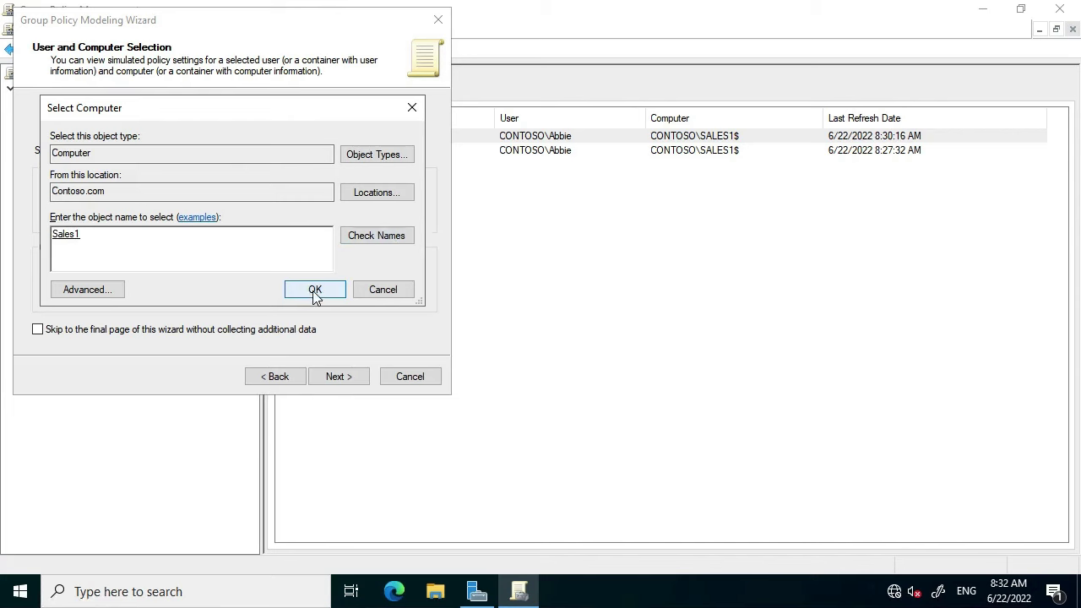
pyautogui.click(313, 291)
# Step: Keep default paths, security groups and WMI filters, then run and finish the simulation
pyautogui.click(337, 377)
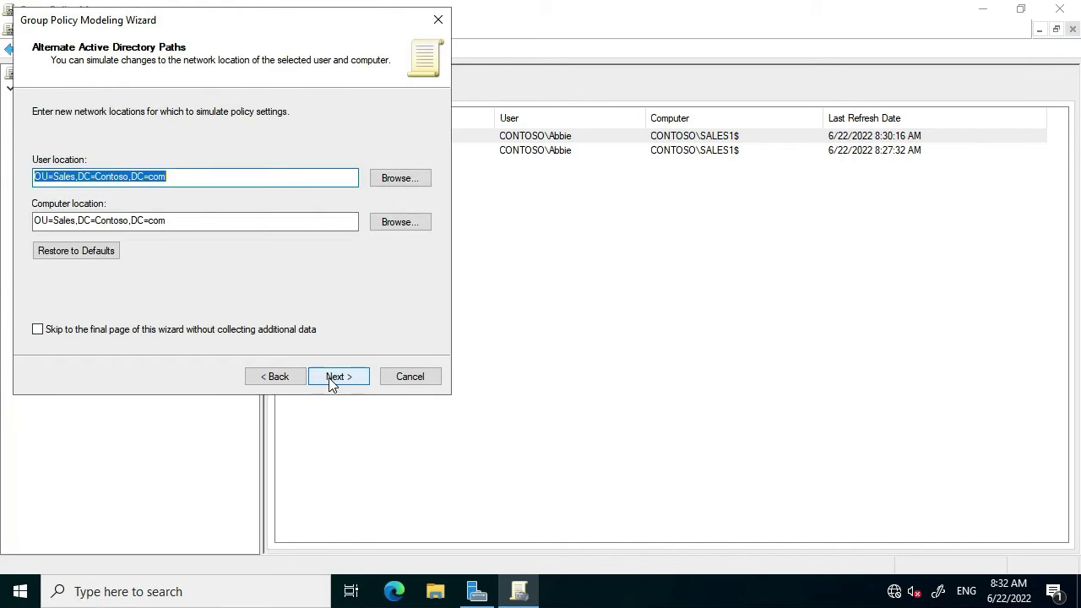
pyautogui.click(338, 377)
pyautogui.click(338, 377)
pyautogui.click(338, 377)
pyautogui.click(338, 377)
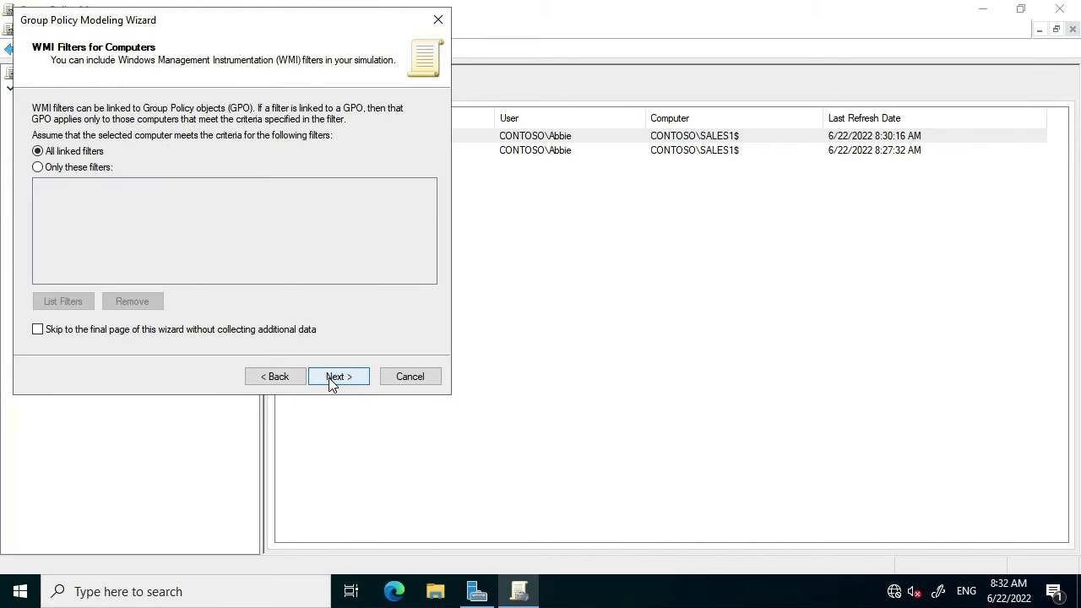
pyautogui.click(338, 377)
pyautogui.click(337, 377)
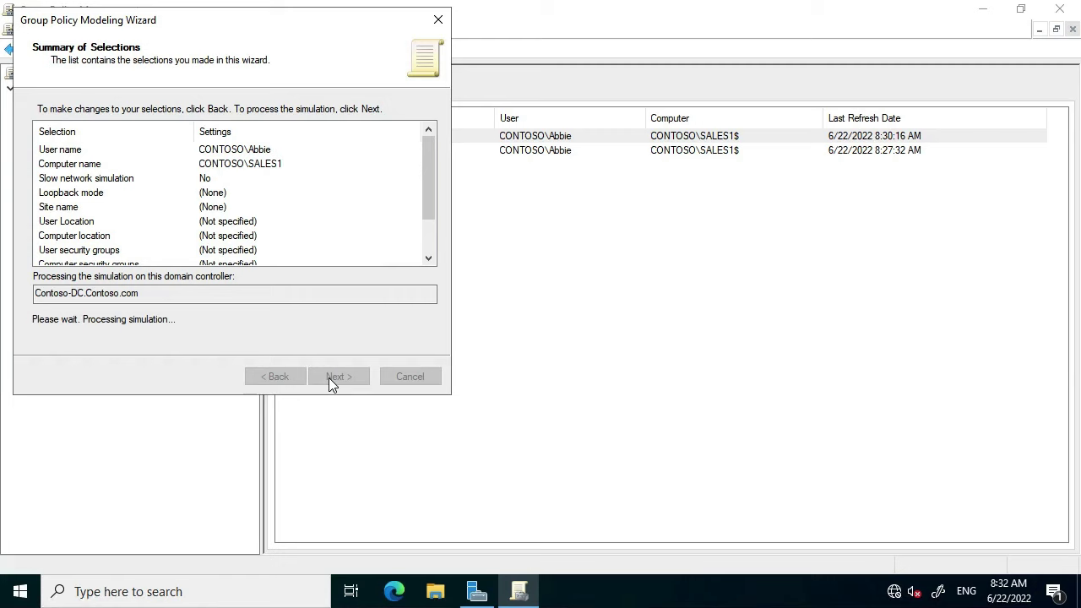
pyautogui.click(330, 378)
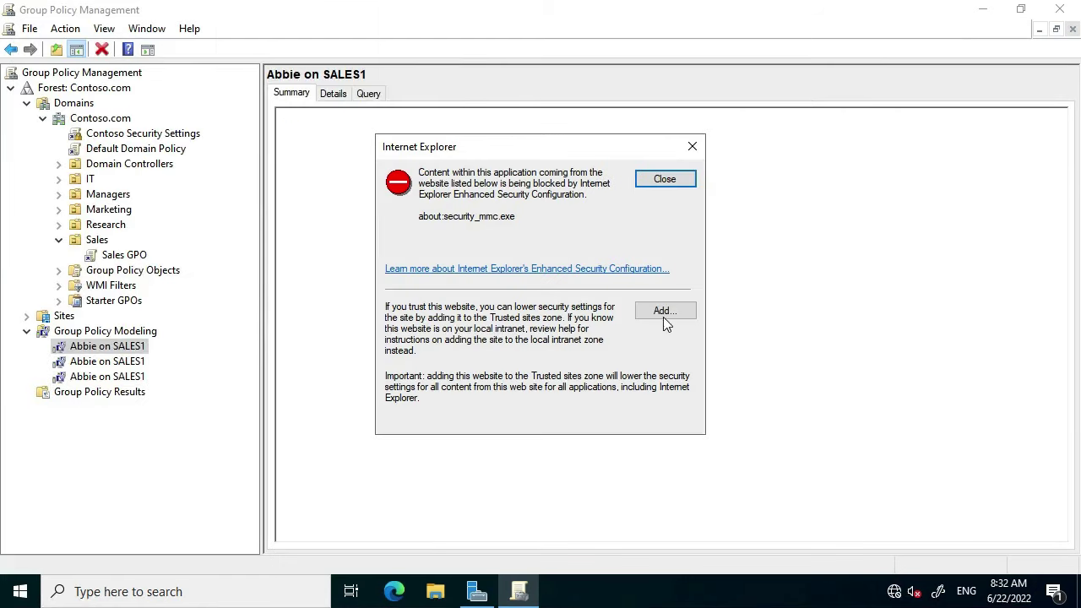
# Step: Dismiss the security warning and scroll through the new modeling report's settings
pyautogui.click(679, 180)
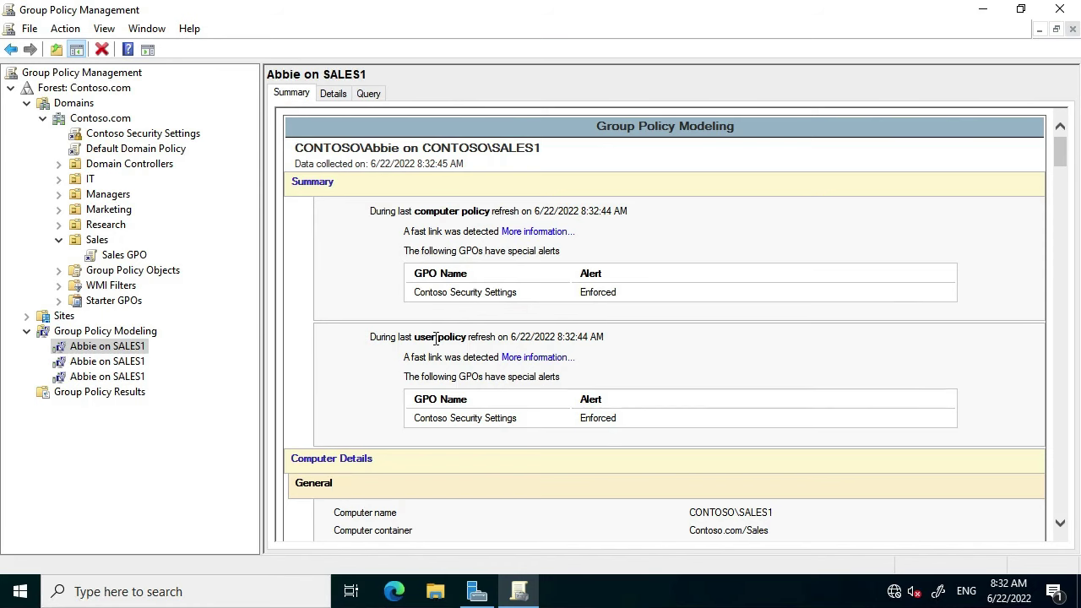
pyautogui.scroll(-10, 435, 338)
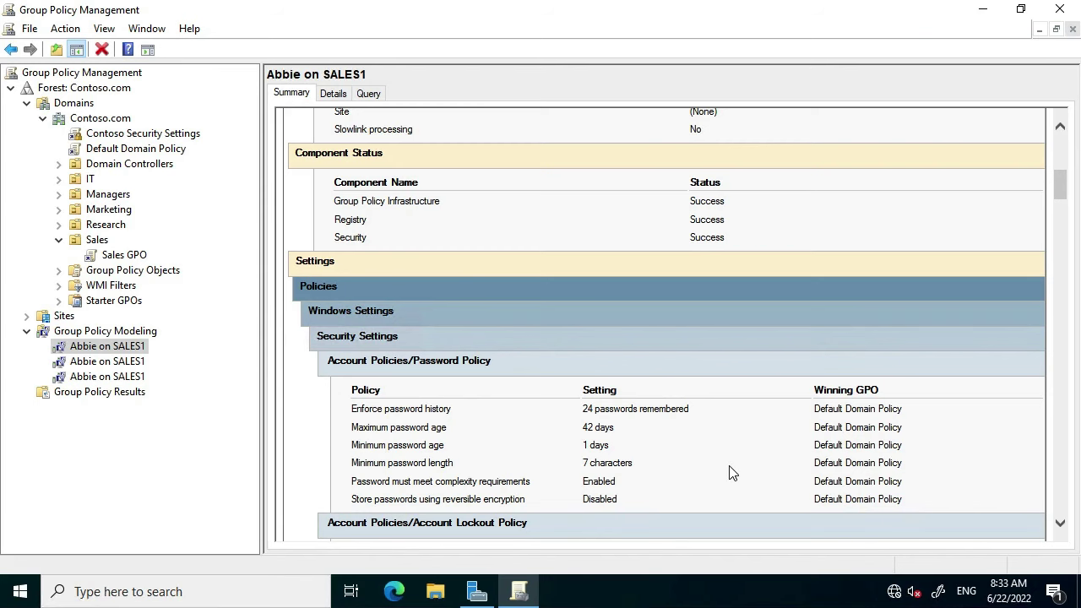
pyautogui.scroll(-2, 731, 465)
pyautogui.scroll(-1, 731, 463)
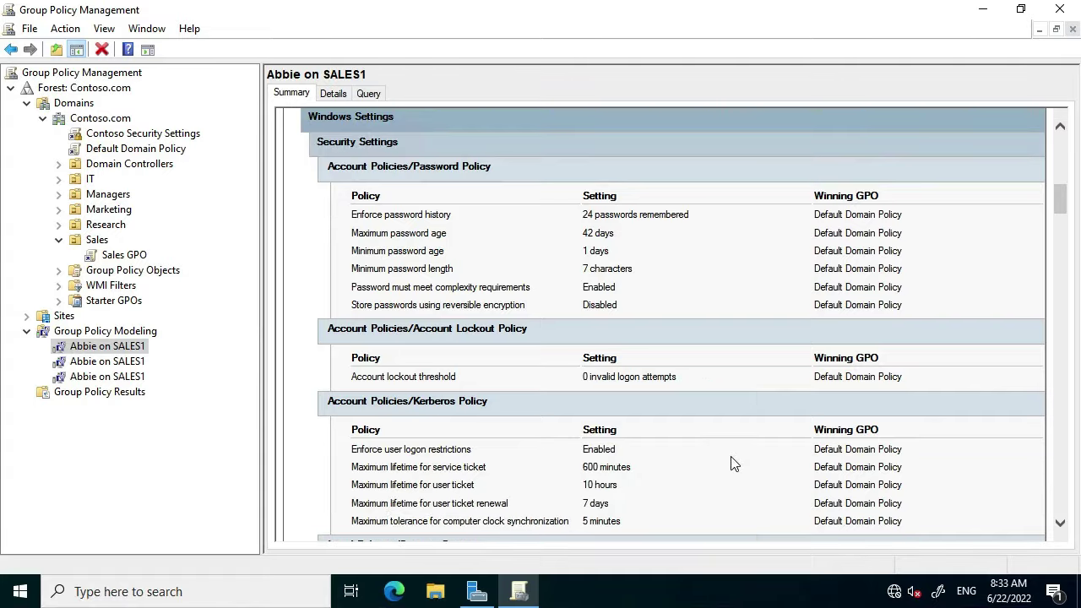
pyautogui.scroll(-10, 731, 459)
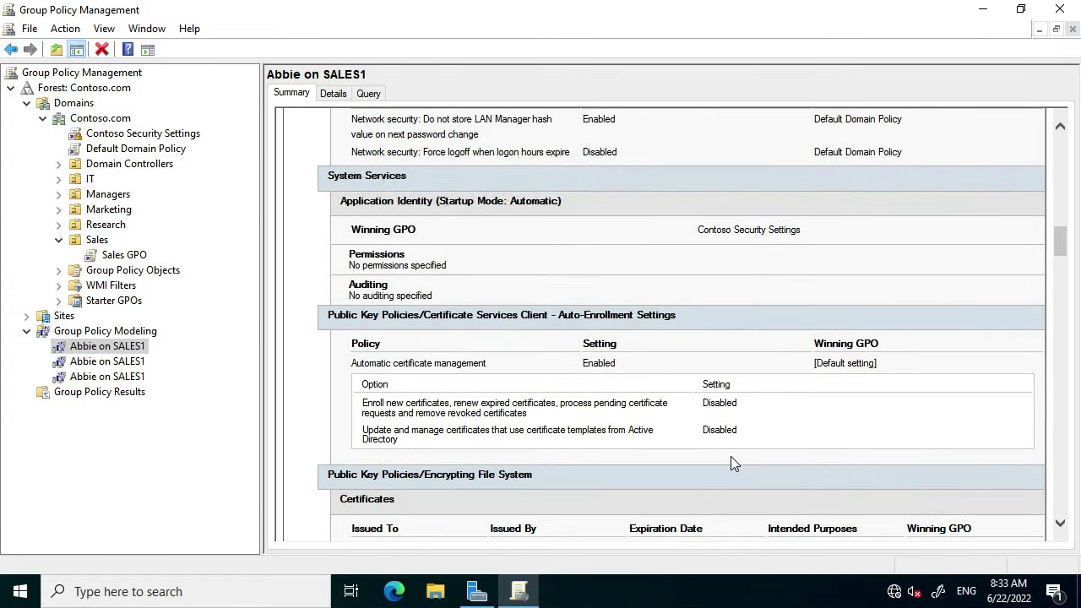
pyautogui.scroll(-3, 626, 460)
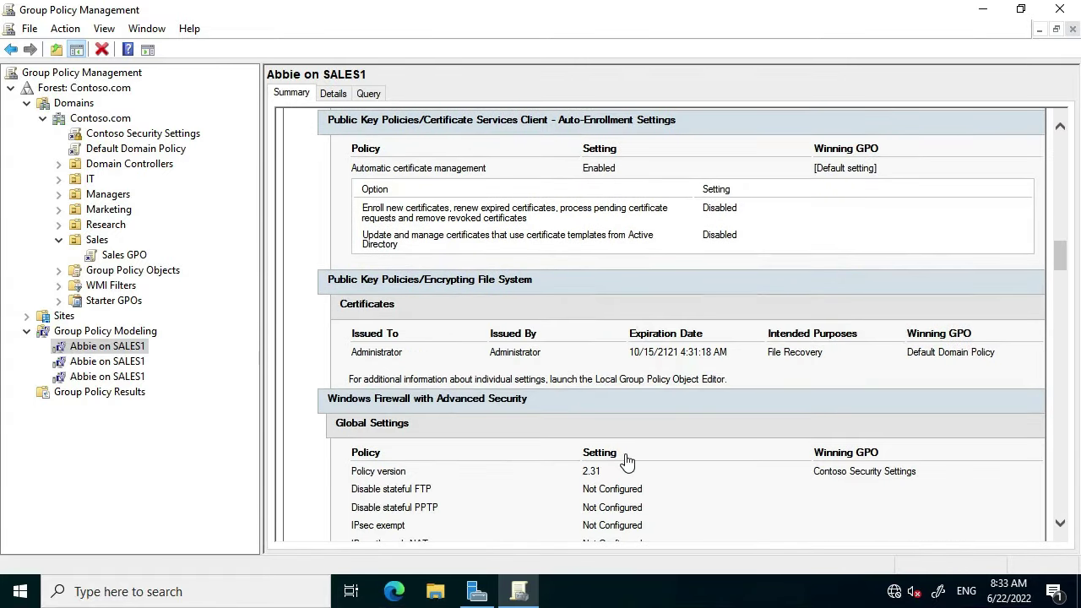
pyautogui.scroll(-1, 626, 461)
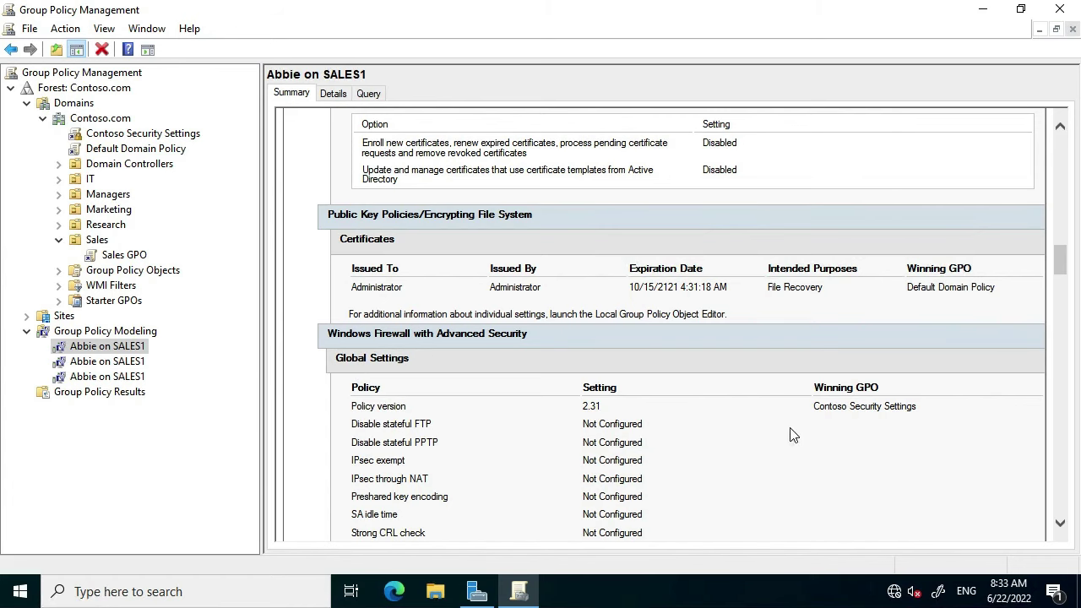
pyautogui.scroll(-5, 415, 441)
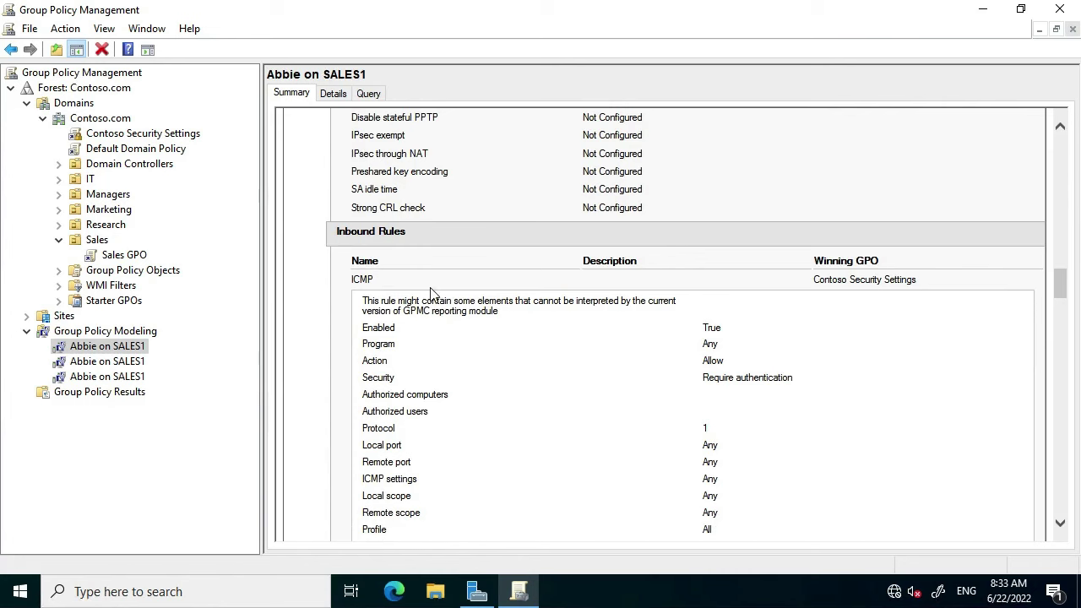
pyautogui.scroll(-7, 588, 425)
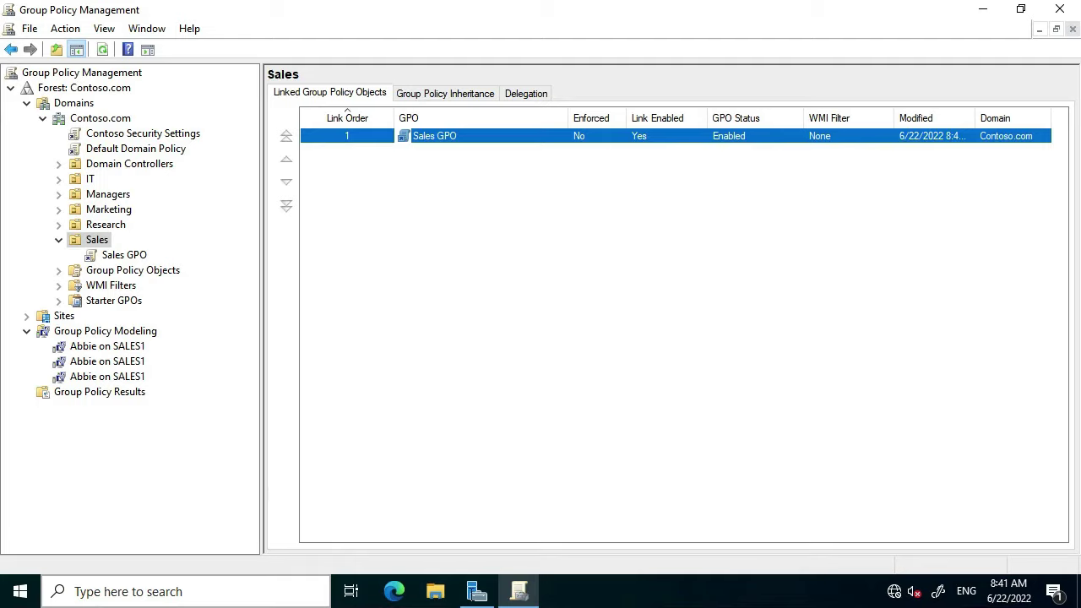
# Step: Create a group named PolicyDoesNotApply in the Sales OU from Active Directory Users and Computers
pyautogui.click(477, 591)
pyautogui.click(957, 46)
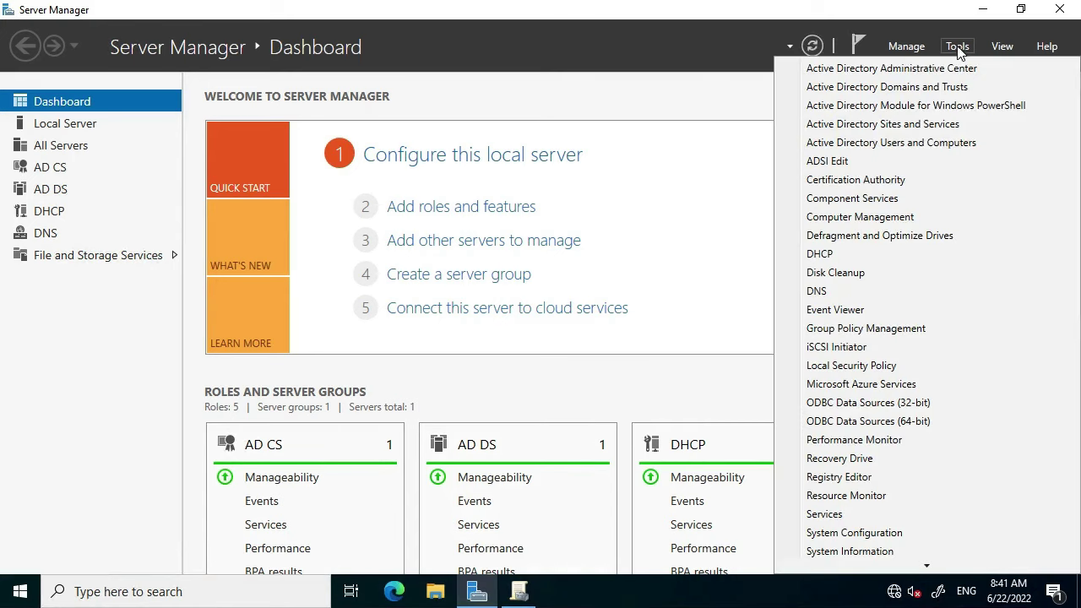
pyautogui.click(849, 142)
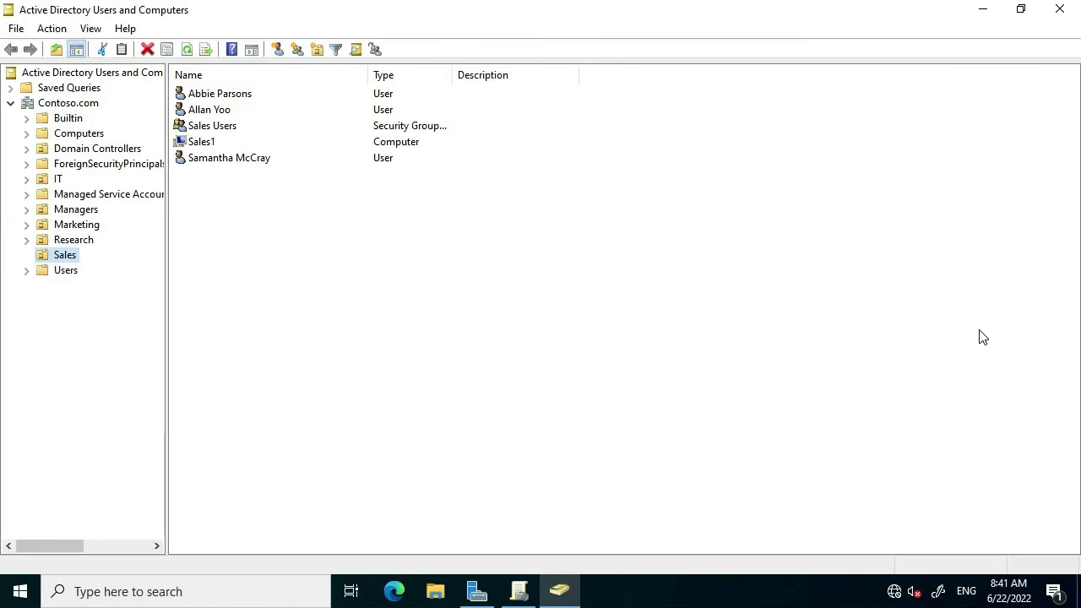
pyautogui.rightClick(242, 228)
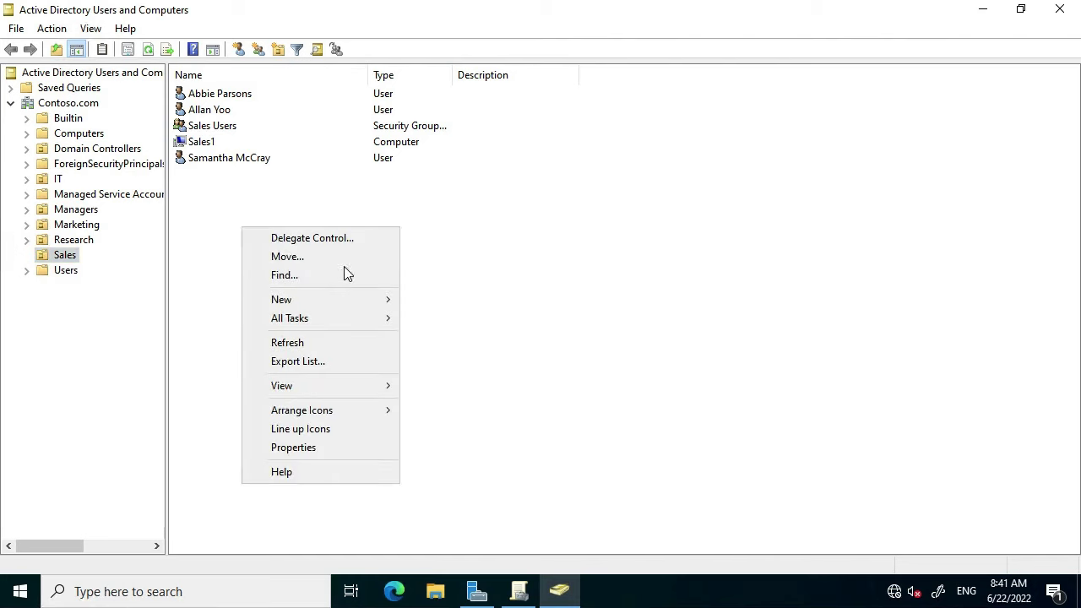
pyautogui.moveTo(314, 295)
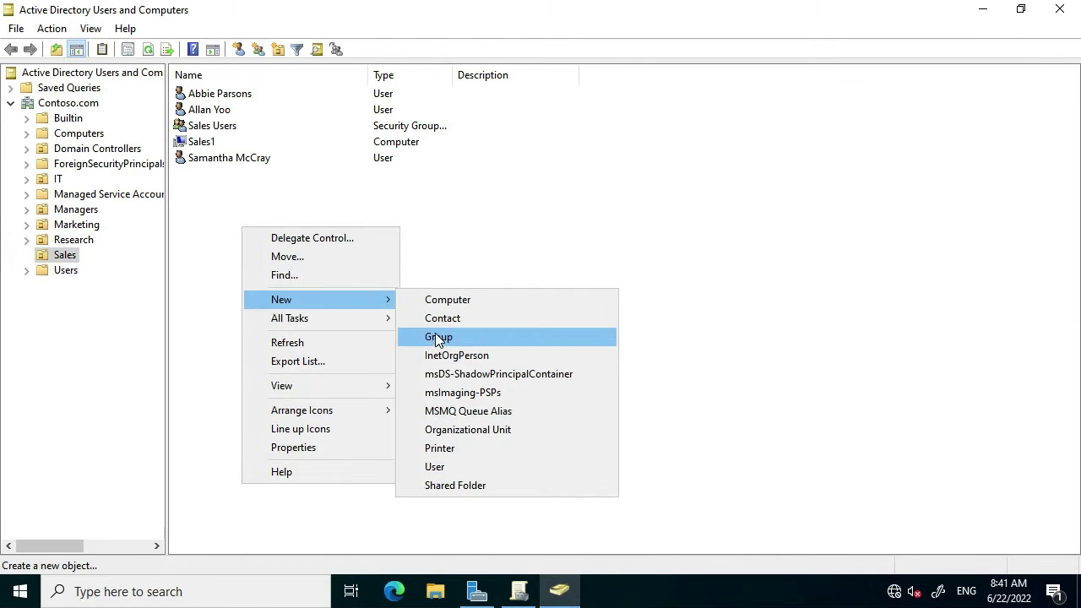
pyautogui.click(436, 337)
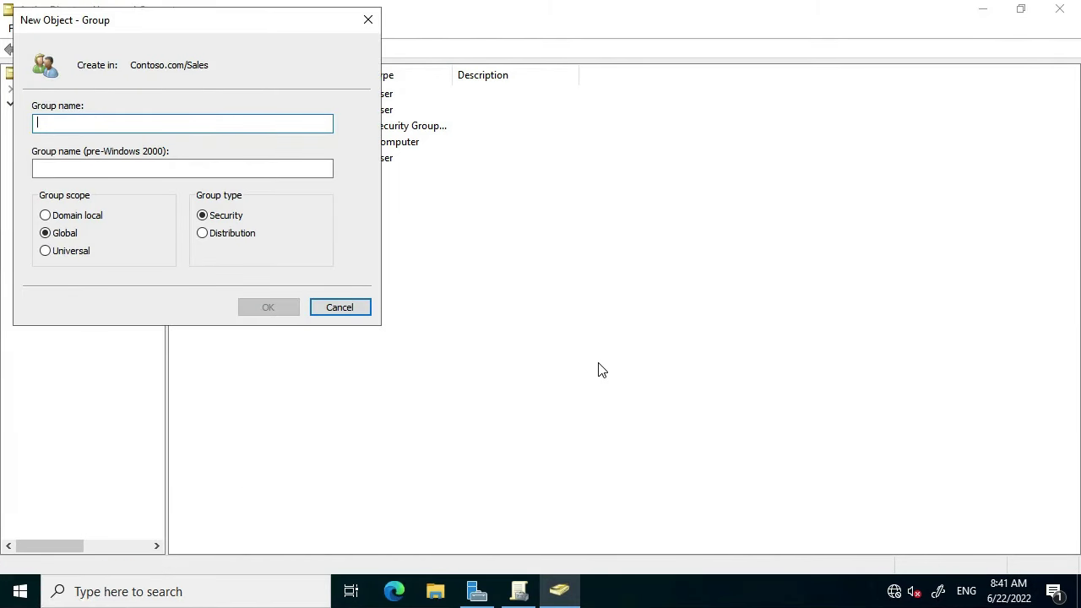
pyautogui.write('PolicyD')
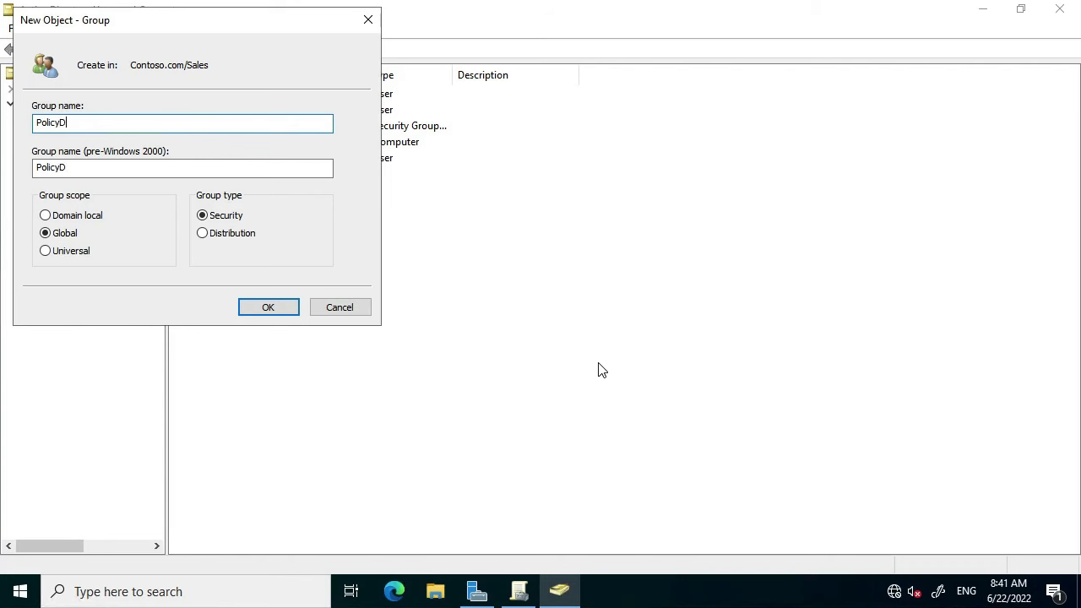
pyautogui.write('oesNotApply')
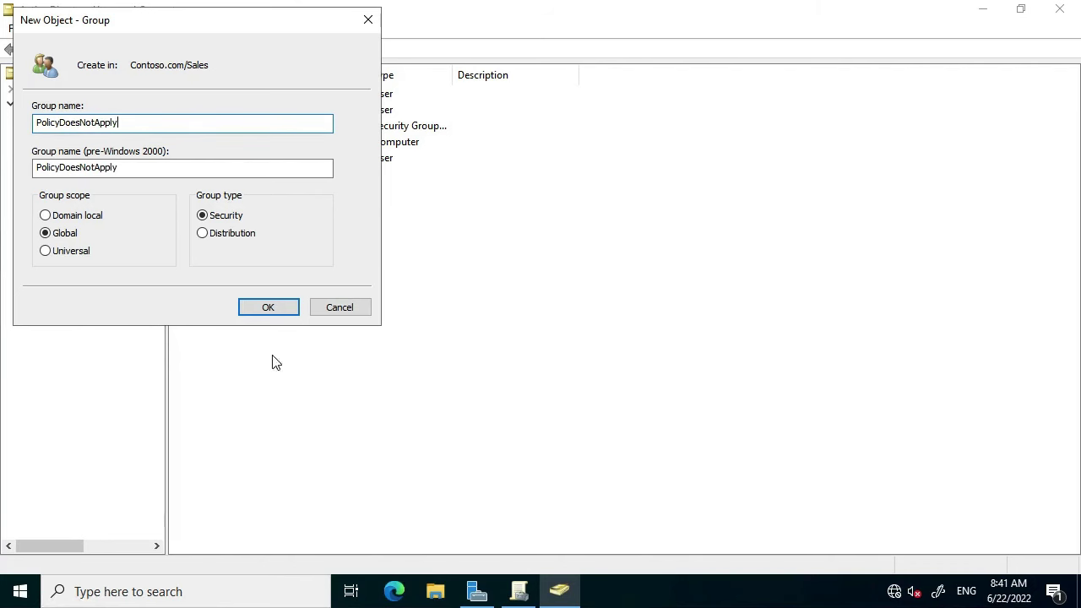
pyautogui.click(269, 312)
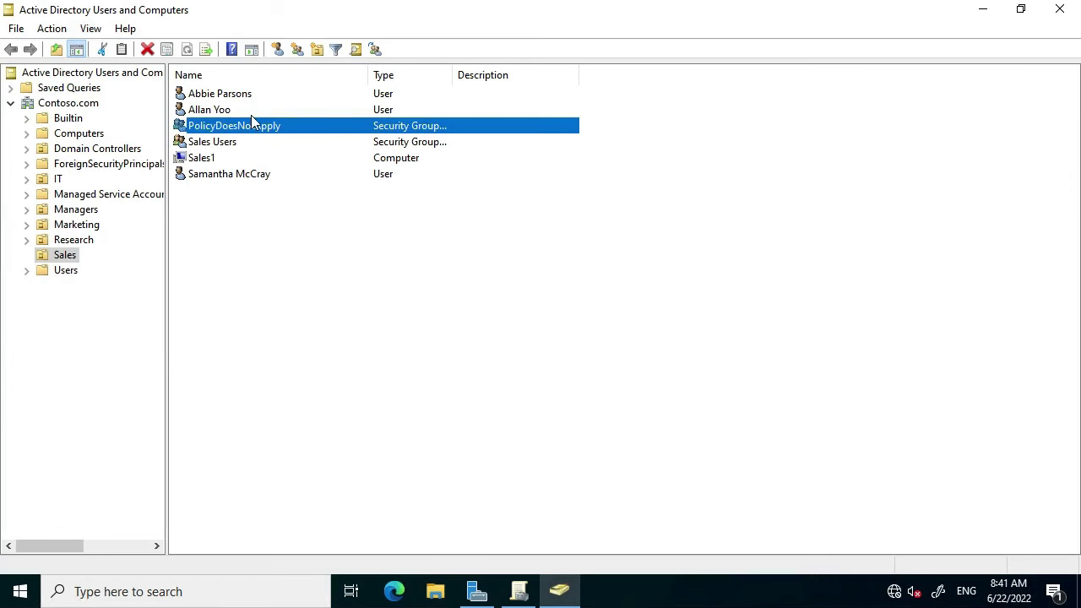
# Step: Add the Sales user as PolicyDoesNotApply's only member and minimize the window
pyautogui.doubleClick(250, 126)
pyautogui.click(445, 135)
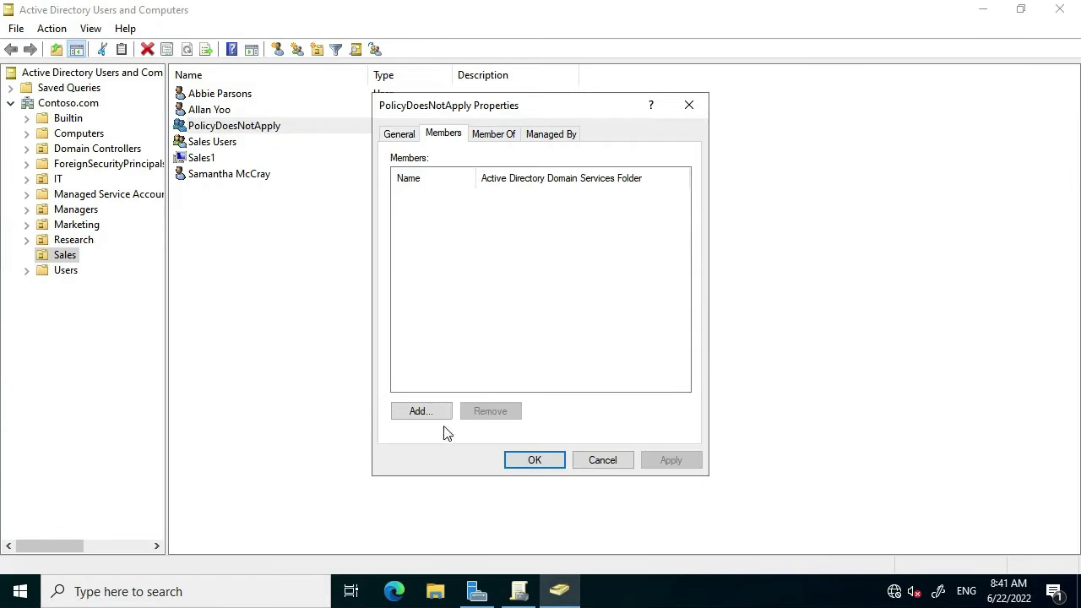
pyautogui.click(428, 410)
pyautogui.write('abbie')
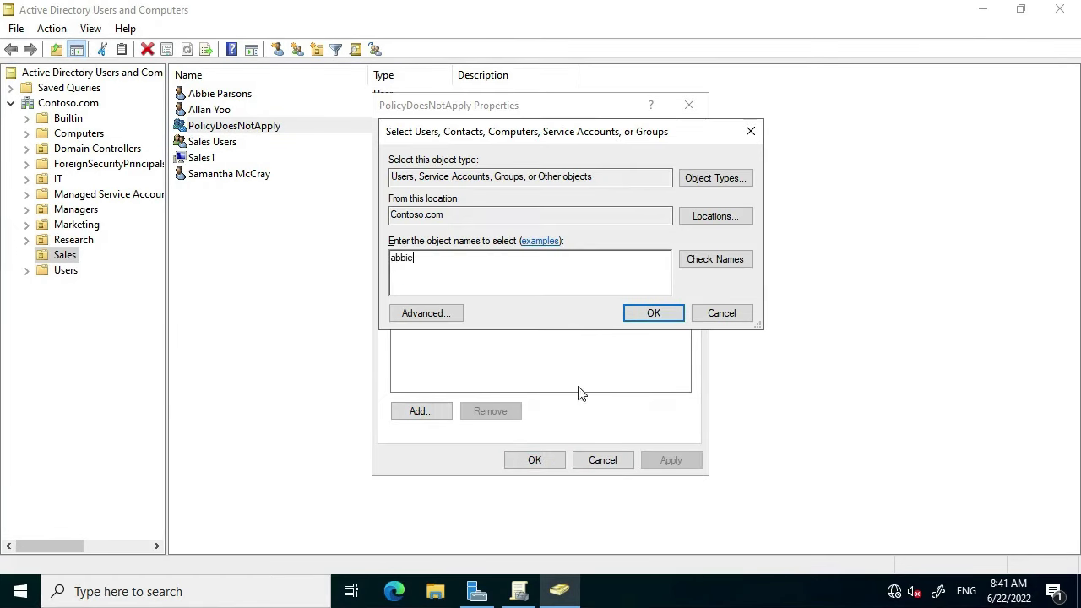
pyautogui.click(684, 259)
pyautogui.click(643, 313)
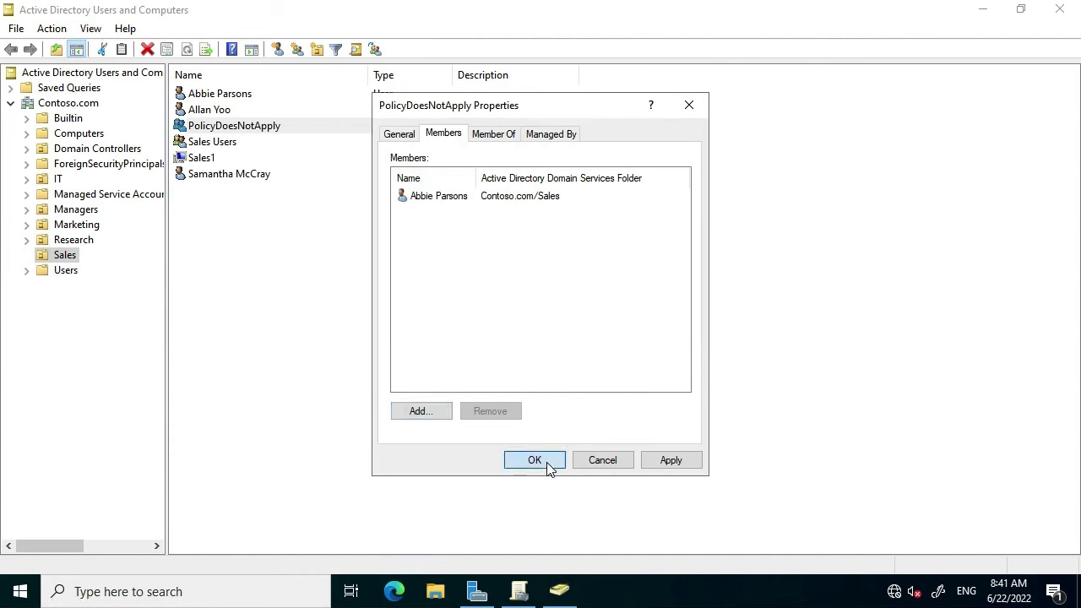
pyautogui.click(545, 463)
pyautogui.click(979, 10)
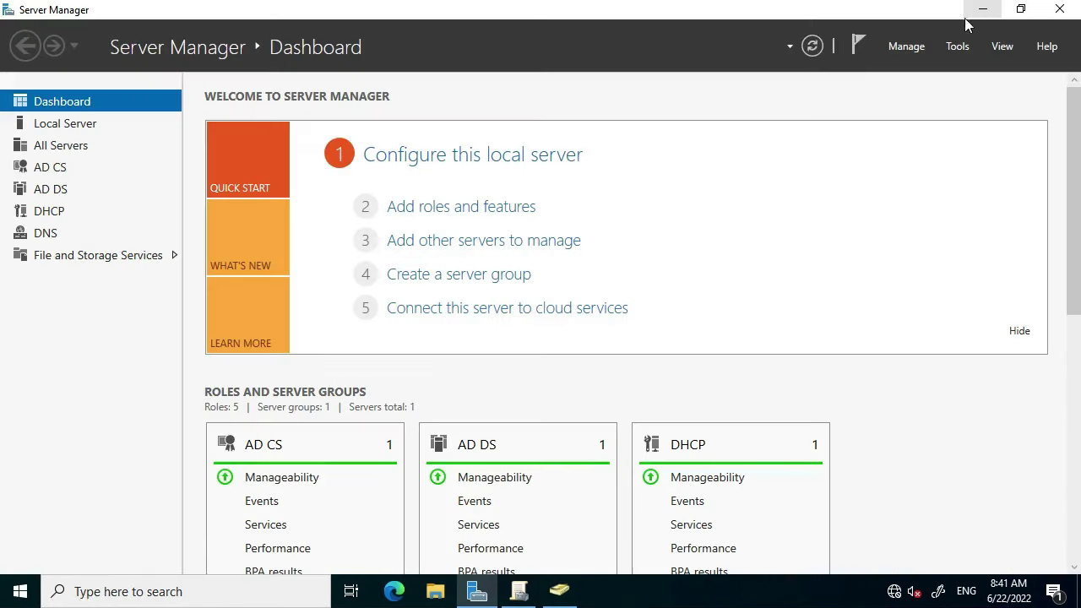
# Step: Select the Sales GPO and review its Scope and Delegation tabs
pyautogui.click(519, 593)
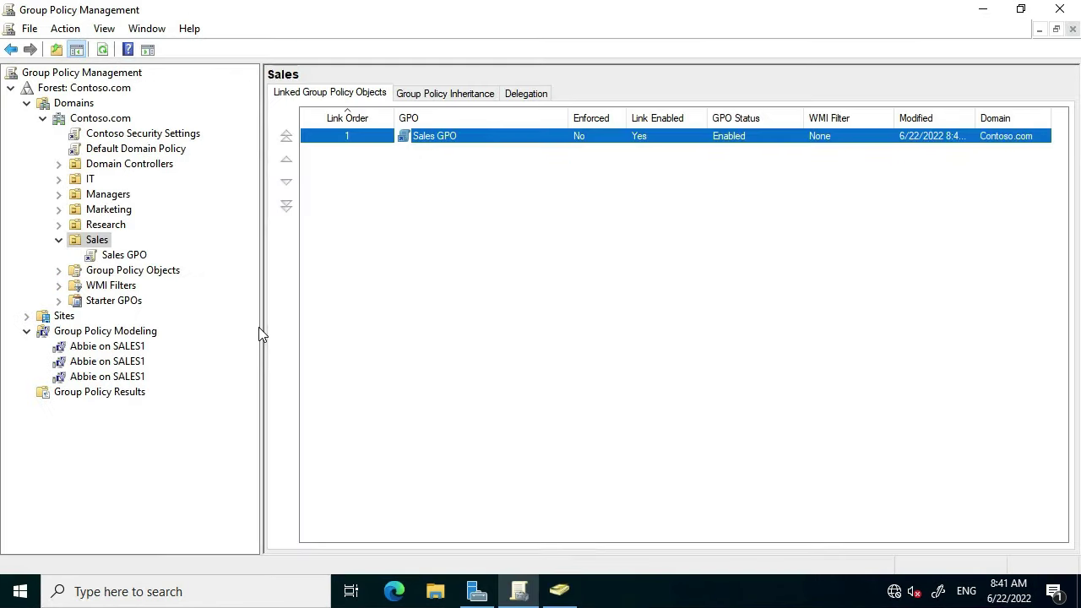
pyautogui.rightClick(462, 140)
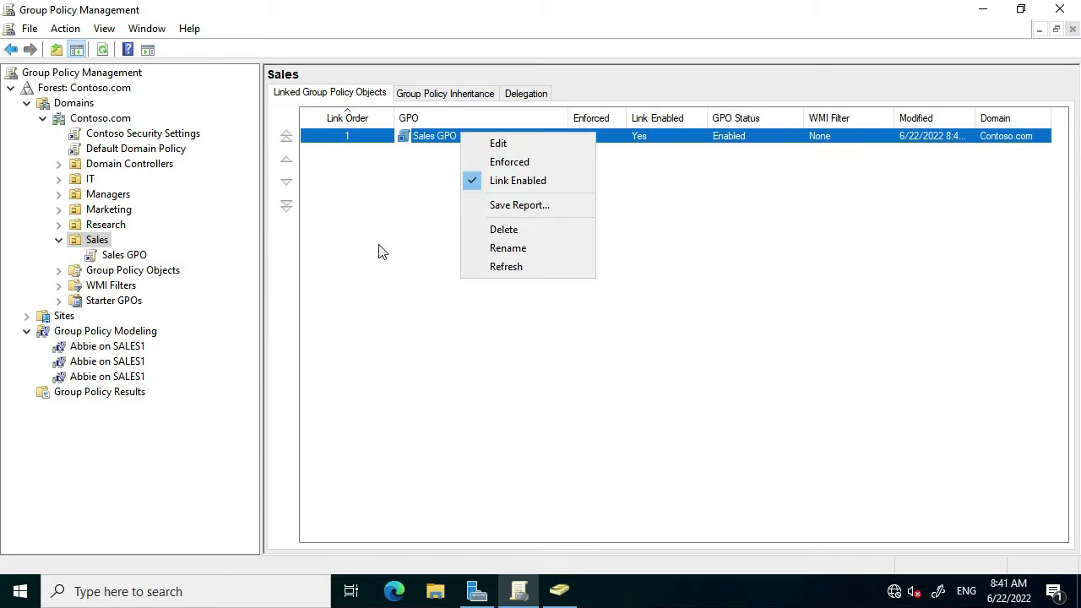
pyautogui.click(140, 258)
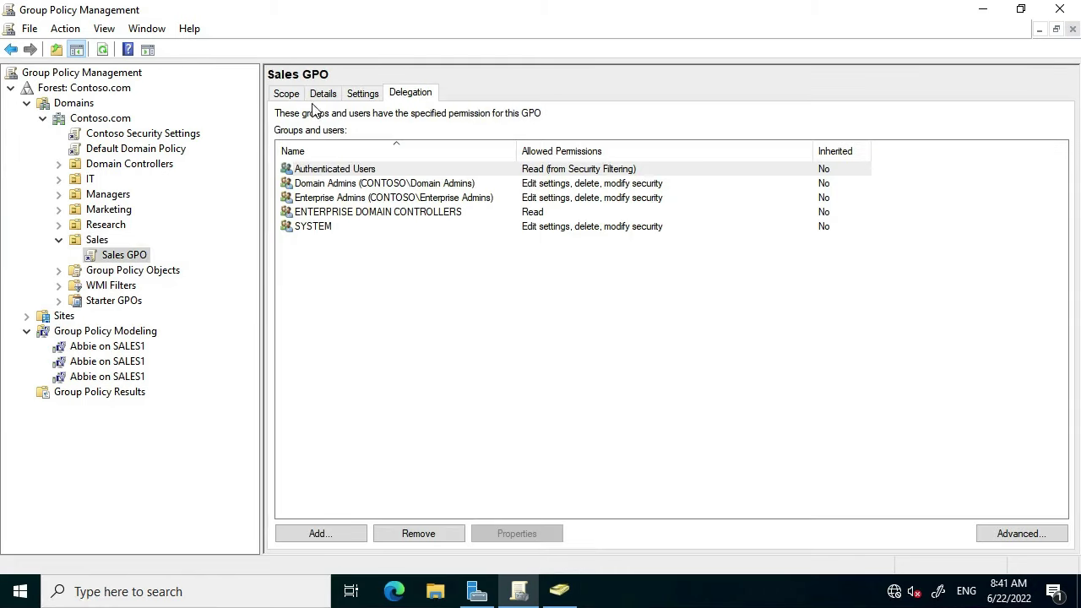
pyautogui.click(286, 94)
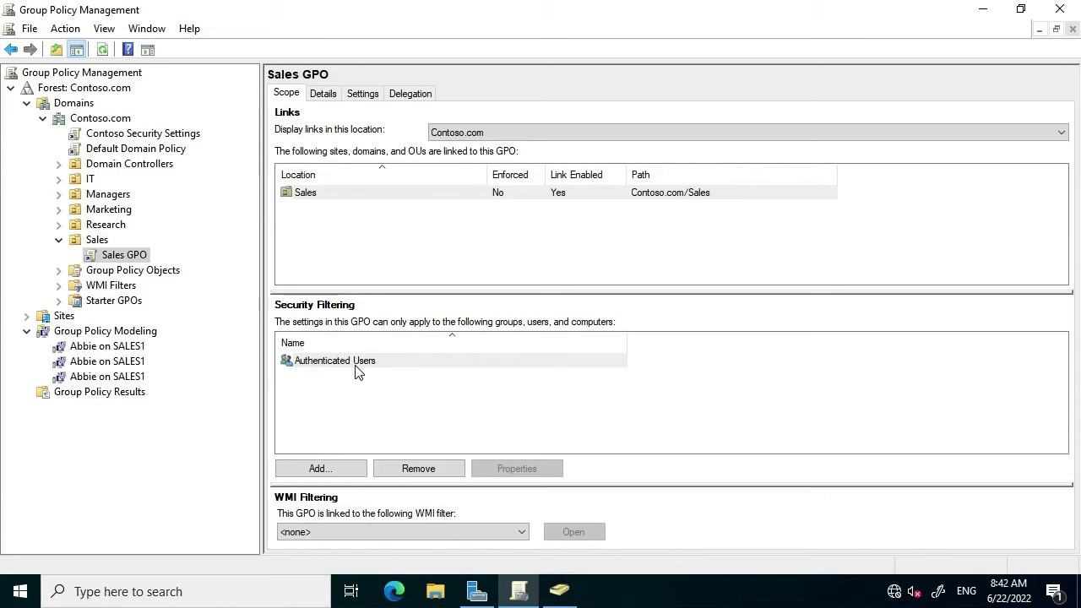
pyautogui.click(406, 98)
# Step: Add the PolicyDoesNotApply group with Read permission and open the advanced security settings
pyautogui.click(327, 535)
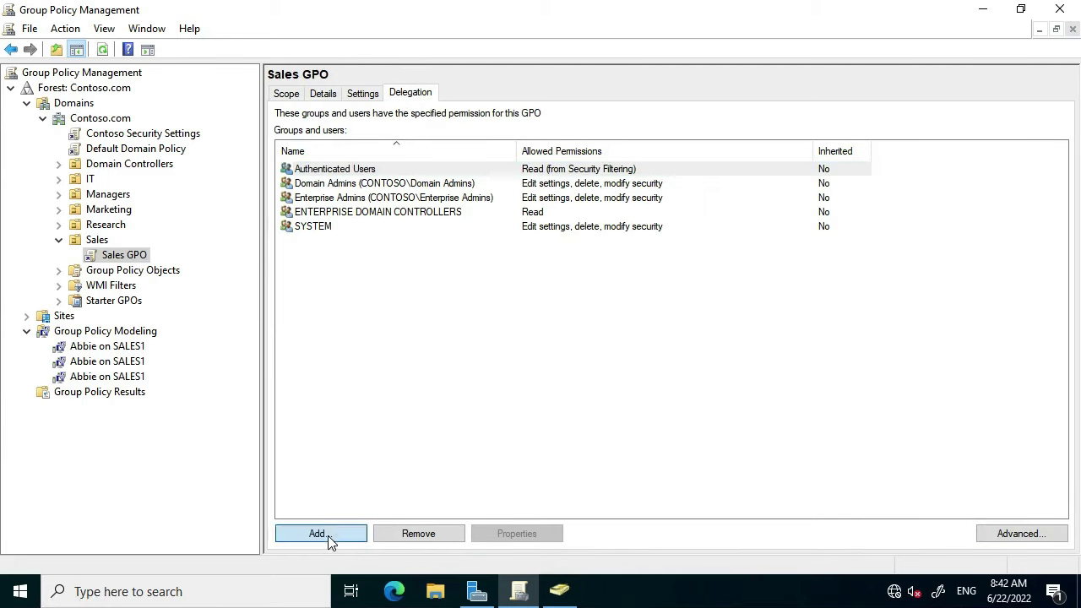
pyautogui.write('poli')
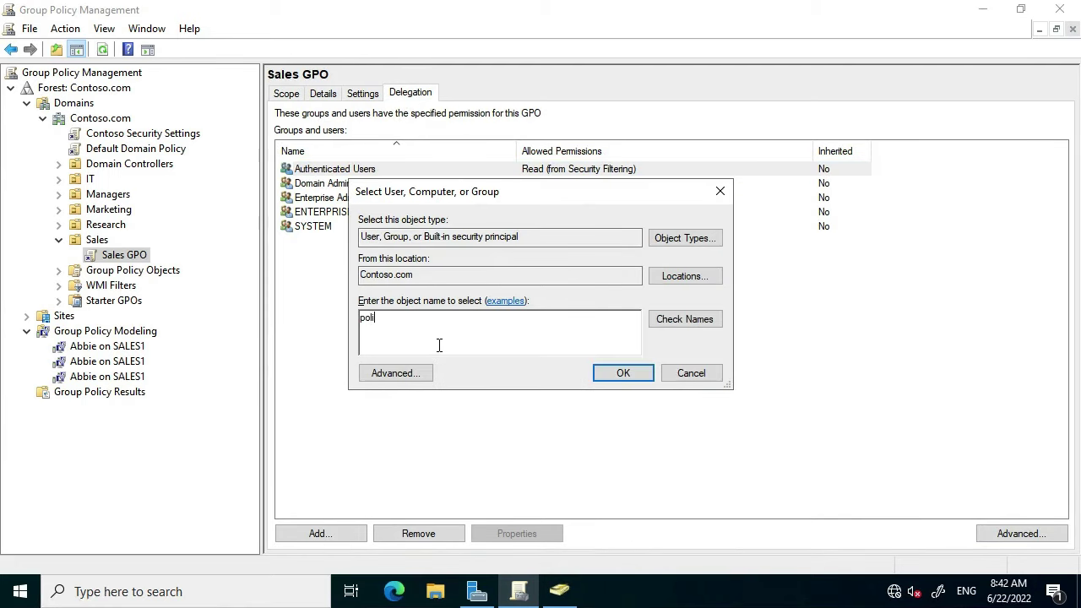
pyautogui.click(673, 319)
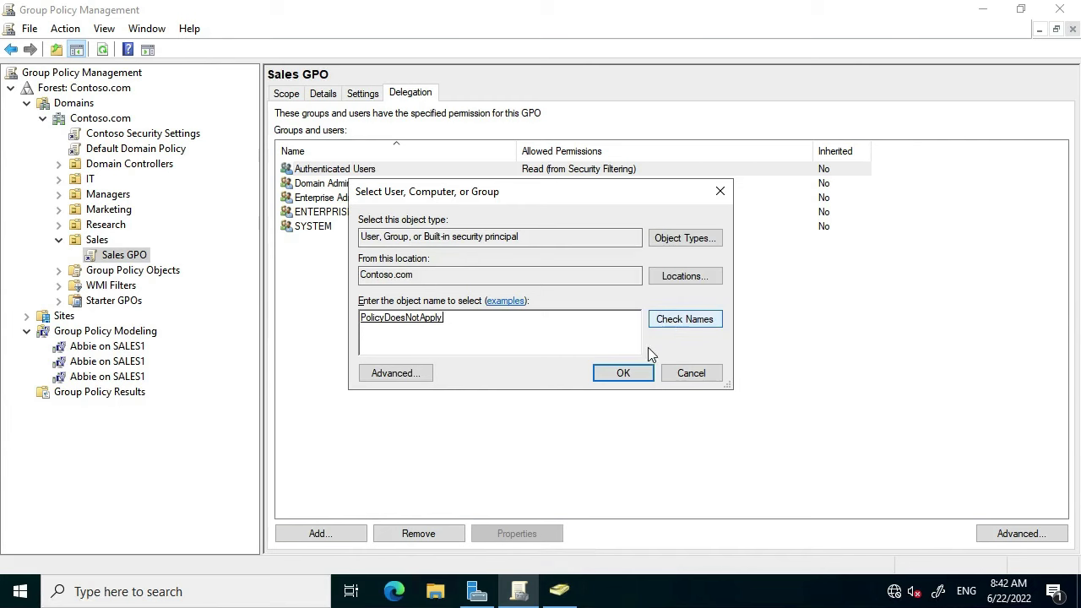
pyautogui.click(622, 373)
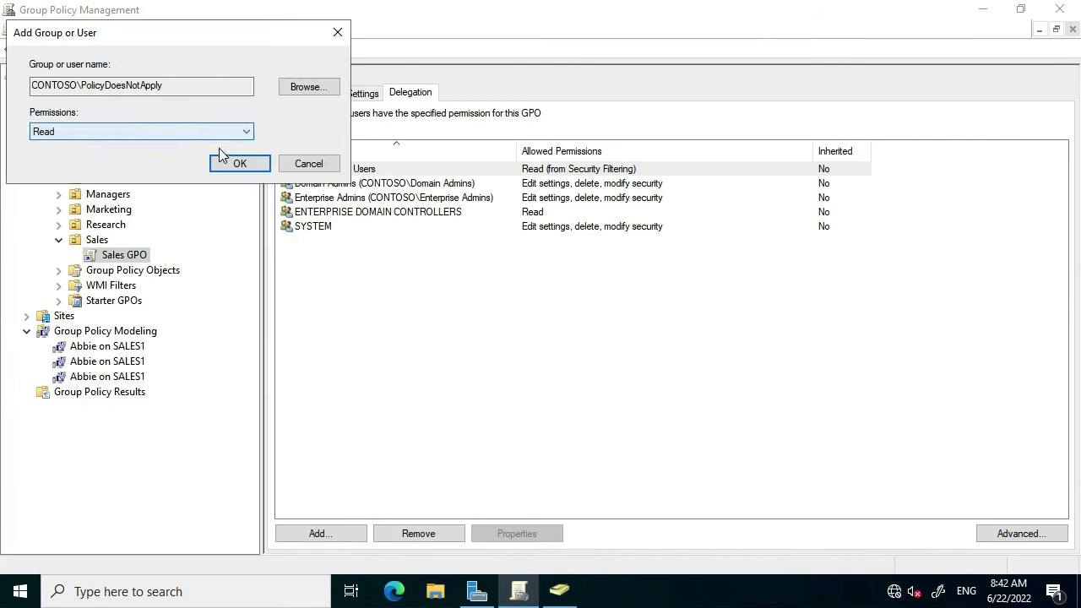
pyautogui.click(240, 164)
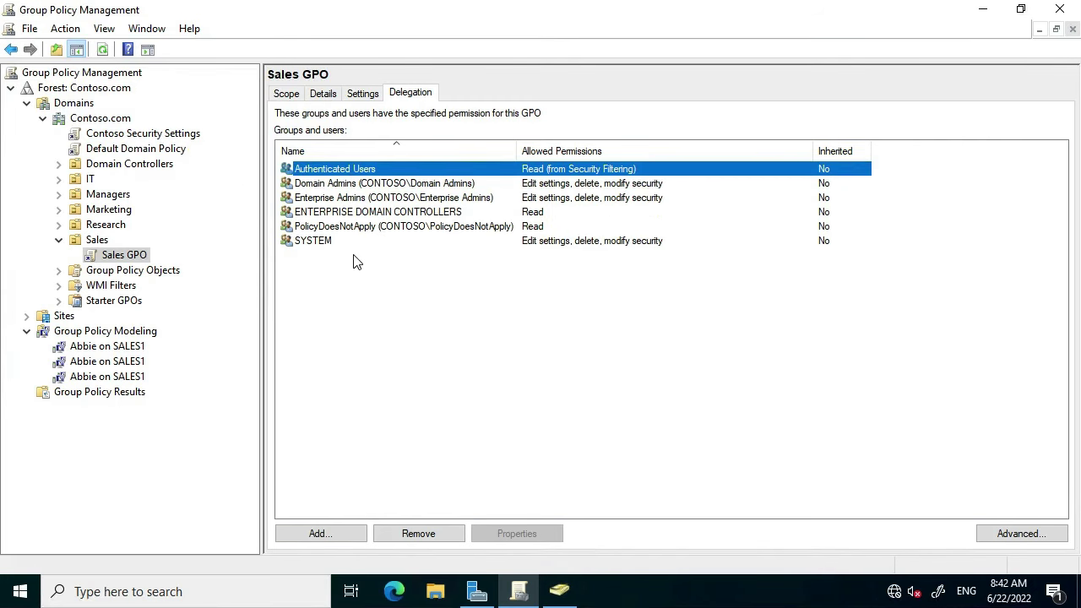
pyautogui.click(353, 227)
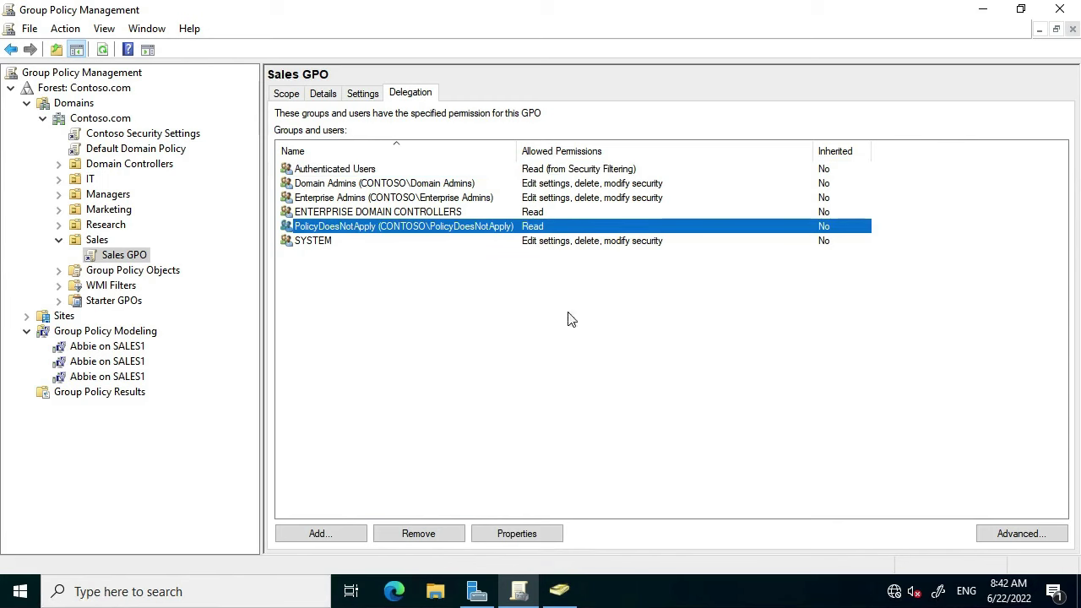
pyautogui.click(1003, 534)
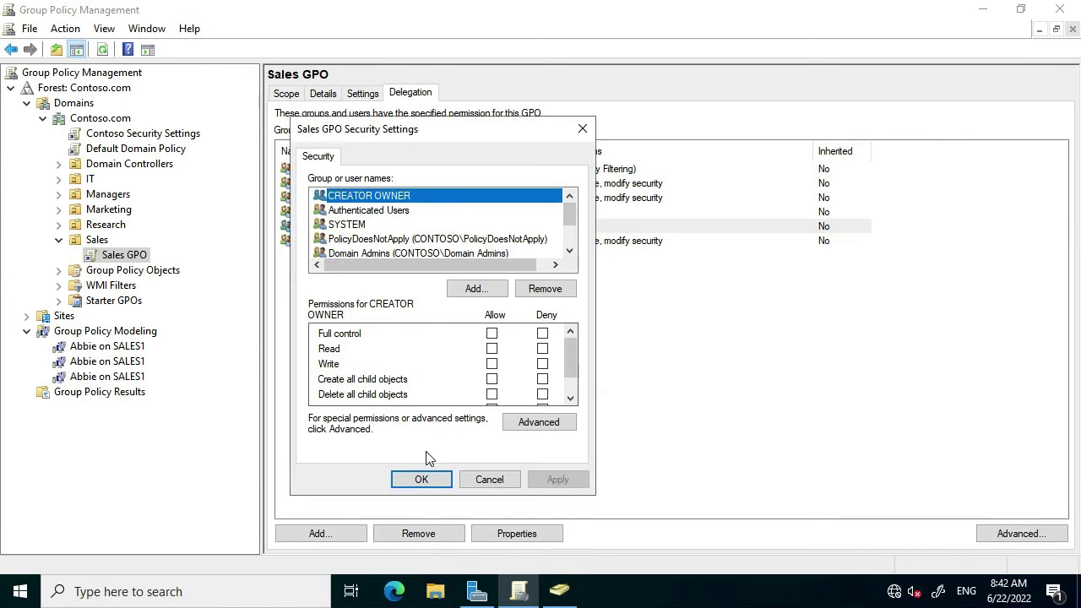
# Step: Tick Deny for Apply group policy on PolicyDoesNotApply, then close the Sales GPO security settings
pyautogui.click(394, 212)
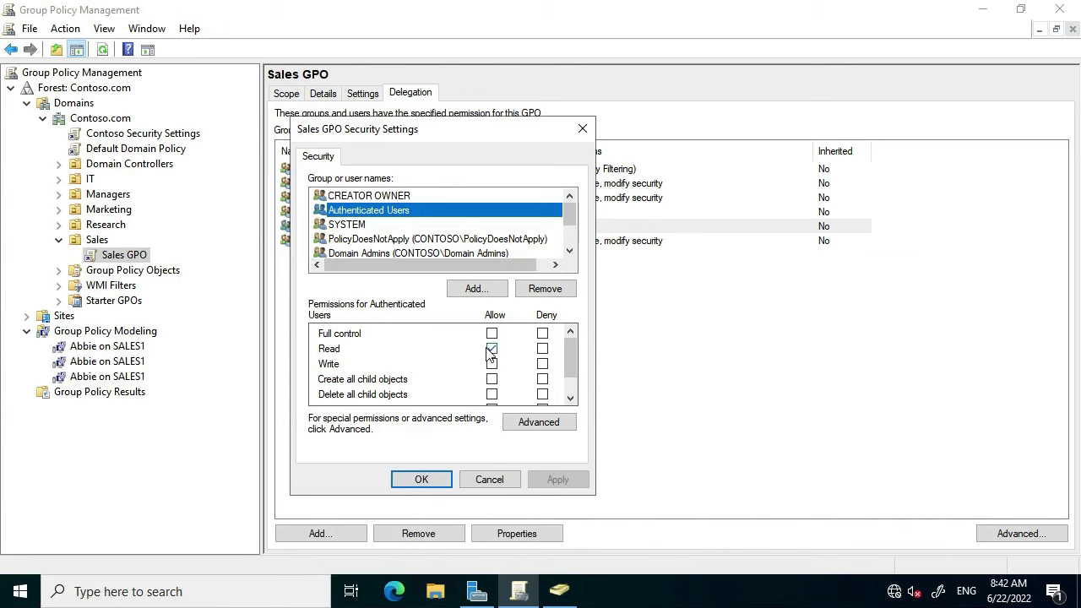
pyautogui.moveTo(570, 351); pyautogui.dragTo(570, 377)
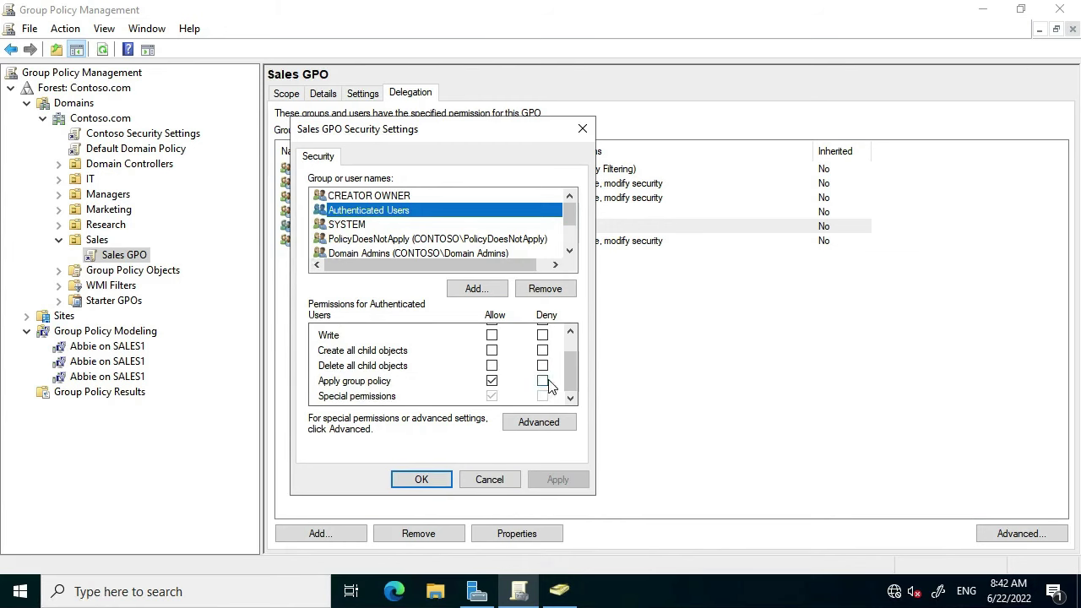
pyautogui.scroll(1, 568, 355)
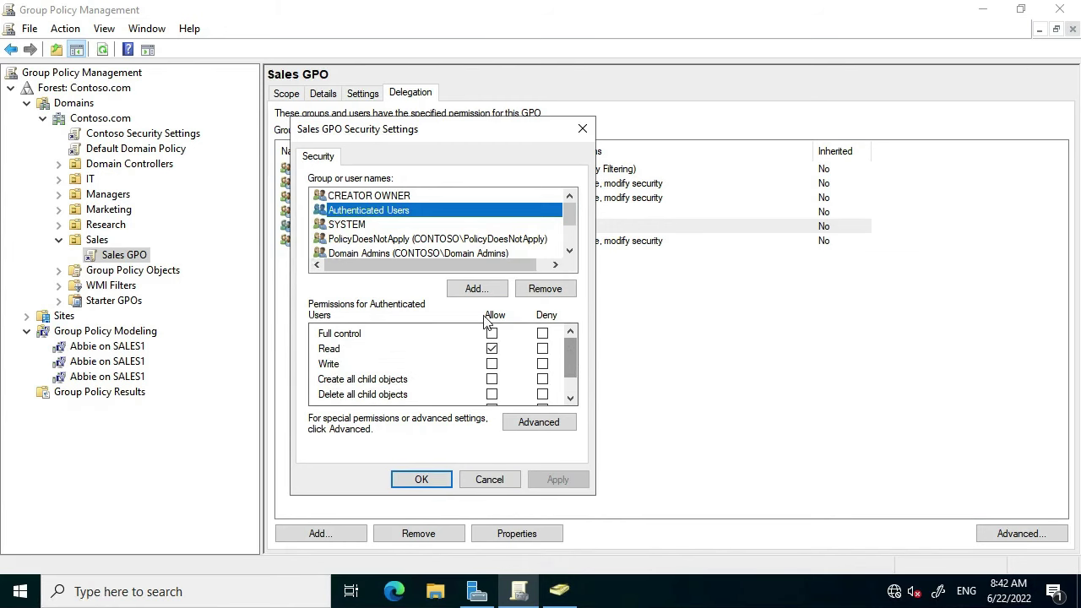
pyautogui.click(381, 240)
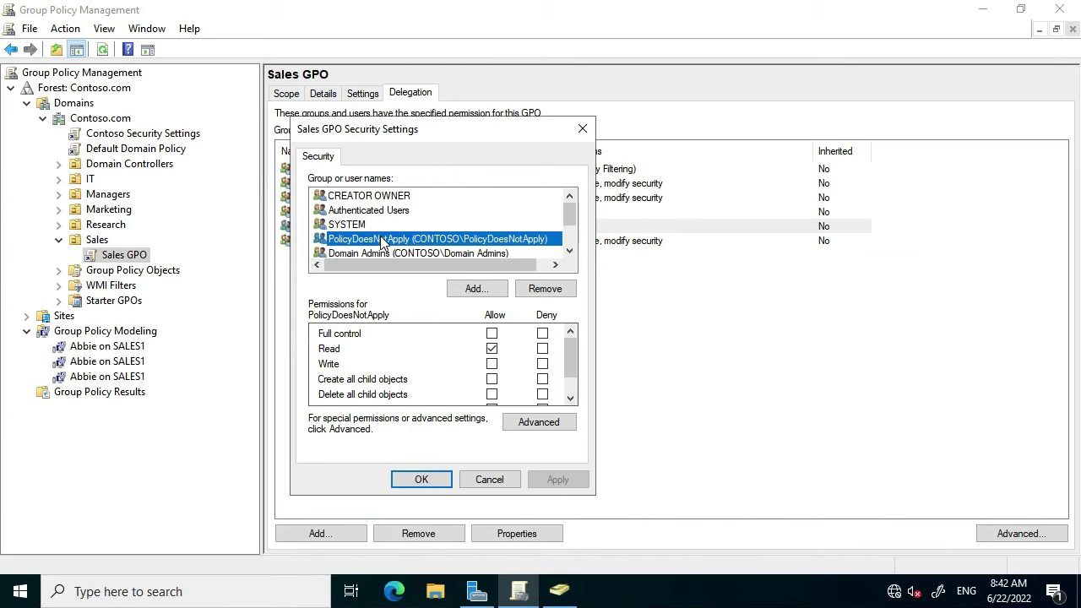
pyautogui.moveTo(571, 355); pyautogui.dragTo(572, 371)
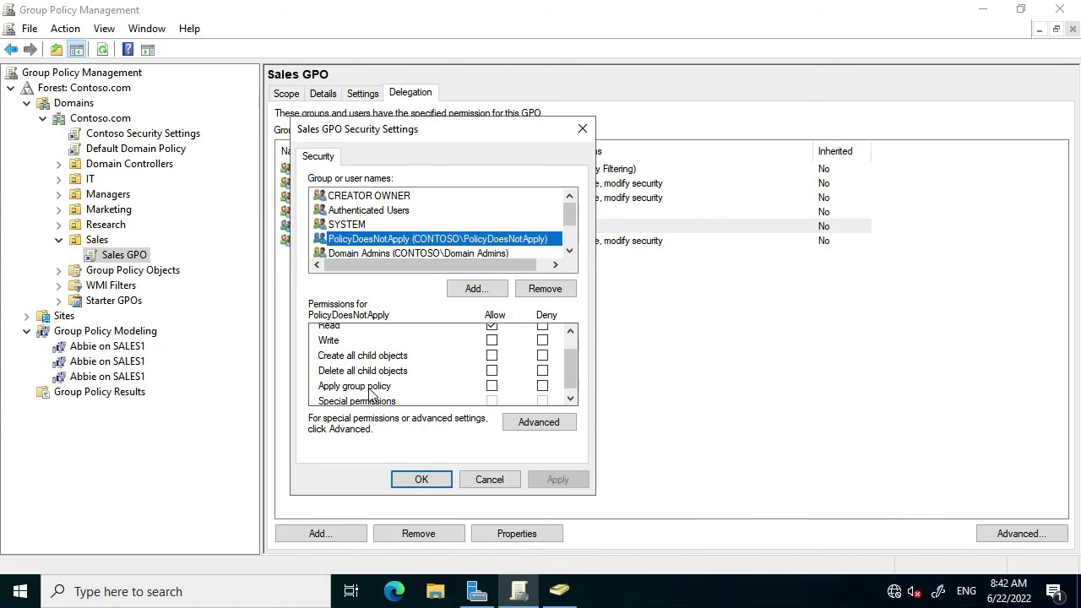
pyautogui.click(542, 386)
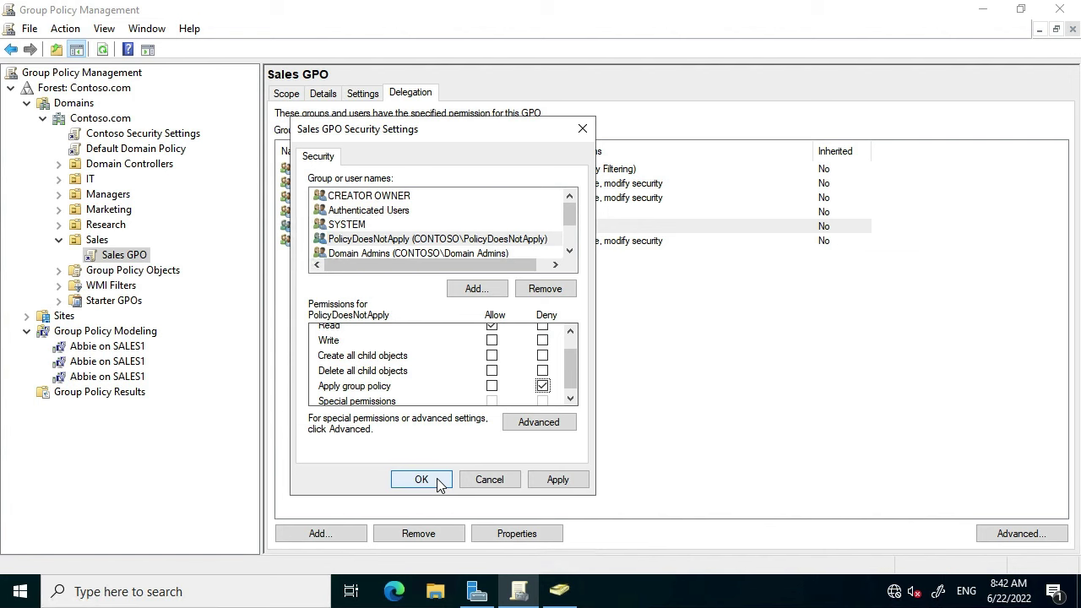
pyautogui.click(506, 488)
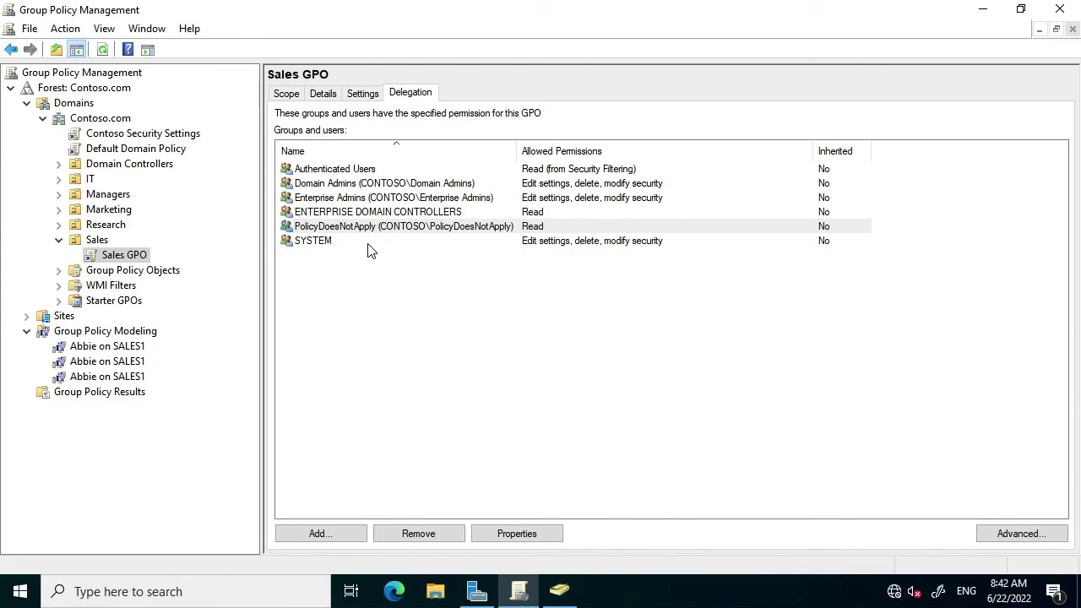
# Step: Create a GPO named 'Abbie's Policy' linked to the Sales OU
pyautogui.click(100, 241)
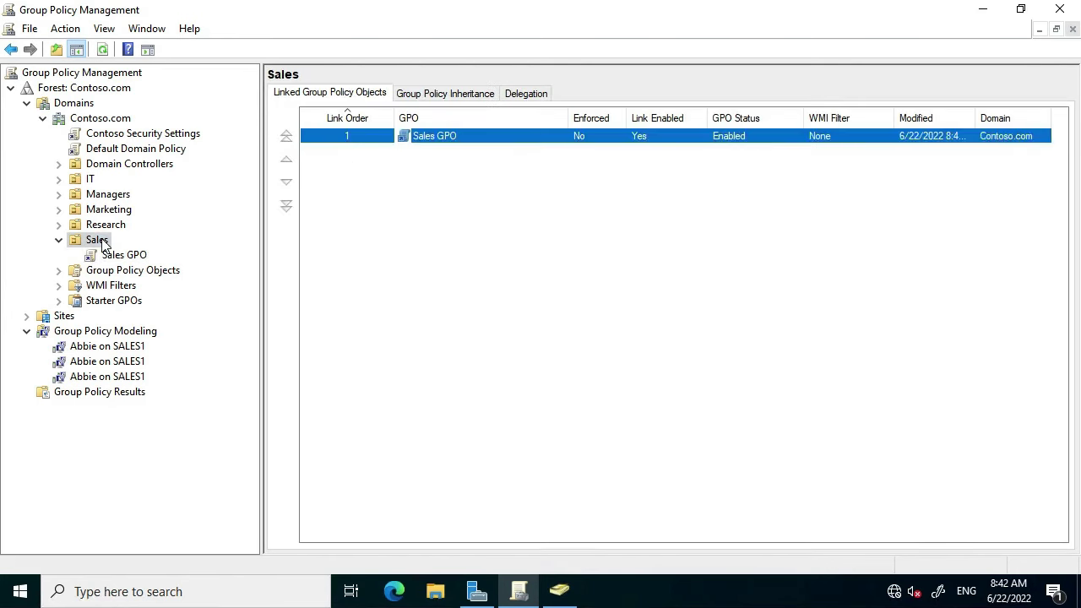
pyautogui.rightClick(101, 240)
pyautogui.click(150, 251)
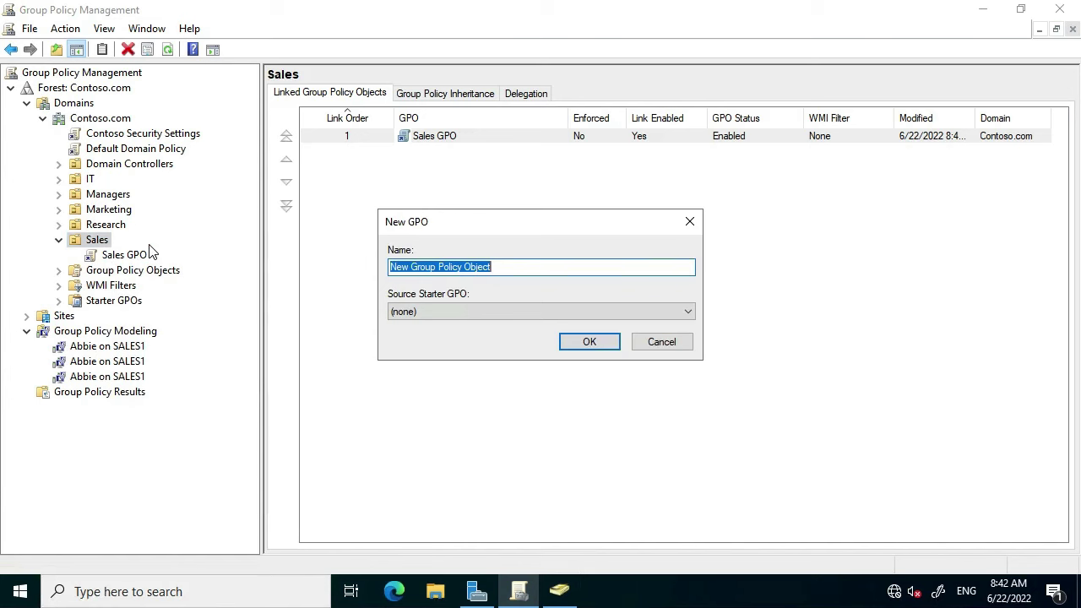
pyautogui.write("Abbie's ")
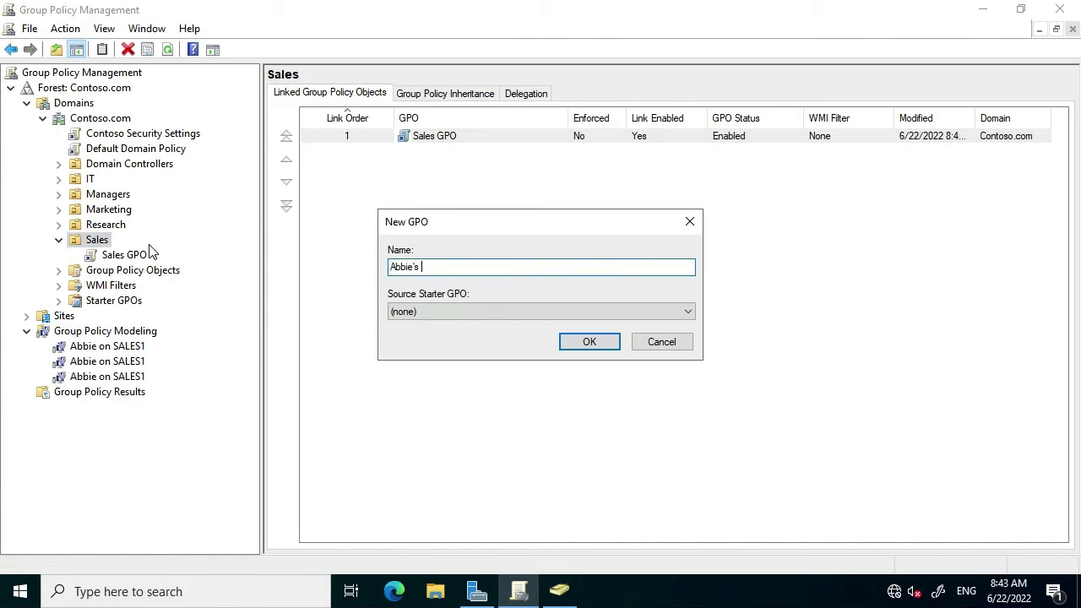
pyautogui.write('Policy')
pyautogui.press('Return')
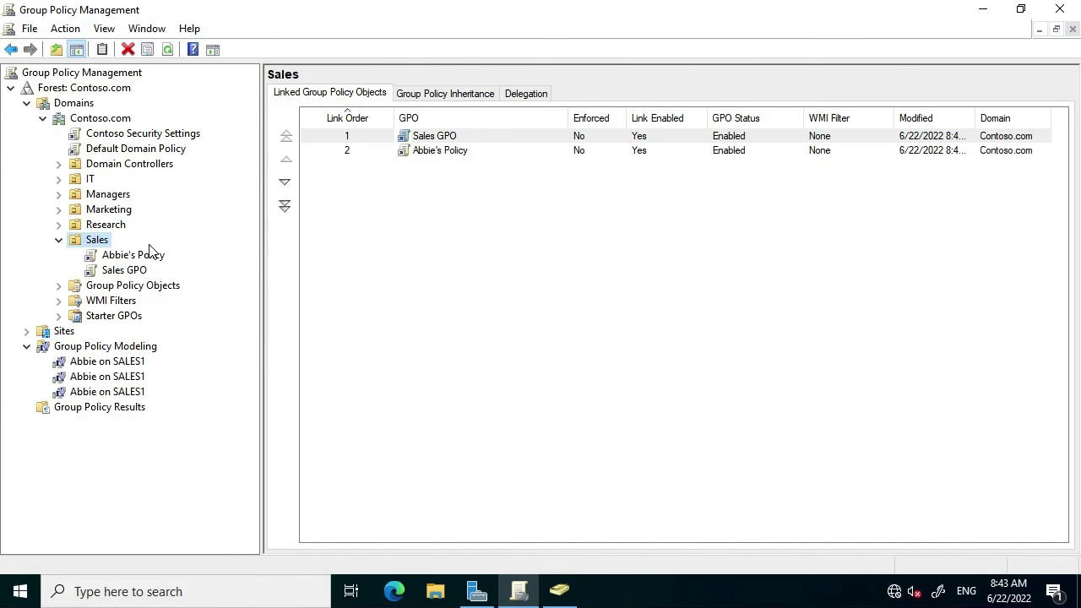
# Step: Review the new policy's Scope and Delegation tabs
pyautogui.click(147, 259)
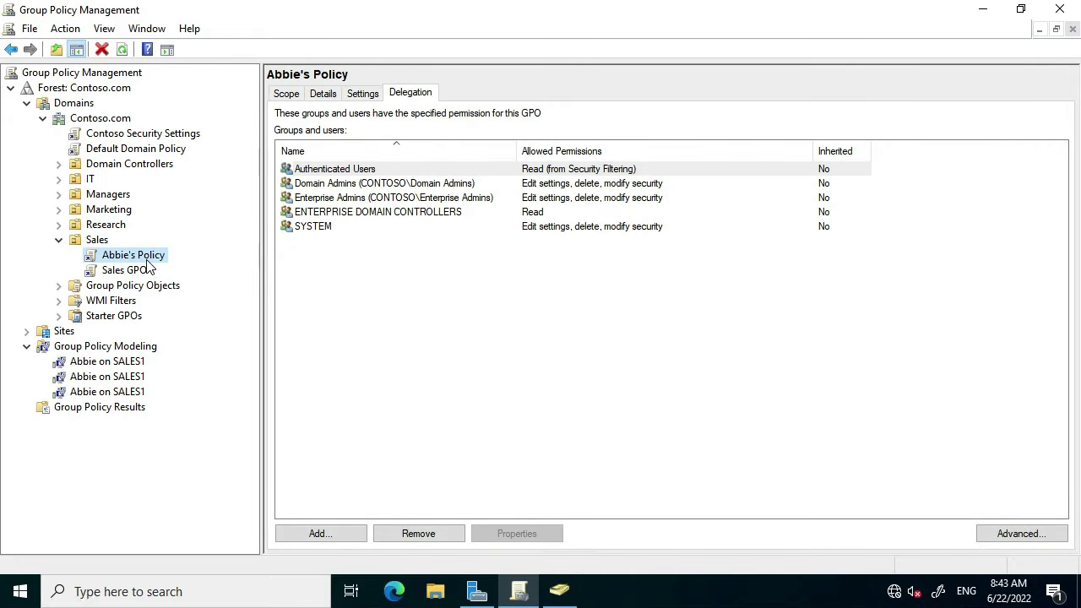
pyautogui.click(287, 94)
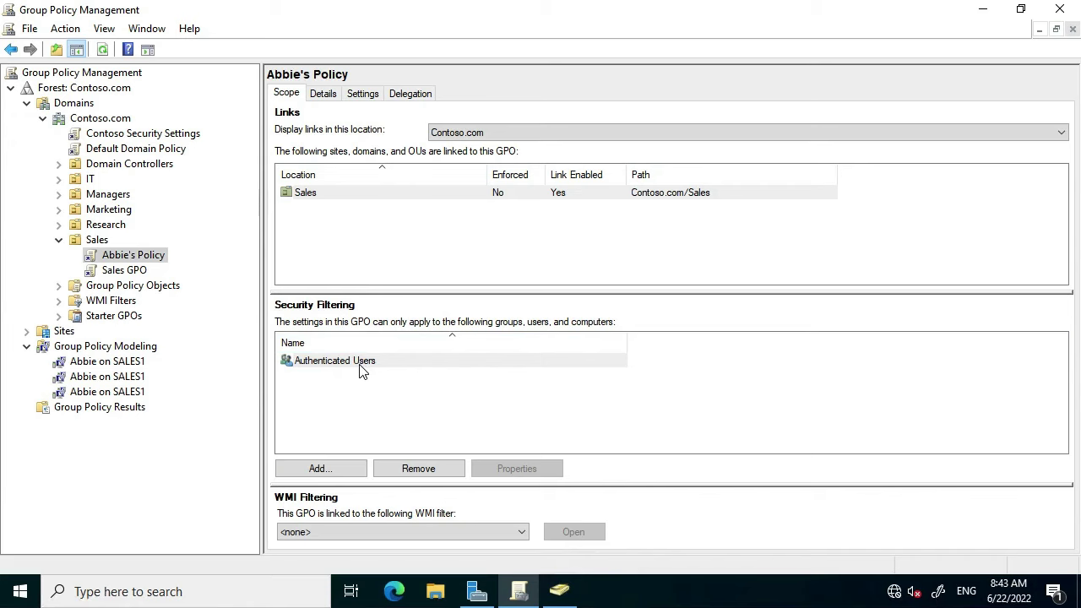
pyautogui.click(410, 97)
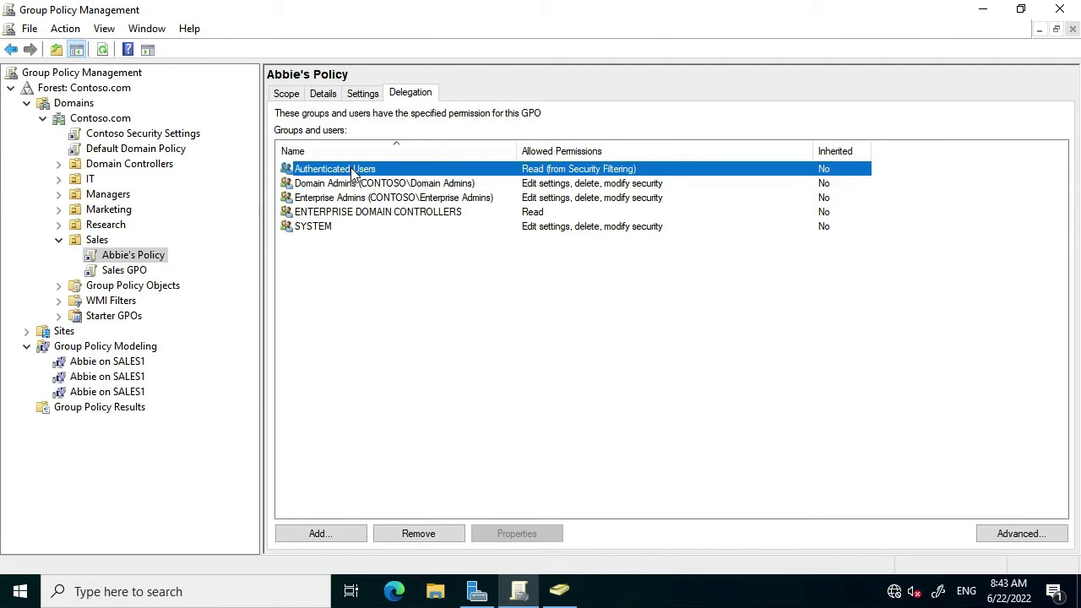
# Step: Clear Allow Apply group policy for Authenticated Users, save, and confirm Security Filtering is empty
pyautogui.click(1028, 537)
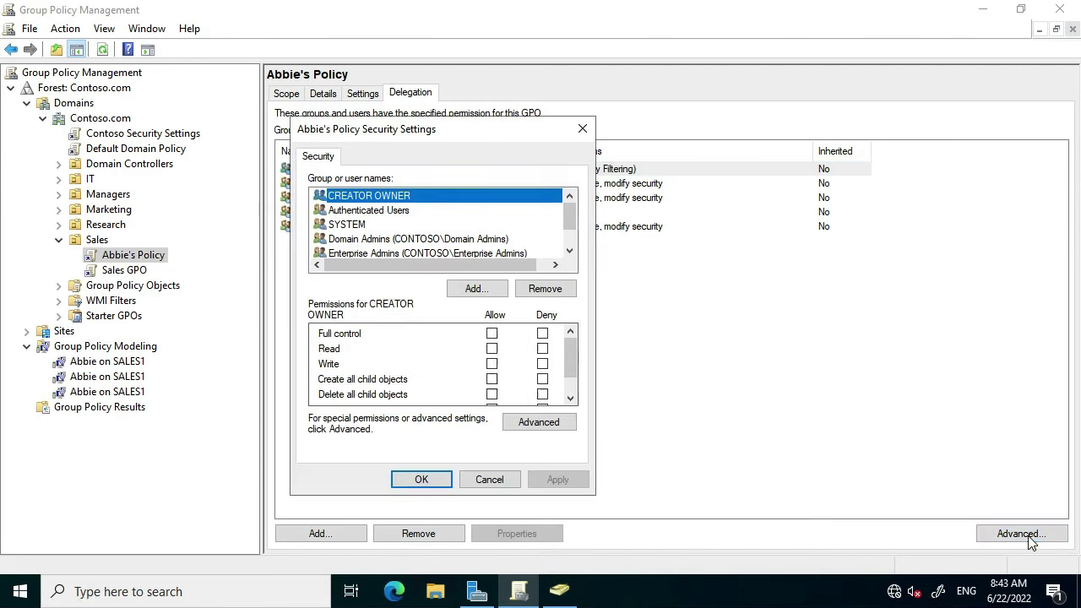
pyautogui.click(365, 211)
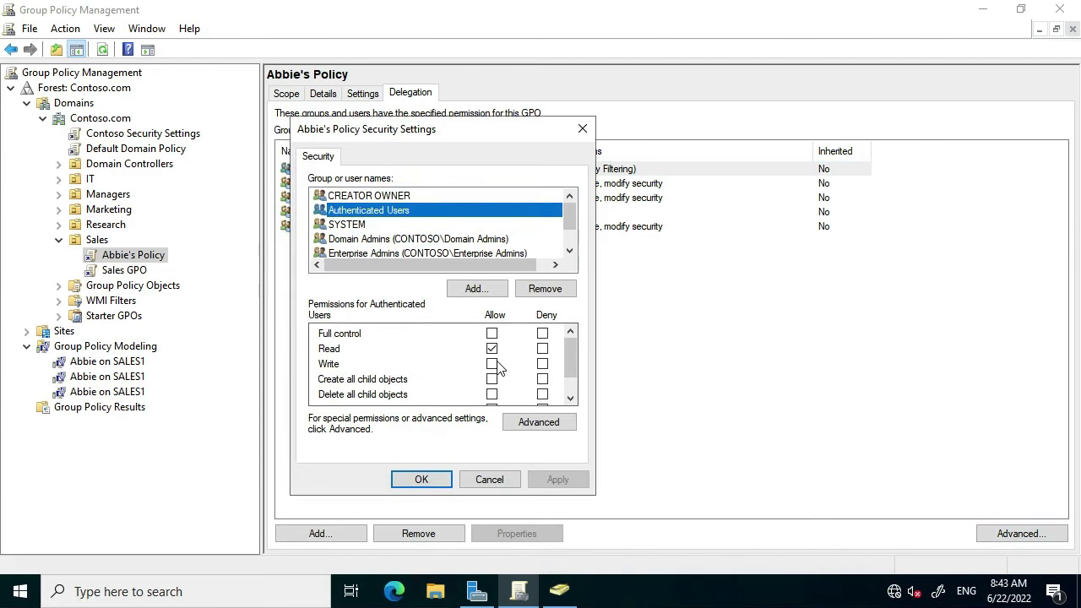
pyautogui.scroll(-2, 574, 353)
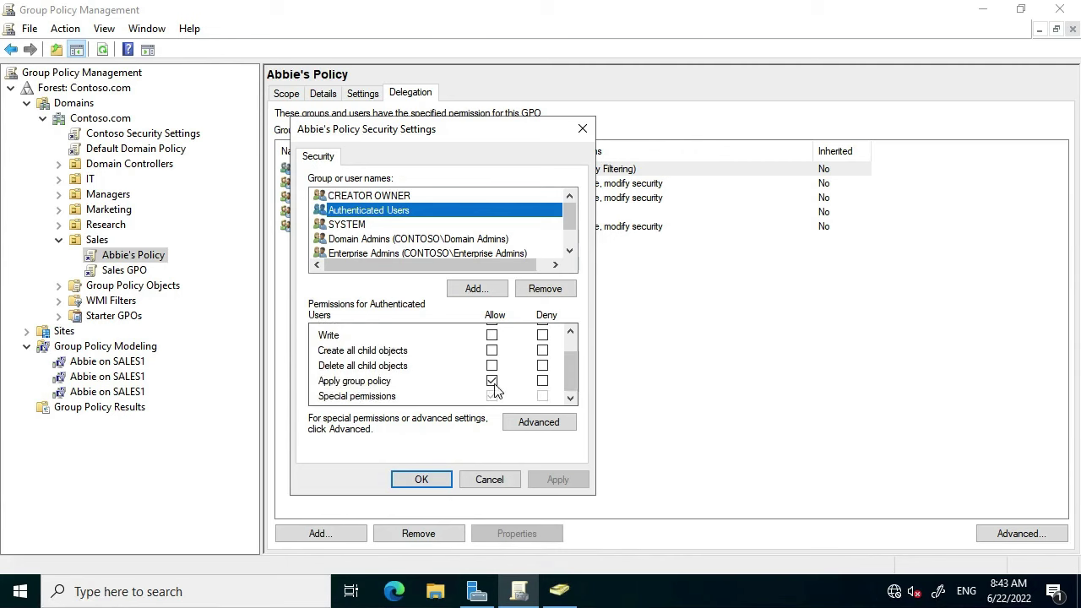
pyautogui.click(492, 383)
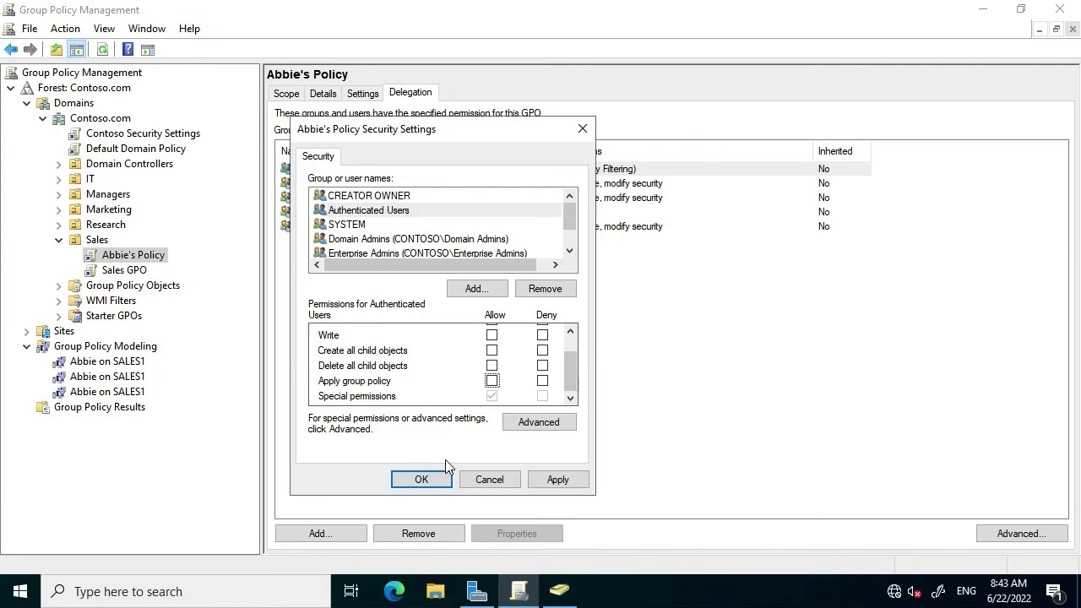
pyautogui.click(444, 480)
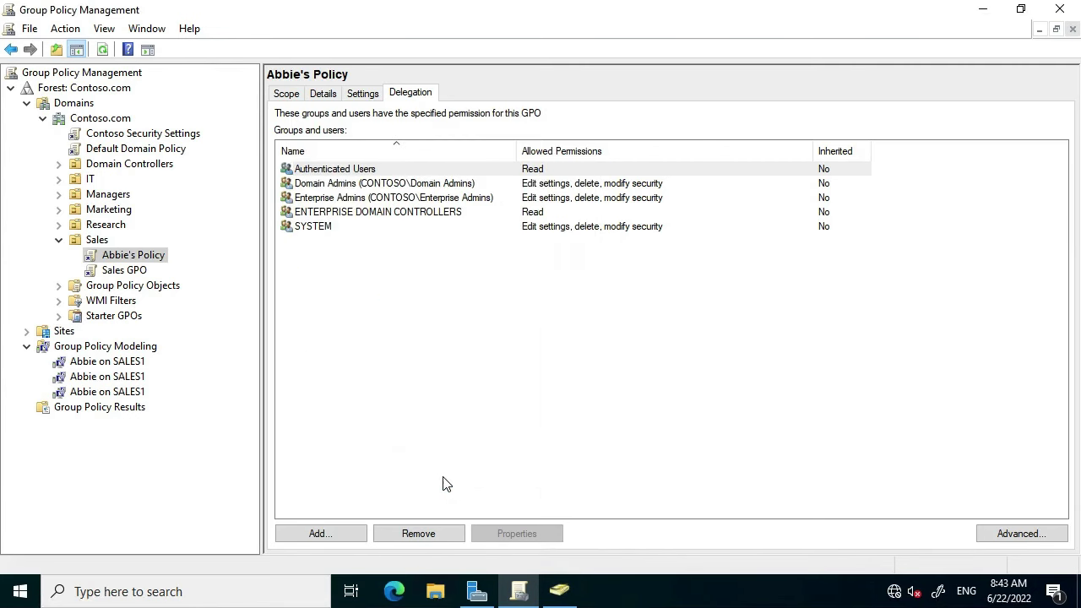
pyautogui.click(286, 93)
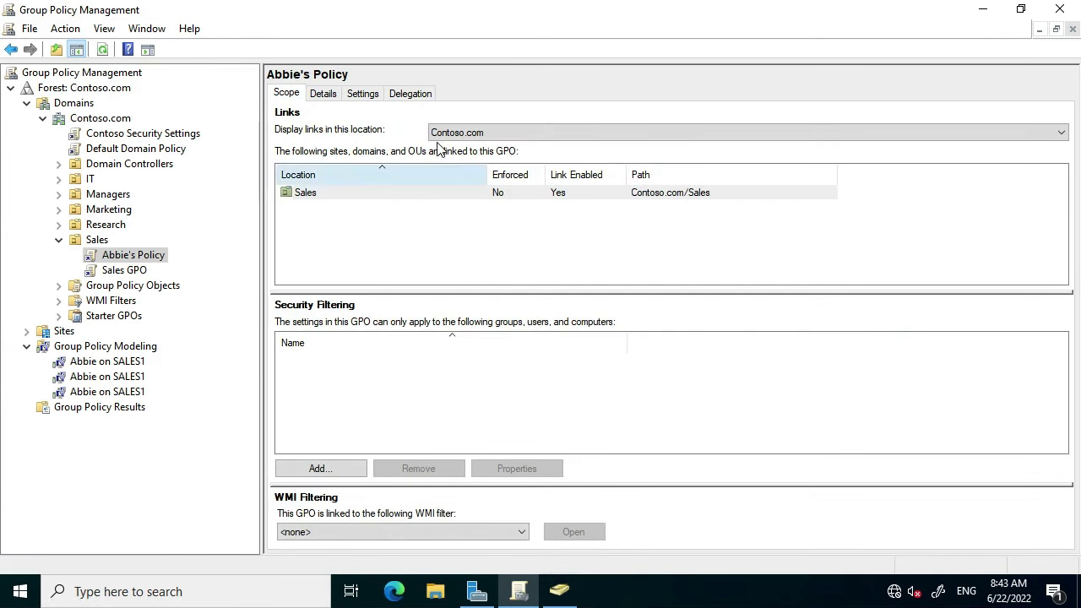
# Step: Add the sales user's account to the policy's delegation with Read permission
pyautogui.click(413, 93)
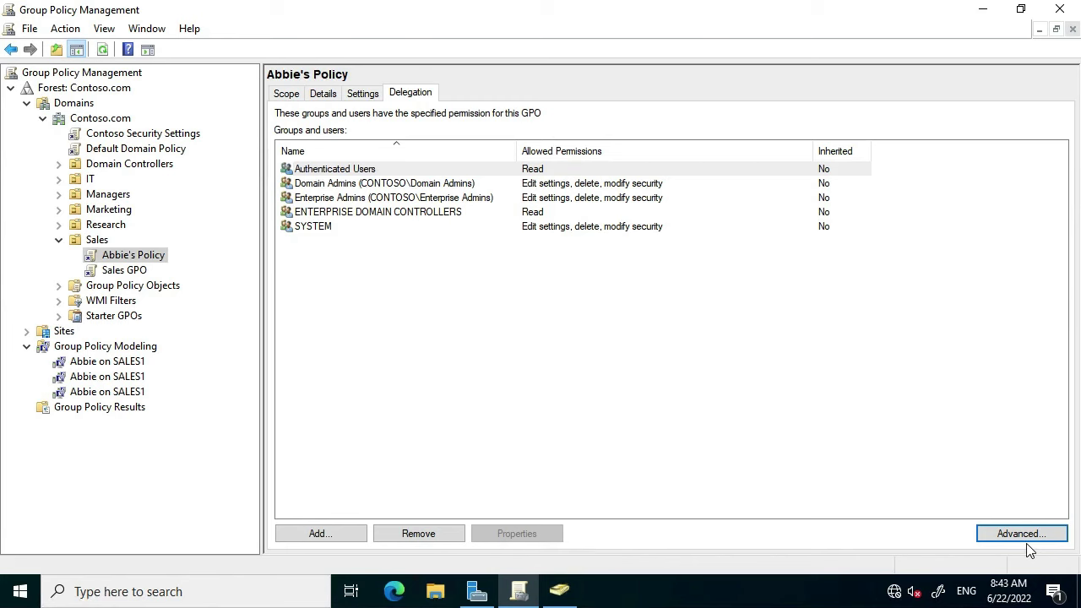
pyautogui.click(334, 537)
pyautogui.write('abbie')
pyautogui.click(678, 320)
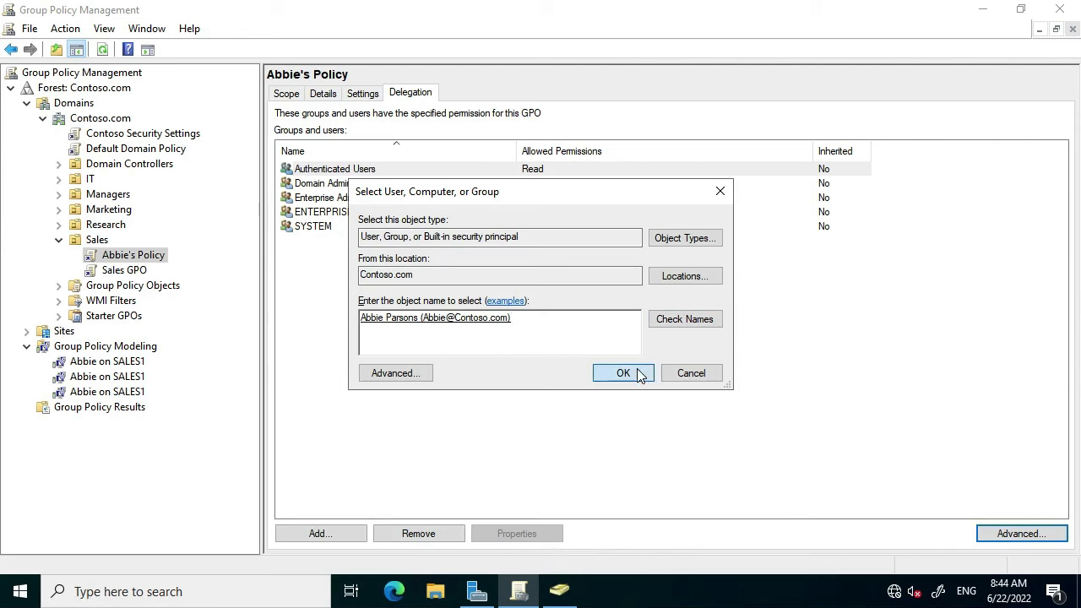
pyautogui.click(639, 375)
pyautogui.click(253, 168)
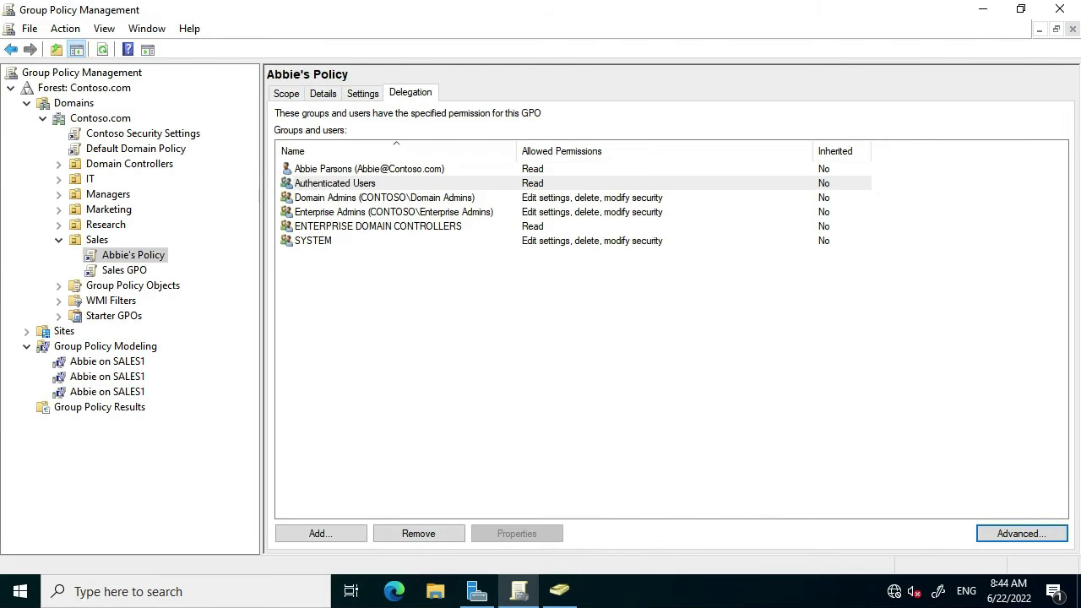
# Step: Allow Apply group policy for that user and verify it is the only Security Filtering entry
pyautogui.click(986, 532)
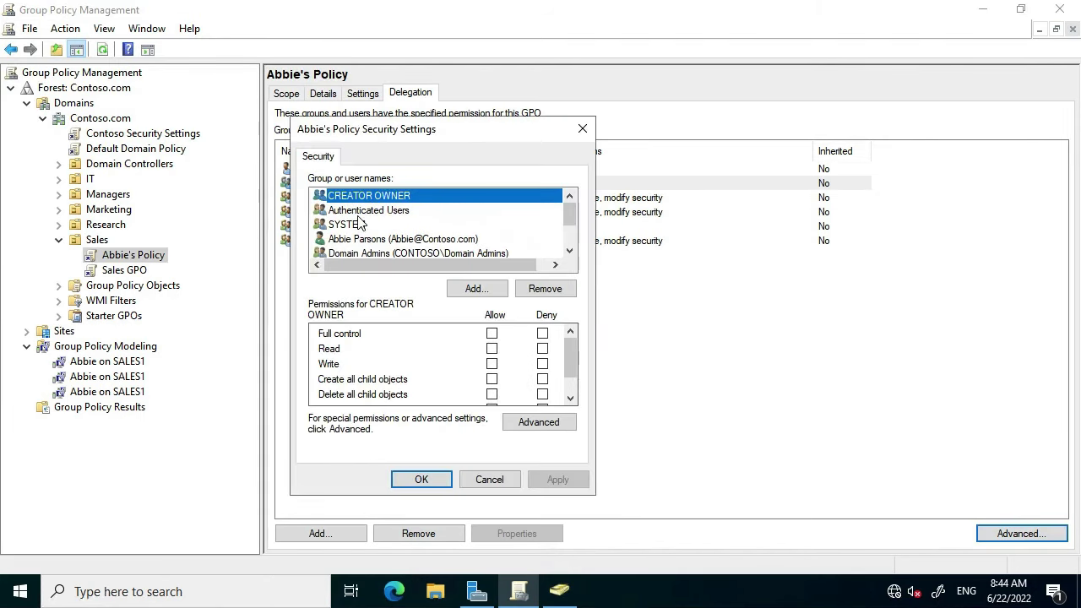
pyautogui.click(375, 241)
pyautogui.moveTo(568, 361); pyautogui.dragTo(570, 391)
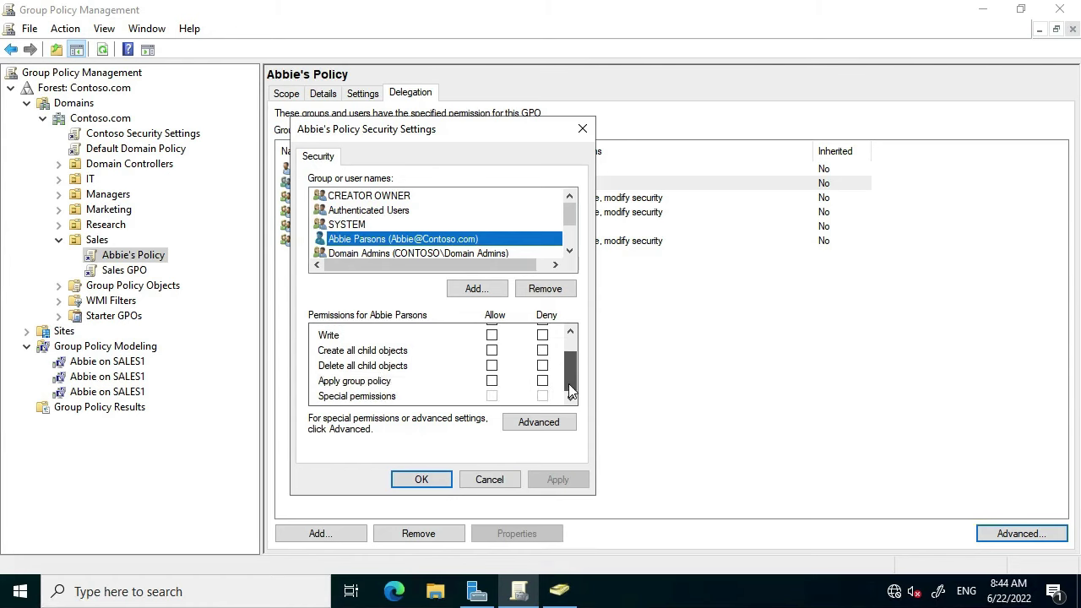
pyautogui.click(492, 381)
pyautogui.click(418, 479)
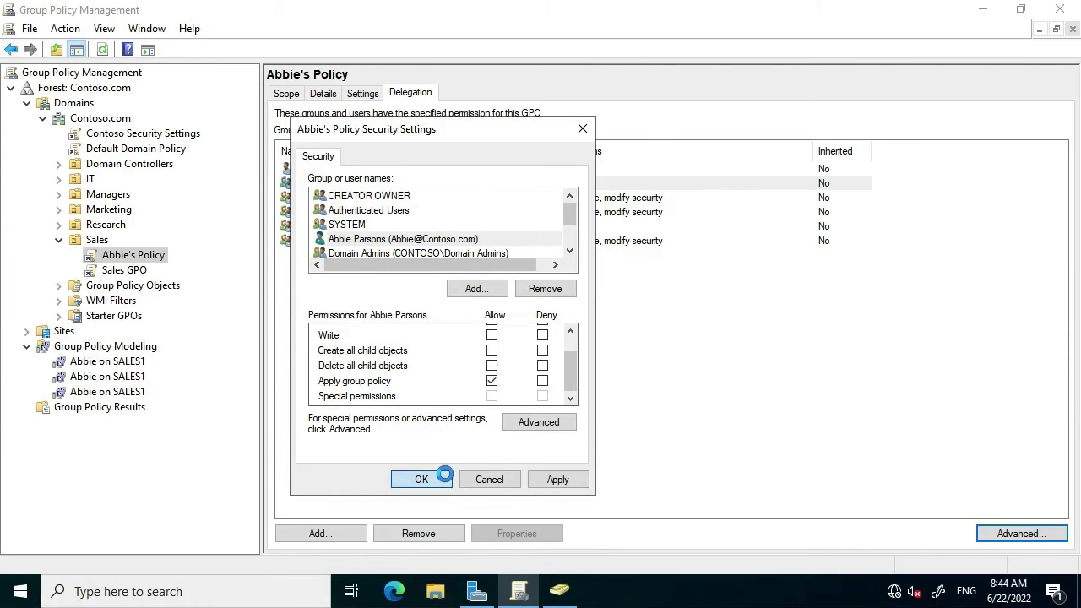
pyautogui.click(299, 98)
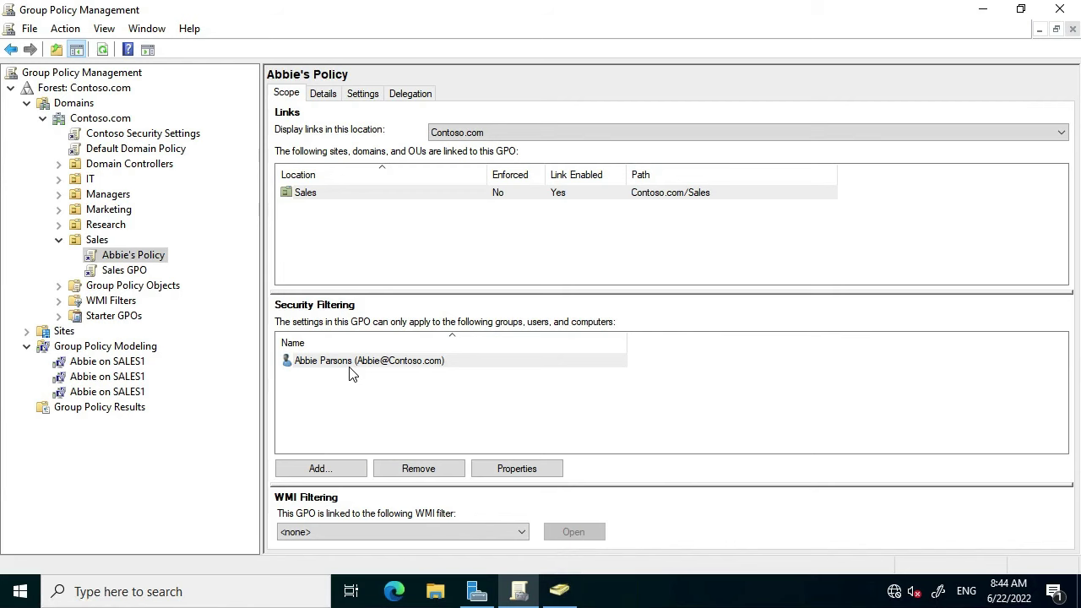
# Step: Look at WMI Filters, cancel a new filter, and check the policy's WMI filter dropdown
pyautogui.click(133, 304)
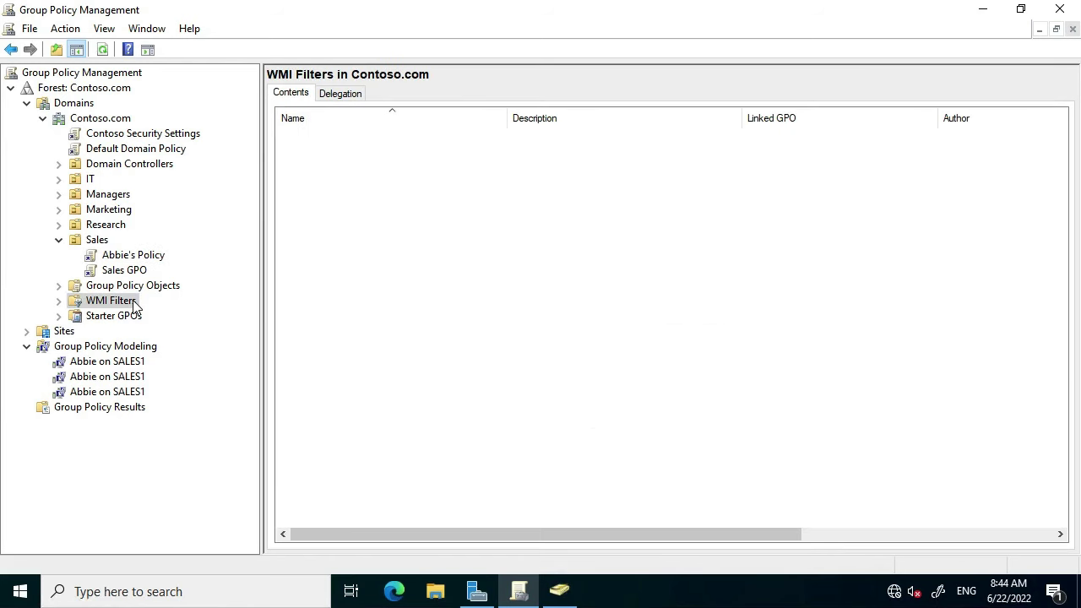
pyautogui.rightClick(133, 304)
pyautogui.click(171, 311)
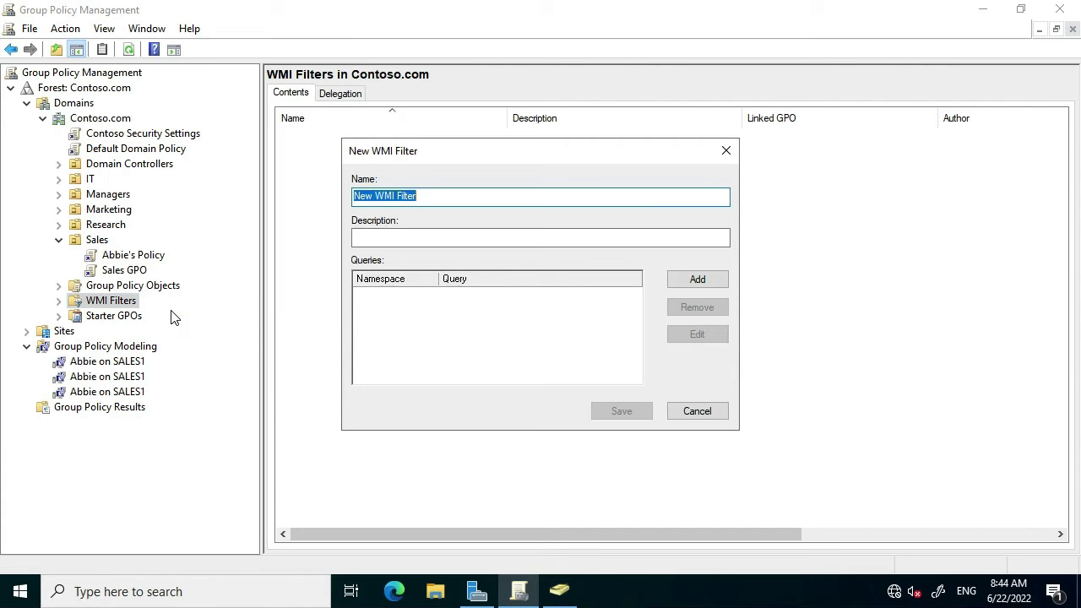
pyautogui.click(692, 414)
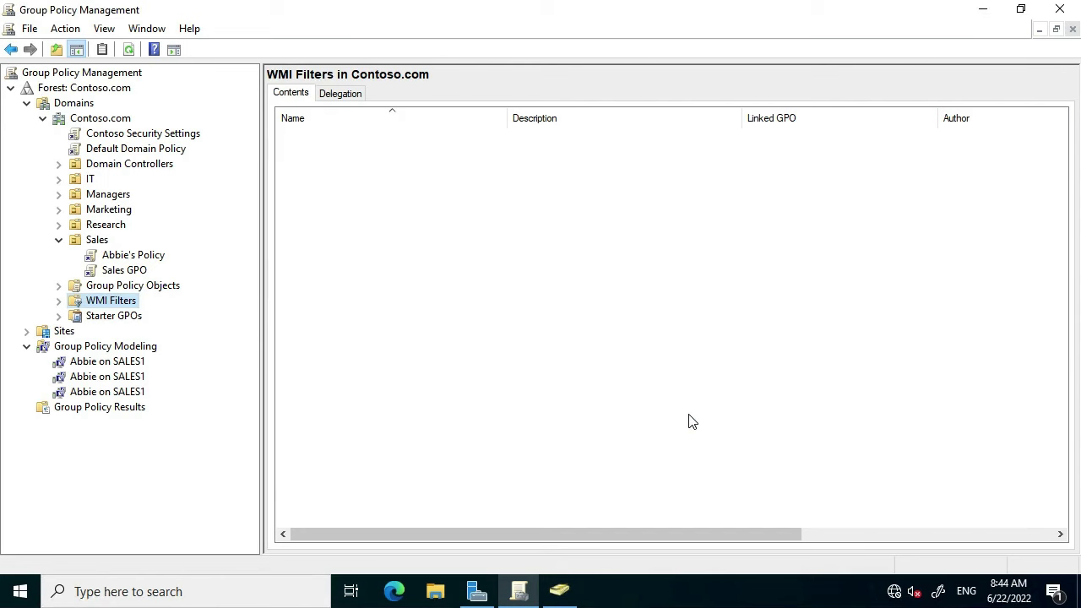
pyautogui.click(122, 255)
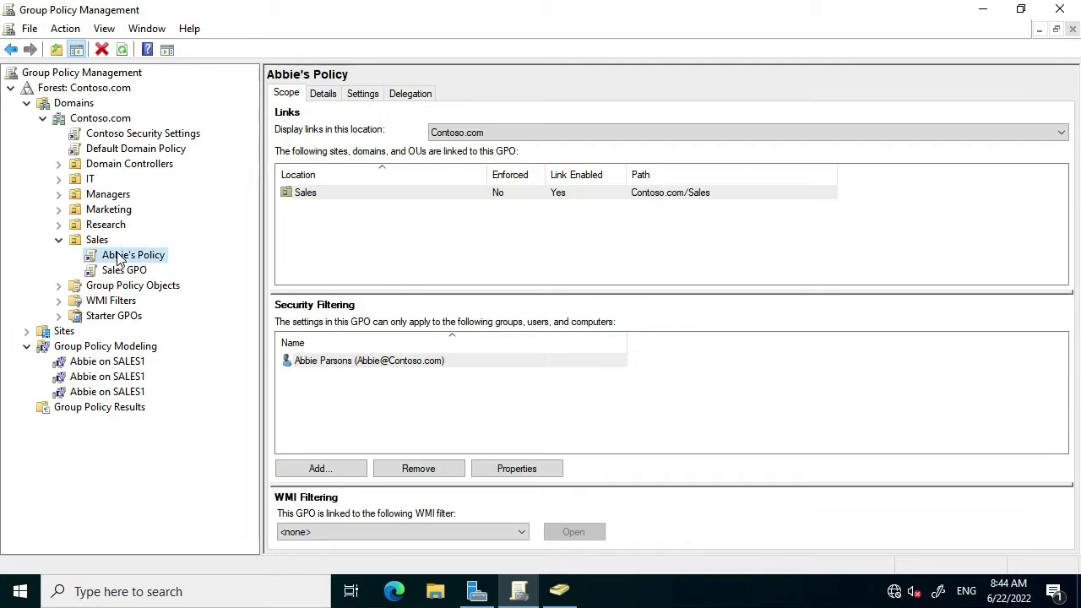
pyautogui.click(436, 533)
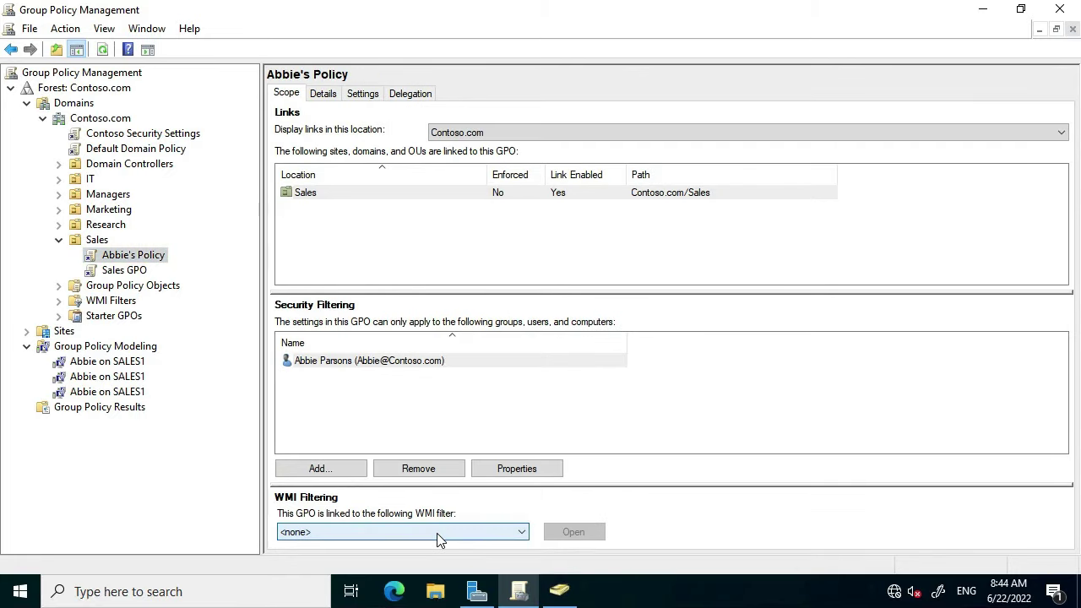
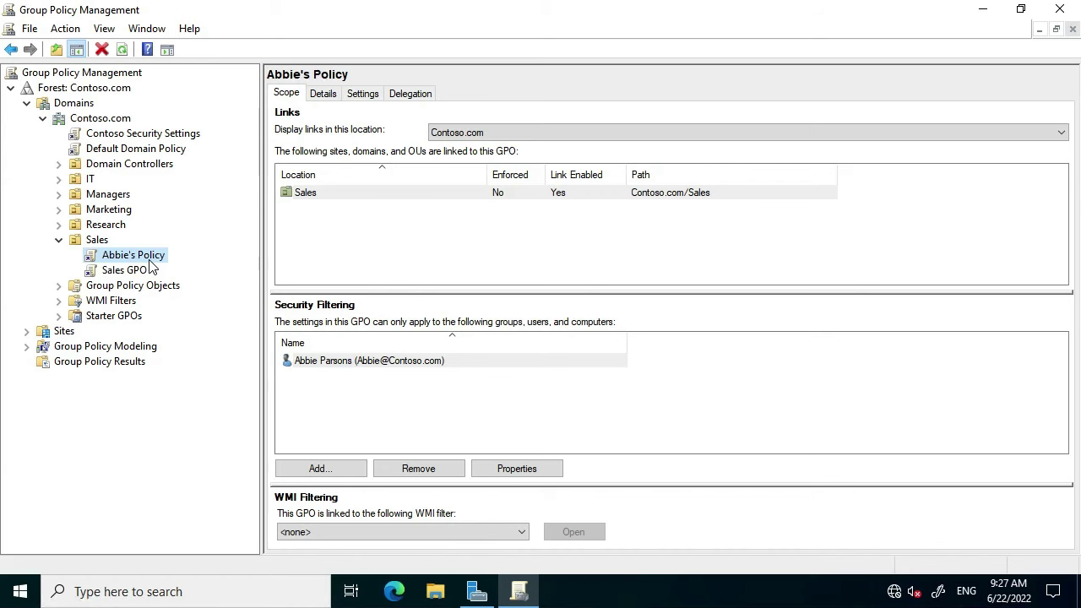
# Step: Open the user policy GPO in a maximized Group Policy Management Editor
pyautogui.rightClick(151, 259)
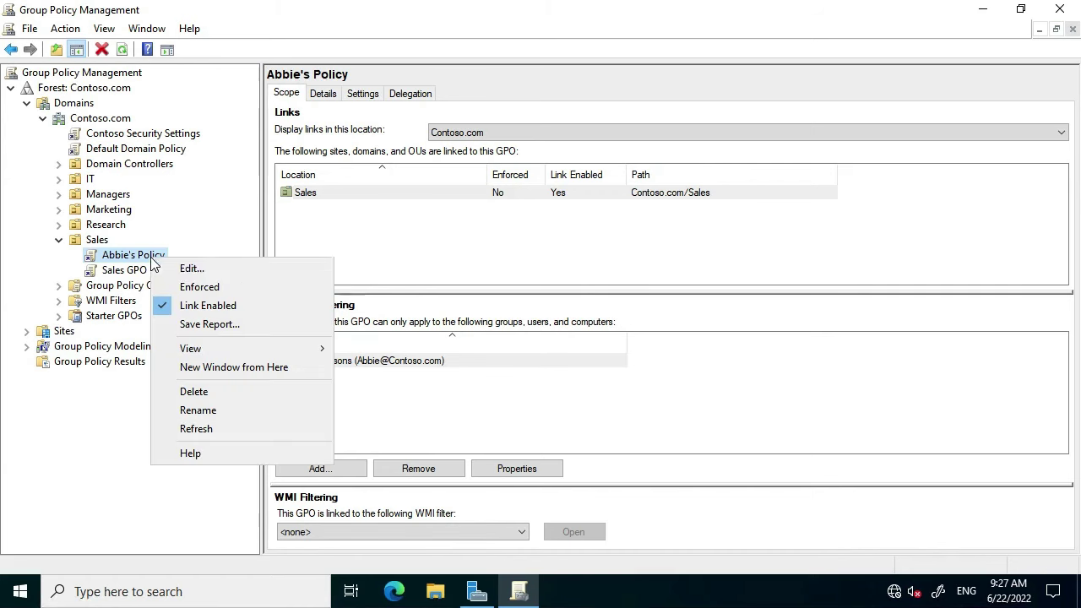
pyautogui.click(193, 270)
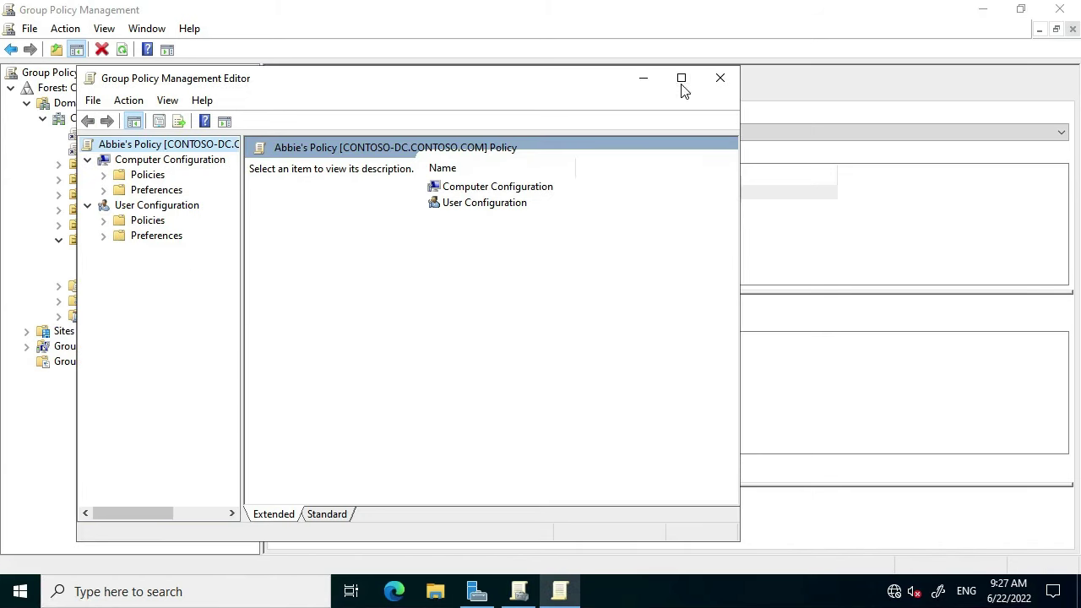
pyautogui.click(682, 79)
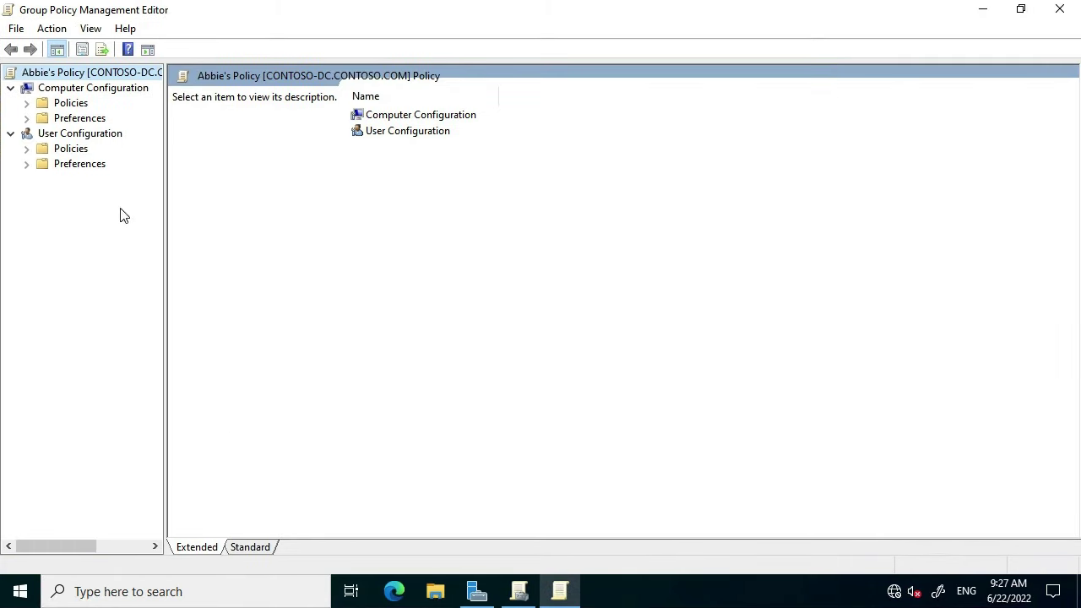
# Step: Expand both Preferences branches, widen the tree pane, and show the computer Environment preferences
pyautogui.click(26, 119)
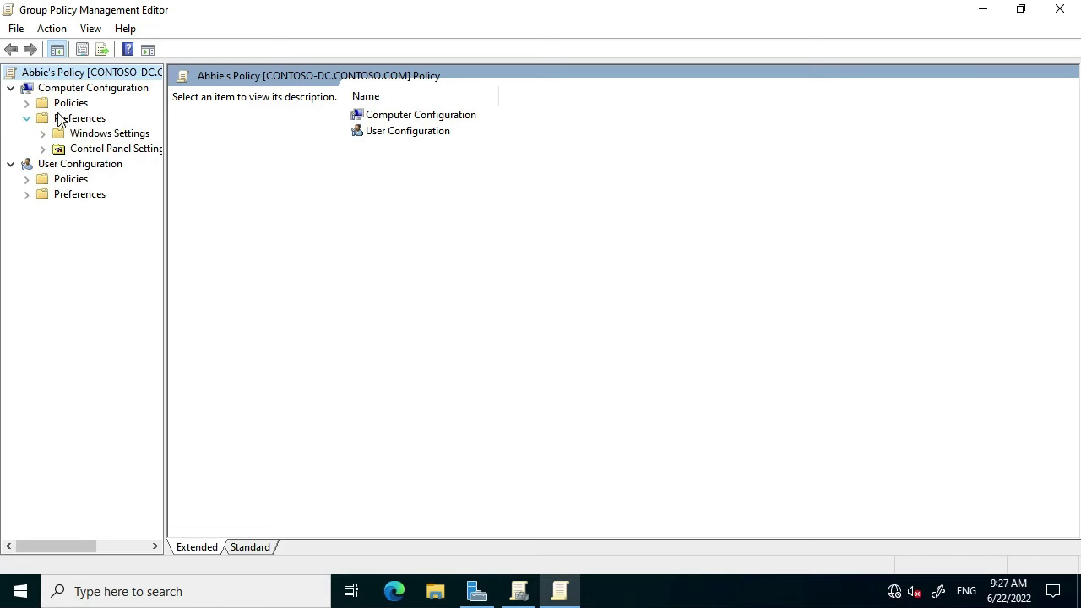
pyautogui.click(26, 195)
pyautogui.moveTo(166, 269); pyautogui.dragTo(310, 270)
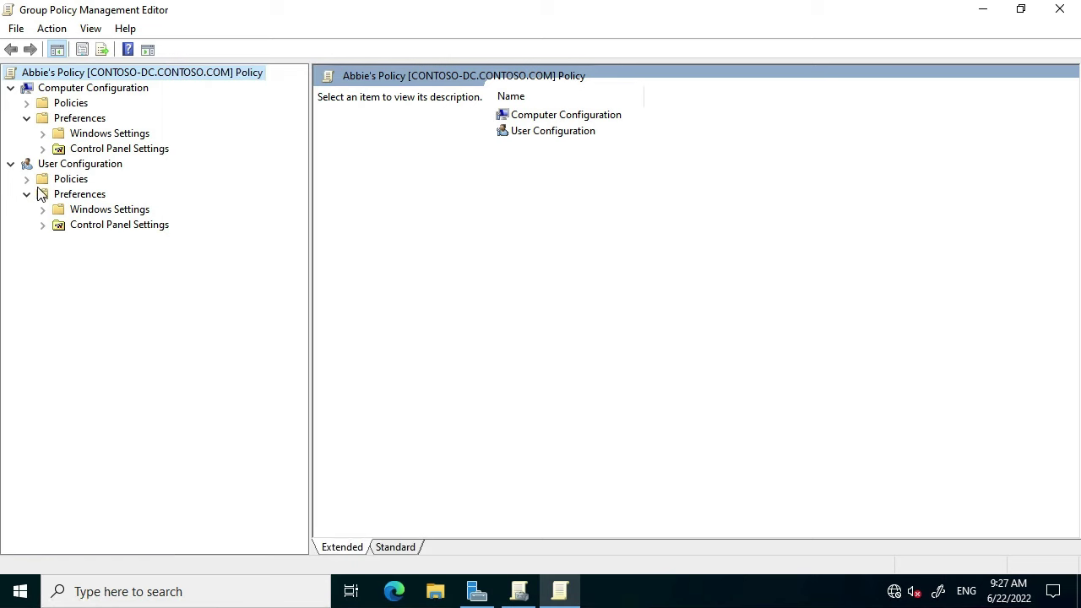
pyautogui.click(42, 134)
pyautogui.click(124, 152)
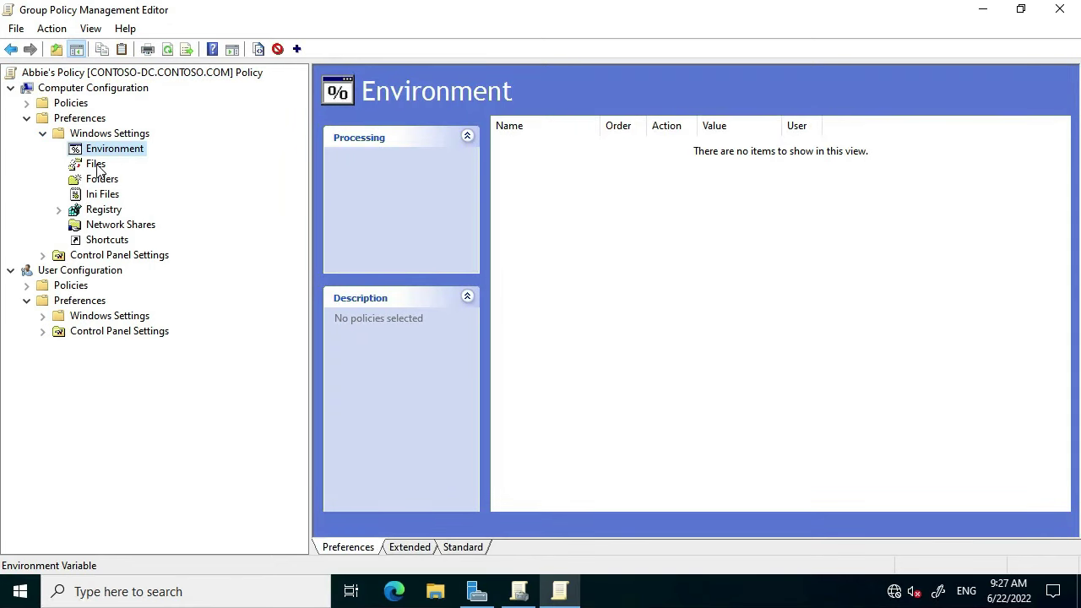
# Step: Browse the computer Files, Folders, Ini Files, Registry, Network Shares and Shortcuts preferences
pyautogui.click(97, 165)
pyautogui.click(100, 178)
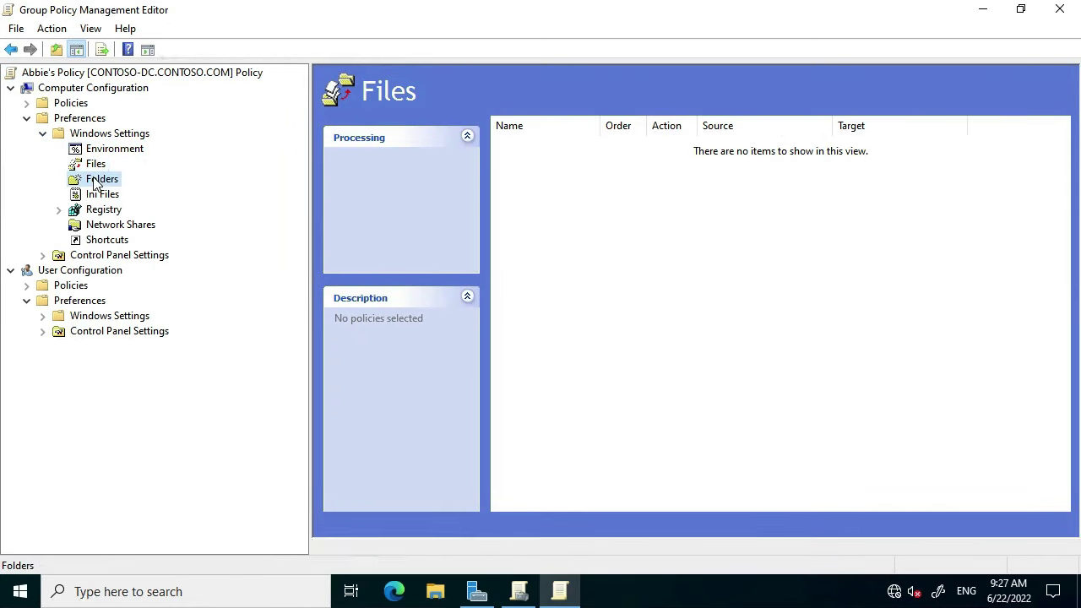
pyautogui.click(99, 197)
pyautogui.click(98, 212)
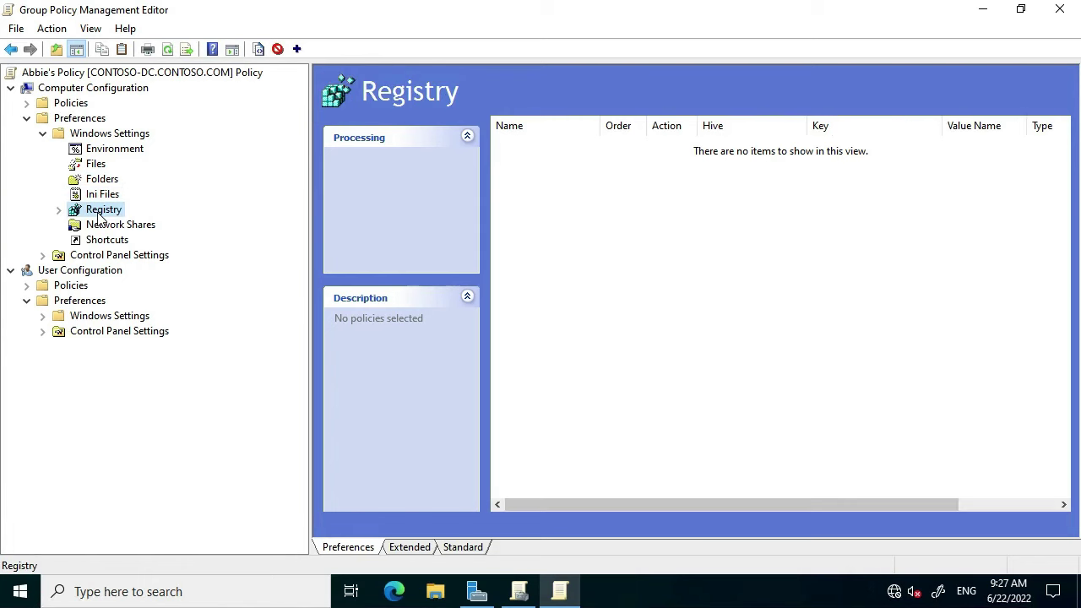
pyautogui.rightClick(99, 213)
pyautogui.moveTo(122, 220)
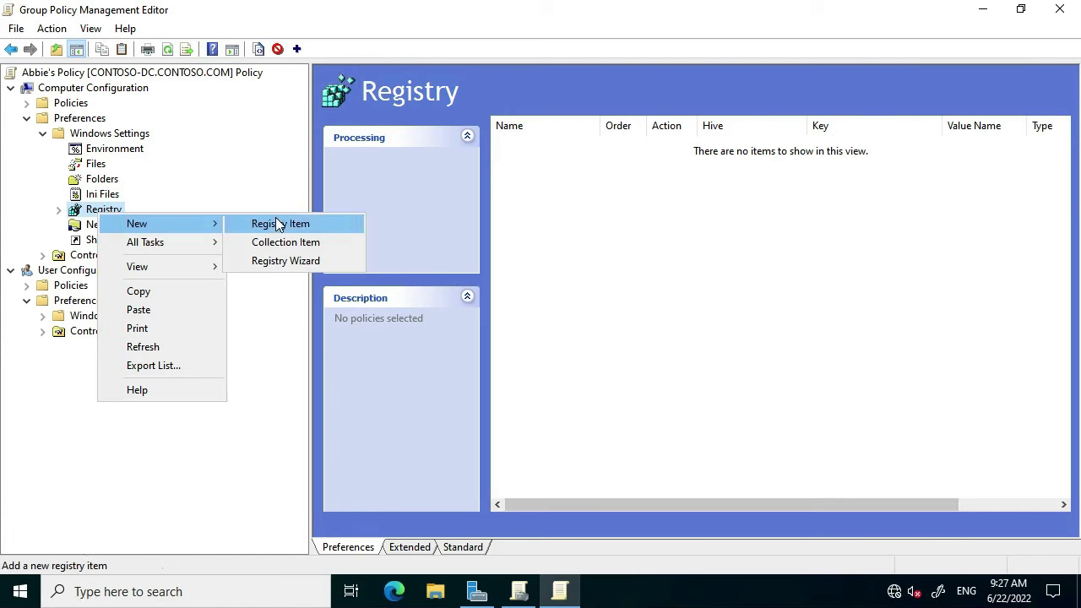
pyautogui.press('Escape')
pyautogui.press('Escape')
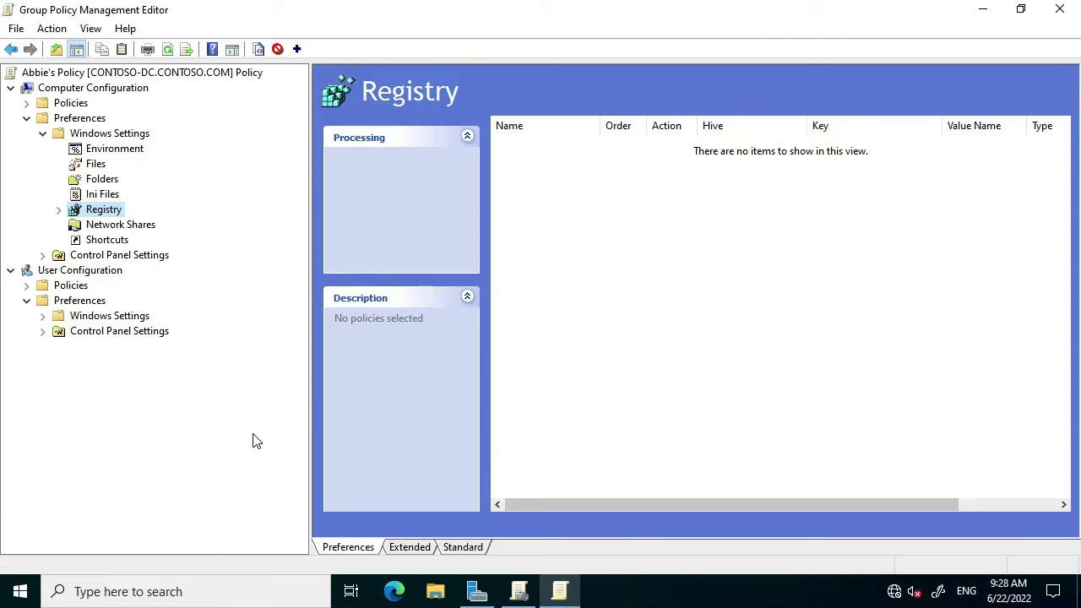
pyautogui.click(143, 232)
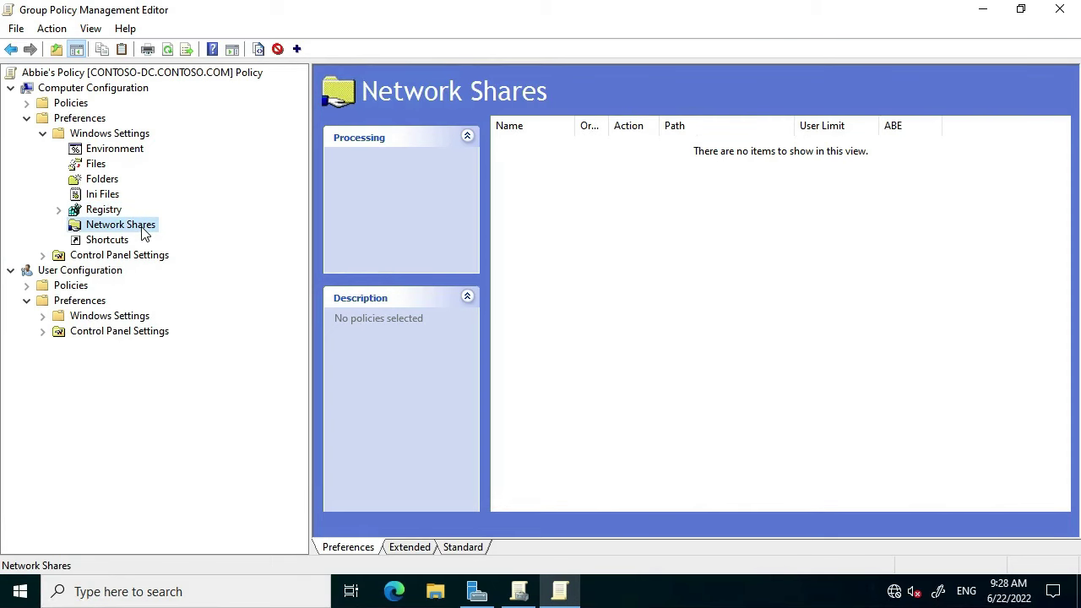
pyautogui.click(121, 243)
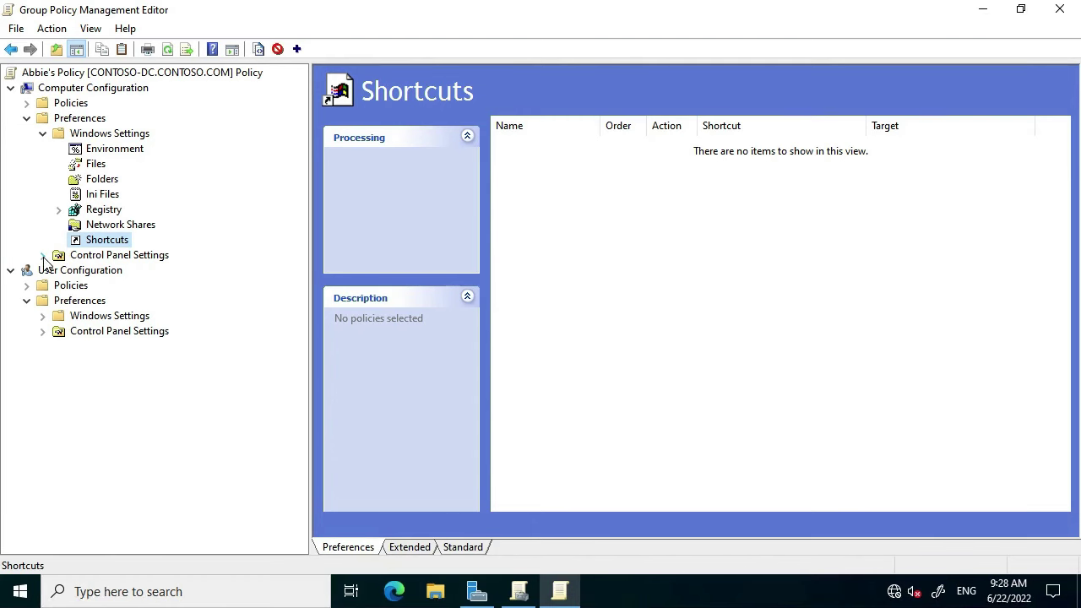
# Step: Browse the computer Control Panel Settings categories, from Data Sources through Services
pyautogui.click(42, 255)
pyautogui.click(107, 271)
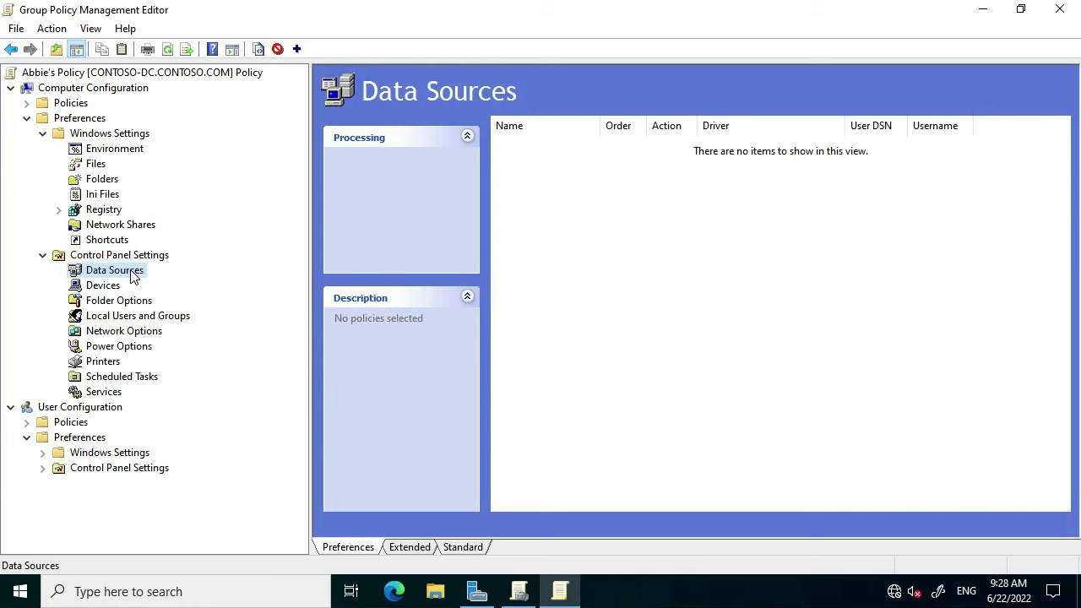
pyautogui.click(112, 288)
pyautogui.click(139, 303)
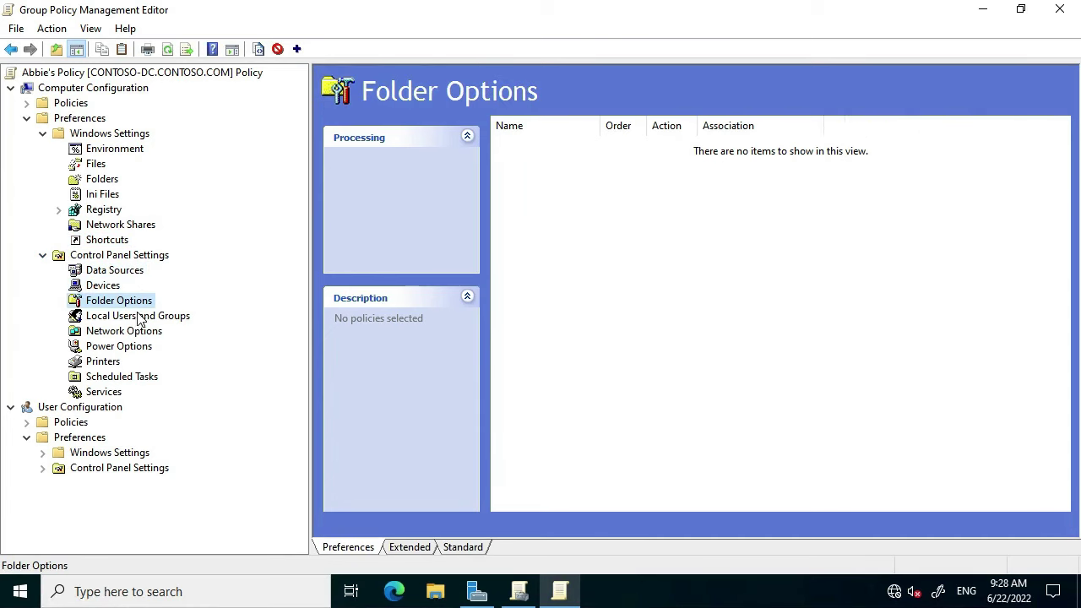
pyautogui.click(140, 318)
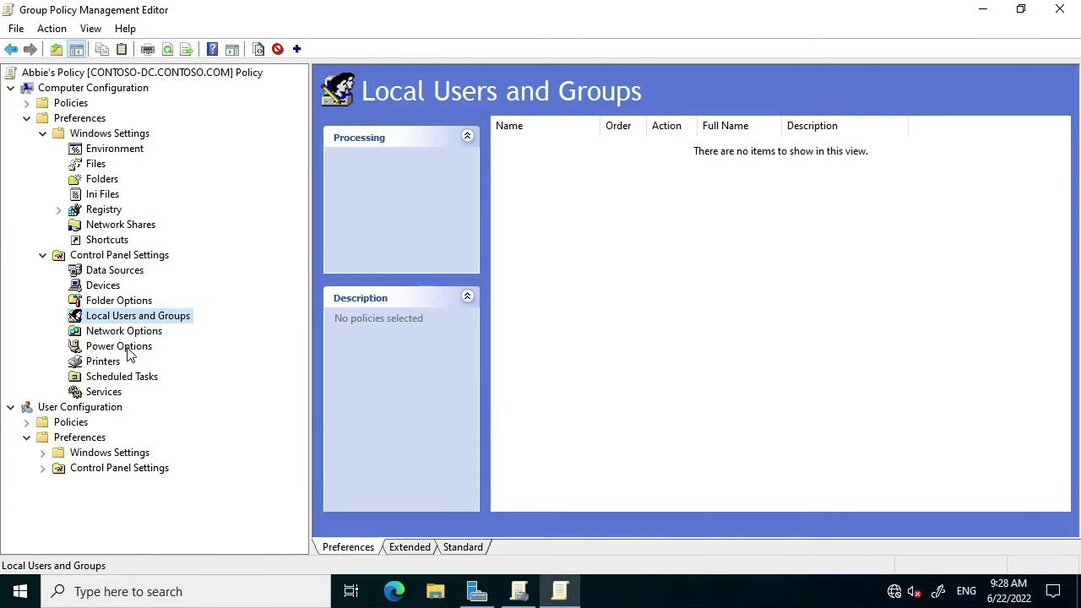
pyautogui.click(131, 348)
pyautogui.click(115, 363)
pyautogui.click(107, 394)
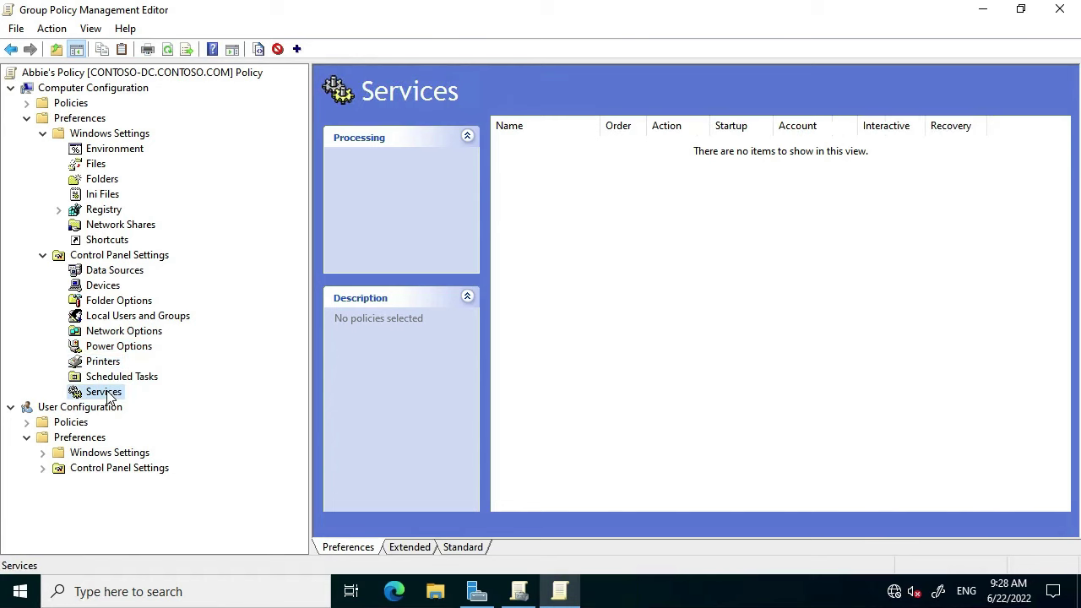
# Step: Expand the user Windows Settings preferences and show the user Shortcuts list
pyautogui.click(43, 453)
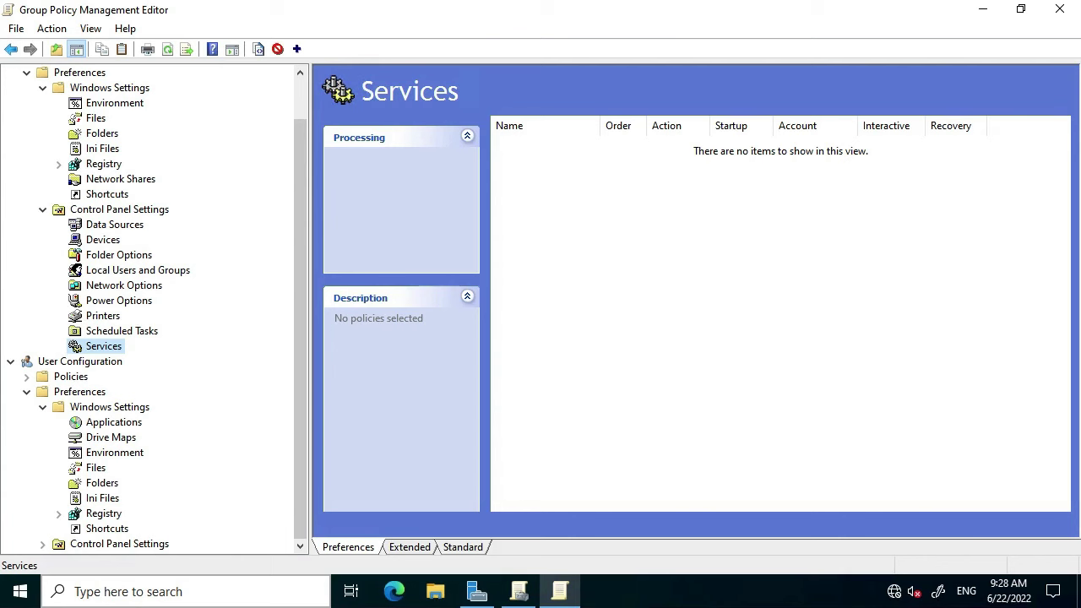
pyautogui.click(124, 454)
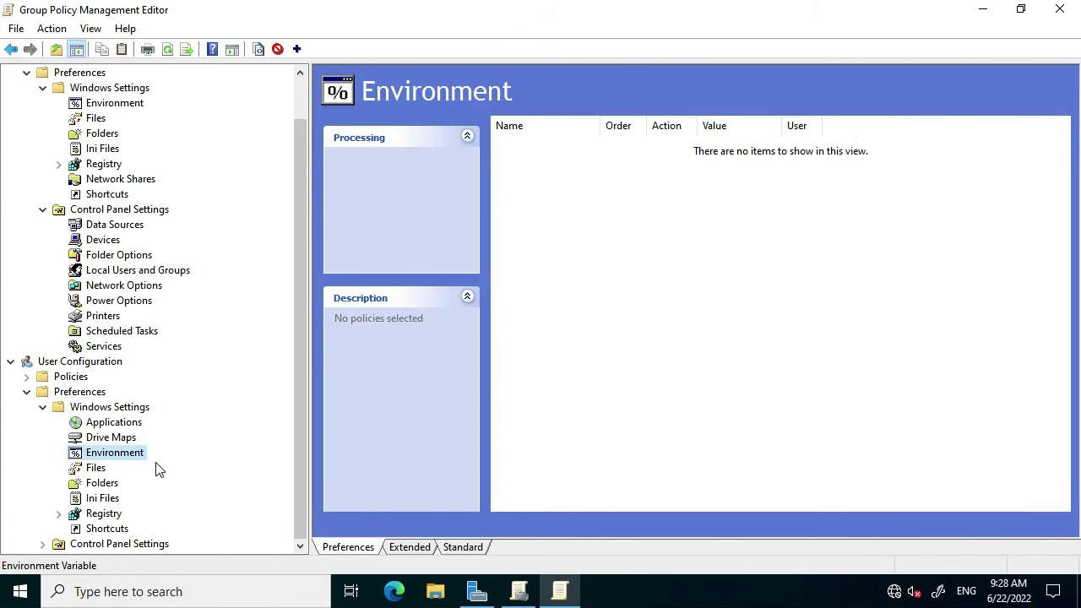
pyautogui.click(108, 529)
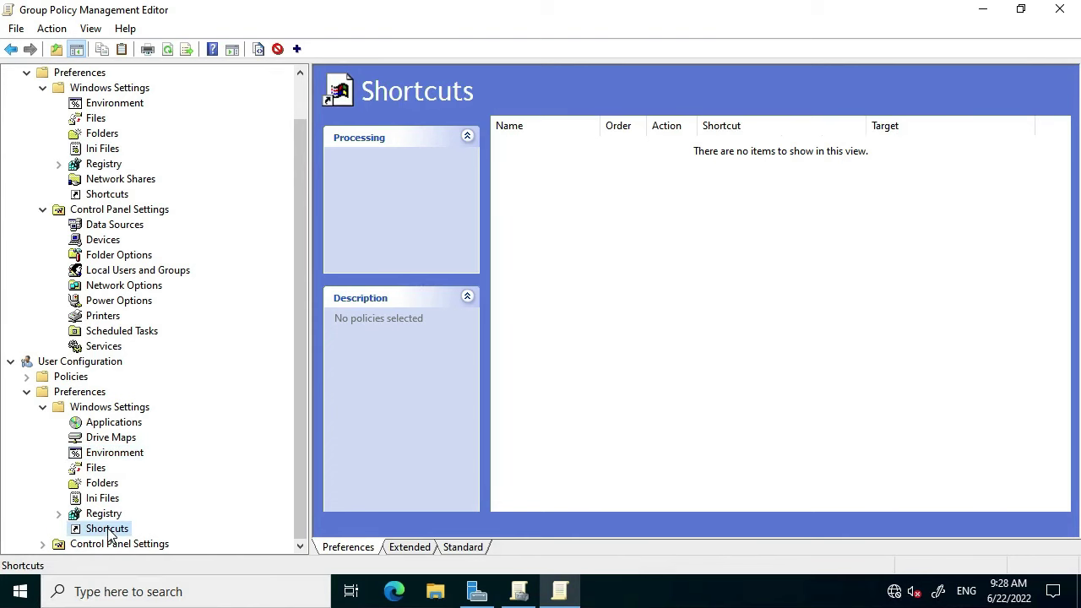
# Step: Create a 'Sales App' Desktop shortcut targeting c:\windows\notepad.exe
pyautogui.rightClick(110, 534)
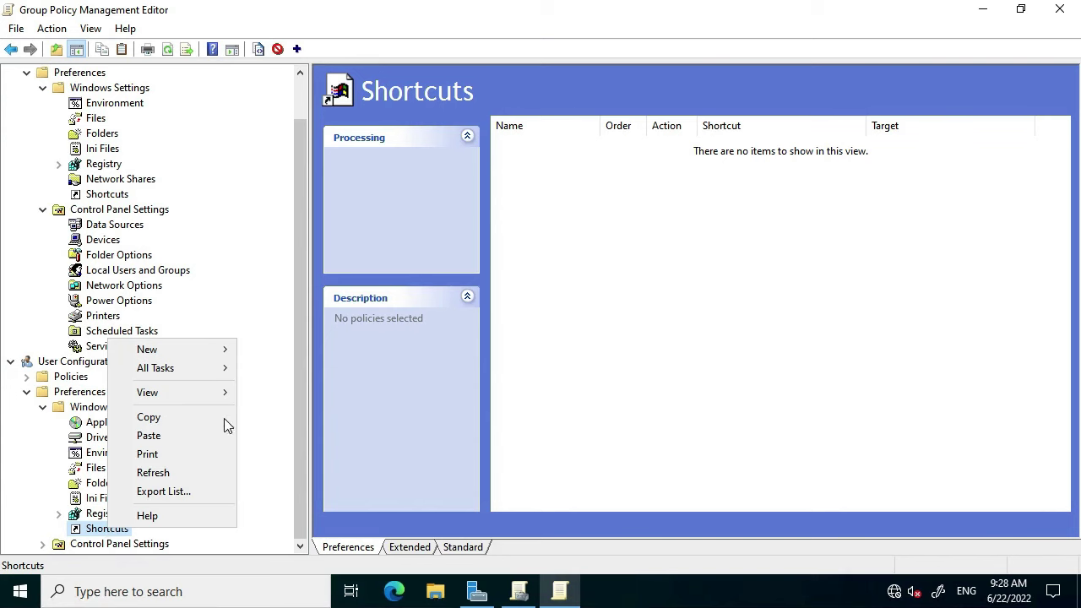
pyautogui.moveTo(225, 351)
pyautogui.click(261, 350)
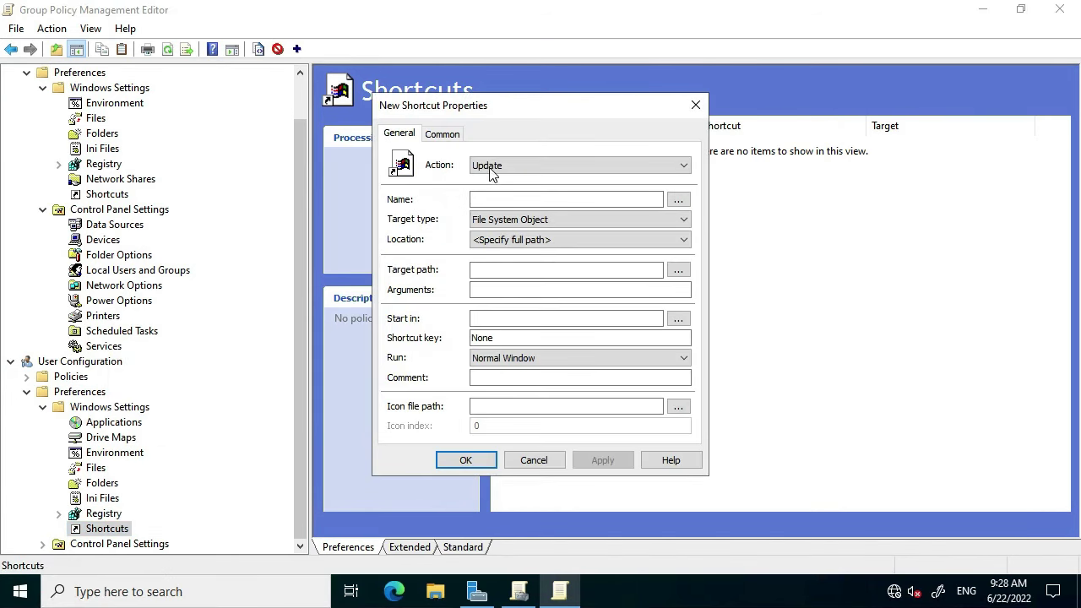
pyautogui.click(492, 166)
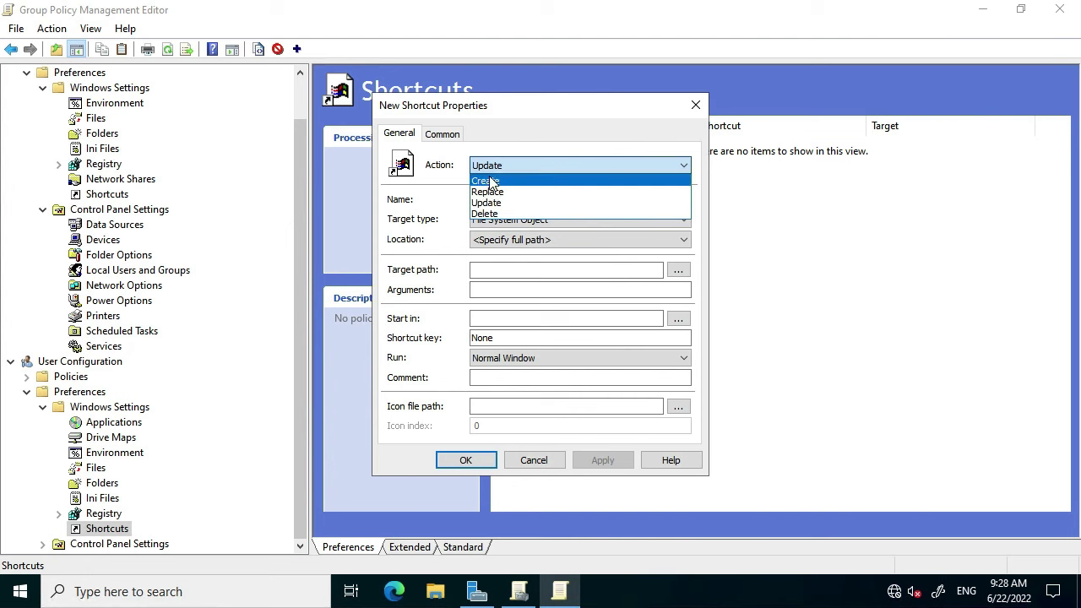
pyautogui.click(492, 179)
pyautogui.click(487, 203)
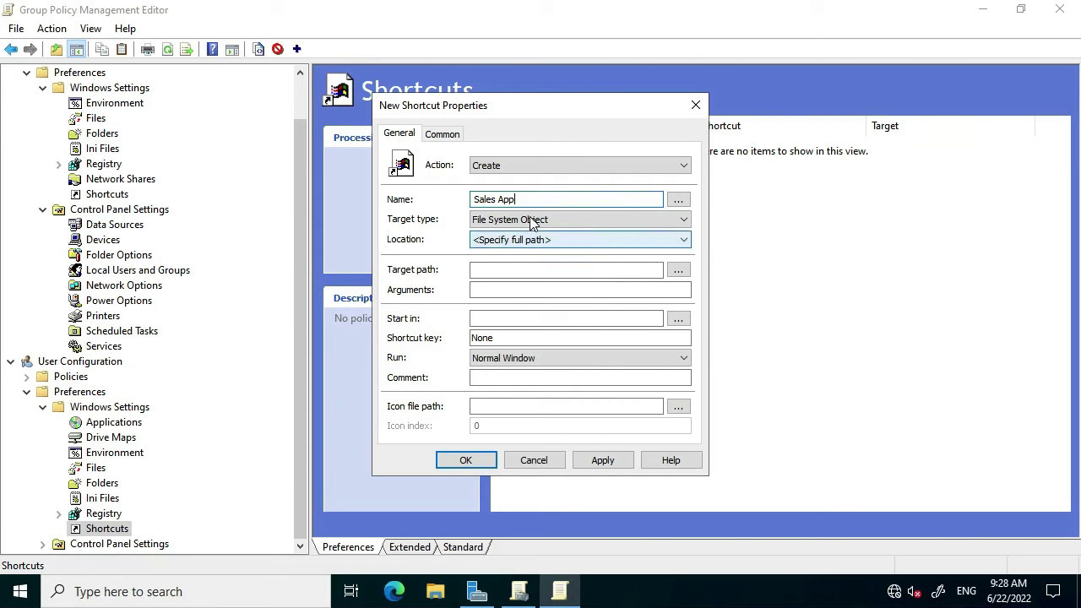
pyautogui.click(541, 240)
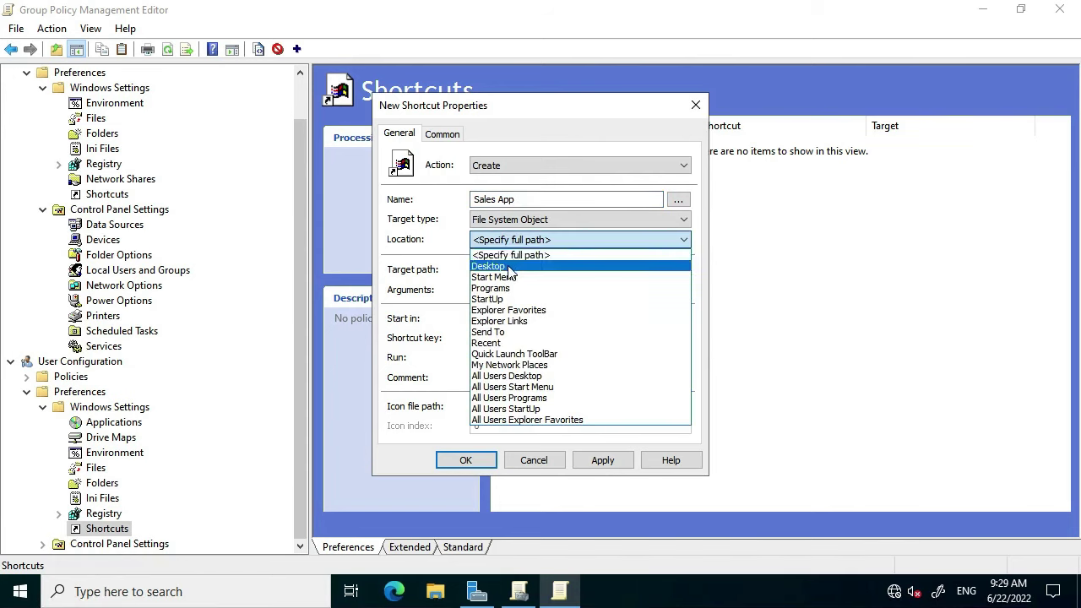
pyautogui.click(512, 268)
pyautogui.click(507, 272)
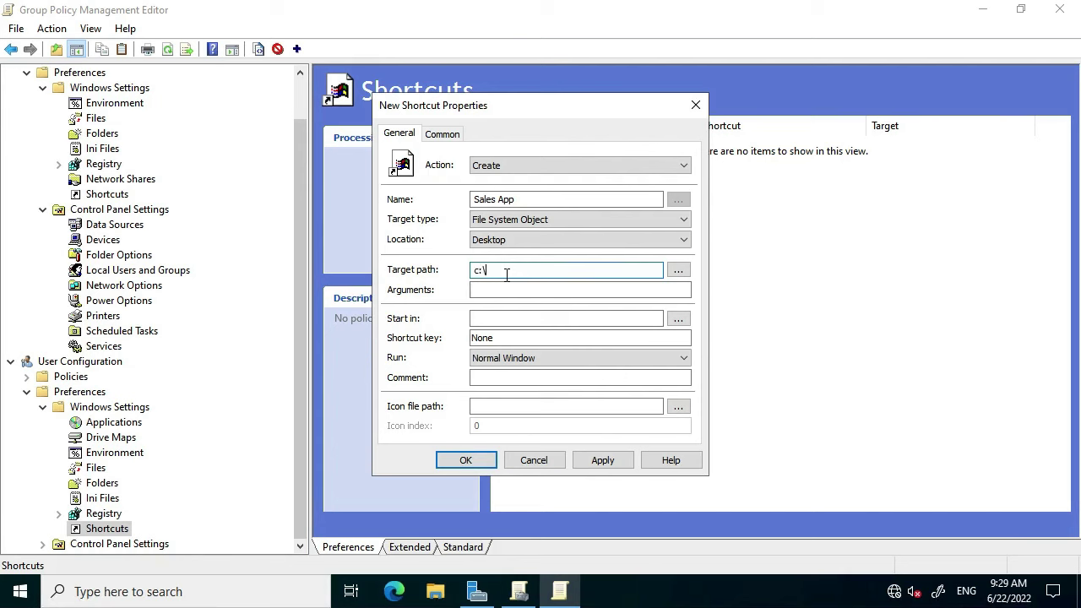
pyautogui.write('c:\\windows\\notepad.exe')
pyautogui.click(466, 460)
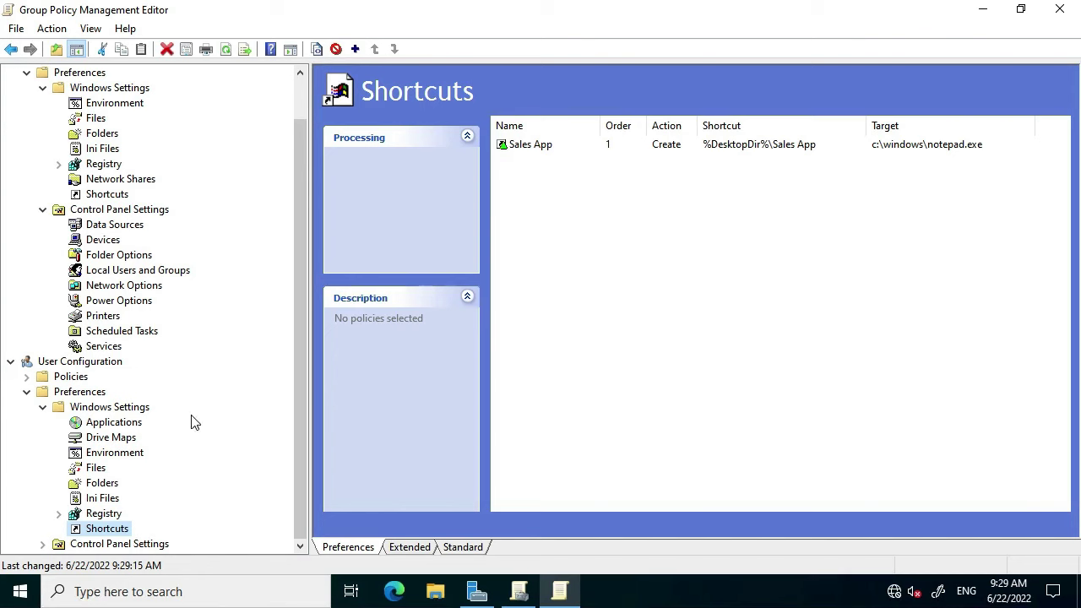
# Step: Start a new Mapped Drive item under the user Drive Maps preferences
pyautogui.click(125, 441)
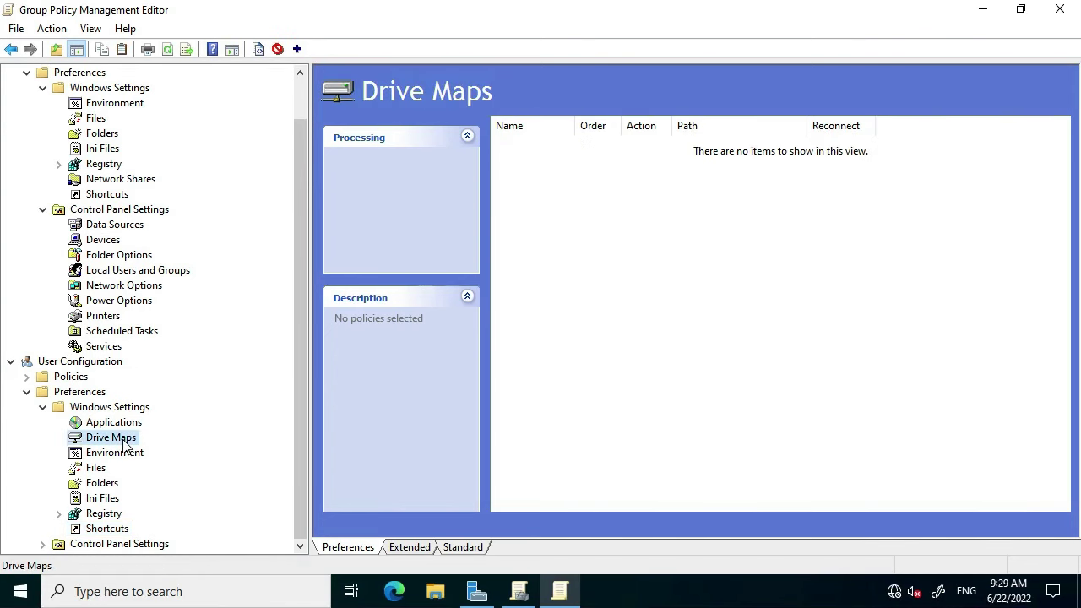
pyautogui.rightClick(125, 440)
pyautogui.moveTo(192, 257)
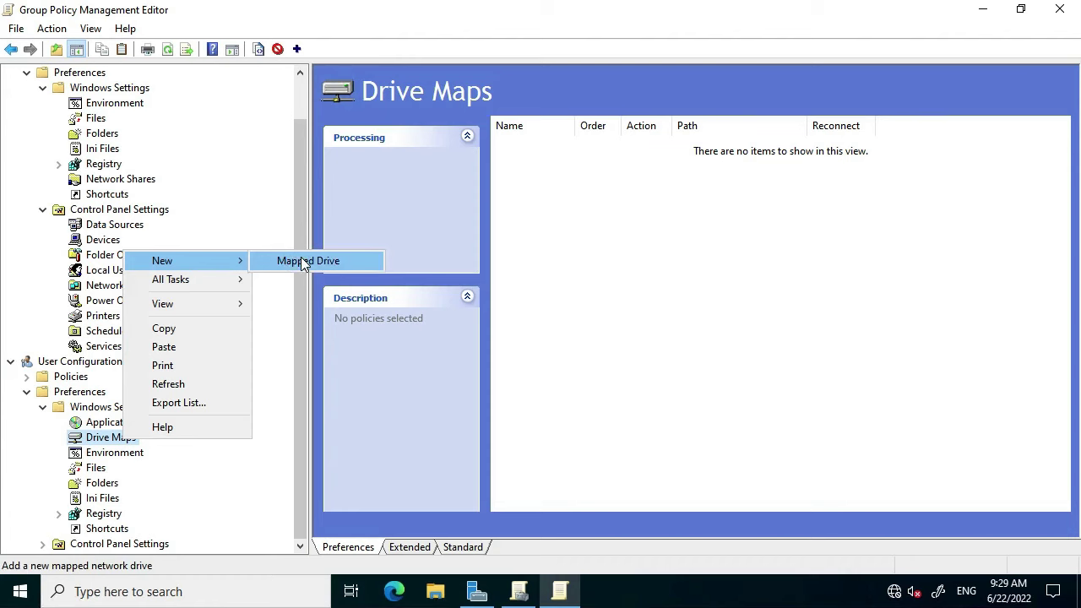
pyautogui.click(303, 261)
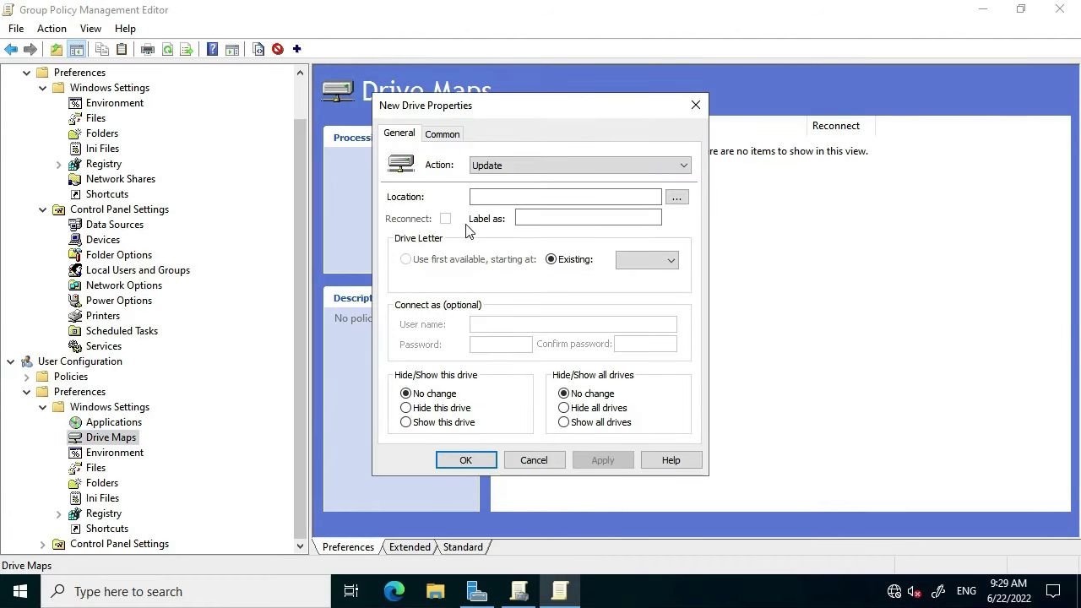
# Step: Set the drive map action to Create with location \\contoso-dc\apps
pyautogui.click(495, 166)
pyautogui.click(496, 168)
pyautogui.click(497, 167)
pyautogui.click(491, 179)
pyautogui.click(484, 195)
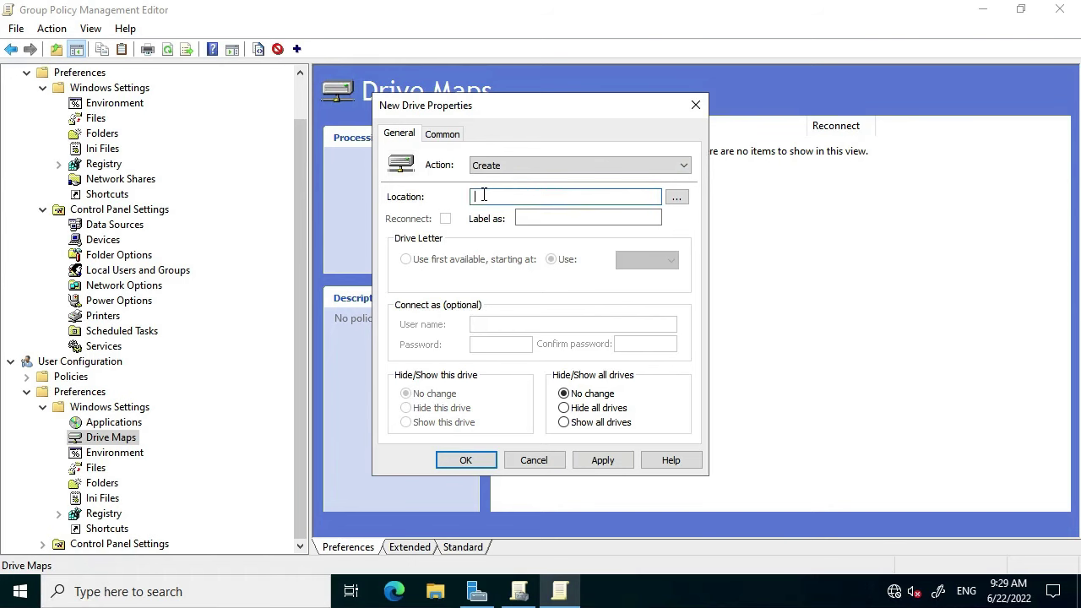
pyautogui.click(675, 197)
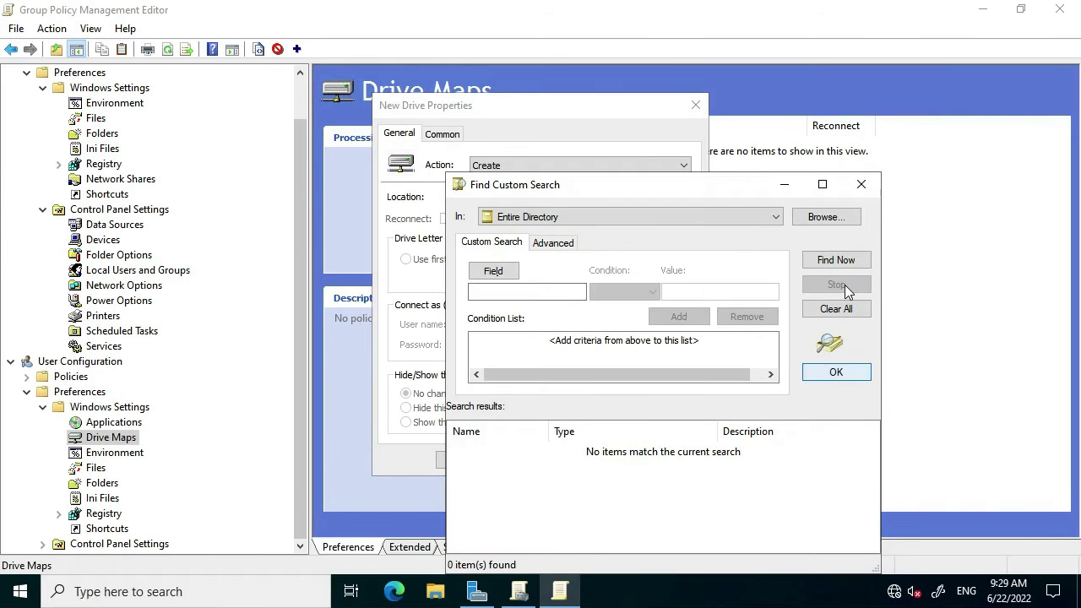
pyautogui.click(860, 184)
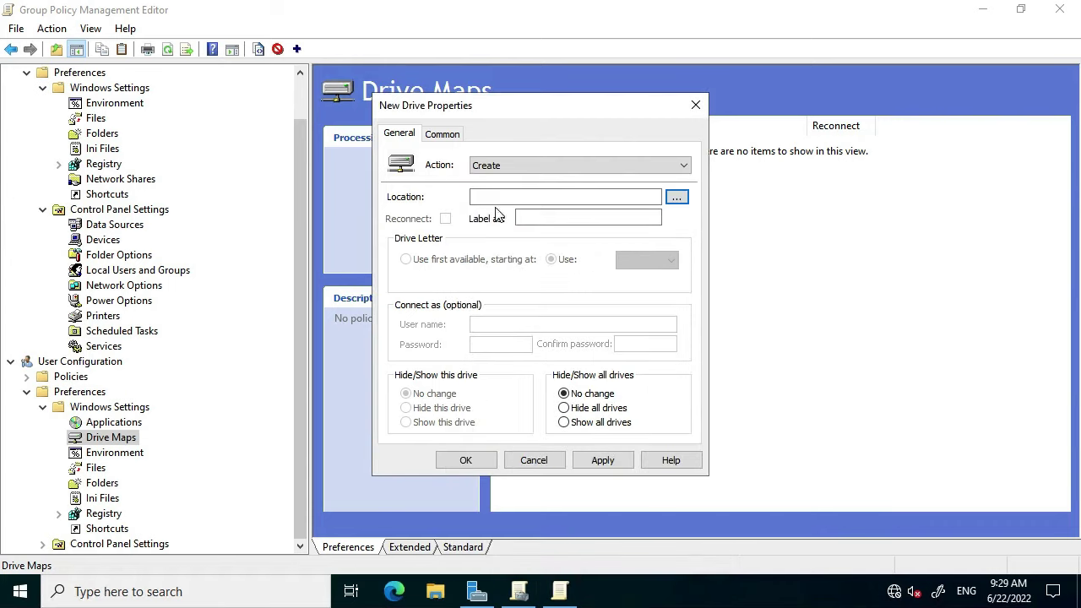
pyautogui.click(486, 197)
pyautogui.write('\\\\contoso-dc\\')
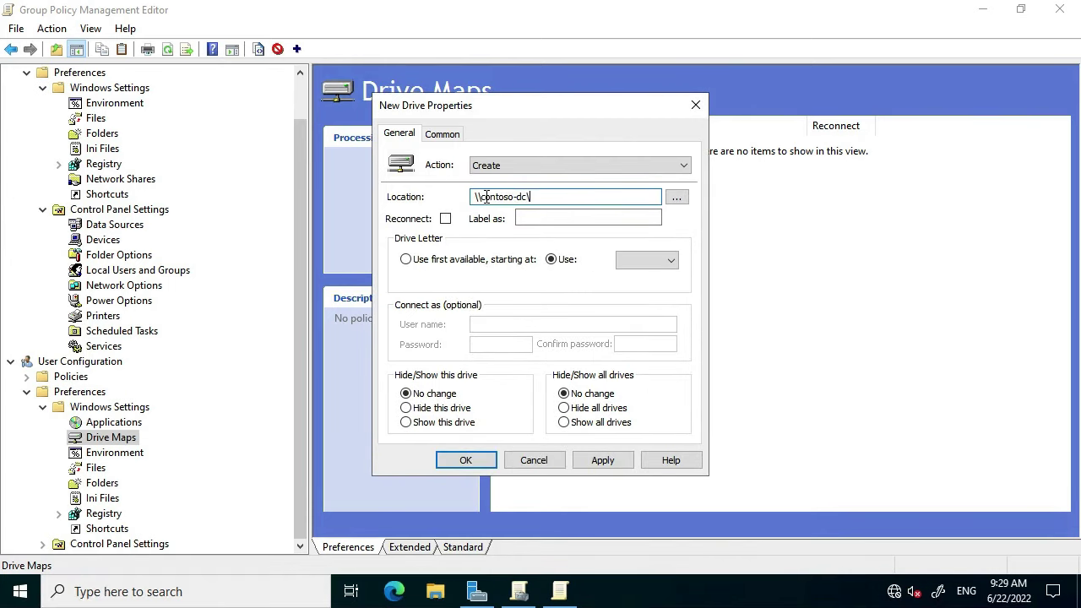
pyautogui.write('apps')
# Step: Enable Reconnect, assign drive letter H, and label the drive Apps
pyautogui.click(445, 218)
pyautogui.click(537, 218)
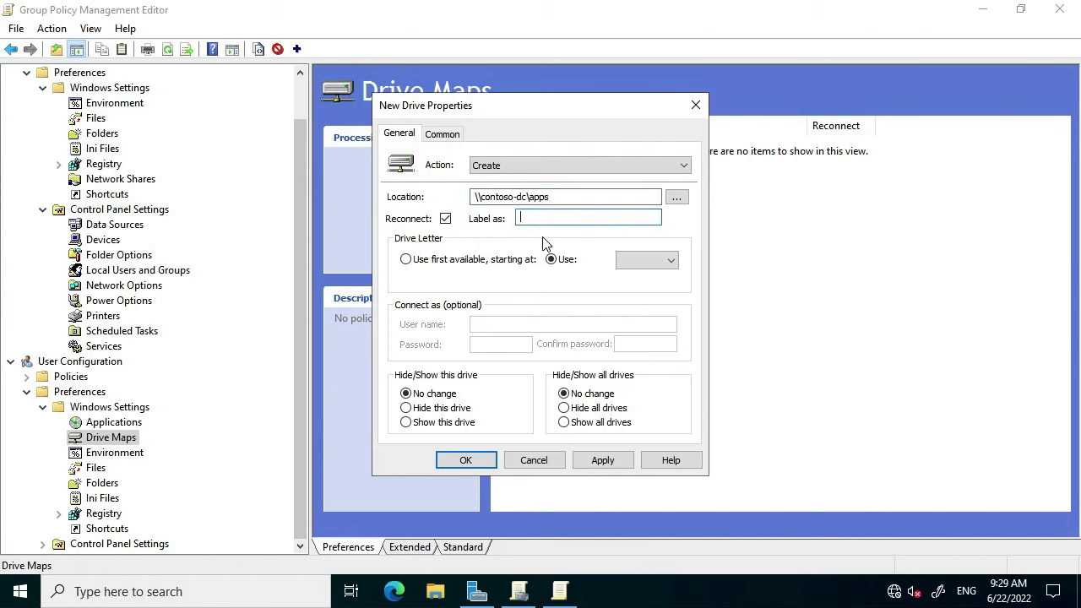
pyautogui.click(473, 261)
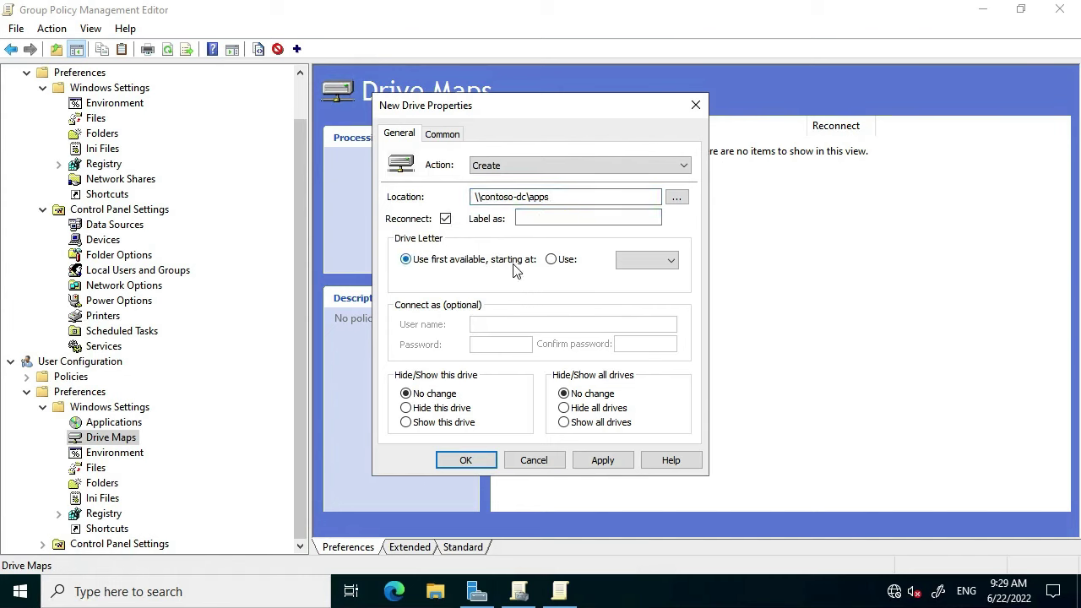
pyautogui.click(551, 259)
pyautogui.click(646, 260)
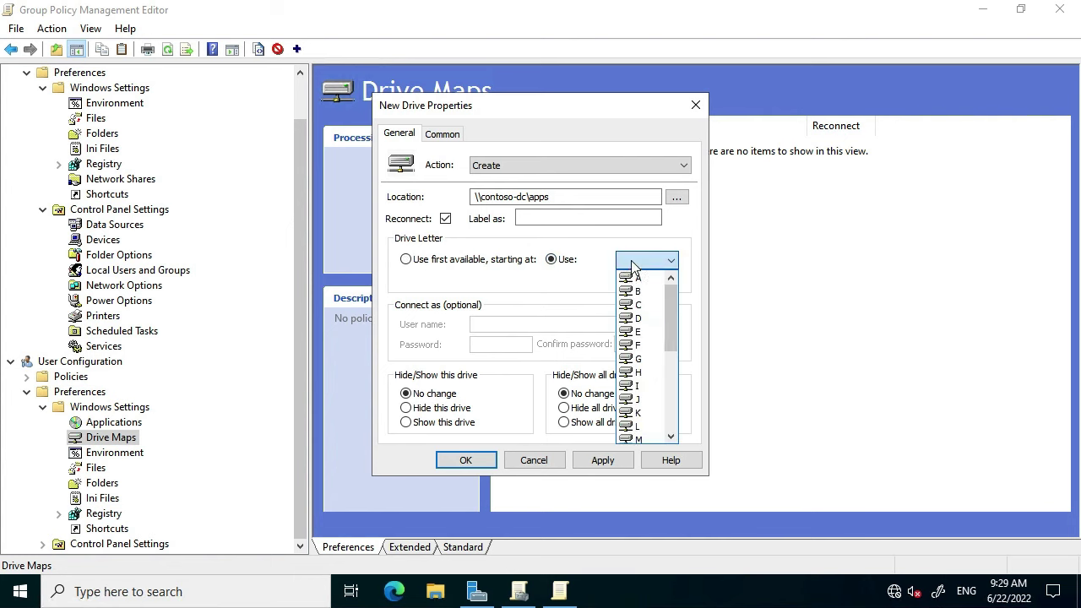
pyautogui.click(638, 373)
pyautogui.click(530, 218)
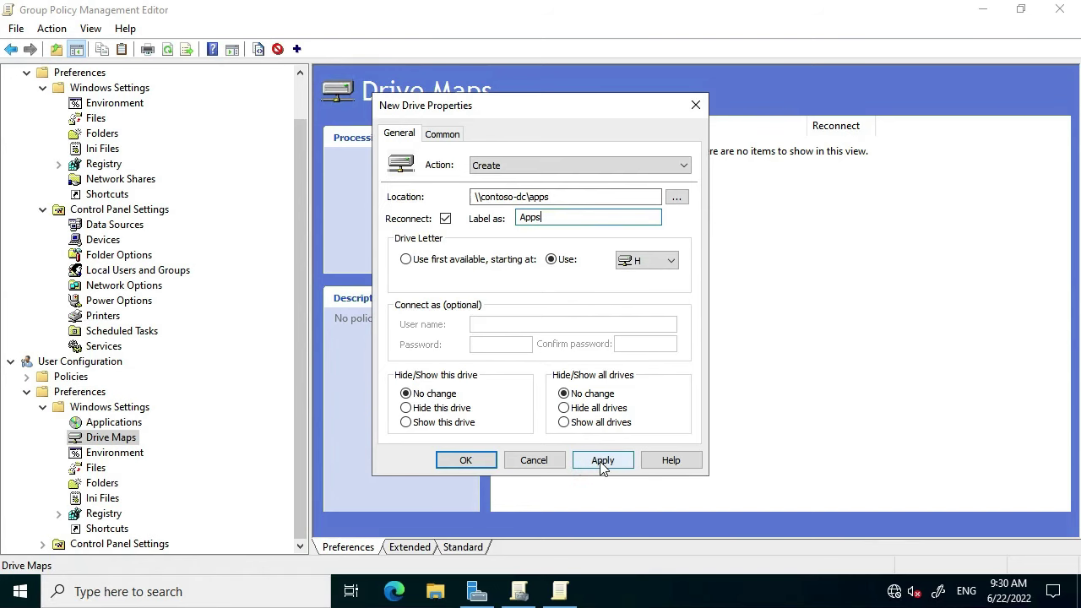
# Step: Add item-level targeting for computer name Contoso-CL1 and save the H: drive map
pyautogui.click(448, 137)
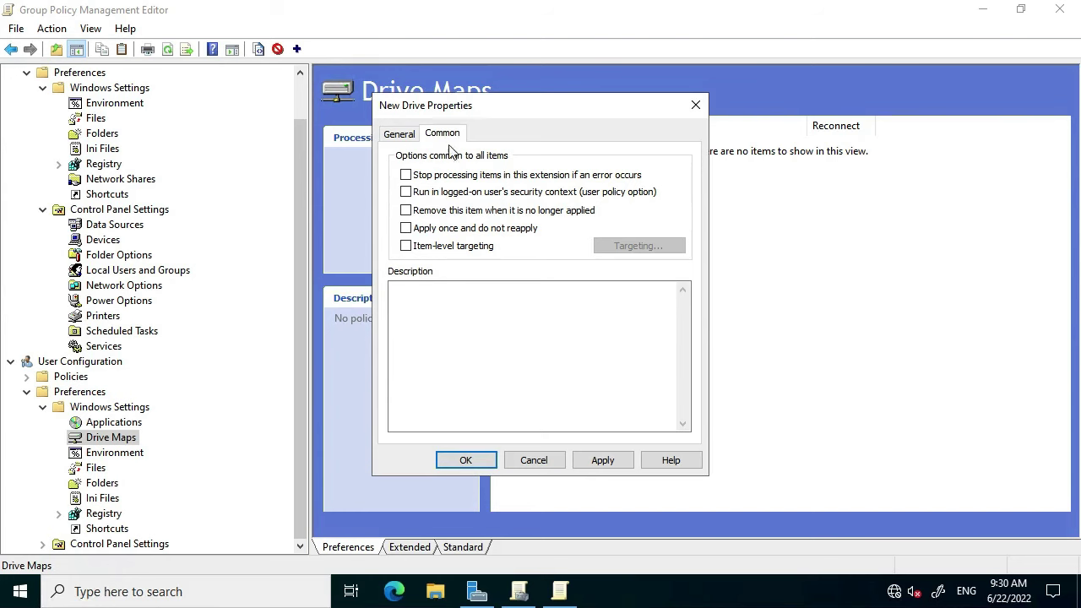
pyautogui.click(461, 252)
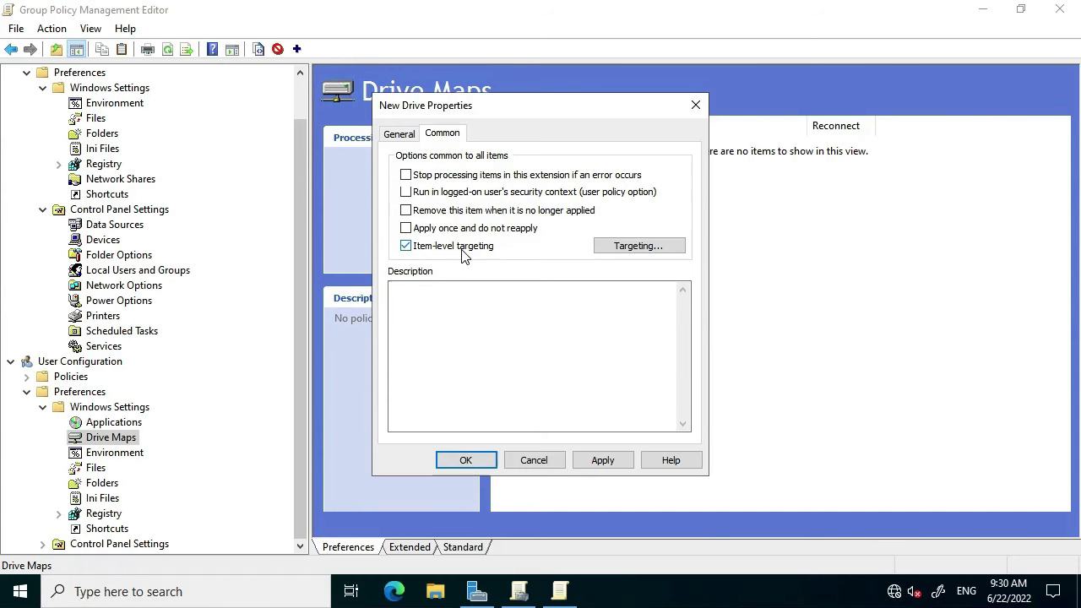
pyautogui.click(628, 250)
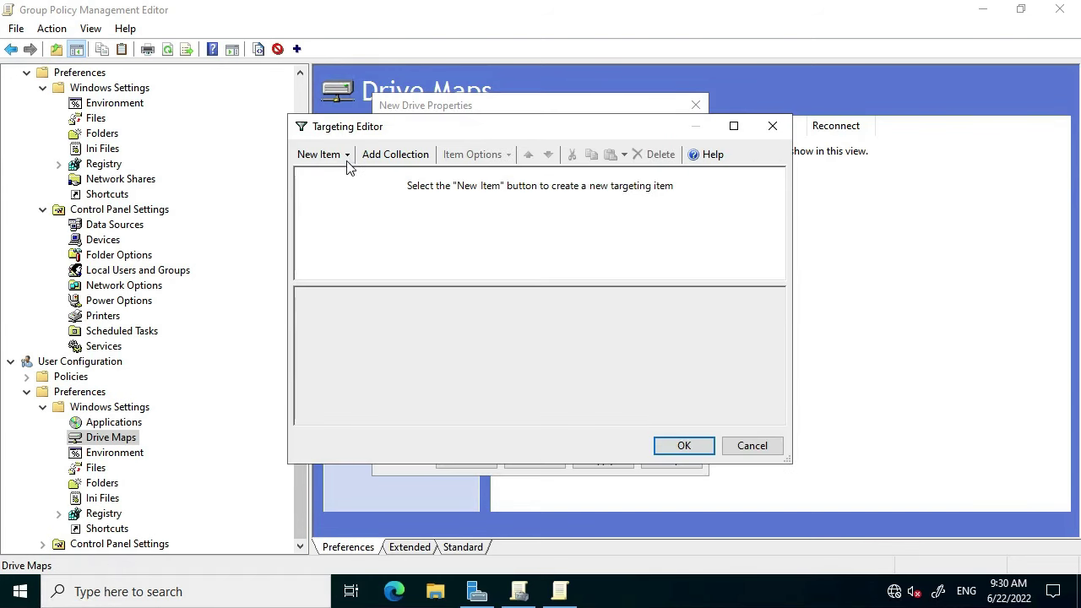
pyautogui.click(345, 155)
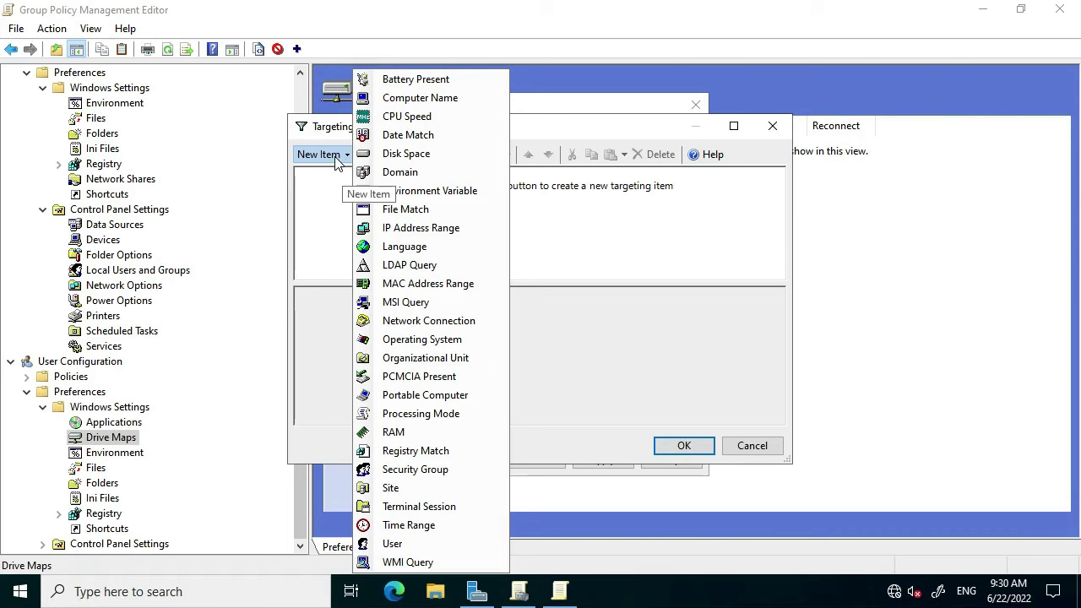
pyautogui.click(423, 100)
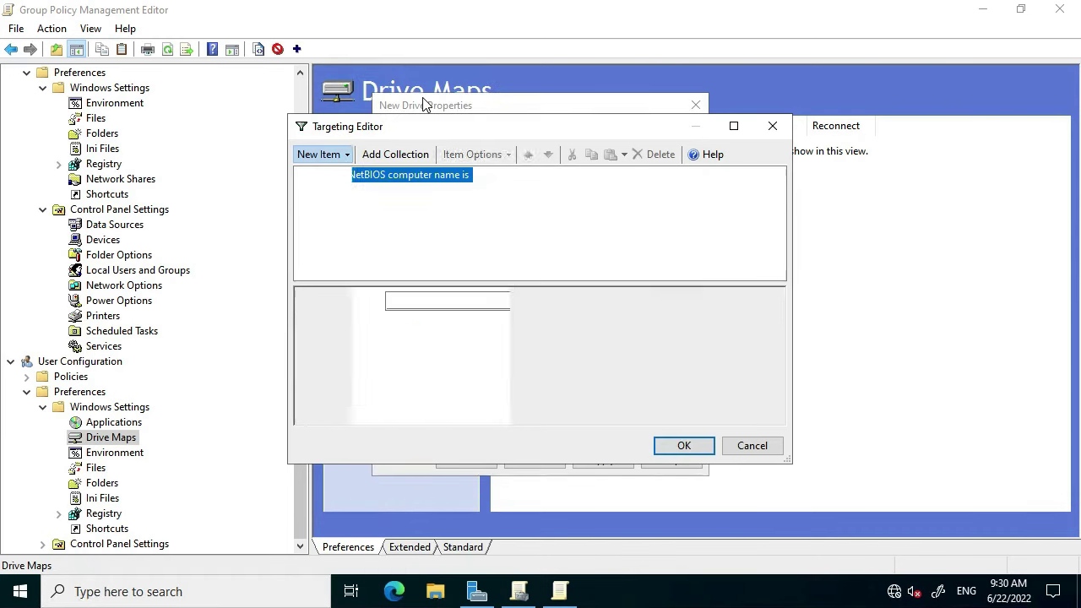
pyautogui.click(427, 302)
pyautogui.write('Co')
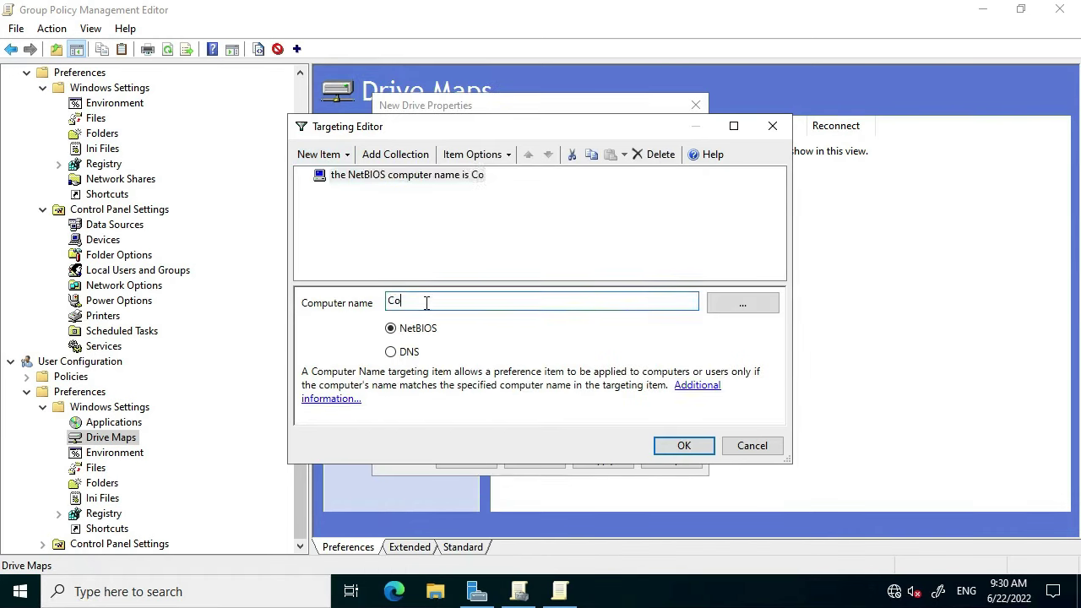
pyautogui.write('ntoso-CL1')
pyautogui.click(667, 447)
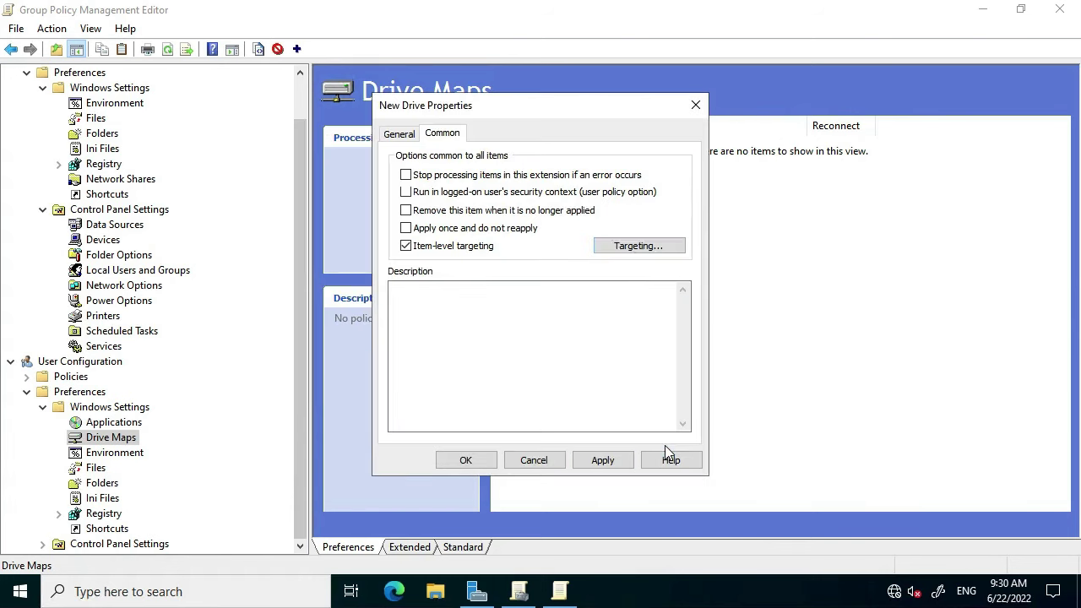
pyautogui.click(473, 458)
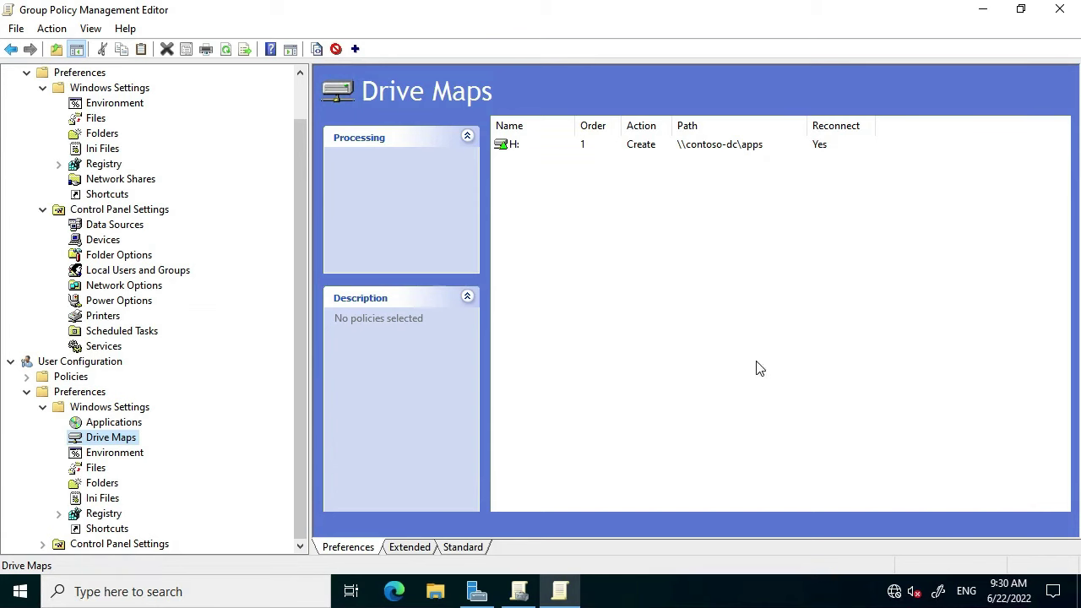
# Step: Close the Group Policy Management Editor window
pyautogui.click(1058, 9)
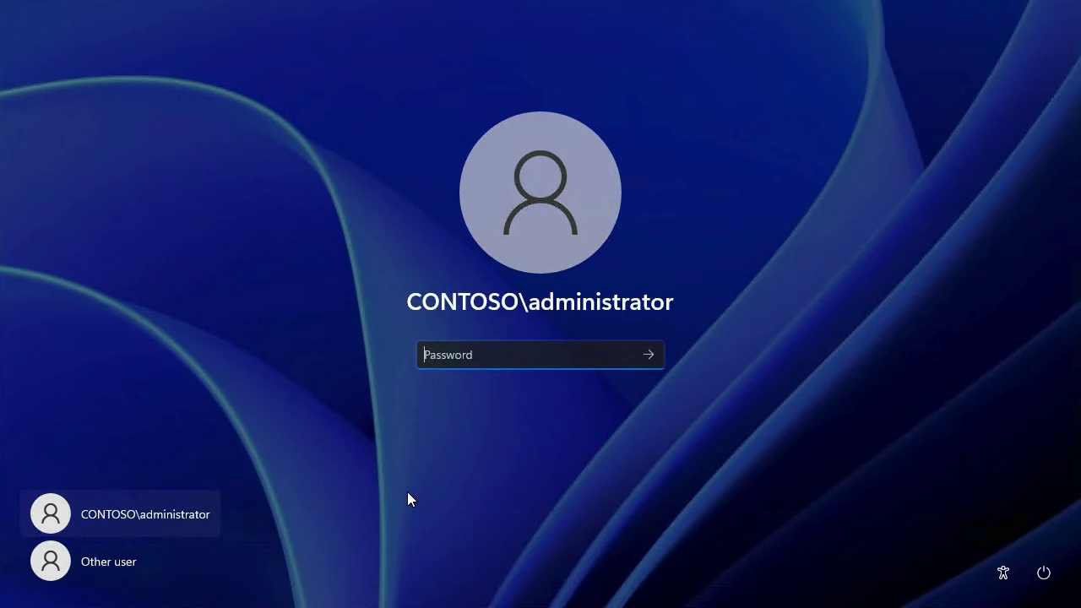
# Step: Sign in as Other user with the Contoso domain user's account name and password
pyautogui.click(145, 566)
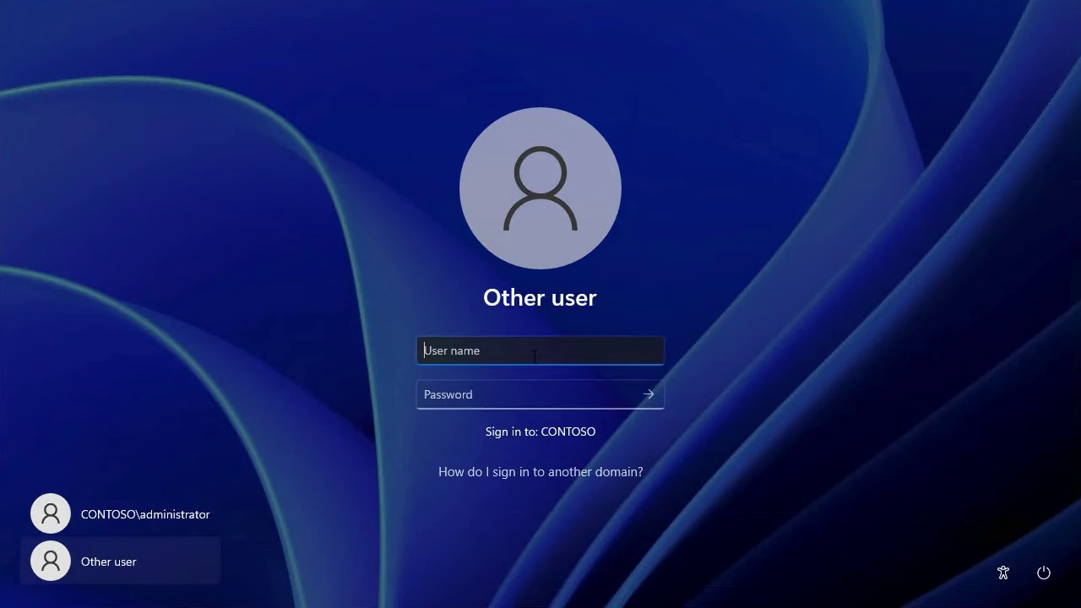
pyautogui.write('contoo')
pyautogui.write('\\')
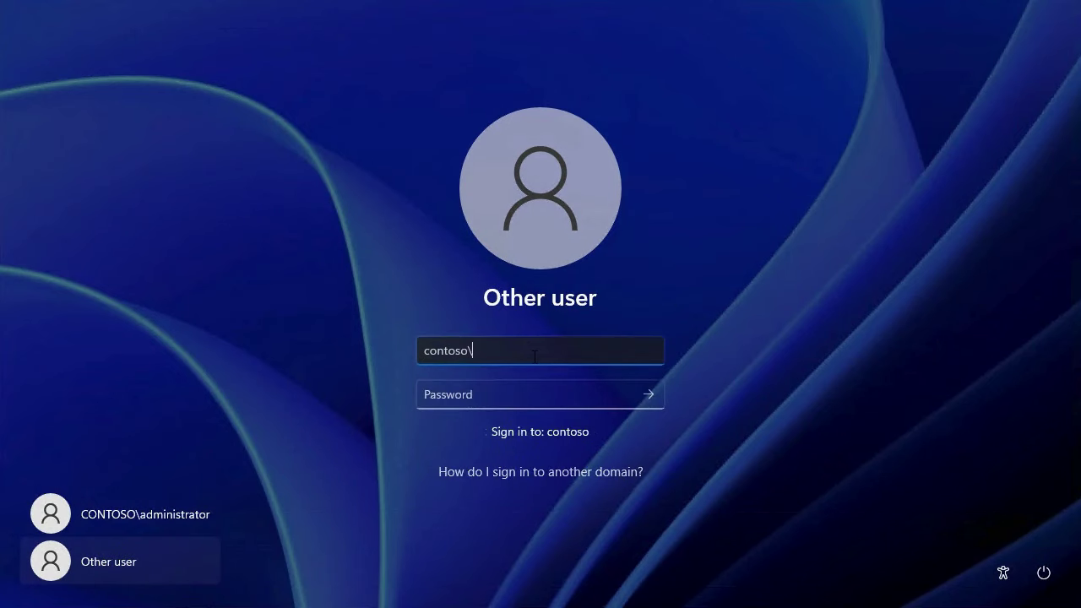
pyautogui.write('abbie')
pyautogui.press('Tab')
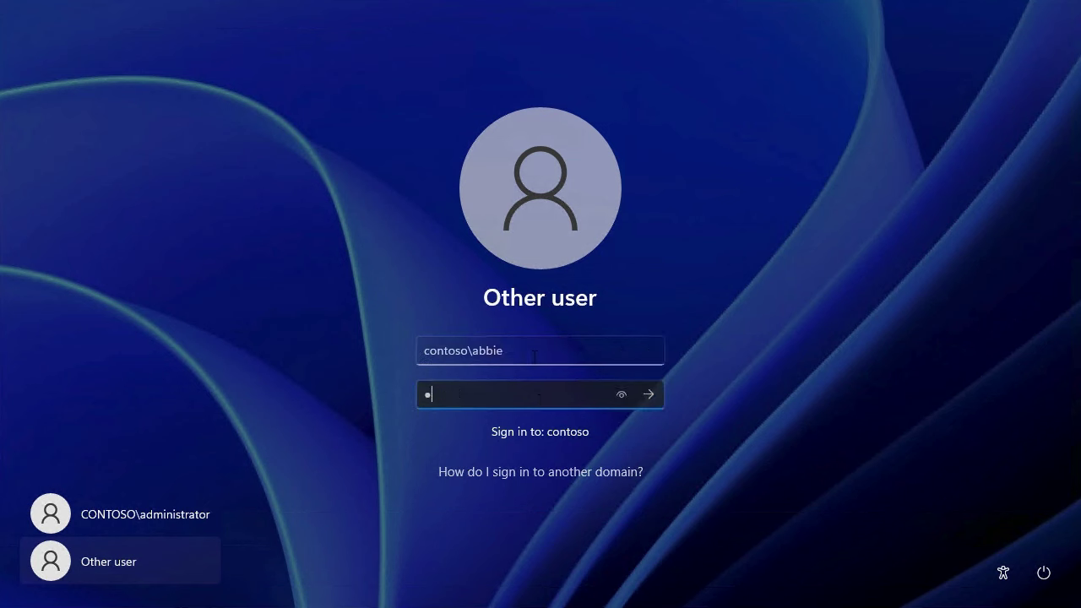
pyautogui.press('Return')
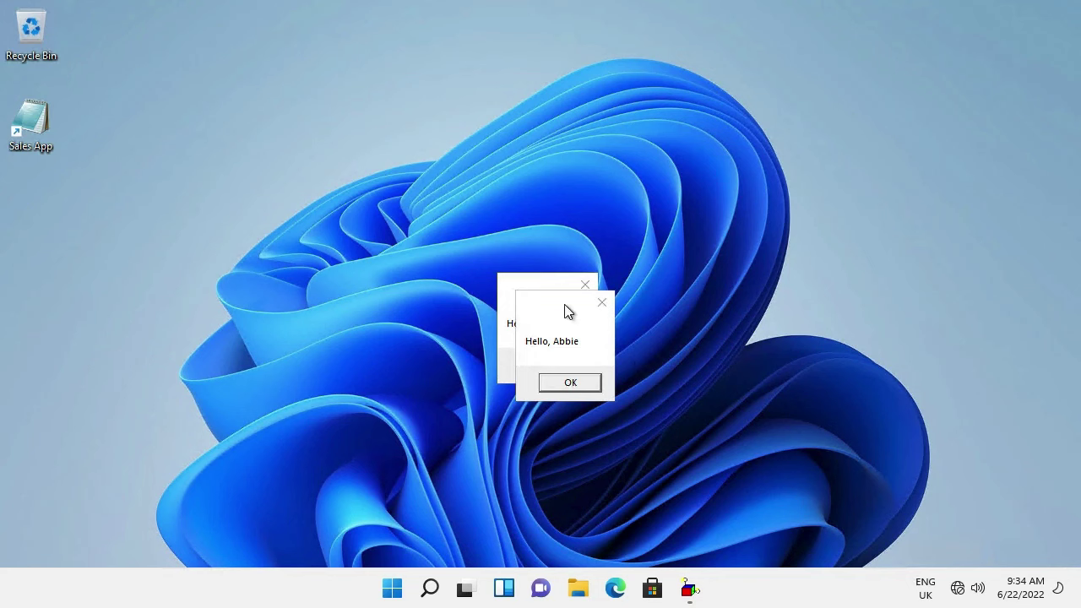
# Step: Dismiss the Hello, Contoso greeting and the other welcome message
pyautogui.moveTo(569, 307); pyautogui.dragTo(720, 303)
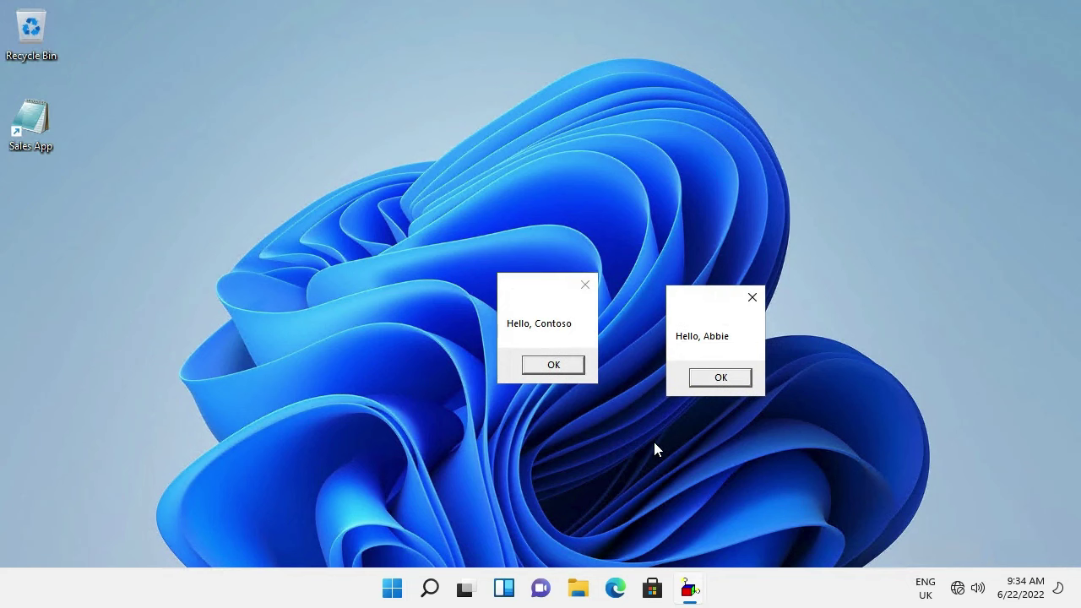
pyautogui.click(566, 368)
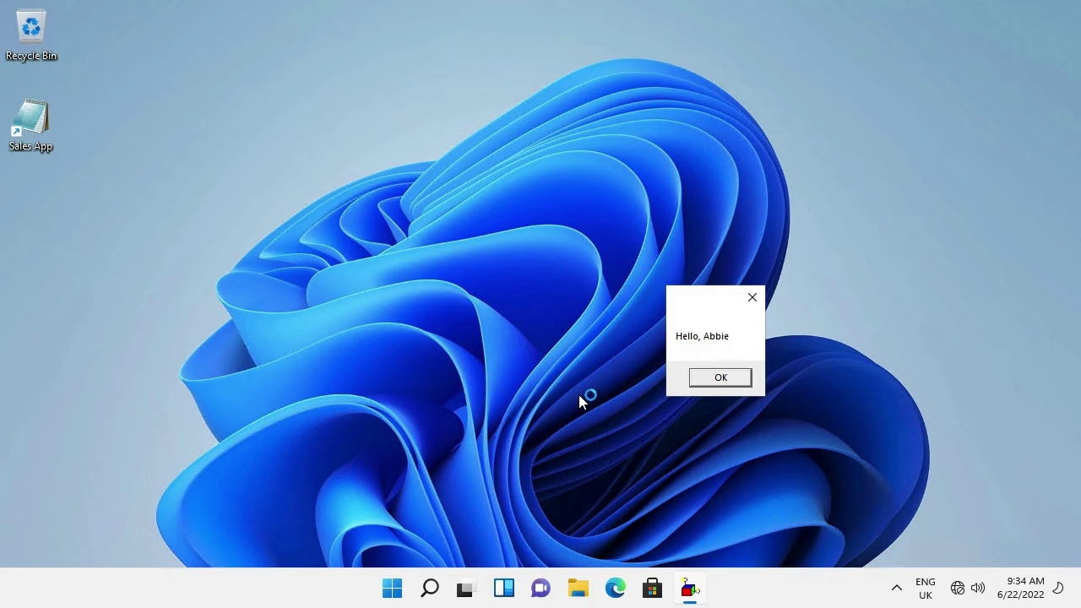
pyautogui.click(731, 377)
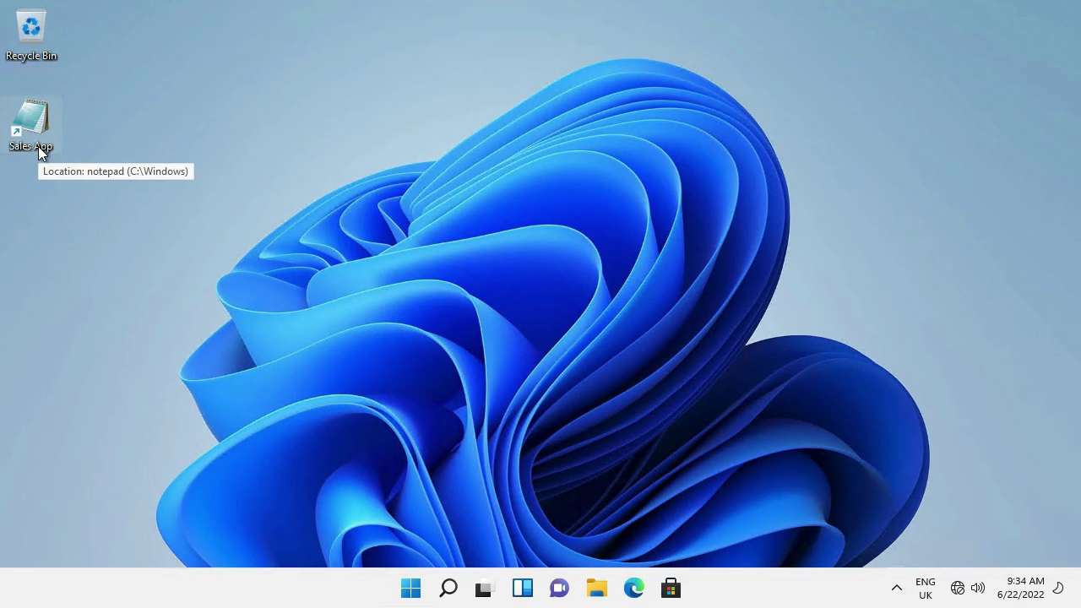
# Step: In File Explorer's This PC, open Apps (H:) to confirm XmlNotepad, then close it
pyautogui.click(596, 588)
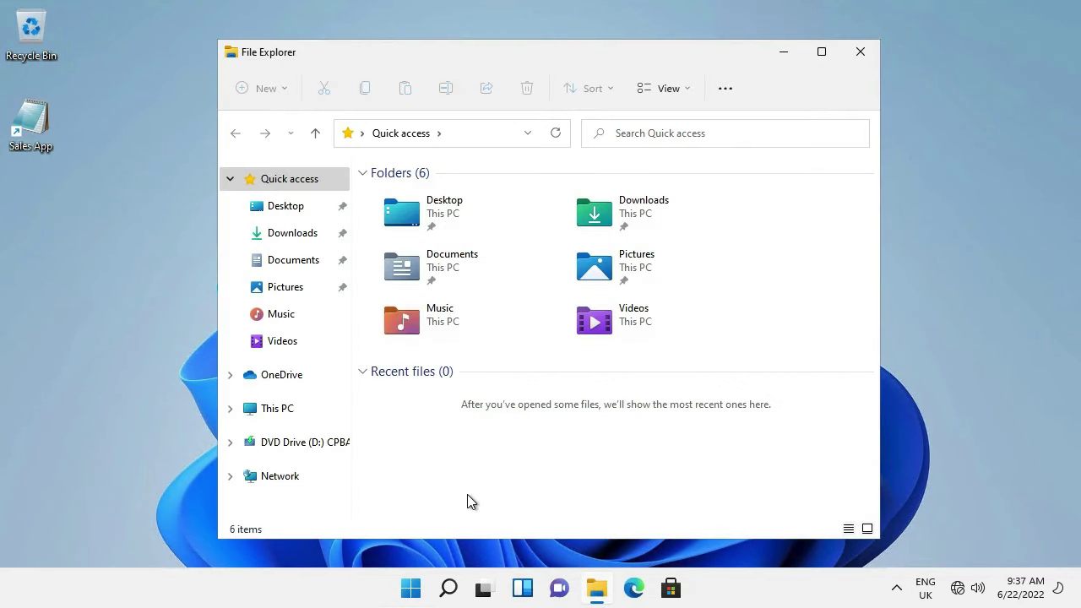
pyautogui.click(276, 413)
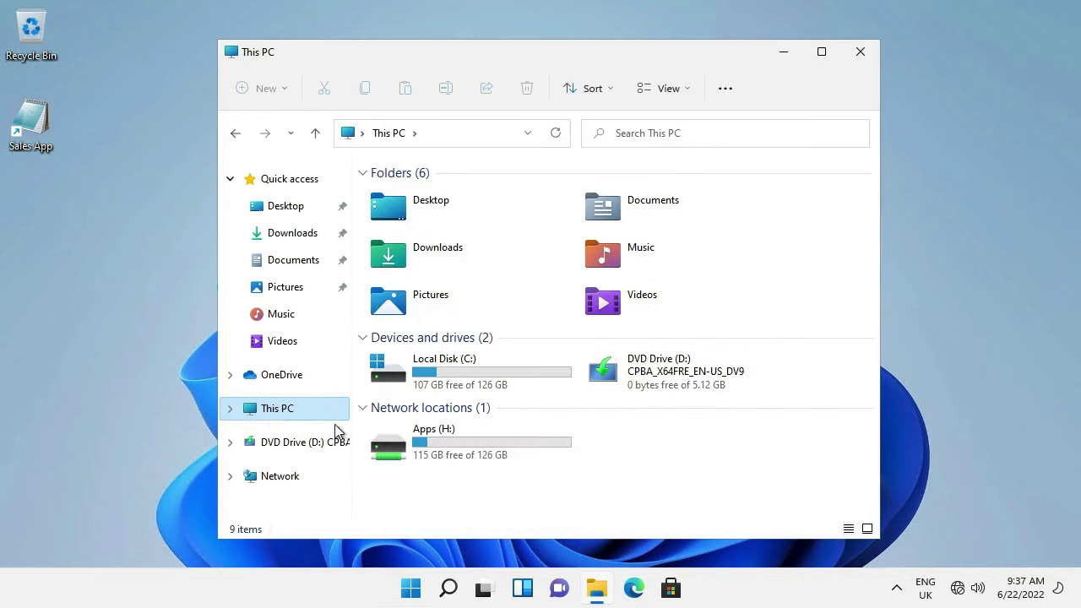
pyautogui.doubleClick(468, 451)
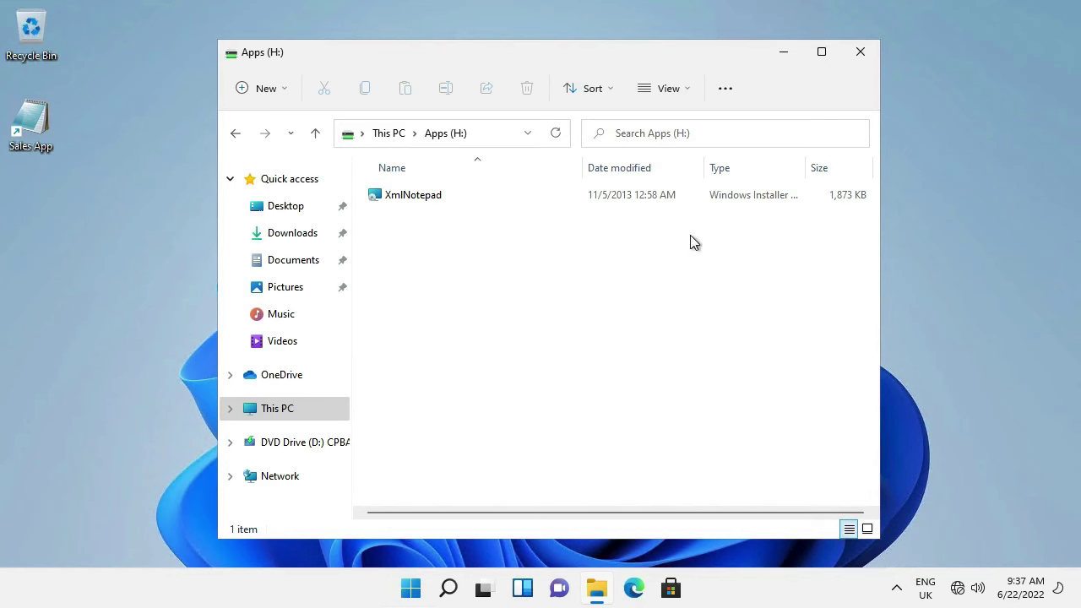
pyautogui.click(860, 52)
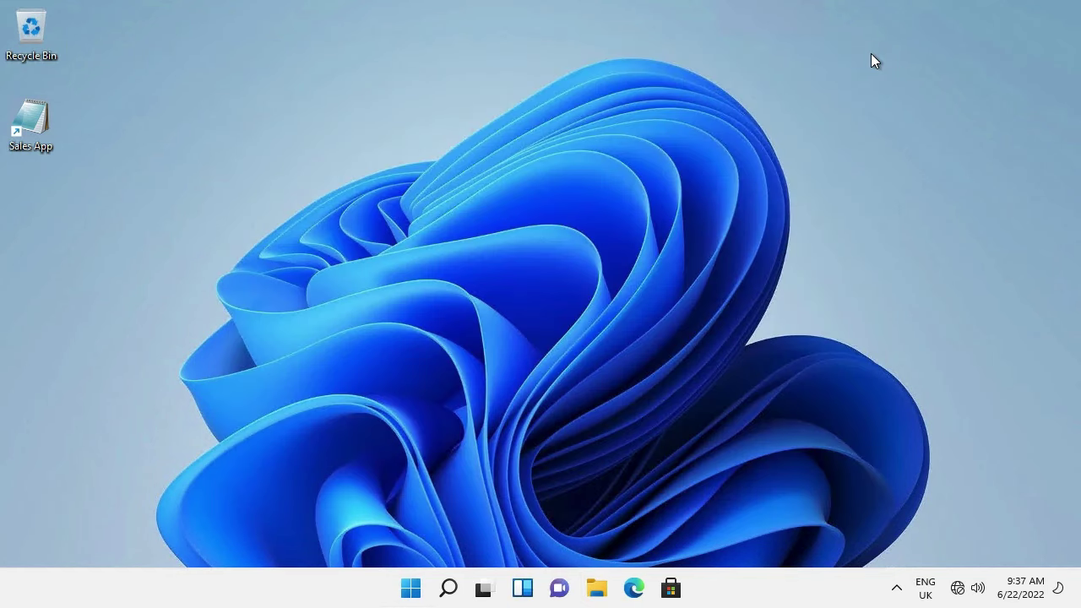
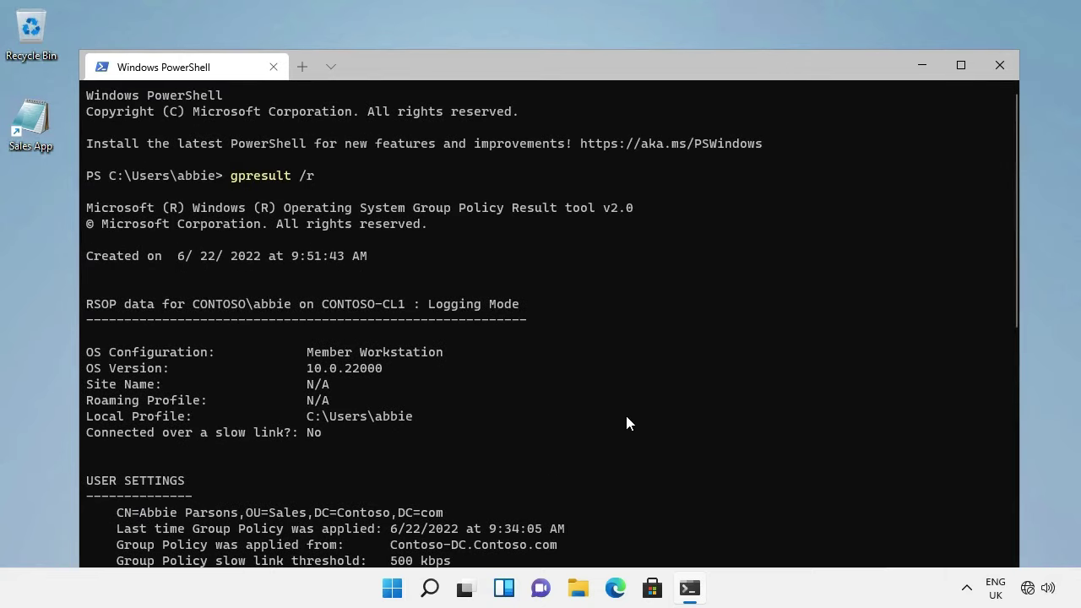
# Step: Review the remaining policy output, then close the standard user's PowerShell window
pyautogui.scroll(-3, 626, 422)
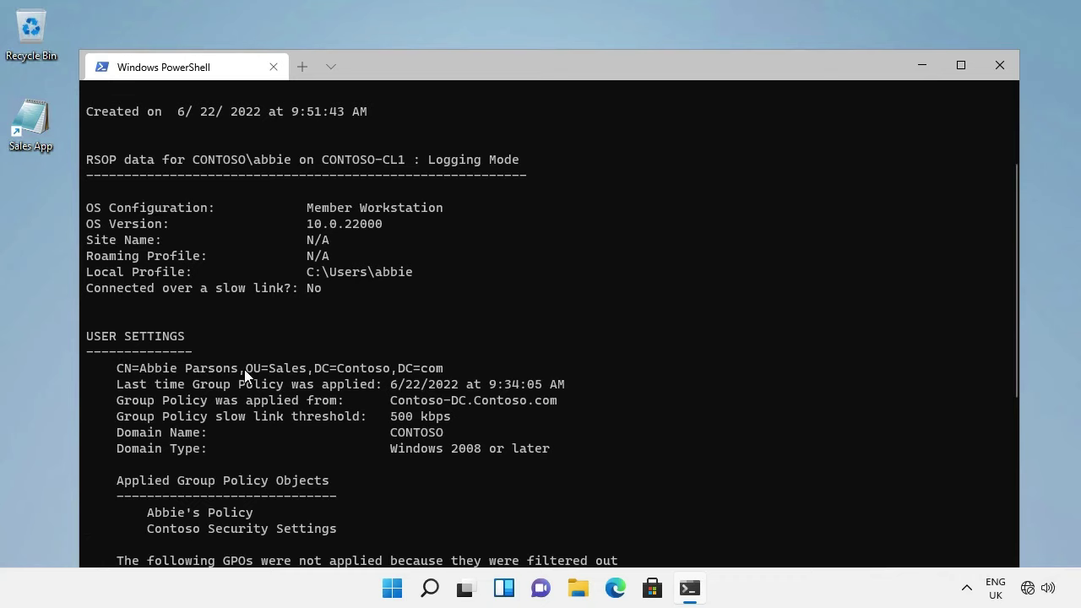
pyautogui.scroll(-2, 245, 376)
pyautogui.scroll(-1, 246, 382)
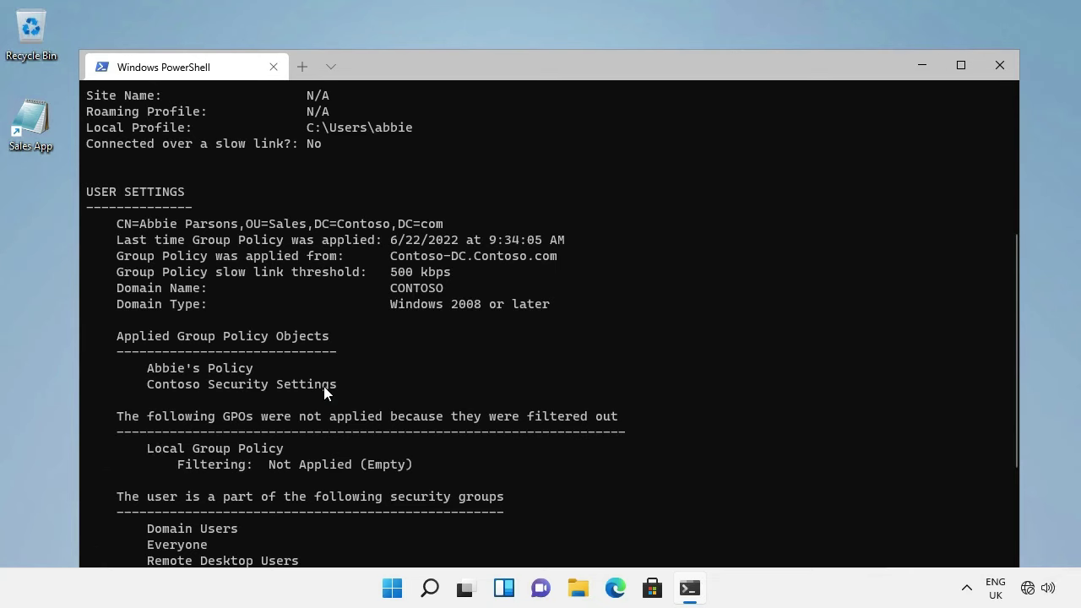
pyautogui.scroll(-2, 390, 380)
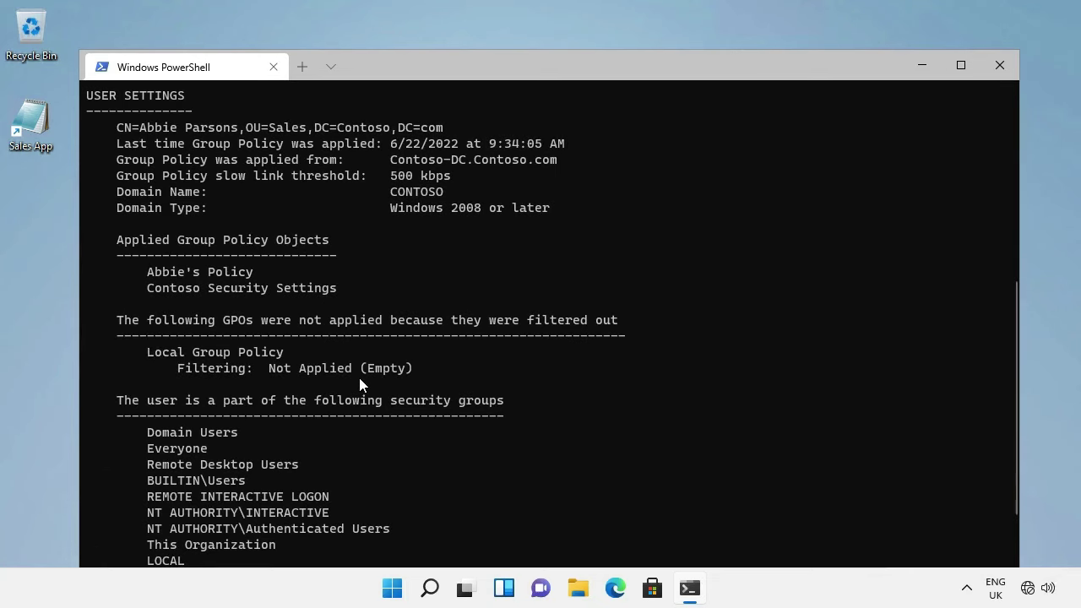
pyautogui.scroll(-2, 329, 427)
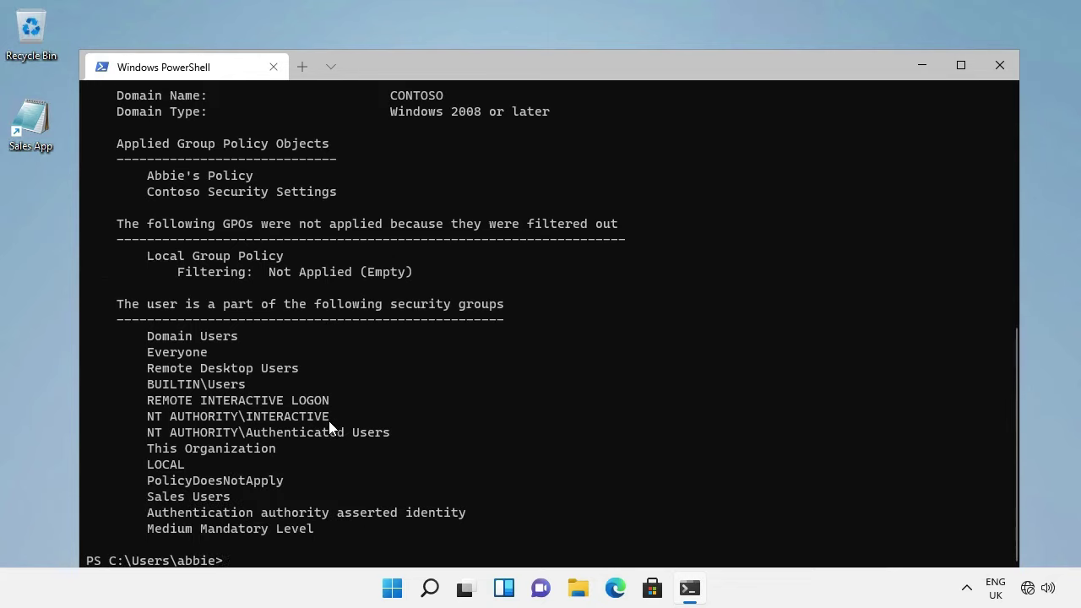
pyautogui.scroll(8, 328, 420)
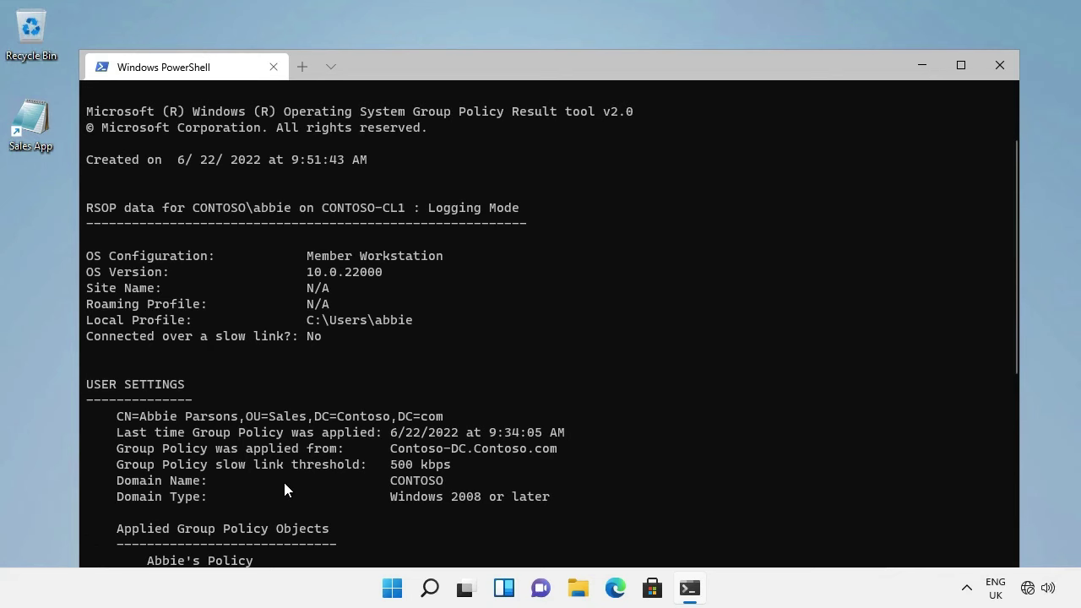
pyautogui.click(999, 68)
# Step: Launch Windows Terminal (Admin), authenticating with the administrator account and its password
pyautogui.rightClick(410, 588)
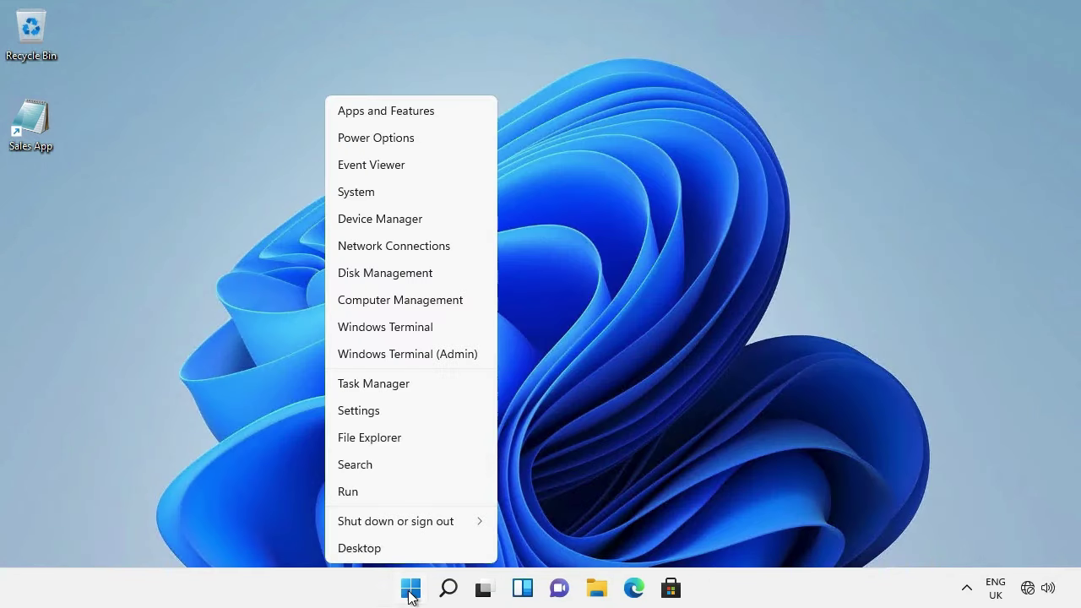
pyautogui.click(413, 354)
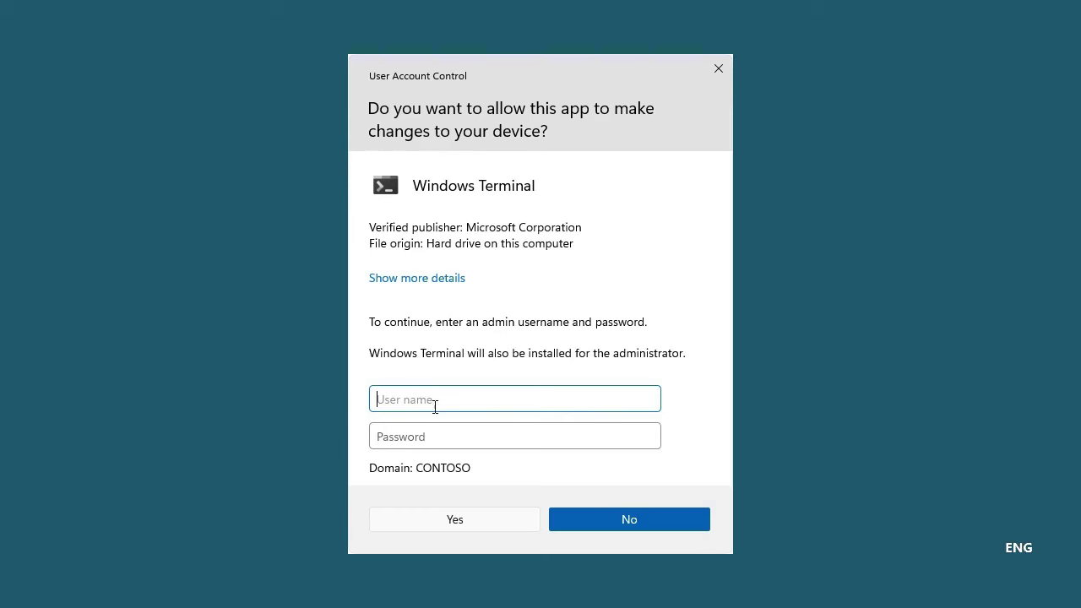
pyautogui.write('administrator')
pyautogui.press('Tab')
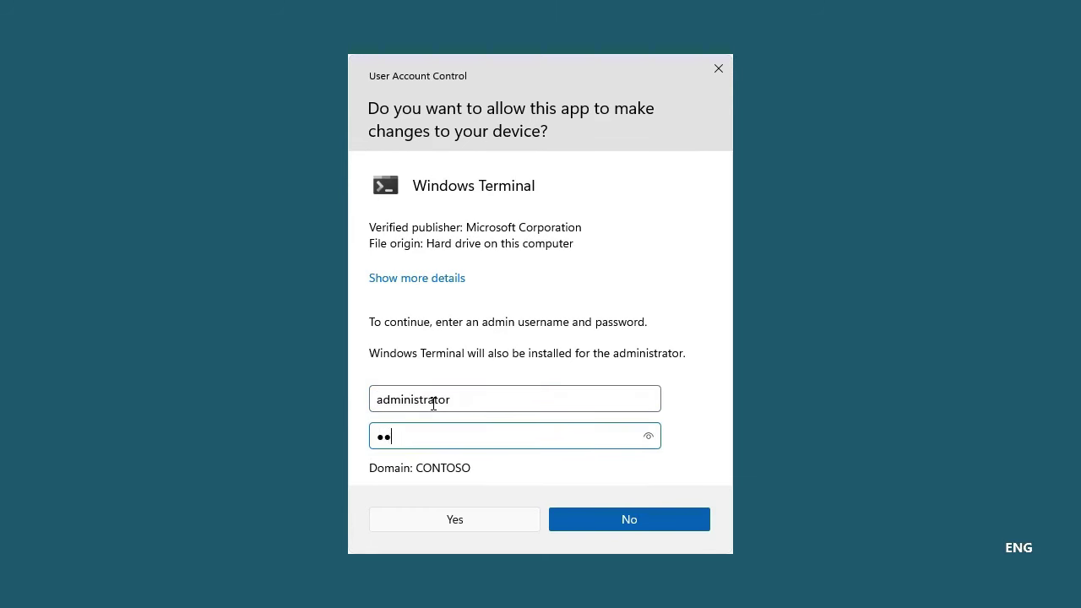
pyautogui.press('Return')
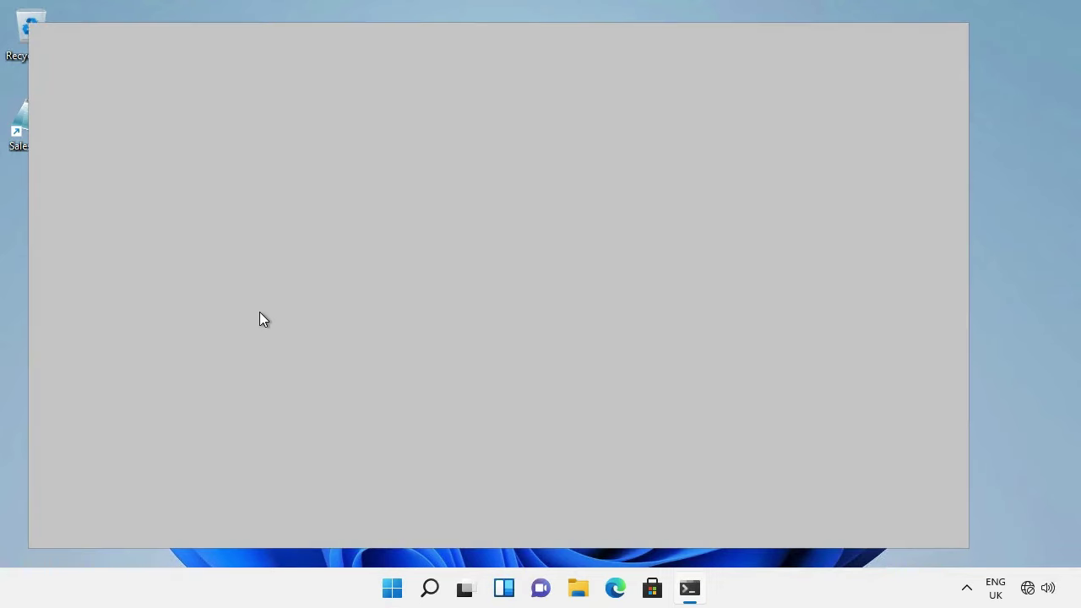
# Step: Run gpresult /r and review the computer and administrator Group Policy summary
pyautogui.write('gpr')
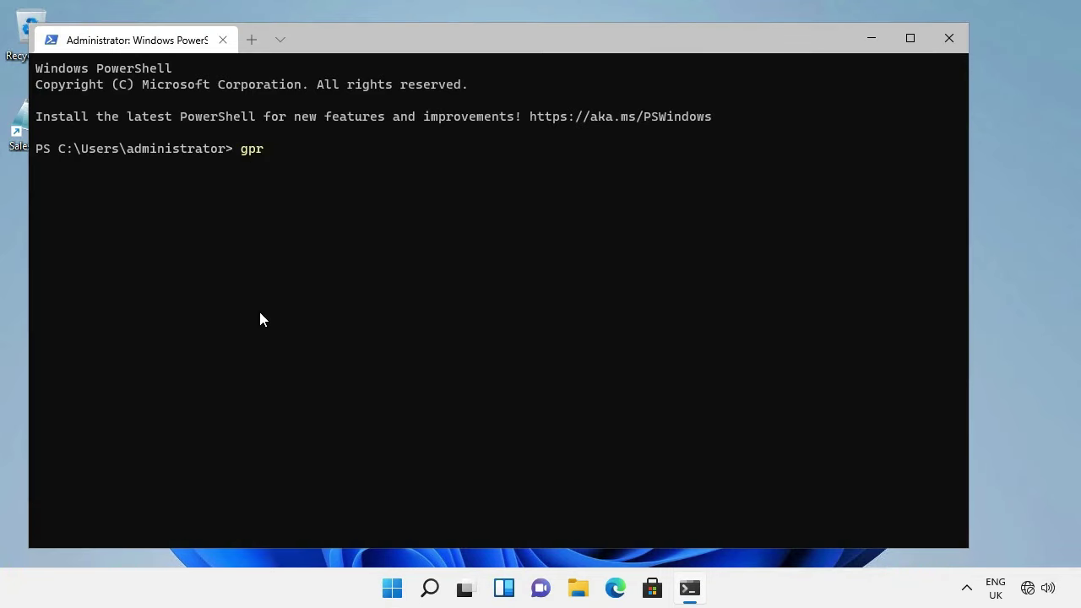
pyautogui.write('esult /r')
pyautogui.press('Return')
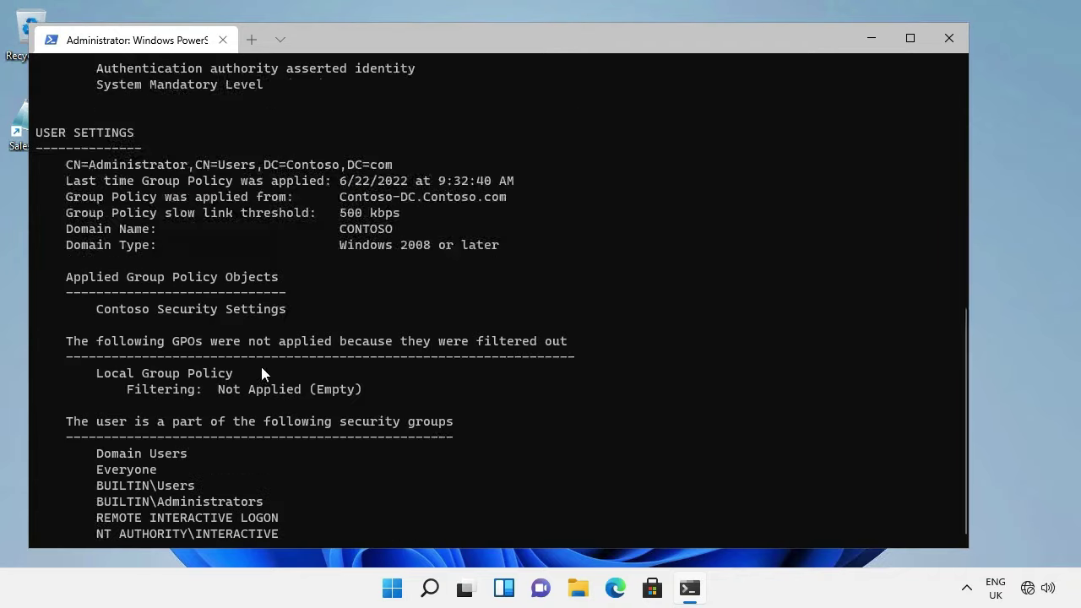
pyautogui.scroll(8, 264, 388)
pyautogui.scroll(9, 265, 386)
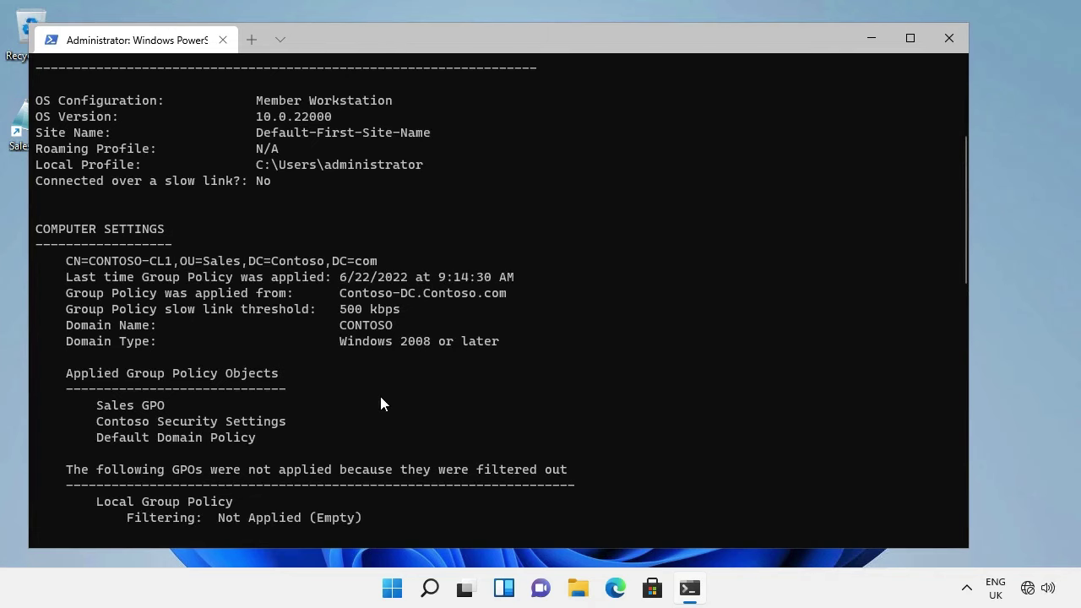
pyautogui.scroll(-1, 380, 396)
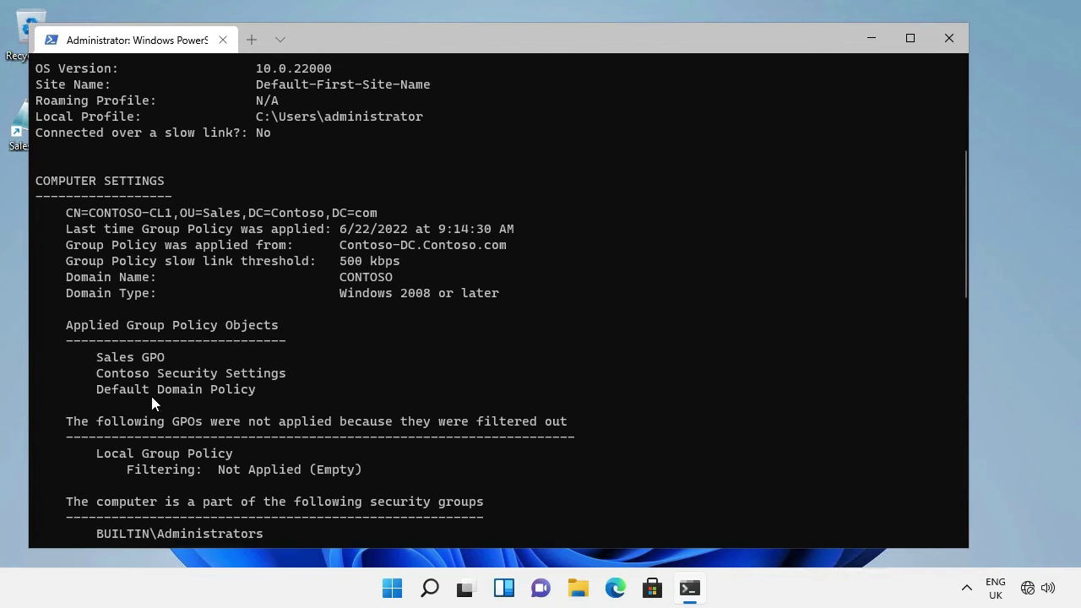
pyautogui.scroll(-9, 317, 434)
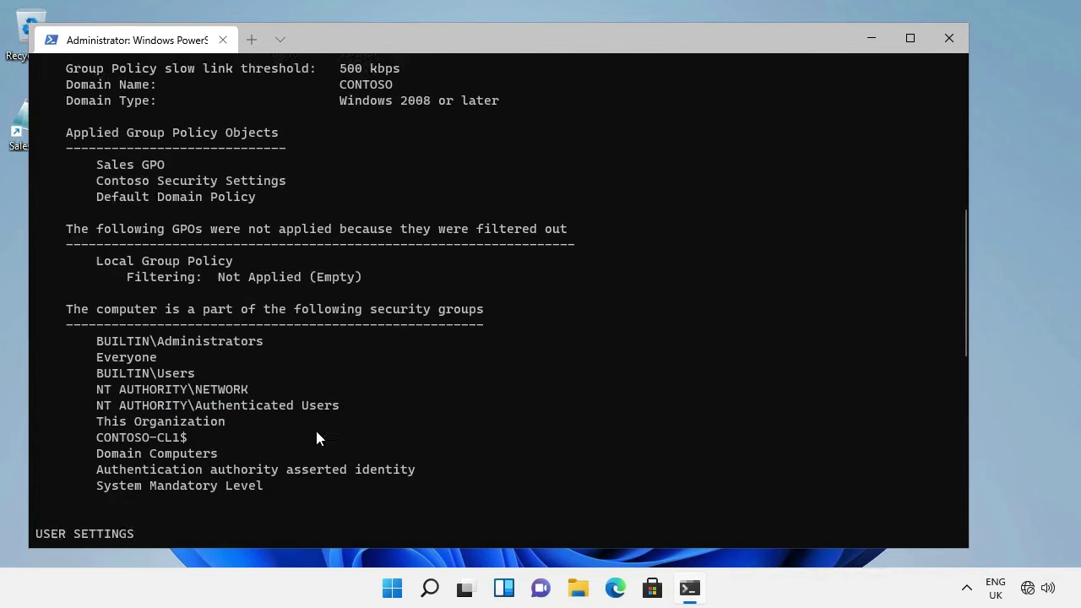
pyautogui.scroll(-1, 316, 431)
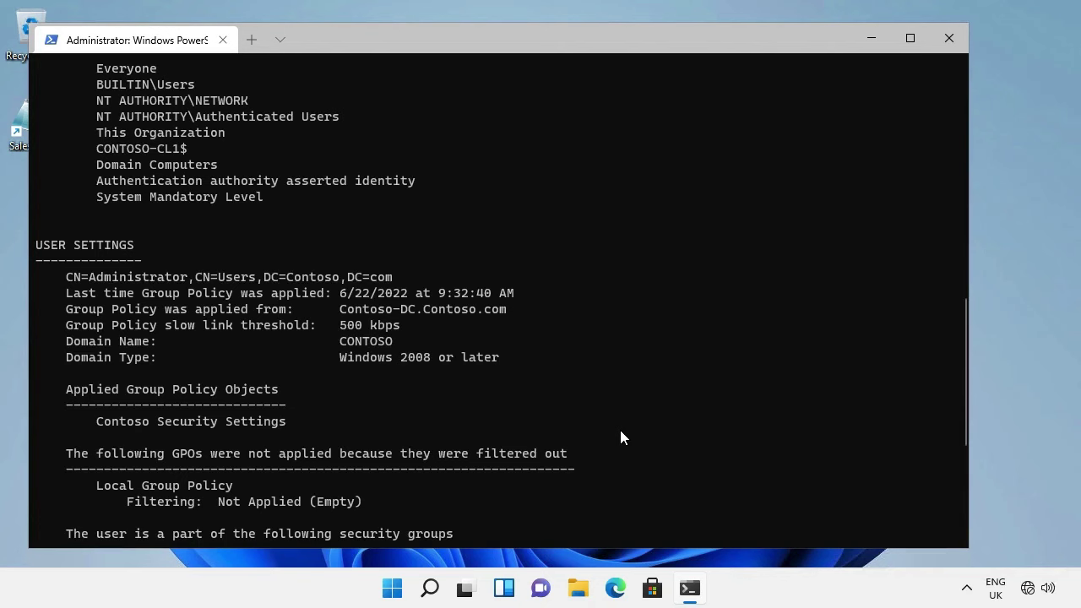
# Step: Clear the output with cls and launch the Resultant Set of Policy console via rsop
pyautogui.write('cls')
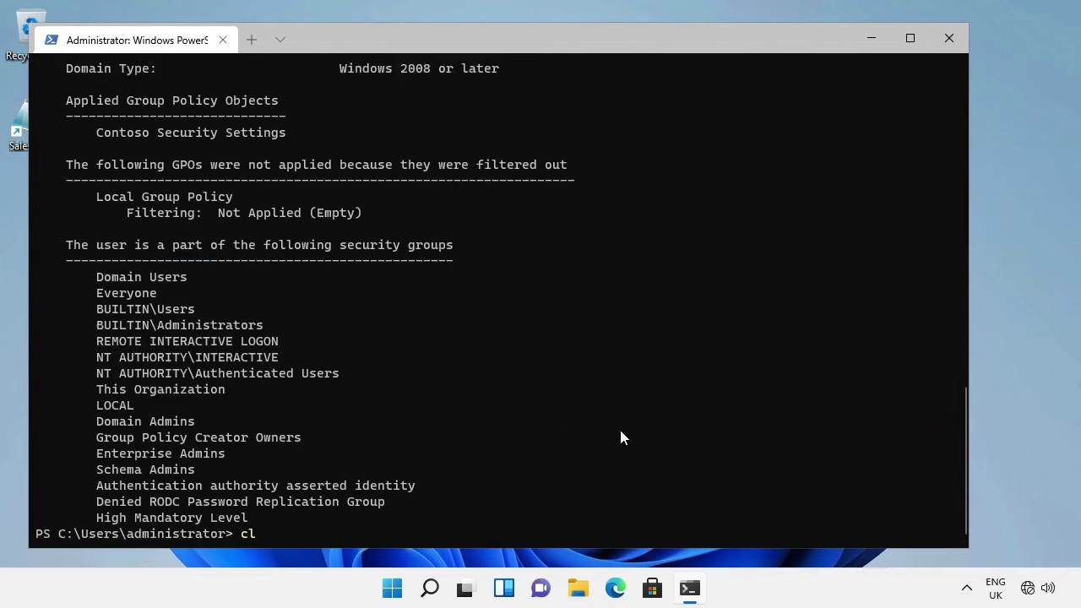
pyautogui.press('Return')
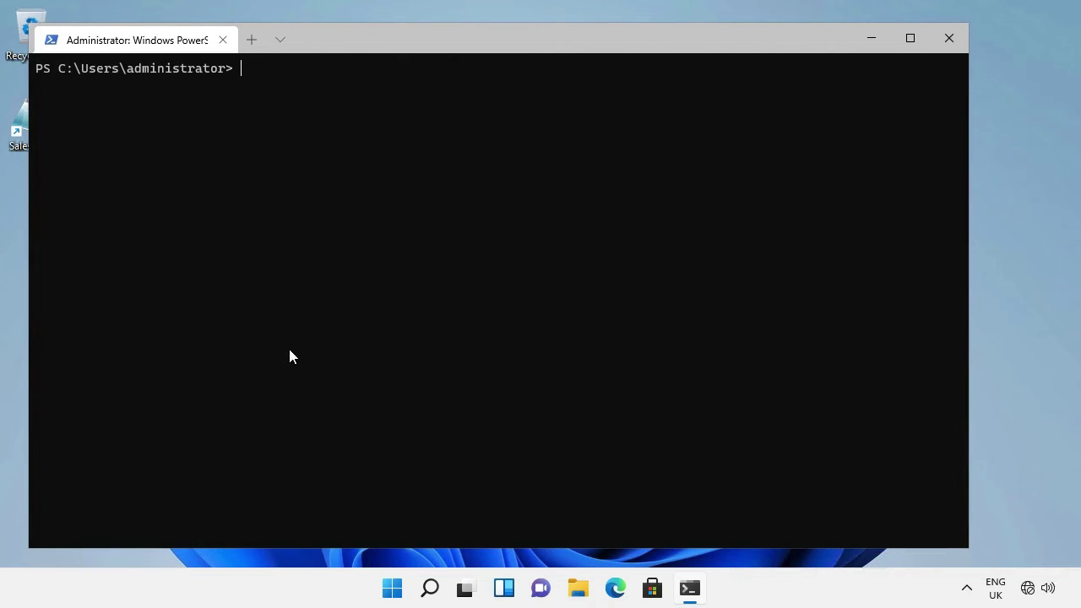
pyautogui.write('rsop')
pyautogui.press('Return')
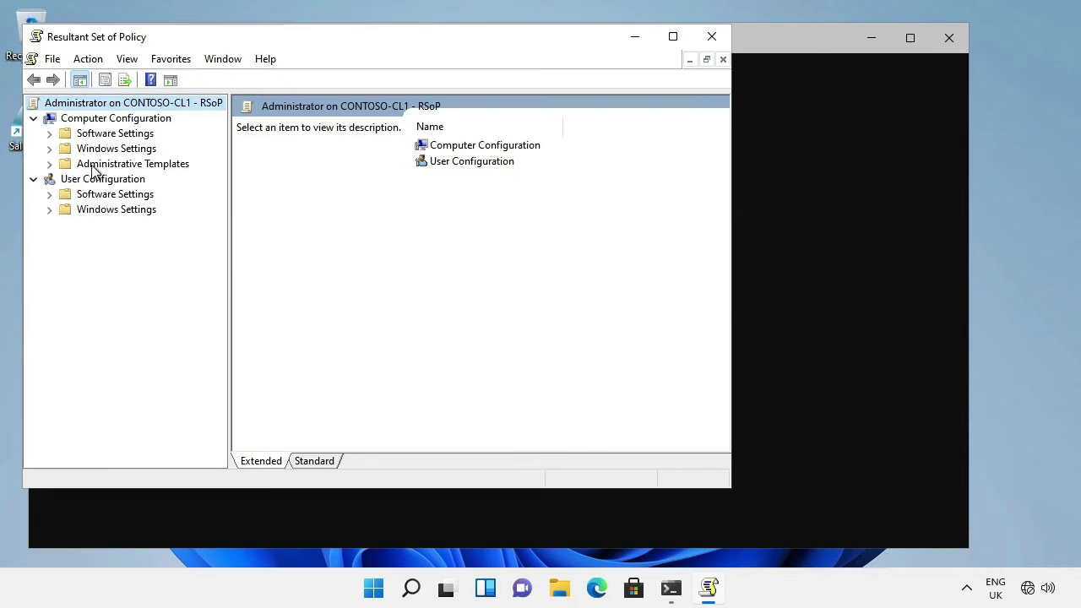
# Step: Check that Application Identity under System Services is Disabled by Sales GPO, then close without saving
pyautogui.click(49, 148)
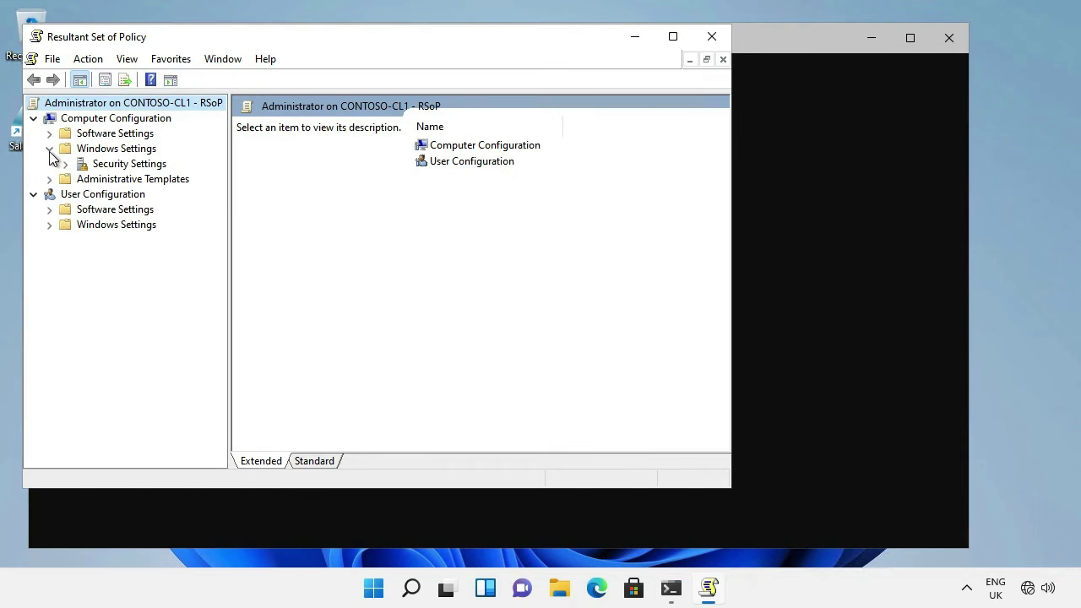
pyautogui.click(65, 164)
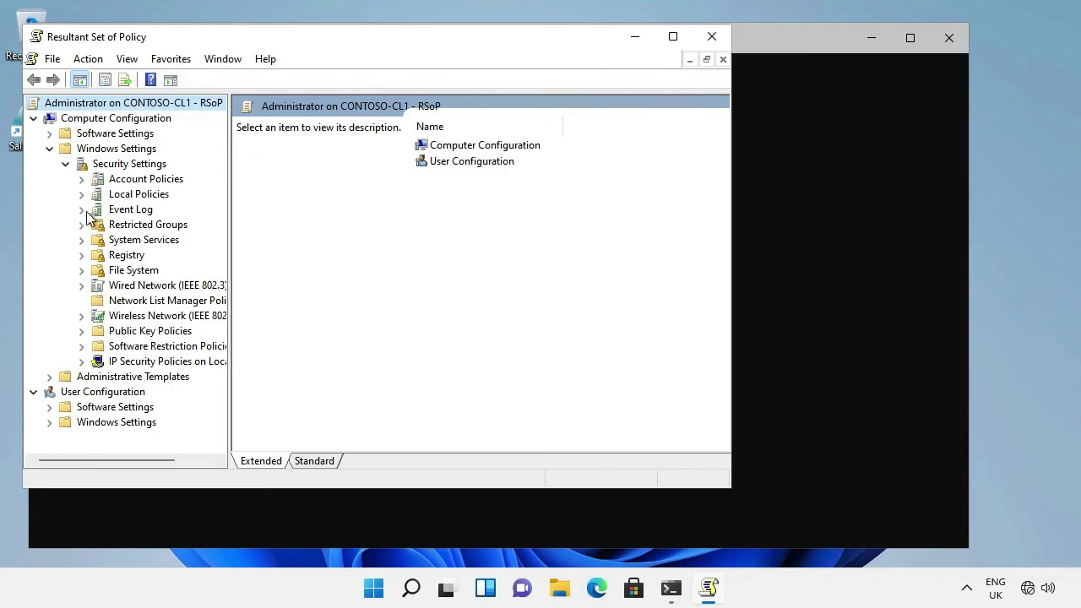
pyautogui.click(138, 243)
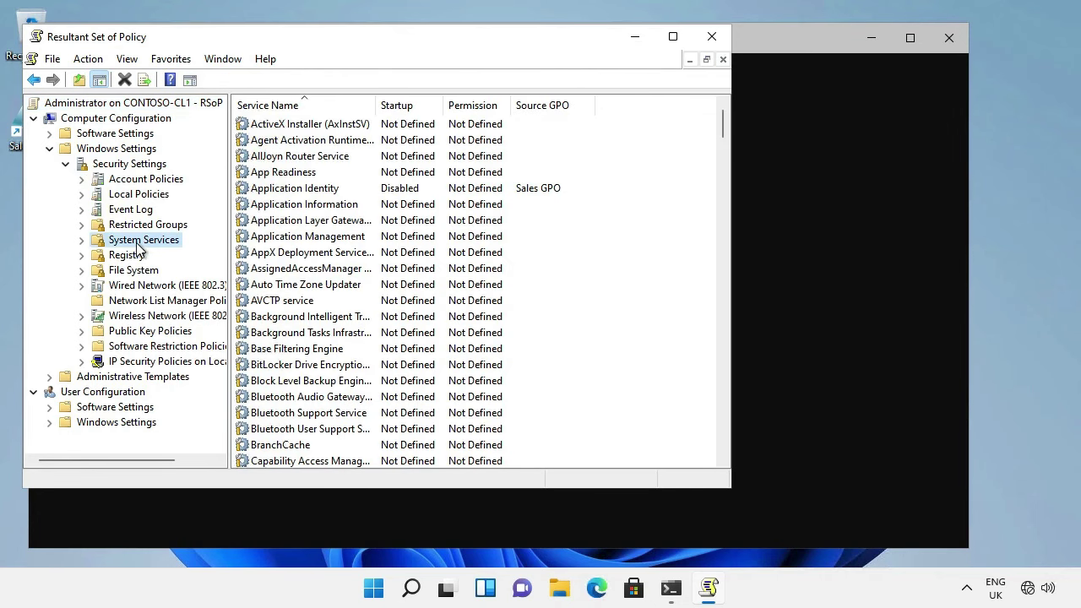
pyautogui.click(314, 192)
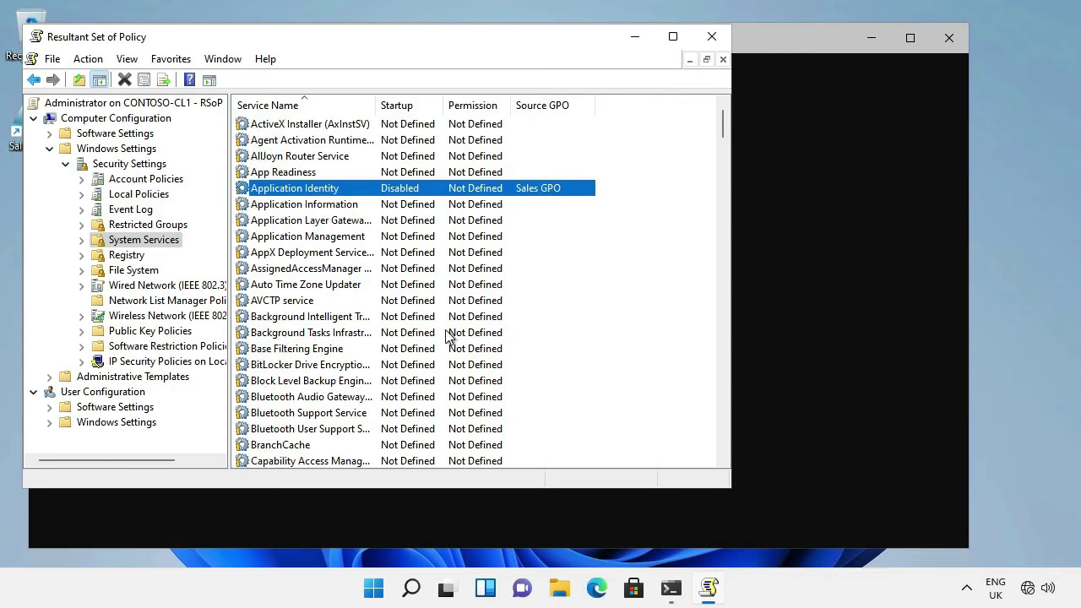
pyautogui.click(711, 37)
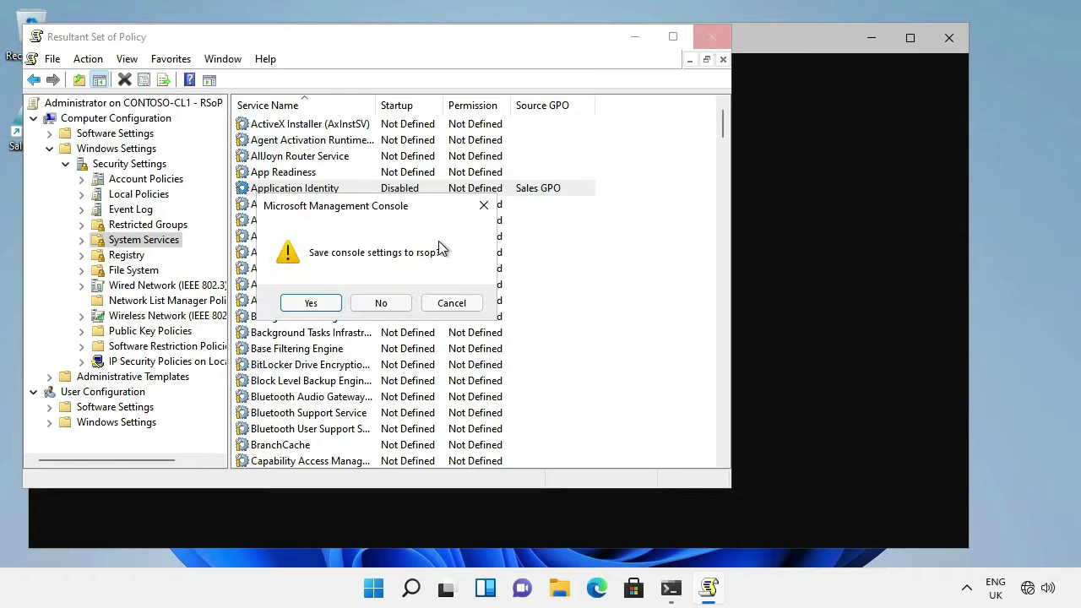
pyautogui.click(397, 302)
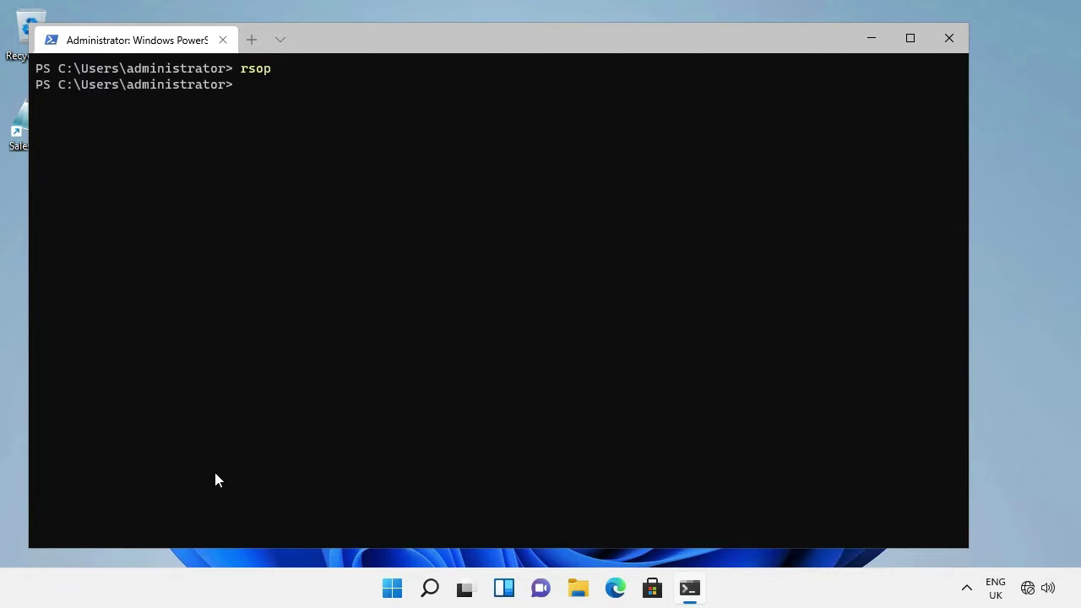
# Step: Run gpresult /h file.html, fixing a typo, to produce the HTML Group Policy report
pyautogui.write('gpreslt')
pyautogui.press('BackSpace')
pyautogui.press('BackSpace')
pyautogui.press('BackSpace')
pyautogui.write('ult /h')
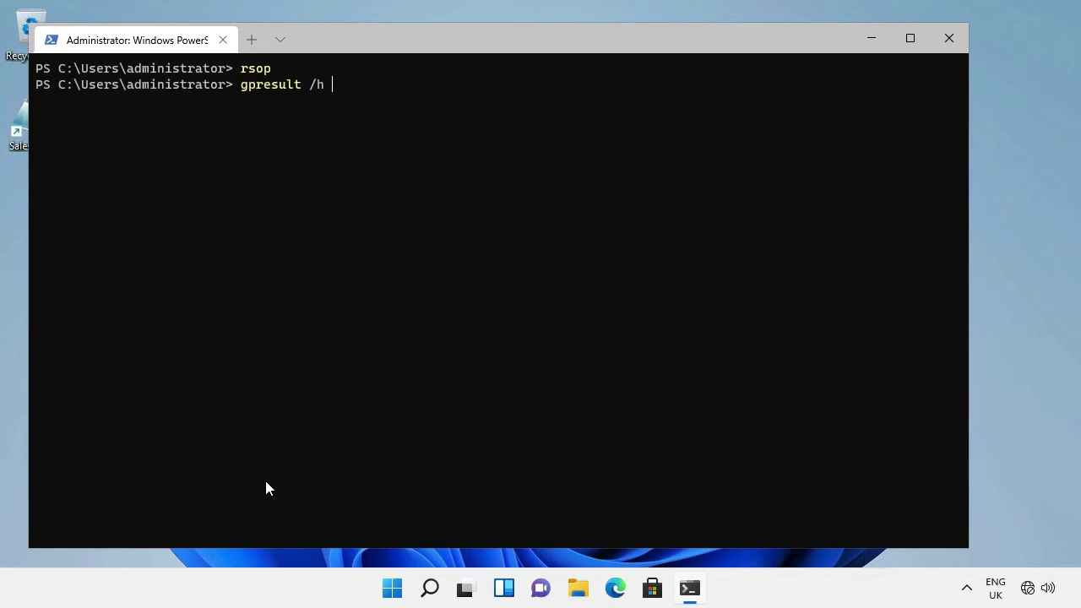
pyautogui.write(' file.html')
pyautogui.press('Return')
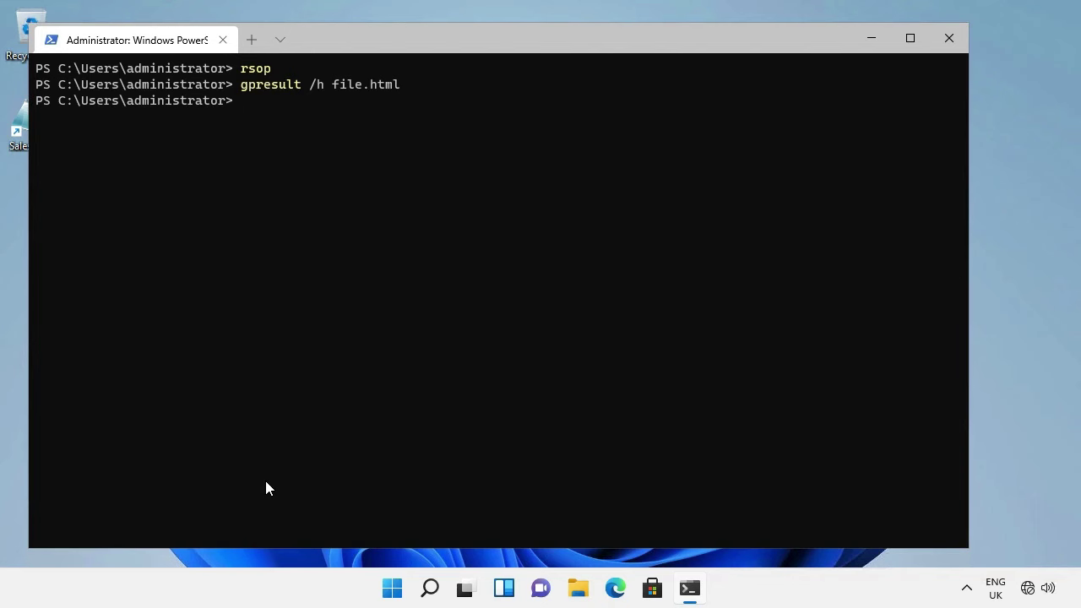
# Step: Browse File Explorer to C:\Users and request permanent access to the administrator folder
pyautogui.click(580, 589)
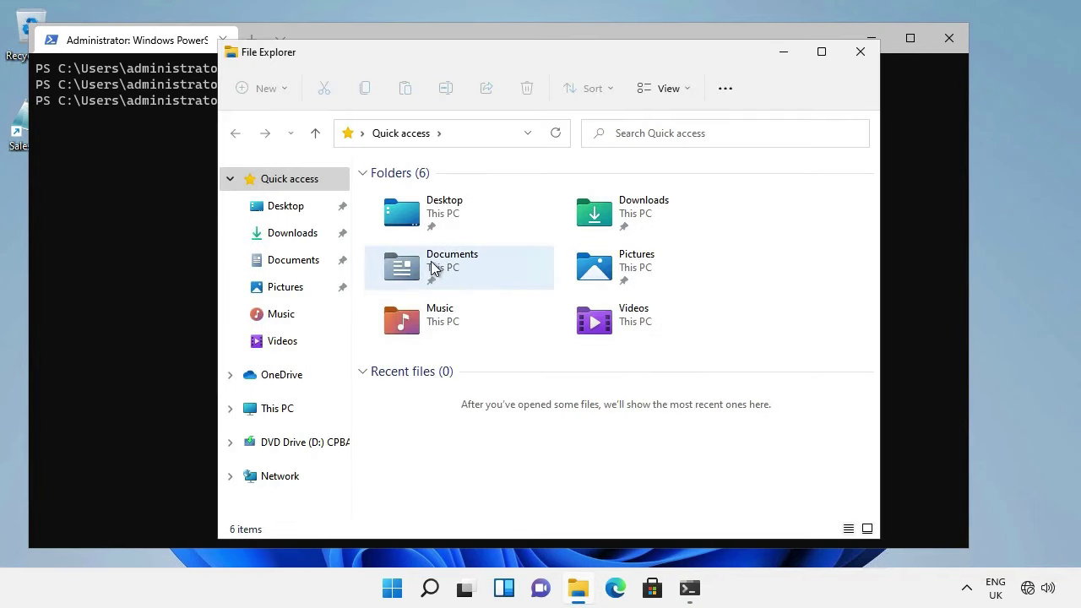
pyautogui.click(301, 412)
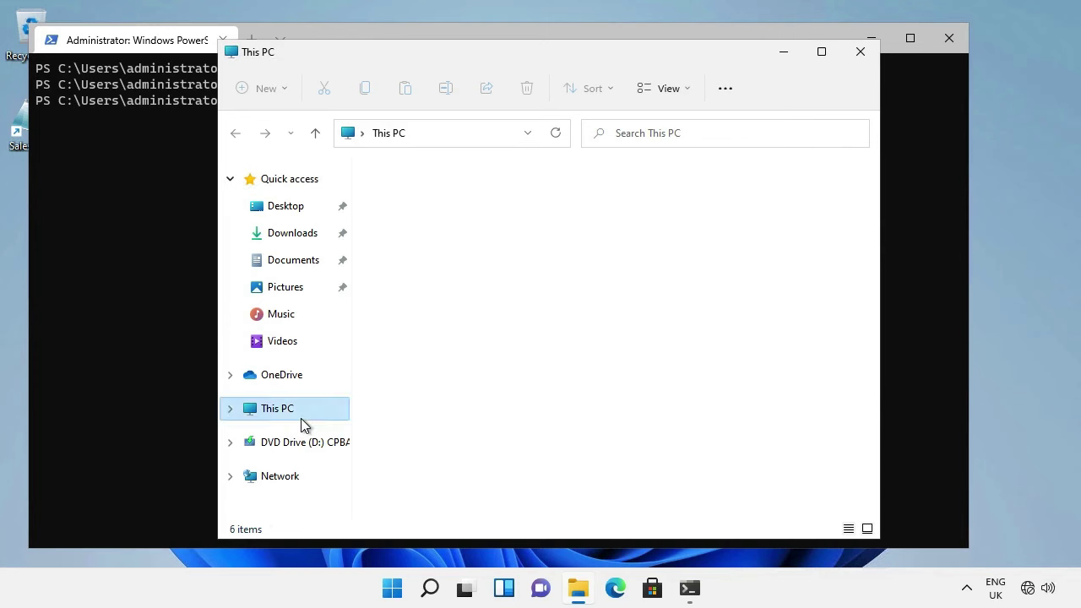
pyautogui.click(456, 378)
pyautogui.doubleClick(456, 378)
pyautogui.click(411, 277)
pyautogui.press('Return')
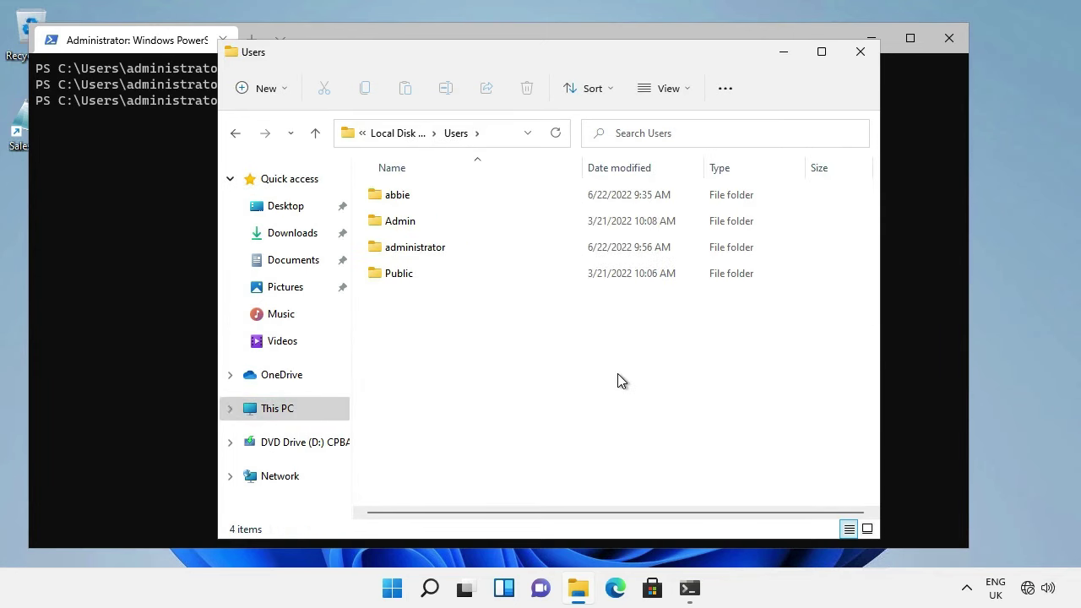
pyautogui.rightClick(422, 251)
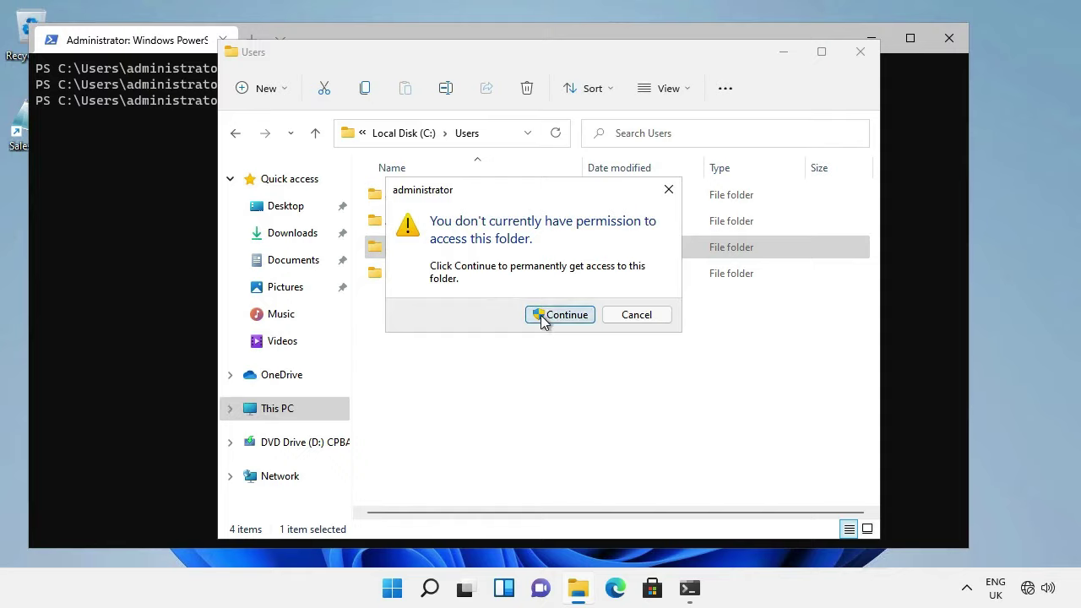
pyautogui.click(542, 315)
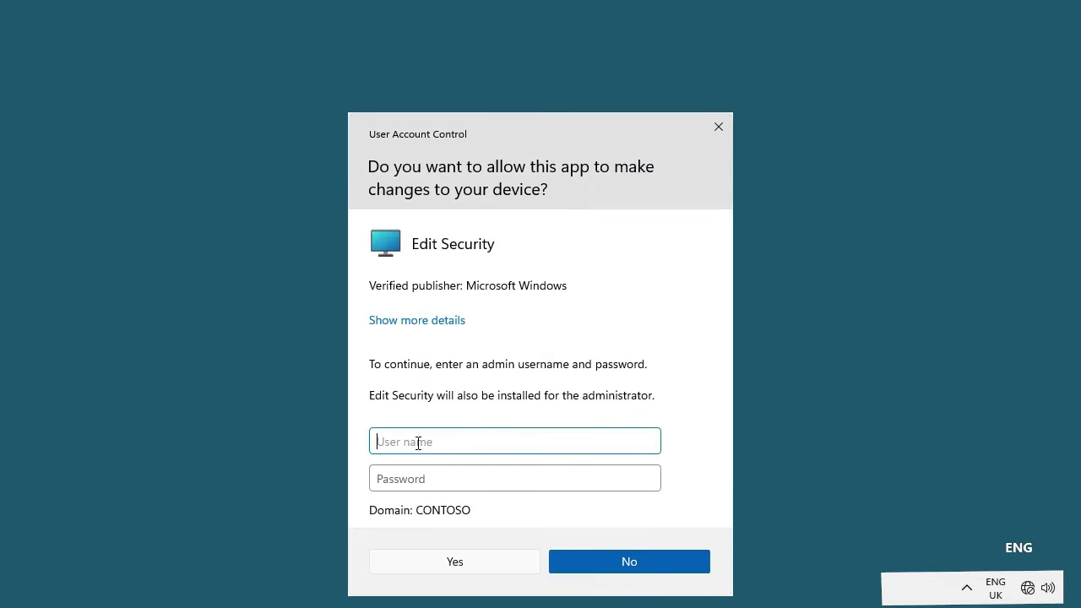
# Step: Approve the Edit Security UAC prompt with the administrator username and its password
pyautogui.write('administrator')
pyautogui.press('Tab')
pyautogui.write('••••••••')
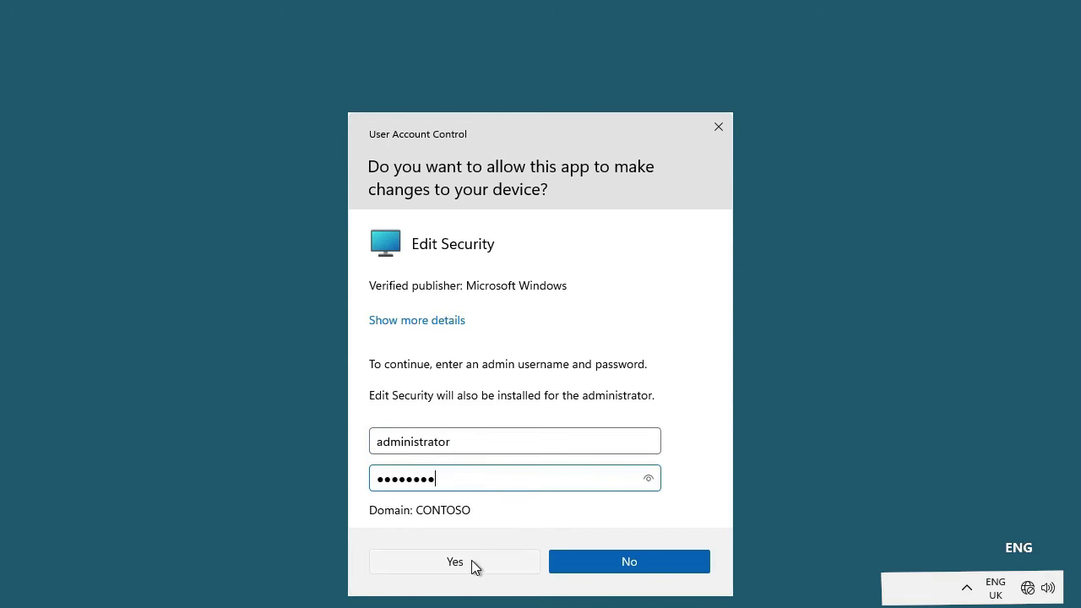
pyautogui.click(455, 561)
# Step: Open file.html from the administrator folder in Microsoft Edge
pyautogui.scroll(-1, 487, 420)
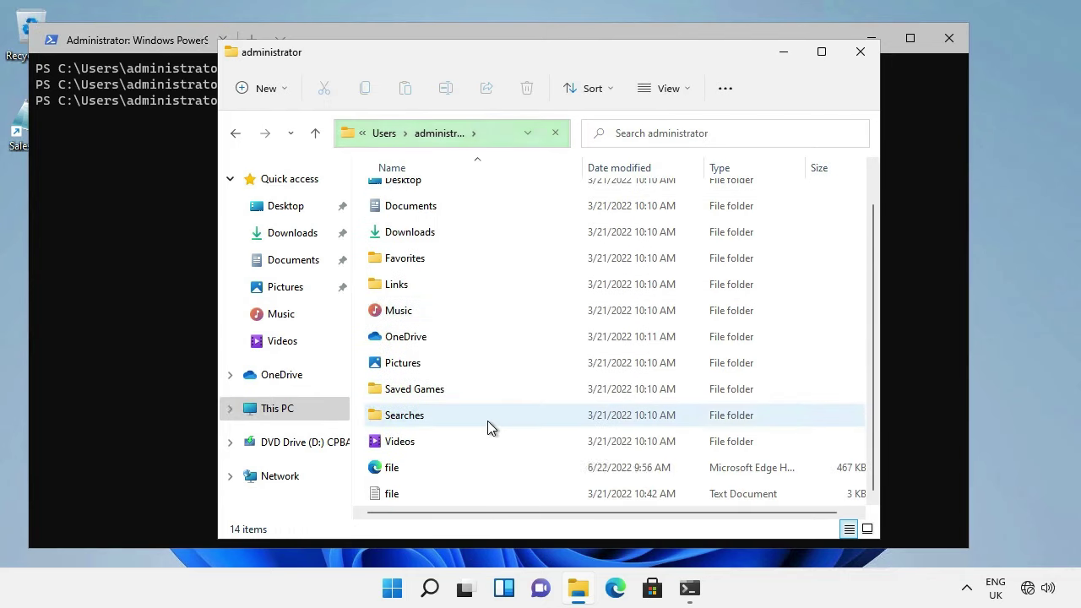
pyautogui.click(407, 469)
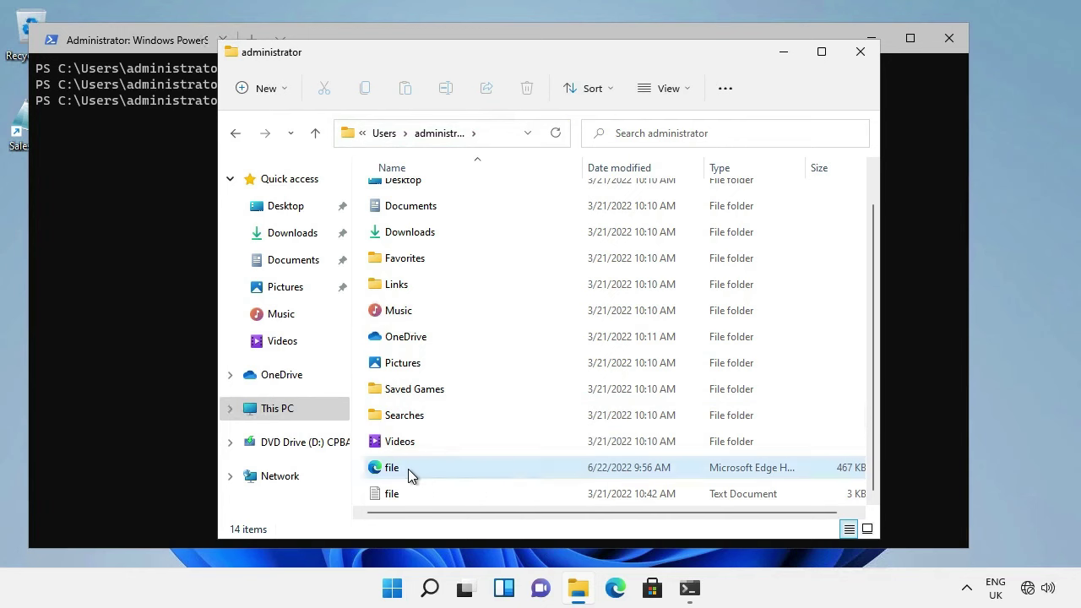
pyautogui.click(408, 468)
pyautogui.doubleClick(408, 469)
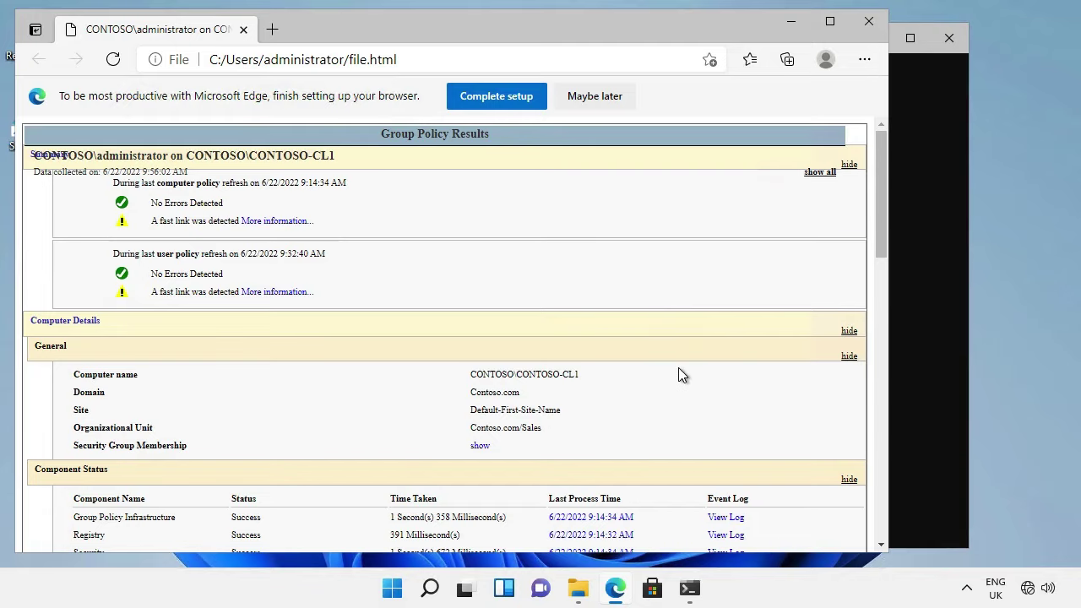
# Step: Review the report's applied and denied GPOs, then close Edge
pyautogui.scroll(-3, 680, 374)
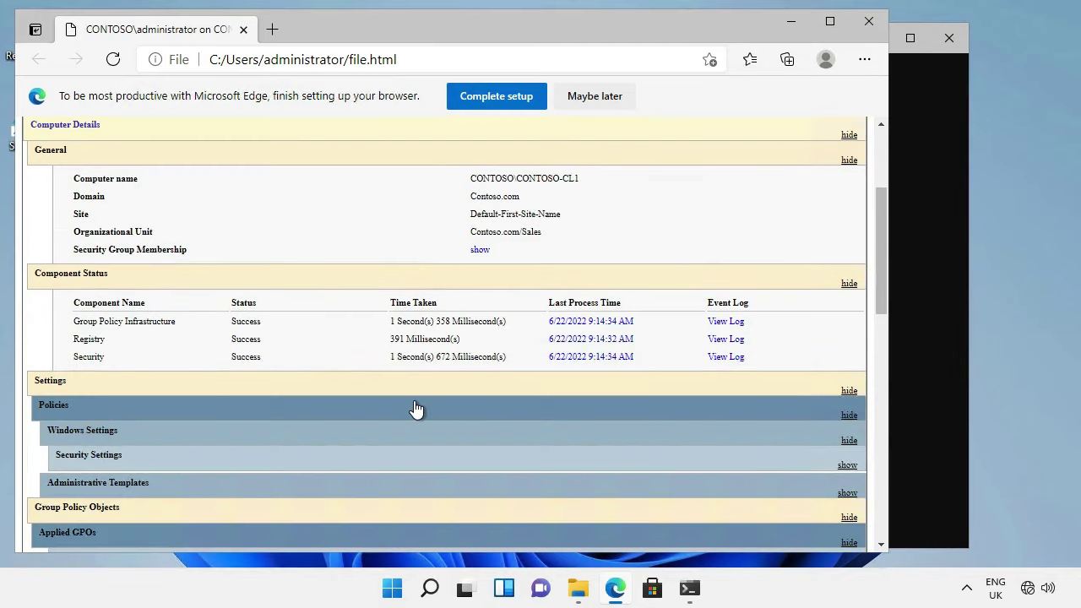
pyautogui.scroll(-2, 416, 408)
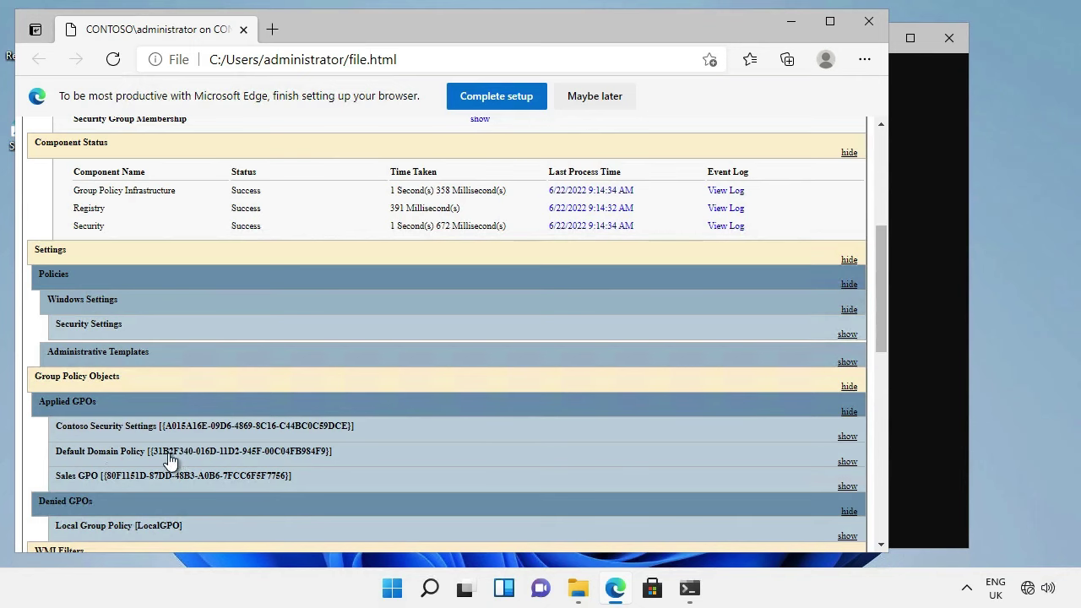
pyautogui.scroll(-1, 496, 446)
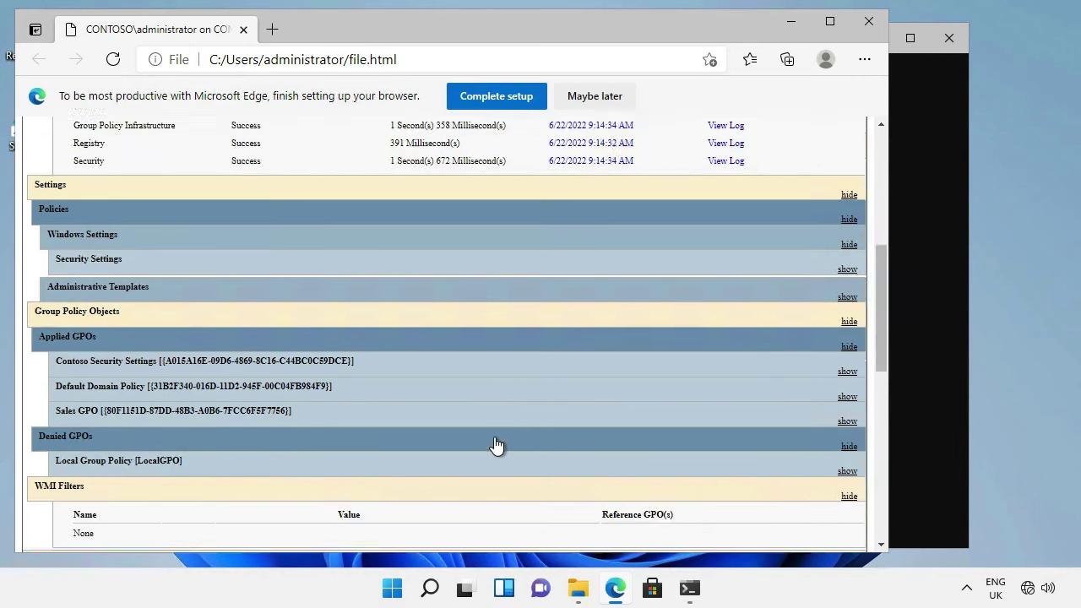
pyautogui.scroll(-9, 497, 446)
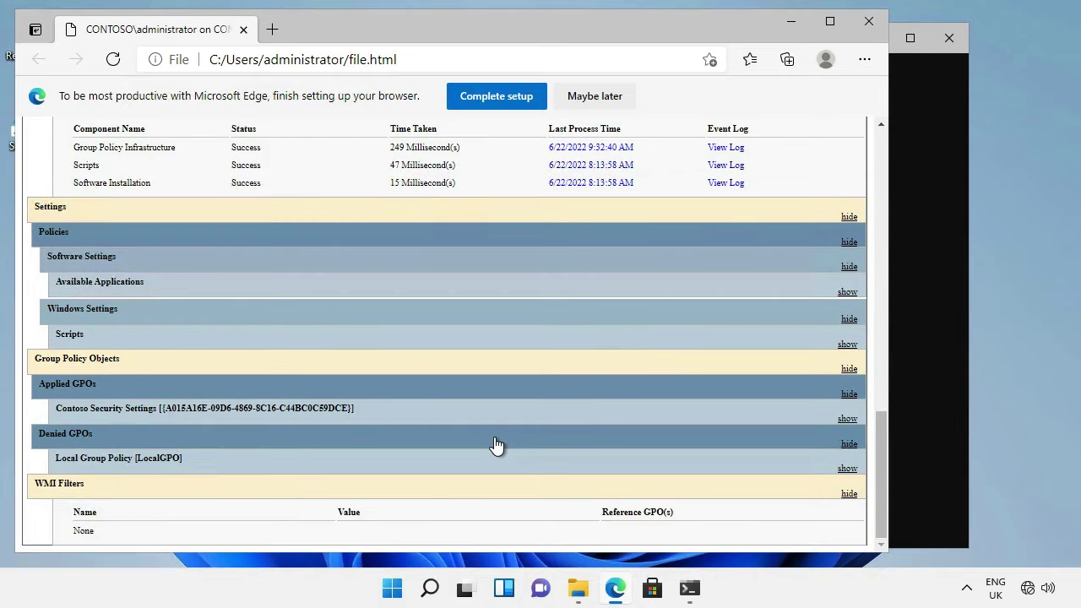
pyautogui.click(882, 27)
# Step: Close the administrator folder and PowerShell windows and switch to Group Policy Management
pyautogui.click(870, 53)
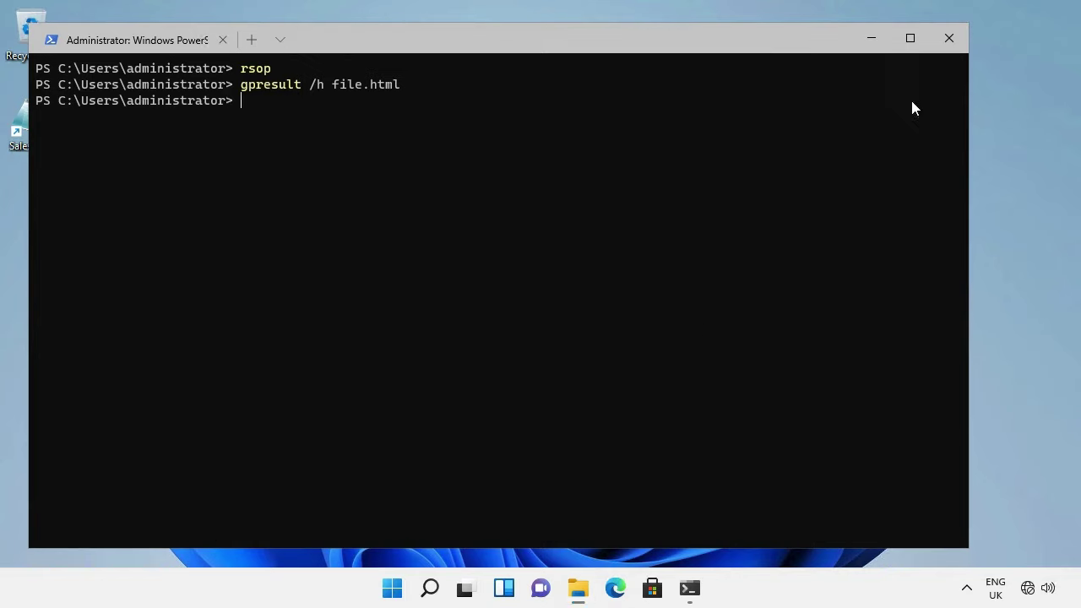
pyautogui.click(950, 38)
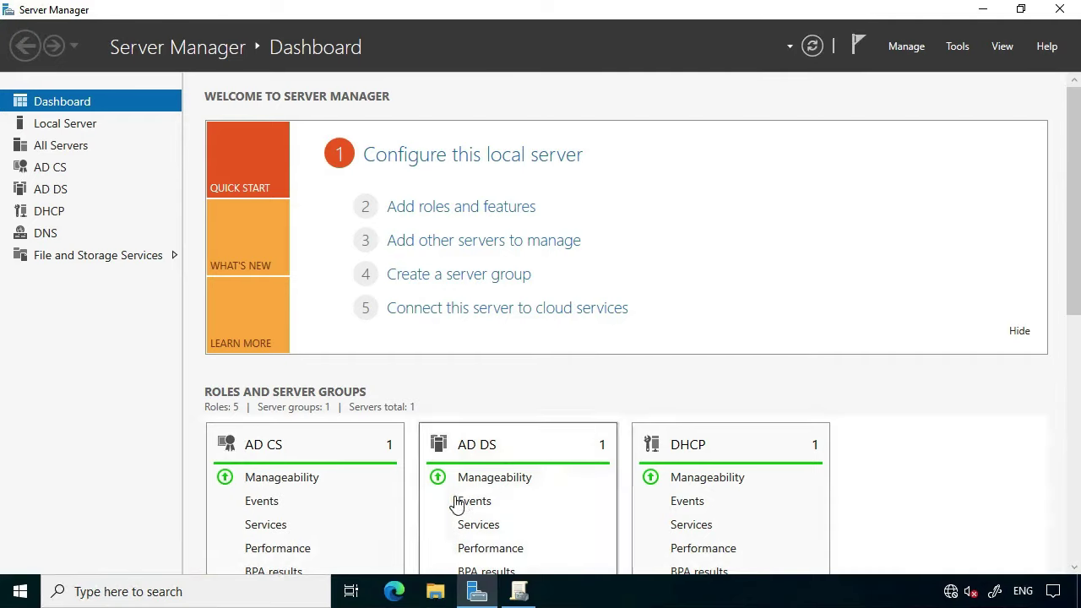
pyautogui.hotkey('alt', 'Tab')
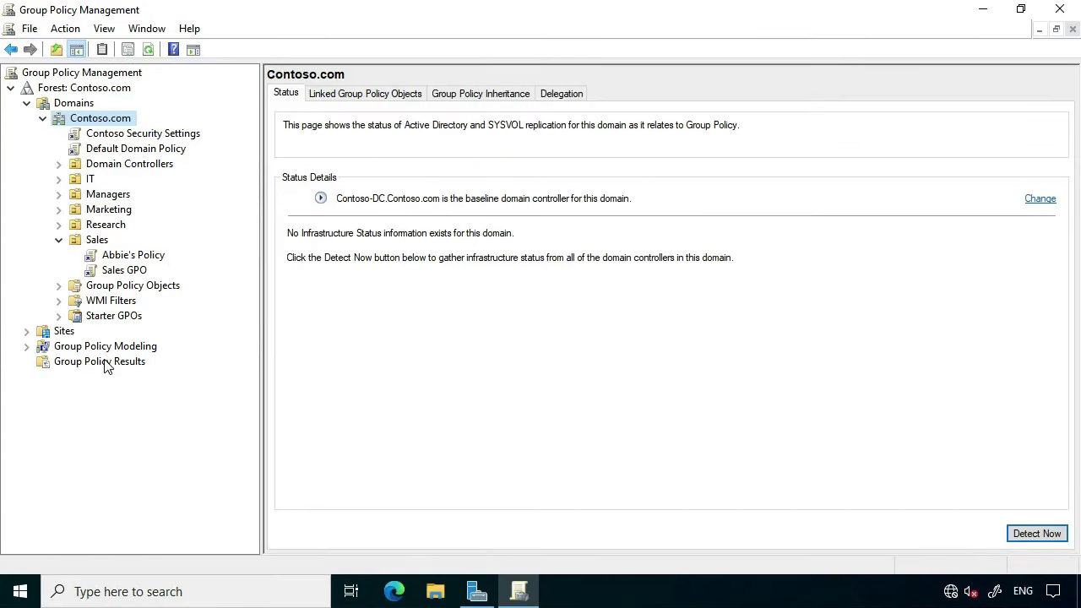
# Step: Select Group Policy Results and launch the Group Policy Results Wizard from its context menu
pyautogui.click(105, 363)
pyautogui.rightClick(106, 365)
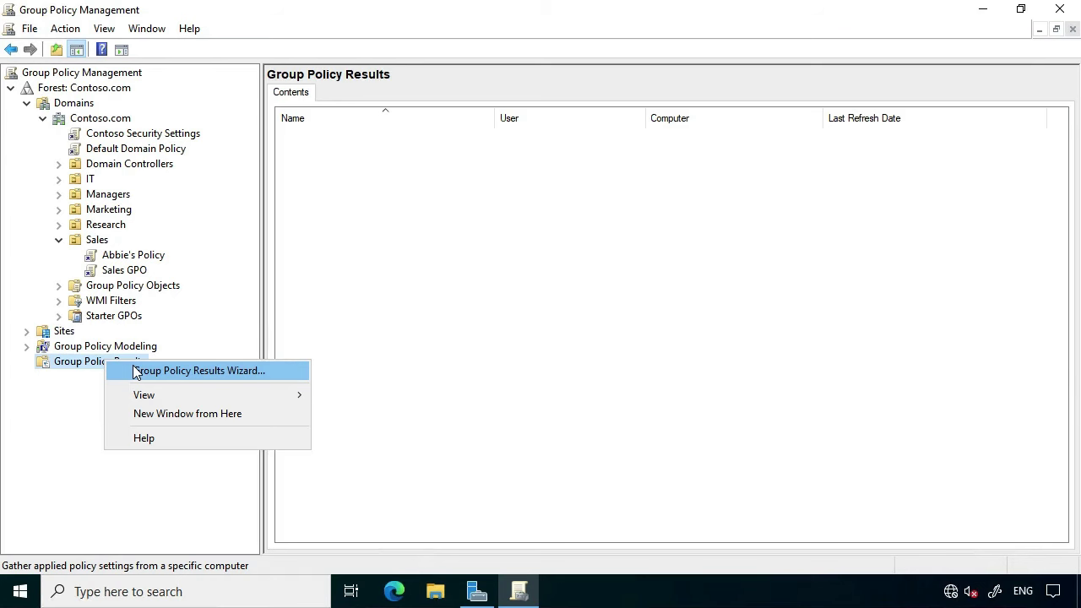
pyautogui.click(136, 372)
# Step: Target another computer, resolving contoso-cl1 to CONTOSO-CL1 via Browse and Check Names
pyautogui.click(356, 377)
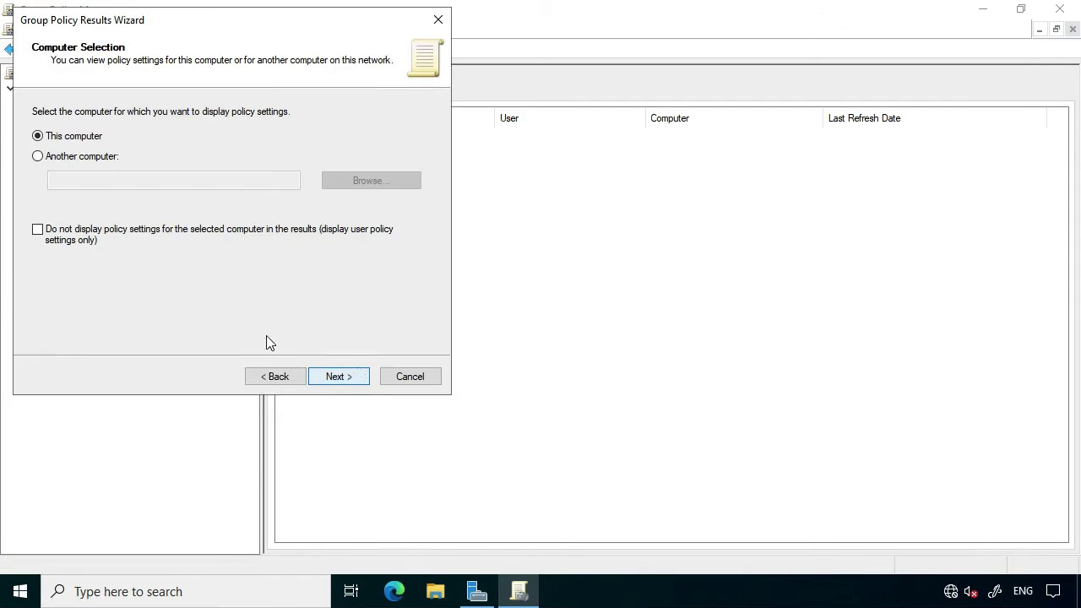
pyautogui.click(106, 158)
pyautogui.click(368, 181)
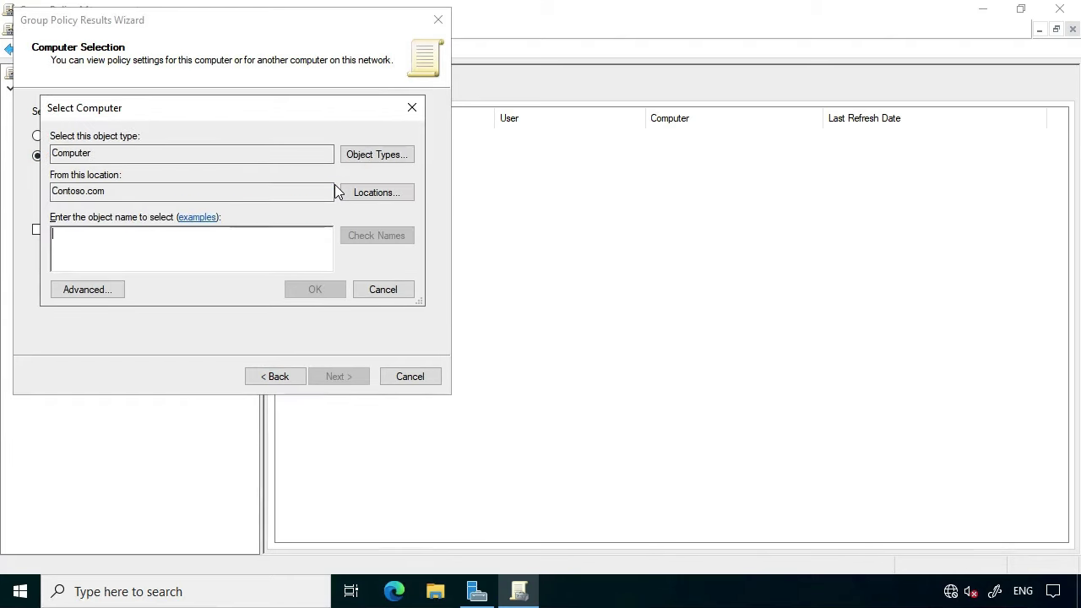
pyautogui.write('contoso-cl1')
pyautogui.click(393, 237)
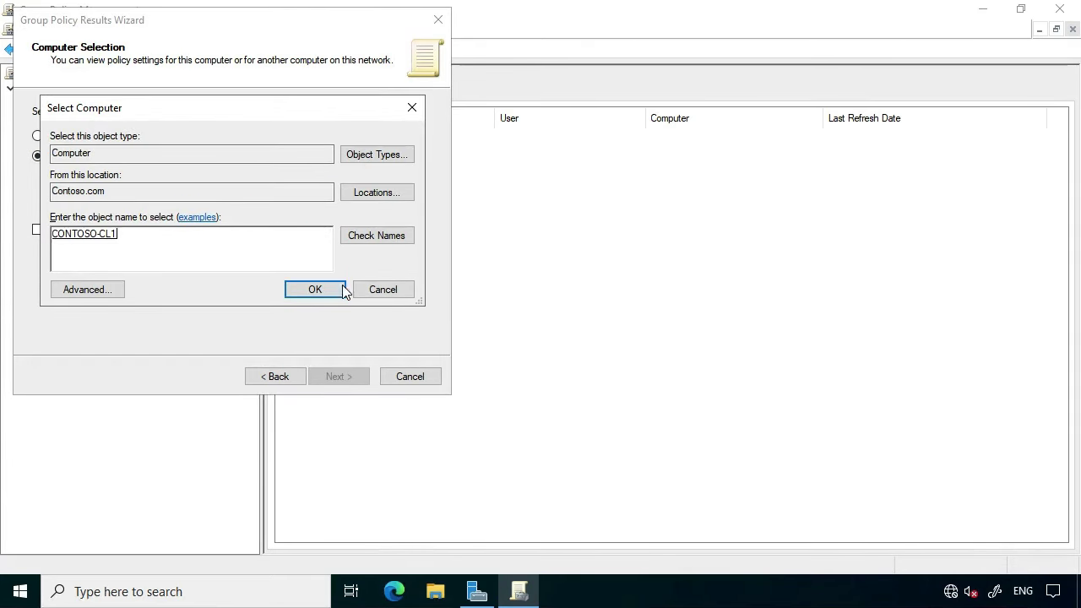
pyautogui.click(342, 292)
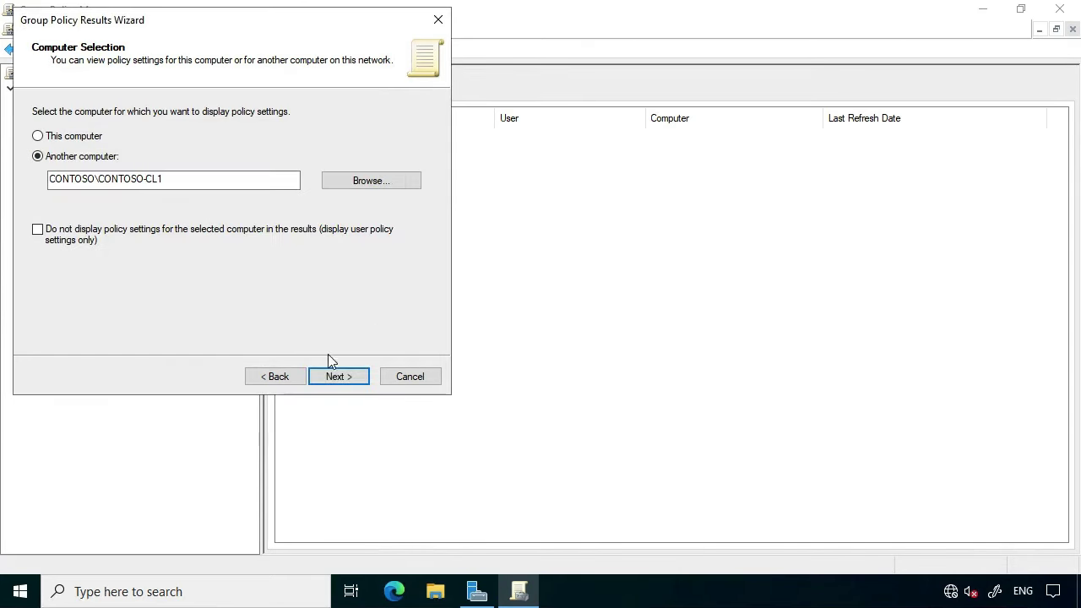
# Step: Pick the specific domain user and finish the wizard to create the CONTOSO-CL1 results
pyautogui.click(361, 385)
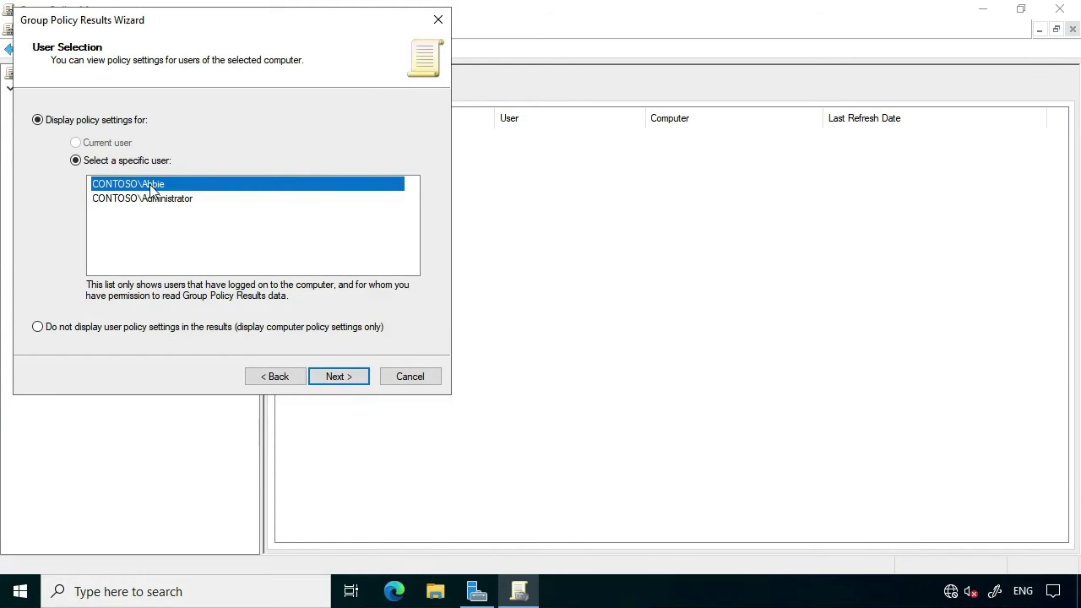
pyautogui.click(330, 379)
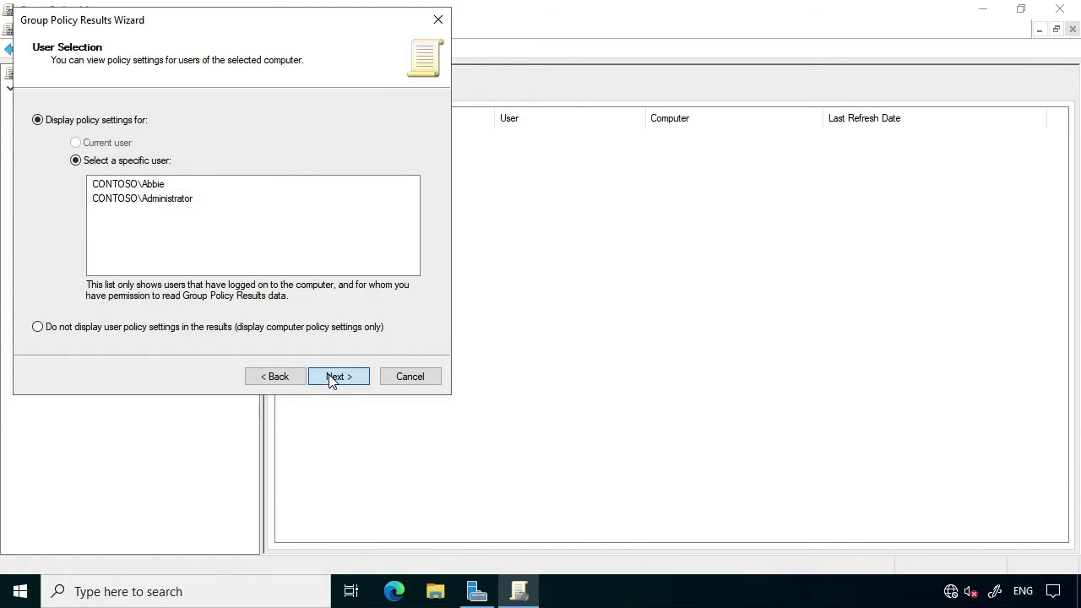
pyautogui.click(330, 378)
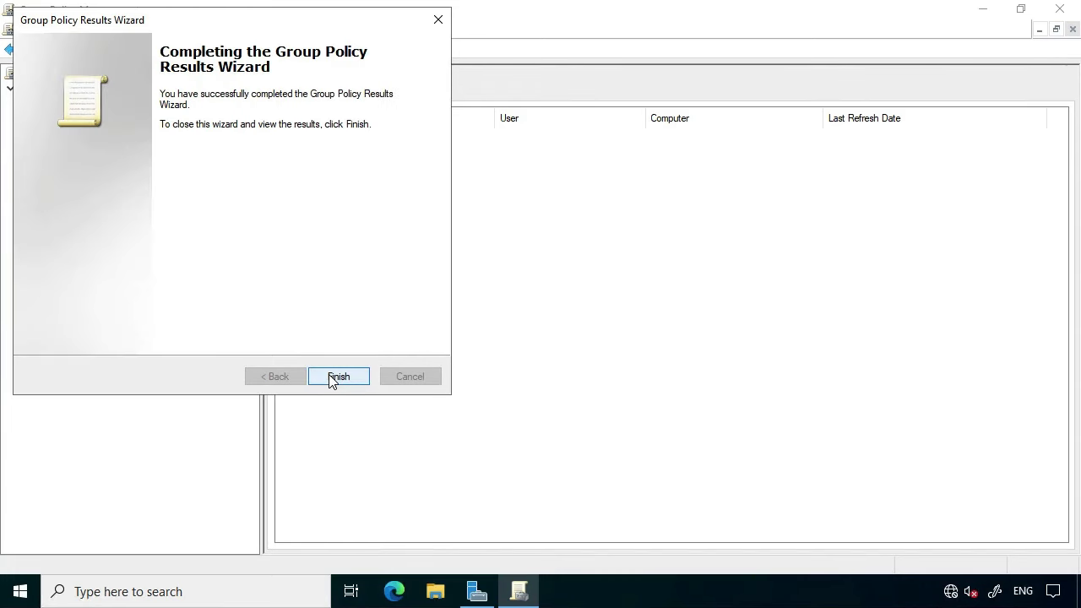
pyautogui.click(329, 377)
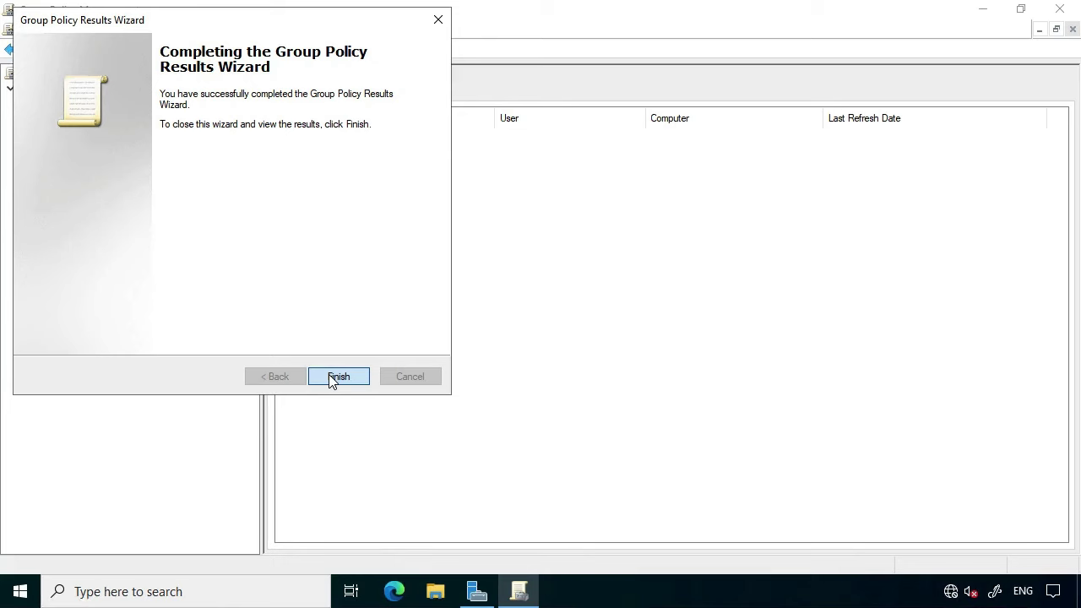
pyautogui.click(334, 377)
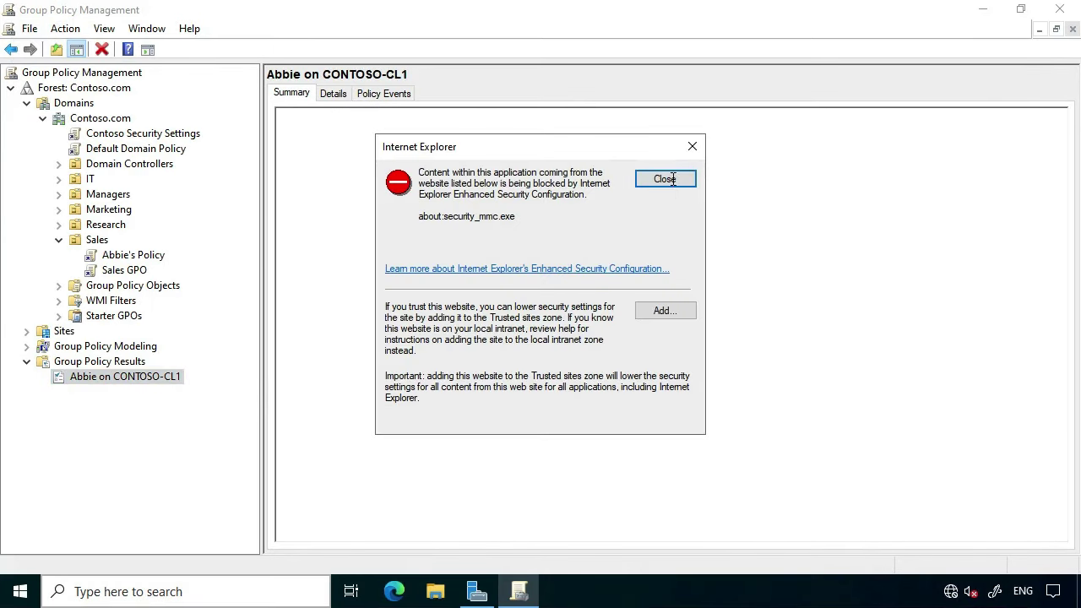
# Step: Show the results report's Details tab, dismissing the blocked-content warnings
pyautogui.click(672, 179)
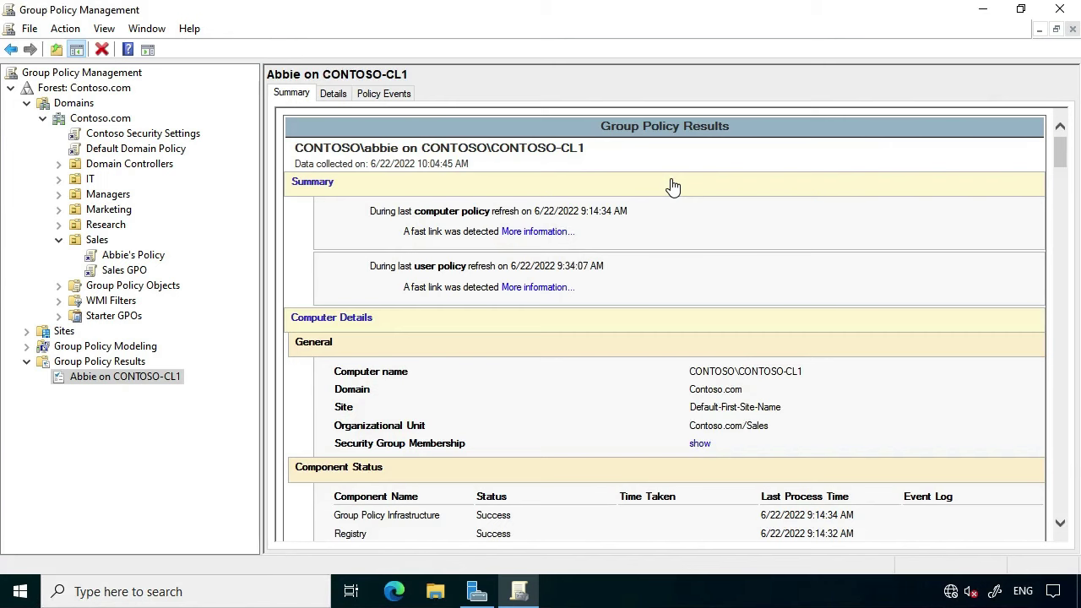
pyautogui.click(337, 94)
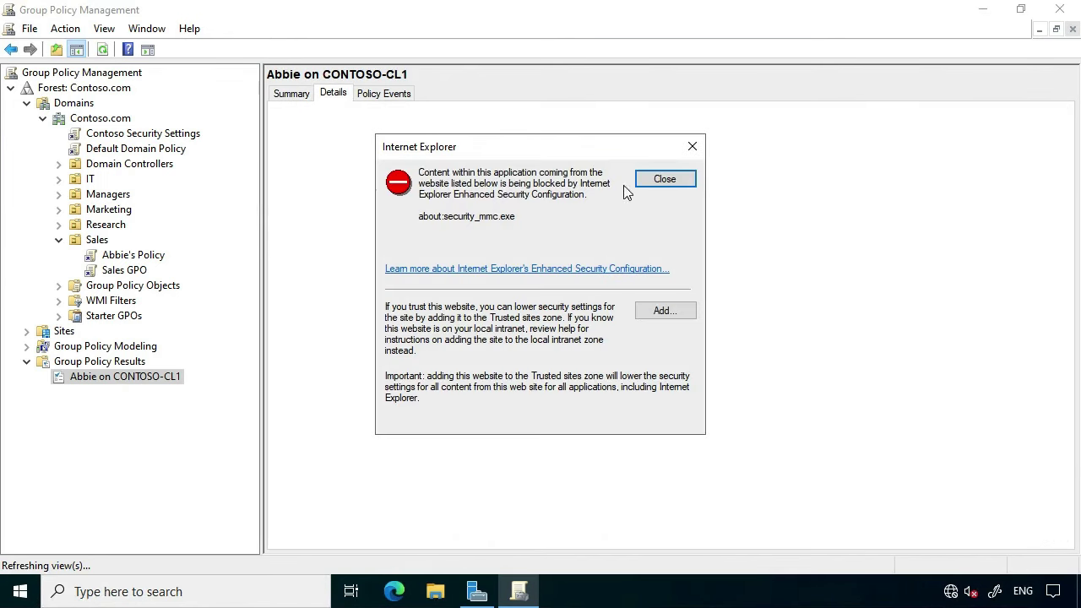
pyautogui.click(662, 179)
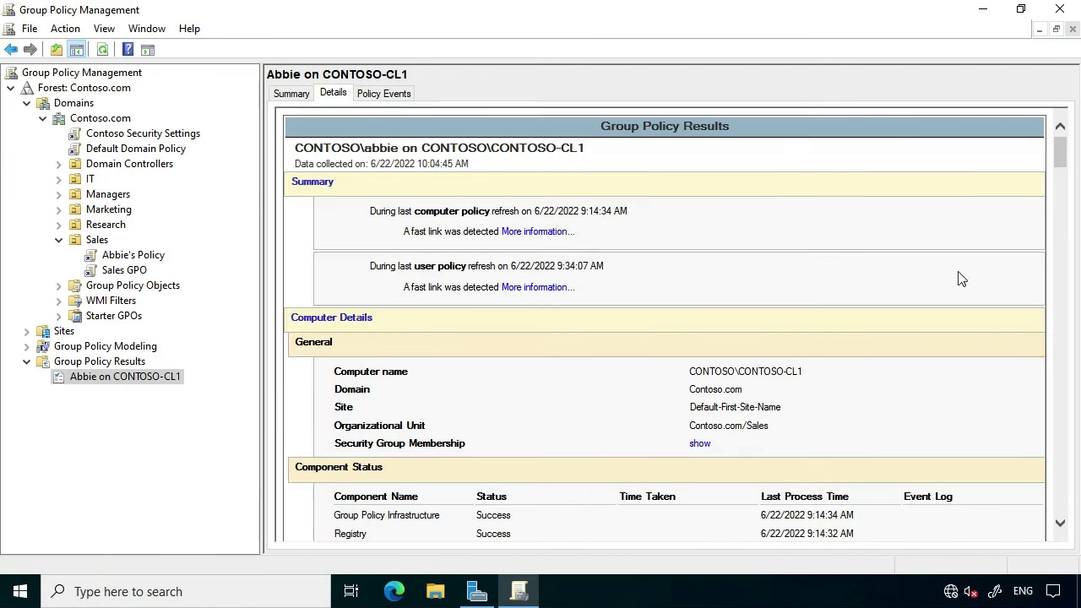
# Step: Review the detailed settings and winning GPOs, then list the saved Group Policy Modeling results
pyautogui.scroll(-5, 786, 306)
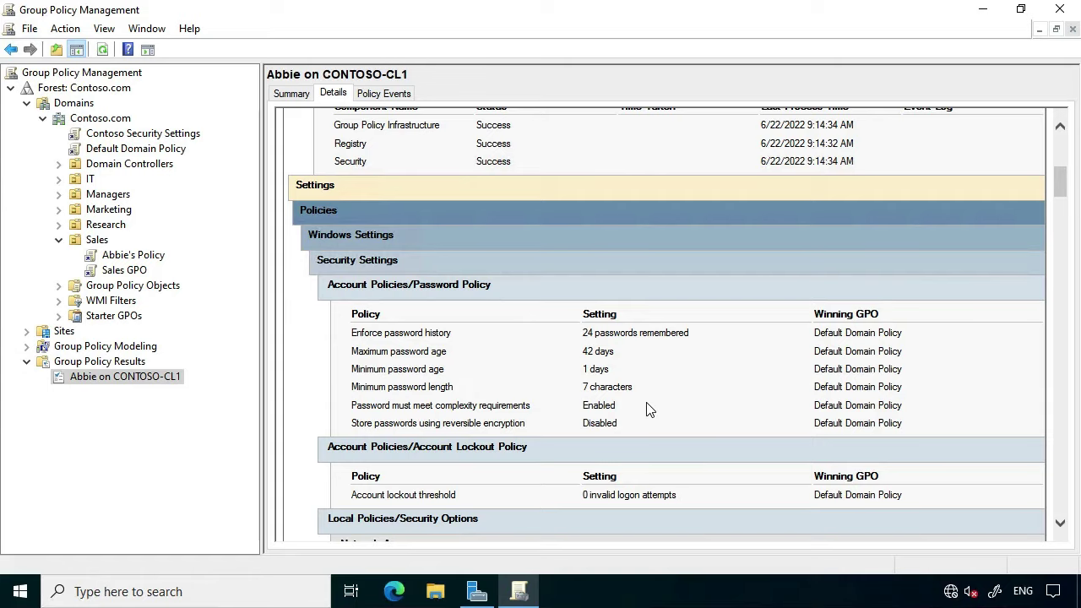
pyautogui.scroll(-10, 648, 409)
pyautogui.scroll(-10, 649, 409)
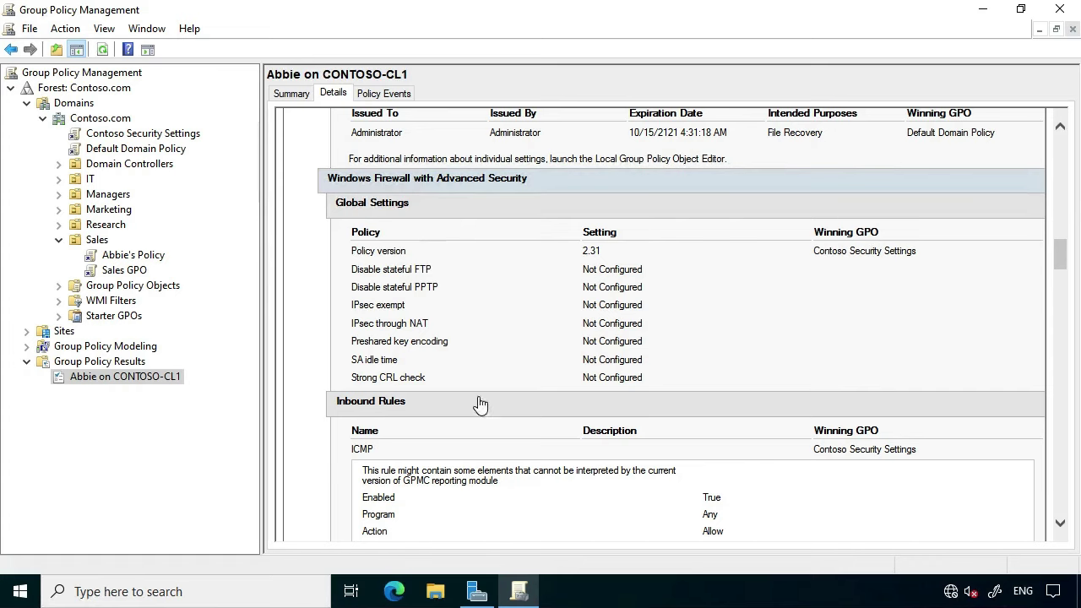
pyautogui.scroll(-2, 470, 412)
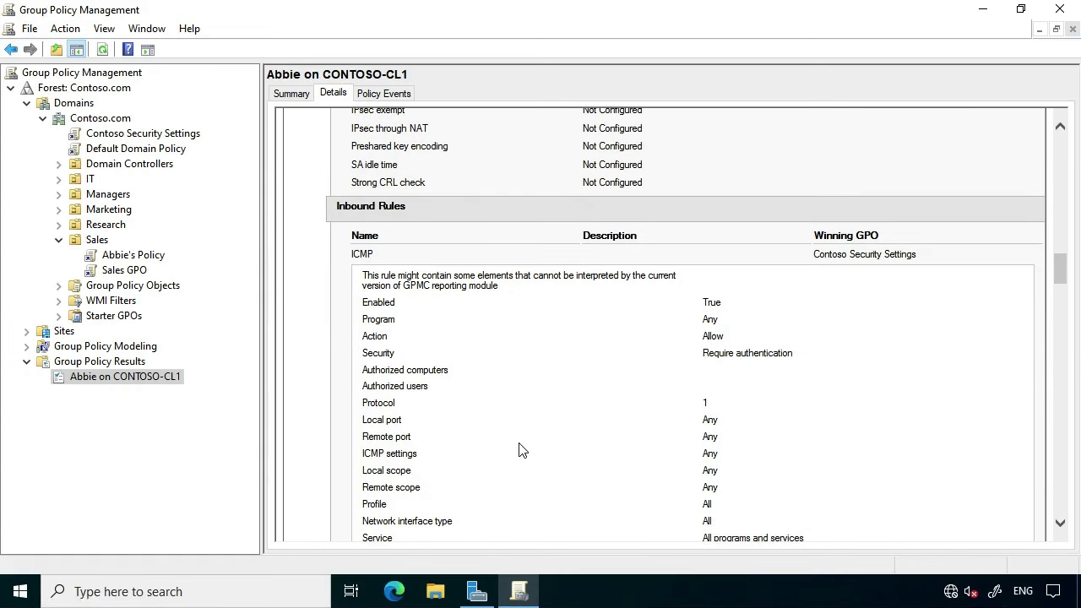
pyautogui.scroll(-3, 520, 447)
pyautogui.scroll(-3, 520, 449)
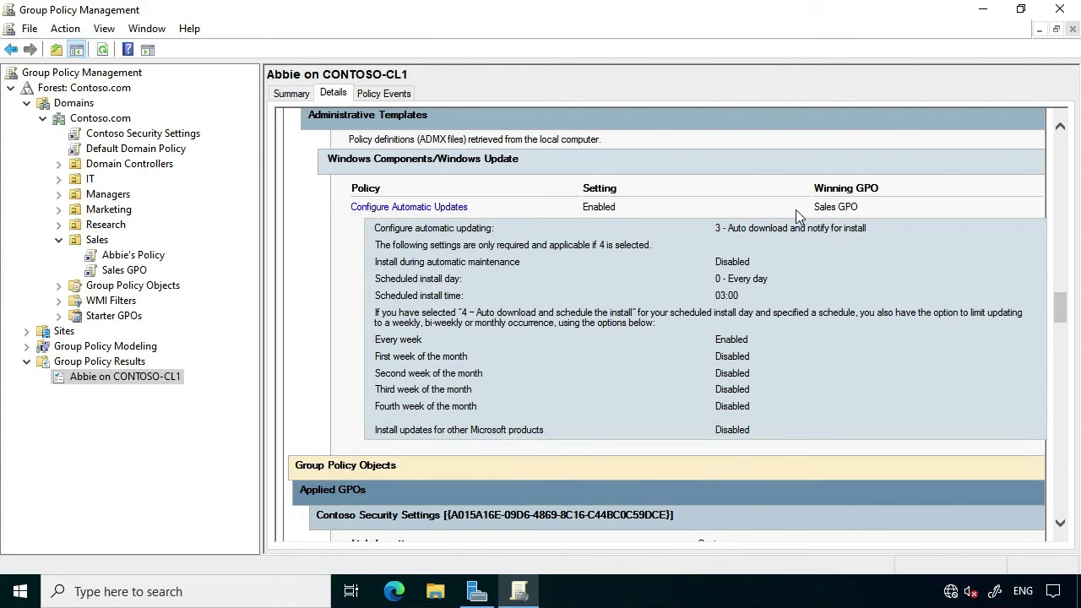
pyautogui.scroll(-9, 547, 432)
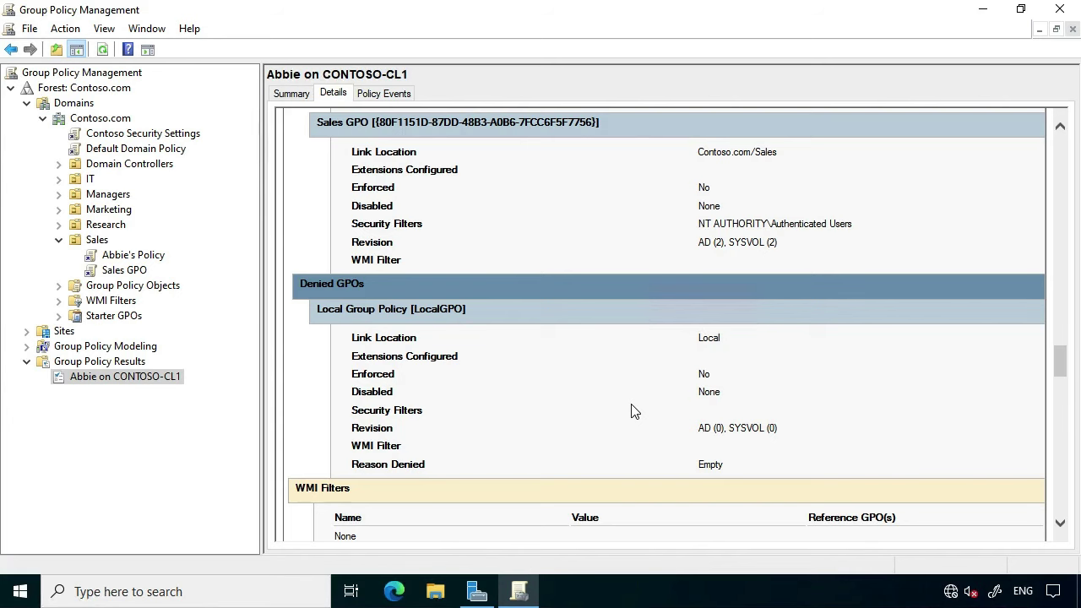
pyautogui.click(153, 353)
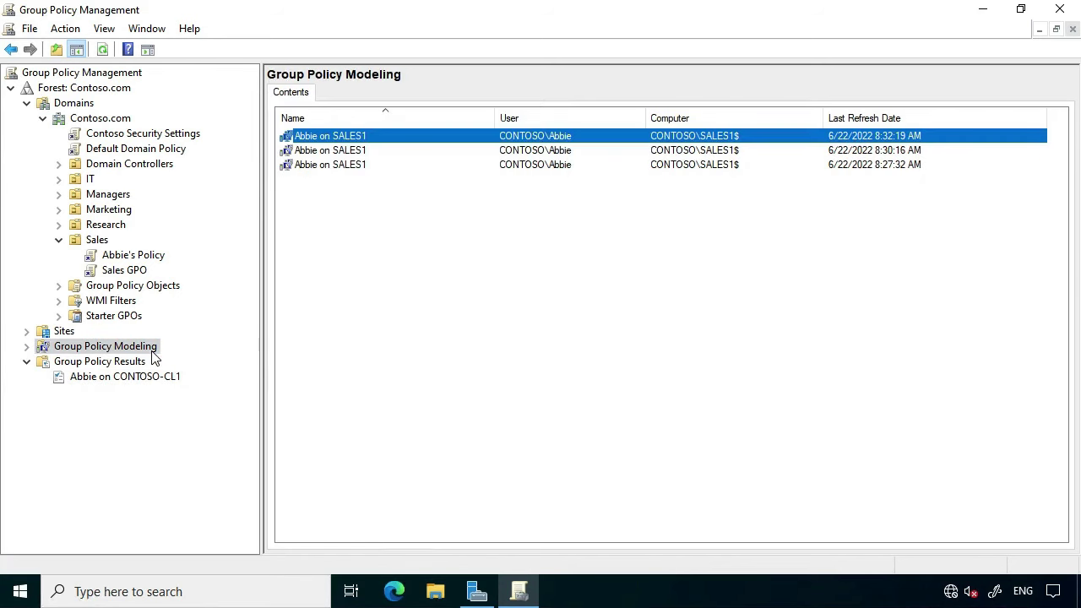
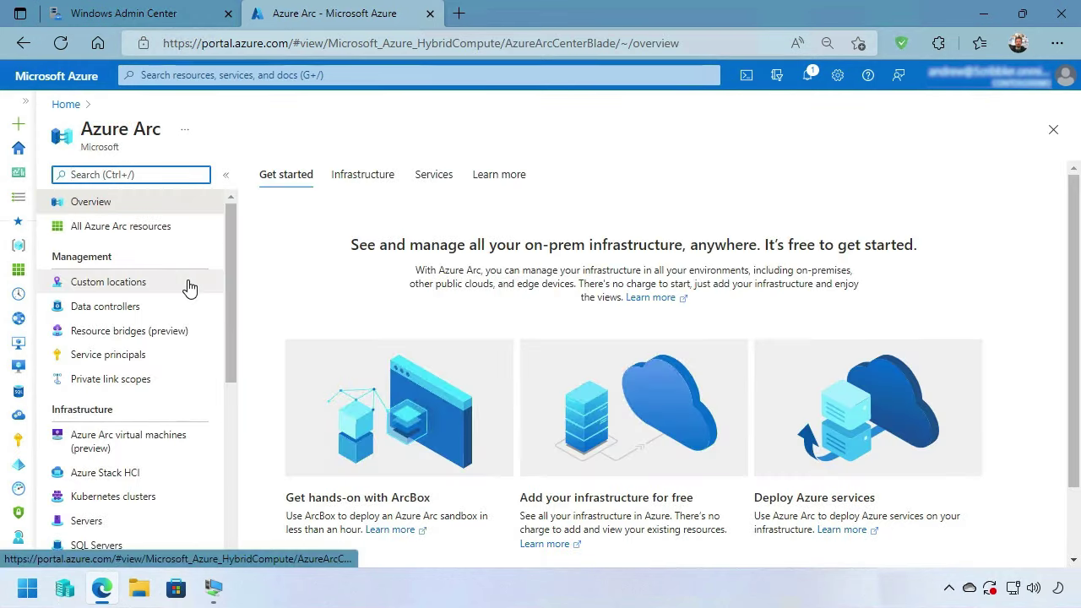
# Step: Open the Azure Arc Servers list and start adding a new server
pyautogui.scroll(-3, 134, 272)
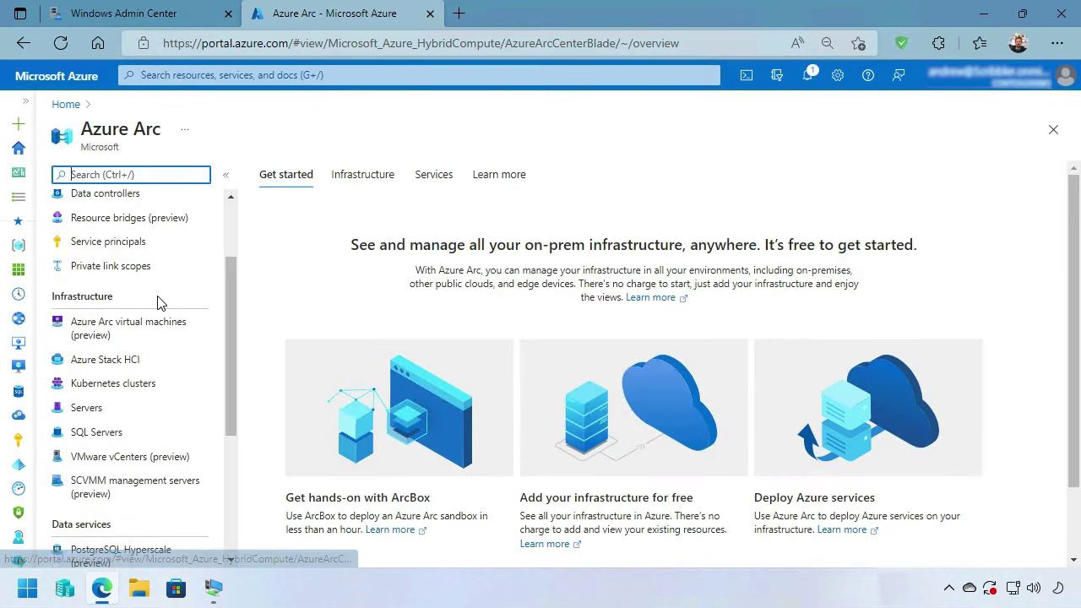
pyautogui.scroll(-3, 162, 302)
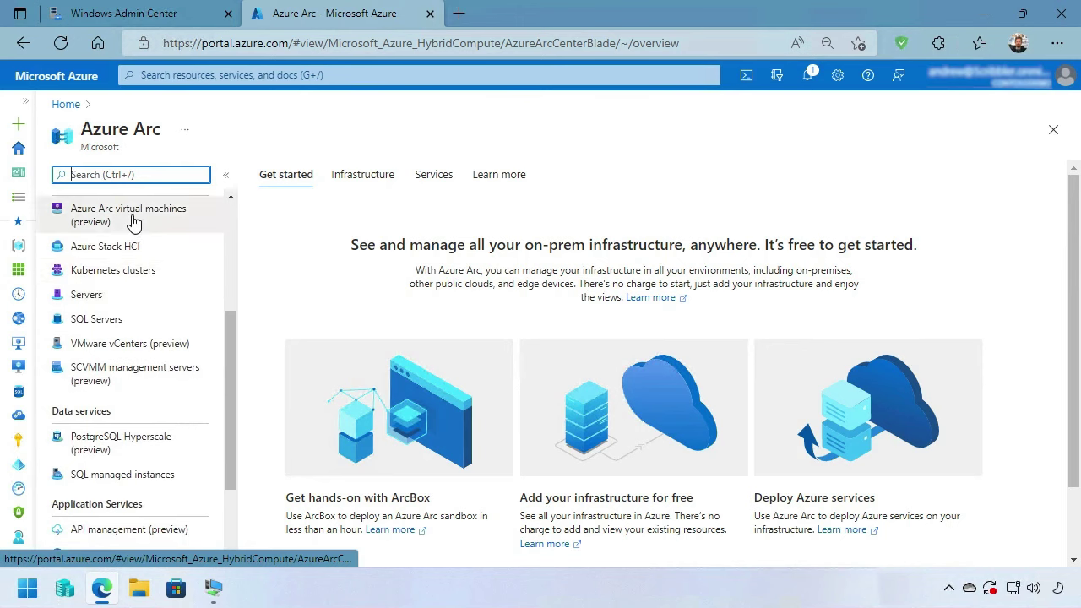
pyautogui.scroll(-2, 132, 221)
pyautogui.click(91, 244)
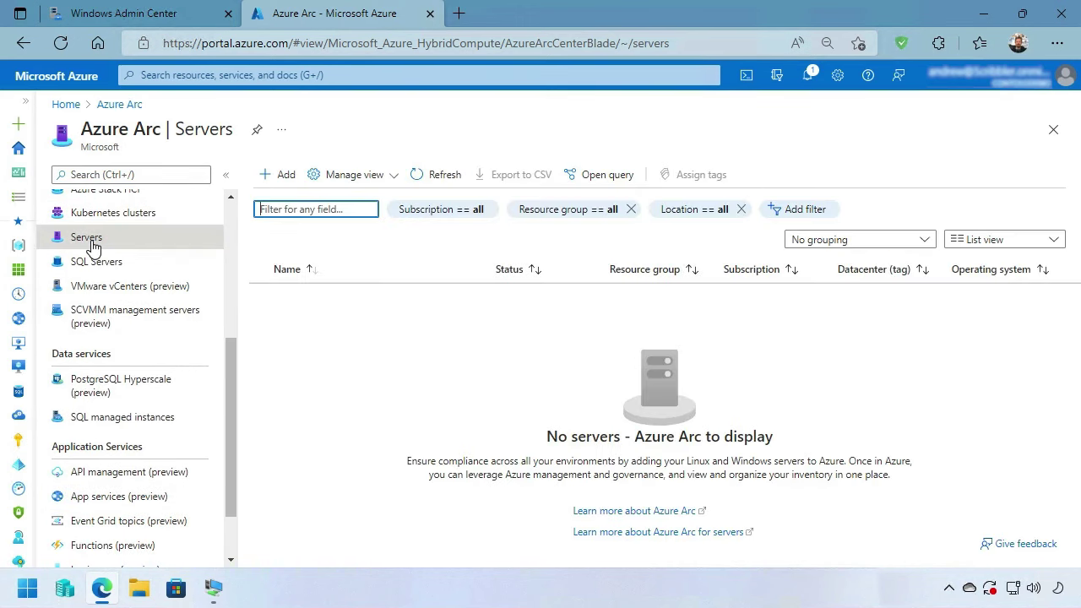
pyautogui.click(278, 175)
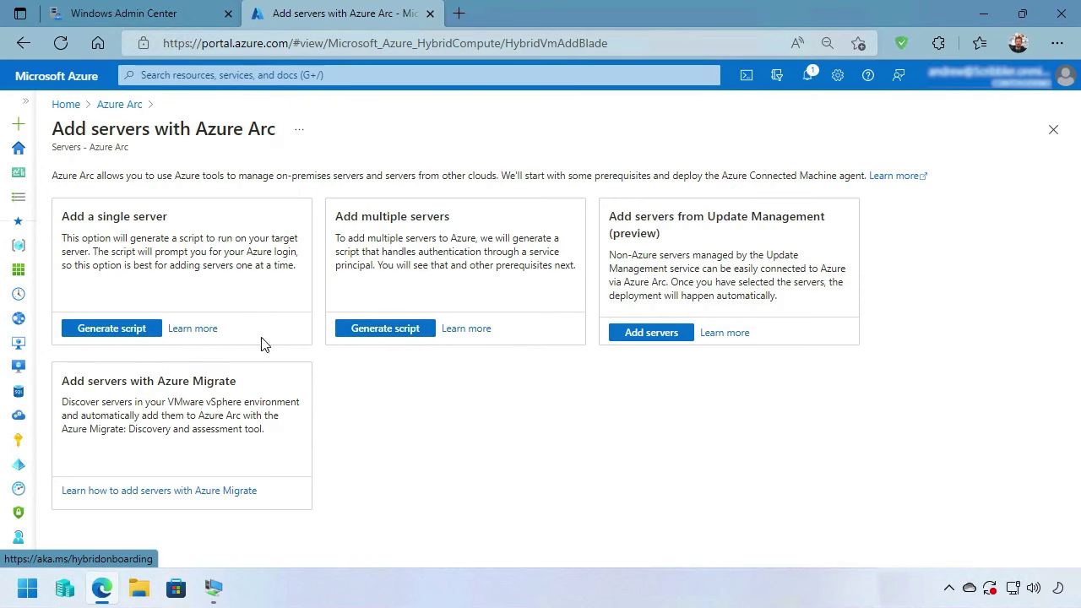
# Step: Start single-server script generation and continue past the prerequisites
pyautogui.click(141, 334)
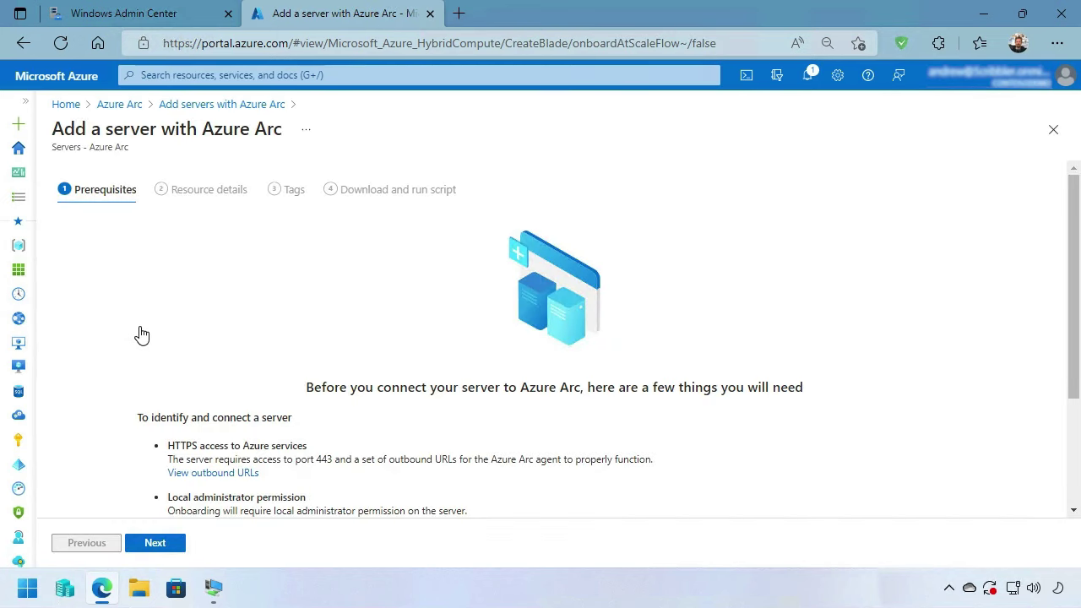
pyautogui.scroll(-2, 144, 333)
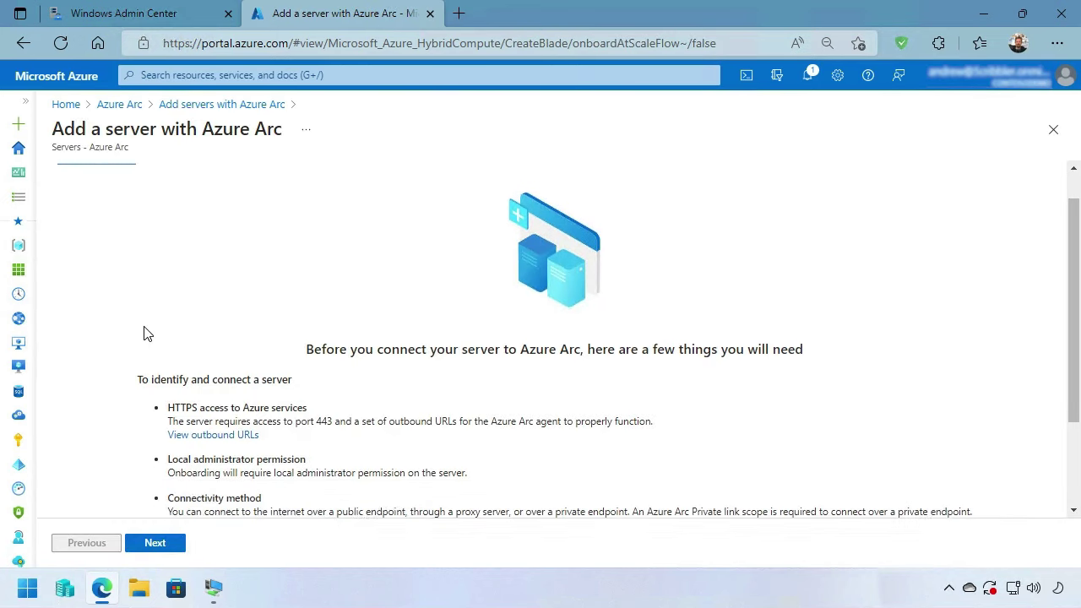
pyautogui.click(157, 542)
# Step: Choose ContosoResourceGroup and move past resource details and tags to the script
pyautogui.click(296, 305)
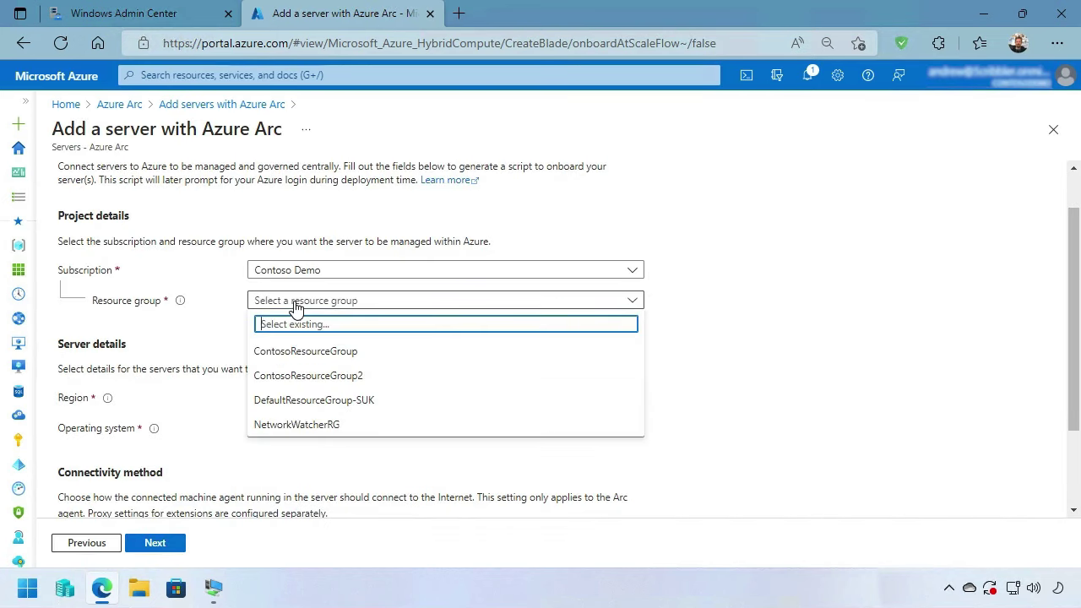
pyautogui.click(342, 359)
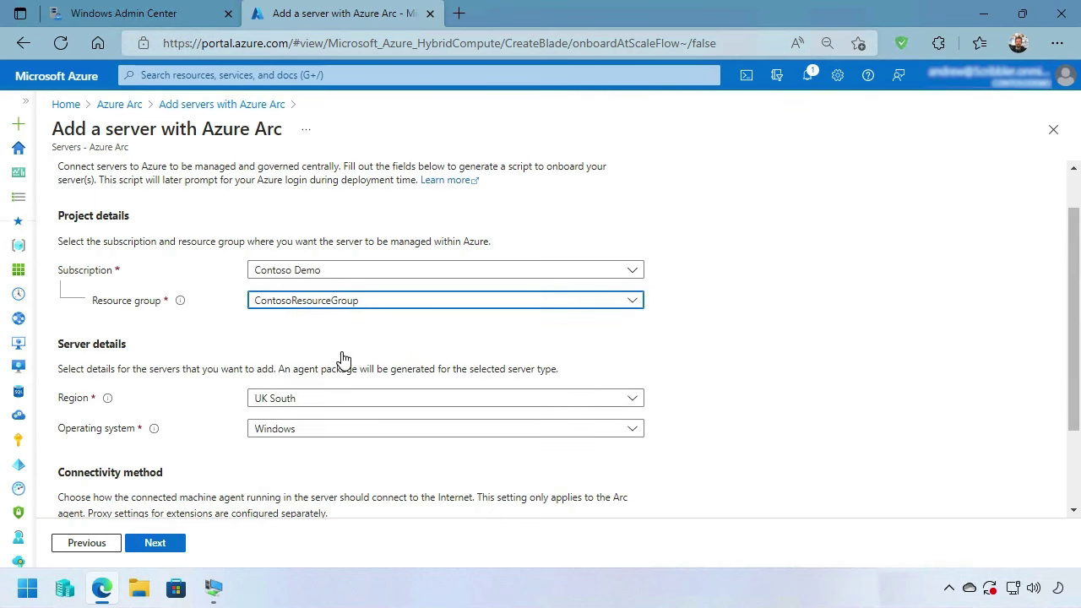
pyautogui.scroll(-2, 322, 463)
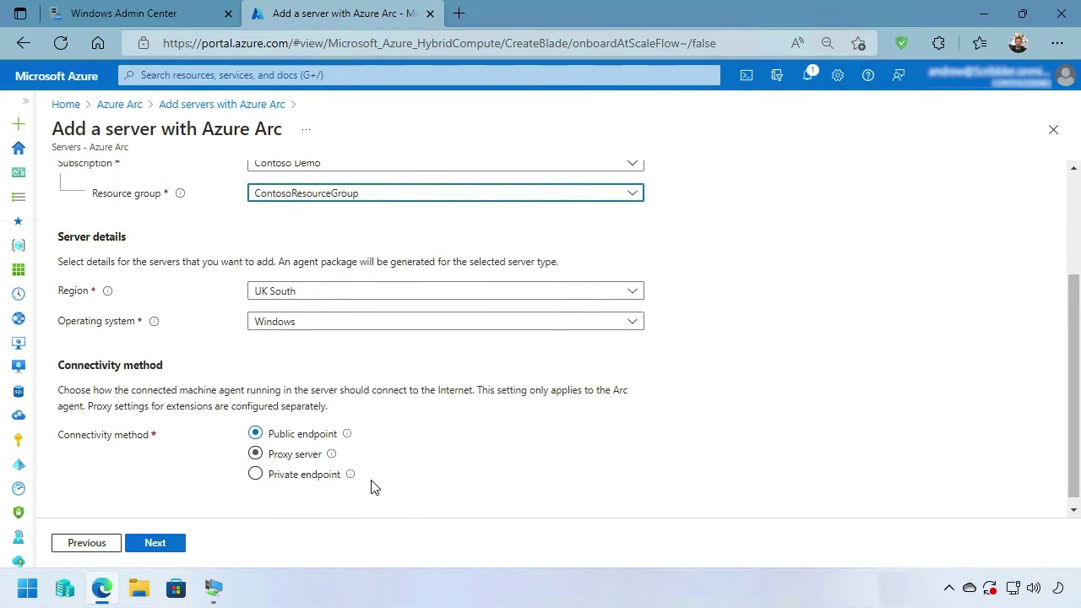
pyautogui.click(147, 546)
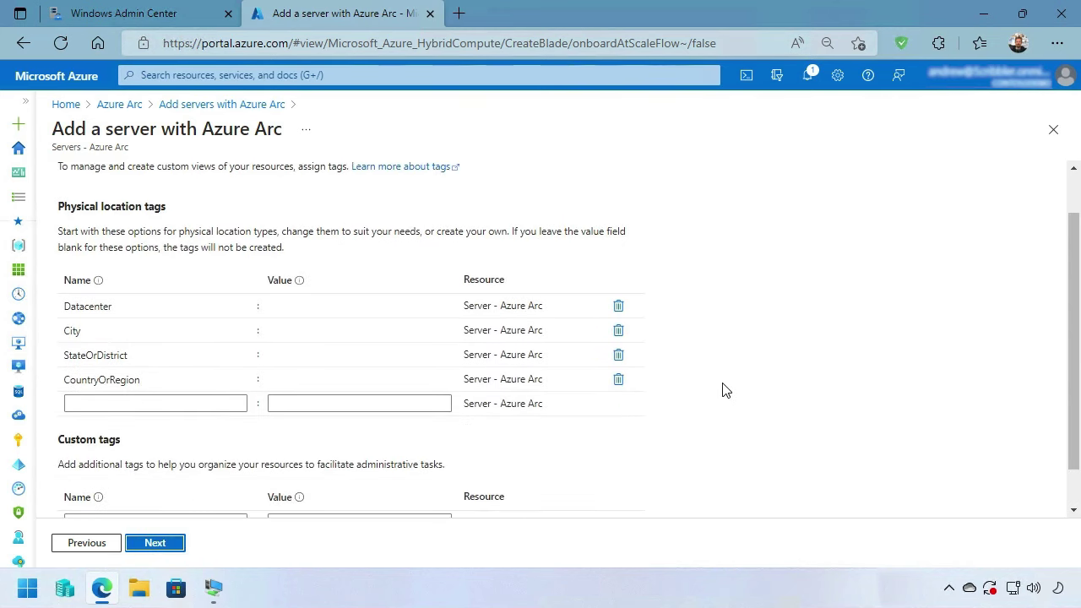
pyautogui.scroll(-1, 721, 390)
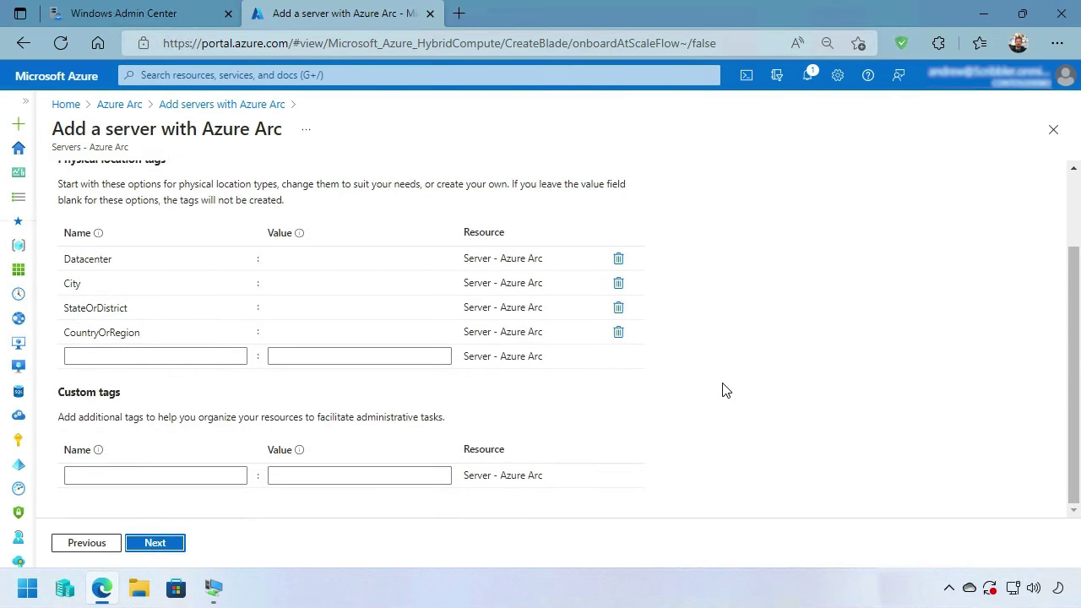
pyautogui.click(156, 545)
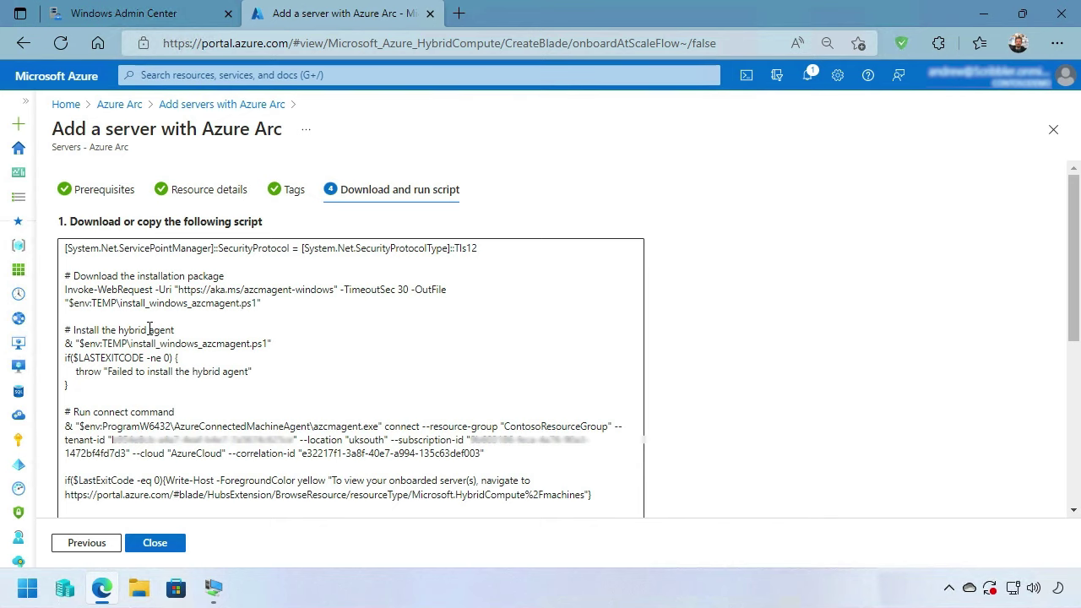
pyautogui.scroll(-3, 152, 330)
# Step: Download OnboardingScript (1).ps1, keep it despite the warning, and switch to the Contoso-SVR4 session
pyautogui.click(109, 346)
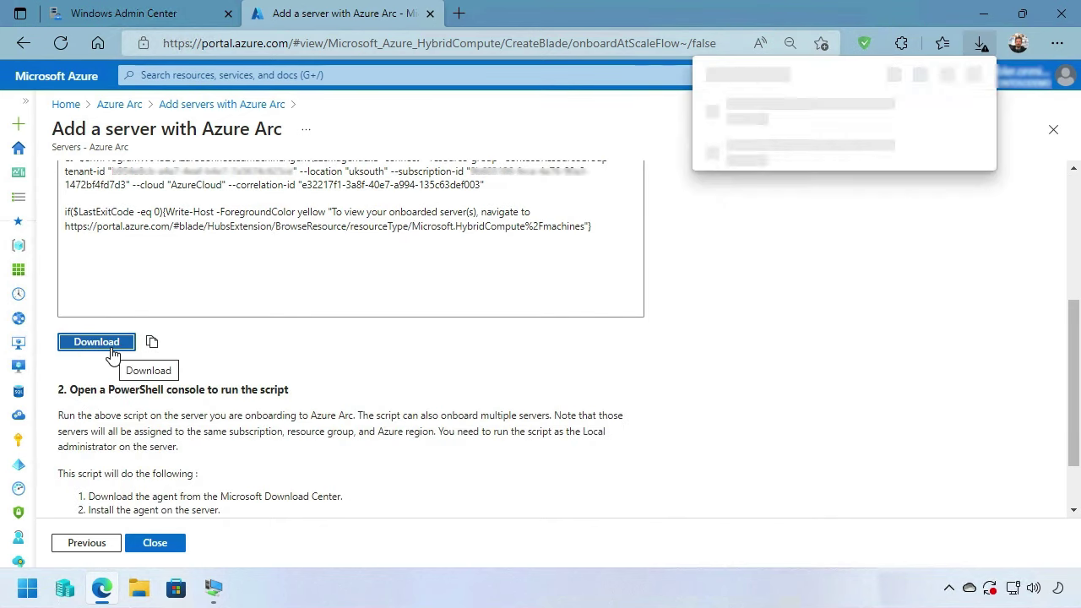
pyautogui.click(786, 150)
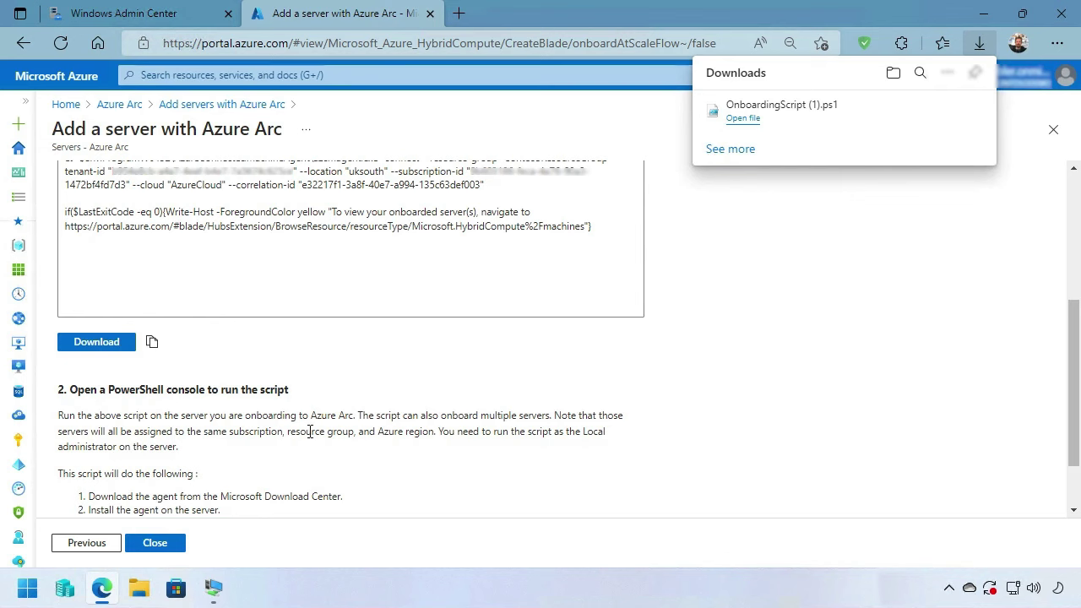
pyautogui.scroll(-1, 288, 460)
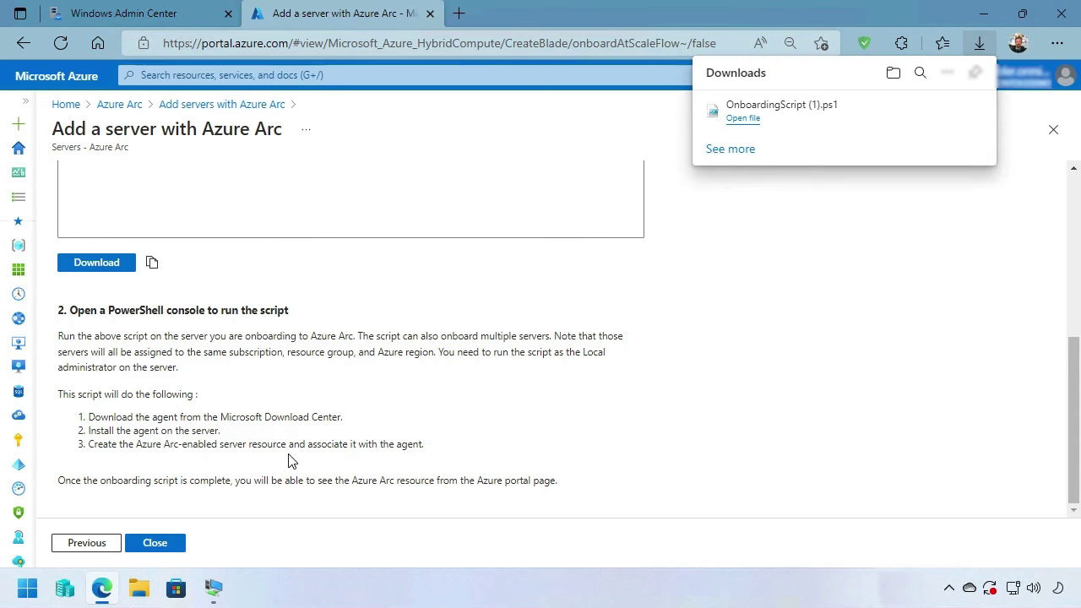
pyautogui.click(290, 460)
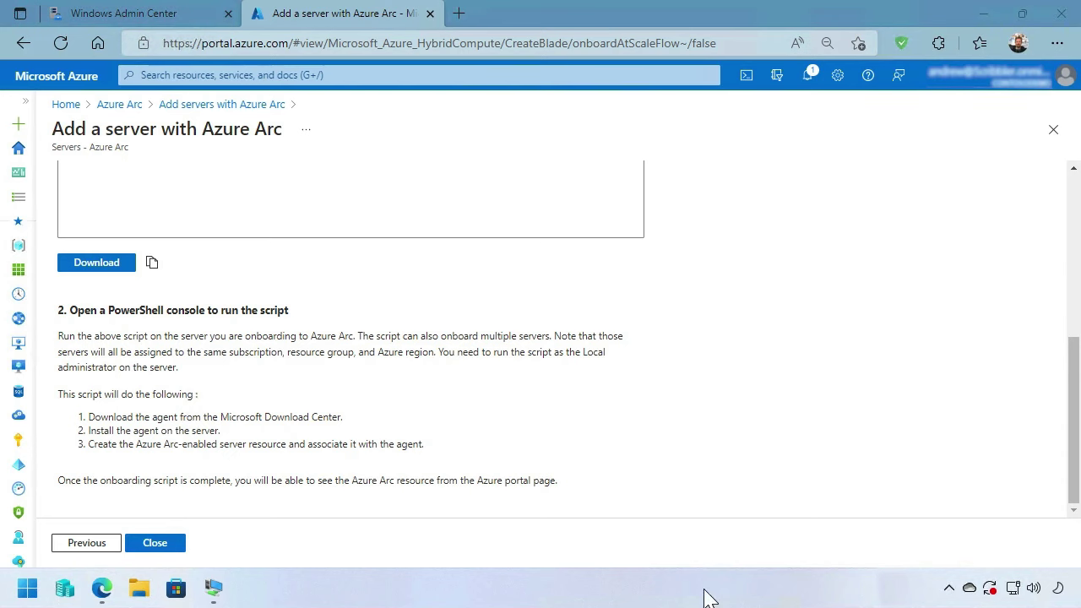
pyautogui.click(212, 589)
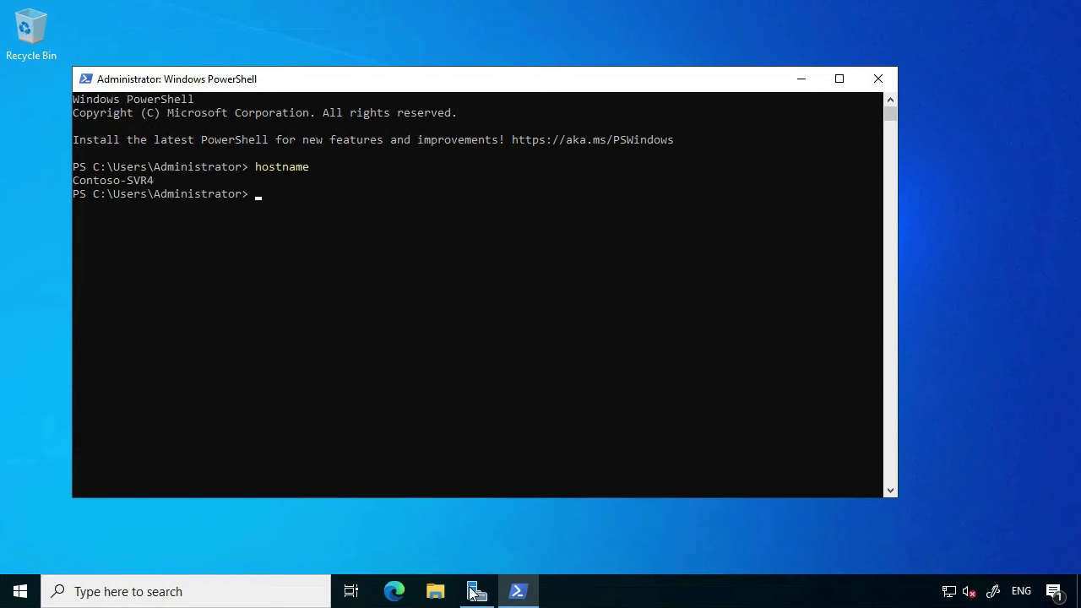
# Step: Run OnboardingScript (1) from the server's Downloads folder with PowerShell
pyautogui.click(436, 591)
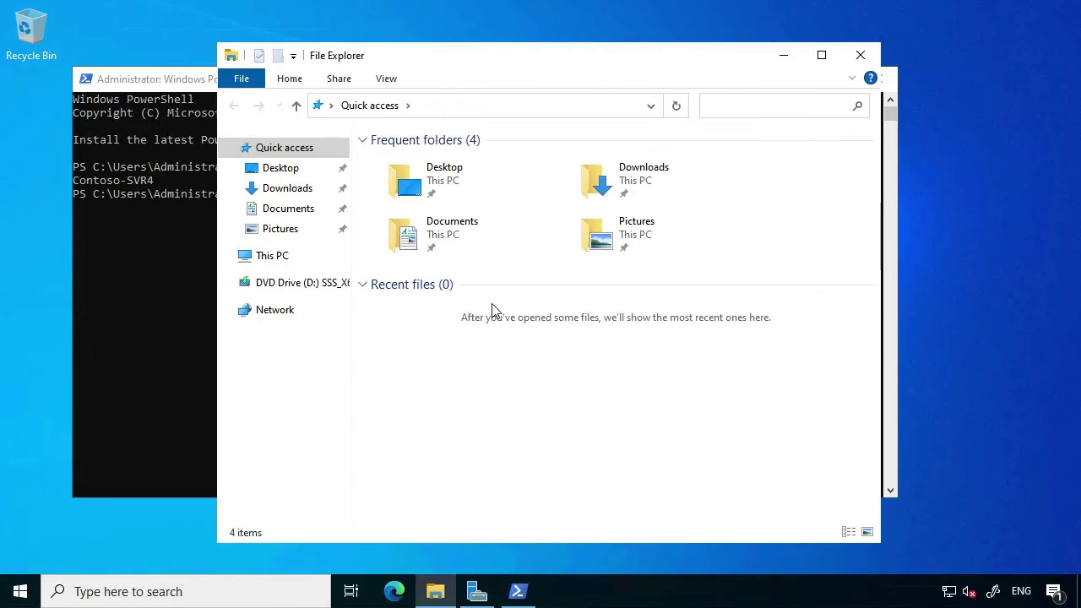
pyautogui.click(289, 190)
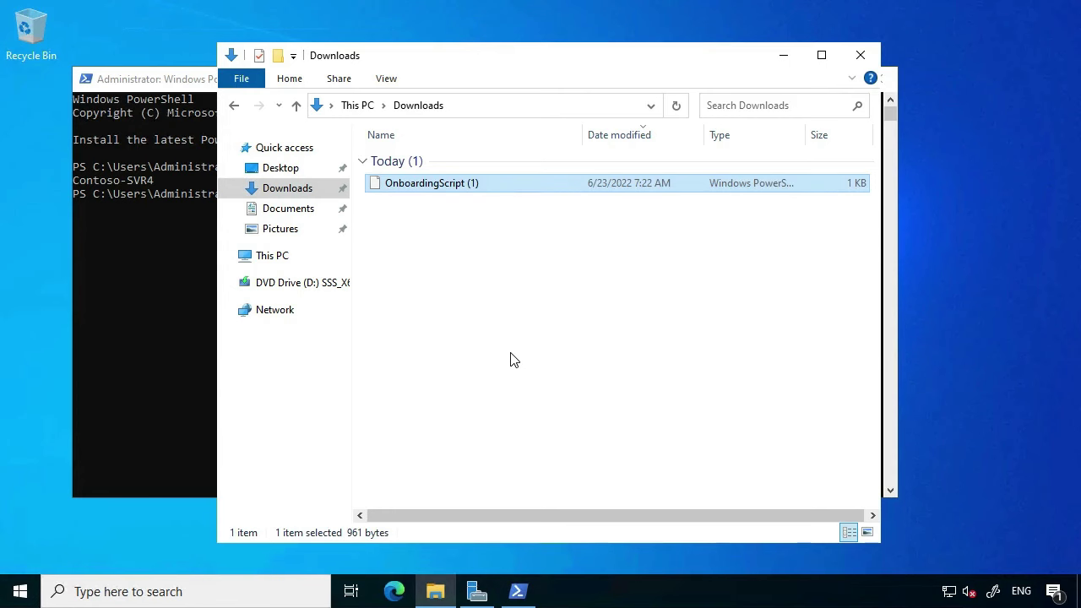
pyautogui.rightClick(446, 188)
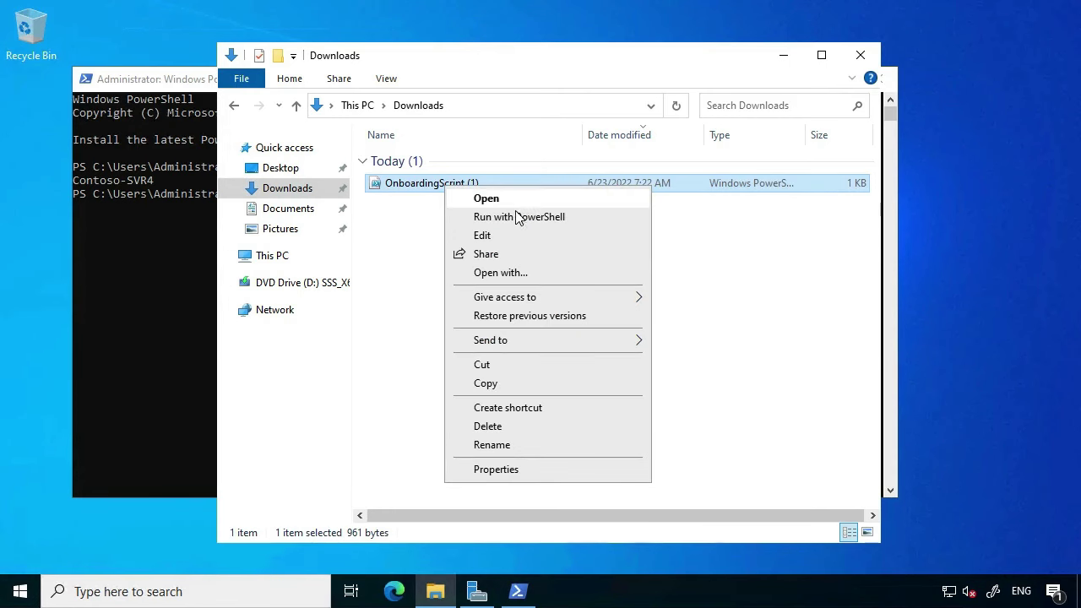
pyautogui.click(512, 217)
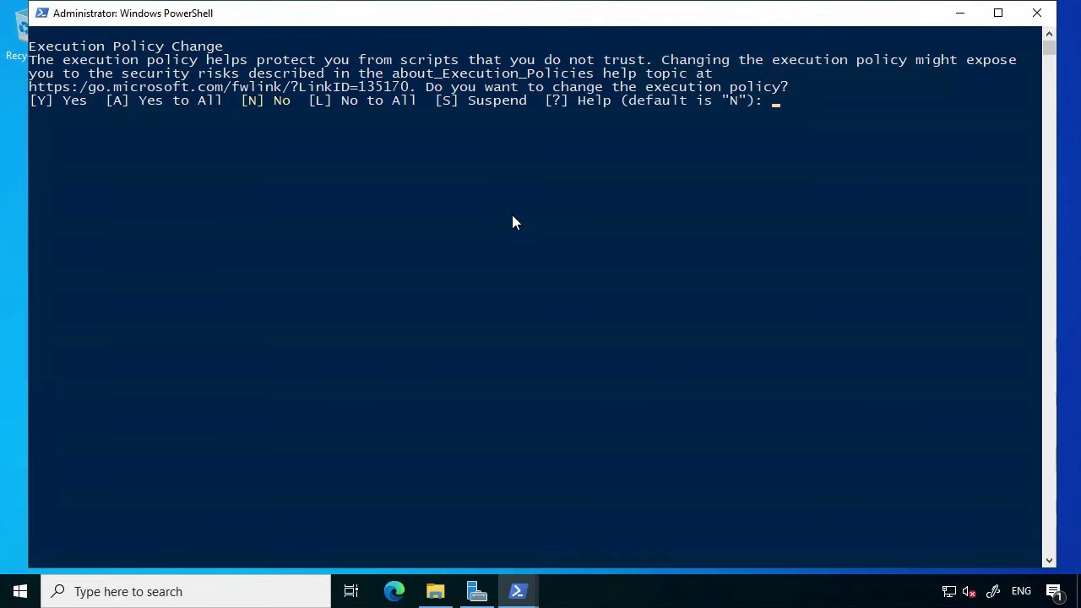
# Step: Accept the execution policy change with y and copy the devicelogin address from the output
pyautogui.write('y')
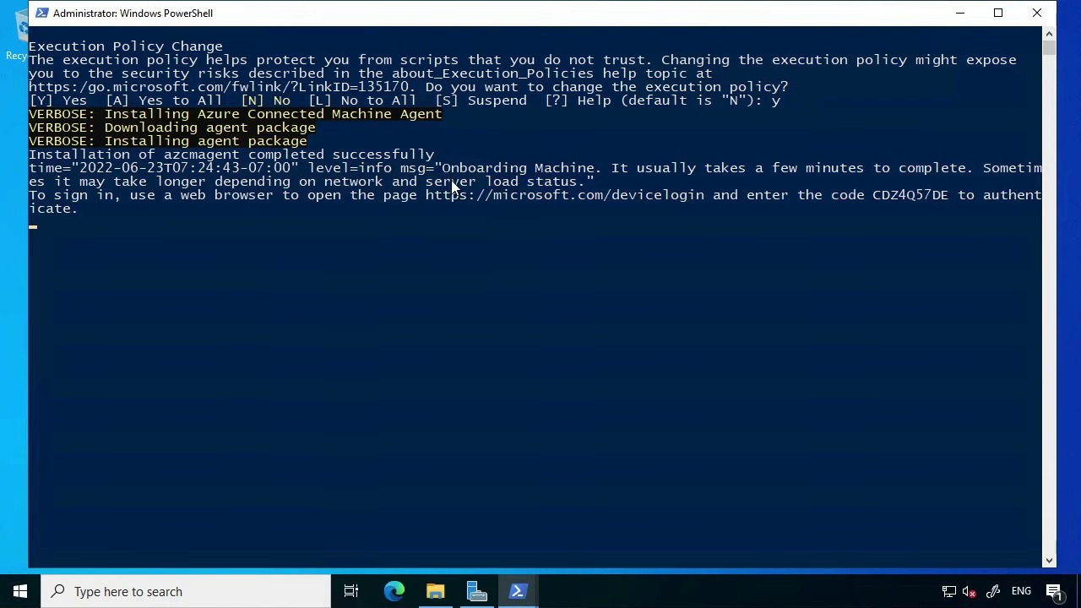
pyautogui.moveTo(428, 194); pyautogui.dragTo(704, 196)
pyautogui.hotkey('ctrl', 'c')
pyautogui.click(402, 593)
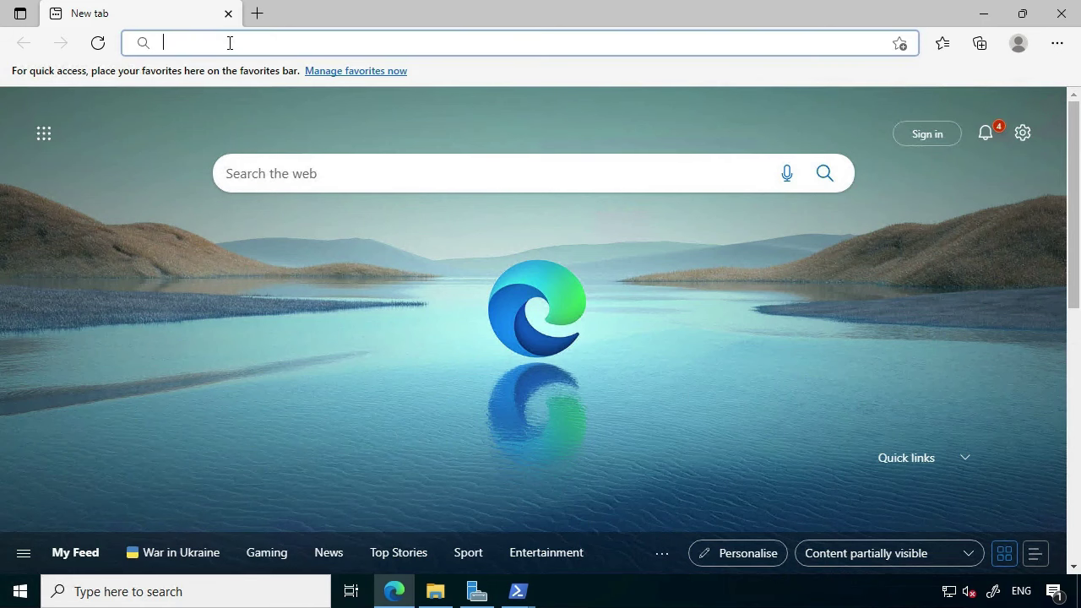
# Step: Load the devicelogin page in Edge and copy the device code from the PowerShell console
pyautogui.hotkey('ctrl', 'v')
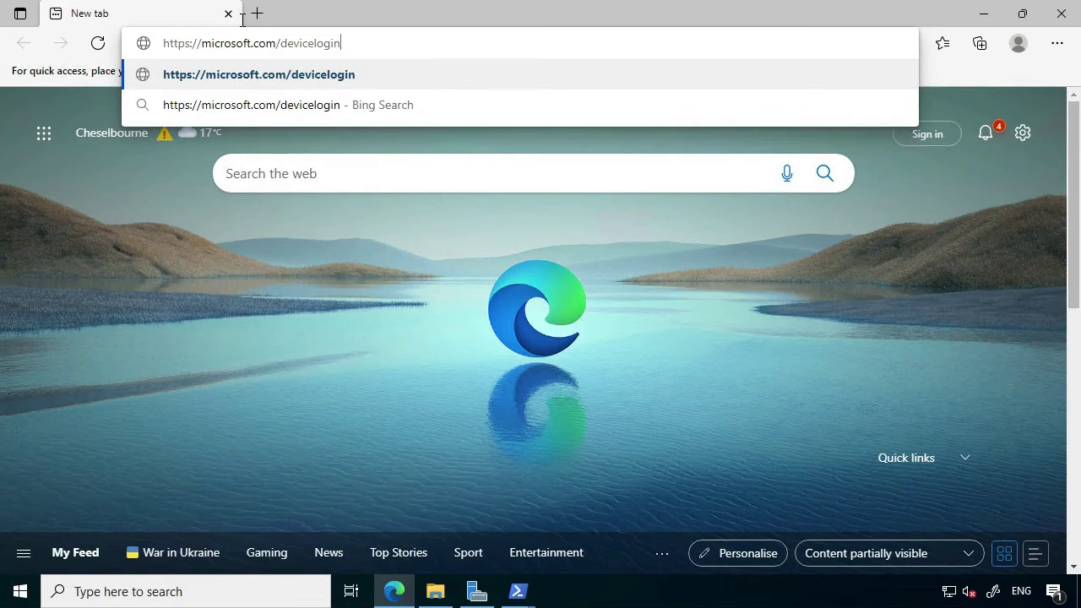
pyautogui.press('Return')
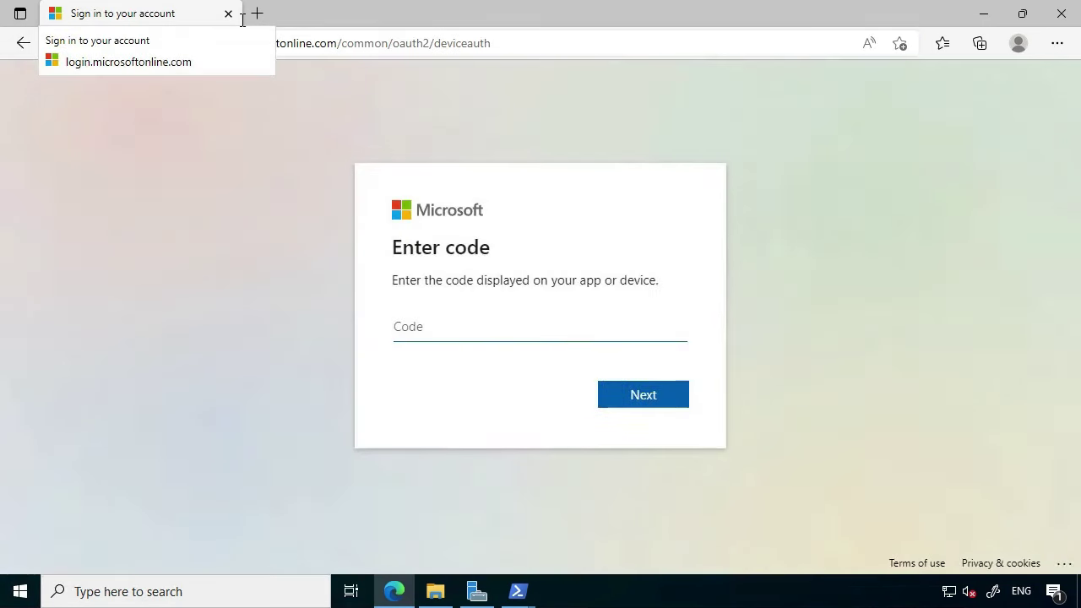
pyautogui.moveTo(517, 591)
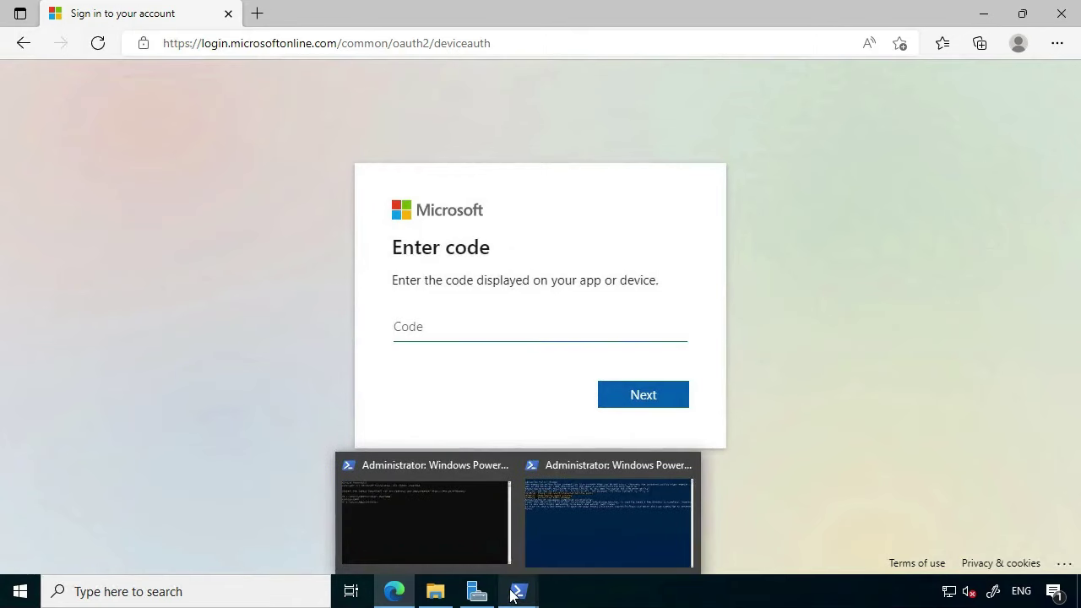
pyautogui.click(566, 550)
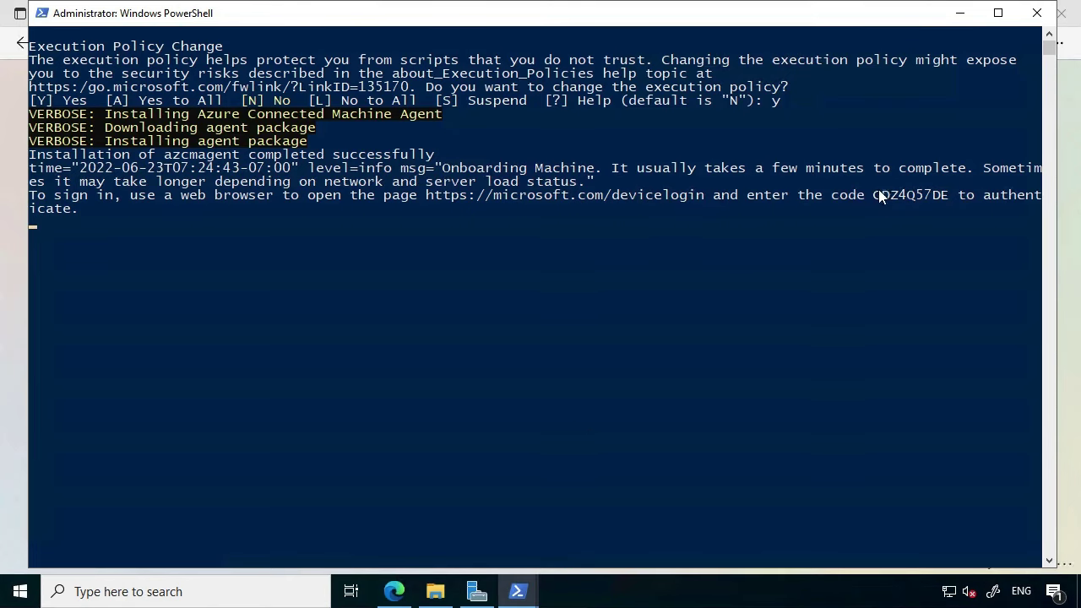
pyautogui.moveTo(874, 194); pyautogui.dragTo(948, 198)
pyautogui.rightClick(933, 211)
pyautogui.click(958, 14)
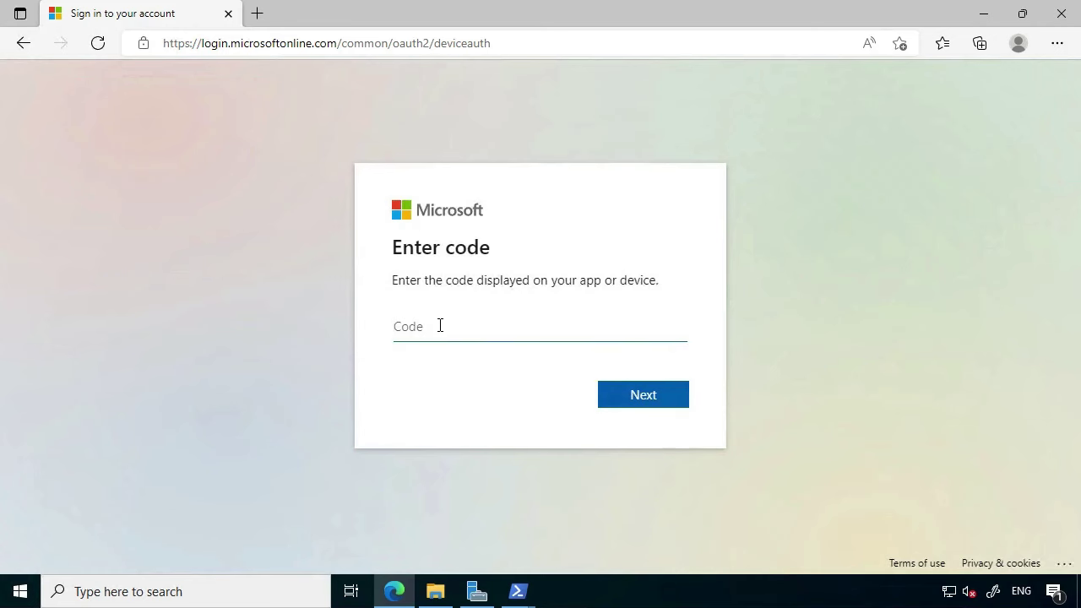
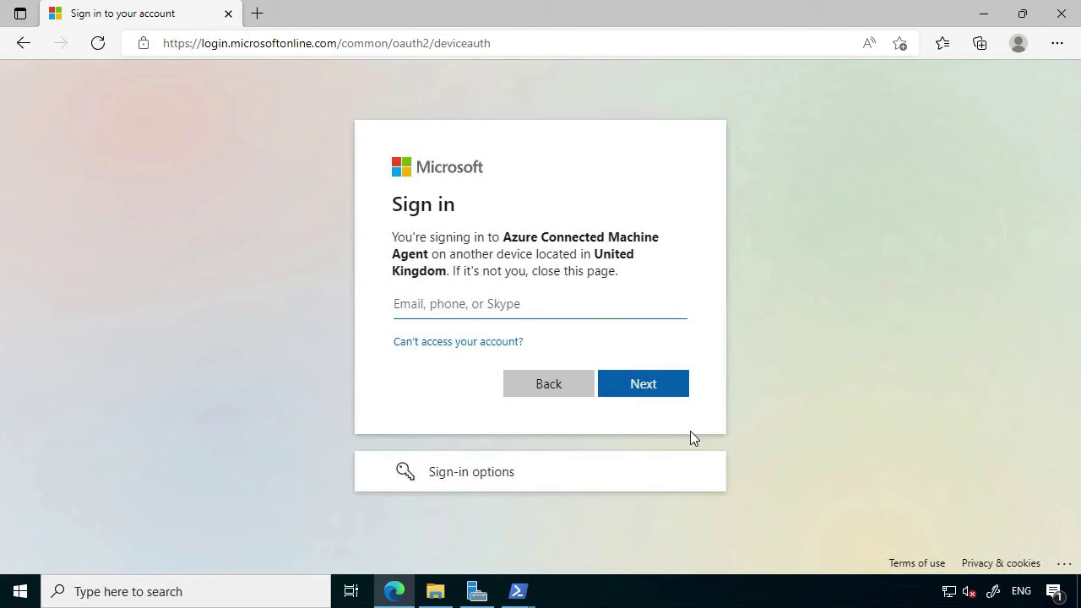
# Step: Leave the remote server's sign-in page, close its Edge, Downloads and PowerShell windows, and return to the host
pyautogui.click(537, 388)
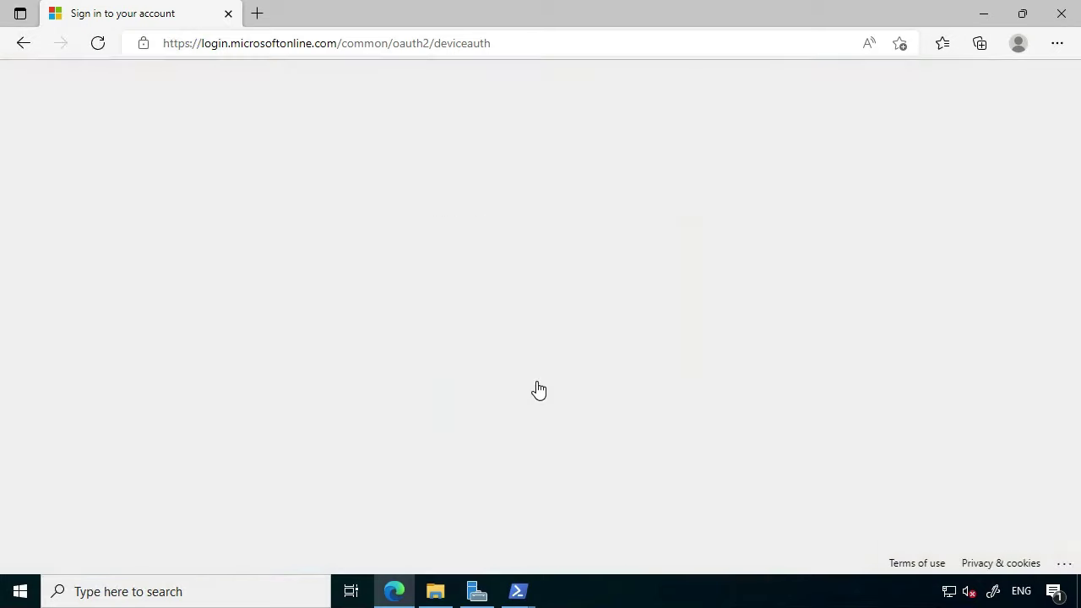
pyautogui.click(228, 14)
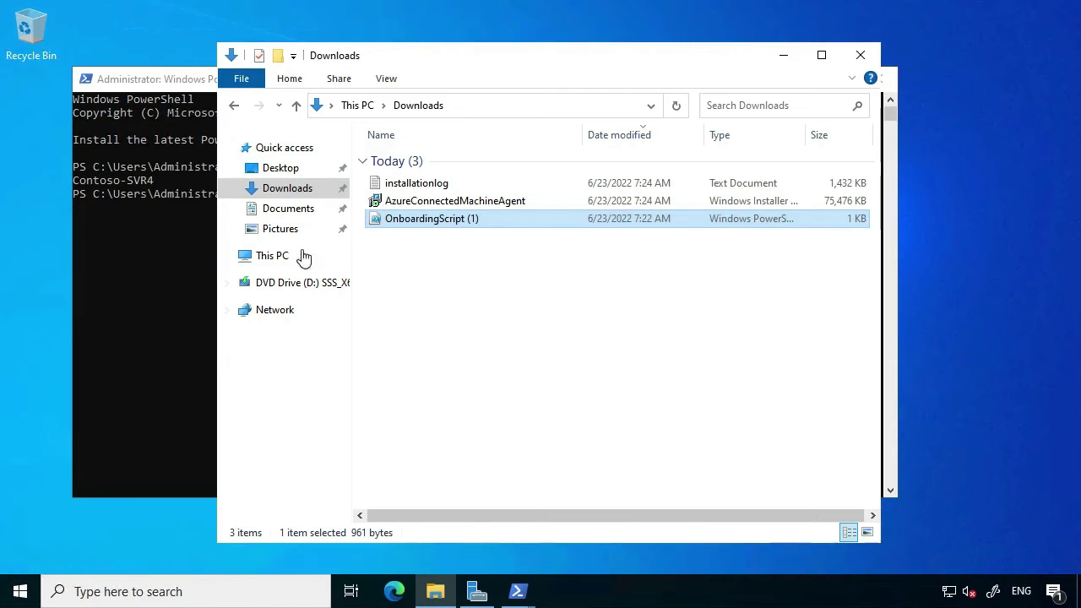
pyautogui.click(859, 55)
pyautogui.click(878, 79)
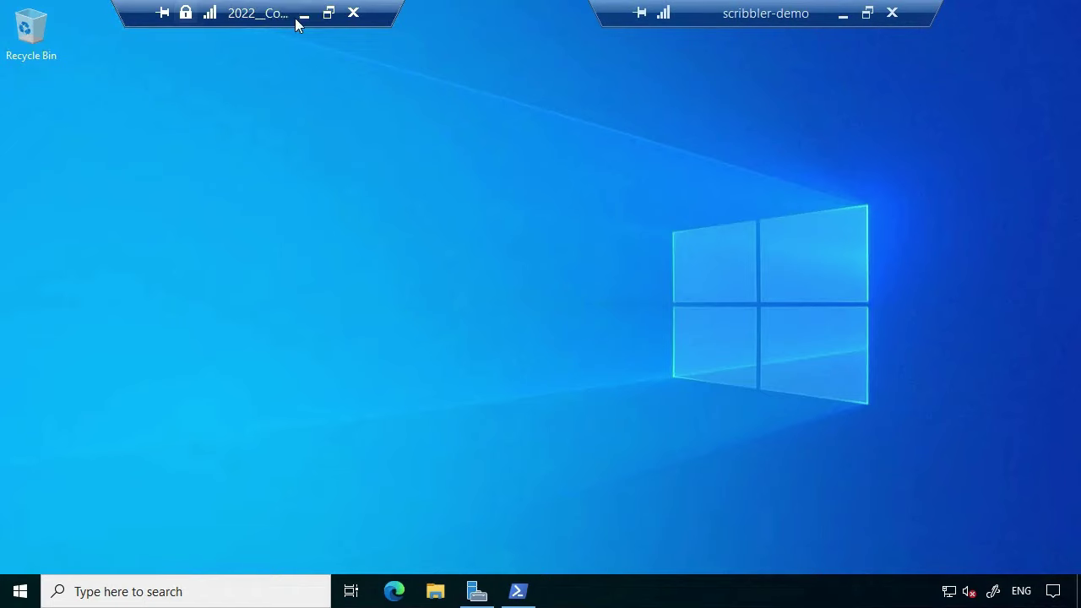
pyautogui.click(313, 18)
pyautogui.click(312, 17)
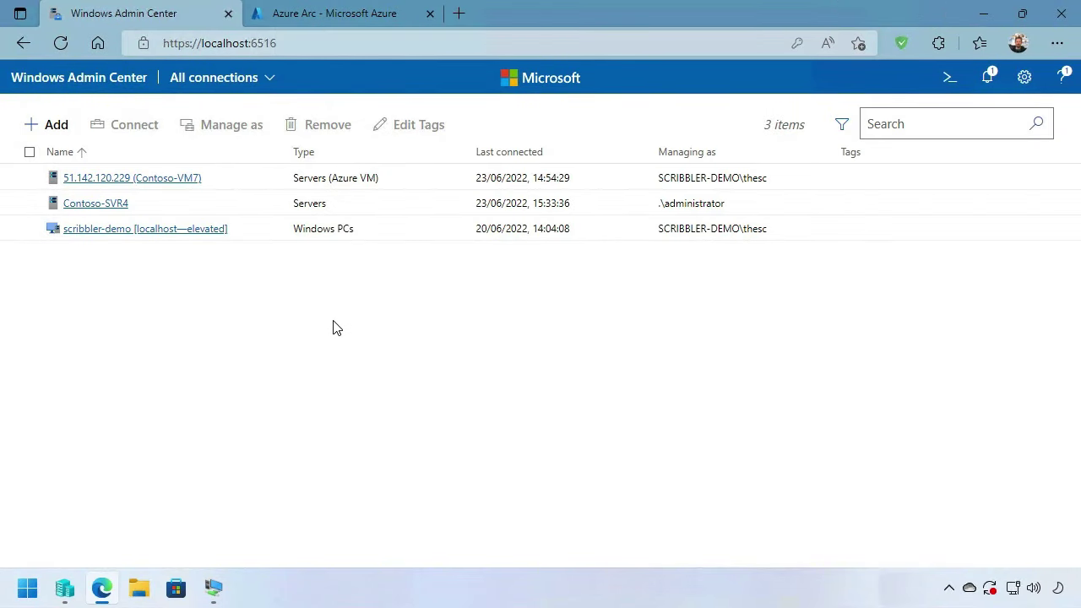
# Step: Open Contoso-SVR4's Azure hybrid center and bring the Azure Arc setup card into view
pyautogui.click(114, 210)
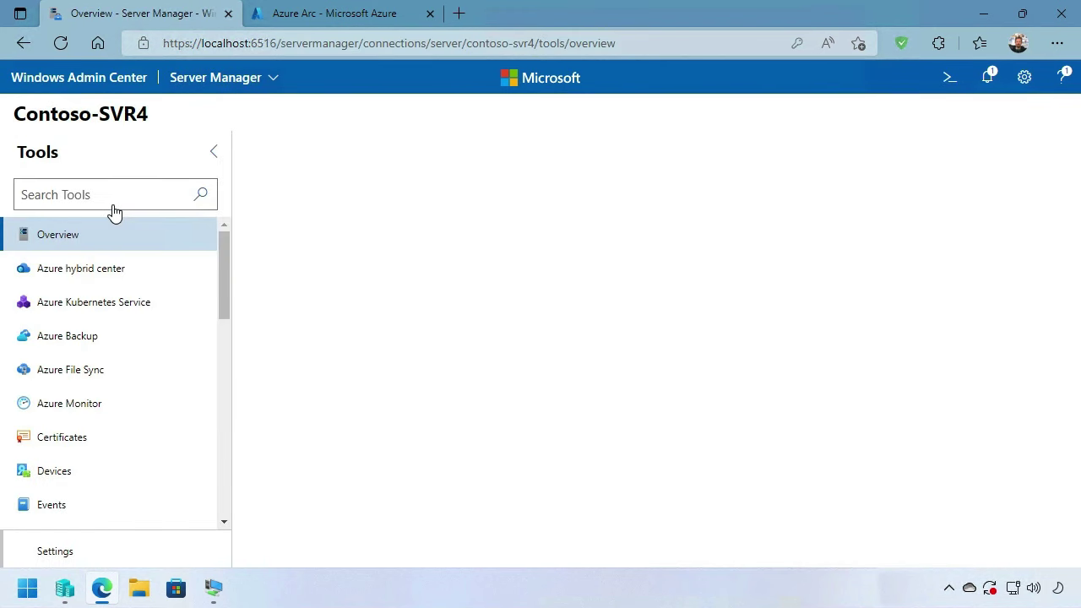
pyautogui.click(121, 277)
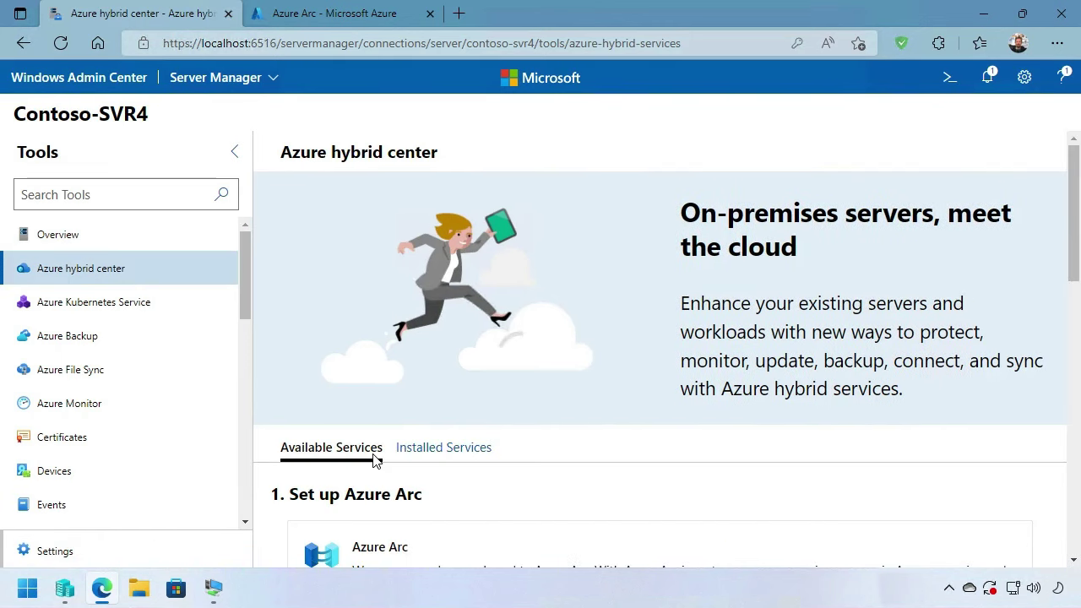
pyautogui.scroll(-1, 459, 441)
pyautogui.scroll(-3, 459, 441)
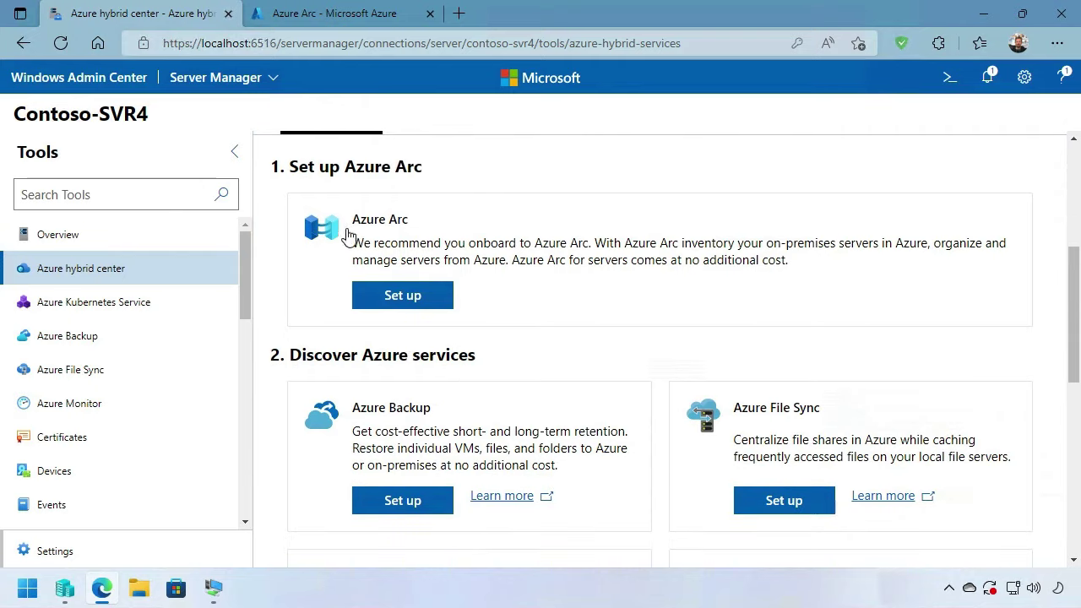
# Step: Start Azure Arc setup for contoso-svr4 with the existing resource group ContosoResourceGroup
pyautogui.click(413, 304)
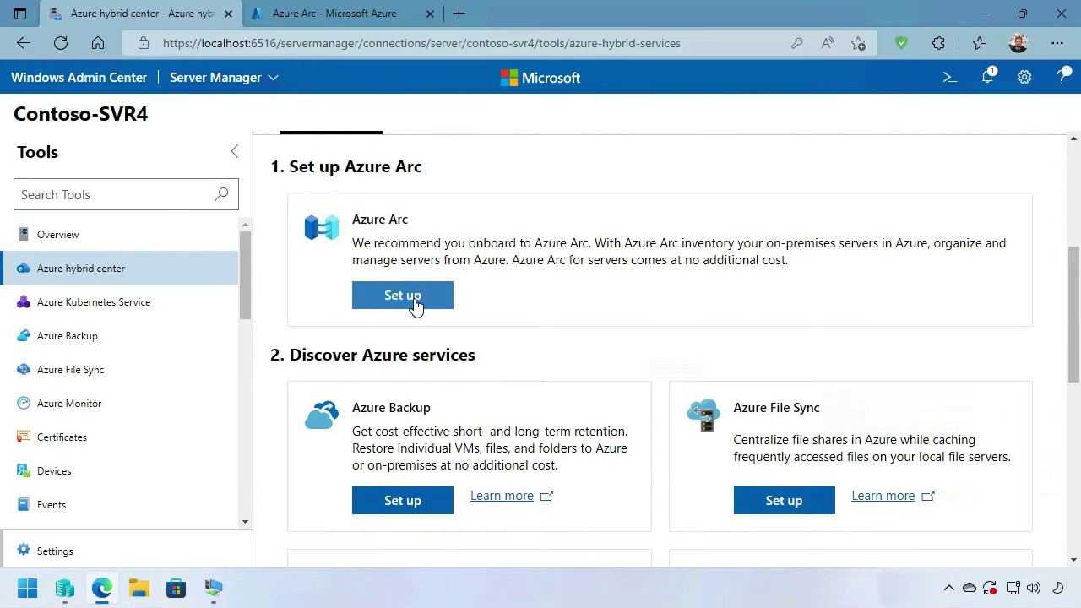
pyautogui.scroll(-1, 873, 380)
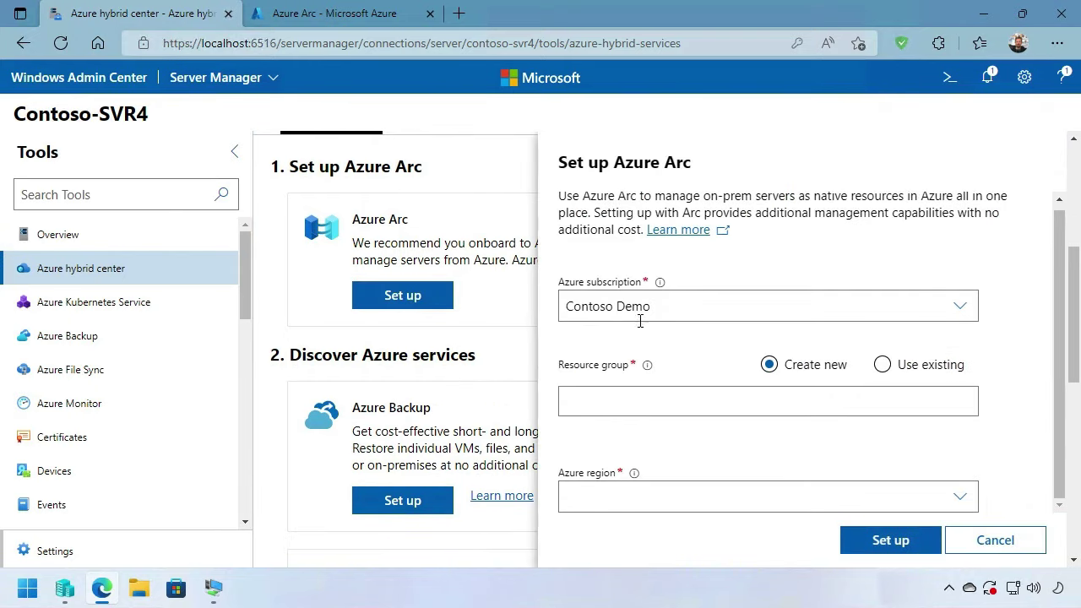
pyautogui.scroll(-1, 999, 355)
pyautogui.click(746, 396)
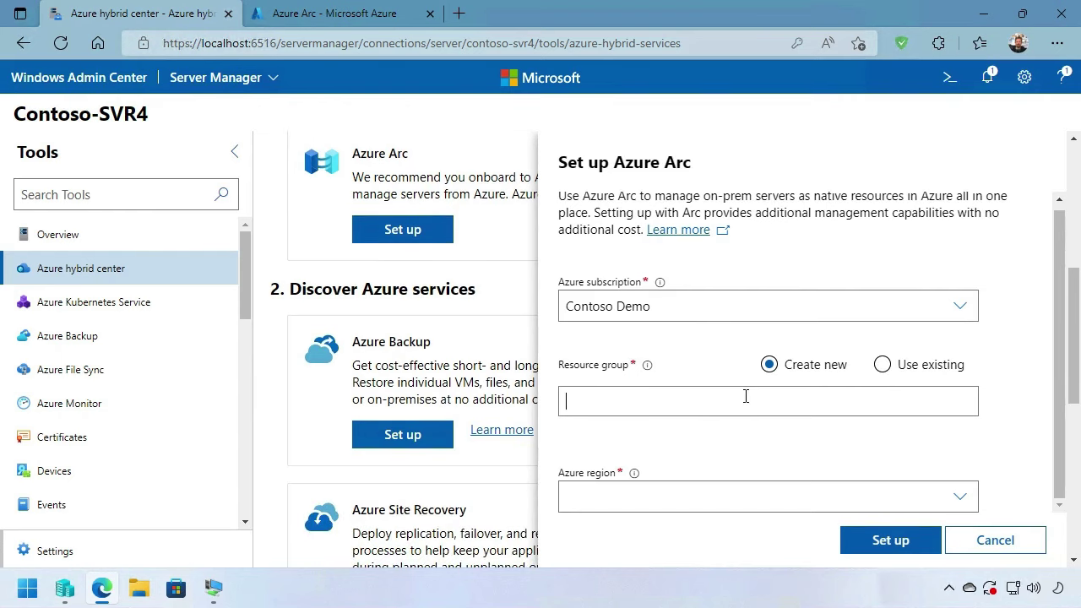
pyautogui.click(881, 364)
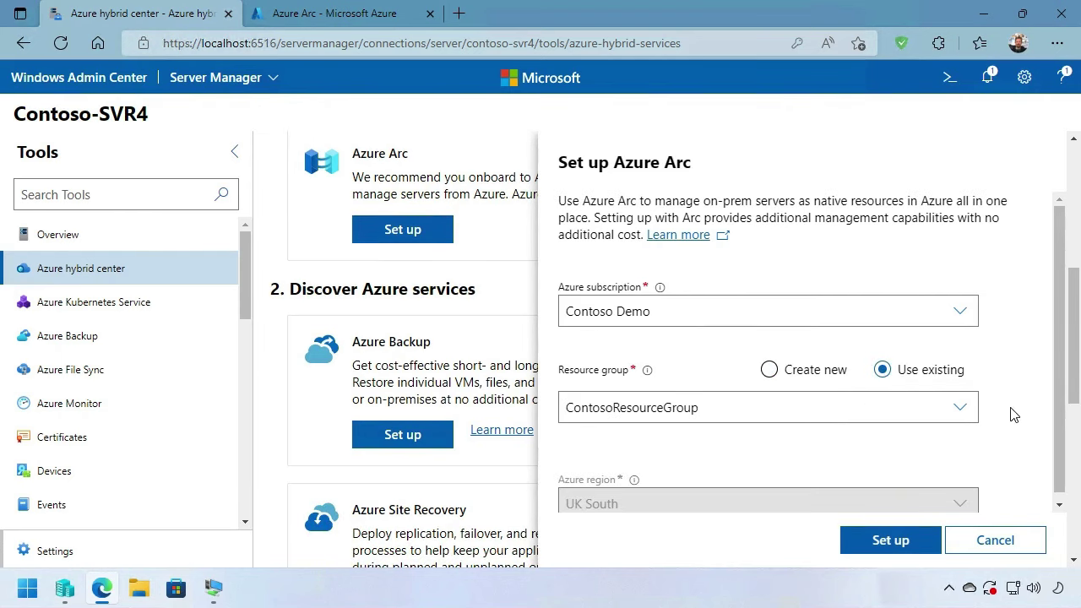
pyautogui.scroll(-1, 1014, 410)
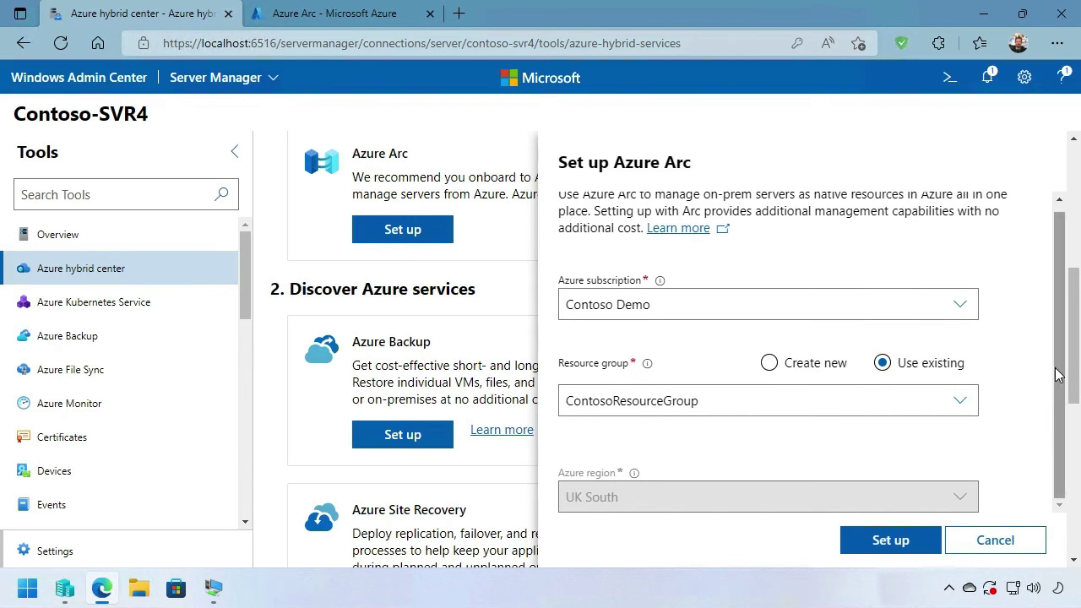
pyautogui.moveTo(1072, 390); pyautogui.dragTo(1072, 424)
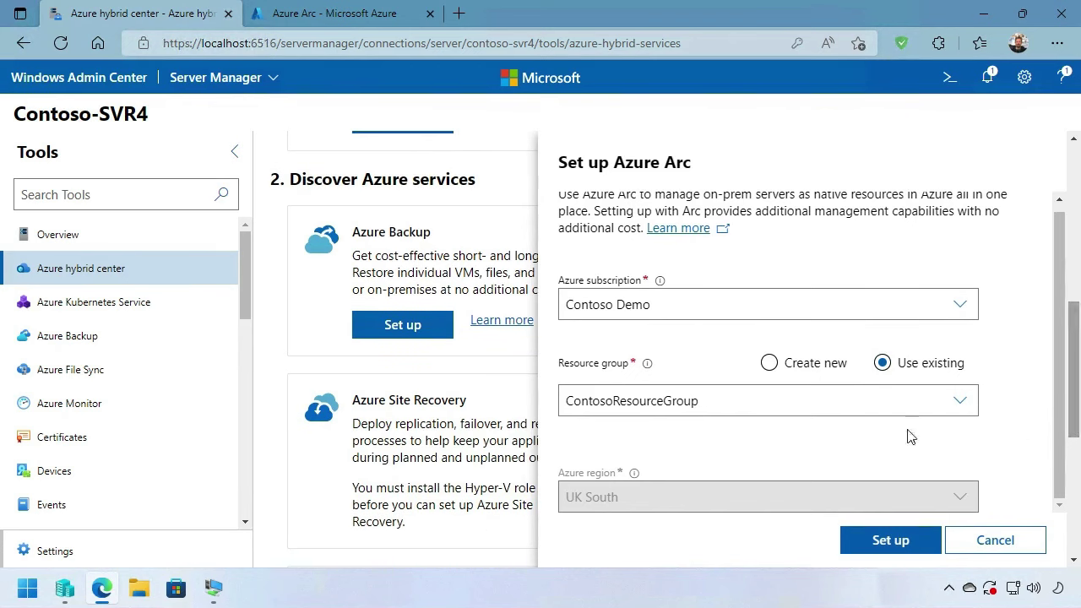
pyautogui.click(892, 540)
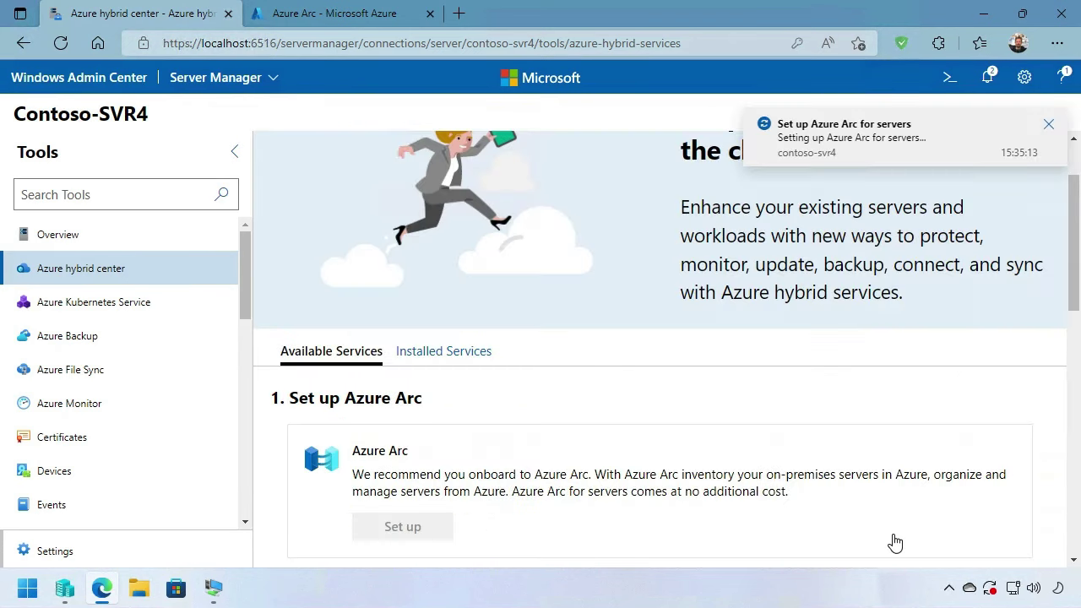
# Step: Confirm in the notifications that the Azure Arc setup for contoso-svr4 succeeded
pyautogui.scroll(-2, 689, 405)
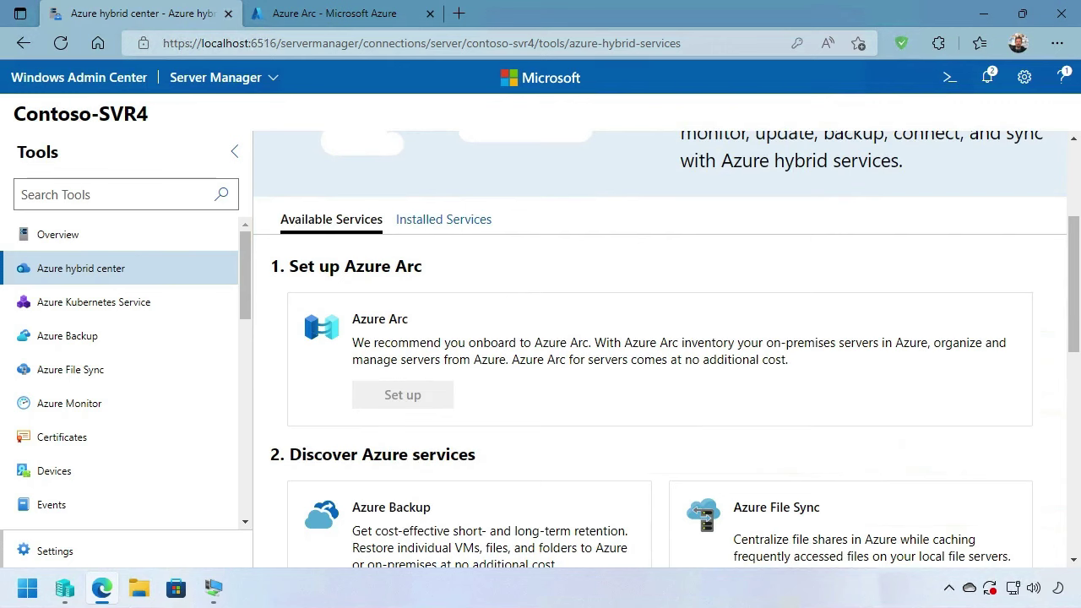
pyautogui.click(986, 77)
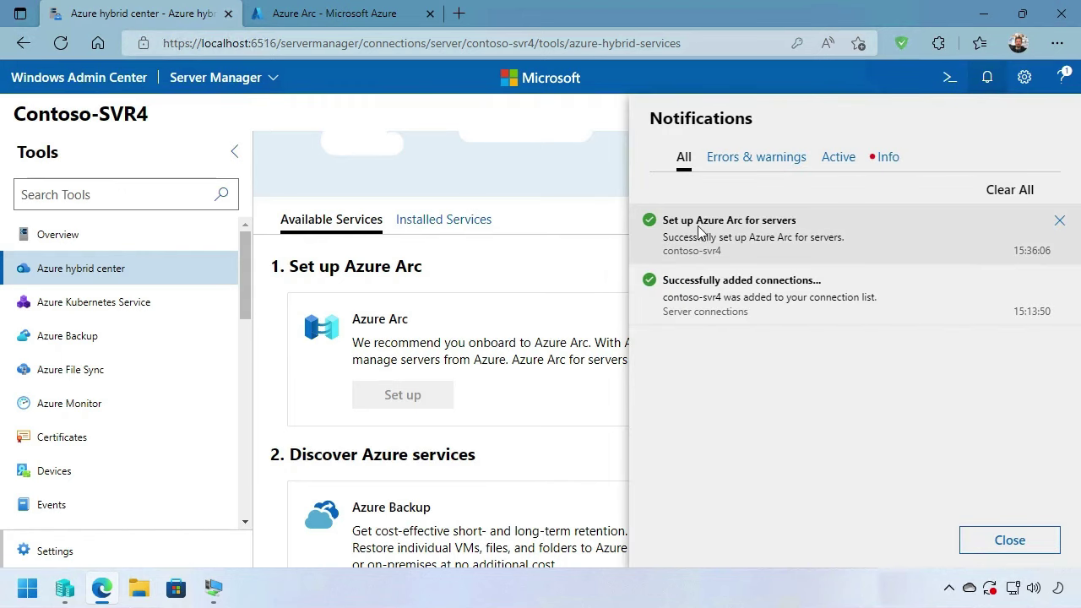
pyautogui.click(774, 233)
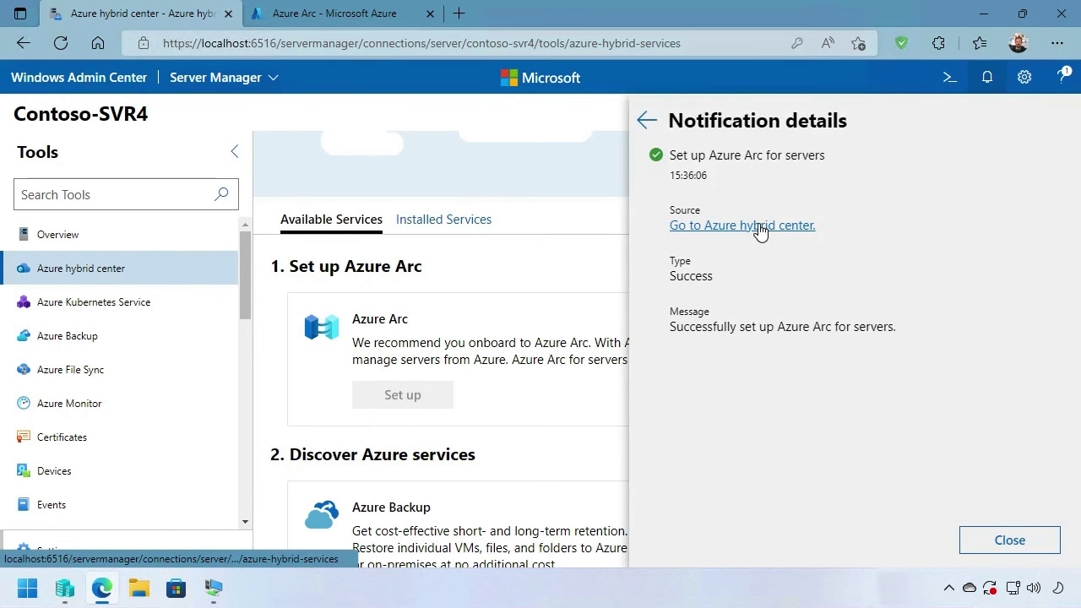
pyautogui.click(759, 227)
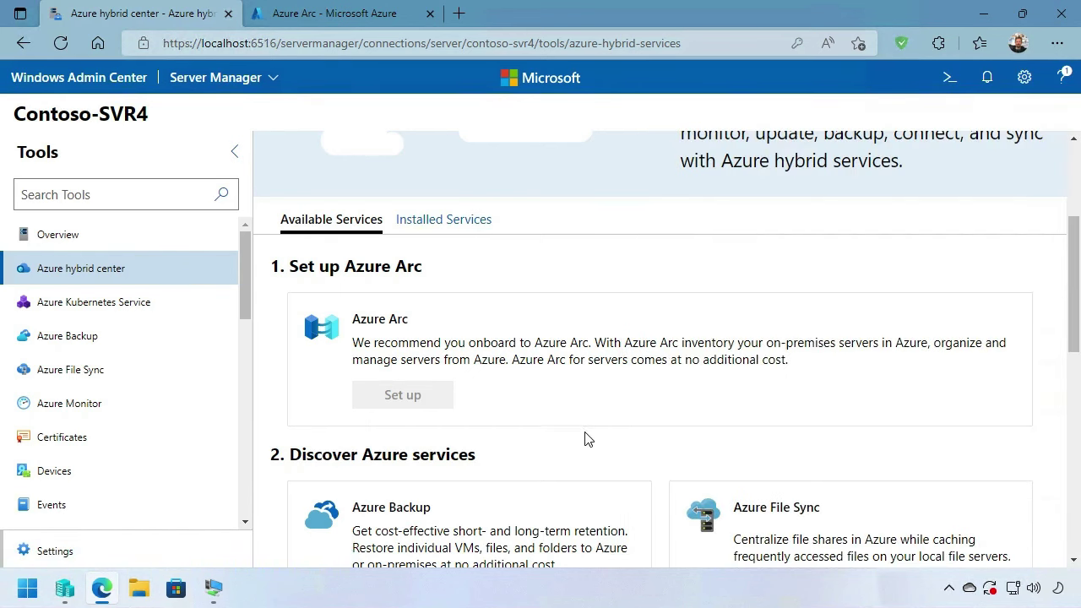
pyautogui.scroll(-10, 588, 439)
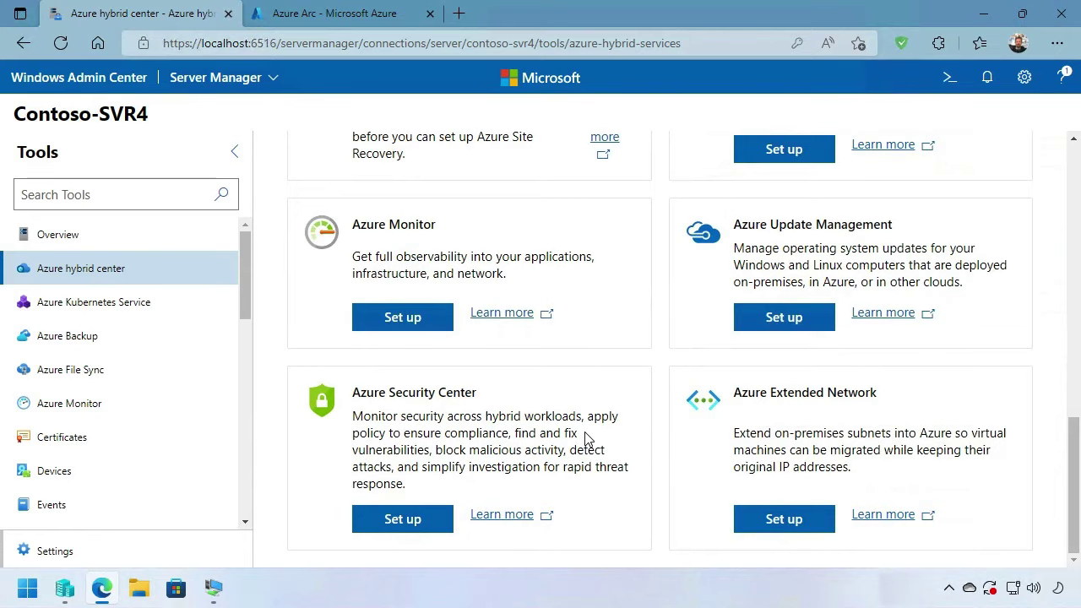
pyautogui.scroll(10, 588, 439)
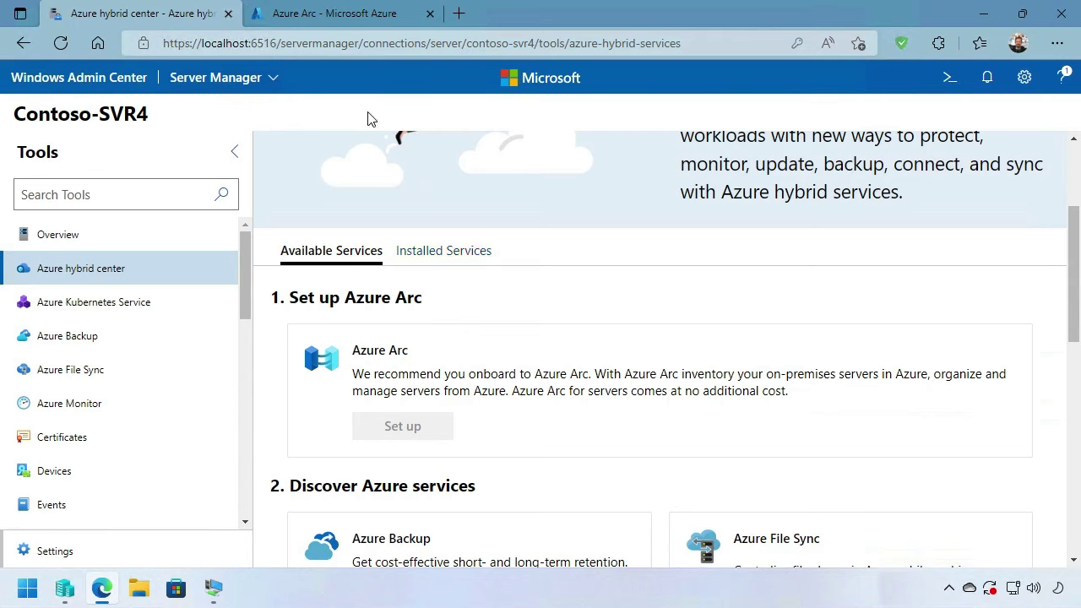
# Step: Open Contoso-SVR4 in the Azure portal's Arc servers list and verify it shows Connected
pyautogui.click(341, 25)
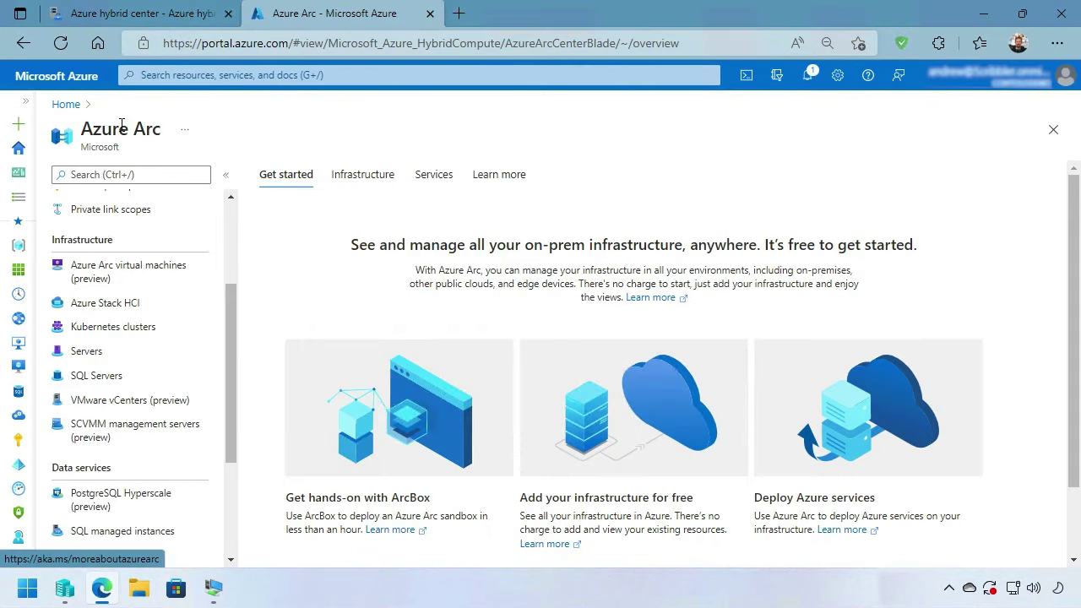
pyautogui.scroll(-2, 100, 287)
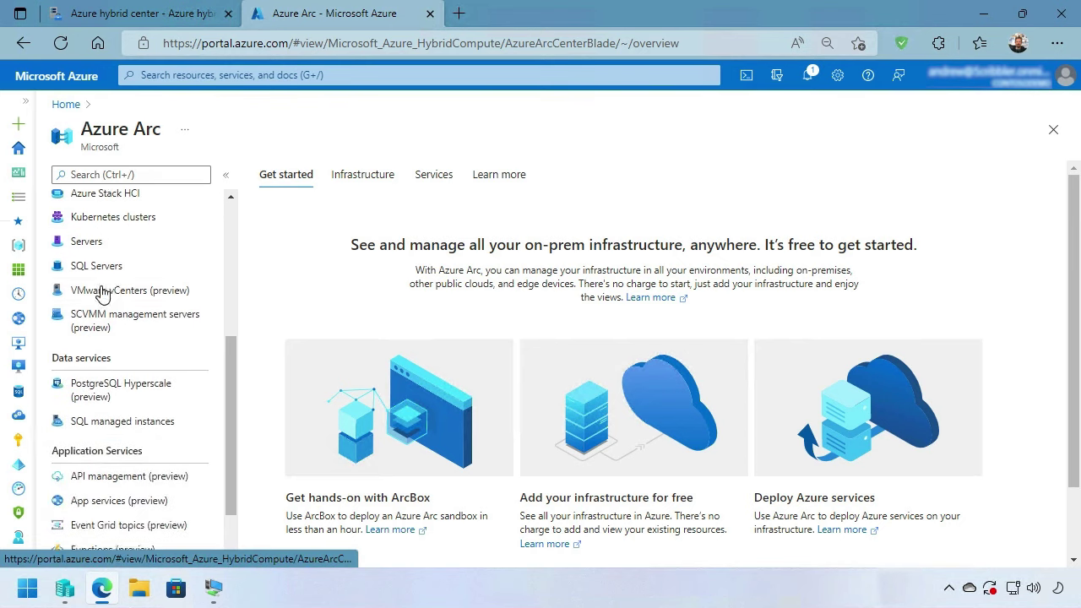
pyautogui.scroll(3, 101, 312)
pyautogui.click(105, 450)
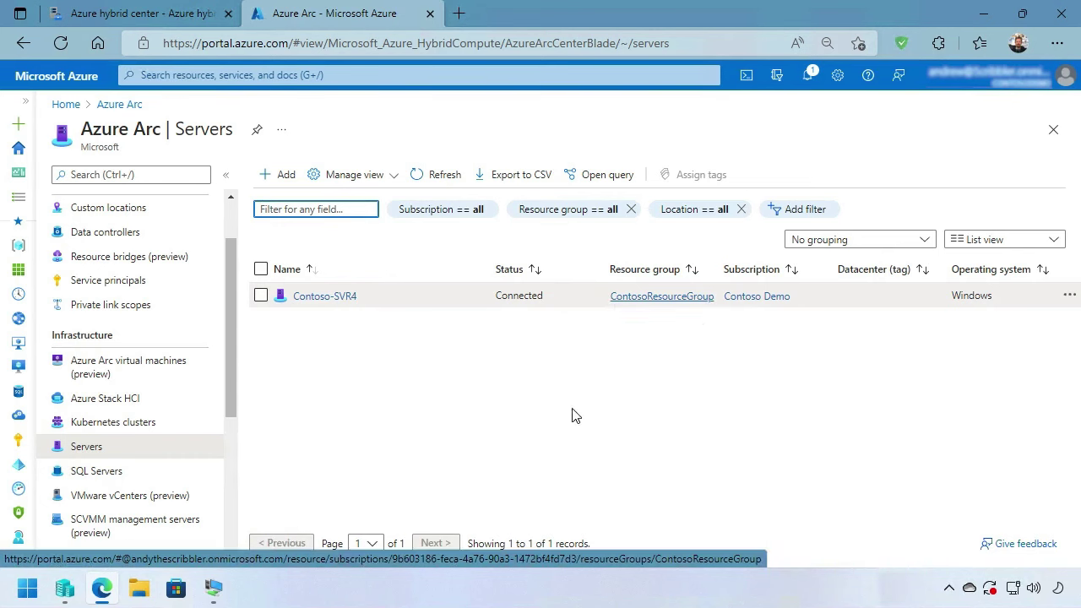
pyautogui.click(342, 302)
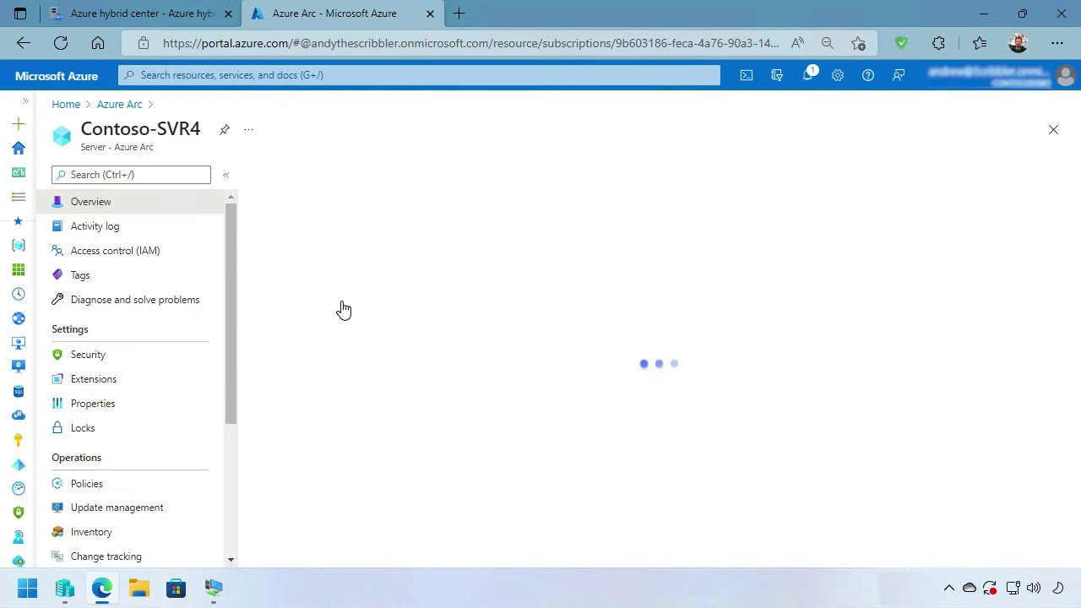
pyautogui.scroll(-3, 133, 380)
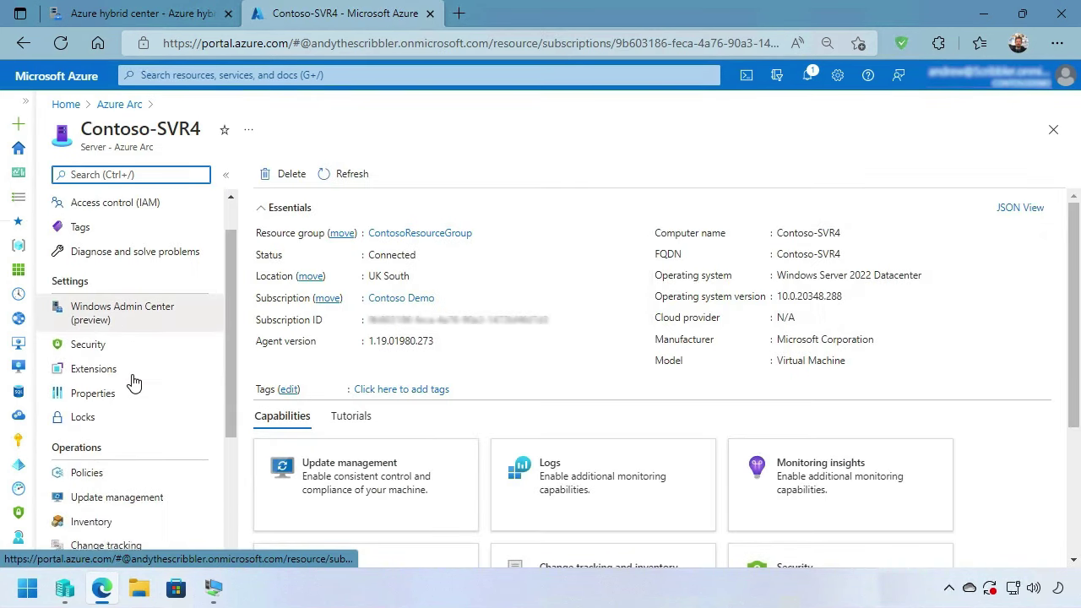
pyautogui.scroll(-4, 133, 382)
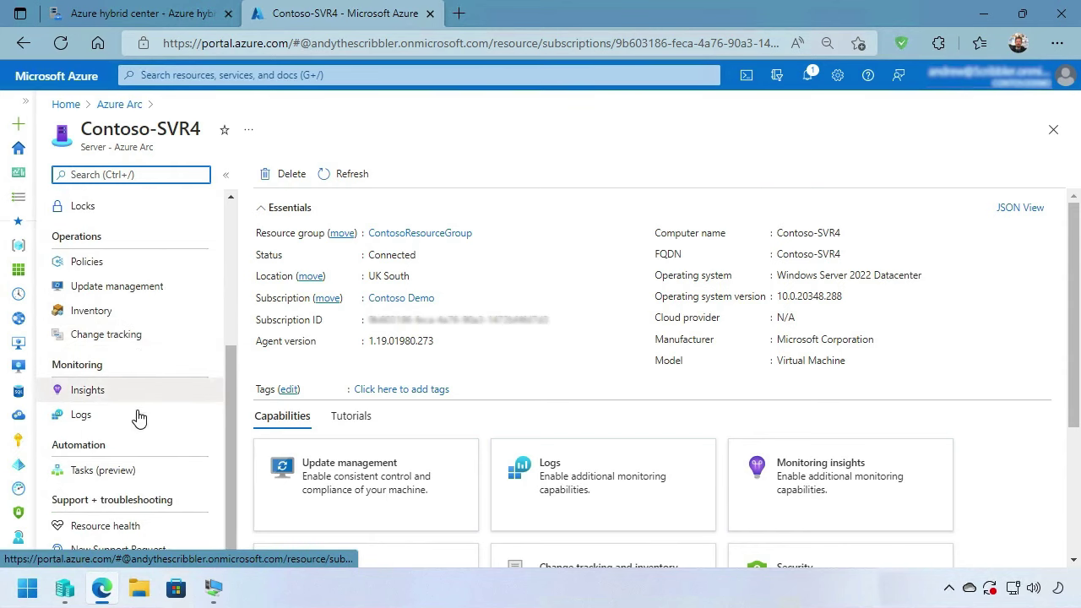
pyautogui.scroll(3, 136, 415)
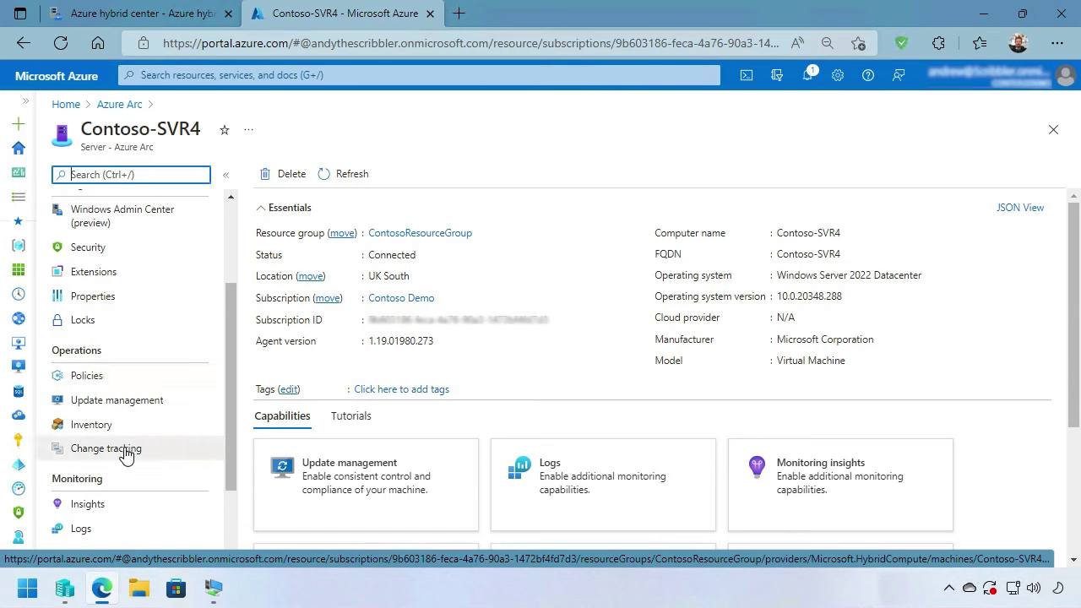
pyautogui.scroll(3, 125, 453)
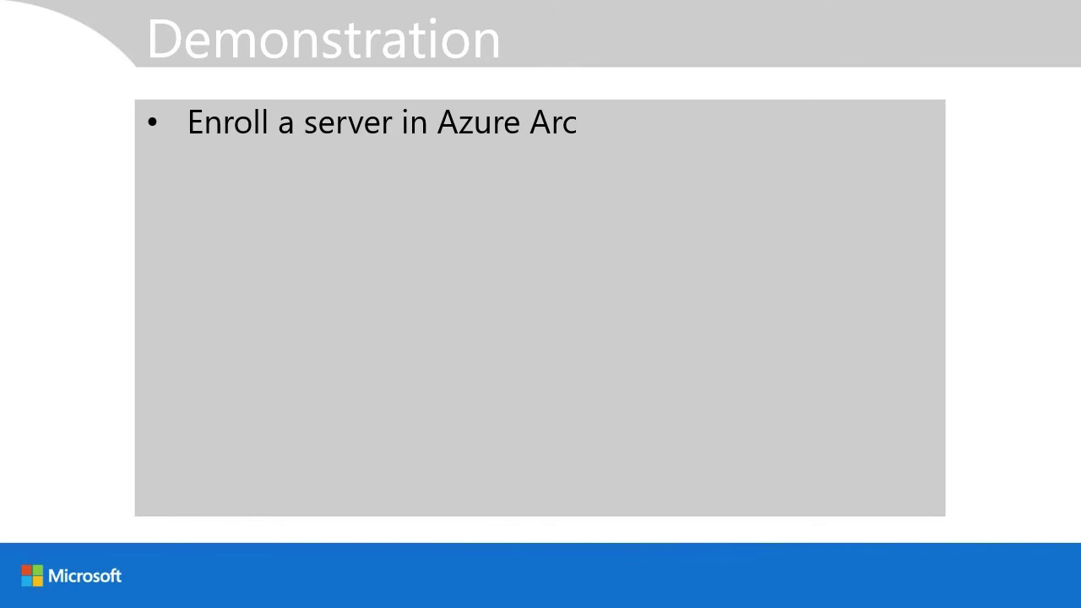
# Step: Advance the slideshow to the next slide
pyautogui.click(380, 547)
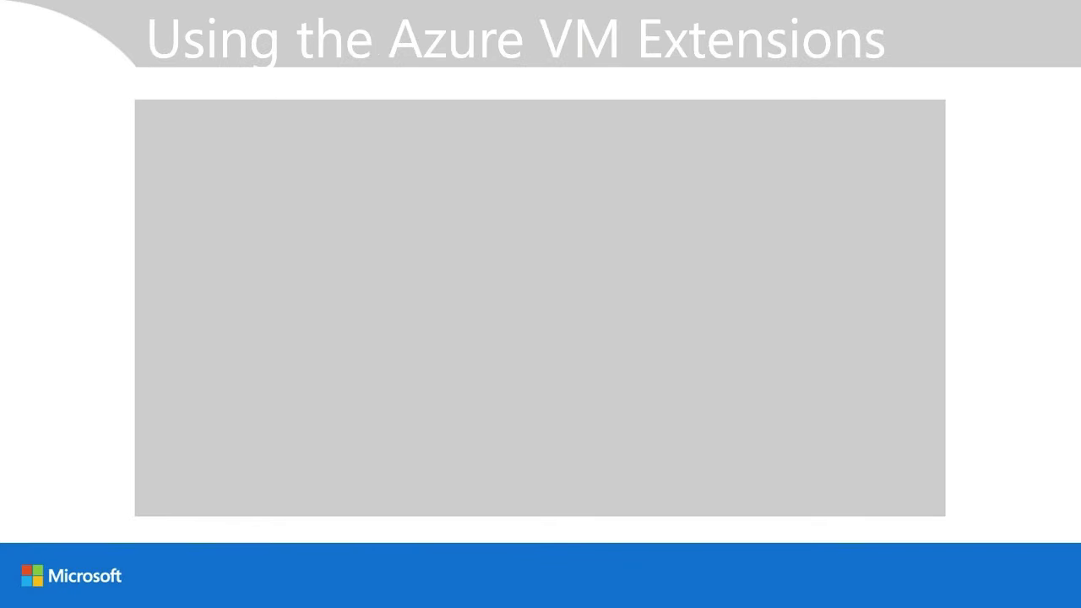
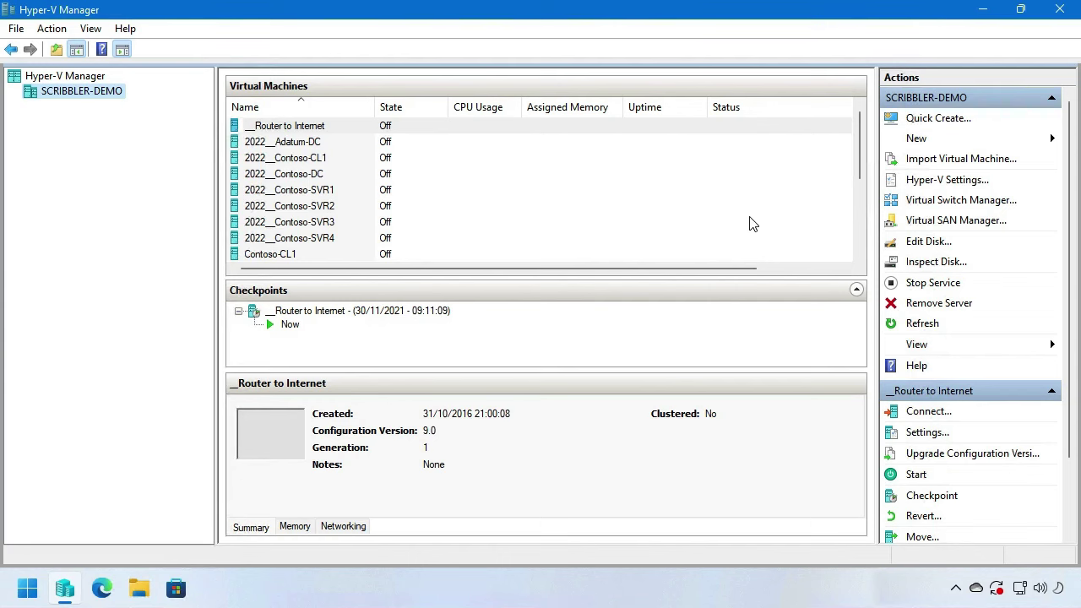
# Step: Create a new Private-type virtual switch, name it Private3, and save it
pyautogui.click(944, 206)
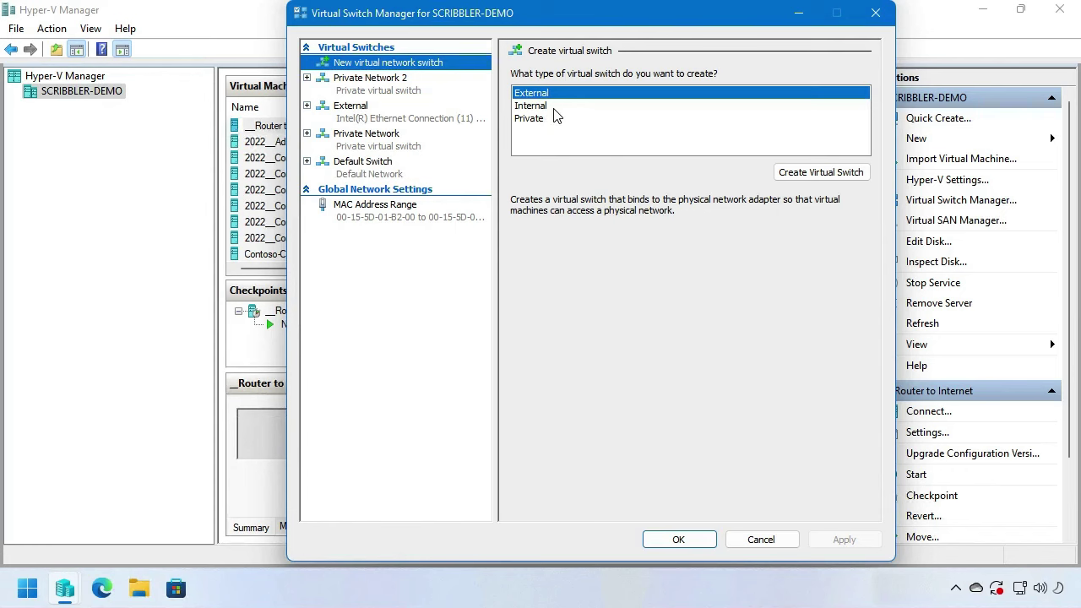
pyautogui.click(553, 108)
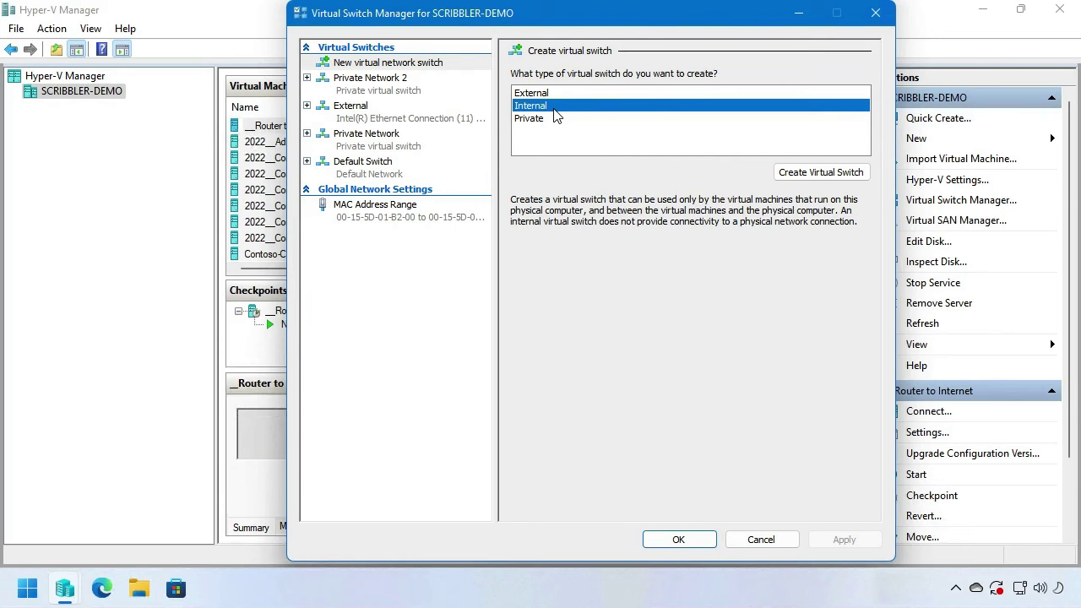
pyautogui.click(549, 119)
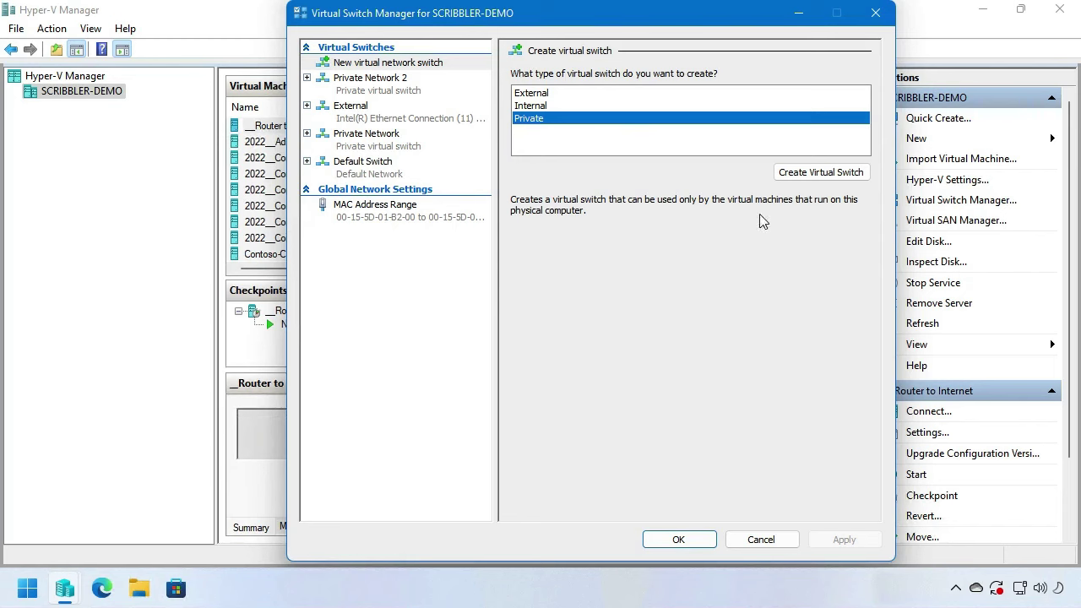
pyautogui.click(798, 171)
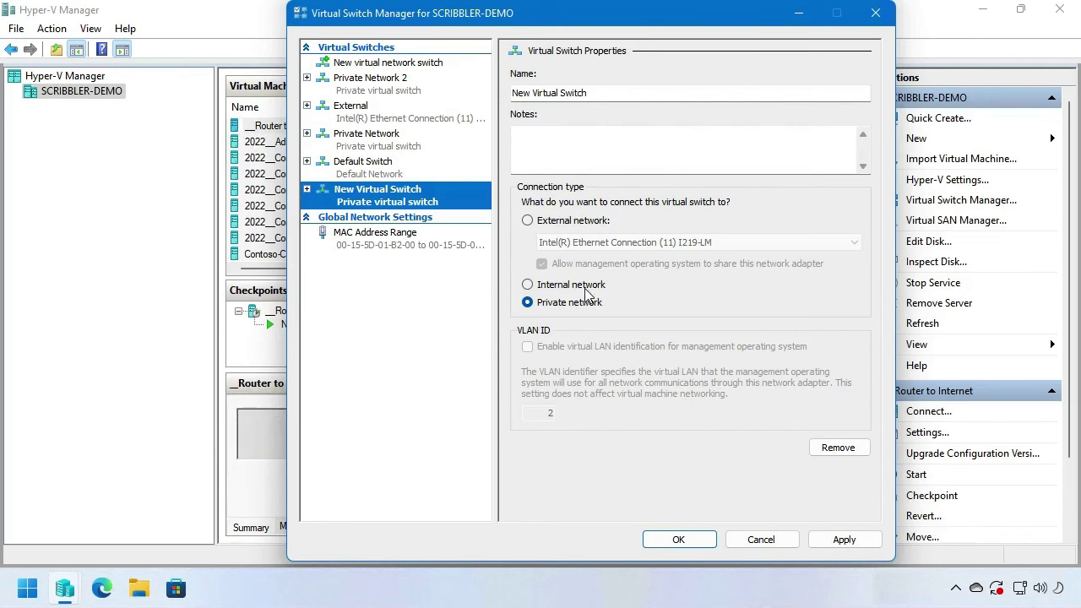
pyautogui.moveTo(610, 93); pyautogui.dragTo(473, 102)
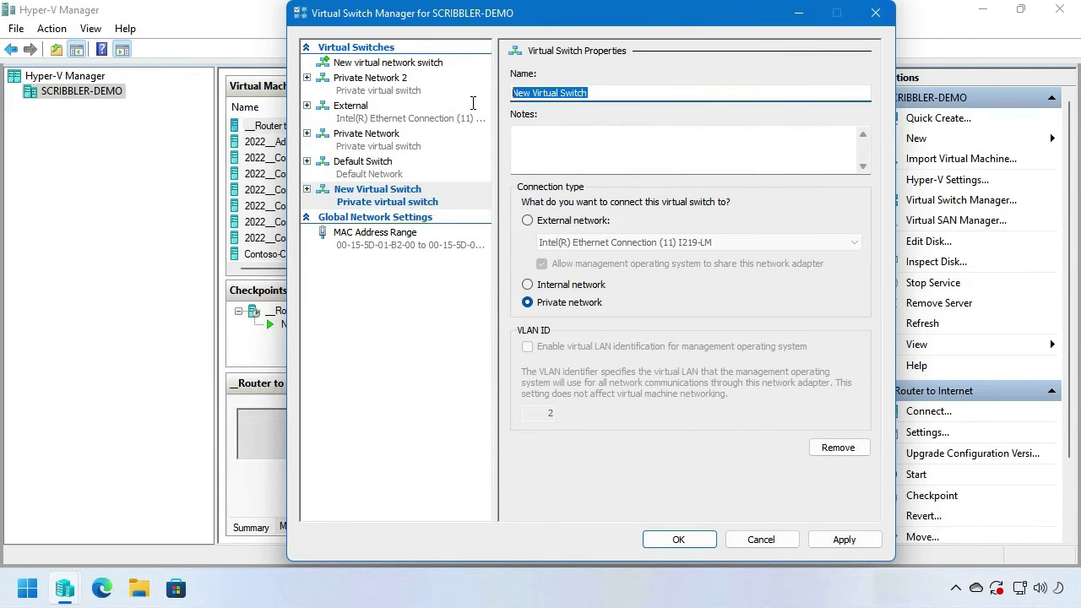
pyautogui.write('Private3')
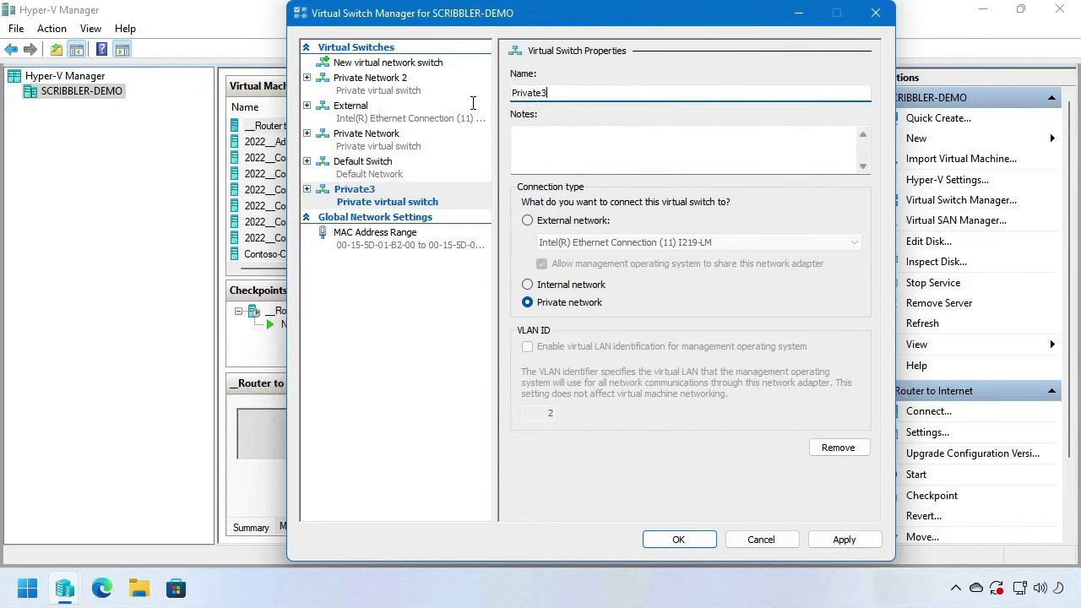
pyautogui.click(701, 540)
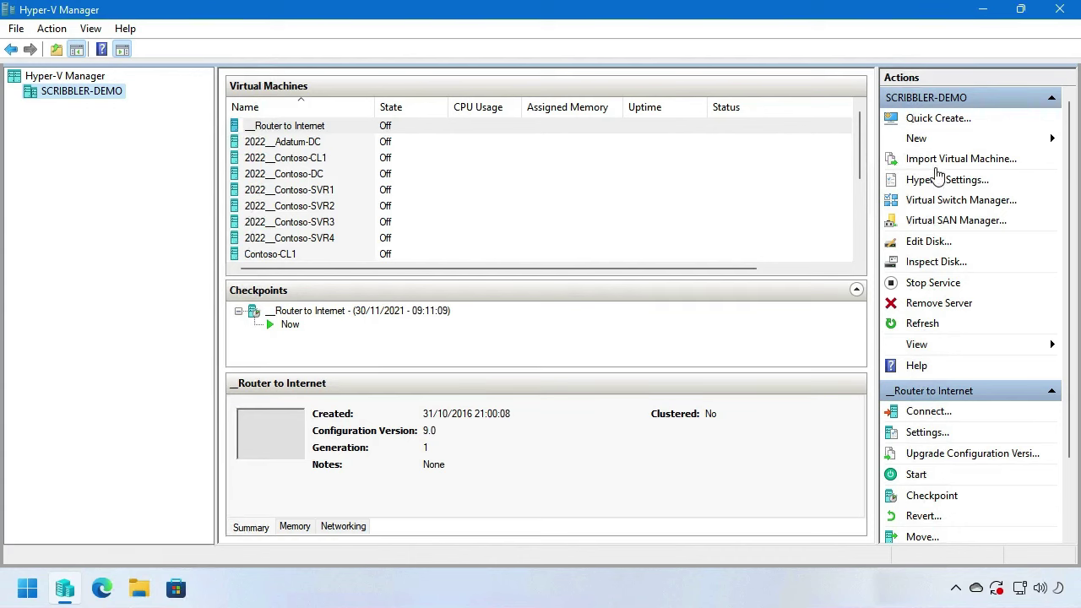
# Step: Start a new virtual hard disk in VHDX format, dynamically expanding
pyautogui.click(918, 140)
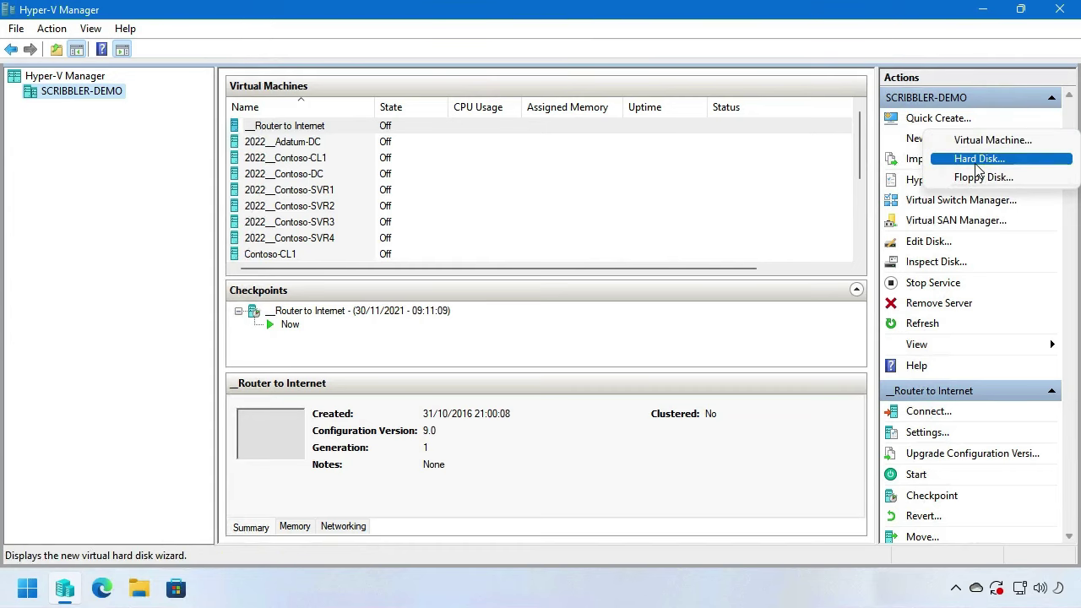
pyautogui.click(971, 157)
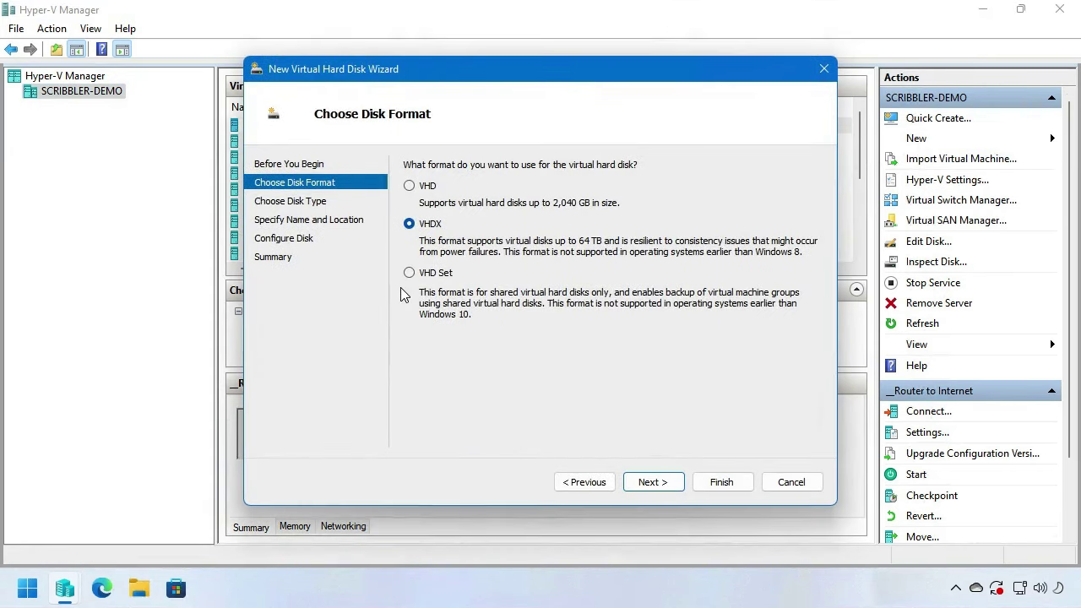
pyautogui.click(432, 192)
pyautogui.click(441, 225)
pyautogui.click(434, 278)
pyautogui.click(436, 226)
pyautogui.click(655, 480)
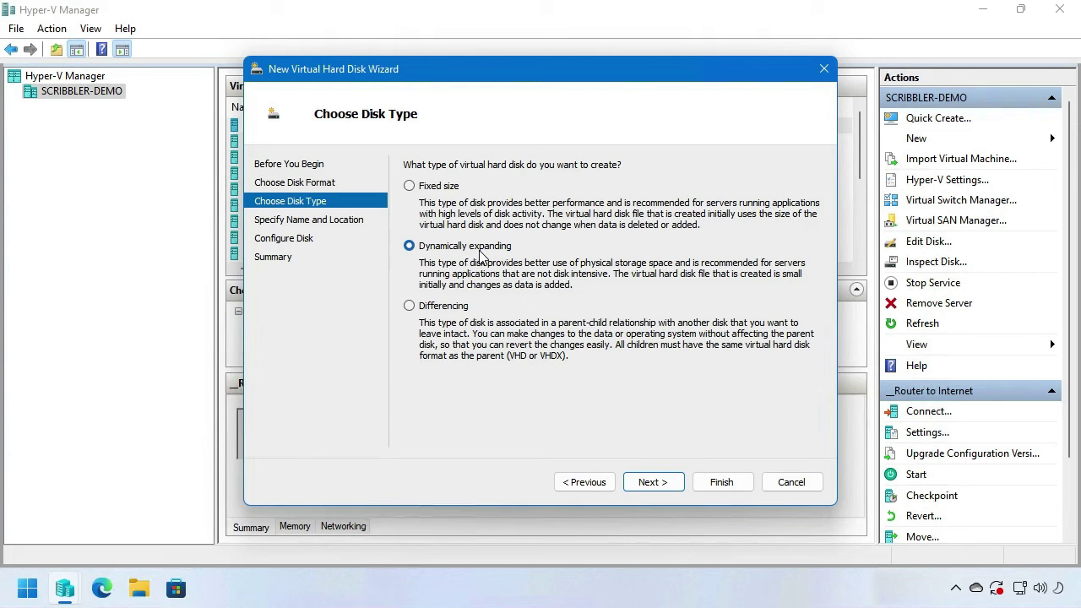
pyautogui.click(649, 487)
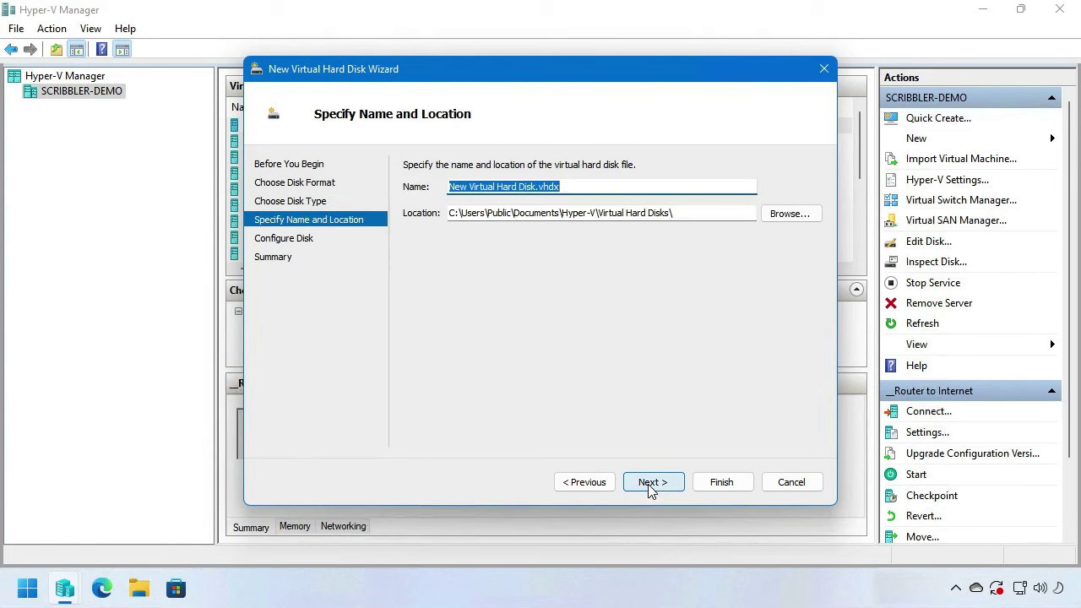
# Step: Name the disk DemoDisk.vhdx, keep the default folder and 127 GB blank size, and create it
pyautogui.moveTo(535, 186); pyautogui.dragTo(436, 185)
pyautogui.write('Demo')
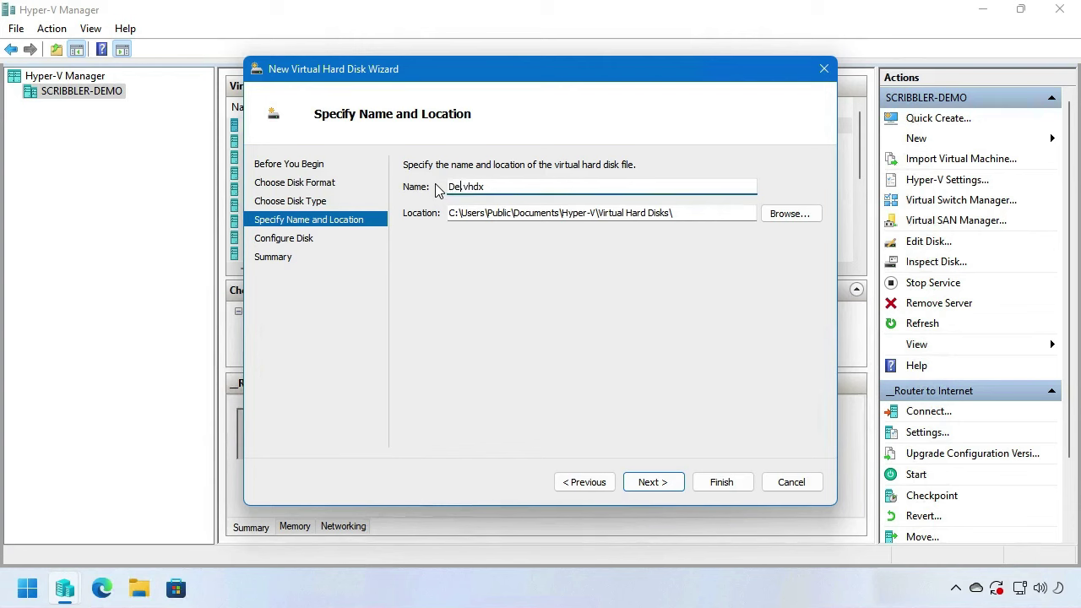
pyautogui.write('Disk')
pyautogui.moveTo(685, 213); pyautogui.dragTo(458, 217)
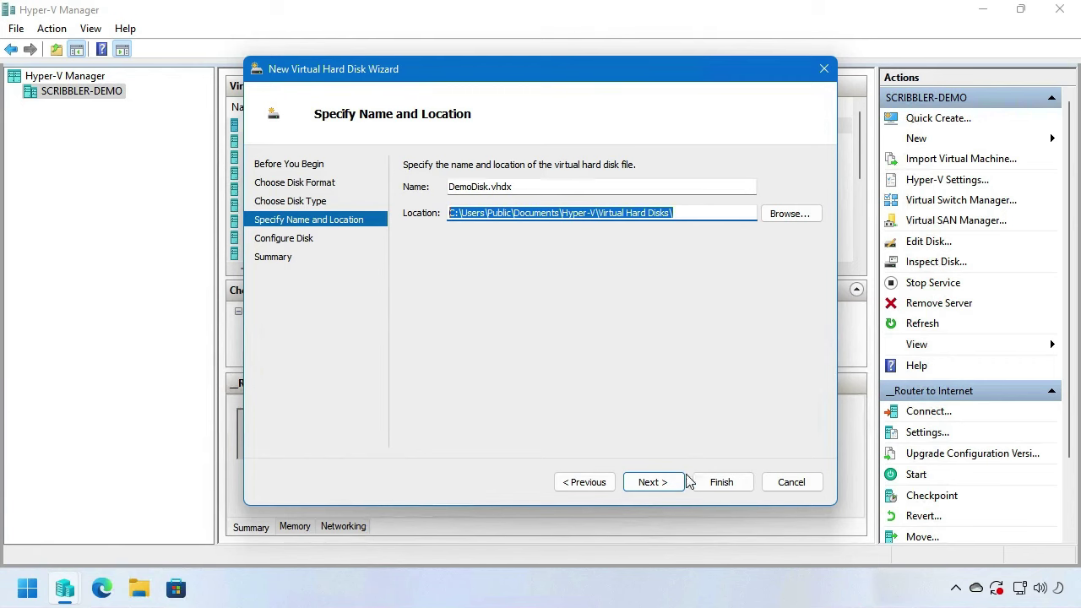
pyautogui.click(649, 482)
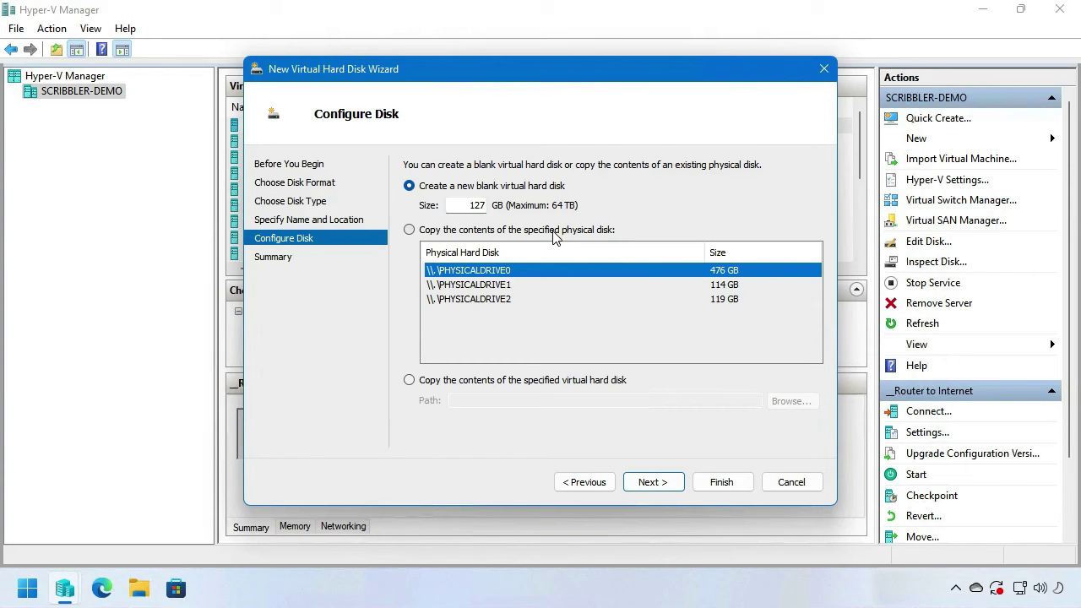
pyautogui.click(658, 482)
pyautogui.click(716, 483)
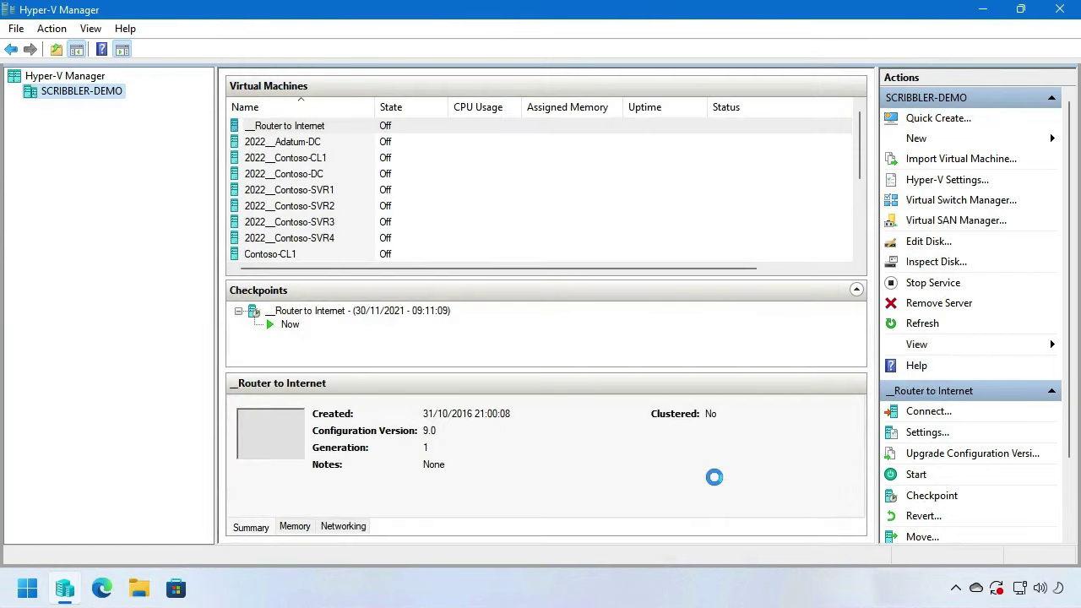
# Step: Start a new virtual machine named DemoVM, Generation 2, with 4096 MB memory
pyautogui.click(920, 139)
pyautogui.click(980, 140)
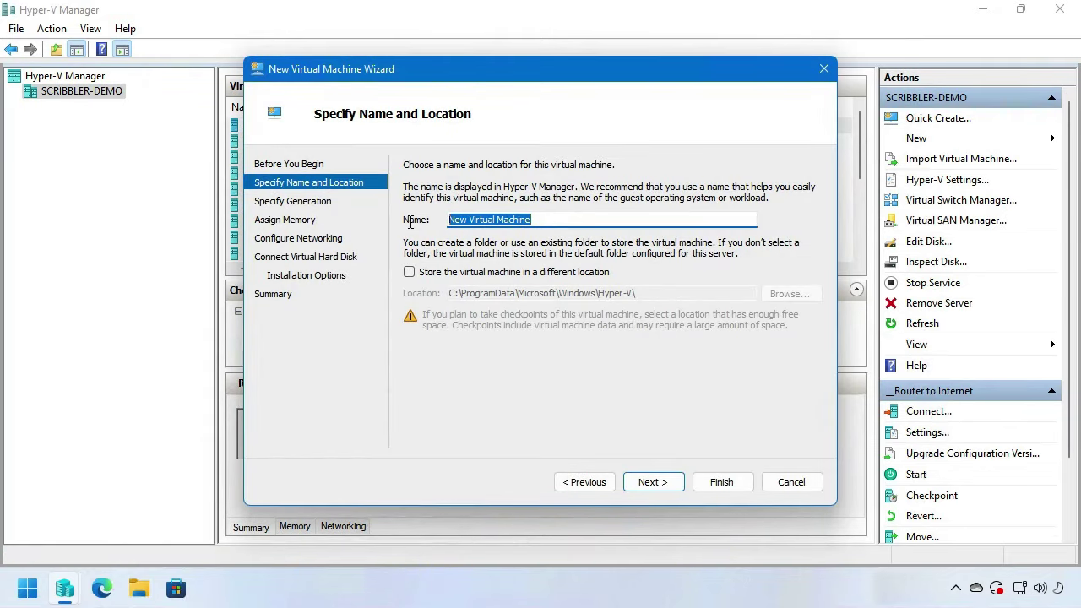
pyautogui.write('DemoVM')
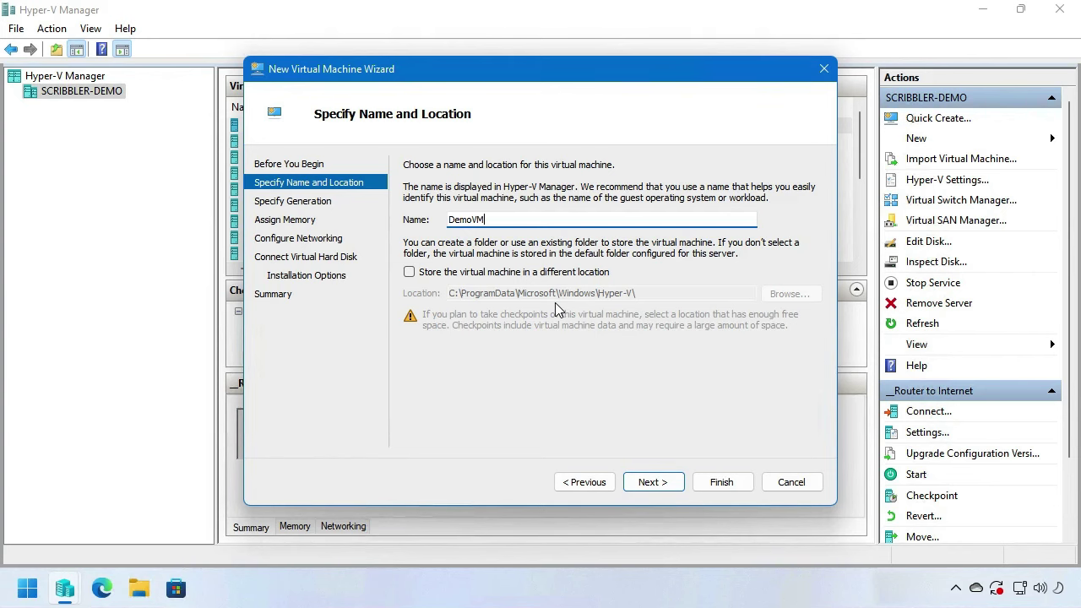
pyautogui.click(668, 483)
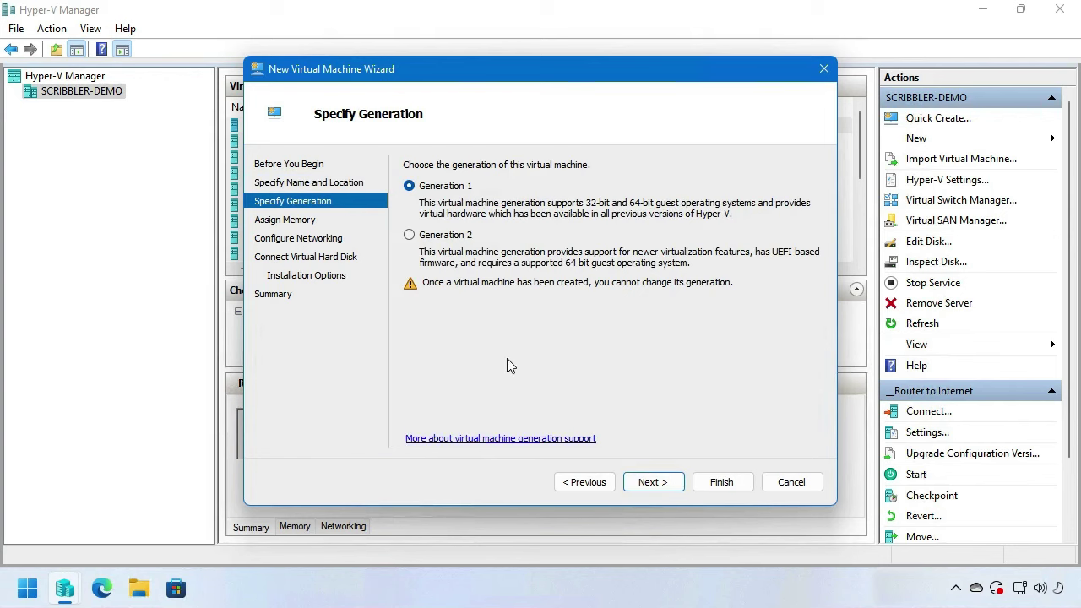
pyautogui.click(454, 239)
pyautogui.click(650, 482)
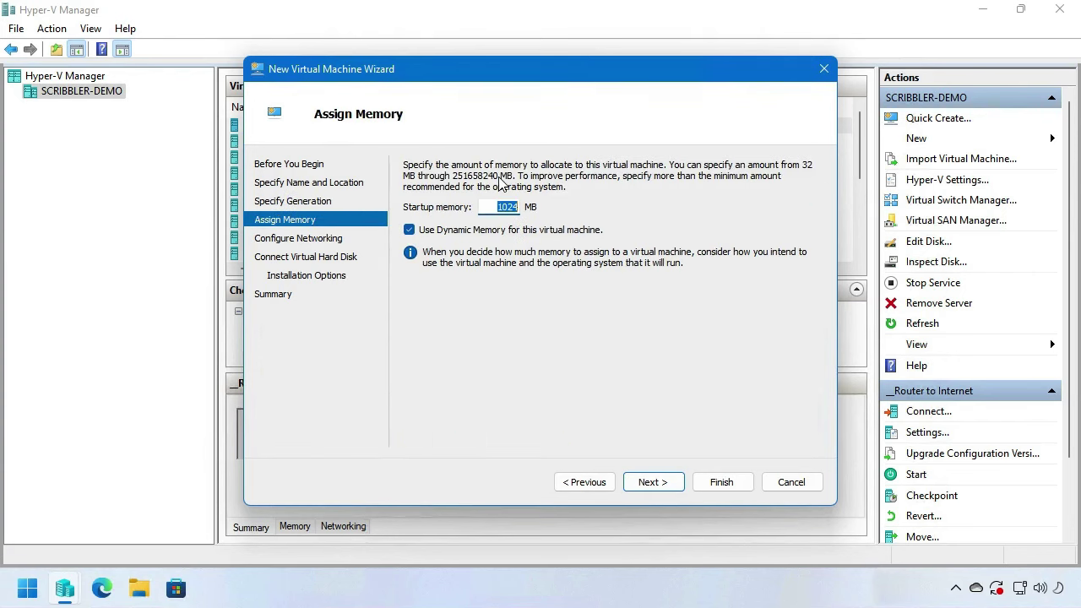
pyautogui.write('4096')
# Step: Connect DemoVM's network to Private3 and choose to use an existing virtual hard disk
pyautogui.click(666, 489)
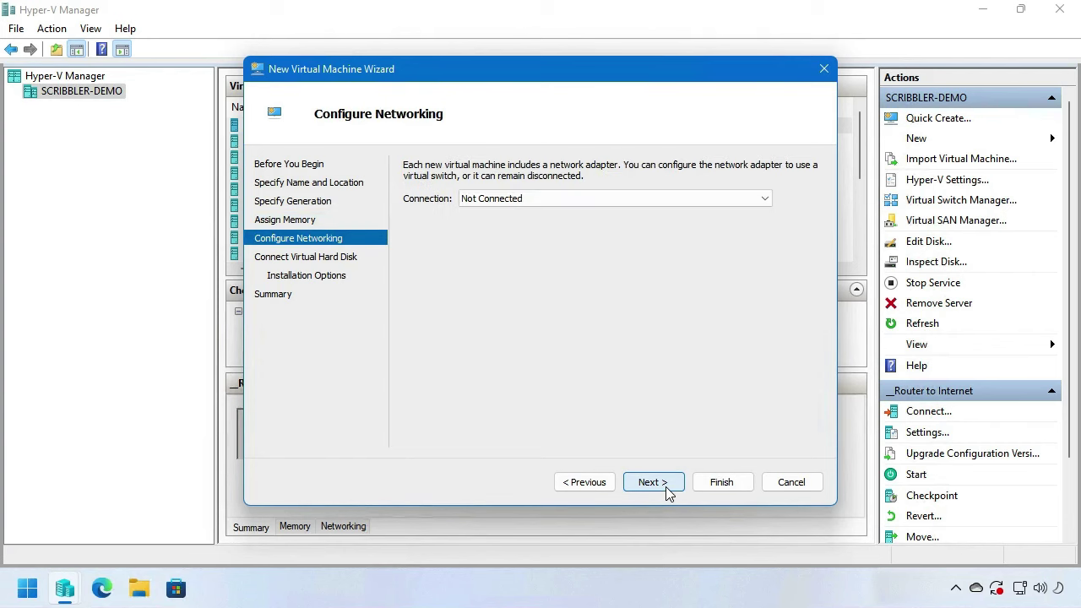
pyautogui.click(507, 203)
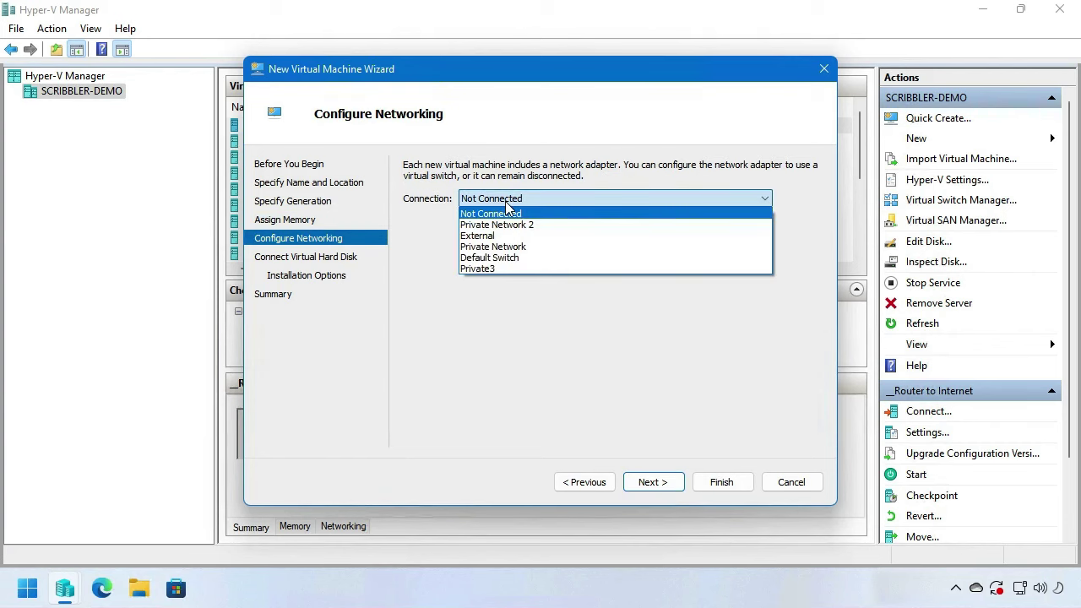
pyautogui.click(488, 269)
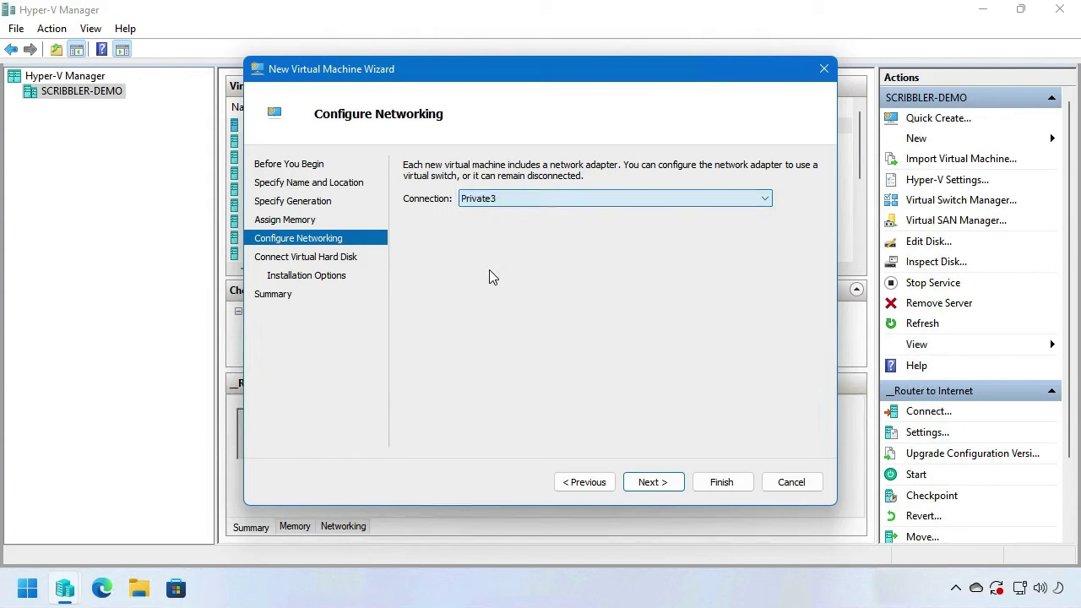
pyautogui.click(653, 482)
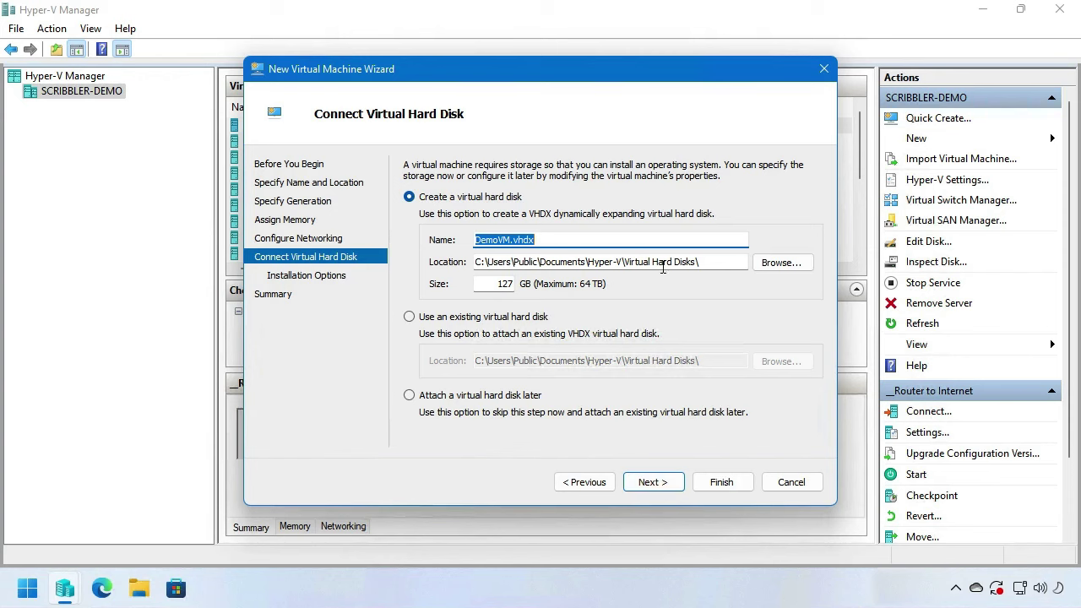
pyautogui.click(474, 317)
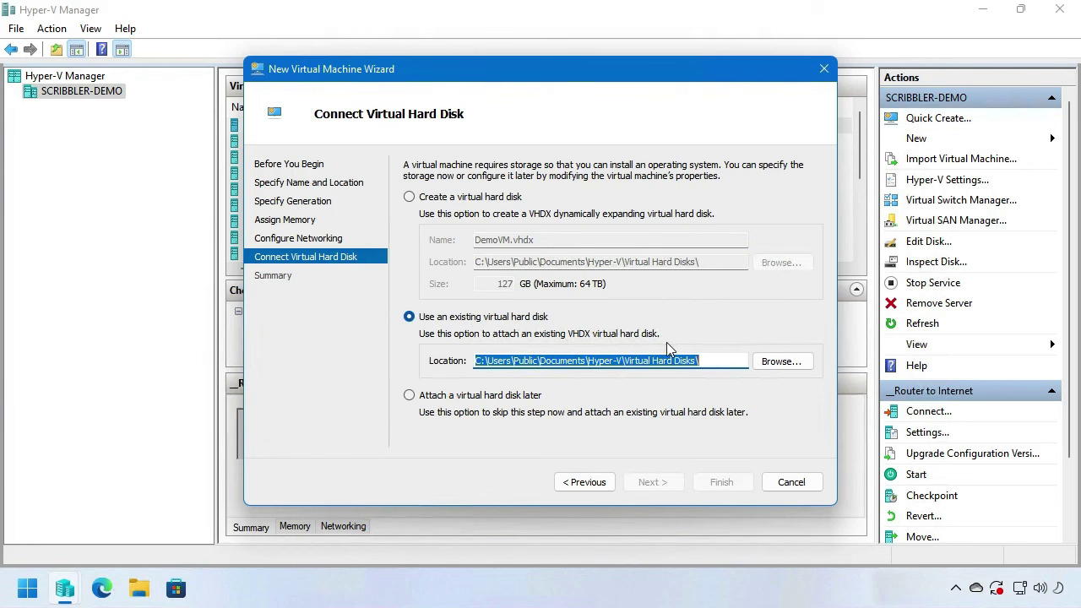
# Step: Attach DemoDisk.vhdx as DemoVM's hard disk and finish creating the VM
pyautogui.click(788, 364)
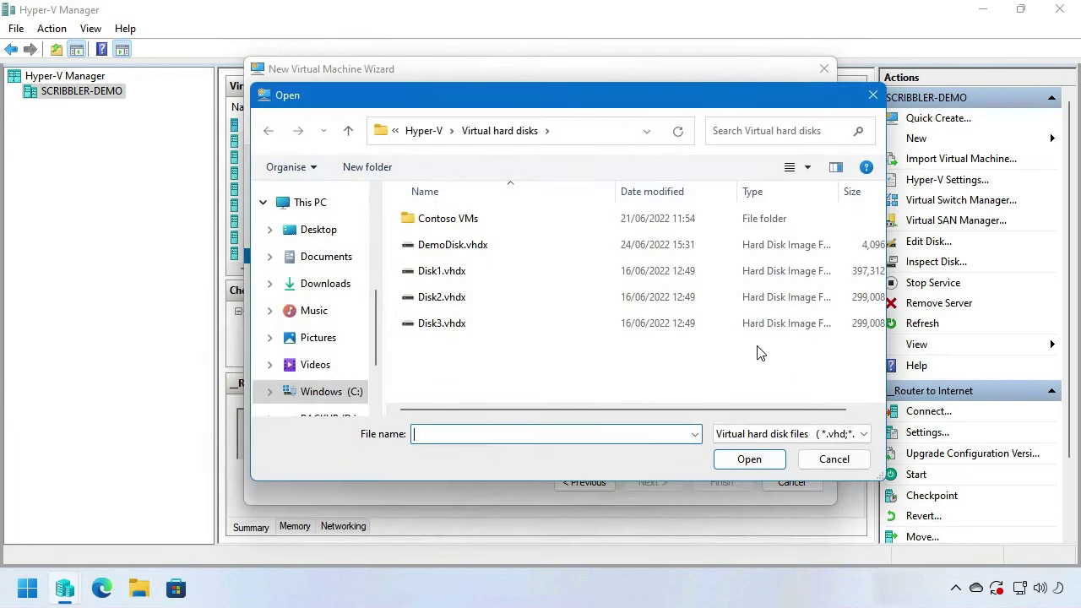
pyautogui.click(475, 253)
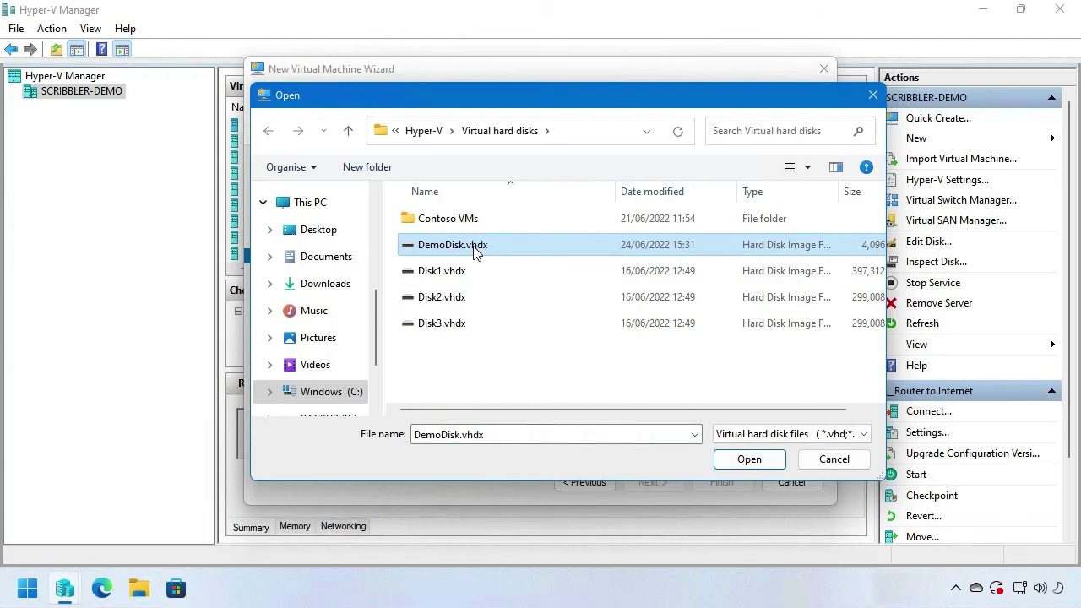
pyautogui.click(774, 459)
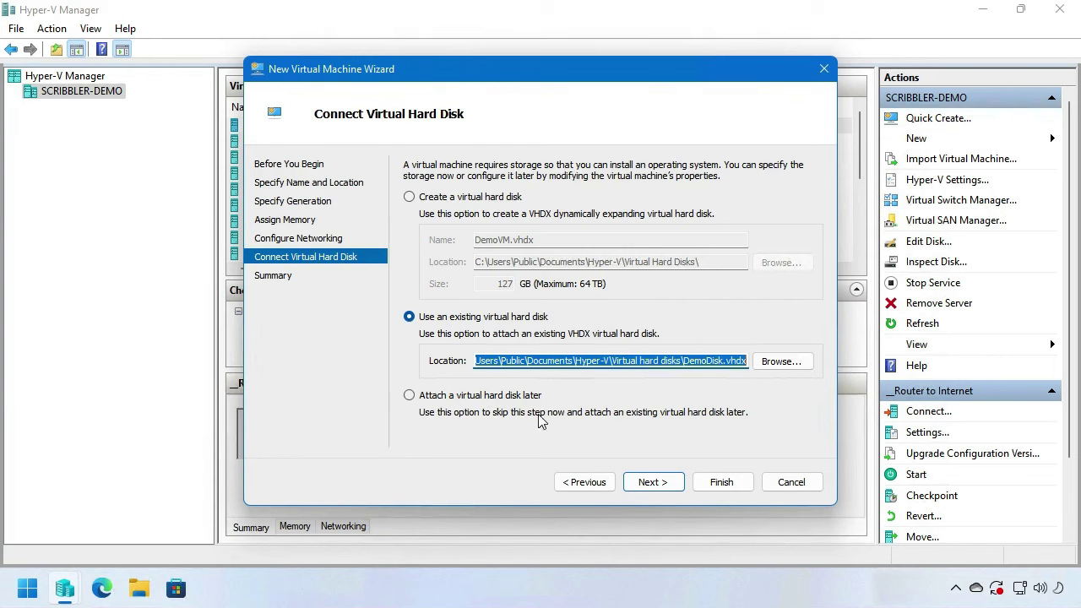
pyautogui.click(662, 483)
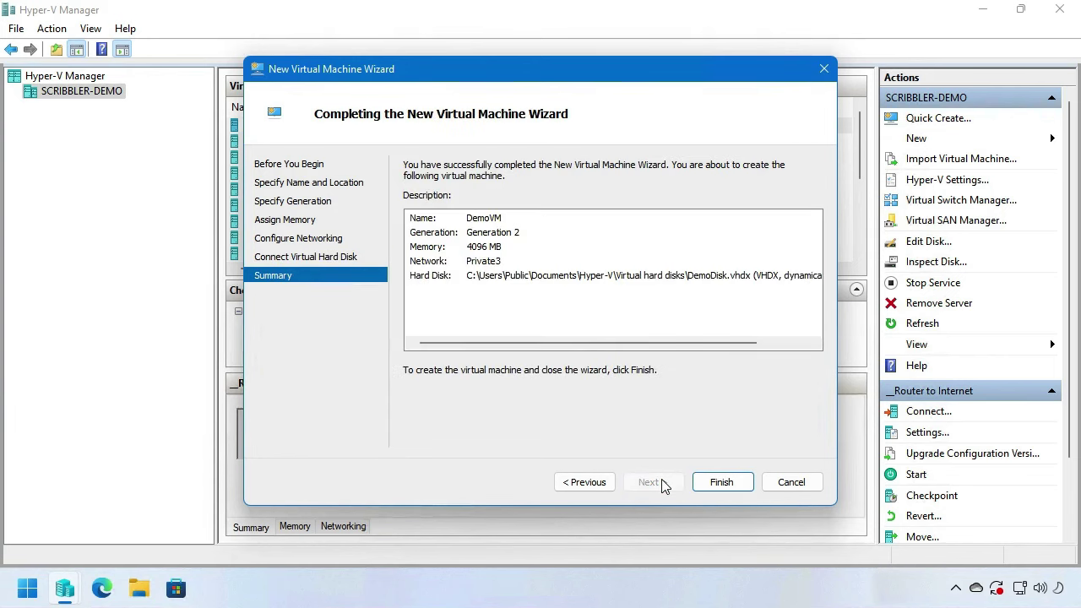
pyautogui.click(720, 482)
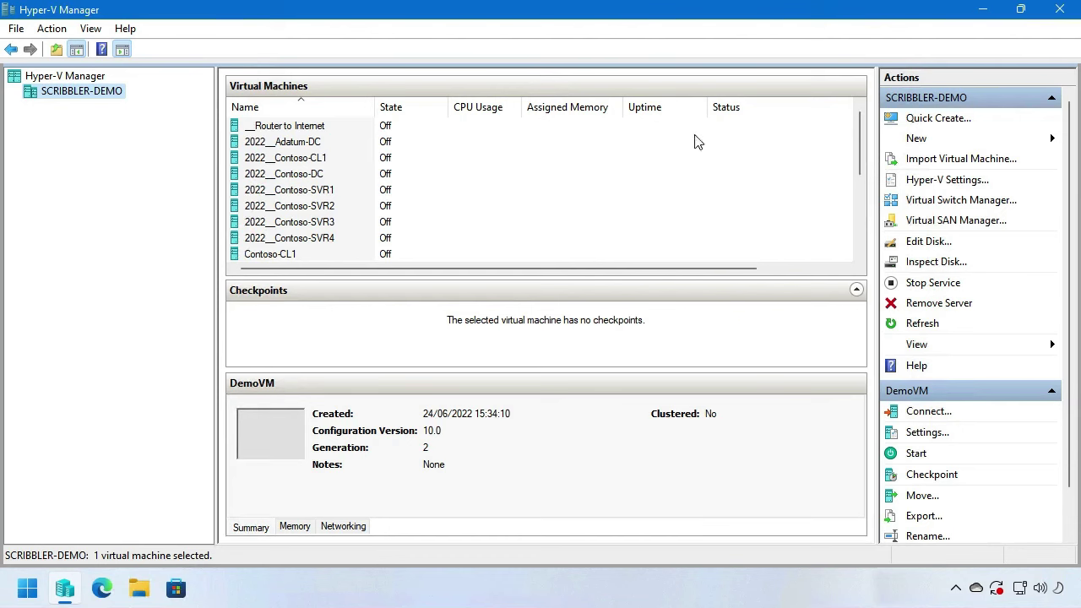
# Step: Uncheck 'Use automatic checkpoints' in DemoVM's settings and apply the change
pyautogui.moveTo(860, 163); pyautogui.dragTo(858, 210)
pyautogui.rightClick(335, 212)
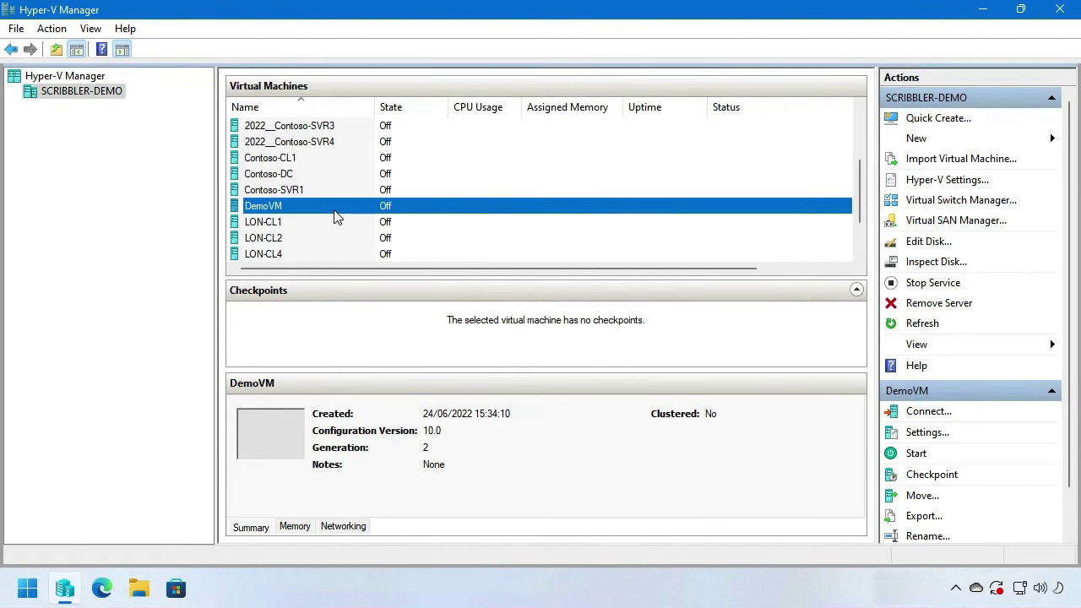
pyautogui.click(381, 239)
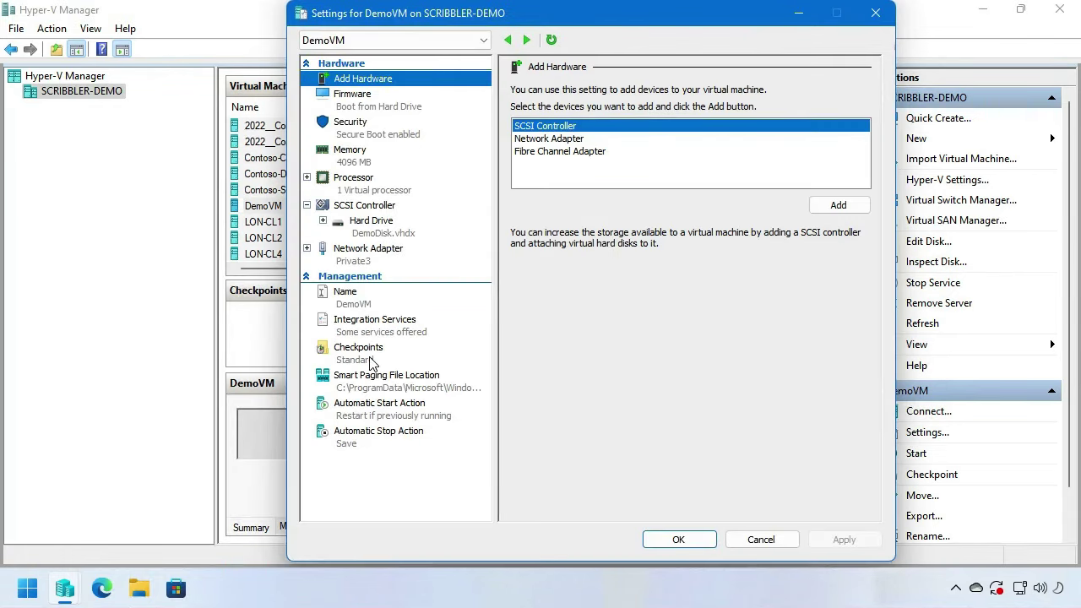
pyautogui.click(371, 361)
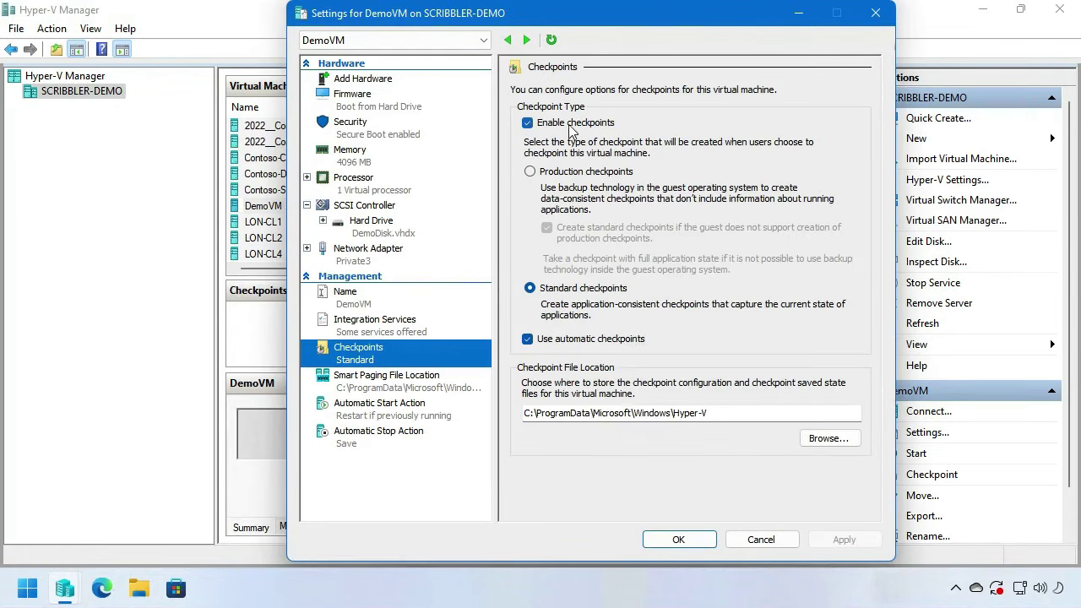
pyautogui.click(580, 342)
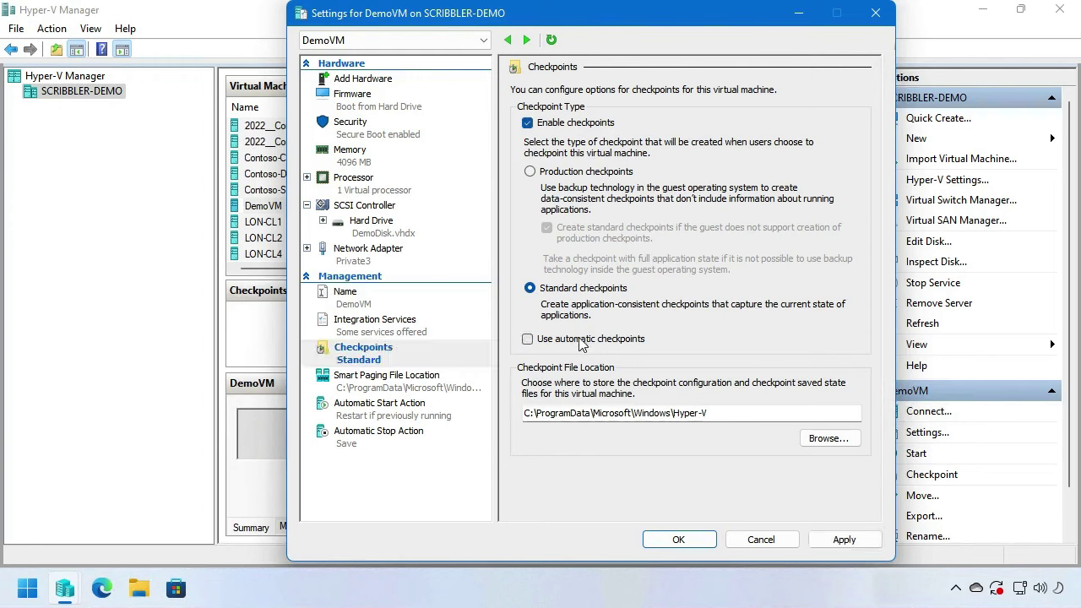
pyautogui.click(828, 542)
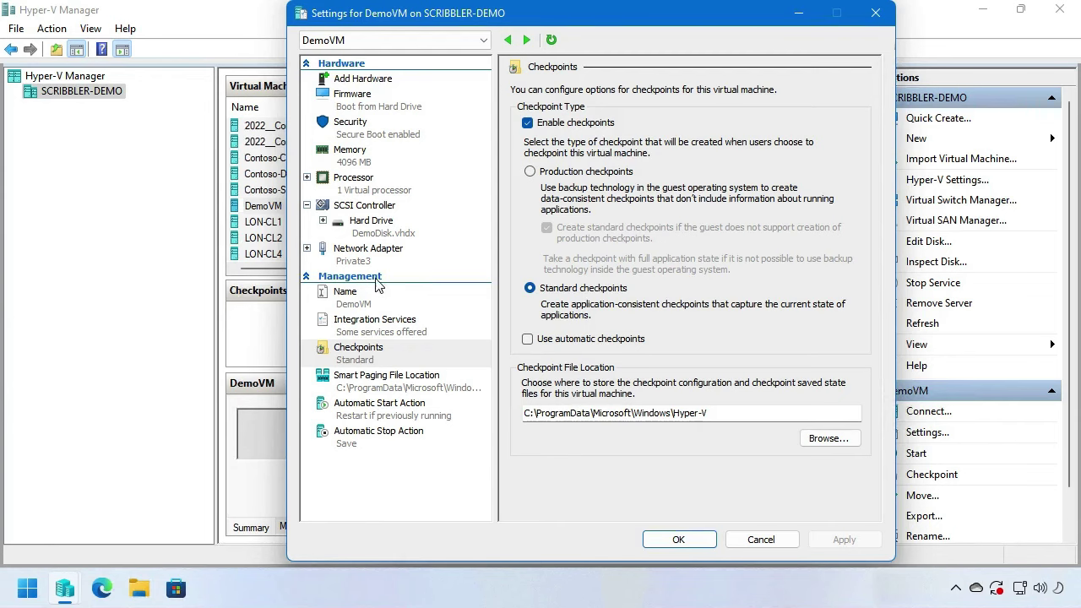
pyautogui.click(352, 187)
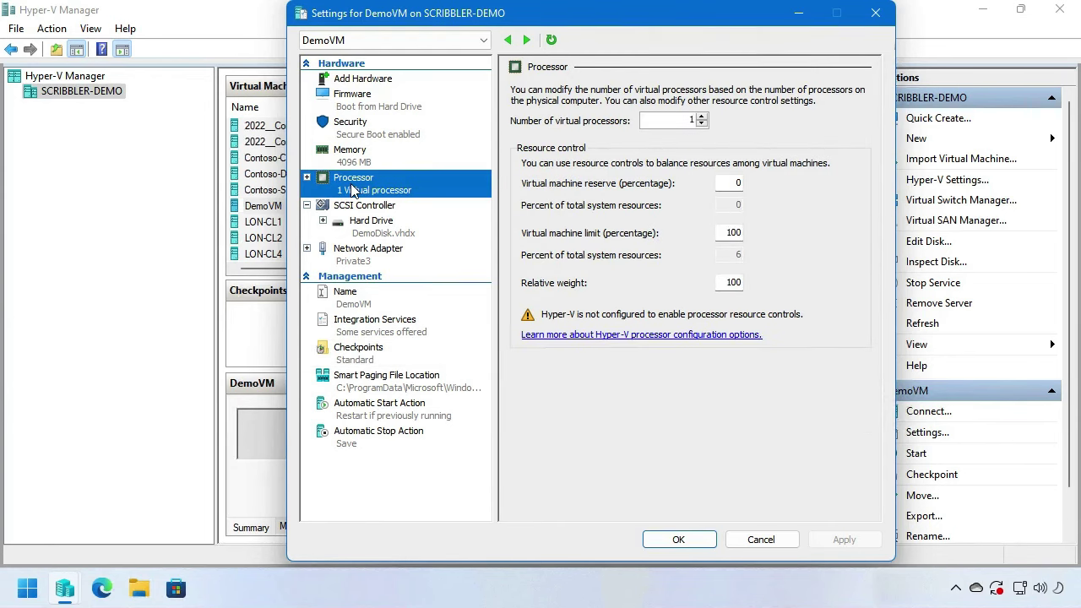
# Step: Raise DemoVM to 2 virtual processors and enable its Trusted Platform Module
pyautogui.click(701, 117)
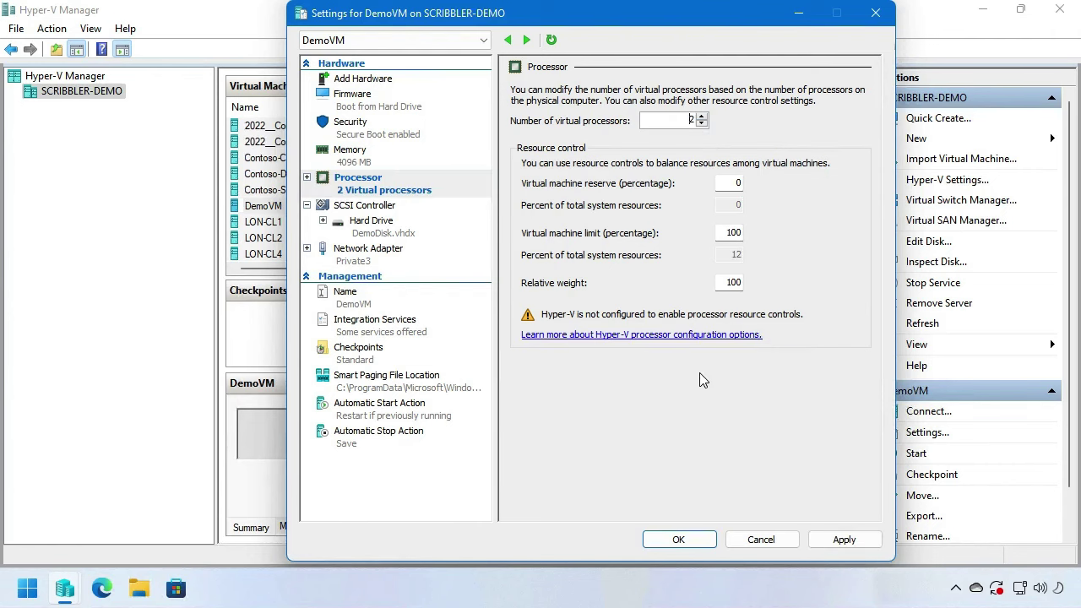
pyautogui.click(342, 166)
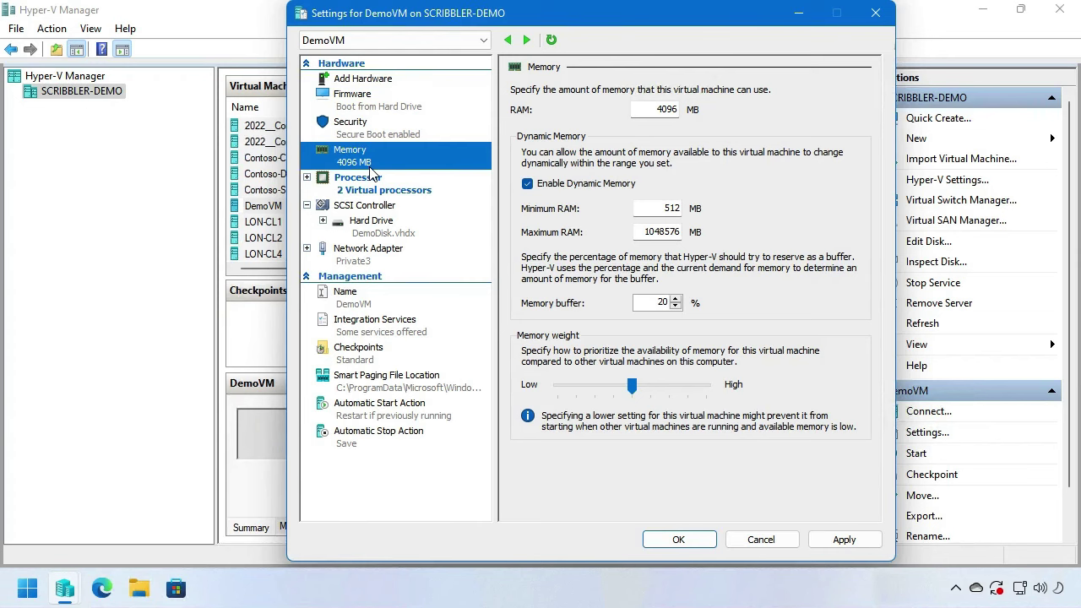
pyautogui.click(365, 131)
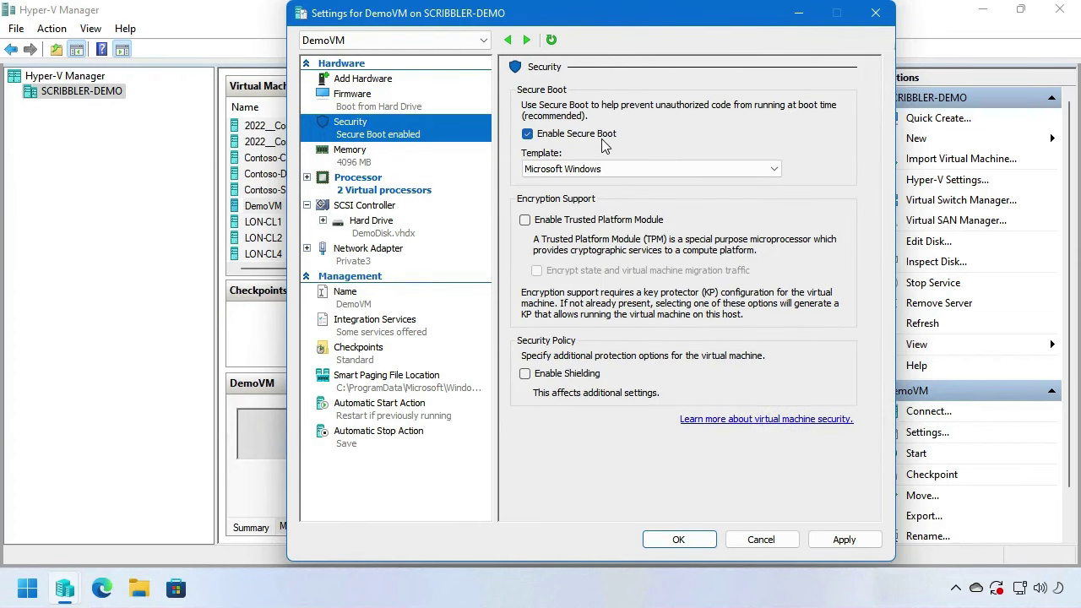
pyautogui.click(567, 226)
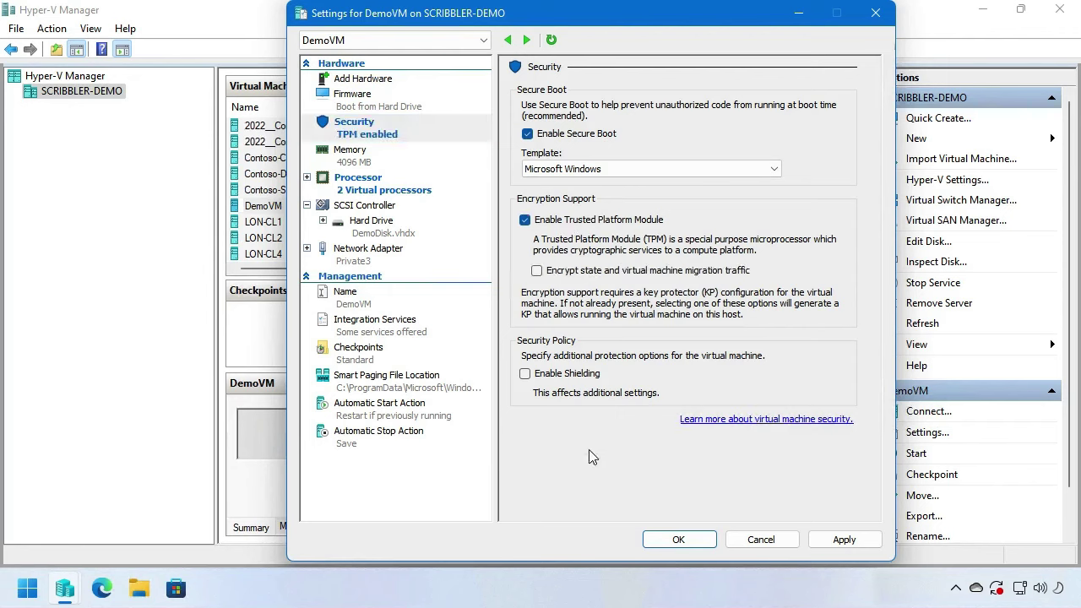
pyautogui.click(395, 112)
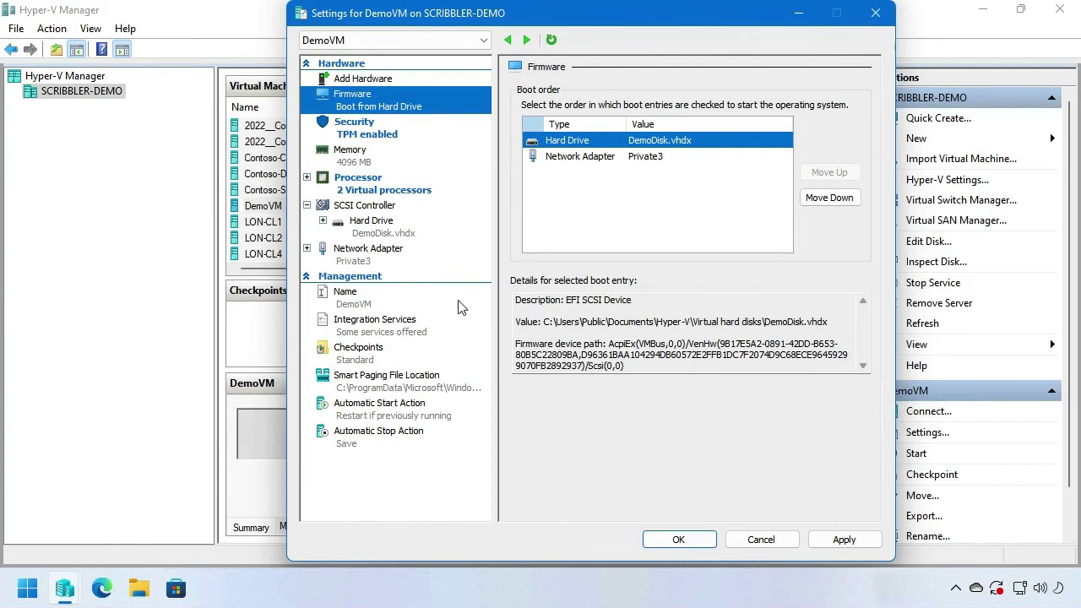
# Step: Add a DVD drive to the SCSI controller with media set to None, and apply
pyautogui.click(391, 210)
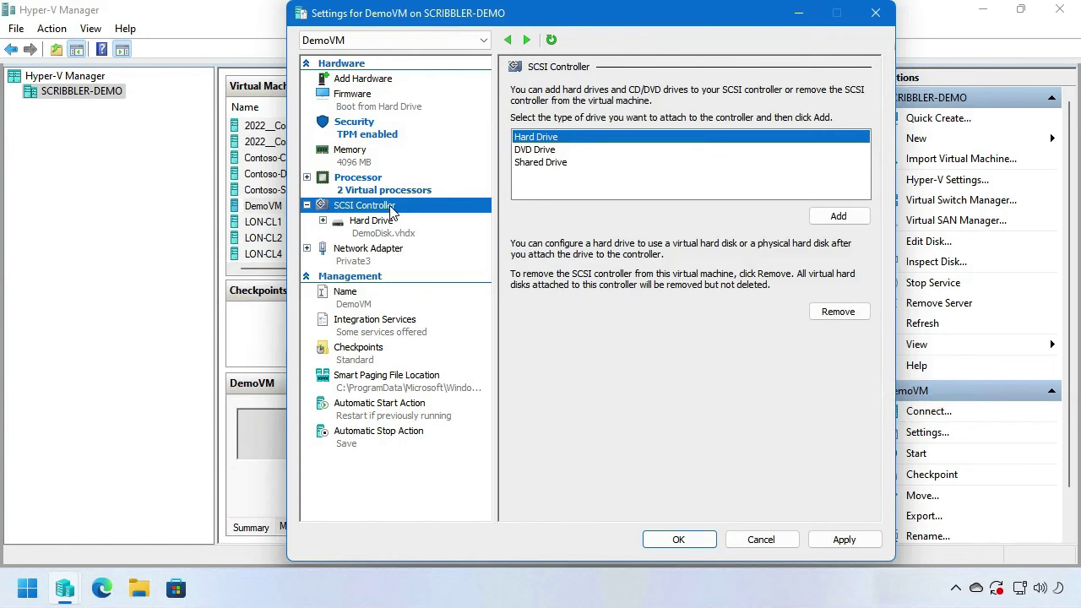
pyautogui.click(532, 150)
pyautogui.click(839, 216)
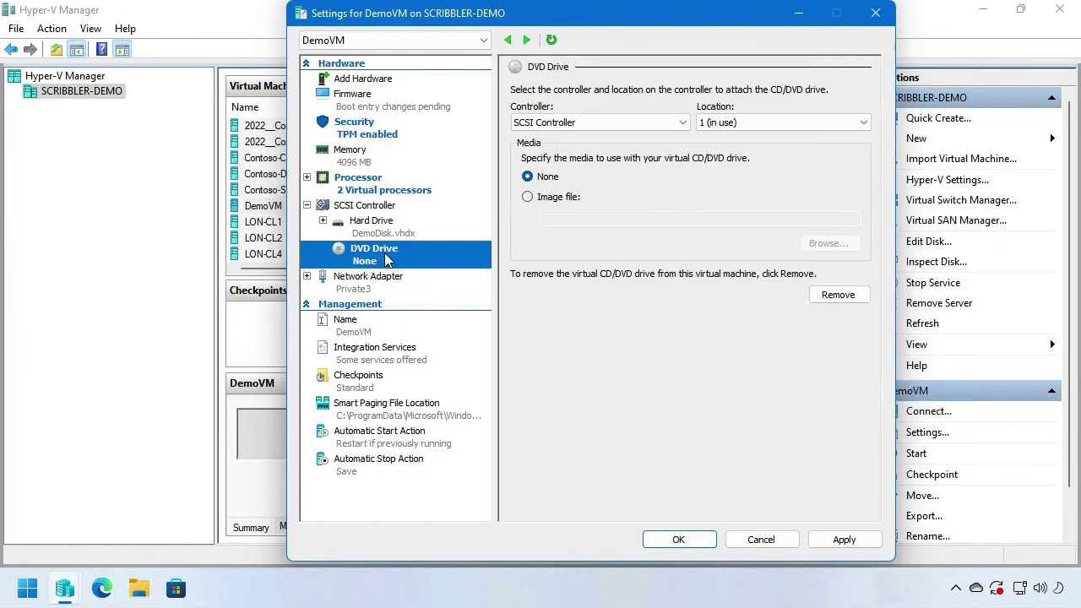
pyautogui.click(555, 201)
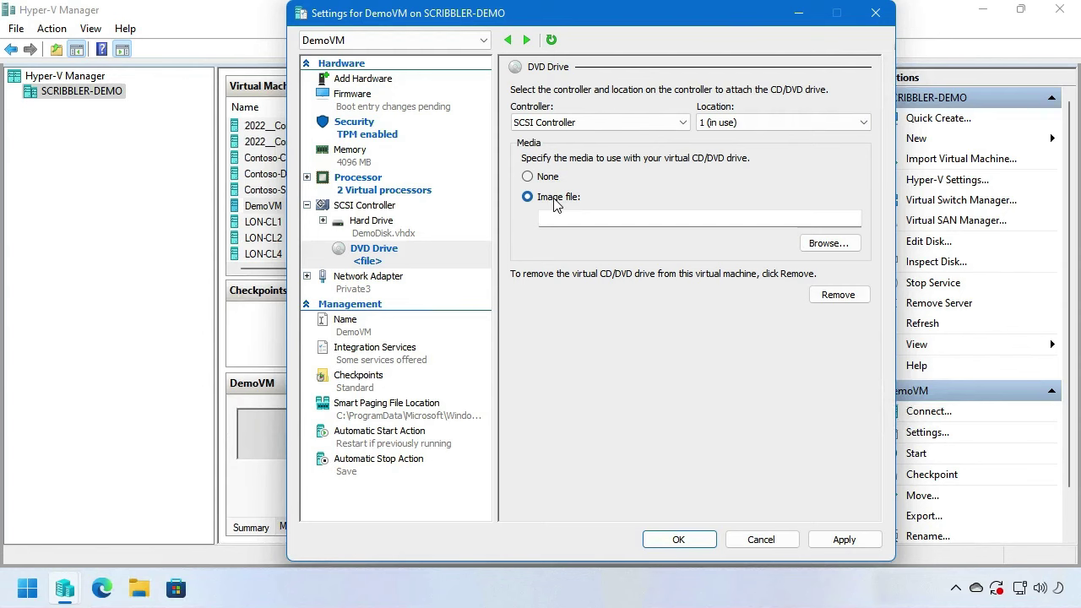
pyautogui.click(555, 179)
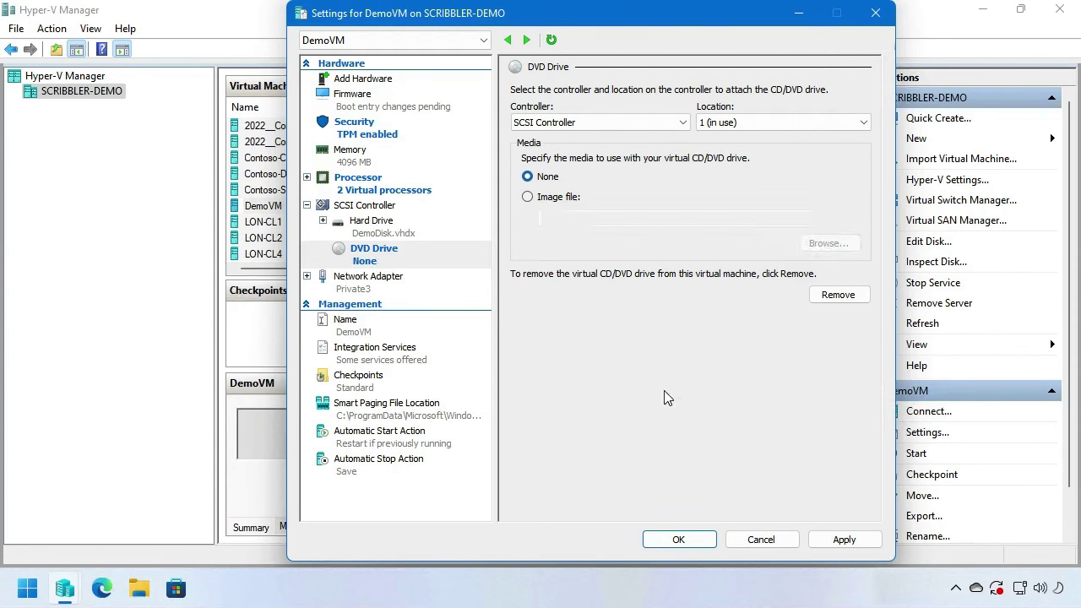
pyautogui.click(827, 546)
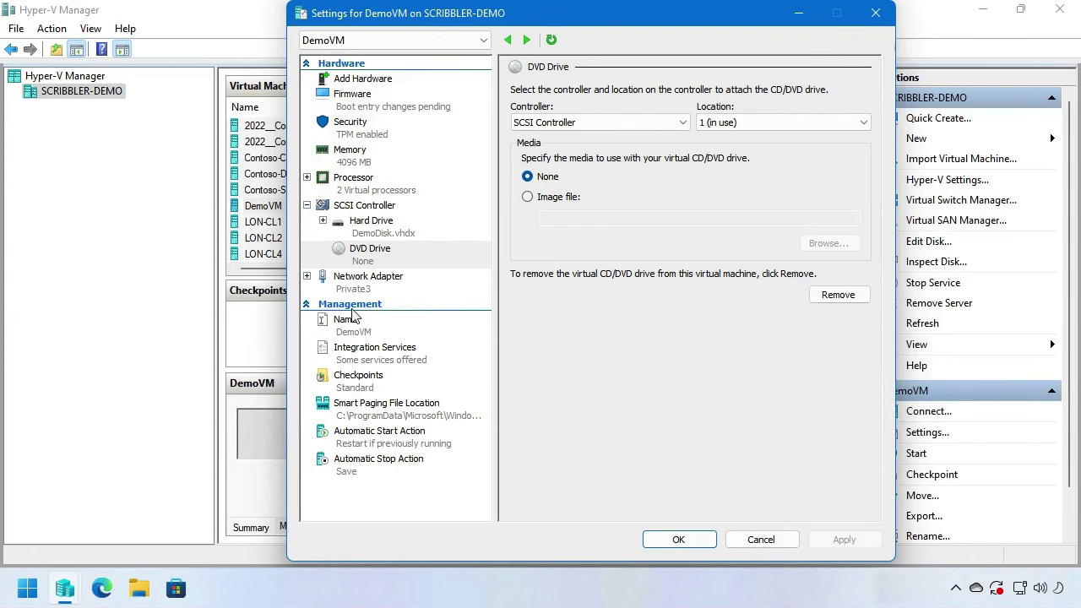
# Step: Review the SCSI Controller and Integration Services pages, then save and close DemoVM's settings
pyautogui.click(376, 211)
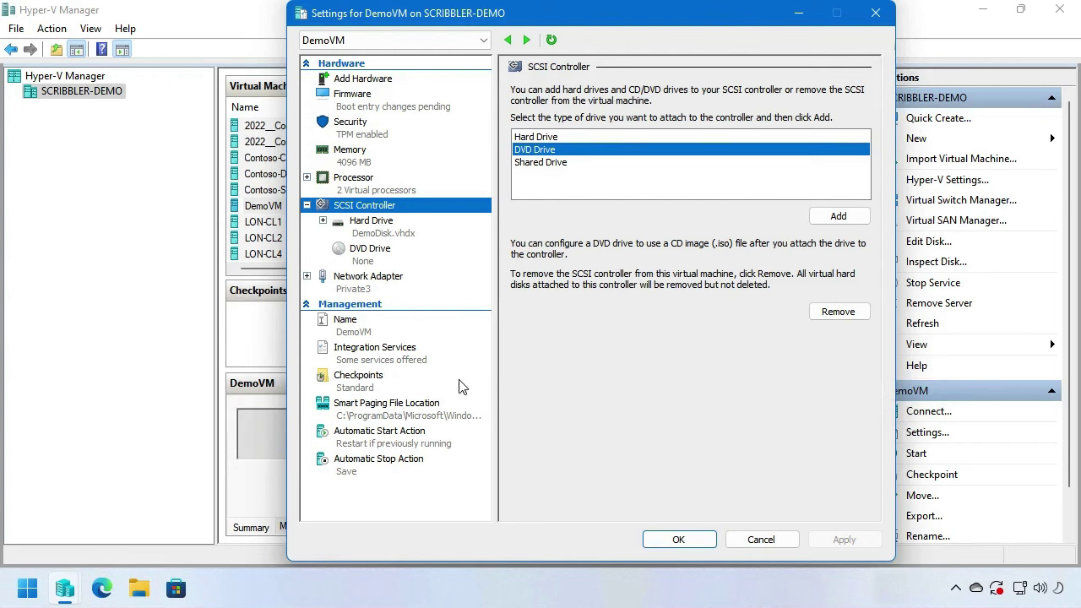
pyautogui.click(392, 363)
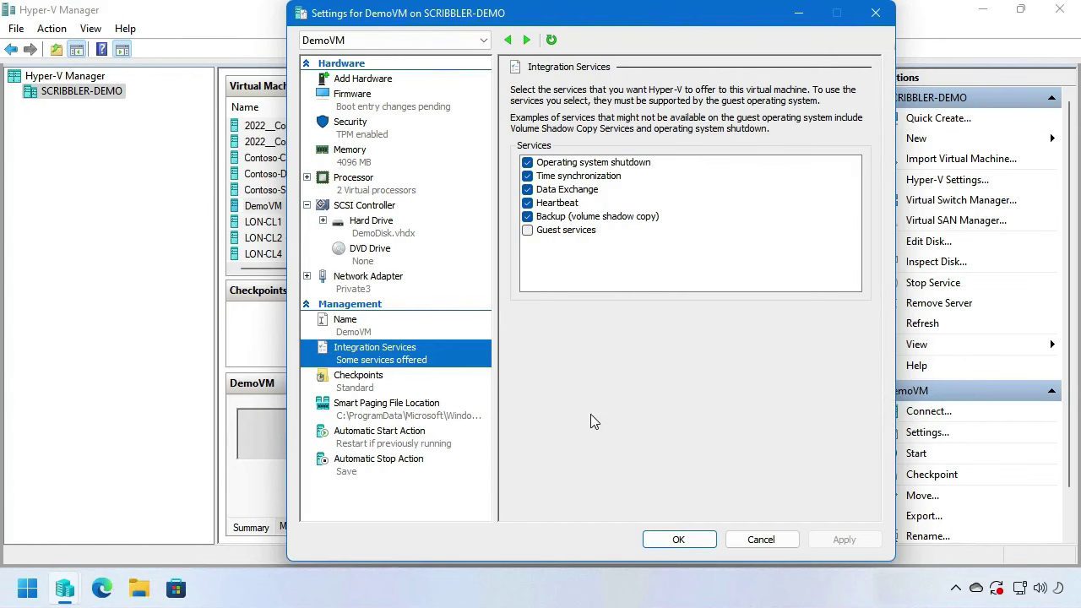
pyautogui.click(677, 539)
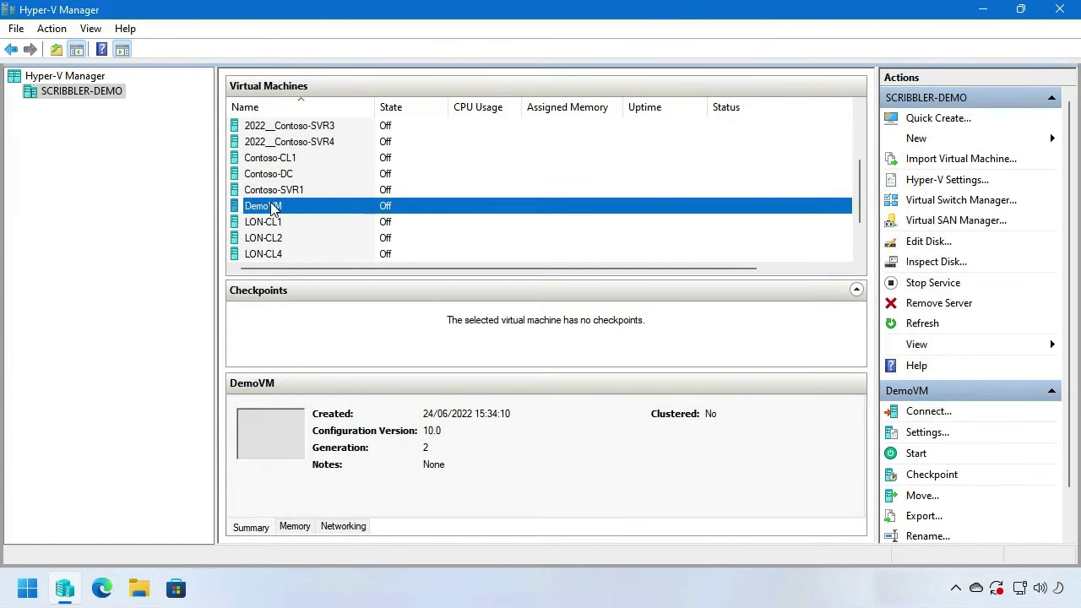
# Step: Checkpoint DemoVM, rename the checkpoint 'Initial setup - no OS', then select Contoso-DC
pyautogui.rightClick(272, 207)
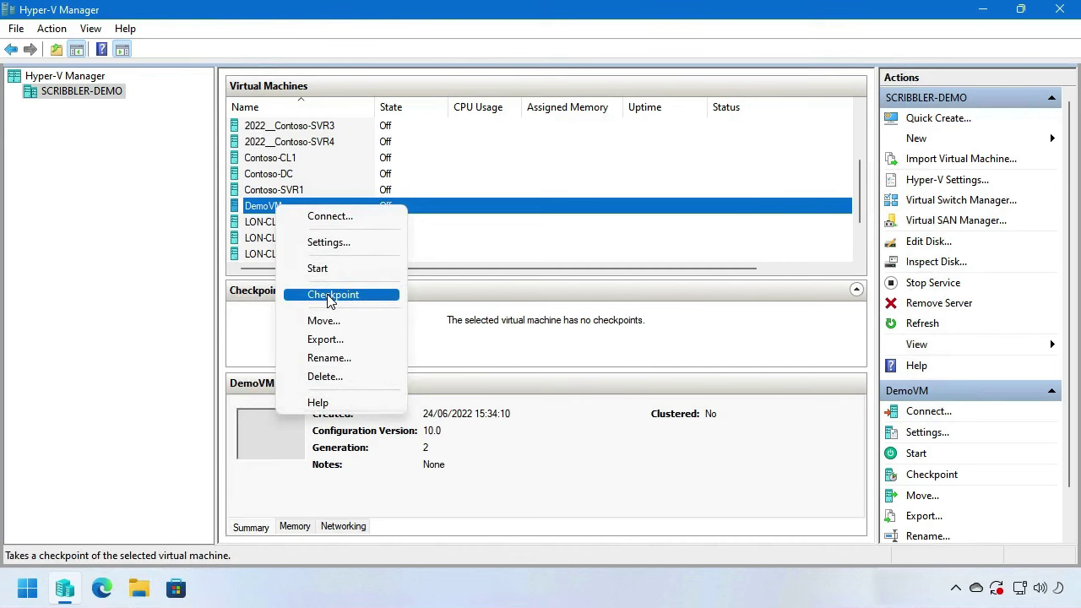
pyautogui.click(330, 297)
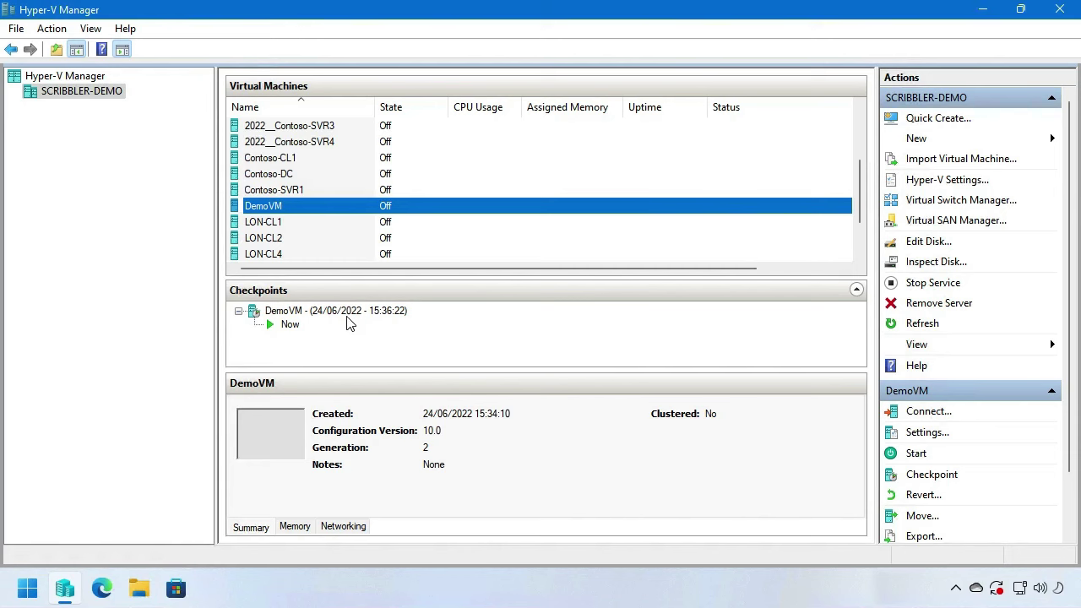
pyautogui.click(348, 312)
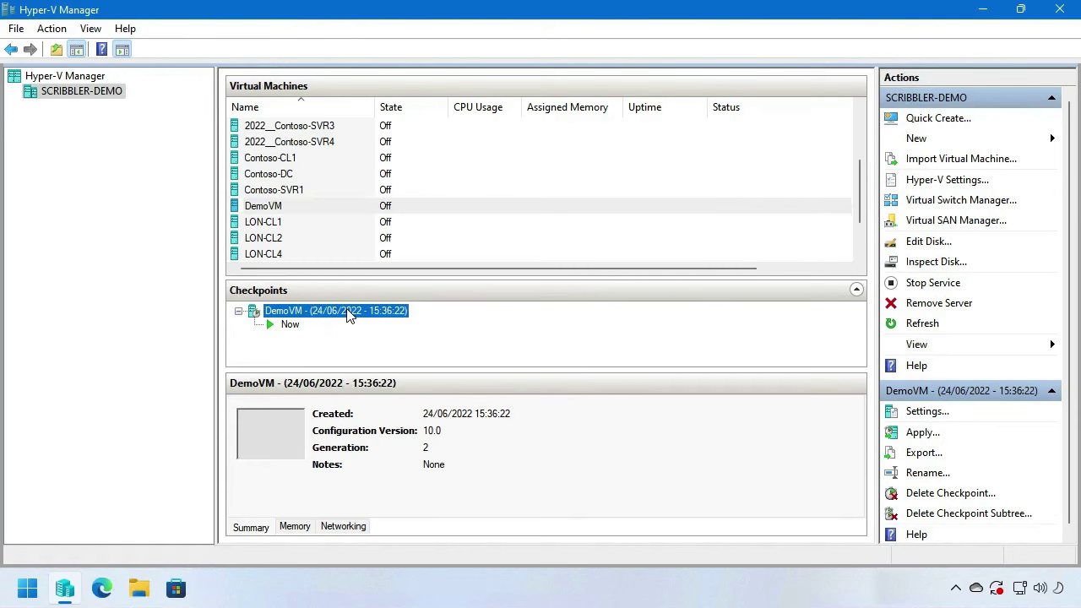
pyautogui.rightClick(348, 313)
pyautogui.click(399, 383)
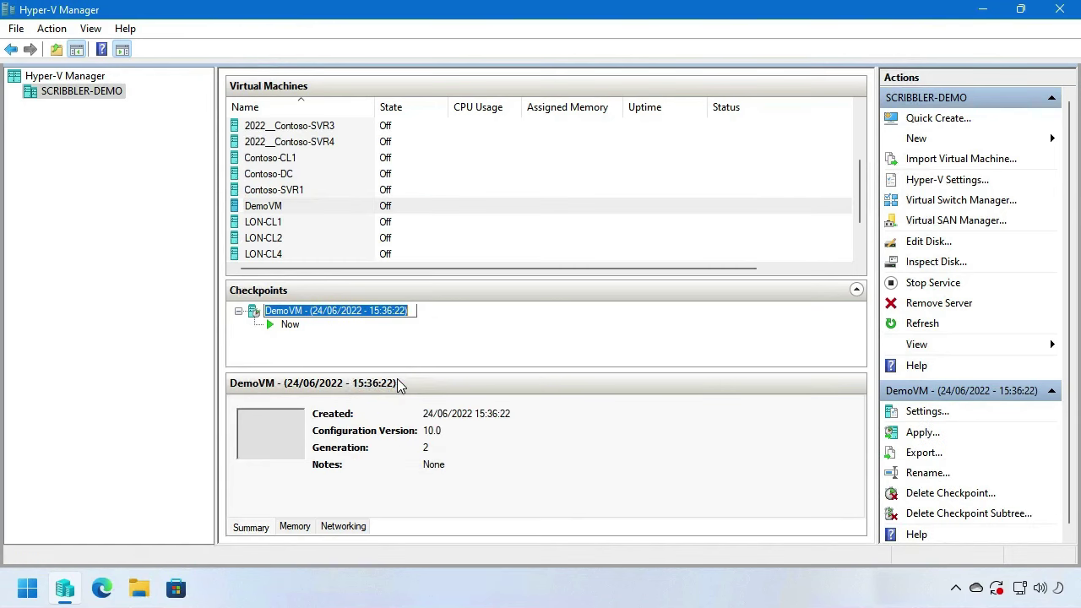
pyautogui.write('Initial')
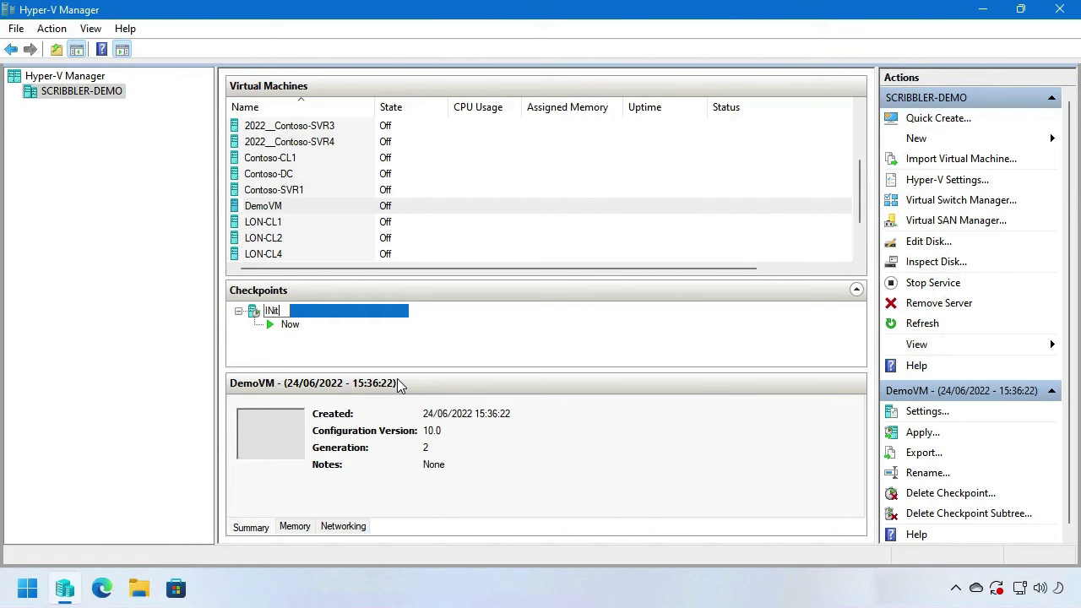
pyautogui.write(' setup - no OS')
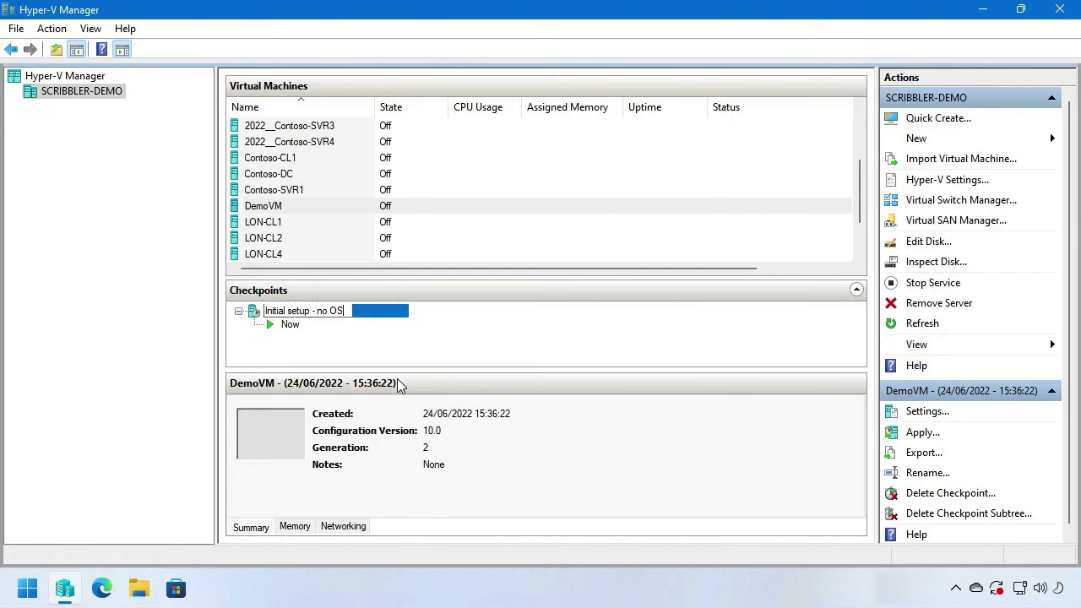
pyautogui.press('Return')
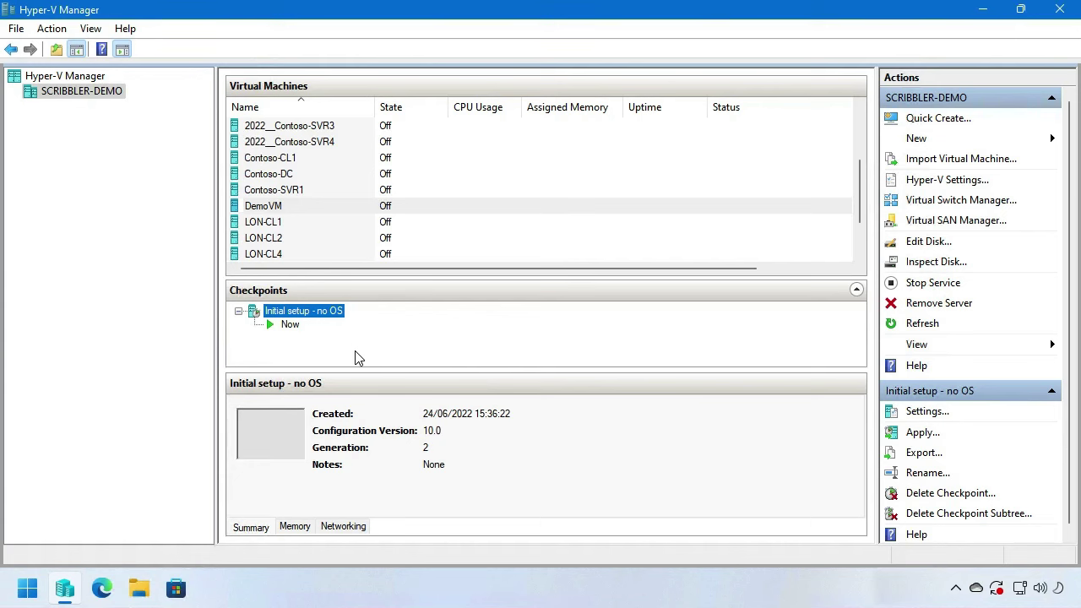
pyautogui.click(300, 178)
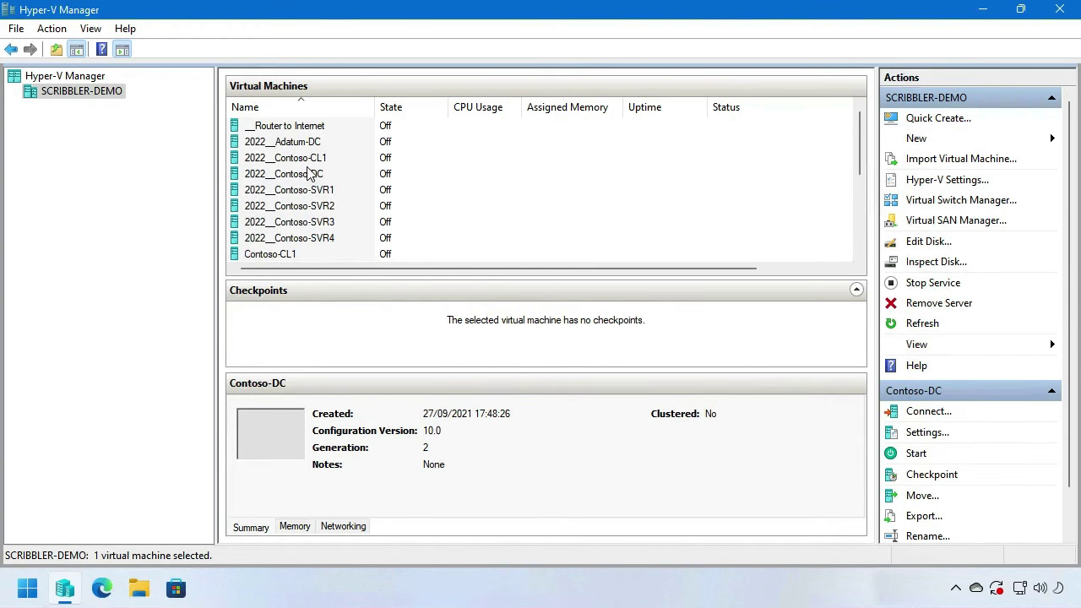
# Step: Select 2022__Contoso-DC, enlarge the Checkpoints pane, and inspect the oldest checkpoint's actions
pyautogui.click(311, 178)
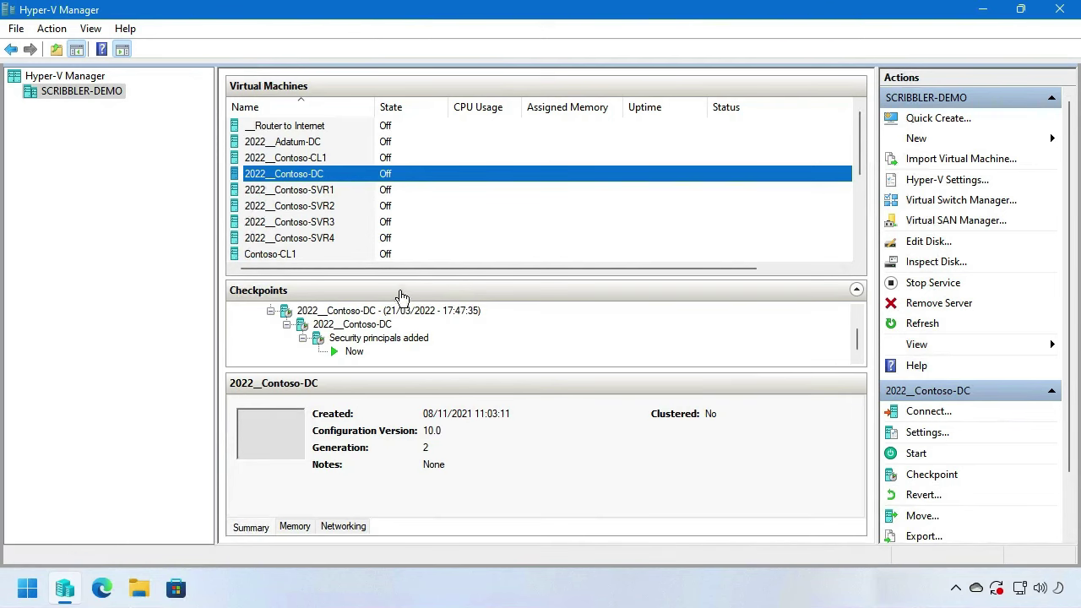
pyautogui.moveTo(402, 278); pyautogui.dragTo(412, 187)
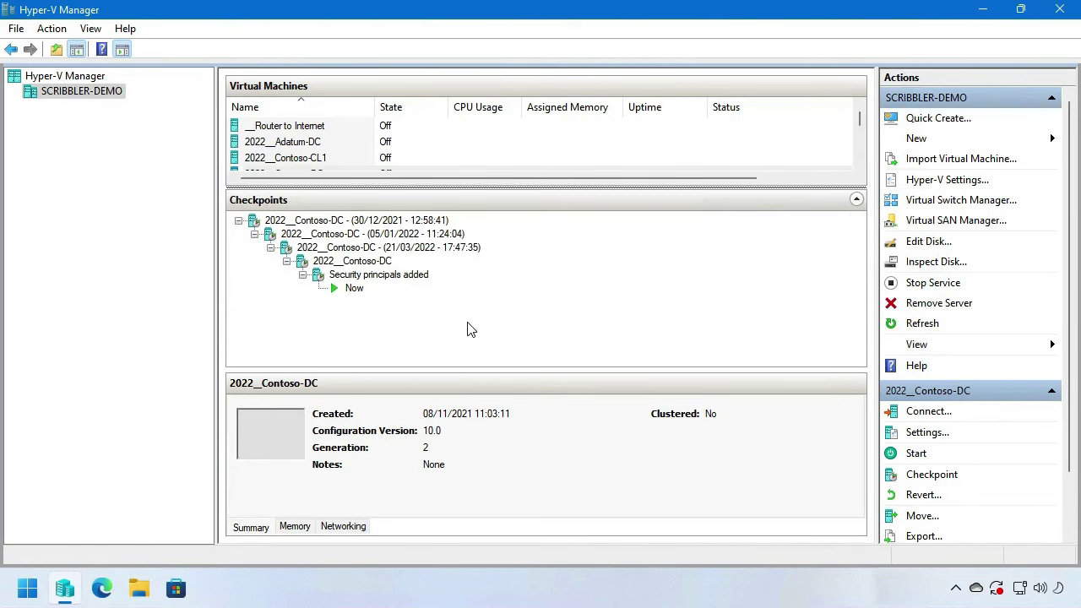
pyautogui.rightClick(353, 218)
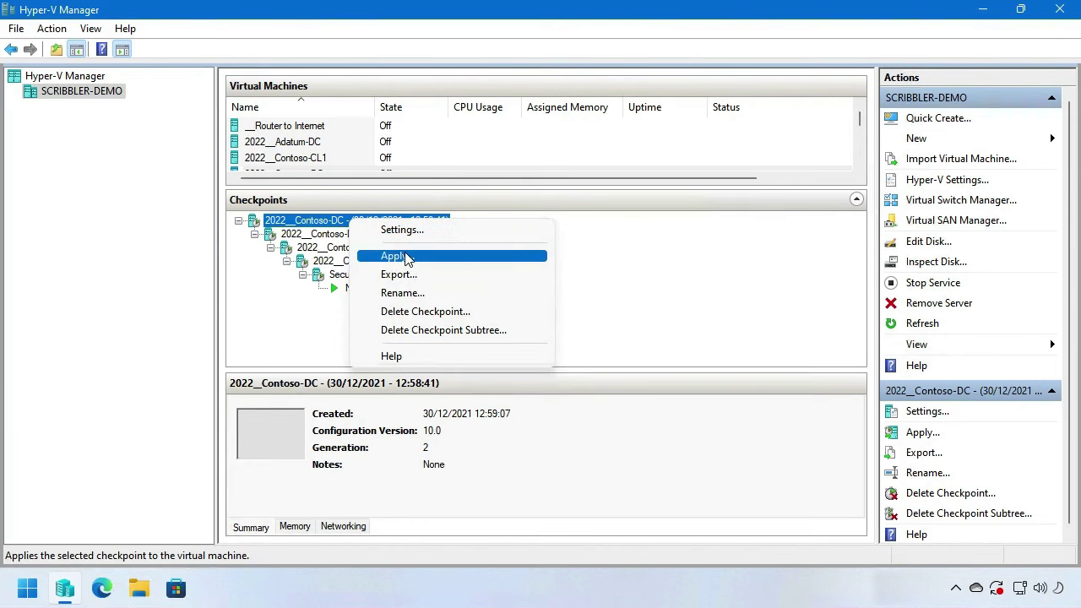
pyautogui.click(294, 363)
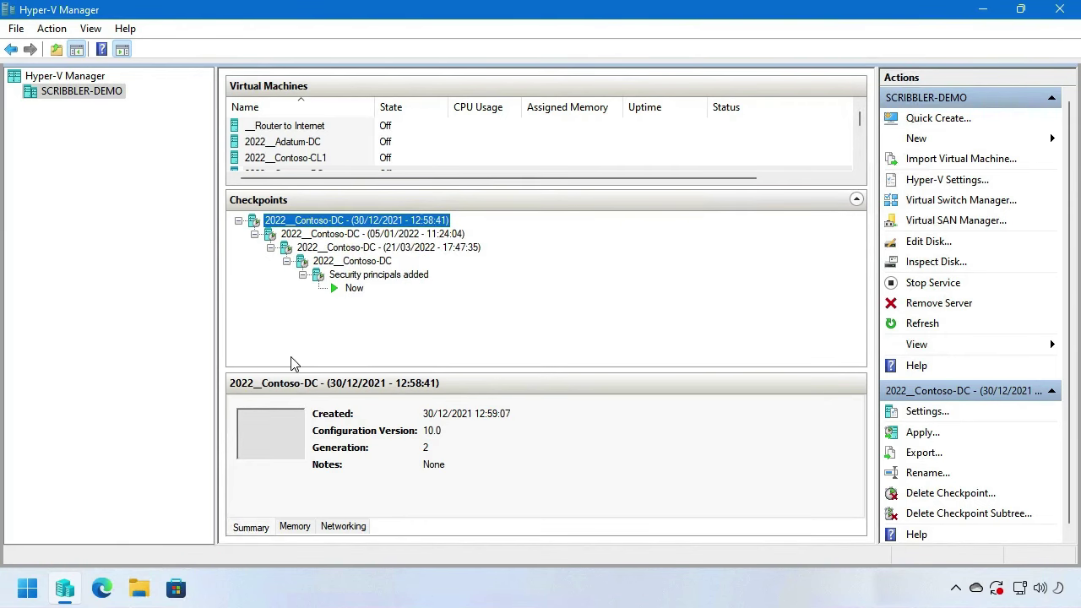
# Step: Review the actions for the 'Security principals added' and top 30/12/2021 checkpoints without running any
pyautogui.click(370, 277)
pyautogui.rightClick(372, 284)
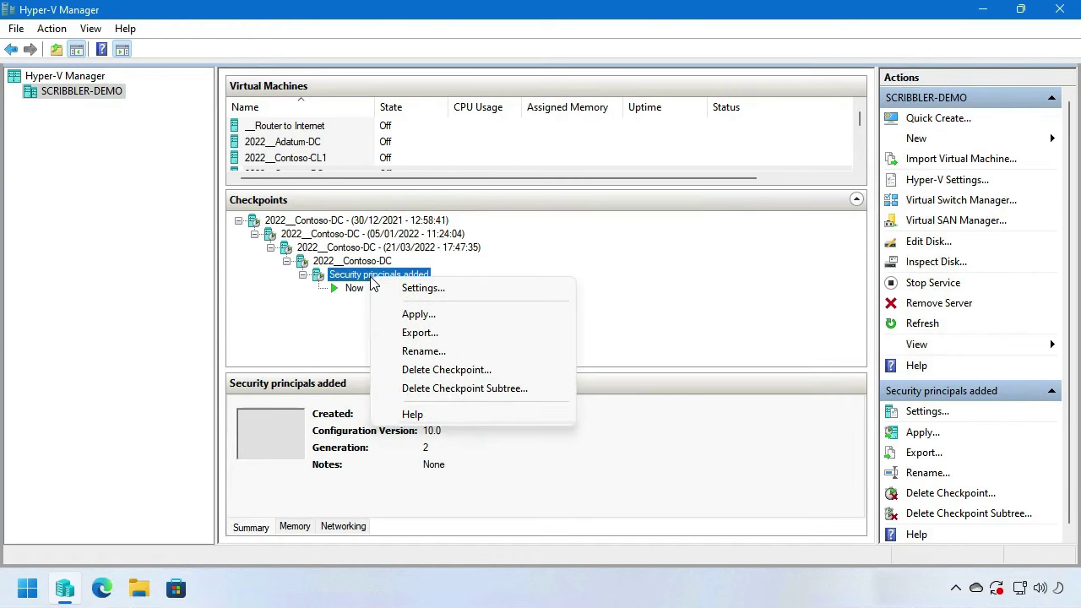
pyautogui.click(306, 363)
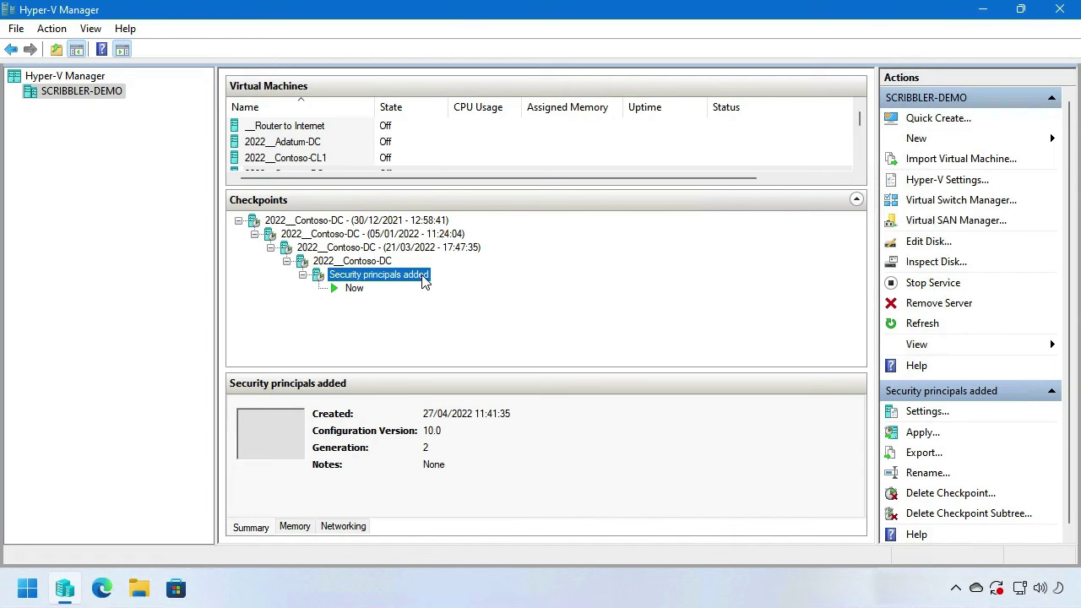
pyautogui.click(291, 221)
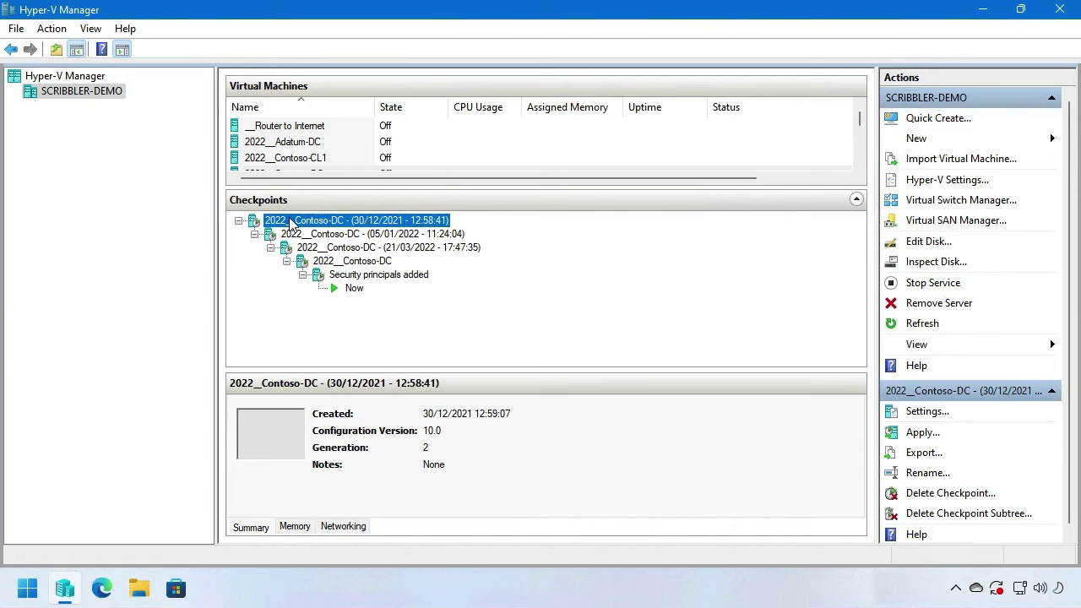
pyautogui.rightClick(290, 221)
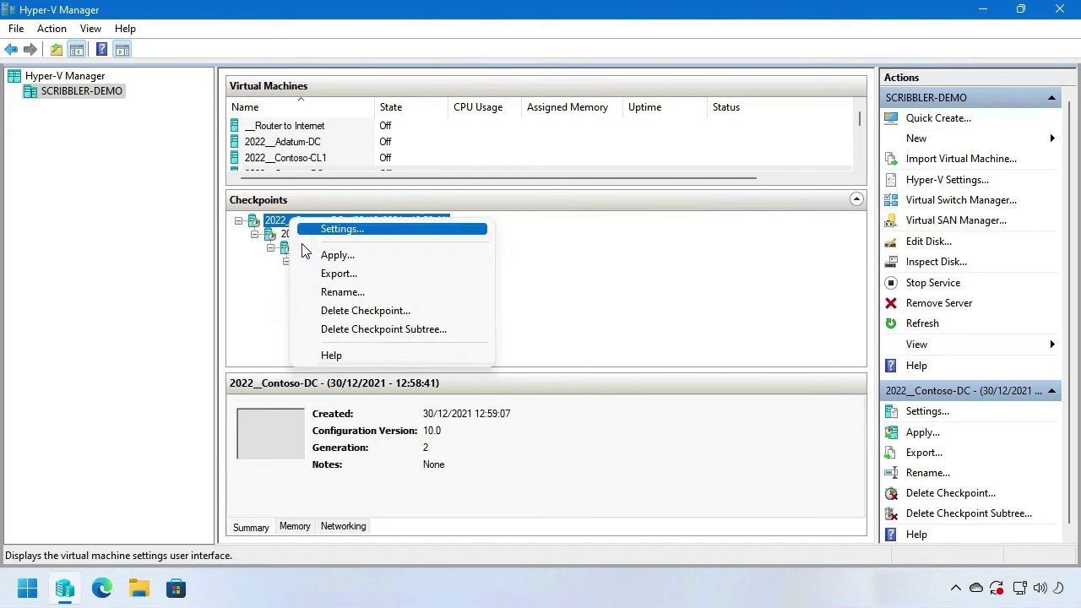
pyautogui.click(272, 336)
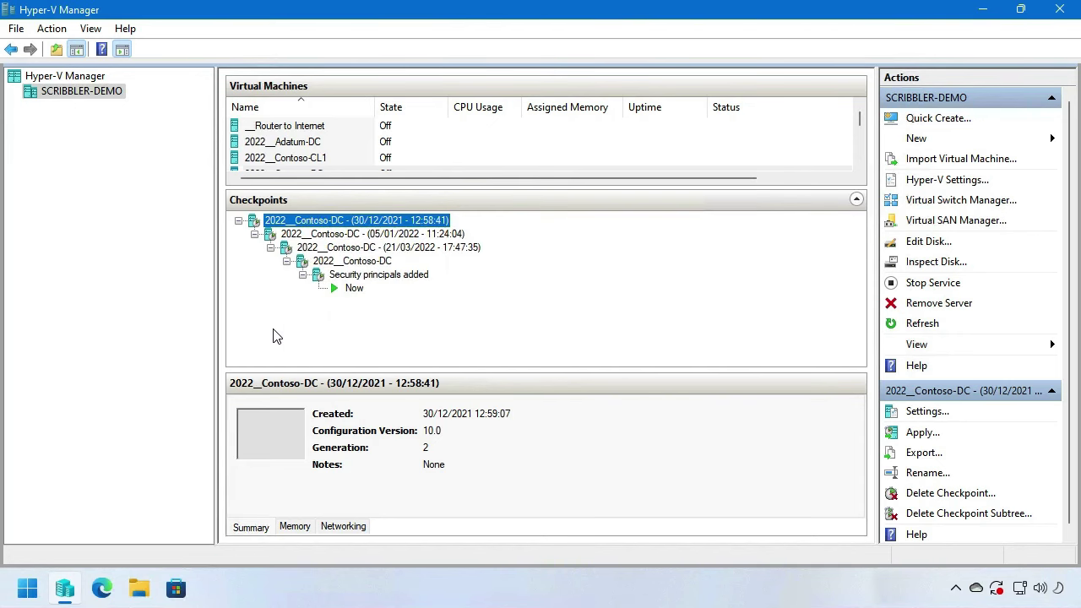
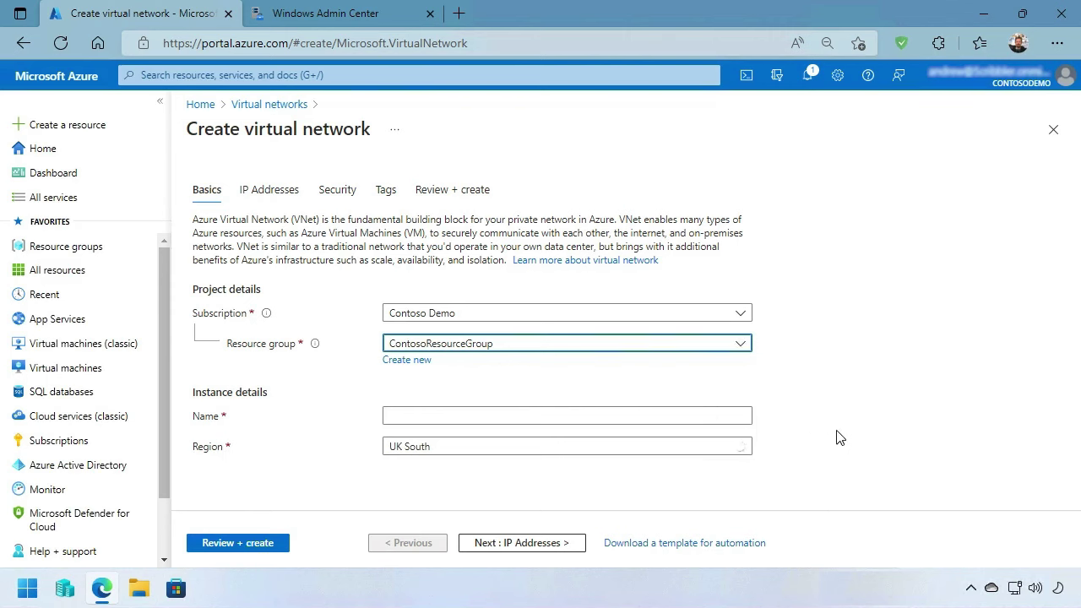
# Step: Name the virtual network contoso-vnet1 and open its IP Addresses tab showing 10.0.0.0/16
pyautogui.click(452, 414)
pyautogui.write('contoso-vnet1')
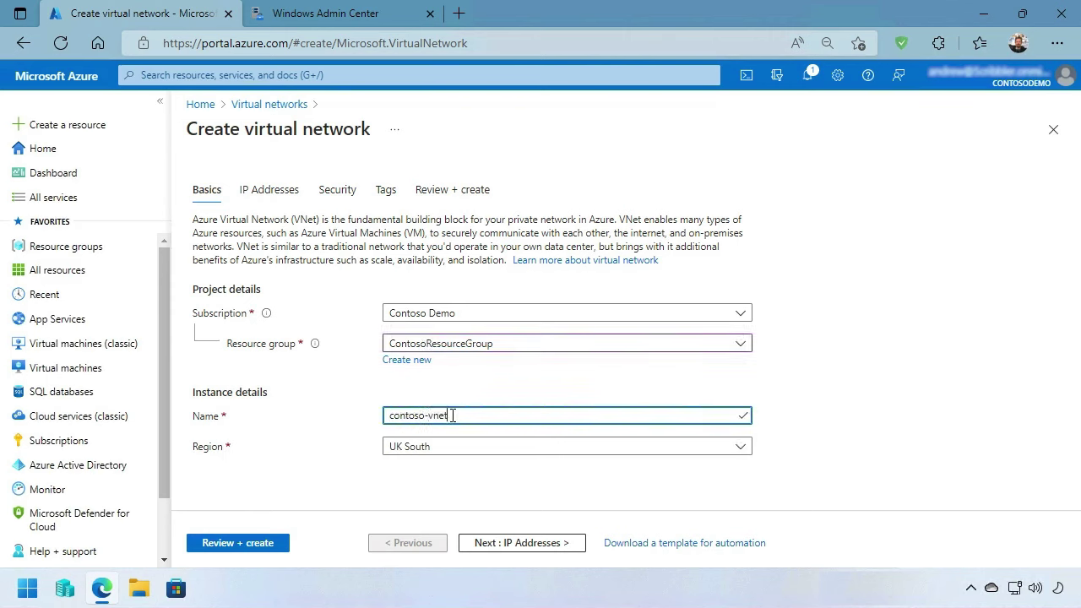
pyautogui.click(525, 543)
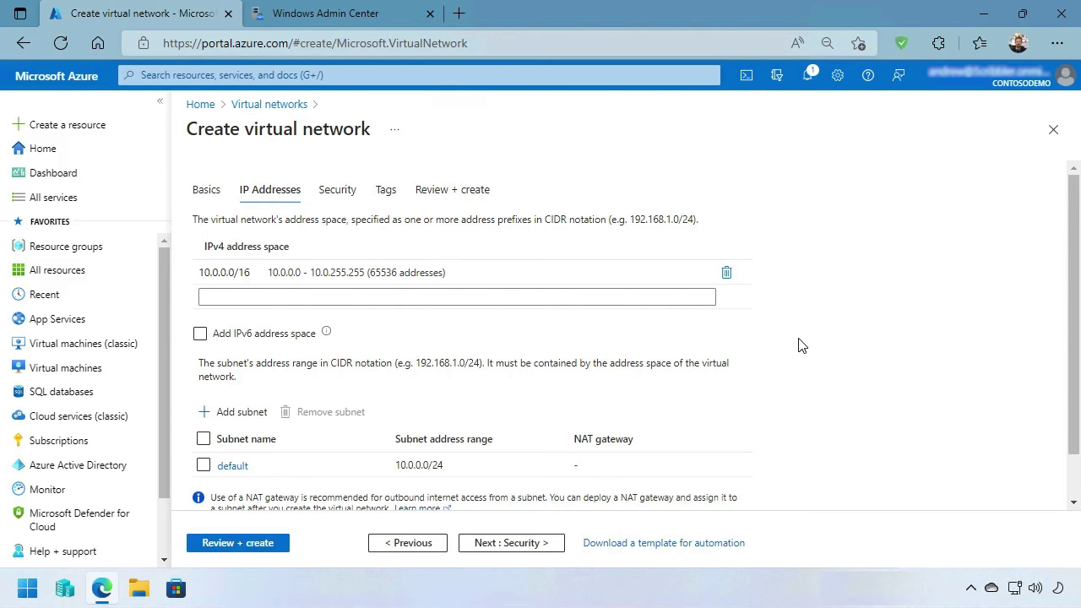
pyautogui.scroll(-1, 839, 357)
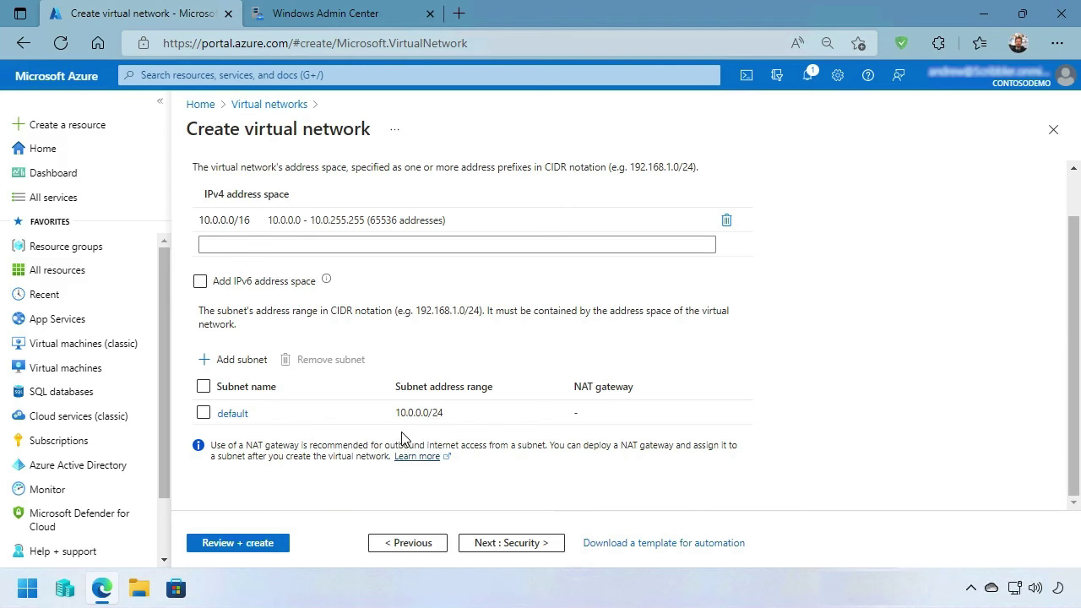
# Step: Add a subnet named subnet1 with address range 10.0.1.0/24
pyautogui.click(229, 361)
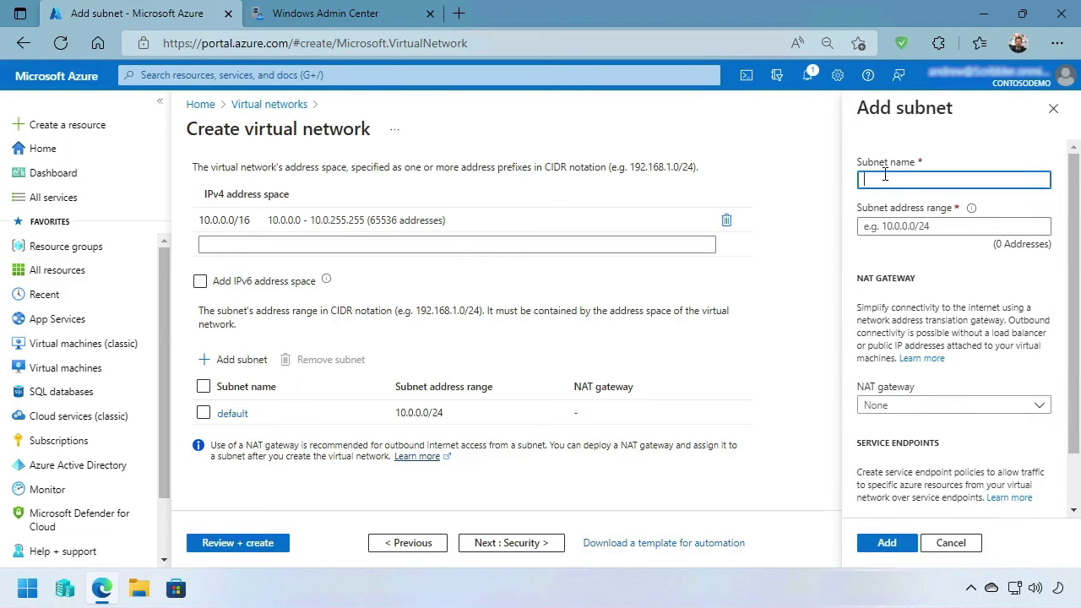
pyautogui.write('subnet1')
pyautogui.click(915, 224)
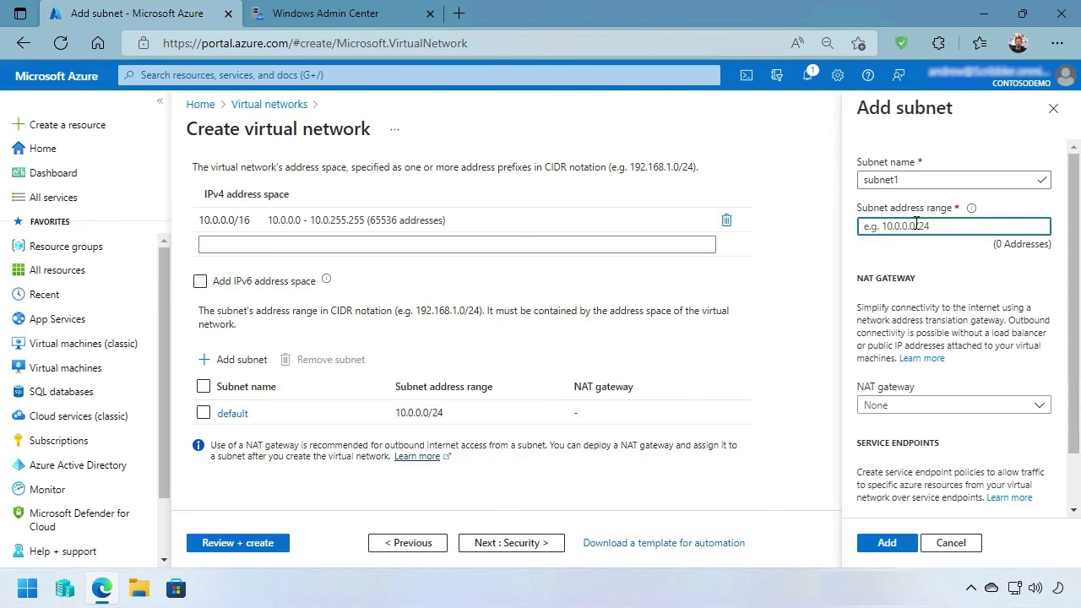
pyautogui.write('10.0.1.')
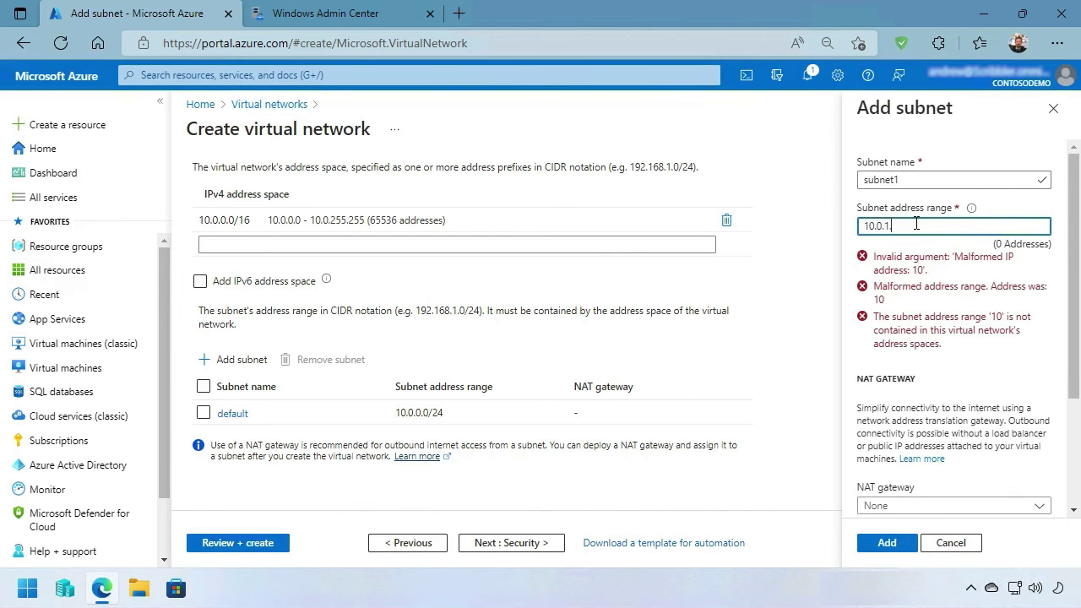
pyautogui.write('0/24')
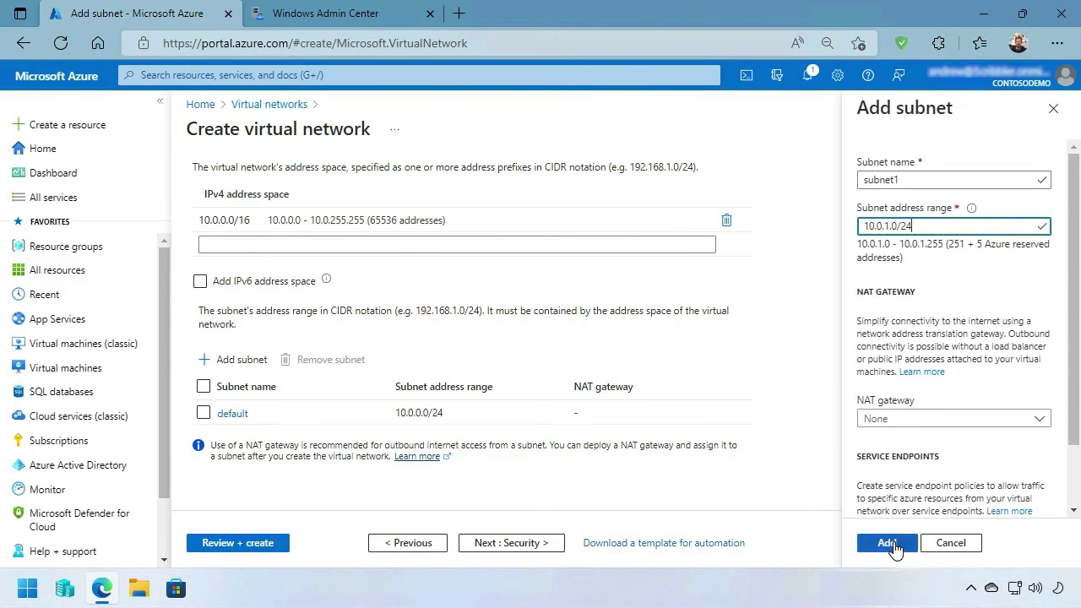
pyautogui.click(893, 544)
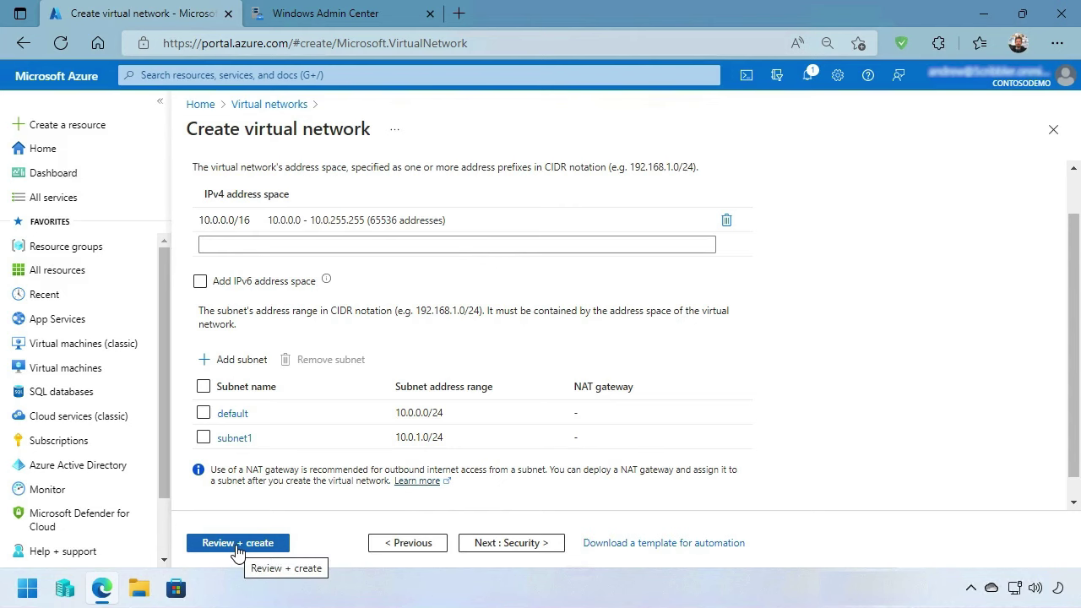
# Step: Pass through Security, Tags and Review + create, then create contoso-vnet1
pyautogui.click(501, 544)
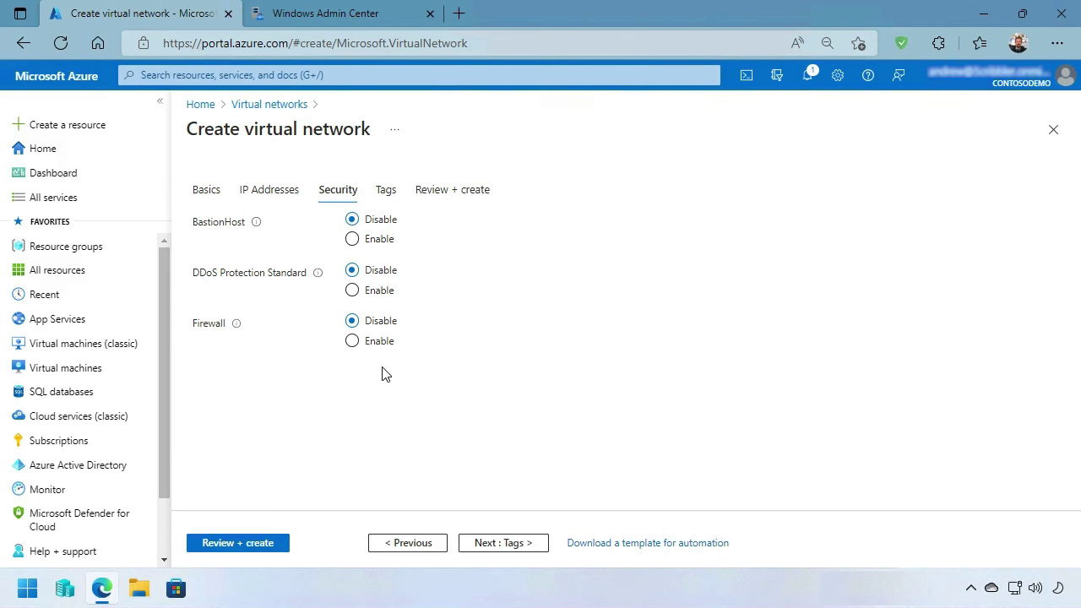
pyautogui.click(497, 543)
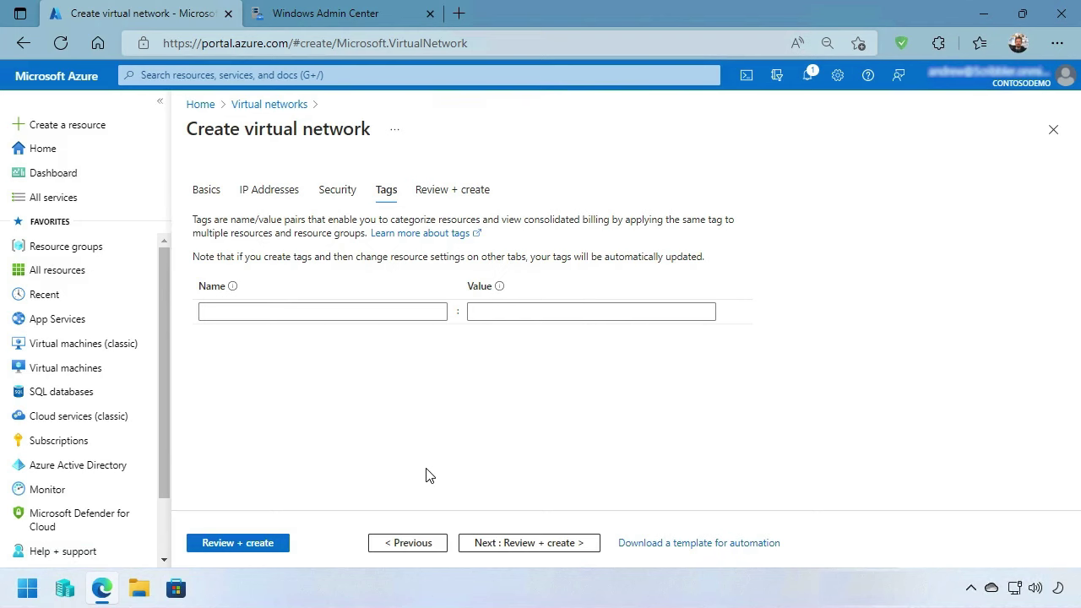
pyautogui.click(246, 544)
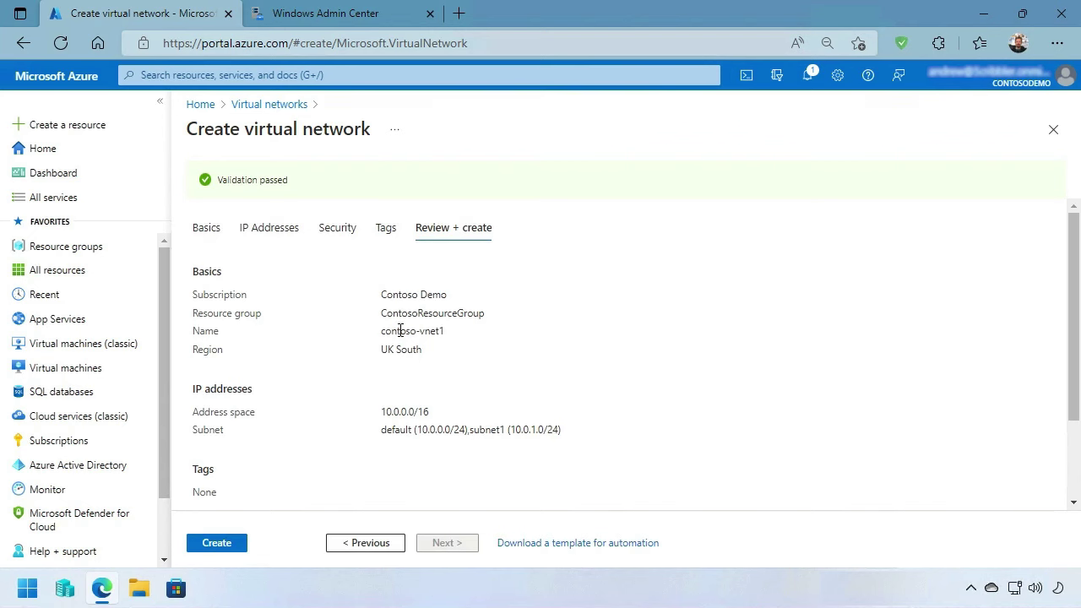
pyautogui.click(228, 555)
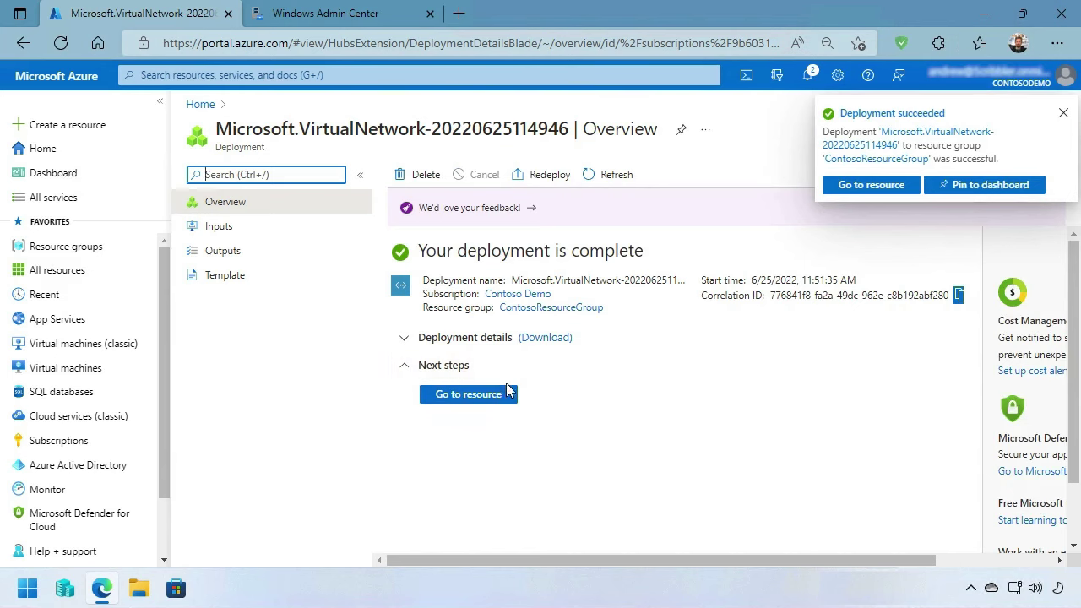
# Step: Open contoso-vnet1 and check its address space, subnets and empty peerings, then go Home
pyautogui.click(503, 394)
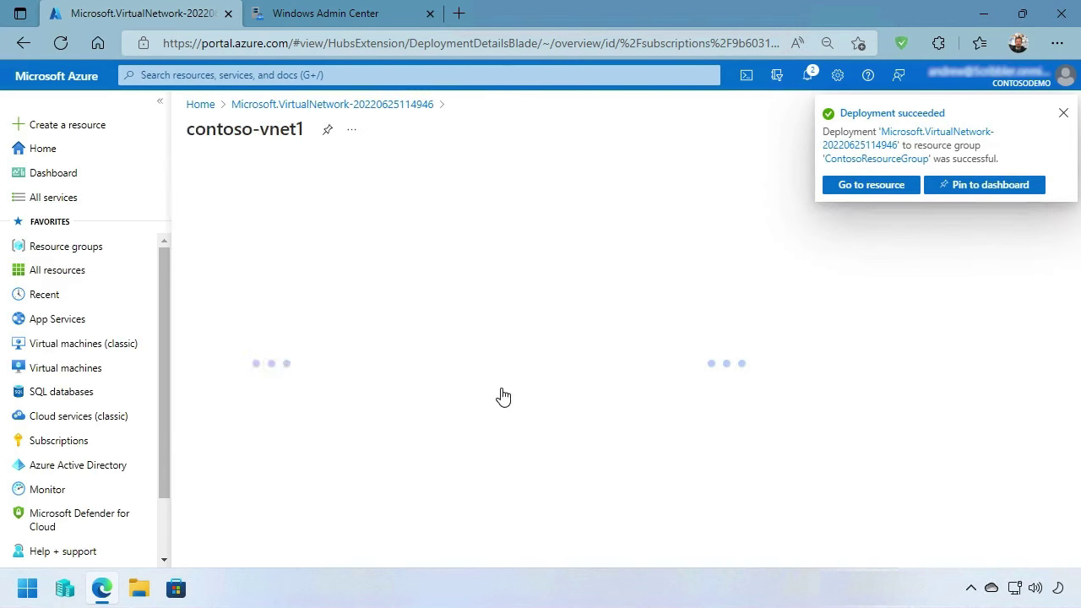
pyautogui.click(1063, 113)
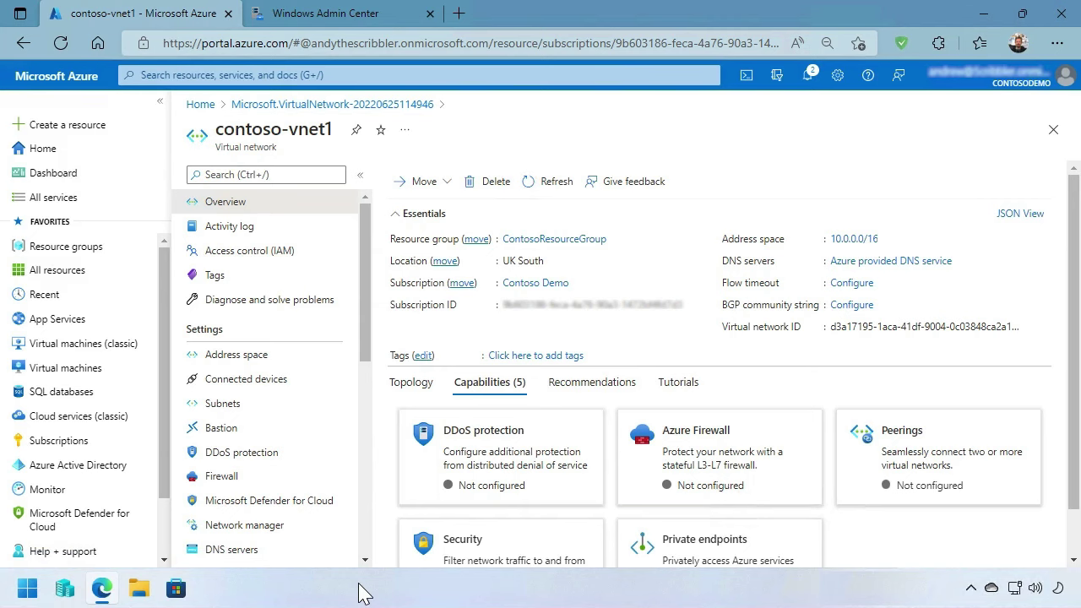
pyautogui.click(250, 355)
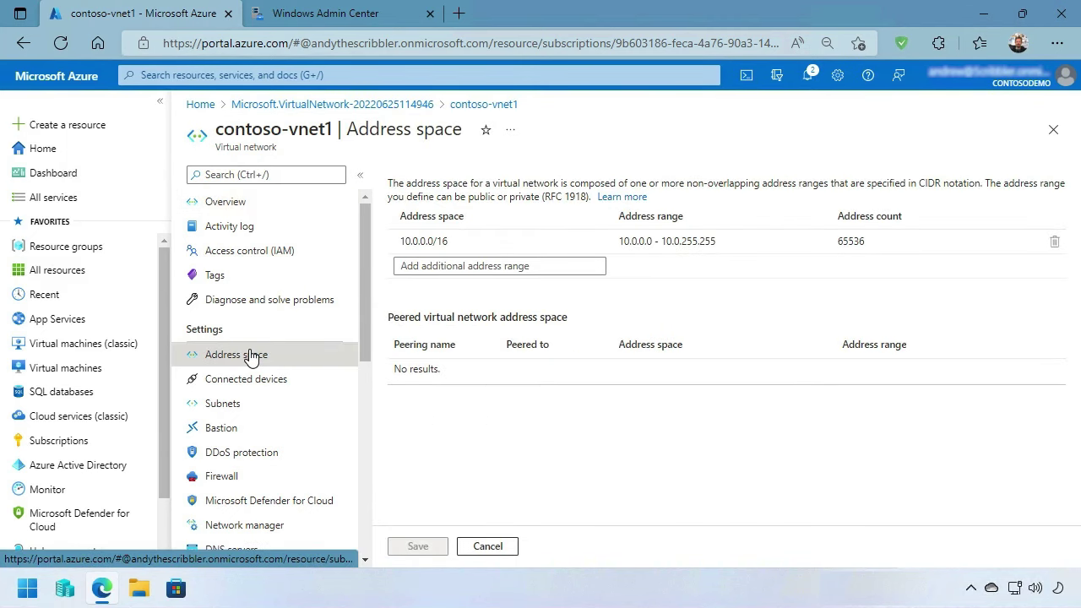
pyautogui.click(243, 406)
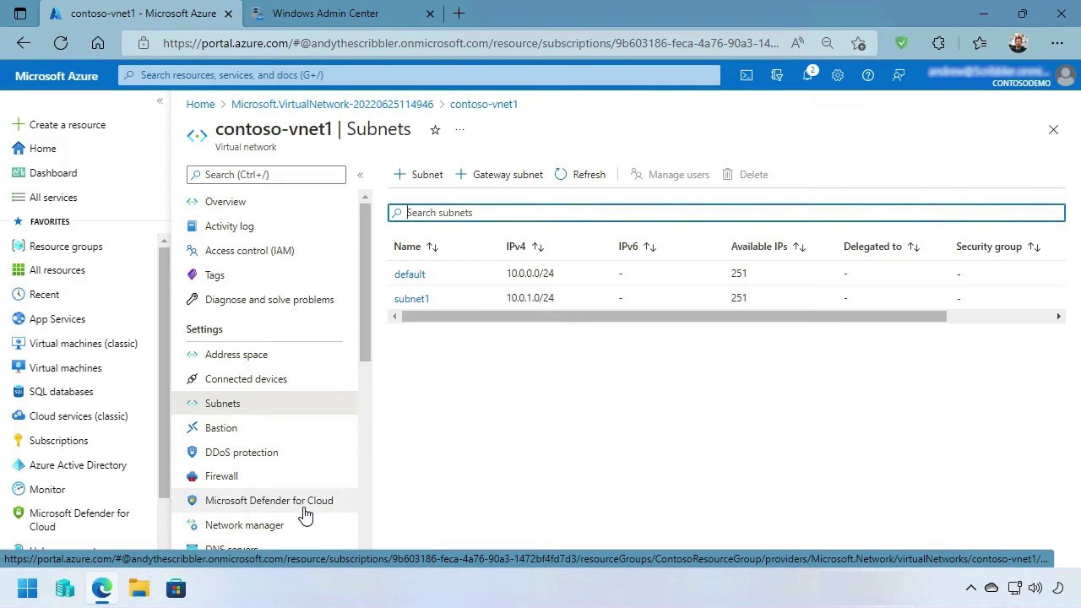
pyautogui.scroll(-2, 304, 515)
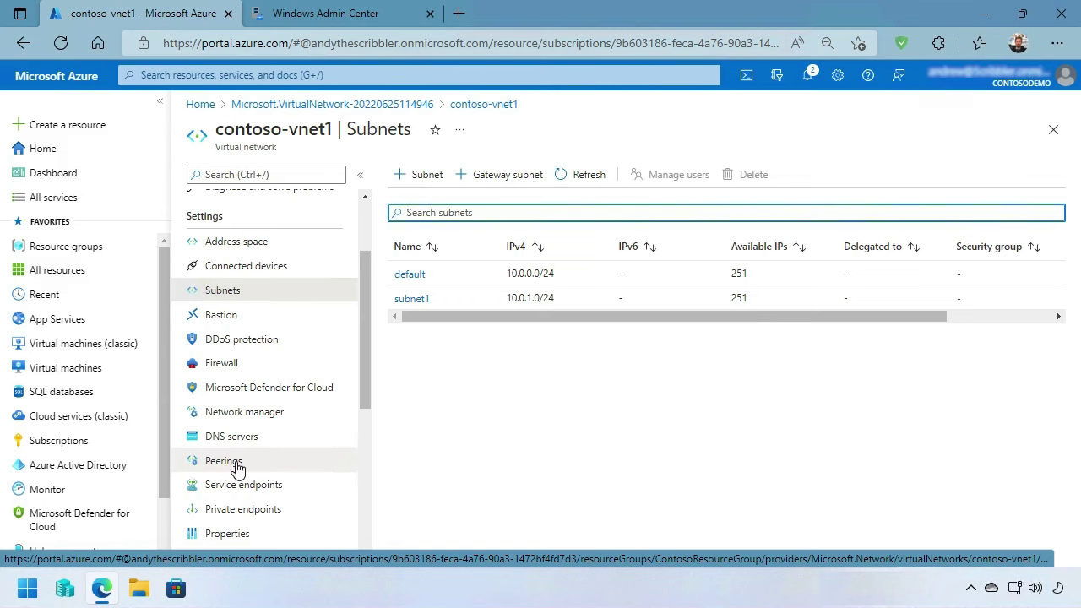
pyautogui.click(243, 467)
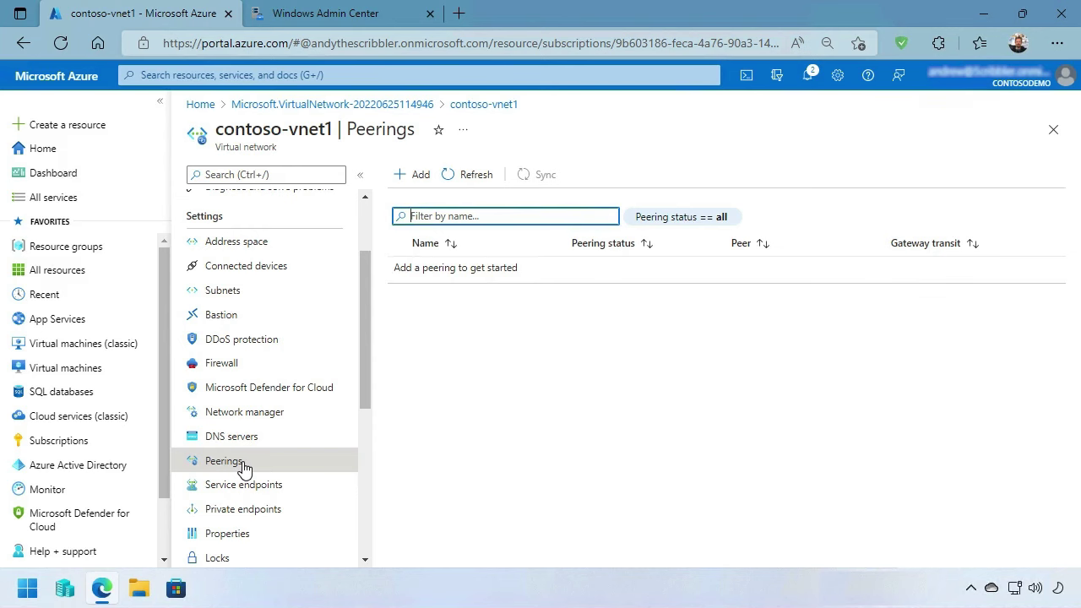
pyautogui.moveTo(365, 379); pyautogui.dragTo(369, 321)
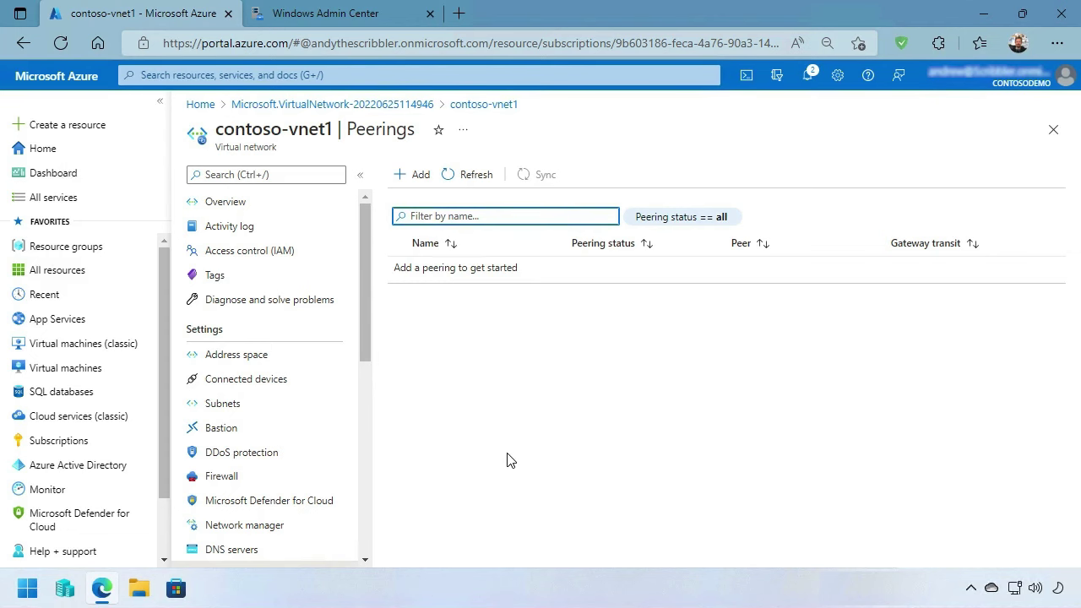
pyautogui.click(211, 105)
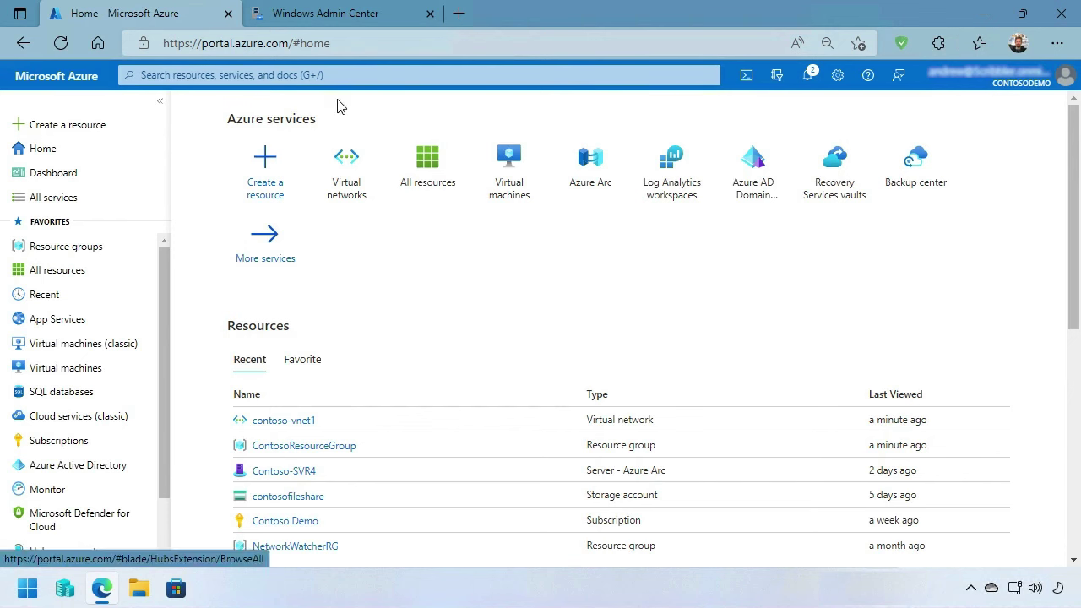
# Step: Create network security group contoso-nsg in ContosoResourceGroup after validation passes
pyautogui.click(322, 75)
pyautogui.write('net')
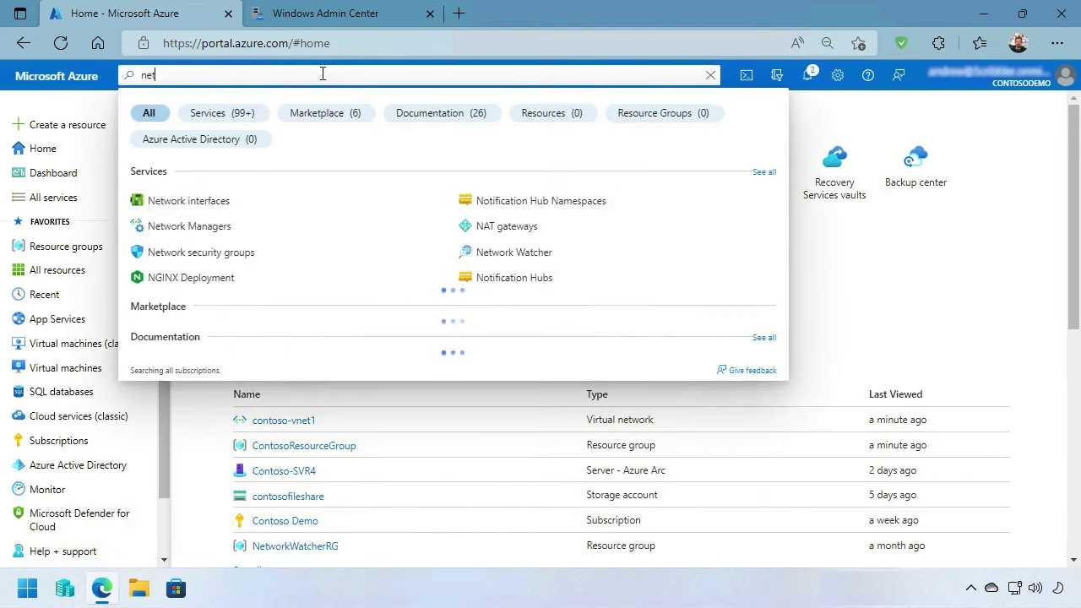
pyautogui.write('work security')
pyautogui.click(215, 203)
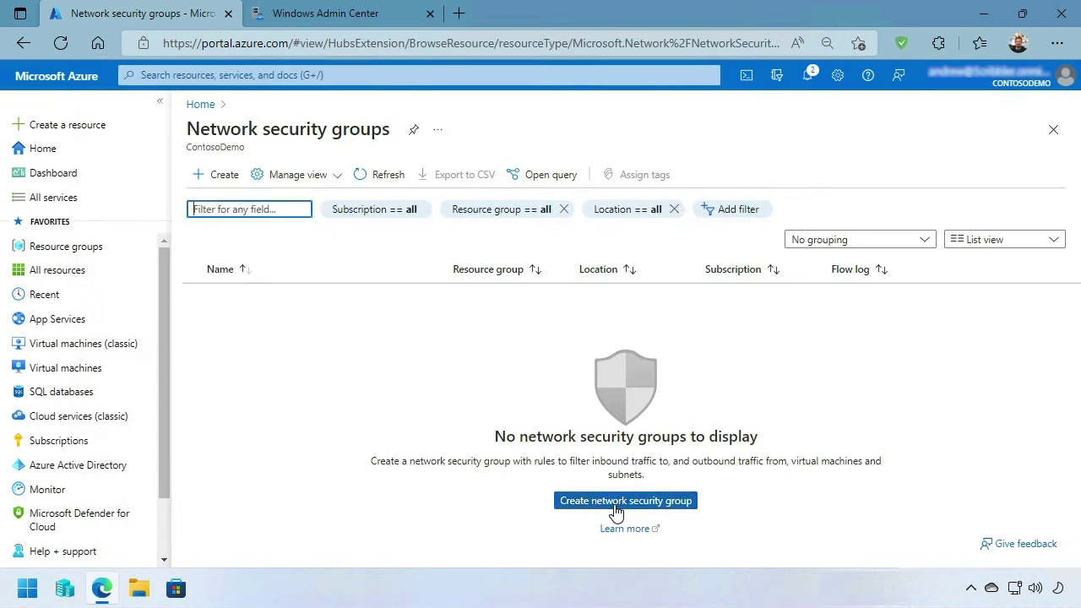
pyautogui.click(616, 505)
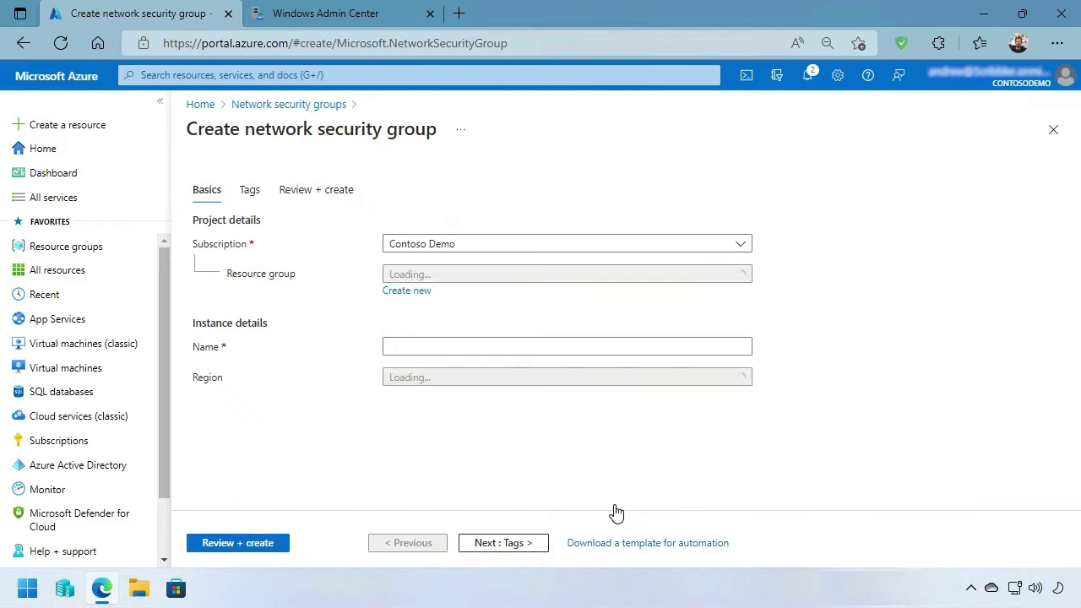
pyautogui.click(477, 276)
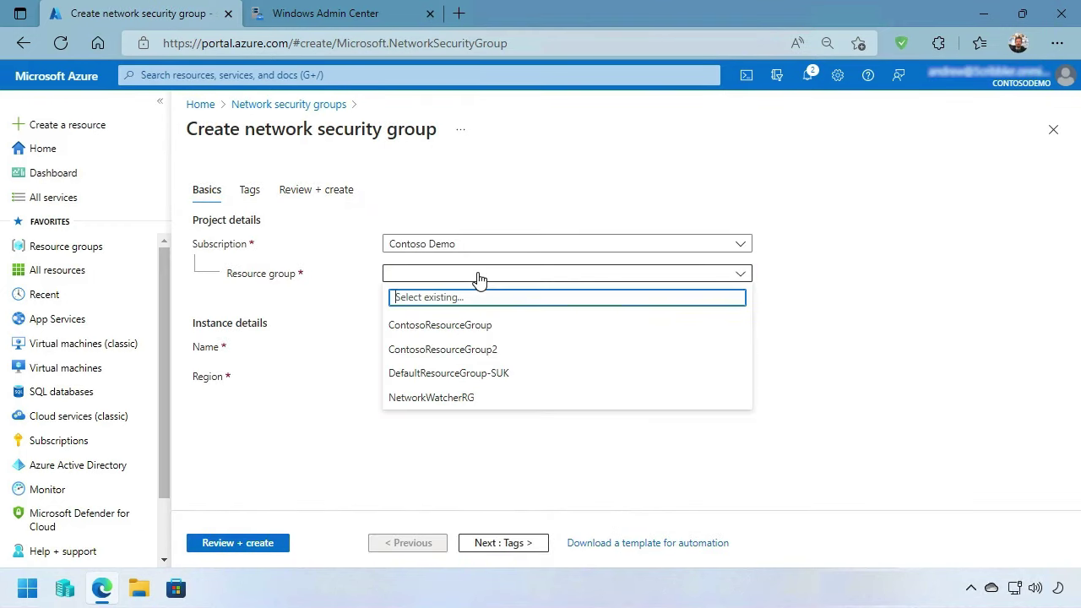
pyautogui.click(485, 329)
pyautogui.click(459, 343)
pyautogui.write('contoso')
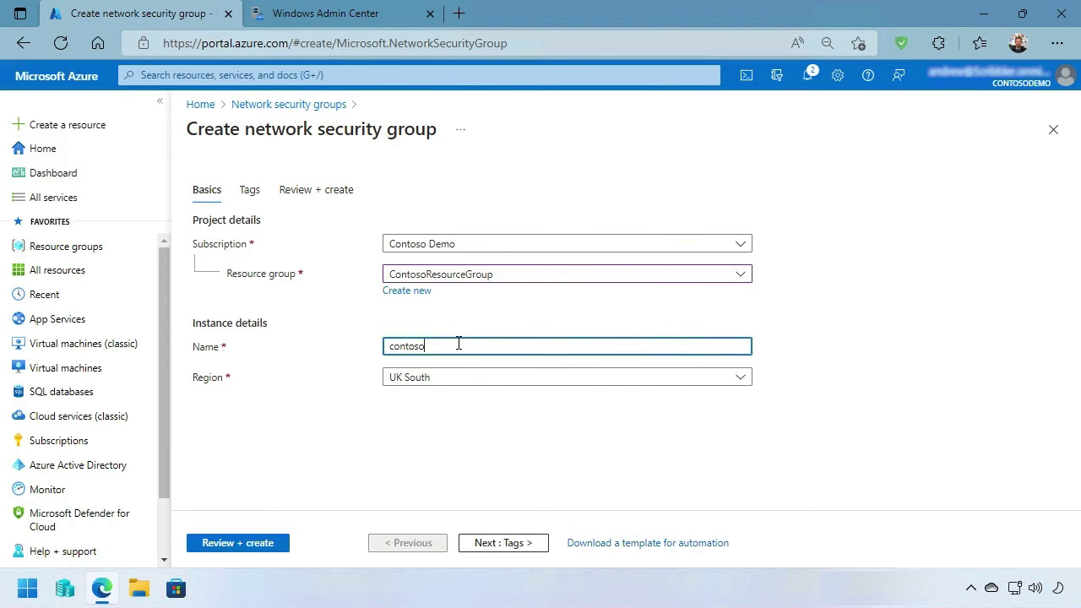
pyautogui.write('-nsg')
pyautogui.click(261, 549)
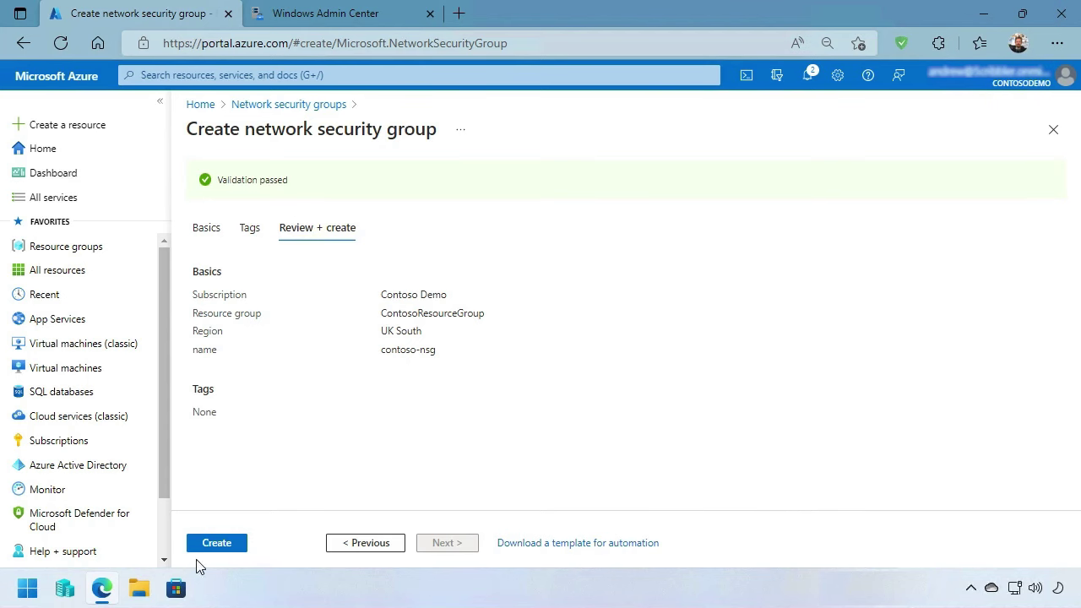
pyautogui.click(218, 552)
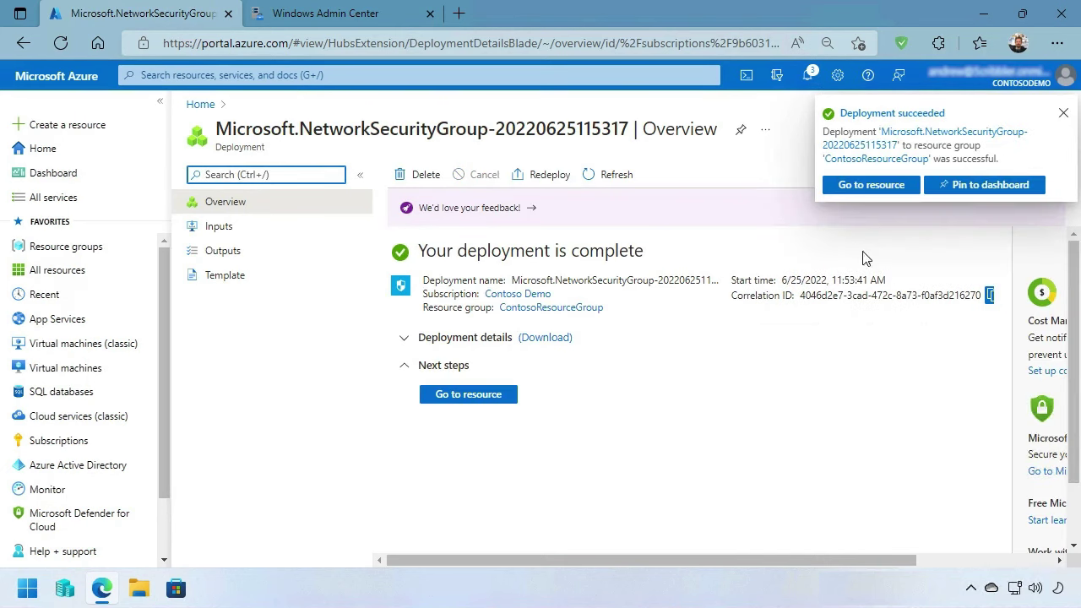
# Step: Open contoso-nsg to check its default inbound and outbound rules, then go Home
pyautogui.click(470, 399)
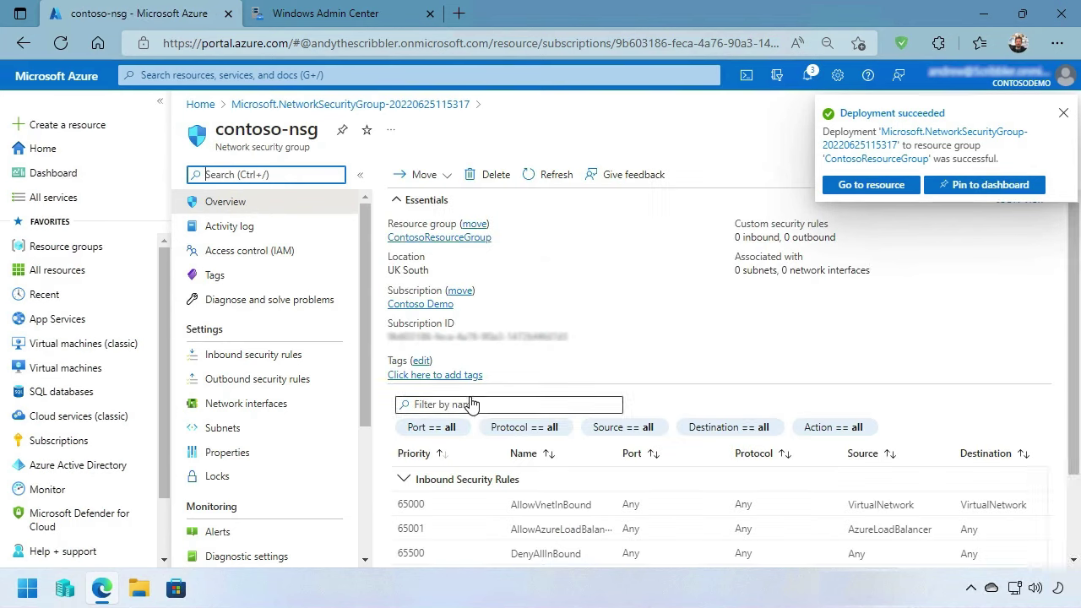
pyautogui.click(1061, 115)
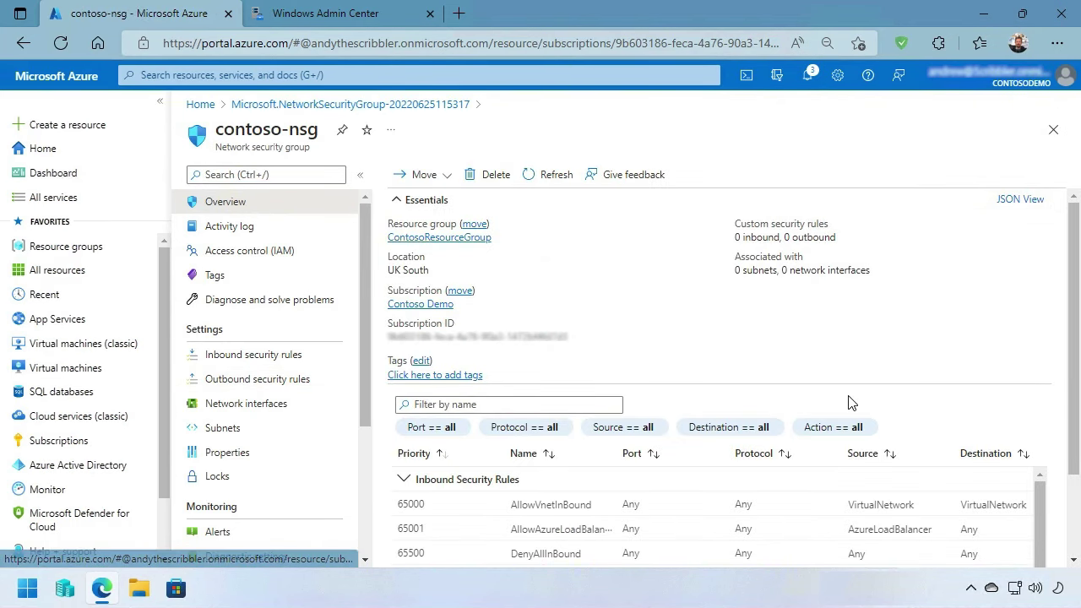
pyautogui.scroll(-3, 802, 405)
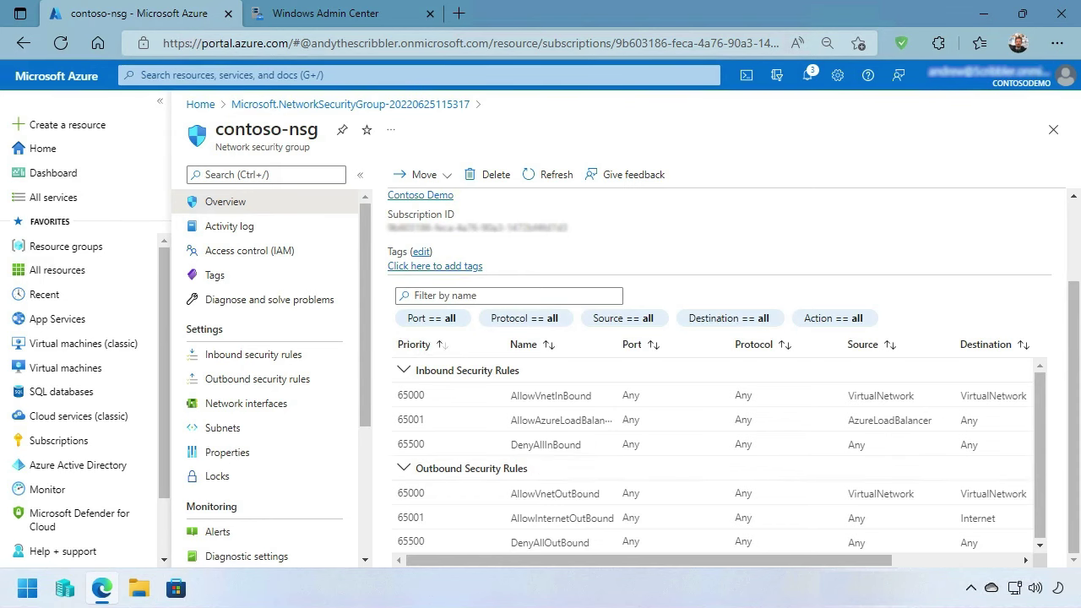
pyautogui.click(201, 105)
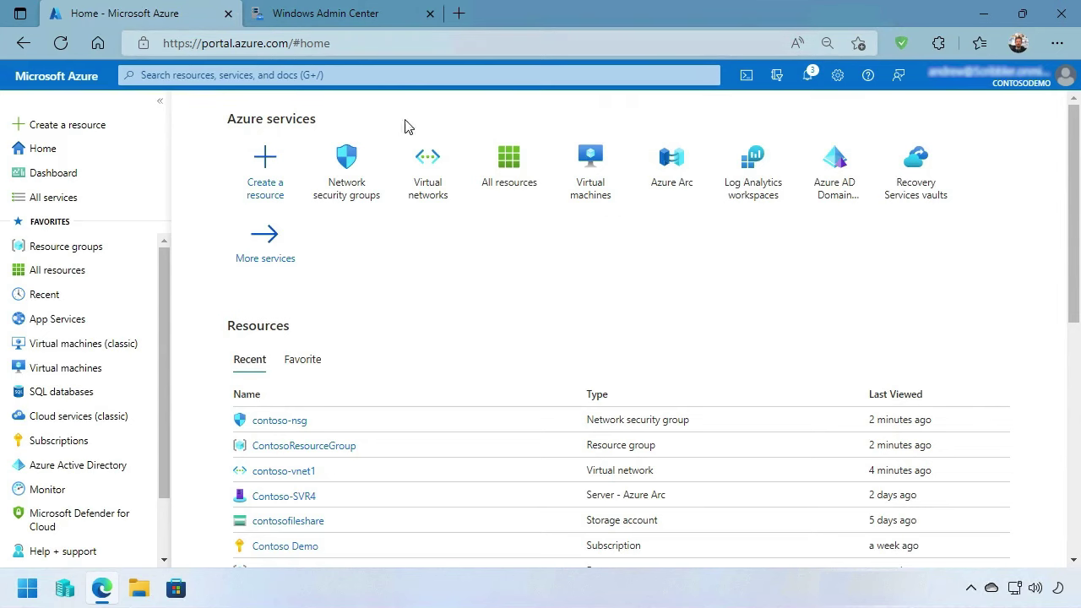
# Step: Start a new Azure virtual machine in ContosoResourceGroup
pyautogui.click(604, 197)
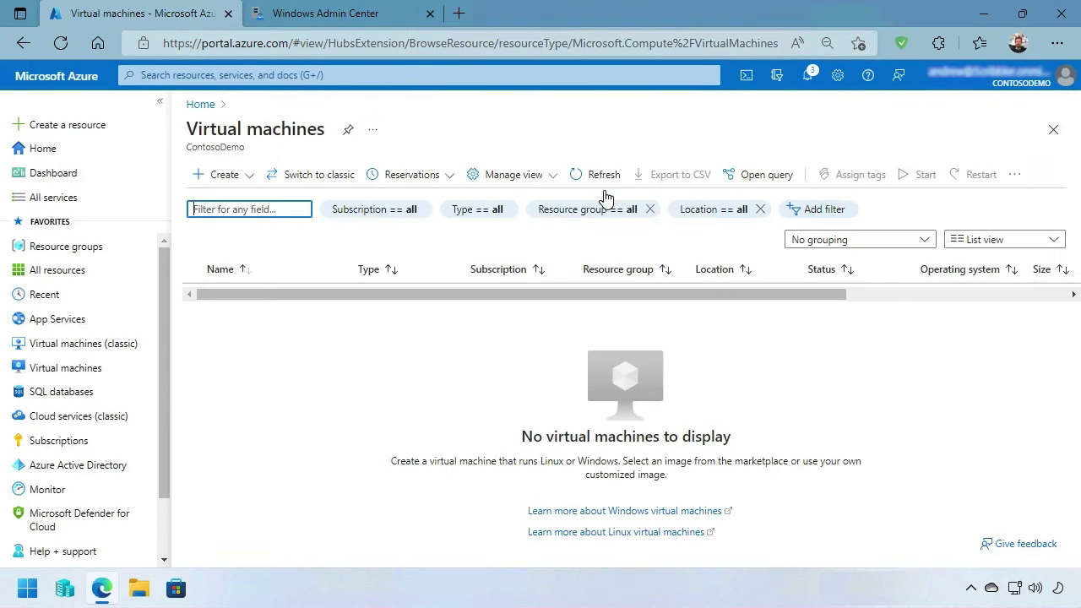
pyautogui.click(231, 177)
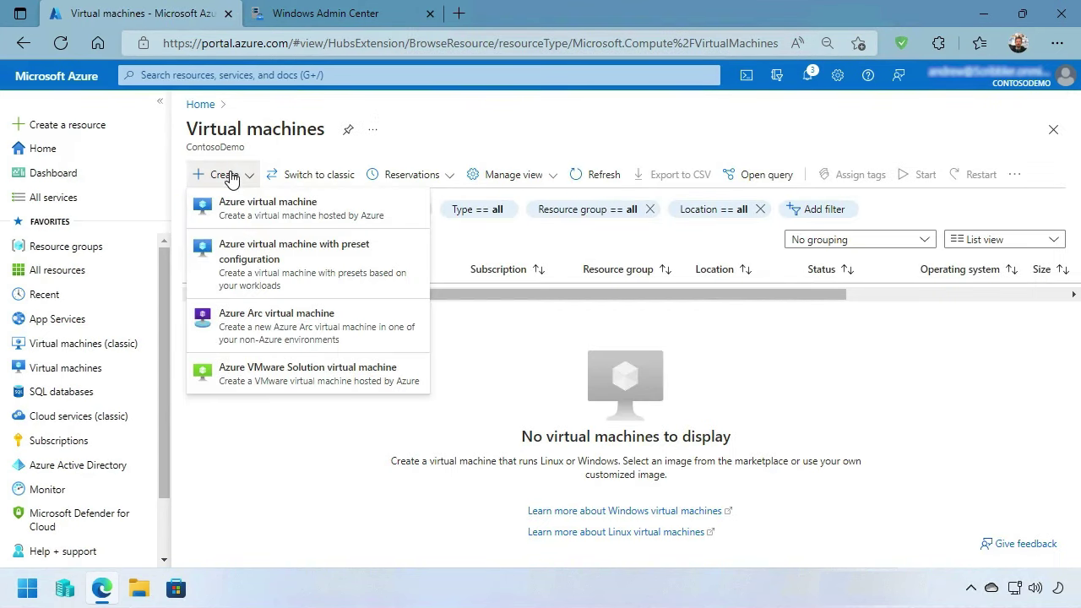
pyautogui.click(268, 214)
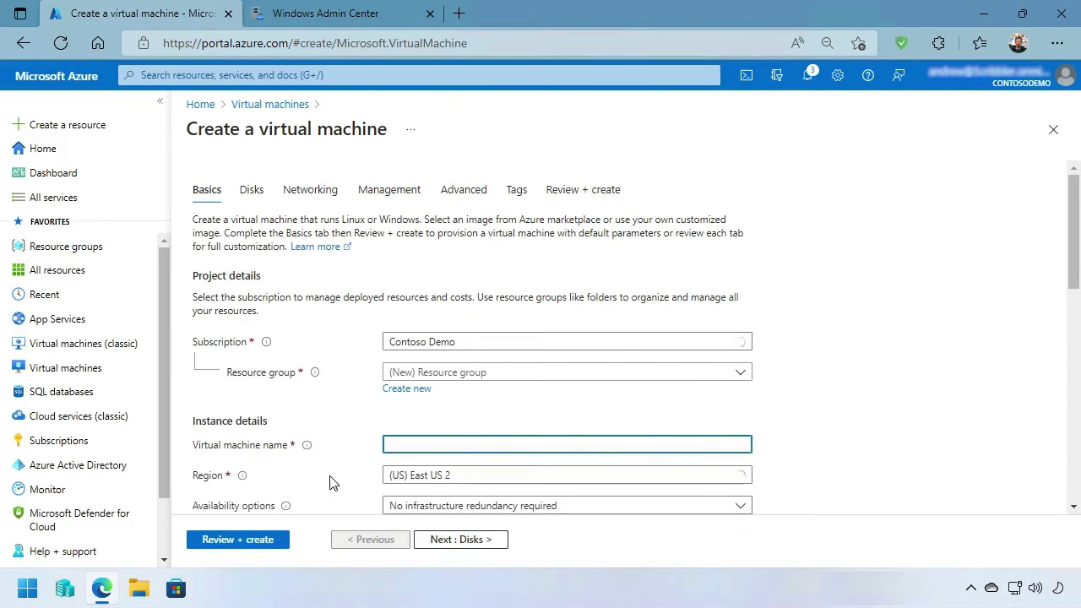
pyautogui.click(887, 448)
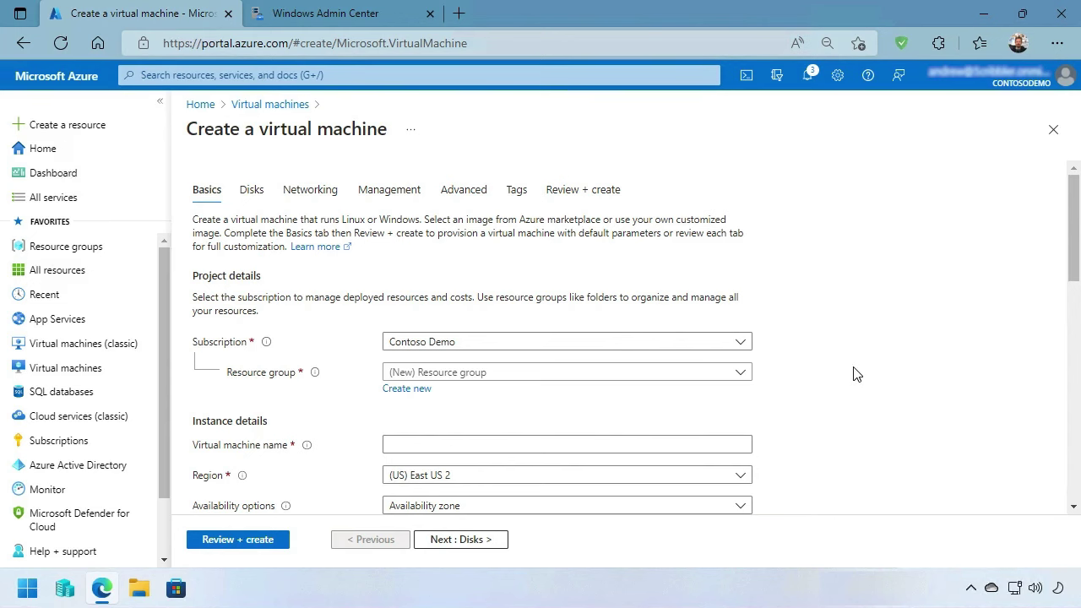
pyautogui.scroll(-1, 850, 391)
pyautogui.click(427, 320)
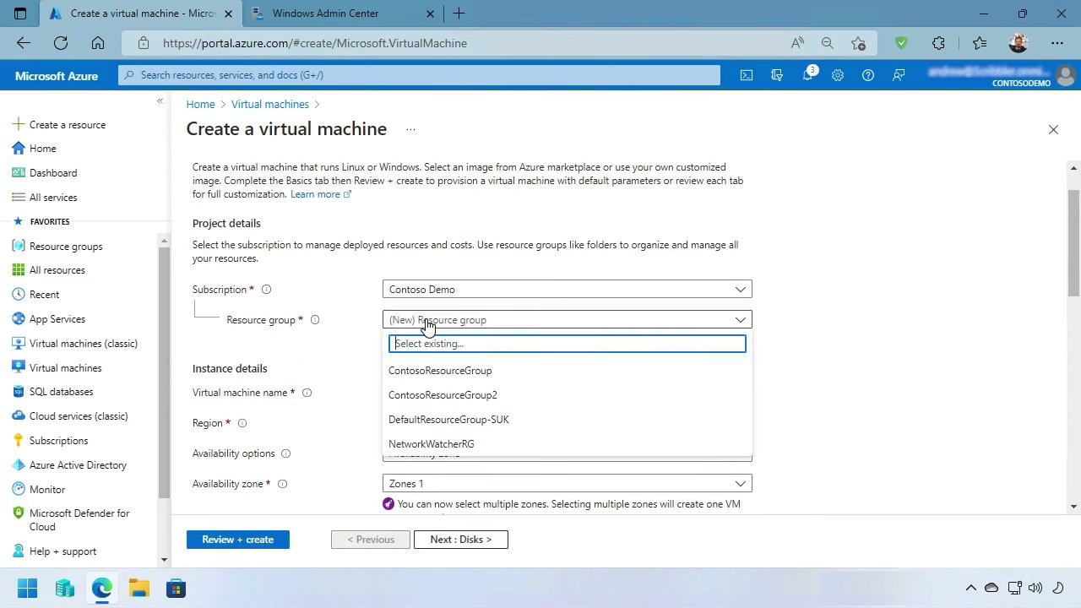
pyautogui.click(465, 371)
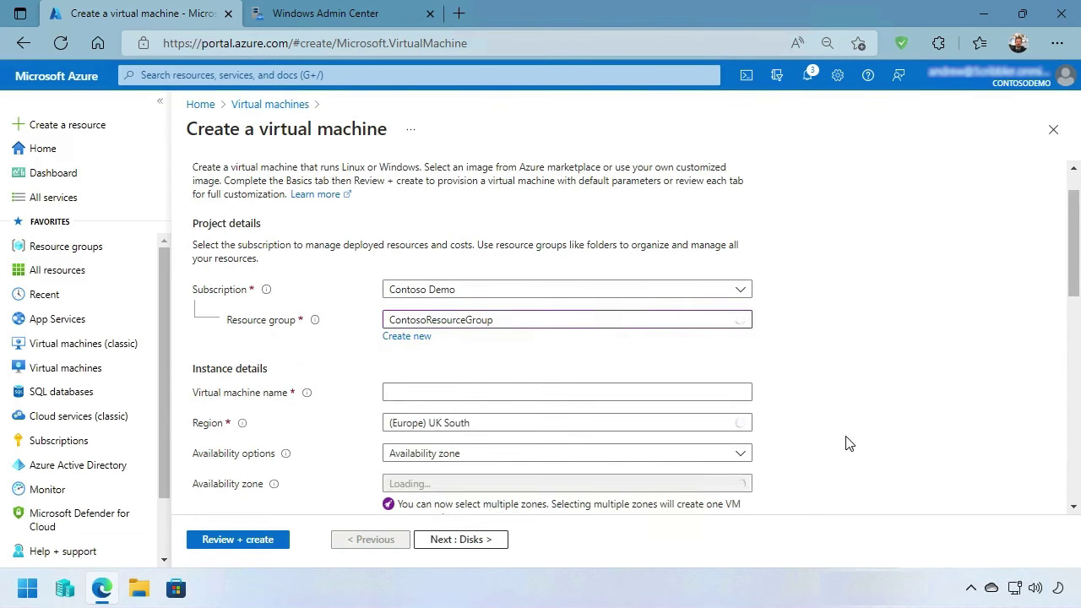
# Step: Name it Contoso-VM1 with no redundancy, Standard security and Windows Server 2022 Datacenter - Gen2
pyautogui.scroll(-2, 844, 442)
pyautogui.click(428, 285)
pyautogui.write('Contoso')
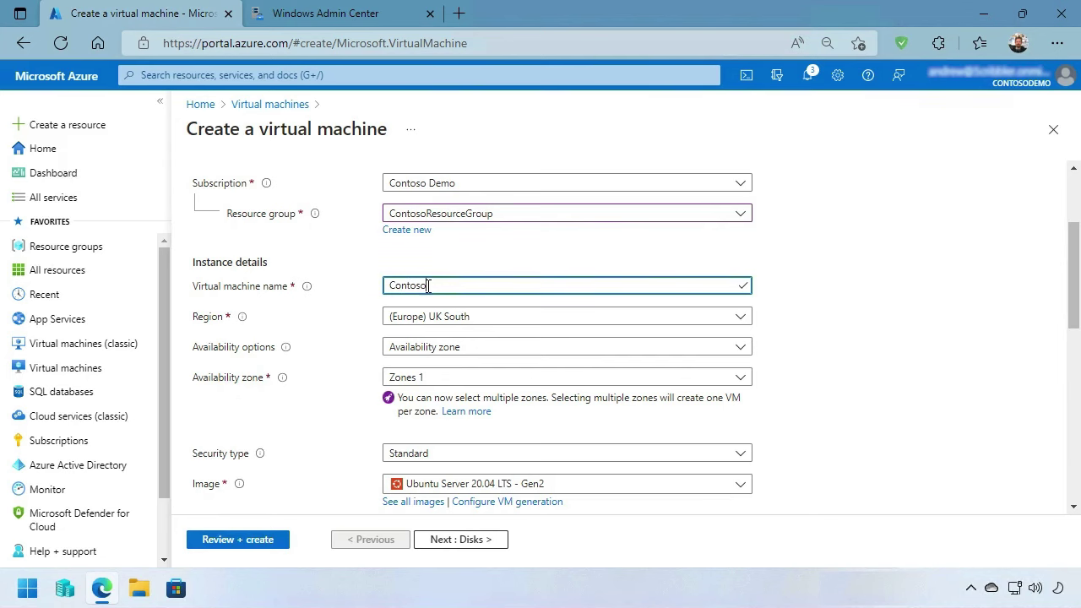
pyautogui.write('-')
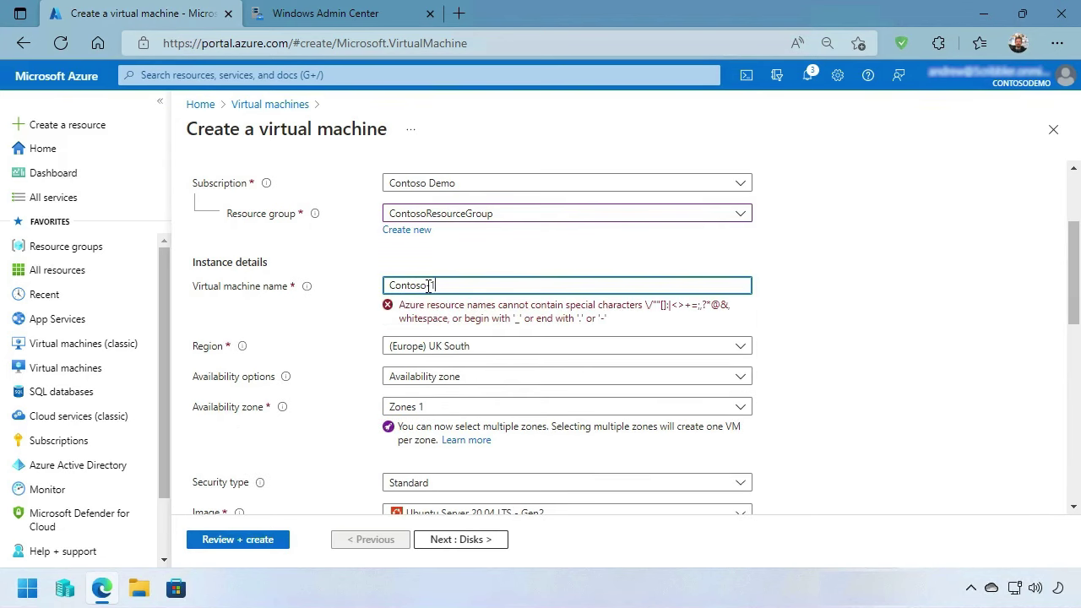
pyautogui.write('1VM1')
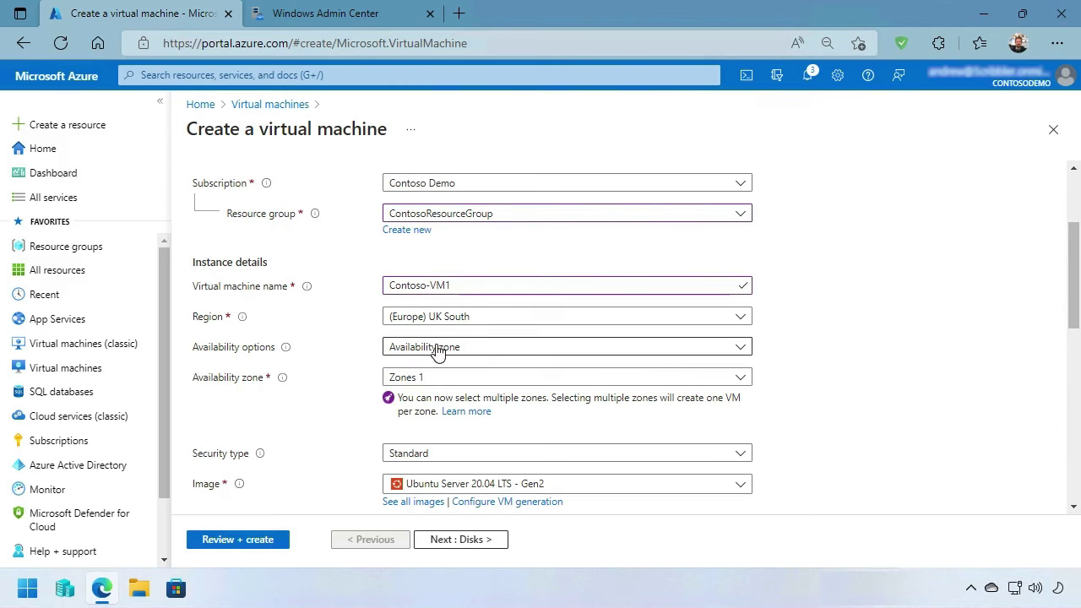
pyautogui.click(437, 349)
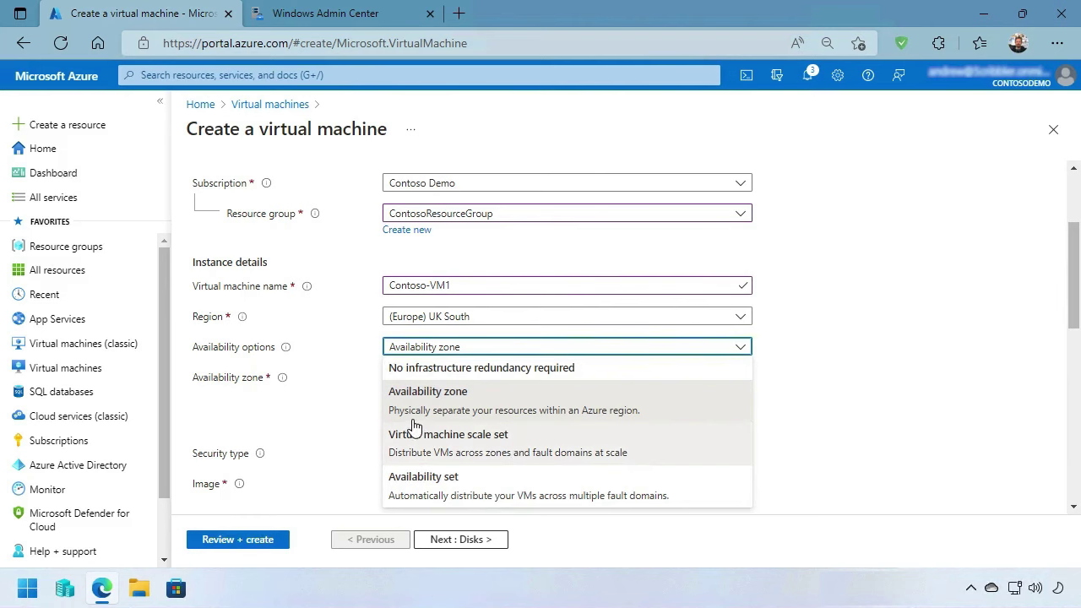
pyautogui.click(483, 371)
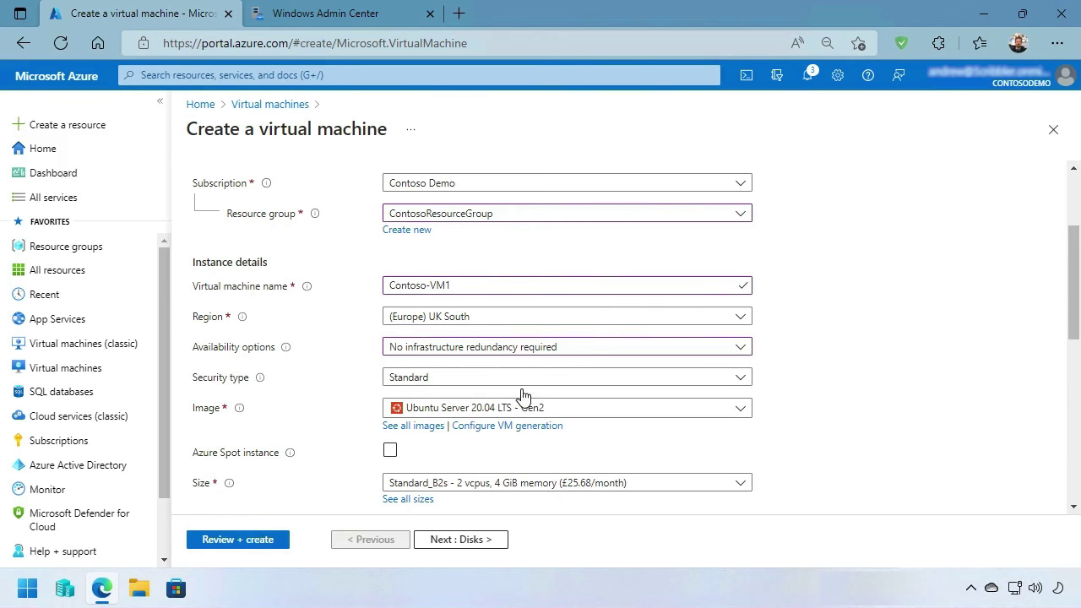
pyautogui.click(512, 388)
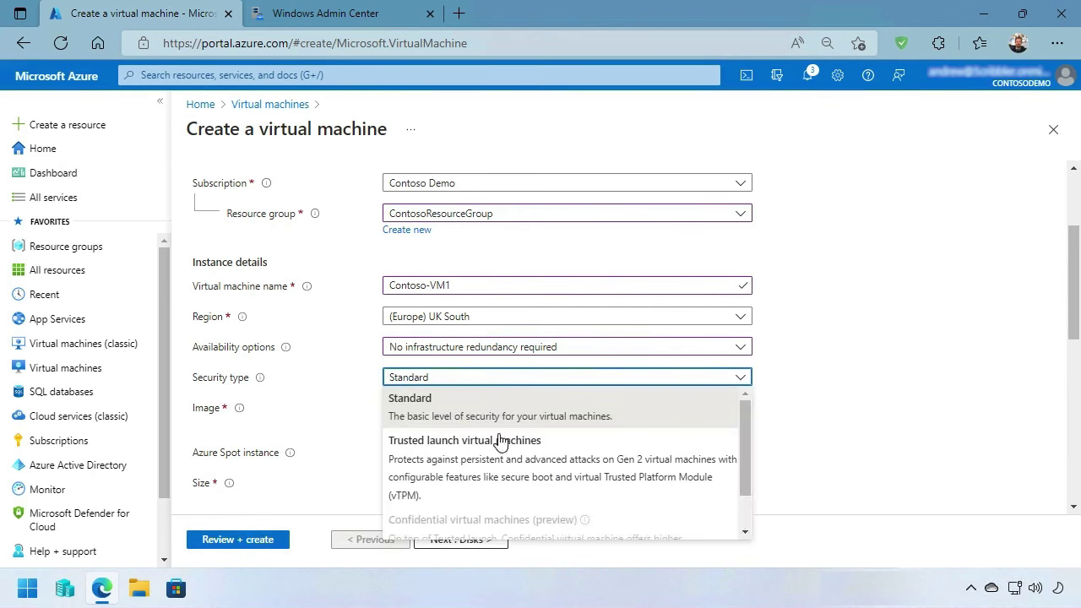
pyautogui.click(837, 403)
pyautogui.scroll(-1, 838, 405)
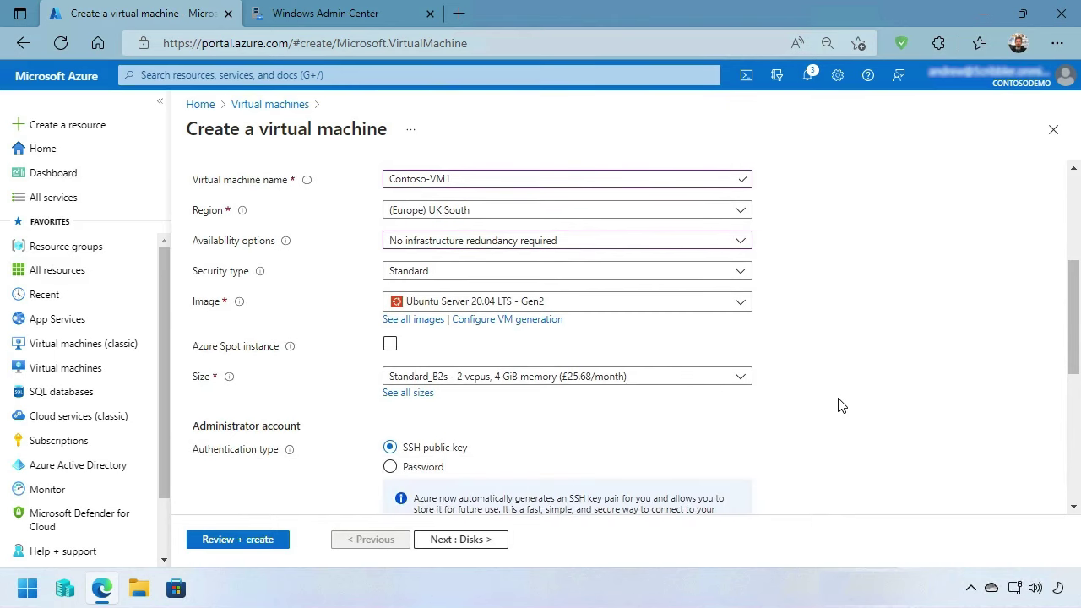
pyautogui.click(426, 305)
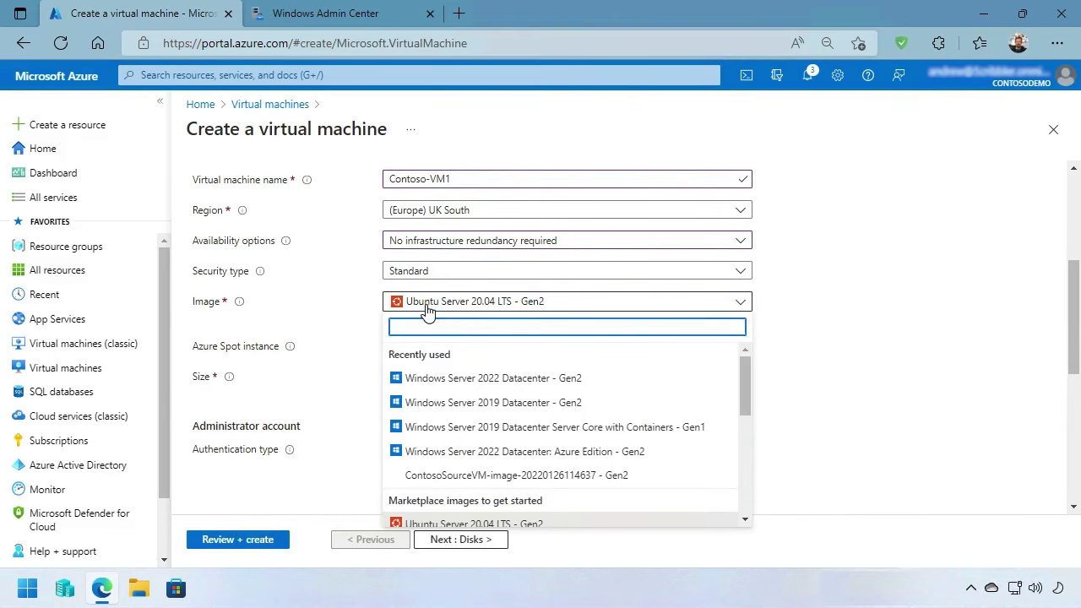
pyautogui.click(501, 380)
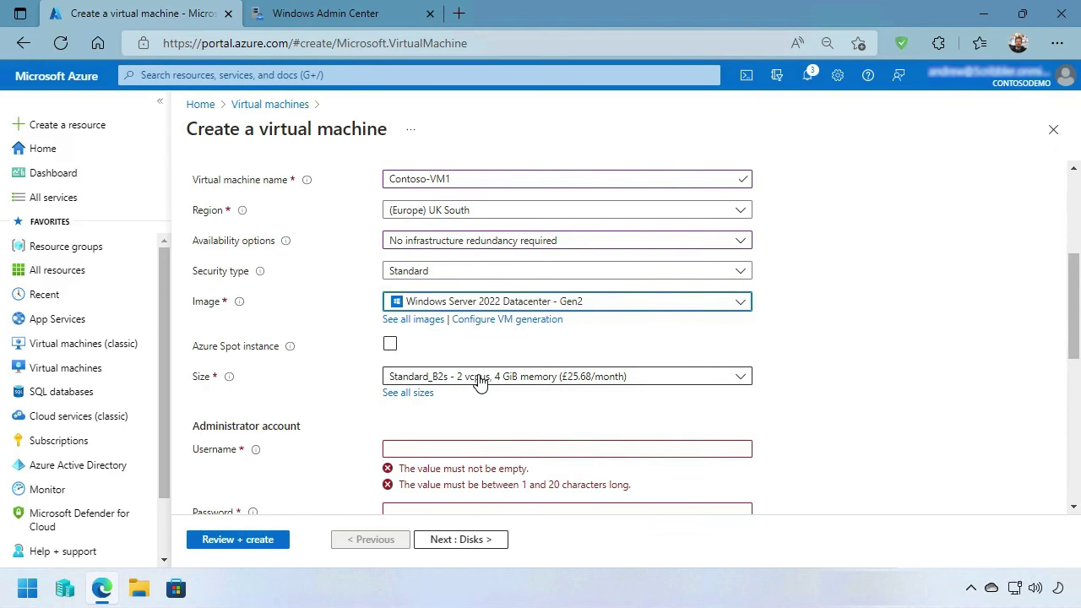
# Step: Browse the full VM size list and select the D2s_v3 size
pyautogui.click(409, 393)
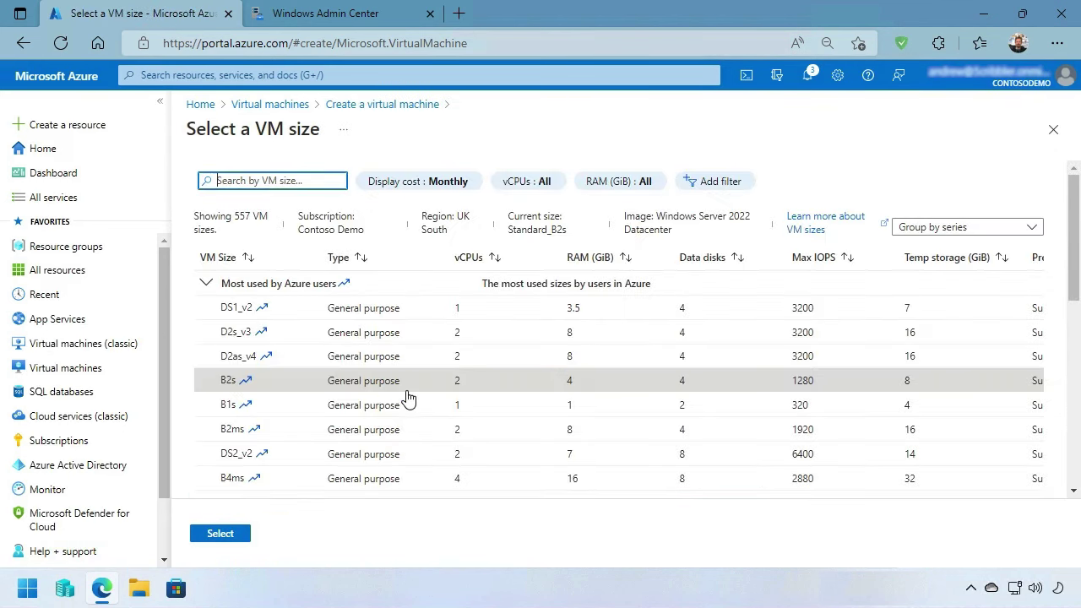
pyautogui.scroll(-1, 405, 384)
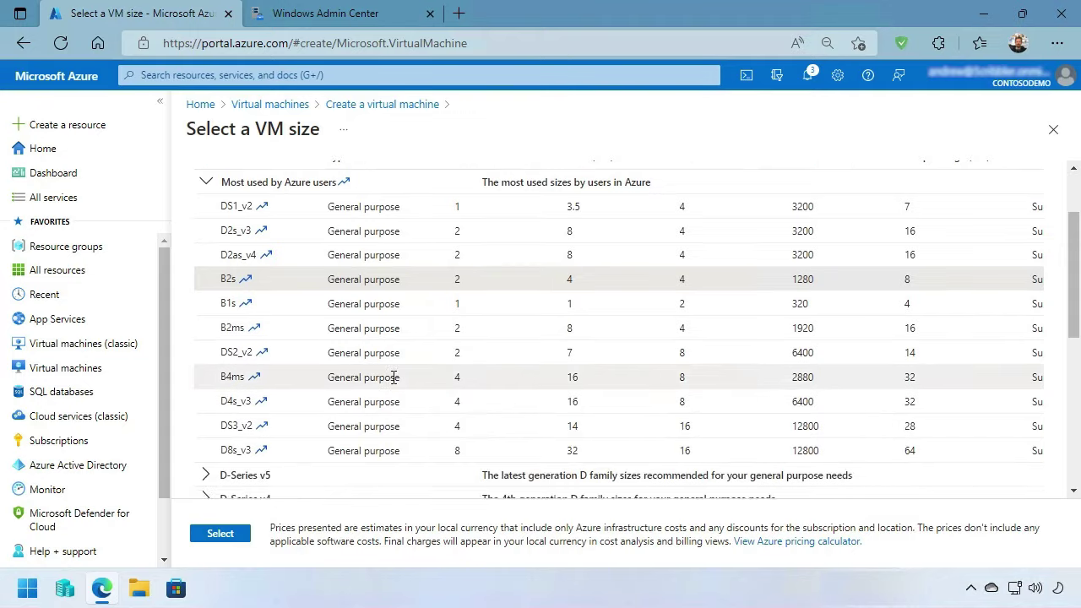
pyautogui.scroll(-2, 393, 377)
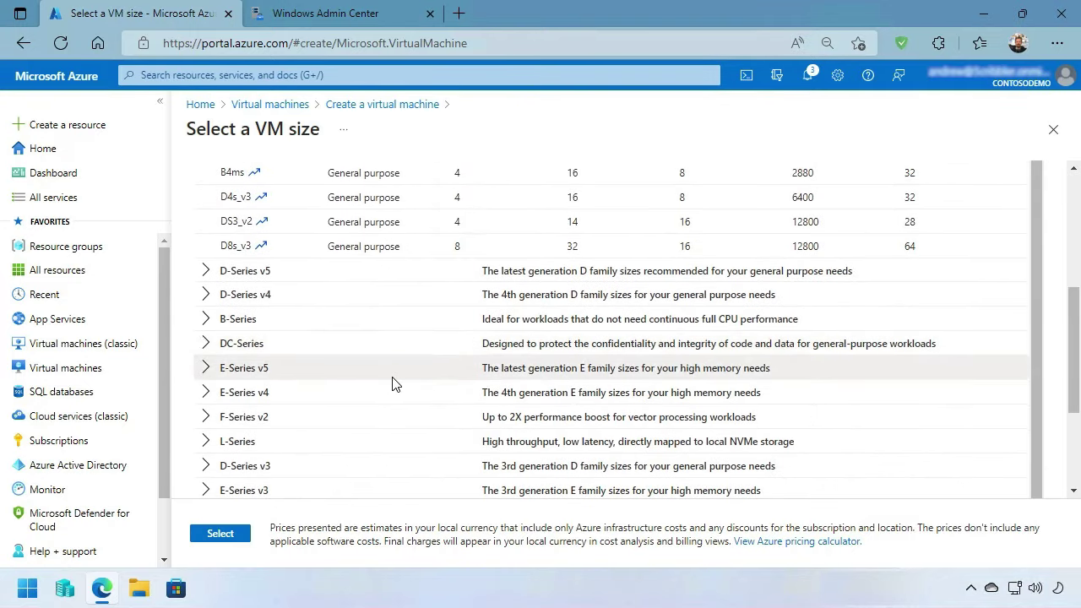
pyautogui.scroll(-1, 393, 384)
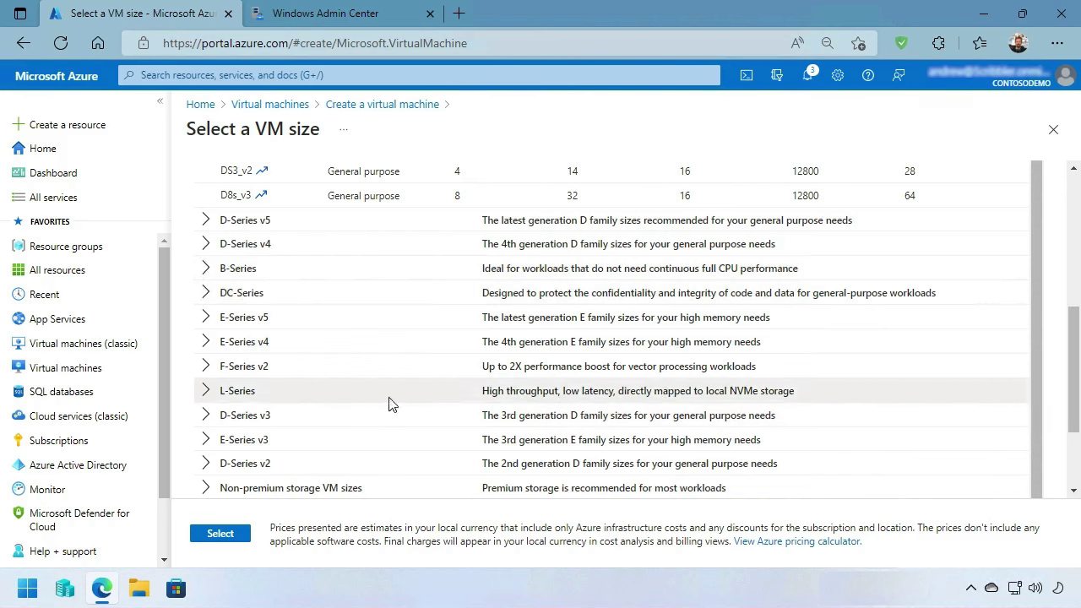
pyautogui.click(205, 391)
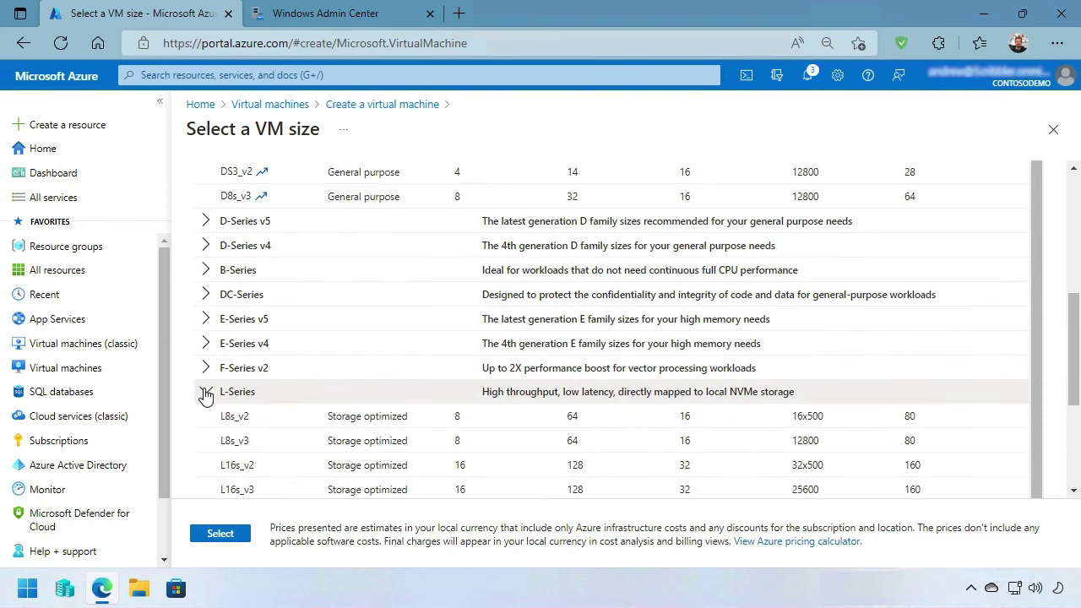
pyautogui.scroll(3, 377, 403)
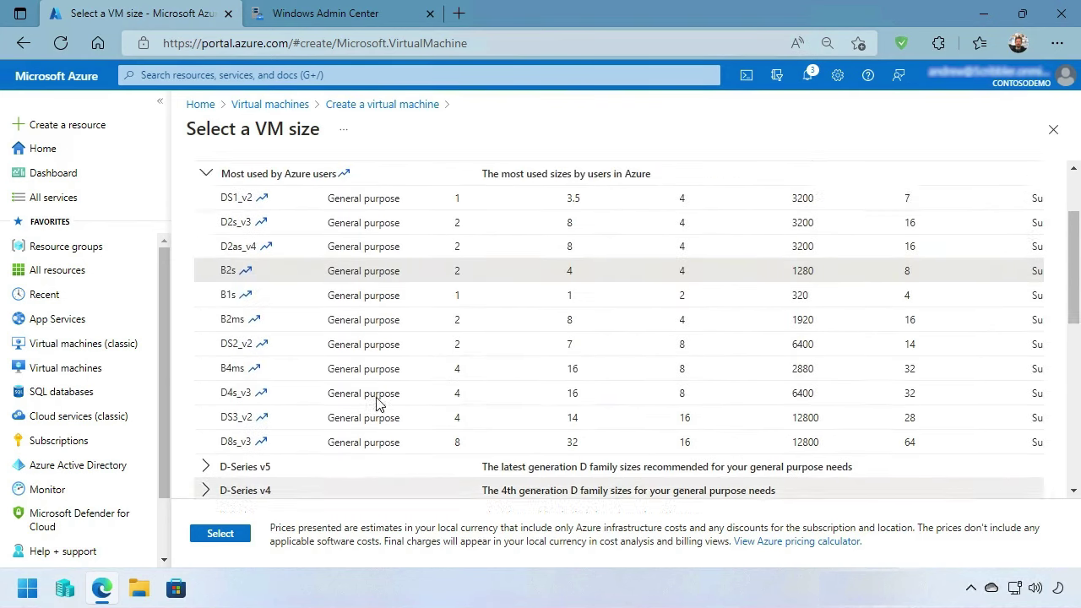
pyautogui.scroll(2, 377, 402)
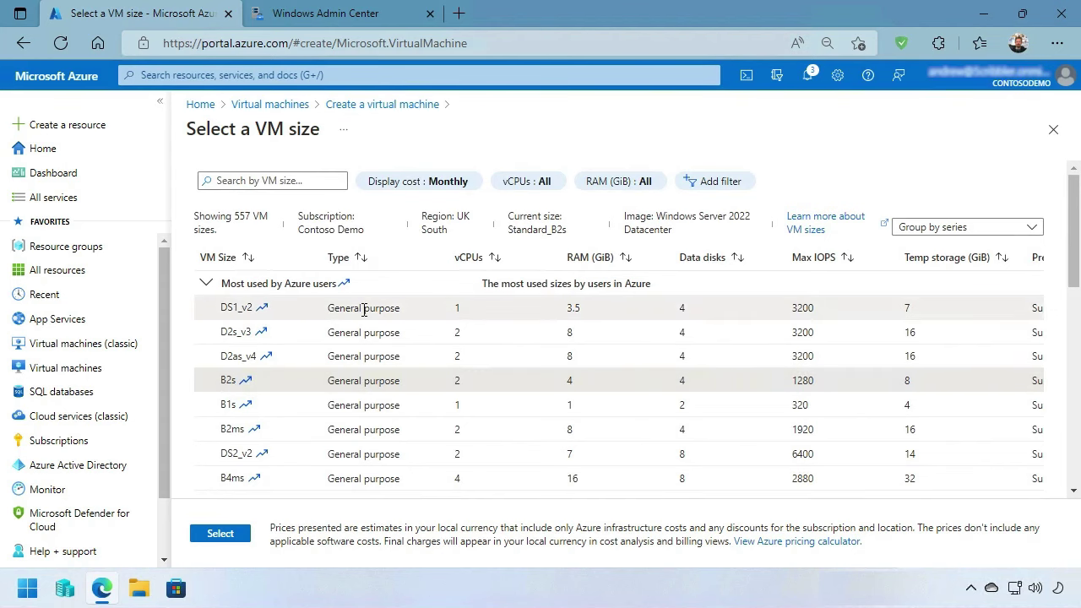
pyautogui.click(353, 333)
pyautogui.click(242, 532)
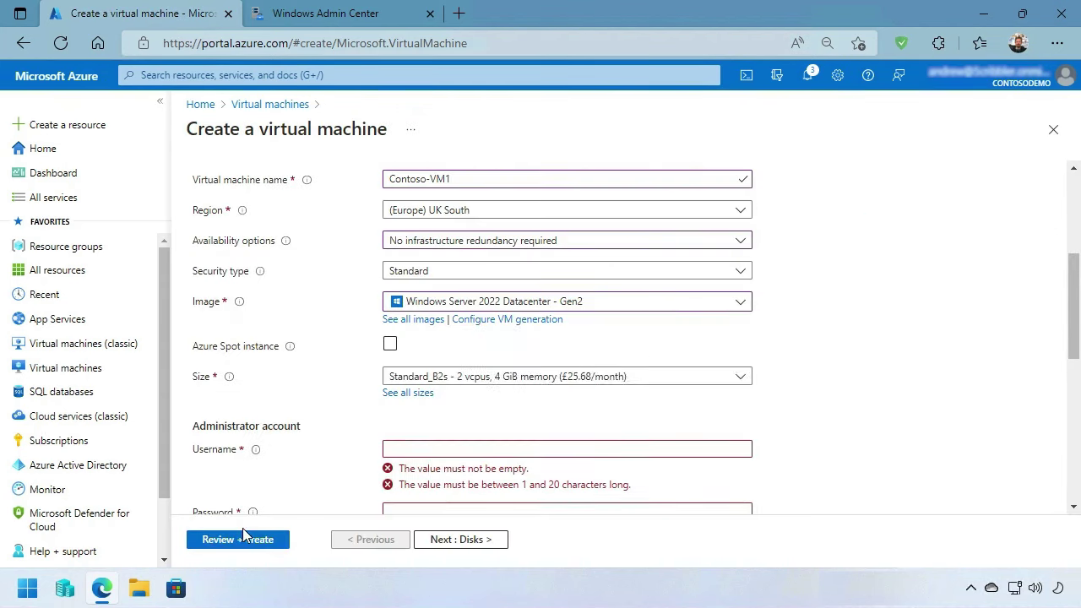
# Step: Change the size to Standard_B2s with 2 vcpus and 4 GiB memory
pyautogui.click(585, 384)
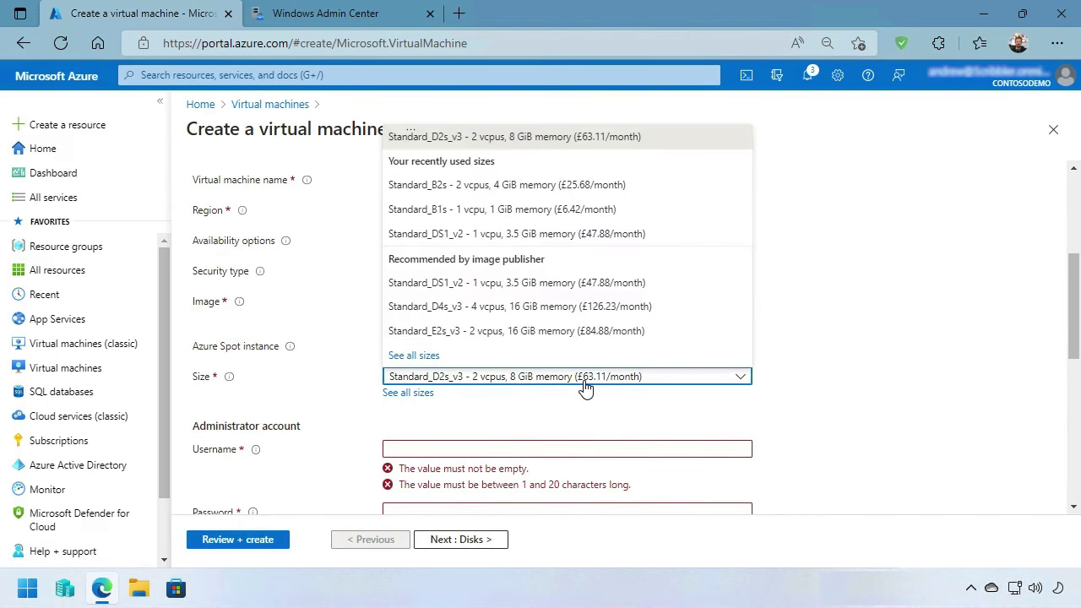
pyautogui.click(530, 186)
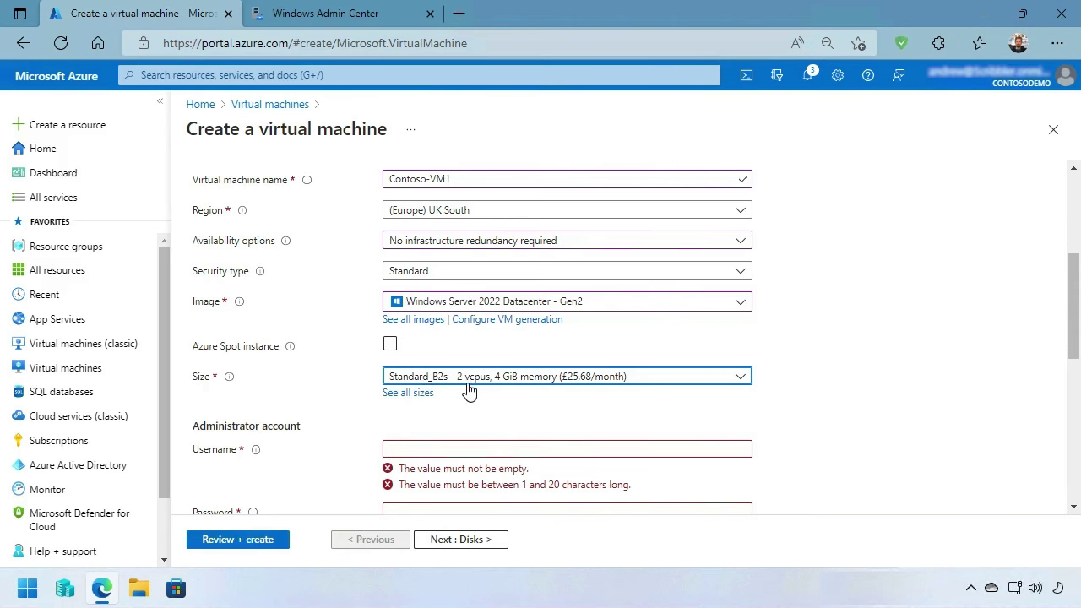
pyautogui.click(875, 422)
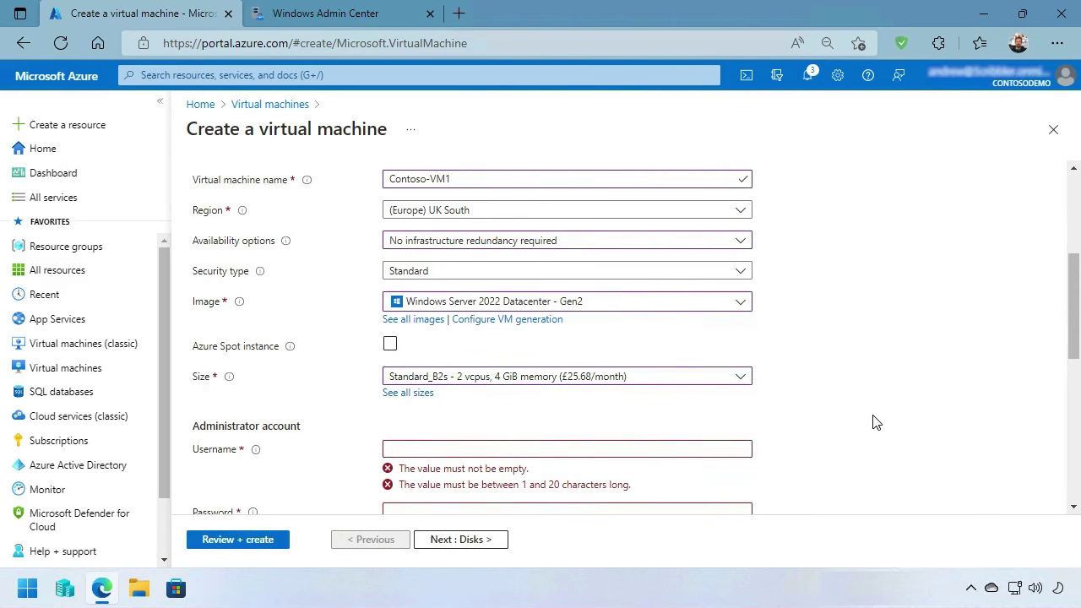
pyautogui.scroll(-2, 874, 422)
# Step: Enter the administrator username and password, confirm the password, and continue to Disks
pyautogui.click(417, 290)
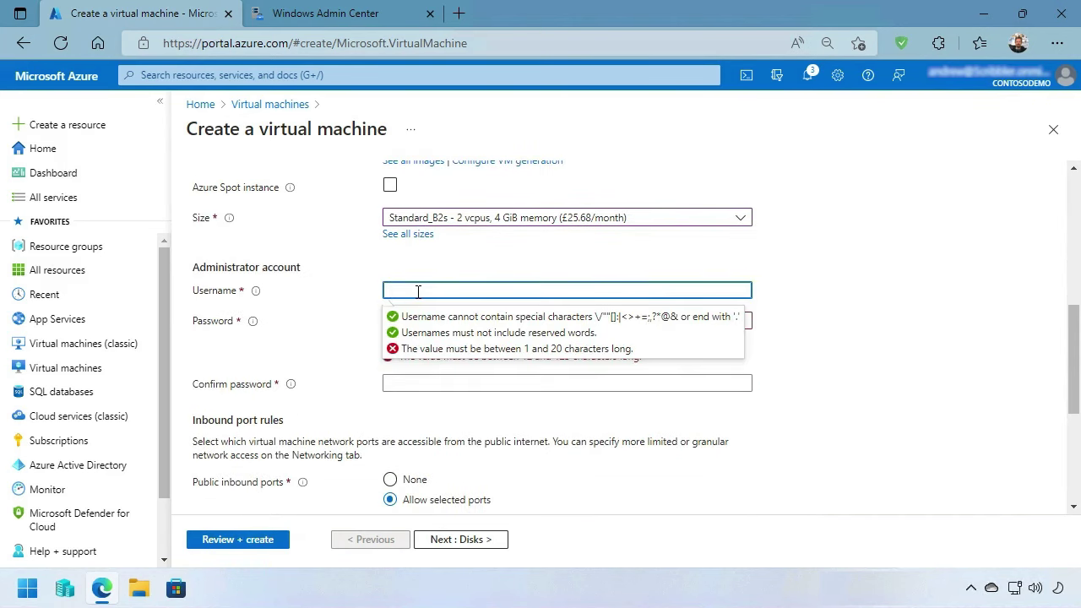
pyautogui.write('azureadmin')
pyautogui.press('Tab')
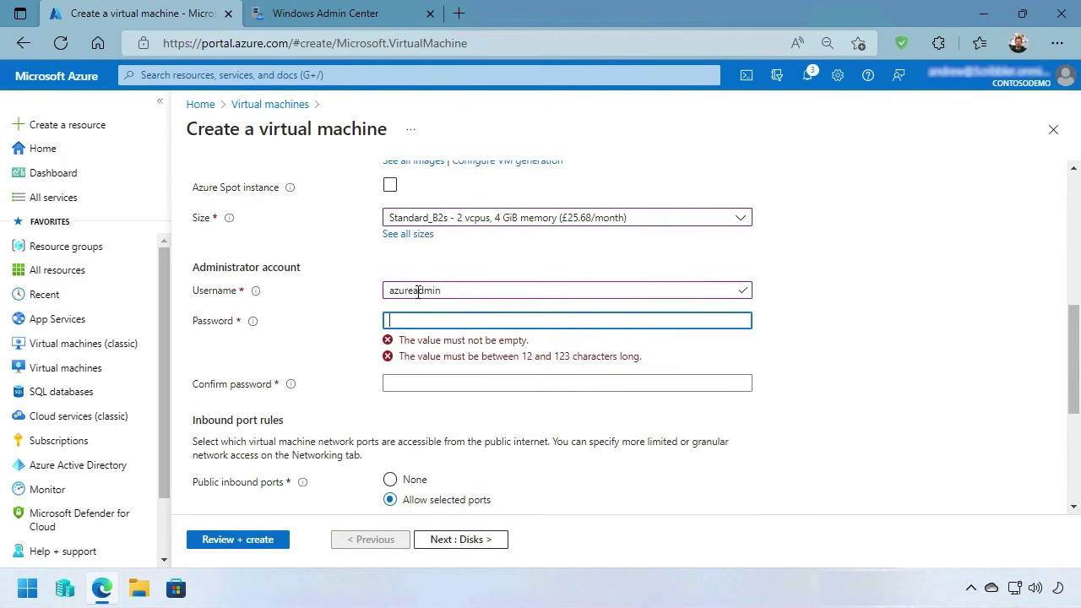
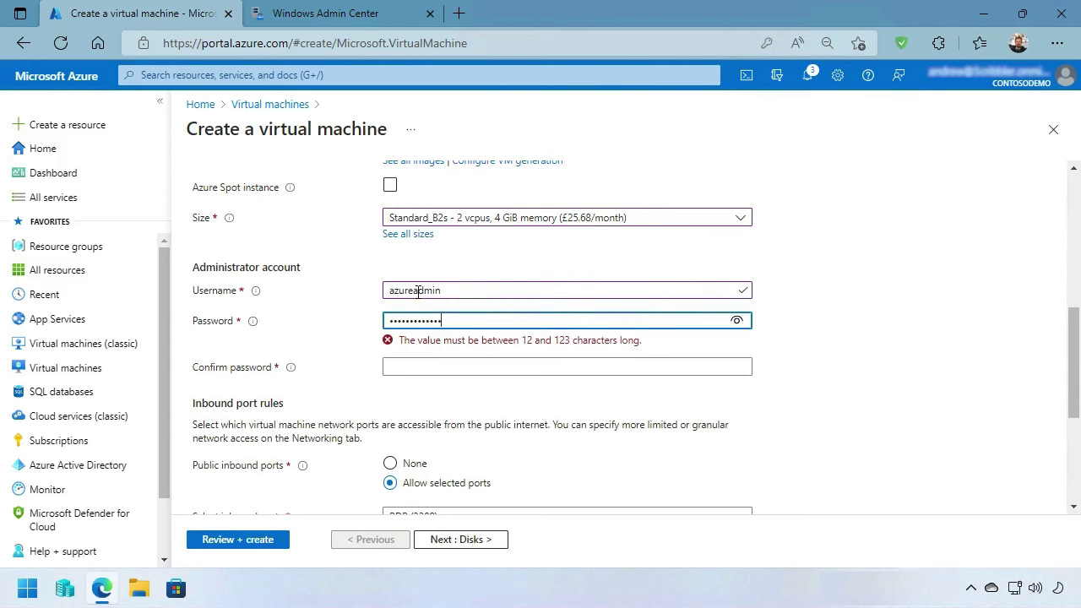
pyautogui.press('Tab')
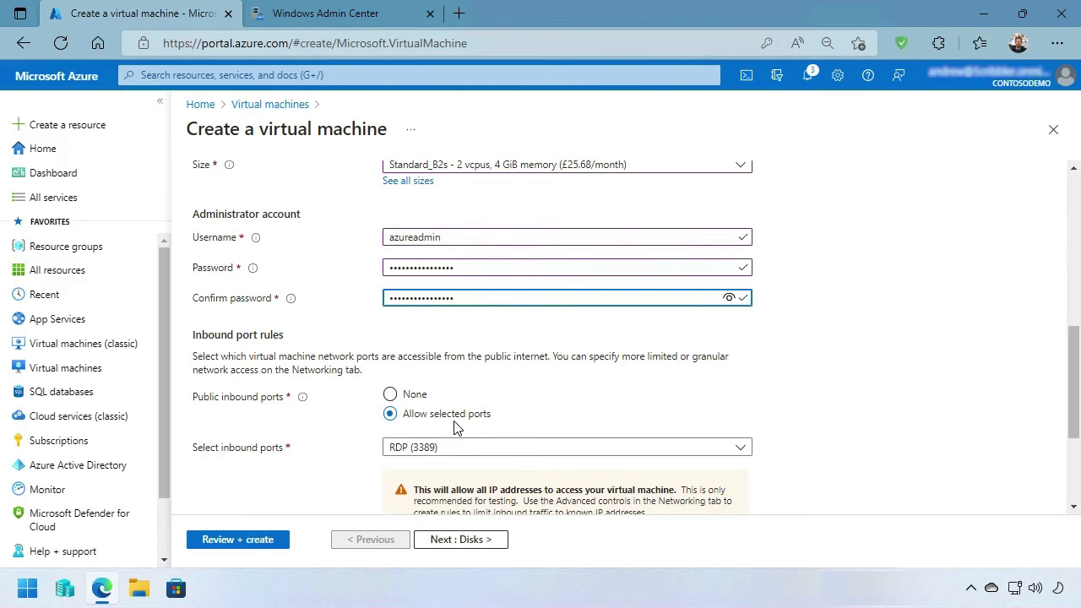
pyautogui.click(857, 461)
pyautogui.scroll(-1, 857, 461)
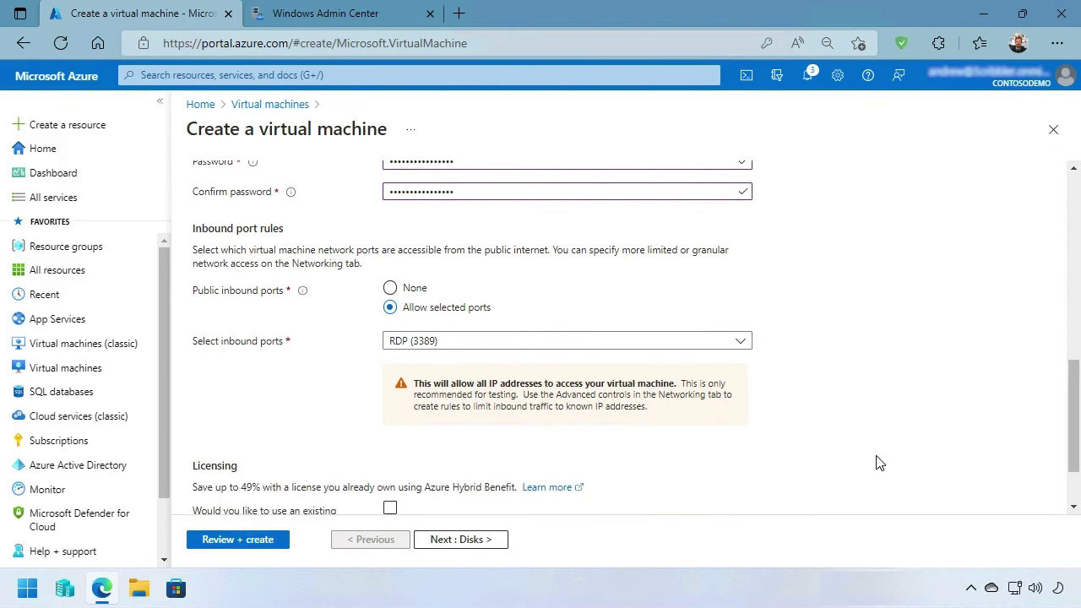
pyautogui.click(478, 543)
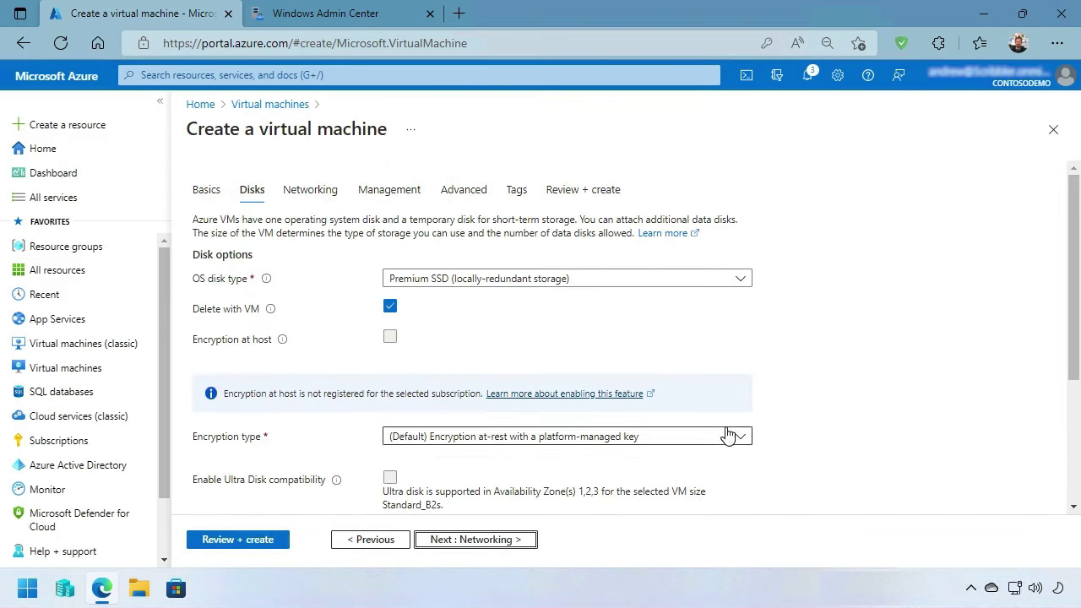
# Step: Keep contoso-vnet1, choose subnet1 (10.0.1.0/24) in Networking, then continue to Management
pyautogui.scroll(-1, 836, 461)
pyautogui.scroll(-2, 836, 461)
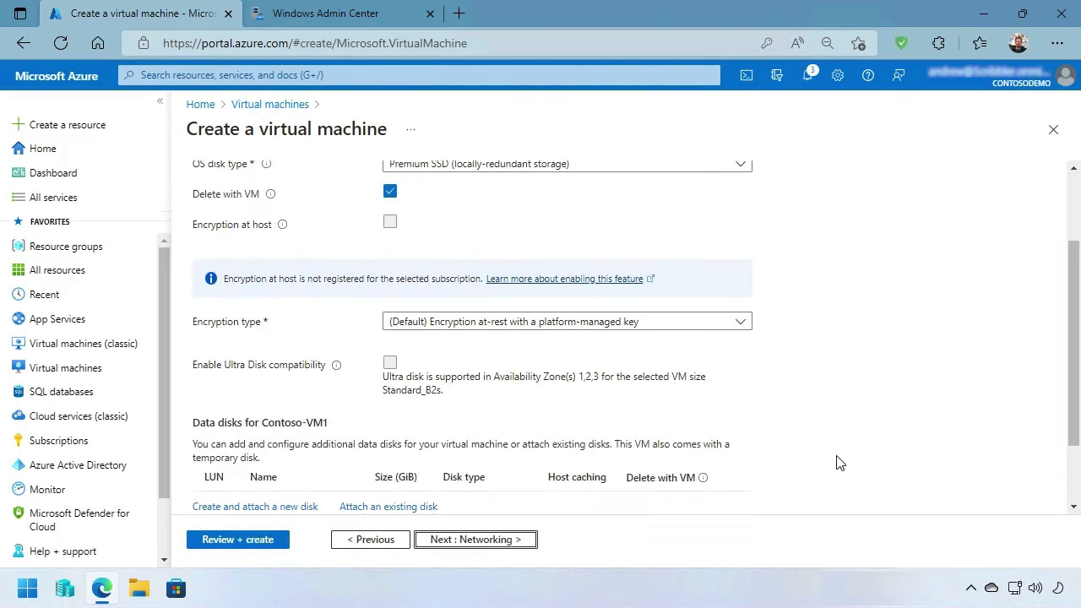
pyautogui.scroll(3, 838, 461)
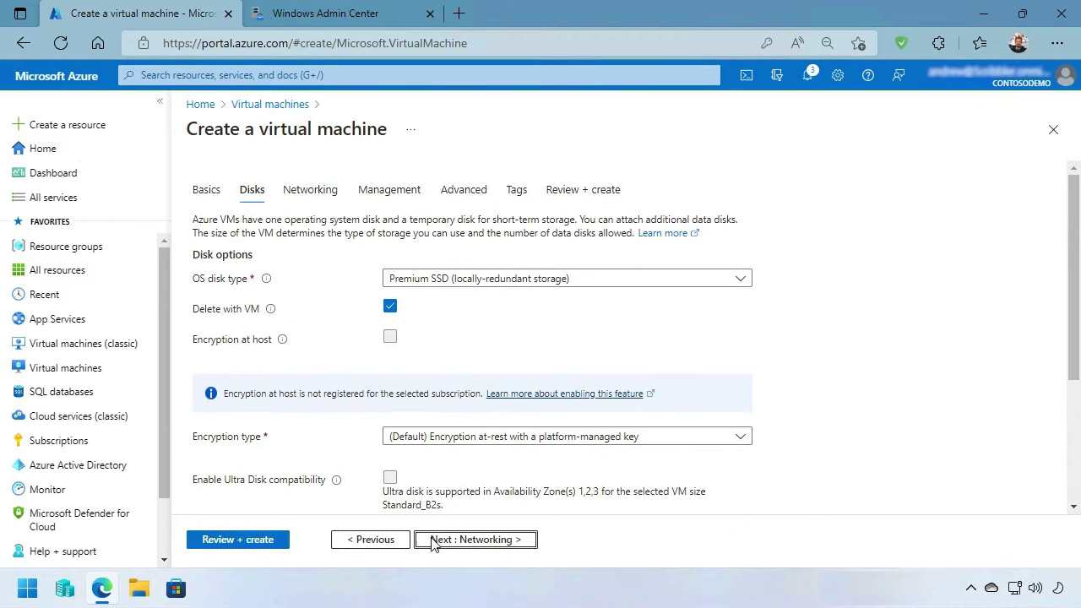
pyautogui.click(465, 540)
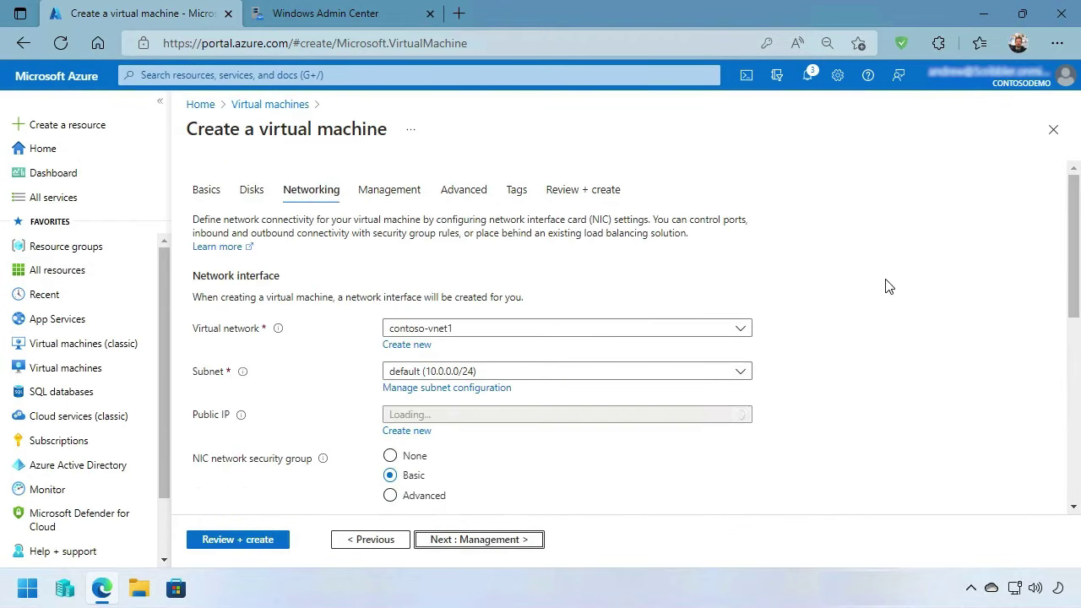
pyautogui.click(447, 329)
pyautogui.click(851, 382)
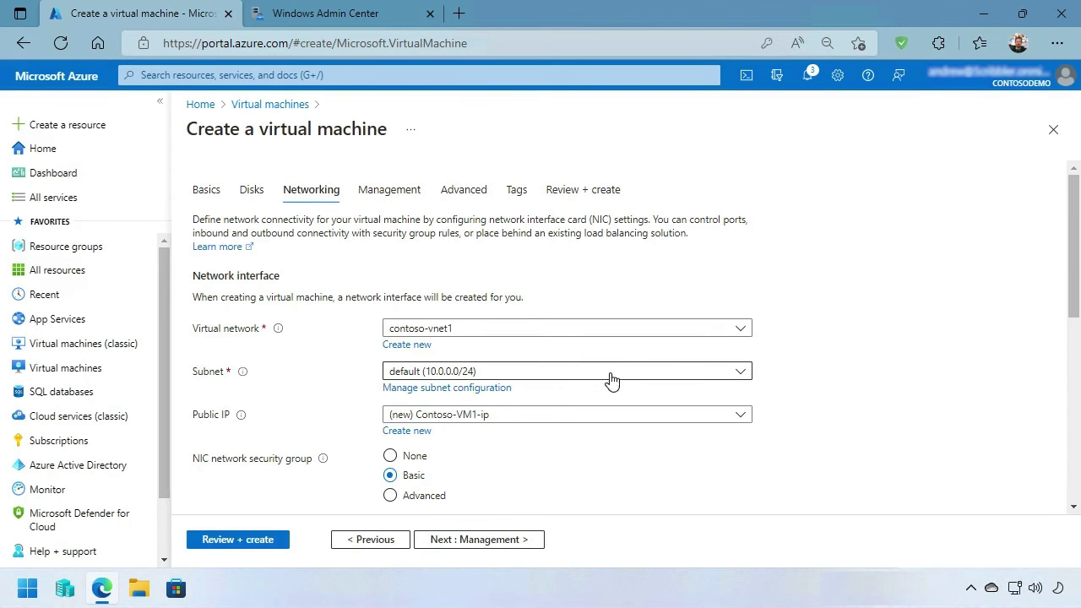
pyautogui.click(450, 374)
pyautogui.click(442, 447)
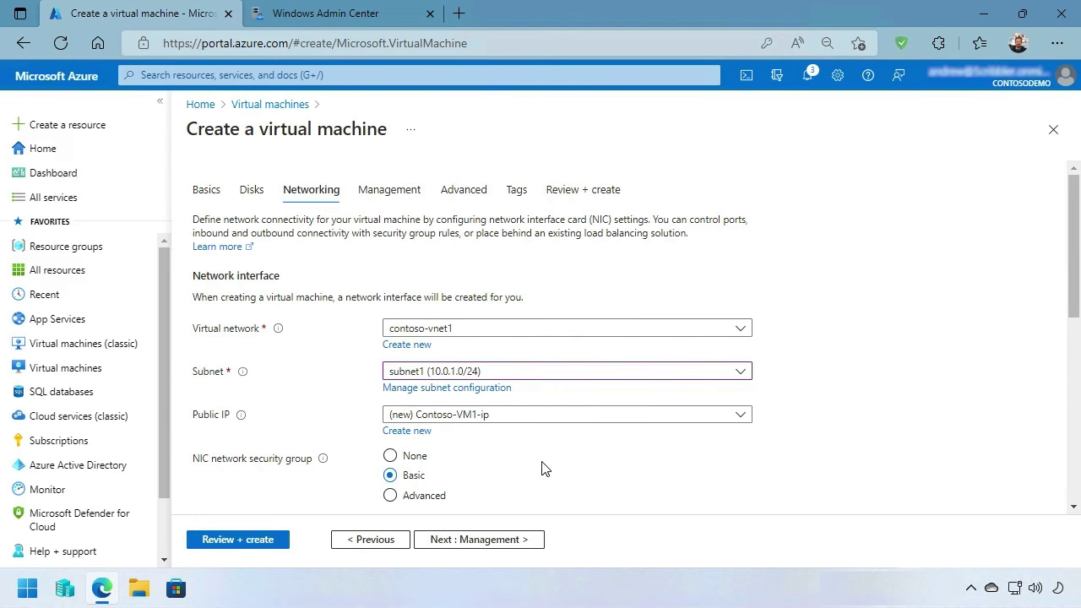
pyautogui.click(479, 539)
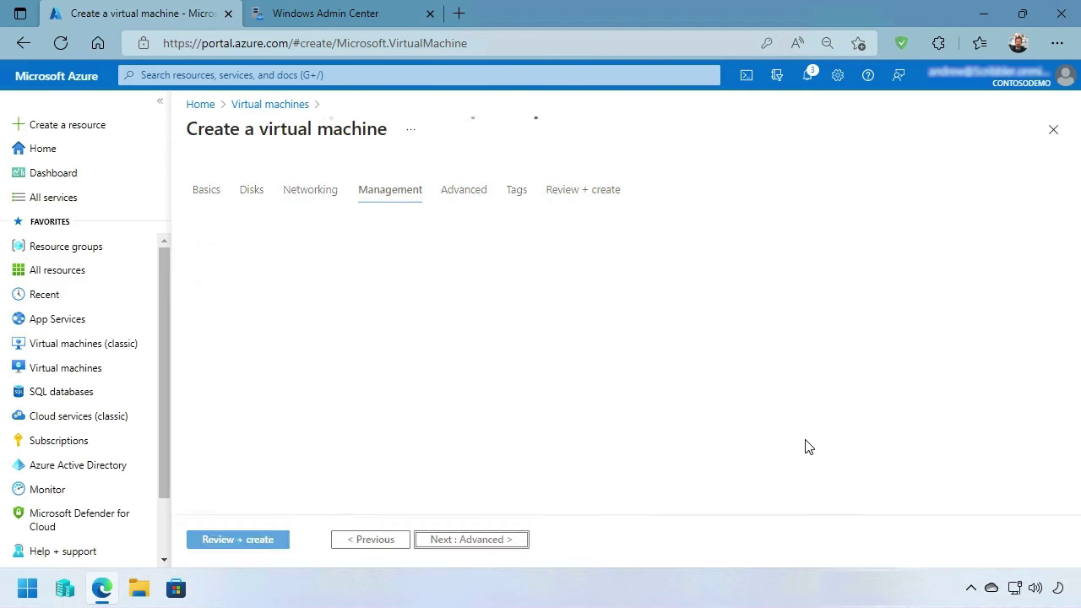
# Step: Enable Login with Azure AD, then pass validation and create the VM deployment
pyautogui.scroll(-2, 806, 446)
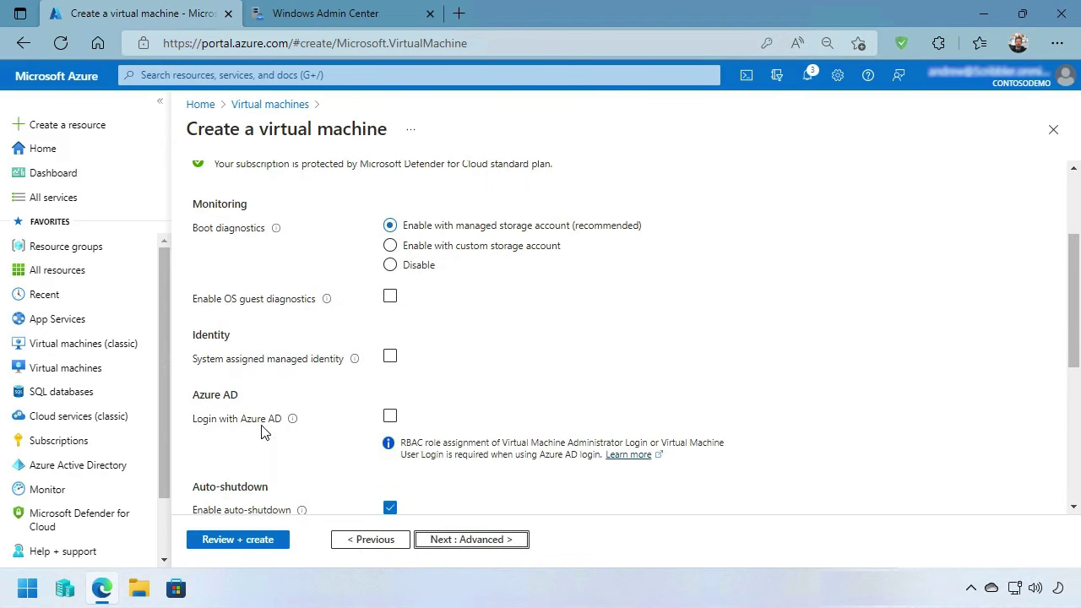
pyautogui.click(390, 418)
pyautogui.scroll(1, 653, 448)
pyautogui.click(254, 544)
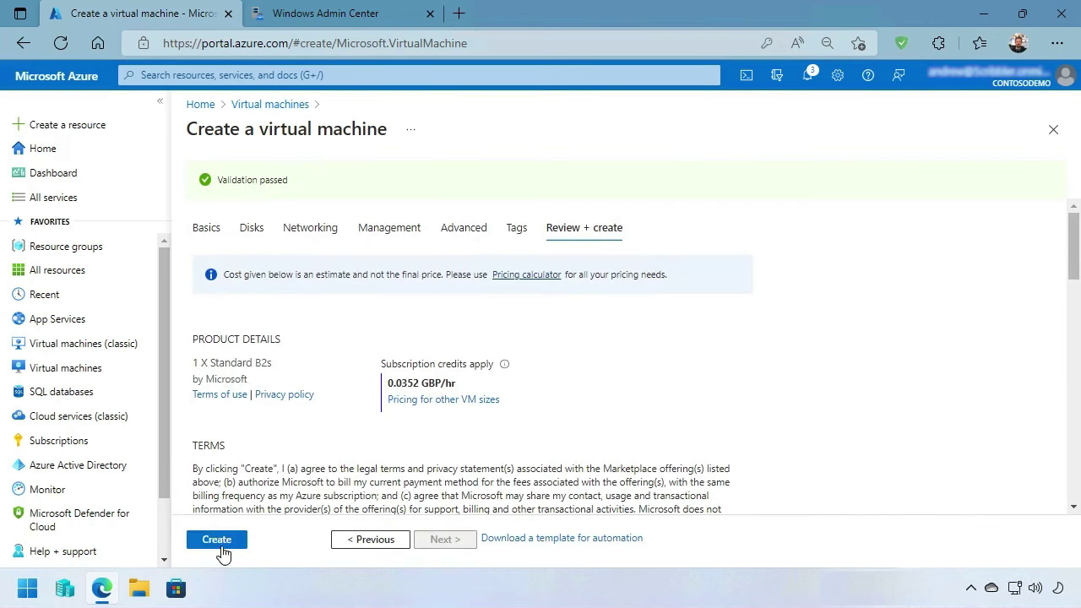
pyautogui.click(223, 547)
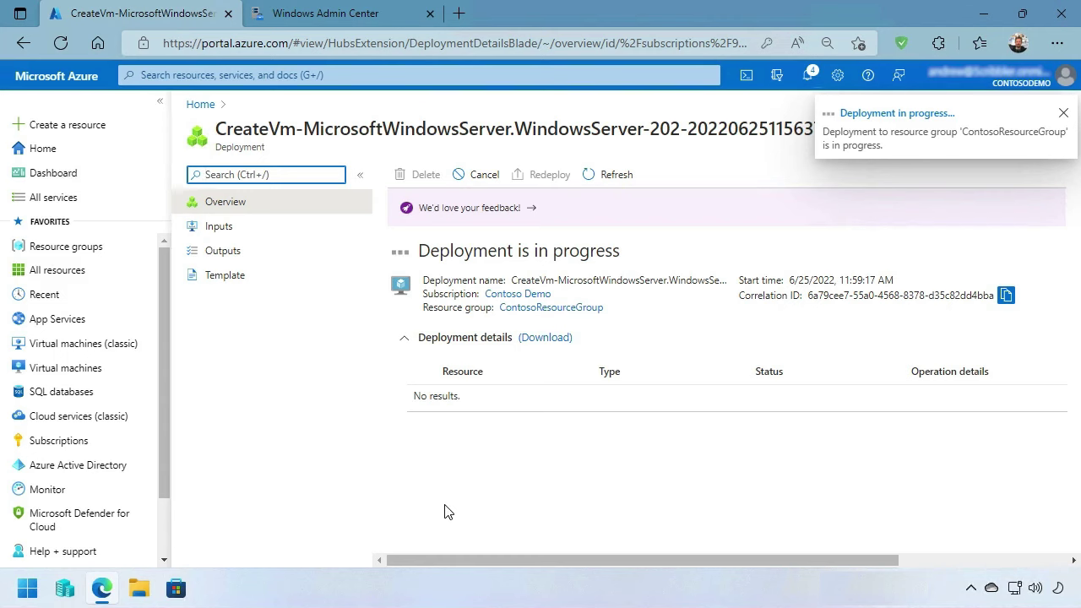
# Step: In Windows Admin Center, start a new Azure VM via Add > Azure VMs > Create new
pyautogui.click(344, 17)
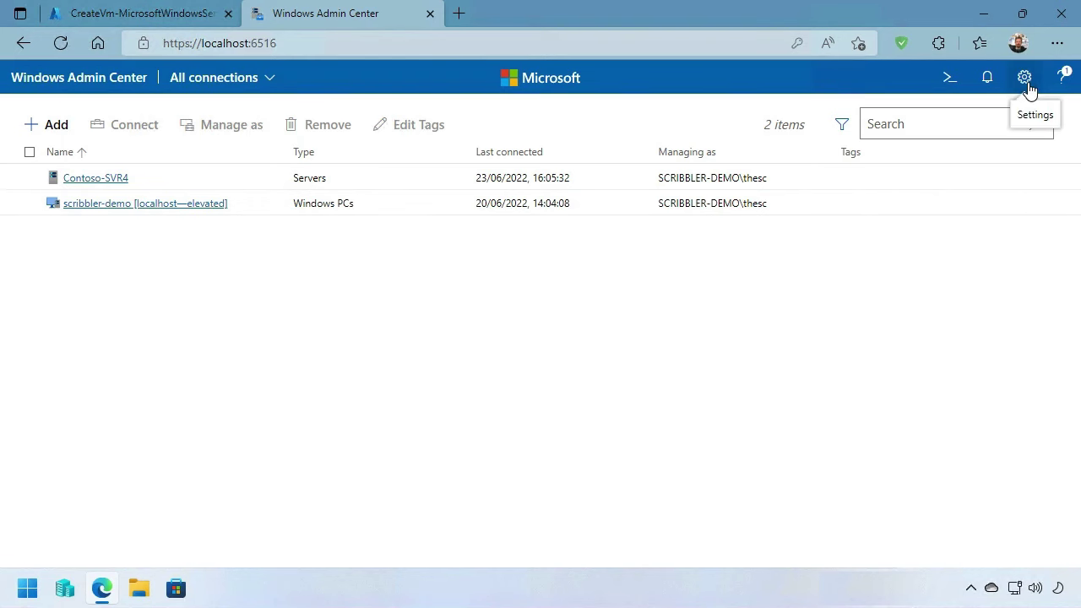
pyautogui.click(52, 125)
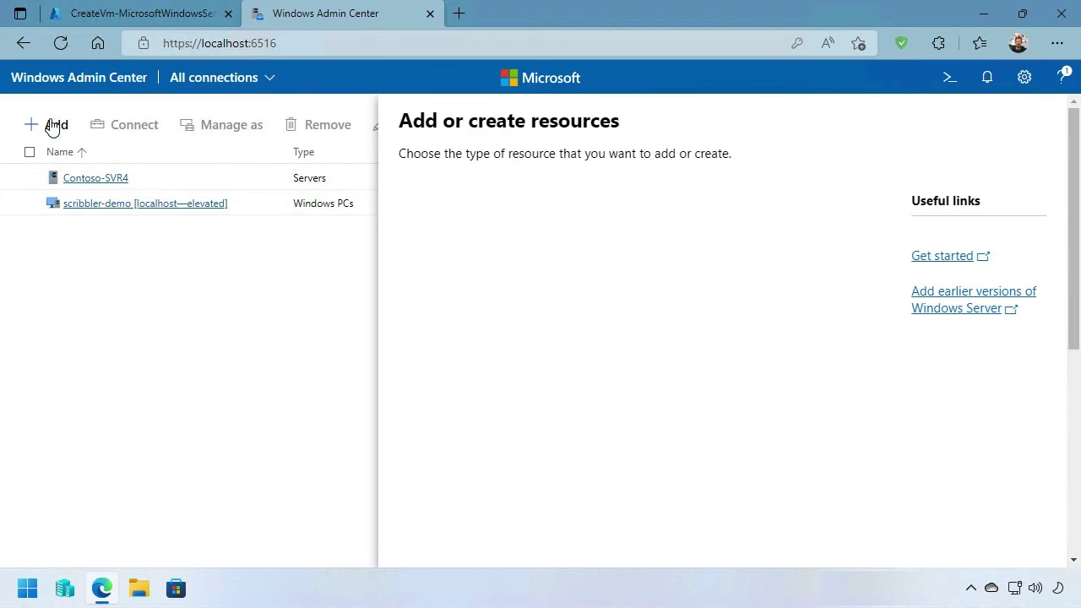
pyautogui.scroll(-5, 577, 361)
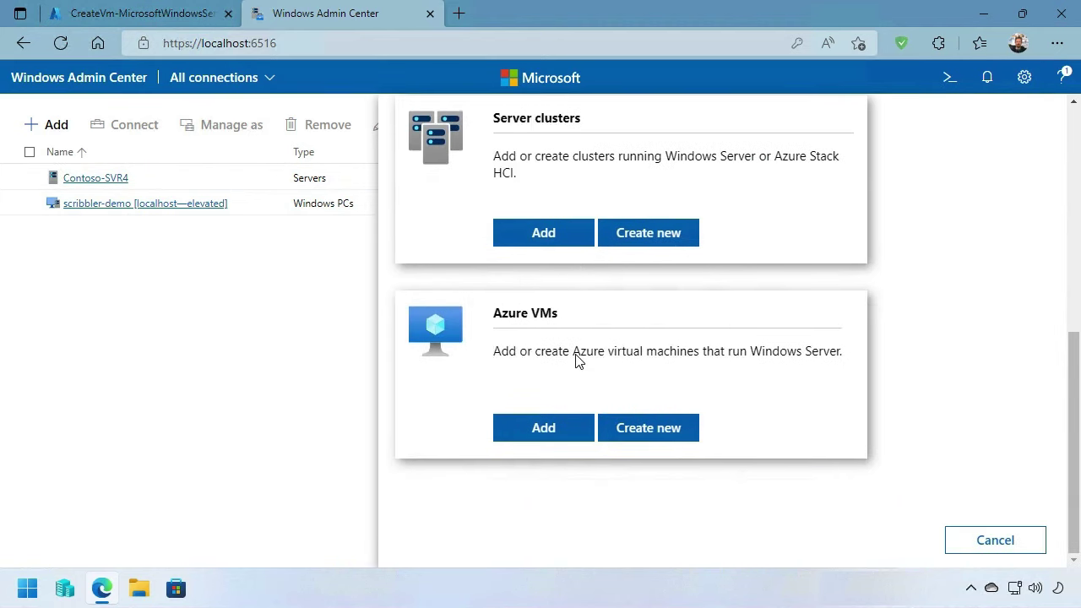
pyautogui.click(650, 428)
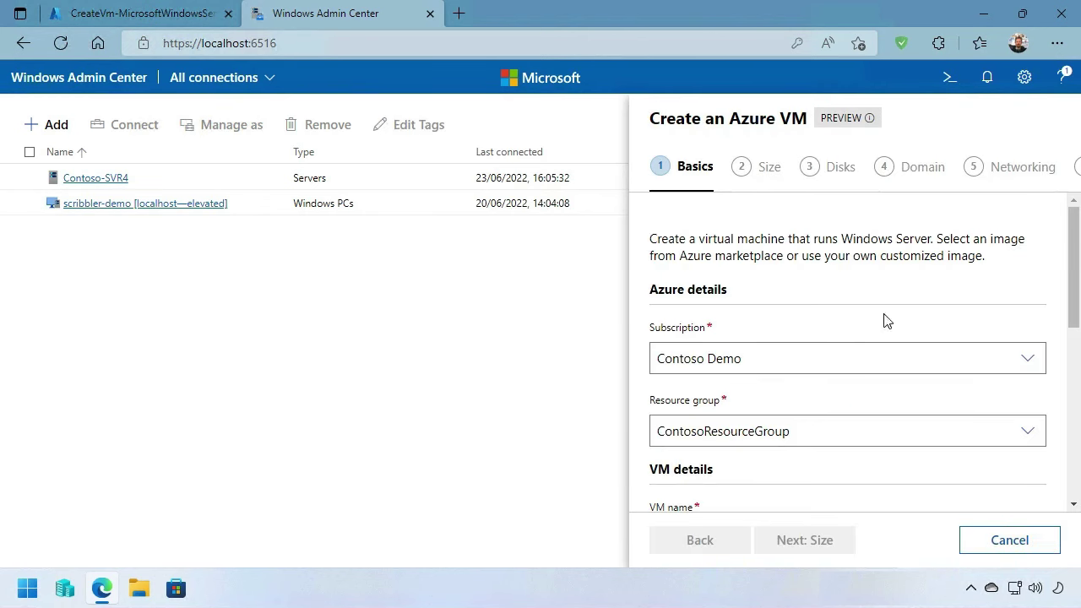
# Step: Set the VM region to UK South and keep 2019-Datacenter as the OS image
pyautogui.scroll(-1, 912, 388)
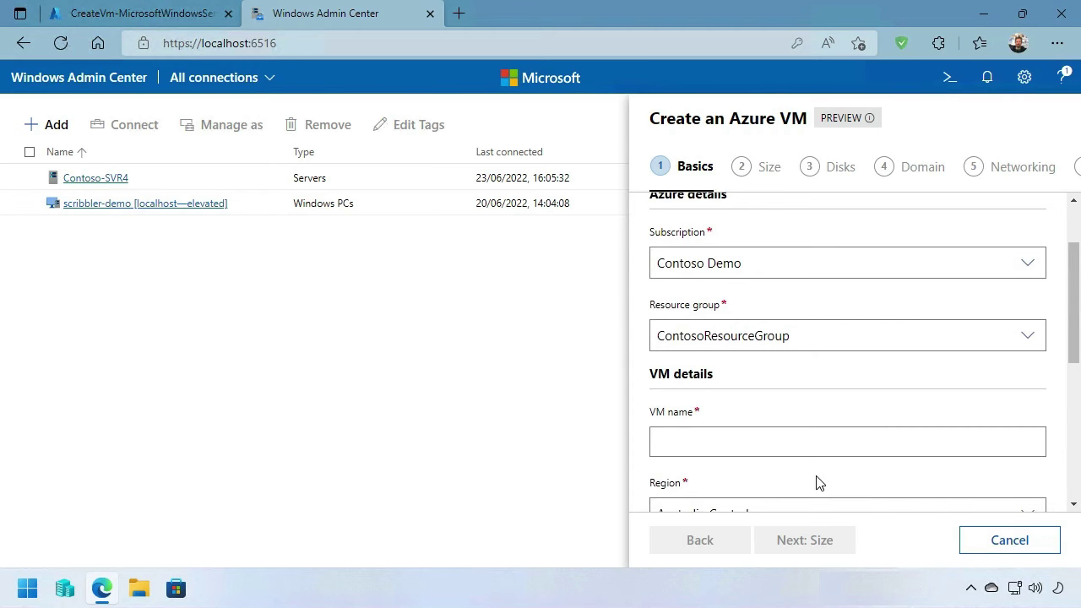
pyautogui.scroll(-1, 815, 482)
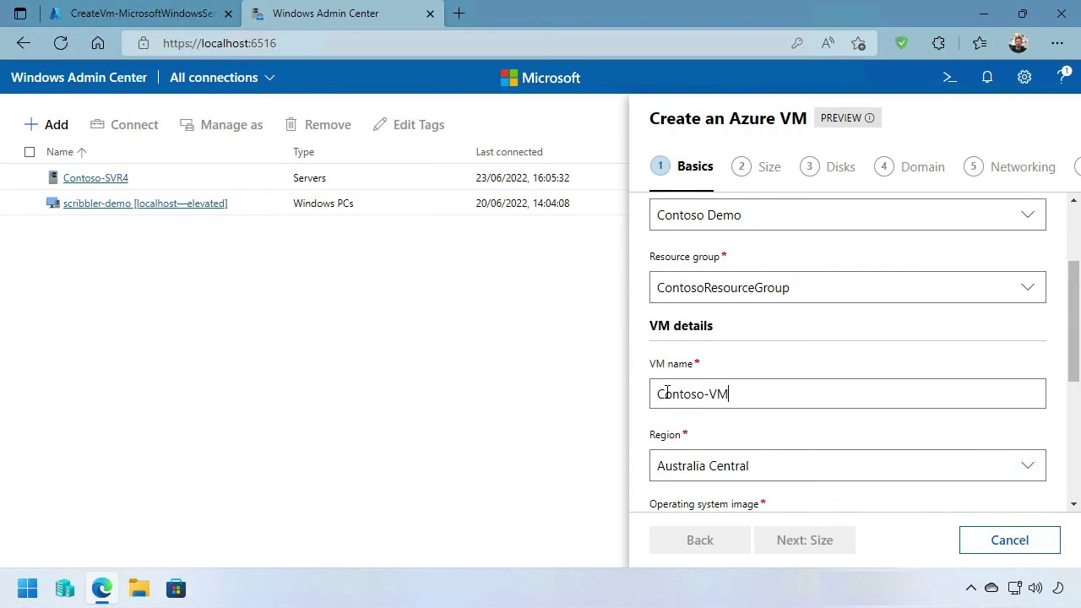
pyautogui.scroll(-1, 667, 391)
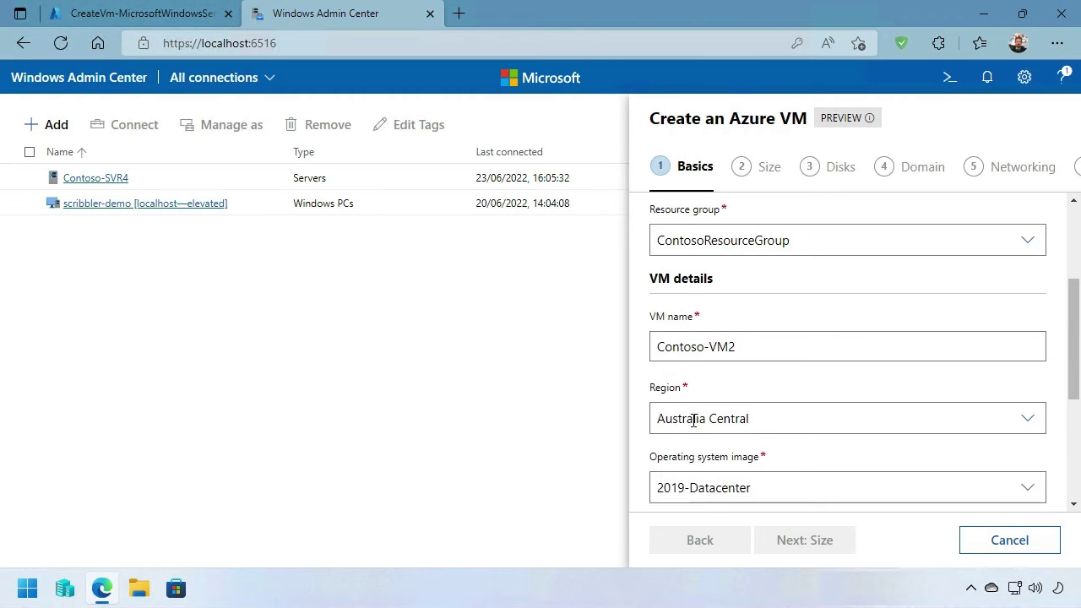
pyautogui.click(692, 420)
pyautogui.scroll(-1, 743, 377)
pyautogui.scroll(-10, 742, 382)
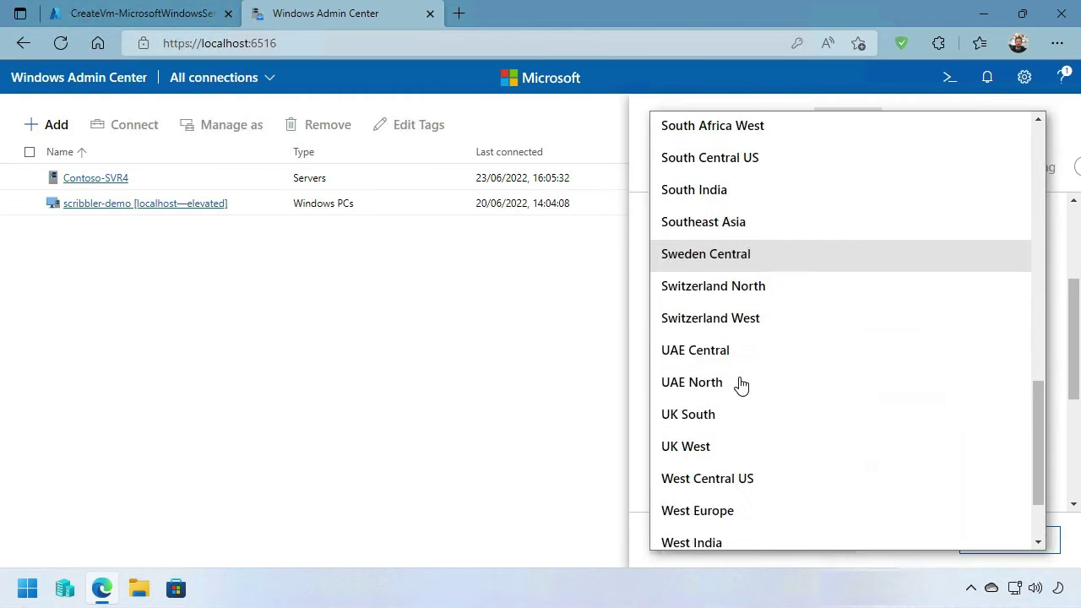
pyautogui.click(692, 393)
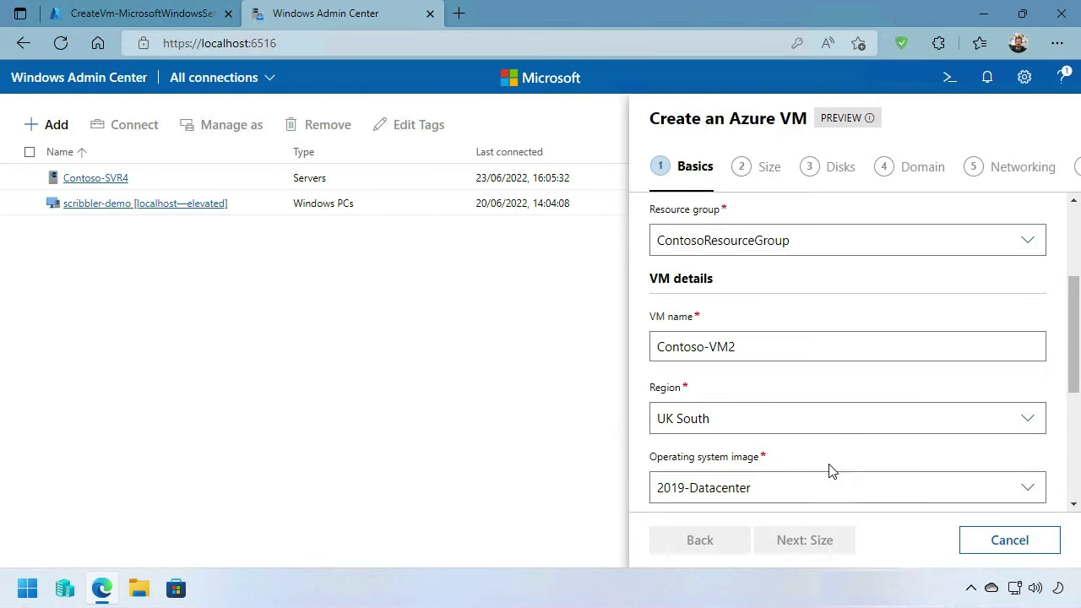
pyautogui.scroll(-1, 903, 377)
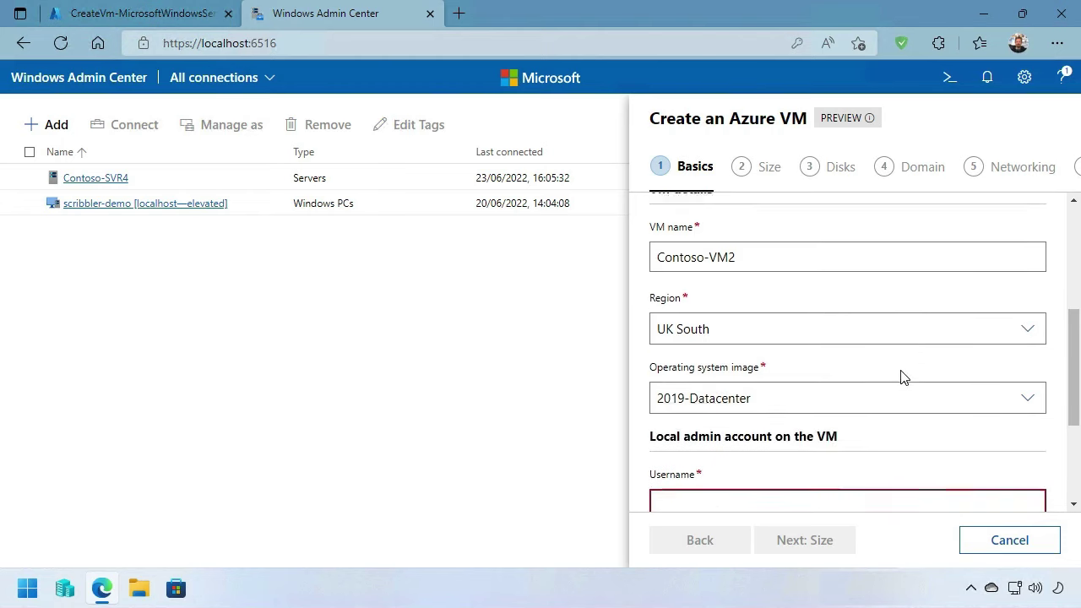
pyautogui.click(750, 398)
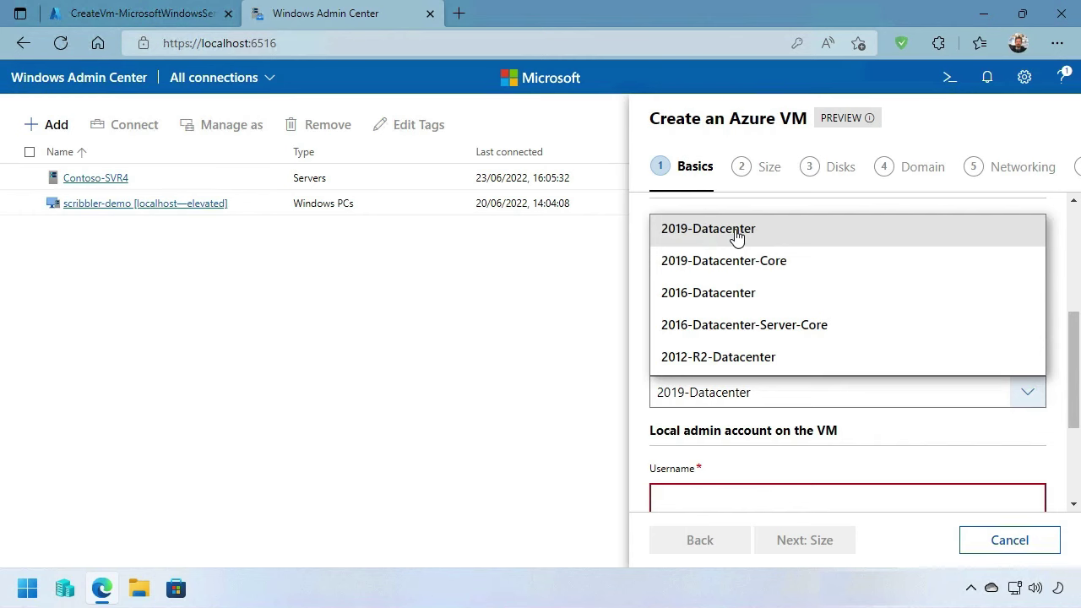
pyautogui.click(736, 236)
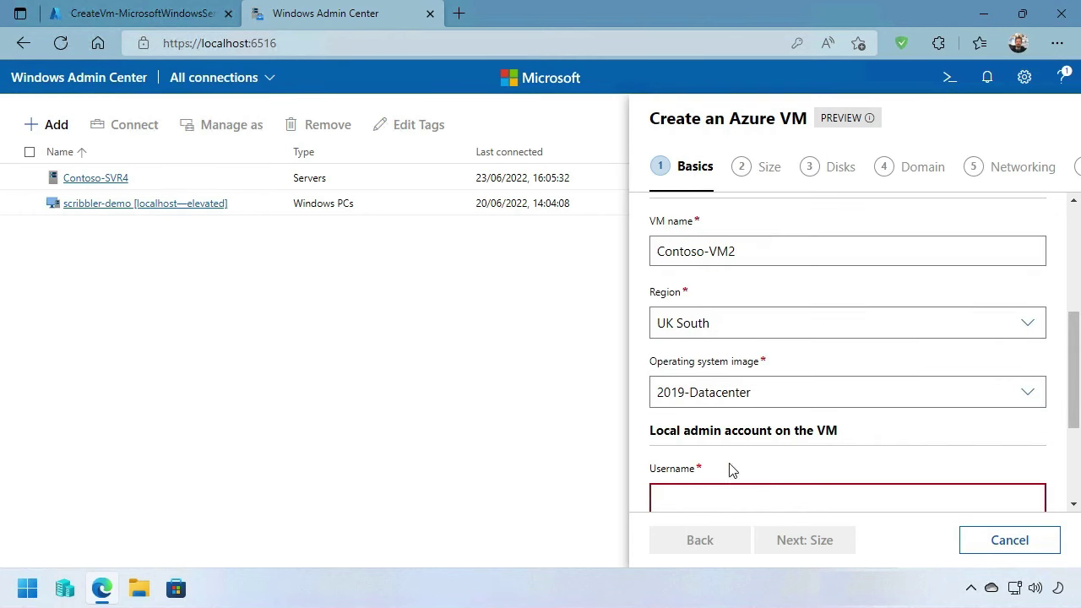
# Step: Fill the admin username from a saved login and re-enter the password and its confirmation
pyautogui.scroll(-1, 724, 404)
pyautogui.click(724, 403)
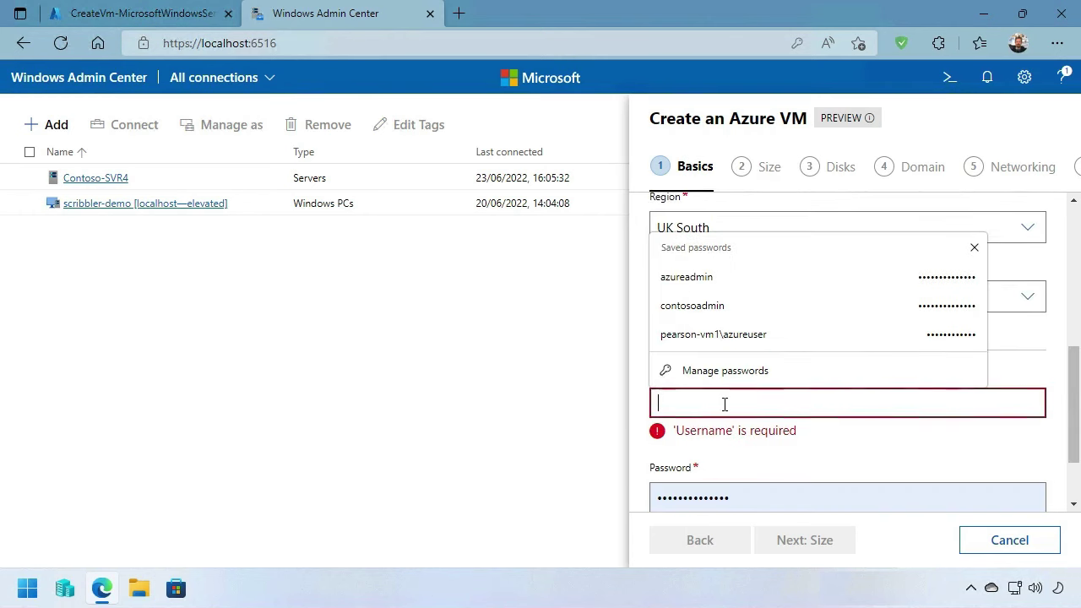
pyautogui.click(716, 280)
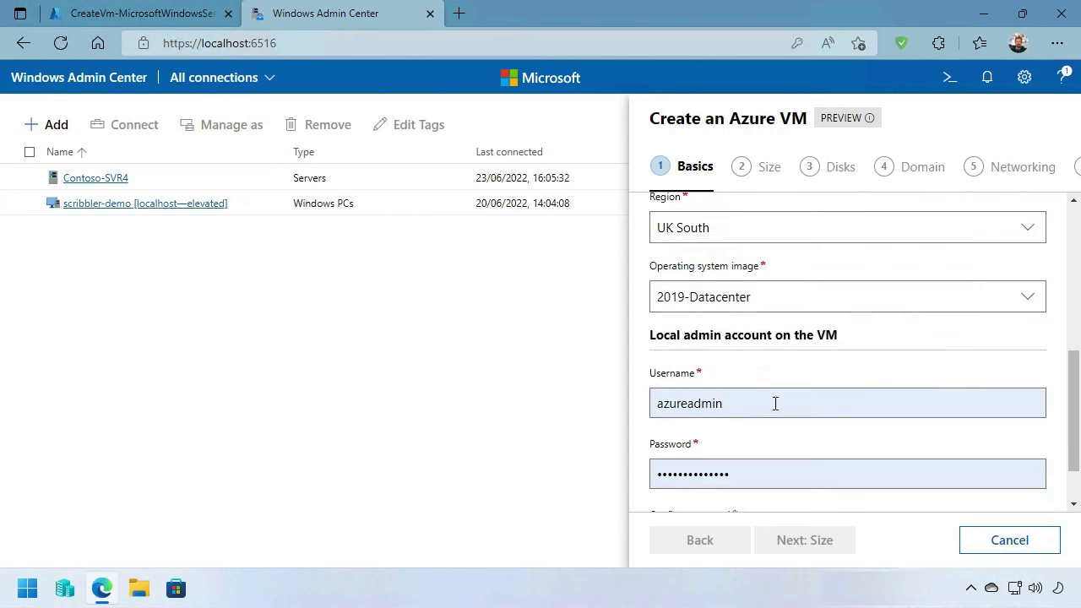
pyautogui.scroll(-1, 733, 492)
pyautogui.click(733, 484)
pyautogui.write('•••')
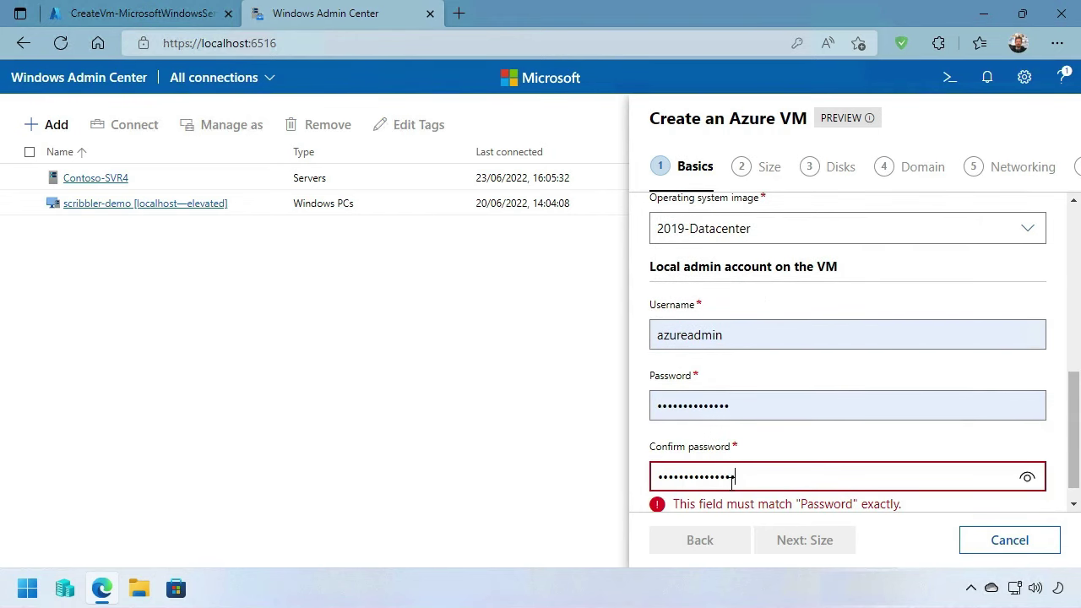
pyautogui.scroll(-1, 849, 456)
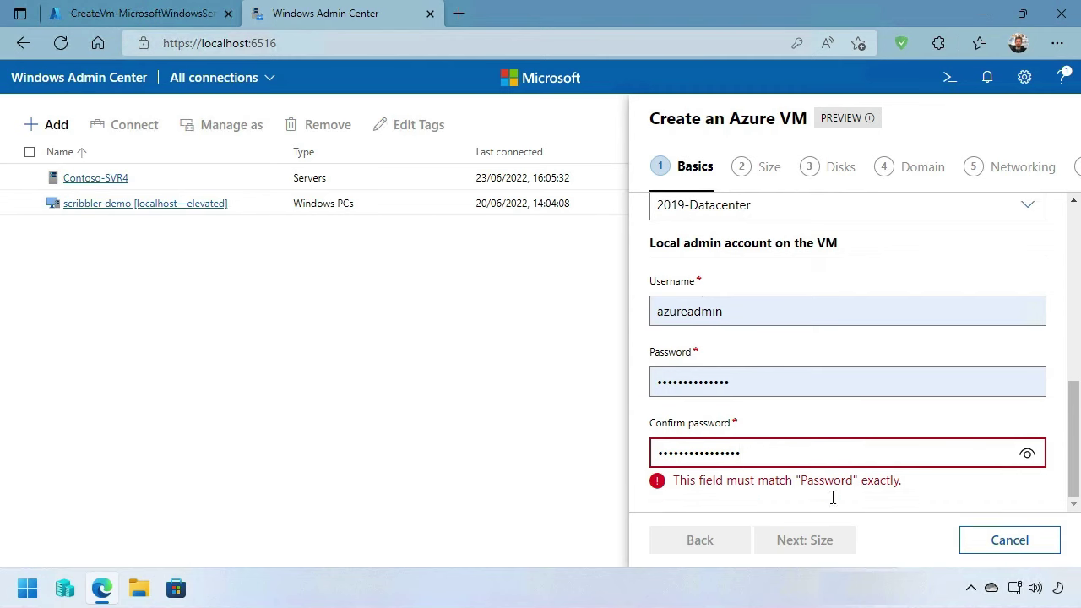
pyautogui.click(760, 385)
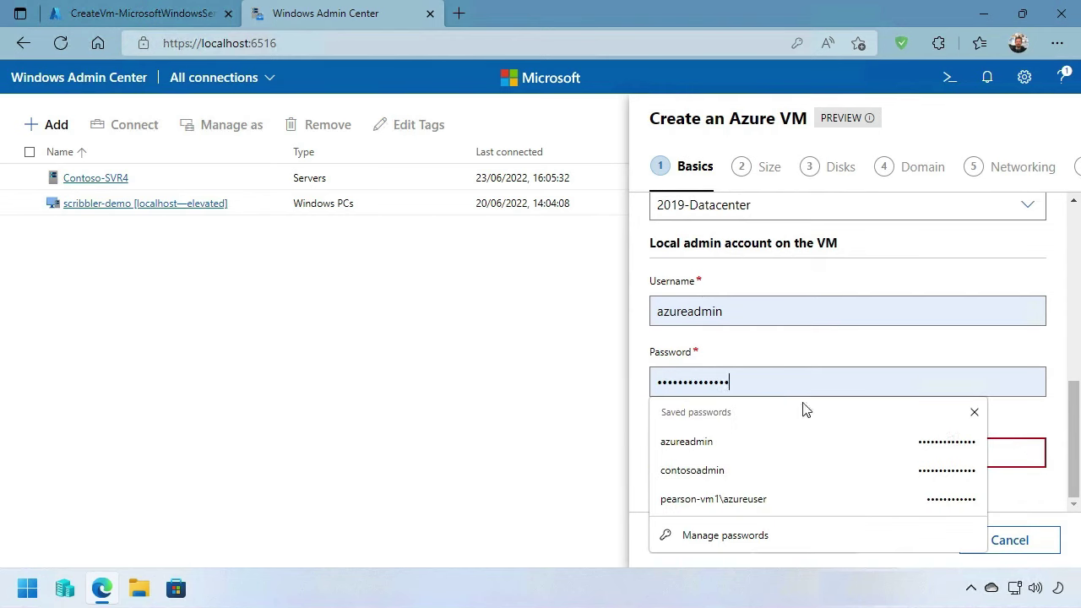
pyautogui.click(1040, 426)
pyautogui.doubleClick(754, 383)
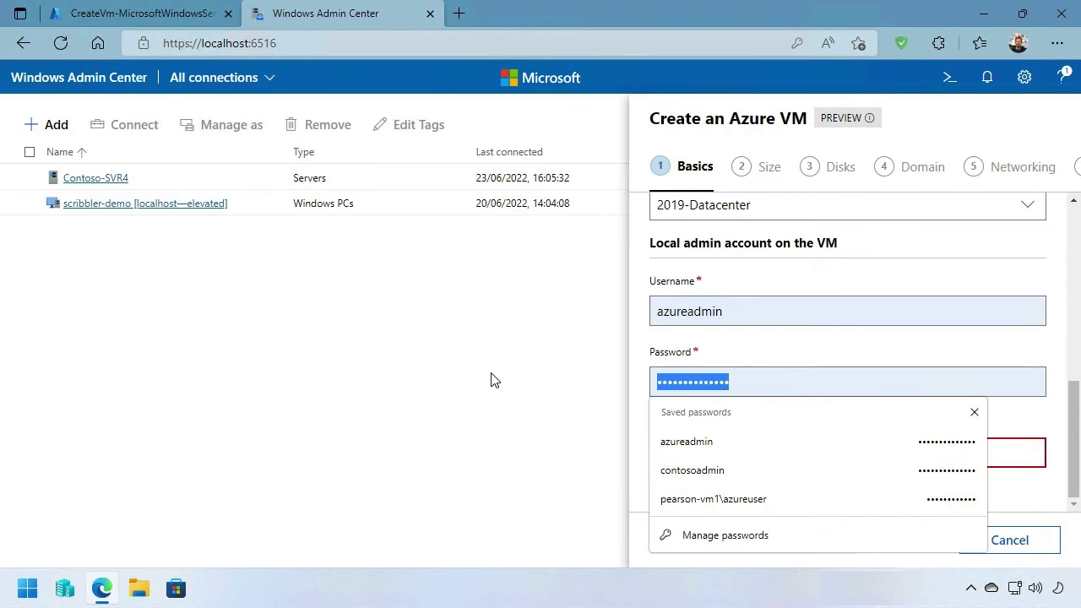
pyautogui.write('••••')
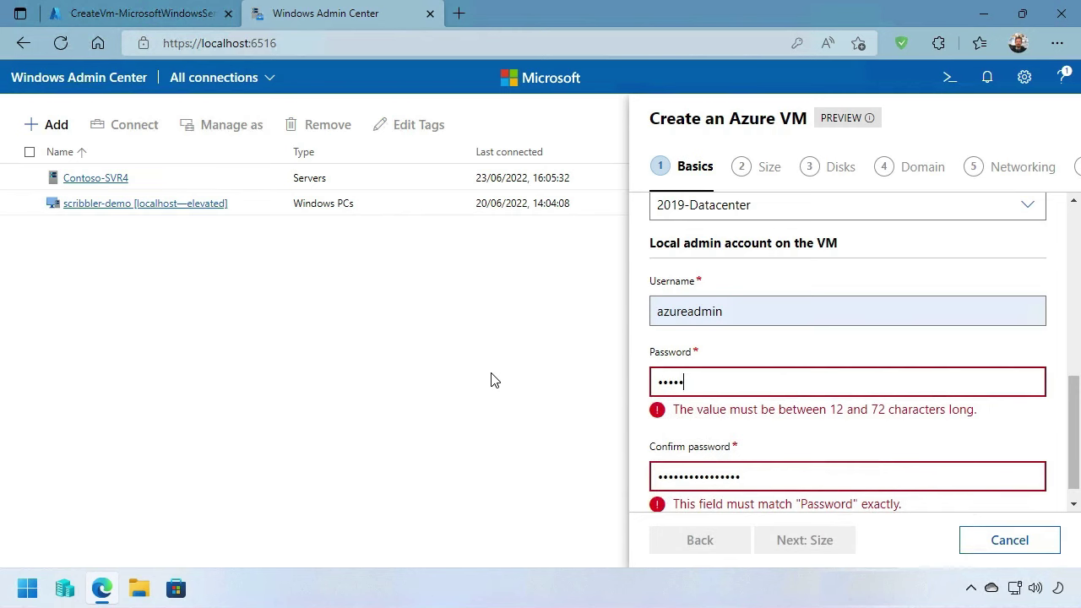
pyautogui.write('••••••••••••')
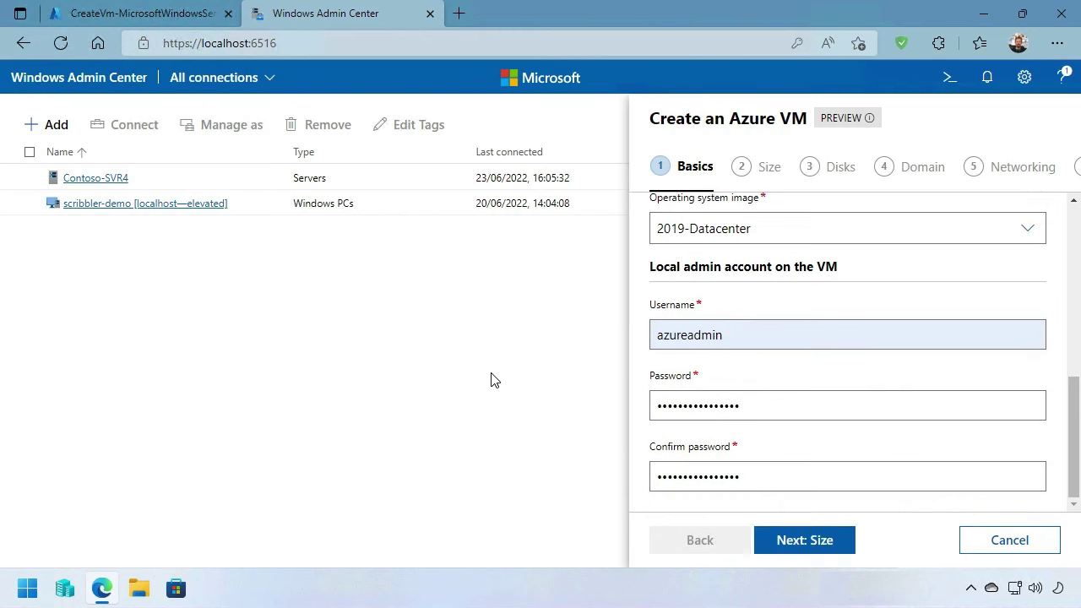
# Step: Advance to the Size step, dismiss the browser's password update prompt, and scroll the size table
pyautogui.click(810, 547)
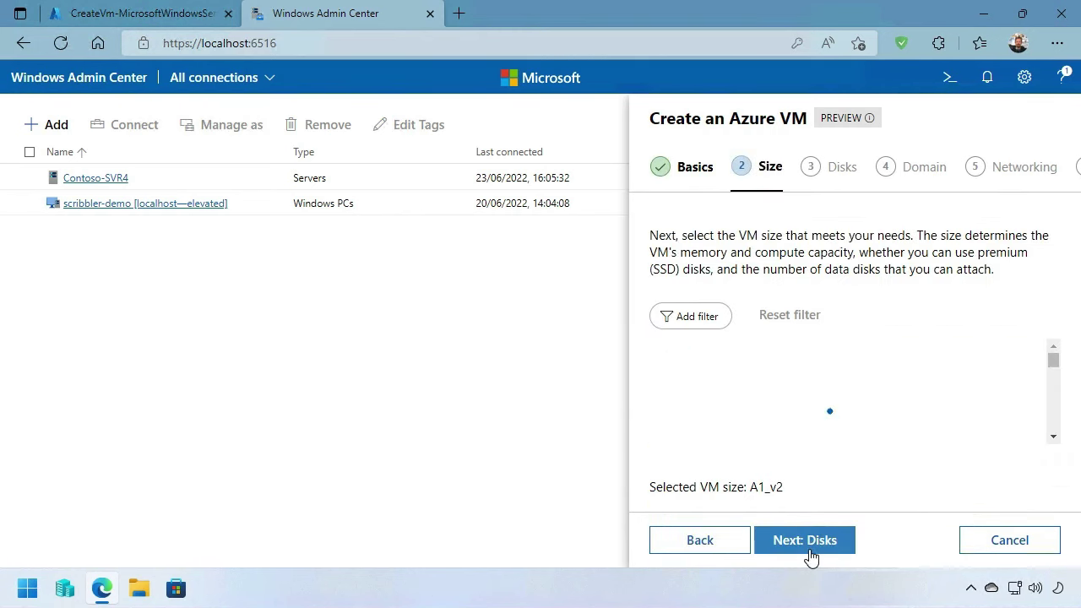
pyautogui.click(862, 69)
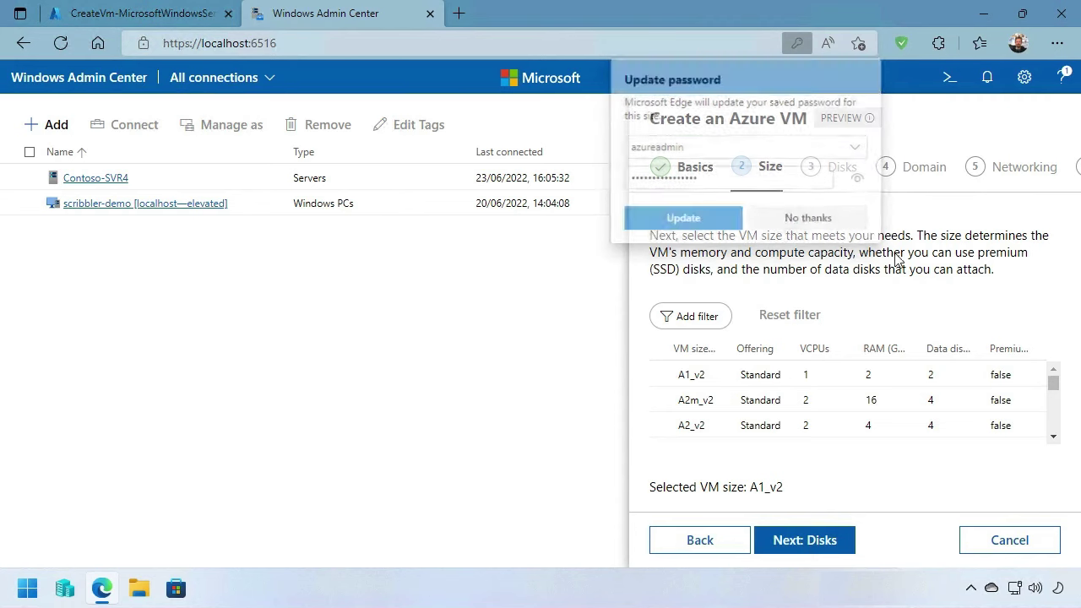
pyautogui.scroll(-1, 834, 408)
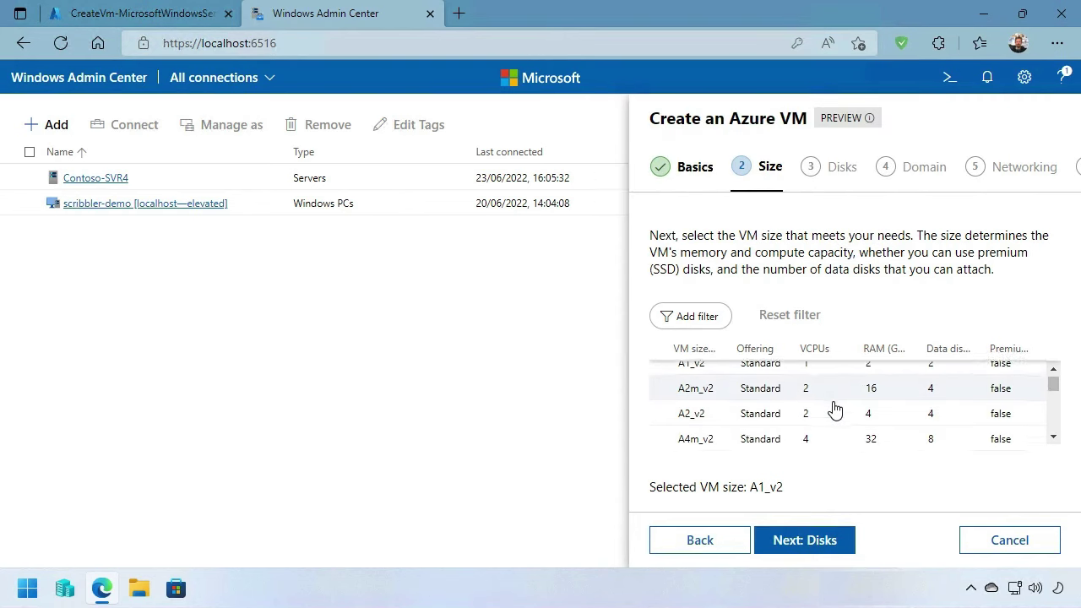
pyautogui.scroll(-1, 834, 409)
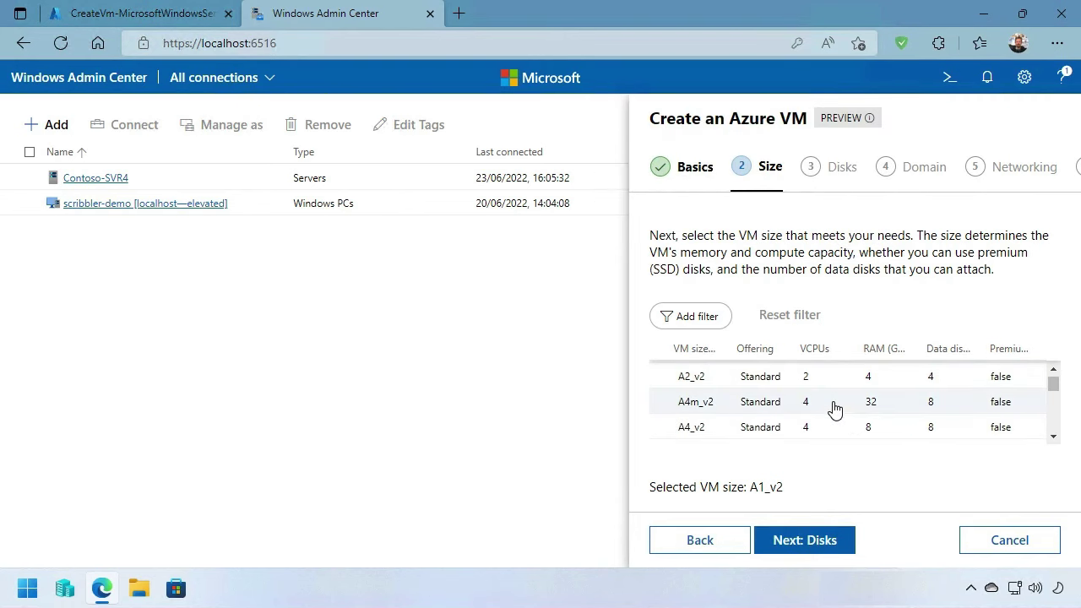
pyautogui.click(1054, 437)
pyautogui.click(1053, 437)
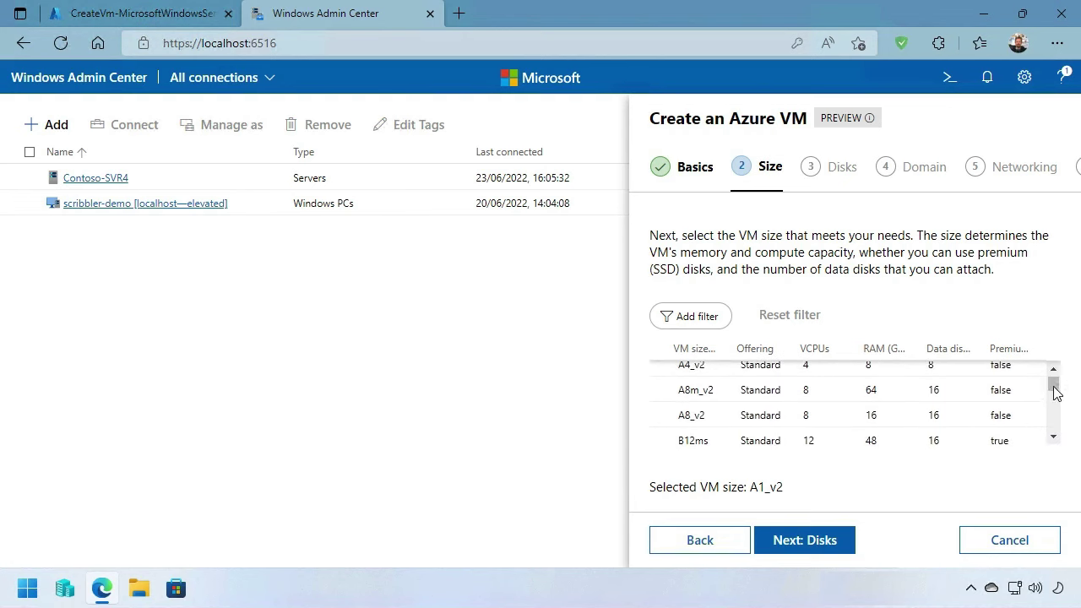
pyautogui.moveTo(1052, 379); pyautogui.dragTo(1052, 384)
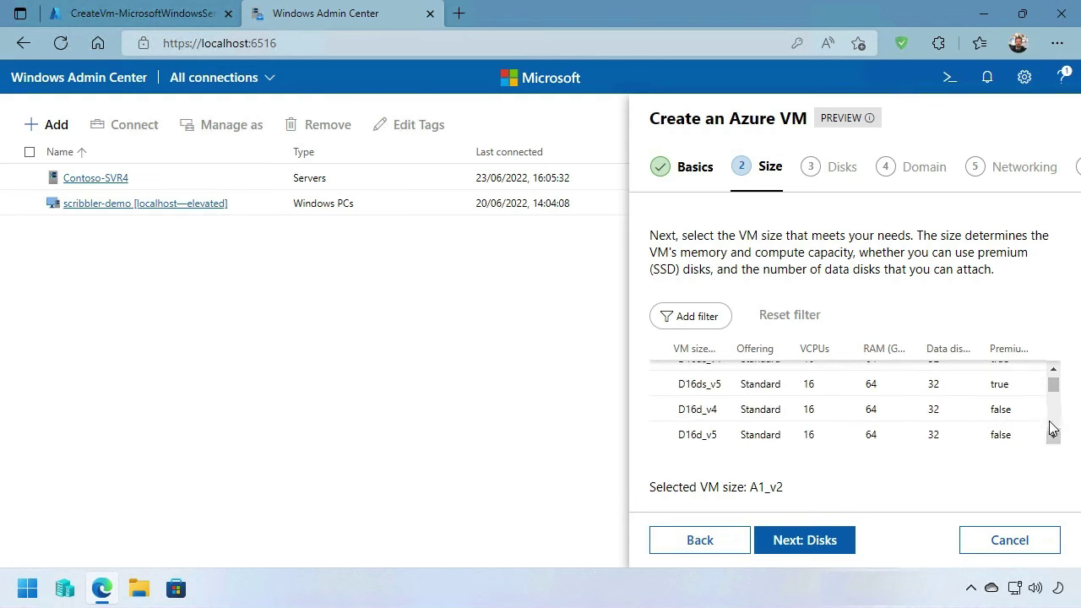
pyautogui.click(1053, 369)
pyautogui.click(1053, 372)
pyautogui.click(1053, 371)
pyautogui.click(1052, 372)
pyautogui.click(1053, 371)
pyautogui.click(1053, 372)
pyautogui.click(1053, 372)
pyautogui.click(1053, 372)
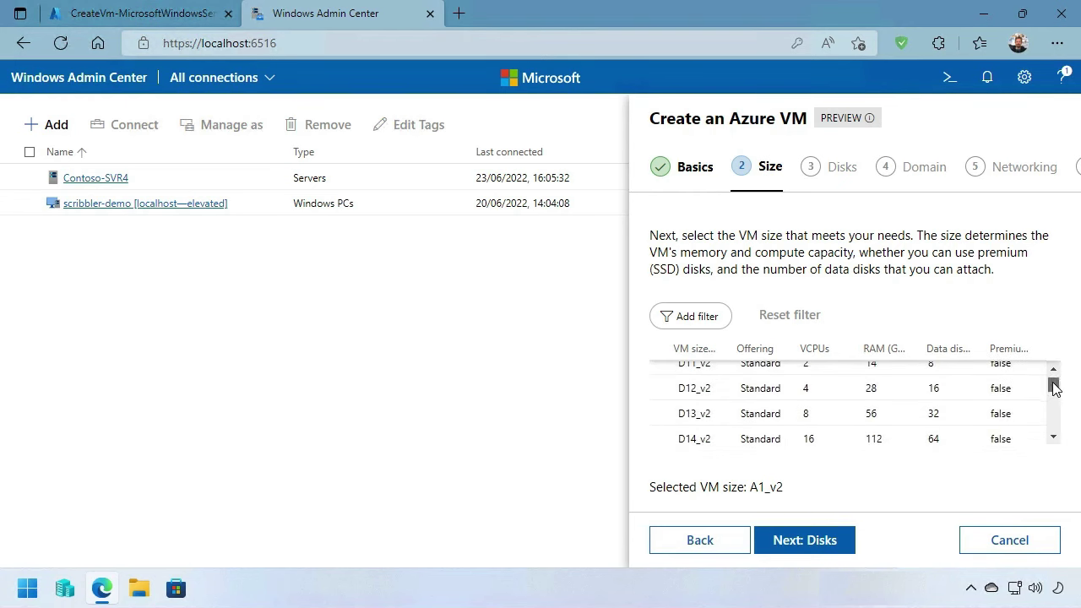
# Step: Select B2s as the VM size instead of B2ms
pyautogui.scroll(3, 1053, 375)
pyautogui.scroll(-5, 1053, 426)
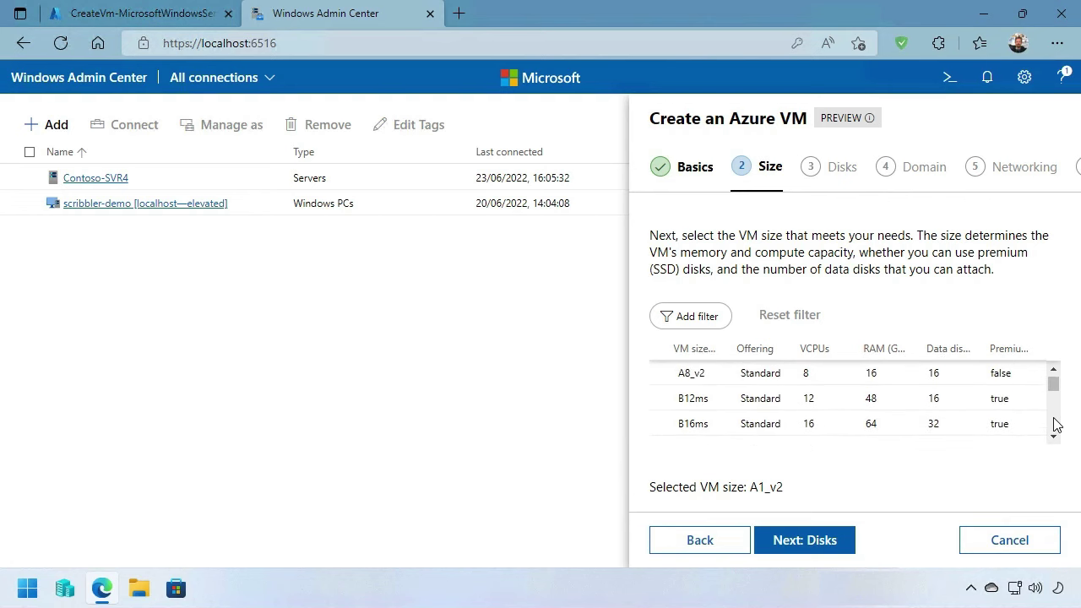
pyautogui.scroll(-3, 1053, 424)
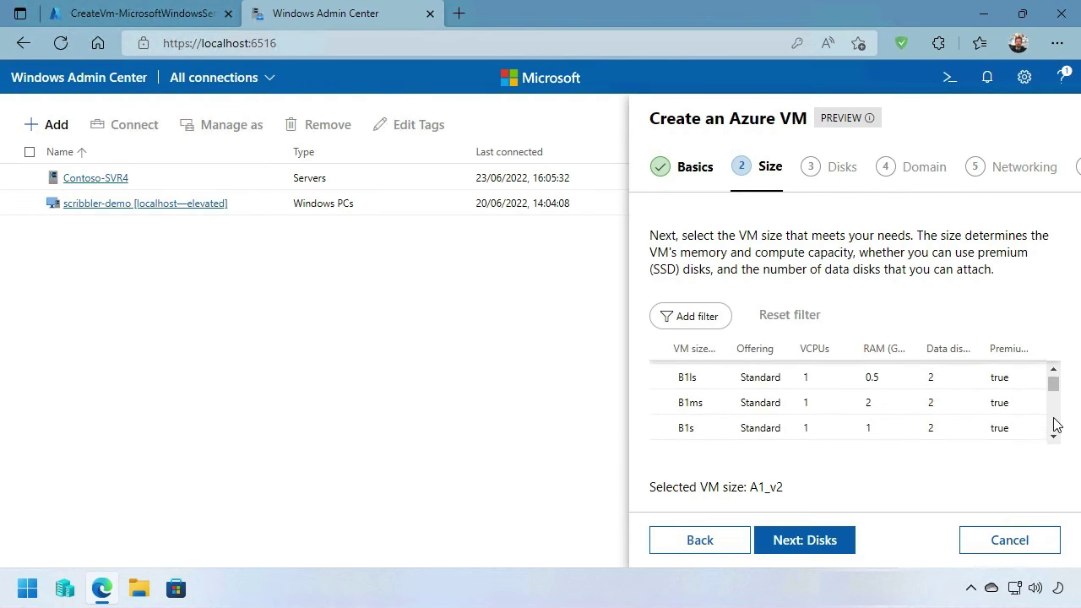
pyautogui.scroll(-3, 1052, 426)
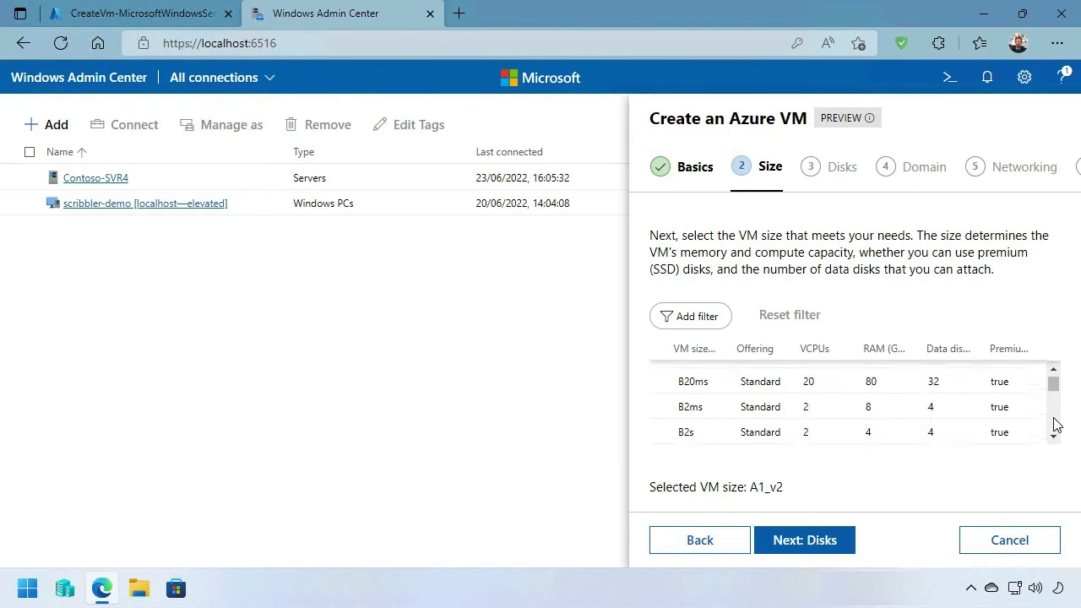
pyautogui.click(719, 411)
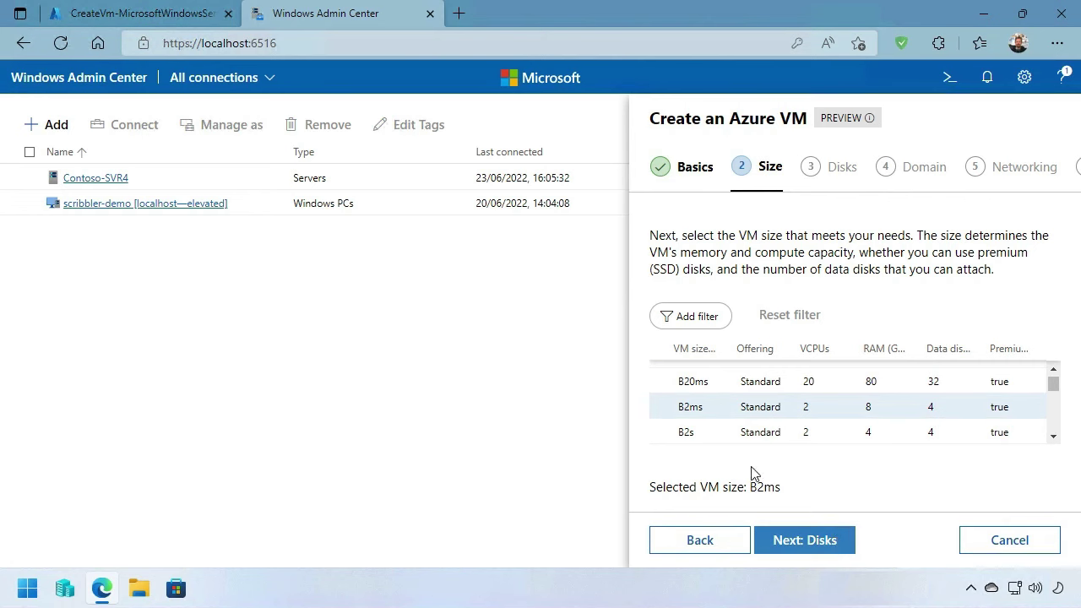
pyautogui.click(679, 435)
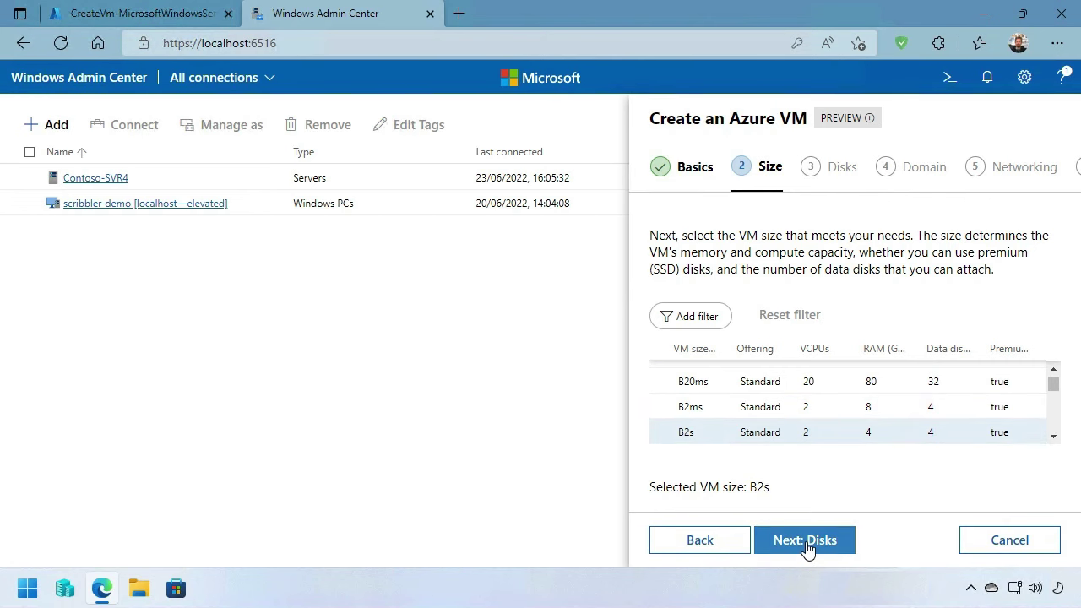
# Step: Move past the Disks step and skip joining an Active Directory domain
pyautogui.click(807, 543)
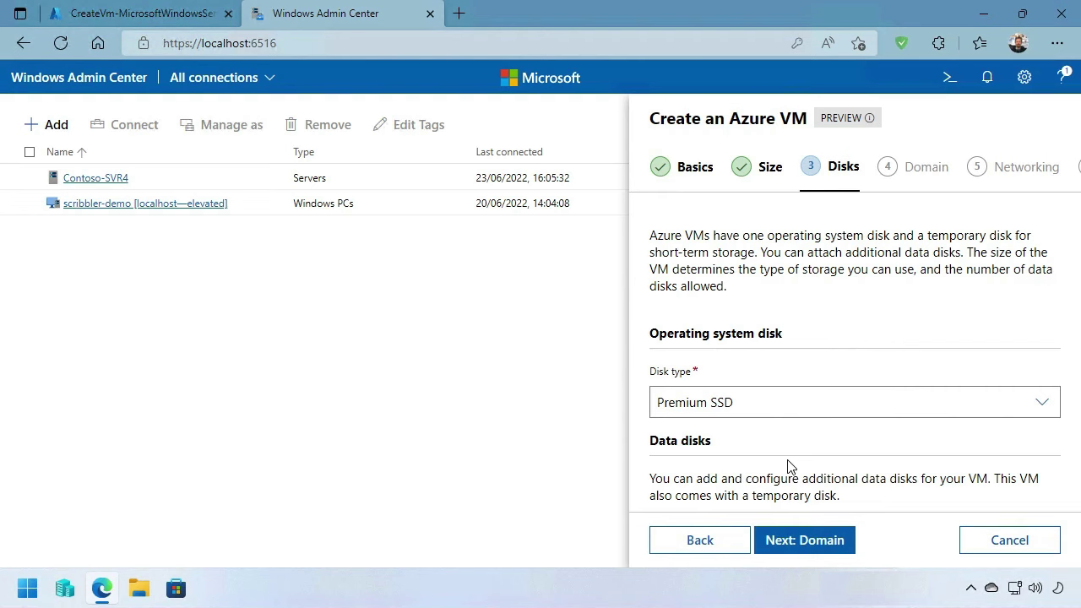
pyautogui.click(820, 547)
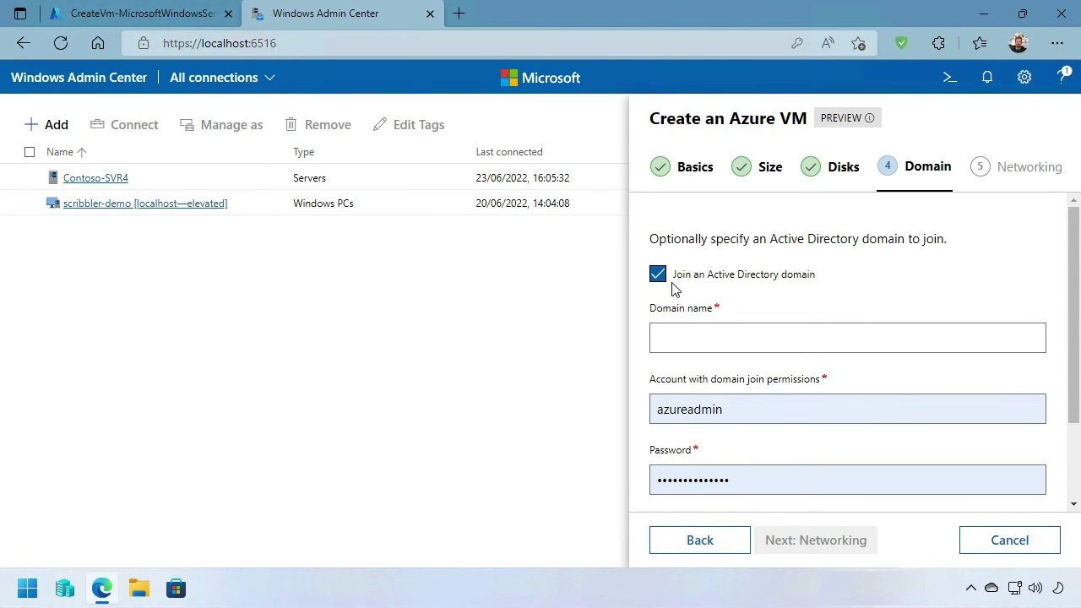
pyautogui.click(659, 276)
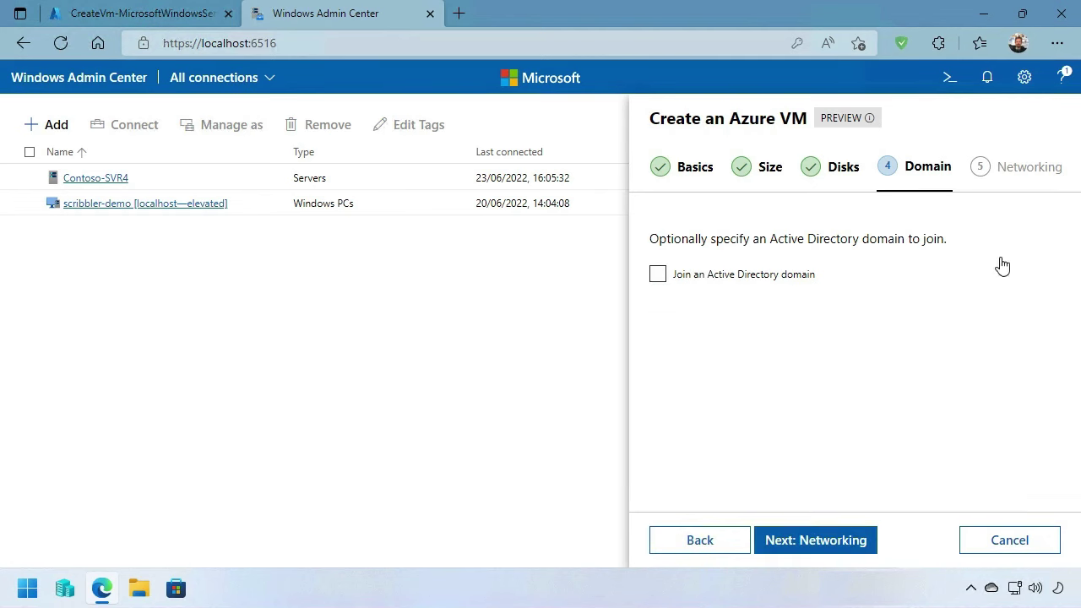
pyautogui.click(842, 542)
# Step: Keep the virtual network, choose subnet1, then review and create Contoso-VM2
pyautogui.moveTo(1074, 300); pyautogui.dragTo(1073, 363)
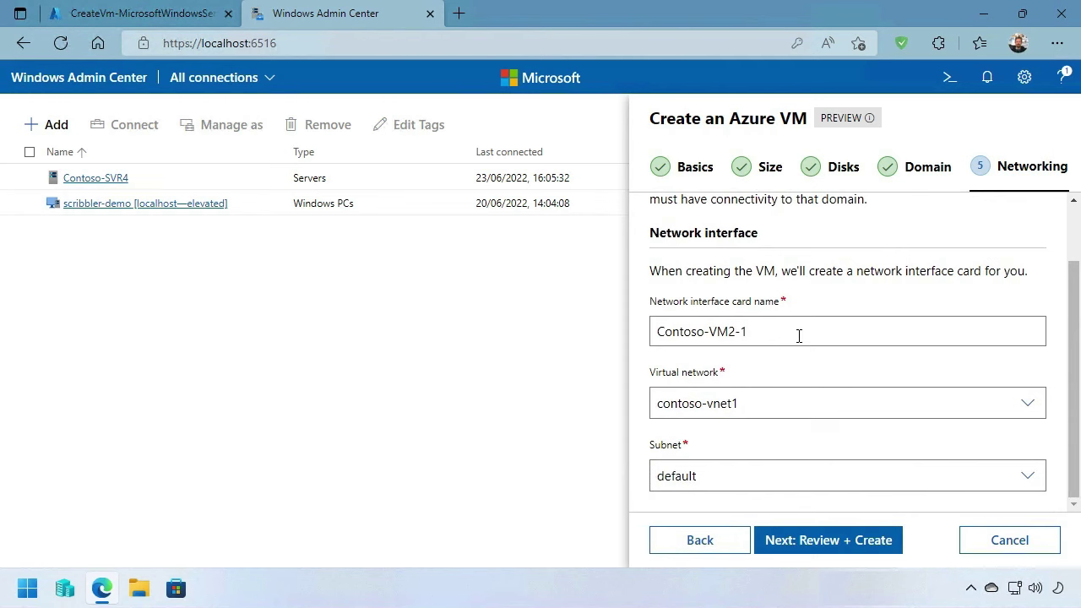
pyautogui.click(1029, 405)
pyautogui.click(1028, 407)
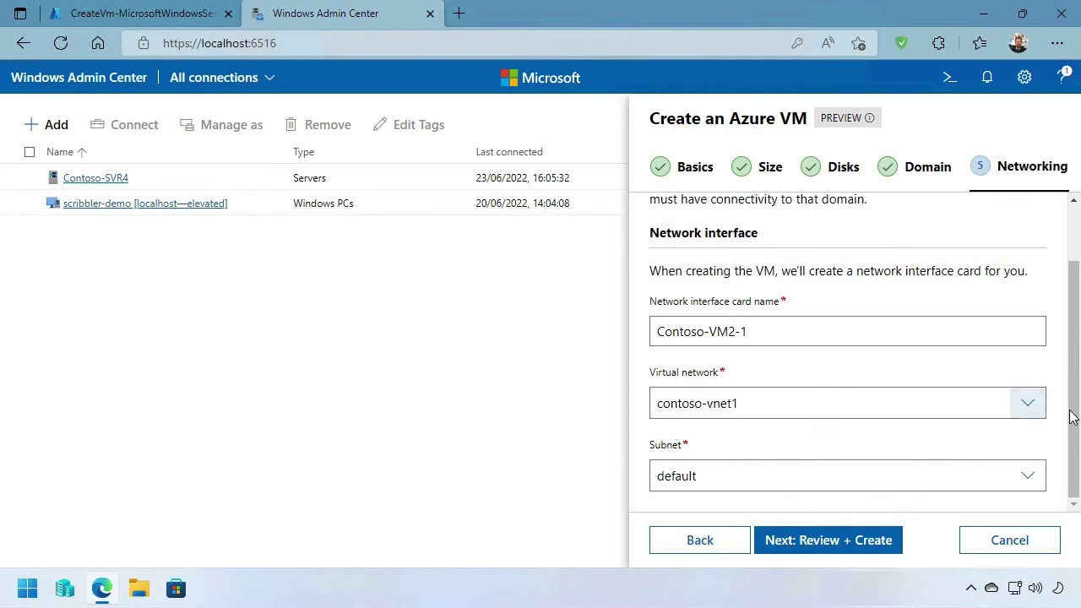
pyautogui.click(1026, 475)
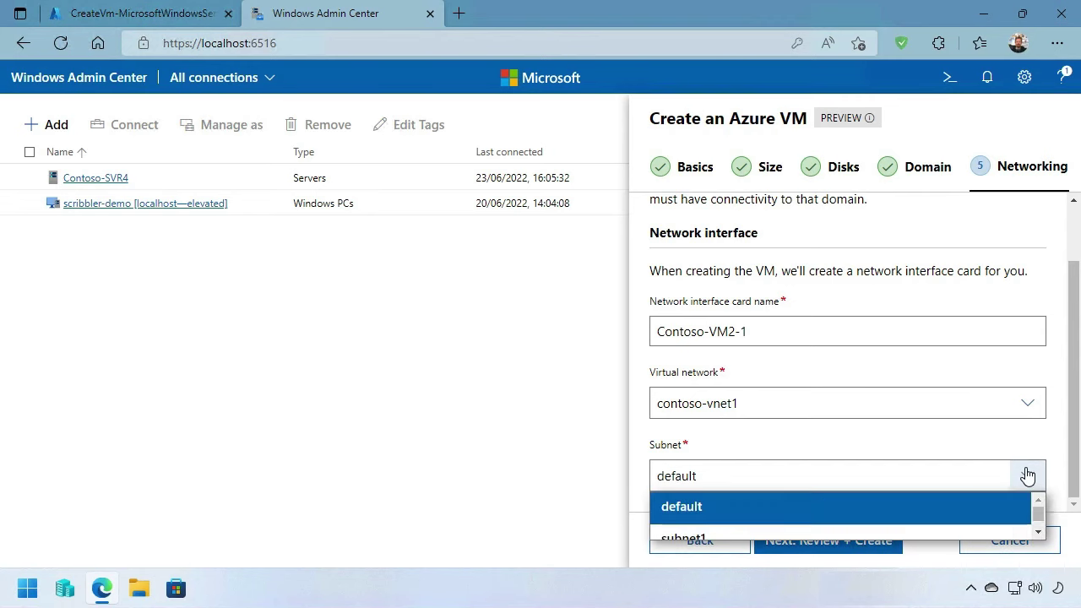
pyautogui.scroll(-1, 719, 525)
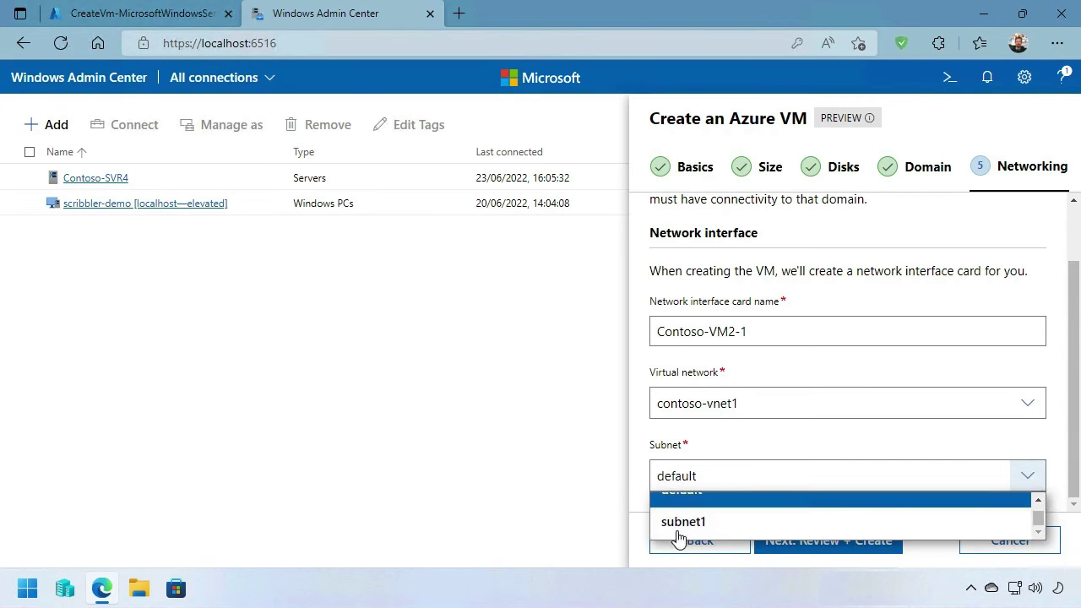
pyautogui.click(700, 523)
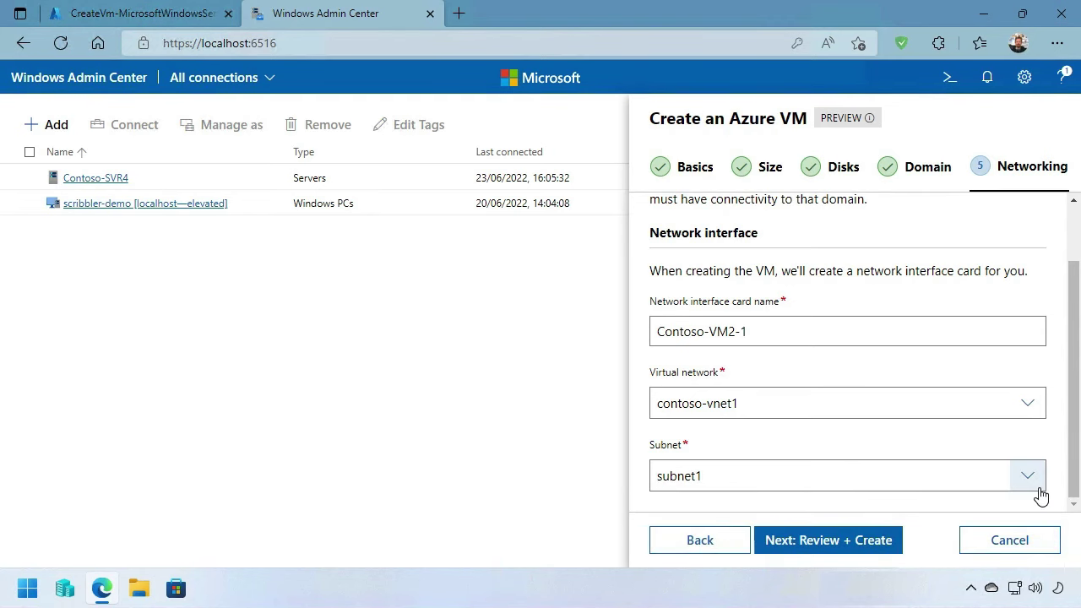
pyautogui.click(883, 541)
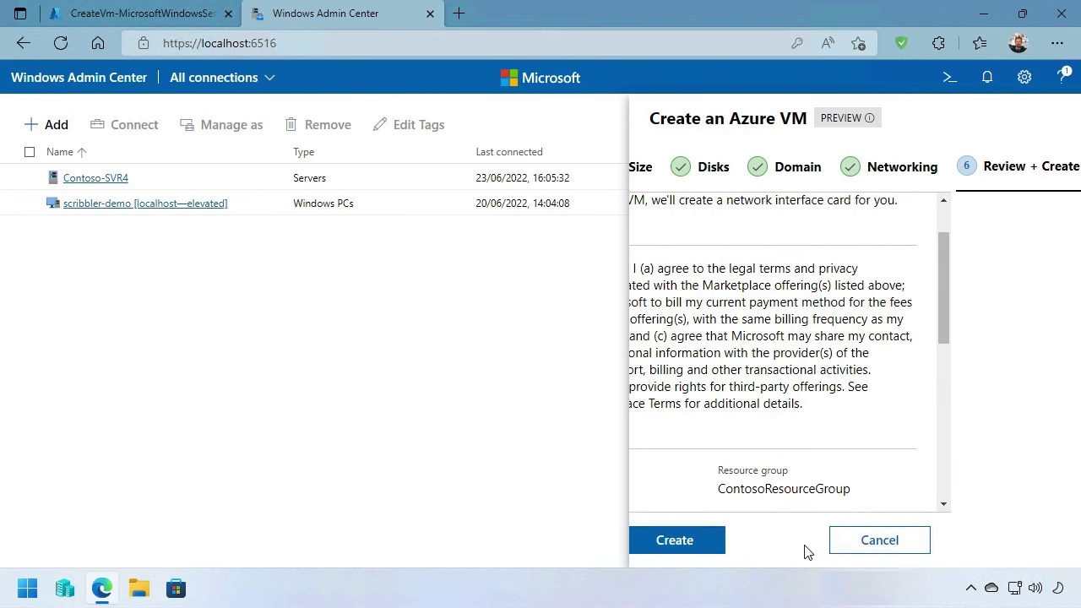
pyautogui.click(695, 548)
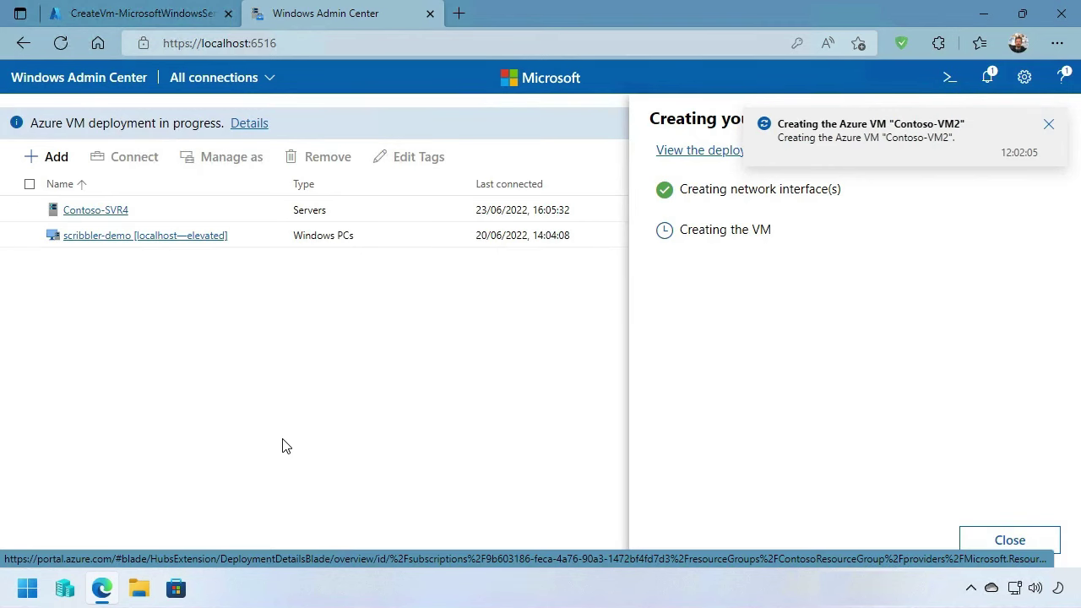
# Step: Open Virtual machines from the Azure Home page and refresh to list Contoso-VM1 and Contoso-VM2
pyautogui.click(175, 19)
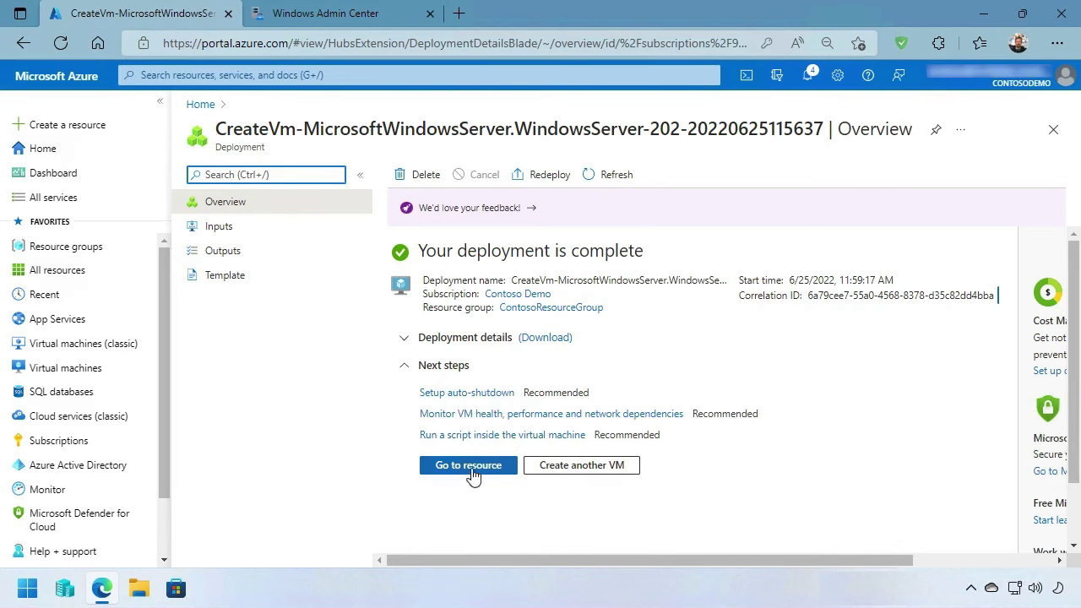
pyautogui.click(204, 106)
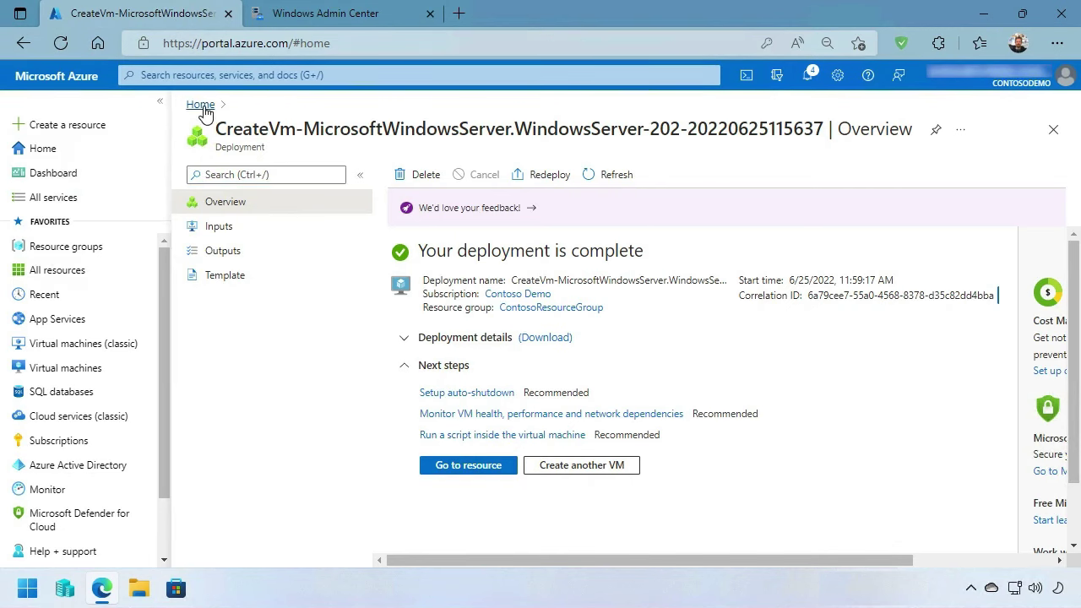
pyautogui.click(346, 208)
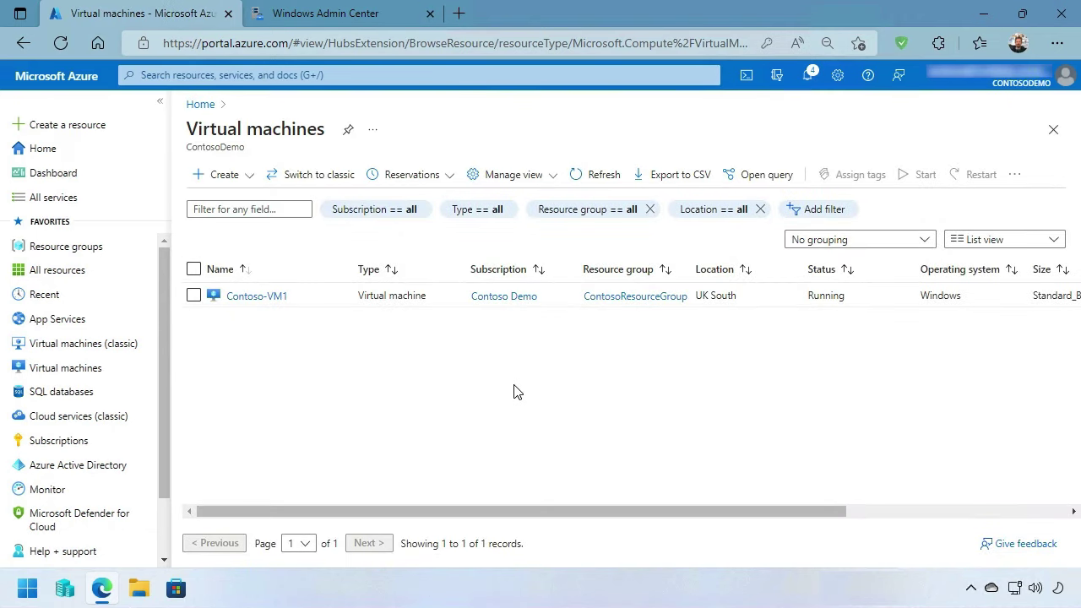
pyautogui.click(601, 175)
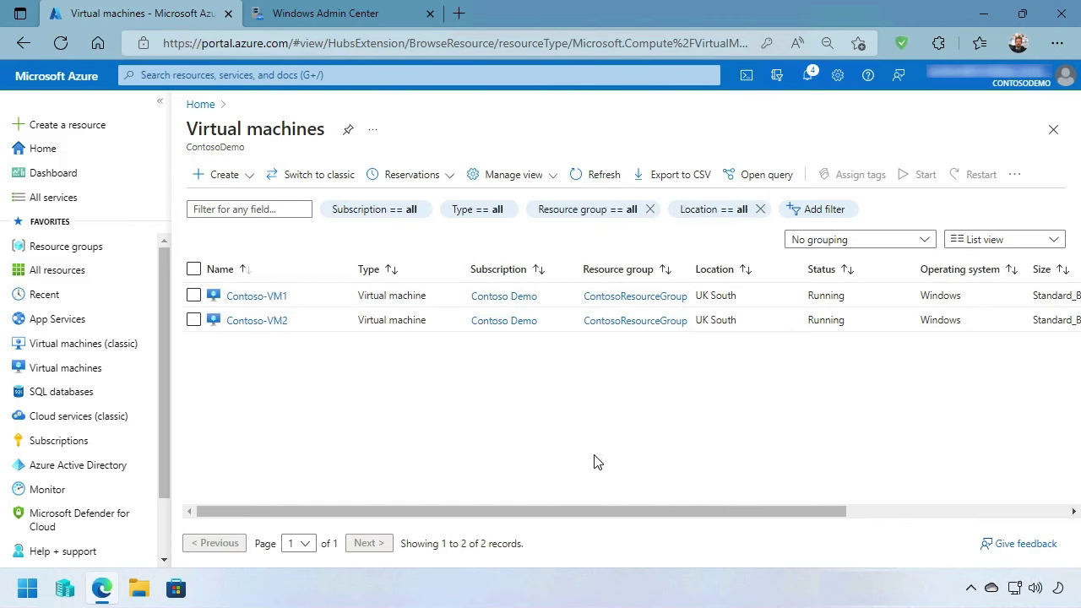
pyautogui.moveTo(634, 510)
pyautogui.mouseDown()
pyautogui.moveTo(729, 521)
pyautogui.moveTo(617, 521)
pyautogui.mouseUp()
# Step: Launch Cloud Shell and confirm PowerShell in the shell environment dropdown
pyautogui.click(746, 75)
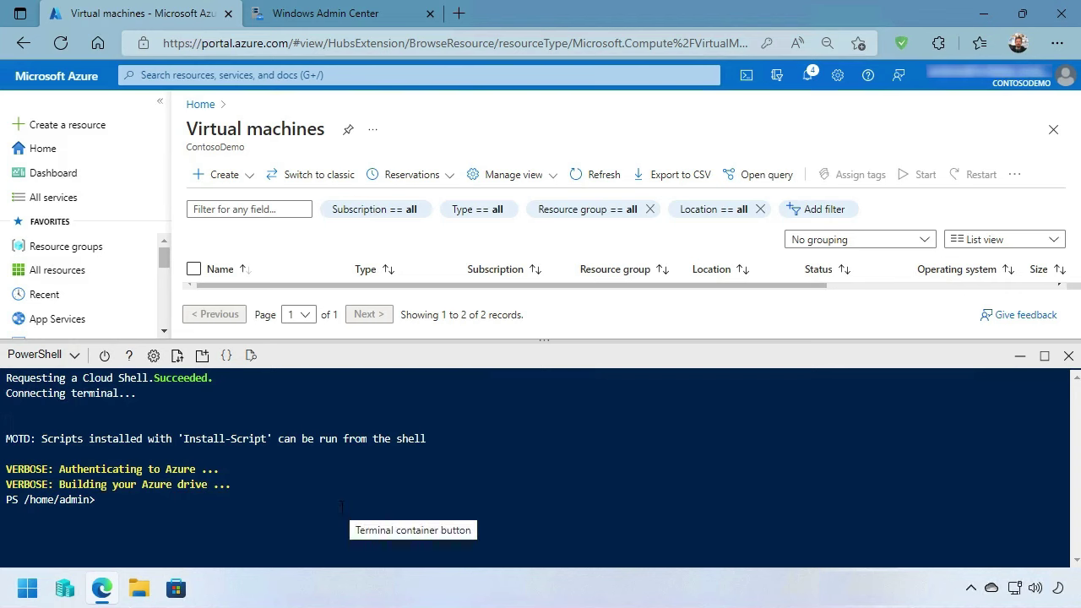
pyautogui.click(75, 354)
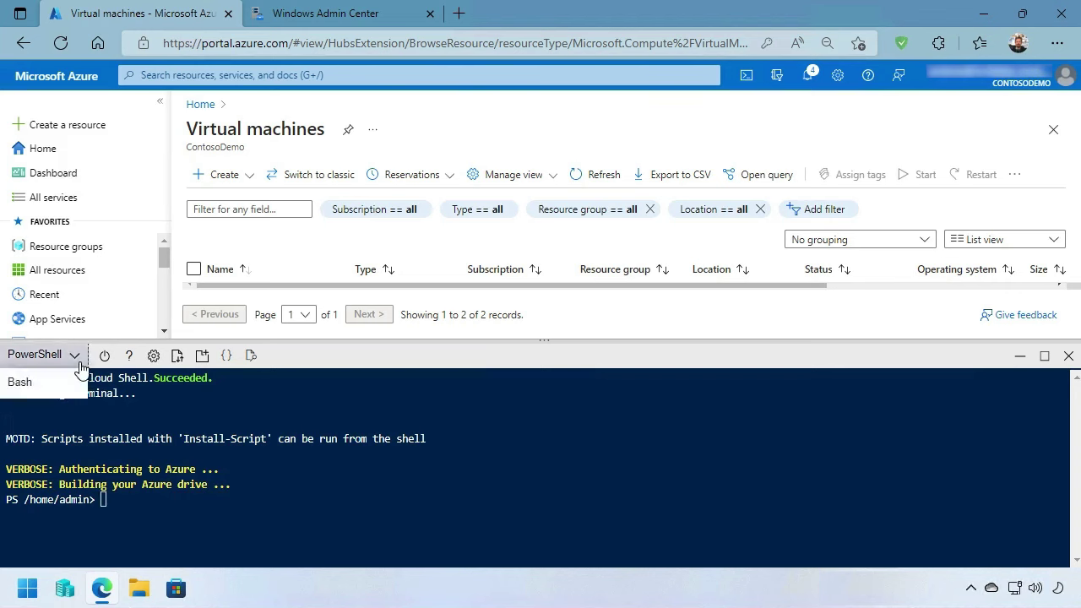
pyautogui.press('Escape')
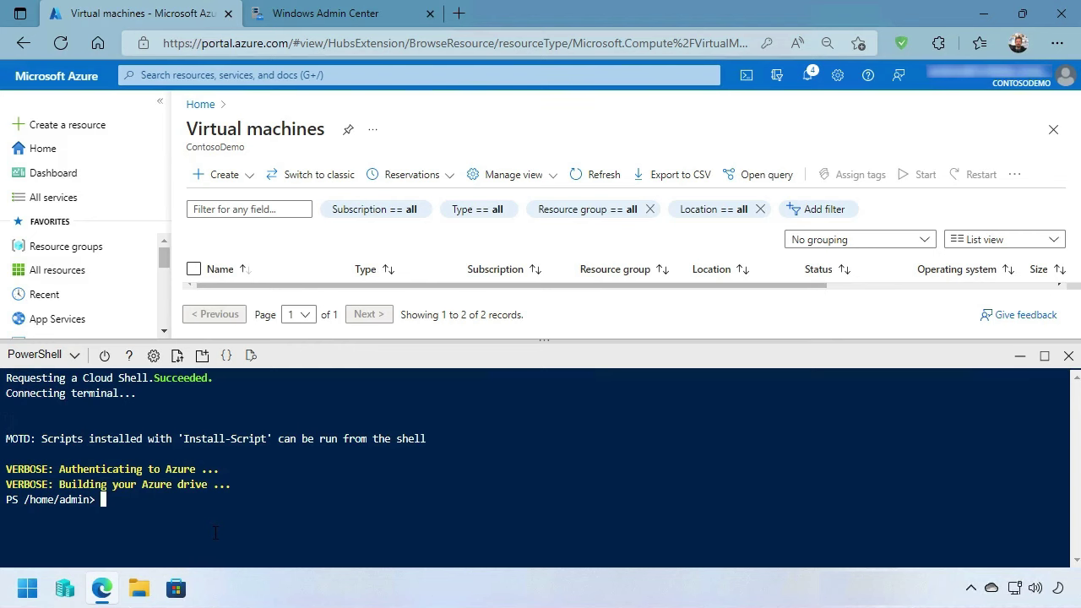
# Step: Open an Azure Cloud Shell tab in elevated Windows Terminal, choose tenant 0, then minimize it
pyautogui.rightClick(27, 589)
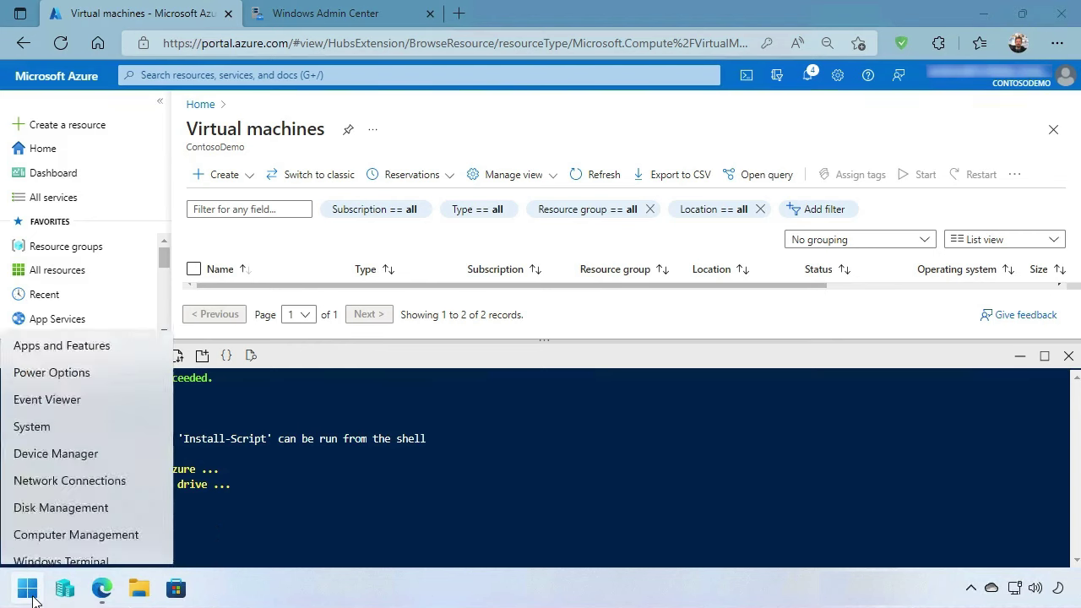
pyautogui.click(82, 358)
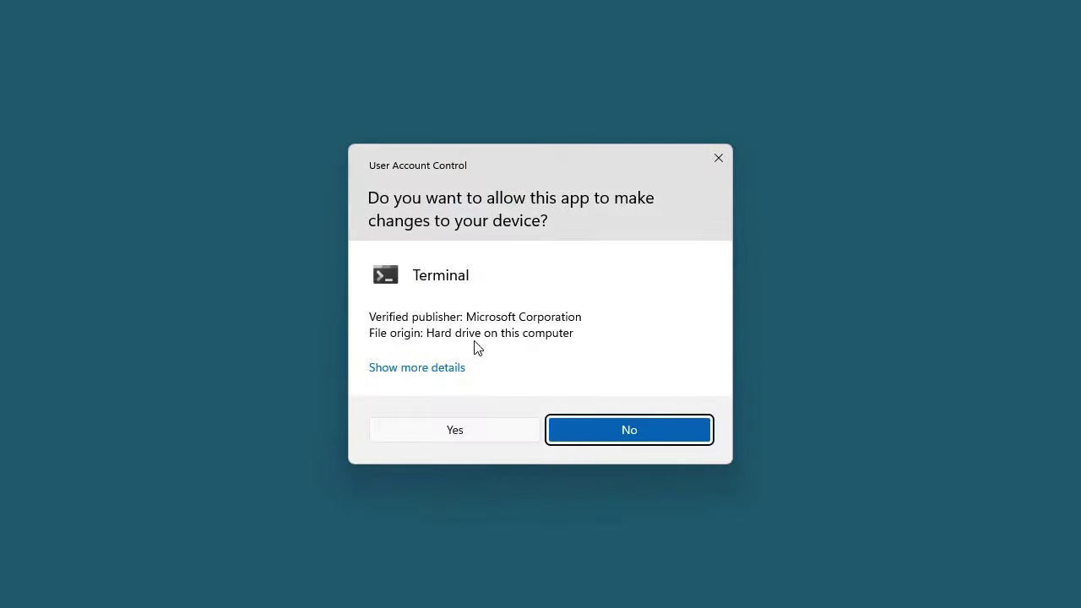
pyautogui.click(468, 426)
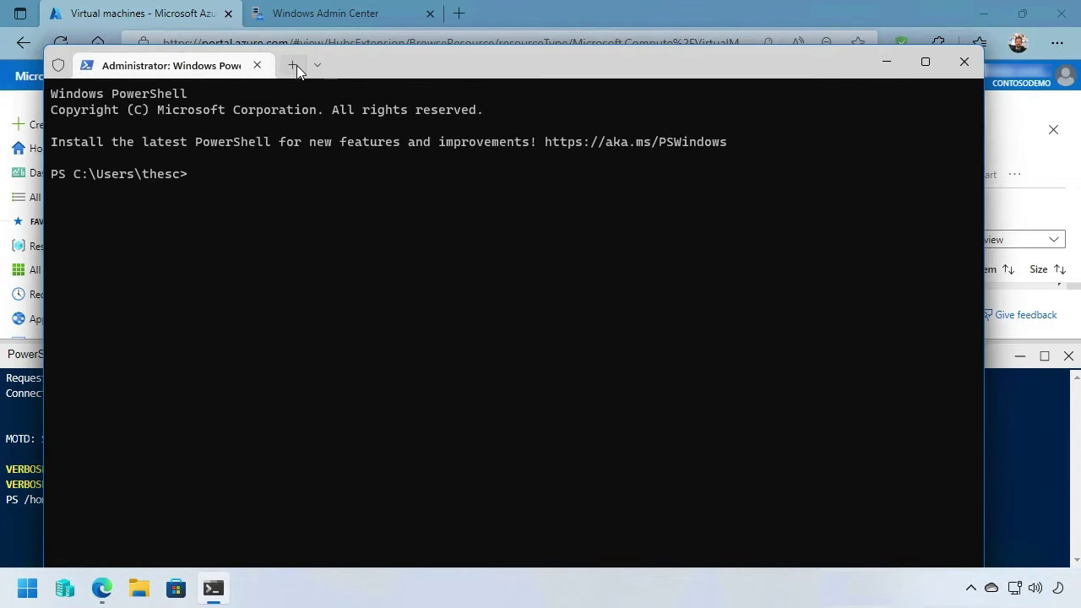
pyautogui.click(315, 64)
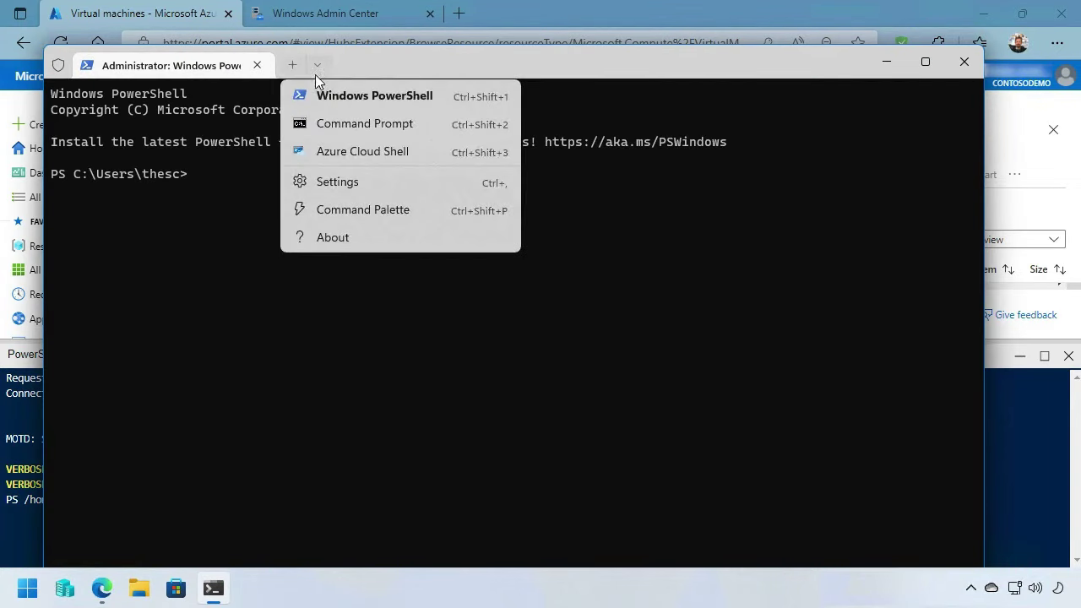
pyautogui.click(348, 153)
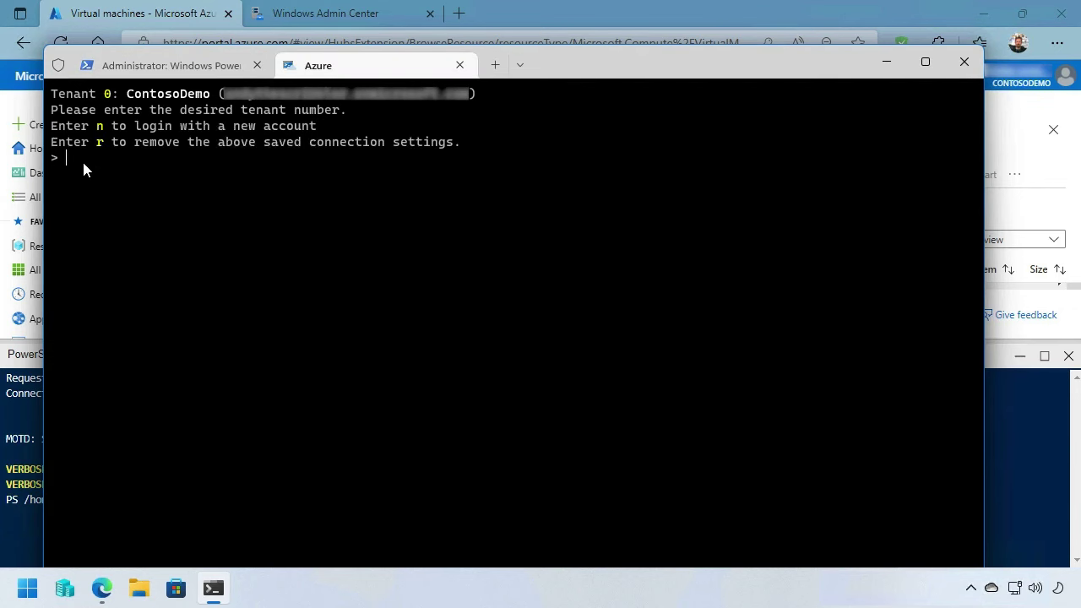
pyautogui.write('0')
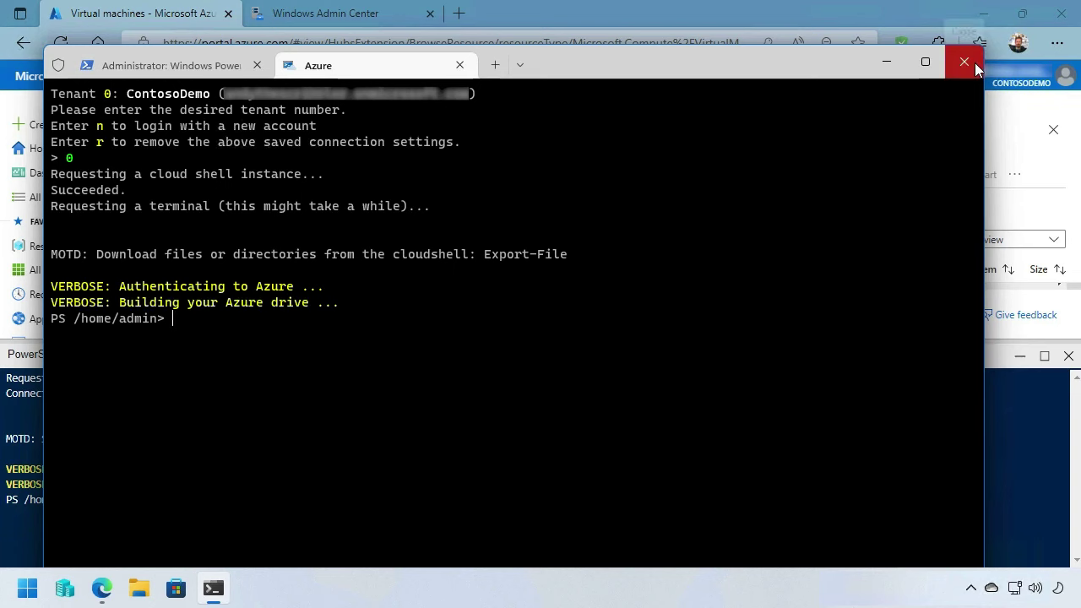
pyautogui.click(887, 63)
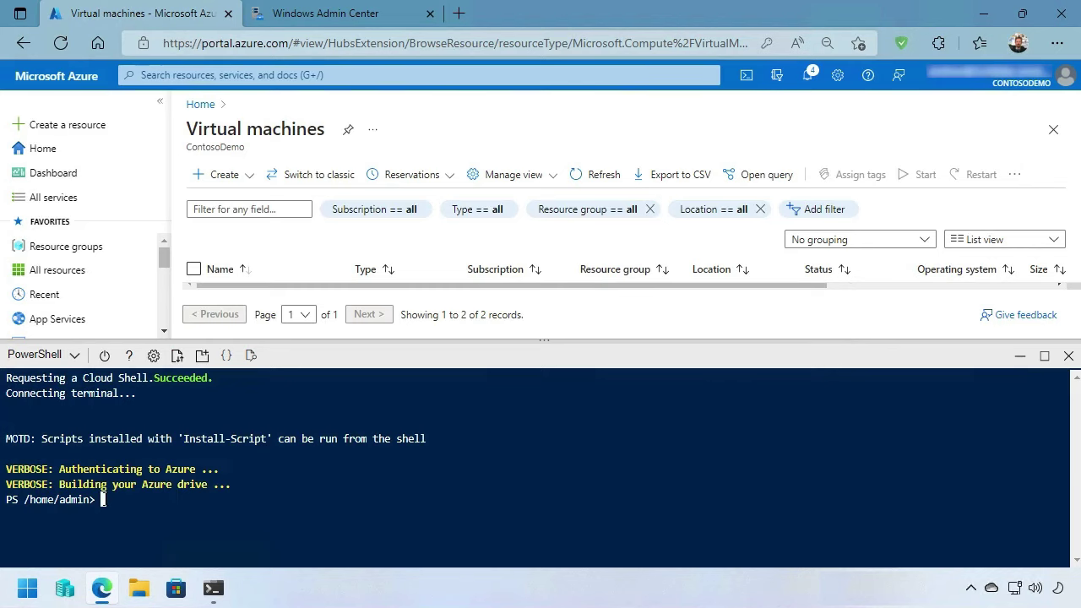
# Step: Paste the prepared New-AzVm command for Contoso-VM4 into Cloud Shell and run it
pyautogui.rightClick(104, 499)
pyautogui.click(153, 225)
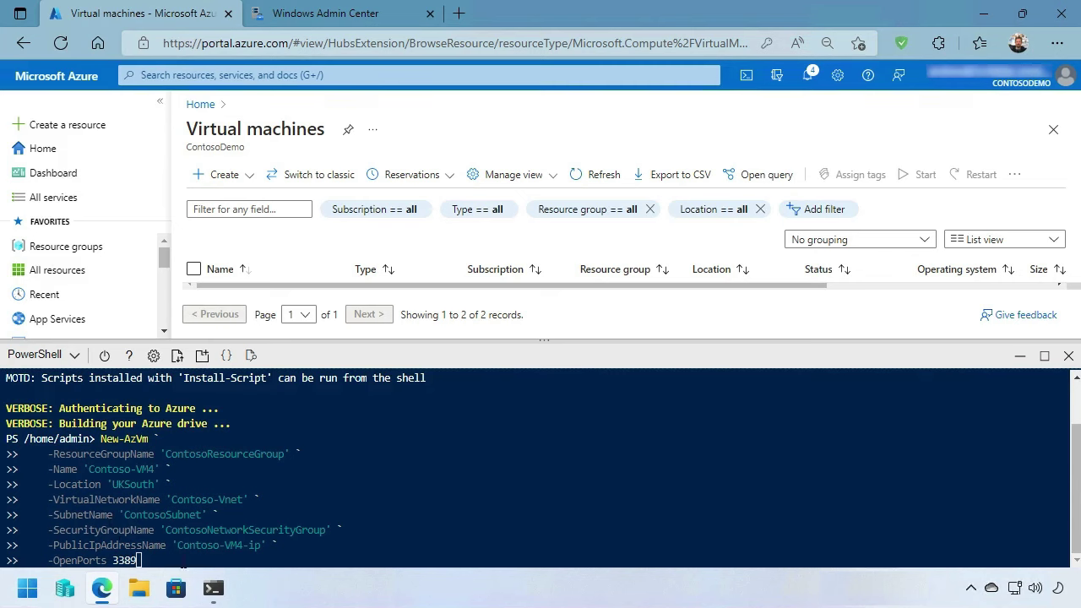
pyautogui.press('Return')
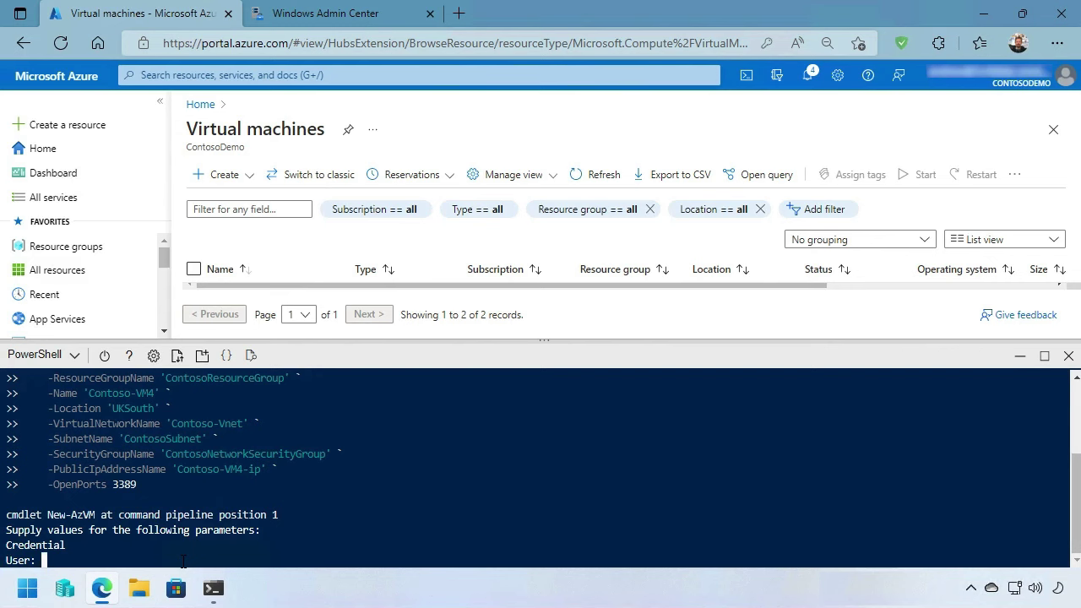
# Step: Enter the admin user name and password so Contoso-VM4 resource creation begins
pyautogui.write('azureadmin')
pyautogui.press('Return')
pyautogui.write('***************')
pyautogui.press('Return')
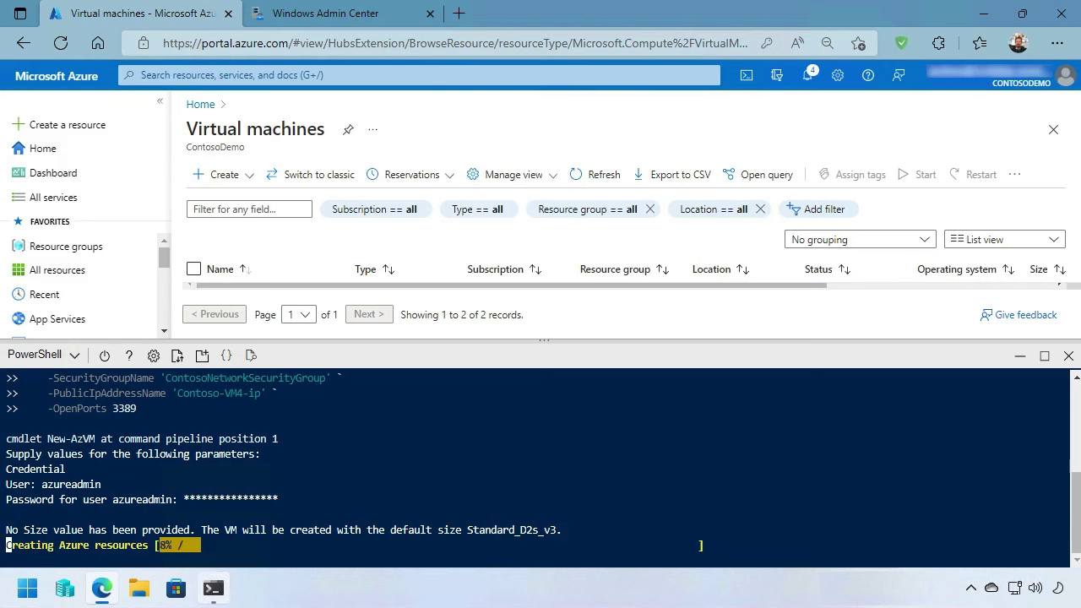
pyautogui.moveTo(213, 589)
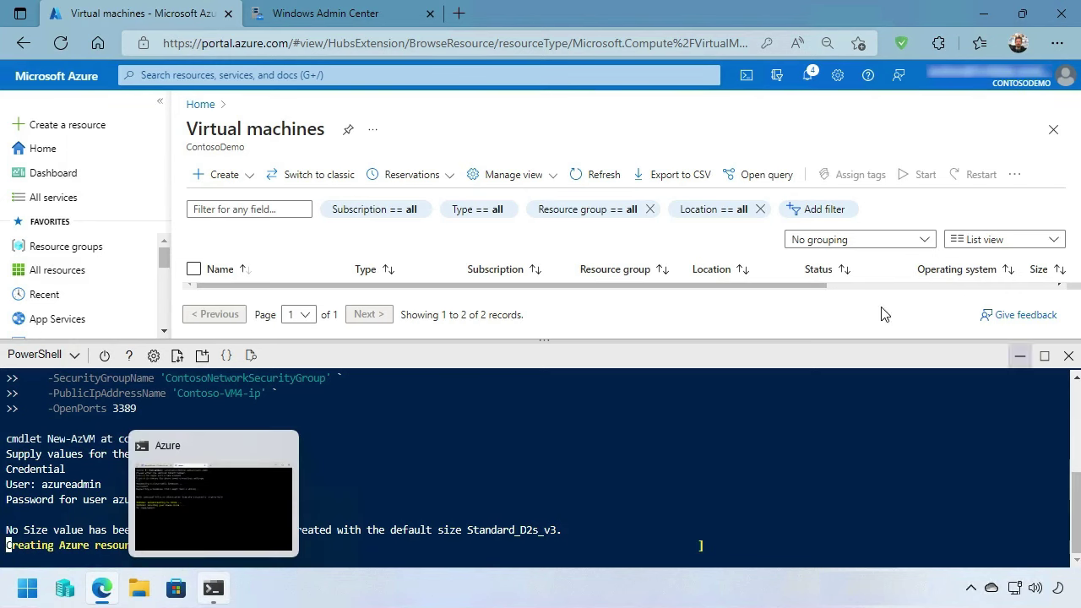
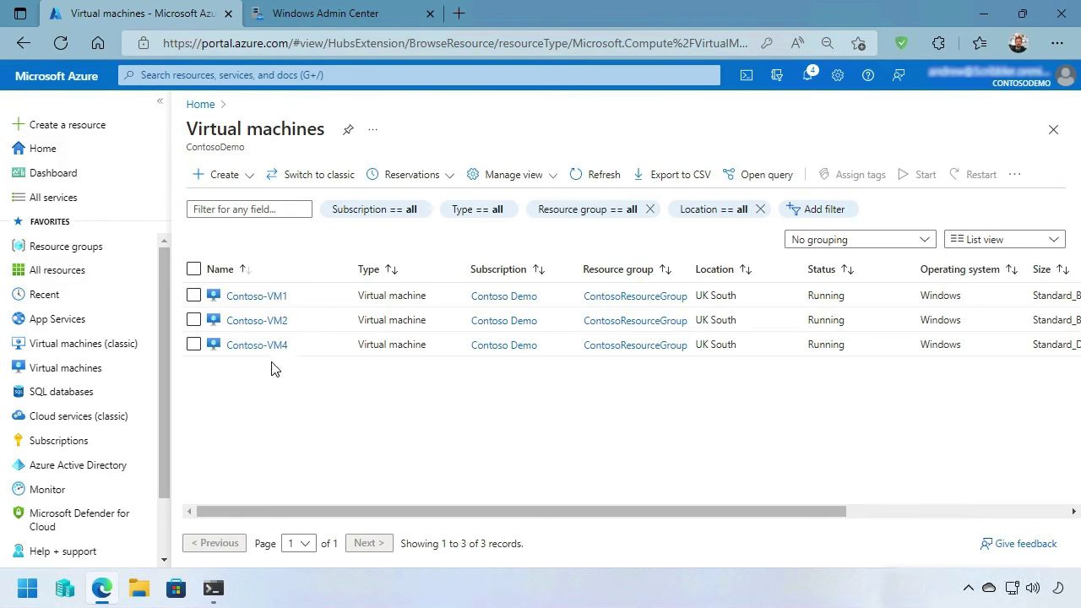
# Step: Open Contoso-VM1's Networking page, which lists the RDP inbound rule on TCP port 3389
pyautogui.click(256, 296)
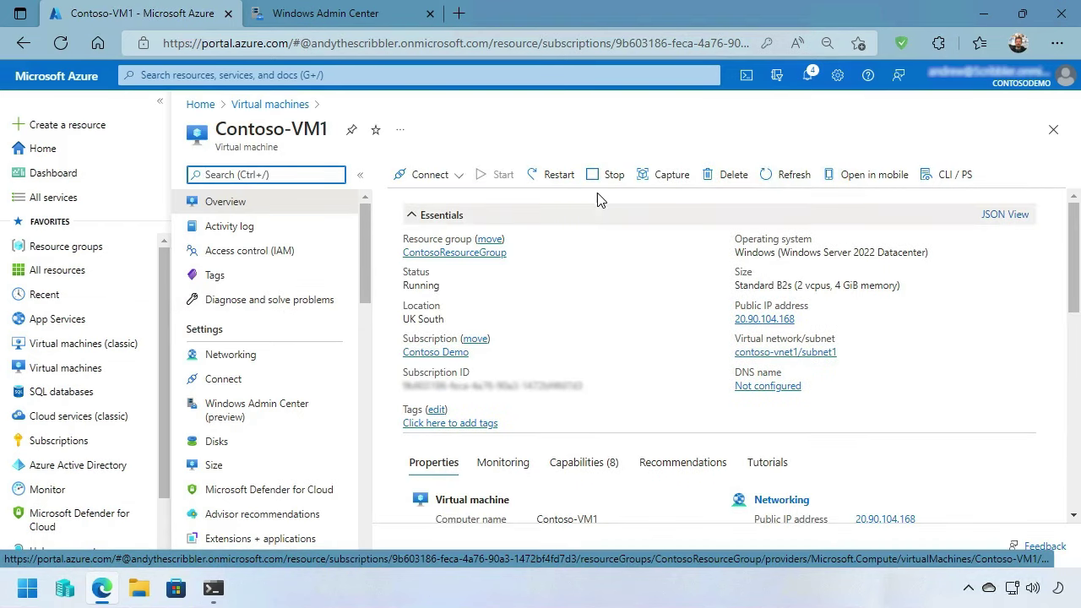
pyautogui.click(456, 181)
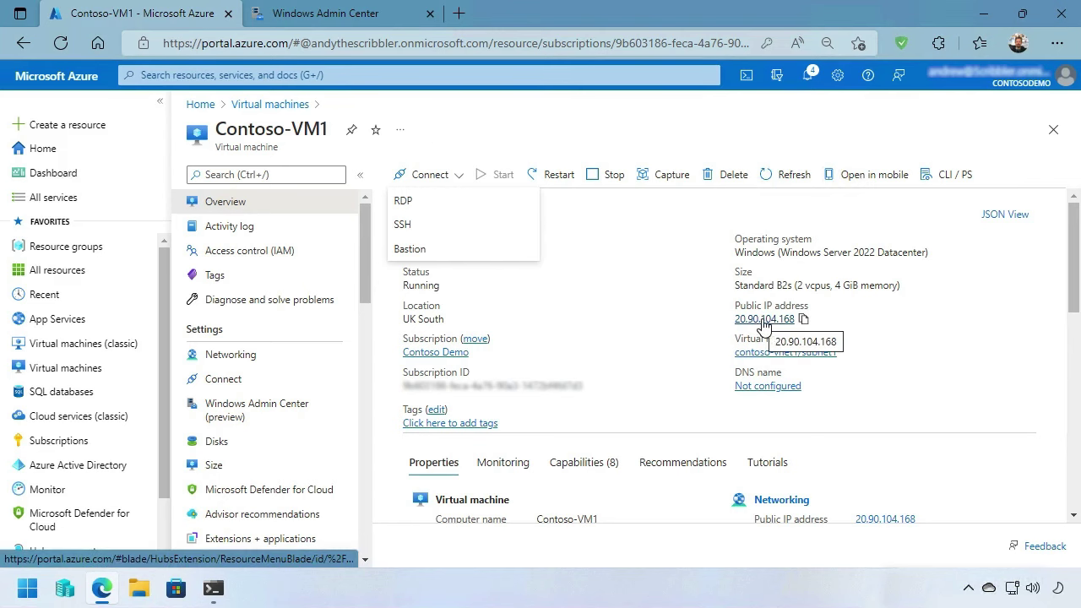
pyautogui.click(588, 142)
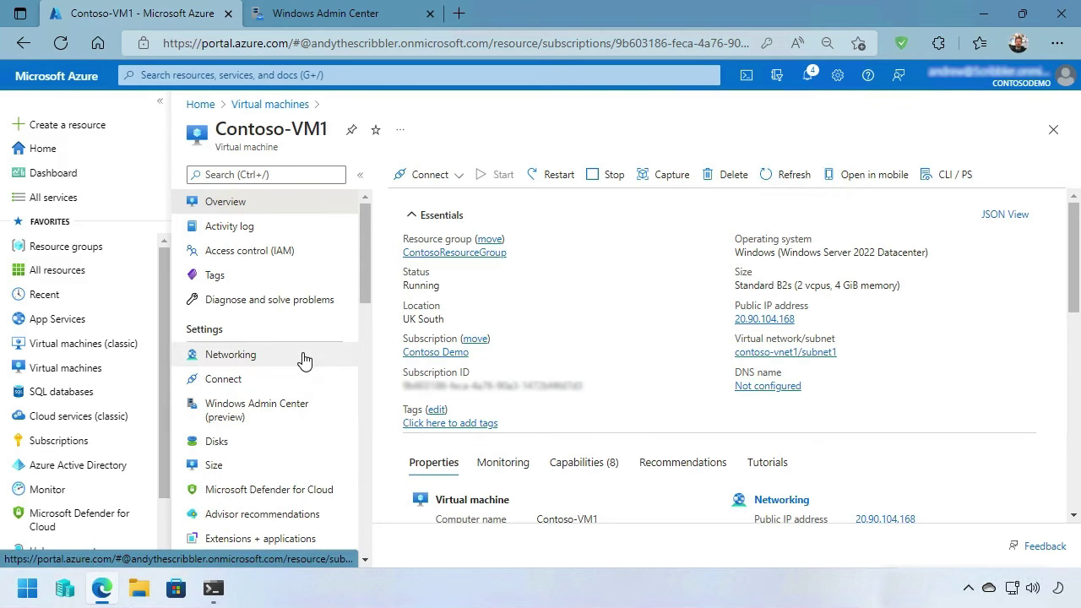
pyautogui.scroll(-1, 304, 361)
pyautogui.scroll(1, 304, 361)
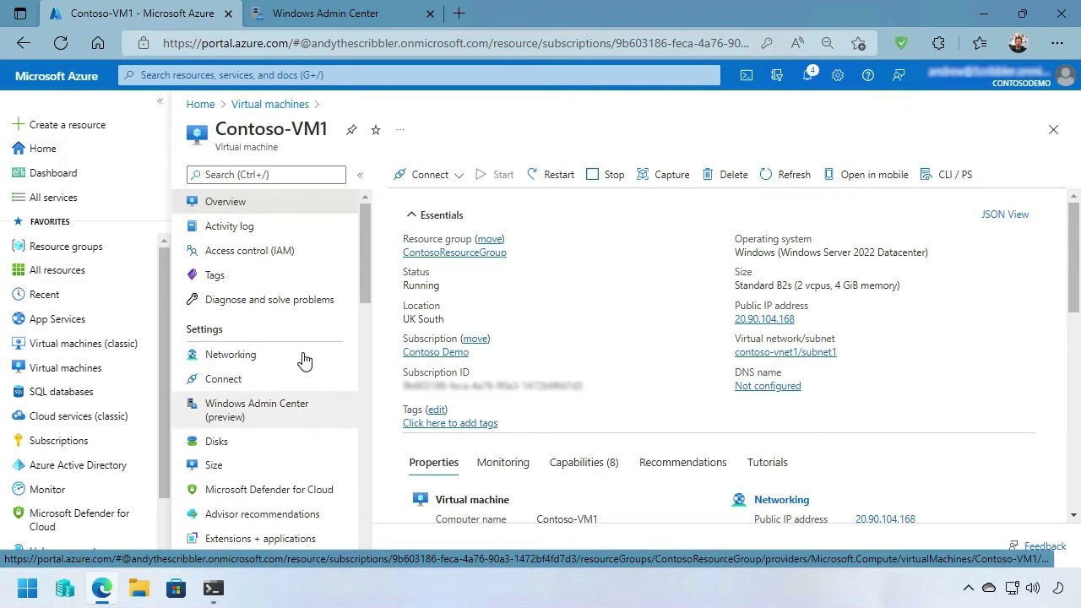
pyautogui.click(233, 355)
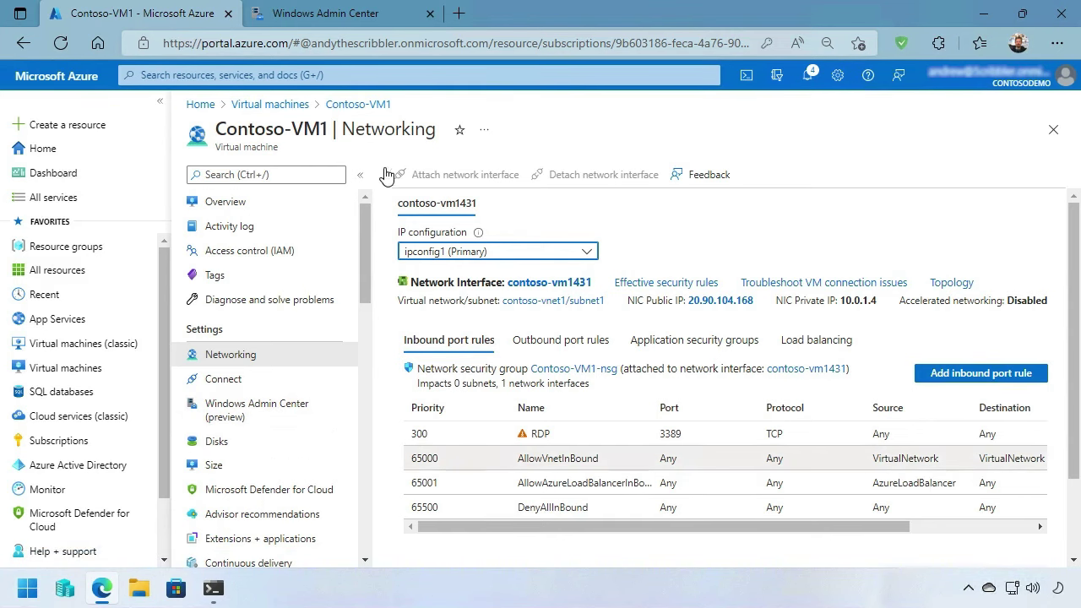
# Step: In Windows Admin Center, dismiss the VM creation panel and start adding an Azure VM connection
pyautogui.click(338, 15)
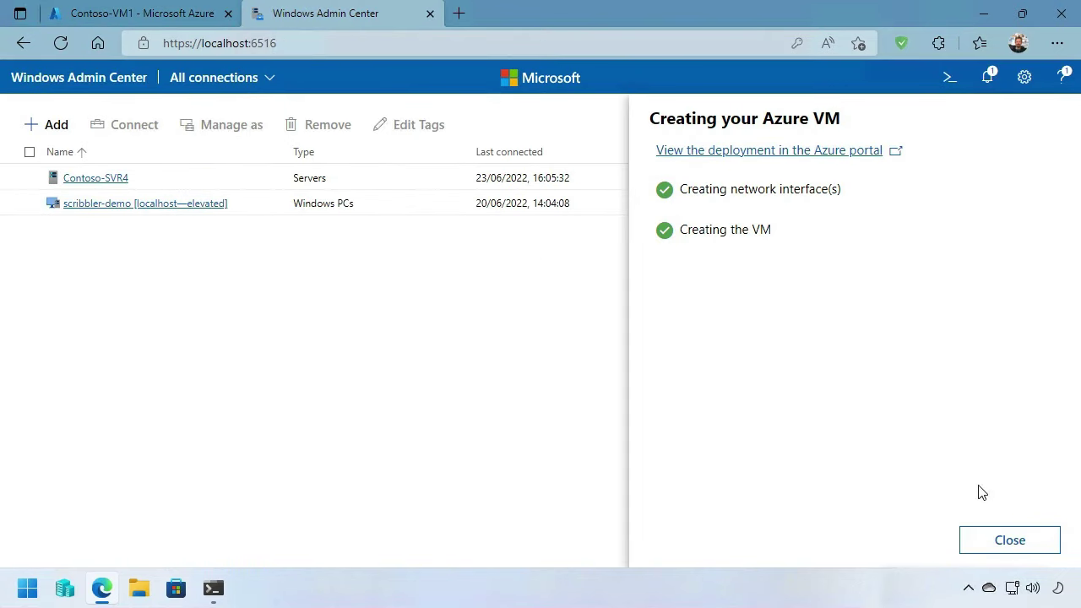
pyautogui.click(986, 539)
pyautogui.click(40, 126)
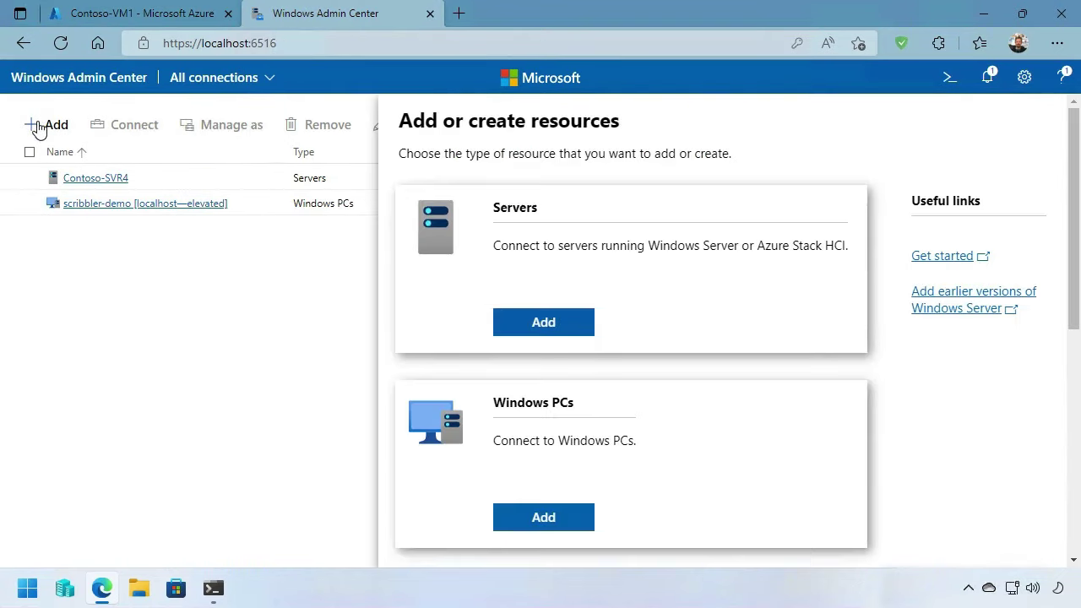
pyautogui.scroll(-5, 532, 481)
pyautogui.click(544, 428)
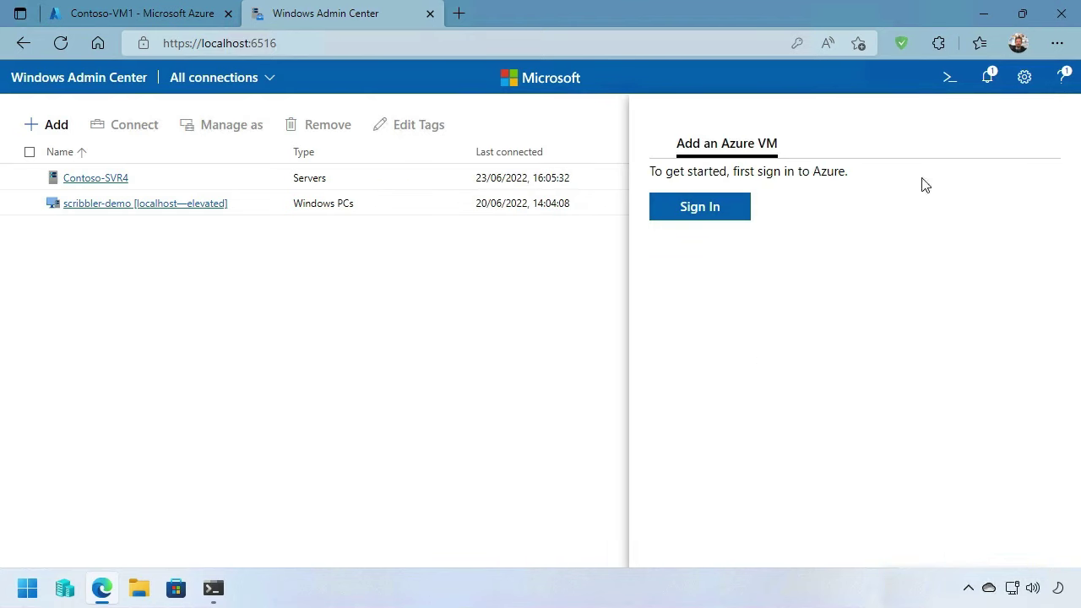
# Step: Sign in to Azure and add Contoso-VM1 from ContosoResourceGroup at public IP 20.90.104.168
pyautogui.click(722, 216)
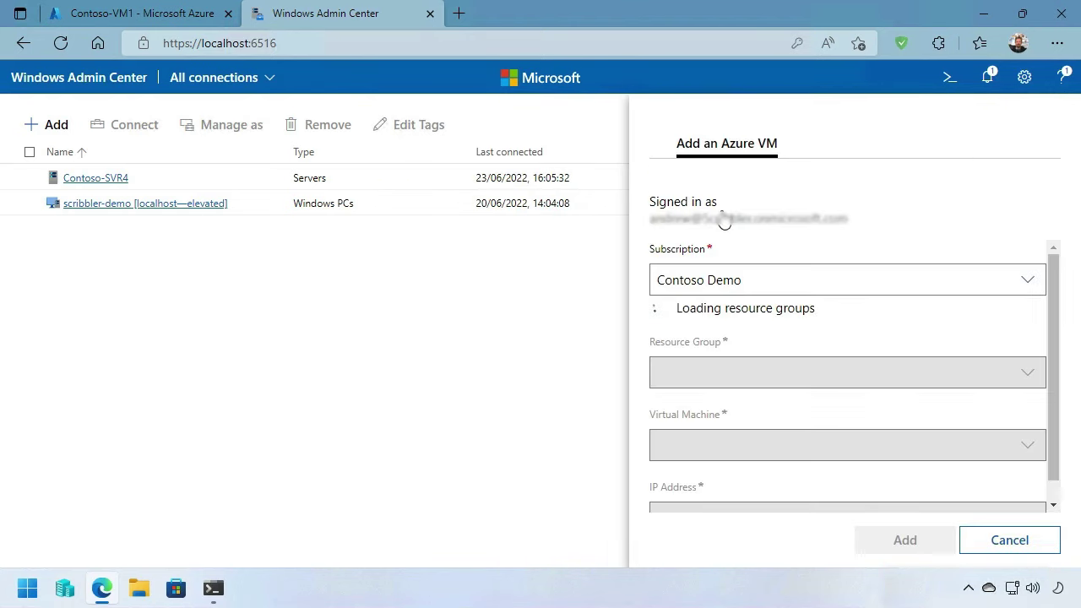
pyautogui.click(780, 355)
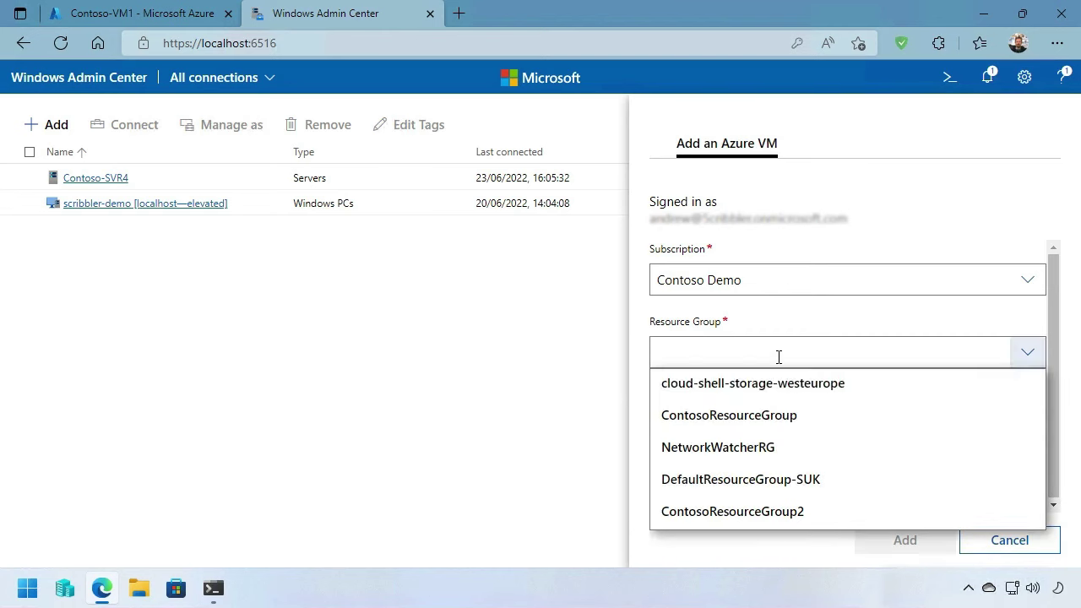
pyautogui.click(755, 422)
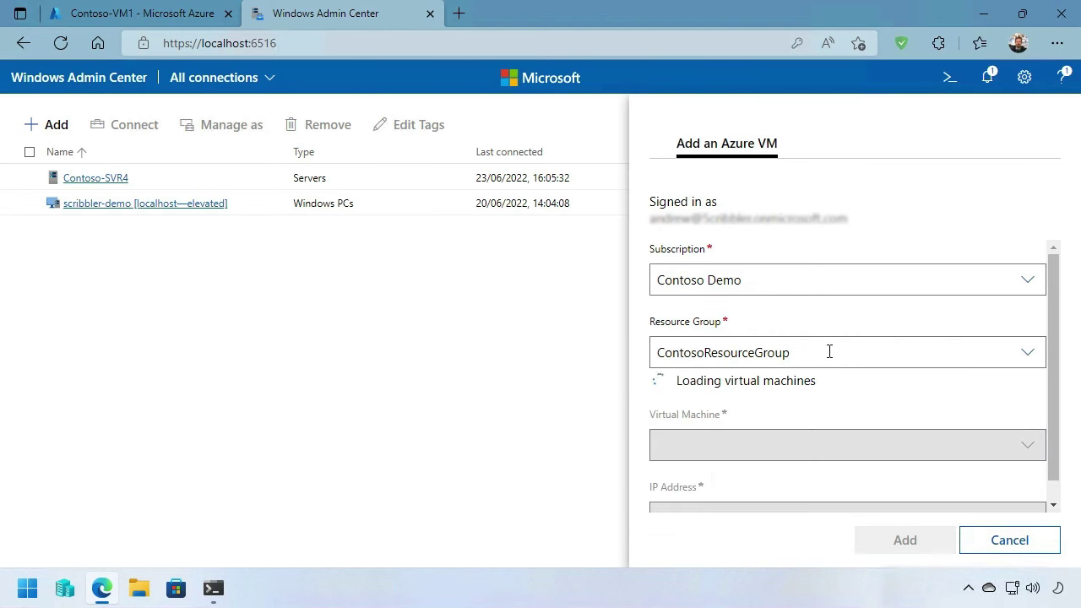
pyautogui.click(785, 422)
pyautogui.click(760, 461)
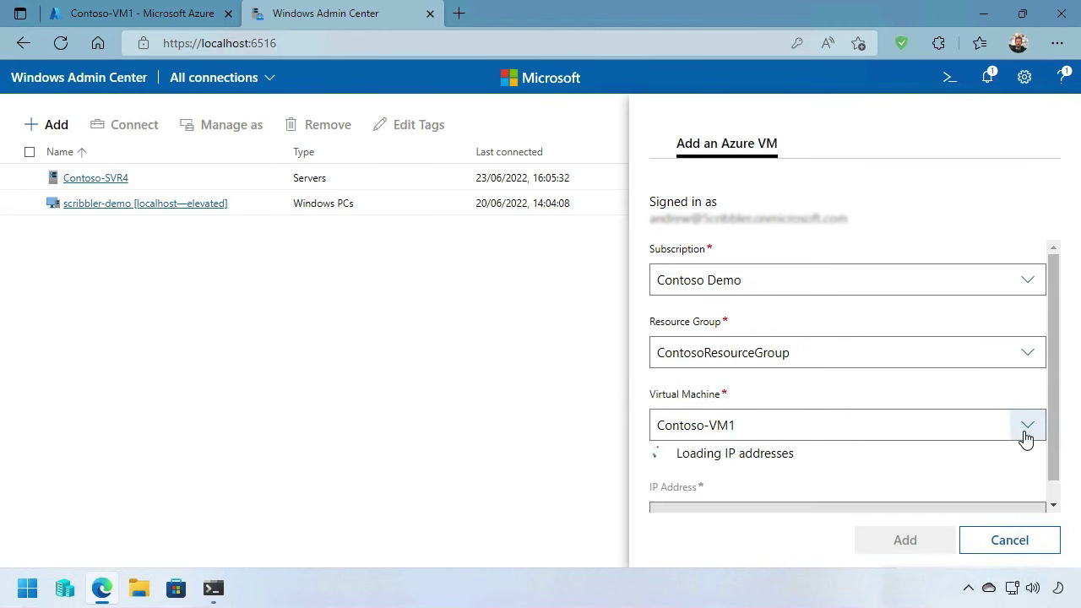
pyautogui.click(1027, 502)
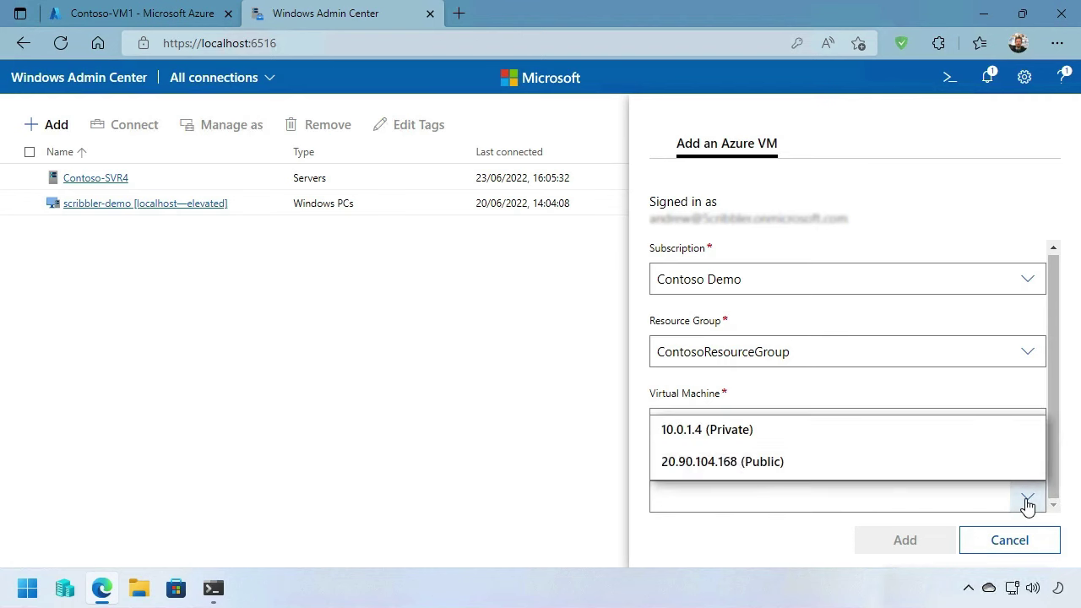
pyautogui.click(735, 461)
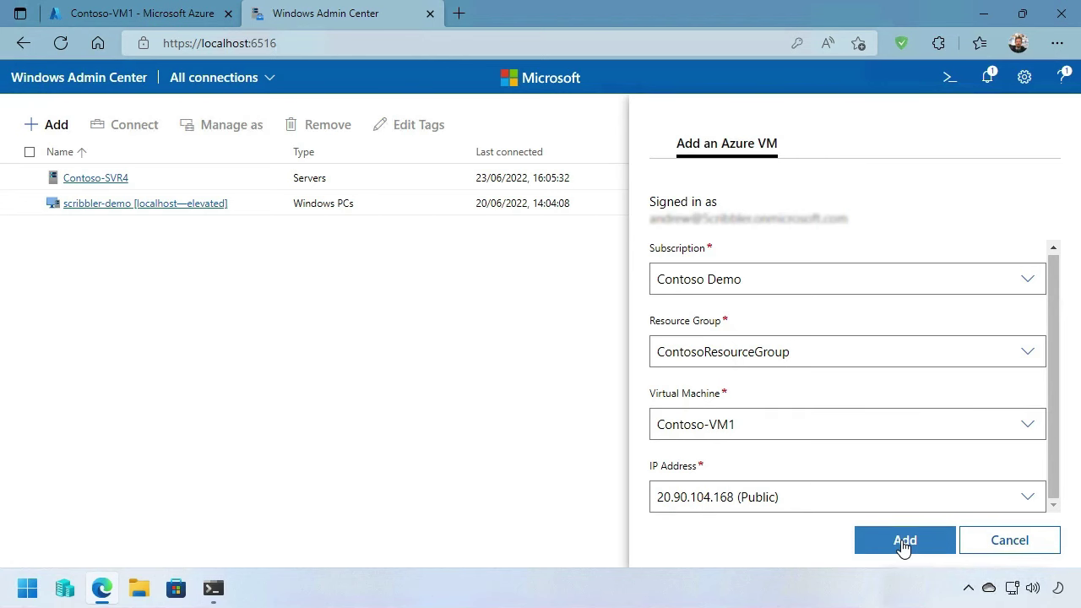
pyautogui.click(901, 545)
pyautogui.click(126, 15)
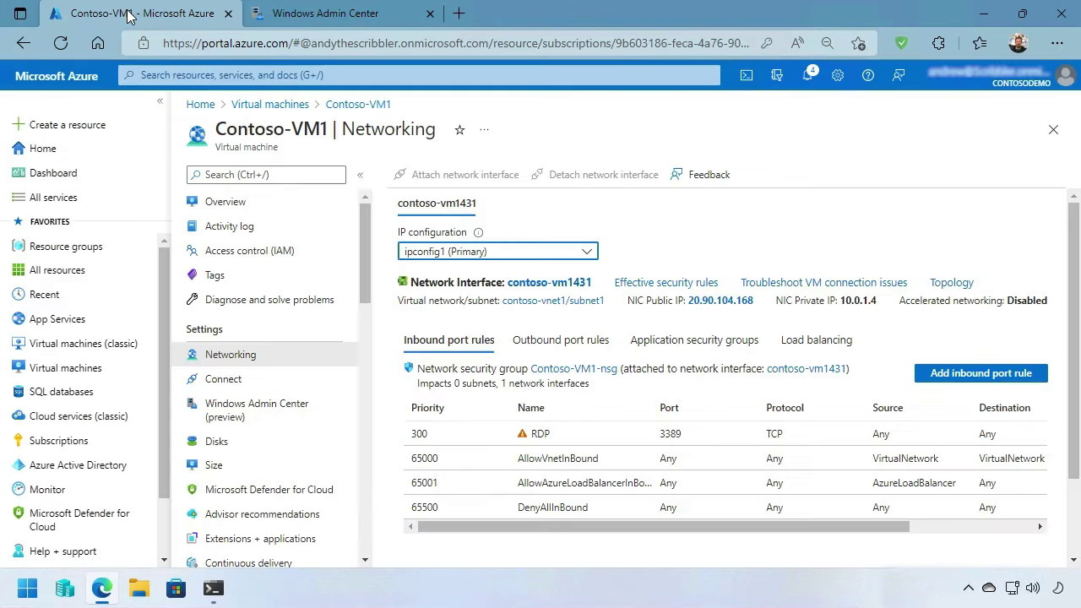
# Step: Add inbound port rule WAC allowing TCP on ports 5985-5986, created at priority 310
pyautogui.click(957, 380)
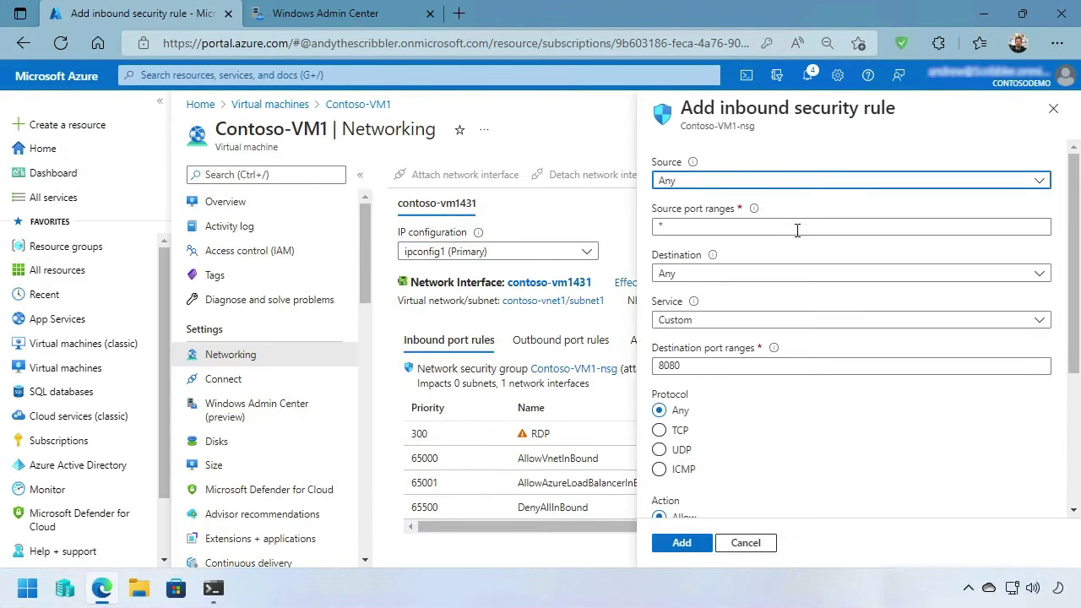
pyautogui.doubleClick(692, 366)
pyautogui.write('5985-5986')
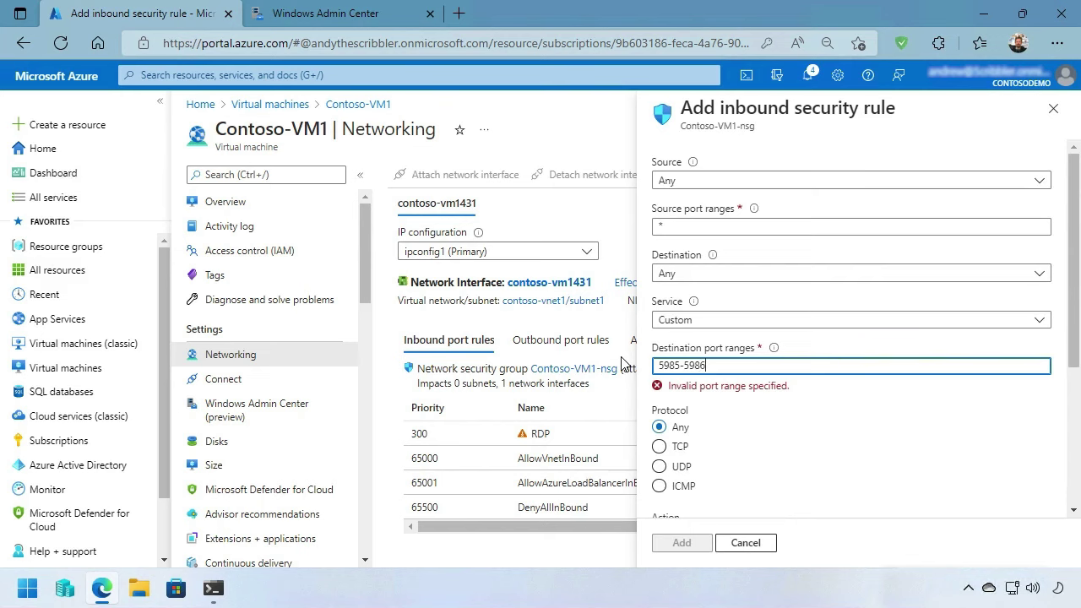
pyautogui.click(673, 432)
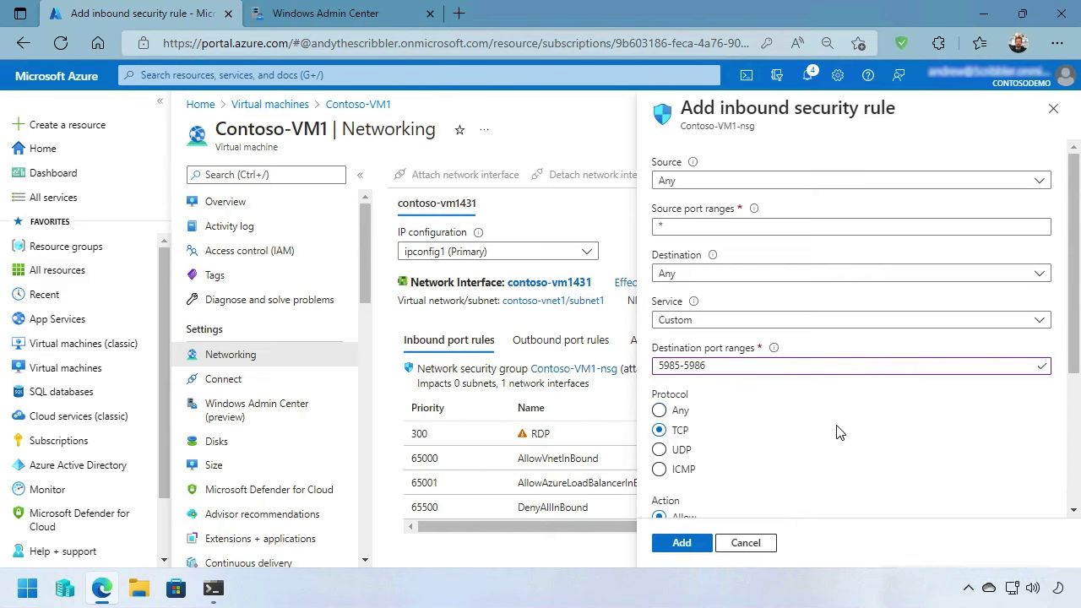
pyautogui.scroll(-2, 836, 430)
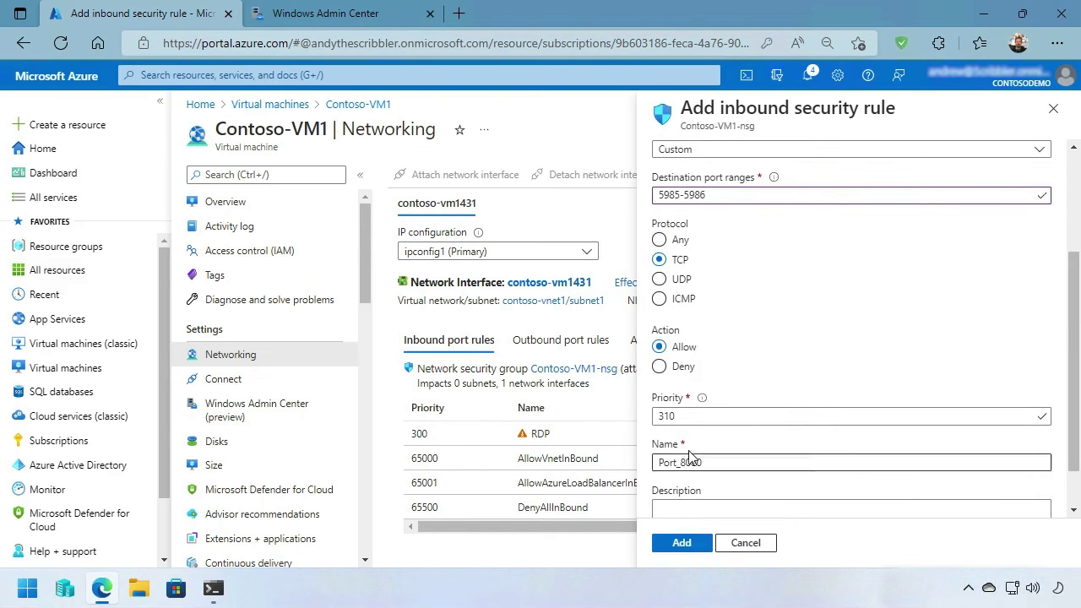
pyautogui.moveTo(714, 458); pyautogui.dragTo(635, 464)
pyautogui.write('WAC')
pyautogui.scroll(-1, 733, 391)
pyautogui.click(701, 545)
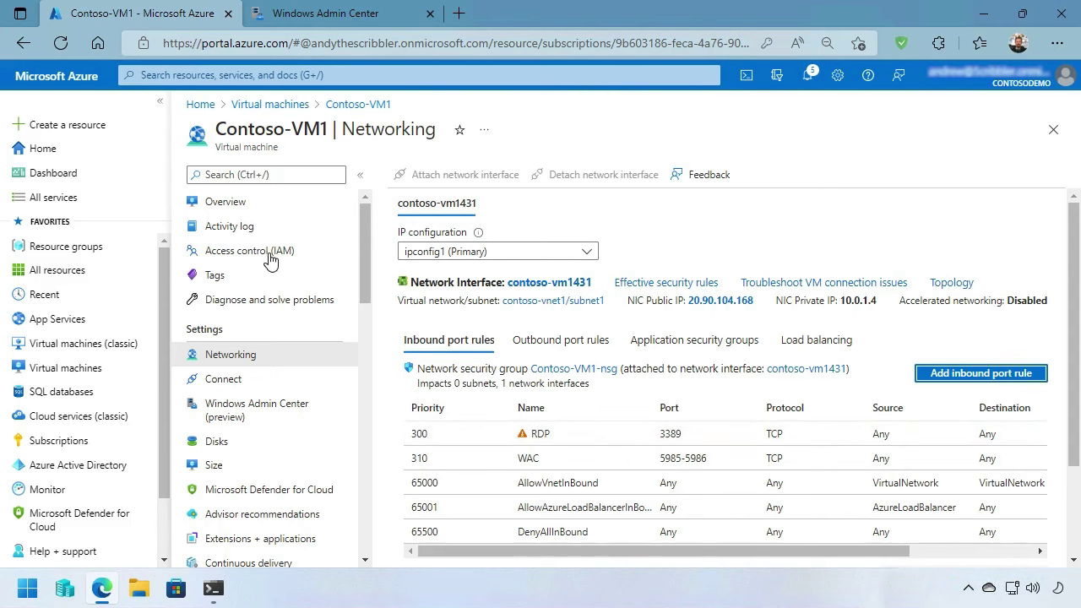
# Step: Download Contoso-VM1's RDP file from the Connect page and launch it despite the publisher warning
pyautogui.click(236, 202)
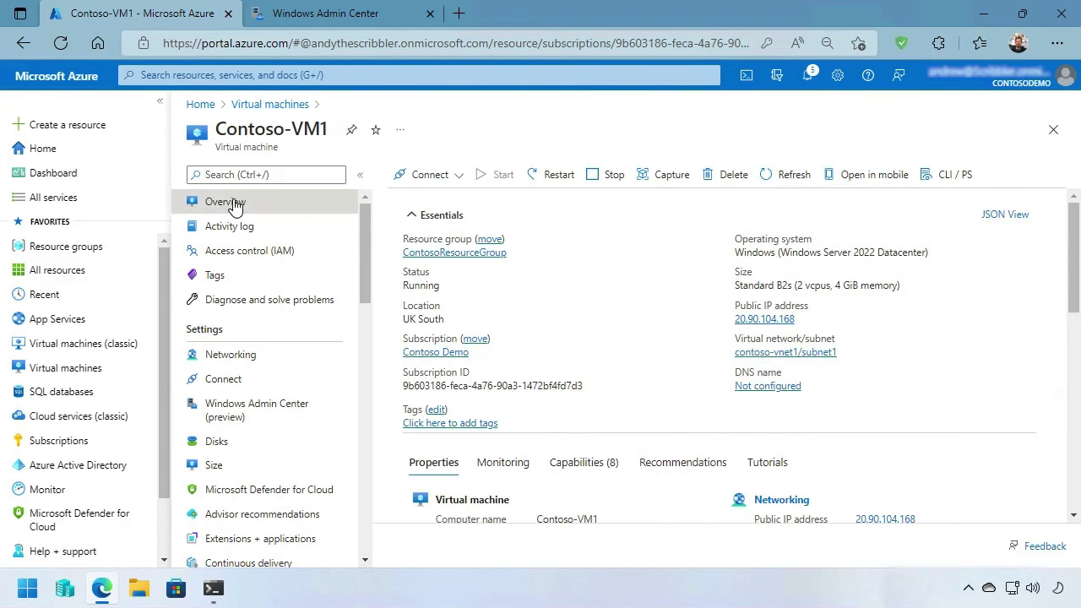
pyautogui.click(450, 177)
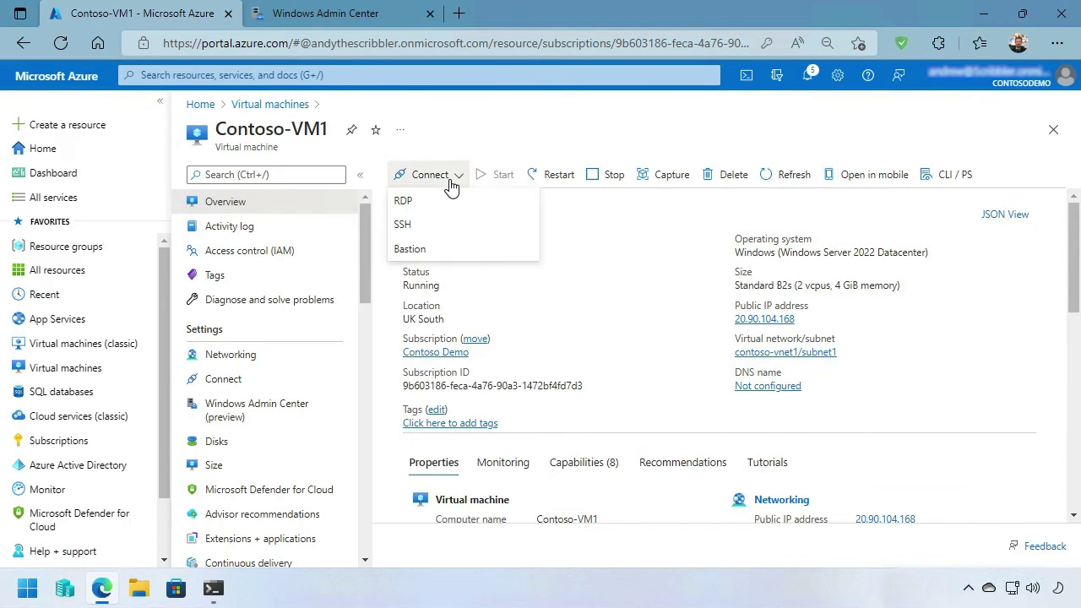
pyautogui.click(432, 202)
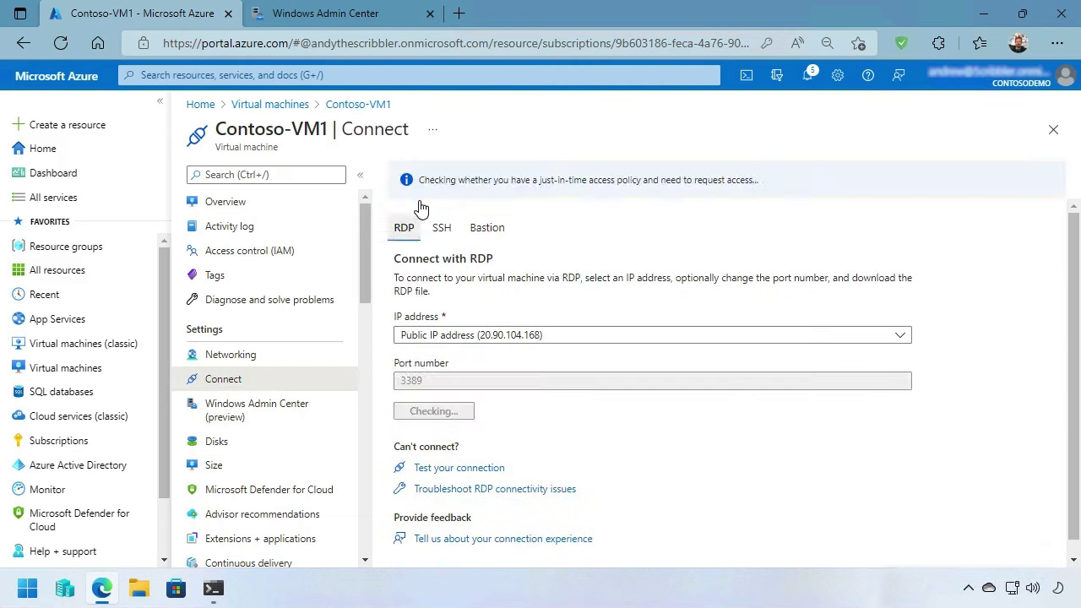
pyautogui.click(458, 413)
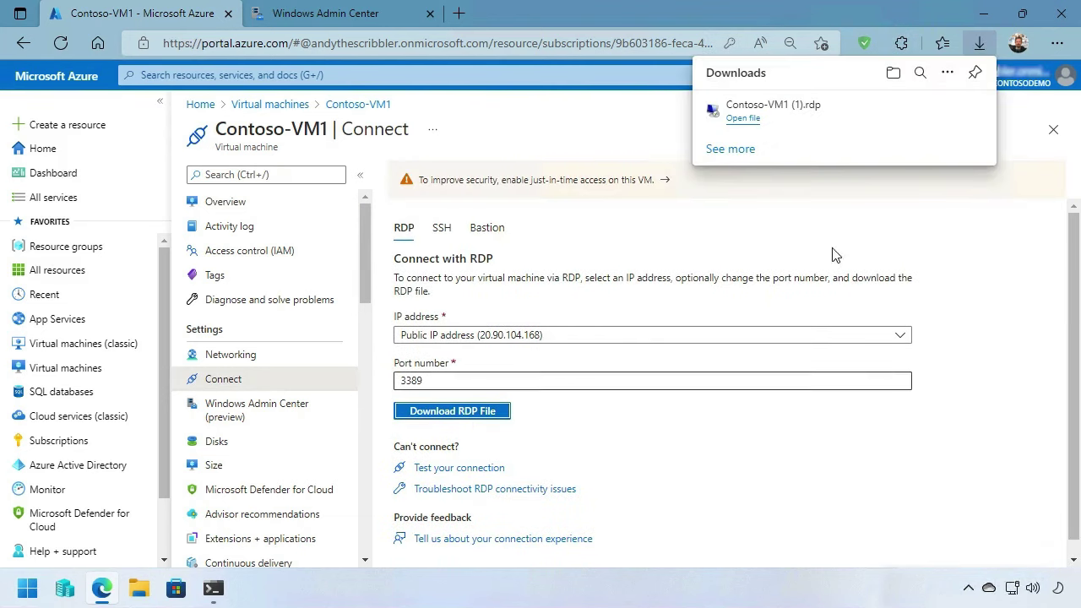
pyautogui.click(752, 123)
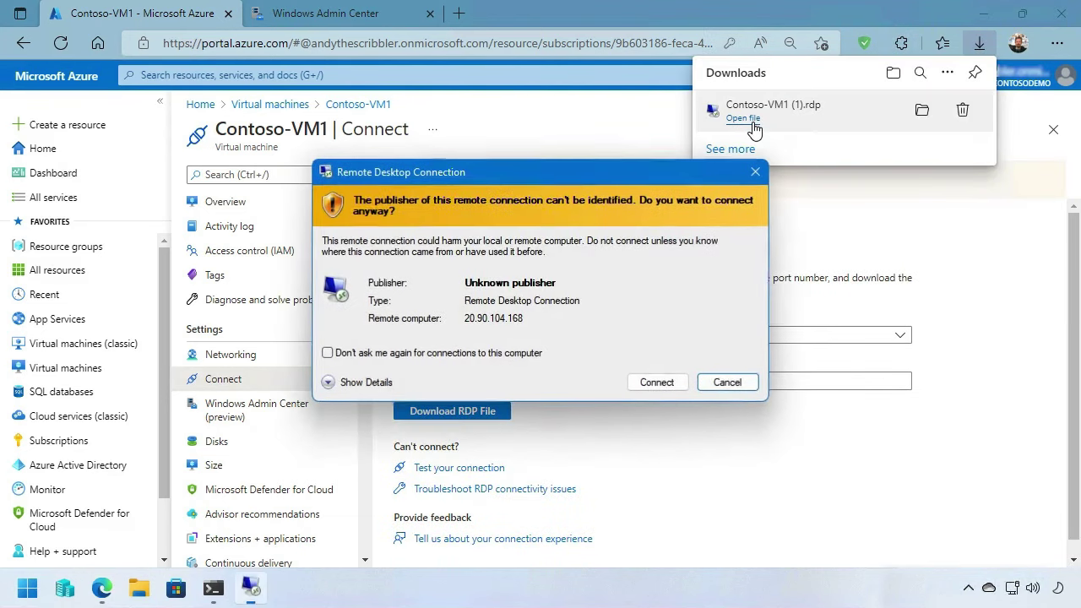
pyautogui.click(657, 382)
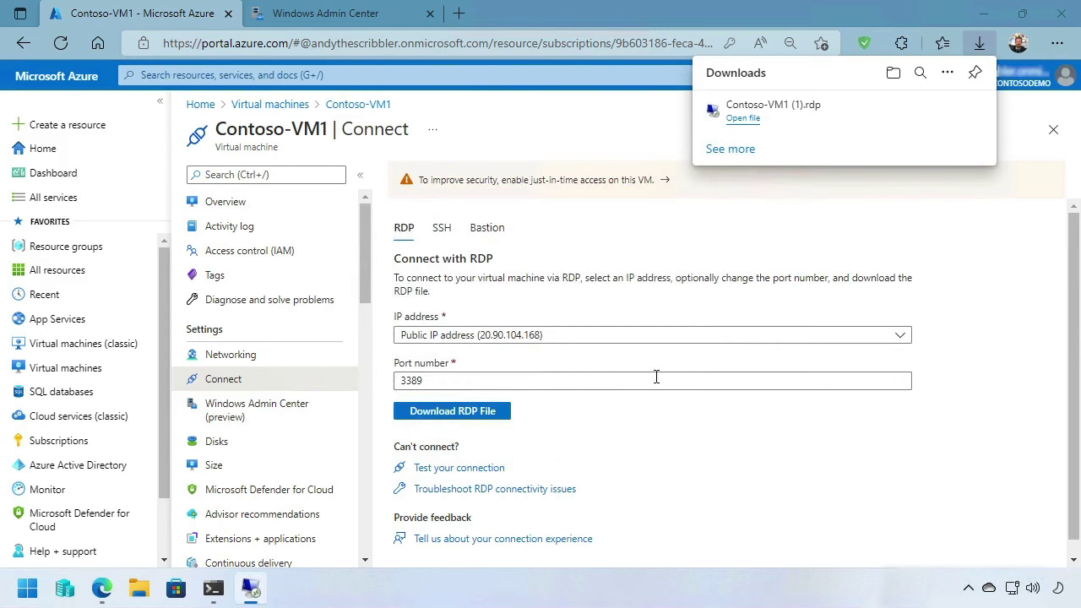
# Step: Sign in as a different account, azureadmin with its password, and accept the untrusted certificate
pyautogui.click(413, 384)
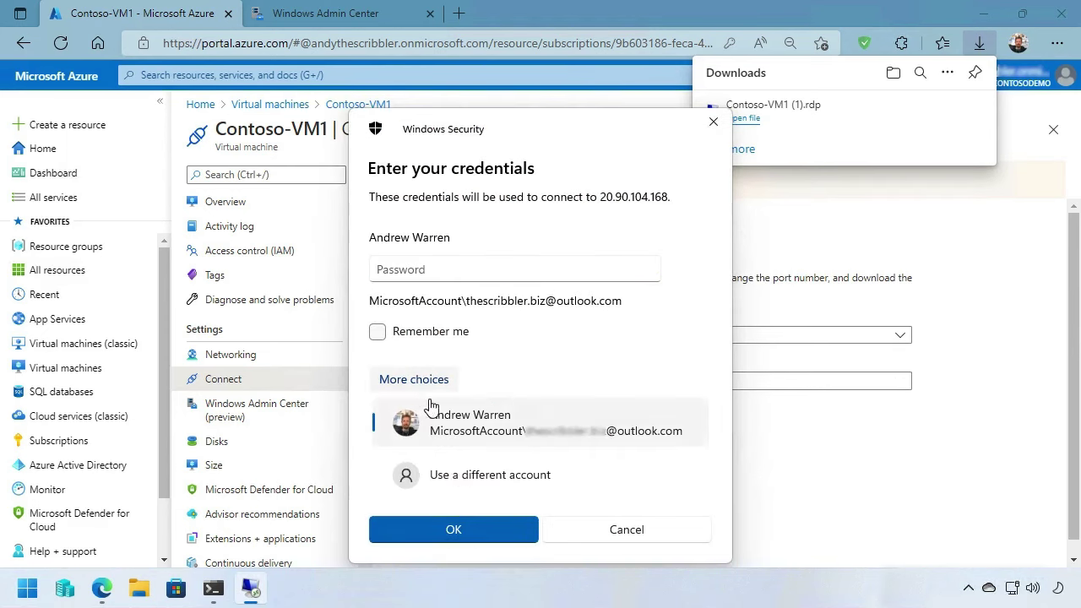
pyautogui.click(462, 478)
pyautogui.write('azureadmin')
pyautogui.press('Tab')
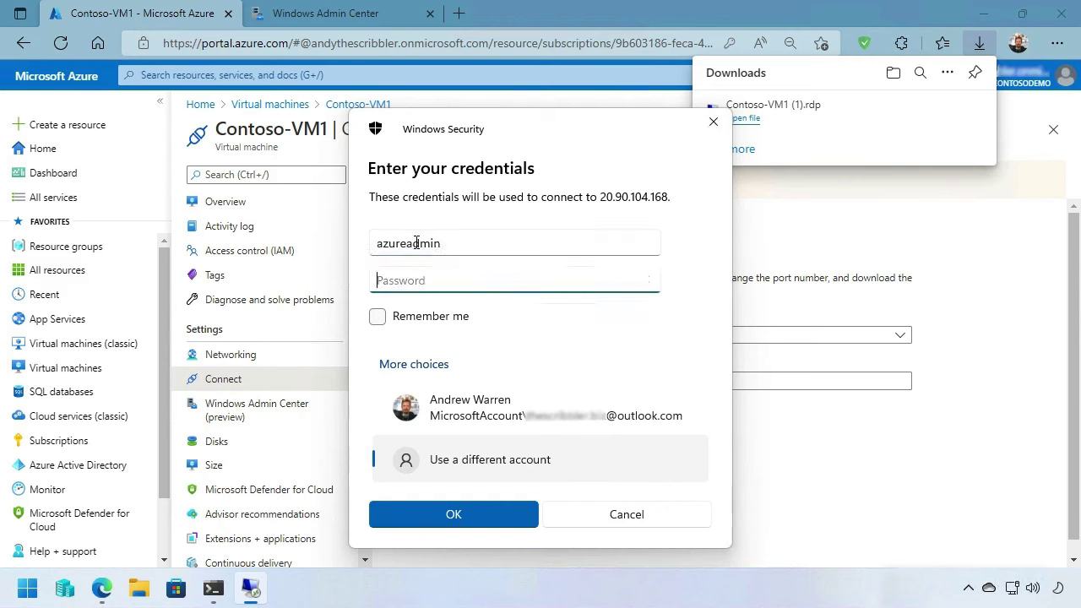
pyautogui.write('*************')
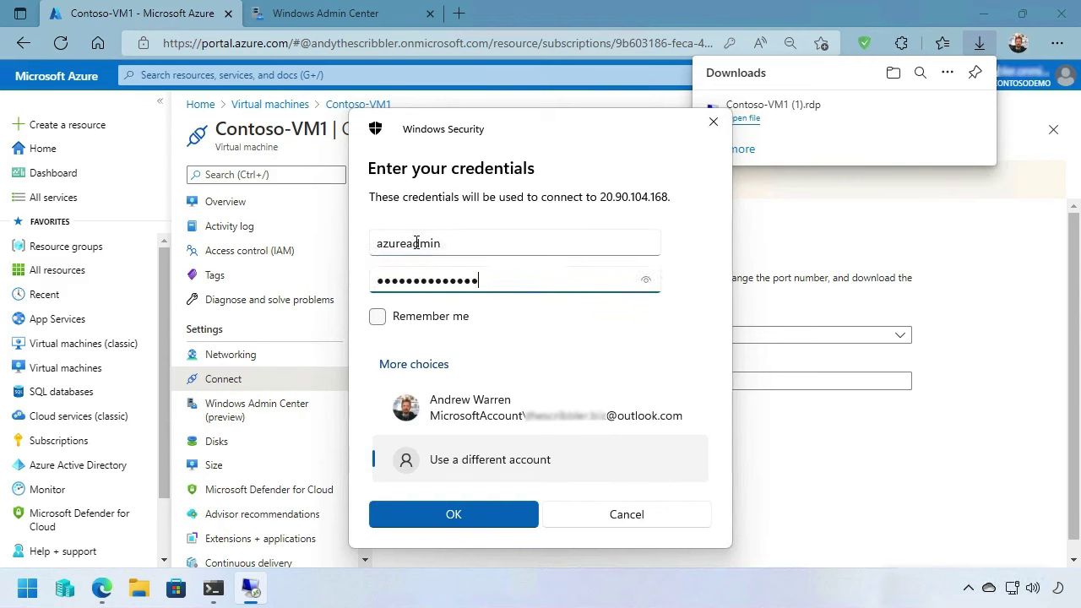
pyautogui.click(509, 514)
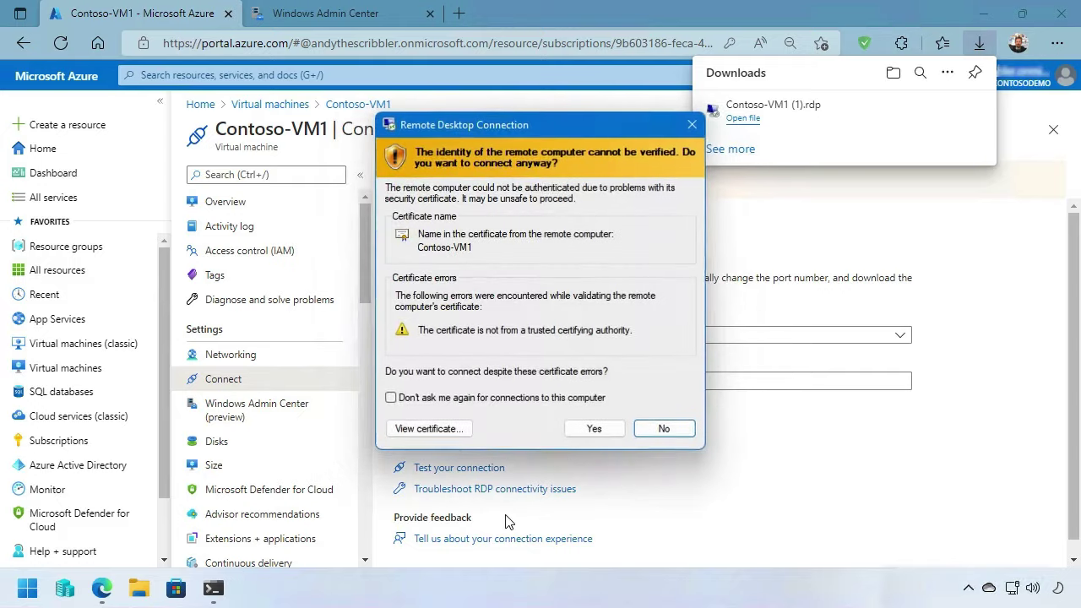
pyautogui.click(593, 429)
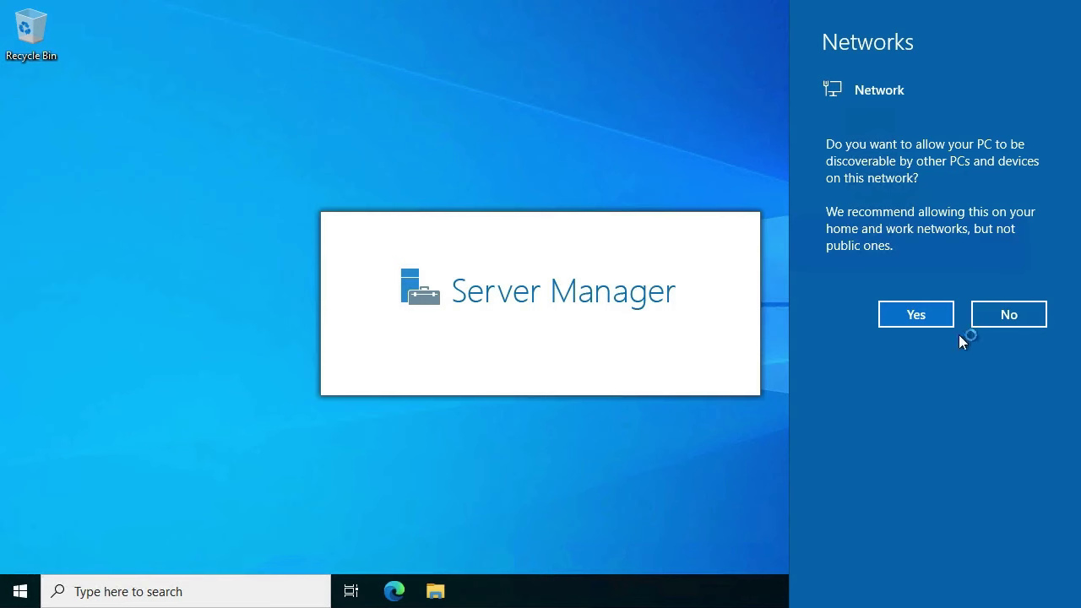
# Step: Allow network discovery, then run winrm quickconfig in admin PowerShell, confirm with y, and exit
pyautogui.click(922, 320)
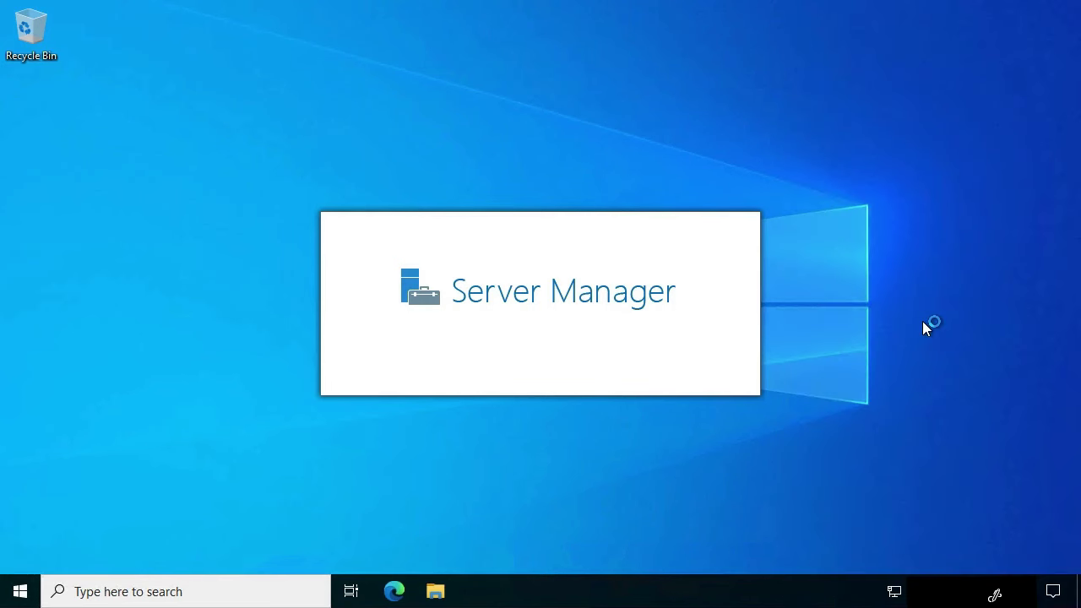
pyautogui.rightClick(20, 589)
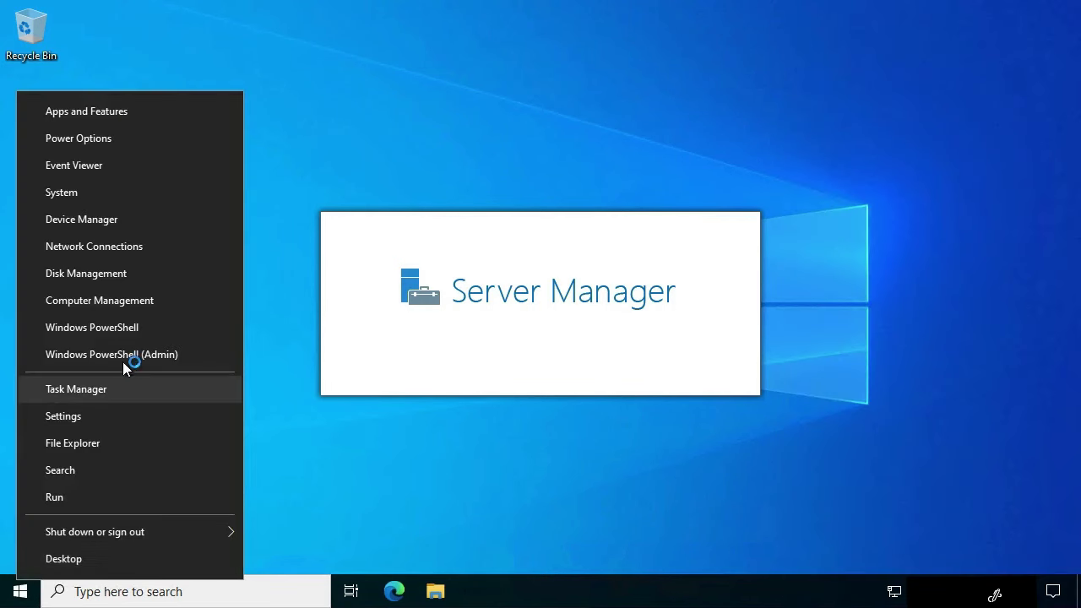
pyautogui.click(122, 358)
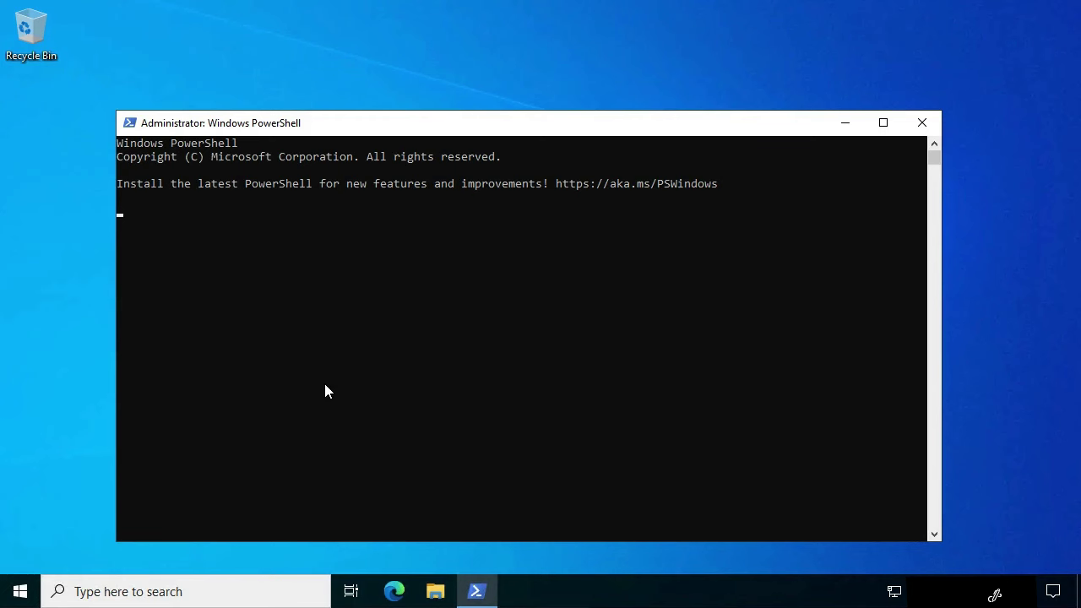
pyautogui.write('winrm quickconfig')
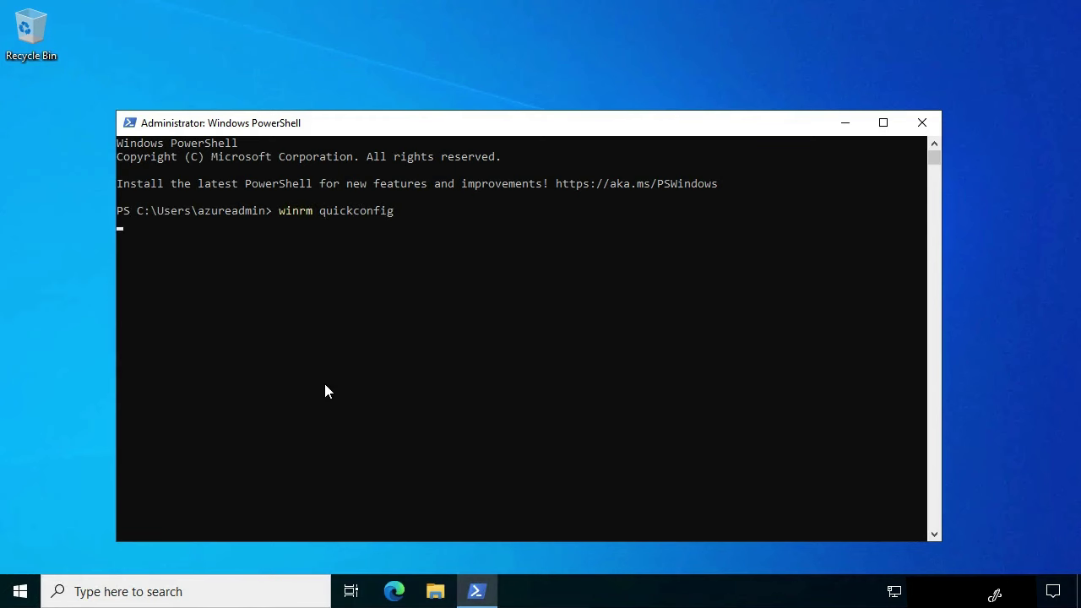
pyautogui.write('y')
pyautogui.press('Return')
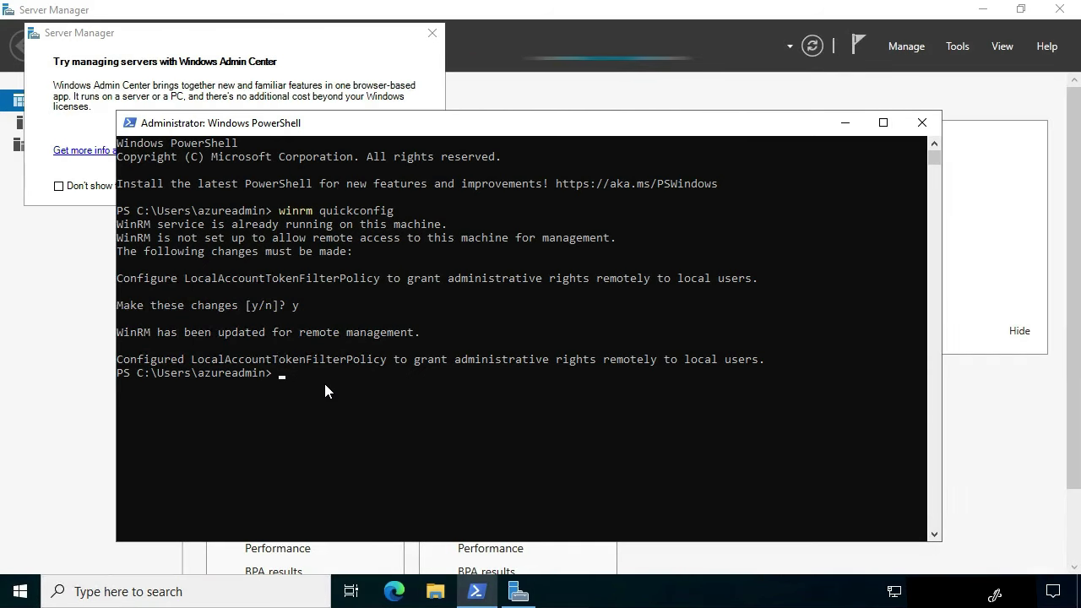
pyautogui.write('exit')
pyautogui.press('Return')
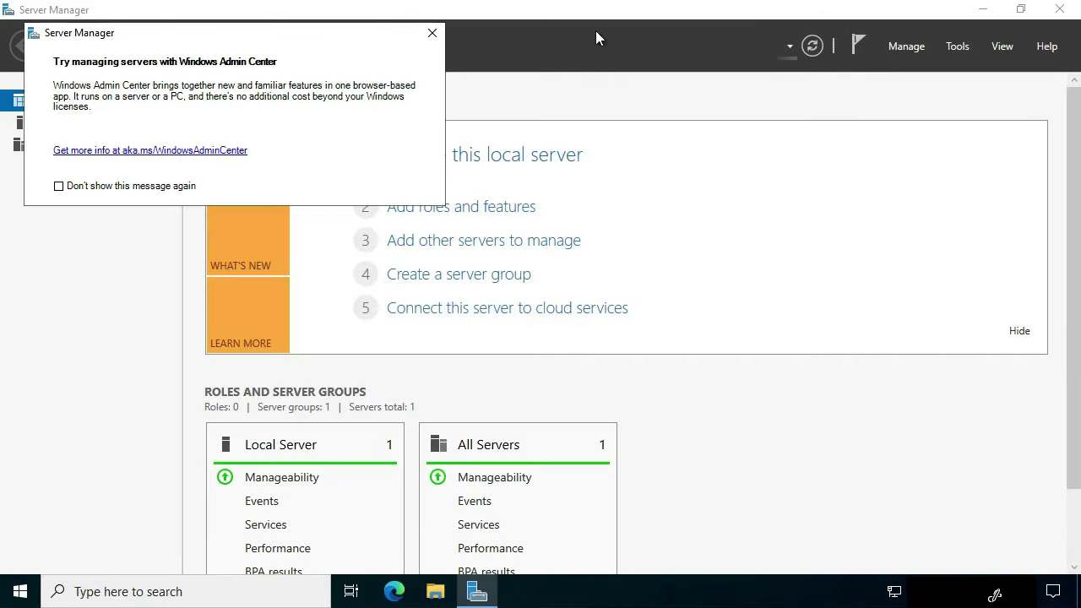
# Step: Disconnect and confirm ending the Remote Desktop session to Contoso-VM1
pyautogui.moveTo(779, 8)
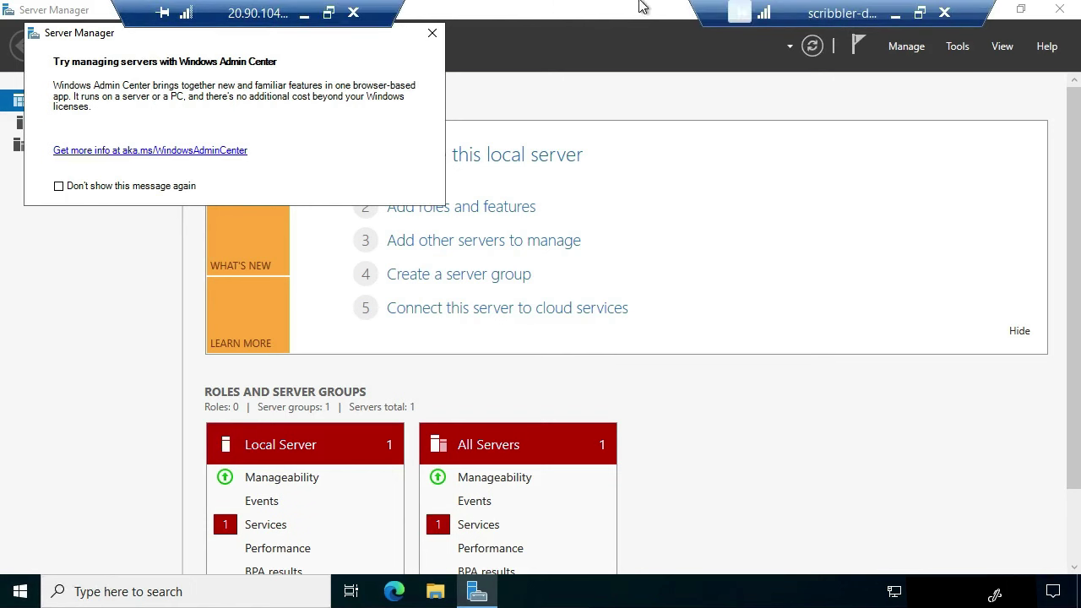
pyautogui.click(353, 11)
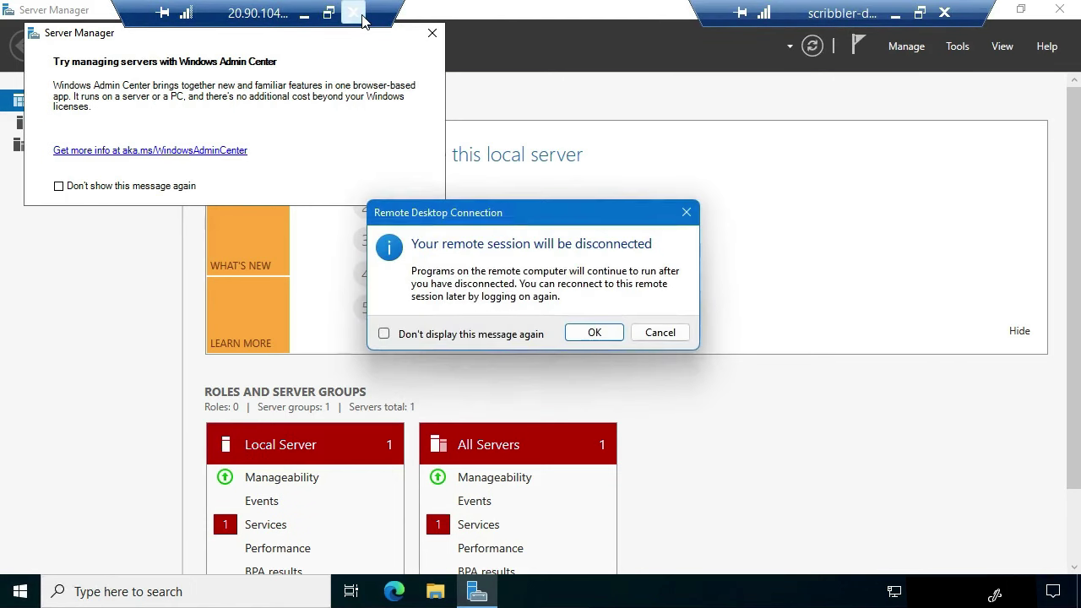
pyautogui.click(582, 333)
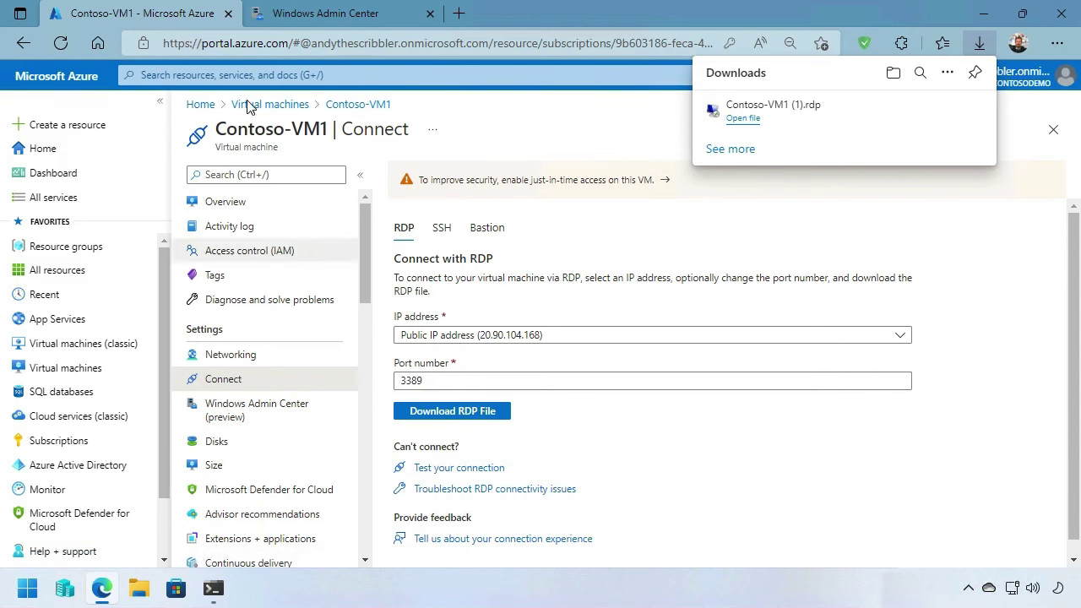
# Step: In Windows Admin Center, start adding a new Azure VM connection
pyautogui.click(359, 14)
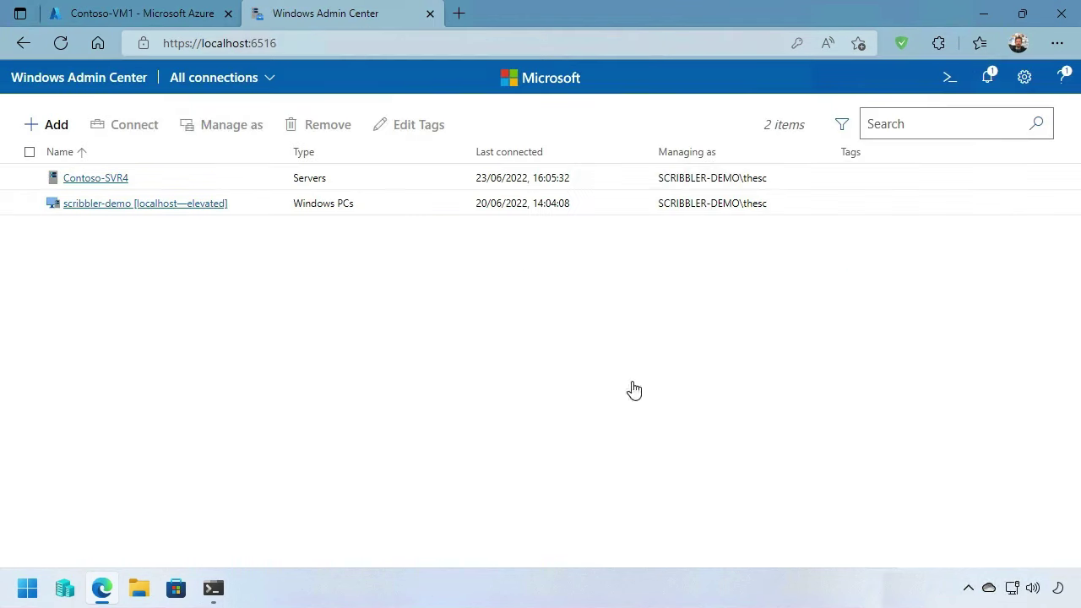
pyautogui.click(53, 125)
pyautogui.scroll(-1, 510, 353)
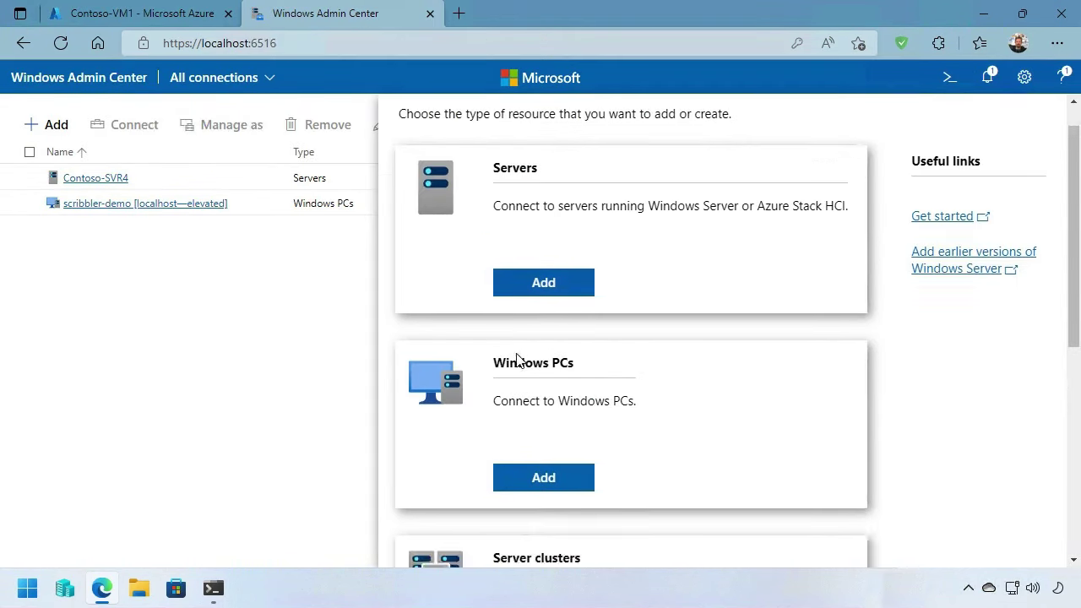
pyautogui.scroll(-5, 549, 405)
pyautogui.click(574, 437)
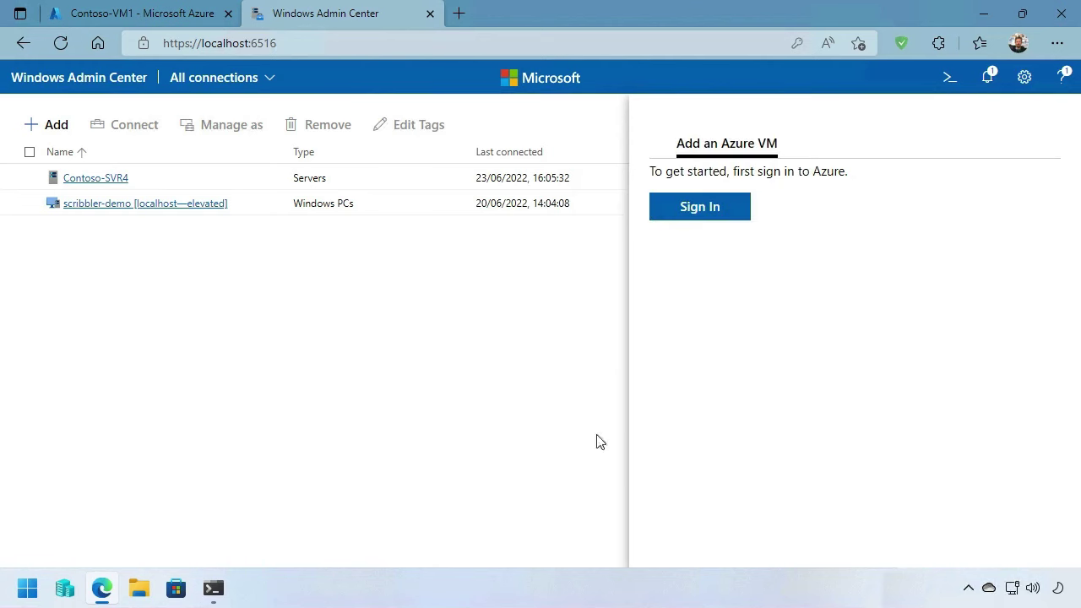
# Step: Add Contoso-VM1 from ContosoResourceGroup at public IP 20.90.104.168 and select the new connection
pyautogui.click(716, 215)
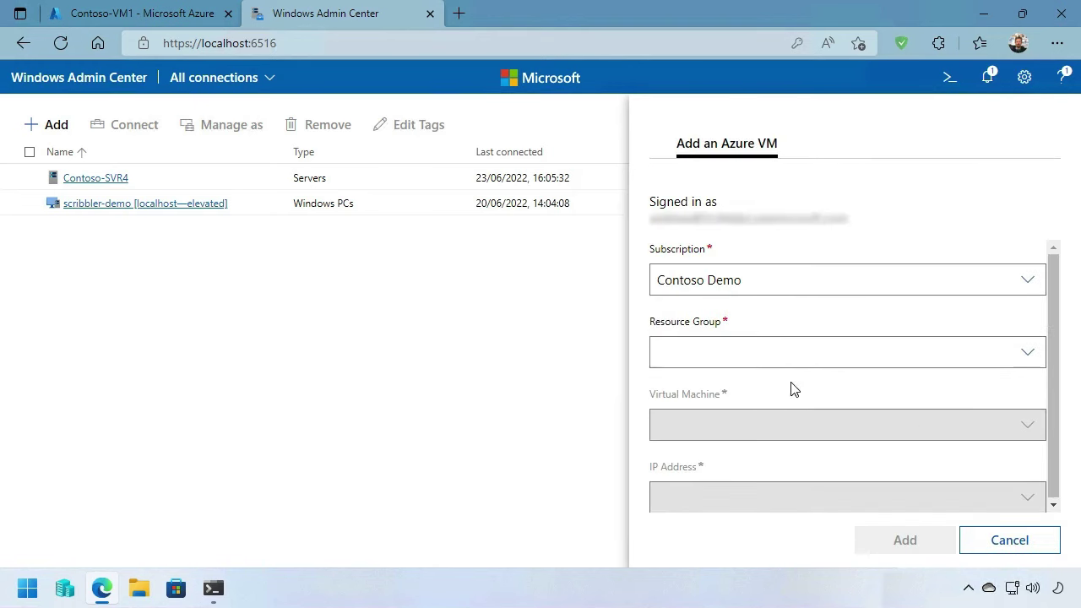
pyautogui.click(769, 352)
pyautogui.click(751, 416)
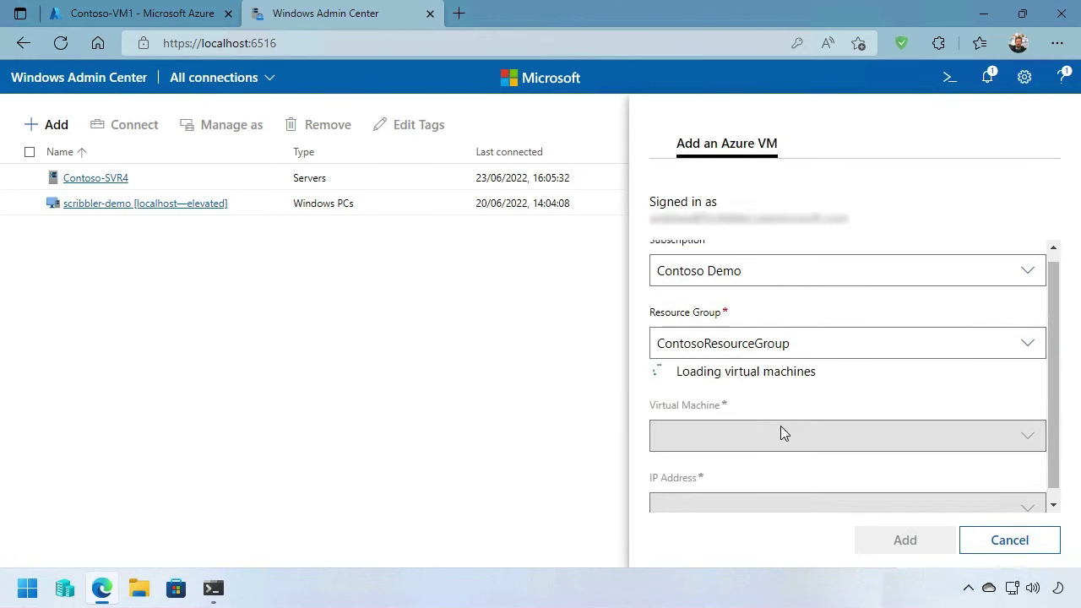
pyautogui.click(774, 422)
pyautogui.click(750, 468)
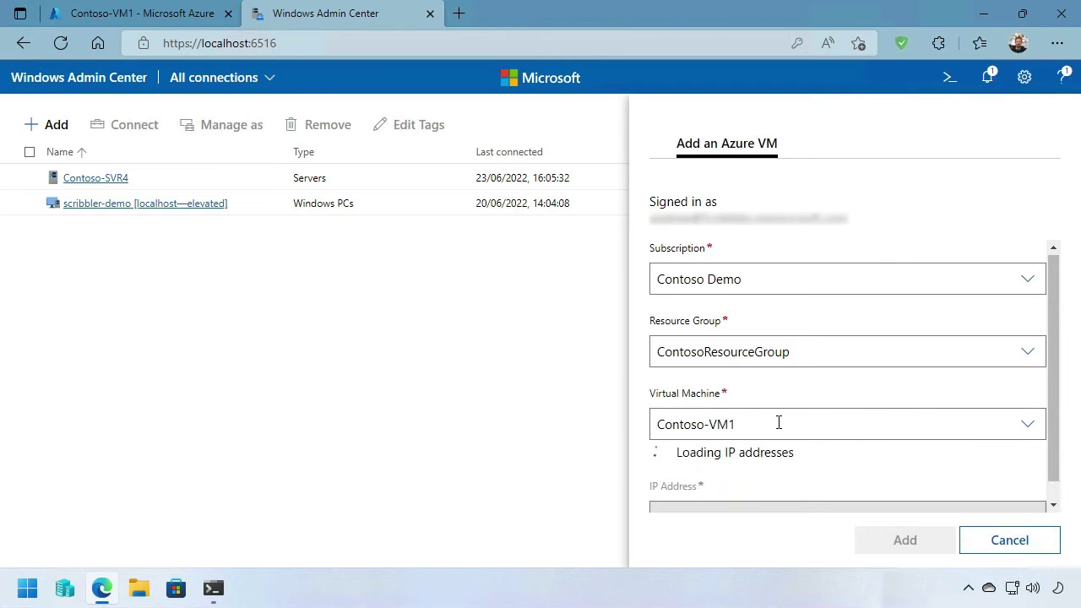
pyautogui.click(784, 498)
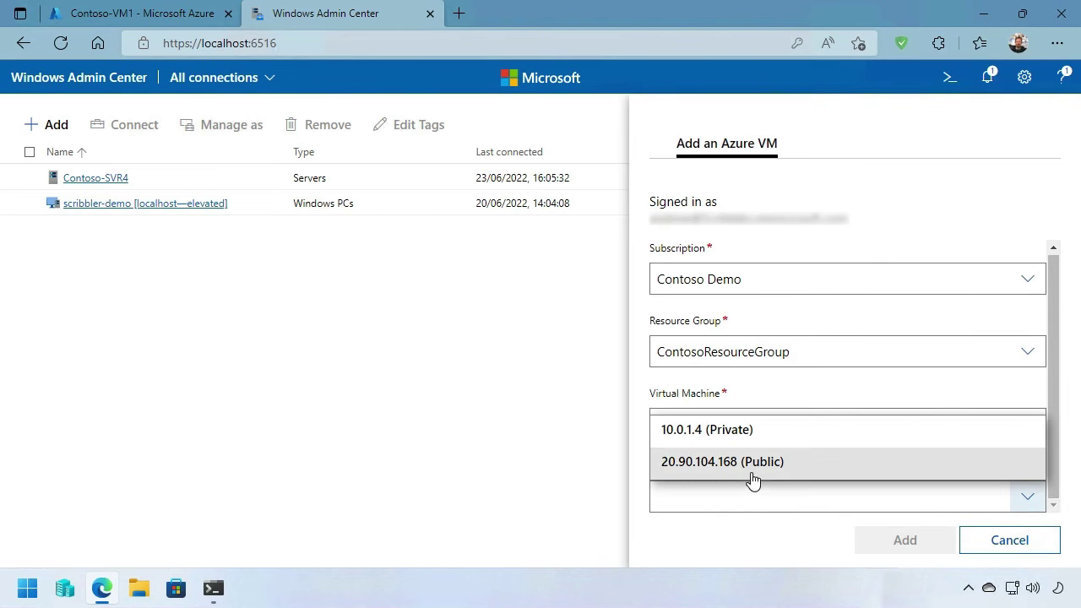
pyautogui.click(751, 479)
pyautogui.click(883, 543)
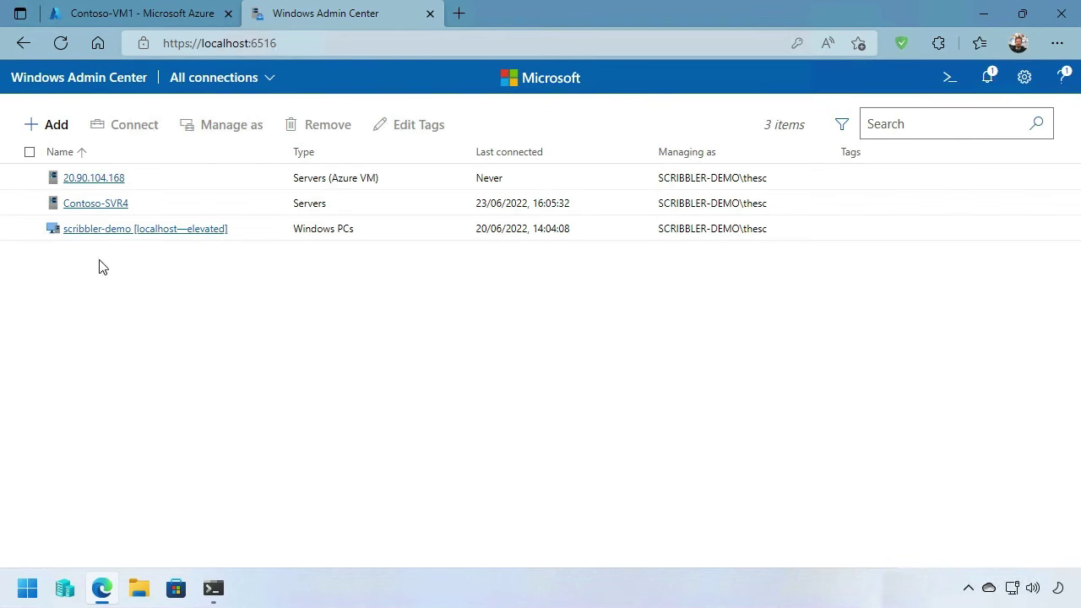
pyautogui.click(29, 178)
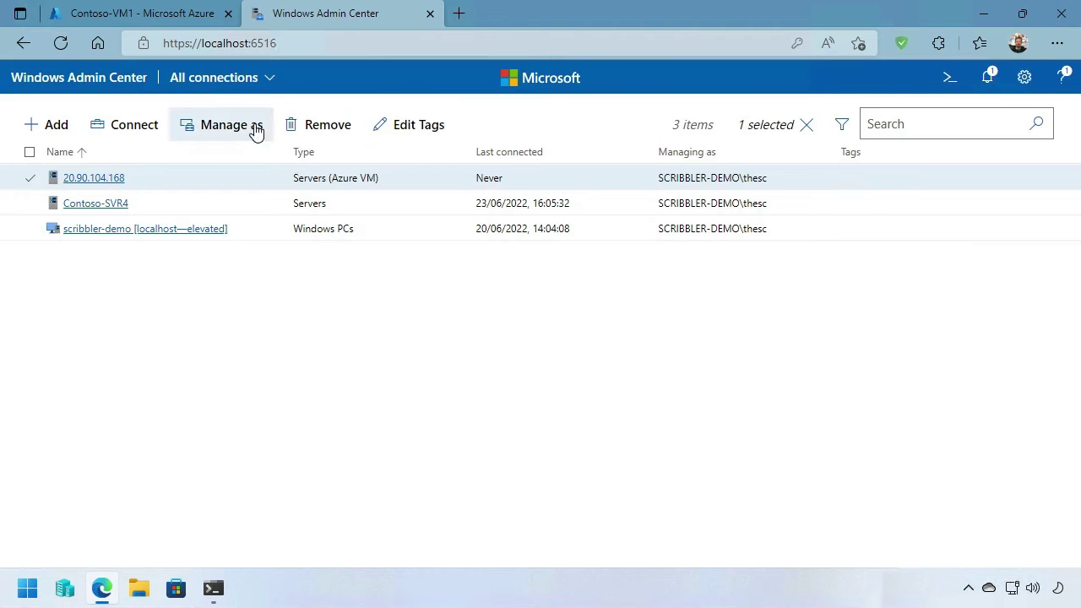
# Step: Set 20.90.104.168's management credentials to azureadmin and its password, then open the server
pyautogui.click(231, 125)
pyautogui.click(701, 342)
pyautogui.click(699, 385)
pyautogui.write('azureadmin')
pyautogui.press('Tab')
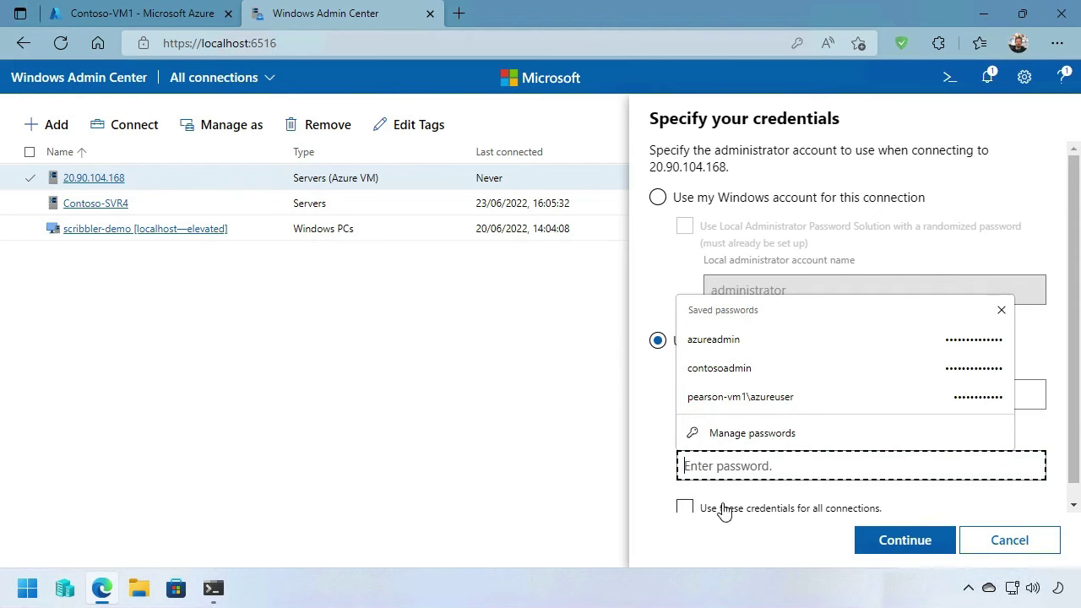
pyautogui.click(653, 478)
pyautogui.click(707, 465)
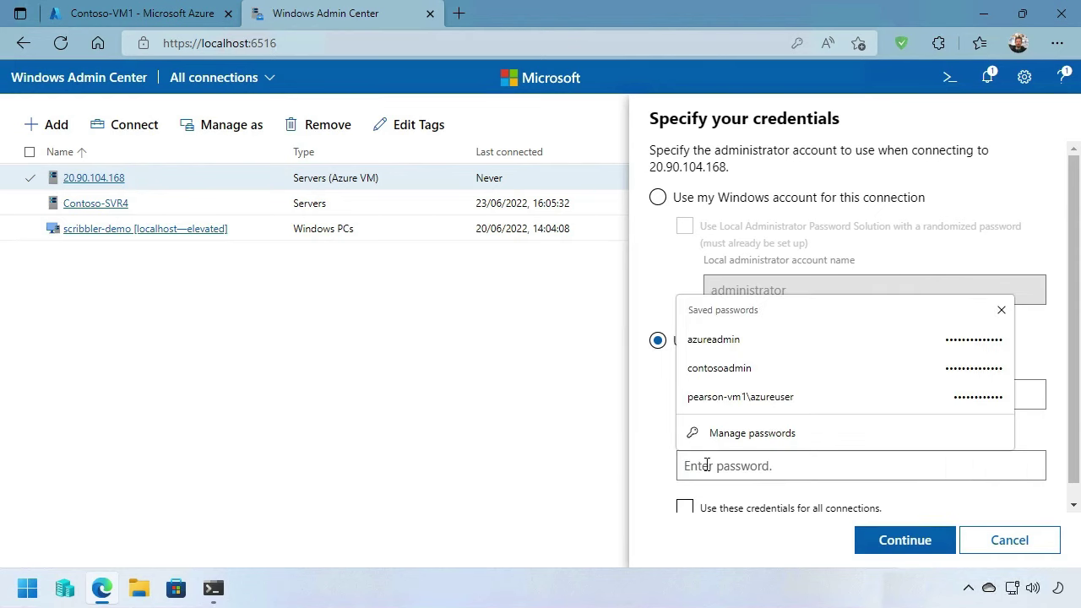
pyautogui.write('***********')
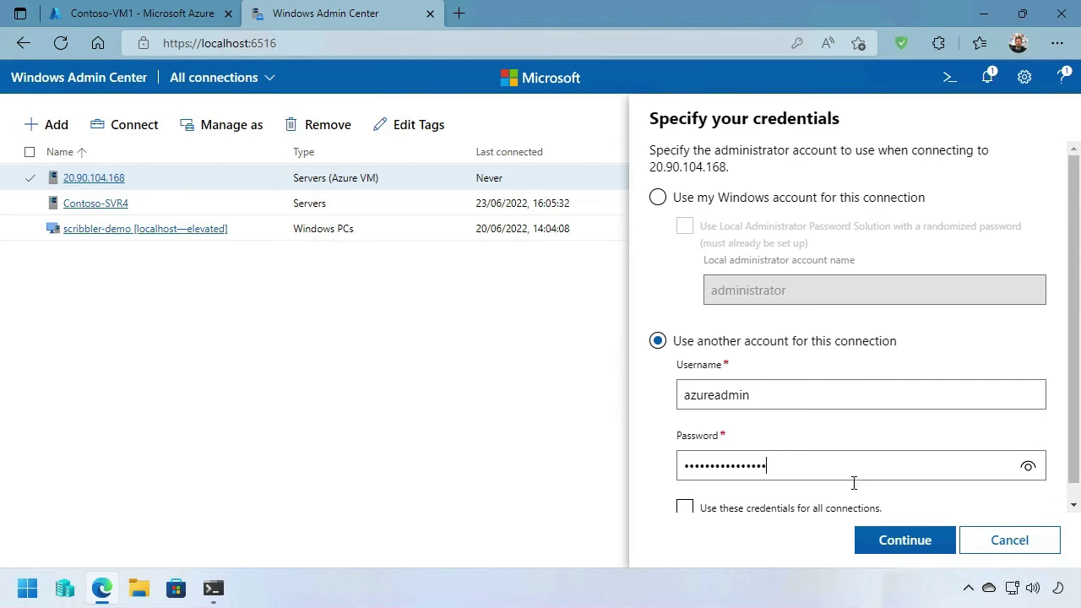
pyautogui.click(863, 540)
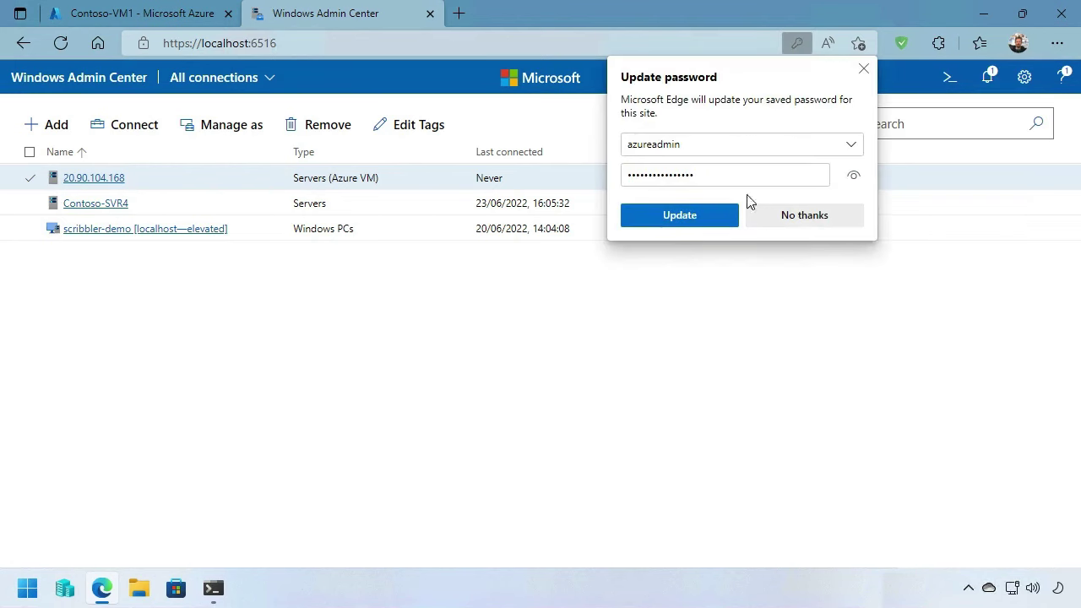
pyautogui.click(863, 68)
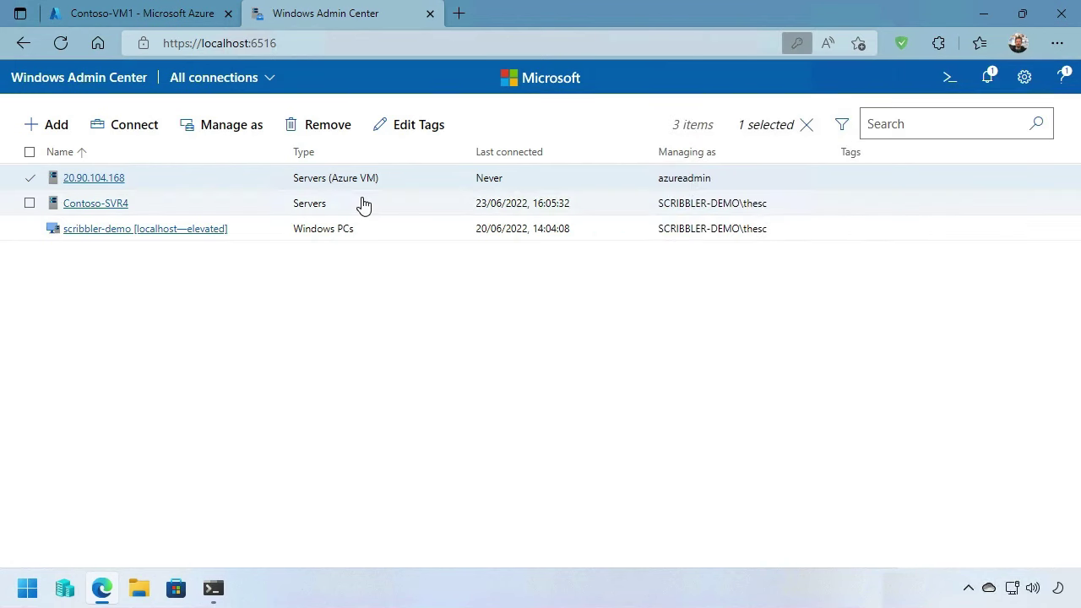
pyautogui.click(94, 179)
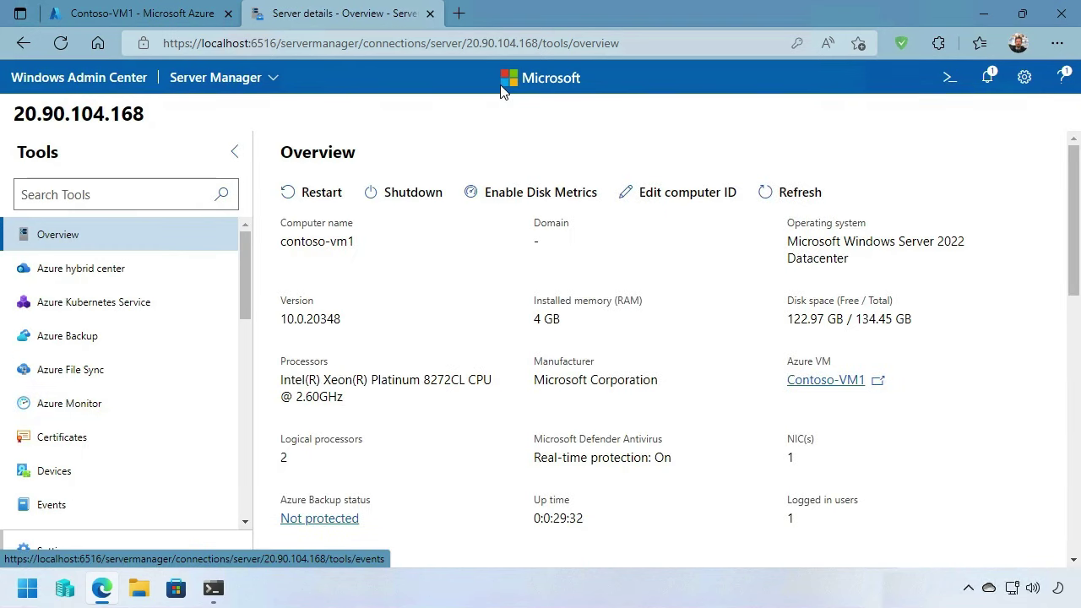
# Step: Install the Windows Admin Center extension on Contoso-VM1 with inbound port 6516 and outbound access allowed
pyautogui.click(177, 17)
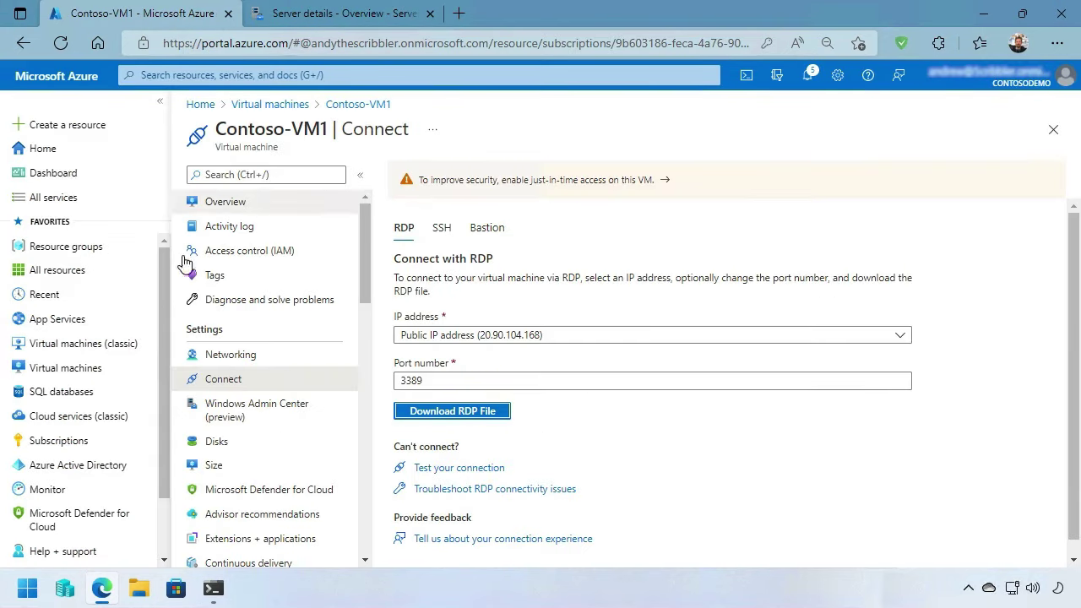
pyautogui.click(250, 412)
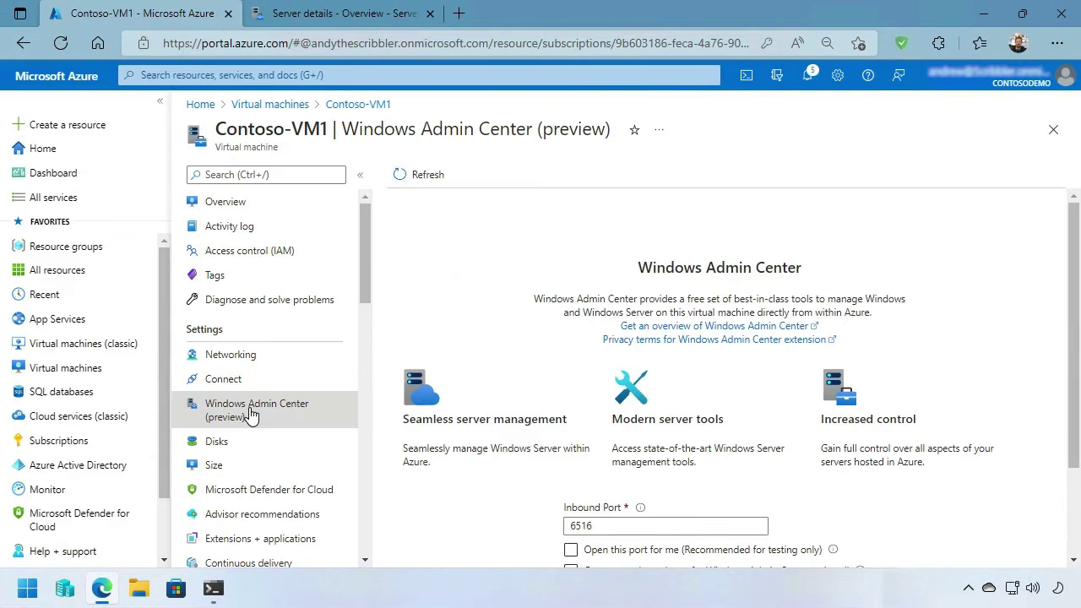
pyautogui.scroll(-1, 937, 409)
pyautogui.scroll(-1, 935, 409)
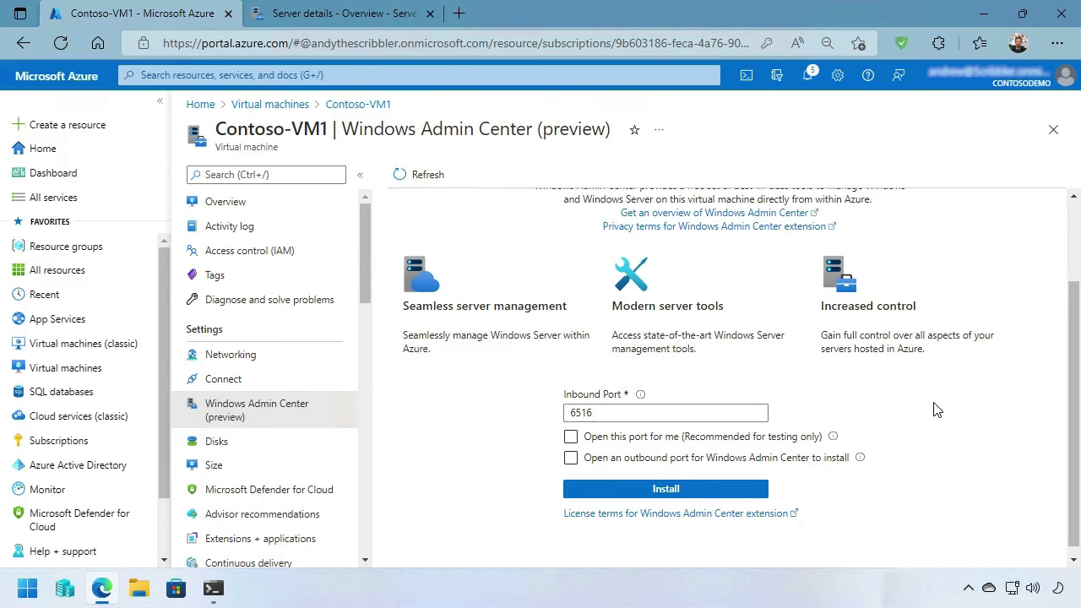
pyautogui.click(596, 438)
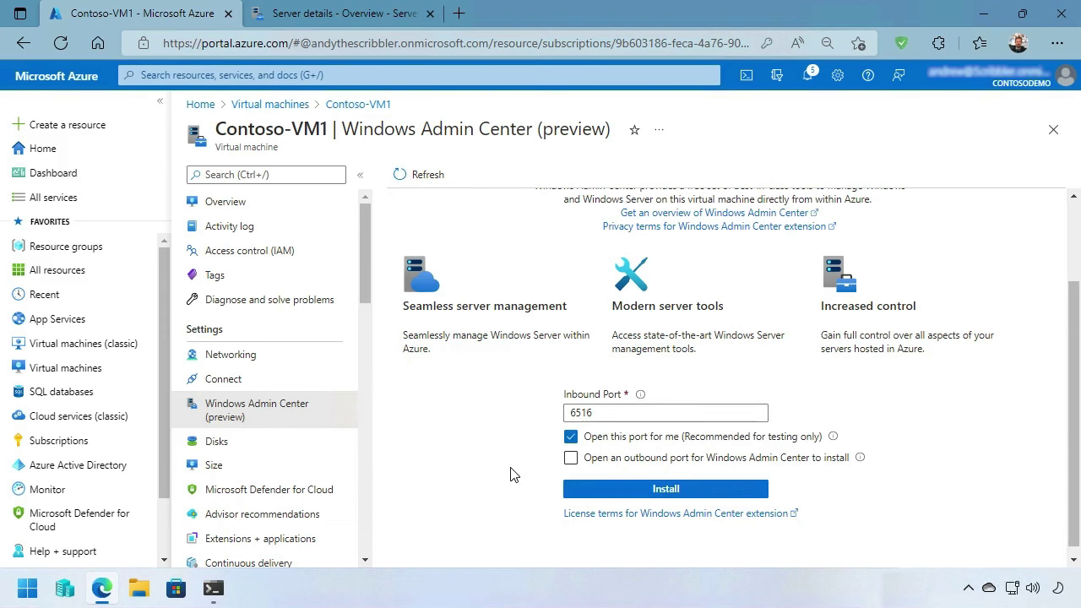
pyautogui.click(374, 22)
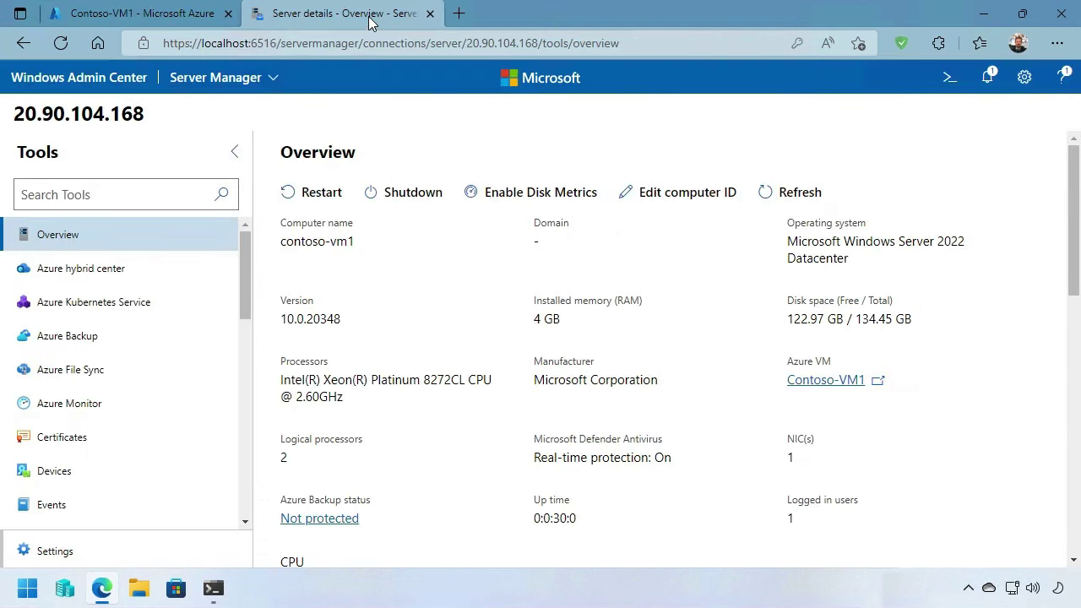
pyautogui.moveTo(276, 43); pyautogui.dragTo(201, 43)
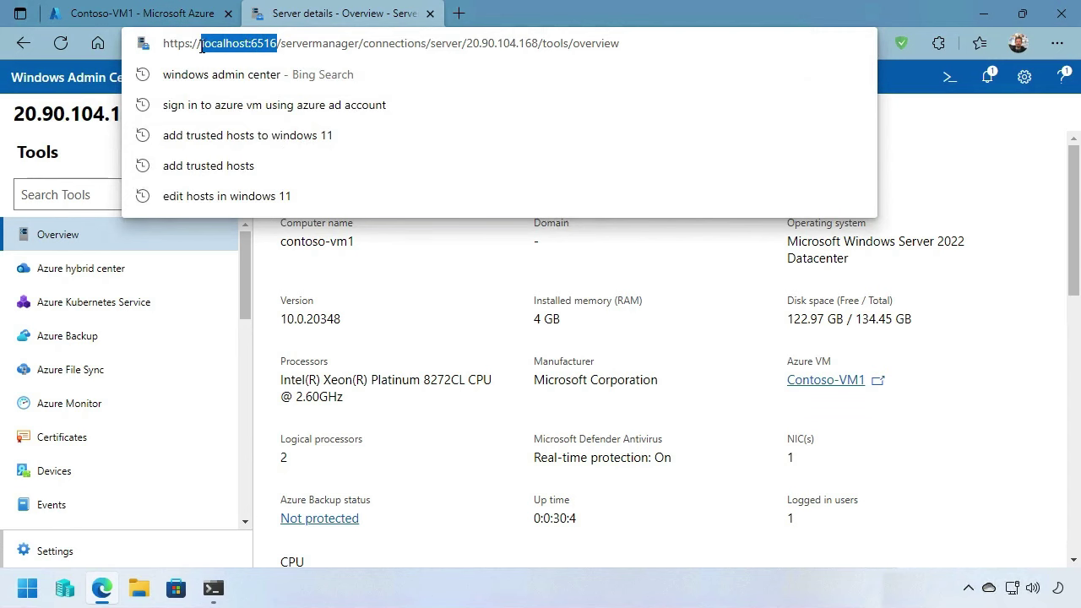
pyautogui.click(193, 18)
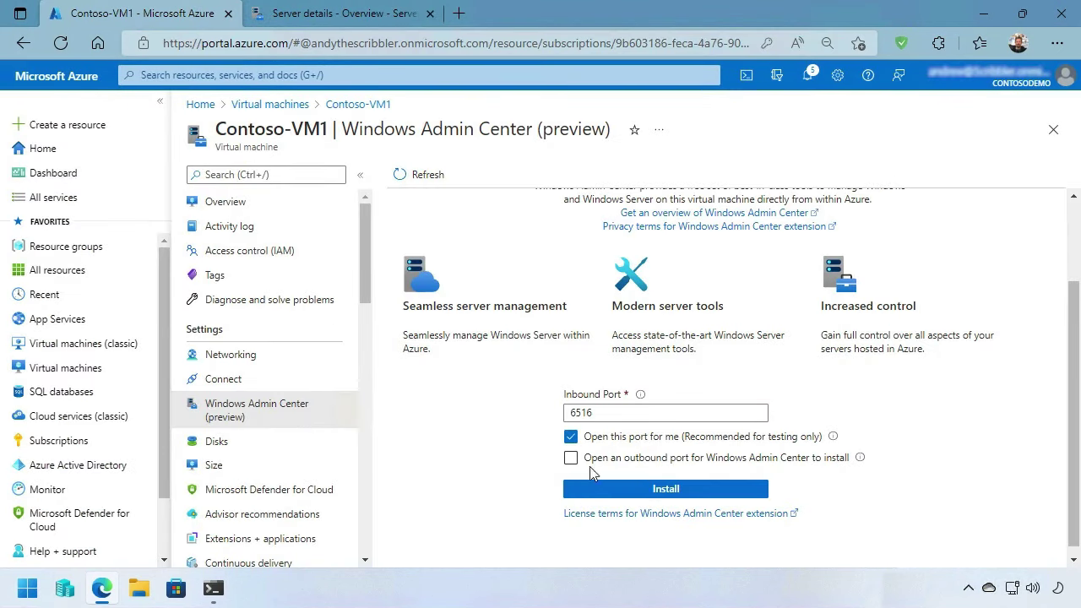
pyautogui.click(571, 458)
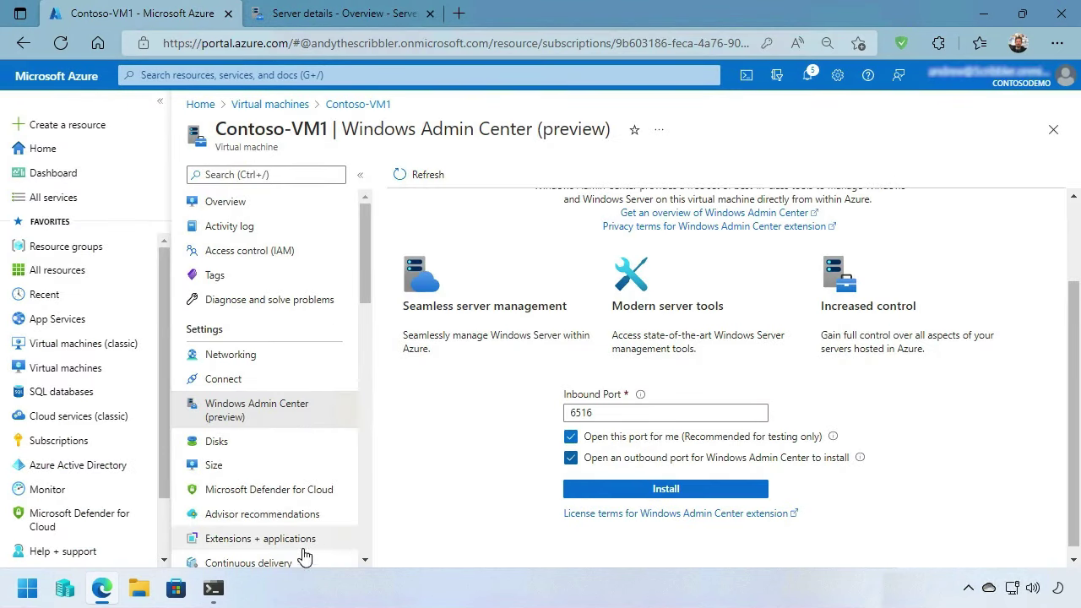
pyautogui.click(646, 490)
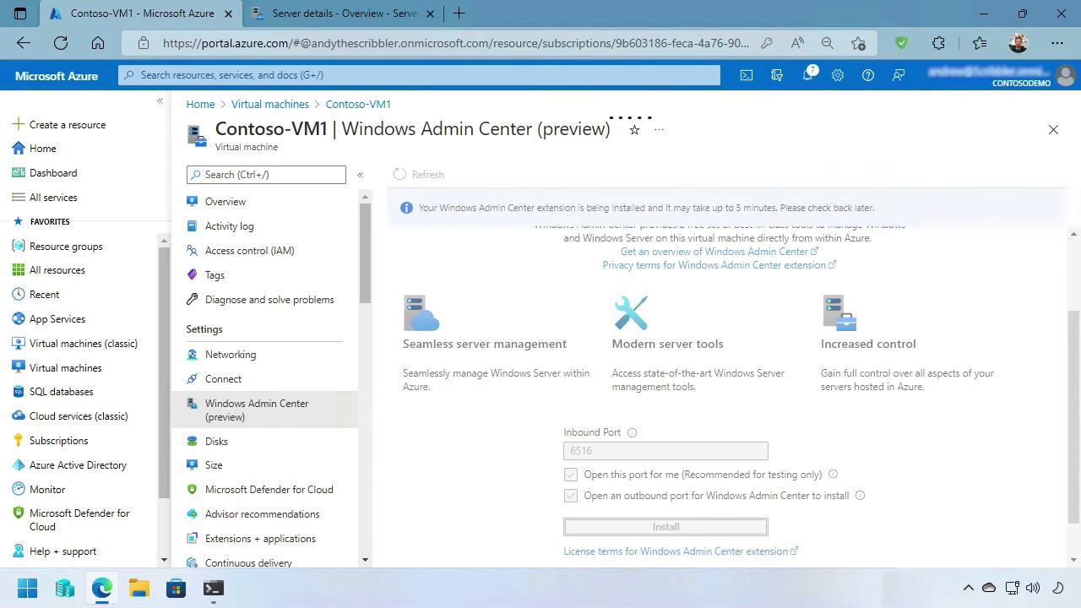
# Step: Connect through the extension, signing in as azureadmin with its password to load Contoso-VM1's overview
pyautogui.scroll(-1, 501, 487)
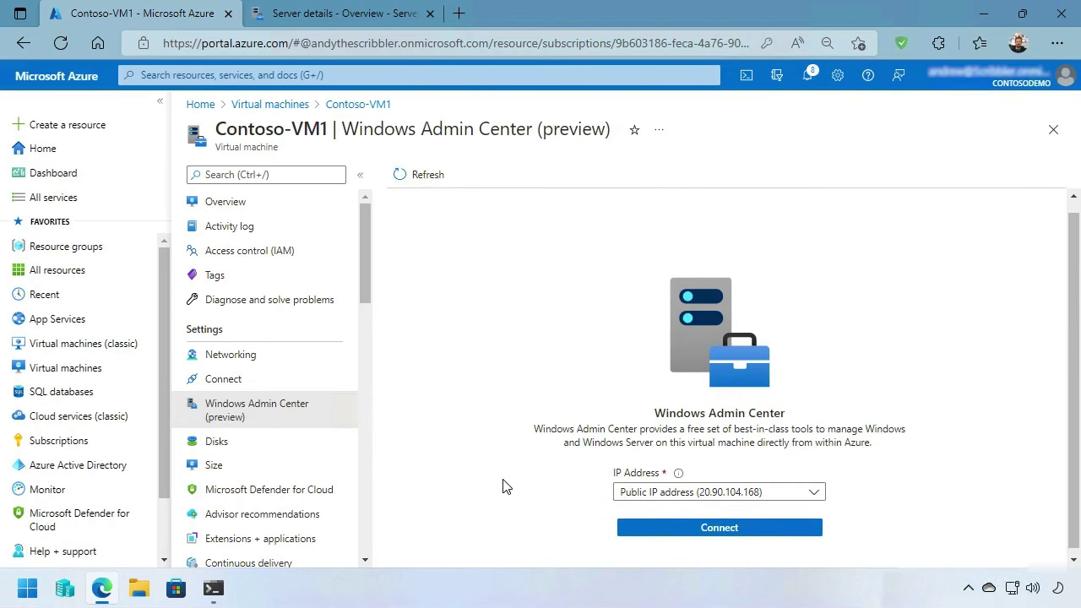
pyautogui.click(718, 524)
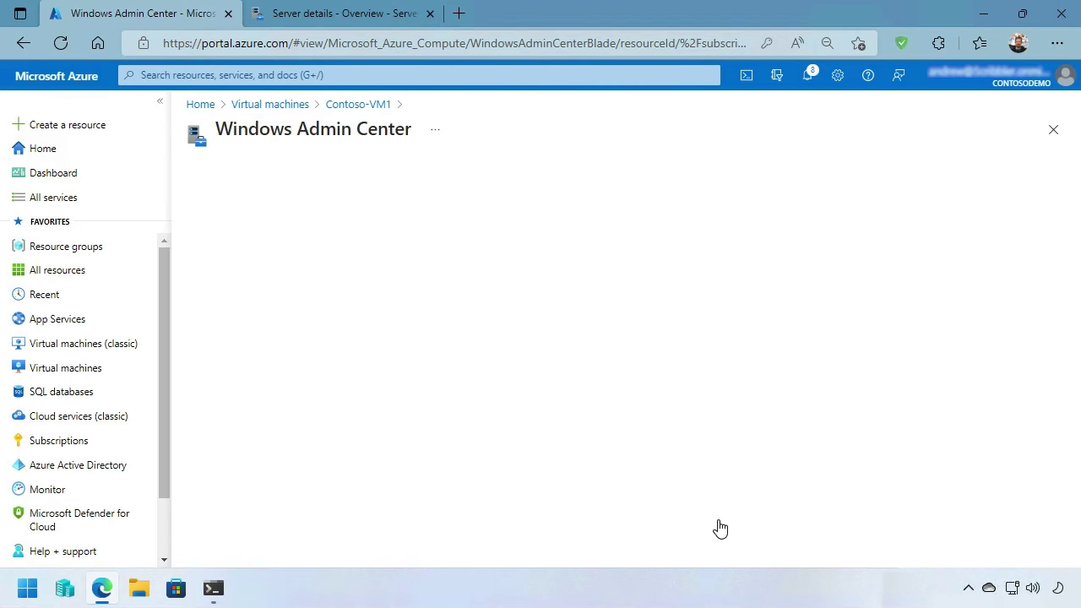
pyautogui.click(565, 457)
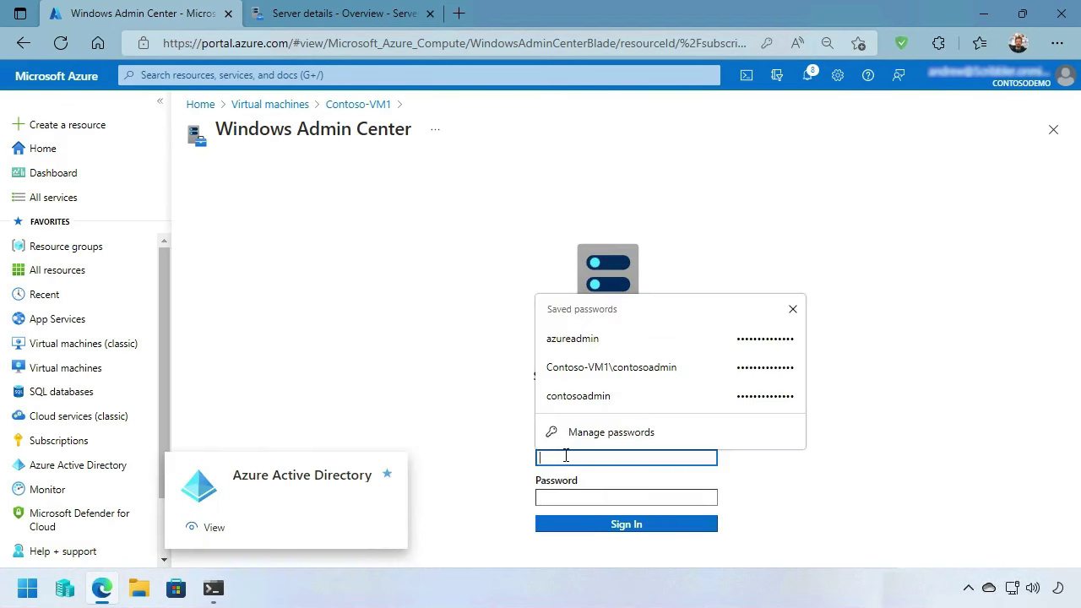
pyautogui.write('azureadmin')
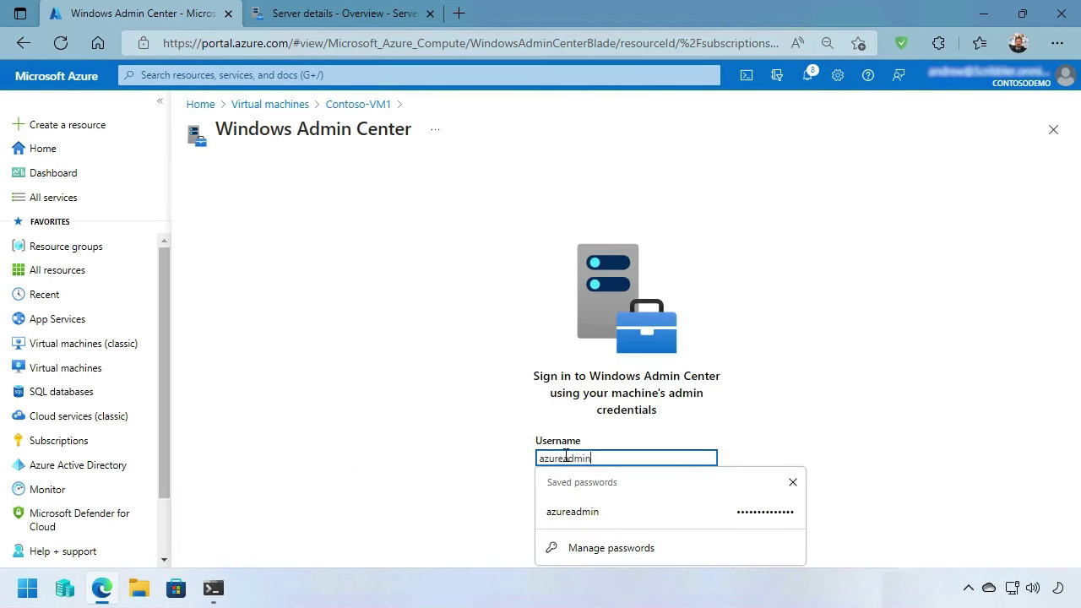
pyautogui.press('Tab')
pyautogui.write('•••••')
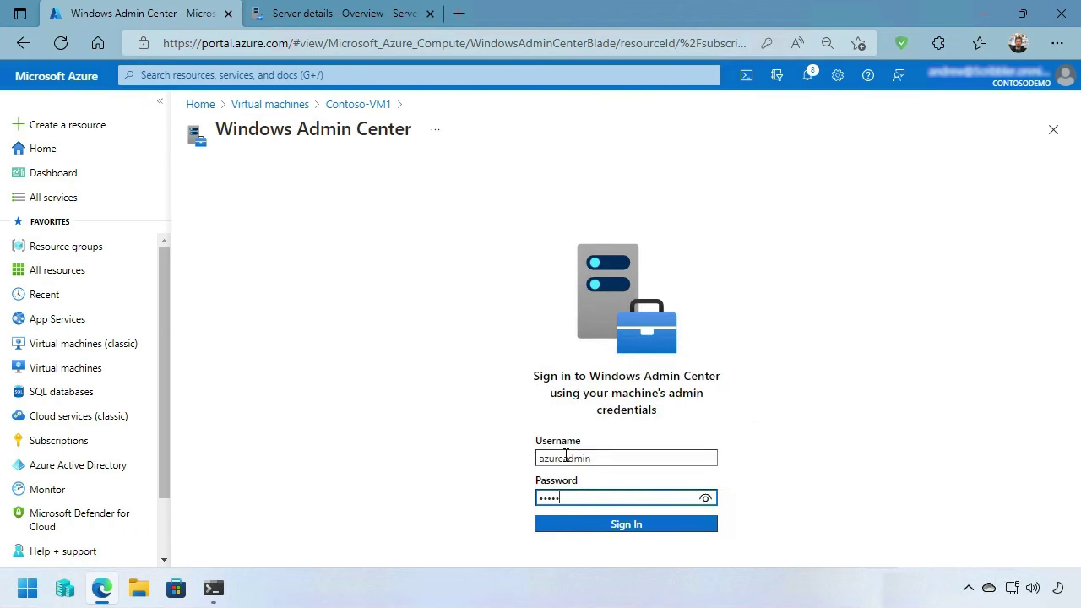
pyautogui.write('••••••••••')
pyautogui.click(614, 528)
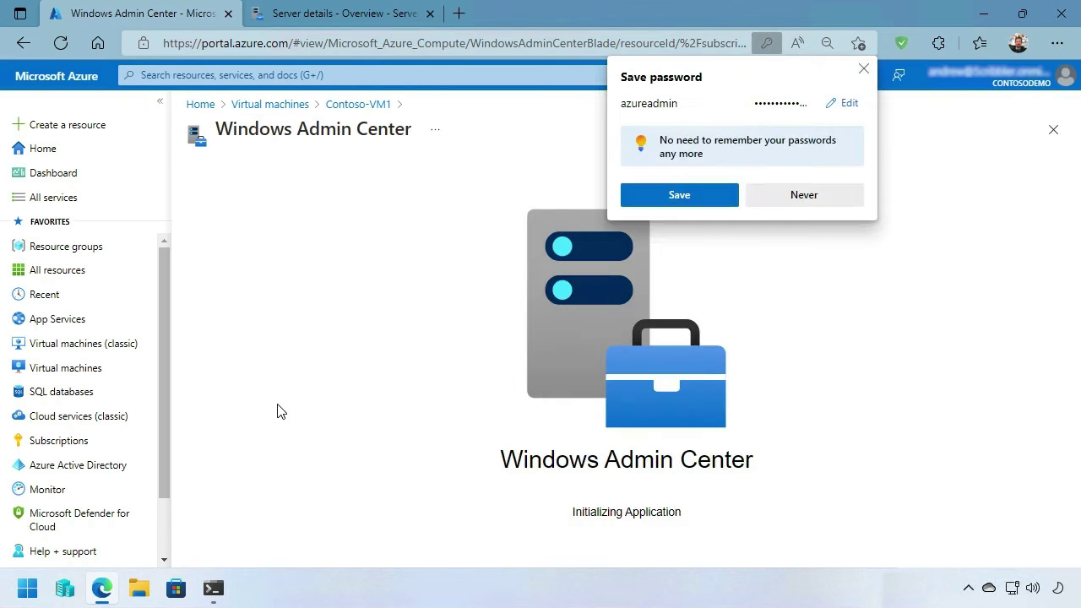
pyautogui.click(862, 73)
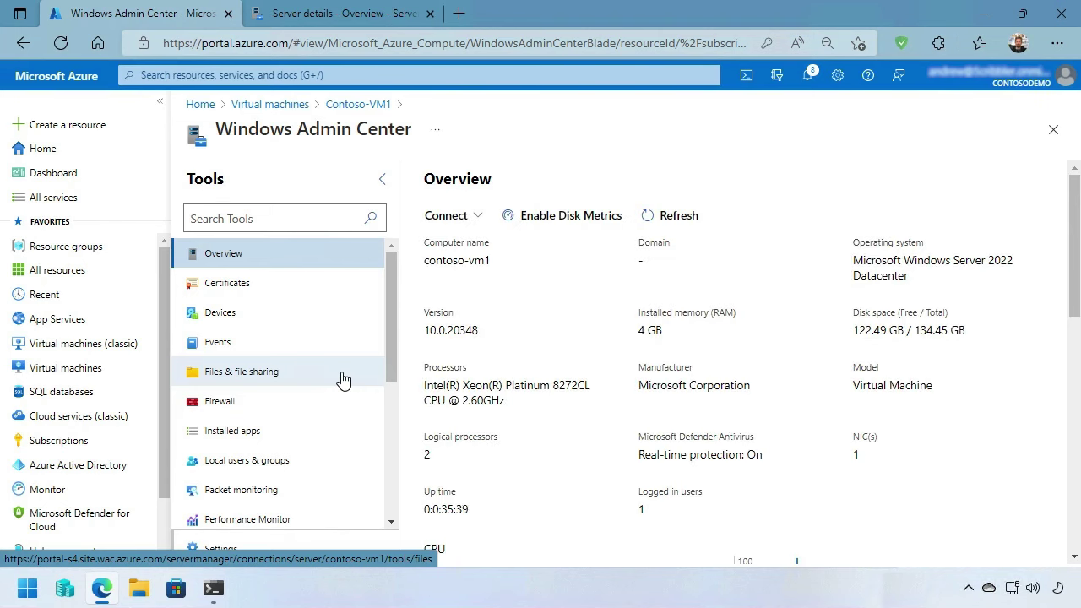
pyautogui.moveTo(390, 355); pyautogui.dragTo(392, 330)
# Step: Scroll the local Windows Admin Center tools list, then advance to the Overview of Azure Bastion slide
pyautogui.click(320, 19)
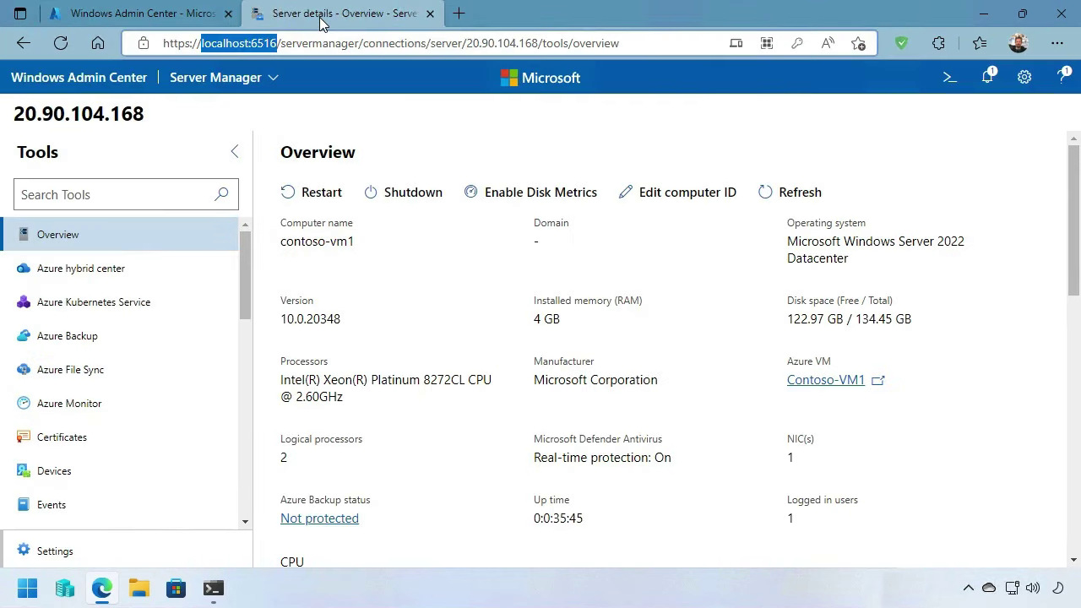
pyautogui.moveTo(248, 279); pyautogui.dragTo(242, 253)
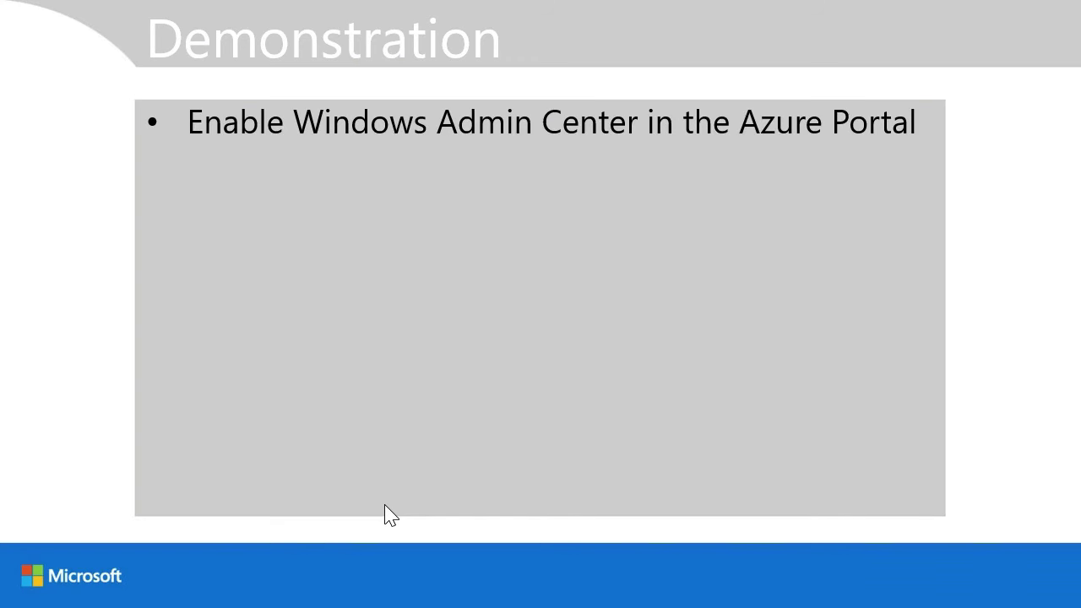
pyautogui.click(807, 543)
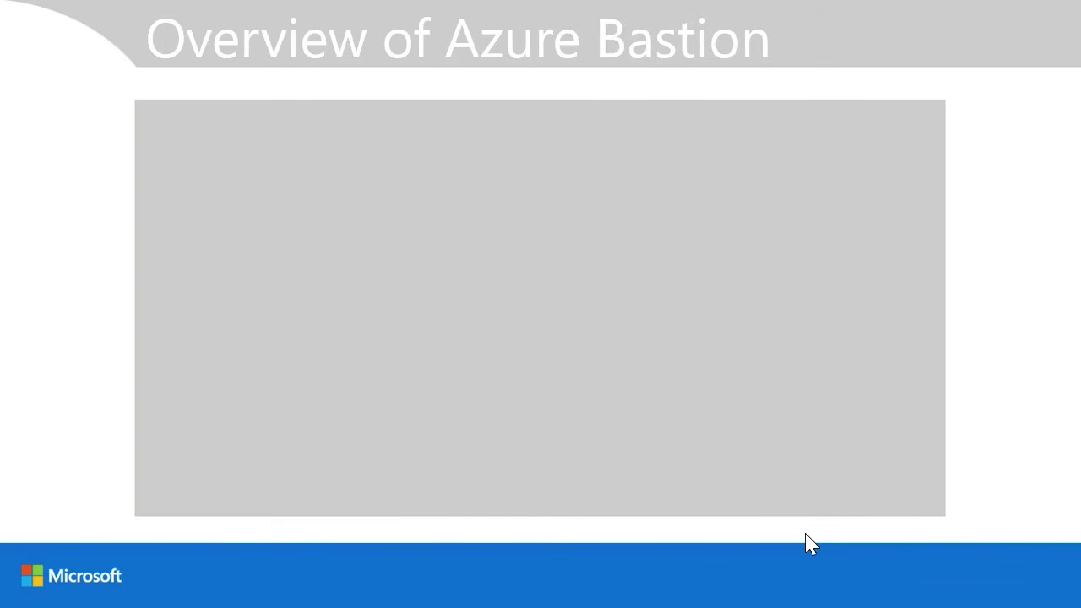
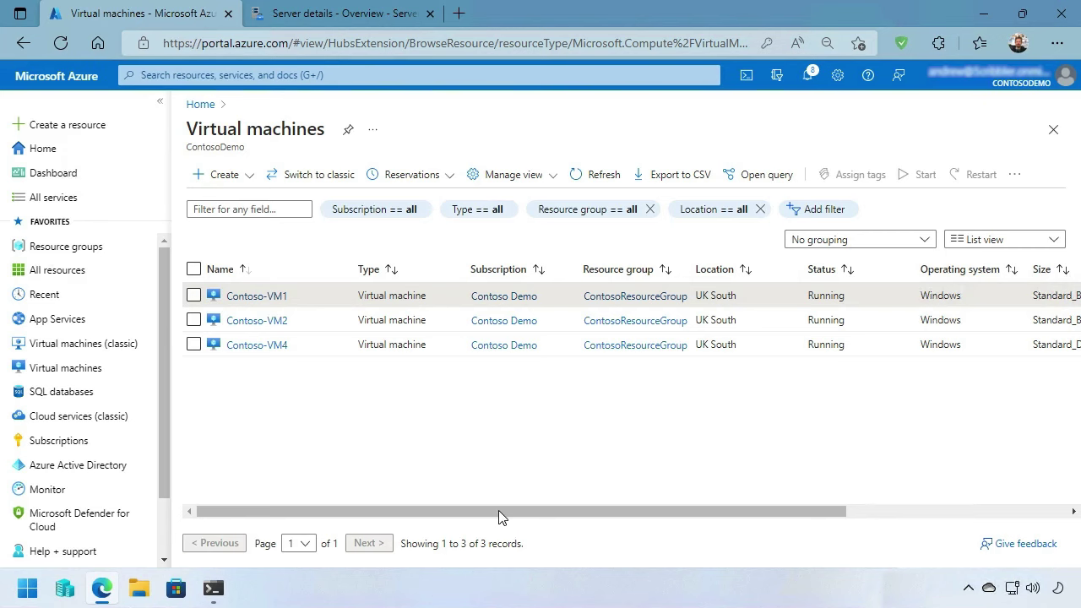
# Step: Download Contoso-VM1's RDP connection file from its Connect page and open it
pyautogui.moveTo(612, 517); pyautogui.dragTo(494, 509)
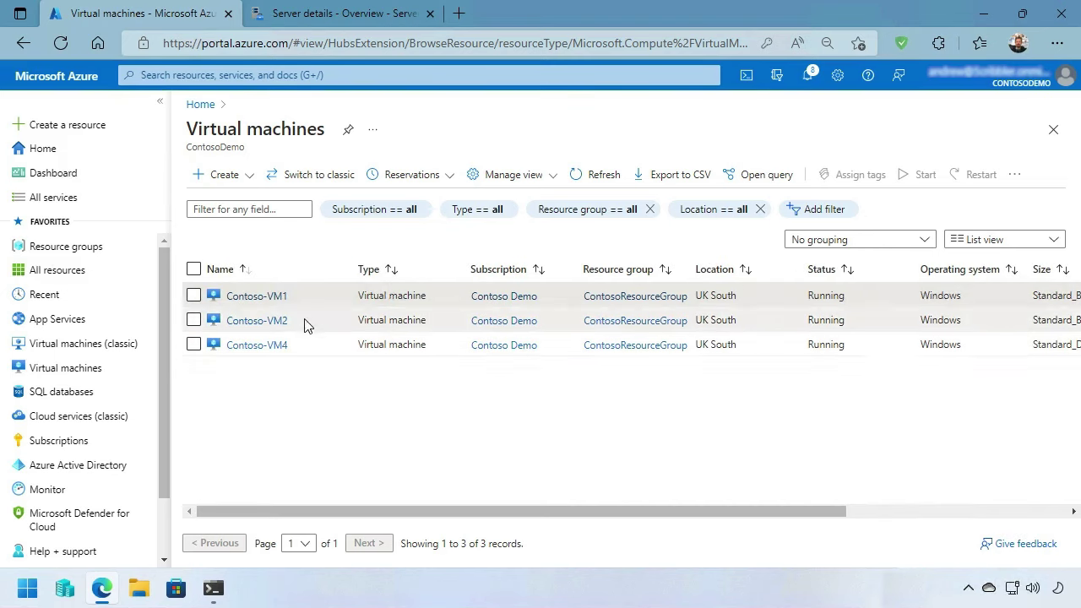
pyautogui.click(277, 298)
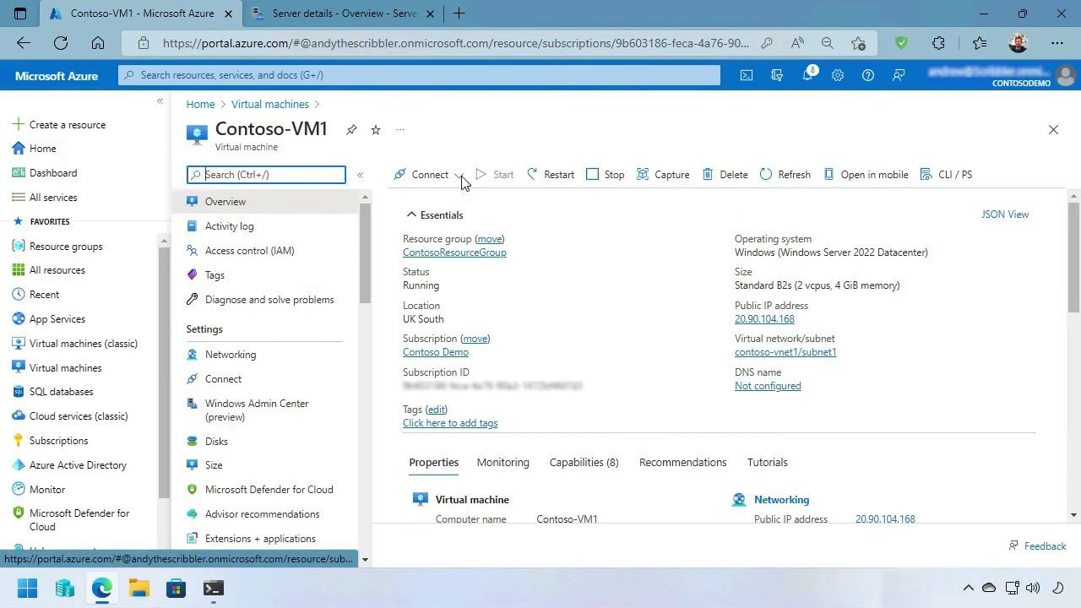
pyautogui.click(424, 181)
pyautogui.click(403, 201)
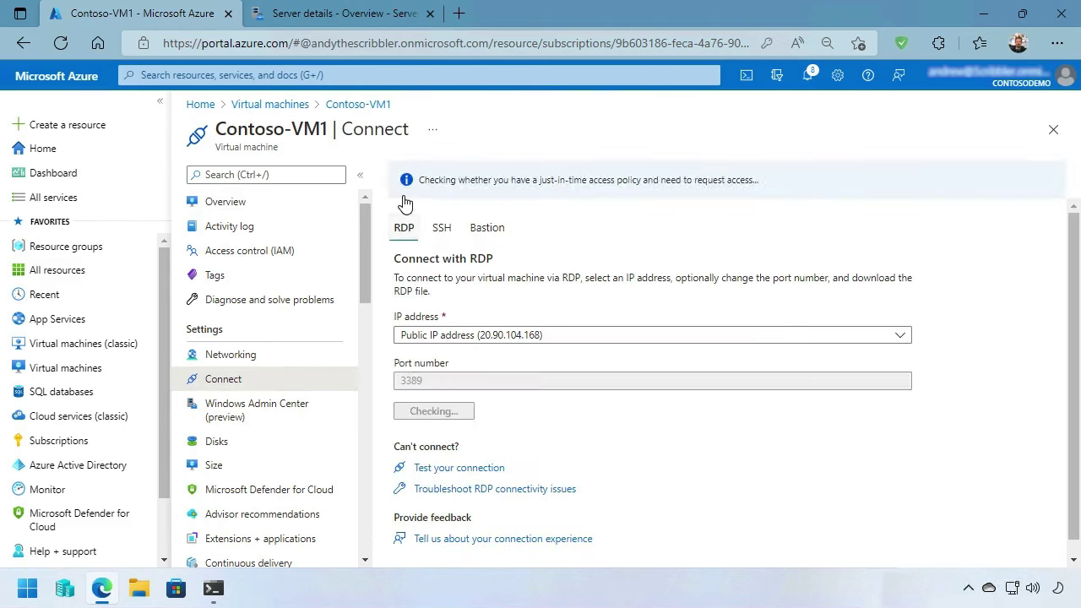
pyautogui.click(470, 412)
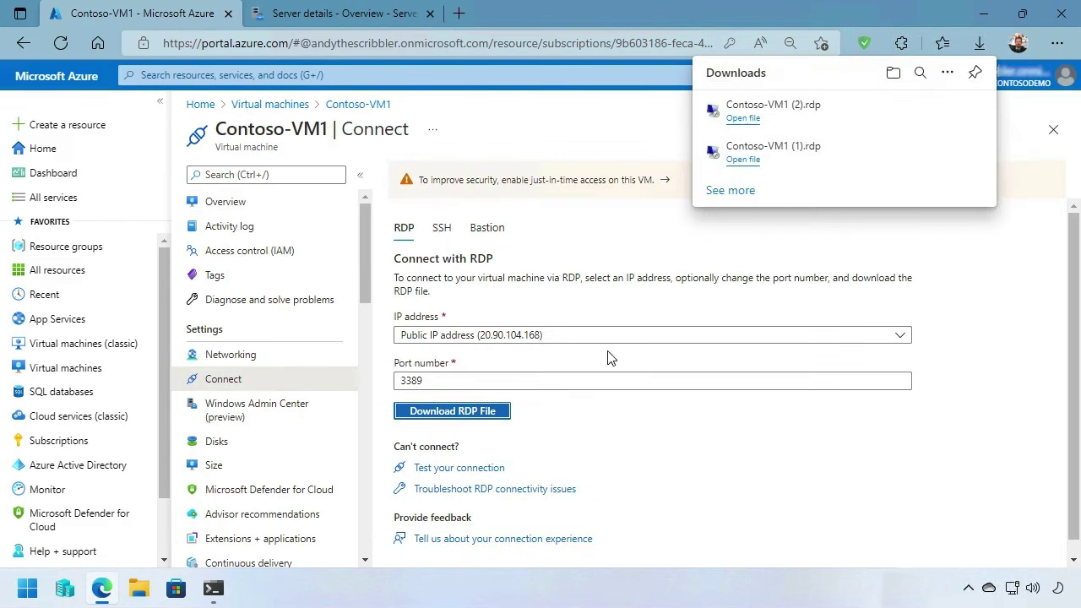
pyautogui.click(743, 119)
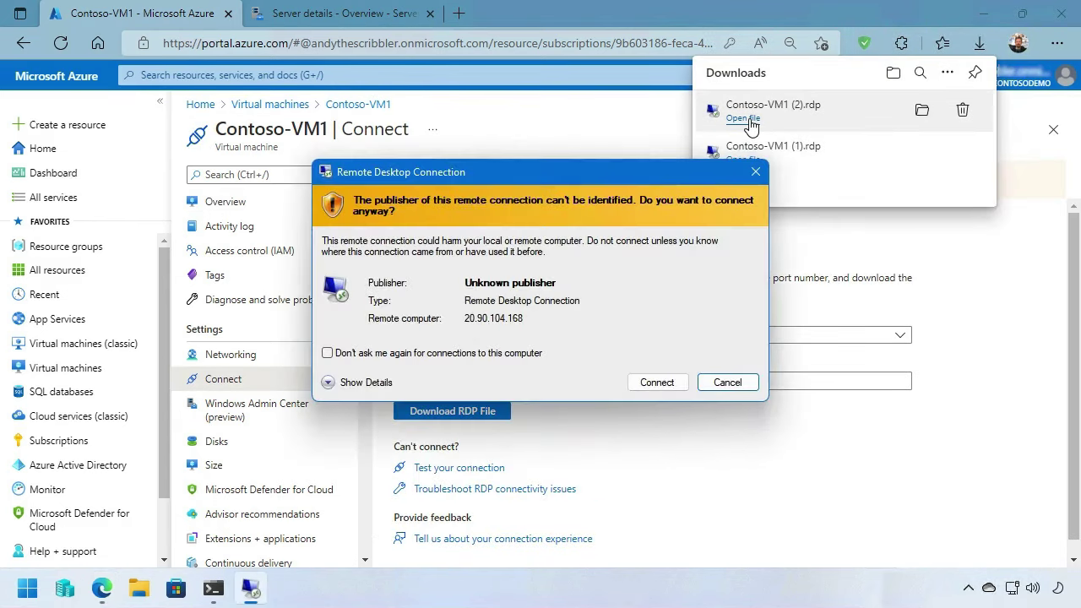
# Step: Connect to 20.90.104.168 with a different account, entering the administrator username and password
pyautogui.click(662, 390)
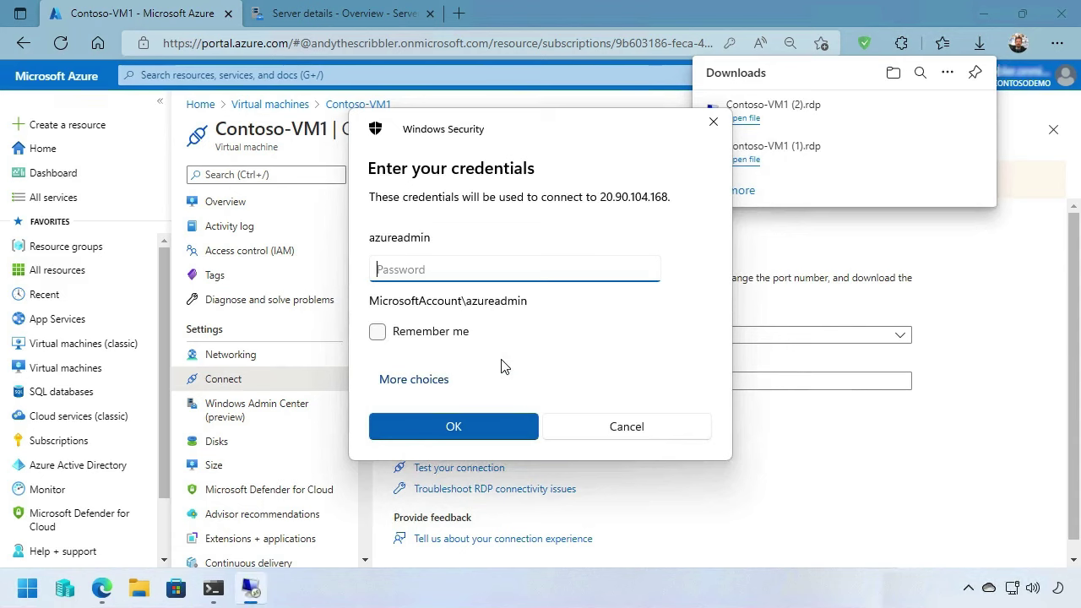
pyautogui.click(426, 381)
pyautogui.click(448, 474)
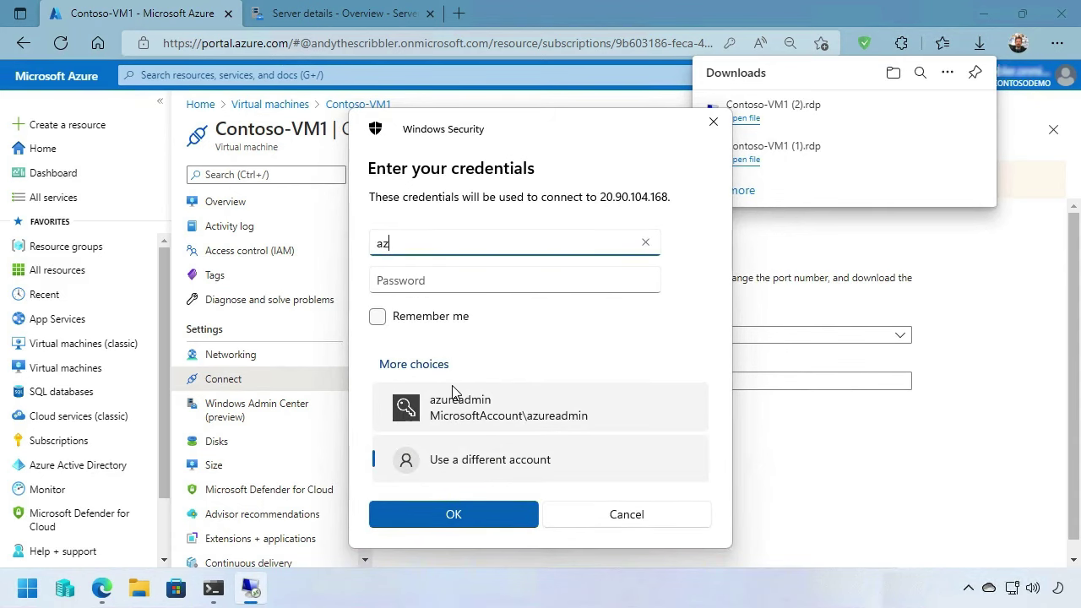
pyautogui.write('azureadmin')
pyautogui.press('Tab')
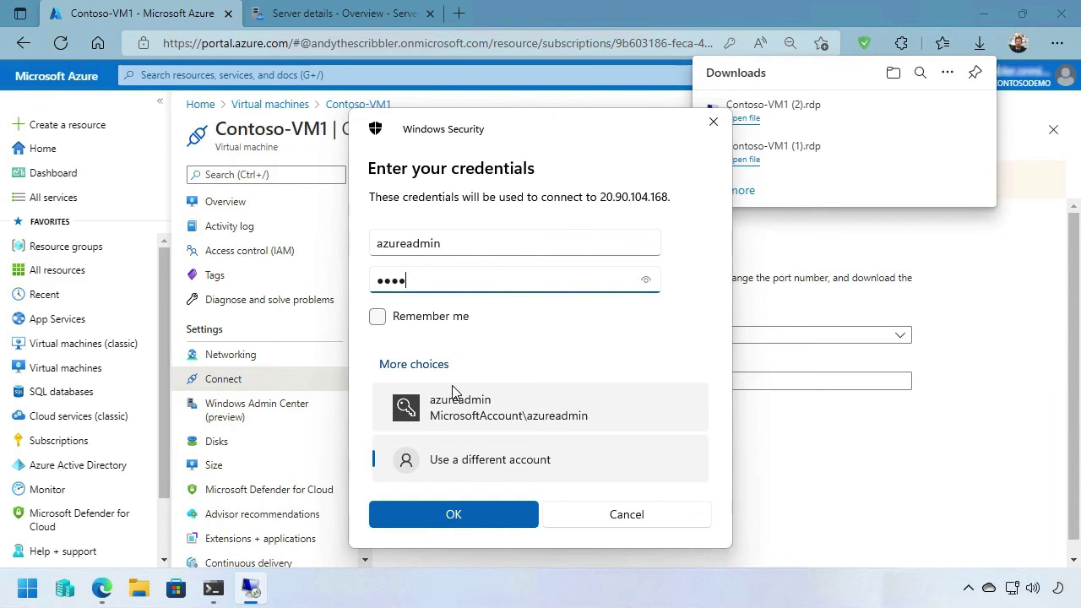
pyautogui.write('•••••••••••••••')
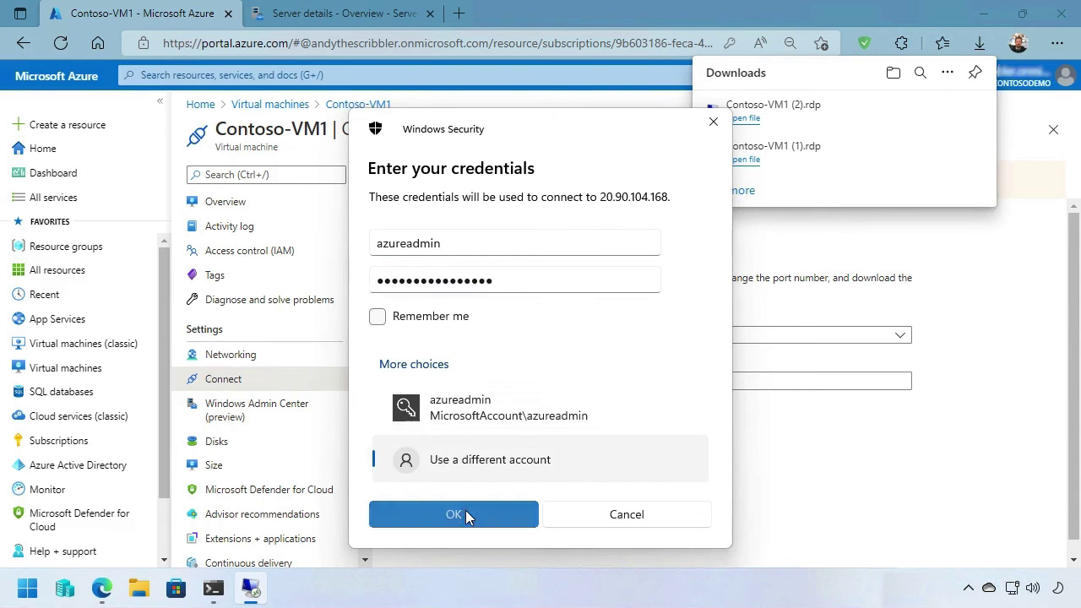
pyautogui.click(465, 515)
# Step: Accept the certificate to reach Contoso-VM1's Server Manager, then disconnect the remote session
pyautogui.click(594, 428)
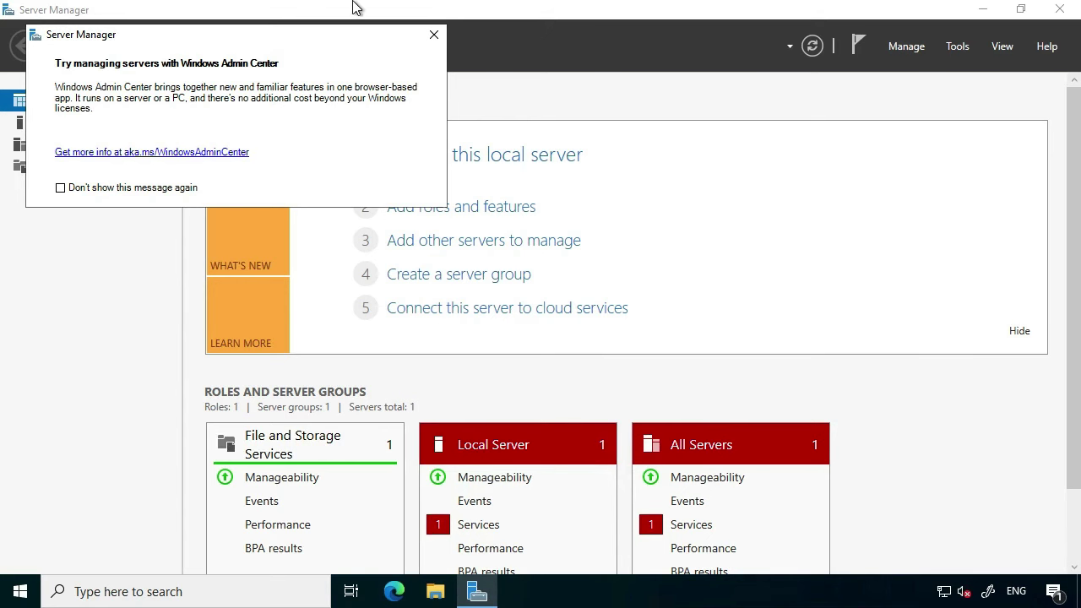
pyautogui.click(353, 12)
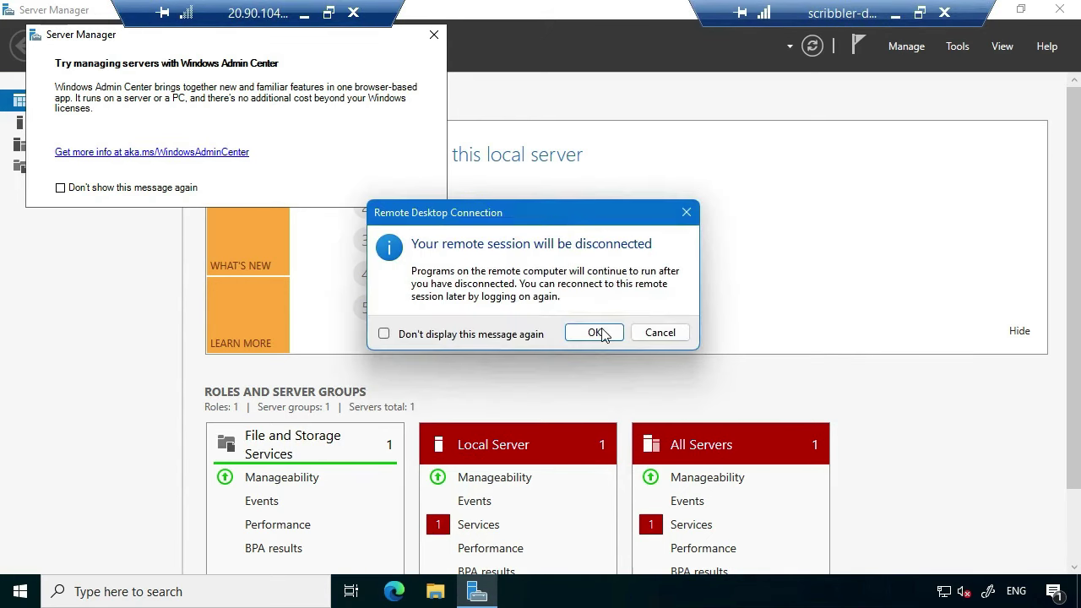
pyautogui.click(602, 335)
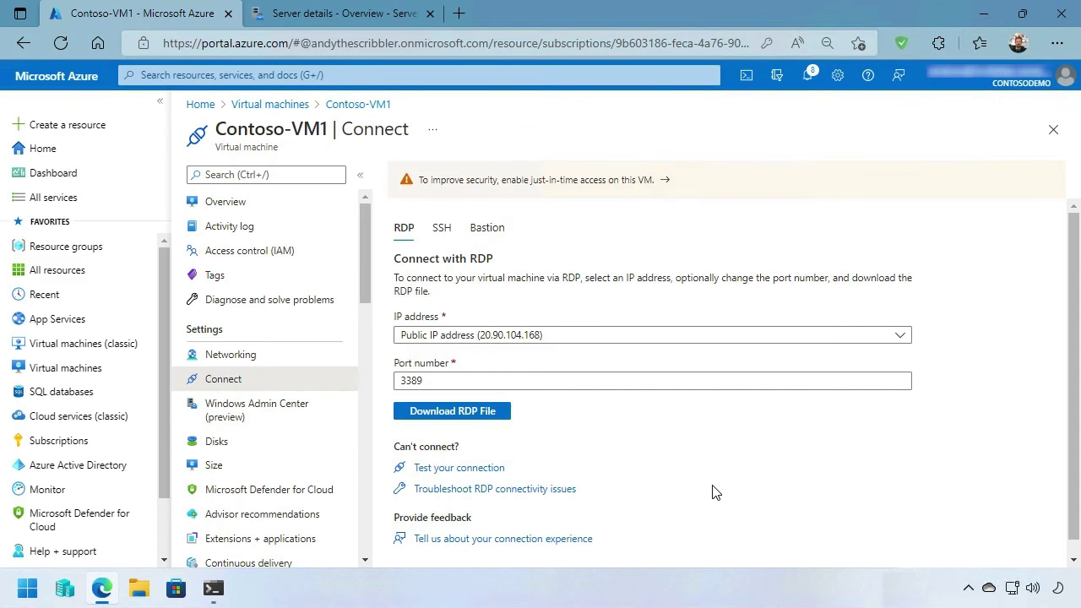
# Step: Search the portal for 'azure bastion', open the Bastions service and start a new Bastion
pyautogui.click(216, 76)
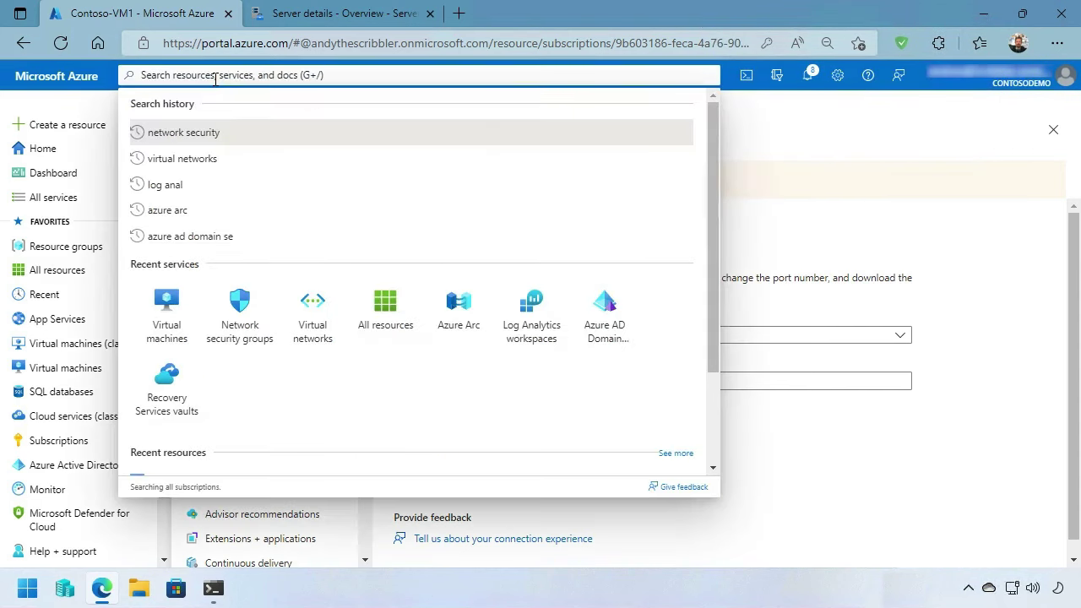
pyautogui.write('azurebastion')
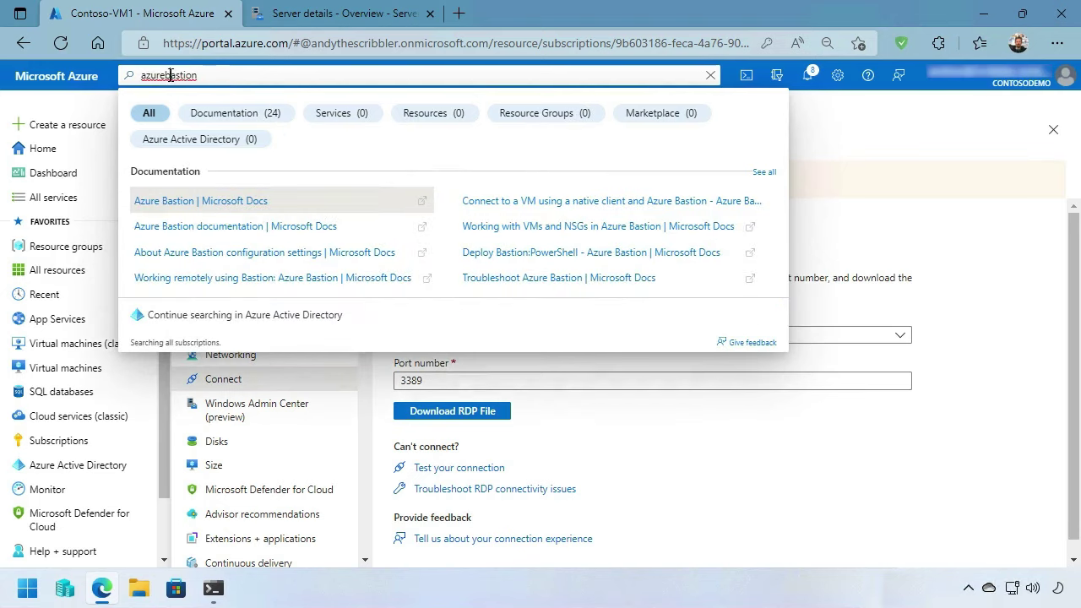
pyautogui.click(167, 75)
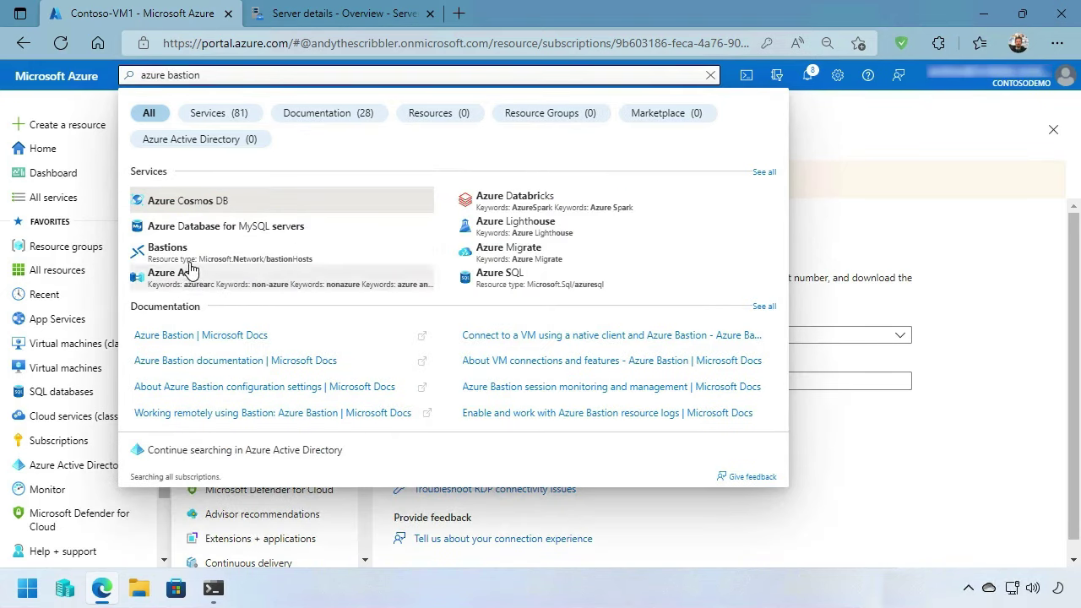
pyautogui.click(185, 253)
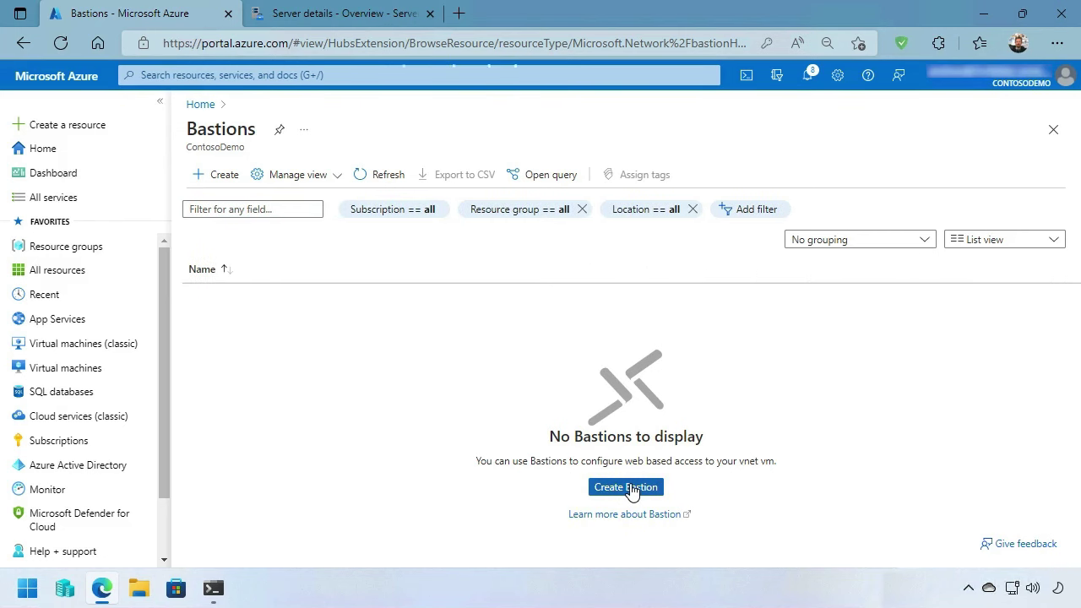
pyautogui.click(631, 490)
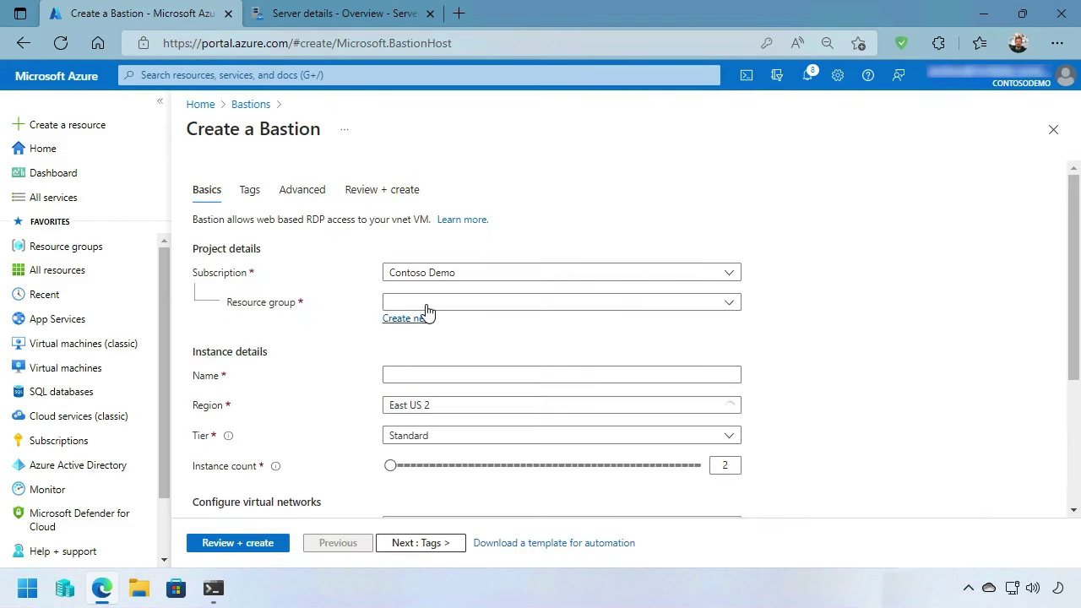
# Step: Give the Bastion ContosoResourceGroup, name Bastion1 and region UK South, leaving the virtual network unset
pyautogui.click(427, 311)
pyautogui.click(425, 377)
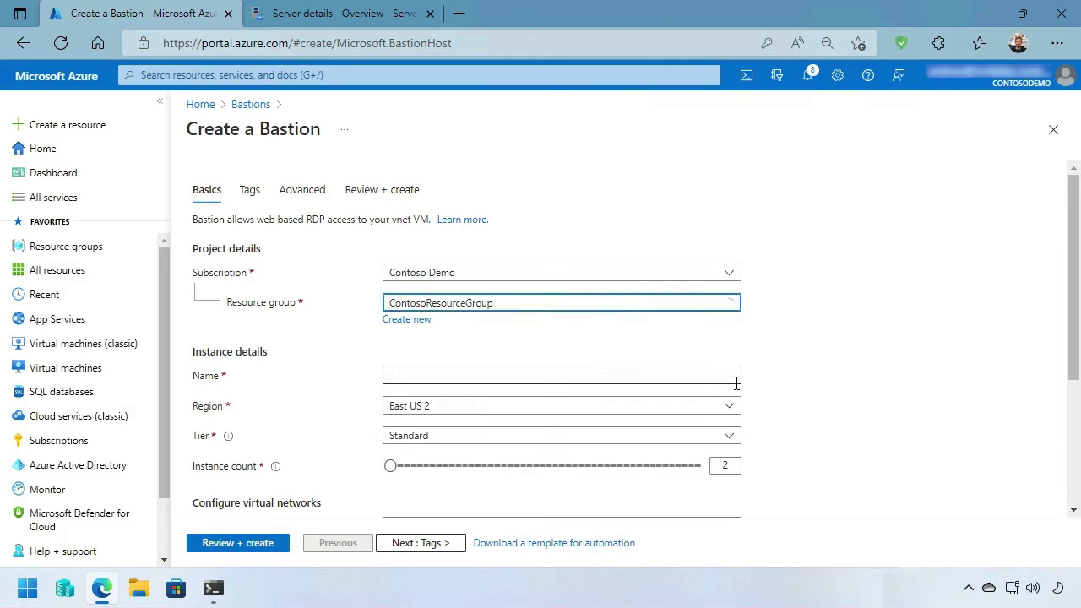
pyautogui.scroll(-1, 796, 398)
pyautogui.click(419, 320)
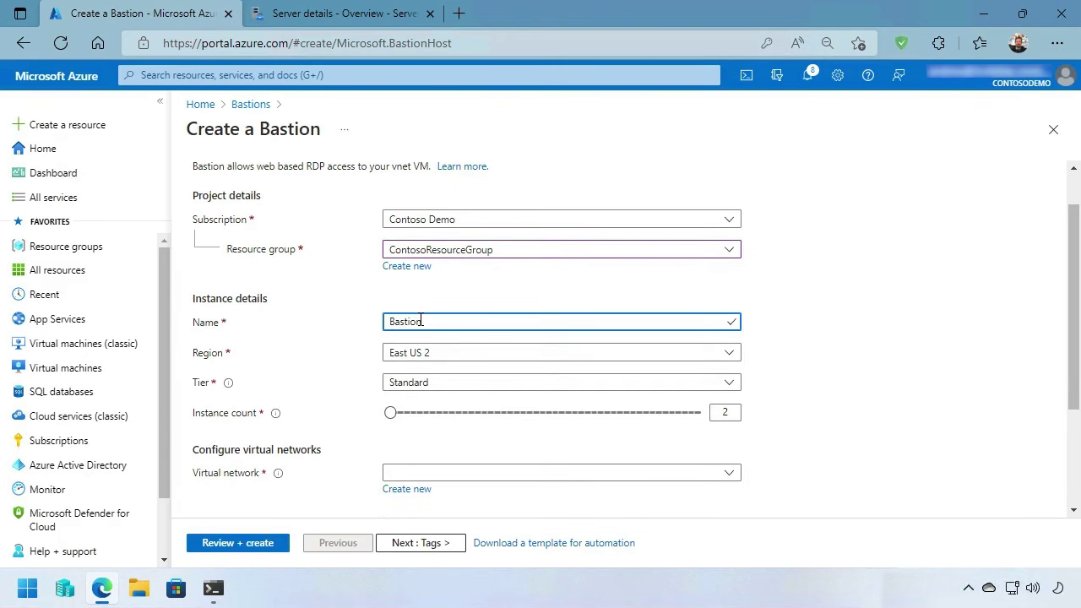
pyautogui.write('Bastion1')
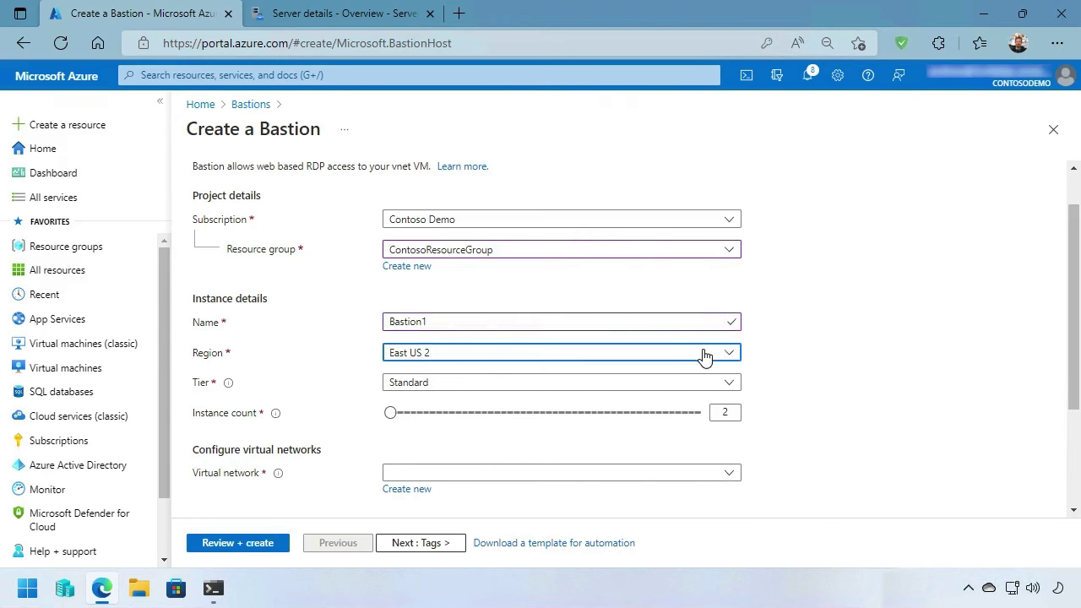
pyautogui.click(701, 353)
pyautogui.scroll(-5, 448, 255)
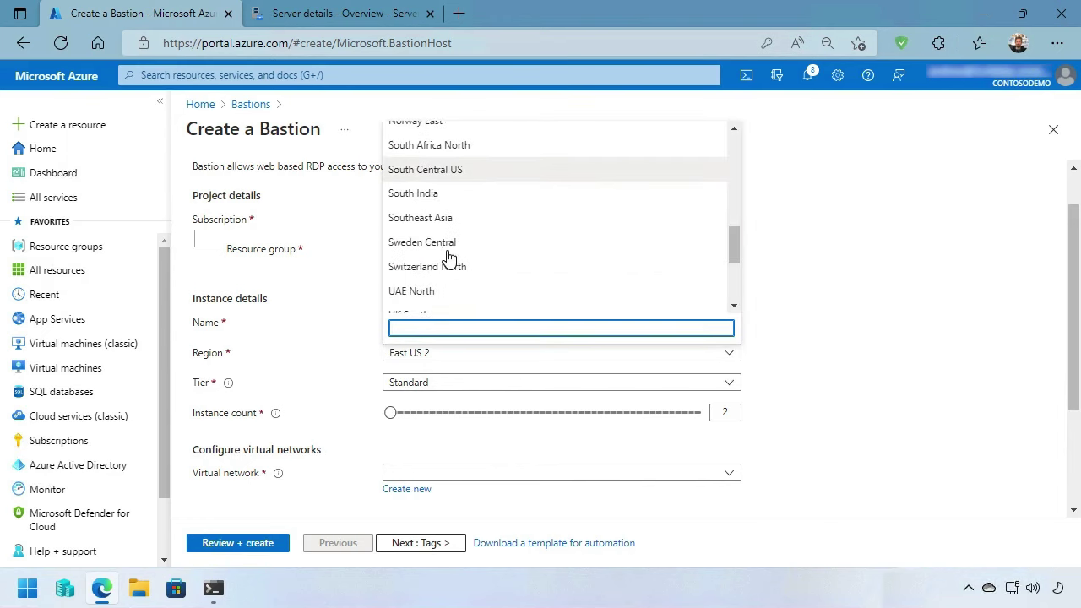
pyautogui.click(427, 235)
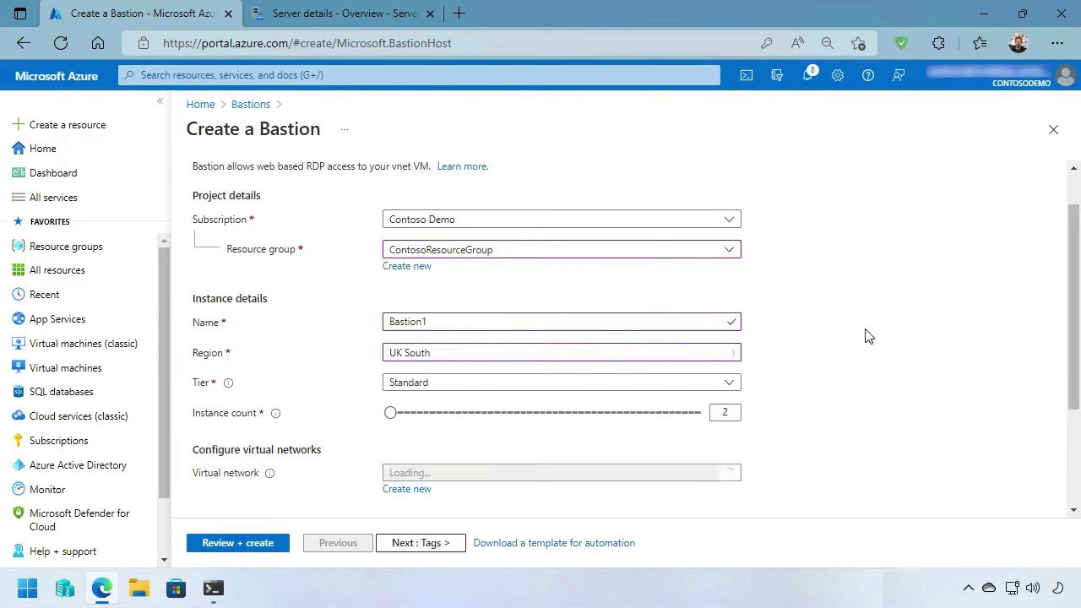
pyautogui.scroll(-2, 863, 335)
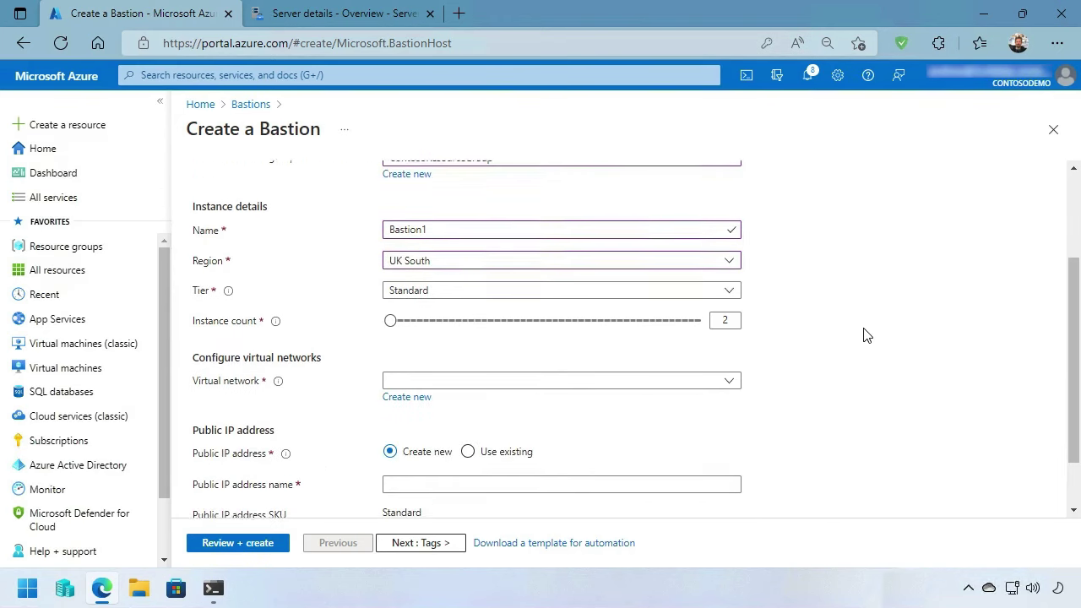
pyautogui.click(726, 367)
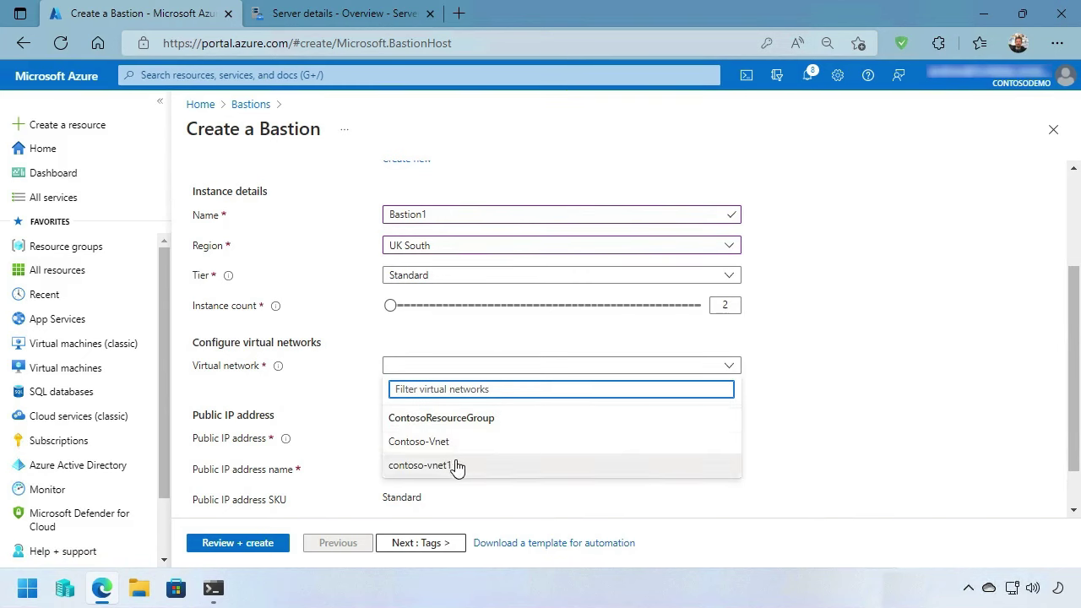
pyautogui.click(902, 407)
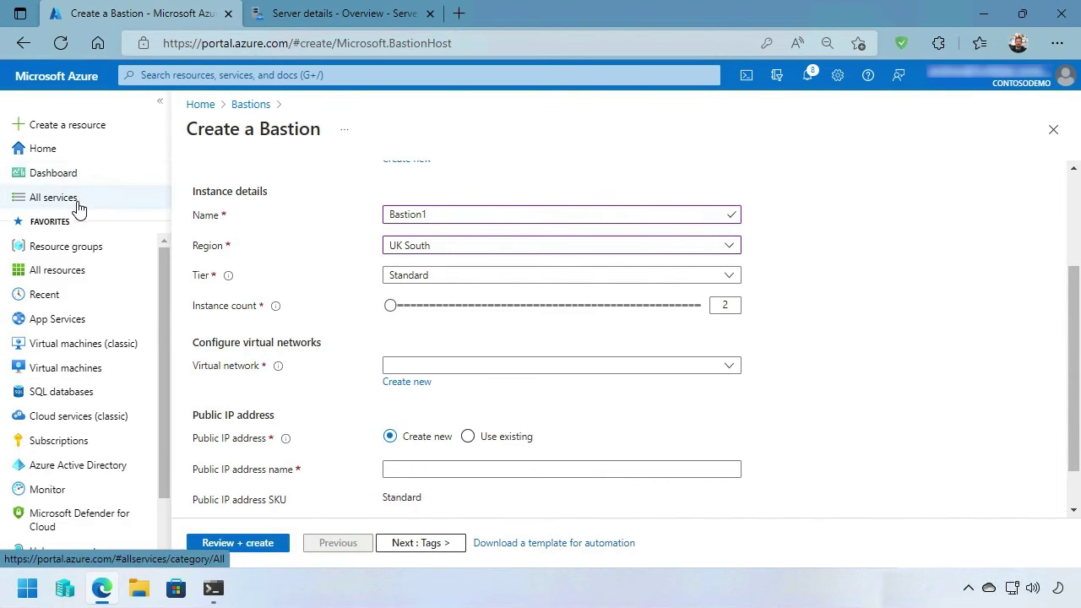
# Step: In a new dashboard tab, view Contoso-VM1's Networking page, then return to the Bastion form
pyautogui.rightClick(70, 174)
pyautogui.click(152, 171)
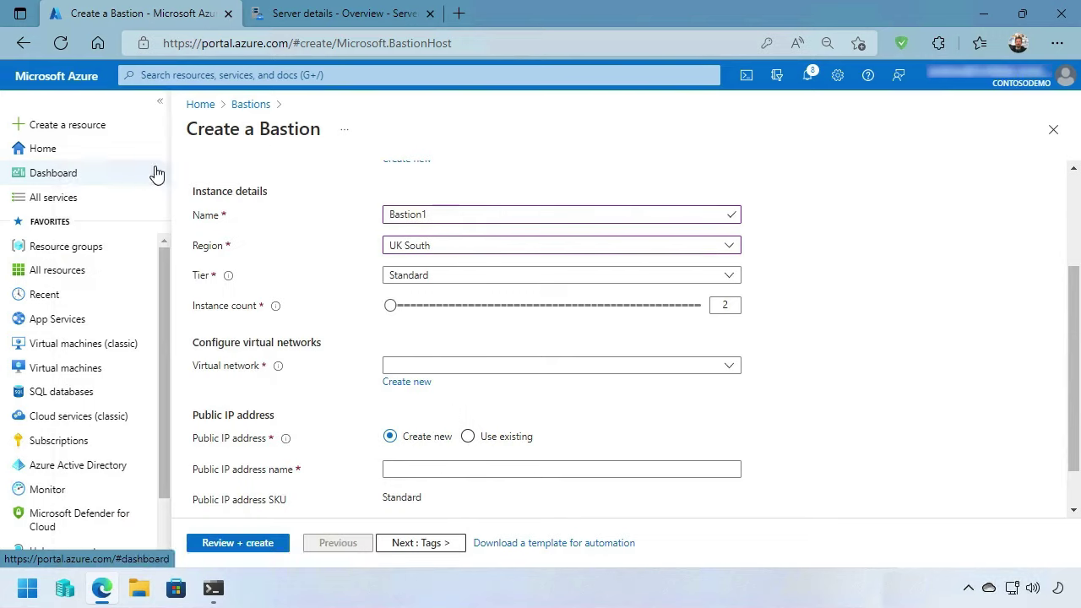
pyautogui.click(344, 16)
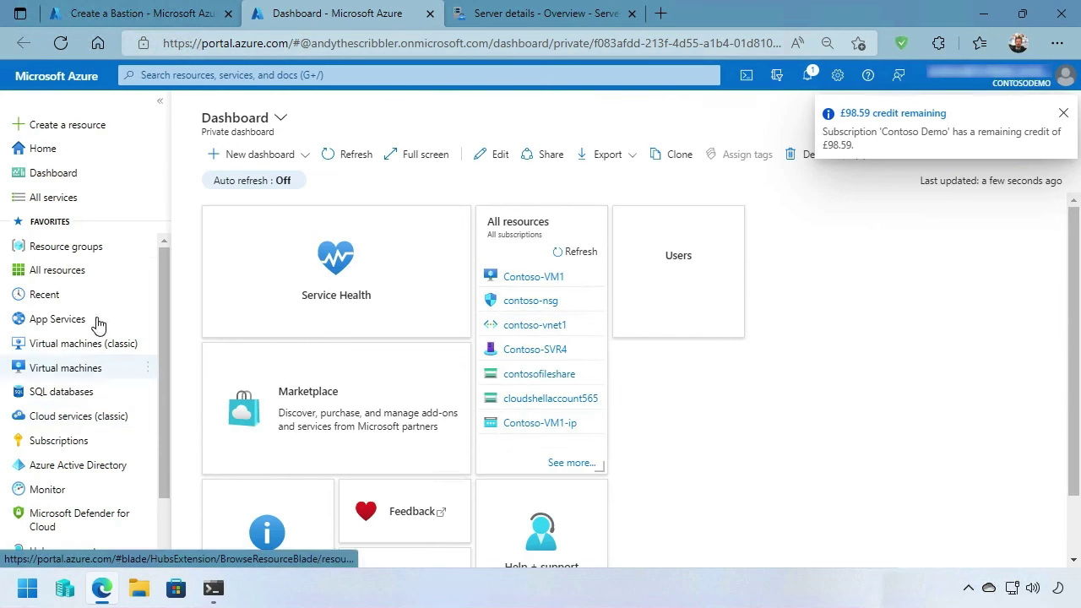
pyautogui.click(78, 370)
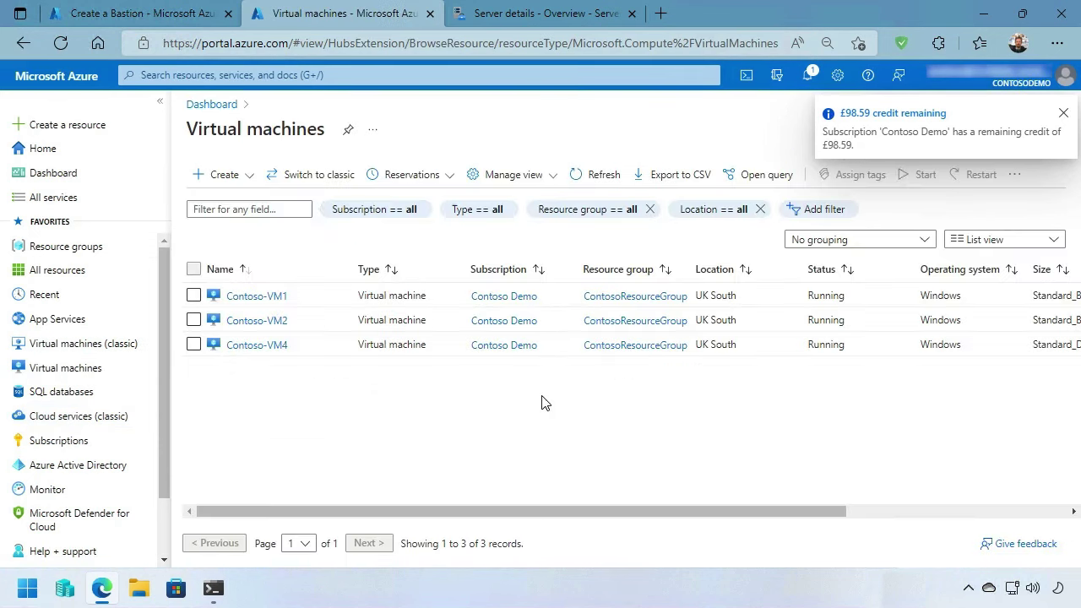
pyautogui.click(255, 297)
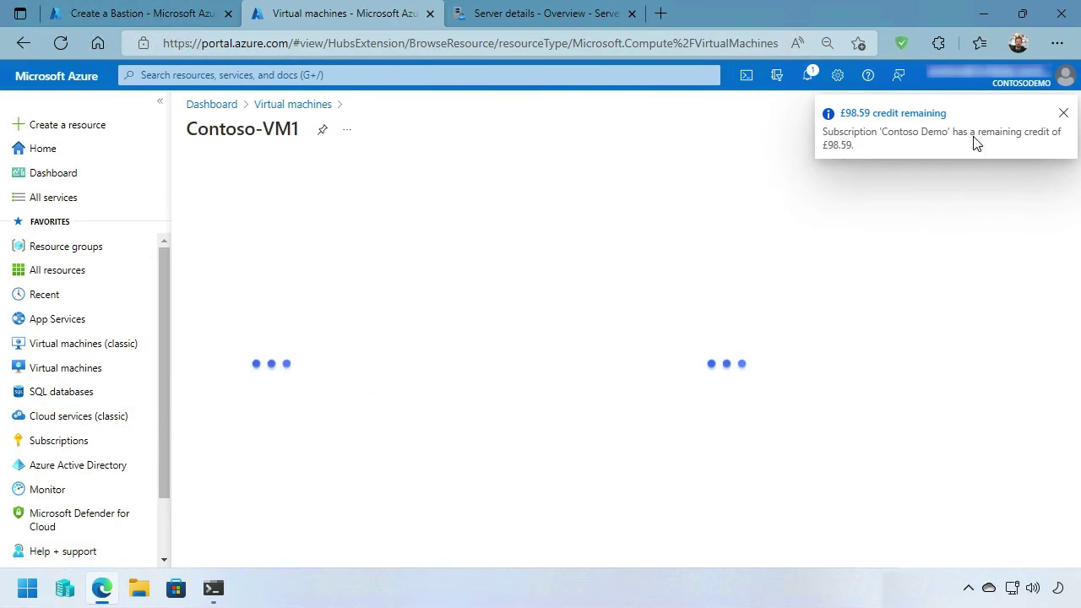
pyautogui.click(1062, 114)
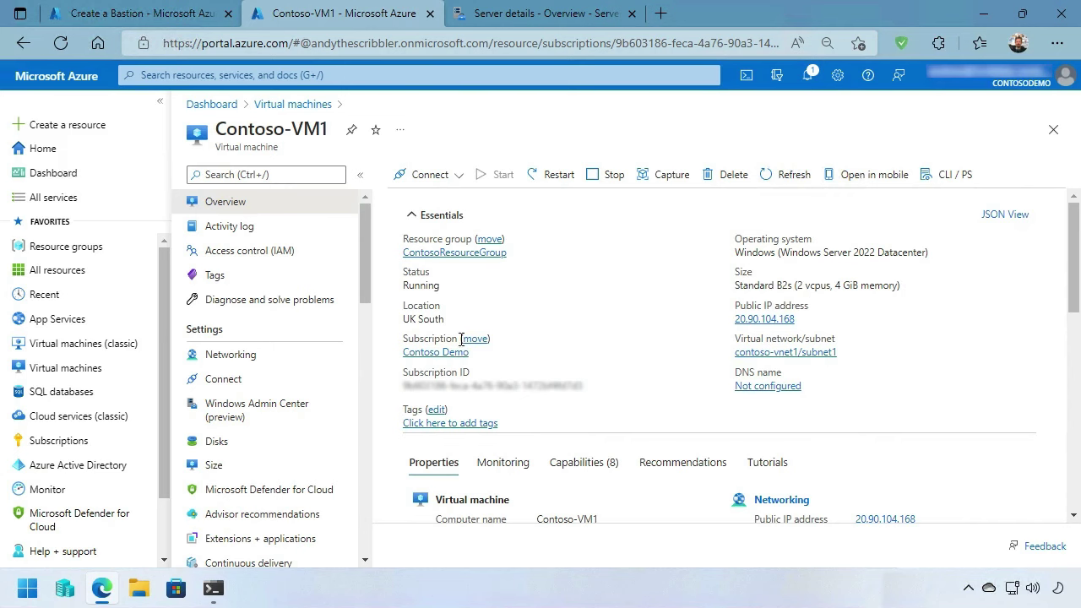
pyautogui.click(250, 360)
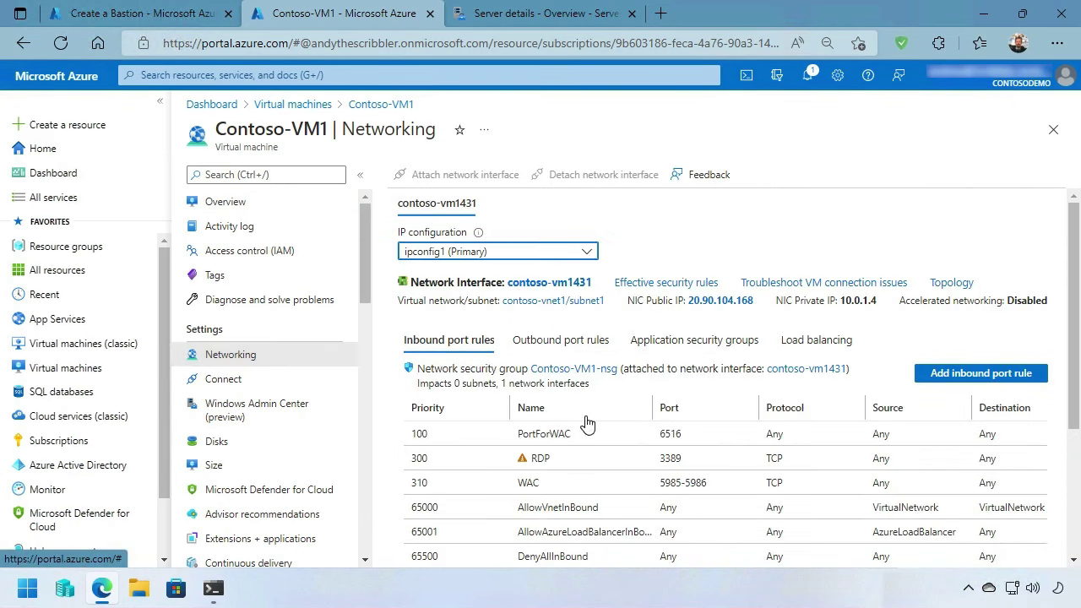
pyautogui.click(142, 14)
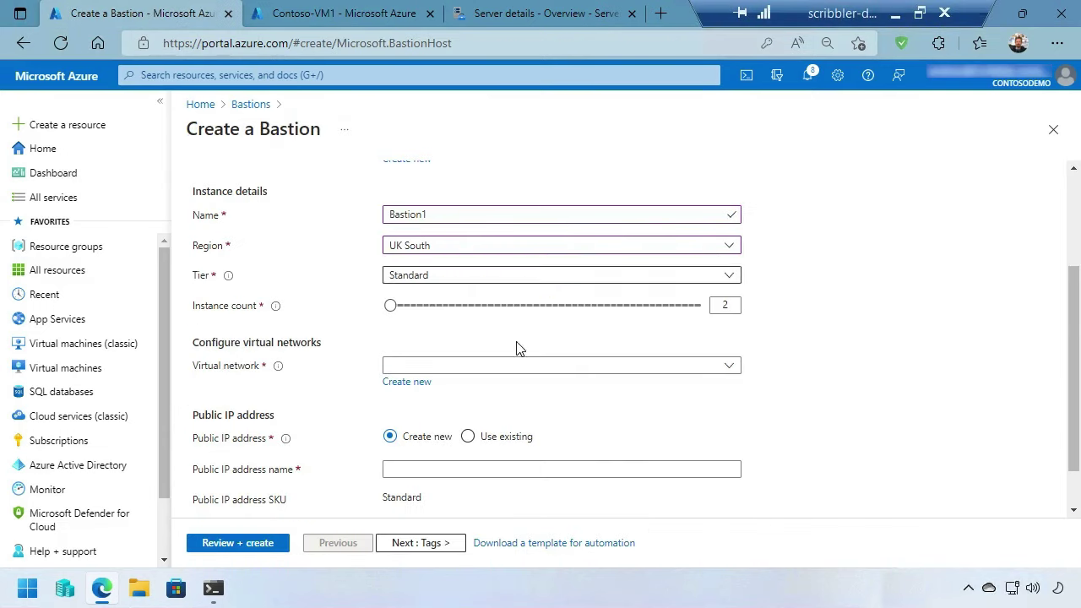
# Step: Choose contoso-vnet1 for the Bastion, revealing the missing AzureBastionSubnet, then go to the Contoso-VM1 tab
pyautogui.click(434, 370)
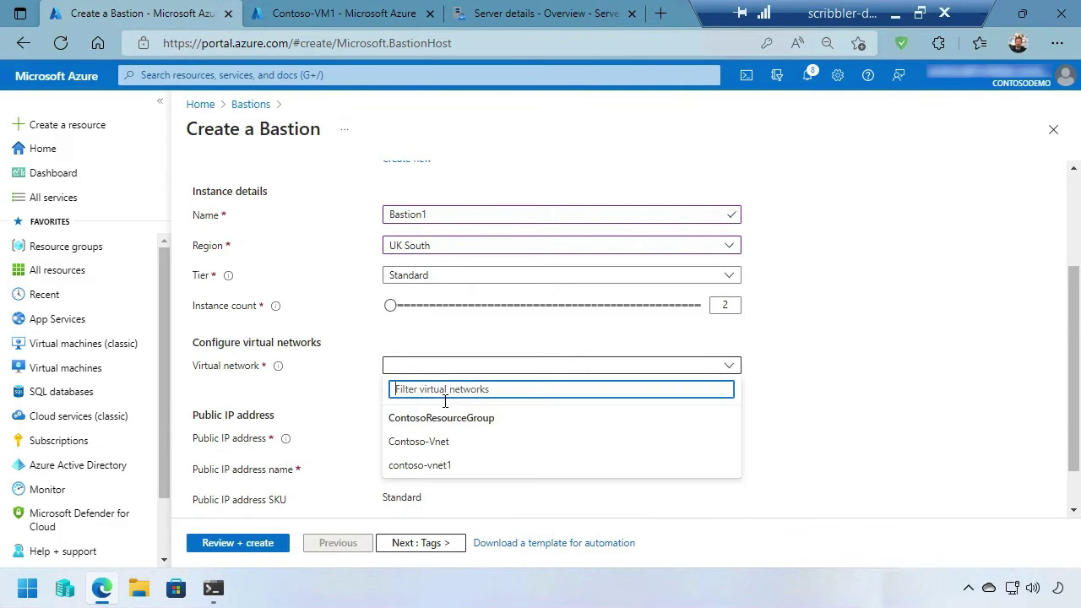
pyautogui.click(460, 467)
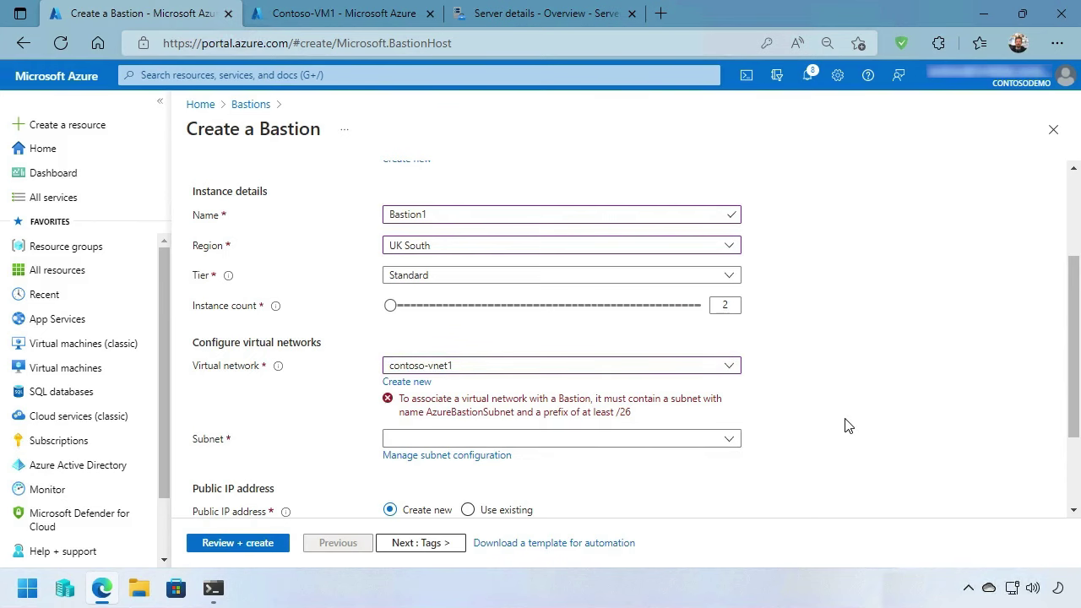
pyautogui.scroll(-1, 847, 426)
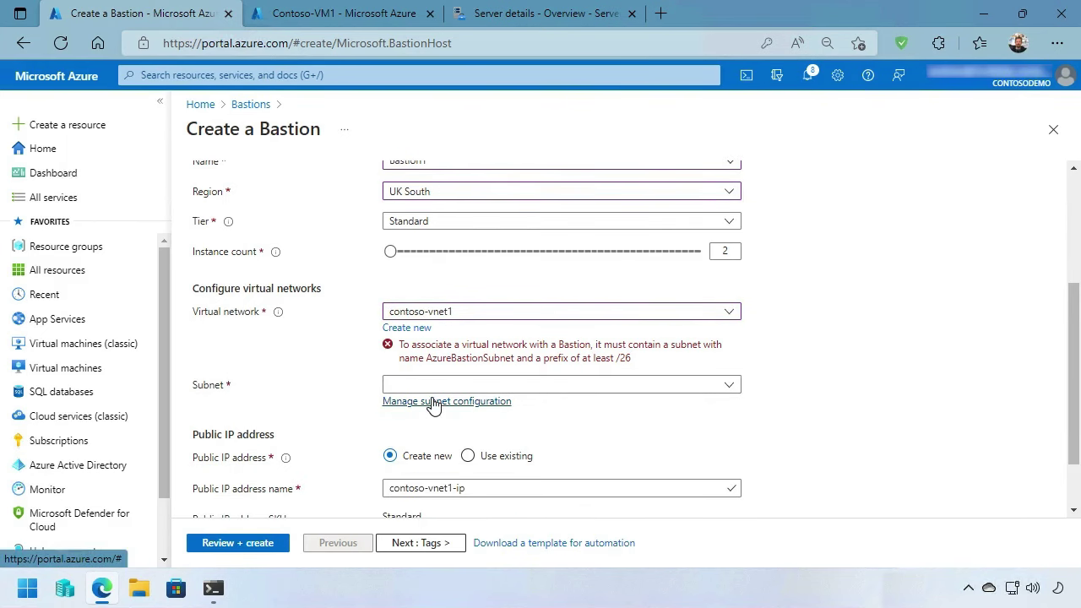
pyautogui.click(351, 13)
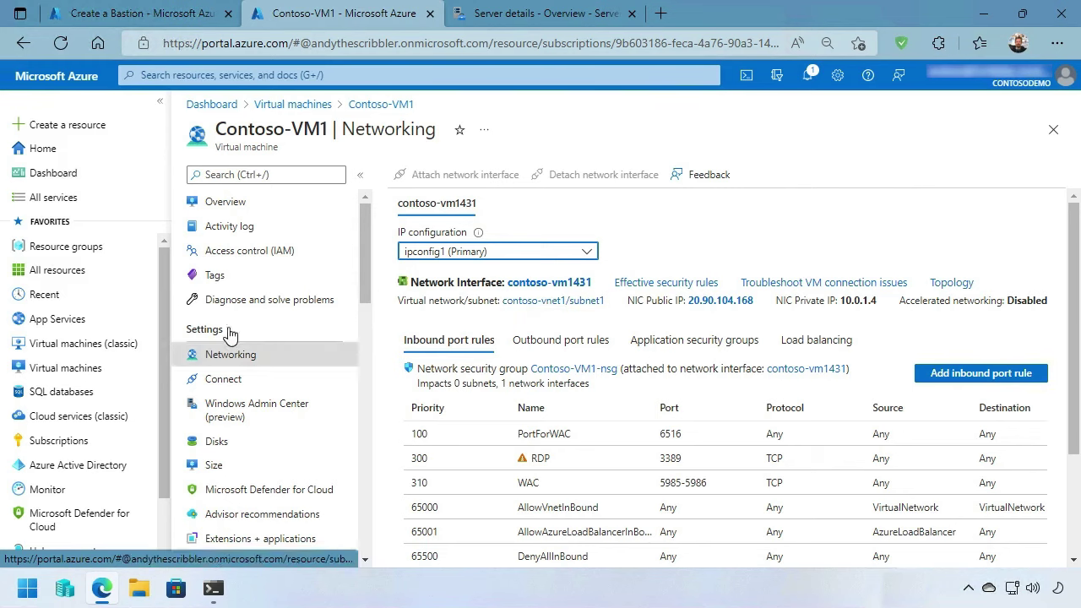
# Step: Add a subnet named azurebastionsubnet with address range 10.0.2.0/24 to contoso-vnet1
pyautogui.click(187, 75)
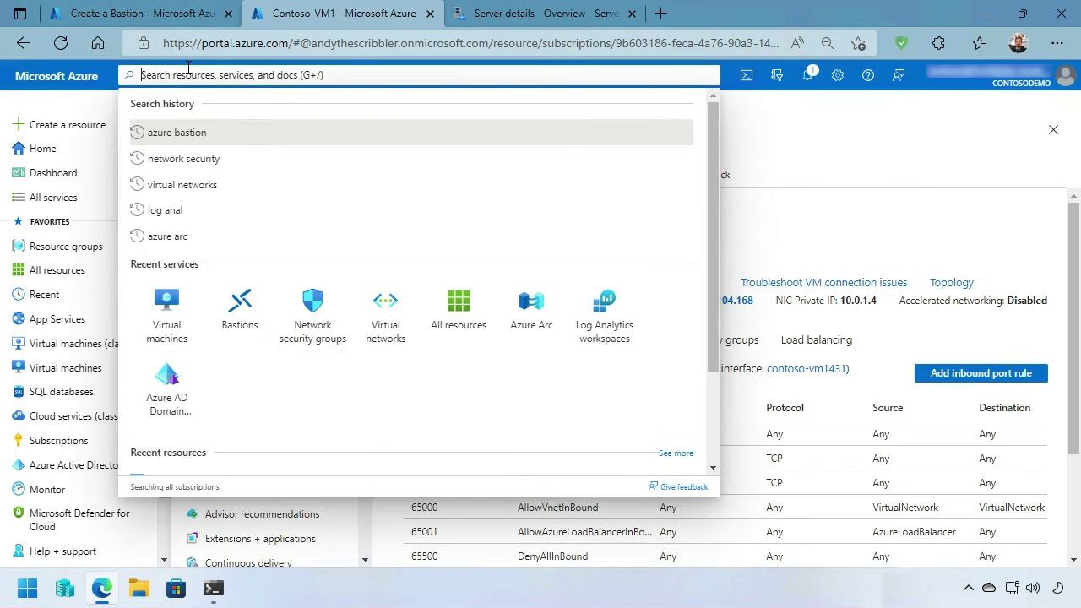
pyautogui.click(386, 336)
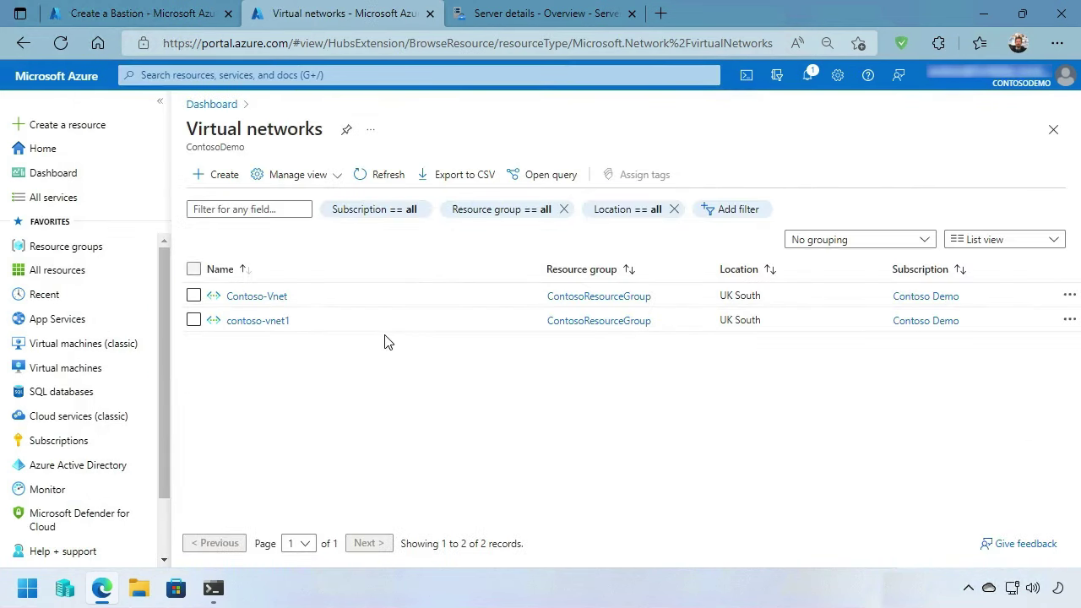
pyautogui.click(275, 326)
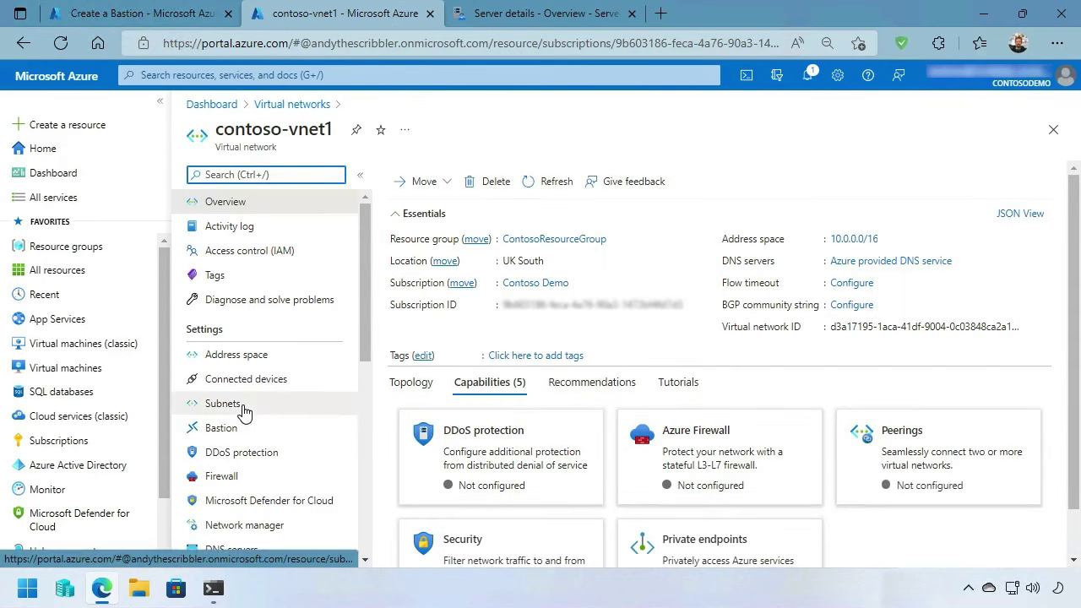
pyautogui.click(240, 409)
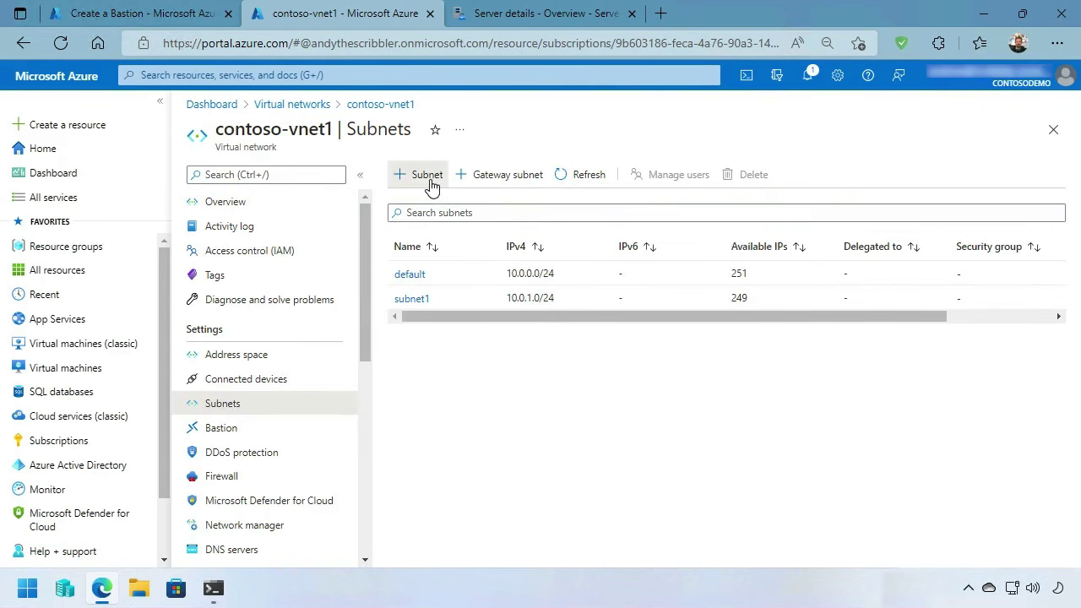
pyautogui.click(424, 175)
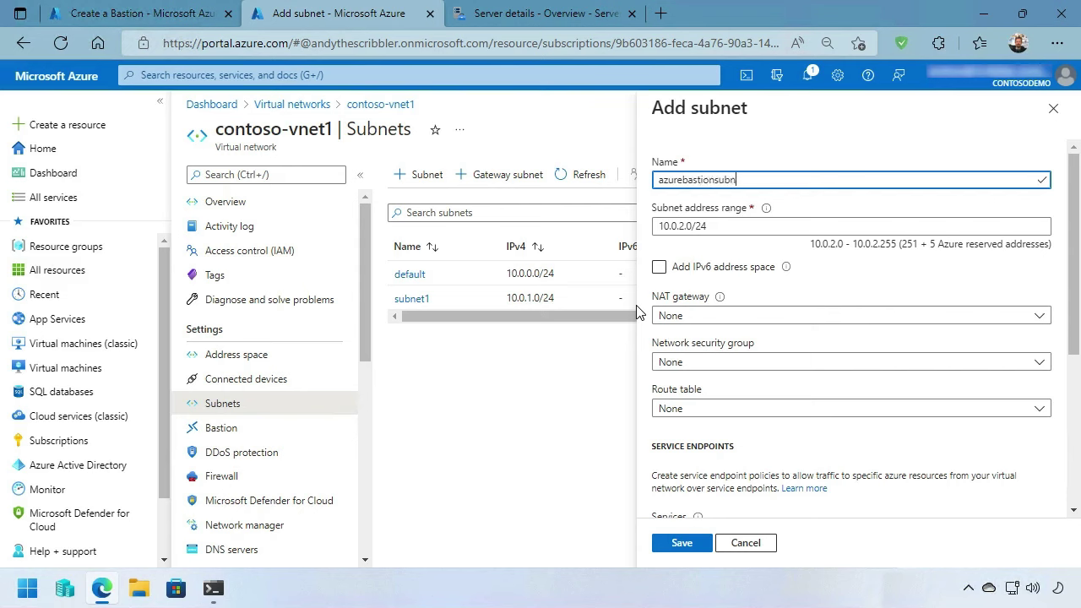
pyautogui.click(730, 226)
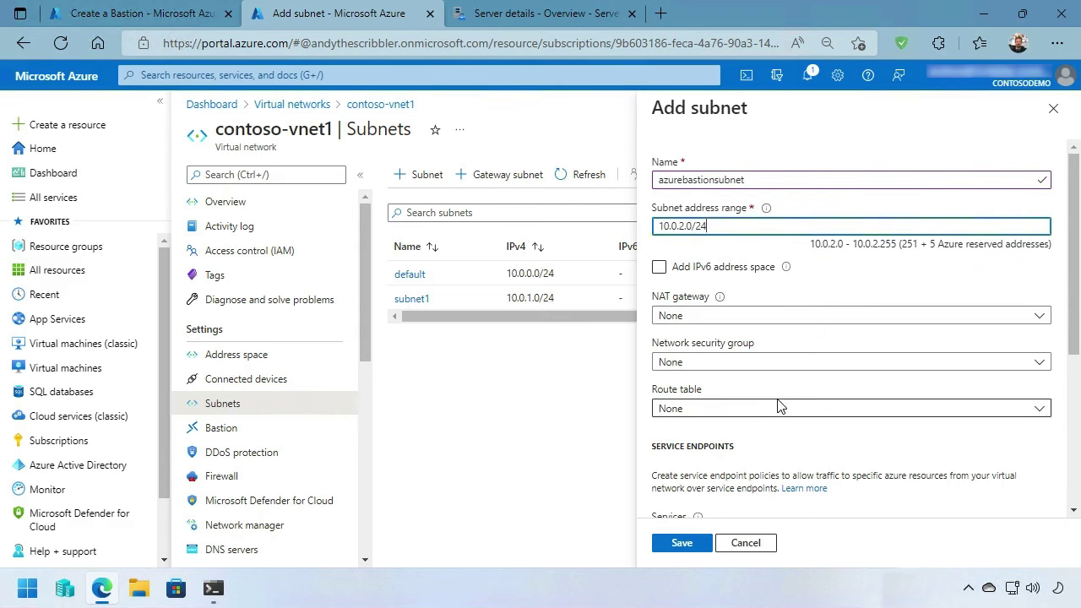
pyautogui.click(689, 544)
pyautogui.click(683, 545)
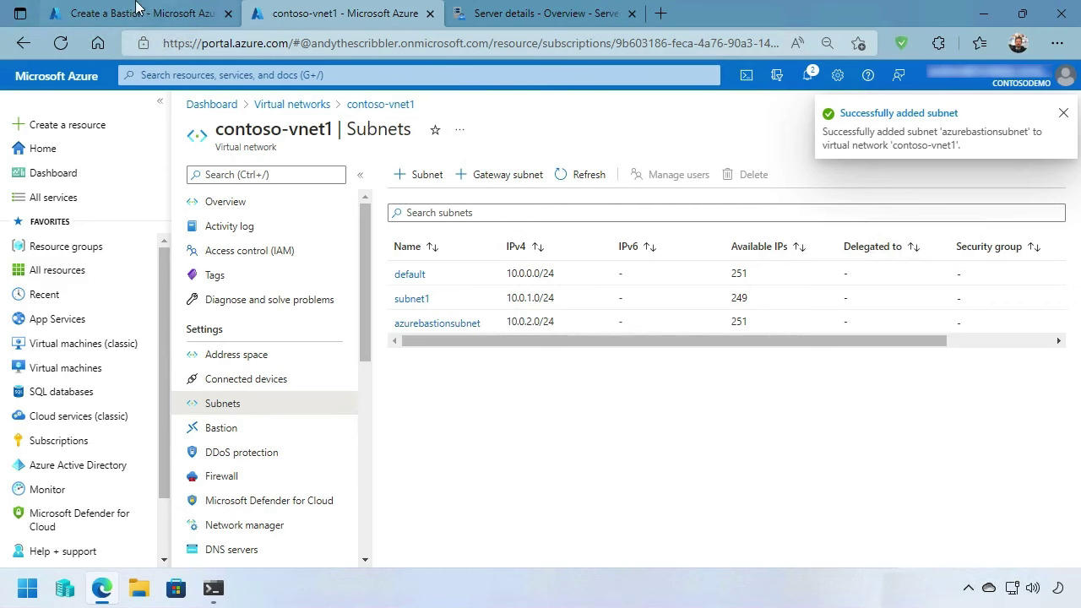
# Step: Back on the Bastion form, check the subnet list, which still offers no supported subnet
pyautogui.click(157, 23)
pyautogui.click(703, 385)
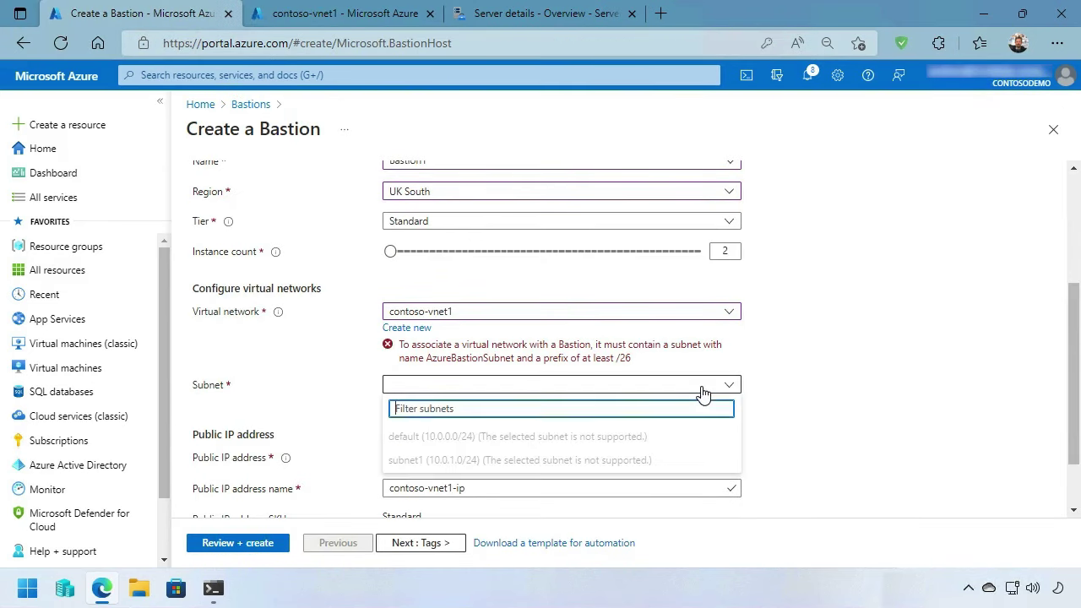
pyautogui.click(829, 398)
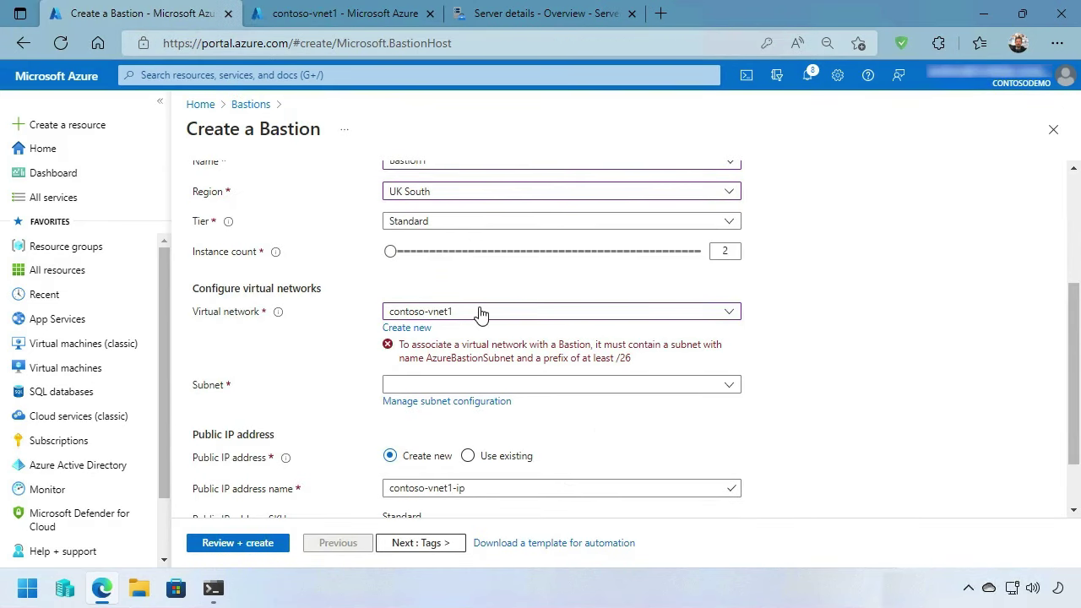
pyautogui.click(402, 544)
pyautogui.click(338, 543)
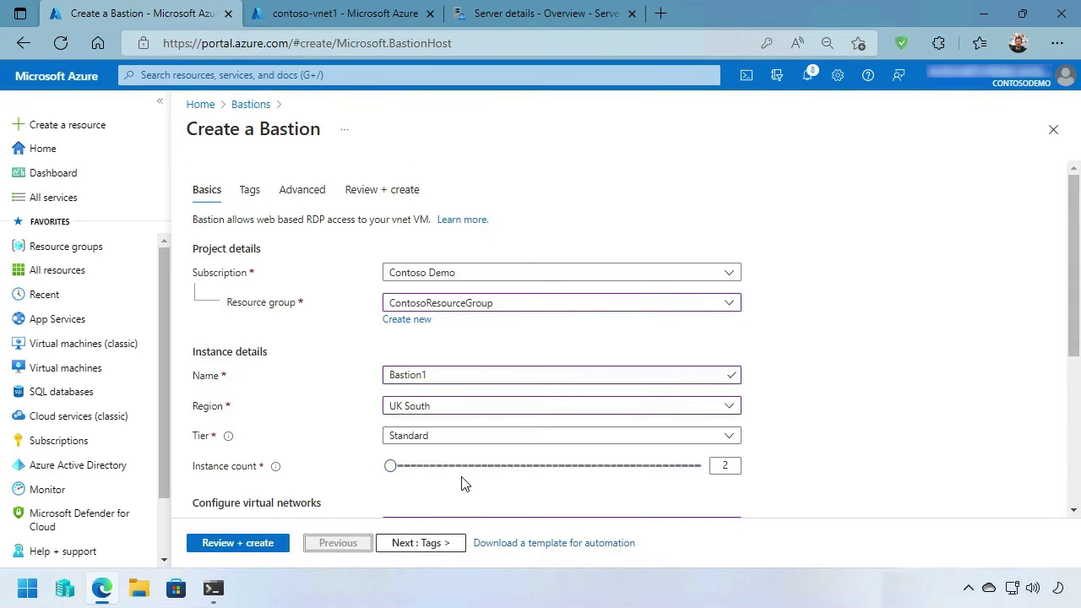
pyautogui.scroll(-2, 547, 406)
pyautogui.scroll(-1, 547, 407)
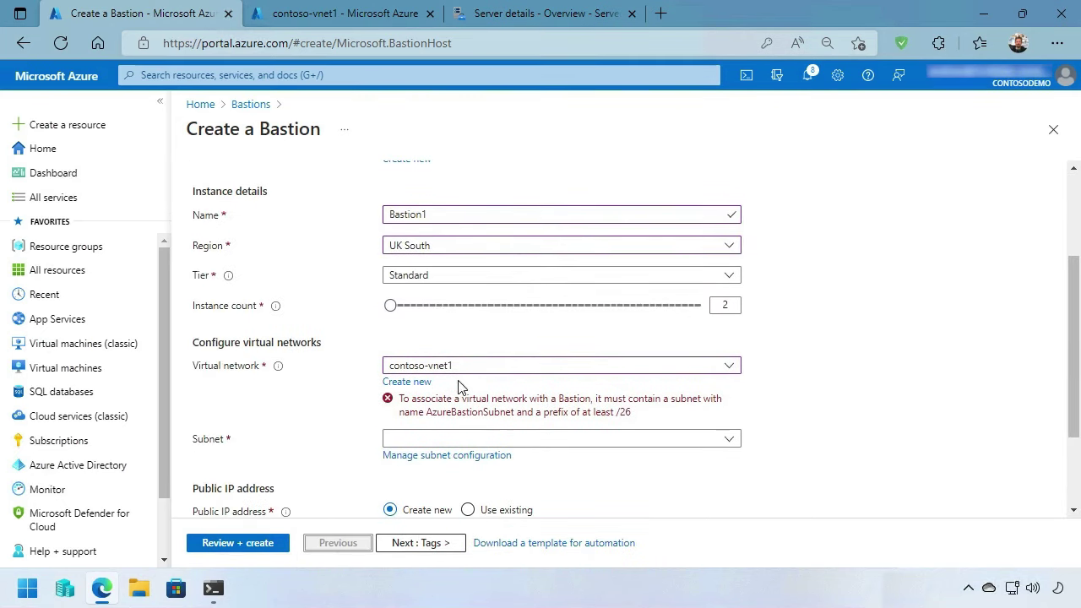
pyautogui.click(499, 440)
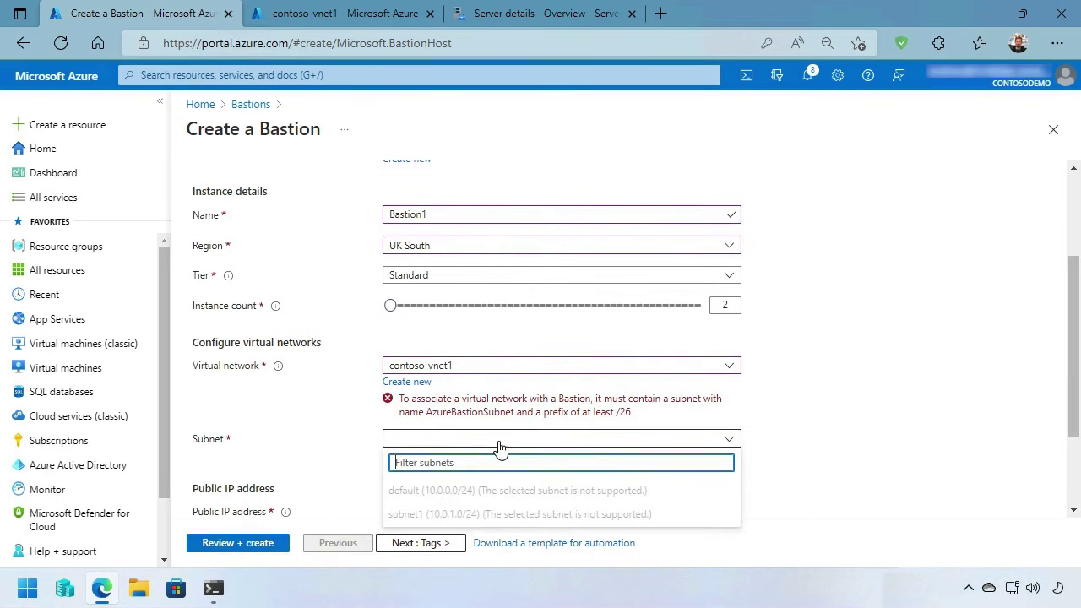
pyautogui.click(775, 421)
# Step: Reselect contoso-vnet1 so azurebastionsubnet (10.0.2.0/24) fills in, then go to Review + create
pyautogui.click(526, 366)
pyautogui.click(442, 441)
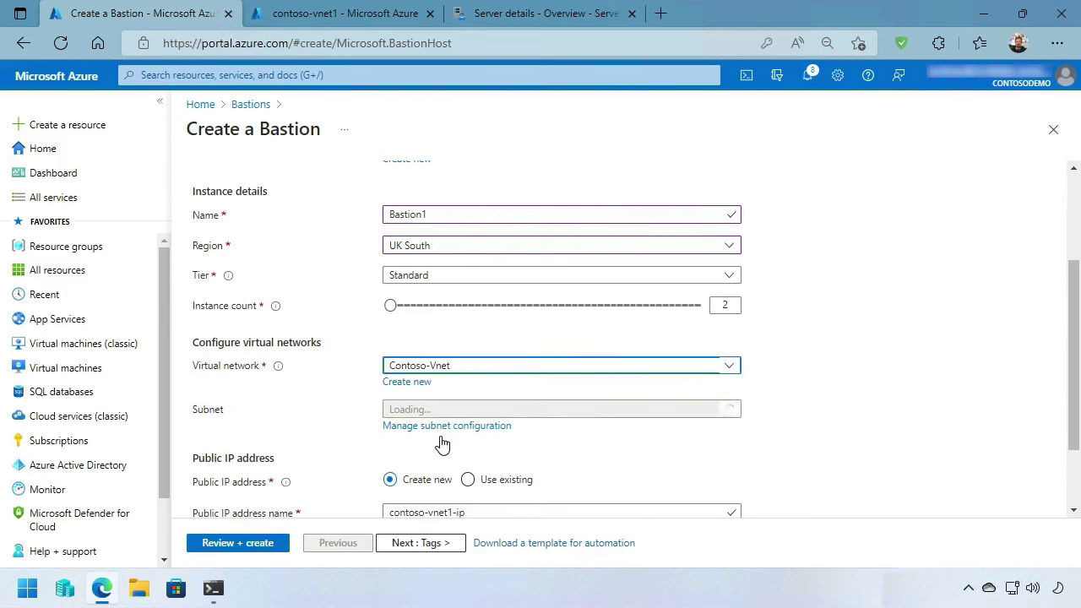
pyautogui.click(462, 368)
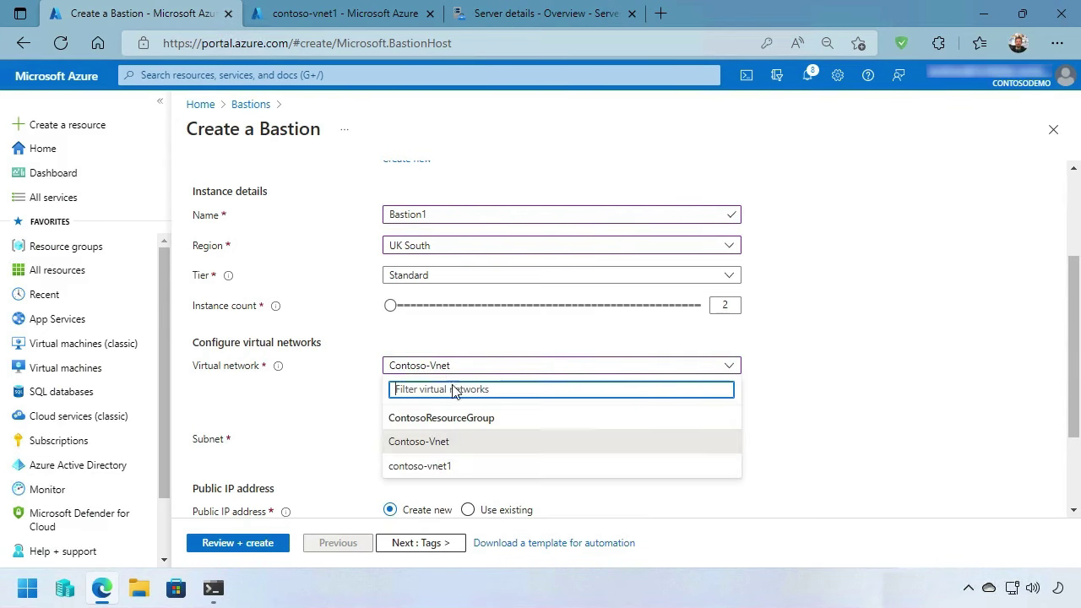
pyautogui.click(440, 469)
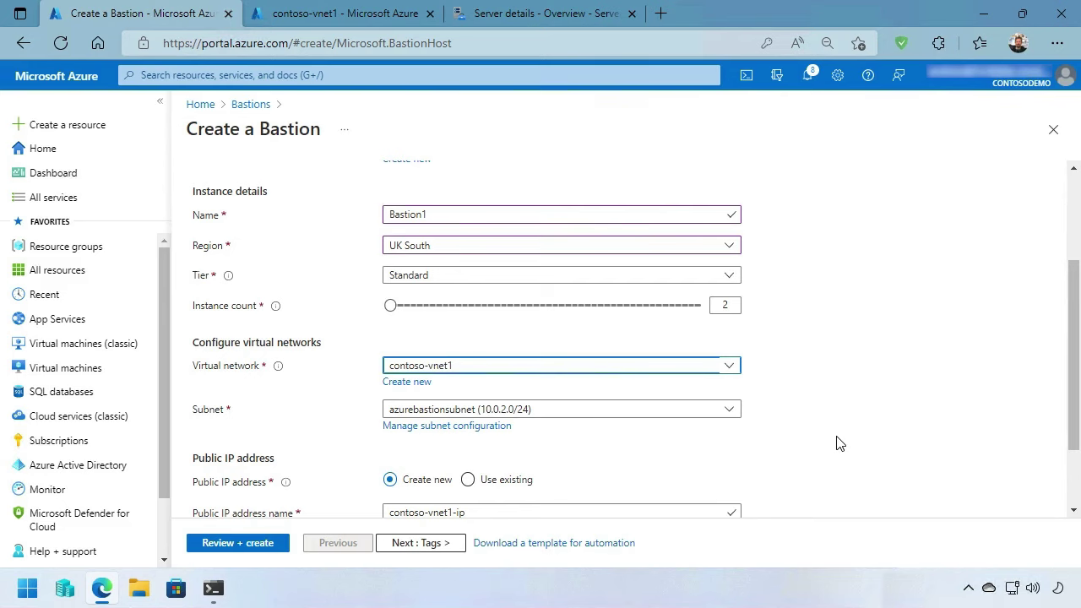
pyautogui.scroll(-2, 838, 443)
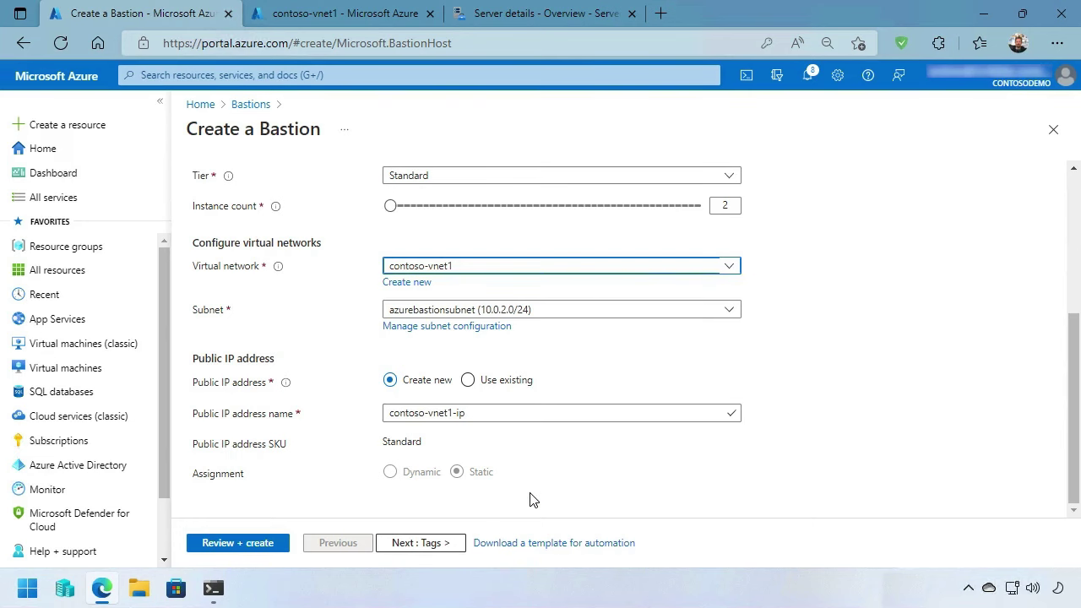
pyautogui.scroll(3, 531, 500)
pyautogui.scroll(-2, 530, 500)
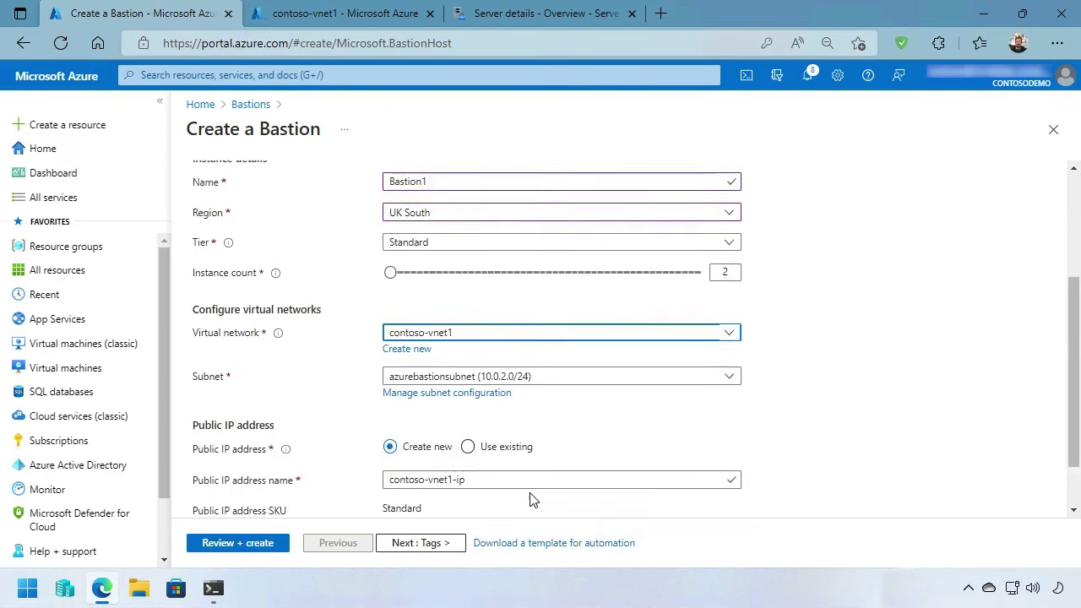
pyautogui.scroll(-1, 531, 500)
pyautogui.click(236, 543)
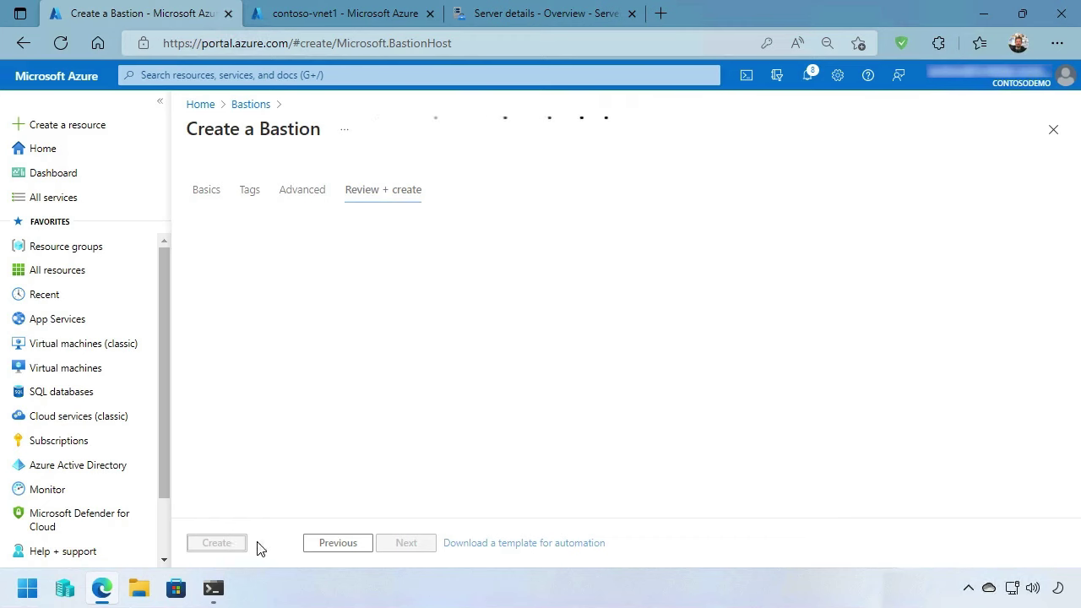
# Step: Create the Bastion deployment and open Contoso-VM1 from the virtual machines list
pyautogui.click(242, 548)
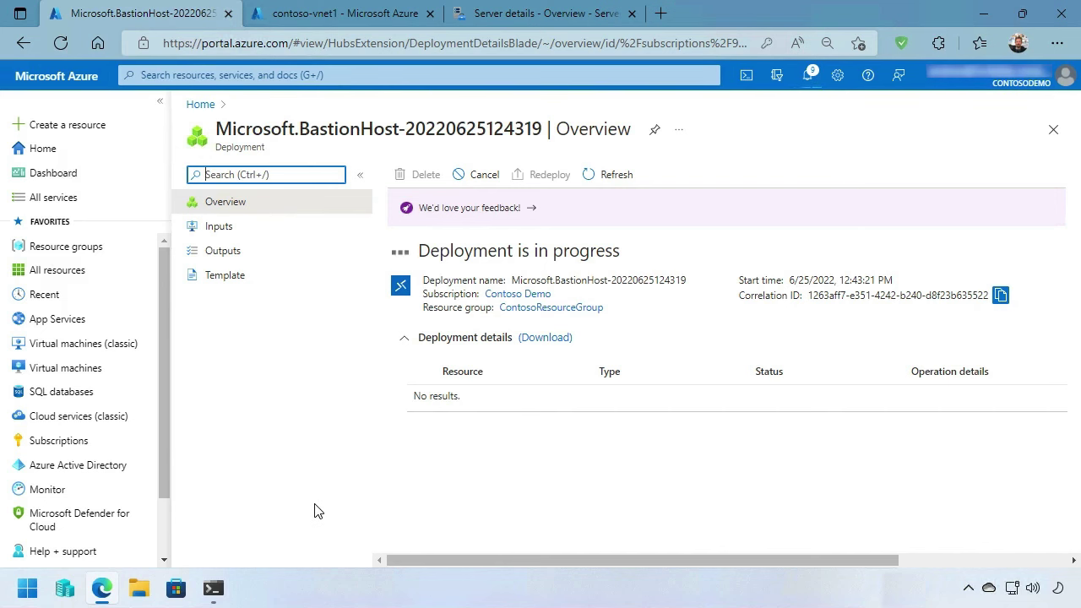
pyautogui.click(87, 368)
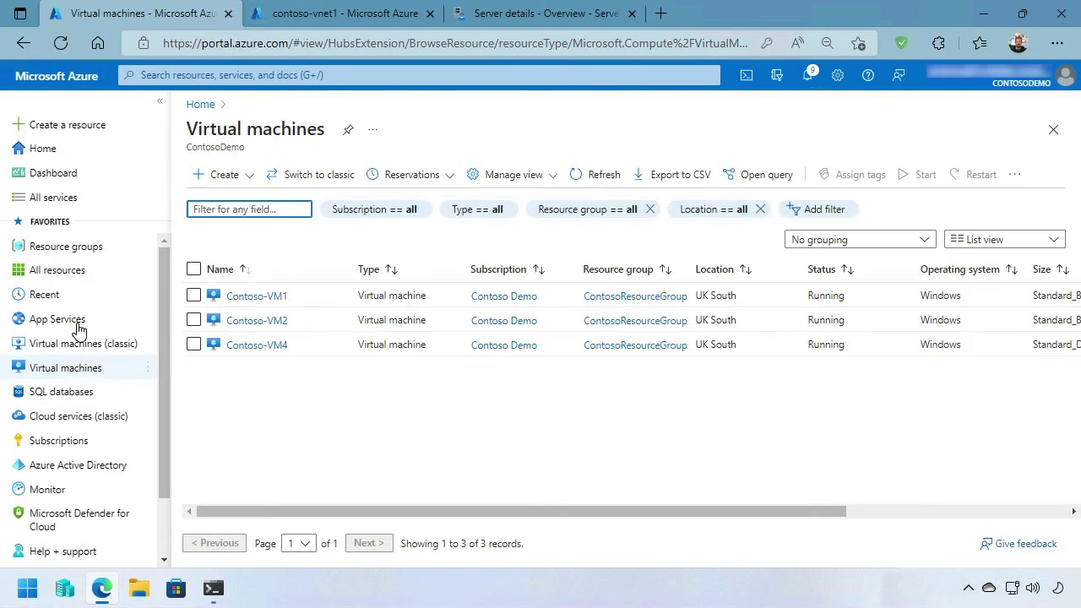
pyautogui.click(263, 296)
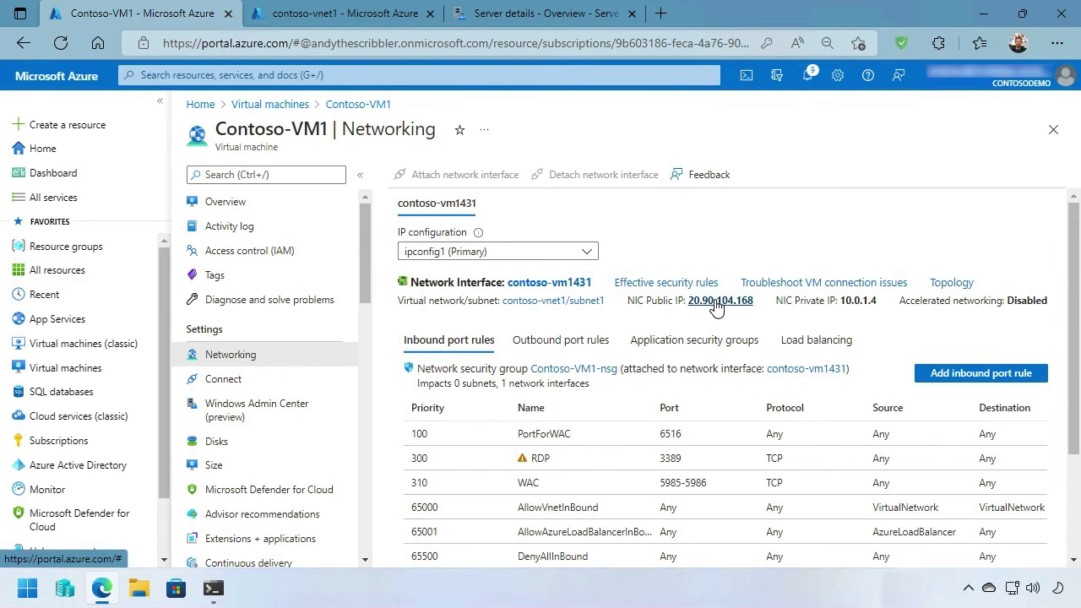
# Step: Dissociate public IP Contoso-VM1-ip (20.90.104.168) from the VM's network interface, then return to Virtual machines
pyautogui.click(716, 303)
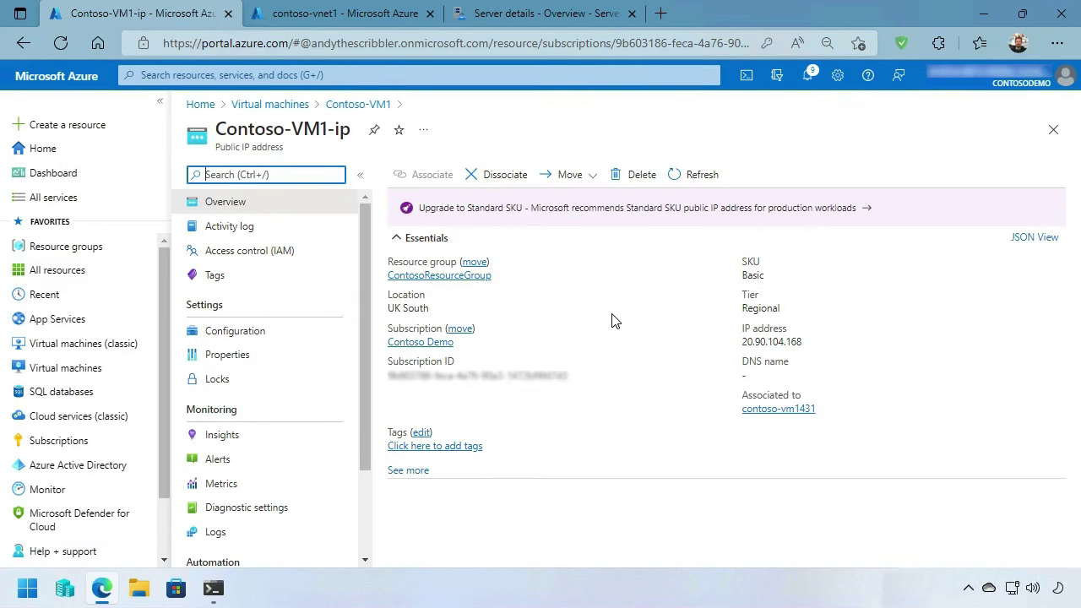
pyautogui.click(515, 185)
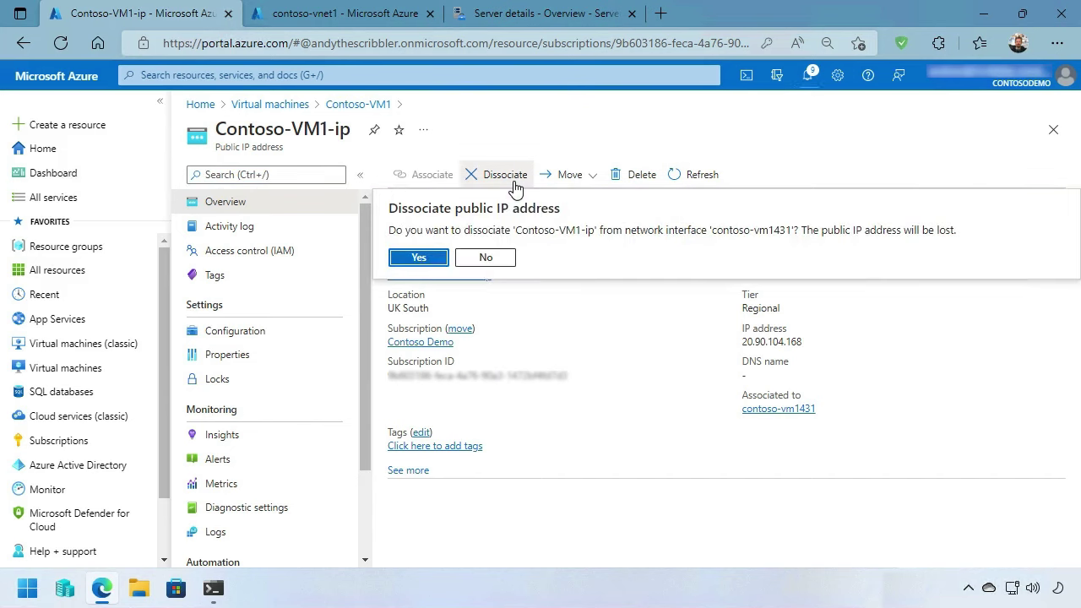
pyautogui.click(433, 262)
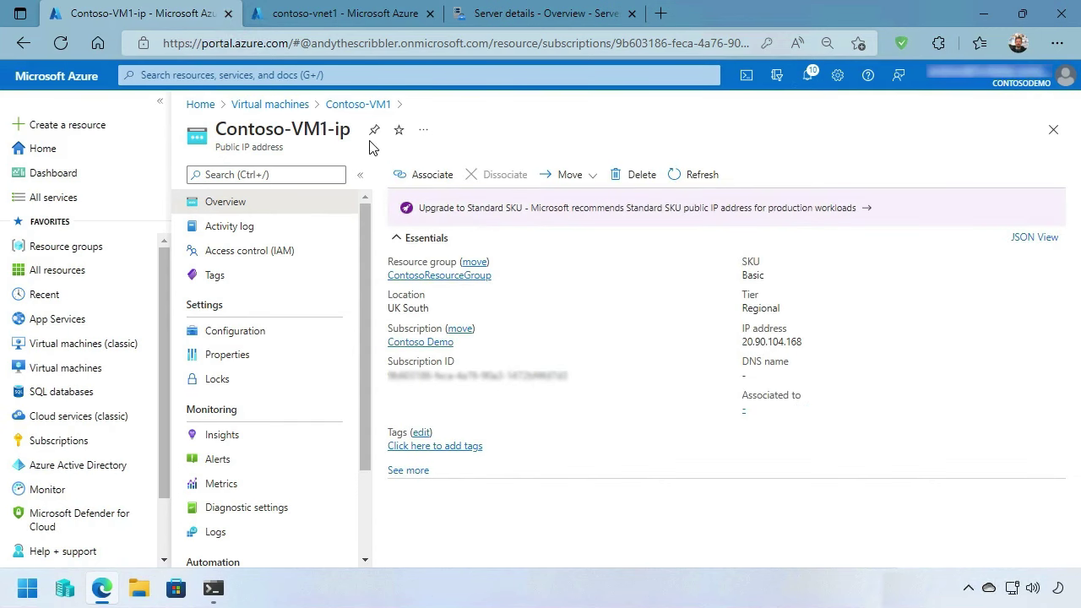
pyautogui.click(356, 106)
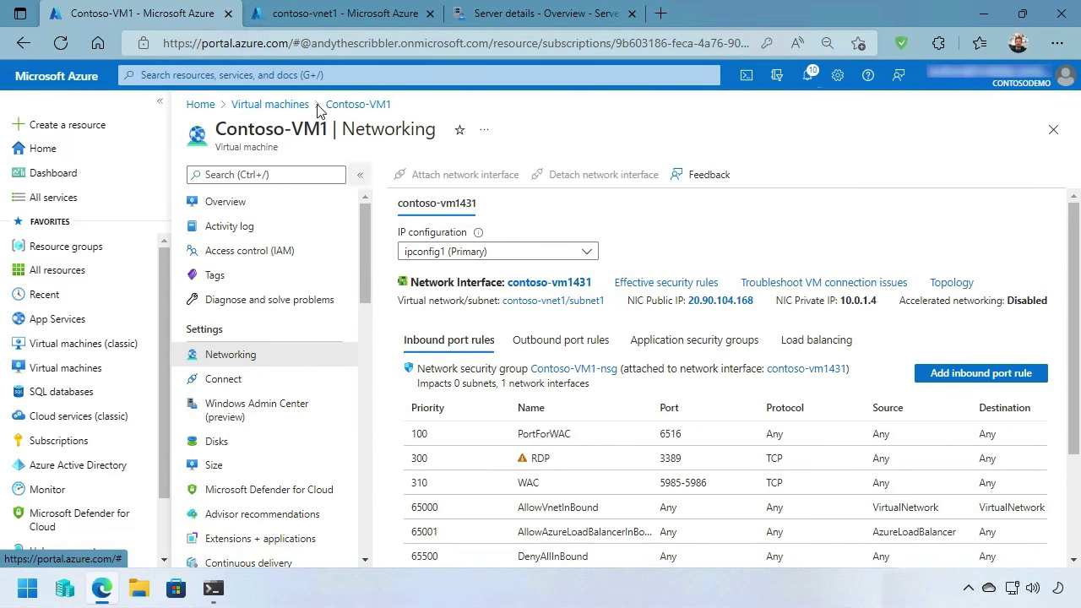
pyautogui.click(286, 108)
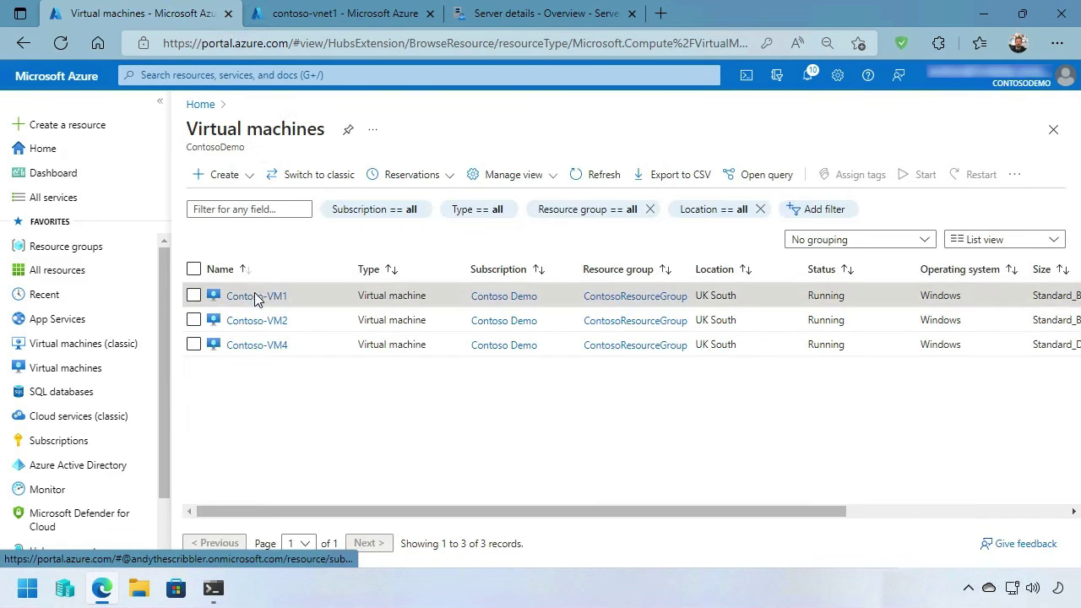
# Step: Open Contoso-VM1 and confirm in Networking that it no longer has a public IP
pyautogui.click(255, 297)
pyautogui.click(230, 358)
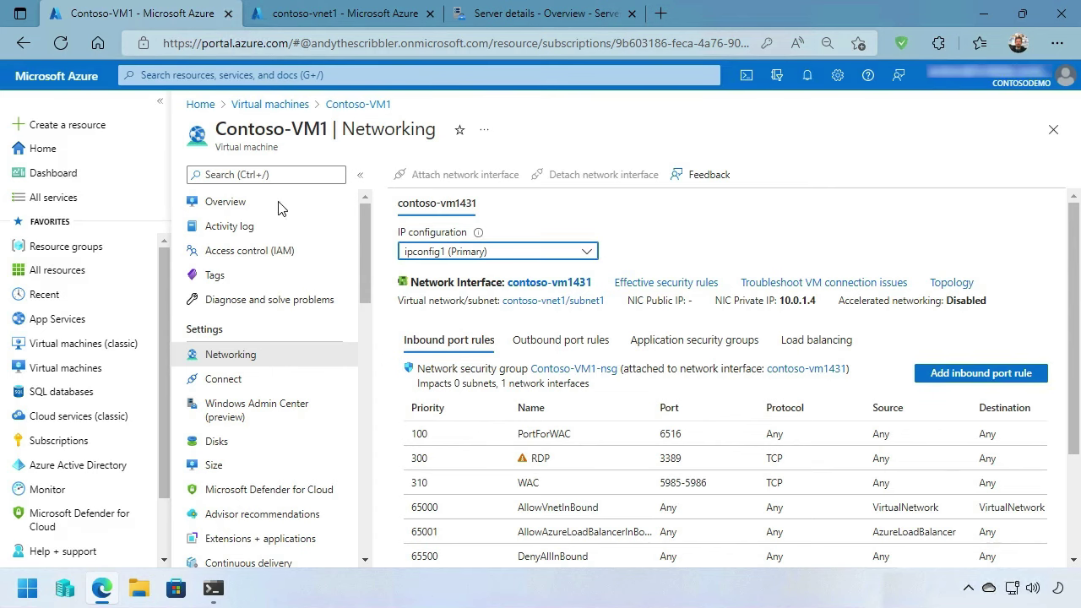
pyautogui.click(240, 206)
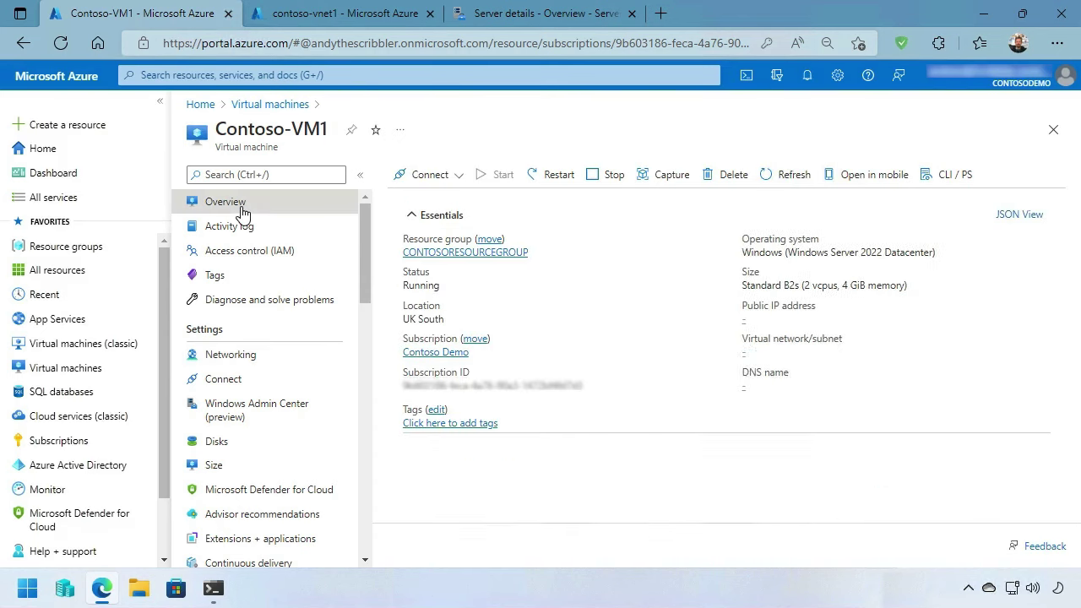
# Step: Connect to Contoso-VM1 through Bastion using the admin username and password
pyautogui.click(431, 176)
pyautogui.click(410, 251)
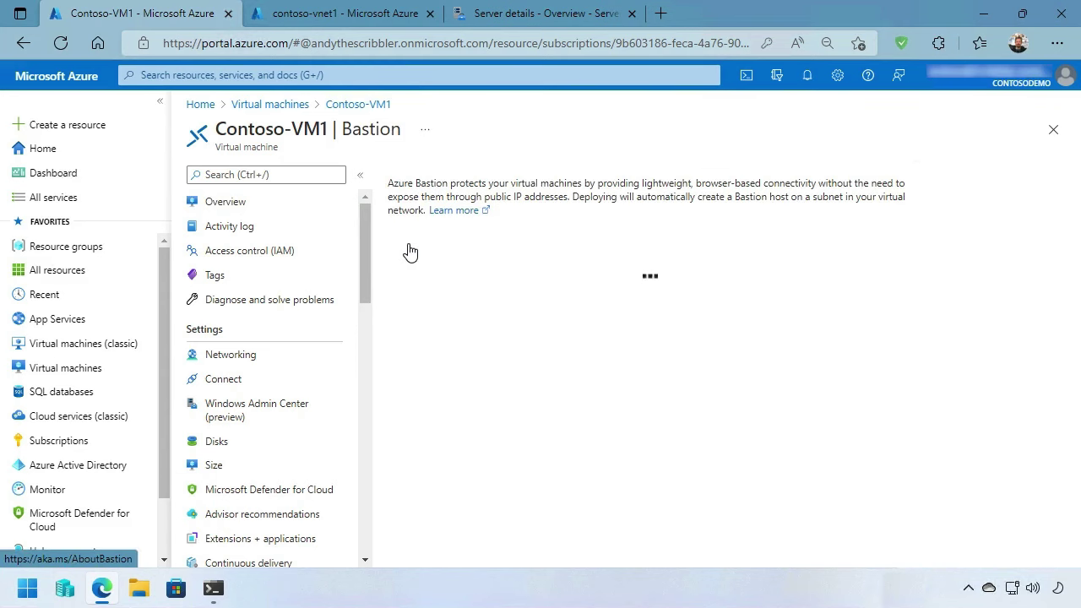
pyautogui.click(580, 384)
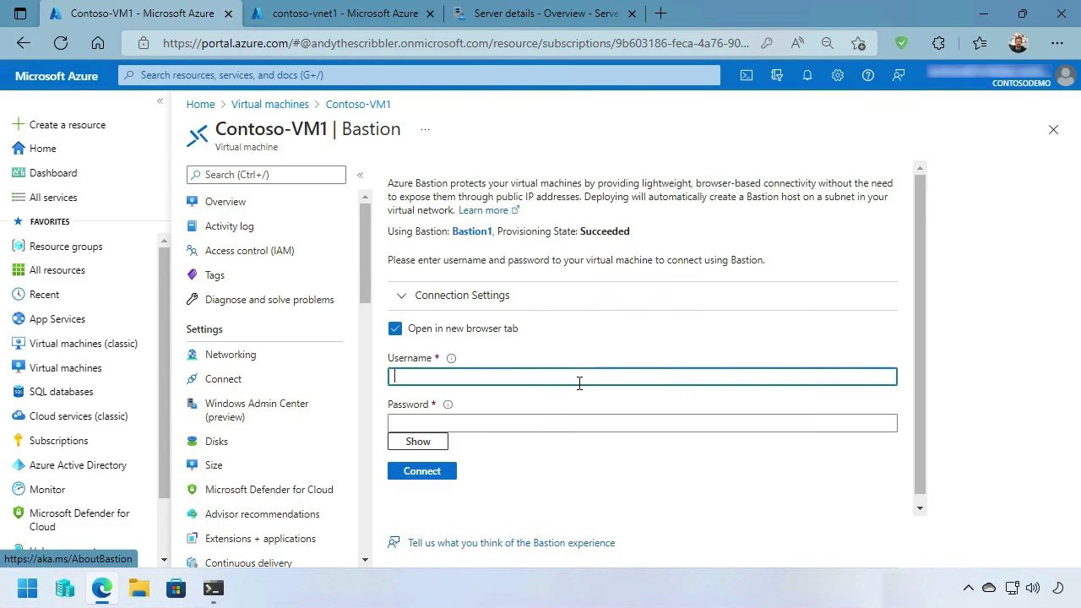
pyautogui.write('azureadmin')
pyautogui.press('Tab')
pyautogui.write('***************')
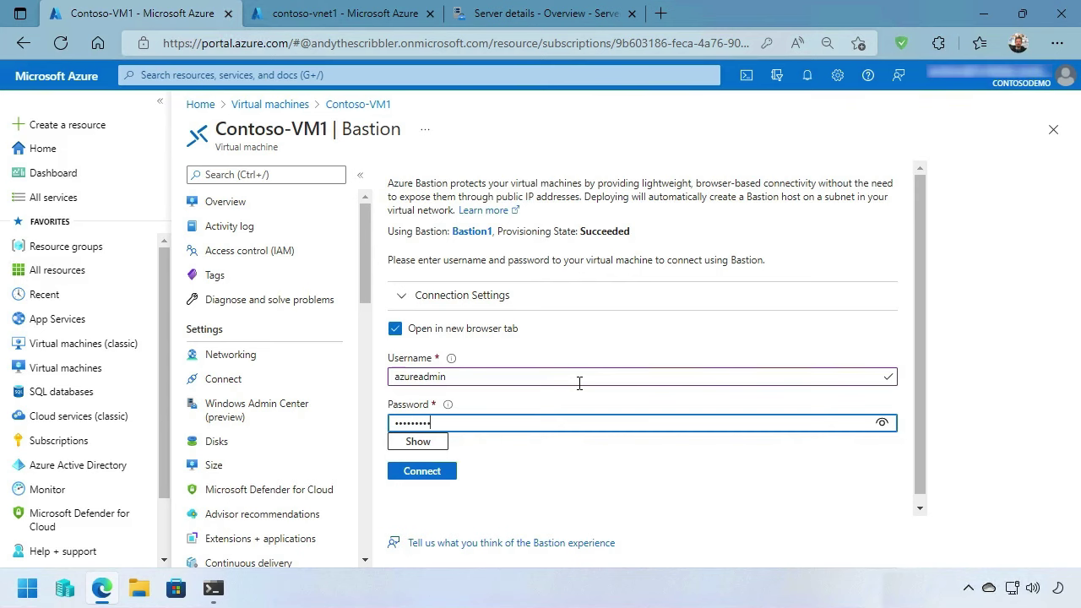
pyautogui.click(437, 478)
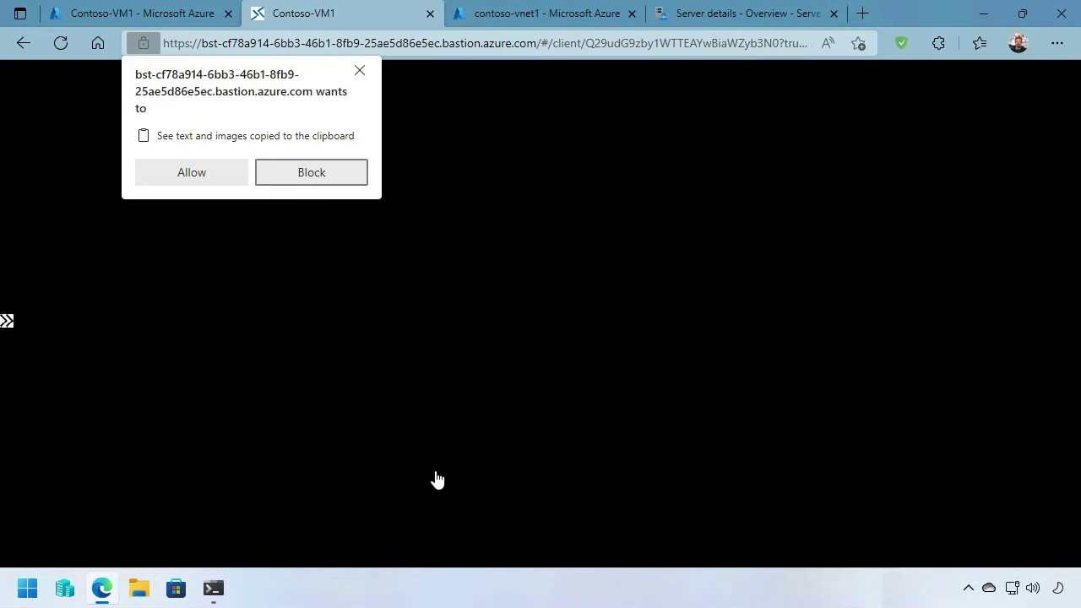
# Step: Allow clipboard access for the Bastion session and dismiss the Windows Admin Center notice
pyautogui.click(212, 176)
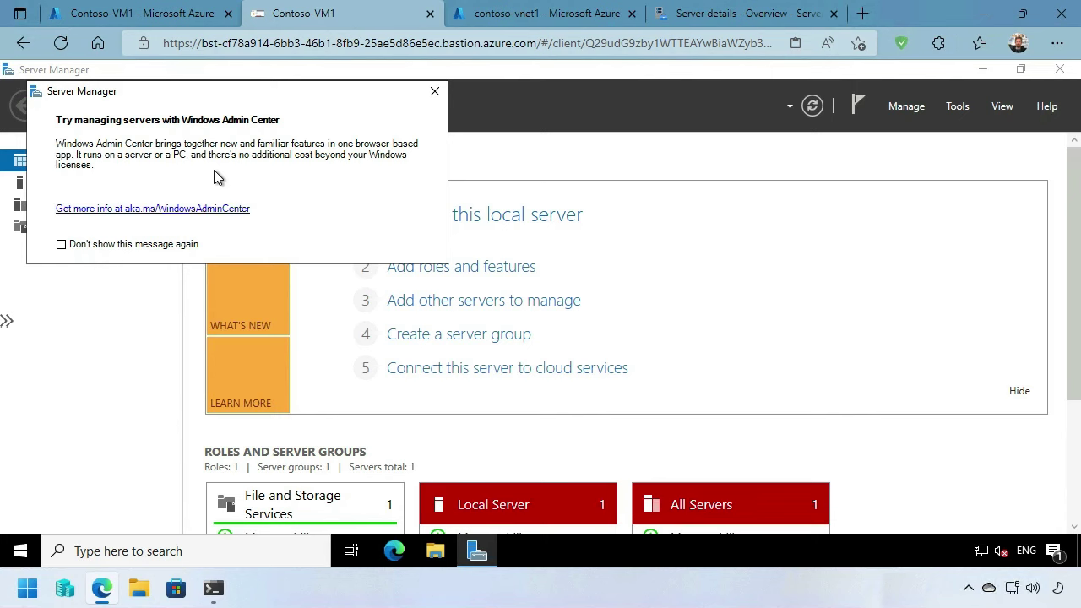
pyautogui.click(433, 93)
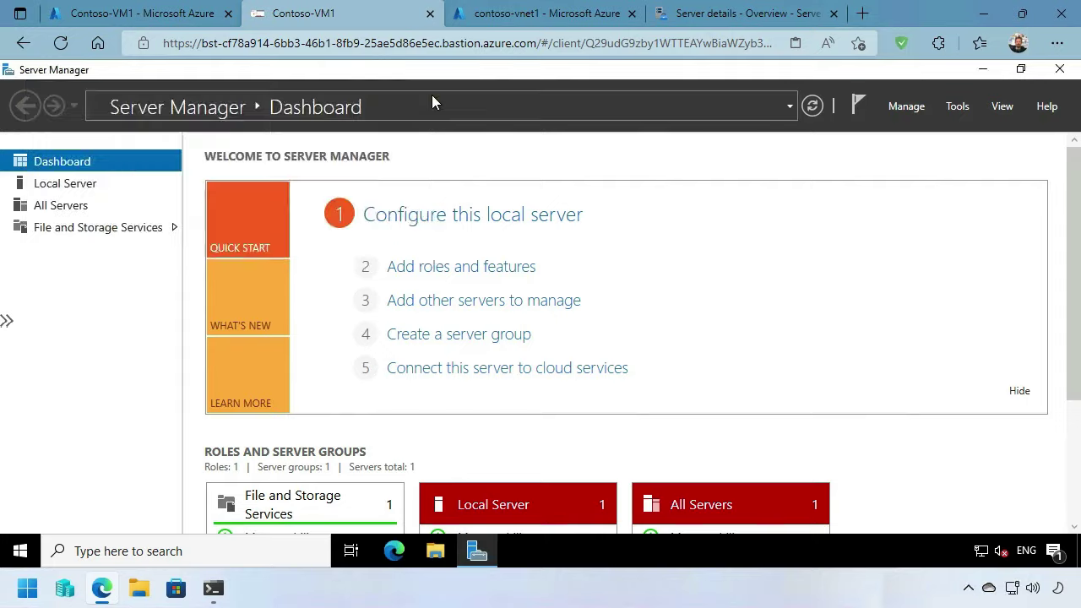
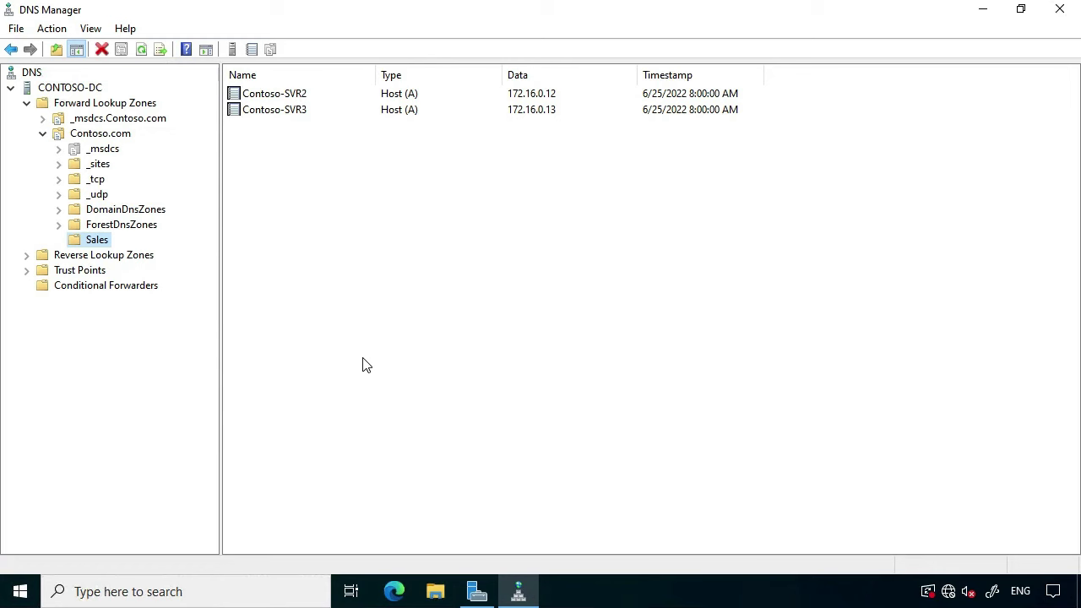
# Step: Close the DNS Manager window to return to the Server Manager Dashboard
pyautogui.hotkey('alt', 'F4')
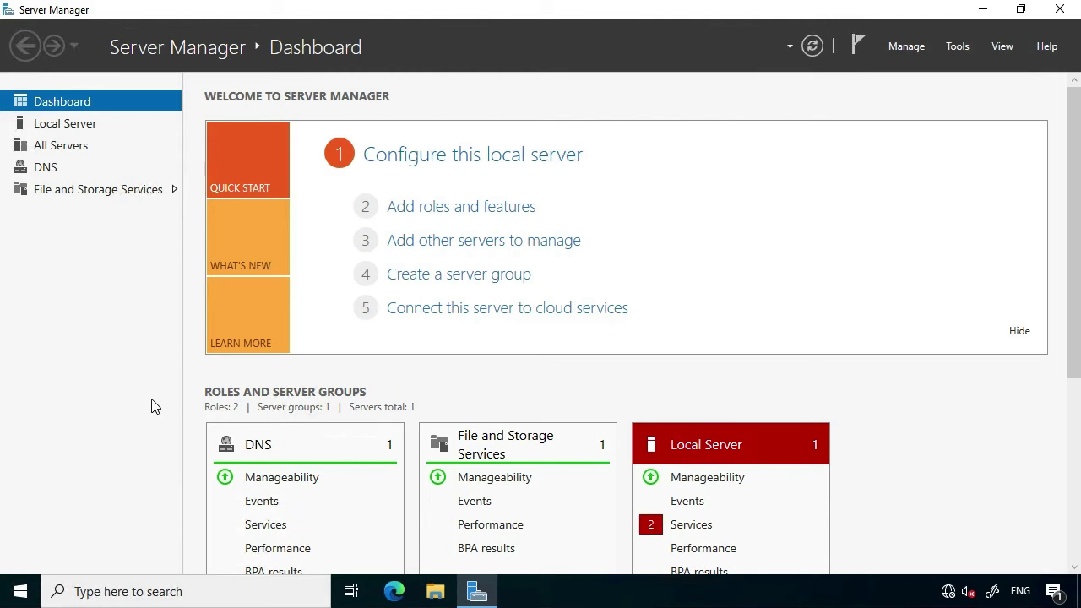
pyautogui.rightClick(21, 590)
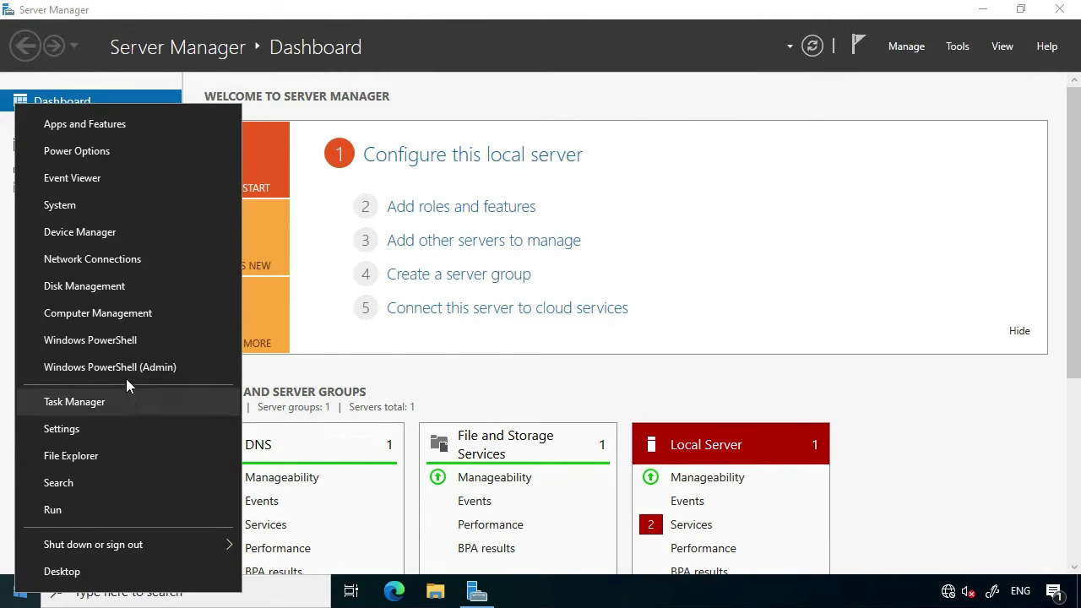
pyautogui.click(123, 365)
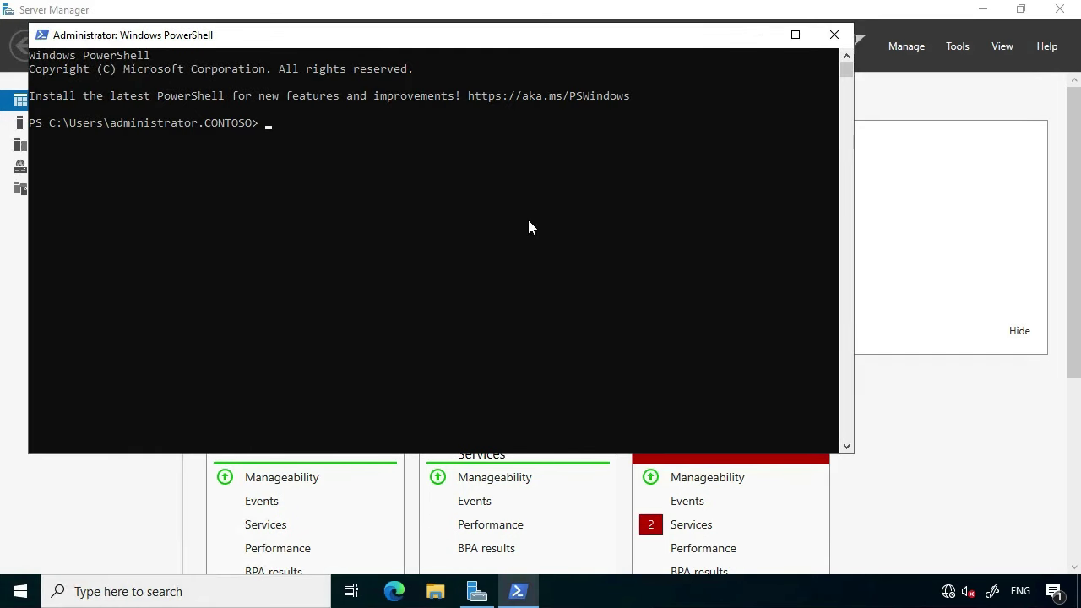
pyautogui.write('ipconfig /all')
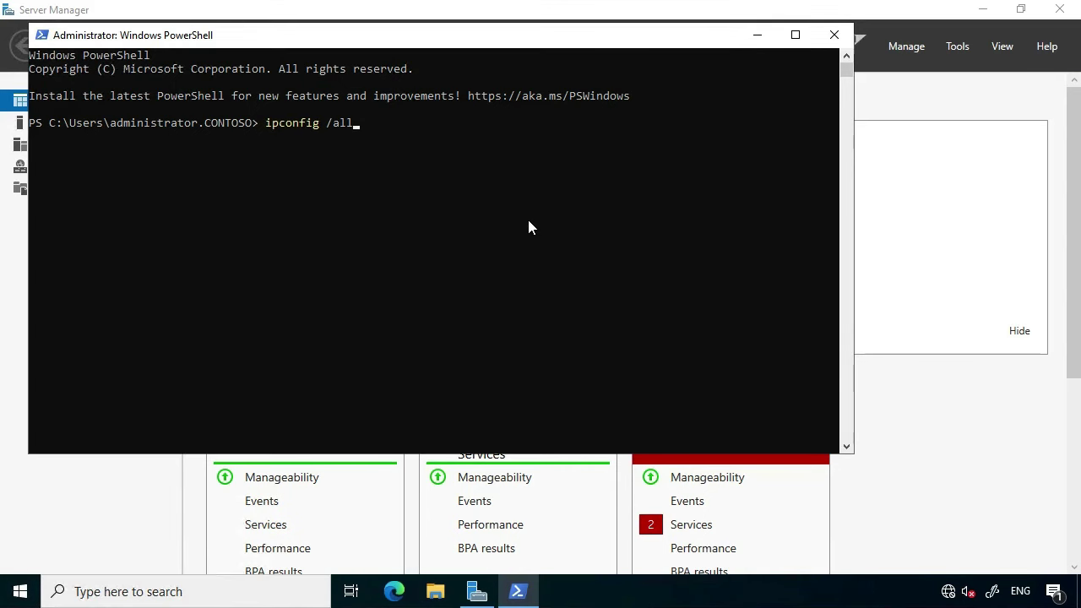
pyautogui.press('Return')
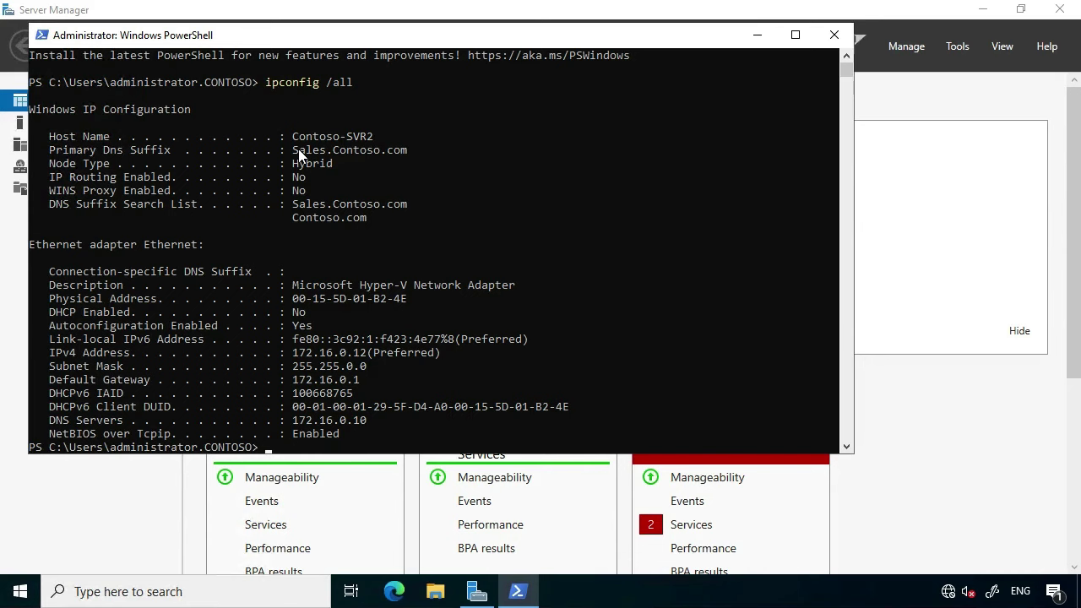
pyautogui.click(838, 41)
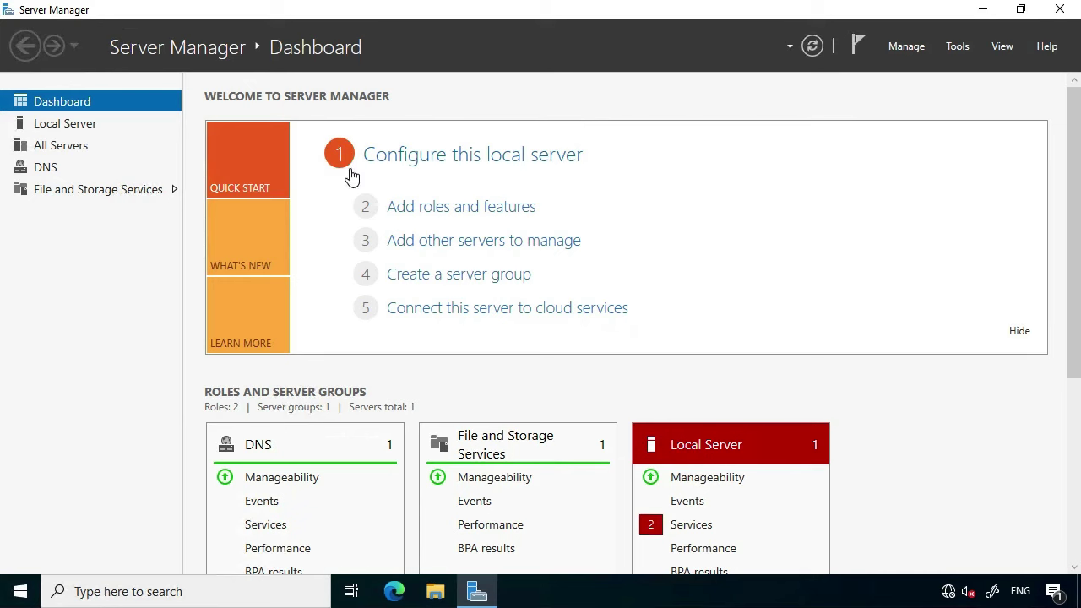
# Step: Launch DNS Manager from Tools and start a new primary forward lookup zone
pyautogui.click(959, 50)
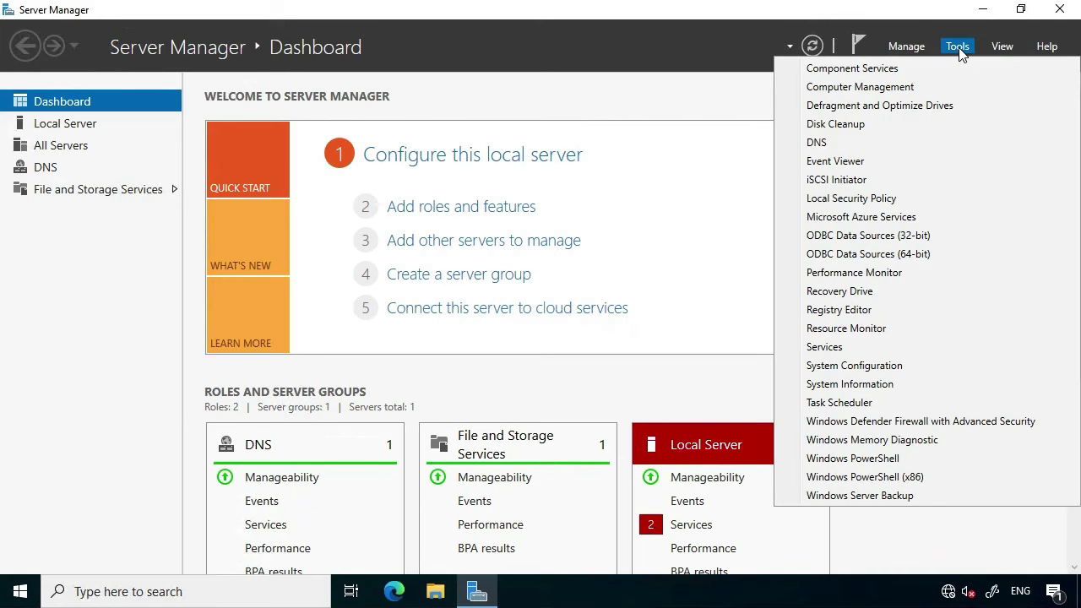
pyautogui.click(815, 150)
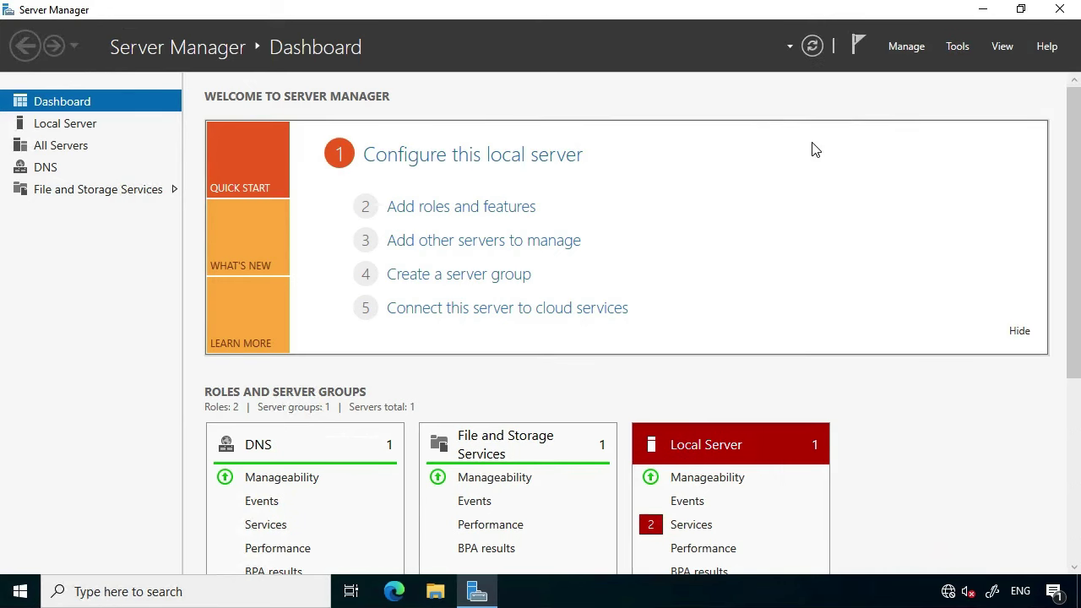
pyautogui.rightClick(149, 150)
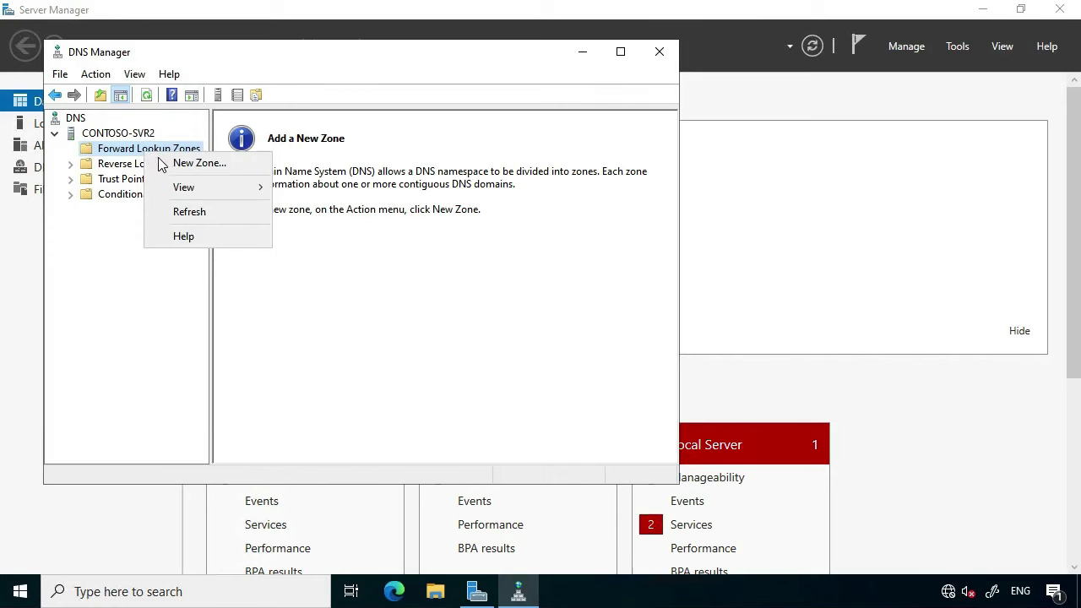
pyautogui.click(161, 164)
pyautogui.click(354, 369)
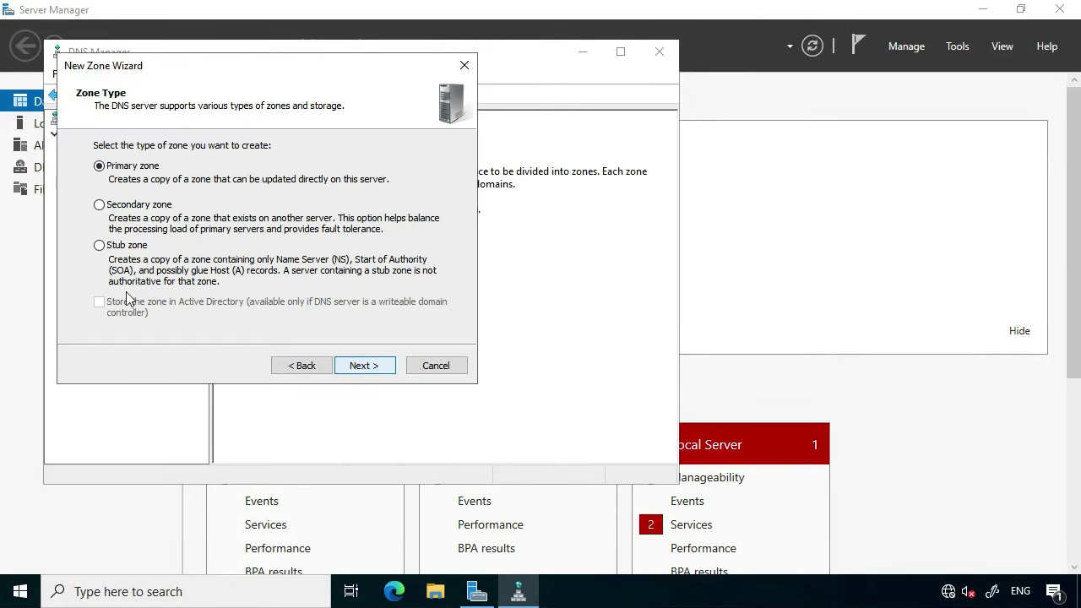
pyautogui.click(352, 367)
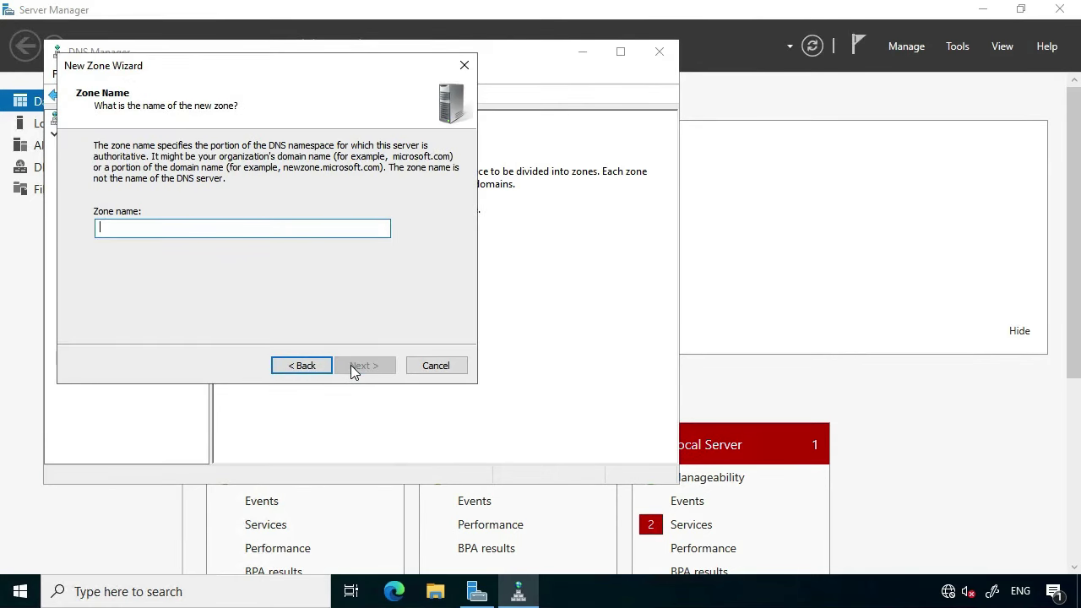
# Step: Name the zone Sales.Contoso.com with zone file Sales.Contoso.com.dns
pyautogui.write('Sales.Contoso.com')
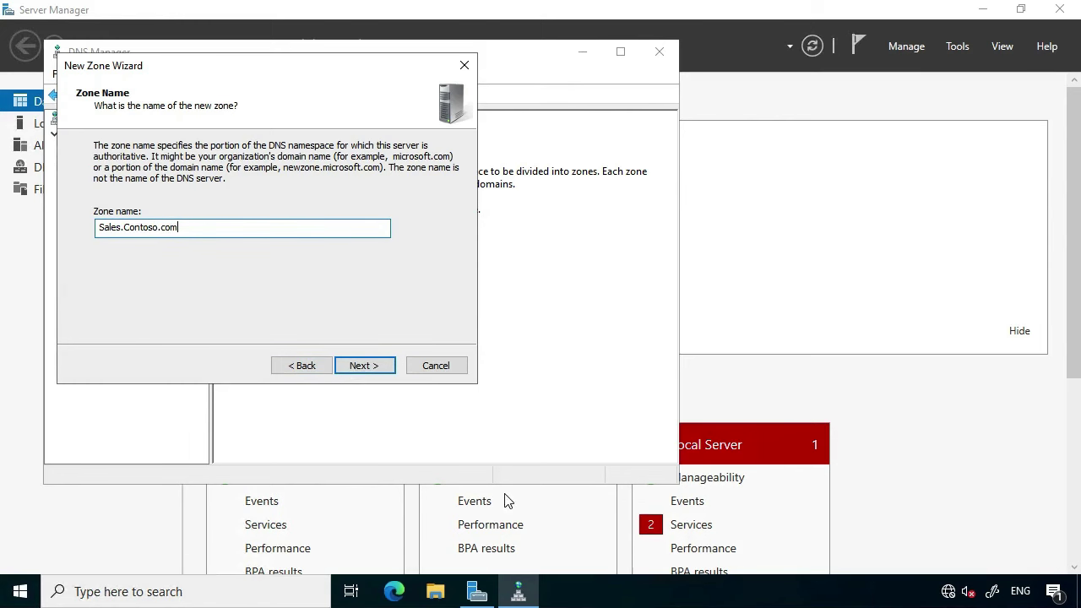
pyautogui.click(363, 370)
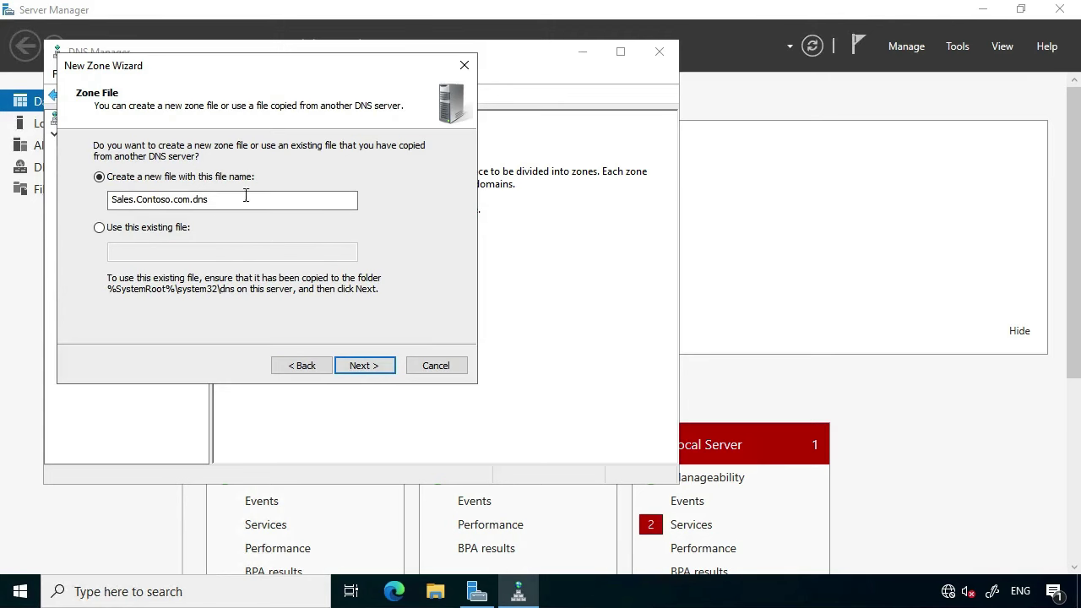
pyautogui.click(378, 373)
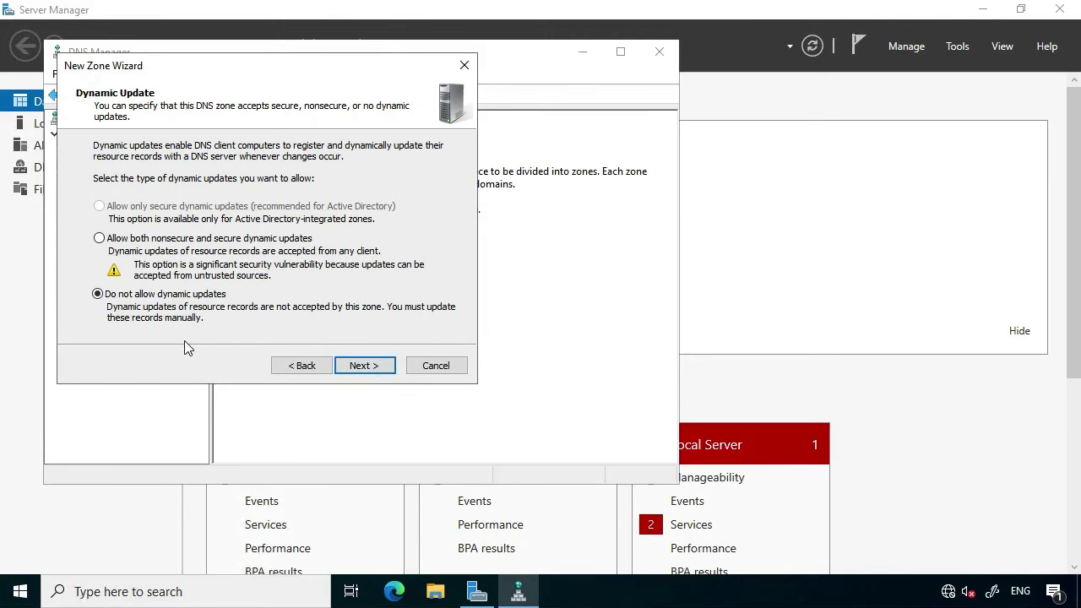
pyautogui.click(377, 373)
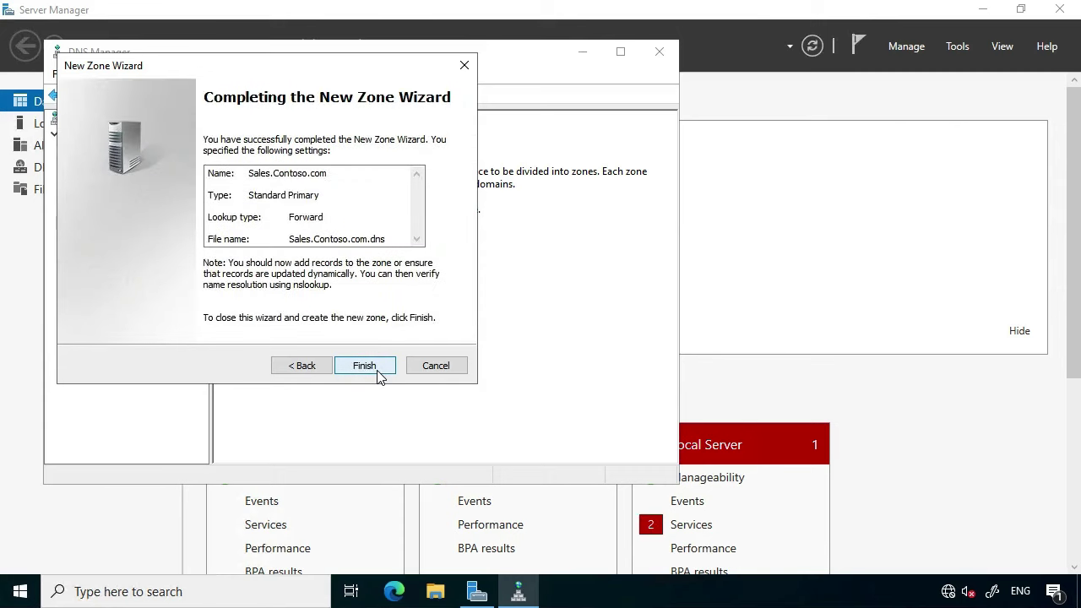
# Step: Allow both nonsecure and secure dynamic updates and finish creating the zone
pyautogui.click(304, 369)
pyautogui.click(160, 238)
pyautogui.click(363, 365)
pyautogui.click(366, 369)
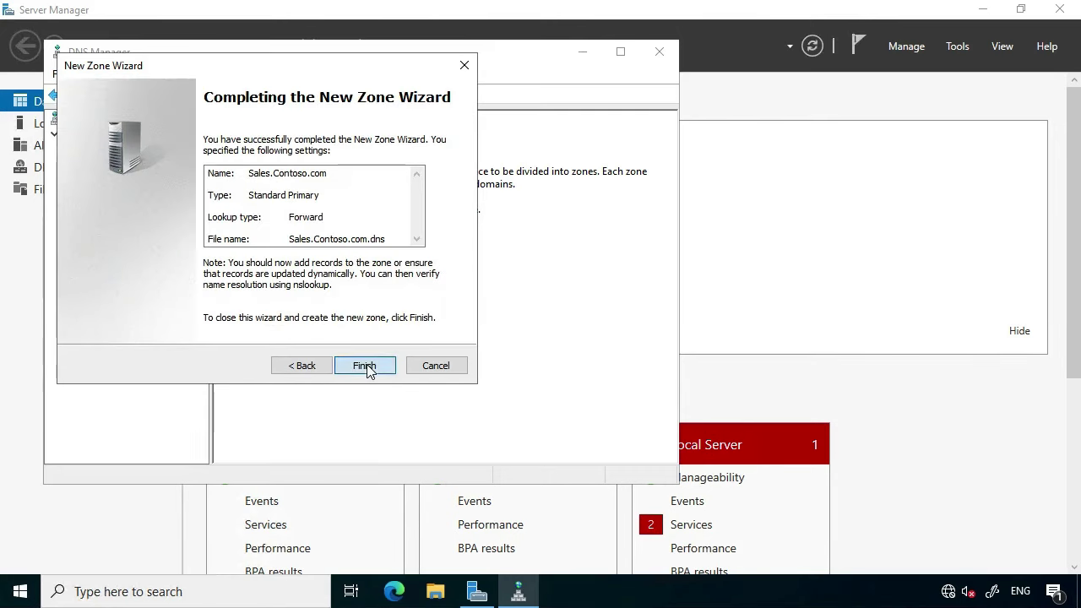
pyautogui.click(71, 150)
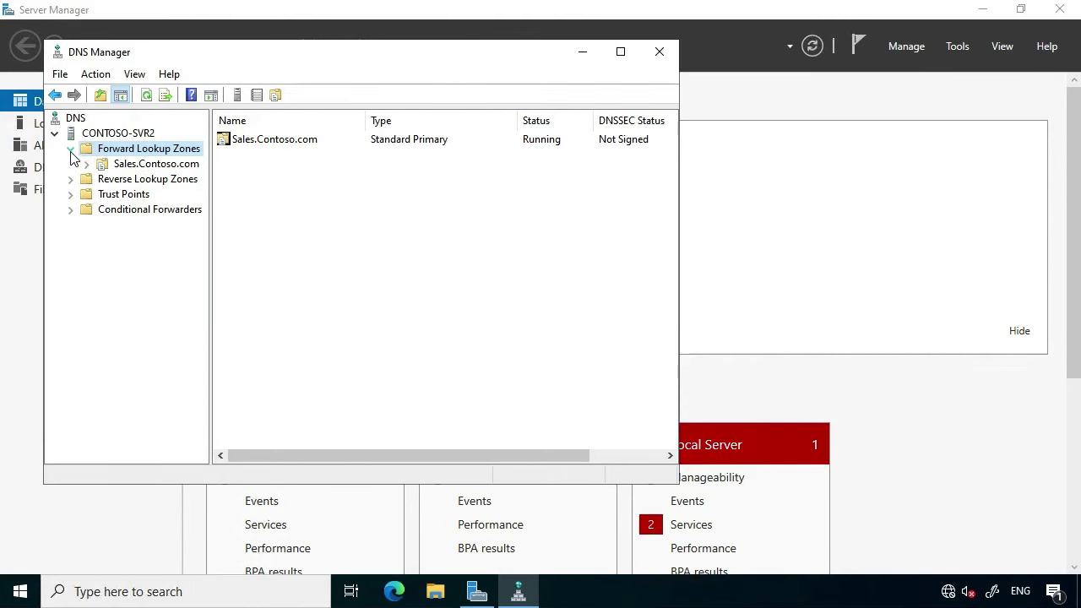
# Step: Review the Sales.Contoso.com SOA, NS and host records, then show Contoso.com on CONTOSO-DC
pyautogui.click(101, 166)
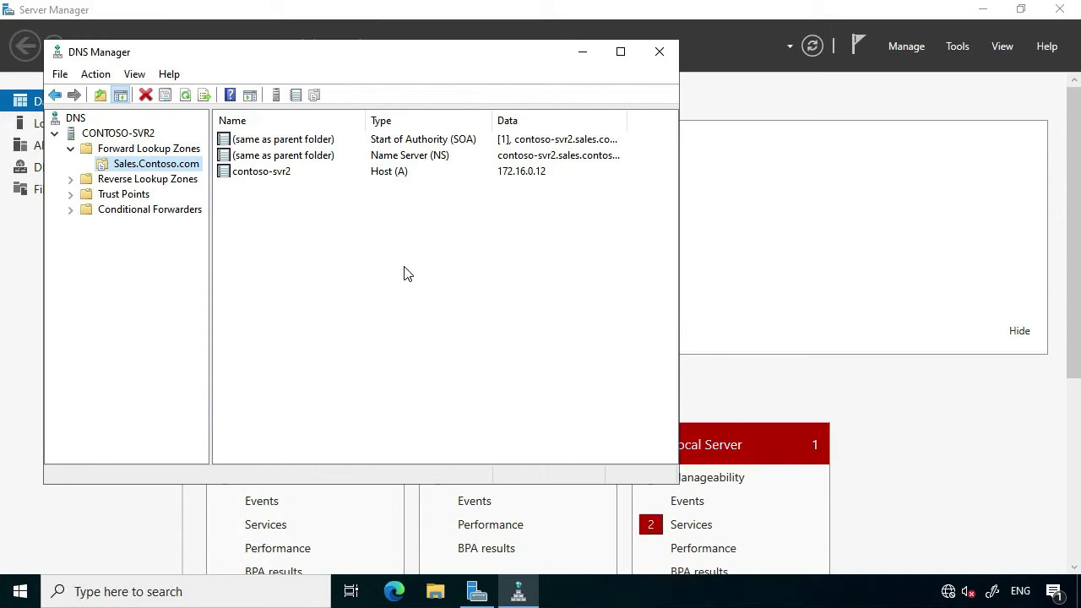
pyautogui.click(335, 327)
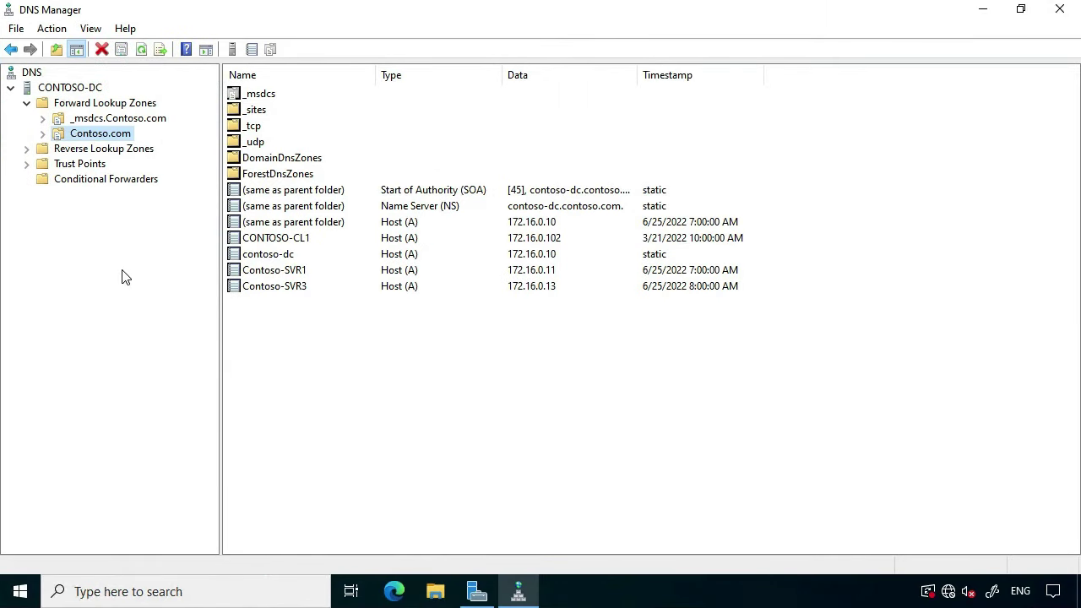
# Step: Start a new delegation under Contoso.com for the Sales subdomain
pyautogui.rightClick(121, 139)
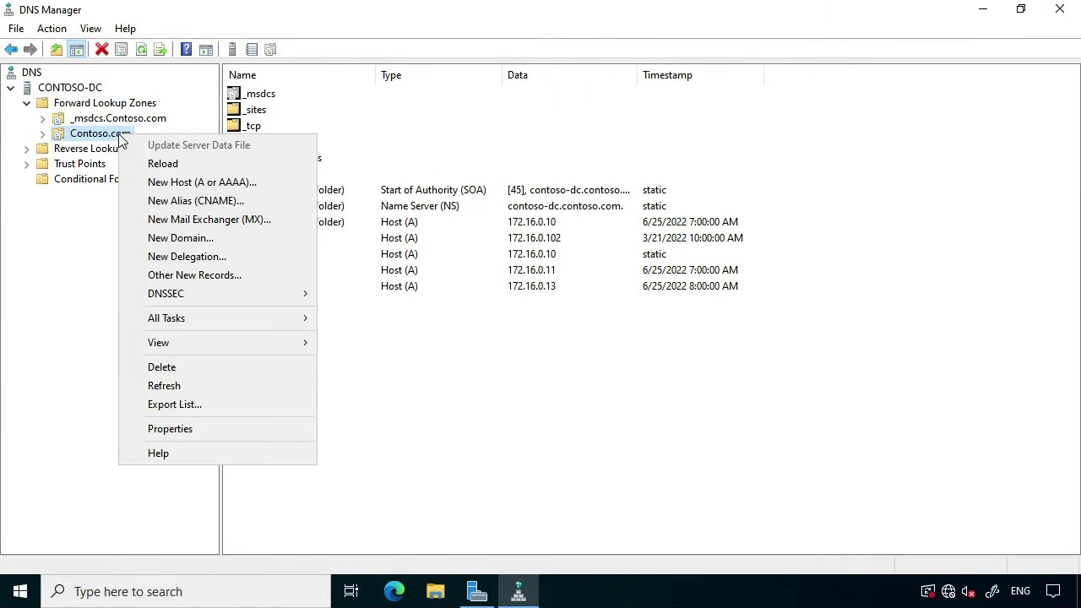
pyautogui.click(186, 256)
pyautogui.click(332, 323)
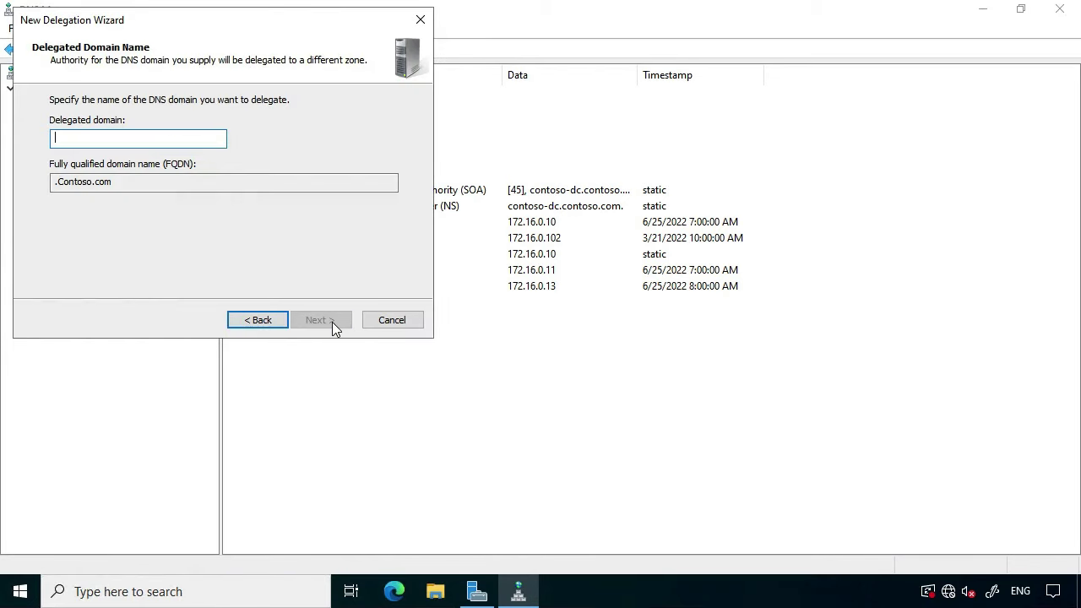
pyautogui.write('Sales')
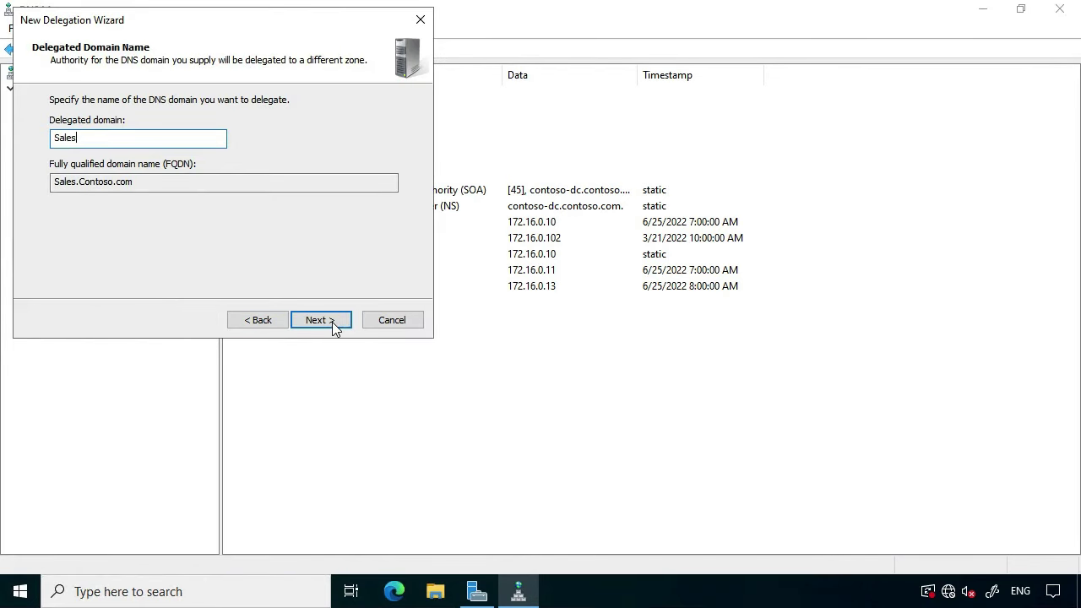
pyautogui.click(334, 322)
# Step: Add name server Contoso-svr2.sales.contoso.com, resolved to 172.16.0.12, and finish the delegation
pyautogui.click(94, 271)
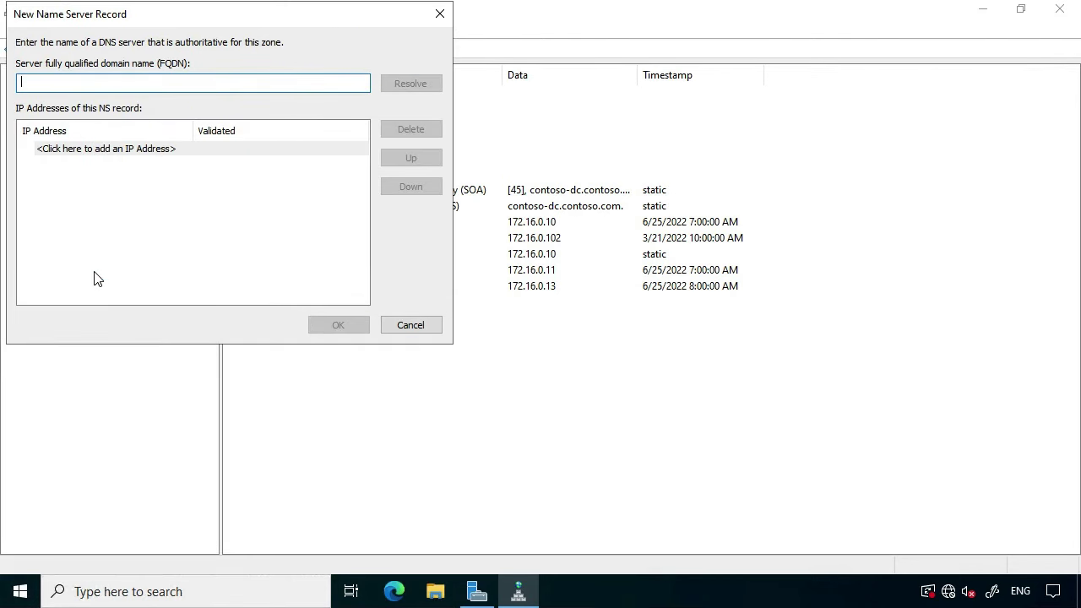
pyautogui.write('Contos')
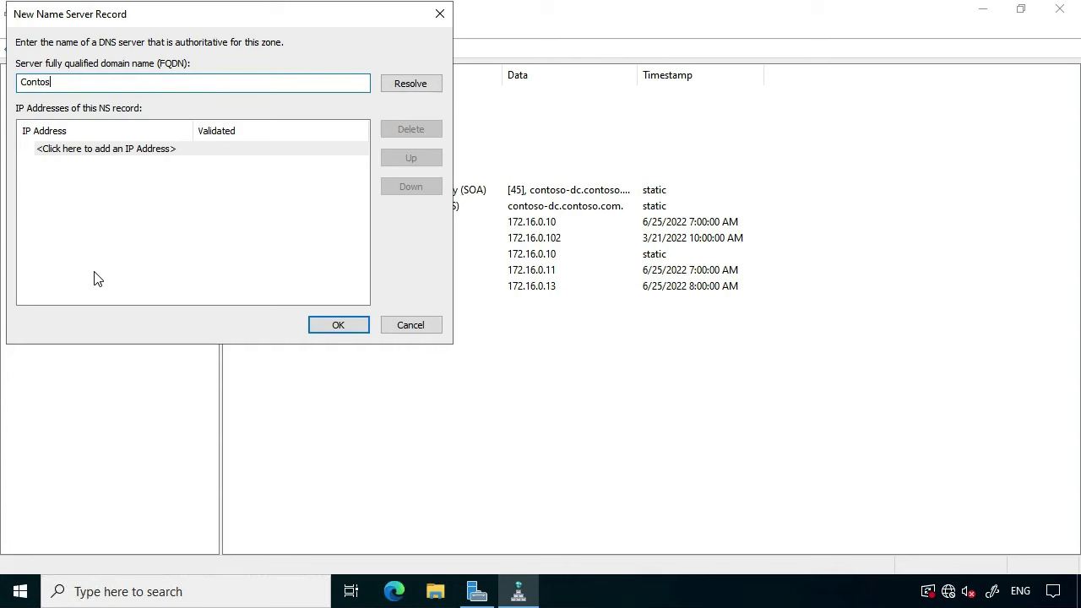
pyautogui.write('o-svr2.sales.contoso.com')
pyautogui.click(418, 84)
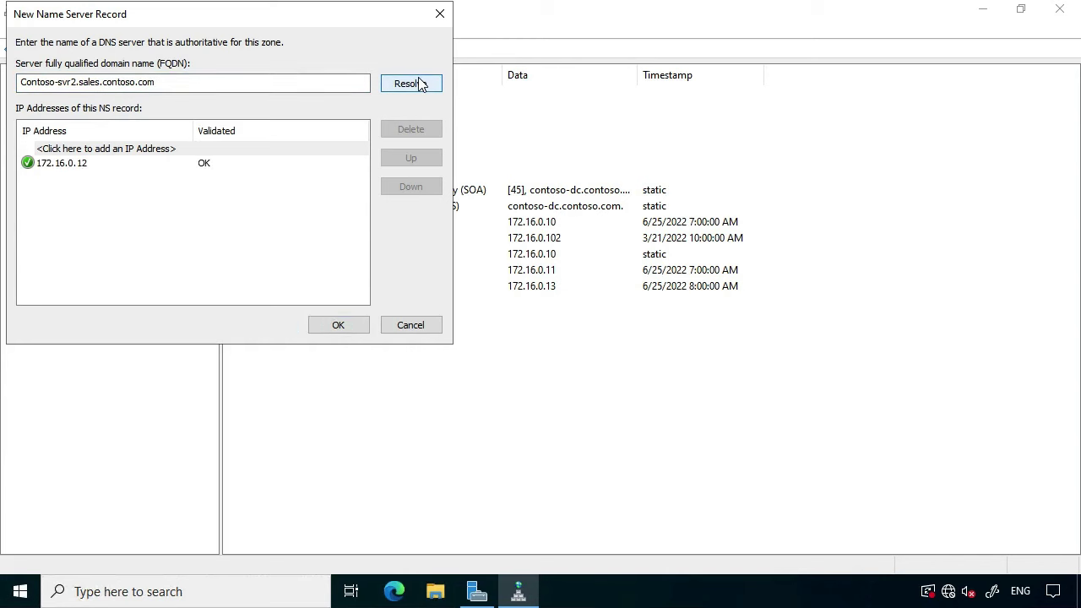
pyautogui.click(355, 329)
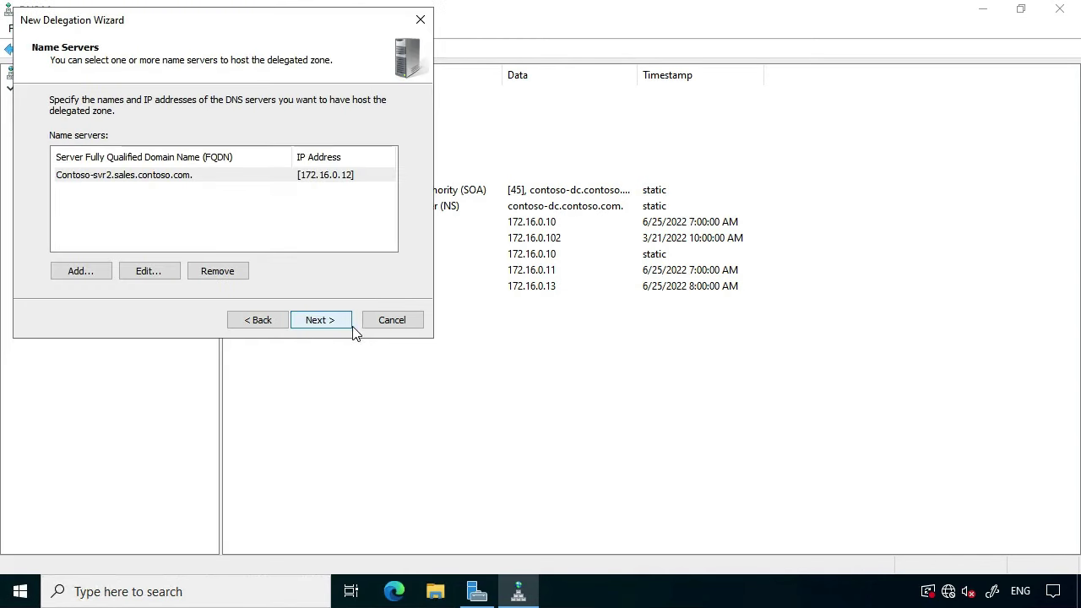
pyautogui.click(338, 324)
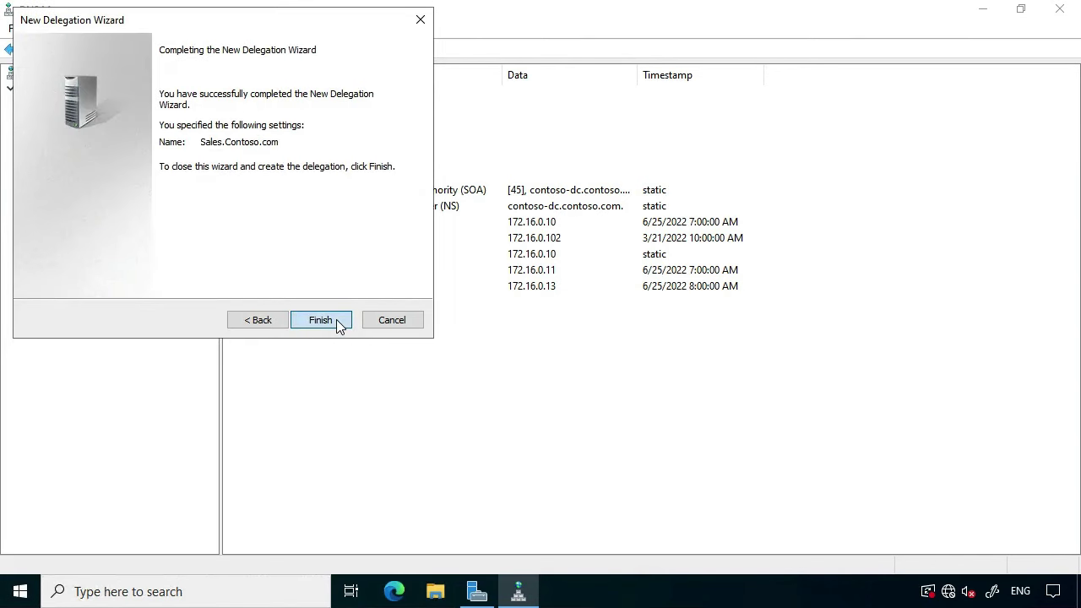
pyautogui.click(321, 320)
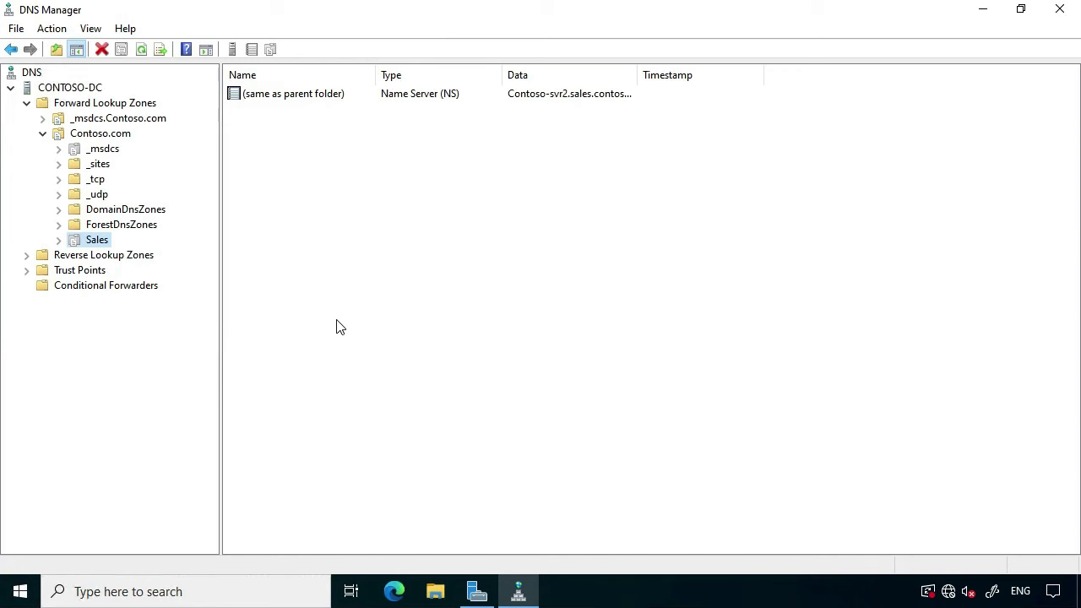
pyautogui.click(58, 242)
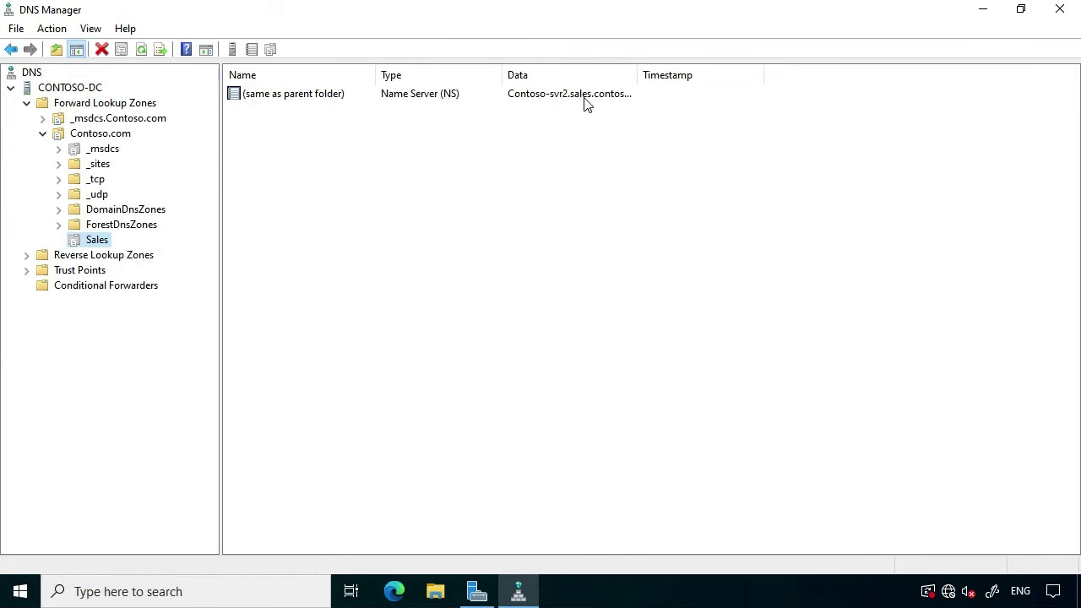
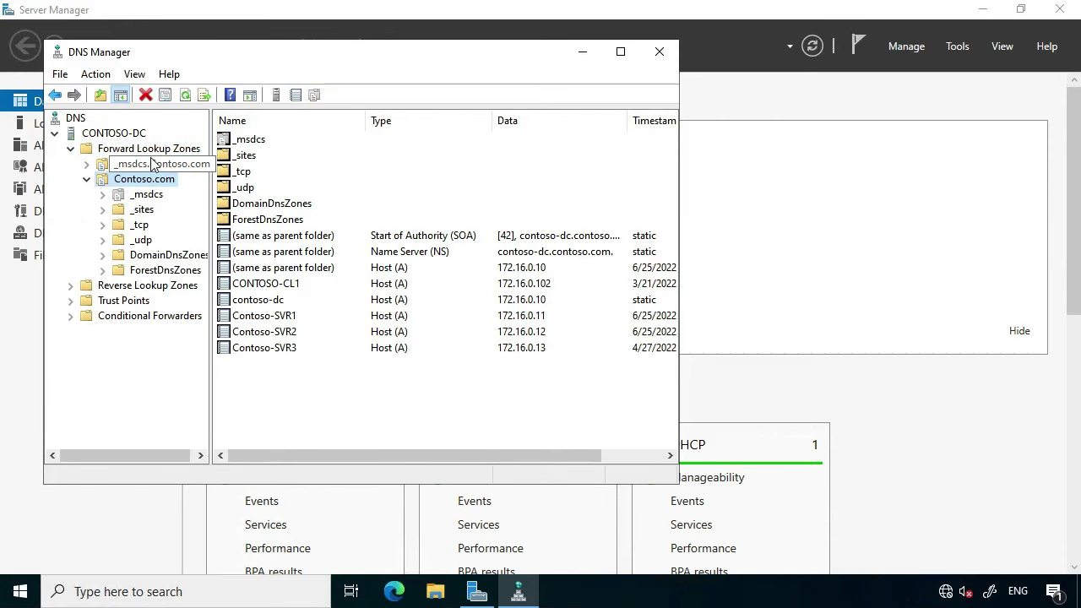
# Step: Start a new primary forward lookup zone that is not stored in Active Directory
pyautogui.click(149, 148)
pyautogui.rightClick(153, 150)
pyautogui.click(211, 163)
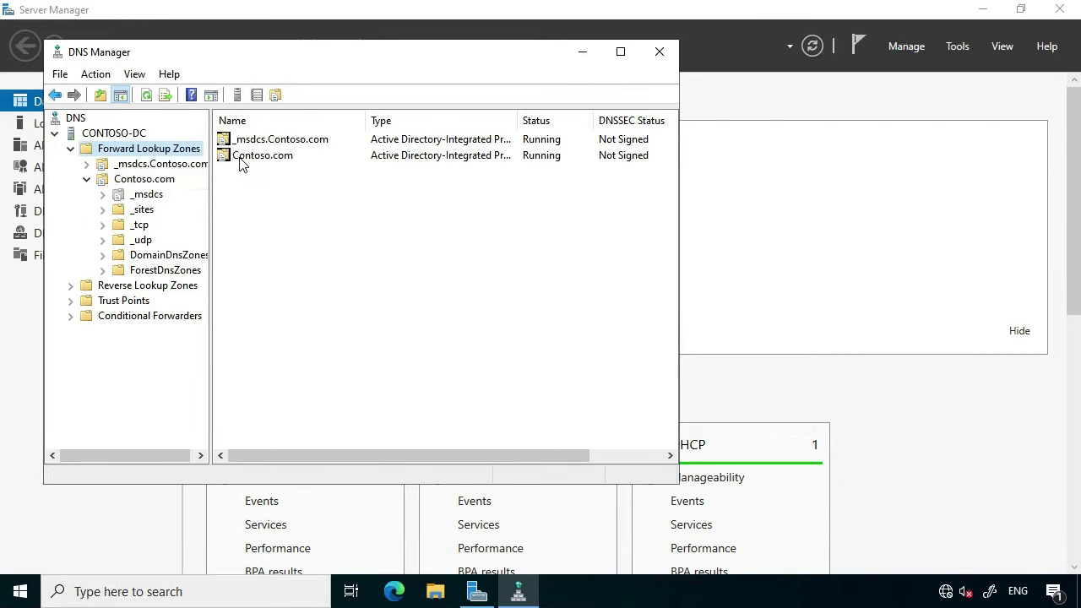
pyautogui.click(363, 373)
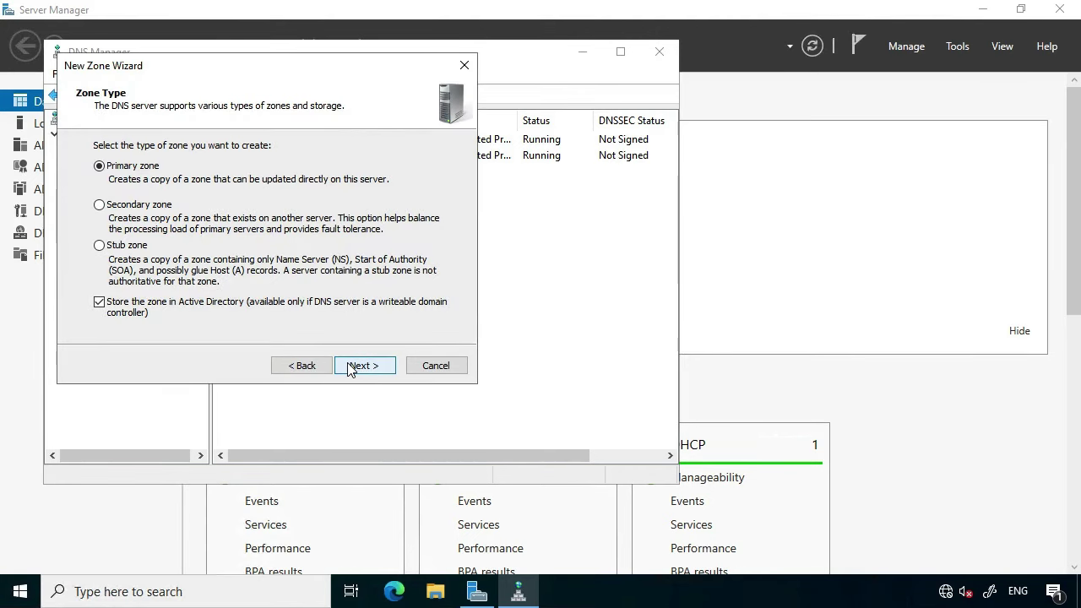
pyautogui.click(349, 365)
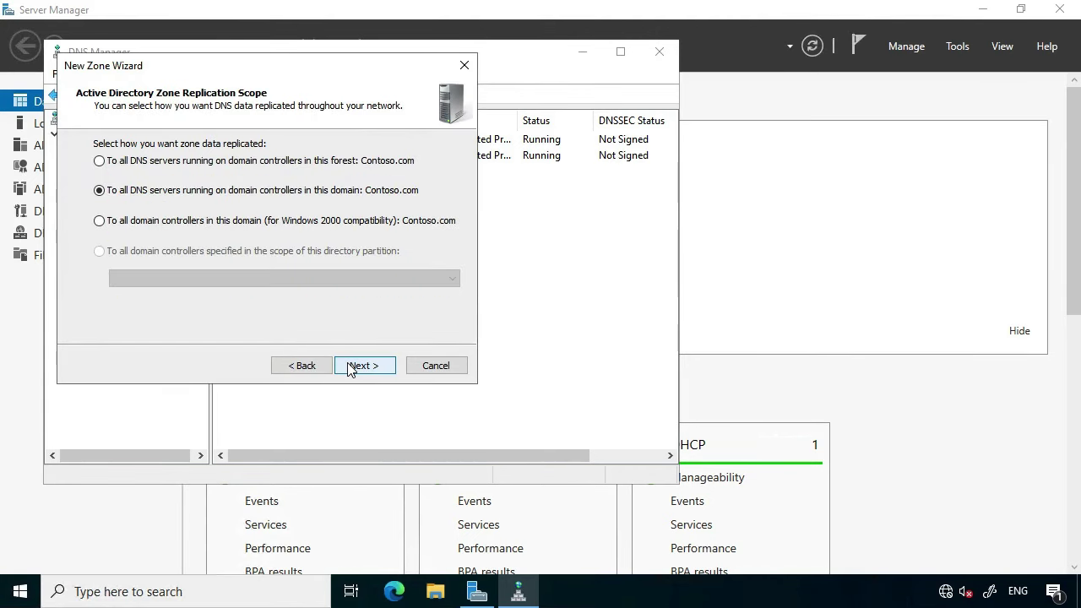
pyautogui.click(311, 369)
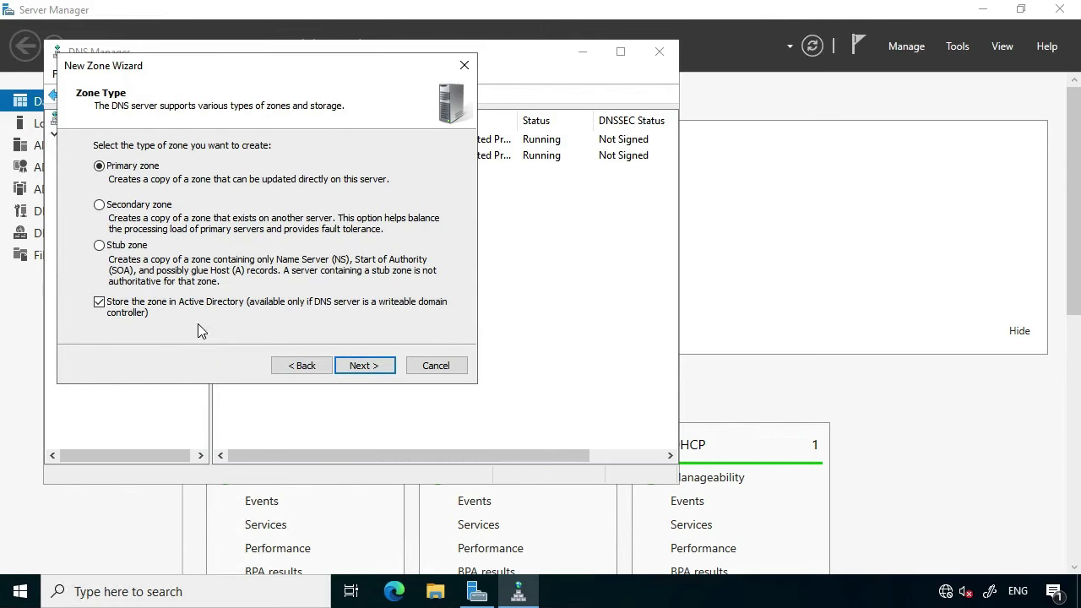
pyautogui.click(169, 308)
pyautogui.click(384, 371)
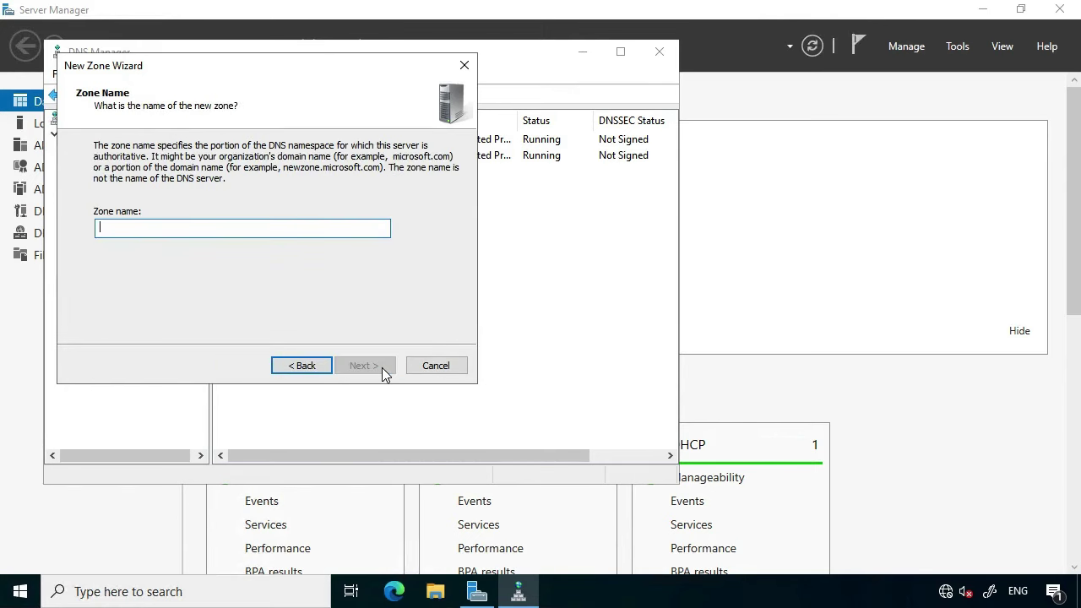
# Step: Name the zone tailspintoys.com with a new tailspintoys.com.dns file and no dynamic updates
pyautogui.write('tai')
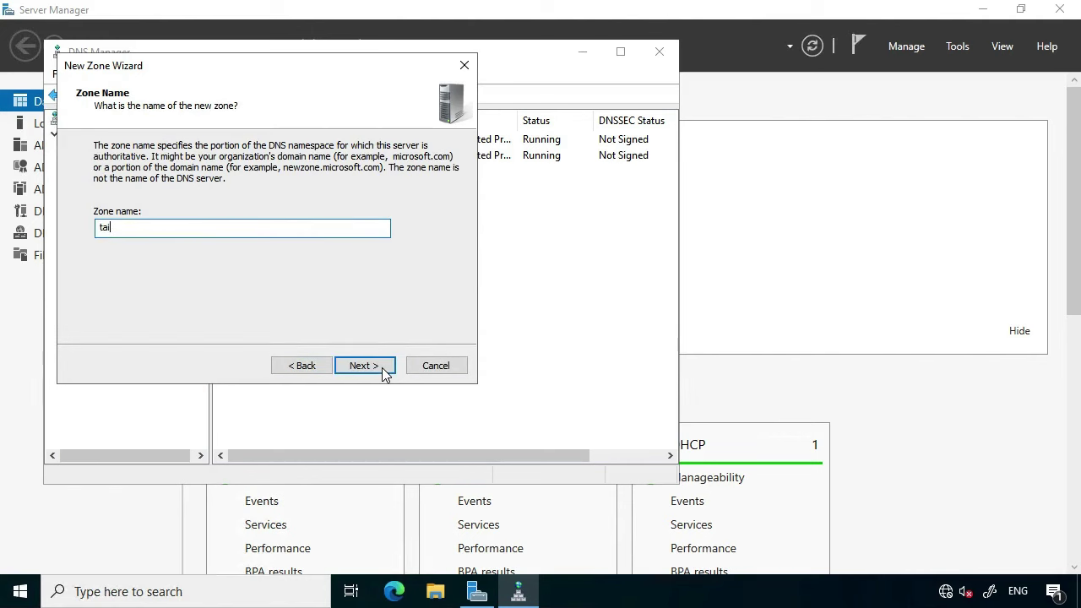
pyautogui.write('lspintoys.com')
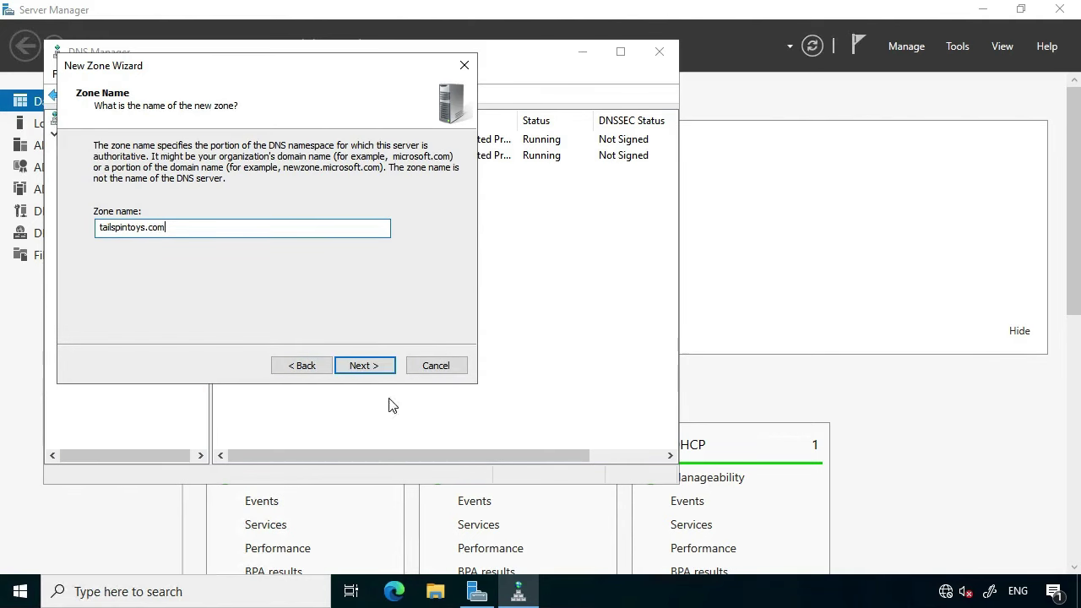
pyautogui.click(372, 367)
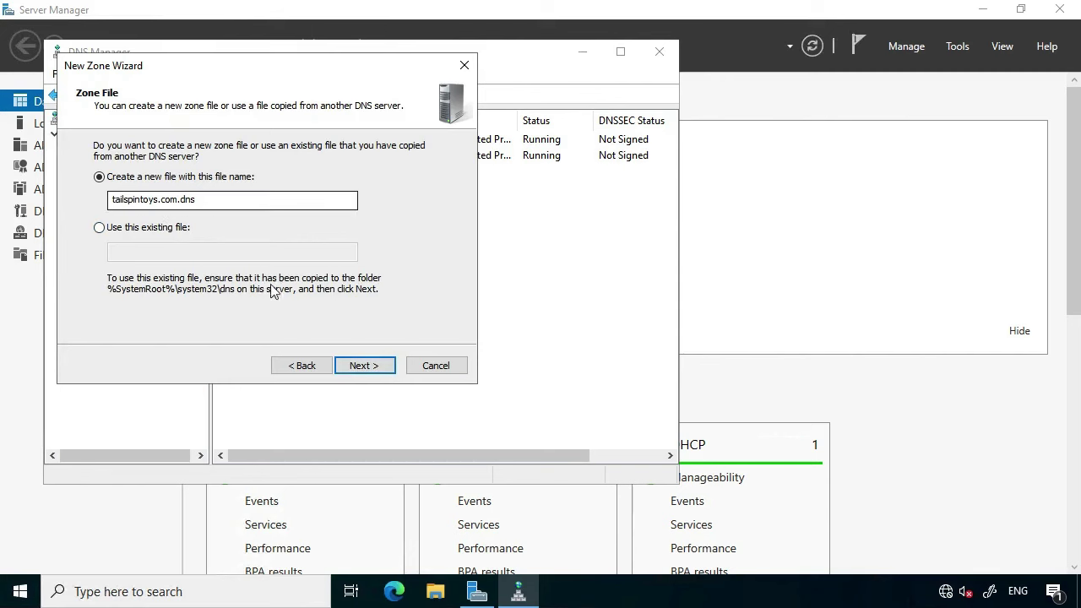
pyautogui.click(355, 368)
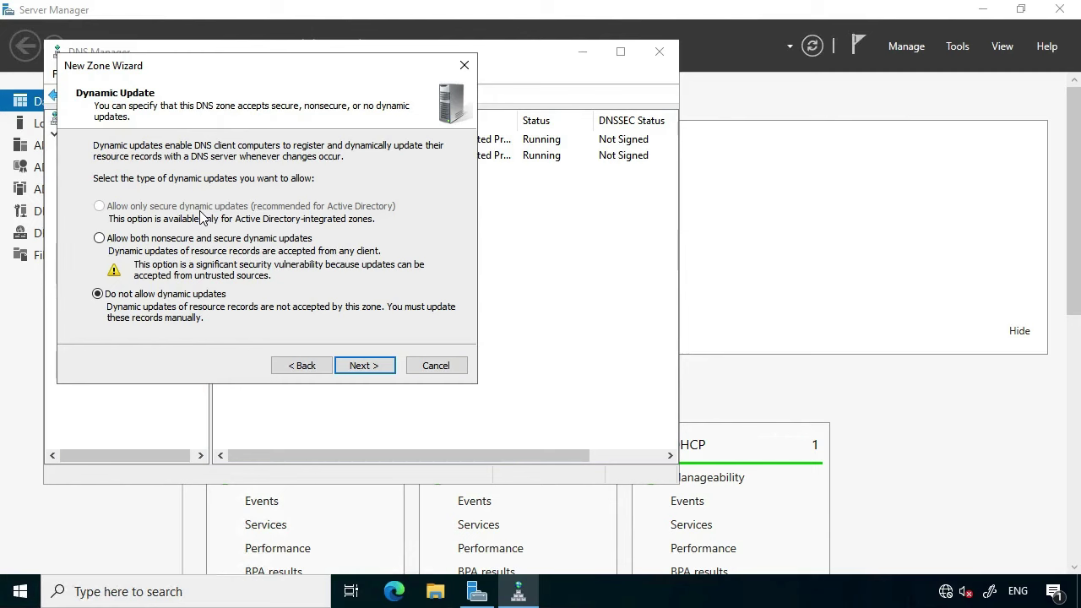
pyautogui.click(152, 244)
pyautogui.click(150, 295)
pyautogui.click(356, 367)
pyautogui.click(364, 365)
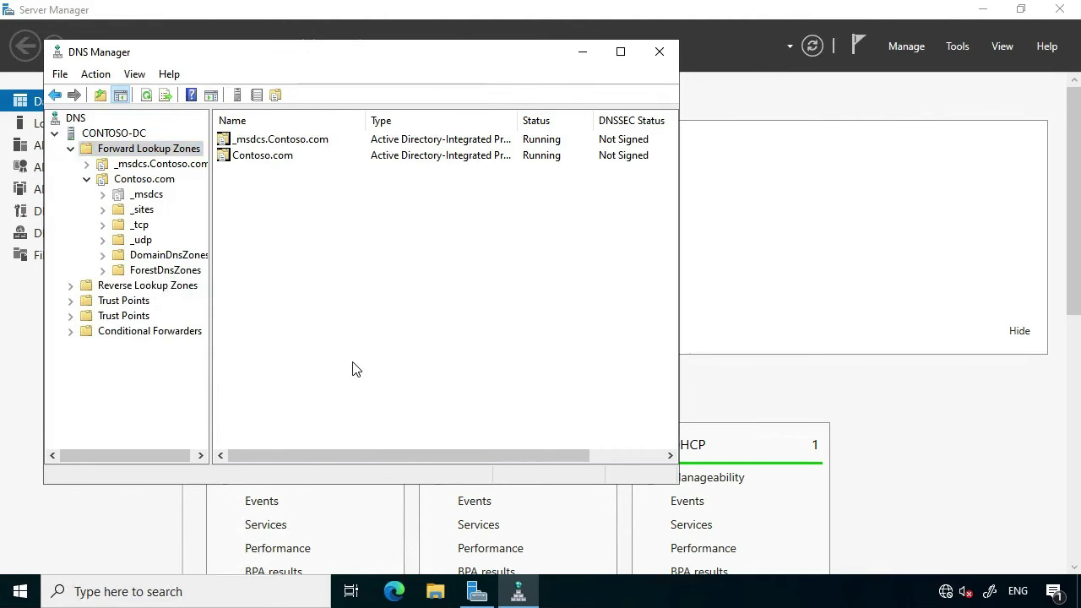
pyautogui.click(169, 287)
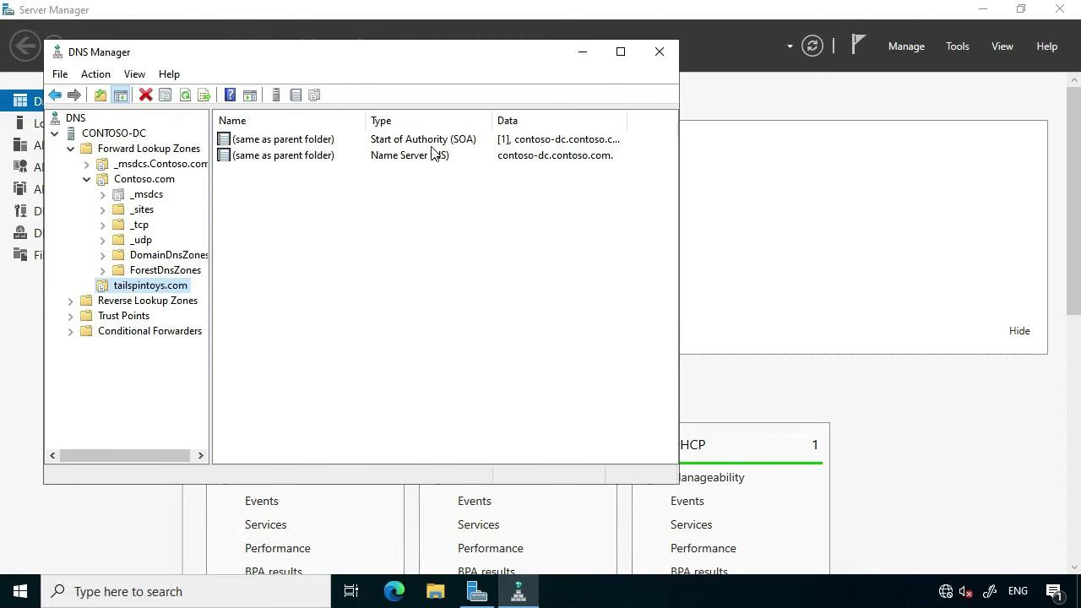
# Step: Add a host (A) record named Webserver at 172.16.2.100 to tailspintoys.com
pyautogui.rightClick(185, 288)
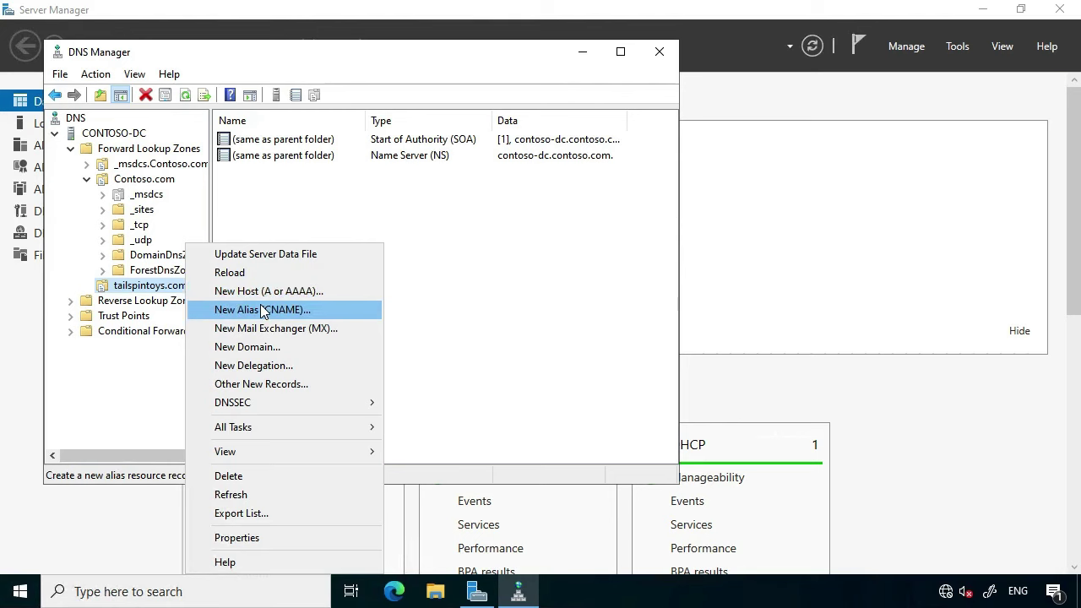
pyautogui.click(263, 292)
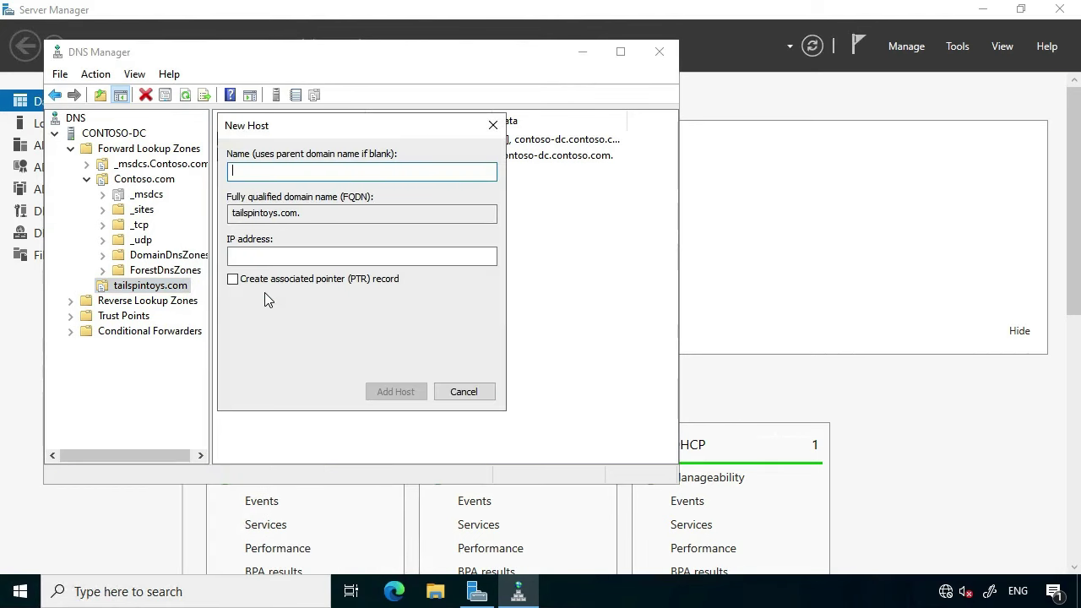
pyautogui.write('Webserver')
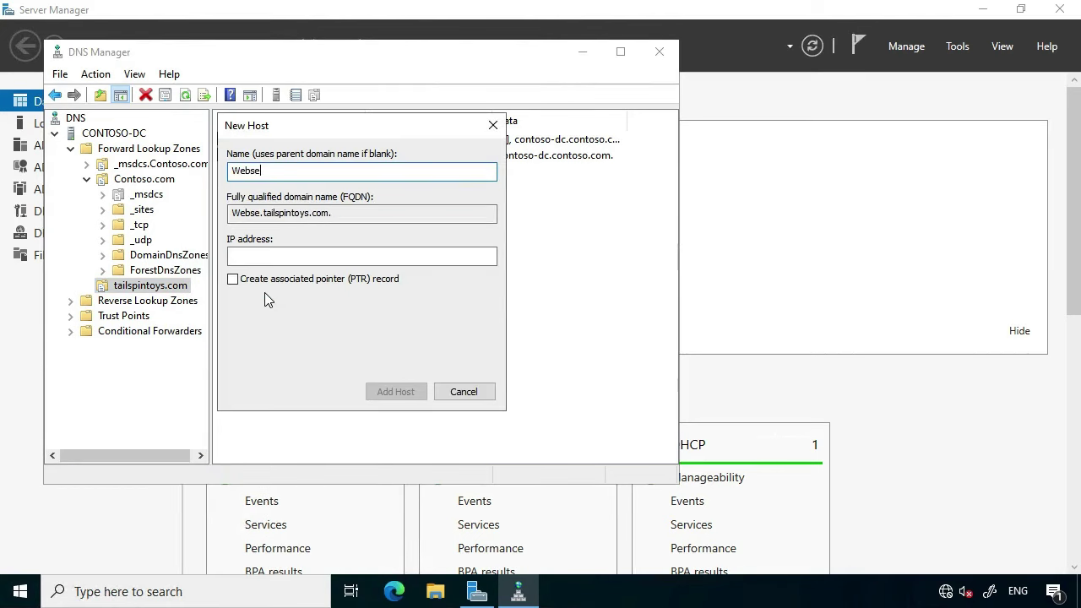
pyautogui.click(264, 254)
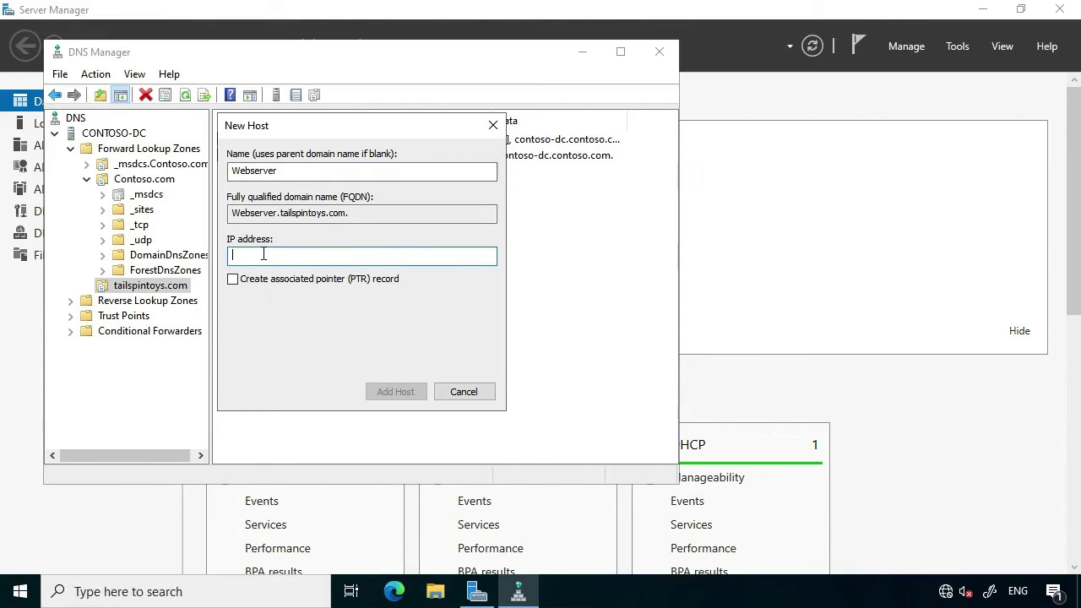
pyautogui.write('172.16.2.100')
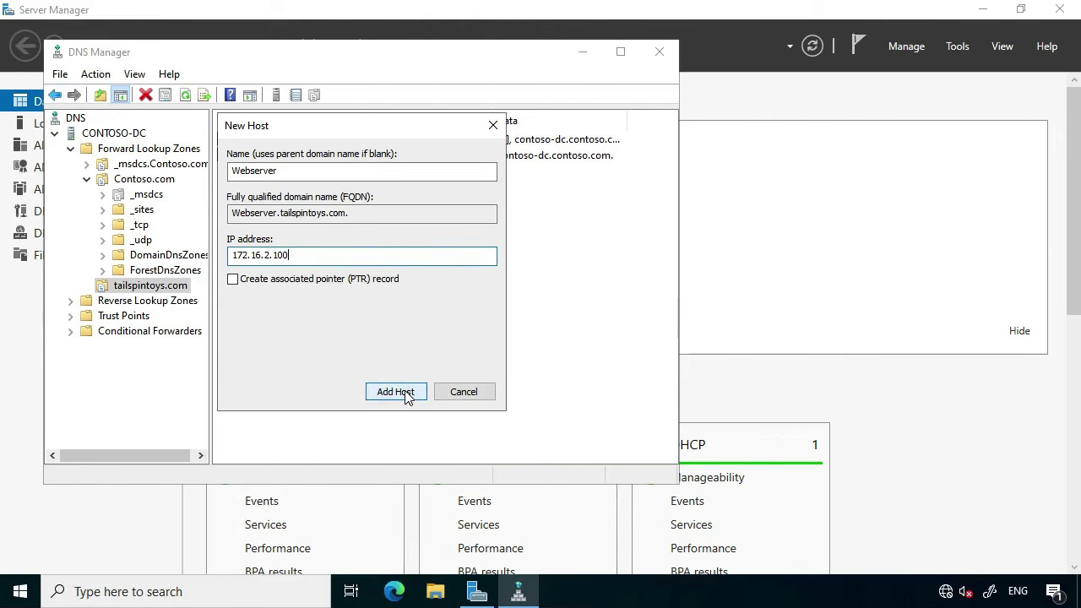
pyautogui.click(405, 393)
pyautogui.click(661, 361)
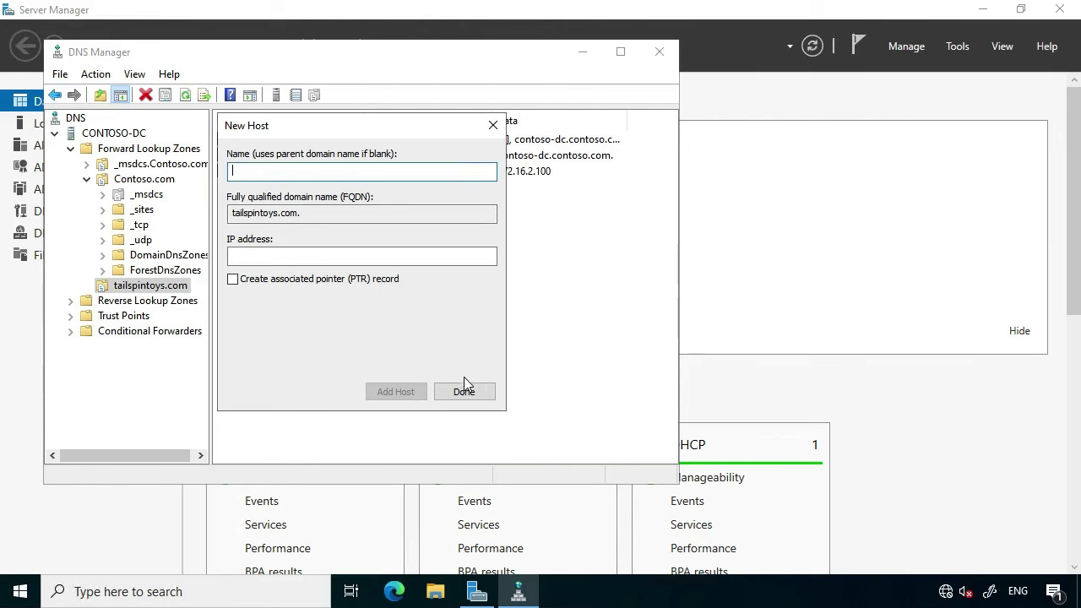
pyautogui.click(460, 393)
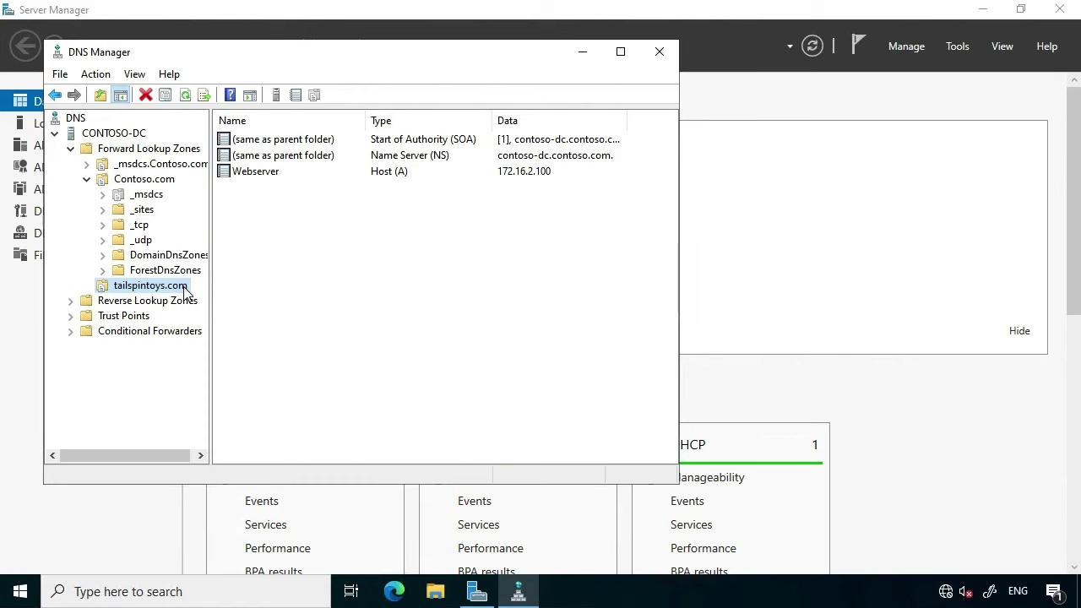
pyautogui.rightClick(184, 287)
# Step: Start a new alias (CNAME) record named www in tailspintoys.com
pyautogui.click(278, 310)
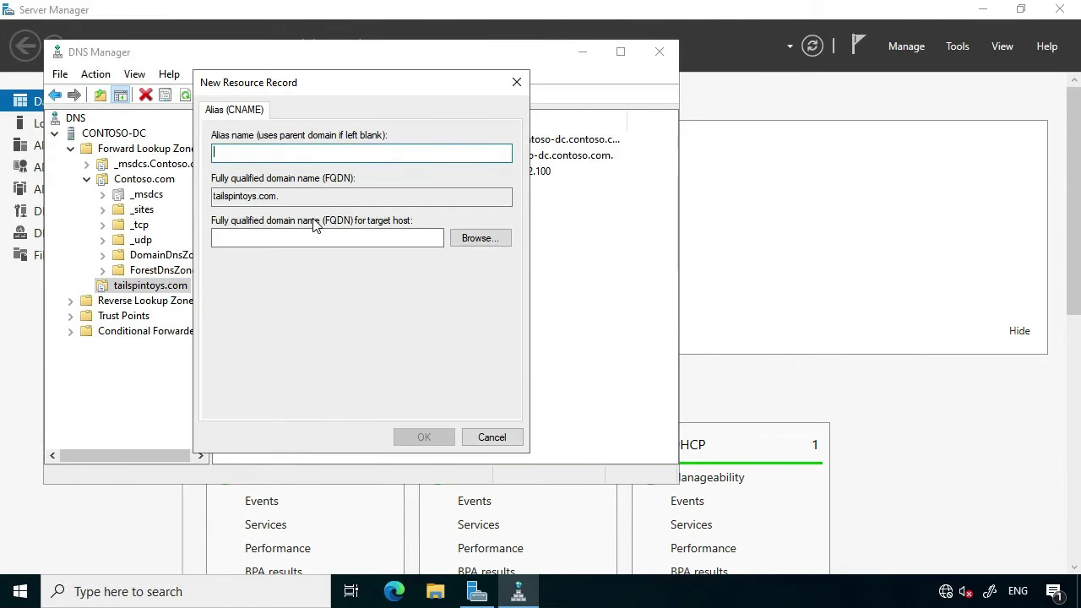
pyautogui.write('www')
pyautogui.click(275, 240)
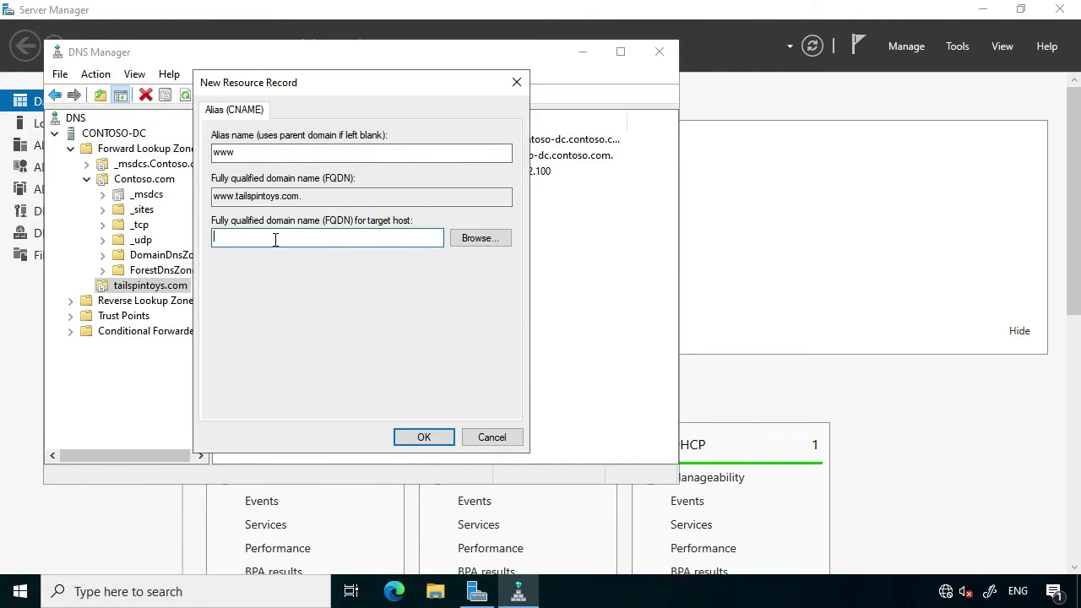
pyautogui.click(480, 238)
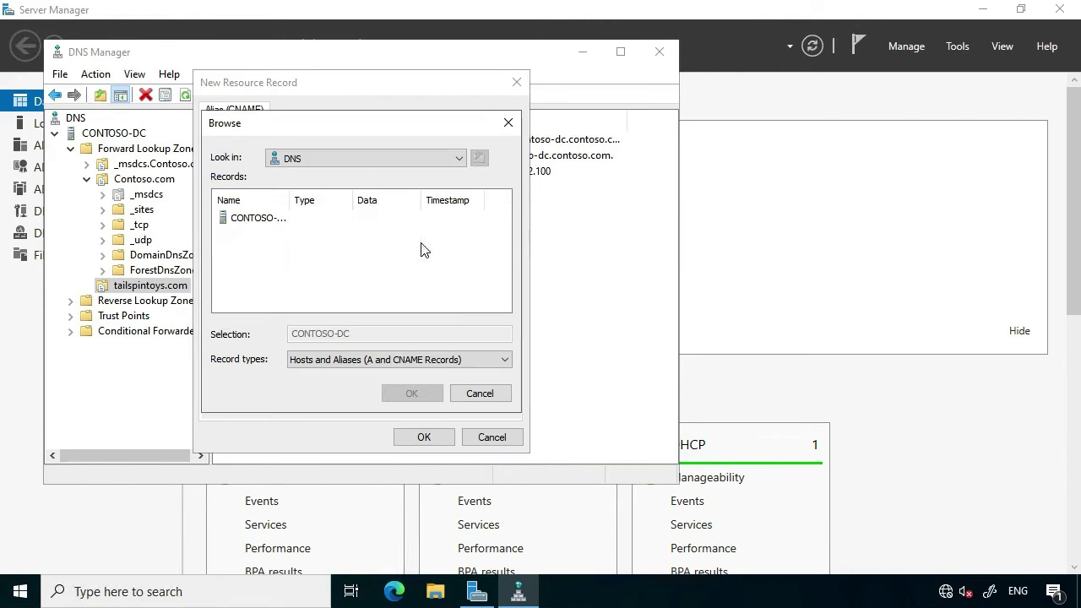
pyautogui.moveTo(287, 203); pyautogui.dragTo(351, 203)
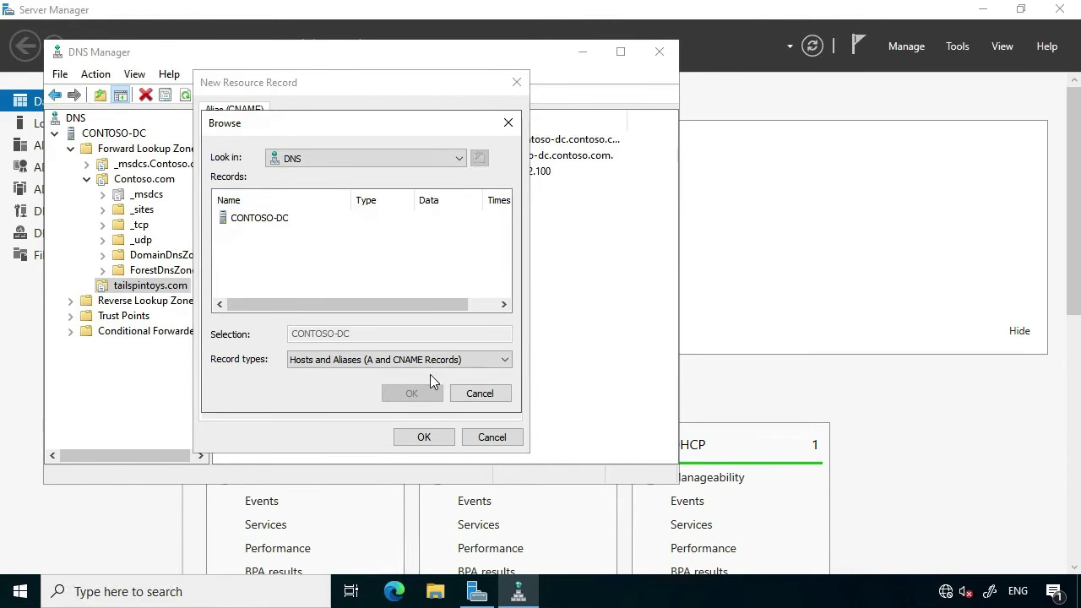
pyautogui.click(477, 393)
# Step: Point the www alias at webserver.tailspintoys.com, save it, and close DNS Manager
pyautogui.click(287, 237)
pyautogui.write('webserve')
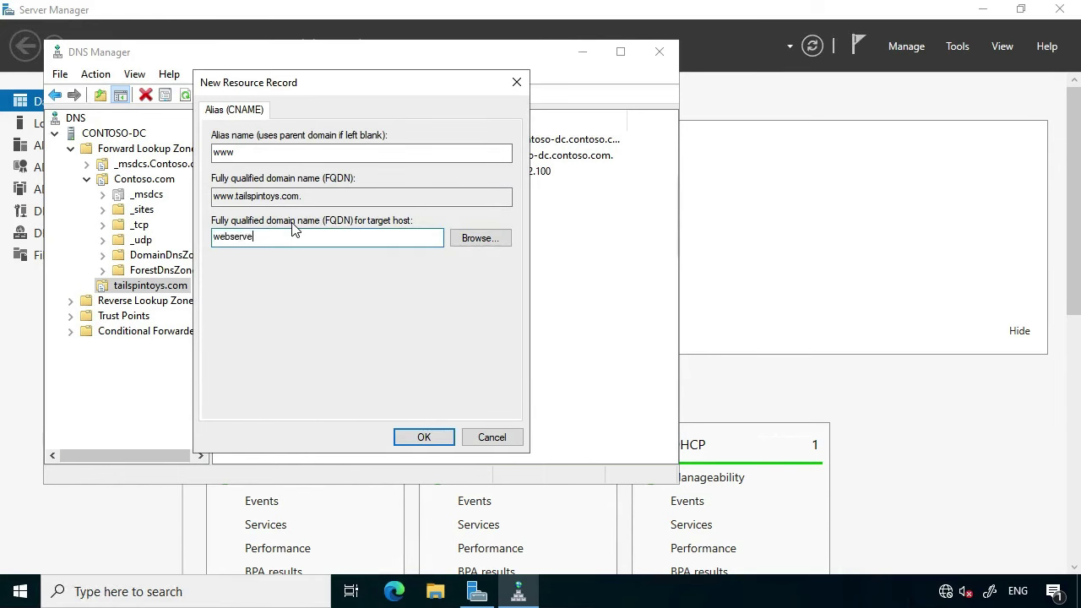
pyautogui.write('r.tailspintoys.com')
pyautogui.moveTo(447, 232); pyautogui.dragTo(338, 110)
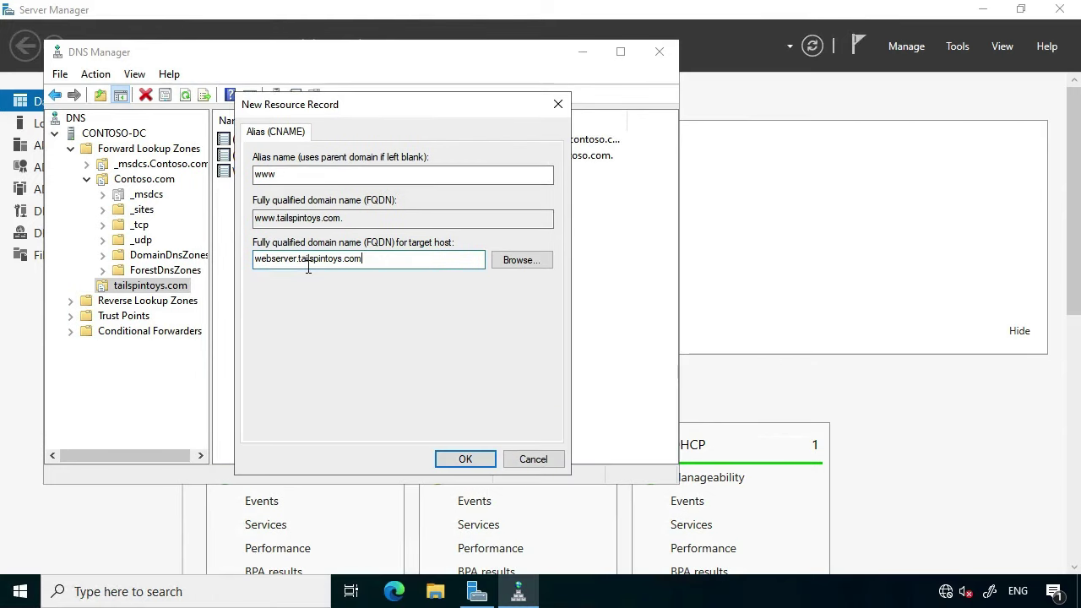
pyautogui.click(465, 458)
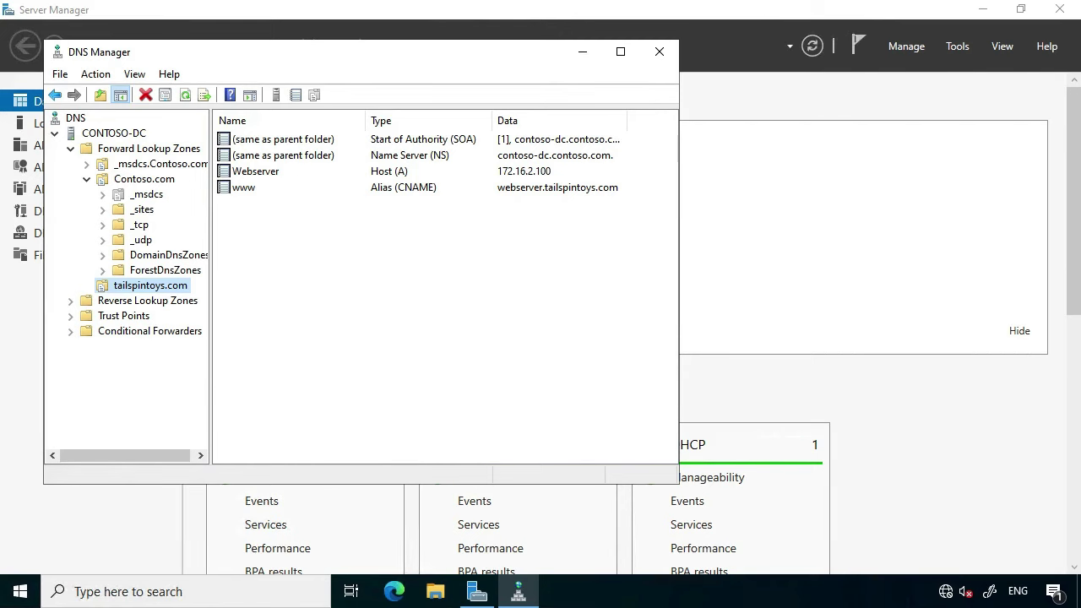
pyautogui.hotkey('alt', 'F4')
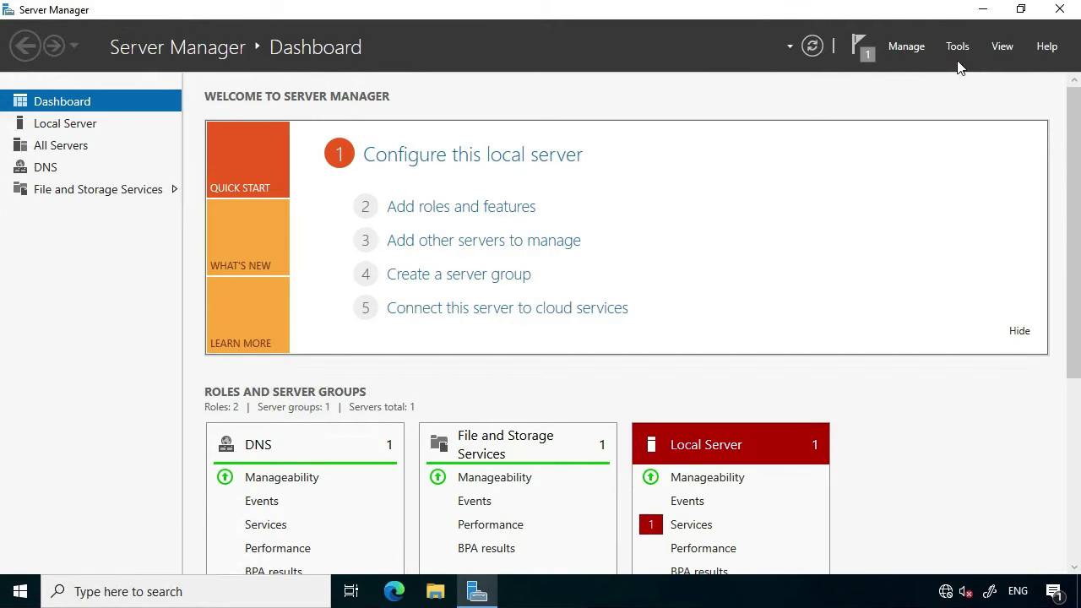
# Step: Reopen DNS Manager and start a secondary zone under CONTOSO-SVR1's Forward Lookup Zones
pyautogui.click(956, 49)
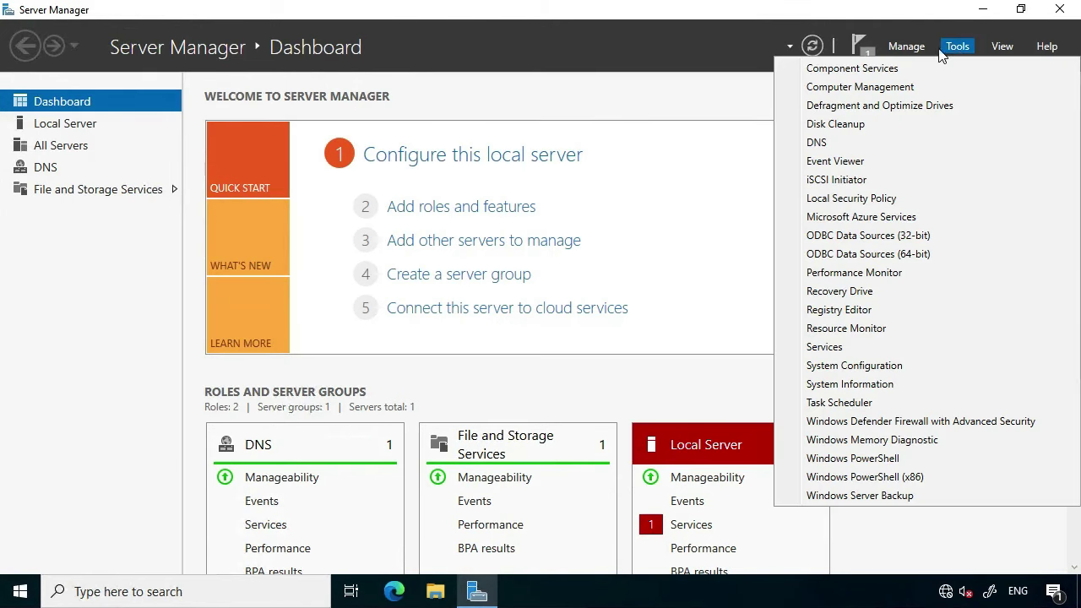
pyautogui.click(812, 142)
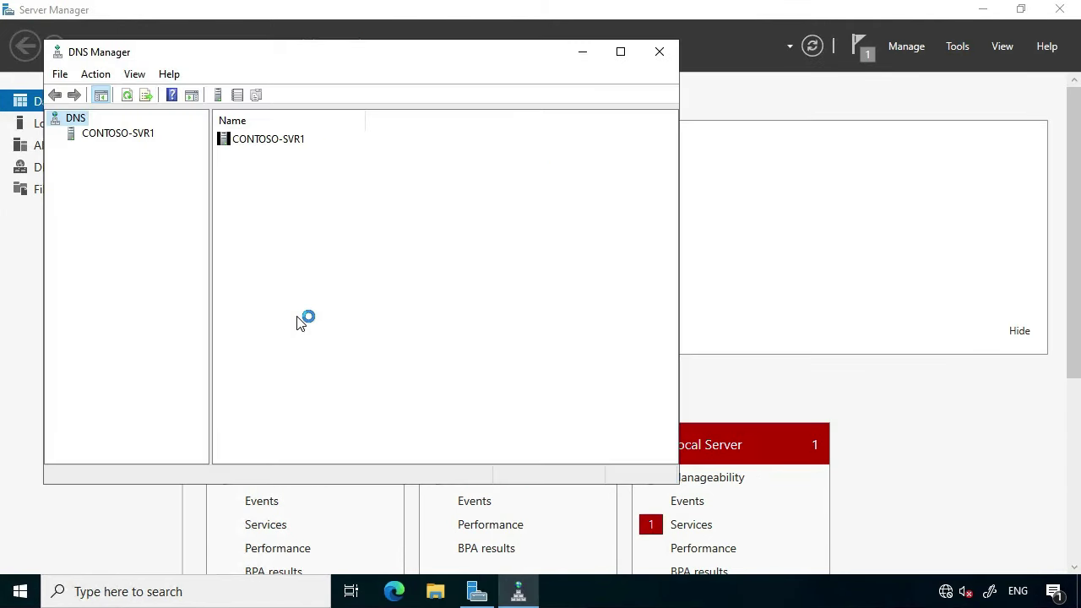
pyautogui.click(107, 135)
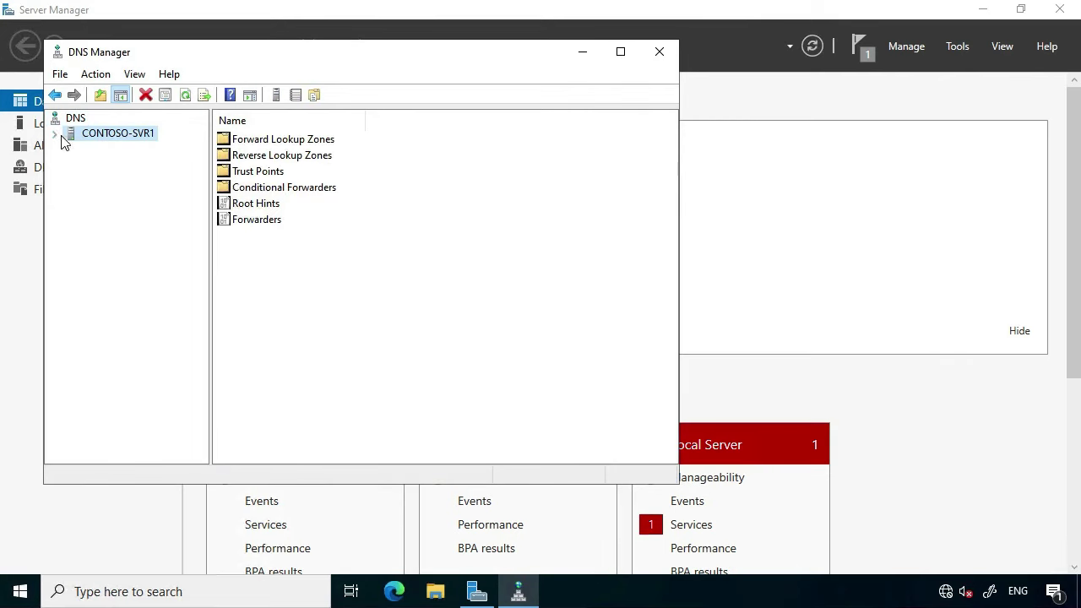
pyautogui.click(56, 135)
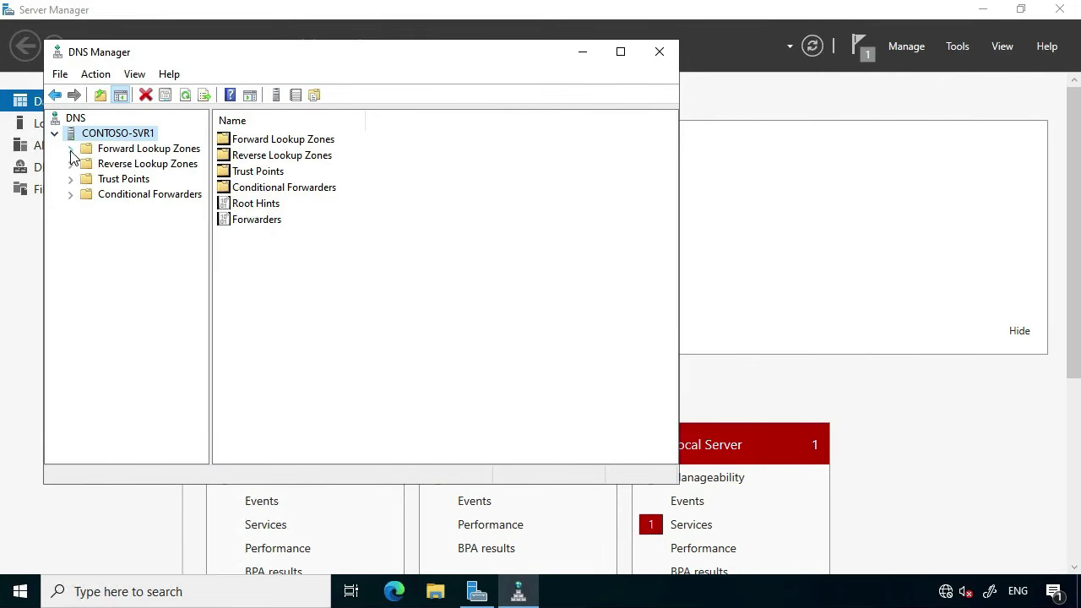
pyautogui.click(133, 152)
pyautogui.rightClick(134, 155)
pyautogui.click(192, 162)
pyautogui.click(353, 369)
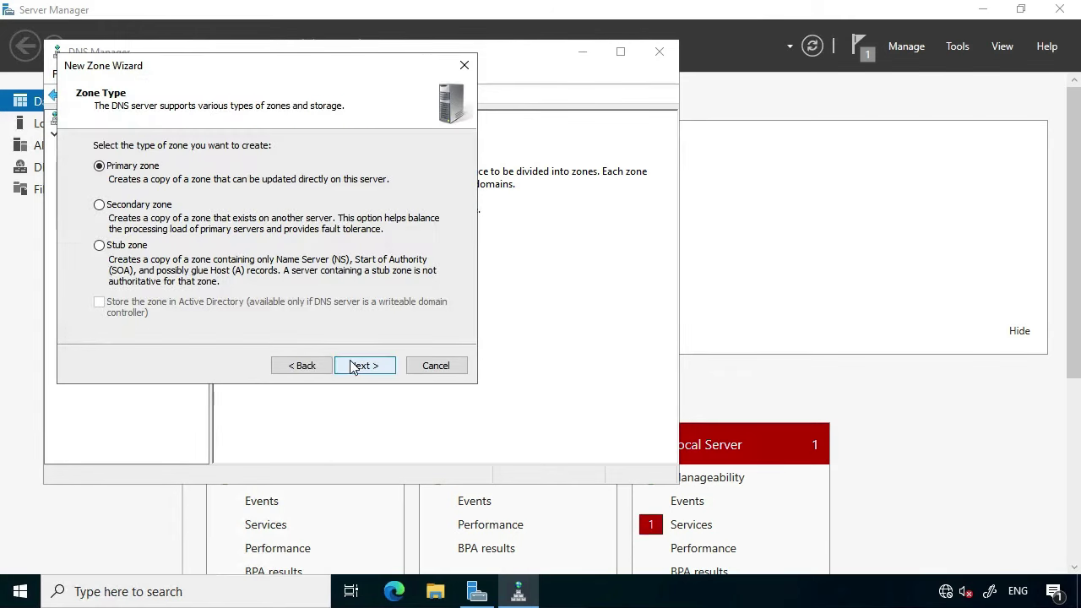
pyautogui.click(152, 205)
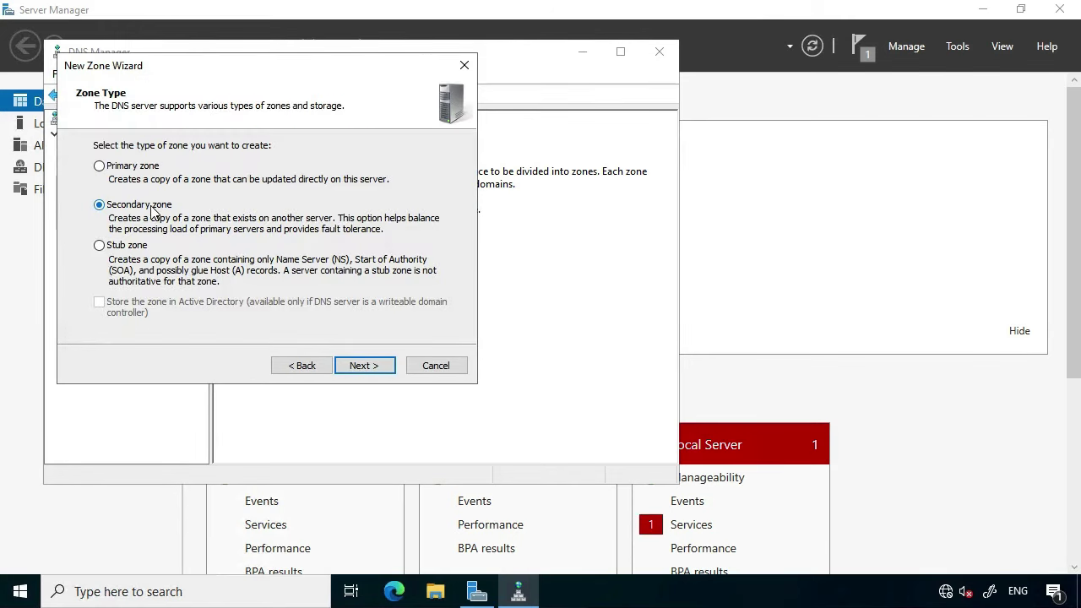
pyautogui.click(361, 369)
# Step: Name the secondary zone tailspintoys.com with master server 172.16.0.10 and finish
pyautogui.write('tailspo')
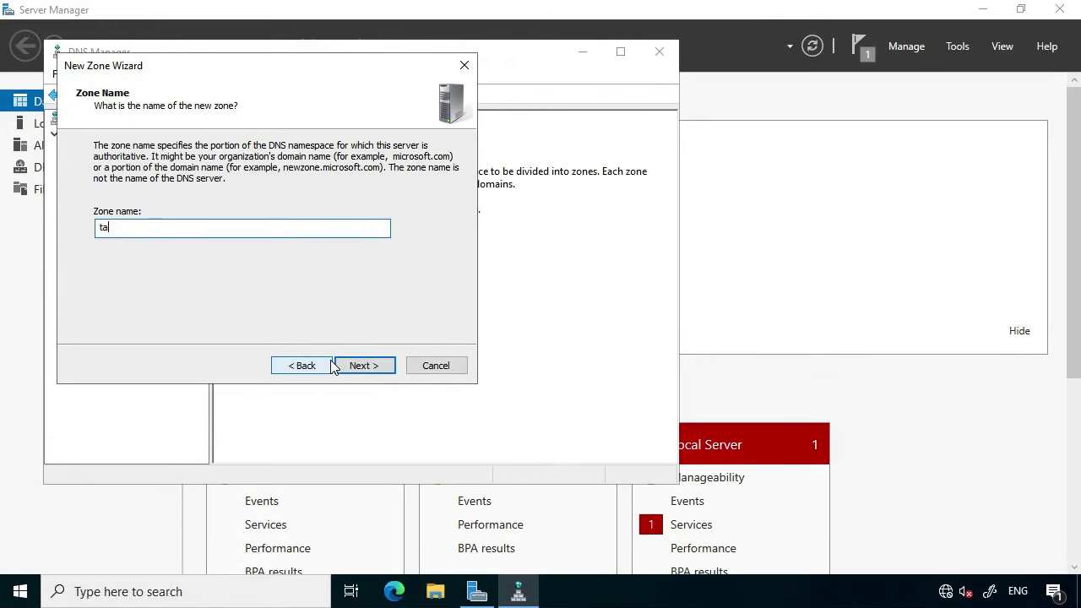
pyautogui.press('BackSpace')
pyautogui.press('BackSpace')
pyautogui.write('pintoys.com')
pyautogui.click(382, 369)
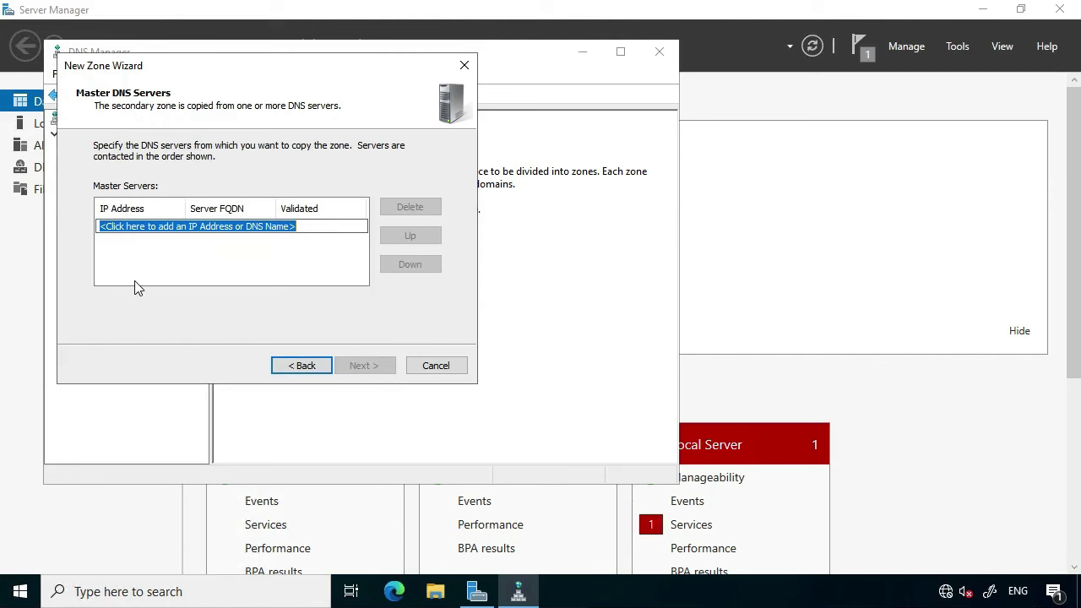
pyautogui.write('172.16')
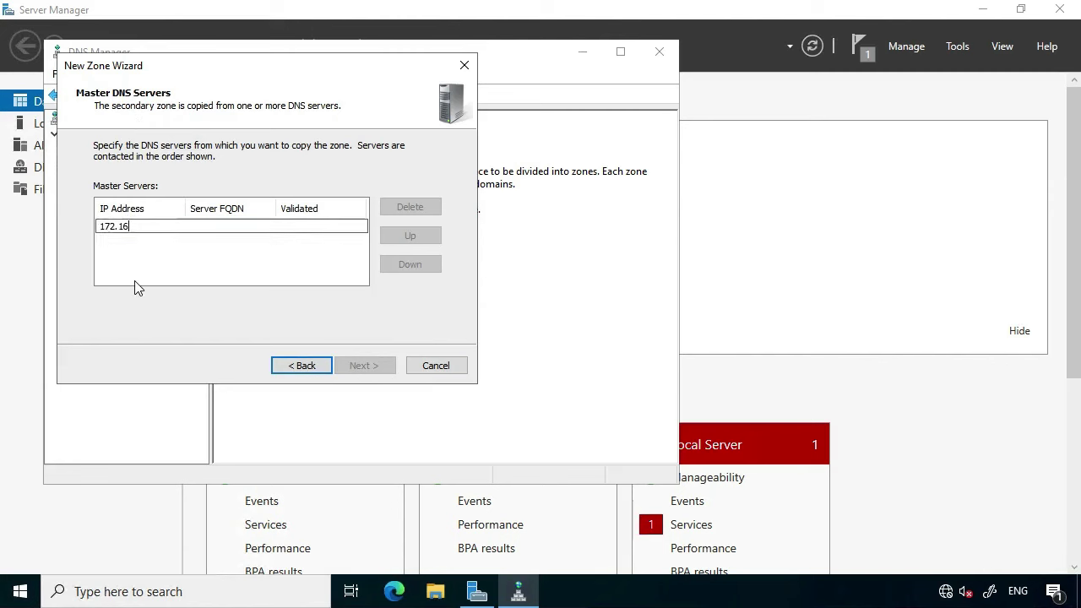
pyautogui.write('.0.10')
pyautogui.press('Return')
pyautogui.click(358, 366)
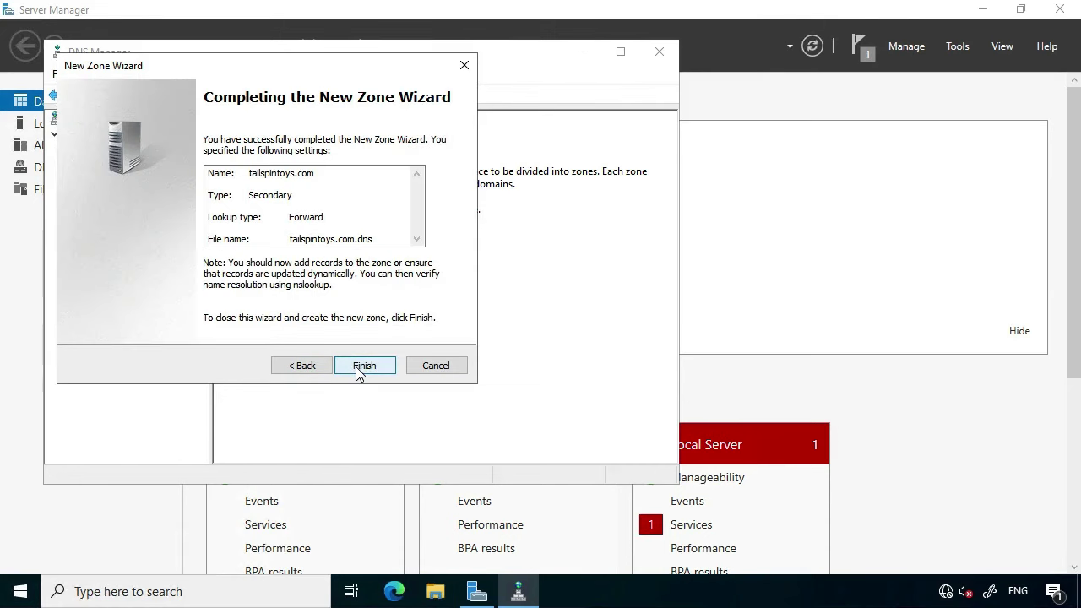
pyautogui.click(357, 368)
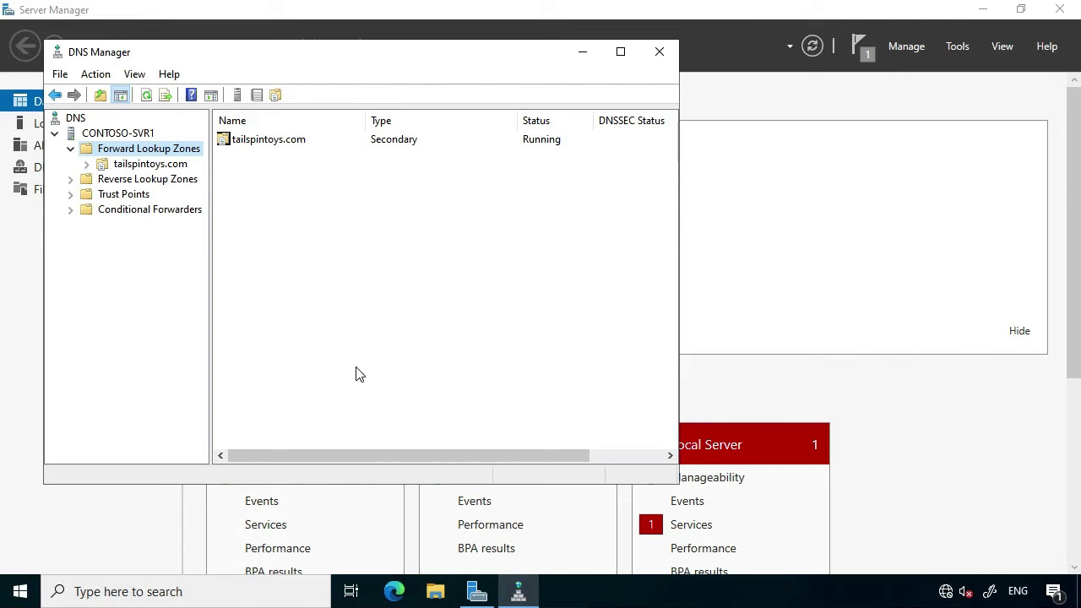
pyautogui.click(172, 167)
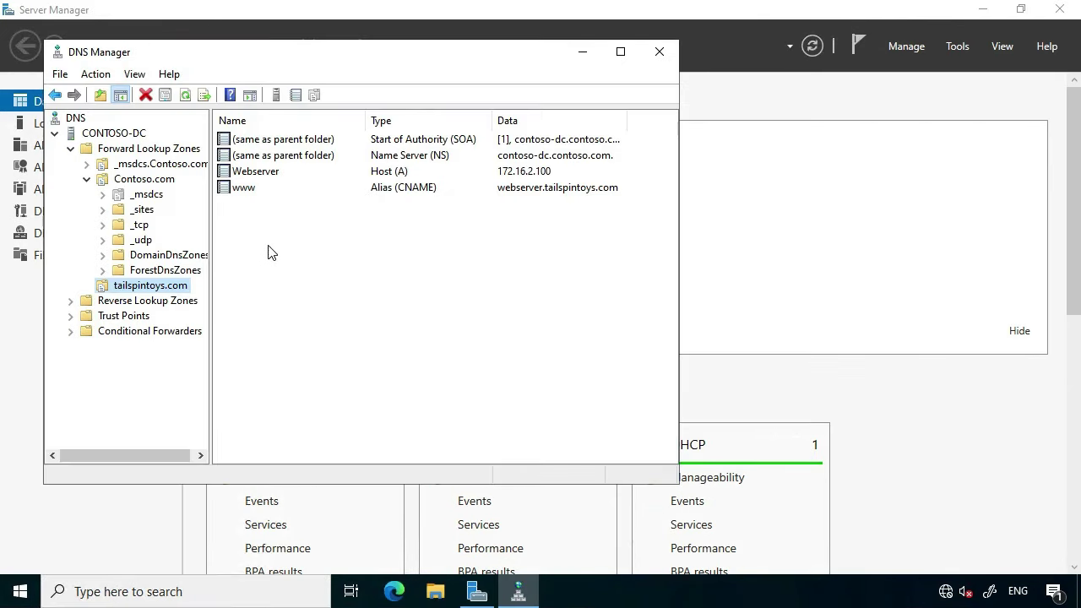
# Step: In tailspintoys.com Properties, restrict zone transfers to 'Only to the following servers'
pyautogui.rightClick(173, 290)
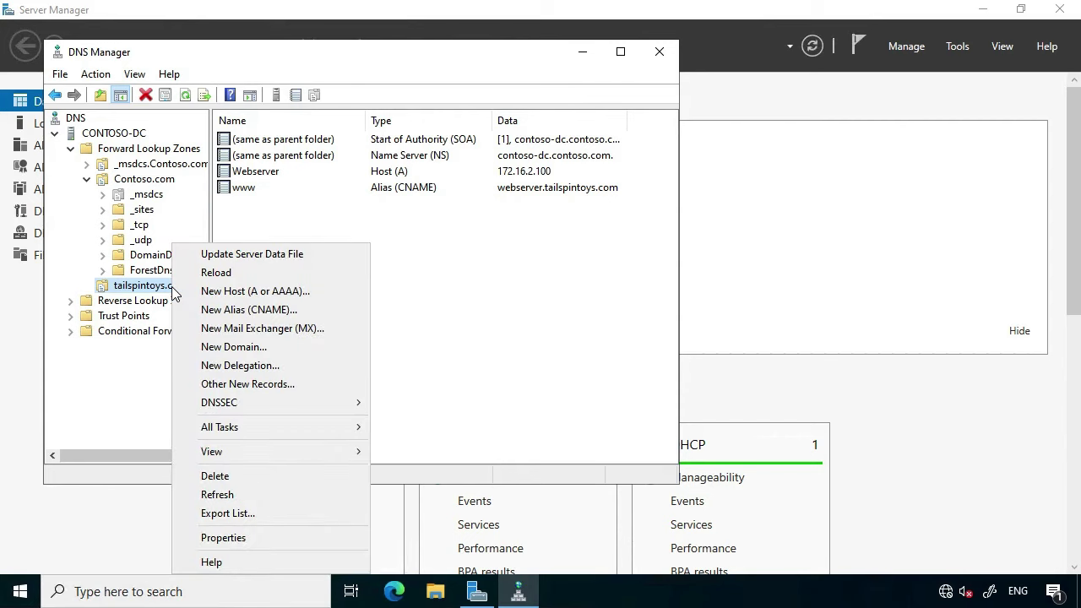
pyautogui.click(230, 538)
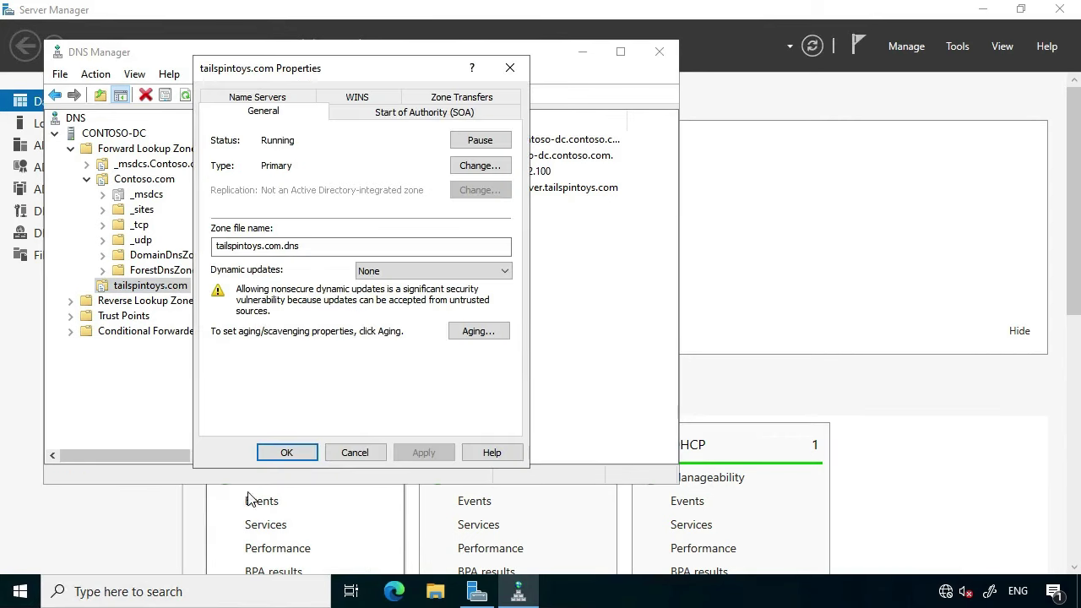
pyautogui.click(431, 98)
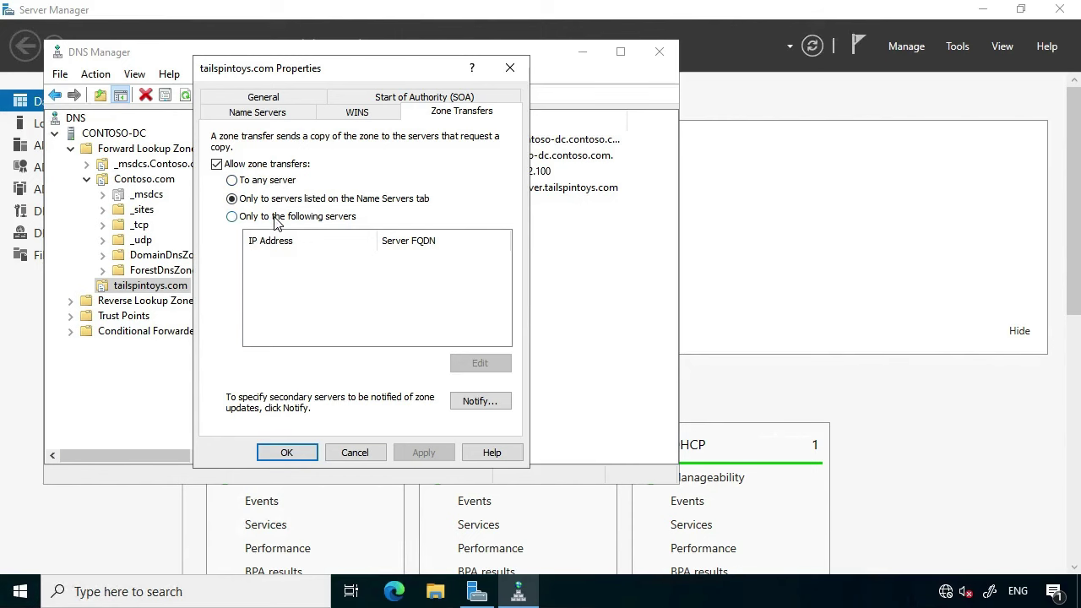
pyautogui.click(343, 217)
pyautogui.click(479, 363)
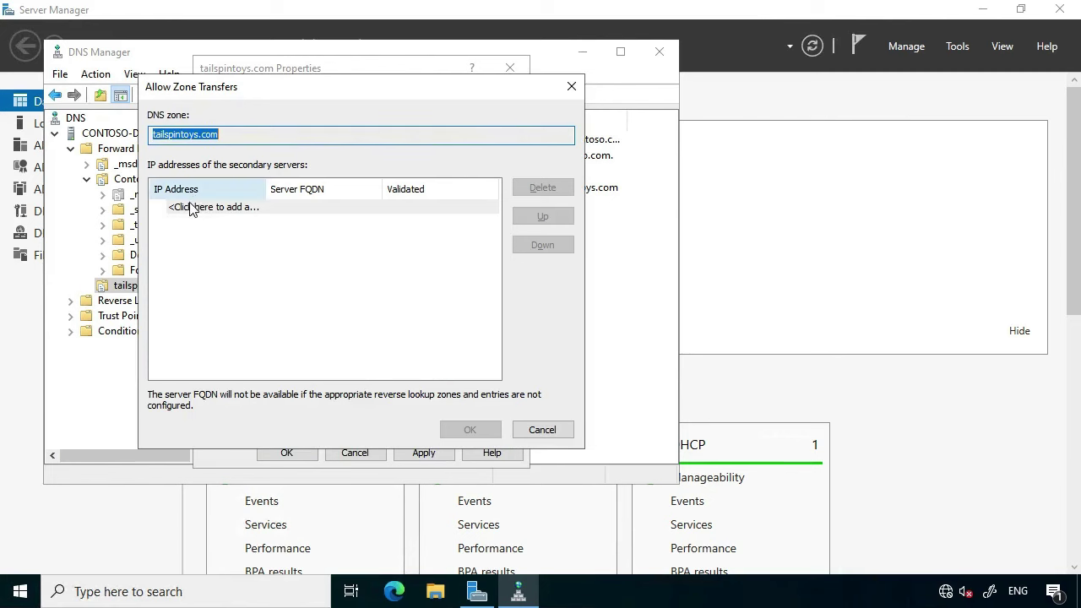
pyautogui.click(190, 211)
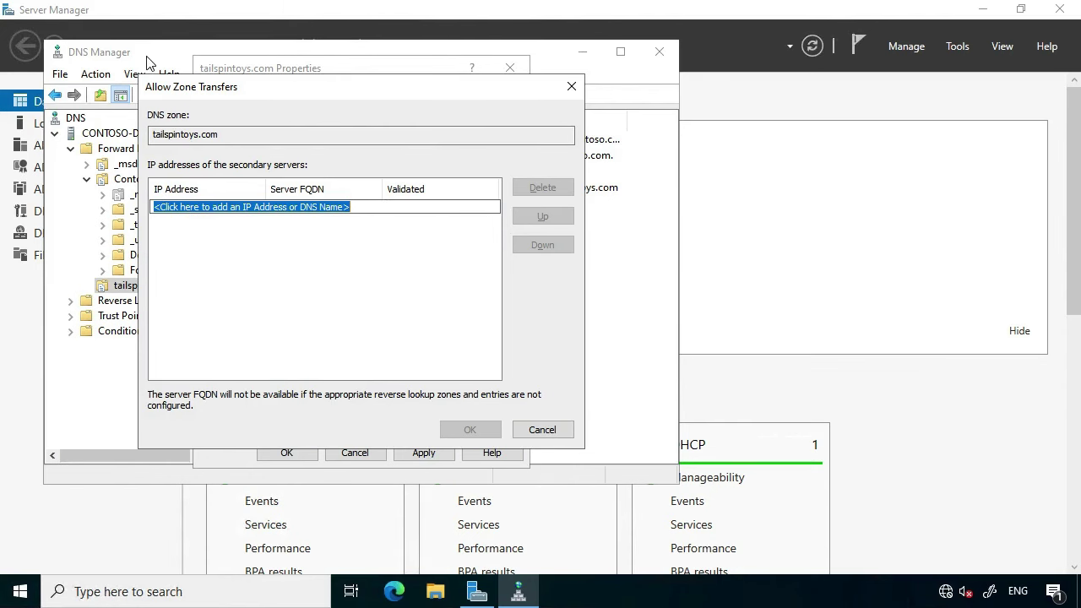
# Step: Check Contoso.com host addresses, then add 172.16.0.11 as the allowed transfer server
pyautogui.press('Escape')
pyautogui.press('Escape')
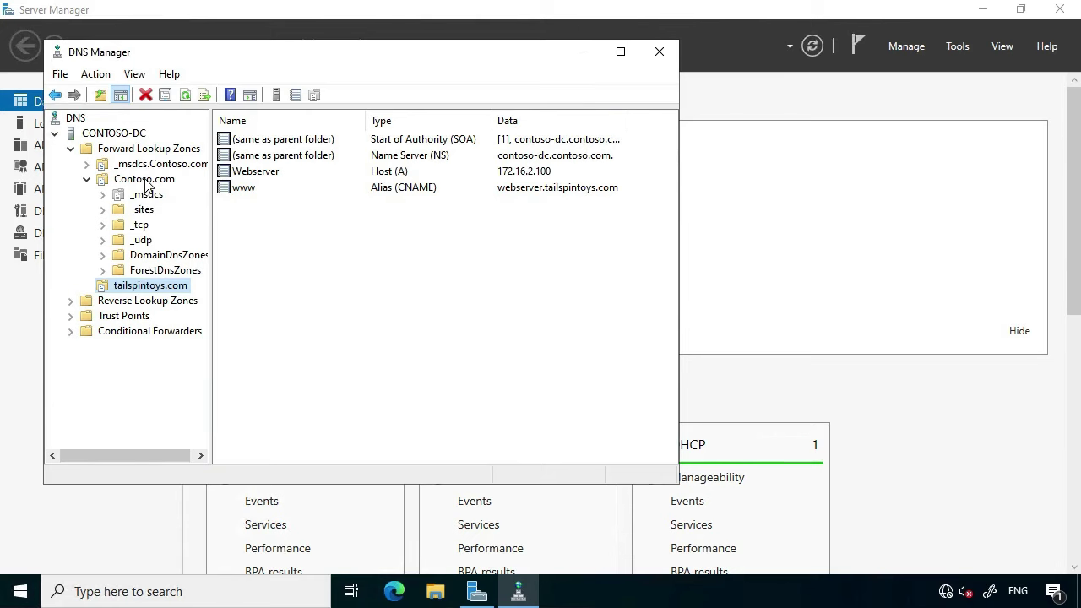
pyautogui.click(148, 182)
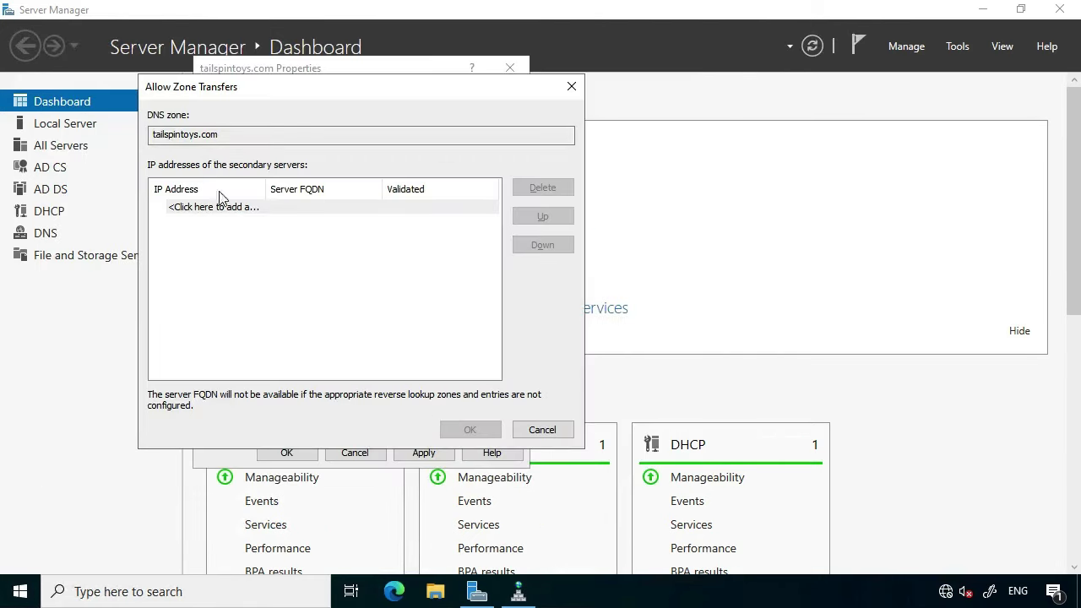
pyautogui.click(209, 209)
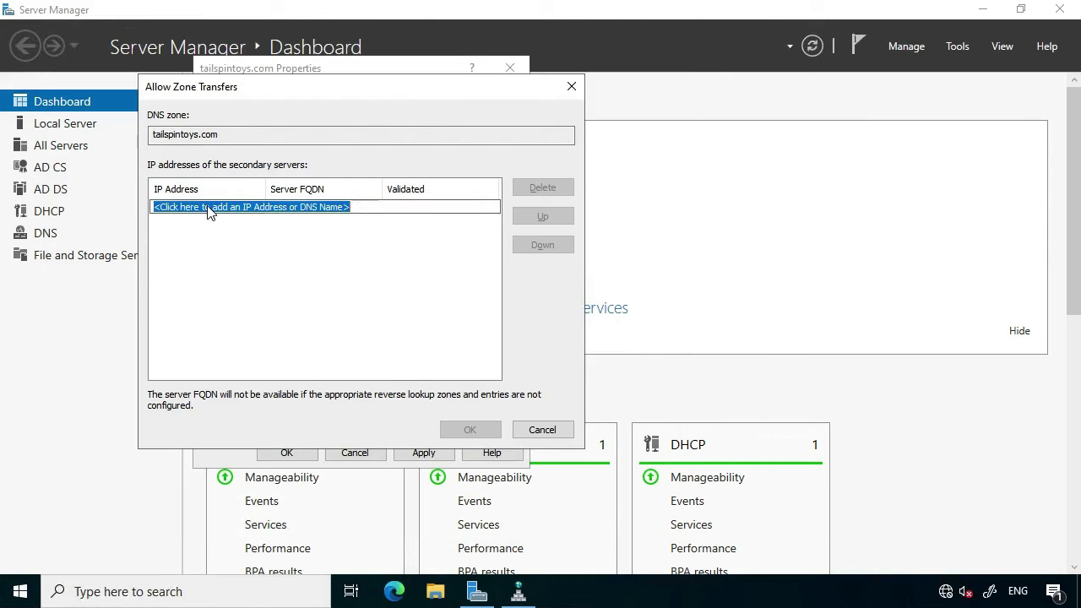
pyautogui.write('172.16.0.11')
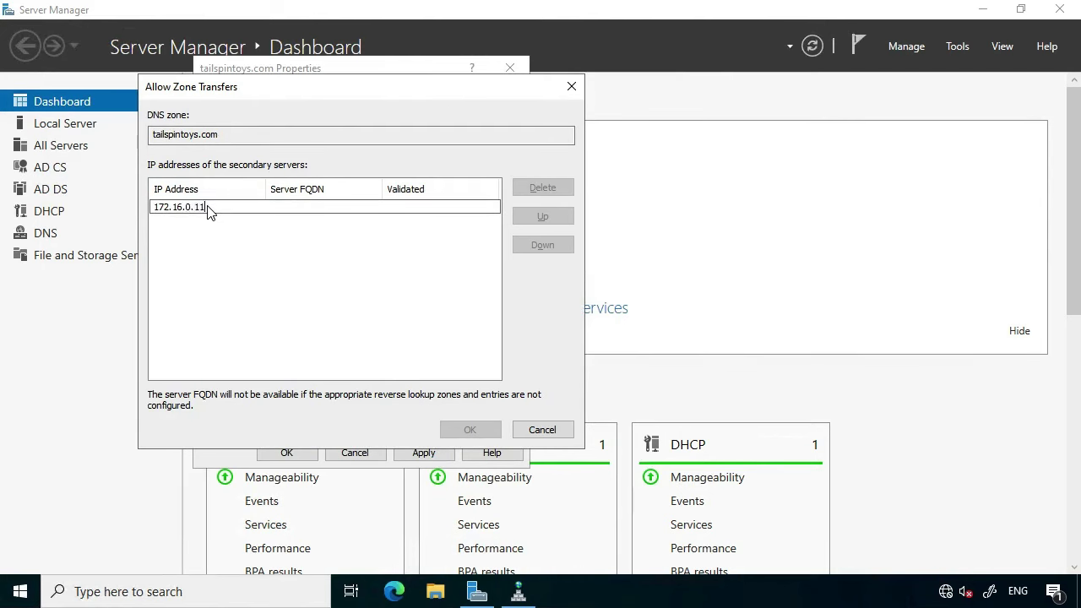
pyautogui.press('Return')
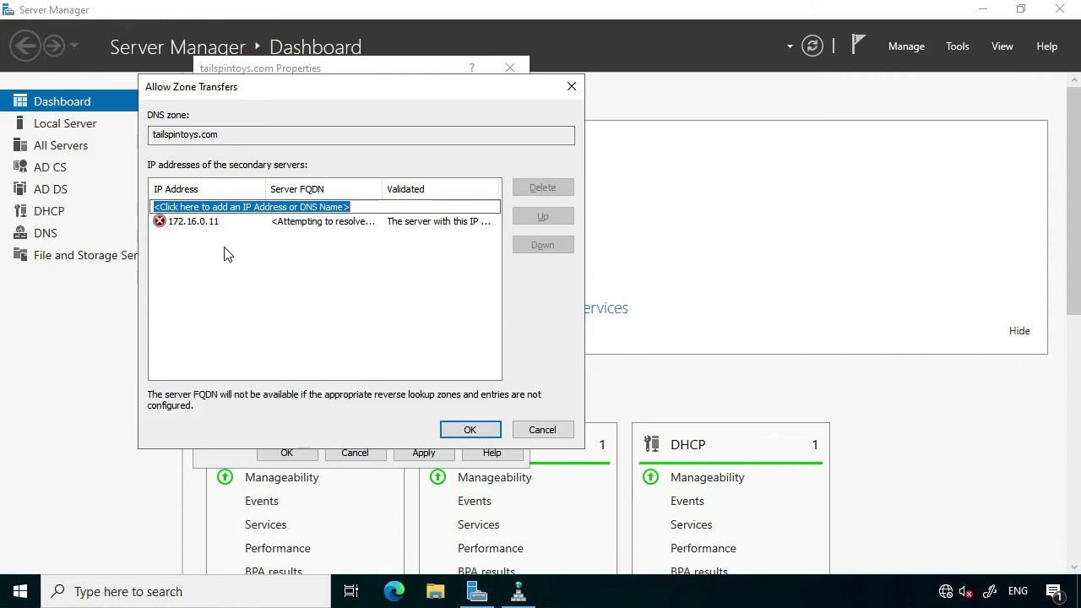
pyautogui.click(481, 429)
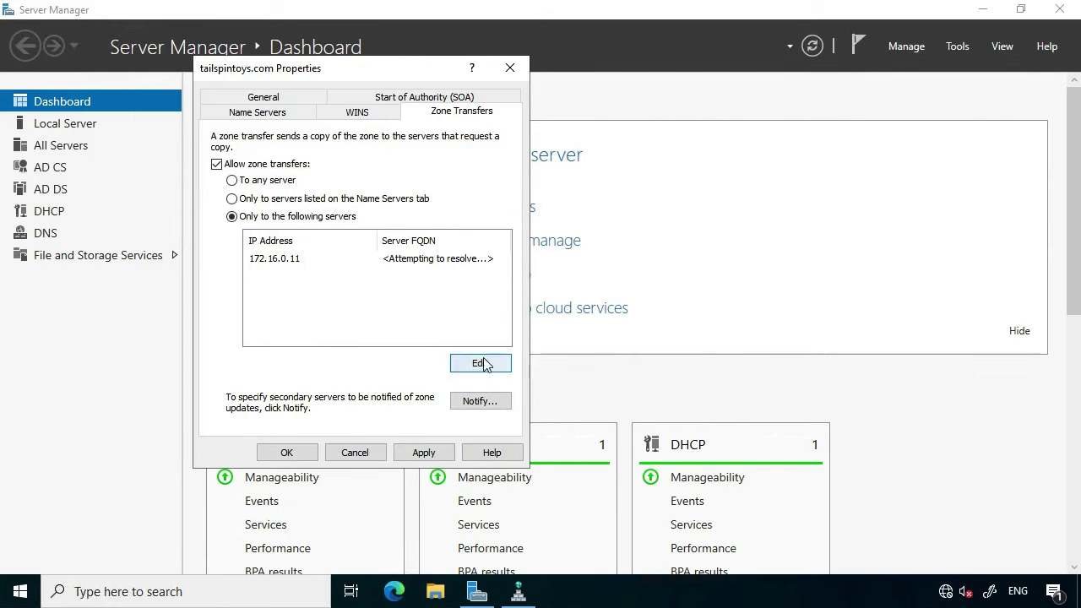
# Step: Notify only 172.16.0.11 of tailspintoys.com changes and save the zone properties
pyautogui.click(473, 402)
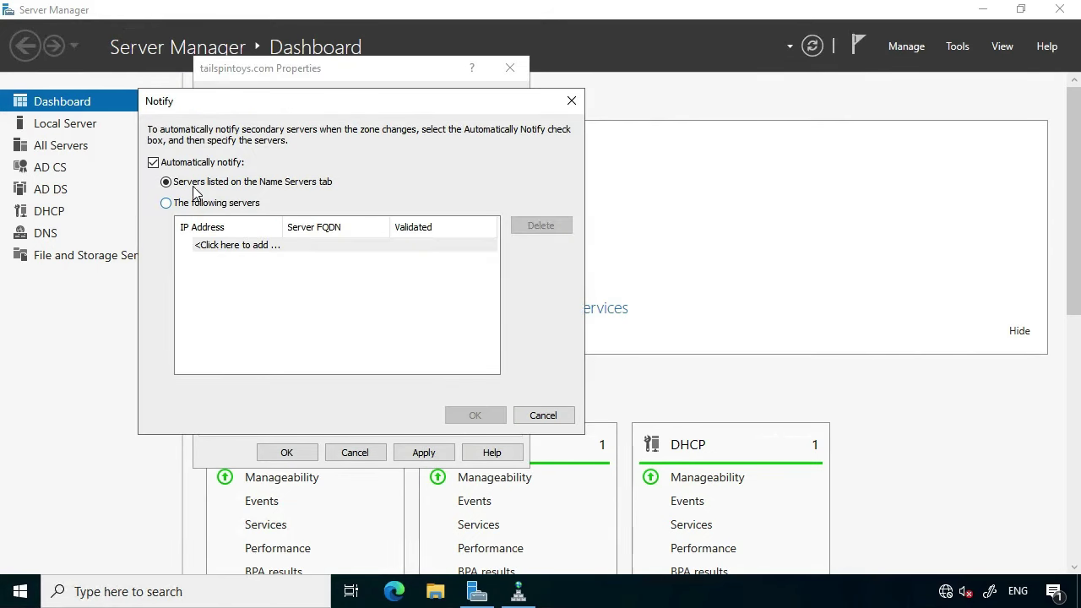
pyautogui.click(204, 209)
pyautogui.click(218, 246)
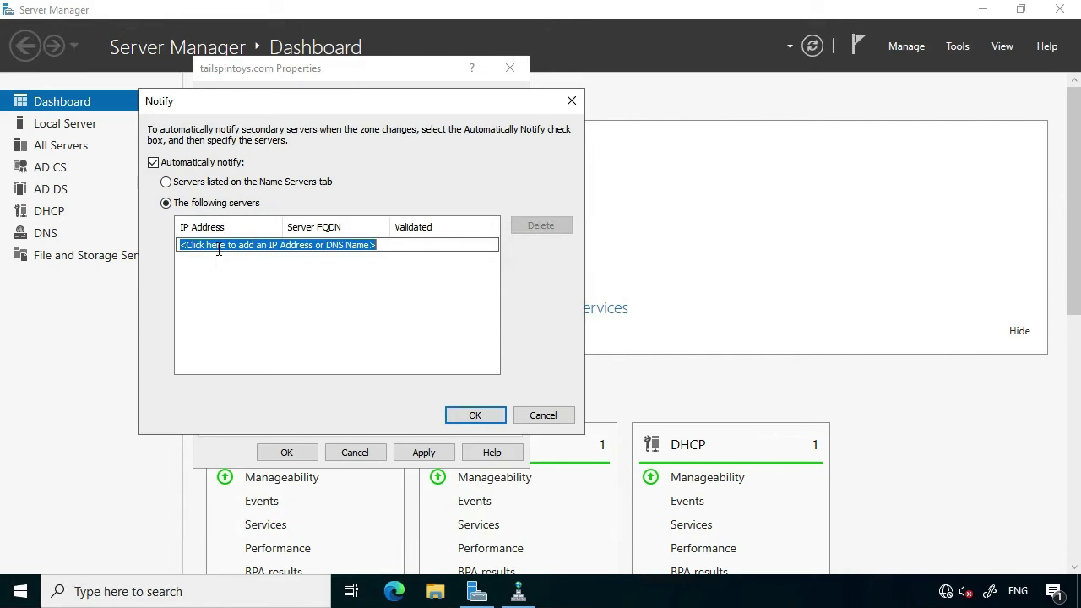
pyautogui.write('172.16')
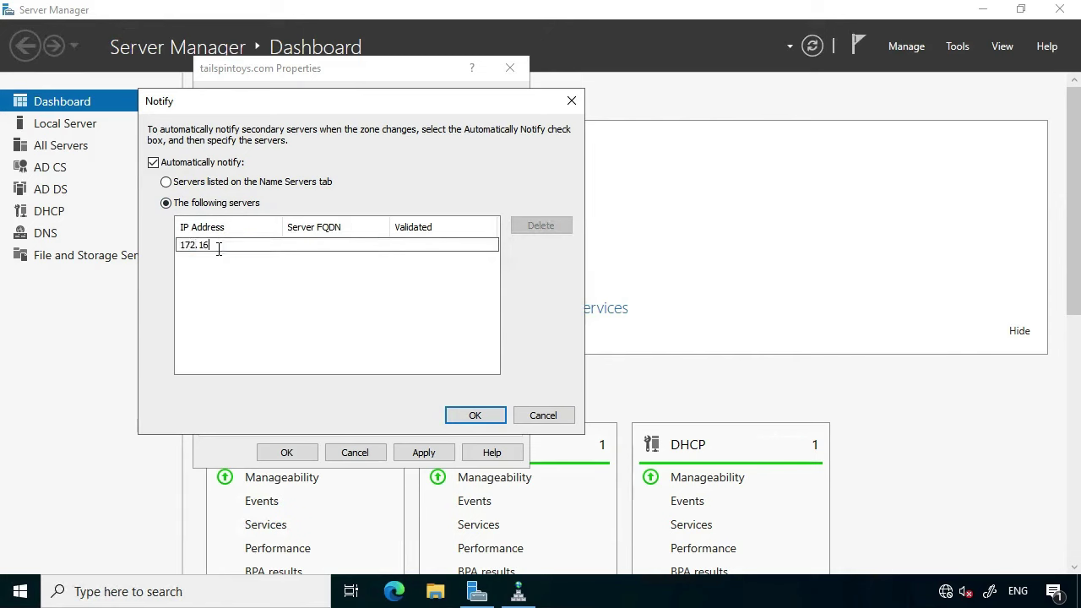
pyautogui.write('.0.11')
pyautogui.press('Return')
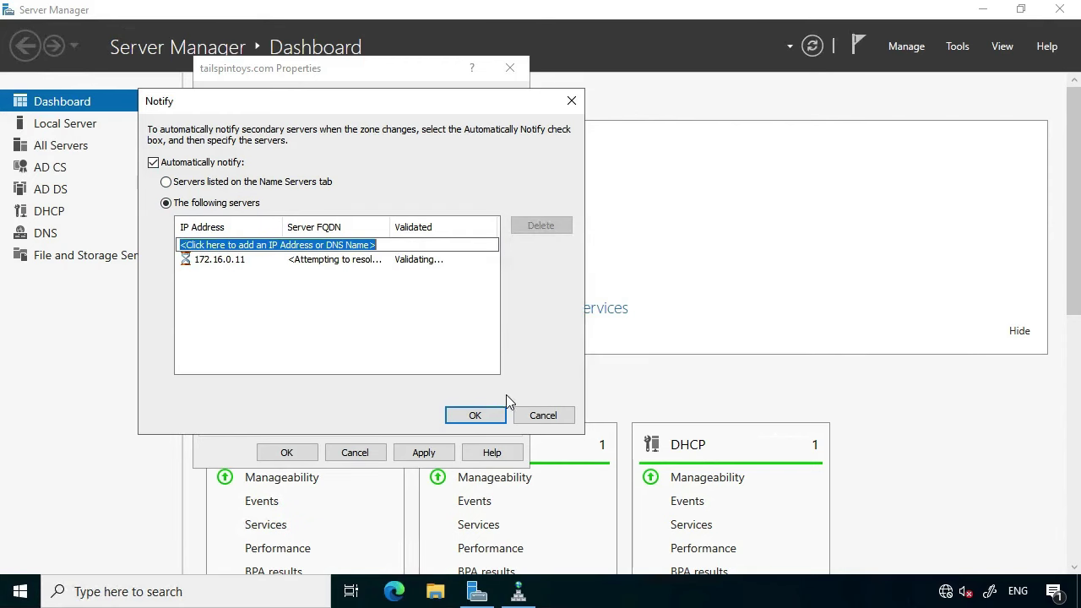
pyautogui.click(475, 414)
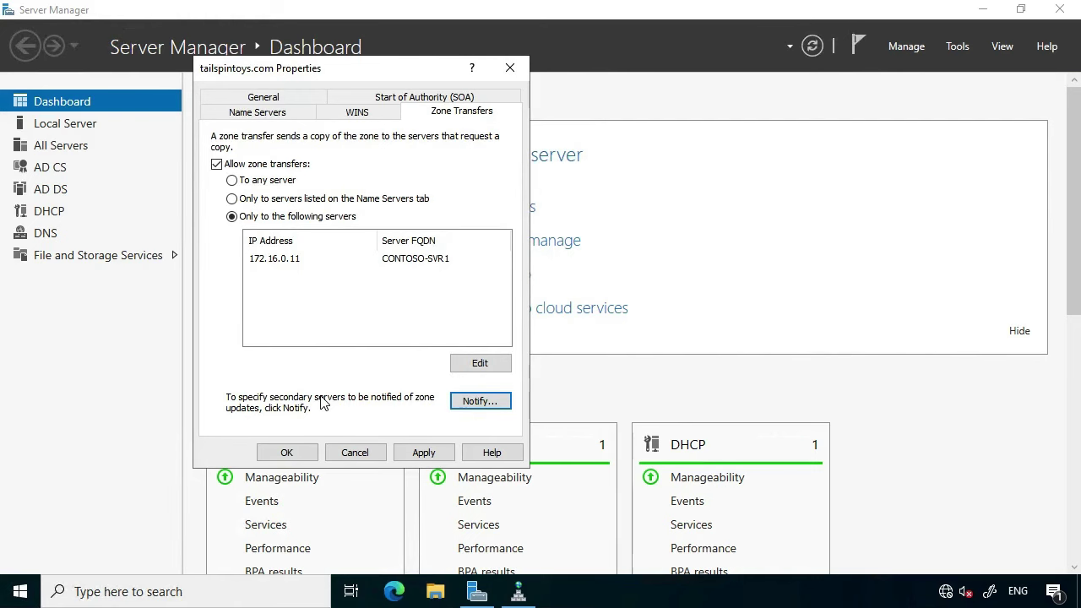
pyautogui.click(291, 451)
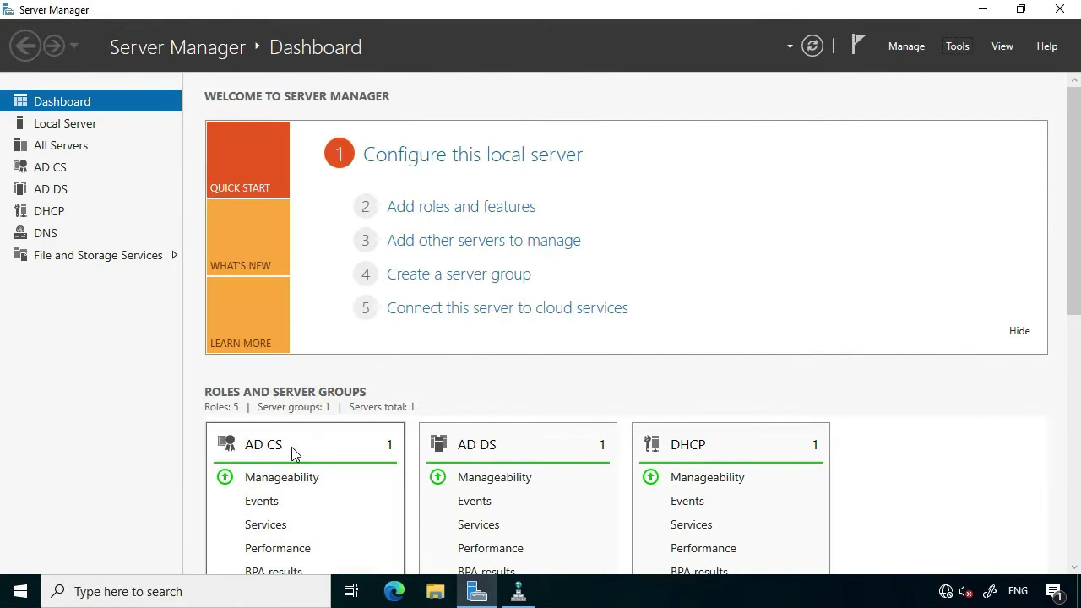
pyautogui.moveTo(477, 591)
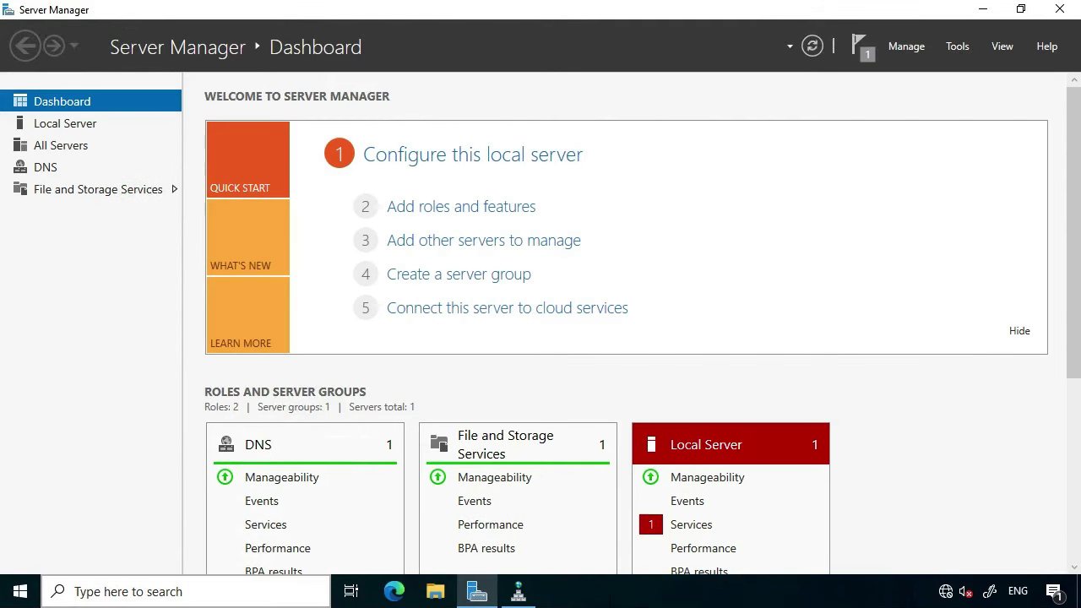
# Step: Transfer tailspintoys.com from its master, refresh, and check the Webserver record at 172.16.2.100
pyautogui.click(517, 591)
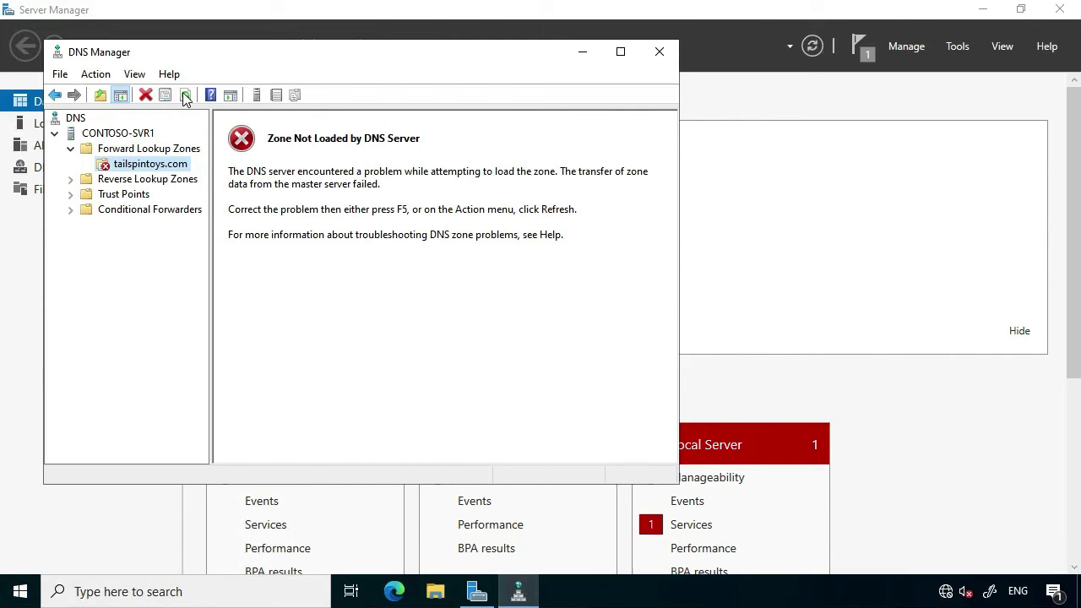
pyautogui.rightClick(172, 165)
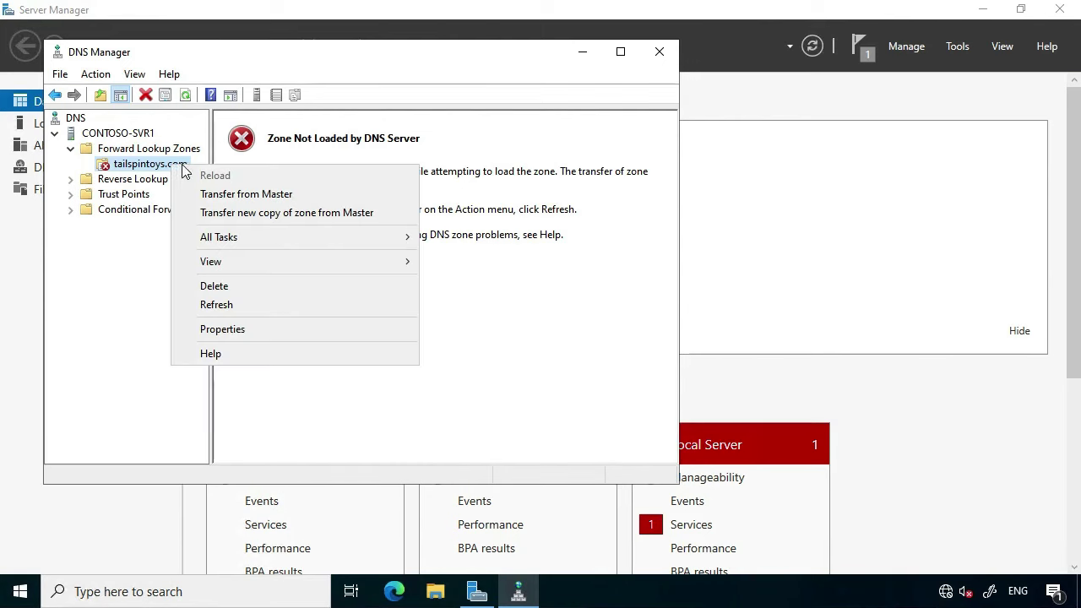
pyautogui.click(237, 194)
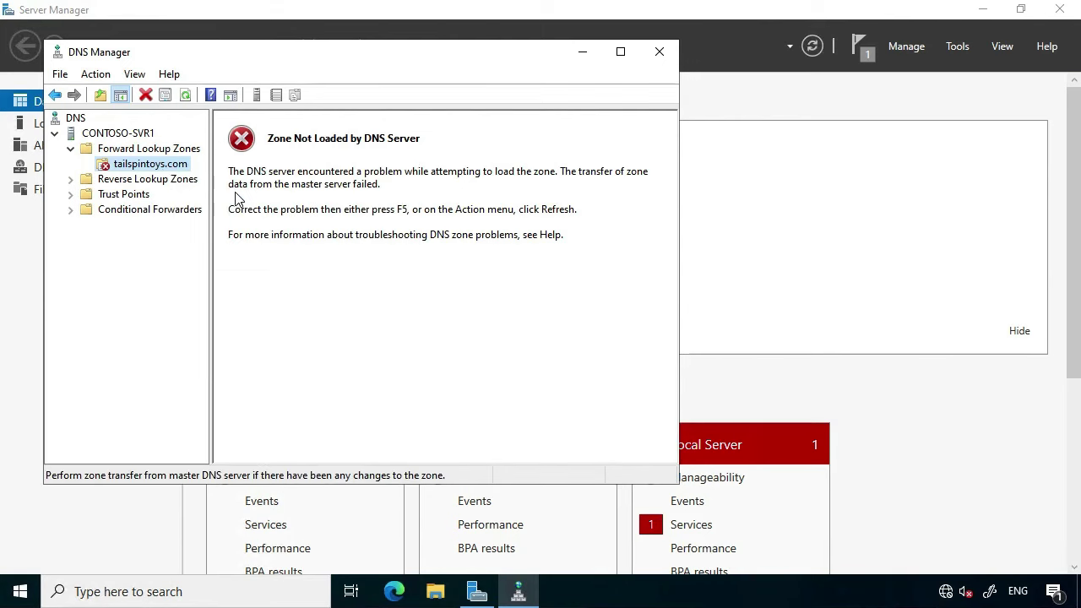
pyautogui.click(188, 98)
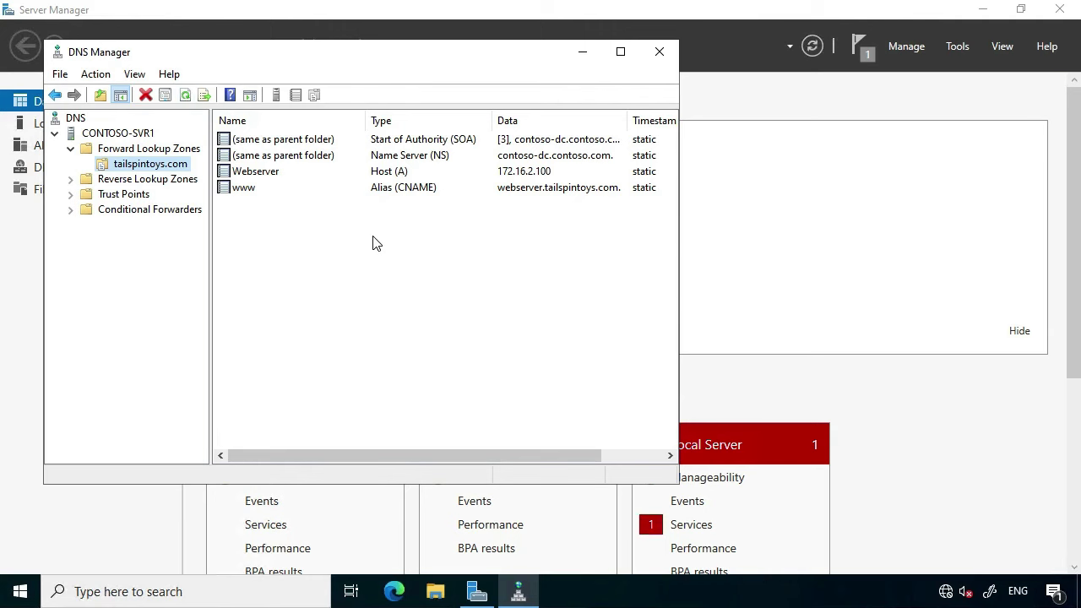
pyautogui.doubleClick(261, 172)
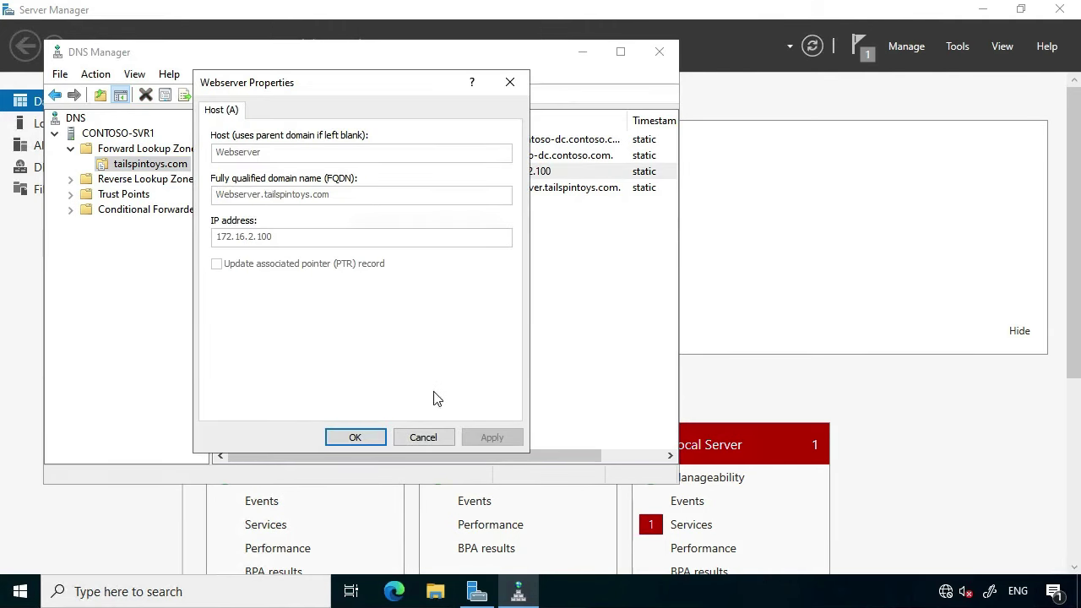
pyautogui.click(424, 438)
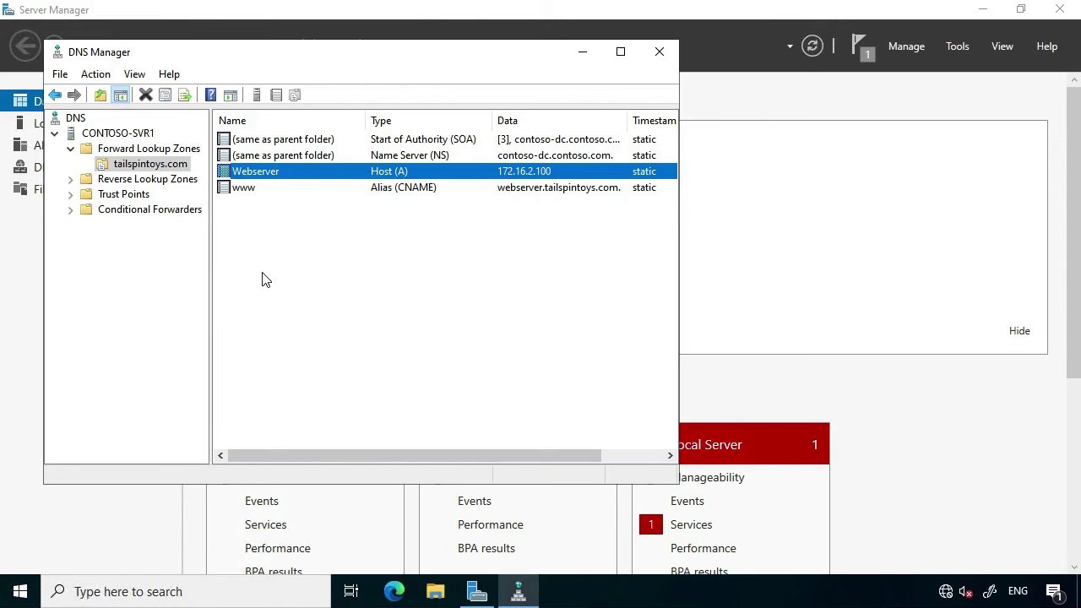
# Step: Start a new stub zone on CONTOSO-DC keeping domain-wide Active Directory replication
pyautogui.click(518, 593)
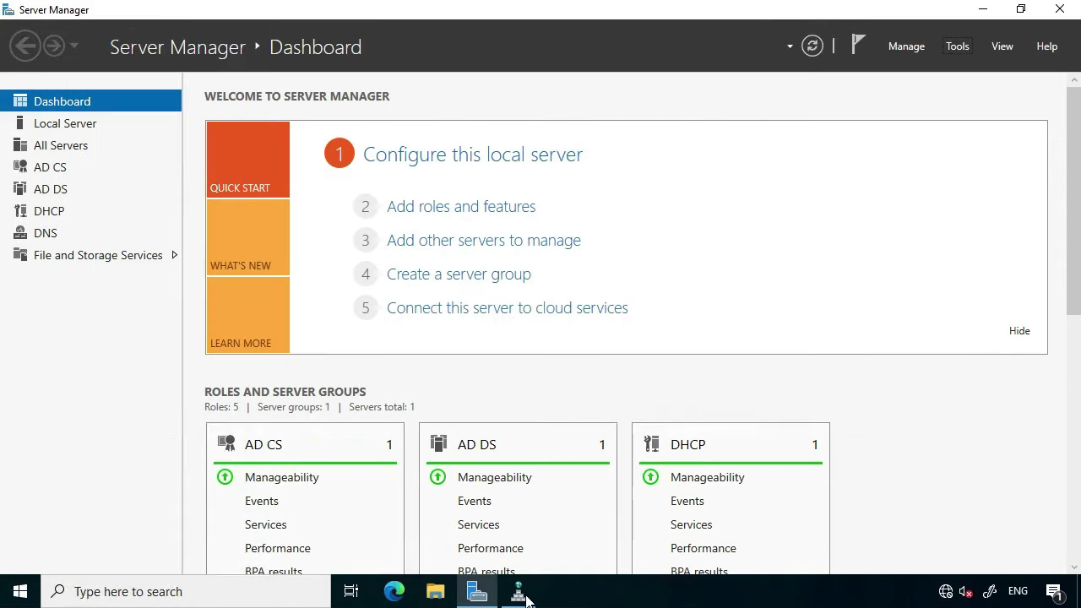
pyautogui.click(518, 592)
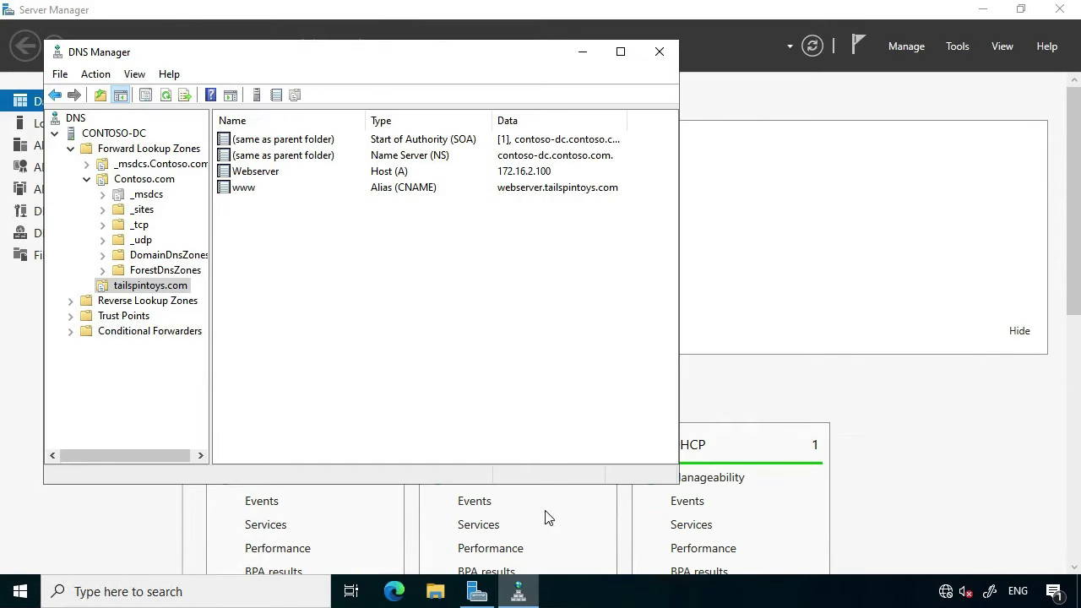
pyautogui.click(140, 150)
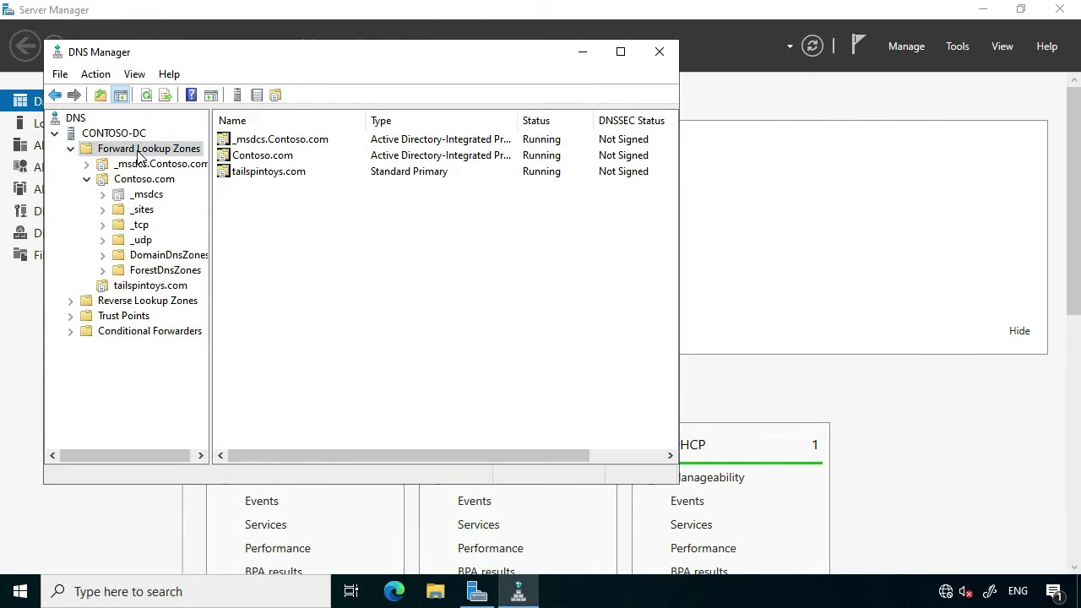
pyautogui.rightClick(140, 151)
pyautogui.click(160, 160)
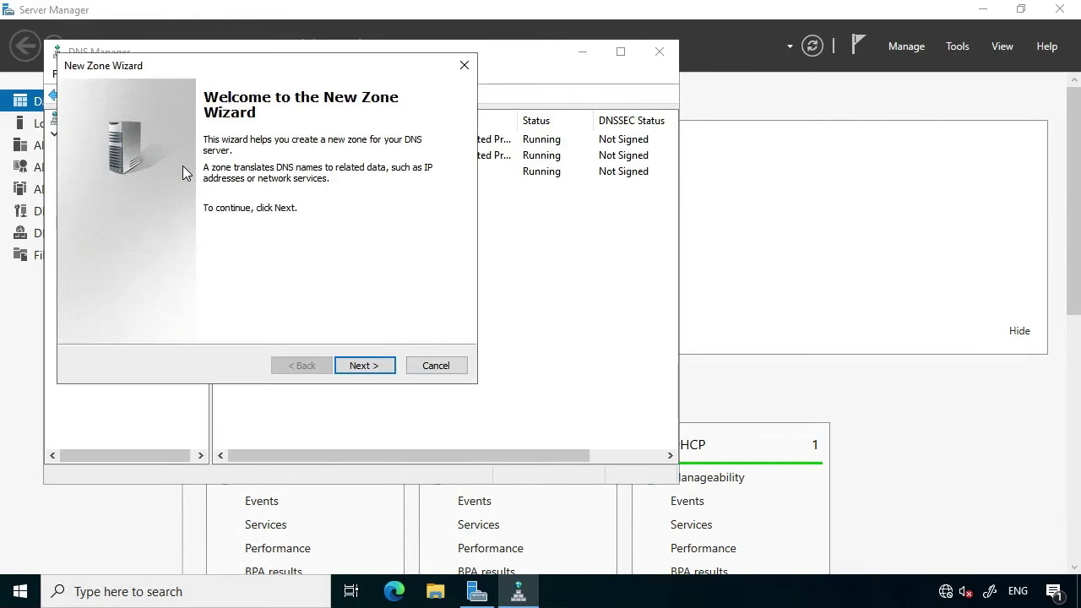
pyautogui.click(358, 372)
pyautogui.click(128, 245)
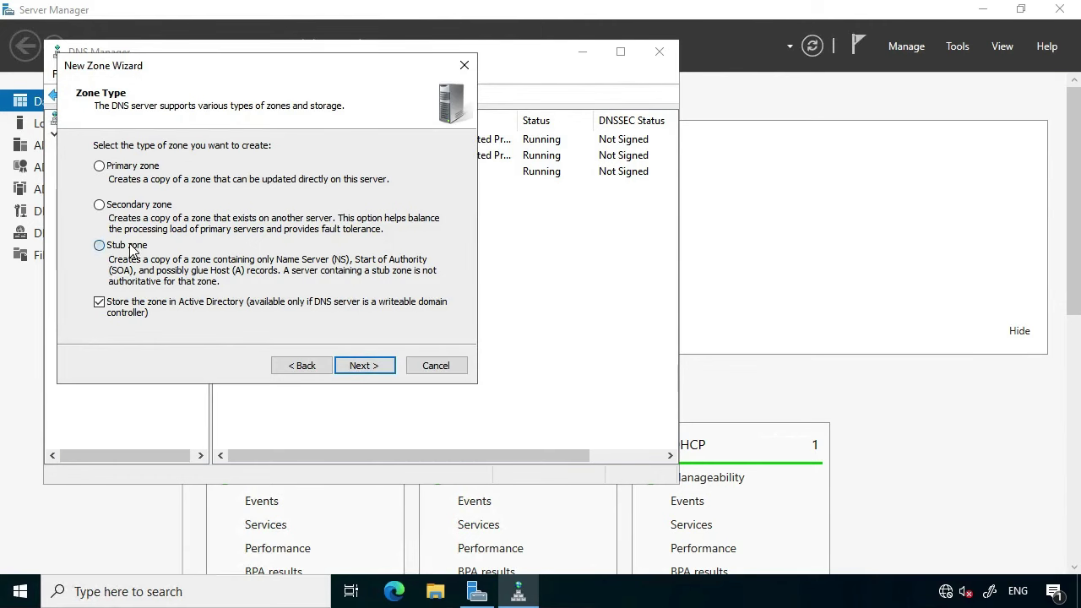
pyautogui.click(354, 368)
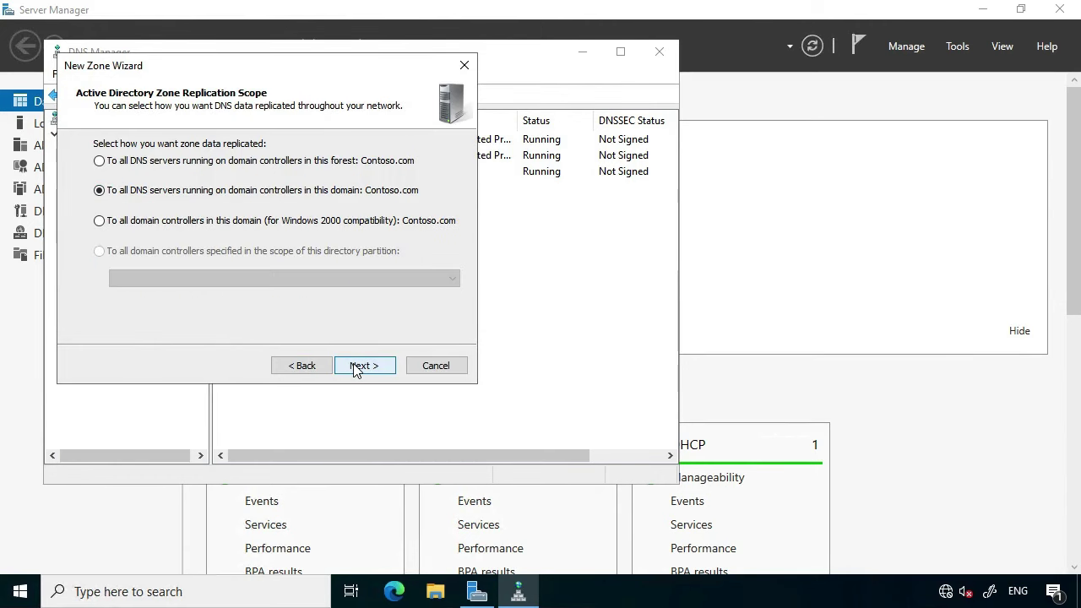
pyautogui.click(353, 368)
# Step: Name the stub zone Adatum.com with master server 172.16.1.10 and finish
pyautogui.write('Adatum.com')
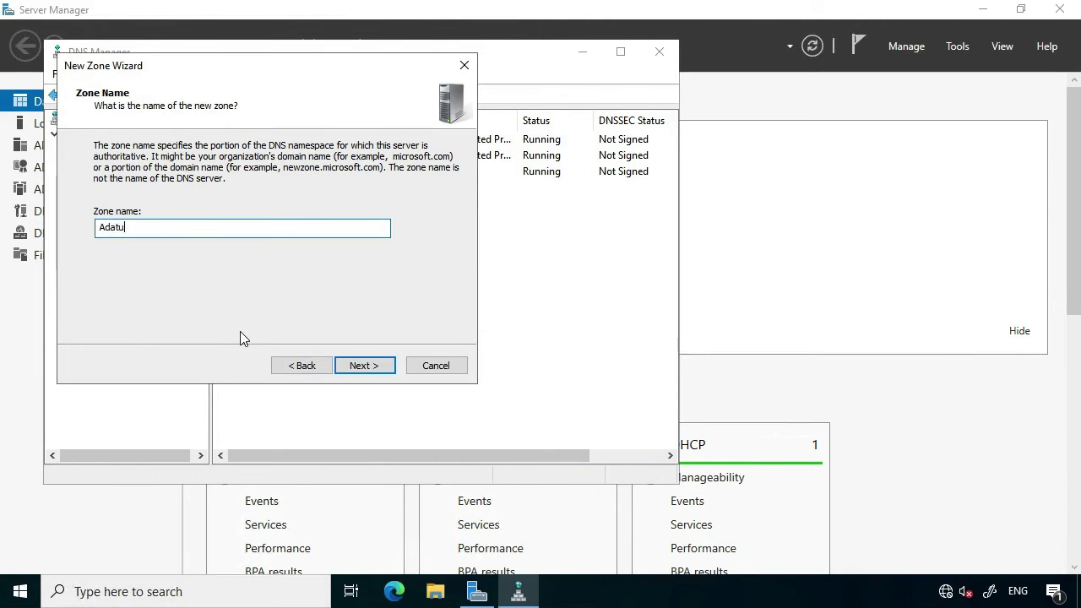
pyautogui.click(379, 368)
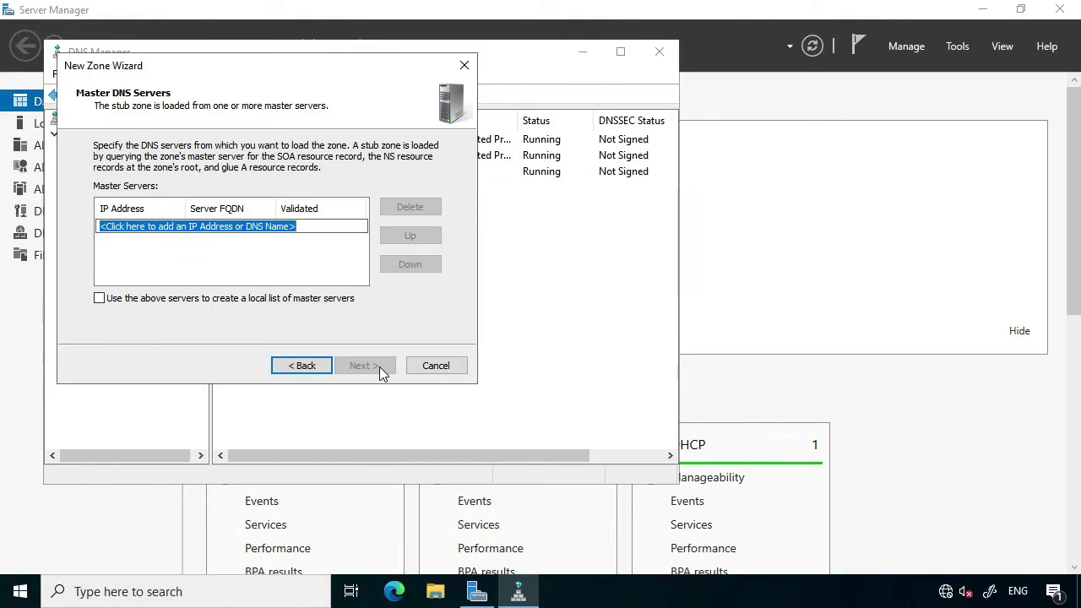
pyautogui.write('1')
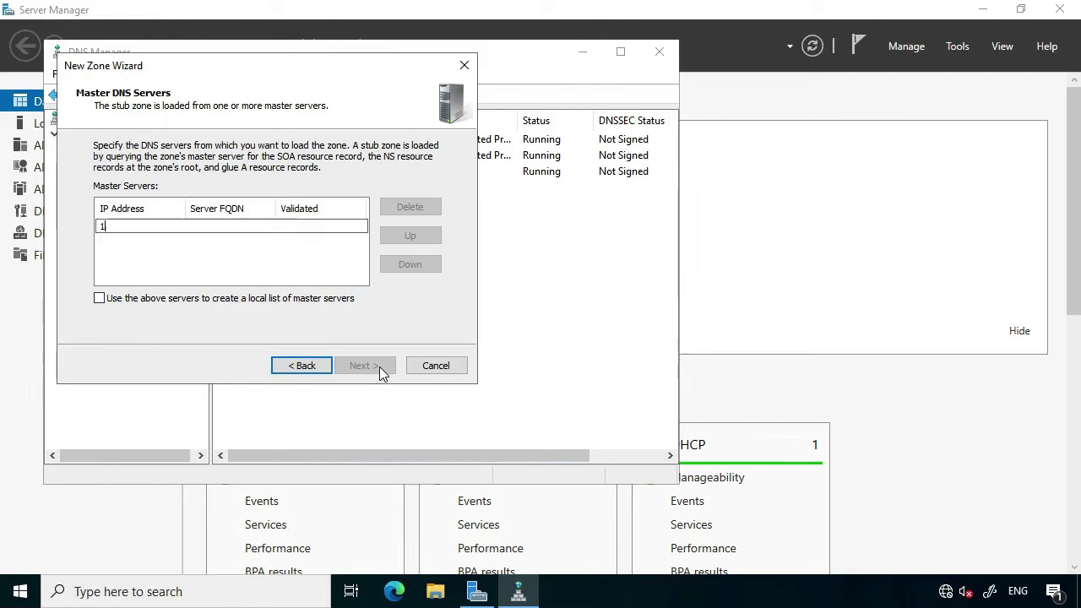
pyautogui.write('72.16.1.10')
pyautogui.press('Return')
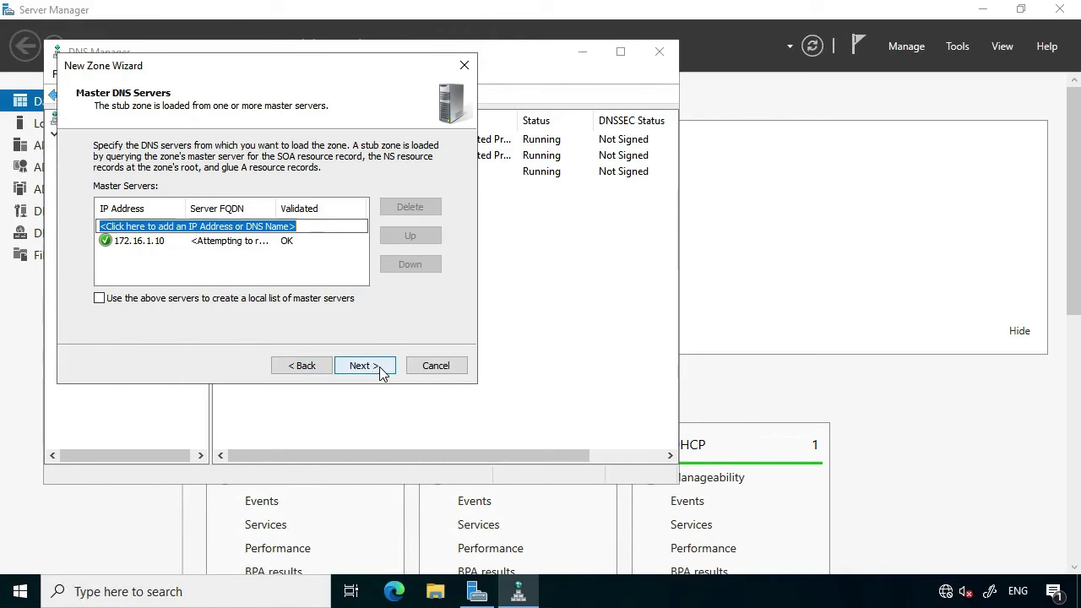
pyautogui.click(372, 370)
pyautogui.click(372, 372)
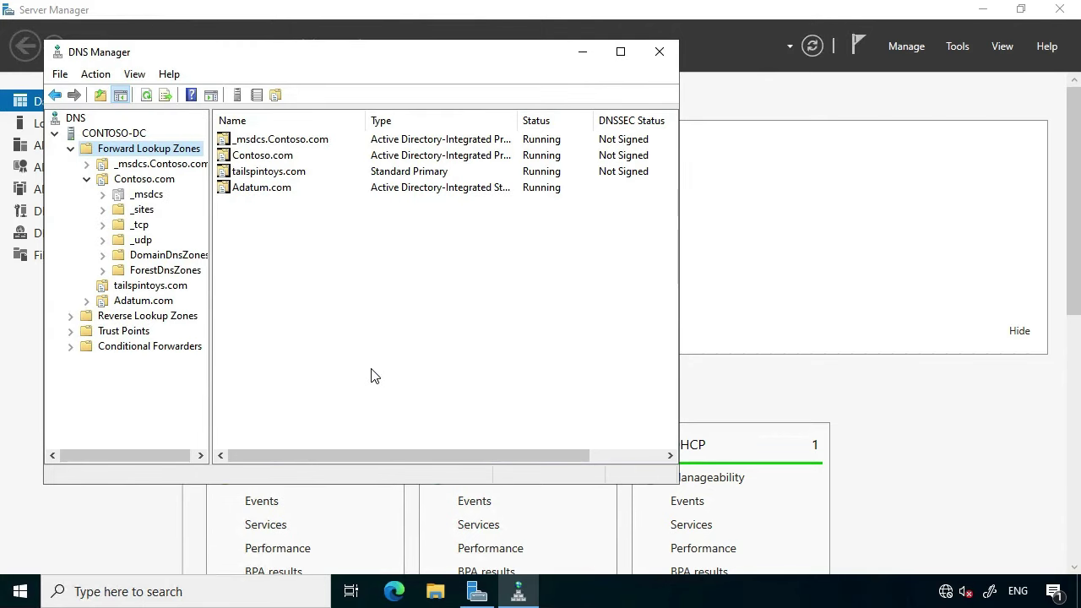
pyautogui.click(131, 302)
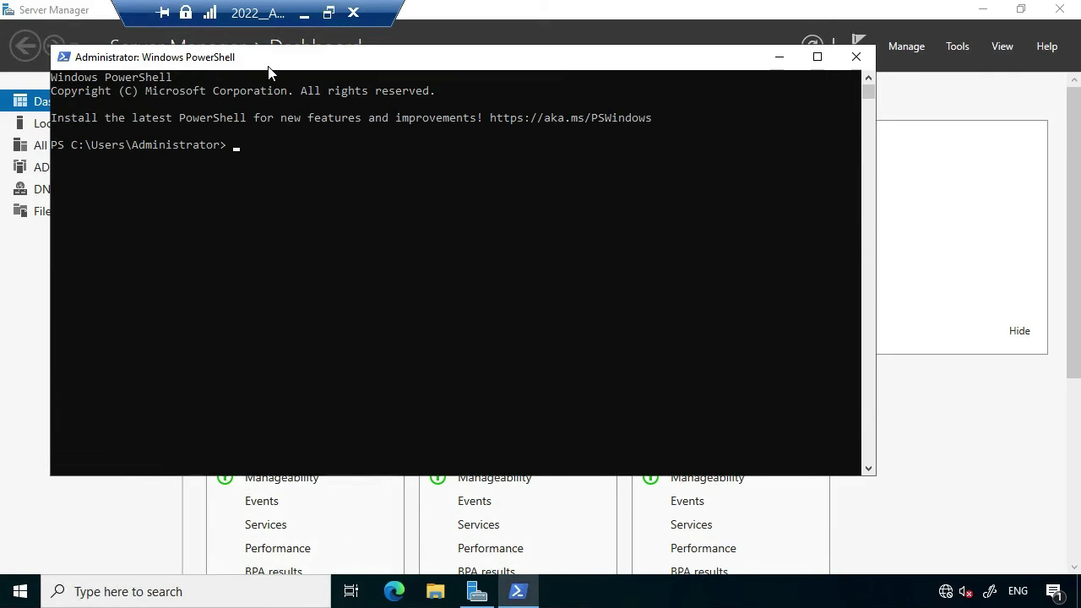
# Step: Run hostname and ipconfig /all to confirm Adatum-DC at 172.16.1.10, then close PowerShell
pyautogui.write('hostname')
pyautogui.press('Return')
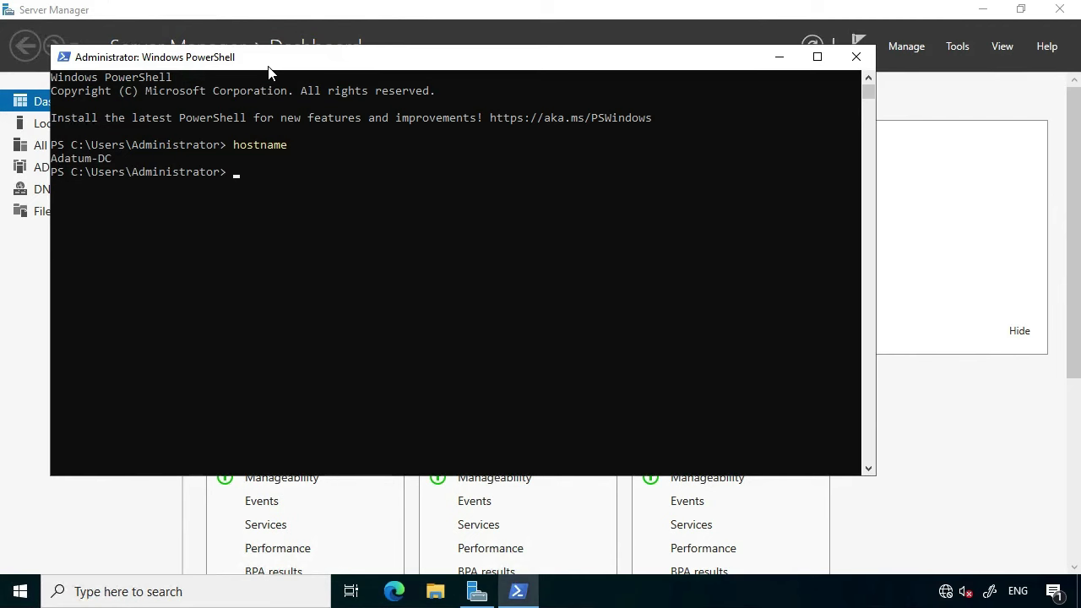
pyautogui.write('ipcn')
pyautogui.press('BackSpace')
pyautogui.write('onfig /all')
pyautogui.press('Return')
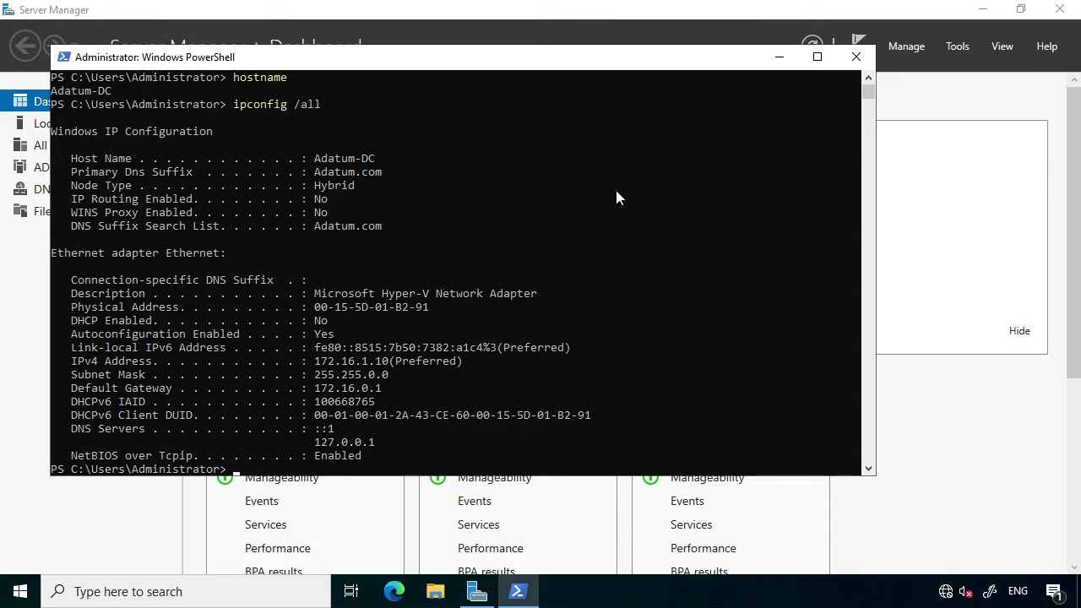
pyautogui.click(855, 59)
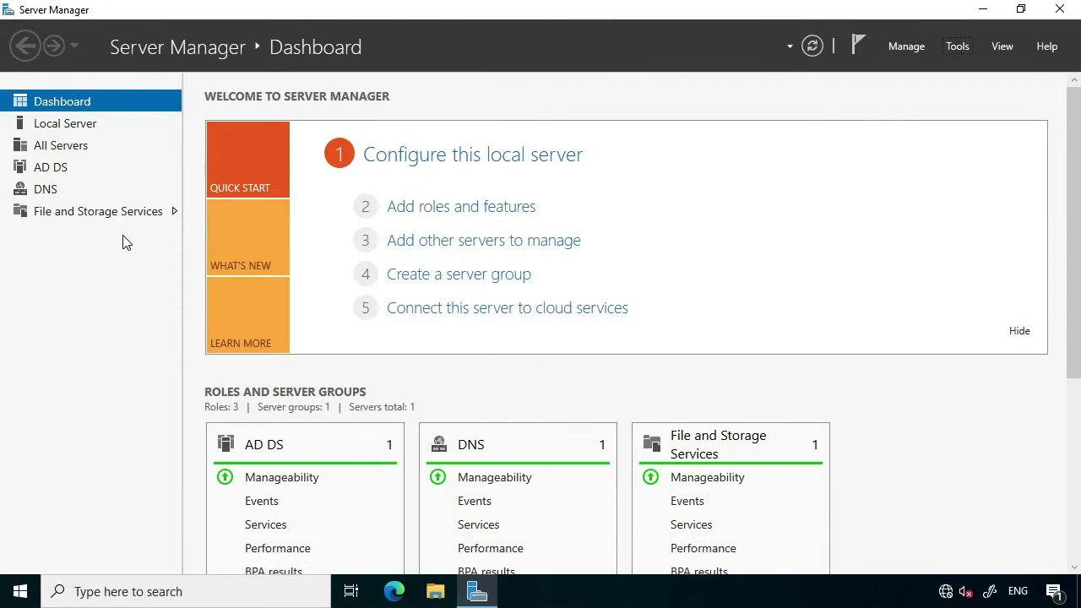
# Step: Open DNS Manager on ADATUM-DC and start a new stub zone with default replication
pyautogui.click(959, 48)
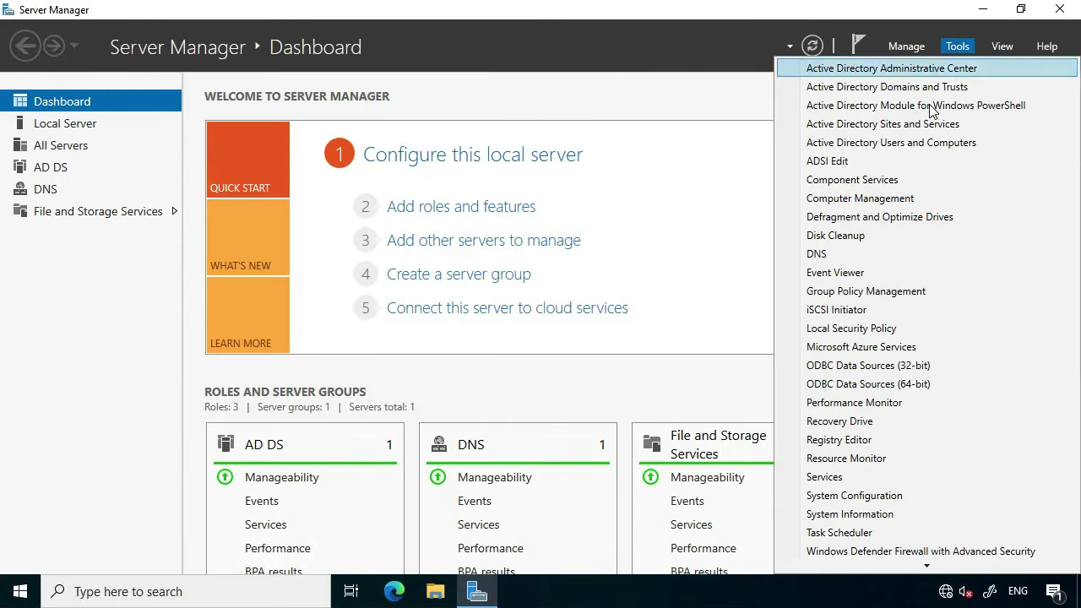
pyautogui.click(823, 253)
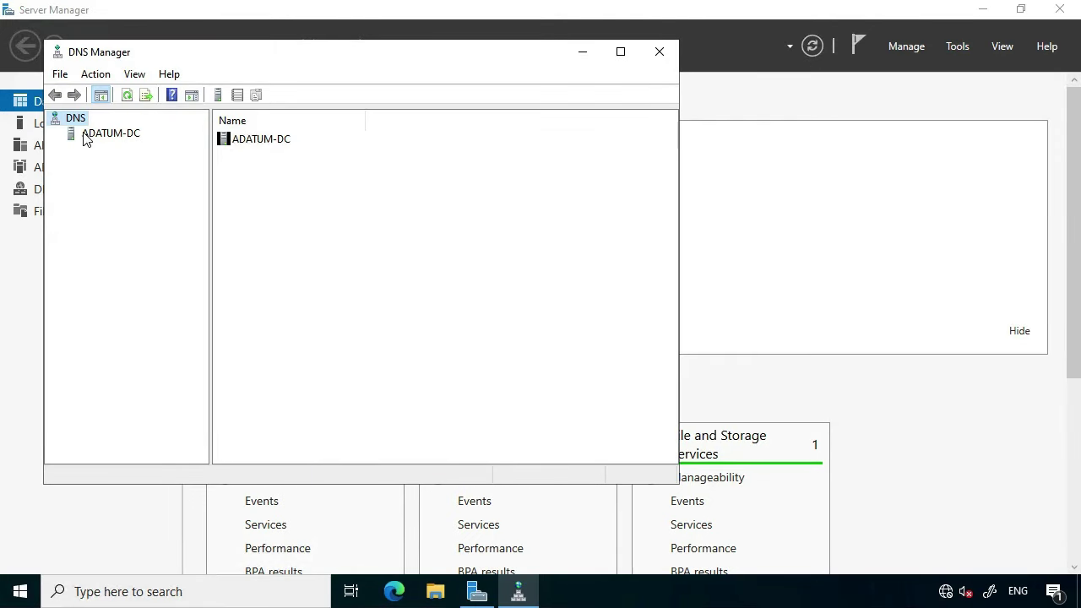
pyautogui.click(89, 135)
pyautogui.click(54, 134)
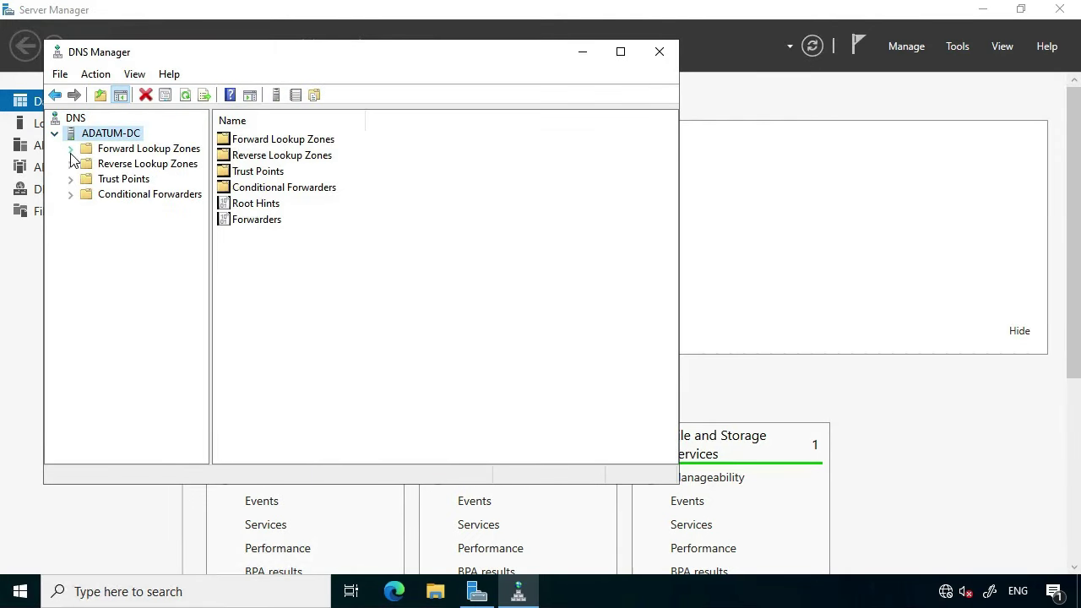
pyautogui.click(70, 150)
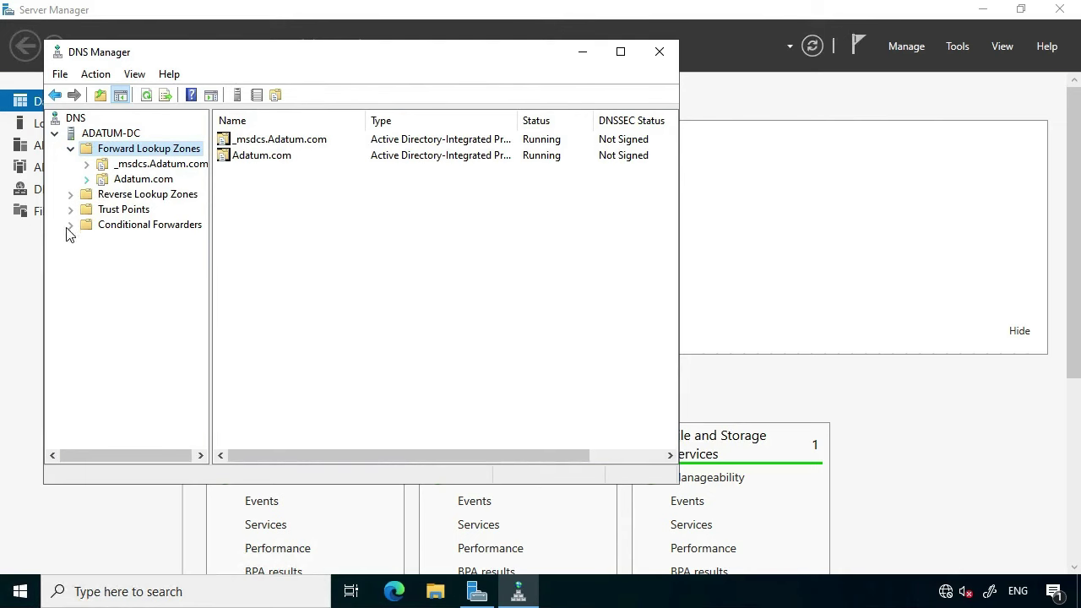
pyautogui.rightClick(155, 153)
pyautogui.click(180, 160)
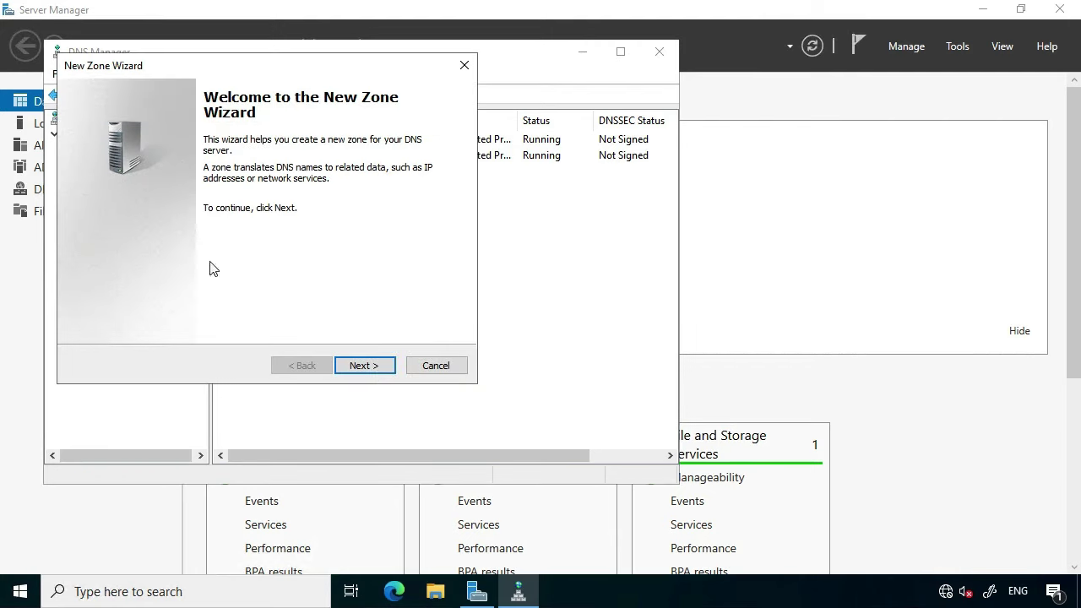
pyautogui.click(364, 366)
pyautogui.click(100, 245)
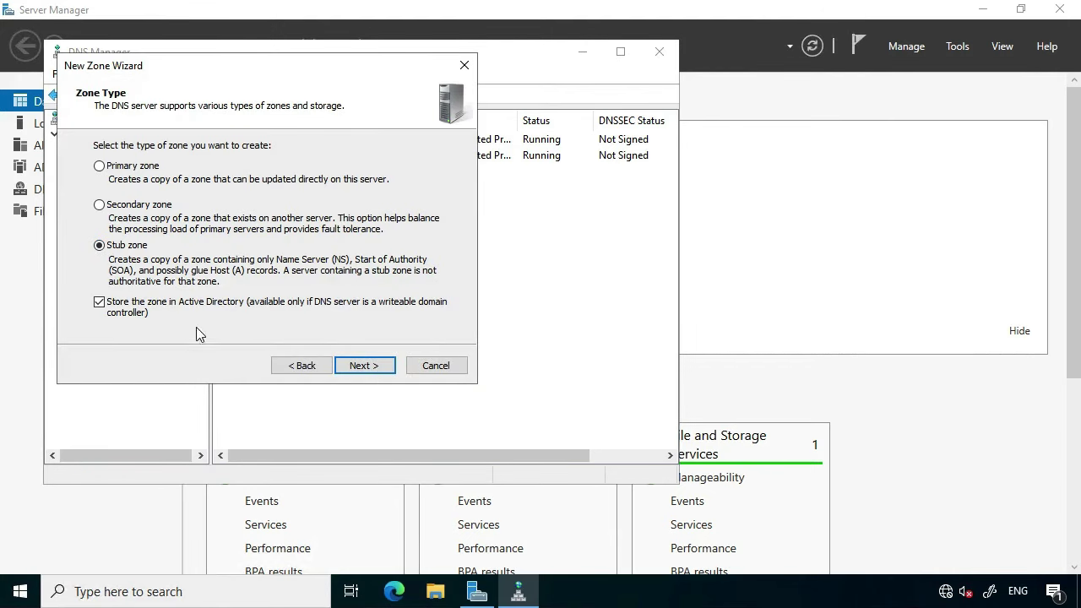
pyautogui.click(364, 365)
pyautogui.click(364, 366)
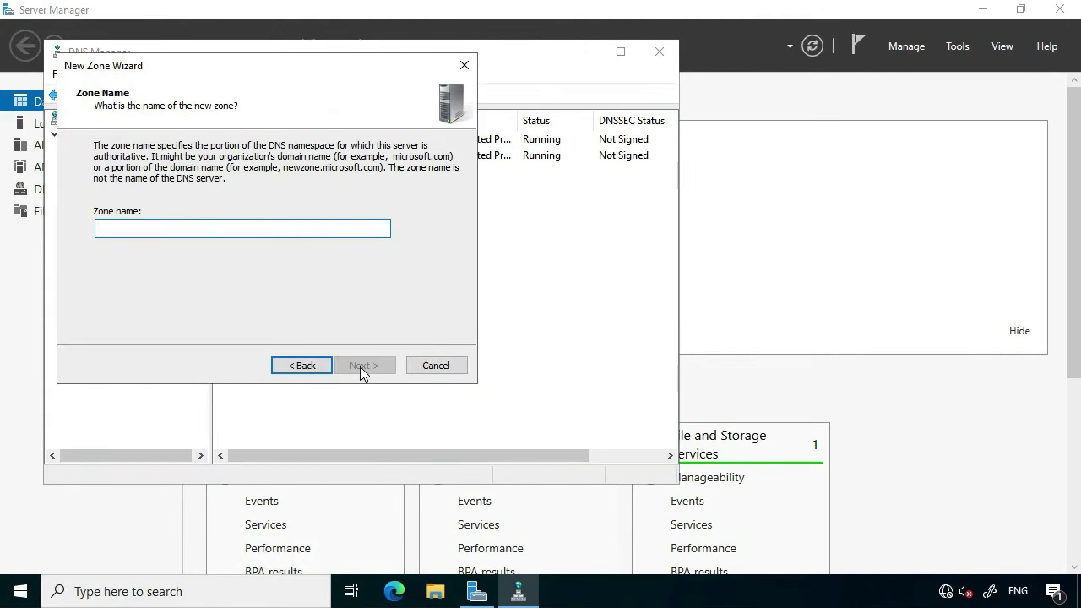
# Step: Name the stub zone Contoso.com with master server 172.16.0.10 and finish
pyautogui.write('Contoso.com')
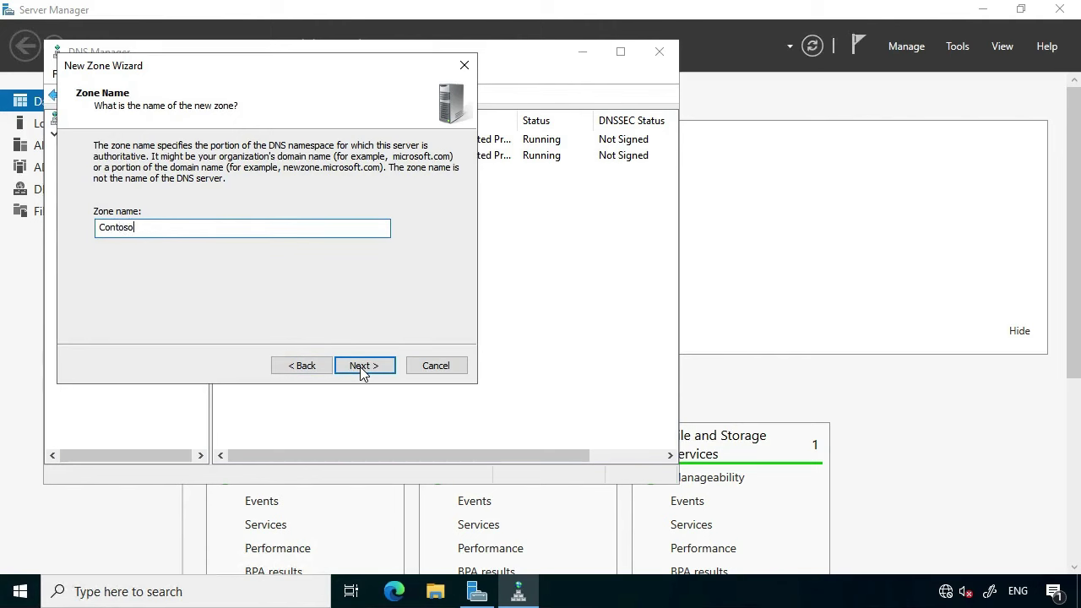
pyautogui.click(358, 366)
pyautogui.write('172.16.0.10')
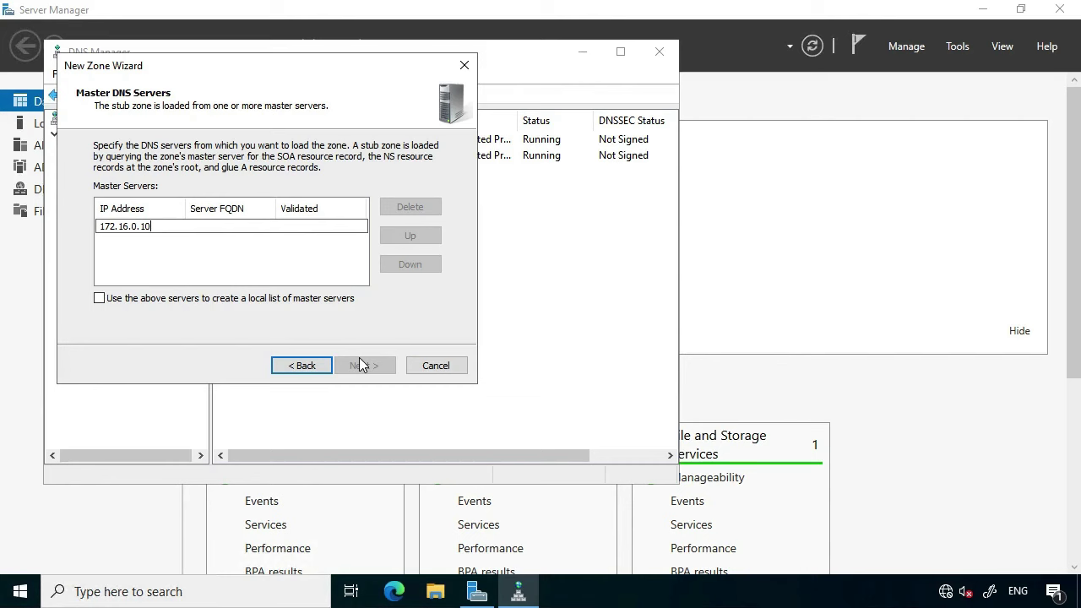
pyautogui.press('Return')
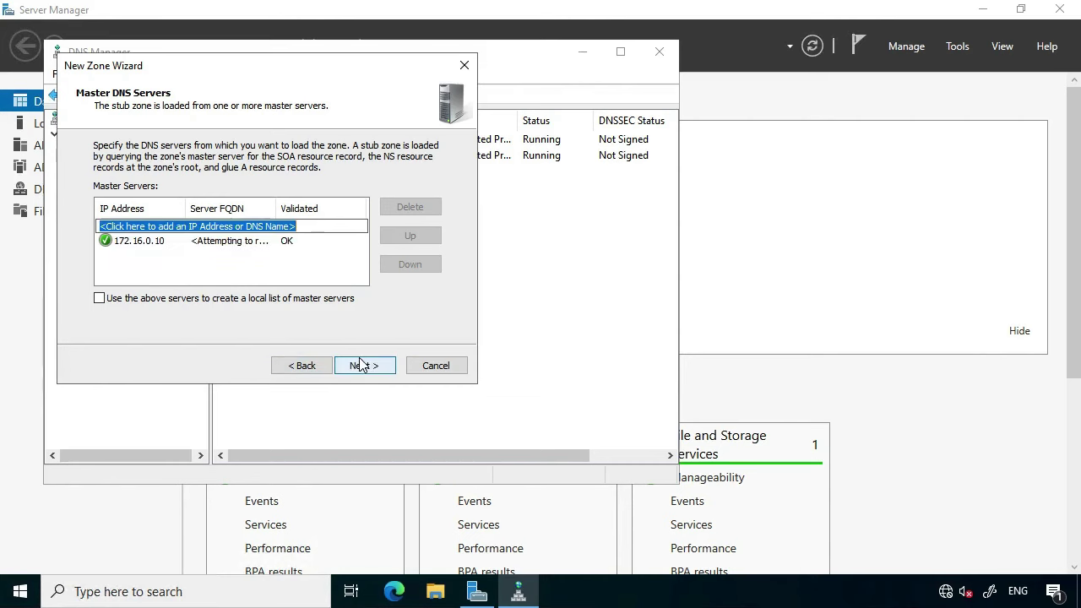
pyautogui.click(349, 368)
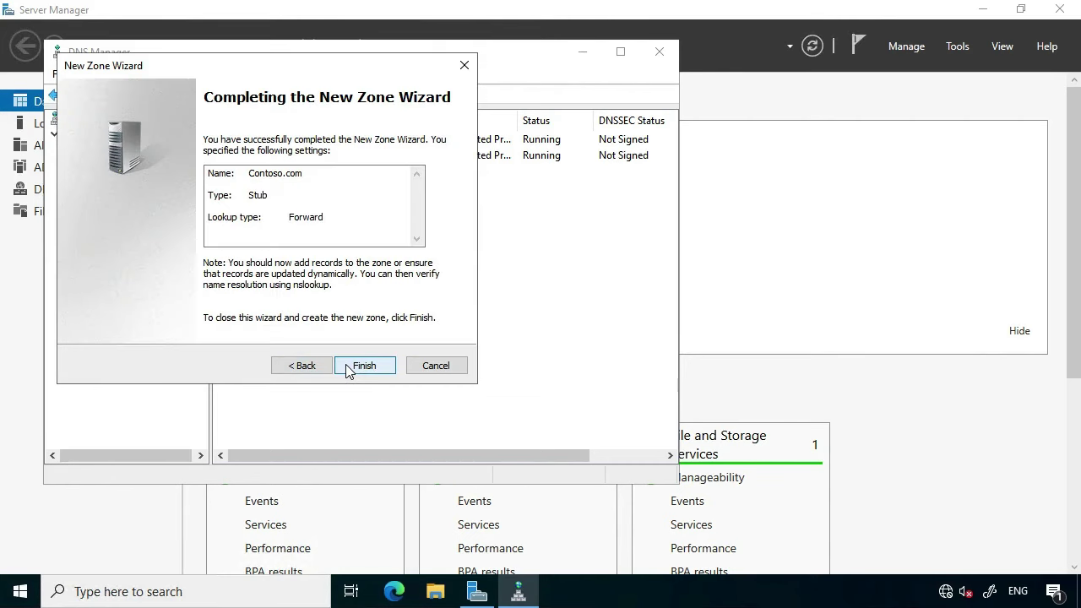
pyautogui.click(358, 366)
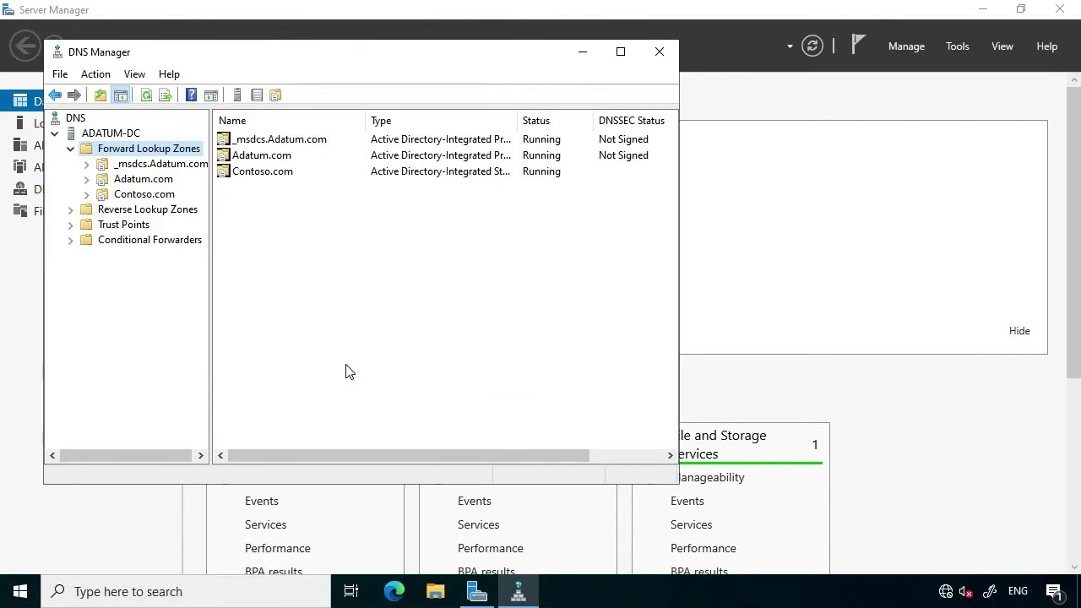
# Step: Transfer Contoso.com from its master and refresh to show SOA, NS and contoso-dc records
pyautogui.click(136, 194)
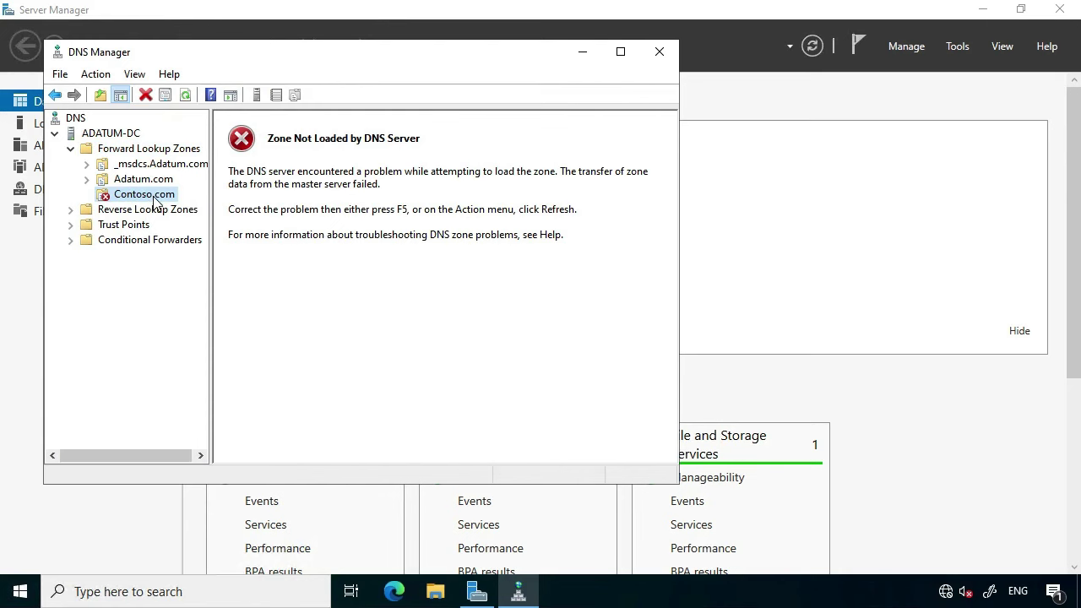
pyautogui.rightClick(152, 197)
pyautogui.click(184, 226)
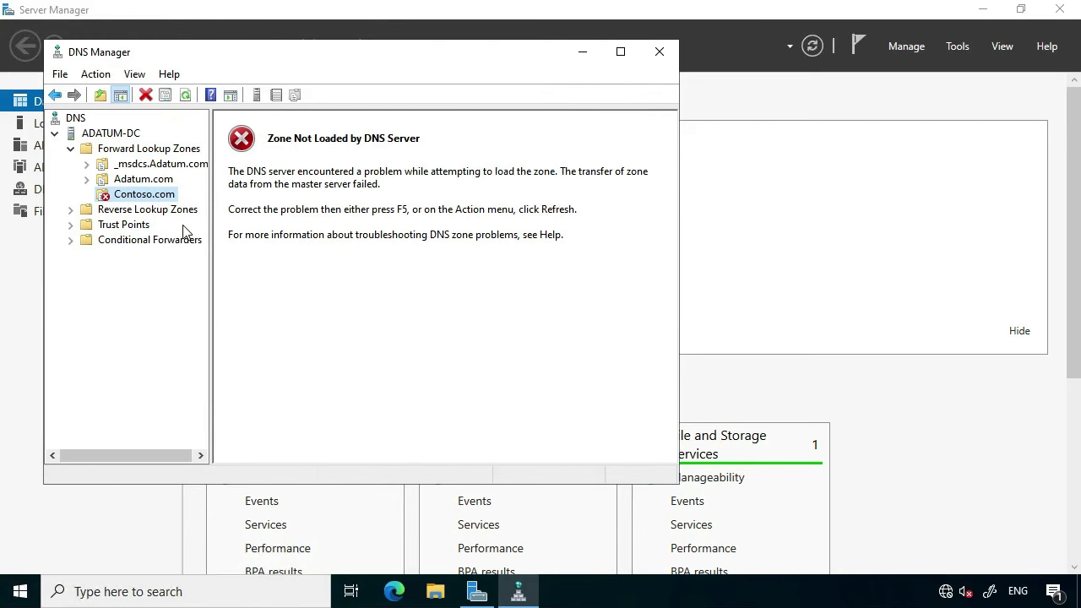
pyautogui.click(185, 95)
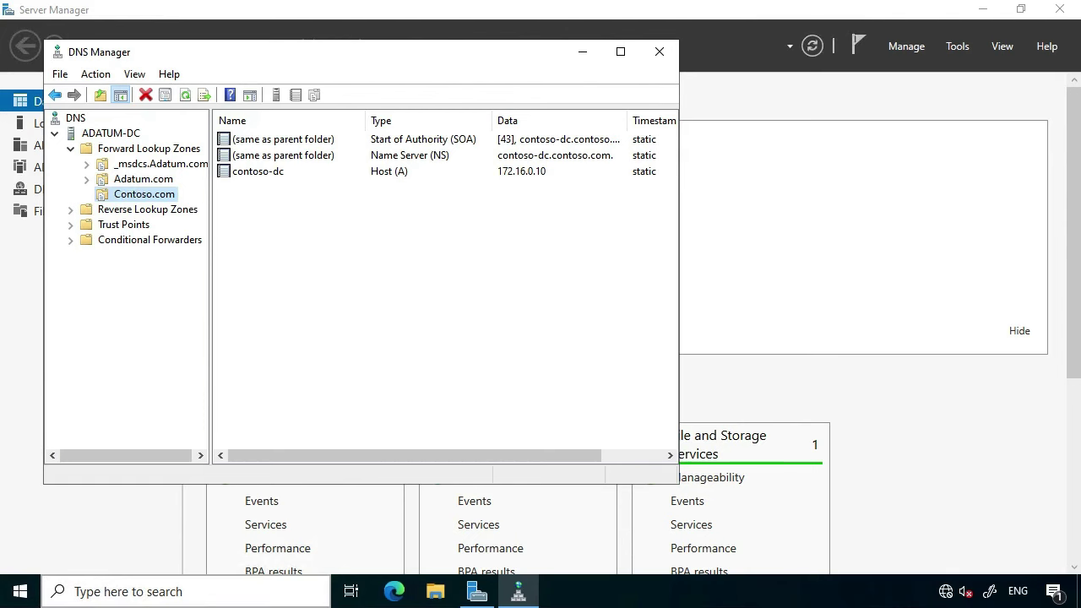
pyautogui.rightClick(19, 593)
# Step: In an administrator PowerShell, ping Contoso-dc.contoso.com to confirm it answers at 172.16.0.10
pyautogui.click(105, 372)
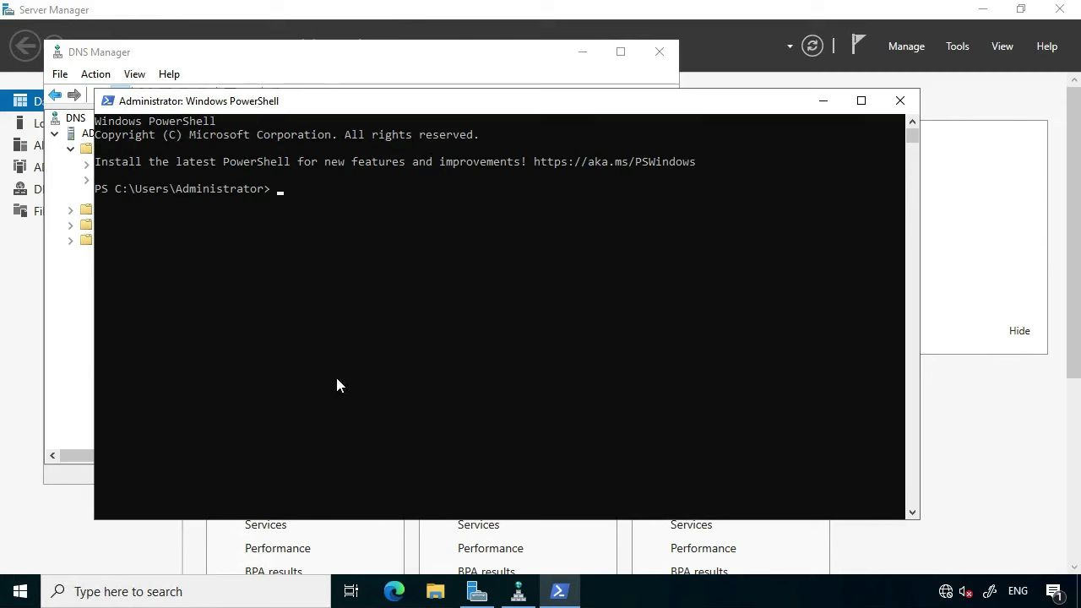
pyautogui.write('ping Contoso-dc.contoso.com')
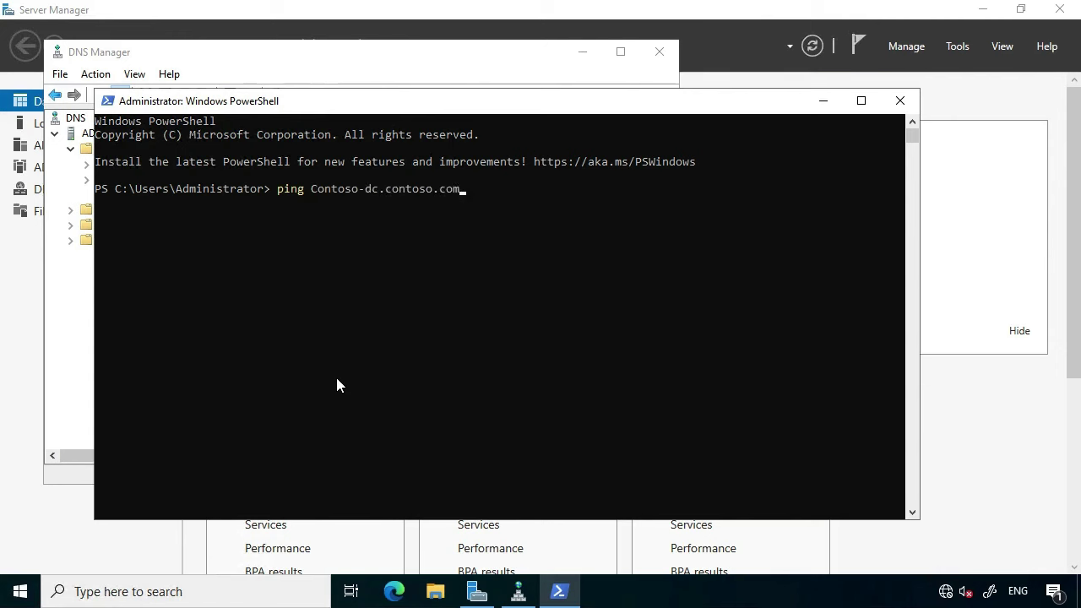
pyautogui.press('Return')
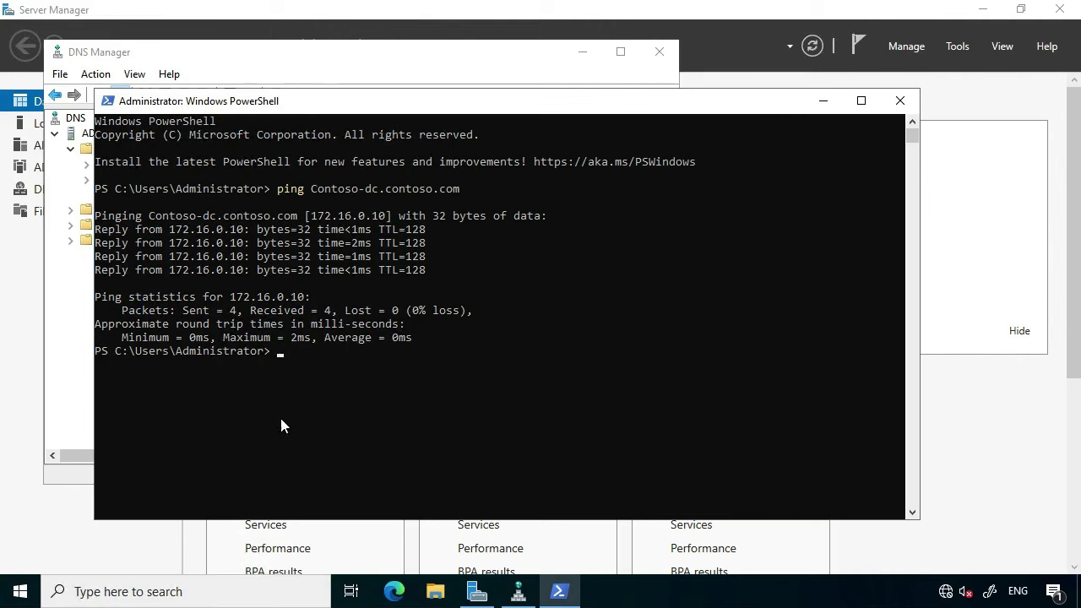
# Step: Clear the console and save an nslookup -d2 debug lookup of contoso-dc.contoso.com to file.txt
pyautogui.write('cls')
pyautogui.press('Return')
pyautogui.write('nslookup -d')
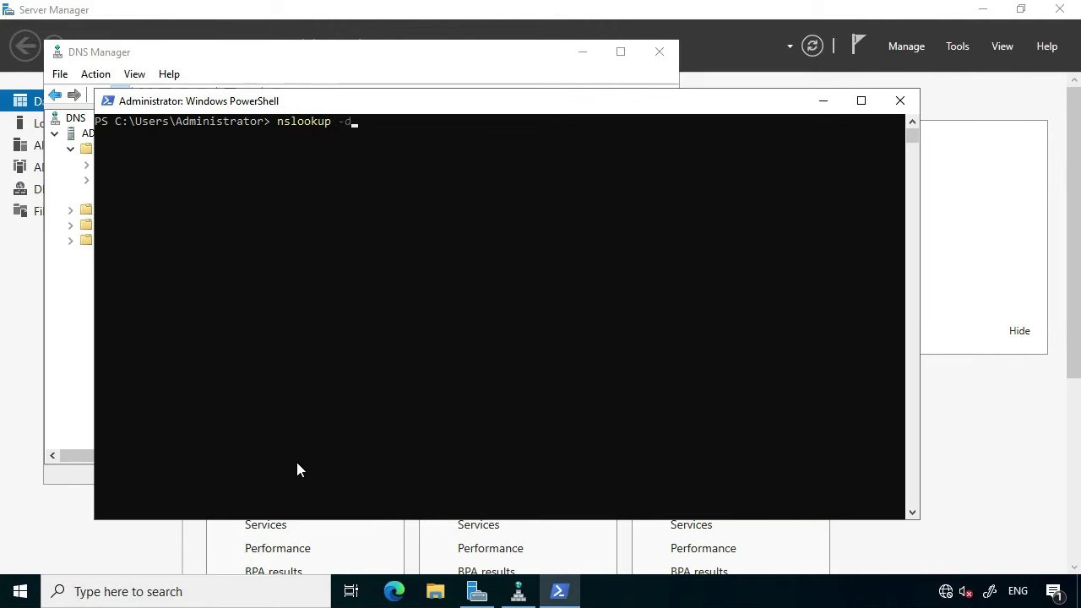
pyautogui.write('2 contoso-dc.contoso.com')
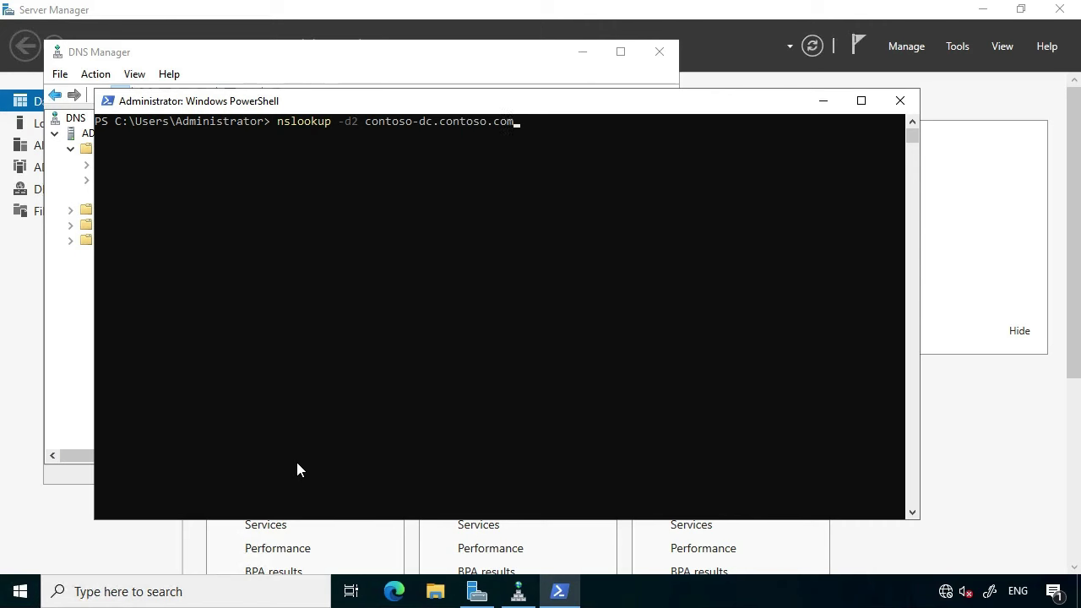
pyautogui.write(' > file.txt')
pyautogui.press('Return')
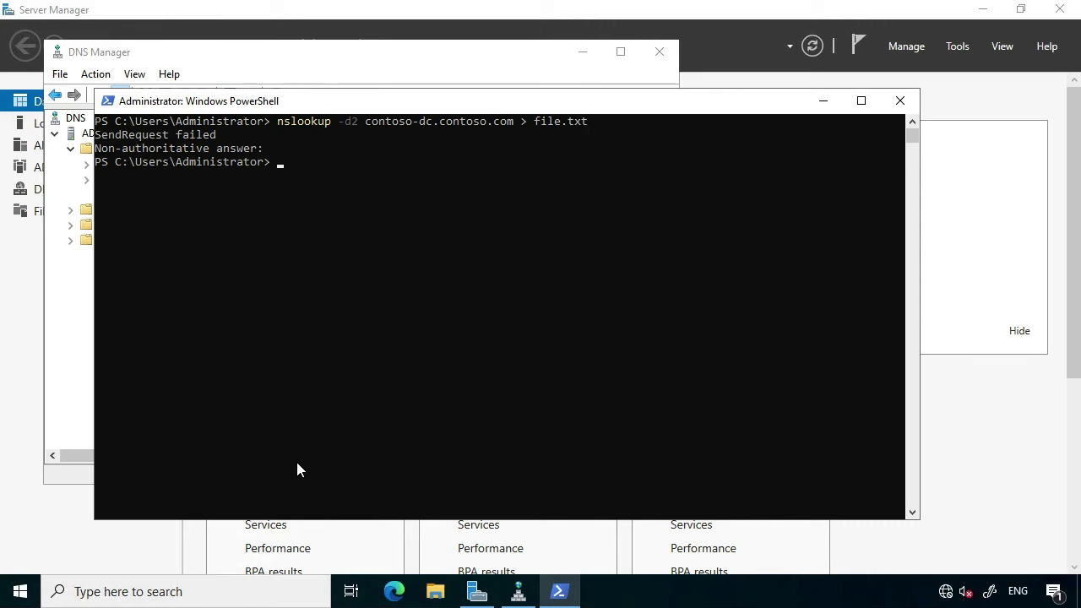
pyautogui.write('notepad file.txt')
# Step: In file.txt, highlight the queried name contoso-dc.contoso.com.Adatum.com and its appended Adatum.com suffix, then close Notepad
pyautogui.press('Return')
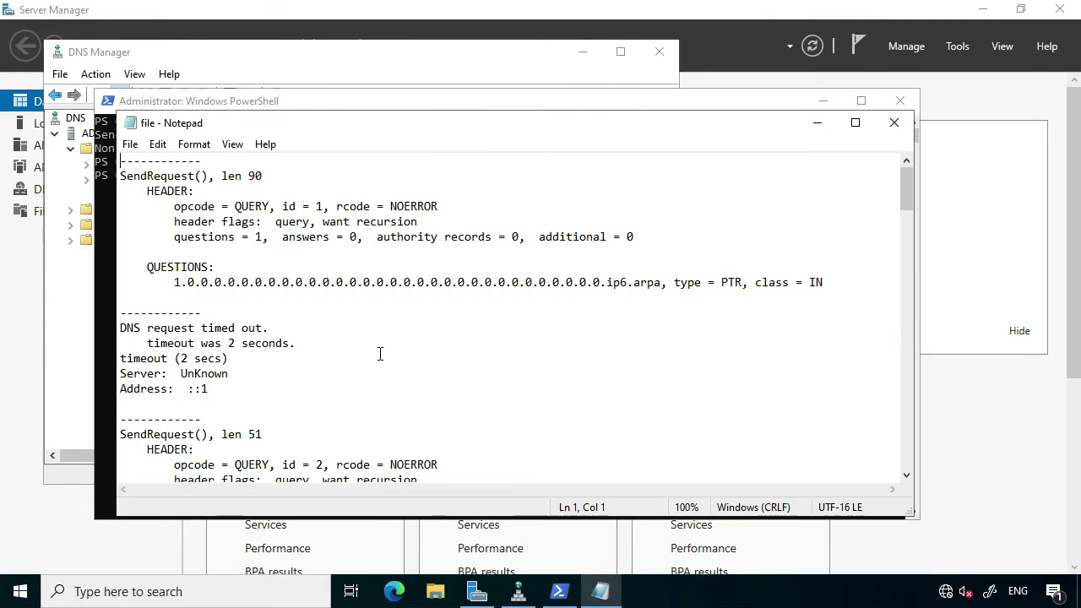
pyautogui.scroll(-4, 379, 354)
pyautogui.moveTo(174, 358); pyautogui.dragTo(395, 358)
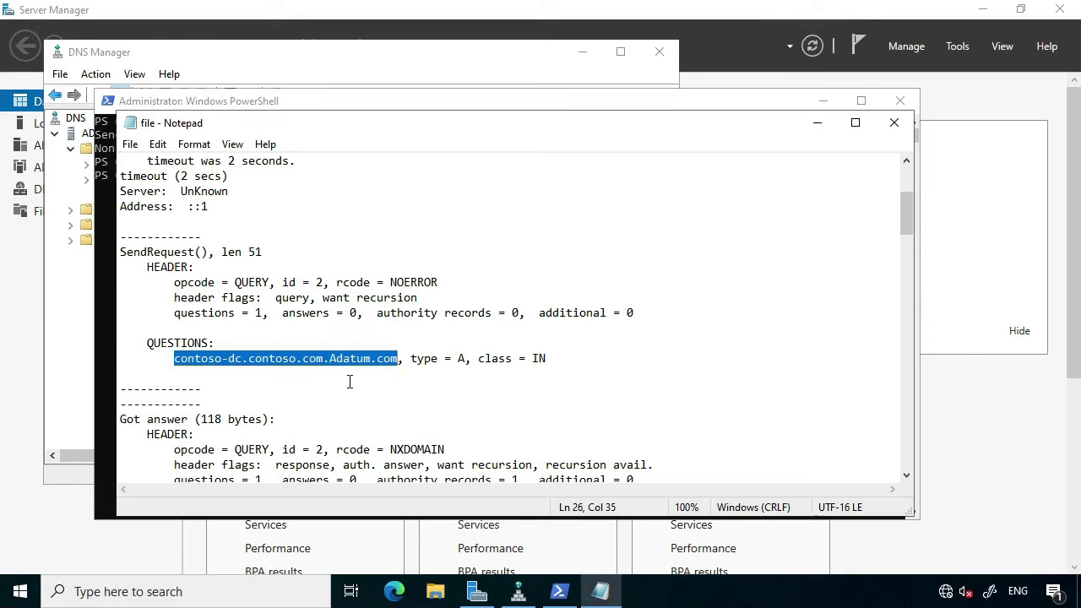
pyautogui.moveTo(331, 360); pyautogui.dragTo(325, 360)
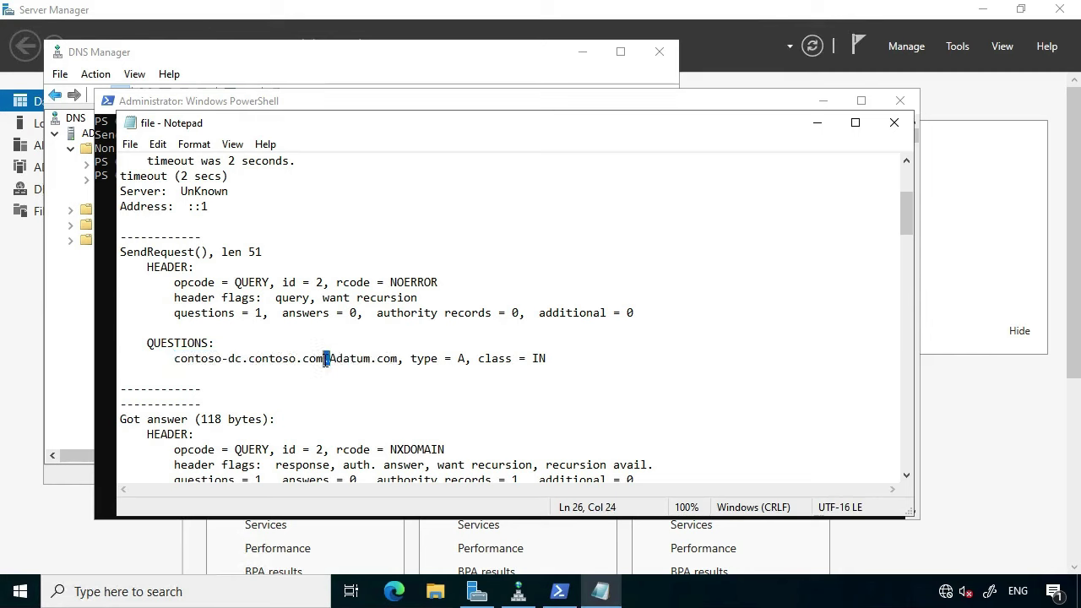
pyautogui.click(329, 360)
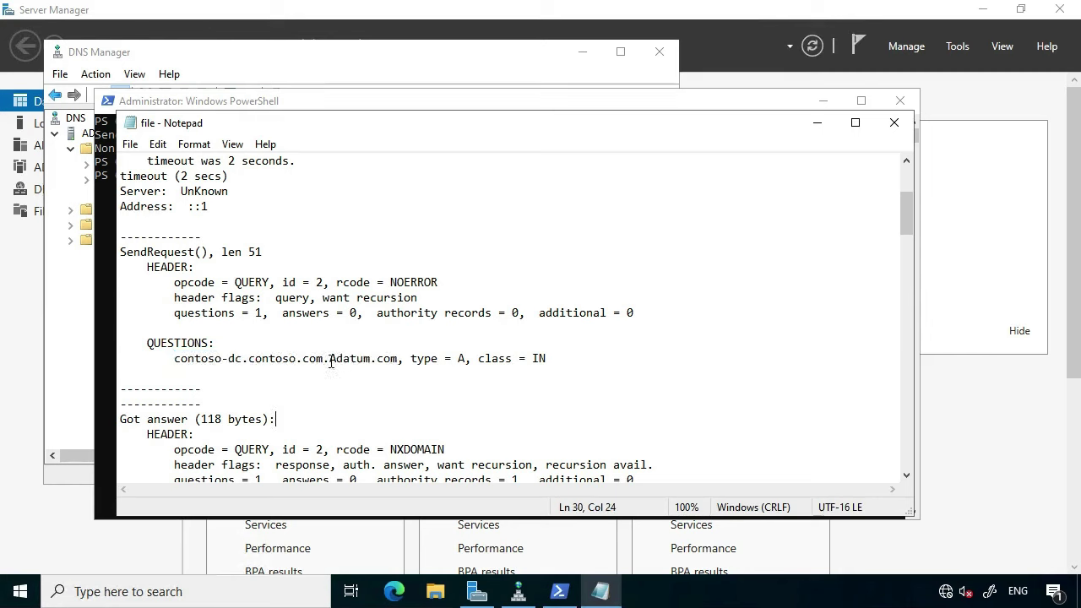
pyautogui.keyDown('shift'); pyautogui.click(388, 360); pyautogui.keyUp('shift')
pyautogui.hotkey('shift', 'Right')
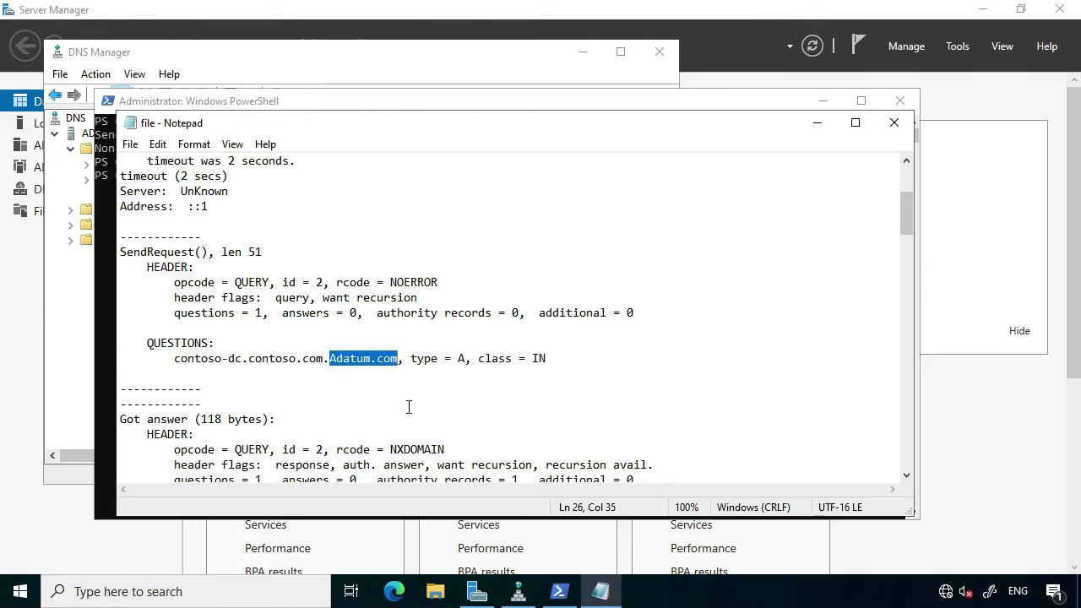
pyautogui.click(894, 122)
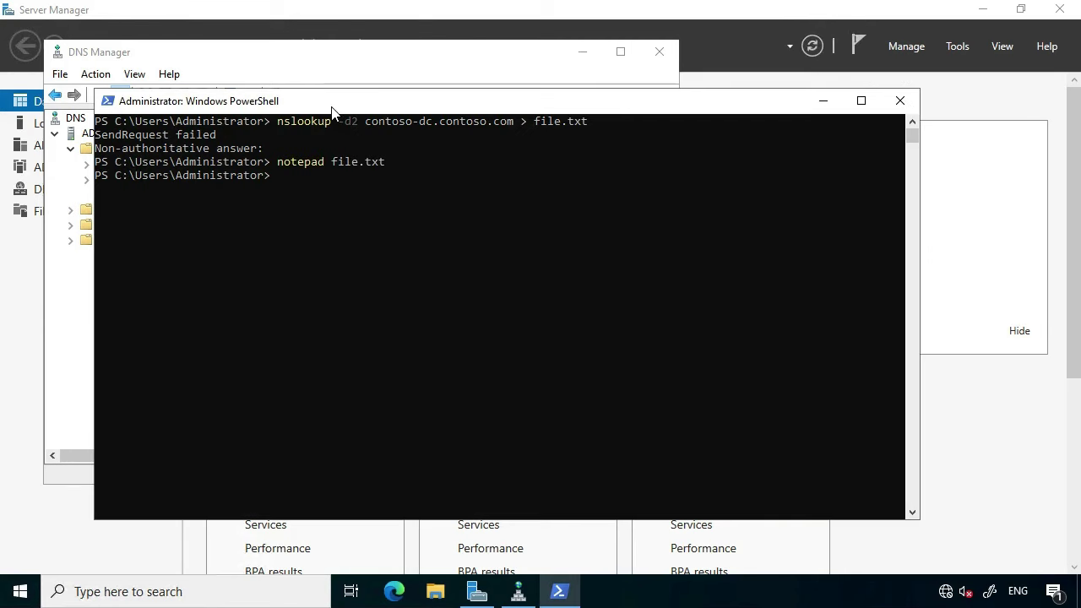
# Step: Rerun the nslookup -d2 lookup using the trailing-dot name contoso-dc.contoso.com., saving to file.txt
pyautogui.press('Up')
pyautogui.press('Up')
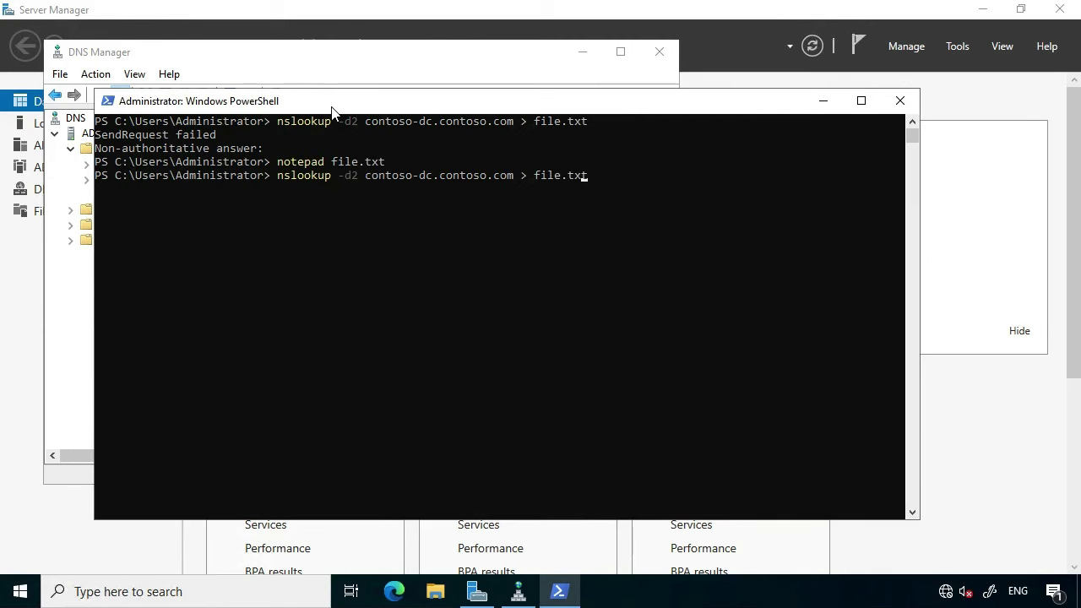
pyautogui.press('Left')
pyautogui.press('Left')
pyautogui.press('Left')
pyautogui.press('Left')
pyautogui.press('Left')
pyautogui.press('Left')
pyautogui.press('Left')
pyautogui.press('Left')
pyautogui.press('Left')
pyautogui.press('Left')
pyautogui.press('Left')
pyautogui.press('Left')
pyautogui.press('Left')
pyautogui.press('Left')
pyautogui.press('Right')
pyautogui.press('Right')
pyautogui.press('Right')
pyautogui.write('.')
pyautogui.press('Return')
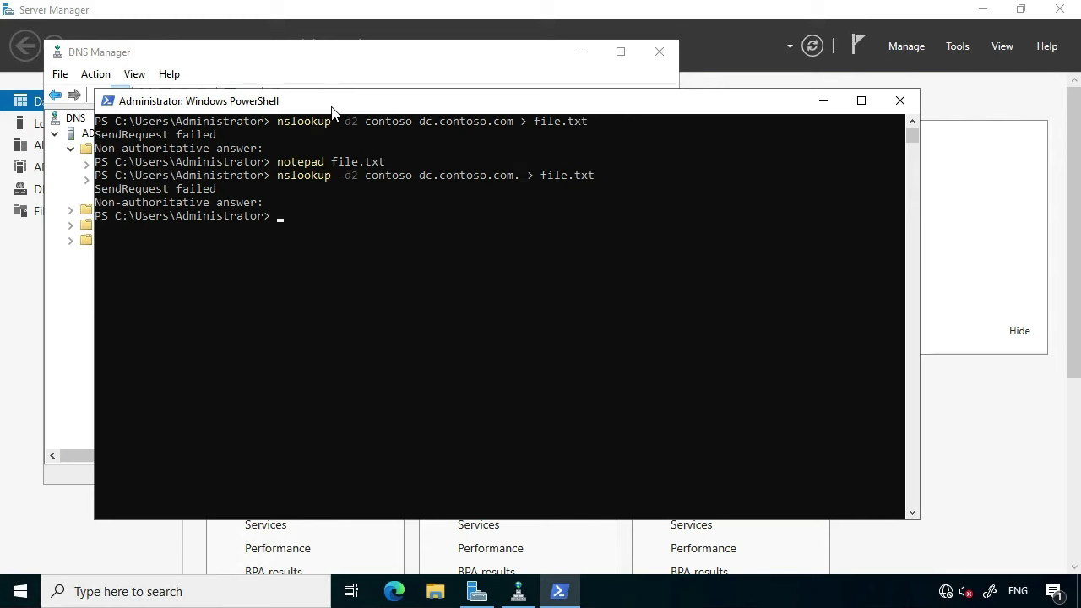
# Step: Check the new file.txt for the primary name server and the Name/Address lines resolving to 172.16.0.10, then close it
pyautogui.press('Up')
pyautogui.press('Up')
pyautogui.press('Return')
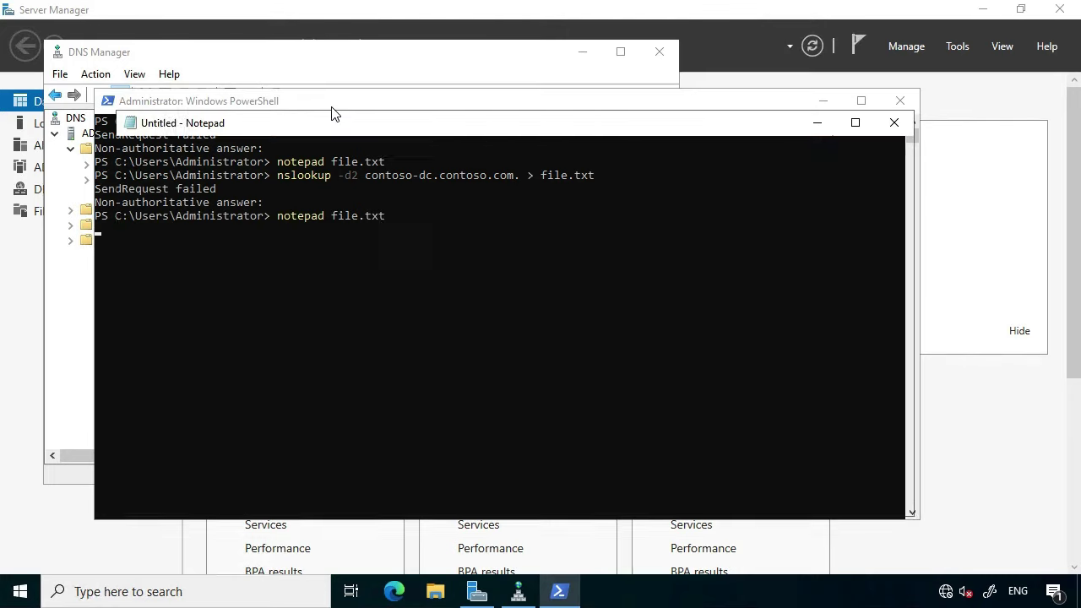
pyautogui.scroll(-3, 355, 253)
pyautogui.moveTo(174, 404); pyautogui.dragTo(326, 406)
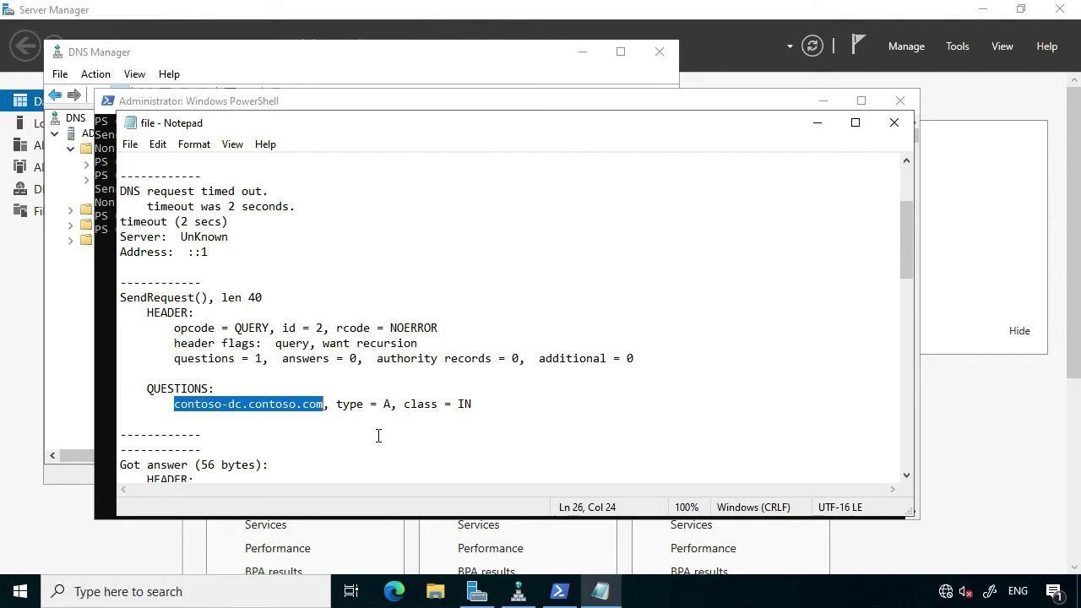
pyautogui.scroll(-5, 378, 436)
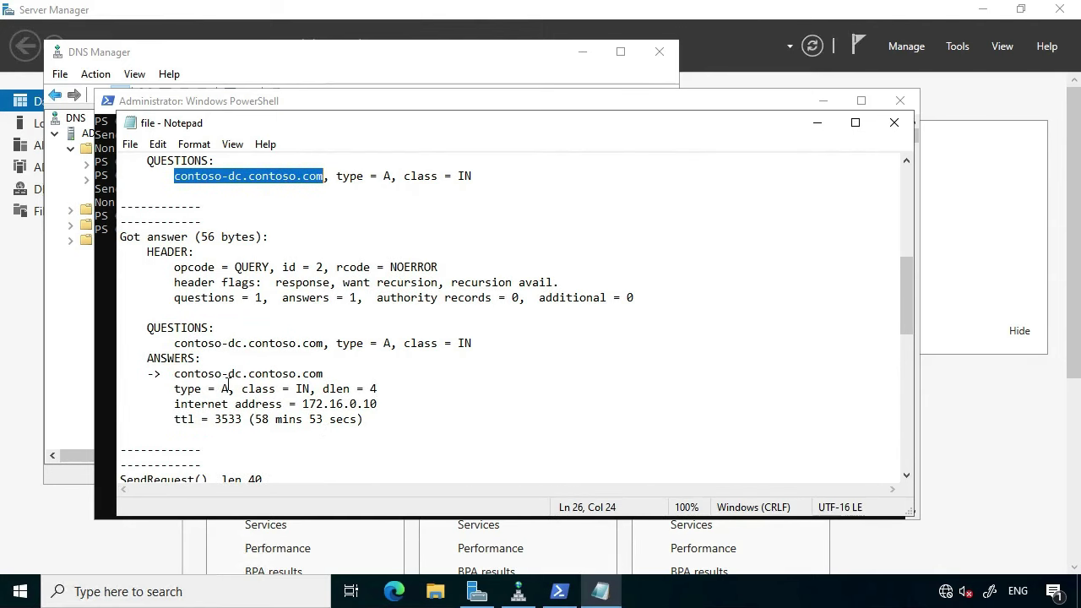
pyautogui.scroll(-2, 219, 384)
pyautogui.scroll(-4, 215, 384)
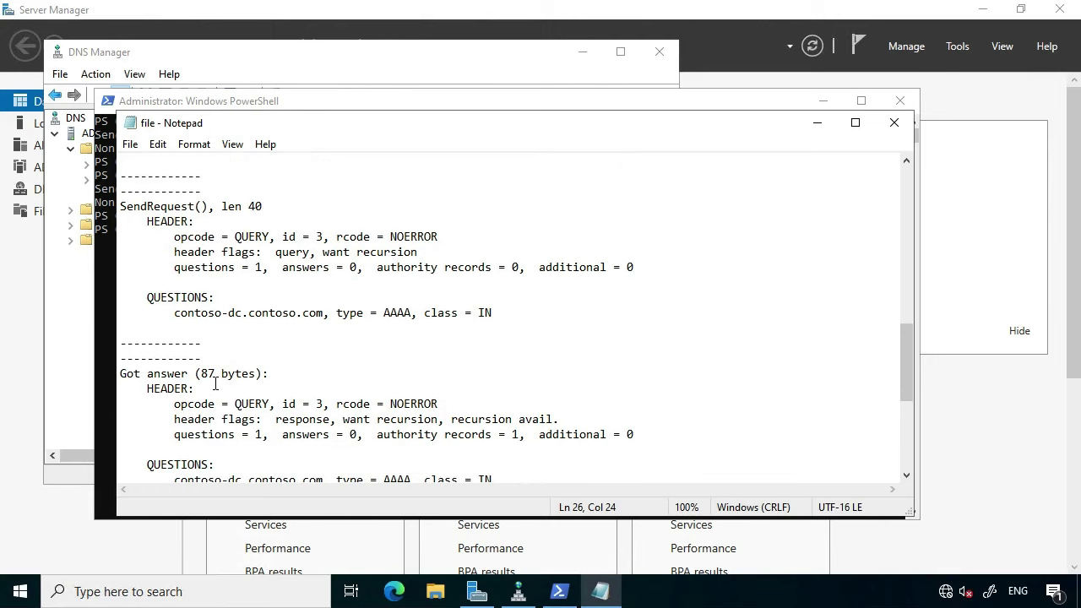
pyautogui.scroll(-6, 215, 384)
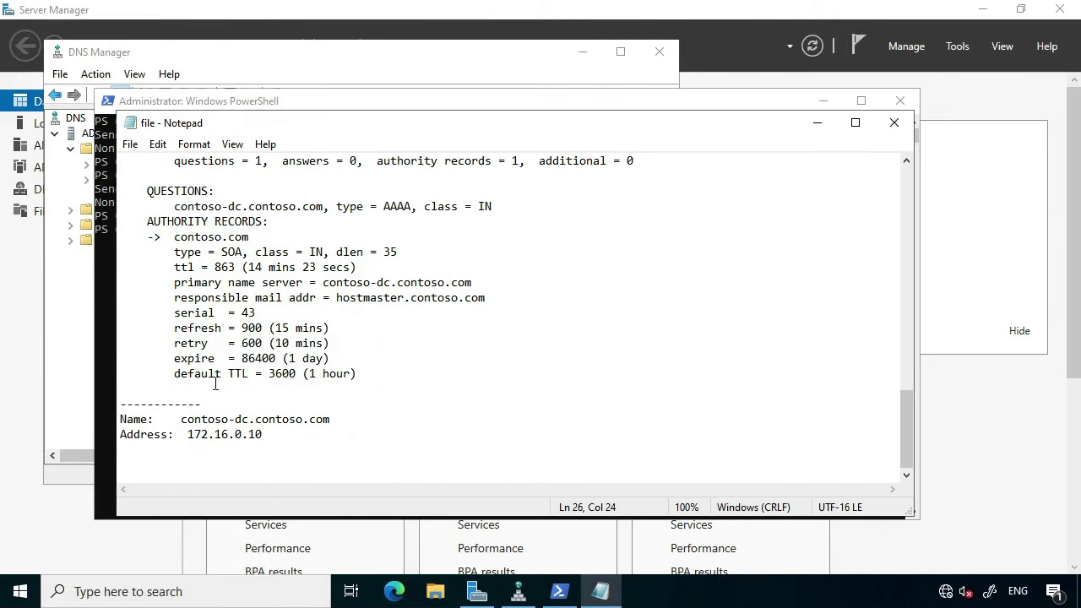
pyautogui.moveTo(174, 282); pyautogui.dragTo(473, 282)
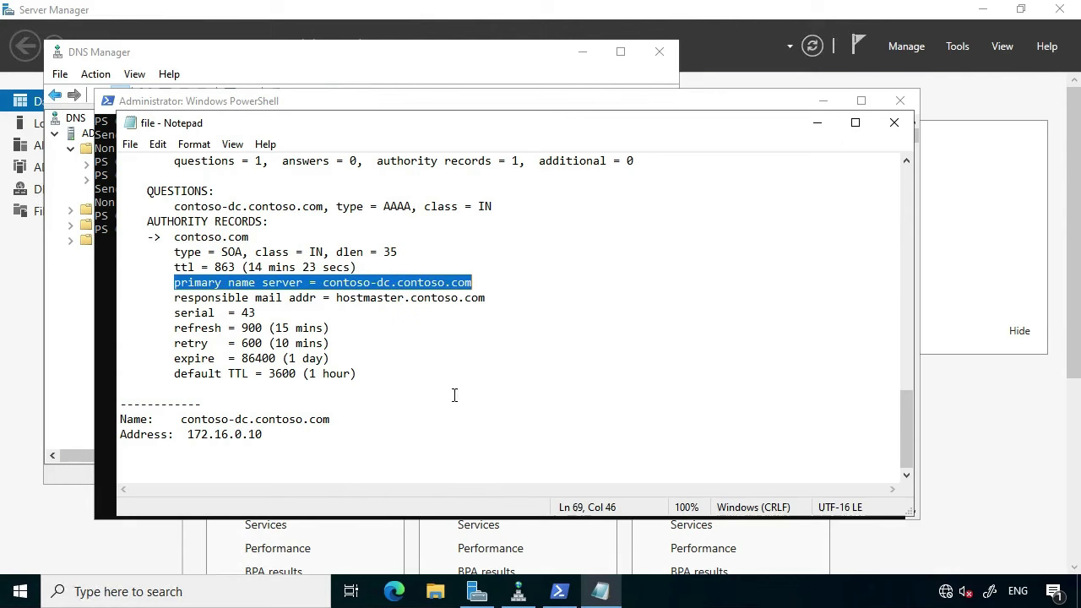
pyautogui.click(121, 419)
pyautogui.keyDown('shift'); pyautogui.click(352, 486); pyautogui.keyUp('shift')
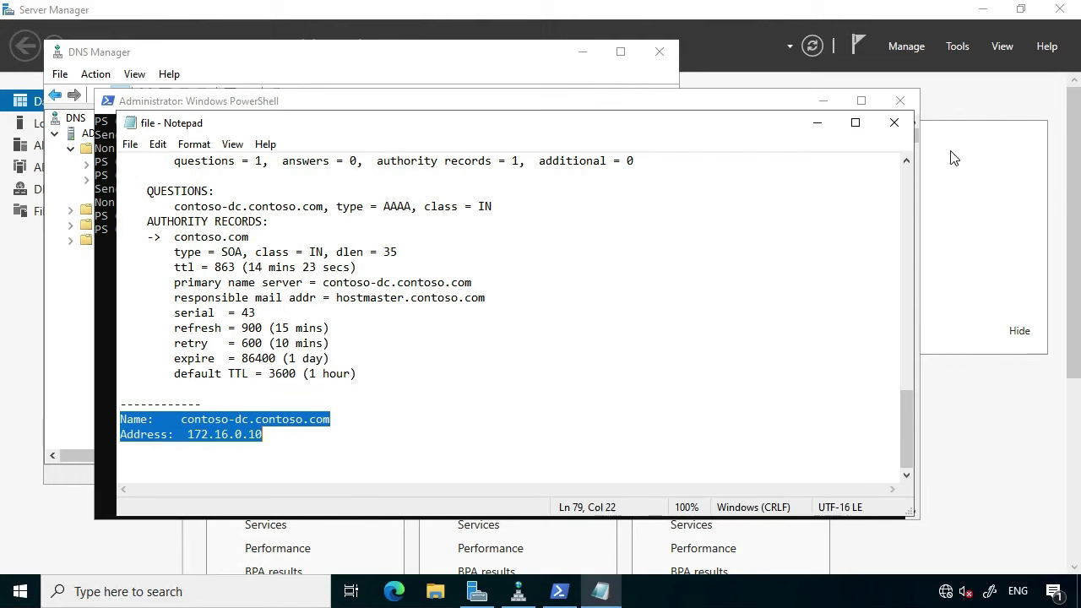
pyautogui.click(895, 123)
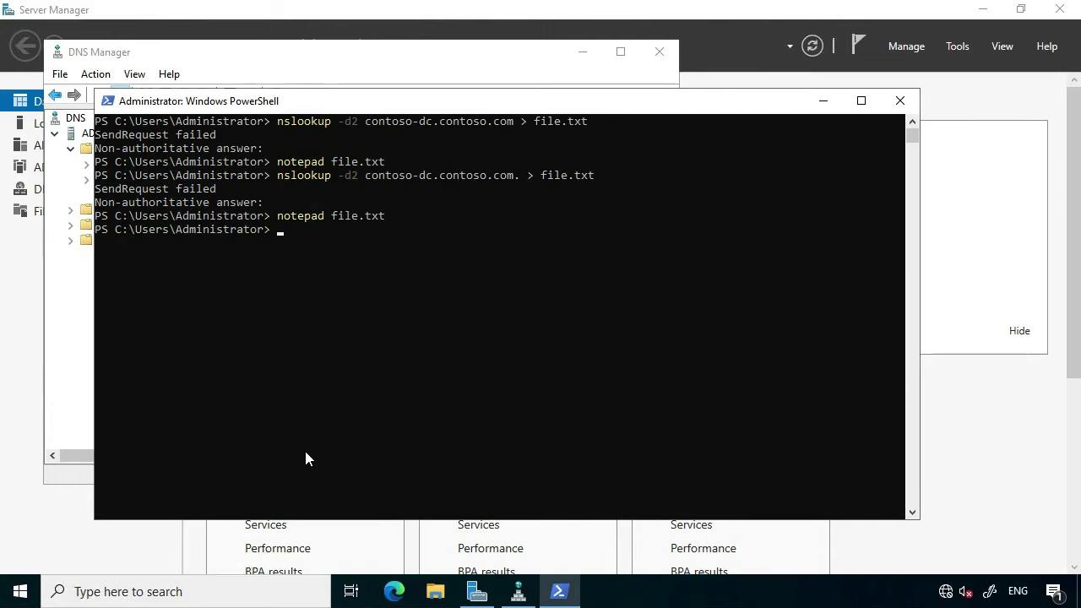
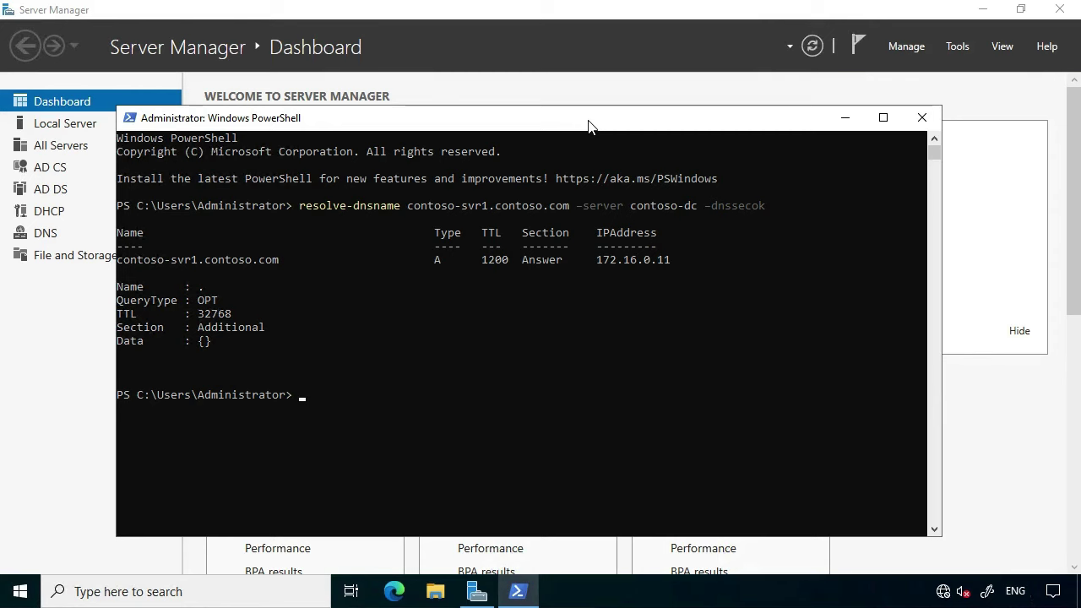
# Step: Clear the PowerShell console with cls and minimize it to reveal Server Manager
pyautogui.write('cls')
pyautogui.press('Return')
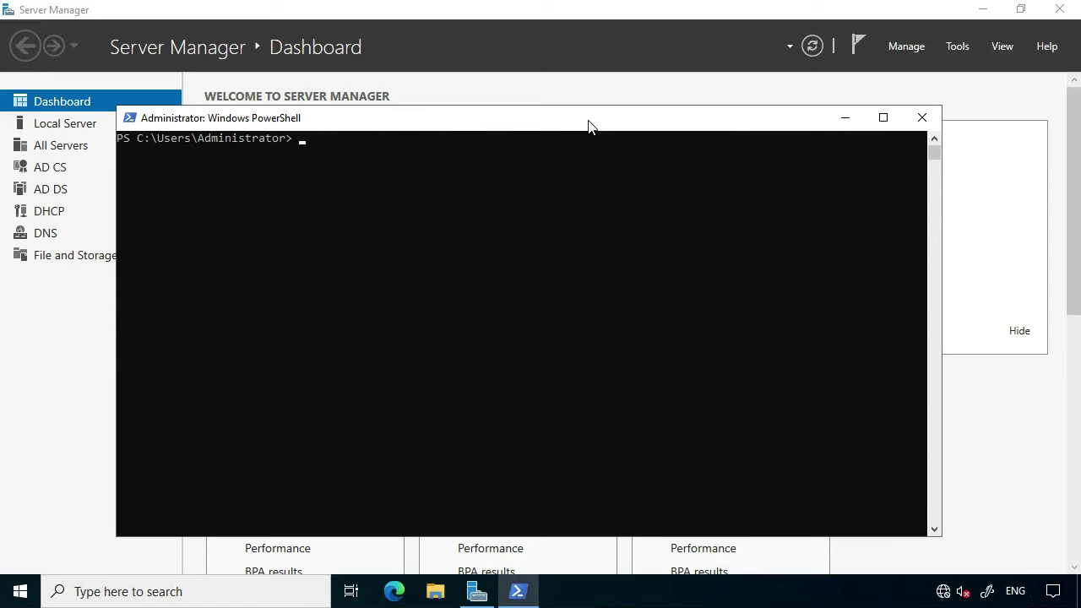
pyautogui.click(844, 118)
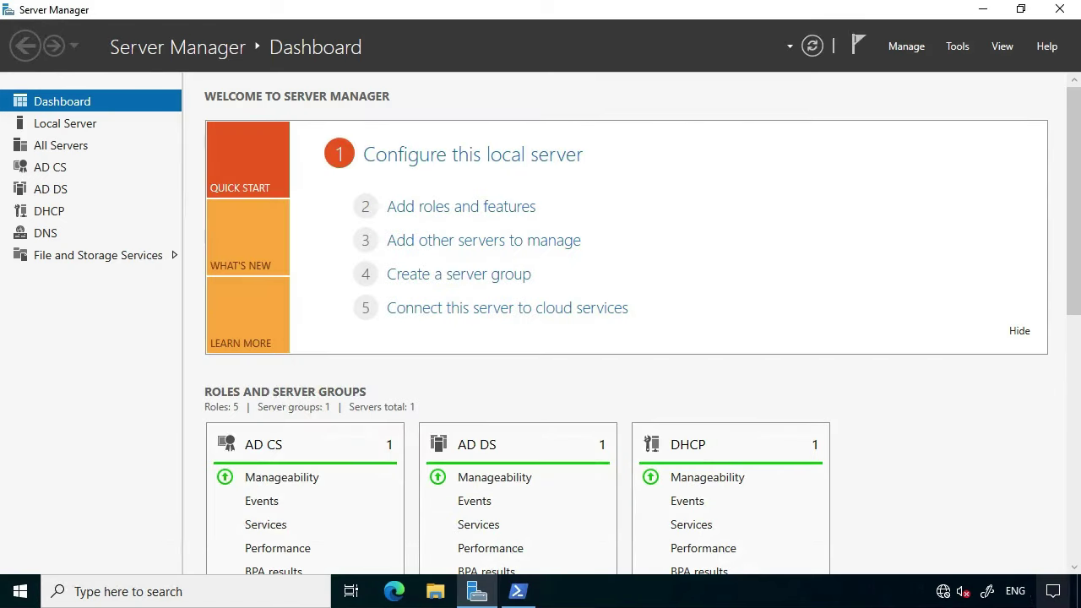
# Step: Launch DNS Manager maximized and display the Contoso.com forward lookup zone records
pyautogui.click(958, 46)
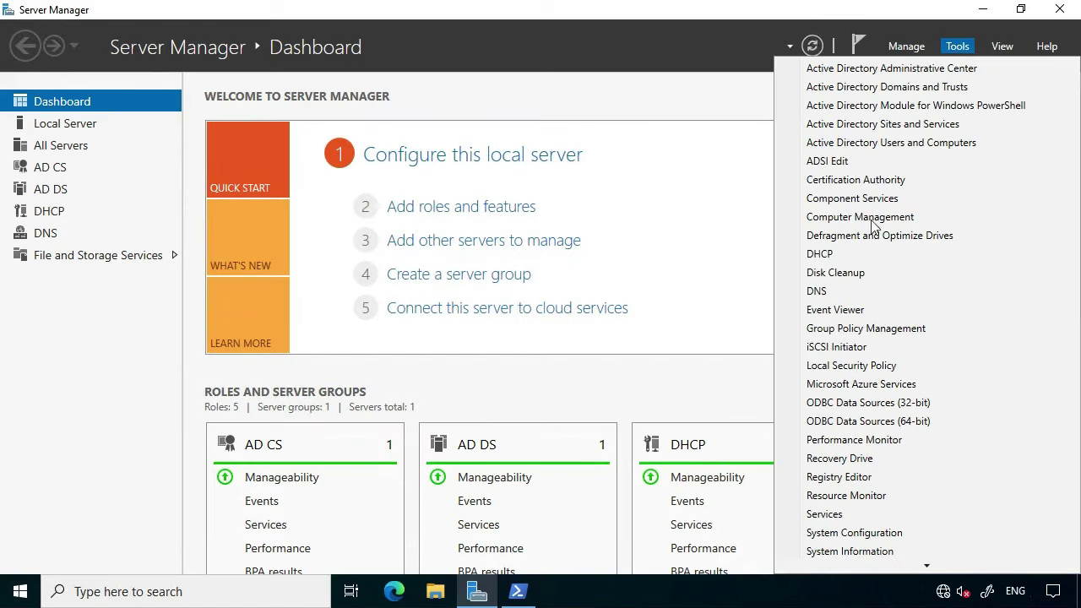
pyautogui.click(819, 287)
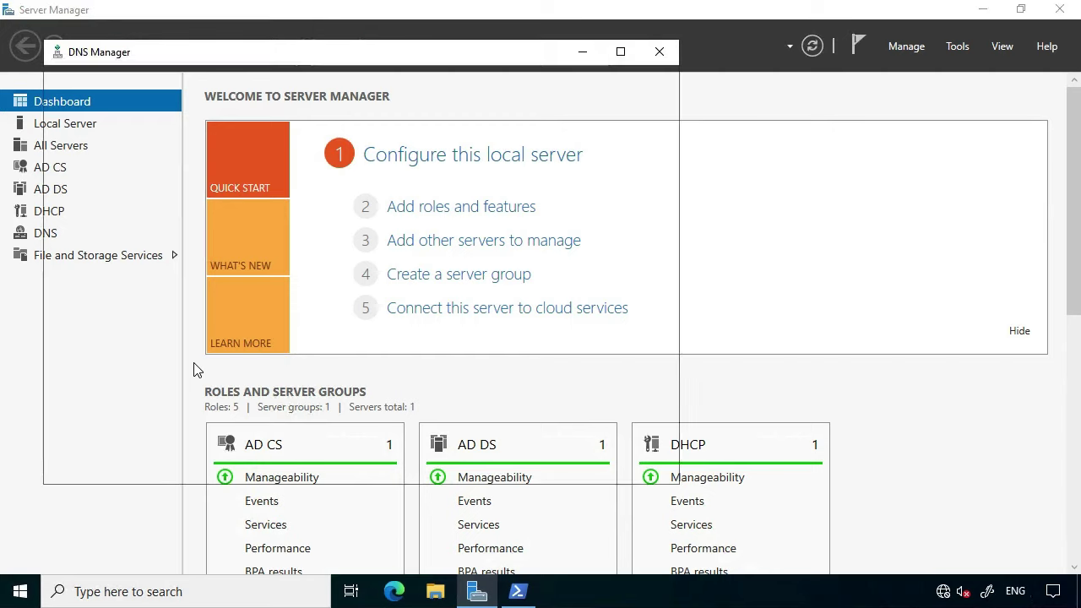
pyautogui.click(626, 55)
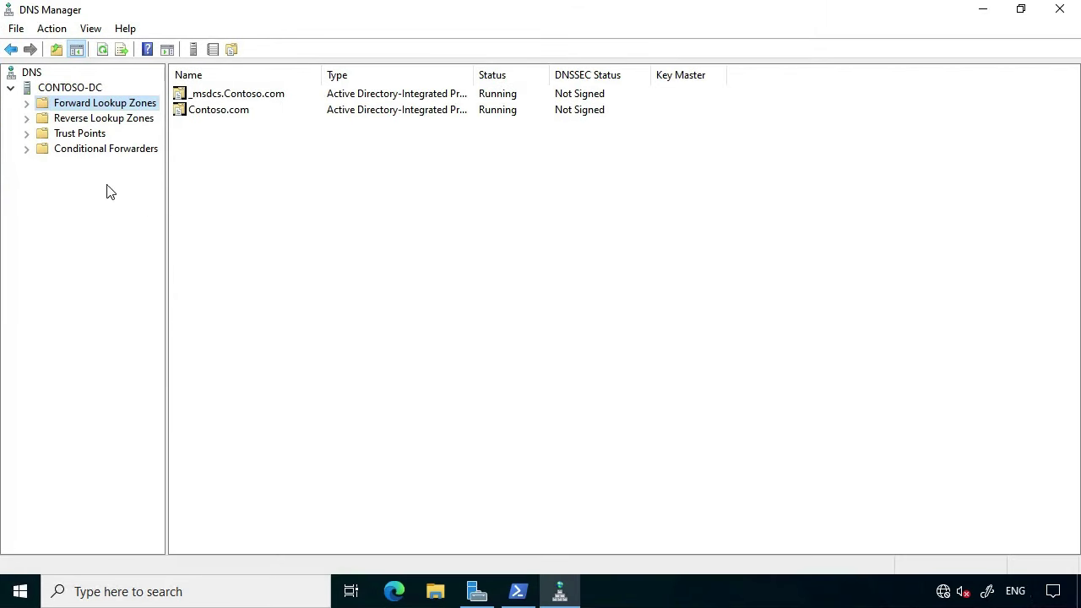
pyautogui.click(27, 103)
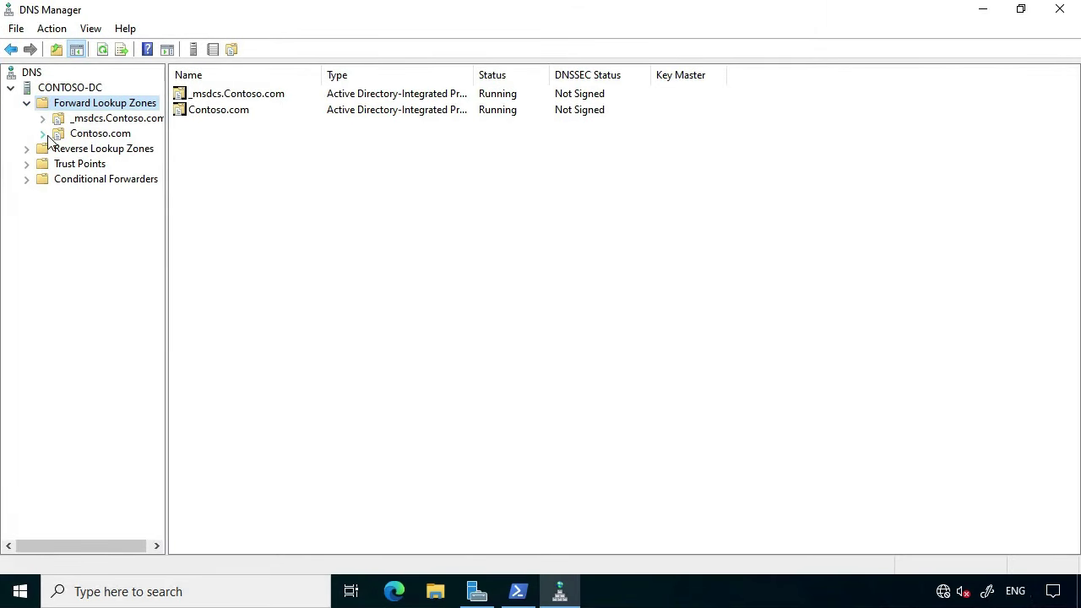
pyautogui.doubleClick(51, 135)
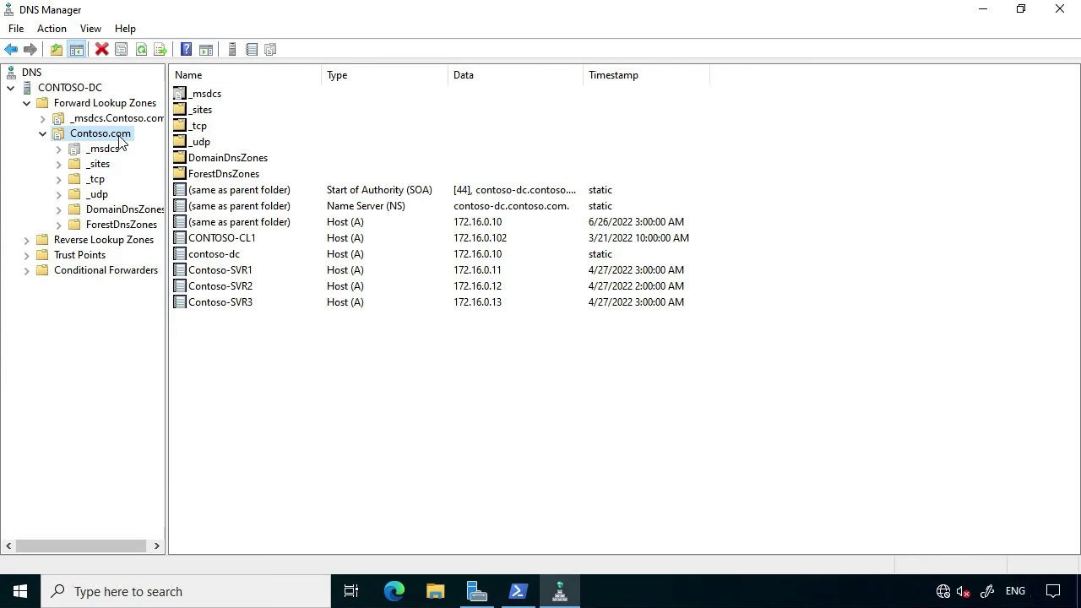
# Step: Start the Zone Signing Wizard for Contoso.com, skipping the DNSSEC introduction in future
pyautogui.rightClick(120, 140)
pyautogui.moveTo(217, 295)
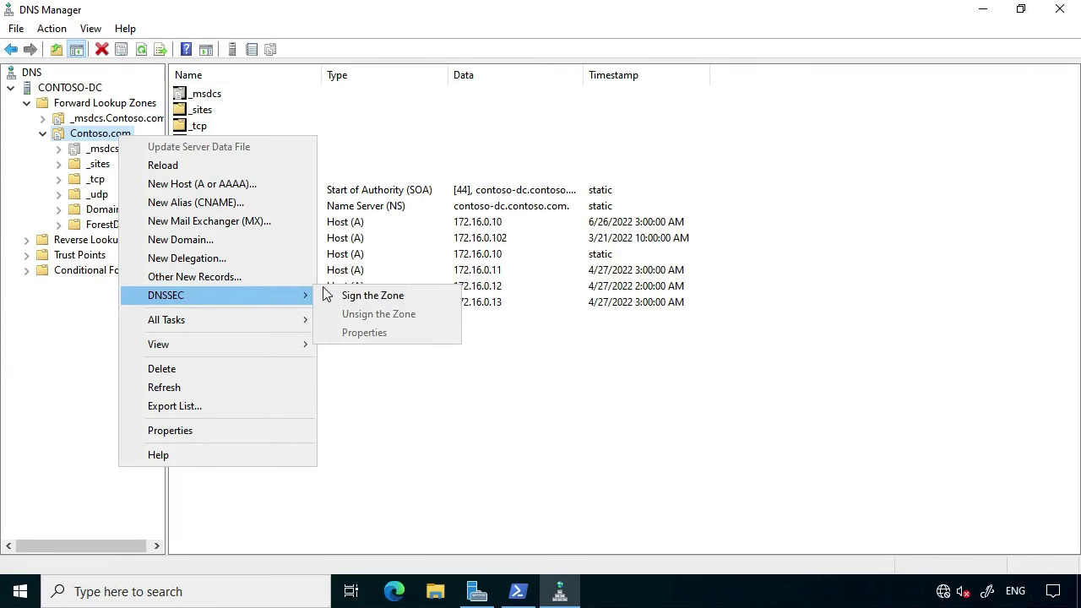
pyautogui.click(350, 294)
pyautogui.click(314, 246)
# Step: Choose customized zone signing parameters with CONTOSO-DC as Key Master, skipping the KSK introduction
pyautogui.click(394, 332)
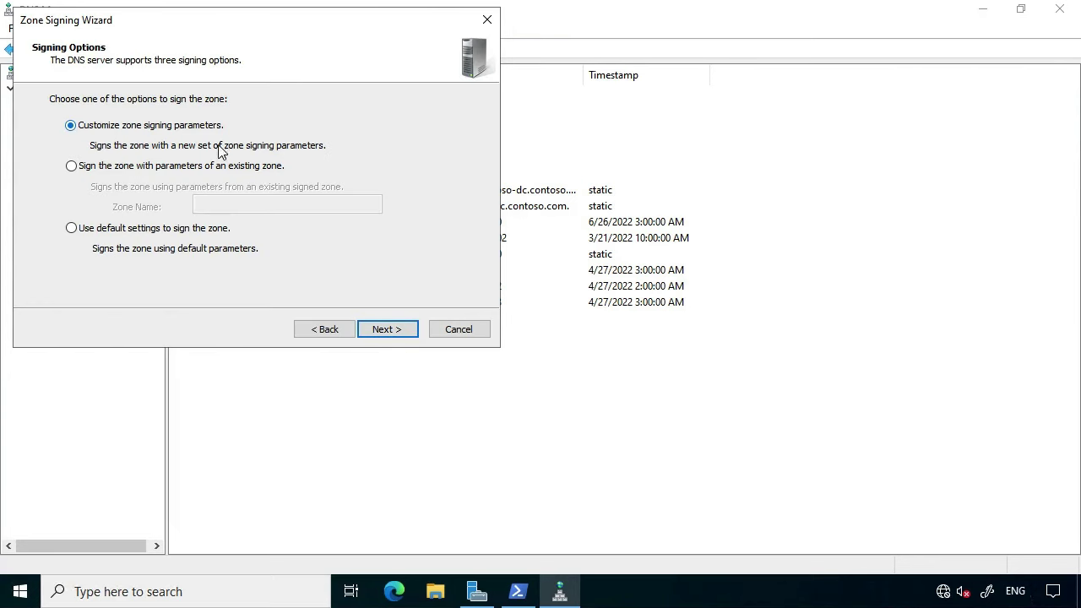
pyautogui.click(405, 339)
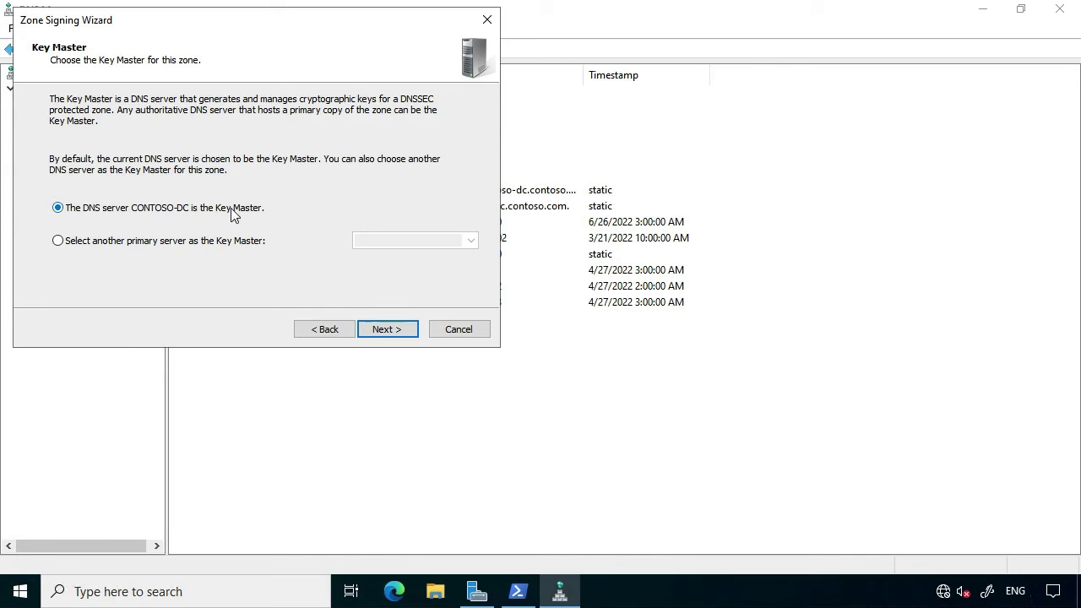
pyautogui.click(401, 331)
pyautogui.click(252, 244)
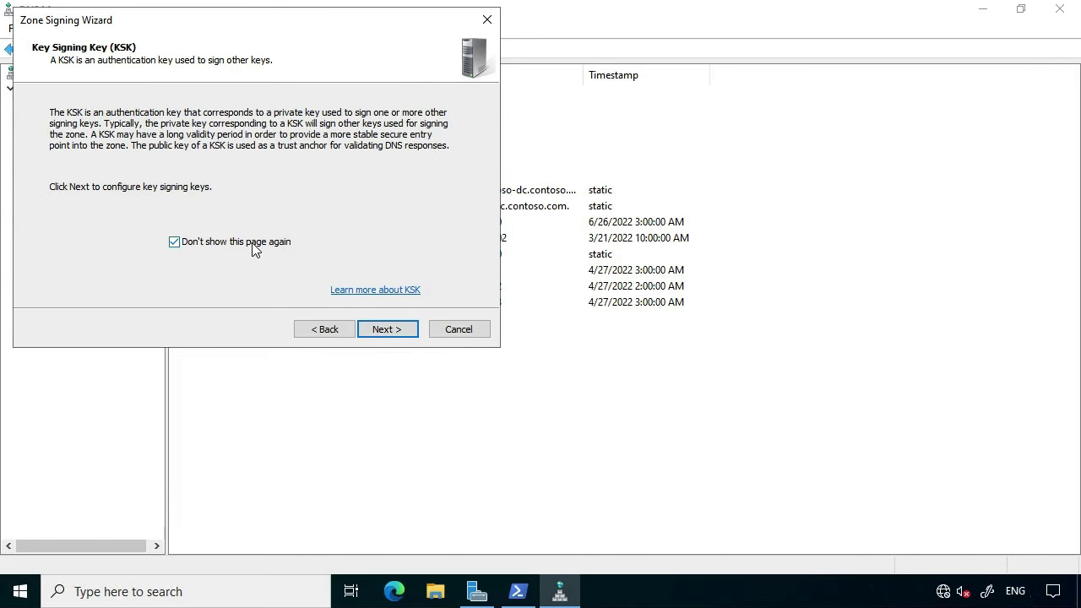
pyautogui.click(393, 329)
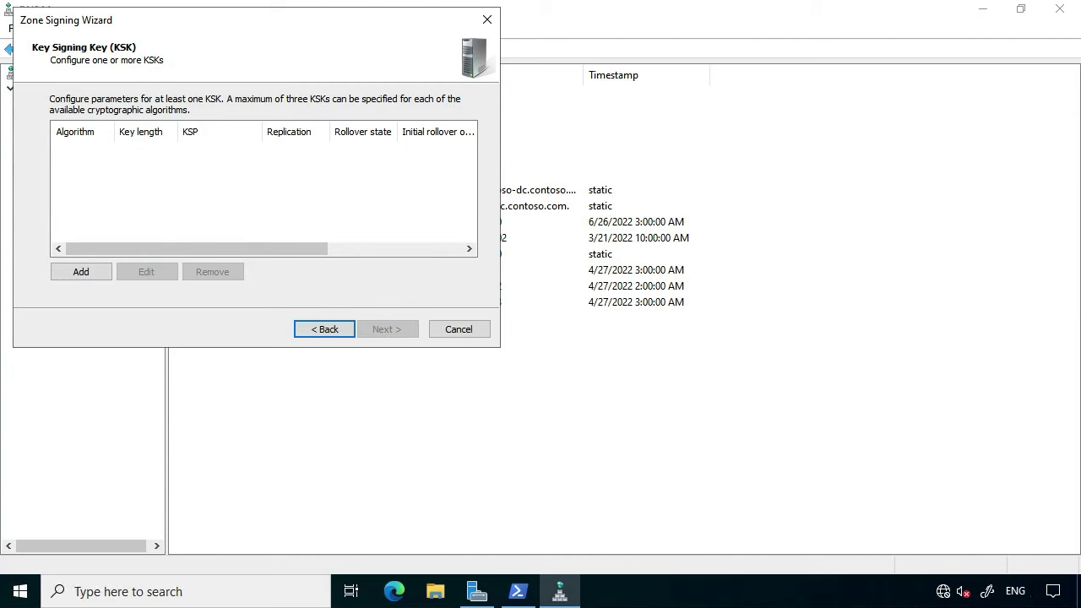
# Step: Add an RSA/SHA-256 2048-bit key signing key with default settings
pyautogui.click(81, 272)
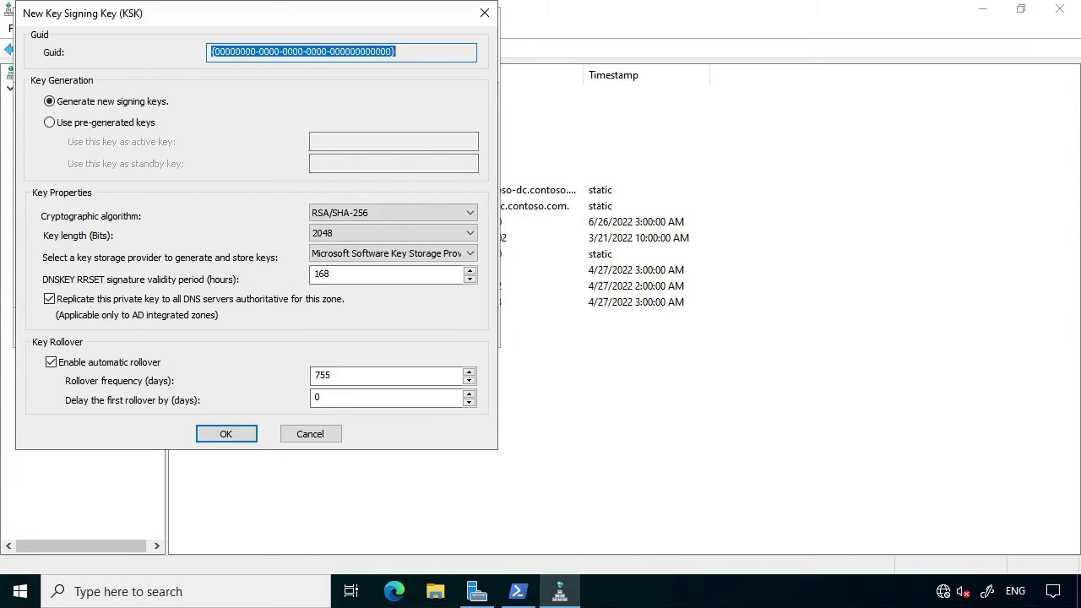
pyautogui.click(226, 434)
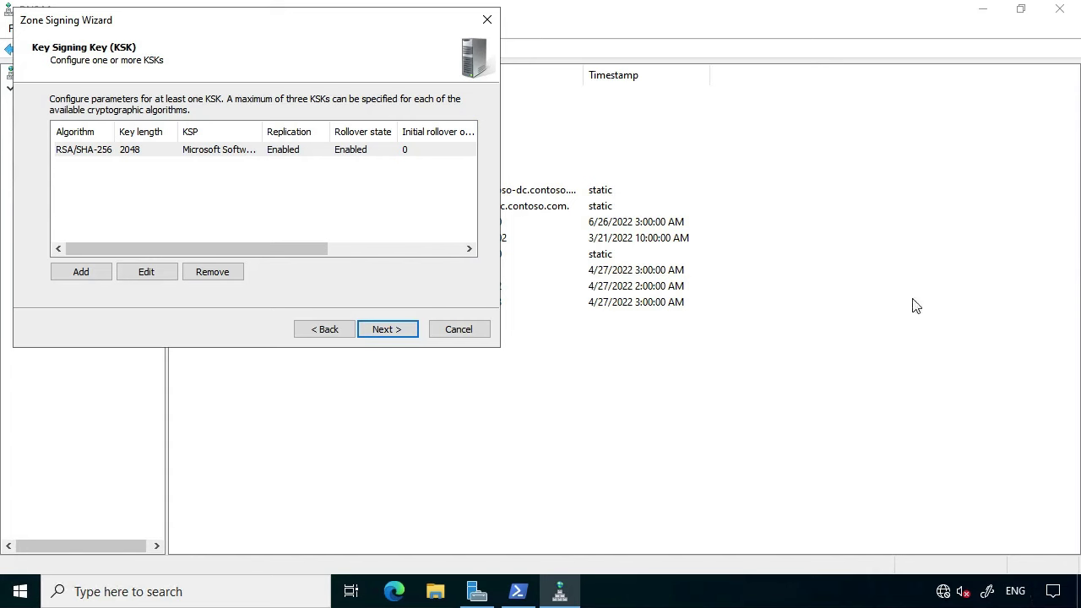
pyautogui.click(387, 336)
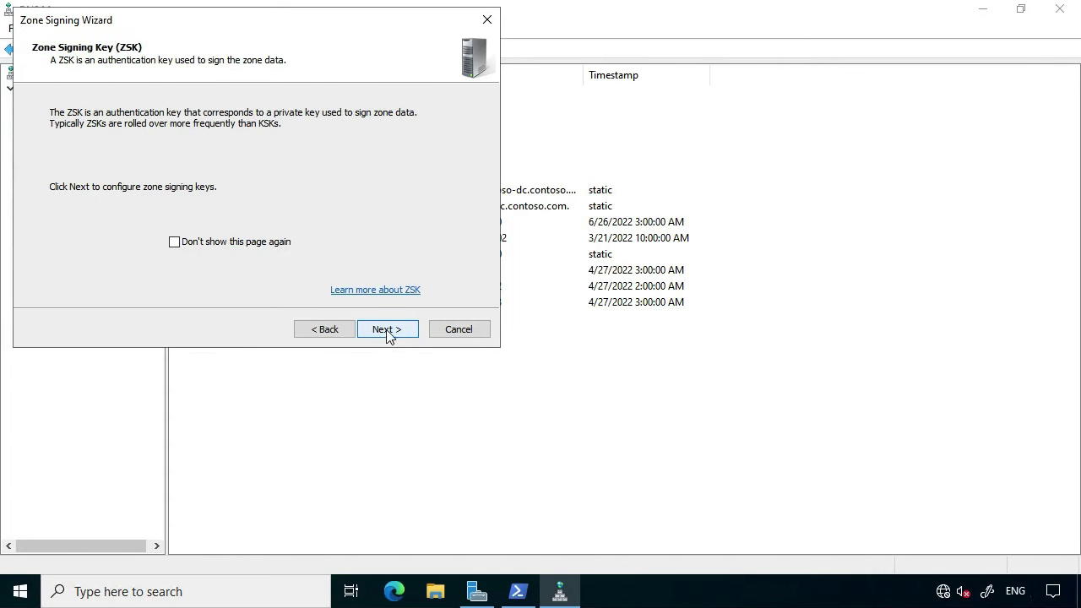
# Step: Add an RSA/SHA-256 1024-bit zone signing key, skipping the ZSK introduction
pyautogui.click(253, 242)
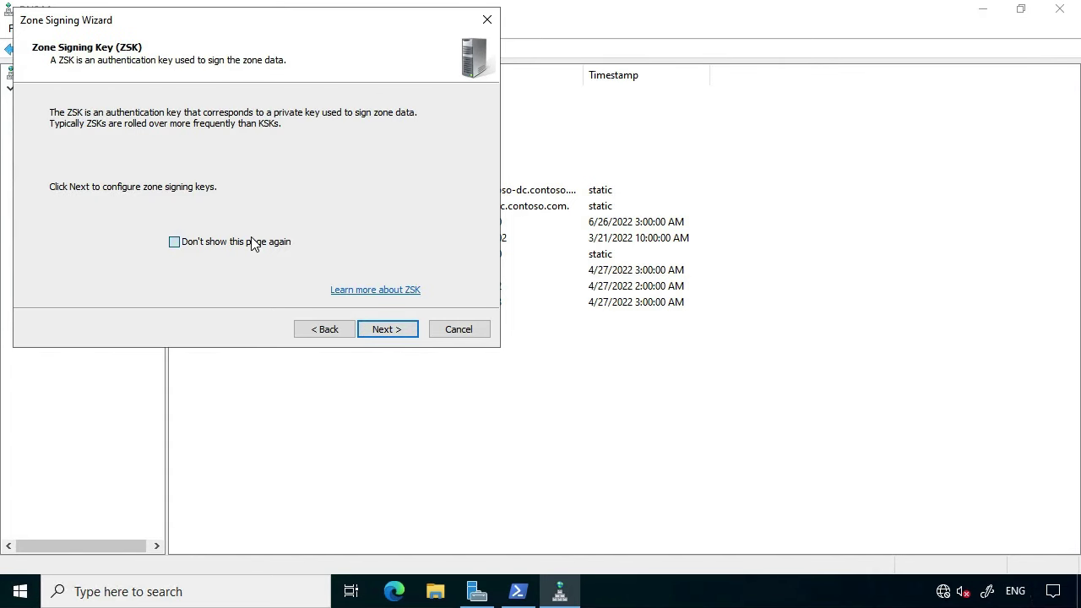
pyautogui.click(408, 331)
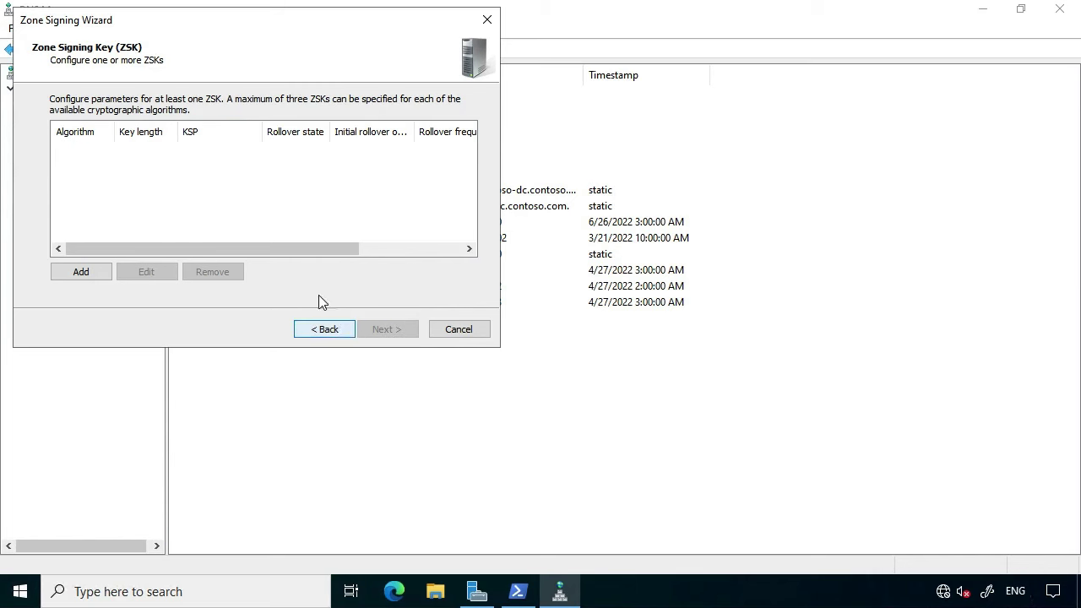
pyautogui.click(80, 272)
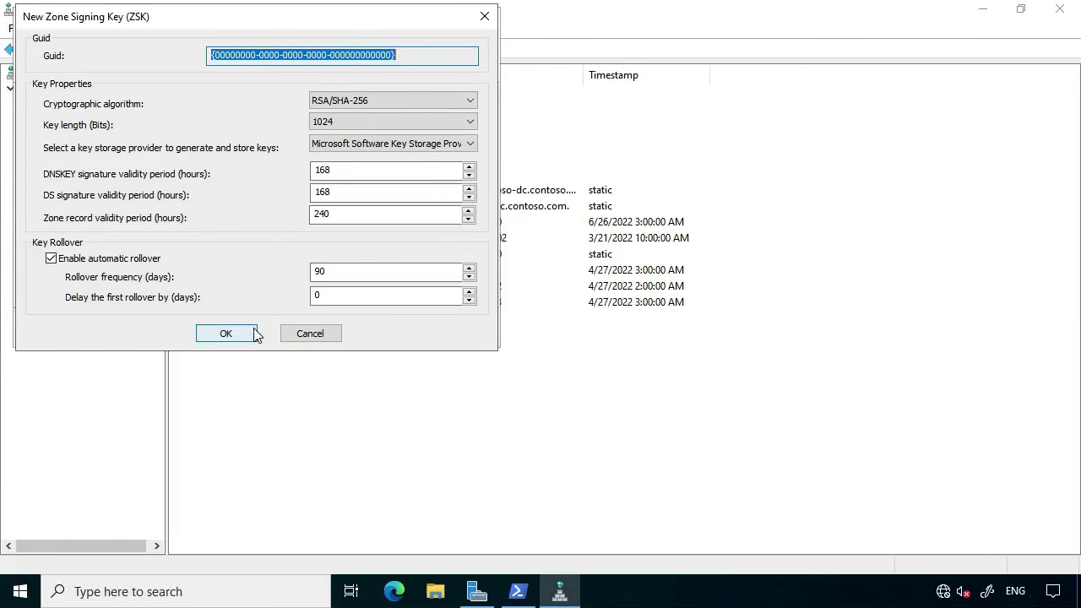
pyautogui.click(253, 332)
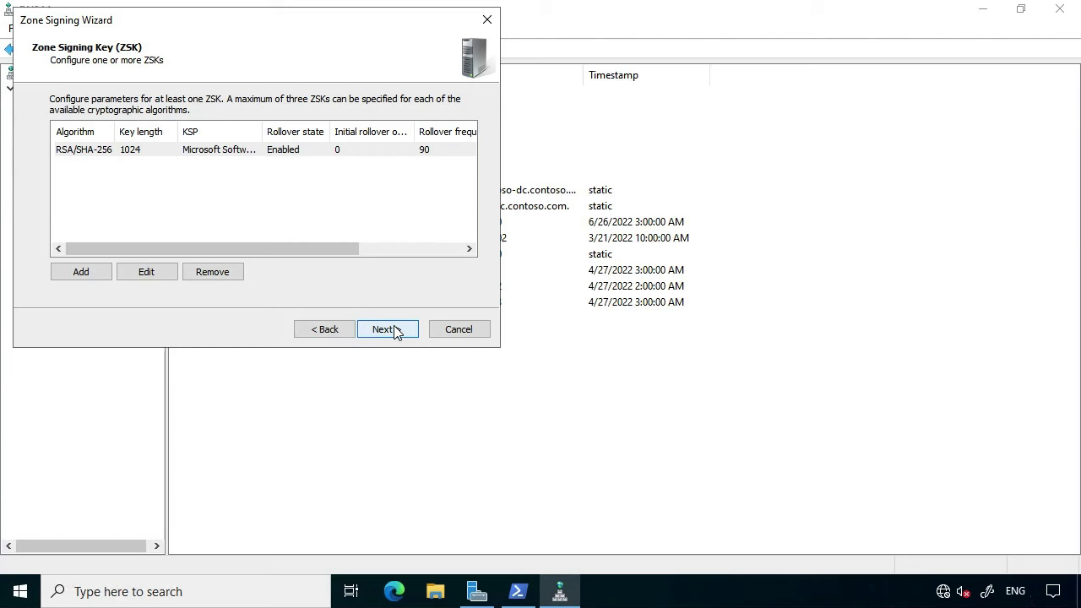
pyautogui.click(394, 329)
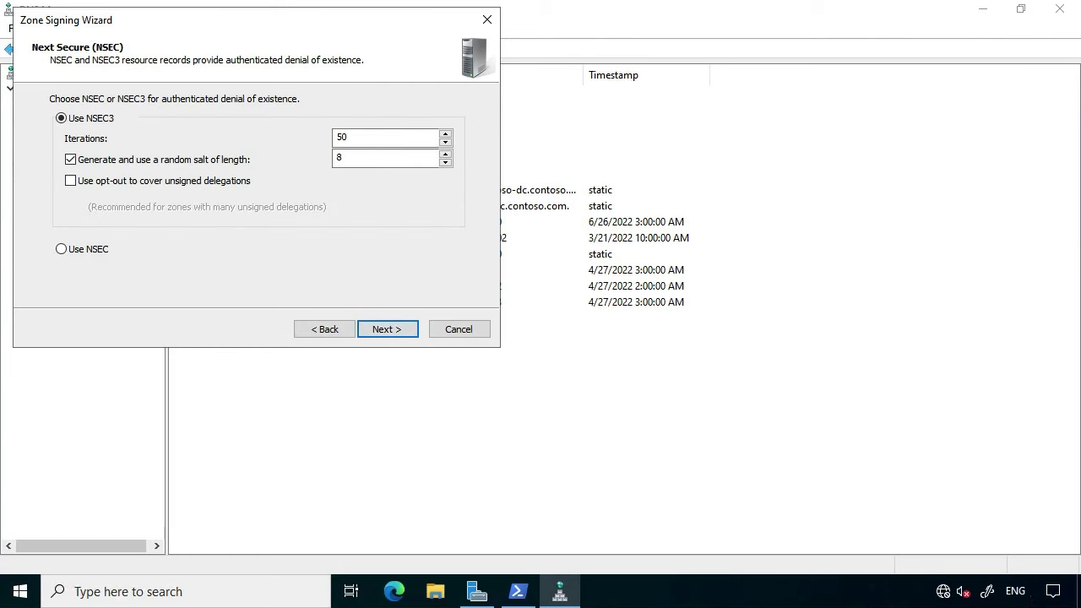
# Step: Keep NSEC3 with 50 iterations, enable trust anchor distribution, and sign Contoso.com
pyautogui.click(413, 335)
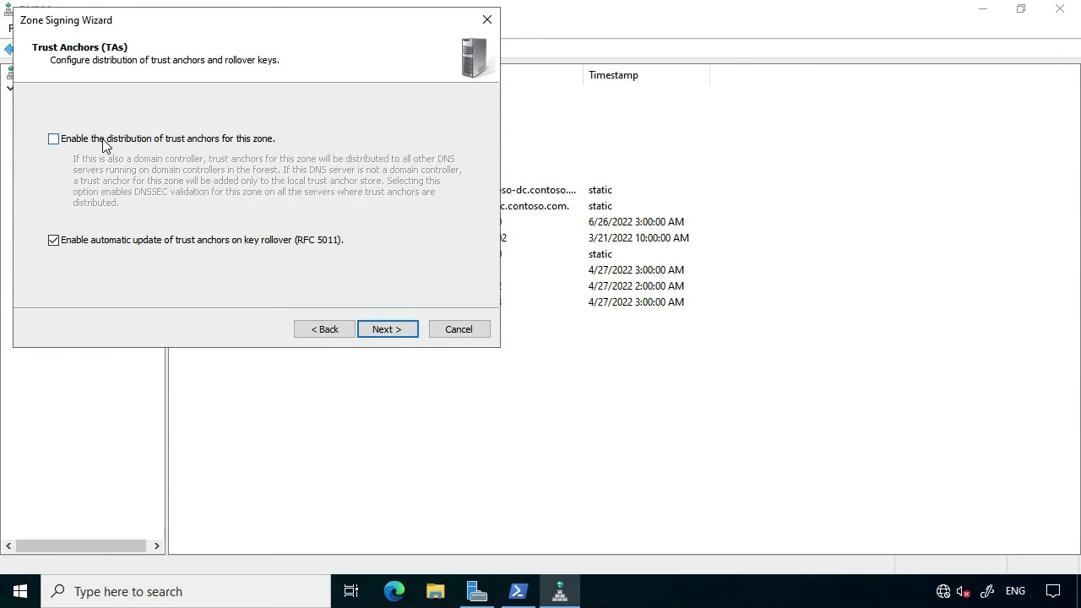
pyautogui.click(214, 146)
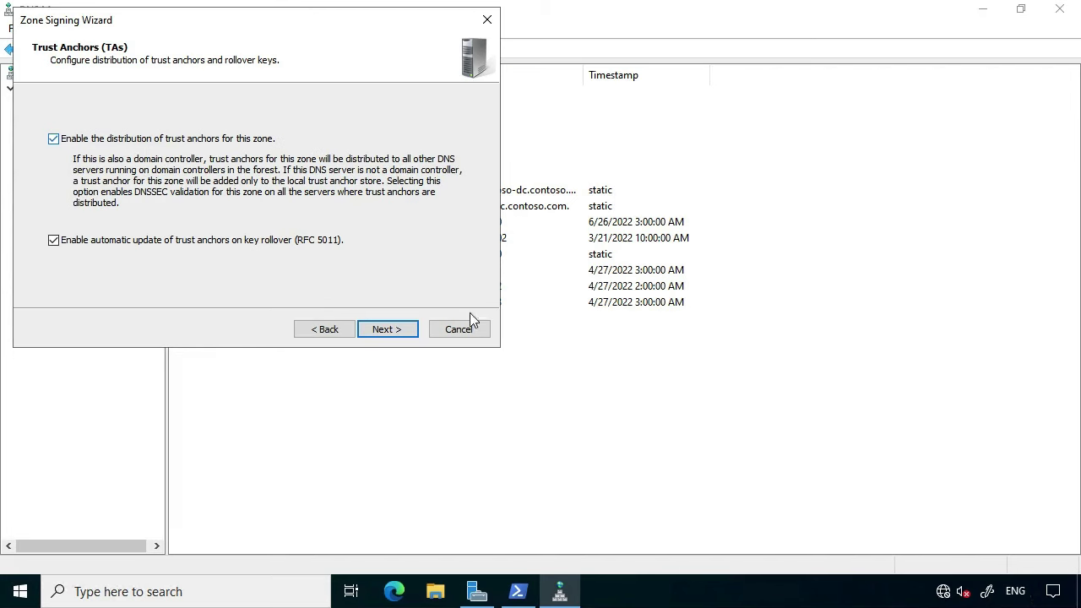
pyautogui.click(401, 330)
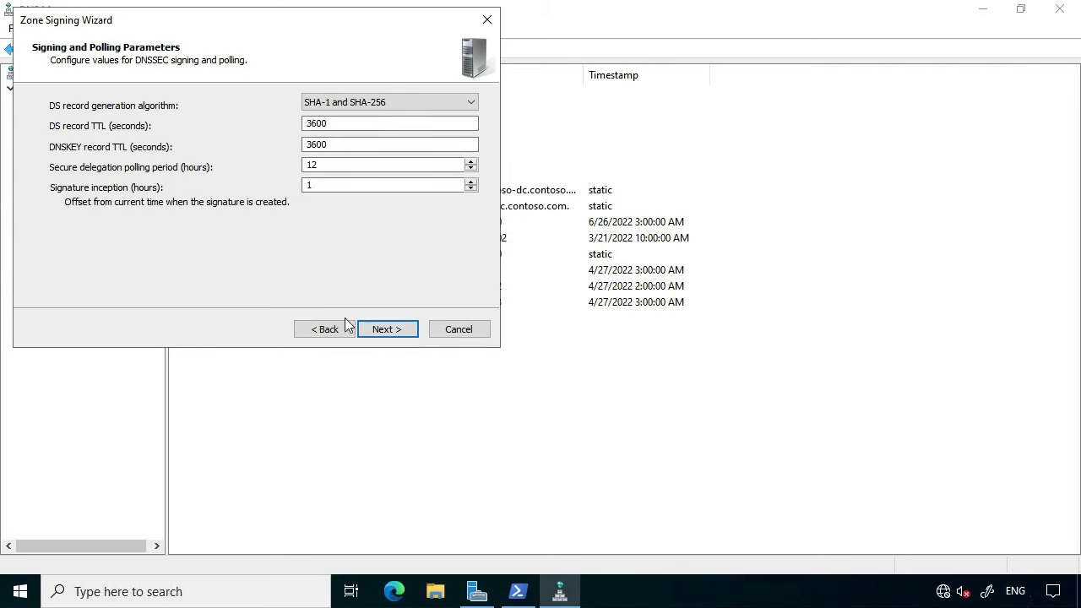
pyautogui.click(384, 333)
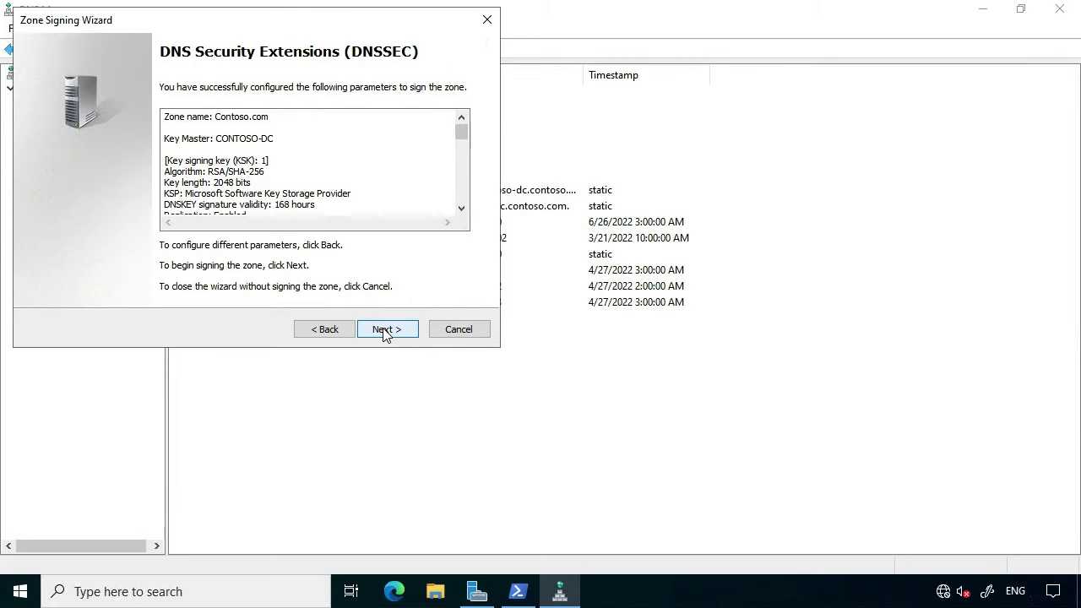
pyautogui.click(384, 331)
pyautogui.click(384, 331)
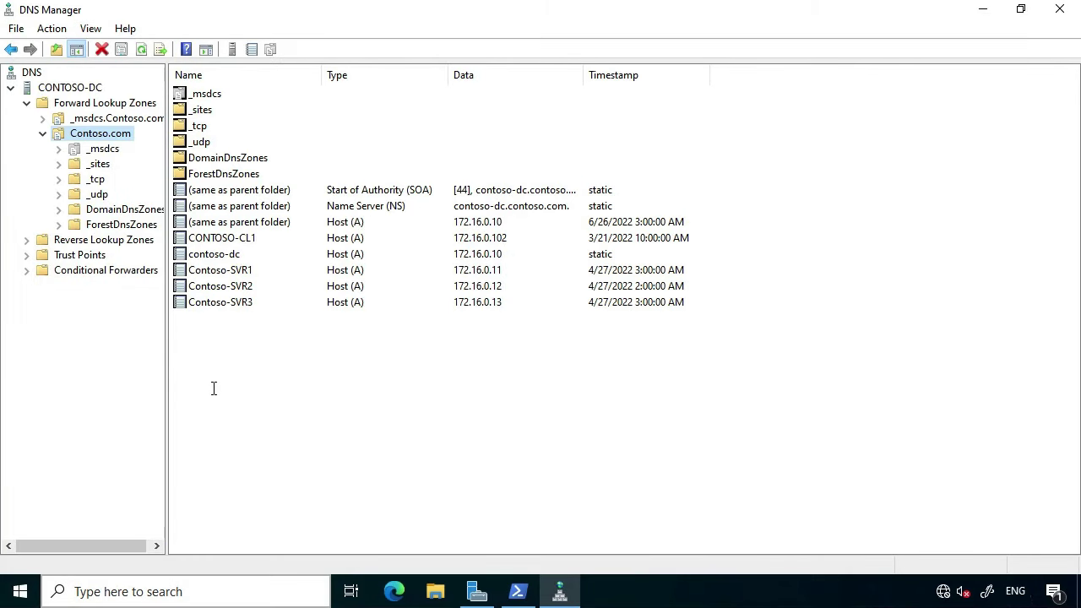
# Step: View the two Contoso DNSKEY trust anchors under Trust Points > com, then return to Server Manager
pyautogui.doubleClick(28, 257)
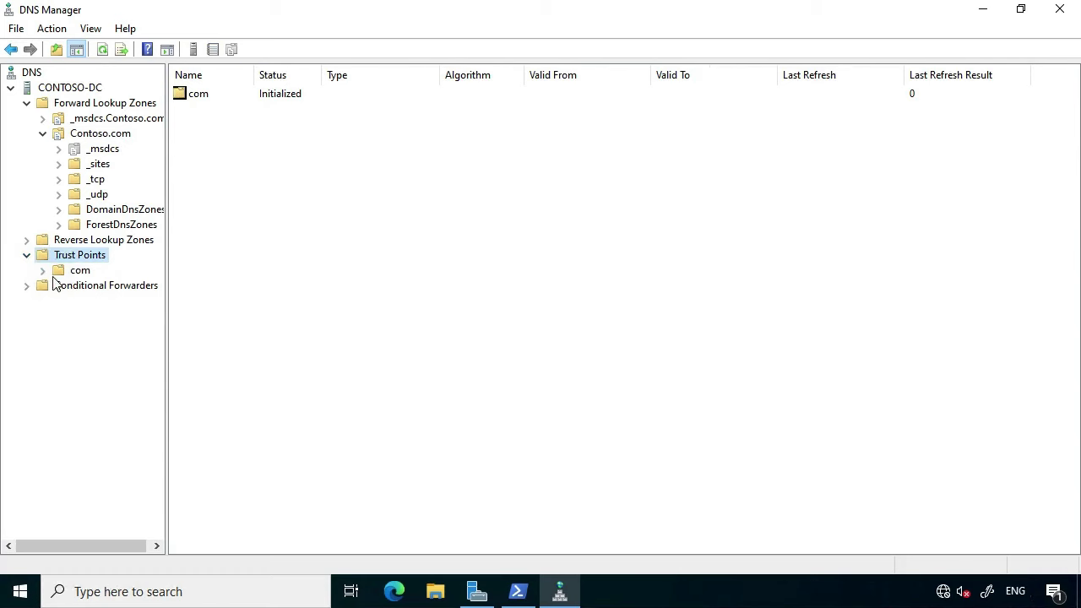
pyautogui.doubleClick(44, 272)
pyautogui.click(59, 285)
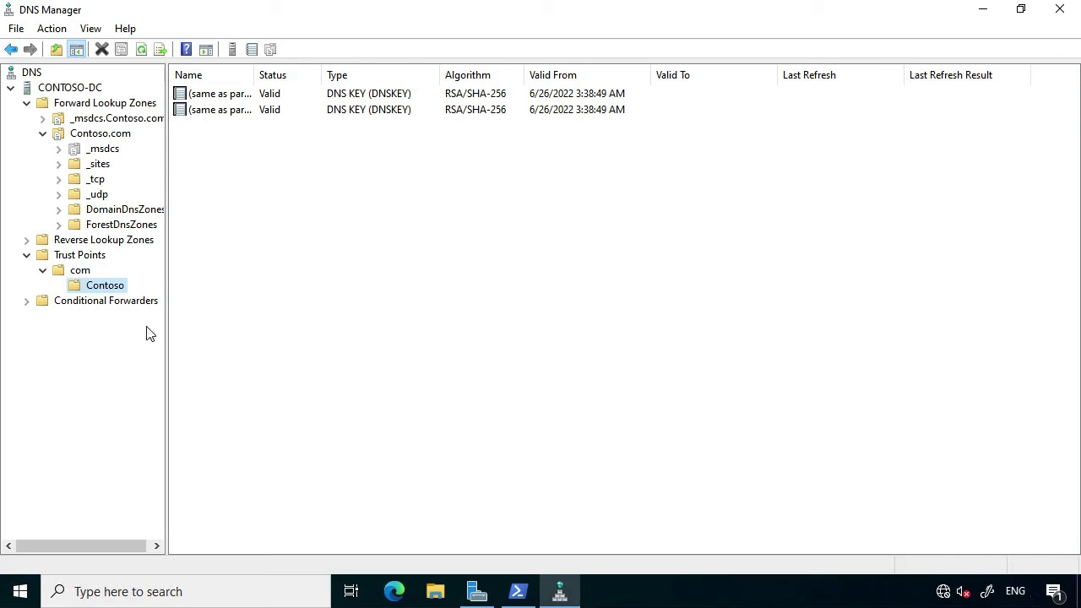
pyautogui.click(278, 448)
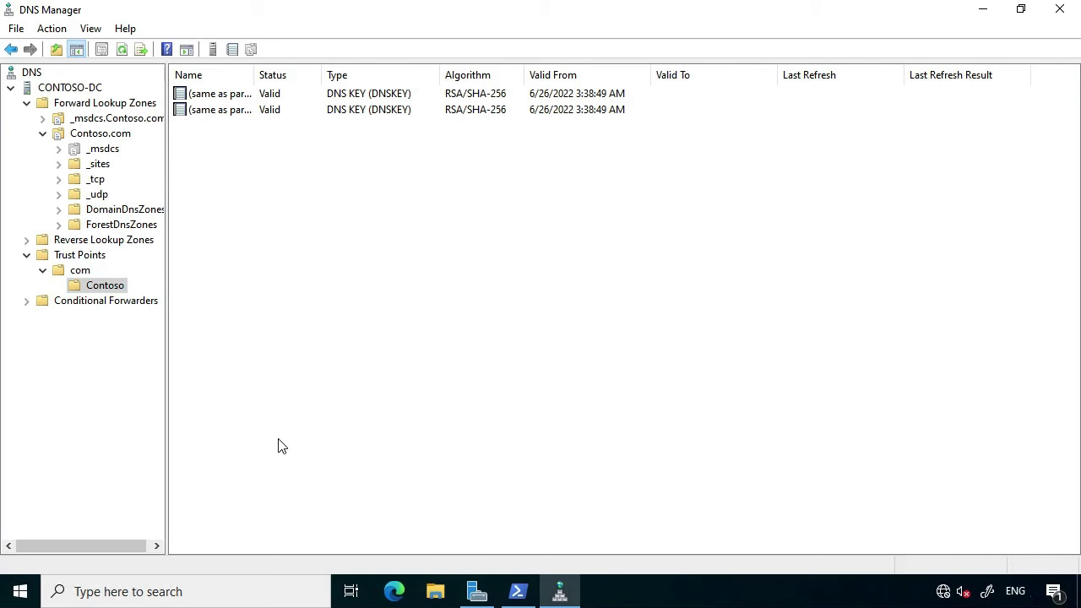
# Step: Open the Default Domain Policy for editing in a maximized Group Policy Management Editor
pyautogui.click(476, 591)
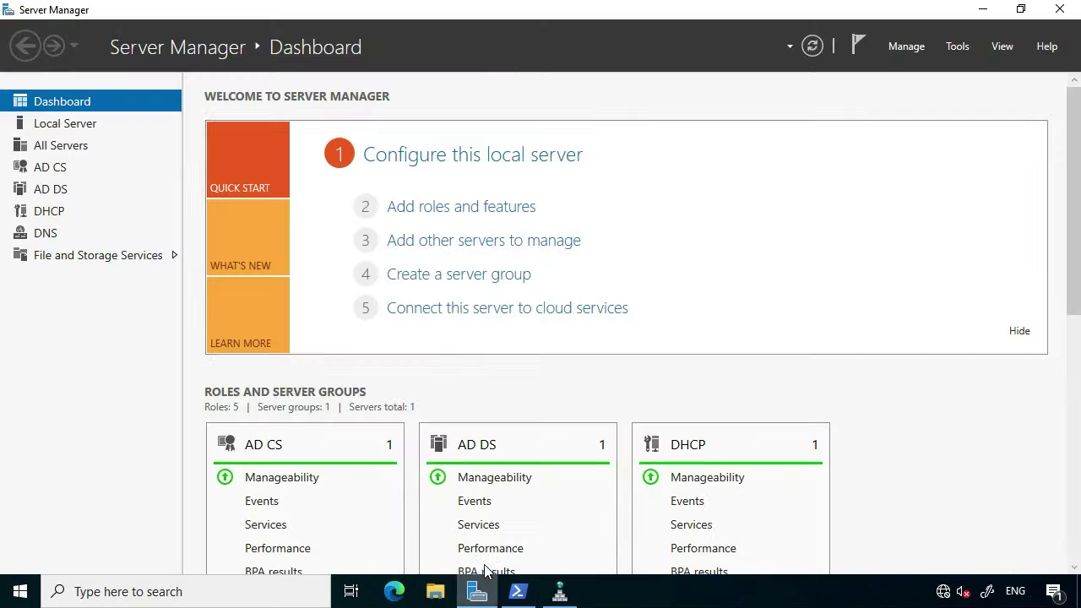
pyautogui.click(964, 46)
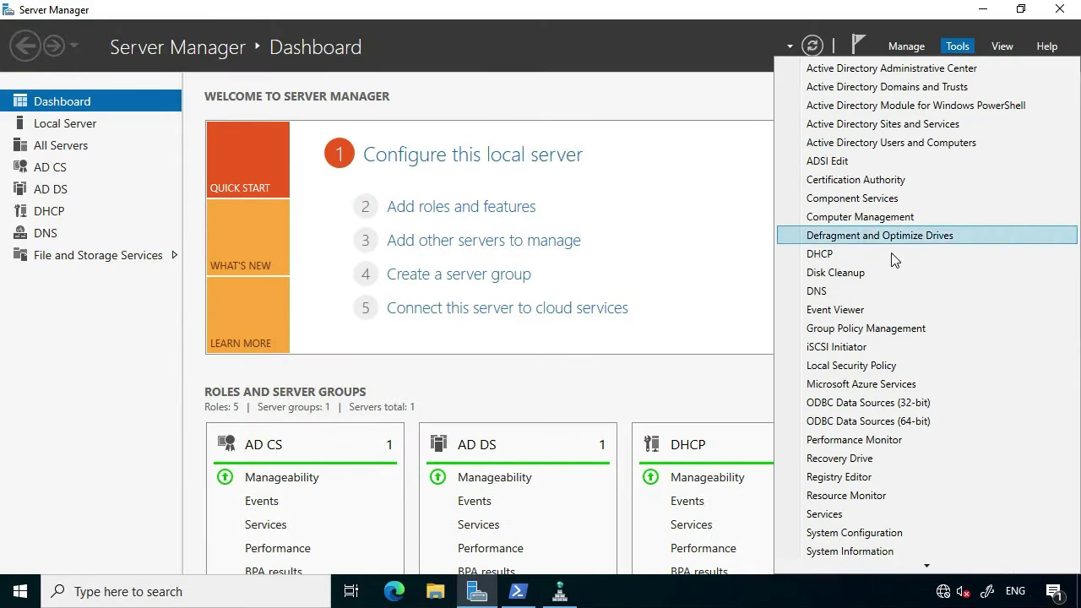
pyautogui.click(880, 330)
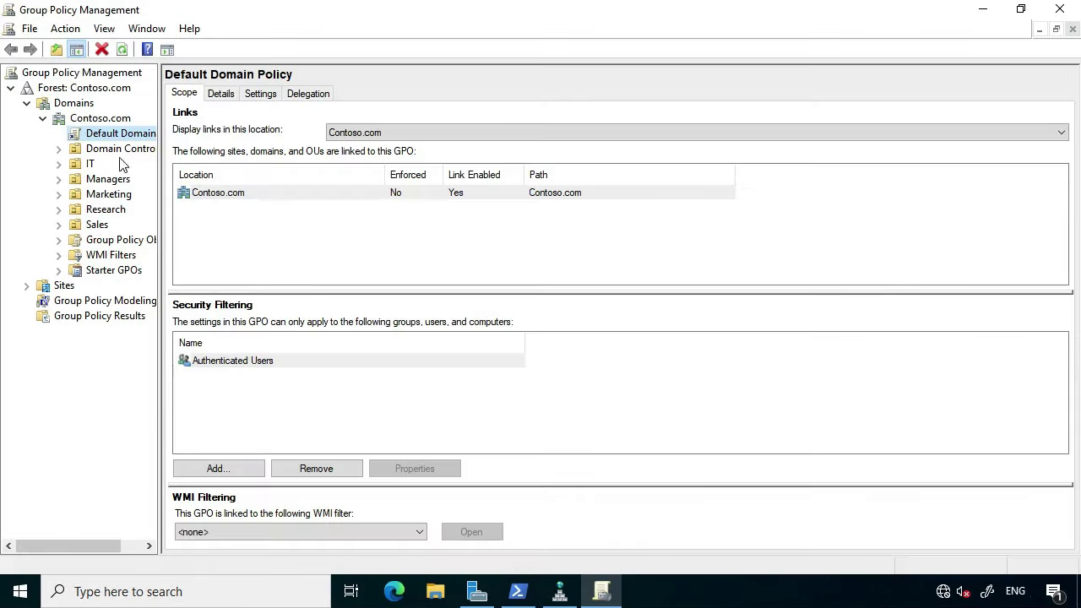
pyautogui.rightClick(108, 142)
pyautogui.click(140, 147)
pyautogui.click(681, 78)
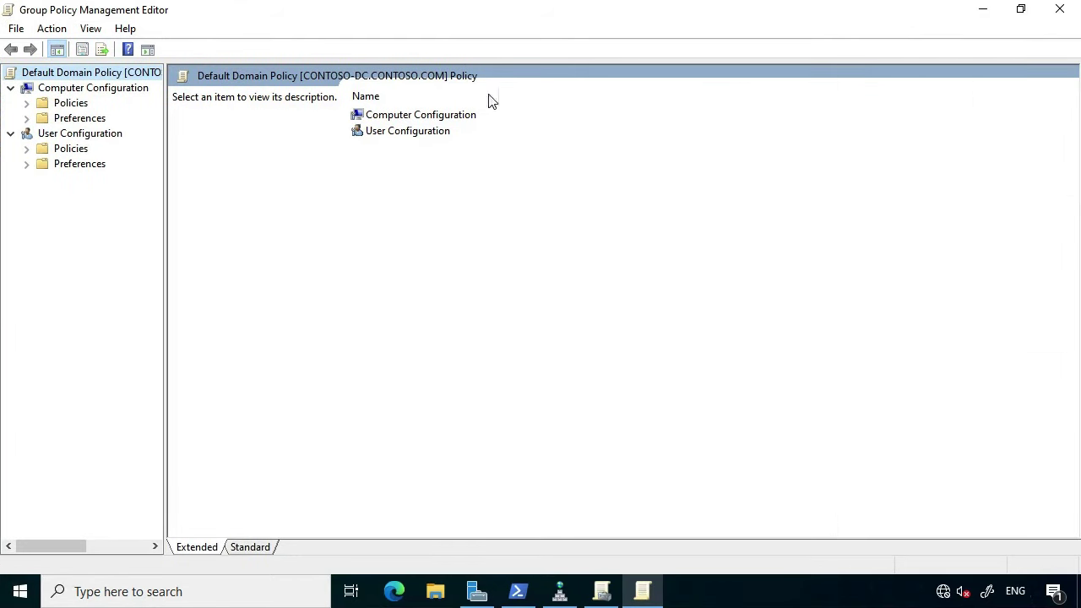
# Step: Create and apply a Name Resolution Policy rule for suffix Contoso.com with DNSSEC enabled
pyautogui.click(26, 103)
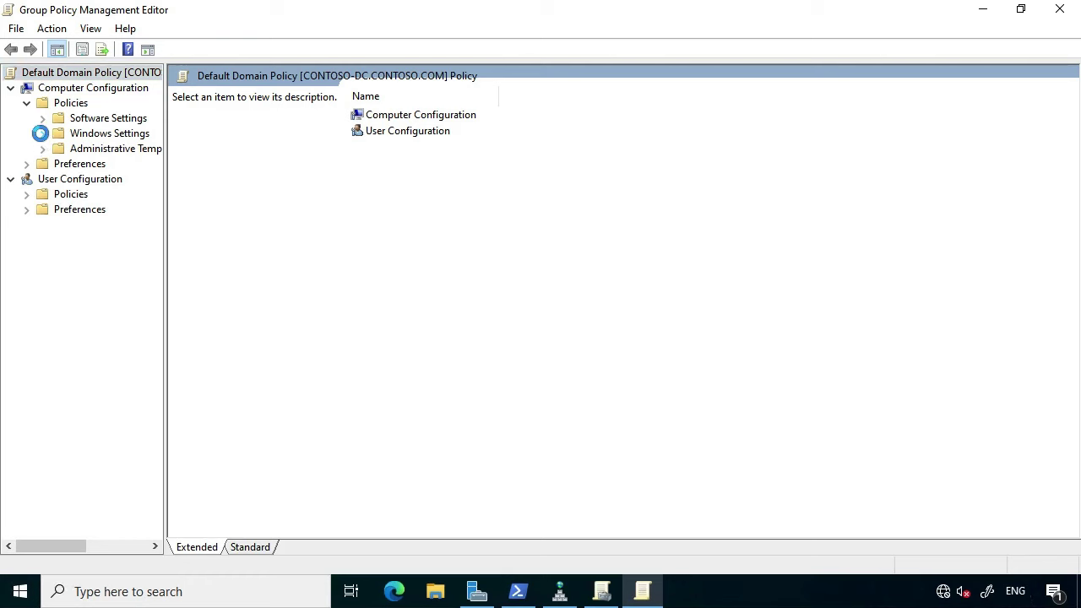
pyautogui.click(42, 132)
pyautogui.click(152, 149)
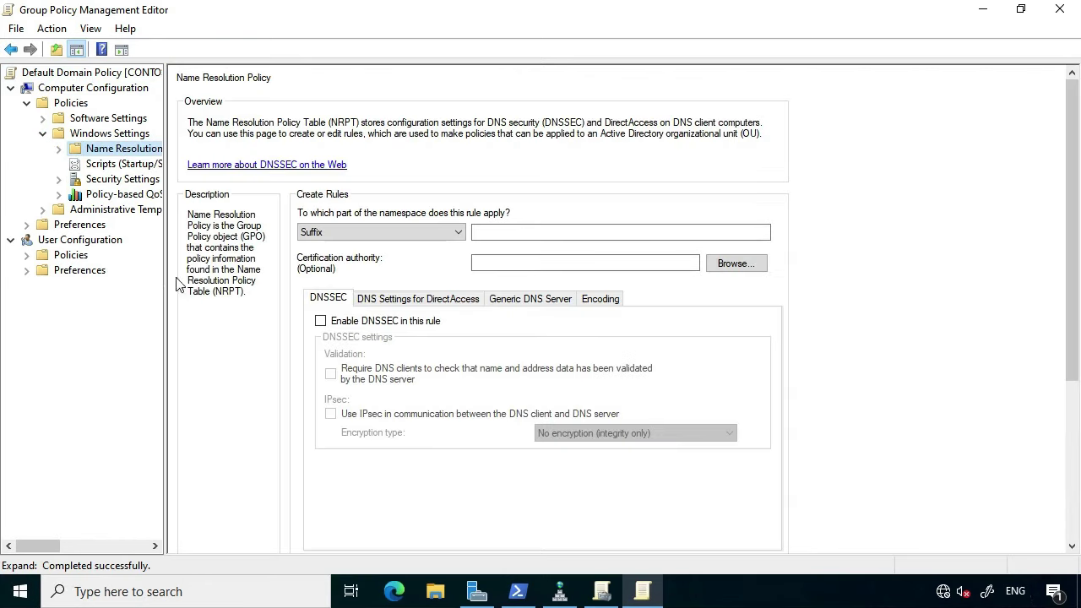
pyautogui.click(485, 237)
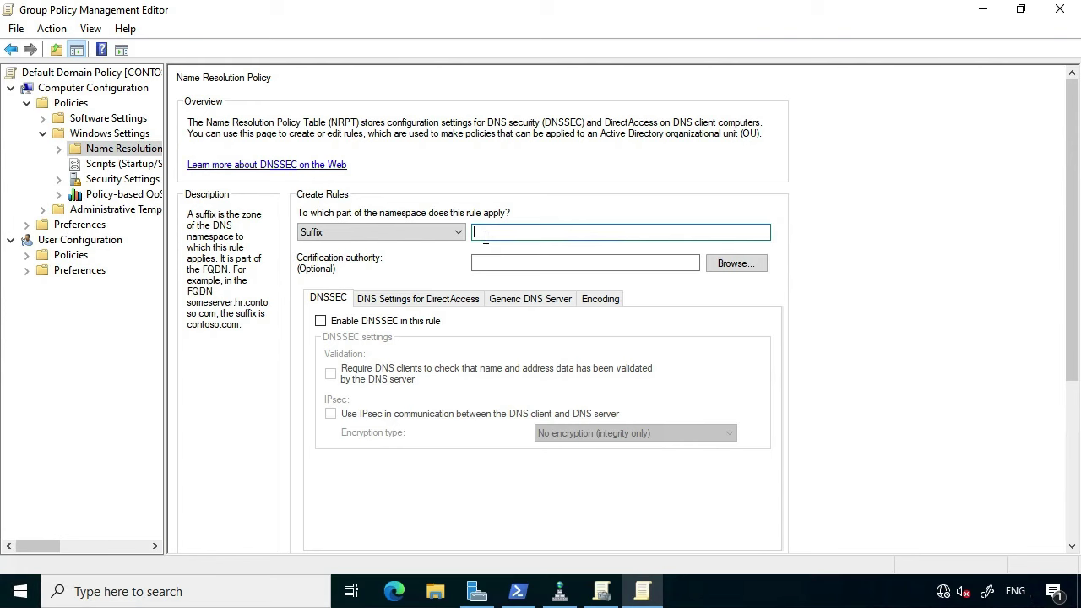
pyautogui.write('Contoso.com')
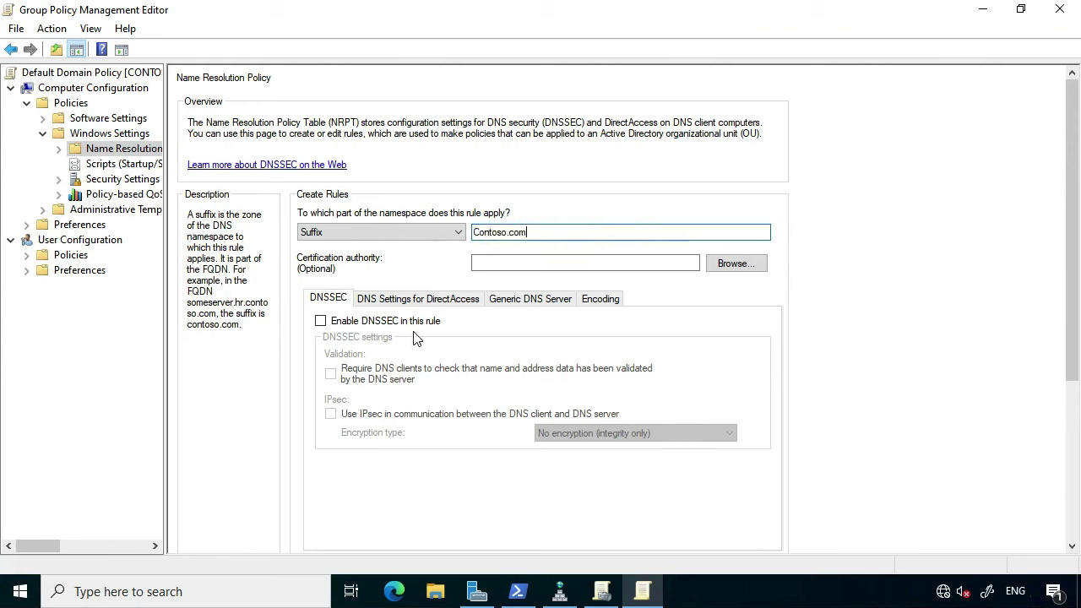
pyautogui.click(352, 329)
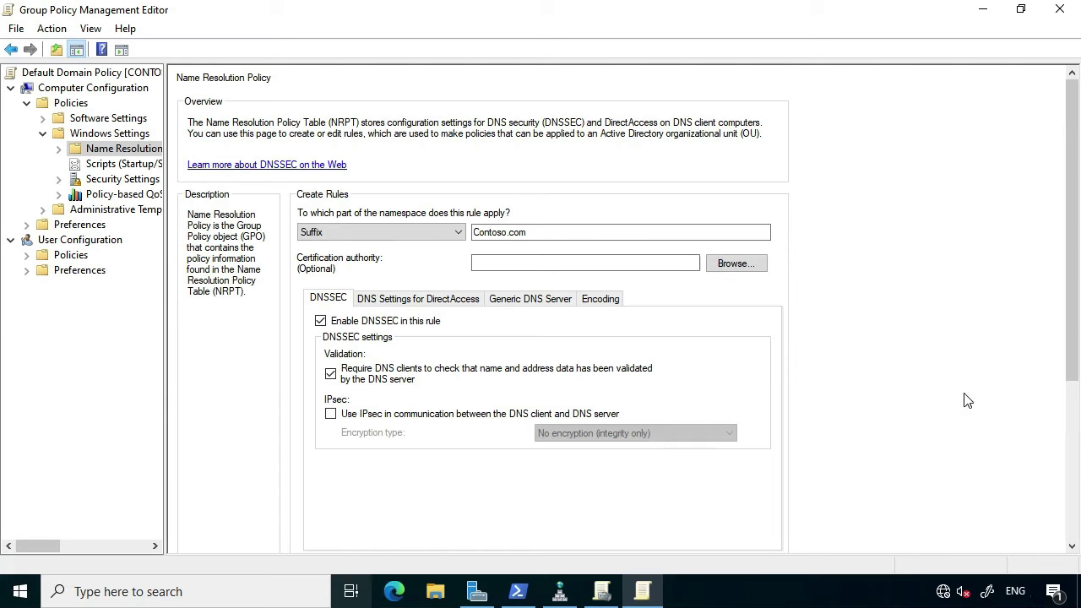
pyautogui.scroll(-3, 946, 395)
pyautogui.click(684, 369)
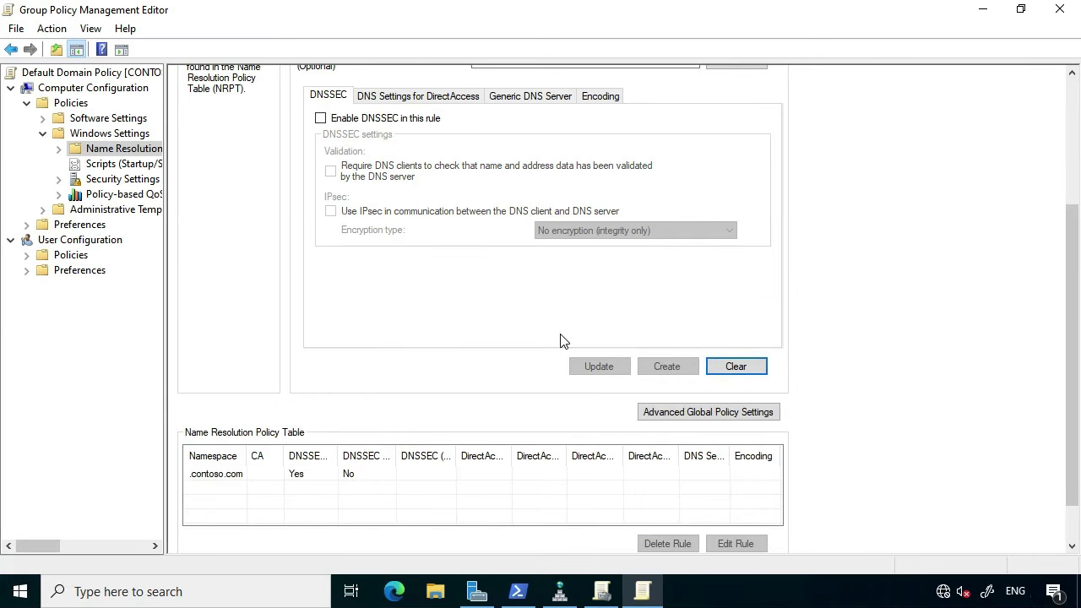
pyautogui.scroll(-1, 929, 435)
pyautogui.click(696, 540)
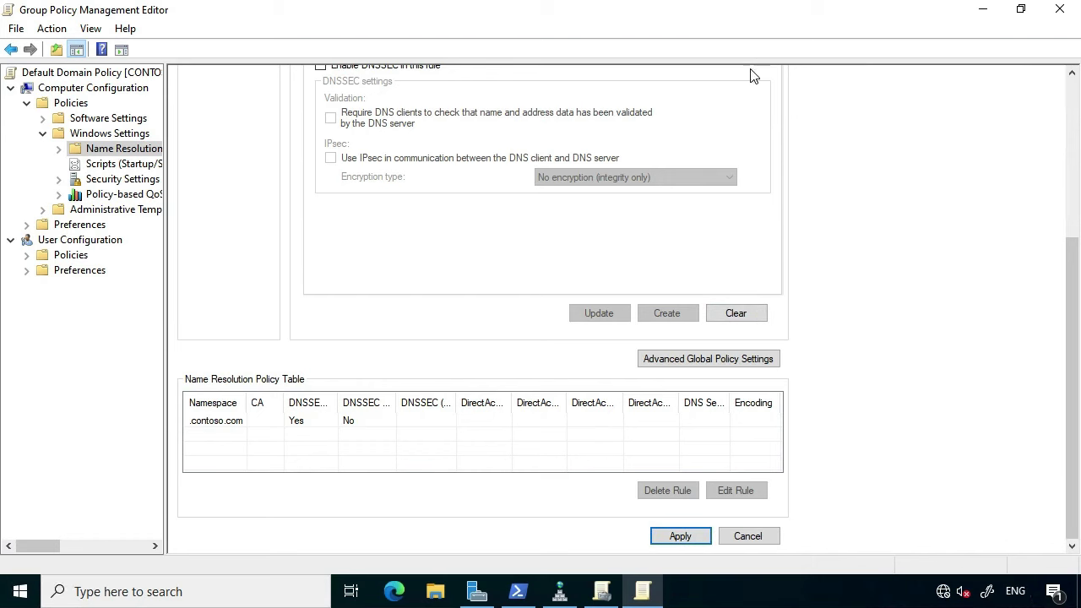
pyautogui.click(1057, 11)
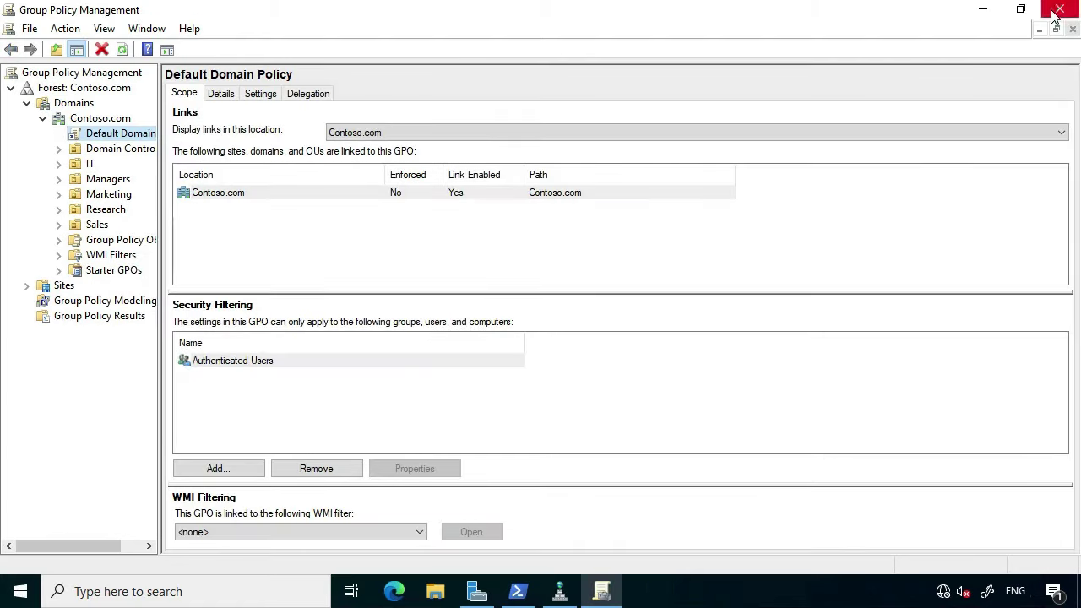
# Step: Rerun resolve-dnsname contoso-svr1.contoso.com -server contoso-dc -dnssecok in PowerShell
pyautogui.click(528, 596)
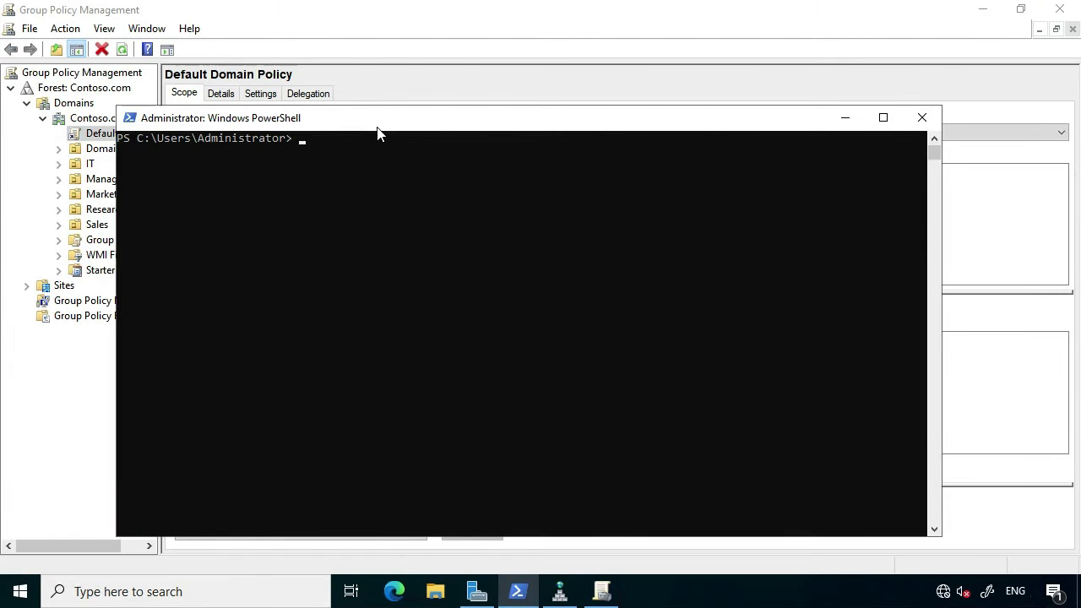
pyautogui.press('Up')
pyautogui.press('Up')
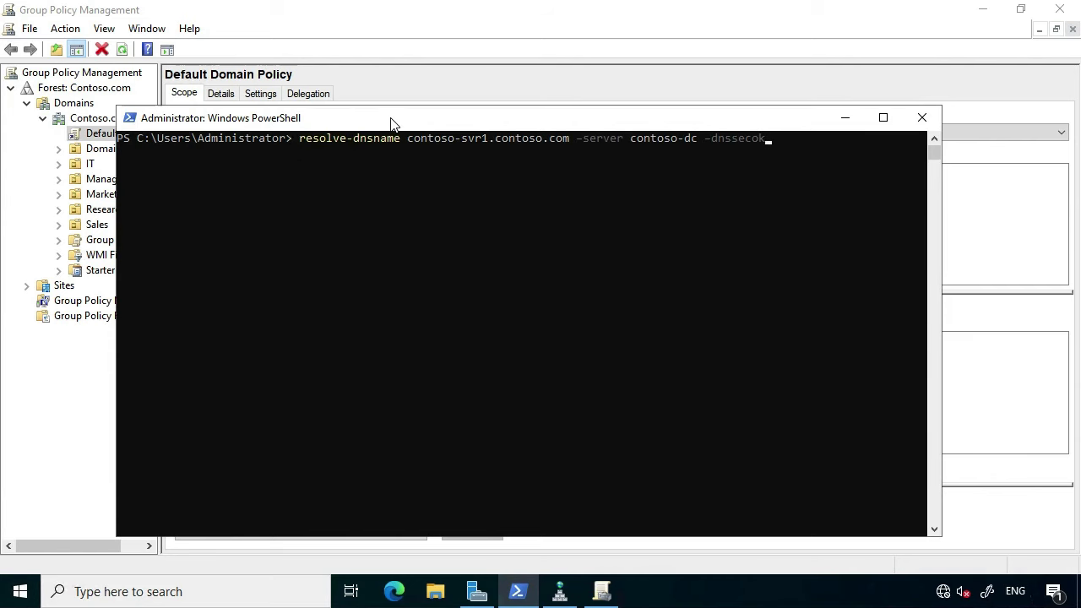
pyautogui.press('Return')
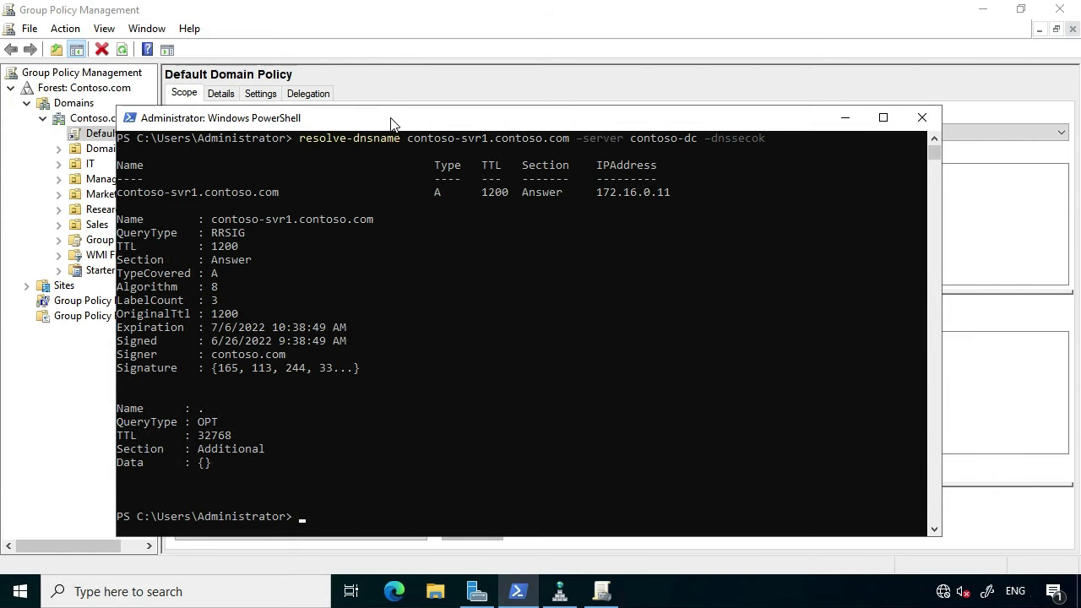
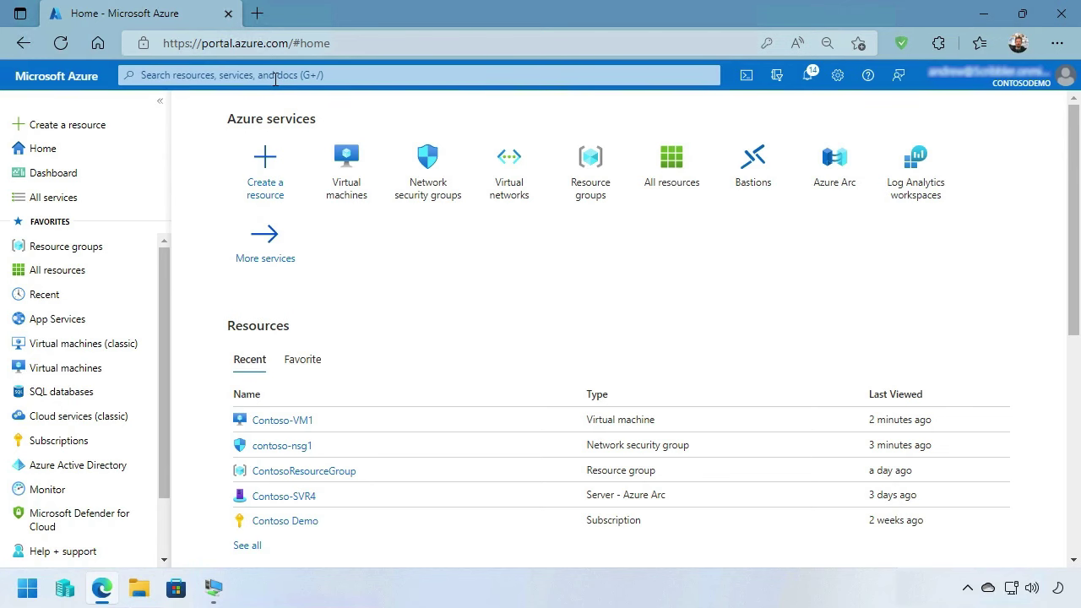
# Step: Find the DNS zones service and start creating a new DNS zone
pyautogui.click(274, 78)
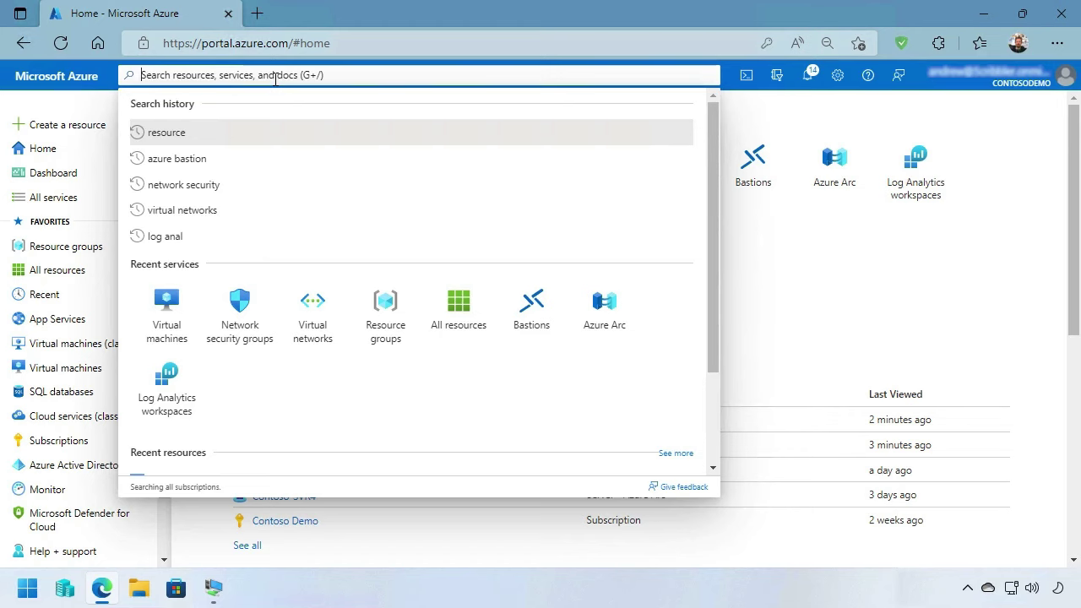
pyautogui.write('dns zone')
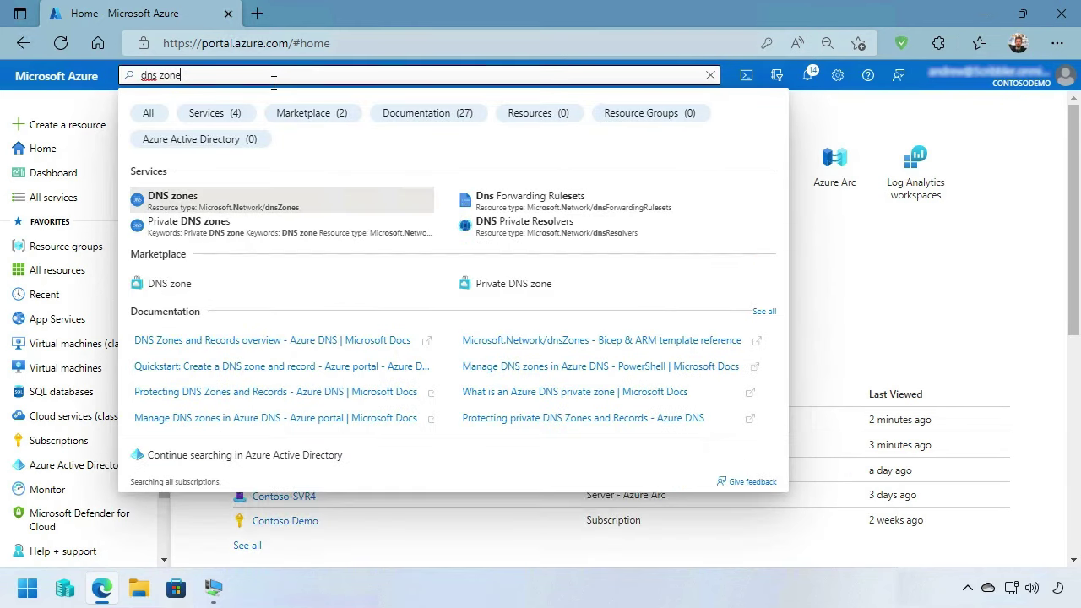
pyautogui.click(224, 207)
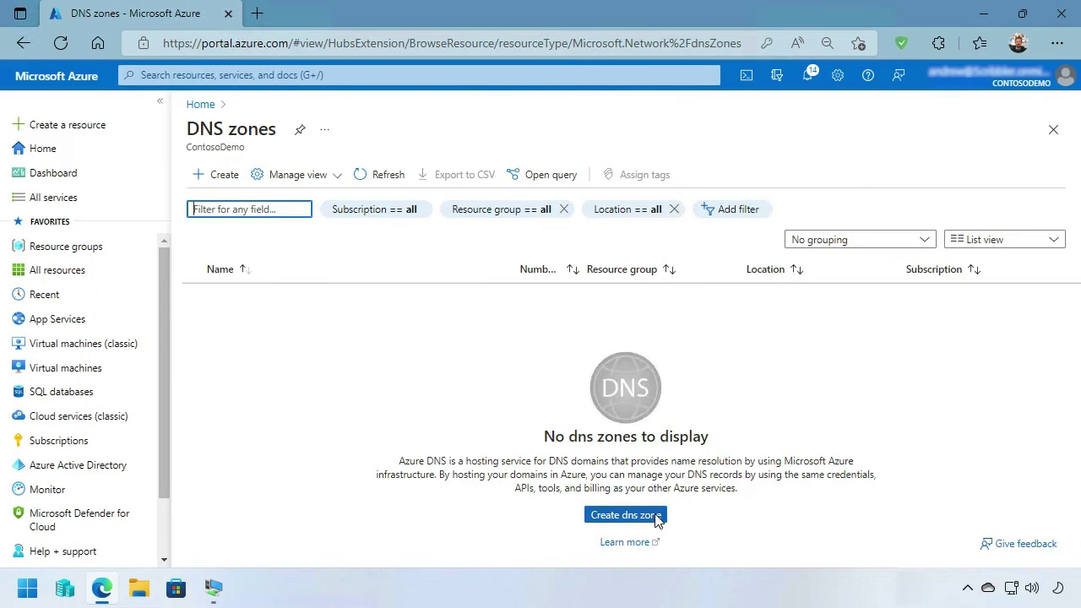
pyautogui.click(656, 517)
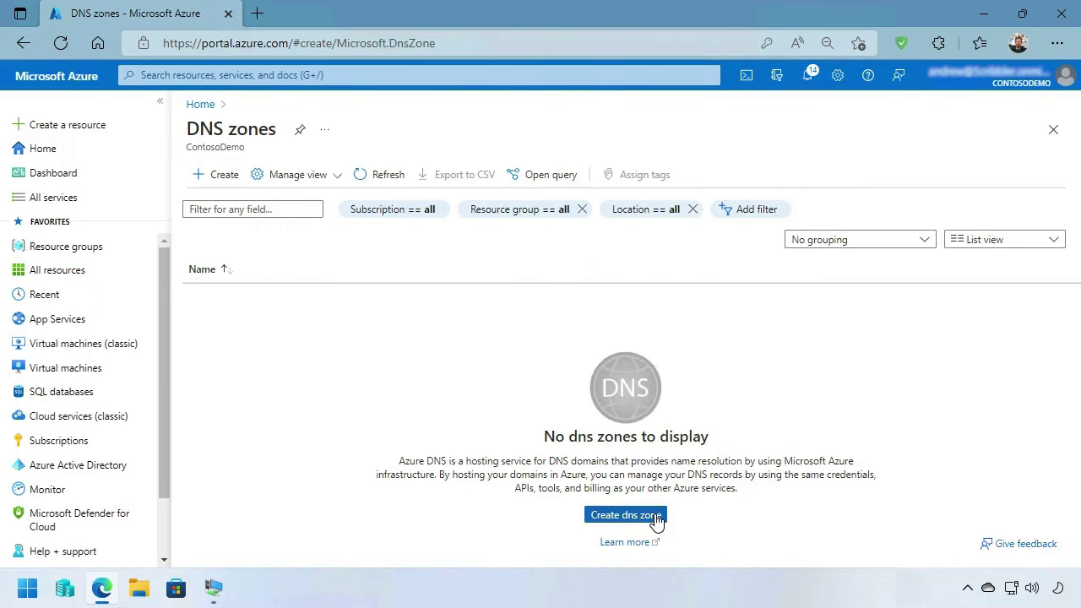
# Step: Create the zone ContosoDemo.com in ContosoResourceGroup after validating it
pyautogui.click(490, 341)
pyautogui.click(424, 401)
pyautogui.click(385, 414)
pyautogui.click(405, 446)
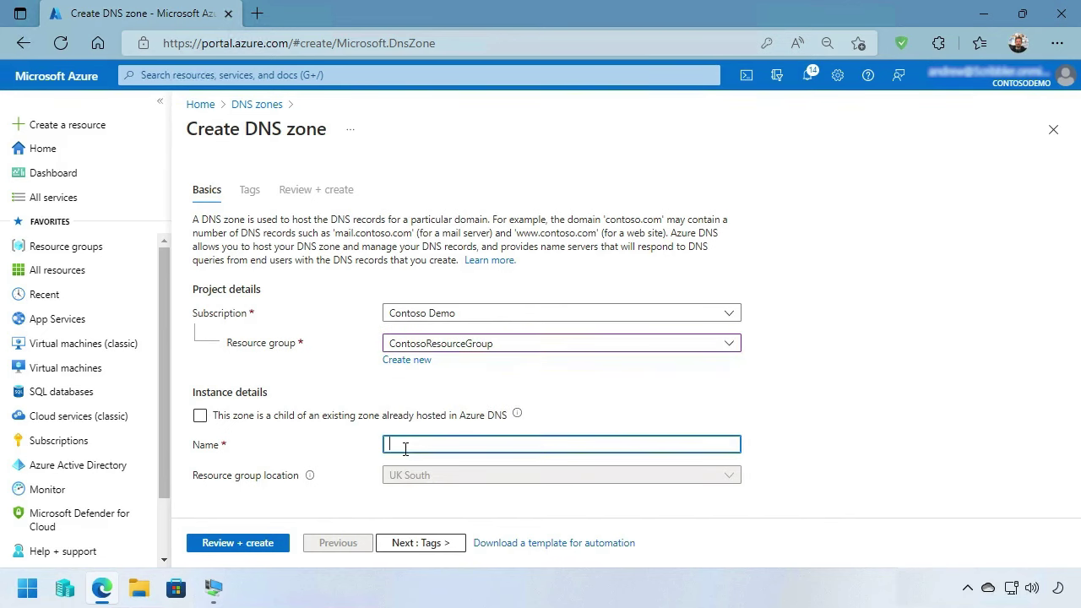
pyautogui.write('ContosoDemo.com')
pyautogui.click(477, 511)
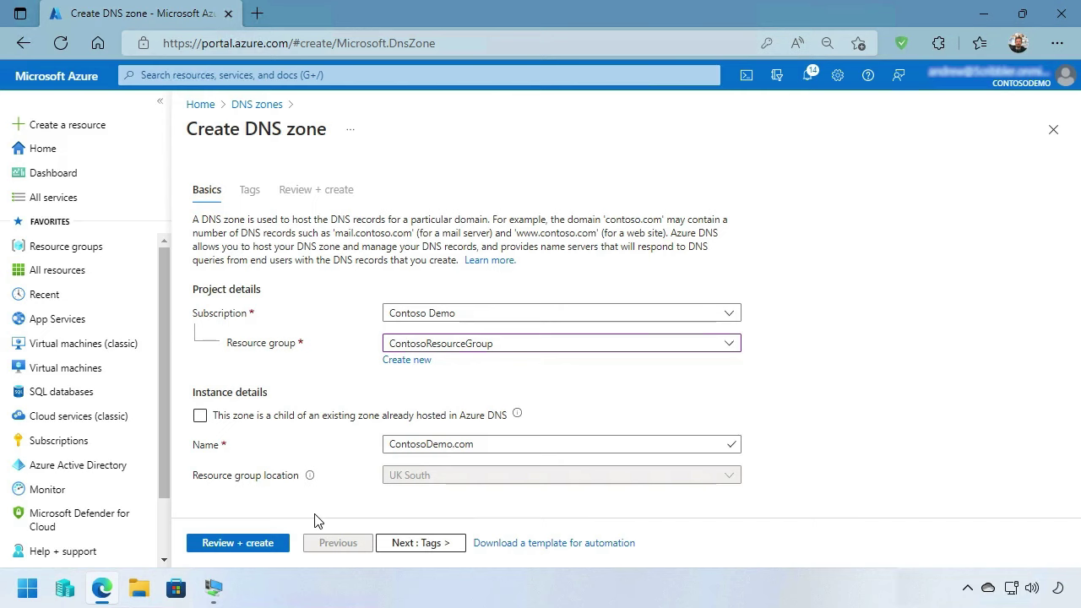
pyautogui.click(246, 545)
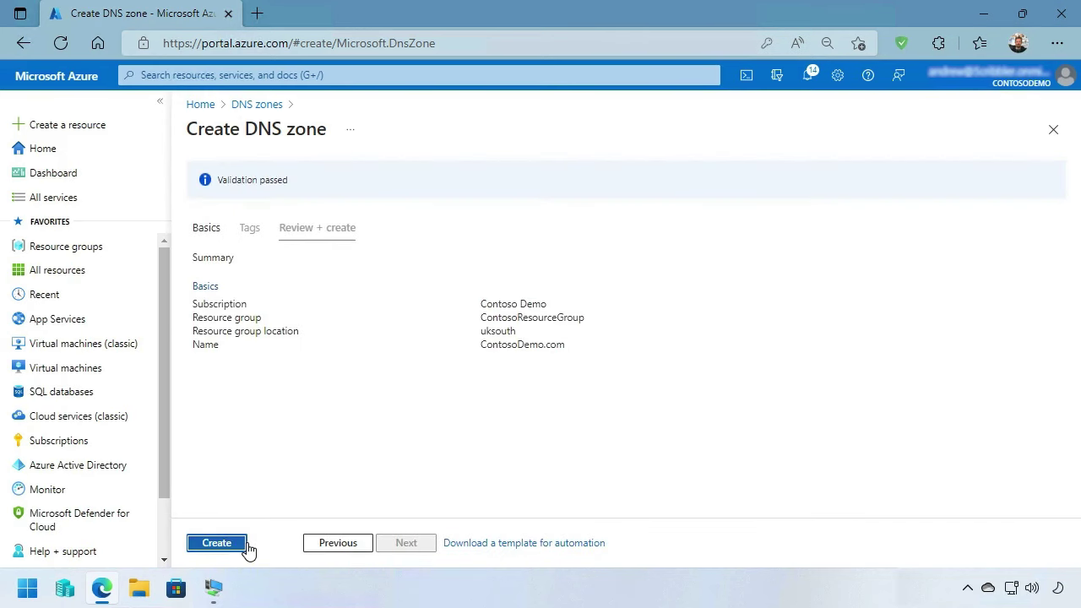
pyautogui.click(221, 547)
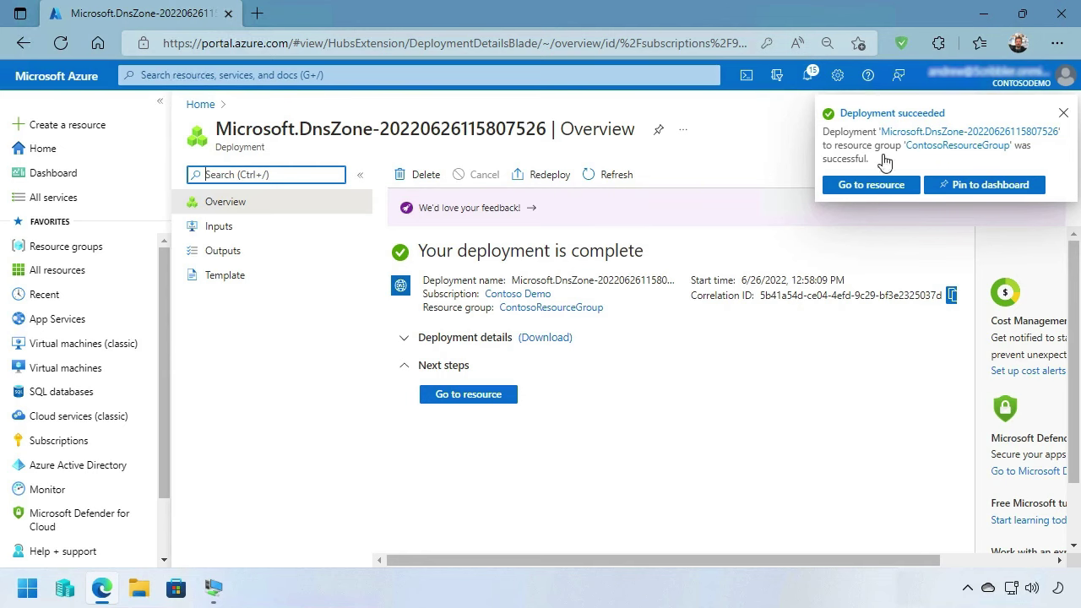
# Step: Go to the ContosoDemo.com resource and scroll to its NS and SOA record sets
pyautogui.click(875, 193)
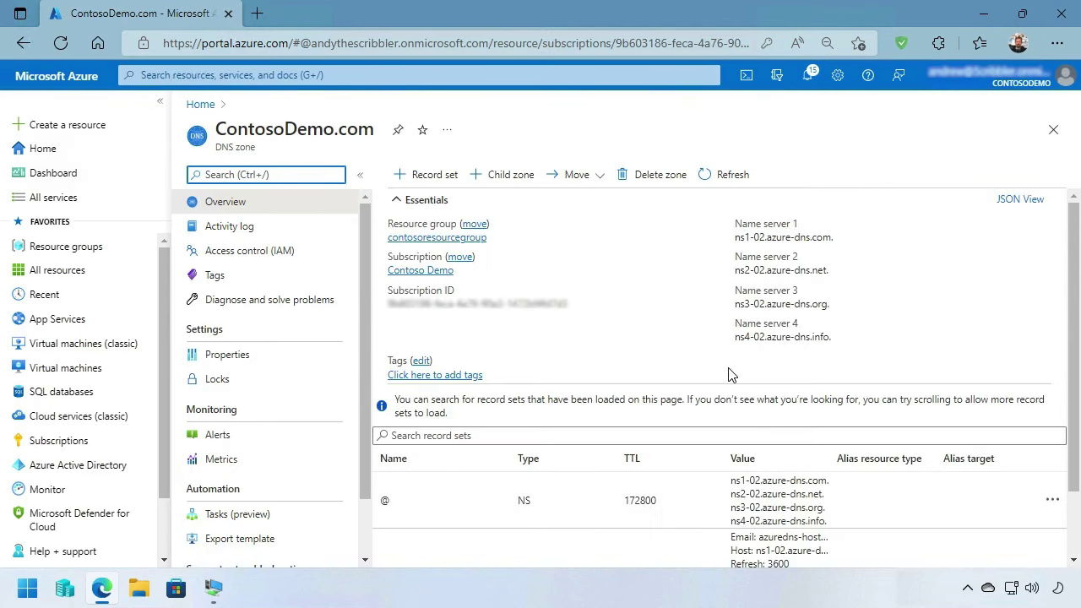
pyautogui.scroll(-1, 667, 380)
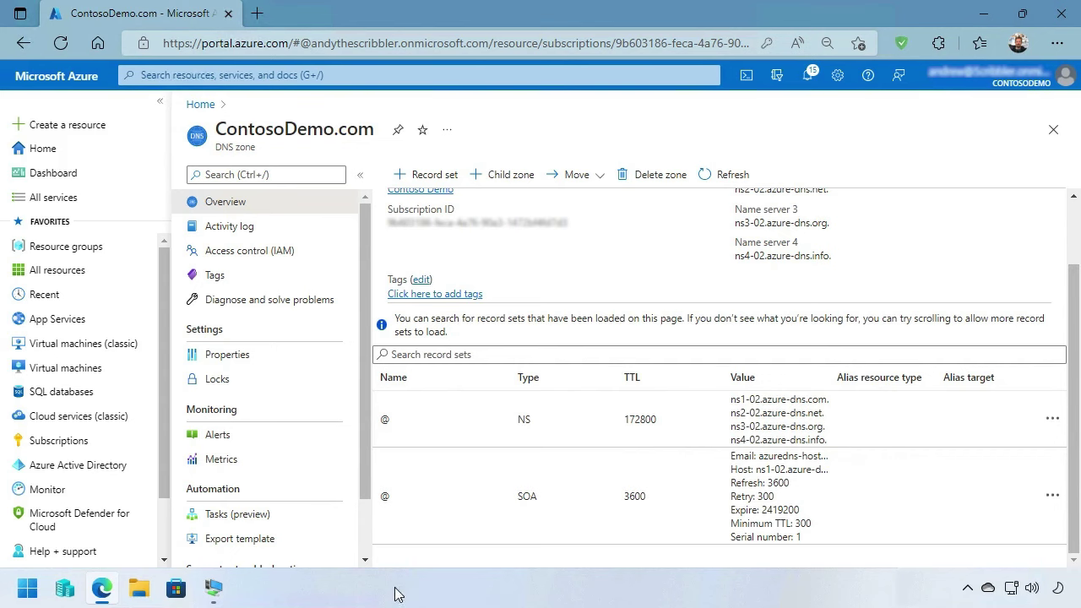
# Step: Add a www A record pointing to 10.0.0.2, then launch an administrator terminal
pyautogui.click(439, 176)
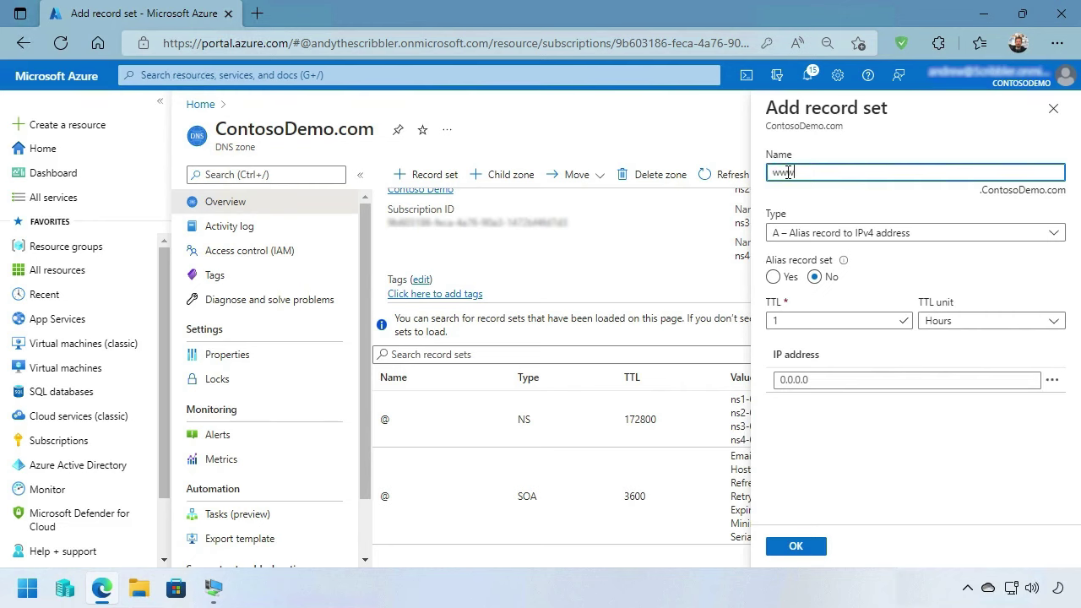
pyautogui.click(813, 237)
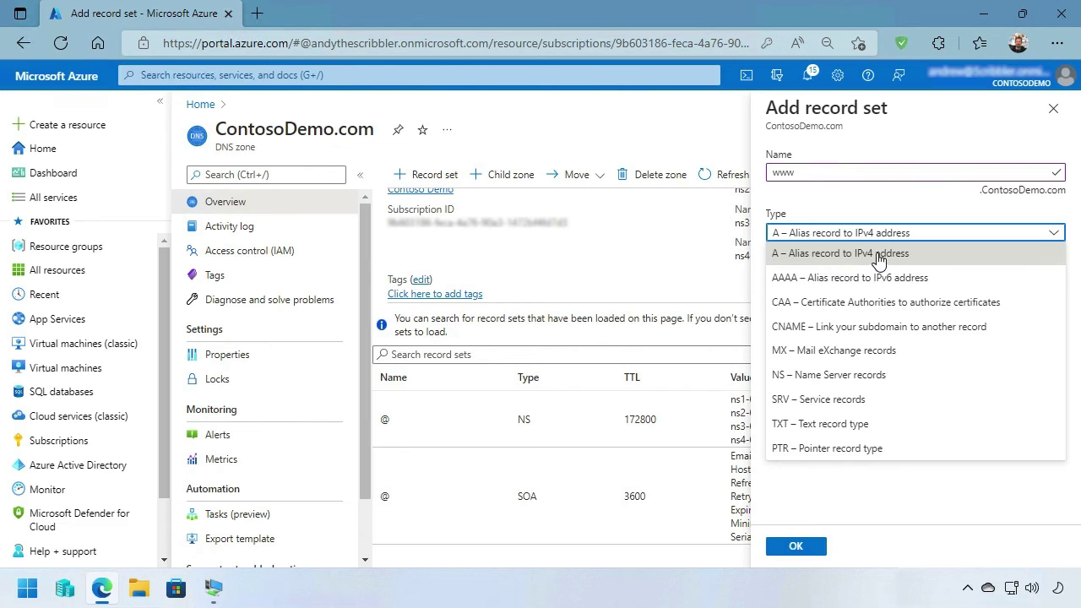
pyautogui.click(879, 230)
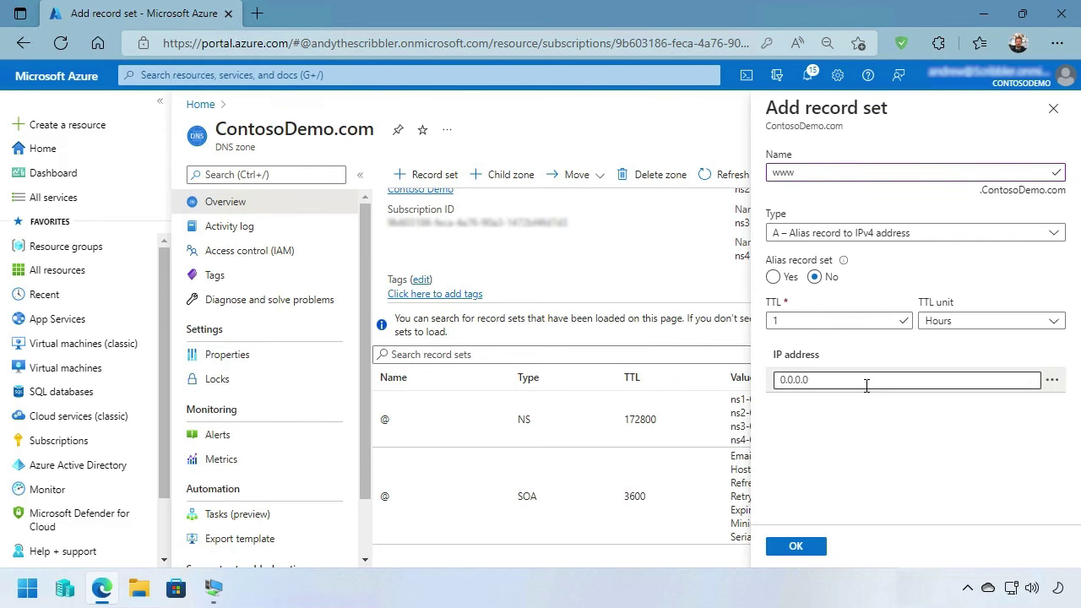
pyautogui.click(866, 384)
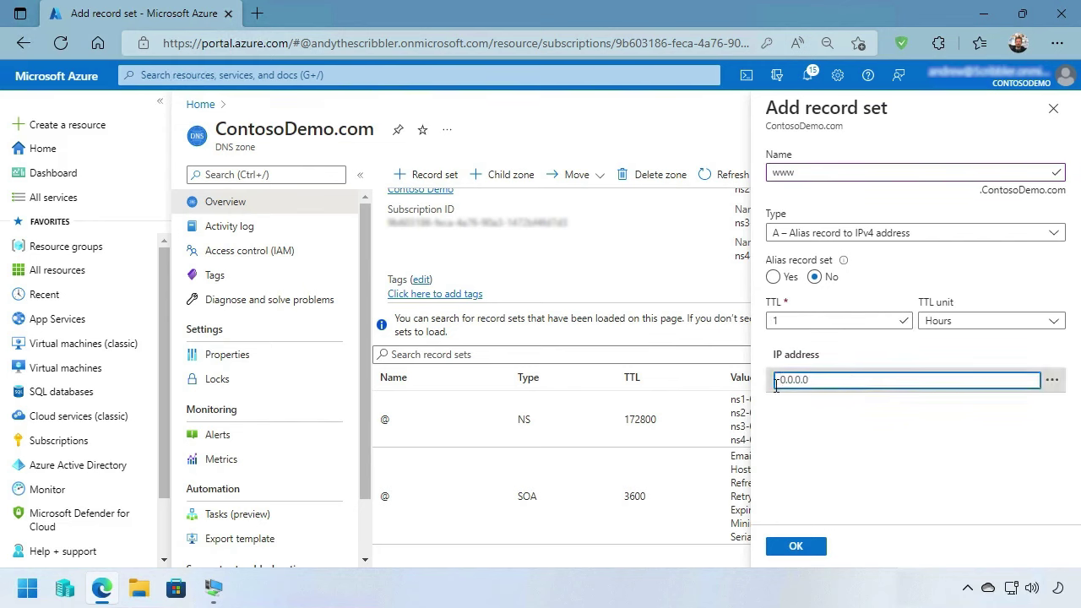
pyautogui.write('10.0.')
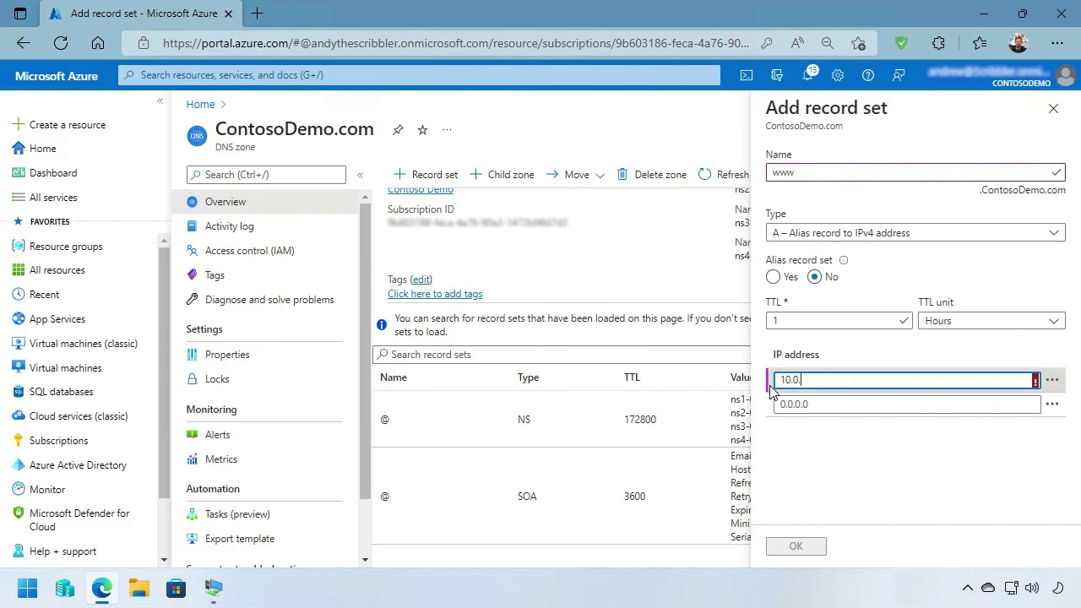
pyautogui.write('0.2')
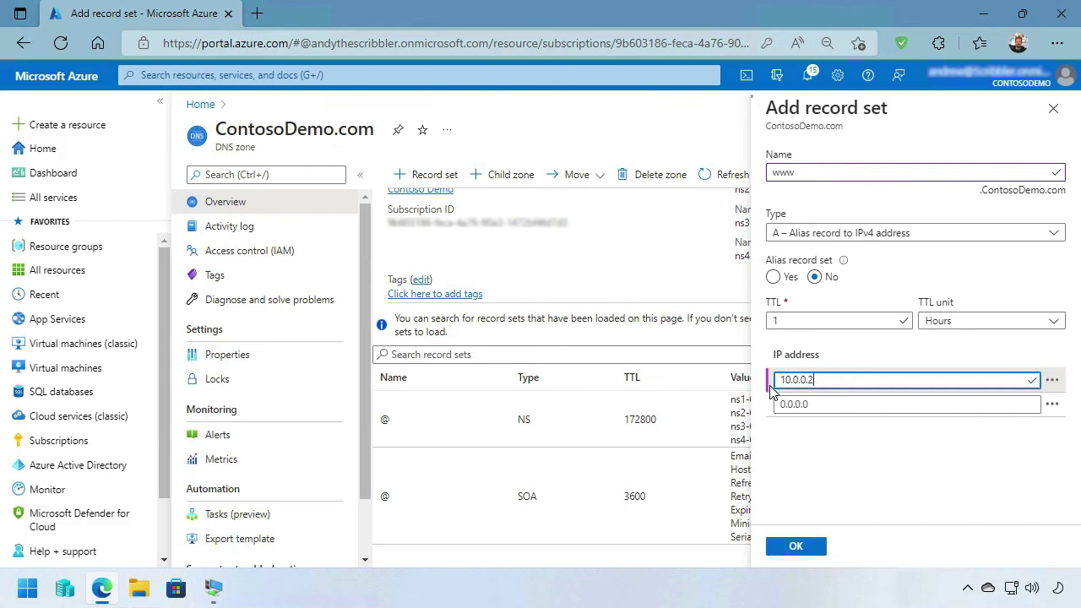
pyautogui.click(799, 548)
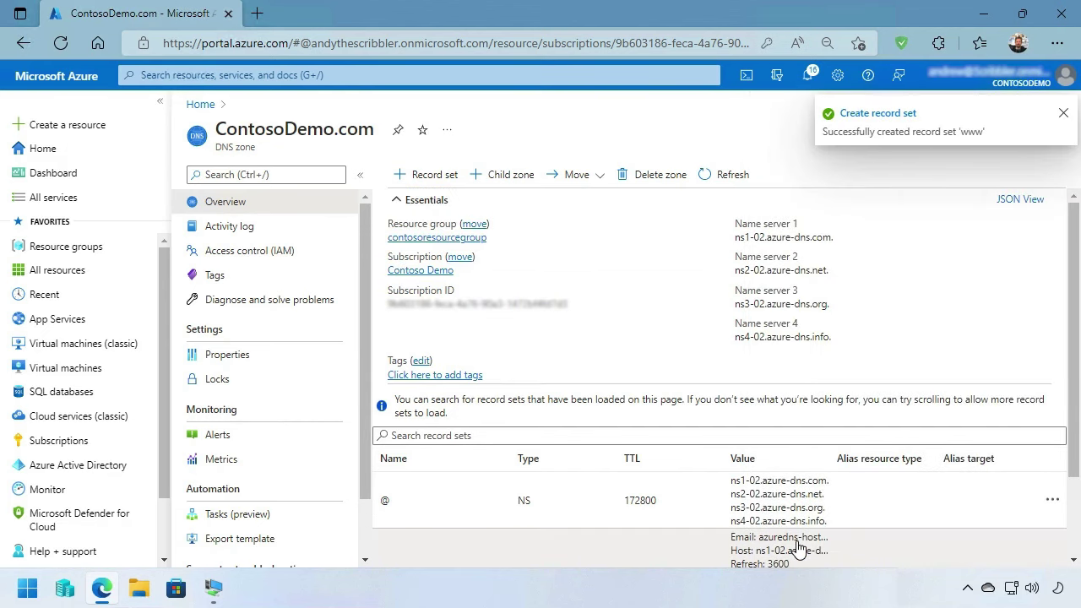
pyautogui.scroll(-2, 729, 444)
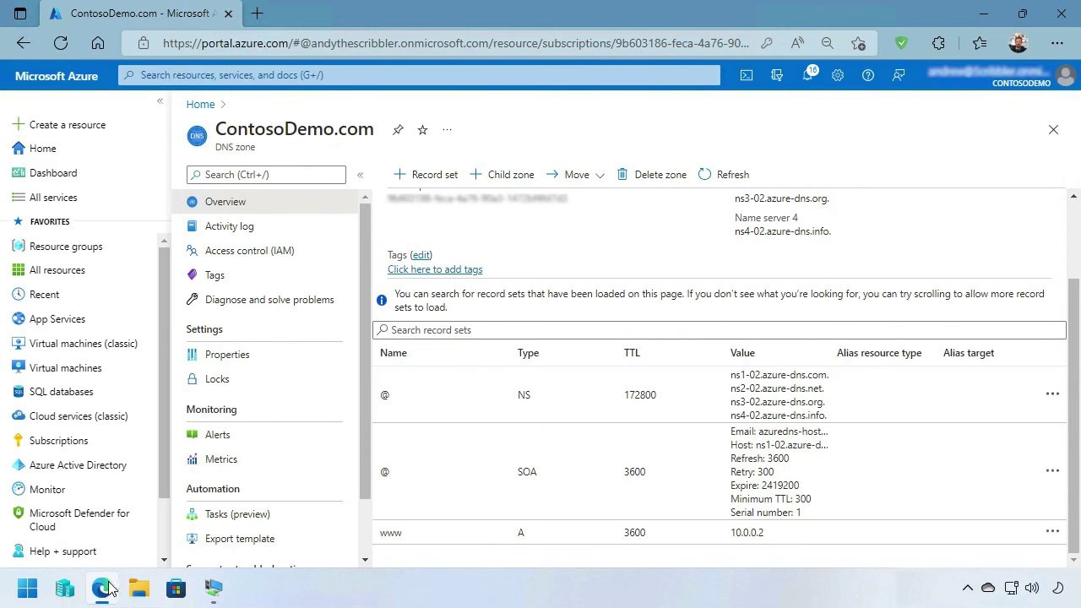
pyautogui.rightClick(25, 590)
pyautogui.click(142, 352)
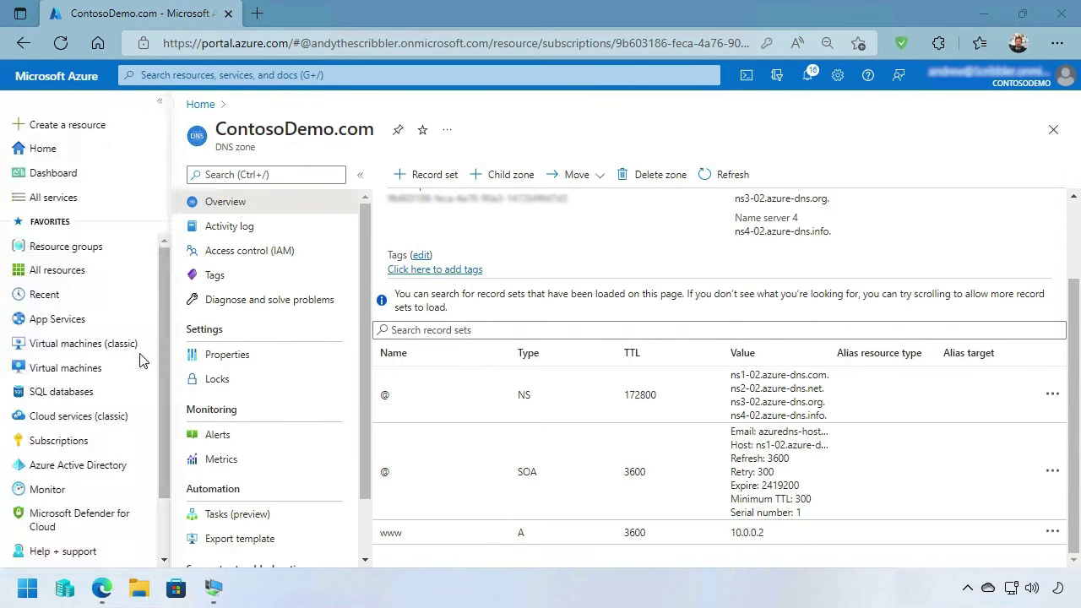
pyautogui.click(482, 436)
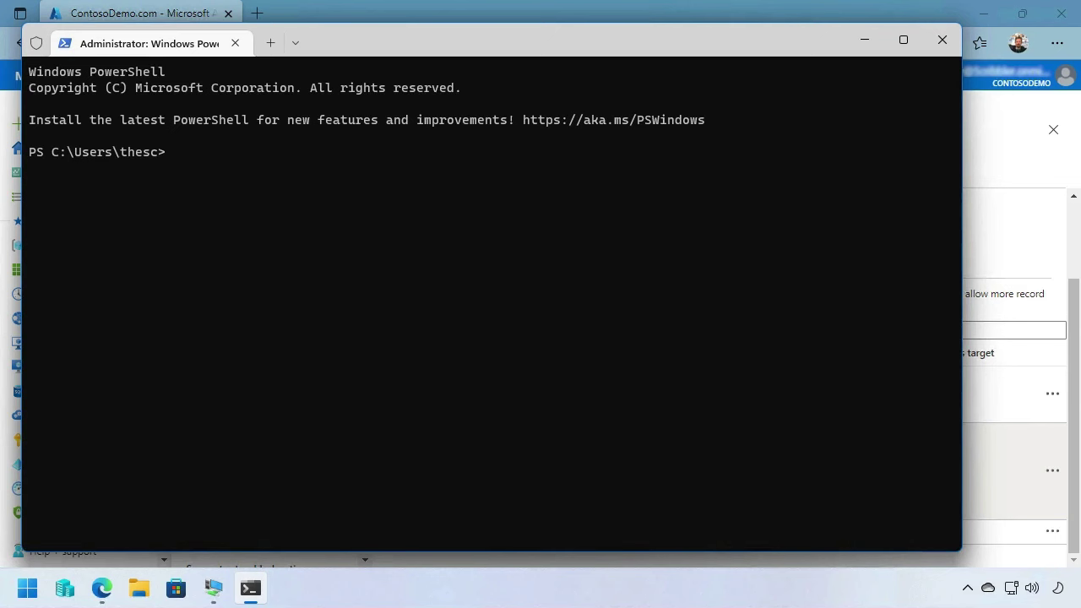
pyautogui.write('nslookup www.contosodemo.com ns1-02.azure-dns.com')
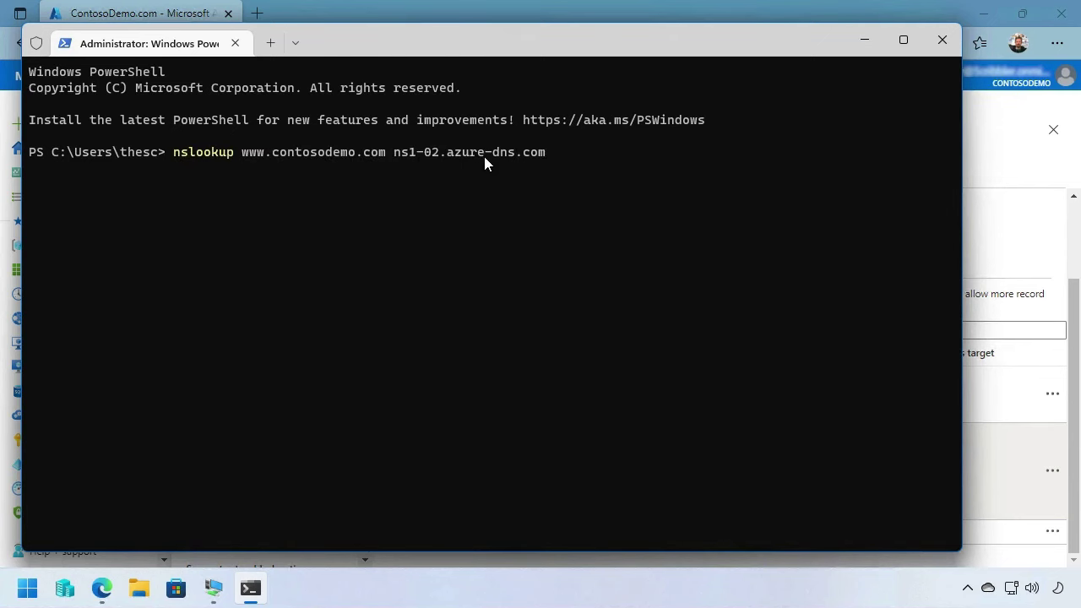
pyautogui.moveTo(639, 49); pyautogui.dragTo(707, 323)
pyautogui.scroll(1, 912, 234)
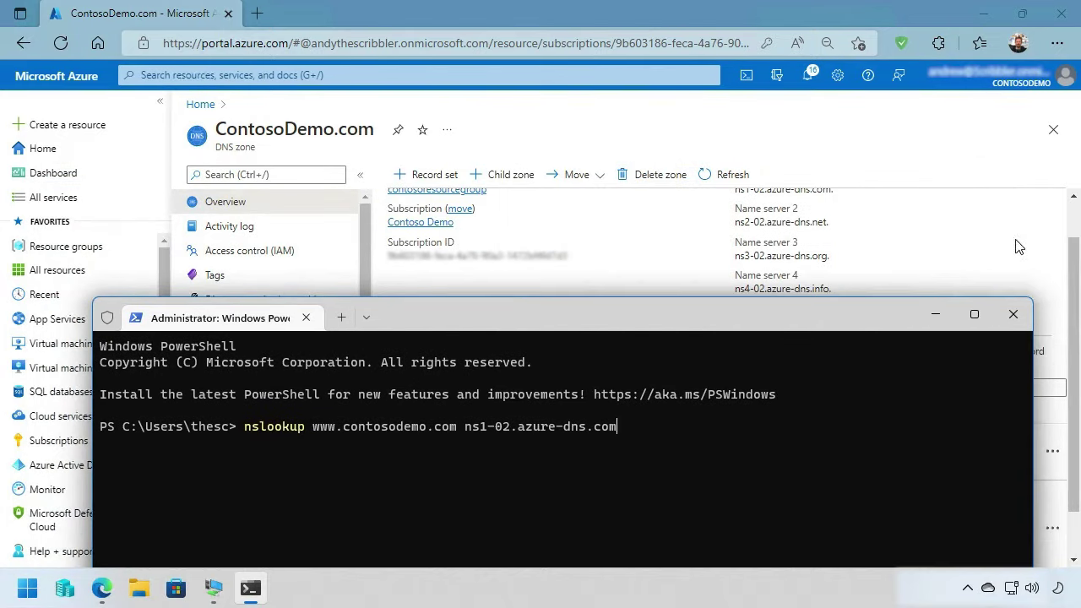
pyautogui.click(1074, 268)
pyautogui.scroll(1, 954, 254)
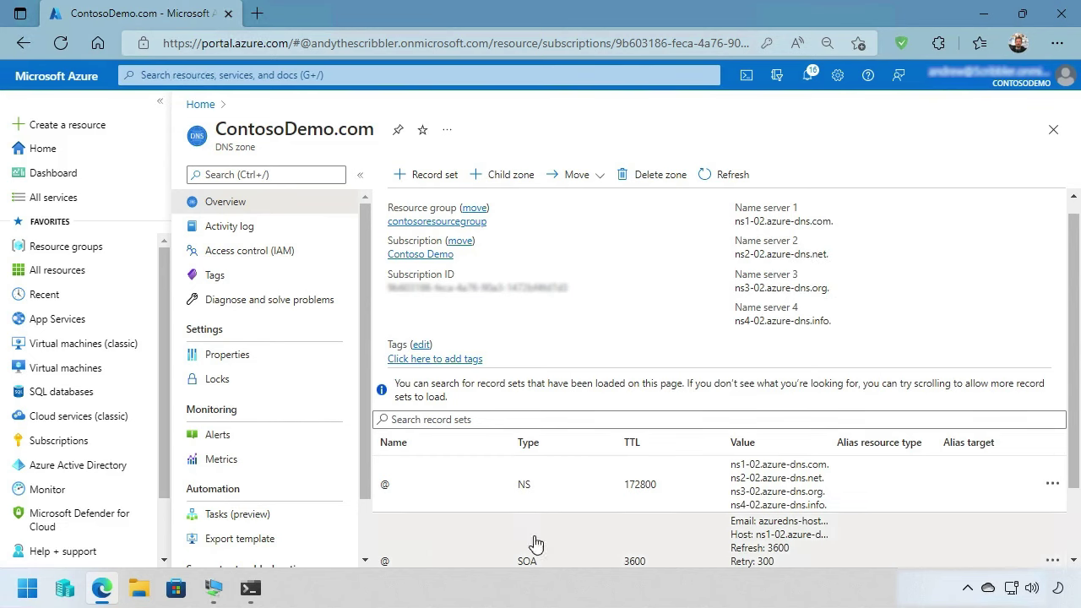
# Step: Run the lookup, which returns 10.0.0.2, then close PowerShell
pyautogui.click(250, 588)
pyautogui.moveTo(408, 313); pyautogui.dragTo(414, 93)
pyautogui.press('Return')
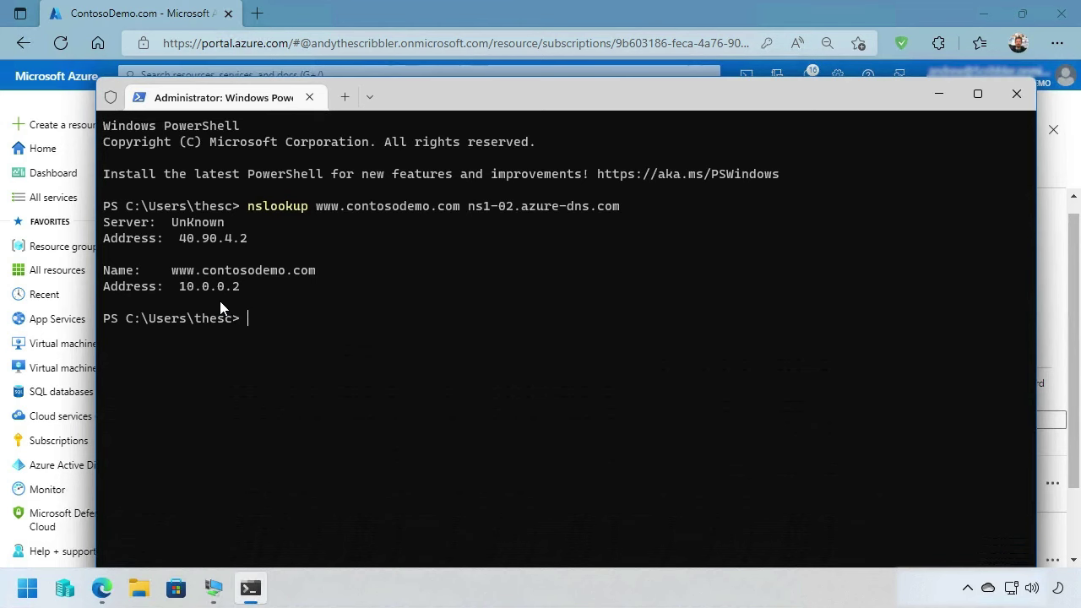
pyautogui.click(1013, 97)
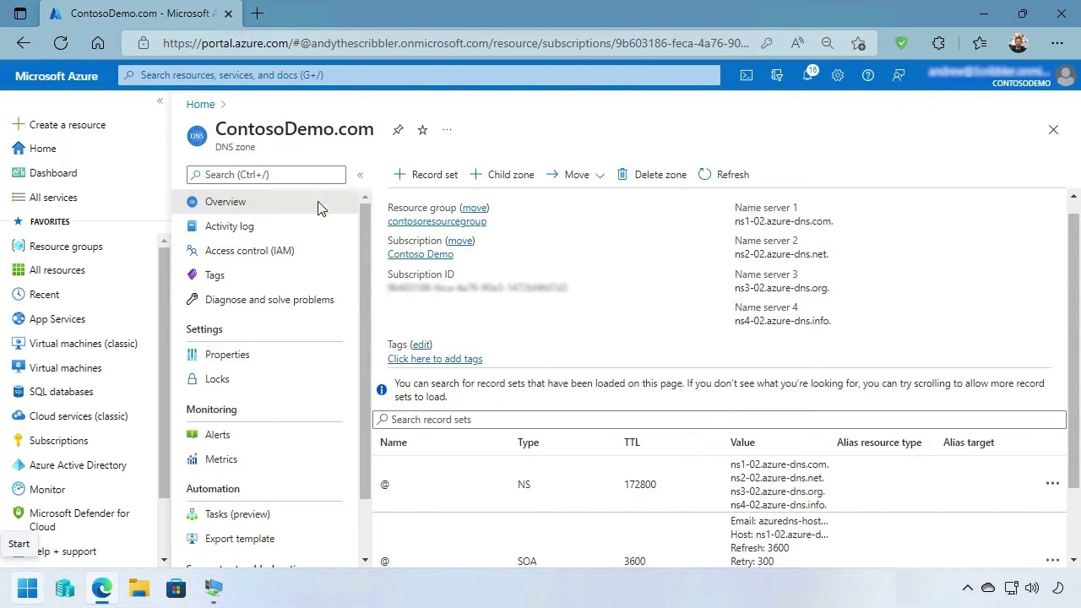
# Step: From the portal home, open Private DNS zones and start a new private zone
pyautogui.click(44, 149)
pyautogui.click(259, 76)
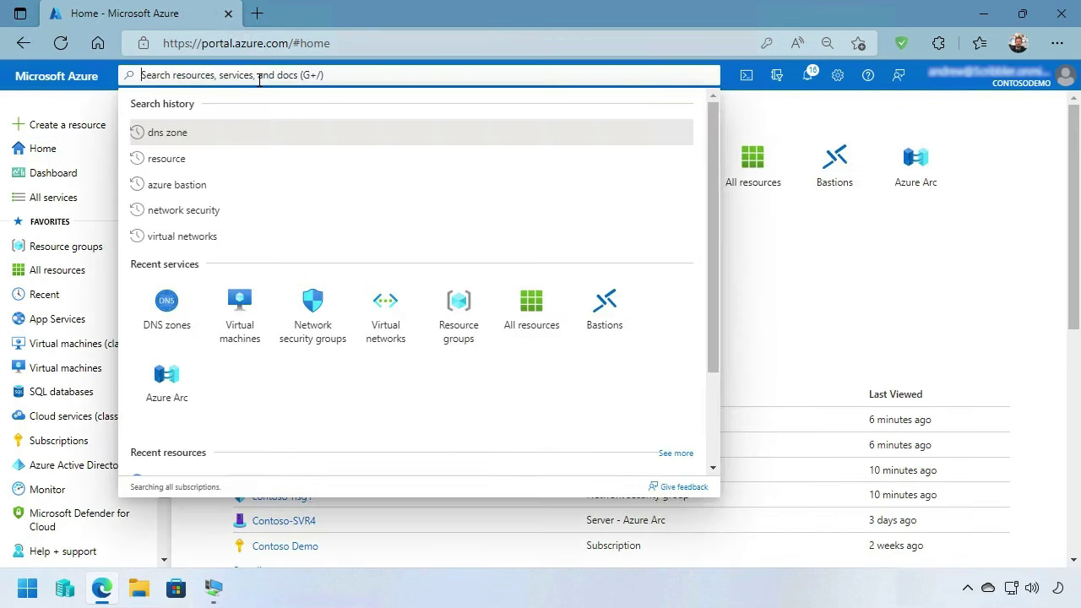
pyautogui.write('privat')
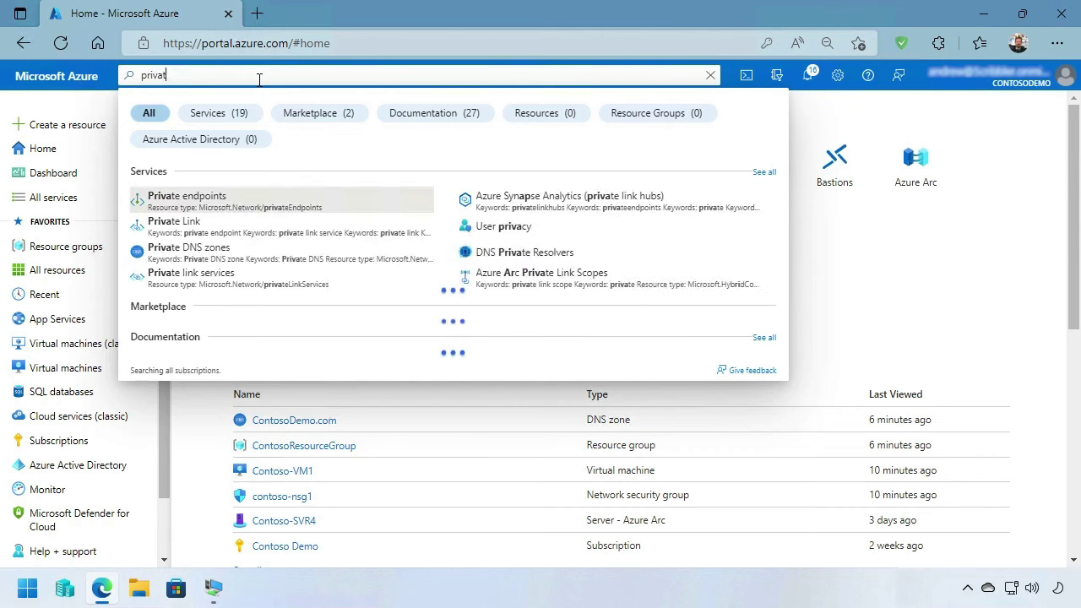
pyautogui.write('e dns')
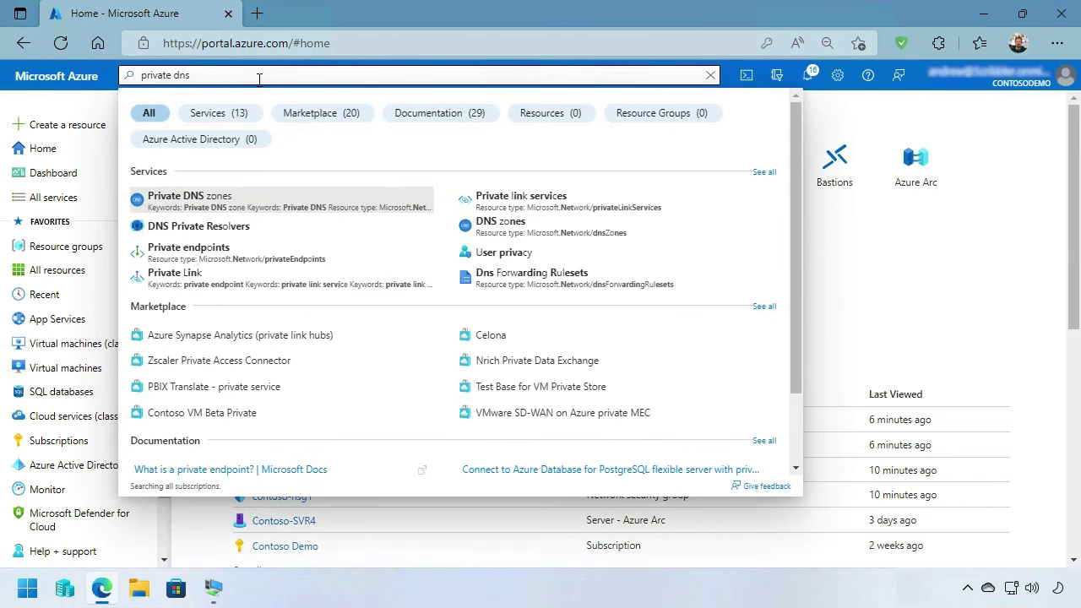
pyautogui.click(222, 200)
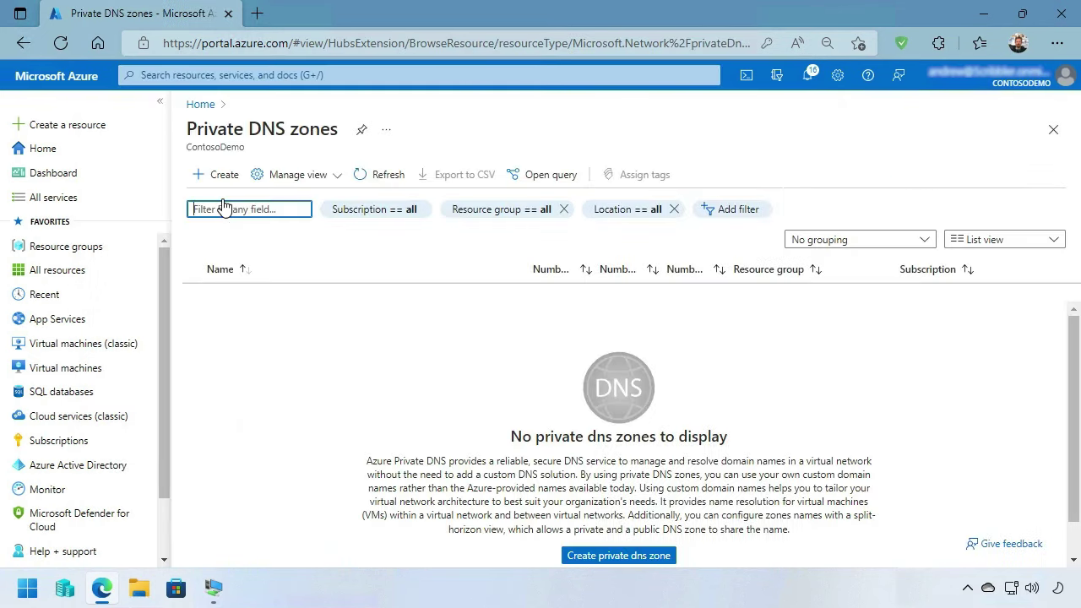
pyautogui.click(606, 557)
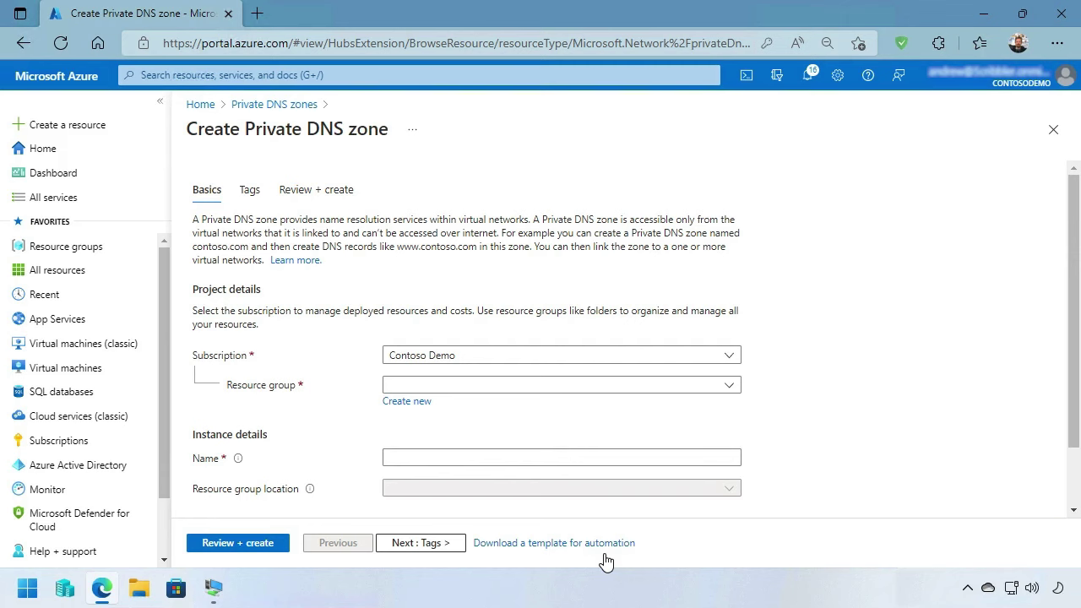
# Step: Create private zone priv.contosodemo.com in ContosoResourceGroup and open it
pyautogui.click(515, 386)
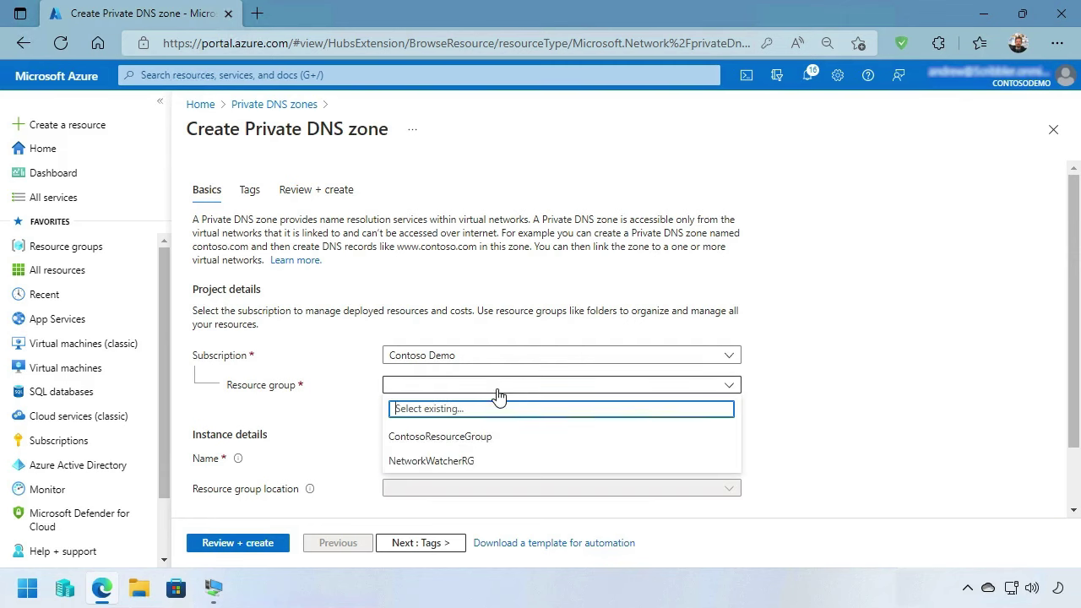
pyautogui.click(463, 436)
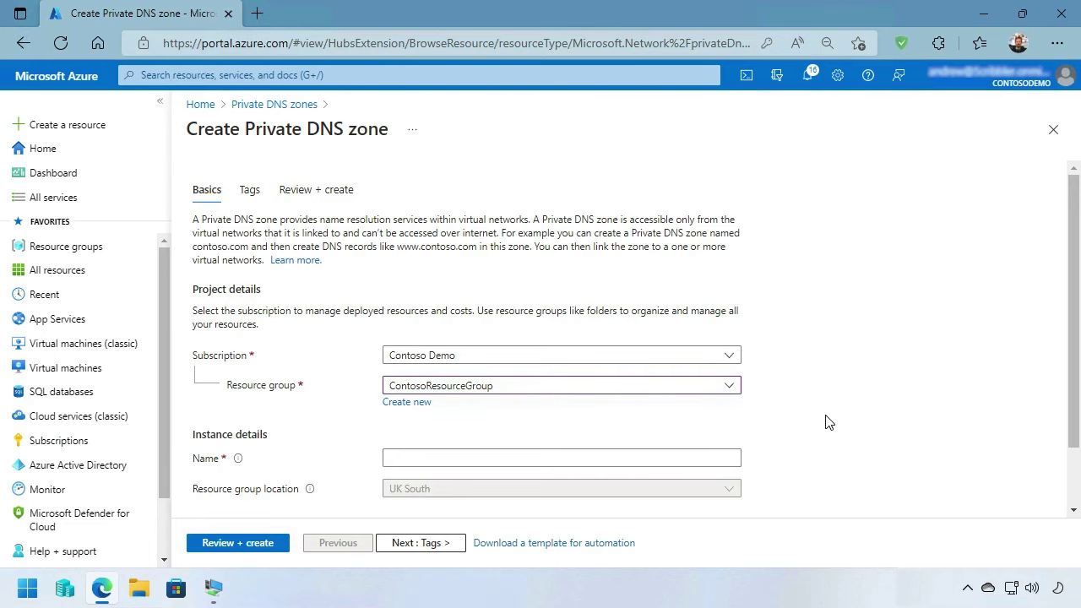
pyautogui.scroll(-2, 461, 407)
pyautogui.click(433, 387)
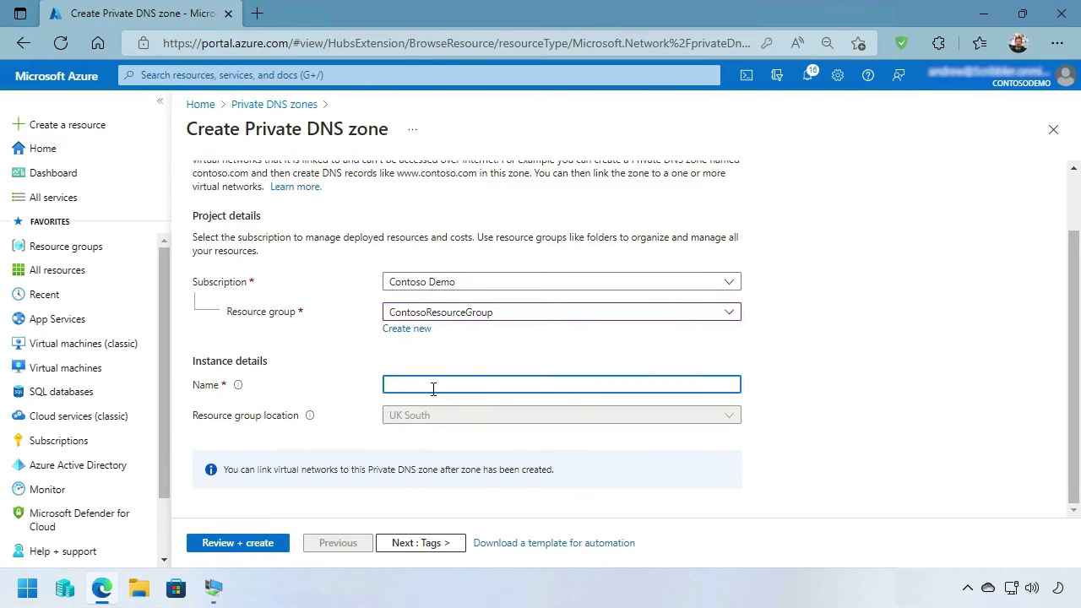
pyautogui.write('priv.')
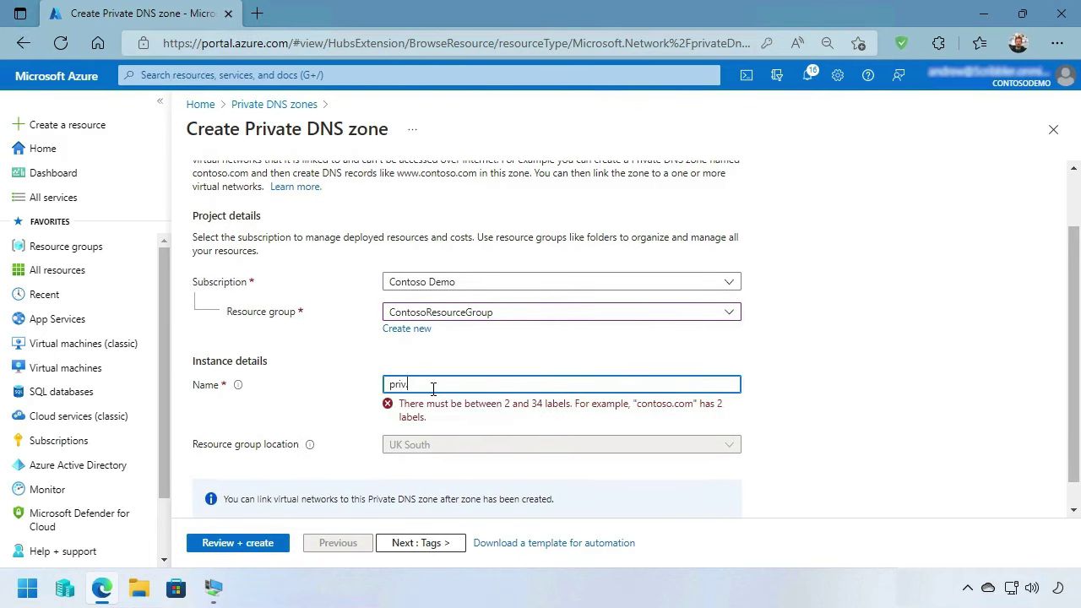
pyautogui.write('contosodemo.com')
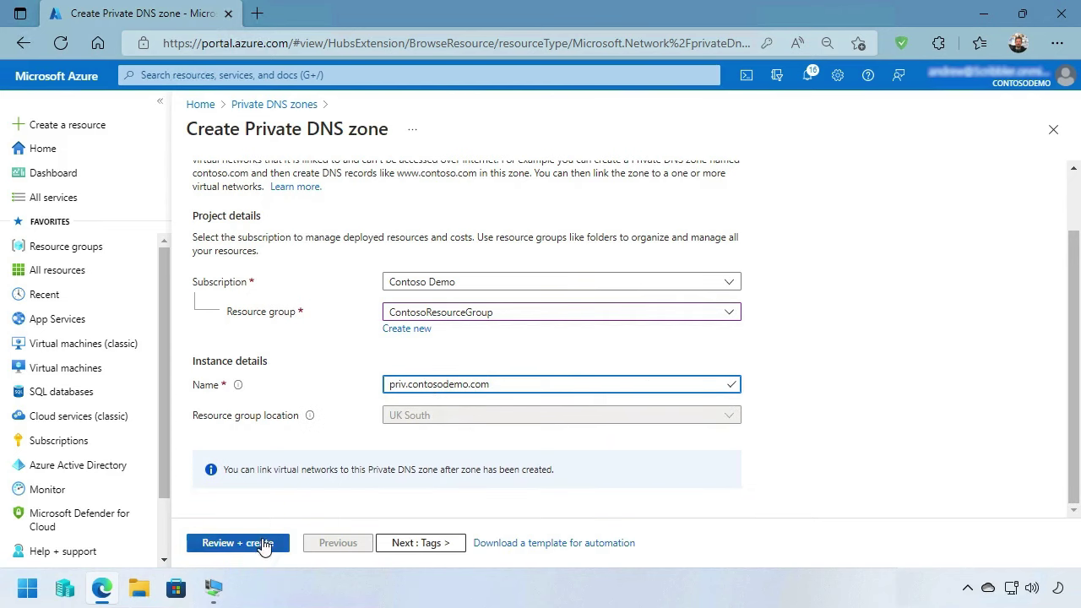
pyautogui.click(260, 544)
pyautogui.click(239, 547)
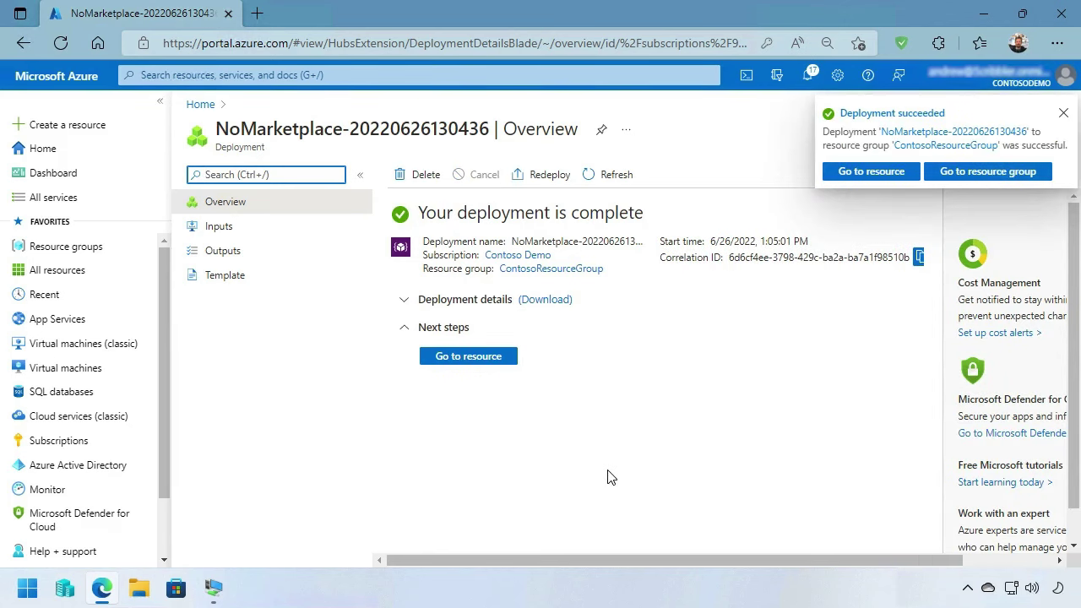
pyautogui.click(868, 175)
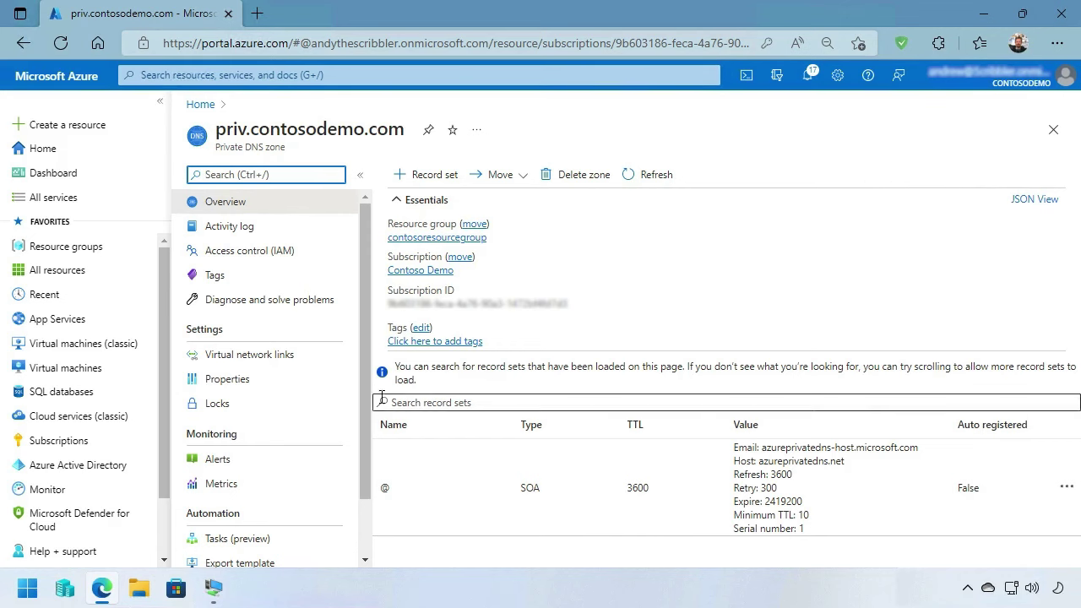
# Step: Add a virtual network link named linkcontosovnet1 to contoso-vnet1
pyautogui.click(275, 363)
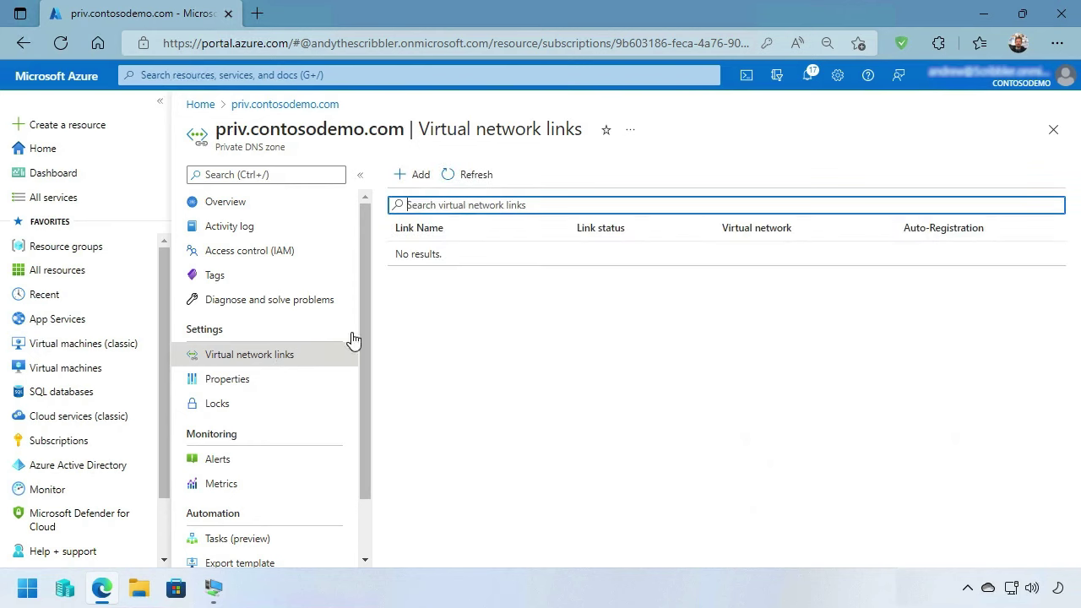
pyautogui.click(407, 187)
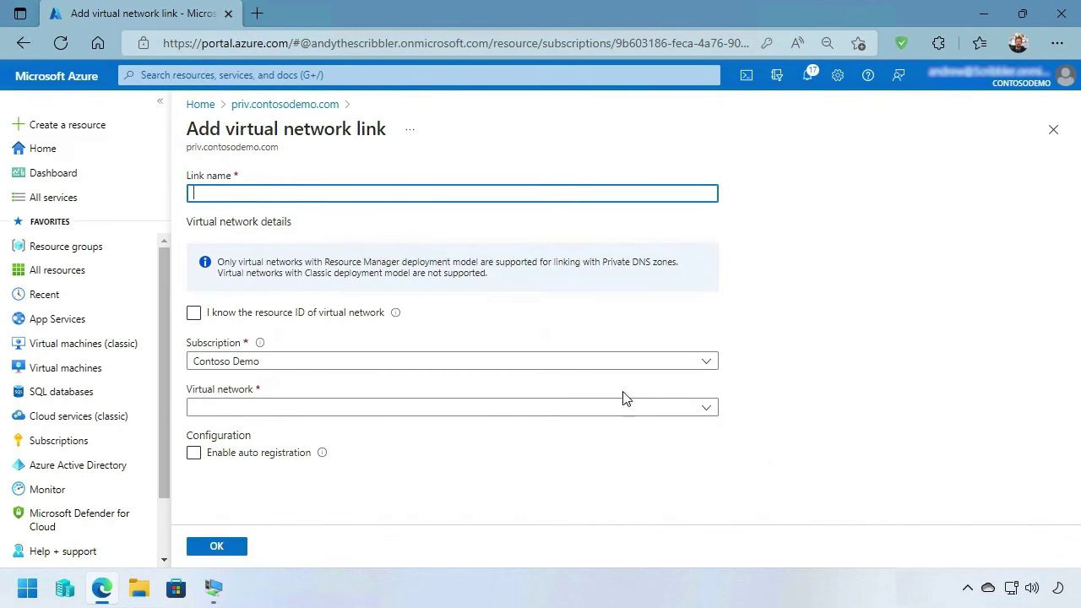
pyautogui.click(591, 407)
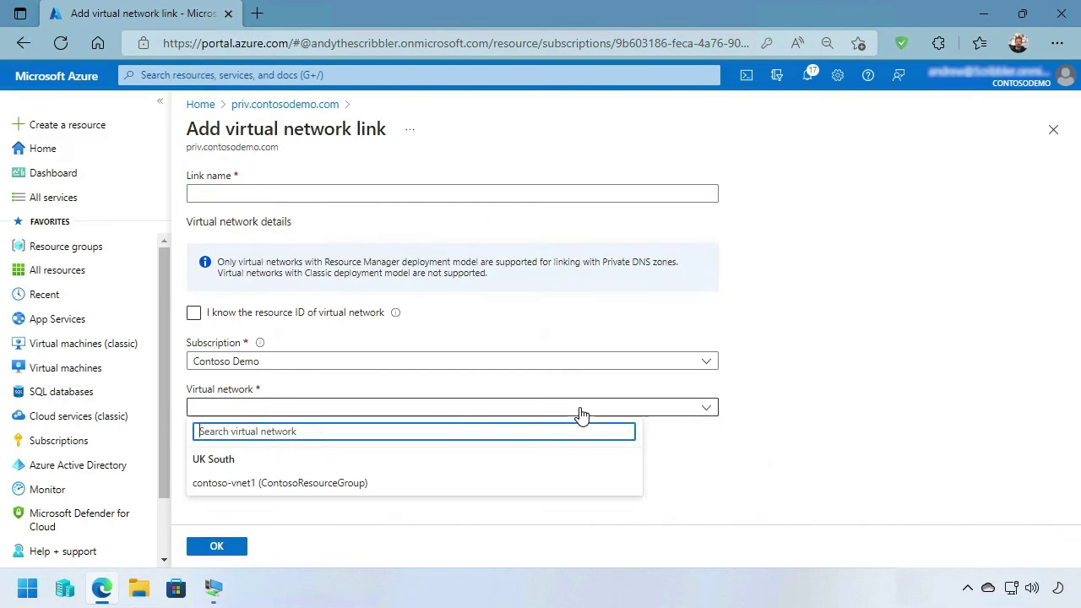
pyautogui.click(293, 486)
pyautogui.click(267, 194)
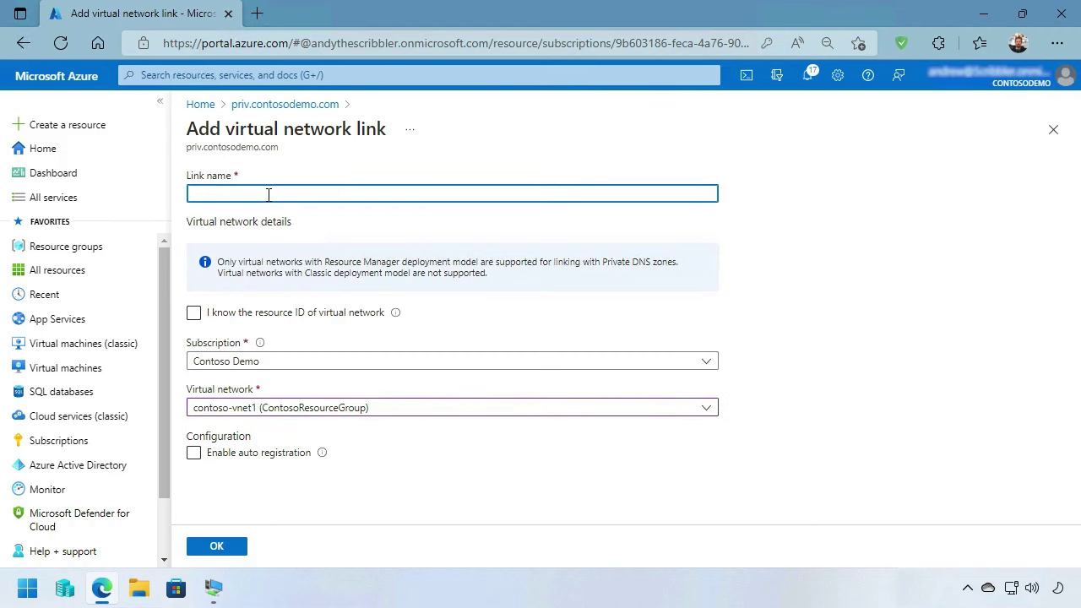
pyautogui.write('linkcontosovnet1')
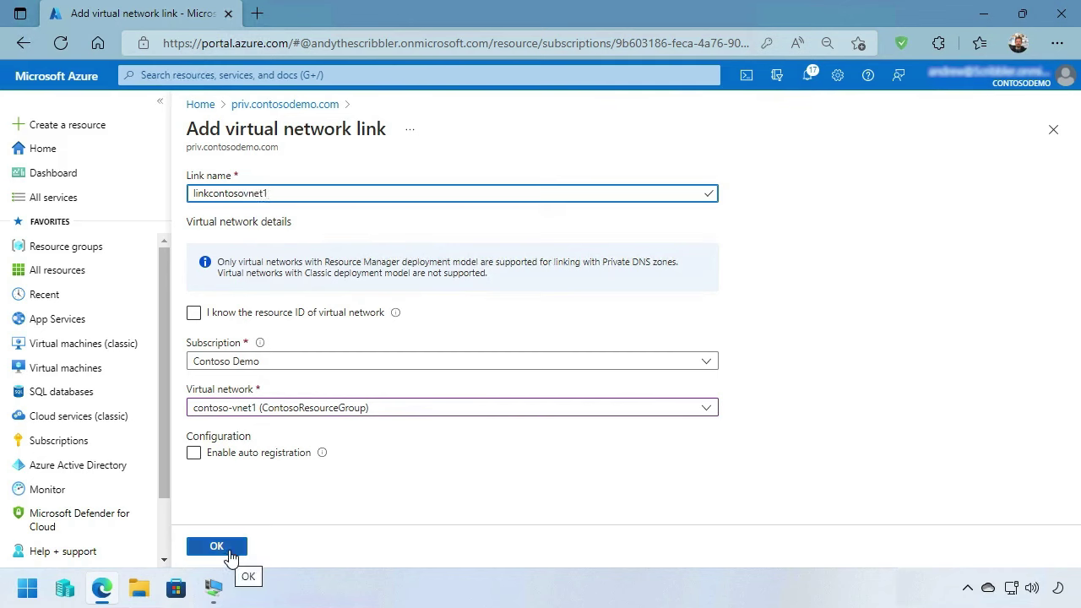
# Step: Enable auto registration on the link and create it
pyautogui.click(229, 549)
pyautogui.click(243, 456)
pyautogui.click(323, 457)
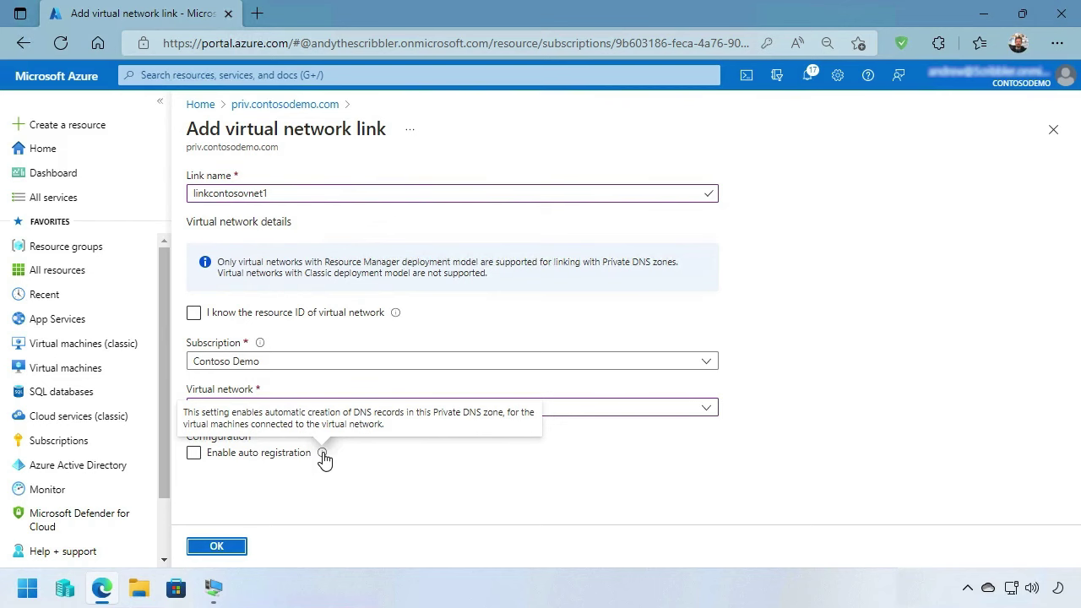
pyautogui.click(193, 454)
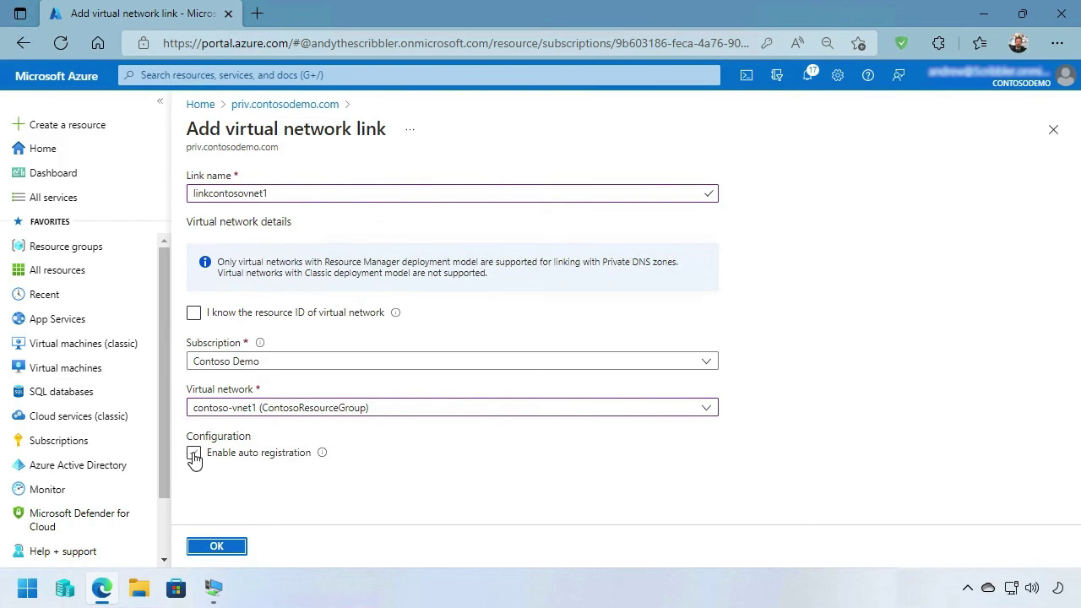
pyautogui.click(234, 550)
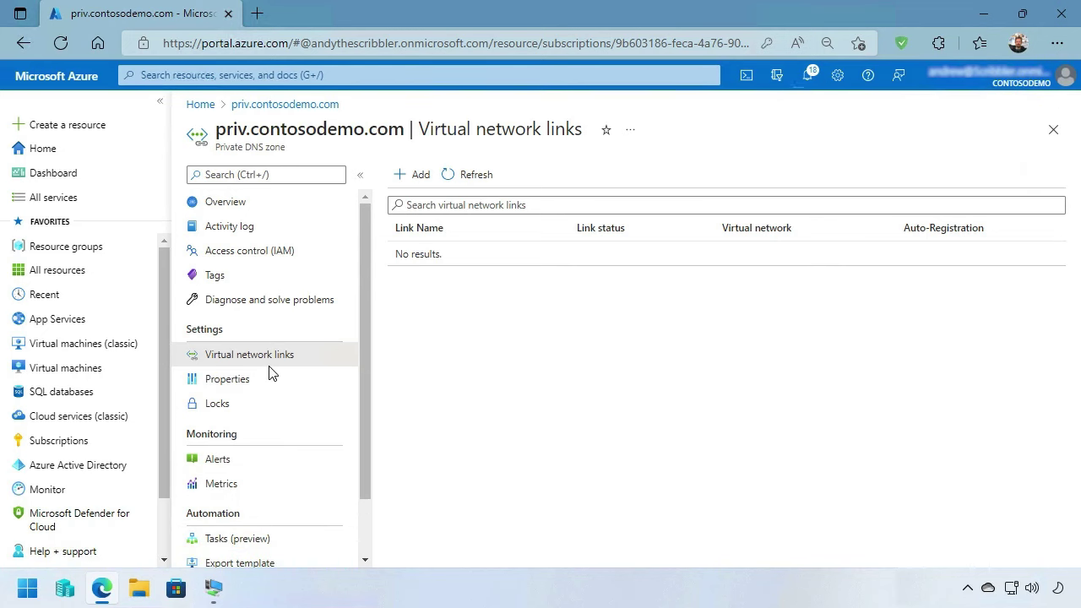
# Step: Add a www A record pointing to 10.0.0.5 in priv.contosodemo.com
pyautogui.click(234, 203)
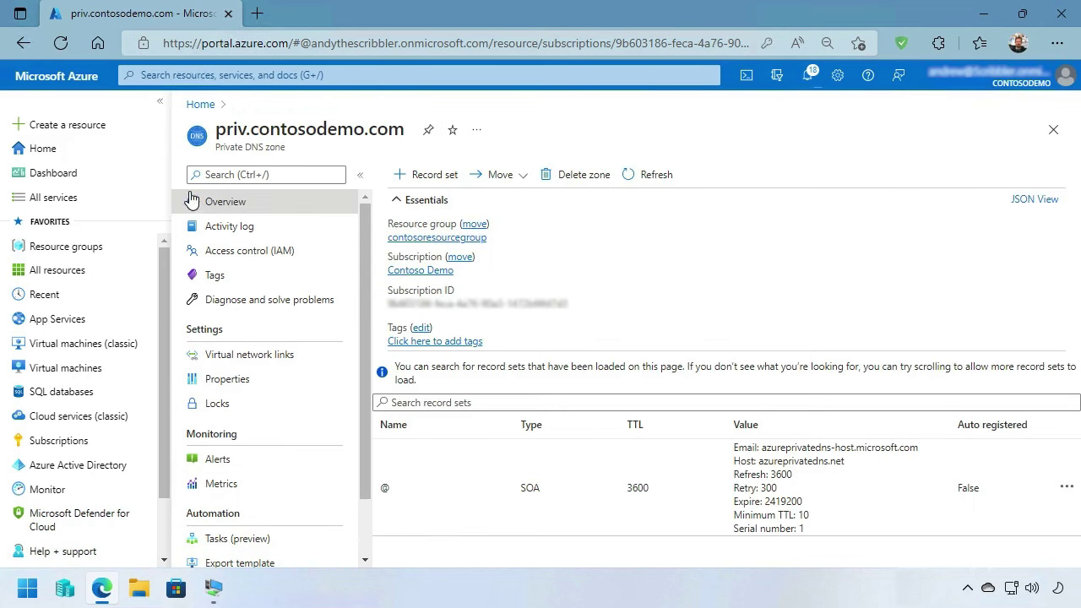
pyautogui.click(442, 175)
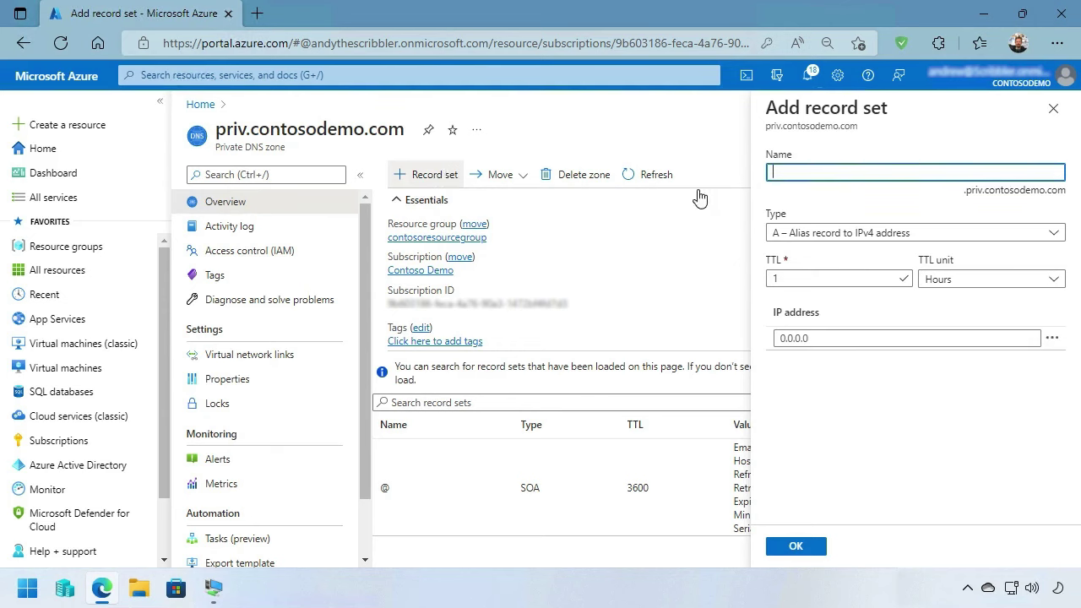
pyautogui.write('www')
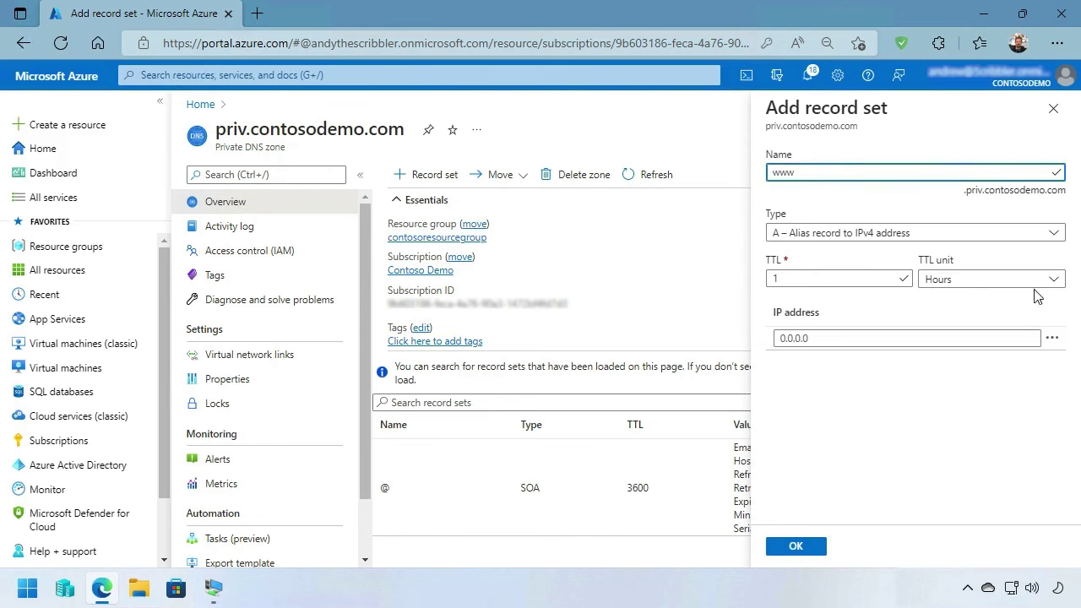
pyautogui.click(821, 338)
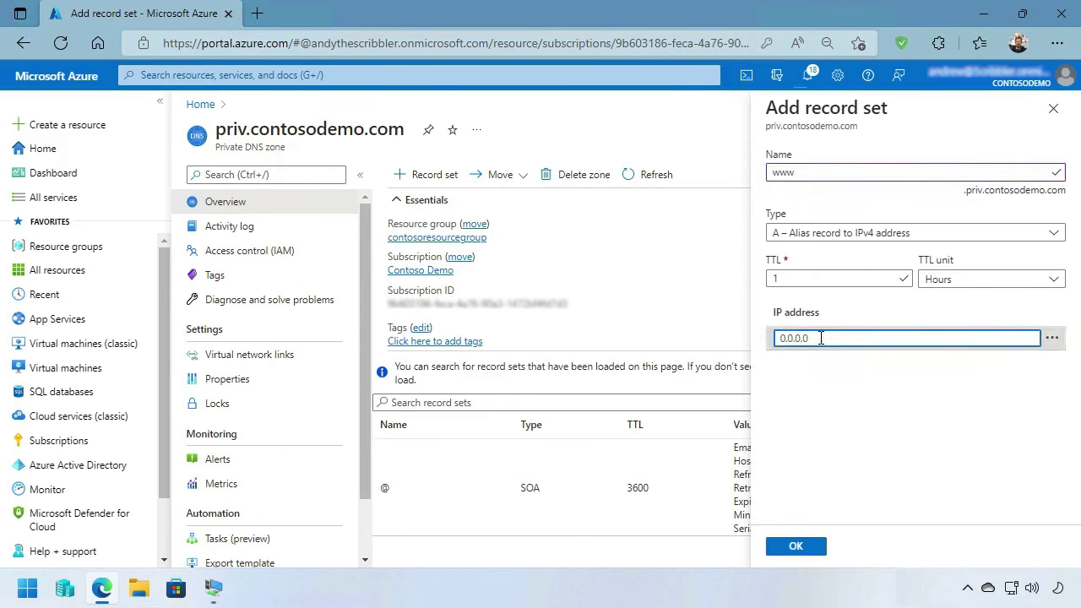
pyautogui.write('10.0.0.5')
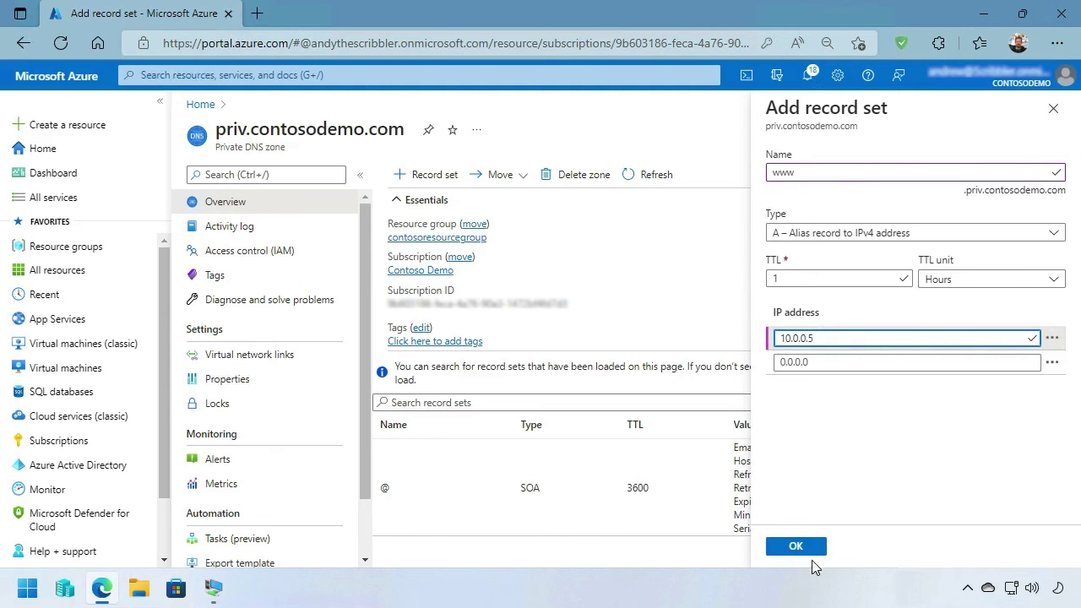
pyautogui.click(802, 548)
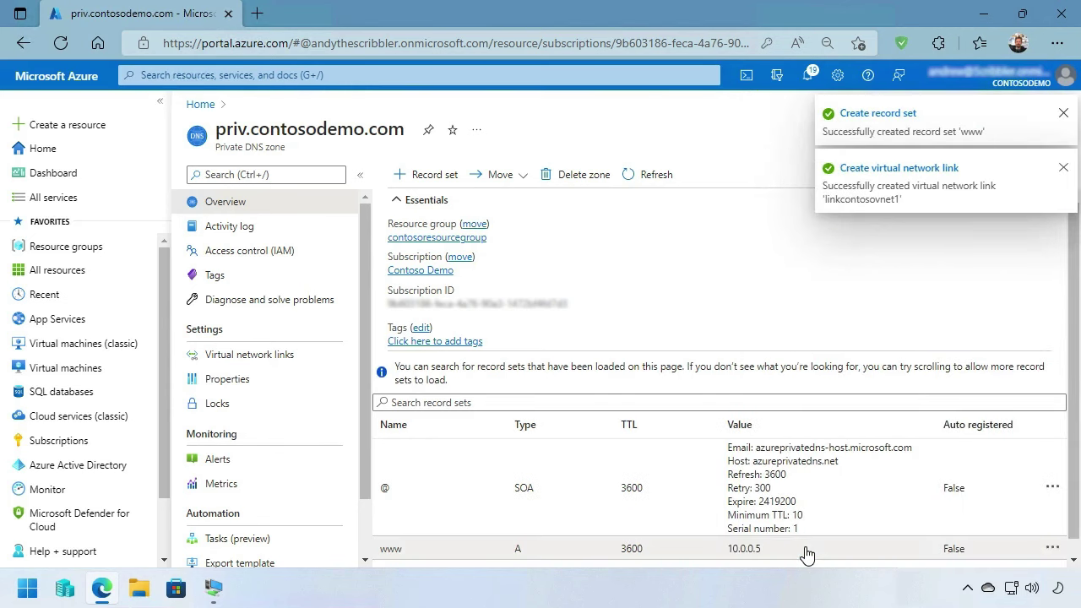
pyautogui.scroll(-1, 507, 540)
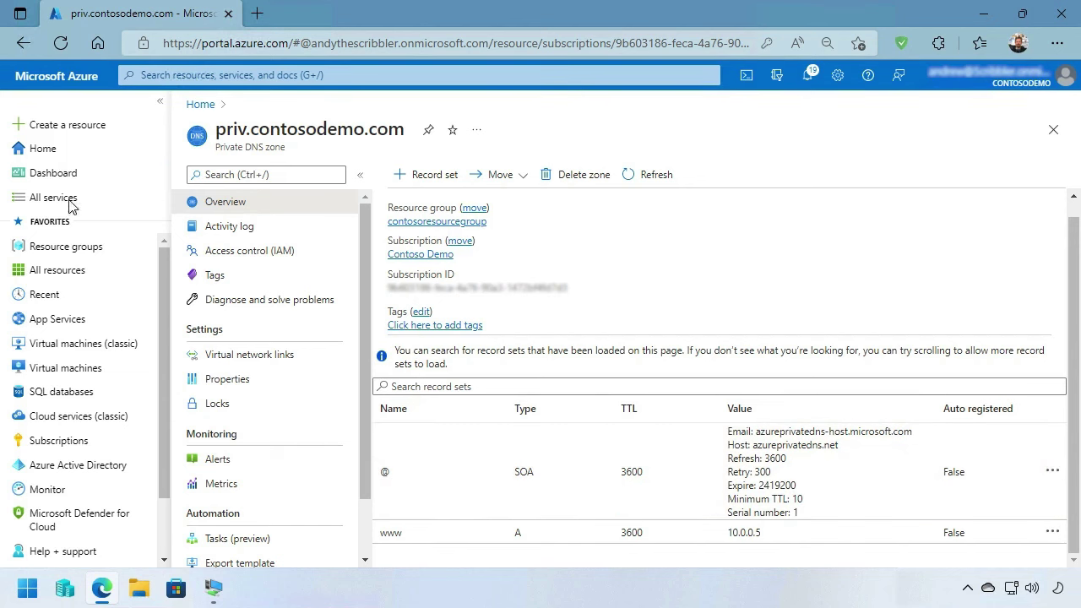
# Step: Open the Contoso-VM1 virtual machine and review its network settings
pyautogui.click(49, 149)
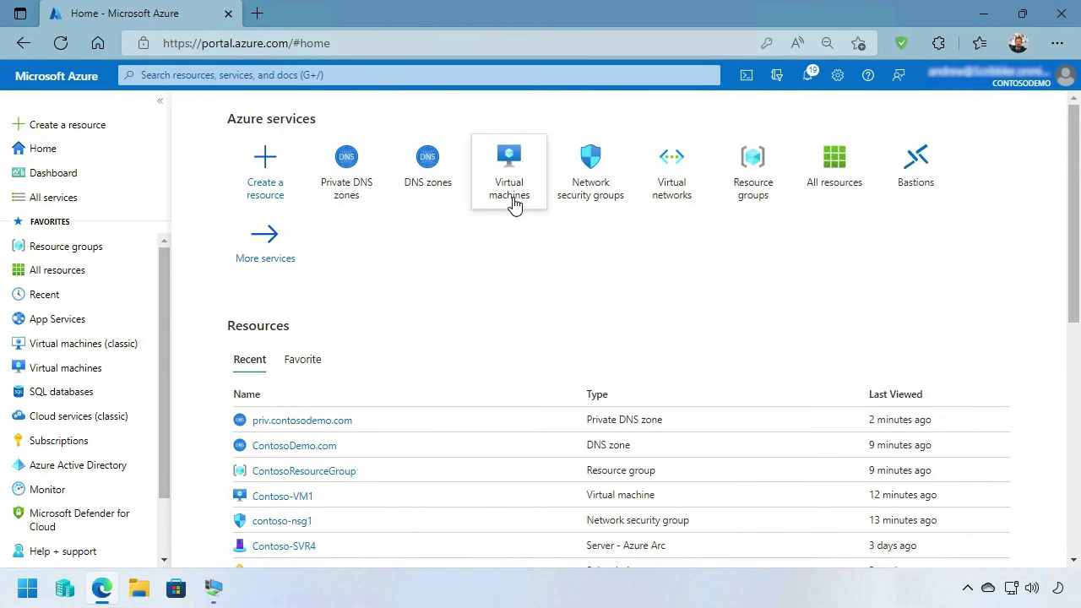
pyautogui.click(513, 204)
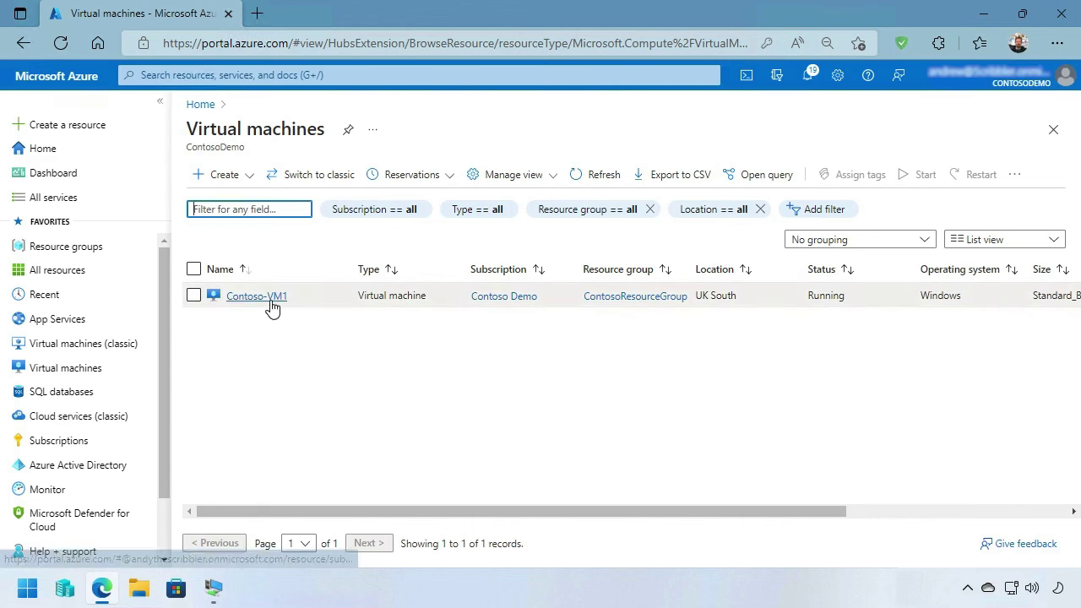
pyautogui.click(268, 300)
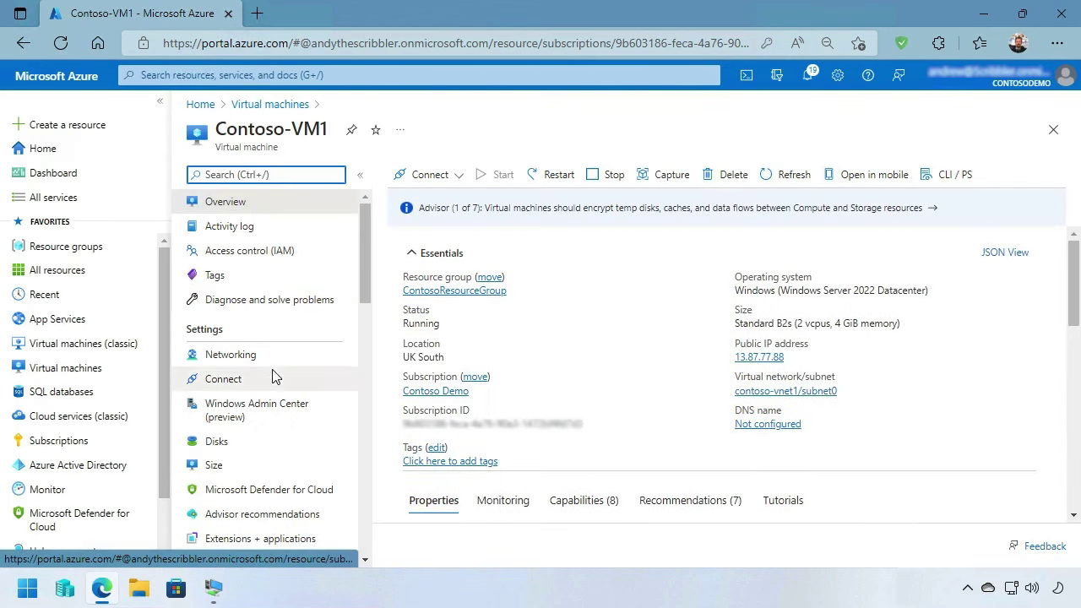
pyautogui.click(245, 359)
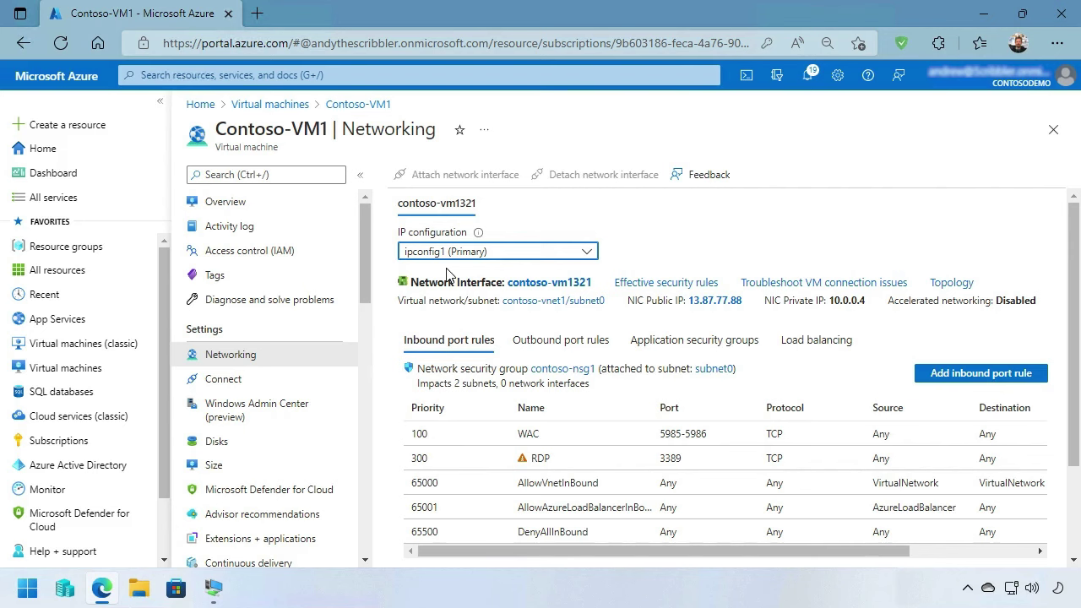
pyautogui.click(244, 205)
# Step: Download and open the VM's RDP file, sign in with the admin password, accept the certificate
pyautogui.click(446, 175)
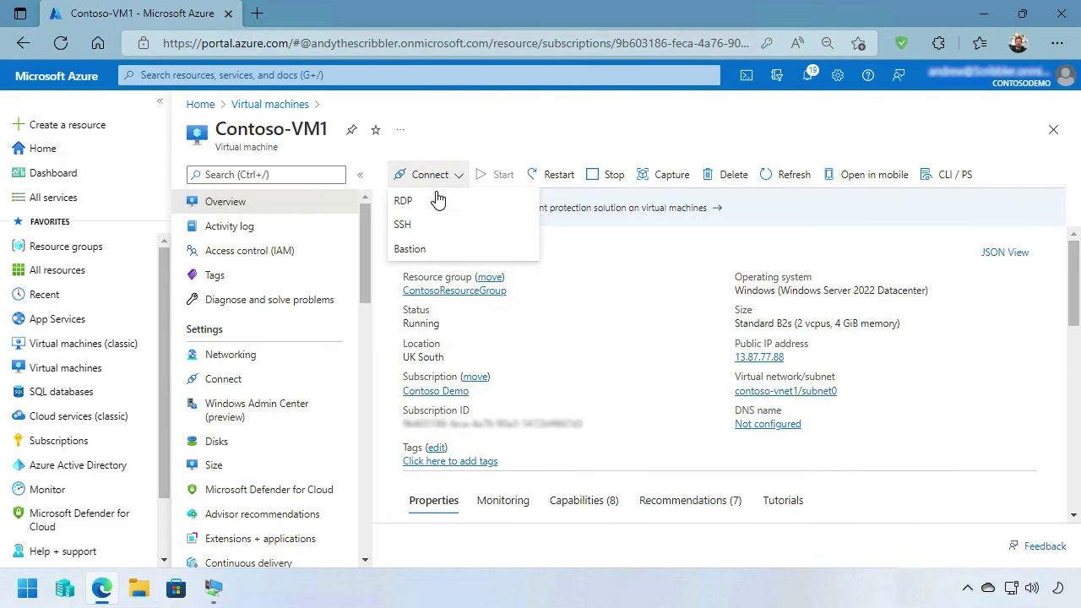
pyautogui.click(437, 200)
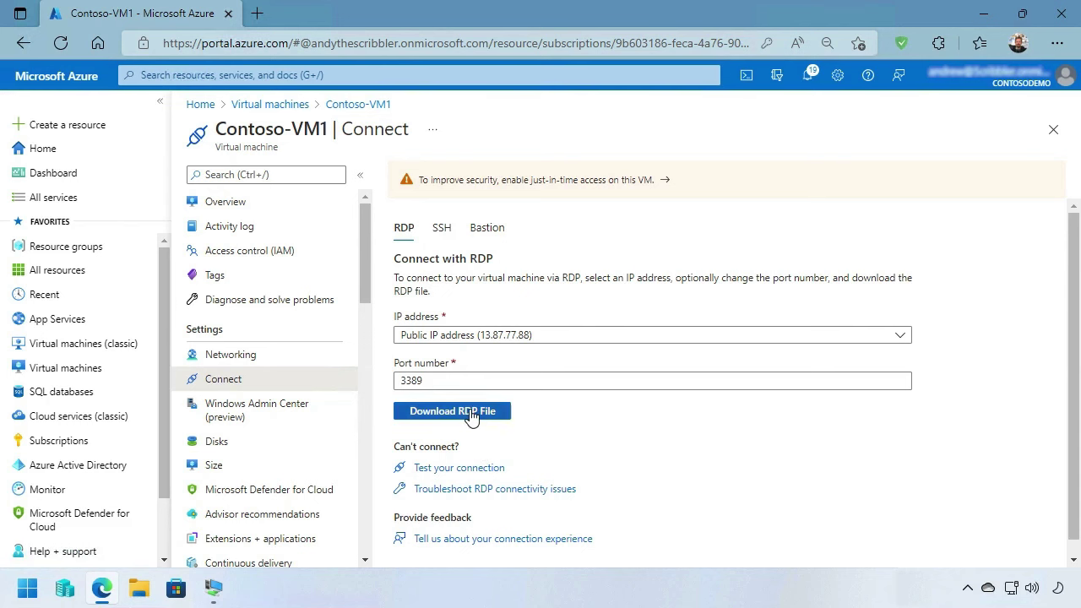
pyautogui.click(468, 412)
pyautogui.click(745, 119)
pyautogui.click(662, 385)
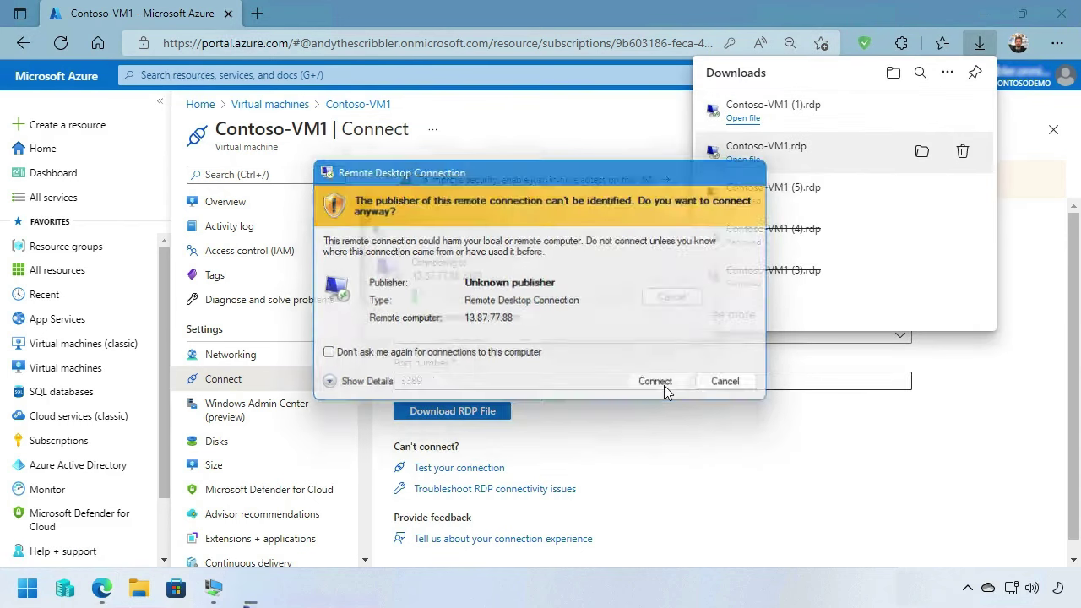
pyautogui.write('•••••••••••••••')
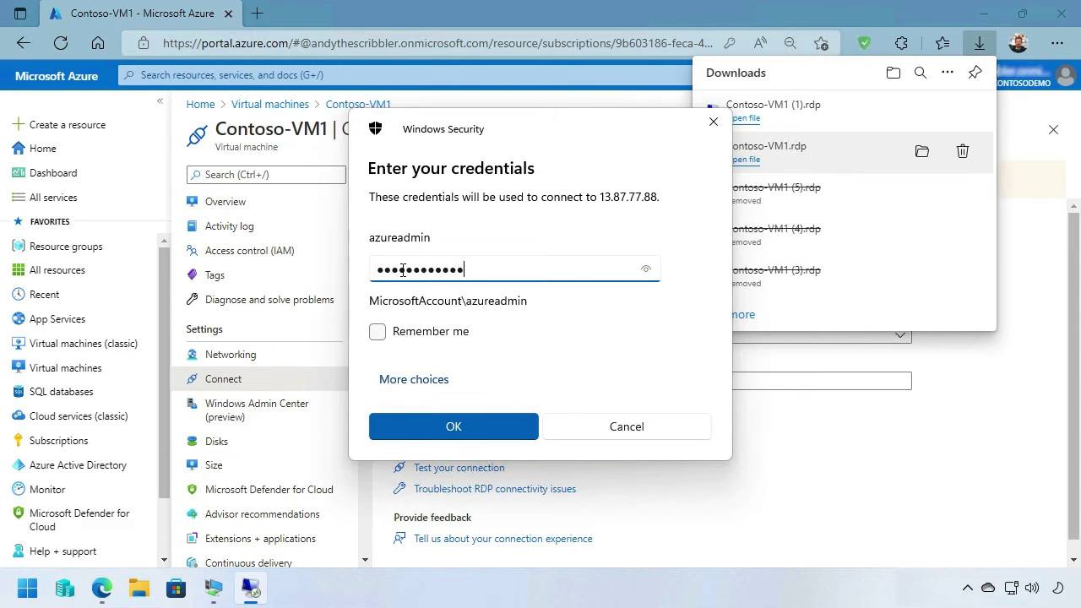
pyautogui.press('Return')
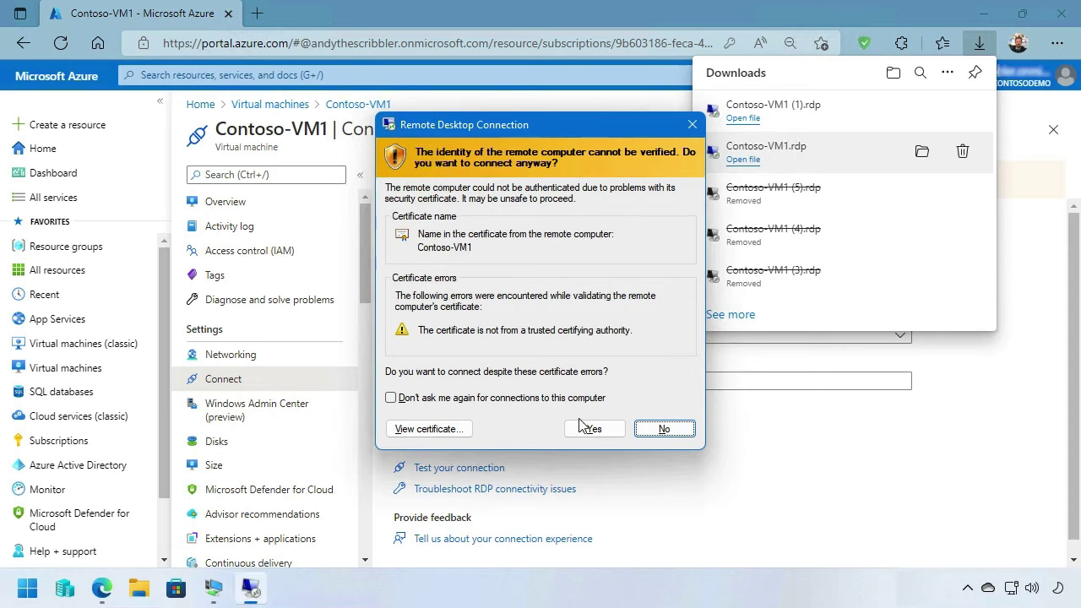
pyautogui.click(582, 425)
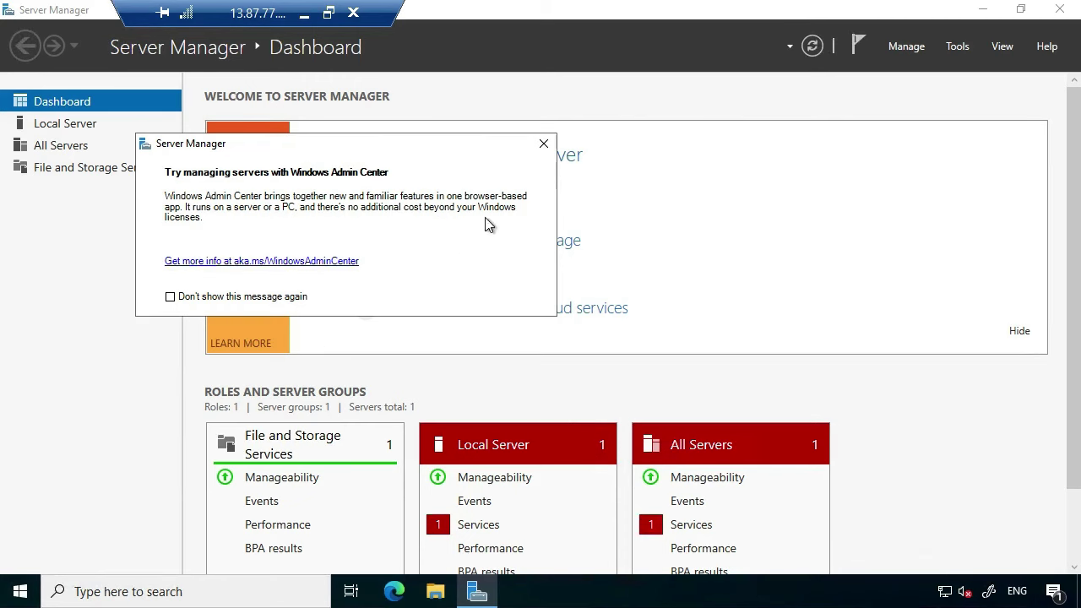
pyautogui.click(541, 144)
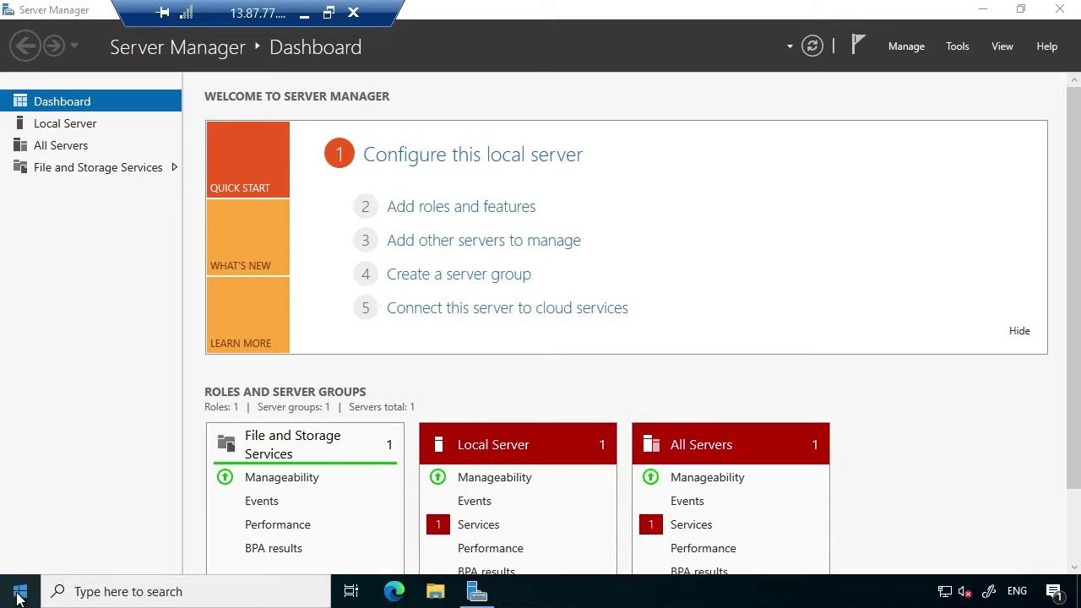
pyautogui.rightClick(20, 588)
pyautogui.click(102, 364)
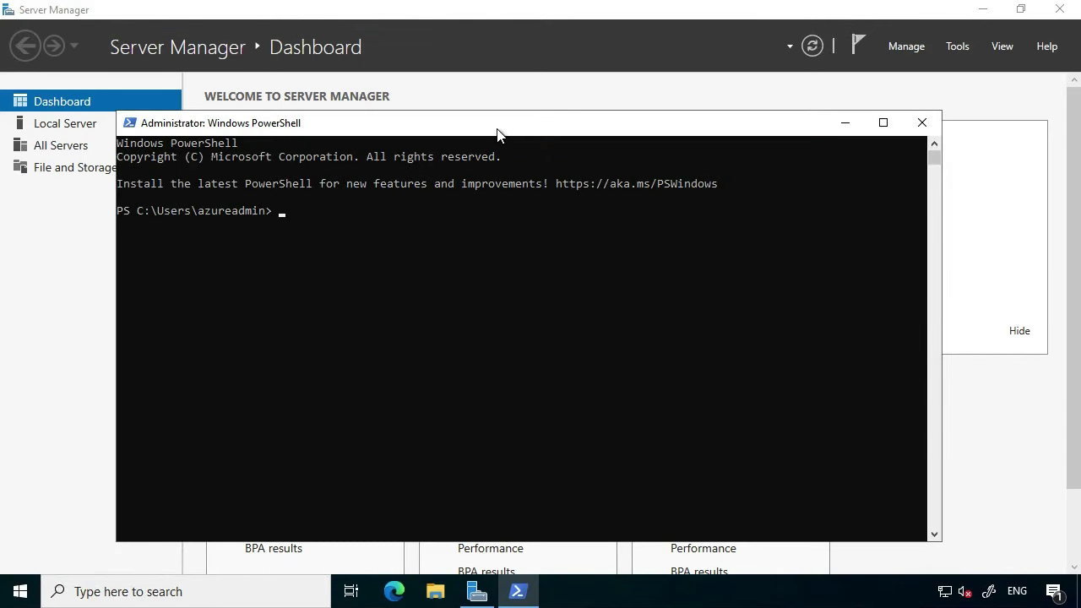
pyautogui.write('nslookup www')
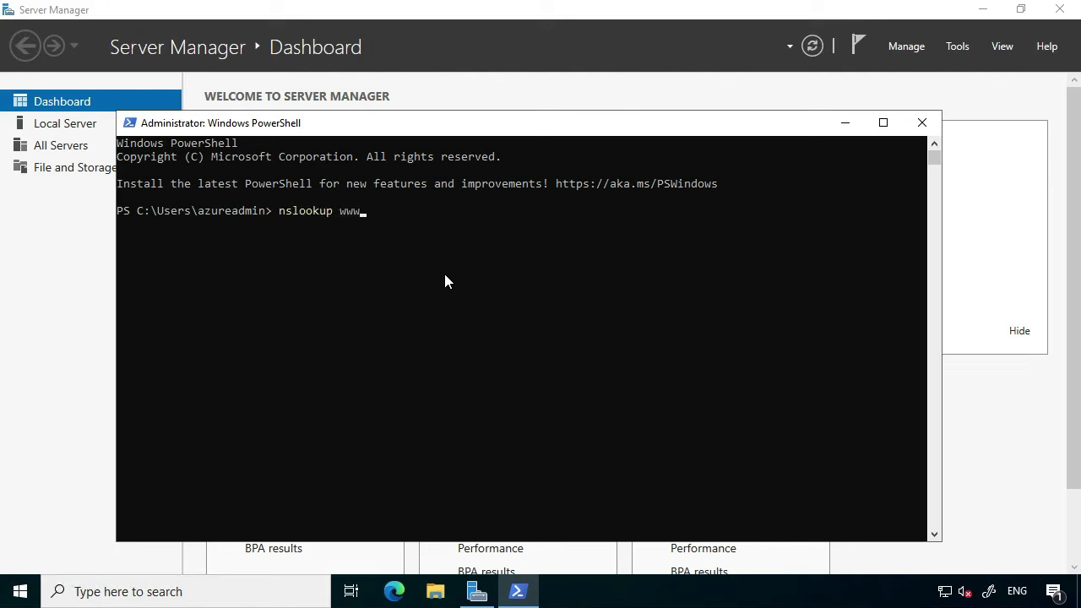
pyautogui.write('.priv.contoso.c')
pyautogui.press('BackSpace')
pyautogui.press('BackSpace')
pyautogui.write('demo.com')
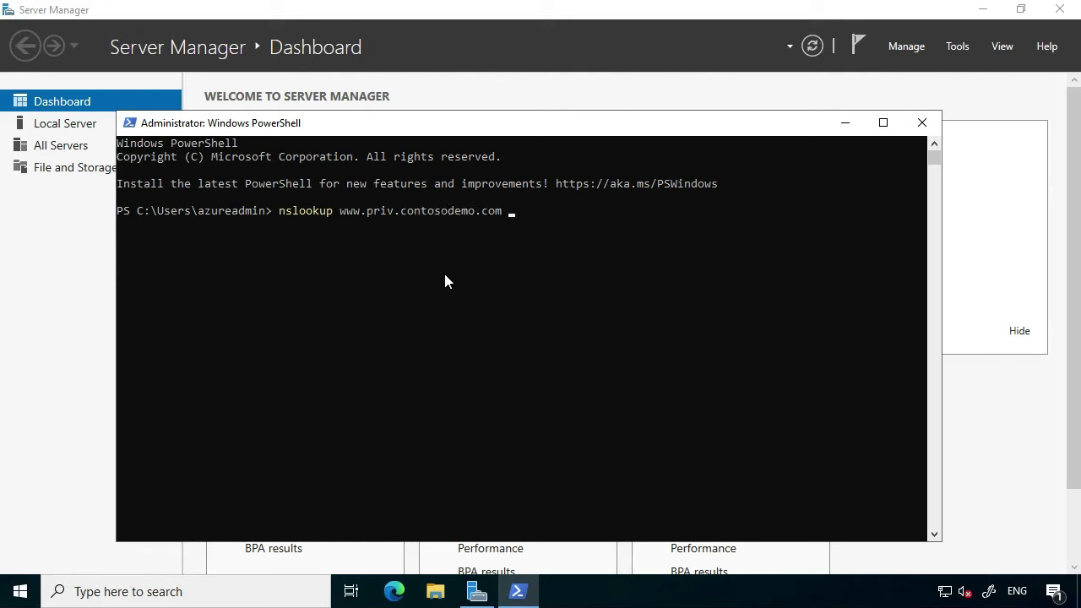
pyautogui.press('Return')
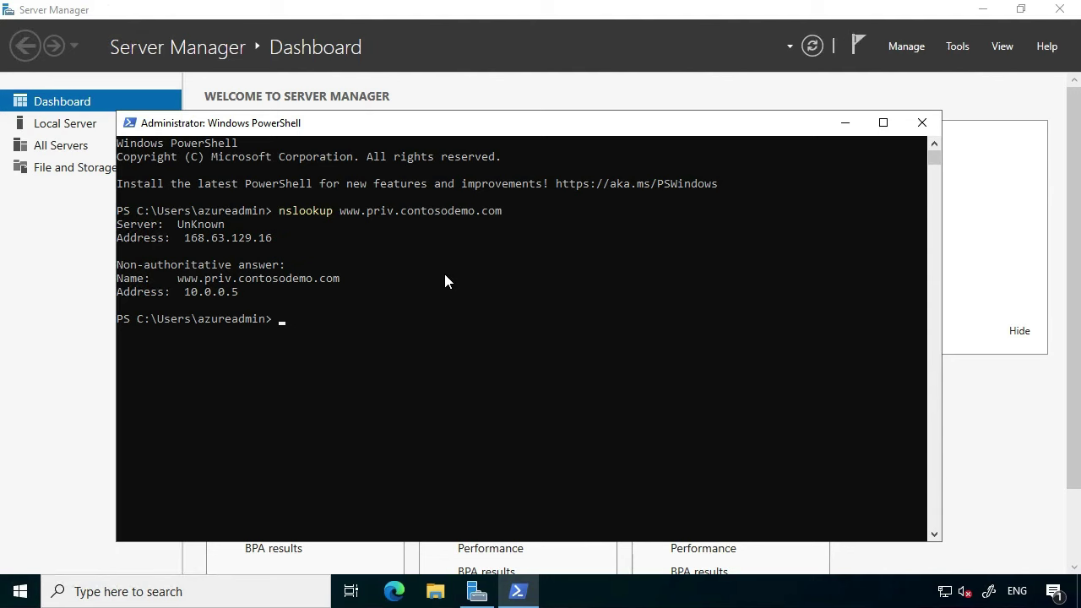
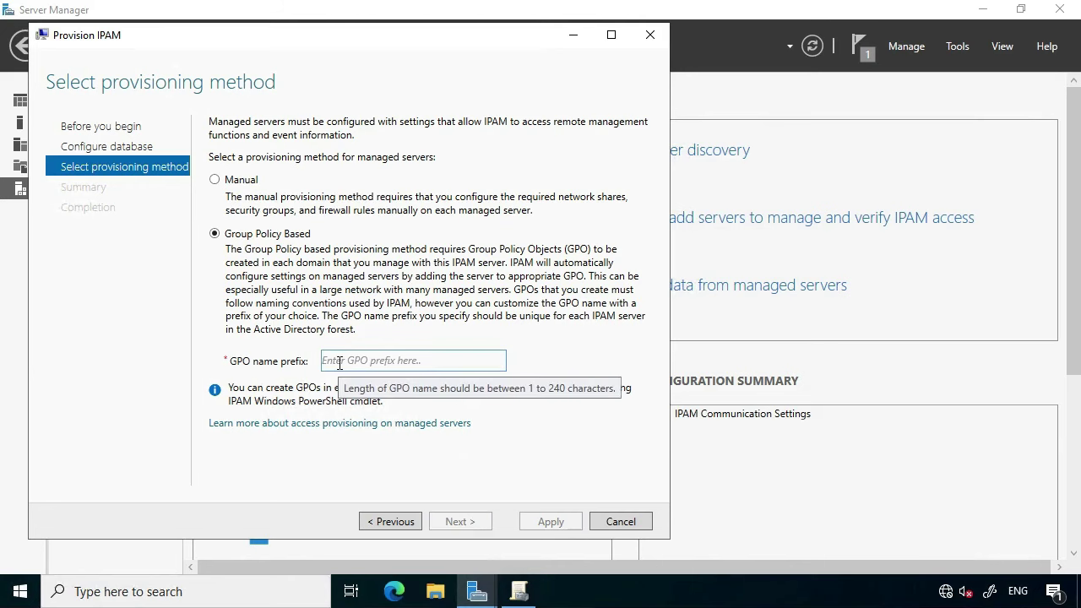
# Step: Enter IPAM as the GPO name prefix and apply the Group Policy based provisioning
pyautogui.write('IPAM')
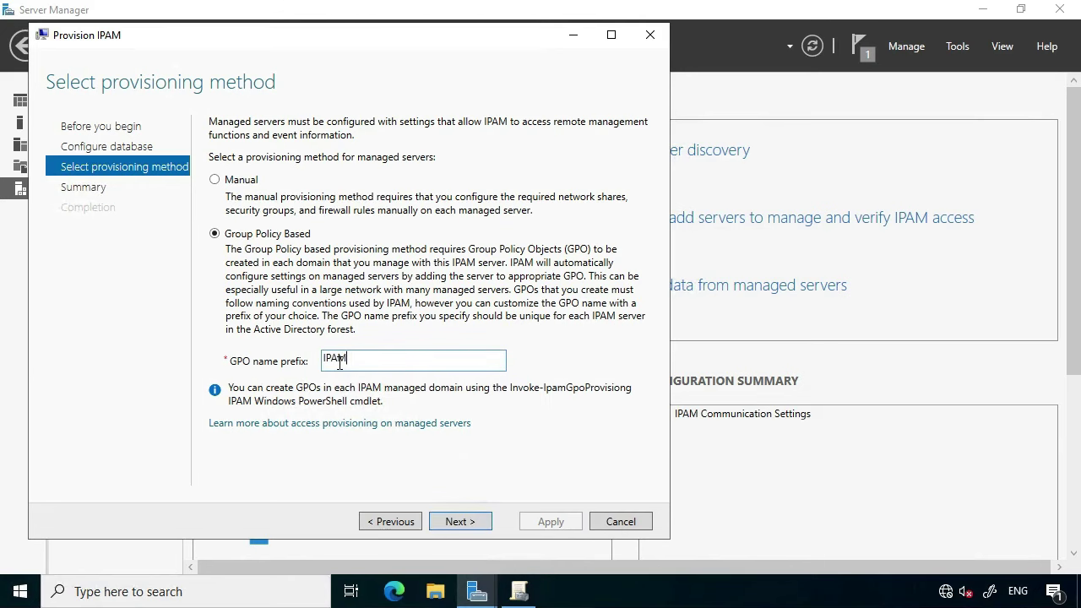
pyautogui.click(465, 525)
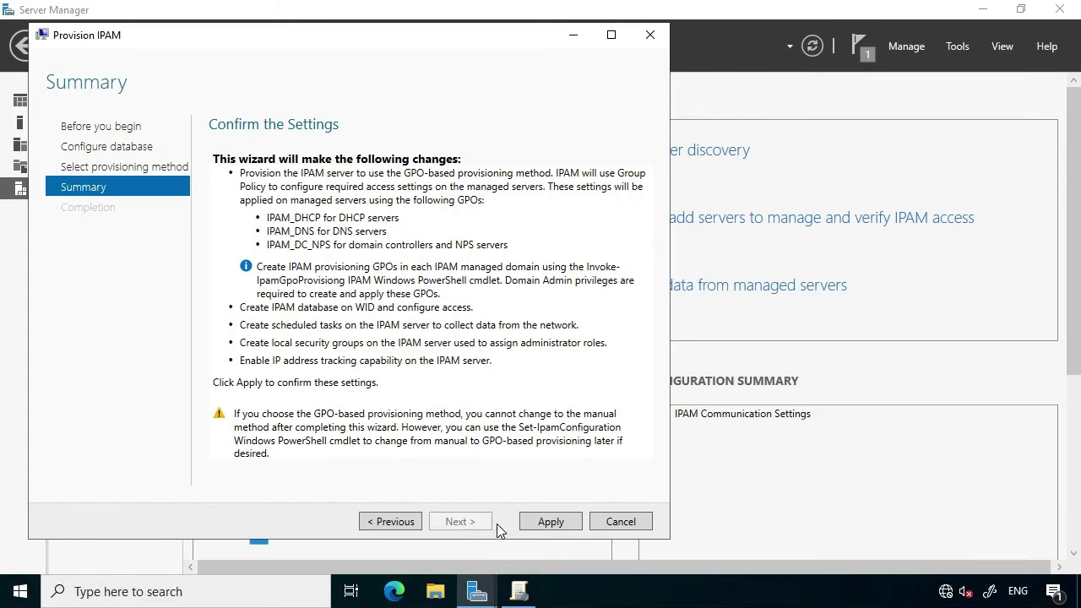
pyautogui.click(545, 524)
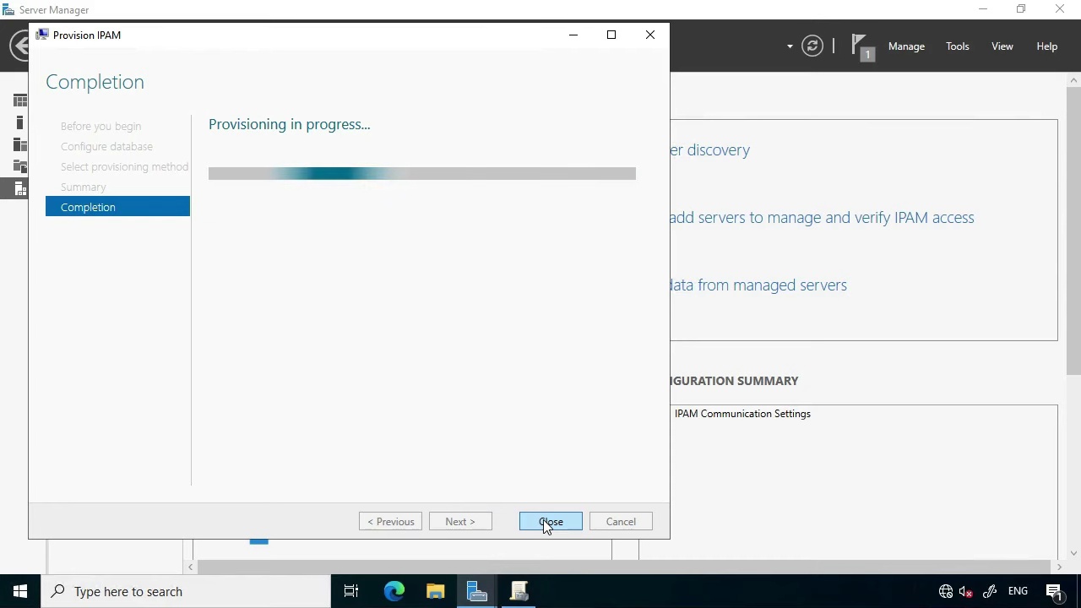
pyautogui.moveTo(477, 591)
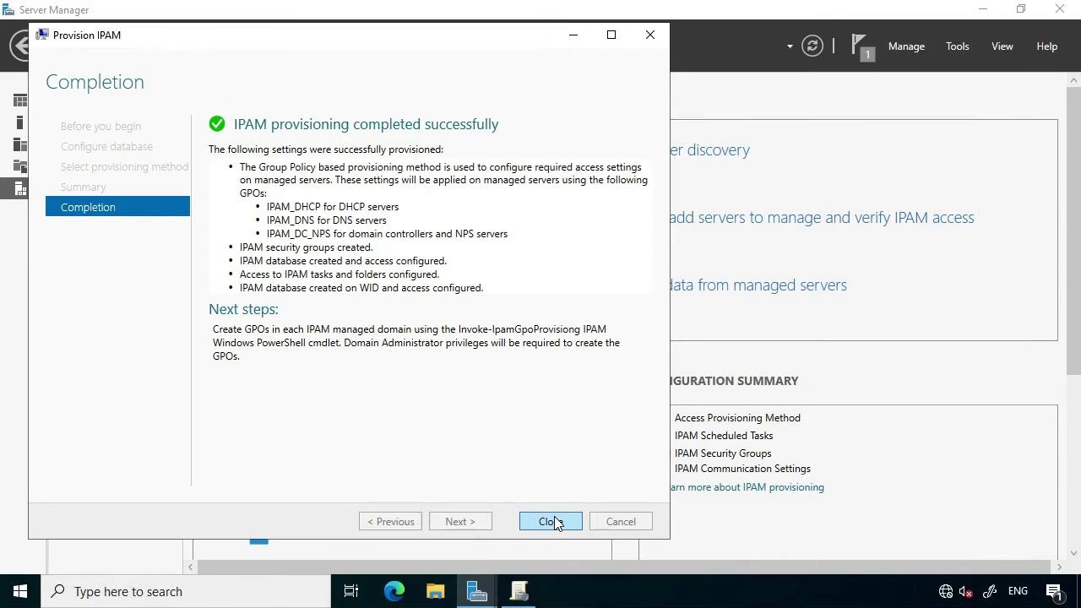
pyautogui.click(564, 523)
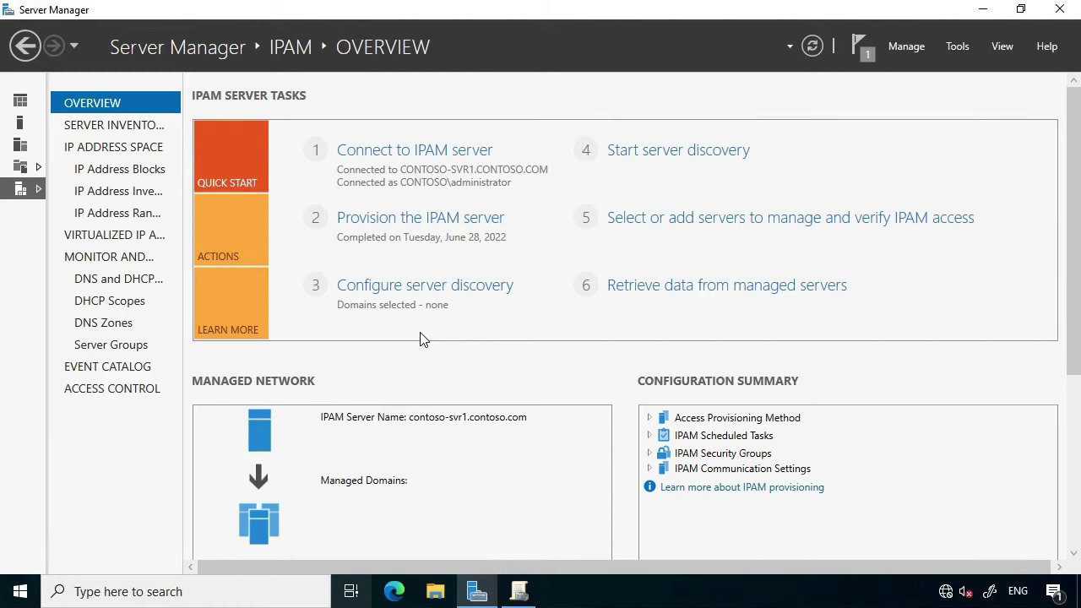
# Step: Retrieve the available forests in the server discovery settings
pyautogui.click(431, 289)
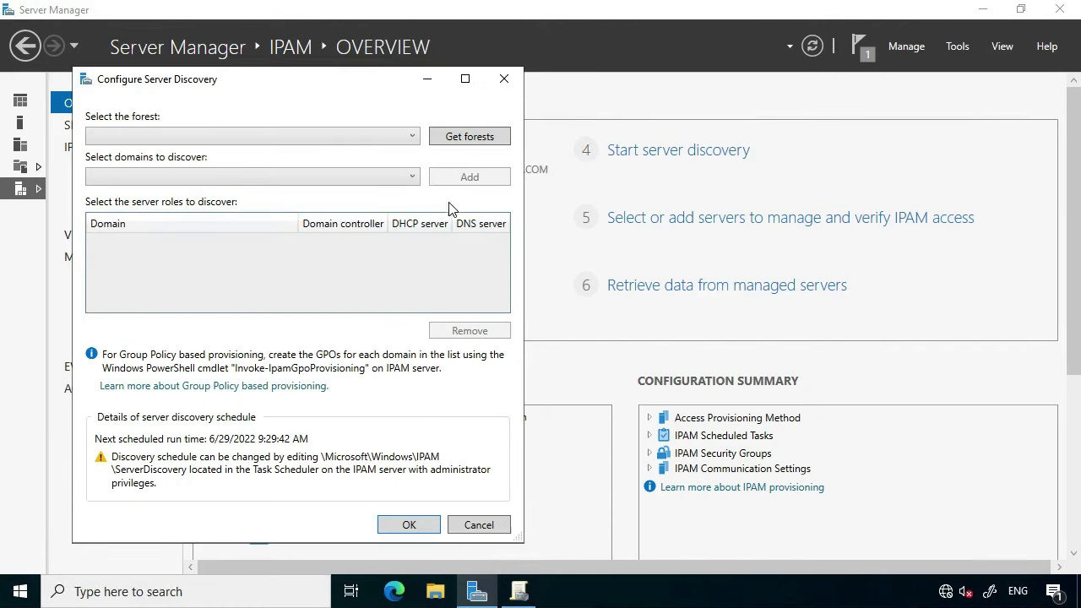
pyautogui.click(462, 144)
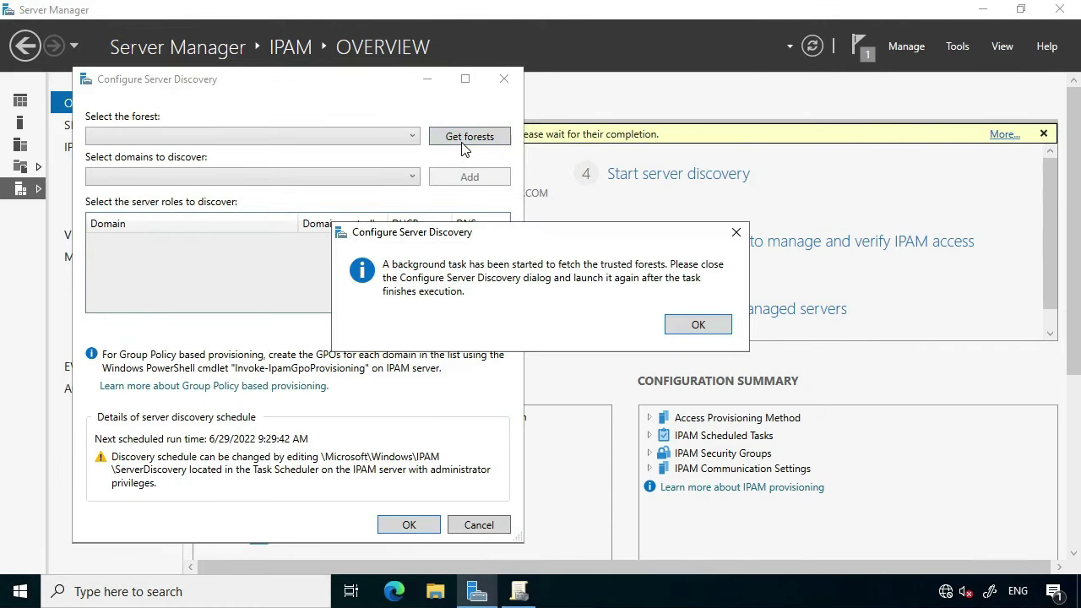
pyautogui.click(674, 324)
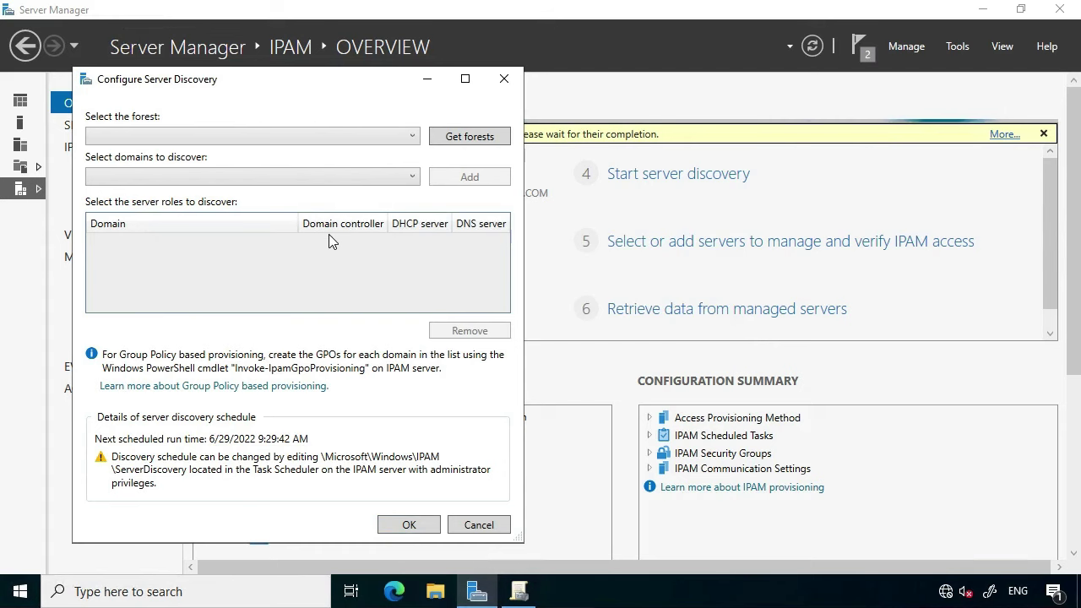
pyautogui.moveTo(342, 82); pyautogui.dragTo(465, 168)
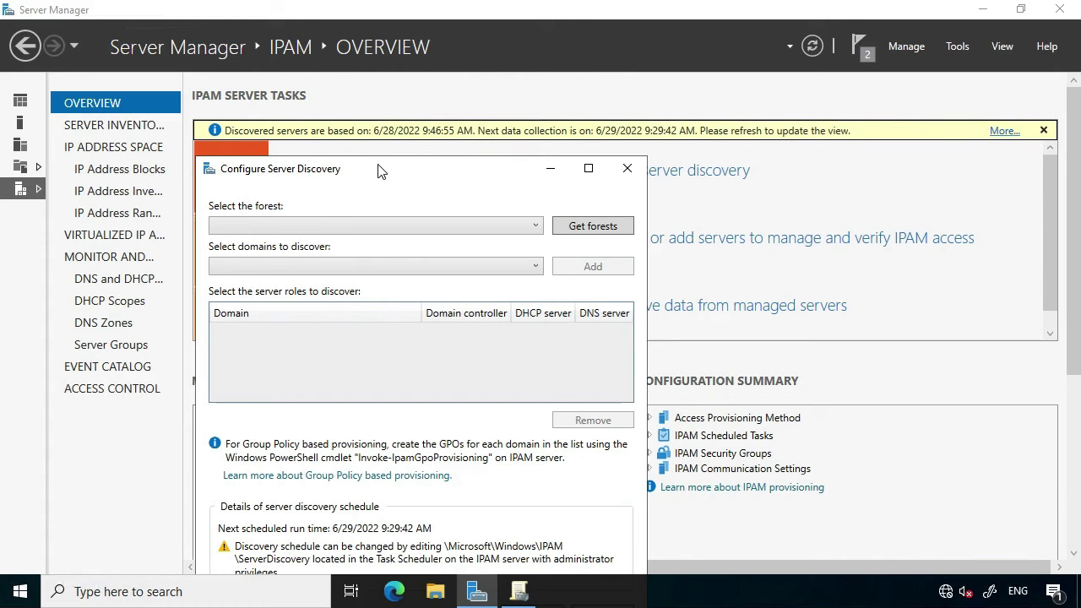
pyautogui.moveTo(377, 174); pyautogui.dragTo(335, 84)
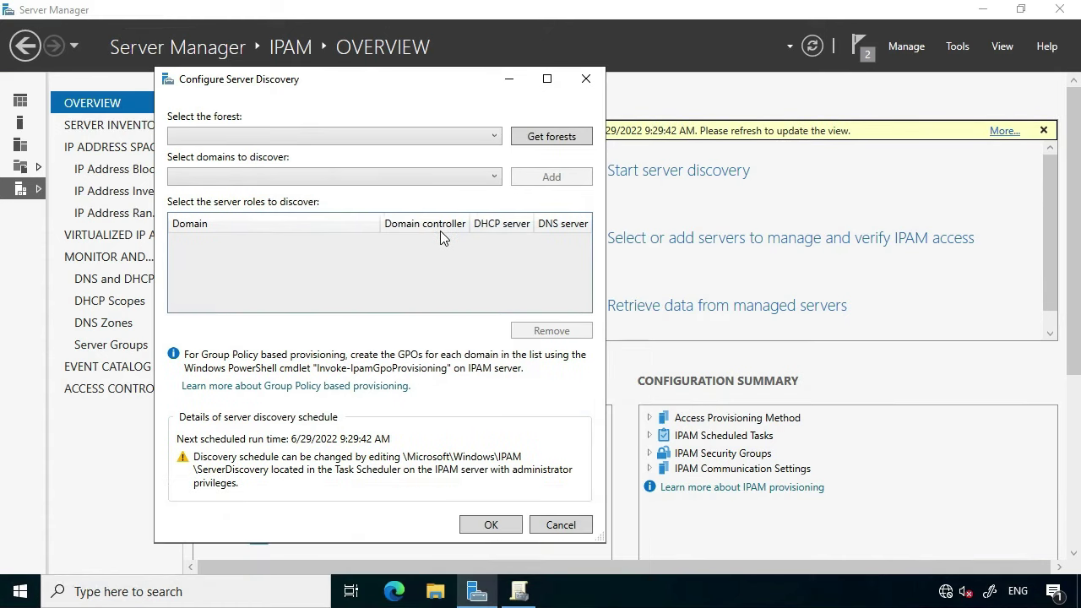
pyautogui.click(495, 139)
pyautogui.click(495, 139)
pyautogui.click(492, 524)
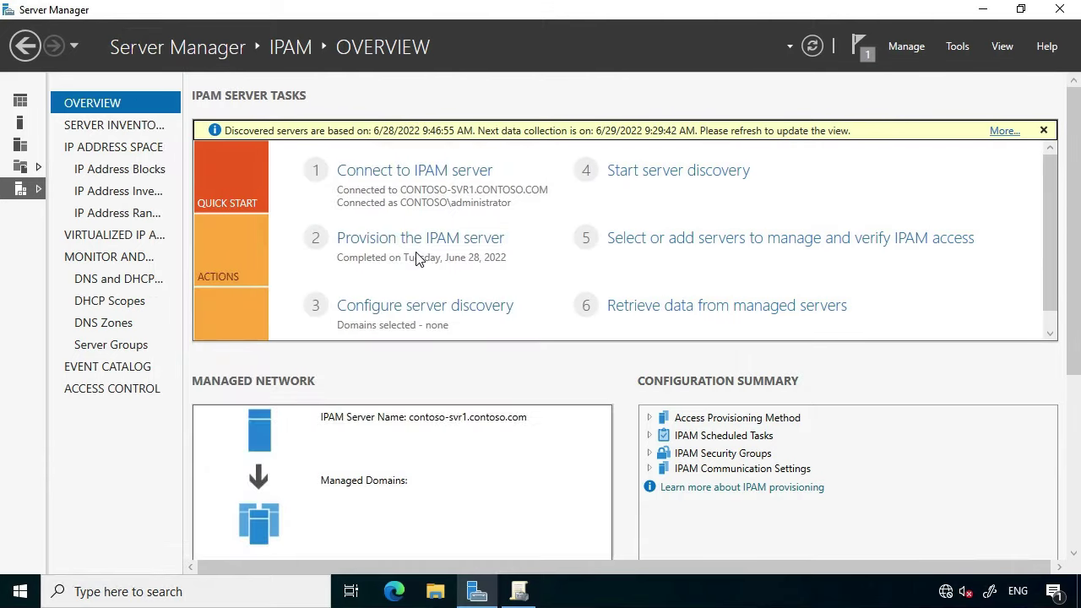
# Step: Add the contoso.com root domain to discovery and save the settings
pyautogui.click(401, 311)
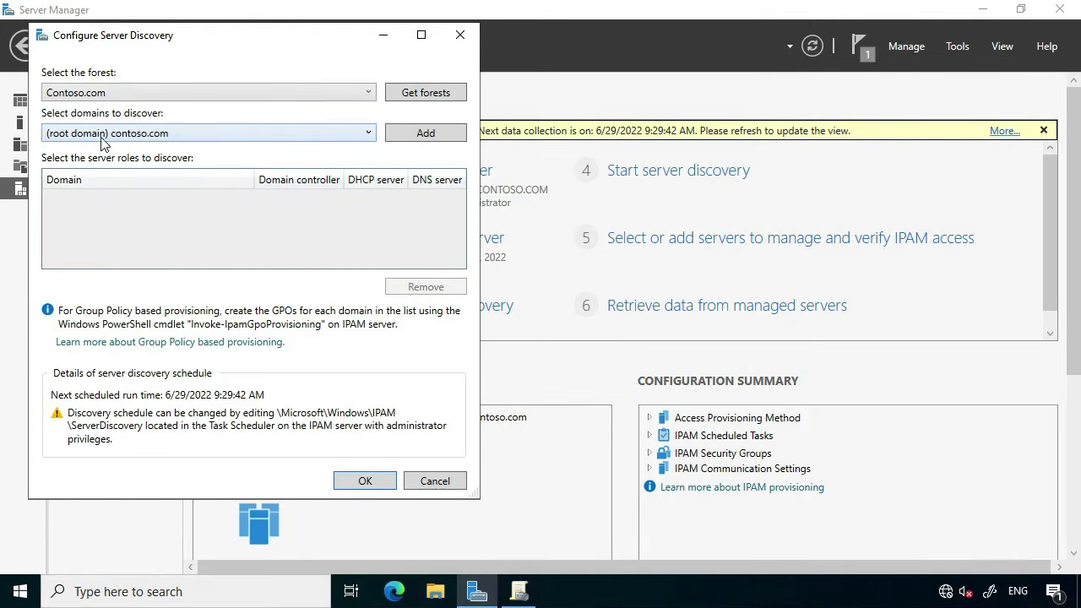
pyautogui.click(397, 137)
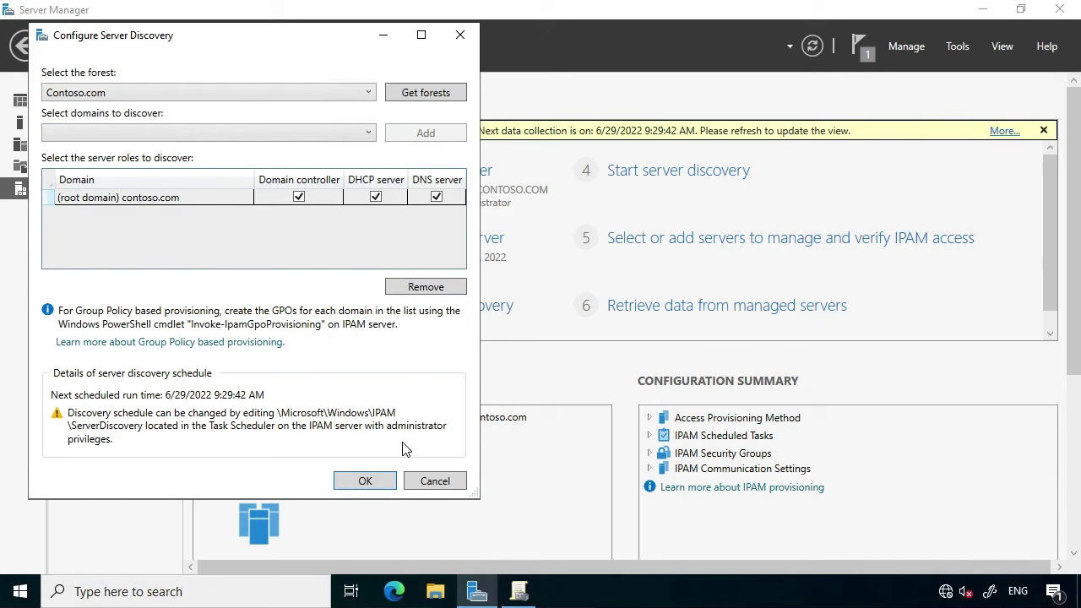
pyautogui.click(364, 481)
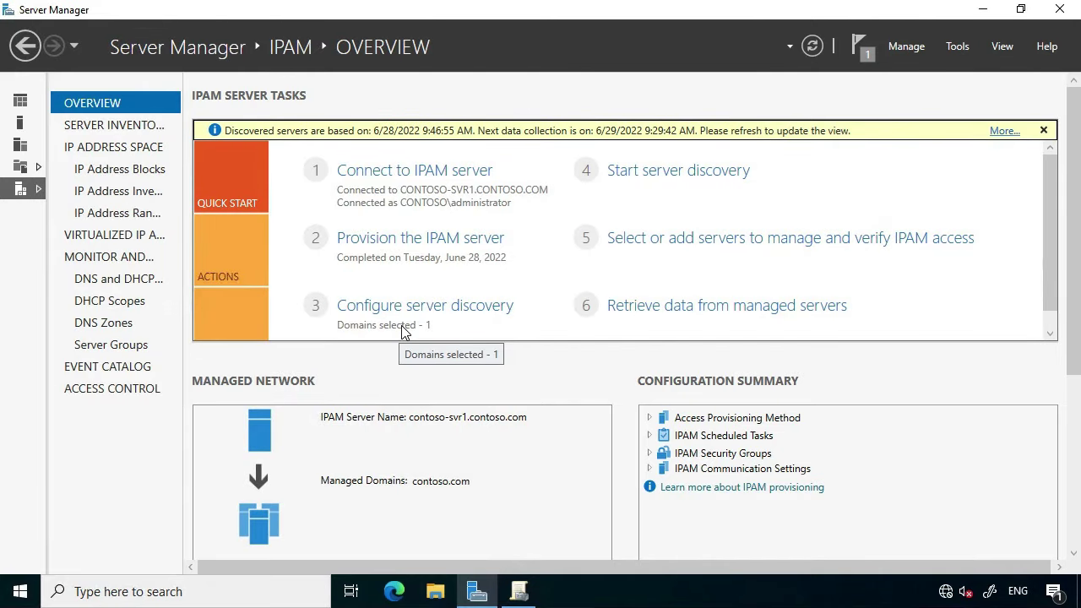
# Step: Start server discovery and check the running ServerDiscovery task's details
pyautogui.click(667, 171)
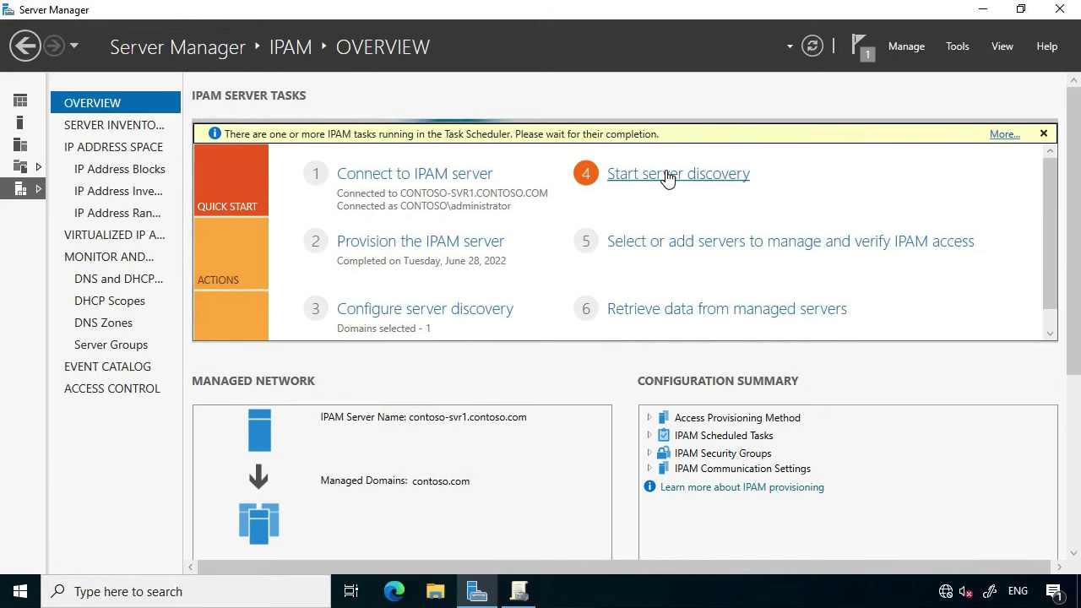
pyautogui.click(1004, 134)
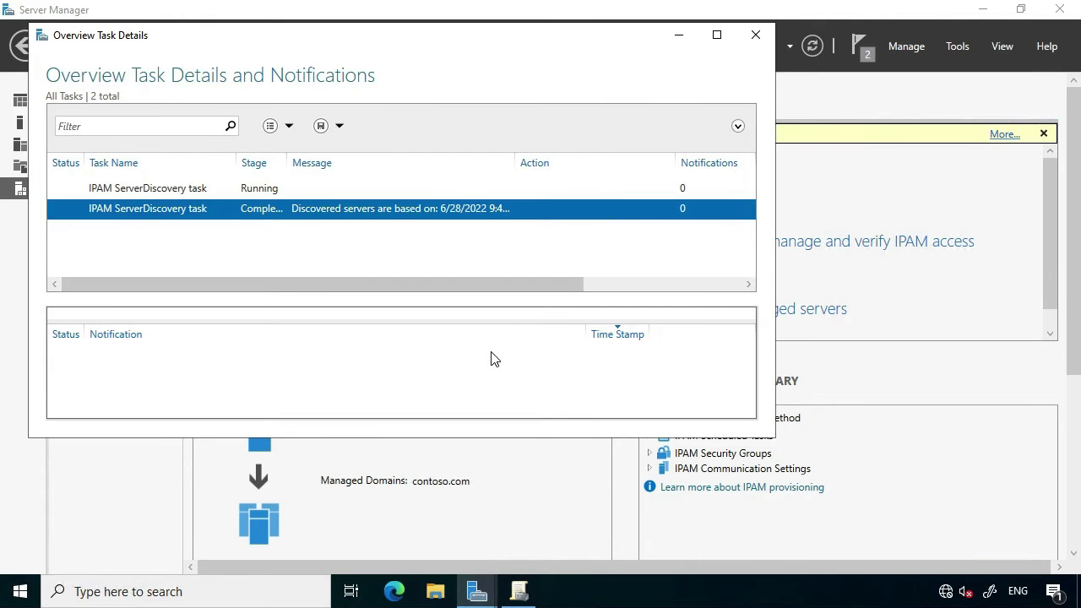
pyautogui.click(144, 189)
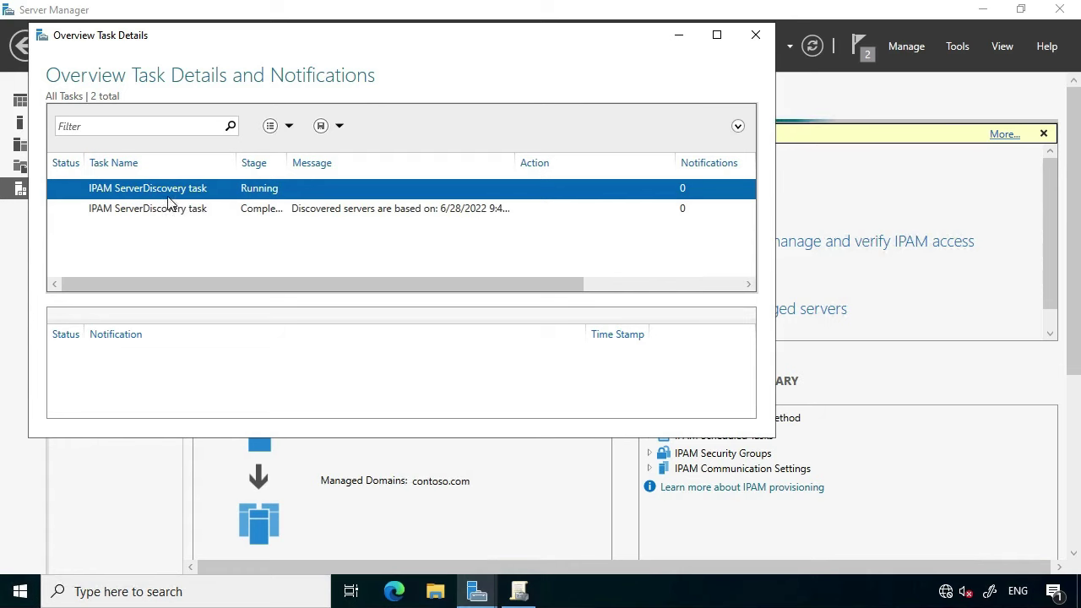
pyautogui.click(755, 35)
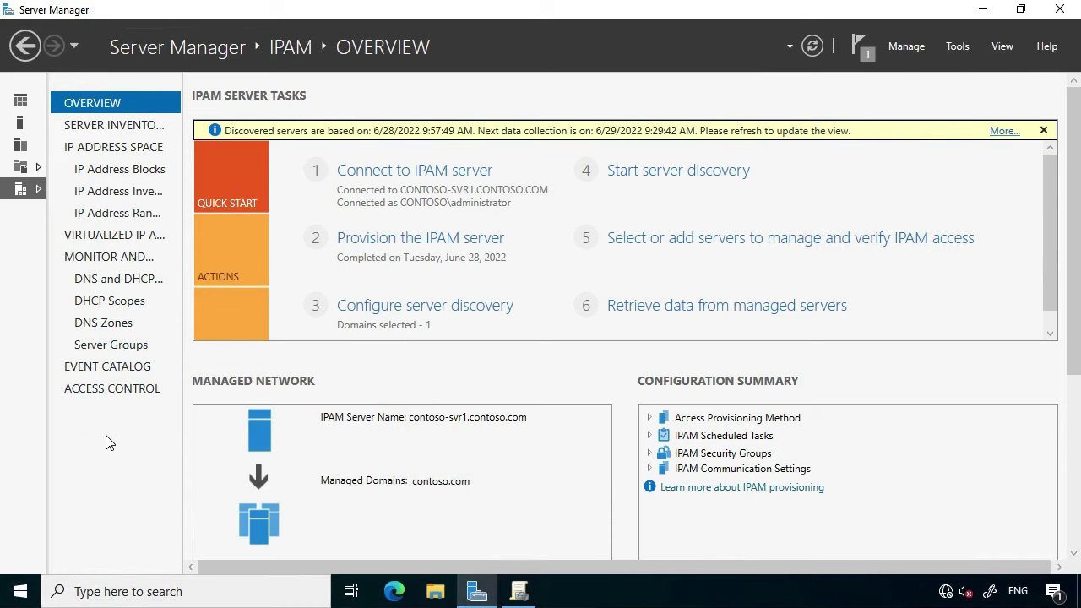
# Step: Try adding contoso-dc.contoso.com as a DC, DNS and DHCP server, which already exists
pyautogui.click(138, 267)
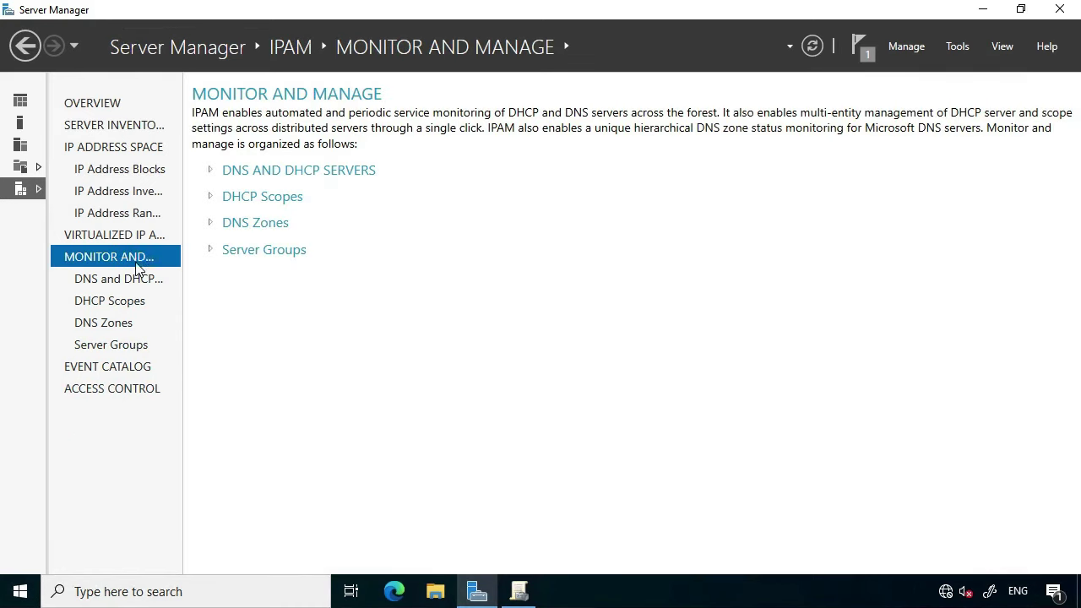
pyautogui.click(125, 126)
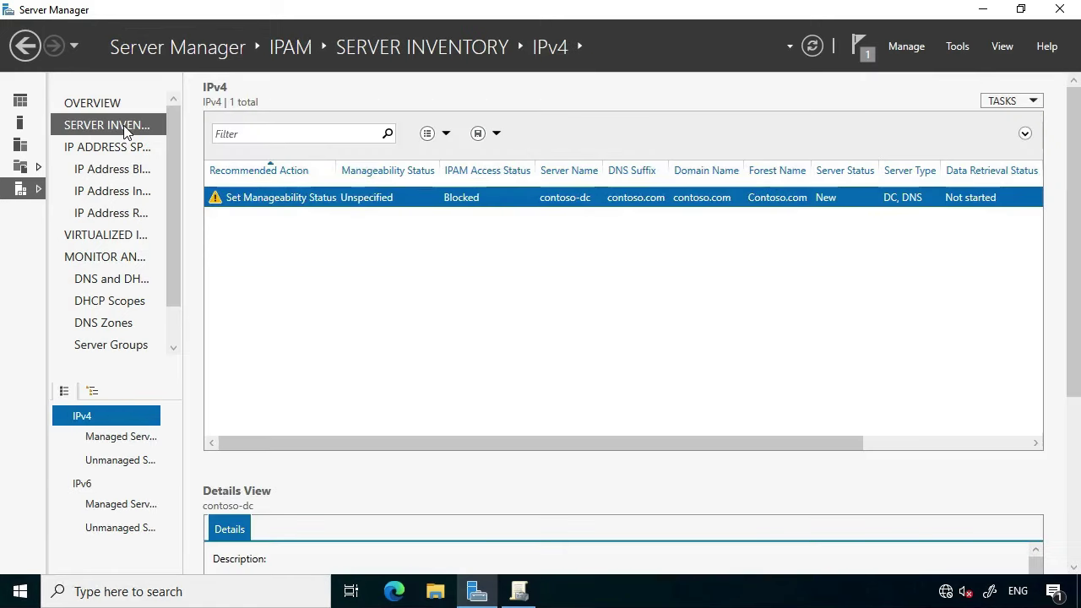
pyautogui.click(141, 444)
pyautogui.rightClick(141, 444)
pyautogui.click(169, 446)
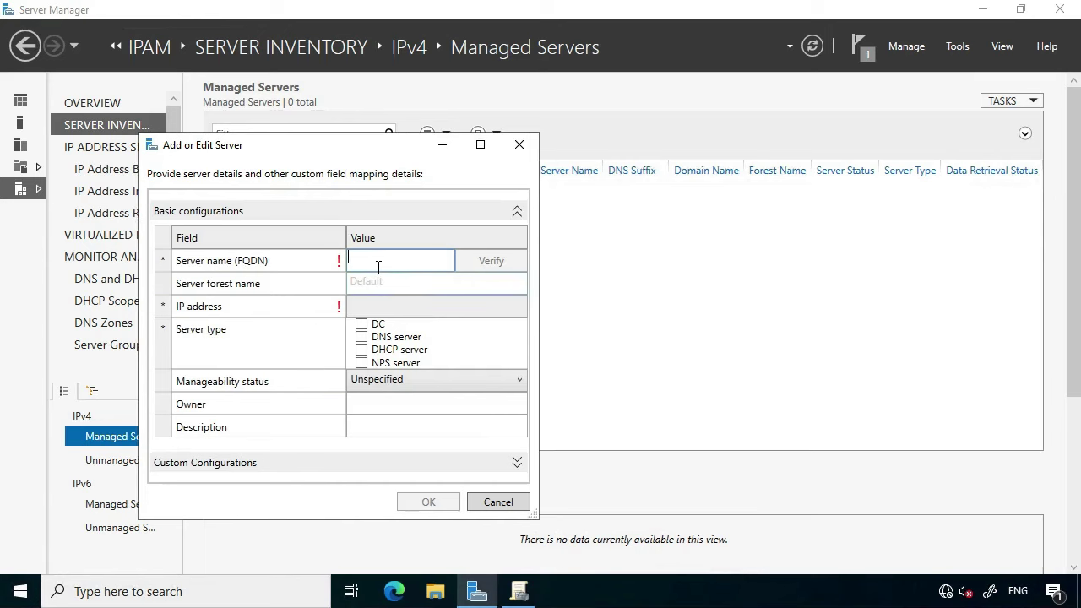
pyautogui.write('contoso')
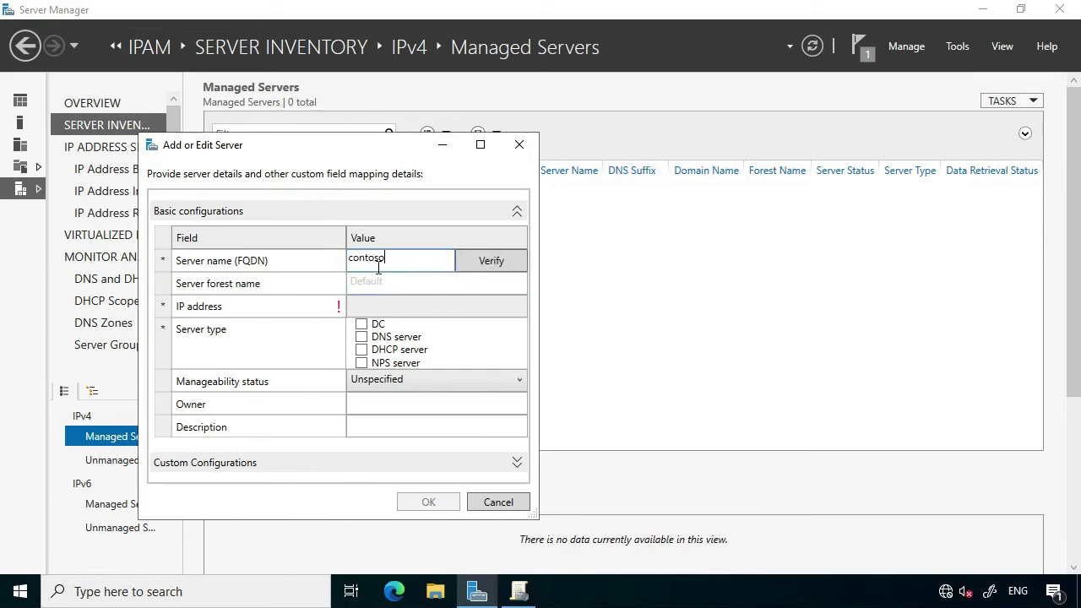
pyautogui.write('-dc.contoso.com')
pyautogui.click(477, 262)
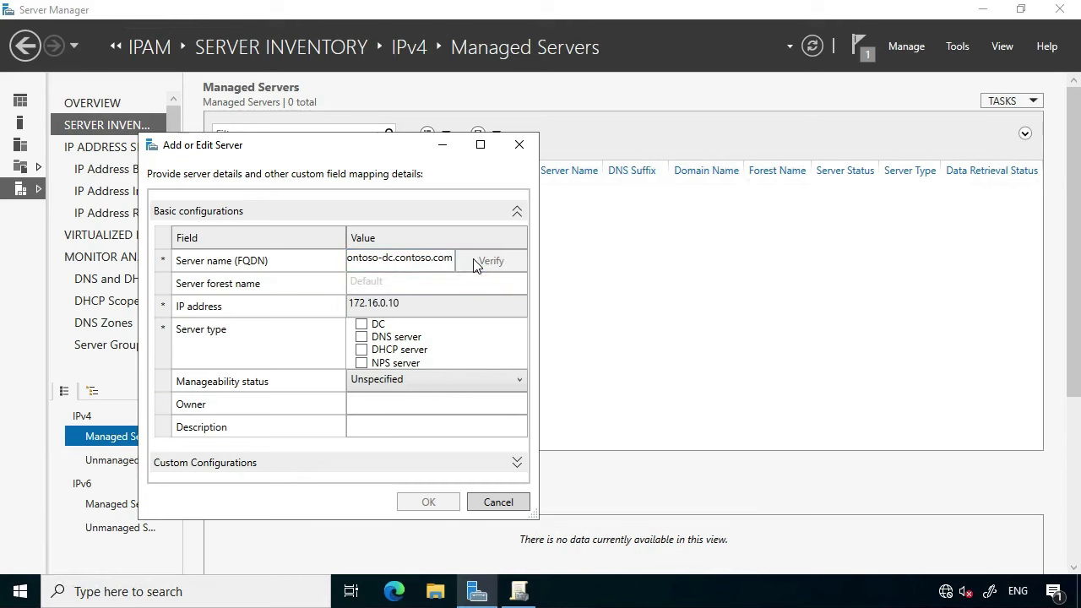
pyautogui.click(362, 324)
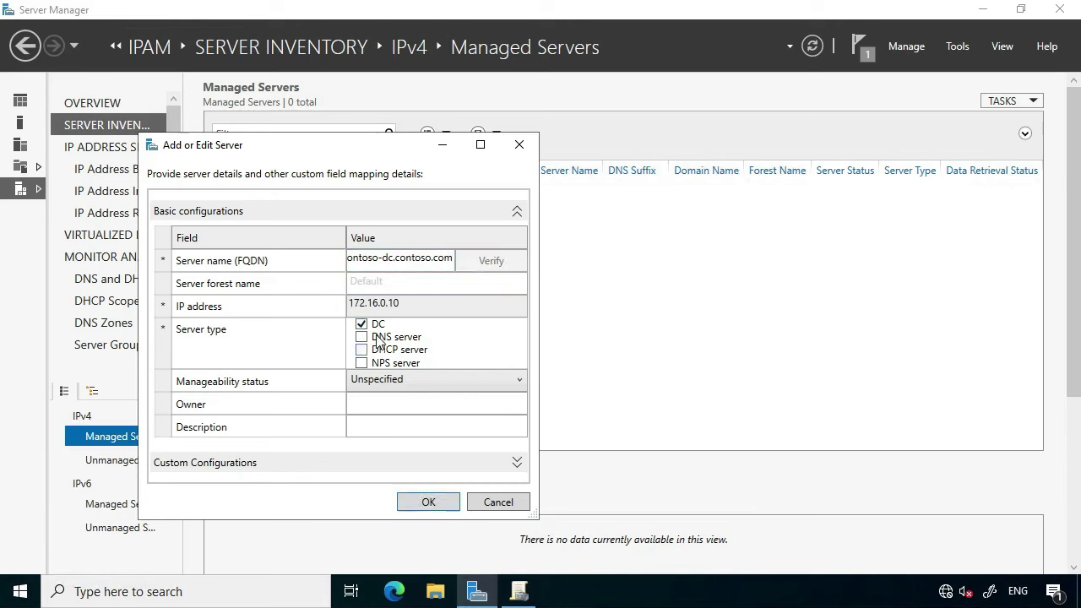
pyautogui.click(362, 336)
pyautogui.click(361, 349)
pyautogui.click(428, 502)
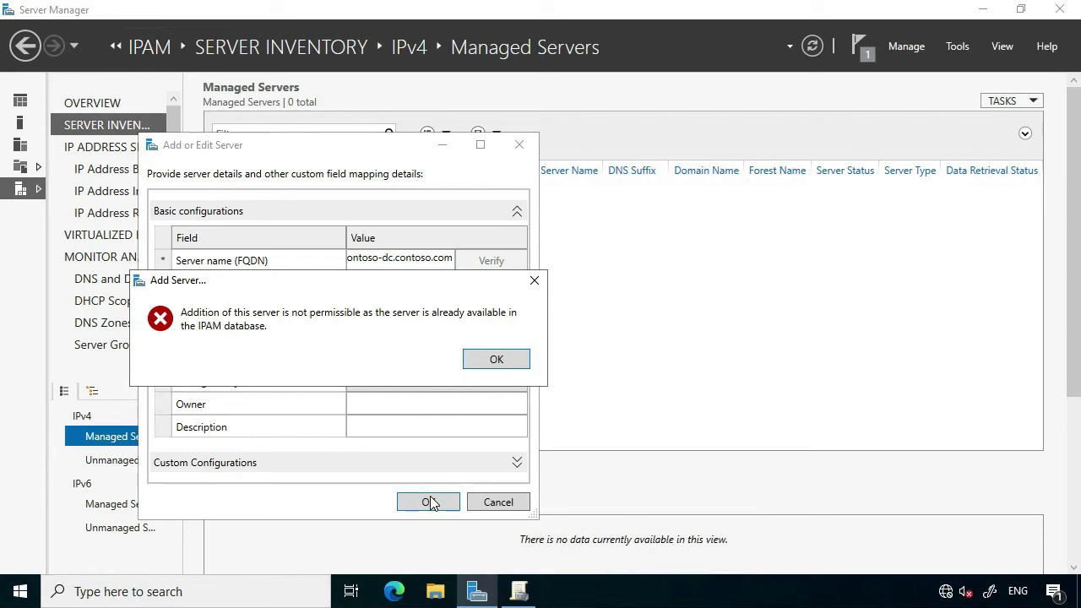
pyautogui.click(496, 360)
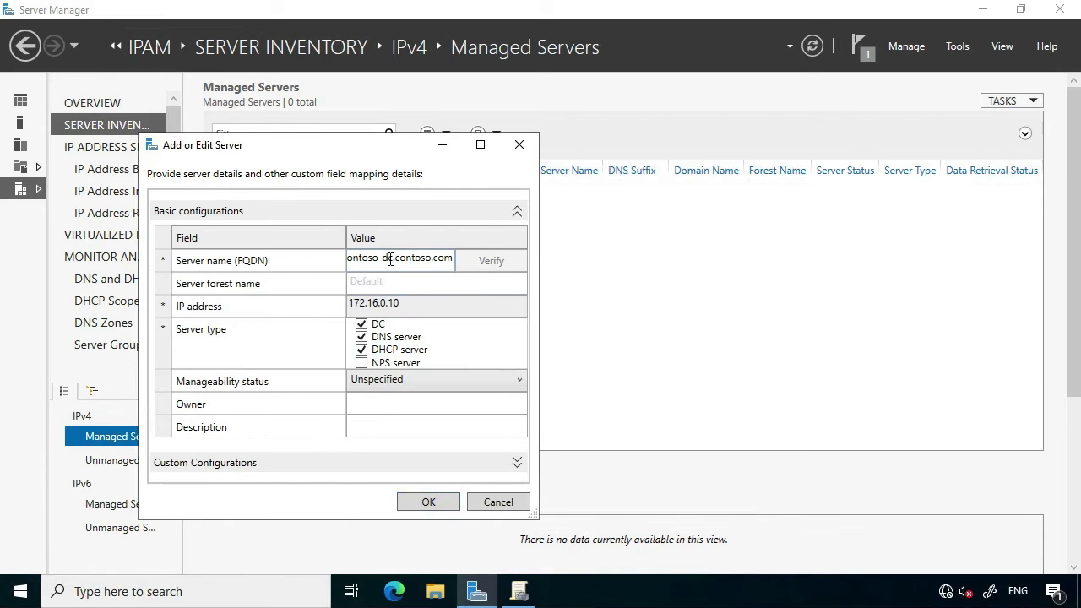
# Step: Add Contoso-svr2 to the inventory as a DNS and DHCP server
pyautogui.tripleClick(352, 267)
pyautogui.doubleClick(358, 258)
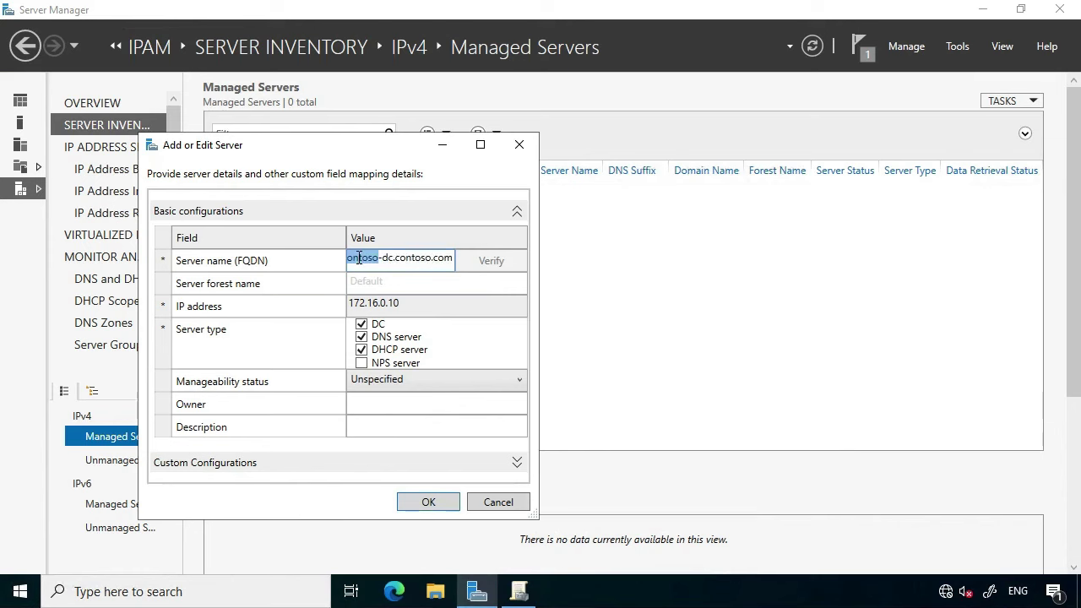
pyautogui.write('Contos')
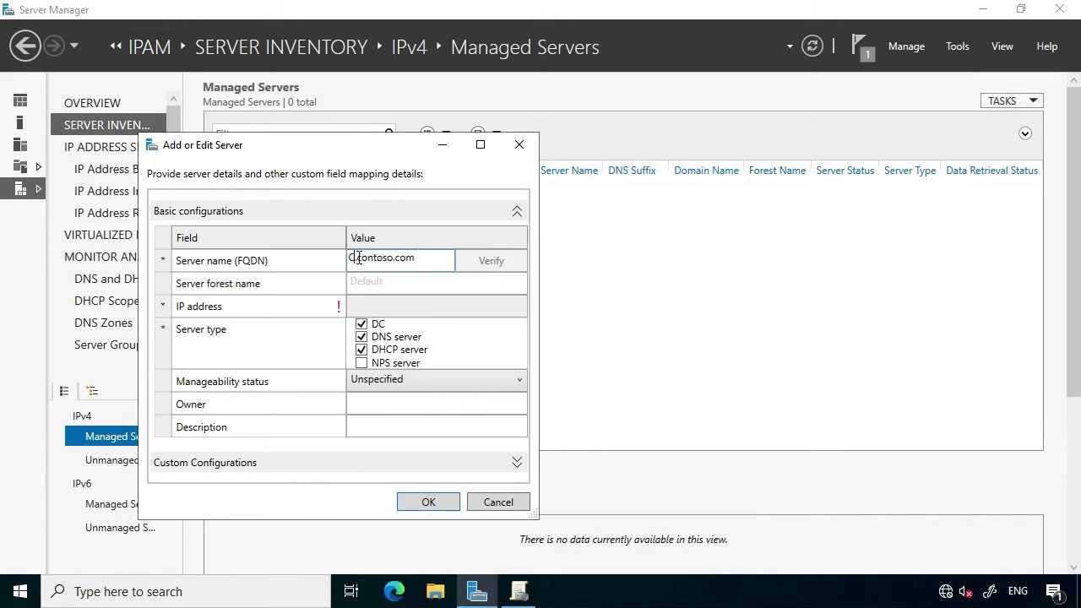
pyautogui.write('o-svr2')
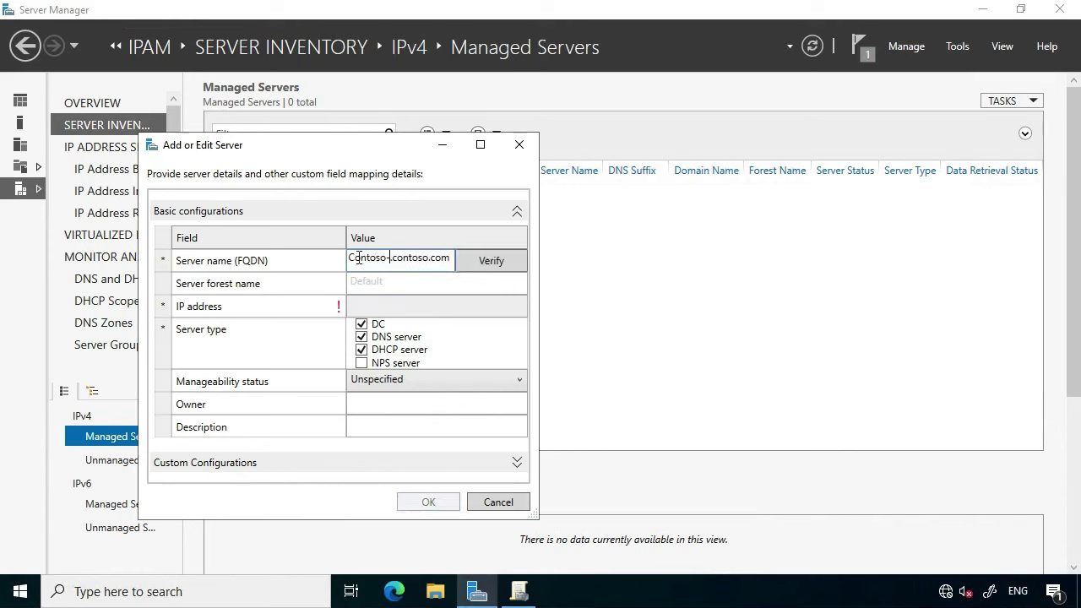
pyautogui.click(362, 323)
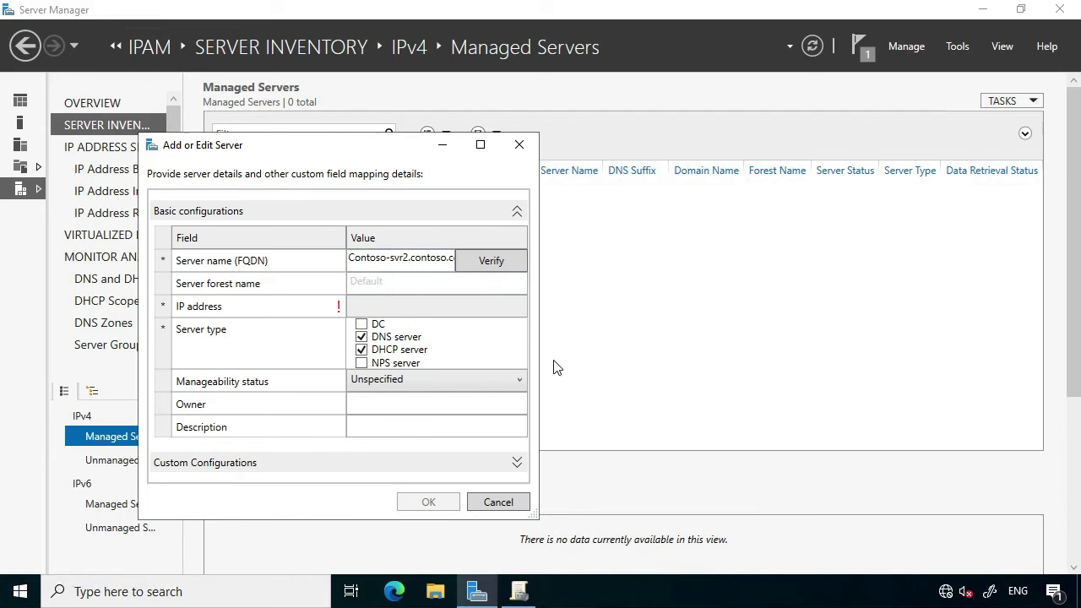
pyautogui.click(490, 265)
pyautogui.click(420, 502)
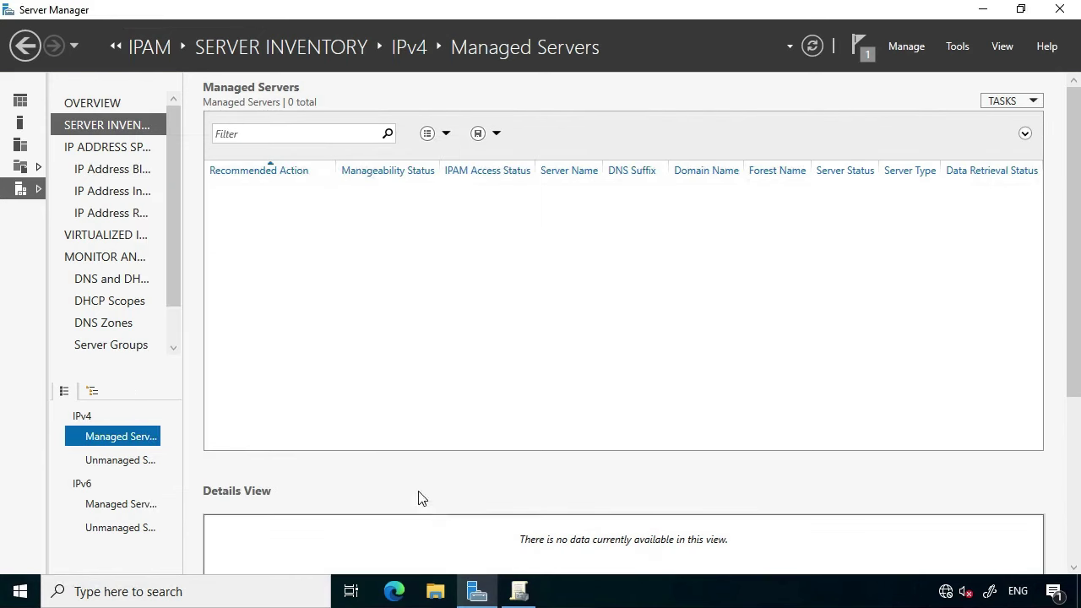
# Step: Add contoso-svr3.contoso.com as a DNS and DHCP server, then return to the overview
pyautogui.rightClick(145, 437)
pyautogui.click(202, 449)
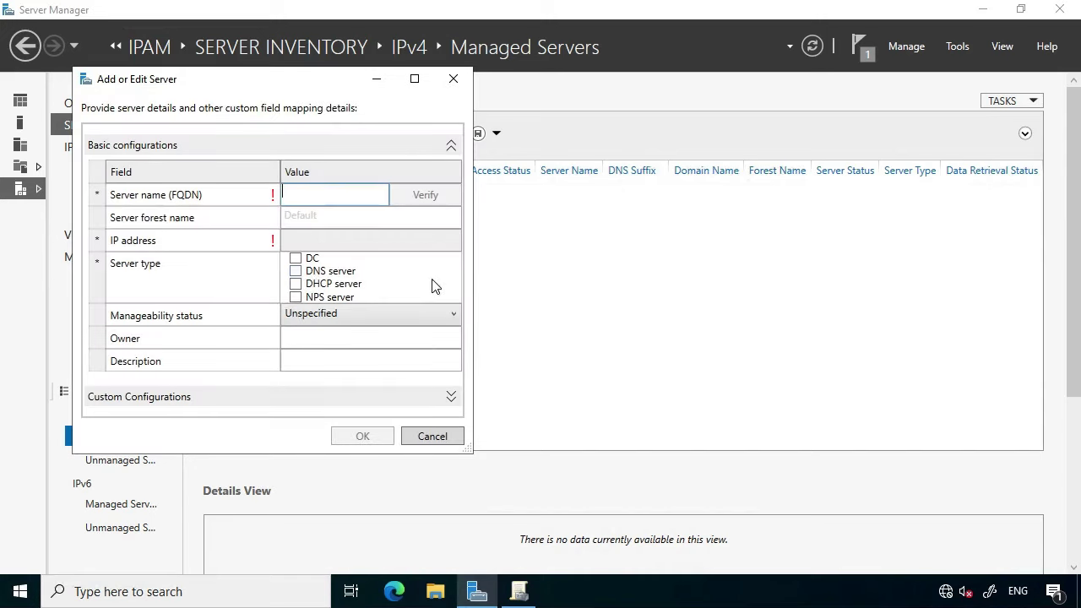
pyautogui.write('contoso-svr')
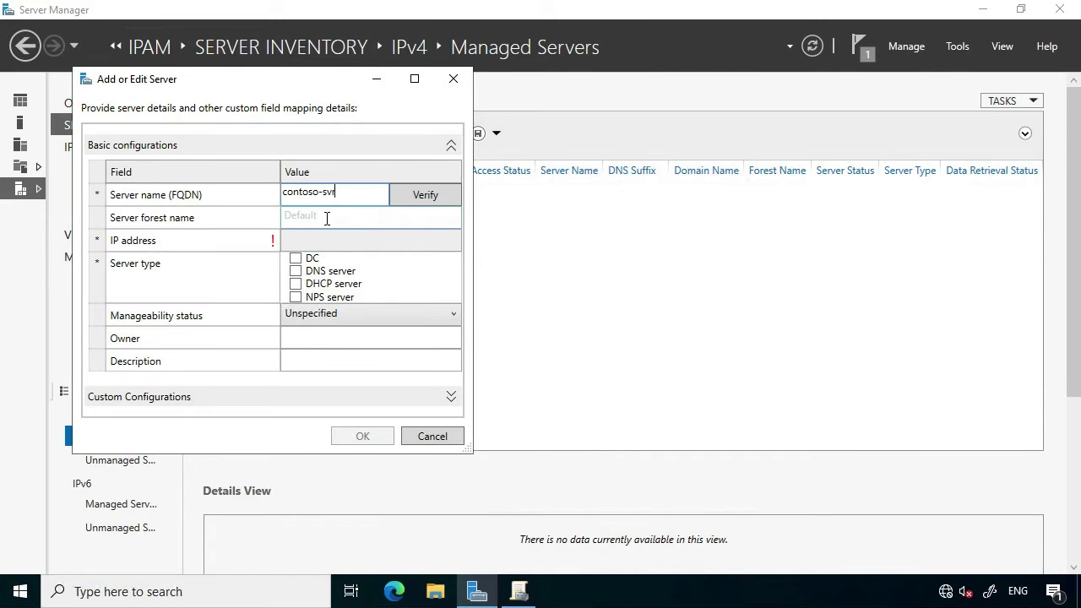
pyautogui.write('3.contoso.com')
pyautogui.click(446, 201)
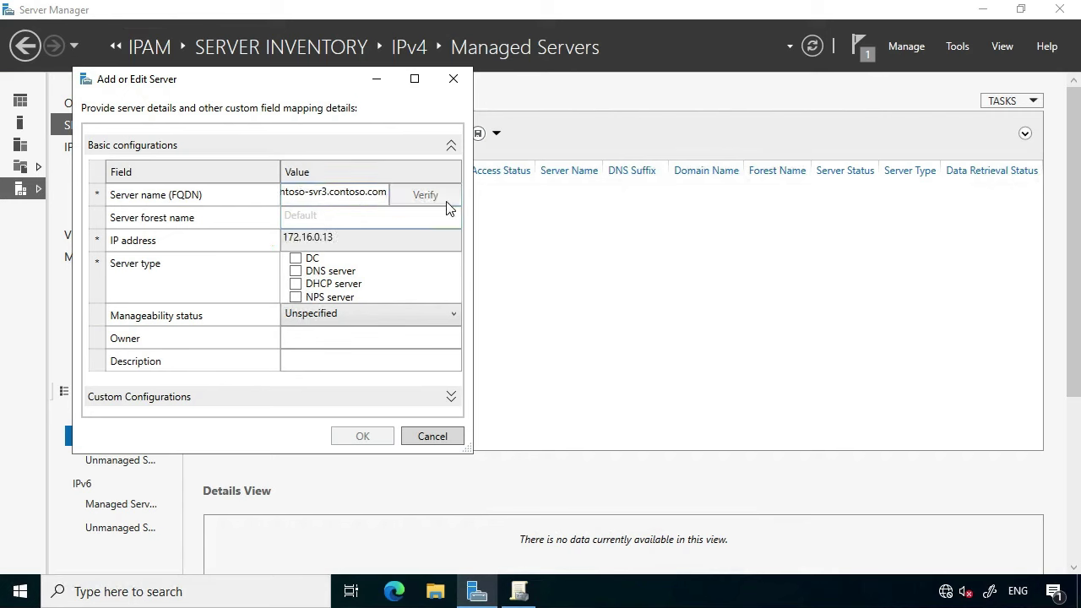
pyautogui.click(295, 271)
pyautogui.click(296, 284)
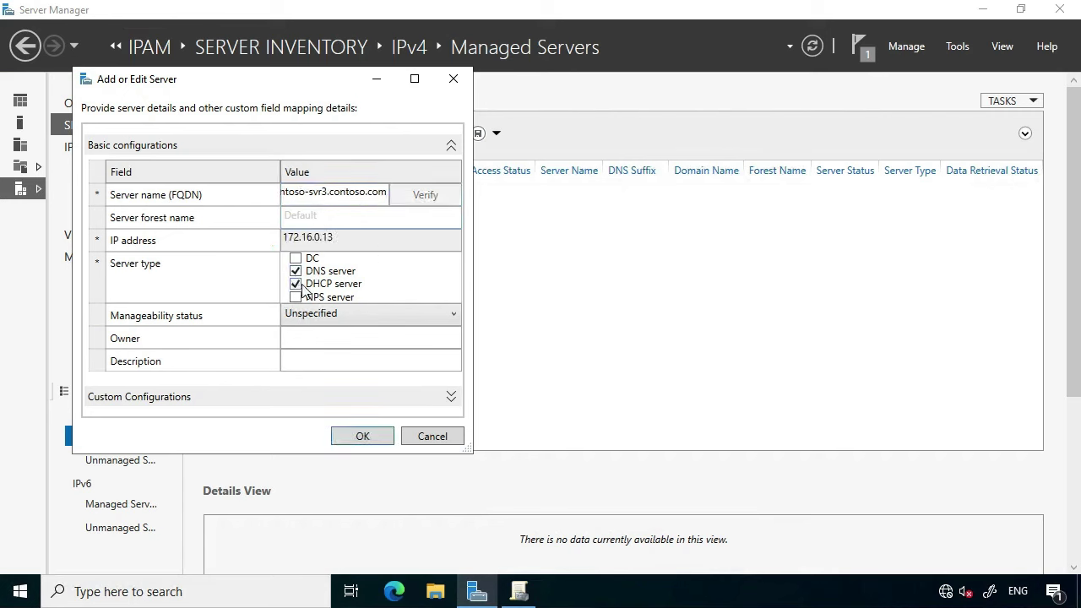
pyautogui.click(363, 436)
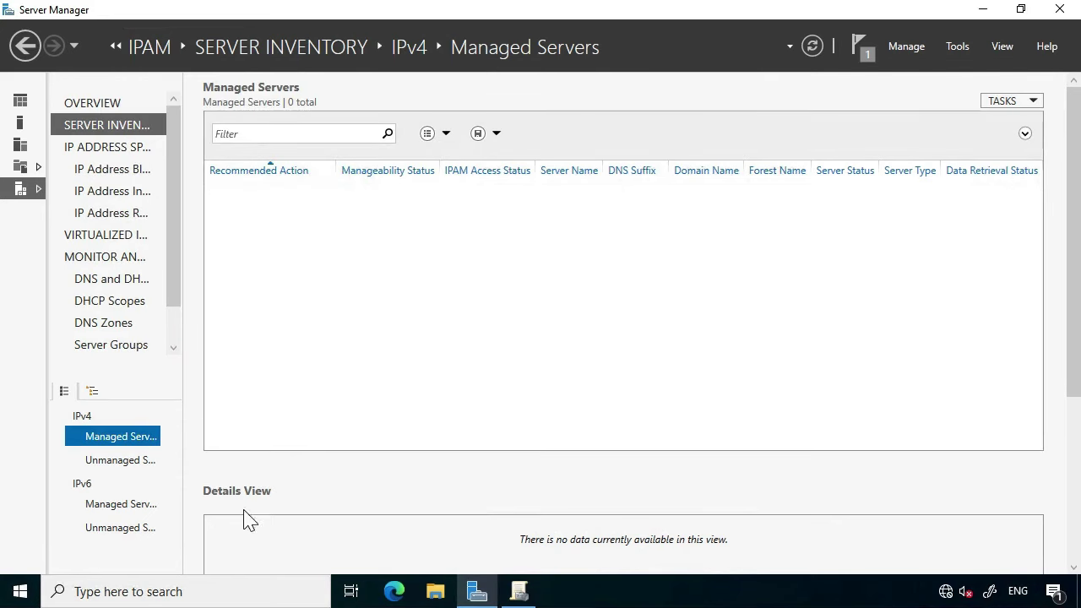
pyautogui.click(104, 102)
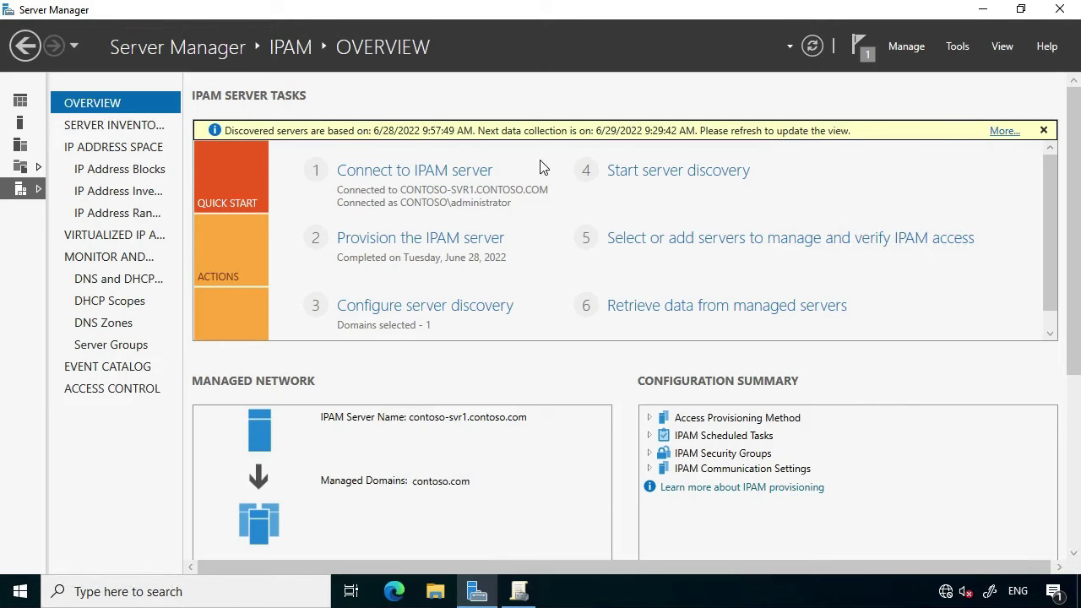
# Step: In the IPv4 server inventory, set contoso-dc's manageability status to Managed
pyautogui.click(690, 239)
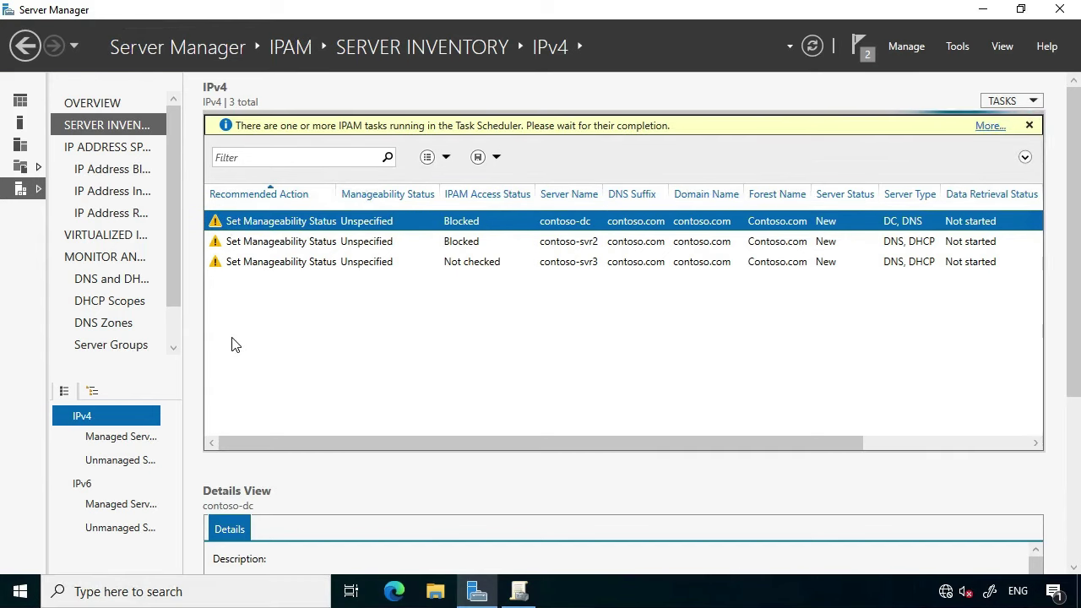
pyautogui.rightClick(266, 225)
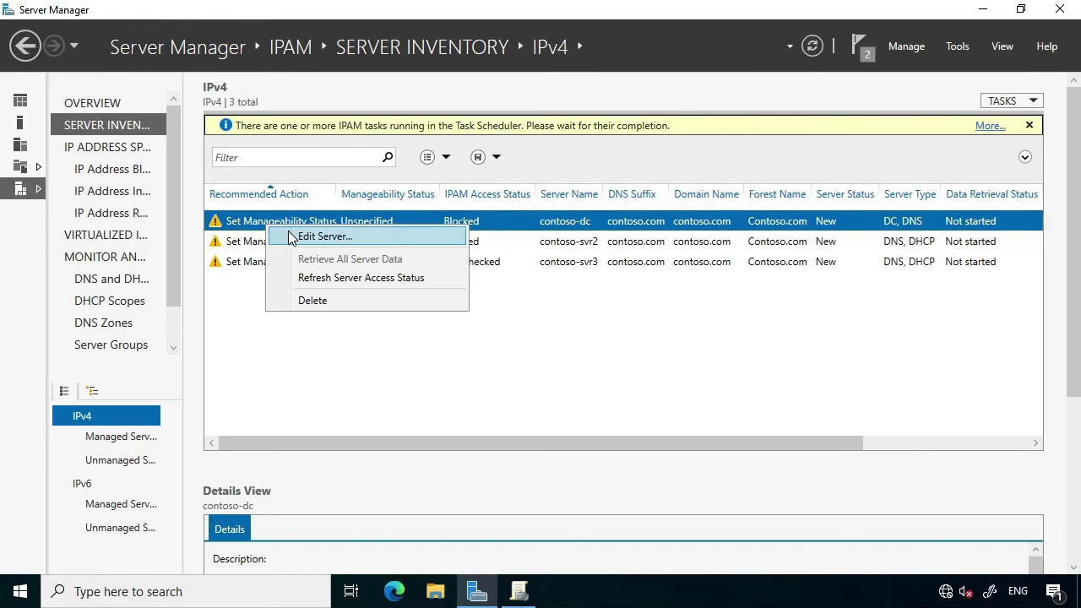
pyautogui.click(324, 237)
pyautogui.click(347, 336)
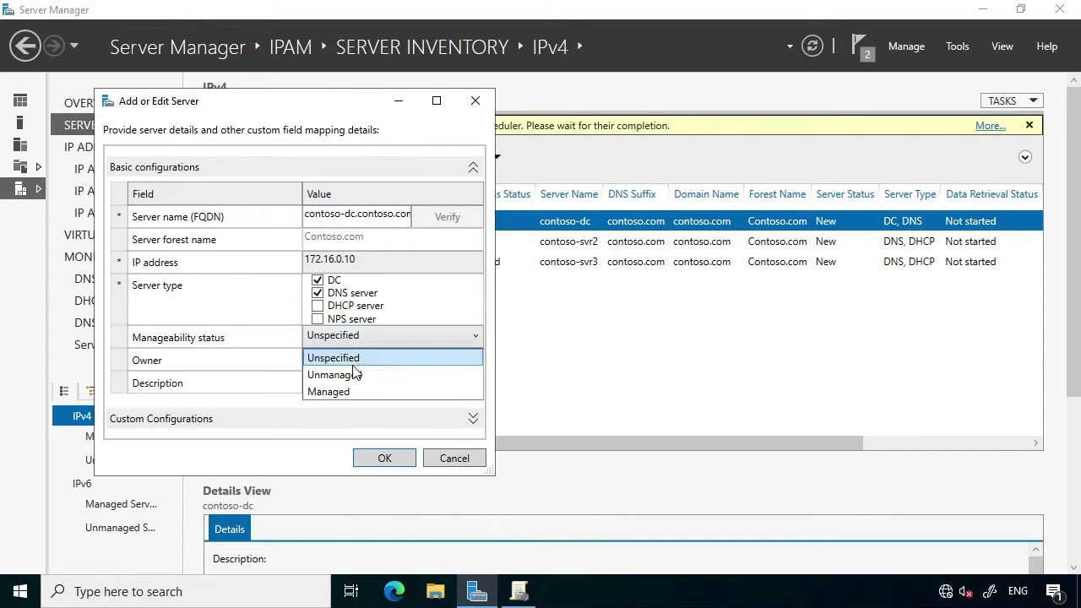
pyautogui.click(349, 392)
pyautogui.click(385, 458)
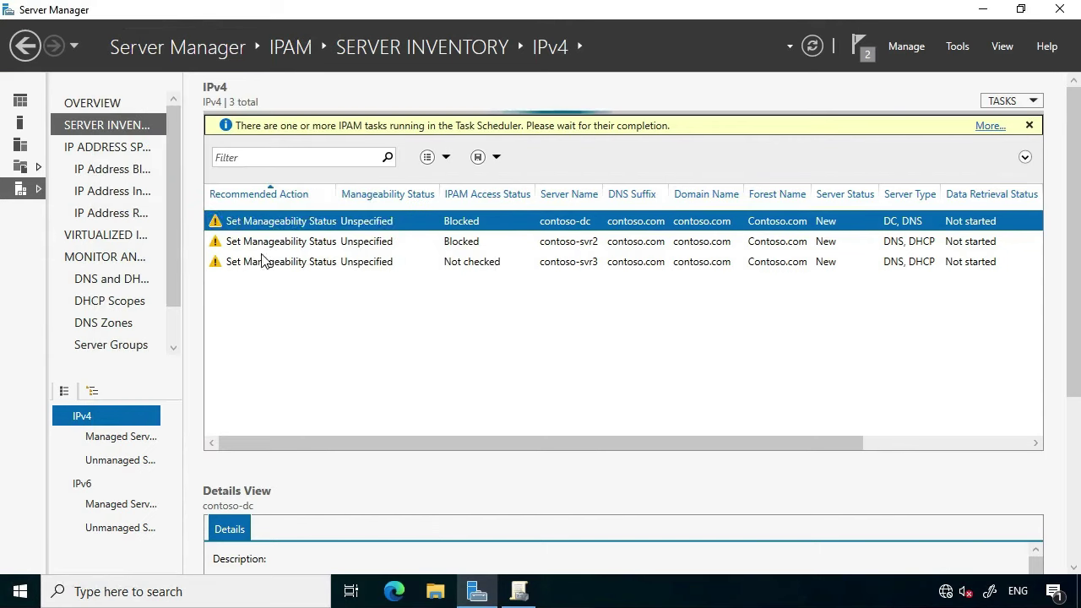
# Step: Set contoso-svr2 and contoso-svr3 to Managed, then return to the IPAM overview
pyautogui.rightClick(270, 243)
pyautogui.click(309, 255)
pyautogui.click(385, 379)
pyautogui.click(386, 434)
pyautogui.click(424, 502)
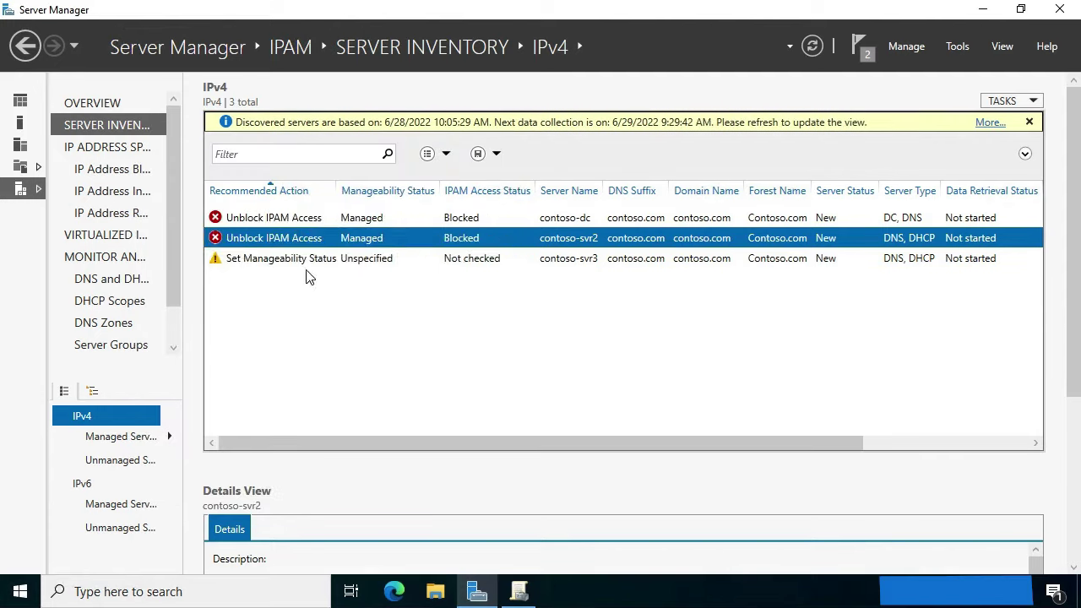
pyautogui.rightClick(306, 261)
pyautogui.click(299, 269)
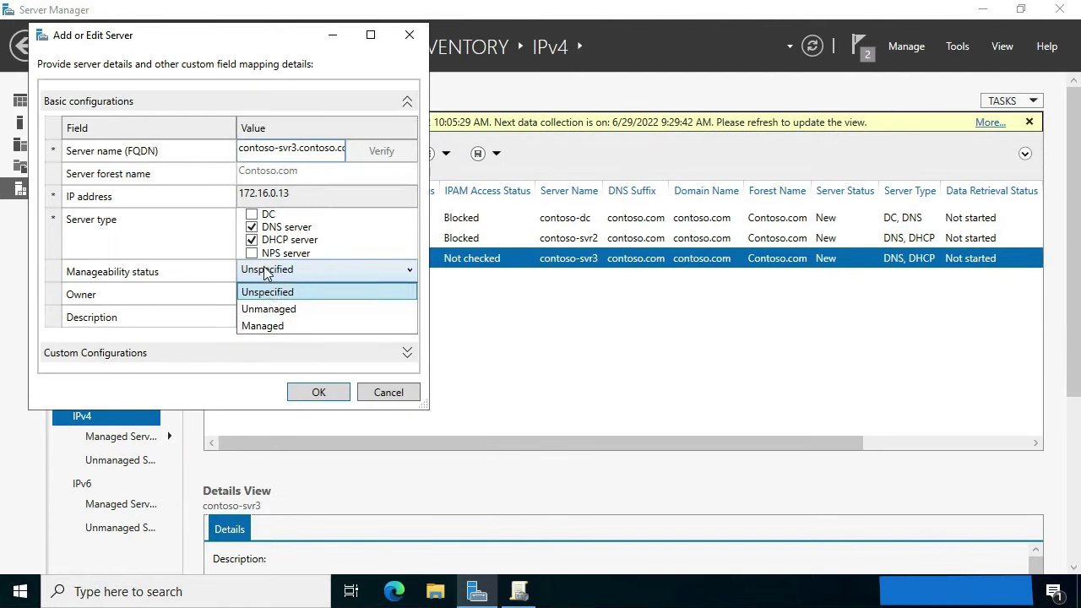
pyautogui.click(279, 322)
pyautogui.click(319, 391)
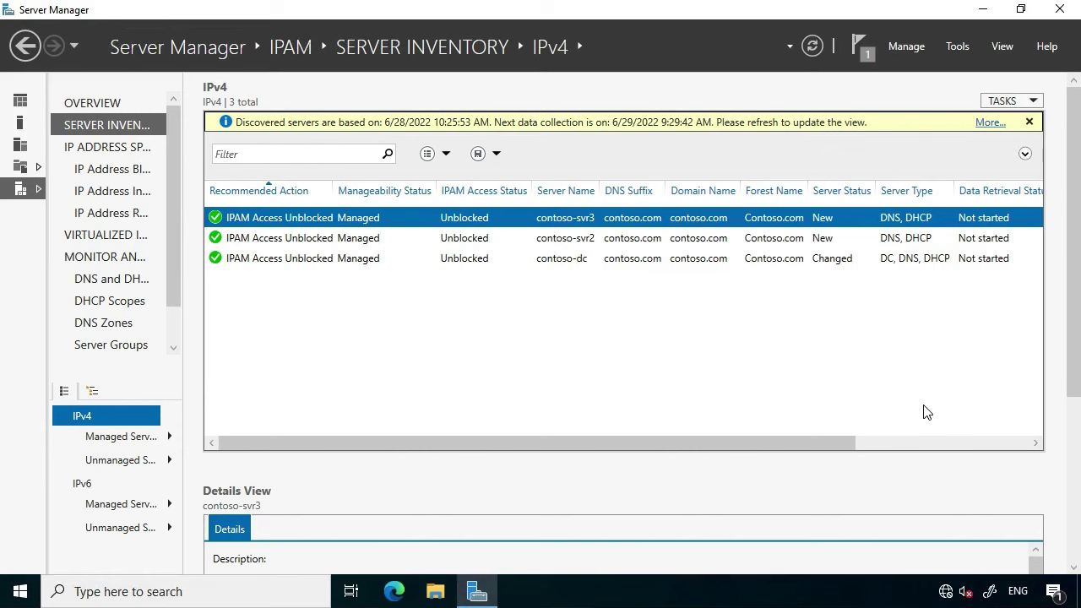
pyautogui.click(84, 102)
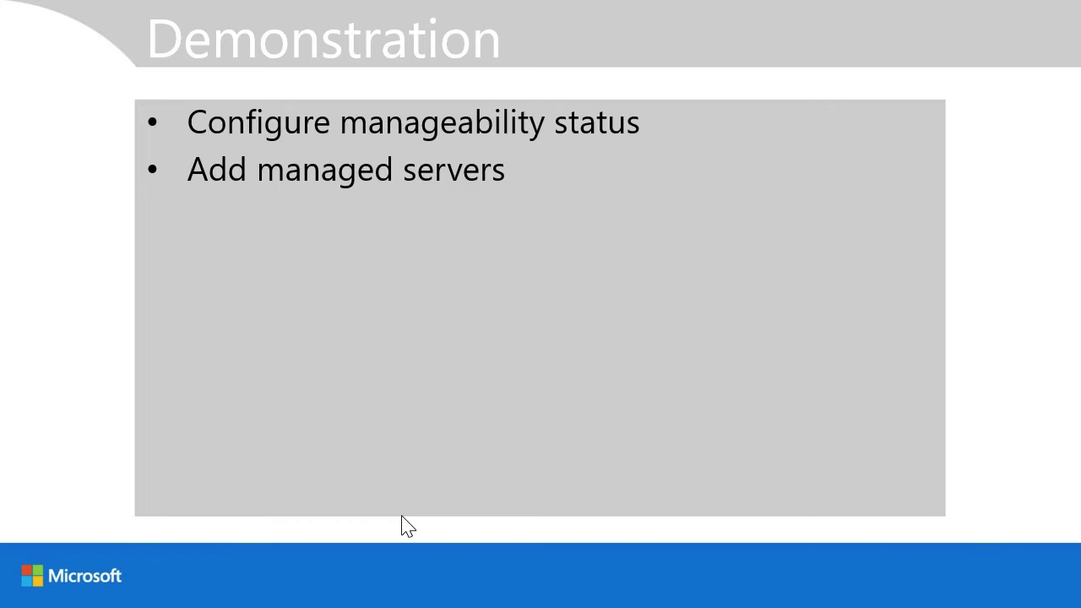
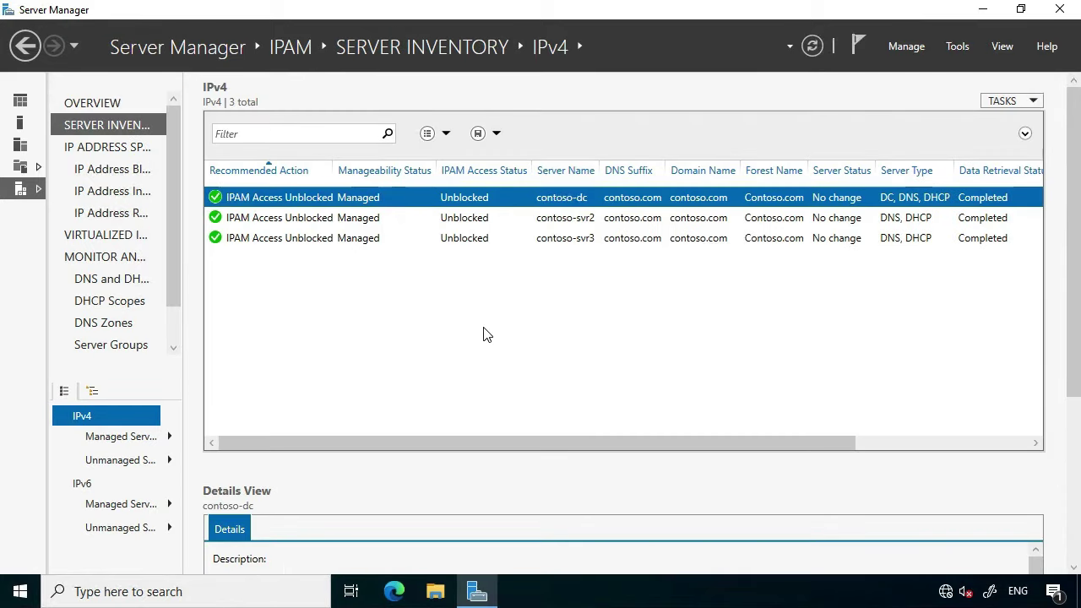
# Step: Scroll through contoso-dc's Details View, then open the IP Address Space overview page
pyautogui.moveTo(845, 444); pyautogui.dragTo(849, 444)
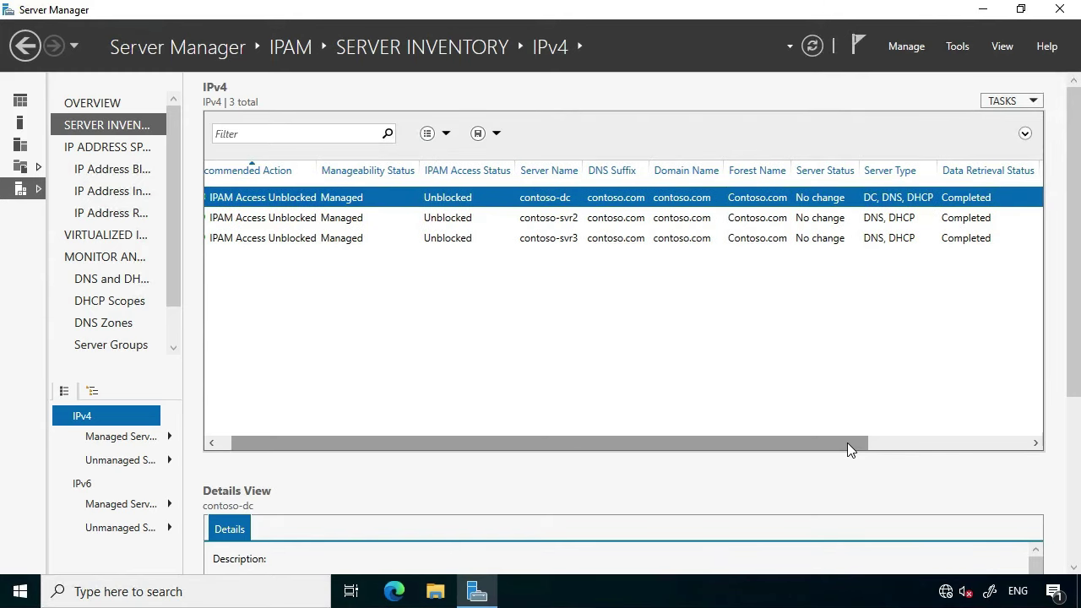
pyautogui.moveTo(847, 442); pyautogui.dragTo(769, 458)
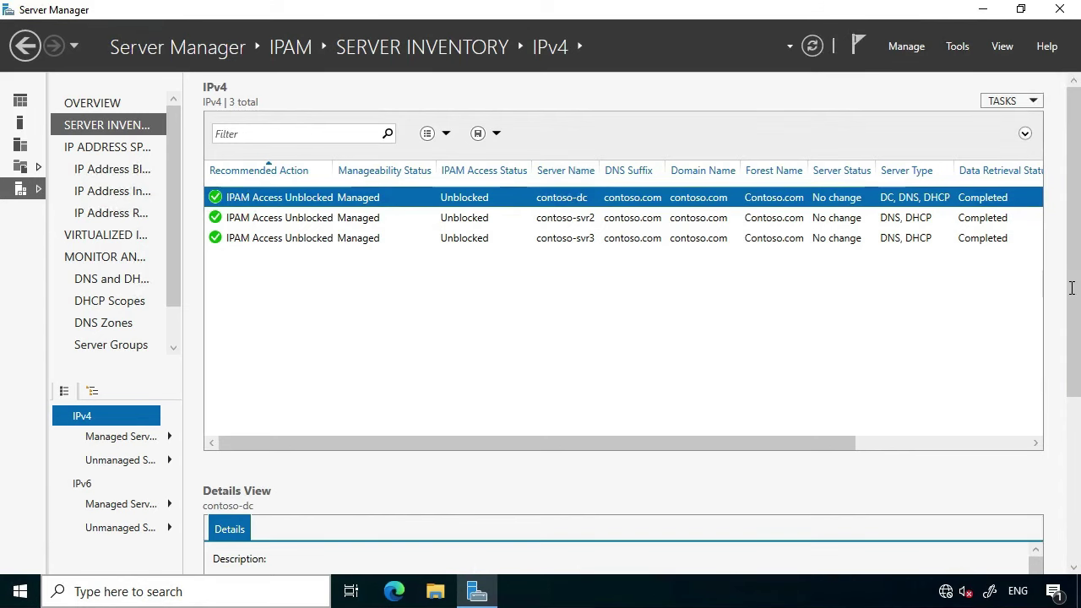
pyautogui.moveTo(1071, 285); pyautogui.dragTo(1065, 471)
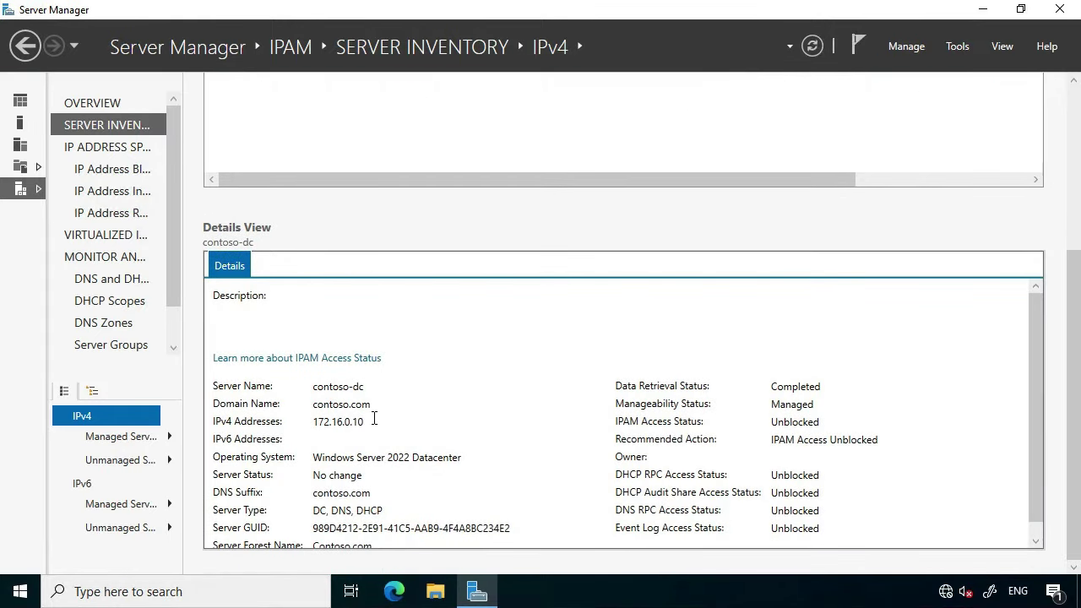
pyautogui.scroll(-1, 417, 441)
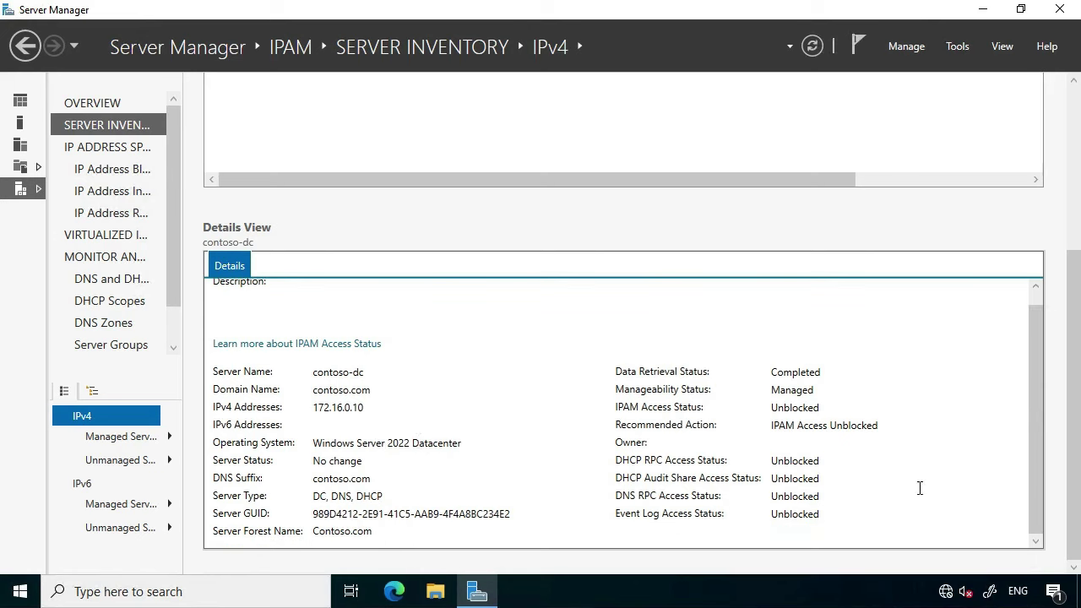
pyautogui.moveTo(1037, 514); pyautogui.dragTo(1070, 334)
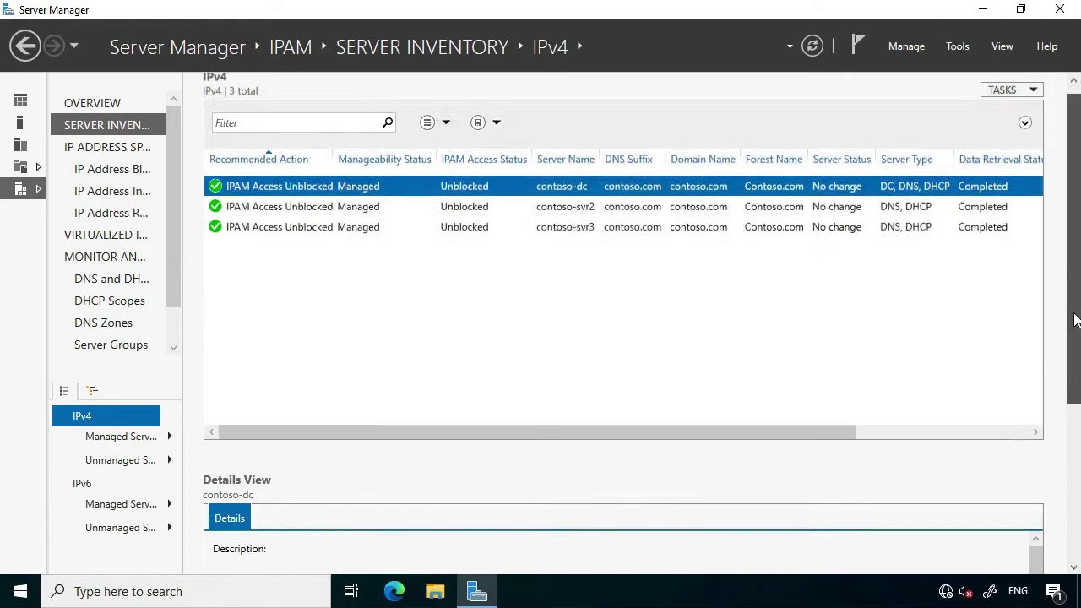
pyautogui.click(133, 147)
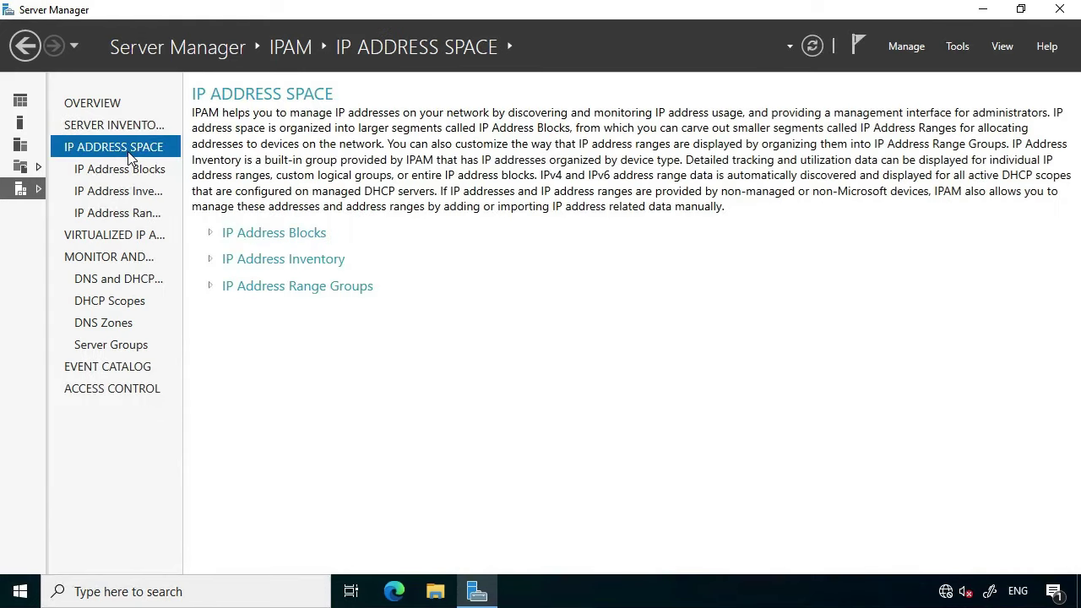
# Step: Expand the IP Address Blocks explanation and open its IPv4 address ranges view
pyautogui.click(211, 239)
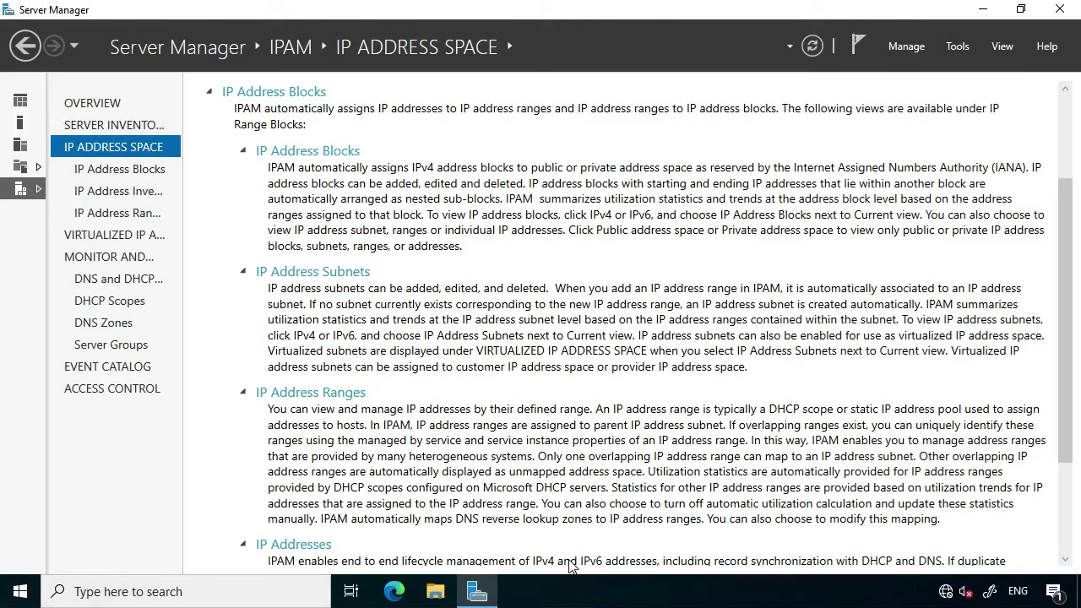
pyautogui.click(118, 173)
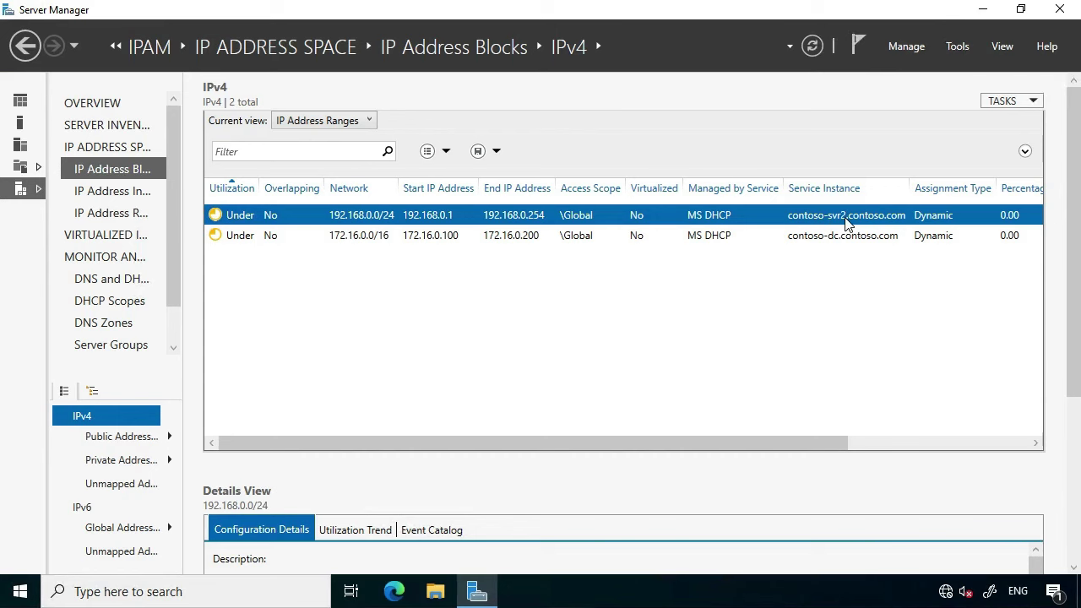
# Step: Scroll to both ranges' Percentage Utilized and select the 172.16.0.0/16 range
pyautogui.moveTo(692, 446); pyautogui.dragTo(778, 448)
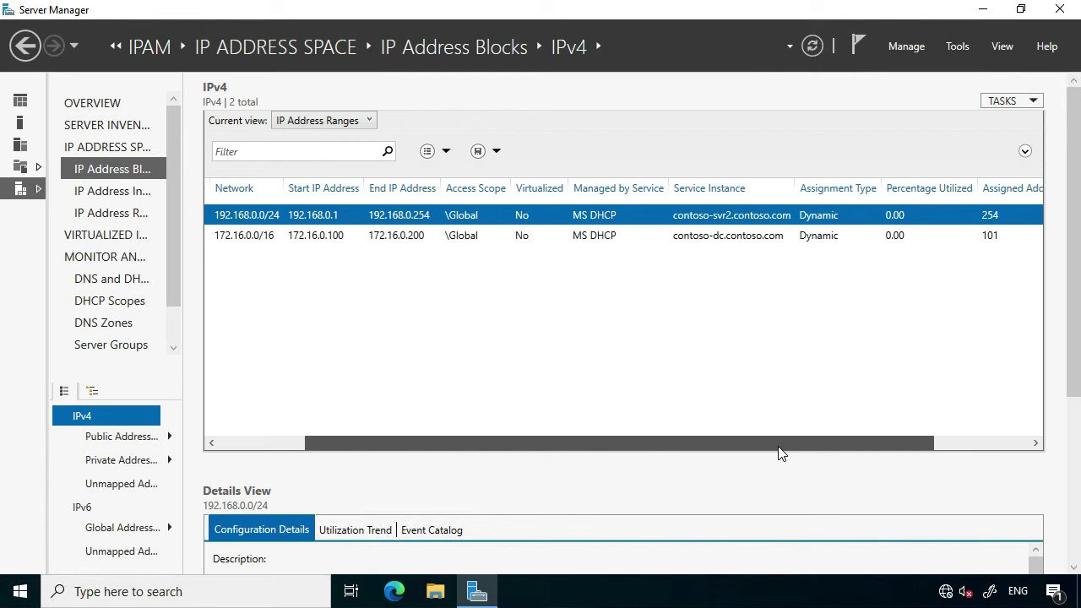
pyautogui.moveTo(778, 453); pyautogui.dragTo(622, 429)
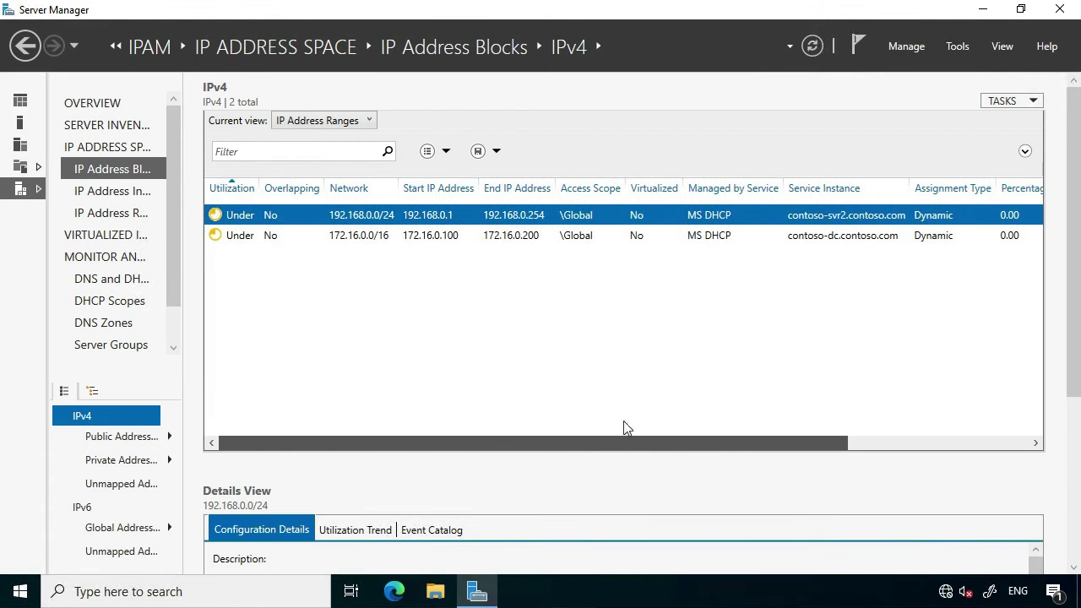
pyautogui.click(377, 241)
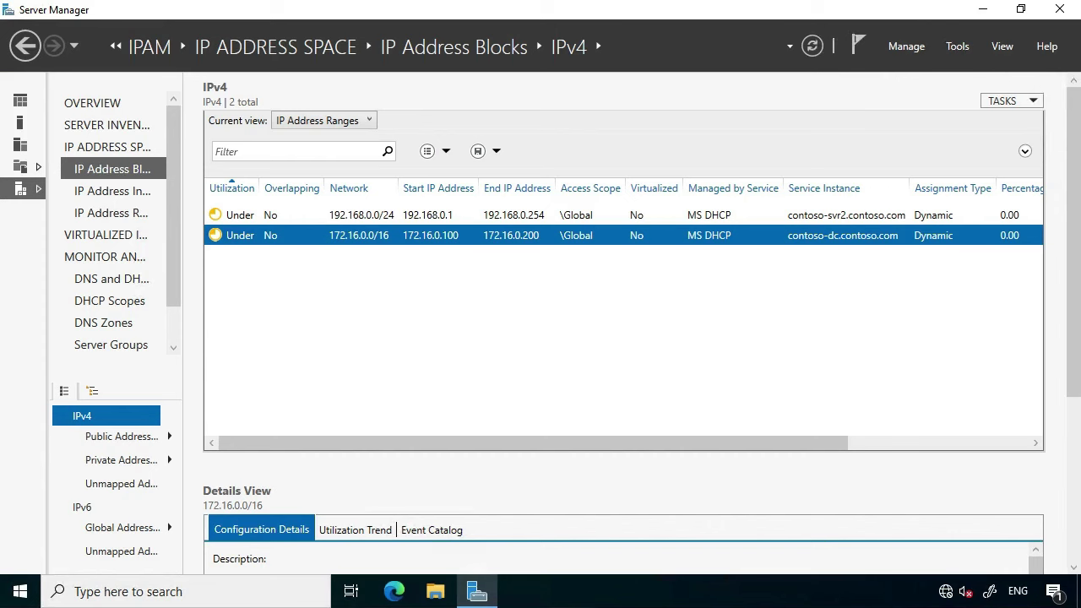
# Step: Review 172.16.0.0/16's configuration details, utilization trend and empty Event Catalog
pyautogui.moveTo(1075, 372); pyautogui.dragTo(1074, 541)
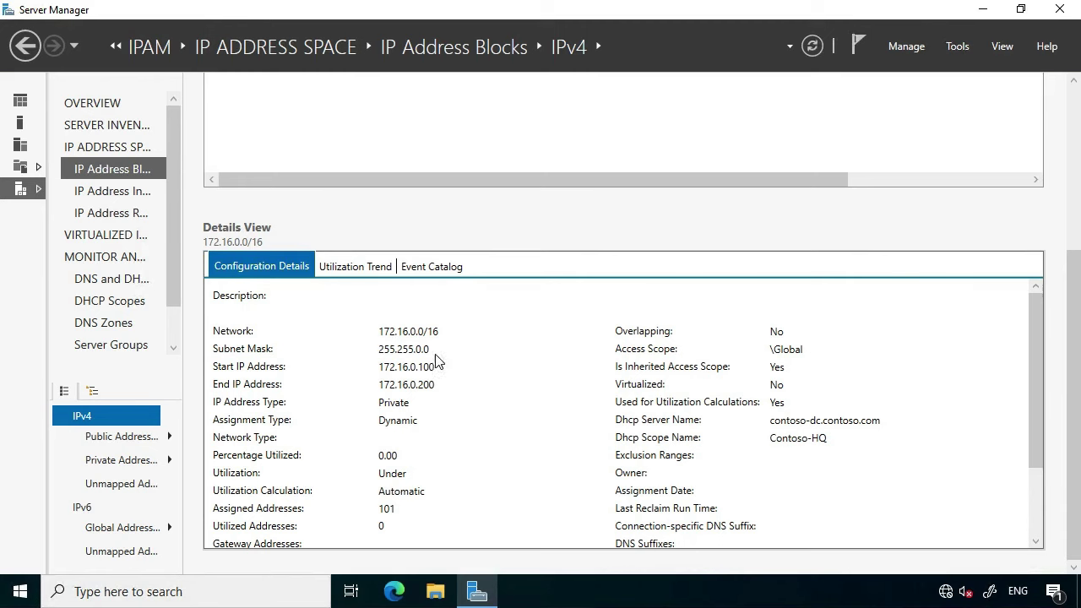
pyautogui.click(352, 279)
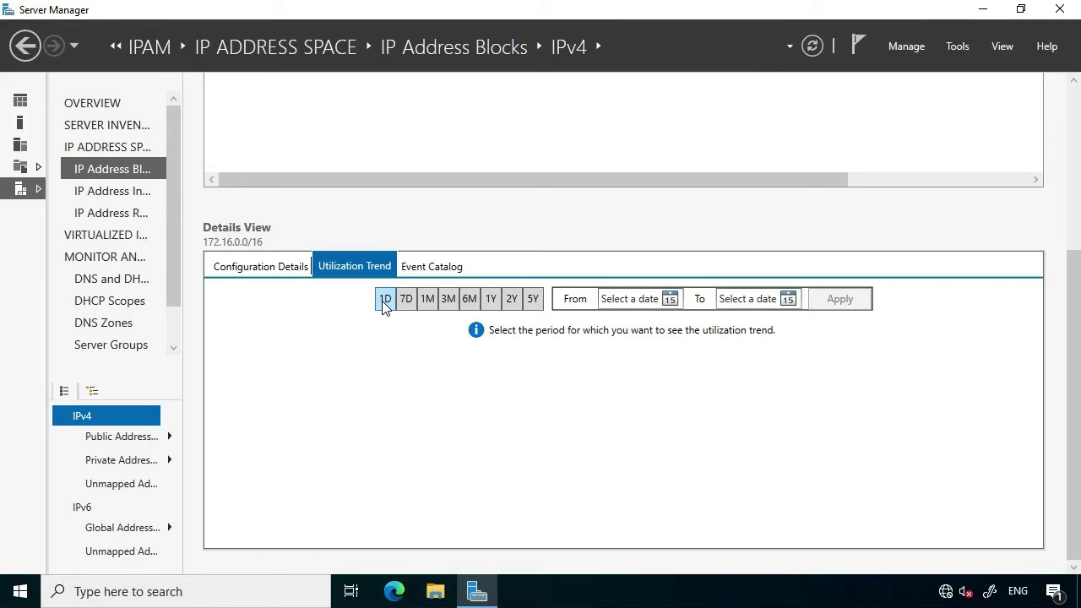
pyautogui.click(445, 269)
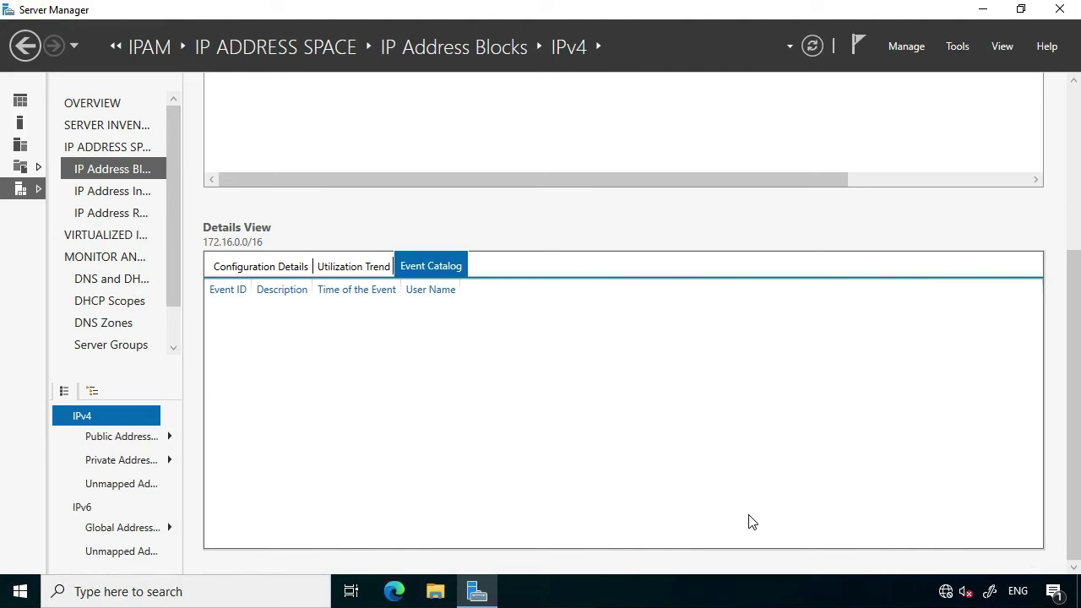
pyautogui.moveTo(1071, 441); pyautogui.dragTo(1066, 284)
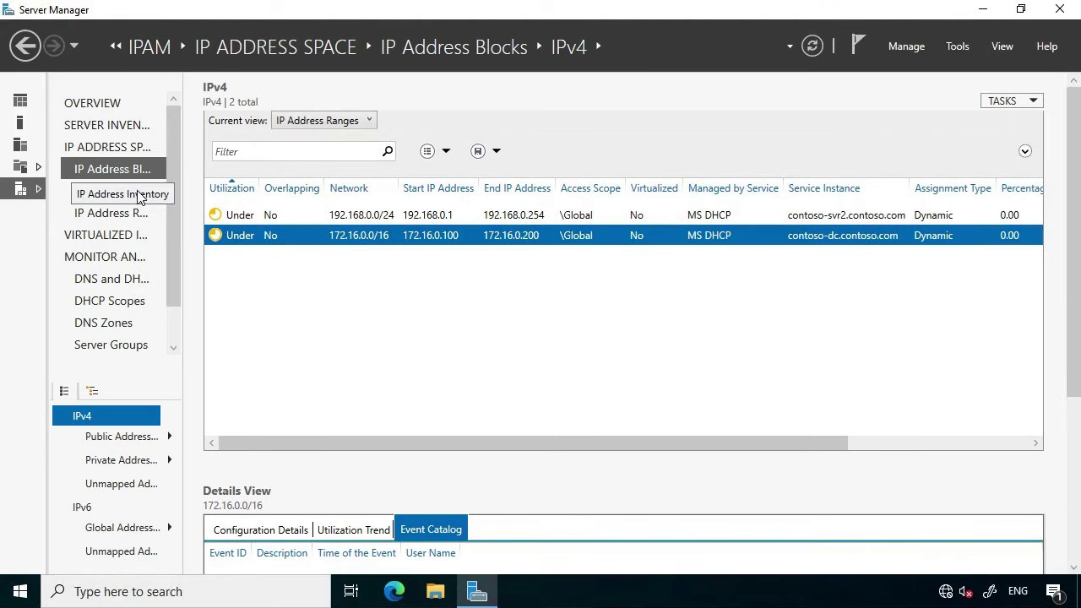
# Step: Open the IPv4 IP Address Inventory, then the IP Address Range Groups IPv4 page
pyautogui.click(139, 195)
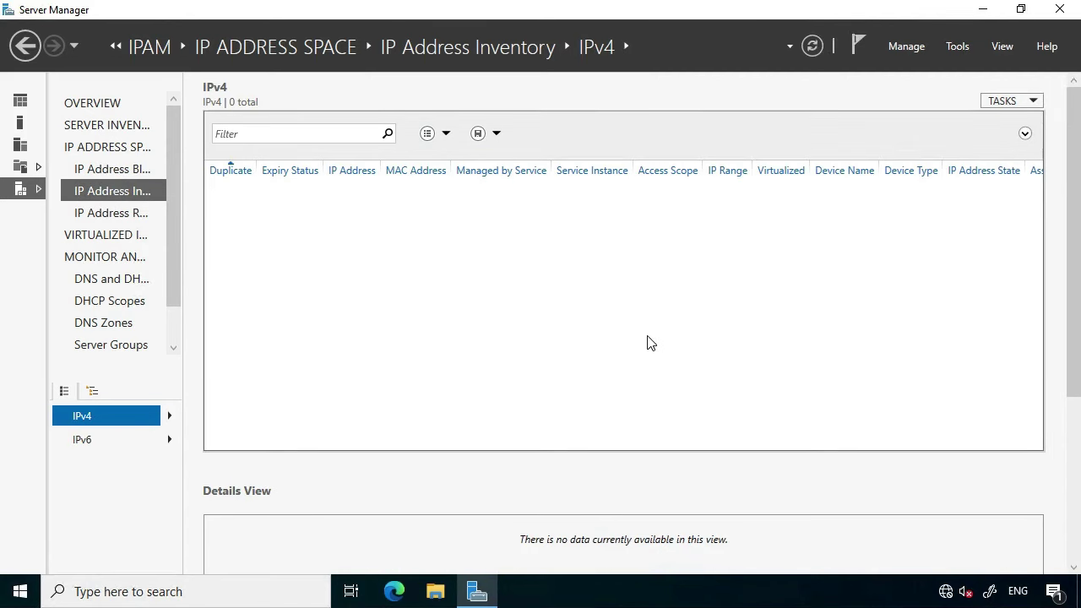
pyautogui.scroll(-2, 1068, 346)
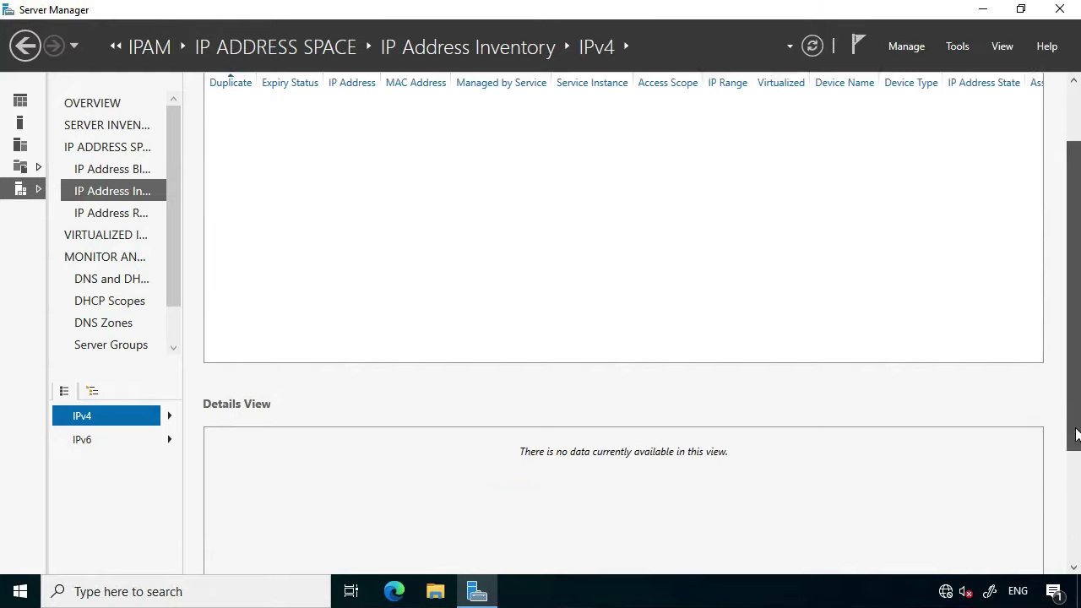
pyautogui.scroll(2, 1077, 340)
pyautogui.click(140, 213)
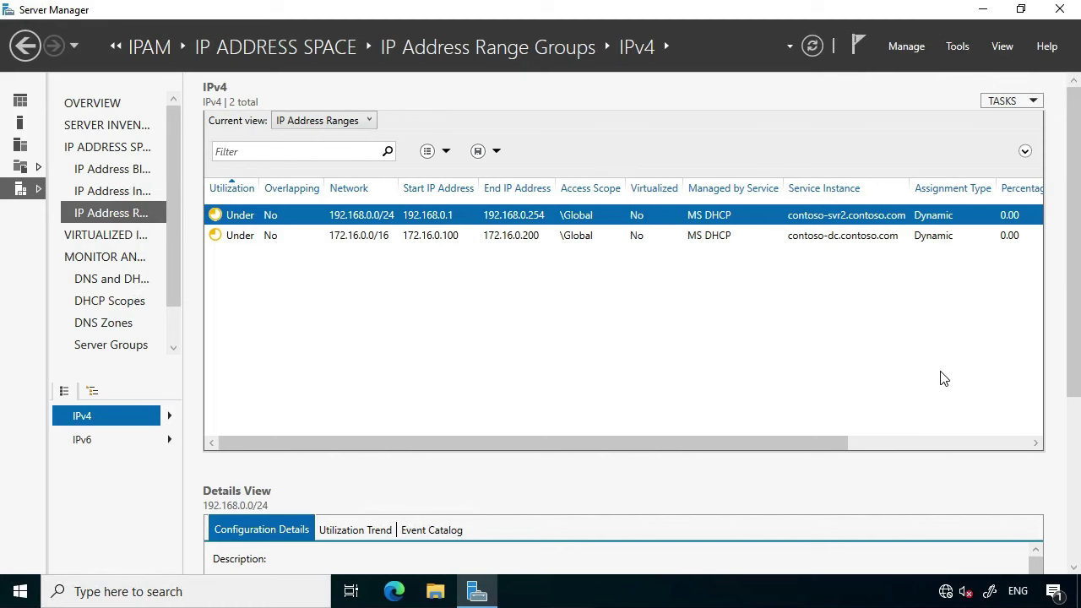
# Step: Switch the IPv4 view to IP Addresses, then Range Groups, then return to IP Address Blocks ranges
pyautogui.click(373, 123)
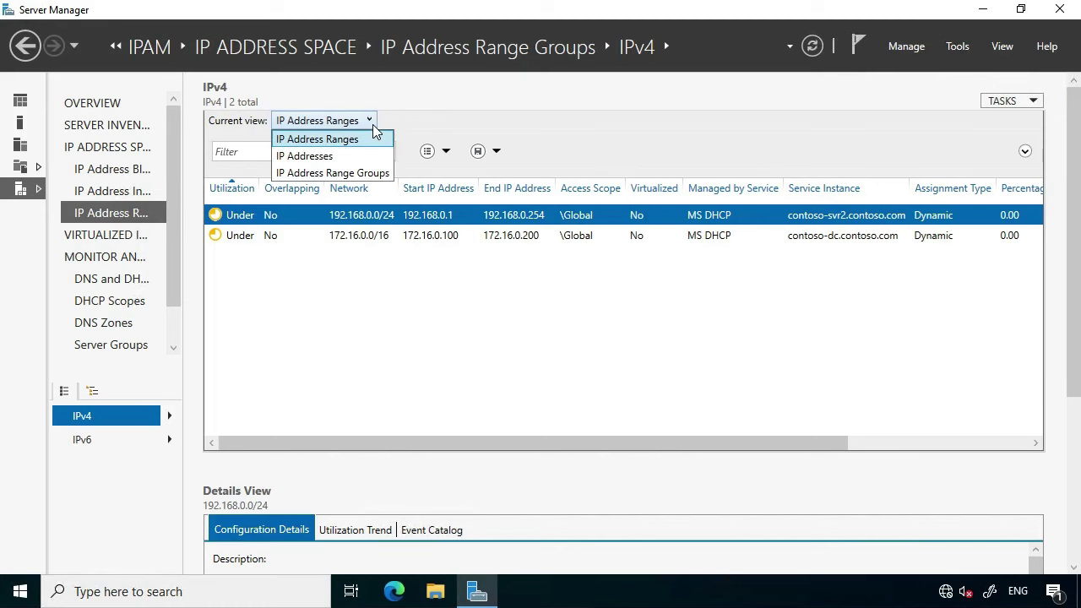
pyautogui.click(337, 157)
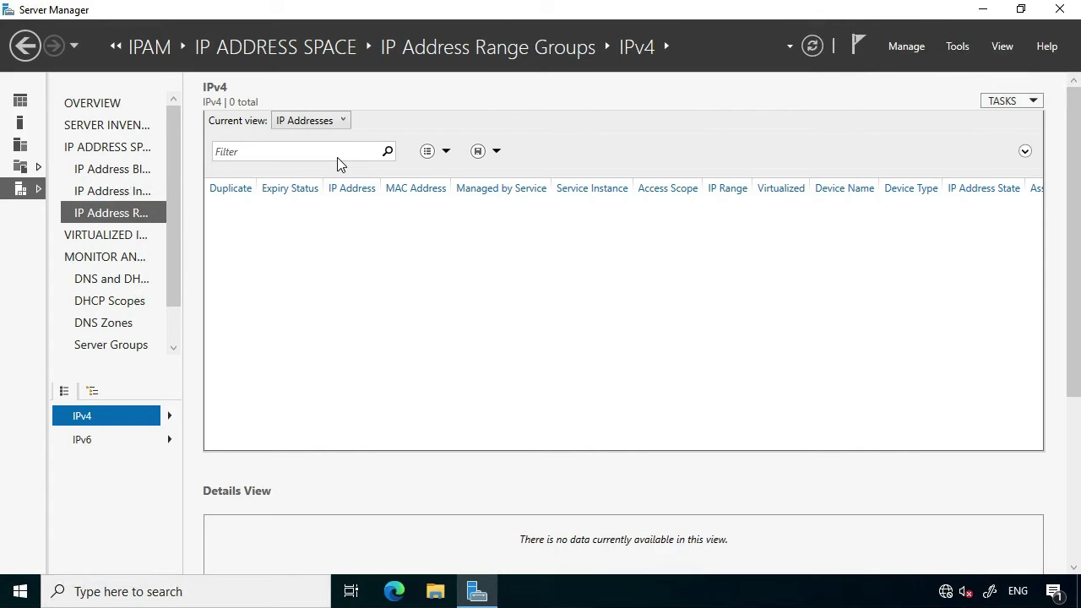
pyautogui.click(328, 125)
pyautogui.click(330, 173)
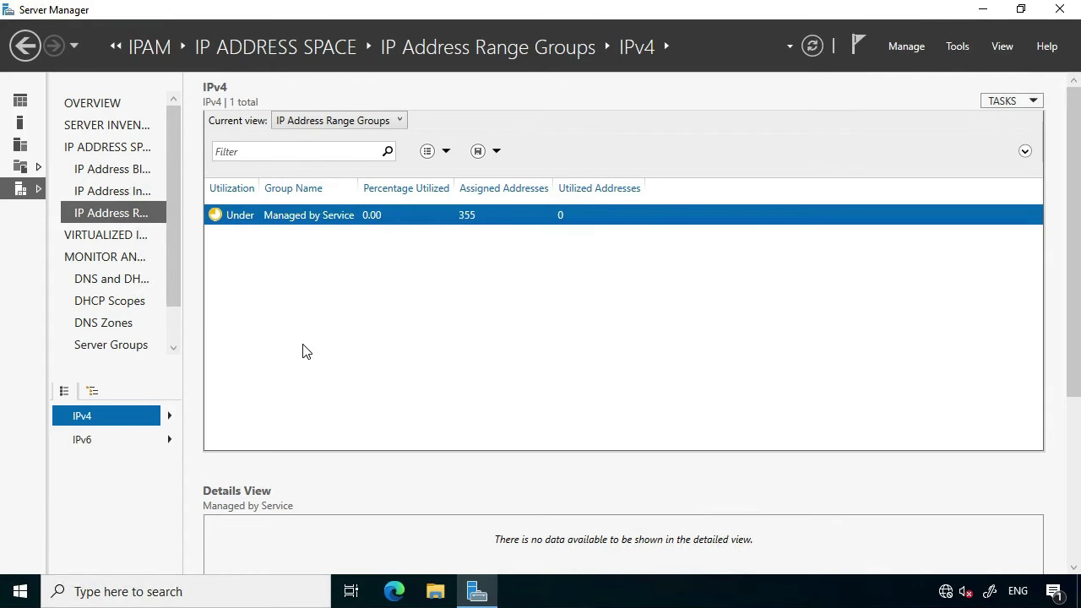
pyautogui.click(125, 168)
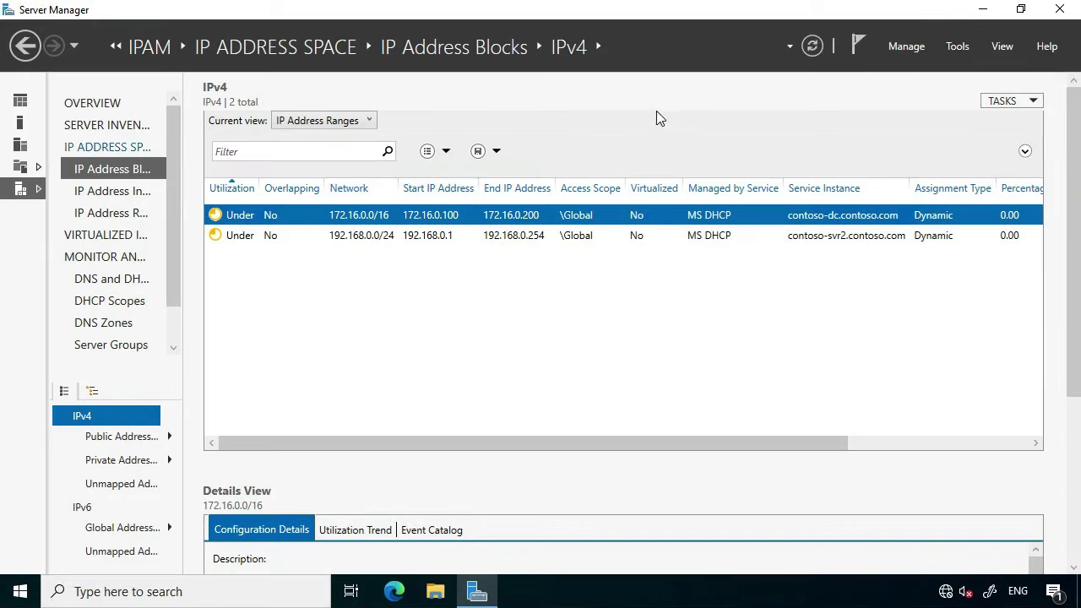
# Step: Open the IPv4 server inventory and refresh the server list
pyautogui.click(812, 46)
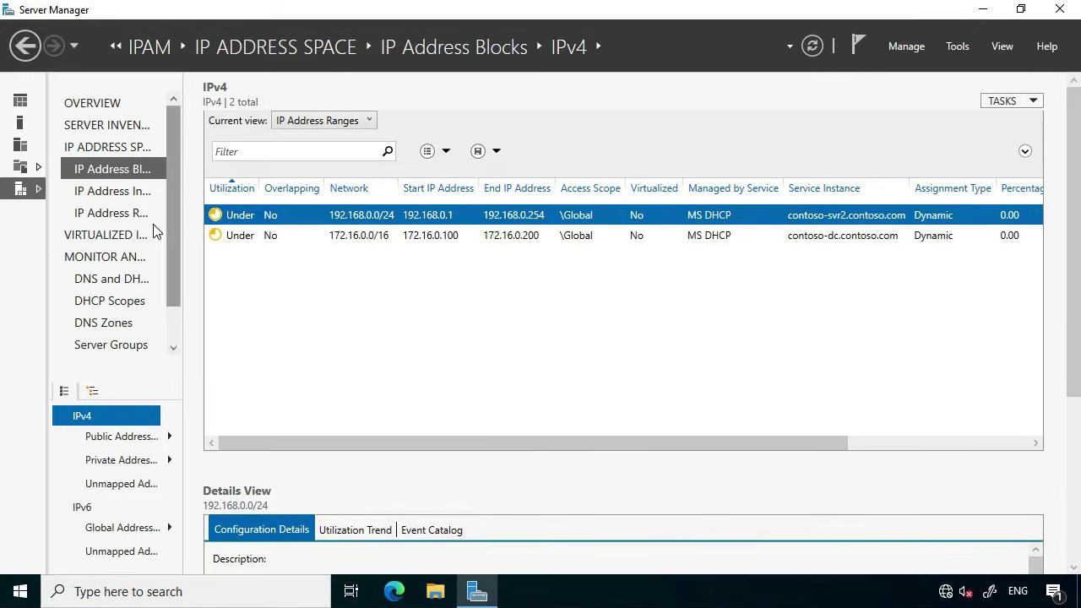
pyautogui.click(110, 147)
pyautogui.click(110, 126)
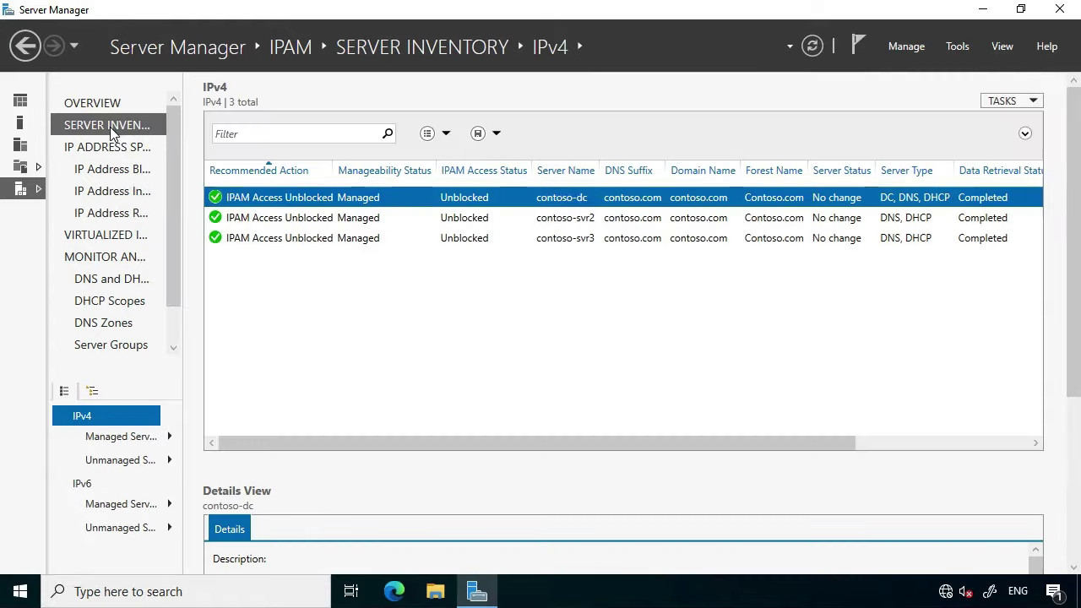
pyautogui.click(811, 50)
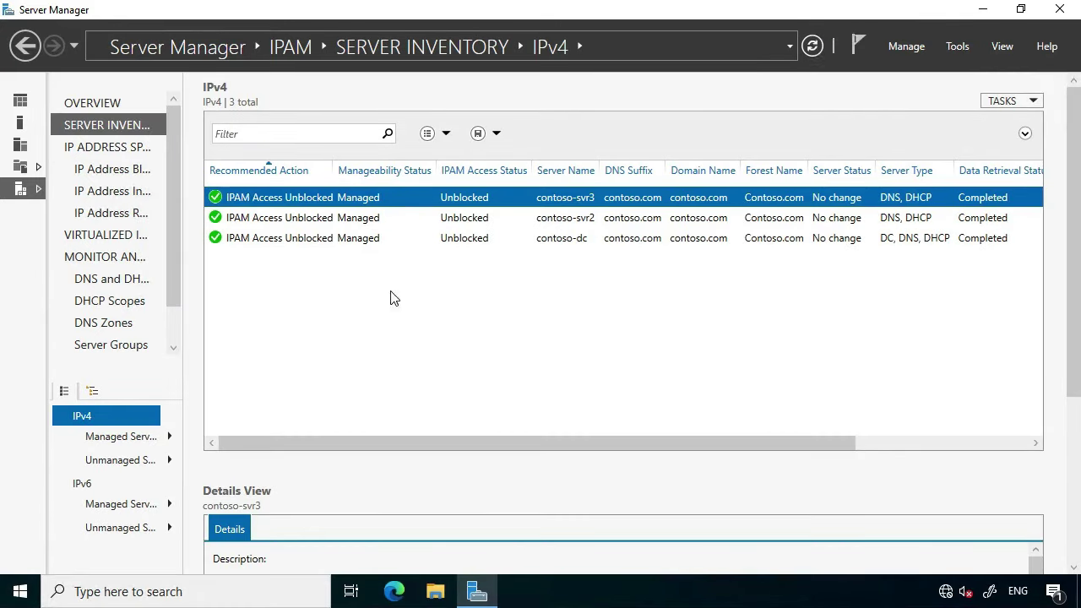
# Step: Retrieve all server data for contoso-svr3 and return to the IPAM Overview page
pyautogui.rightClick(281, 198)
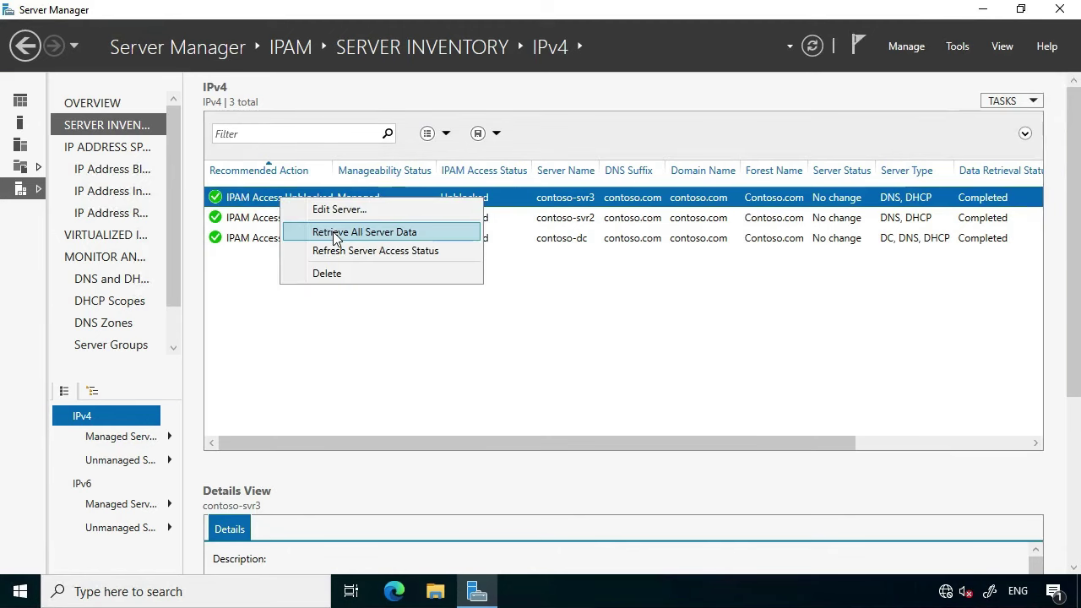
pyautogui.click(373, 387)
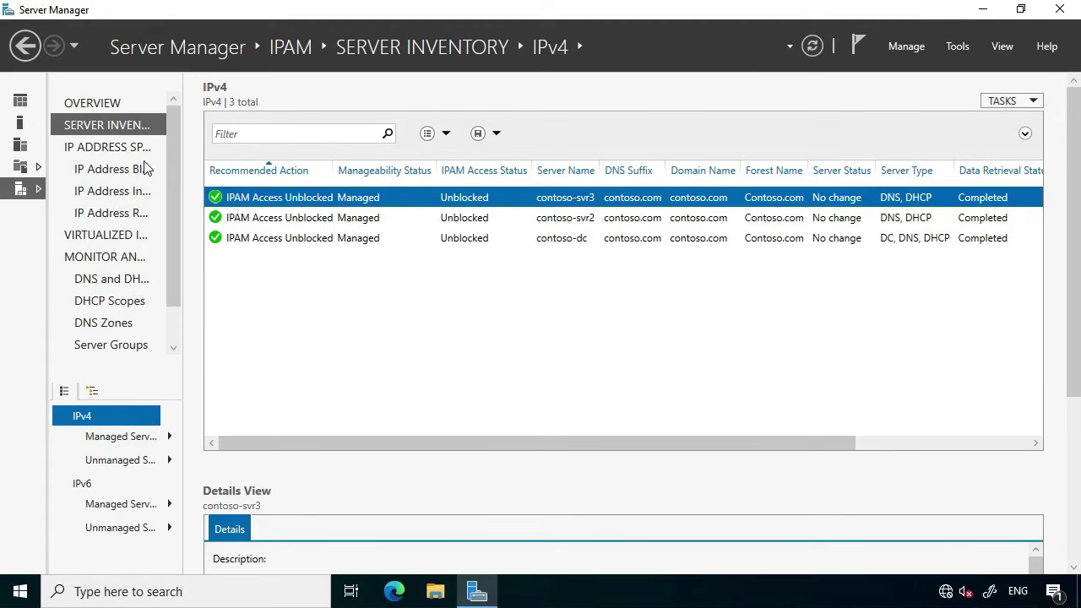
pyautogui.click(105, 104)
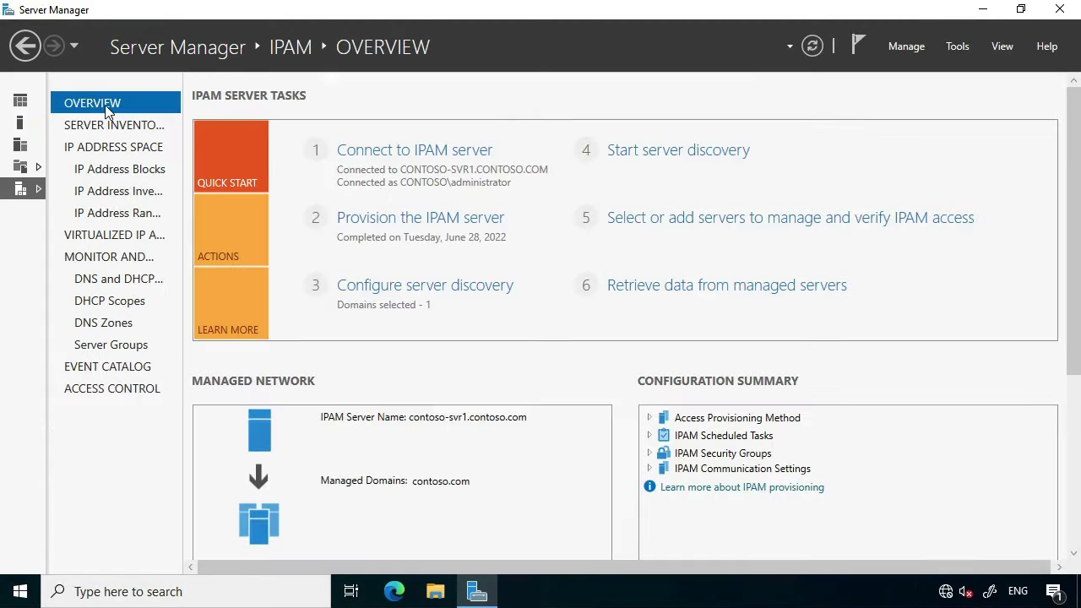
# Step: Retrieve data from all managed servers, then view IPv4 ranges showing 172.16.0.0/16 at 2.97%
pyautogui.click(763, 289)
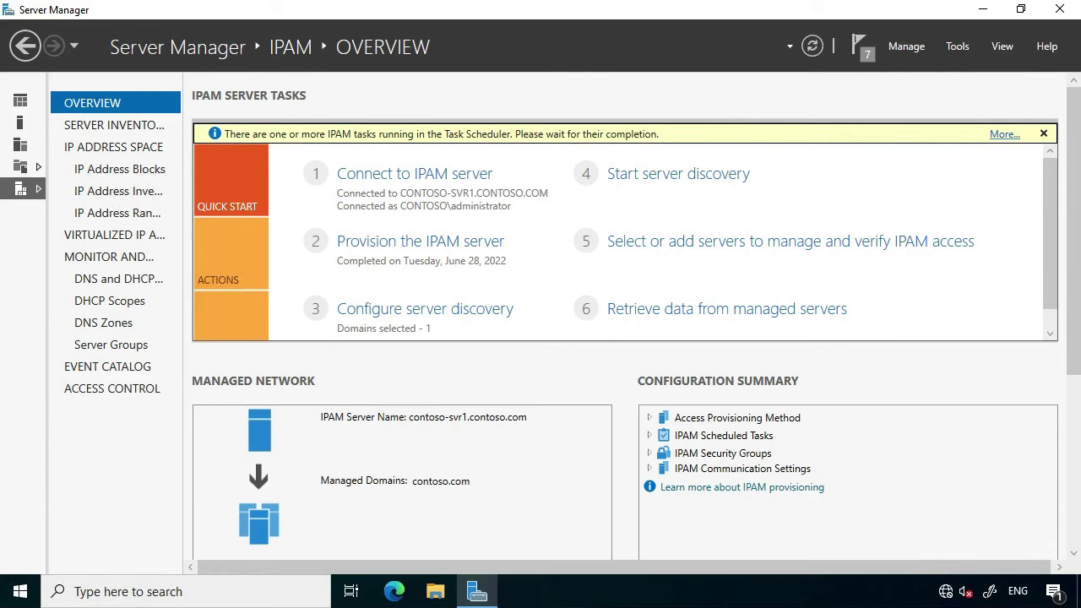
pyautogui.click(159, 171)
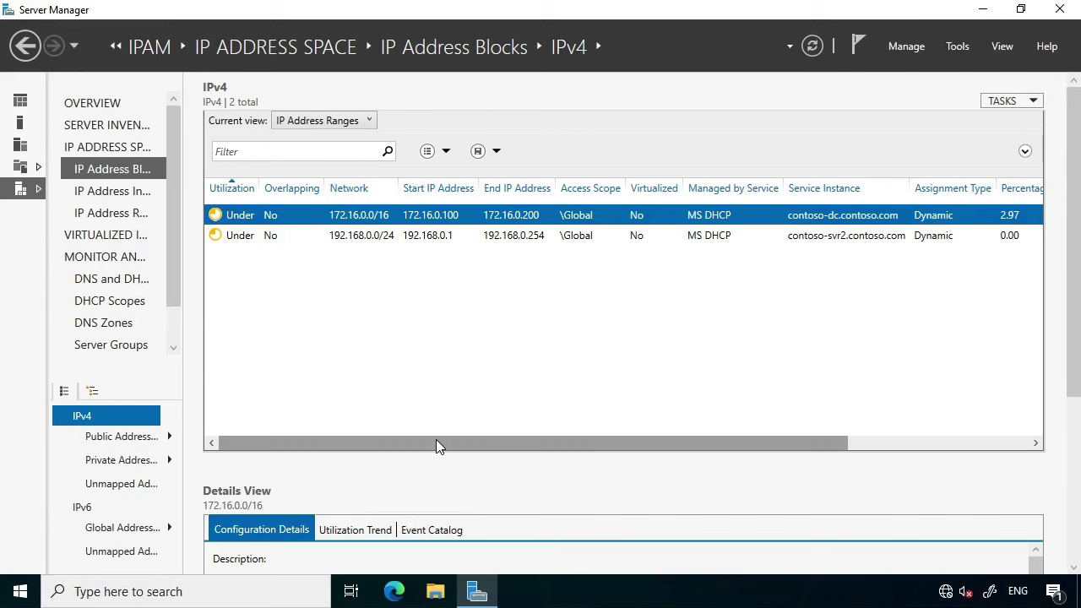
# Step: Show 172.16.0.0/16's one-day utilization trend, then the range group's 0.85% utilization
pyautogui.moveTo(1075, 369); pyautogui.dragTo(1075, 536)
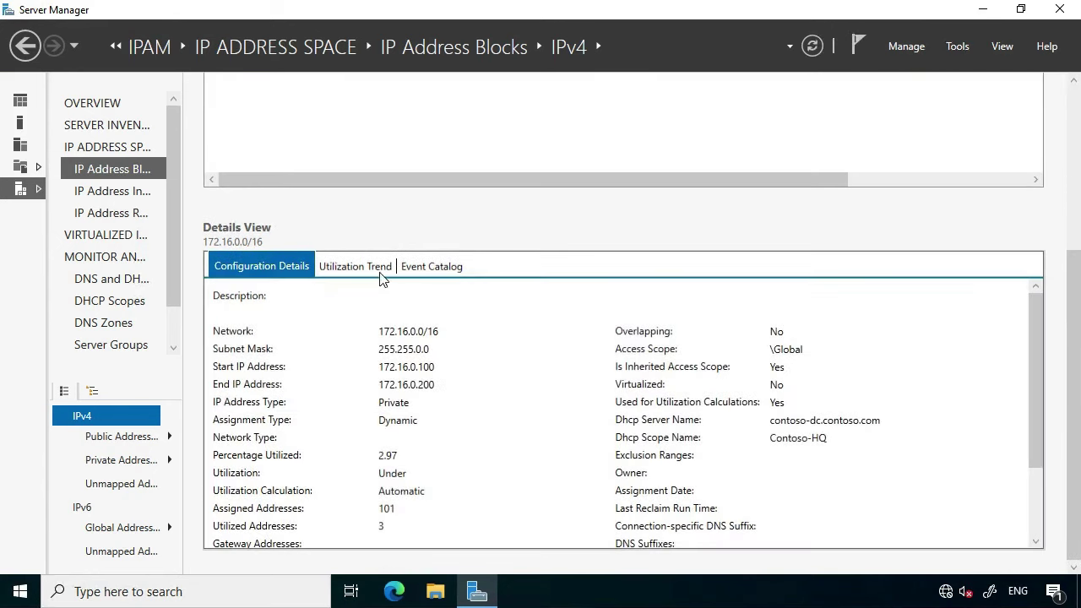
pyautogui.click(378, 272)
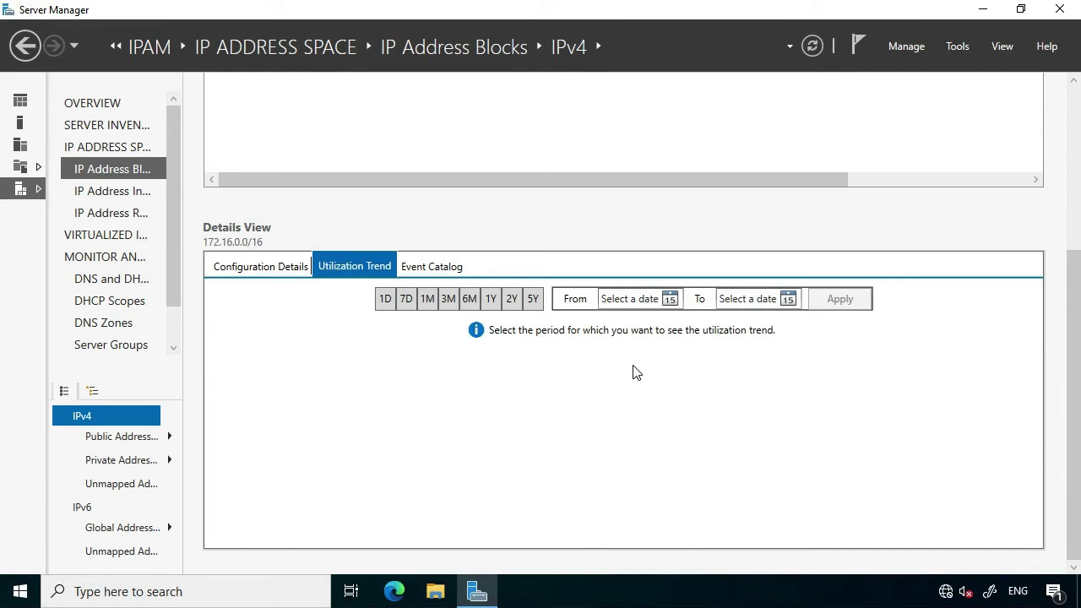
pyautogui.click(388, 305)
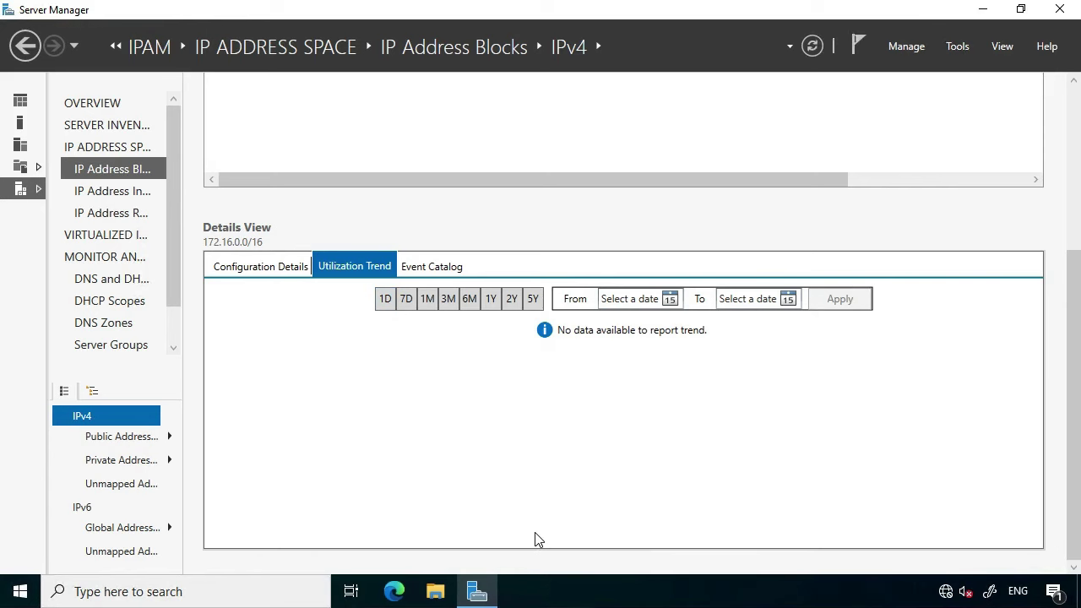
pyautogui.click(129, 216)
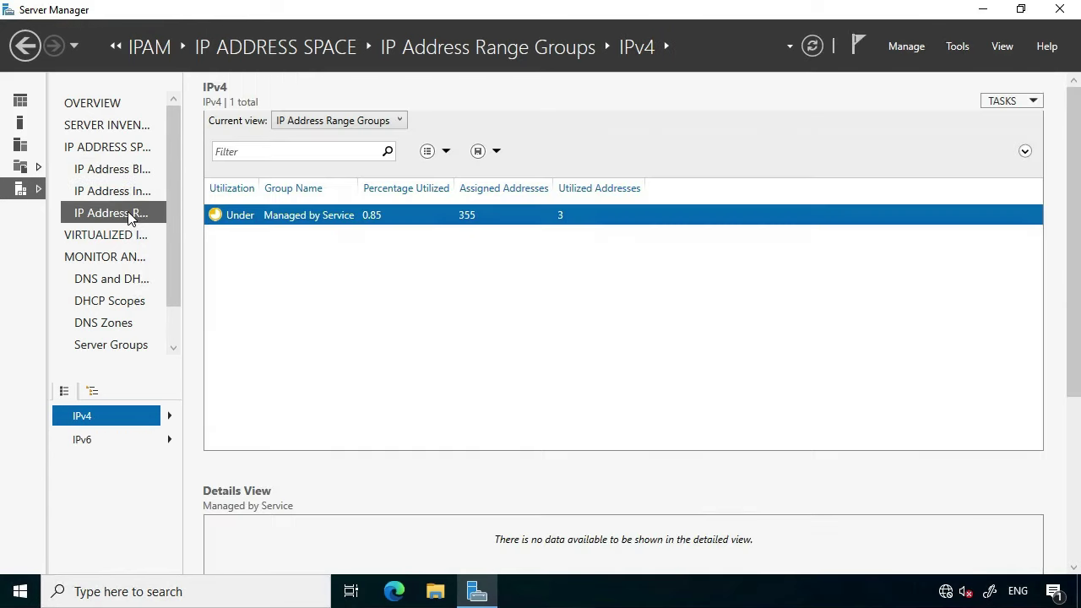
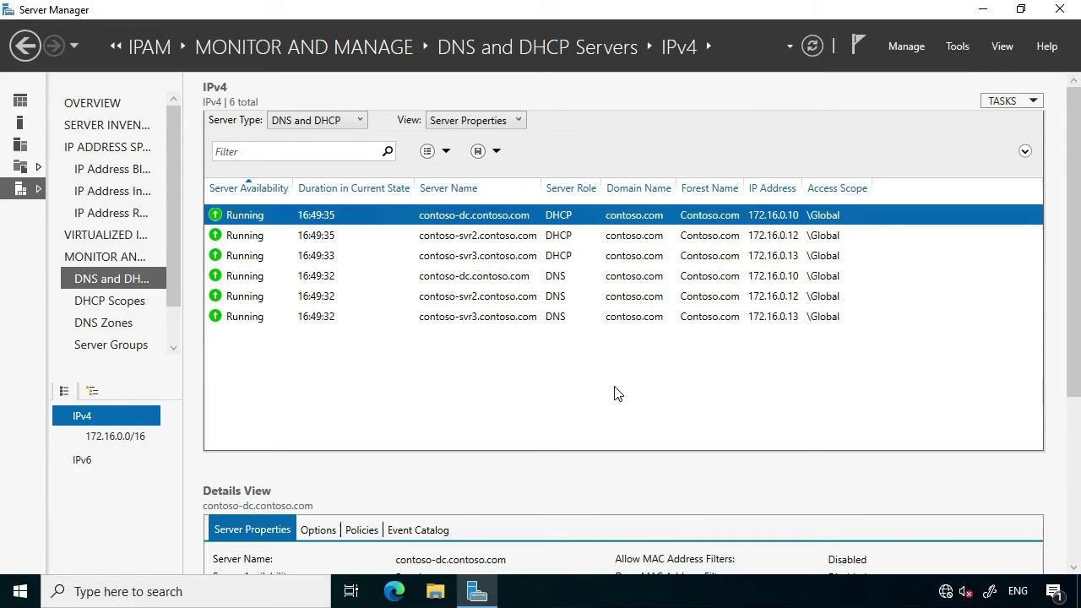
pyautogui.rightClick(453, 220)
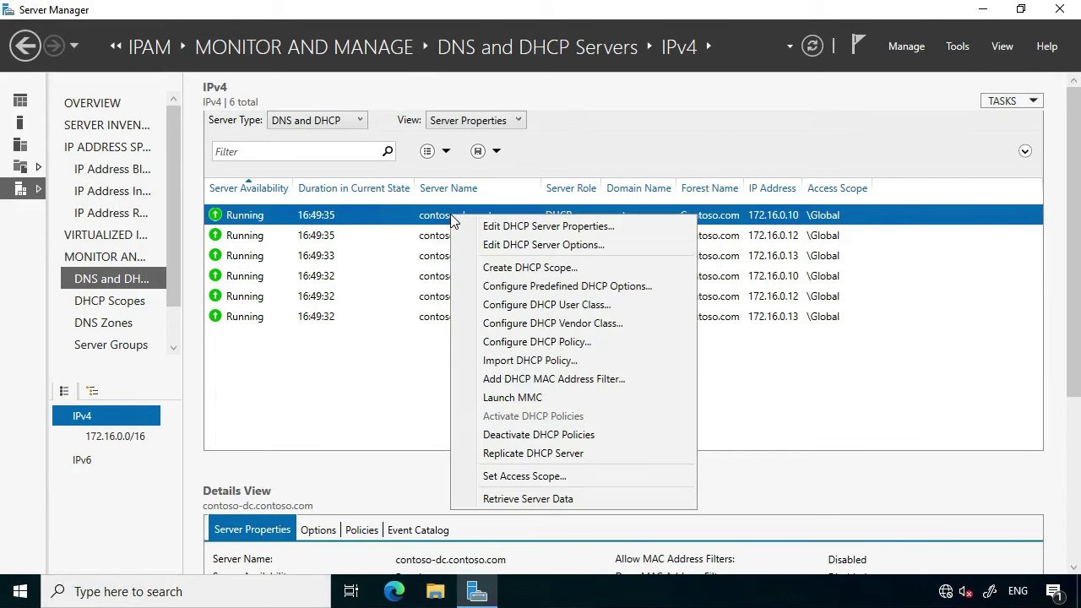
pyautogui.click(554, 227)
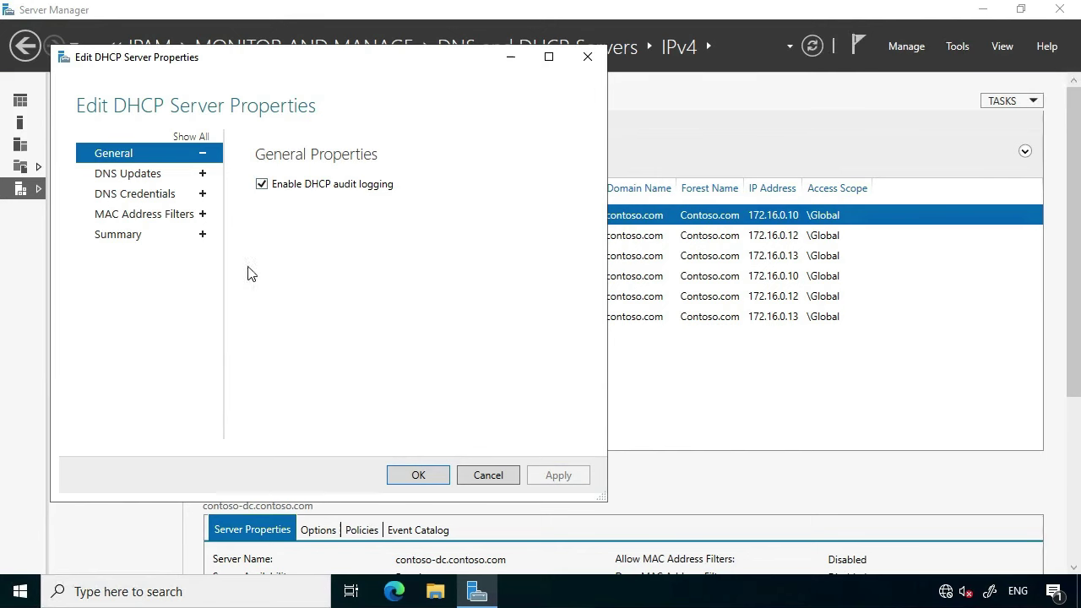
pyautogui.click(169, 176)
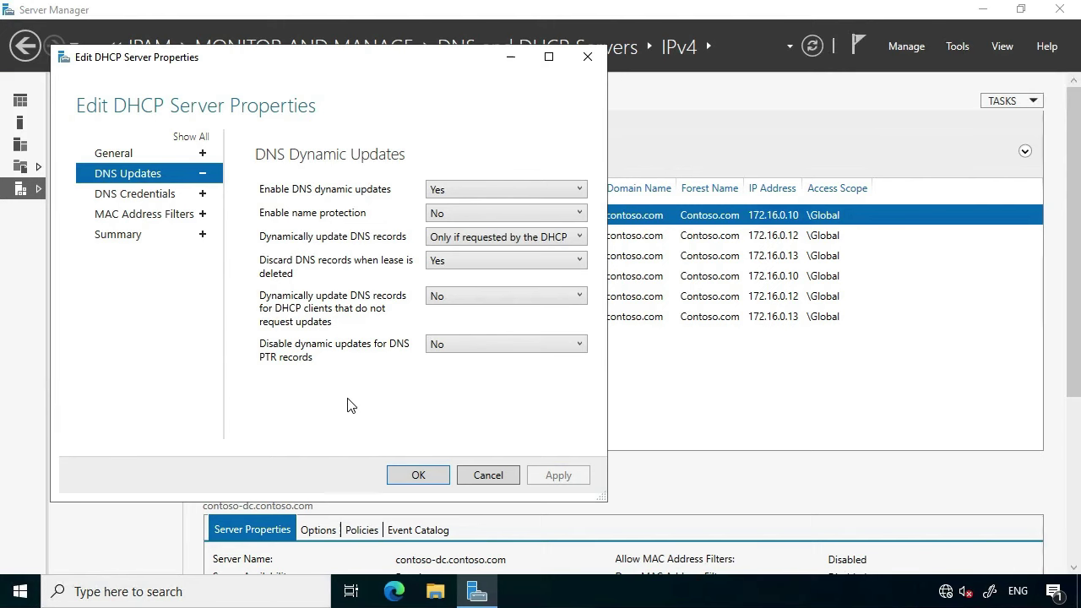
pyautogui.click(148, 199)
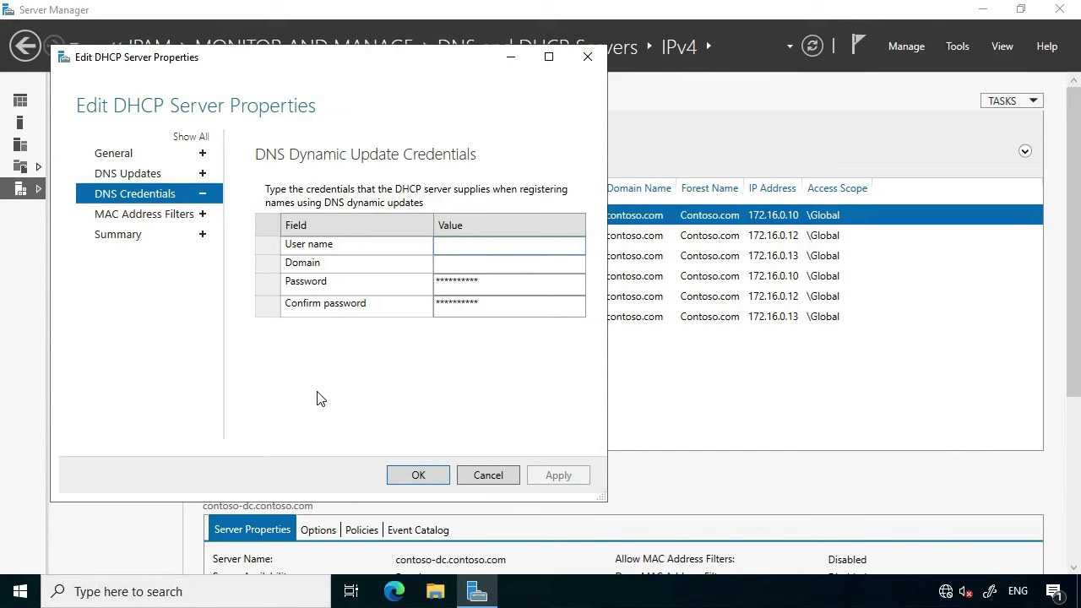
pyautogui.click(488, 475)
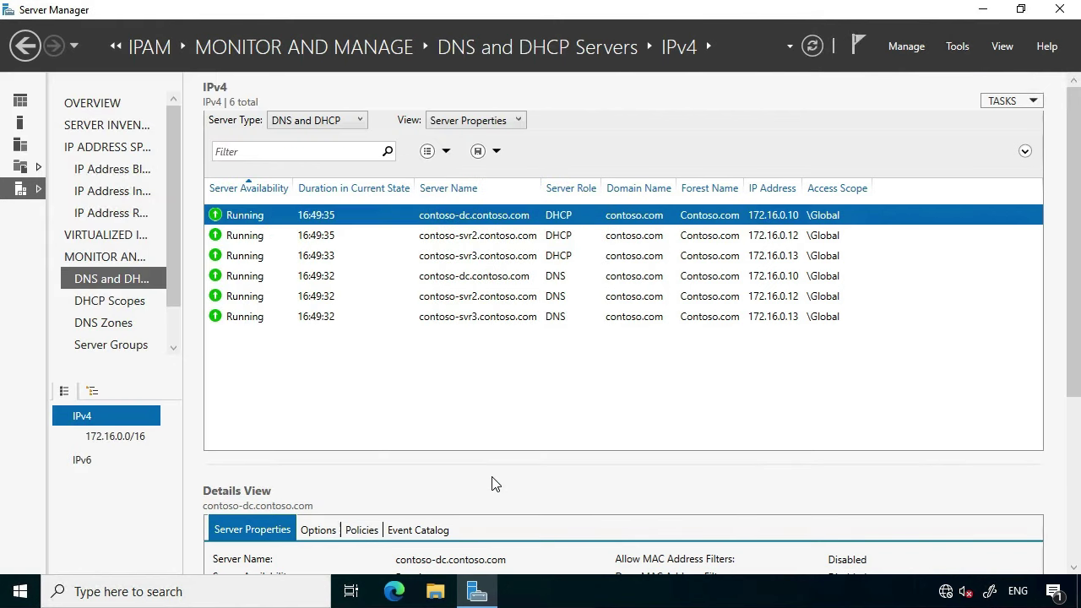
# Step: Start a new server option for contoso-dc under the DHCP Standard Options vendor class
pyautogui.rightClick(319, 223)
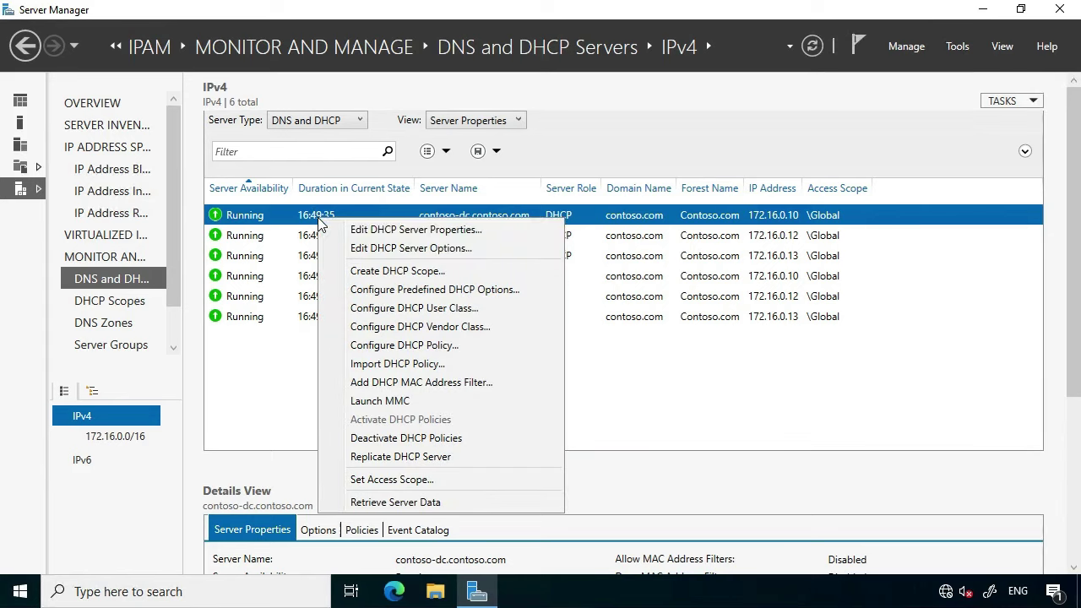
pyautogui.click(418, 248)
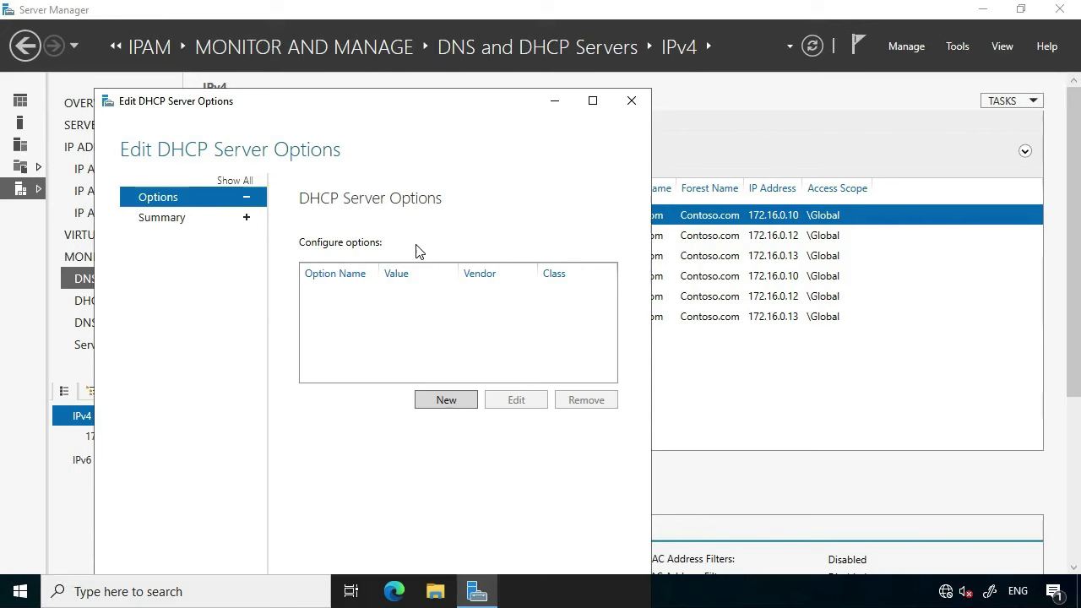
pyautogui.click(446, 400)
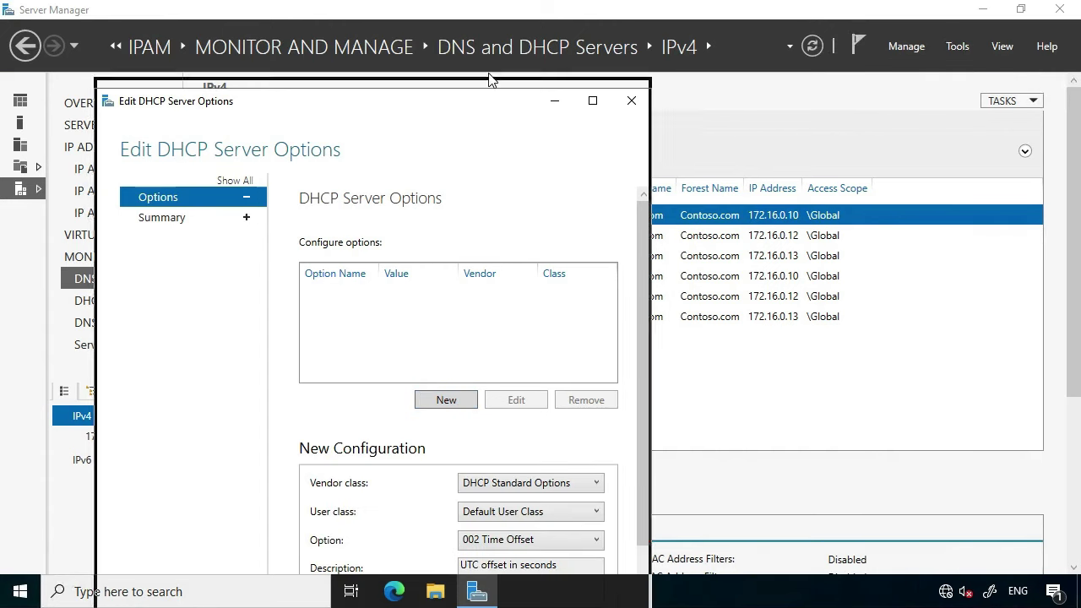
pyautogui.moveTo(488, 105); pyautogui.dragTo(495, 40)
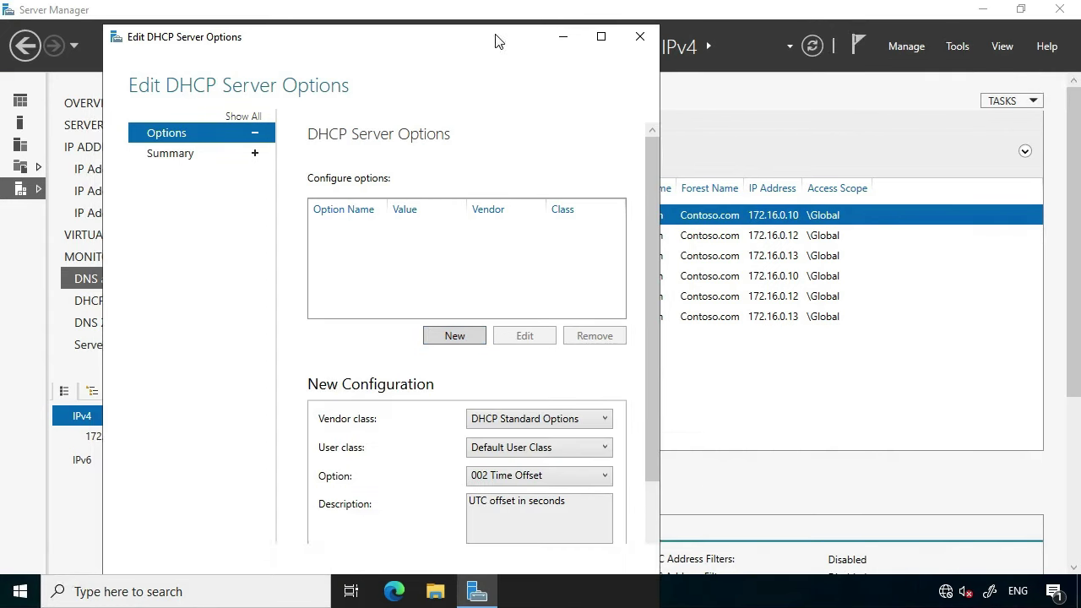
pyautogui.click(553, 424)
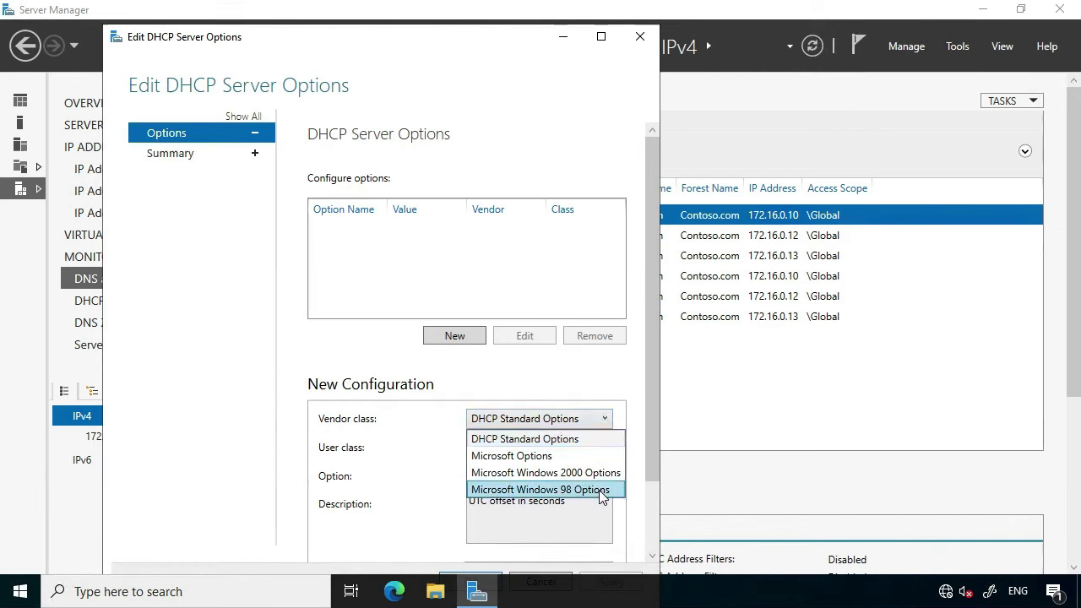
pyautogui.click(610, 391)
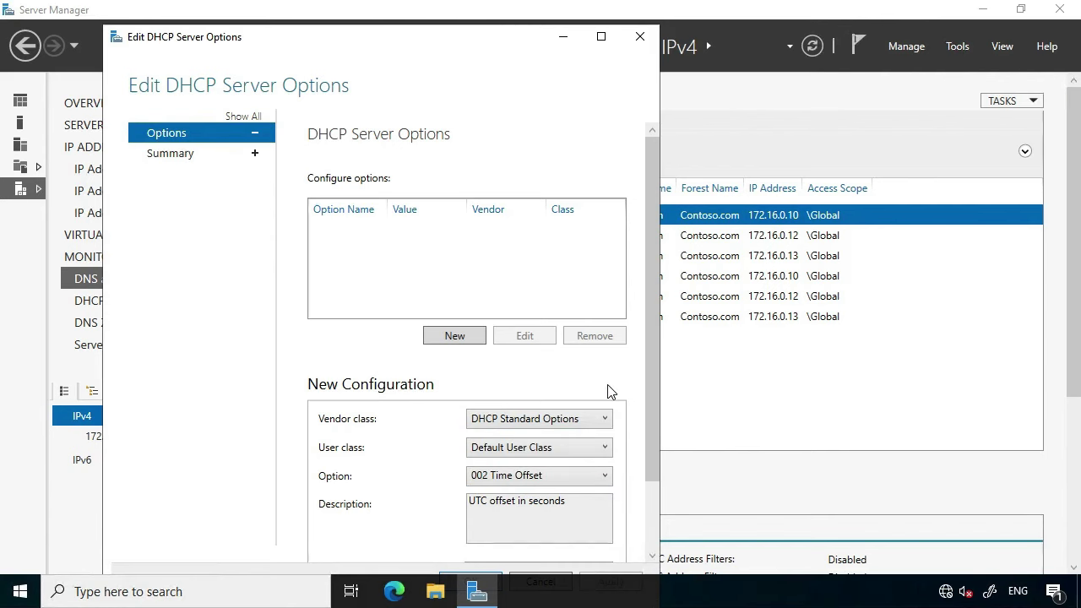
# Step: Add option 015 DNS Domain Name with the value Contoso.com
pyautogui.click(511, 479)
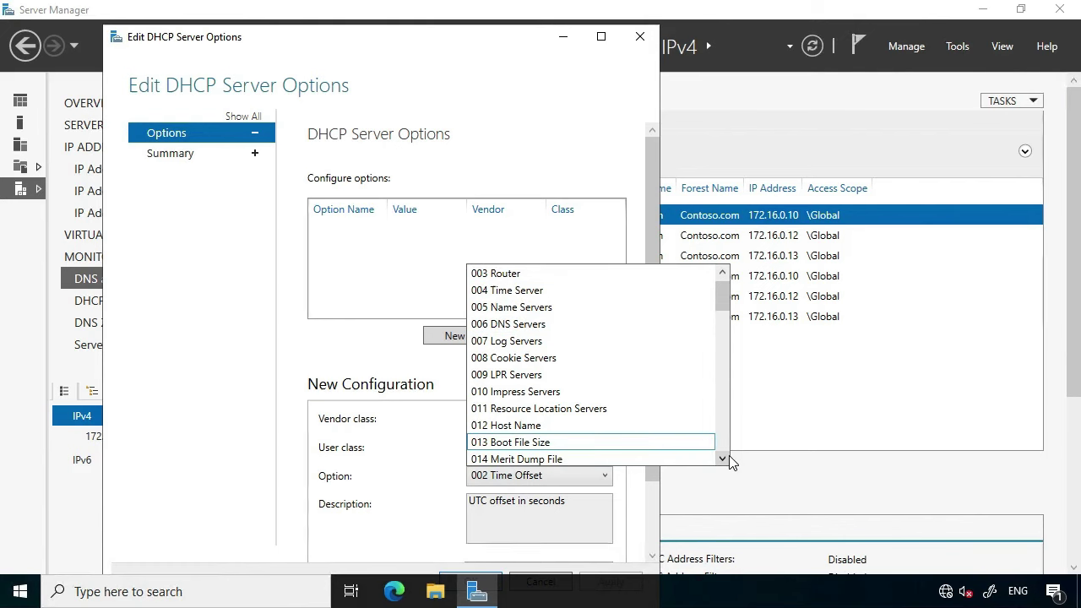
pyautogui.scroll(-2, 608, 460)
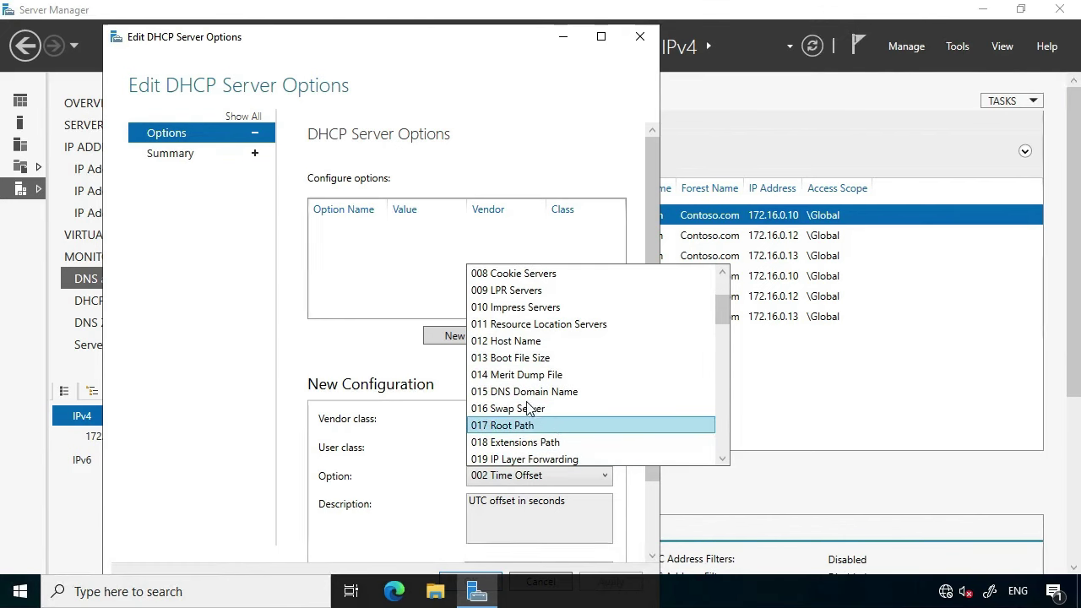
pyautogui.click(521, 395)
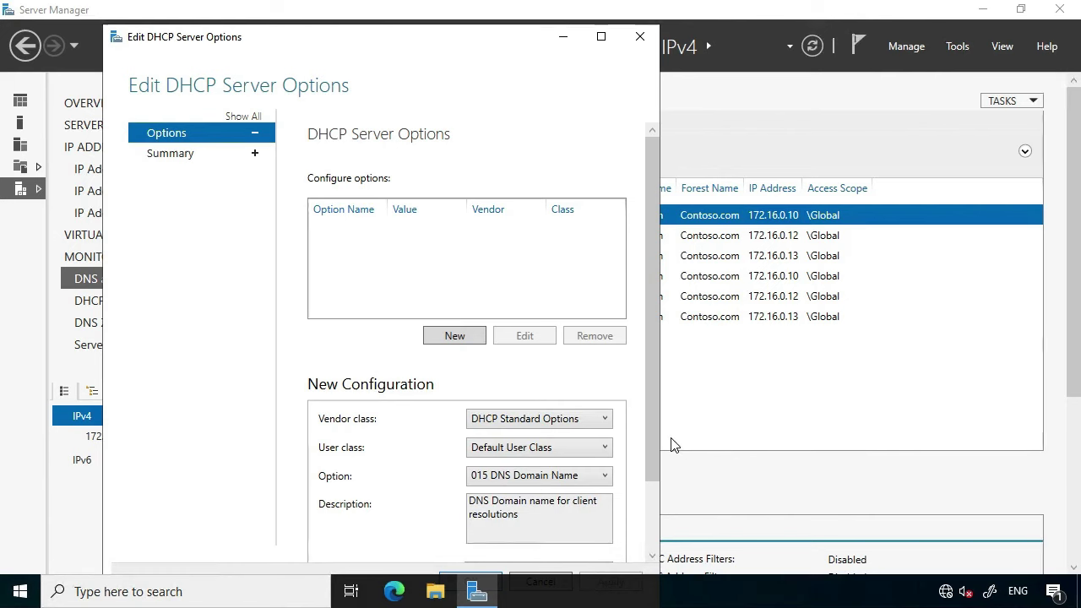
pyautogui.moveTo(653, 446); pyautogui.dragTo(650, 527)
pyautogui.click(511, 482)
pyautogui.write('Contoso.com')
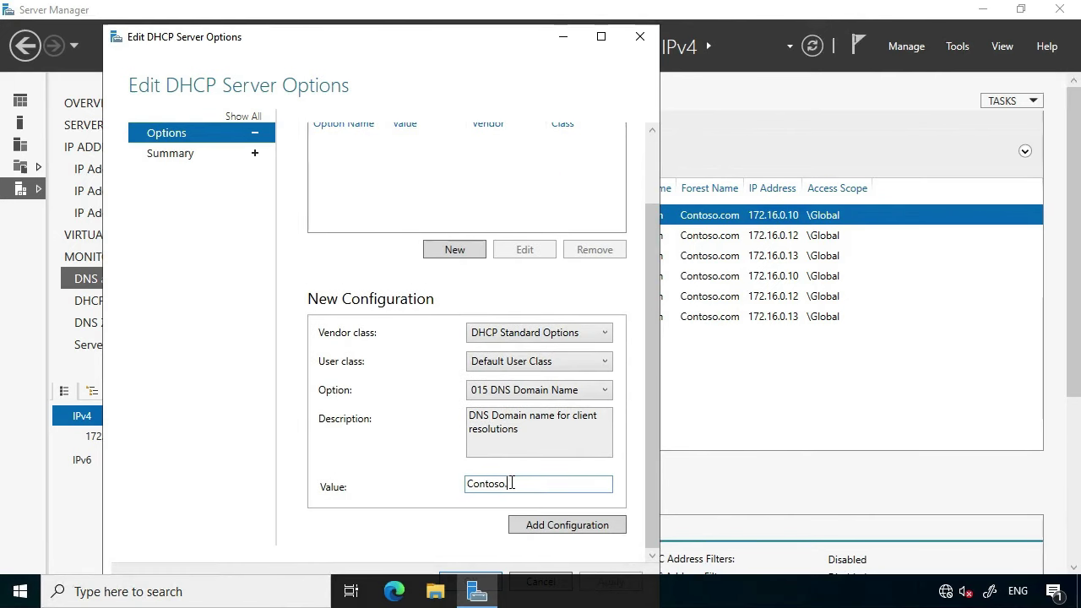
pyautogui.click(535, 520)
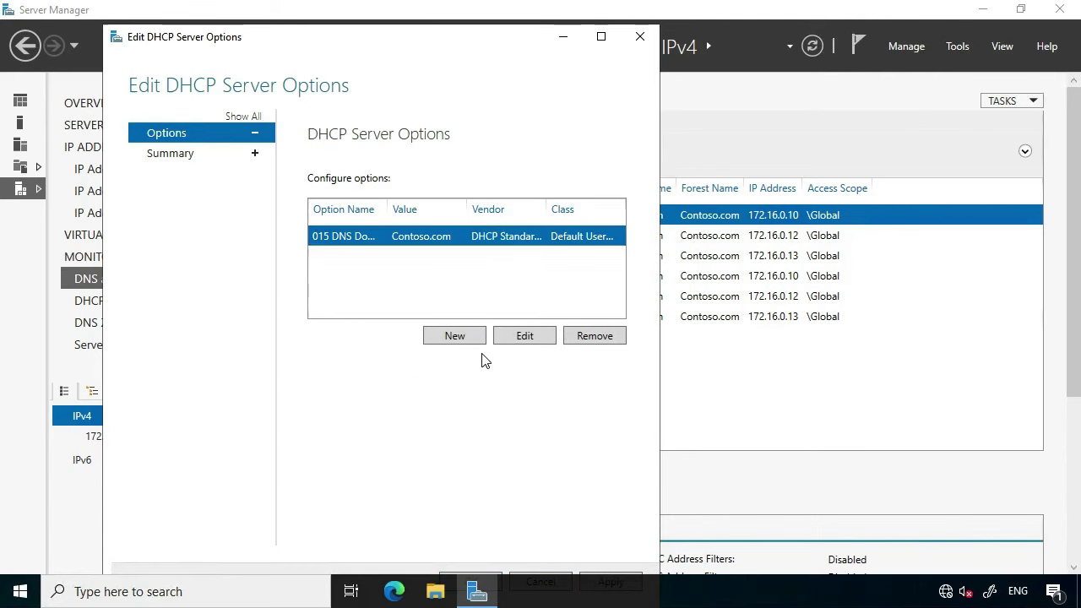
# Step: Start a 006 DNS Servers option and add 172.16.0.10 as a value
pyautogui.click(467, 338)
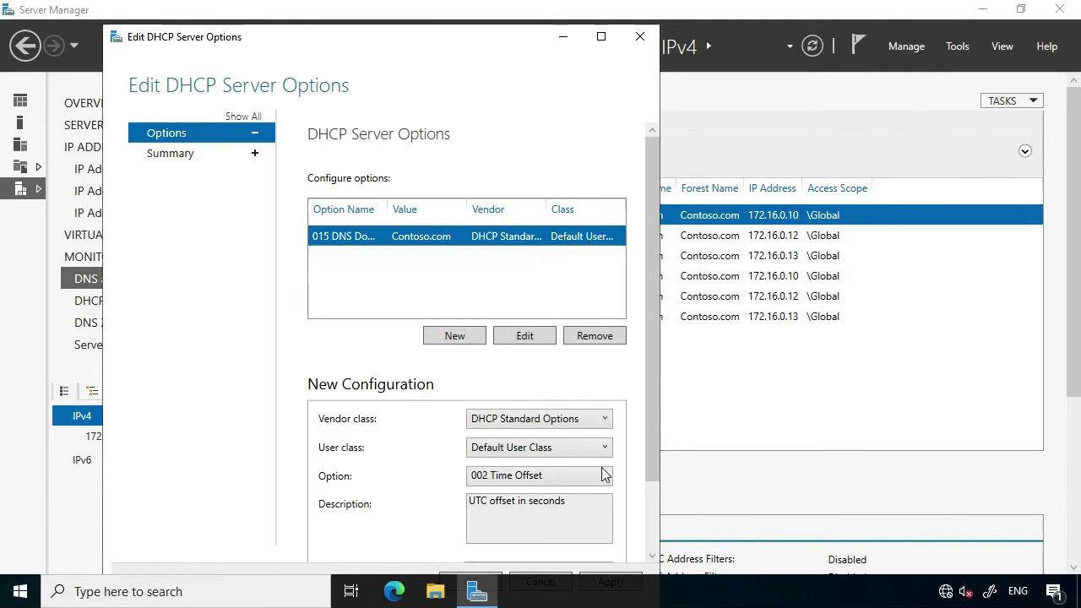
pyautogui.moveTo(653, 396); pyautogui.dragTo(648, 479)
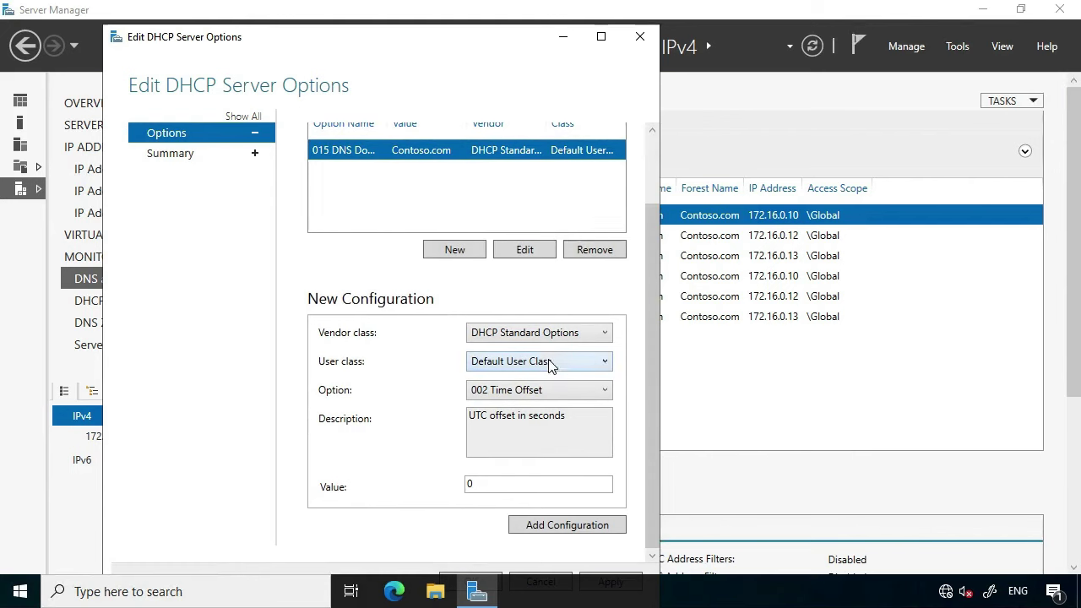
pyautogui.click(526, 393)
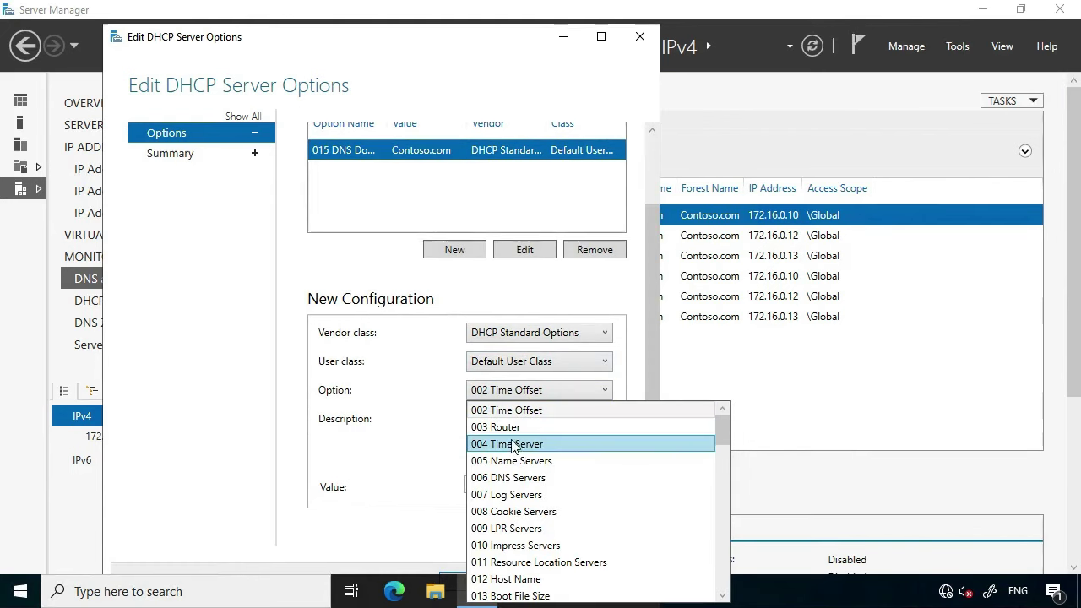
pyautogui.click(509, 478)
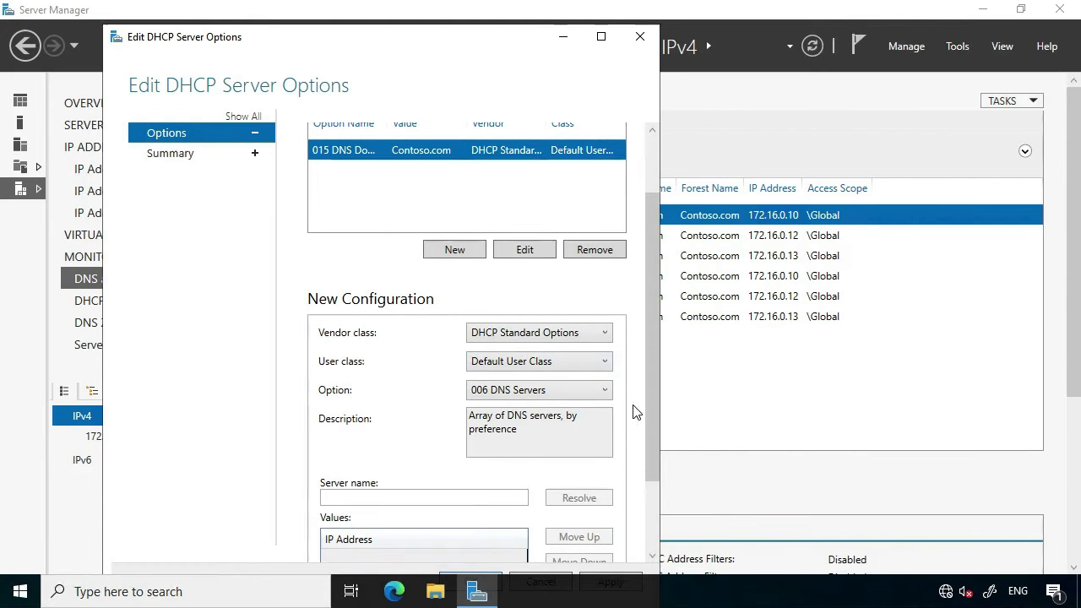
pyautogui.moveTo(651, 406); pyautogui.dragTo(648, 486)
pyautogui.click(387, 410)
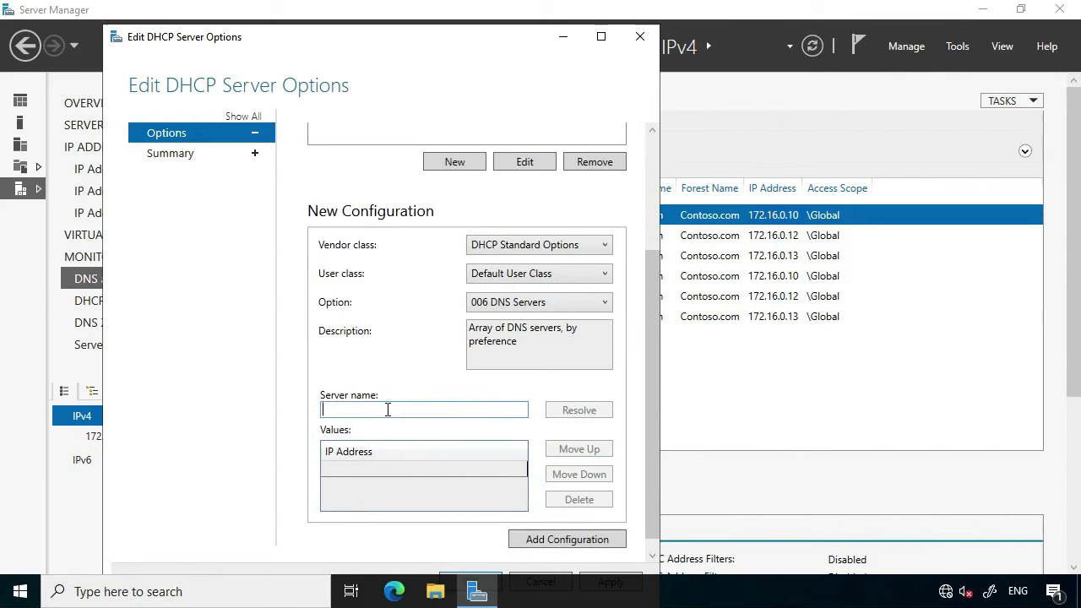
pyautogui.write('172.1')
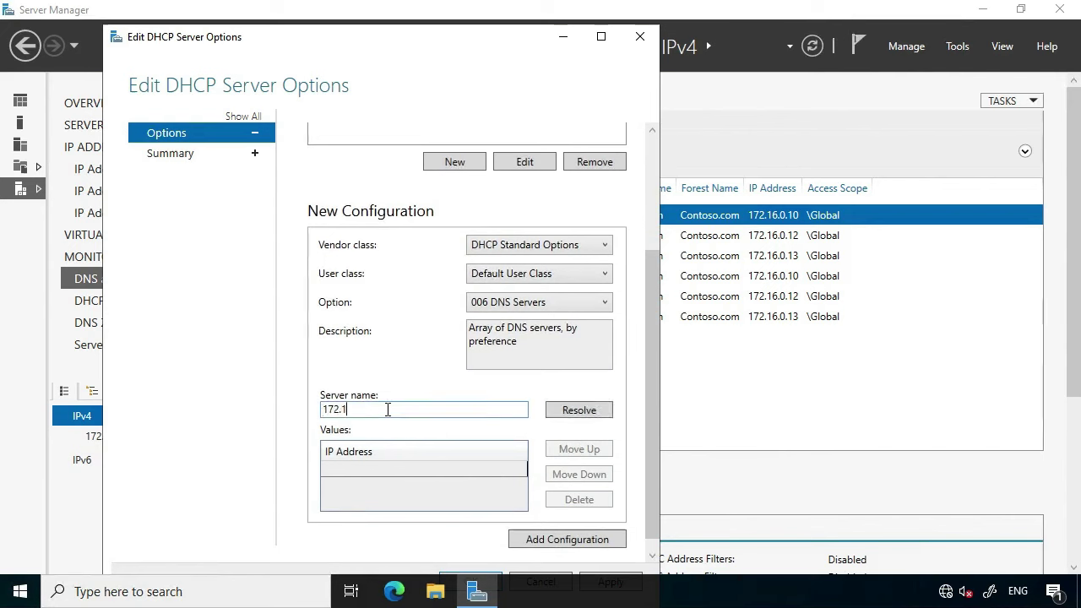
pyautogui.write('6.0.10')
pyautogui.click(594, 418)
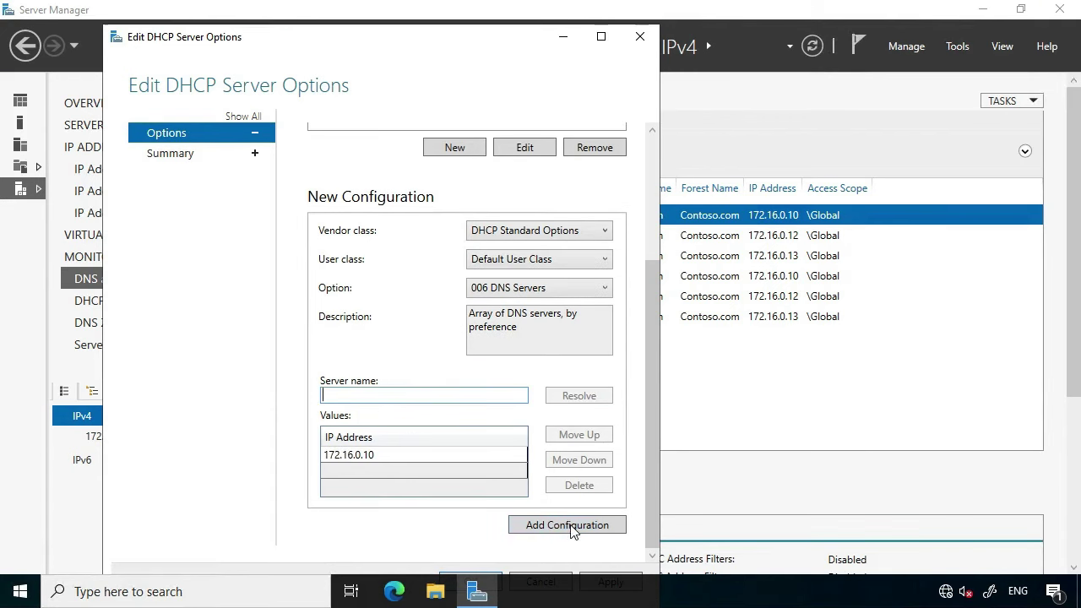
# Step: Replace the entry with Contoso-dc.contoso.com's resolved IP, add 006 DNS Servers and save the options
pyautogui.click(388, 454)
pyautogui.click(579, 484)
pyautogui.click(368, 395)
pyautogui.write('Contoso')
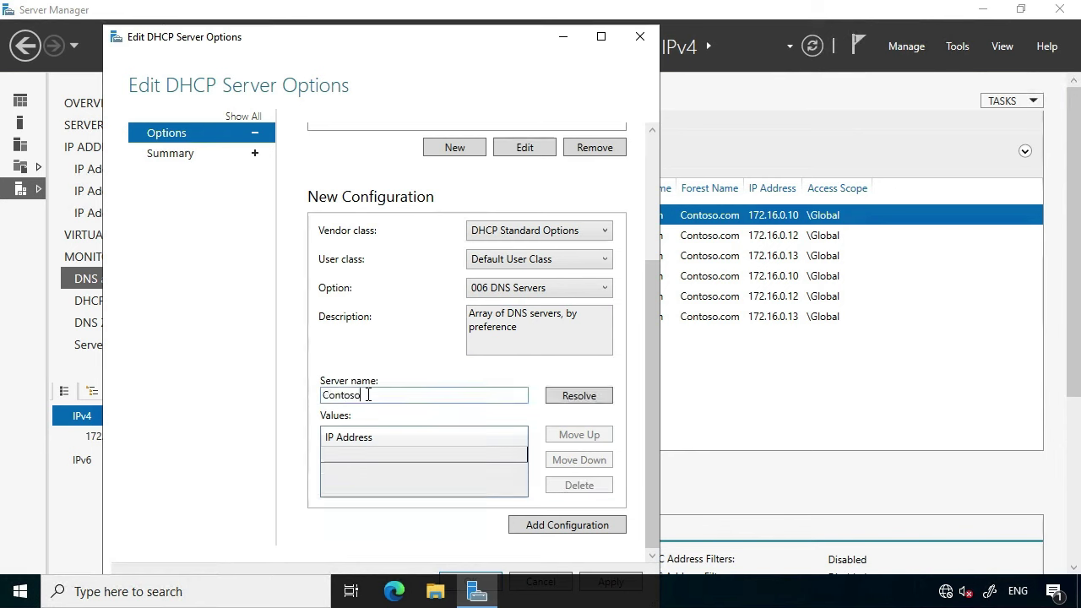
pyautogui.write('-dc.contoso.com')
pyautogui.click(563, 395)
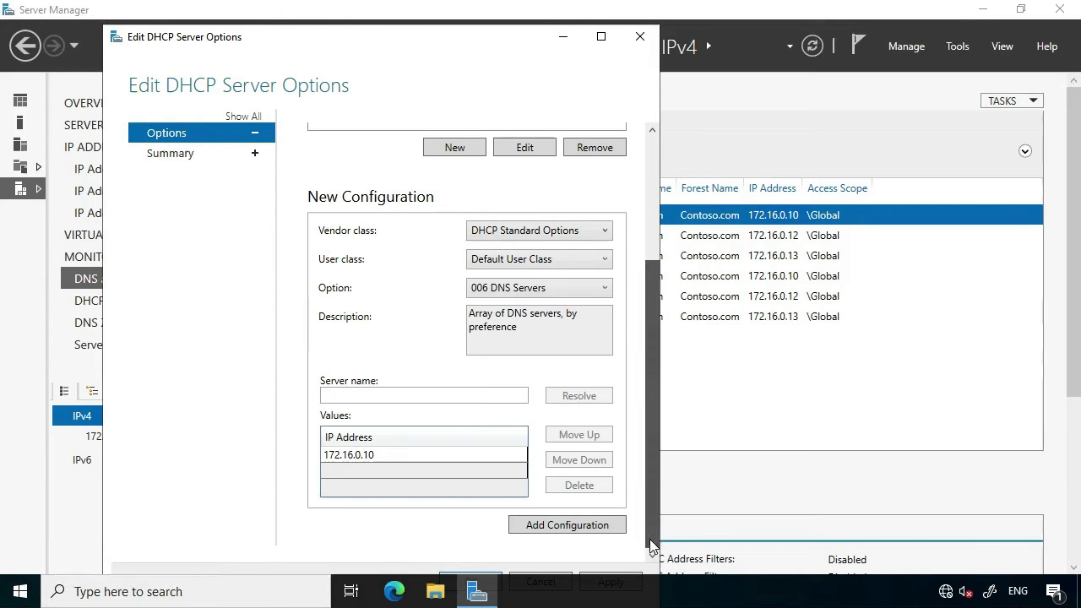
pyautogui.click(597, 508)
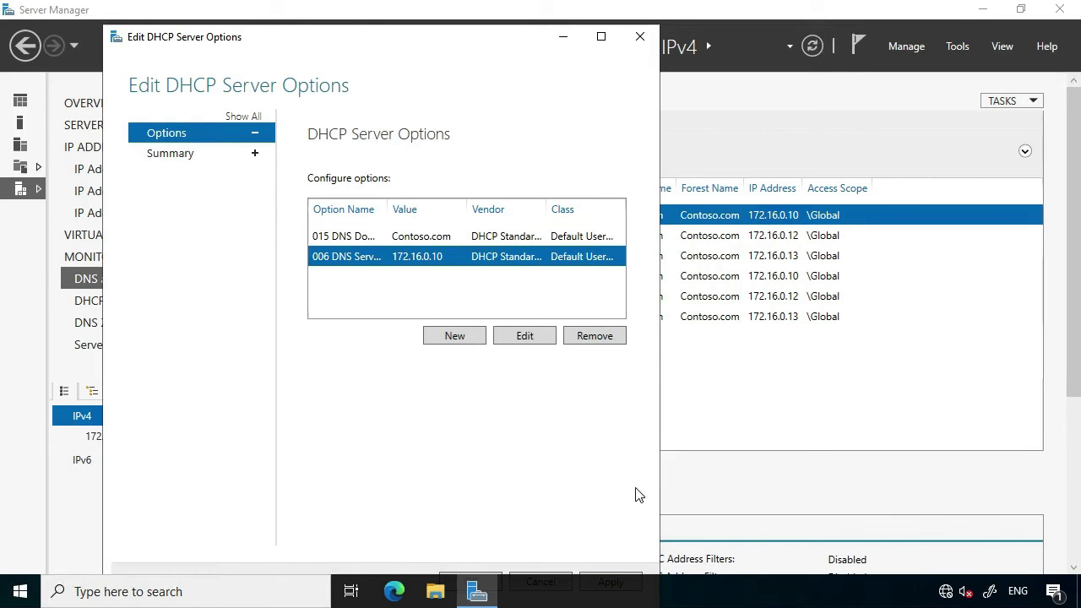
pyautogui.moveTo(480, 29); pyautogui.dragTo(502, 31)
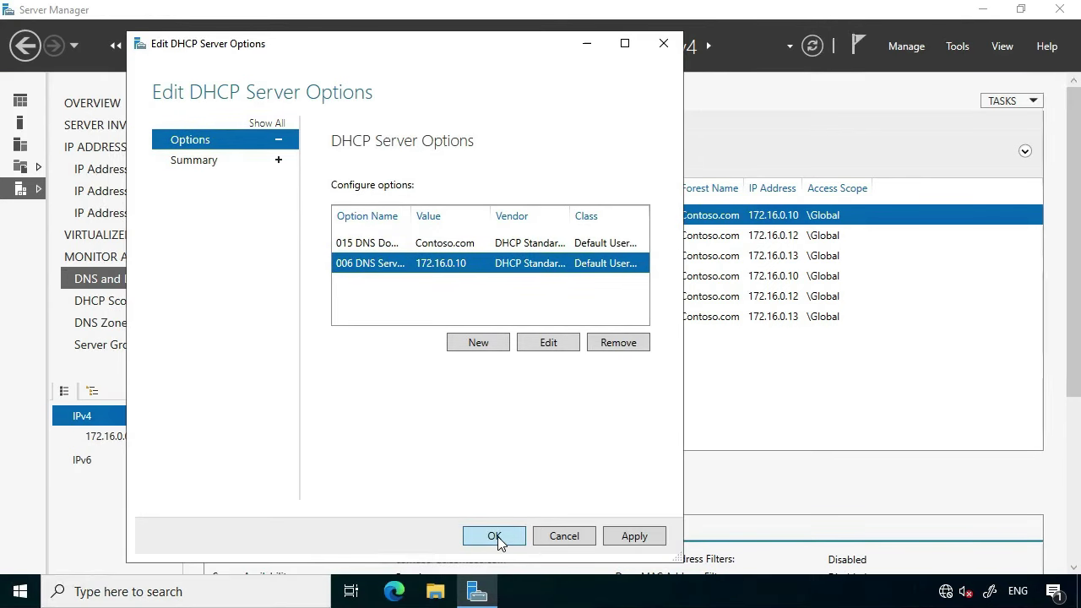
pyautogui.click(497, 535)
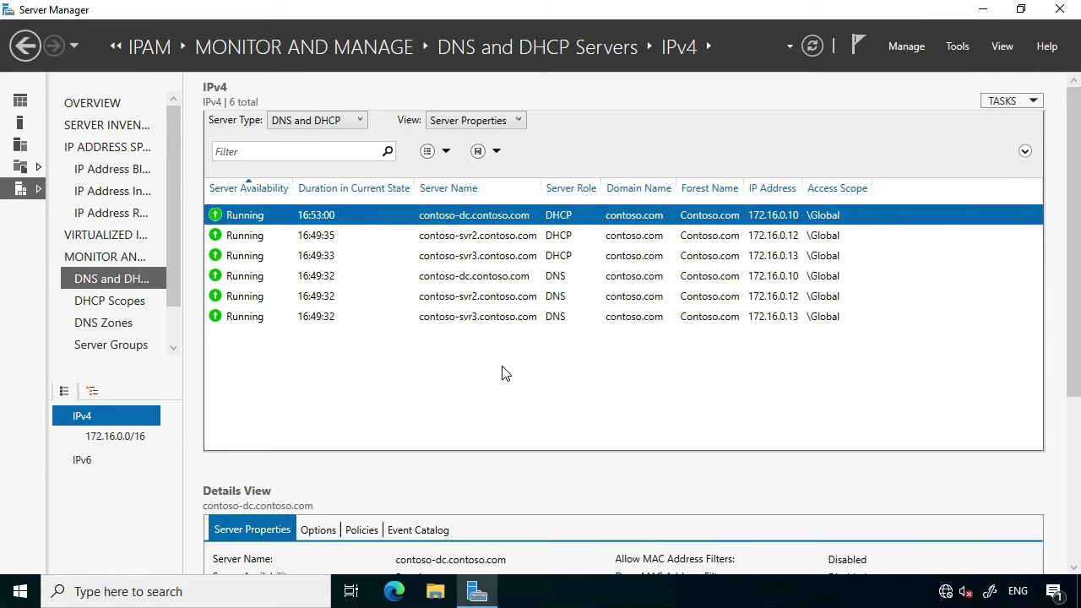
# Step: Create a DHCP policy named 'Contoso Policy' with a custom 2-day lease duration
pyautogui.rightClick(325, 218)
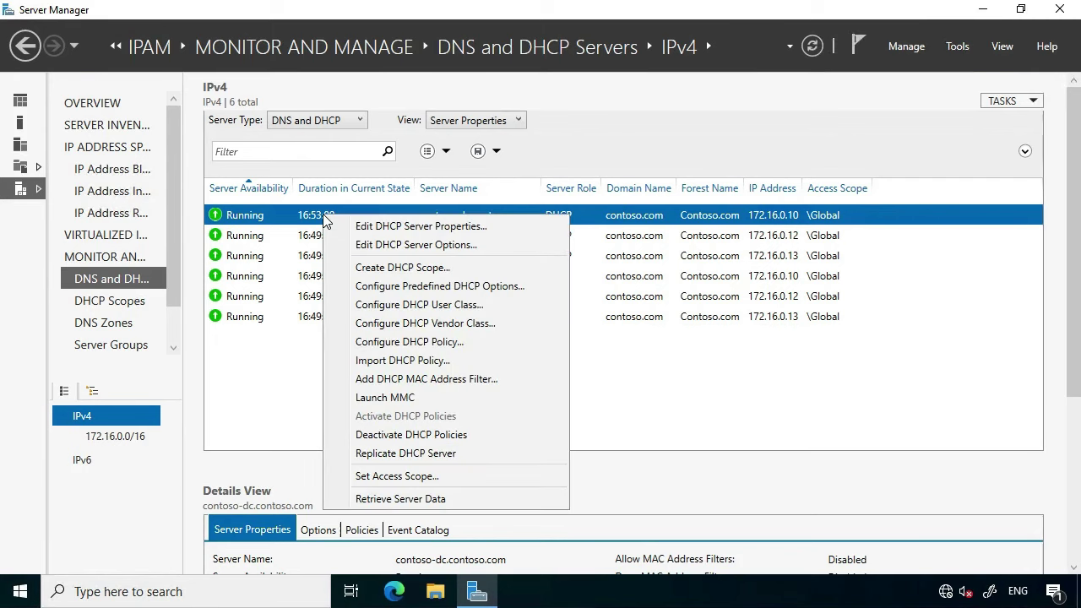
pyautogui.click(412, 342)
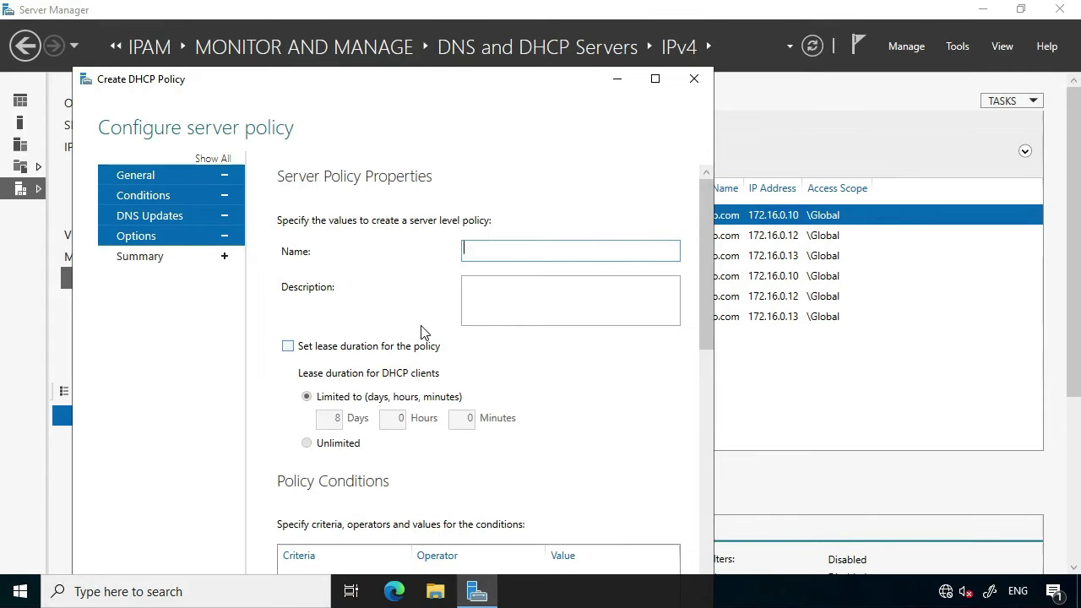
pyautogui.write('Contoso Policy')
pyautogui.scroll(-1, 424, 331)
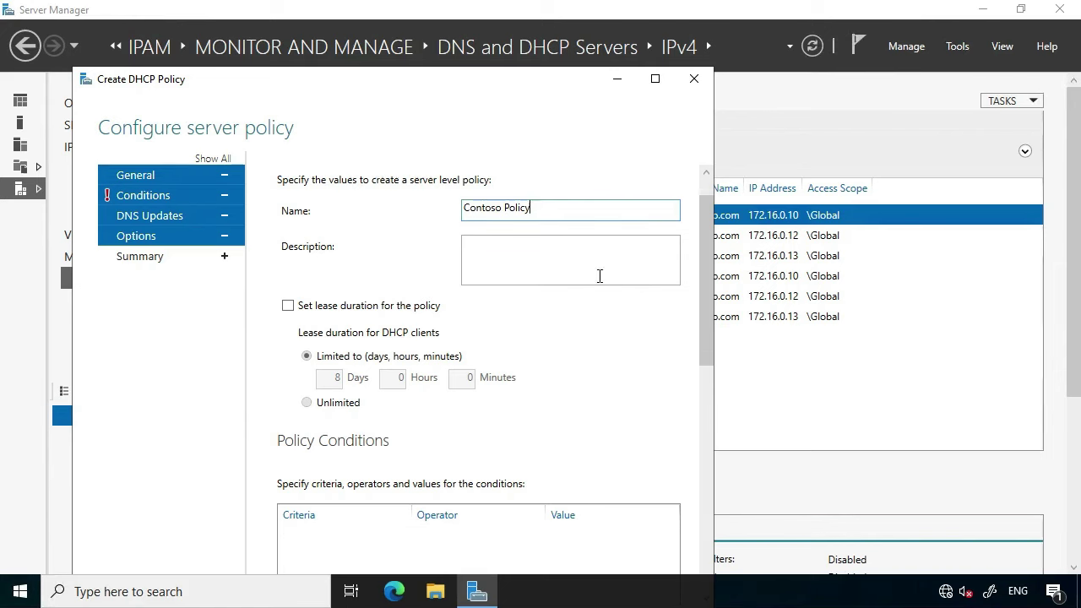
pyautogui.click(363, 308)
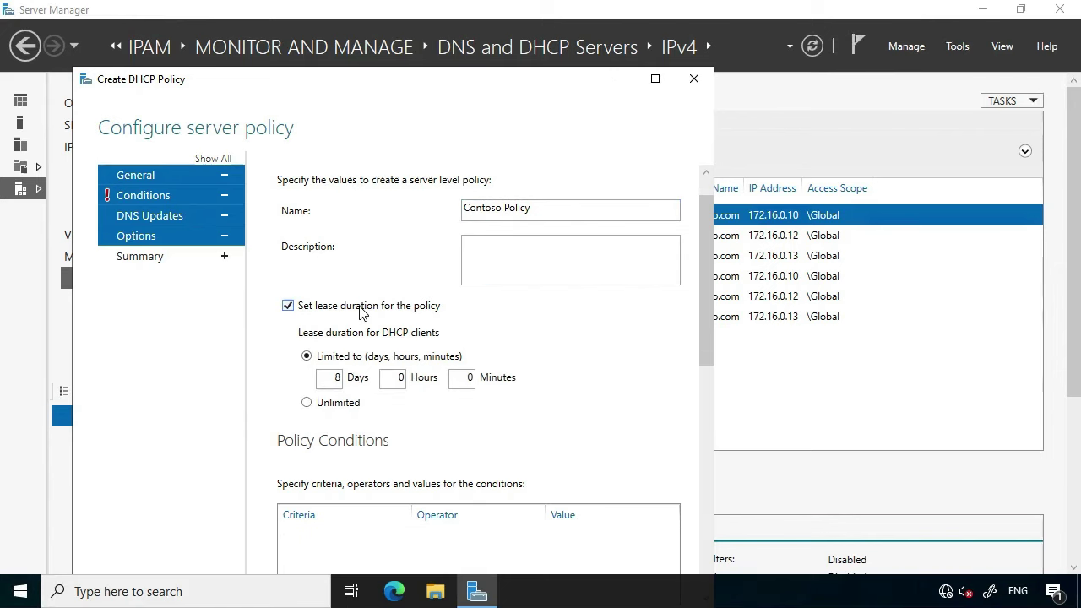
pyautogui.moveTo(335, 378); pyautogui.dragTo(347, 386)
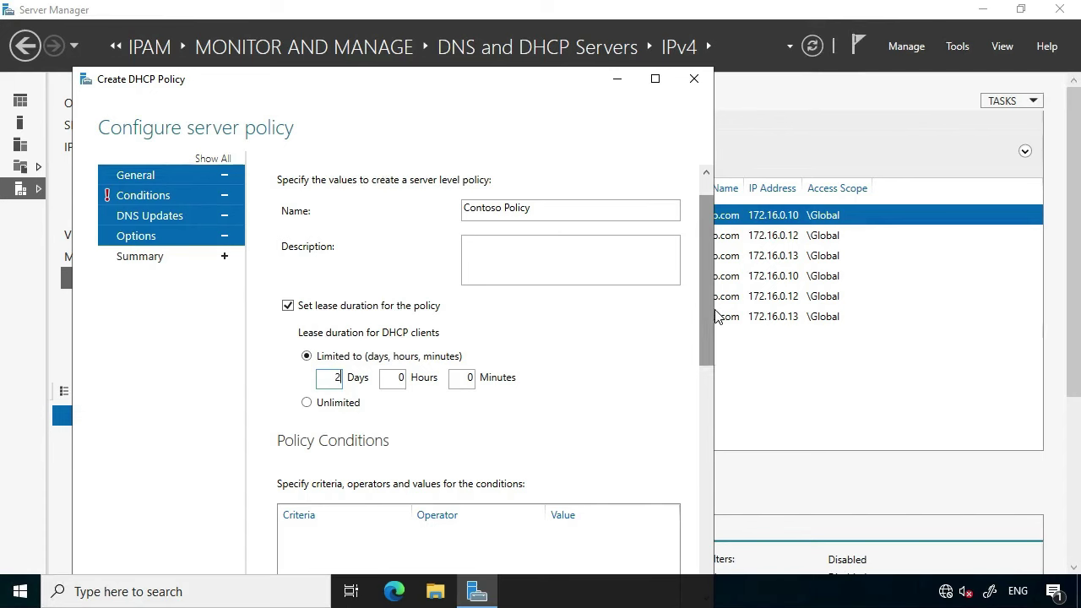
# Step: Add a User Class condition with the value Default Routing and Remote Access Class
pyautogui.moveTo(703, 319); pyautogui.dragTo(703, 408)
pyautogui.click(510, 412)
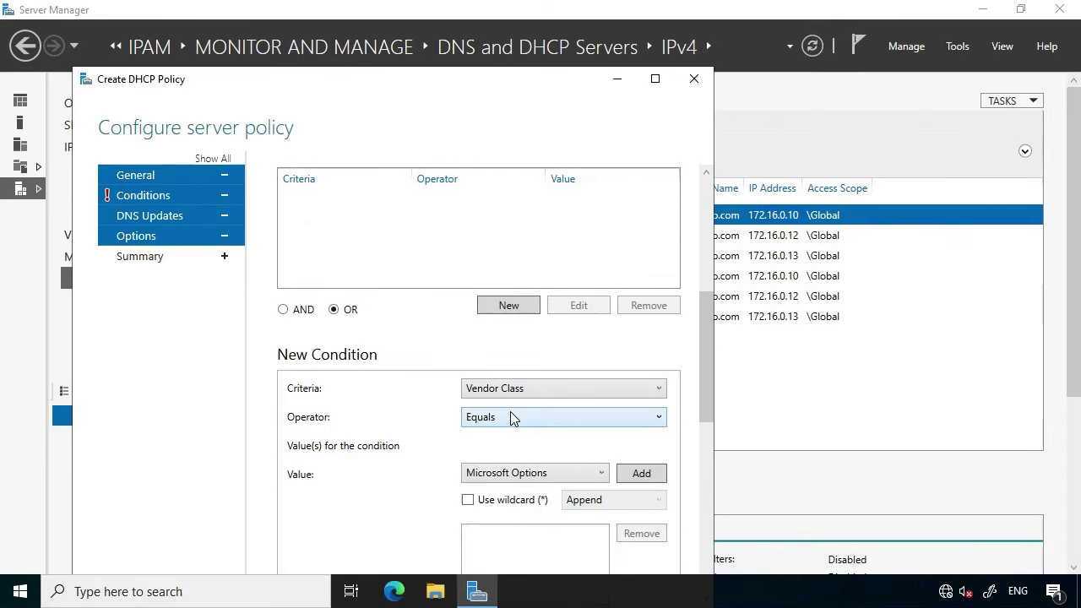
pyautogui.moveTo(701, 372); pyautogui.dragTo(703, 401)
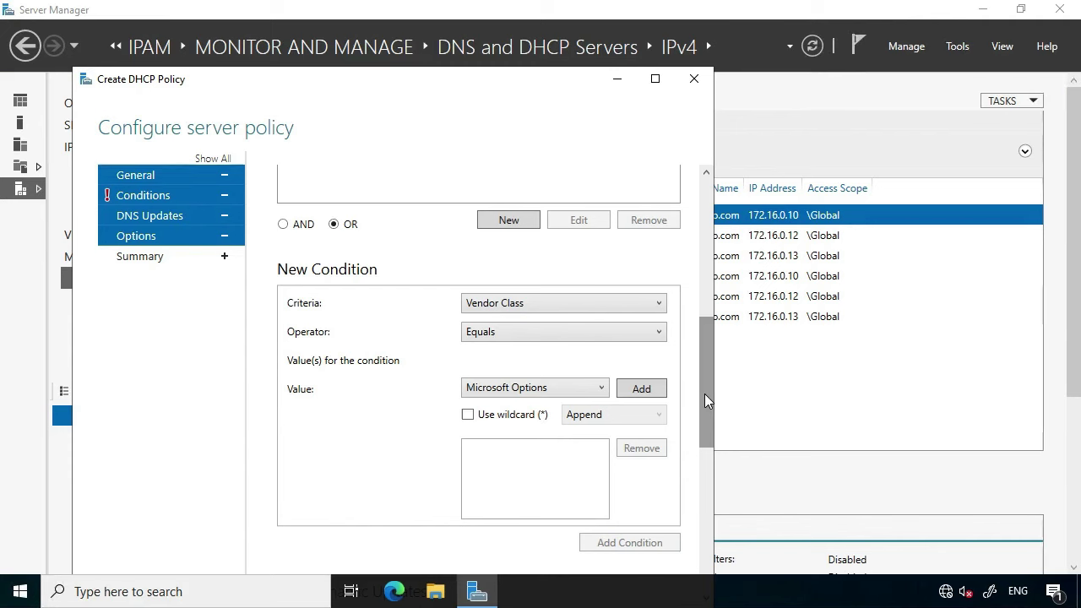
pyautogui.moveTo(705, 394); pyautogui.dragTo(706, 421)
pyautogui.click(499, 253)
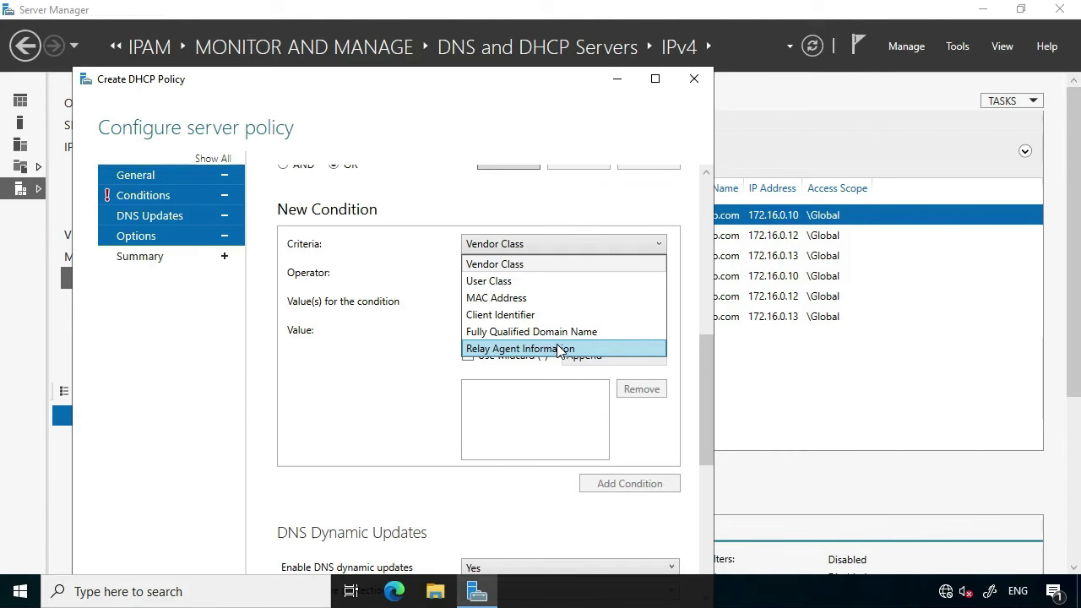
pyautogui.click(506, 282)
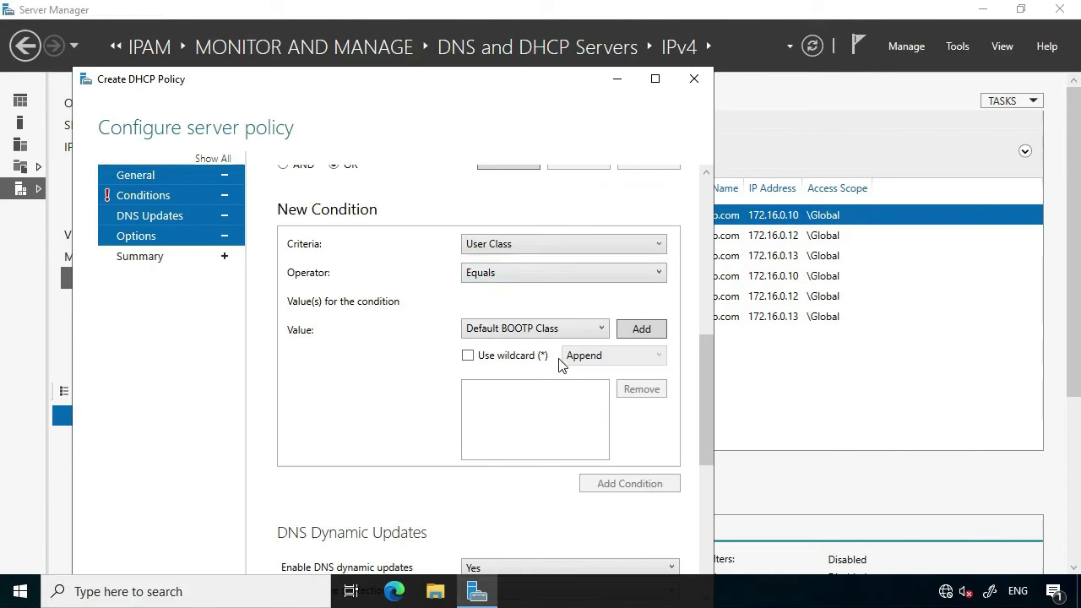
pyautogui.click(513, 336)
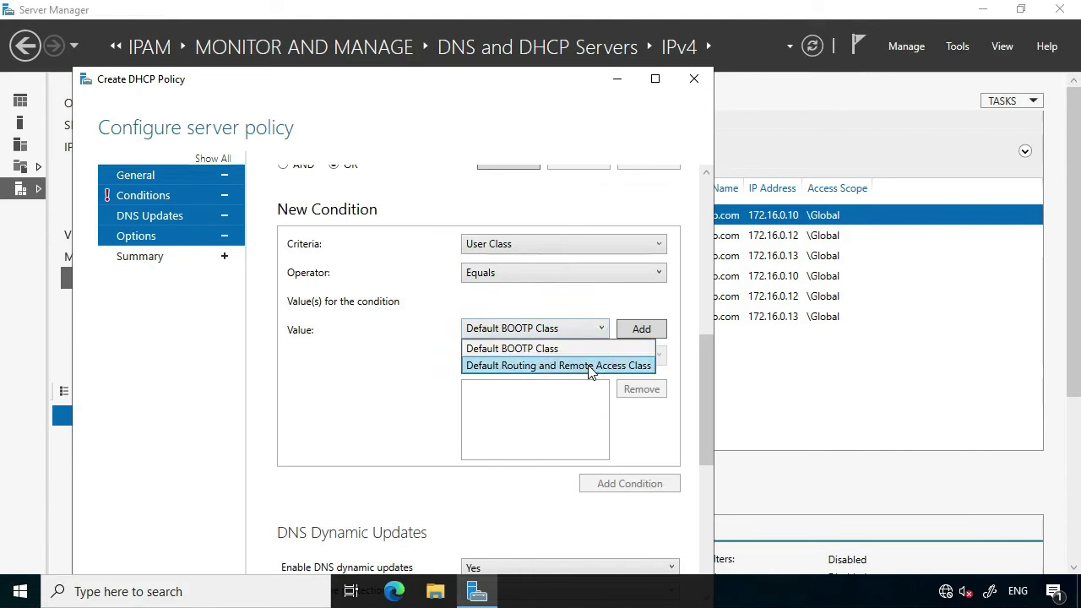
pyautogui.click(545, 367)
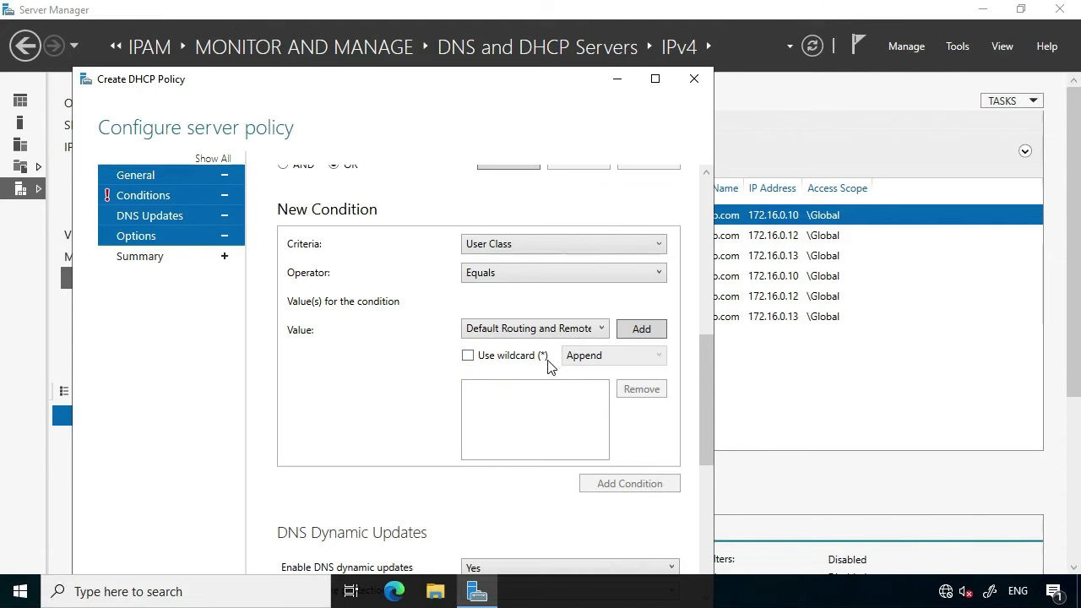
pyautogui.click(628, 333)
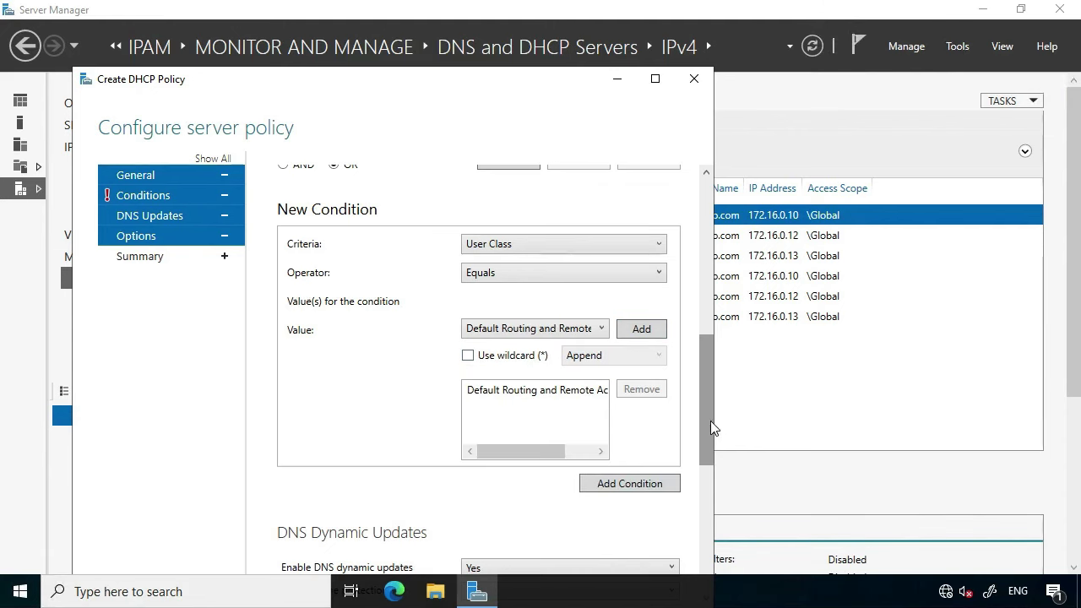
pyautogui.moveTo(705, 429); pyautogui.dragTo(701, 510)
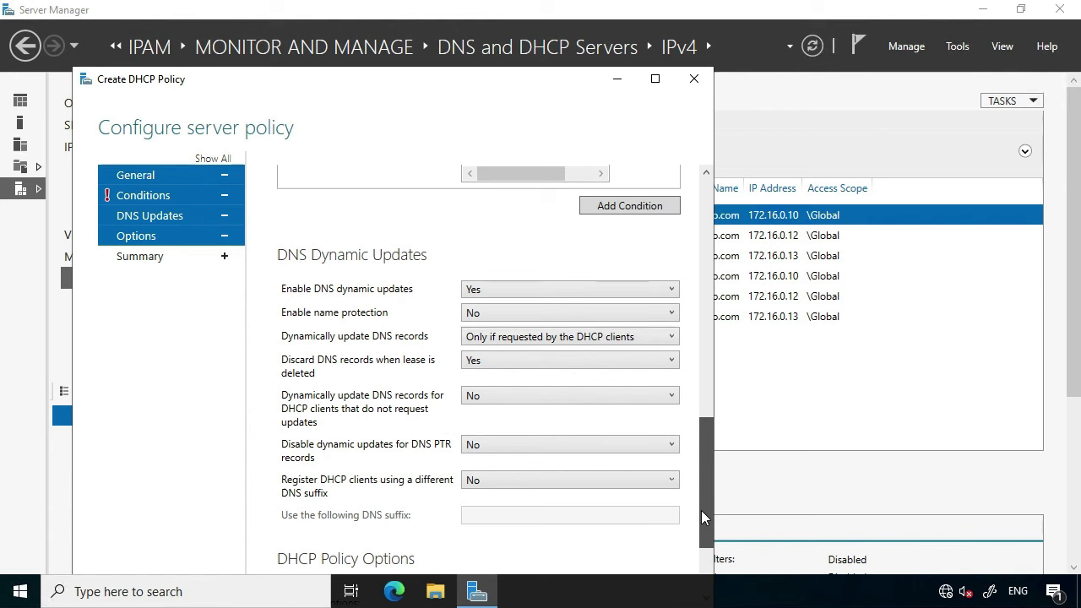
# Step: Start a new policy option under the DHCP Standard Options vendor class
pyautogui.scroll(-1, 702, 515)
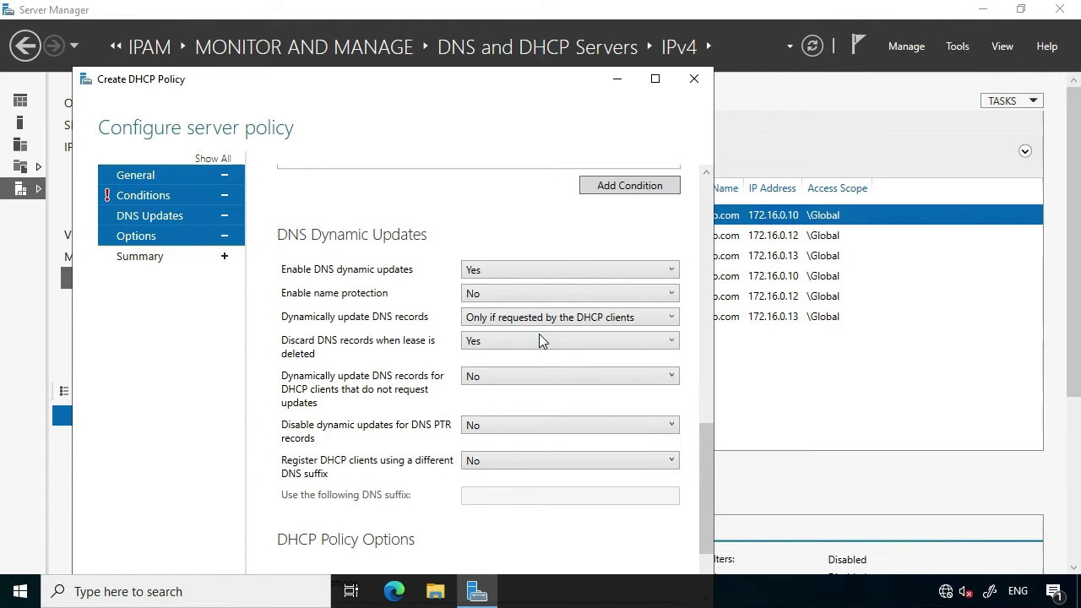
pyautogui.moveTo(703, 437); pyautogui.dragTo(703, 492)
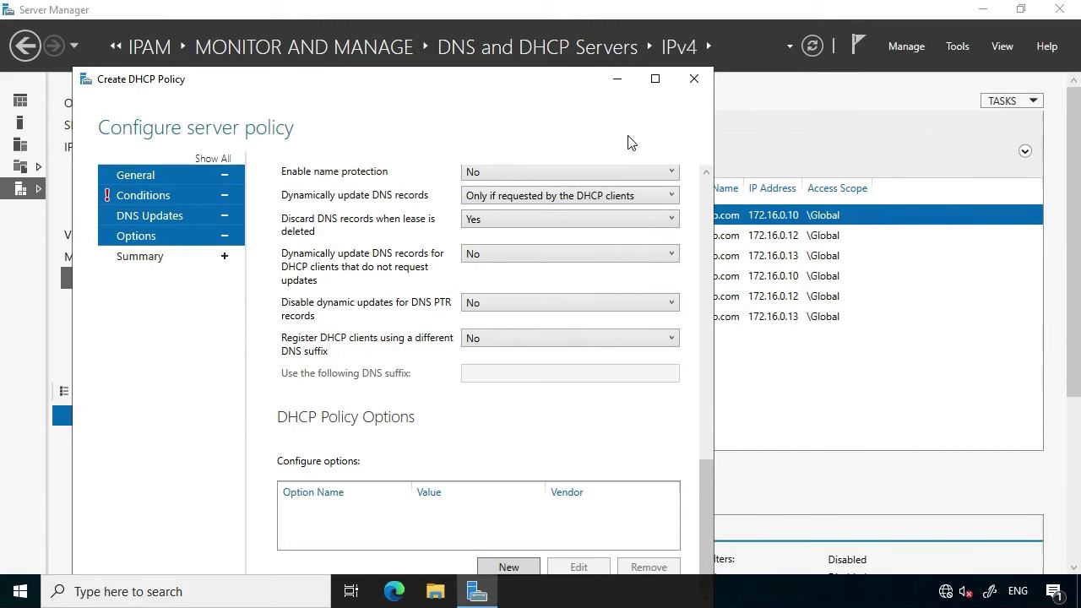
pyautogui.moveTo(567, 73); pyautogui.dragTo(635, 69)
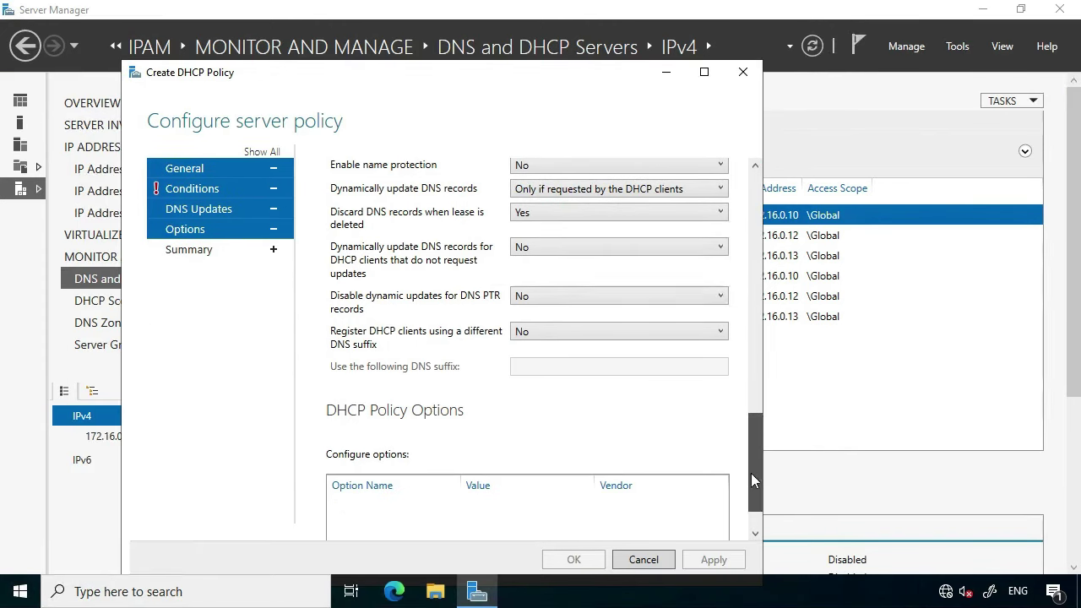
pyautogui.moveTo(751, 473); pyautogui.dragTo(751, 487)
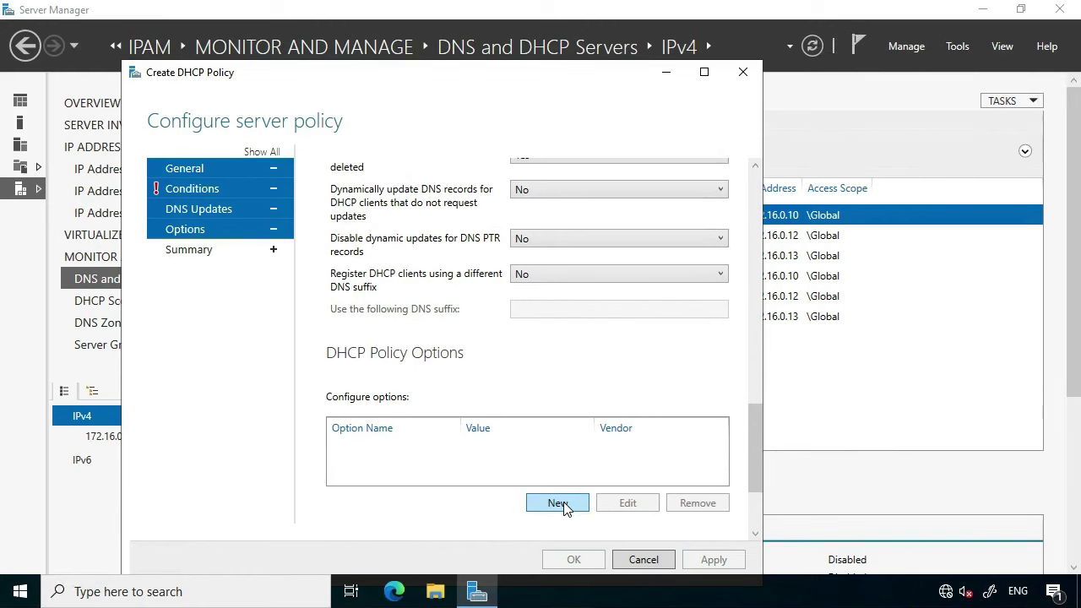
pyautogui.click(559, 503)
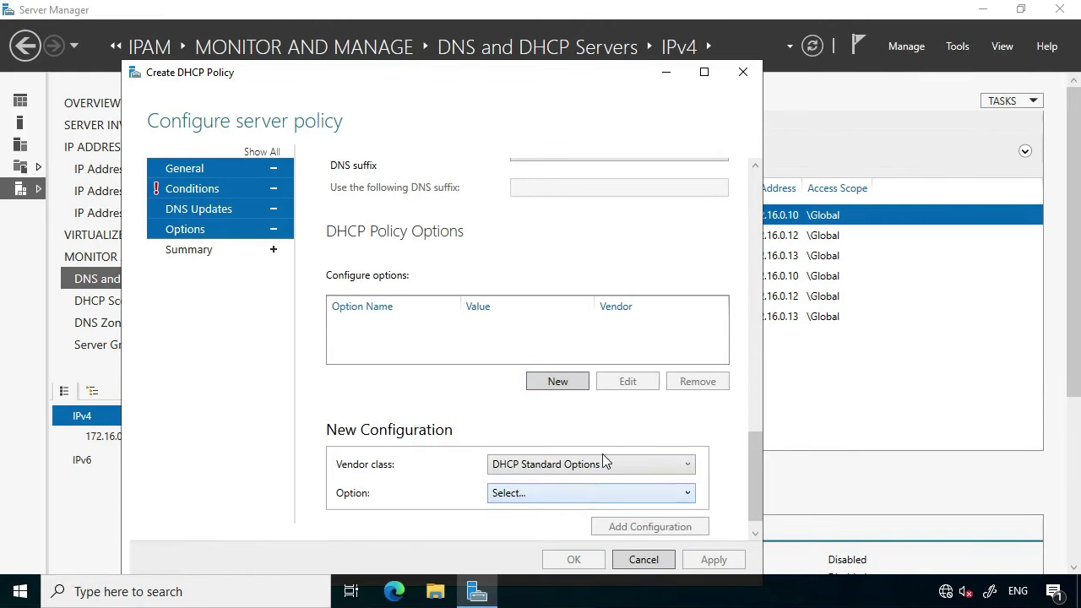
pyautogui.click(541, 445)
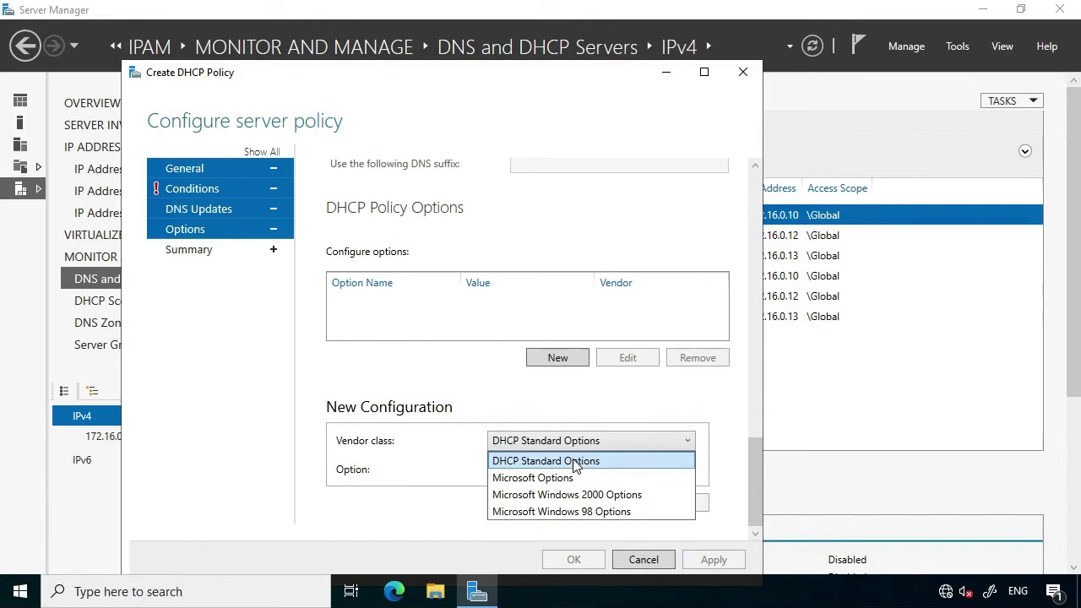
pyautogui.click(570, 461)
# Step: Set the policy's 015 DNS Domain Name option to remote.contoso.com
pyautogui.click(537, 475)
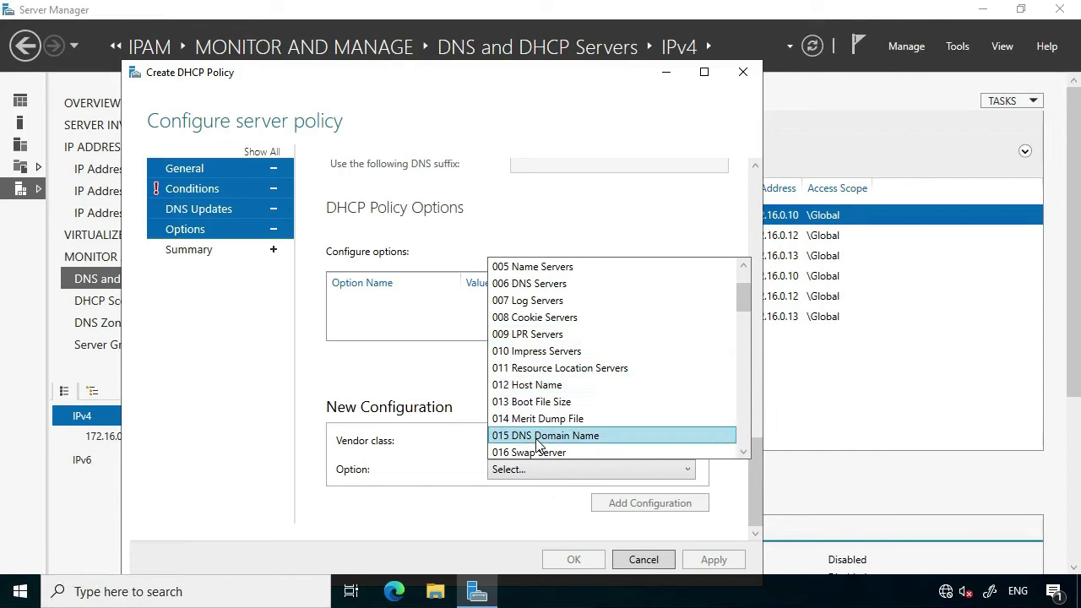
pyautogui.click(537, 445)
pyautogui.scroll(-3, 596, 496)
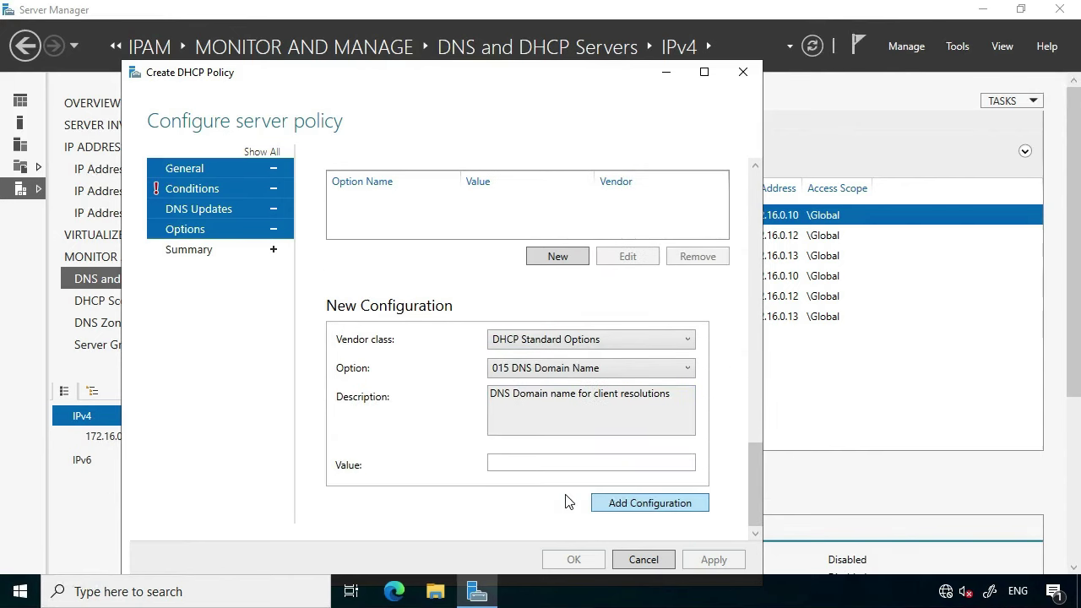
pyautogui.click(494, 461)
pyautogui.write('remote.')
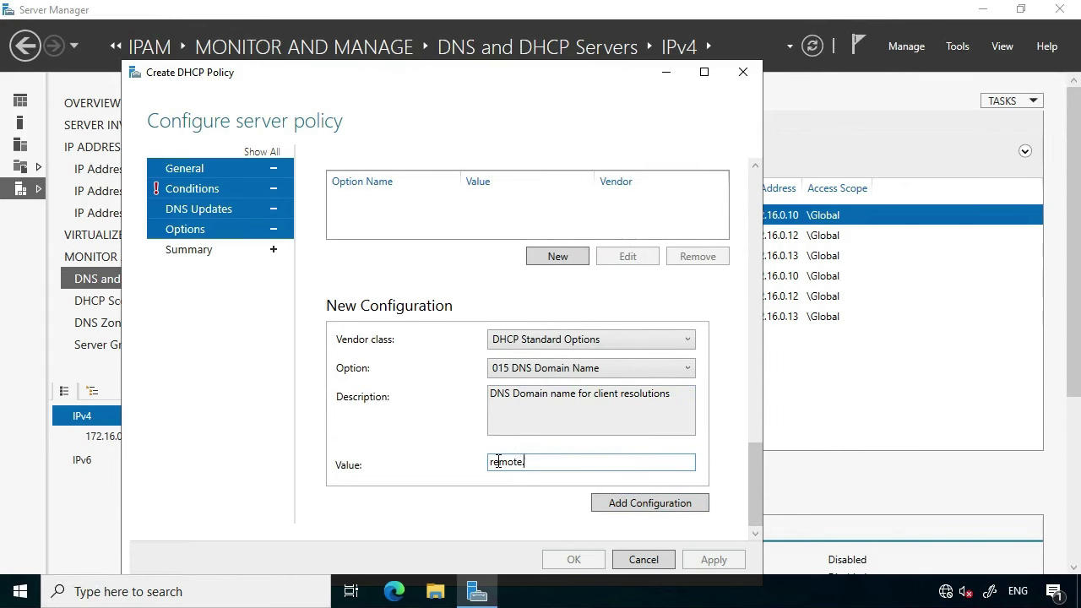
pyautogui.write('contoso.com')
pyautogui.click(608, 502)
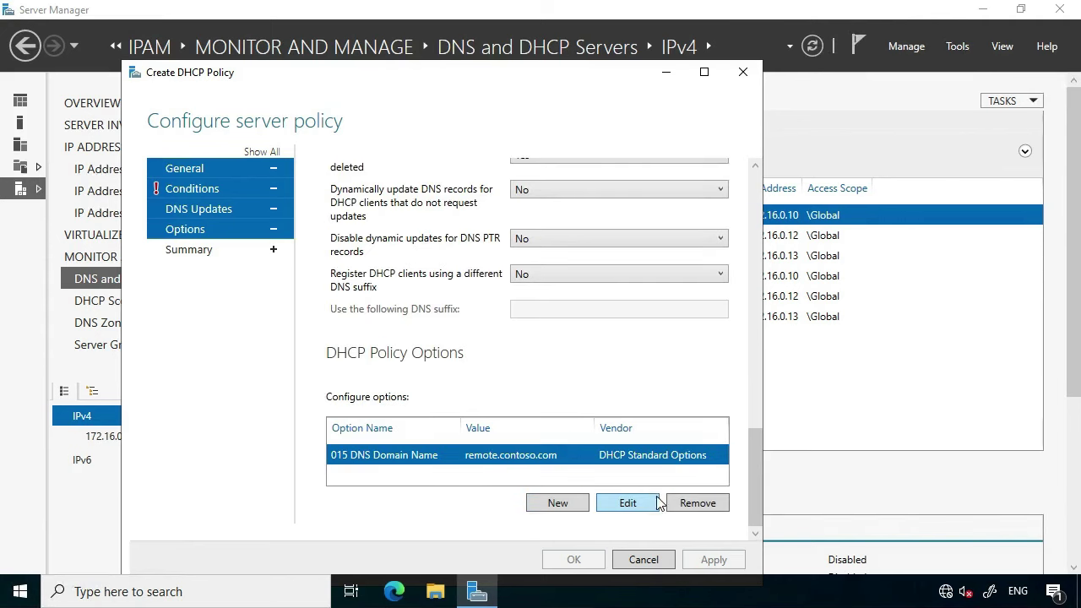
# Step: Add the User Class condition and save Contoso Policy
pyautogui.moveTo(754, 506)
pyautogui.mouseDown()
pyautogui.moveTo(755, 220)
pyautogui.moveTo(769, 438)
pyautogui.moveTo(755, 521)
pyautogui.mouseUp()
pyautogui.scroll(8, 612, 363)
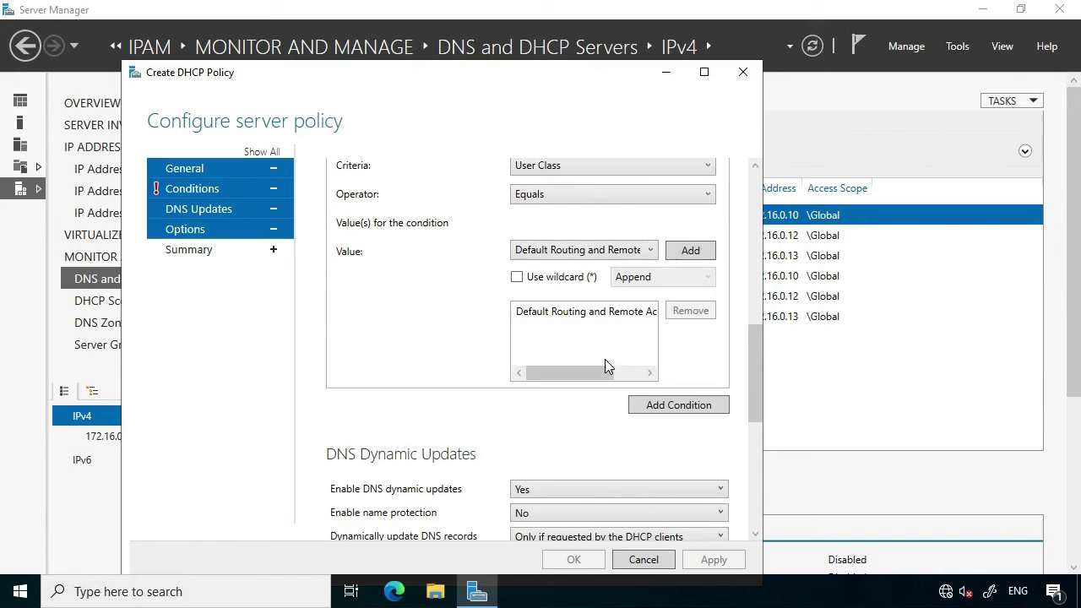
pyautogui.click(682, 405)
pyautogui.scroll(-10, 574, 384)
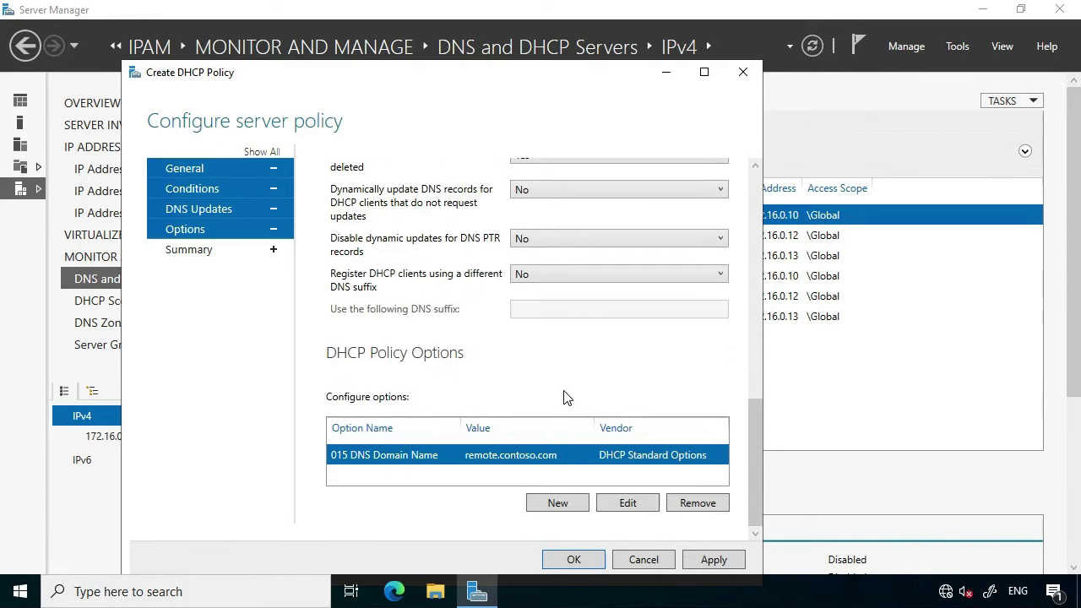
pyautogui.click(591, 564)
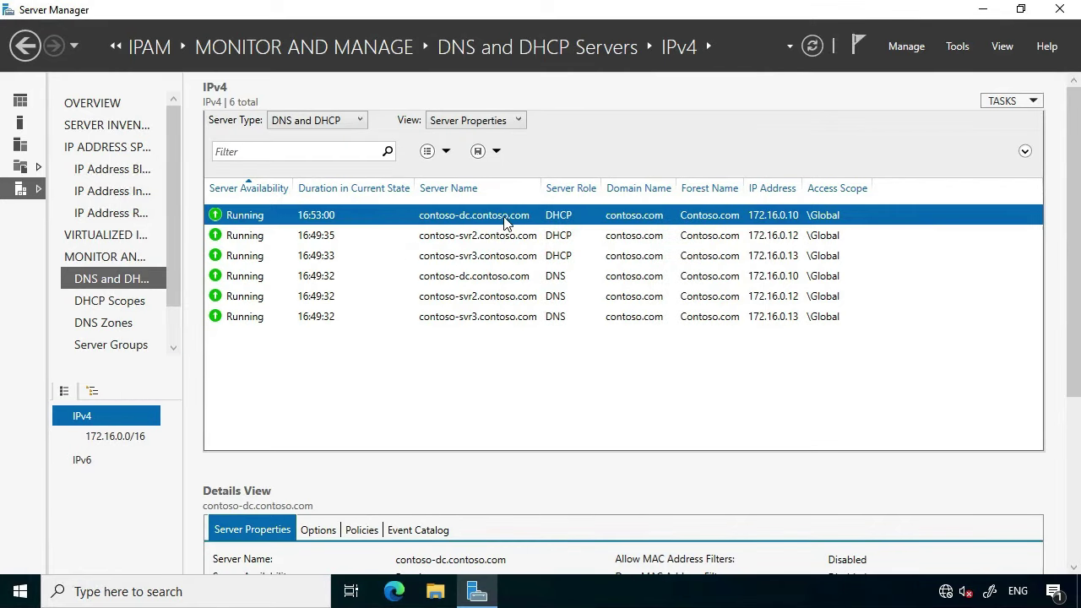
# Step: Launch the DHCP management console (MMC) for contoso-dc.contoso.com
pyautogui.rightClick(504, 221)
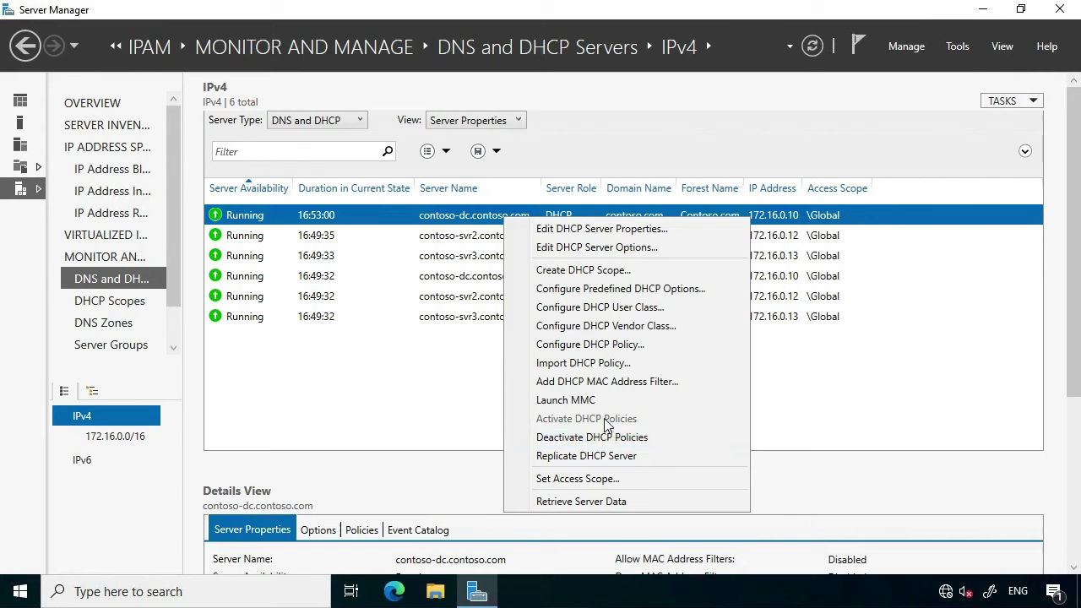
pyautogui.click(465, 396)
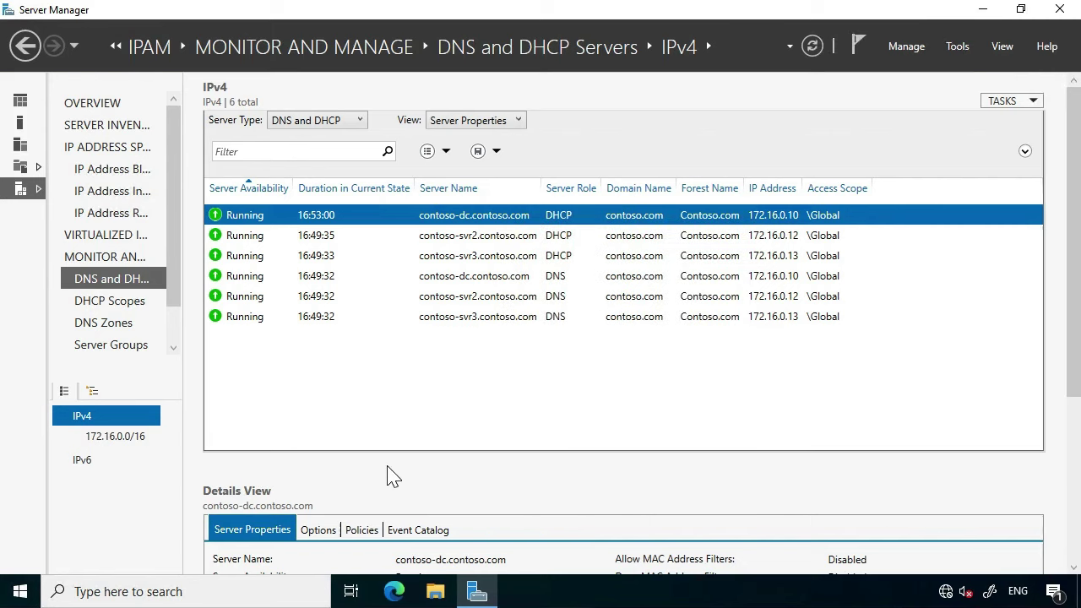
pyautogui.rightClick(273, 222)
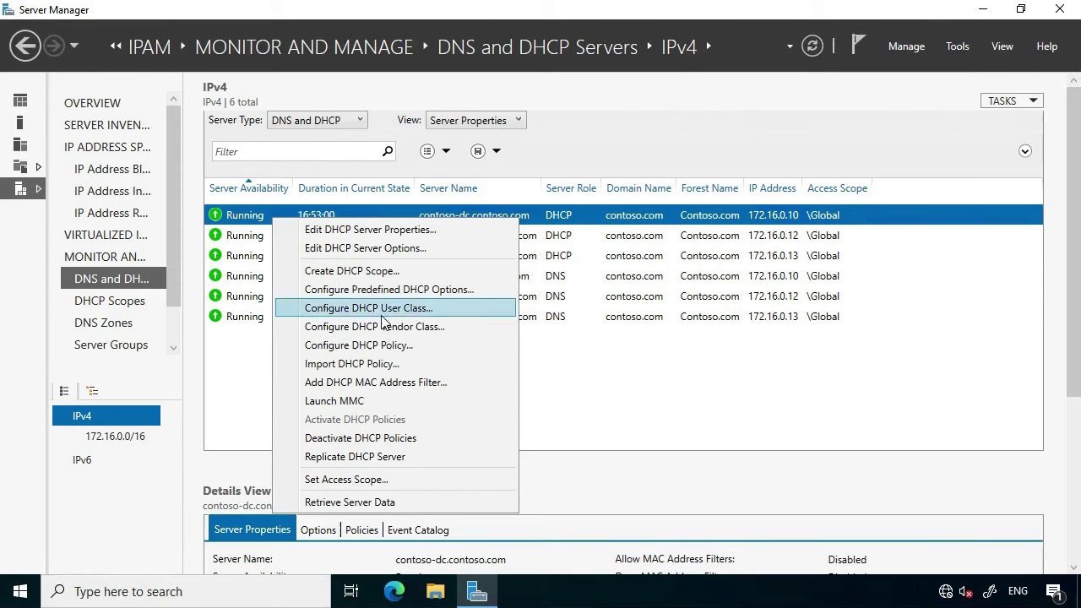
pyautogui.click(361, 402)
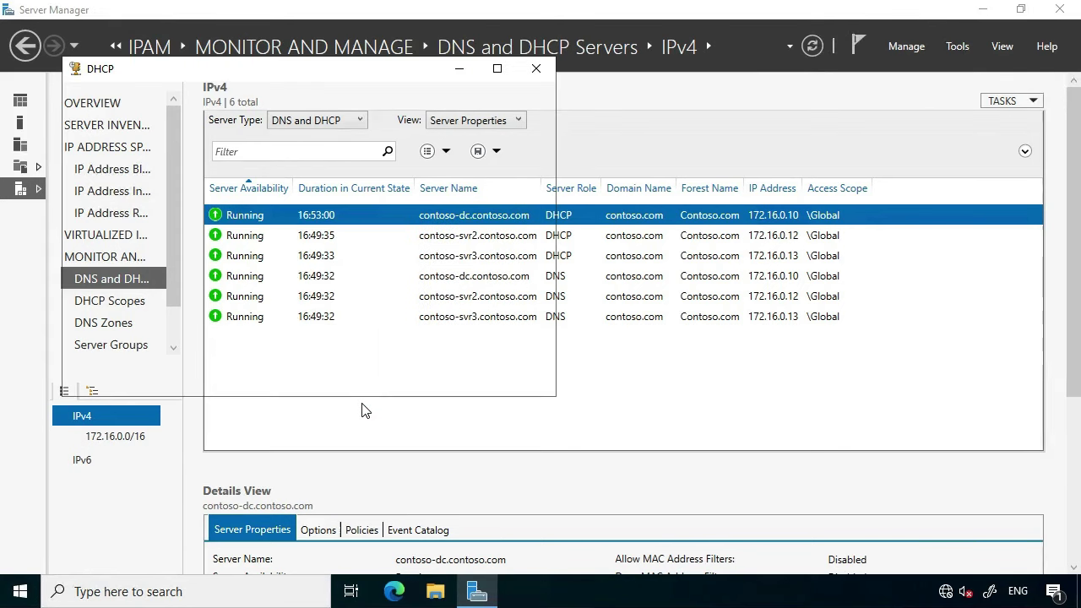
# Step: Maximize the DHCP console, widen the tree pane and expand contoso-dc's IPv4 node
pyautogui.click(497, 68)
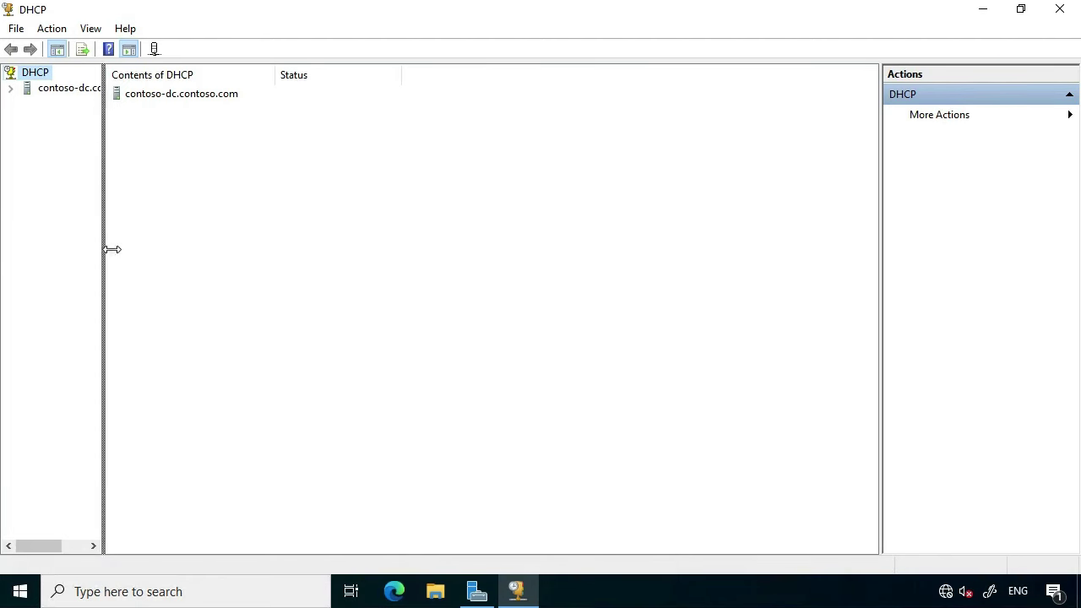
pyautogui.moveTo(105, 248); pyautogui.dragTo(279, 248)
pyautogui.click(11, 89)
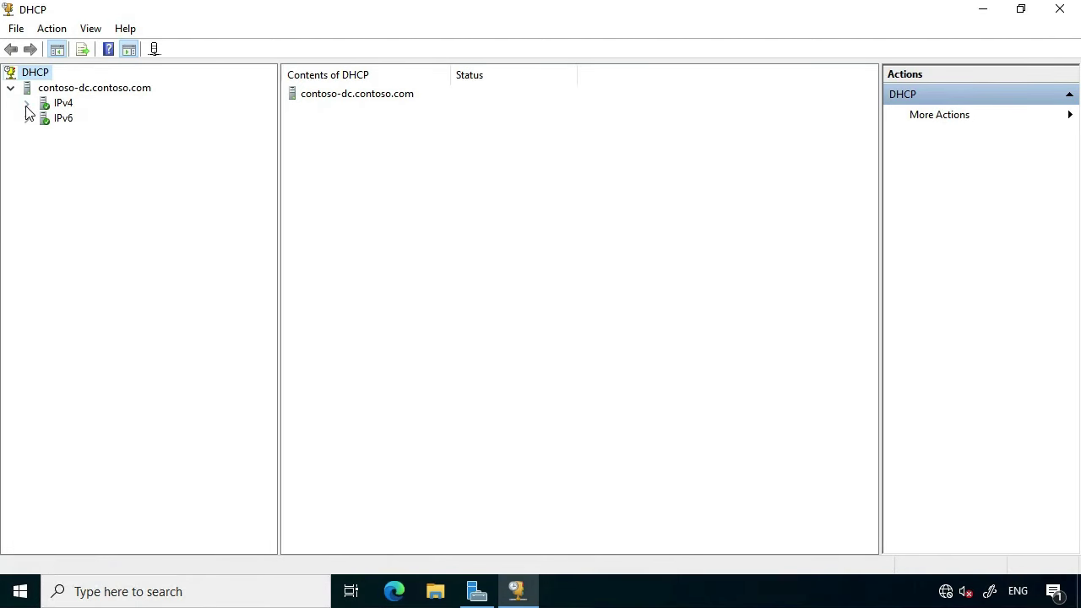
pyautogui.click(26, 103)
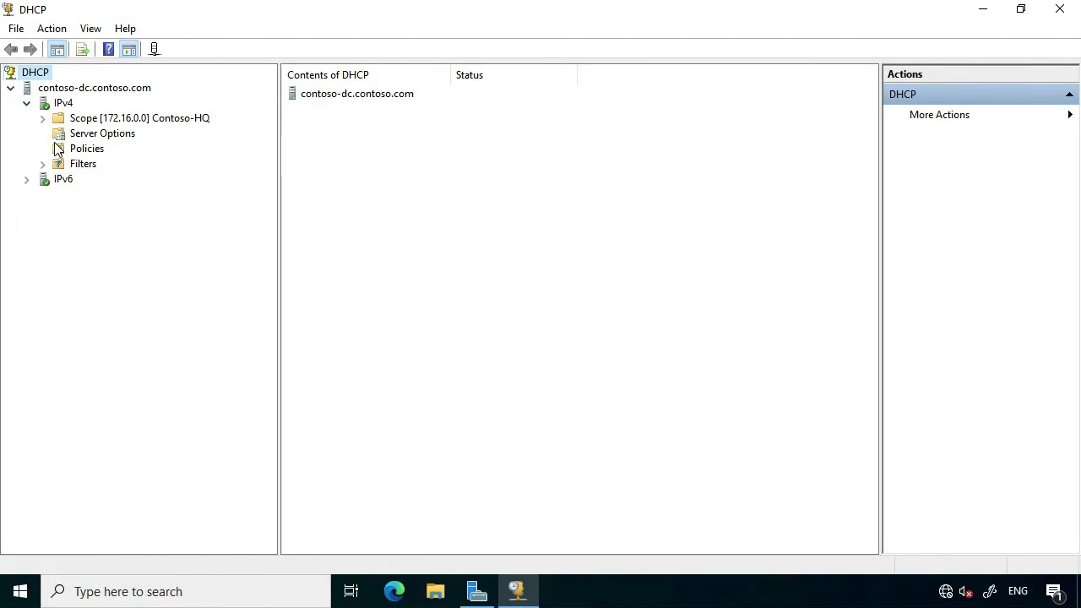
pyautogui.click(113, 92)
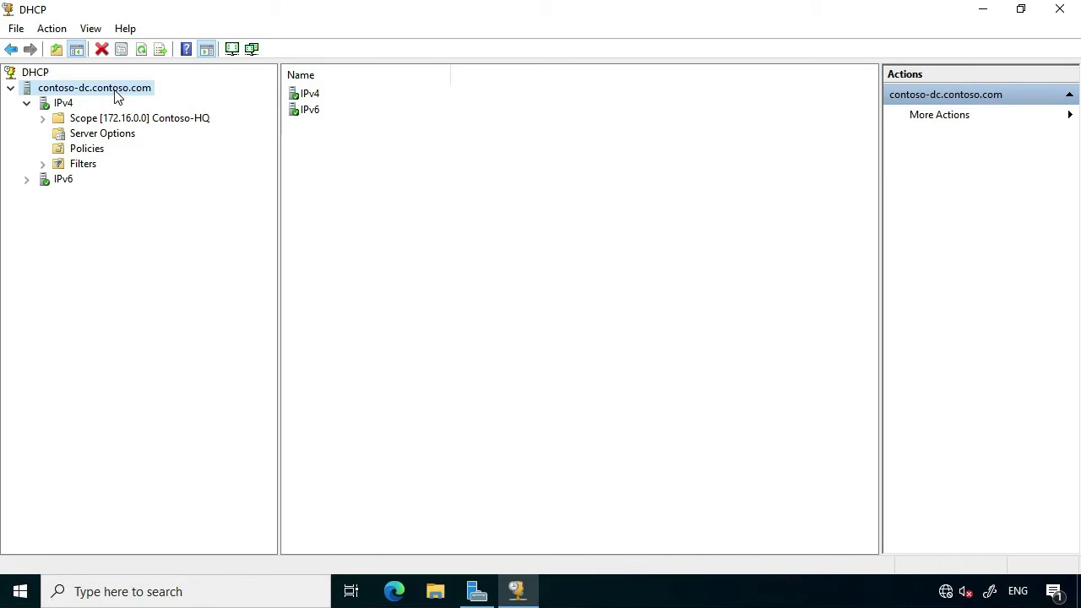
pyautogui.rightClick(116, 91)
pyautogui.click(89, 365)
# Step: Show the Contoso-HQ scope's Policies to confirm Contoso Policy is listed
pyautogui.click(44, 120)
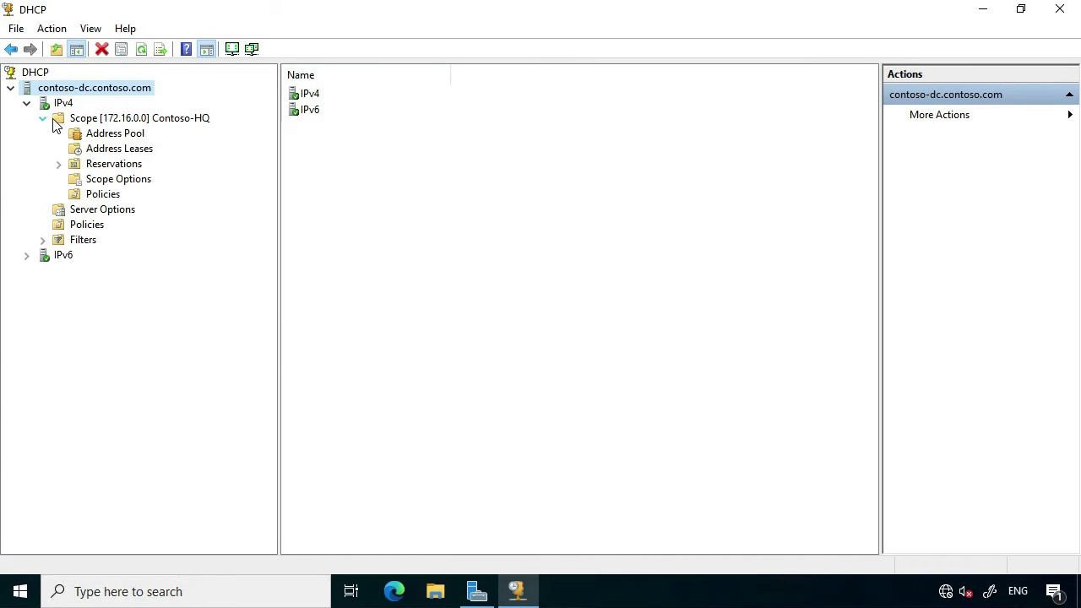
pyautogui.click(109, 195)
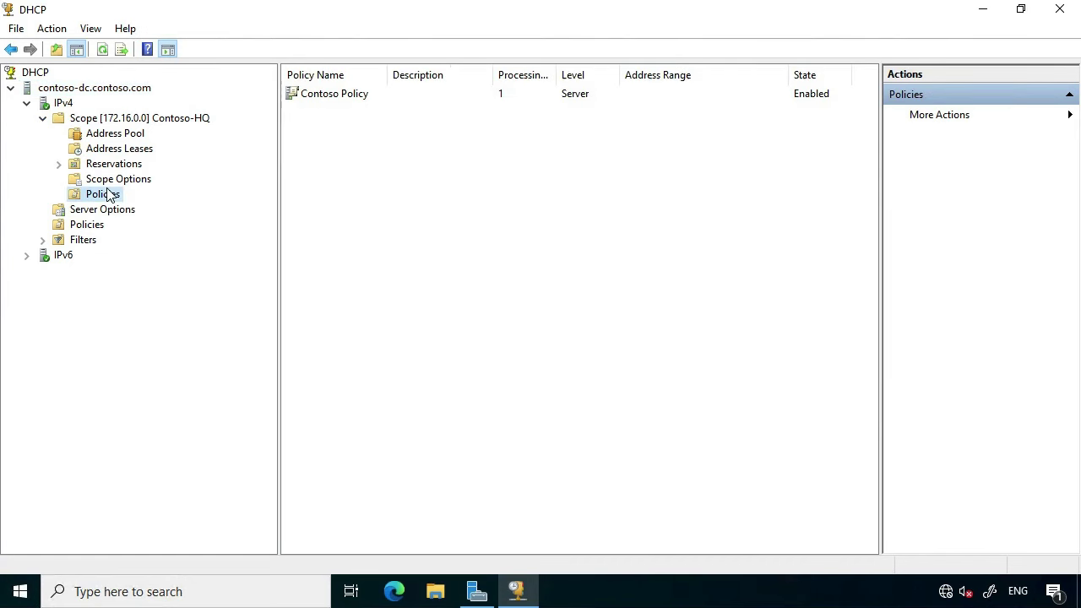
pyautogui.rightClick(357, 99)
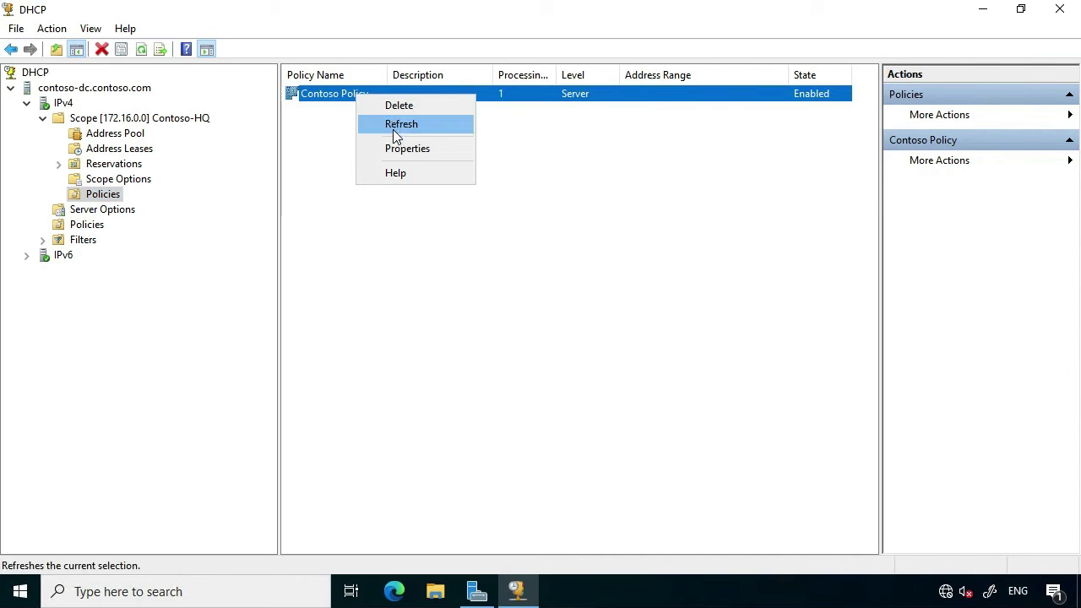
pyautogui.click(497, 369)
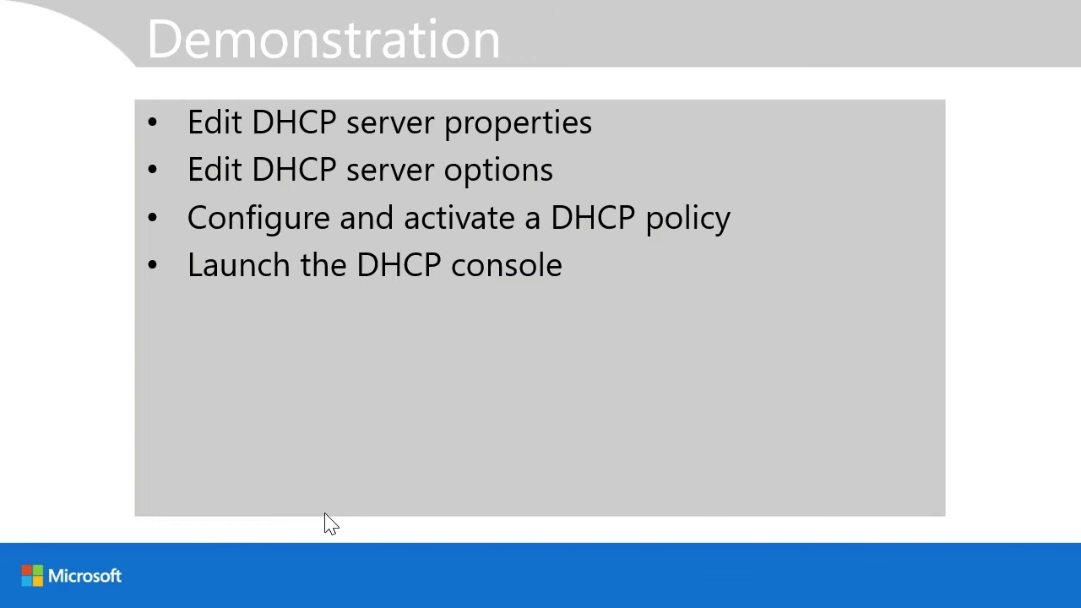
# Step: Advance to DHCP Scope Management, revealing the intro plus activate, configure and duplicate scope bullets
pyautogui.press('Right')
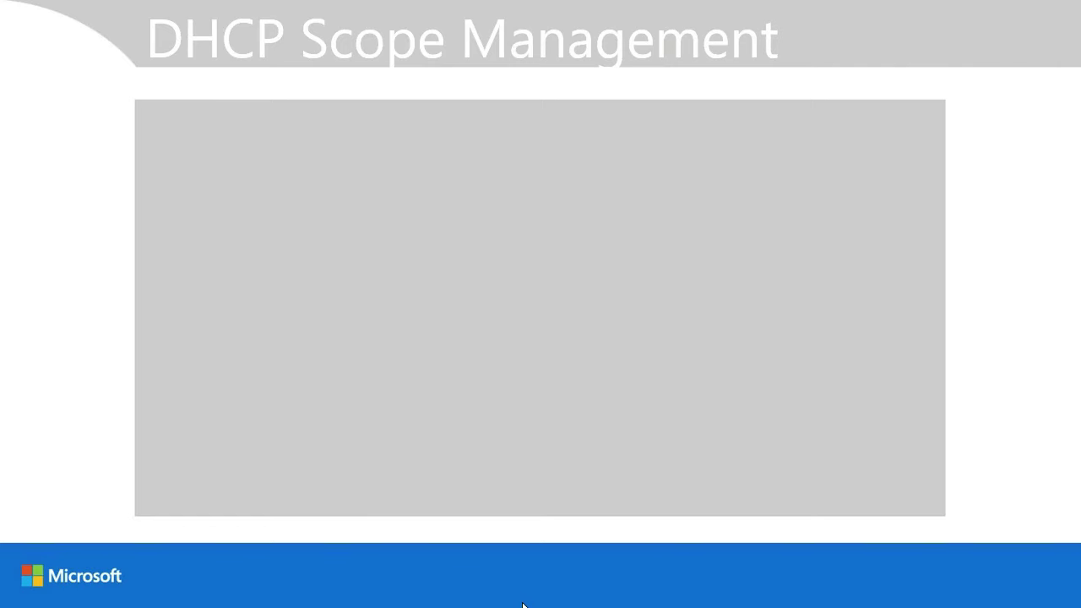
pyautogui.press('Right')
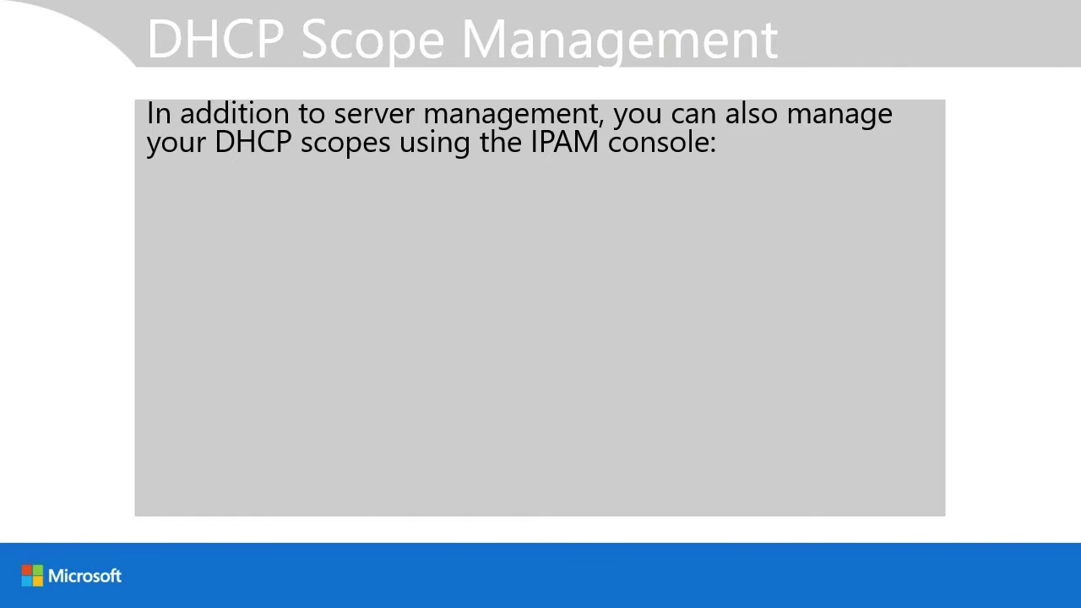
pyautogui.press('Right')
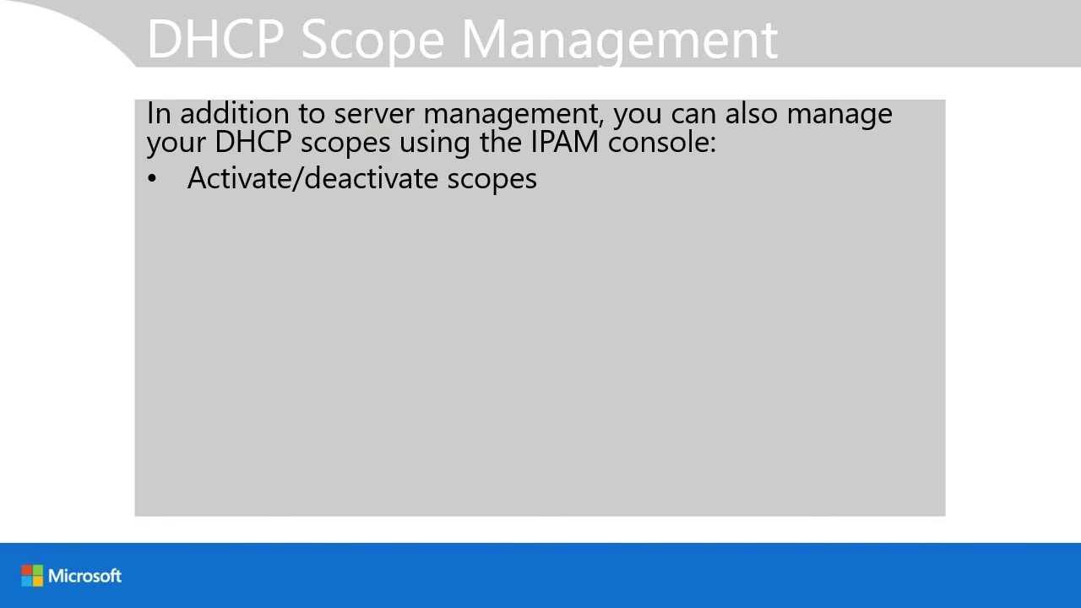
pyautogui.press('Right')
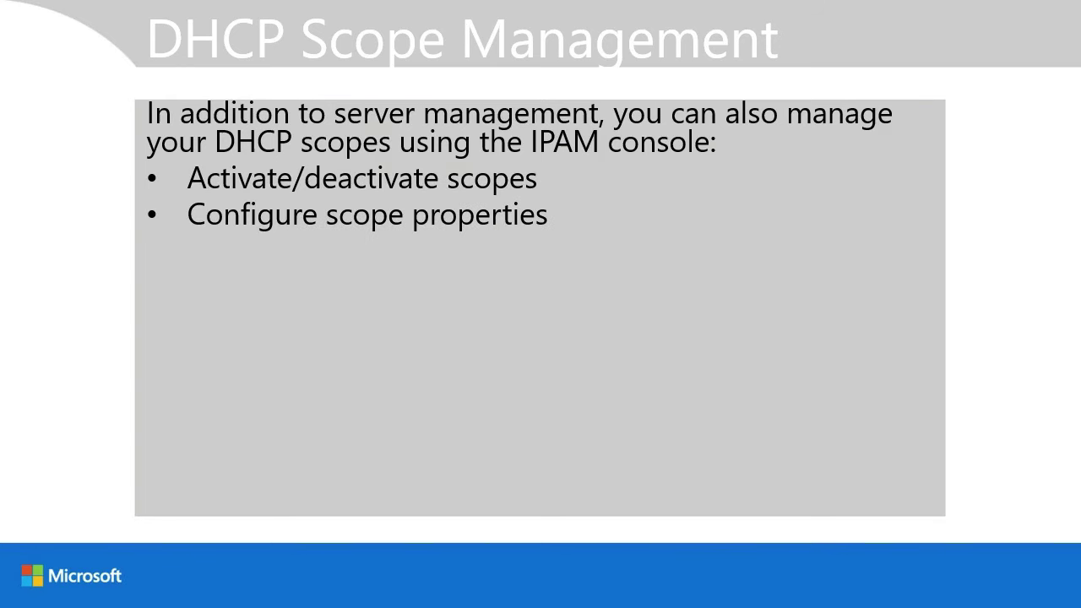
pyautogui.press('Right')
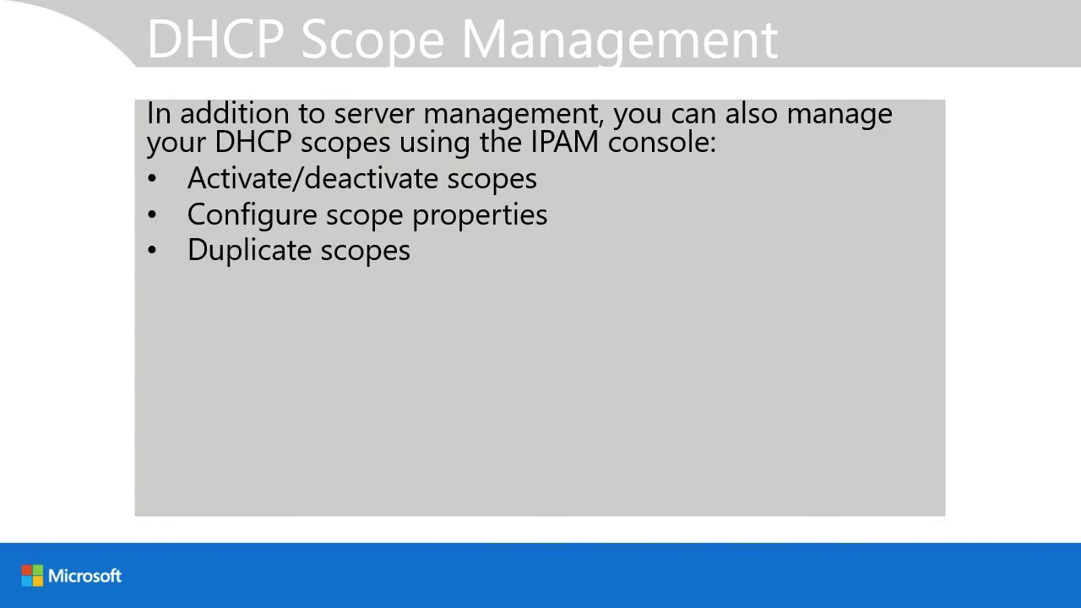
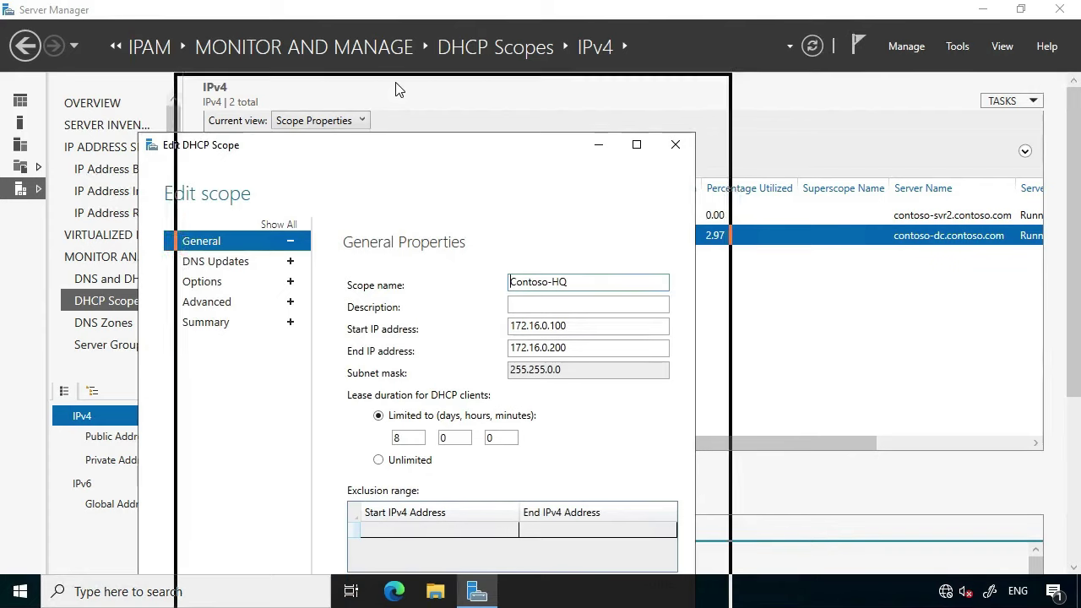
# Step: Enter 'Simple description' as the Contoso-HQ scope description
pyautogui.moveTo(414, 182); pyautogui.dragTo(444, 83)
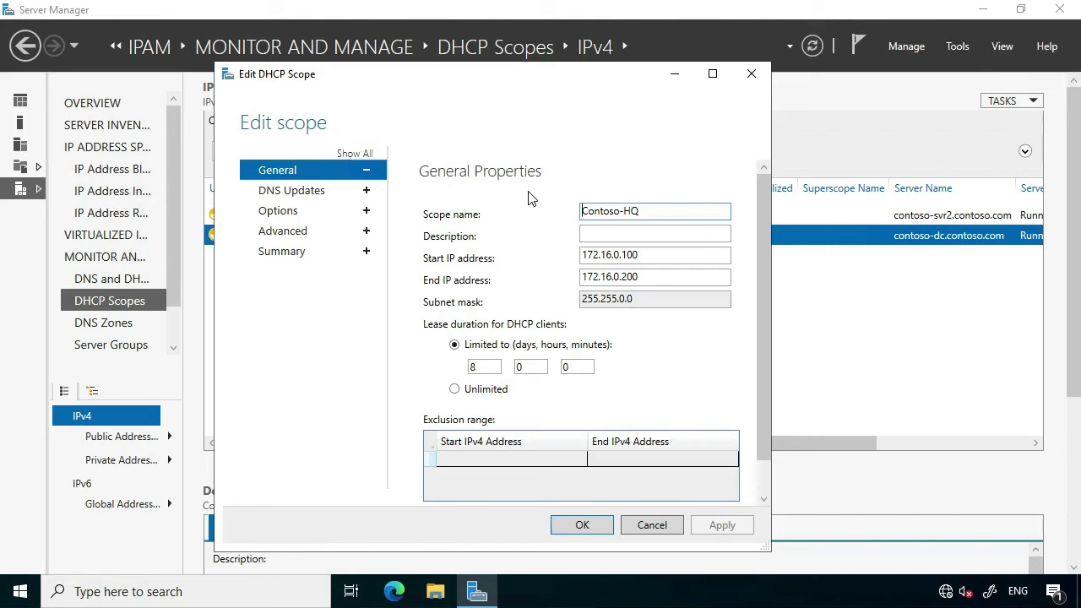
pyautogui.click(595, 233)
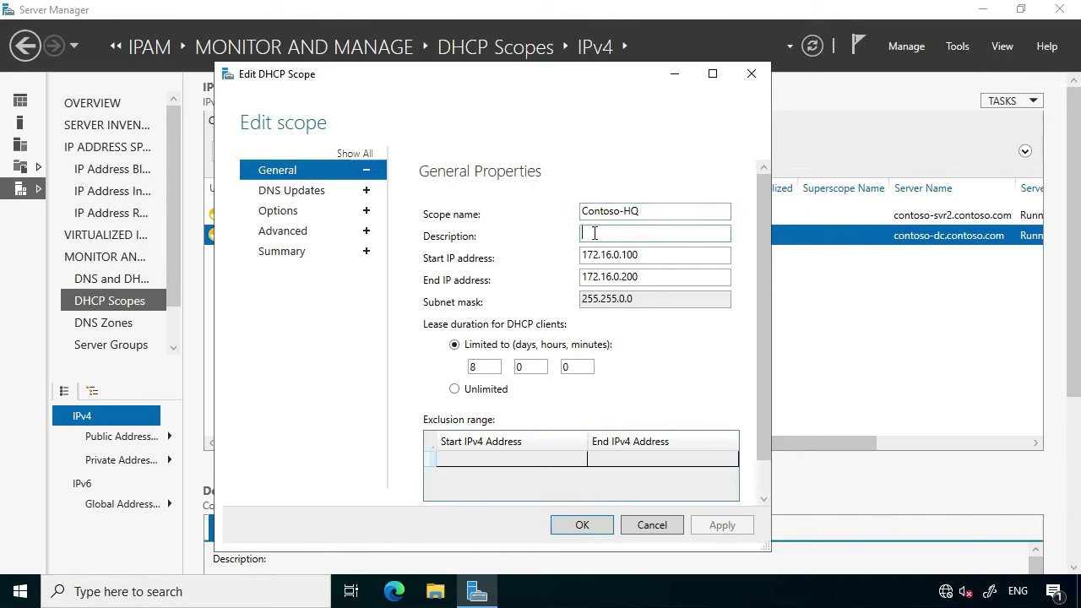
pyautogui.write('Simple description')
# Step: Add exclusion range 172.16.0.110 to 172.16.0.112, then view the scope's DNS update settings
pyautogui.scroll(-1, 760, 481)
pyautogui.scroll(-1, 760, 481)
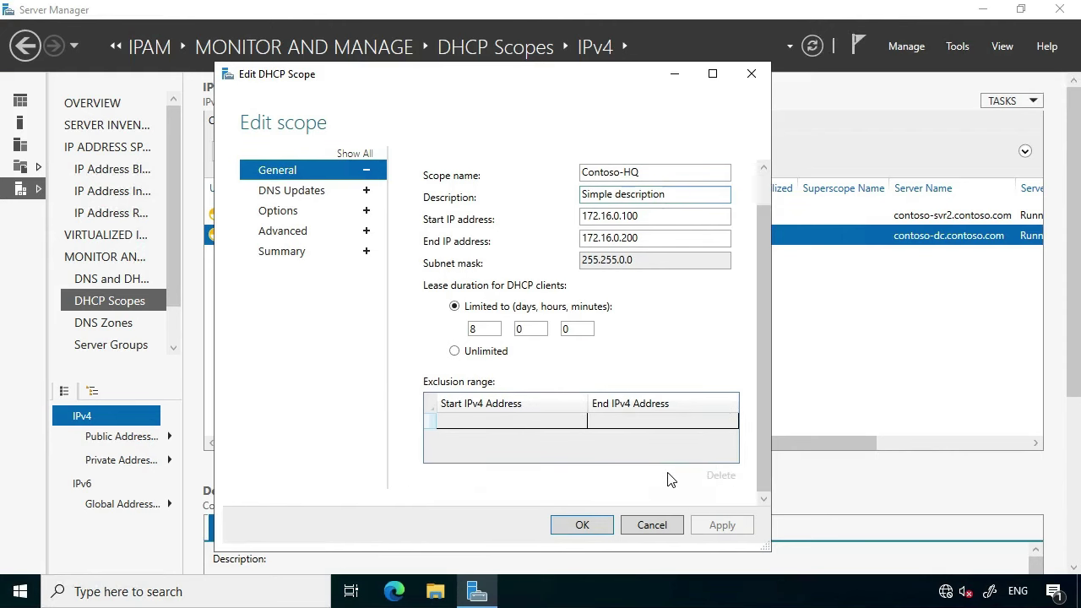
pyautogui.click(485, 426)
pyautogui.click(486, 422)
pyautogui.write('172.16')
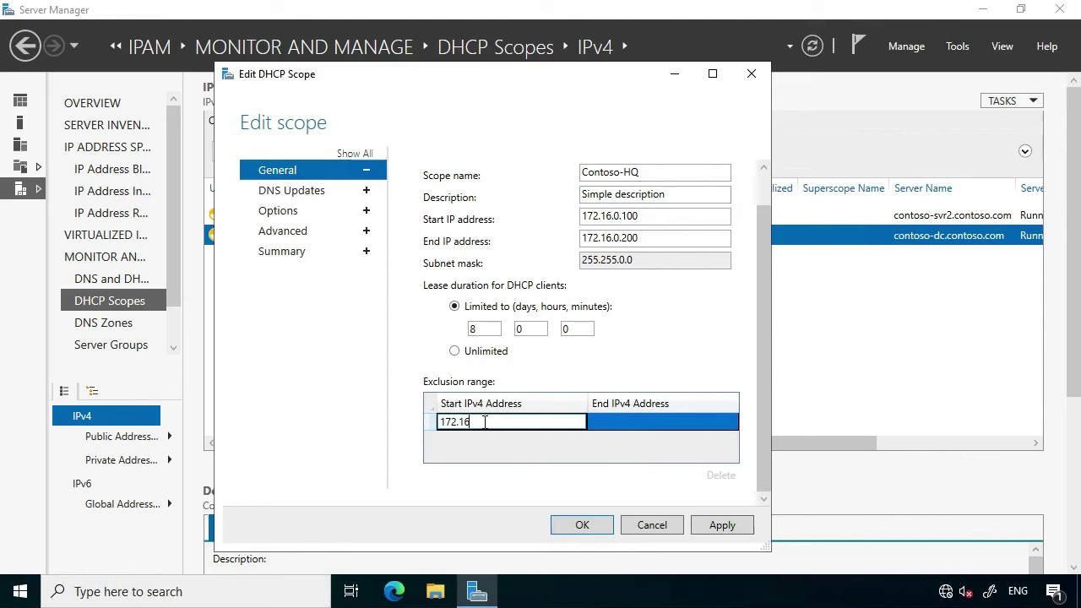
pyautogui.write('.0.110')
pyautogui.press('Return')
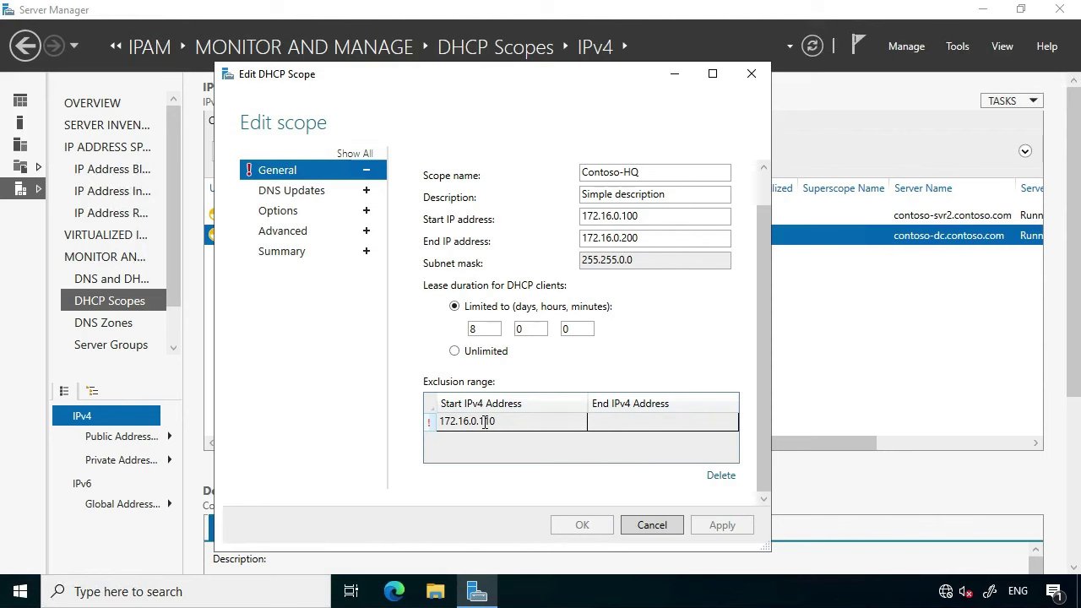
pyautogui.click(606, 425)
pyautogui.click(606, 424)
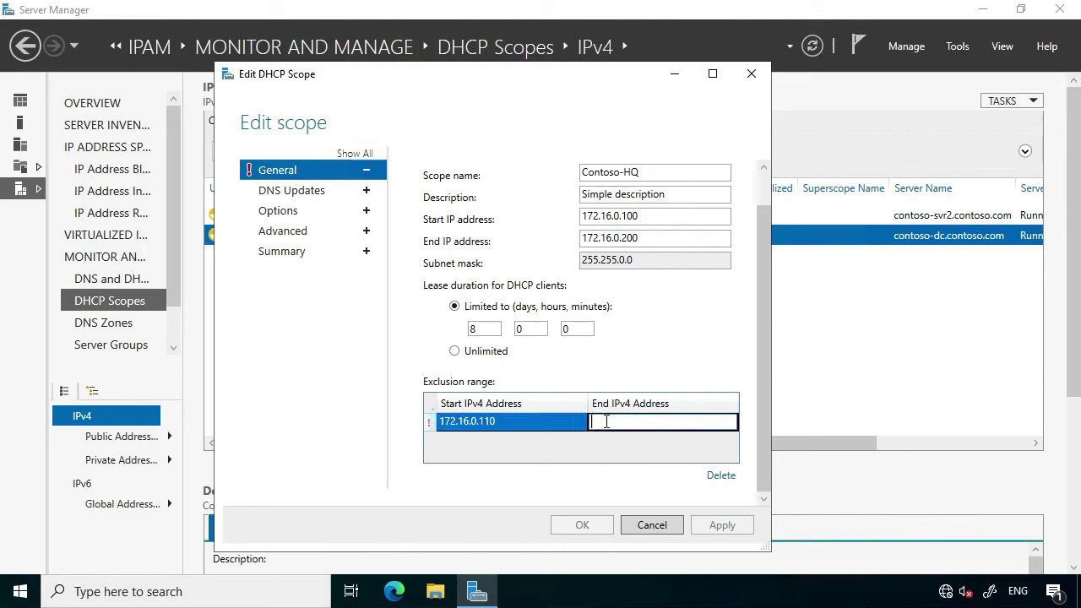
pyautogui.write('172.16.0.112')
pyautogui.press('Return')
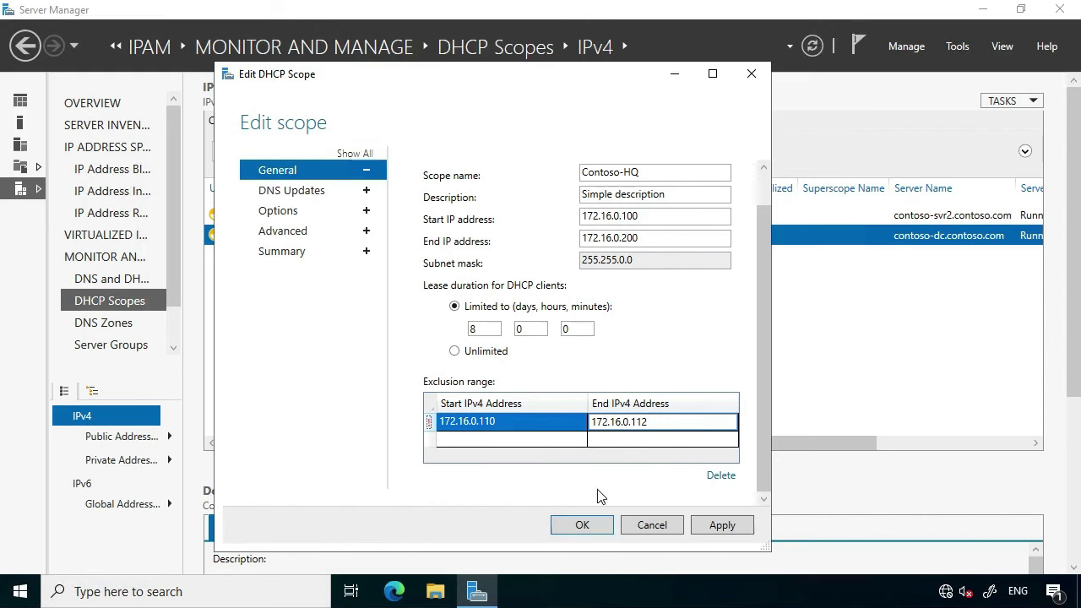
pyautogui.click(313, 196)
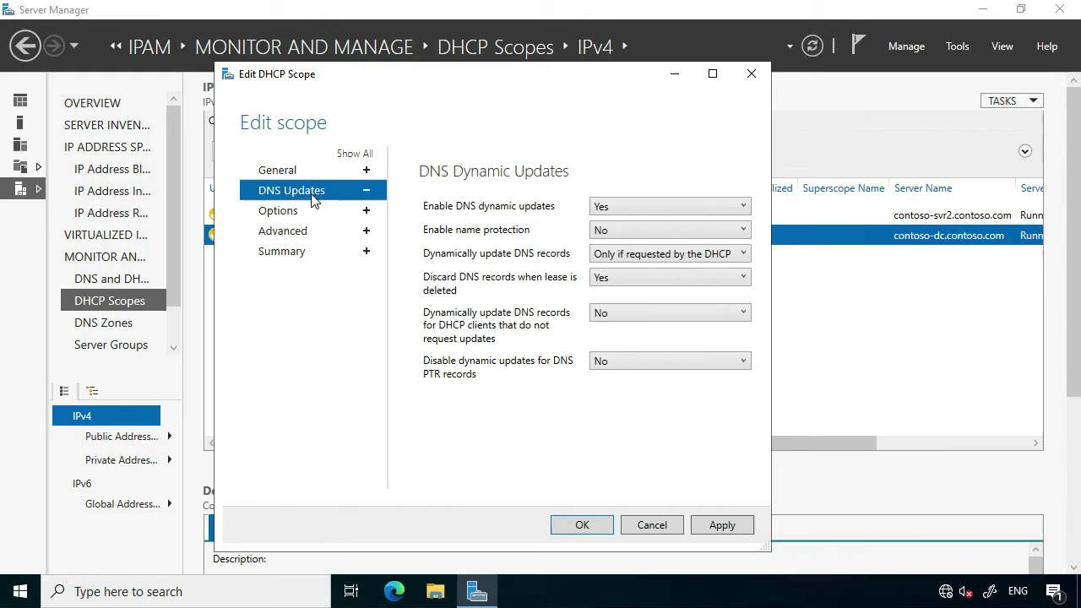
# Step: Show the scope options: router 172.16.0.1, DNS server 172.16.0.10, domain Contoso.com
pyautogui.click(297, 216)
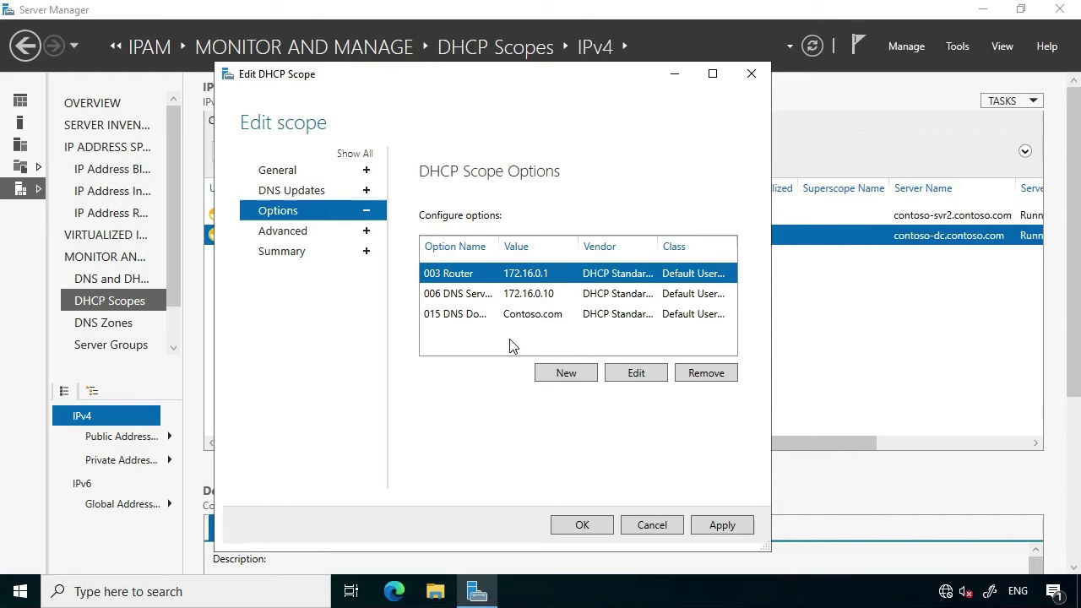
# Step: Start a new DHCP Standard scope option and choose 044 WINS/NBNS Servers
pyautogui.click(559, 375)
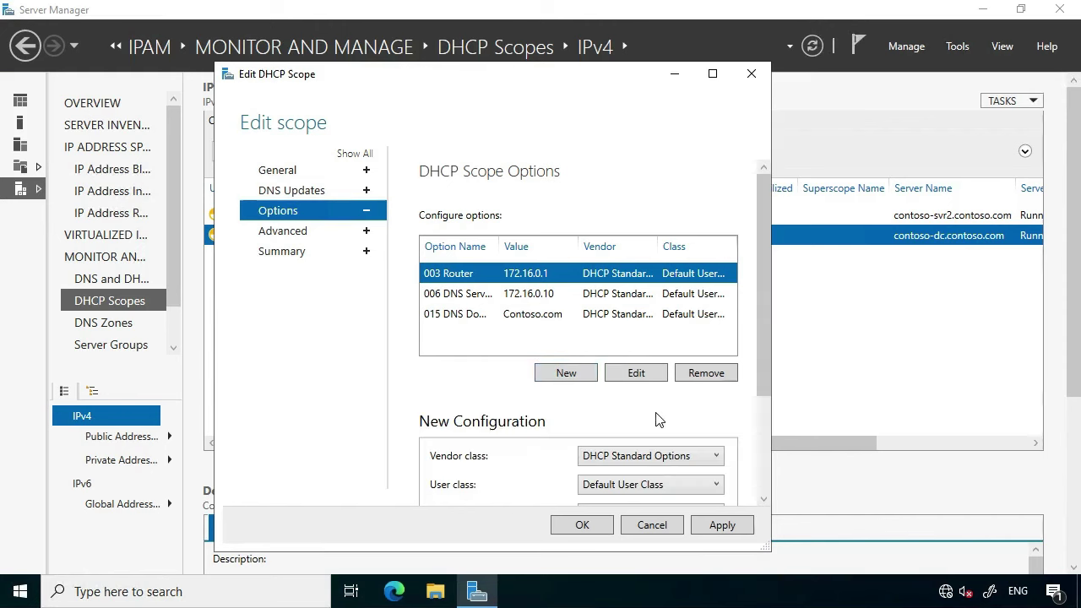
pyautogui.moveTo(767, 320); pyautogui.dragTo(765, 426)
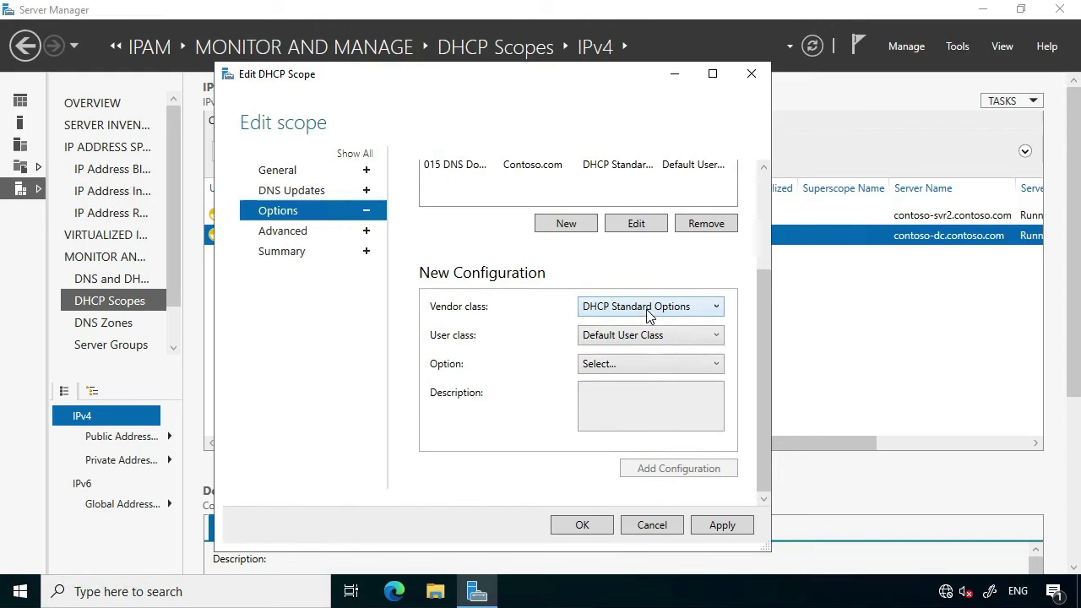
pyautogui.click(661, 306)
pyautogui.click(661, 308)
pyautogui.click(640, 336)
pyautogui.click(639, 336)
pyautogui.click(621, 363)
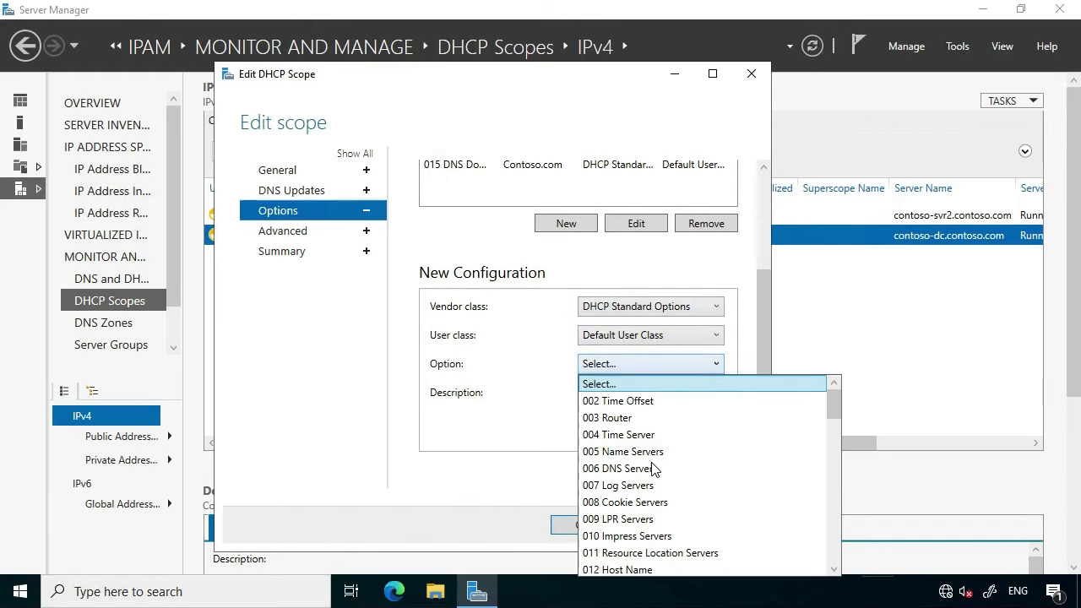
pyautogui.scroll(-9, 652, 464)
pyautogui.scroll(-5, 654, 470)
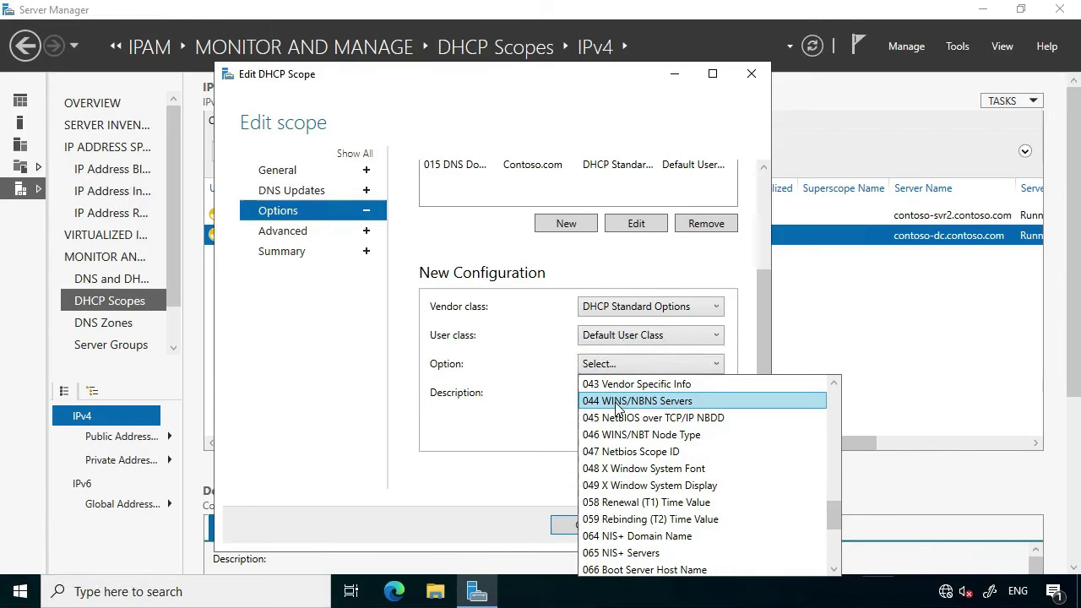
pyautogui.click(660, 401)
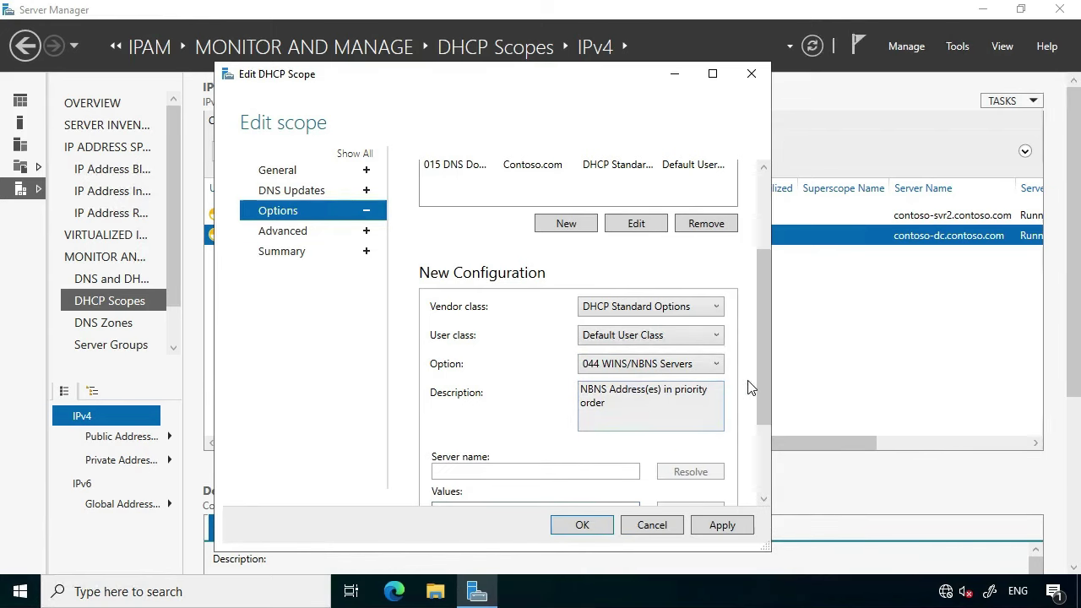
# Step: Resolve Contoso-DC to 172.16.0.10 as the WINS server, then view advanced properties
pyautogui.moveTo(762, 414); pyautogui.dragTo(770, 452)
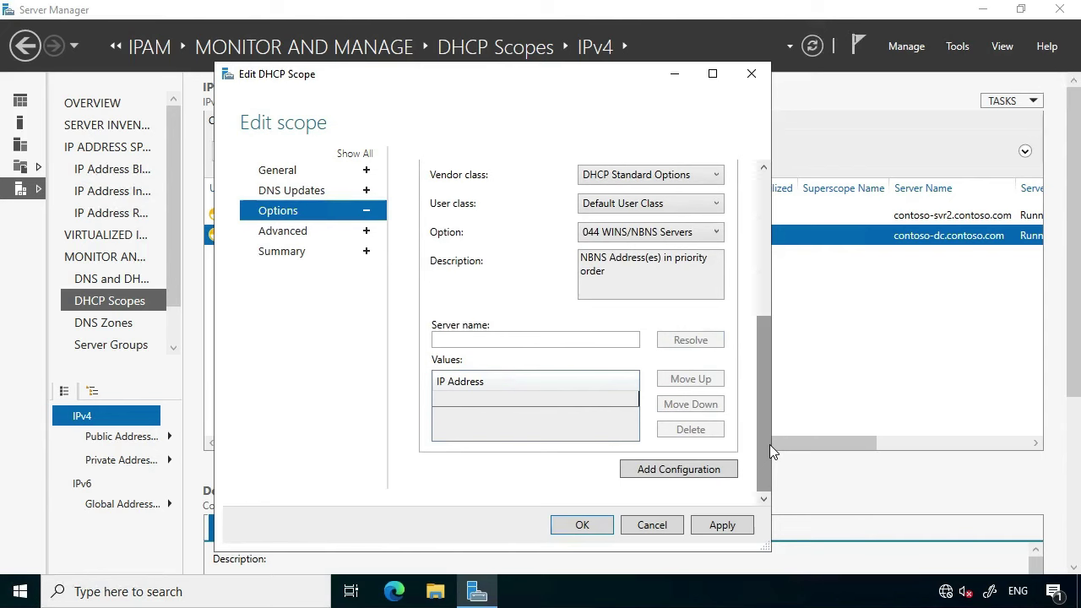
pyautogui.click(463, 340)
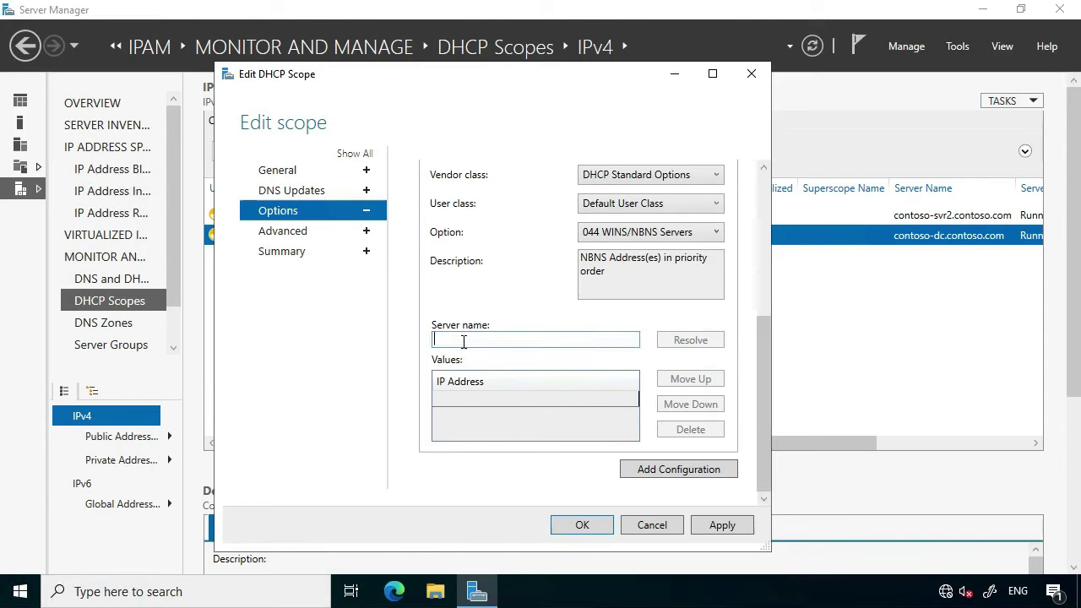
pyautogui.write('Contoso-DC')
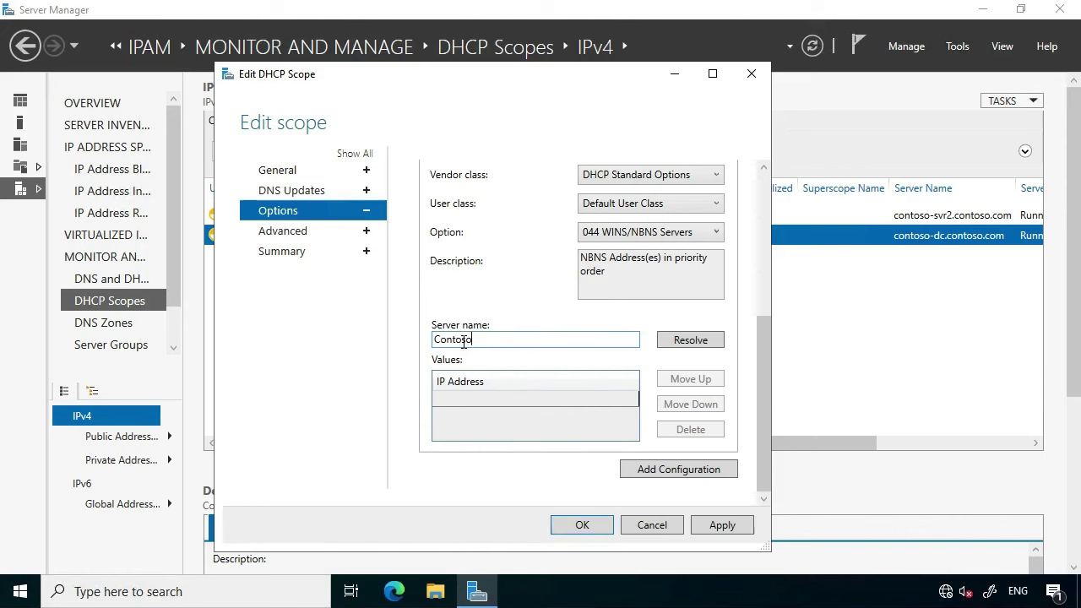
pyautogui.click(666, 342)
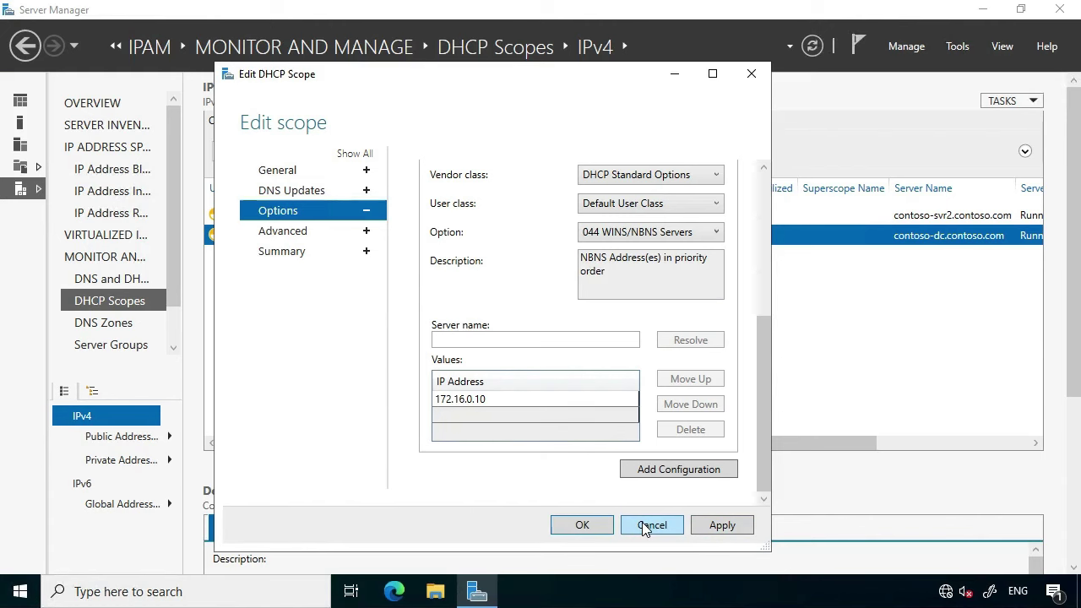
pyautogui.click(323, 237)
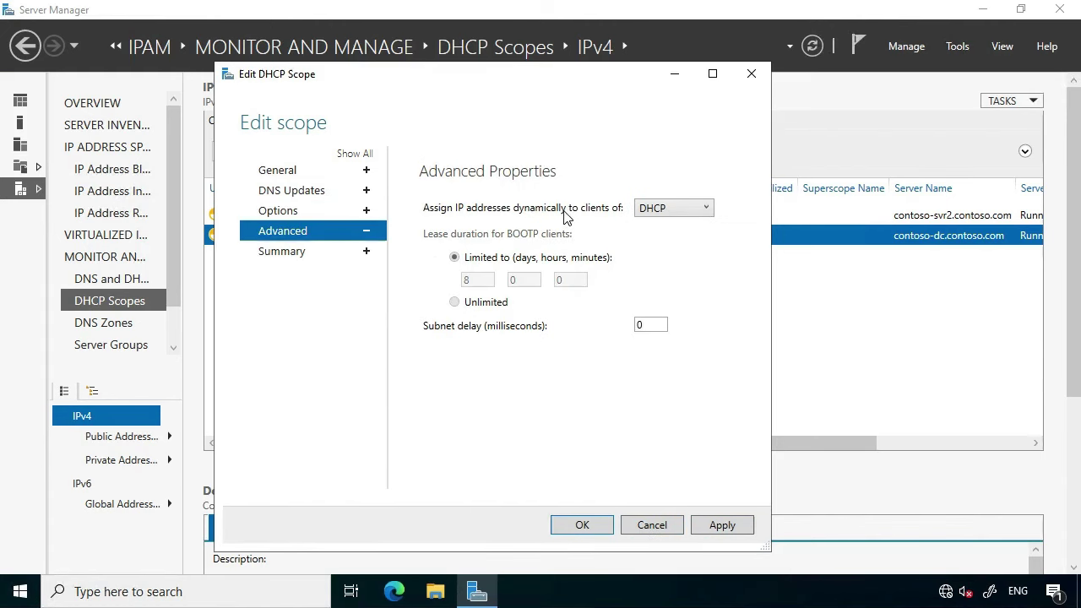
# Step: Keep DHCP address assignment, apply the Contoso-HQ scope changes and close the editor
pyautogui.click(664, 218)
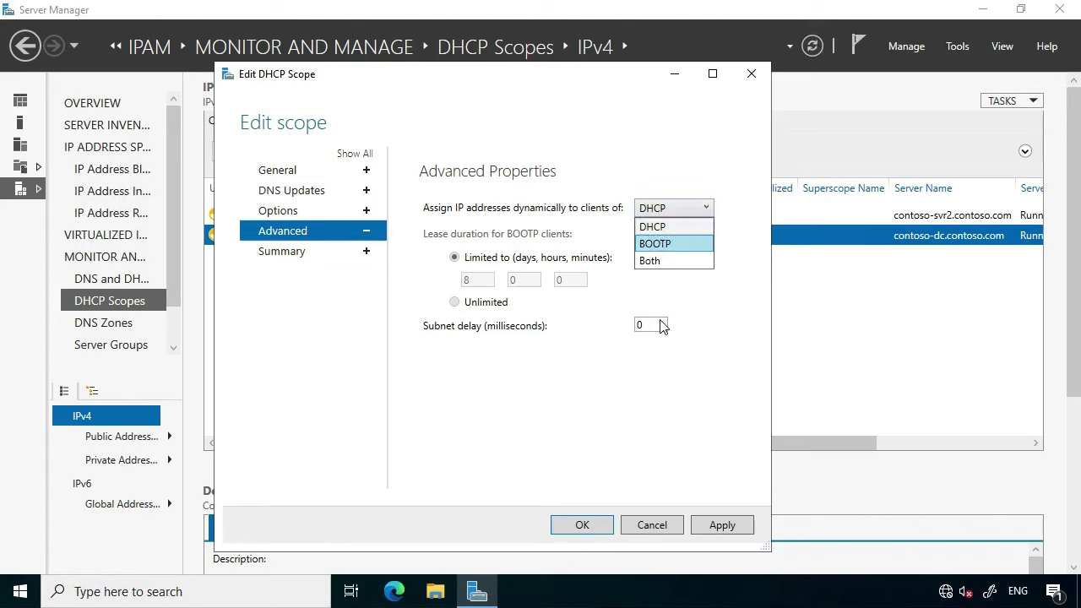
pyautogui.click(651, 417)
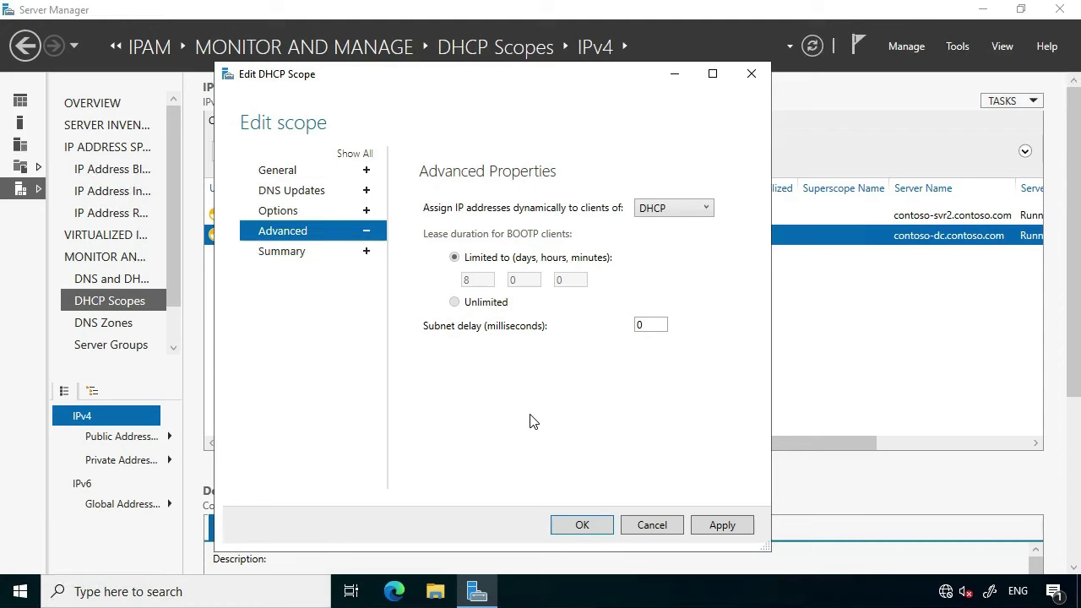
pyautogui.click(724, 529)
pyautogui.click(663, 525)
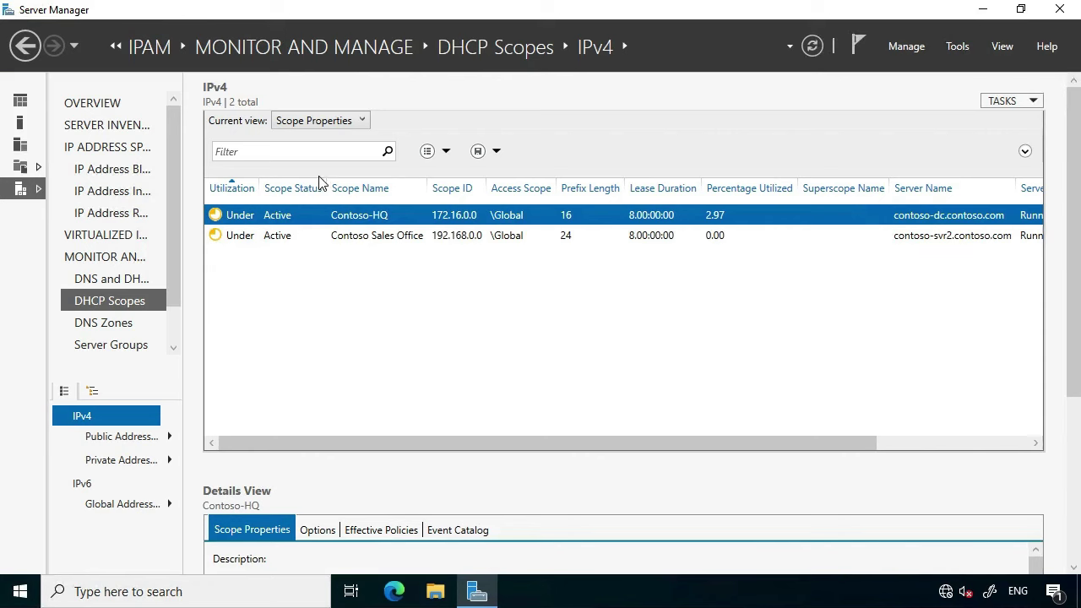
# Step: Open and close the Test1 reservation editor, then list scopes by Scope Properties
pyautogui.click(318, 123)
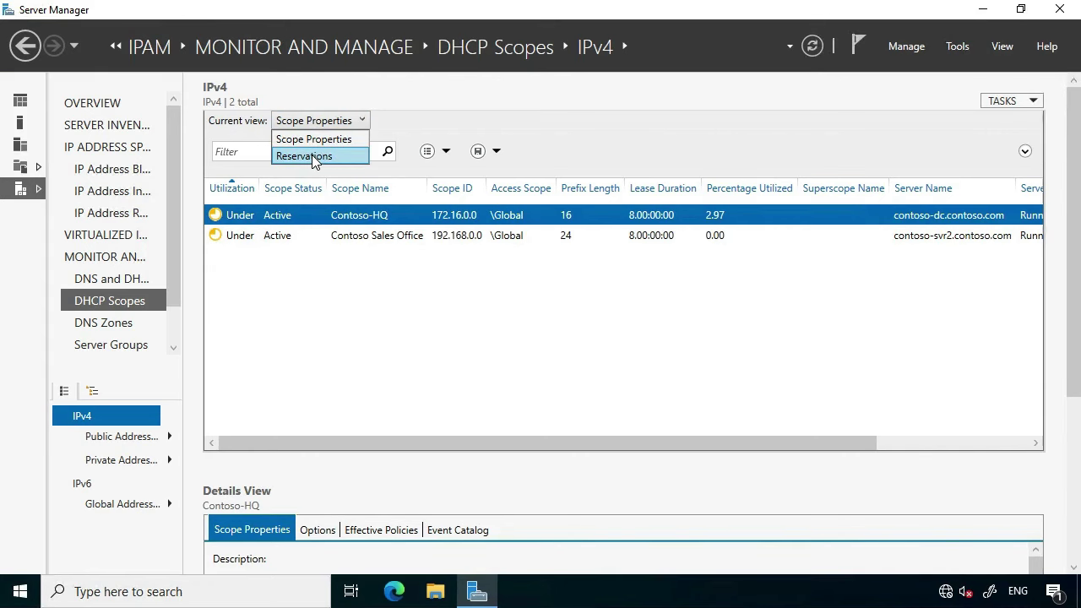
pyautogui.click(314, 157)
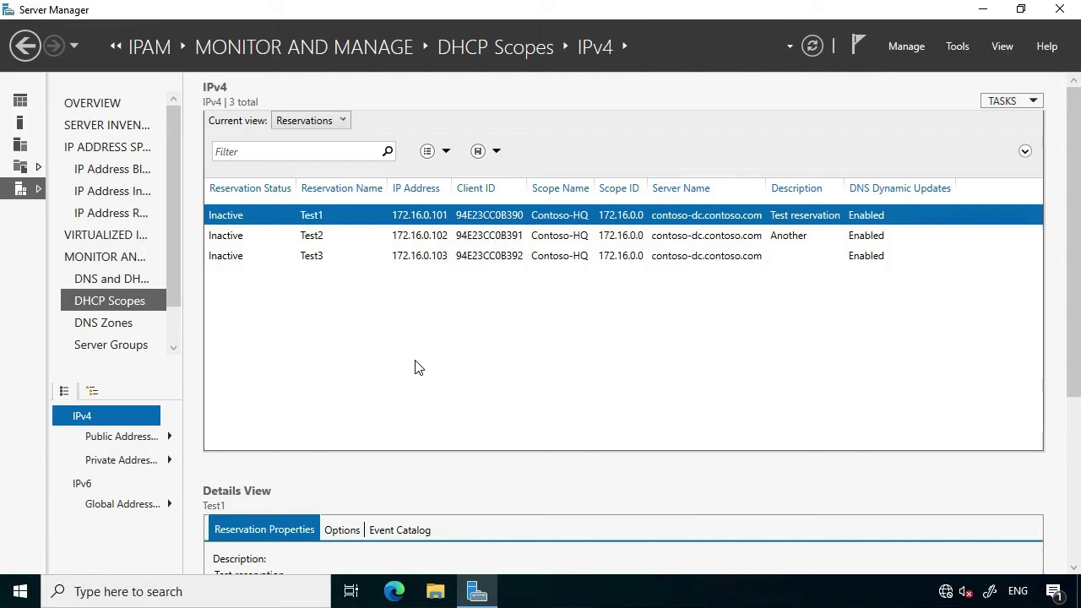
pyautogui.rightClick(330, 217)
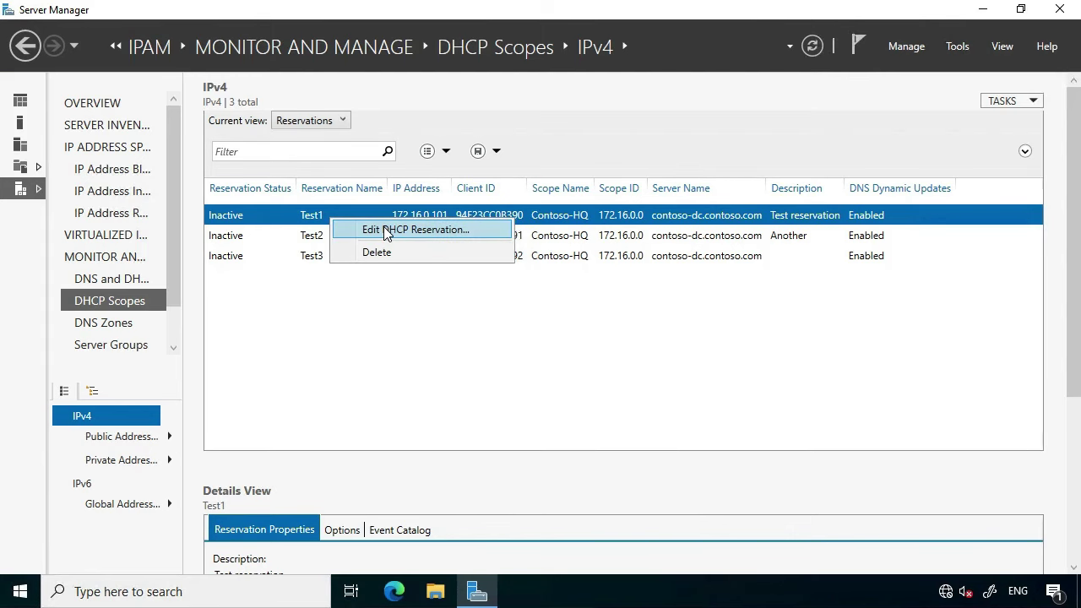
pyautogui.click(383, 229)
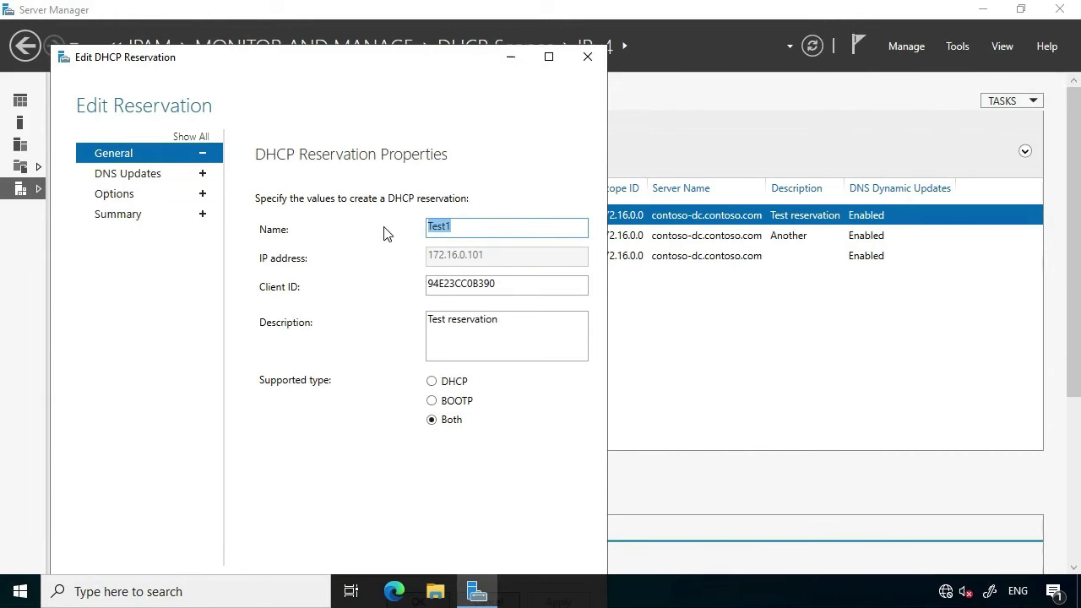
pyautogui.click(587, 61)
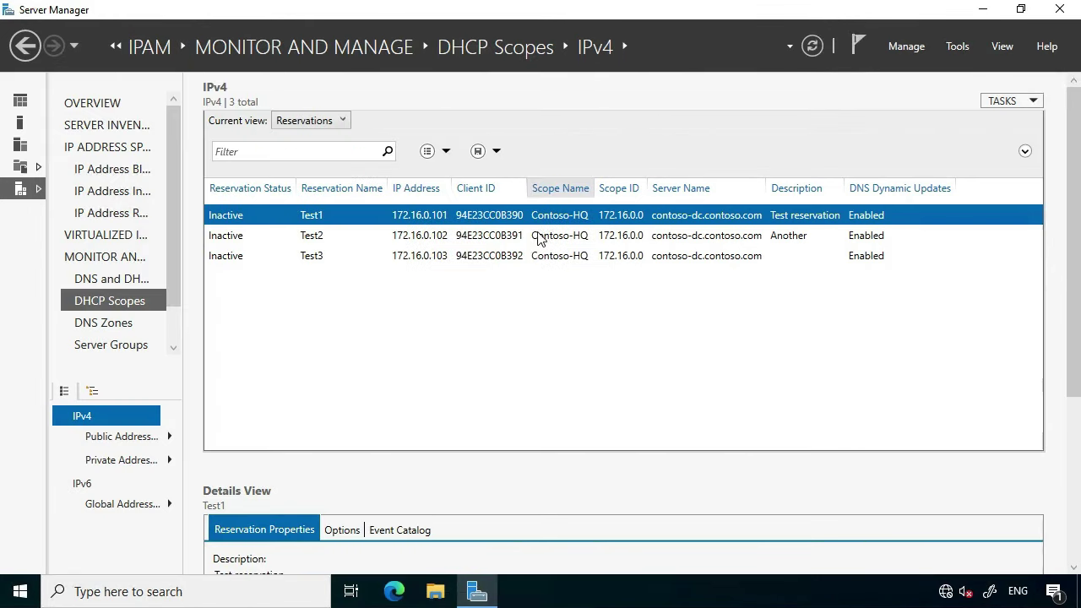
pyautogui.click(309, 121)
pyautogui.click(309, 138)
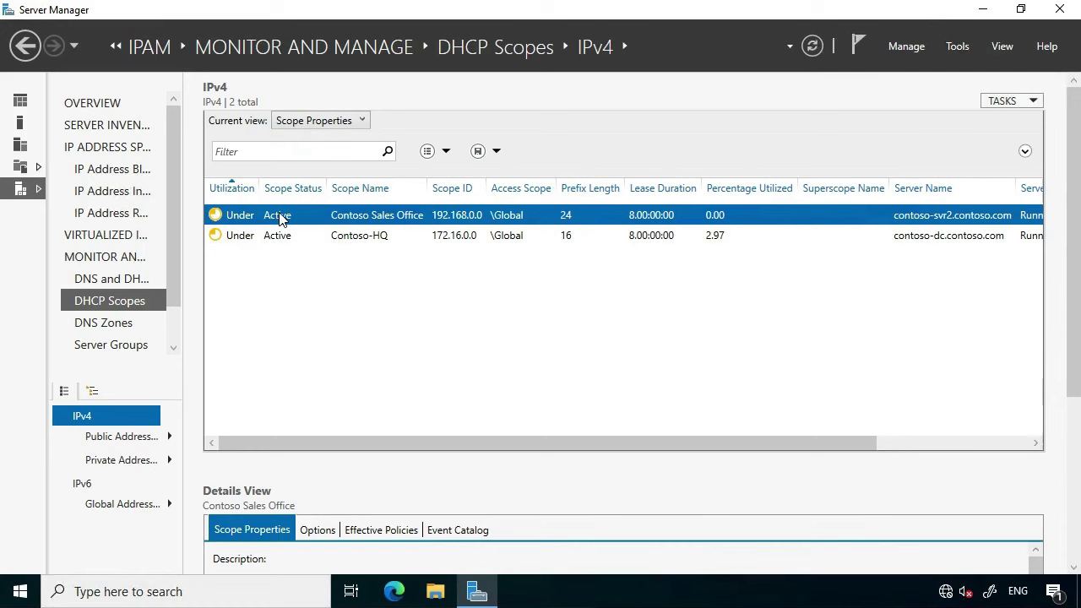
# Step: Deactivate then reactivate the Contoso Sales Office scope, and view the forward lookup DNS zones
pyautogui.rightClick(281, 214)
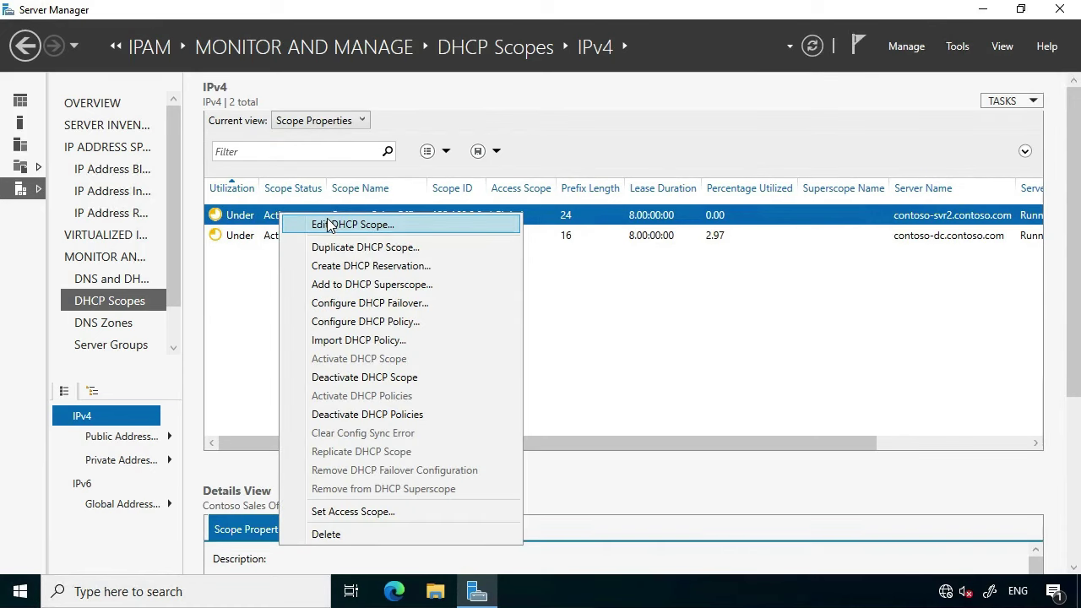
pyautogui.click(403, 384)
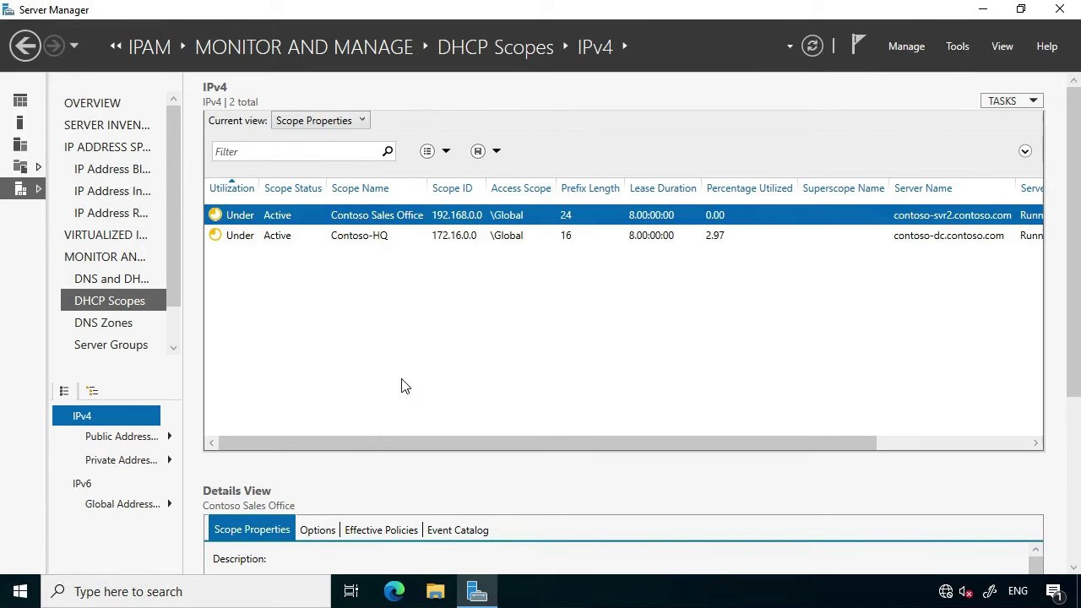
pyautogui.rightClick(309, 223)
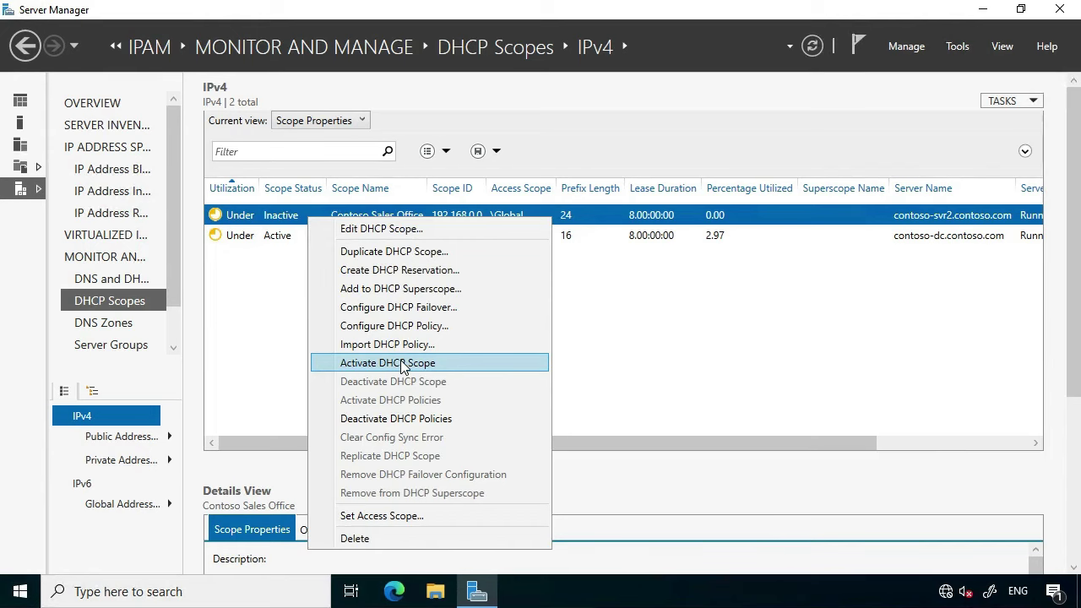
pyautogui.click(400, 361)
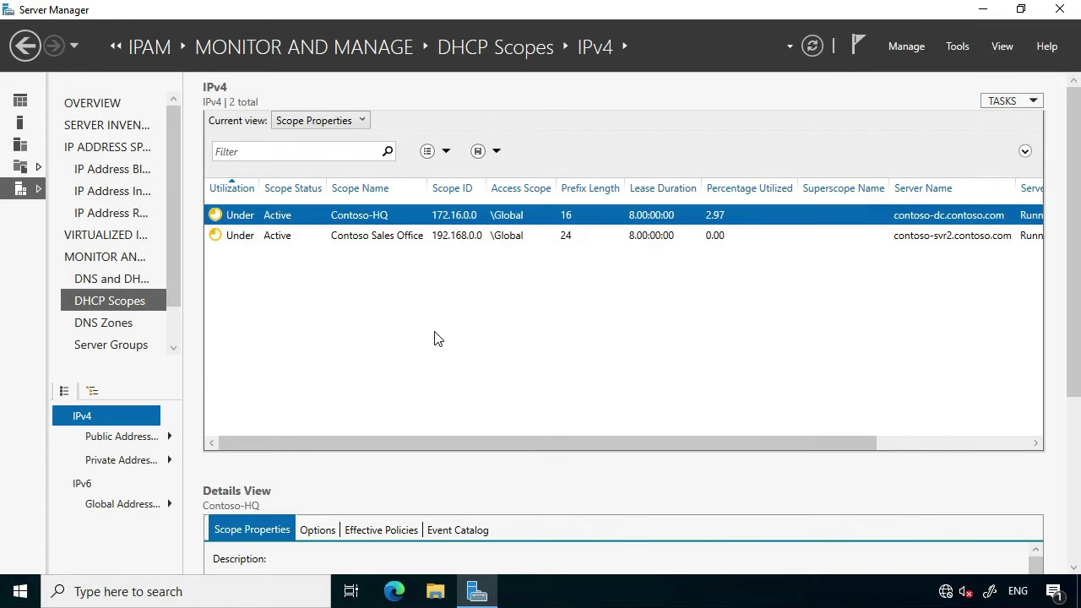
pyautogui.click(103, 325)
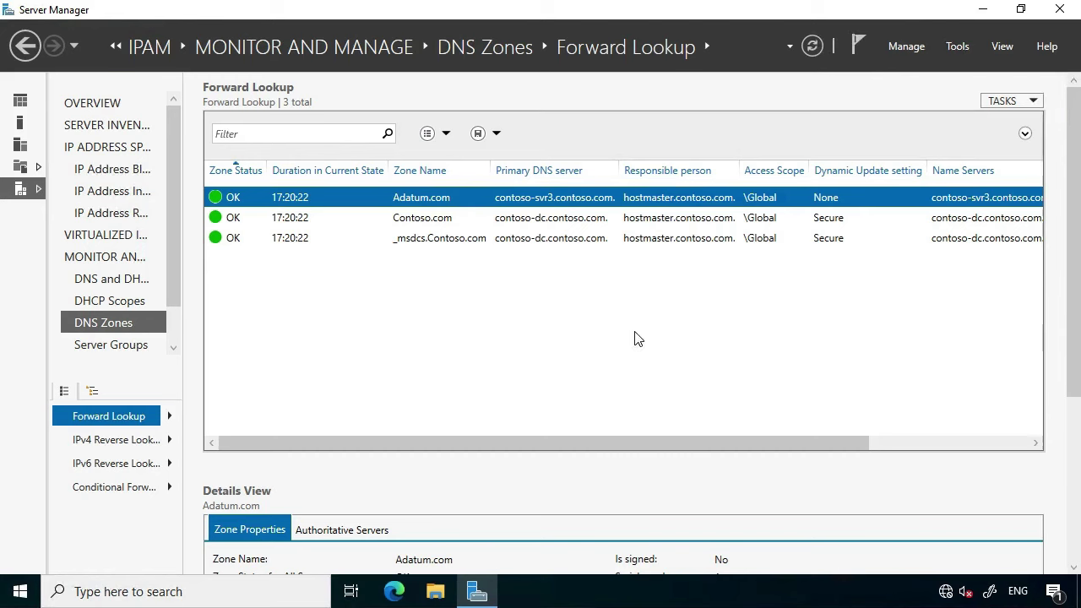
# Step: Begin a new CNAME resource record in the Contoso.com zone
pyautogui.click(424, 219)
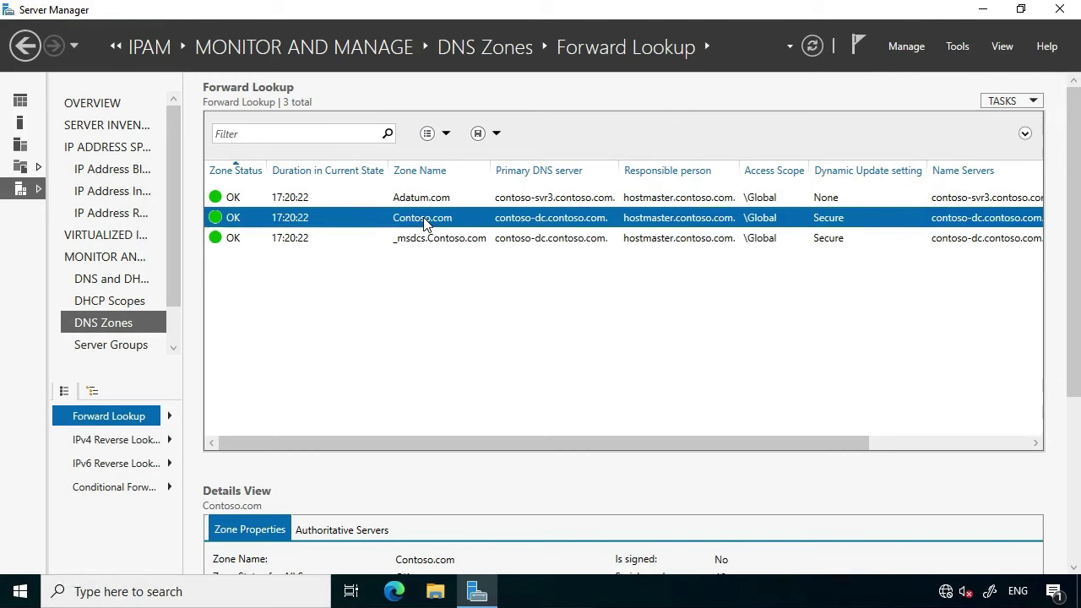
pyautogui.rightClick(423, 219)
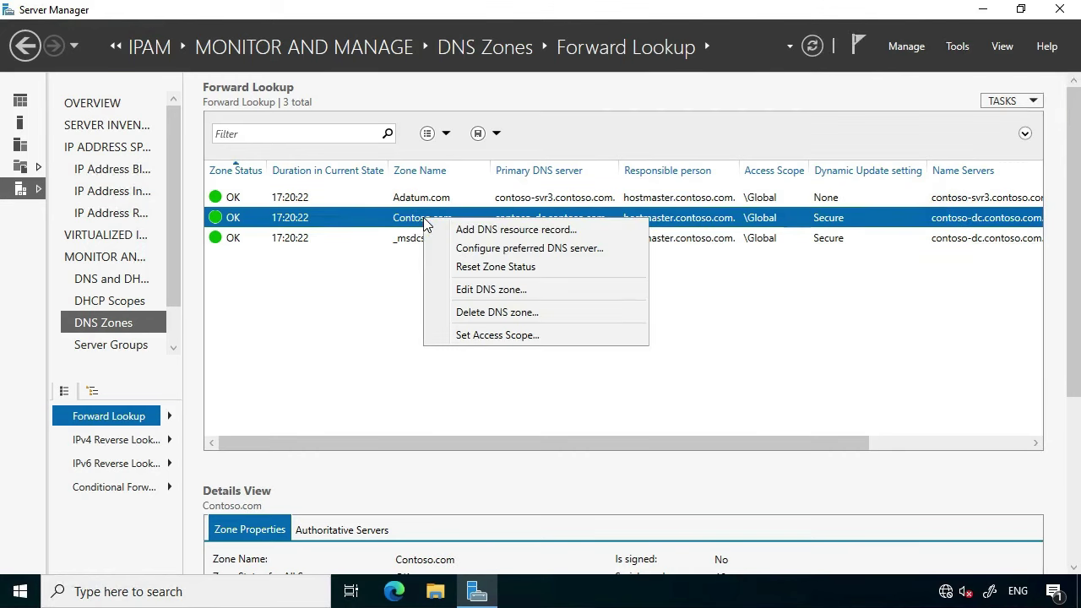
pyautogui.click(517, 230)
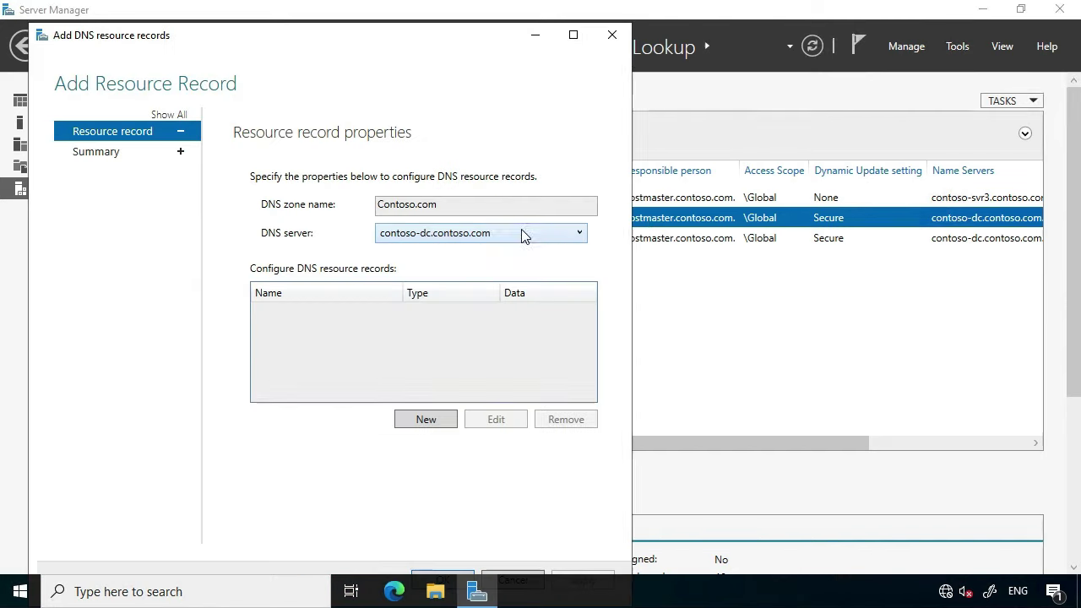
pyautogui.moveTo(319, 27); pyautogui.dragTo(488, 74)
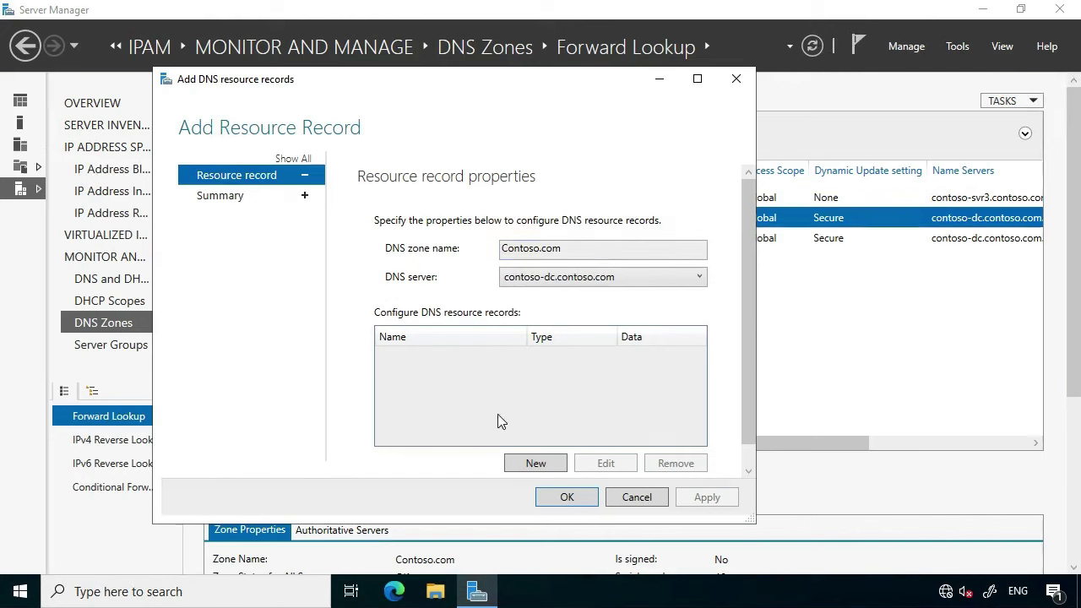
pyautogui.click(547, 472)
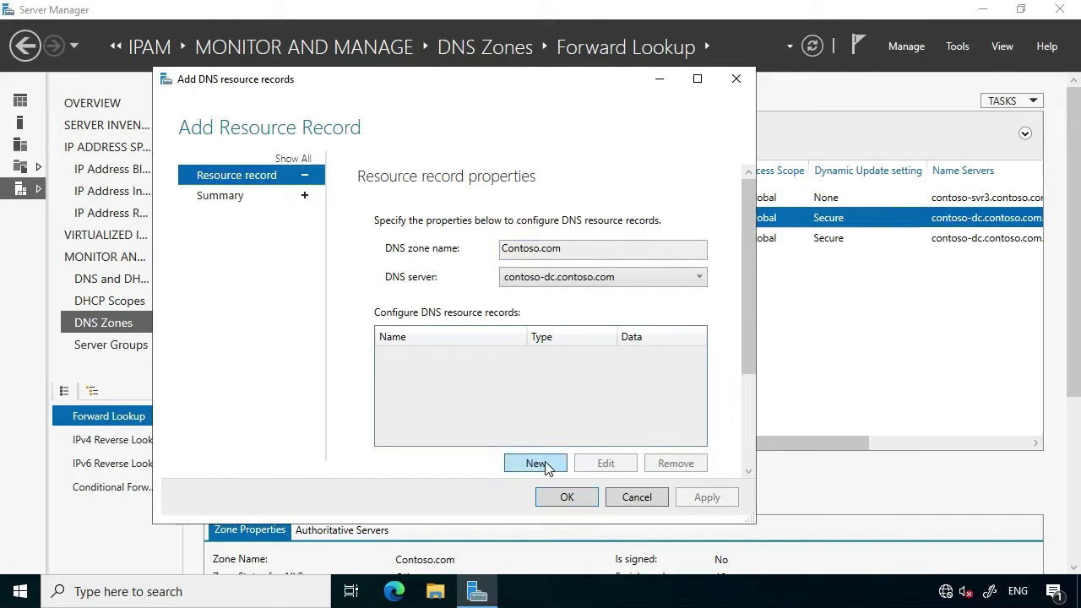
pyautogui.scroll(-1, 747, 437)
pyautogui.scroll(-2, 747, 437)
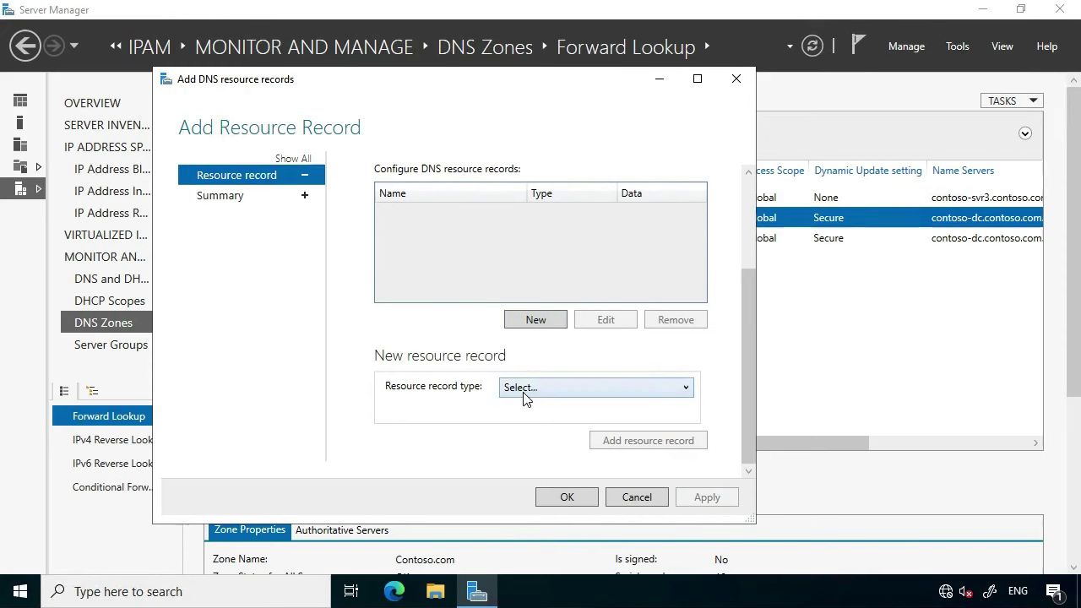
pyautogui.click(521, 391)
pyautogui.click(531, 461)
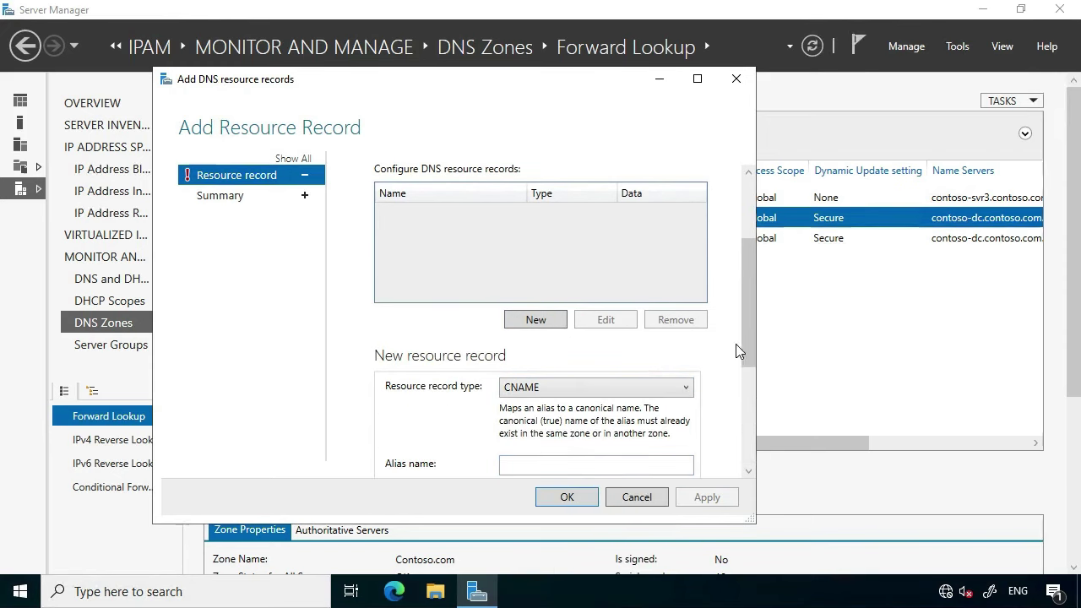
# Step: Alias www to contoso-svr2.contoso.com and save the CNAME record
pyautogui.moveTo(749, 354); pyautogui.dragTo(748, 419)
pyautogui.click(511, 277)
pyautogui.write('www')
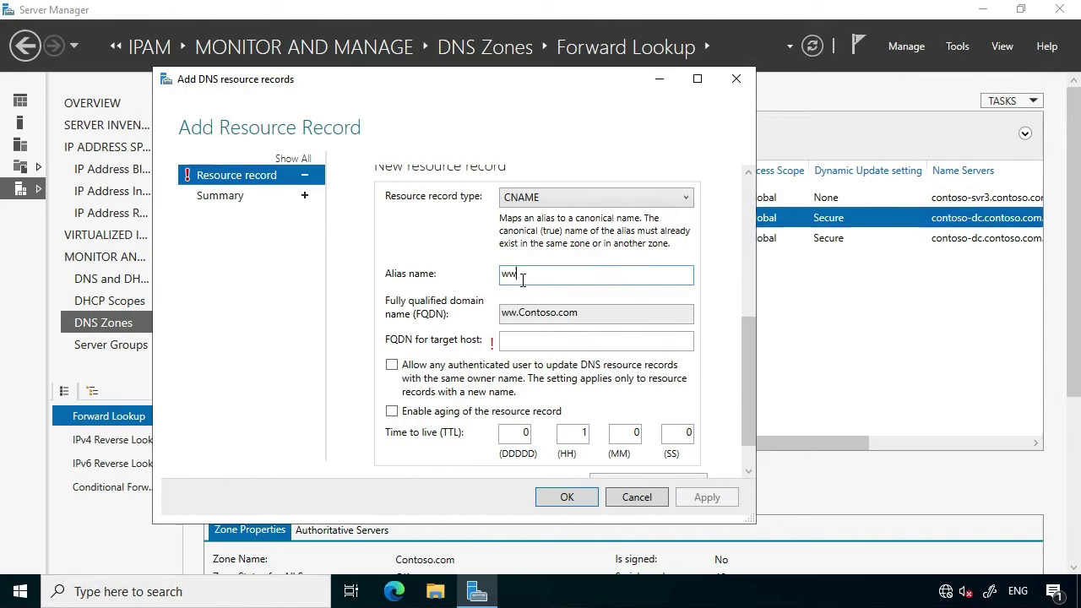
pyautogui.click(527, 342)
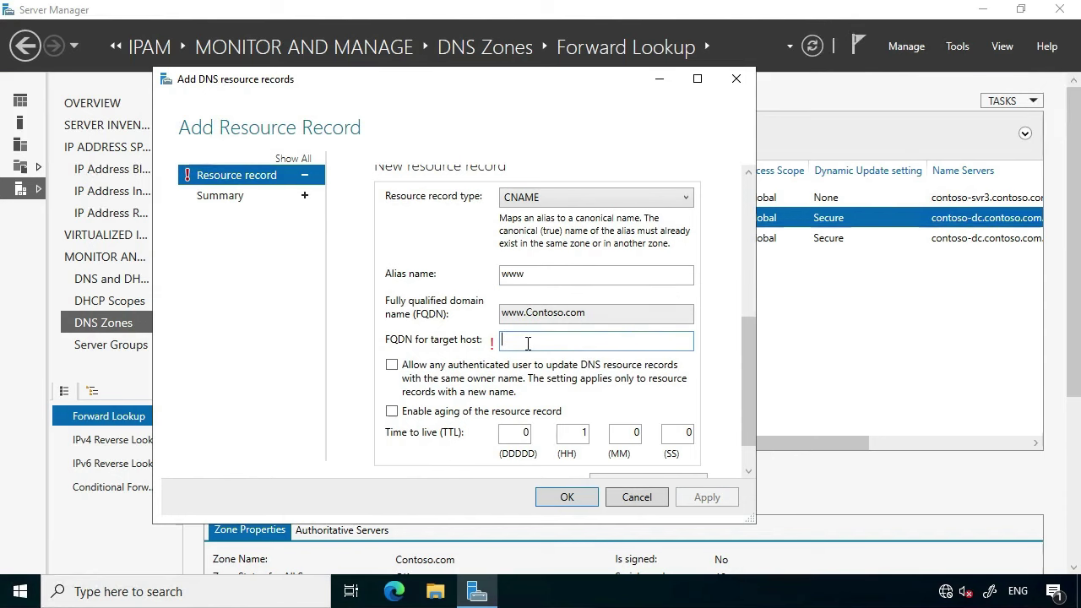
pyautogui.write('con')
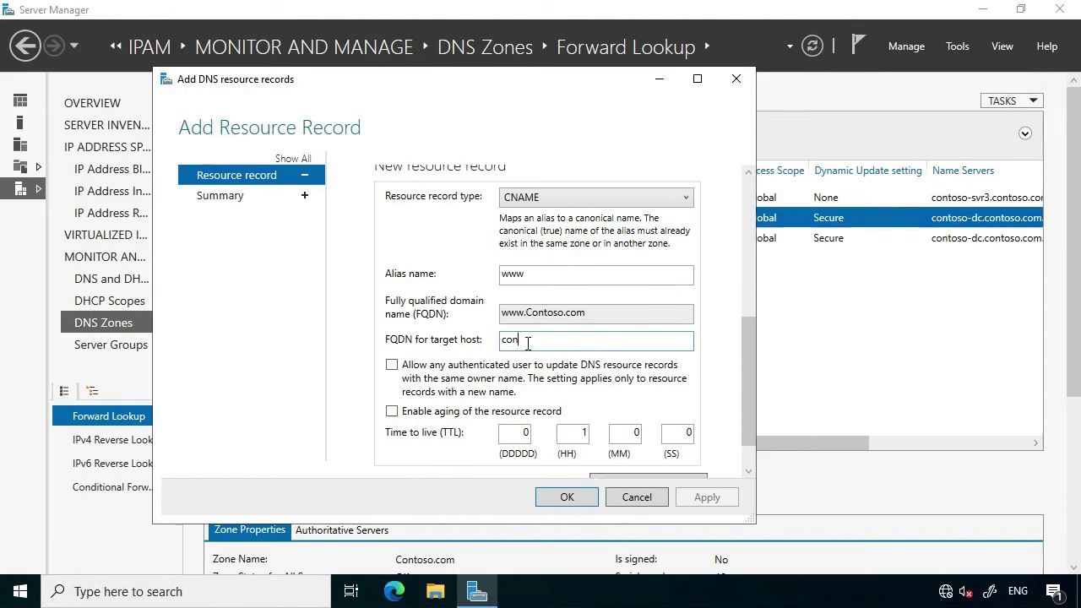
pyautogui.write('toso-svr2.contoso.com')
pyautogui.moveTo(749, 399); pyautogui.dragTo(748, 413)
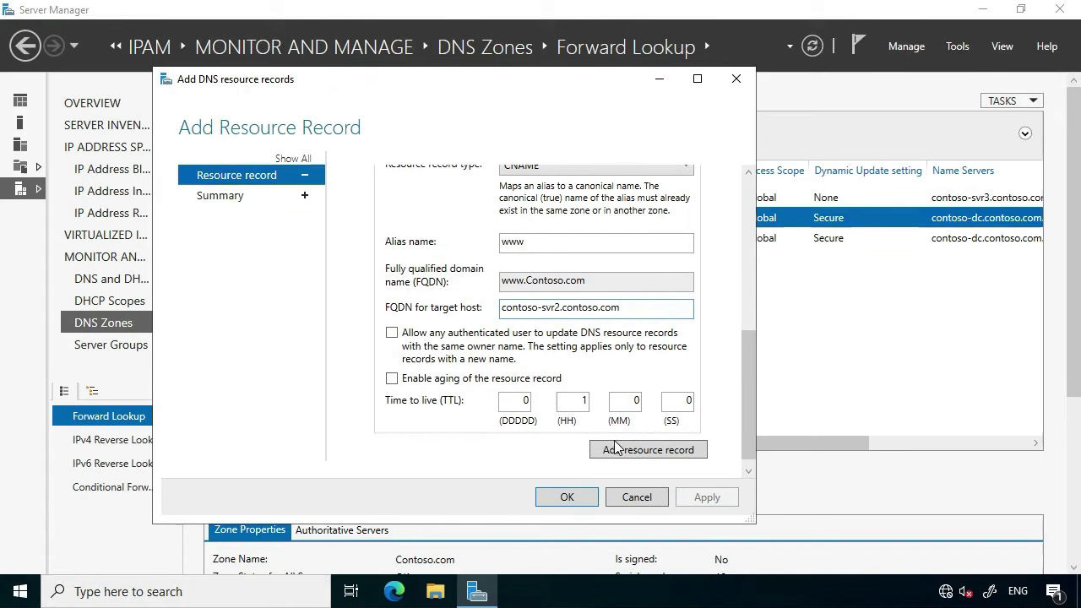
pyautogui.click(573, 496)
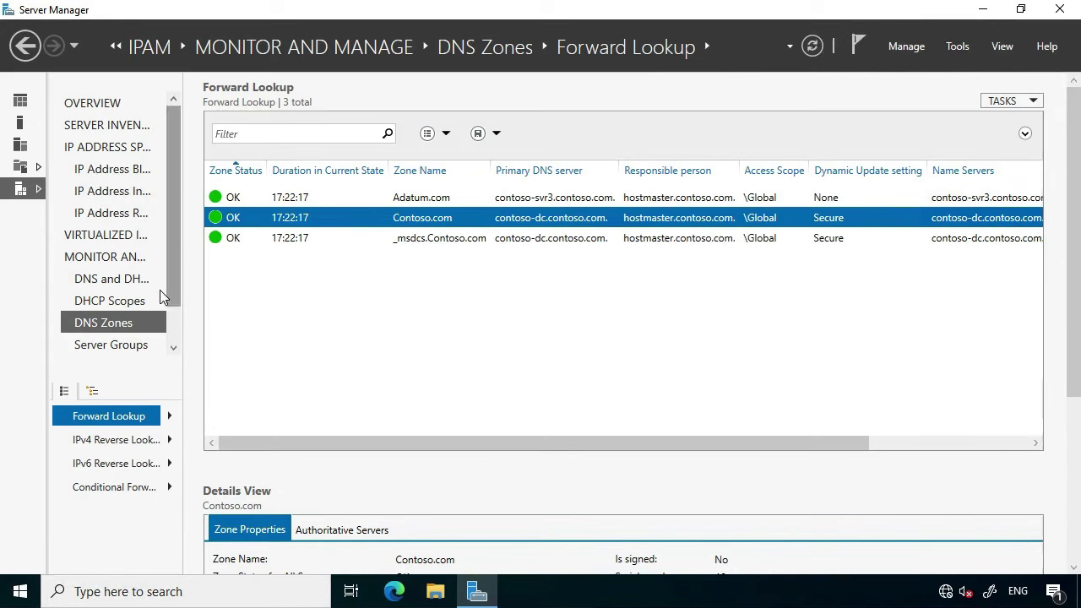
# Step: Start creating a new DNS zone on the contoso-dc DNS server
pyautogui.click(107, 280)
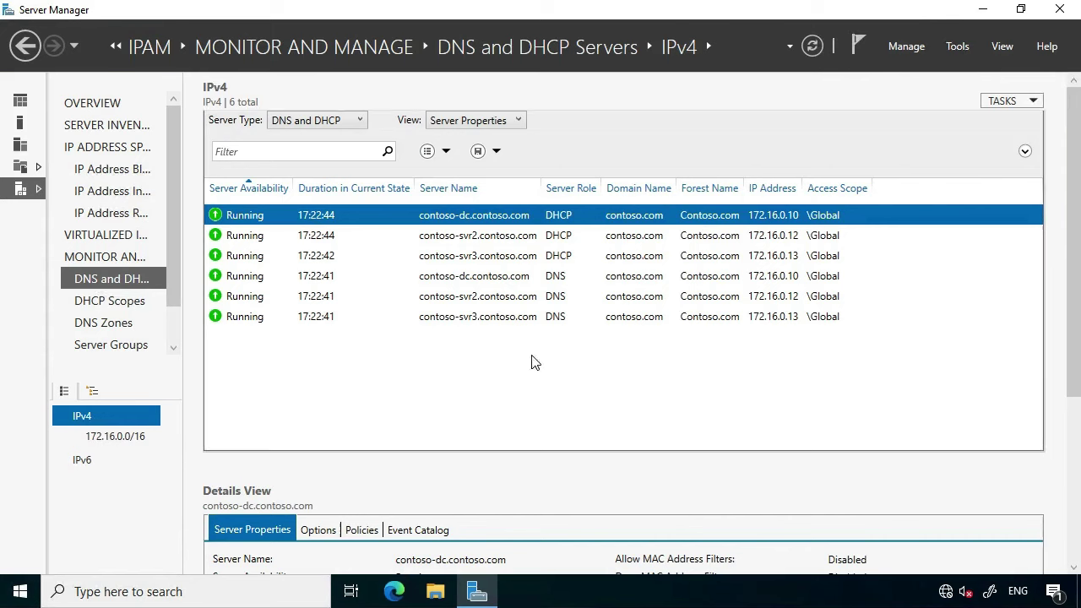
pyautogui.click(441, 284)
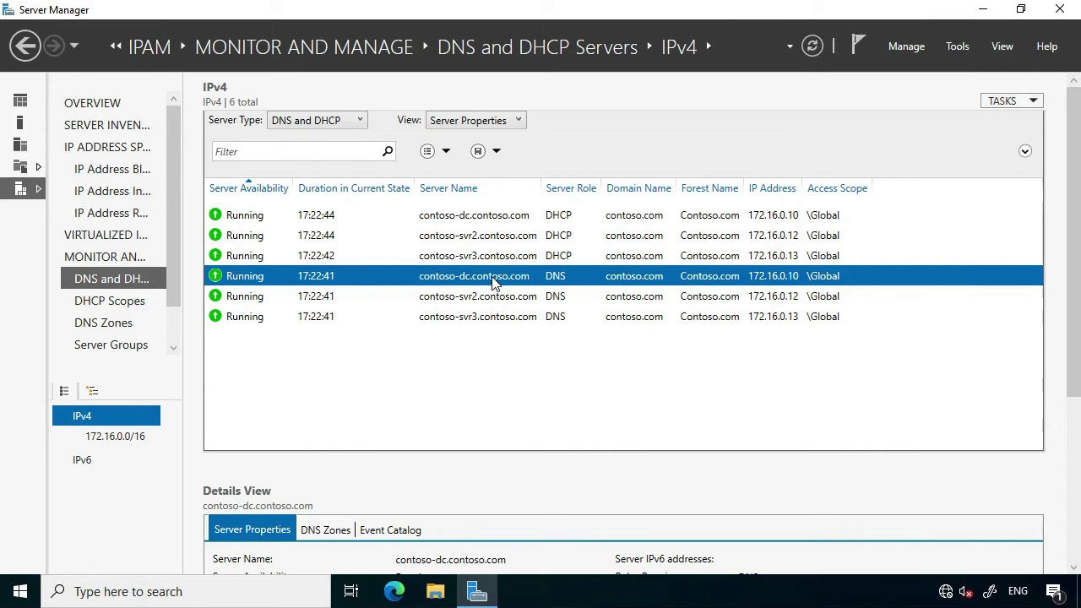
pyautogui.rightClick(470, 286)
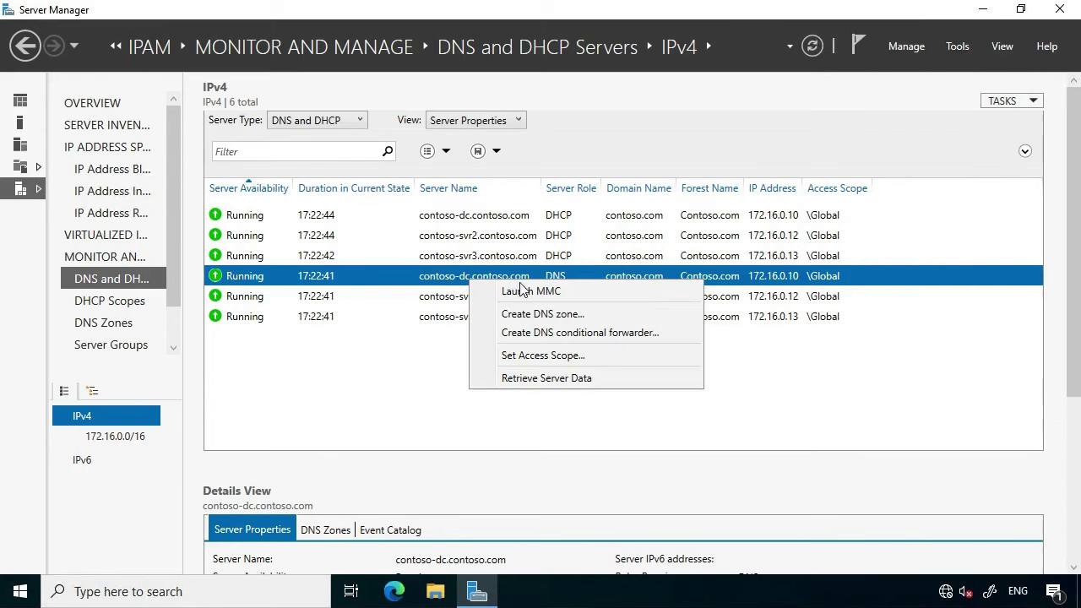
pyautogui.click(541, 314)
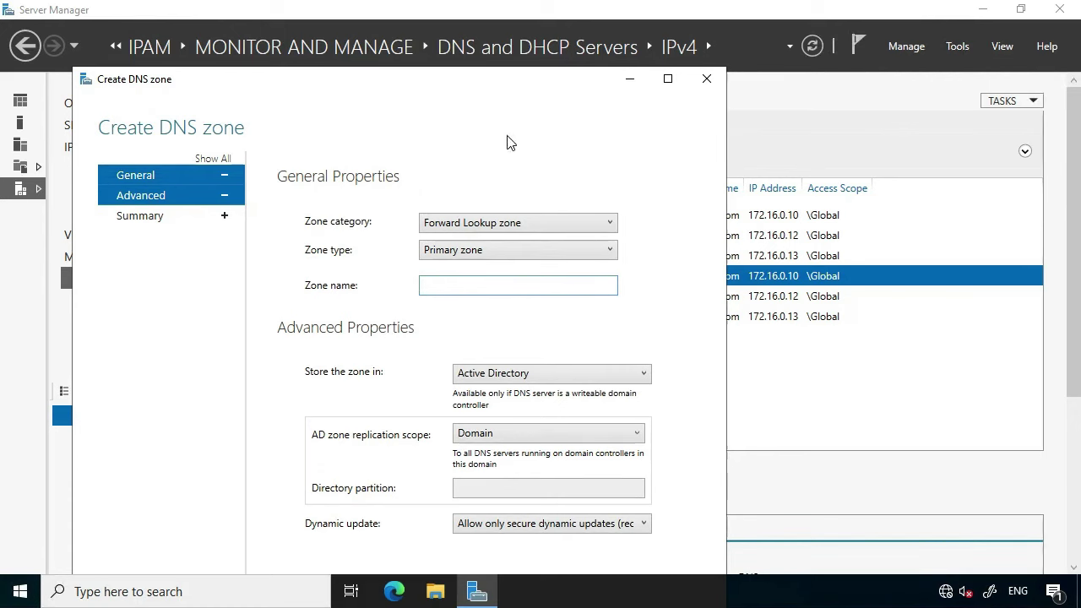
pyautogui.moveTo(487, 79); pyautogui.dragTo(500, 51)
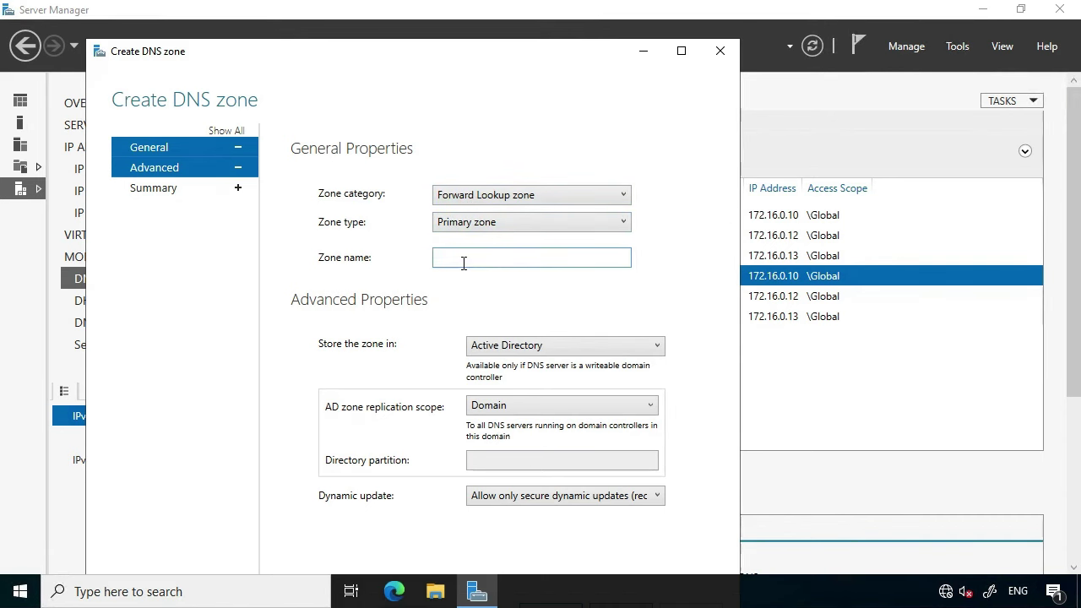
# Step: Create zone tailspintoys.com with Active Directory storage, Domain replication and secure-only updates
pyautogui.write('tailspintoys.com')
pyautogui.click(518, 354)
pyautogui.click(522, 366)
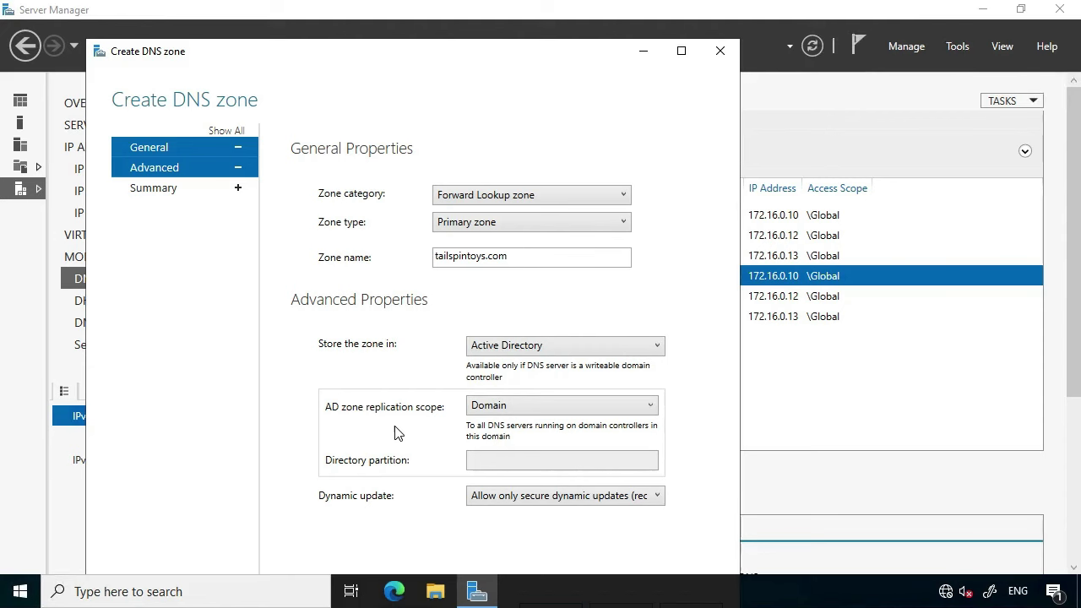
pyautogui.click(496, 408)
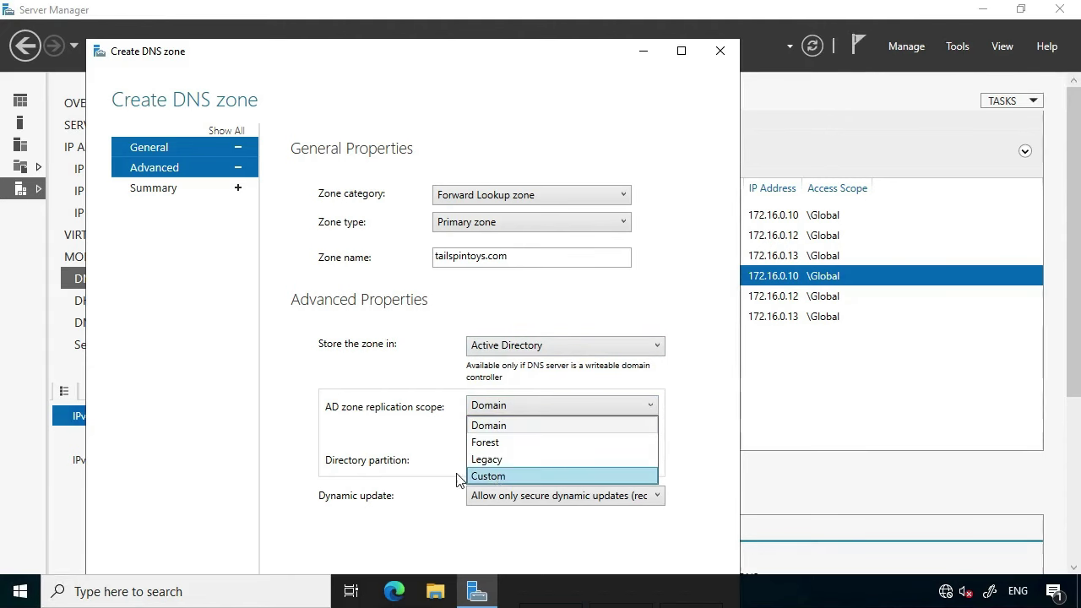
pyautogui.click(386, 372)
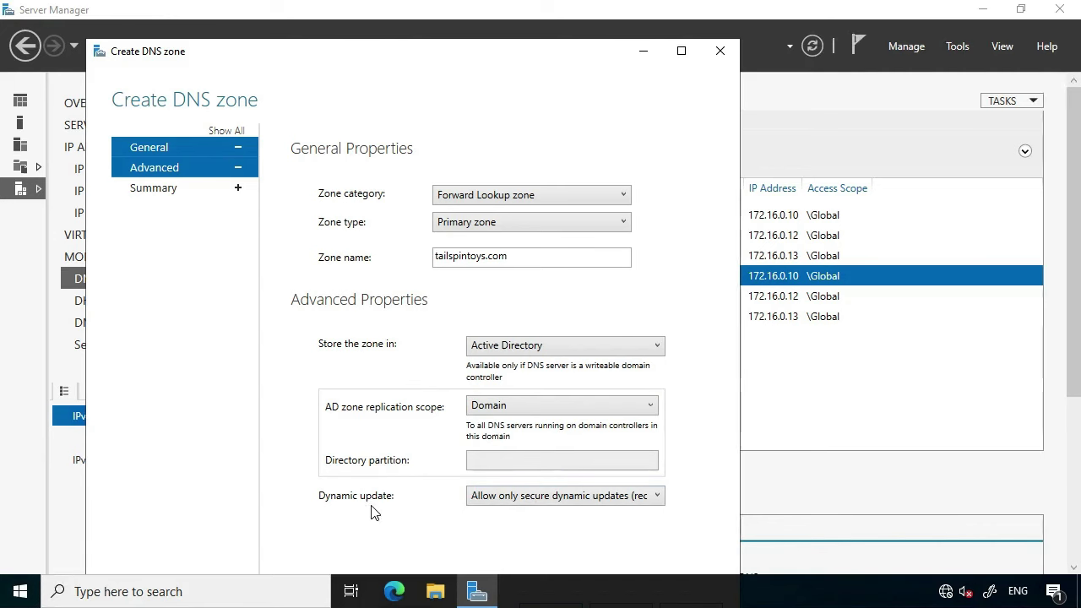
pyautogui.click(514, 502)
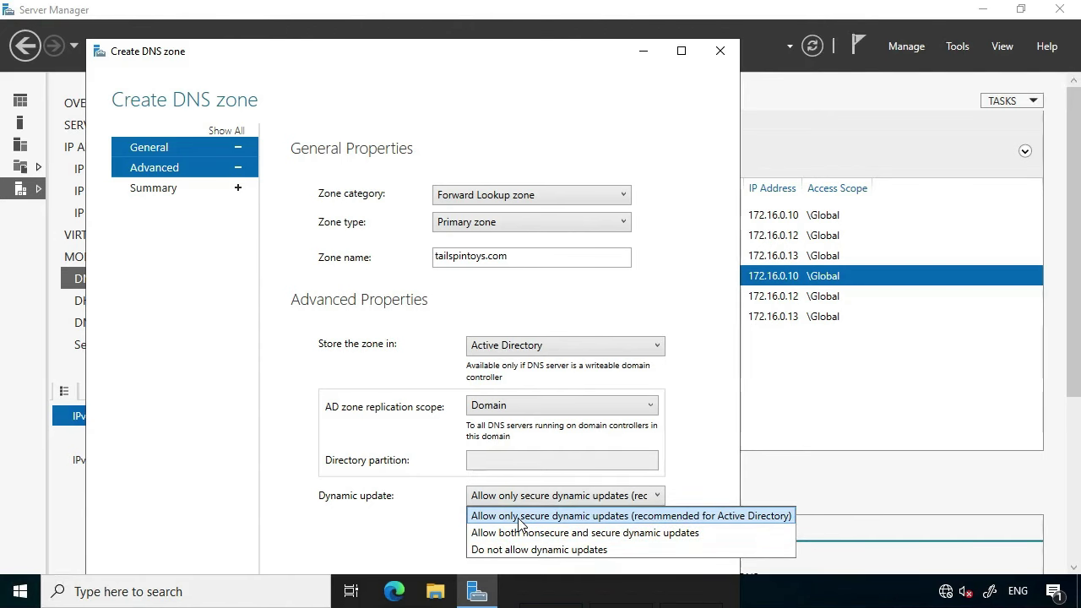
pyautogui.click(520, 524)
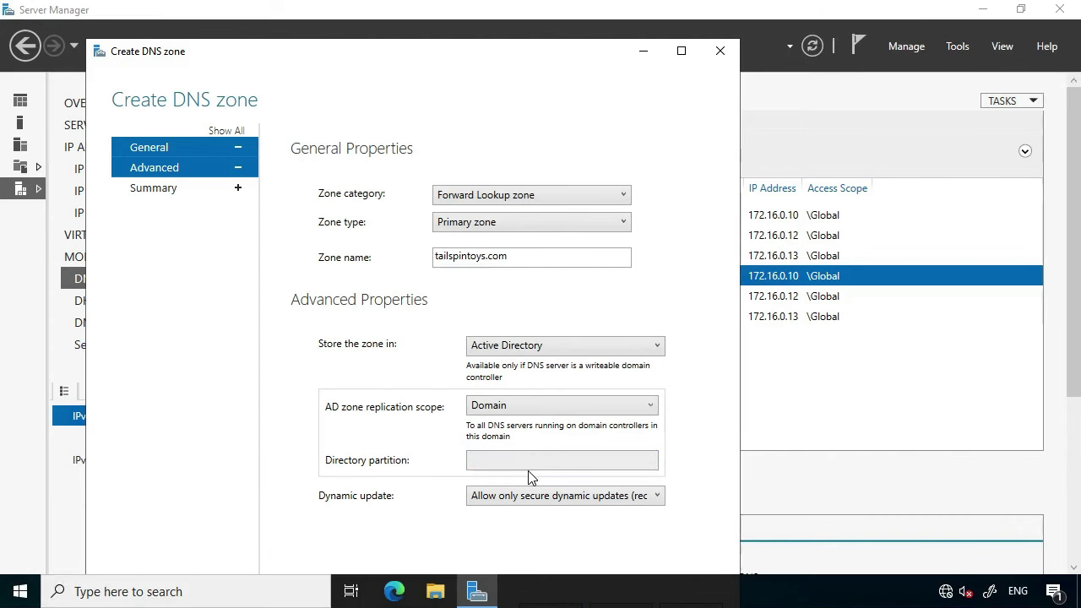
pyautogui.press('Return')
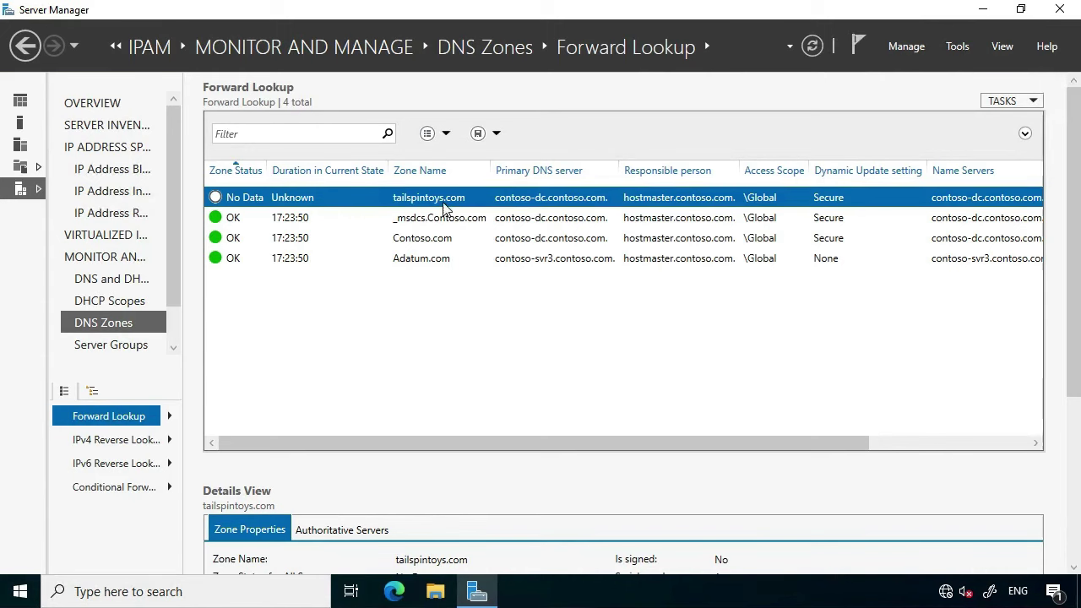
# Step: Begin a new A record in the tailspintoys.com zone
pyautogui.rightClick(502, 205)
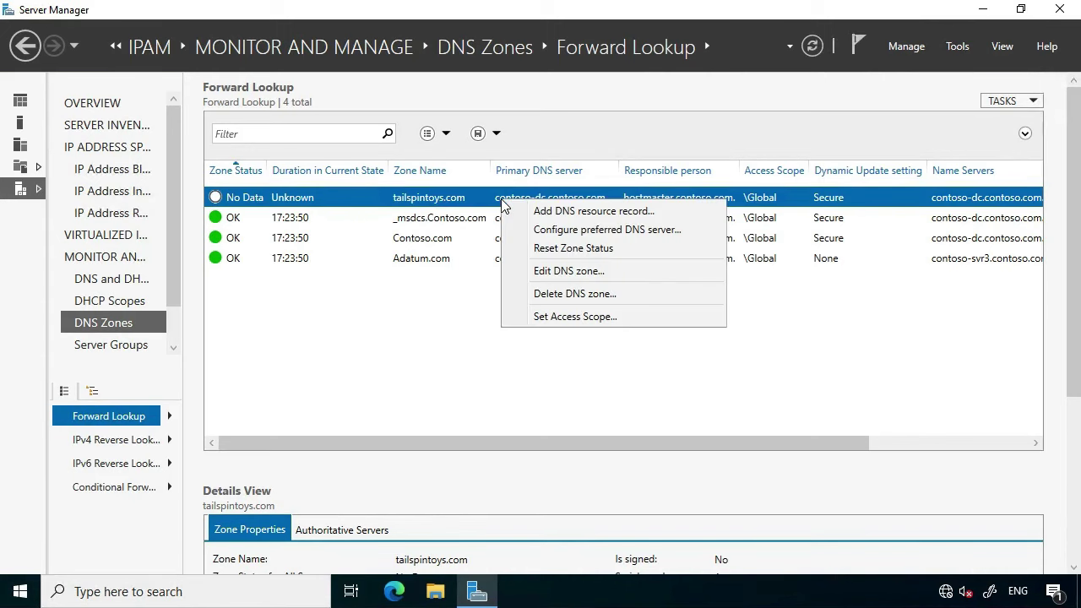
pyautogui.click(574, 212)
pyautogui.moveTo(478, 131); pyautogui.dragTo(560, 73)
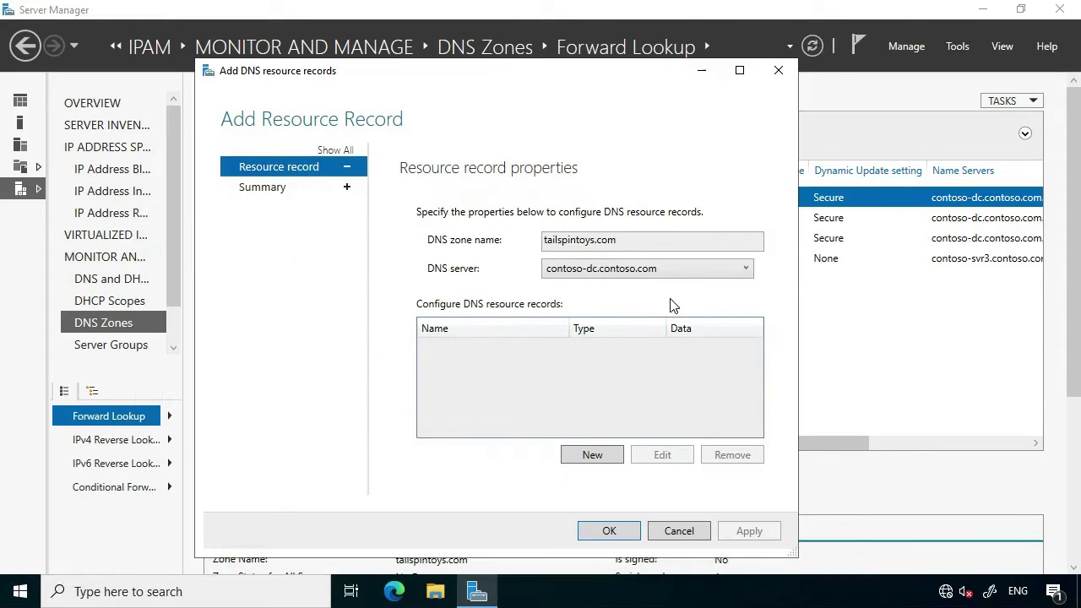
pyautogui.click(601, 449)
pyautogui.moveTo(791, 384); pyautogui.dragTo(796, 481)
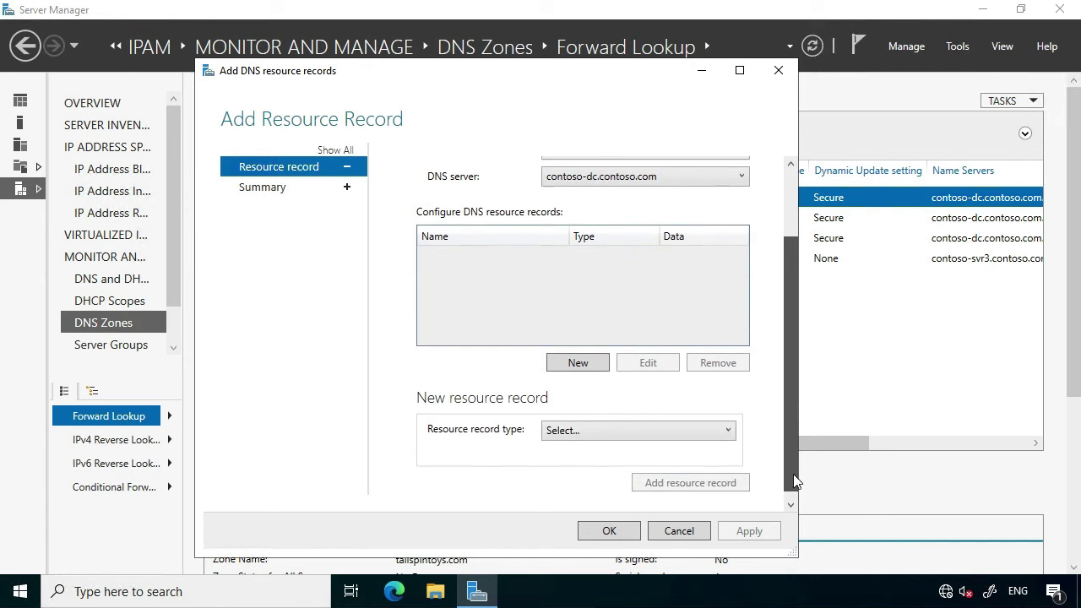
pyautogui.click(564, 422)
pyautogui.click(557, 220)
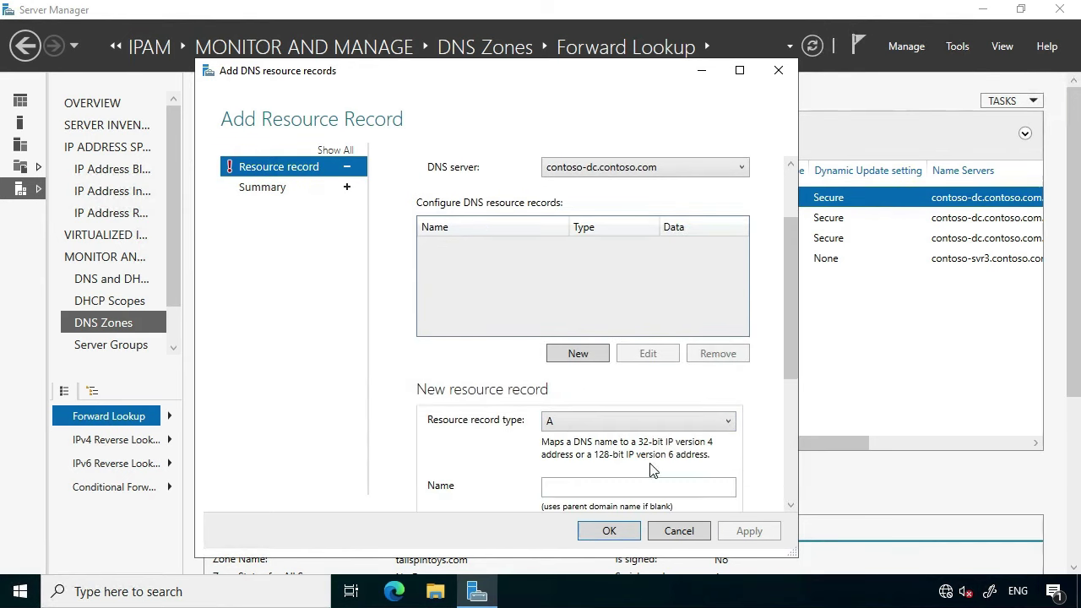
# Step: Name the A record www with IP address 10.0.1.1 and save it
pyautogui.moveTo(791, 346); pyautogui.dragTo(789, 417)
pyautogui.click(630, 336)
pyautogui.write('www')
pyautogui.click(595, 412)
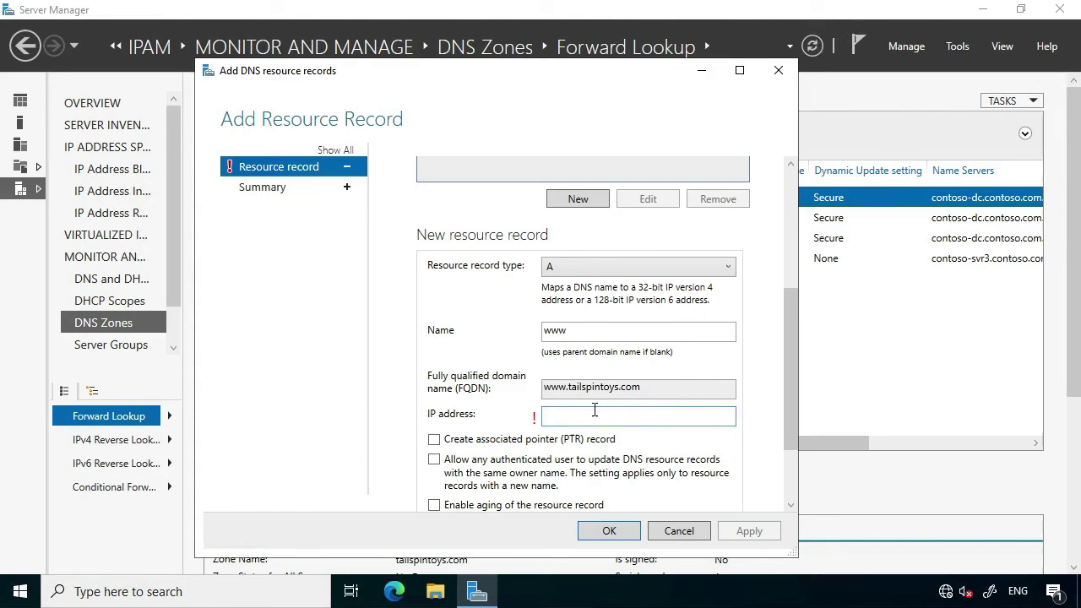
pyautogui.write('10.0.1.1')
pyautogui.click(623, 531)
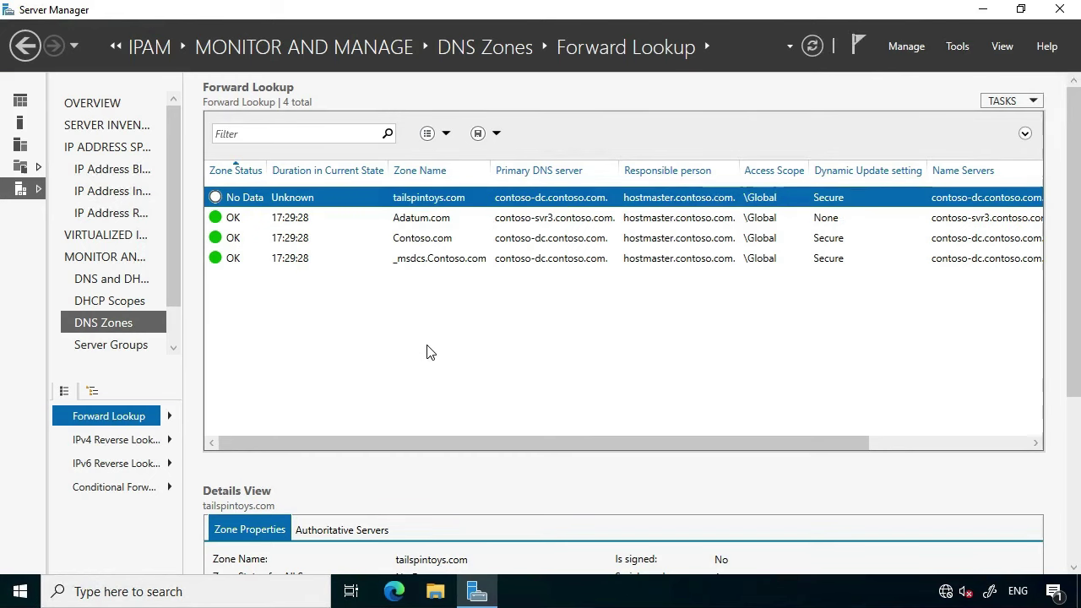
# Step: Draft a conditional forwarder for adatum.com on contoso-dc, then cancel without saving
pyautogui.click(117, 285)
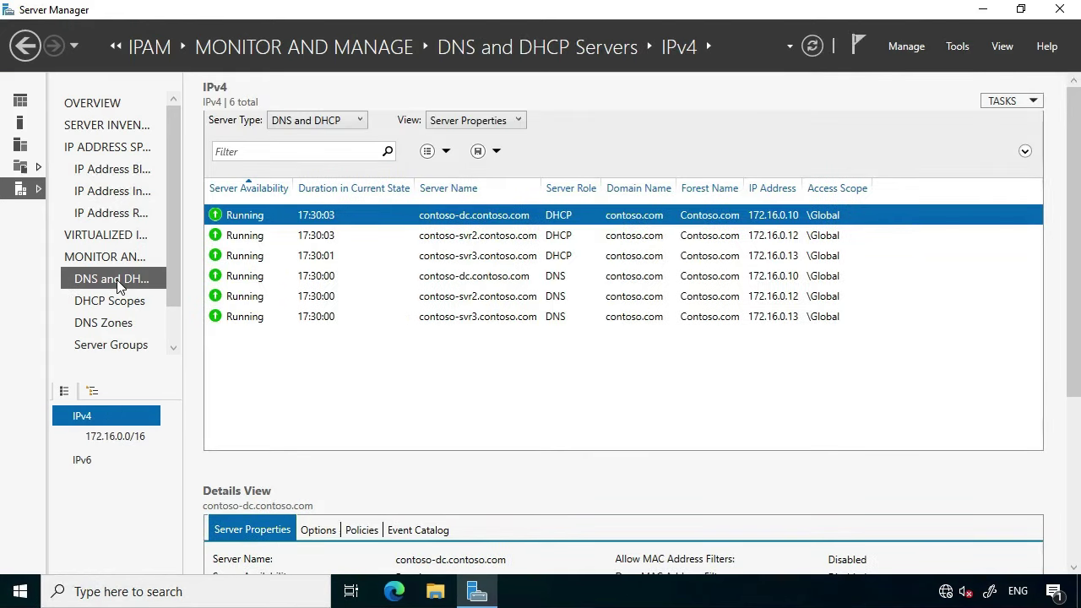
pyautogui.click(466, 279)
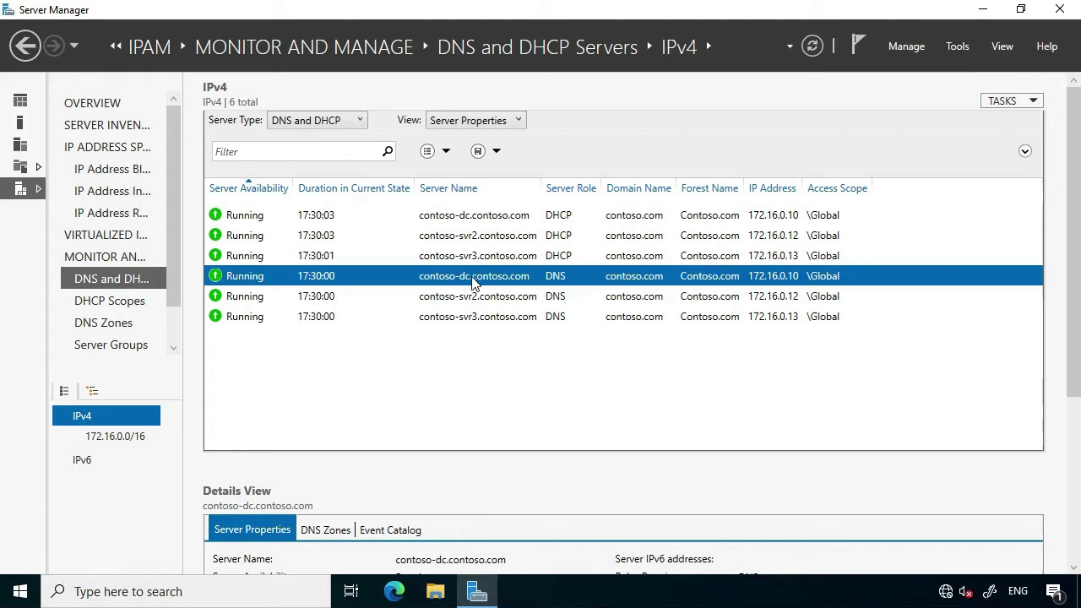
pyautogui.rightClick(493, 279)
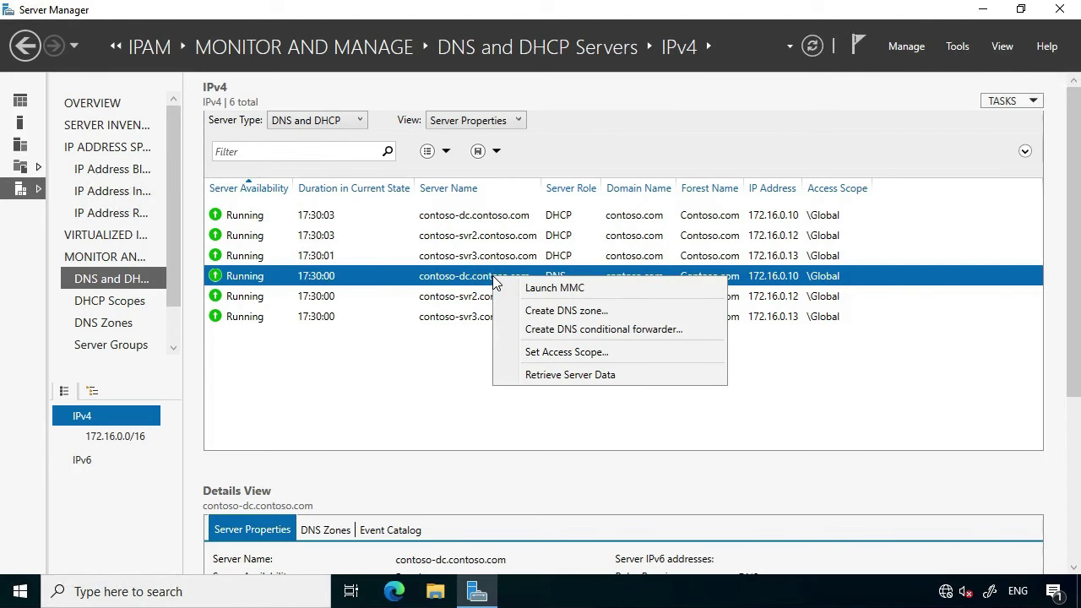
pyautogui.click(572, 338)
pyautogui.click(731, 145)
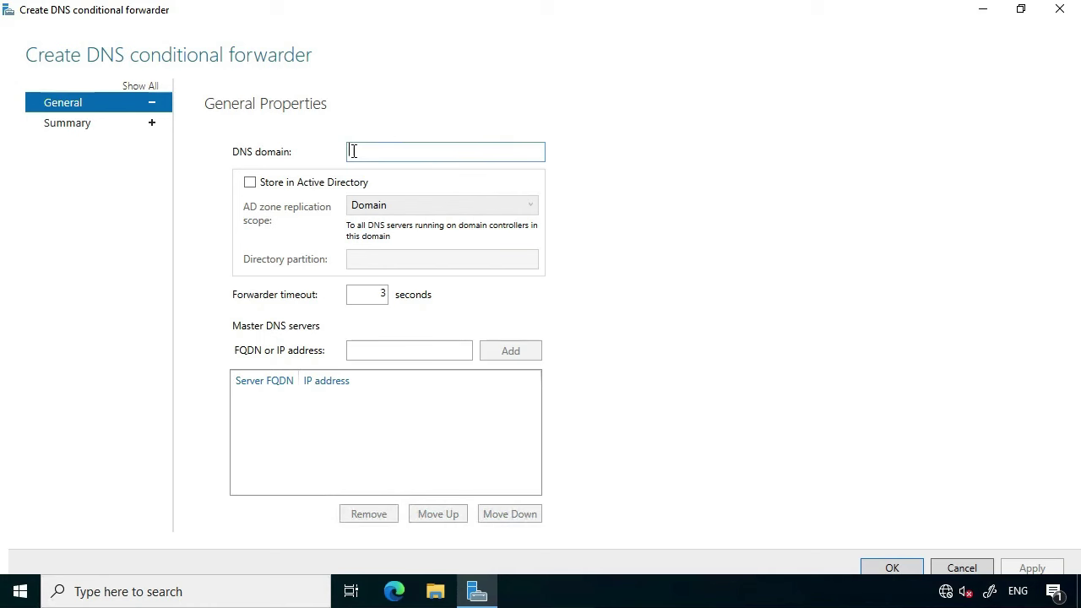
pyautogui.write('adatum.com')
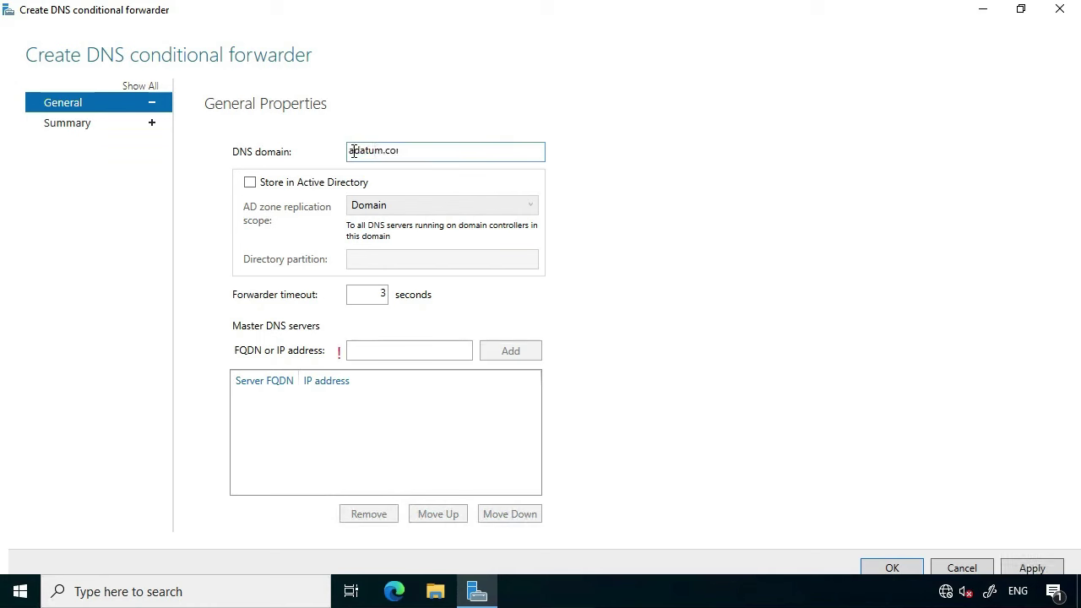
pyautogui.click(364, 347)
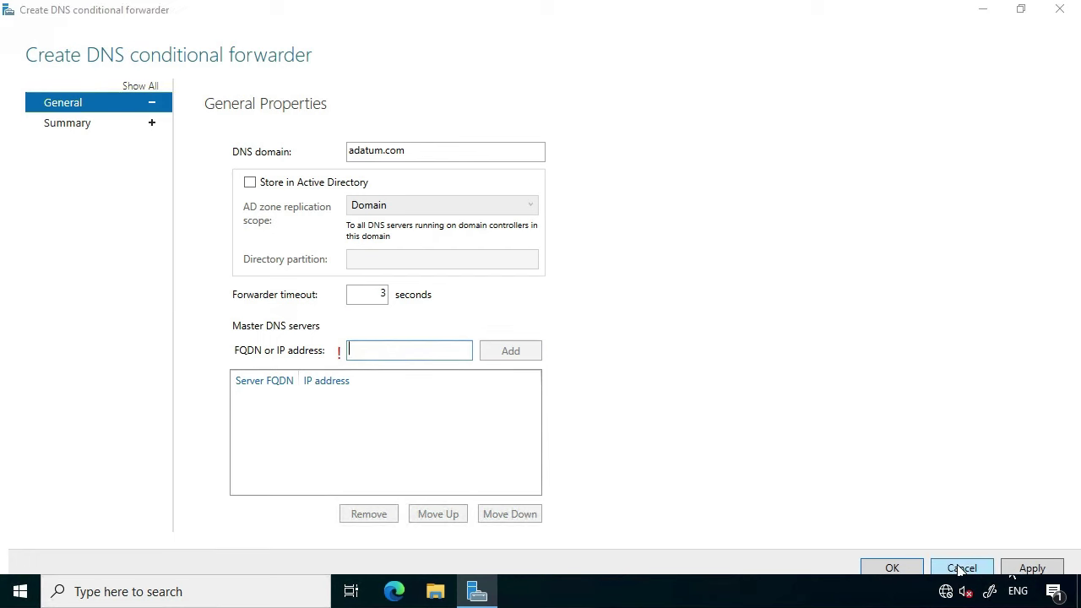
pyautogui.click(961, 568)
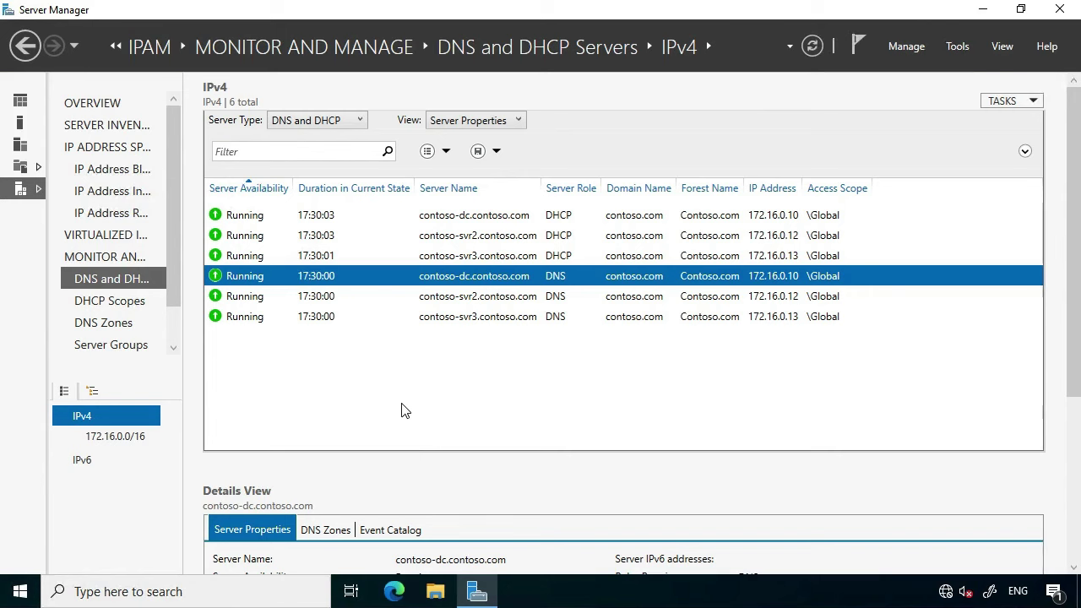
pyautogui.rightClick(305, 280)
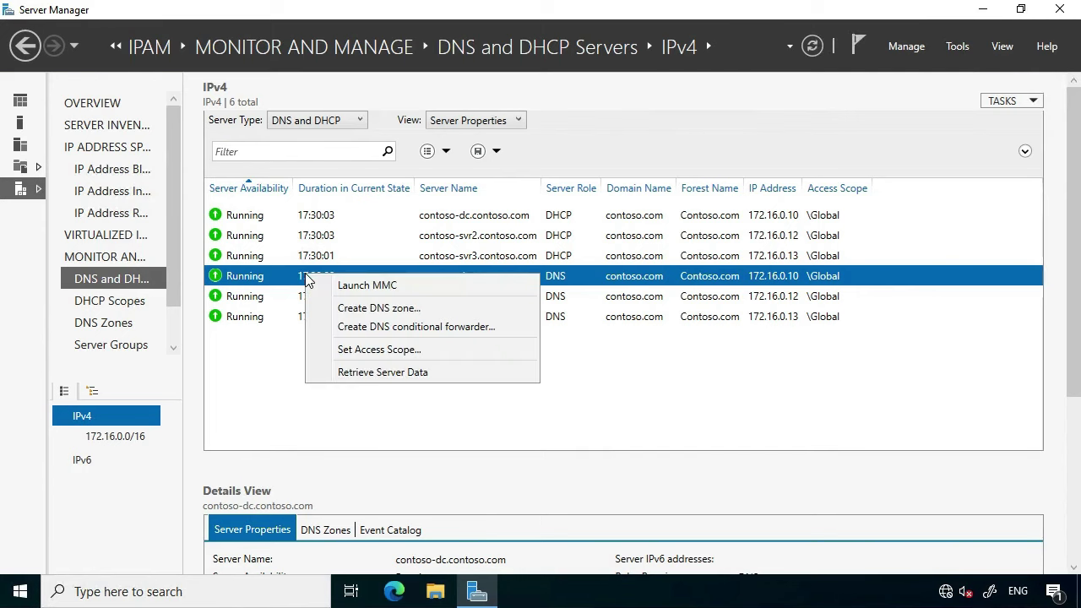
pyautogui.click(384, 285)
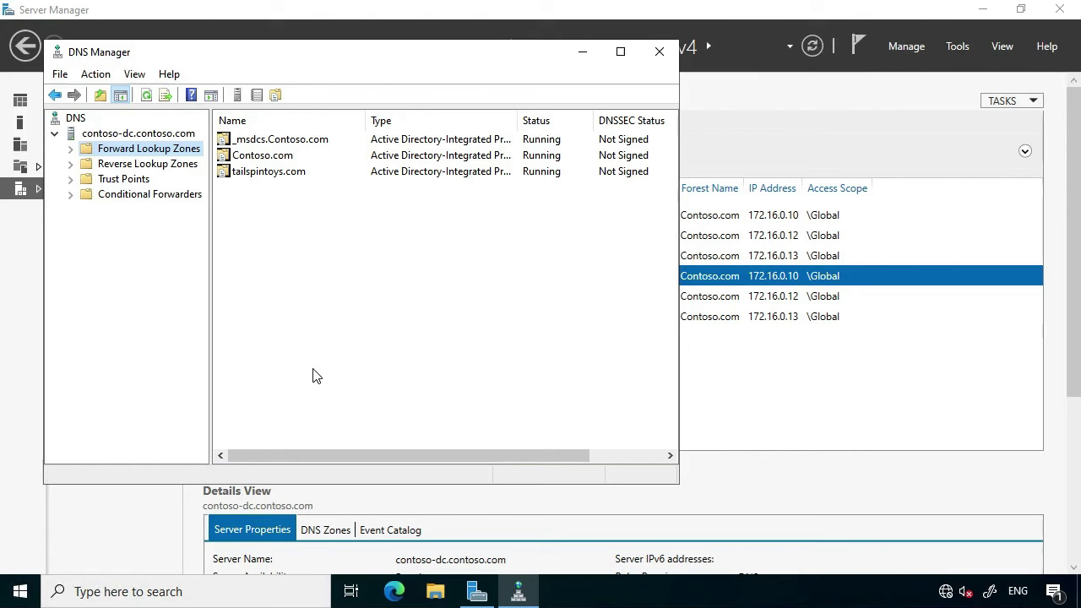
pyautogui.click(71, 150)
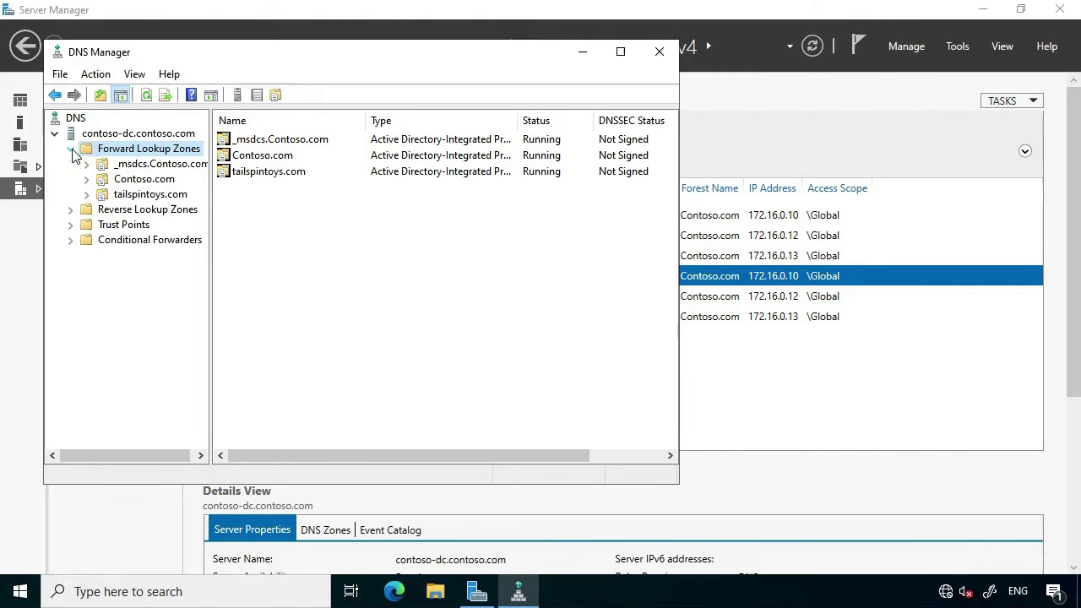
pyautogui.click(147, 199)
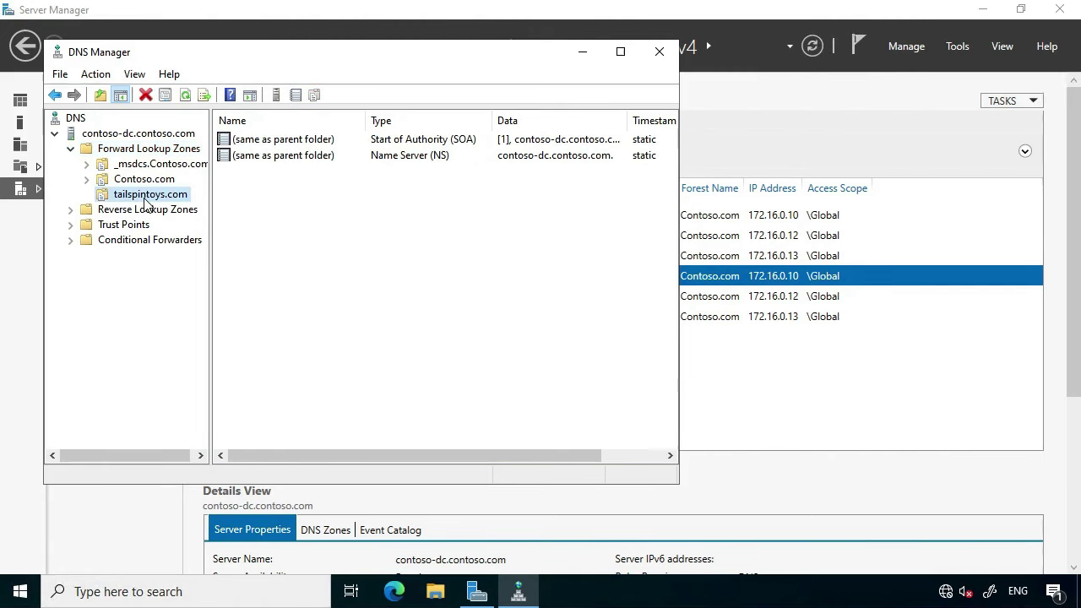
pyautogui.click(137, 242)
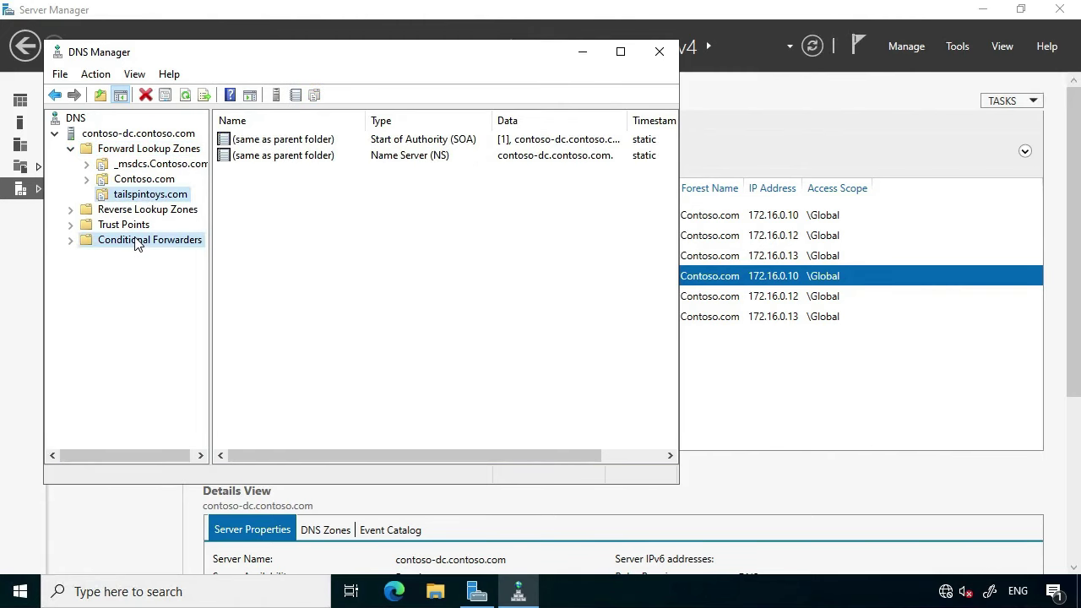
pyautogui.rightClick(153, 135)
pyautogui.click(202, 368)
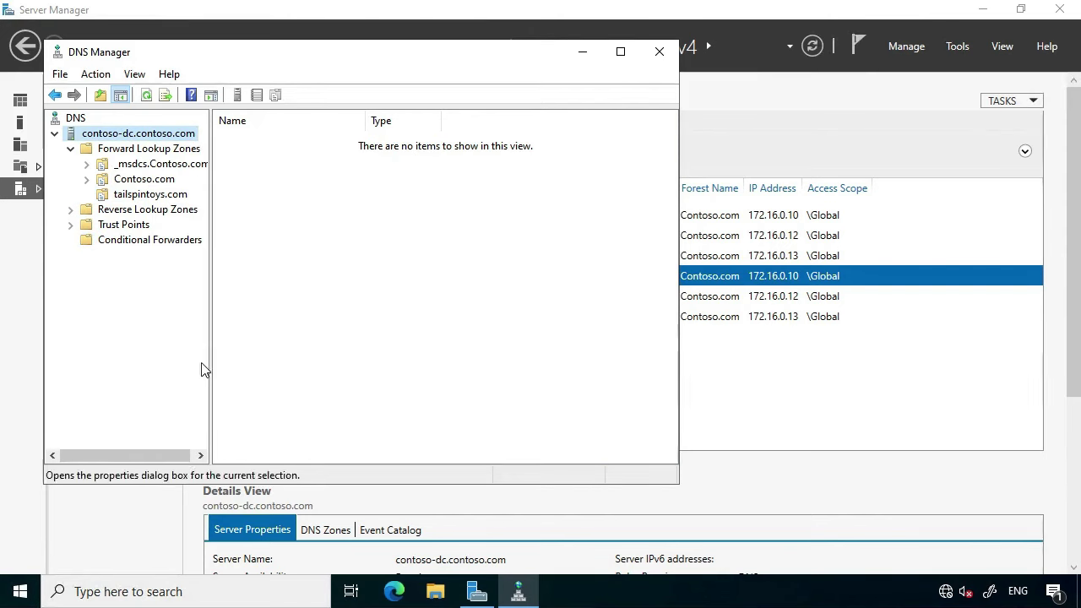
pyautogui.click(321, 125)
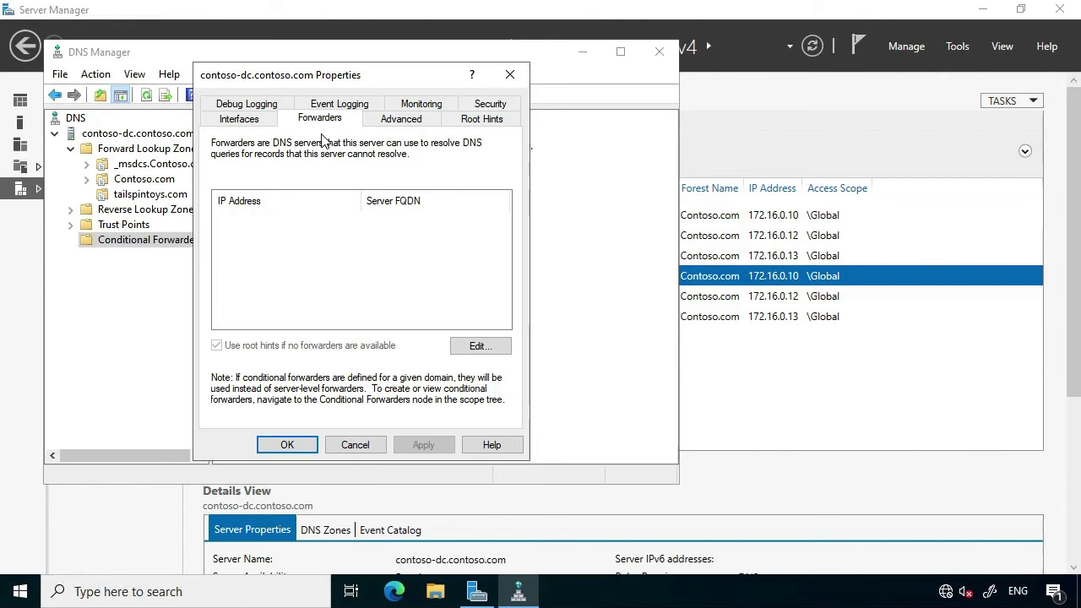
pyautogui.click(380, 449)
pyautogui.click(660, 56)
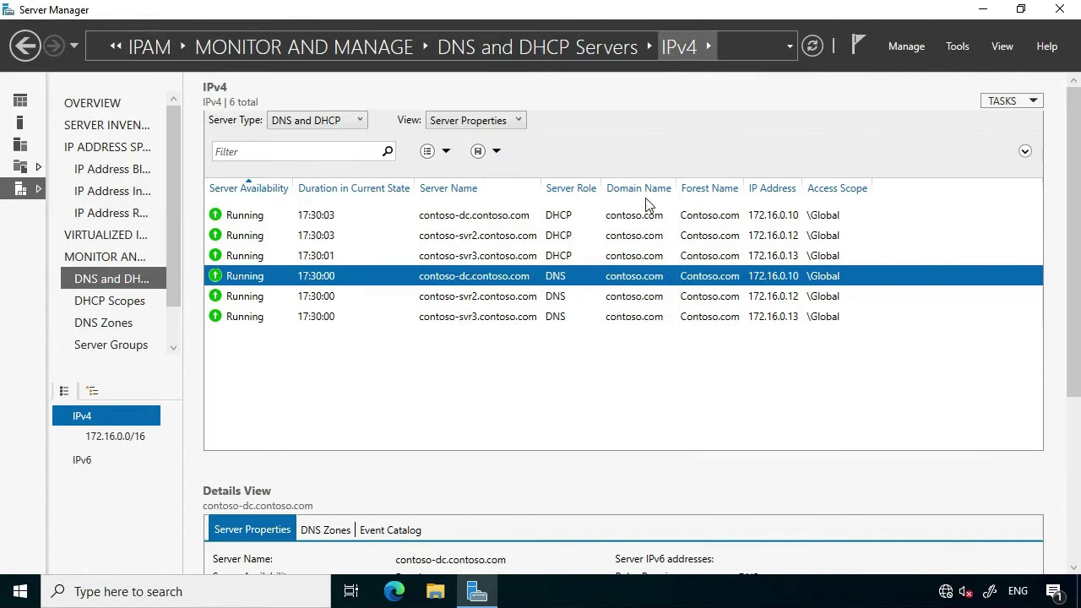
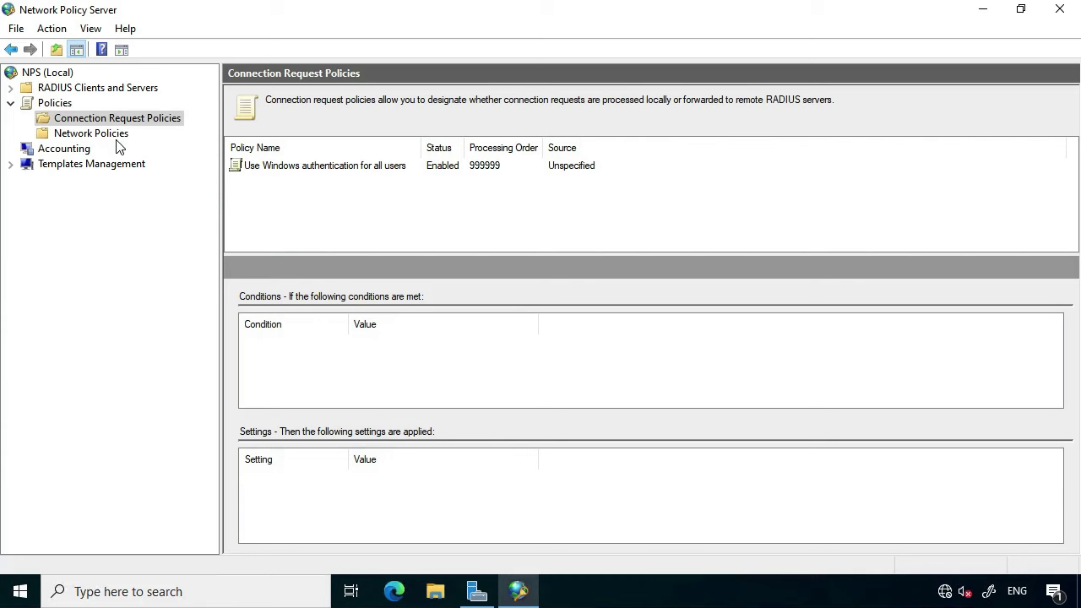
# Step: Show the Network Policies list with its two default Deny Access policies
pyautogui.click(116, 139)
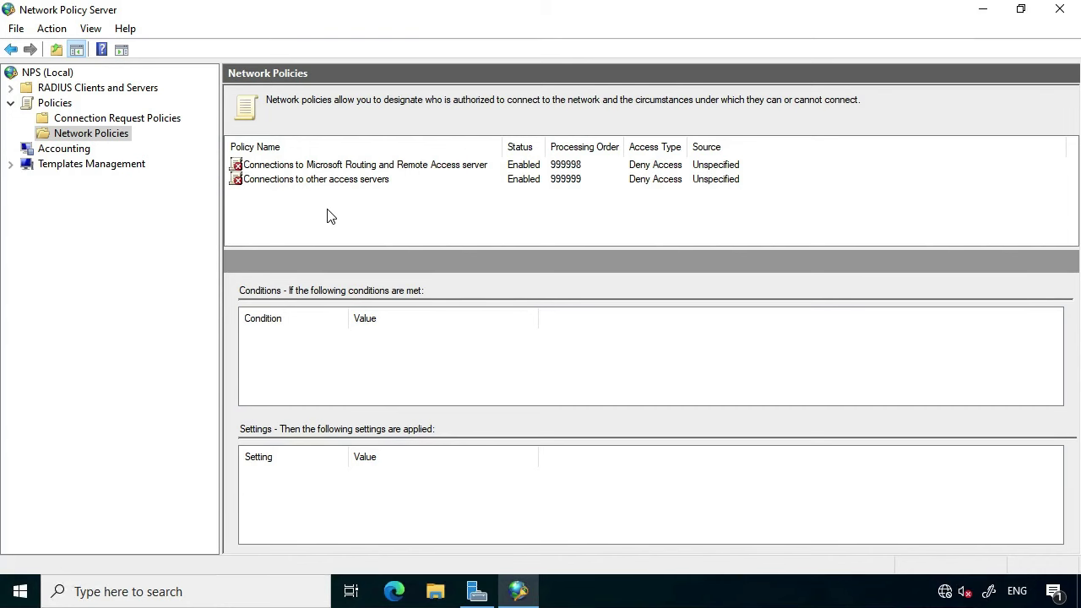
# Step: Create network policy ContosoVPNAcces for Remote Access Server (VPN-Dial up) connections and continue to conditions
pyautogui.rightClick(129, 136)
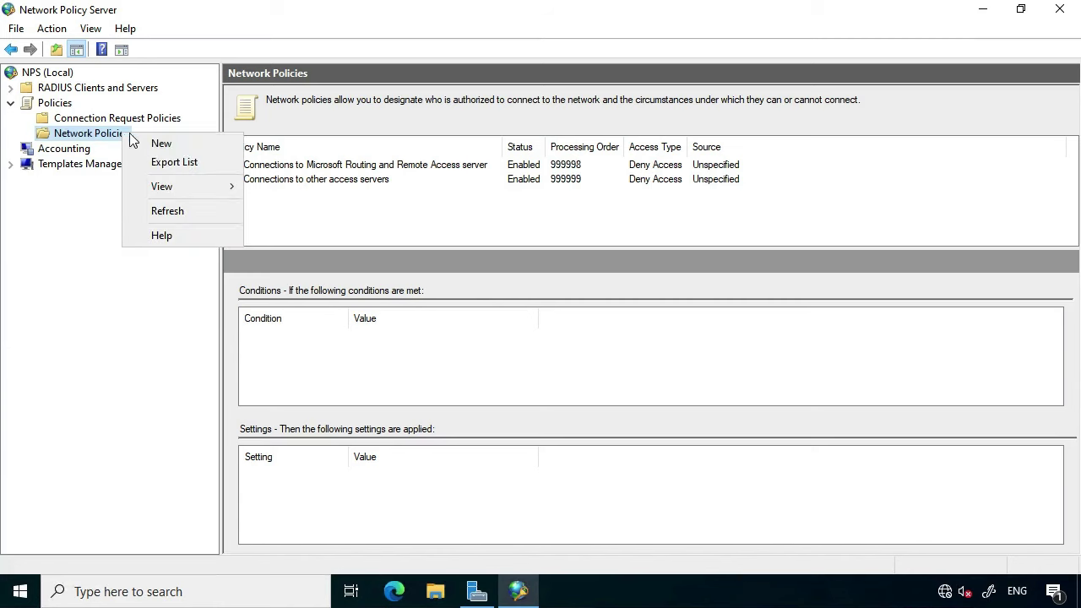
pyautogui.click(150, 144)
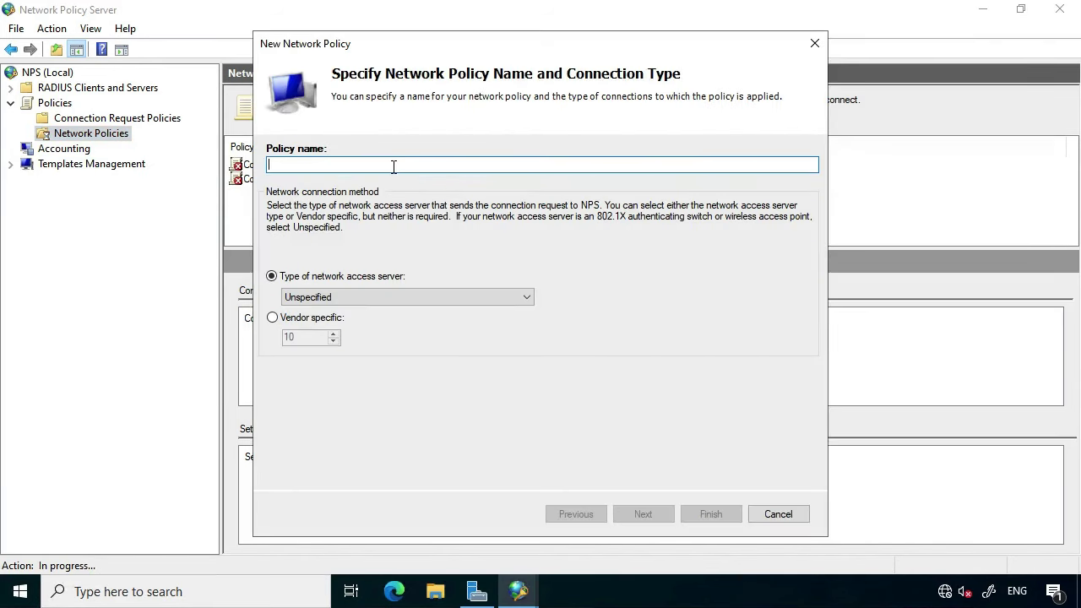
pyautogui.write('ContosoVPN')
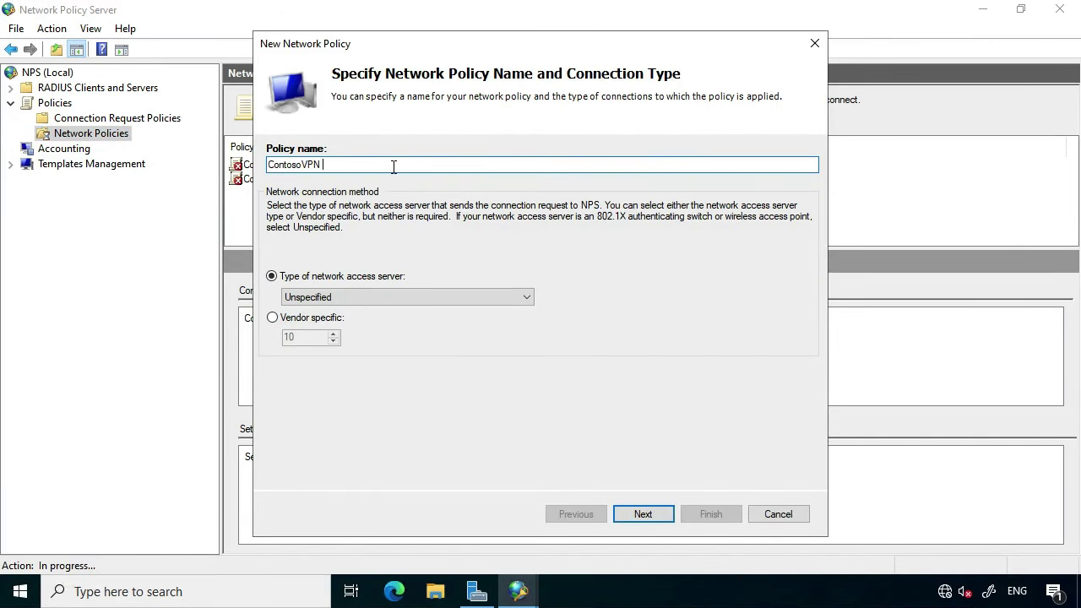
pyautogui.press('BackSpace')
pyautogui.write('Acces')
pyautogui.click(359, 296)
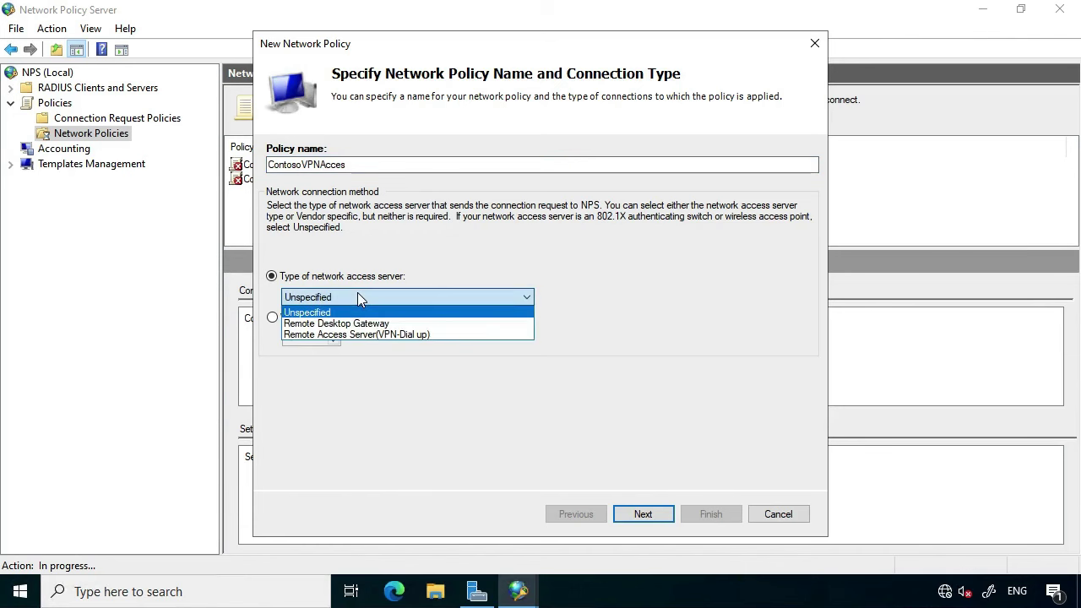
pyautogui.click(373, 333)
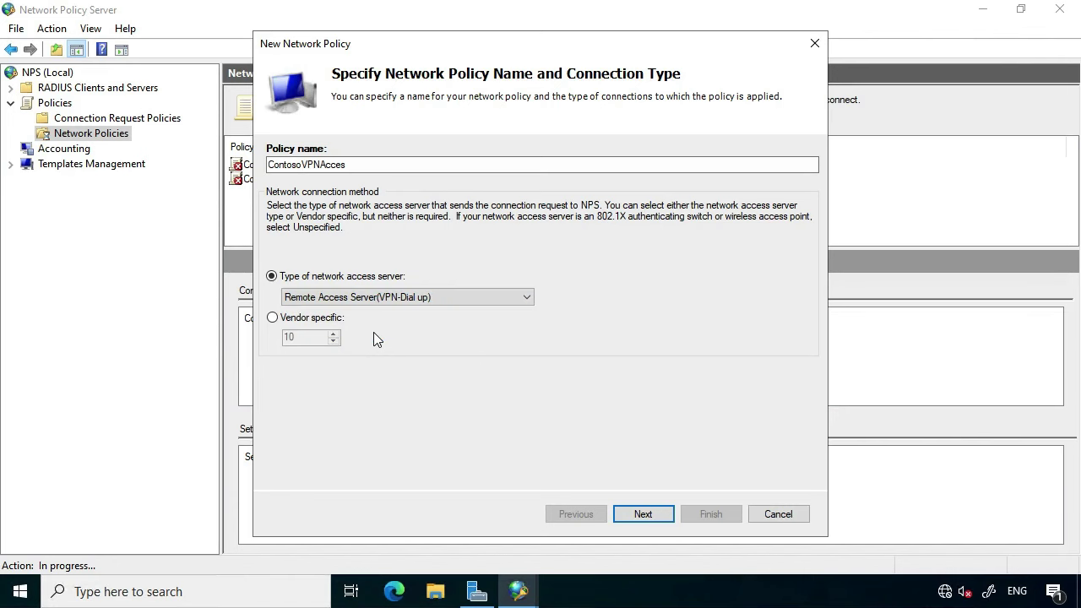
pyautogui.click(634, 514)
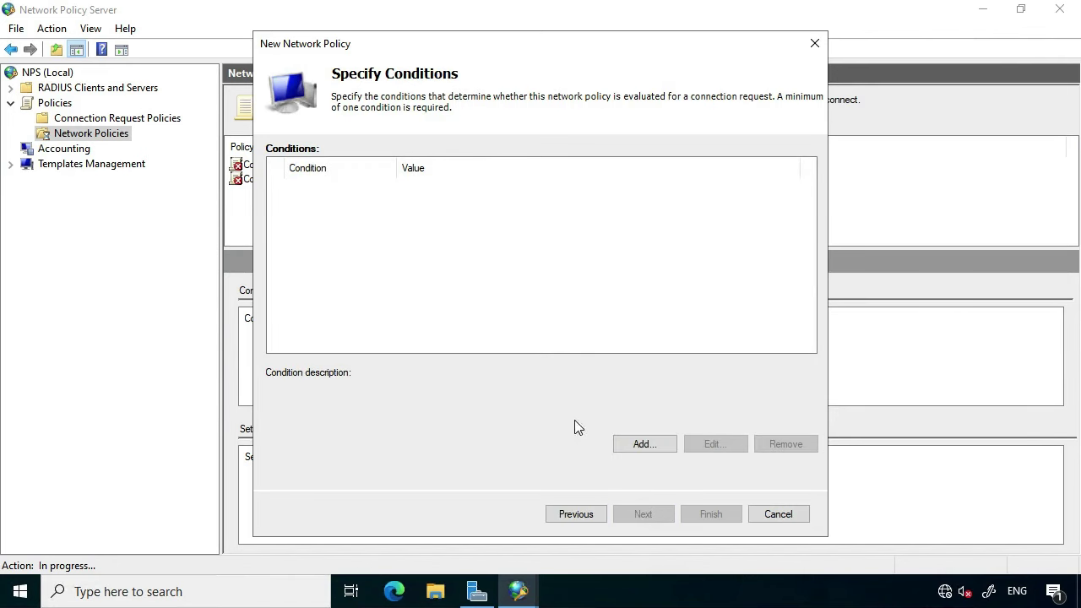
# Step: Add a Windows Groups condition to the policy after browsing the available conditions
pyautogui.click(660, 446)
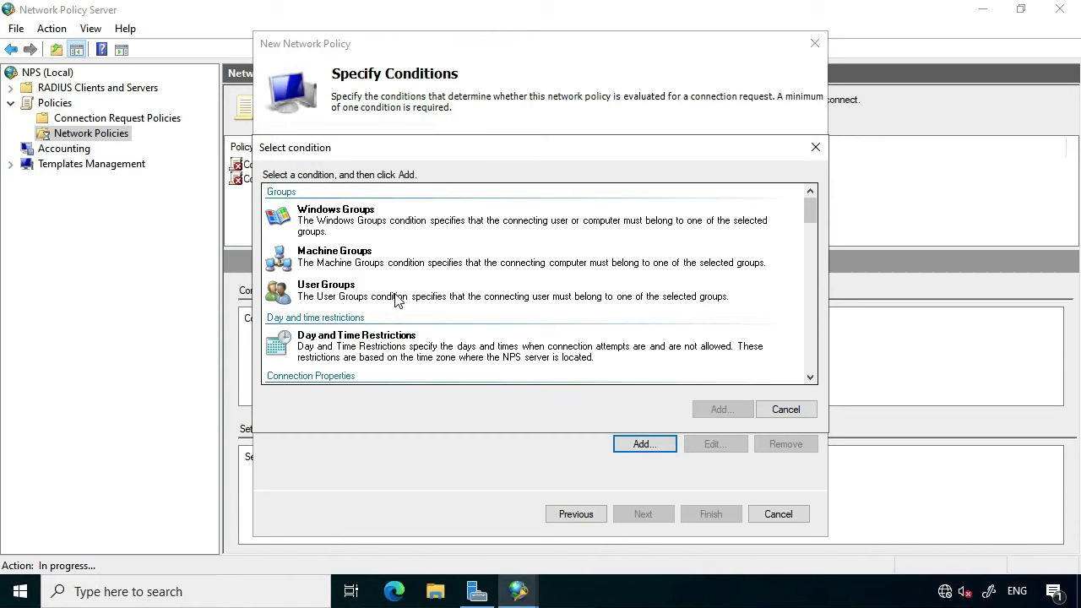
pyautogui.click(356, 229)
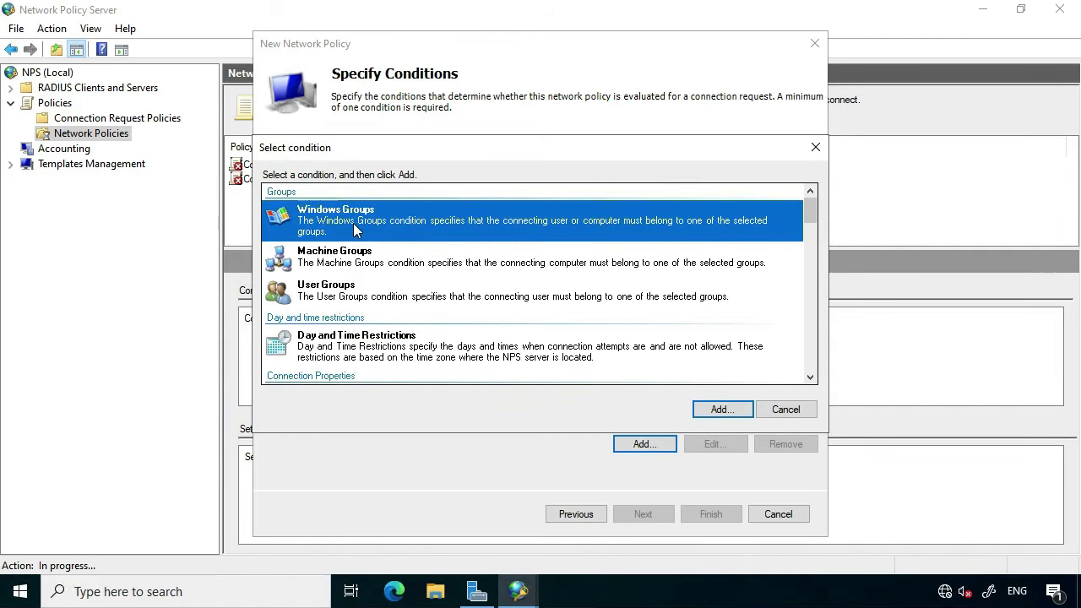
pyautogui.scroll(-2, 411, 294)
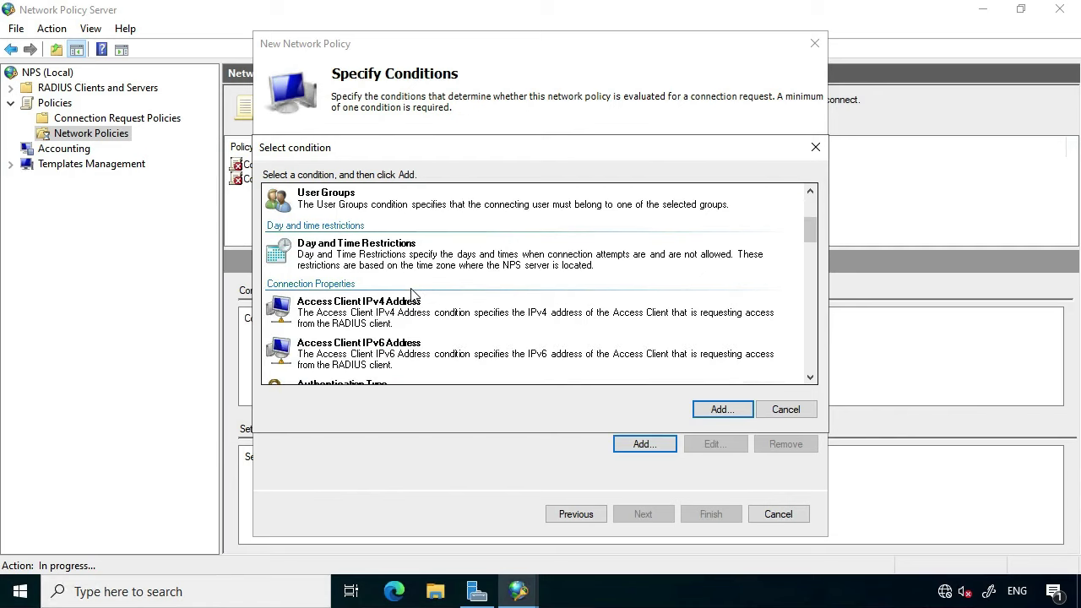
pyautogui.click(404, 270)
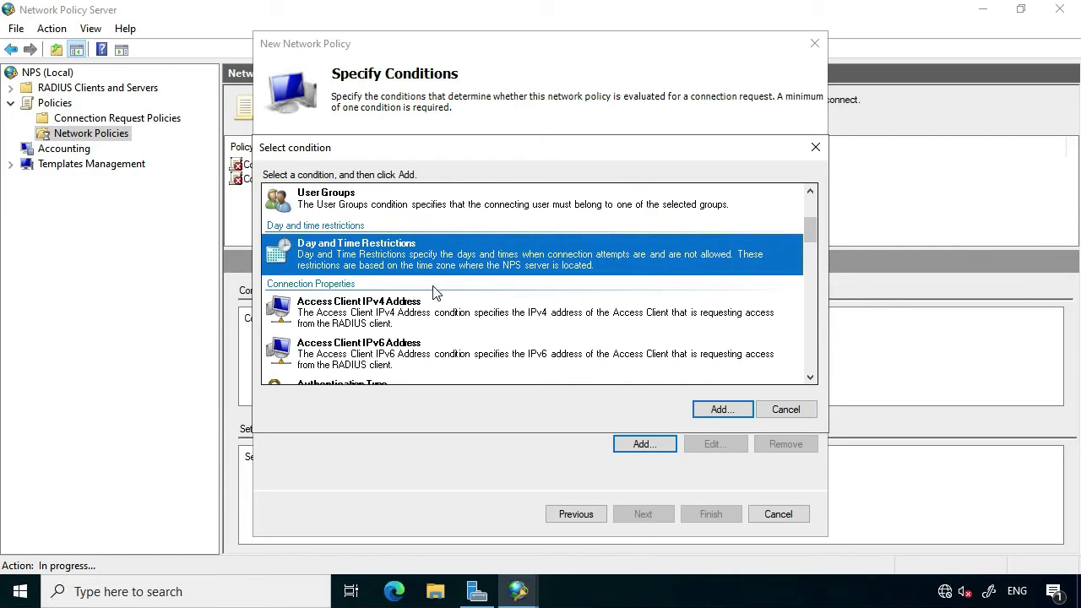
pyautogui.scroll(-4, 439, 312)
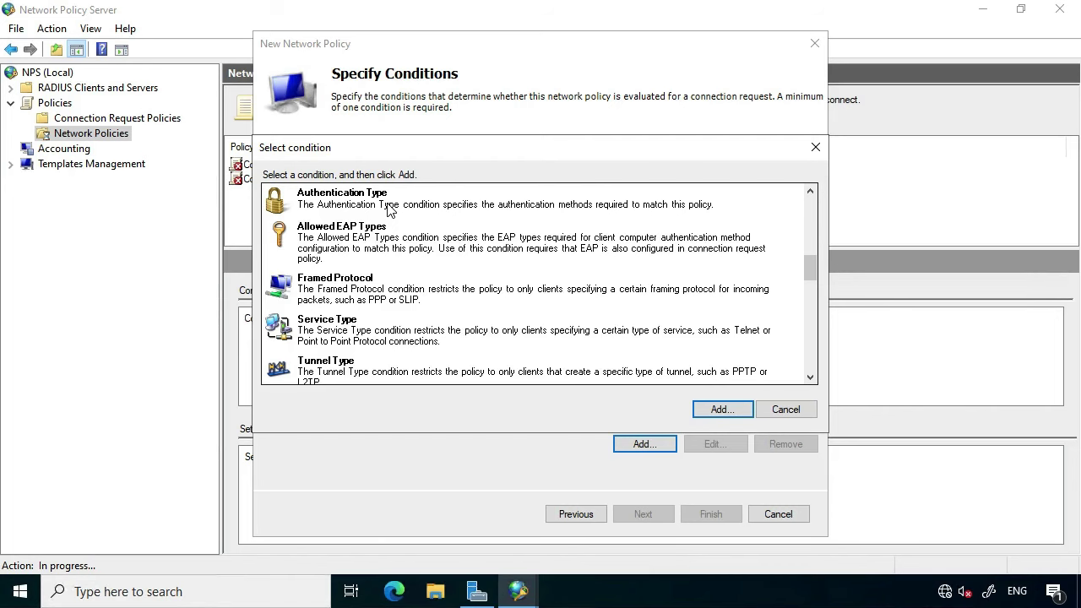
pyautogui.scroll(-3, 500, 274)
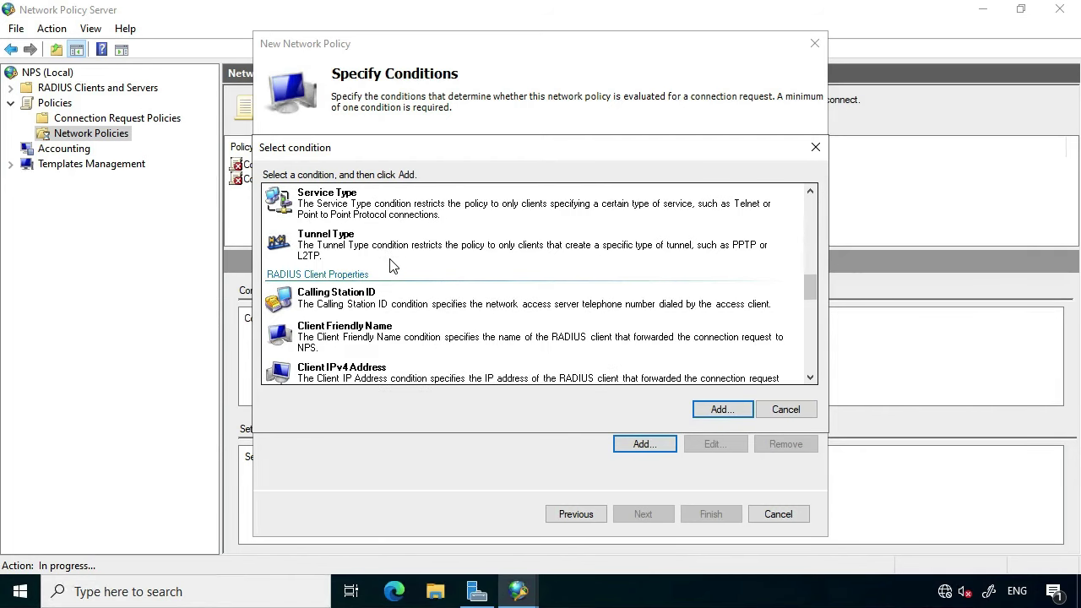
pyautogui.scroll(-3, 392, 266)
pyautogui.scroll(6, 392, 266)
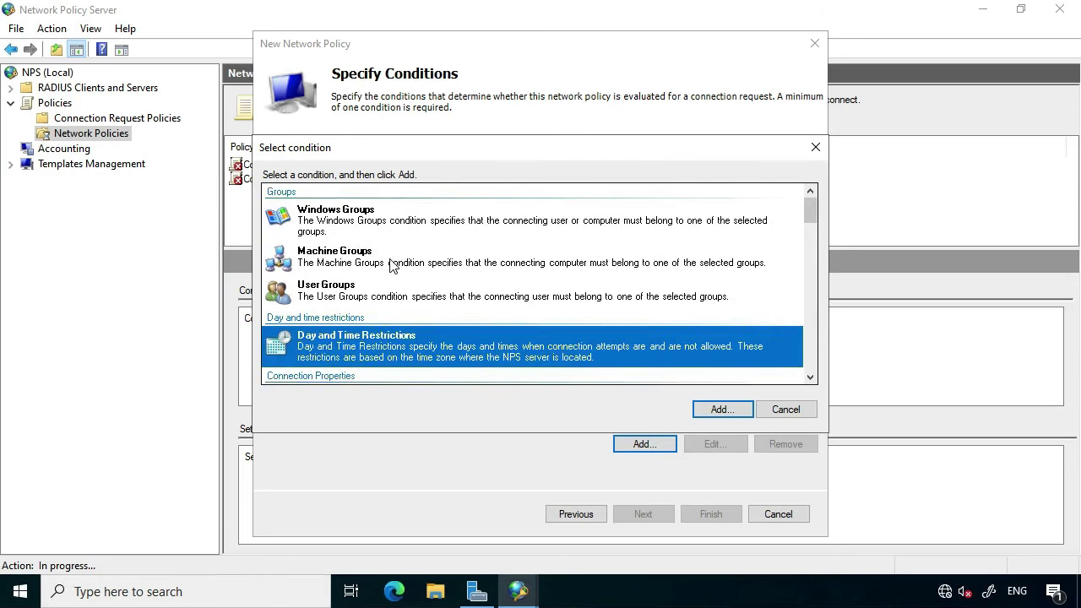
pyautogui.click(369, 233)
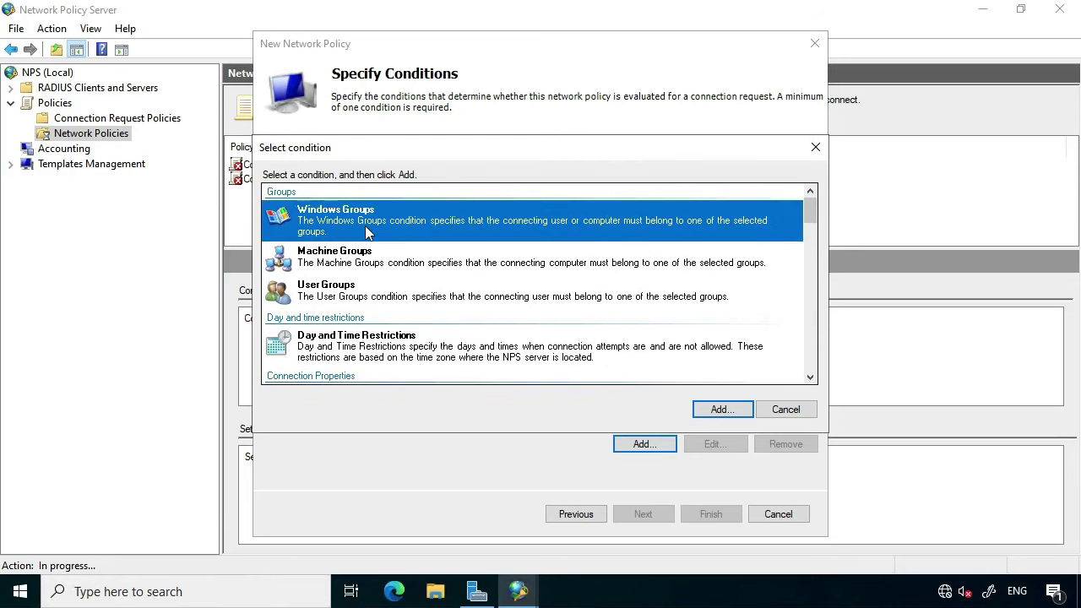
pyautogui.click(723, 411)
# Step: Choose CONTOSO\Domain Admins as the group for the Windows Groups condition
pyautogui.click(532, 363)
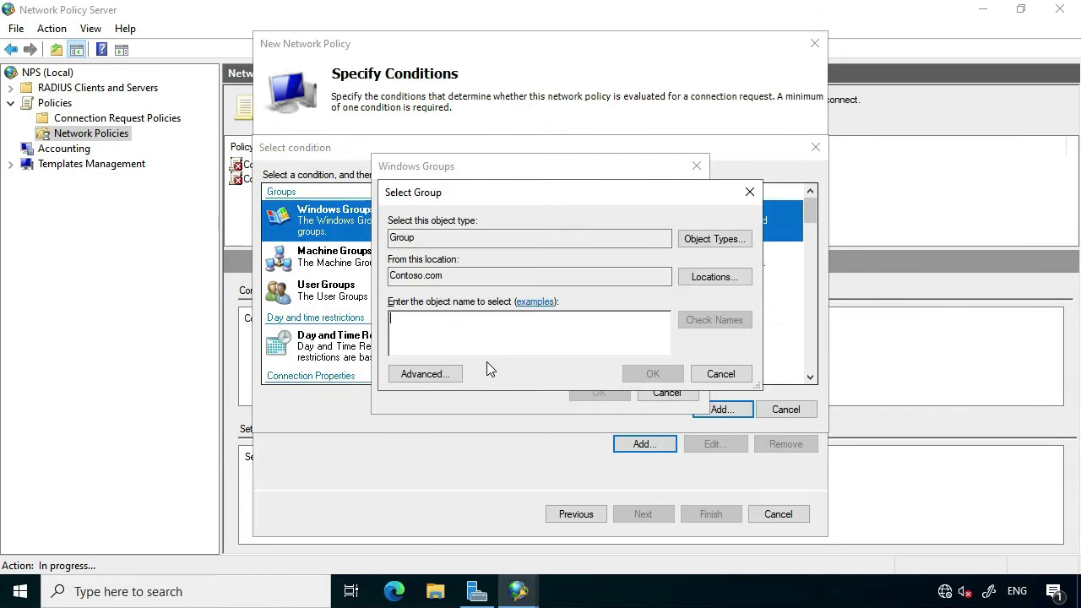
pyautogui.write('domain admins')
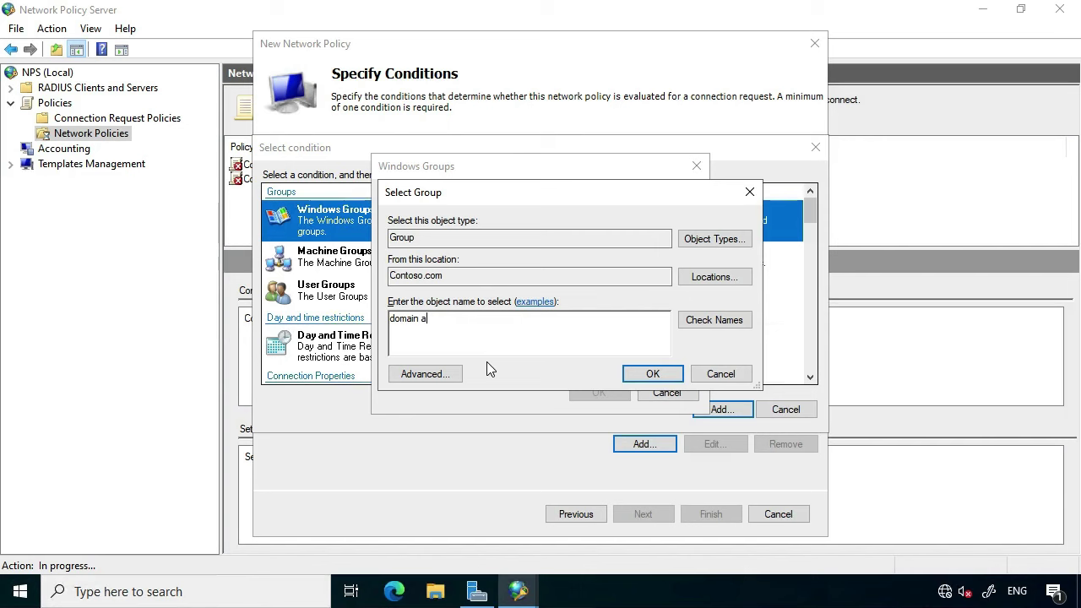
pyautogui.click(725, 325)
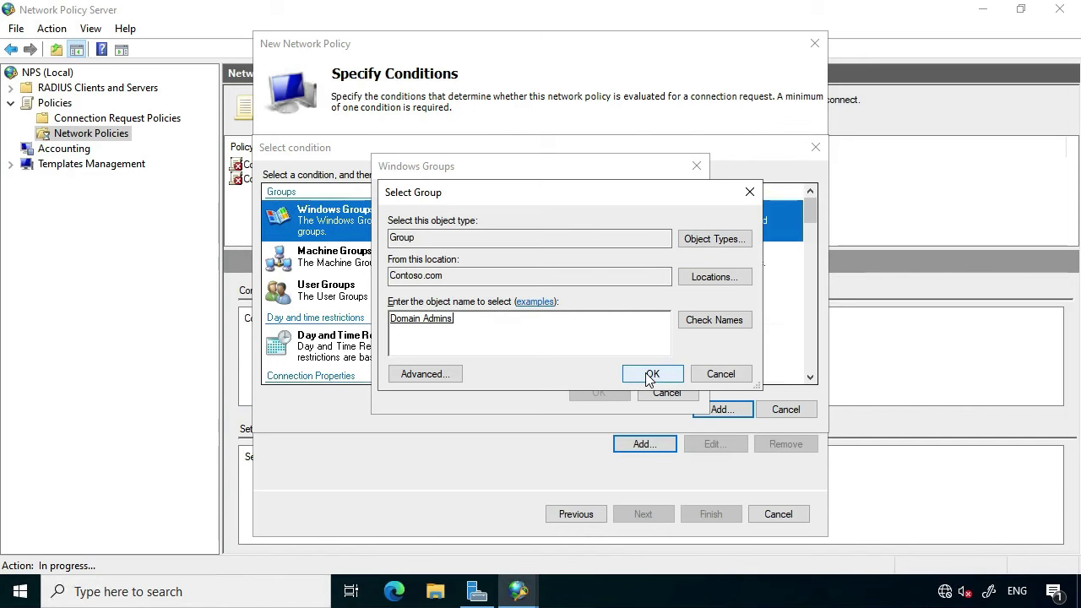
pyautogui.click(648, 376)
pyautogui.click(602, 392)
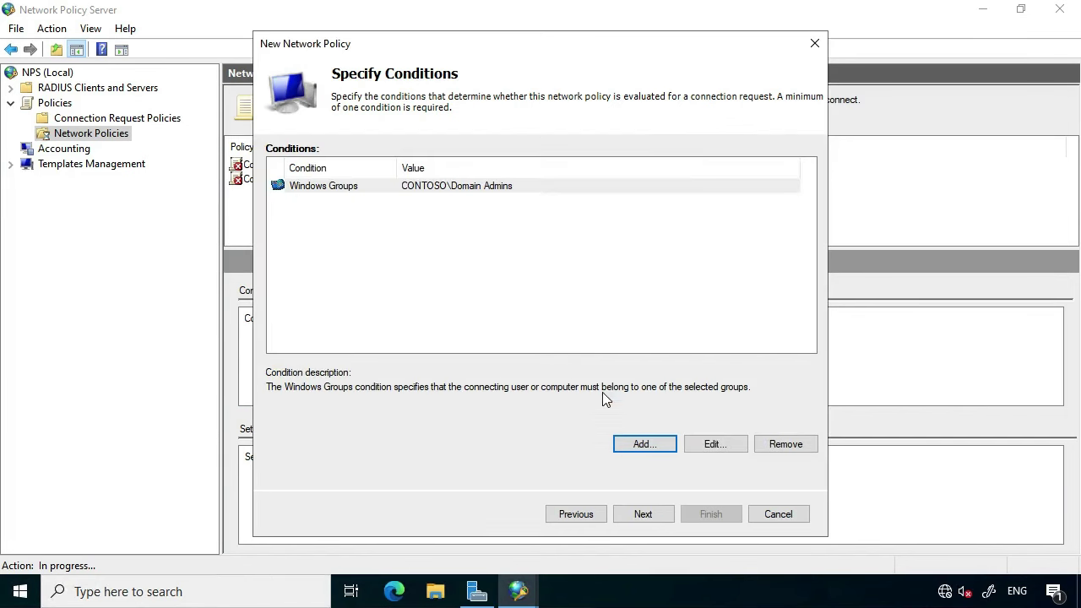
# Step: Keep Access granted as the policy's permission and reach the Authentication Methods page
pyautogui.click(642, 516)
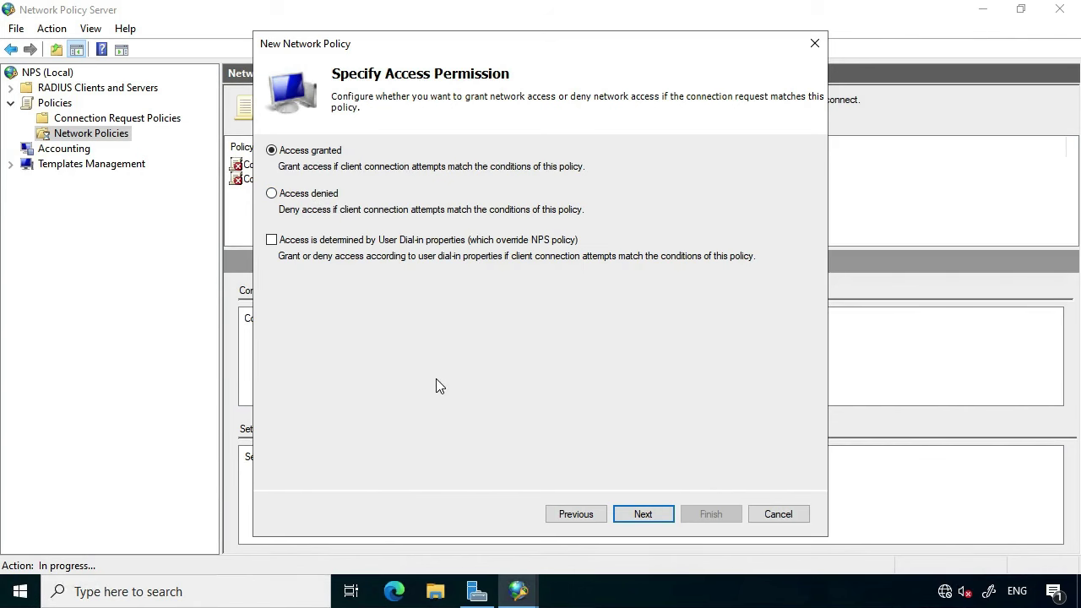
pyautogui.click(647, 517)
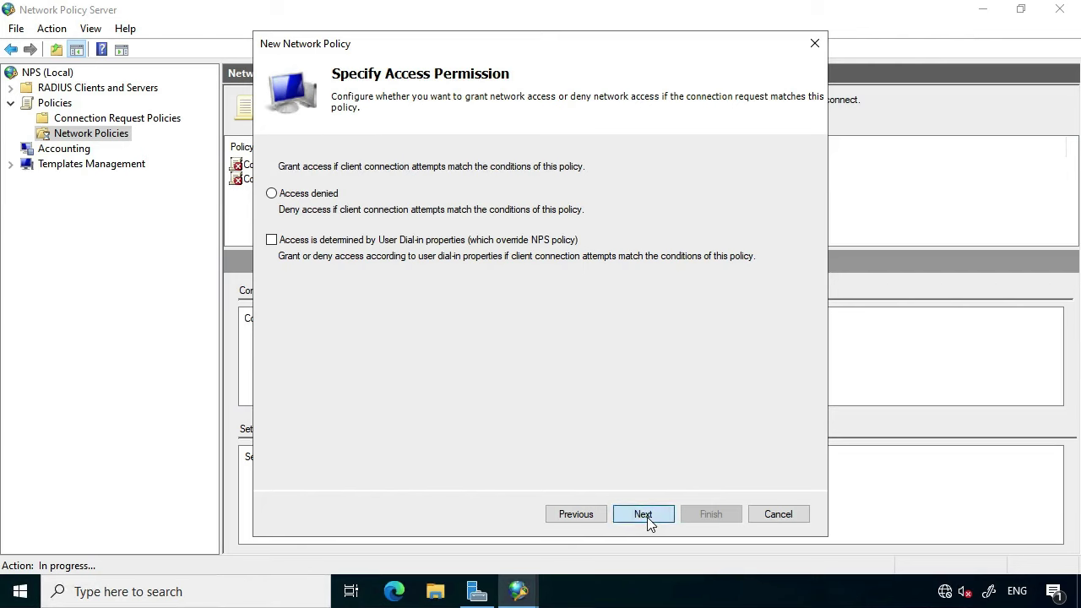
pyautogui.click(603, 517)
pyautogui.click(625, 521)
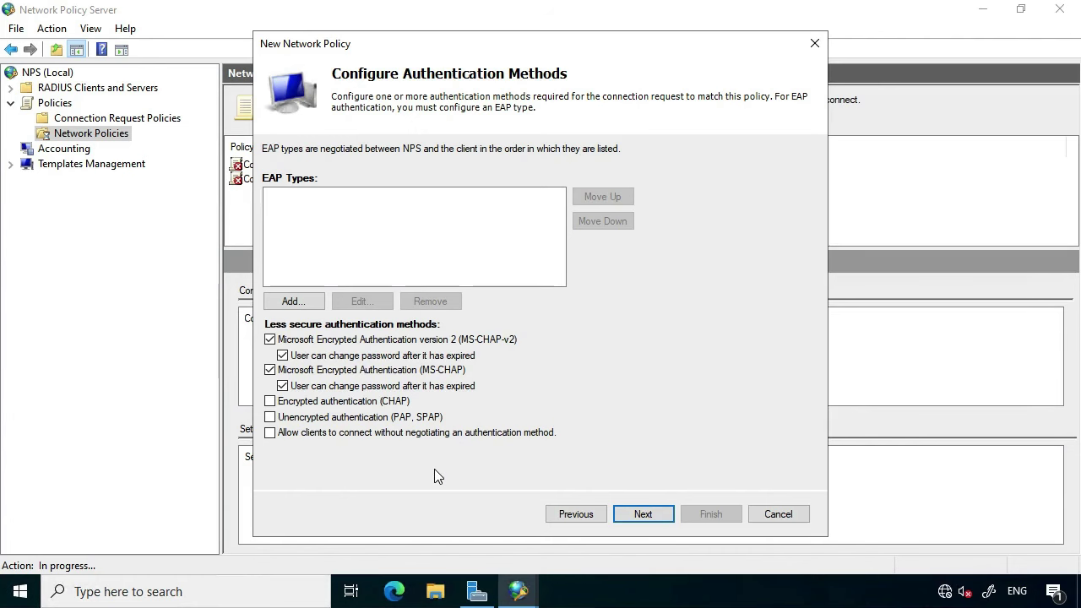
# Step: Turn off MS-CHAP and add the Smart Card or other certificate EAP type
pyautogui.click(270, 371)
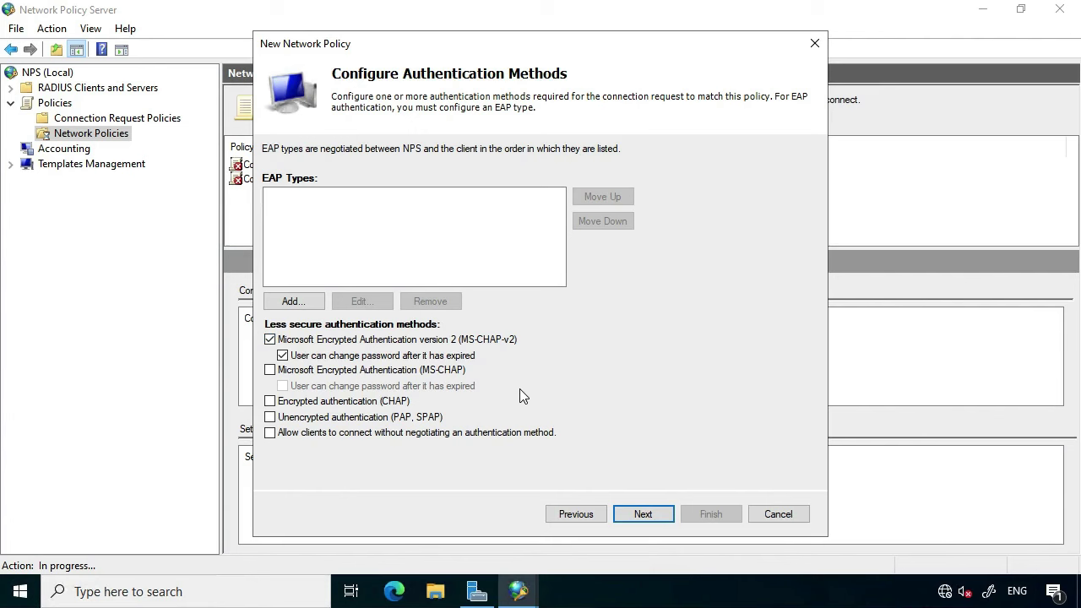
pyautogui.click(293, 302)
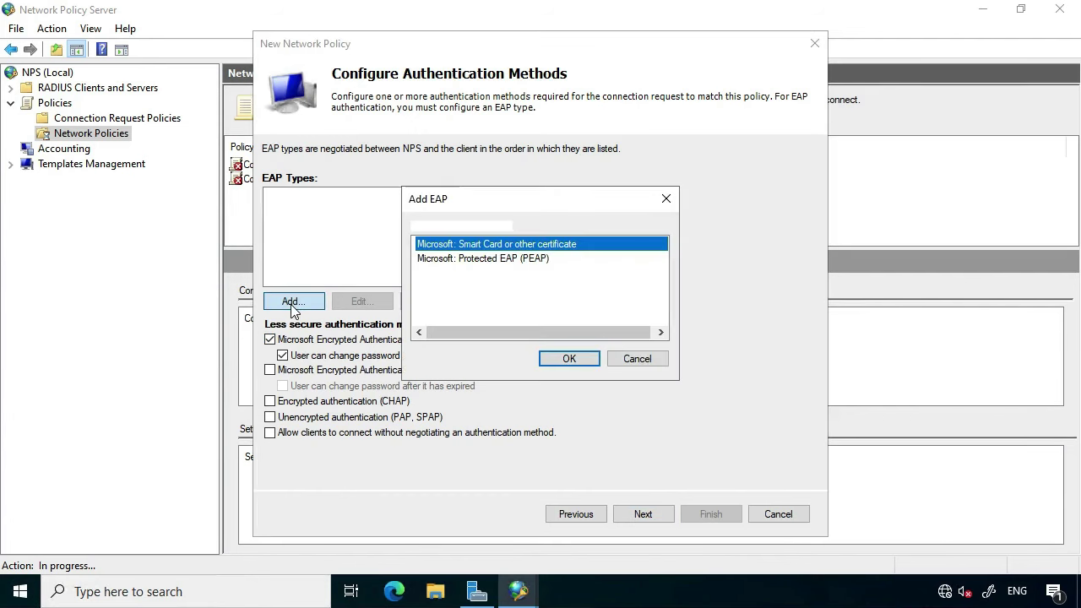
pyautogui.click(488, 262)
pyautogui.click(472, 247)
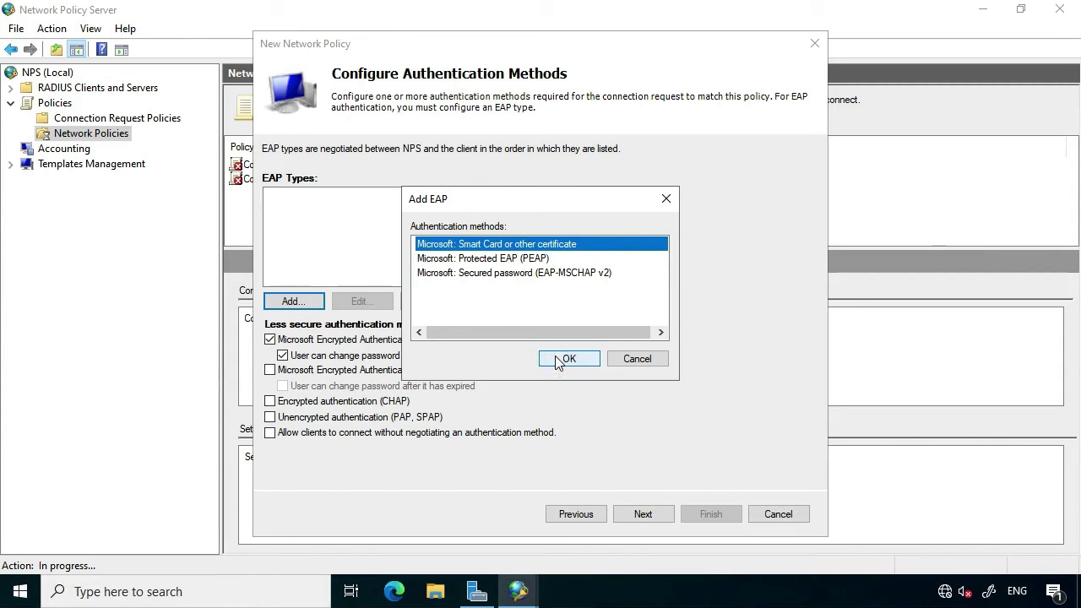
pyautogui.click(557, 359)
pyautogui.click(645, 514)
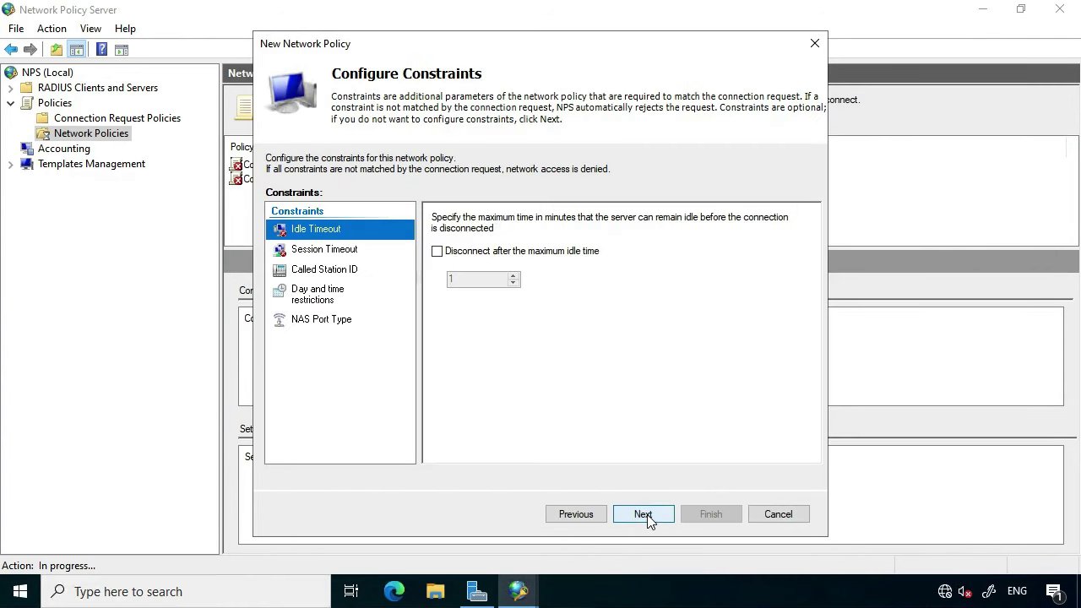
# Step: Review the Session Timeout and Day and time restrictions constraints, leaving both unset, and continue
pyautogui.click(341, 253)
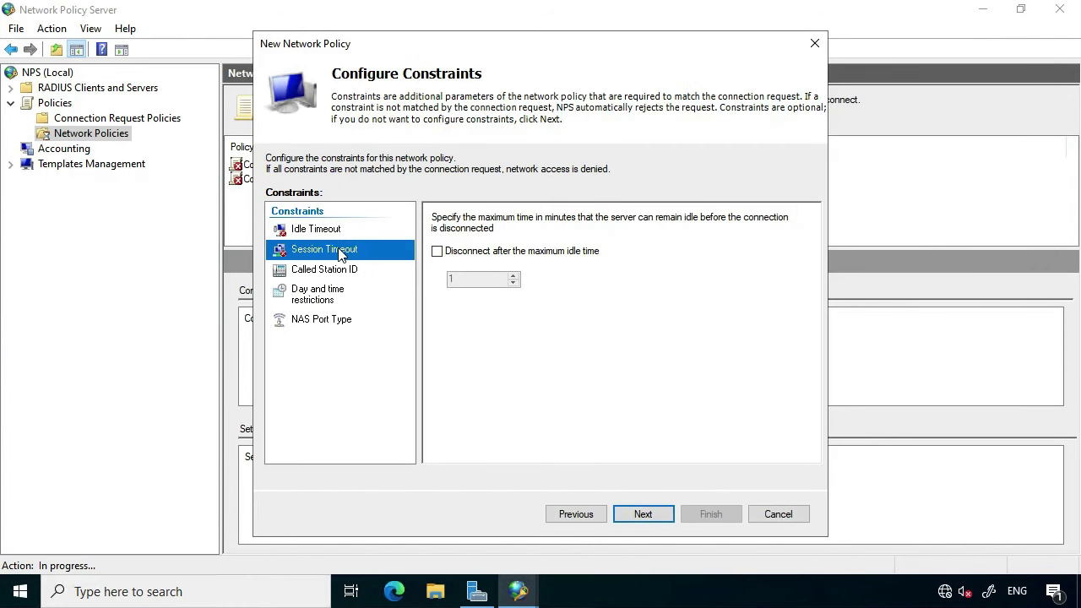
pyautogui.click(329, 298)
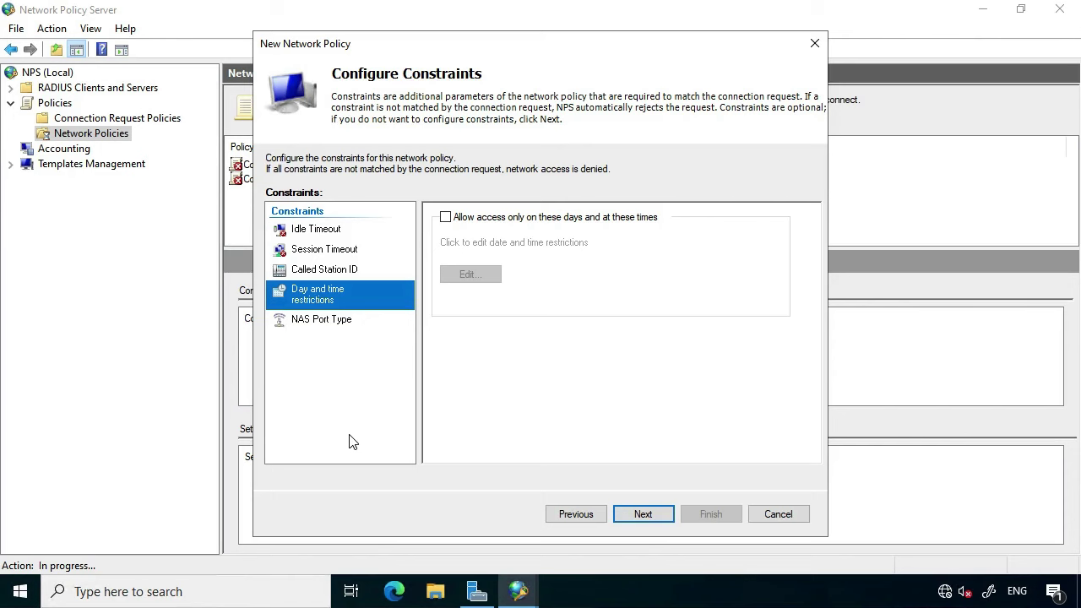
pyautogui.click(660, 520)
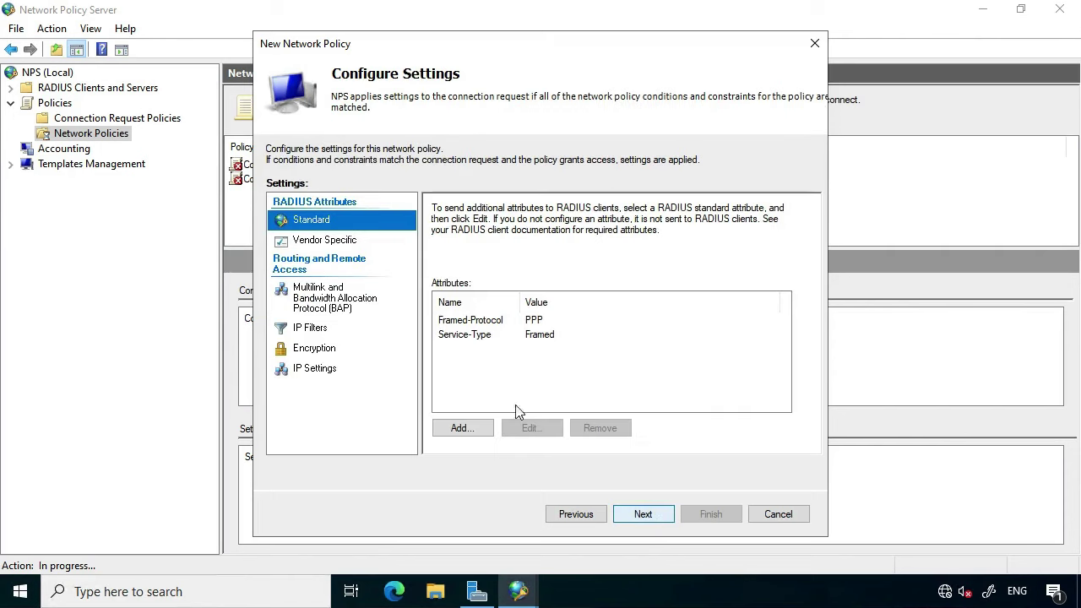
# Step: Disable Basic (MPPE 40-bit) and No encryption, keep Strong 56-bit, and finish the ContosoVPNAcces policy
pyautogui.click(313, 328)
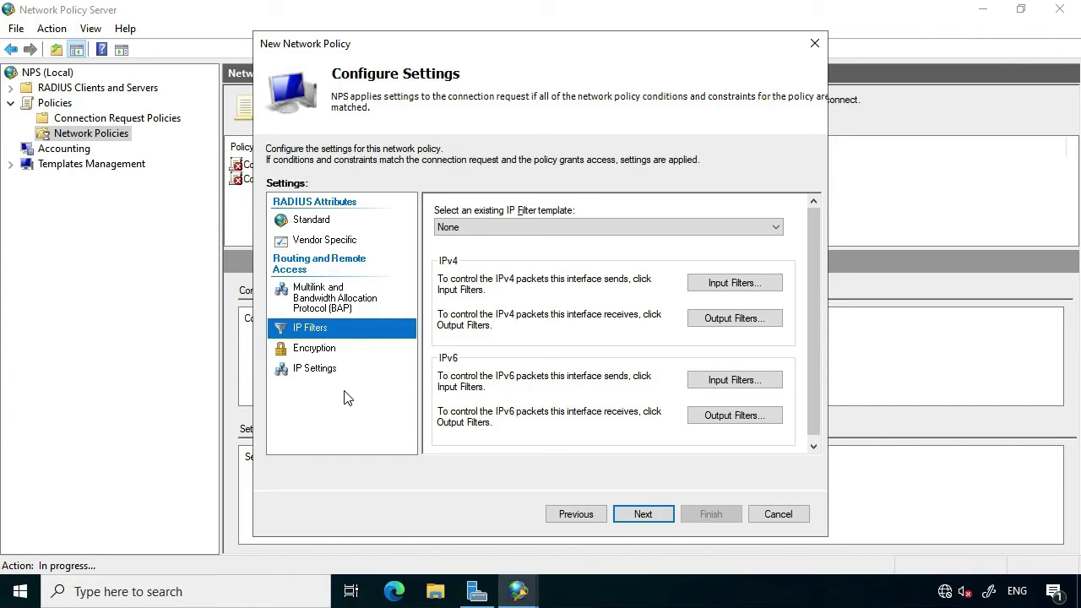
pyautogui.click(337, 346)
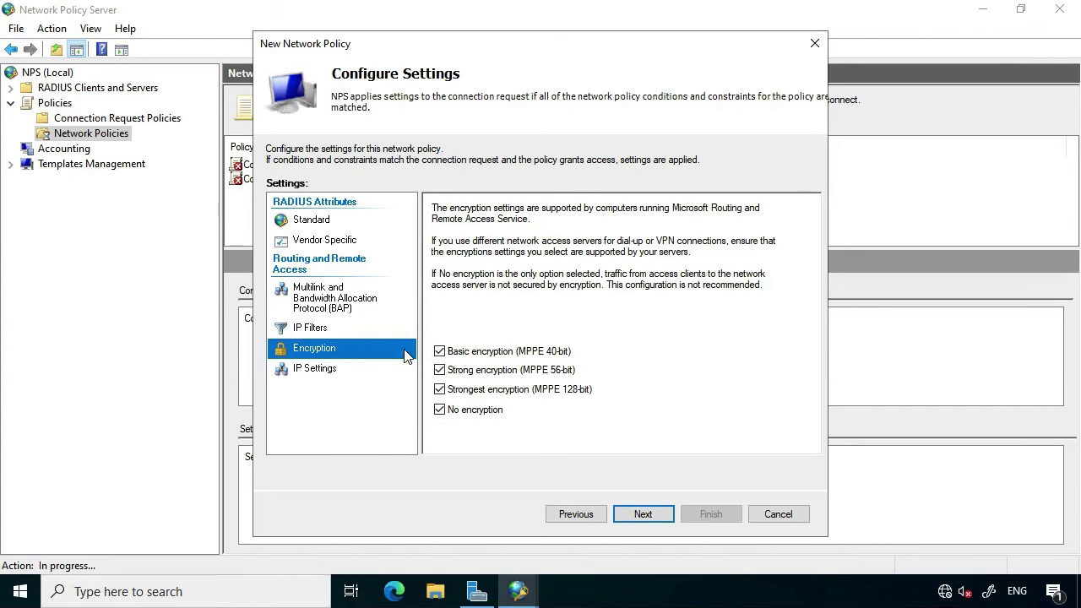
pyautogui.click(441, 352)
pyautogui.click(440, 370)
pyautogui.click(440, 409)
pyautogui.click(439, 370)
pyautogui.click(646, 517)
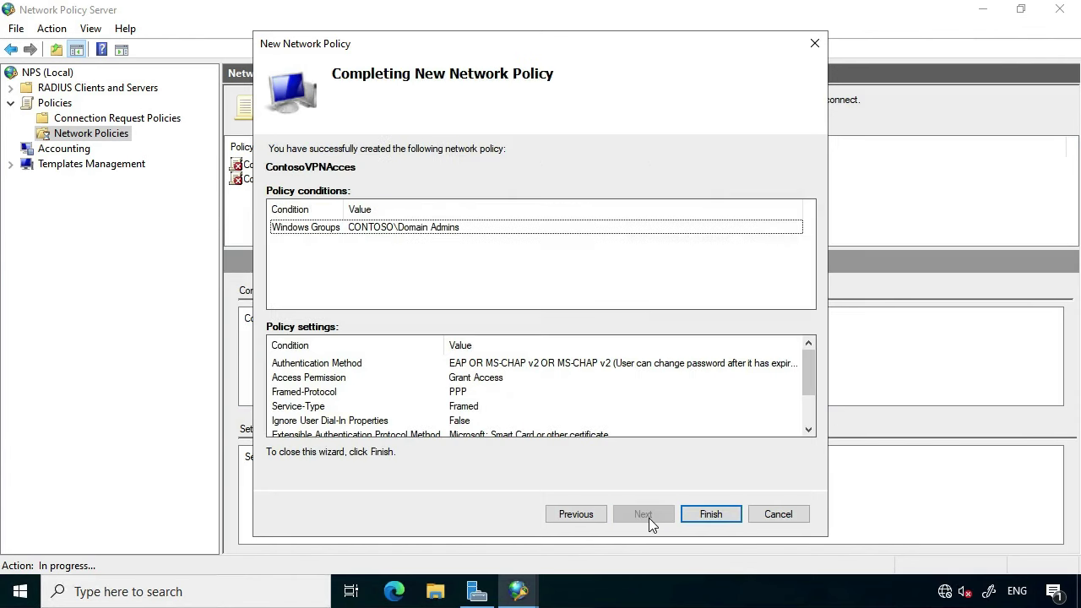
pyautogui.click(709, 516)
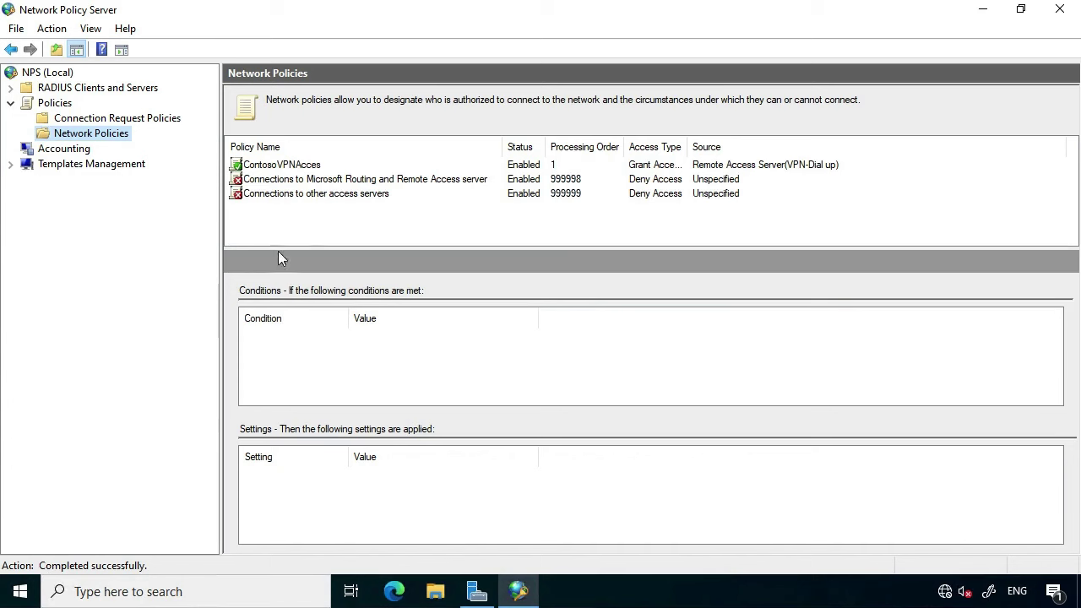
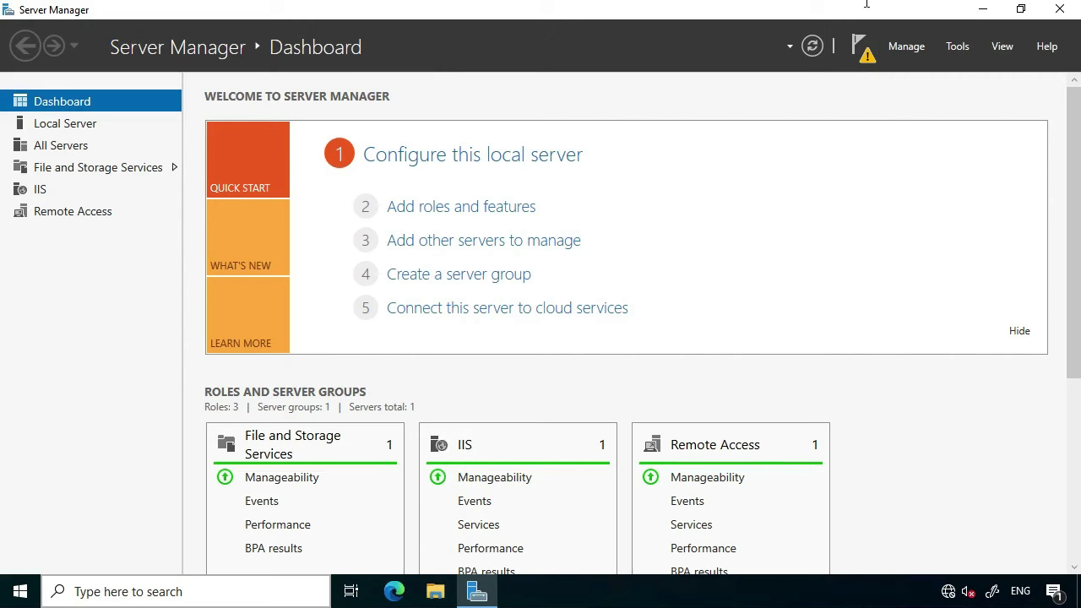
# Step: From the Server Manager notifications, launch the Getting Started Wizard and choose Deploy VPN only
pyautogui.click(862, 52)
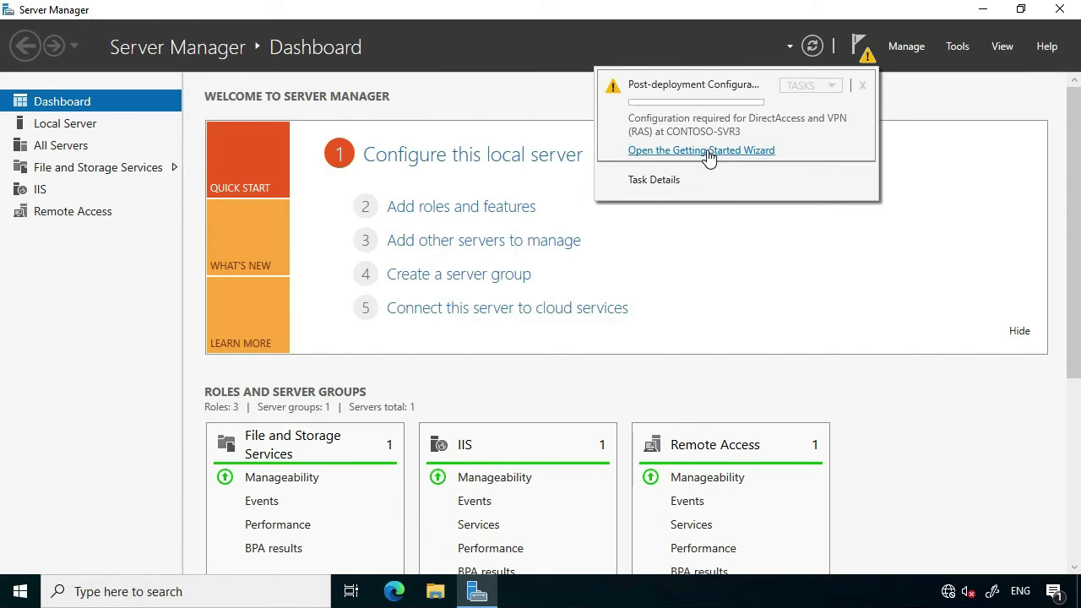
pyautogui.click(715, 156)
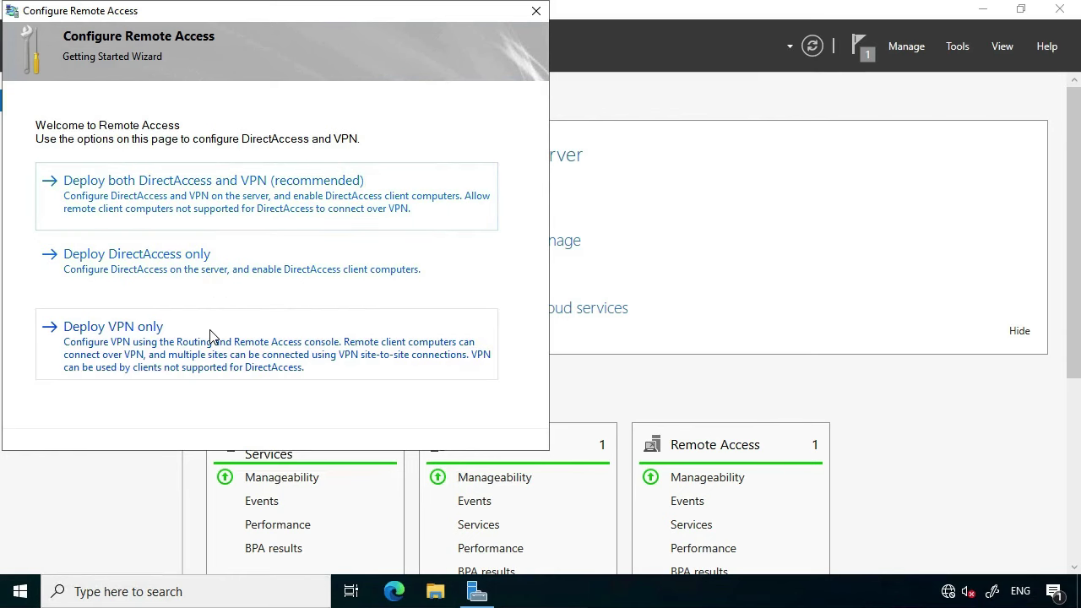
pyautogui.click(215, 345)
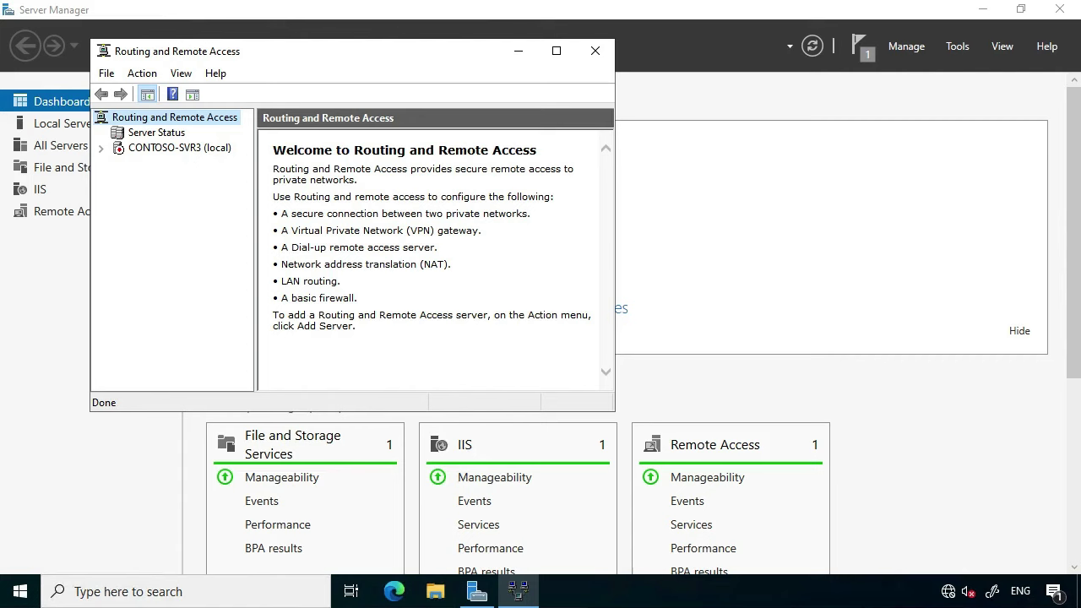
# Step: Enable the disabled Internet adapter in Network Connections, then close the network windows
pyautogui.rightClick(948, 591)
pyautogui.click(939, 568)
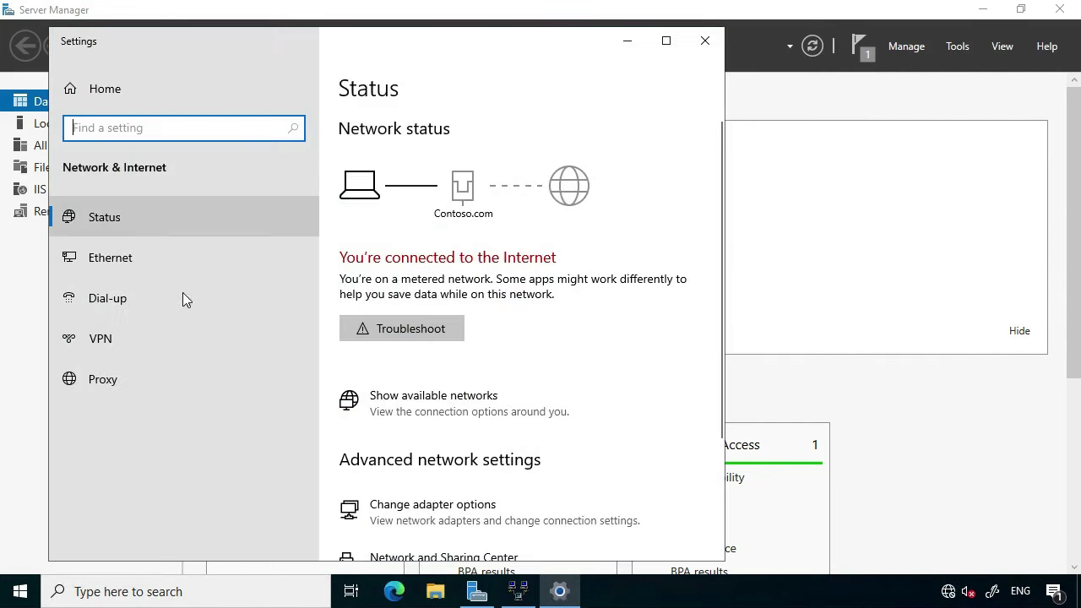
pyautogui.click(158, 271)
pyautogui.click(367, 317)
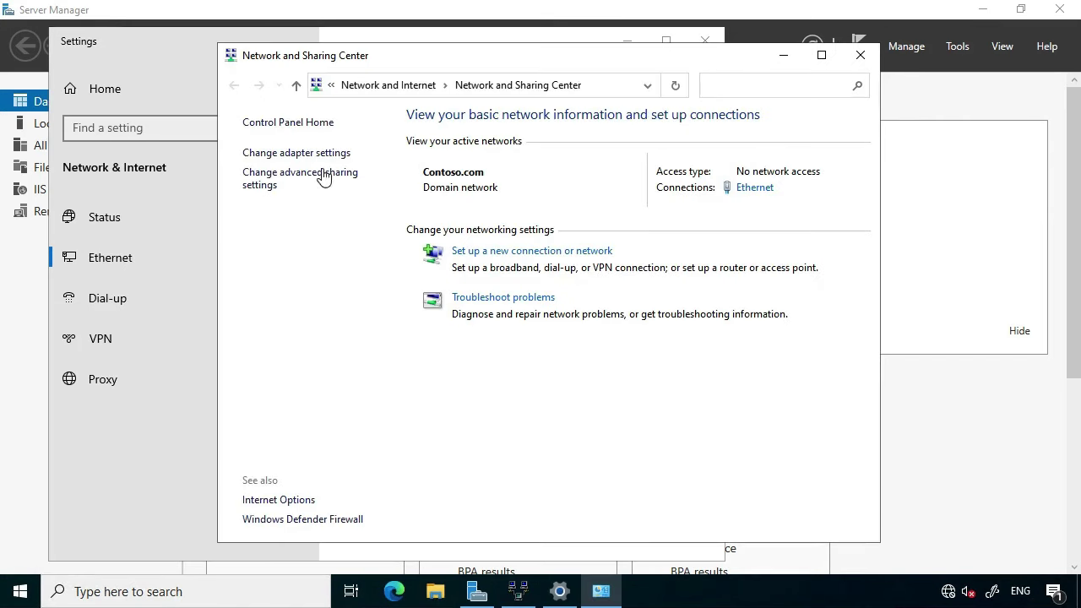
pyautogui.click(314, 152)
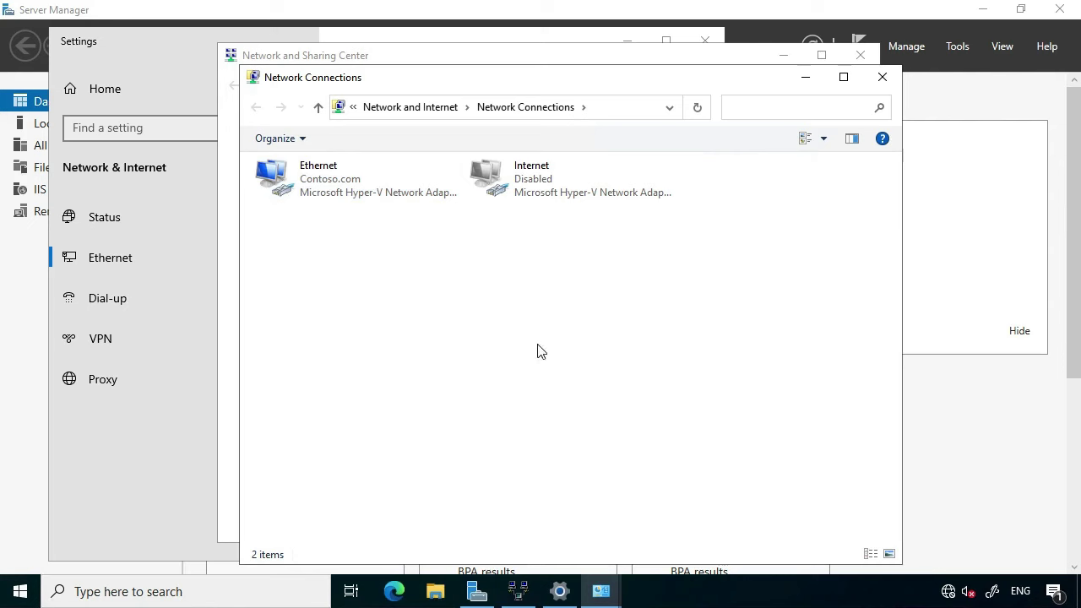
pyautogui.rightClick(552, 189)
pyautogui.click(591, 201)
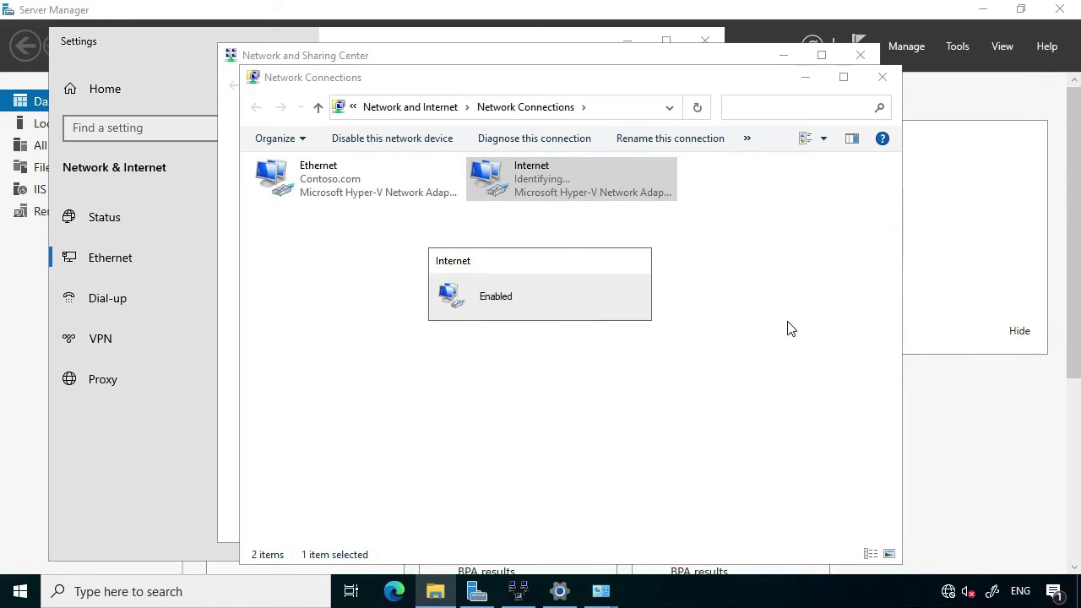
pyautogui.click(881, 77)
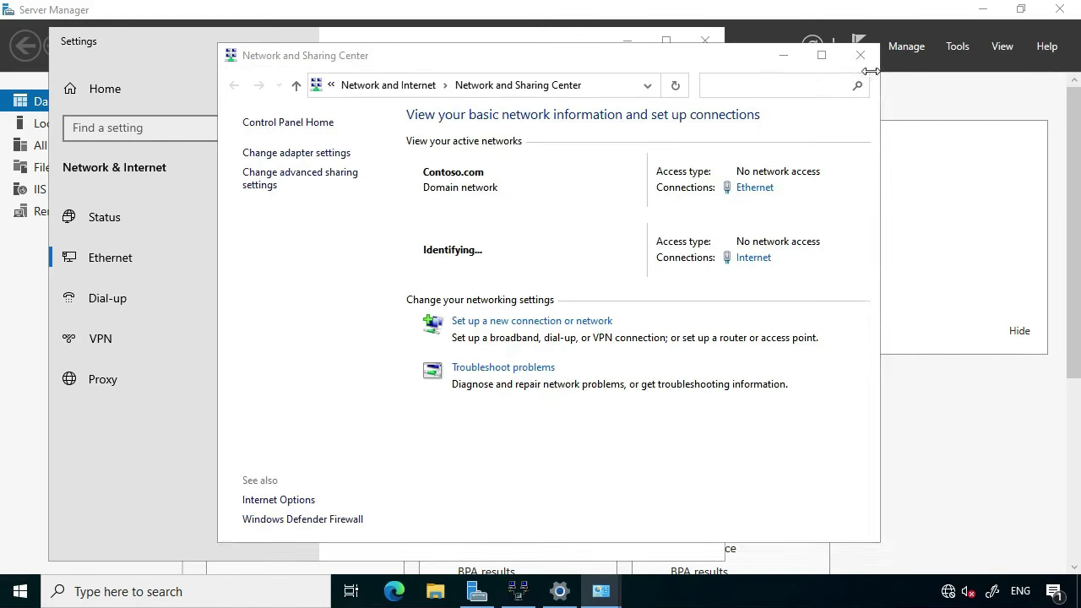
pyautogui.click(860, 55)
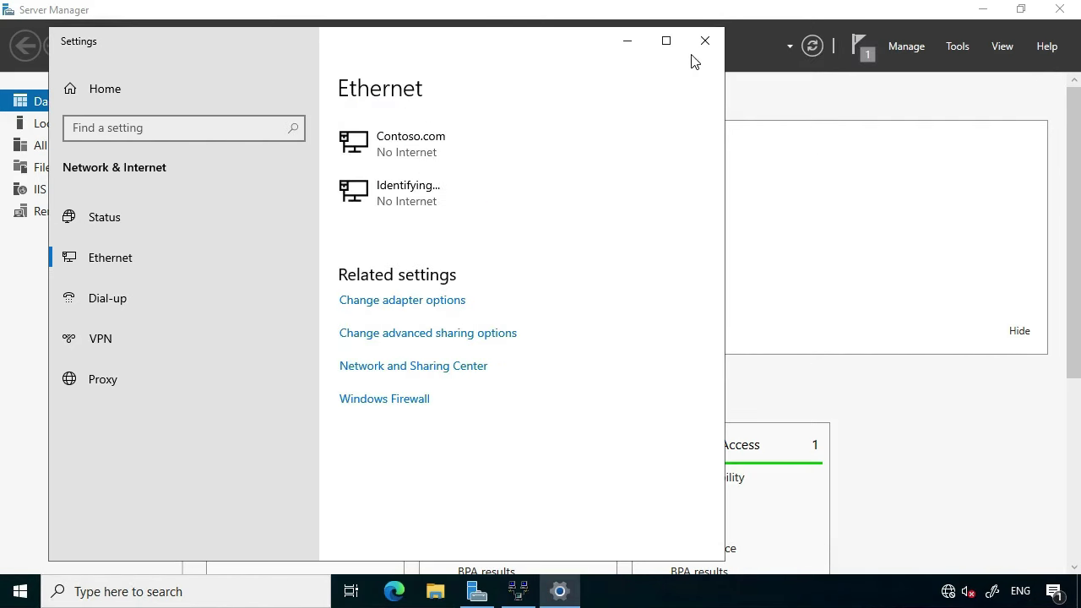
pyautogui.click(703, 42)
# Step: Start the RRAS setup wizard on CONTOSO-SVR3 and choose Remote access with VPN
pyautogui.rightClick(168, 151)
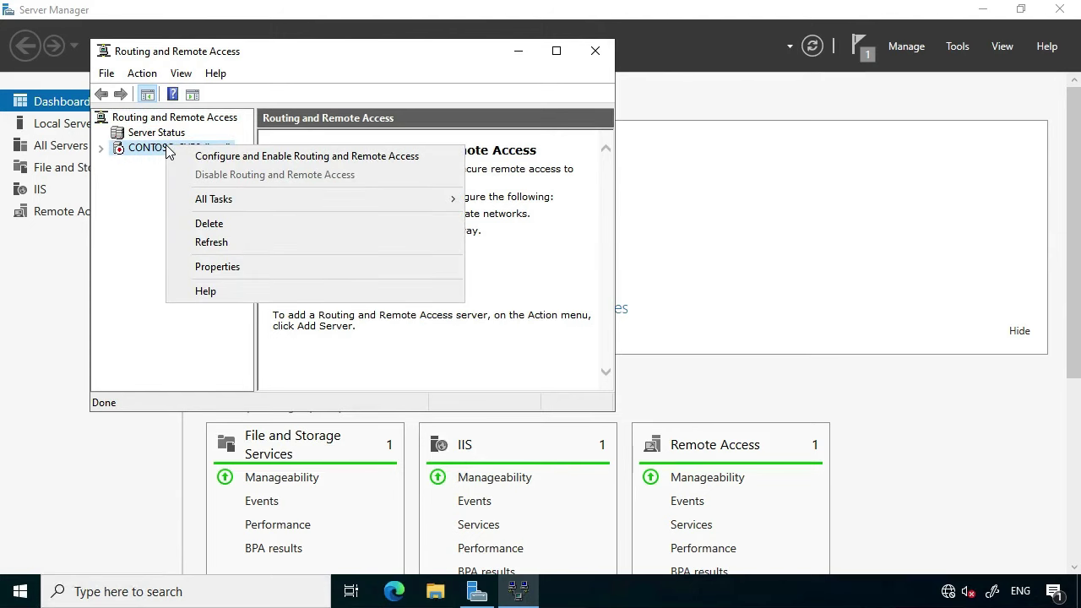
pyautogui.click(261, 155)
pyautogui.click(458, 384)
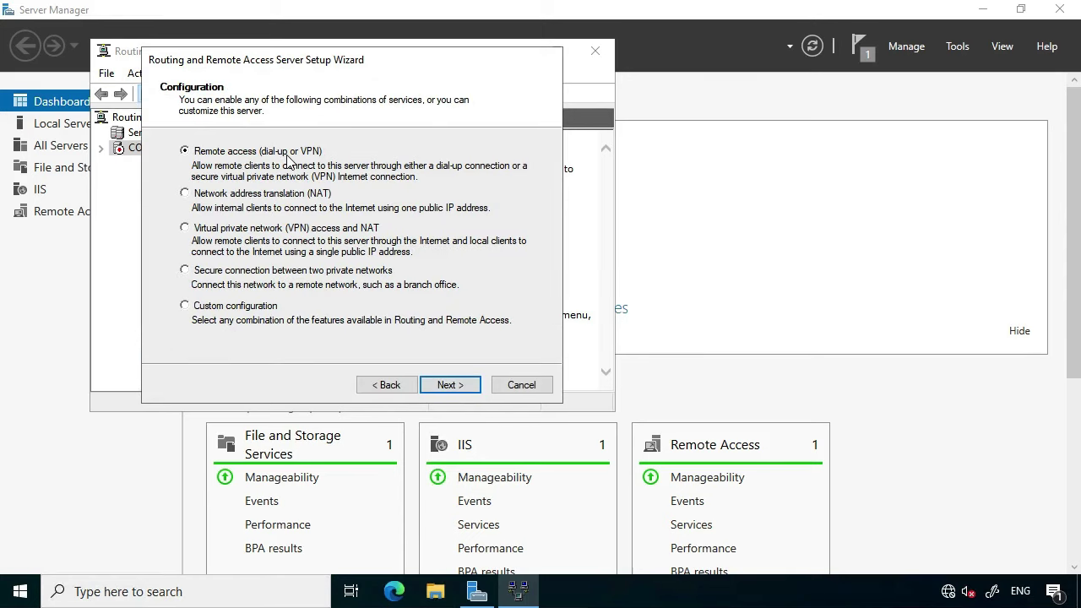
pyautogui.click(465, 385)
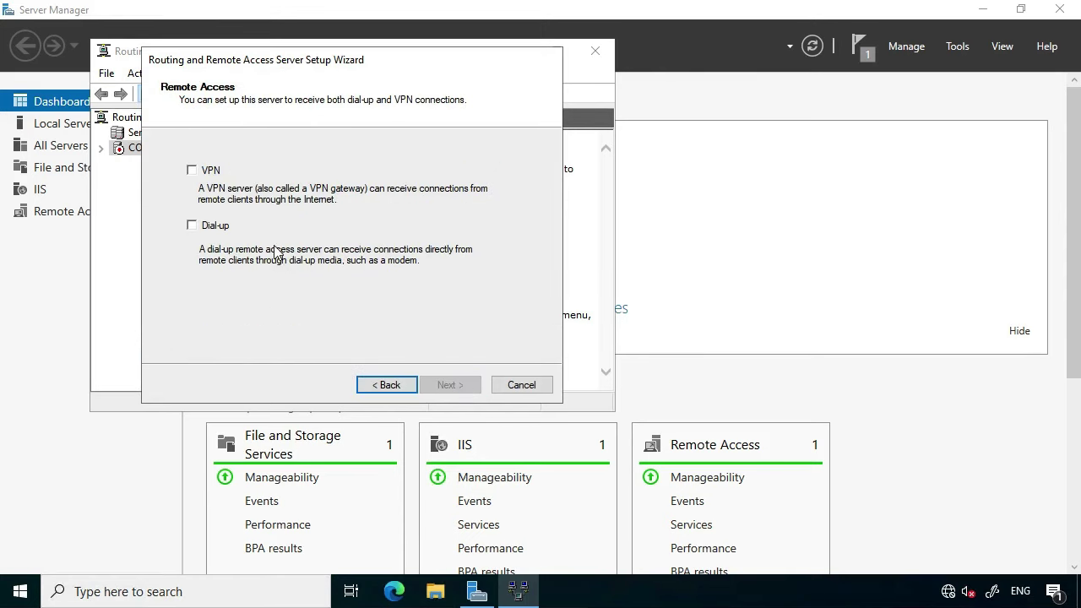
pyautogui.click(210, 170)
pyautogui.click(444, 387)
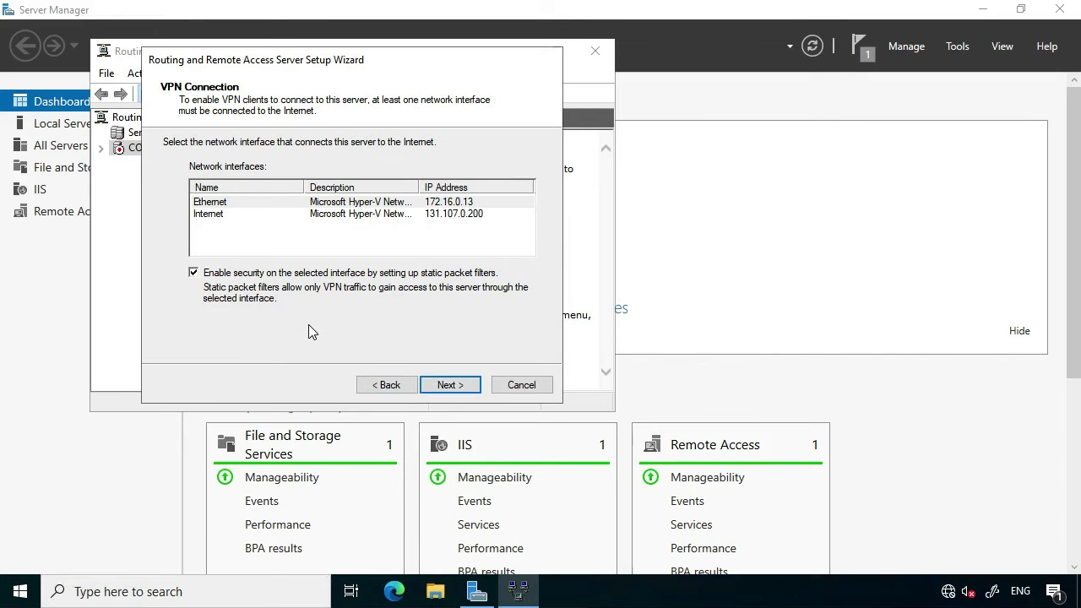
# Step: Select the Internet interface with static packet filters turned off
pyautogui.click(224, 212)
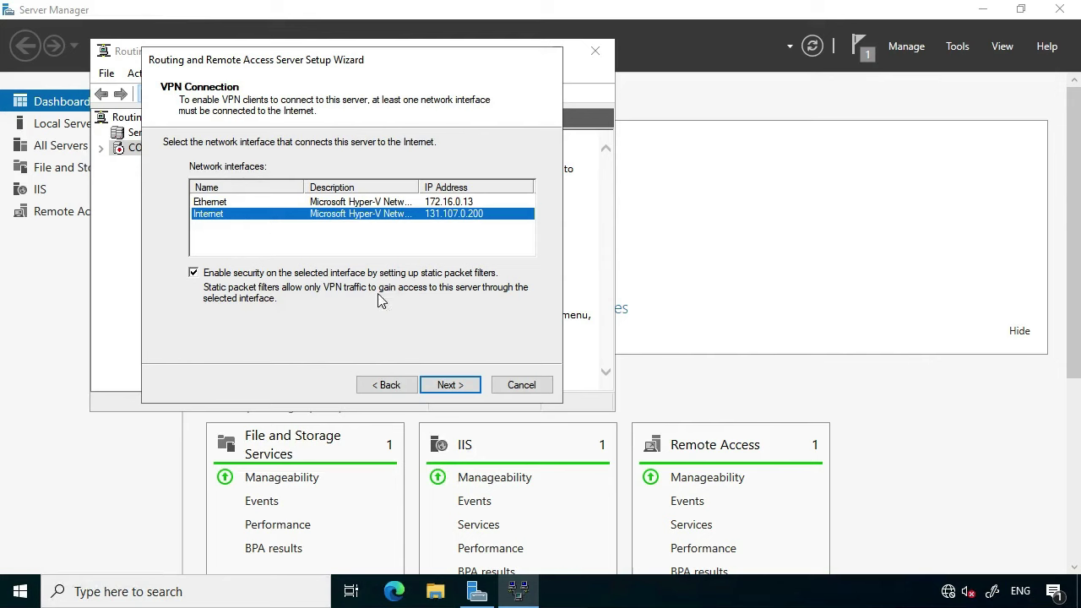
pyautogui.click(266, 274)
pyautogui.click(447, 387)
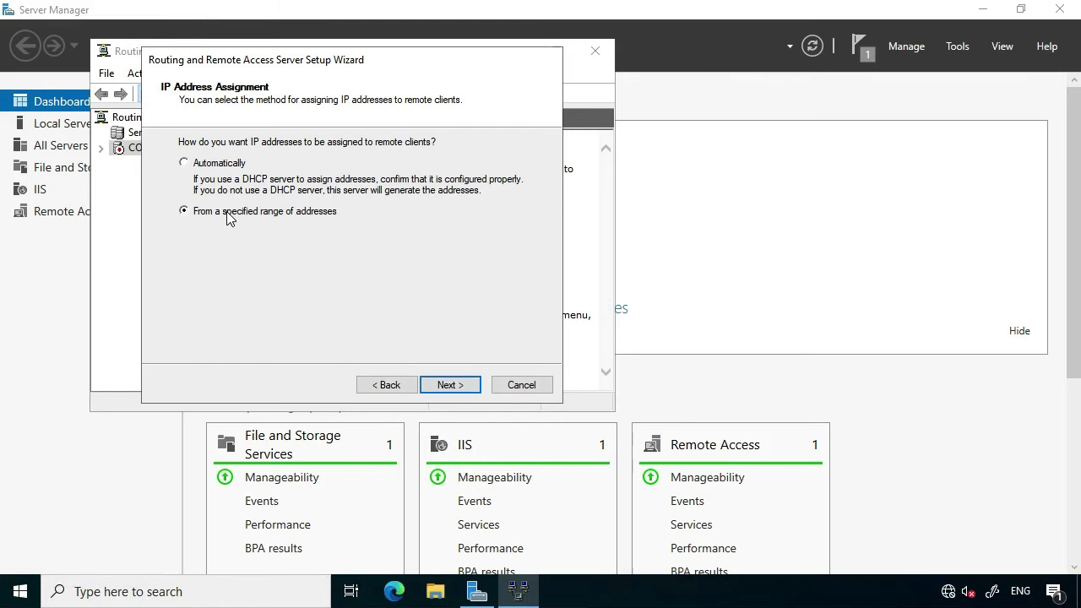
# Step: Add a client address range from 10.0.0.1 to 10.0.0.10
pyautogui.click(445, 385)
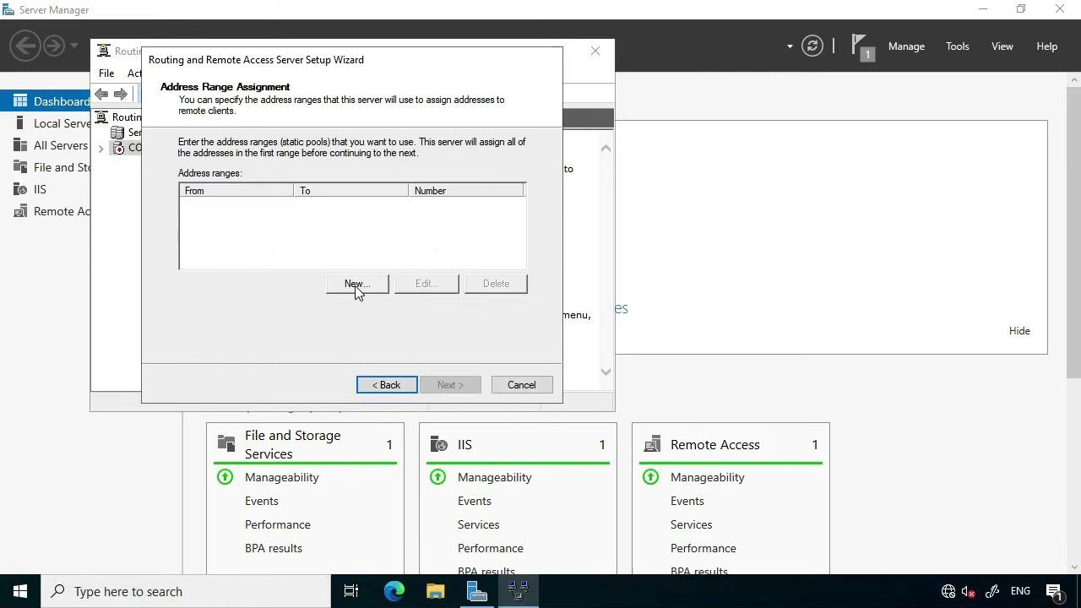
pyautogui.click(354, 285)
pyautogui.write('10.0.0.1')
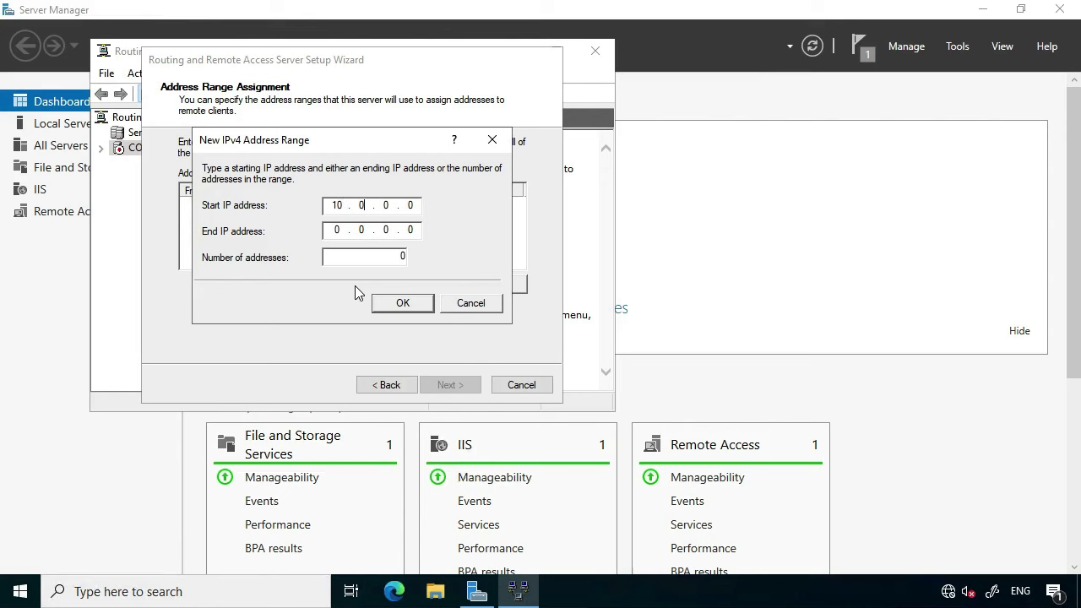
pyautogui.press('Tab')
pyautogui.write('10.0.0.1')
pyautogui.press('BackSpace')
pyautogui.write('.10')
pyautogui.click(400, 302)
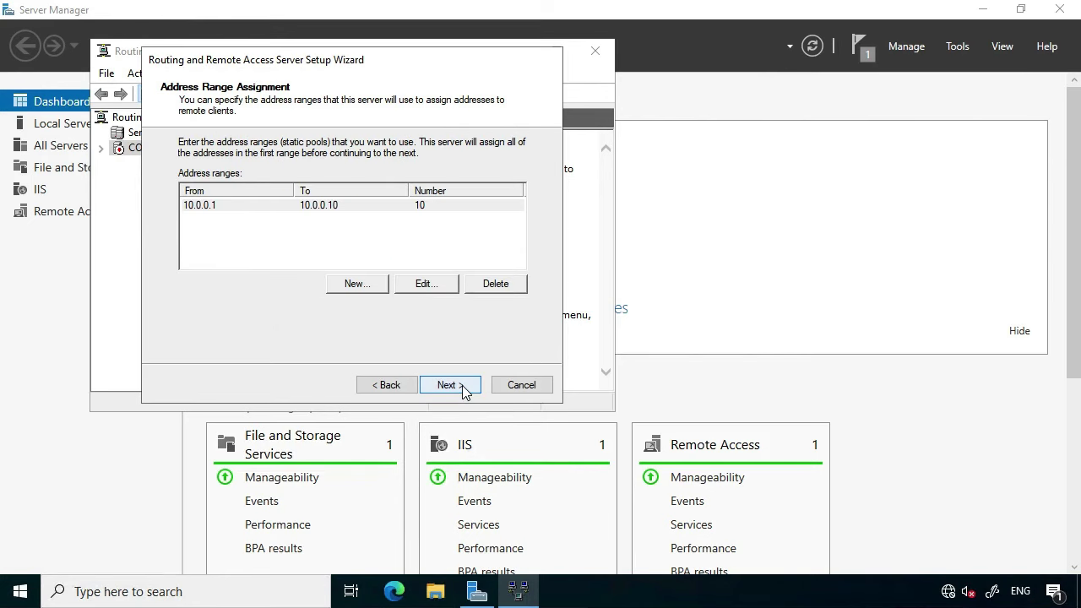
# Step: Choose to authenticate with a RADIUS server, then switch to Network Policy Server
pyautogui.click(462, 387)
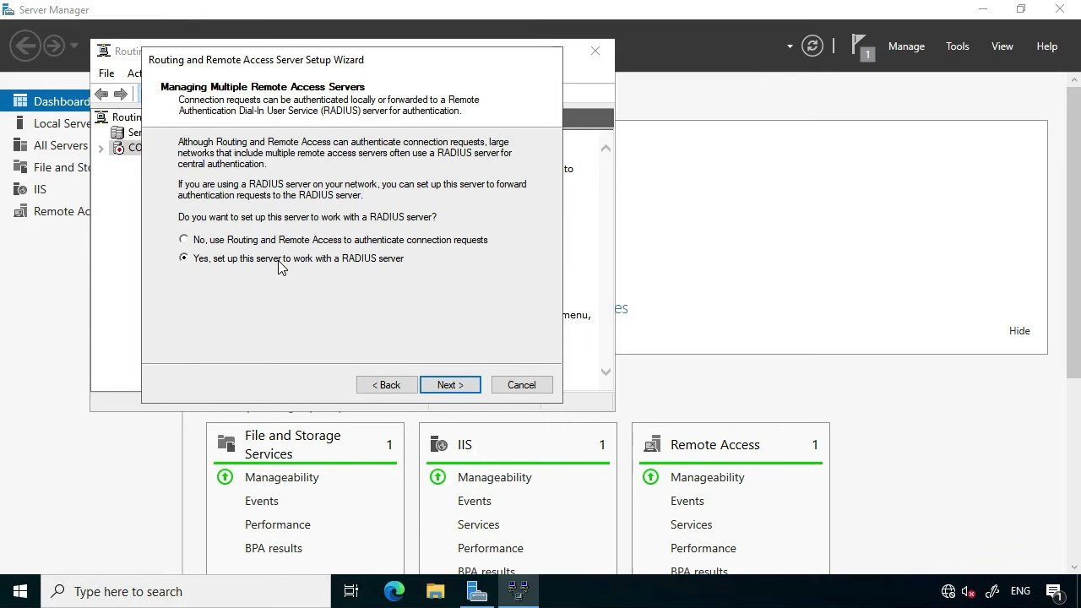
pyautogui.click(460, 385)
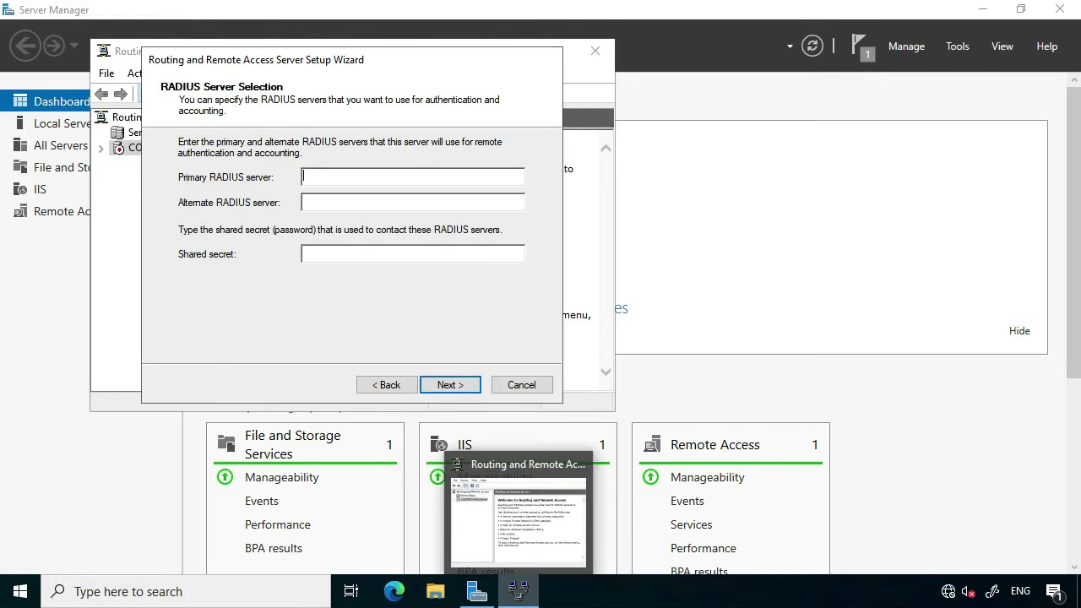
pyautogui.click(519, 591)
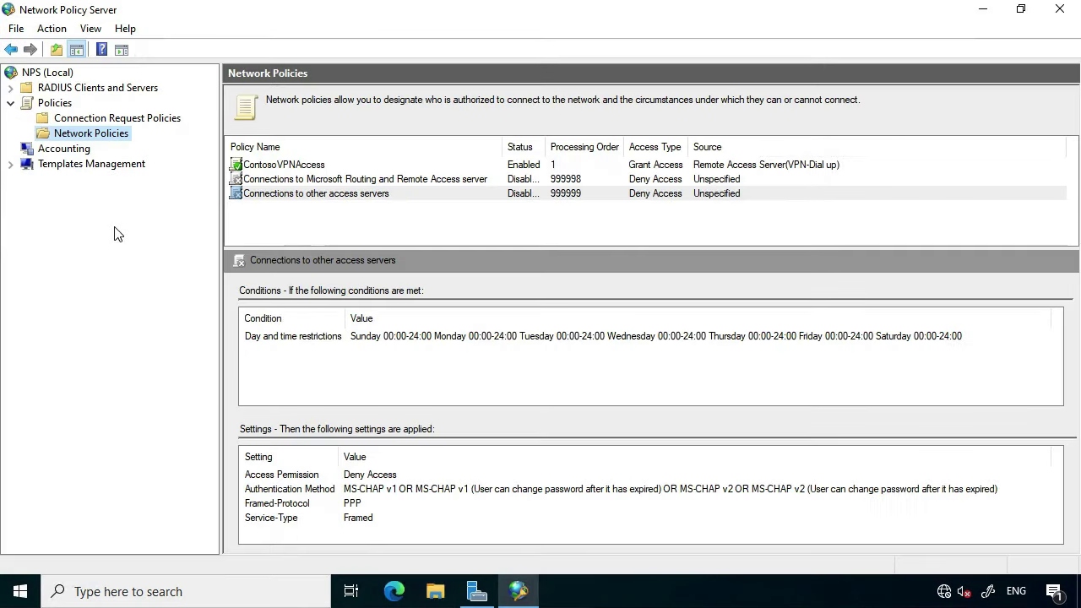
# Step: Create a new RADIUS client named Contoso-SVR3, using the same name as its verified address
pyautogui.click(11, 88)
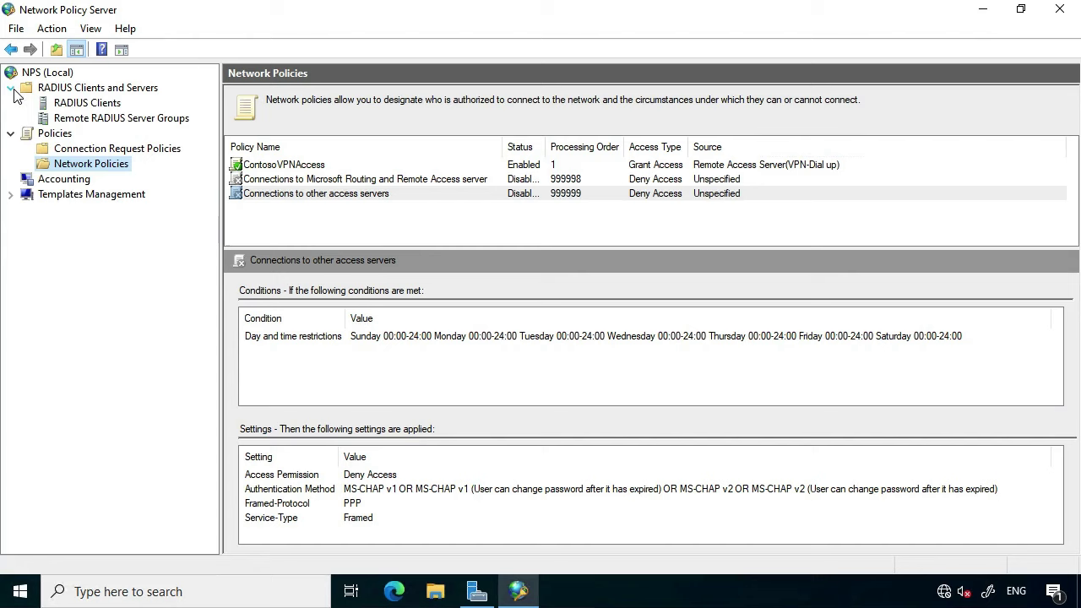
pyautogui.click(100, 105)
pyautogui.rightClick(102, 105)
pyautogui.click(162, 110)
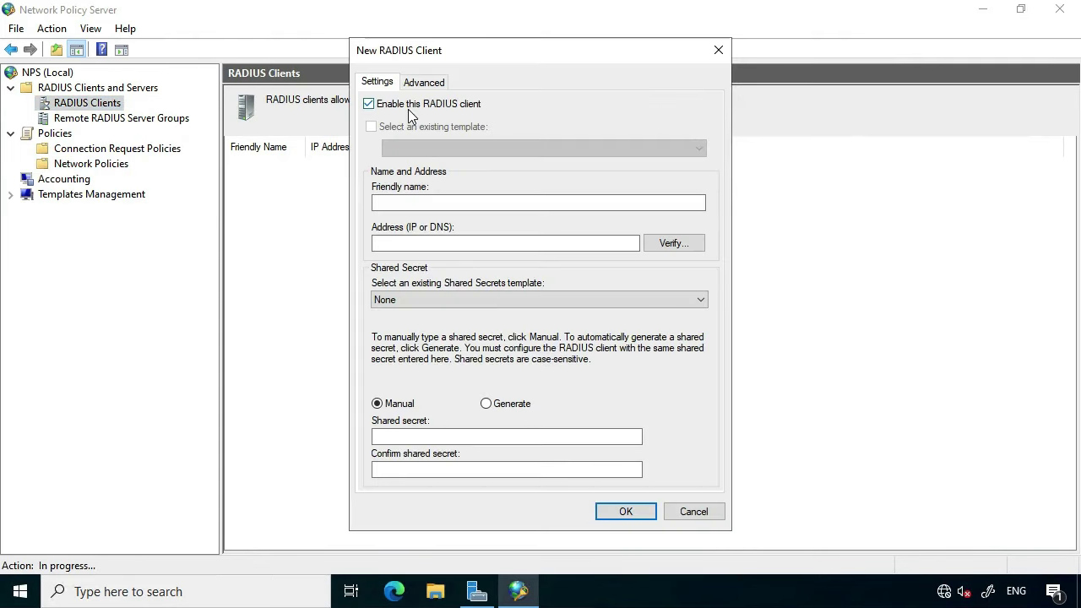
pyautogui.click(405, 203)
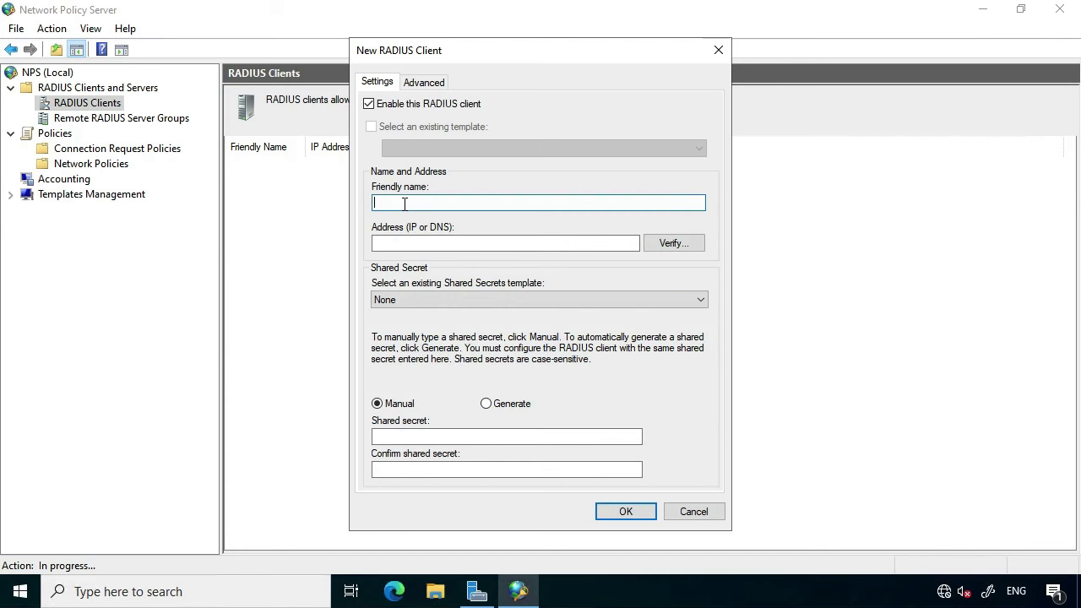
pyautogui.write('Contoso-SVR3')
pyautogui.hotkey('ctrl', 'a')
pyautogui.hotkey('ctrl', 'c')
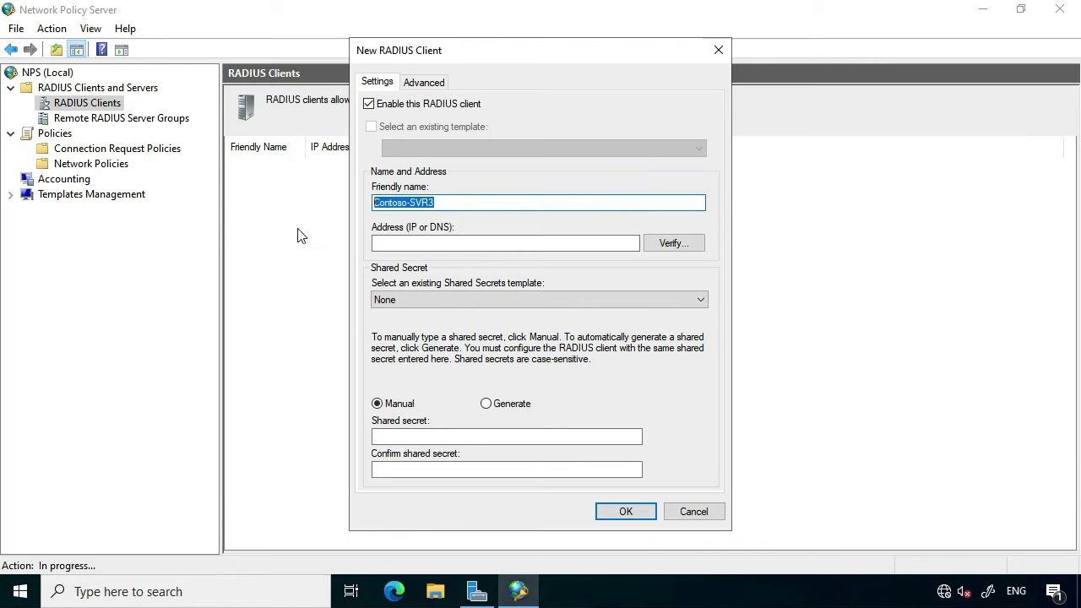
pyautogui.click(393, 243)
pyautogui.hotkey('ctrl', 'v')
pyautogui.click(663, 243)
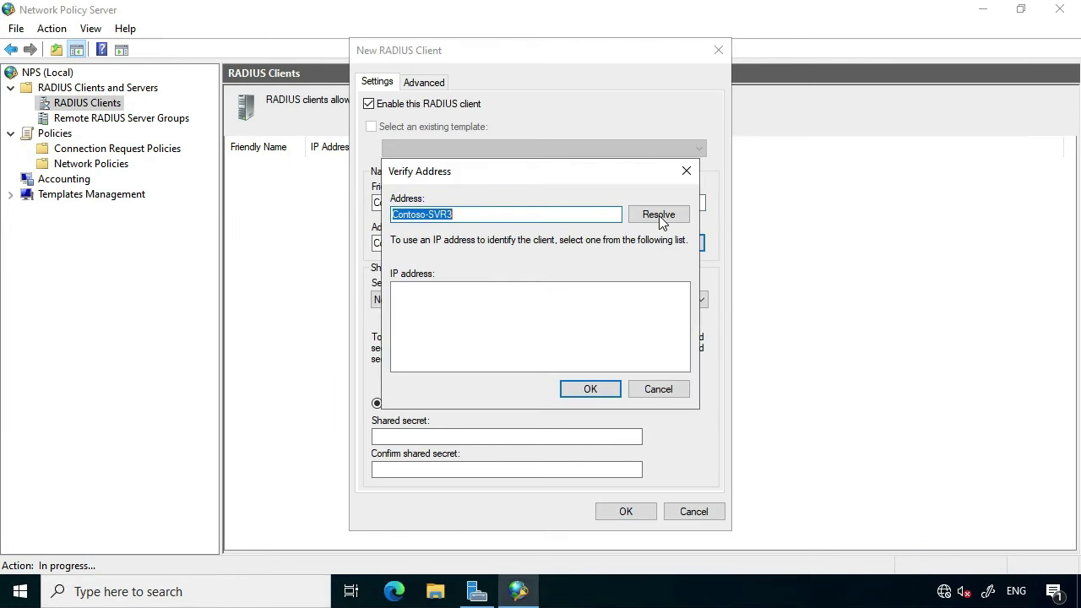
pyautogui.click(664, 217)
pyautogui.click(602, 393)
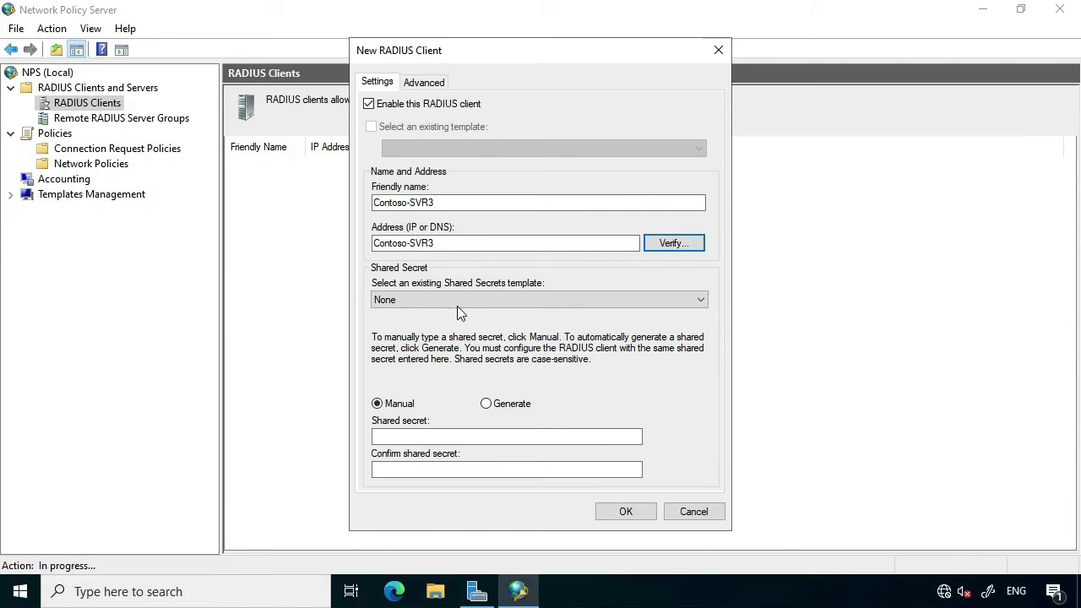
# Step: With no shared secret template, enter and confirm the client's shared secret
pyautogui.click(454, 300)
pyautogui.click(453, 372)
pyautogui.click(421, 435)
pyautogui.press('Tab')
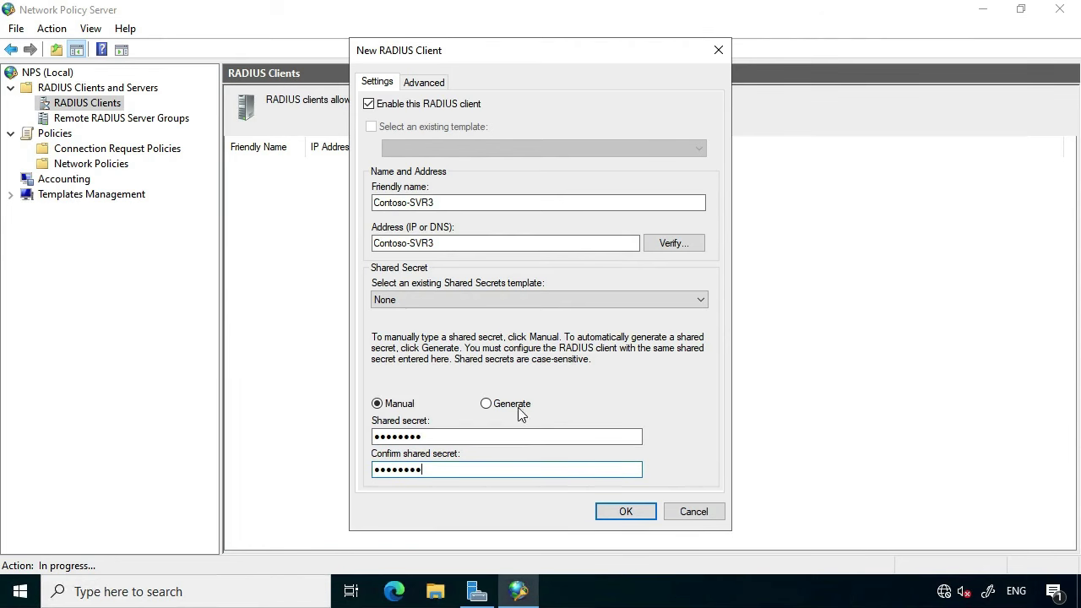
# Step: Set the vendor to Microsoft, save the client, and view Remote RADIUS Server Groups
pyautogui.click(412, 85)
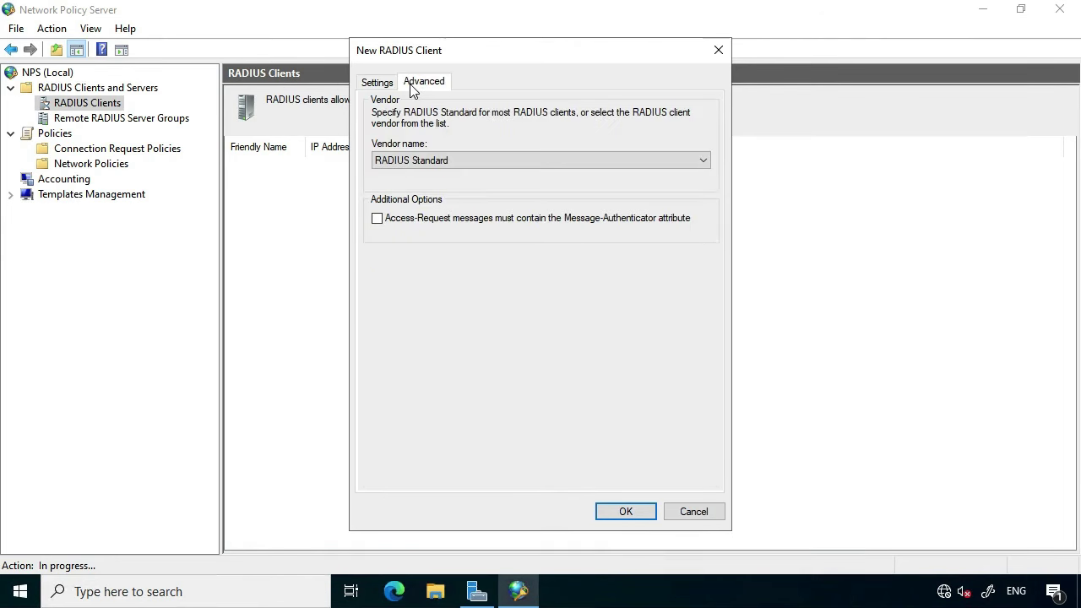
pyautogui.click(415, 162)
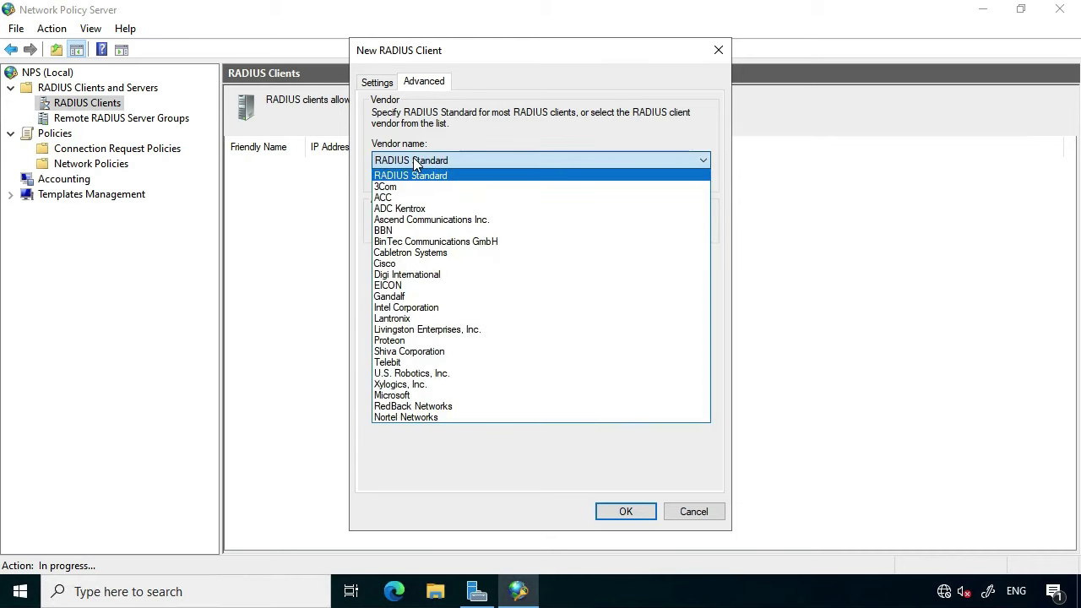
pyautogui.click(415, 163)
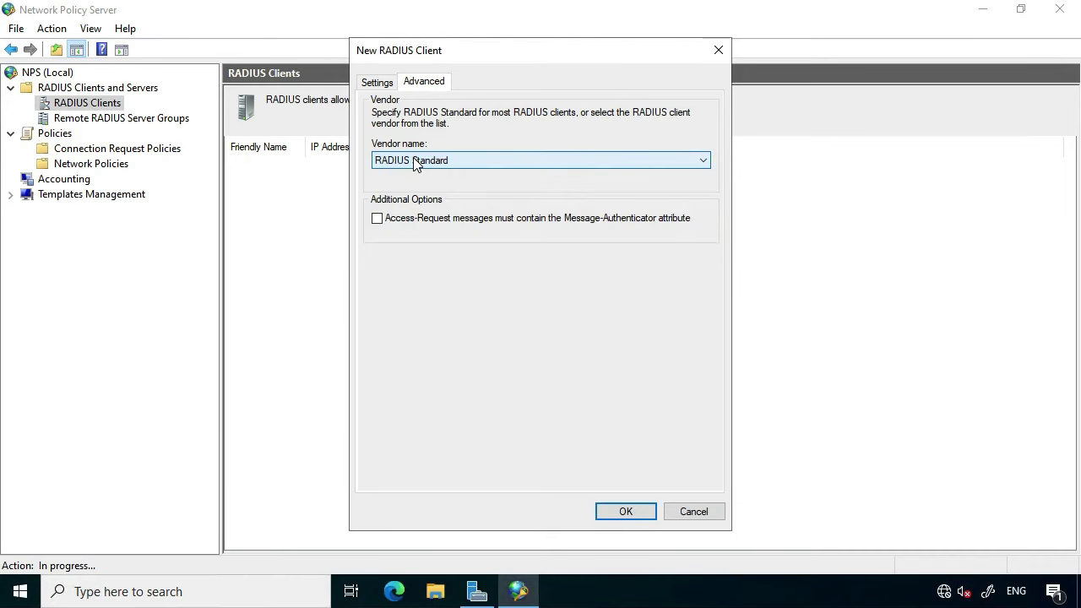
pyautogui.click(414, 163)
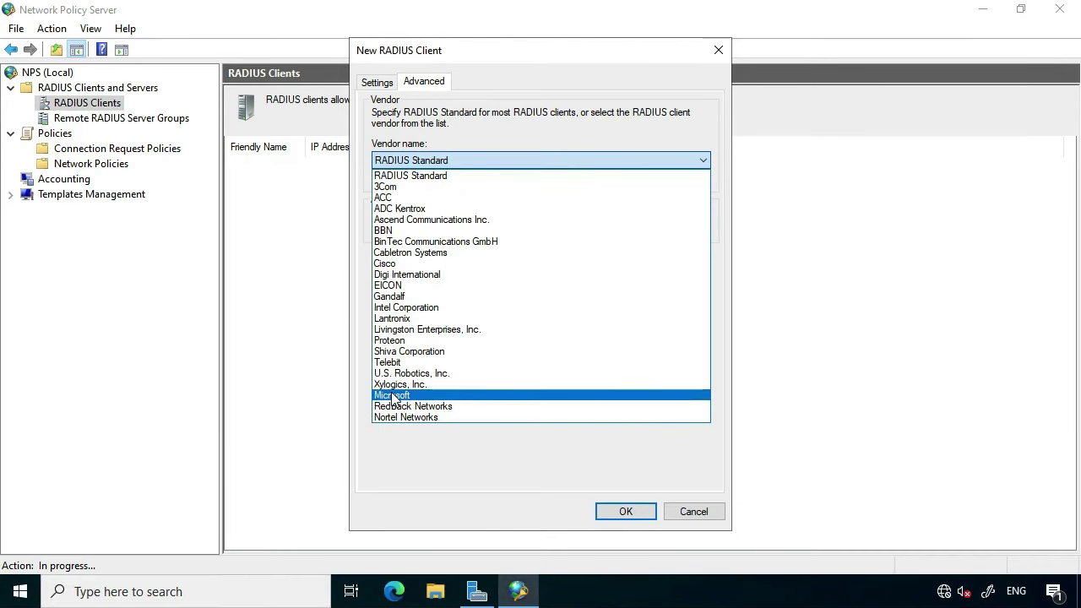
pyautogui.press('Escape')
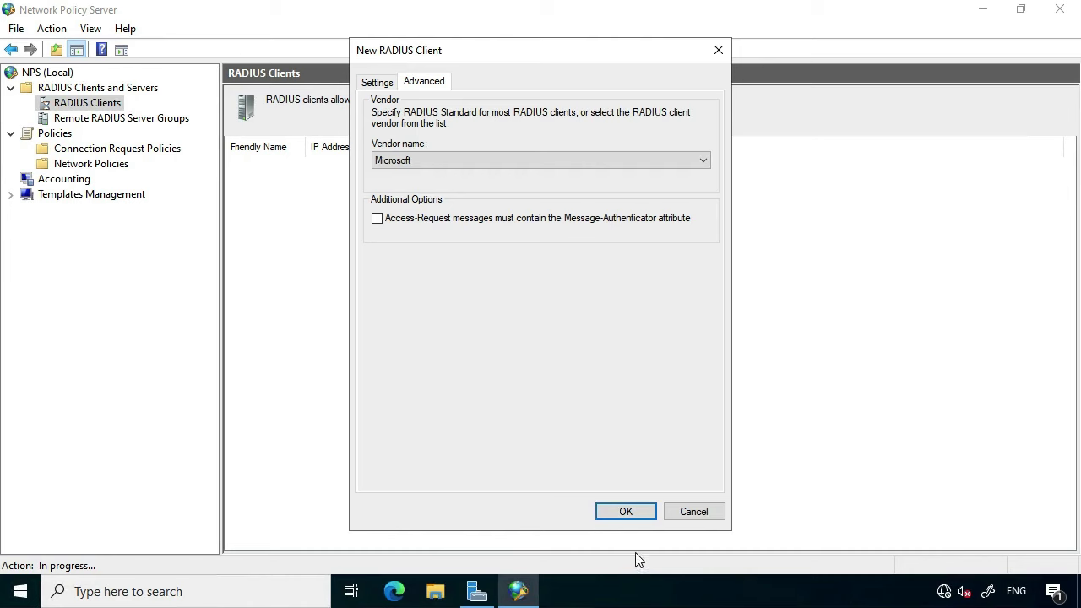
pyautogui.click(625, 512)
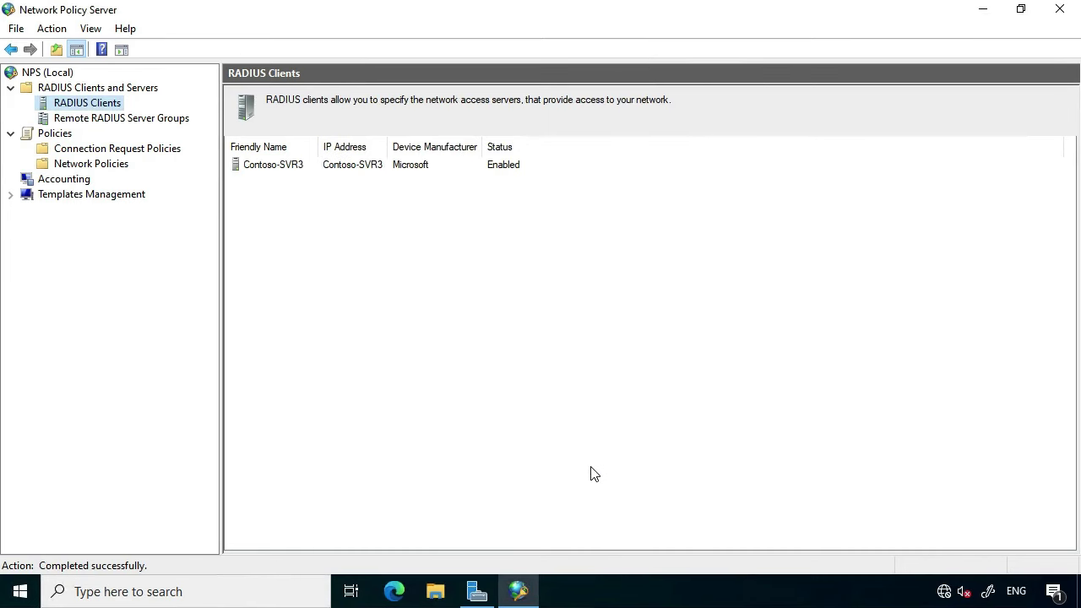
pyautogui.click(93, 120)
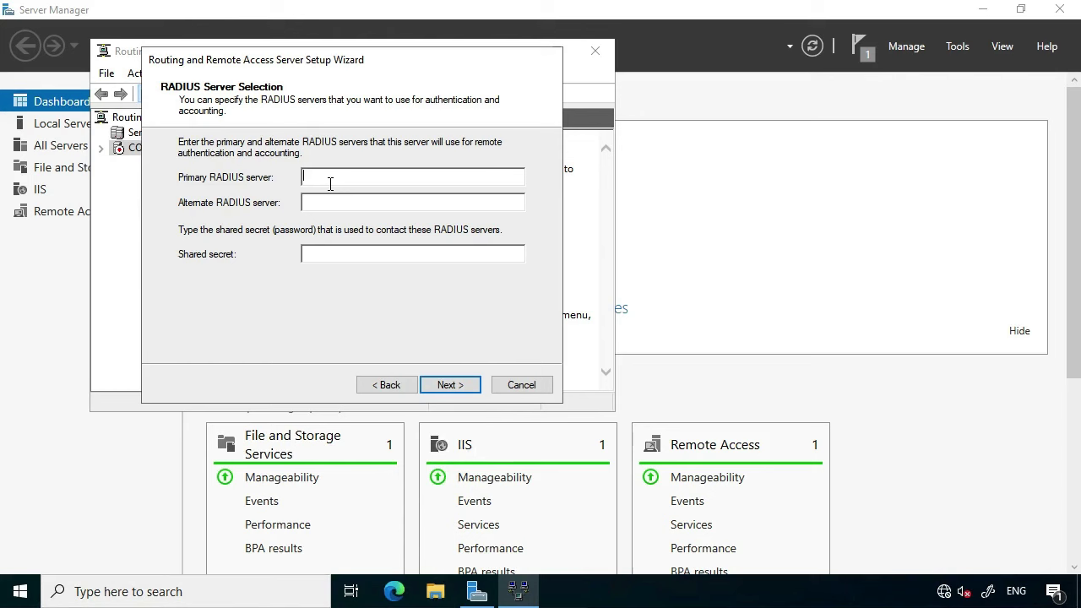
# Step: Enter Contoso-SVR1 as the primary RADIUS server along with its shared secret
pyautogui.write('Contoso-SVT')
pyautogui.press('BackSpace')
pyautogui.write('R1')
# Step: Finish the wizard, acknowledging the firewall and DHCP relay notices, and start the service
pyautogui.click(448, 385)
pyautogui.click(447, 385)
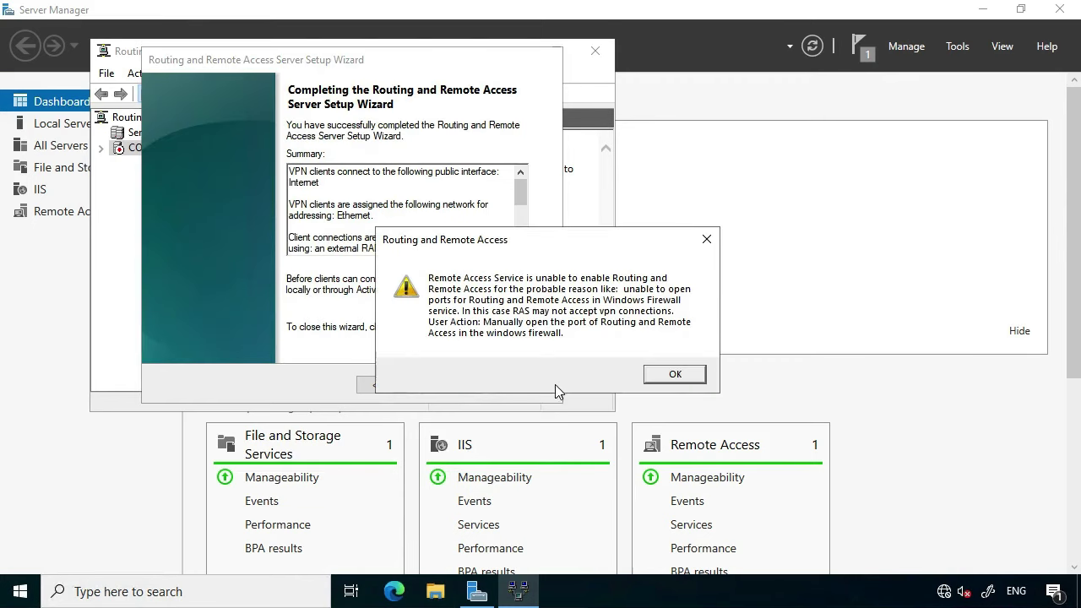
pyautogui.click(677, 372)
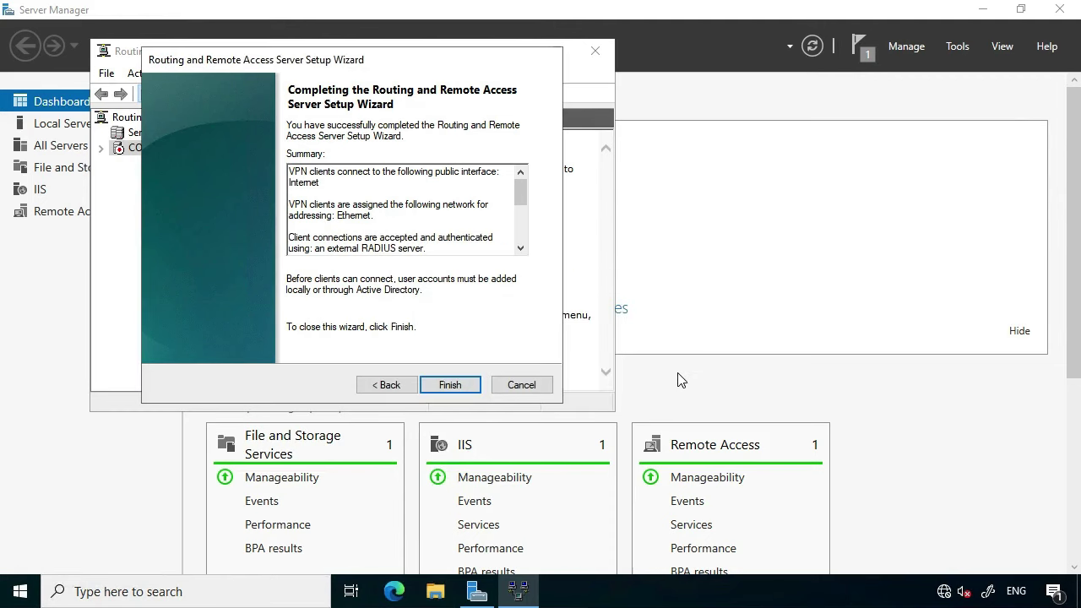
pyautogui.click(329, 274)
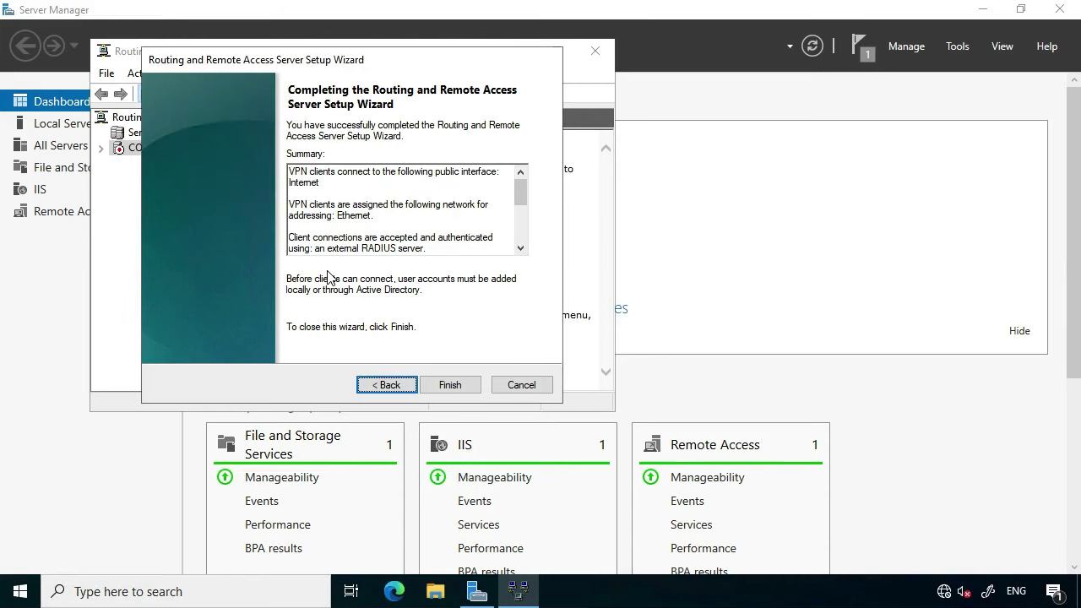
pyautogui.click(463, 390)
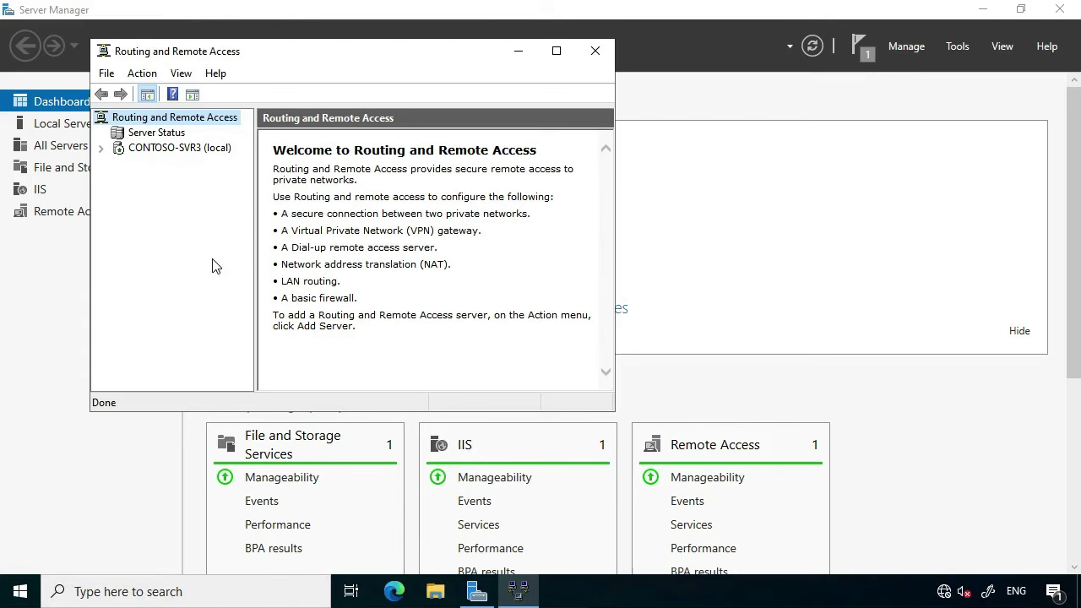
# Step: Browse CONTOSO-SVR3's Network Interfaces, Remote Access Clients and Ports, then open its Properties
pyautogui.click(556, 51)
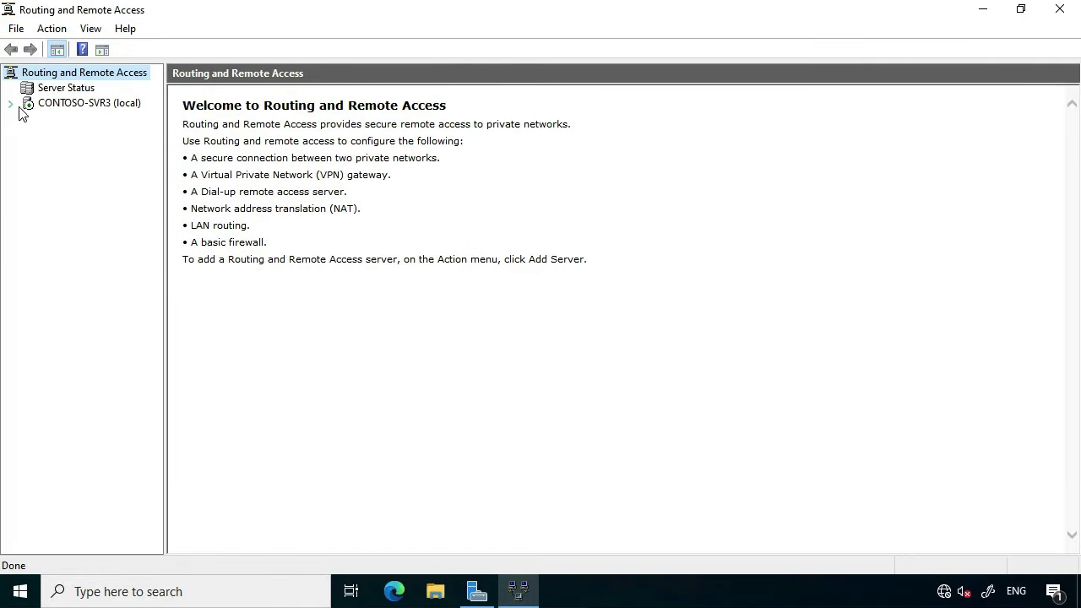
pyautogui.click(11, 103)
pyautogui.click(66, 121)
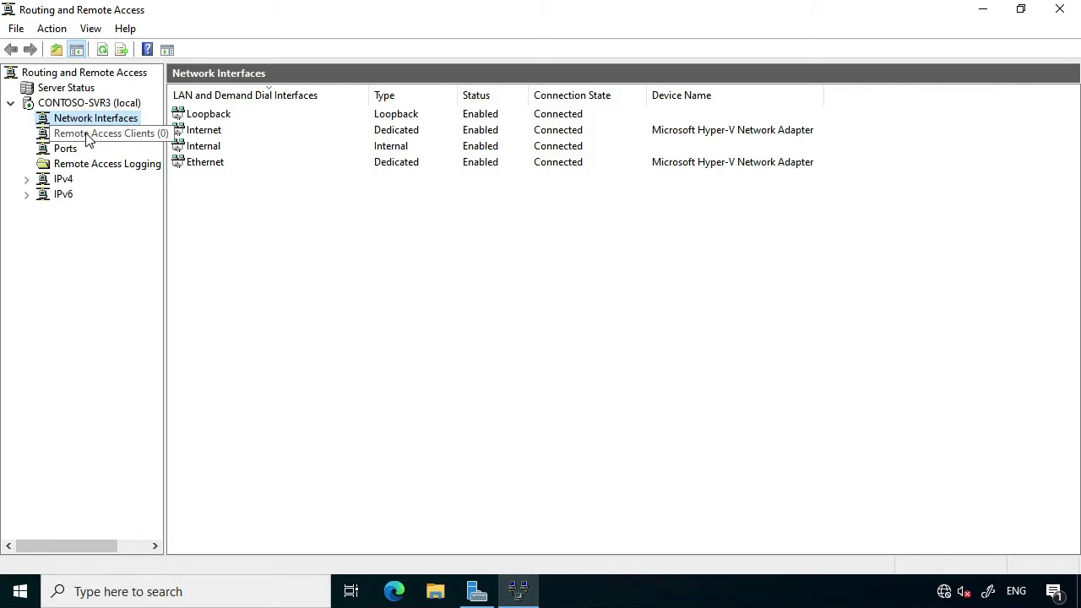
pyautogui.click(87, 138)
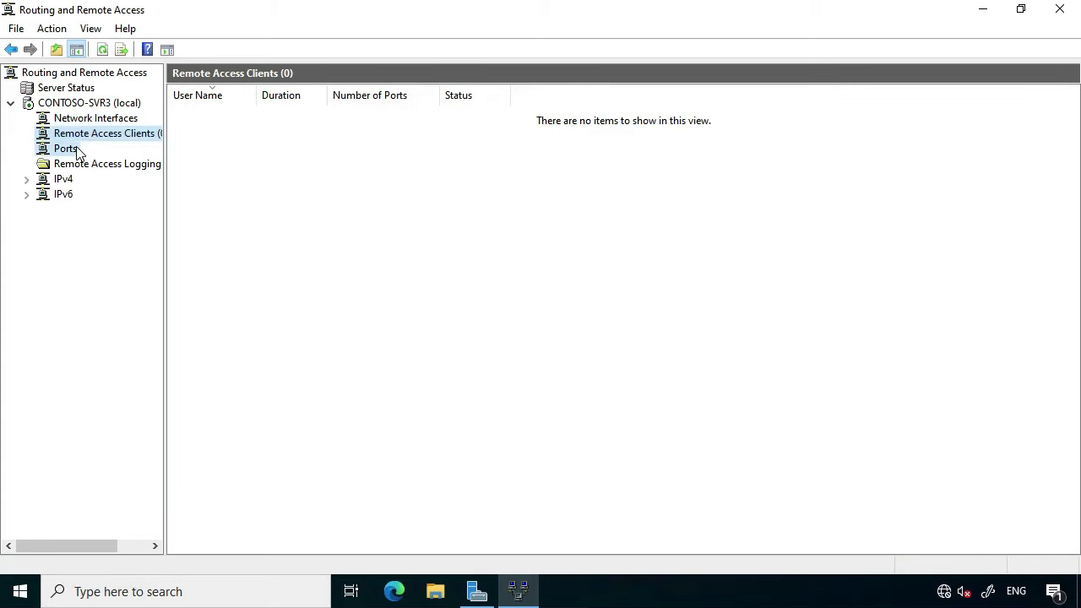
pyautogui.click(74, 150)
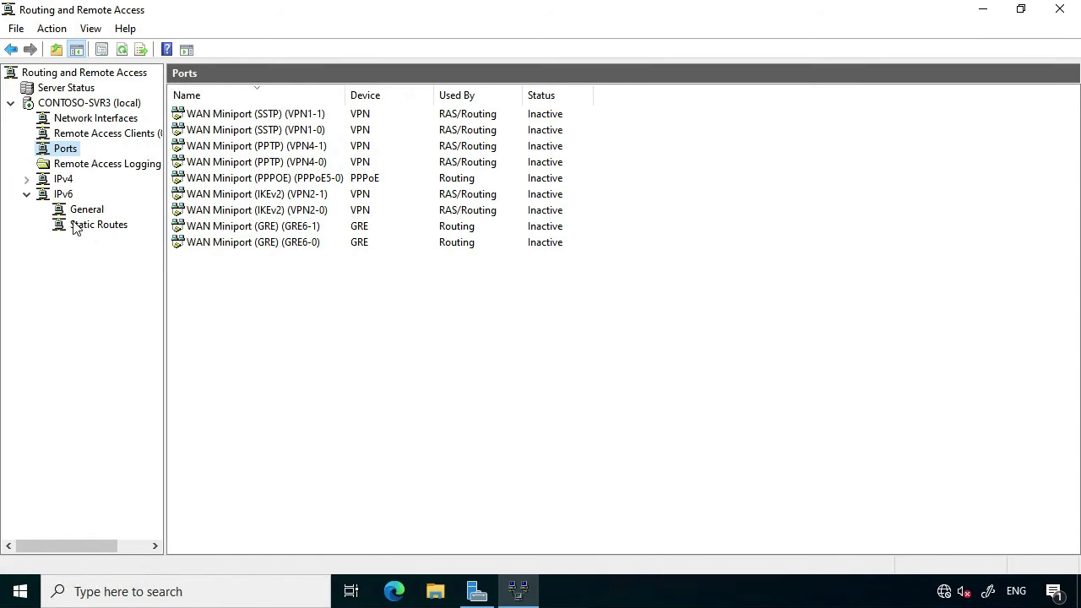
pyautogui.rightClick(99, 102)
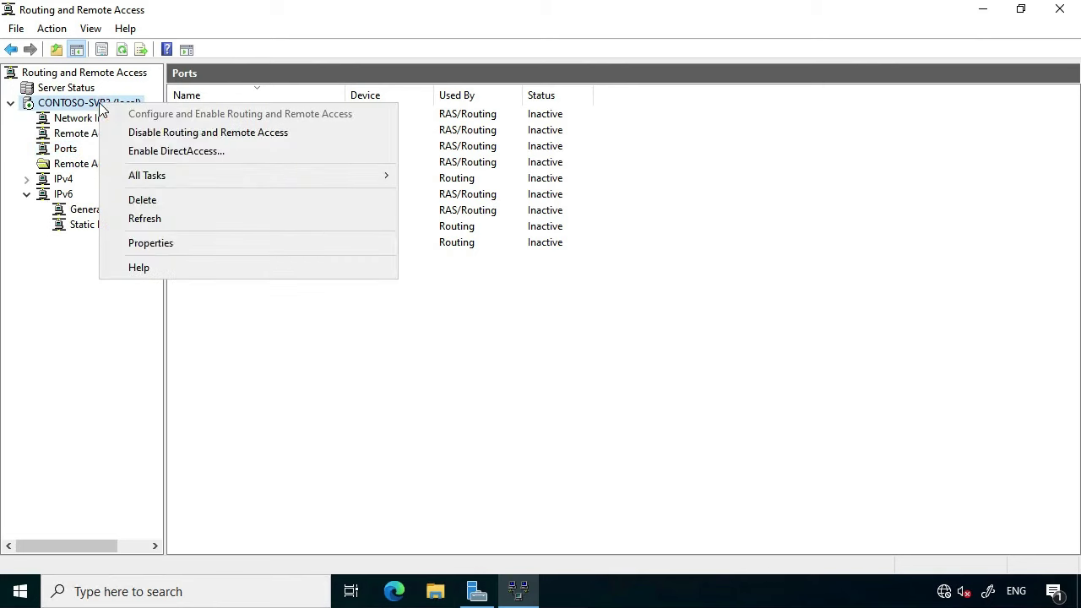
pyautogui.click(157, 245)
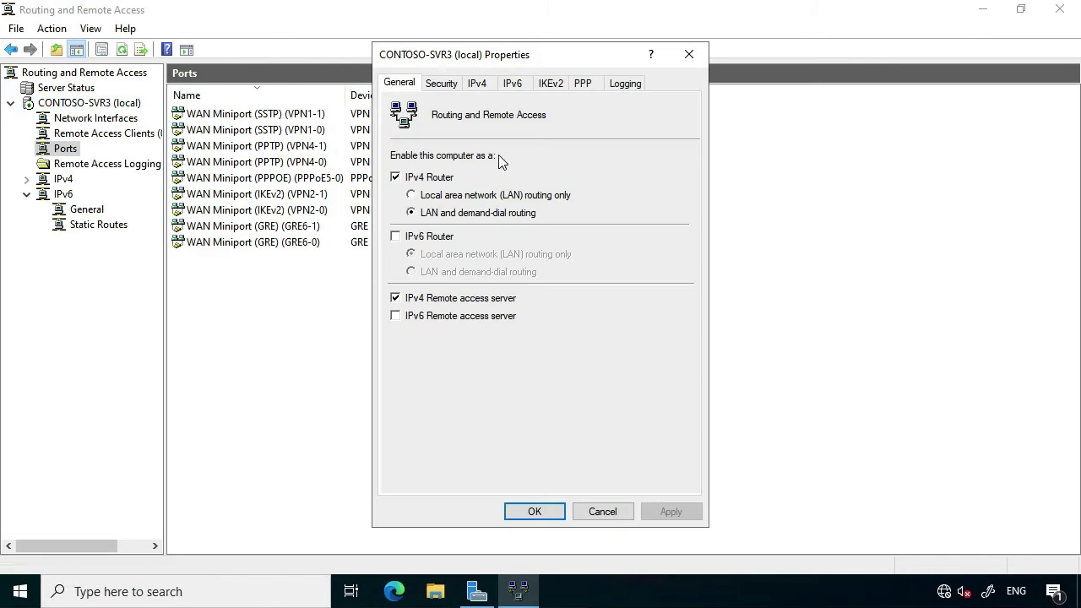
# Step: Review the Security tab's authentication methods and RADIUS server list unchanged, then close Properties
pyautogui.click(447, 85)
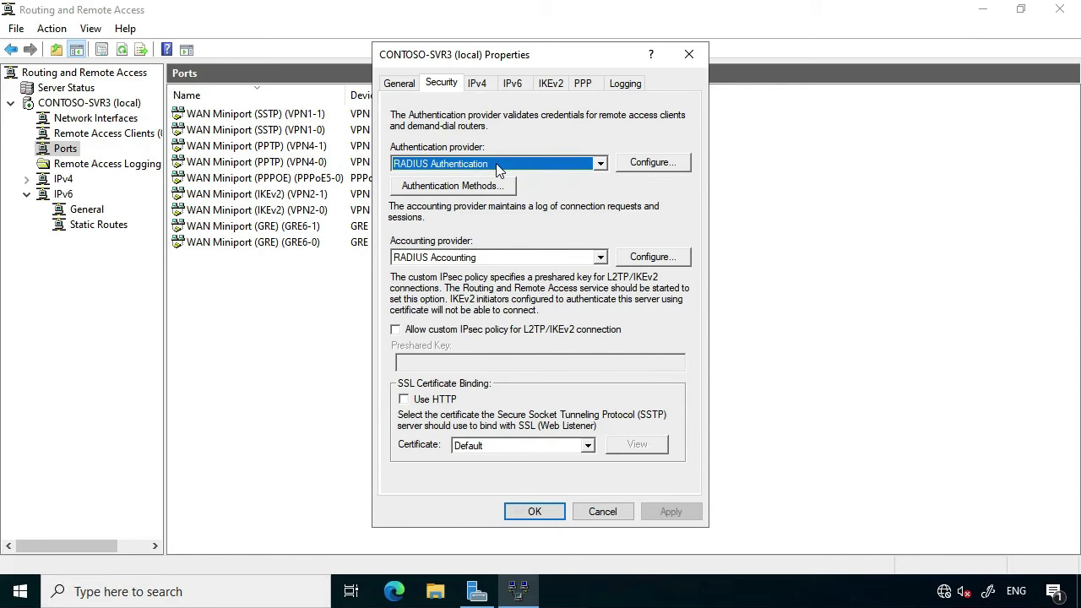
pyautogui.click(474, 193)
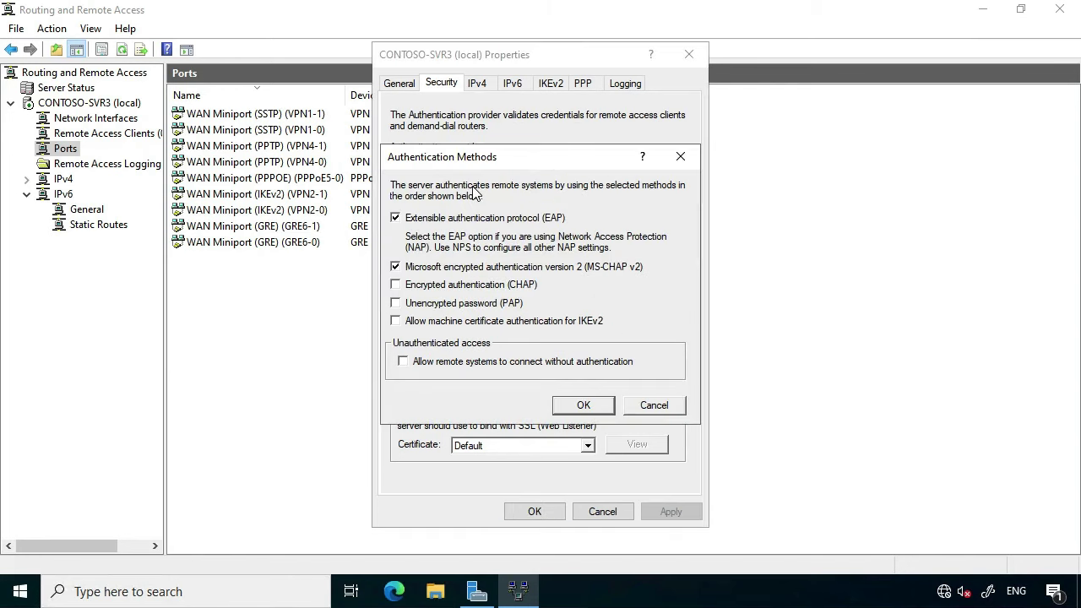
pyautogui.click(630, 406)
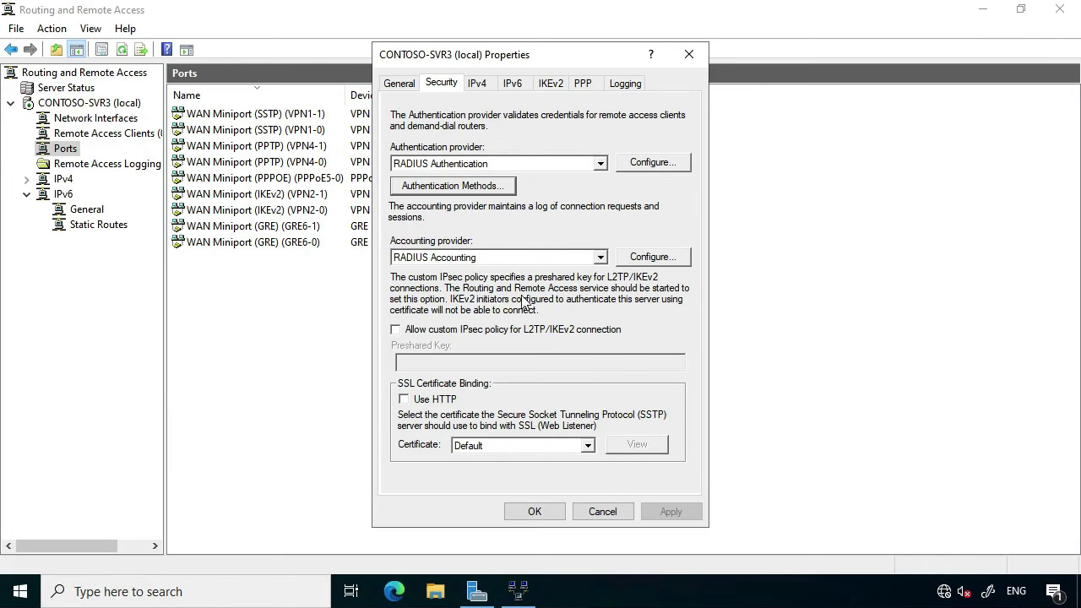
pyautogui.click(644, 168)
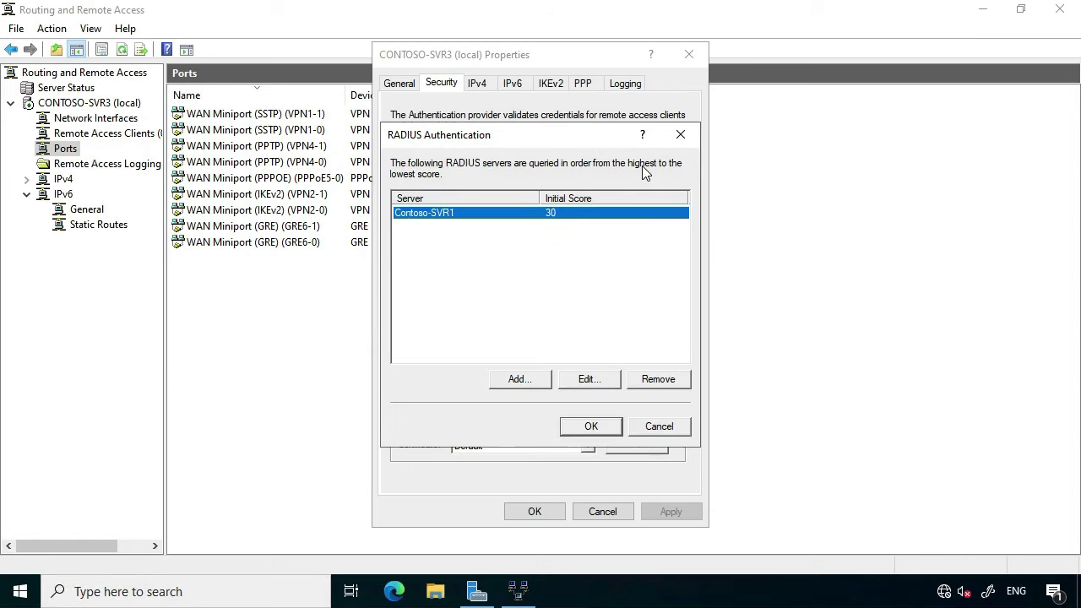
pyautogui.click(660, 427)
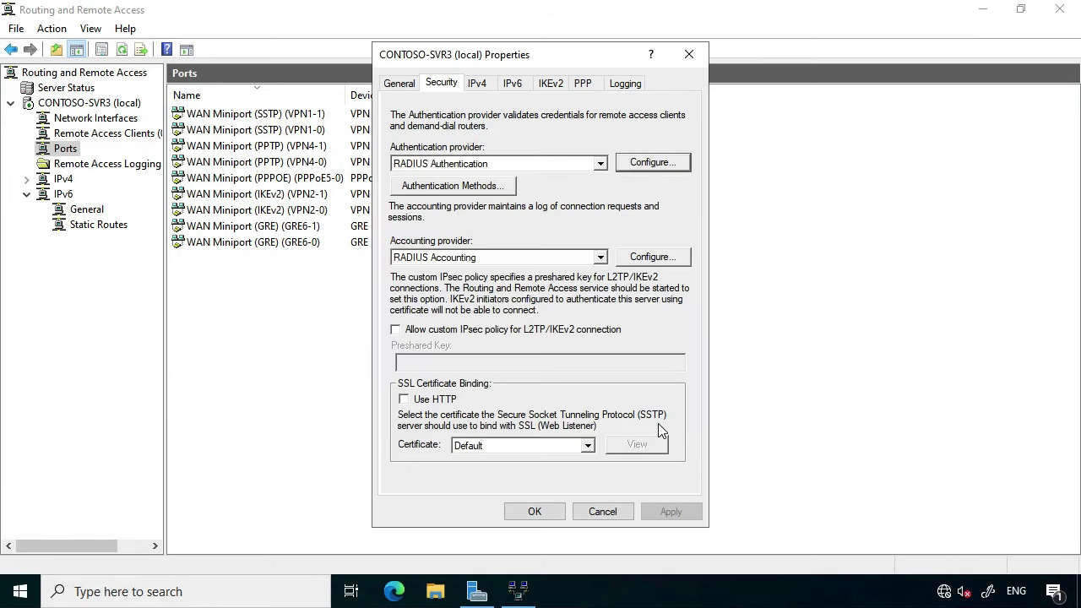
pyautogui.click(538, 513)
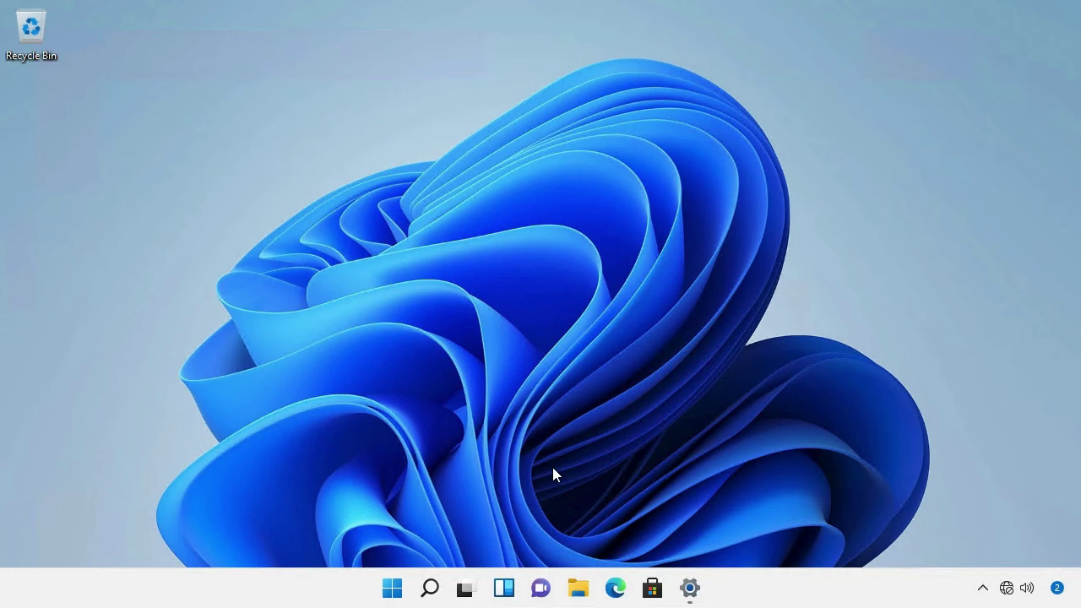
# Step: Open the VPN page of Windows Settings by searching 'vpn'
pyautogui.click(394, 588)
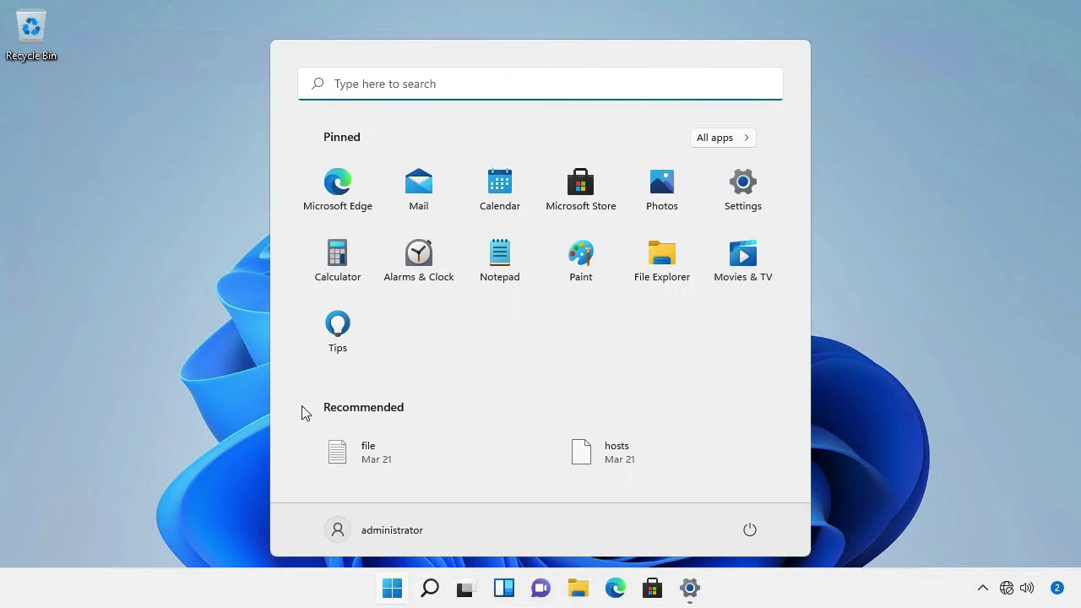
pyautogui.click(741, 180)
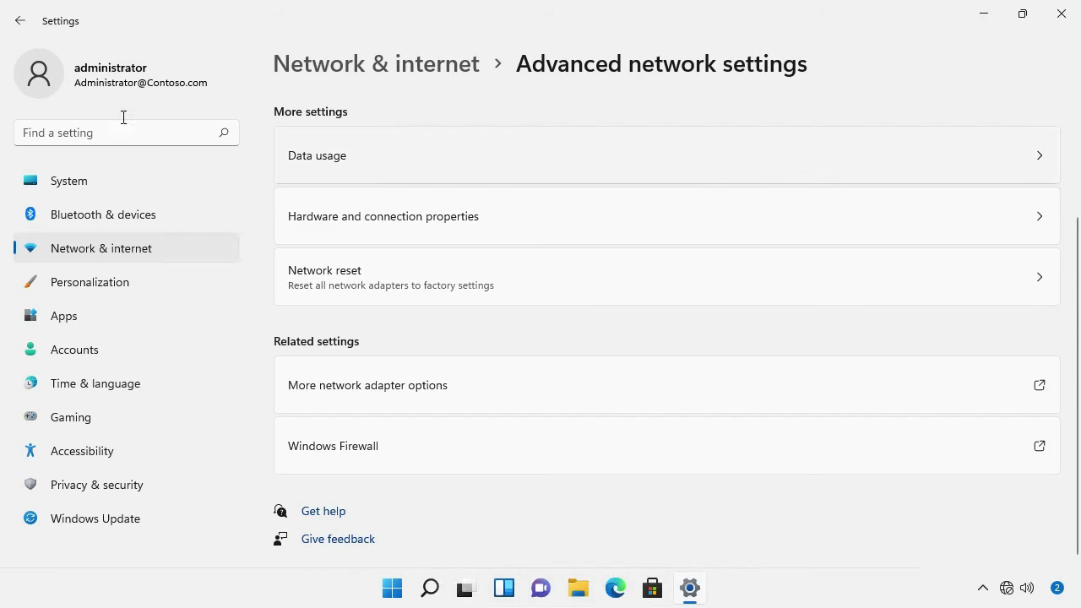
pyautogui.click(96, 129)
pyautogui.write('vpn')
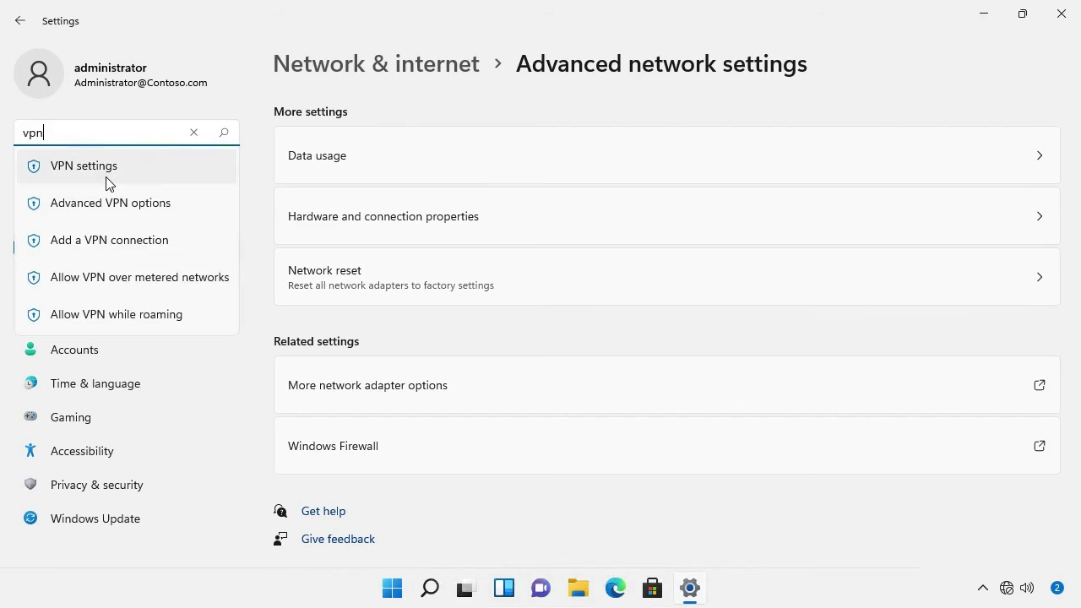
pyautogui.click(106, 177)
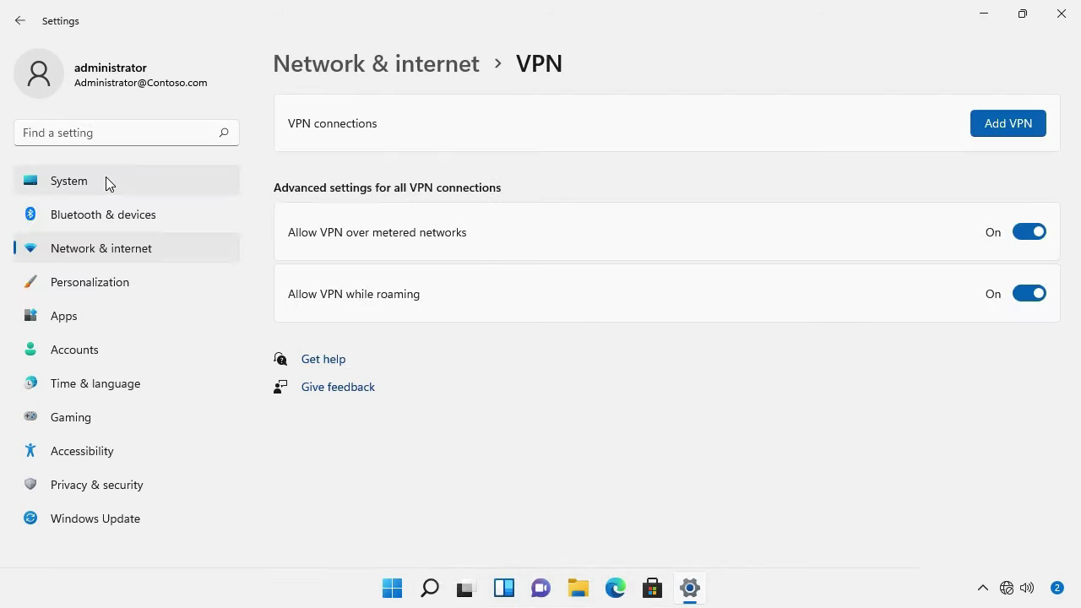
# Step: Add a VPN connection with Windows (built-in) as the provider
pyautogui.click(1005, 126)
pyautogui.click(538, 106)
pyautogui.click(510, 102)
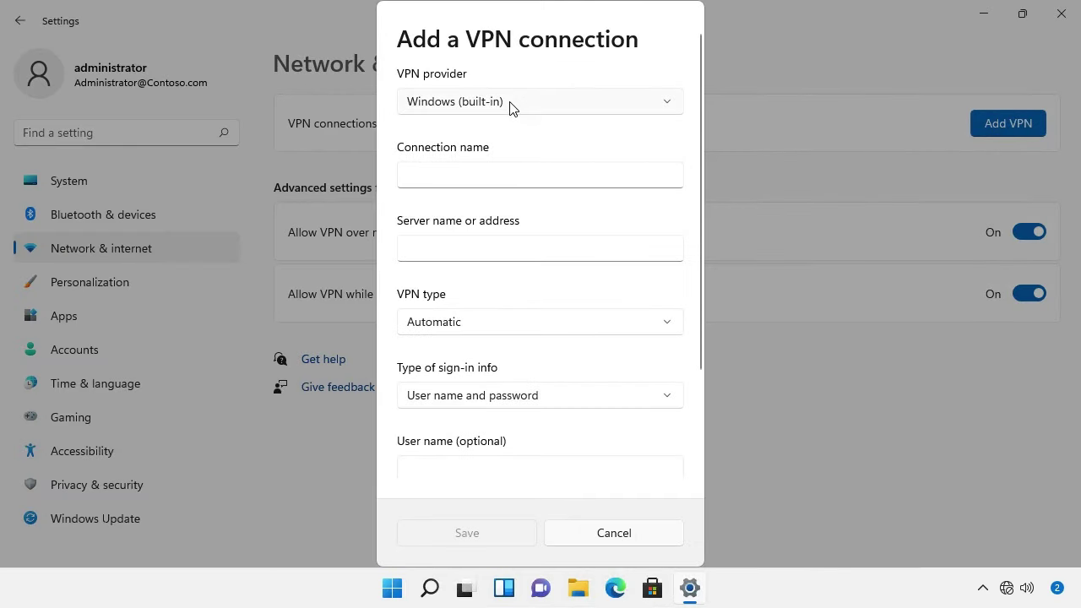
# Step: Save the Contoso HQ connection to server 131.107.0.200 with VPN type Automatic
pyautogui.click(470, 175)
pyautogui.write('Contoso HQ')
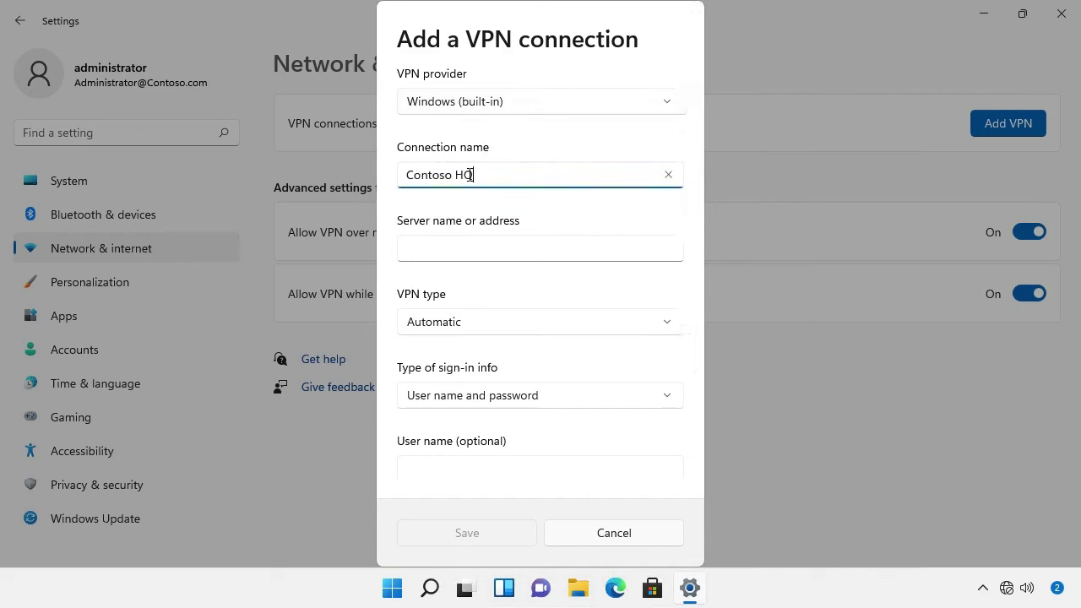
pyautogui.click(458, 240)
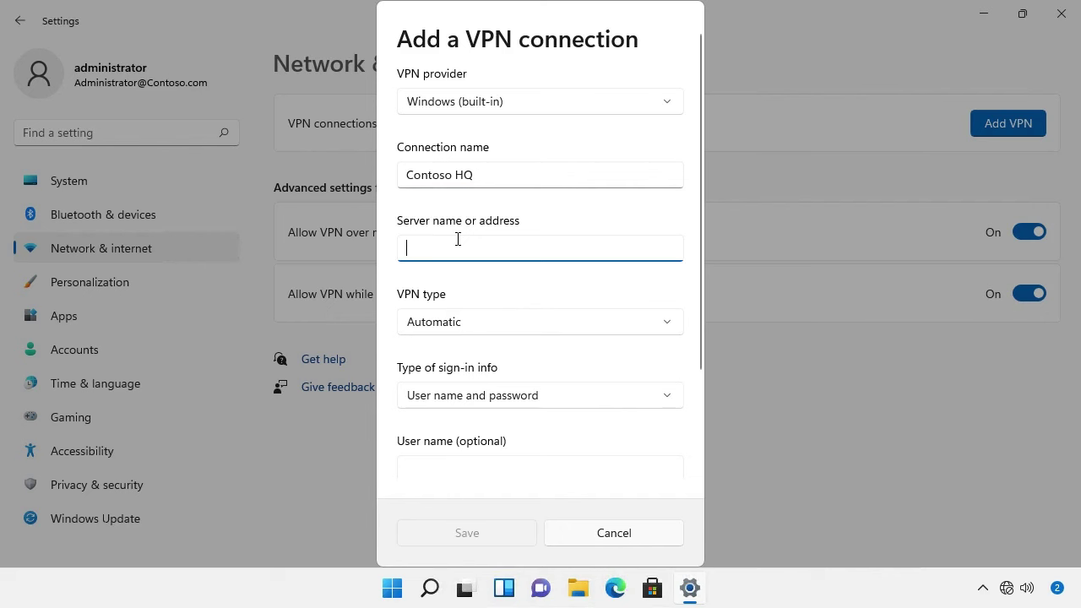
pyautogui.write('131.107.0.200')
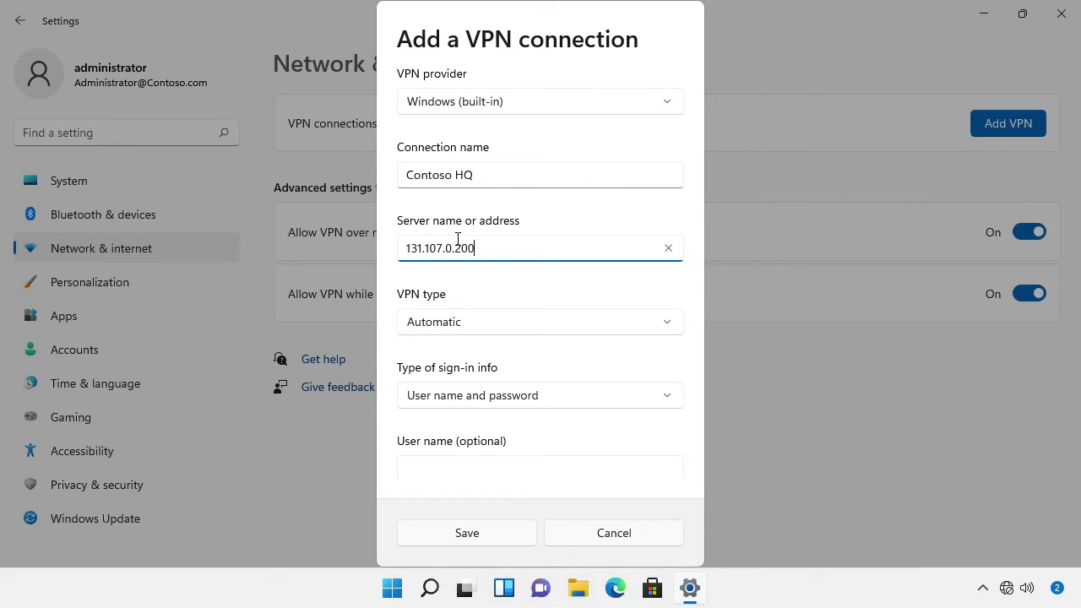
pyautogui.click(461, 323)
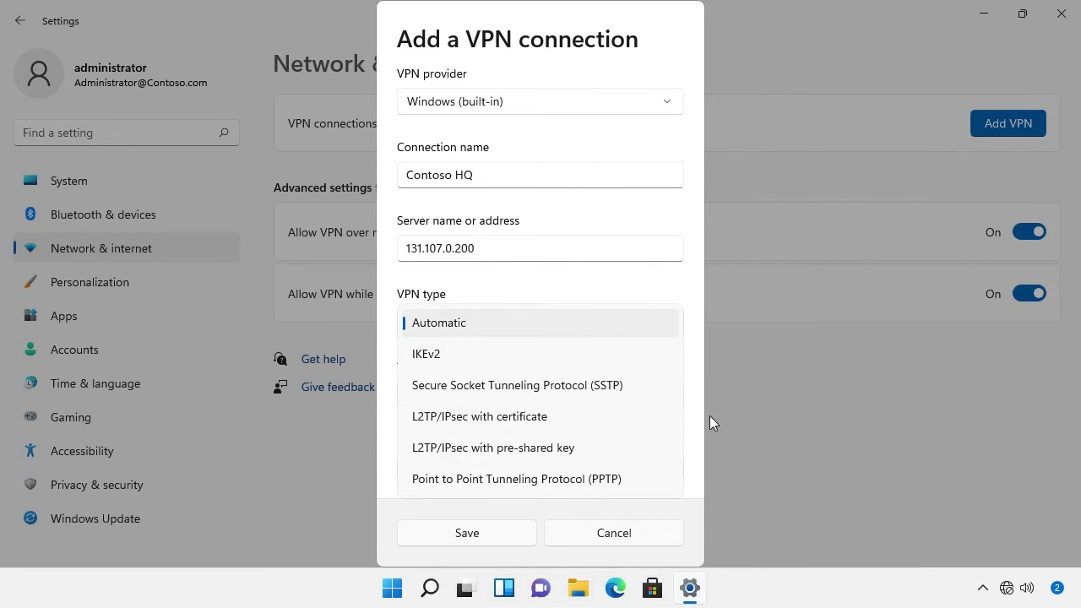
pyautogui.click(594, 297)
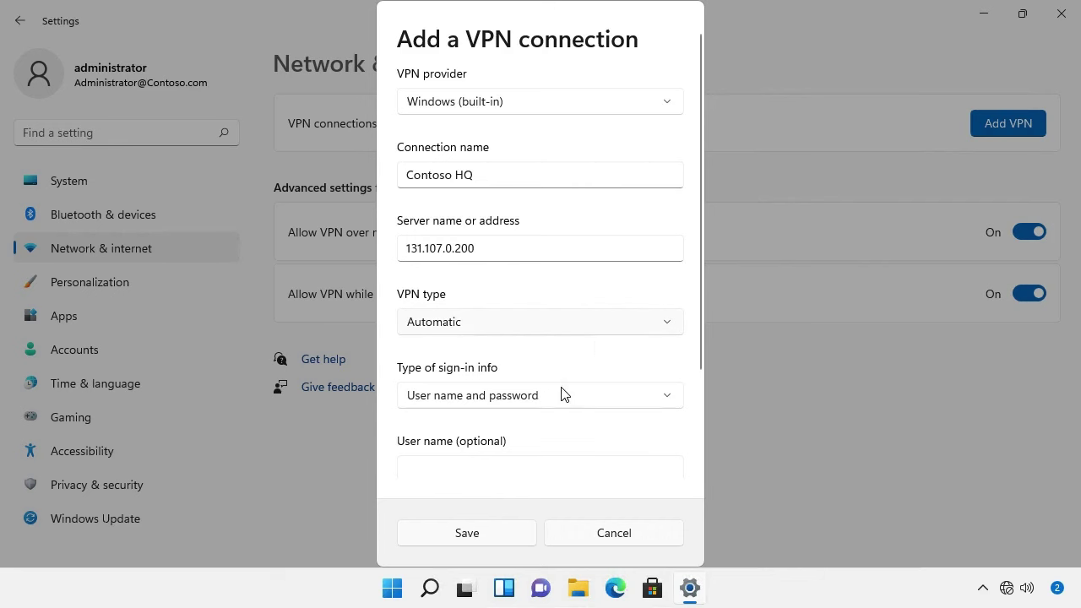
pyautogui.click(502, 544)
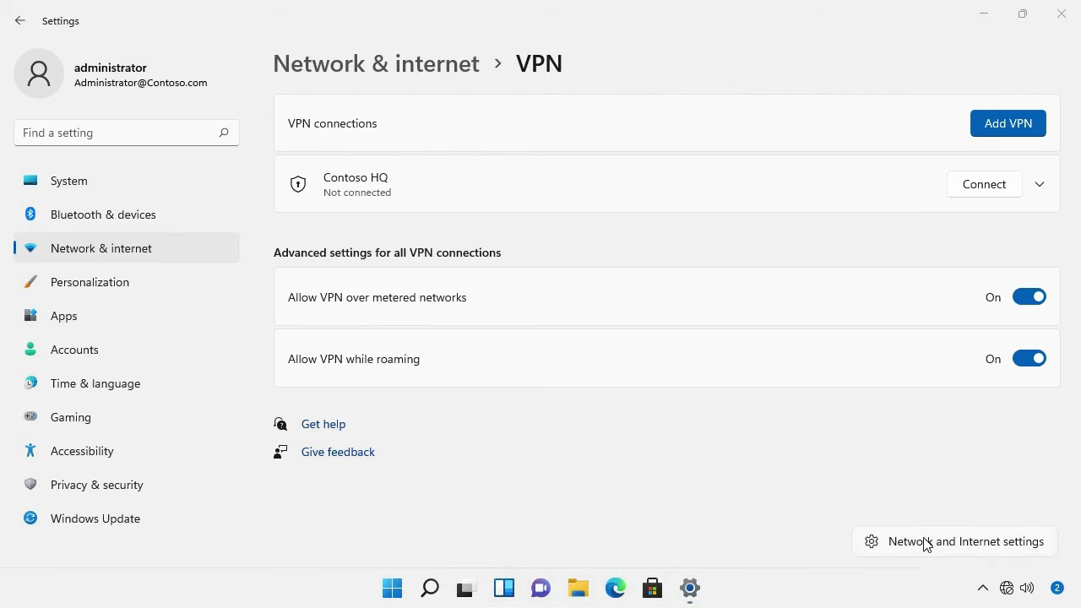
# Step: In Advanced network settings, enable the Internet adapter and disable the Ethernet adapter
pyautogui.hotkey('alt', 'Left')
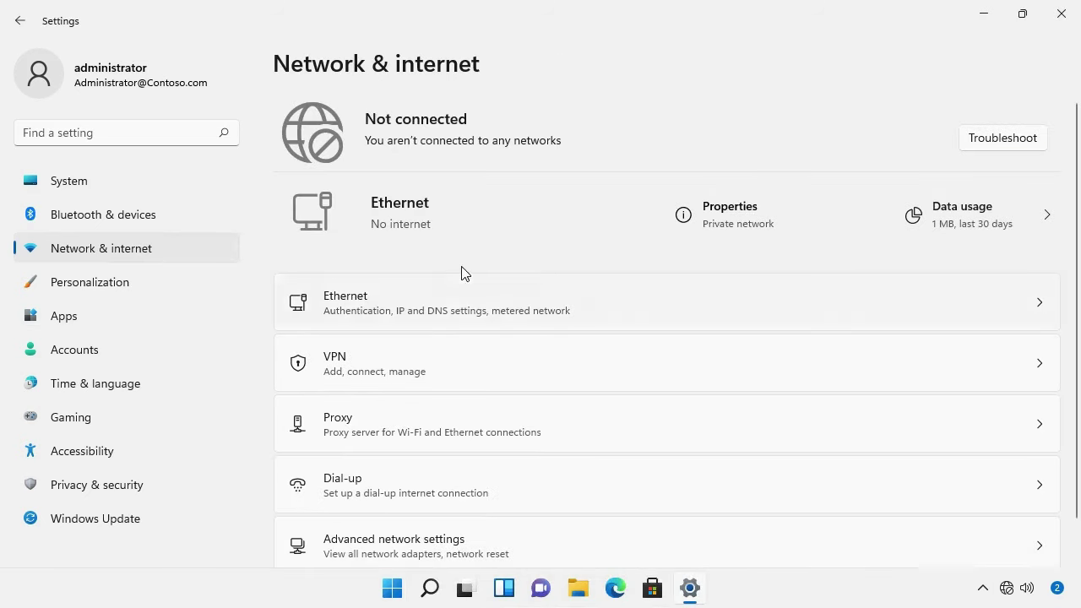
pyautogui.click(384, 542)
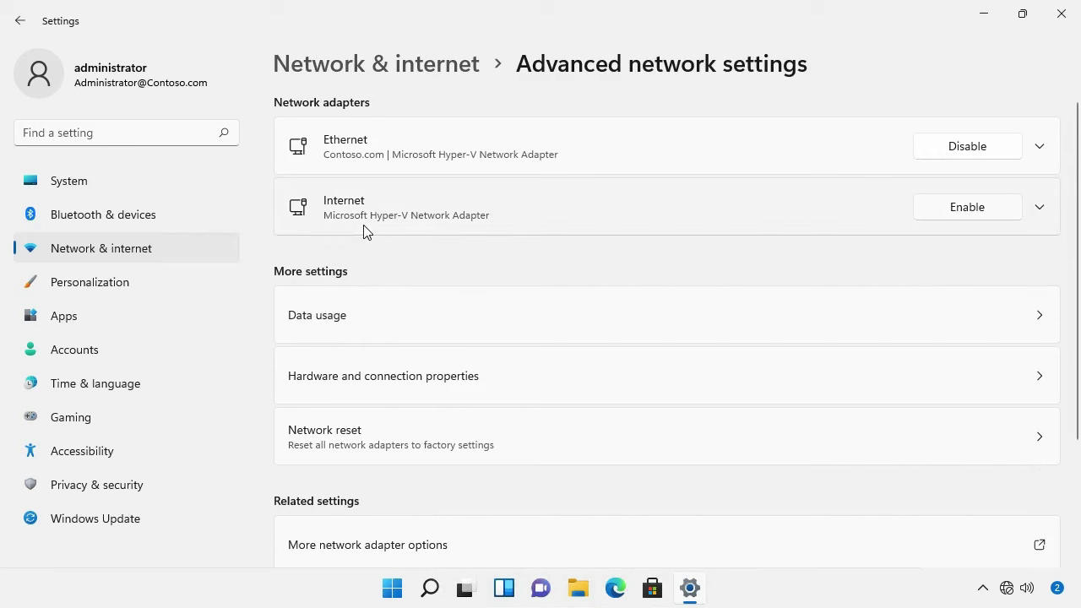
pyautogui.click(965, 210)
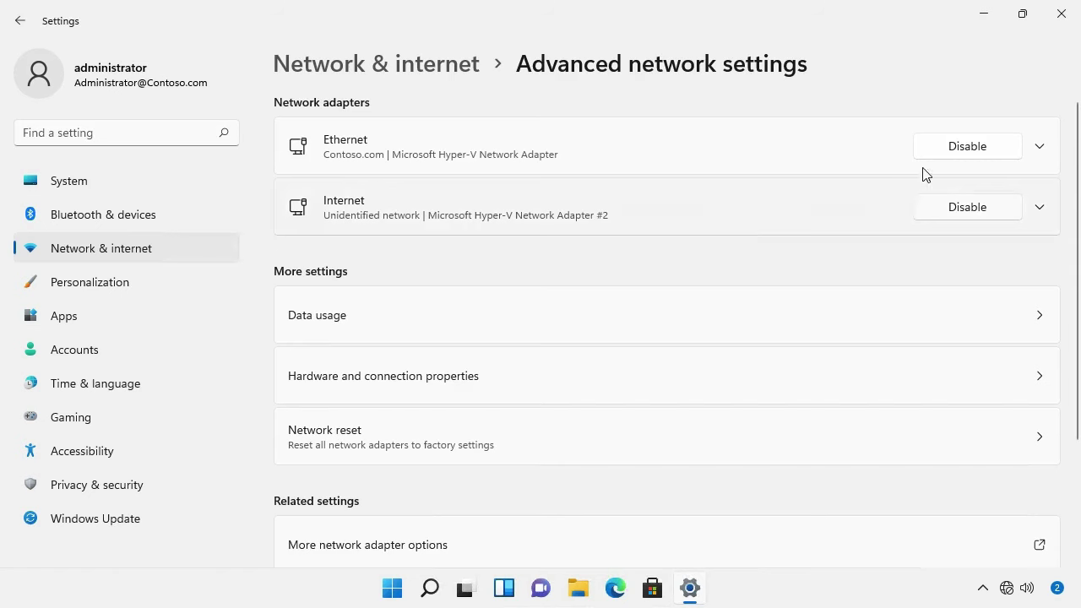
pyautogui.click(959, 157)
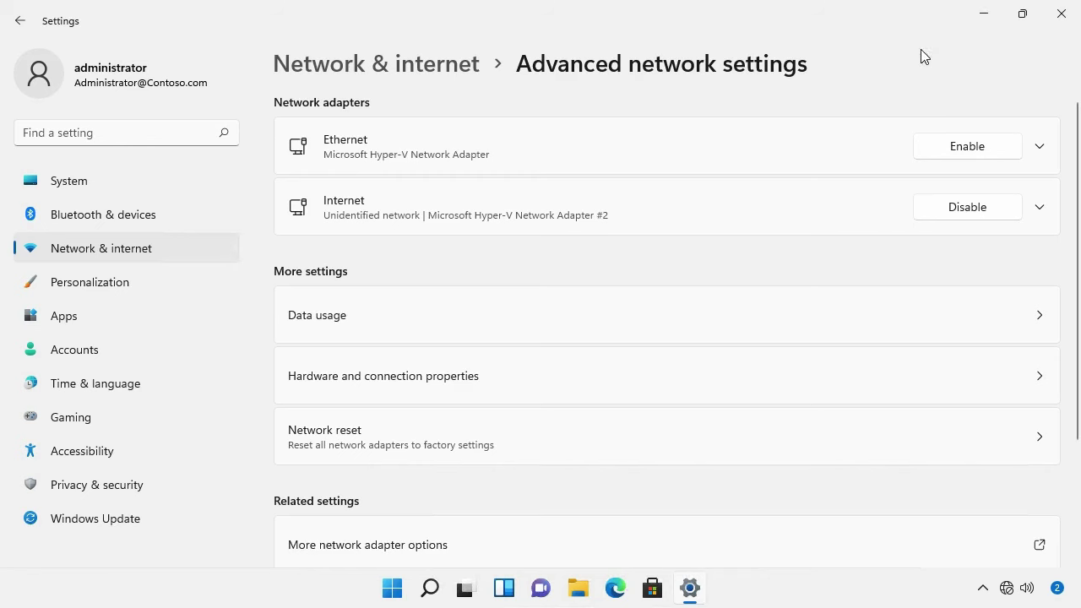
# Step: Search settings for 'vpn' and go back to the VPN settings page
pyautogui.click(58, 132)
pyautogui.write('vpn')
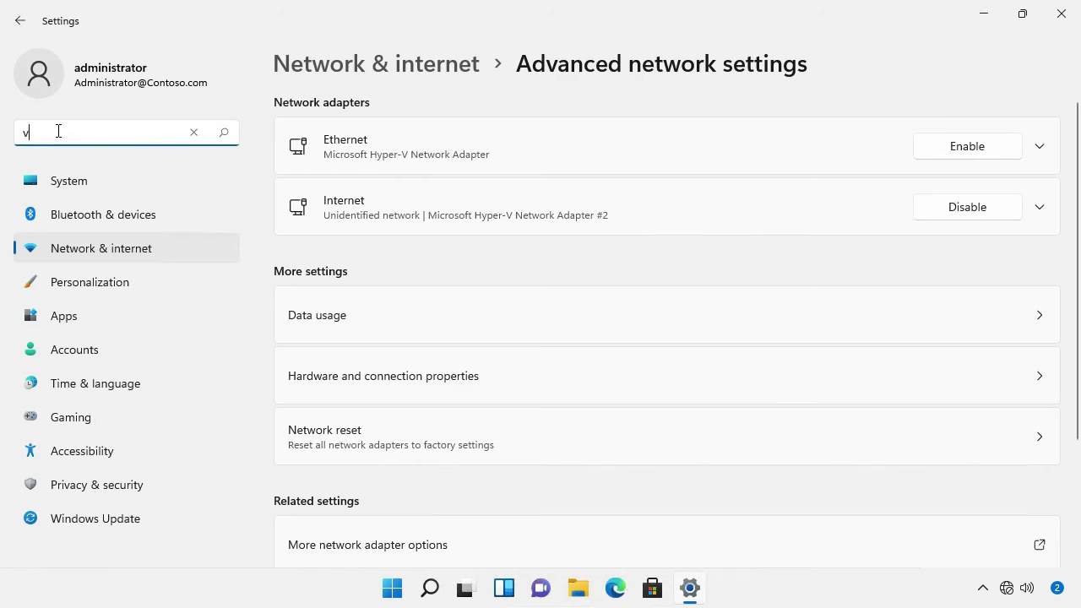
pyautogui.press('Return')
pyautogui.click(330, 176)
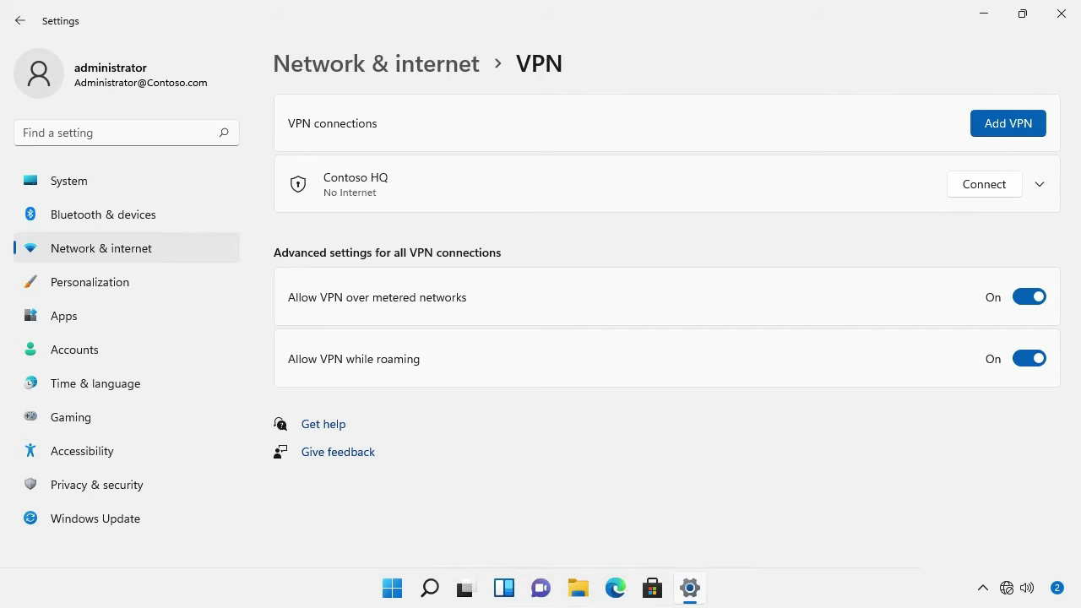
# Step: Connect Contoso HQ using the domain administrator's user name and password; it fails with a VPN tunnels error
pyautogui.click(986, 185)
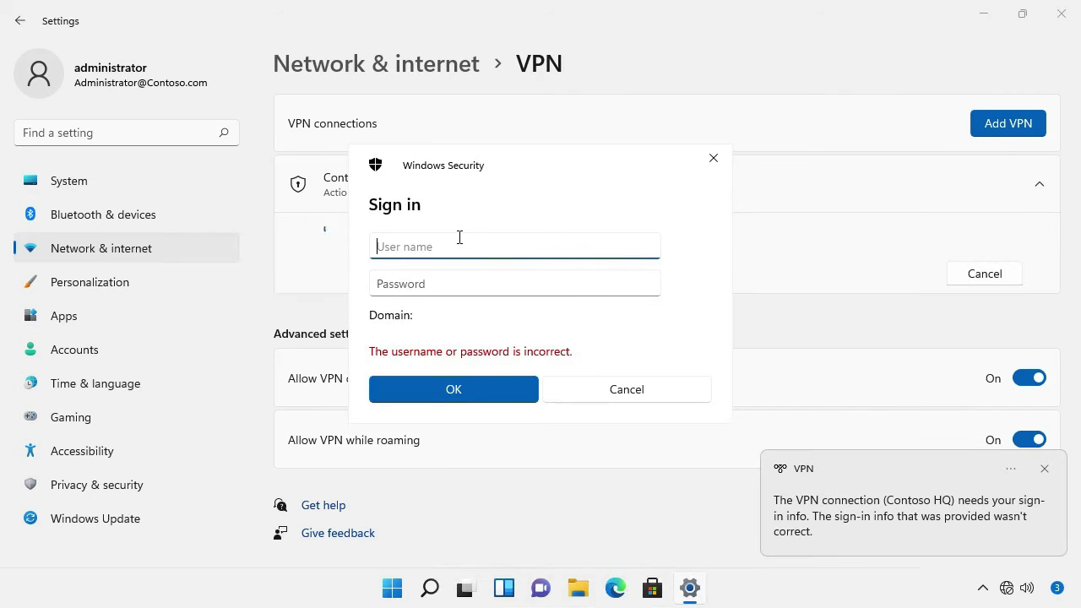
pyautogui.write('contoso\\administrator')
pyautogui.press('Tab')
pyautogui.write('••••••••')
pyautogui.click(478, 384)
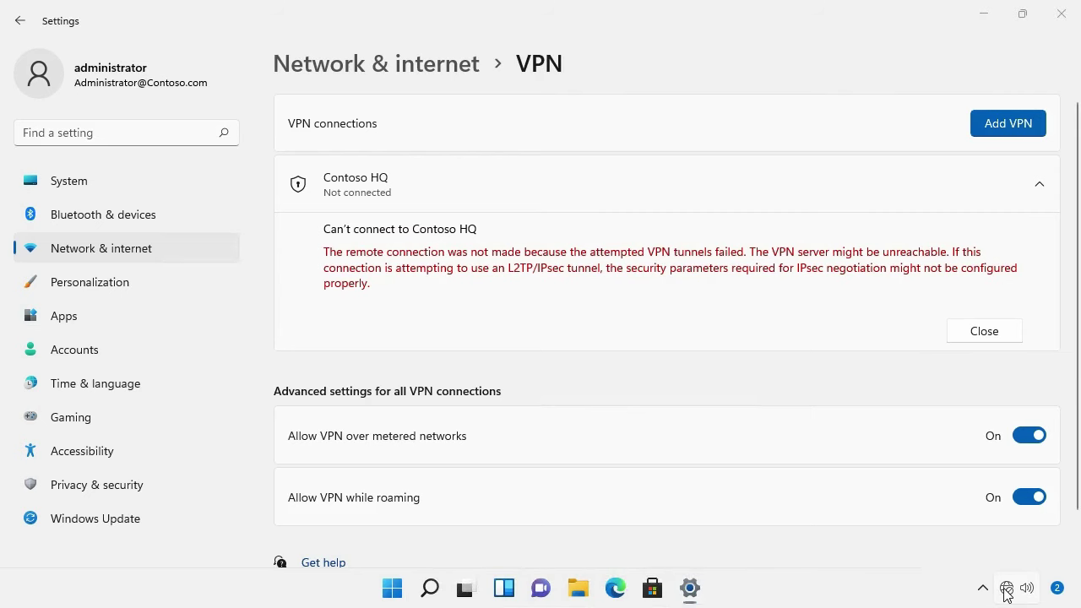
# Step: Open the Contoso HQ connection's properties from the Network Connections list
pyautogui.hotkey('alt', 'Left')
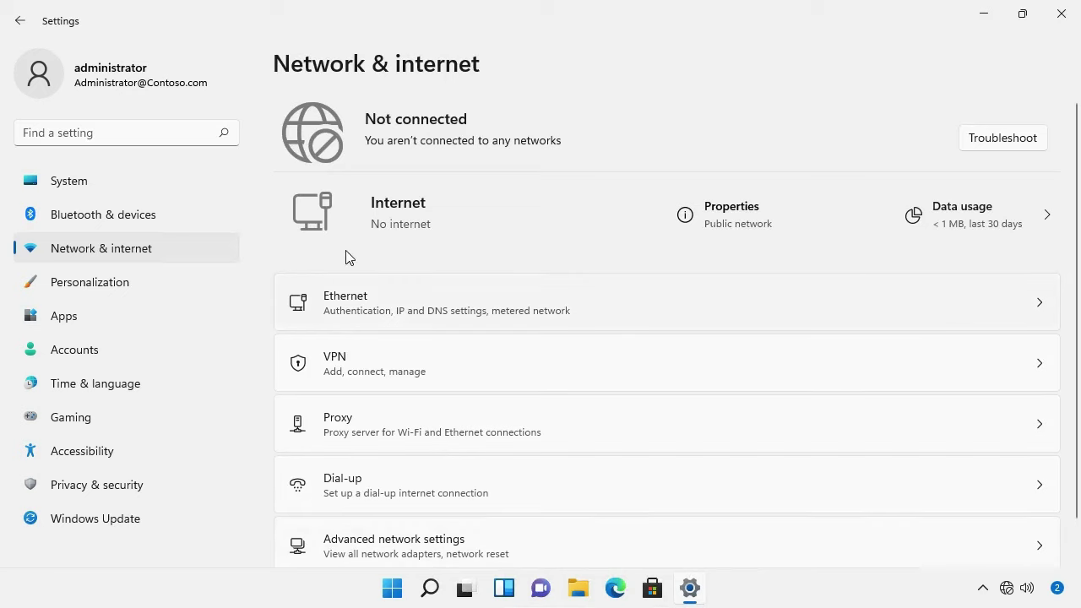
pyautogui.scroll(-1, 430, 365)
pyautogui.click(423, 500)
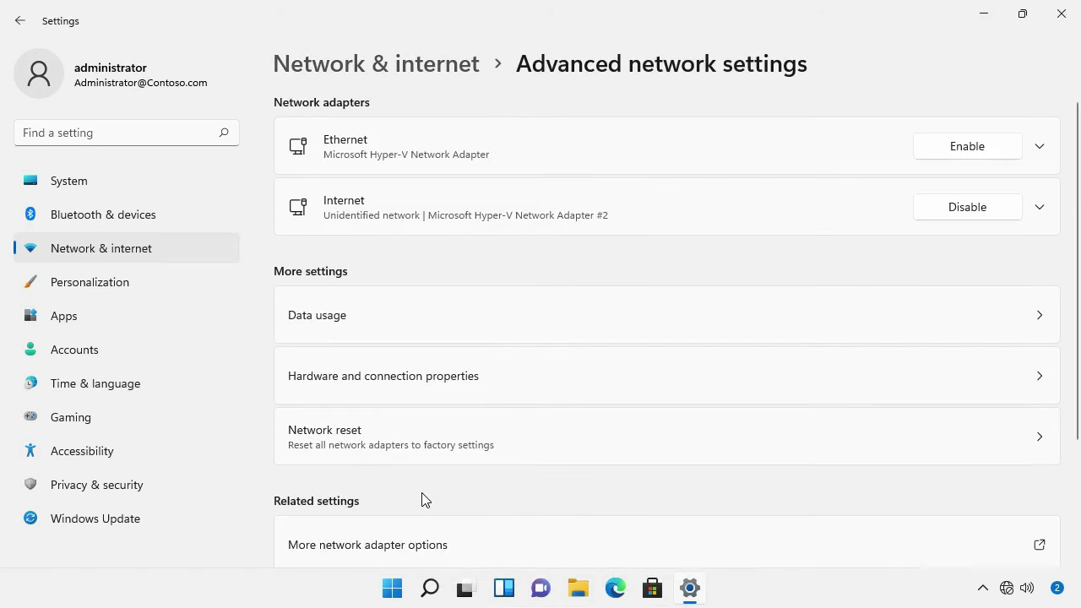
pyautogui.scroll(-2, 540, 378)
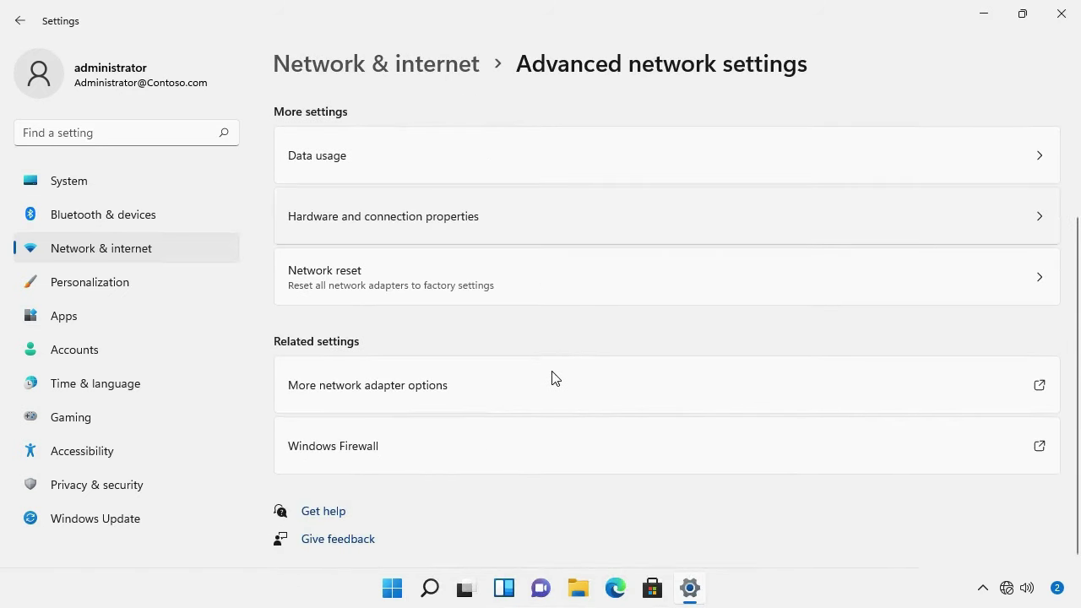
pyautogui.click(414, 398)
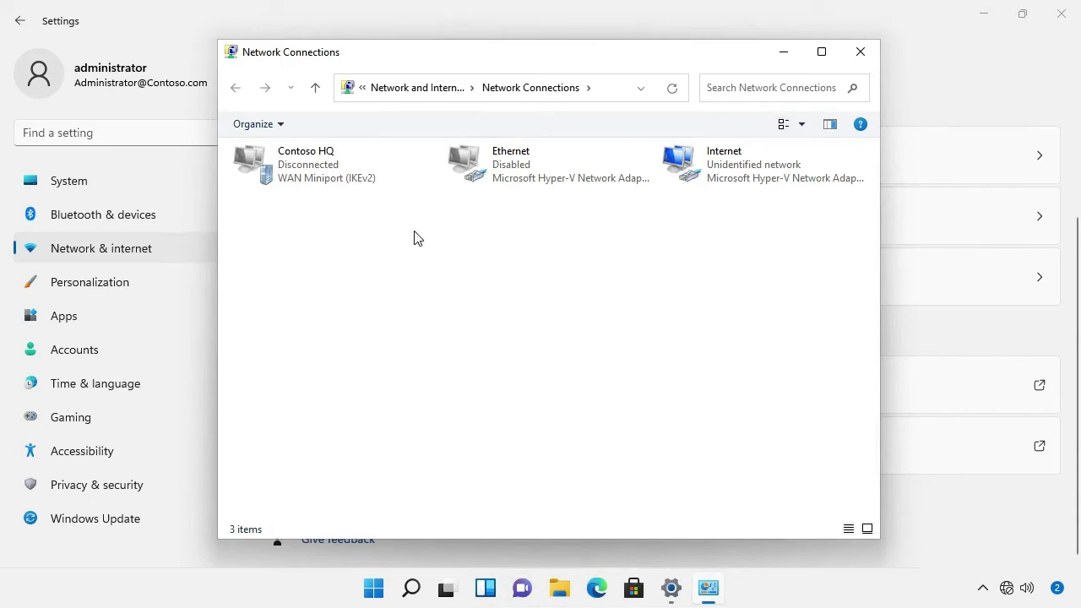
pyautogui.click(311, 178)
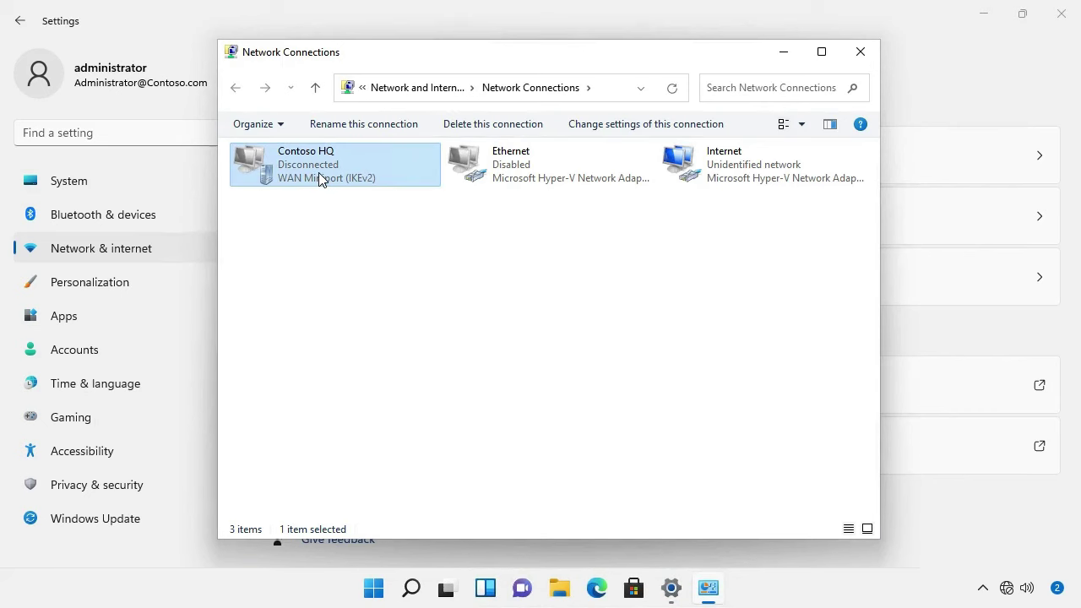
pyautogui.rightClick(319, 178)
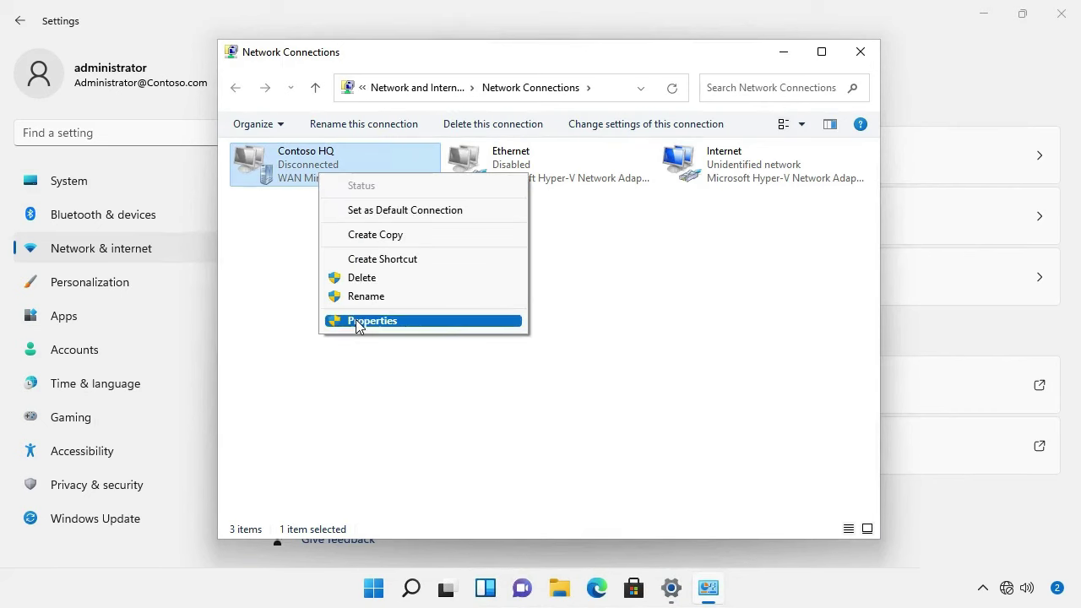
pyautogui.click(359, 320)
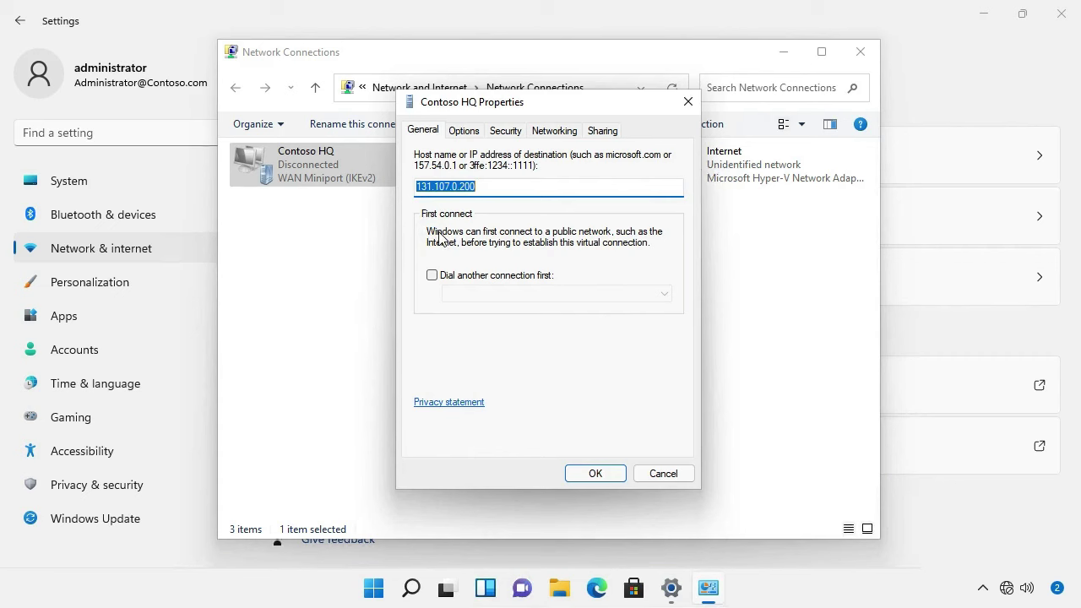
# Step: Set Contoso HQ security to allow only MS-CHAP v2 with maximum strength encryption, and save
pyautogui.click(466, 133)
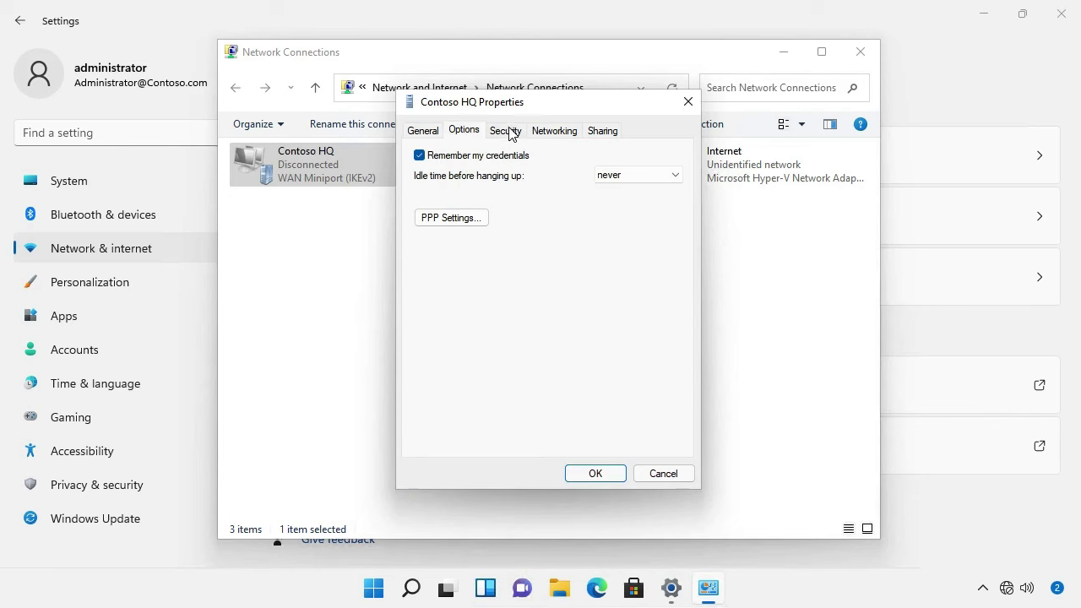
pyautogui.click(507, 131)
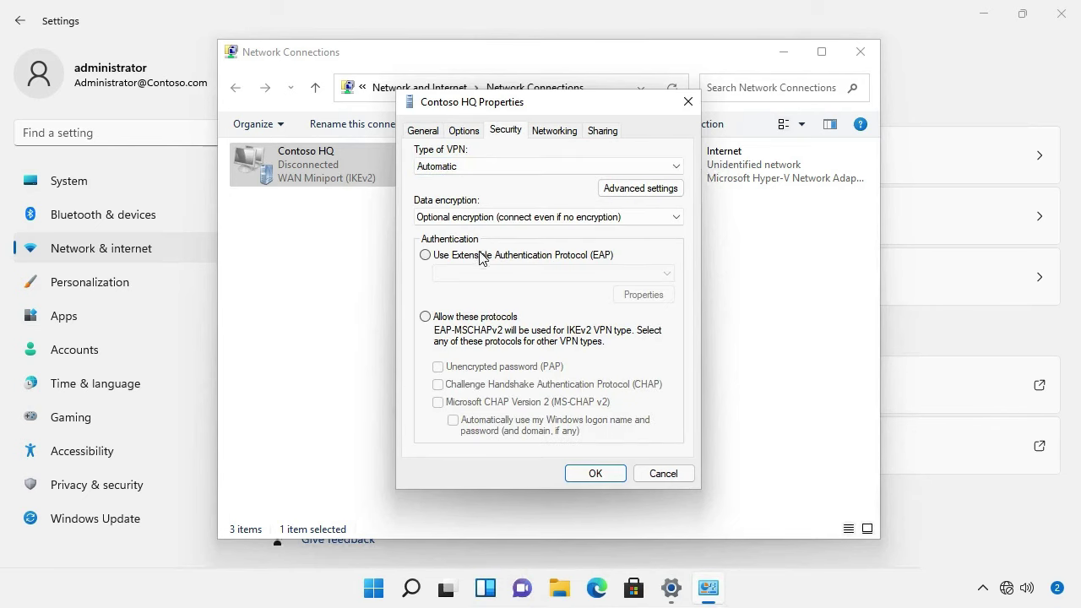
pyautogui.click(450, 318)
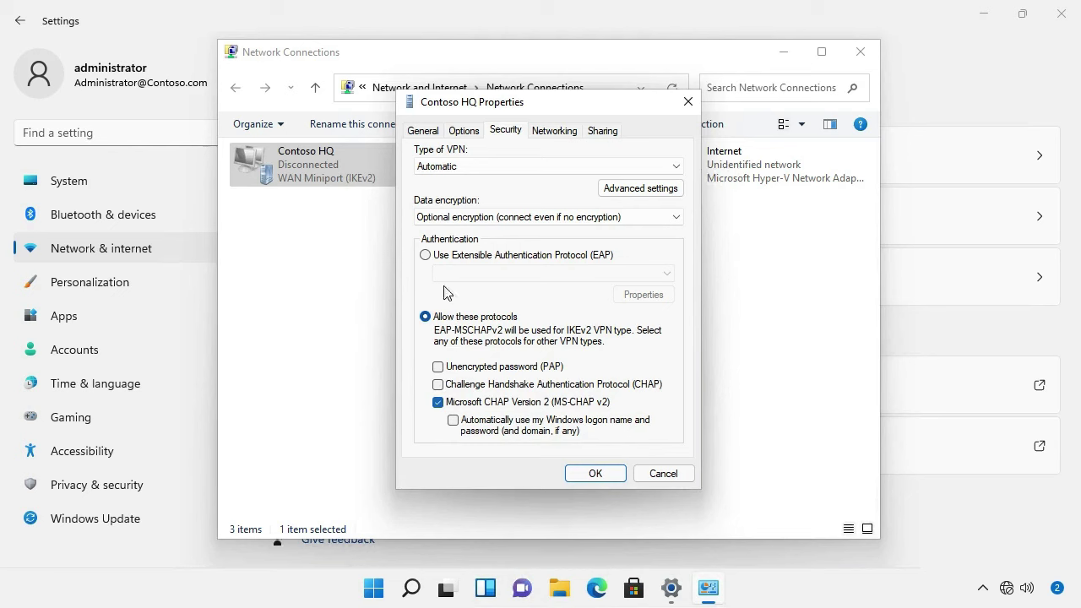
pyautogui.click(423, 258)
pyautogui.click(519, 278)
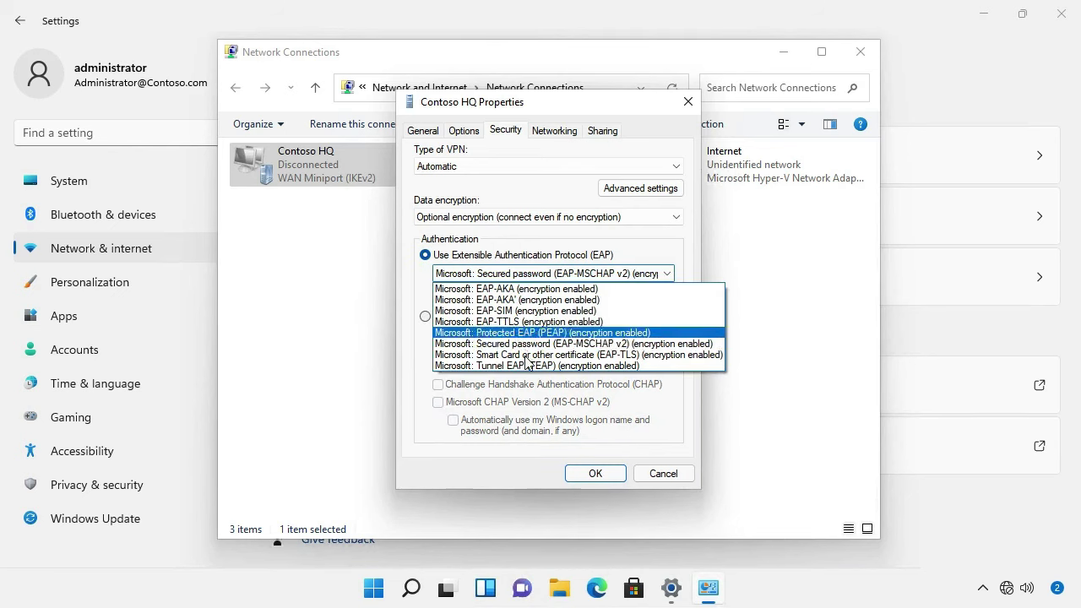
pyautogui.click(467, 274)
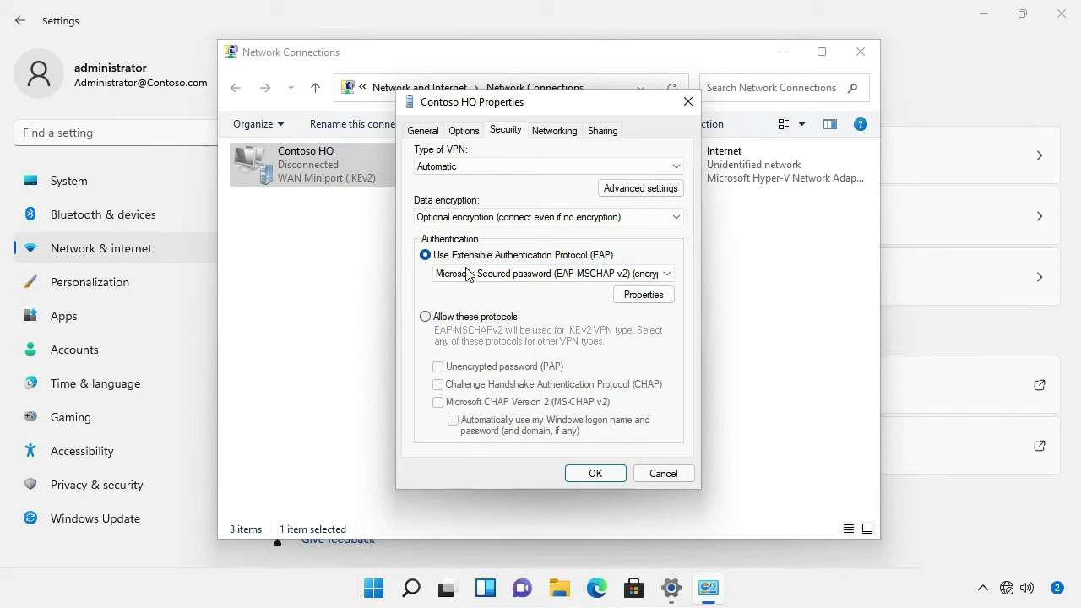
pyautogui.click(451, 317)
pyautogui.click(591, 403)
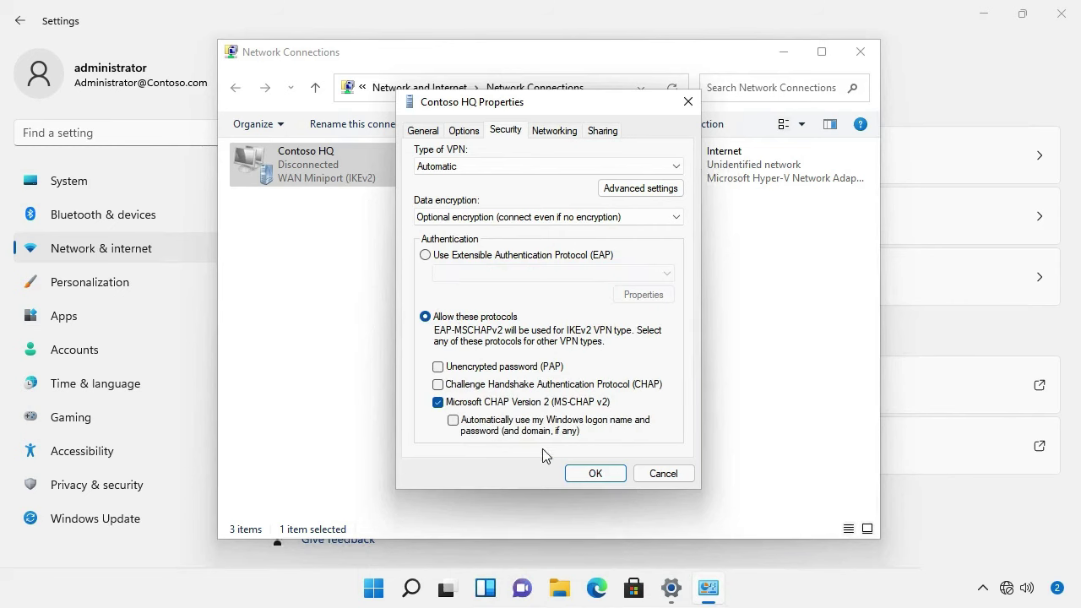
pyautogui.click(464, 217)
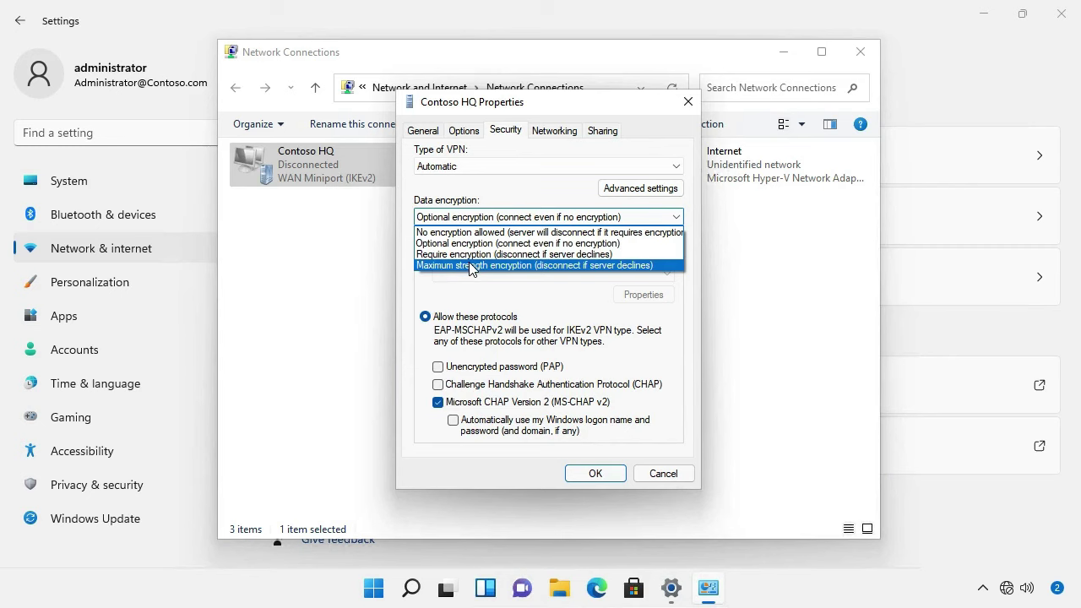
pyautogui.click(471, 266)
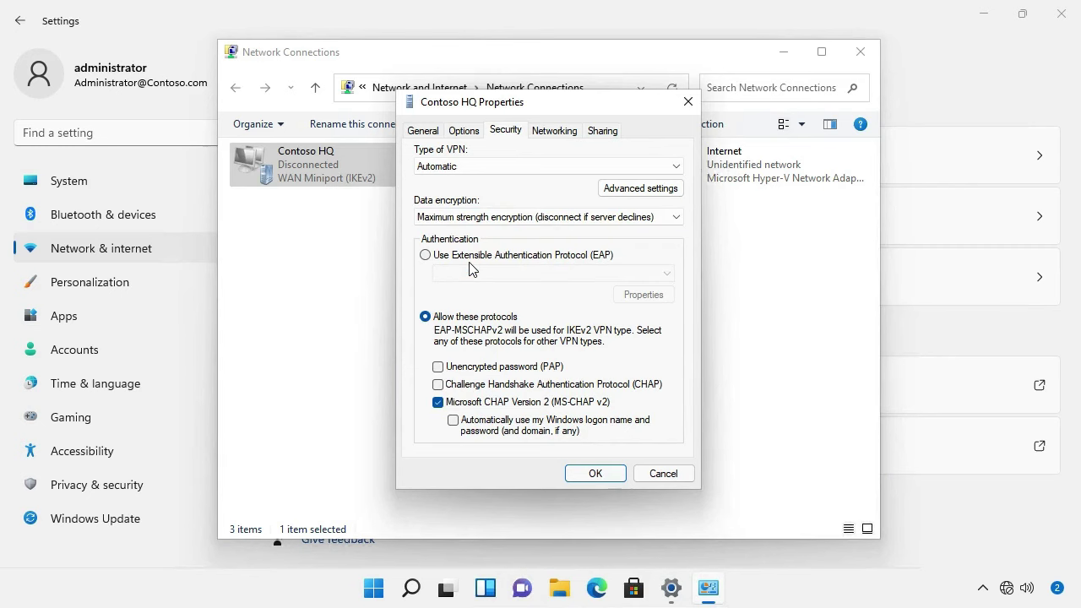
pyautogui.click(607, 474)
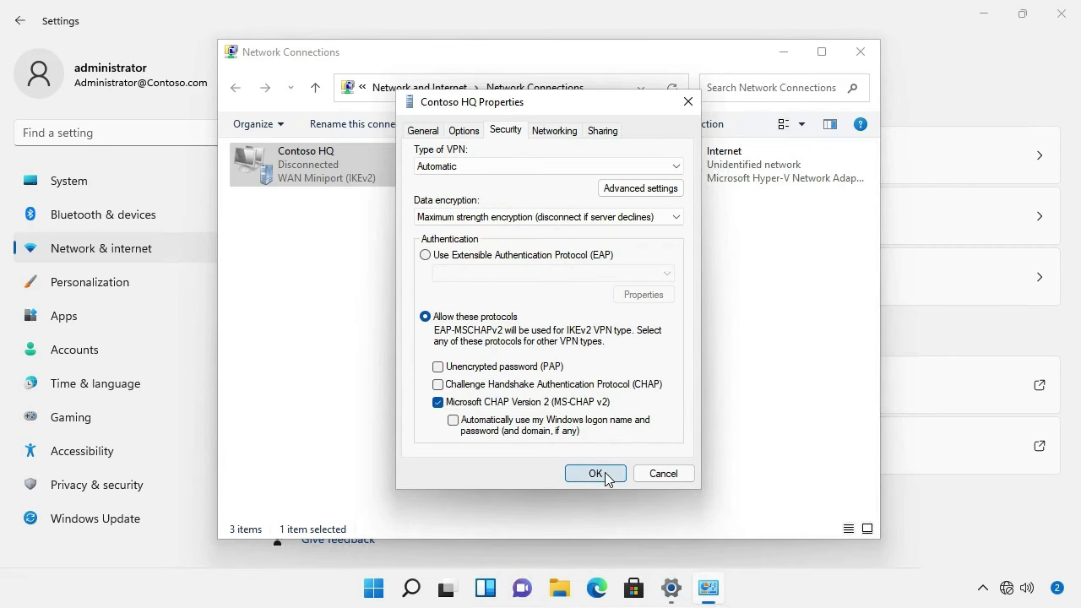
pyautogui.click(861, 52)
# Step: Connect Contoso HQ from VPN settings, then advance to the 'Create and Configure Connection Profiles' slide
pyautogui.click(70, 133)
pyautogui.write('vpn')
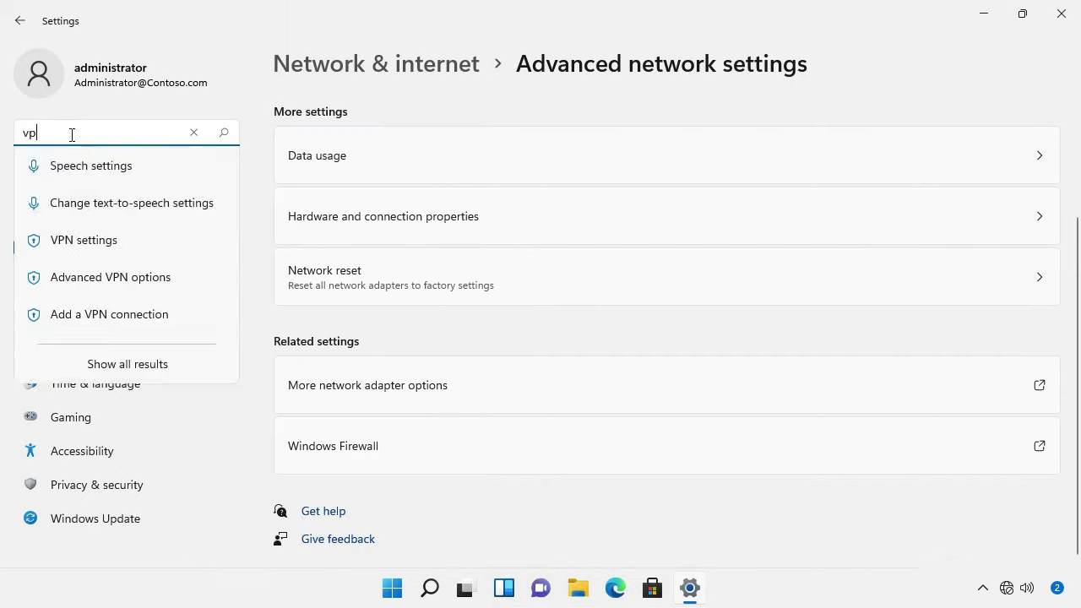
pyautogui.press('Return')
pyautogui.click(283, 252)
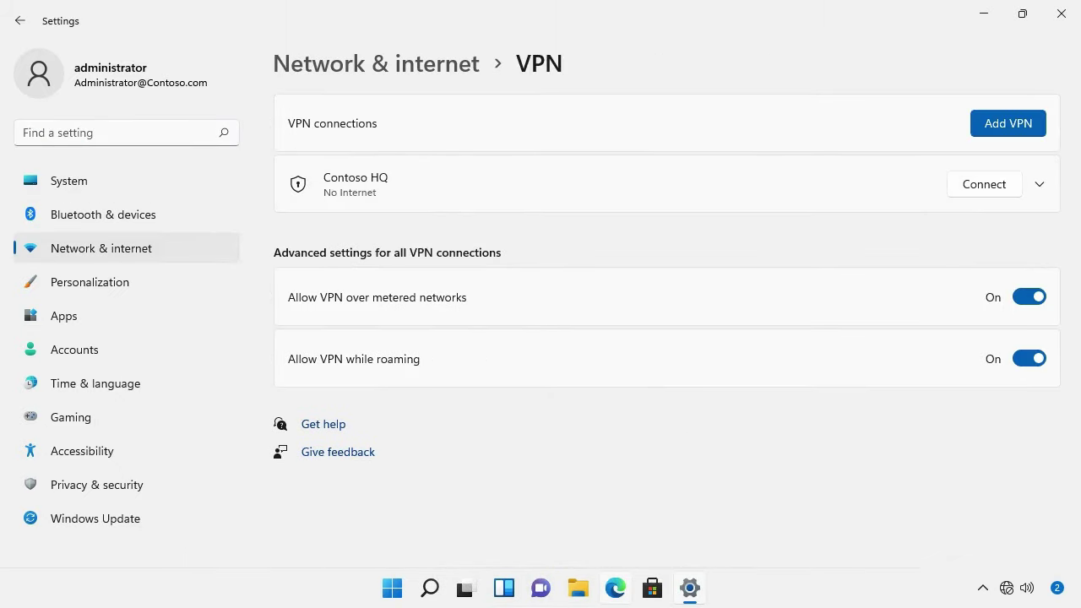
pyautogui.click(982, 184)
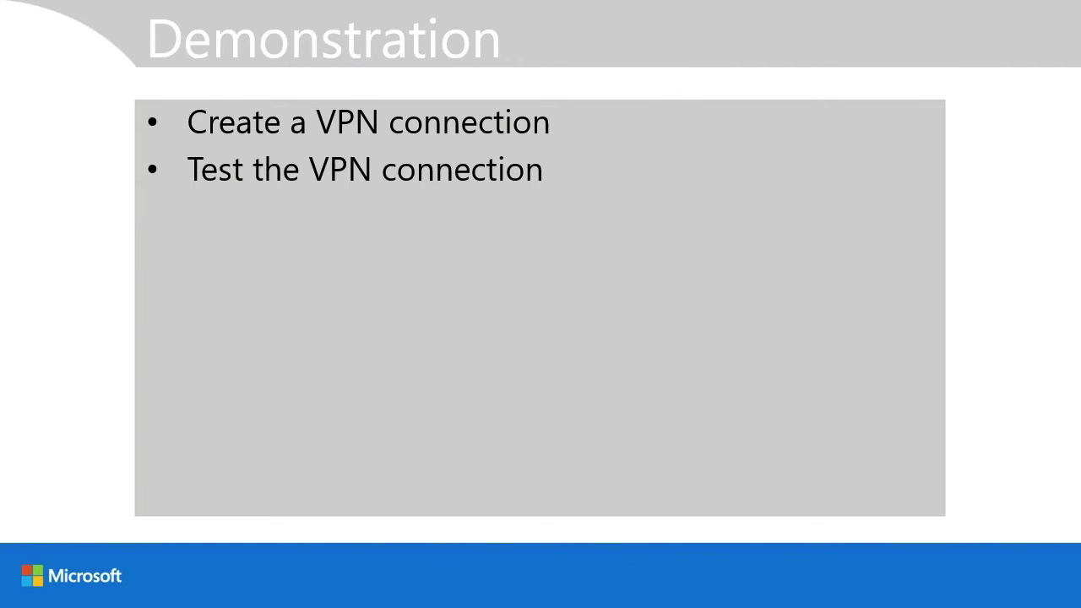
pyautogui.click(448, 554)
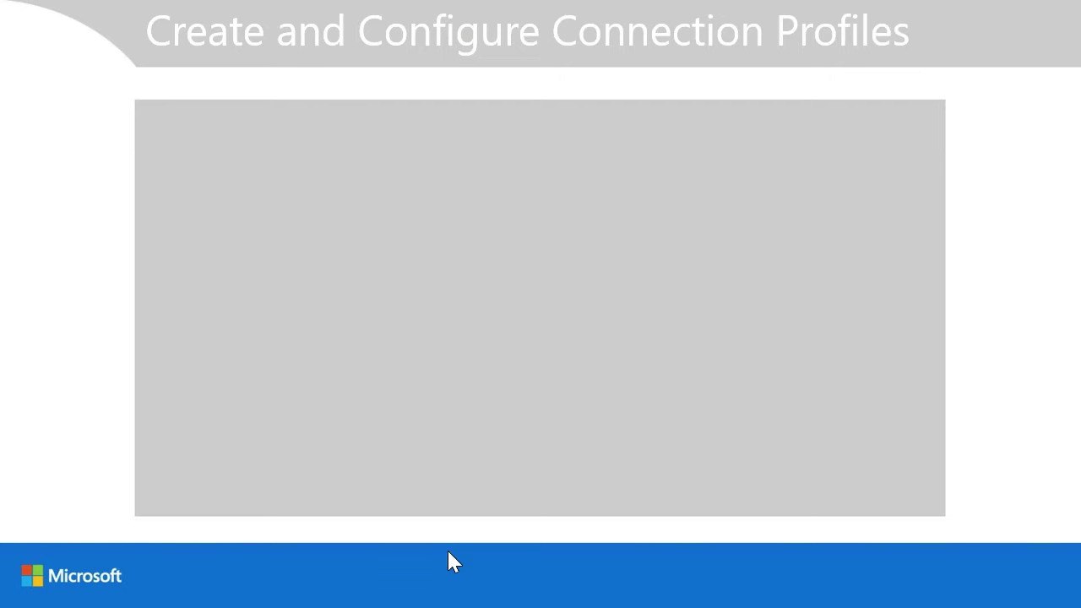
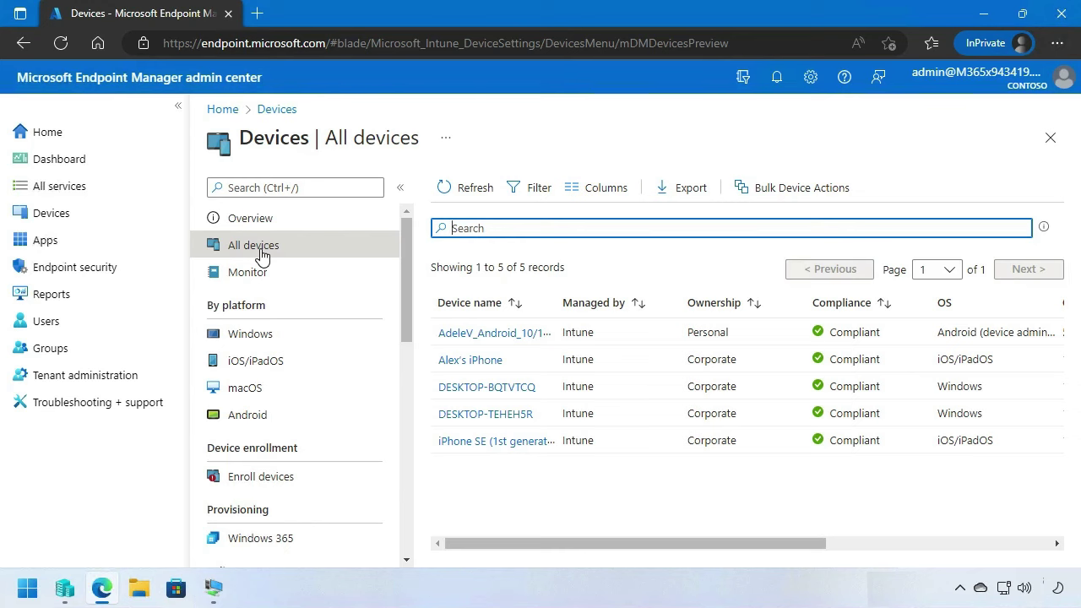
# Step: Start a new Windows configuration profile for the Windows 10 and later platform
pyautogui.click(253, 333)
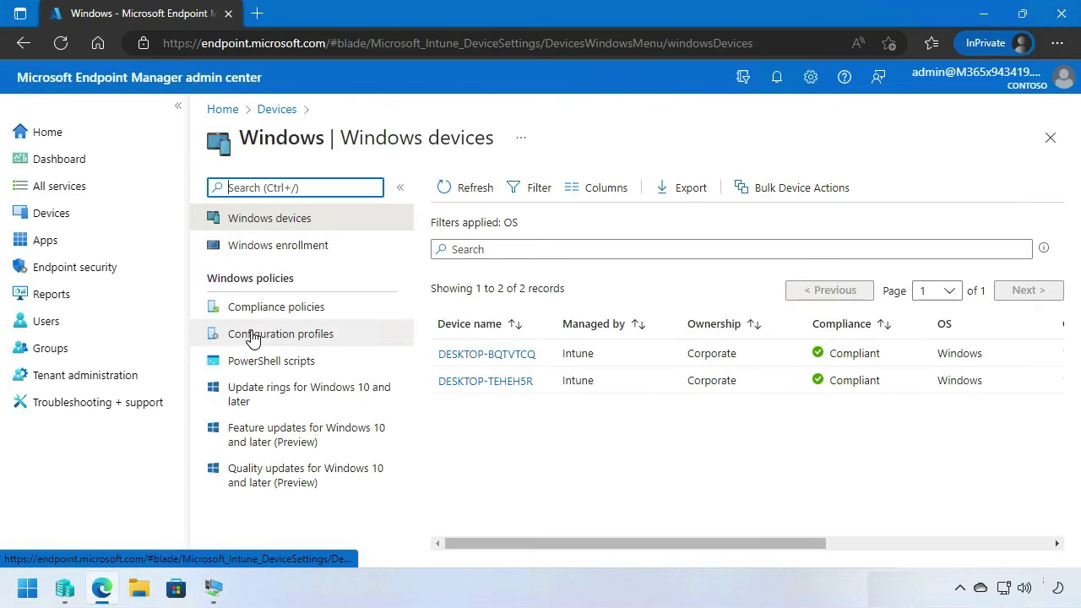
pyautogui.click(302, 339)
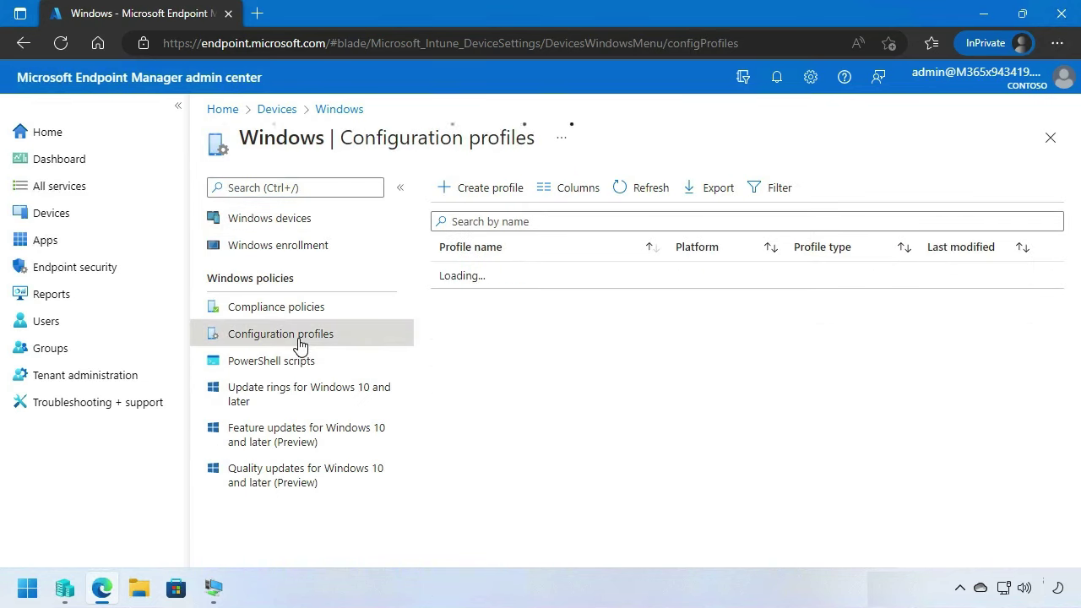
pyautogui.click(502, 191)
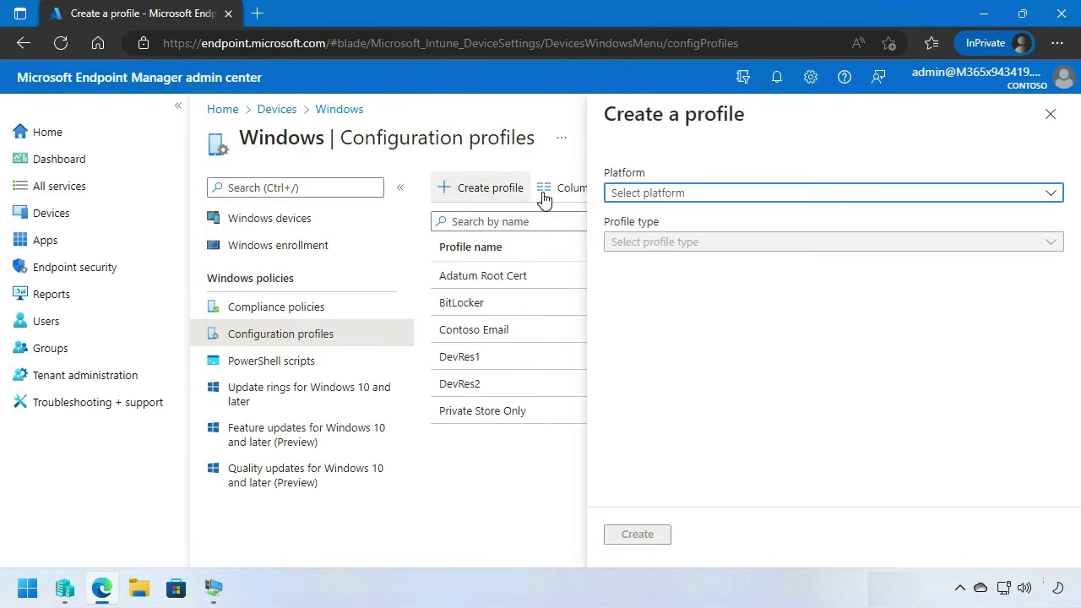
pyautogui.click(627, 194)
pyautogui.click(651, 216)
# Step: Choose the Templates profile type and create a profile from the VPN template
pyautogui.click(656, 244)
pyautogui.click(634, 292)
pyautogui.scroll(-4, 714, 449)
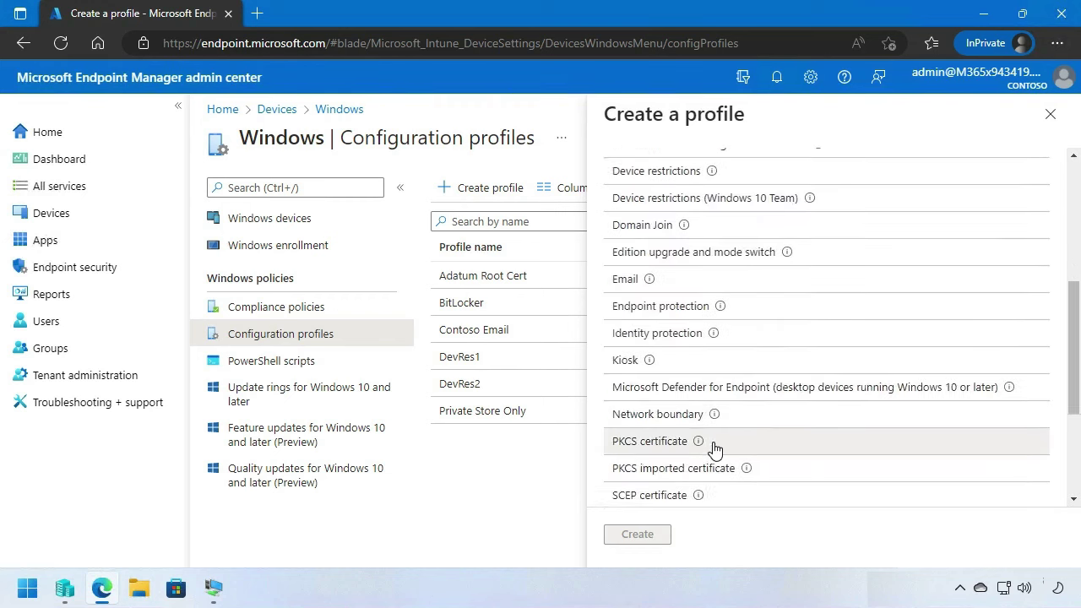
pyautogui.scroll(-3, 715, 448)
pyautogui.click(635, 397)
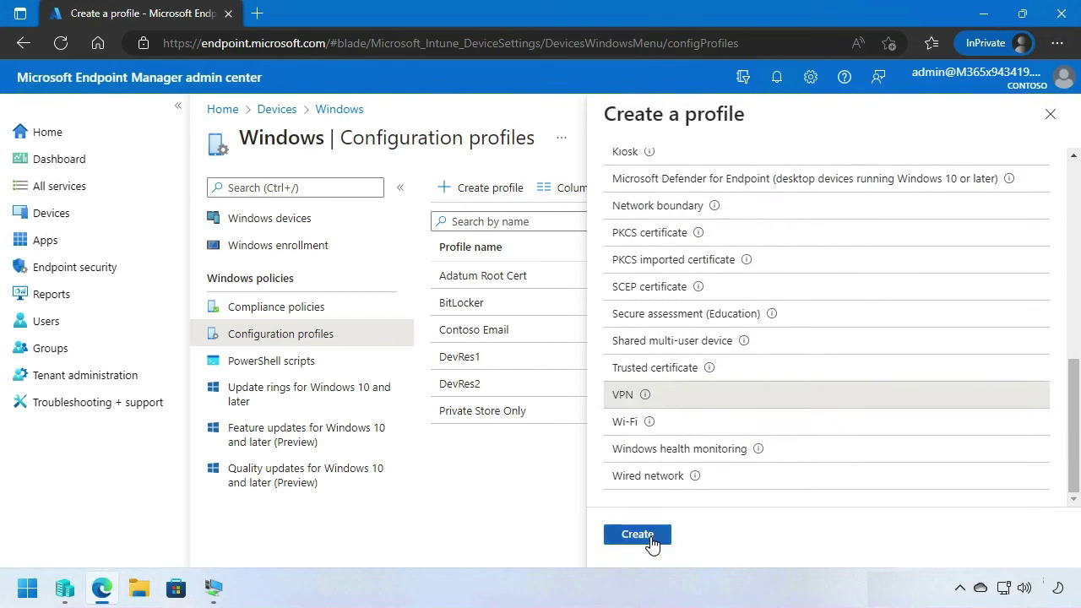
pyautogui.click(638, 534)
# Step: Name the profile 'Contoso HQ VPN' and proceed to configuration settings
pyautogui.click(434, 245)
pyautogui.write('Contoso HQ VPN')
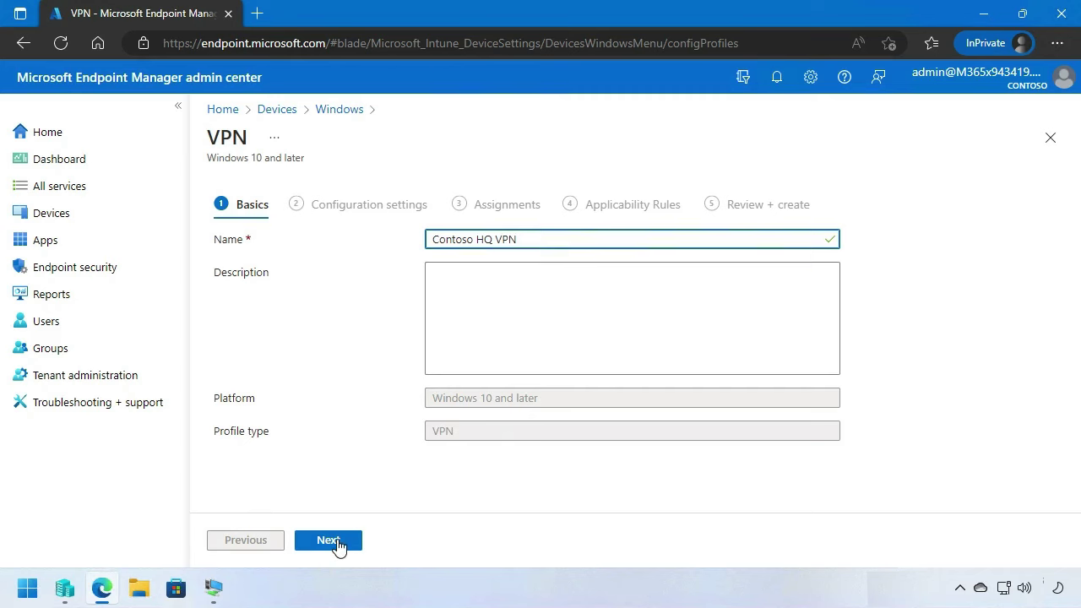
pyautogui.click(328, 540)
# Step: Set the connection type to Automatic (Native type), collapse DNS Settings and expand Base VPN
pyautogui.click(448, 302)
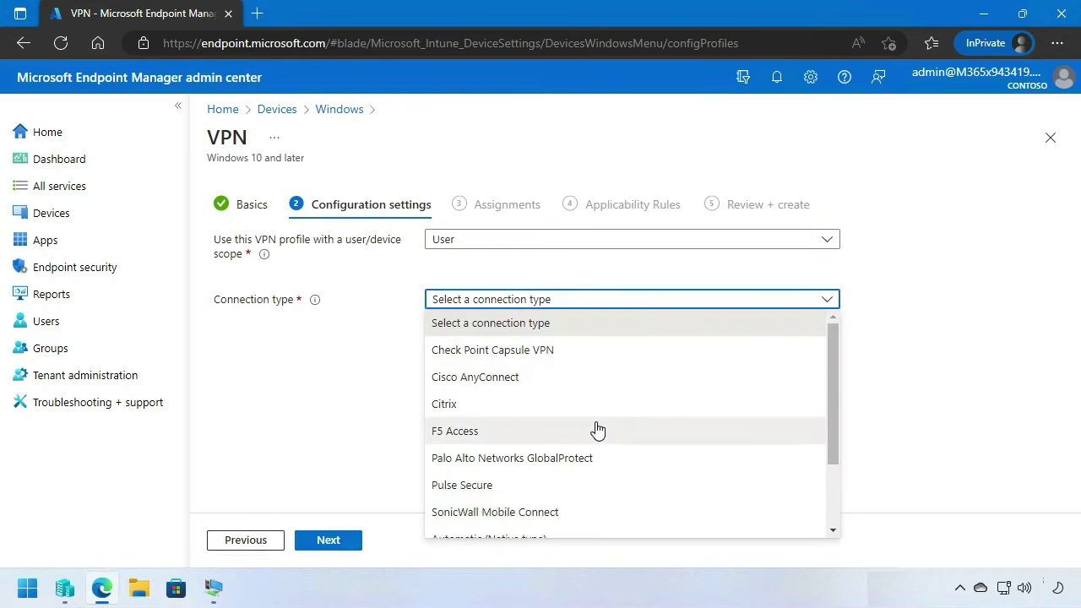
pyautogui.scroll(-3, 596, 431)
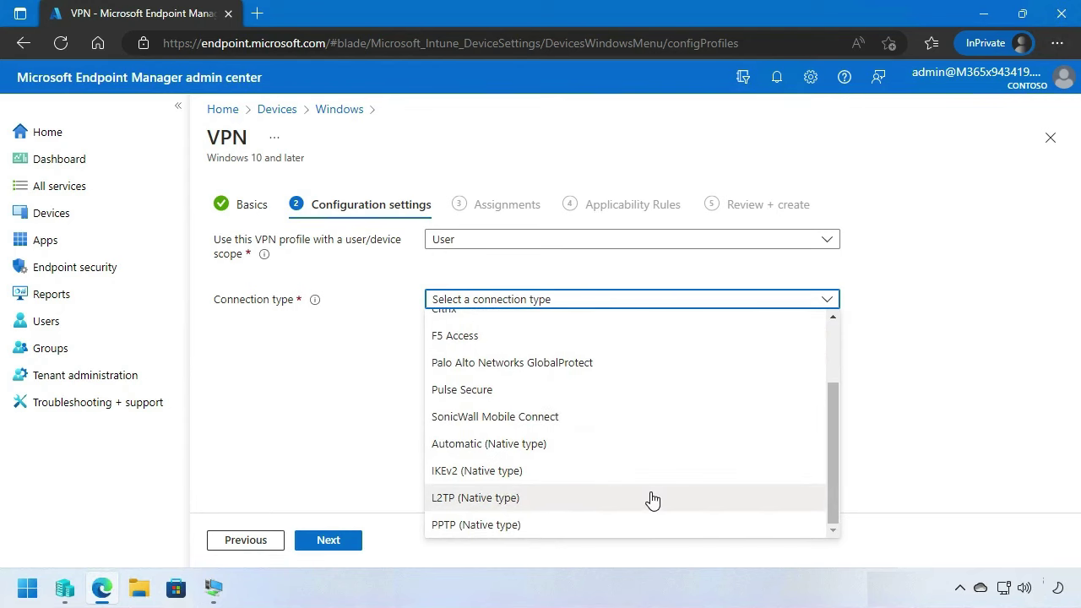
pyautogui.click(513, 445)
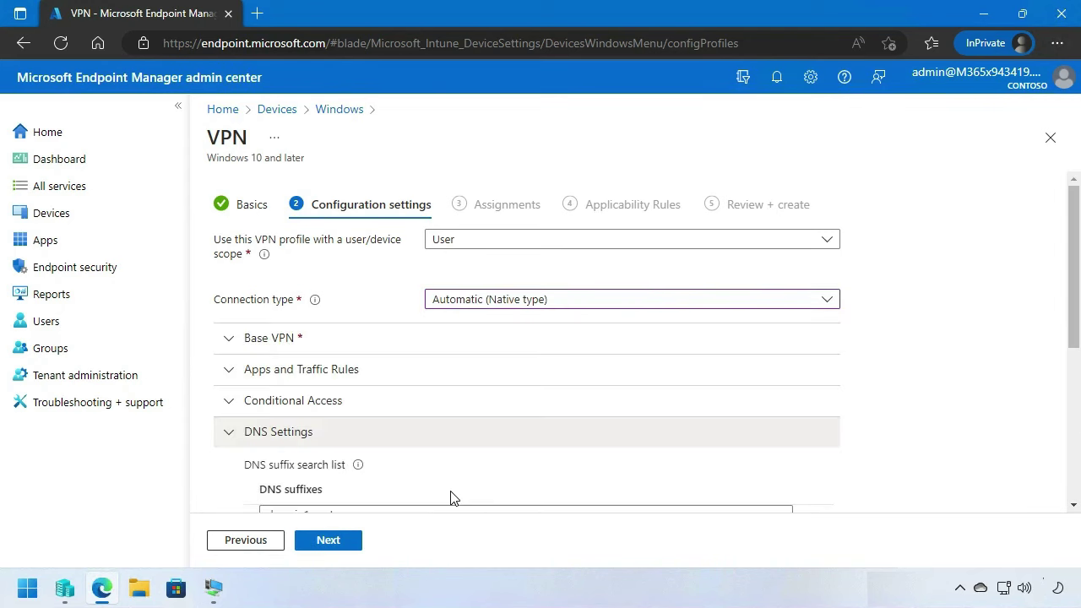
pyautogui.click(325, 441)
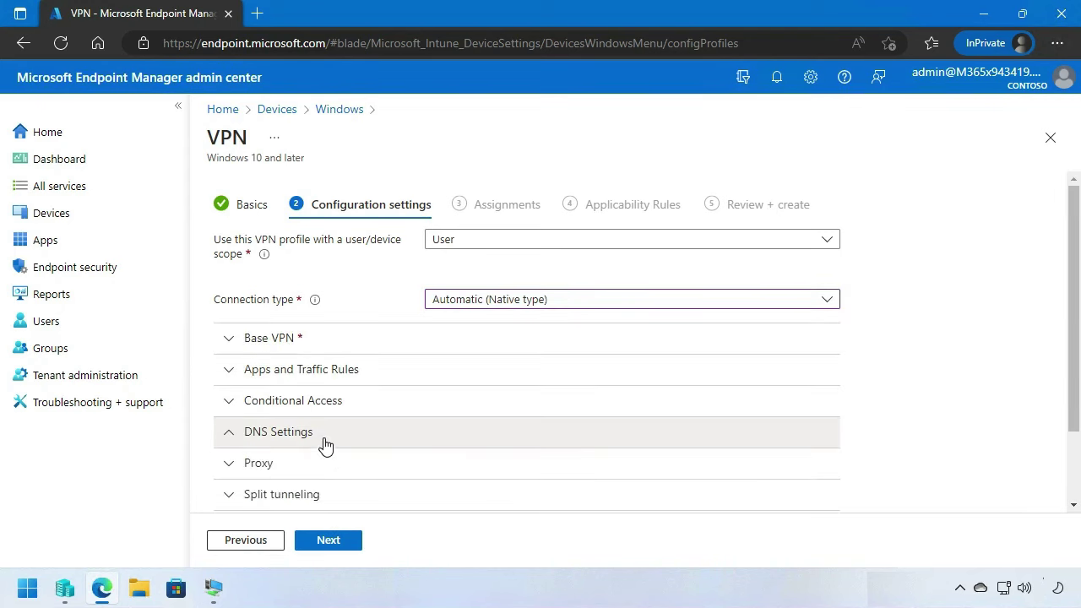
pyautogui.click(238, 338)
pyautogui.scroll(-2, 248, 335)
pyautogui.click(509, 269)
# Step: Name the connection 'Contoso HQ' and add default server 'Corp VPN' at remote.contoso.com
pyautogui.write('Contoso HQ')
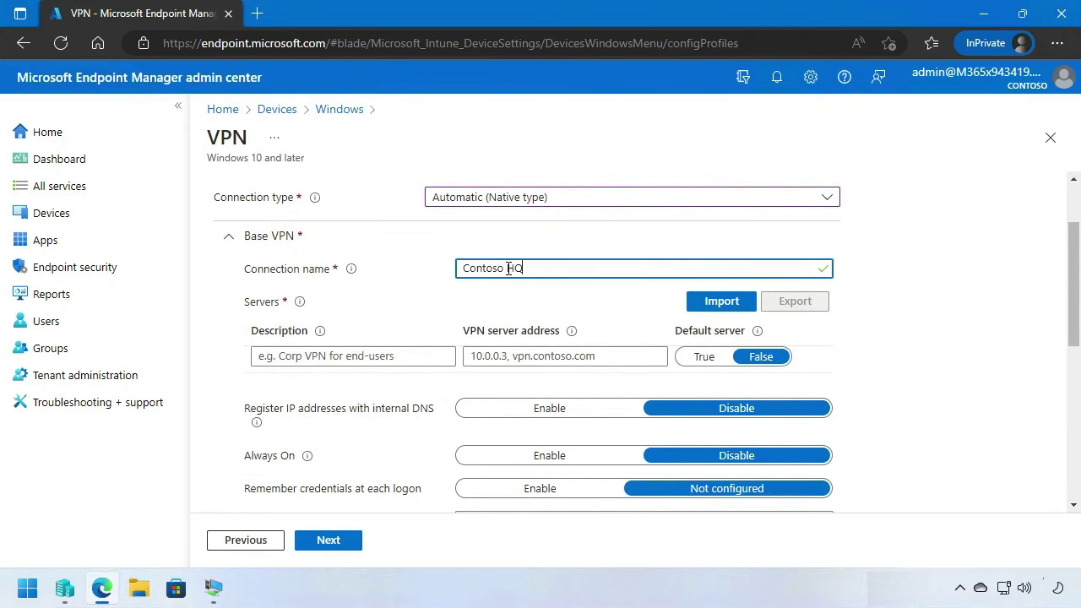
pyautogui.click(364, 356)
pyautogui.write('Corp VPN')
pyautogui.click(524, 362)
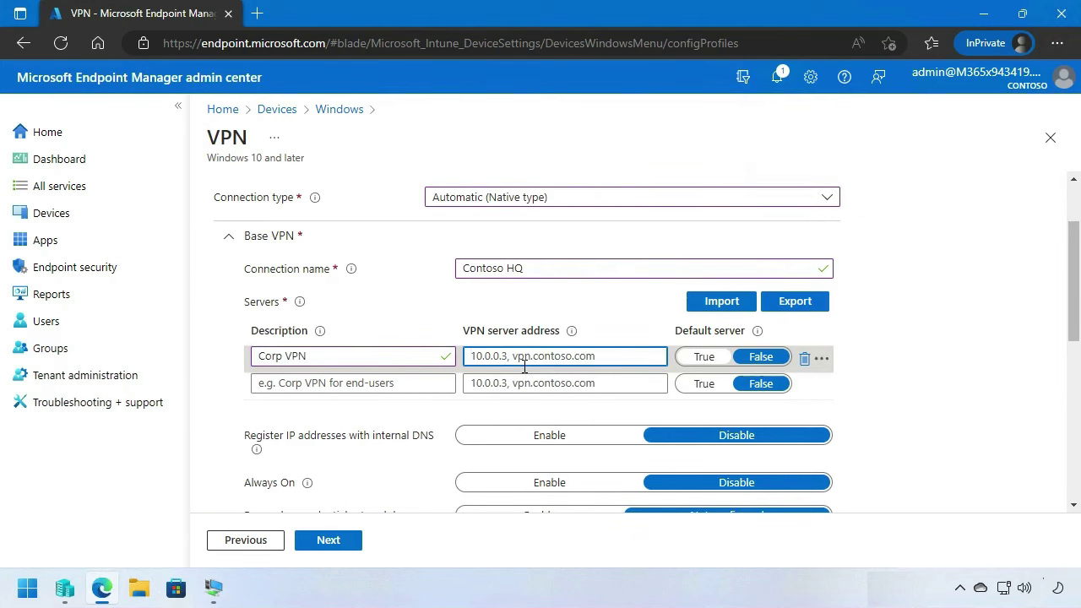
pyautogui.write('remote-')
pyautogui.press('BackSpace')
pyautogui.write('.contoso.com')
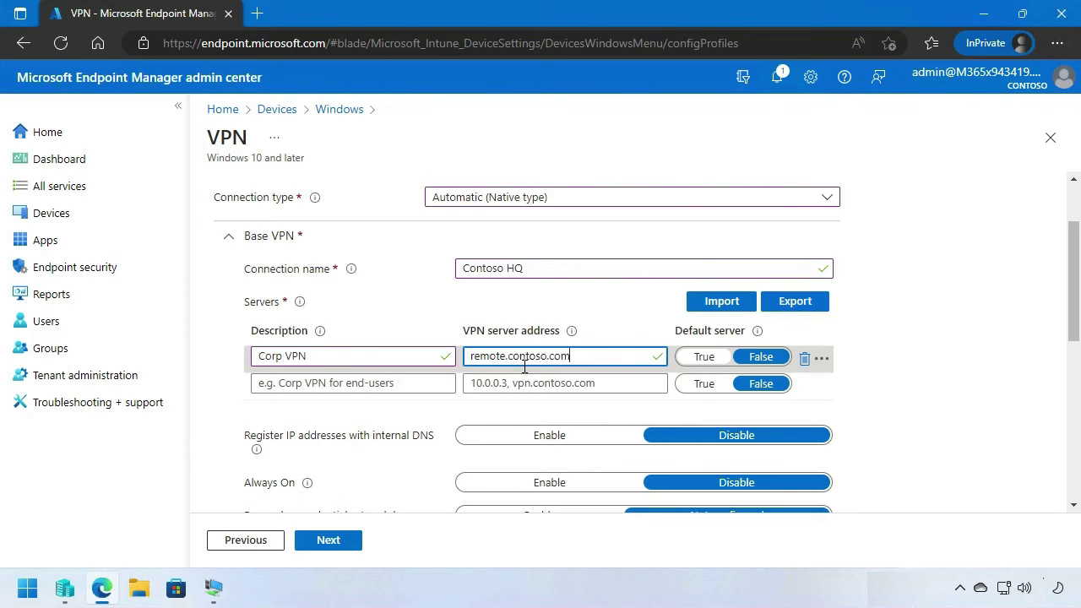
pyautogui.click(705, 358)
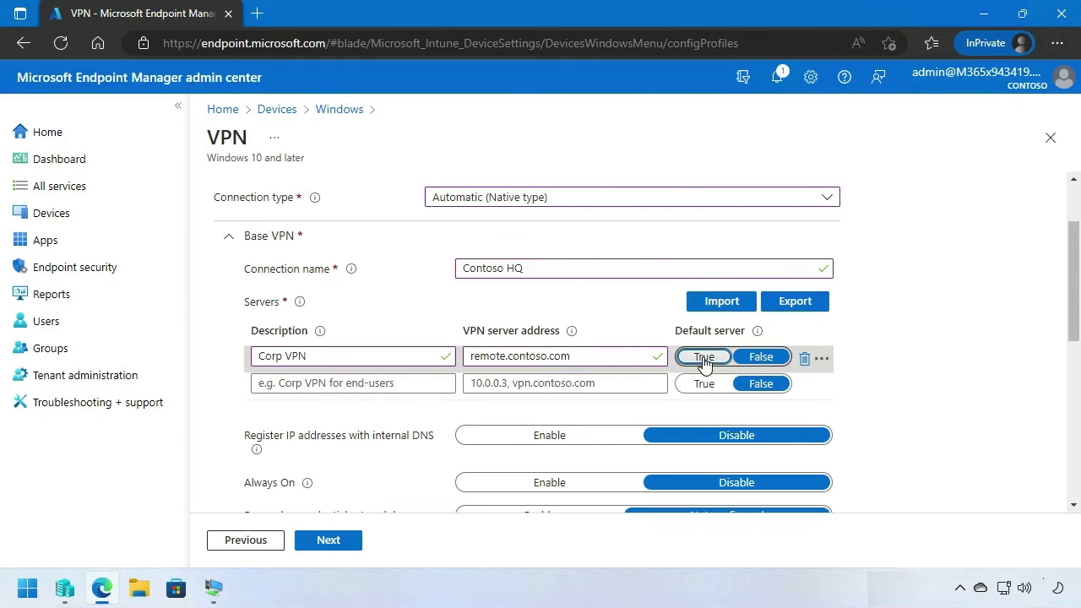
# Step: Enable internal DNS registration, Always On and remembering credentials at each logon
pyautogui.scroll(-2, 285, 382)
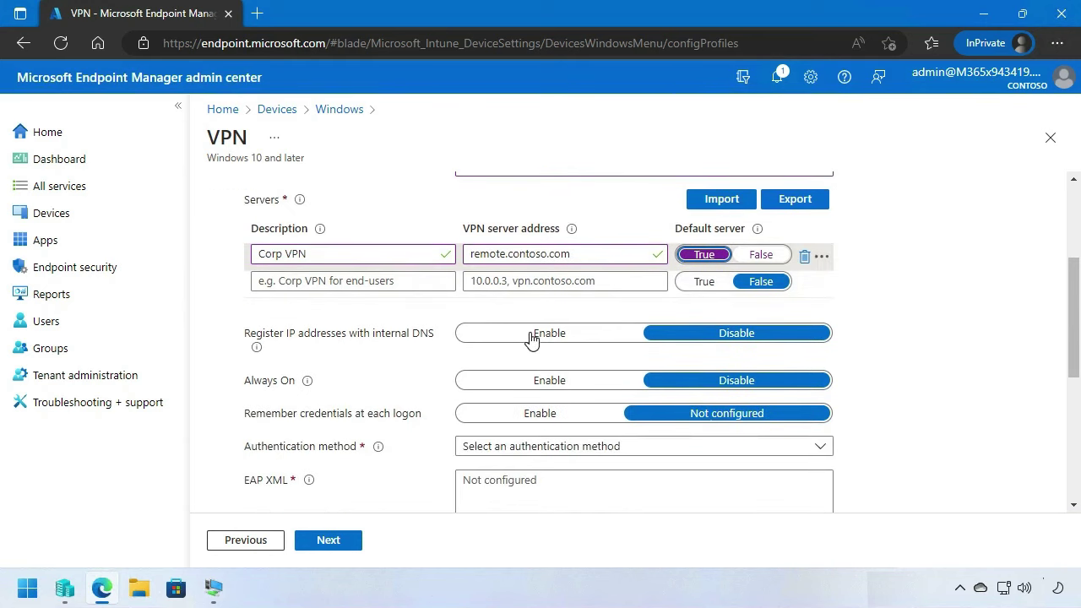
pyautogui.click(530, 338)
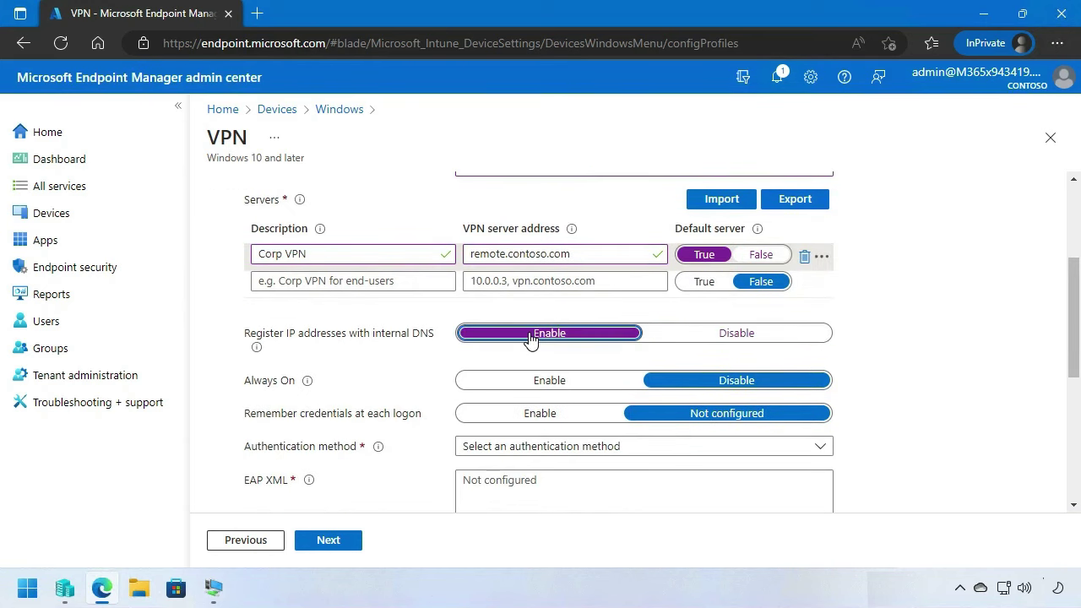
pyautogui.click(548, 385)
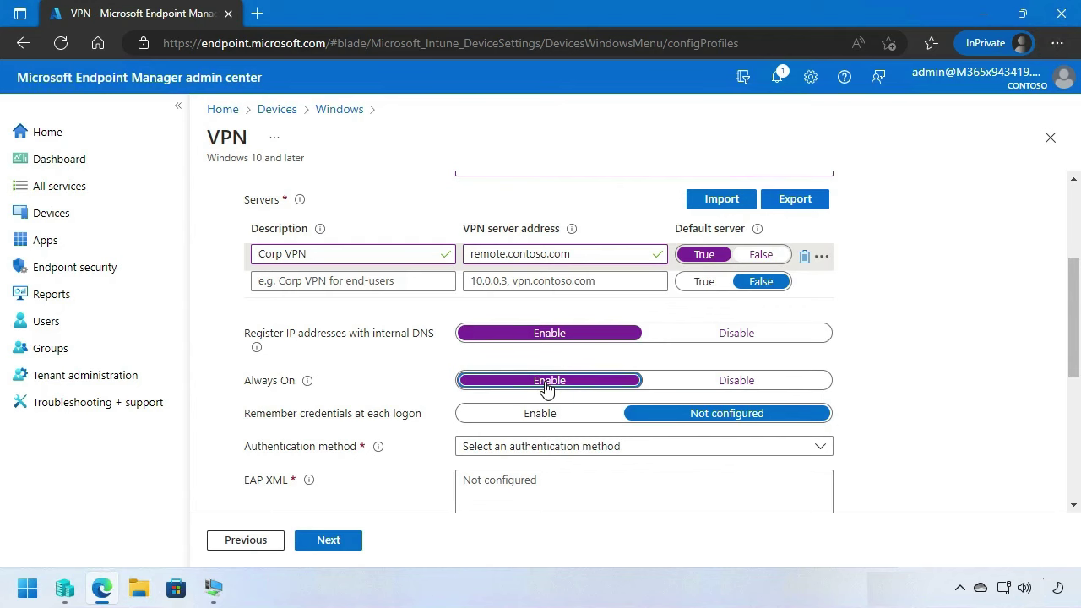
pyautogui.click(530, 416)
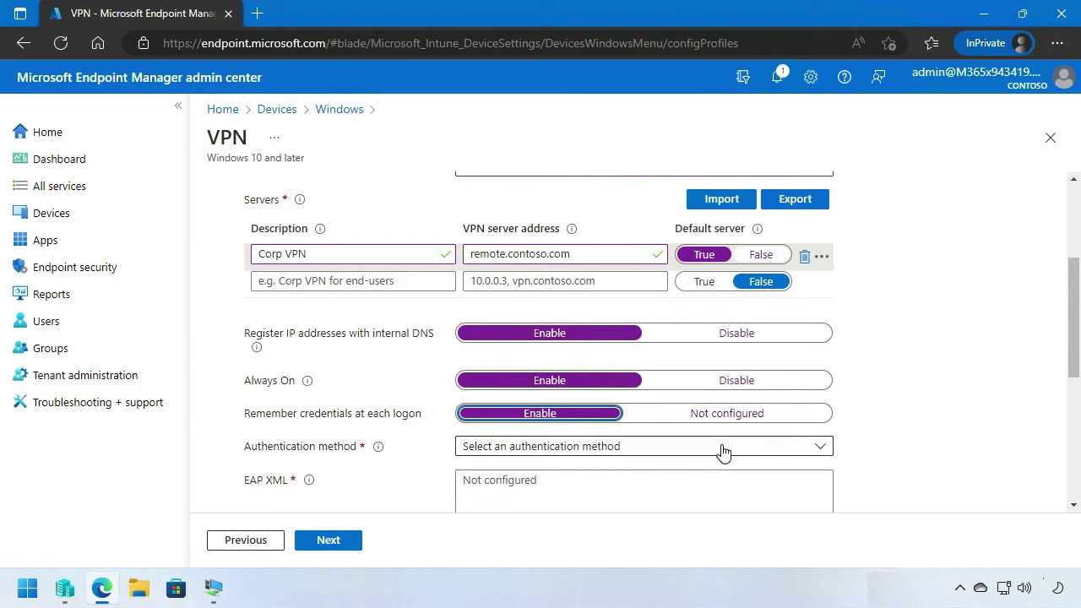
pyautogui.scroll(-3, 722, 451)
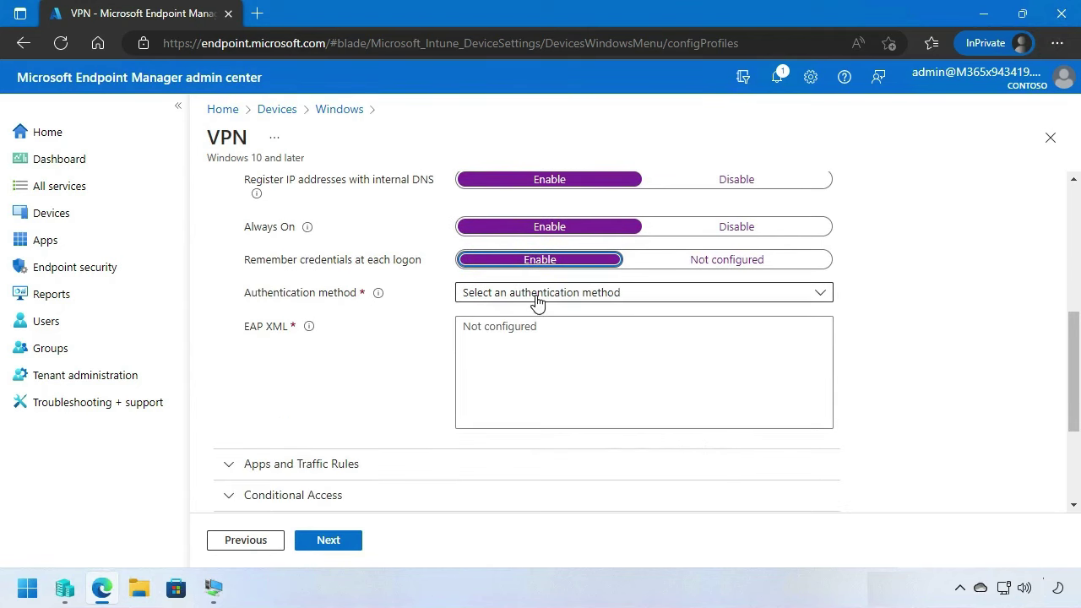
# Step: Set the authentication method to Derived credential and advance to the Assignments step
pyautogui.click(537, 296)
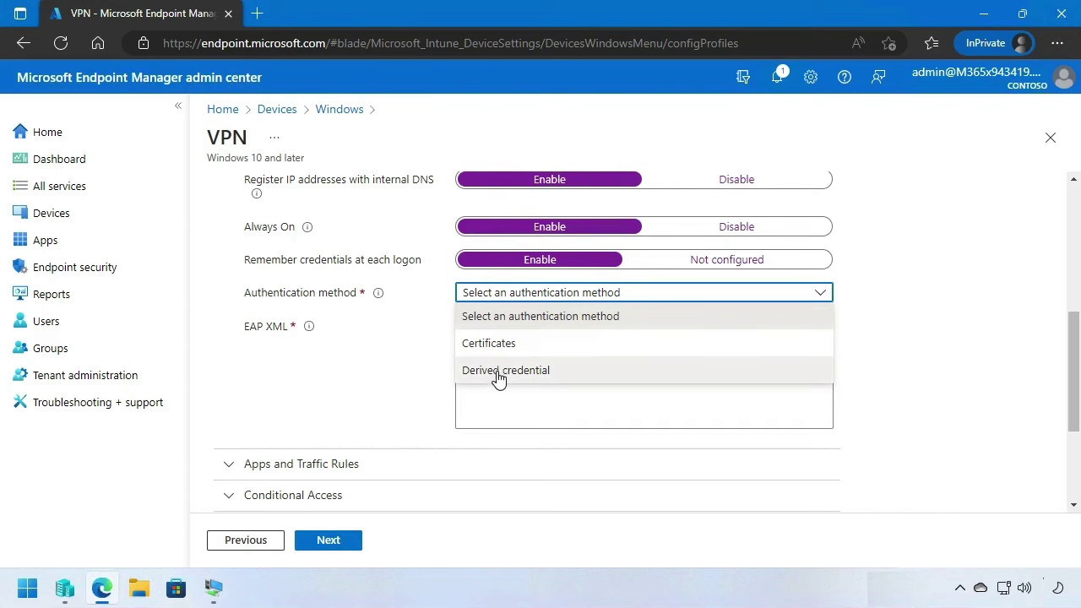
pyautogui.click(499, 377)
pyautogui.scroll(-2, 336, 404)
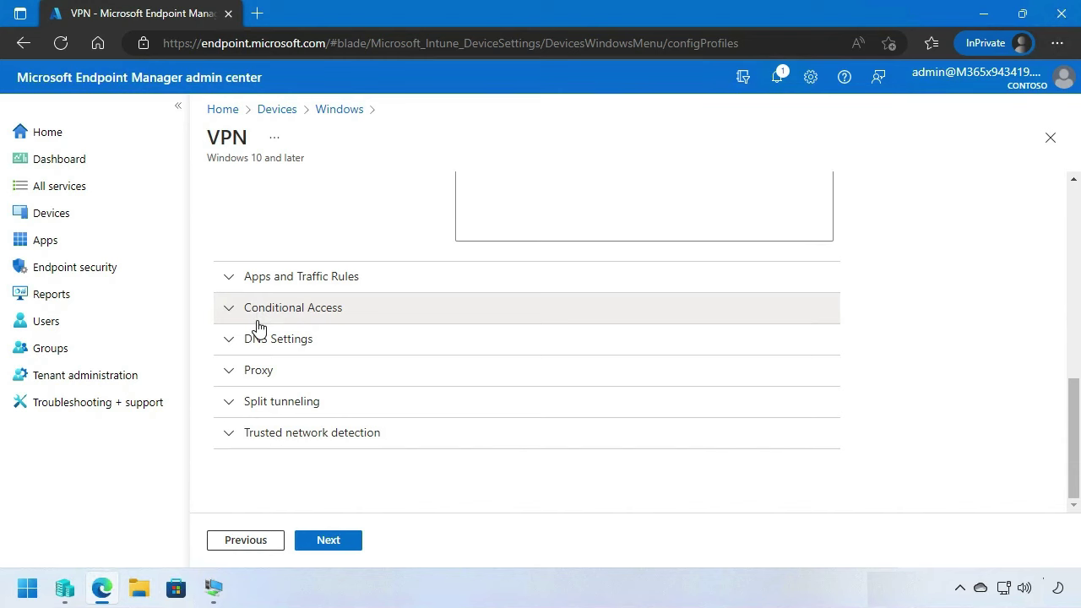
pyautogui.scroll(2, 379, 376)
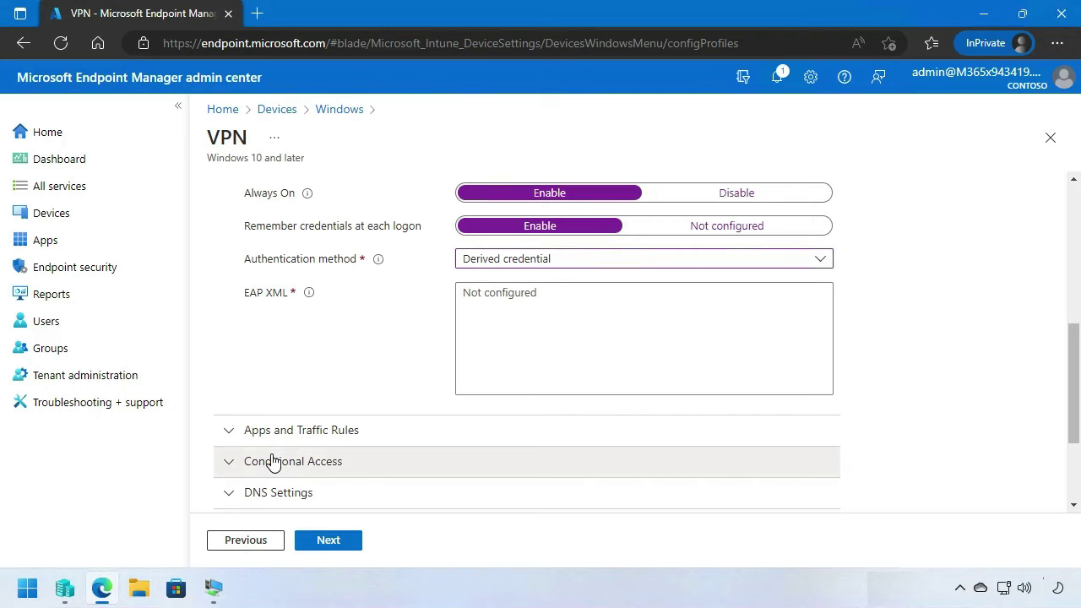
pyautogui.scroll(-2, 271, 459)
pyautogui.click(337, 546)
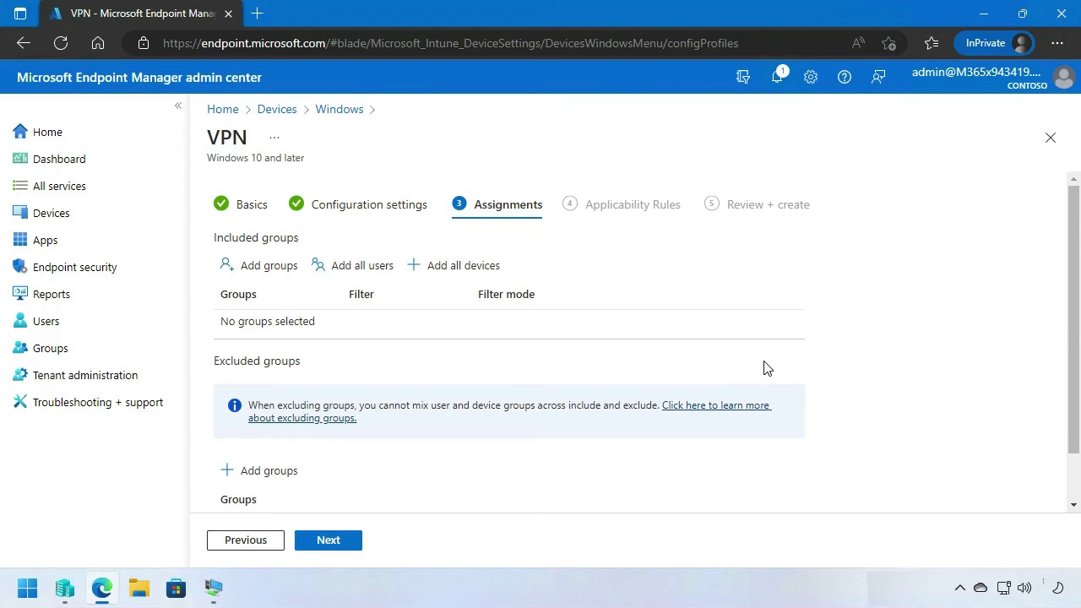
# Step: Skip Applicability Rules without adding a rule and look over the Review + create summary
pyautogui.click(350, 542)
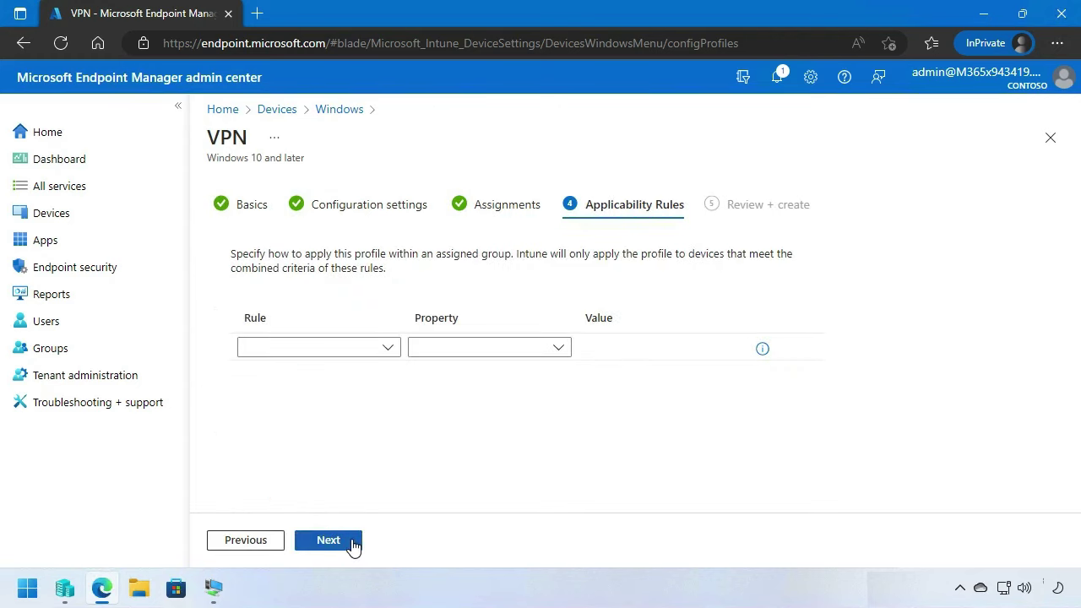
pyautogui.click(378, 348)
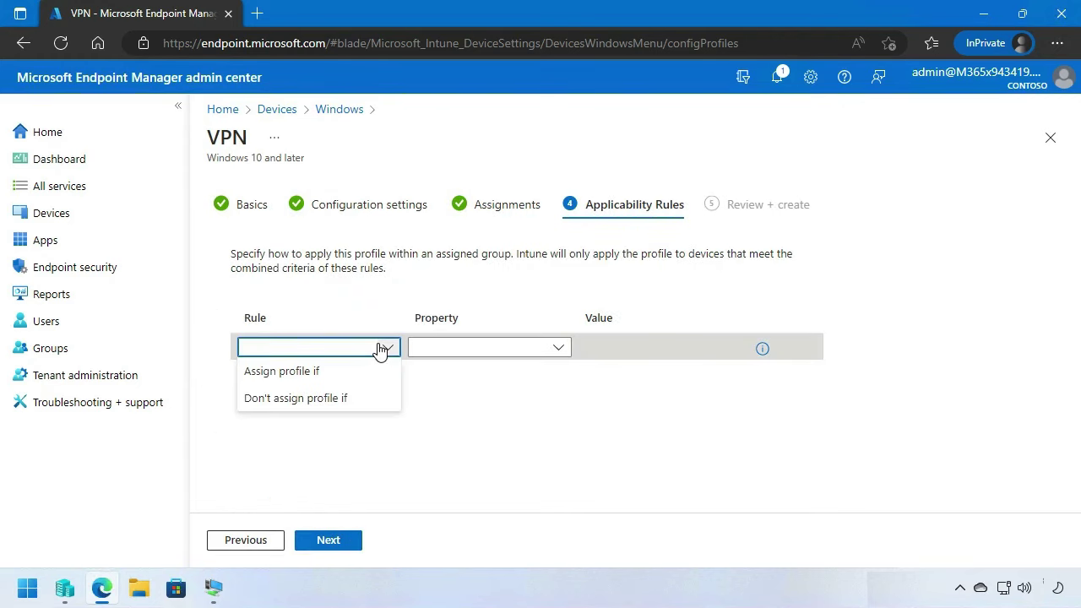
pyautogui.click(464, 400)
pyautogui.click(468, 352)
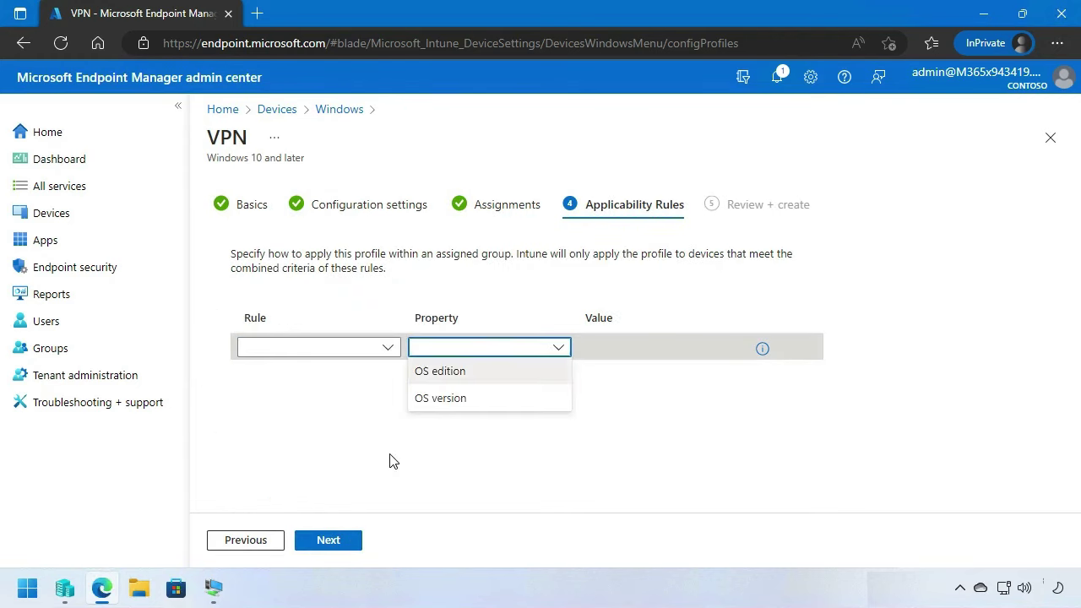
pyautogui.click(391, 460)
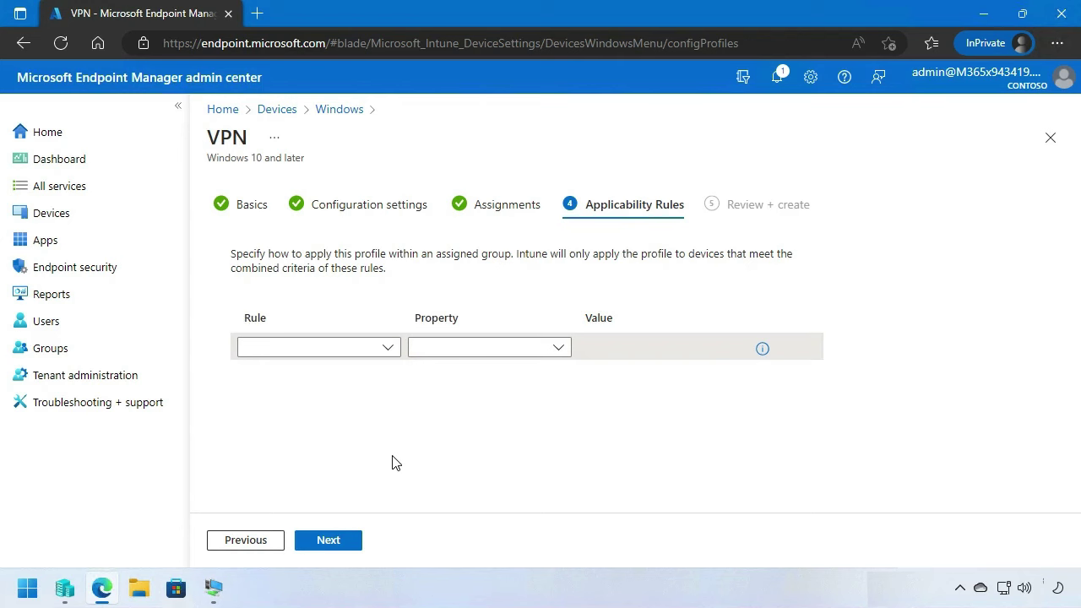
pyautogui.click(351, 547)
pyautogui.scroll(-1, 523, 469)
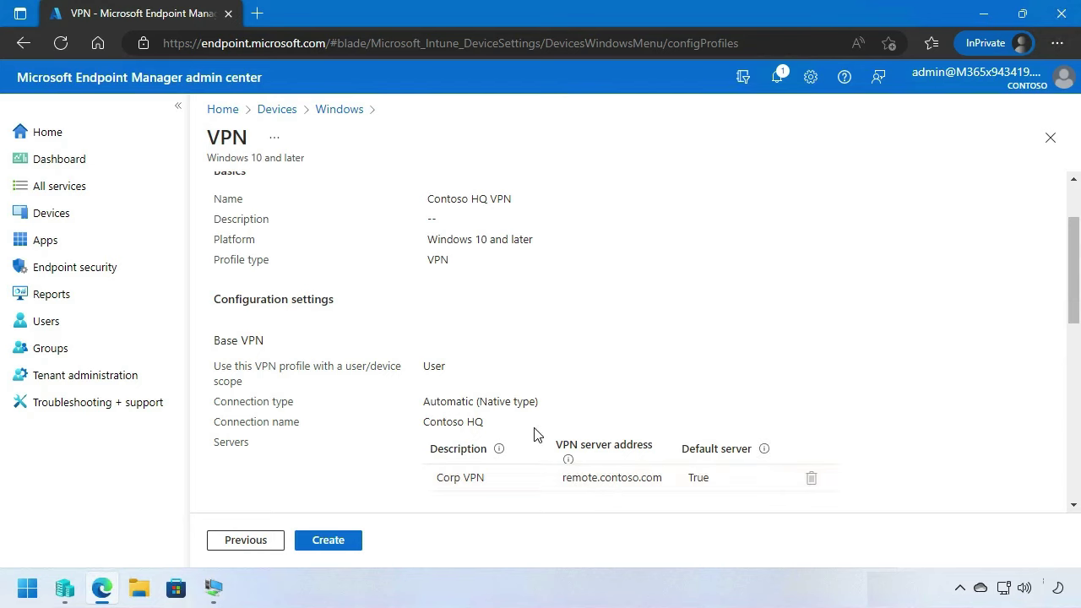
pyautogui.scroll(1, 536, 434)
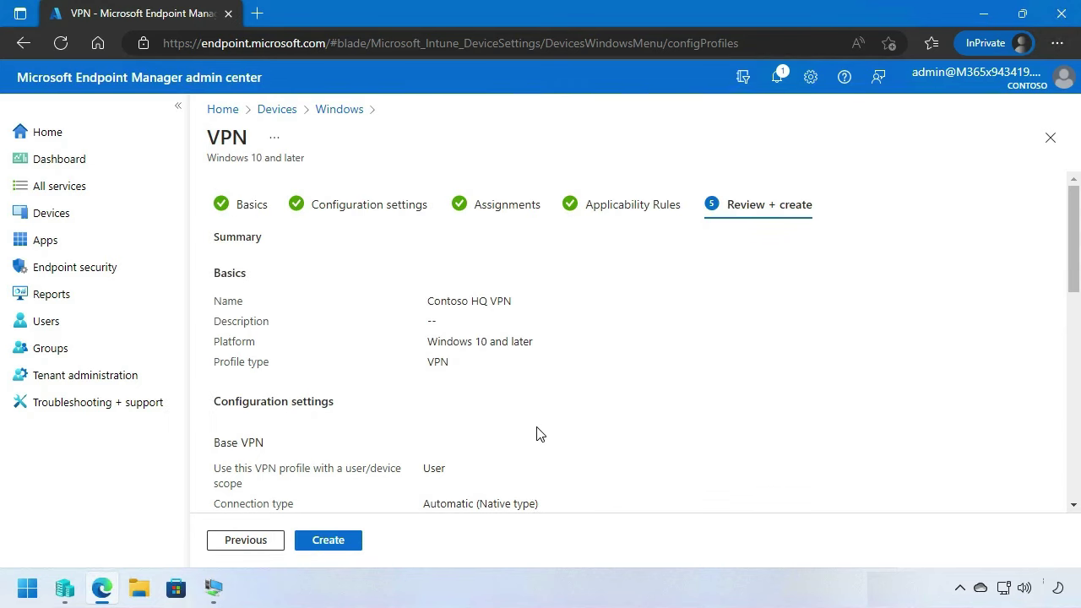
# Step: Discard the unsaved VPN profile and view the successfully applied configuration profiles' status
pyautogui.click(59, 221)
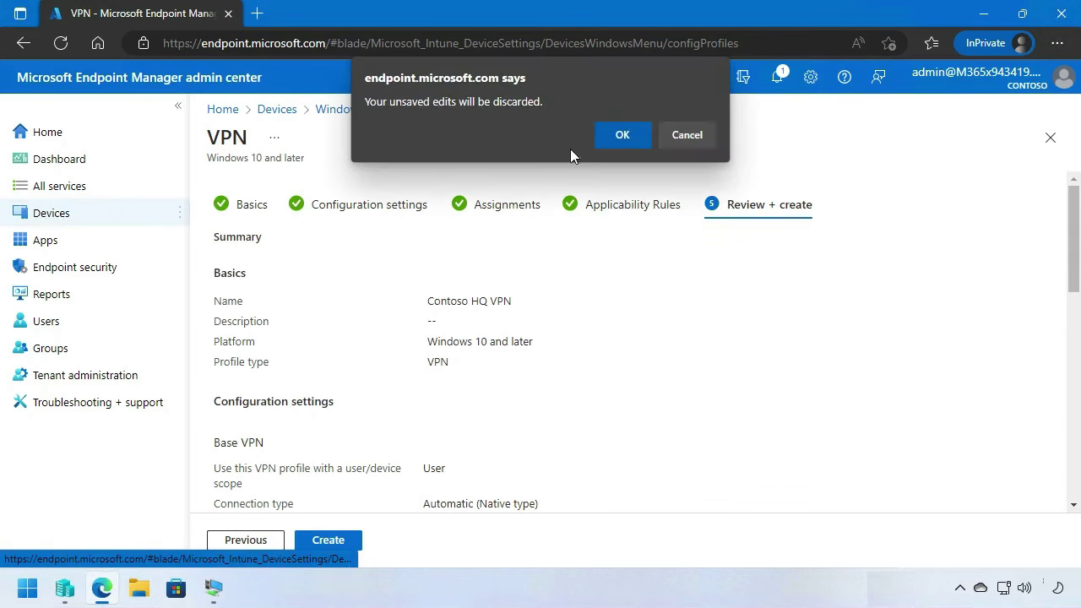
pyautogui.click(614, 137)
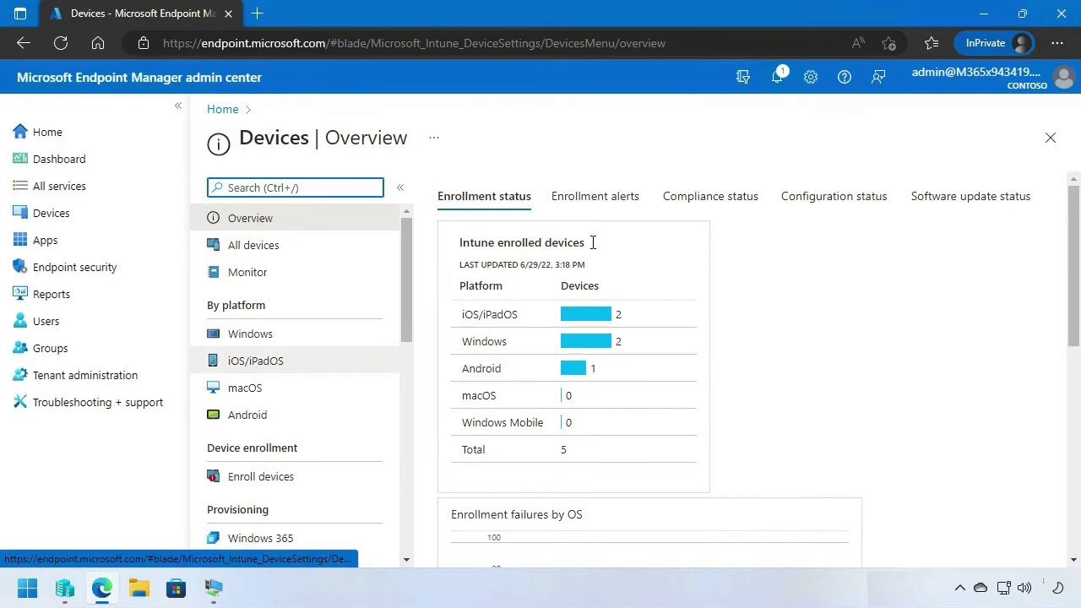
pyautogui.click(851, 199)
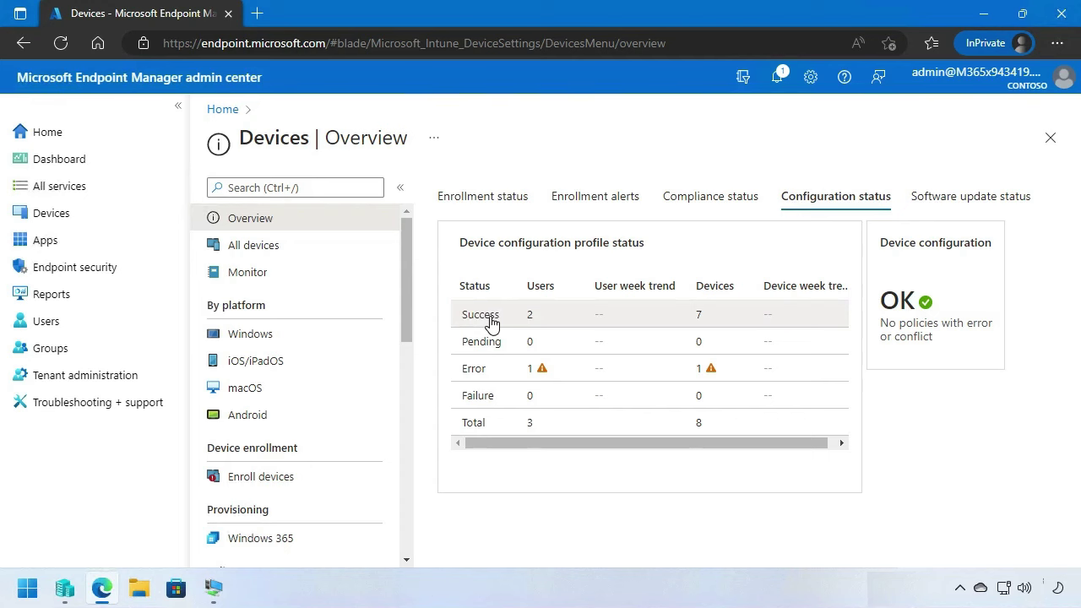
pyautogui.click(528, 315)
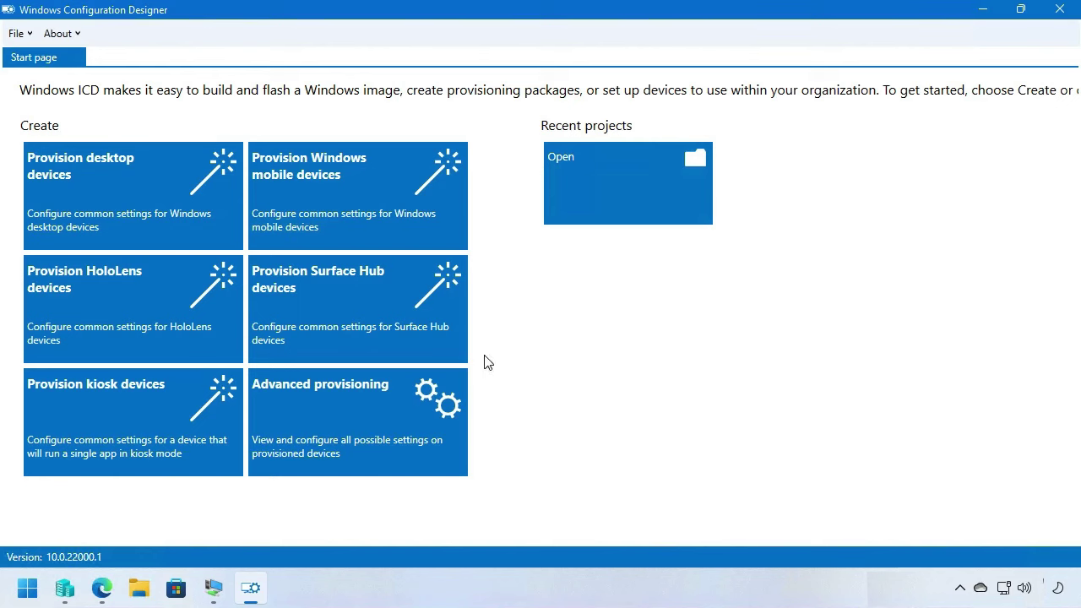
# Step: Create a desktop provisioning project named 'Contoso VPN' and request the advanced editor
pyautogui.click(141, 195)
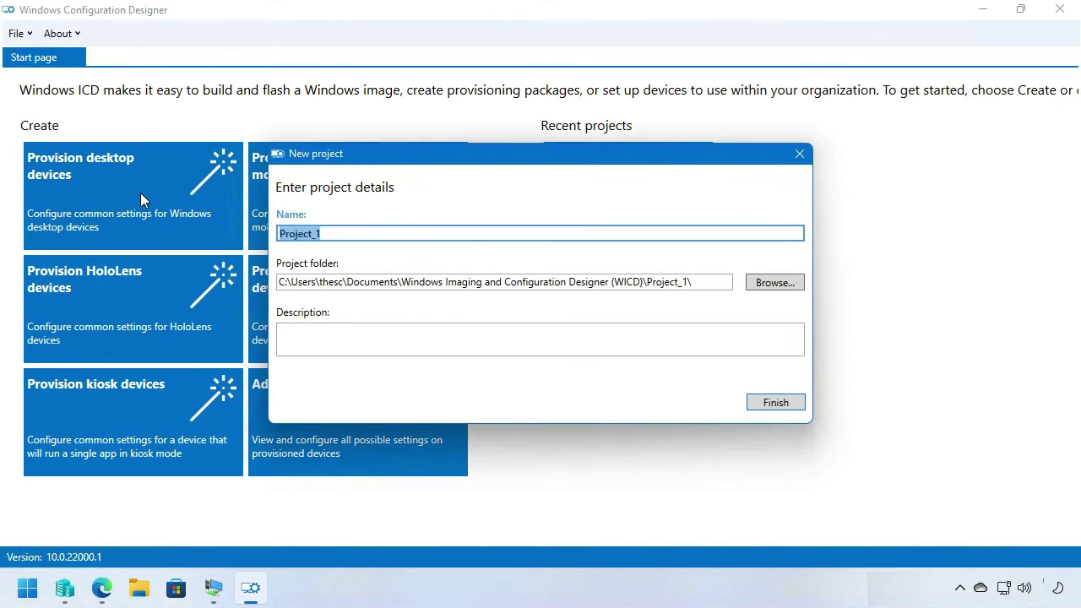
pyautogui.write('VPN')
pyautogui.press('BackSpace')
pyautogui.press('BackSpace')
pyautogui.press('BackSpace')
pyautogui.write('Contoso VPN')
pyautogui.click(789, 404)
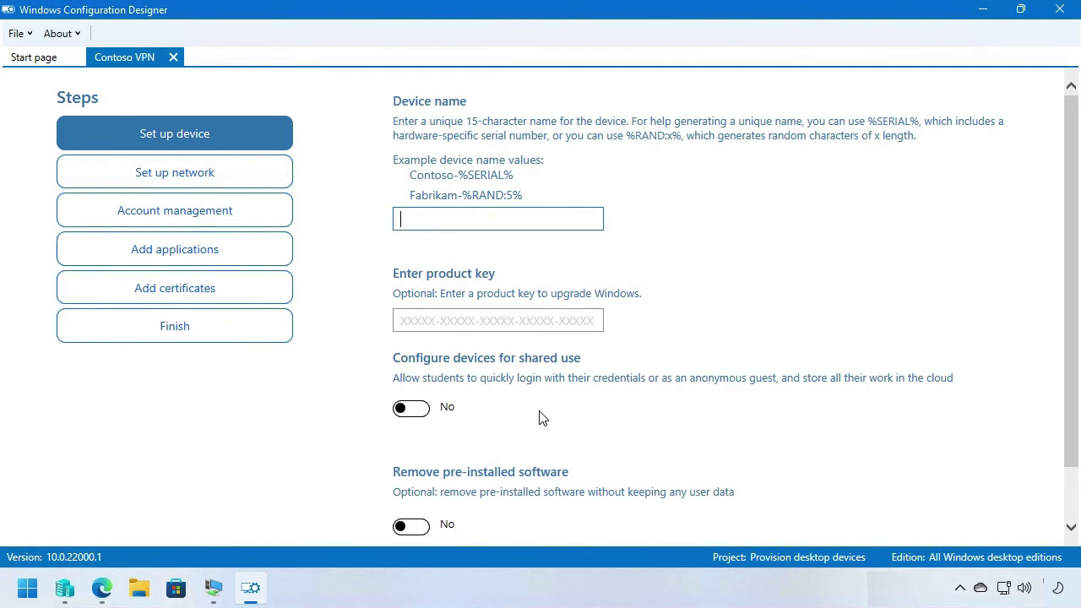
pyautogui.scroll(-1, 500, 422)
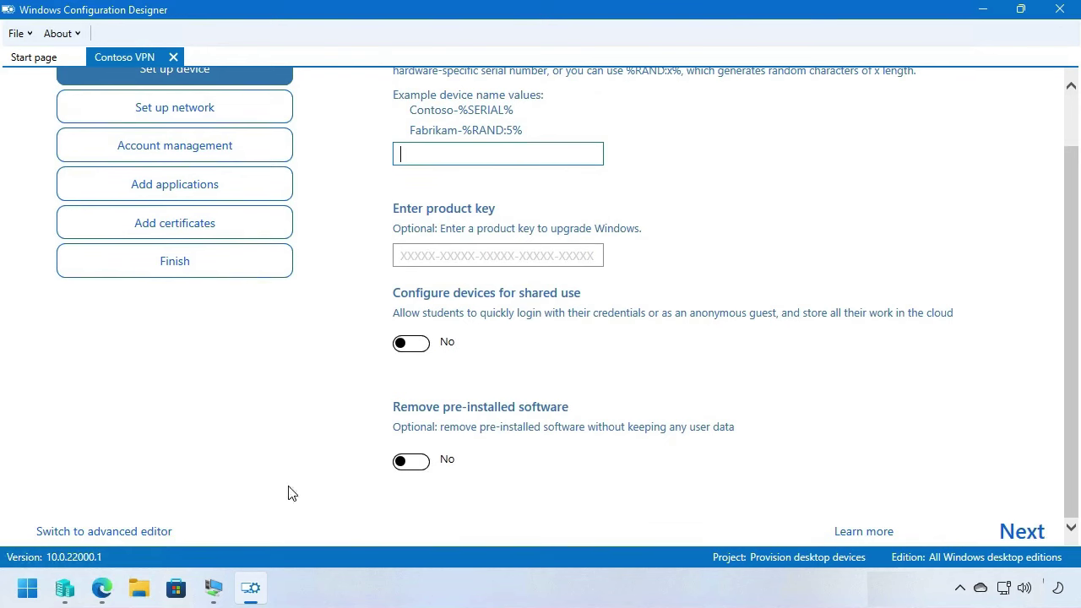
pyautogui.click(138, 531)
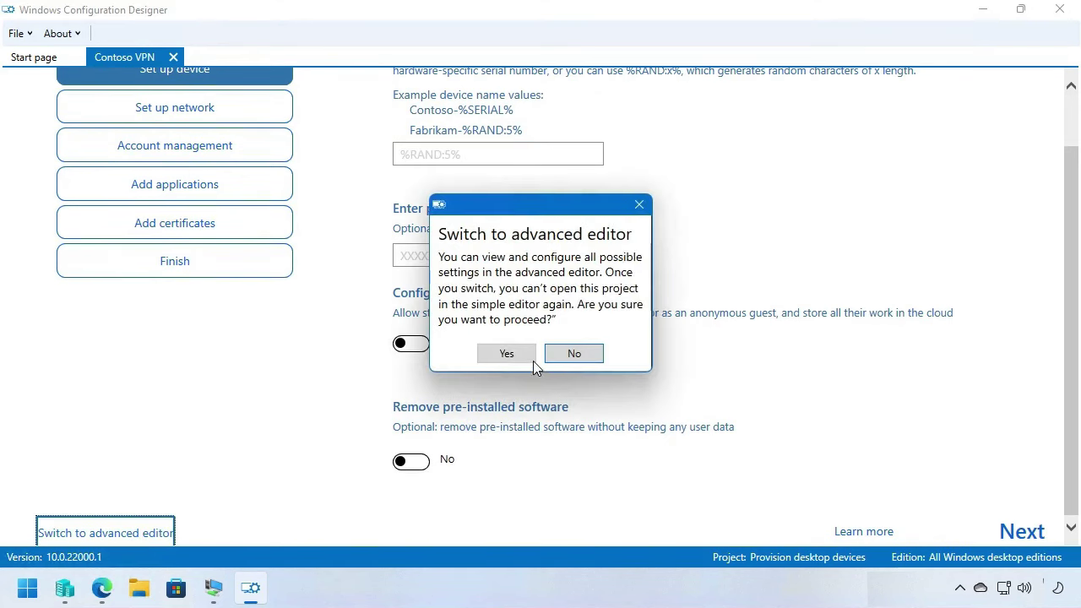
# Step: Confirm the advanced editor and expand Runtime settings to ConnectivityProfiles > VPN
pyautogui.click(524, 358)
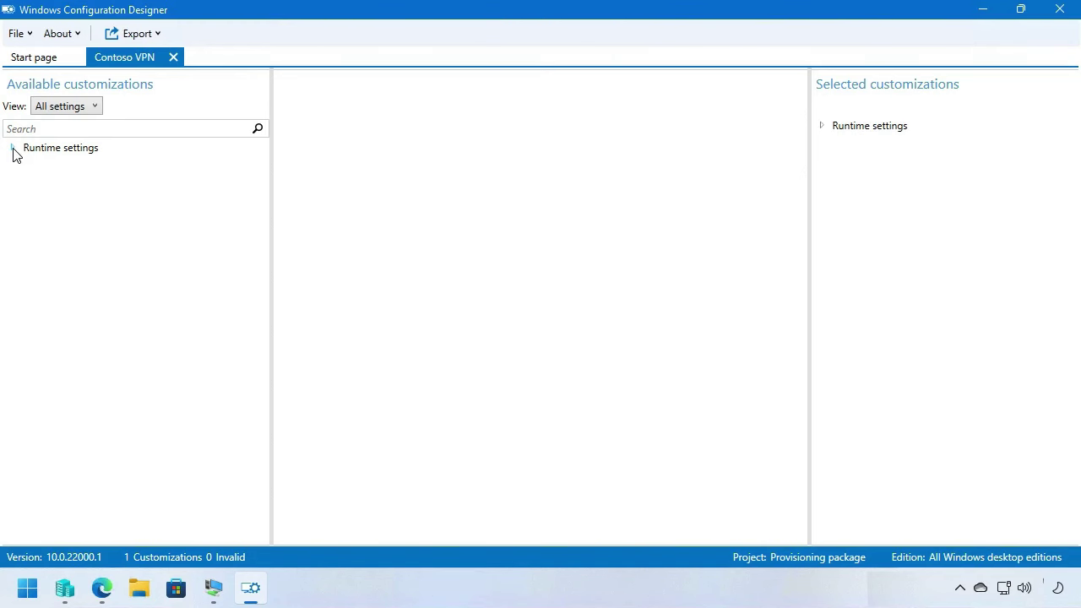
pyautogui.click(13, 150)
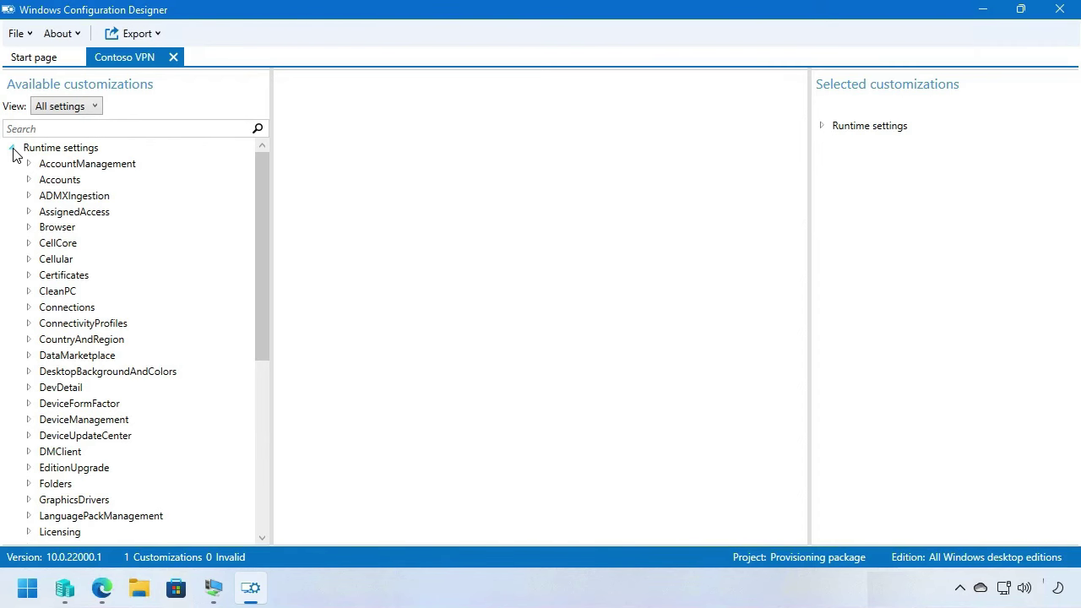
pyautogui.doubleClick(83, 323)
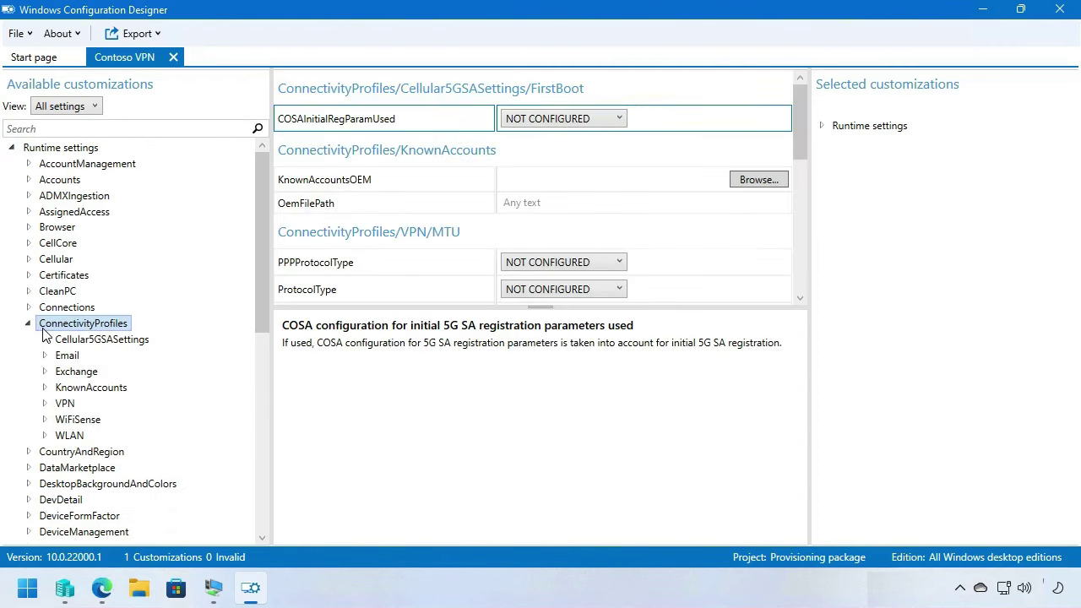
pyautogui.doubleClick(64, 404)
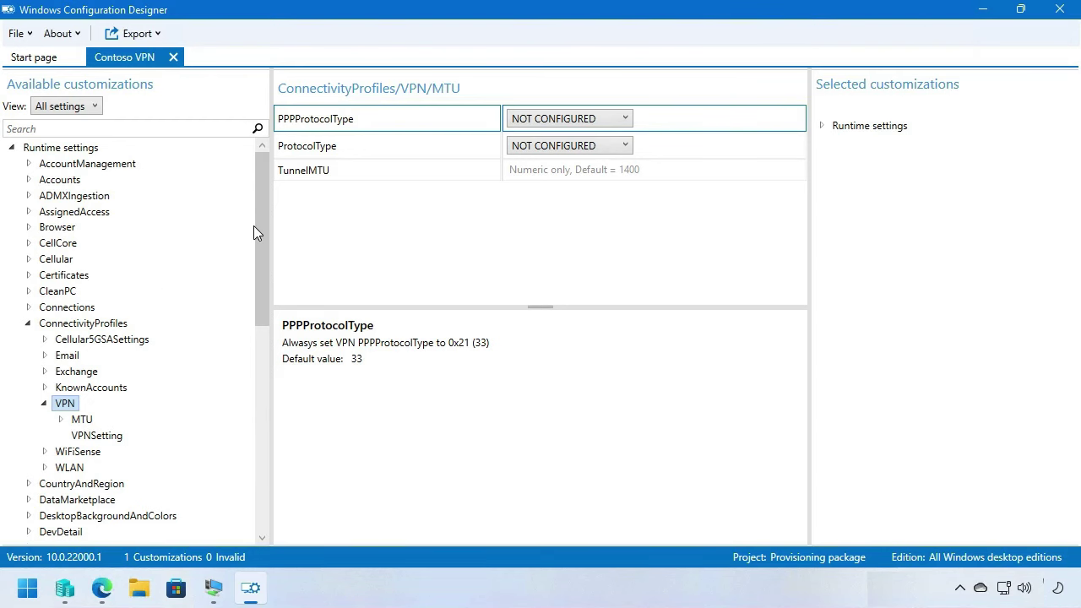
# Step: Export the project as a provisioning package with encryption and signing left off
pyautogui.click(153, 36)
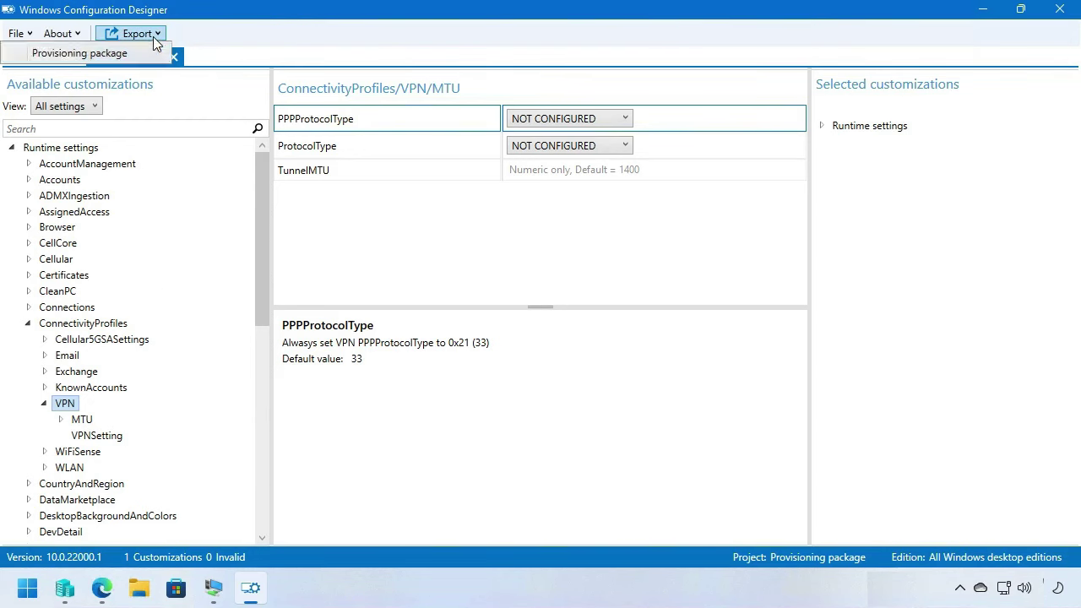
pyautogui.click(138, 51)
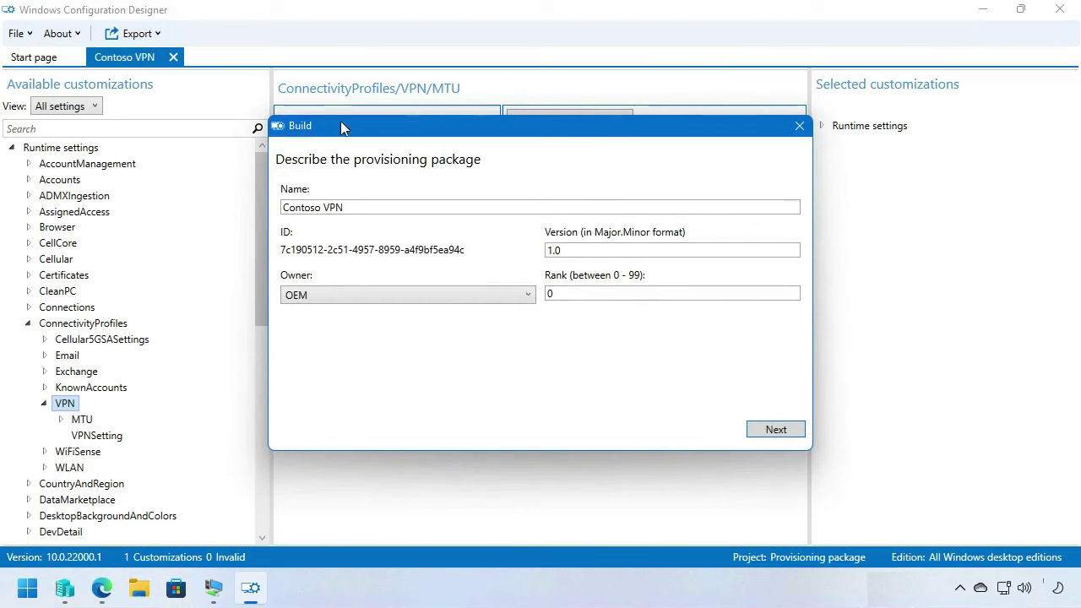
pyautogui.click(775, 430)
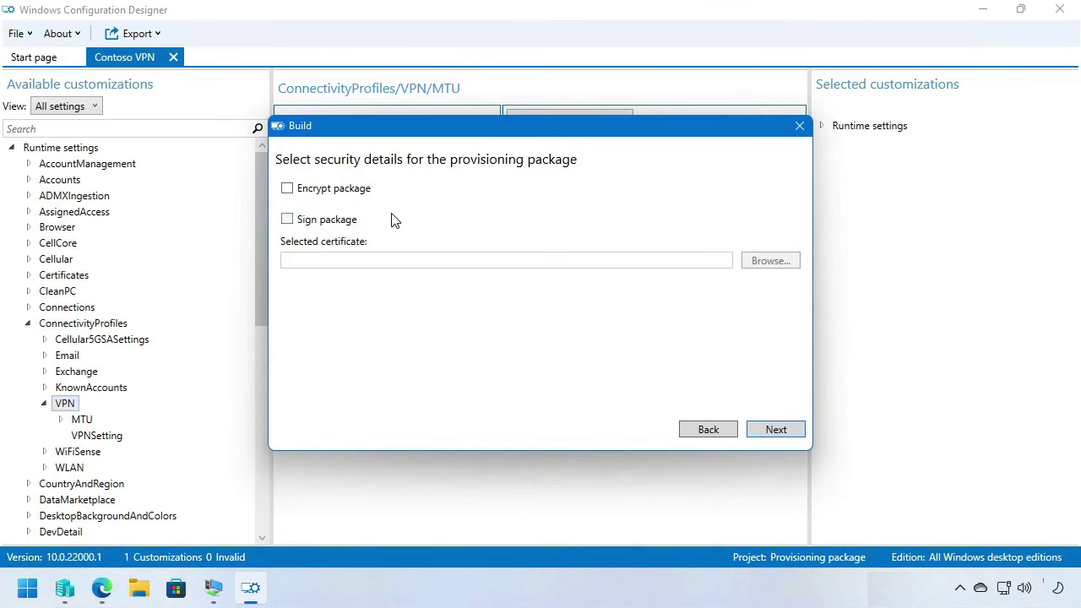
pyautogui.click(354, 194)
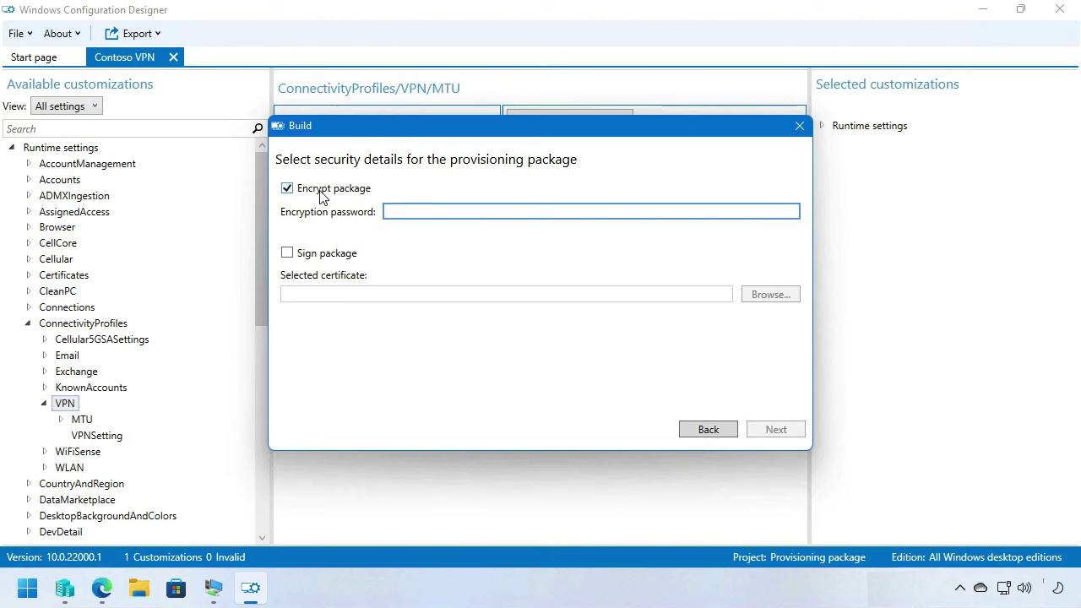
pyautogui.click(321, 195)
pyautogui.click(314, 223)
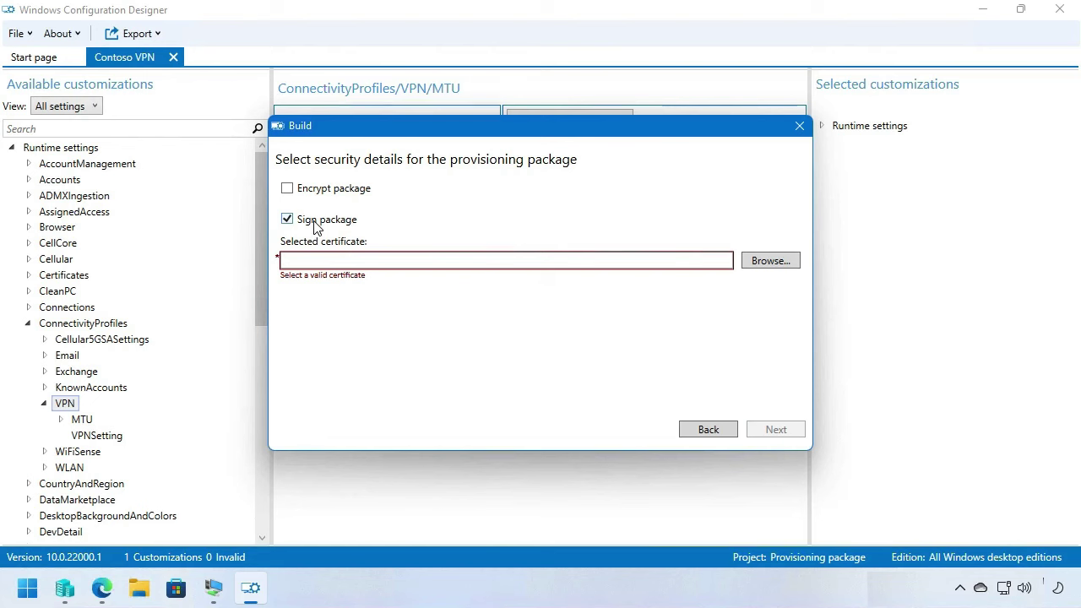
pyautogui.click(315, 221)
# Step: Build Contoso VPN.ppkg in the default location and open its output folder
pyautogui.click(773, 430)
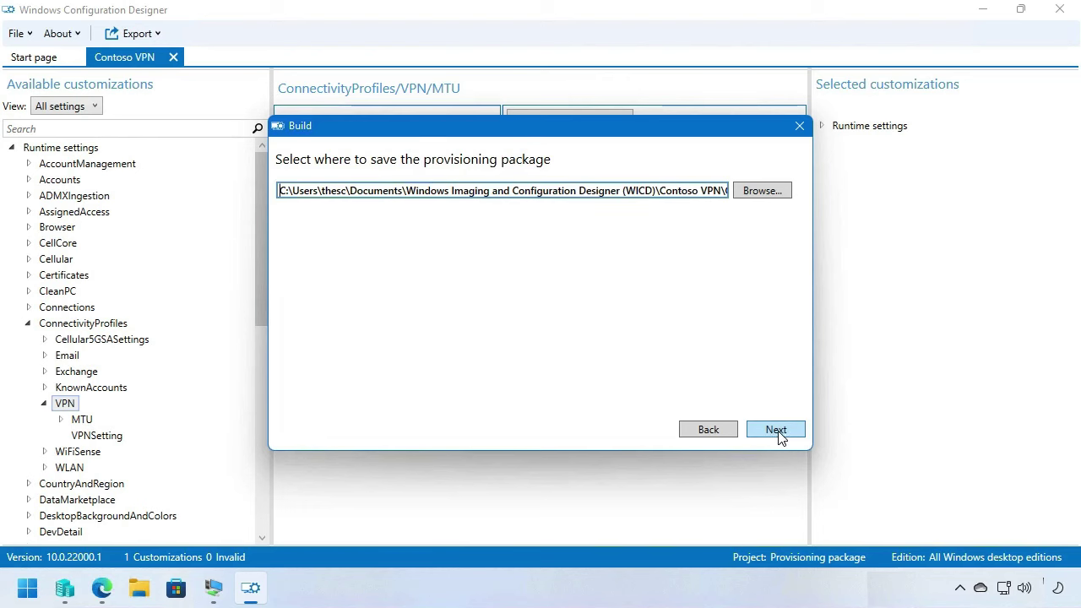
pyautogui.click(772, 430)
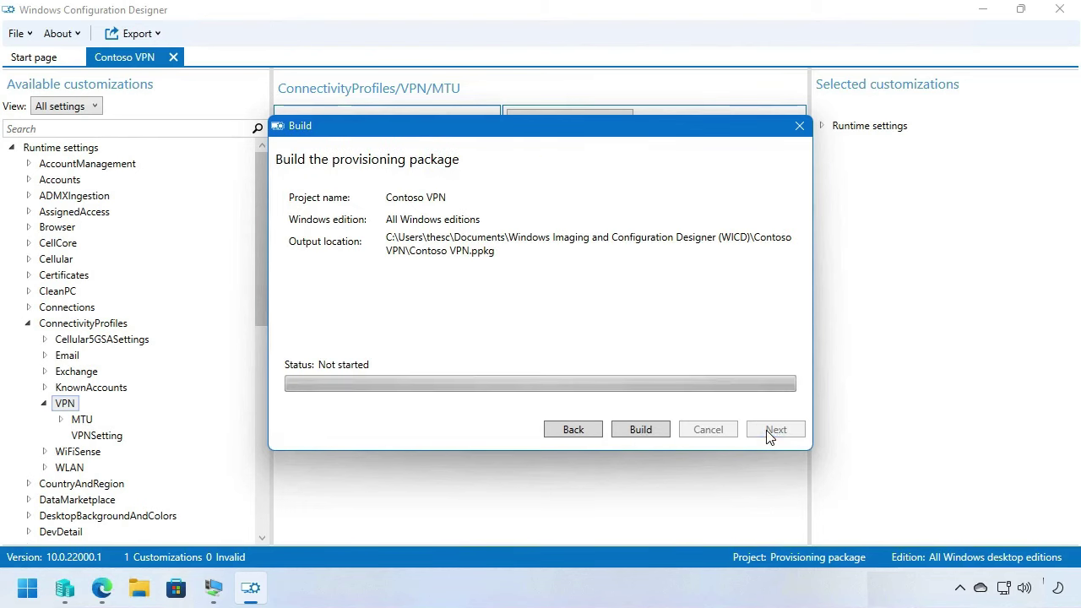
pyautogui.click(656, 432)
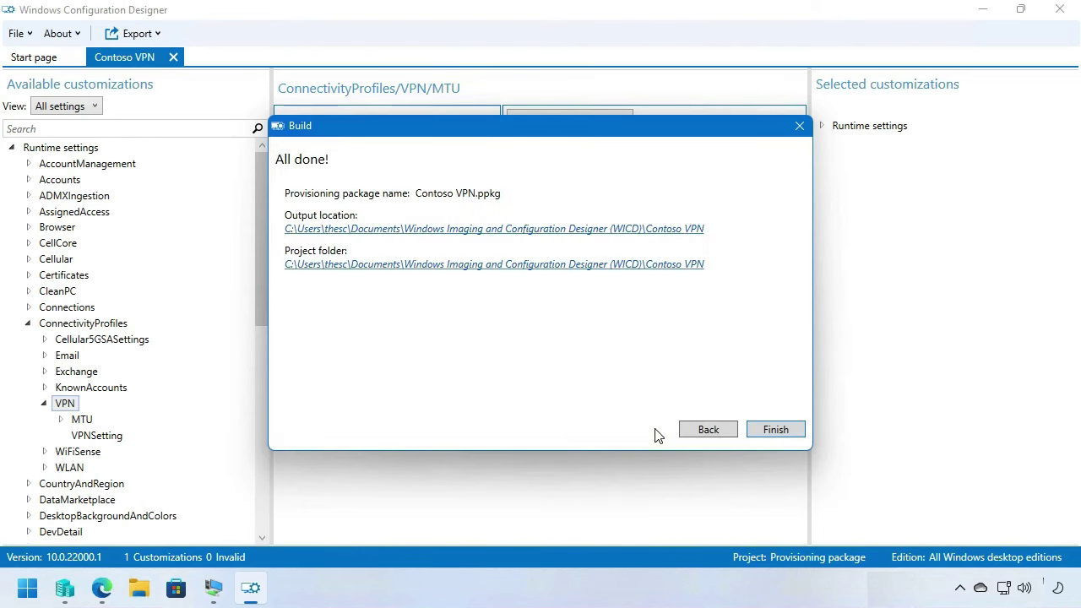
pyautogui.click(577, 236)
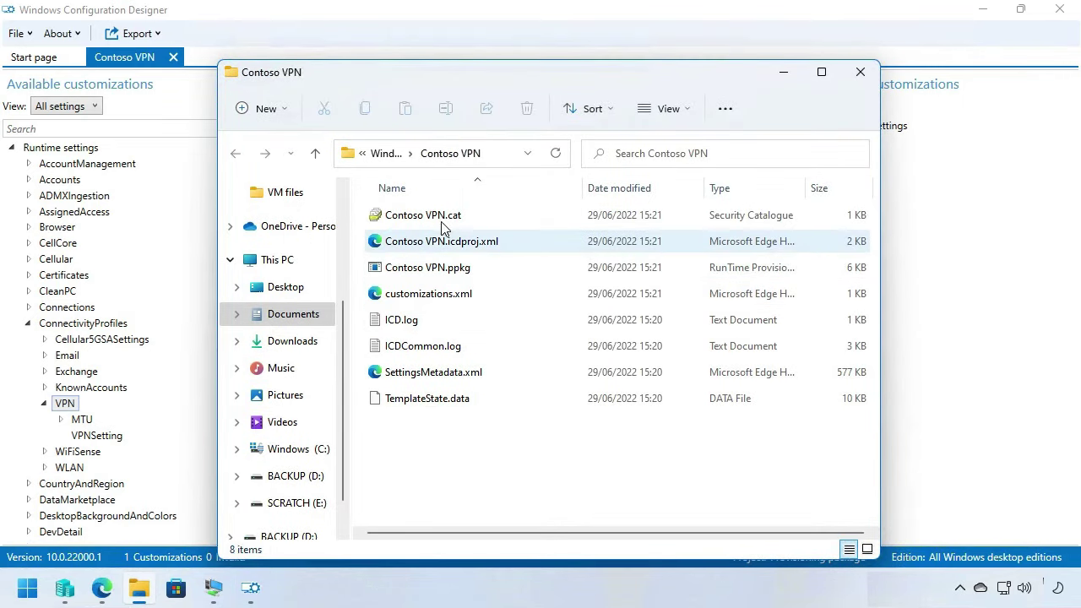
pyautogui.click(533, 277)
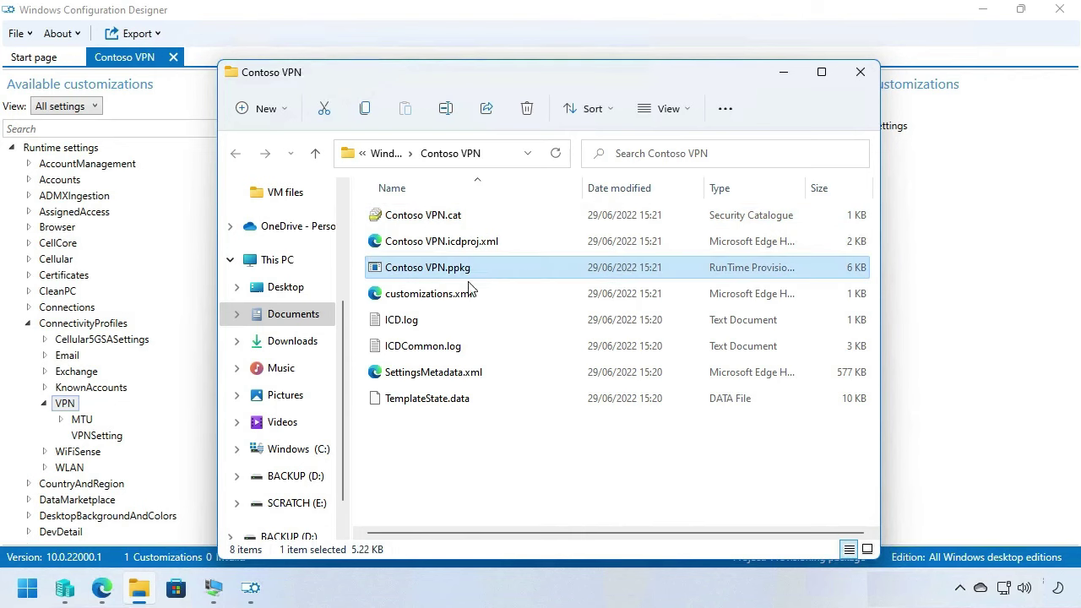
pyautogui.click(523, 453)
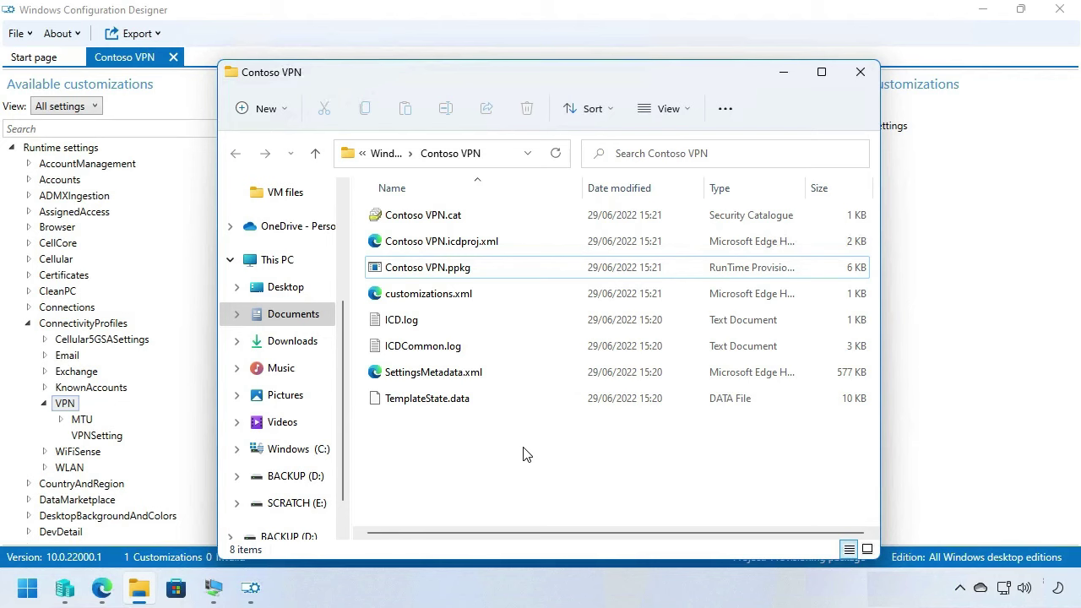
pyautogui.click(470, 271)
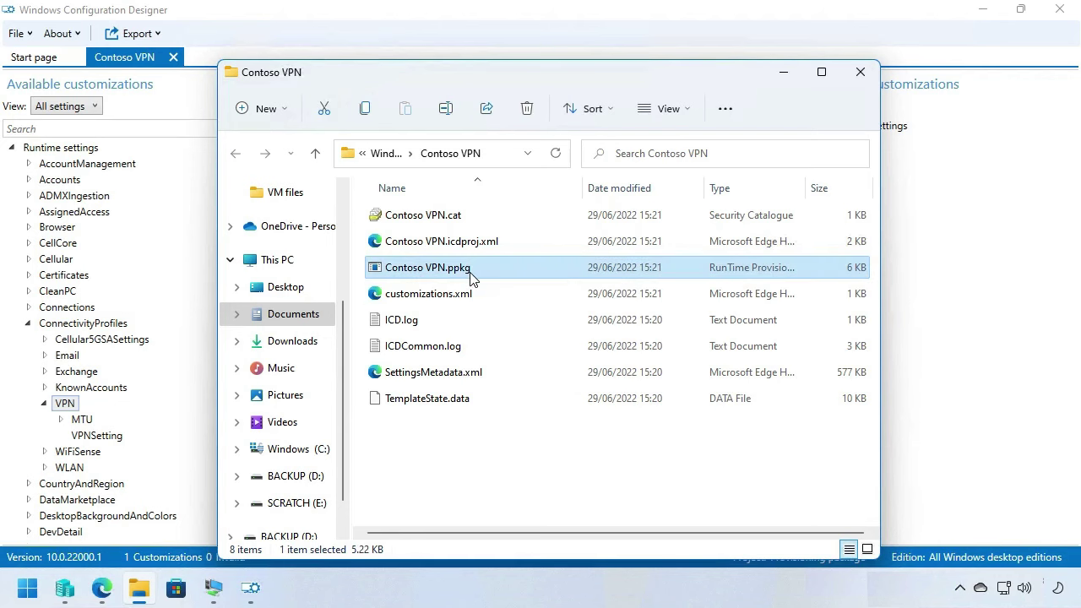
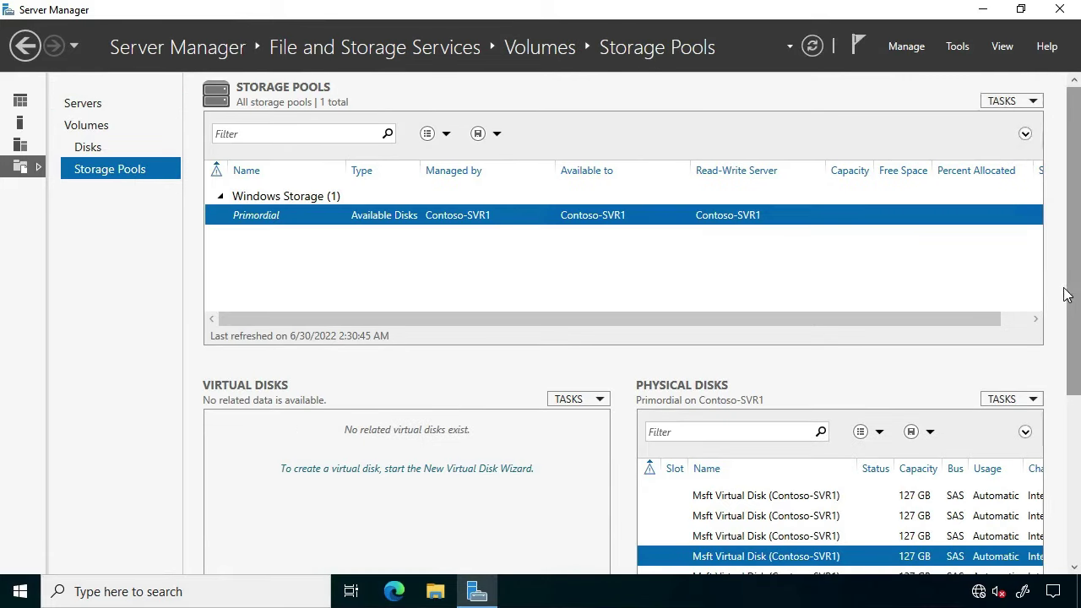
# Step: Scroll the Storage Pools page down to show the Primordial pool's five 127 GB physical disks
pyautogui.moveTo(1075, 297); pyautogui.dragTo(1077, 380)
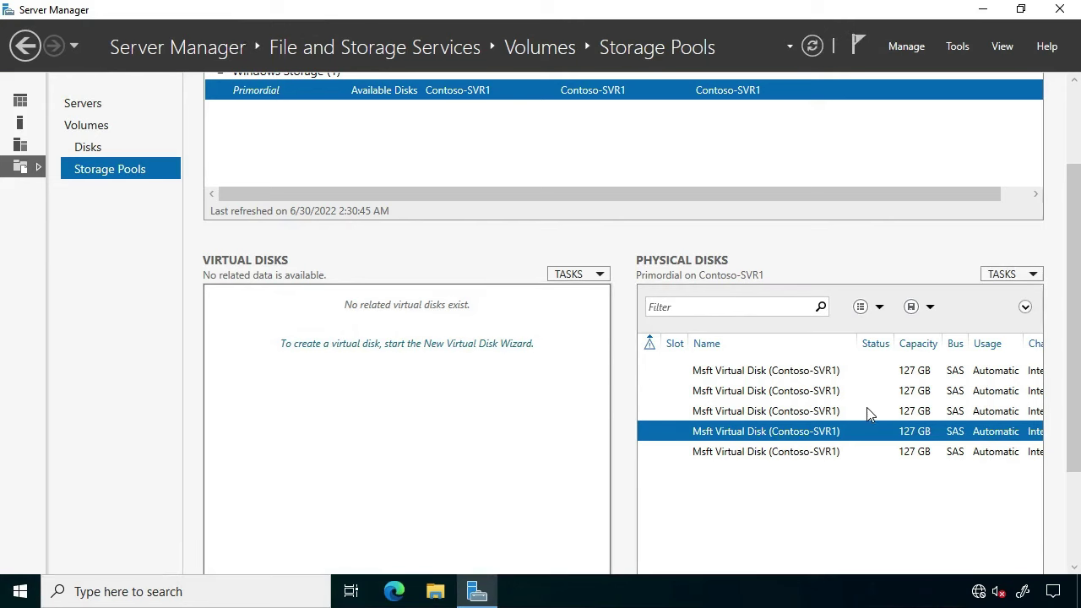
# Step: Start a new storage pool from the Physical Disks tasks and name it 'Demo Storage Pool'
pyautogui.click(602, 275)
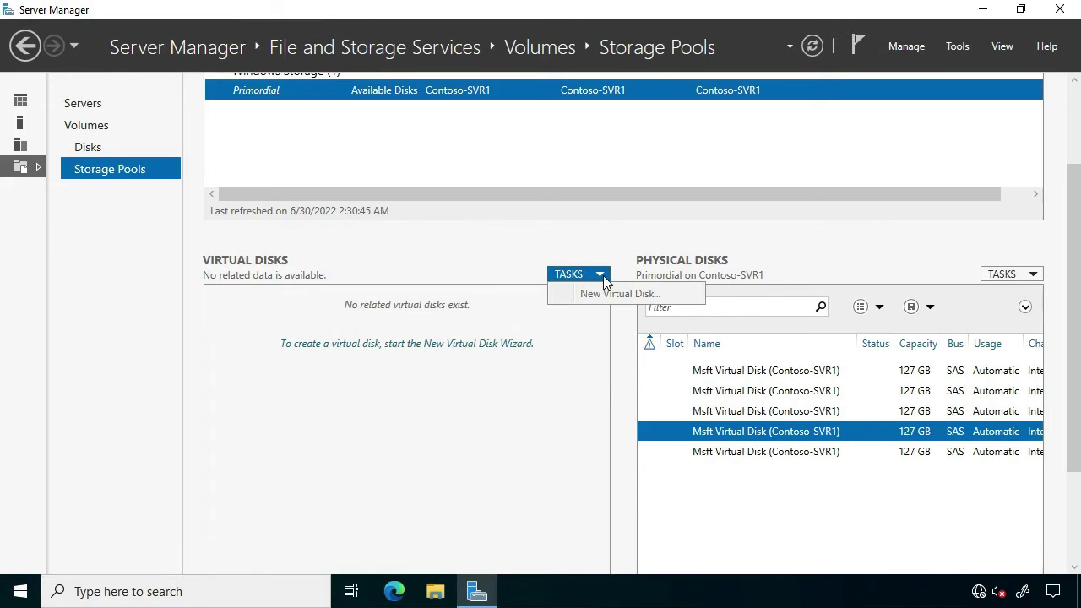
pyautogui.click(1007, 276)
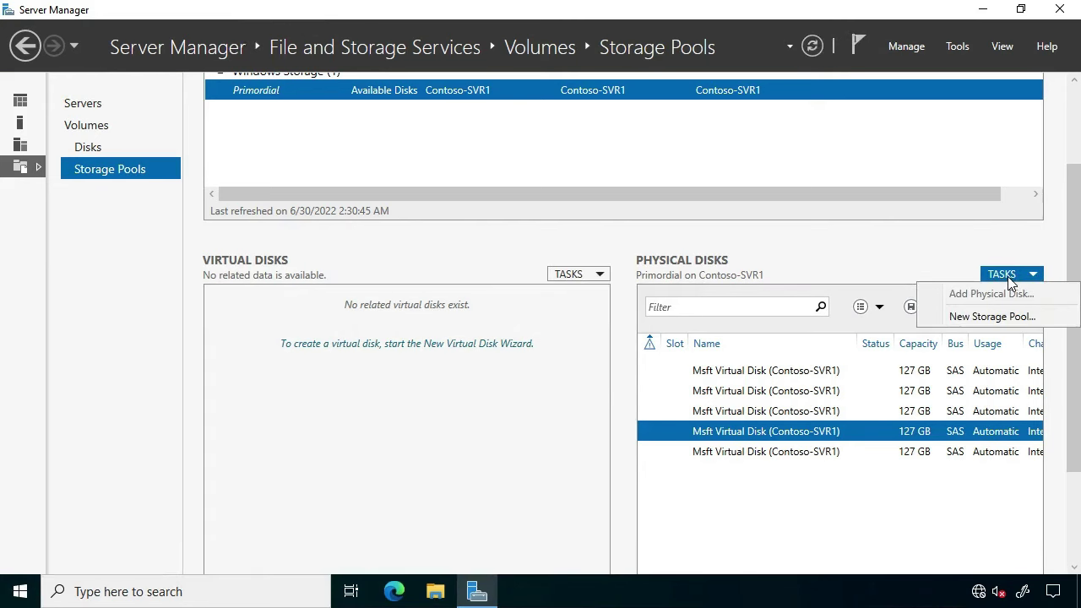
pyautogui.click(992, 317)
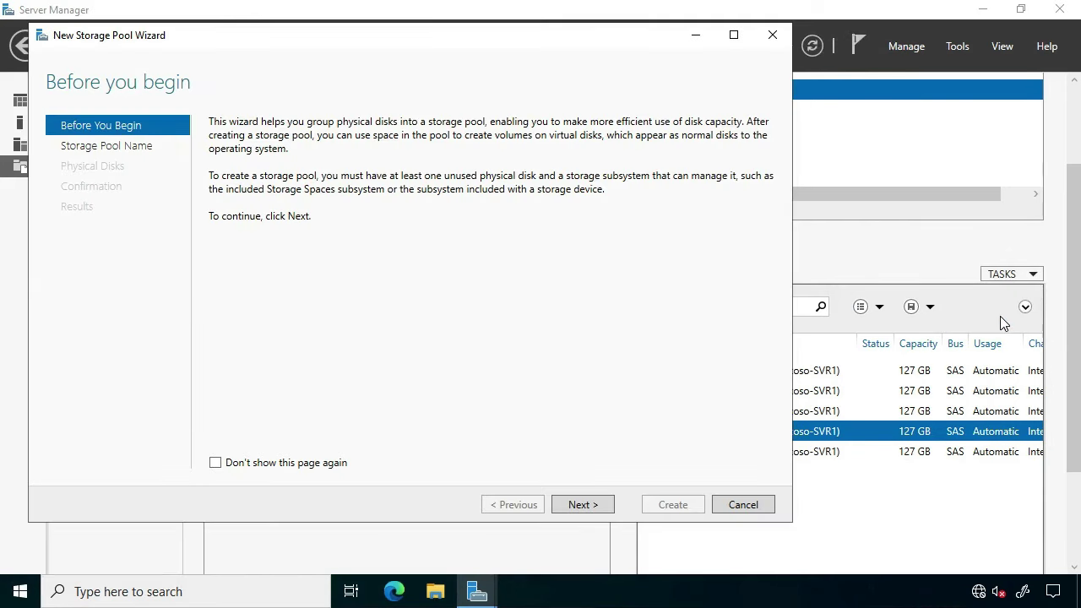
pyautogui.click(581, 504)
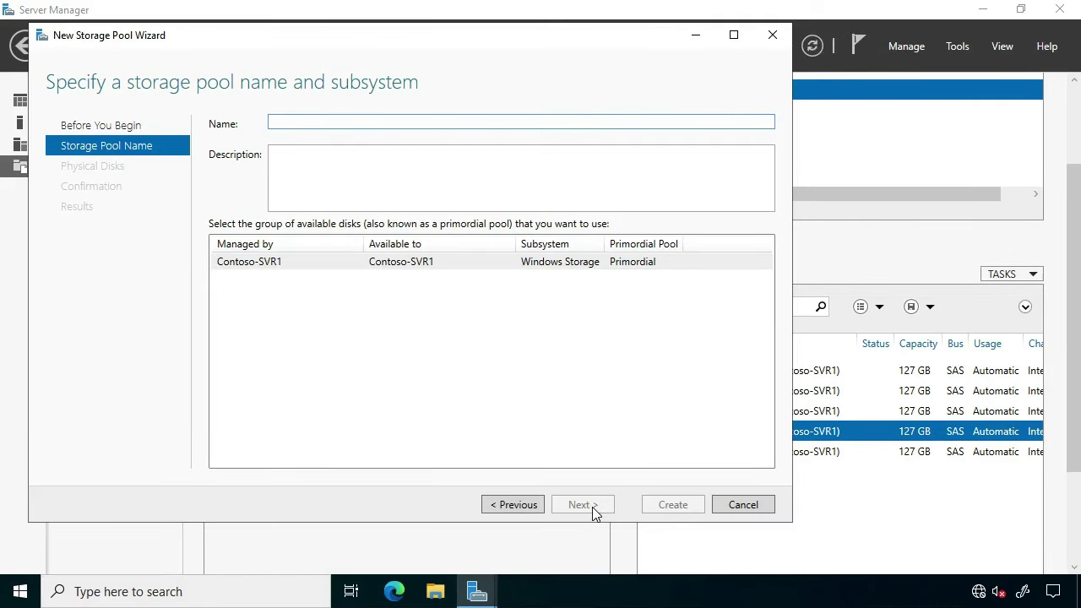
pyautogui.click(275, 120)
pyautogui.write('Demo Storage Pool')
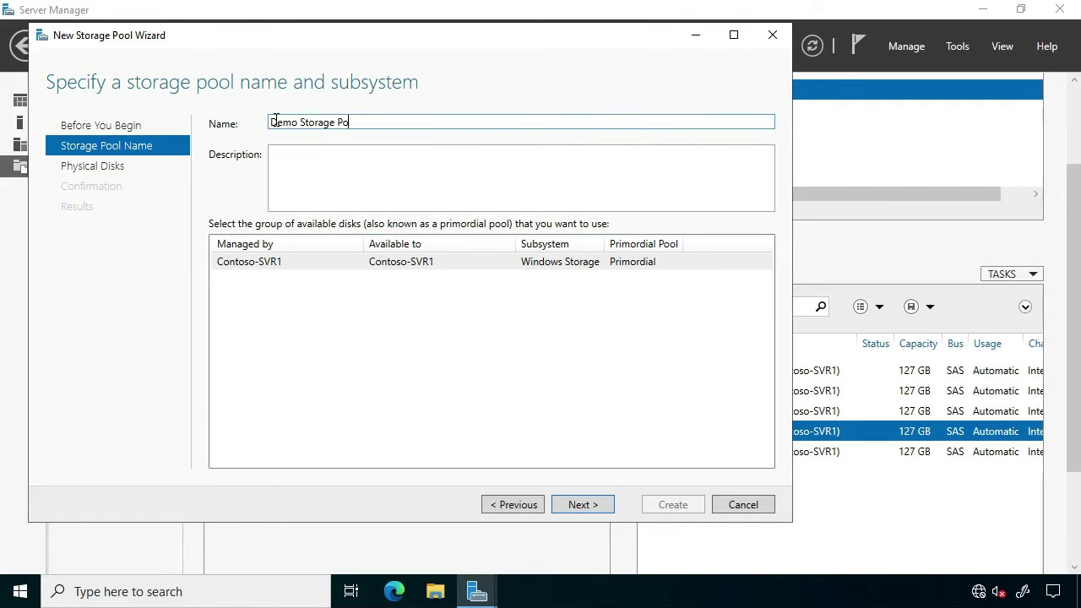
pyautogui.click(599, 505)
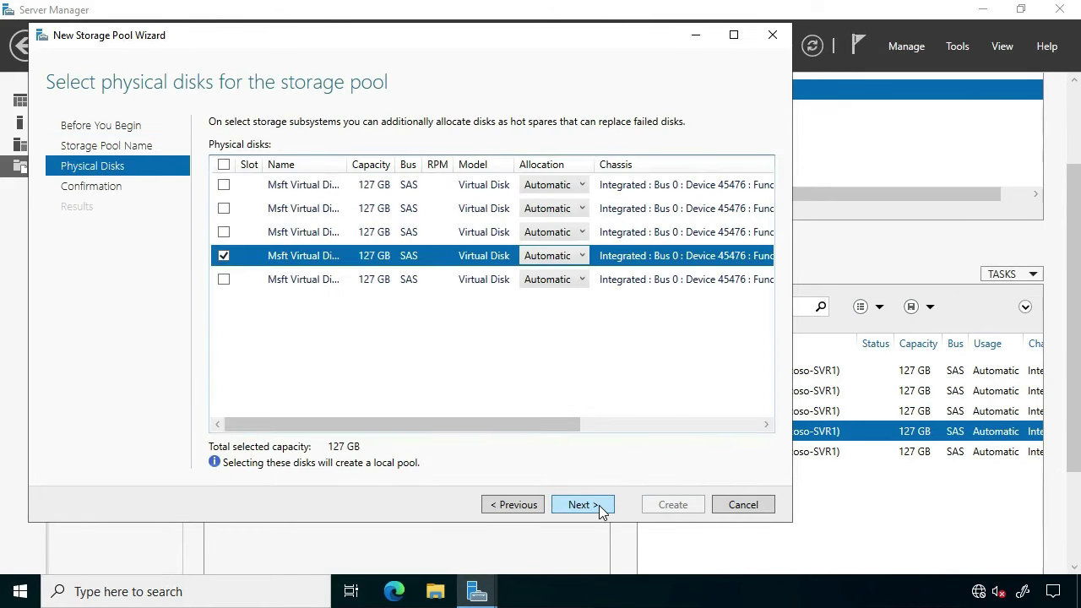
# Step: Add all five disks, create the pool, and opt to create a virtual disk next
pyautogui.click(224, 165)
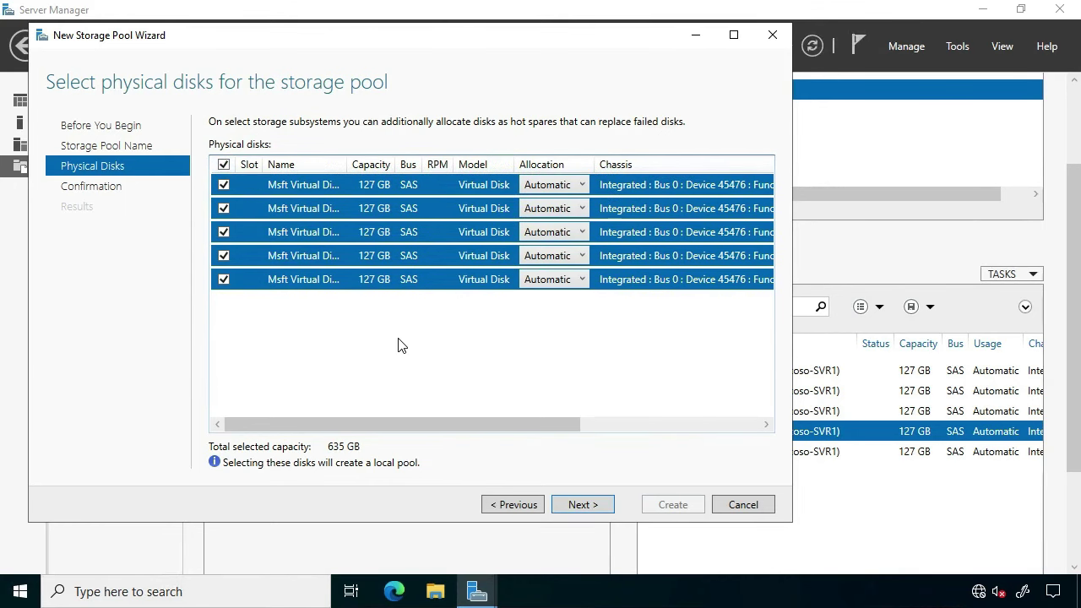
pyautogui.click(581, 504)
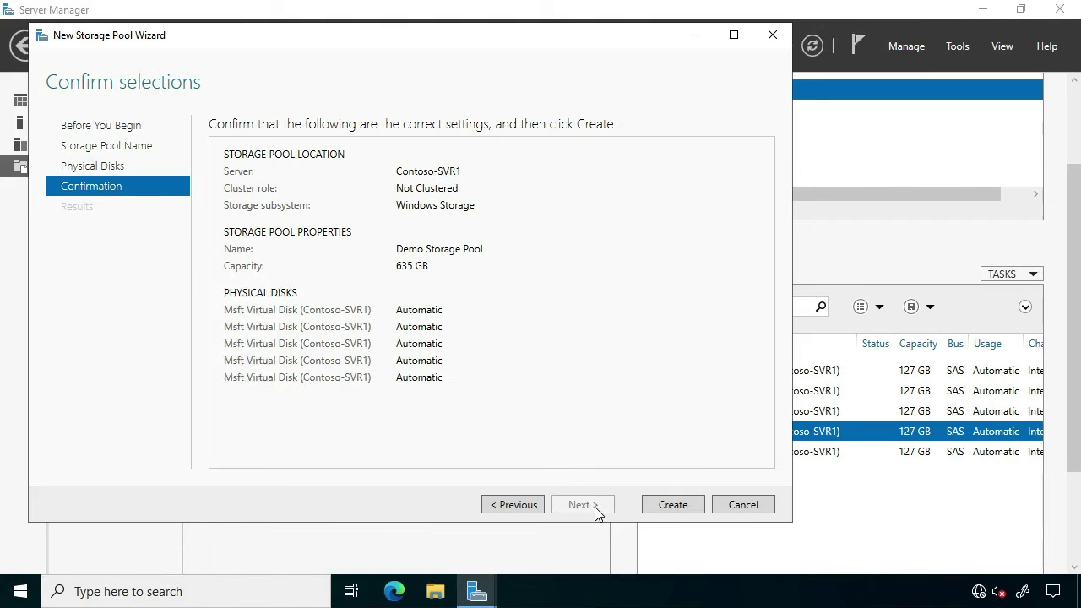
pyautogui.click(668, 504)
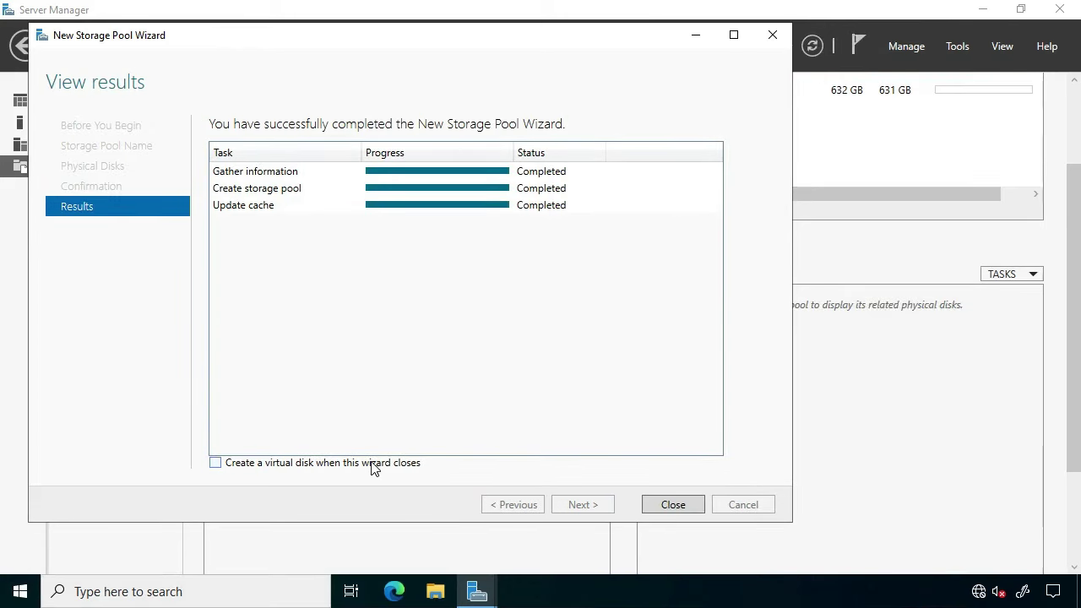
pyautogui.click(371, 466)
pyautogui.click(678, 507)
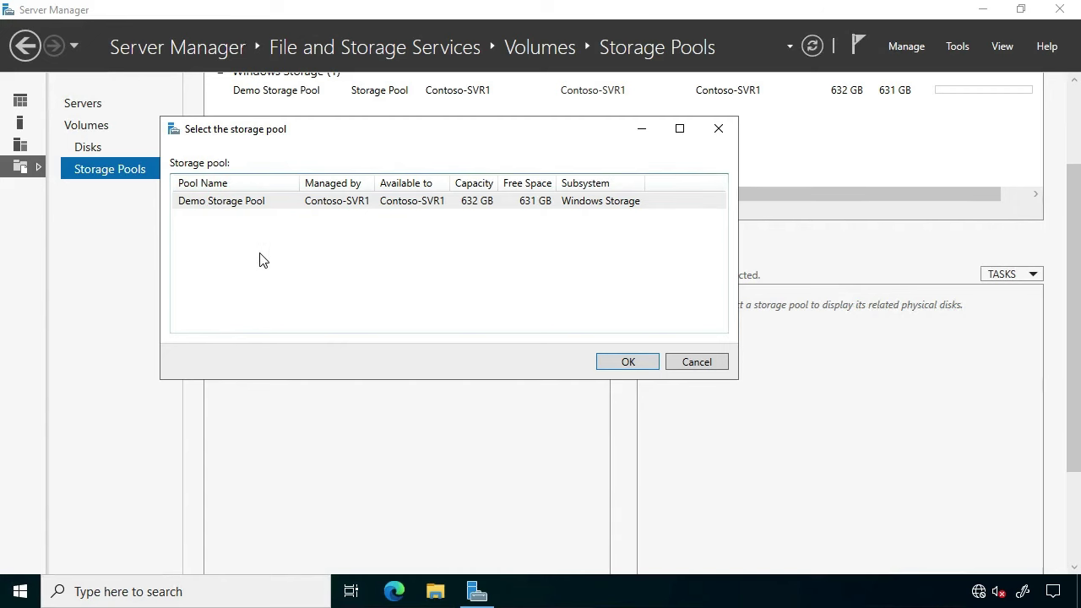
# Step: Use Demo Storage Pool for the new virtual disk, name it 'Contoso Data', and skip enclosure awareness
pyautogui.click(626, 363)
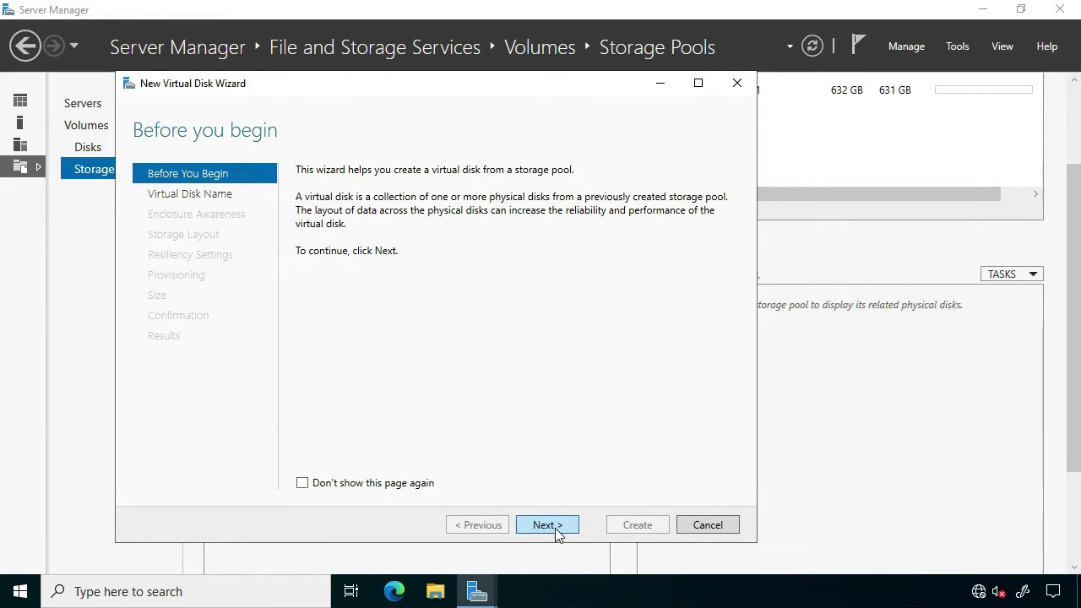
pyautogui.click(554, 528)
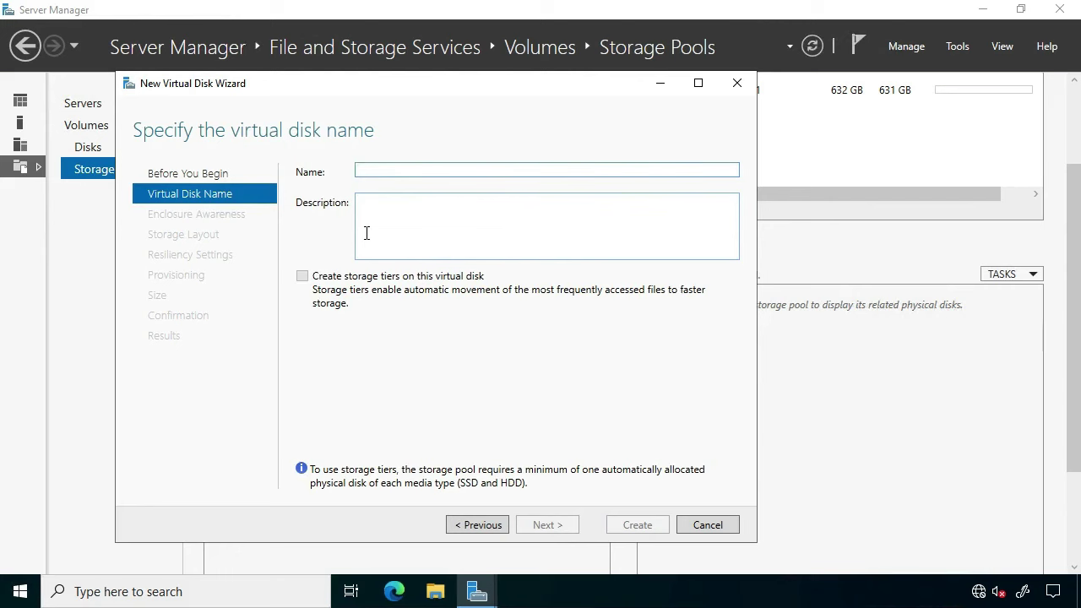
pyautogui.write('Conoso')
pyautogui.press('BackSpace')
pyautogui.press('BackSpace')
pyautogui.press('BackSpace')
pyautogui.write('toso Data')
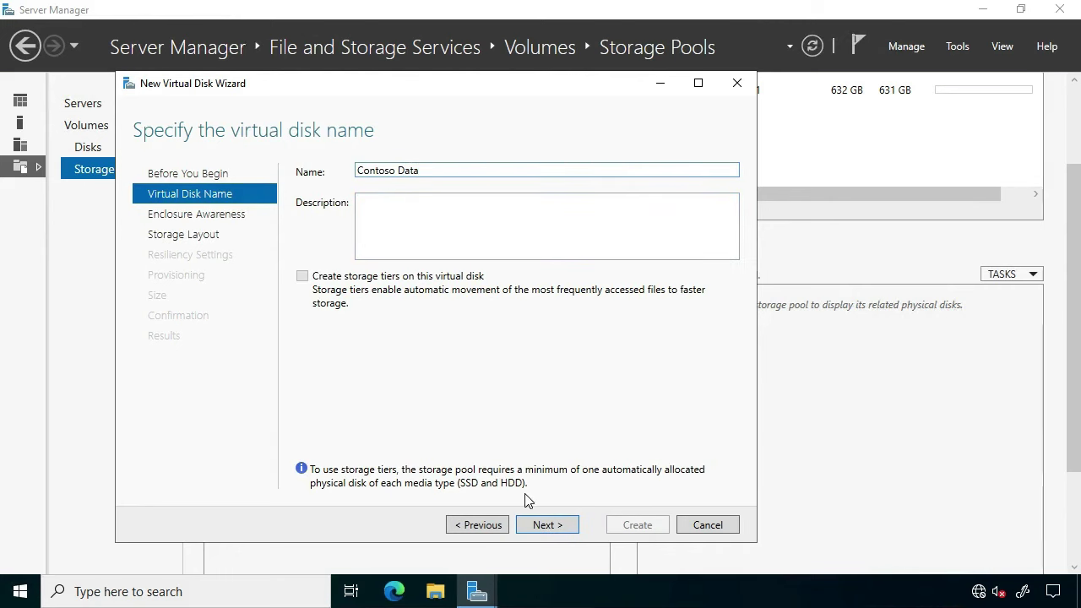
pyautogui.click(548, 524)
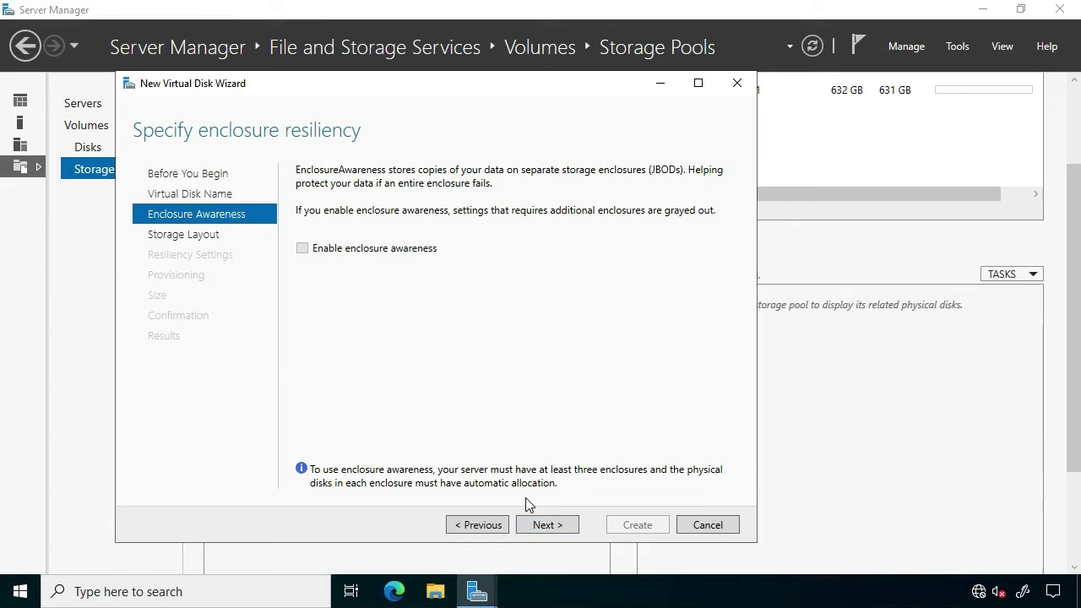
pyautogui.click(535, 521)
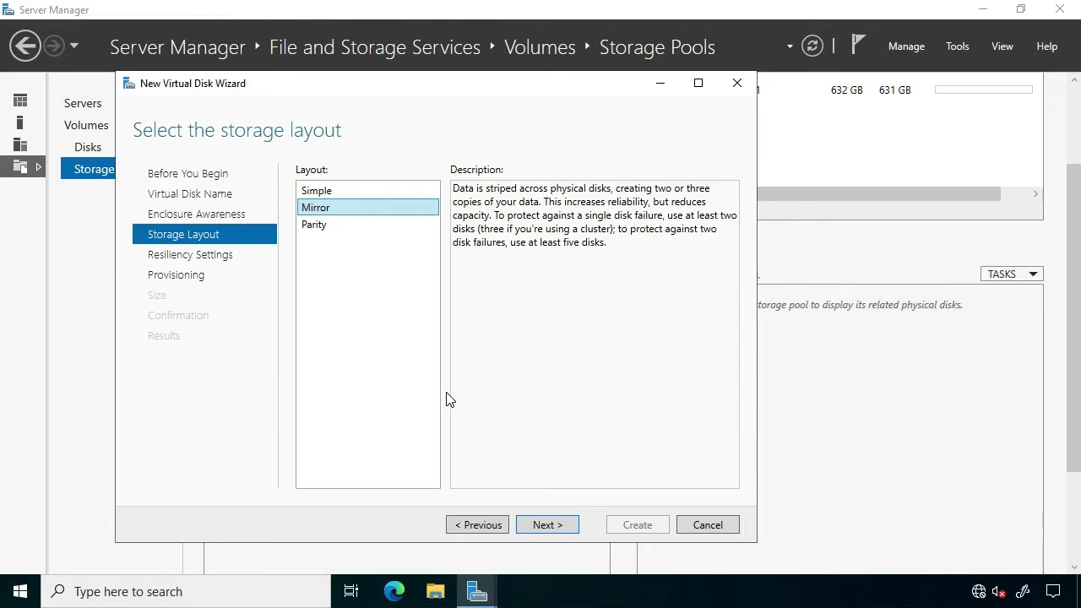
# Step: Compare the Simple and Parity layouts, then choose Mirror for Contoso Data
pyautogui.click(324, 193)
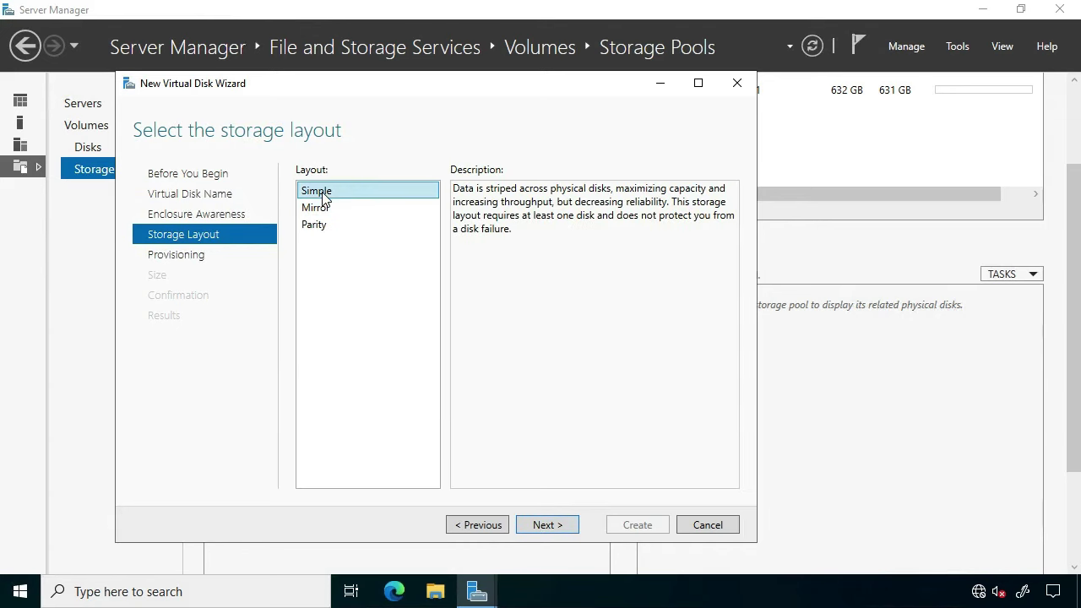
pyautogui.click(329, 209)
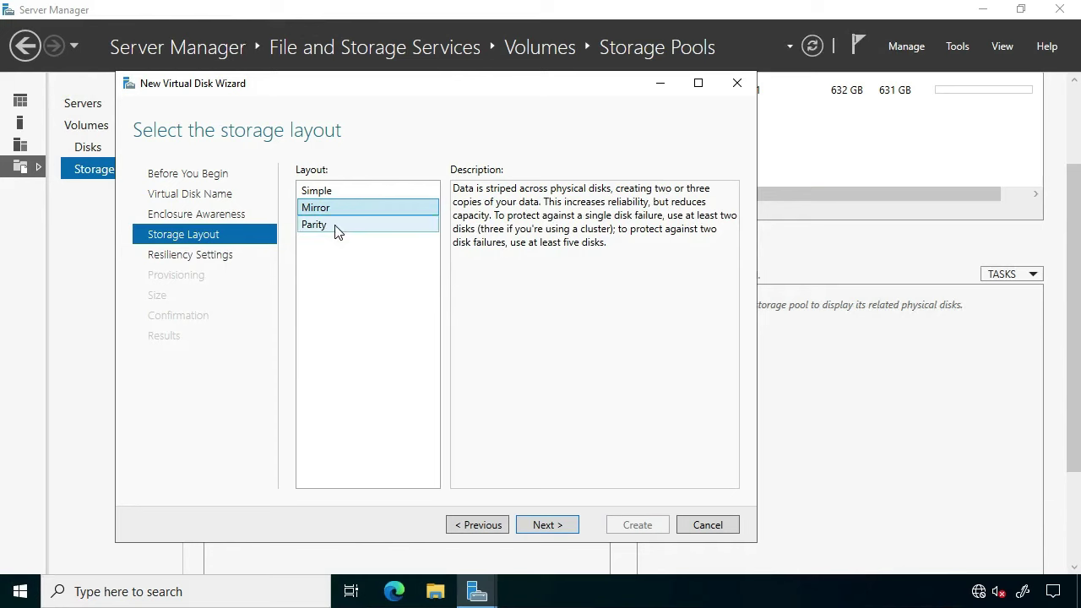
pyautogui.click(336, 227)
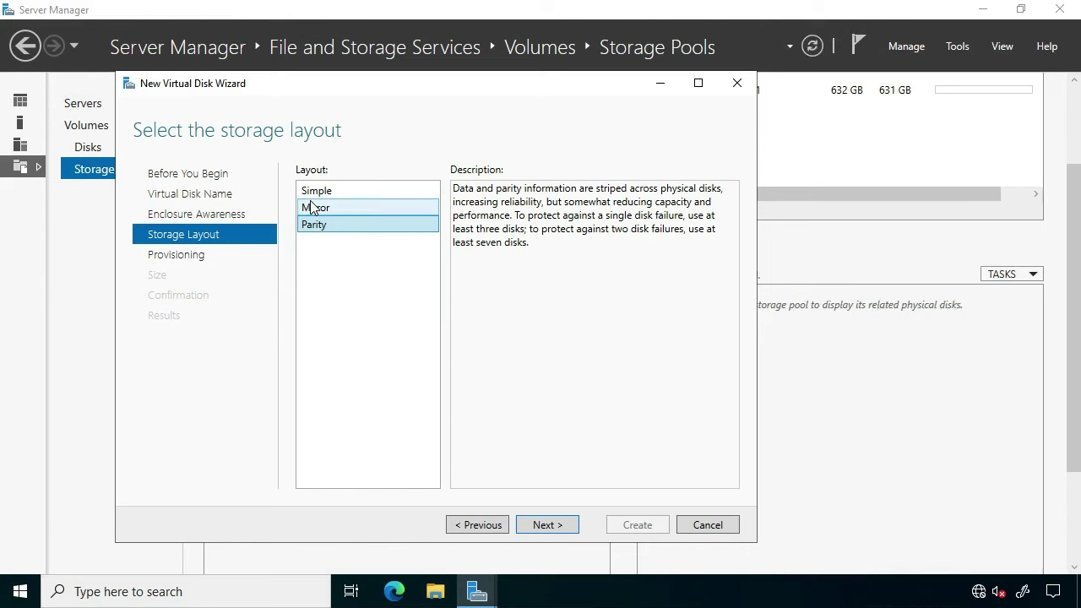
pyautogui.click(326, 208)
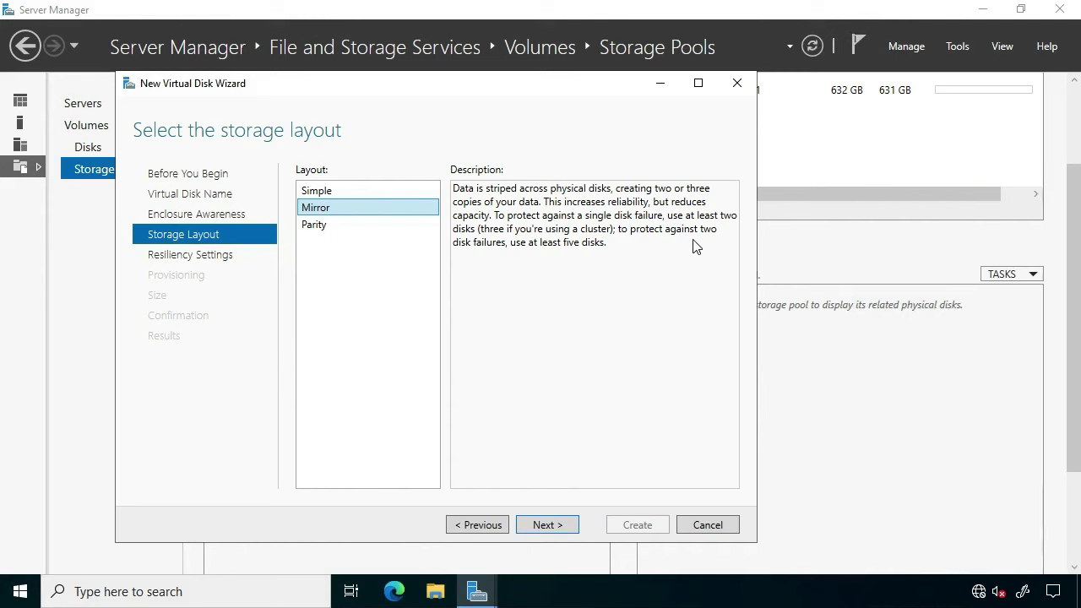
pyautogui.click(329, 226)
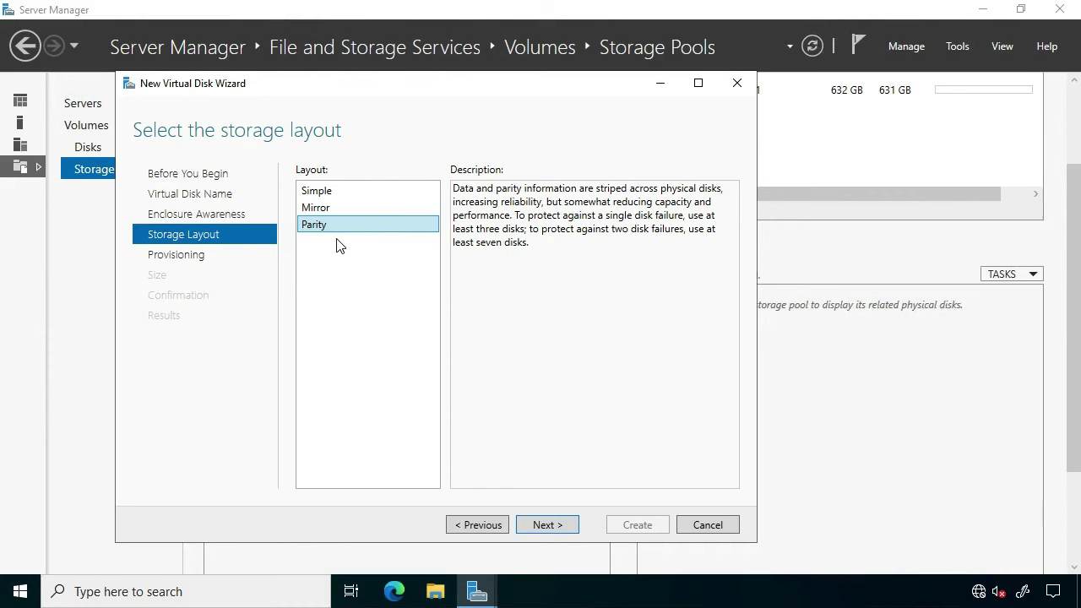
pyautogui.click(324, 214)
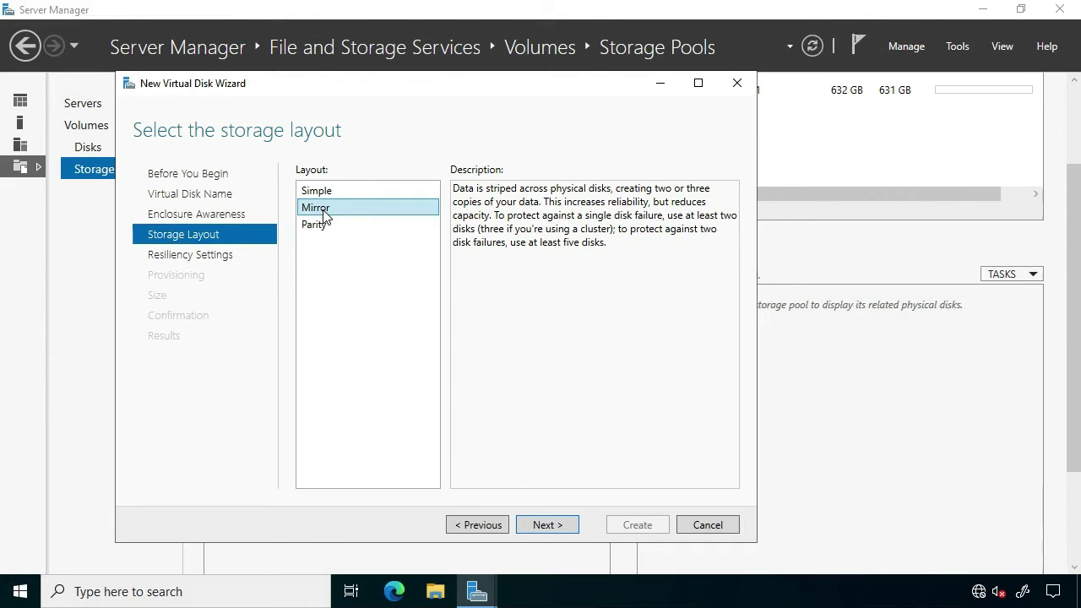
pyautogui.click(543, 525)
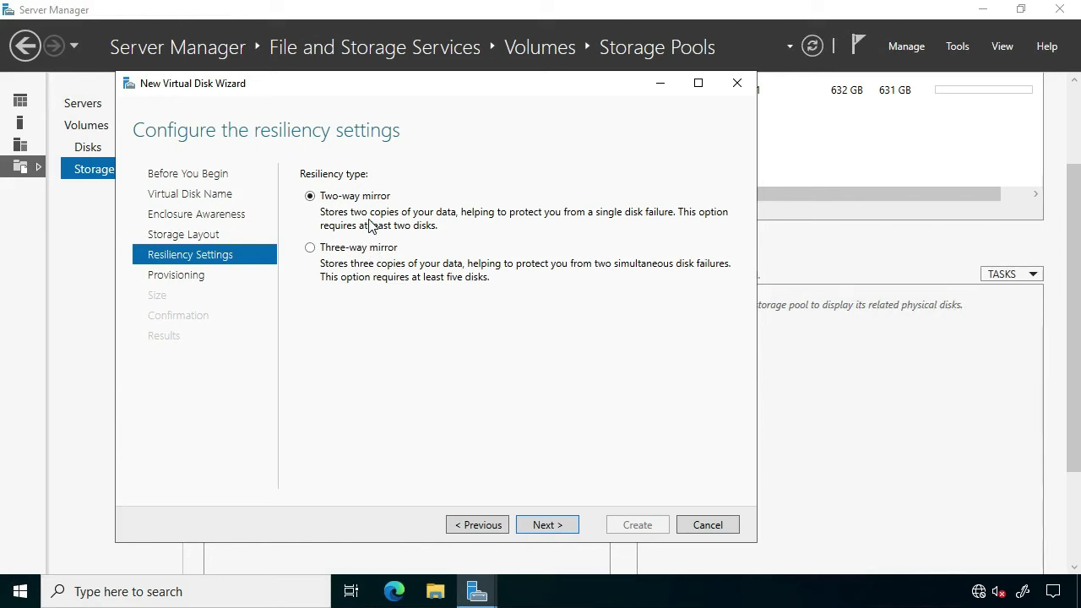
# Step: Keep the two-way mirror and settle on fixed provisioning after trying thin
pyautogui.click(530, 525)
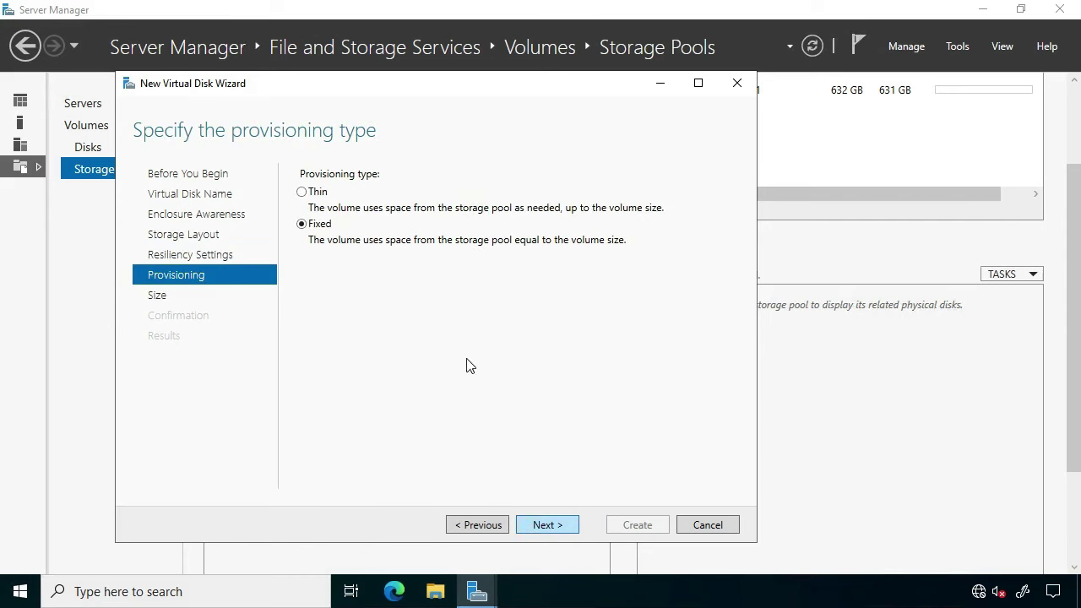
pyautogui.click(318, 193)
pyautogui.click(327, 225)
pyautogui.click(311, 196)
pyautogui.click(545, 525)
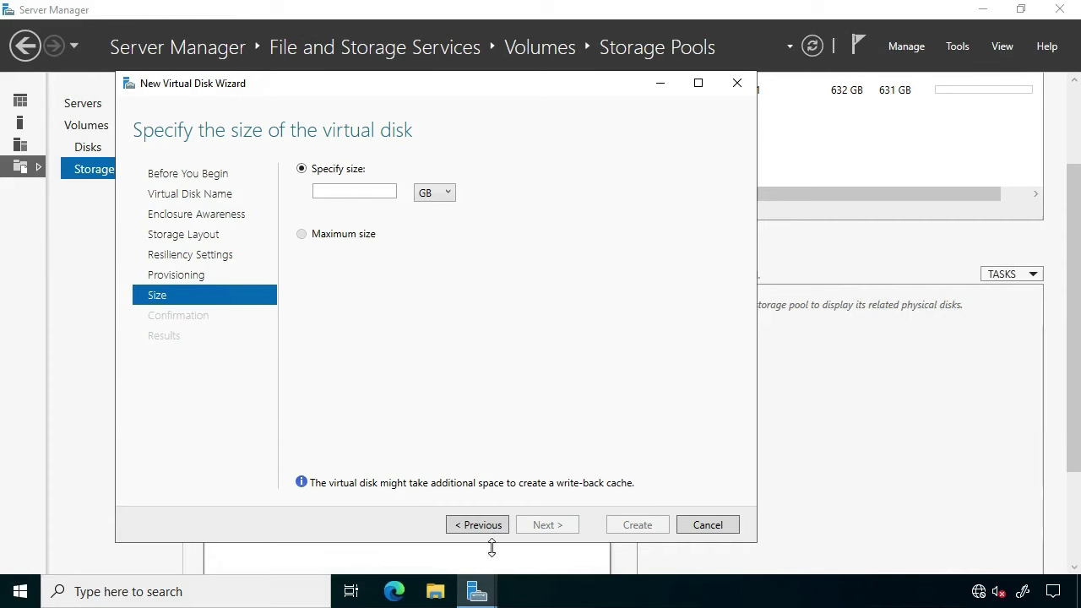
pyautogui.click(477, 524)
pyautogui.click(319, 226)
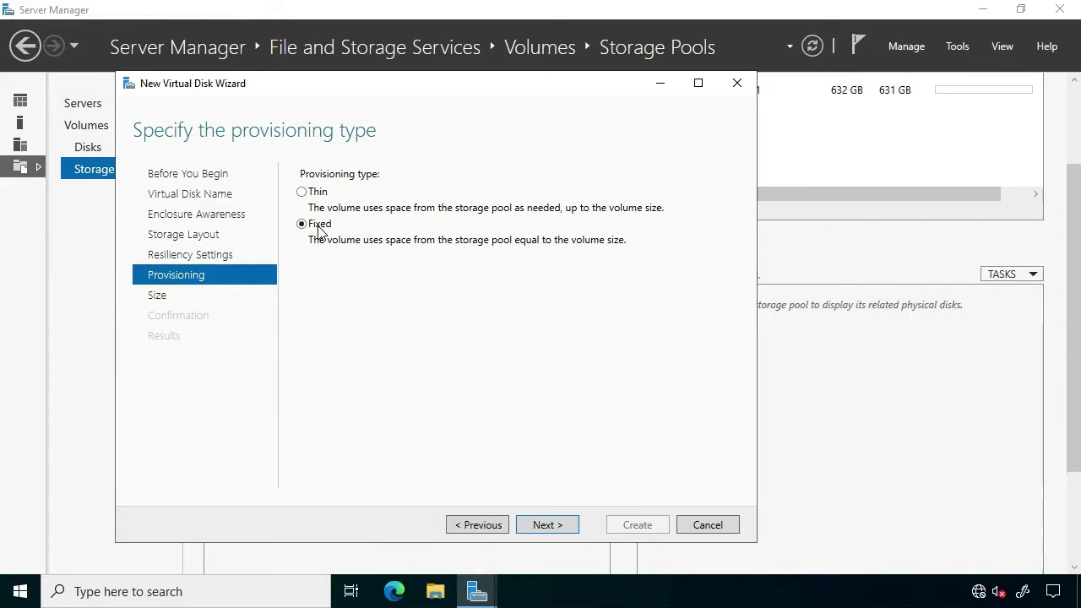
pyautogui.click(545, 525)
# Step: Set the virtual disk size to 312 GB and create Contoso Data
pyautogui.click(336, 214)
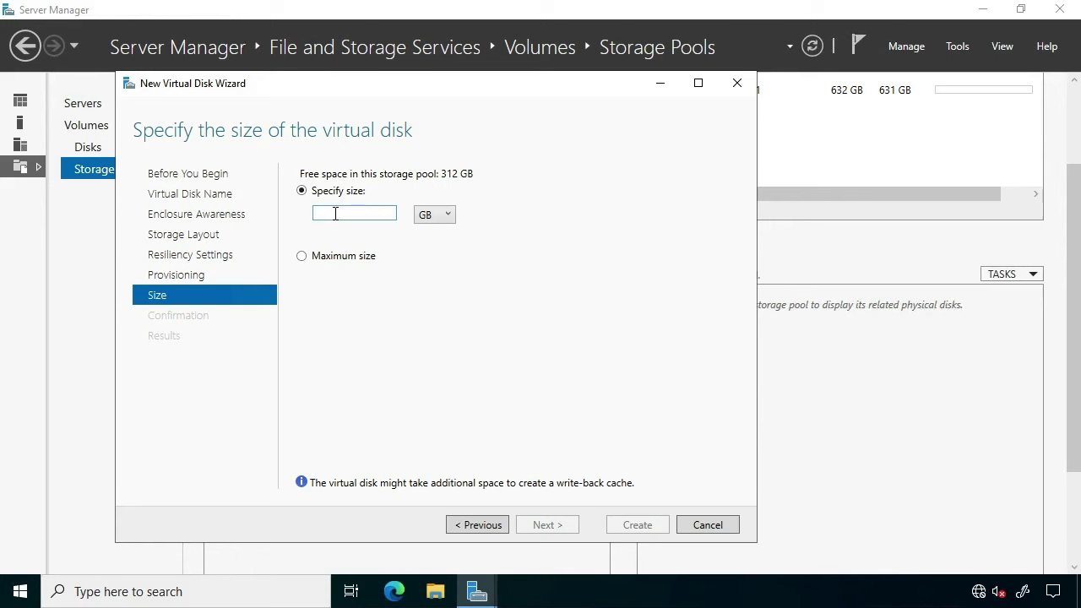
pyautogui.write('312')
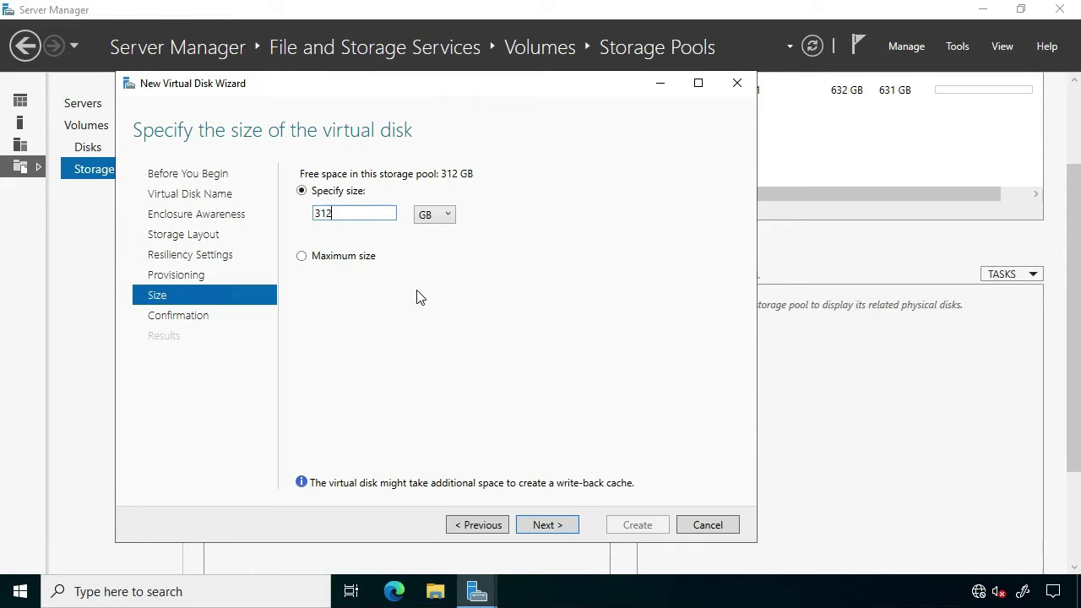
pyautogui.click(536, 524)
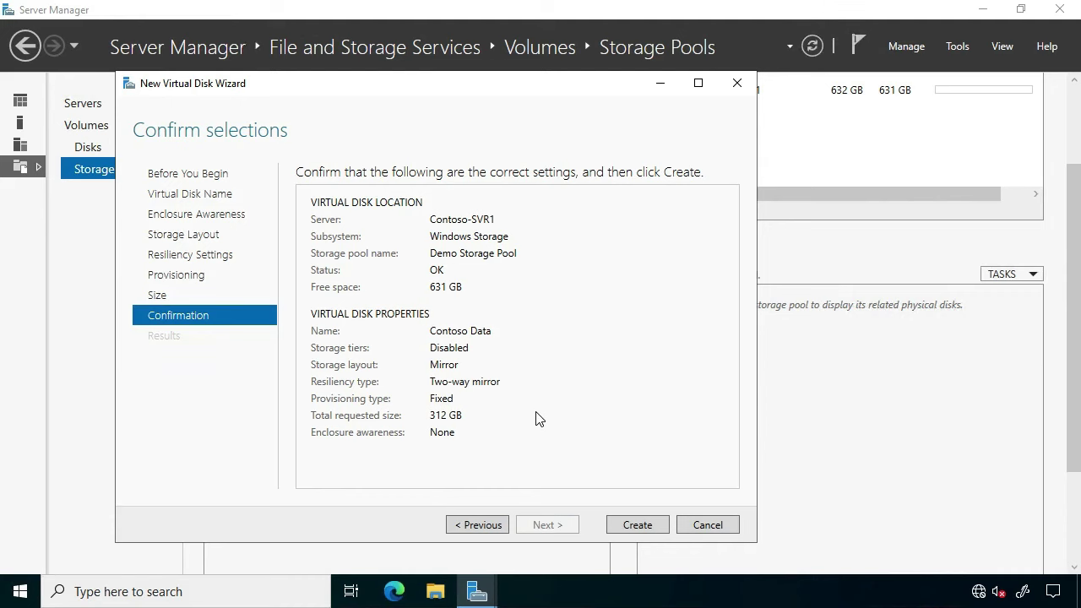
pyautogui.click(637, 524)
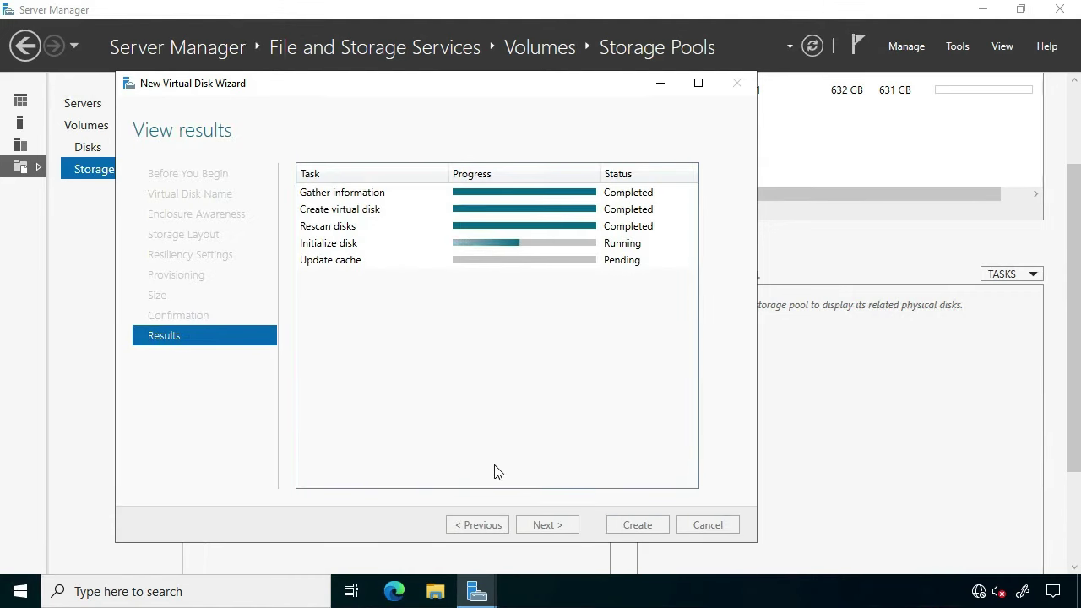
pyautogui.click(655, 528)
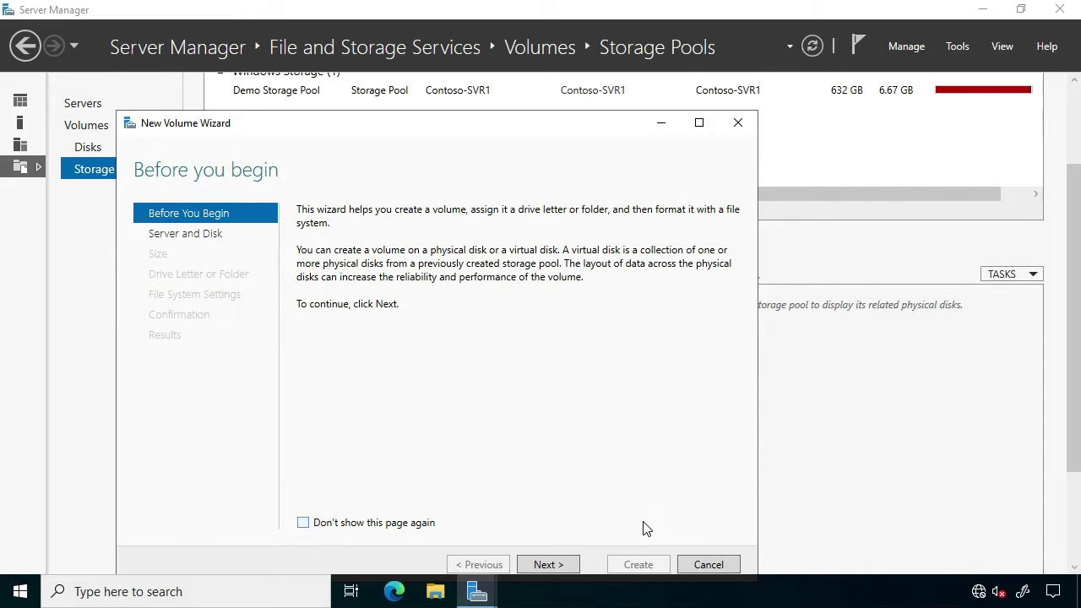
# Step: Put the new volume on Disk 6 with the full 312 GB size and drive letter E
pyautogui.moveTo(393, 122); pyautogui.dragTo(430, 81)
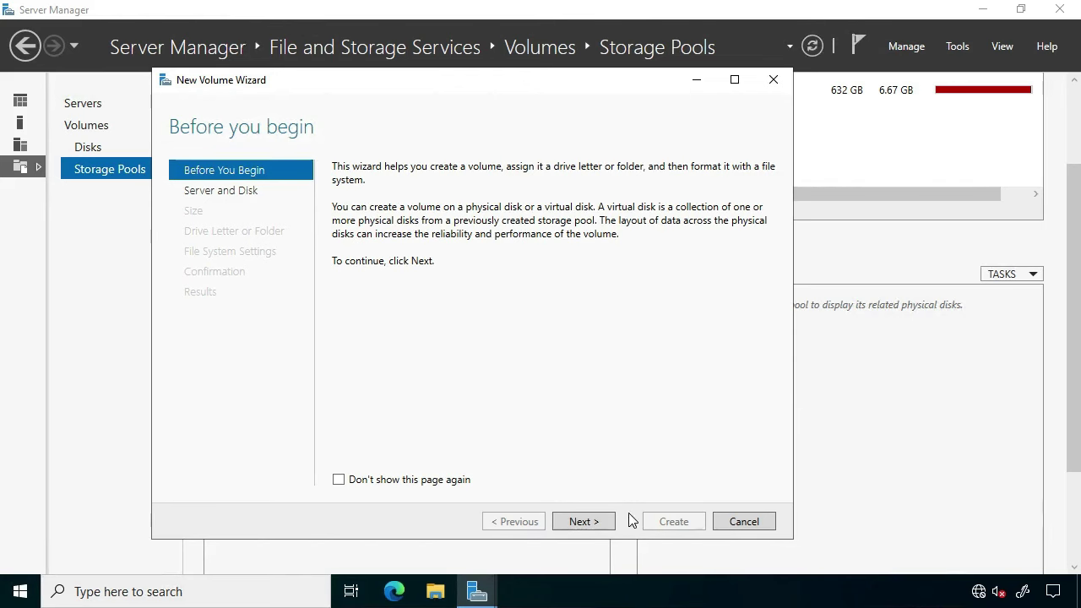
pyautogui.click(606, 522)
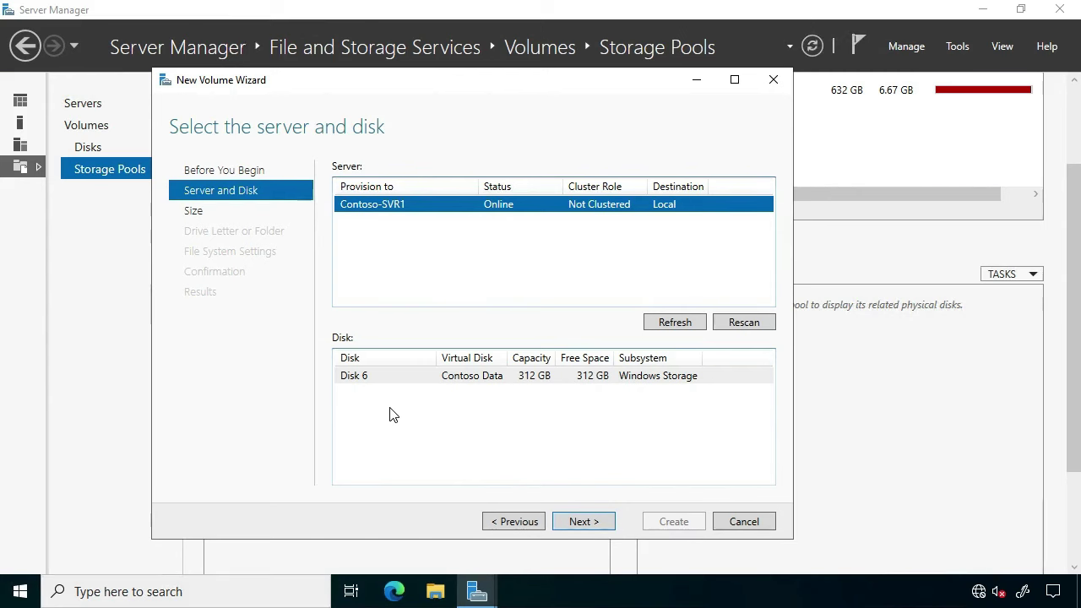
pyautogui.click(602, 520)
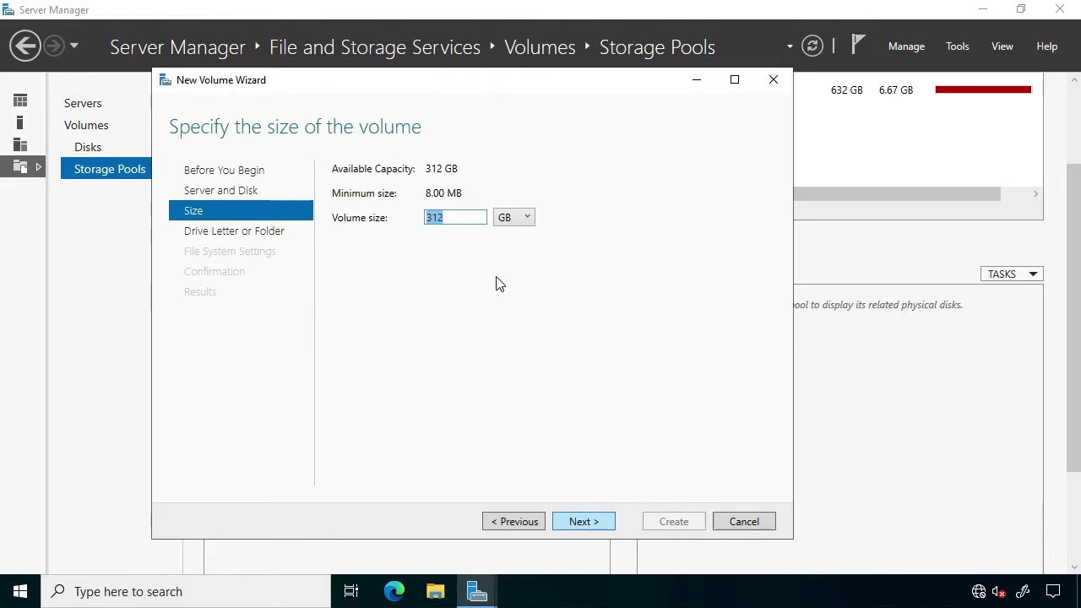
pyautogui.click(580, 530)
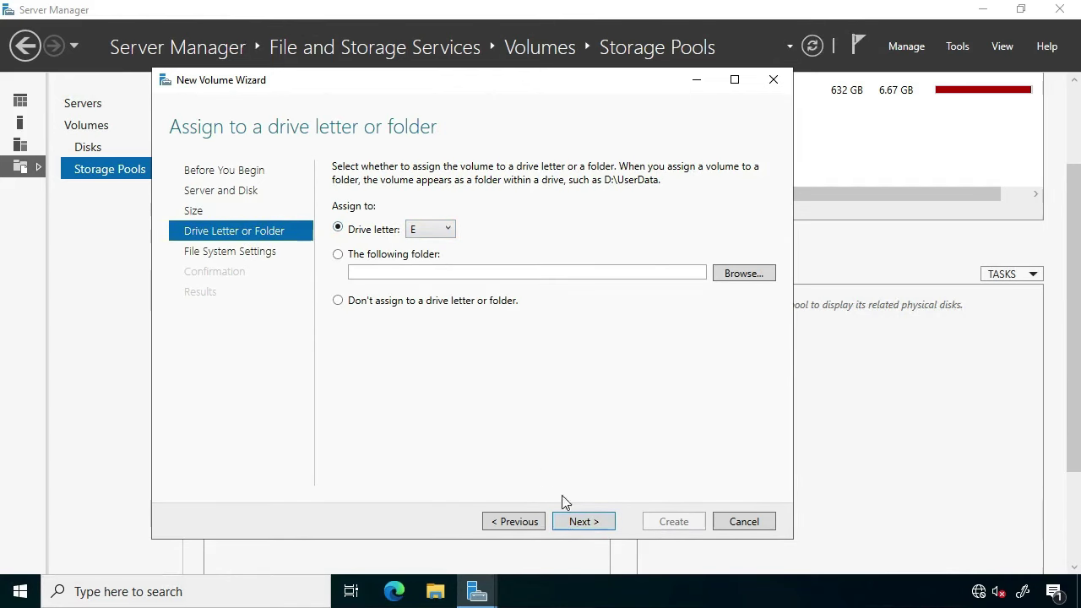
pyautogui.click(581, 523)
# Step: Format the volume as ReFS labelled 'Contoso Data' and create it
pyautogui.click(498, 176)
pyautogui.click(463, 209)
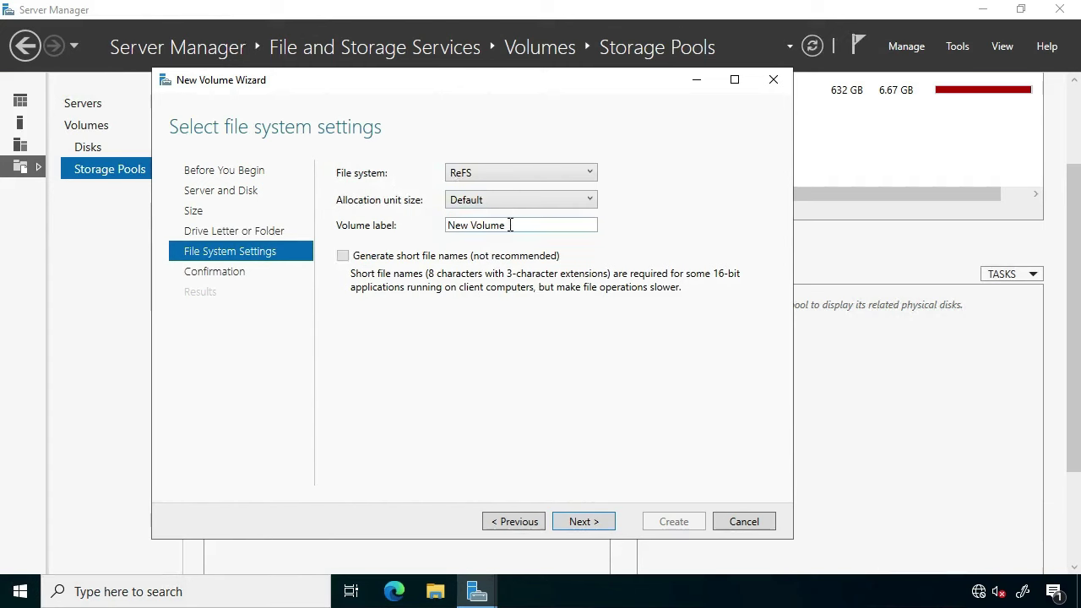
pyautogui.moveTo(512, 224); pyautogui.dragTo(426, 236)
pyautogui.write('Contoso Data')
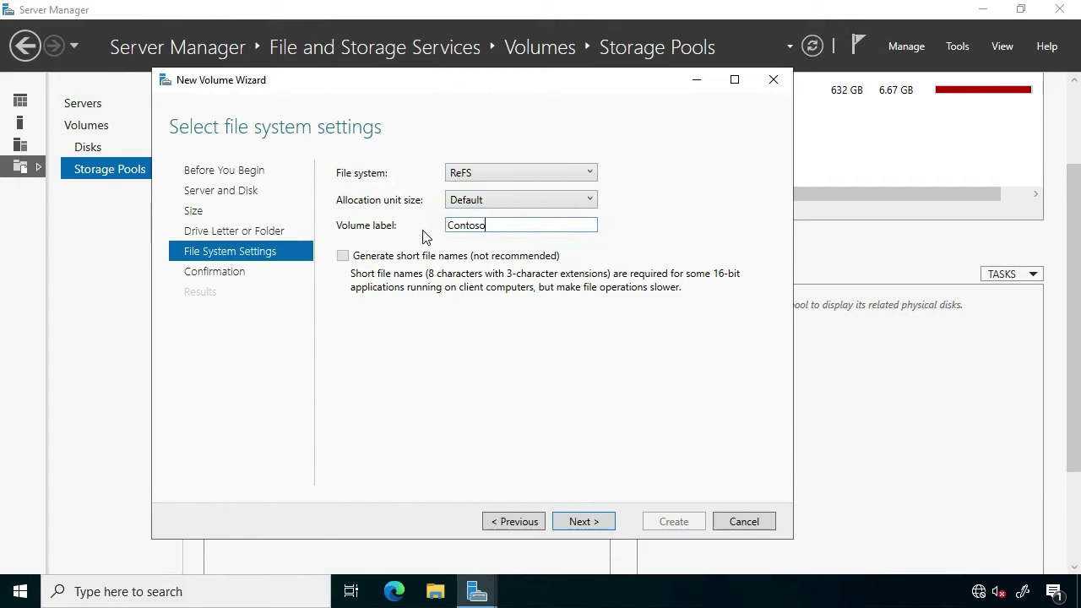
pyautogui.click(595, 518)
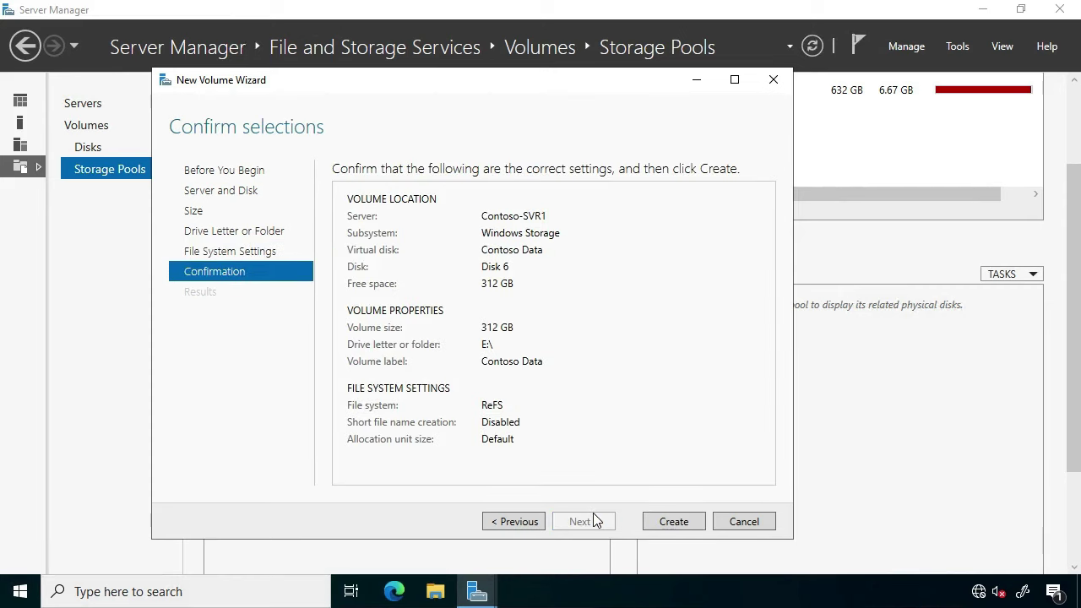
pyautogui.click(664, 523)
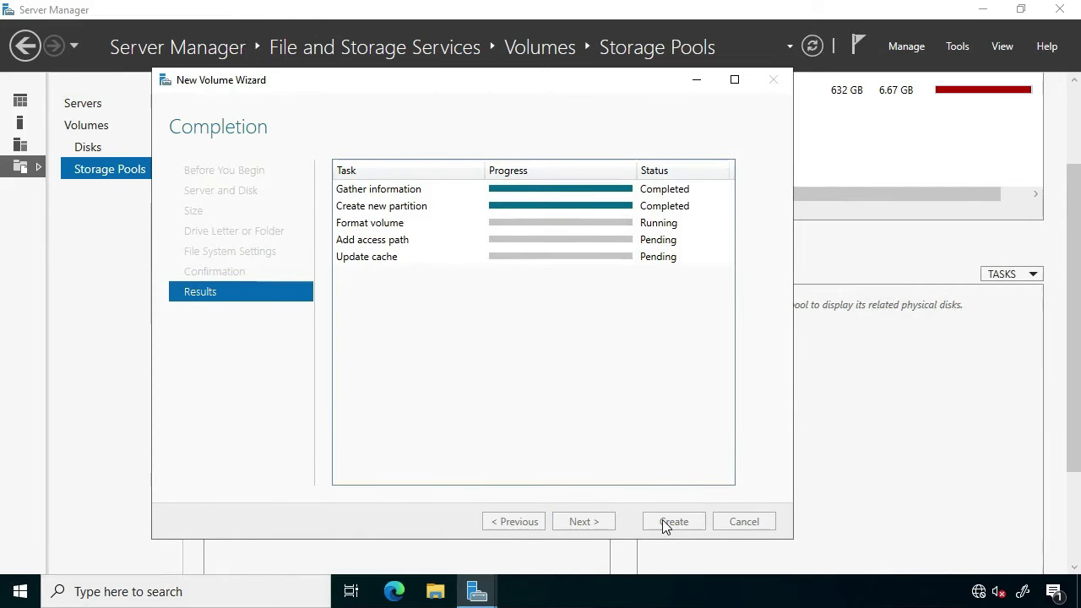
# Step: Close the volume wizard and check This PC in File Explorer for the Contoso Data (E:) drive
pyautogui.click(673, 521)
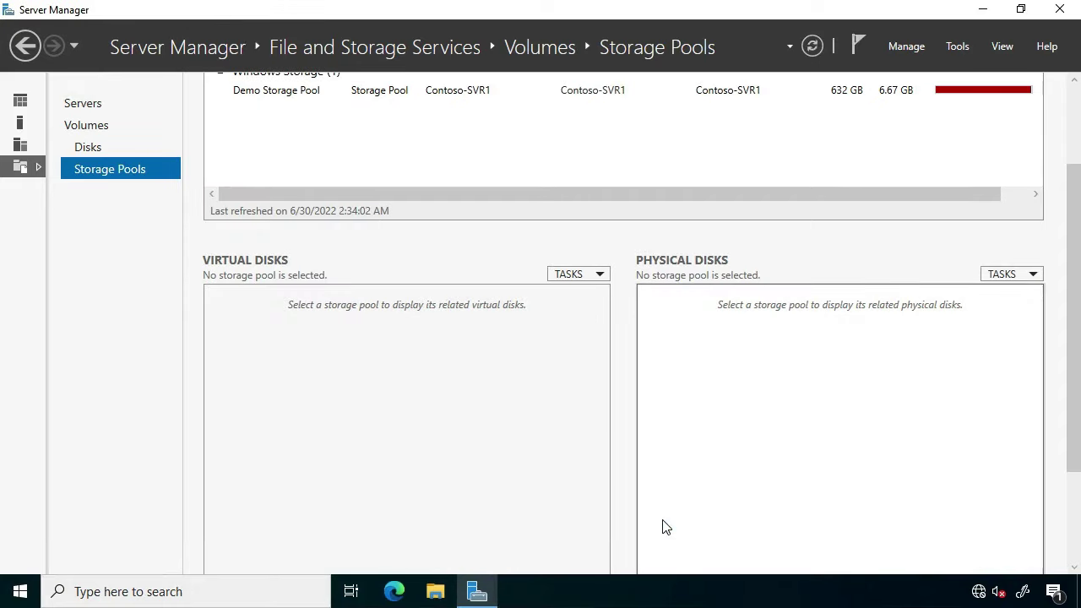
pyautogui.click(431, 593)
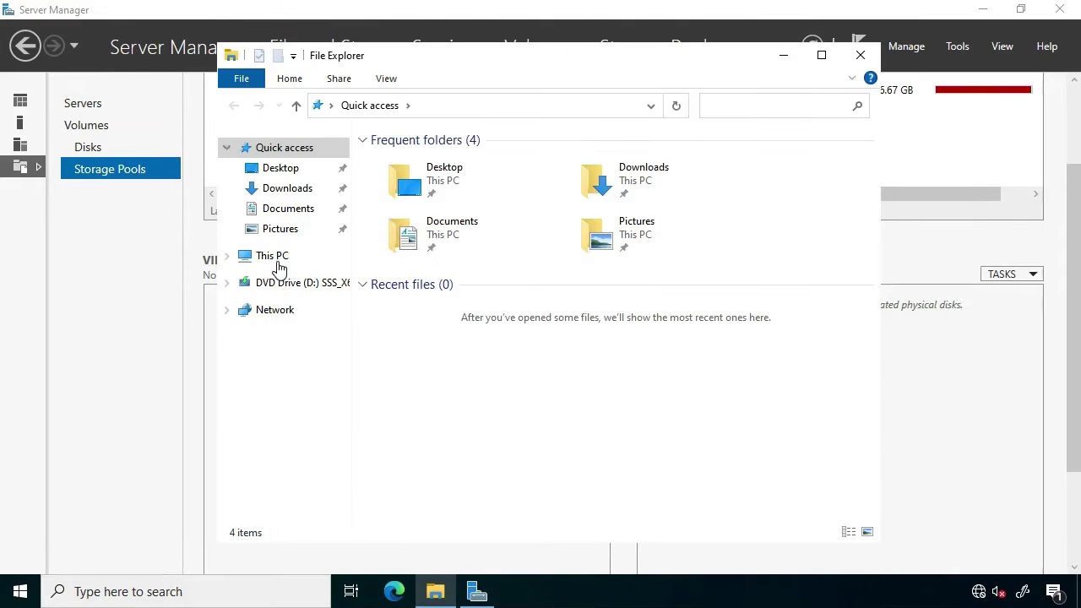
pyautogui.click(275, 258)
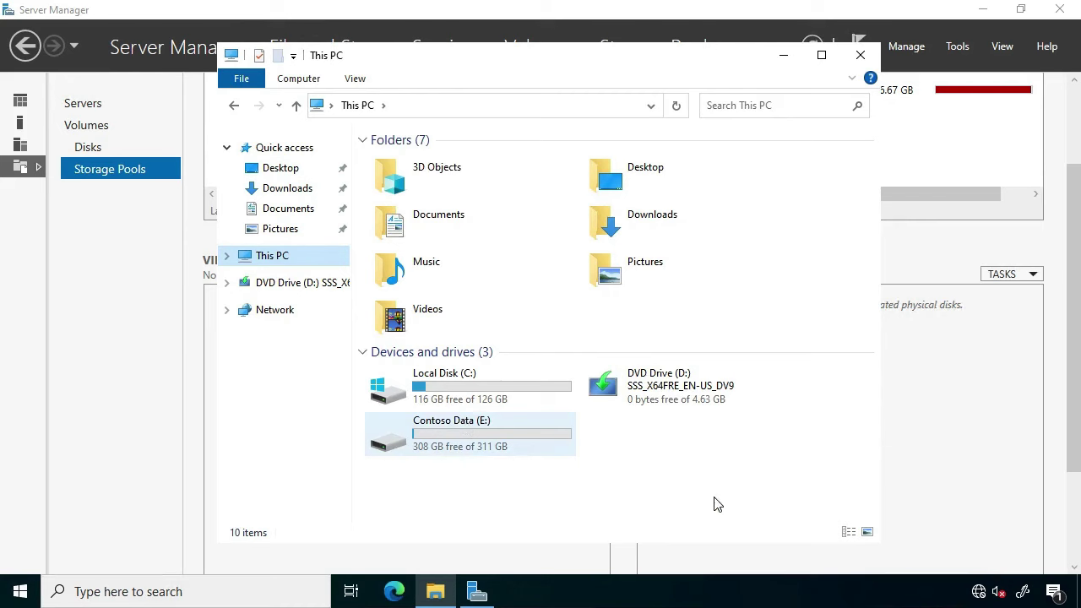
pyautogui.click(13, 595)
pyautogui.rightClick(12, 595)
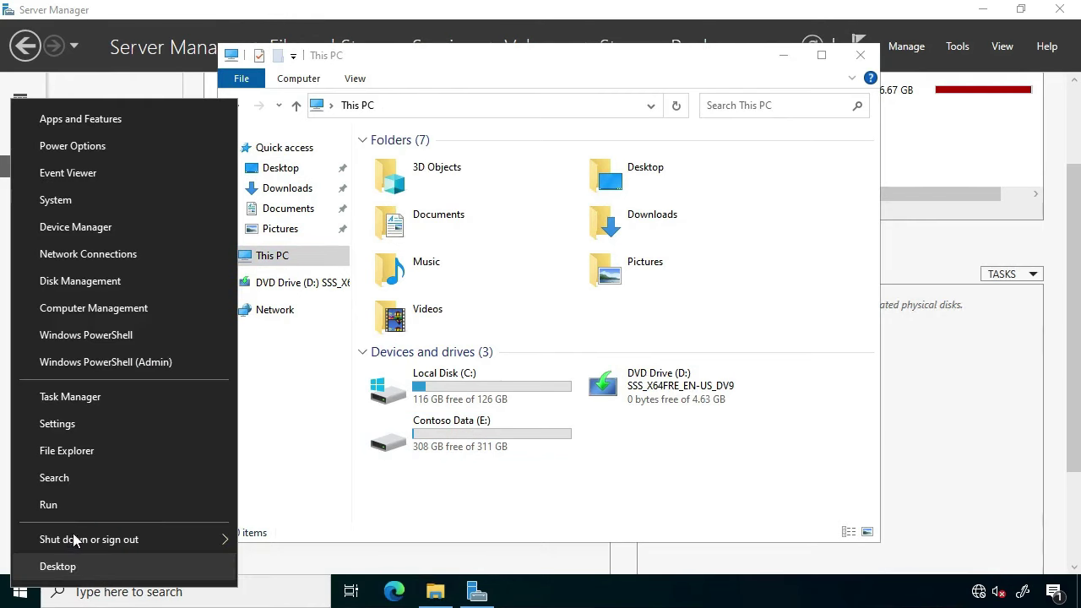
# Step: Review Disk 6's 311.98 GB ReFS Contoso Data (E:) partition in Disk Management, then close it and File Explorer
pyautogui.click(103, 283)
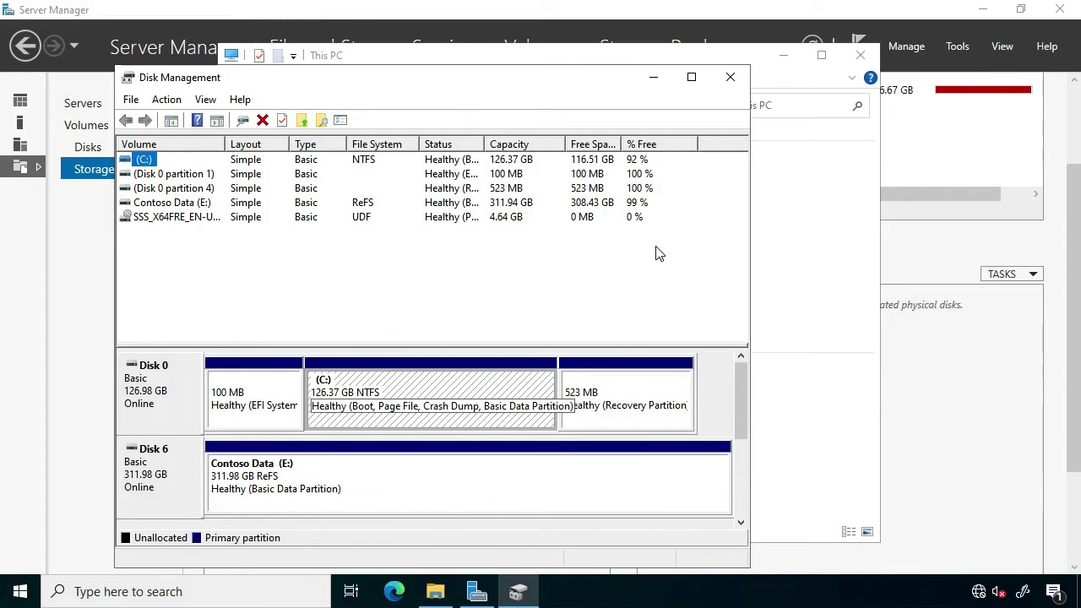
pyautogui.click(731, 78)
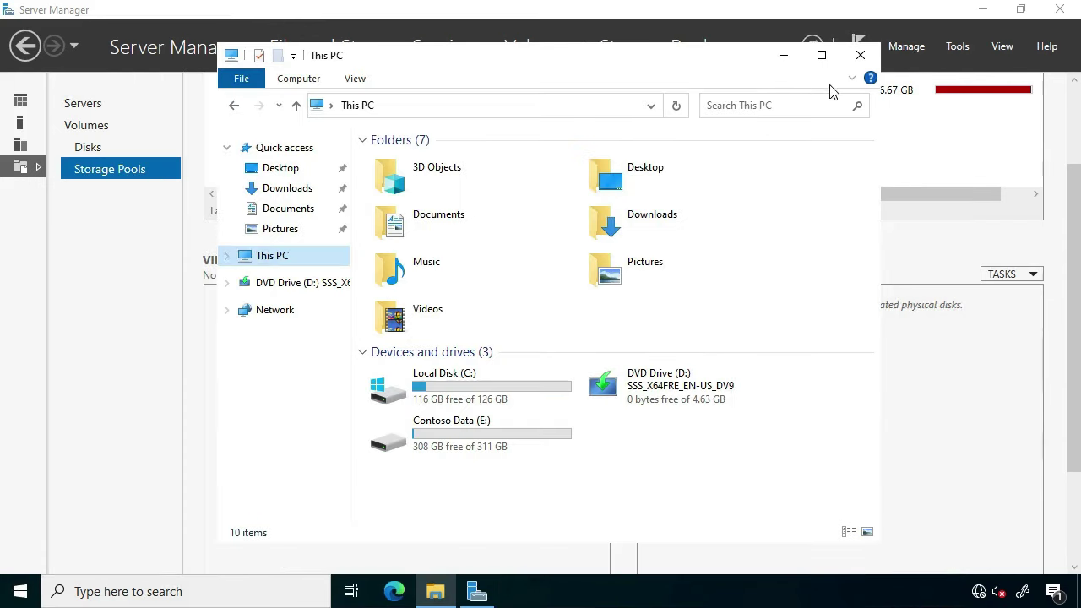
pyautogui.click(859, 55)
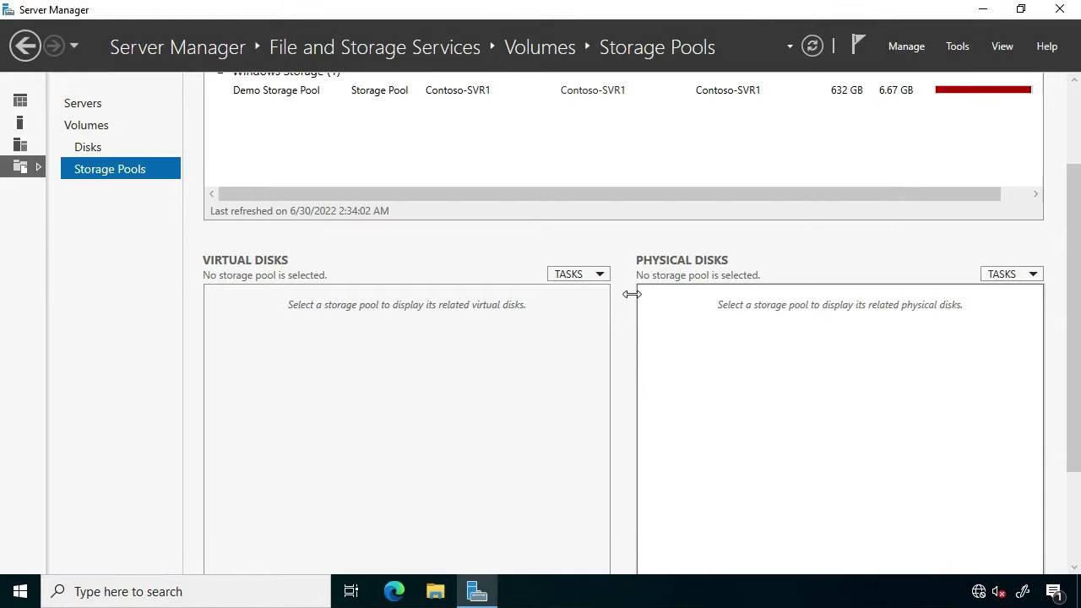
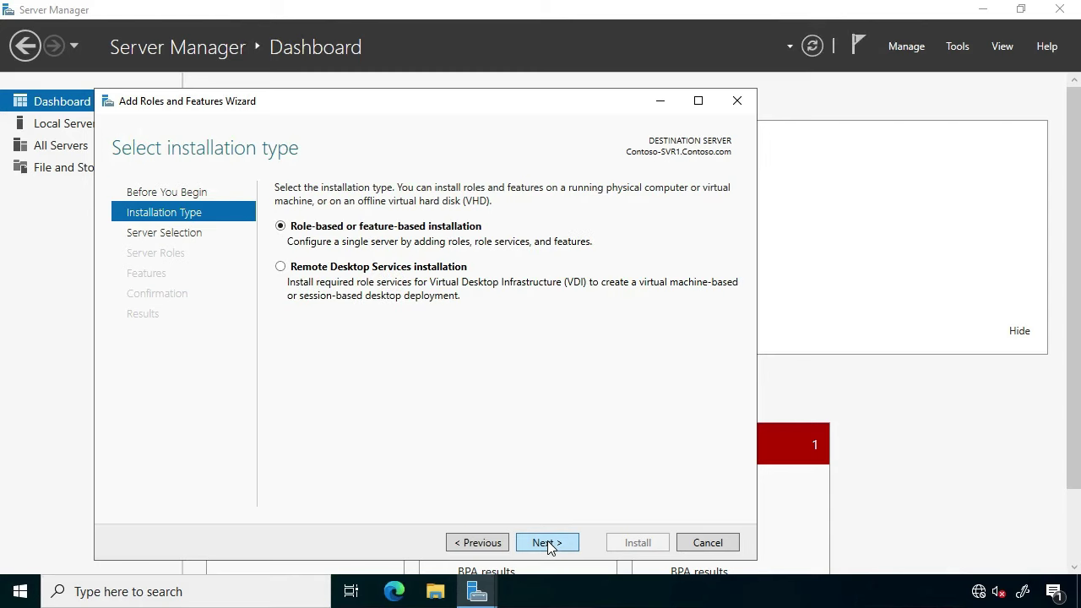
# Step: Add File Server Resource Manager under File and iSCSI Services, with its required features, and install it
pyautogui.click(547, 542)
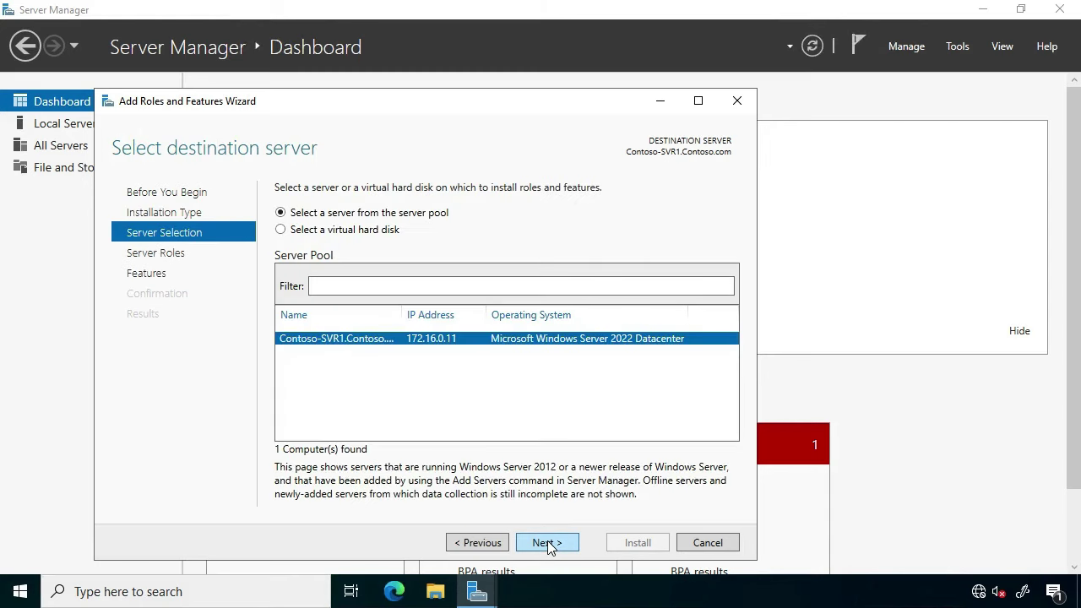
pyautogui.click(547, 542)
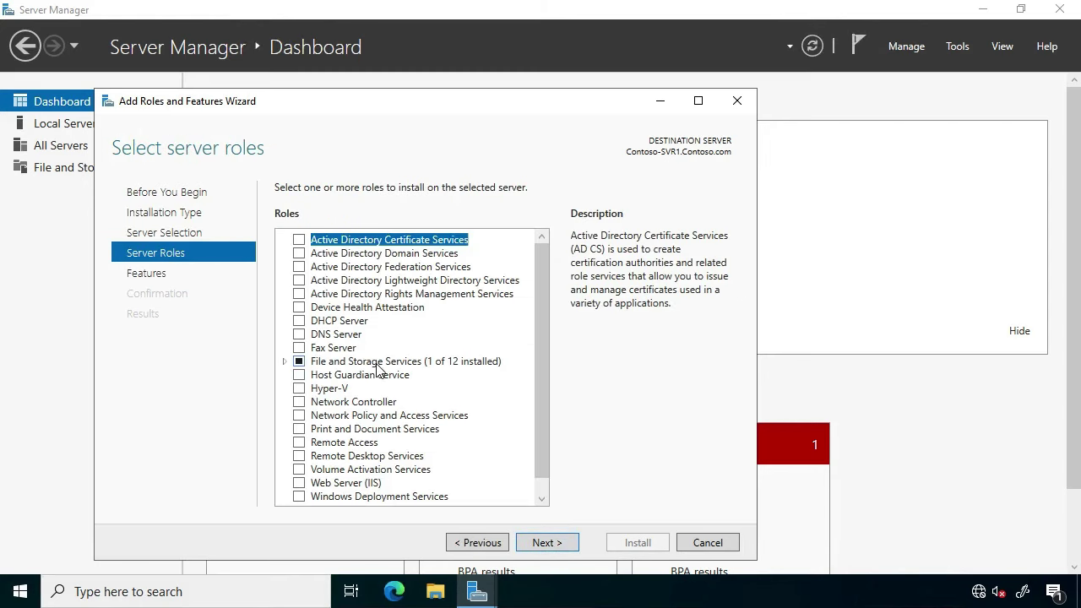
pyautogui.click(284, 361)
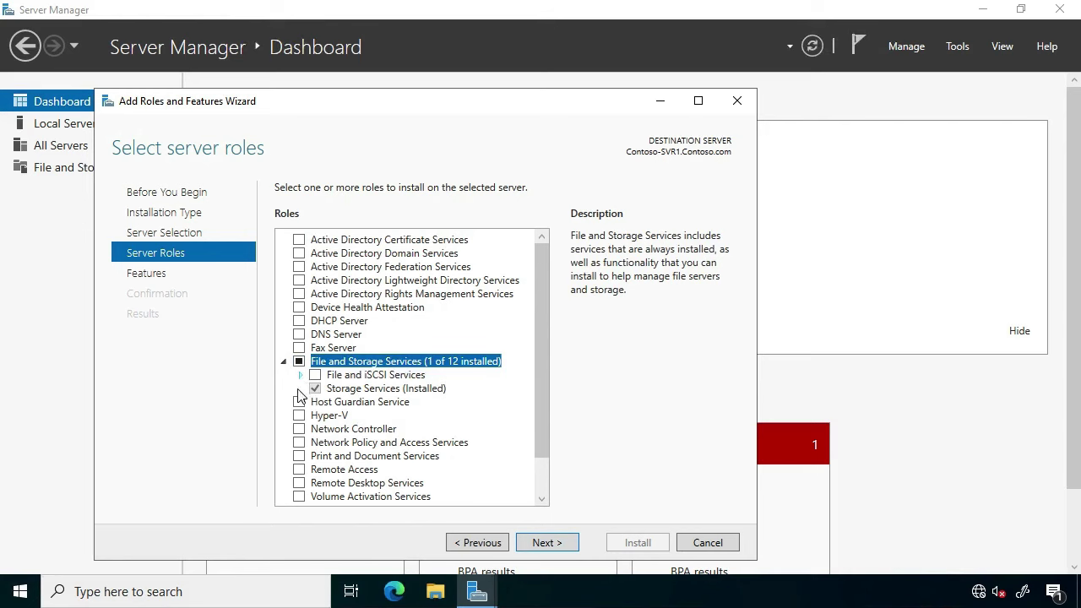
pyautogui.click(299, 375)
pyautogui.scroll(-2, 478, 378)
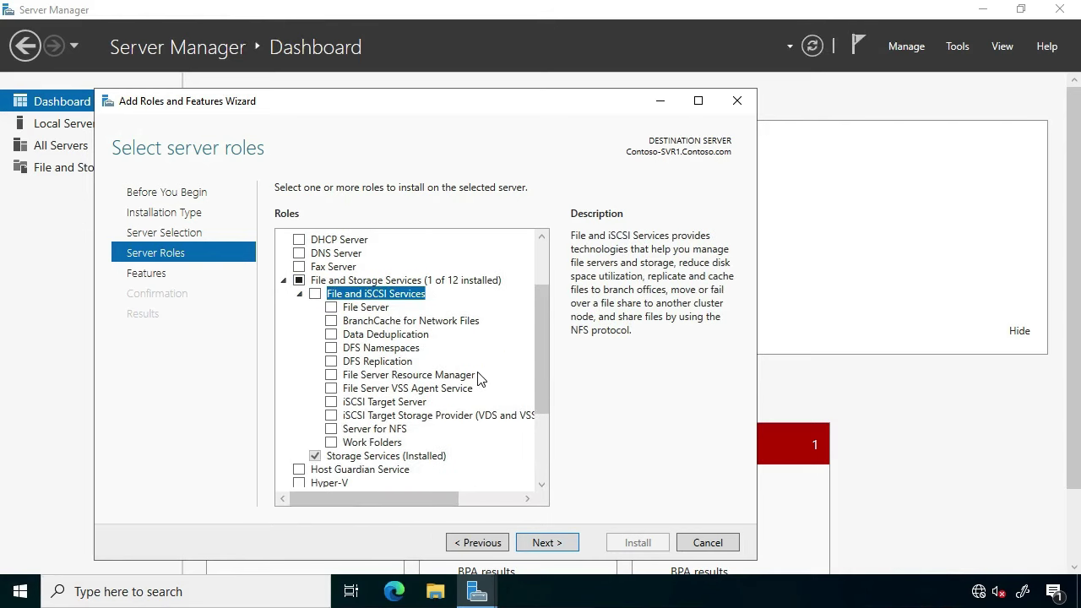
pyautogui.click(332, 375)
pyautogui.click(474, 476)
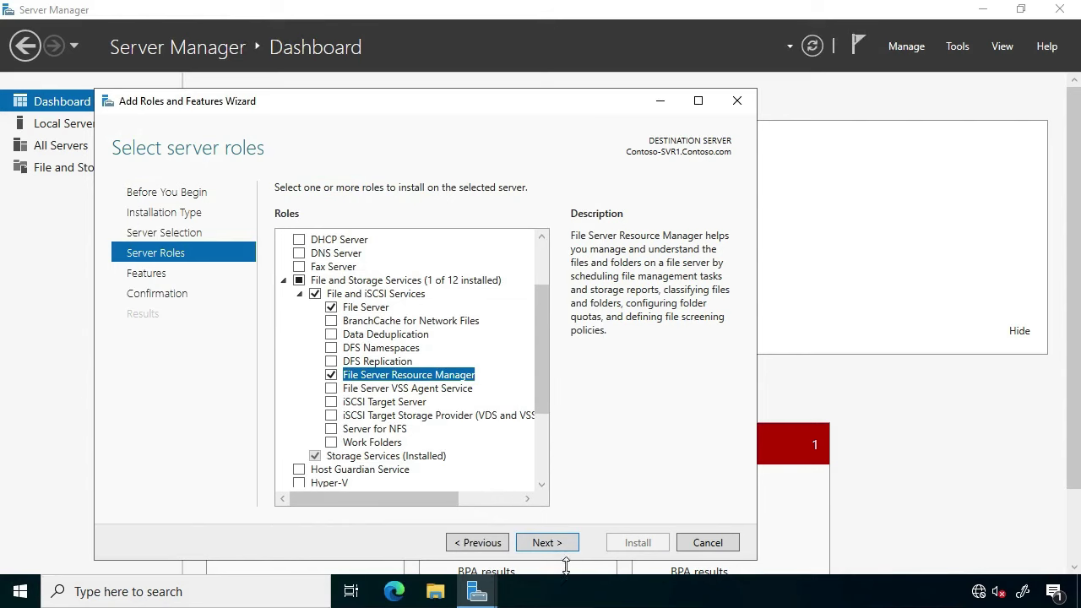
pyautogui.click(555, 542)
pyautogui.click(557, 545)
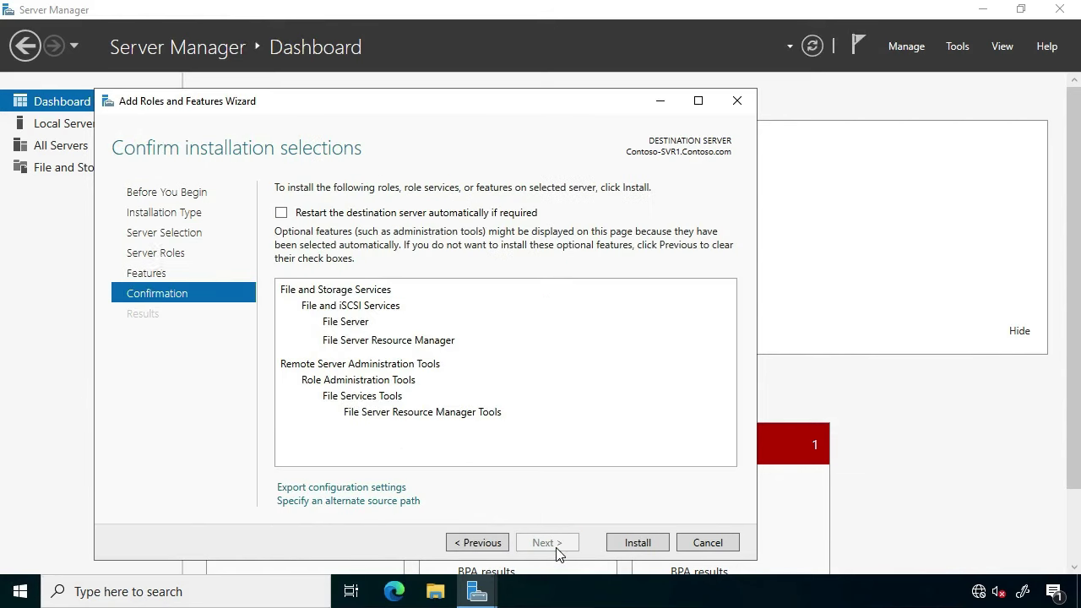
pyautogui.click(616, 541)
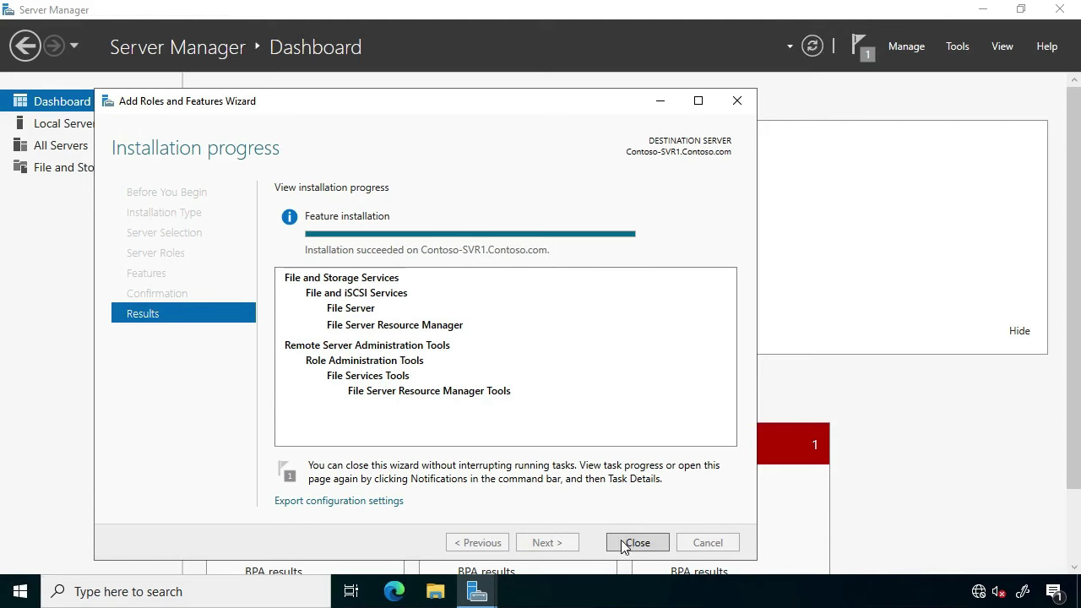
pyautogui.click(634, 542)
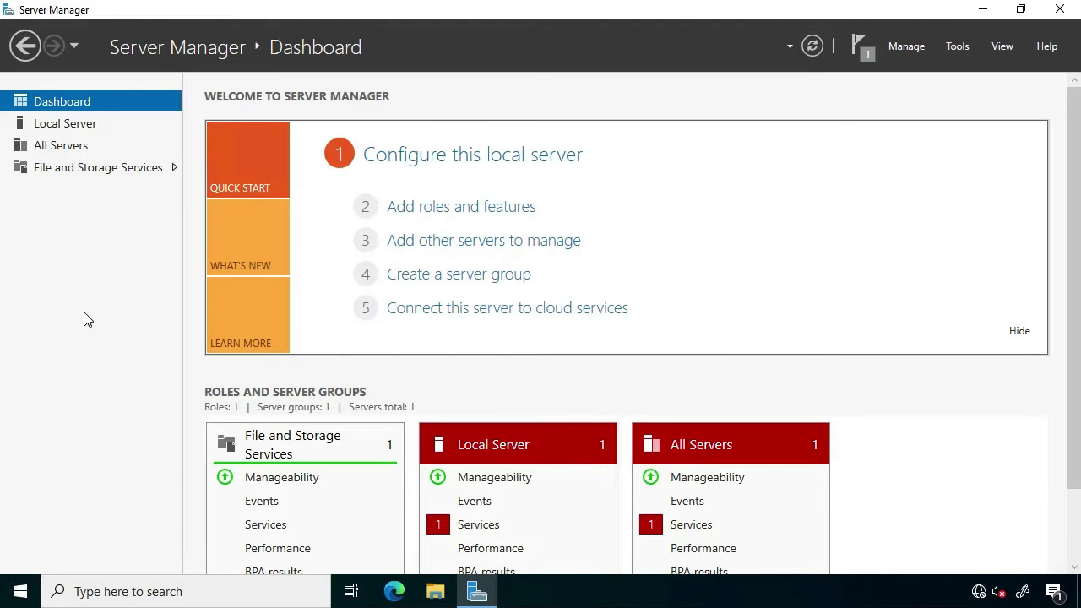
# Step: Launch File Server Resource Manager from Tools, expand its management nodes and select Quota Templates
pyautogui.click(956, 49)
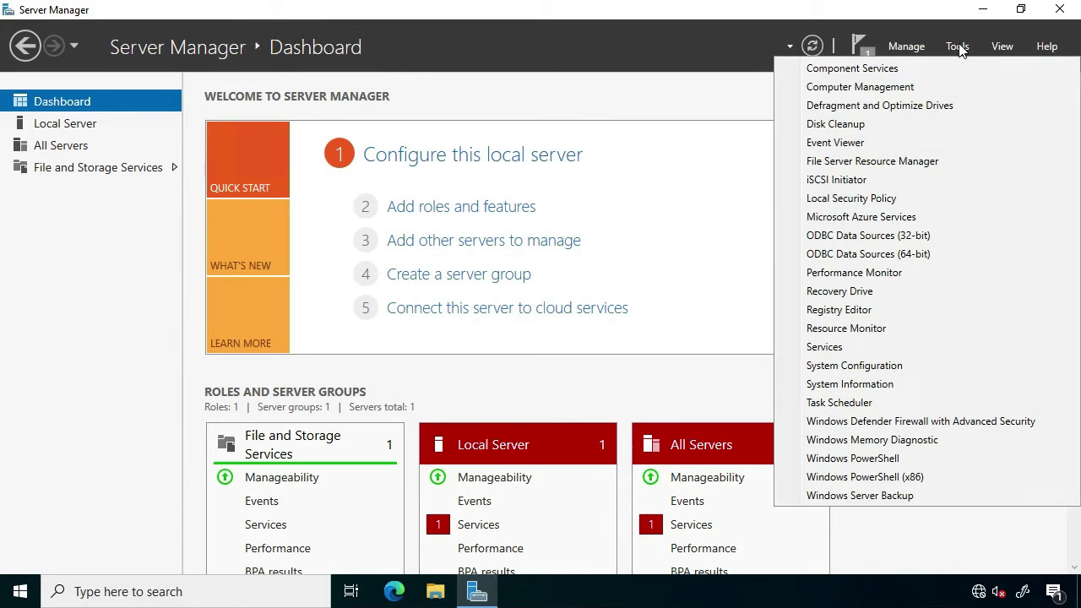
pyautogui.click(899, 160)
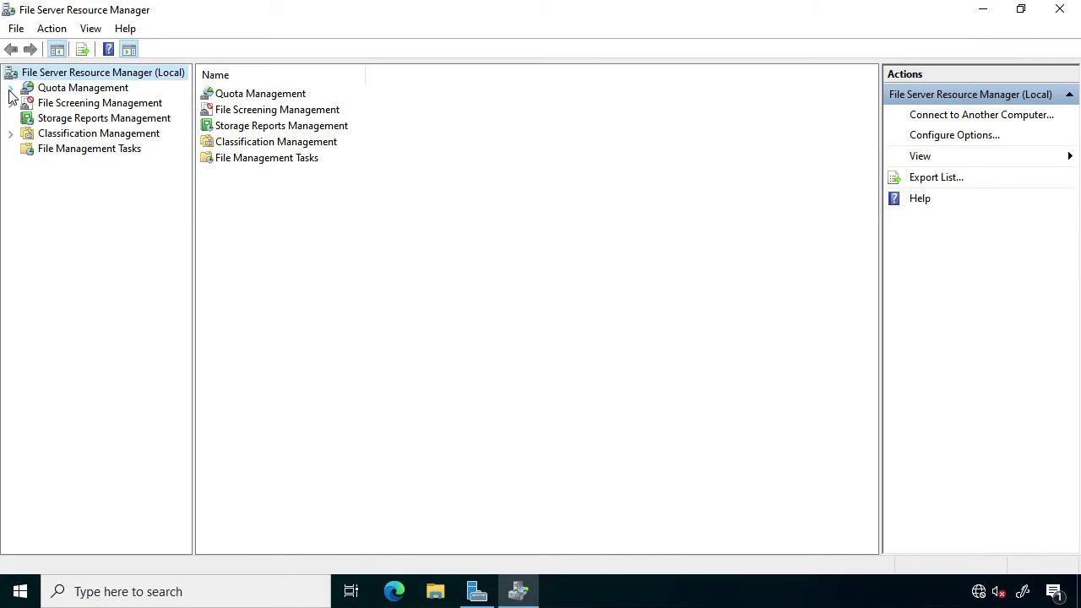
pyautogui.click(10, 87)
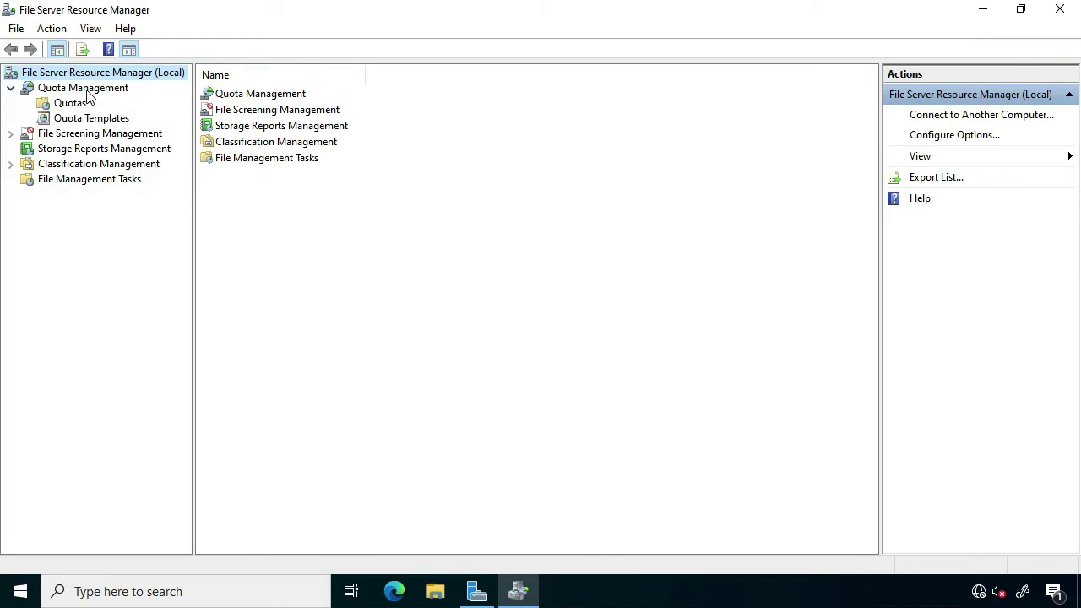
pyautogui.click(10, 134)
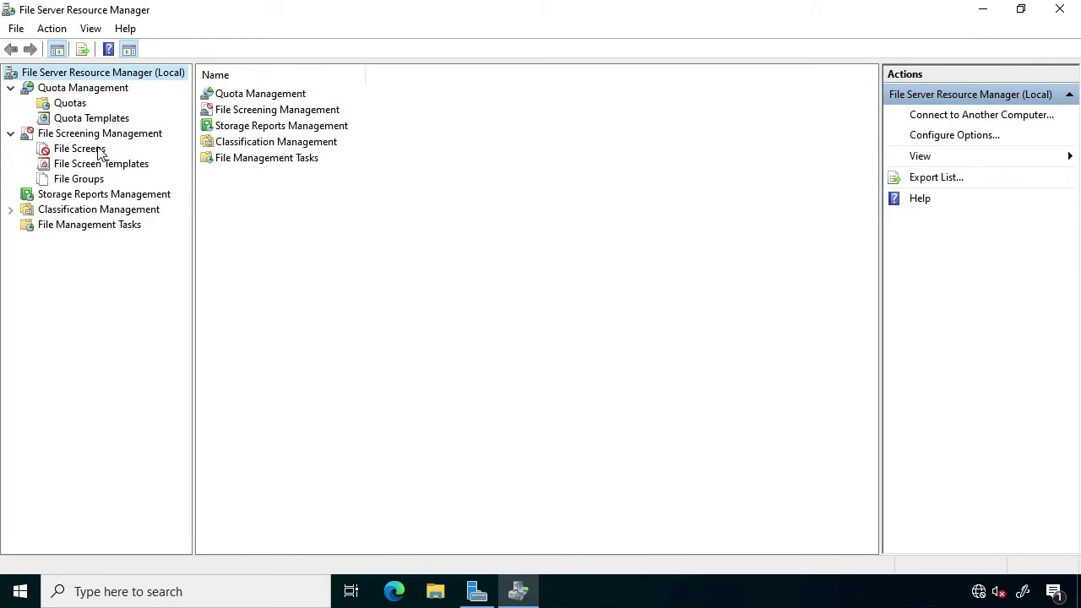
pyautogui.click(10, 210)
pyautogui.click(59, 262)
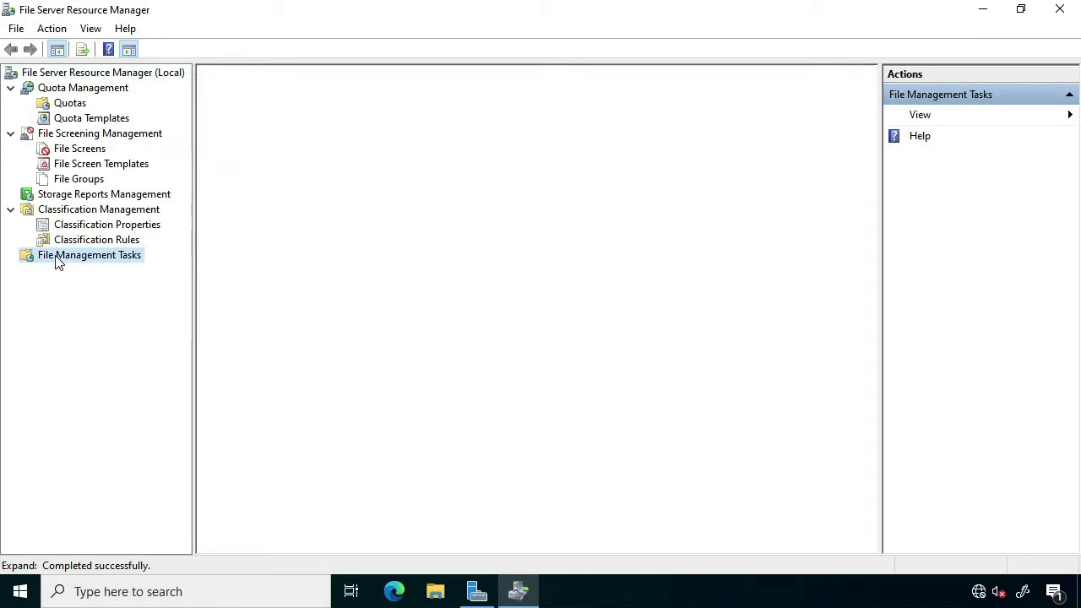
pyautogui.click(74, 121)
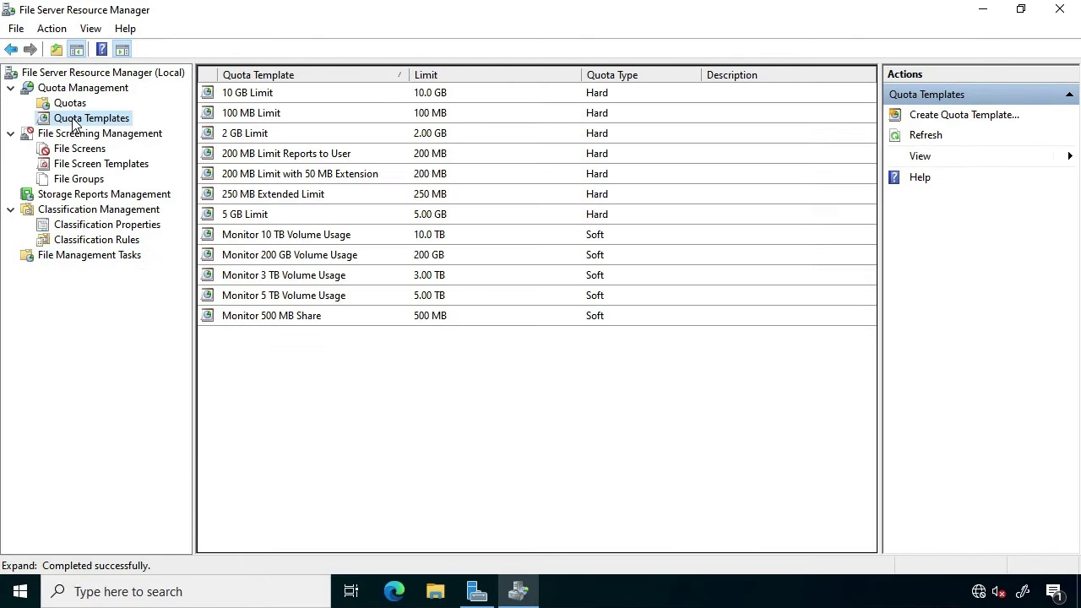
pyautogui.click(314, 100)
pyautogui.rightClick(319, 98)
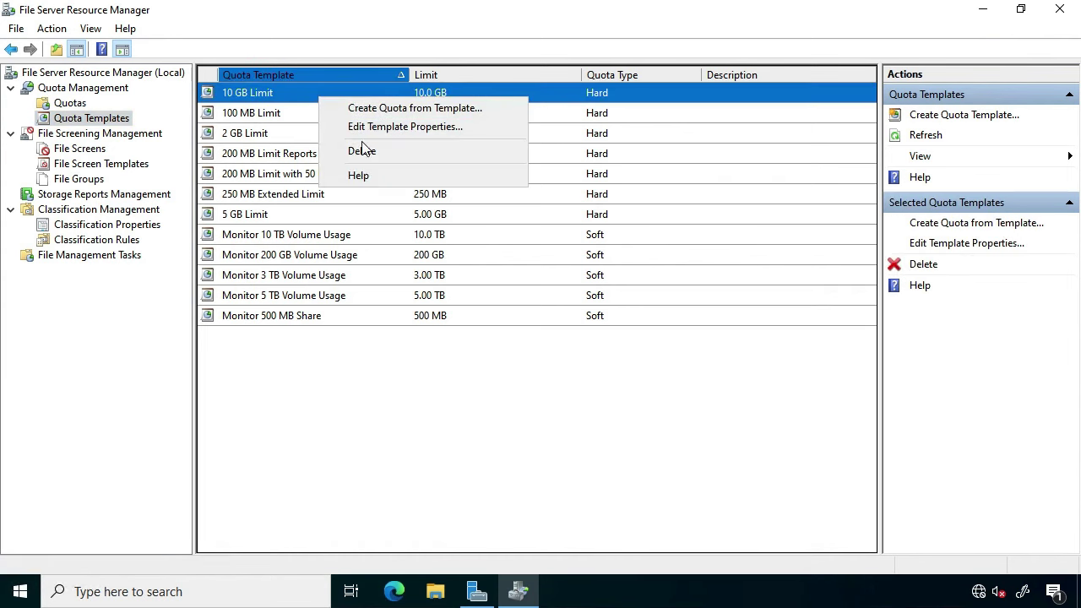
pyautogui.click(367, 130)
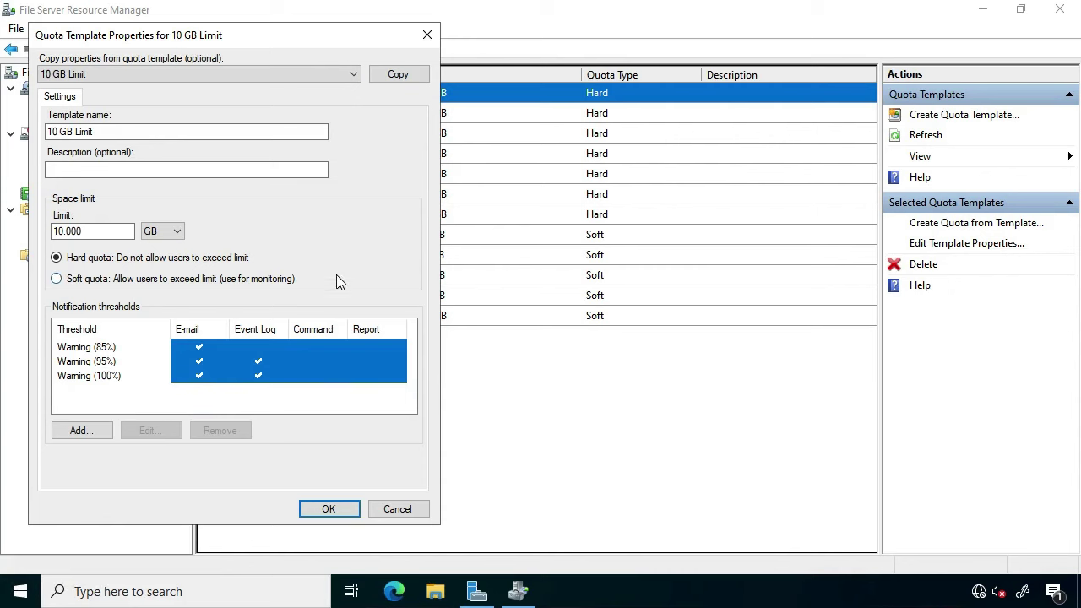
pyautogui.click(412, 511)
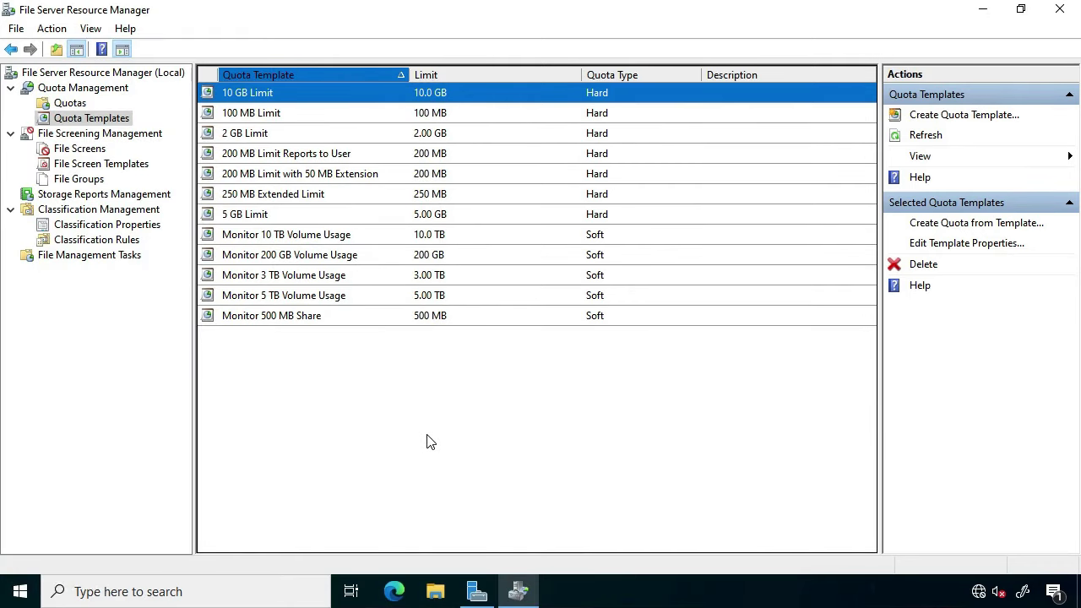
pyautogui.click(317, 154)
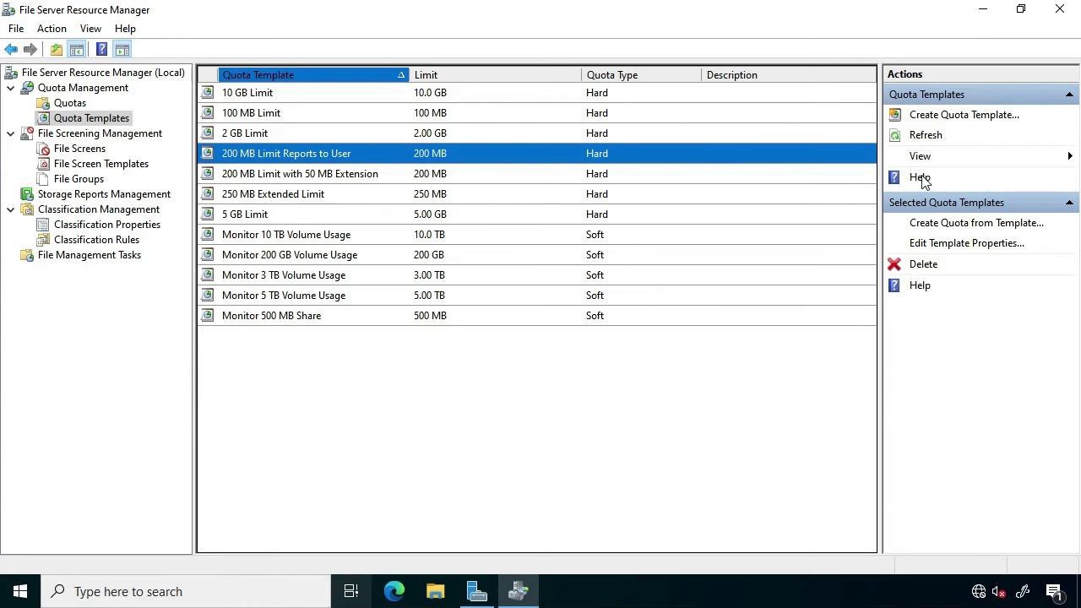
# Step: Start a new quota template and name it Contoso Test
pyautogui.click(952, 122)
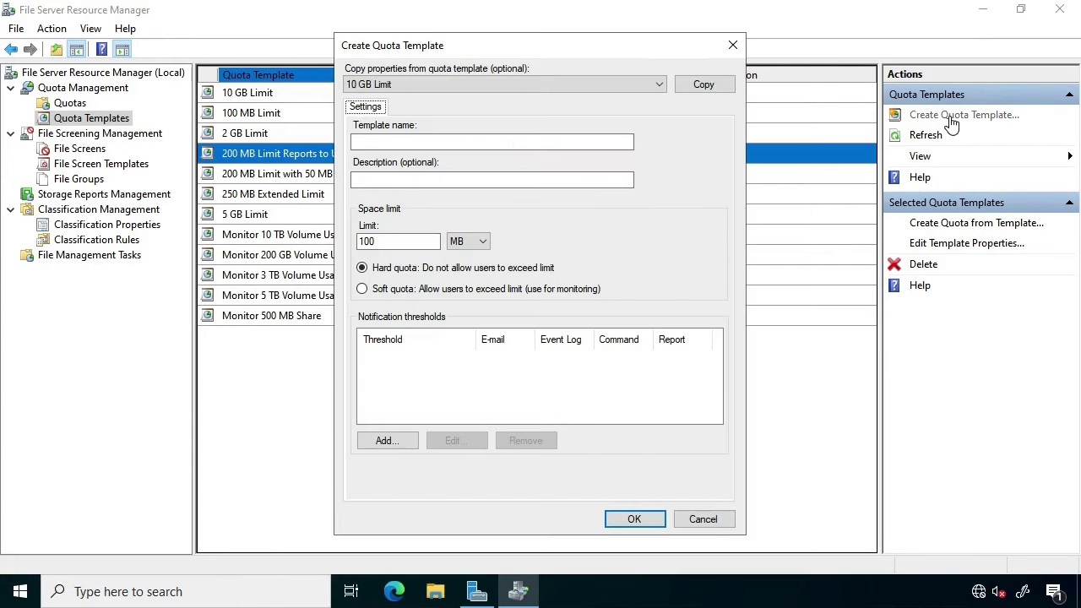
pyautogui.click(371, 142)
pyautogui.write('Contoso Test')
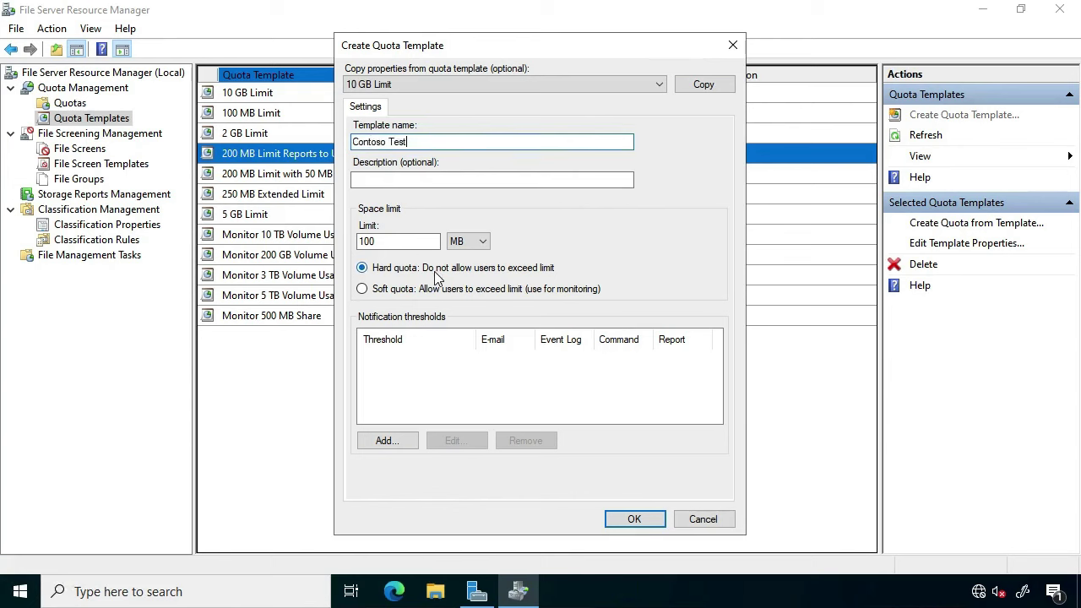
# Step: Add an 85% threshold that only logs a warning event, then save the Contoso Test template
pyautogui.click(385, 440)
pyautogui.click(422, 132)
pyautogui.click(392, 184)
pyautogui.click(392, 186)
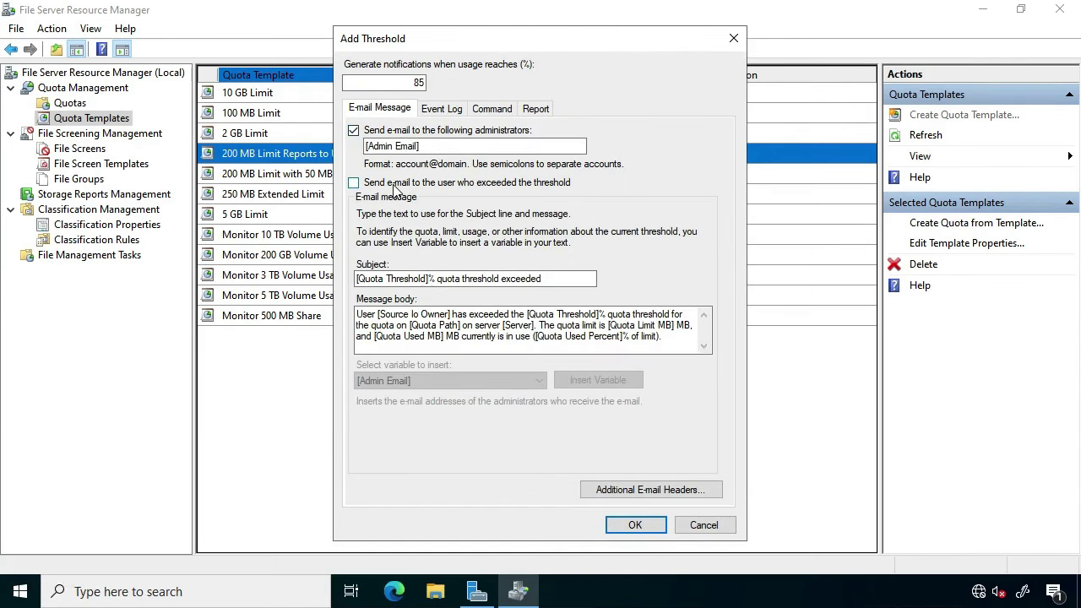
pyautogui.click(353, 132)
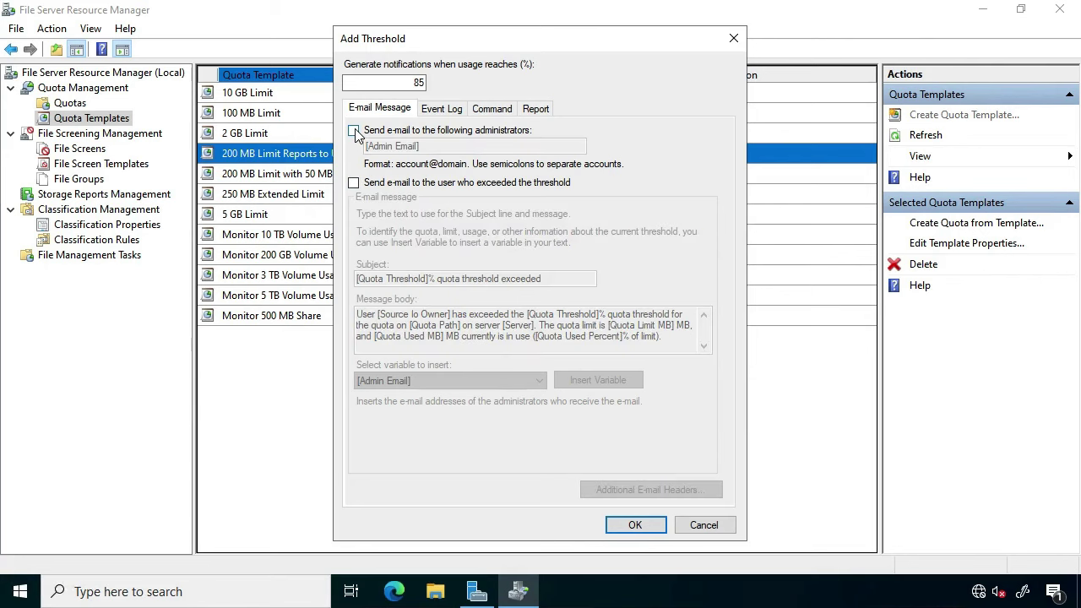
pyautogui.click(441, 108)
pyautogui.click(437, 131)
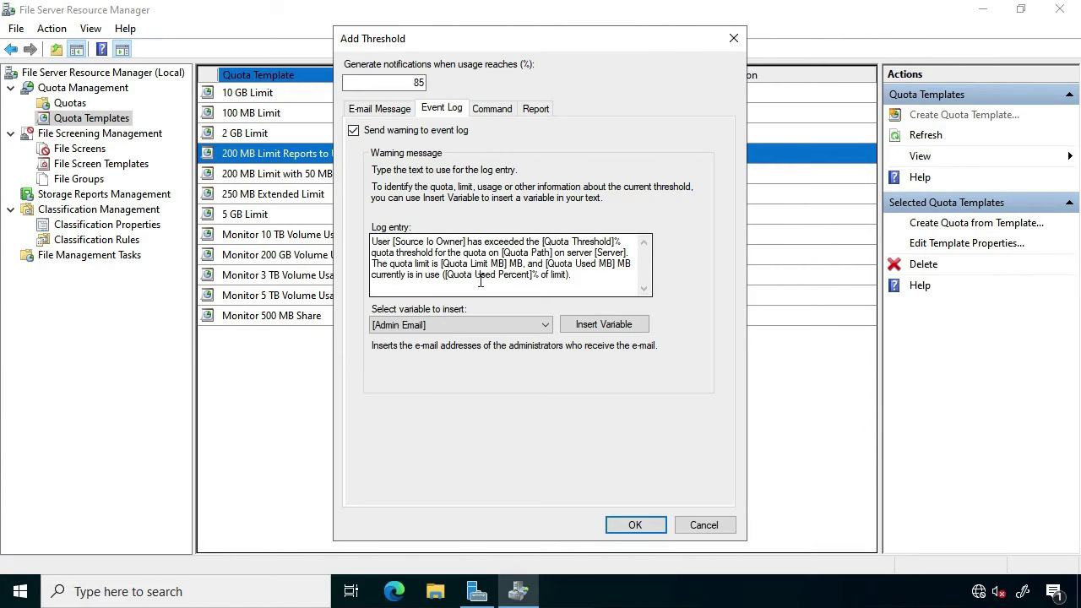
pyautogui.click(501, 113)
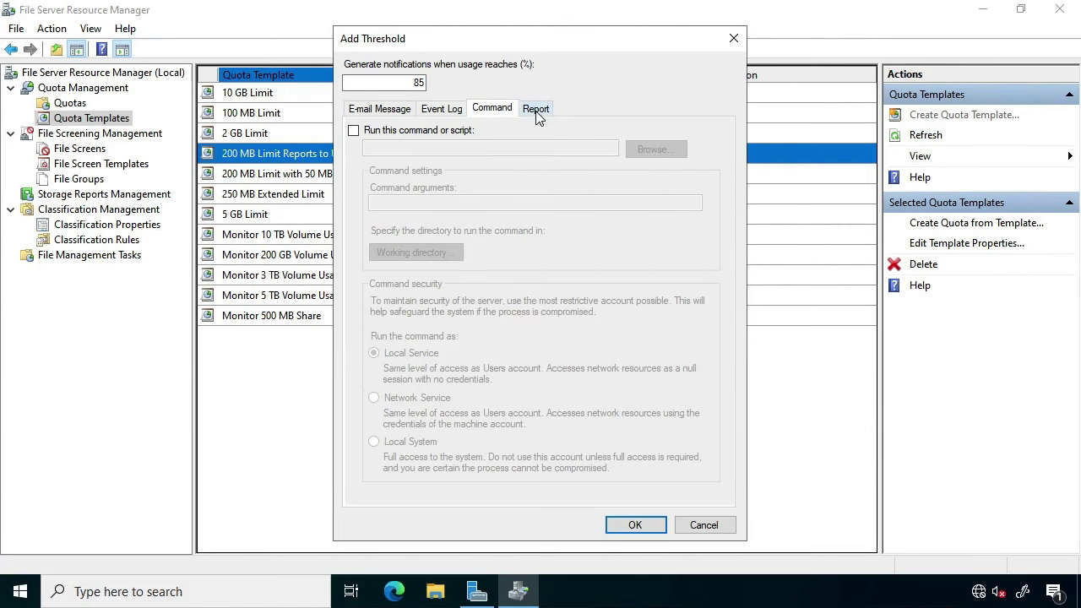
pyautogui.click(536, 111)
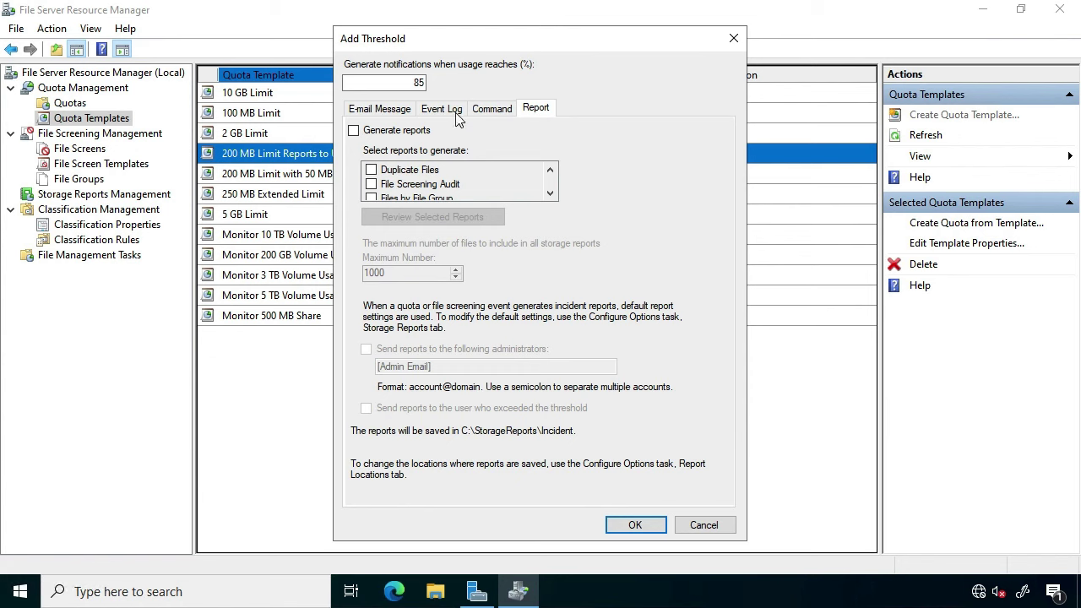
pyautogui.click(379, 109)
pyautogui.click(635, 524)
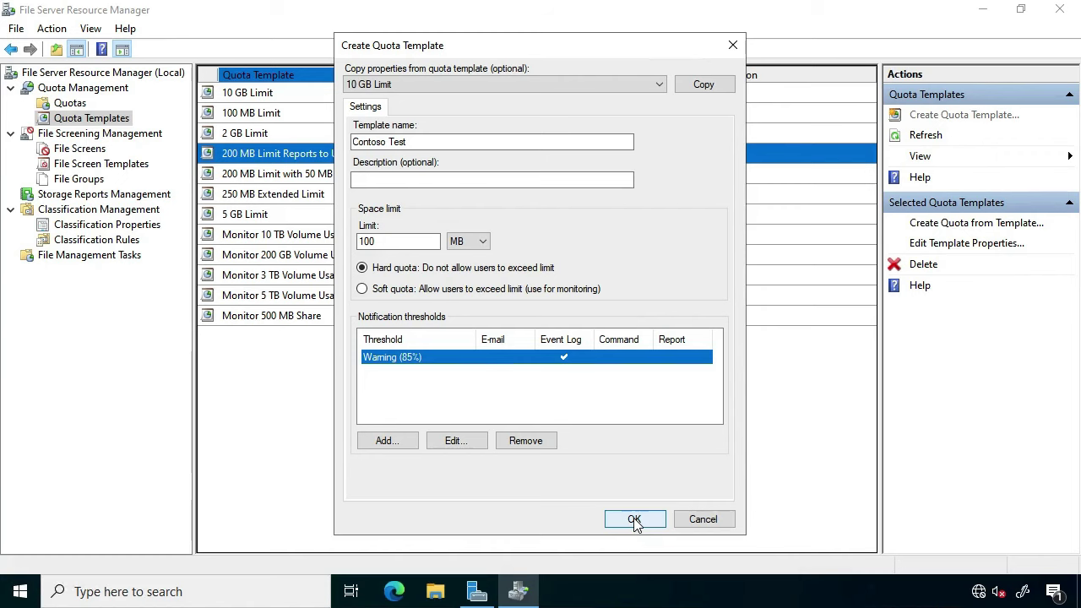
pyautogui.click(634, 519)
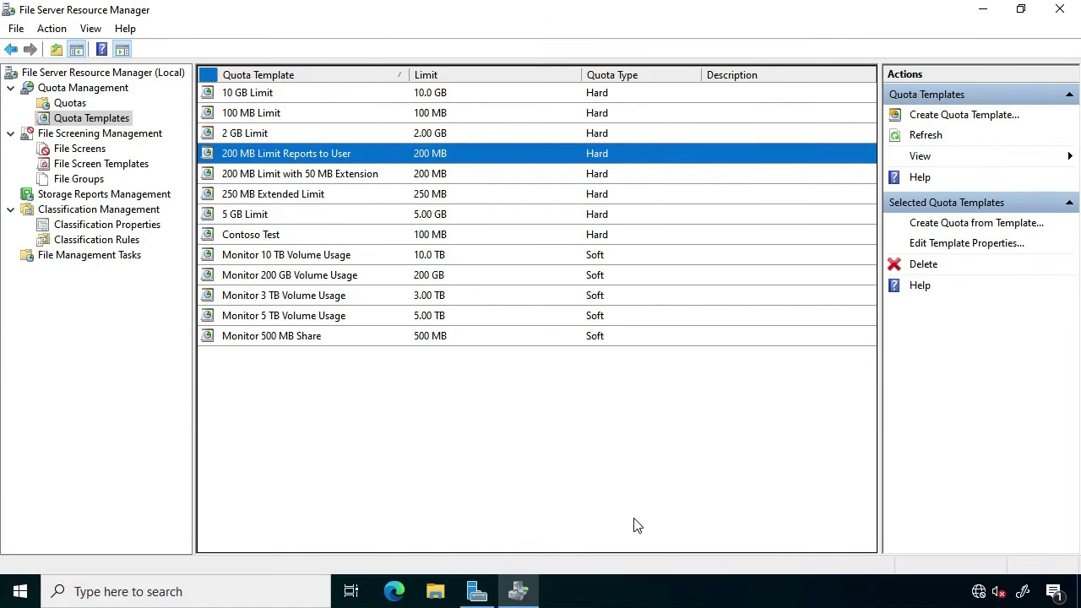
# Step: Start a new quota and set its path to a newly created C:\Data folder
pyautogui.click(76, 103)
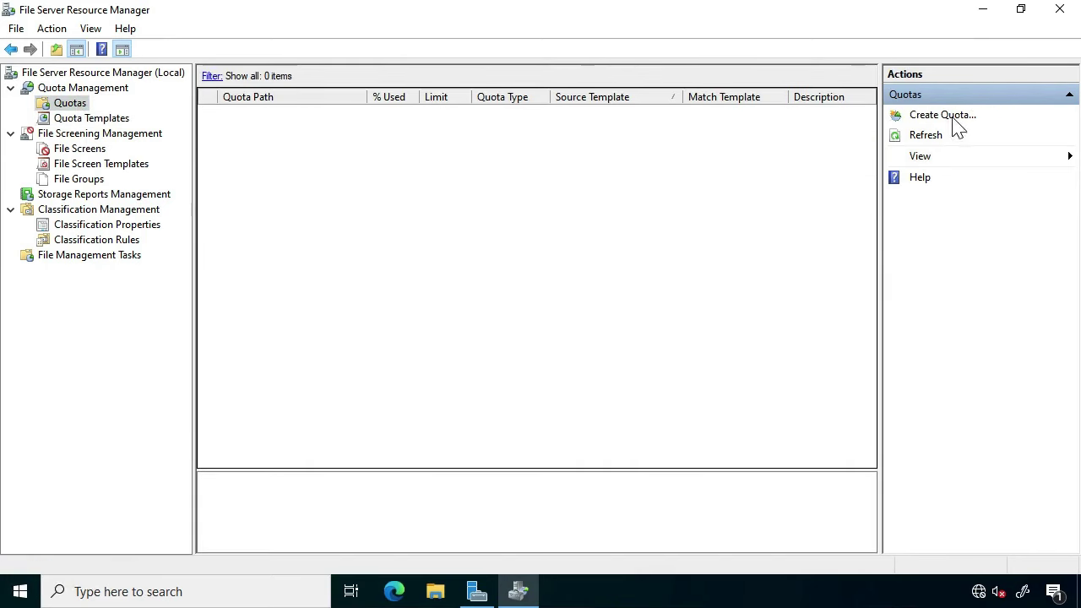
pyautogui.click(944, 116)
pyautogui.click(656, 135)
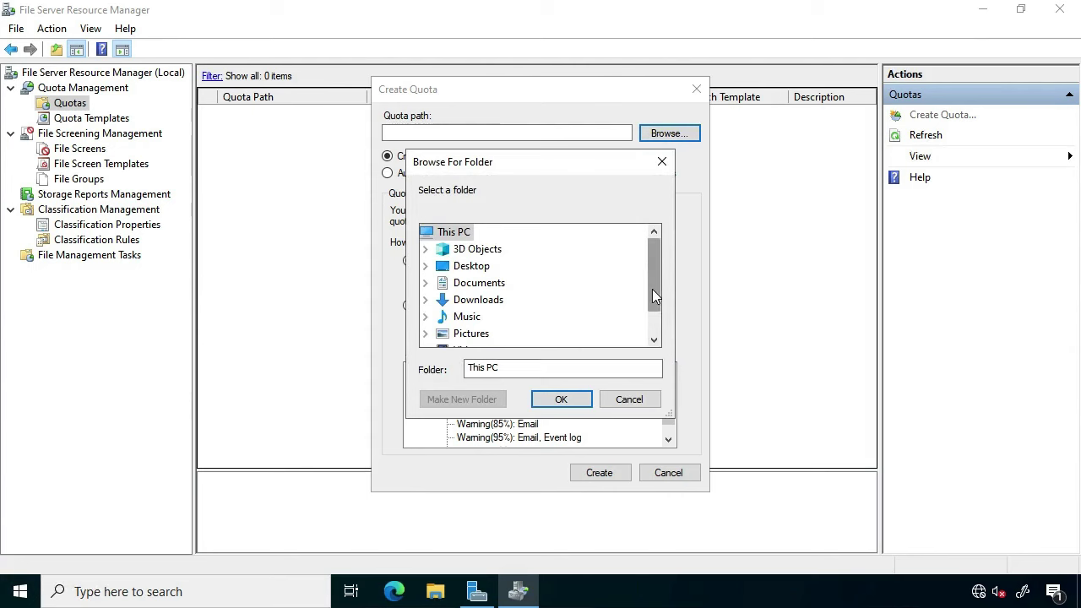
pyautogui.moveTo(651, 289); pyautogui.dragTo(651, 314)
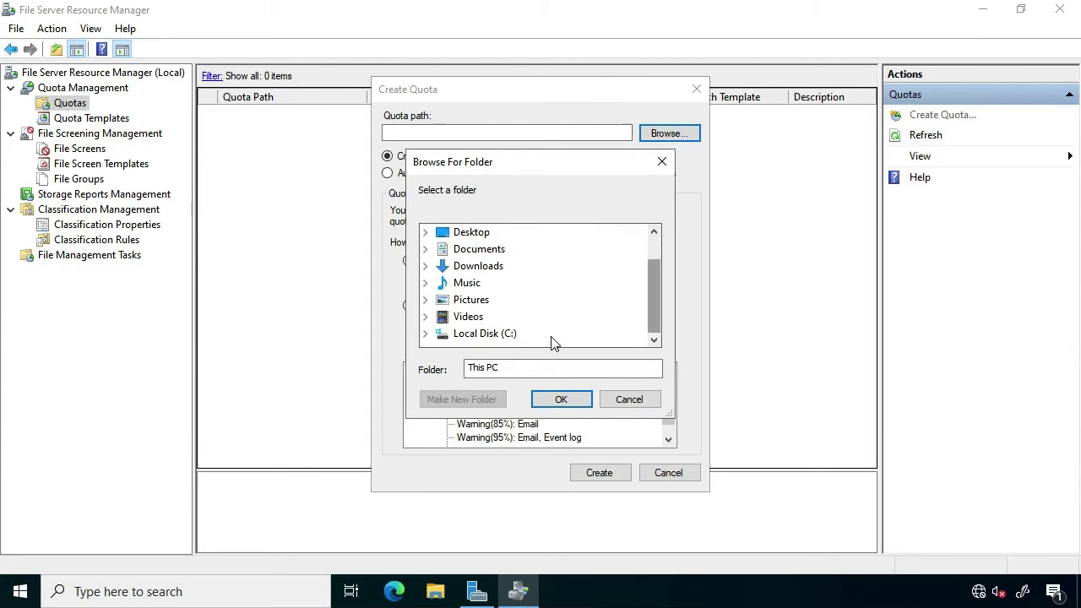
pyautogui.doubleClick(507, 335)
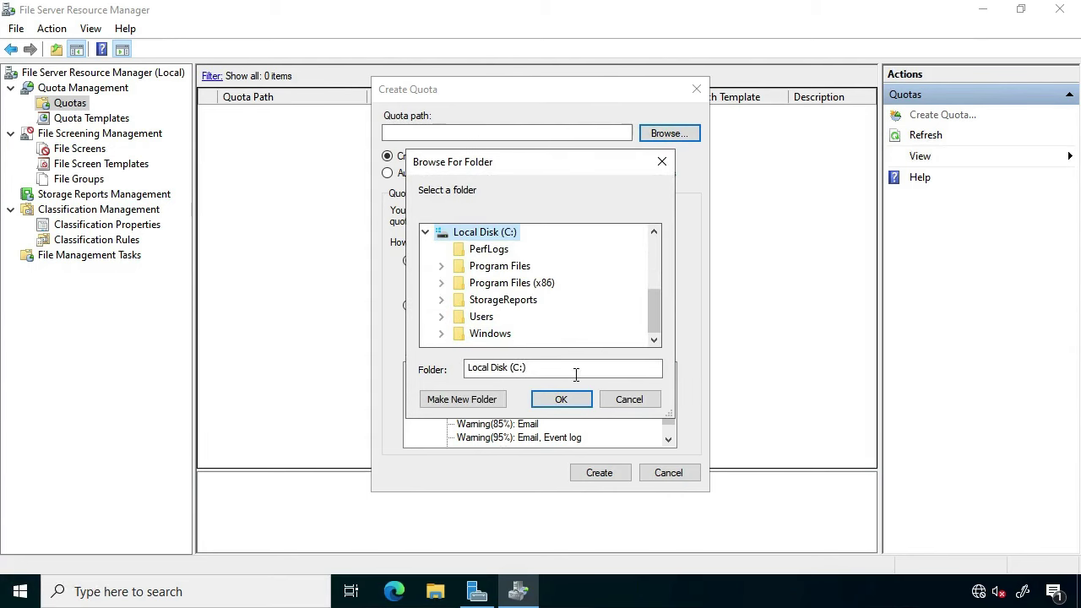
pyautogui.click(467, 401)
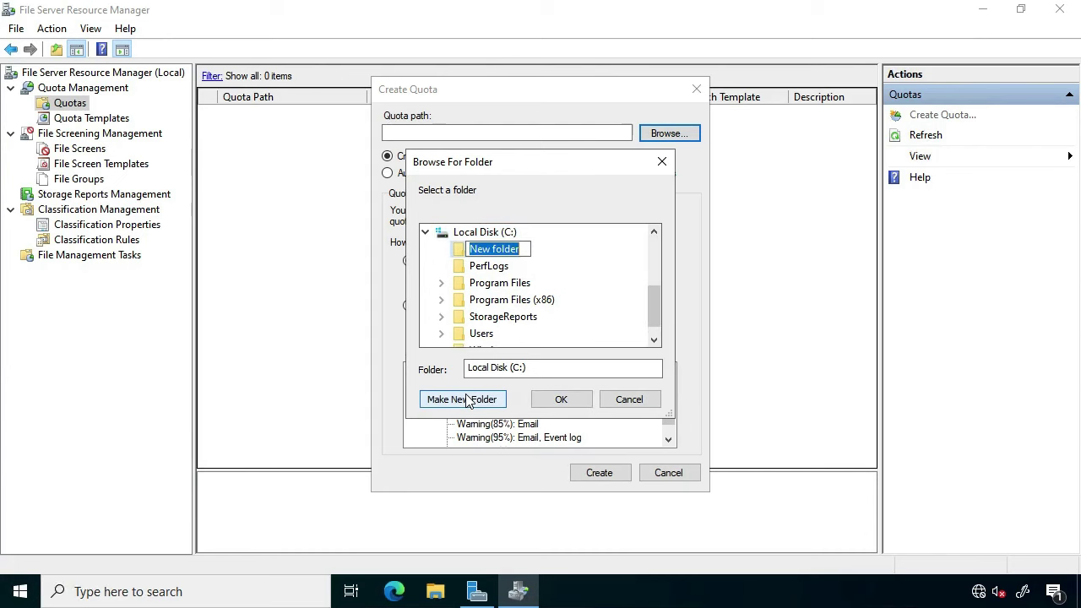
pyautogui.write('Data')
pyautogui.press('Return')
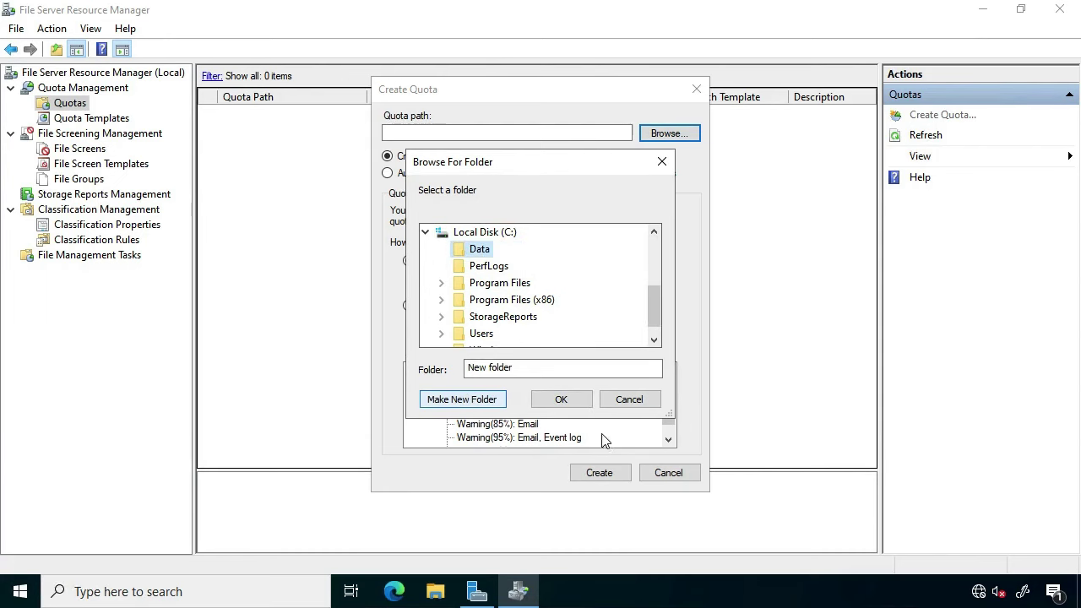
pyautogui.click(559, 403)
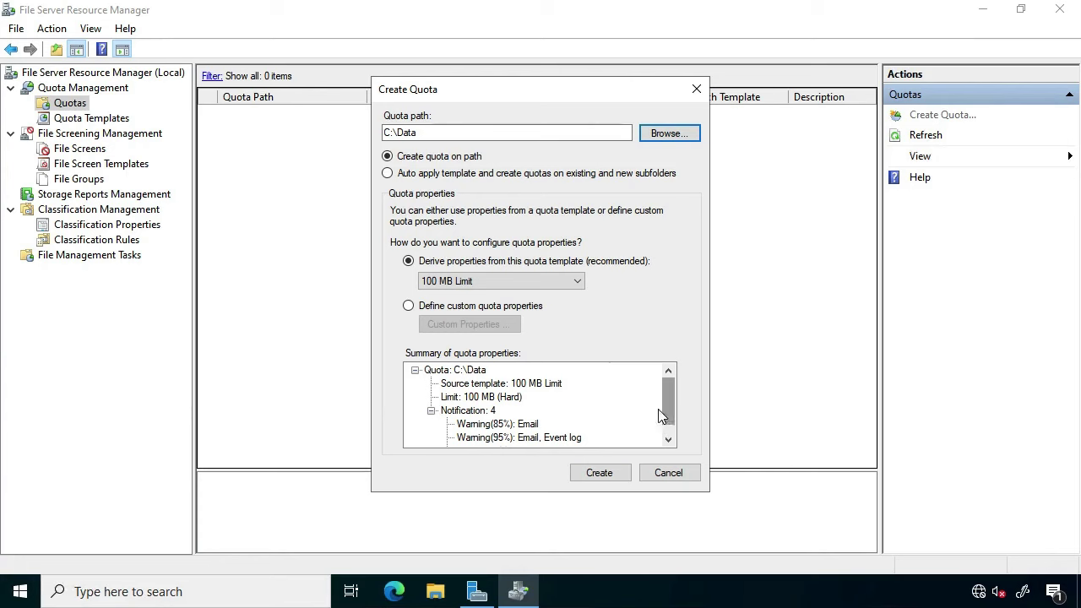
# Step: Keep the 100 MB Limit template and create the quota on C:\Data
pyautogui.click(580, 282)
pyautogui.click(580, 282)
pyautogui.click(597, 473)
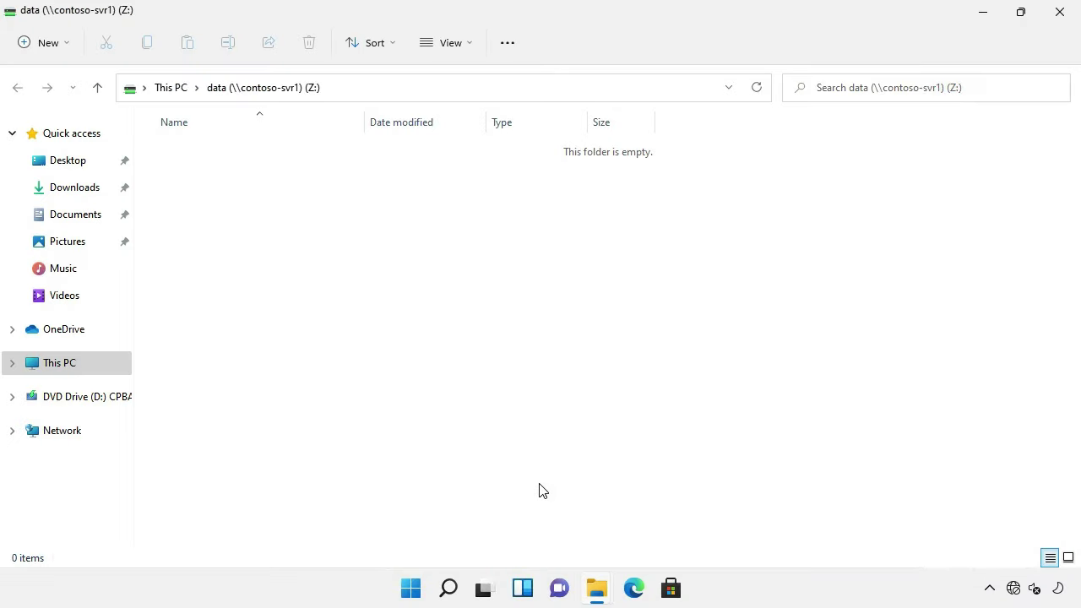
# Step: Launch Windows Terminal with a Command Prompt tab, closing the PowerShell tab
pyautogui.rightClick(411, 588)
pyautogui.click(402, 330)
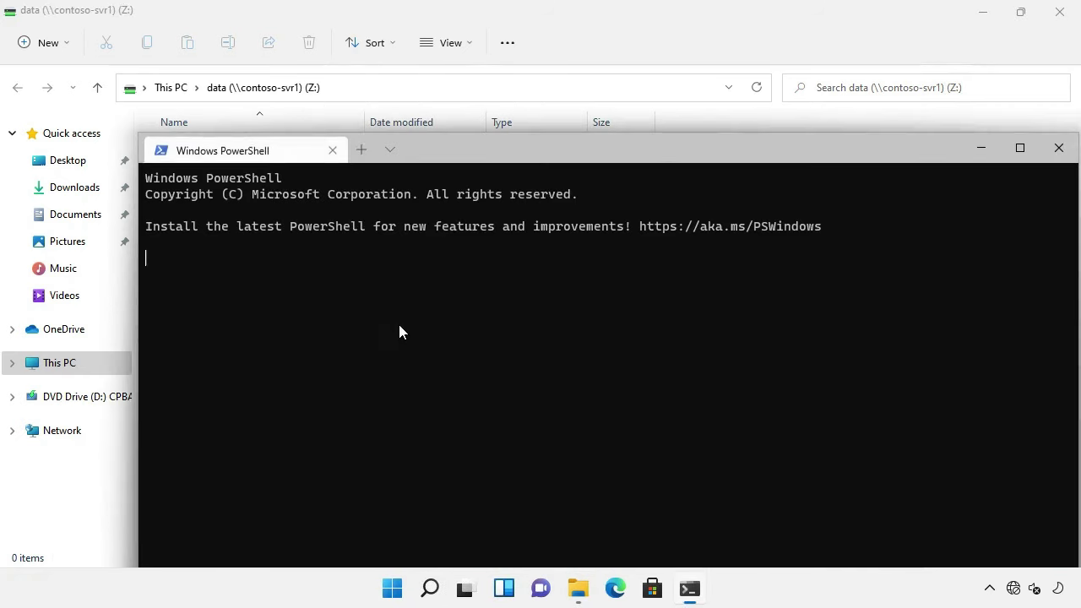
pyautogui.click(389, 150)
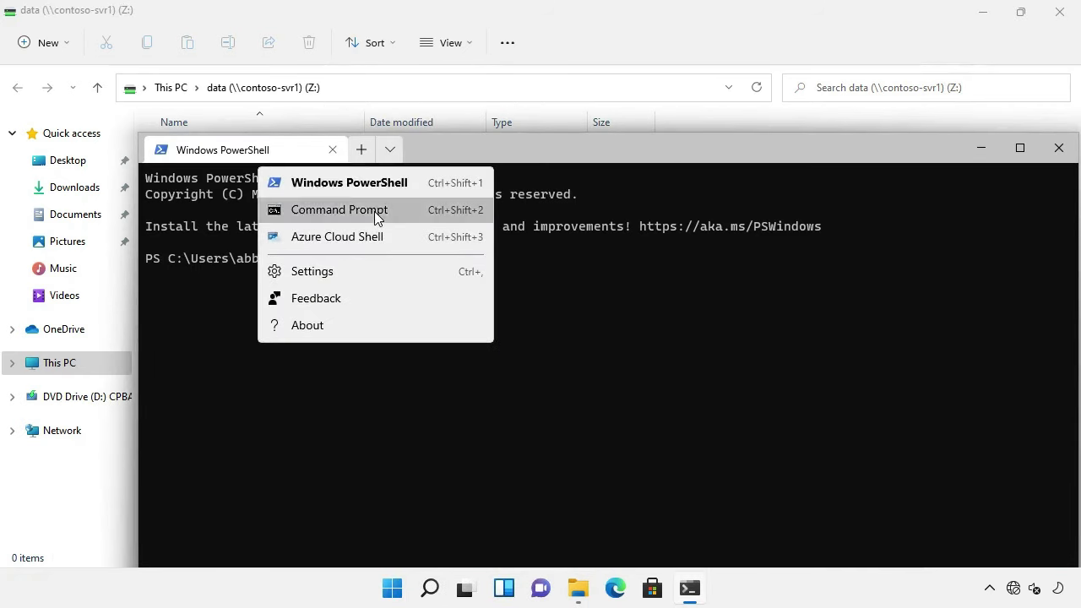
pyautogui.click(374, 211)
pyautogui.click(331, 149)
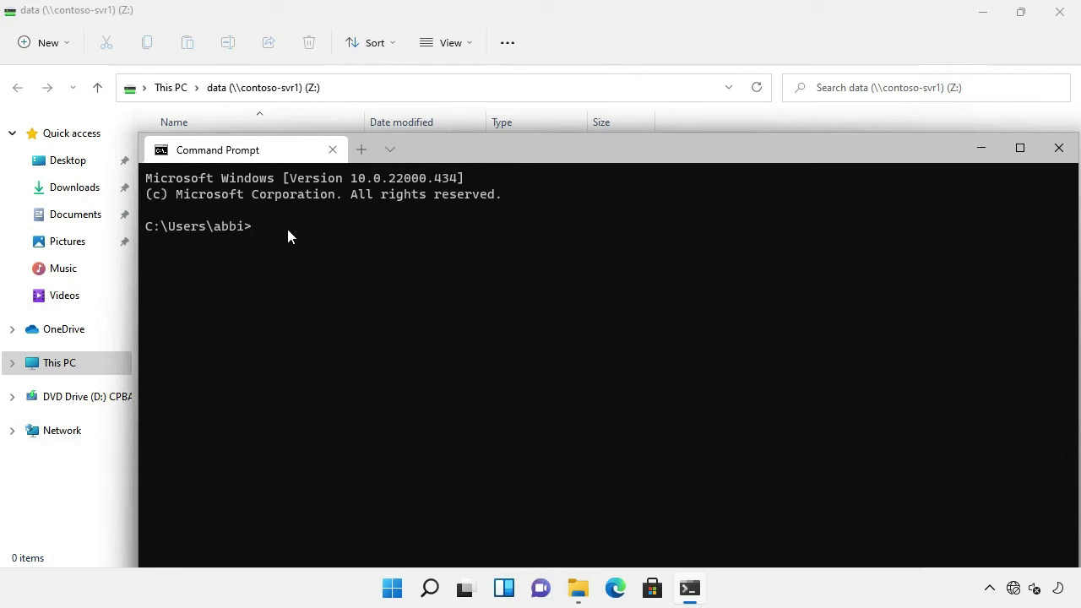
# Step: On drive Z:, create the 87000000-byte bigfile1 with fsutil and list the directory
pyautogui.write('z:')
pyautogui.press('Return')
pyautogui.write('fsutil file cr')
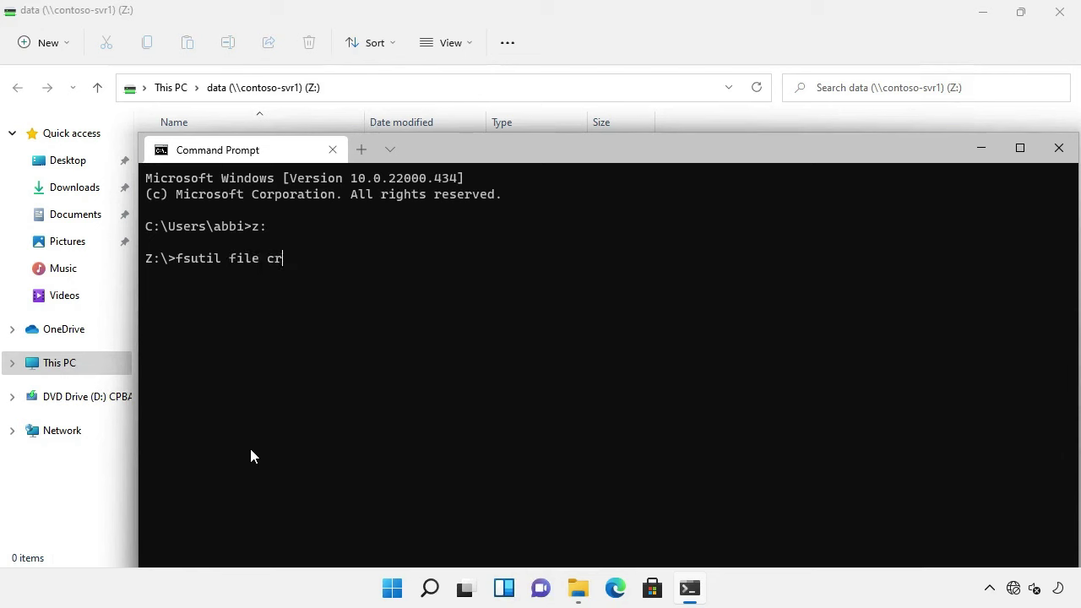
pyautogui.write('eatenew bigfile1')
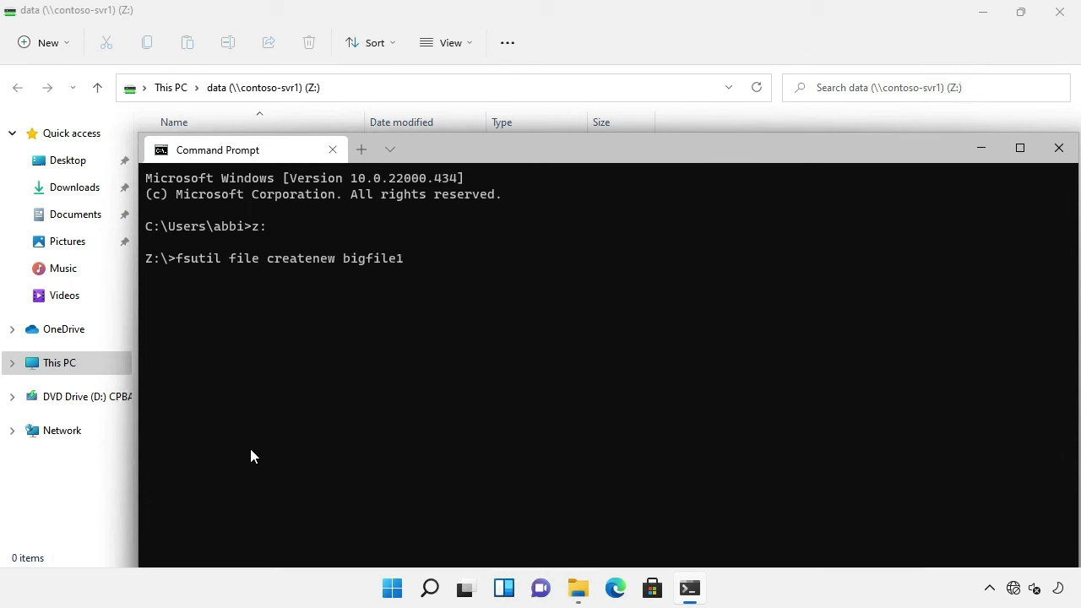
pyautogui.write(' 87000000')
pyautogui.press('Return')
pyautogui.write('dir')
pyautogui.press('Return')
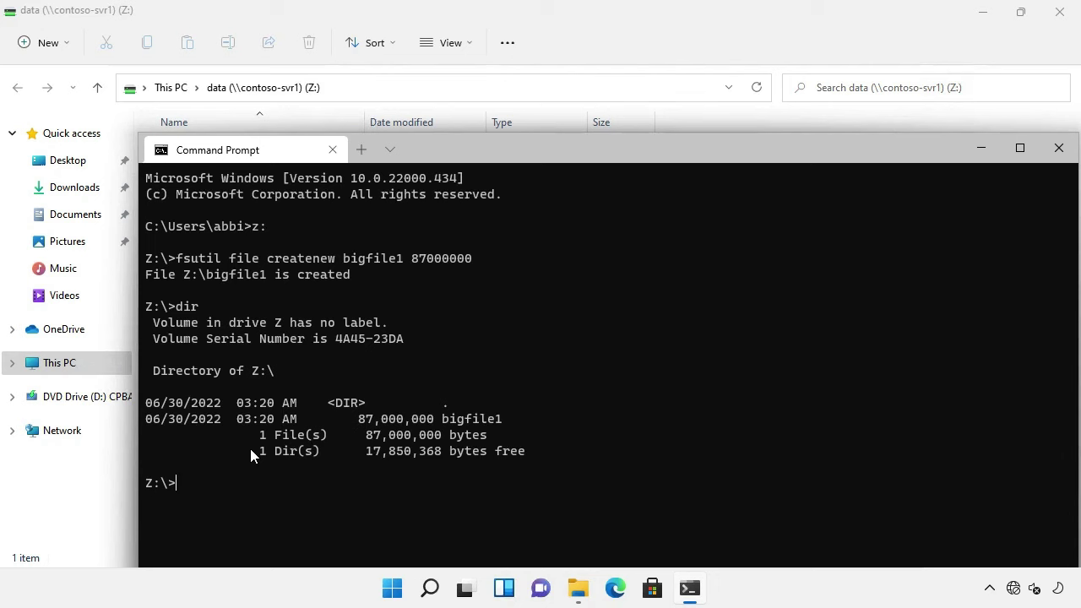
# Step: Try creating an identical 87000000-byte bigfile2, which fails for lack of space
pyautogui.press('Up')
pyautogui.press('Up')
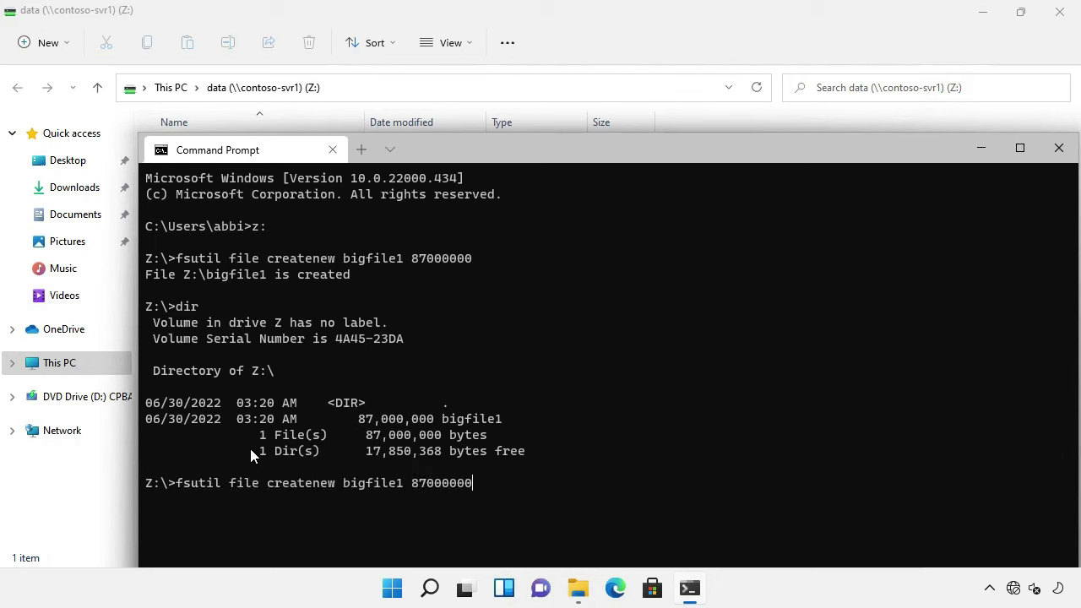
pyautogui.press('Left')
pyautogui.press('Left')
pyautogui.press('Left')
pyautogui.press('Left')
pyautogui.press('Left')
pyautogui.press('BackSpace')
pyautogui.write('2')
pyautogui.press('Return')
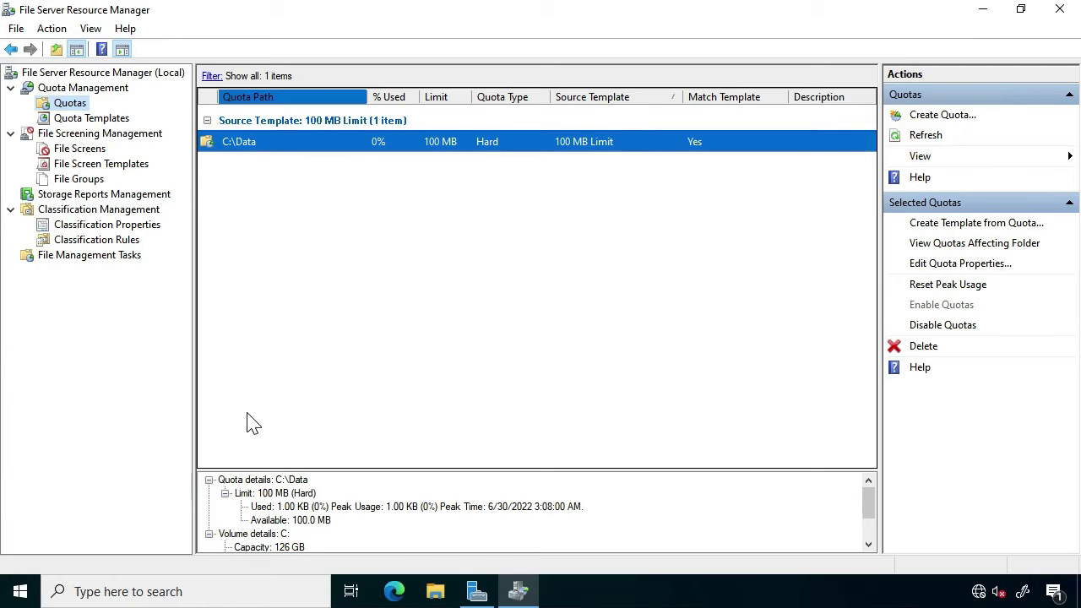
# Step: Read SRMSVC events 12303, 12325 and 12305 in the maximized Application log, then close Event Viewer
pyautogui.rightClick(28, 594)
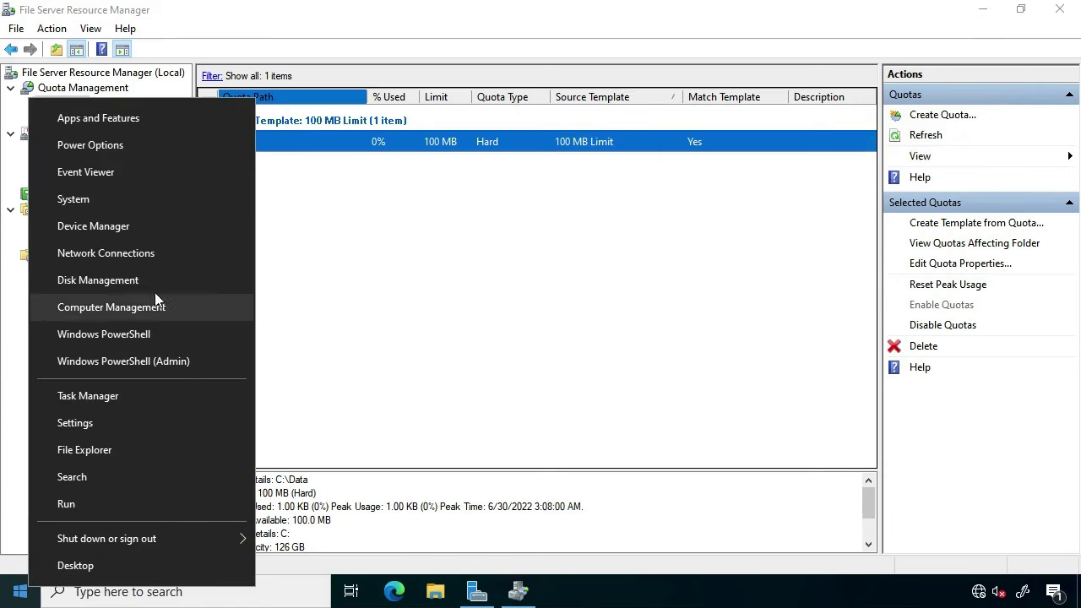
pyautogui.click(105, 176)
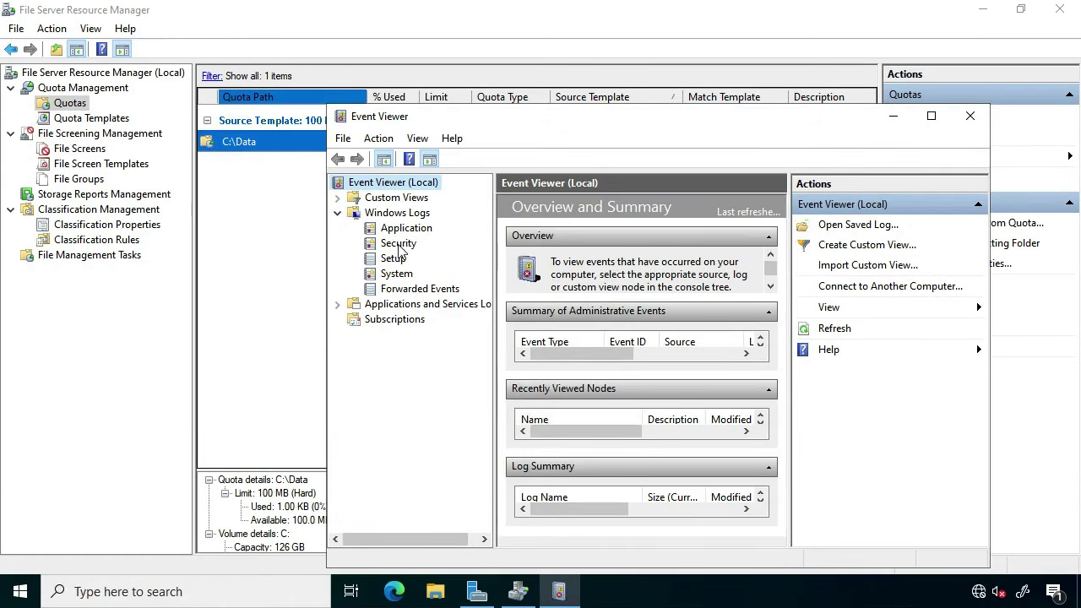
pyautogui.click(404, 228)
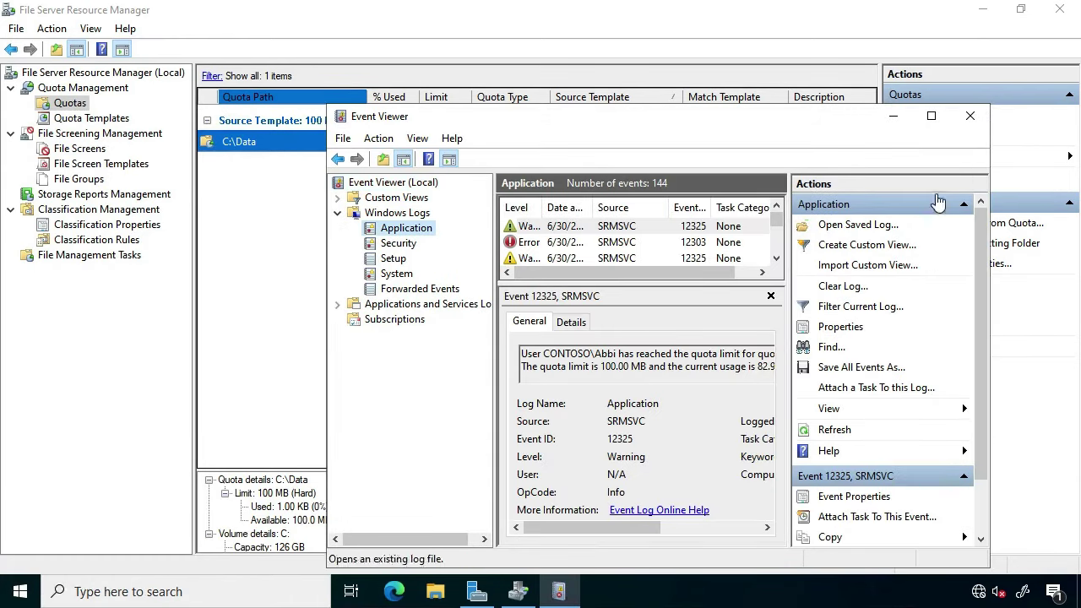
pyautogui.click(931, 116)
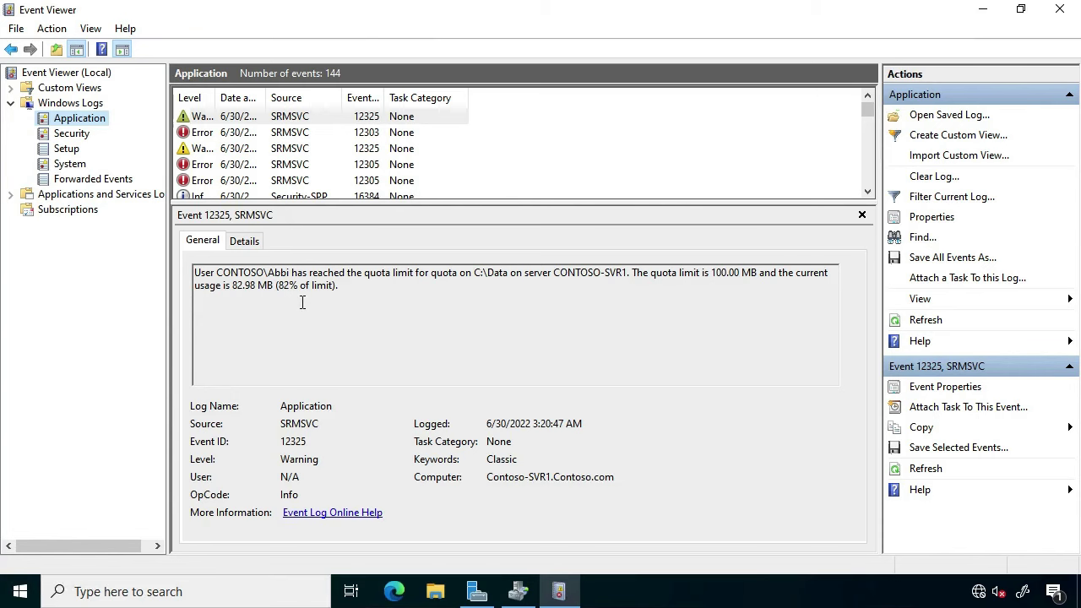
pyautogui.click(203, 135)
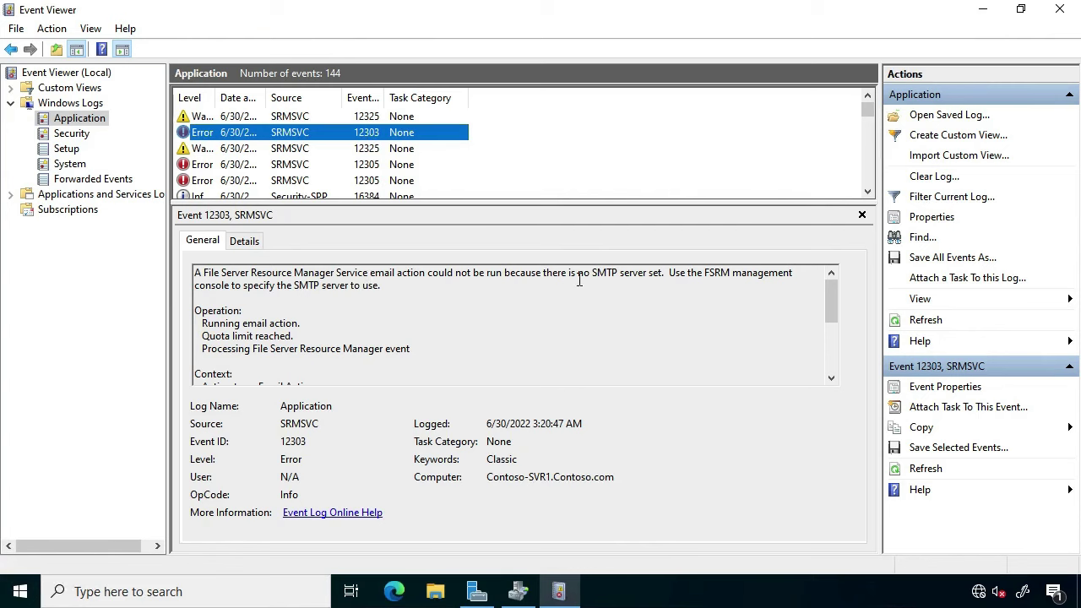
pyautogui.press('Down')
pyautogui.press('Down')
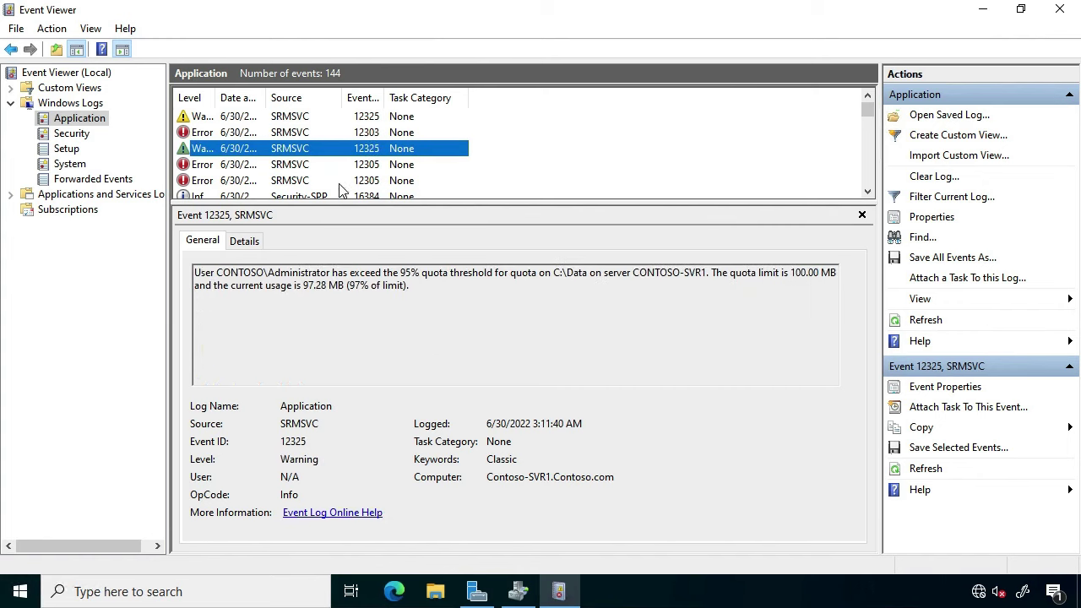
pyautogui.click(440, 334)
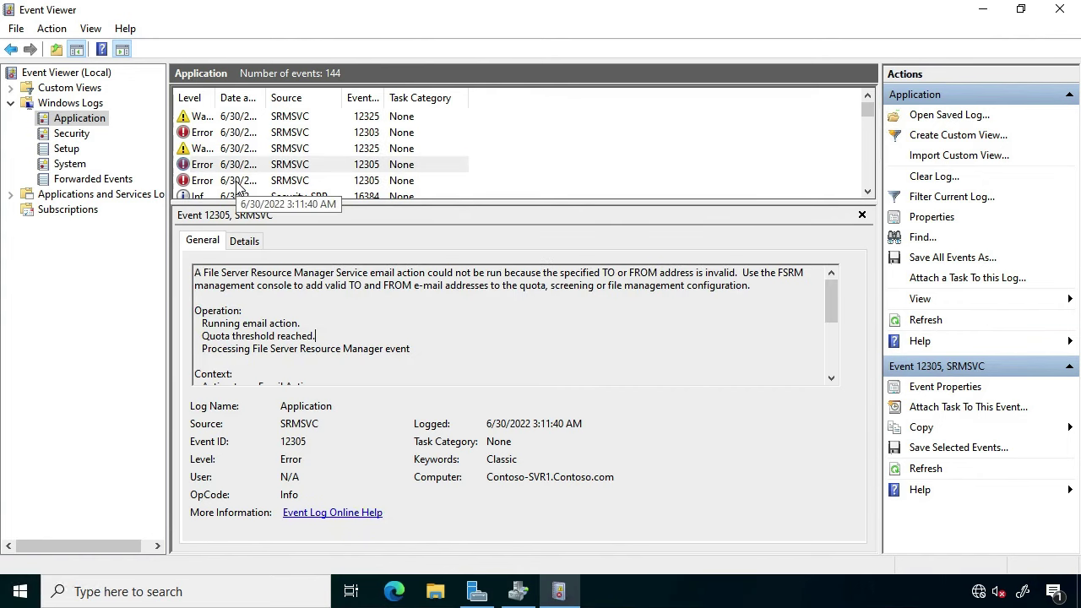
pyautogui.click(1060, 10)
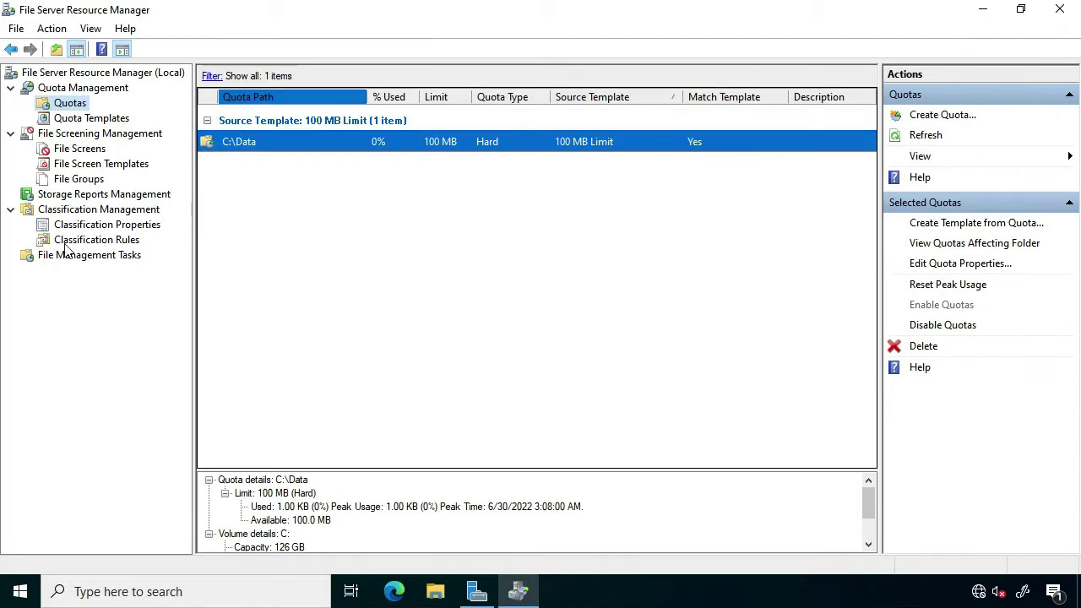
# Step: Check the Image Files group's extensions under File Groups unchanged, then show File Screen Templates
pyautogui.click(85, 137)
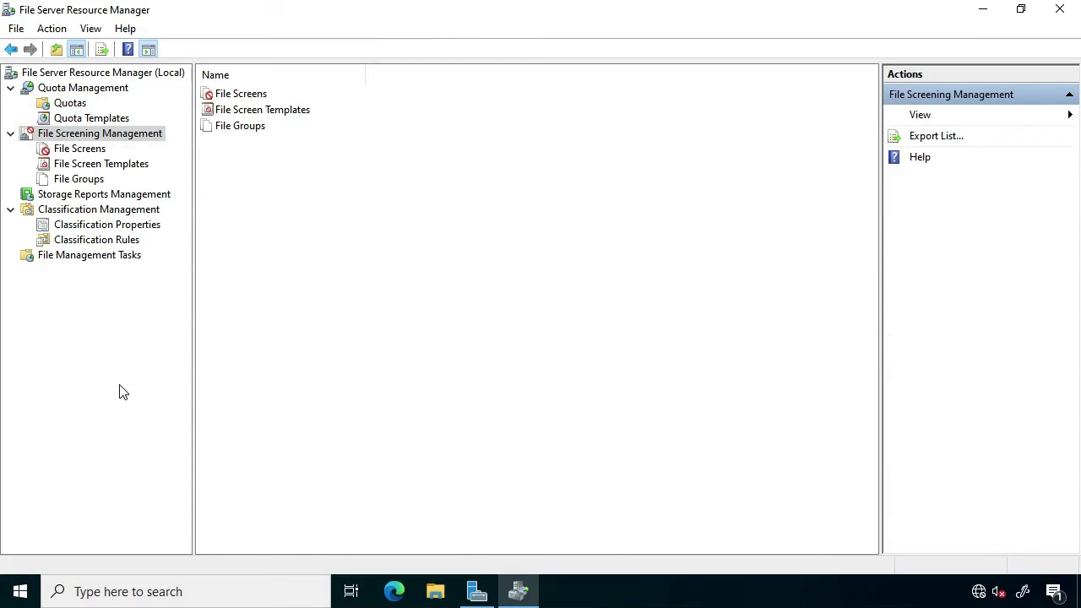
pyautogui.click(99, 182)
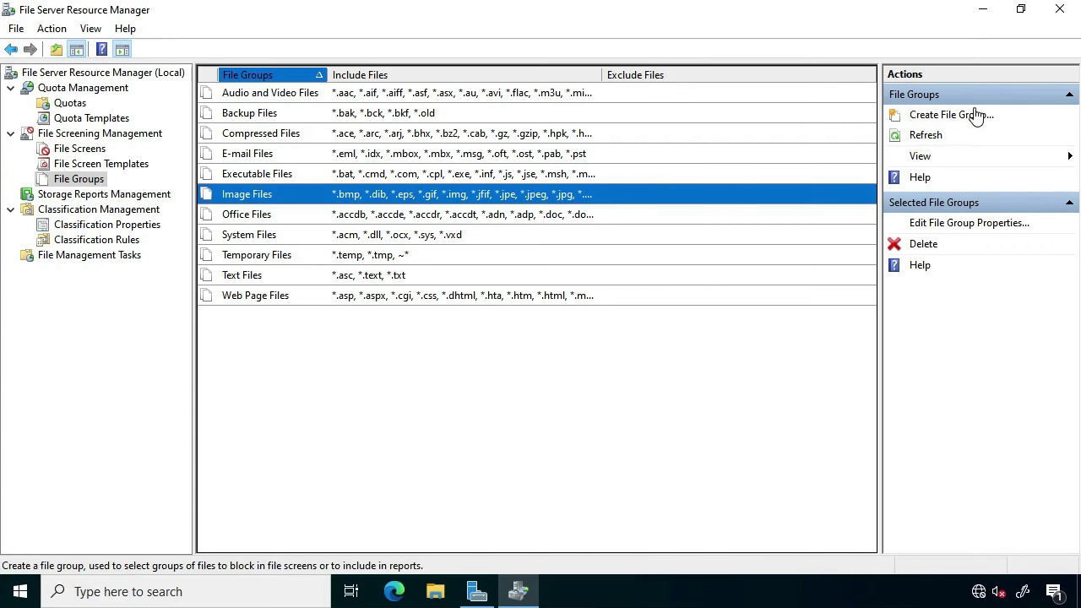
pyautogui.doubleClick(313, 197)
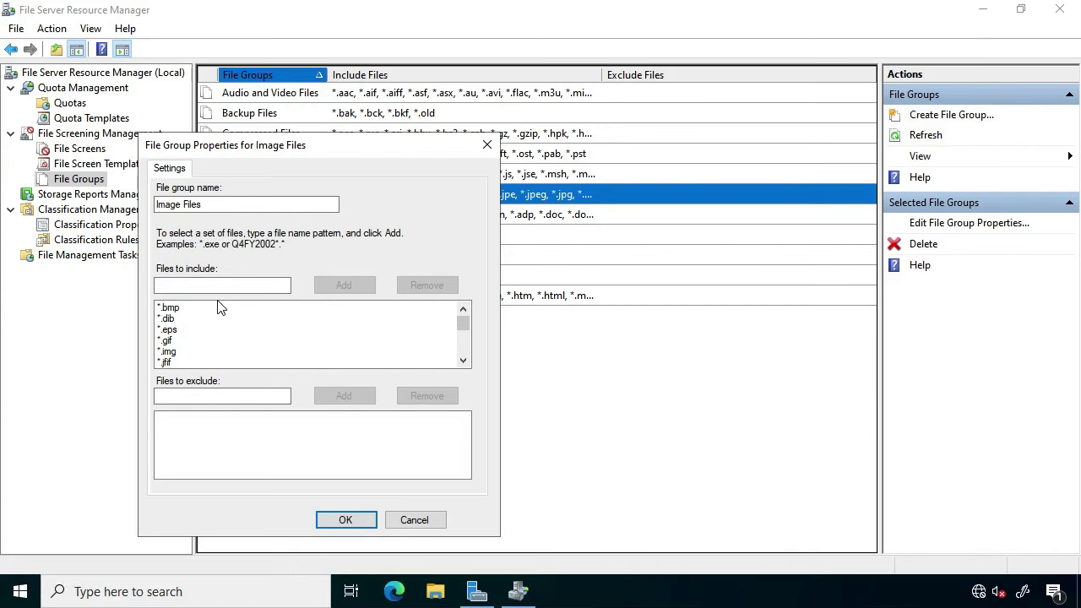
pyautogui.click(407, 520)
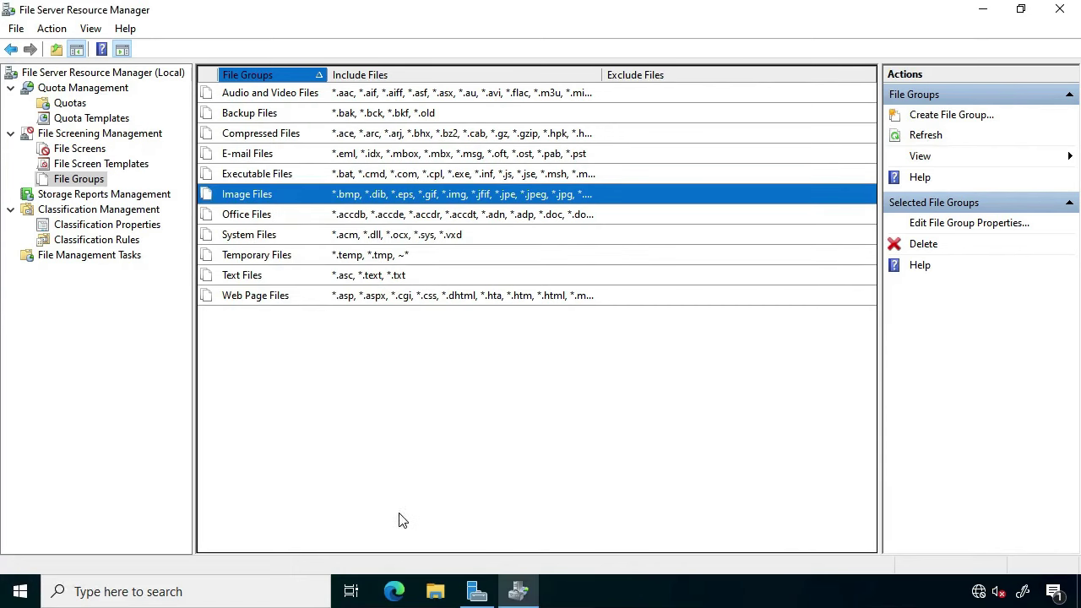
pyautogui.click(115, 167)
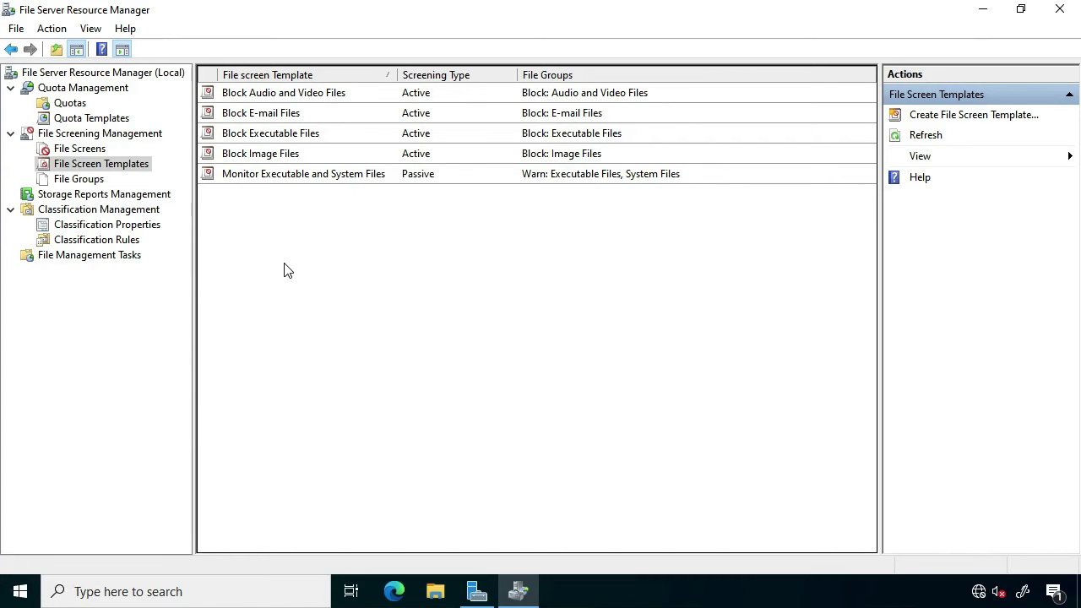
# Step: Review the Block Image Files template's settings, discard changes, and show the File Screens list
pyautogui.doubleClick(287, 155)
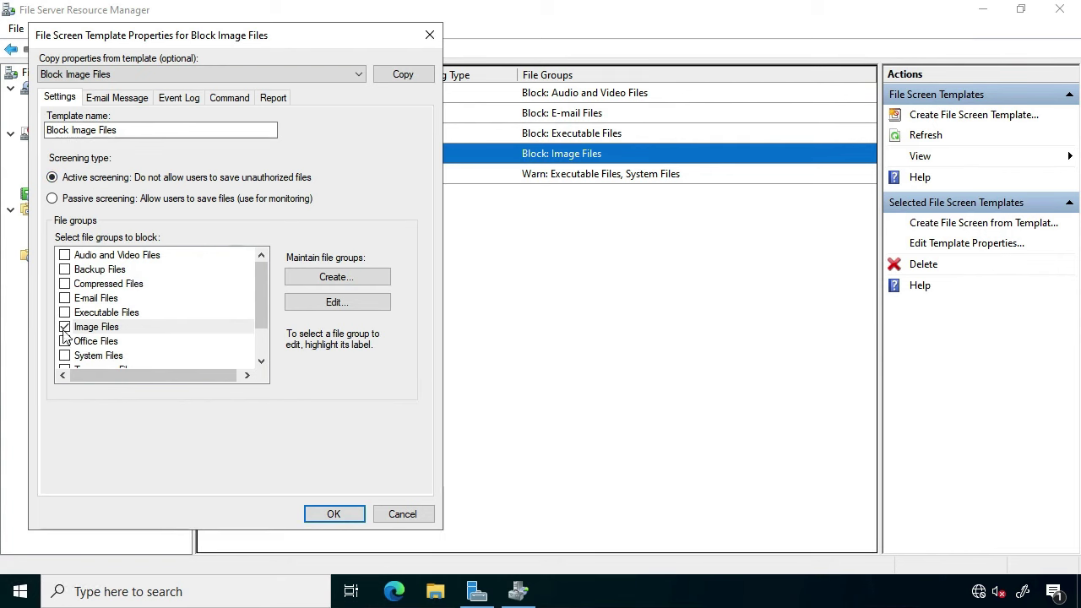
pyautogui.click(65, 255)
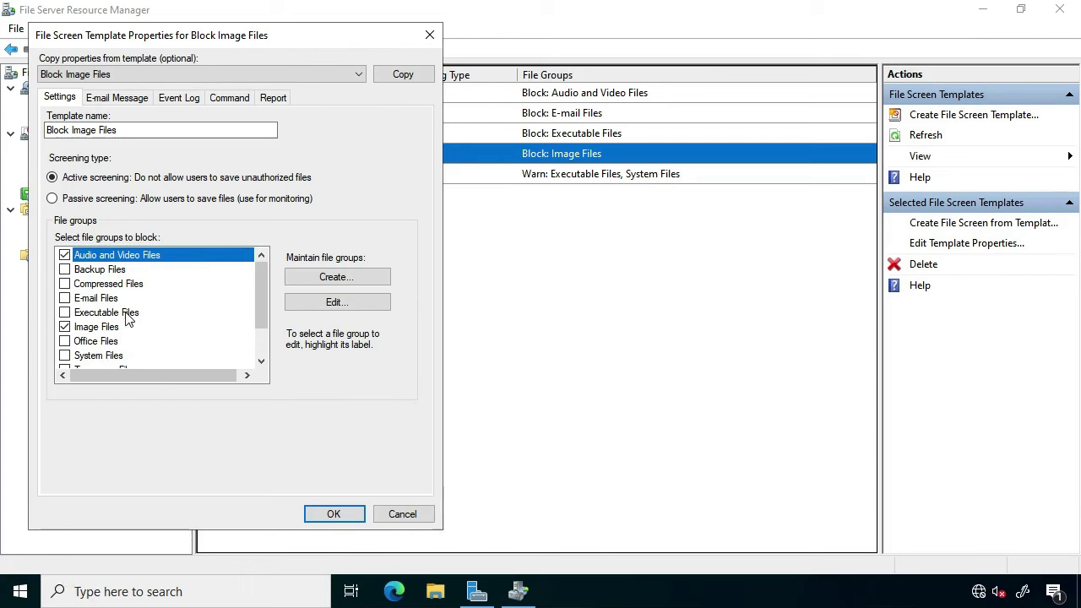
pyautogui.click(419, 513)
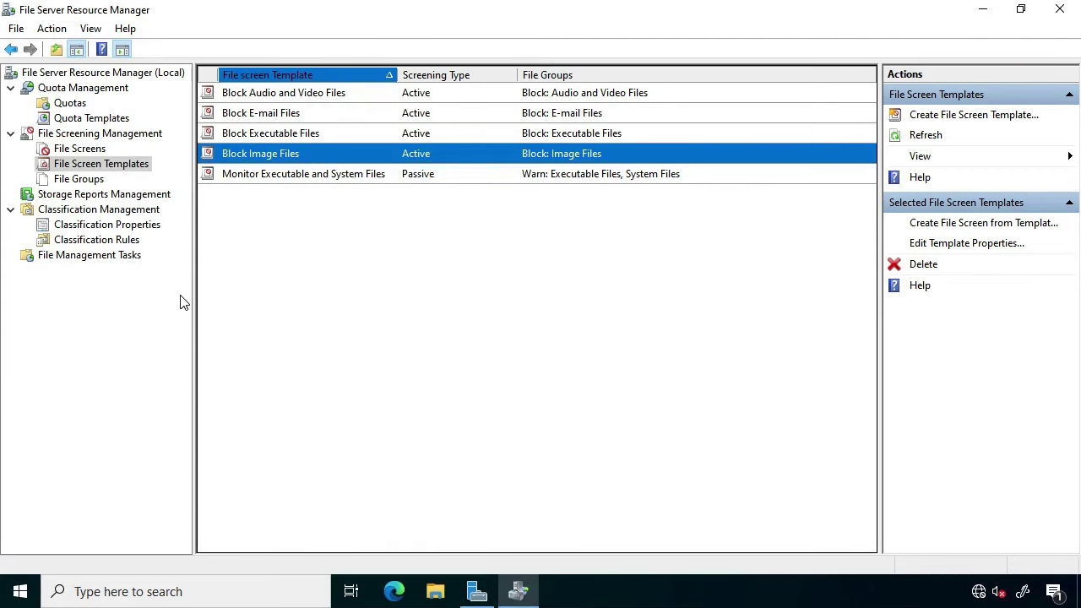
pyautogui.click(99, 152)
# Step: Start a new file screen and set its path to C:\Data
pyautogui.rightClick(100, 152)
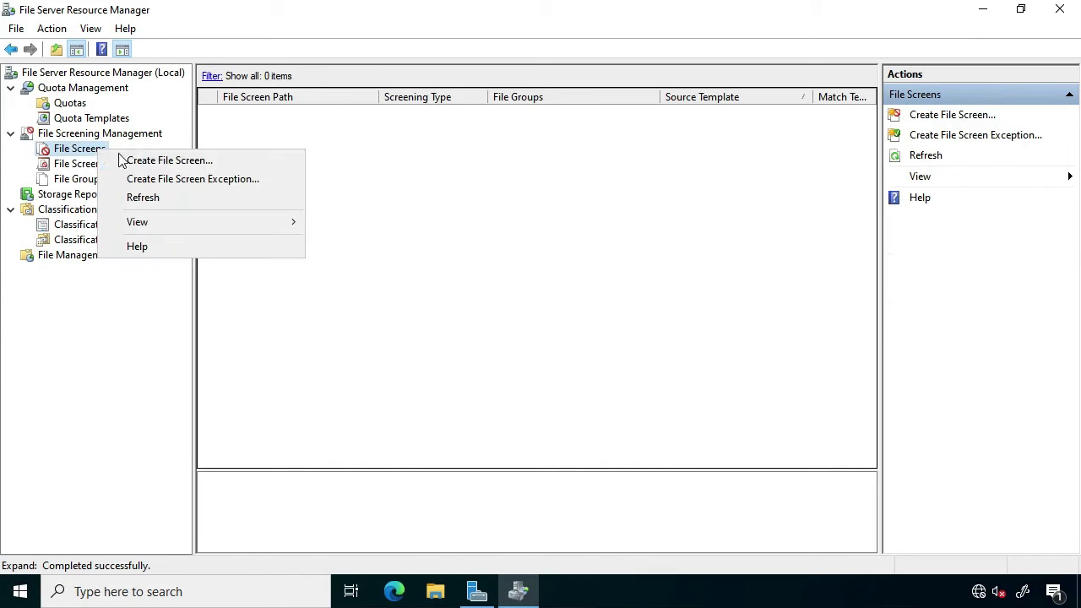
pyautogui.click(161, 165)
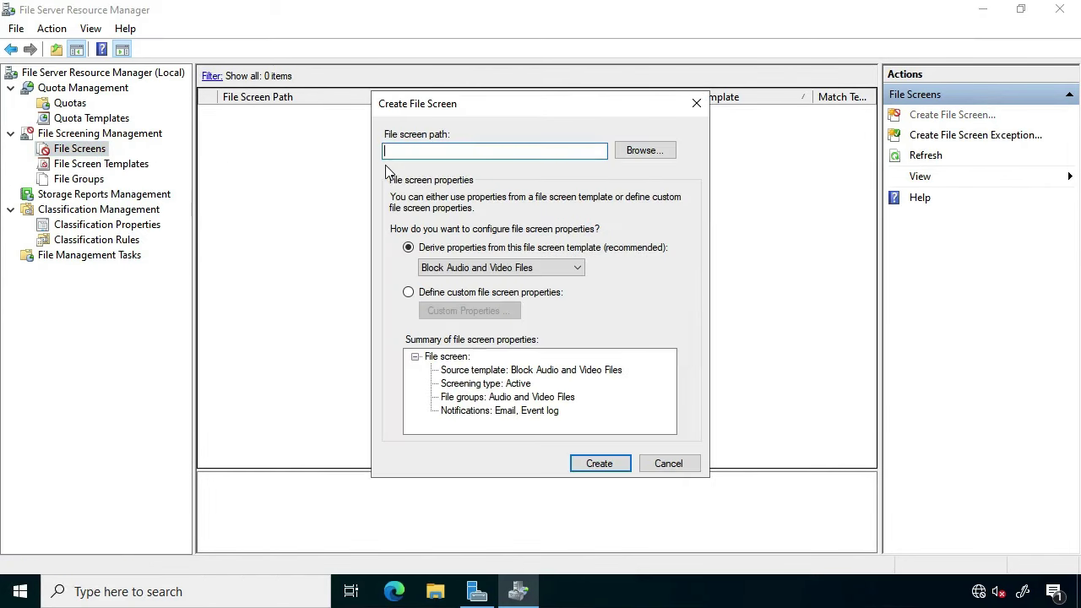
pyautogui.write('Contoso')
pyautogui.press('BackSpace')
pyautogui.press('BackSpace')
pyautogui.press('BackSpace')
pyautogui.press('BackSpace')
pyautogui.press('BackSpace')
pyautogui.press('BackSpace')
pyautogui.press('BackSpace')
pyautogui.click(647, 151)
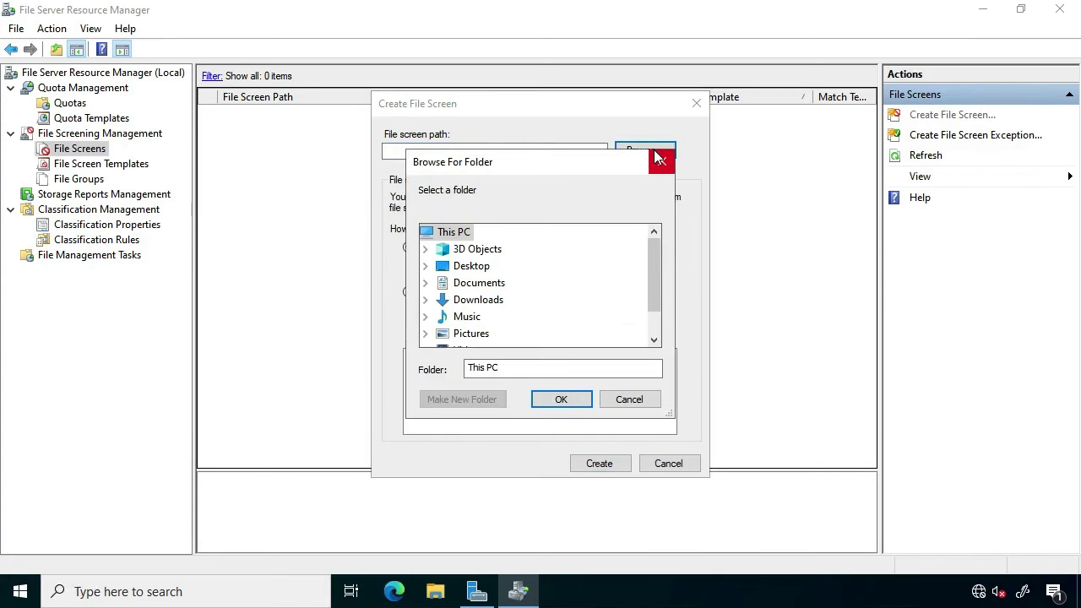
pyautogui.moveTo(654, 283); pyautogui.dragTo(651, 317)
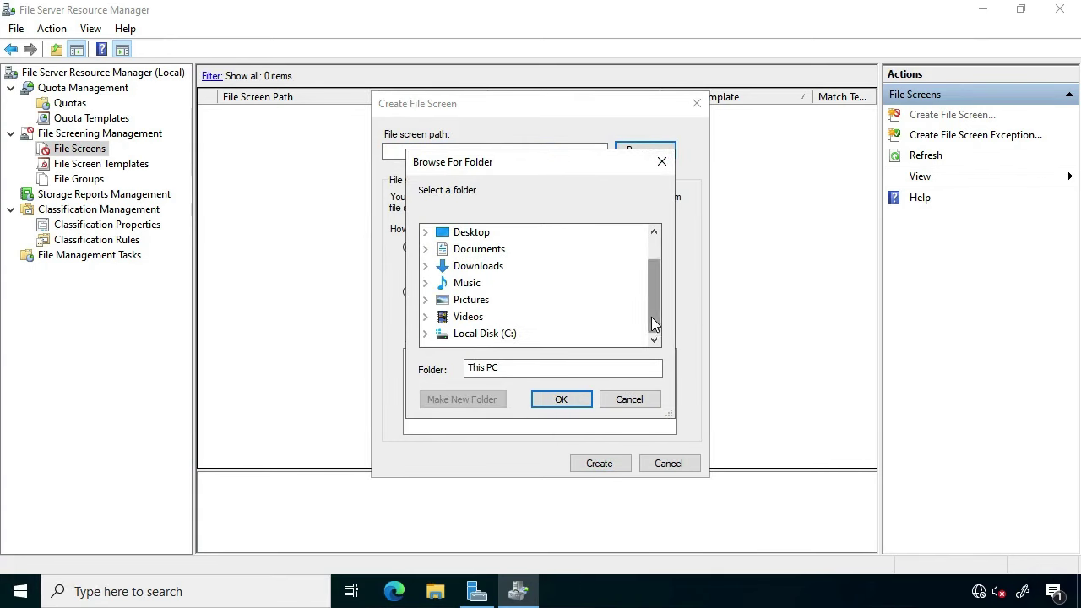
pyautogui.click(477, 333)
pyautogui.click(479, 250)
pyautogui.click(561, 399)
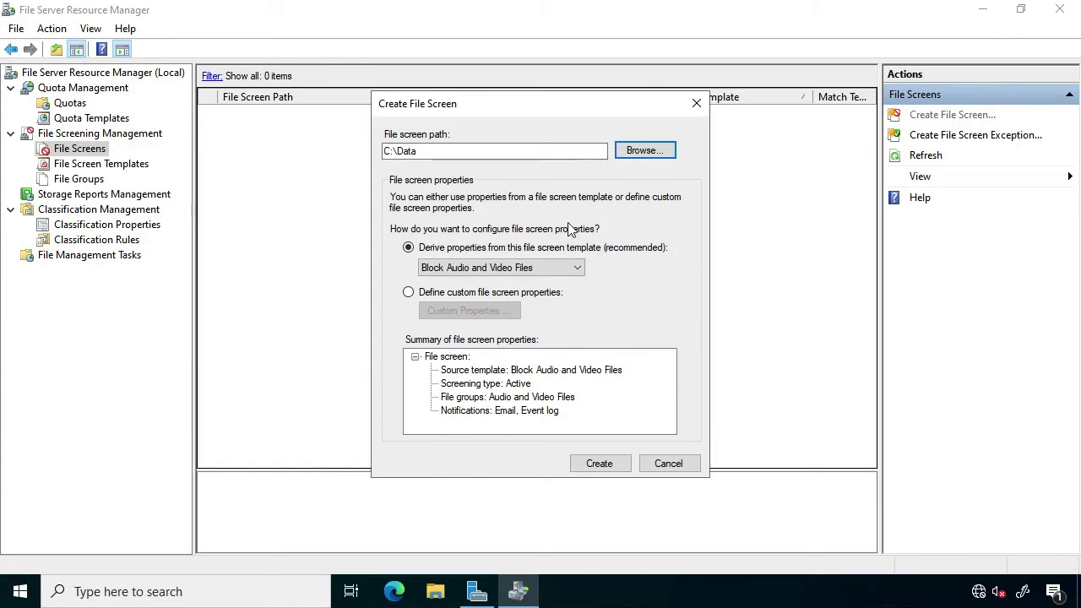
# Step: Derive the screen's properties from the Block Image Files template and create it
pyautogui.click(532, 269)
pyautogui.click(456, 304)
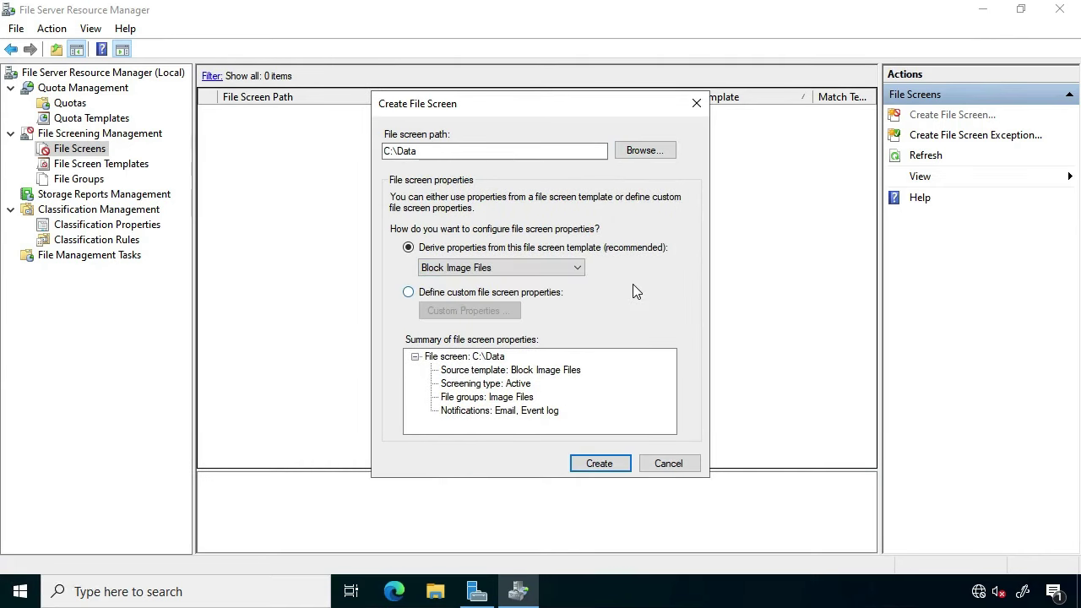
pyautogui.hotkey('alt', 'c')
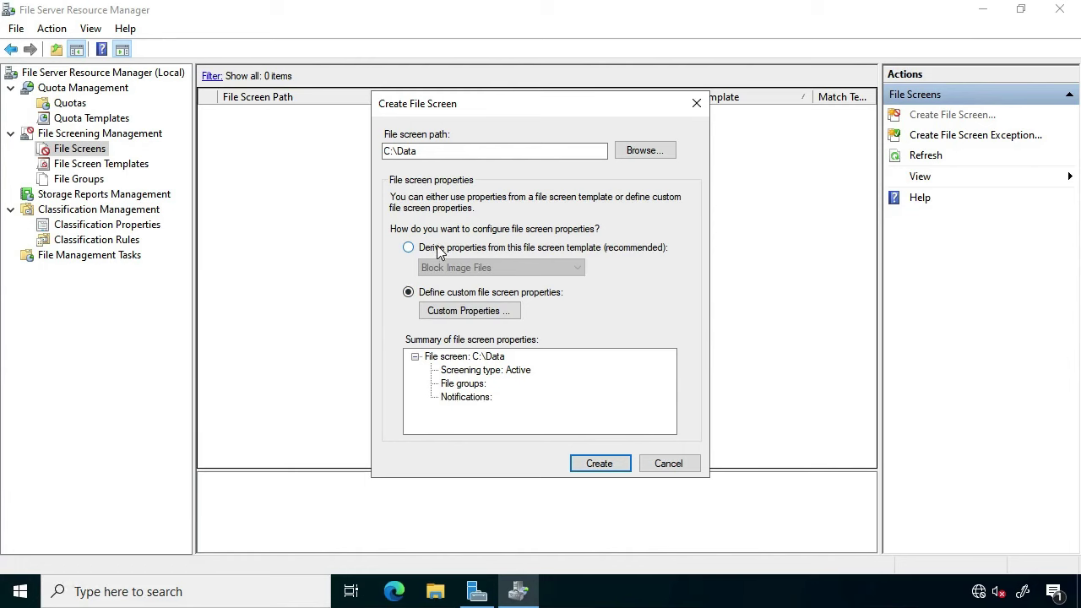
pyautogui.click(440, 250)
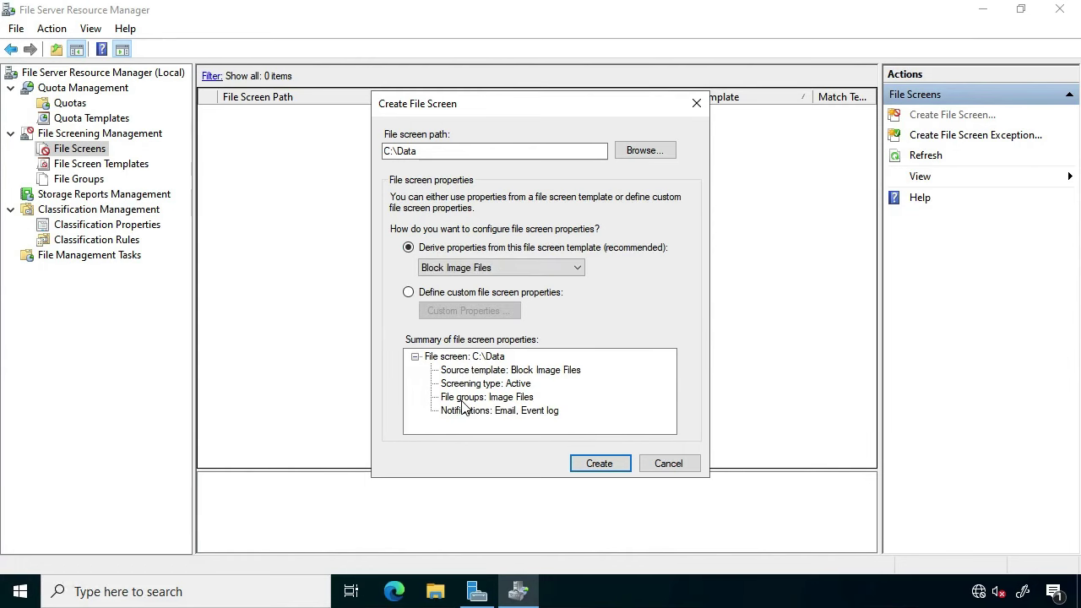
pyautogui.click(607, 469)
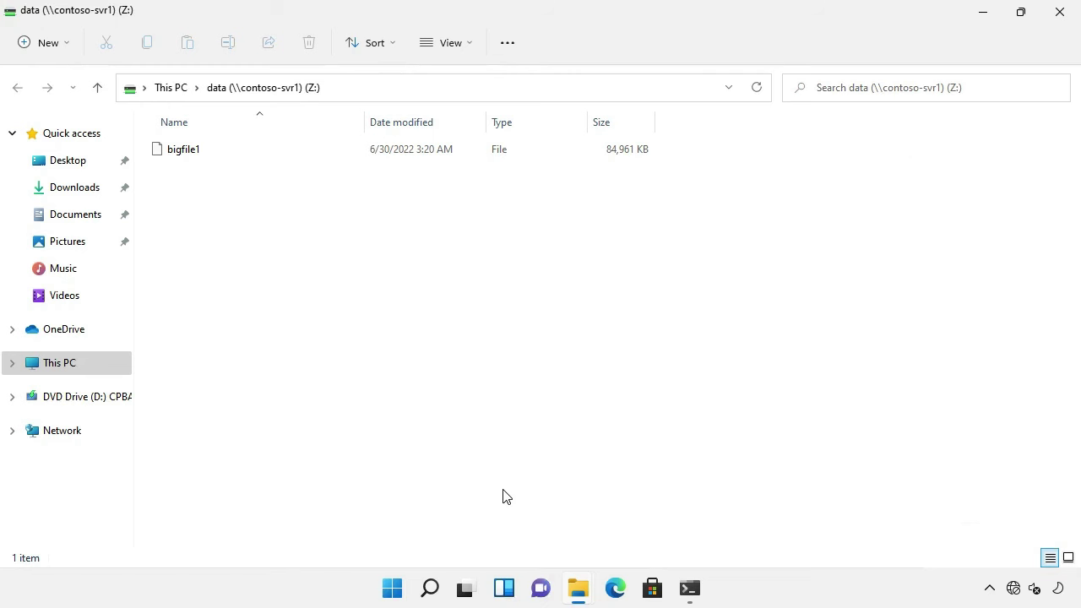
# Step: Delete bigfile1 from the Z: share
pyautogui.click(173, 150)
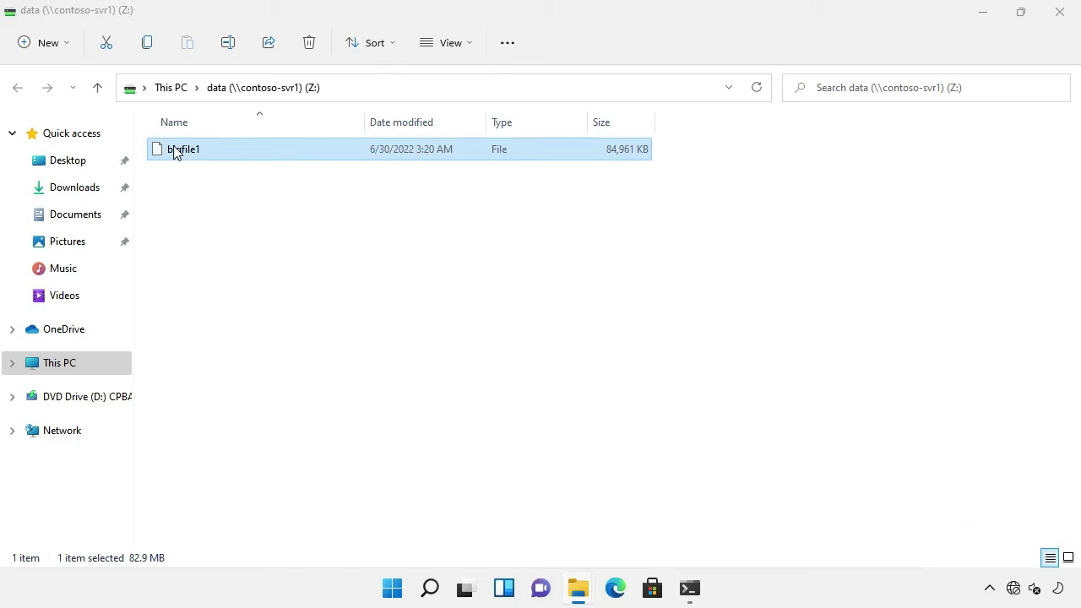
pyautogui.press('Delete')
pyautogui.click(595, 370)
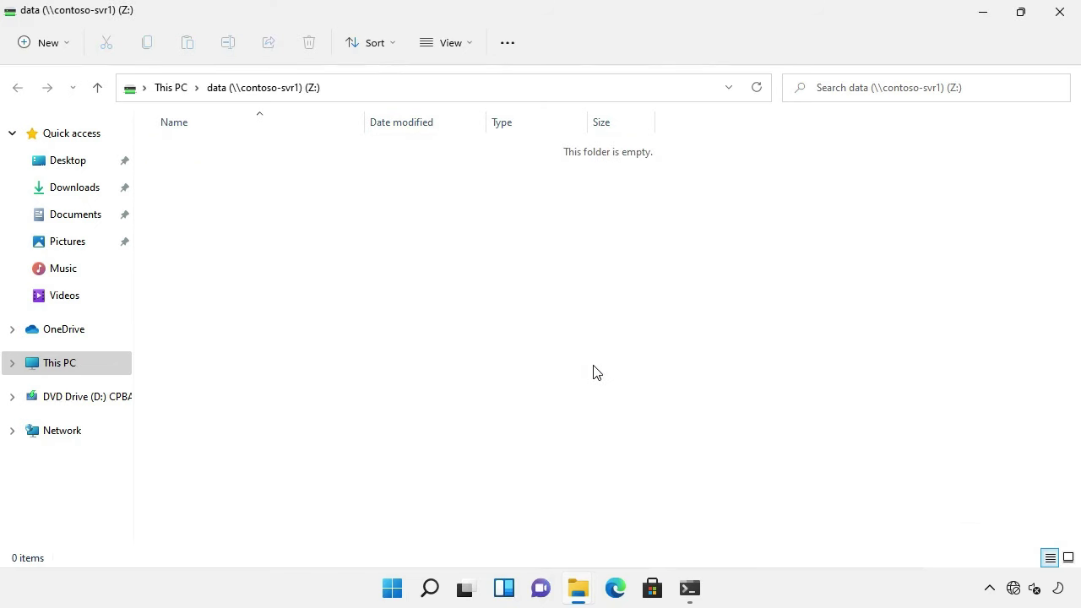
# Step: Try creating a 1000-byte bigfile2.jpg on Z:, which is denied
pyautogui.click(689, 588)
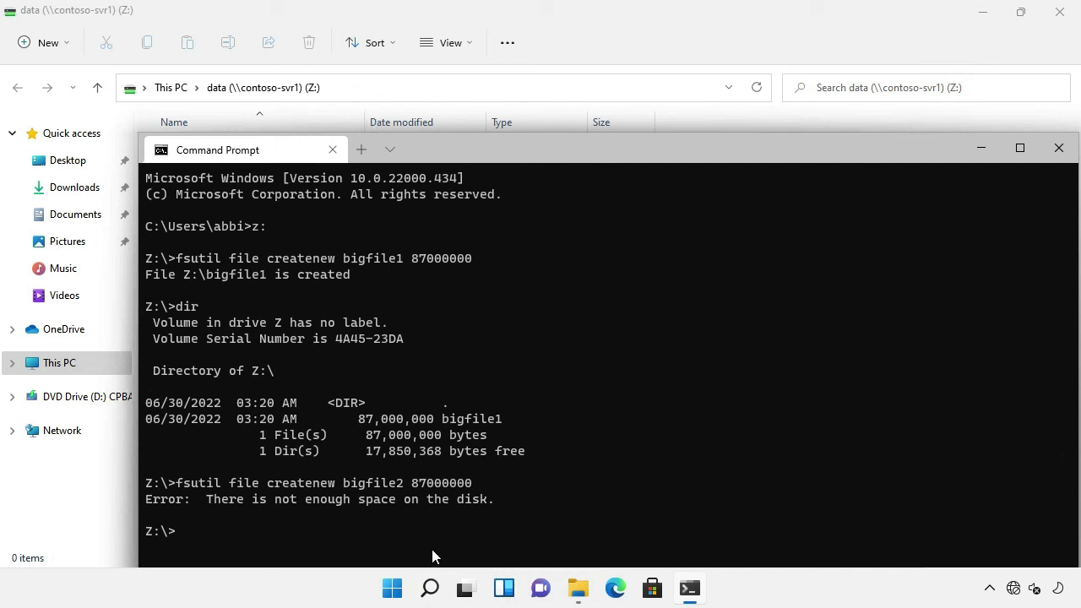
pyautogui.press('Up')
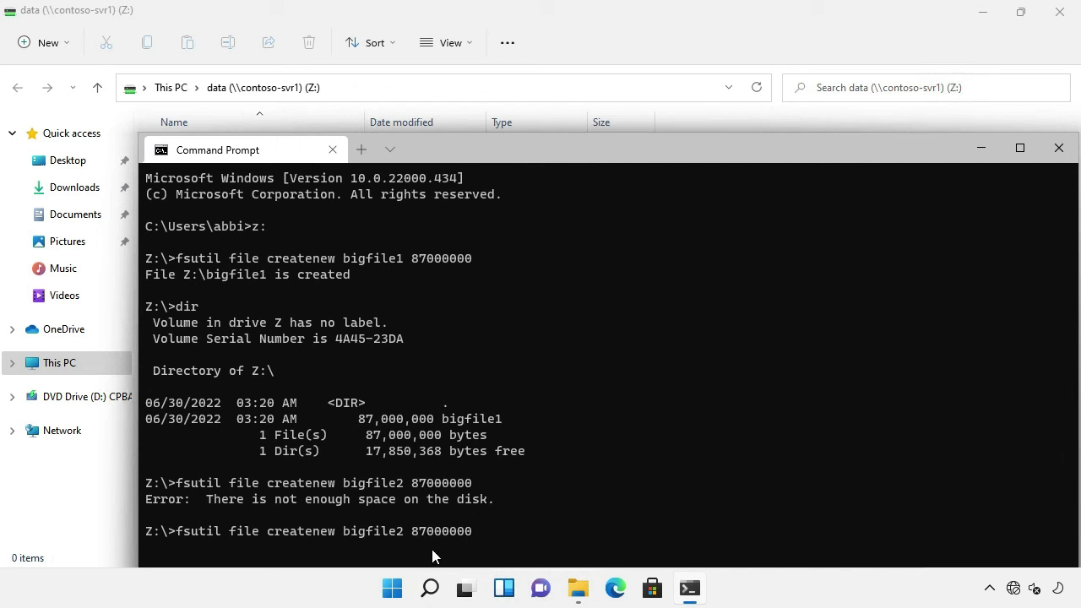
pyautogui.press('BackSpace')
pyautogui.write('jpg')
pyautogui.press('Return')
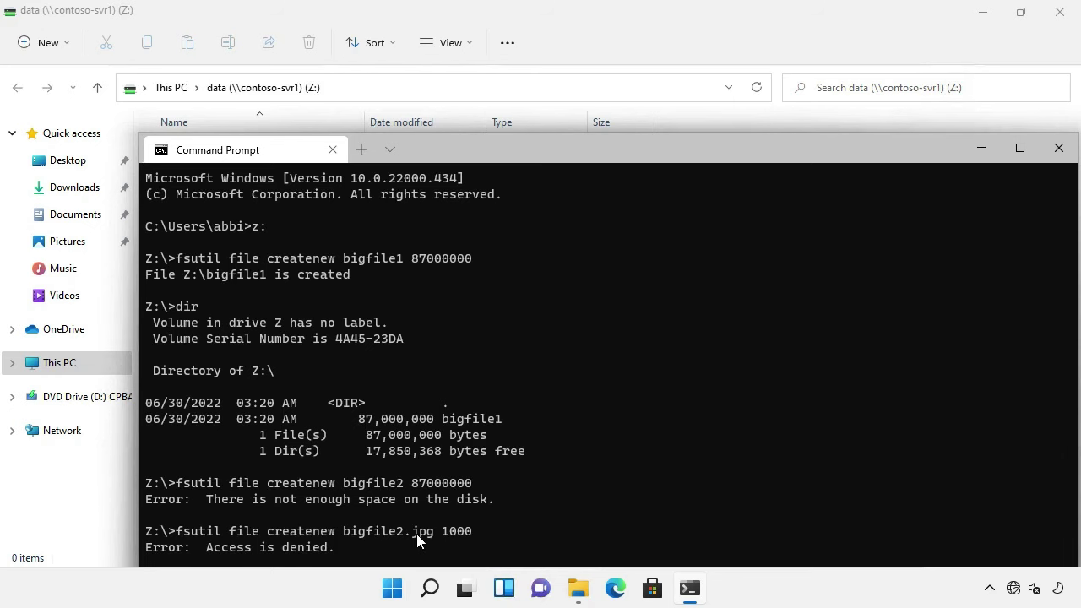
# Step: Create a 1000-byte bigfile2.txt on Z: instead
pyautogui.moveTo(543, 162); pyautogui.dragTo(523, 102)
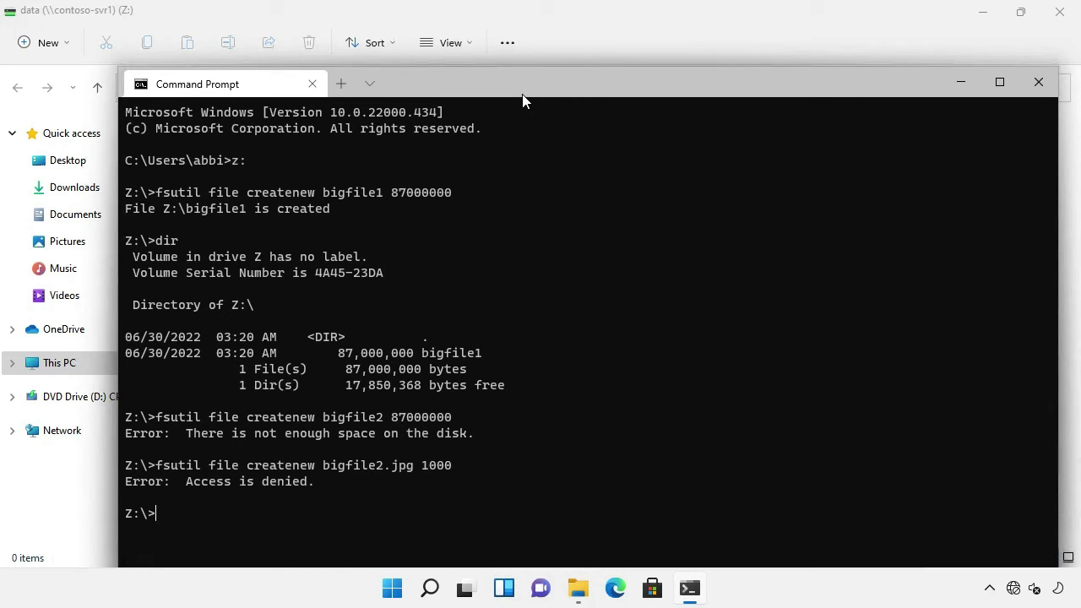
pyautogui.press('Up')
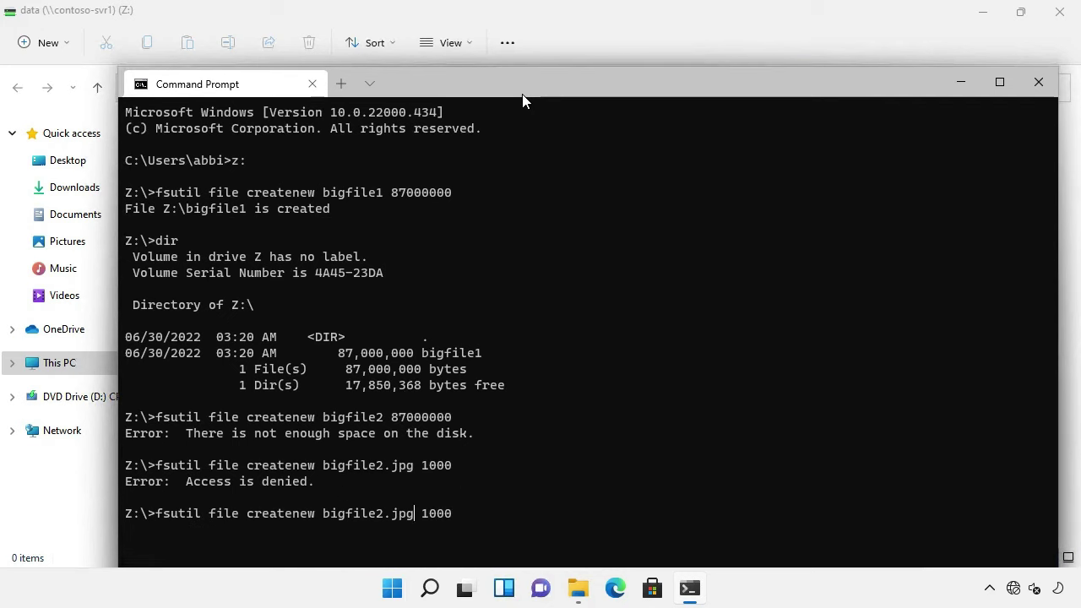
pyautogui.press('BackSpace')
pyautogui.press('BackSpace')
pyautogui.press('BackSpace')
pyautogui.write('txt')
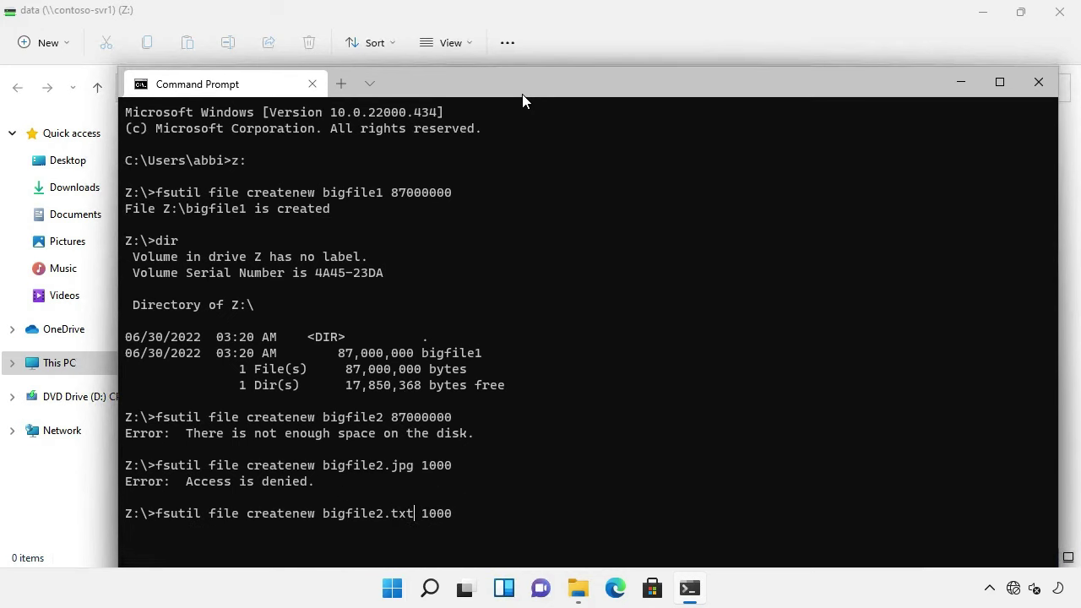
pyautogui.press('Return')
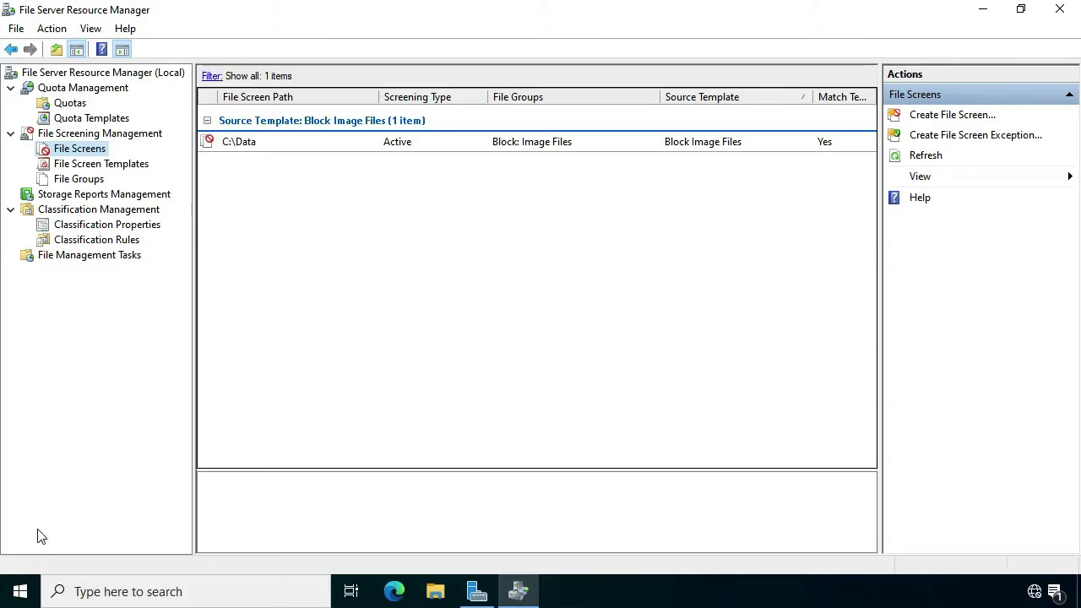
# Step: In Event Viewer's Application log, check error 12305 and SRMSVC warning 8215 for the blocked bigfile2.jpg save
pyautogui.rightClick(19, 591)
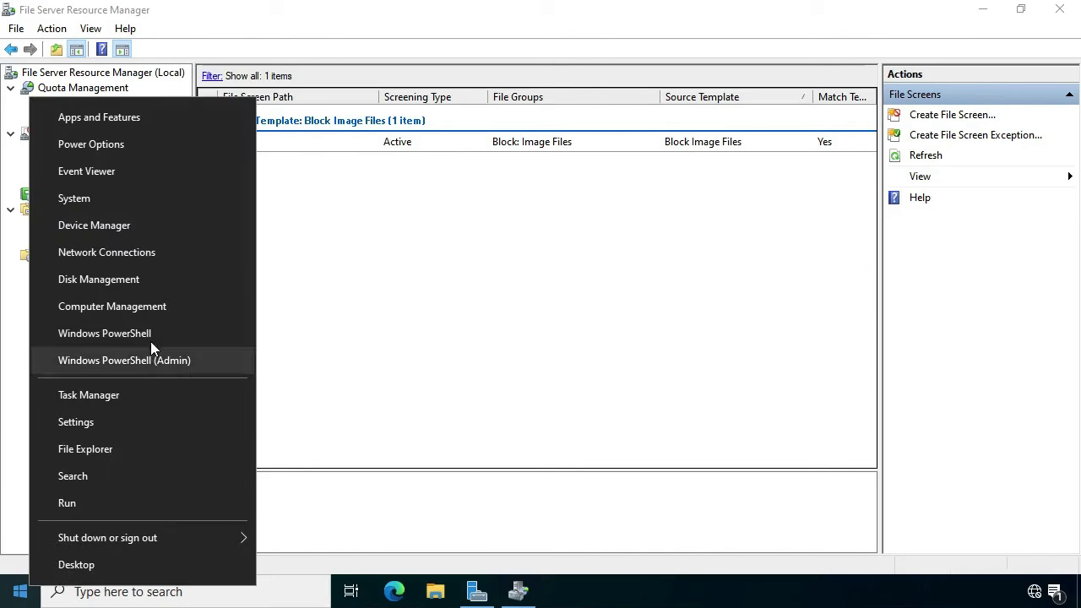
pyautogui.click(87, 172)
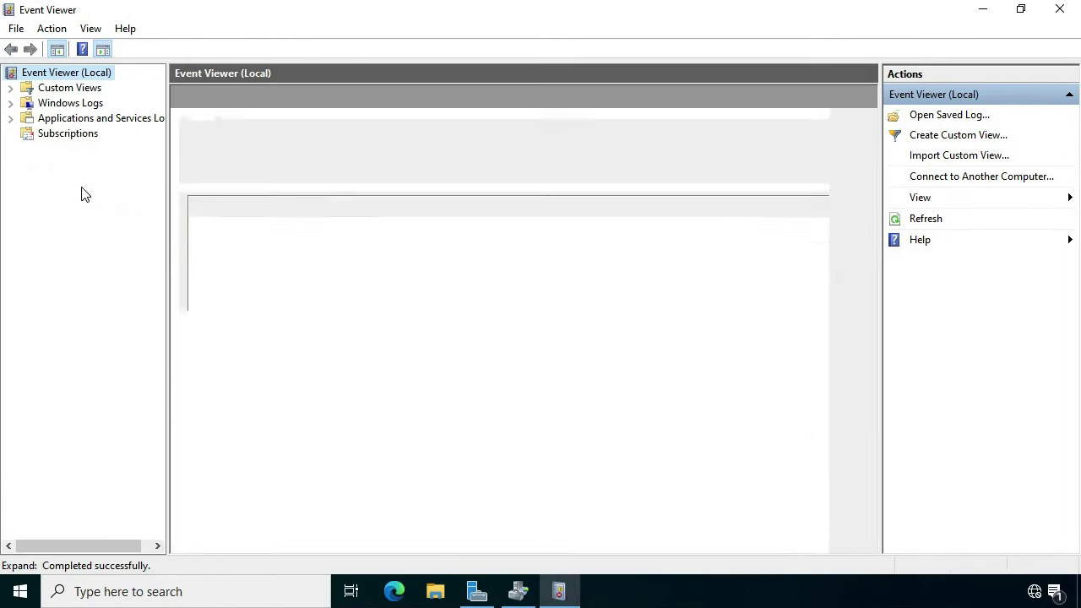
pyautogui.doubleClick(23, 108)
pyautogui.click(79, 118)
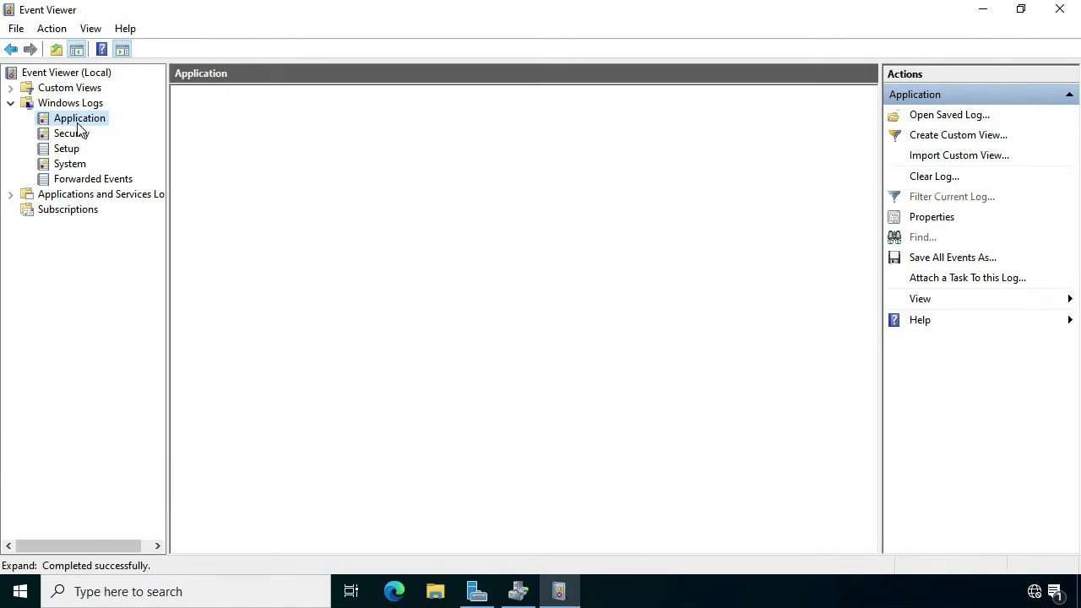
pyautogui.click(279, 133)
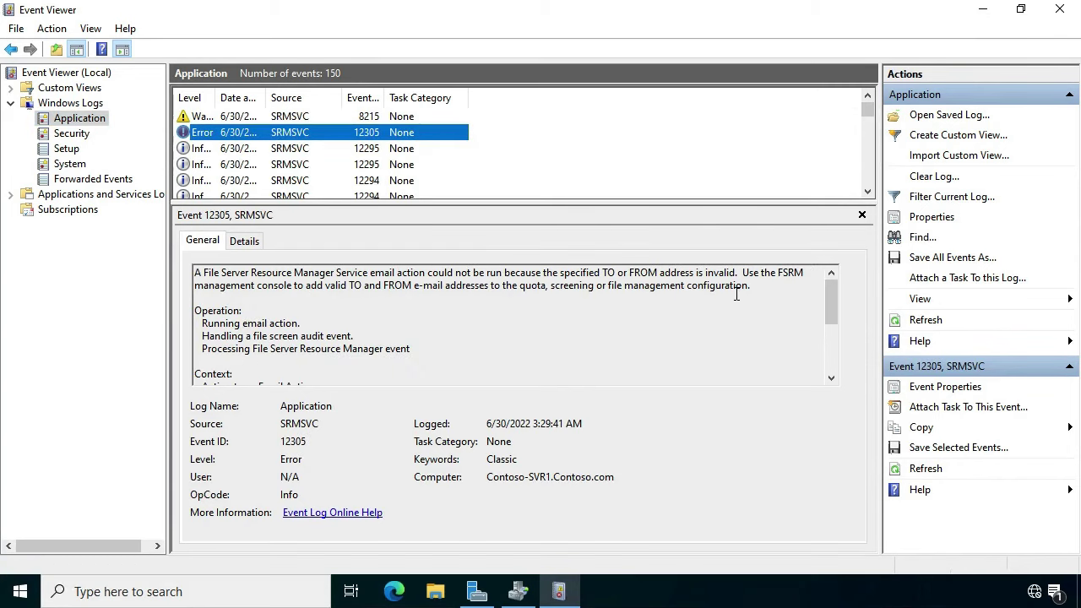
pyautogui.click(309, 117)
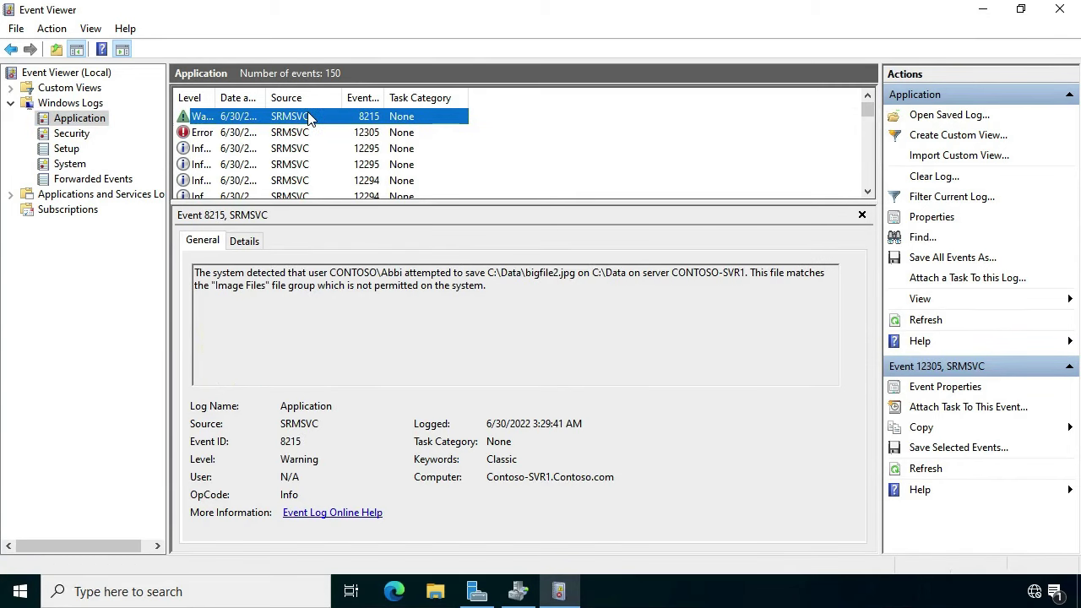
pyautogui.click(484, 342)
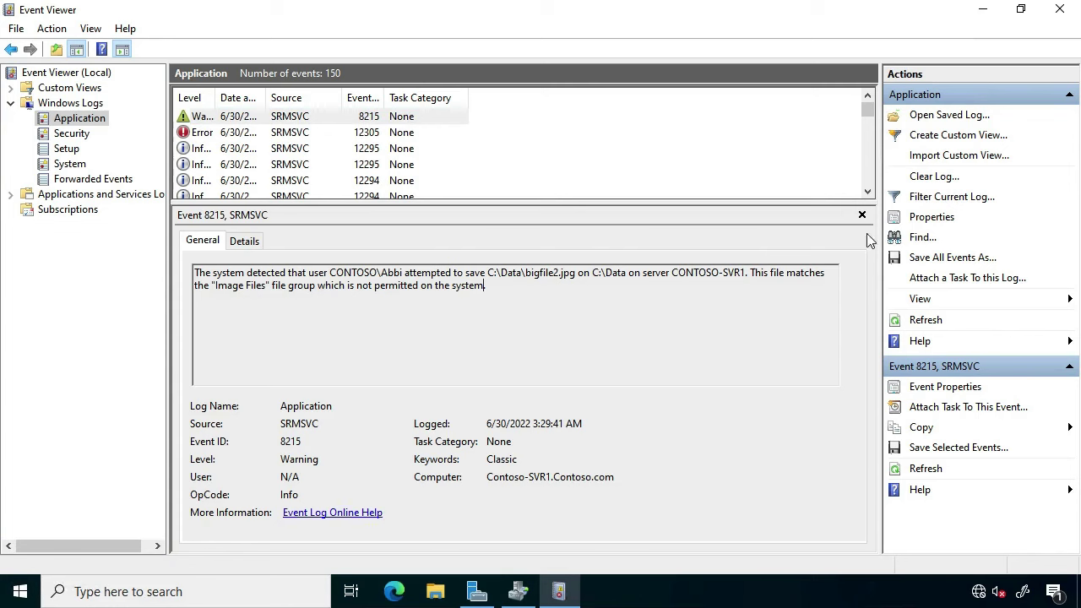
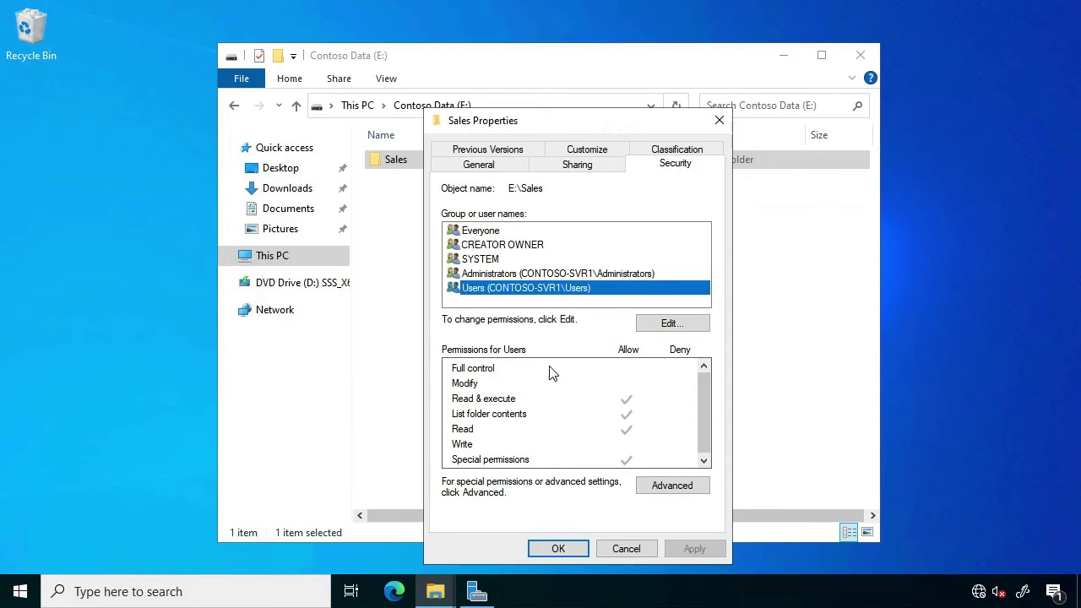
# Step: Review the Sales folder's advanced security settings, then close them and its properties
pyautogui.click(666, 483)
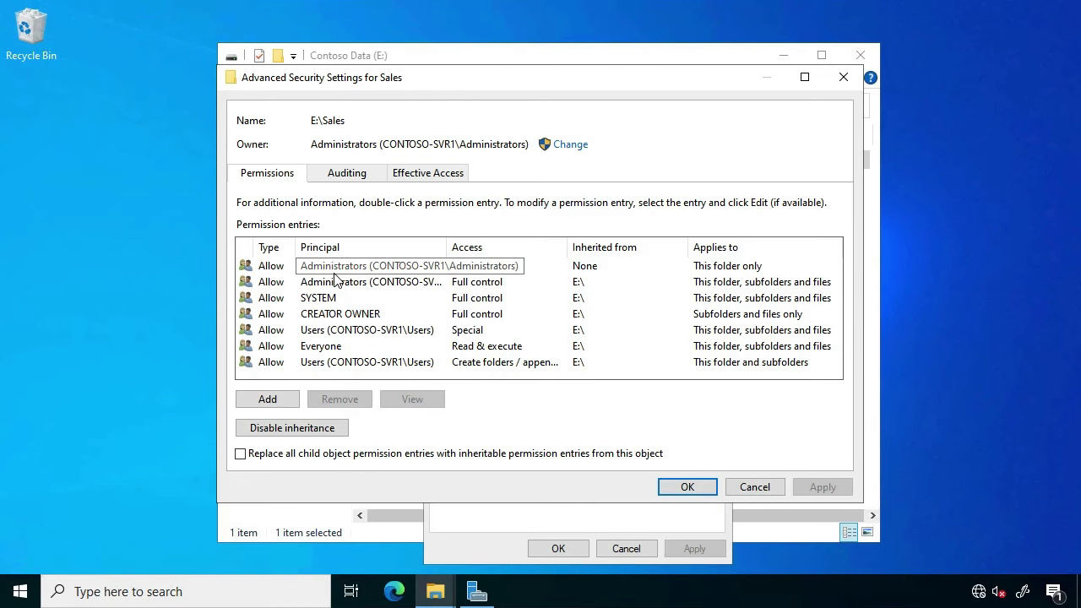
pyautogui.click(773, 486)
pyautogui.click(623, 549)
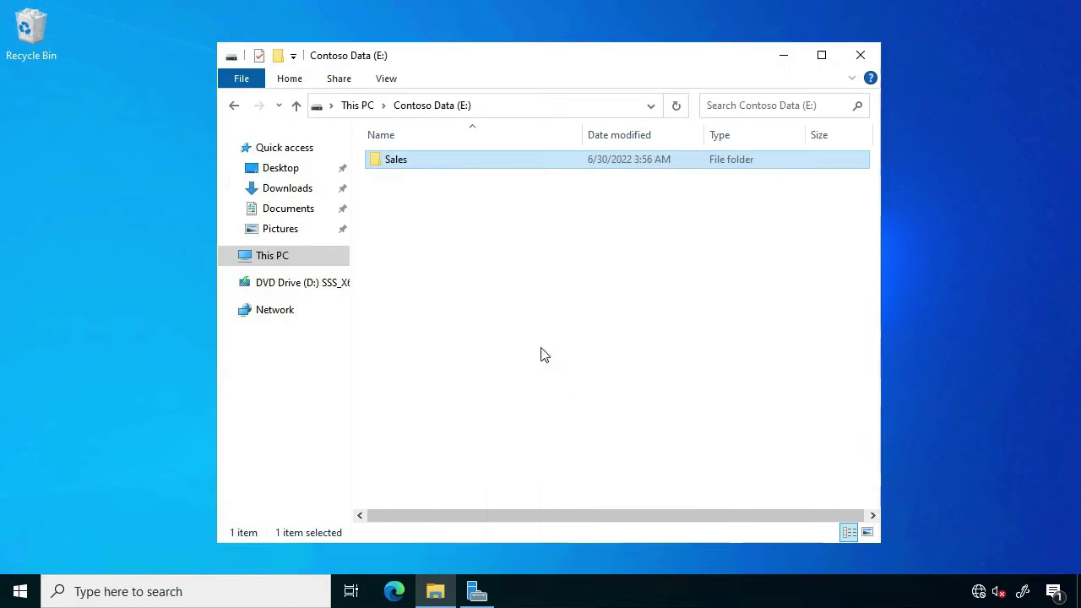
# Step: Create a new folder named Reports inside Sales
pyautogui.doubleClick(415, 164)
pyautogui.rightClick(424, 211)
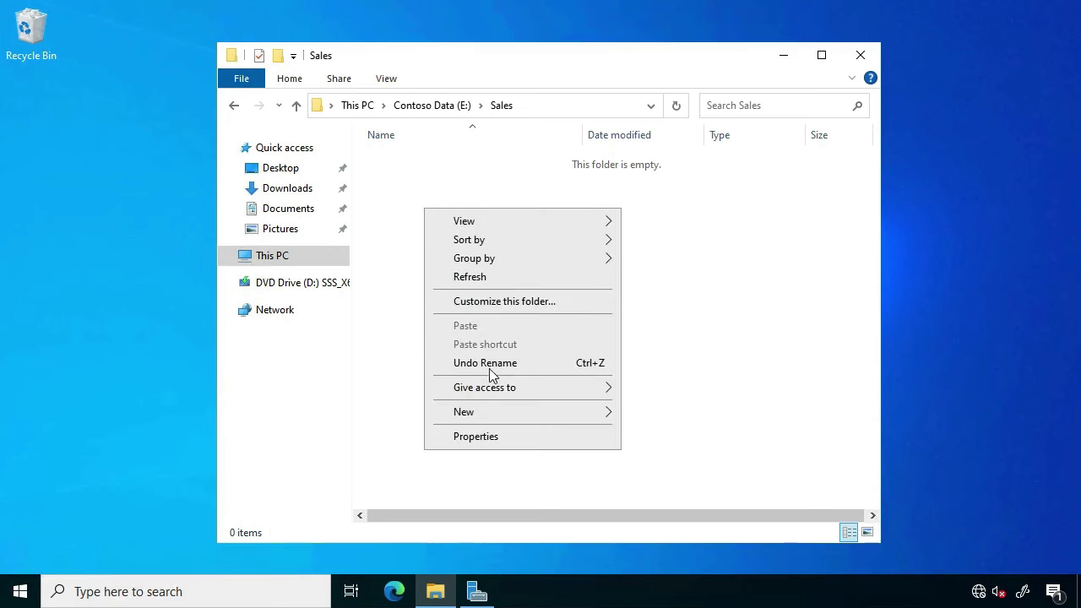
pyautogui.moveTo(473, 411)
pyautogui.click(652, 416)
pyautogui.write('Reports')
pyautogui.press('Return')
# Step: Check in Reports' advanced security settings that its permissions are inherited from E:\, then cancel out
pyautogui.rightClick(427, 162)
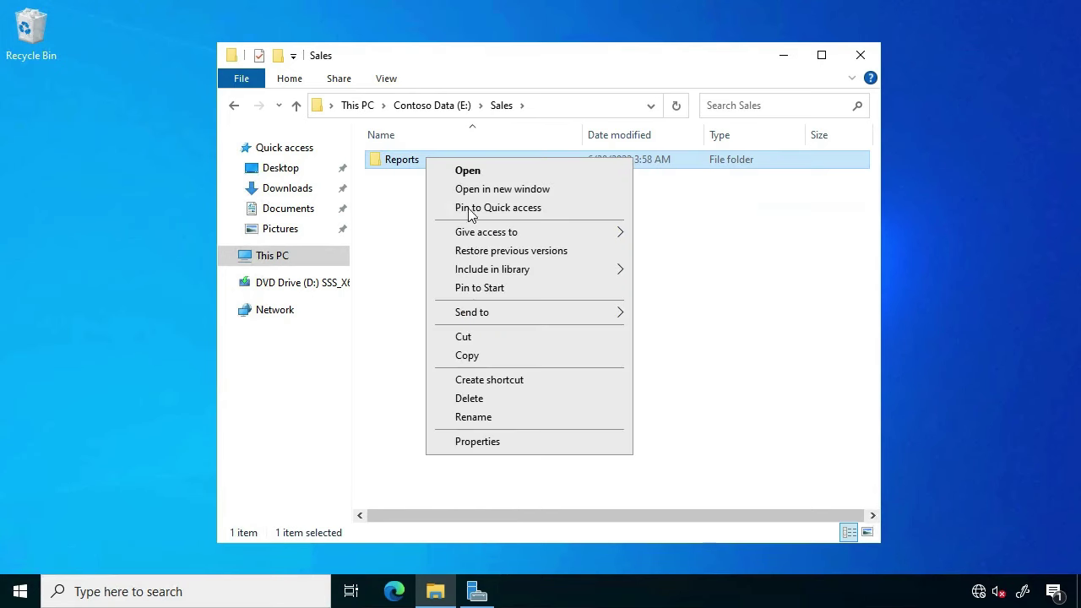
pyautogui.click(471, 447)
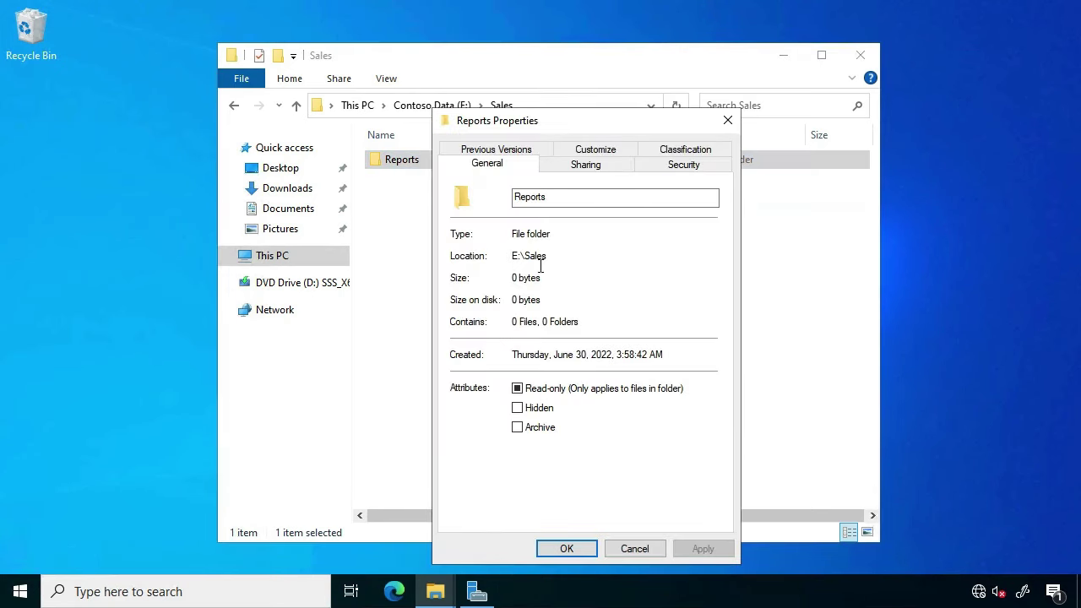
pyautogui.click(675, 165)
pyautogui.click(676, 490)
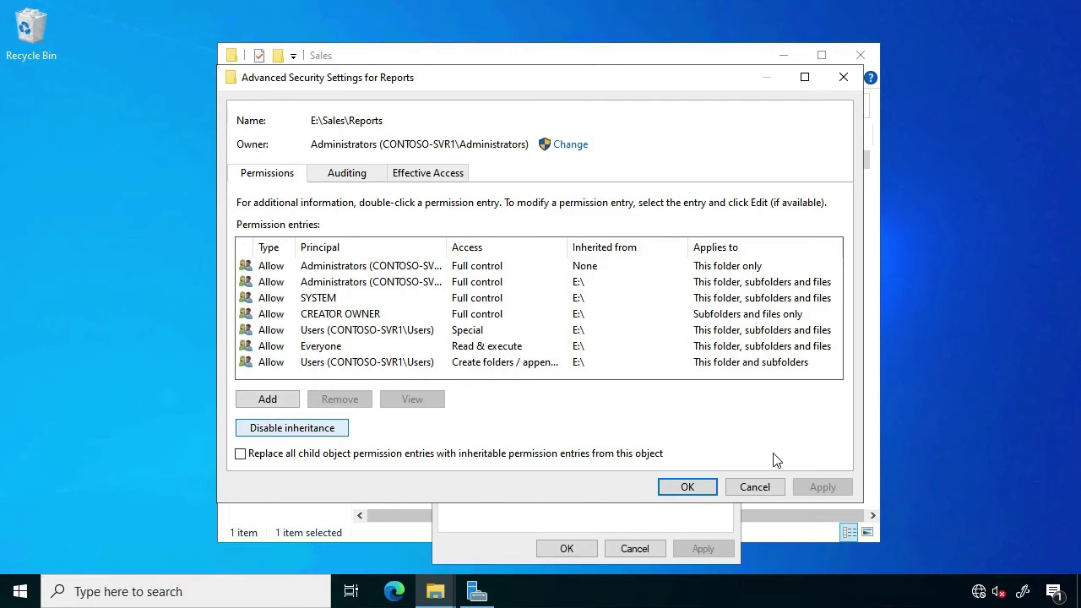
pyautogui.click(752, 486)
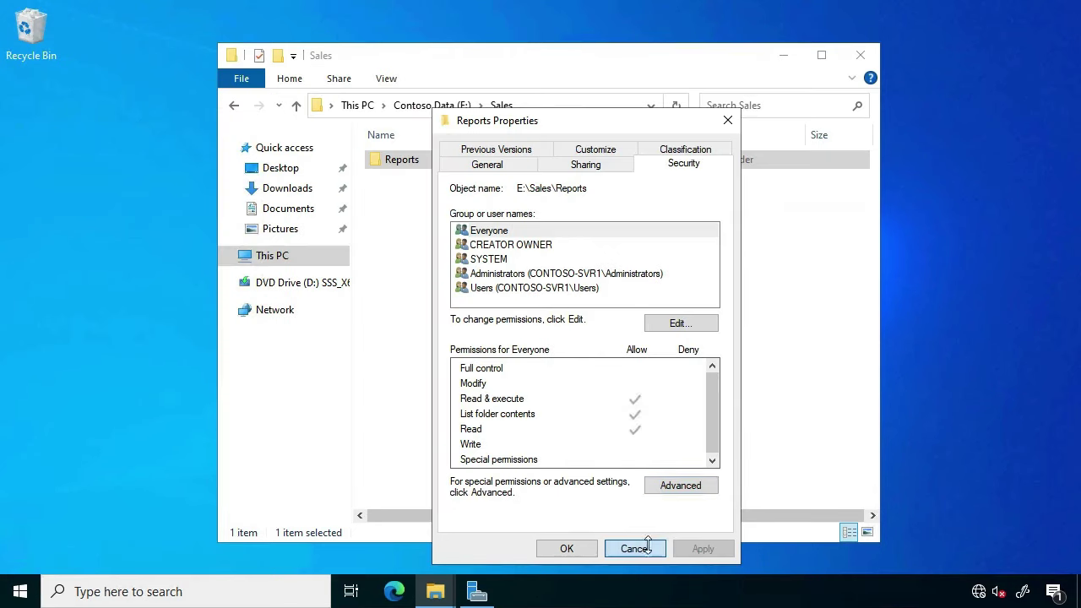
pyautogui.click(639, 548)
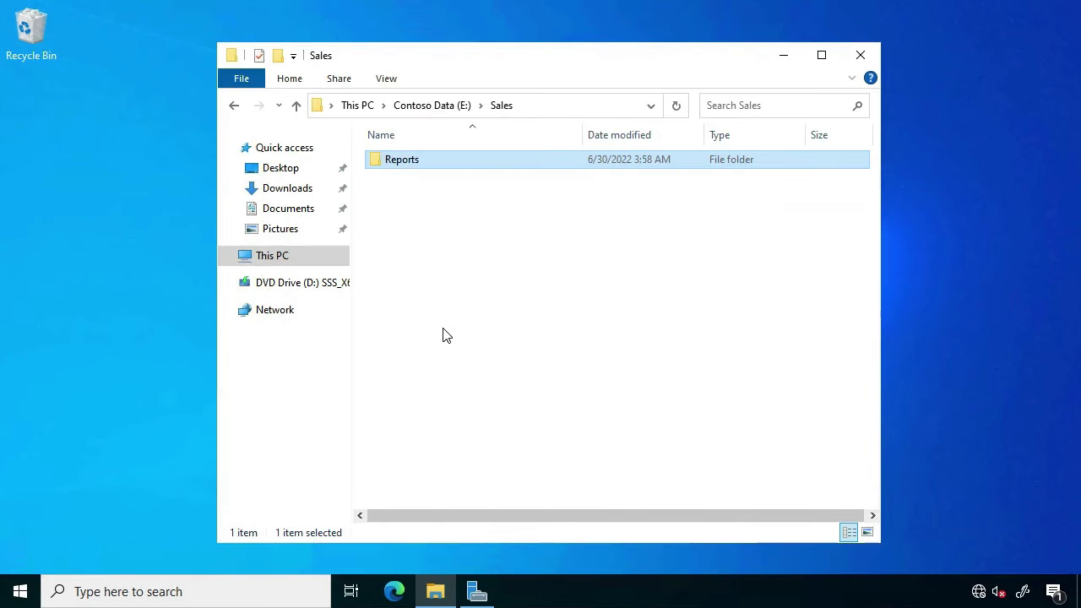
# Step: Go back to Contoso Data (E:) and open the Sales folder's Security properties
pyautogui.click(454, 108)
pyautogui.rightClick(404, 164)
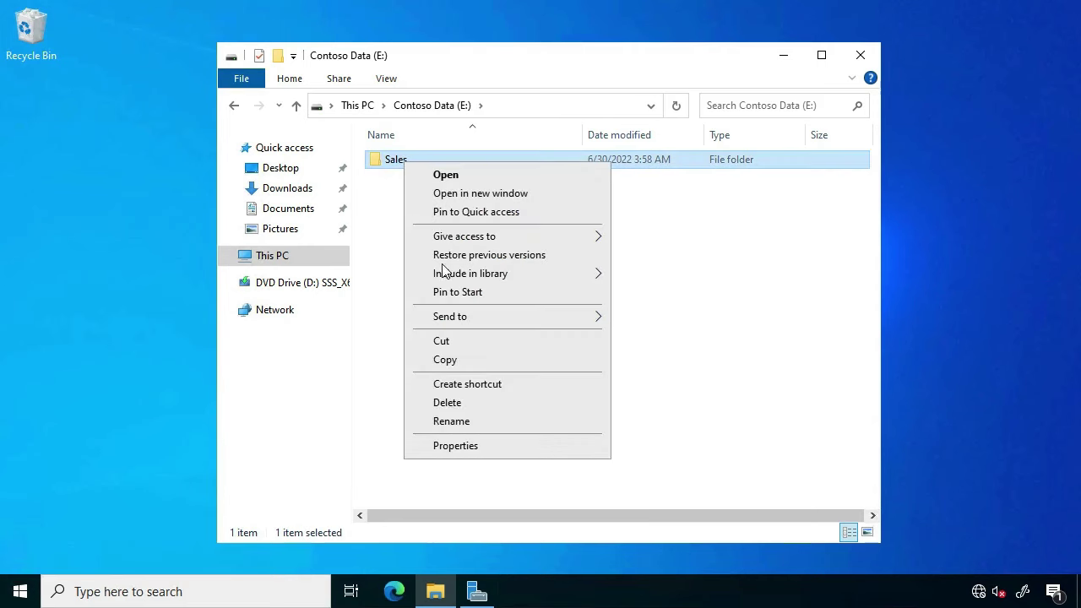
pyautogui.click(453, 445)
pyautogui.click(574, 165)
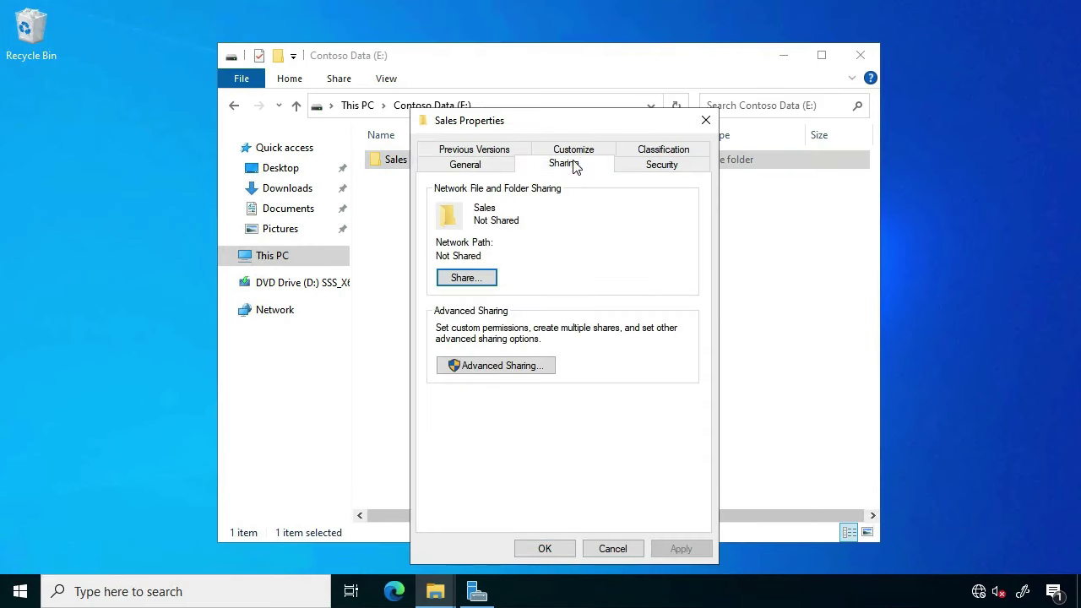
pyautogui.click(492, 168)
pyautogui.click(635, 166)
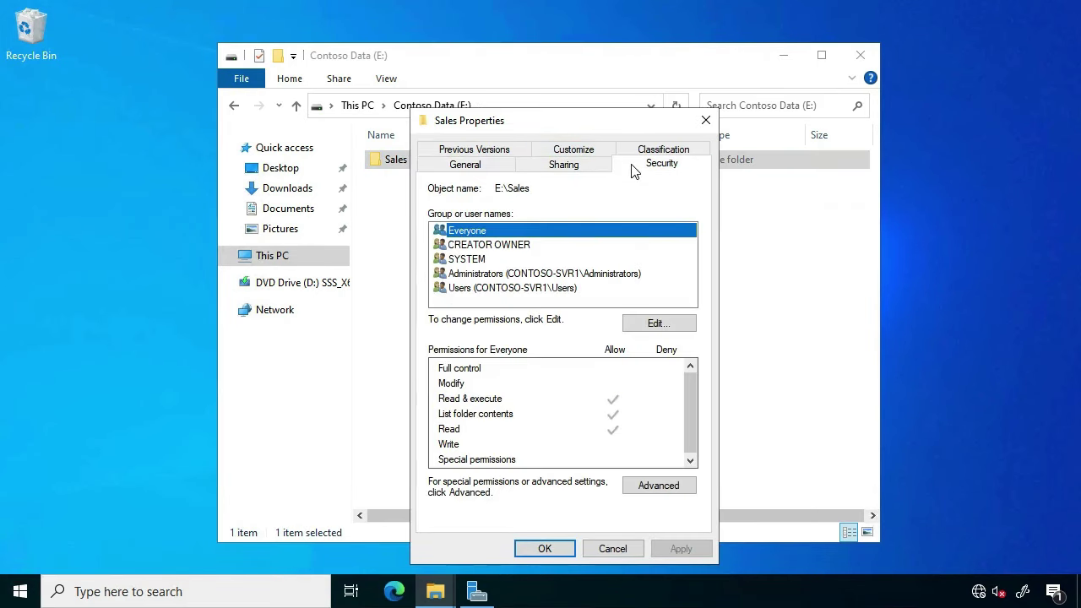
# Step: Add the Sales Users group with Allow Modify to the Sales permissions and apply
pyautogui.click(639, 325)
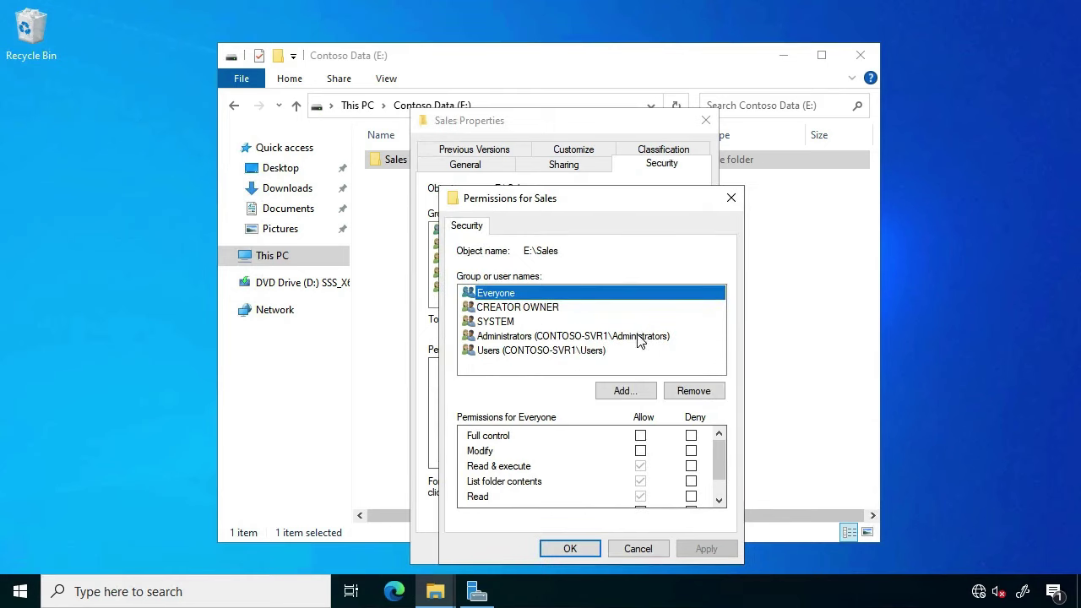
pyautogui.click(623, 390)
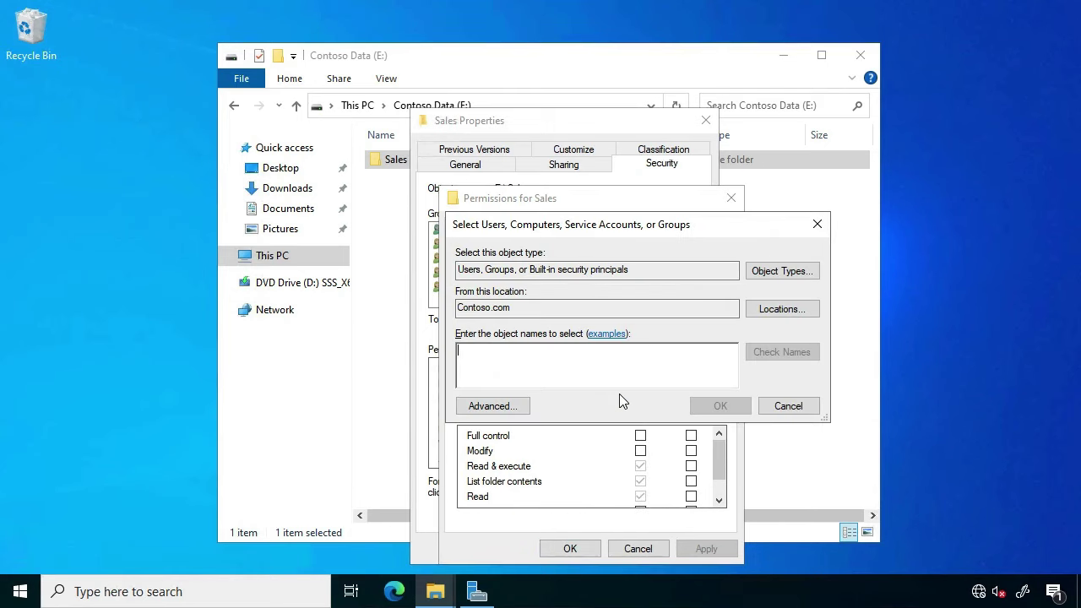
pyautogui.write('Sales')
pyautogui.click(802, 354)
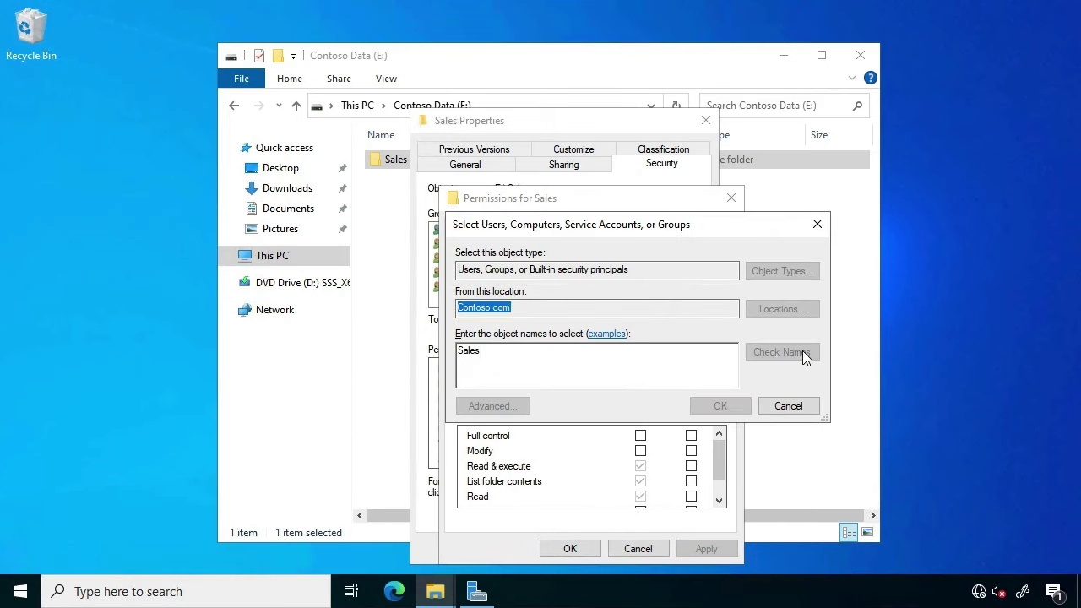
pyautogui.click(697, 406)
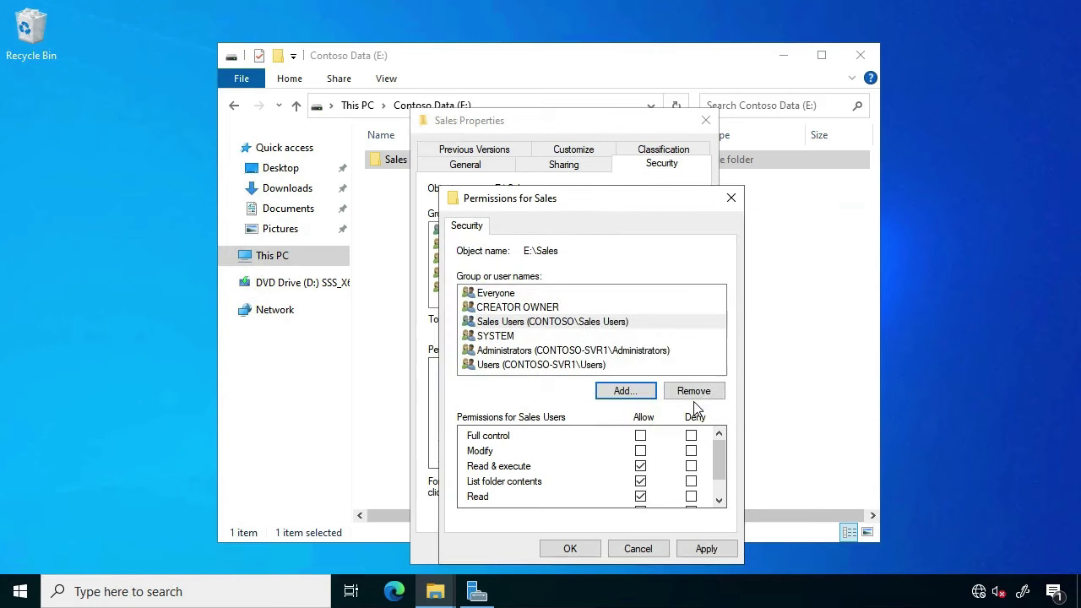
pyautogui.click(641, 451)
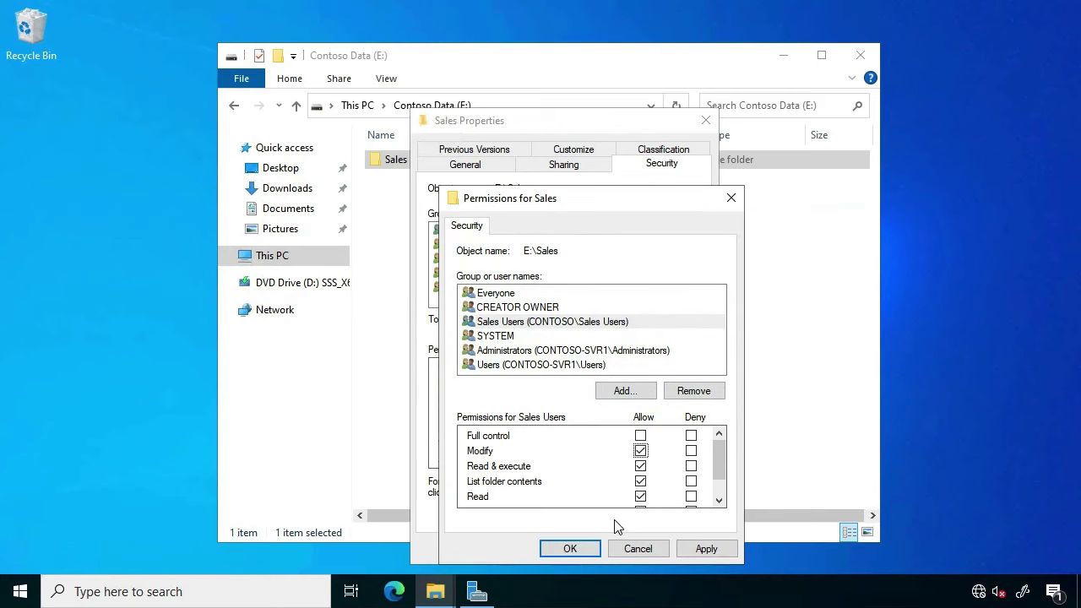
pyautogui.click(704, 550)
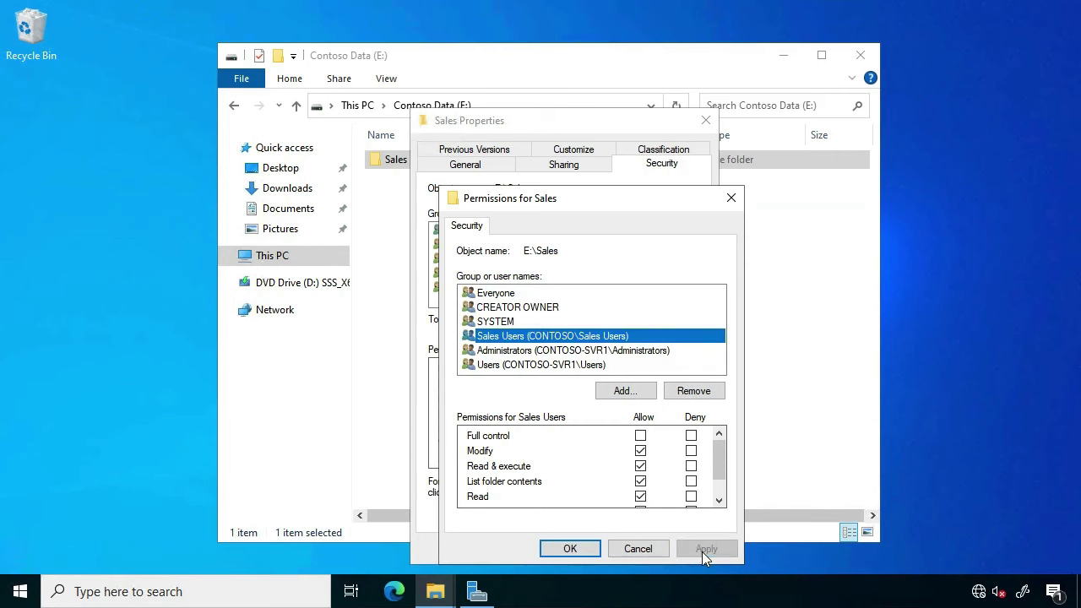
# Step: Review the SYSTEM, CREATOR OWNER, Everyone and Sales Users entries, confirm, and open Advanced settings
pyautogui.click(505, 323)
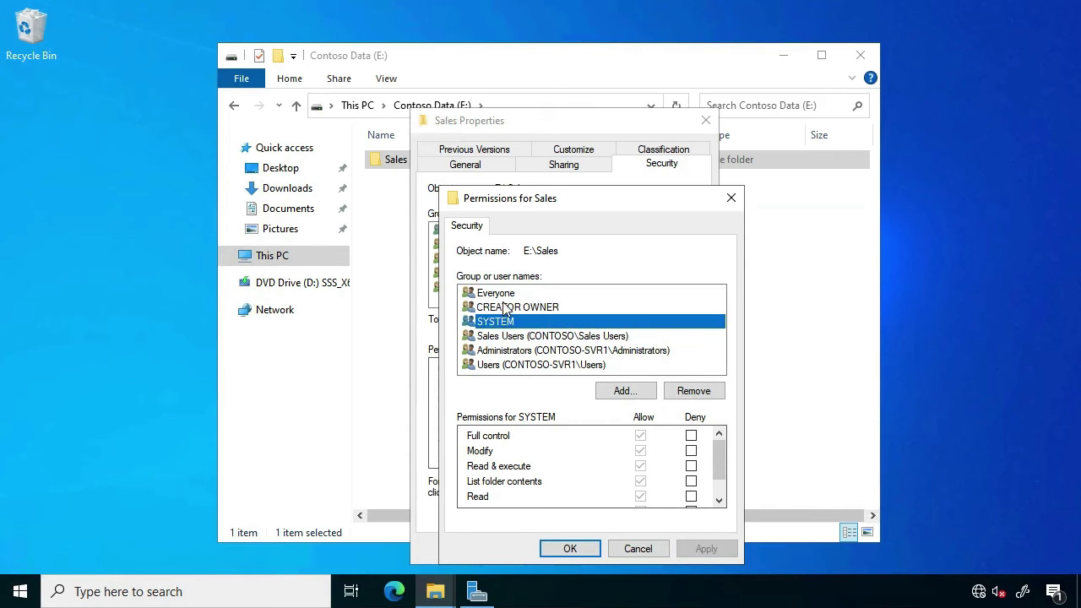
pyautogui.click(505, 308)
pyautogui.click(497, 296)
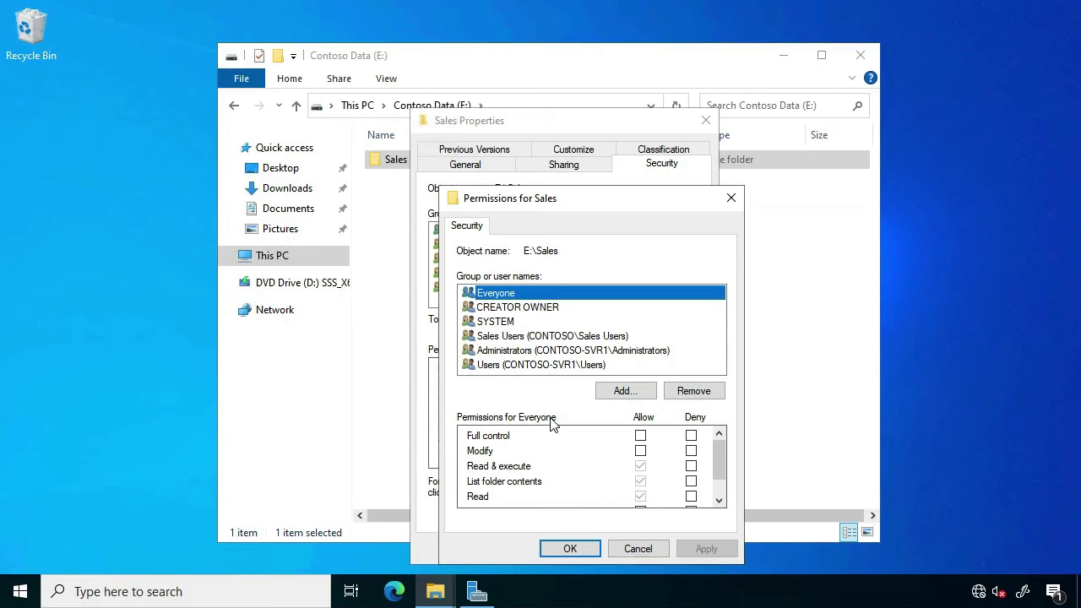
pyautogui.click(512, 337)
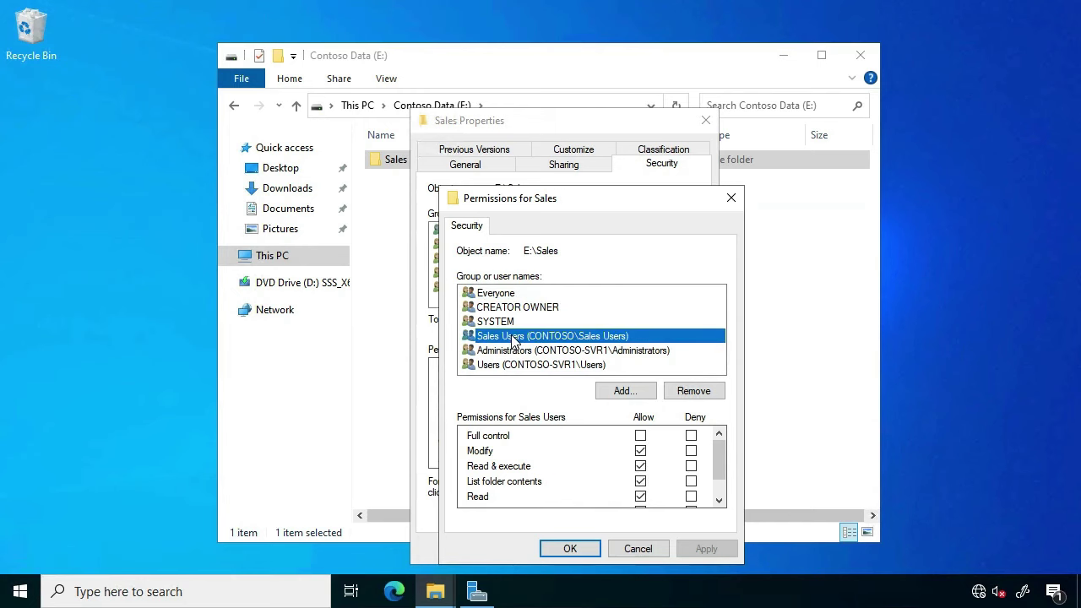
pyautogui.click(570, 548)
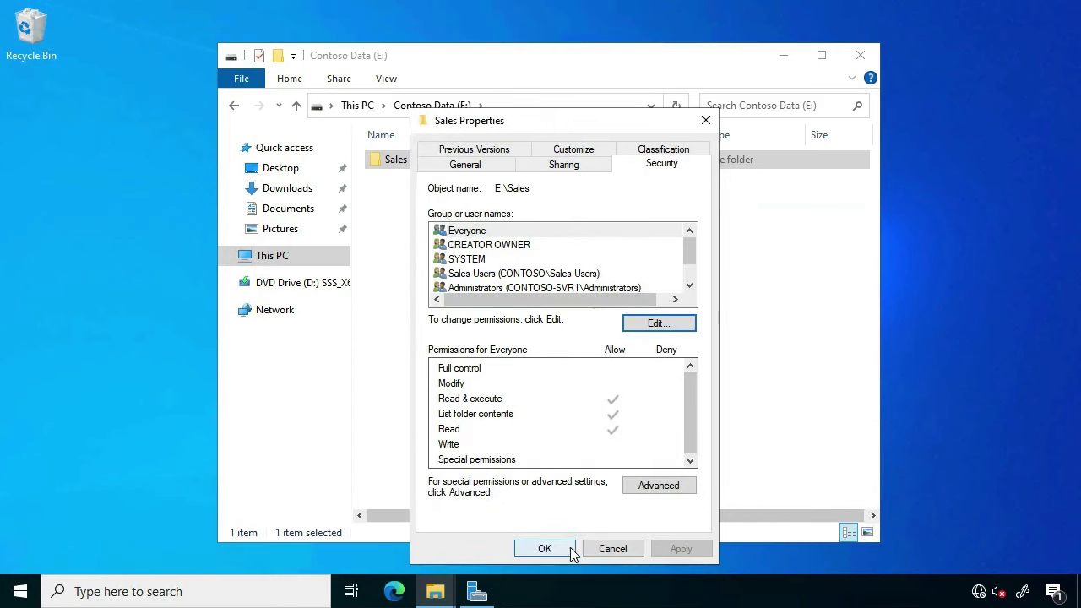
pyautogui.click(647, 488)
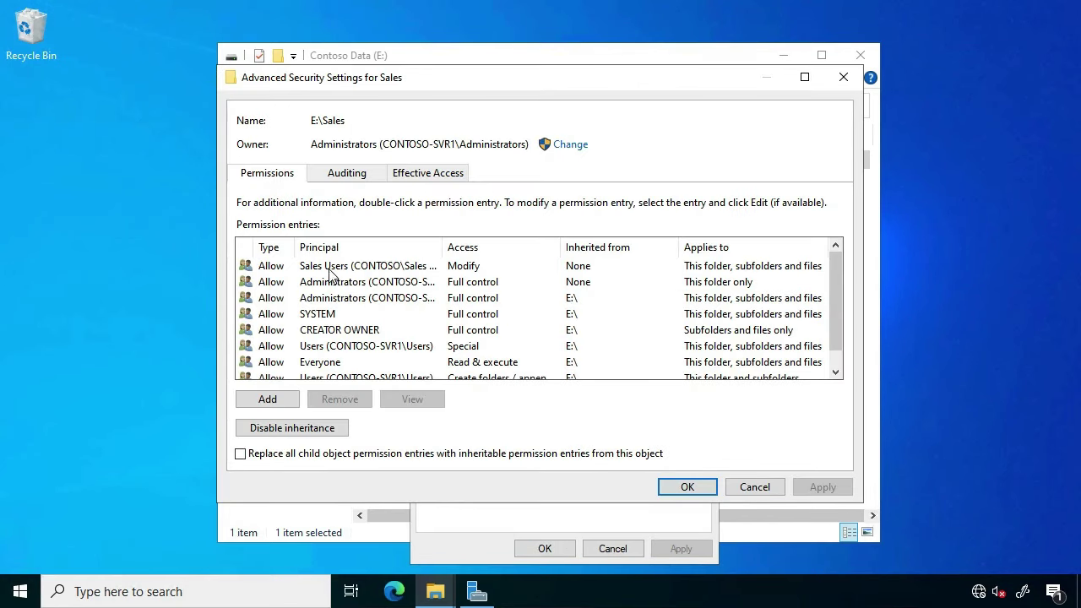
# Step: Inspect the Sales Users entry in Sales' advanced settings, then close them and the Sales properties
pyautogui.click(330, 268)
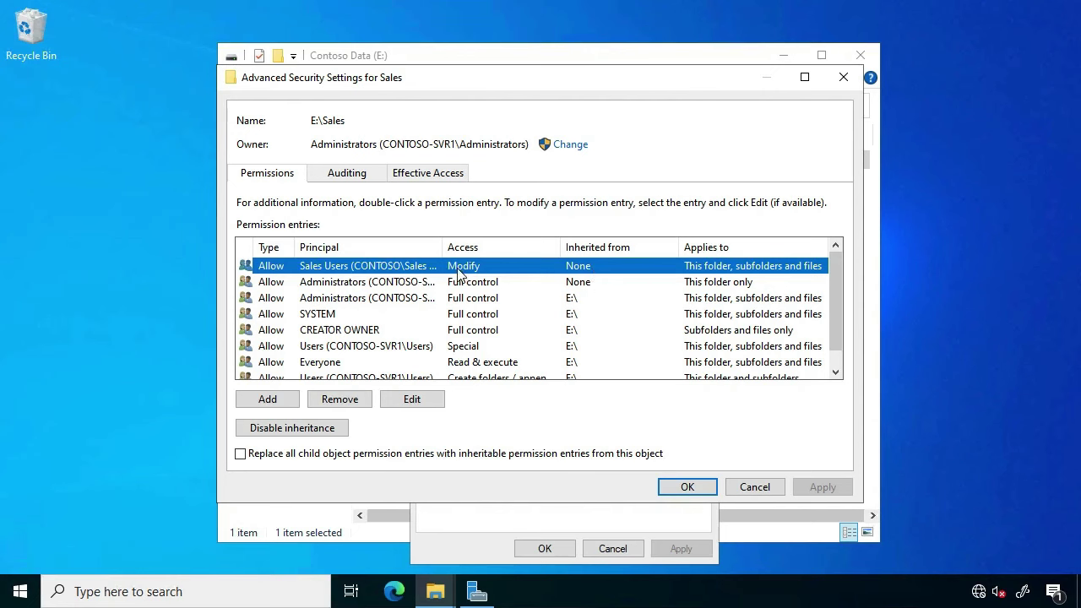
pyautogui.doubleClick(441, 247)
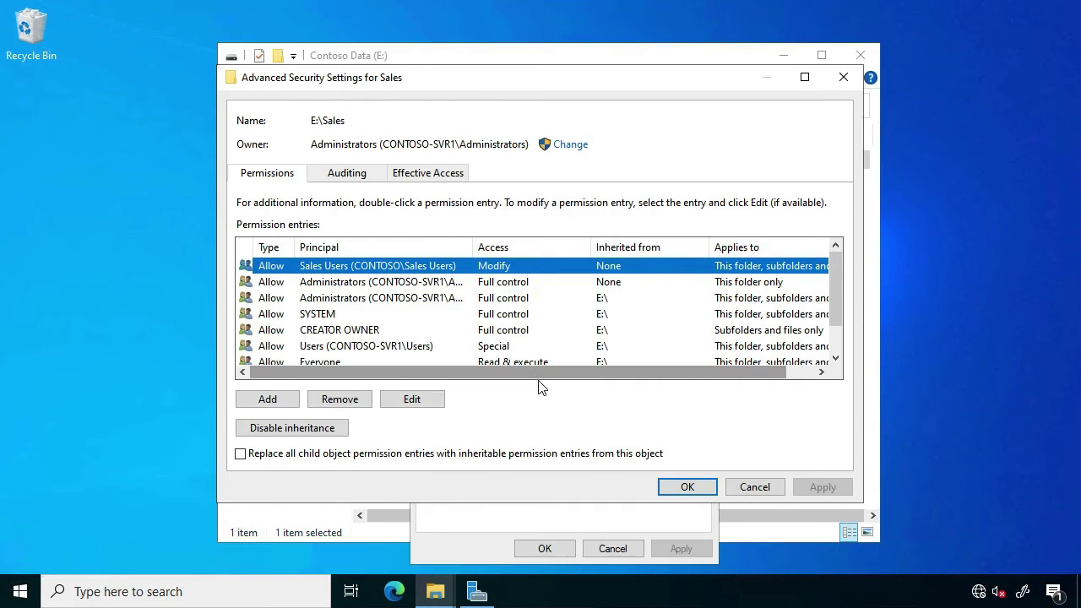
pyautogui.click(752, 488)
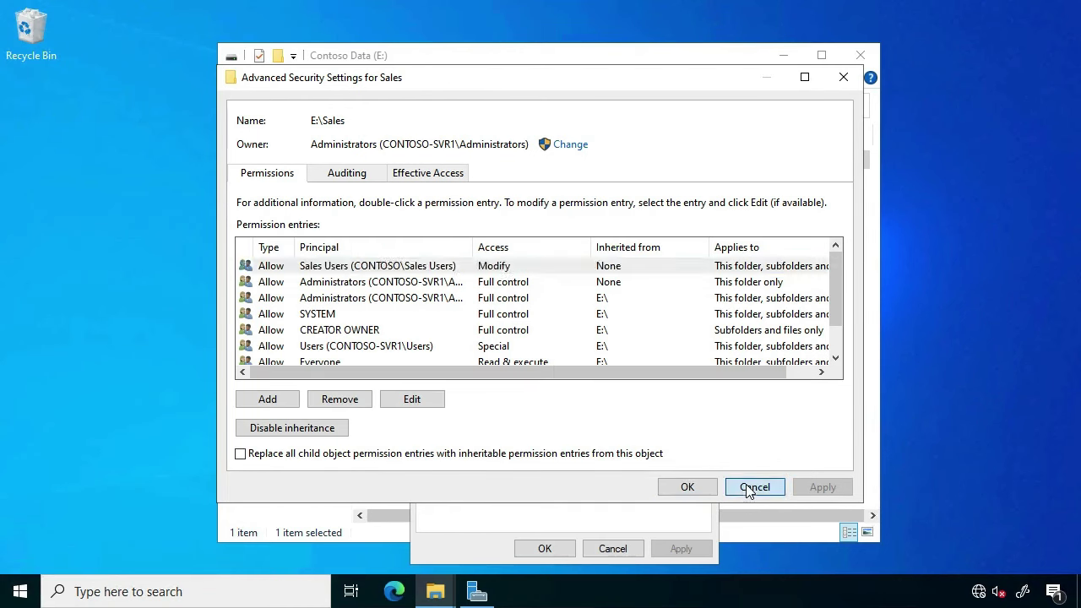
pyautogui.click(610, 549)
# Step: Open Sales and view the Sales Users permissions on the Reports Security tab
pyautogui.doubleClick(406, 169)
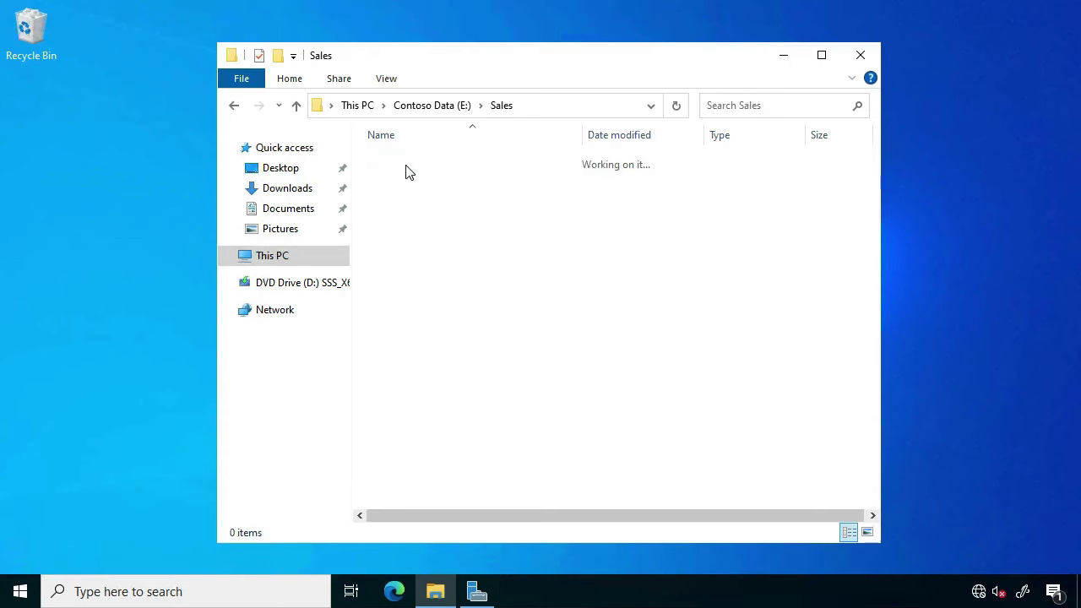
pyautogui.rightClick(407, 166)
pyautogui.click(473, 448)
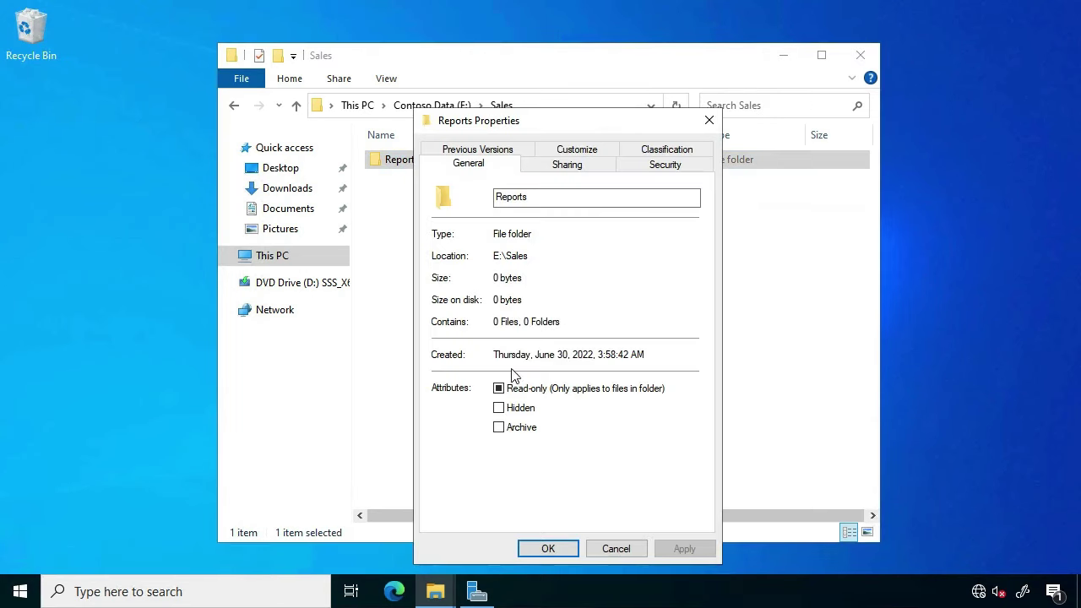
pyautogui.click(659, 168)
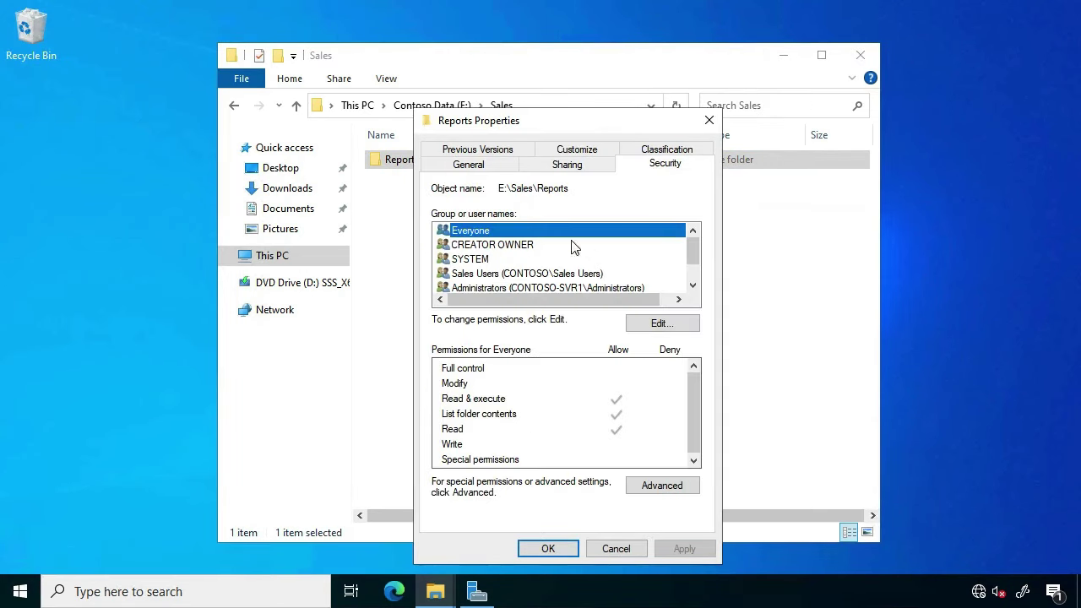
pyautogui.click(534, 272)
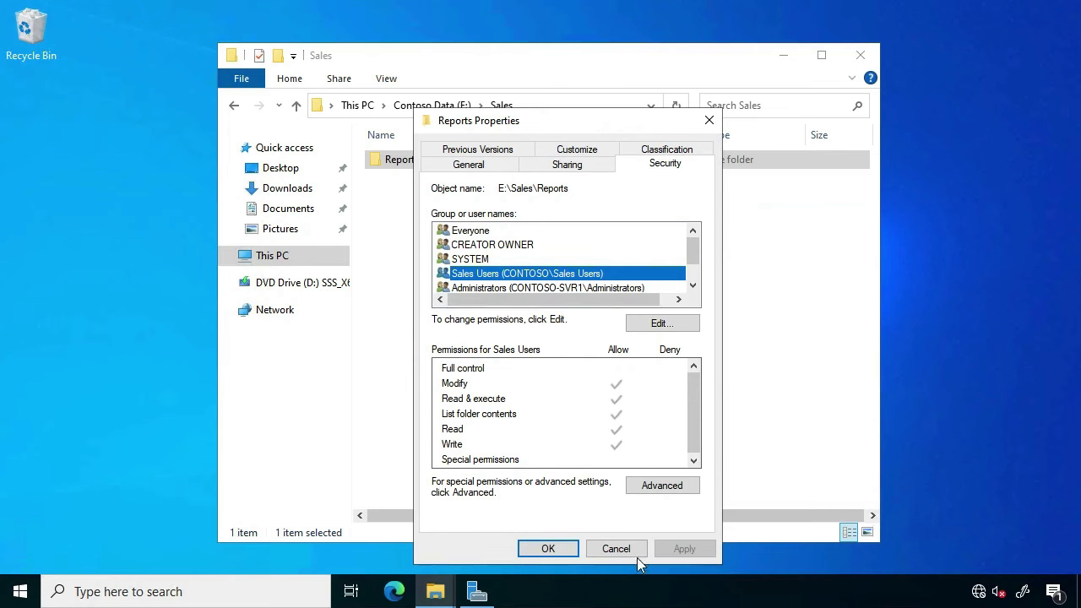
# Step: Confirm Reports inherits Sales Users Modify from E:\Sales\ in advanced settings, then cancel both dialogs
pyautogui.click(671, 490)
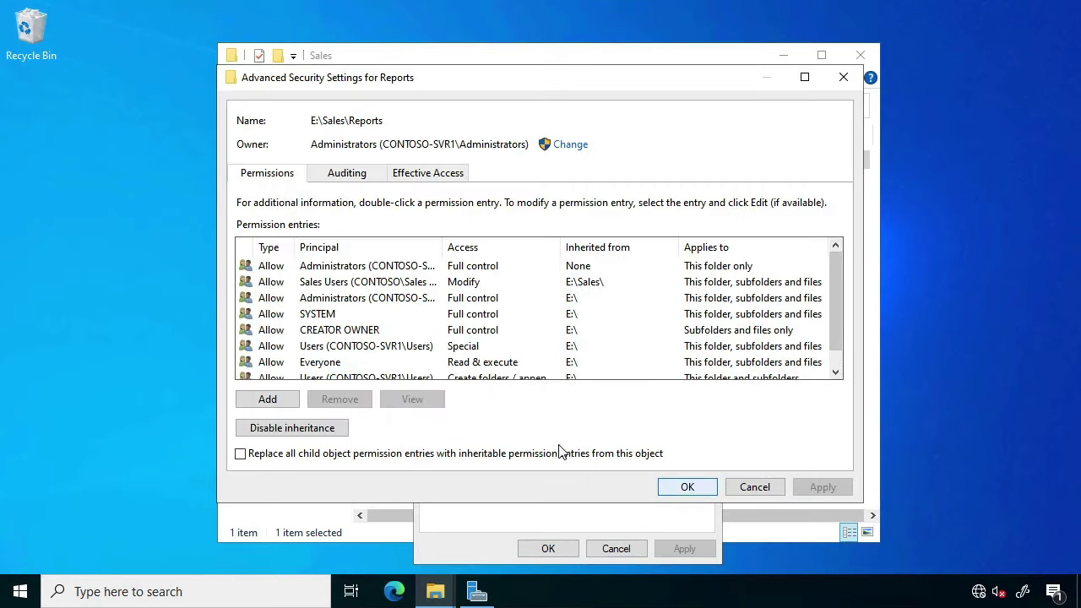
pyautogui.click(361, 268)
pyautogui.click(418, 283)
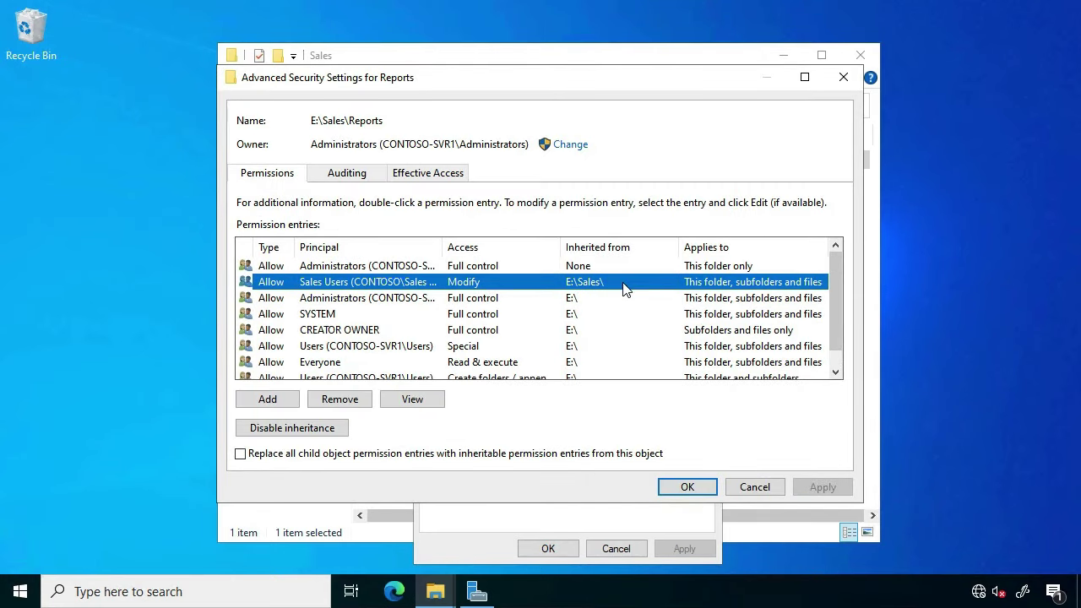
pyautogui.click(754, 487)
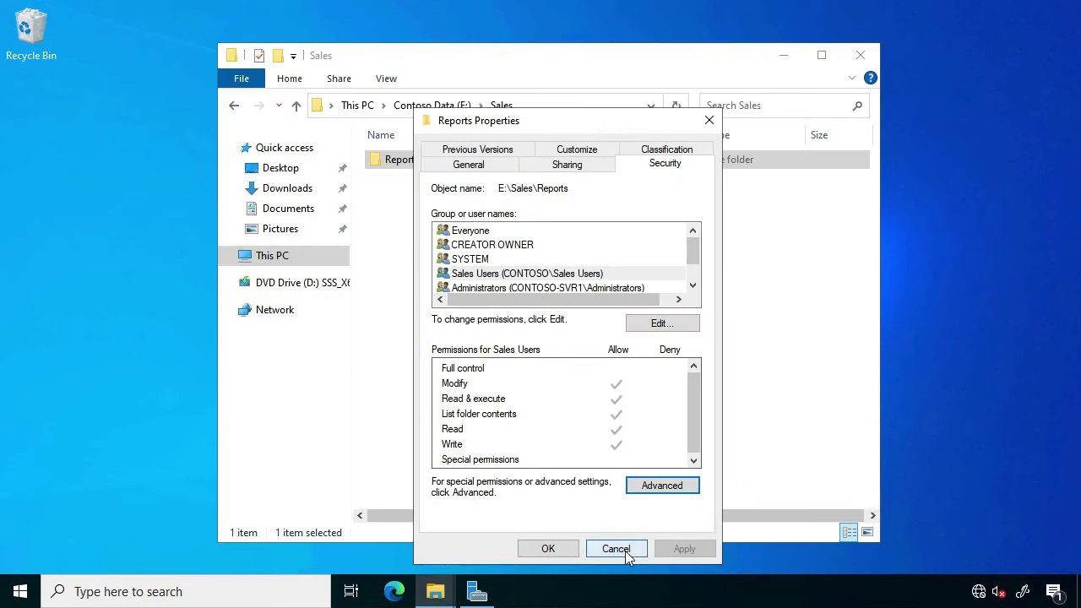
pyautogui.click(625, 550)
# Step: Disable inheritance on E:\Sales, converting inherited permissions into explicit entries
pyautogui.click(448, 107)
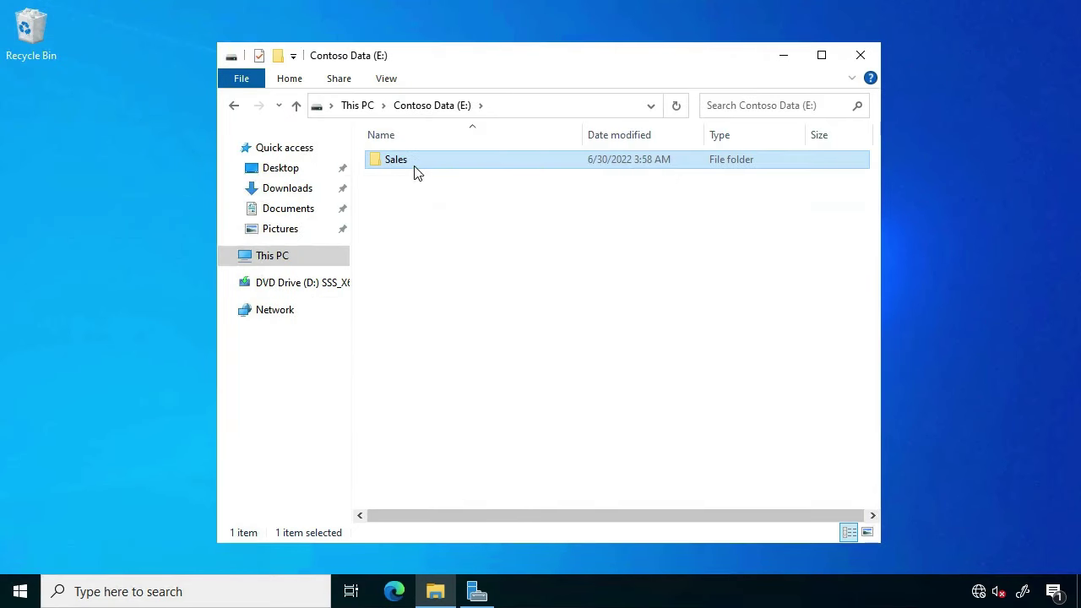
pyautogui.rightClick(414, 165)
pyautogui.click(471, 450)
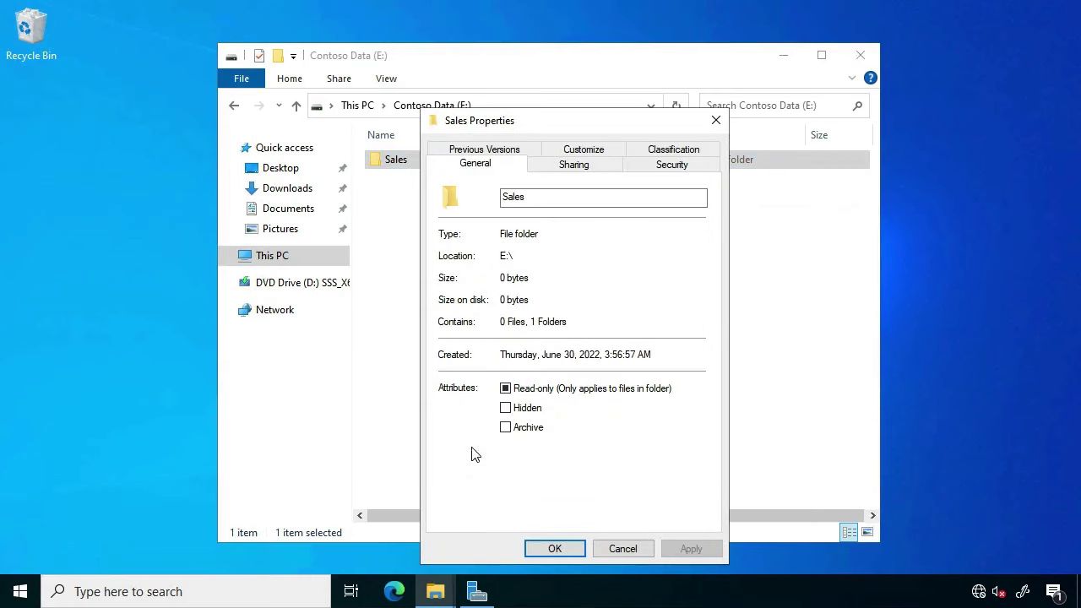
pyautogui.click(671, 169)
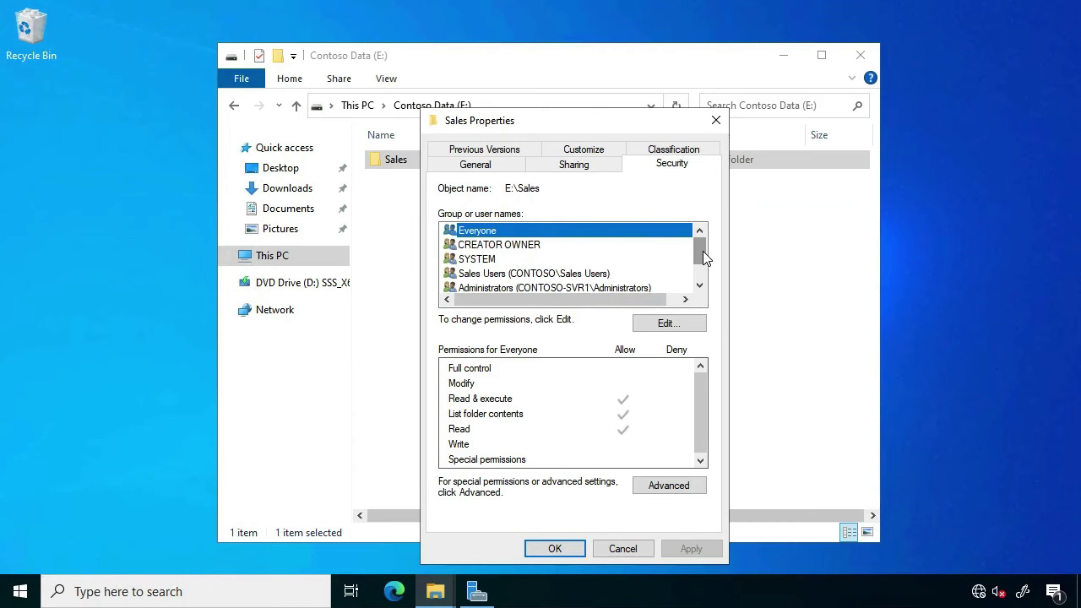
pyautogui.click(662, 489)
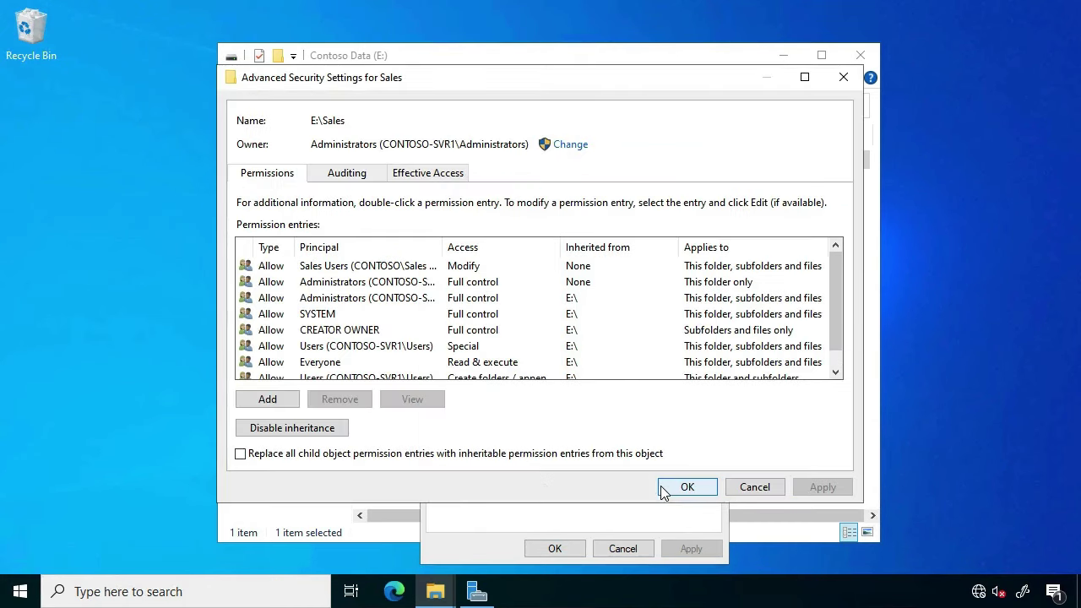
pyautogui.click(329, 429)
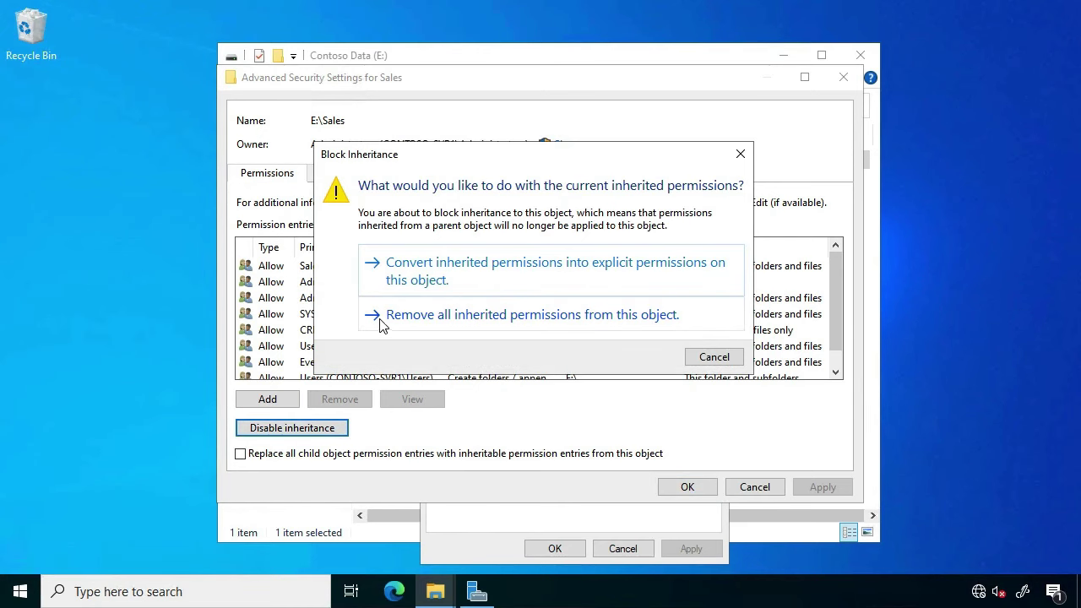
pyautogui.click(471, 280)
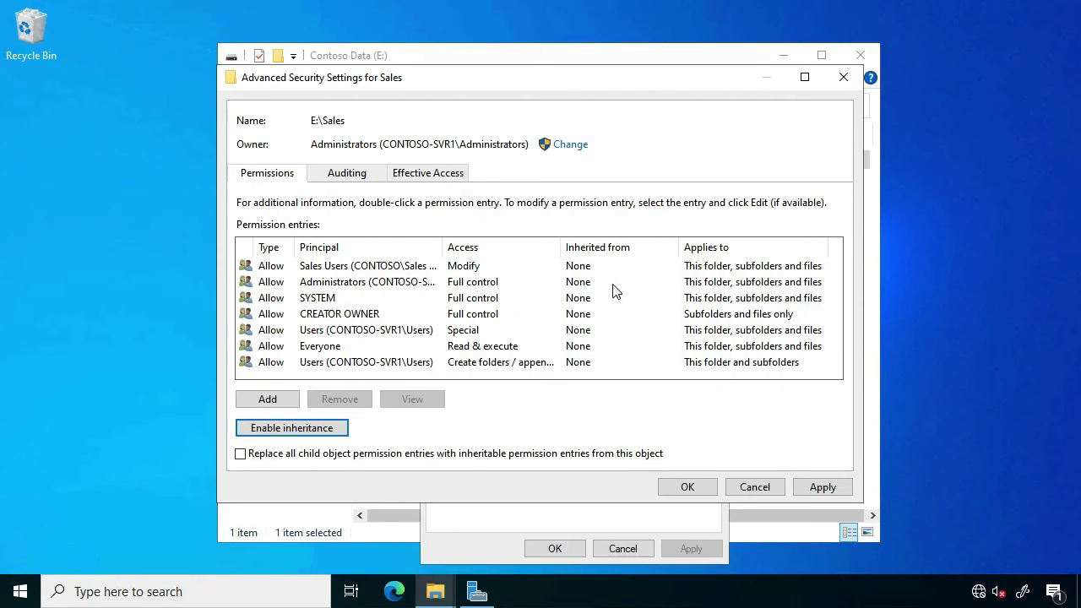
# Step: Remove both Users permission entries and the Everyone entry from Sales
pyautogui.click(352, 334)
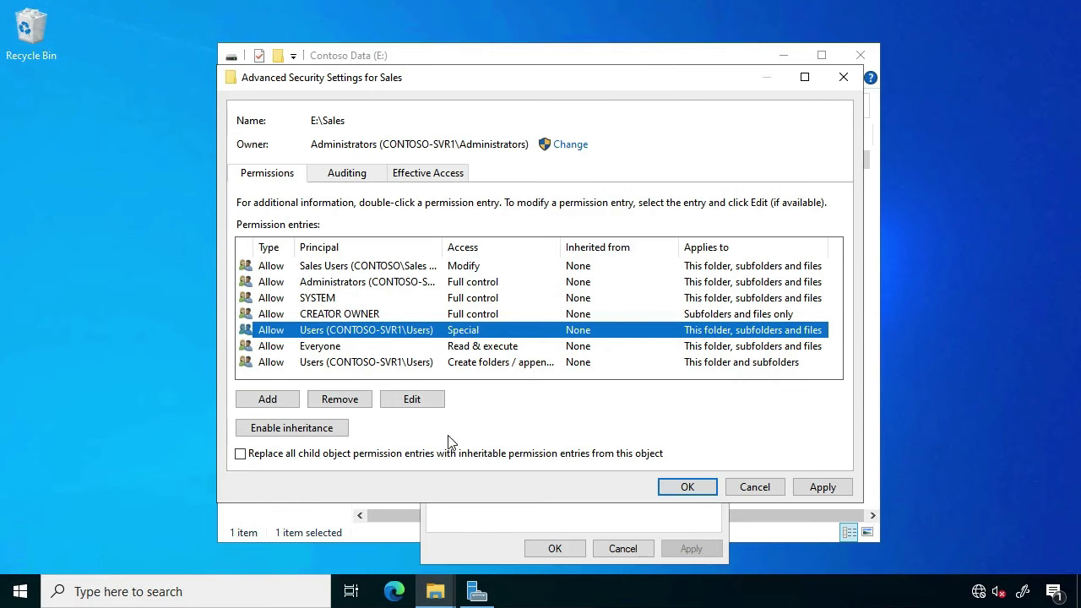
pyautogui.click(366, 403)
pyautogui.click(334, 331)
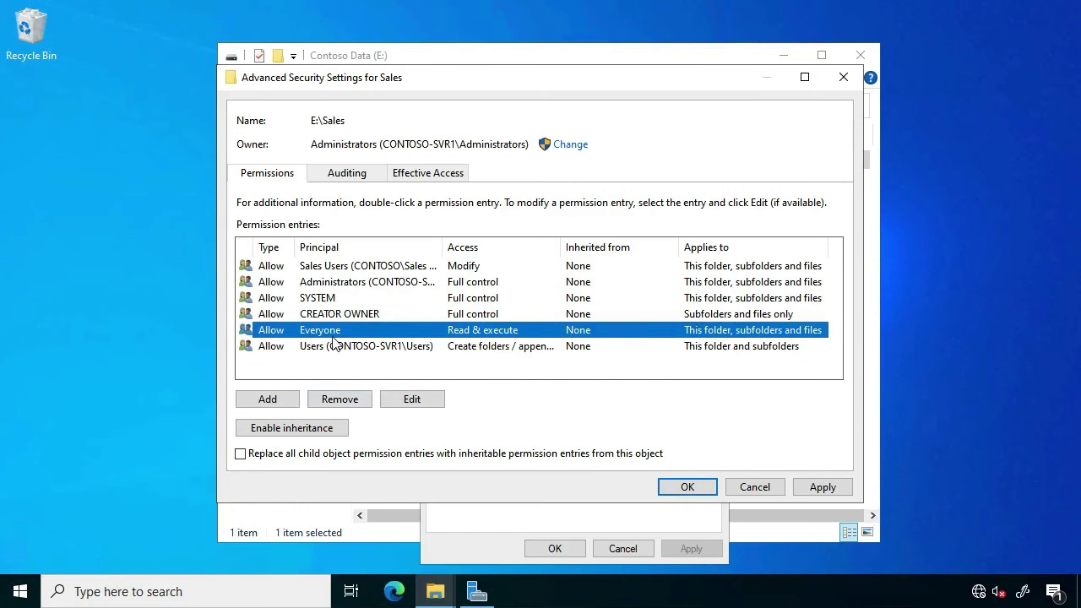
pyautogui.click(348, 398)
pyautogui.click(345, 335)
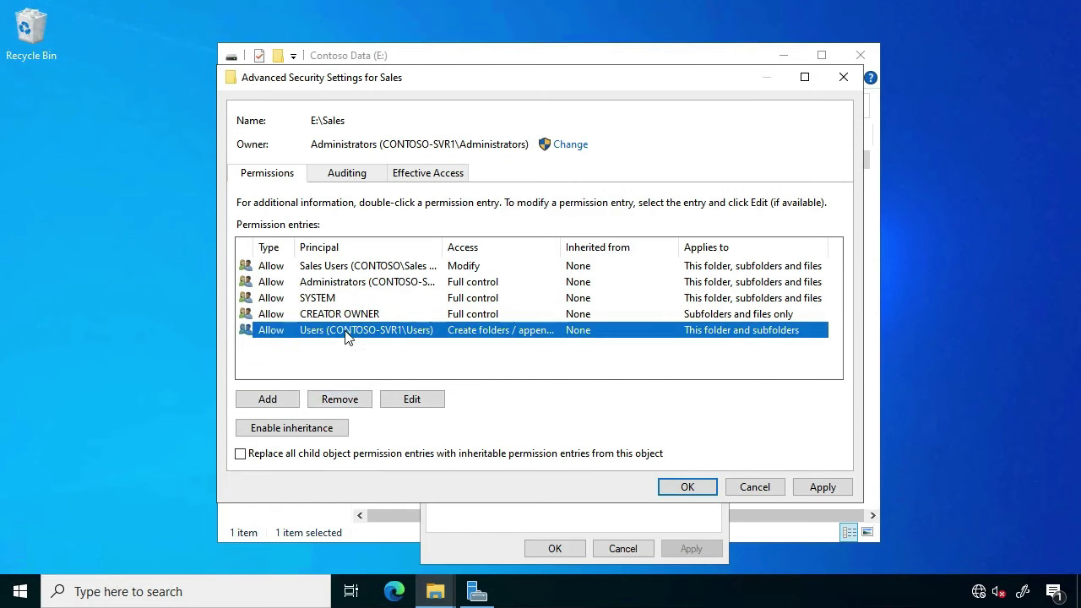
pyautogui.click(351, 401)
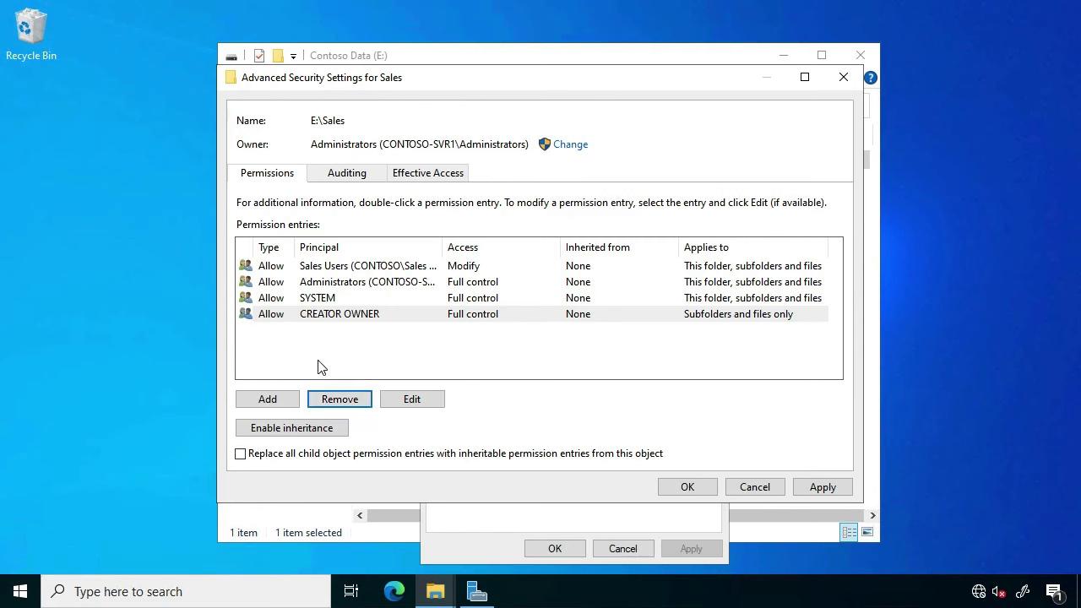
# Step: Review the Administrators entry and save the new Sales permissions
pyautogui.click(358, 291)
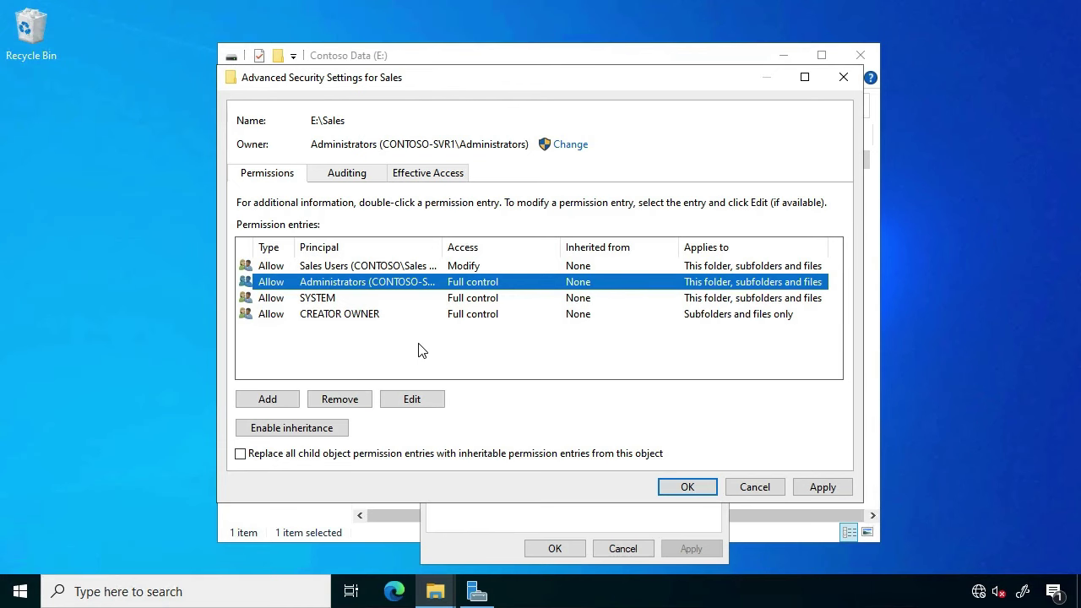
pyautogui.click(708, 488)
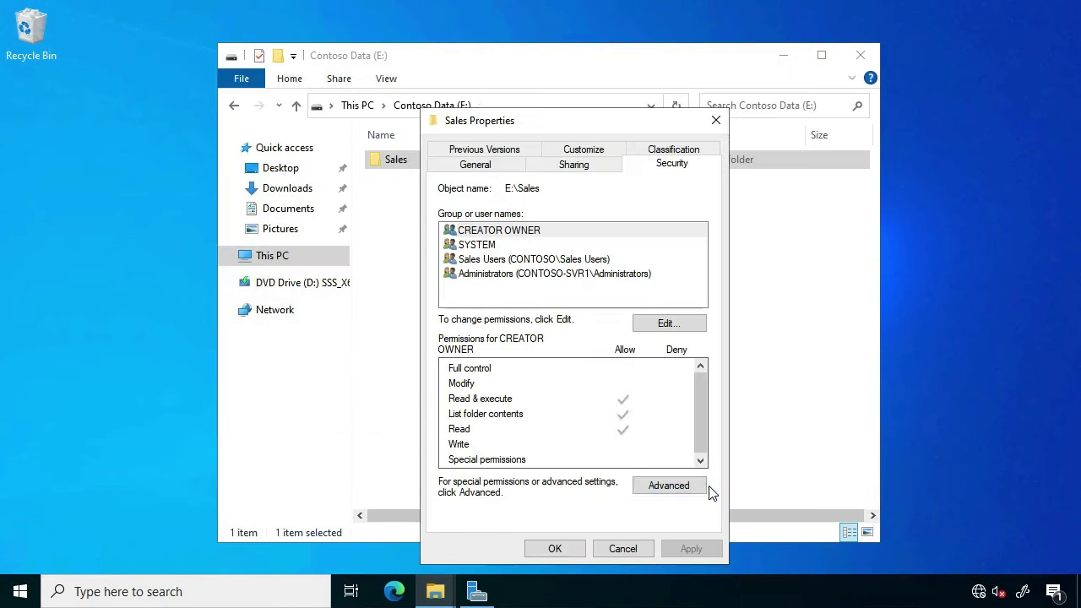
pyautogui.click(555, 548)
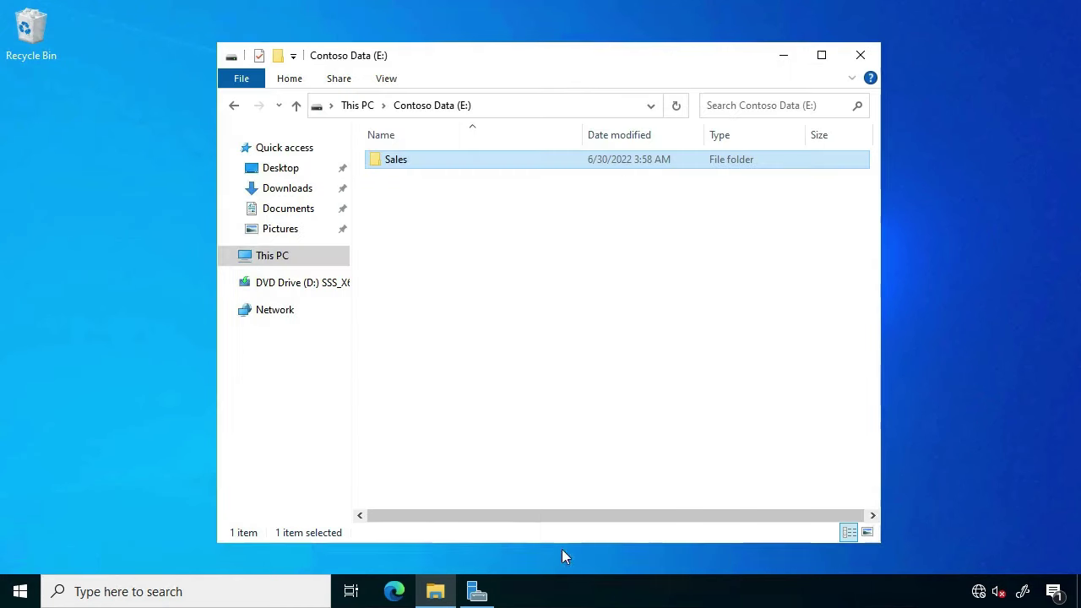
# Step: Reopen Sales' Security tab, check the Sales Users and Administrators permissions, and close it
pyautogui.rightClick(409, 157)
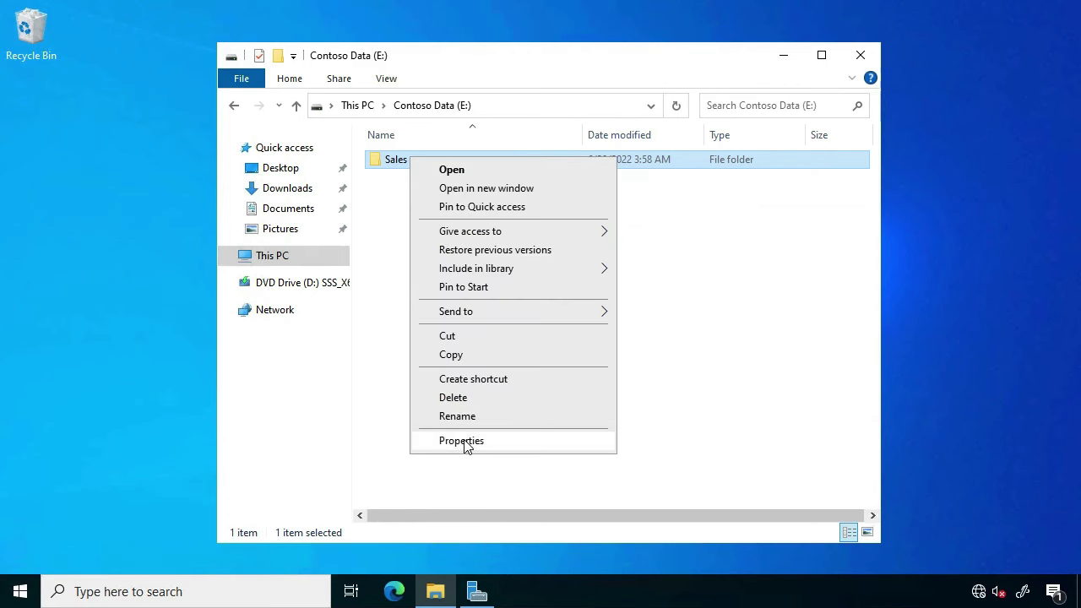
pyautogui.click(462, 443)
pyautogui.click(667, 166)
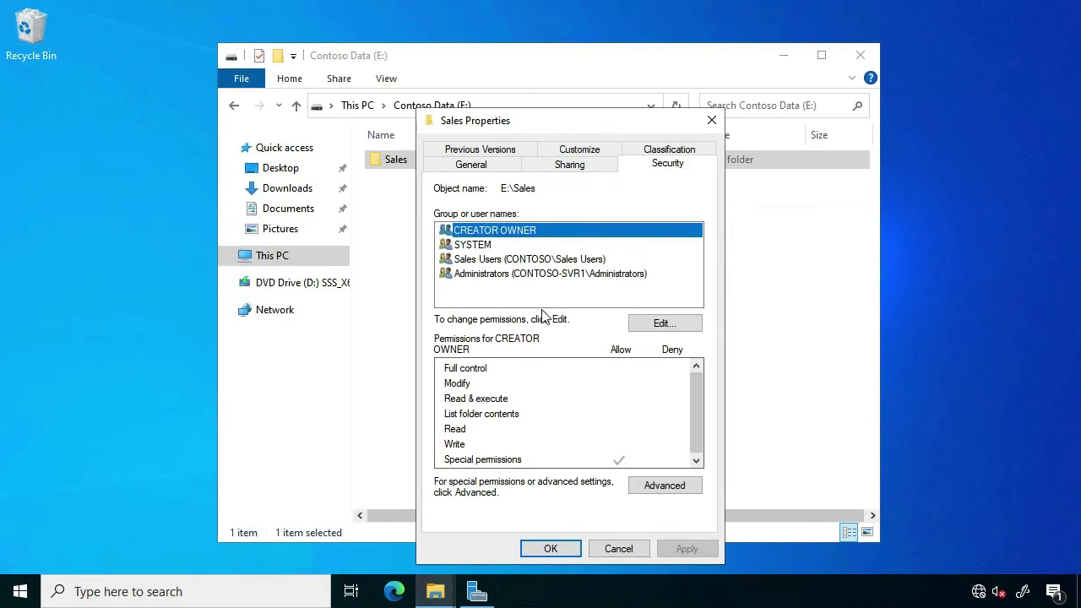
pyautogui.click(530, 262)
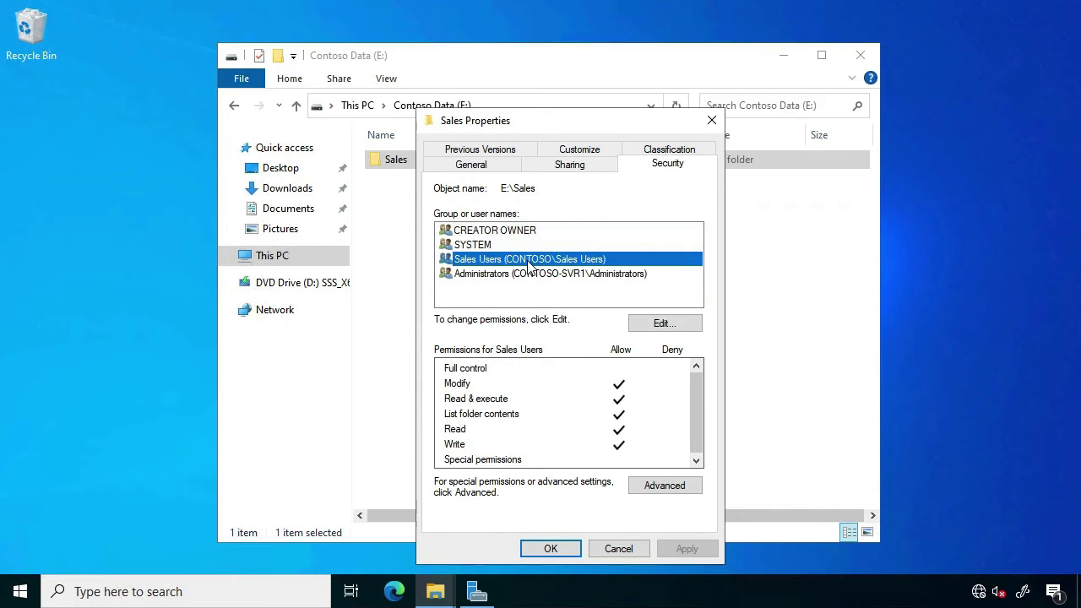
pyautogui.click(532, 275)
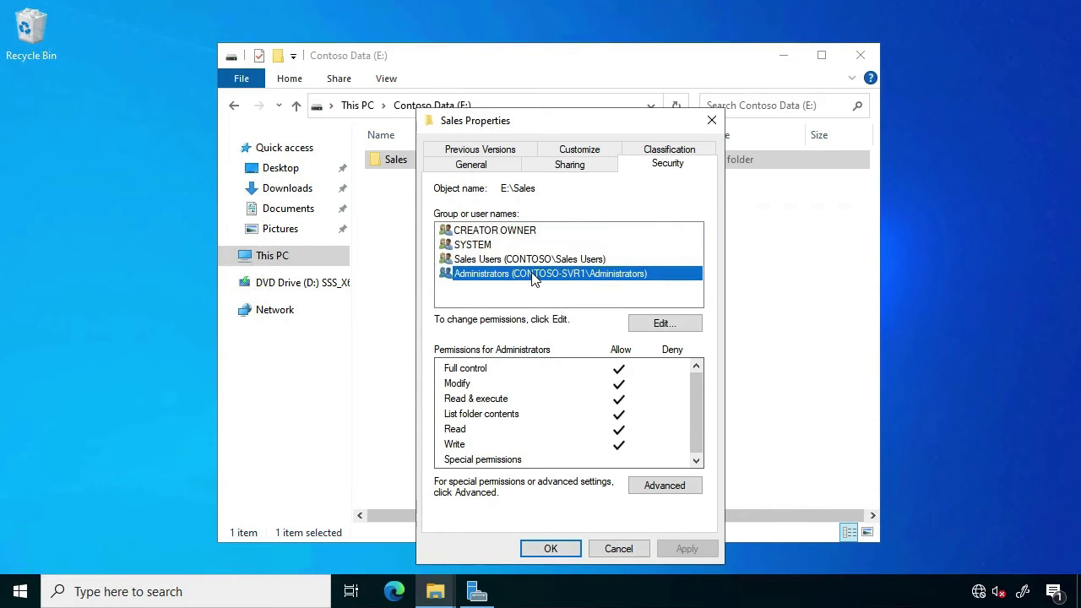
pyautogui.click(603, 548)
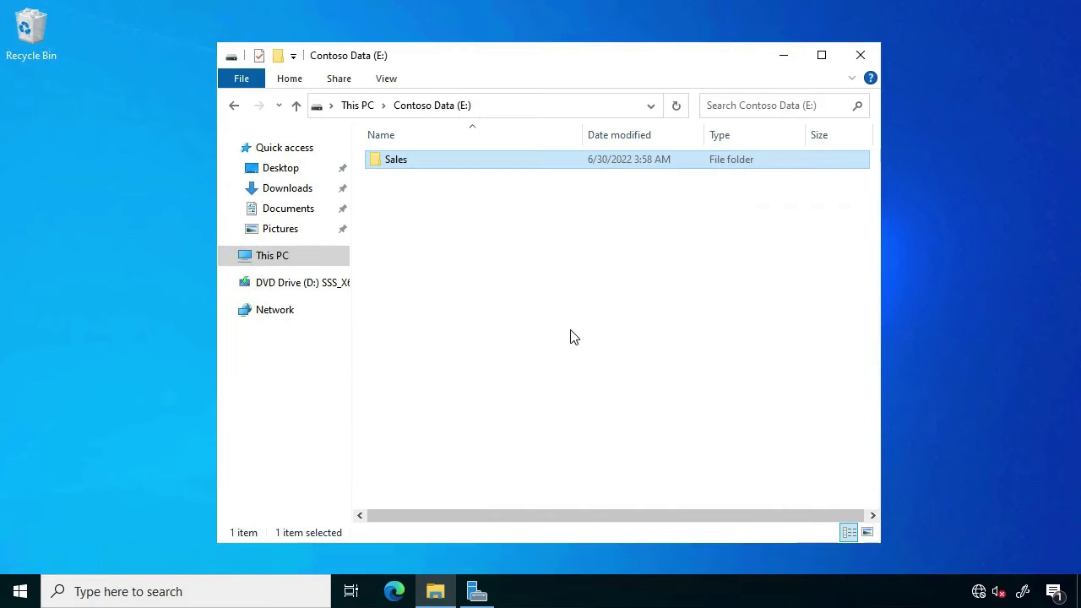
# Step: Turn on Share this folder for Sales in Advanced Sharing, skipping the simple sharing dialog
pyautogui.rightClick(405, 159)
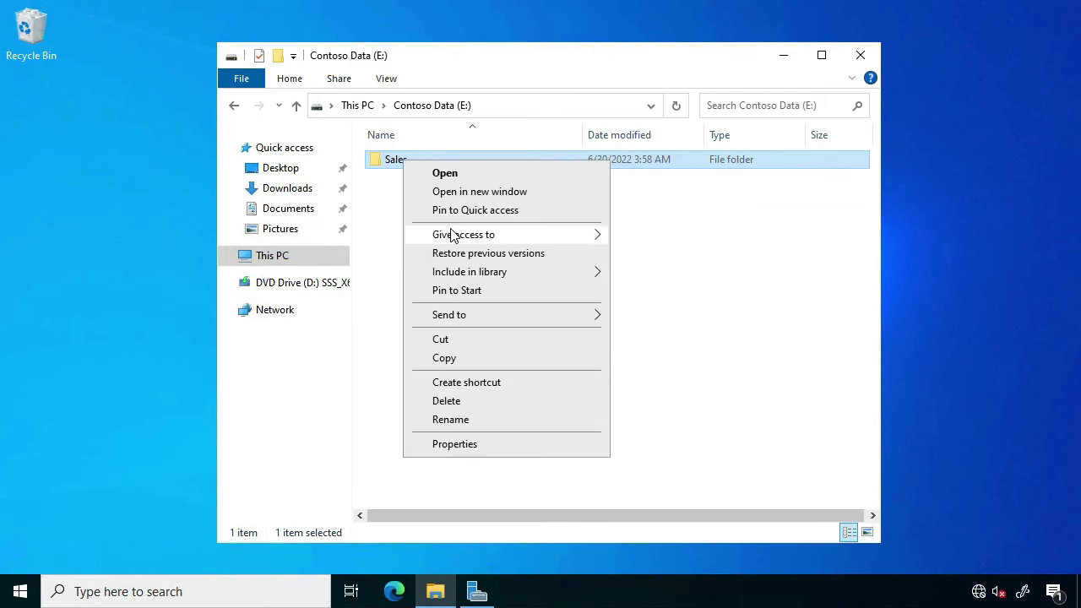
pyautogui.moveTo(454, 236)
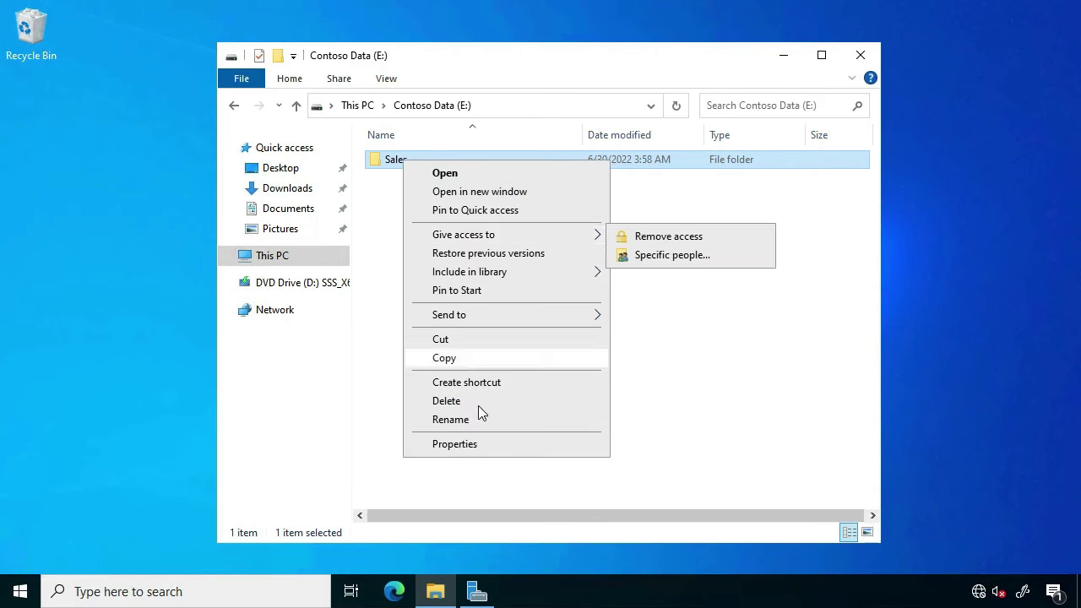
pyautogui.click(473, 444)
pyautogui.click(575, 172)
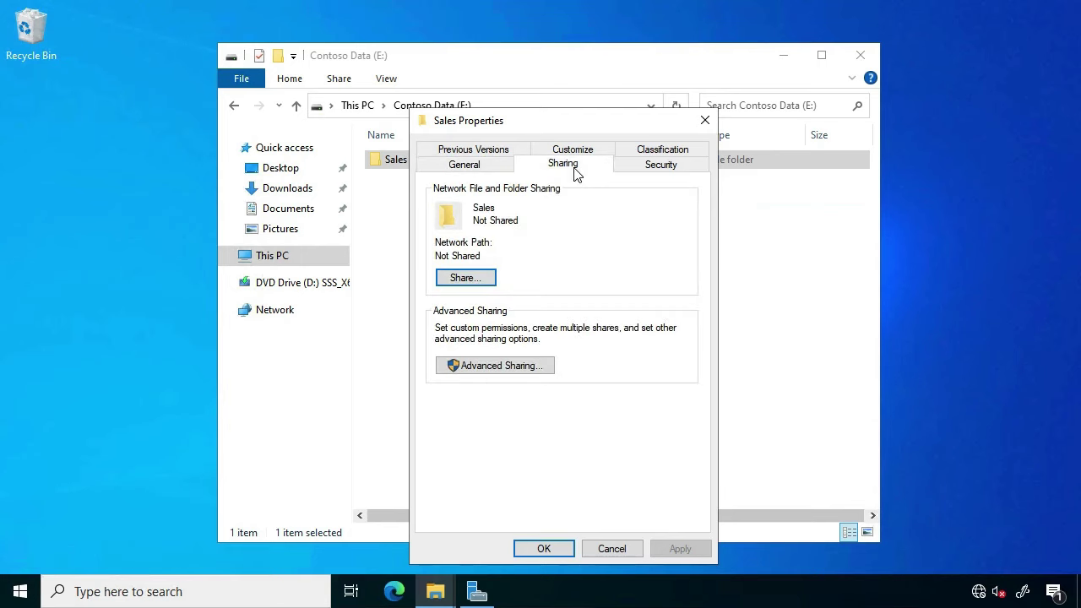
pyautogui.click(461, 284)
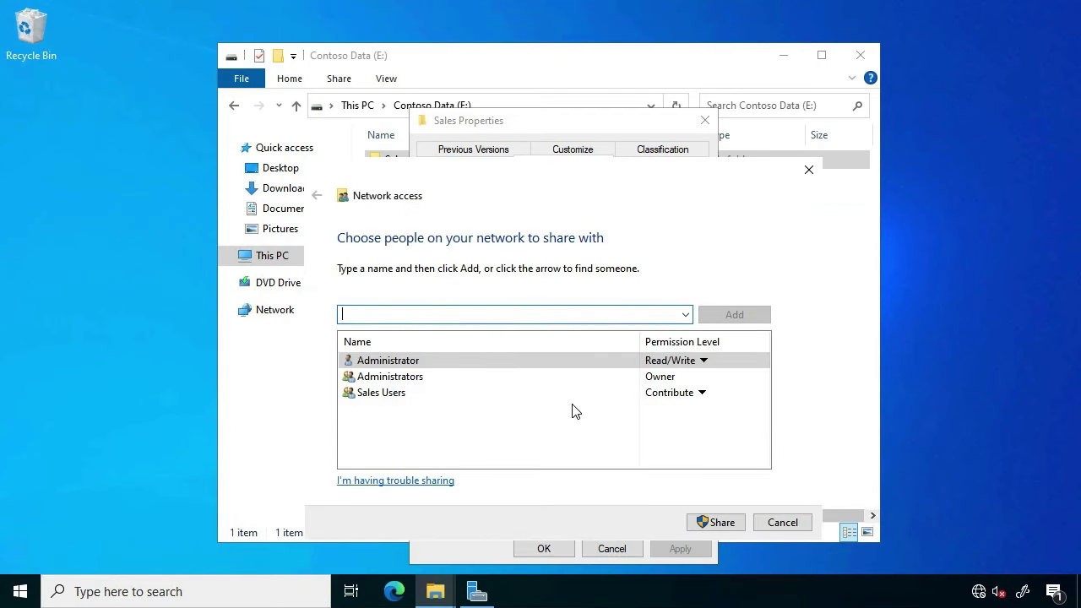
pyautogui.click(777, 523)
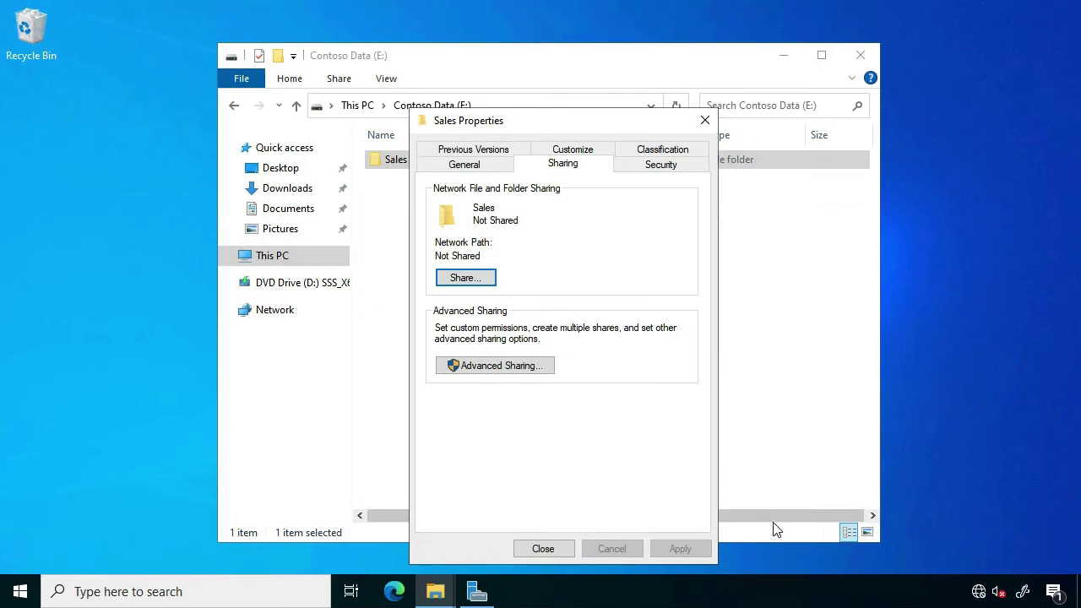
pyautogui.click(512, 368)
pyautogui.click(463, 185)
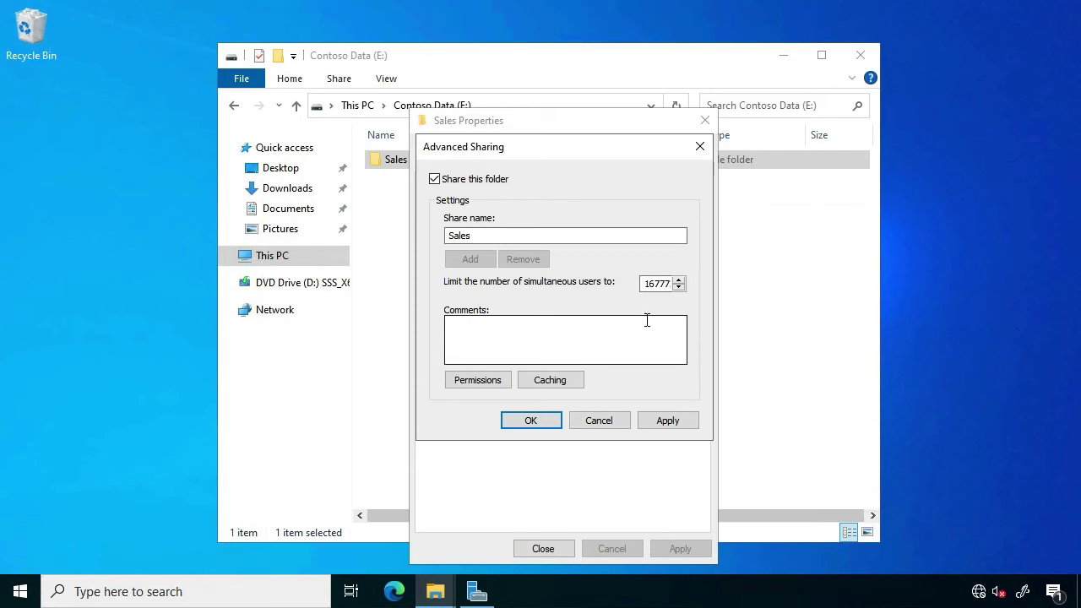
# Step: Grant Everyone Full Control on the Sales share and close the properties
pyautogui.click(490, 382)
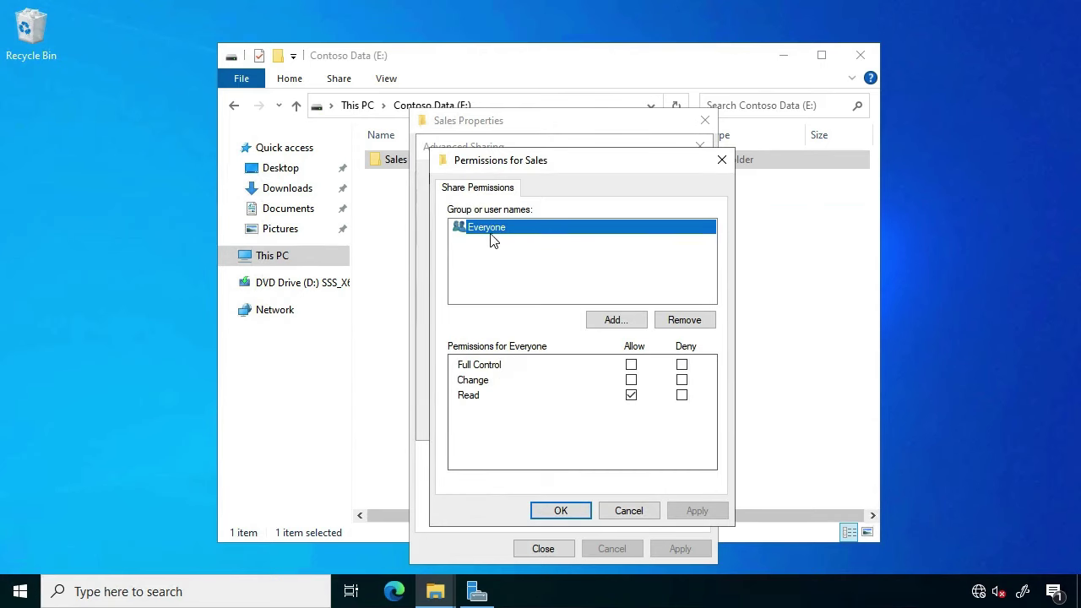
pyautogui.click(631, 365)
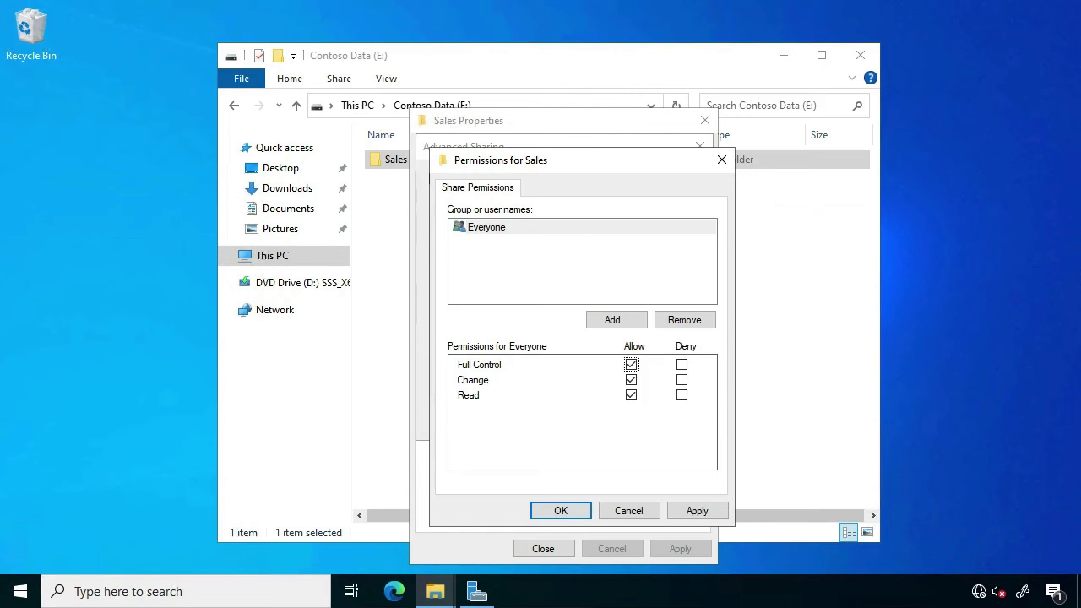
pyautogui.click(561, 512)
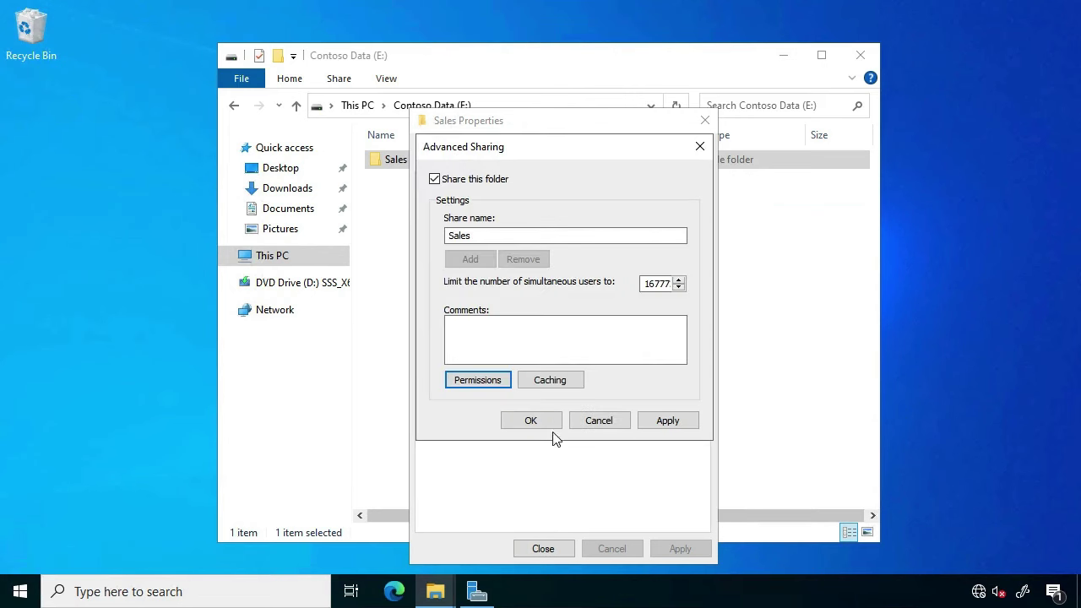
pyautogui.click(545, 425)
pyautogui.click(544, 547)
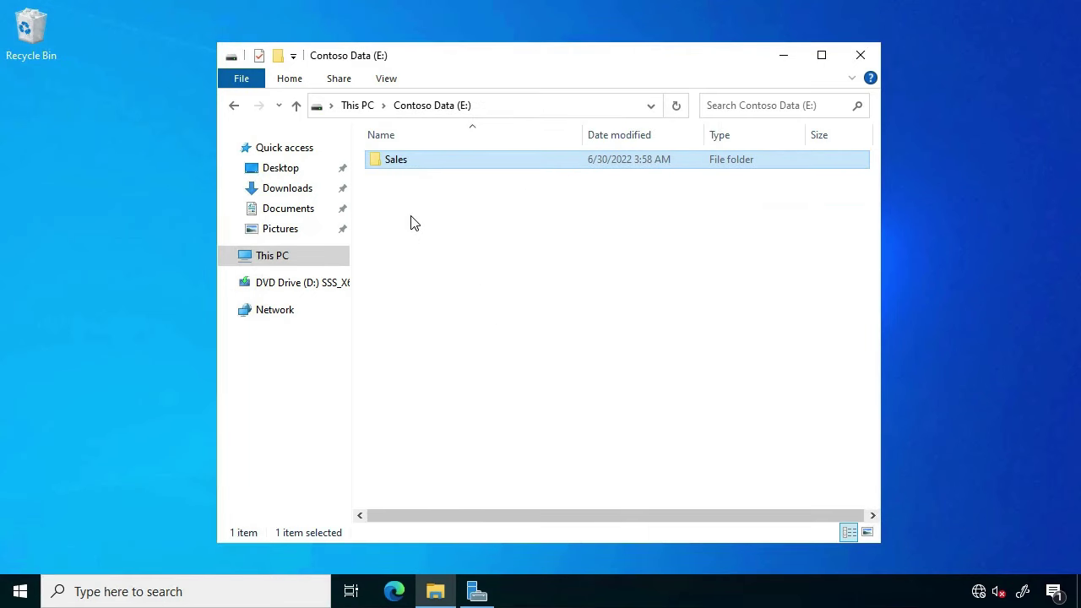
# Step: Open the Effective Access tab in Sales' advanced security settings and begin selecting a user
pyautogui.rightClick(416, 157)
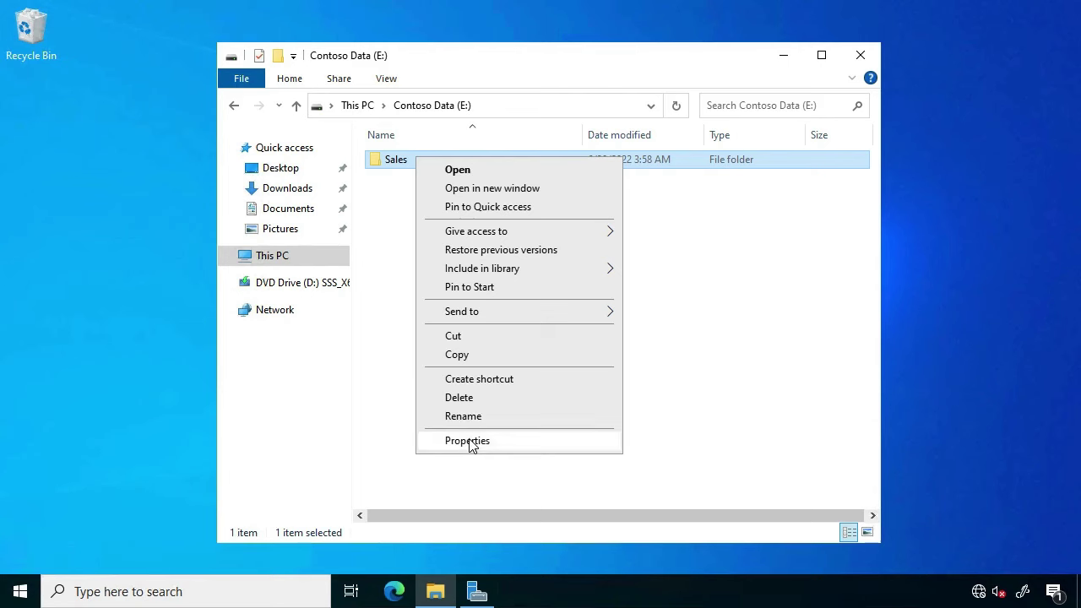
pyautogui.click(469, 441)
pyautogui.click(677, 167)
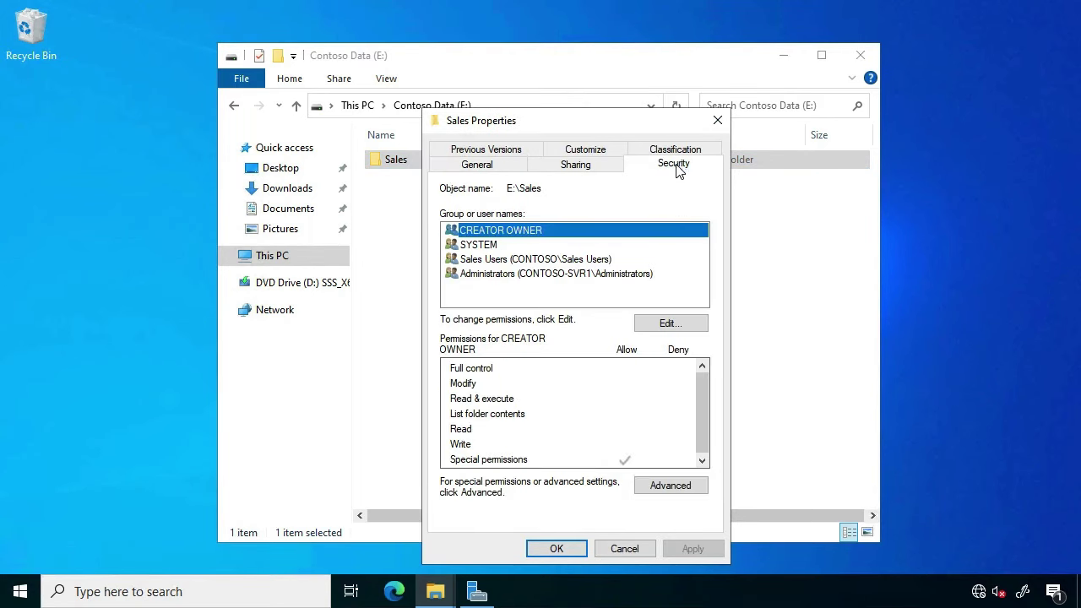
pyautogui.click(680, 491)
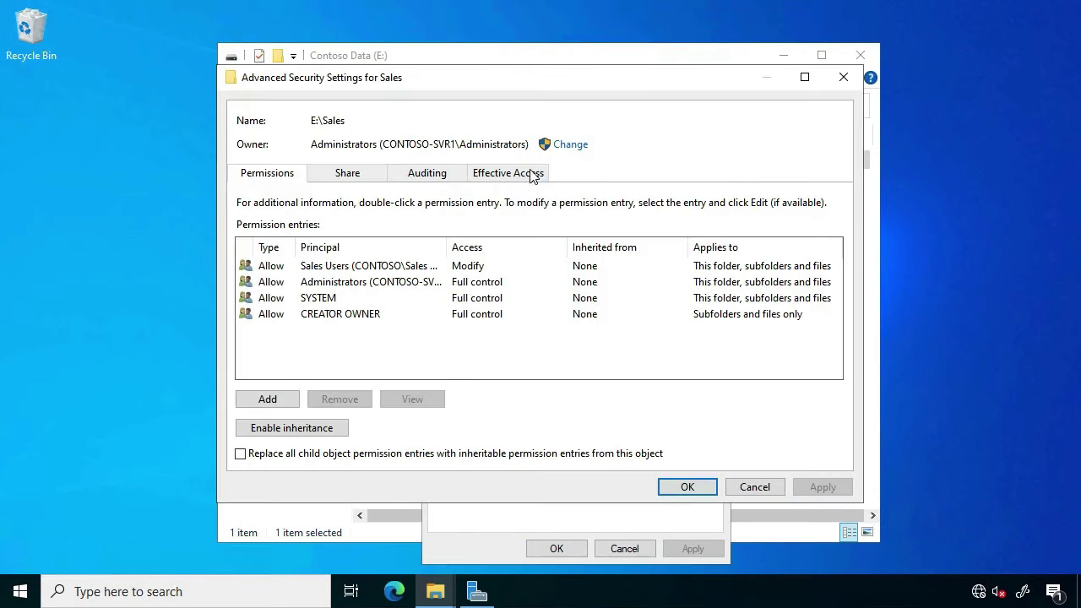
pyautogui.click(532, 174)
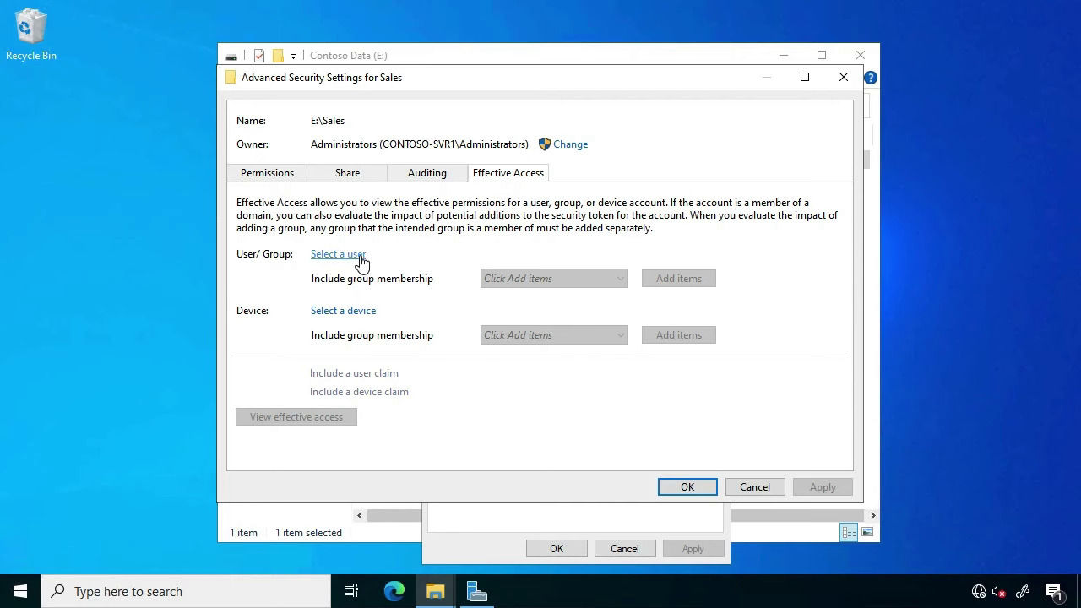
pyautogui.click(358, 255)
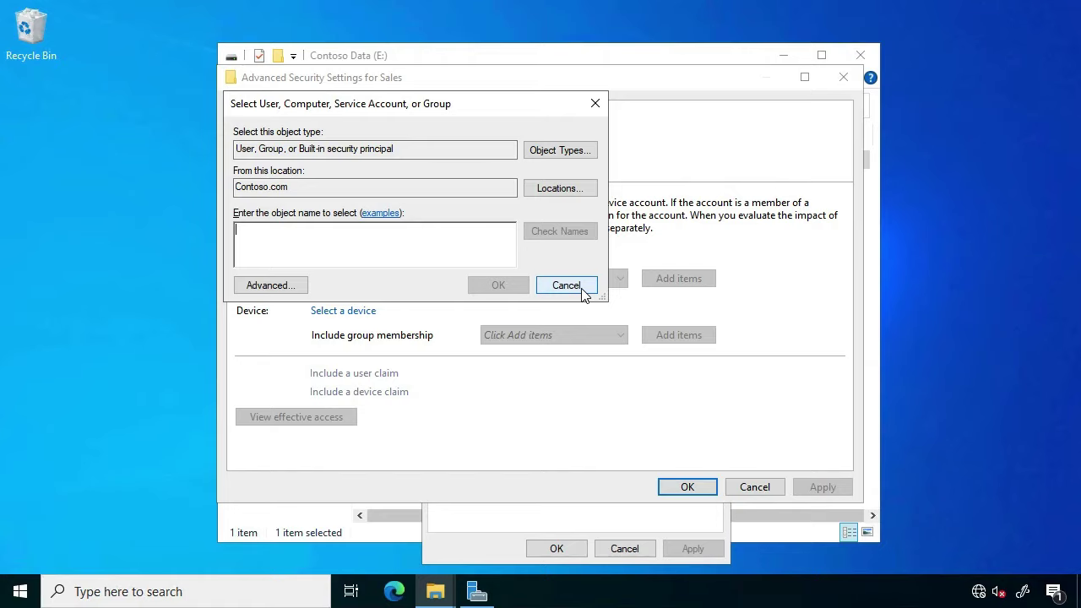
pyautogui.click(566, 285)
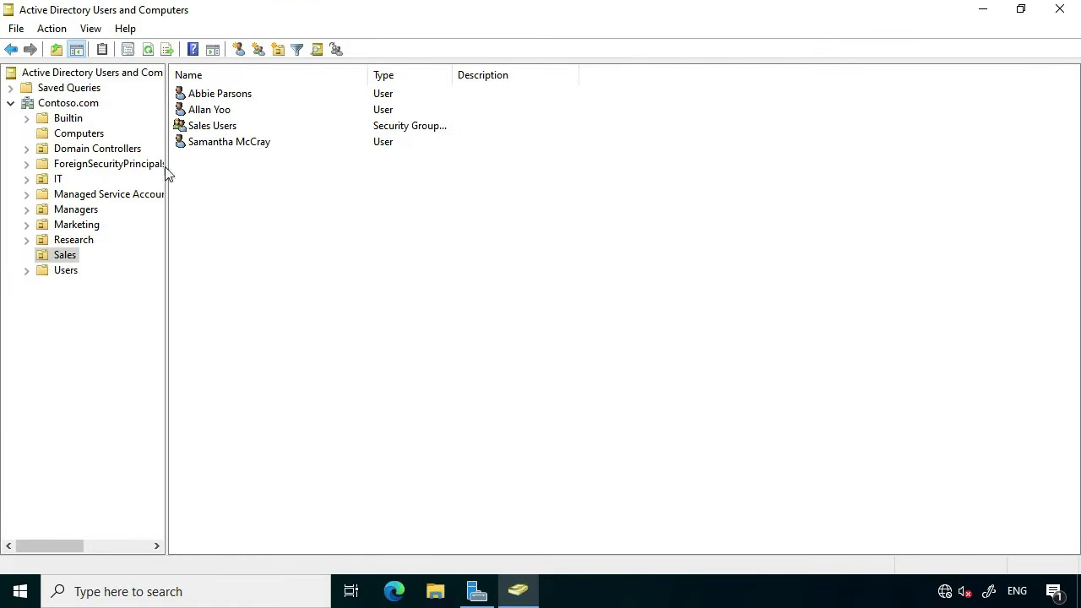
pyautogui.click(218, 94)
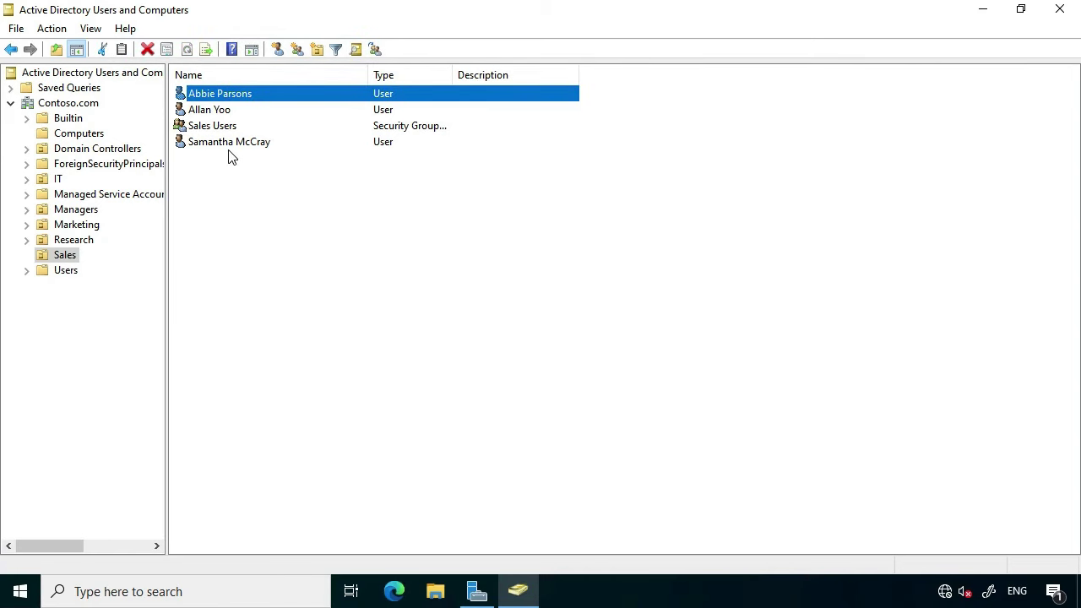
pyautogui.doubleClick(221, 126)
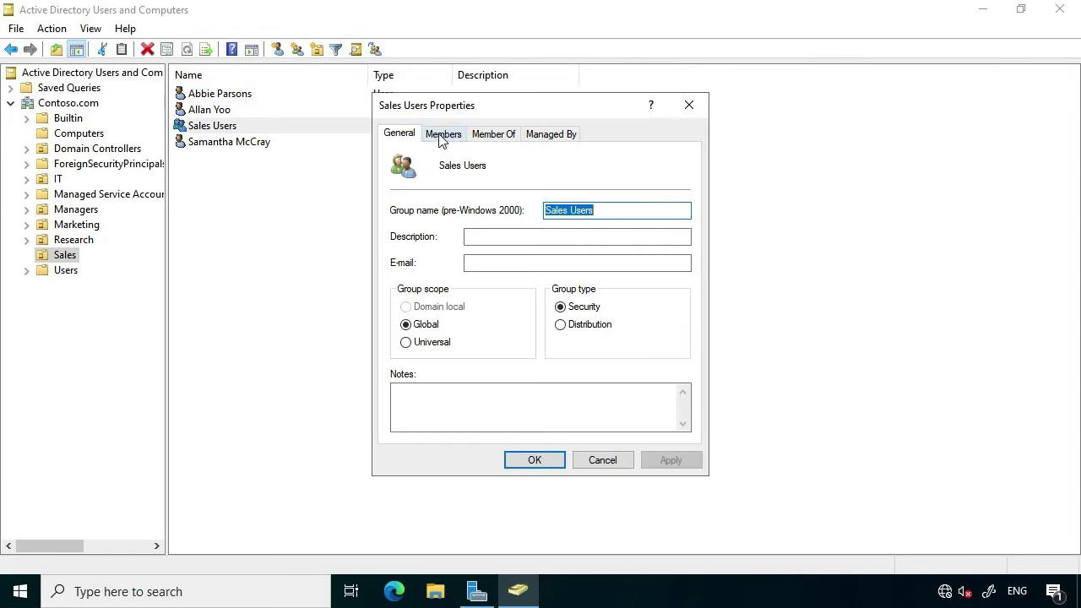
pyautogui.click(443, 134)
pyautogui.click(598, 462)
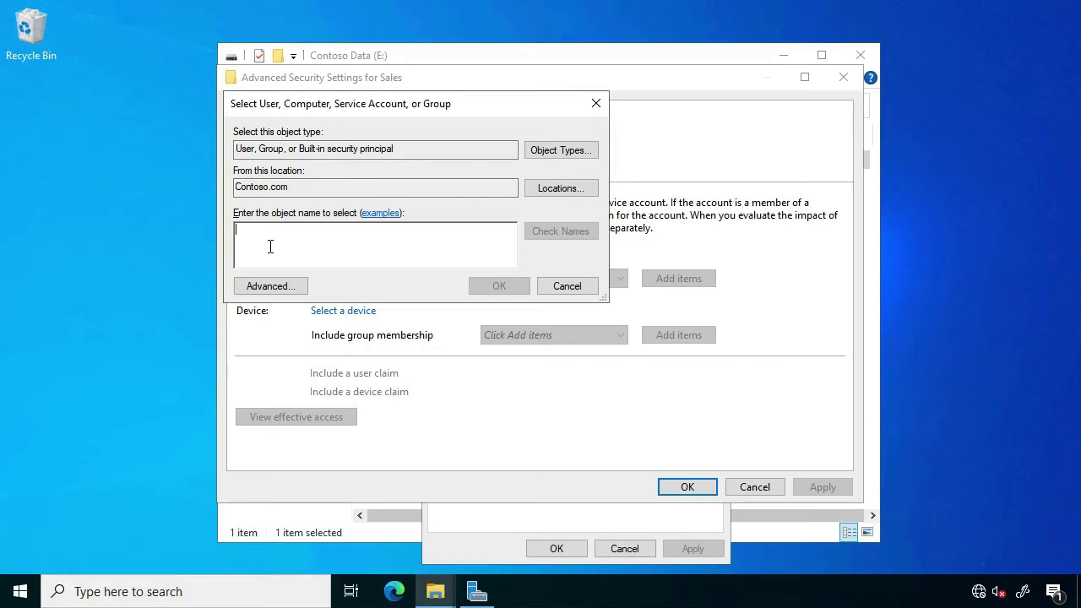
# Step: Select the sales user account and view their effective access on Sales, noting Full control denied
pyautogui.write('abbie')
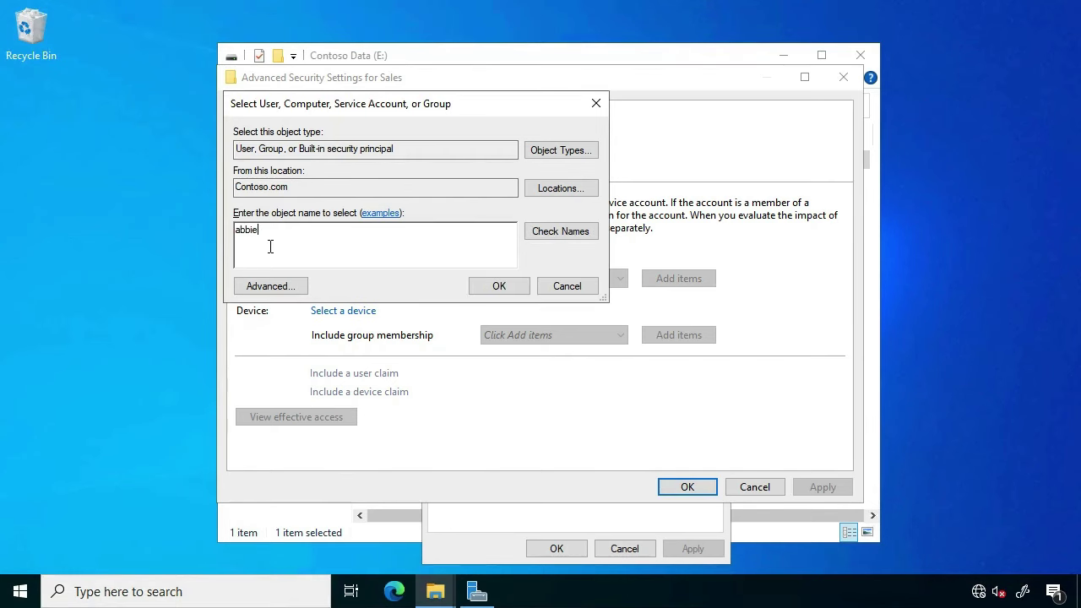
pyautogui.click(579, 230)
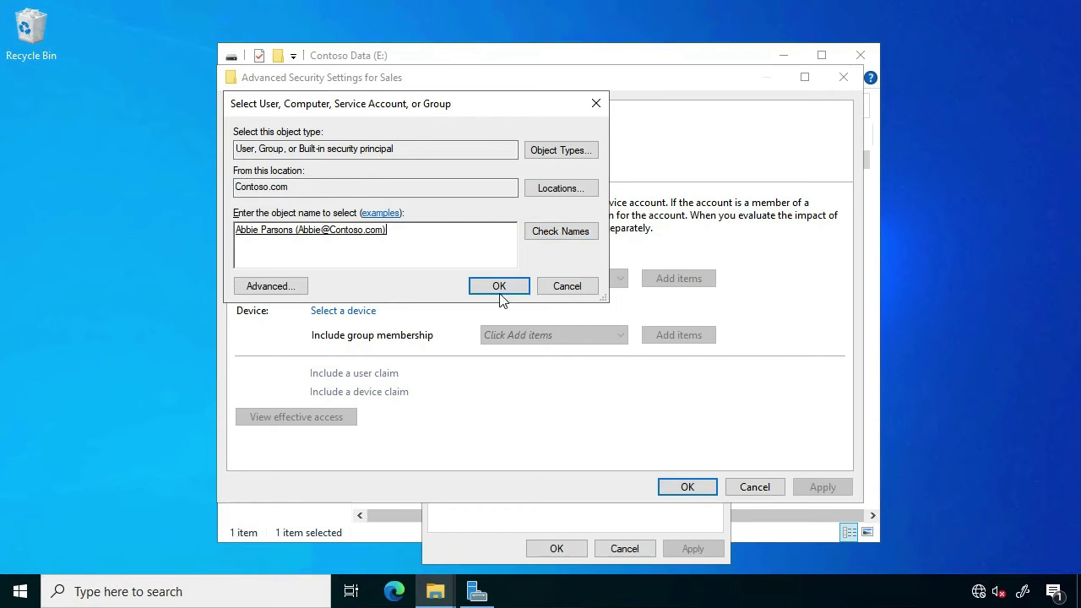
pyautogui.click(499, 286)
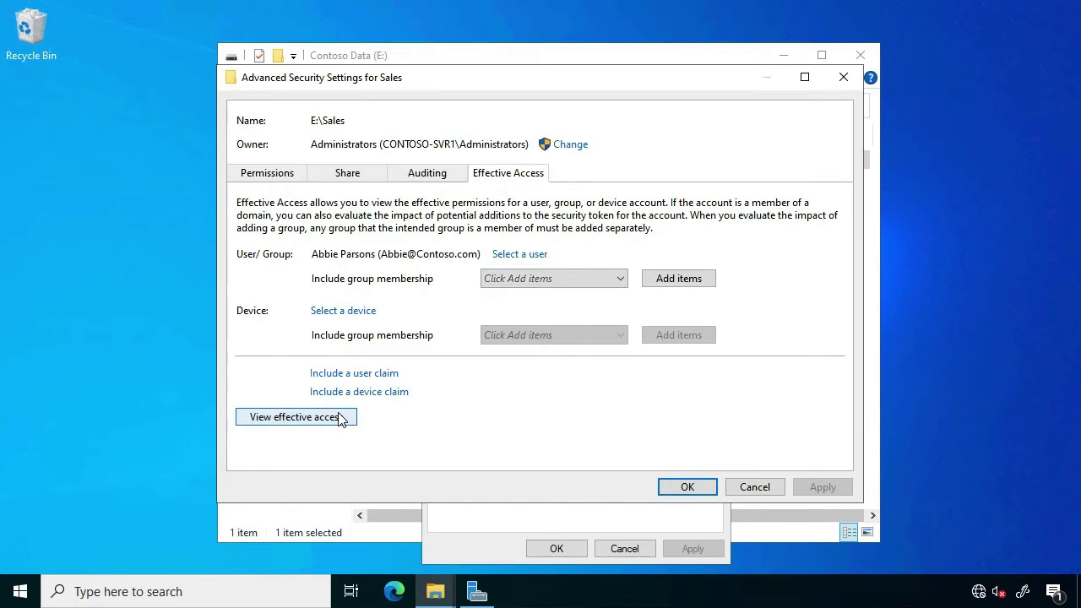
pyautogui.click(339, 417)
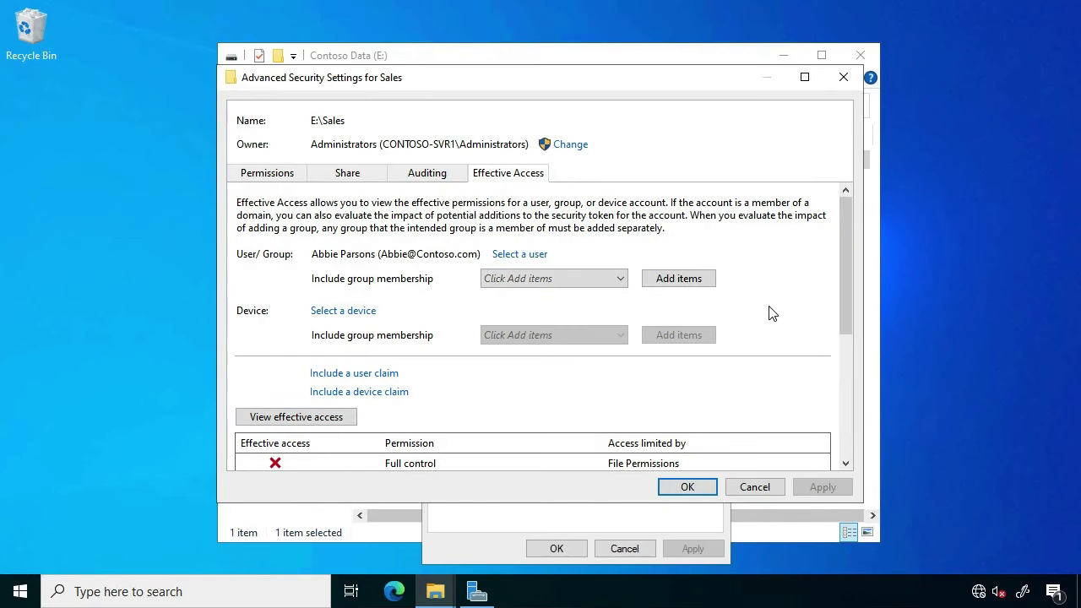
pyautogui.scroll(-5, 769, 313)
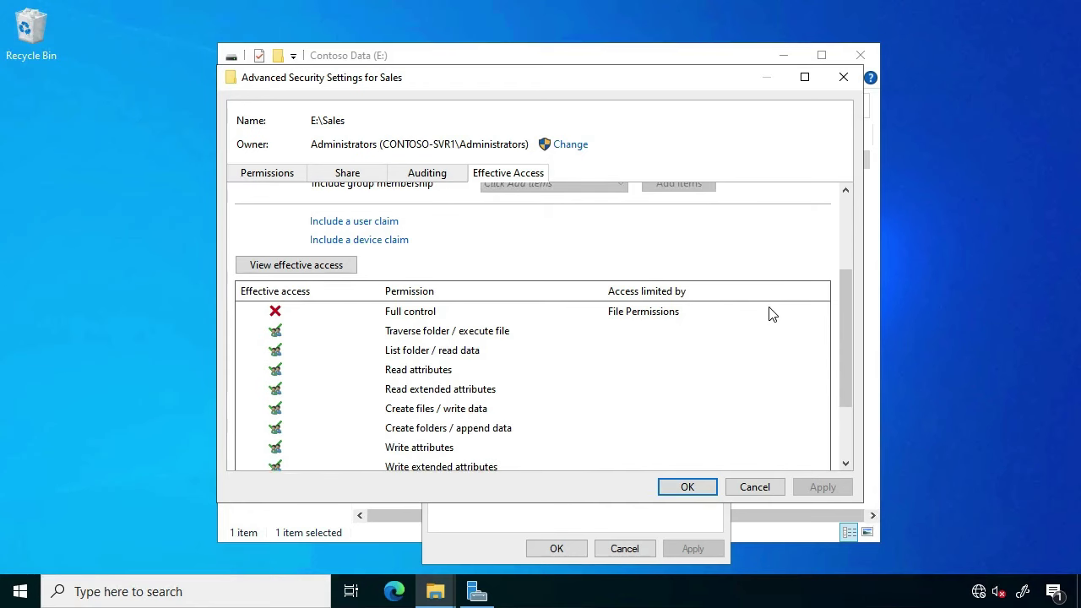
pyautogui.scroll(-3, 769, 315)
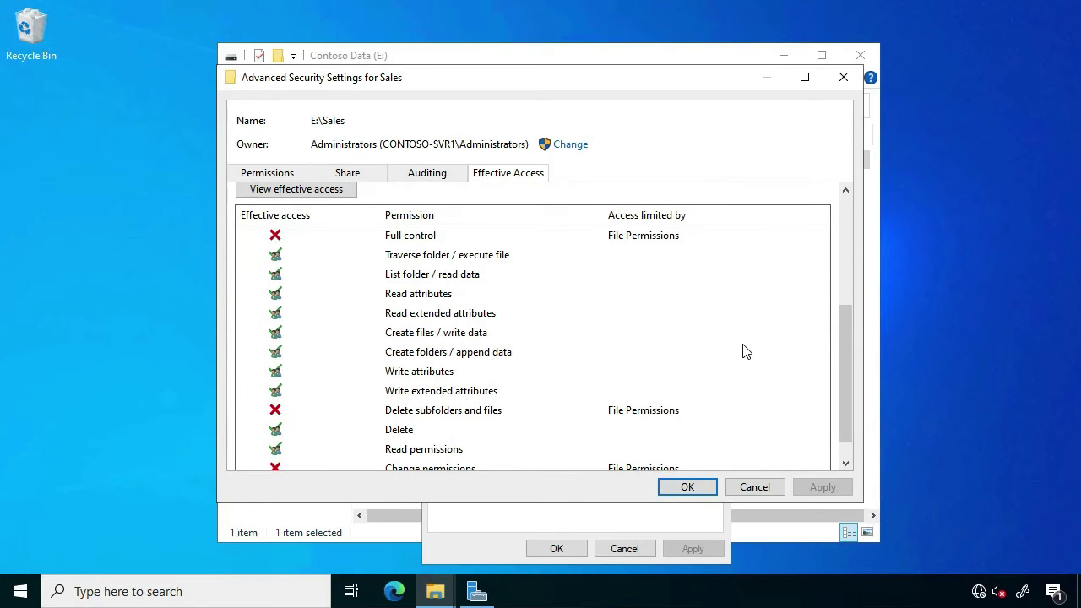
pyautogui.scroll(1, 743, 351)
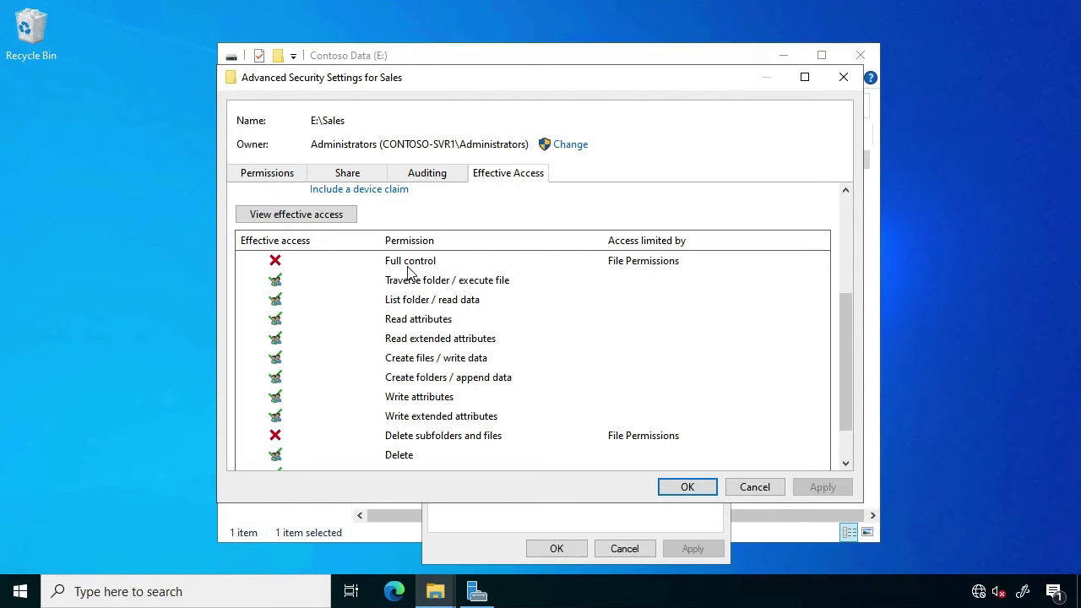
pyautogui.click(272, 173)
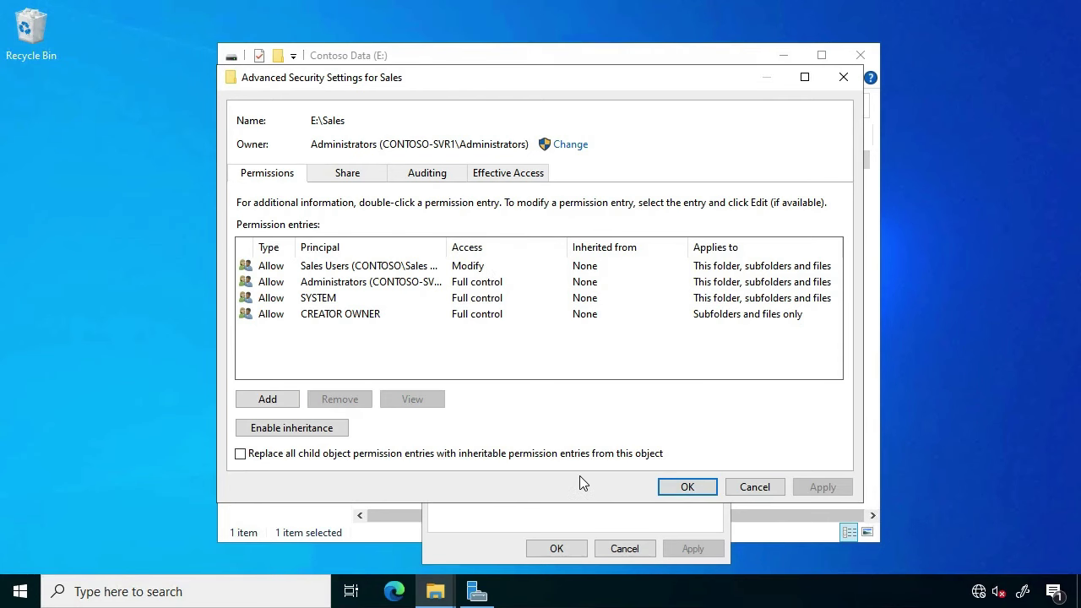
# Step: Close the security dialogs and reopen Sales' Advanced Sharing settings
pyautogui.click(707, 490)
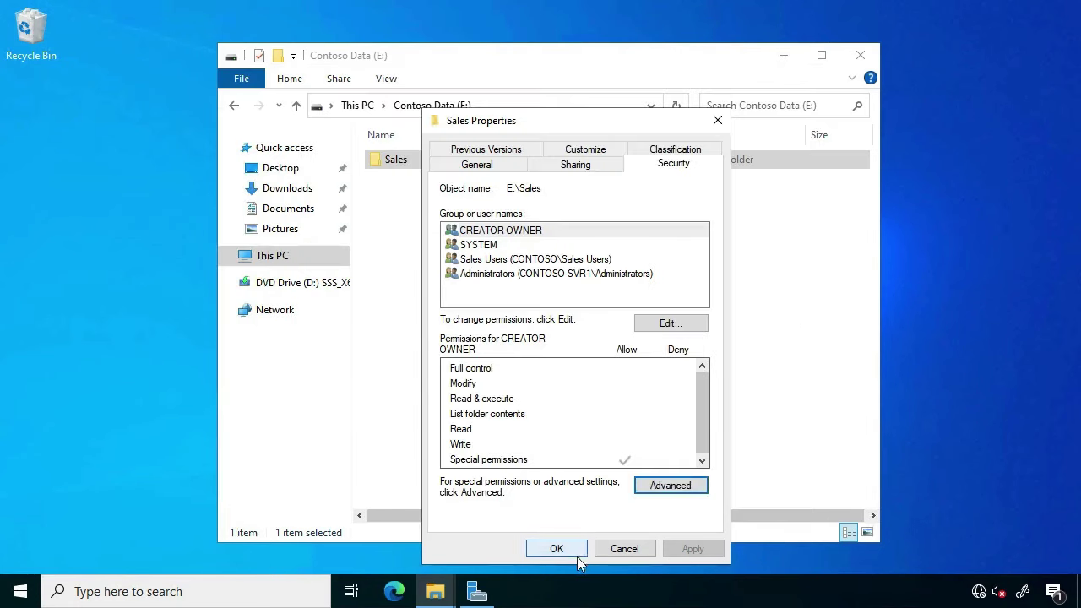
pyautogui.click(574, 549)
pyautogui.rightClick(399, 159)
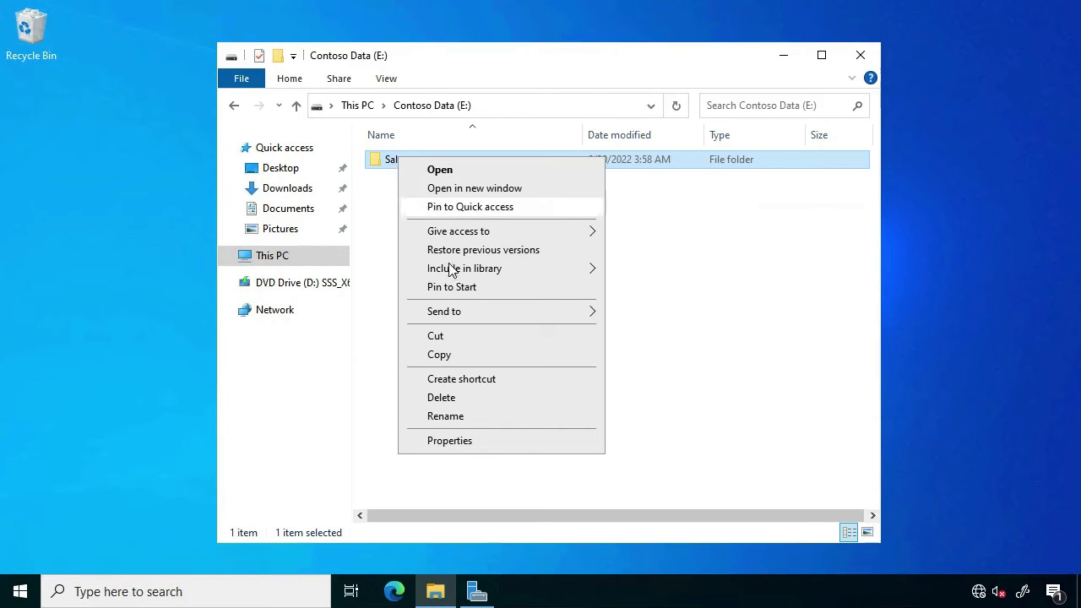
pyautogui.click(457, 442)
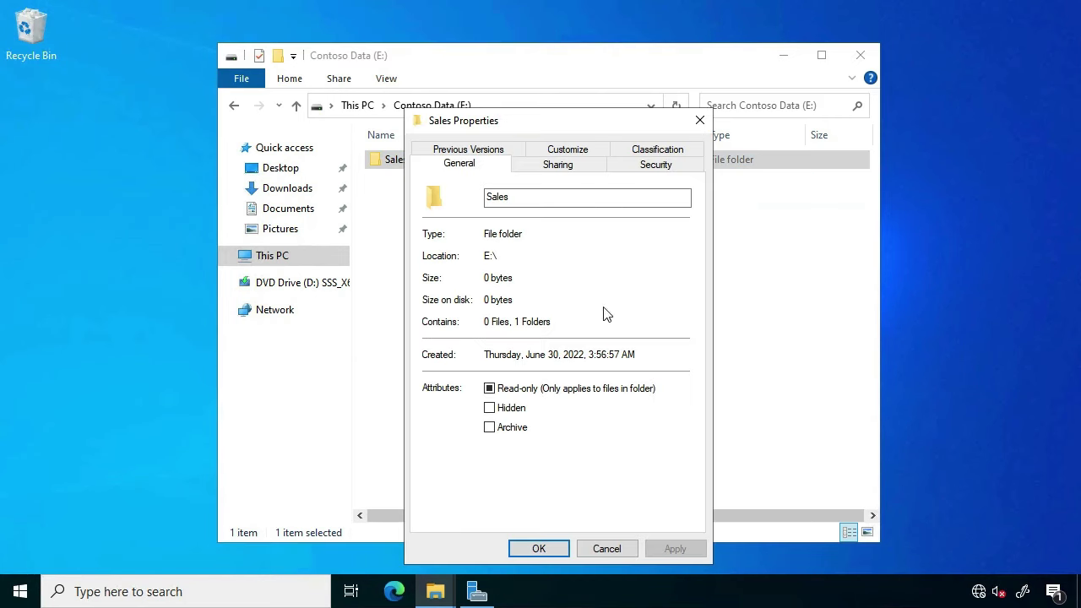
pyautogui.click(573, 165)
pyautogui.click(521, 369)
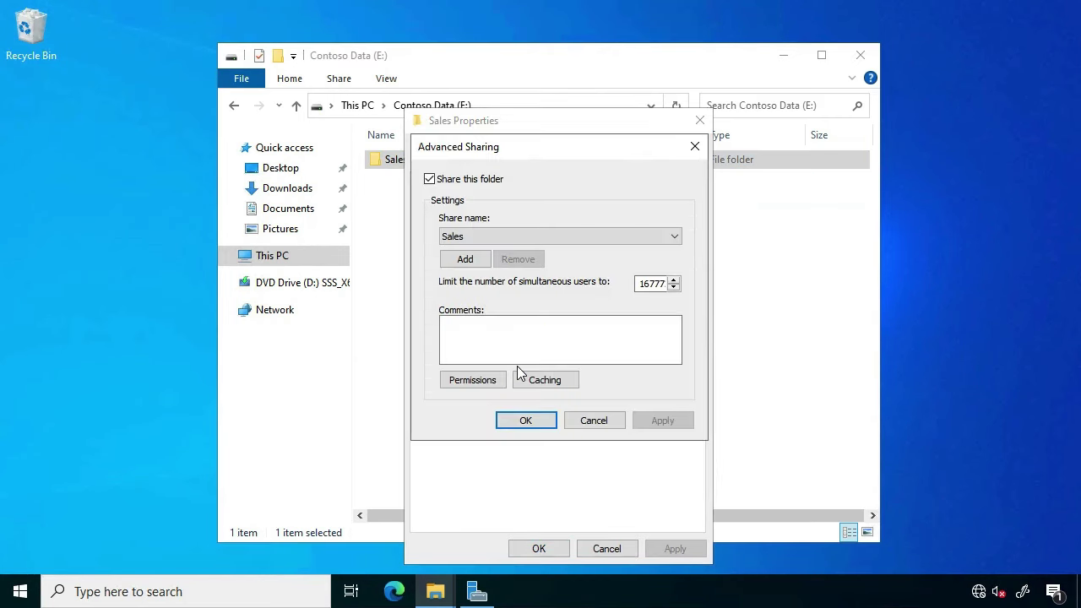
# Step: Reduce Everyone's share permission on Sales to Read only, then confirm and close
pyautogui.click(473, 379)
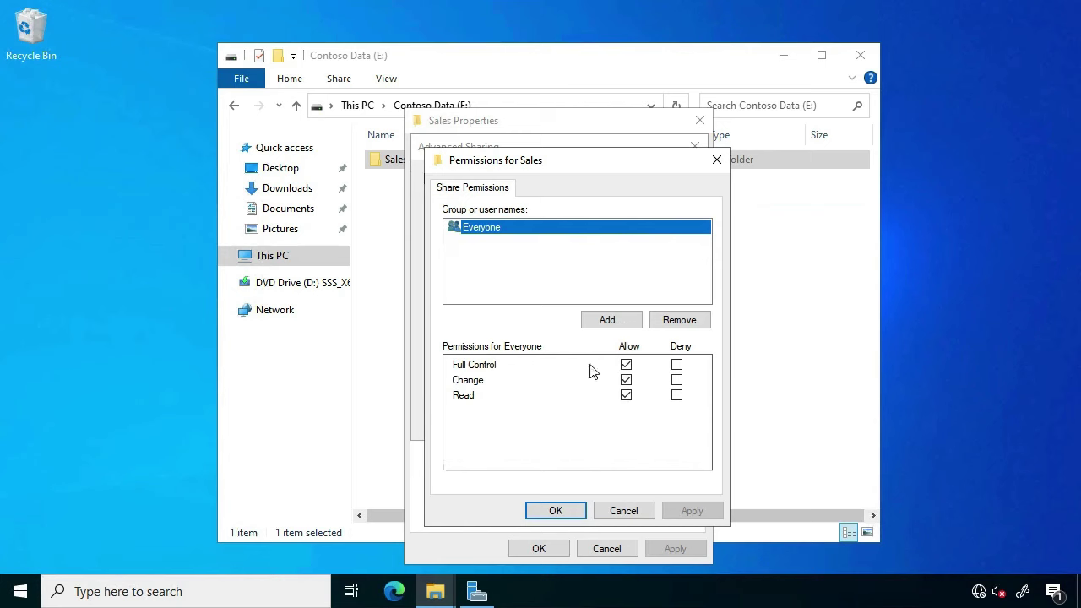
pyautogui.click(626, 365)
pyautogui.click(625, 380)
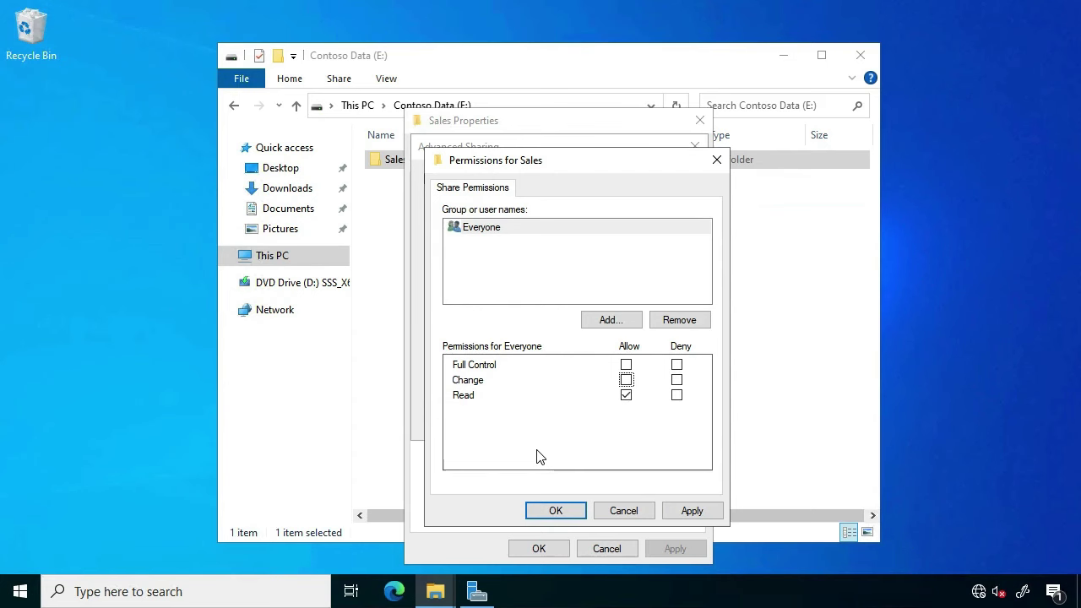
pyautogui.click(578, 511)
pyautogui.click(546, 417)
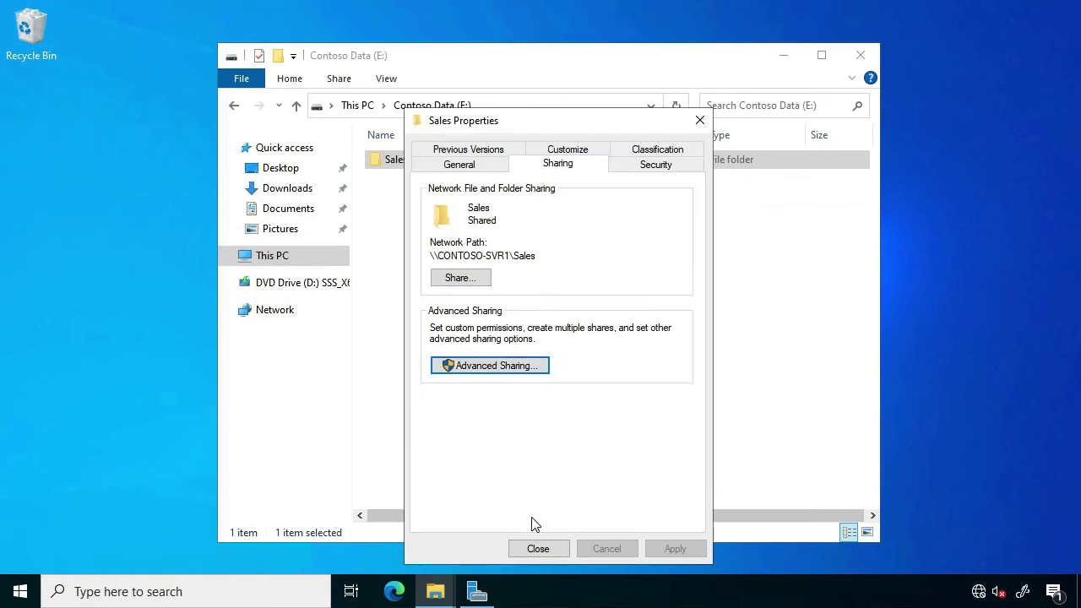
pyautogui.click(532, 549)
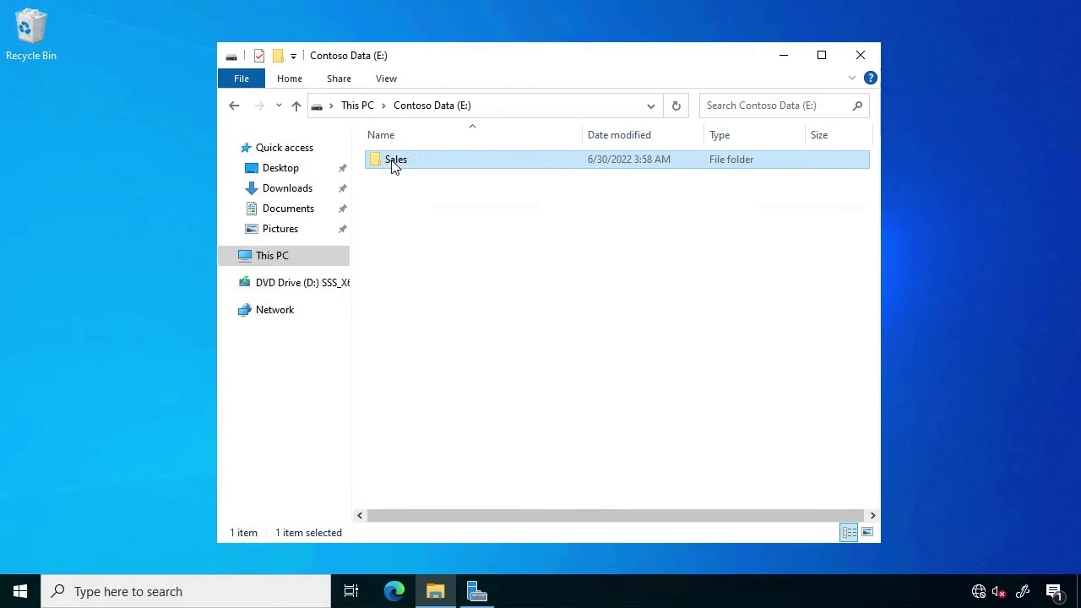
# Step: Open Effective Access for Sales and select the test user account
pyautogui.rightClick(393, 165)
pyautogui.click(441, 445)
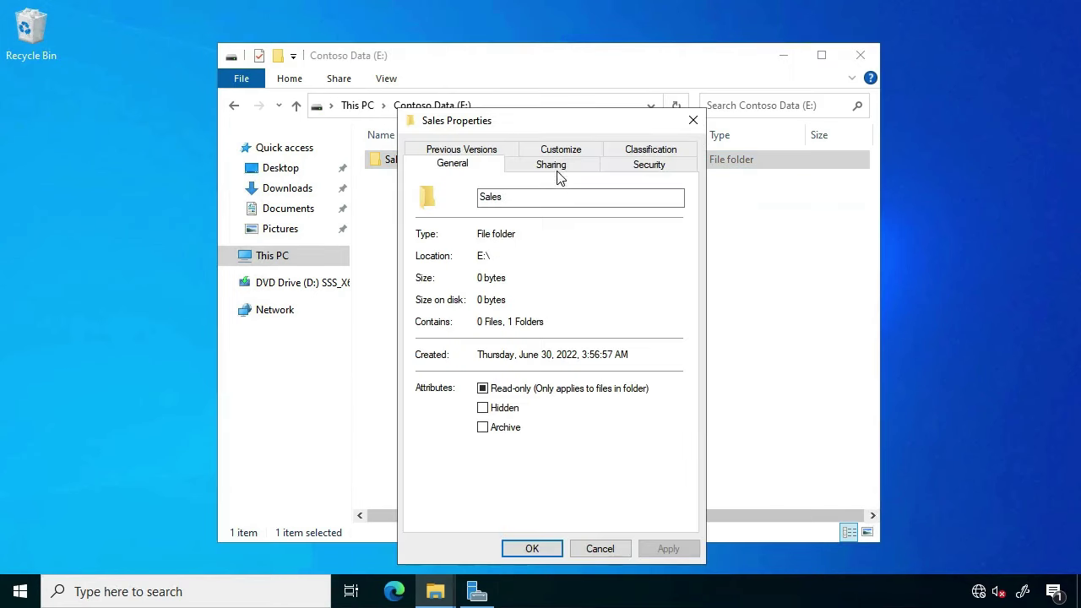
pyautogui.click(635, 167)
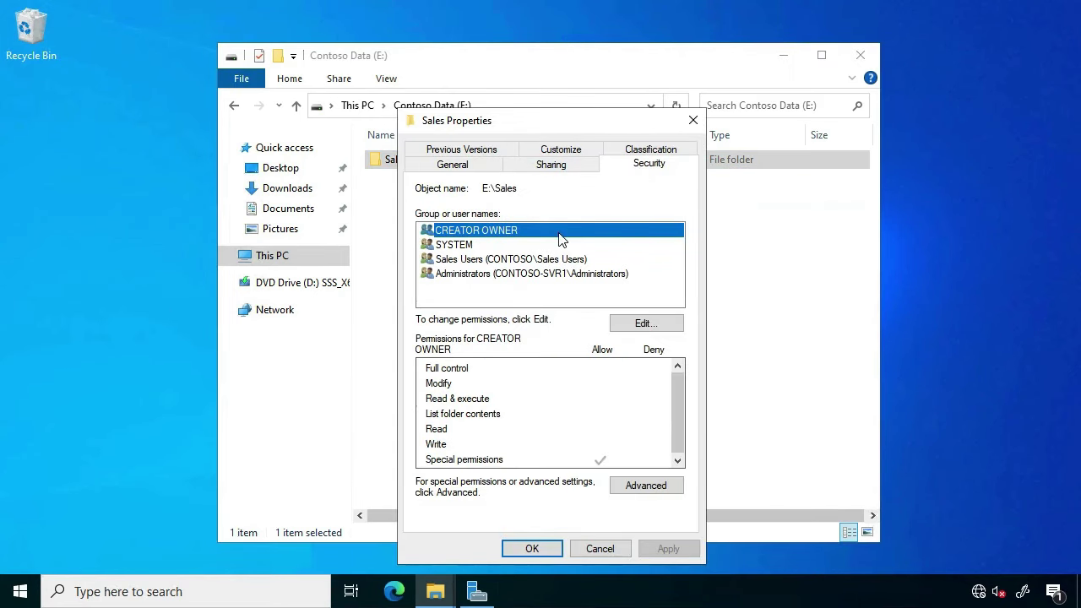
pyautogui.click(644, 494)
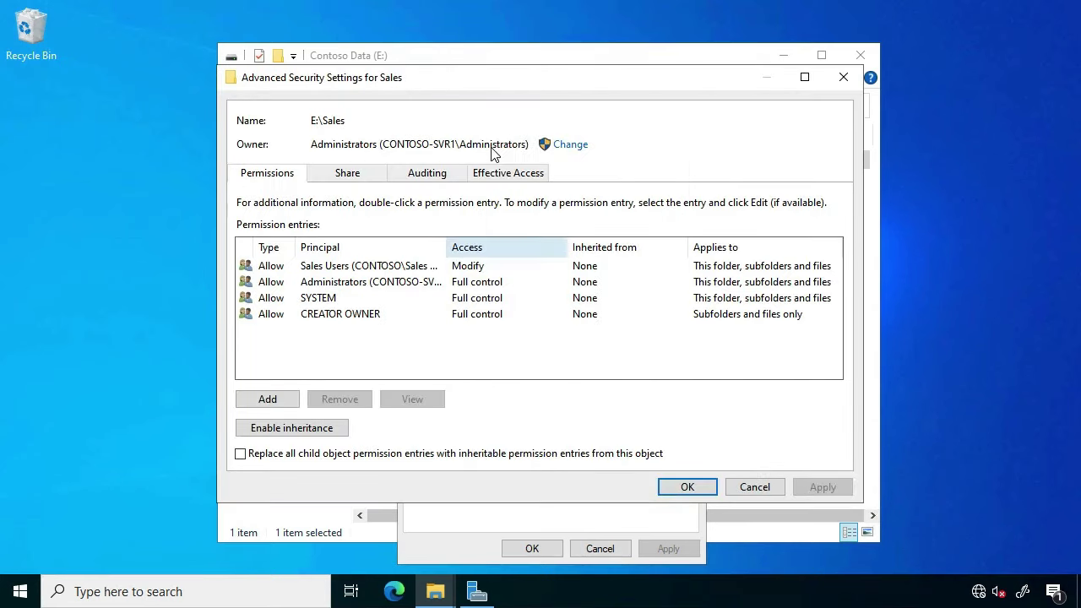
pyautogui.click(501, 174)
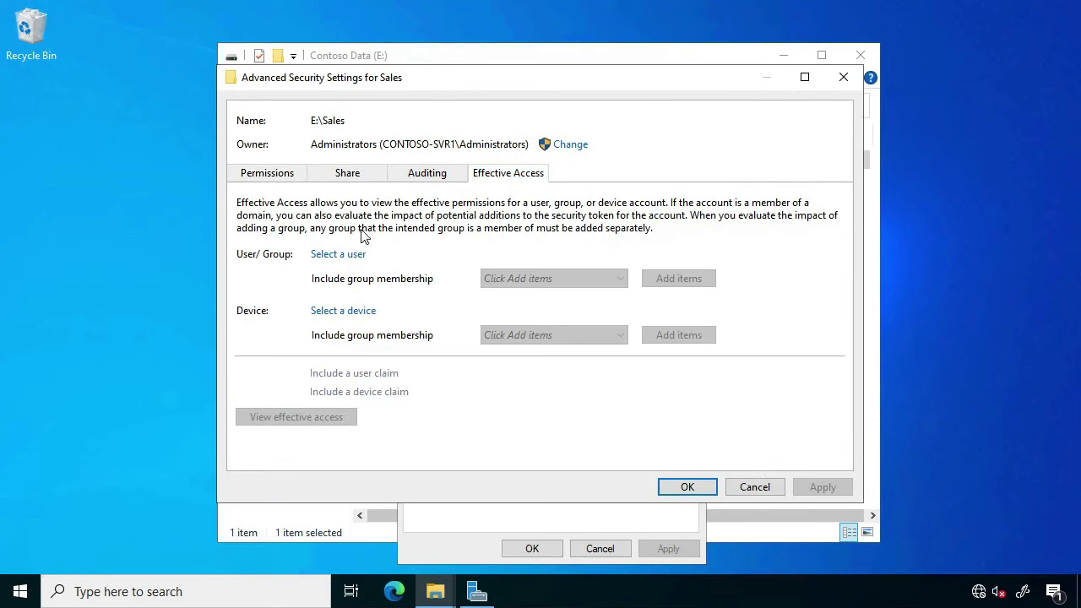
pyautogui.click(350, 255)
pyautogui.write('a')
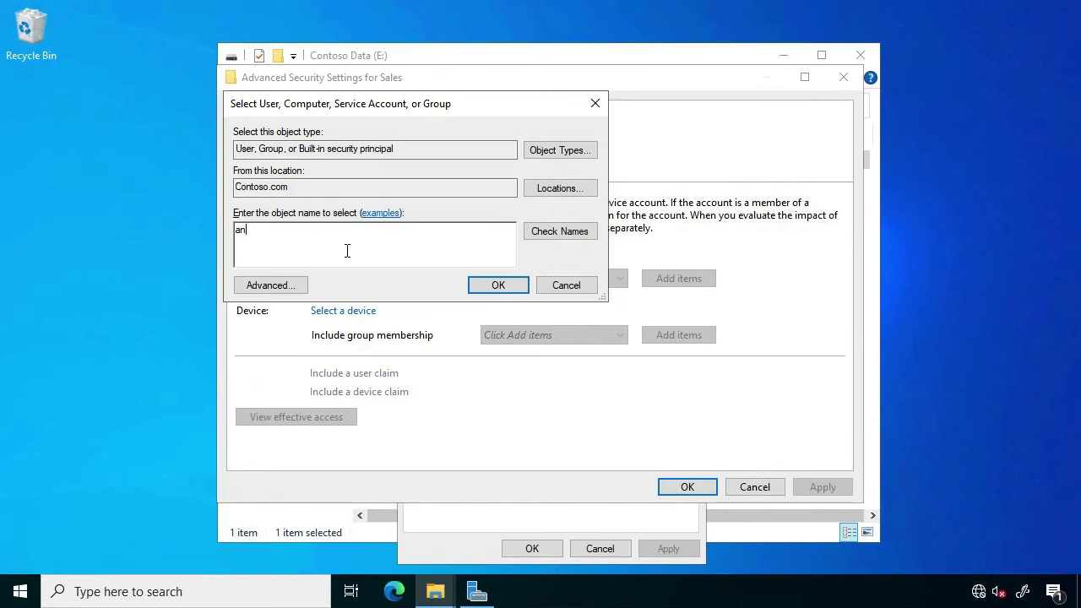
pyautogui.write('bbie')
pyautogui.click(560, 231)
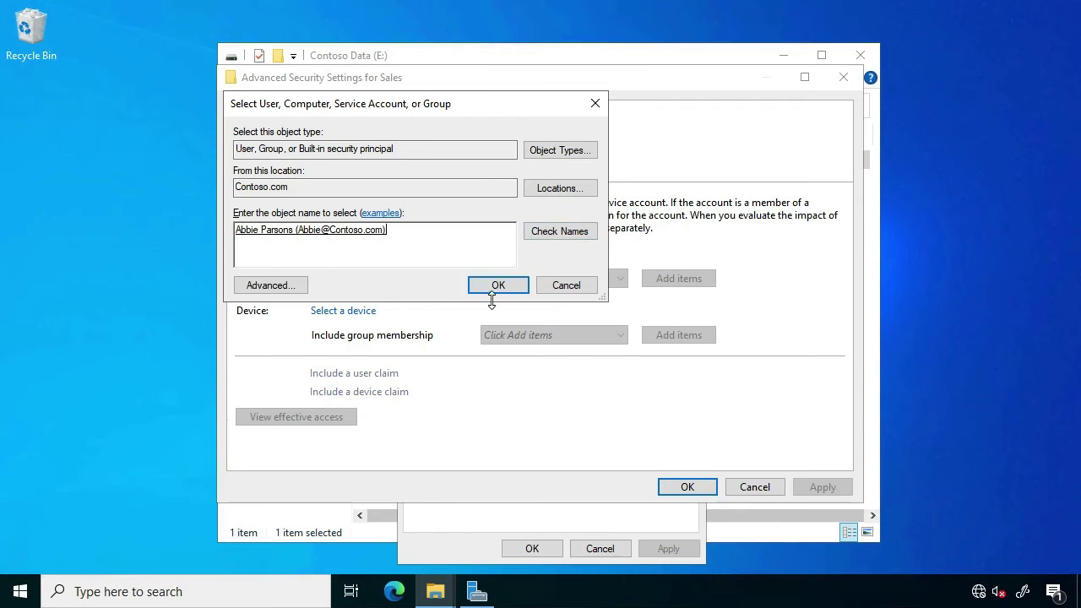
pyautogui.click(497, 284)
# Step: View the user's effective permissions, with only read rights allowed, then cancel
pyautogui.click(328, 415)
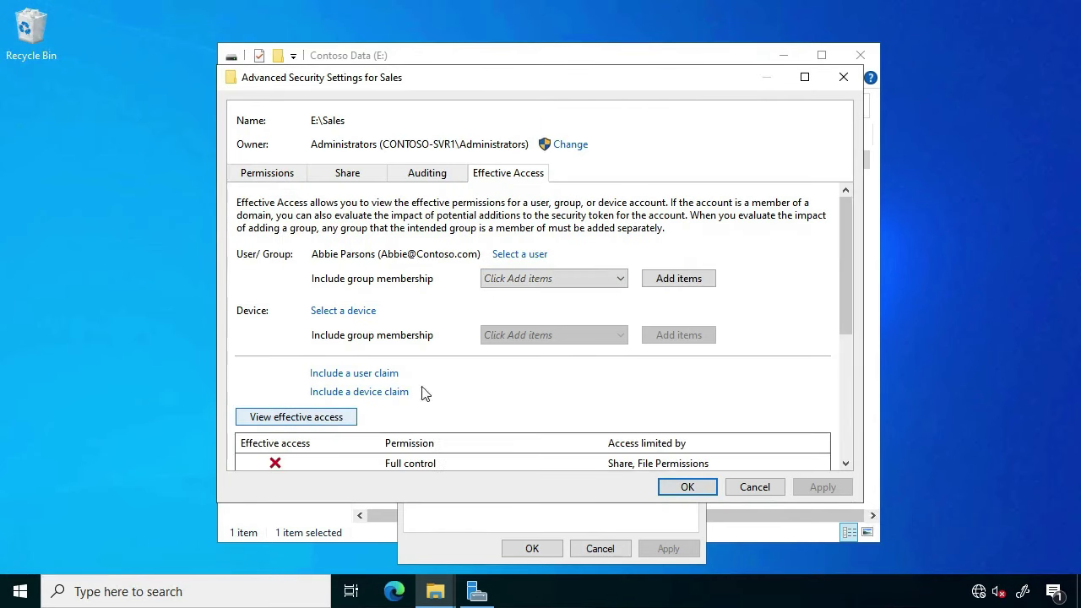
pyautogui.scroll(-1, 740, 349)
pyautogui.scroll(-3, 740, 350)
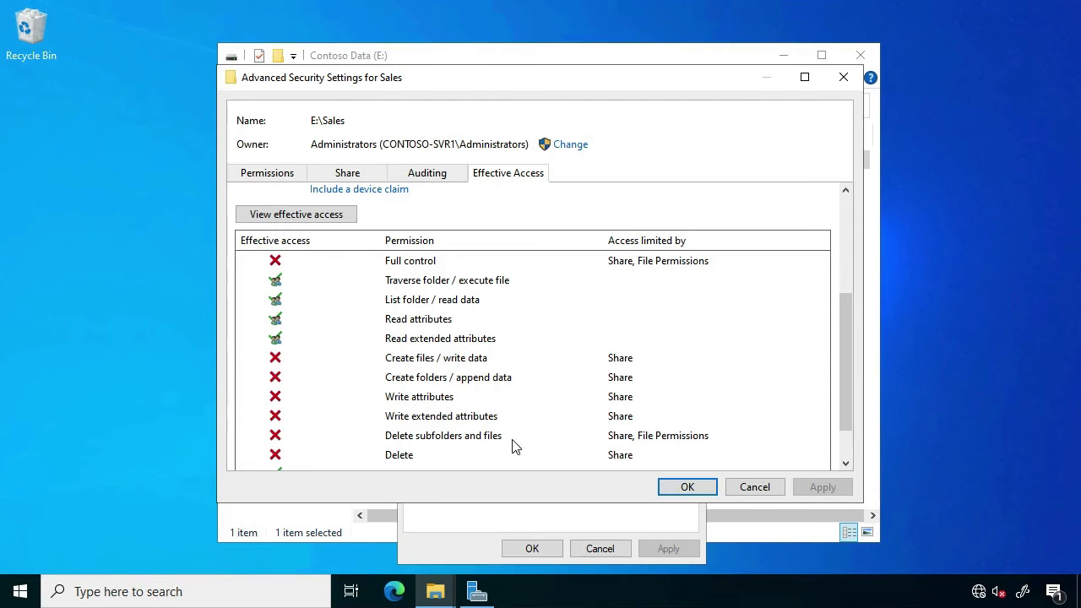
pyautogui.click(754, 487)
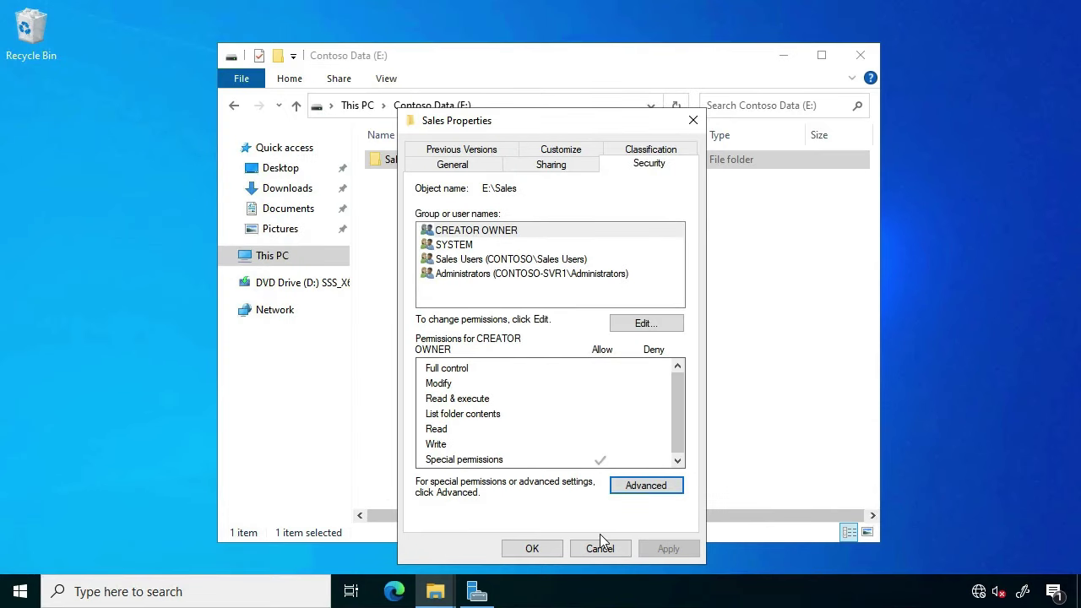
# Step: Remove Modify and Write from the Sales Users entry on Sales, leaving Read & execute
pyautogui.click(499, 260)
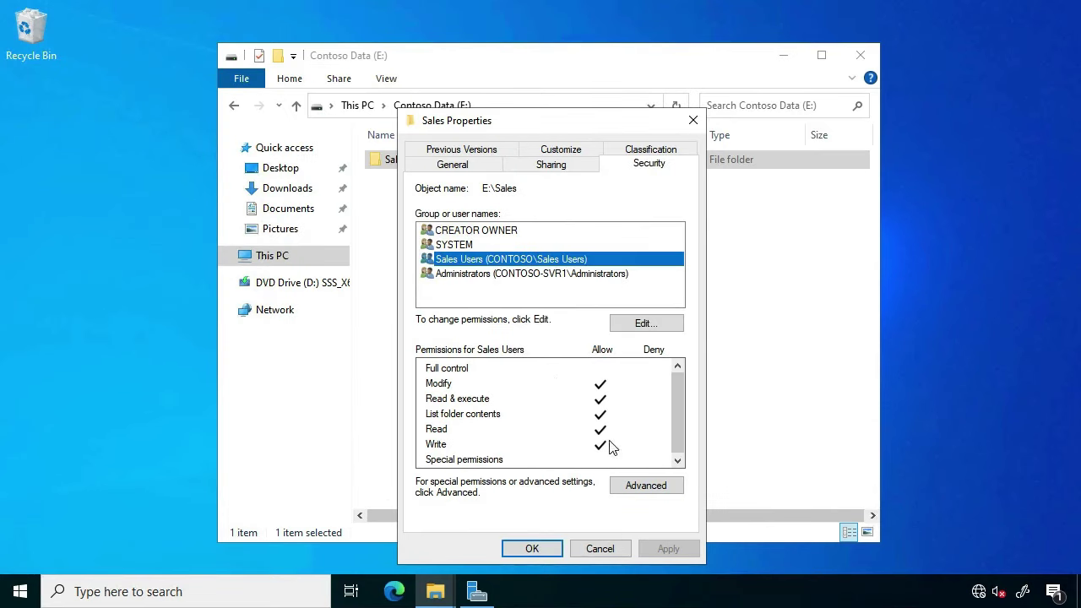
pyautogui.click(637, 485)
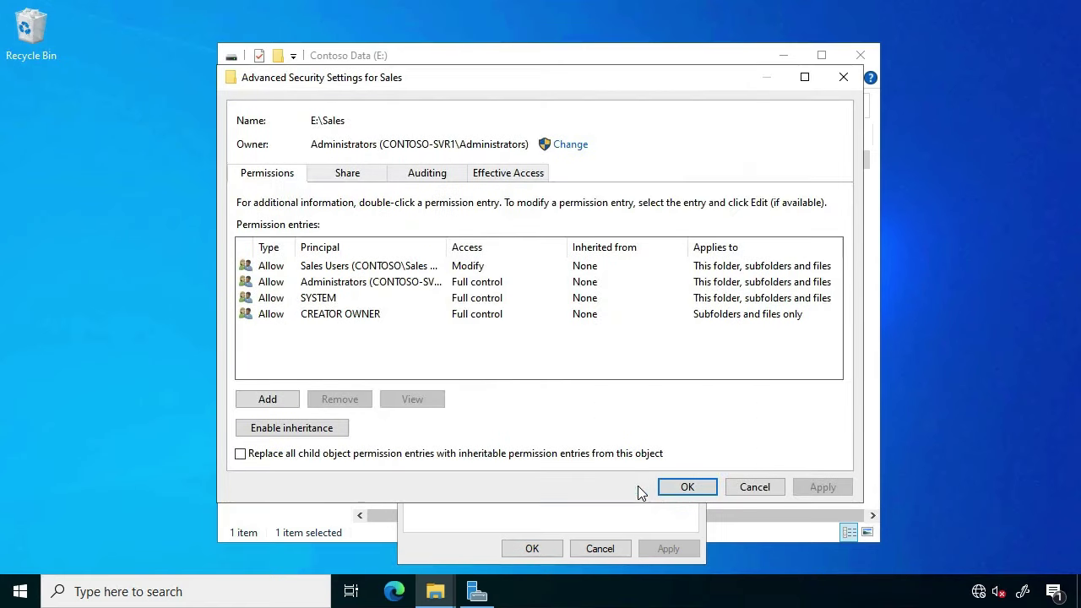
pyautogui.click(355, 269)
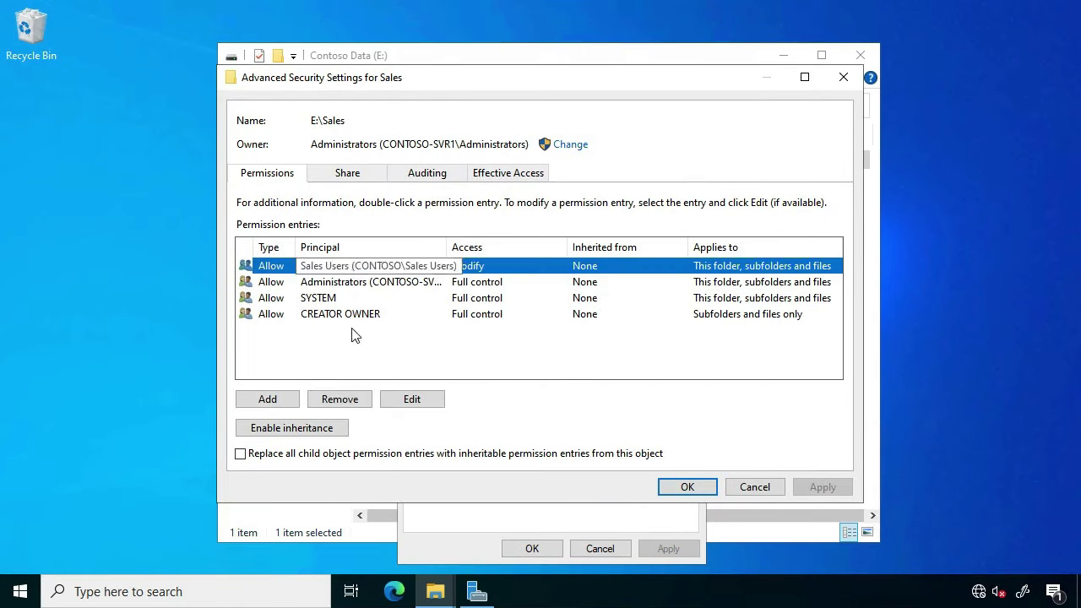
pyautogui.click(410, 399)
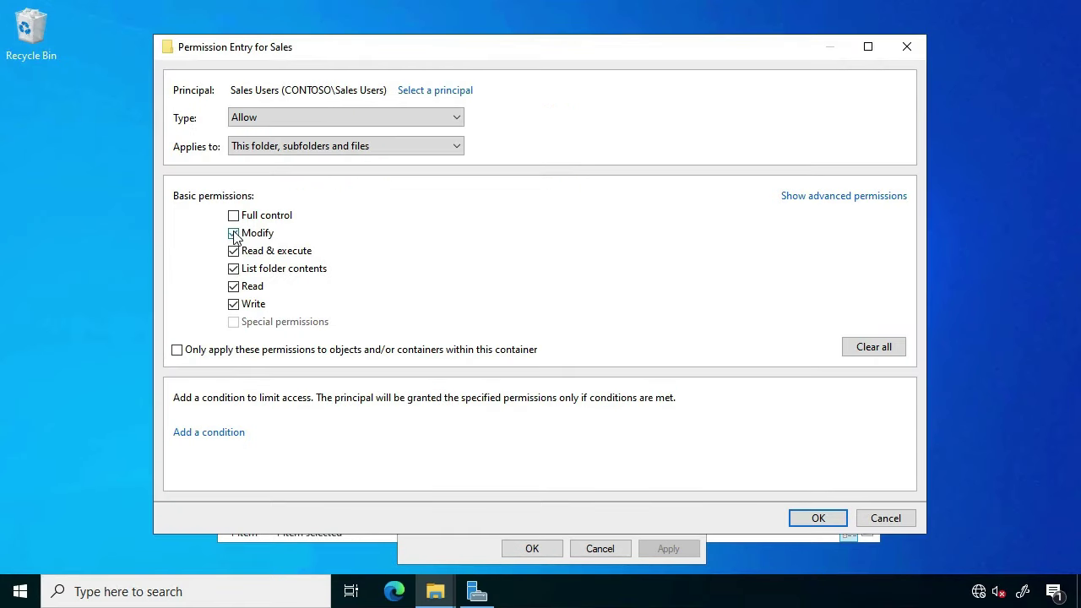
pyautogui.click(234, 233)
pyautogui.click(234, 304)
pyautogui.click(815, 518)
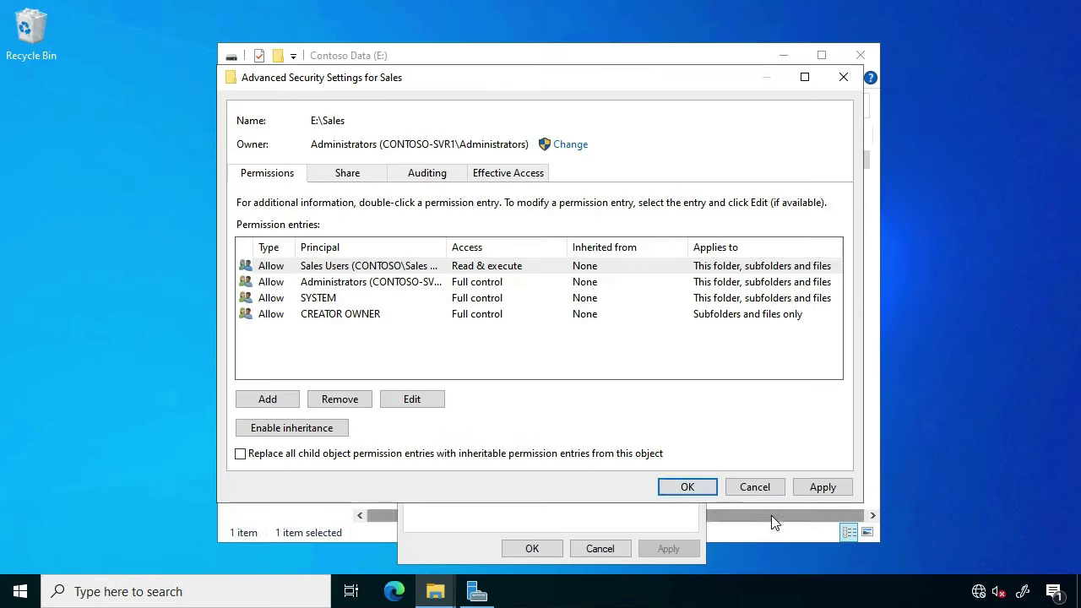
pyautogui.click(685, 488)
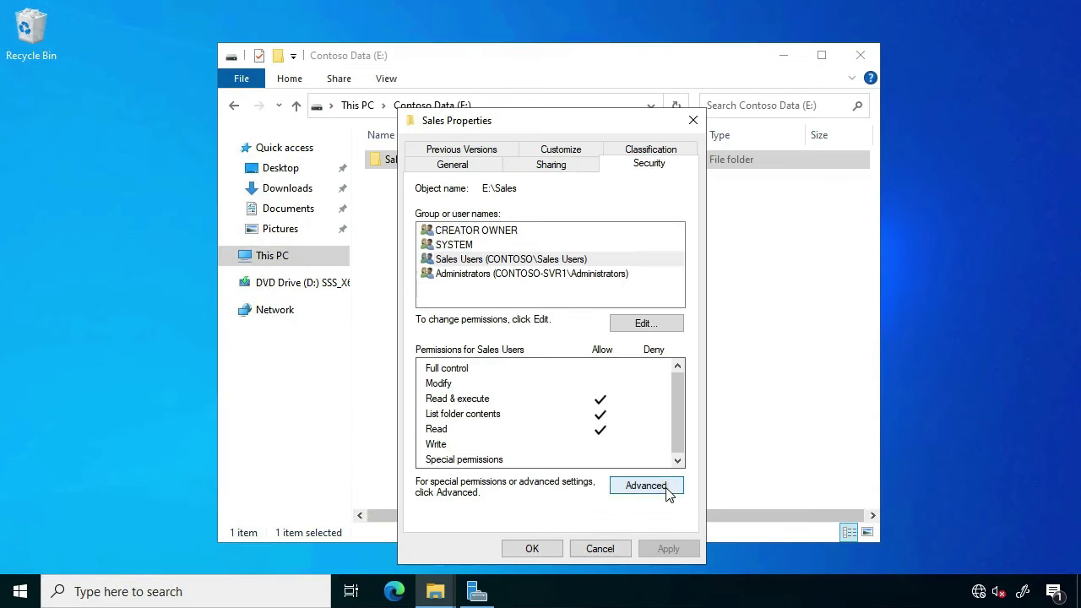
# Step: Allow Everyone Full Control in the Sales share permissions and close the properties
pyautogui.click(567, 169)
pyautogui.click(475, 368)
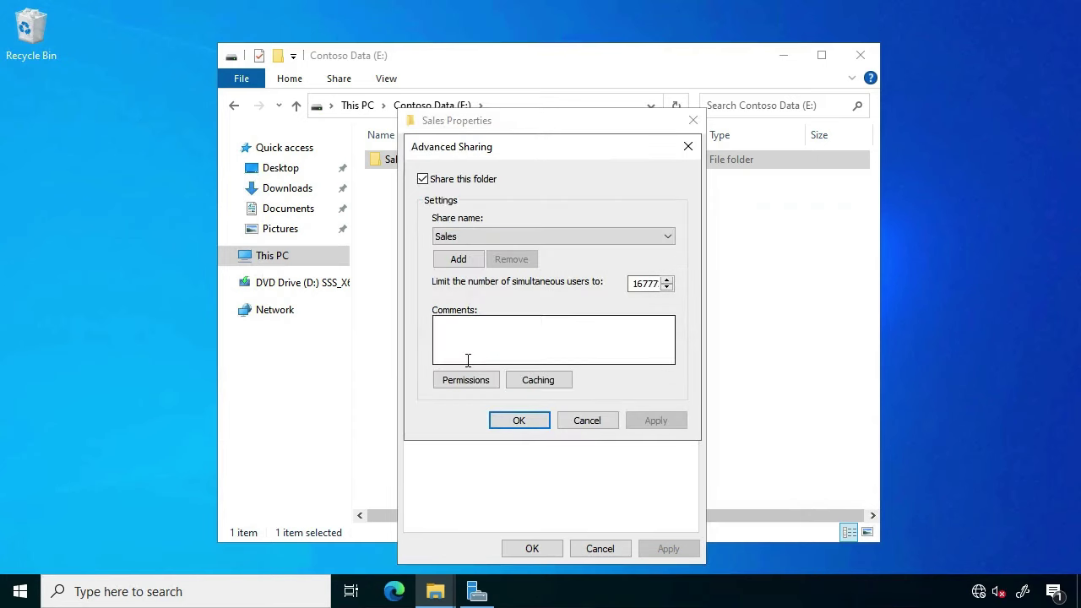
pyautogui.click(465, 380)
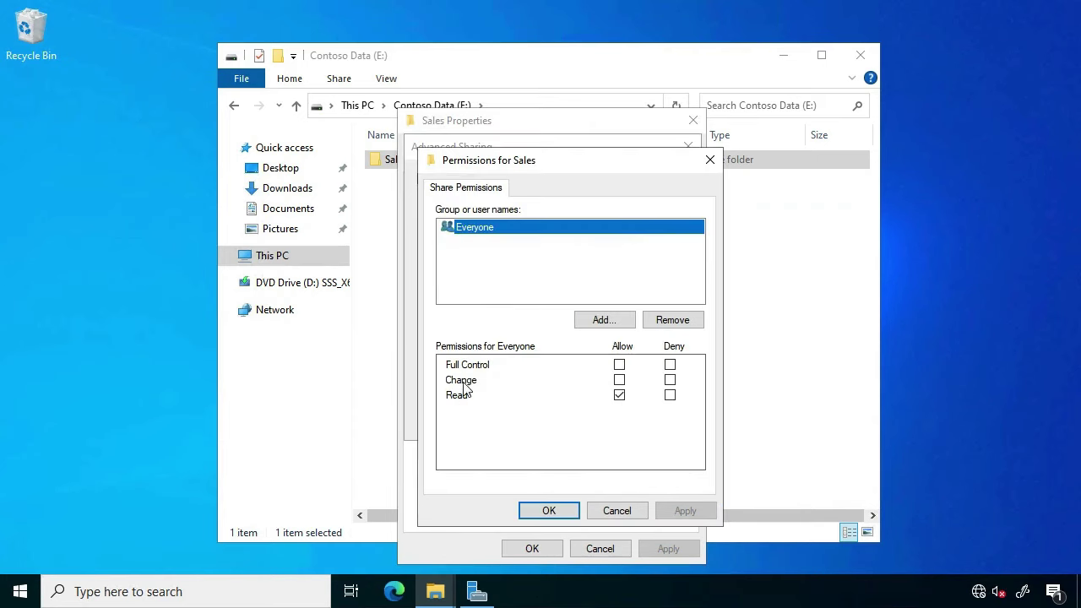
pyautogui.click(619, 364)
pyautogui.click(549, 511)
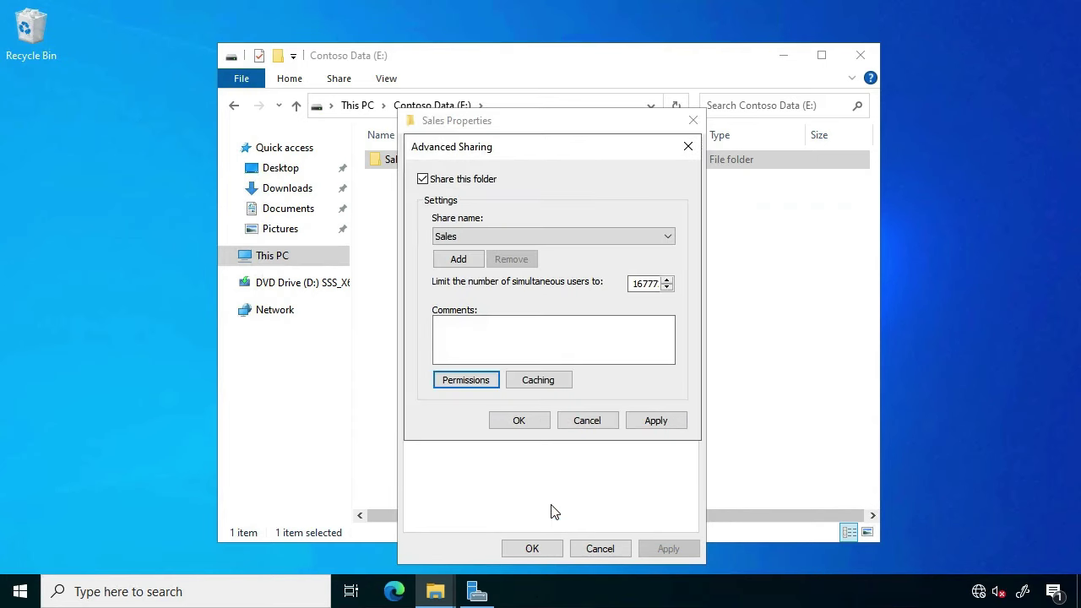
pyautogui.click(531, 429)
pyautogui.click(533, 548)
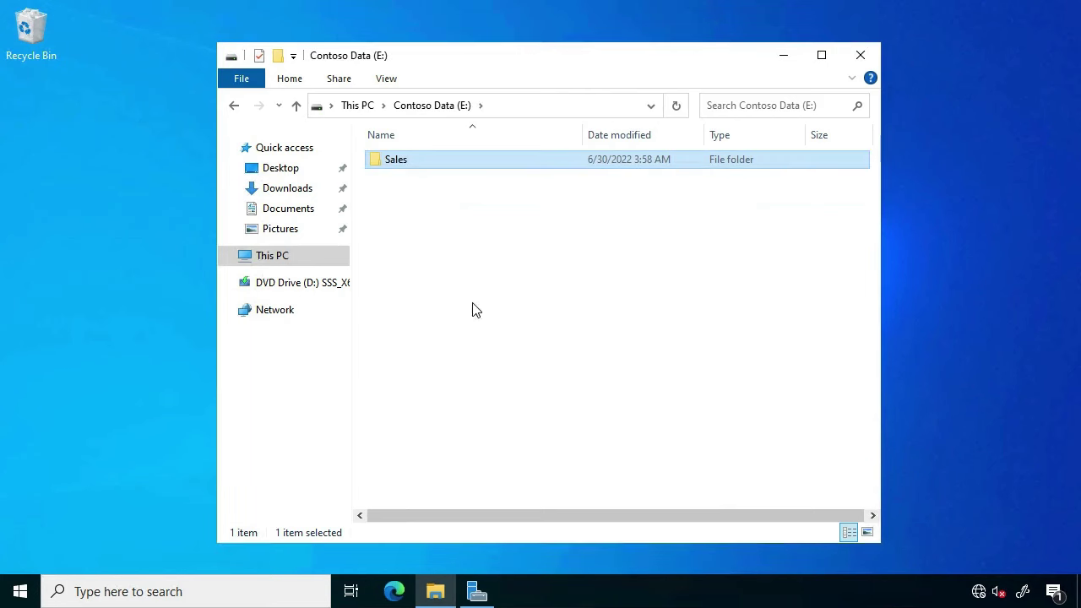
# Step: Open the Sales folder's advanced security settings at the Effective Access view
pyautogui.rightClick(396, 160)
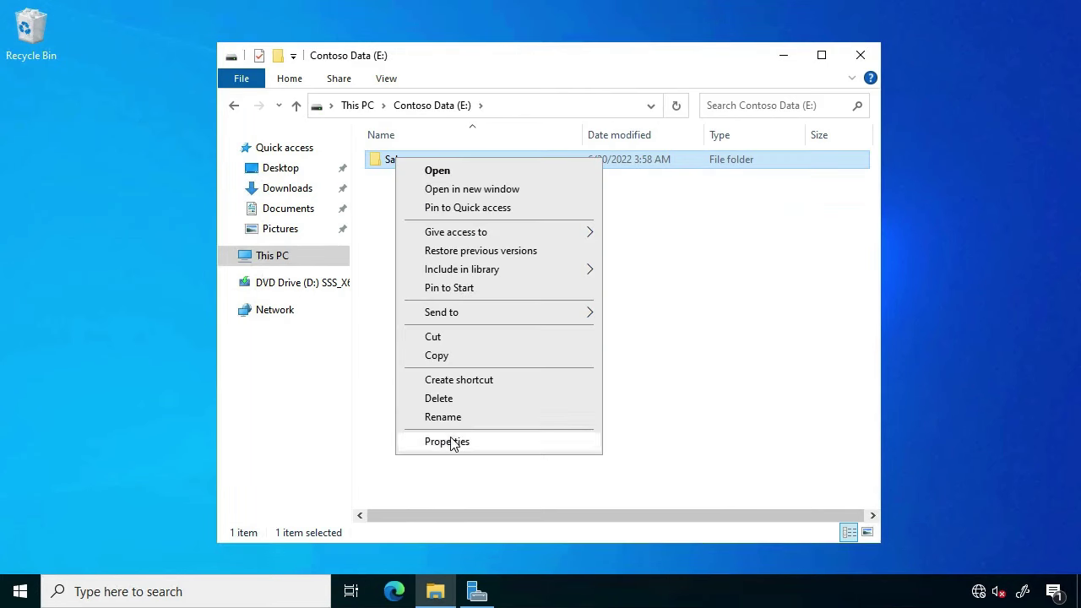
pyautogui.click(449, 441)
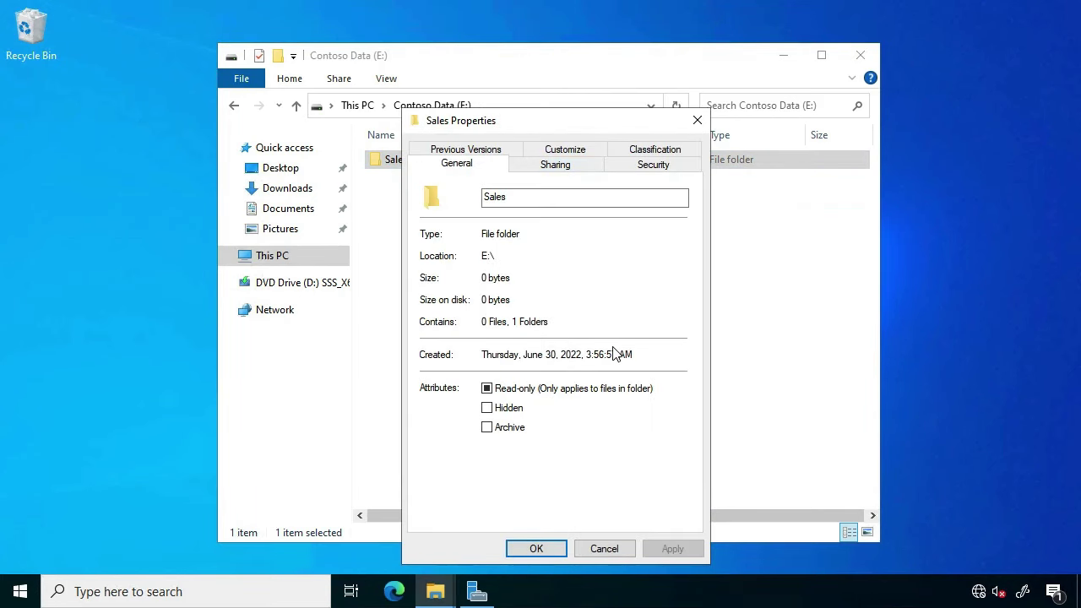
pyautogui.click(655, 167)
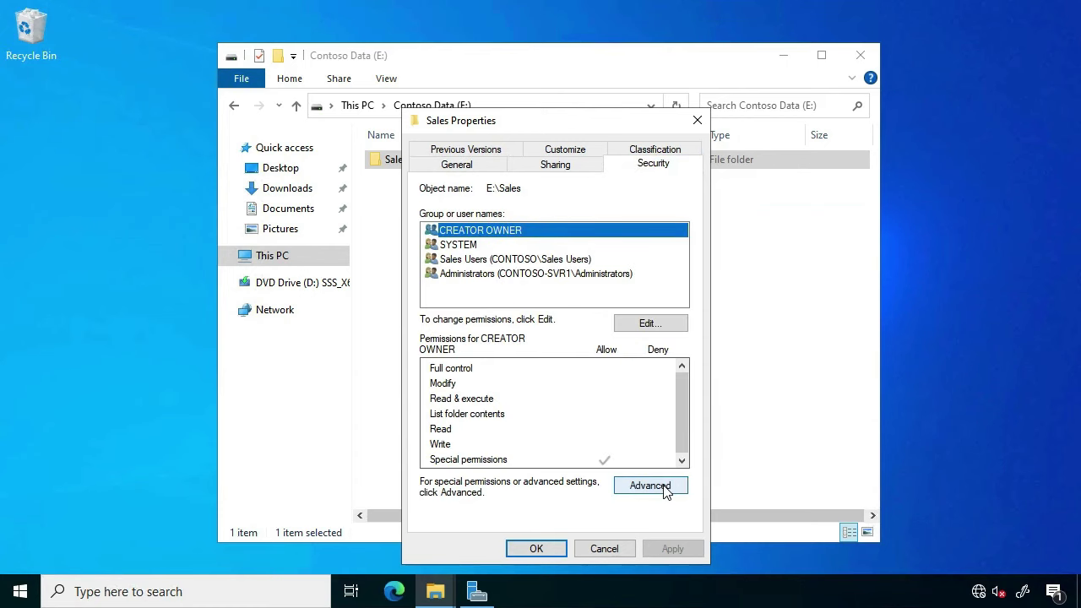
pyautogui.click(665, 489)
pyautogui.click(511, 173)
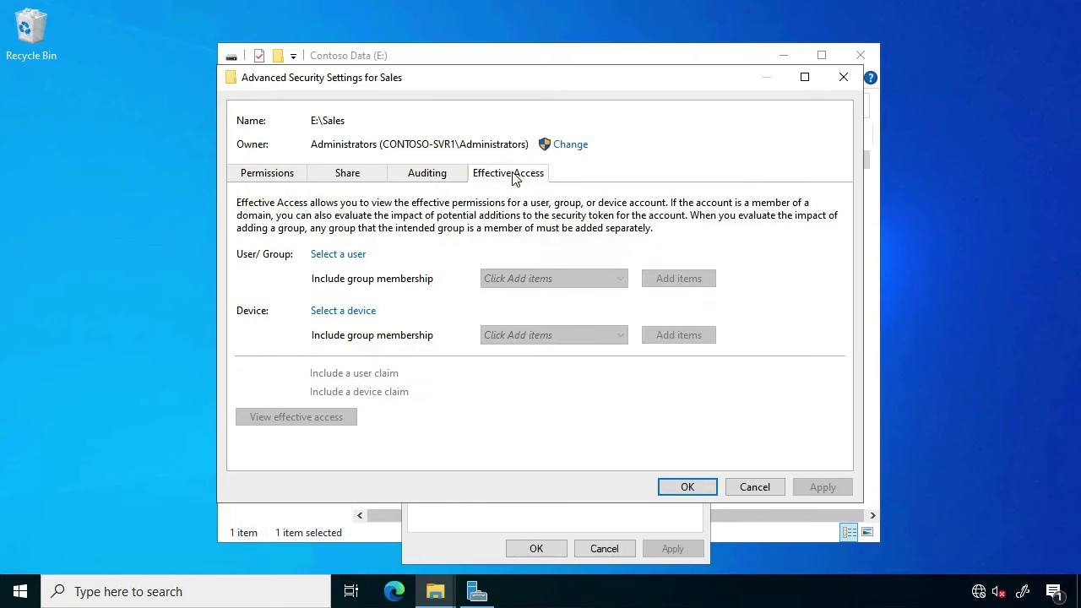
# Step: View the user account's read-only effective access on Sales, then cancel out
pyautogui.click(337, 254)
pyautogui.write('abbie')
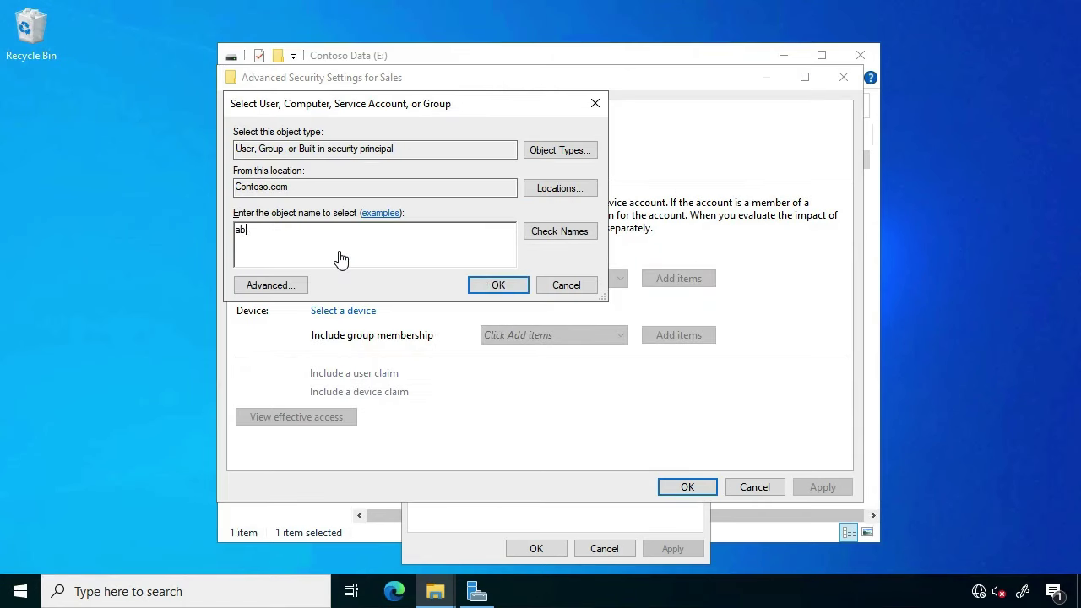
pyautogui.click(557, 231)
pyautogui.click(496, 285)
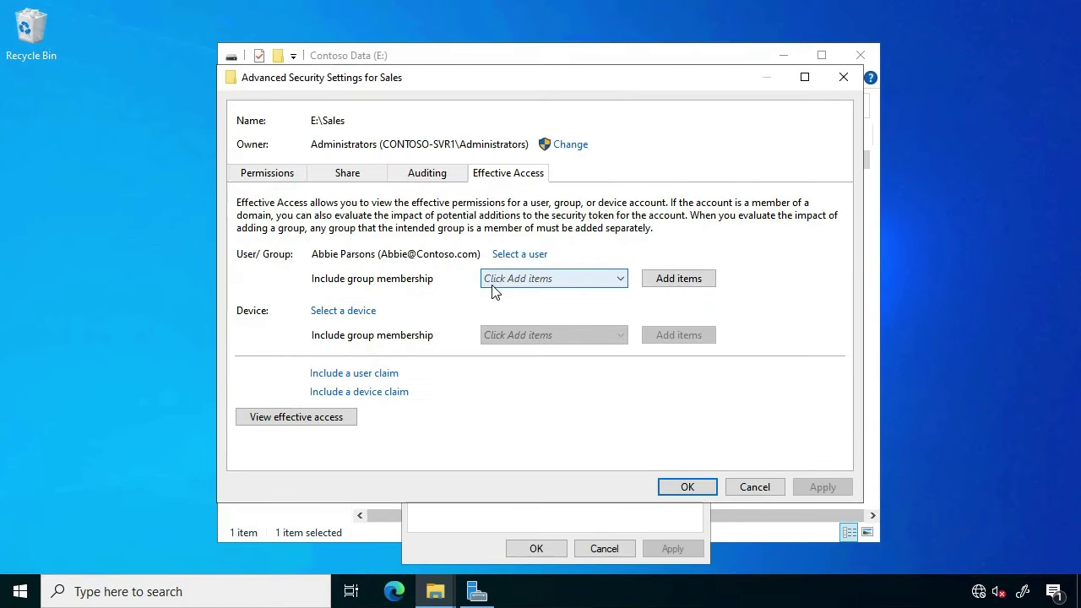
pyautogui.click(338, 416)
pyautogui.scroll(-4, 497, 319)
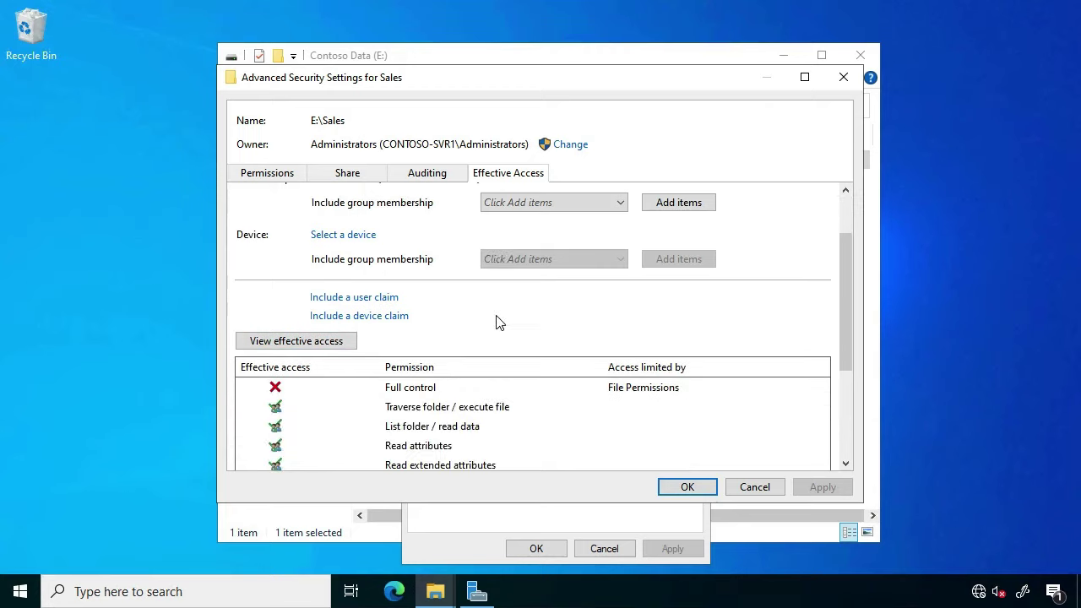
pyautogui.scroll(-1, 496, 319)
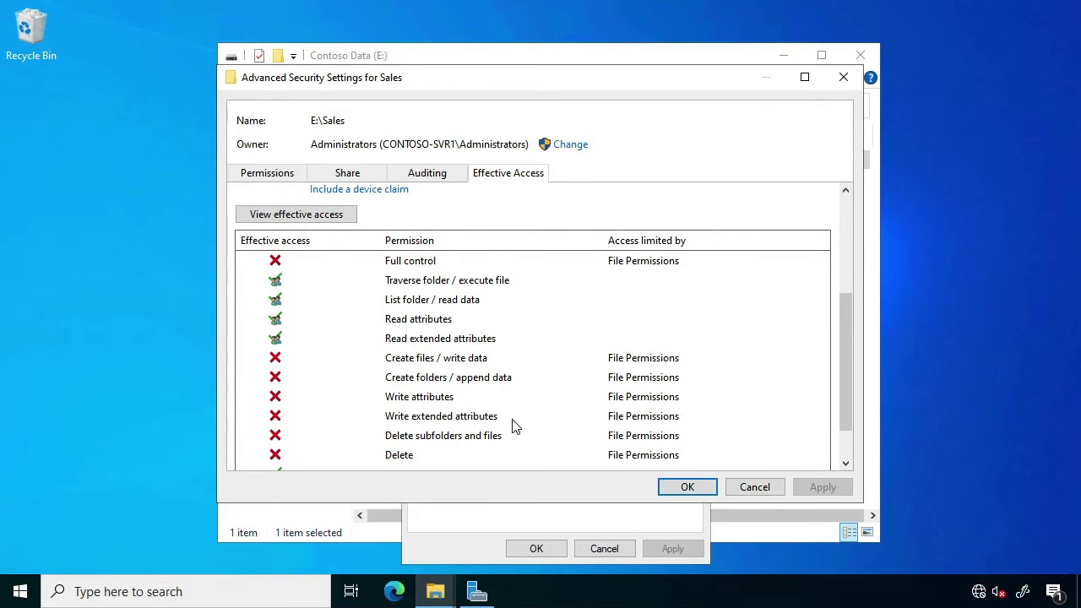
pyautogui.scroll(-1, 515, 426)
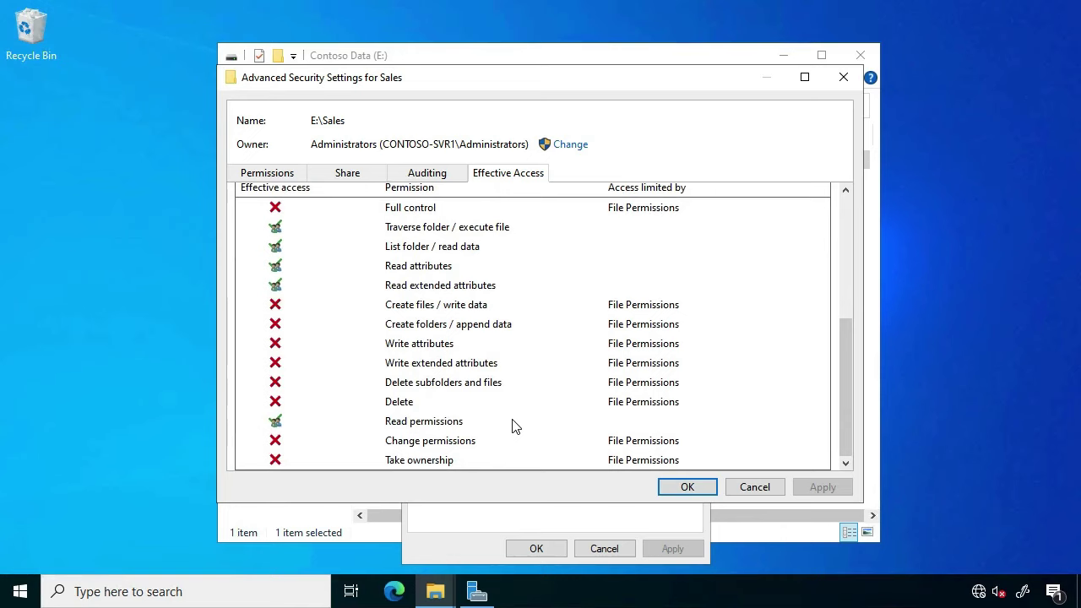
pyautogui.scroll(2, 515, 427)
pyautogui.scroll(-1, 515, 426)
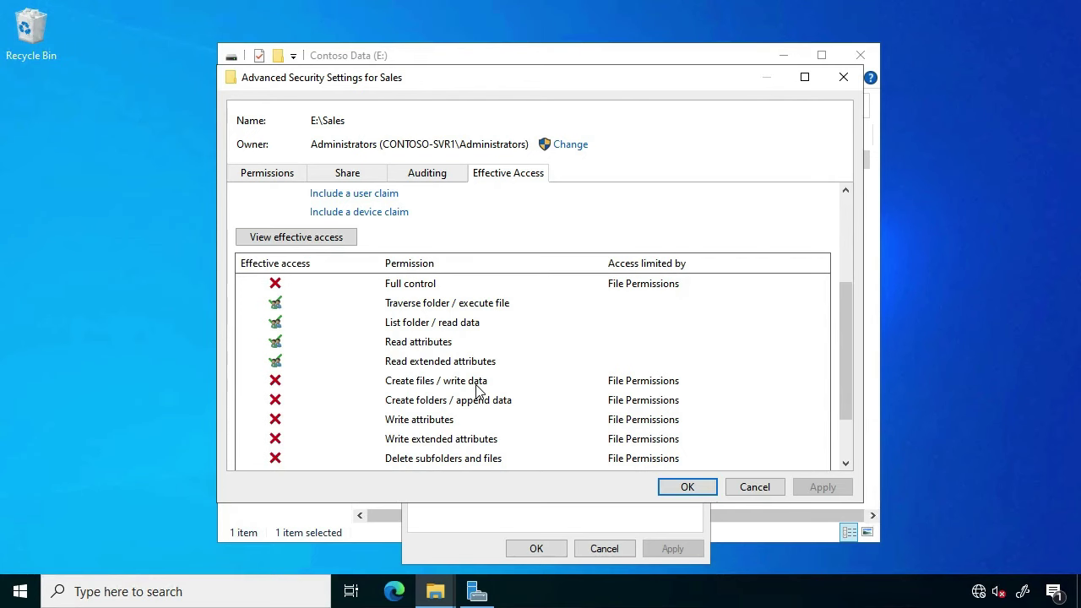
pyautogui.click(764, 487)
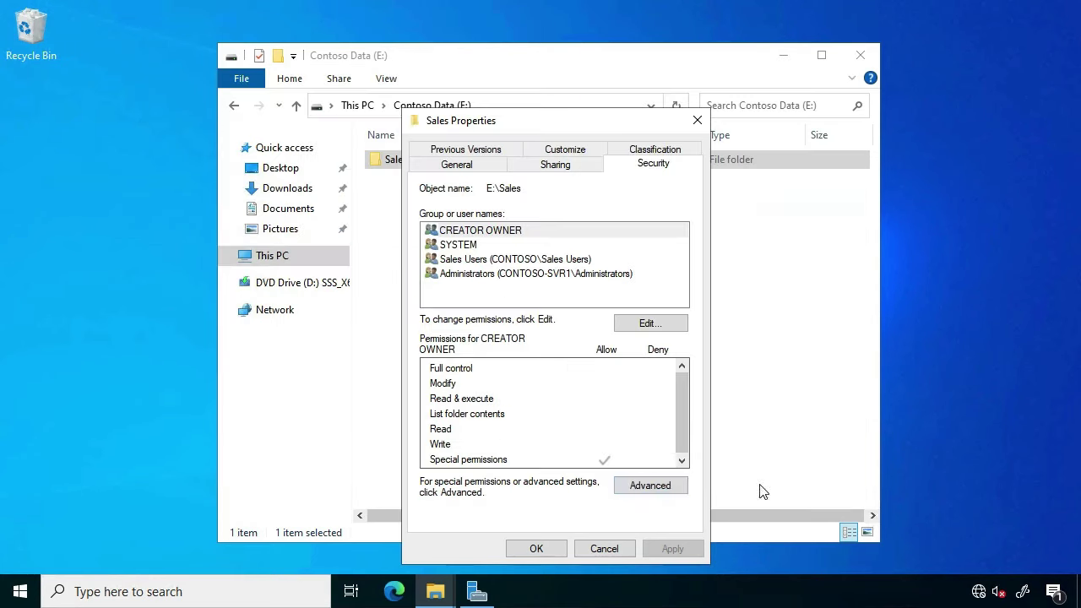
# Step: Check that Everyone has Full Control in the Sales share permissions, closing without changes
pyautogui.click(555, 166)
pyautogui.click(499, 370)
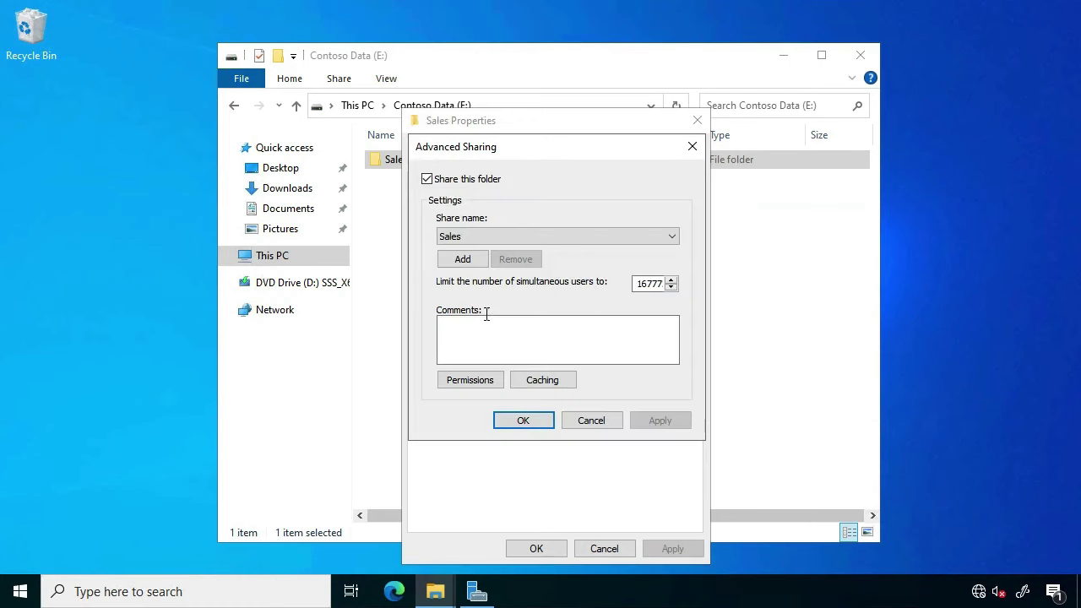
pyautogui.click(470, 380)
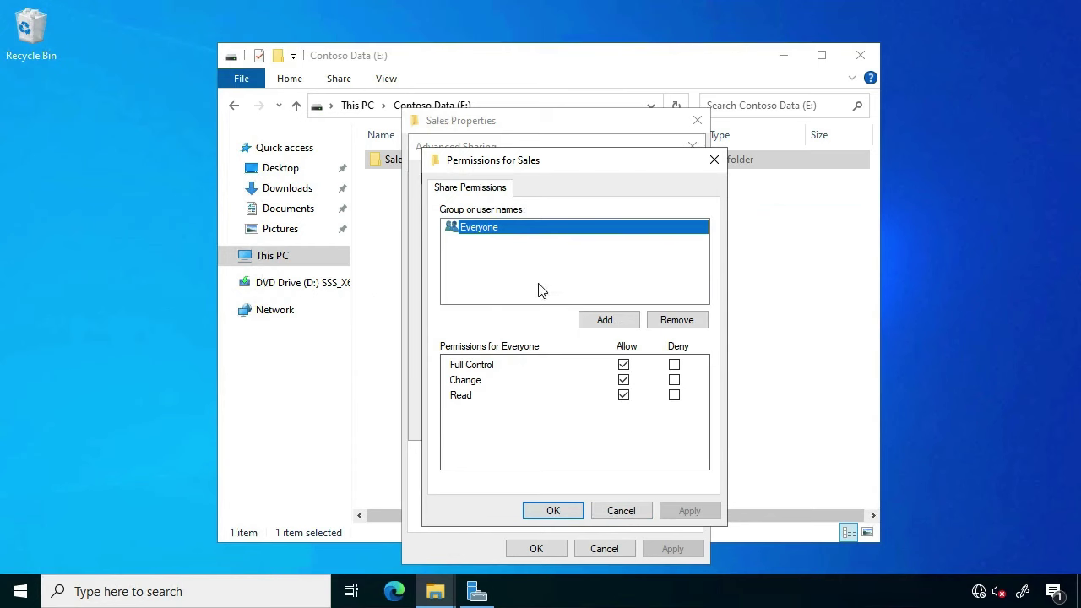
pyautogui.click(618, 511)
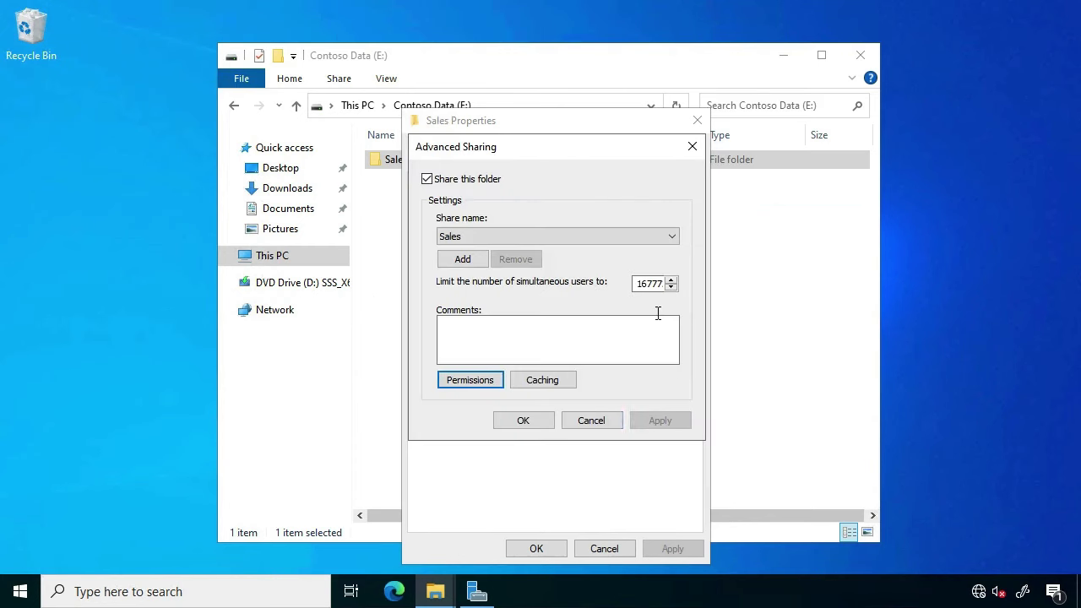
pyautogui.click(610, 420)
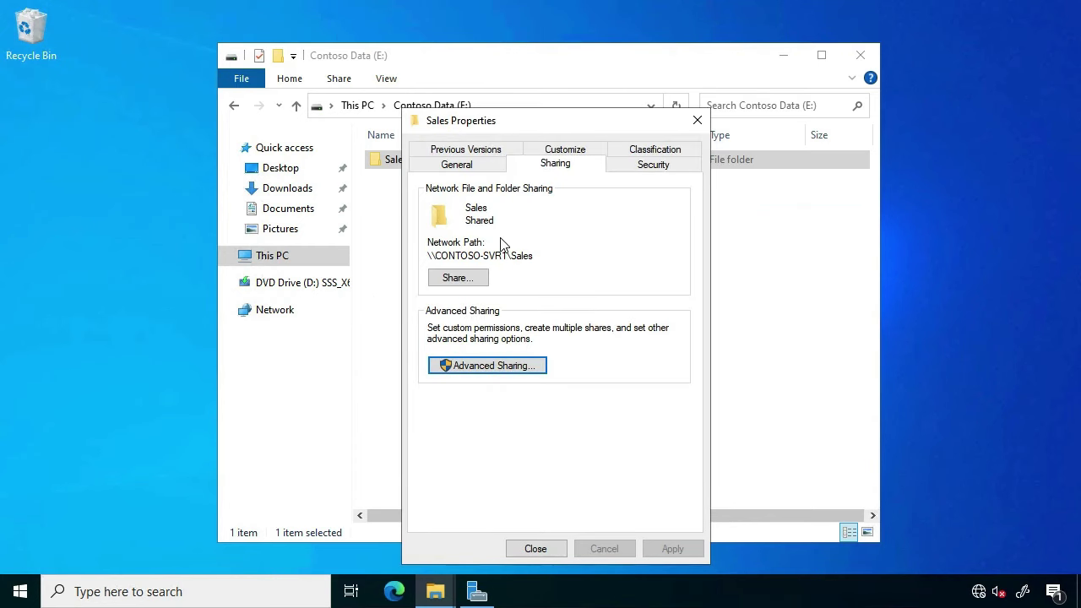
# Step: Select Sales Users on the Security tab and open Advanced Security Settings for Sales
pyautogui.click(651, 166)
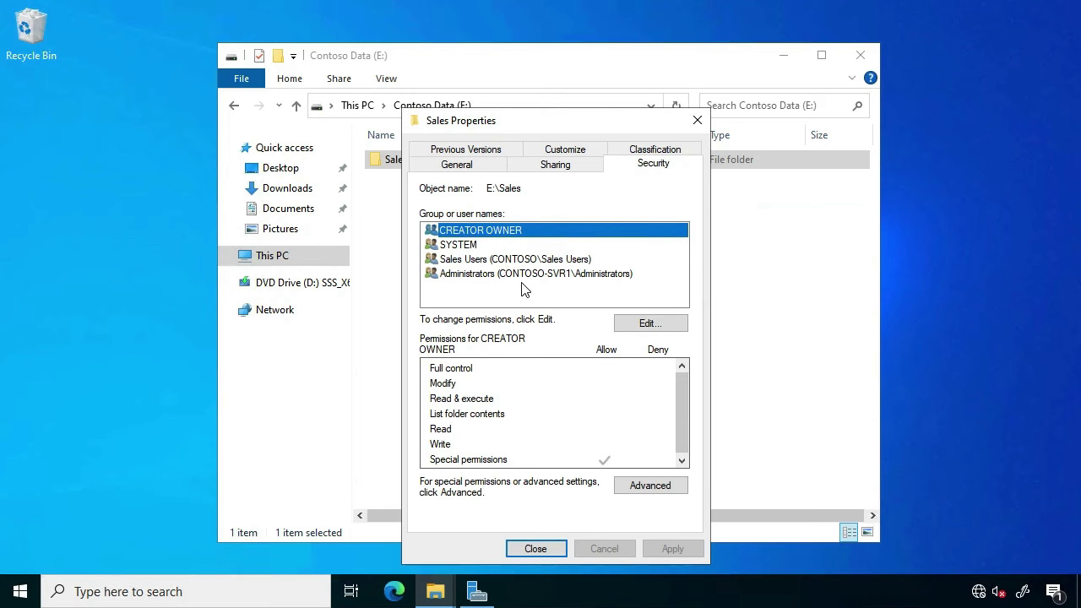
pyautogui.click(483, 261)
pyautogui.click(669, 494)
# Step: Grant the Sales Users entry Modify on Sales and close the properties
pyautogui.click(392, 268)
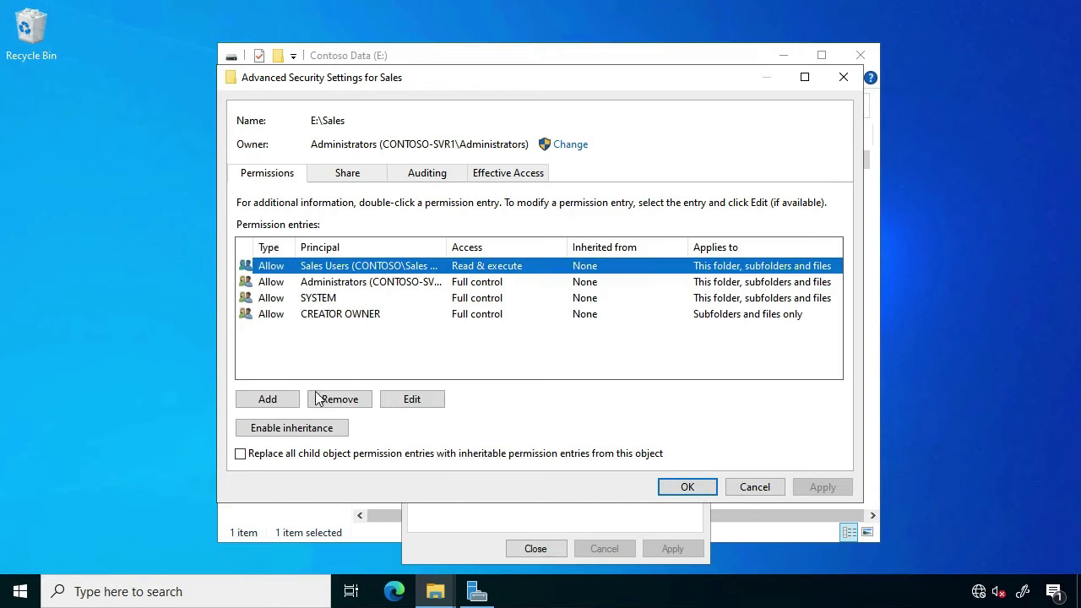
pyautogui.click(411, 398)
pyautogui.click(239, 234)
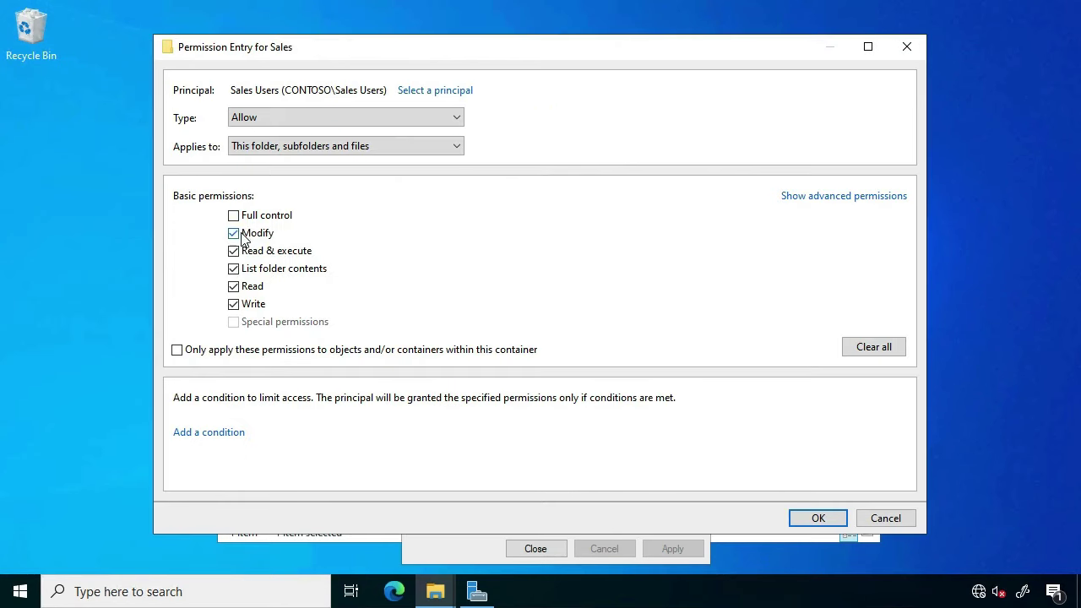
pyautogui.click(804, 523)
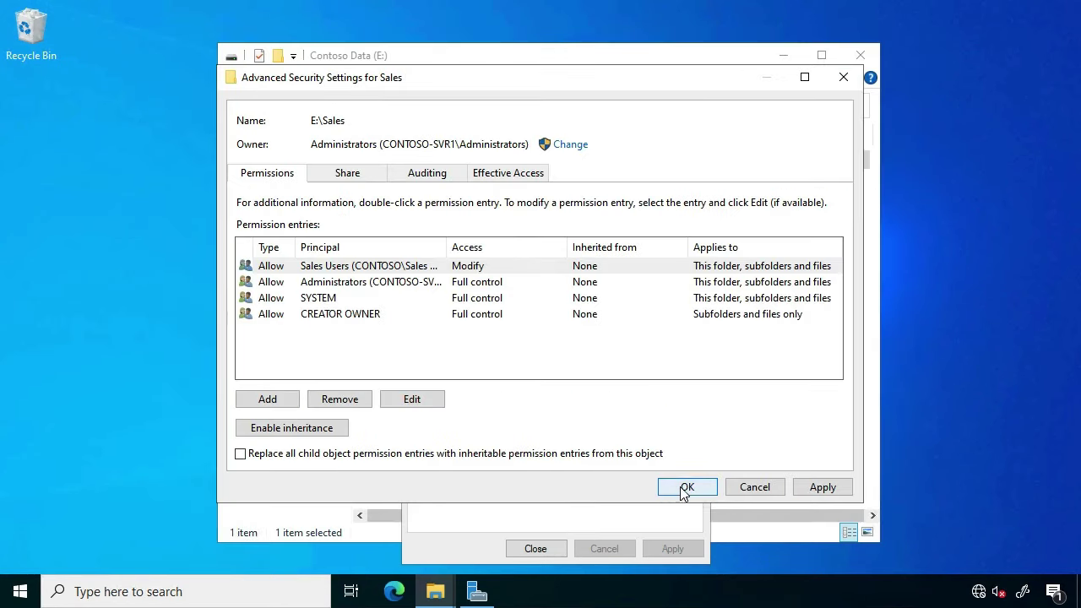
pyautogui.click(684, 491)
pyautogui.click(536, 548)
# Step: Reopen the Sales folder's advanced security settings at the Effective Access view
pyautogui.rightClick(481, 166)
pyautogui.click(549, 445)
pyautogui.click(738, 166)
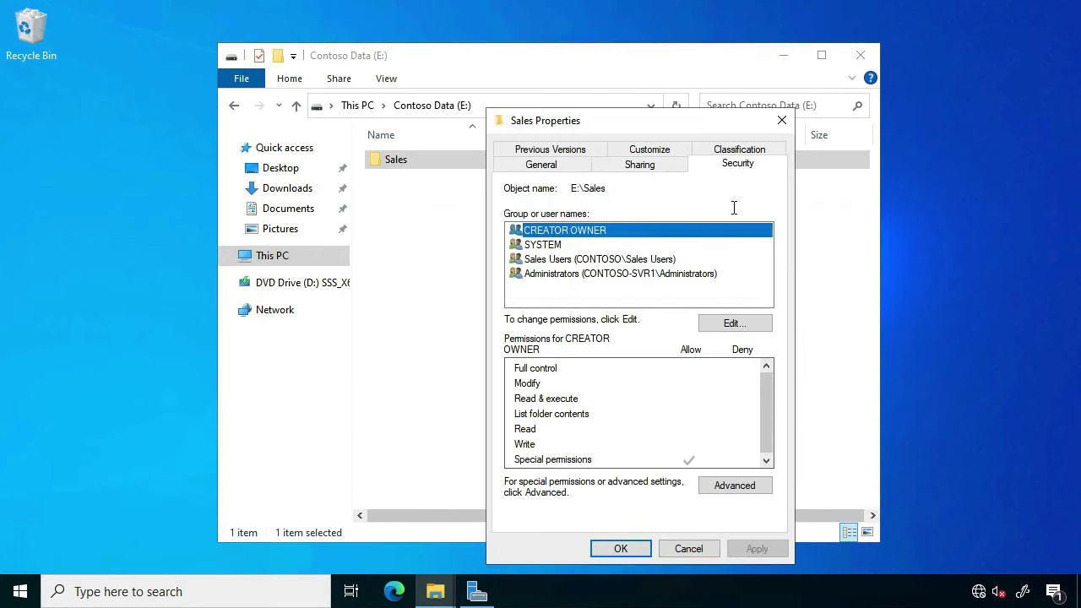
pyautogui.click(735, 484)
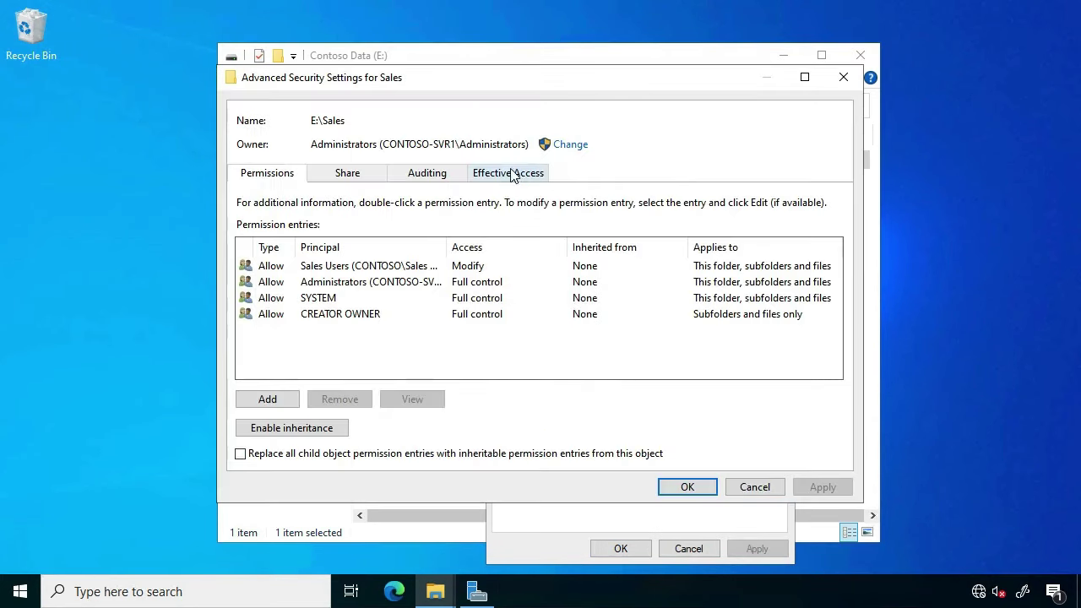
pyautogui.click(511, 173)
# Step: Confirm the user account can now create, write and delete in Sales, then close
pyautogui.click(355, 256)
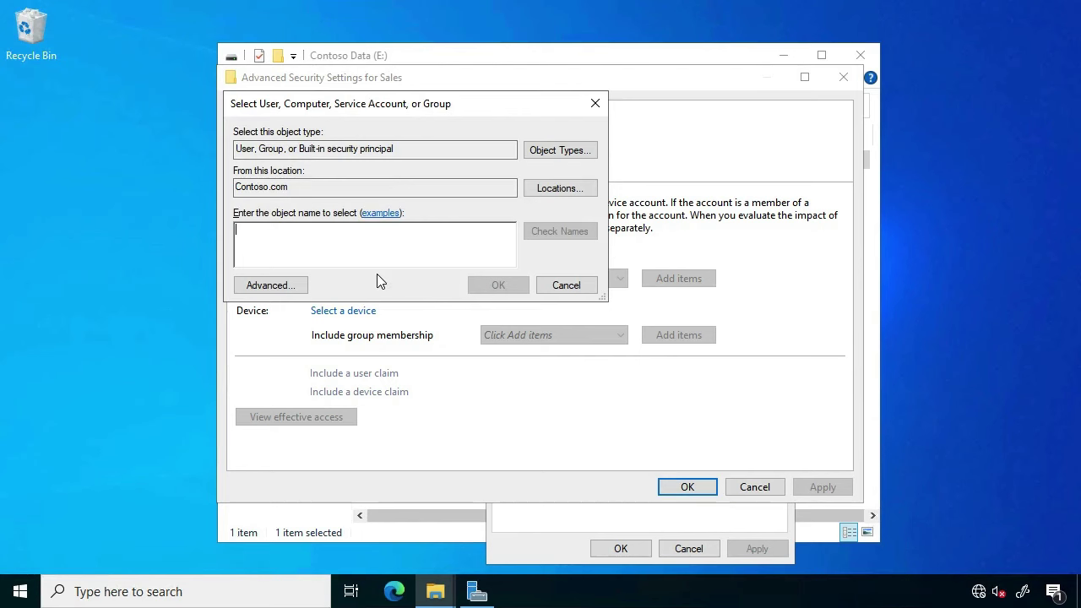
pyautogui.write('abbie')
pyautogui.hotkey('shift', 'Tab')
pyautogui.hotkey('shift', 'Tab')
pyautogui.click(492, 286)
pyautogui.click(347, 414)
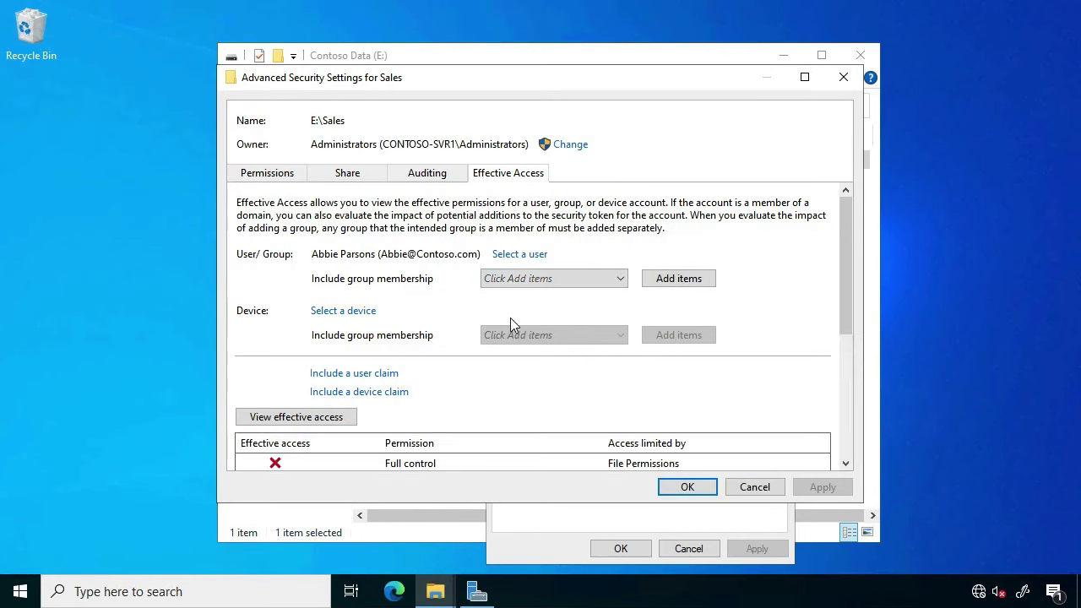
pyautogui.scroll(-5, 510, 319)
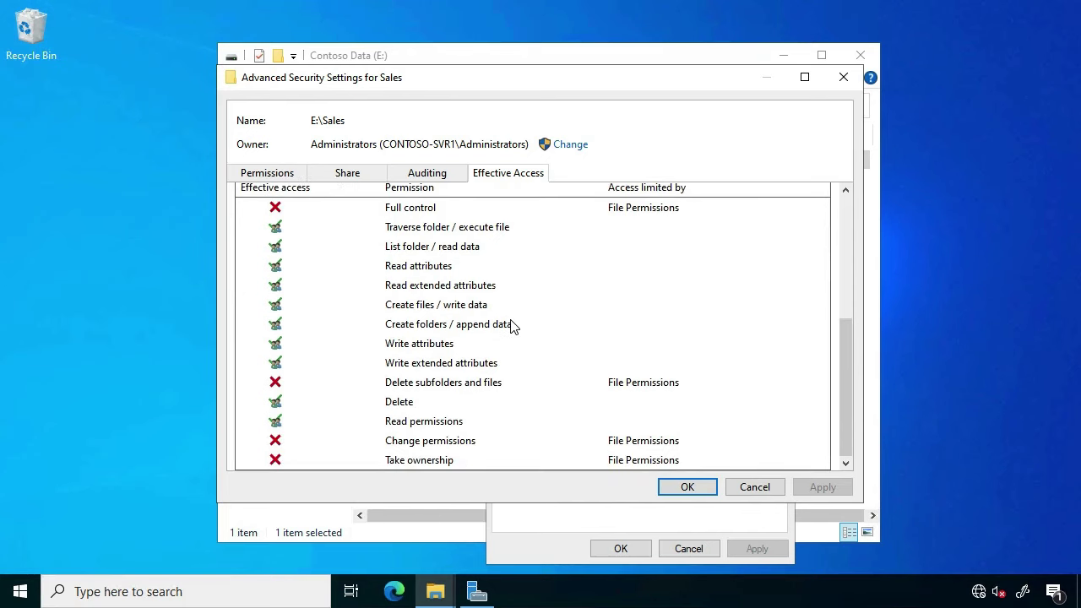
pyautogui.click(687, 486)
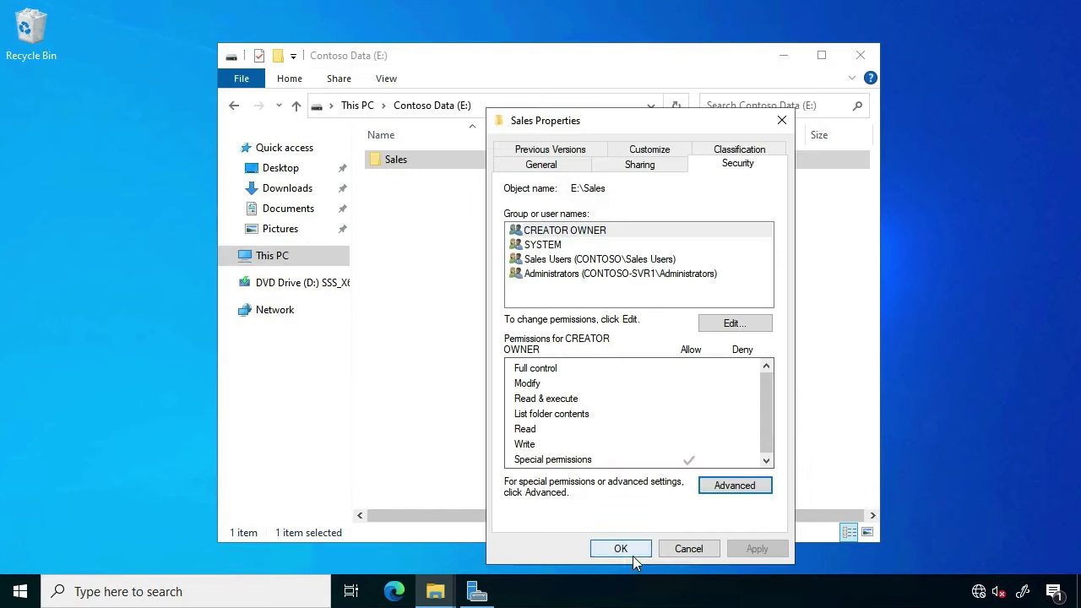
pyautogui.click(629, 549)
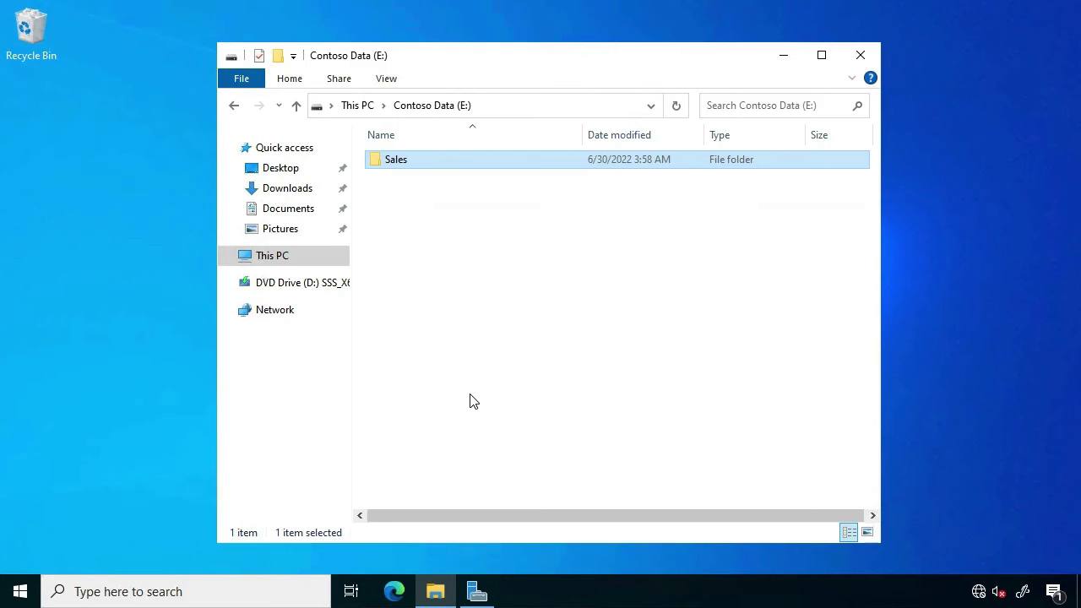
# Step: Open the Reports subfolder's advanced security settings to review its inherited entries
pyautogui.doubleClick(419, 164)
pyautogui.click(421, 167)
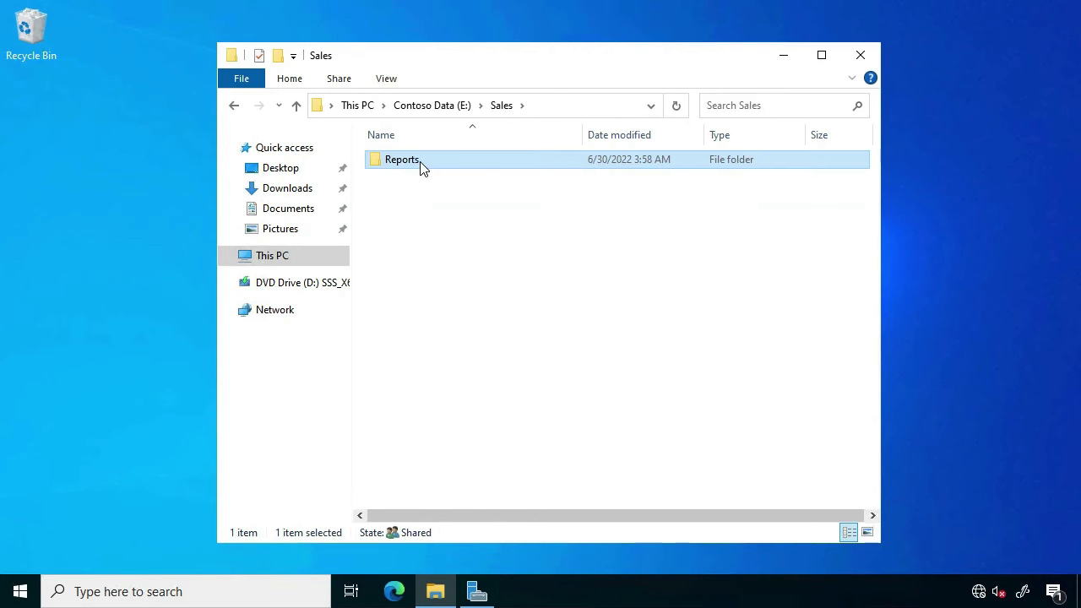
pyautogui.rightClick(421, 164)
pyautogui.click(494, 446)
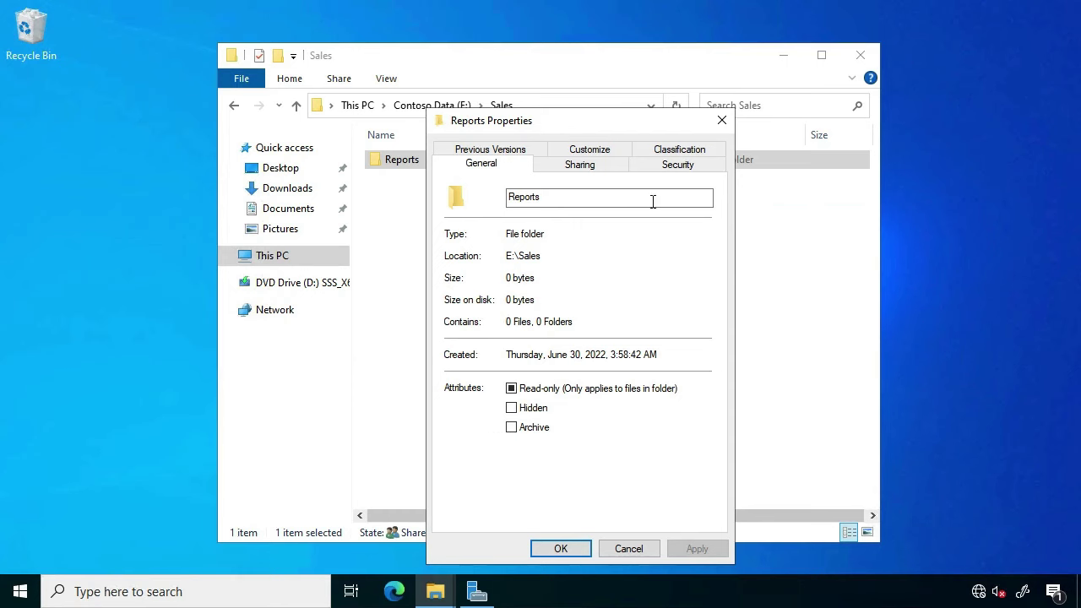
pyautogui.click(677, 167)
pyautogui.click(683, 485)
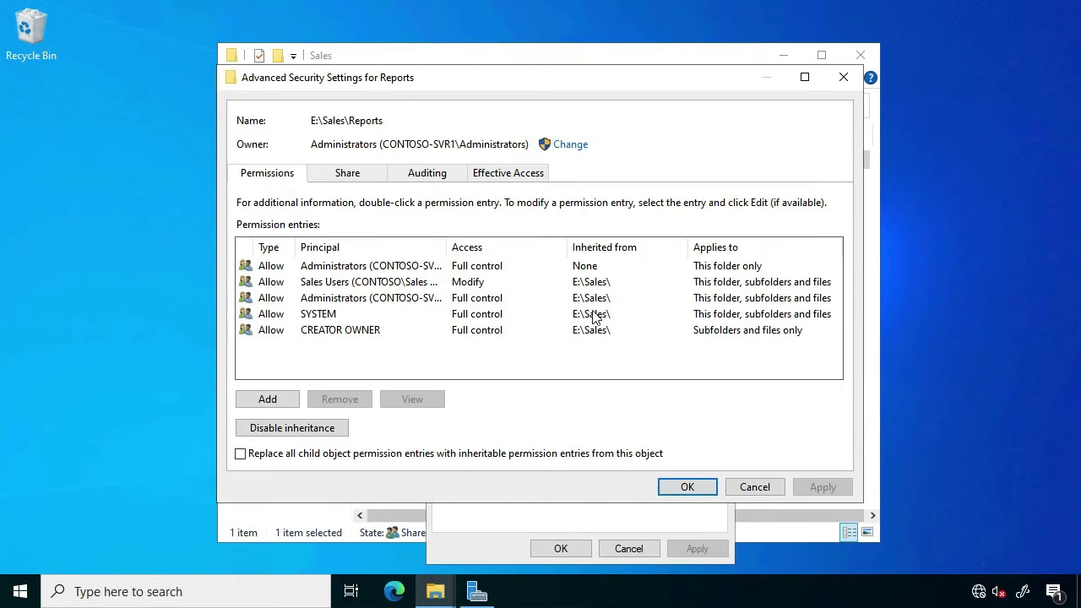
# Step: Verify the user account's effective access on Reports matches Sales Users Modify, then close
pyautogui.click(500, 175)
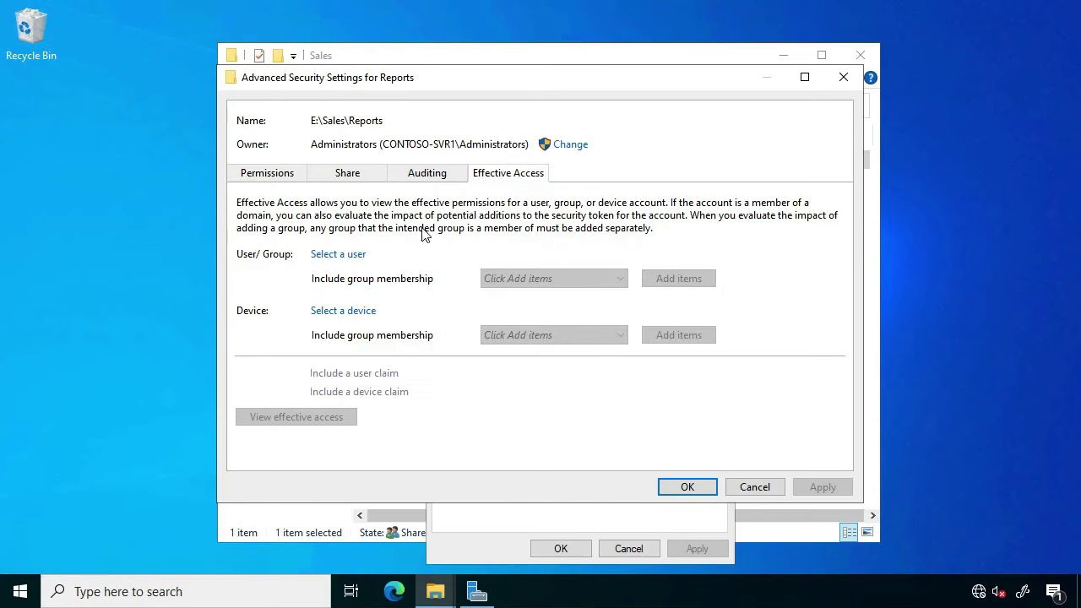
pyautogui.click(341, 254)
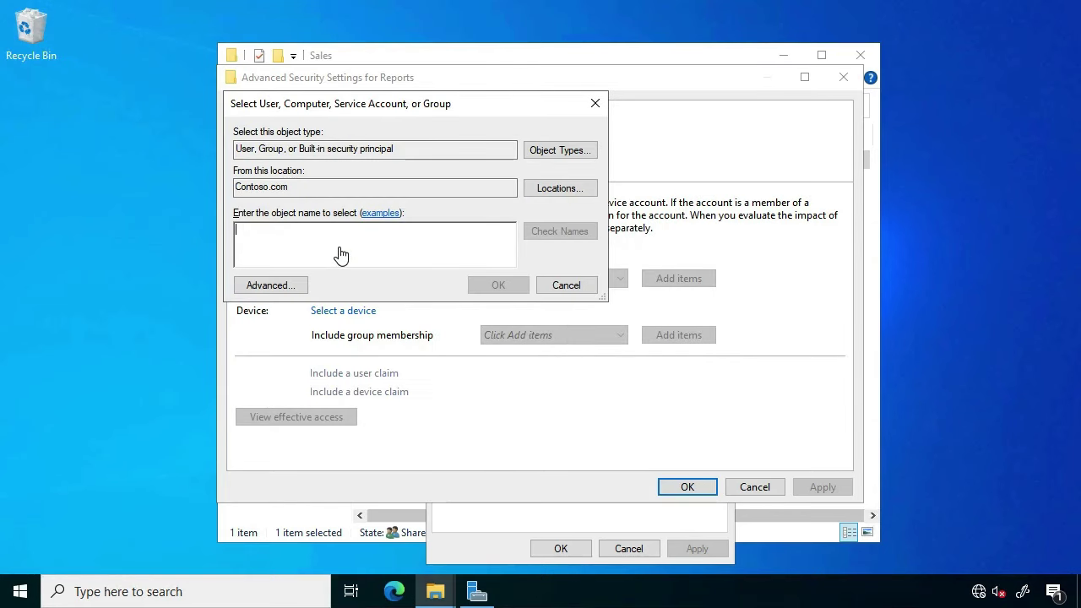
pyautogui.write('aa')
pyautogui.write('bbie')
pyautogui.click(559, 232)
pyautogui.click(499, 285)
pyautogui.click(339, 416)
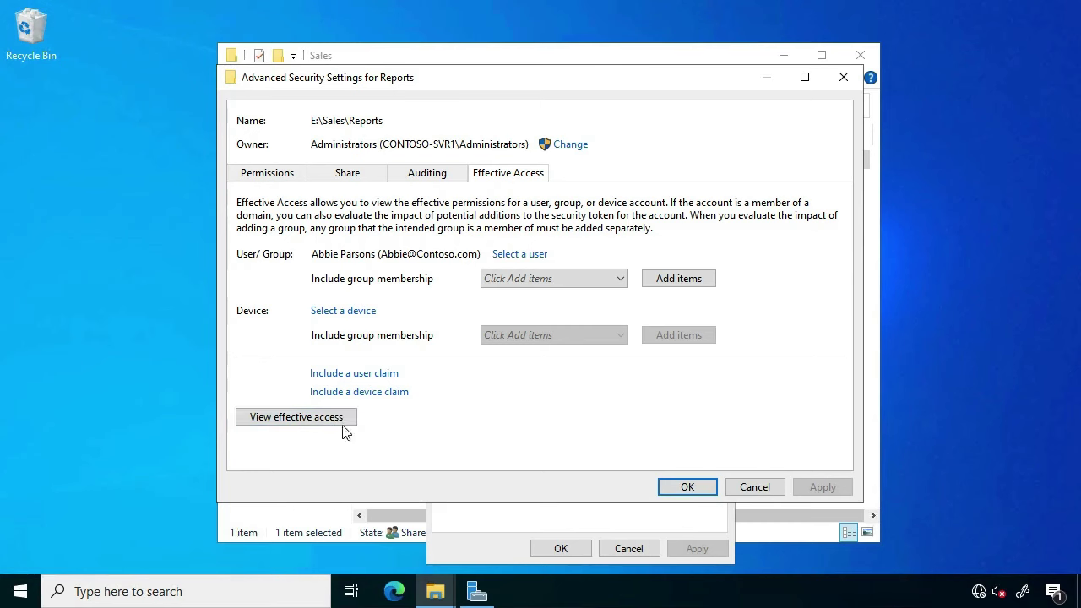
pyautogui.scroll(-2, 291, 329)
pyautogui.scroll(-3, 535, 432)
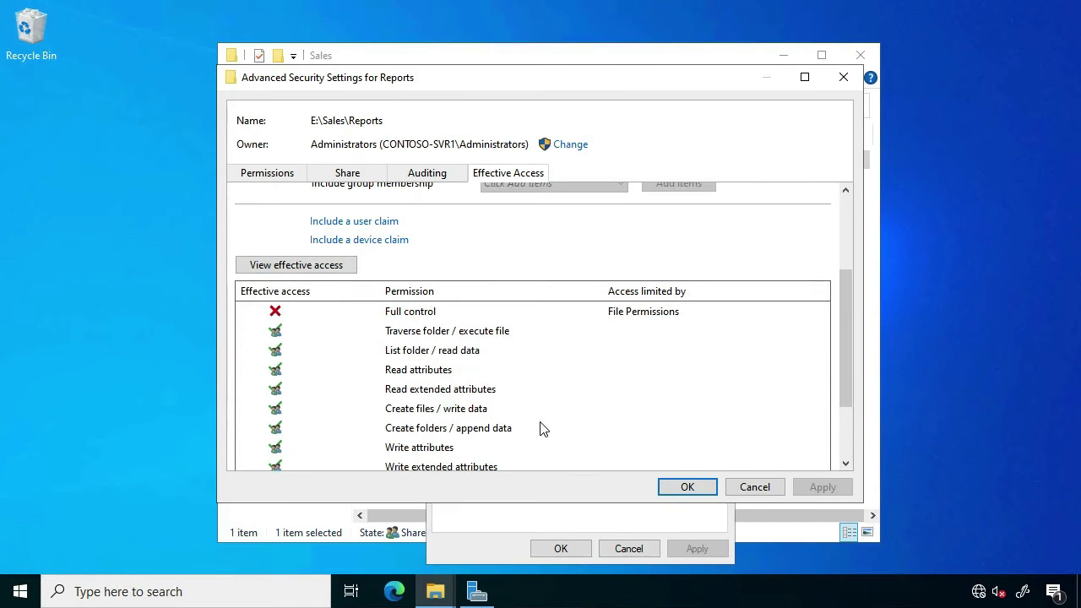
pyautogui.click(738, 487)
pyautogui.click(629, 549)
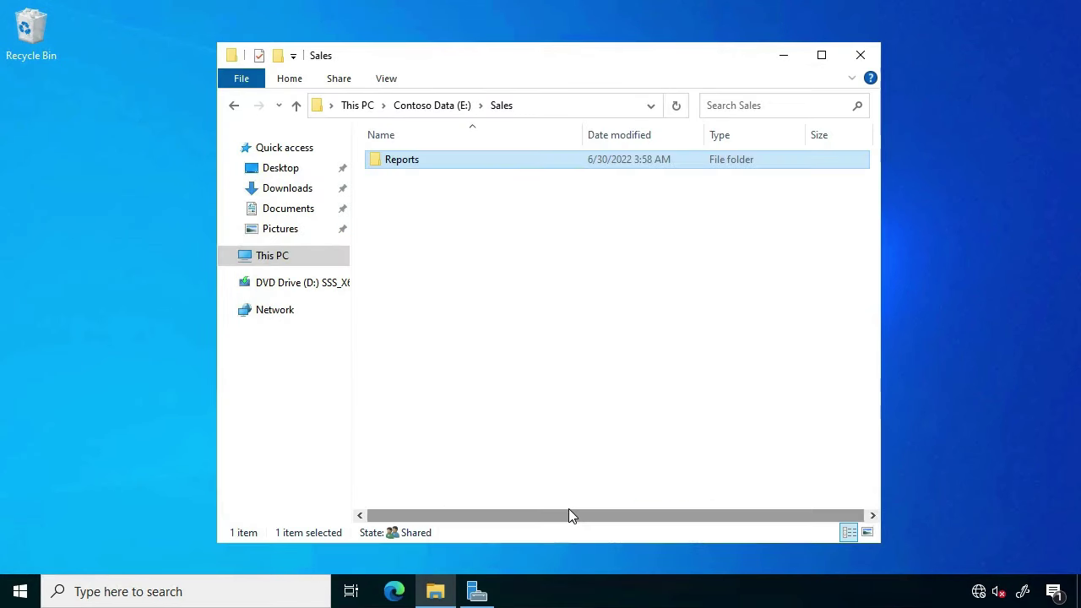
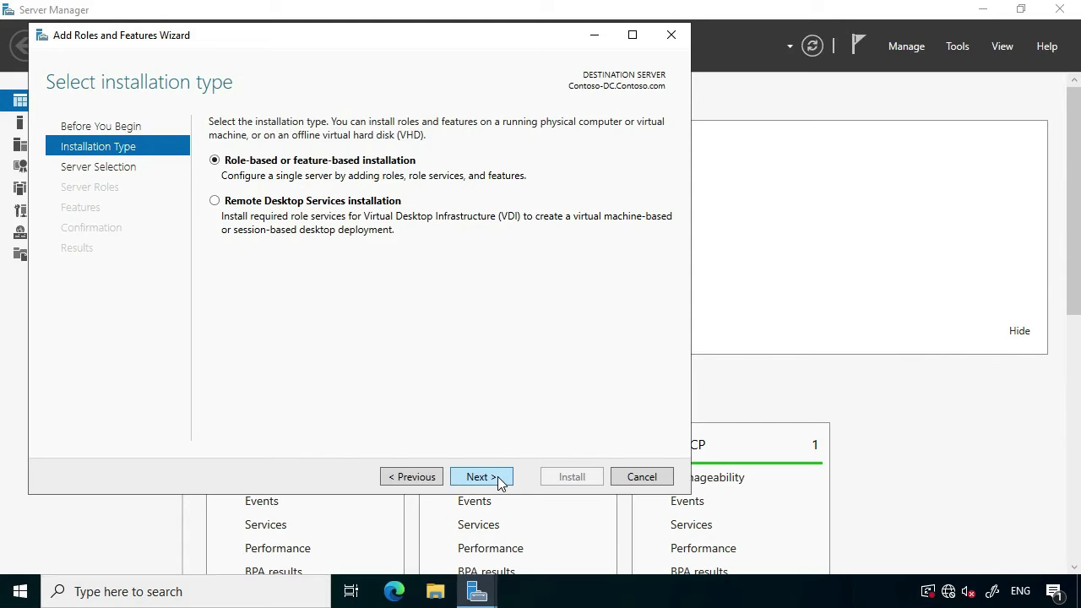
# Step: Select the DFS Namespaces role service under File and iSCSI Services, adding its required features
pyautogui.click(479, 476)
pyautogui.click(480, 477)
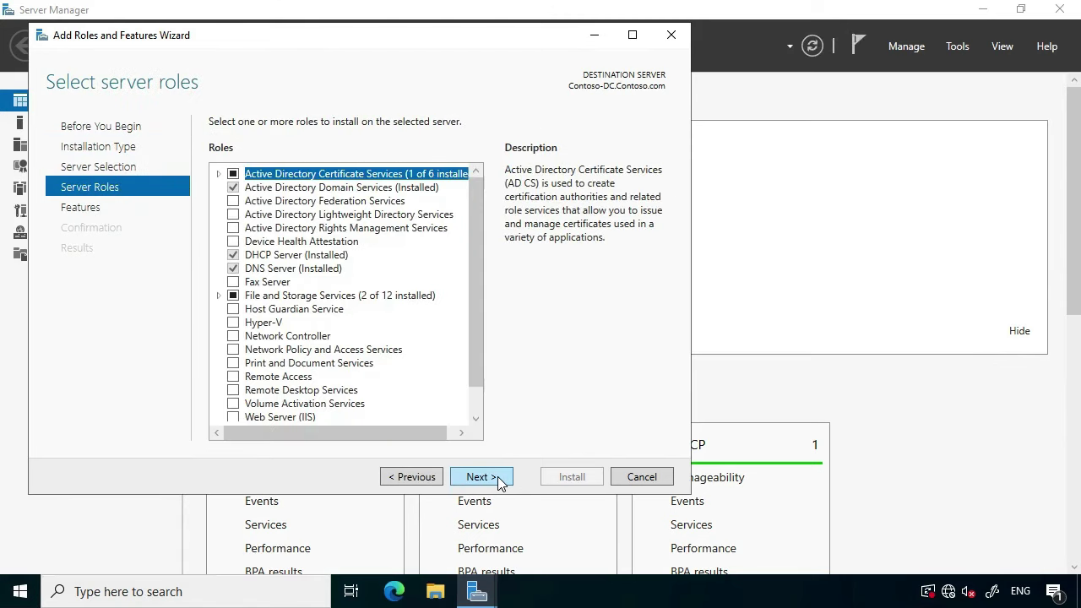
pyautogui.click(217, 296)
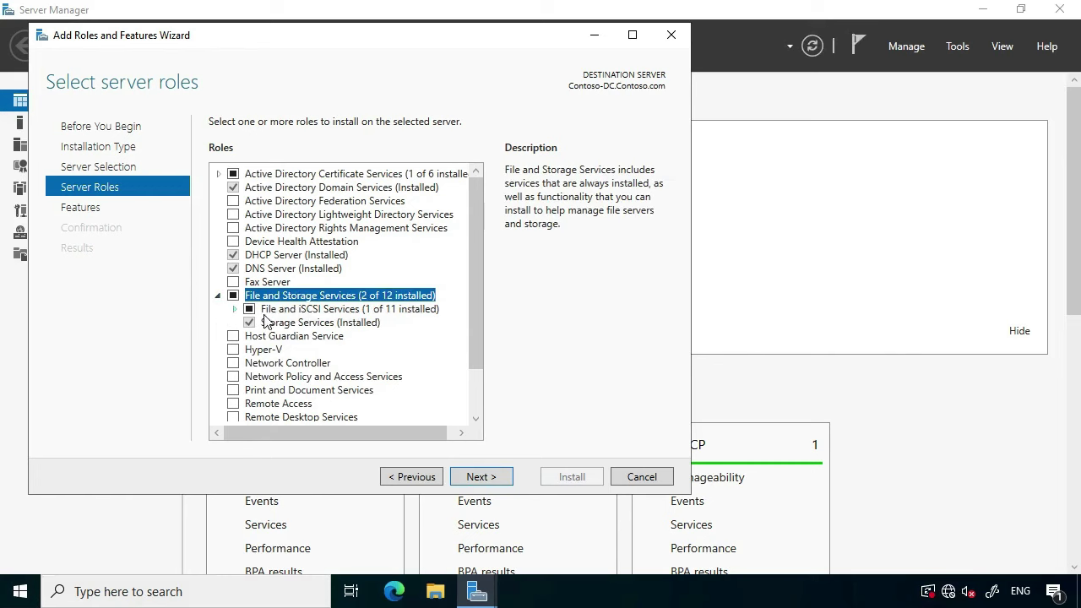
pyautogui.click(235, 310)
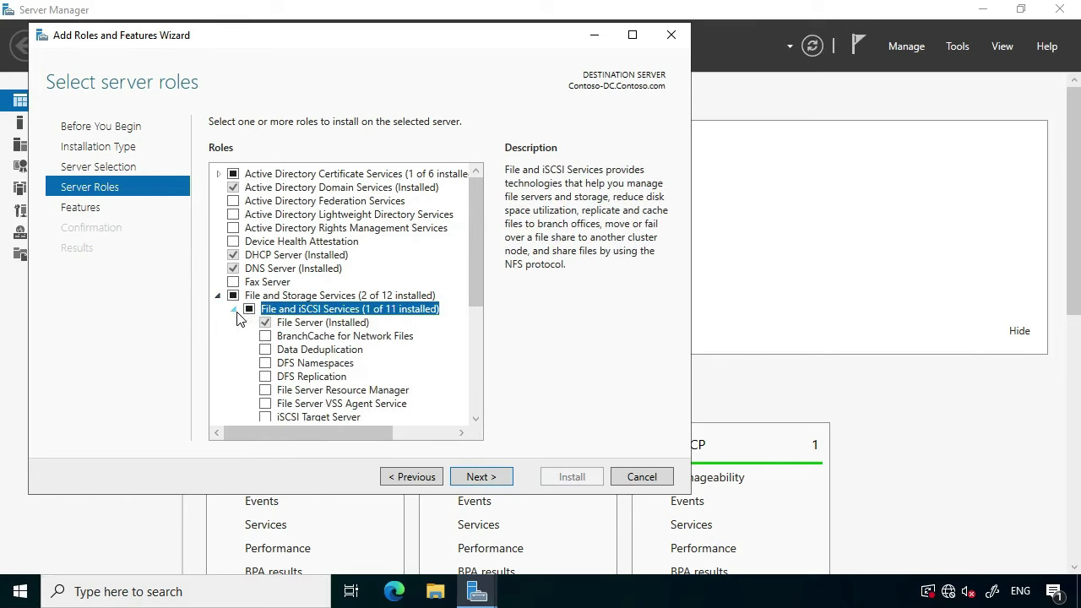
pyautogui.click(267, 363)
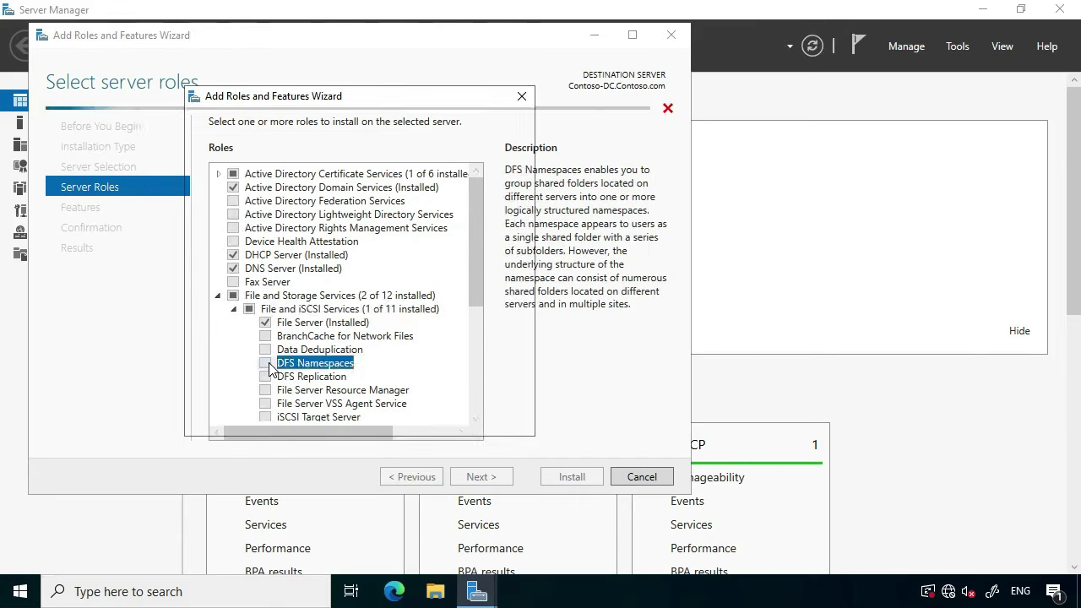
pyautogui.click(395, 408)
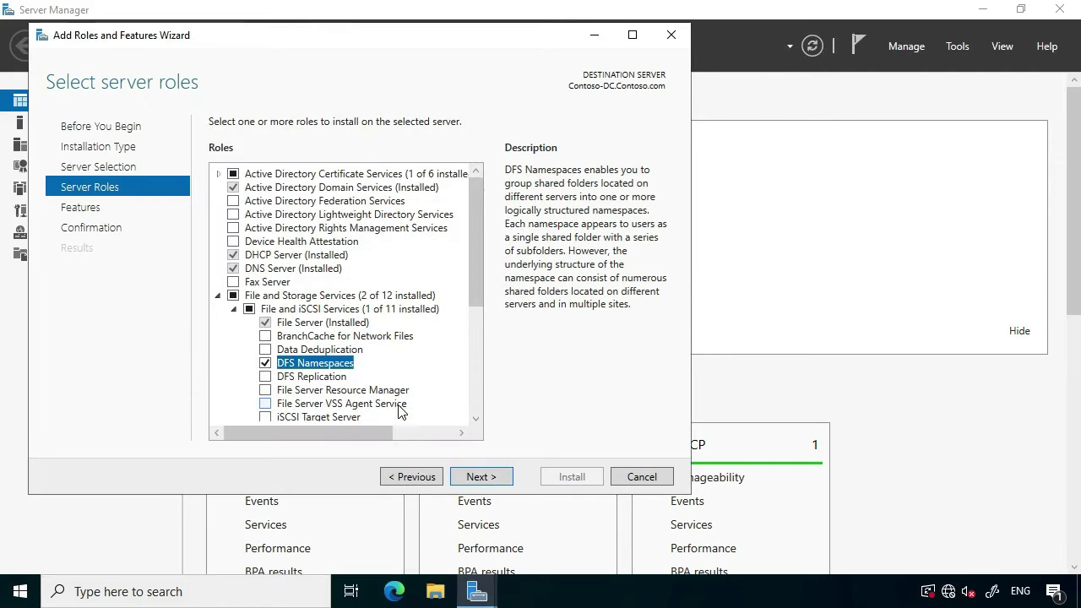
# Step: Install DFS Namespaces on Contoso-DC and close the finished wizard
pyautogui.click(476, 476)
pyautogui.click(476, 477)
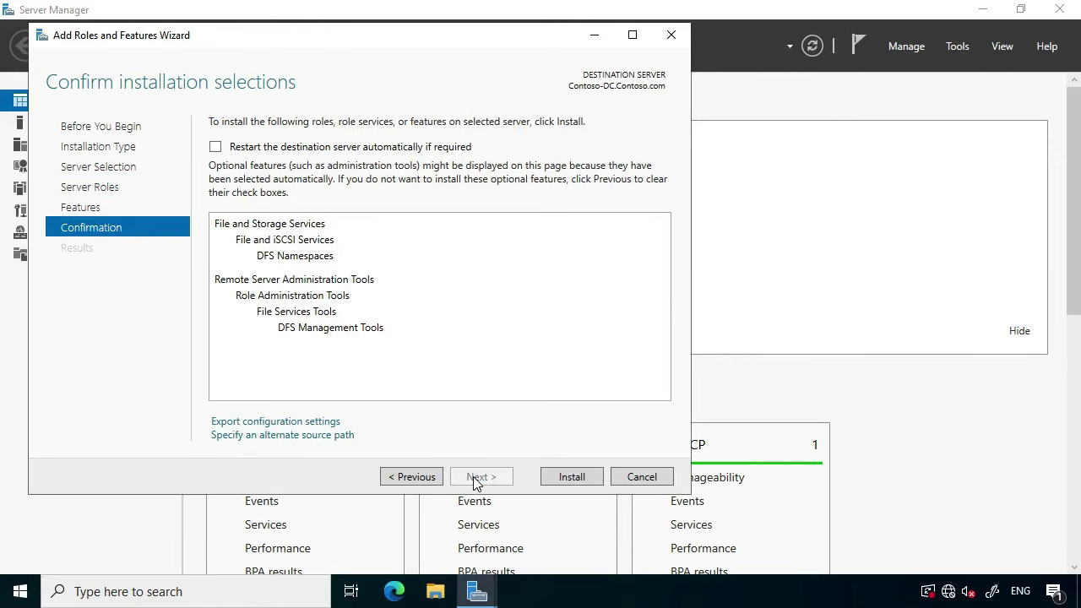
pyautogui.click(561, 478)
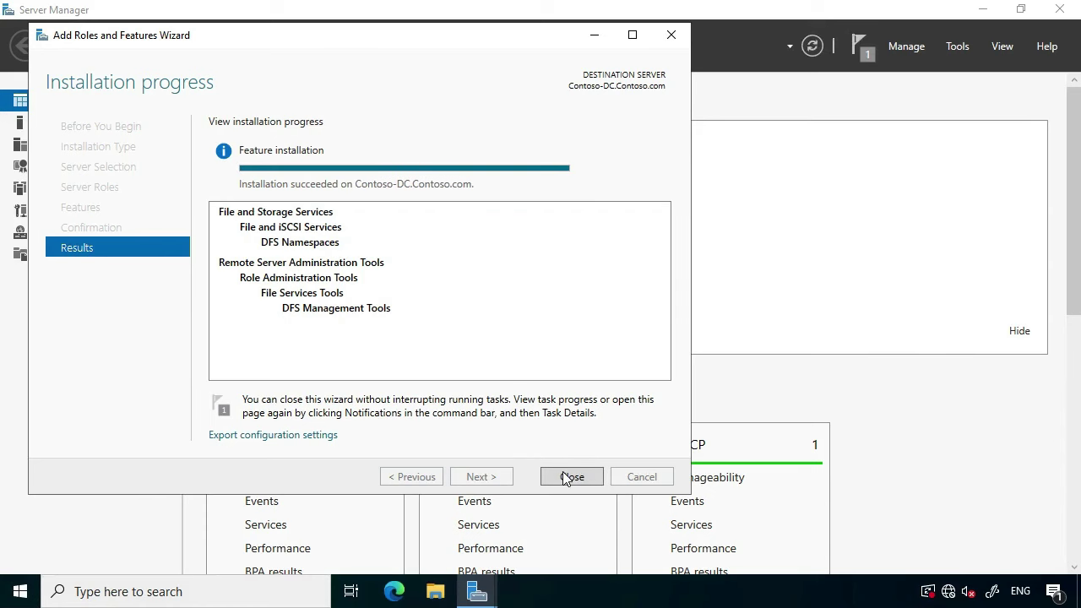
pyautogui.click(567, 478)
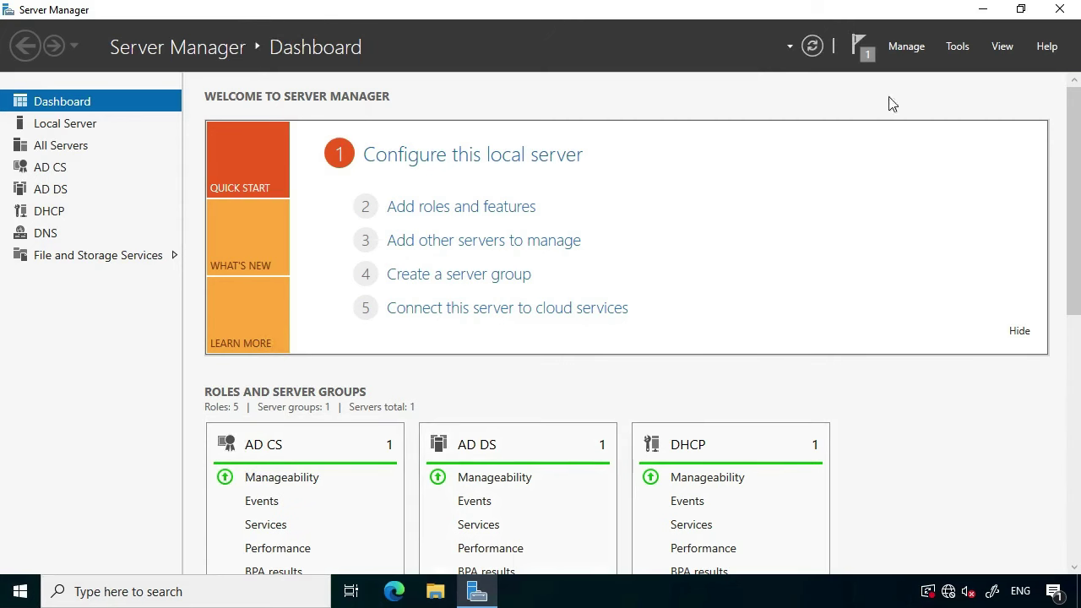
# Step: Launch DFS Management from Tools, maximize it and show the Namespaces node
pyautogui.click(963, 48)
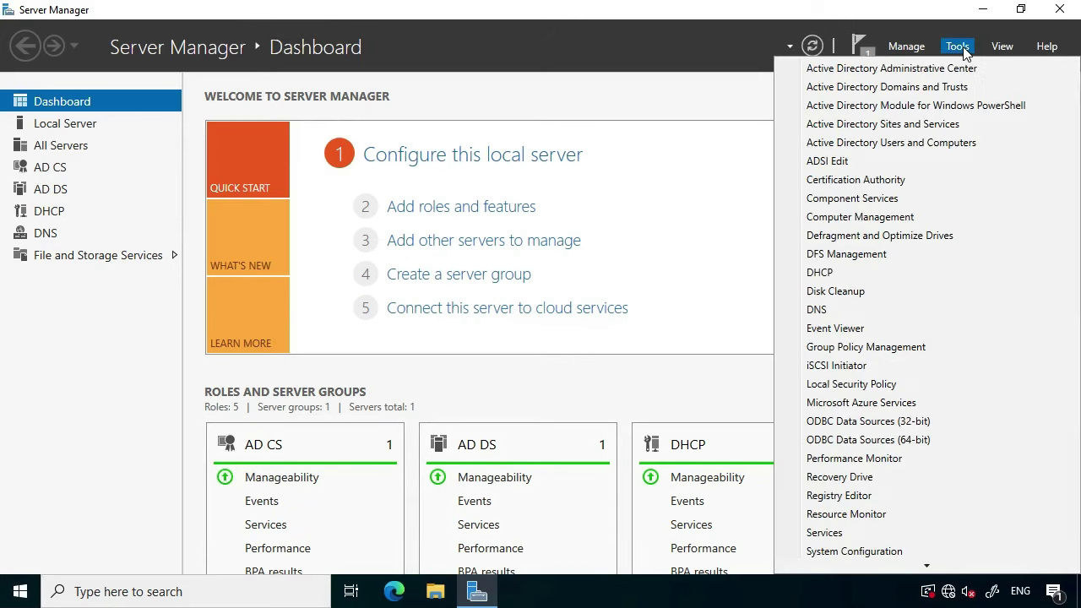
pyautogui.click(851, 255)
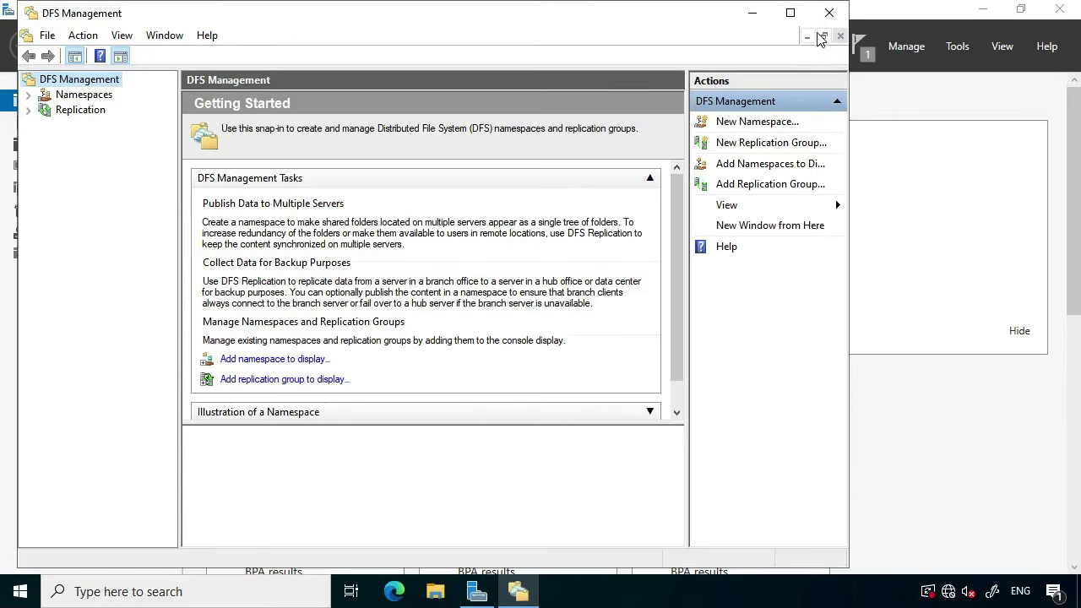
pyautogui.click(789, 10)
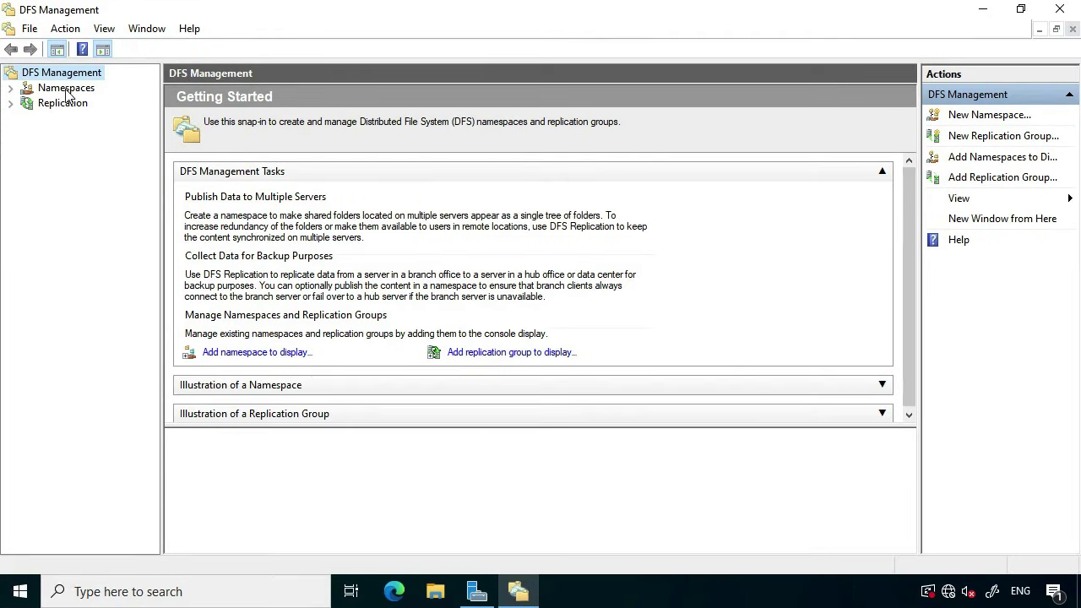
pyautogui.click(66, 88)
# Step: Start a New Namespace with contoso-dc as the namespace server
pyautogui.rightClick(73, 91)
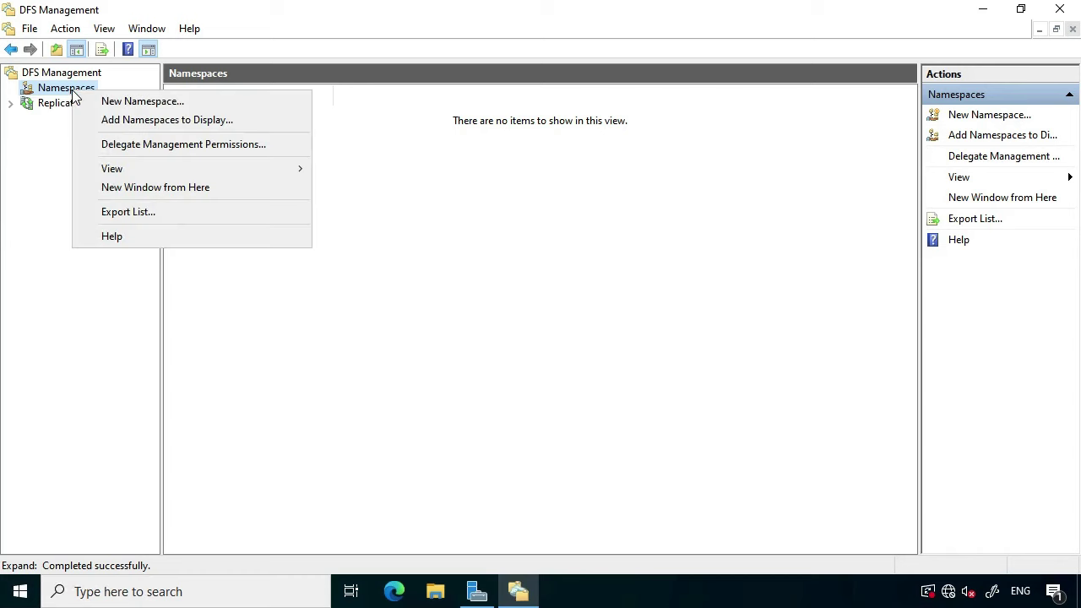
pyautogui.click(110, 103)
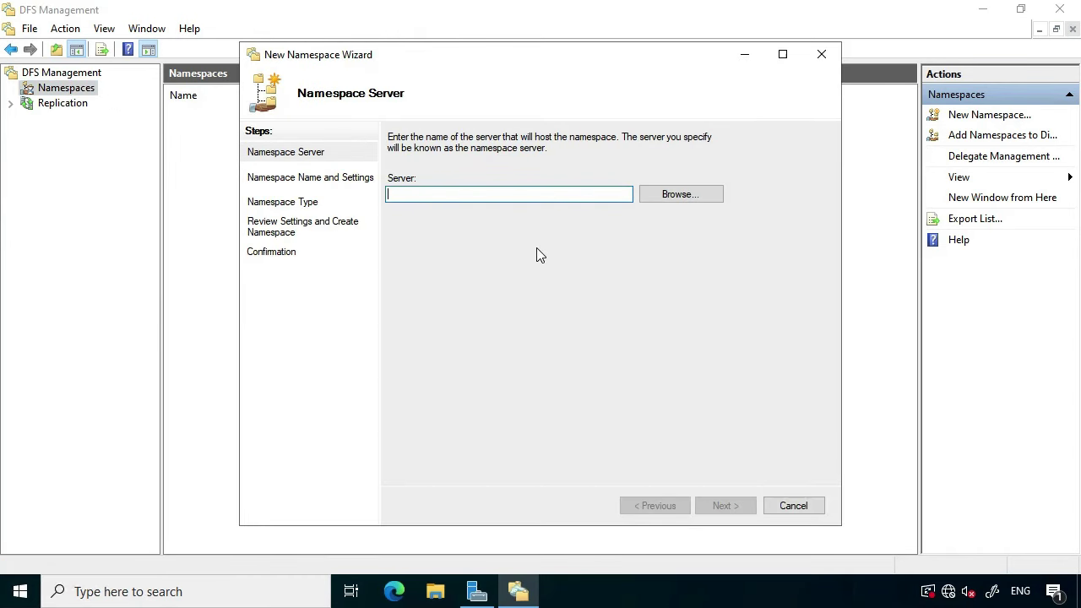
pyautogui.click(679, 199)
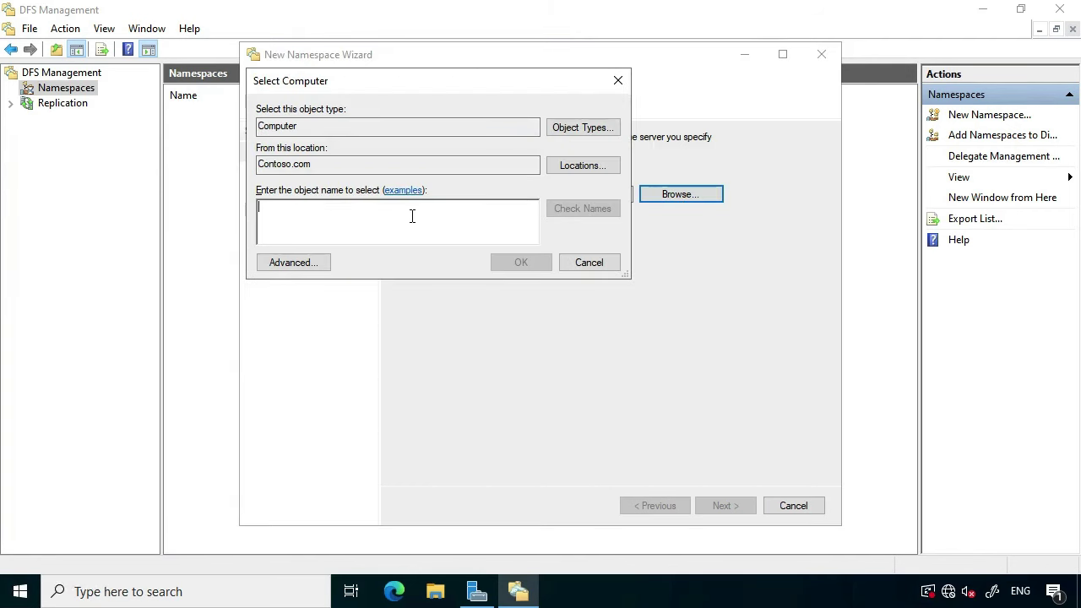
pyautogui.write('contoso-dc')
pyautogui.click(574, 211)
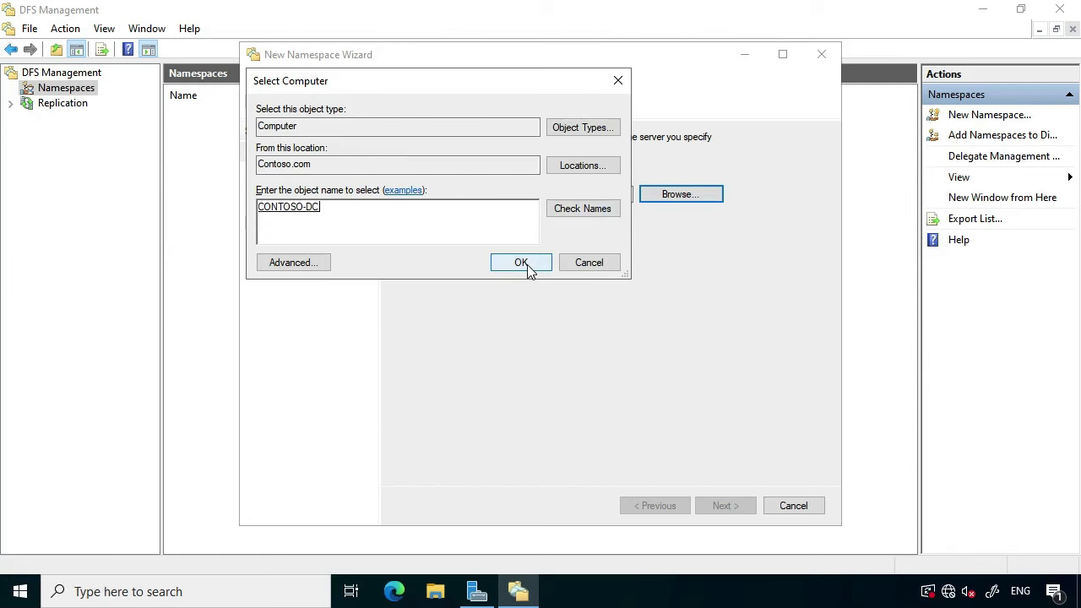
pyautogui.click(521, 262)
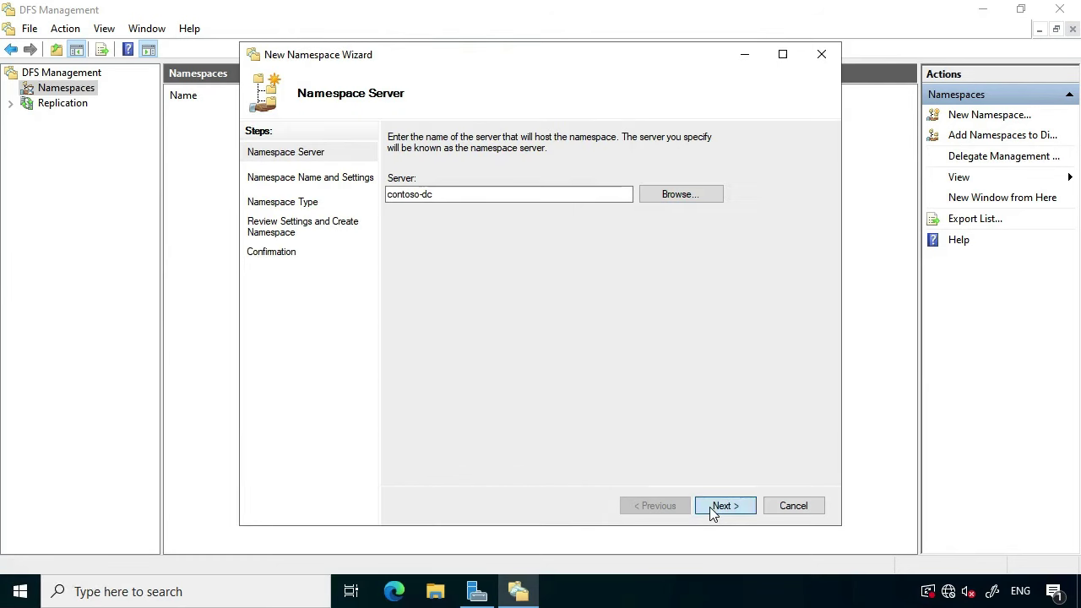
pyautogui.click(711, 506)
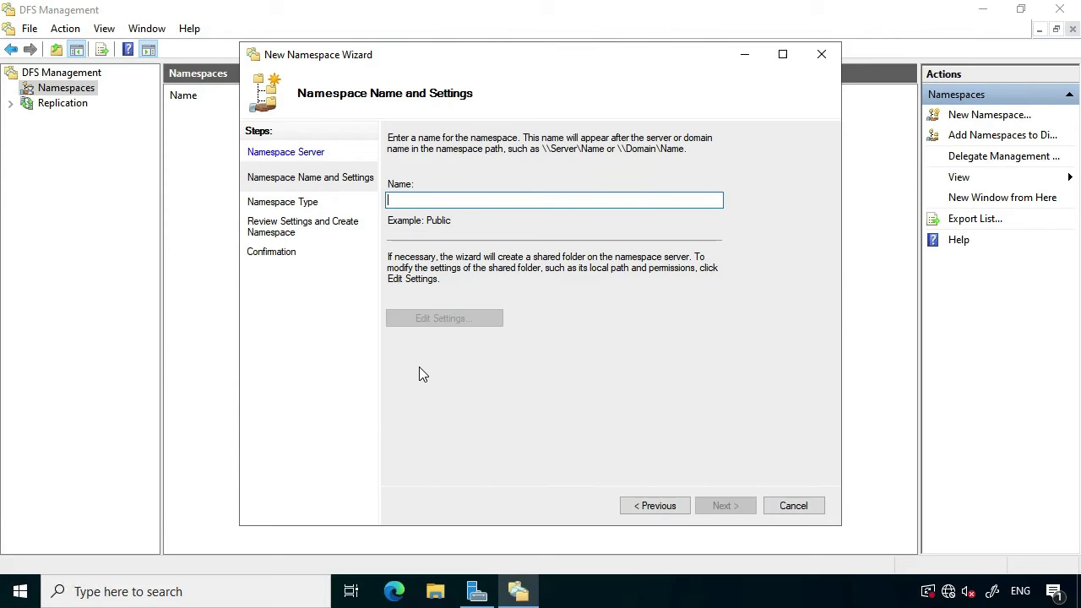
# Step: Name the namespace Data, correcting the initially typed ContosoData
pyautogui.write('ContosoData')
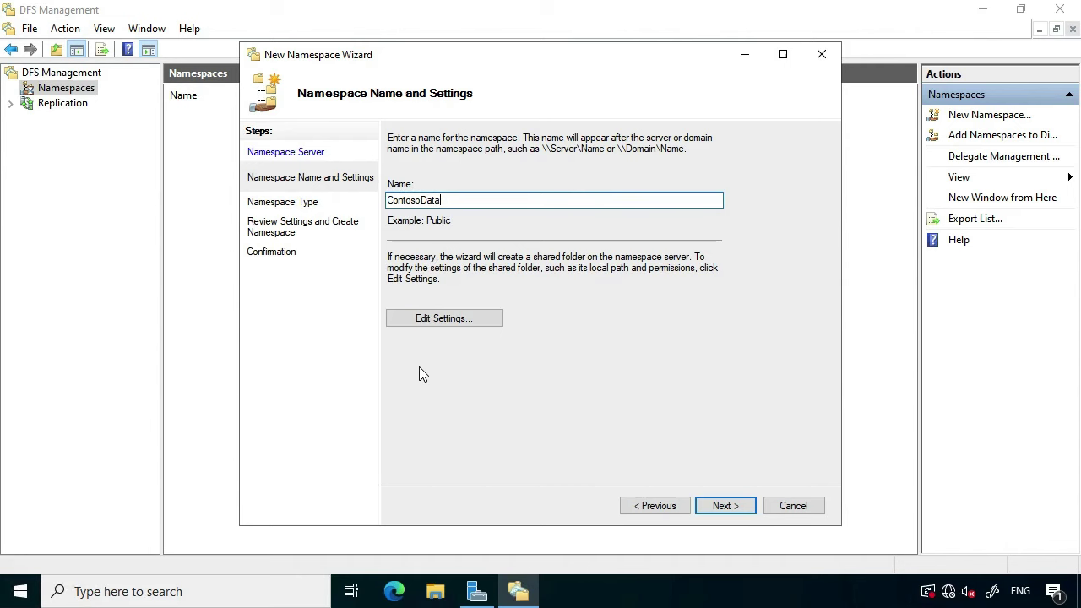
pyautogui.click(731, 505)
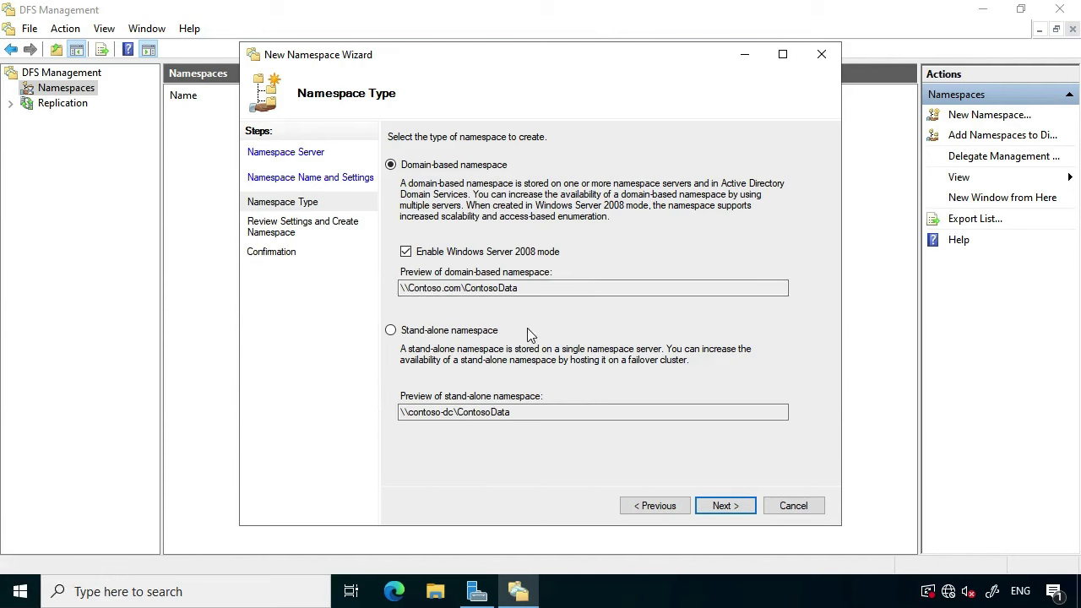
pyautogui.click(678, 508)
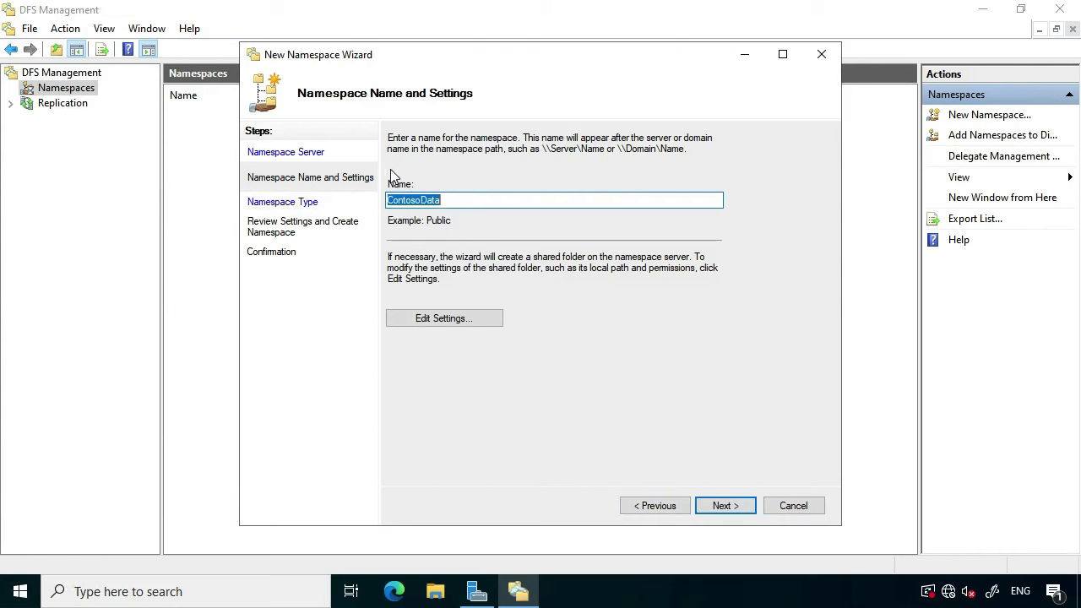
pyautogui.click(419, 200)
pyautogui.hotkey('shift', 'Home')
pyautogui.press('BackSpace')
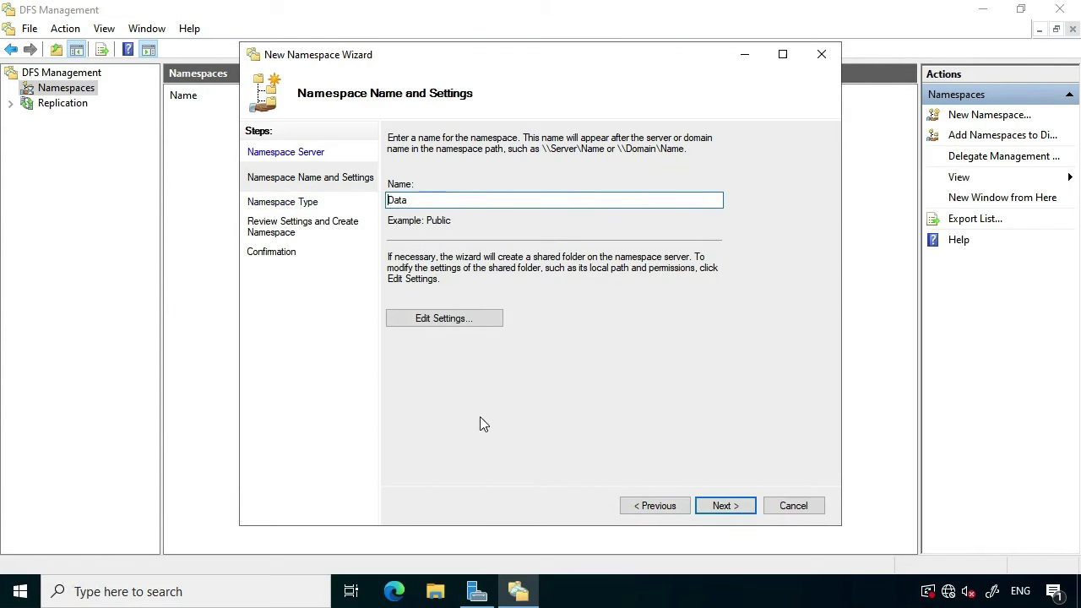
pyautogui.click(719, 504)
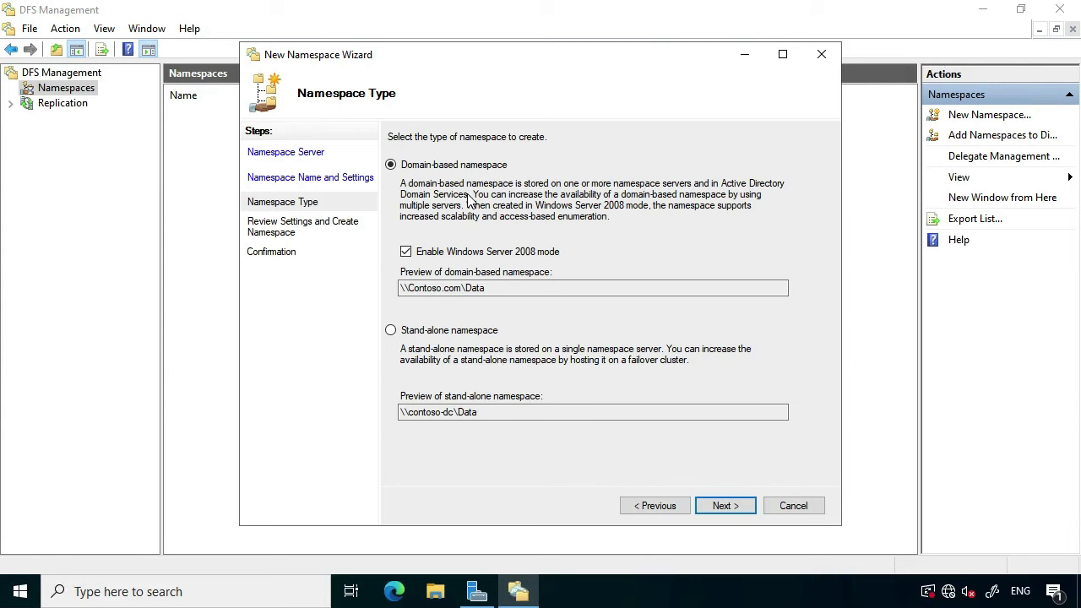
# Step: Keep the domain-based type and create the \\Contoso.com\Data namespace
pyautogui.click(717, 505)
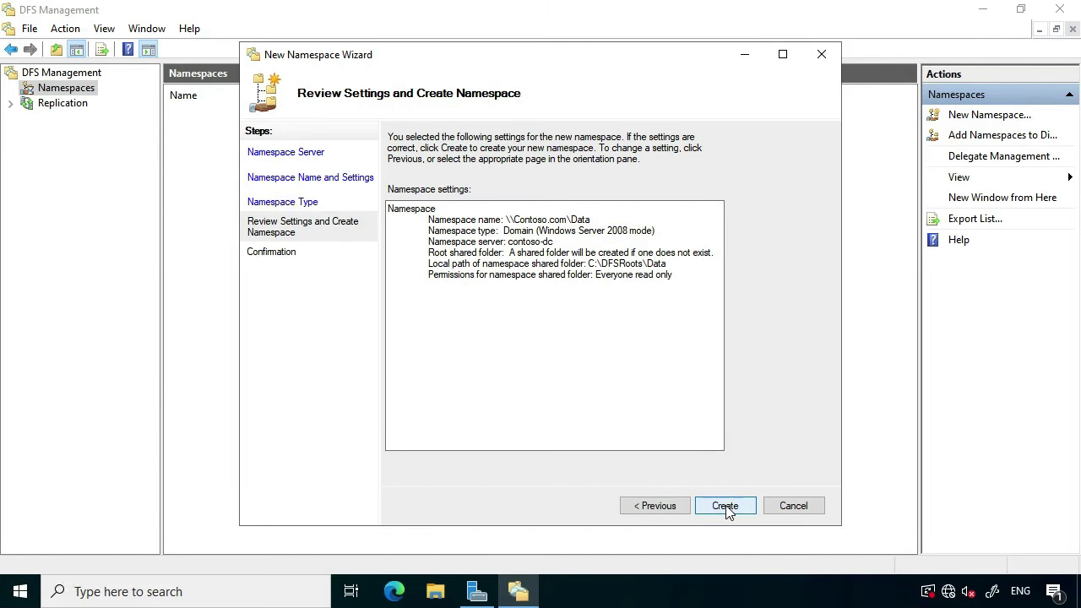
pyautogui.click(725, 504)
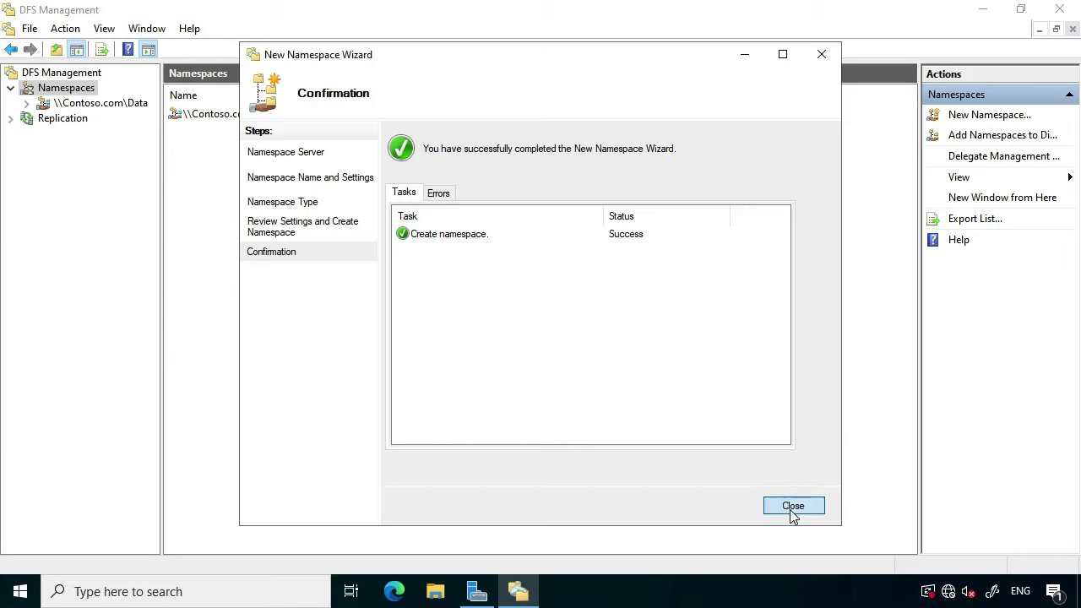
pyautogui.click(792, 507)
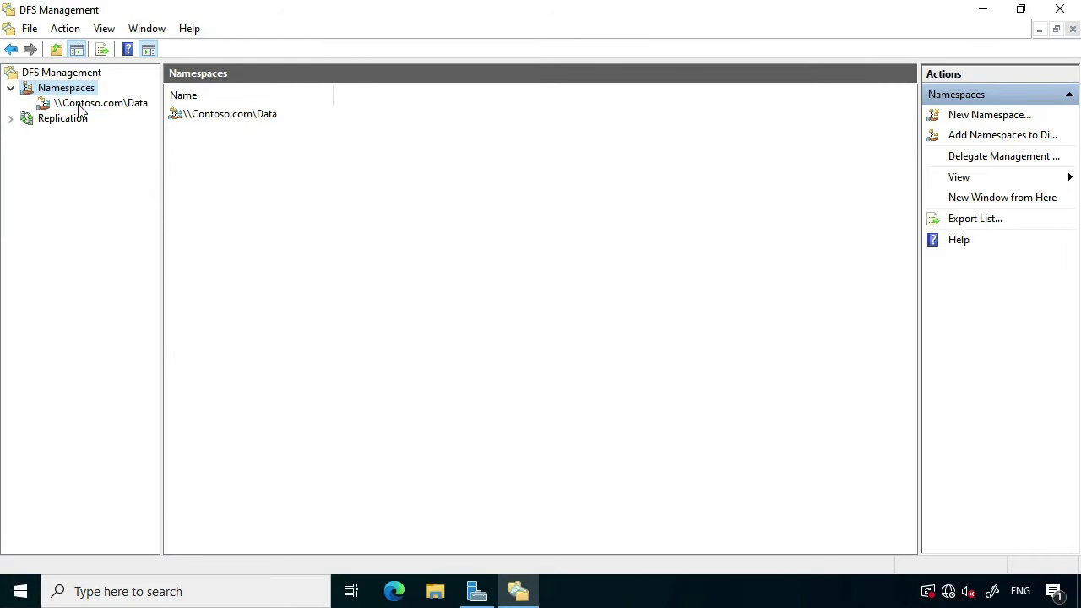
# Step: Confirm \\Contoso.com\Data is hosted at \\CONTOSO-DC\Data on Namespace Servers, then sign back in
pyautogui.click(93, 103)
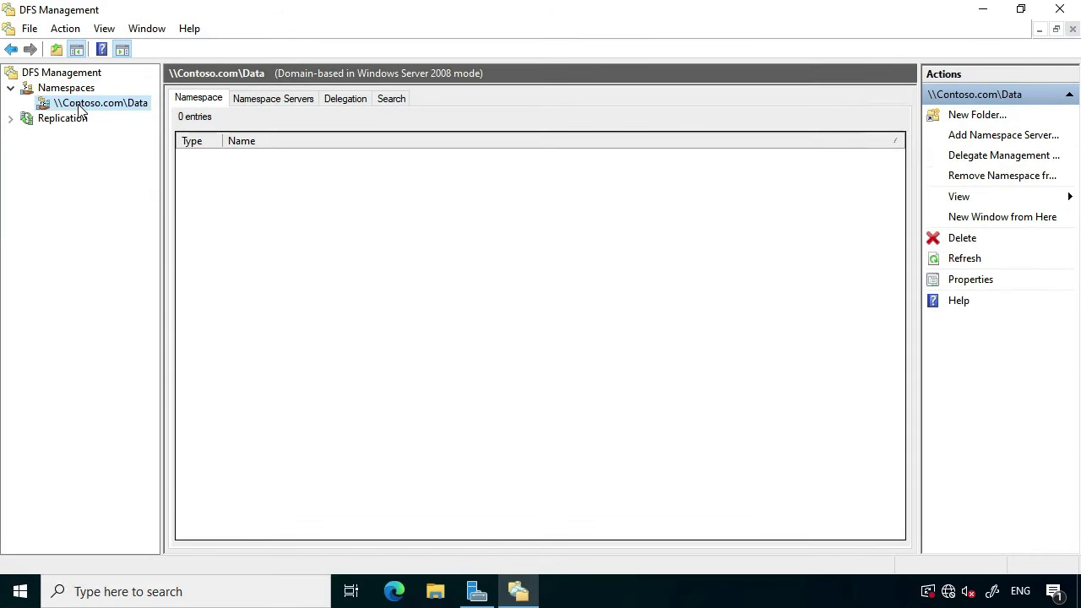
pyautogui.click(267, 103)
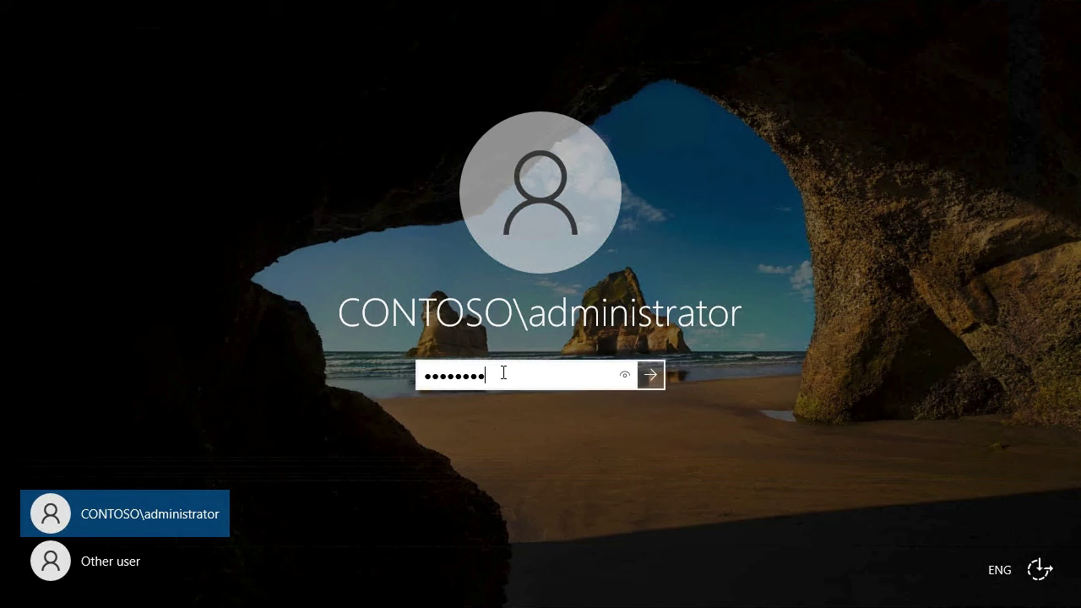
pyautogui.press('Return')
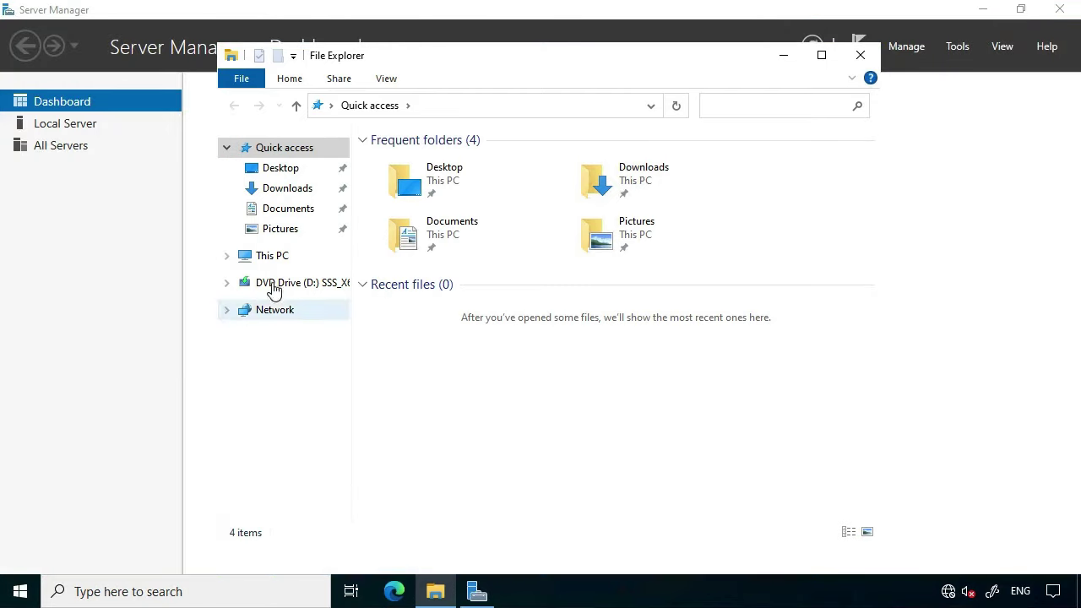
# Step: Create a new folder named Data on Local Disk (C:)
pyautogui.click(277, 258)
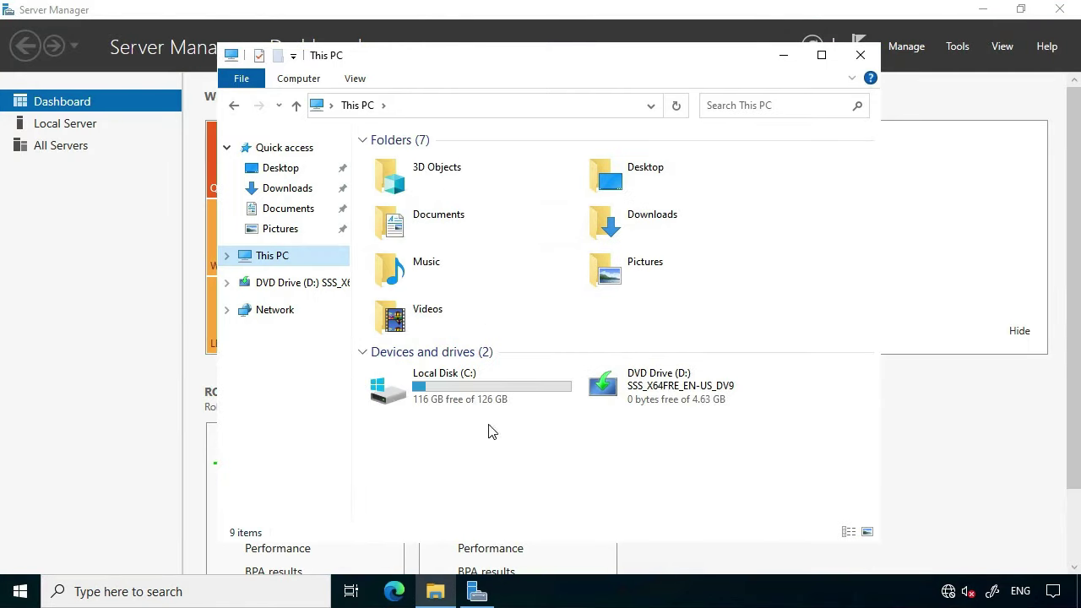
pyautogui.doubleClick(456, 391)
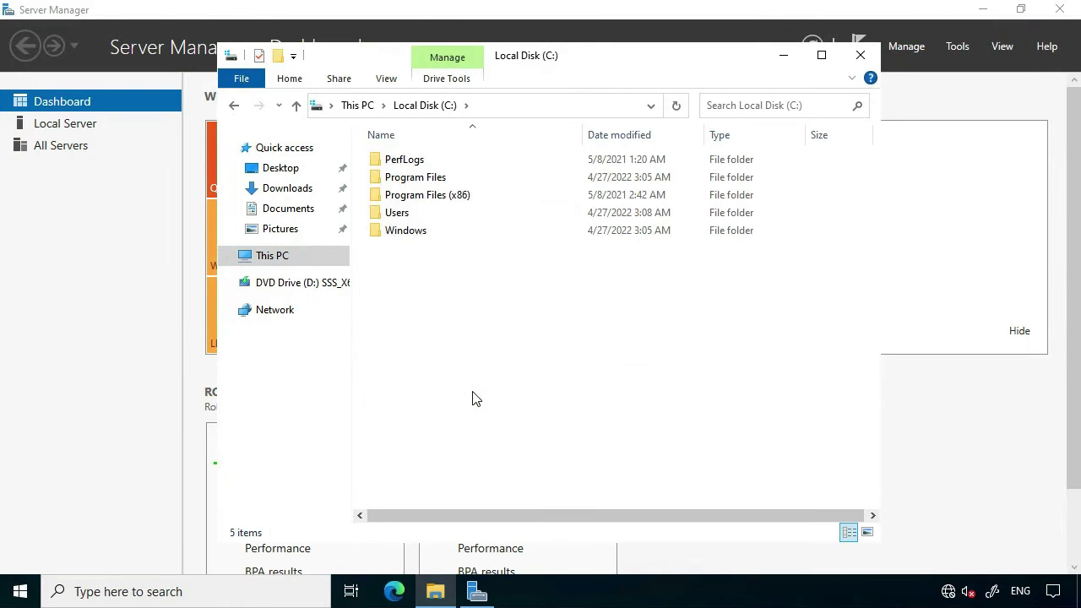
pyautogui.rightClick(472, 460)
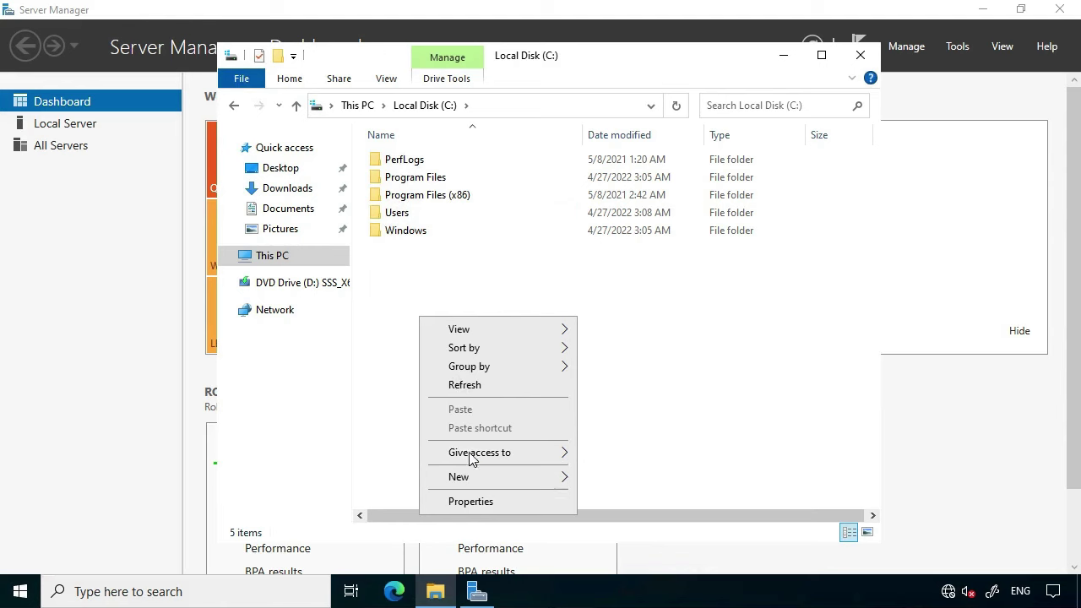
pyautogui.moveTo(471, 475)
pyautogui.click(616, 481)
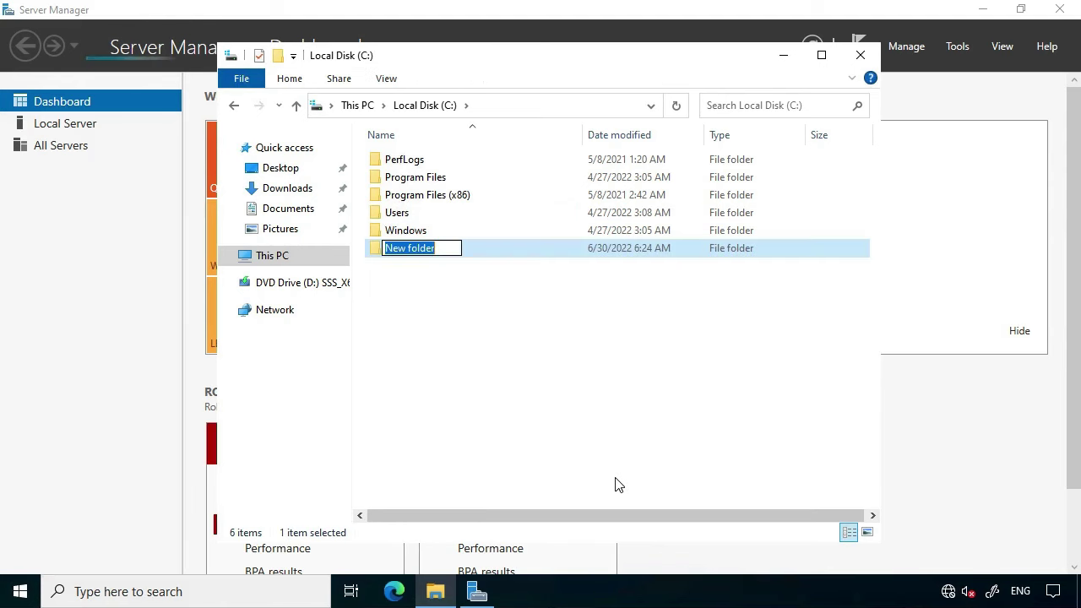
pyautogui.write('Data')
pyautogui.press('Return')
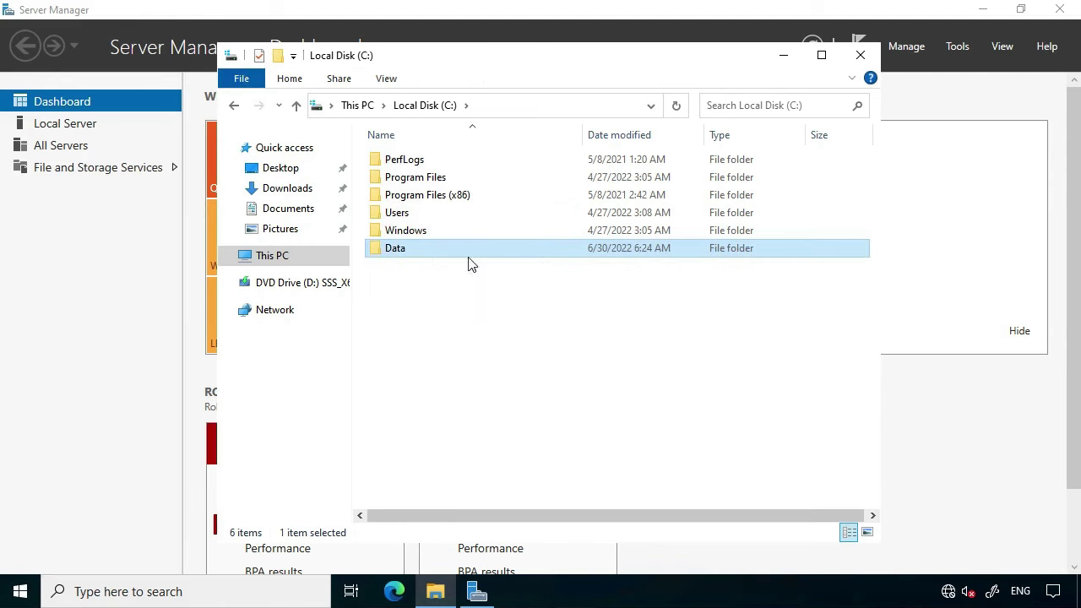
# Step: Share C:\Data as Data through Advanced Sharing, giving Everyone Full Control
pyautogui.rightClick(442, 251)
pyautogui.click(504, 535)
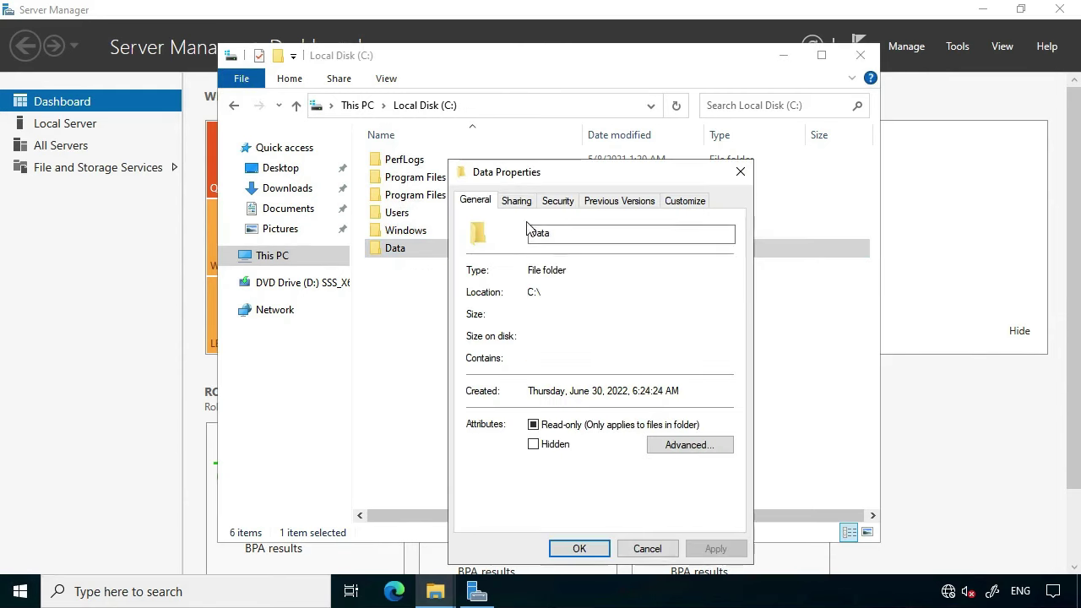
pyautogui.click(518, 204)
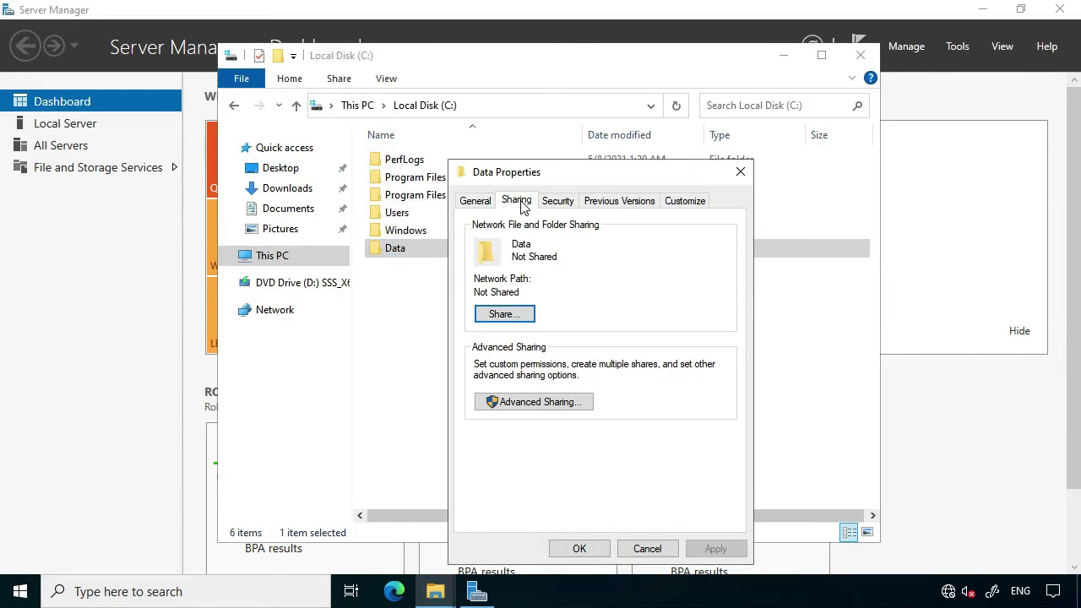
pyautogui.click(519, 402)
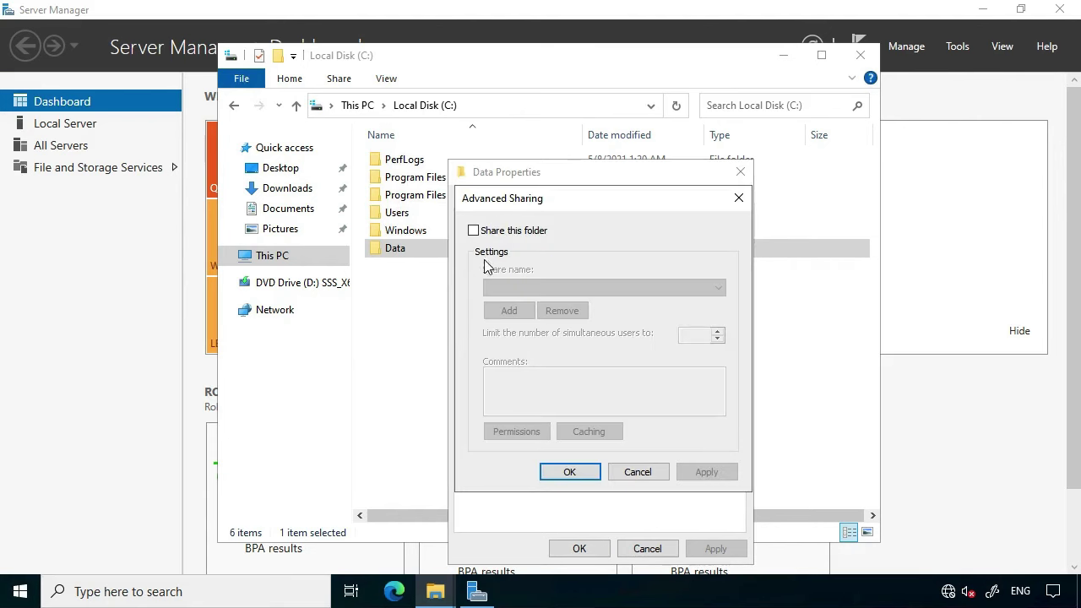
pyautogui.click(473, 231)
pyautogui.click(540, 432)
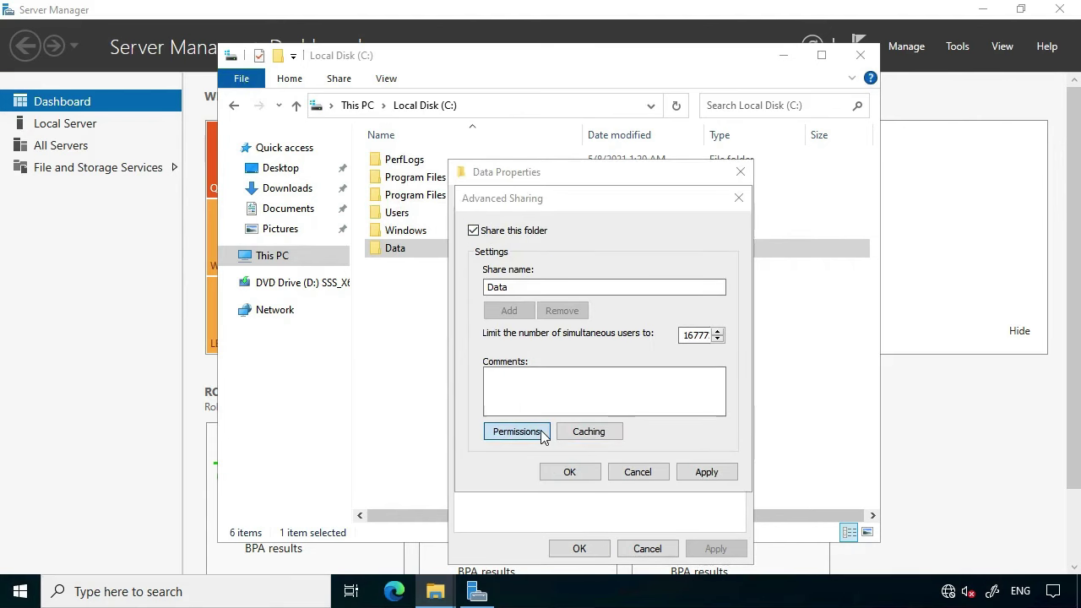
pyautogui.click(670, 403)
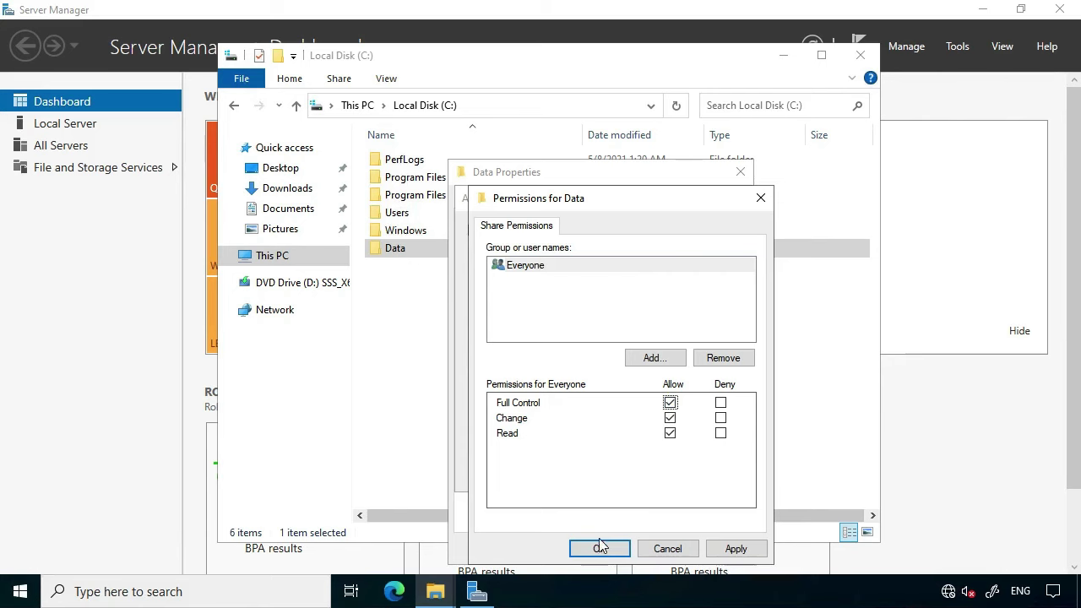
pyautogui.click(598, 547)
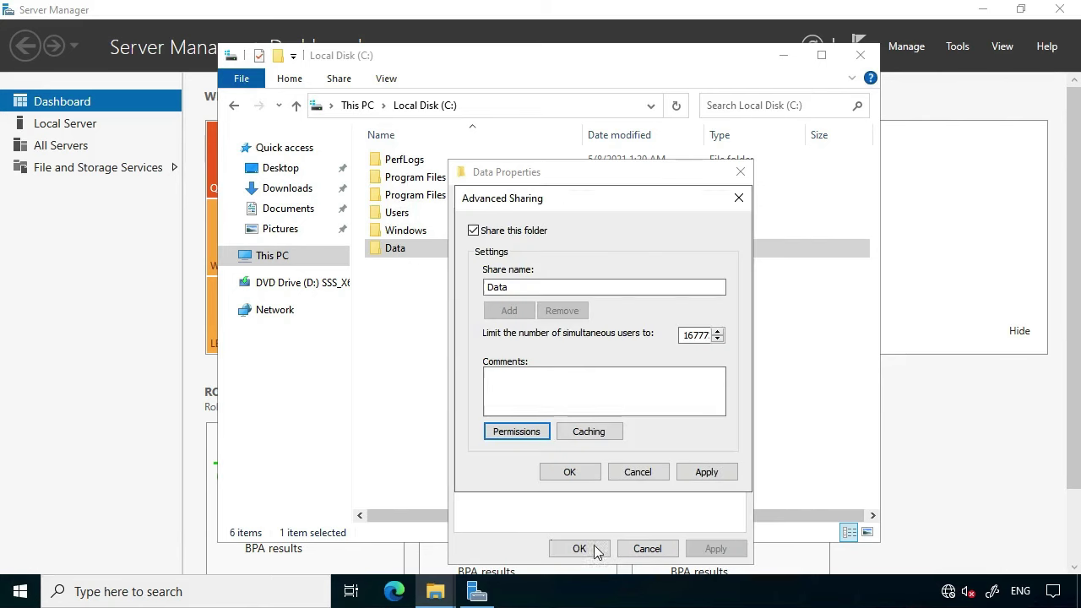
pyautogui.click(571, 473)
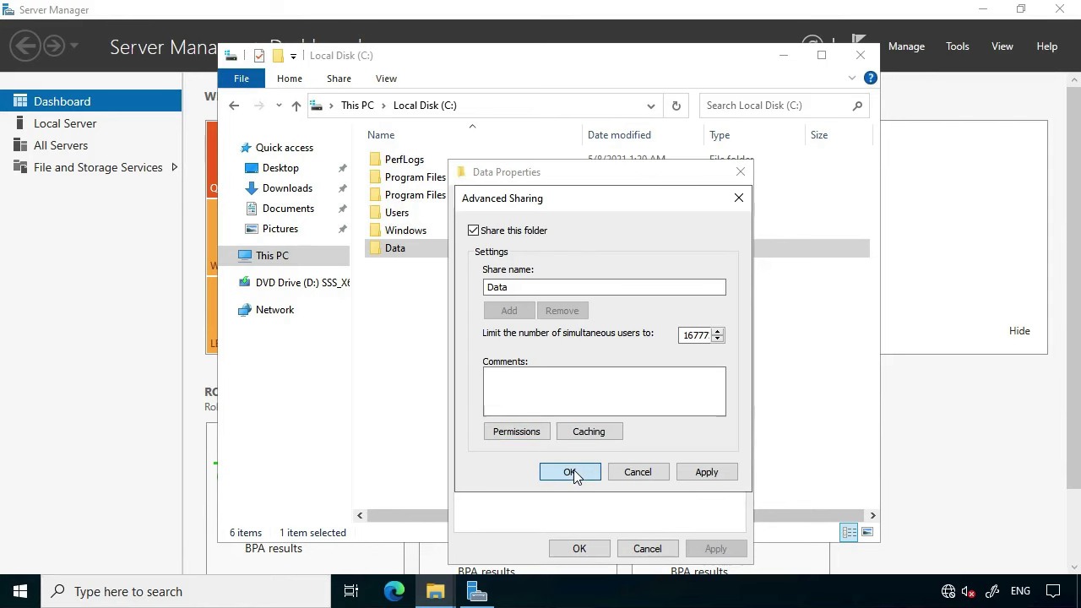
# Step: Review the Data folder's Security permissions for the Users group without changes
pyautogui.click(559, 203)
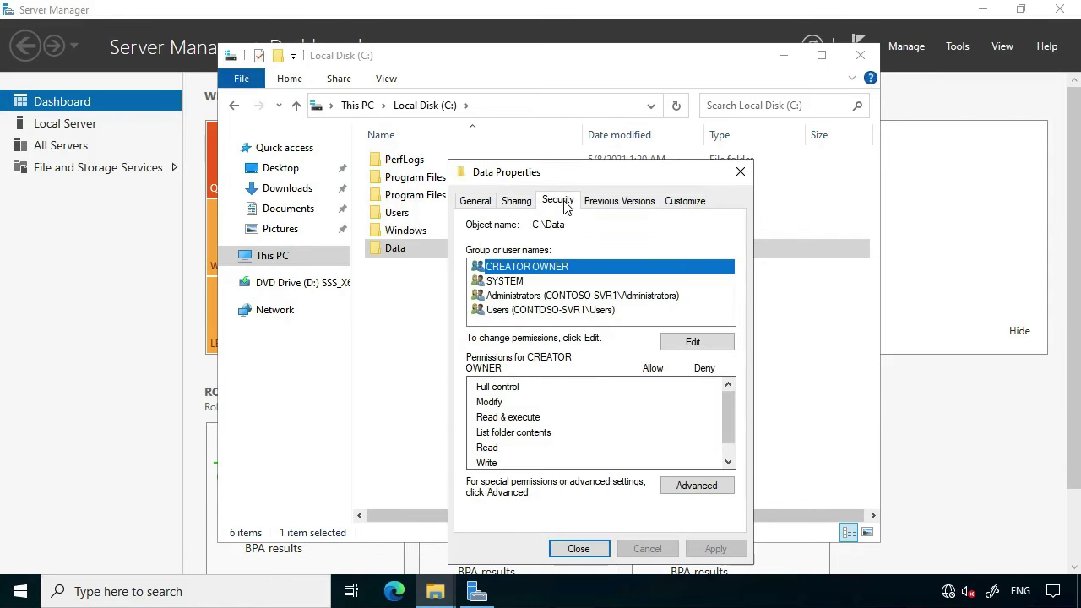
pyautogui.click(669, 342)
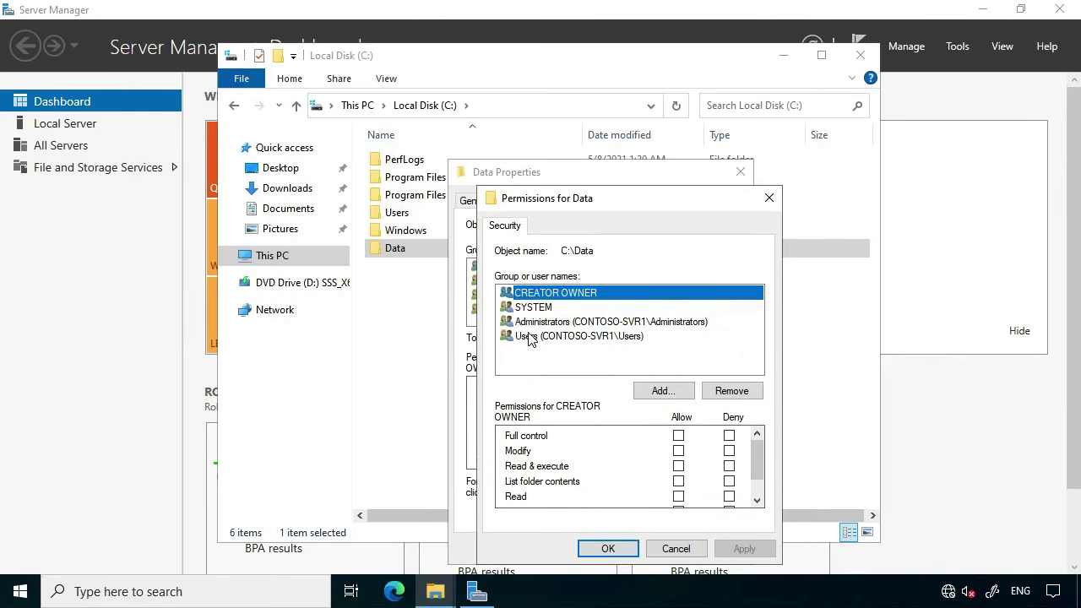
pyautogui.press('Down')
pyautogui.press('Down')
pyautogui.press('Down')
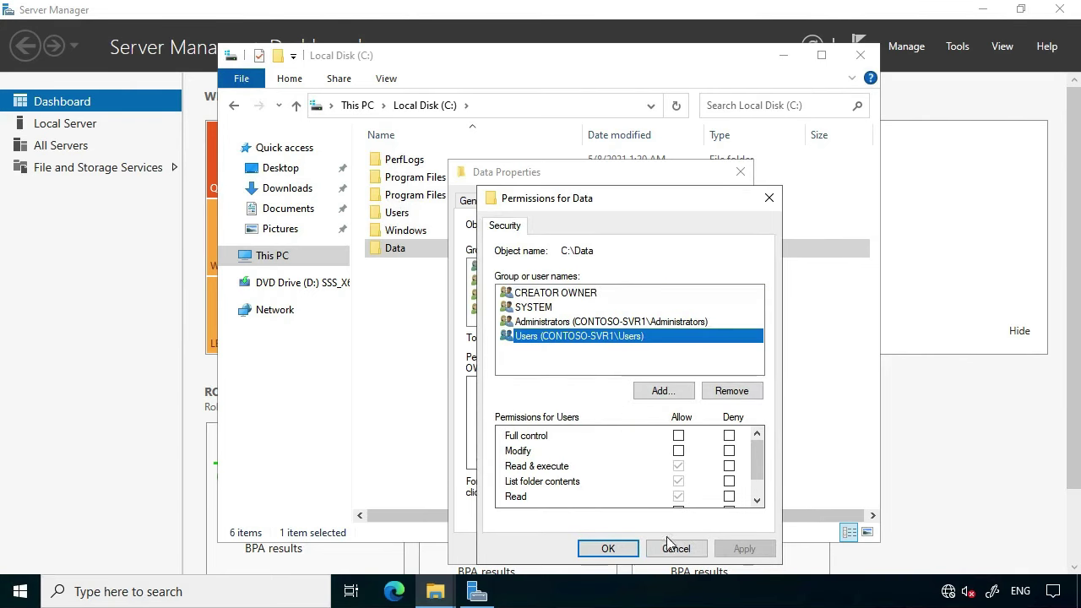
pyautogui.click(676, 548)
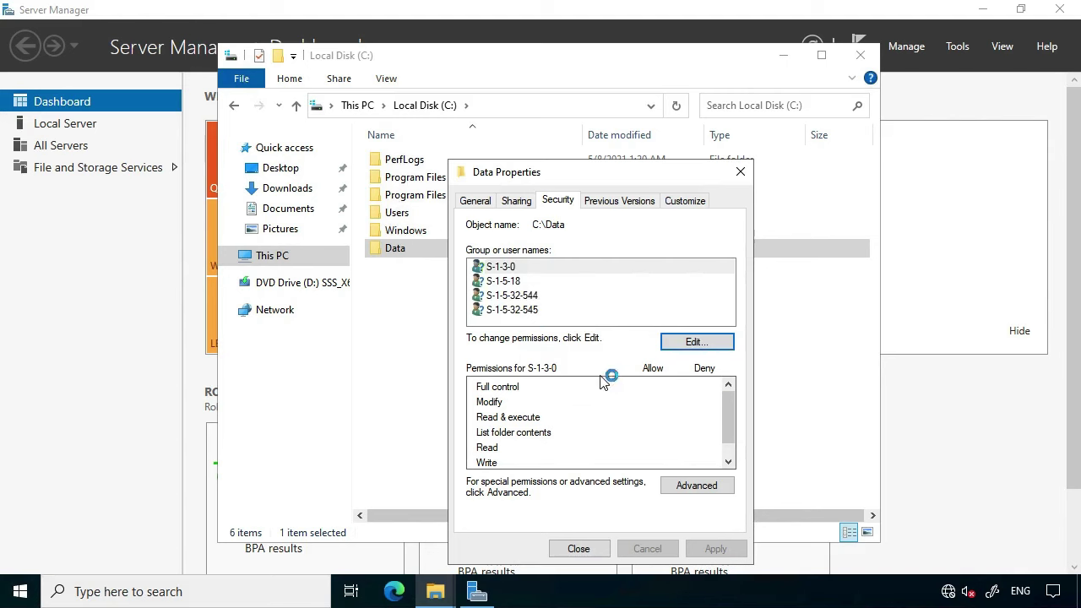
# Step: Add an Authenticated Users permission entry with Full control in Advanced Security Settings
pyautogui.click(697, 485)
pyautogui.click(287, 403)
pyautogui.click(262, 91)
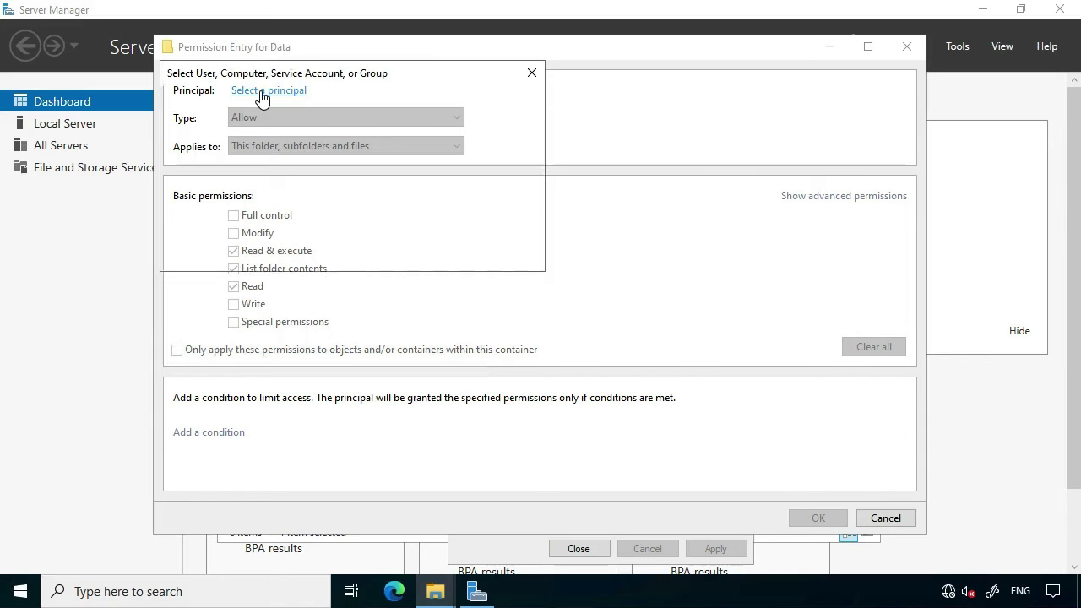
pyautogui.write('authen')
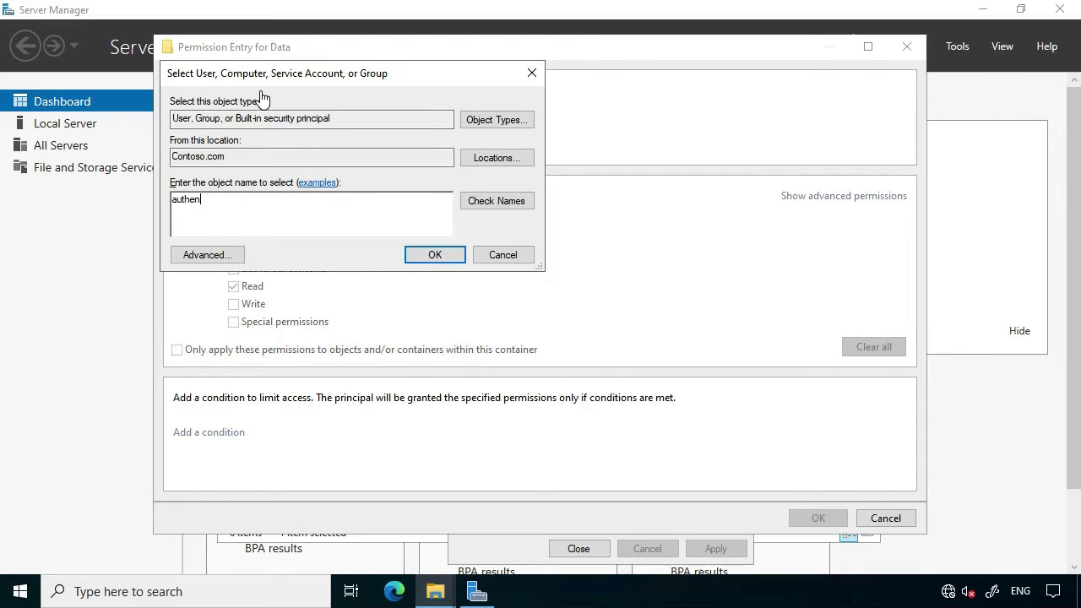
pyautogui.click(495, 201)
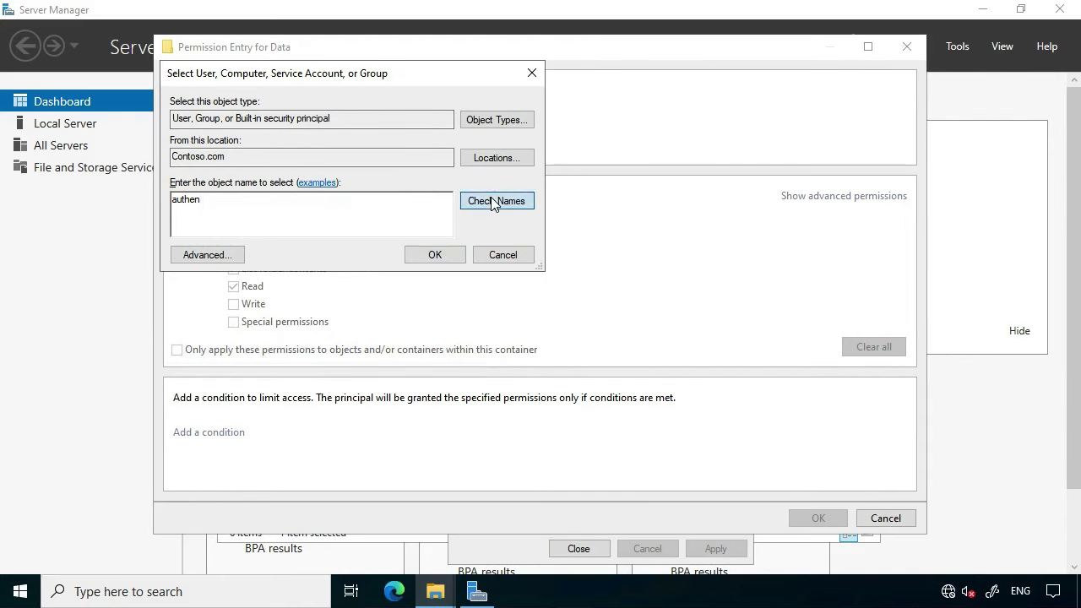
pyautogui.doubleClick(278, 187)
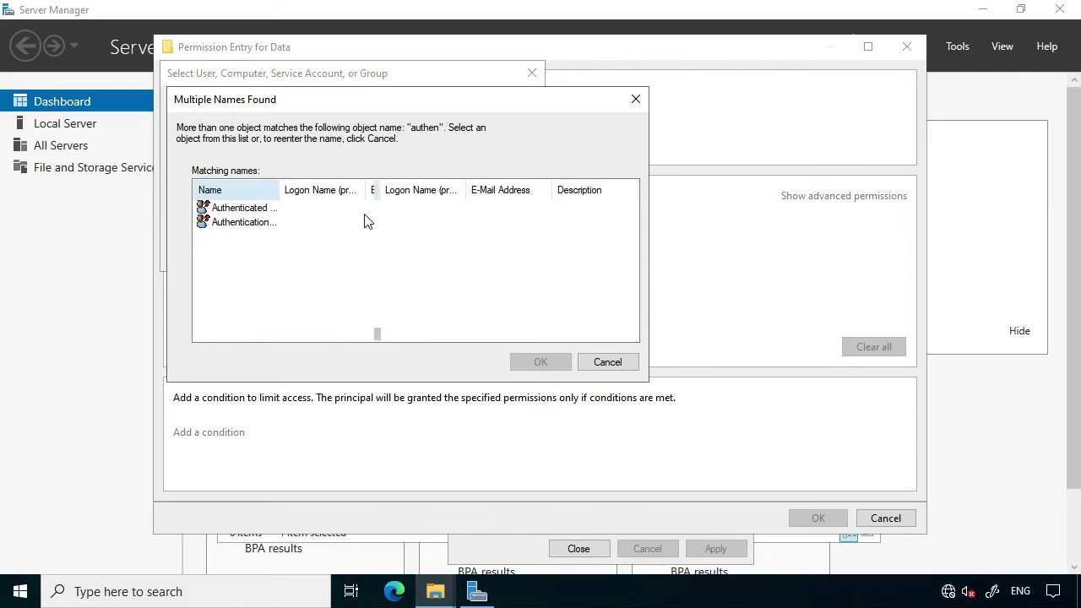
pyautogui.doubleClick(278, 204)
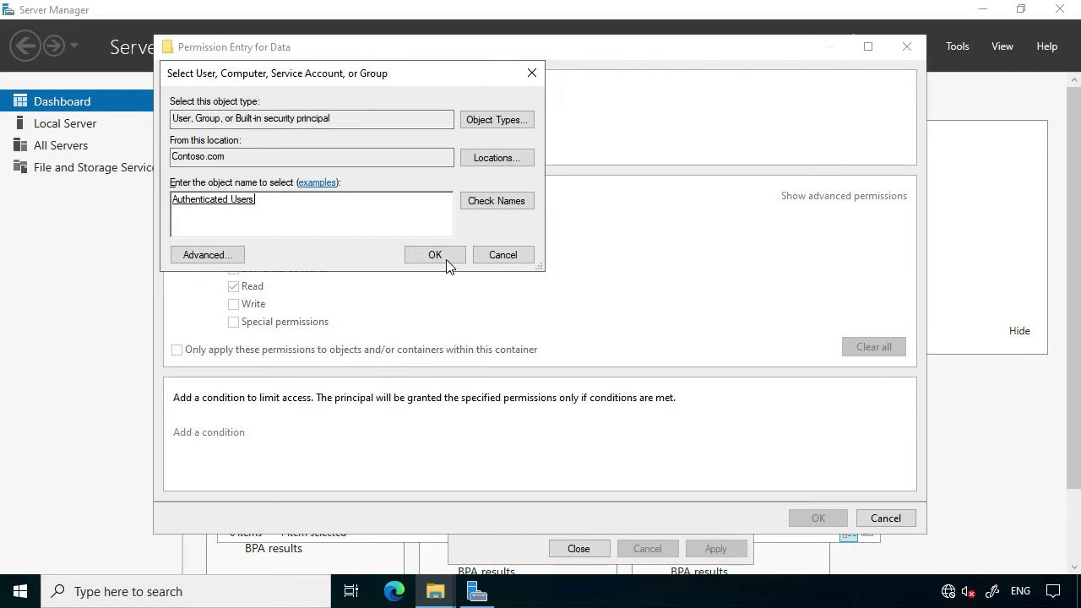
pyautogui.click(443, 256)
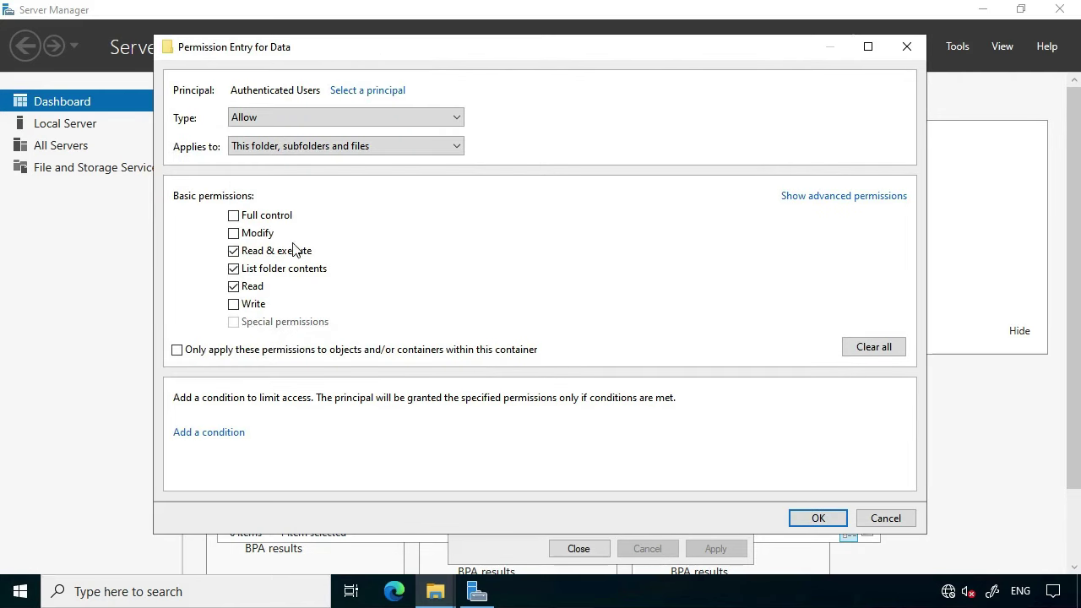
pyautogui.click(233, 216)
pyautogui.click(815, 518)
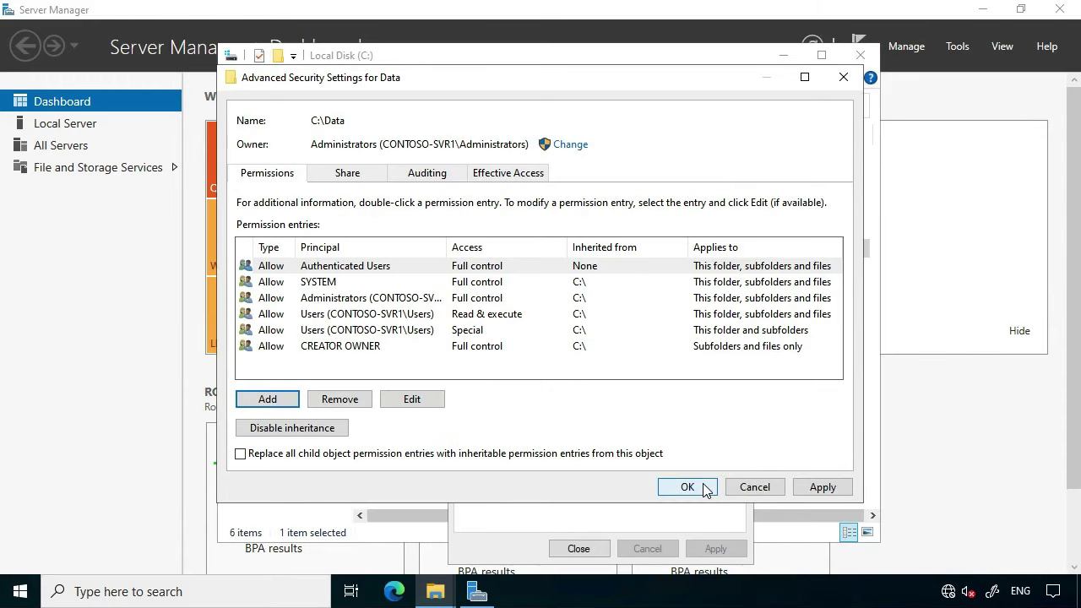
# Step: Apply the security settings, close the Data properties and File Explorer
pyautogui.click(705, 490)
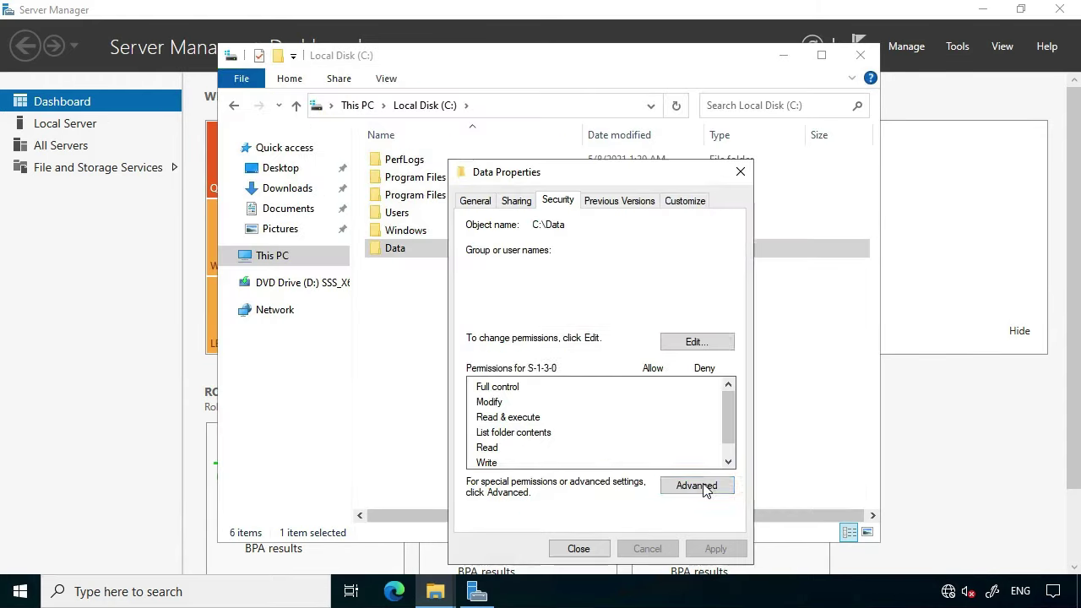
pyautogui.click(579, 548)
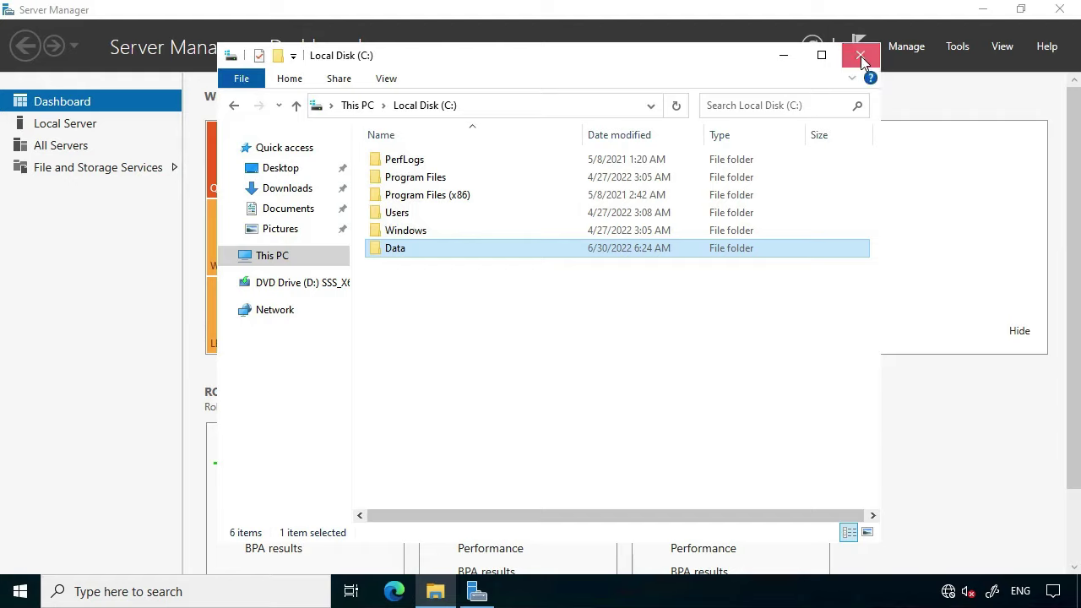
pyautogui.click(860, 56)
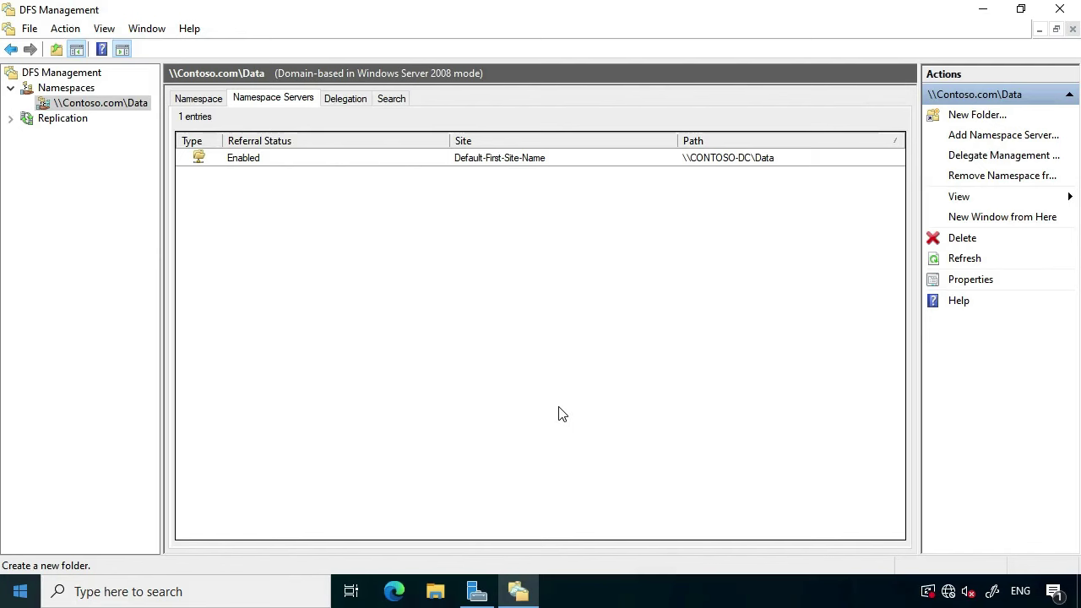
# Step: Add namespace folder London targeting \\contoso-svr1\data
pyautogui.click(970, 118)
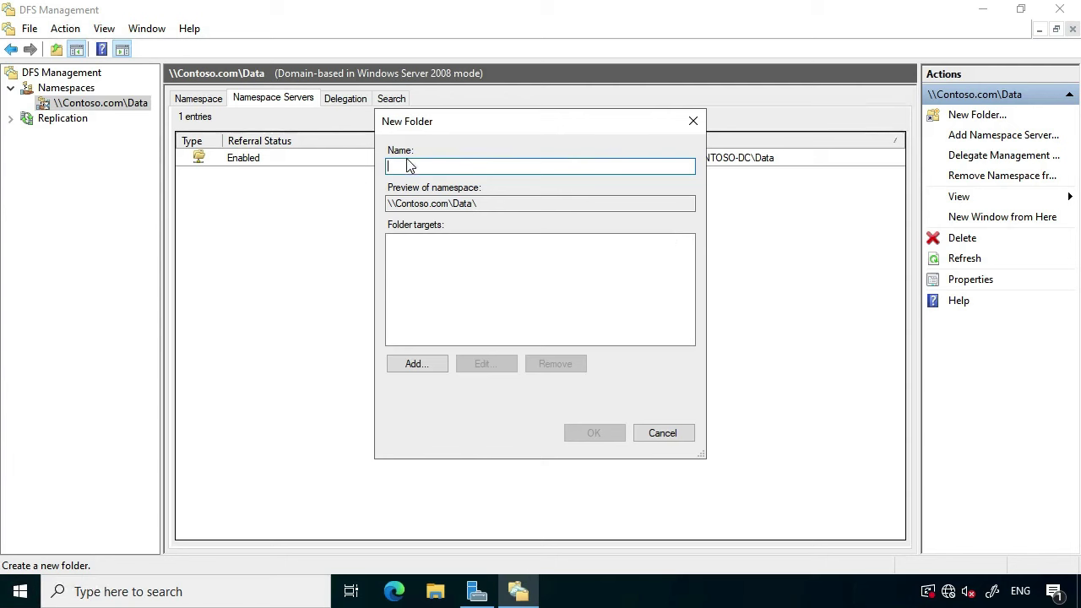
pyautogui.write('London')
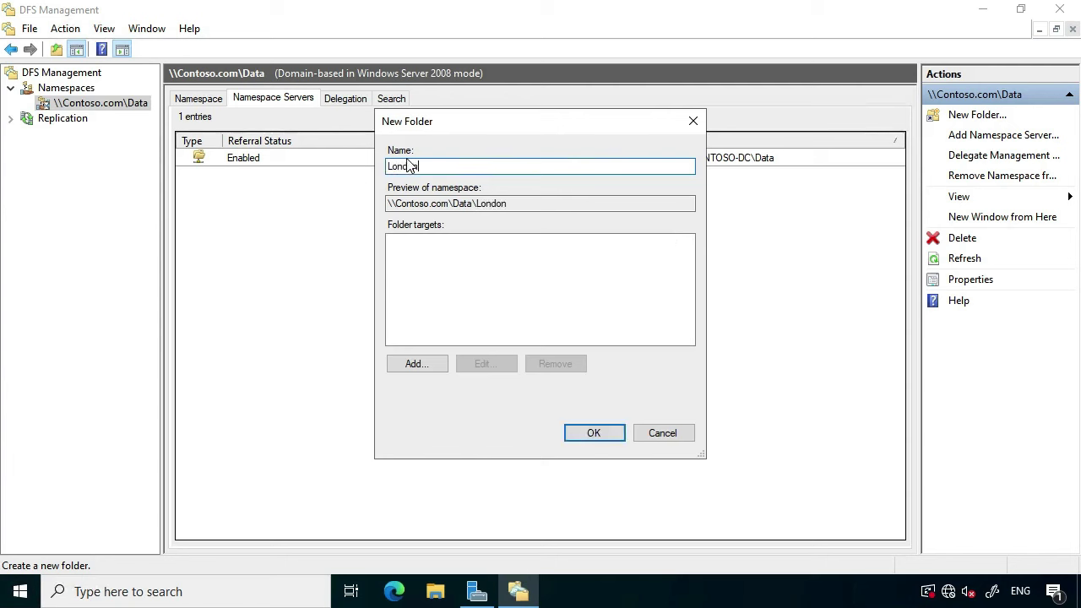
pyautogui.click(429, 363)
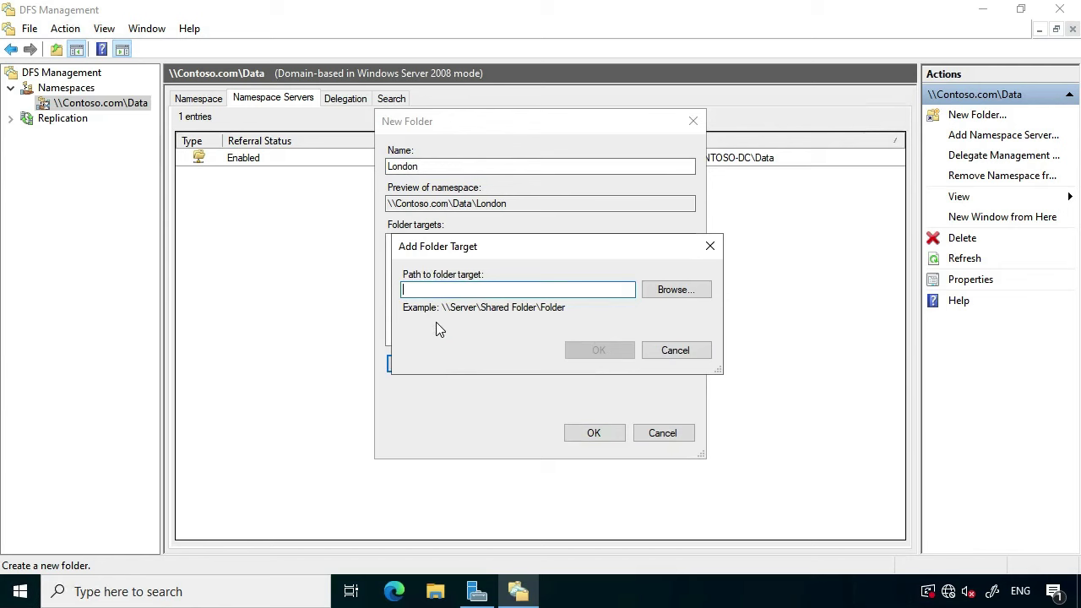
pyautogui.write('\\\\contoso-svr1\\data')
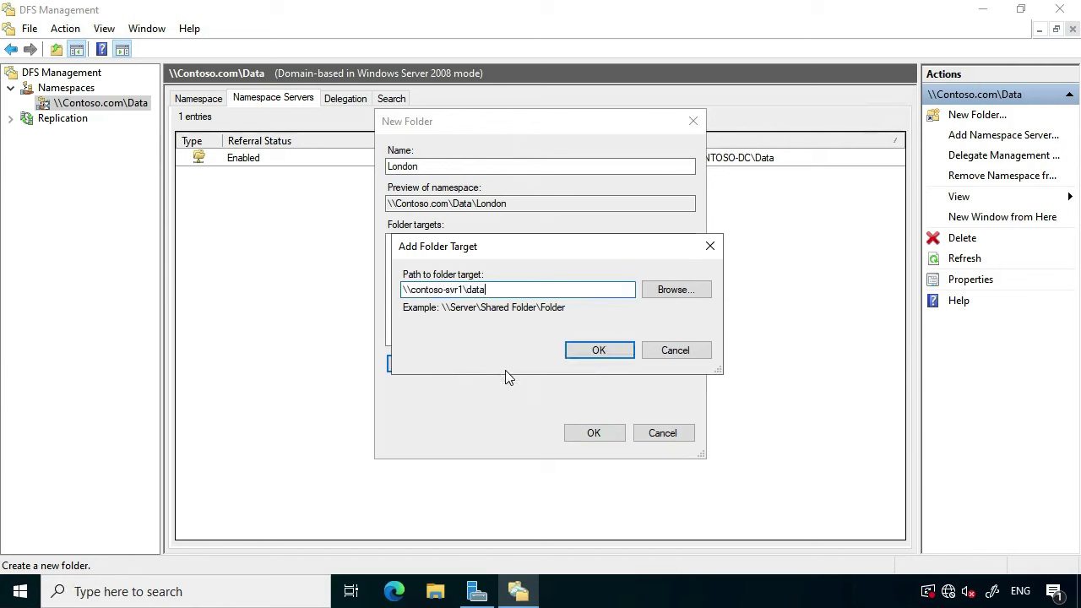
pyautogui.click(598, 352)
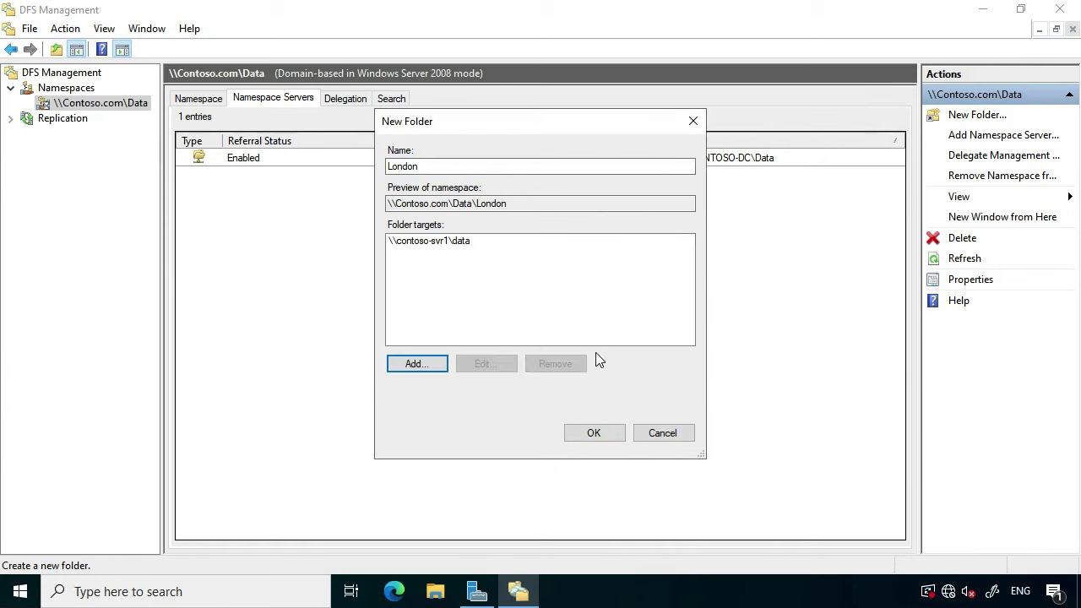
pyautogui.click(603, 434)
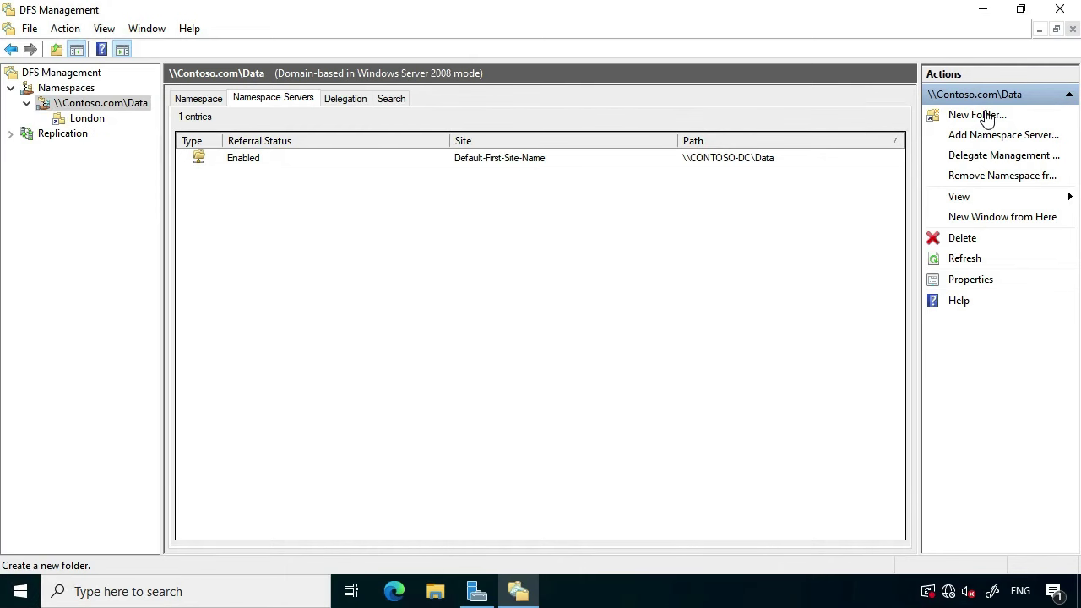
# Step: Add namespace folder NYC, renamed from New York, targeting \\contoso-svr2\data
pyautogui.click(981, 115)
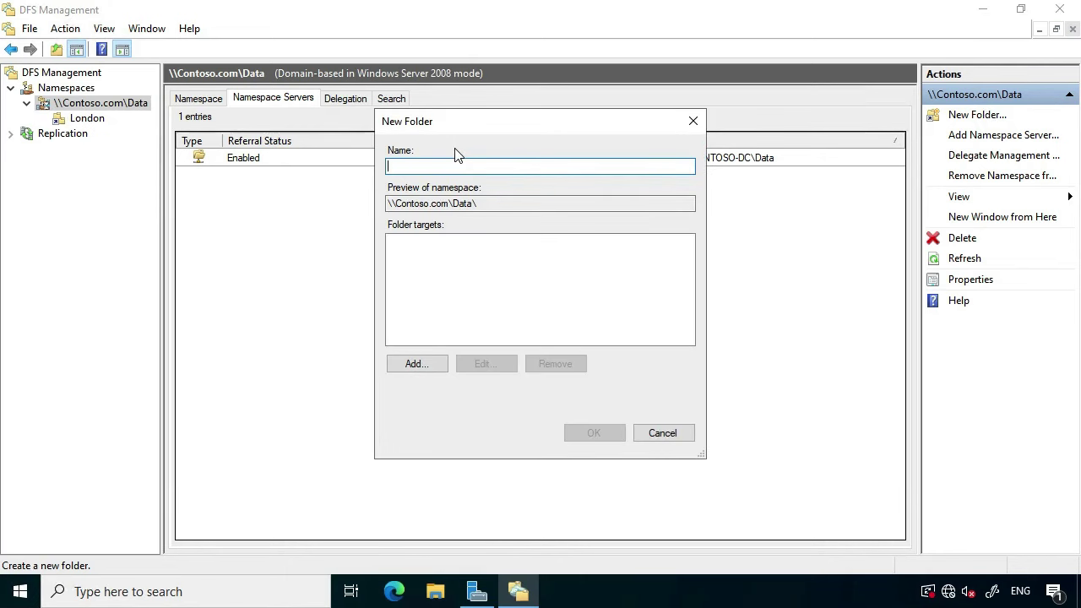
pyautogui.write('New York')
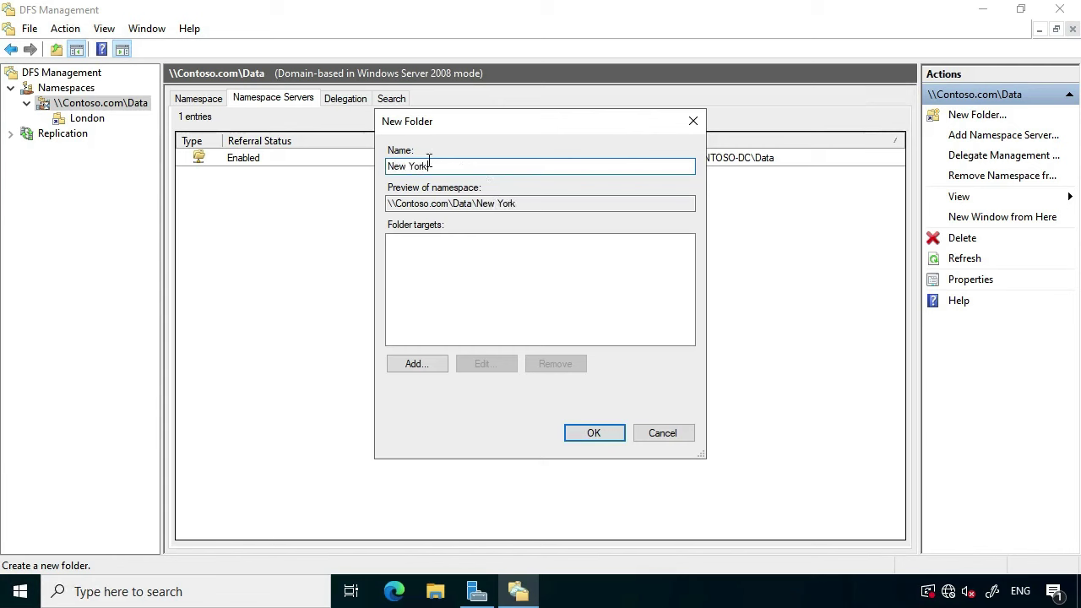
pyautogui.moveTo(431, 166); pyautogui.dragTo(357, 170)
pyautogui.write('NYC')
pyautogui.click(436, 365)
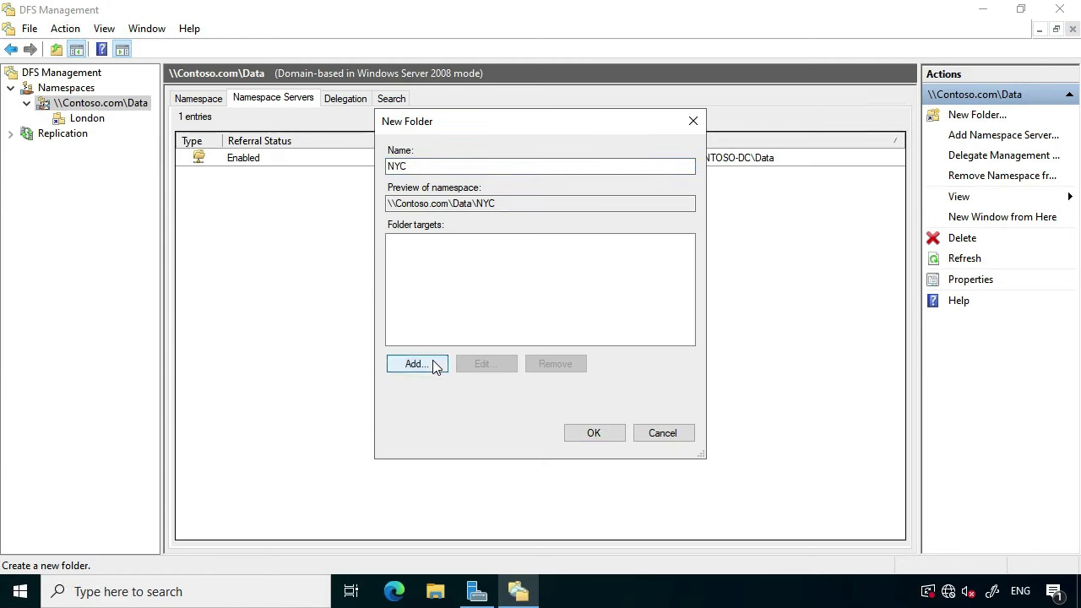
pyautogui.write('\\\\c')
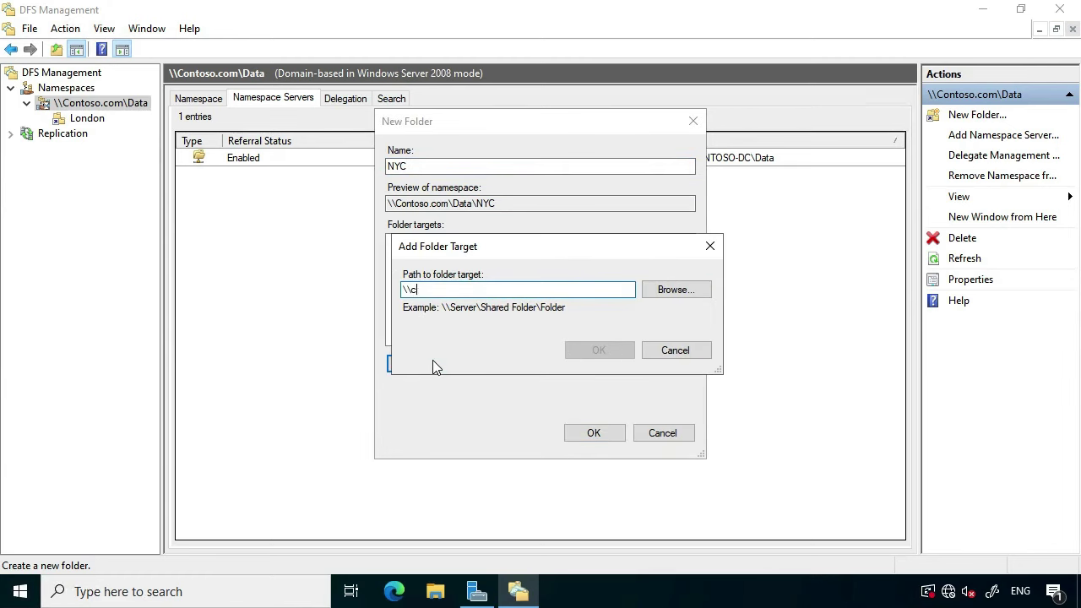
pyautogui.write('ontoso-svr2\\data')
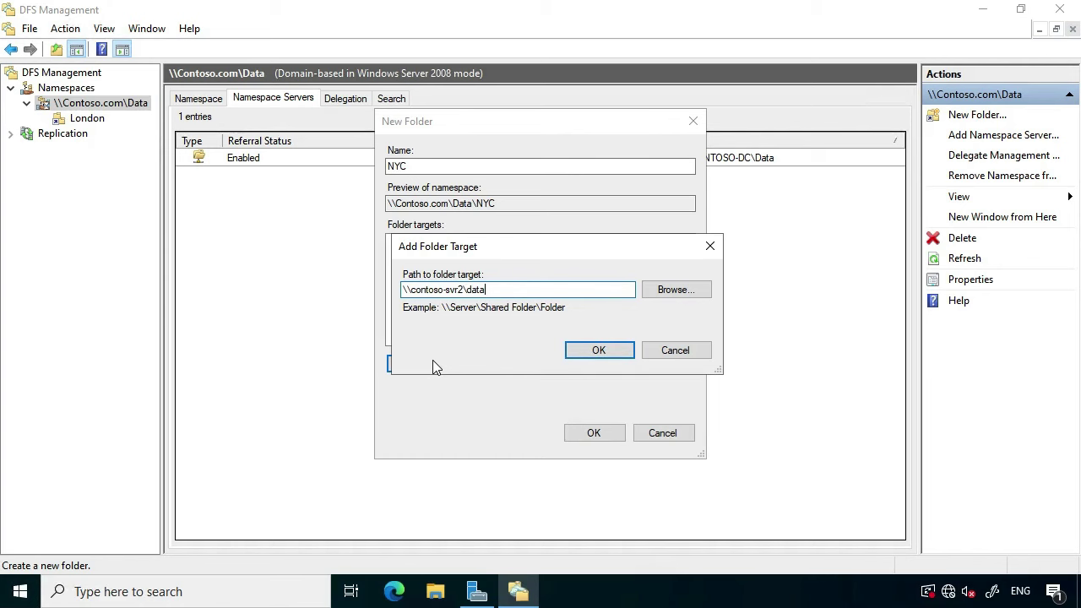
pyautogui.click(600, 347)
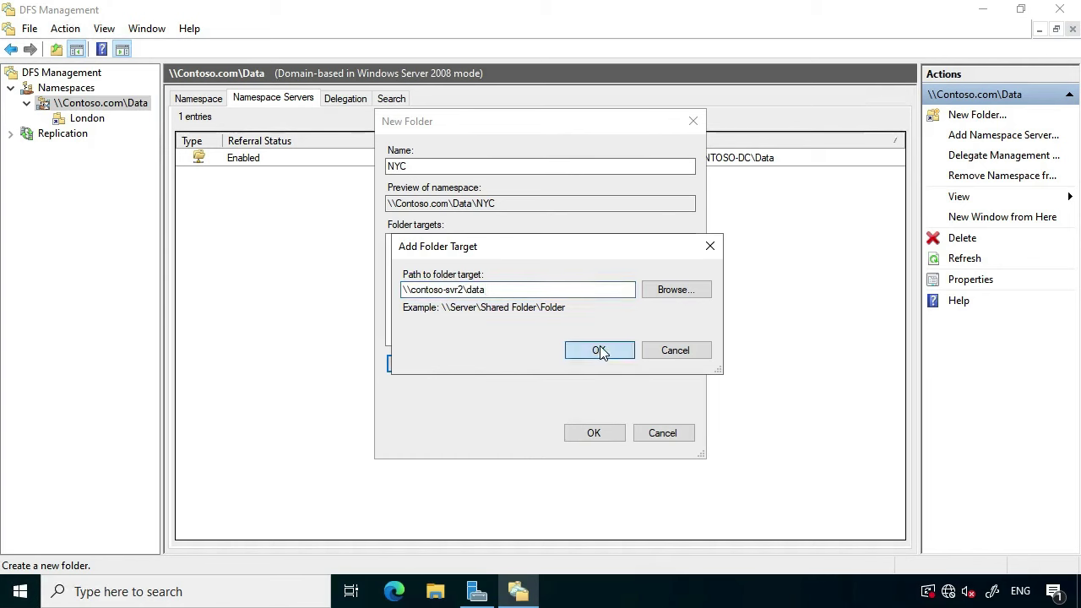
pyautogui.click(592, 434)
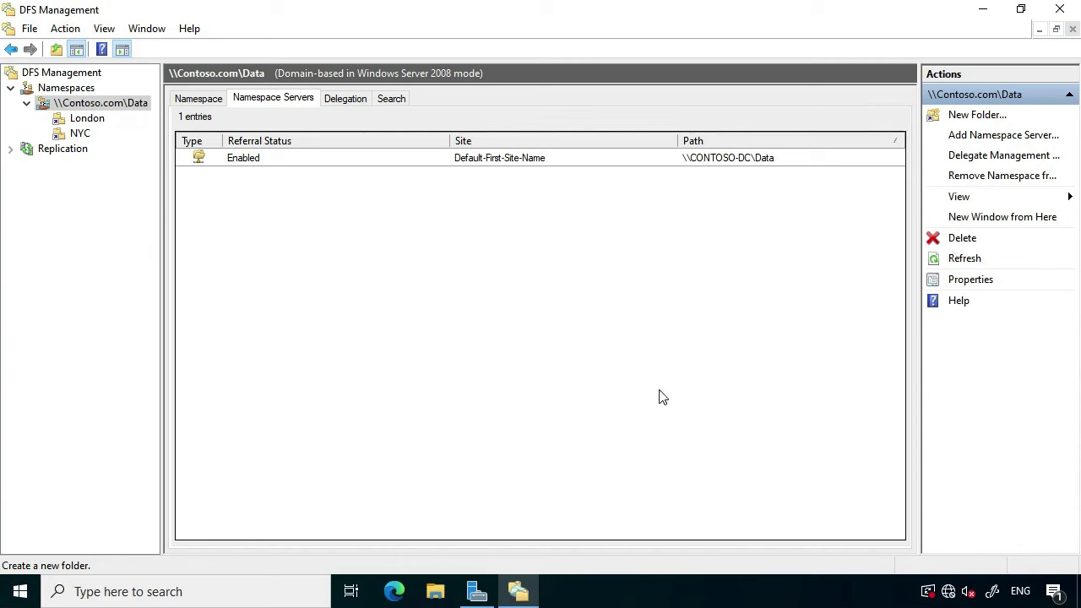
# Step: Add namespace folder Sydney targeting \\contoso-svr3\data
pyautogui.click(1001, 117)
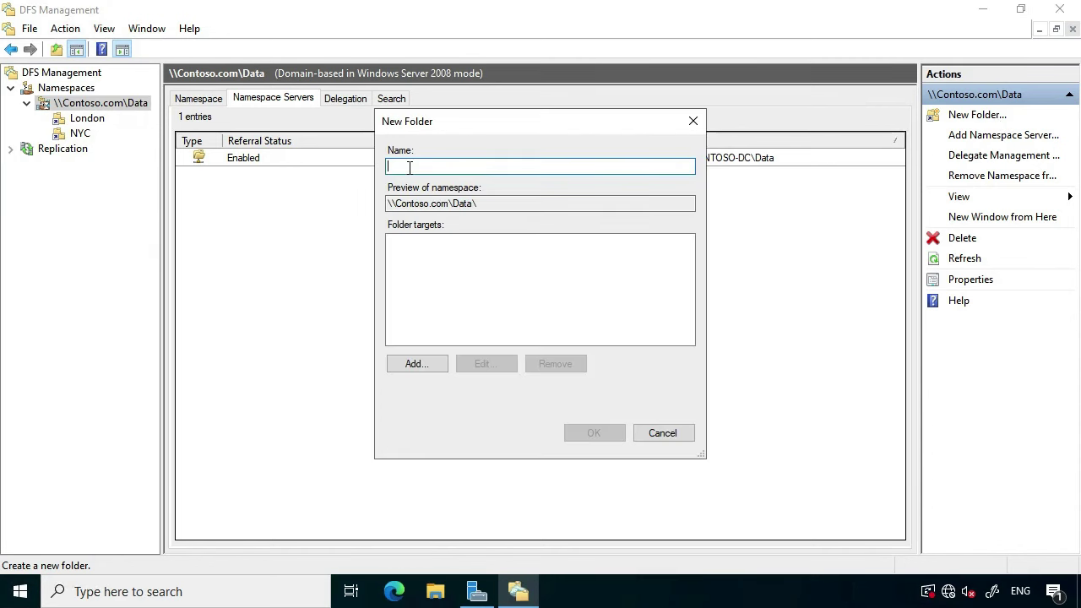
pyautogui.write('S')
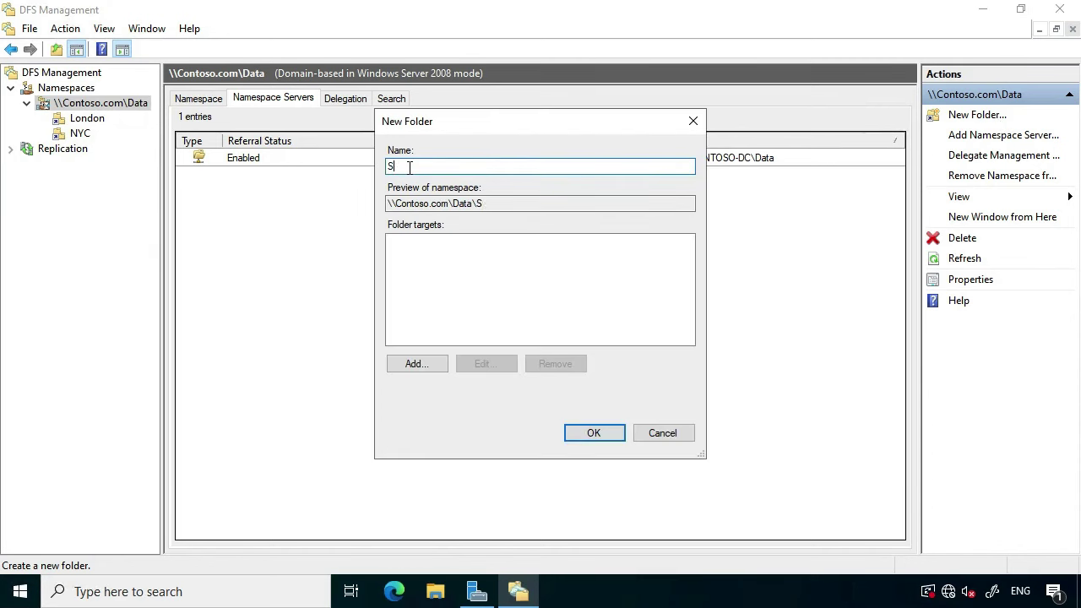
pyautogui.write('ydney')
pyautogui.click(422, 364)
pyautogui.write('\\con')
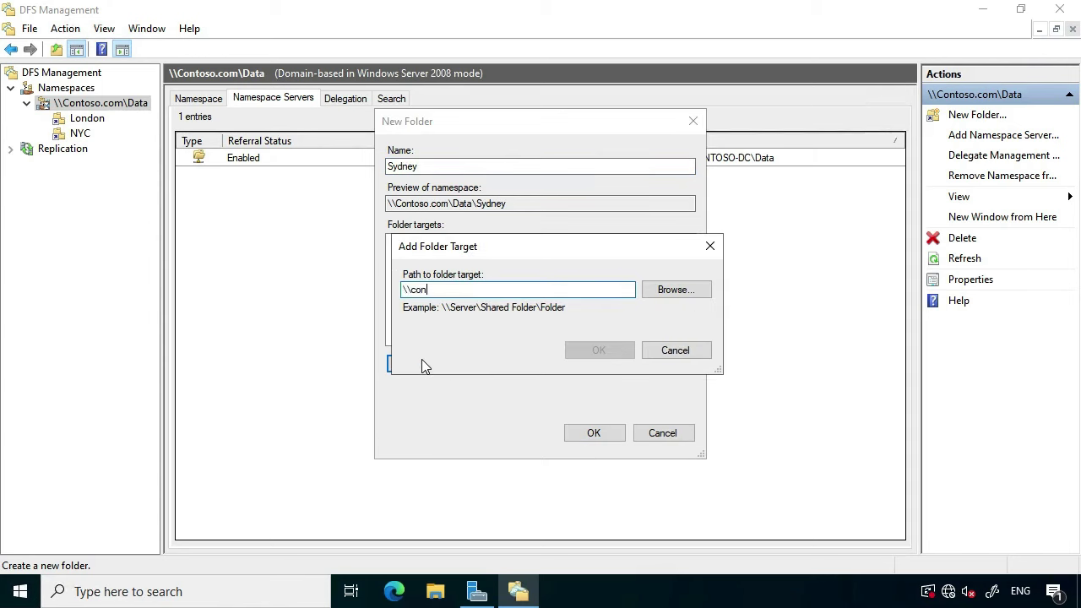
pyautogui.write('toso-svr3\\data')
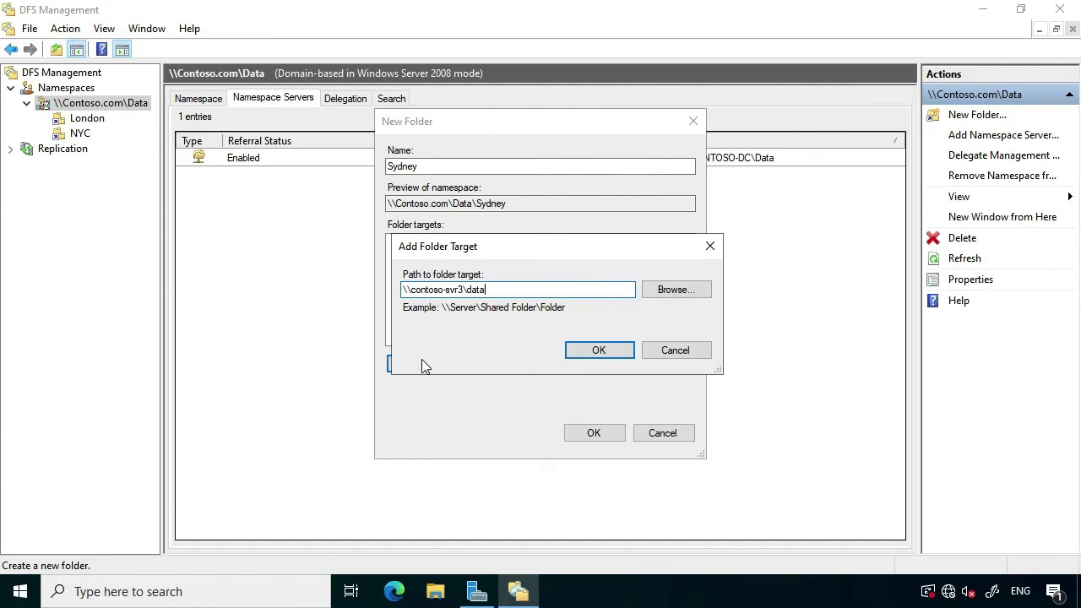
pyautogui.click(596, 358)
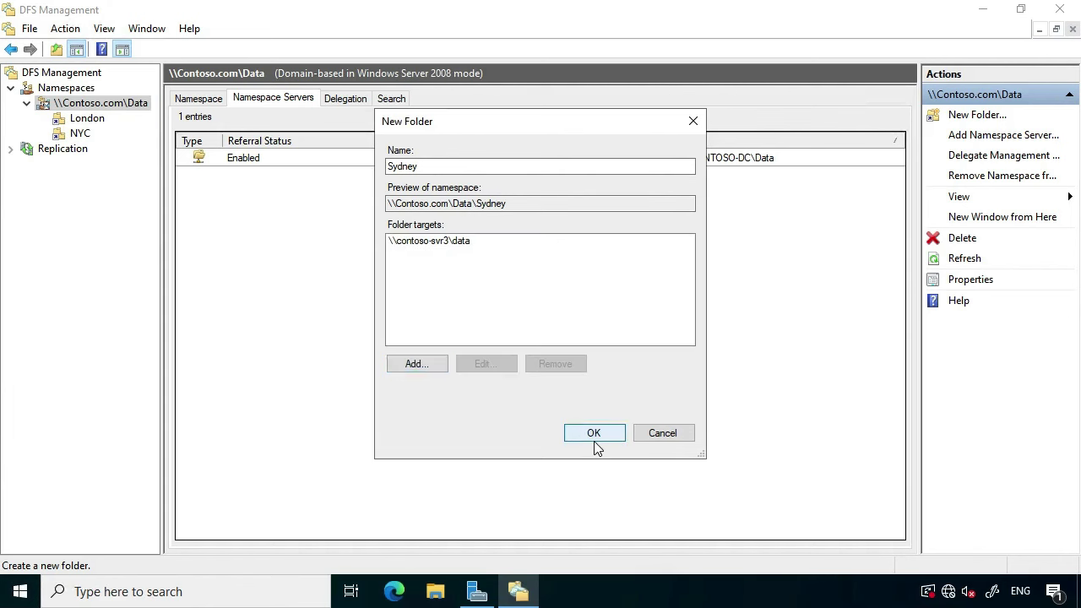
pyautogui.click(594, 438)
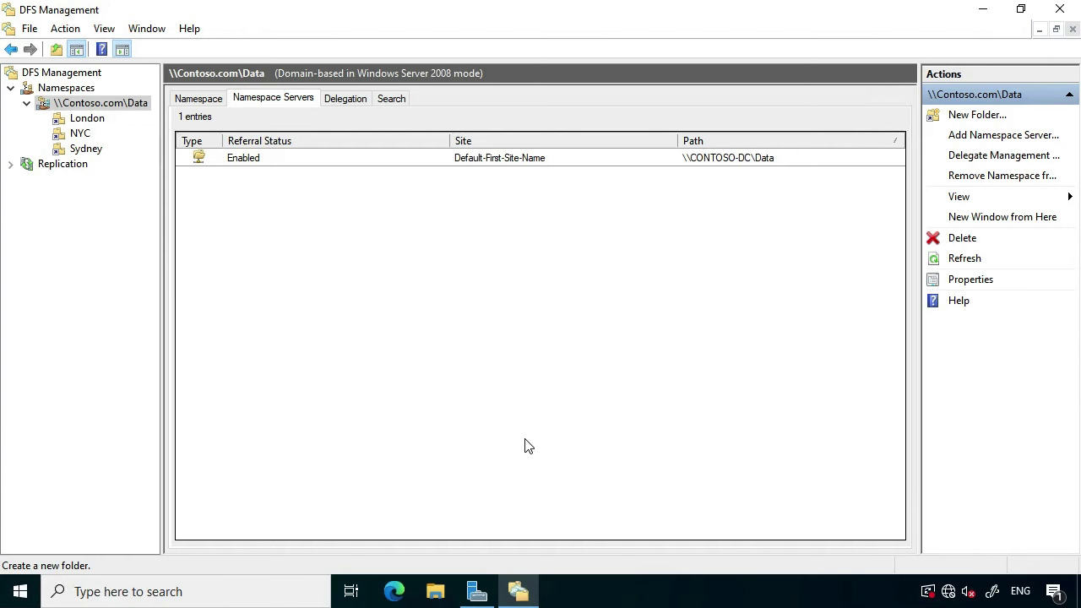
pyautogui.click(447, 598)
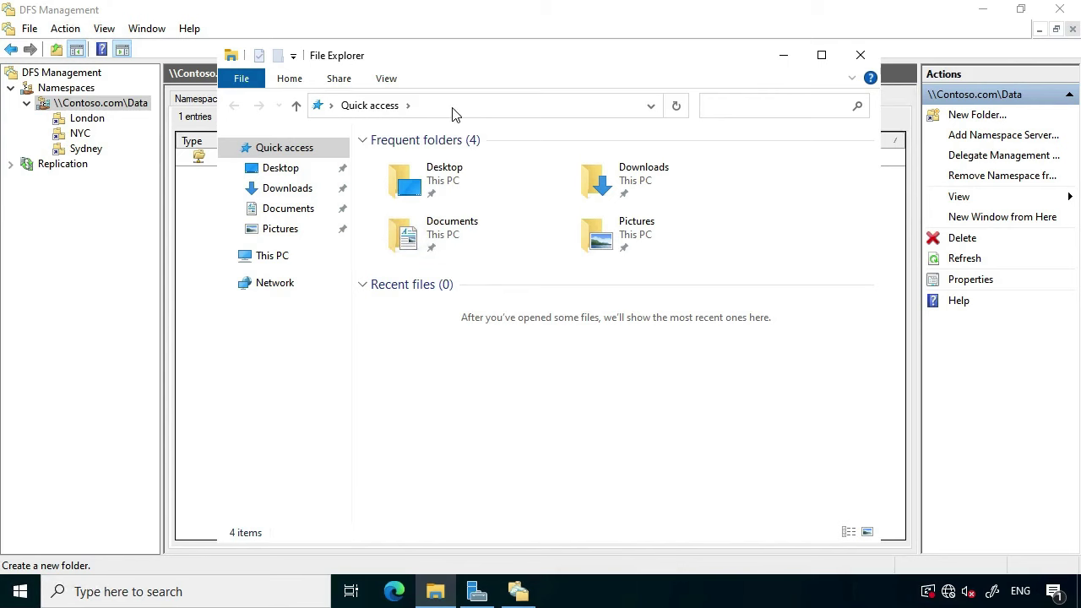
pyautogui.click(453, 110)
pyautogui.write('\\\\')
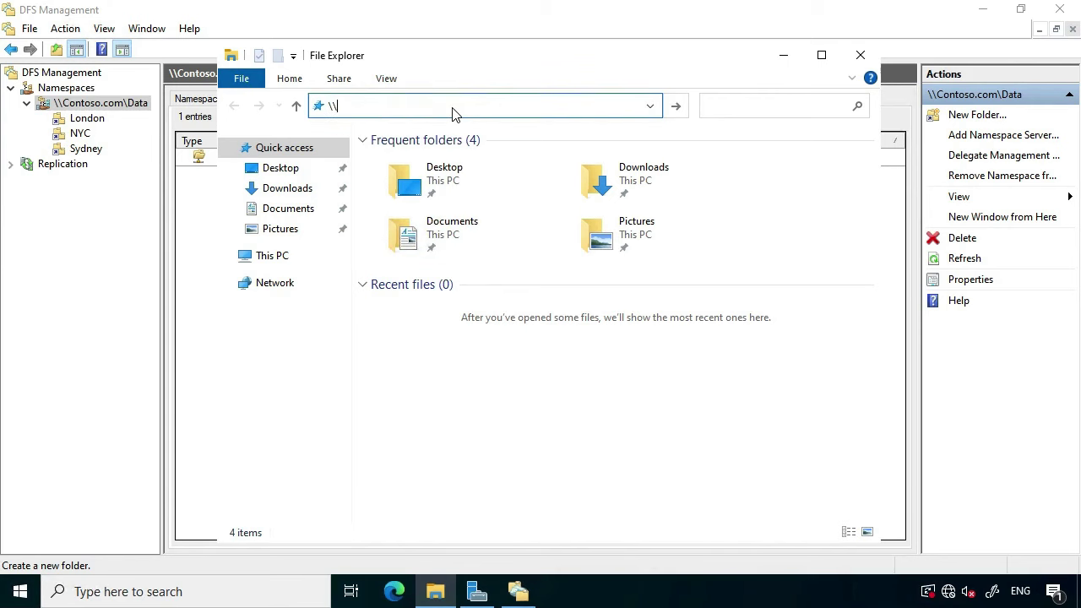
pyautogui.write('contoso.com\\')
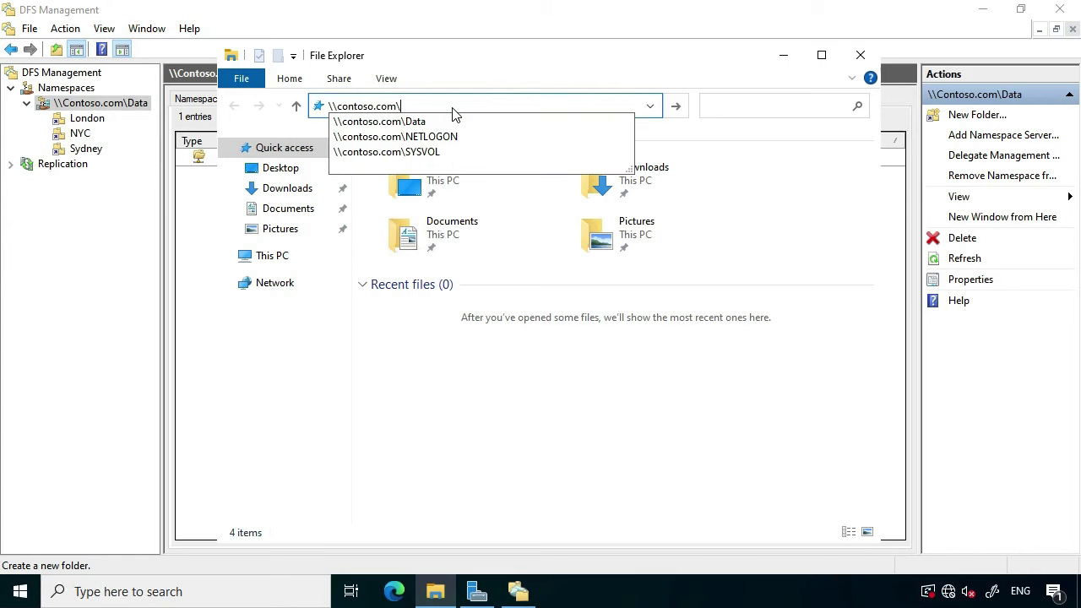
pyautogui.write('data')
pyautogui.press('Return')
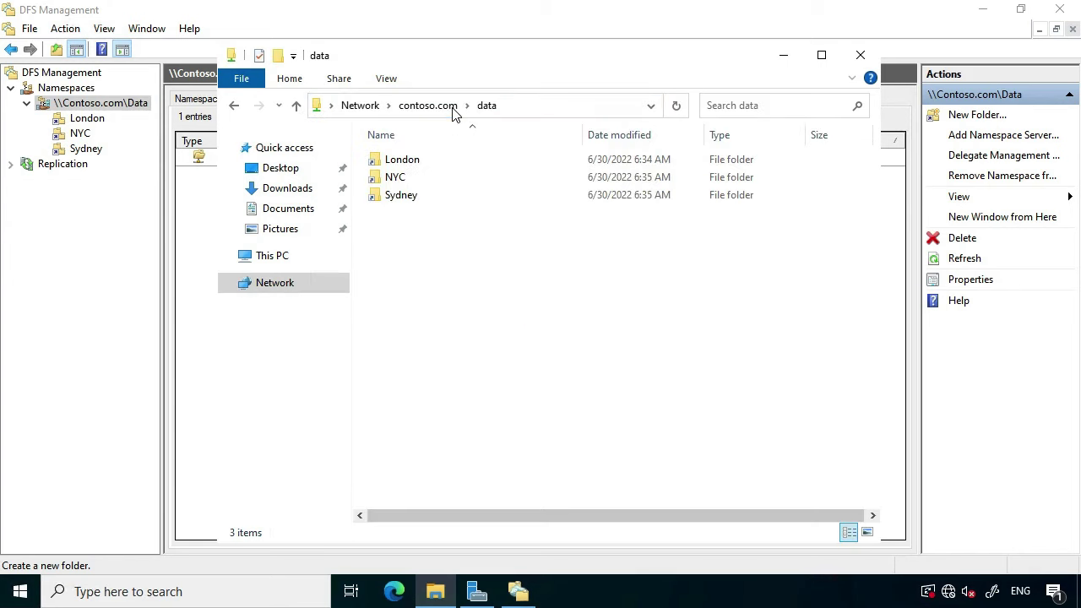
pyautogui.doubleClick(419, 167)
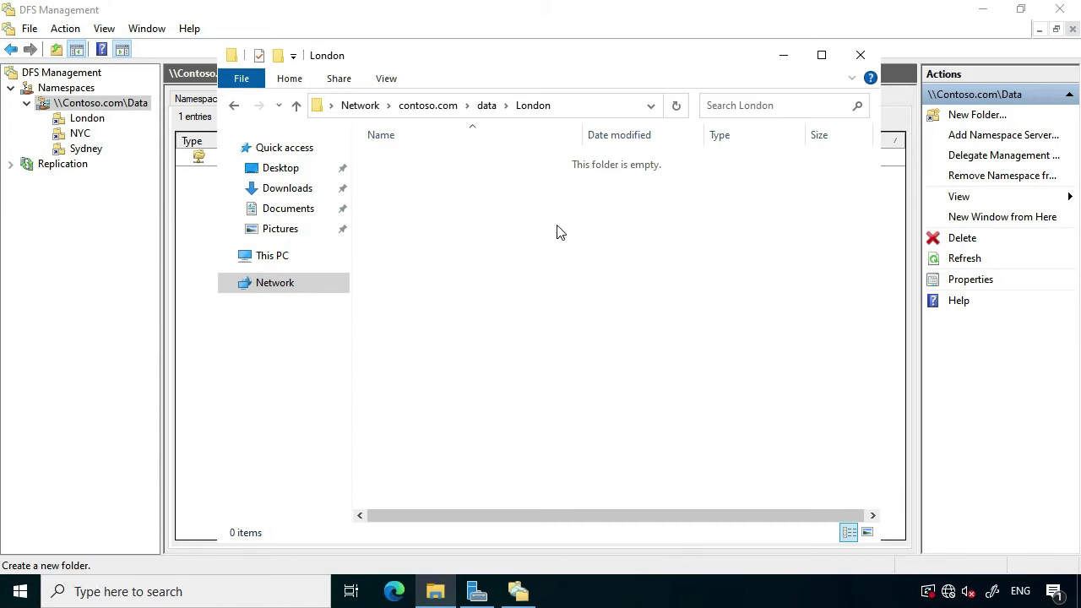
pyautogui.click(487, 107)
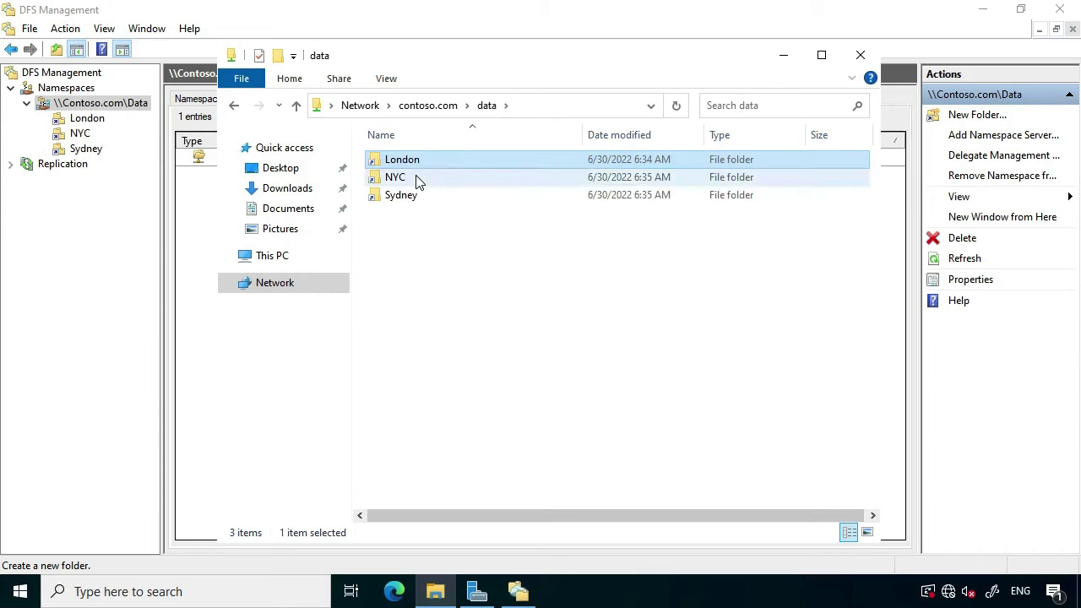
pyautogui.doubleClick(417, 181)
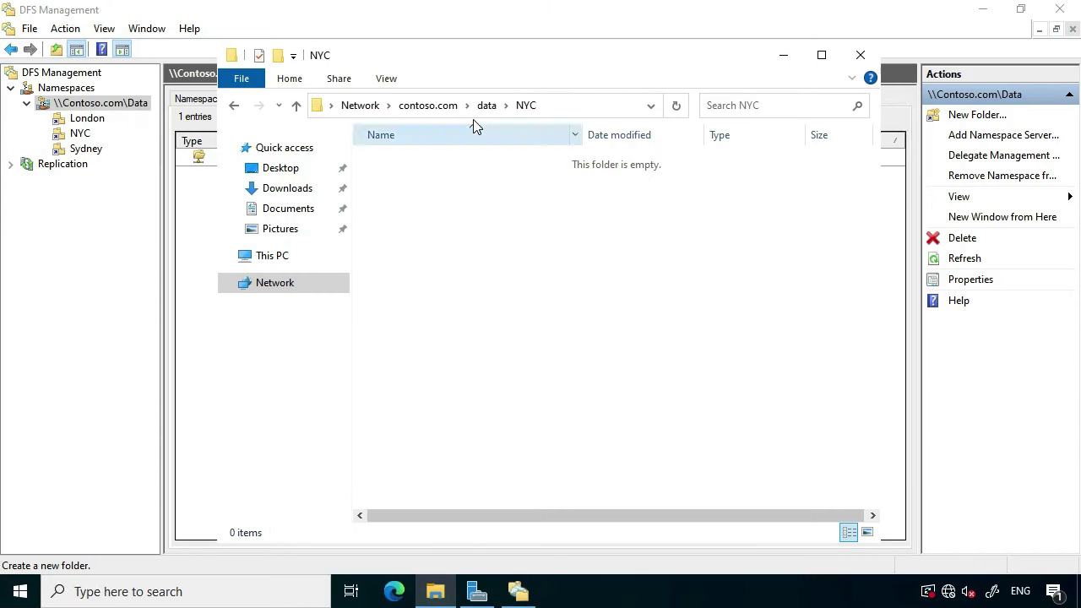
pyautogui.doubleClick(400, 201)
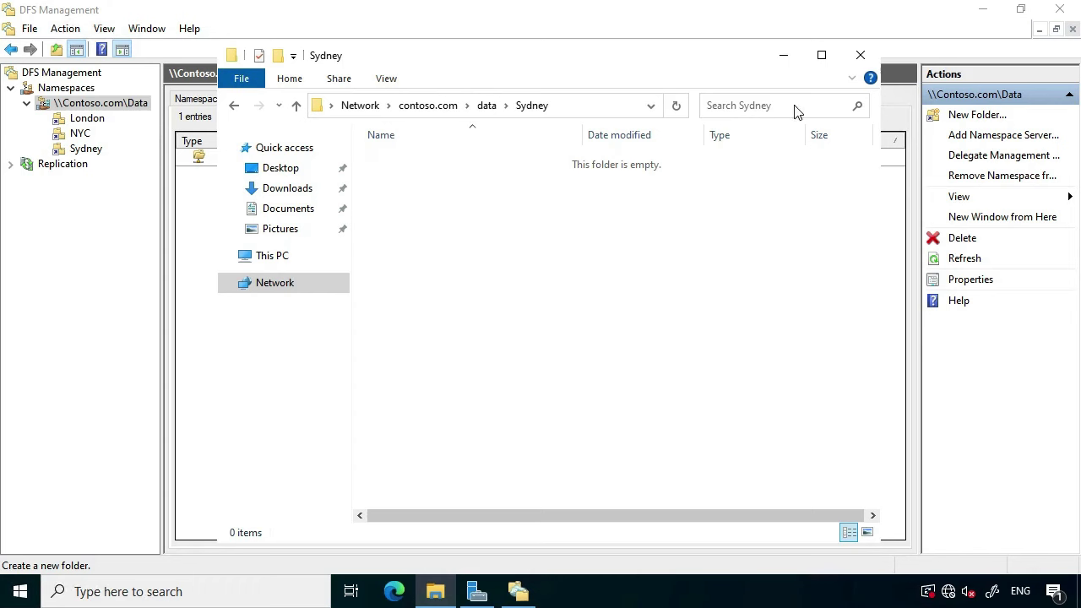
pyautogui.click(860, 56)
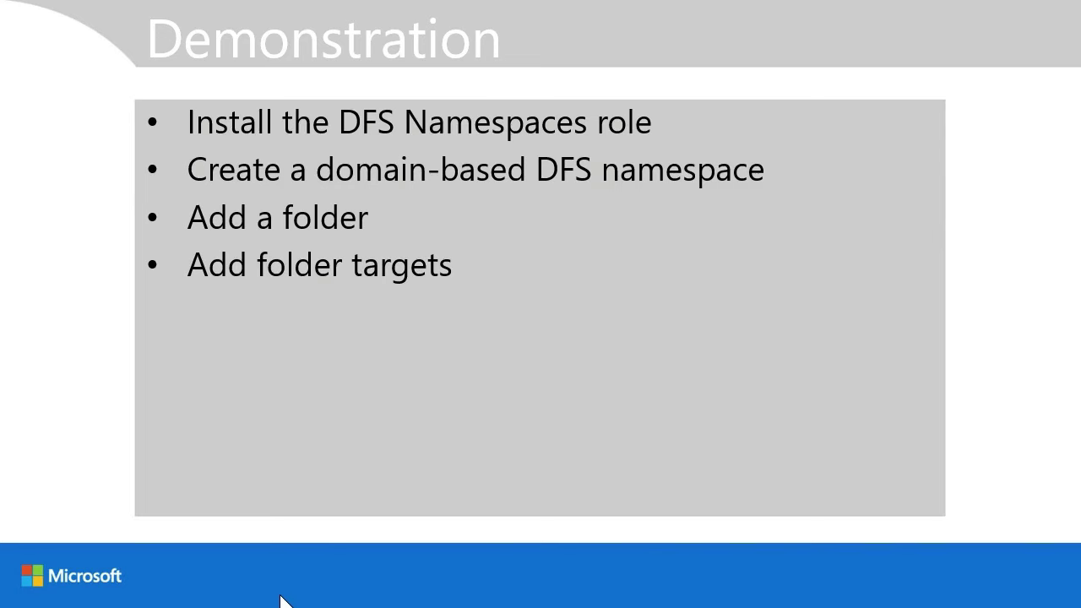
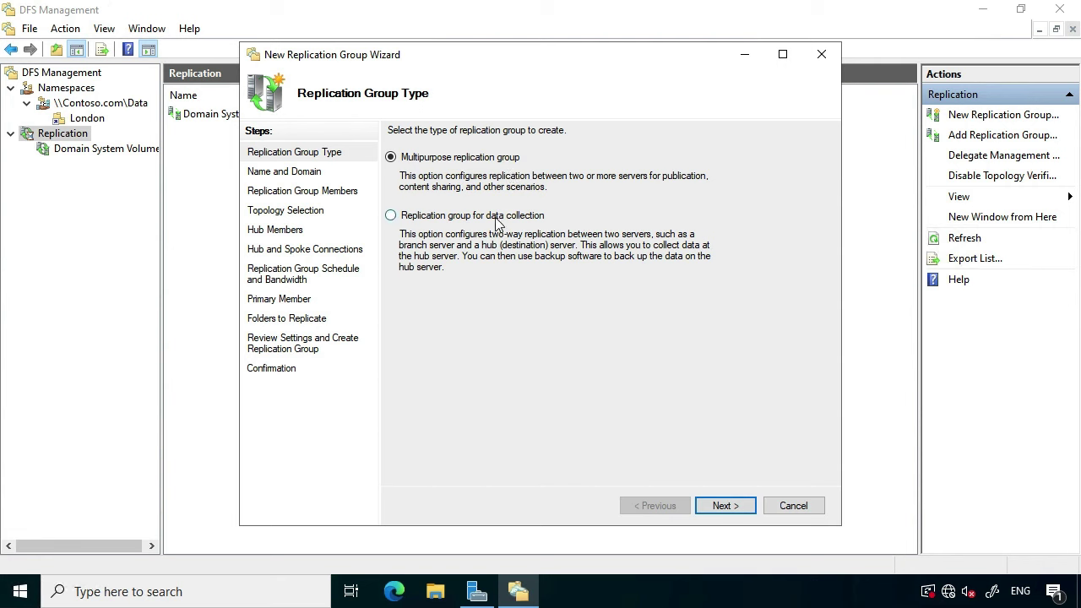
# Step: Enter 'Contoso' as the replication group name in the Contoso.com domain and proceed to members
pyautogui.click(724, 507)
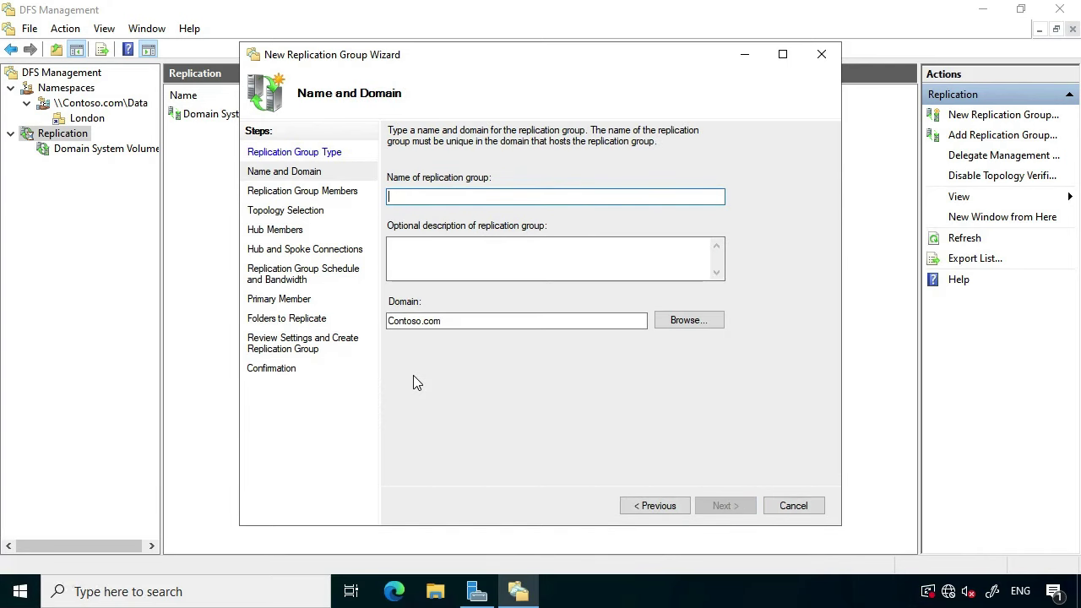
pyautogui.write('Contoso')
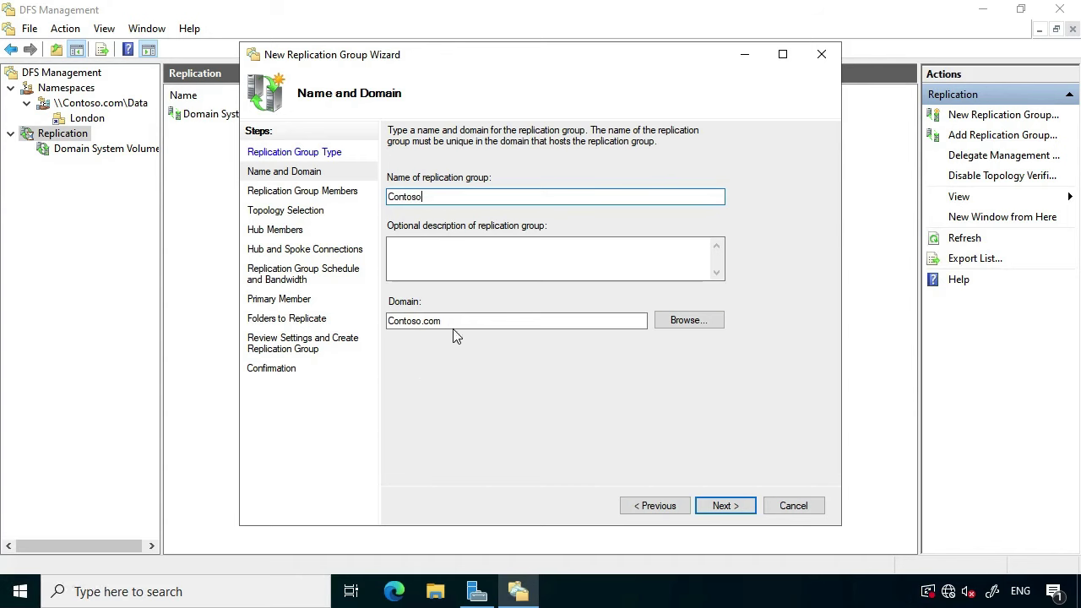
pyautogui.click(722, 507)
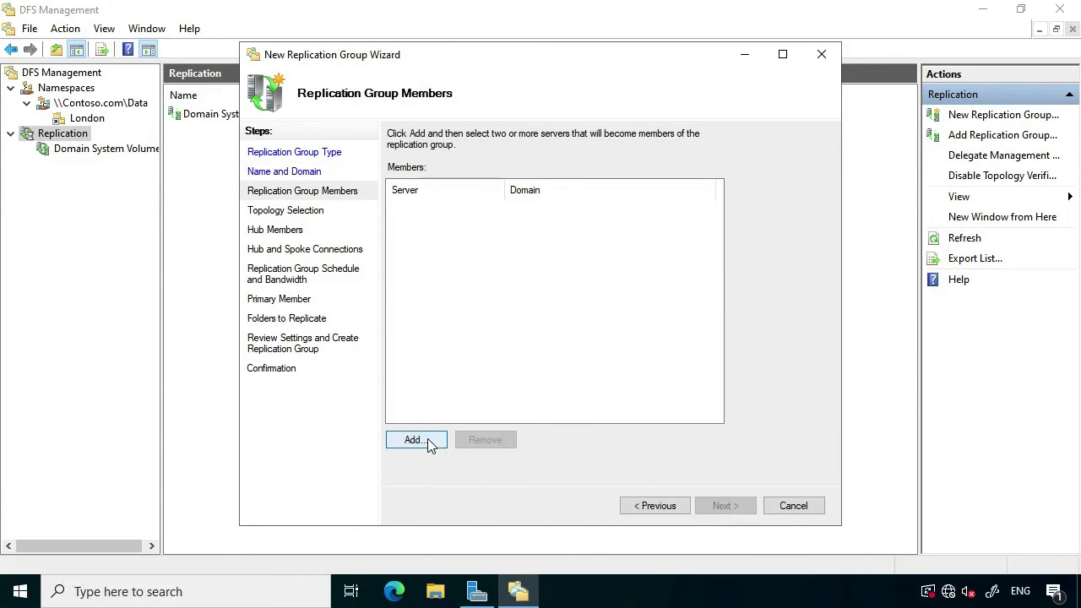
# Step: Add CONTOSO-SVR1, CONTOSO-SVR2 and CONTOSO-SVR3 as members by looking up 'contoso-svr'
pyautogui.click(416, 440)
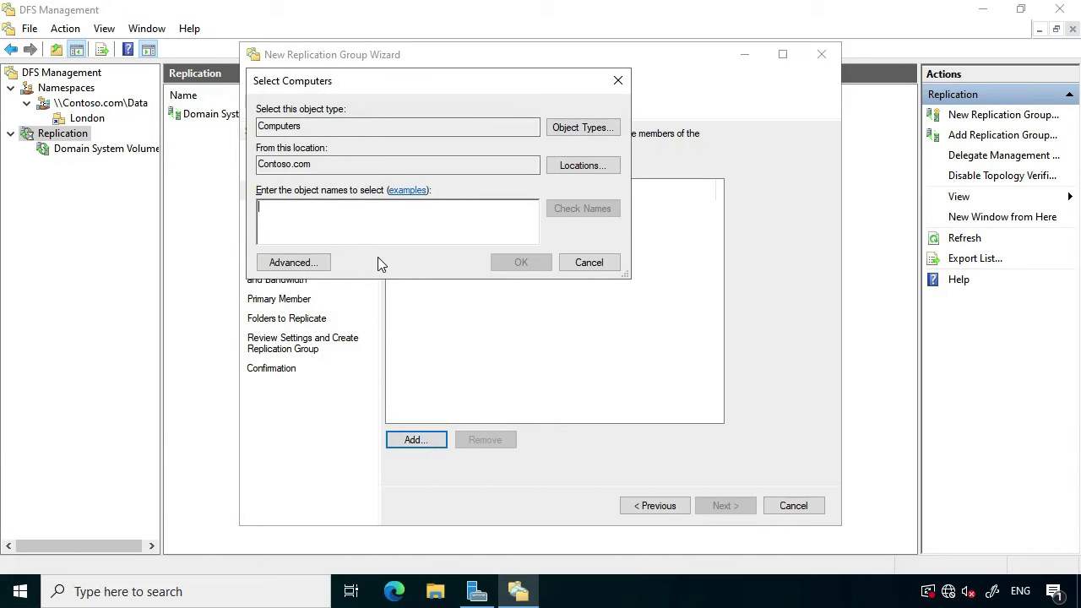
pyautogui.write('contoso-svr')
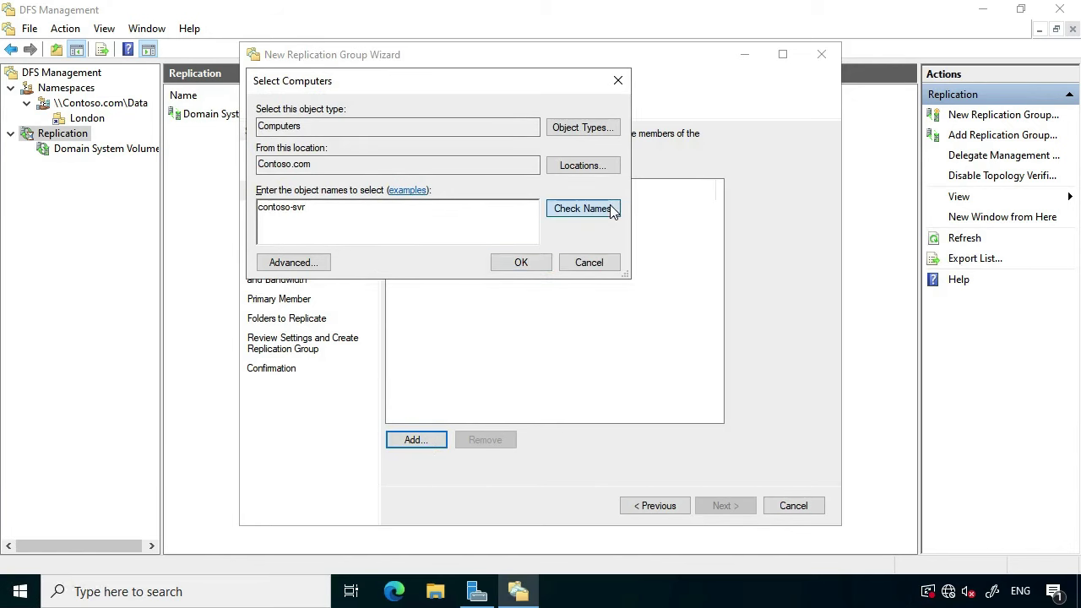
pyautogui.click(613, 208)
pyautogui.click(351, 218)
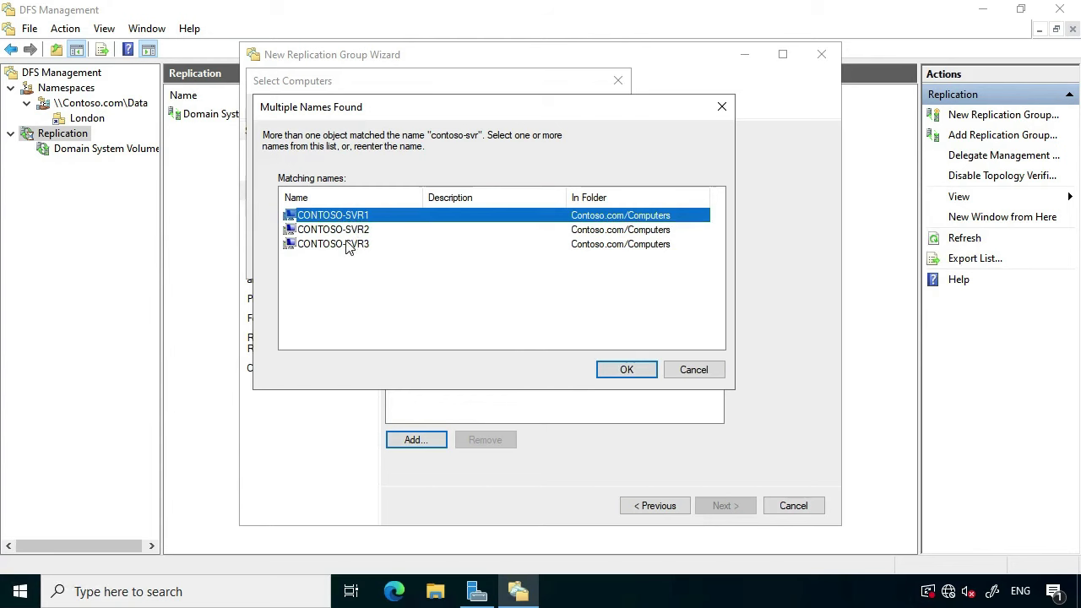
pyautogui.keyDown('shift'); pyautogui.click(350, 244); pyautogui.keyUp('shift')
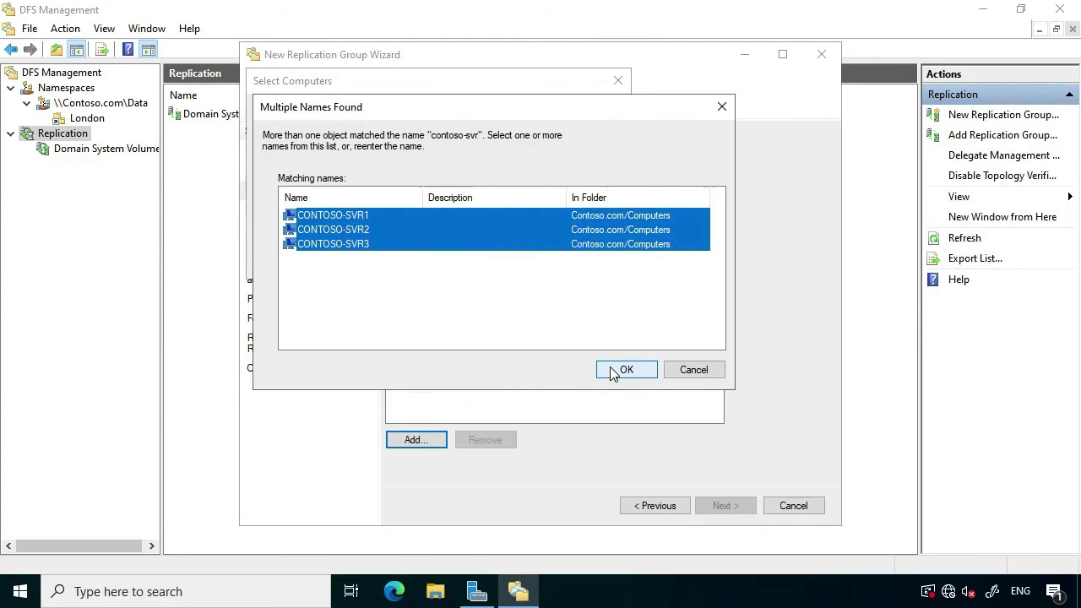
pyautogui.click(626, 370)
pyautogui.click(527, 263)
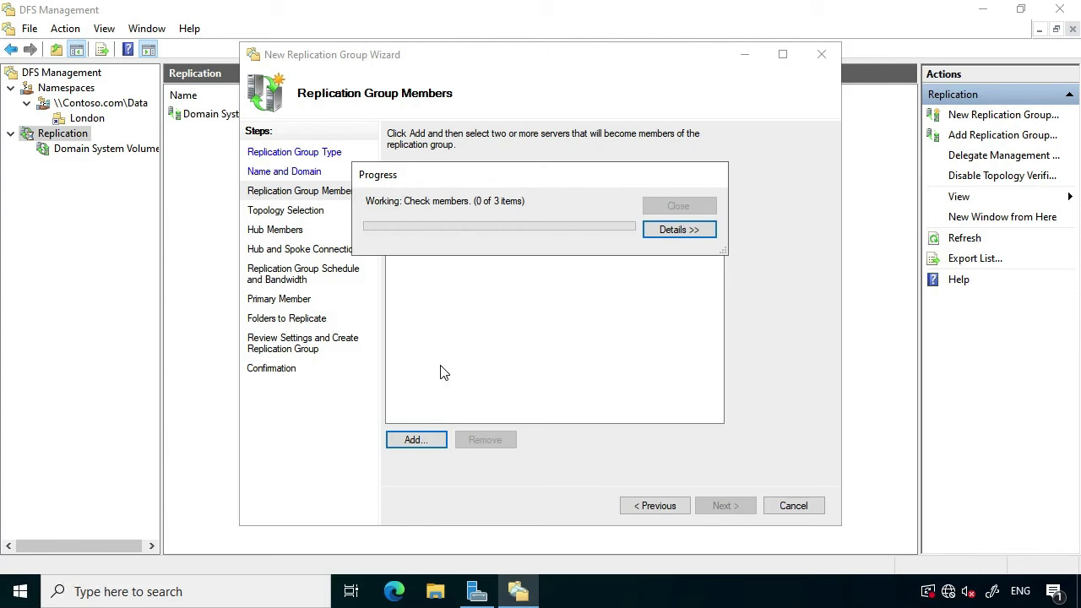
# Step: Check the member progress details and advance to Topology Selection
pyautogui.click(679, 230)
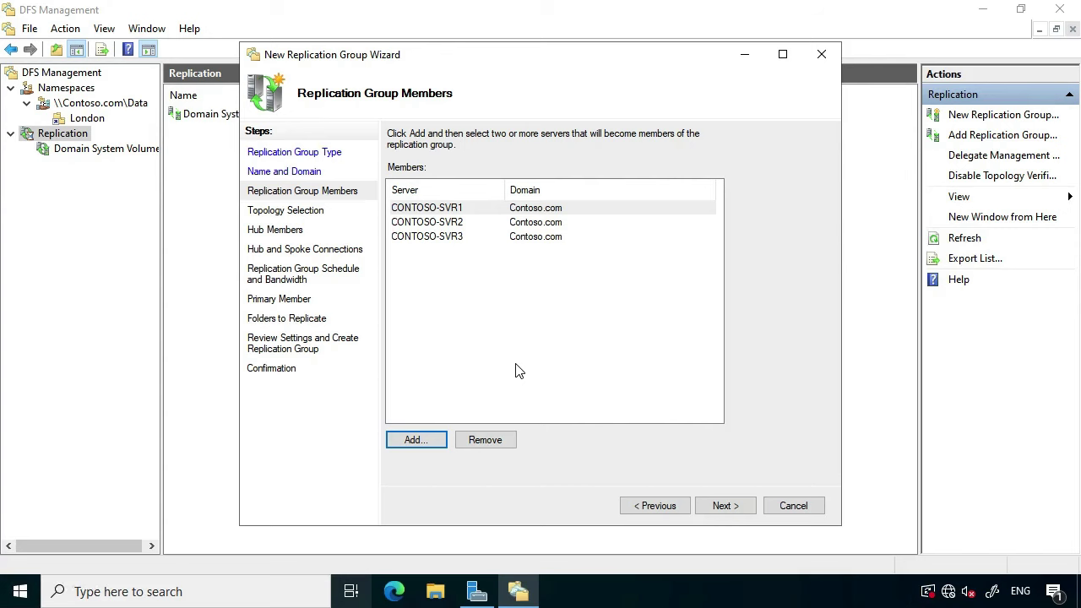
pyautogui.click(712, 509)
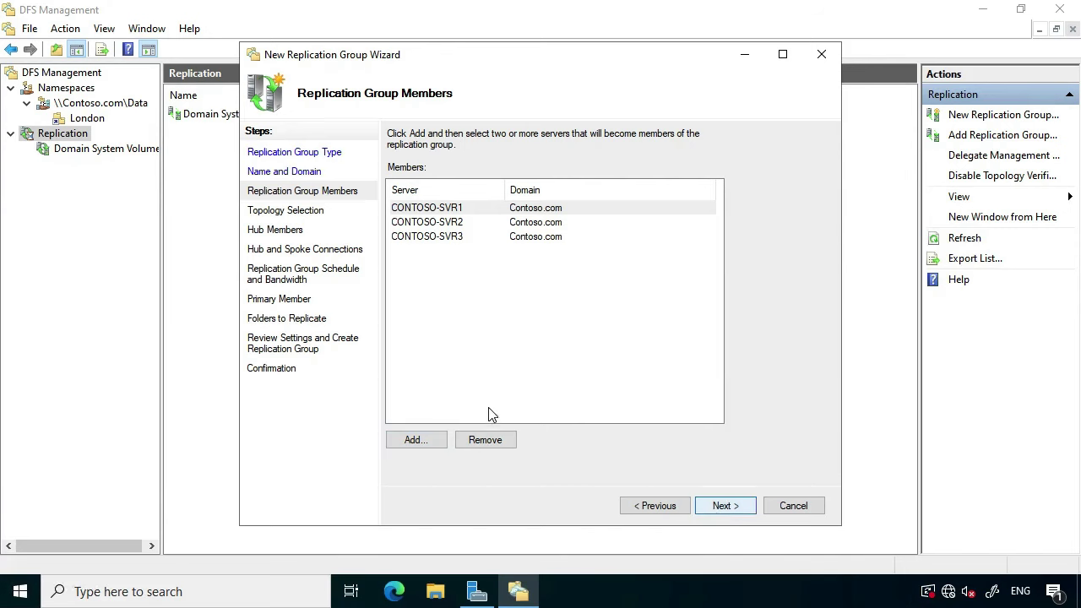
pyautogui.click(708, 508)
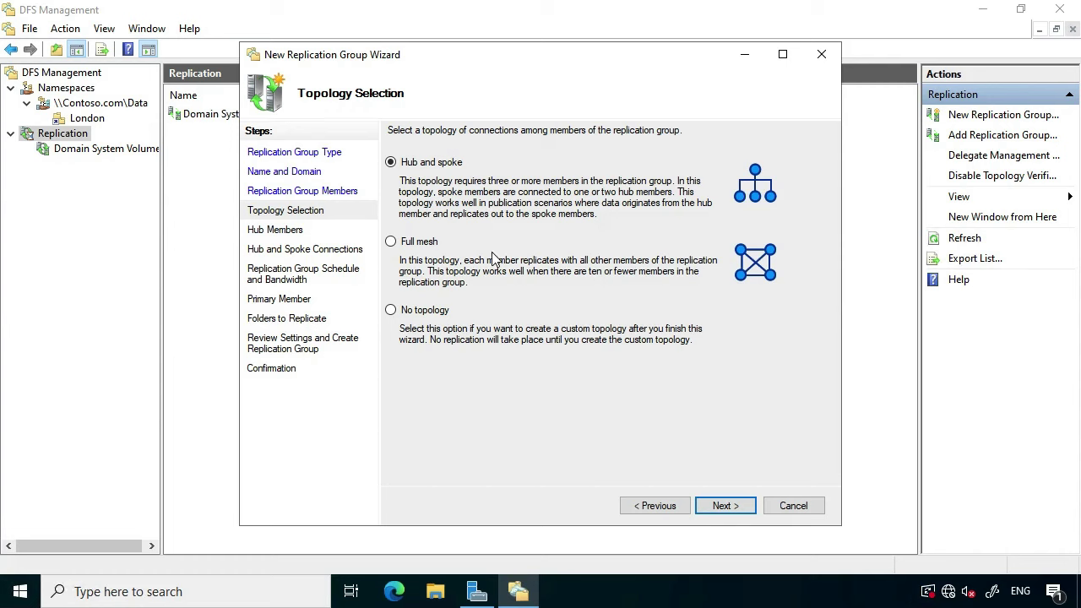
# Step: Select Full mesh instead of Hub and spoke as the topology and continue
pyautogui.click(408, 243)
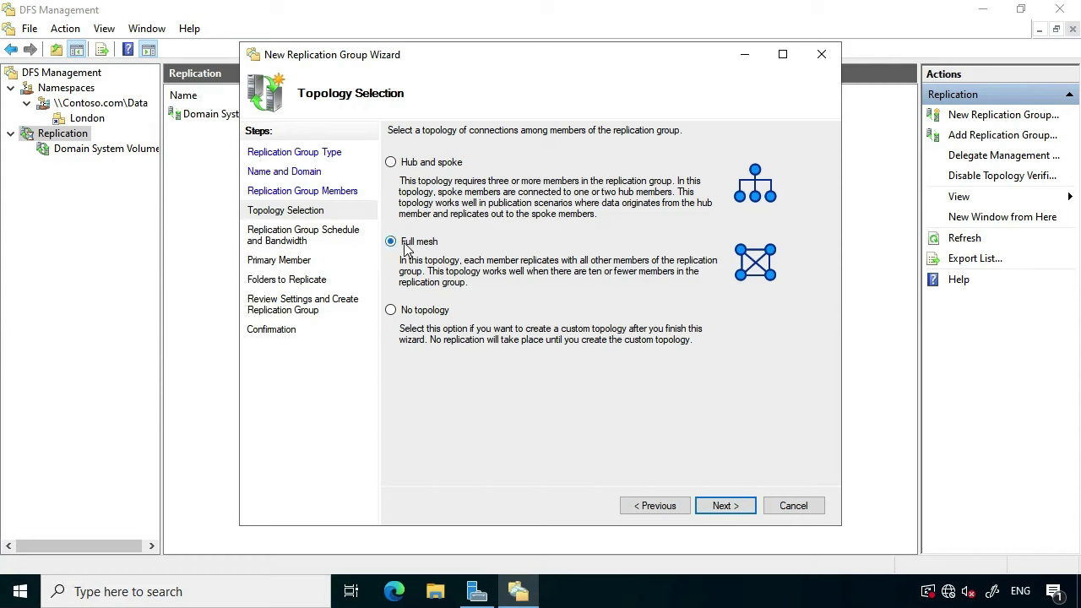
pyautogui.click(415, 313)
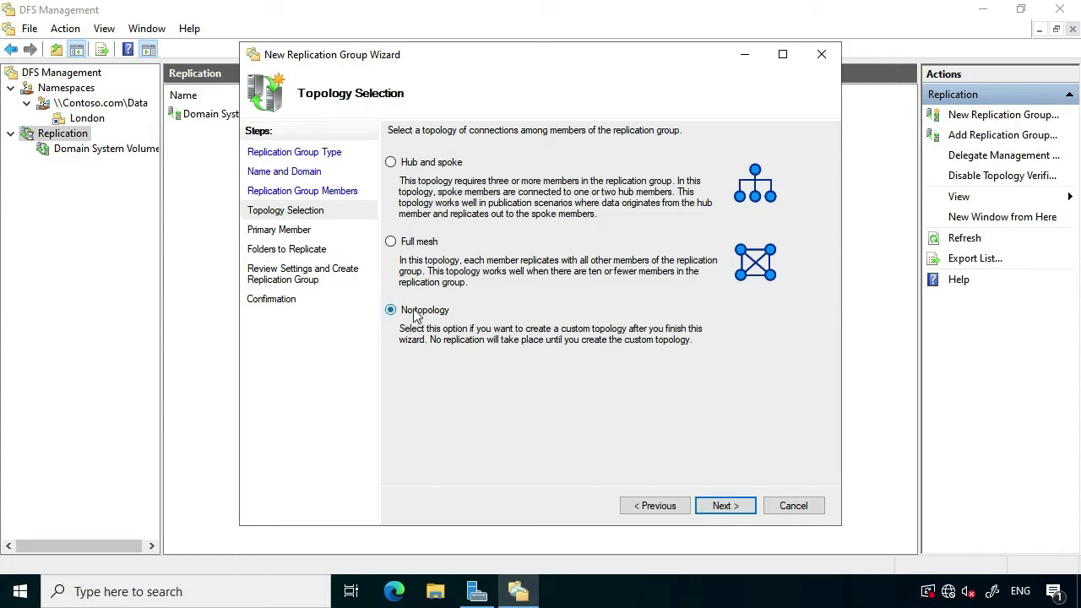
pyautogui.click(417, 246)
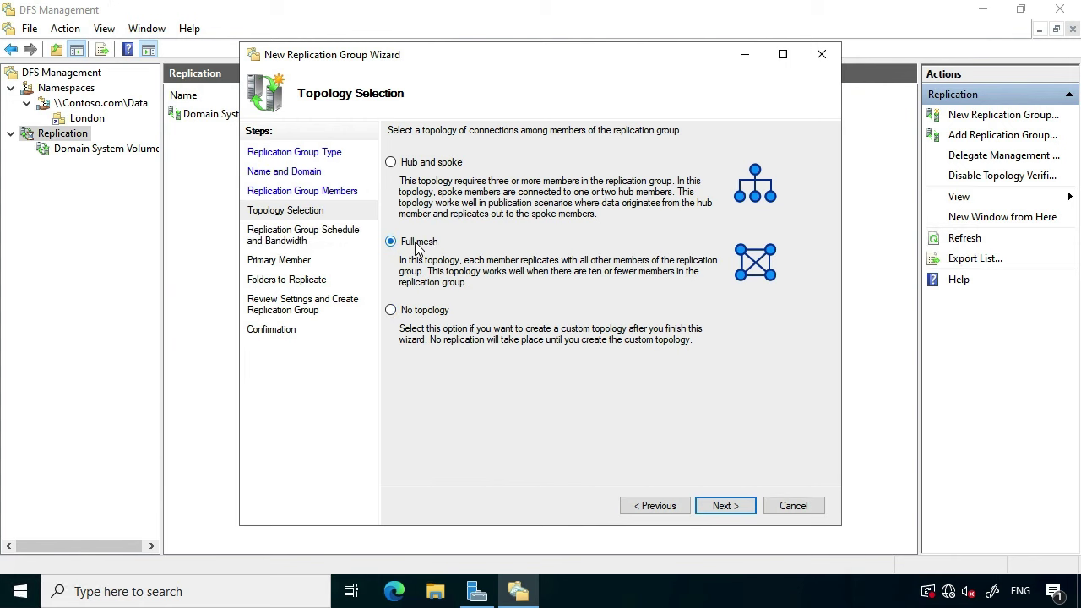
pyautogui.click(722, 507)
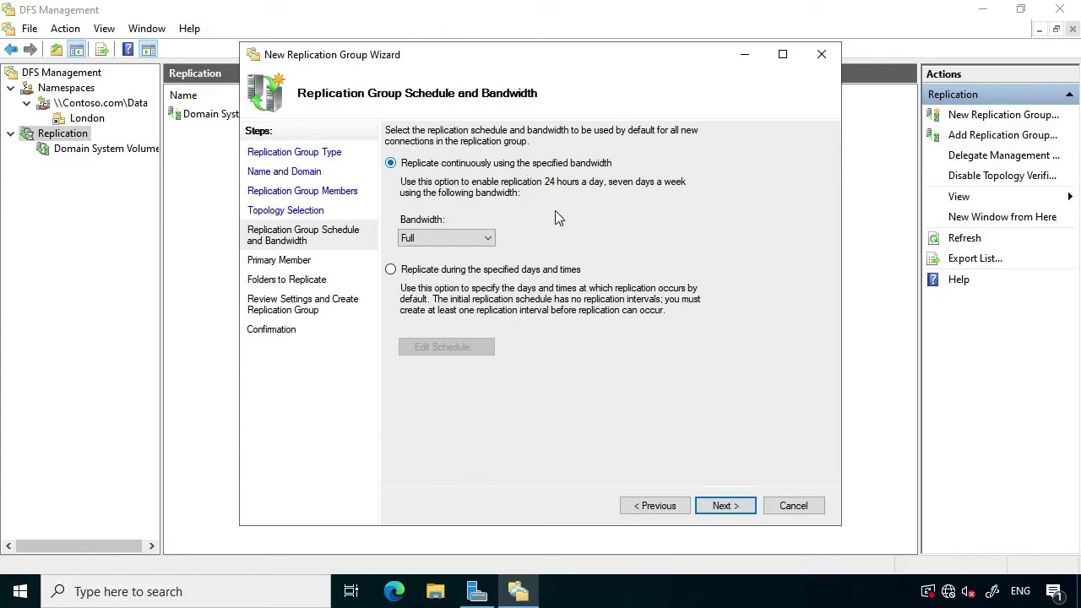
pyautogui.click(443, 271)
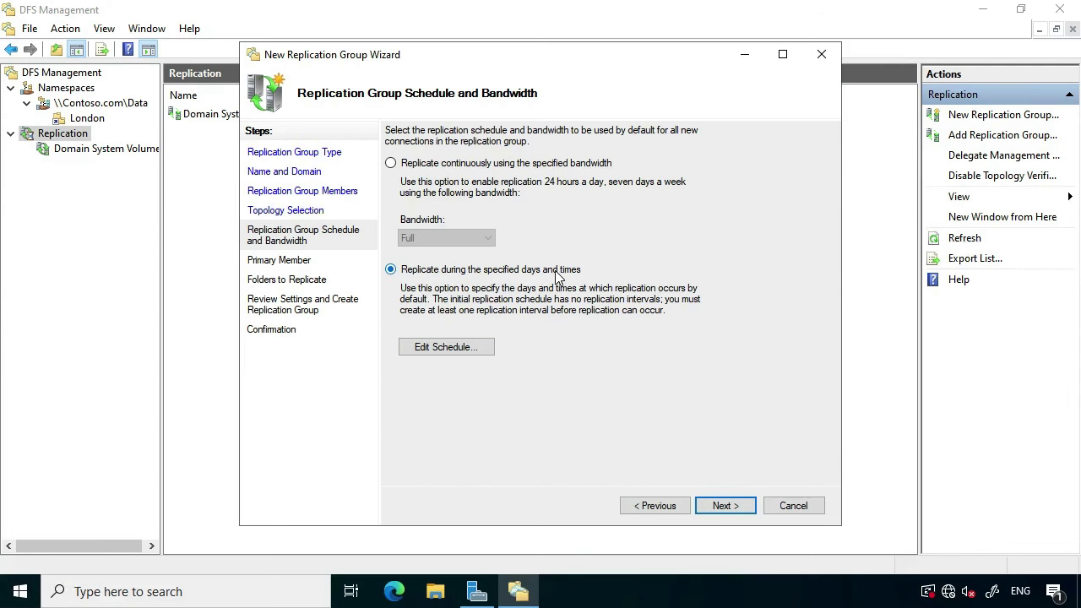
pyautogui.click(483, 351)
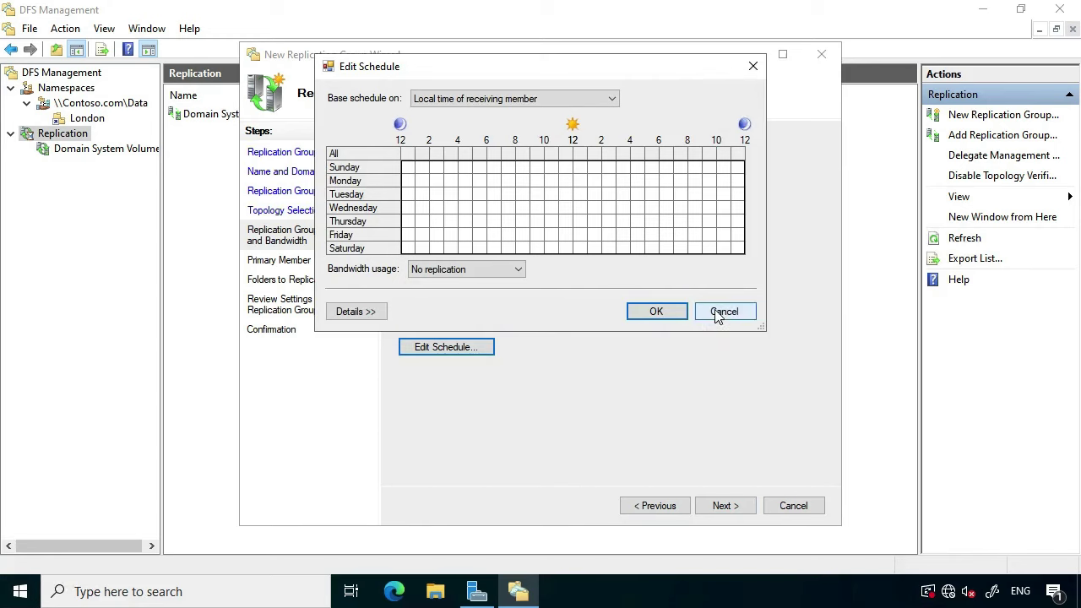
pyautogui.click(723, 312)
pyautogui.click(456, 165)
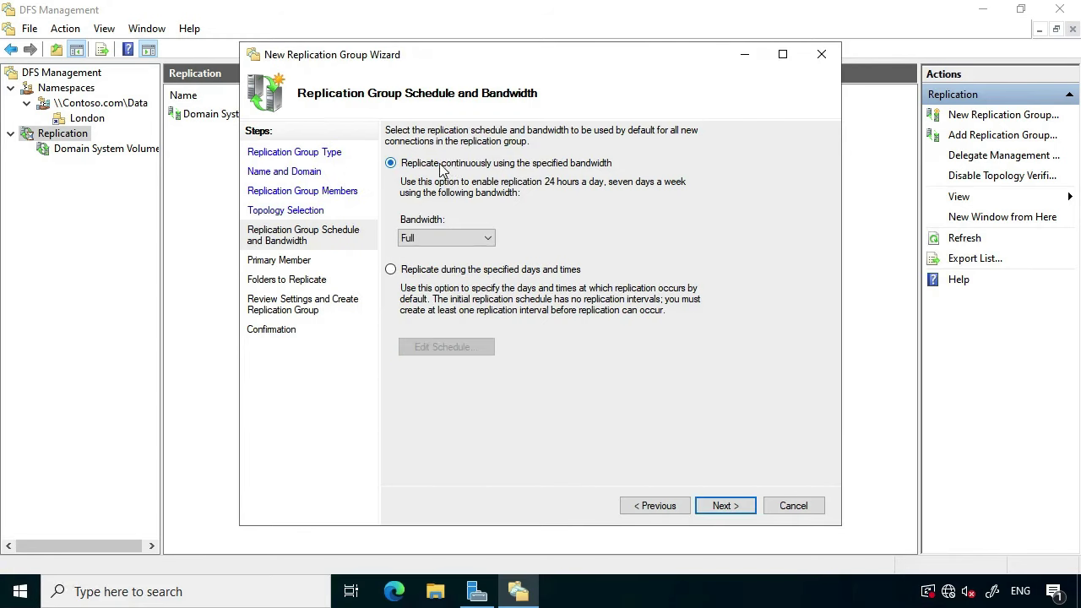
pyautogui.click(465, 240)
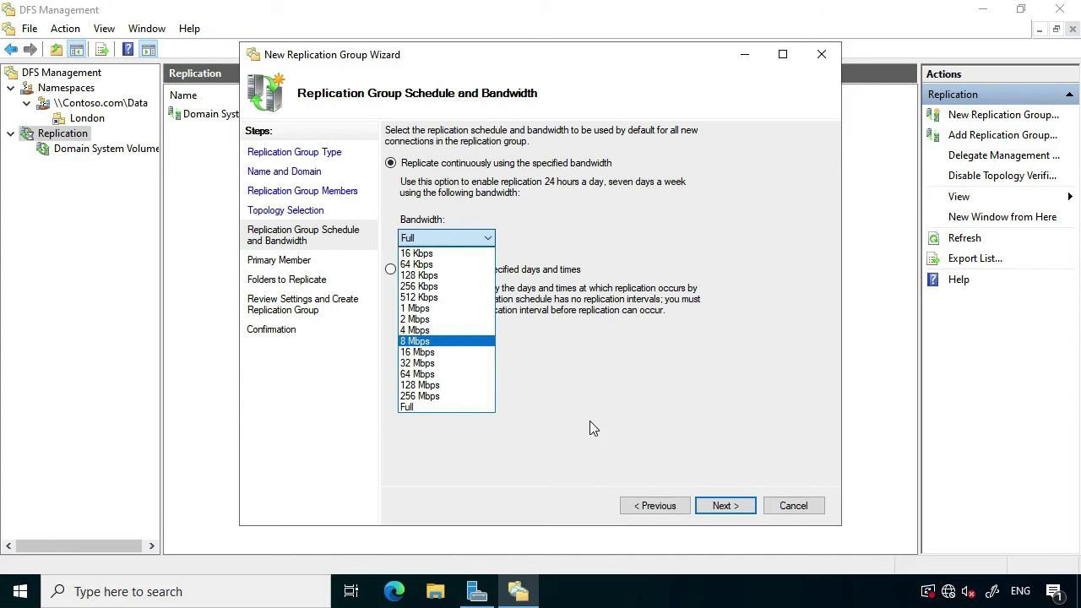
pyautogui.click(588, 383)
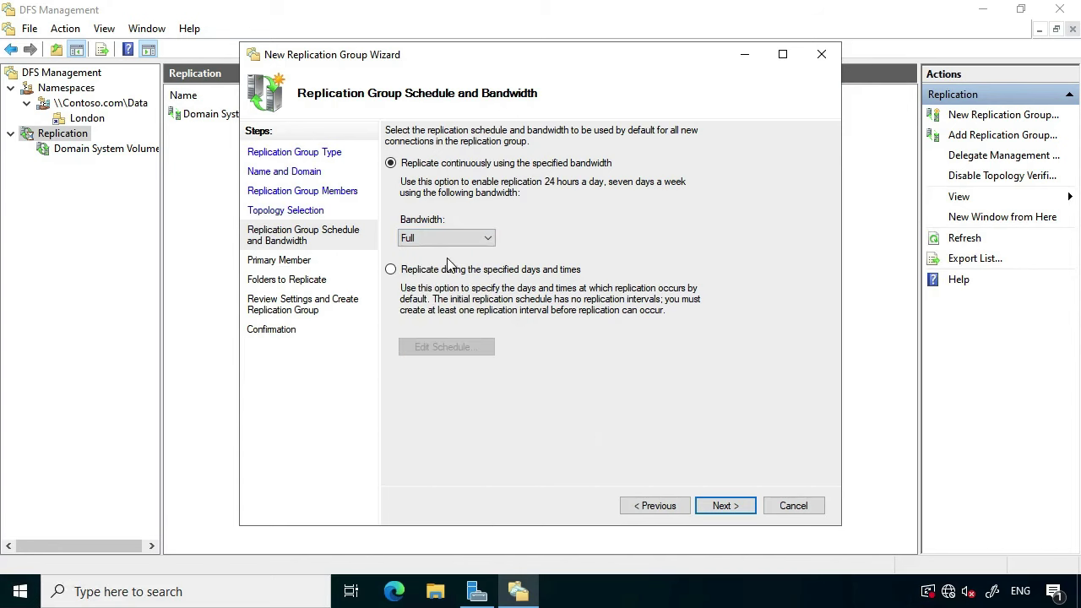
# Step: Choose CONTOSO-SVR1 as the primary member
pyautogui.click(744, 509)
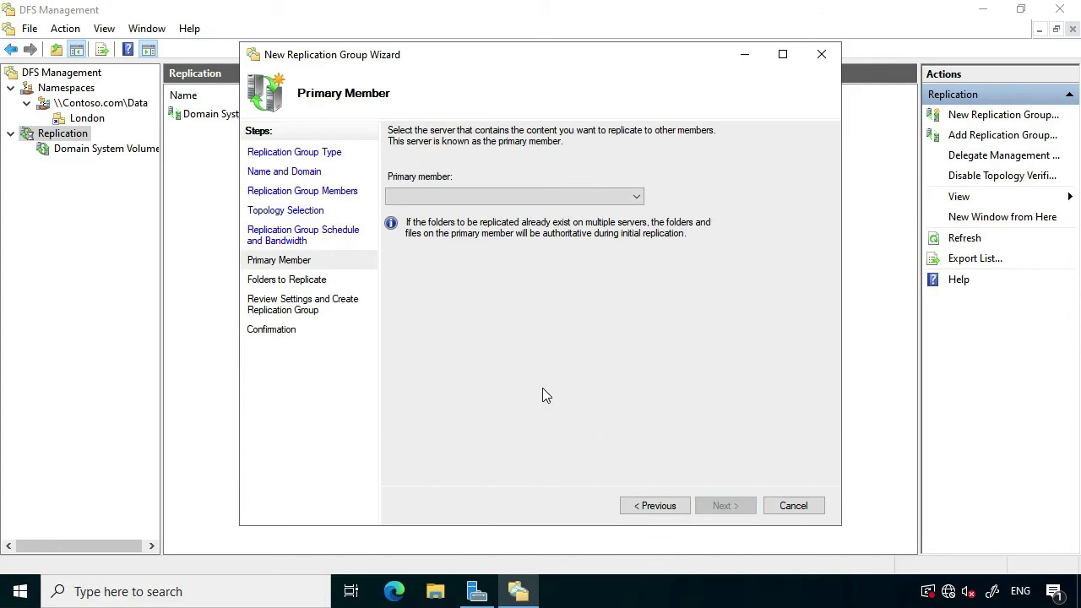
pyautogui.click(469, 201)
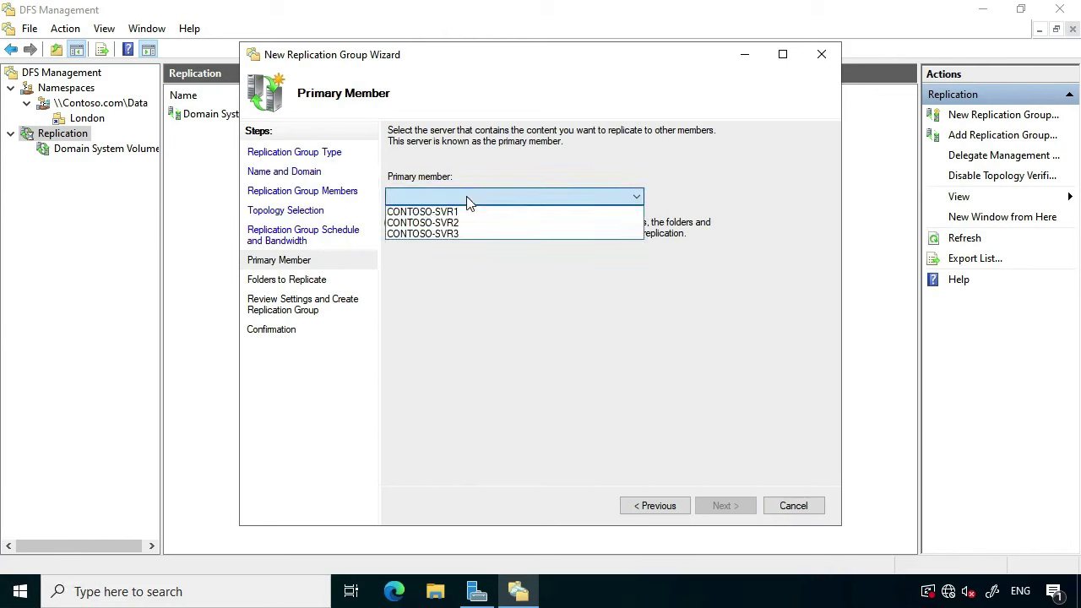
pyautogui.click(456, 212)
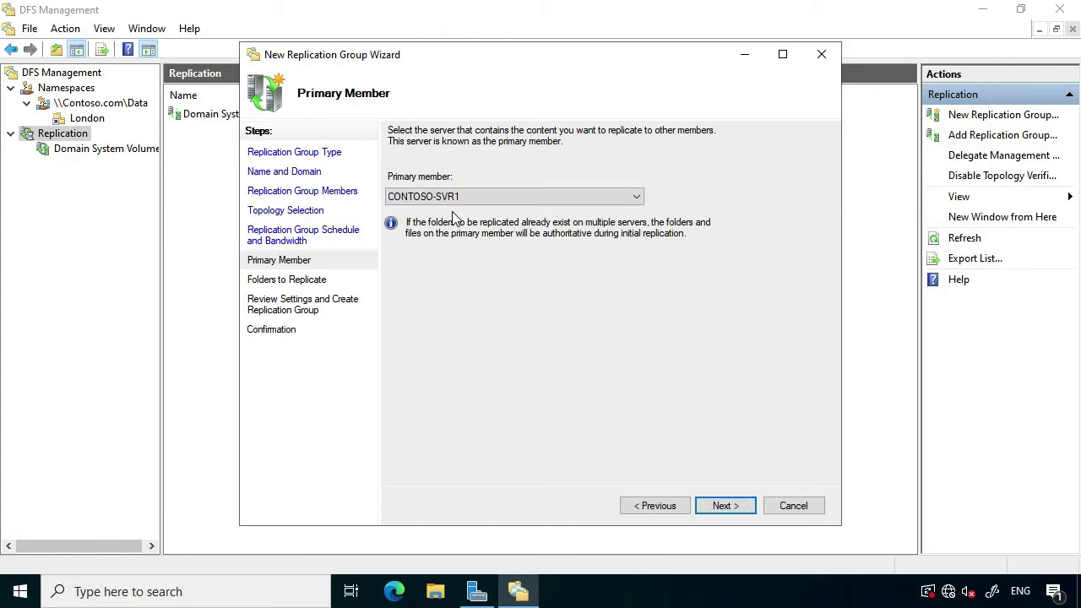
pyautogui.click(716, 508)
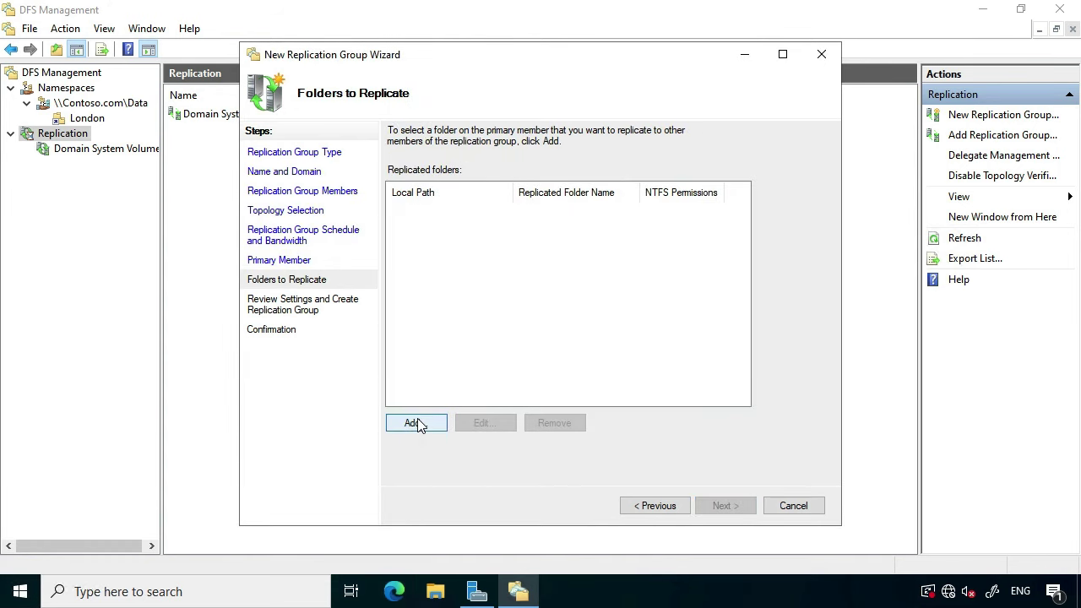
# Step: Add c:\data as the replicated folder named data
pyautogui.click(414, 428)
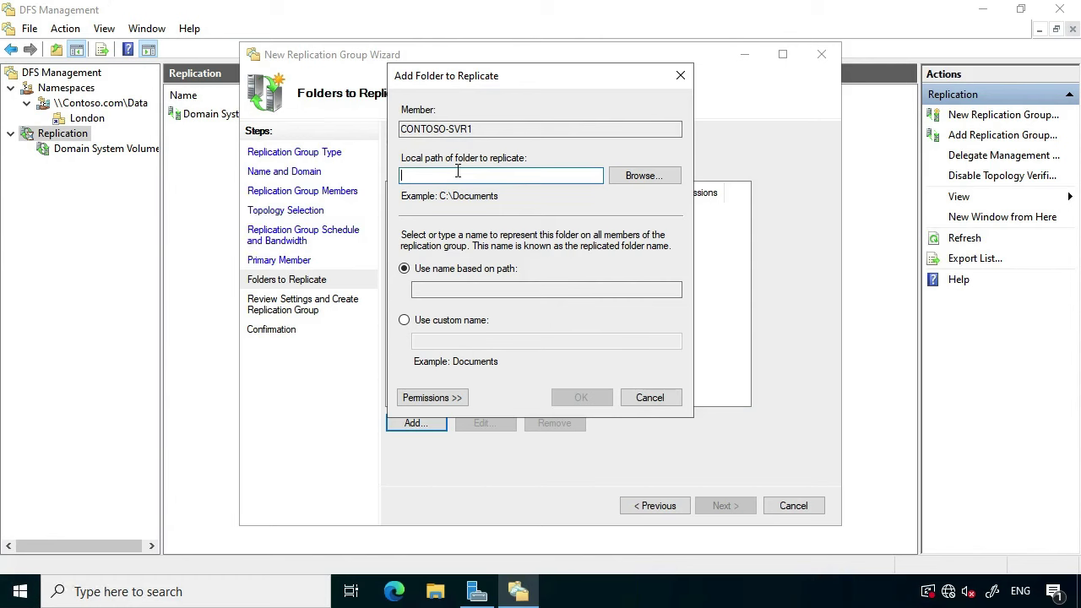
pyautogui.write('c:\\data')
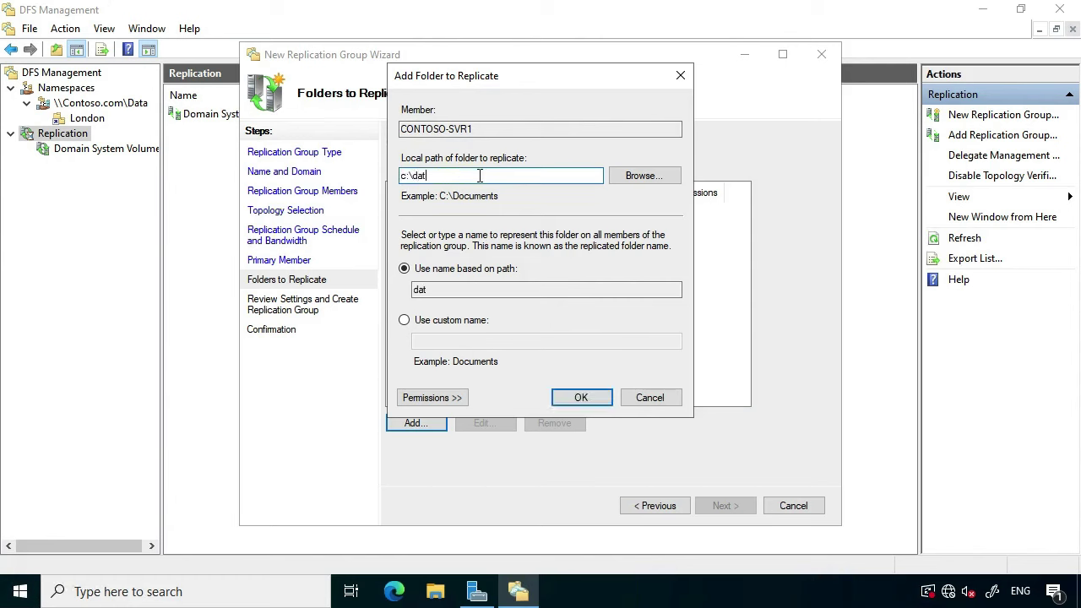
pyautogui.click(580, 400)
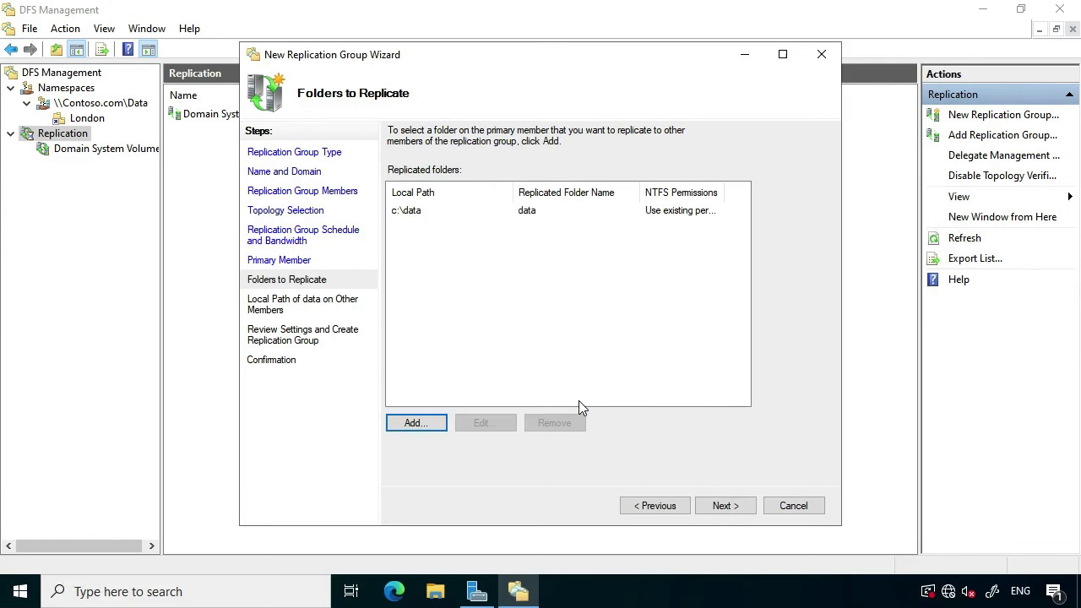
# Step: Enable the data folder on CONTOSO-SVR2 with local path c:\data
pyautogui.click(724, 504)
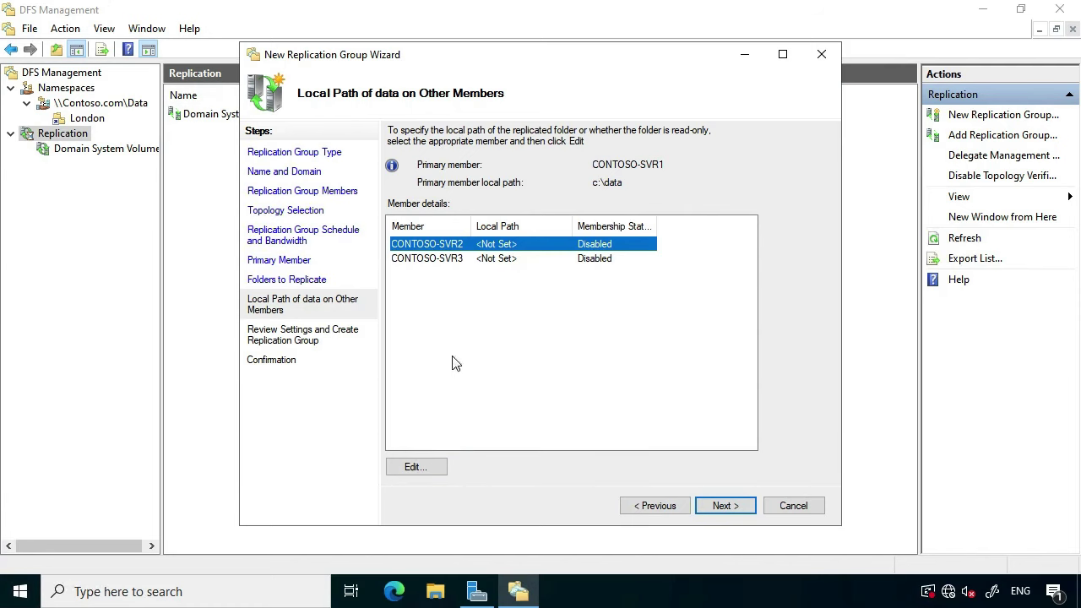
pyautogui.click(419, 468)
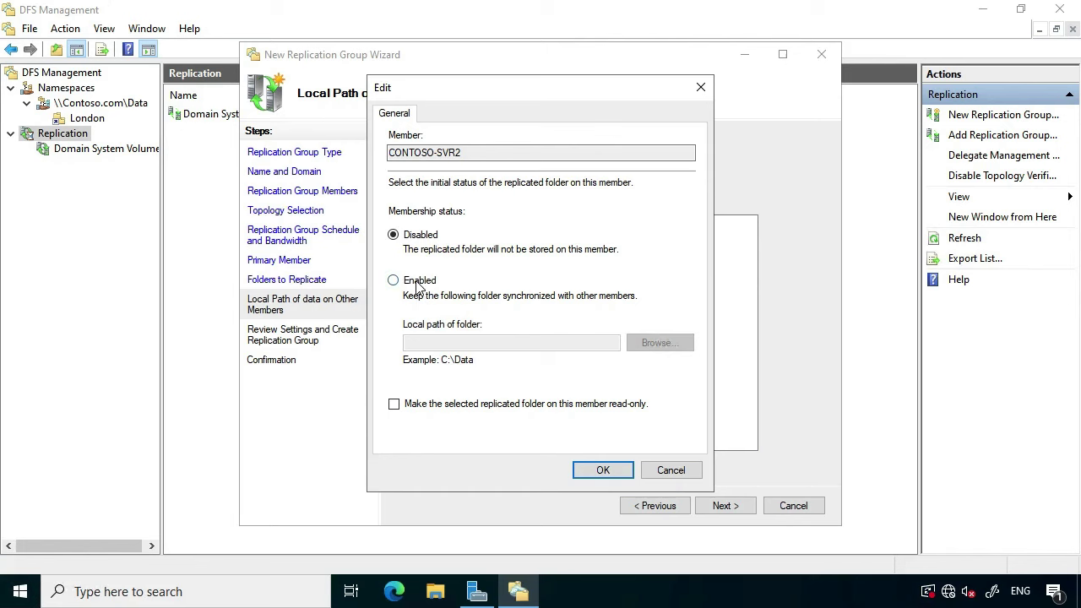
pyautogui.click(420, 282)
pyautogui.click(546, 341)
pyautogui.press('BackSpace')
pyautogui.press('BackSpace')
pyautogui.write(':\\data')
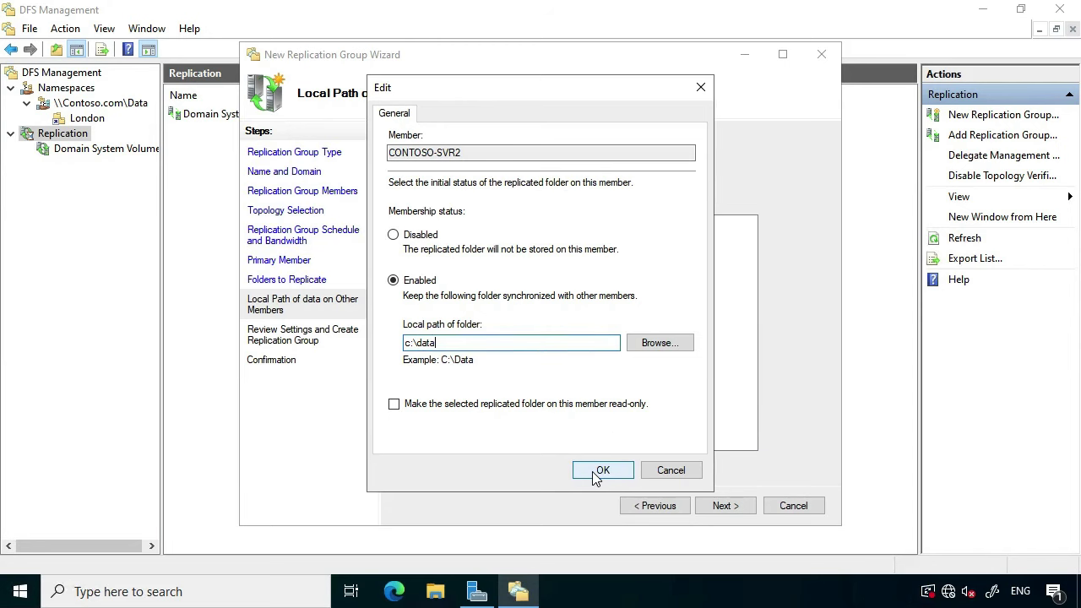
pyautogui.click(596, 475)
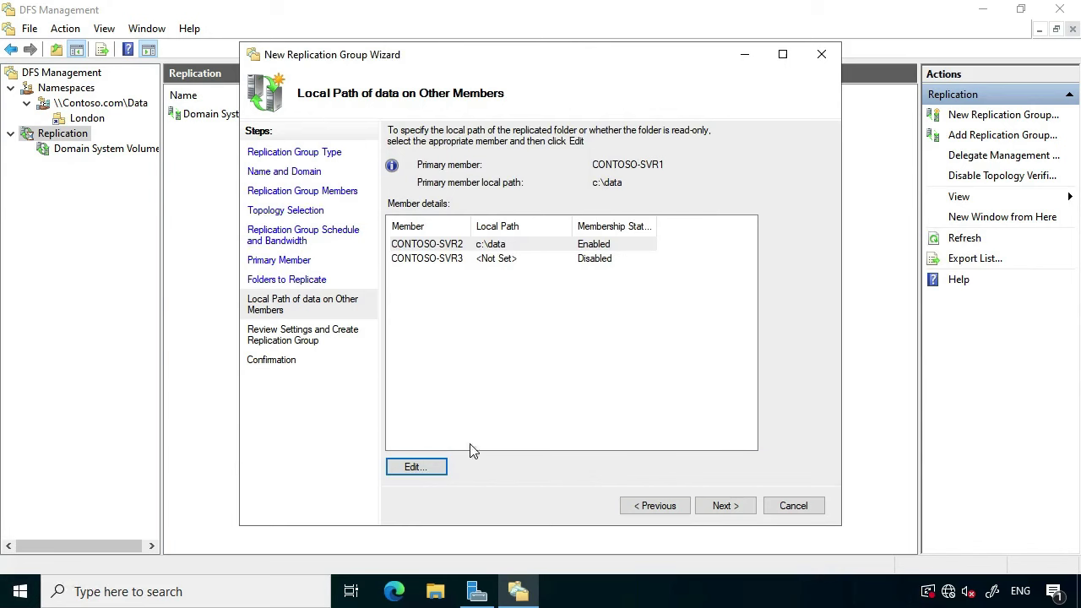
# Step: Enable the data folder on CONTOSO-SVR3 at c:\data and reach the review page
pyautogui.click(447, 259)
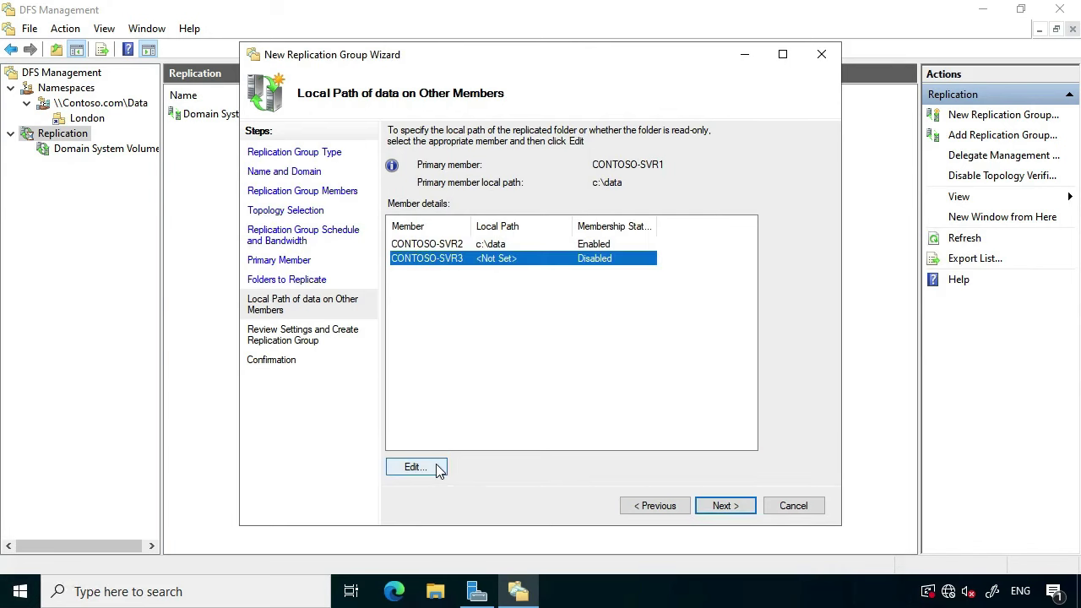
pyautogui.click(416, 466)
pyautogui.click(421, 281)
pyautogui.click(467, 341)
pyautogui.write('c:\\data')
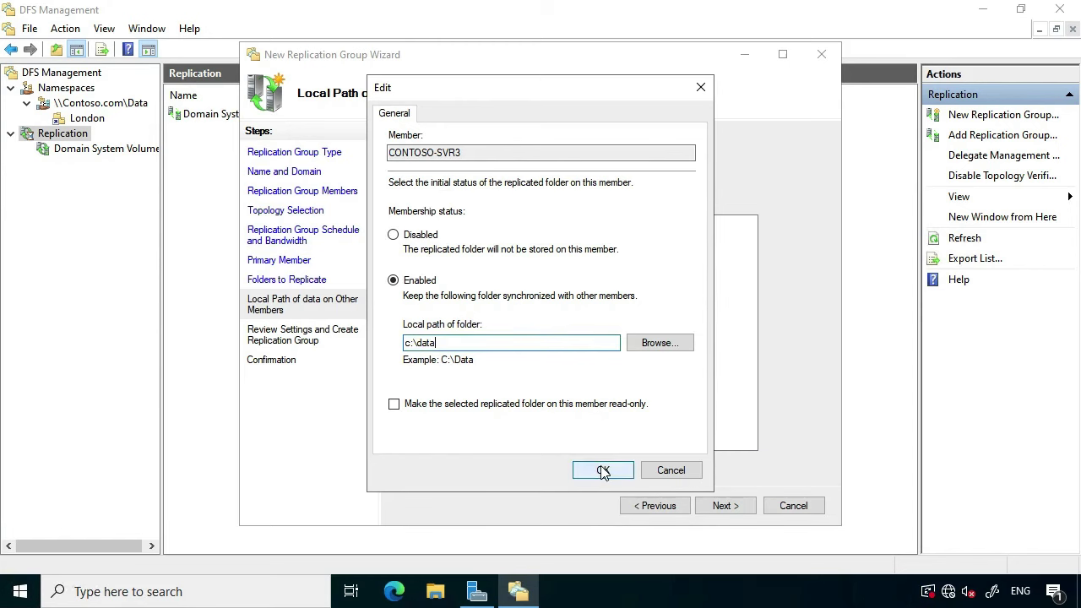
pyautogui.click(603, 471)
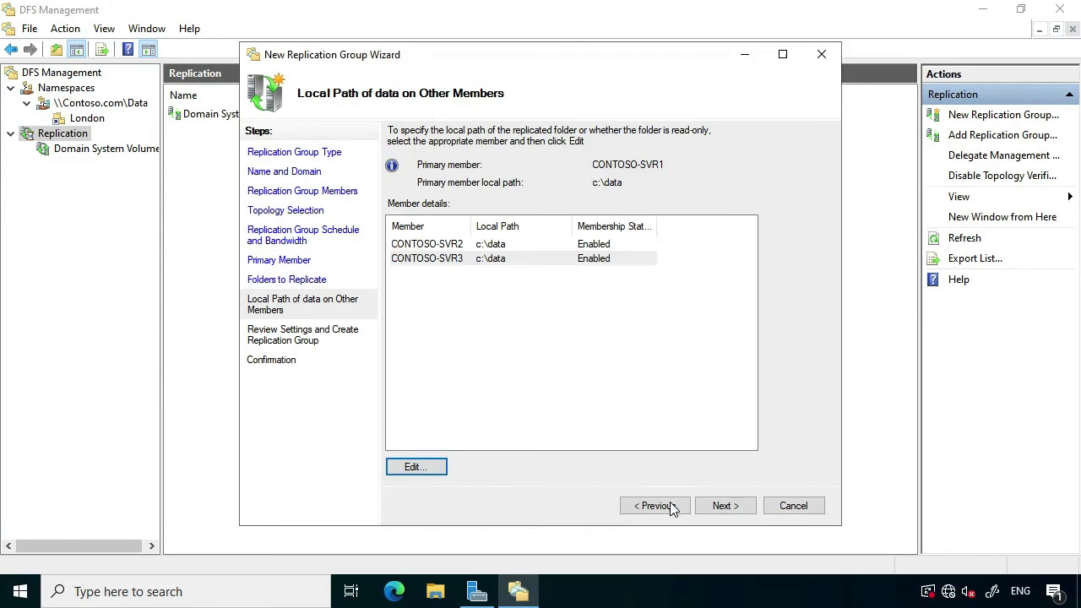
pyautogui.click(714, 506)
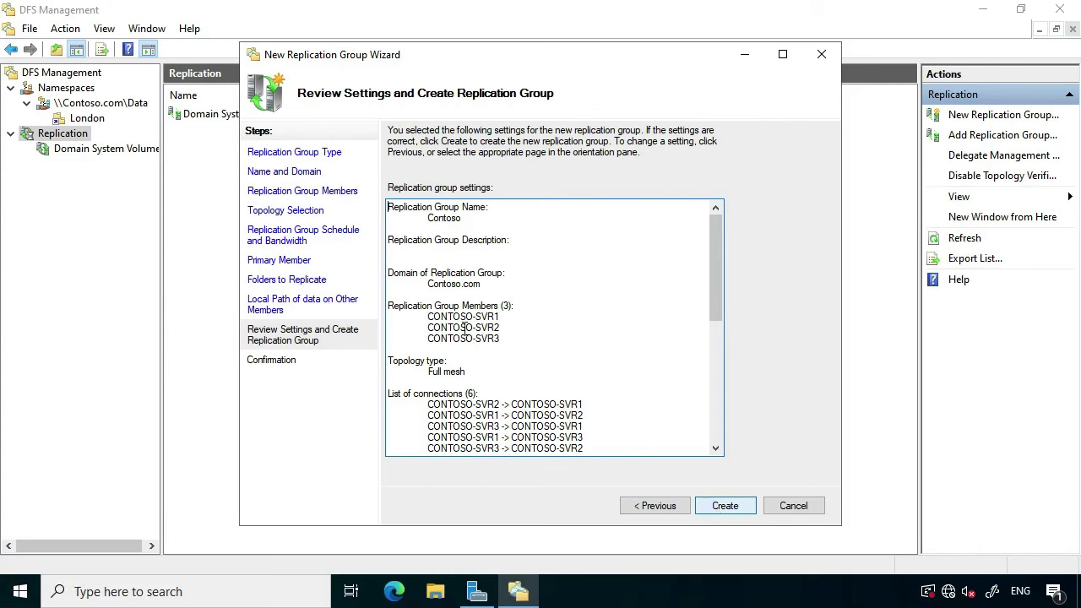
# Step: Create the Contoso group, close the wizard, and suppress the Replication Delay notice
pyautogui.click(724, 506)
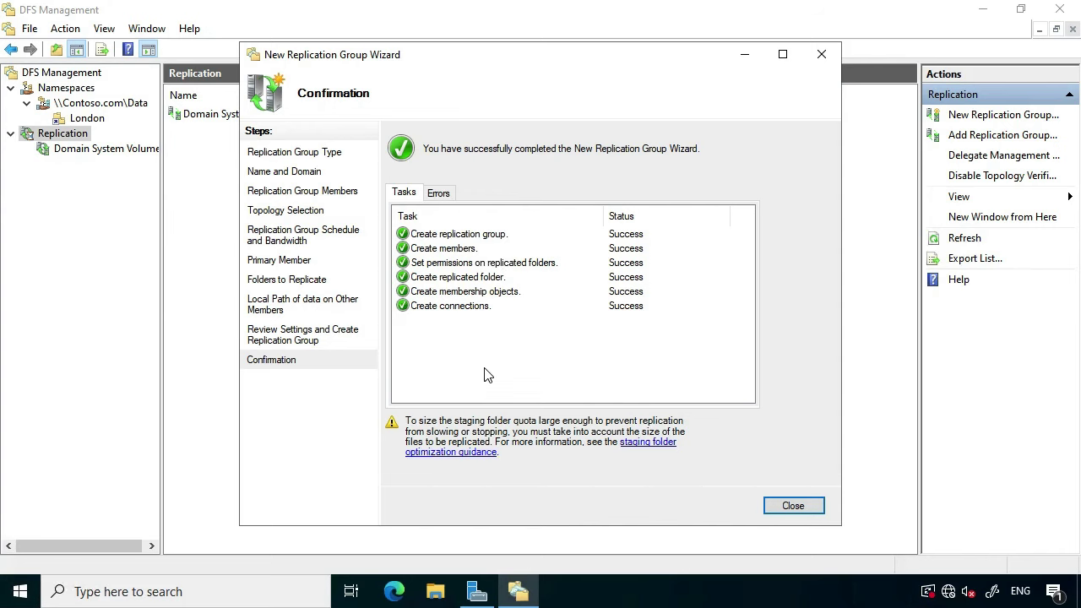
pyautogui.click(789, 506)
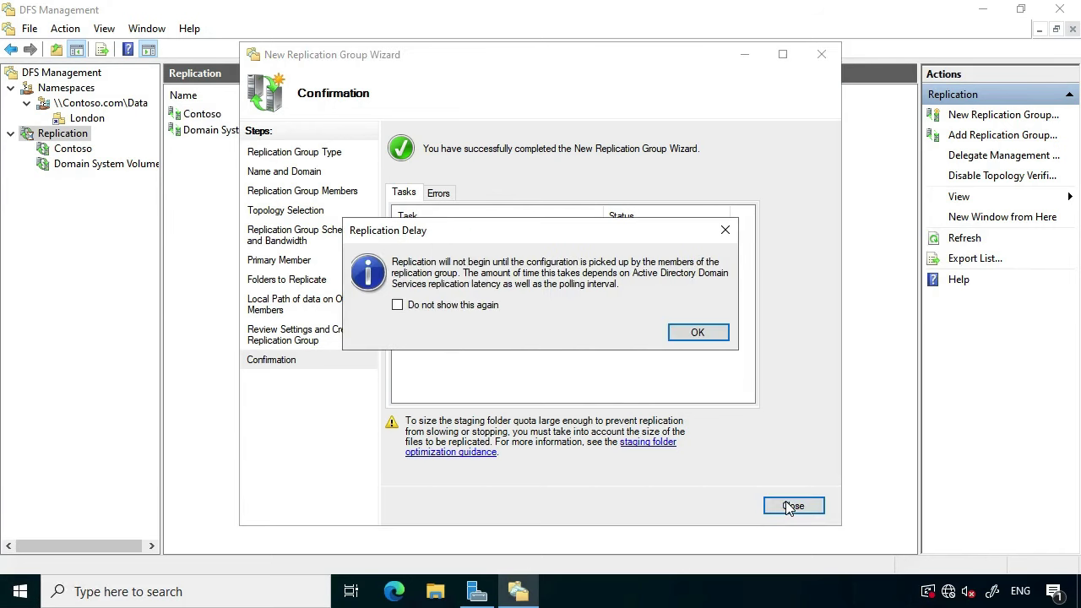
pyautogui.click(480, 307)
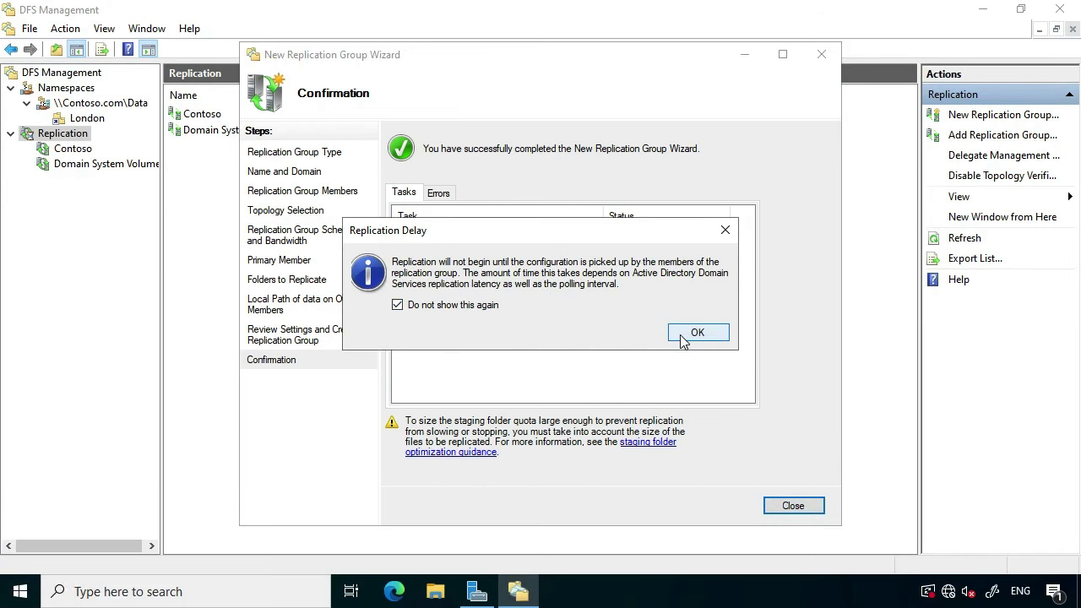
pyautogui.click(682, 336)
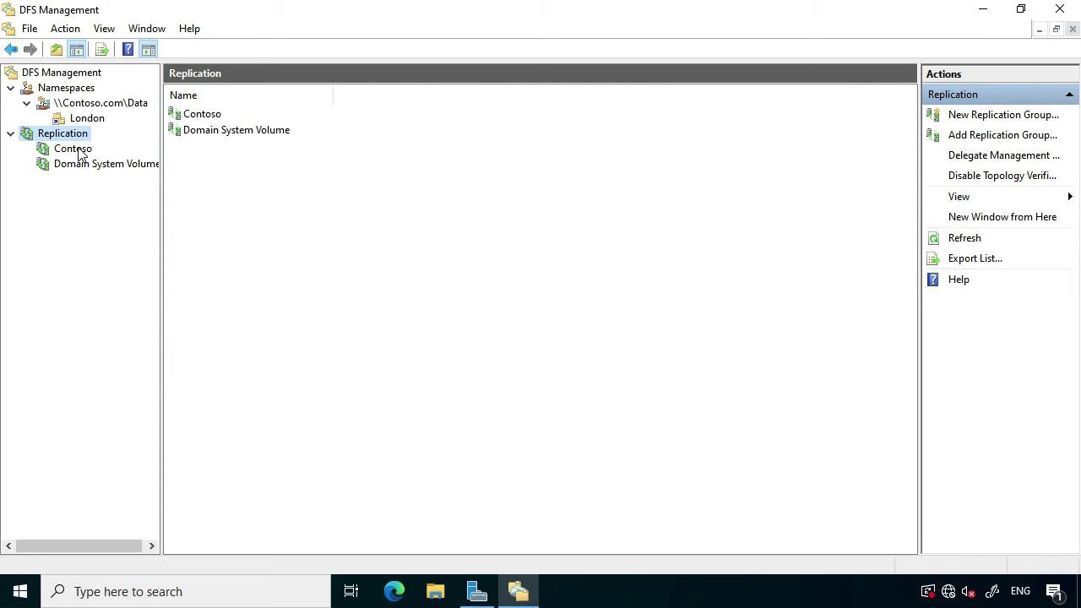
# Step: Review Contoso's three memberships, its data replicated folder and its six connections
pyautogui.click(79, 149)
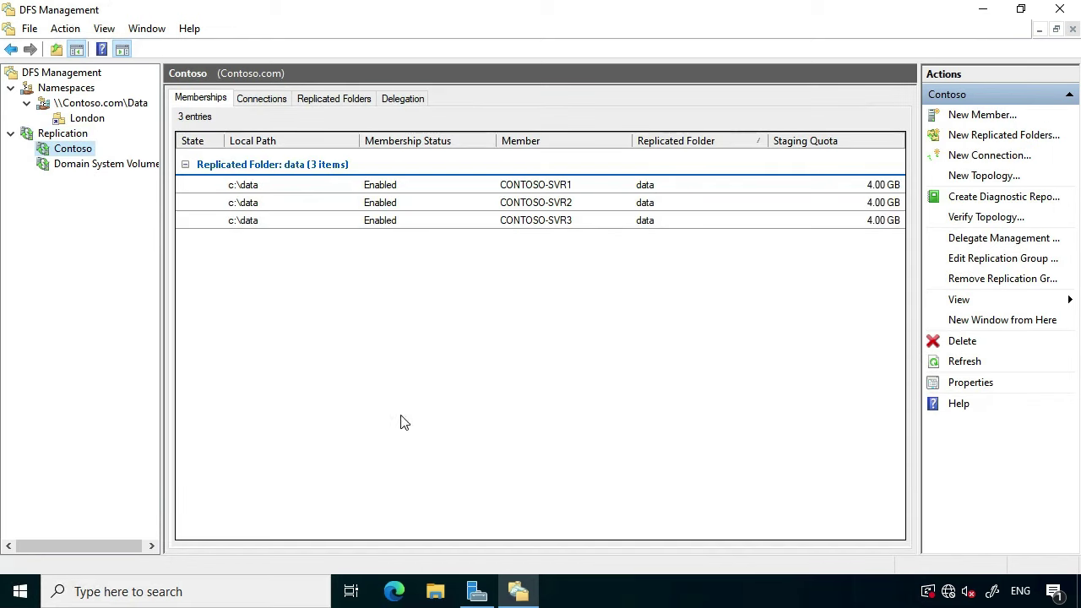
pyautogui.click(327, 101)
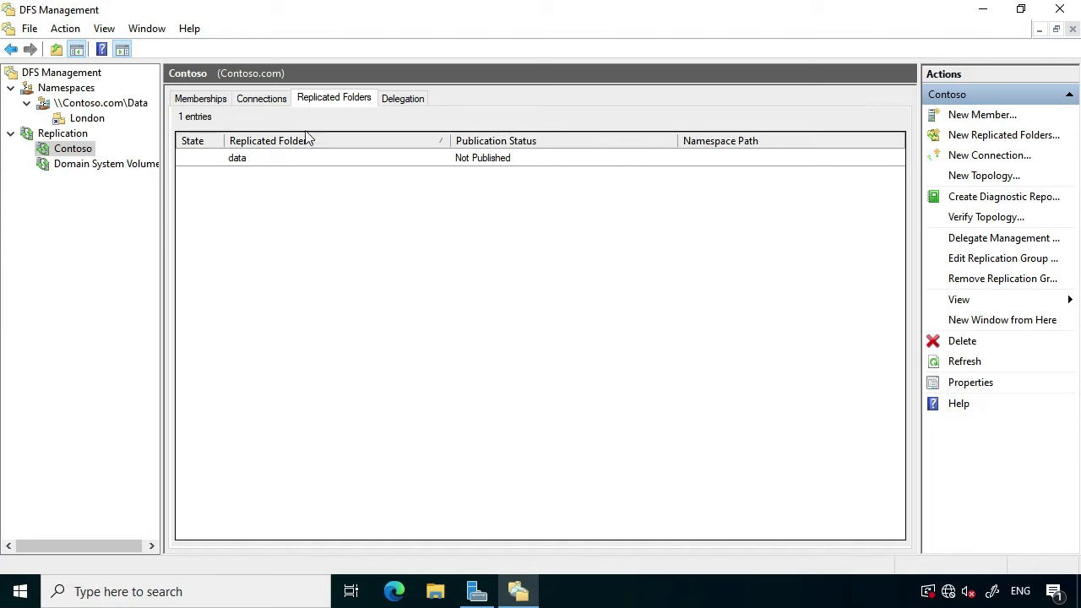
pyautogui.click(250, 107)
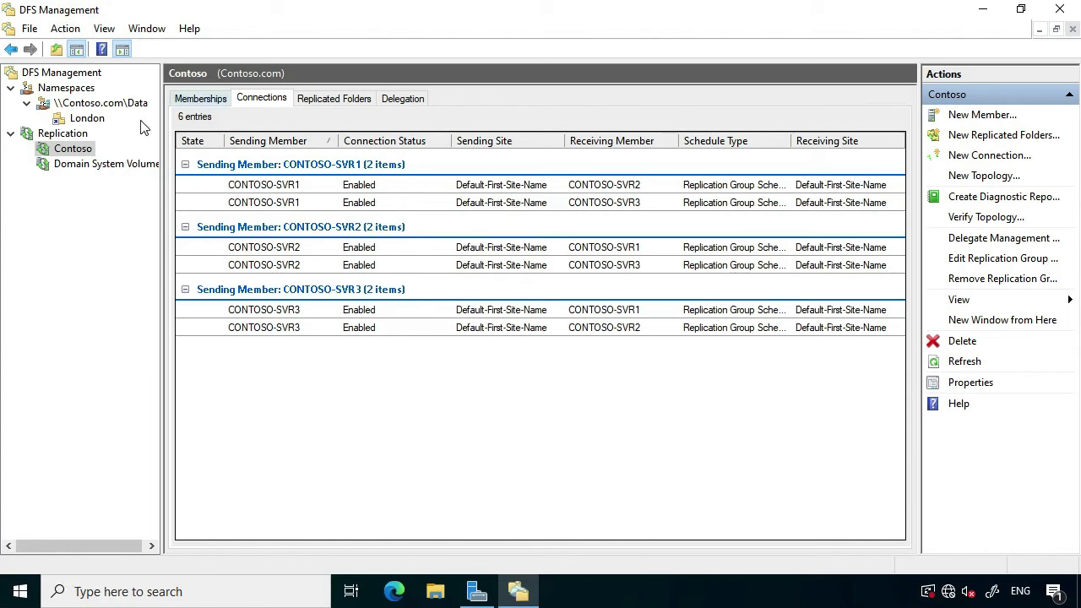
# Step: Inspect the Contoso group's Properties (domain Contoso.com, no description) and close unchanged
pyautogui.rightClick(80, 150)
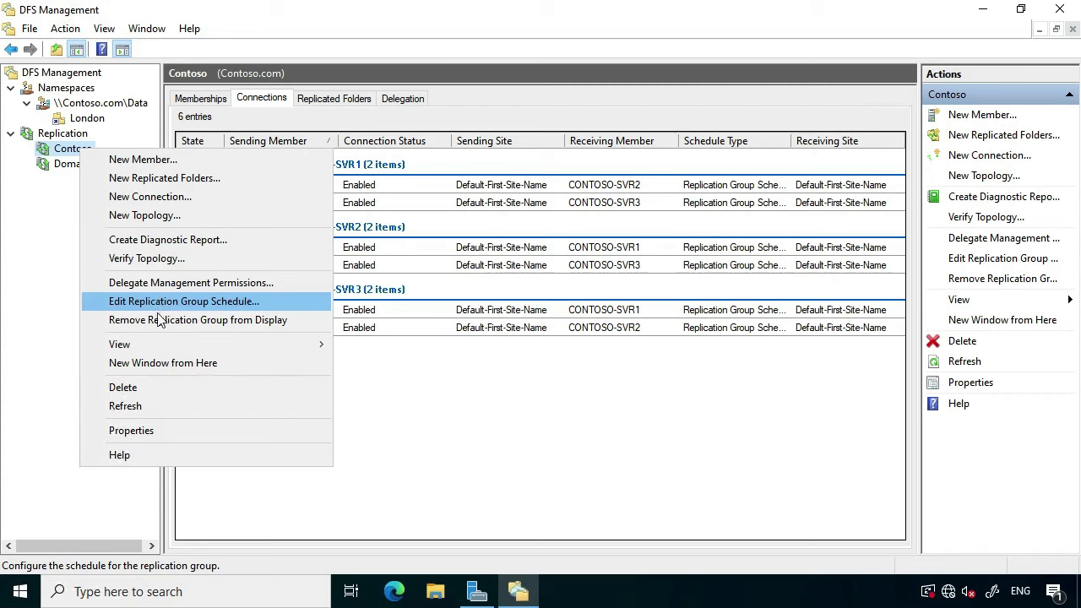
pyautogui.click(122, 437)
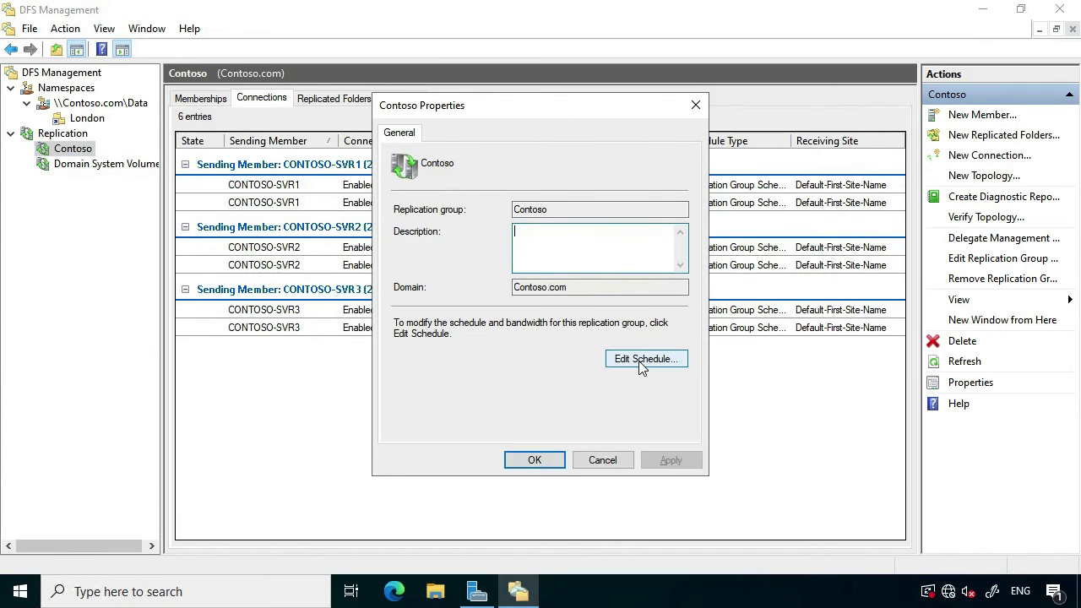
pyautogui.click(542, 460)
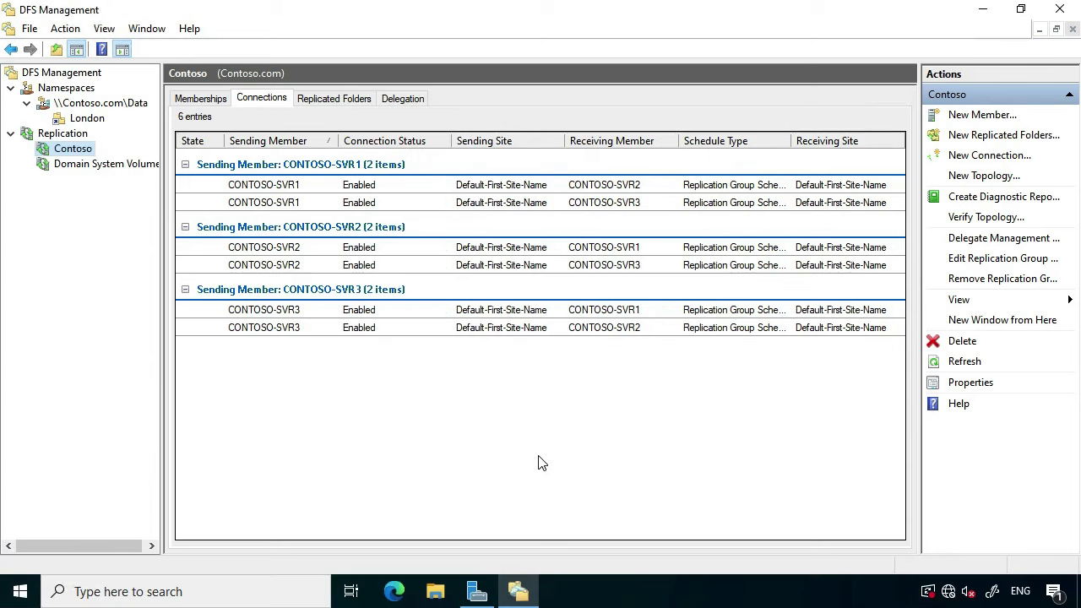
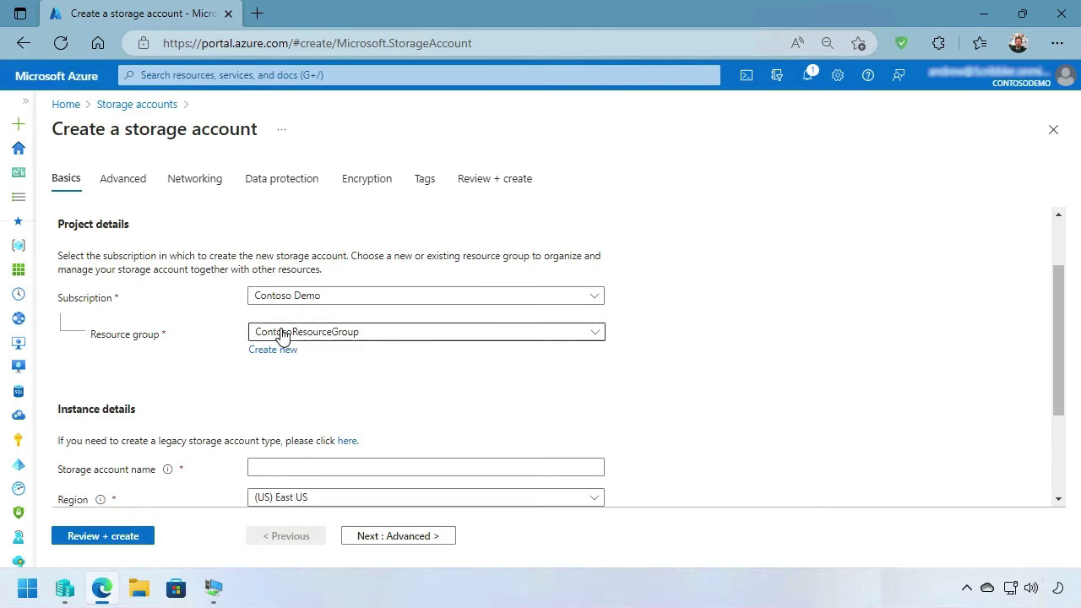
pyautogui.scroll(-1, 270, 338)
# Step: Enter contosodemoafs as the storage account name
pyautogui.click(272, 336)
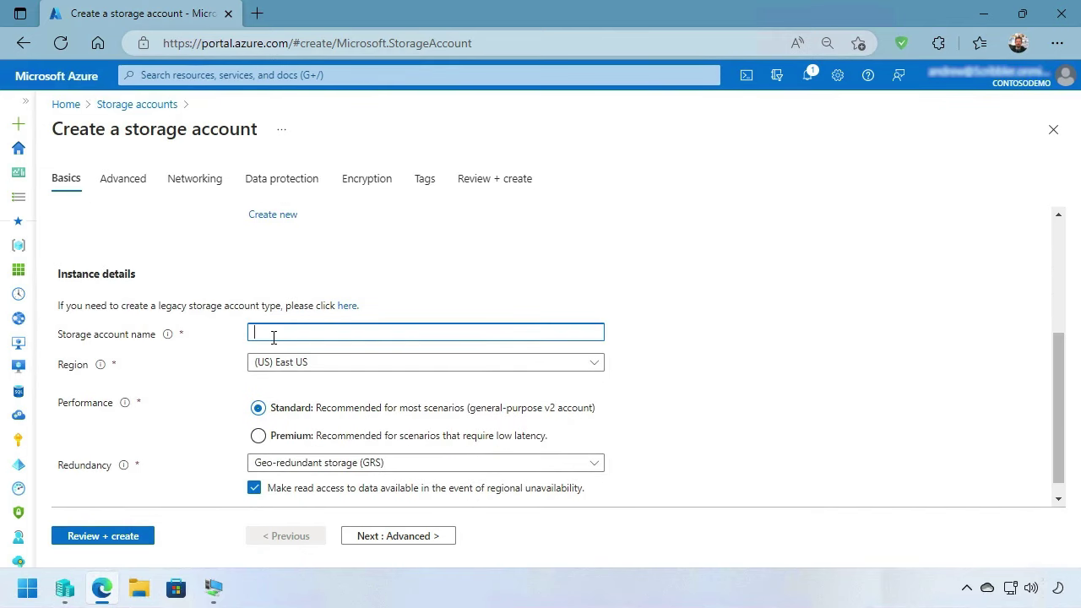
pyautogui.write('contoso')
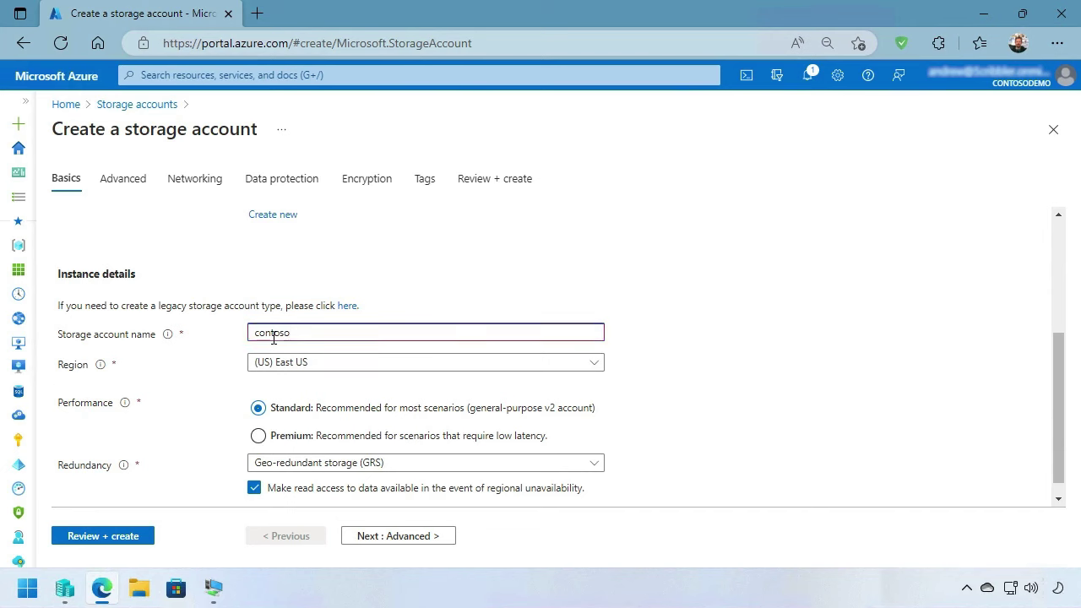
pyautogui.write('demo')
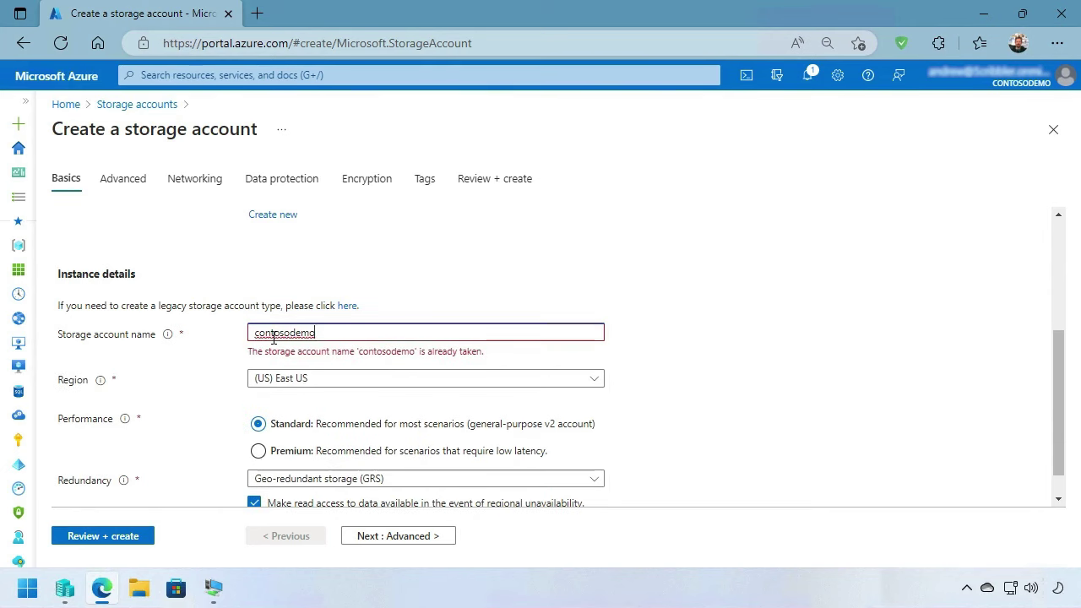
pyautogui.write('afs')
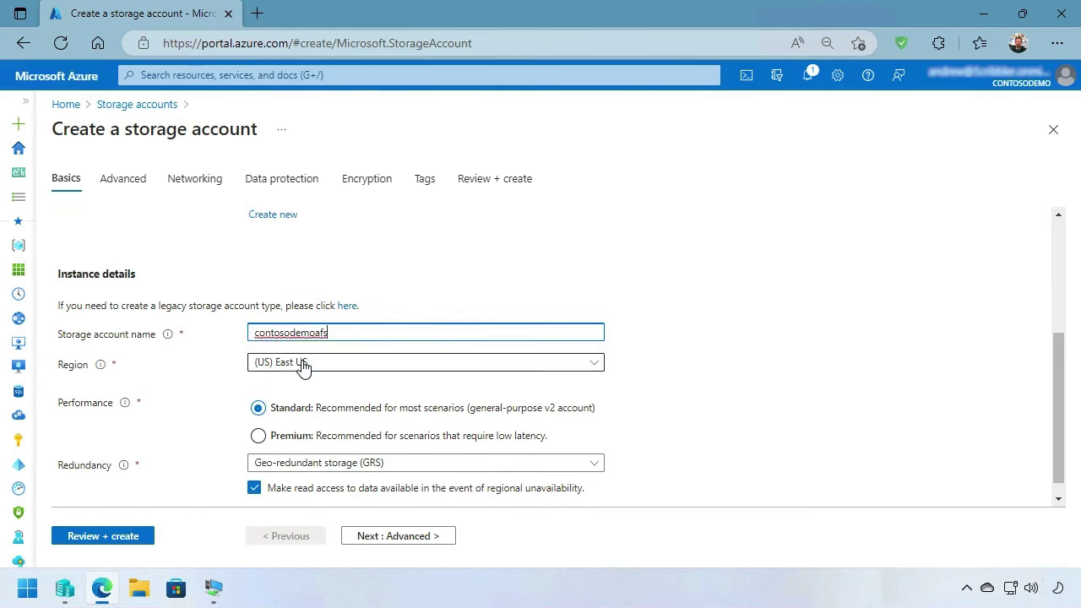
# Step: Set the region to (Europe) UK South and redundancy to Locally-redundant storage (LRS)
pyautogui.click(302, 363)
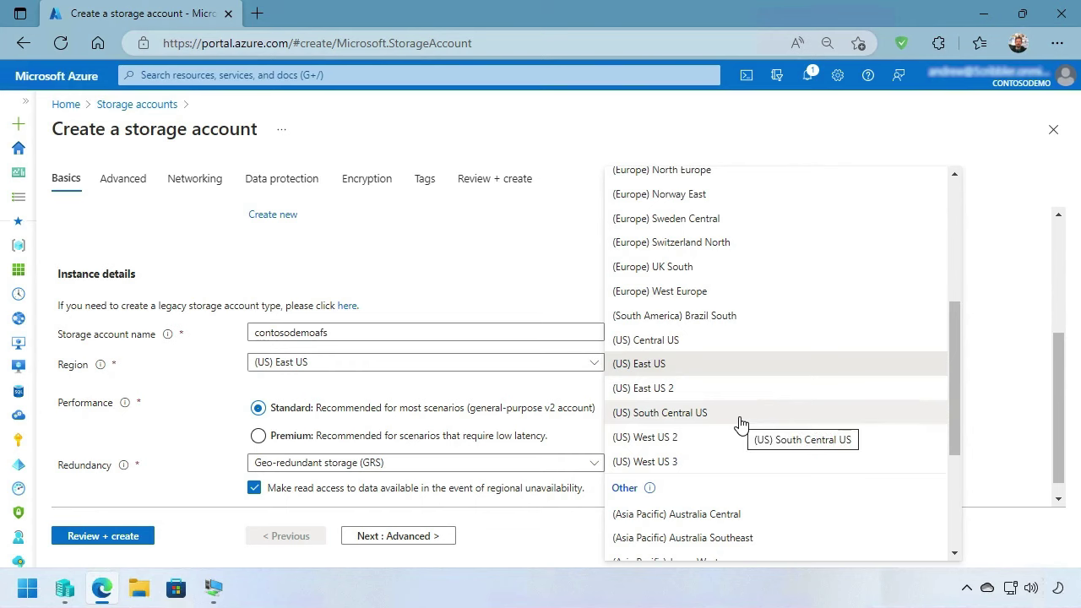
pyautogui.click(672, 270)
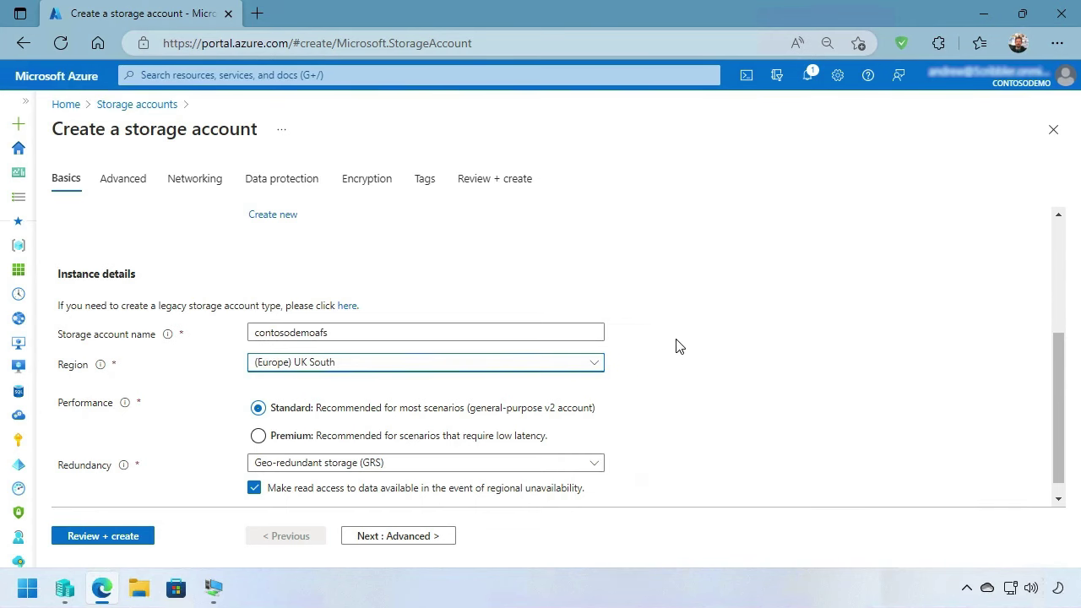
pyautogui.scroll(-1, 705, 401)
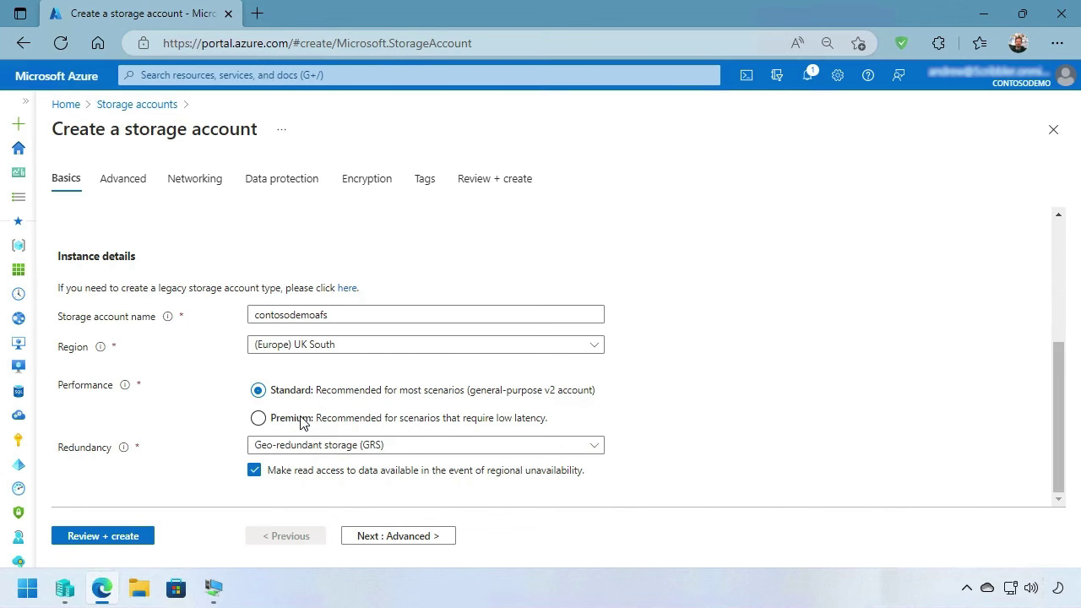
pyautogui.click(335, 448)
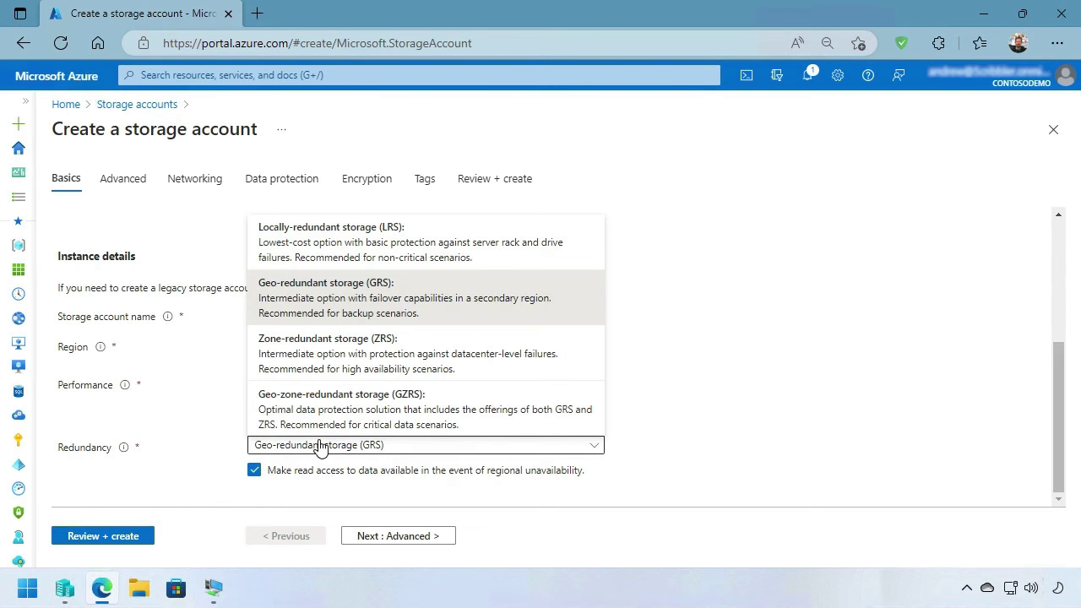
pyautogui.click(309, 246)
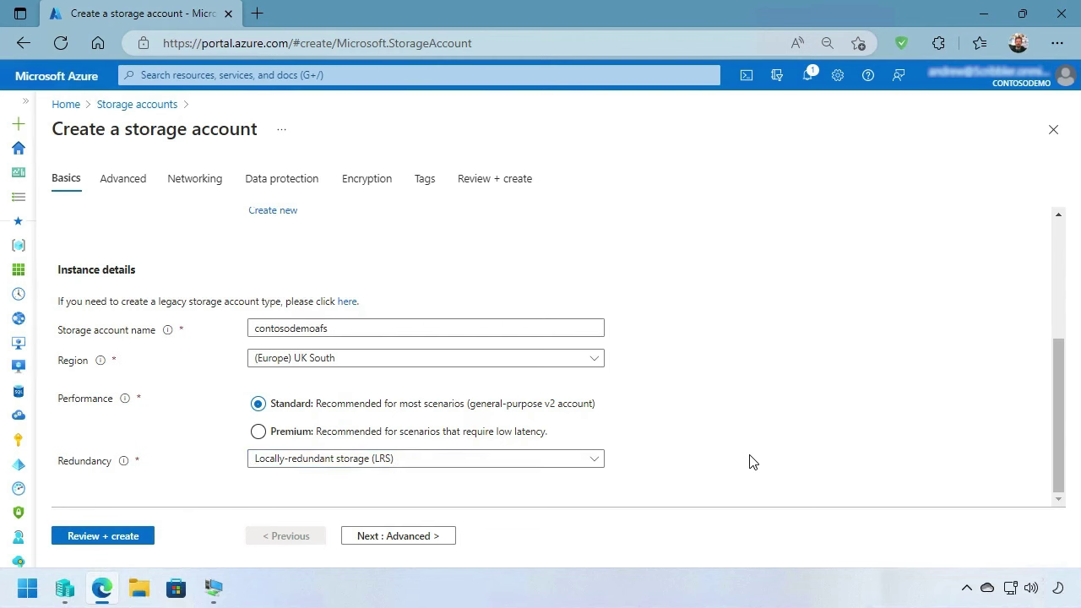
# Step: On the Advanced tab, enable large file shares and review the settings
pyautogui.click(410, 540)
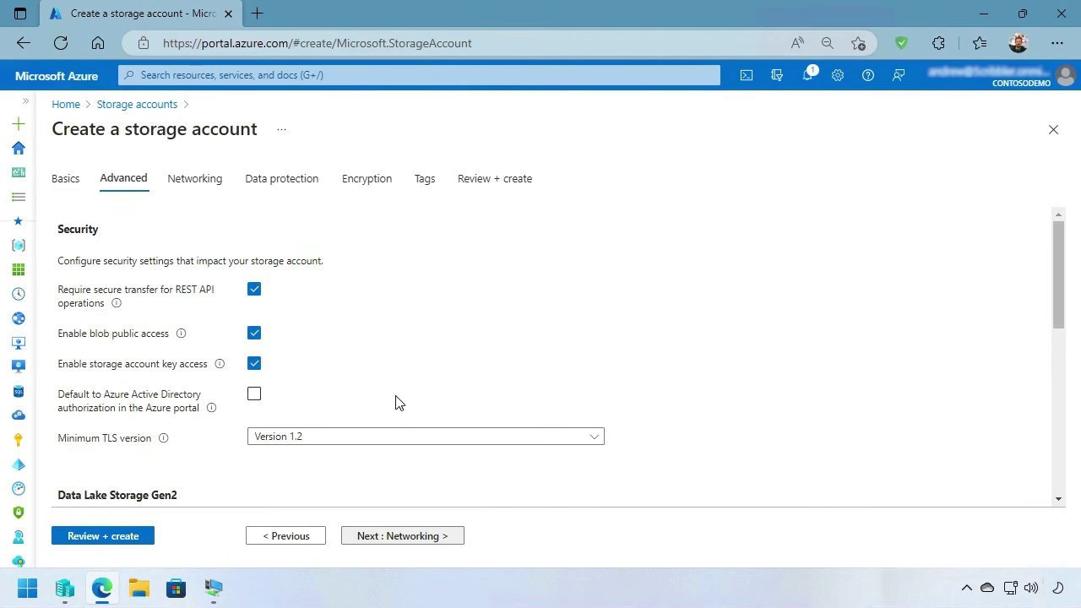
pyautogui.scroll(-2, 402, 332)
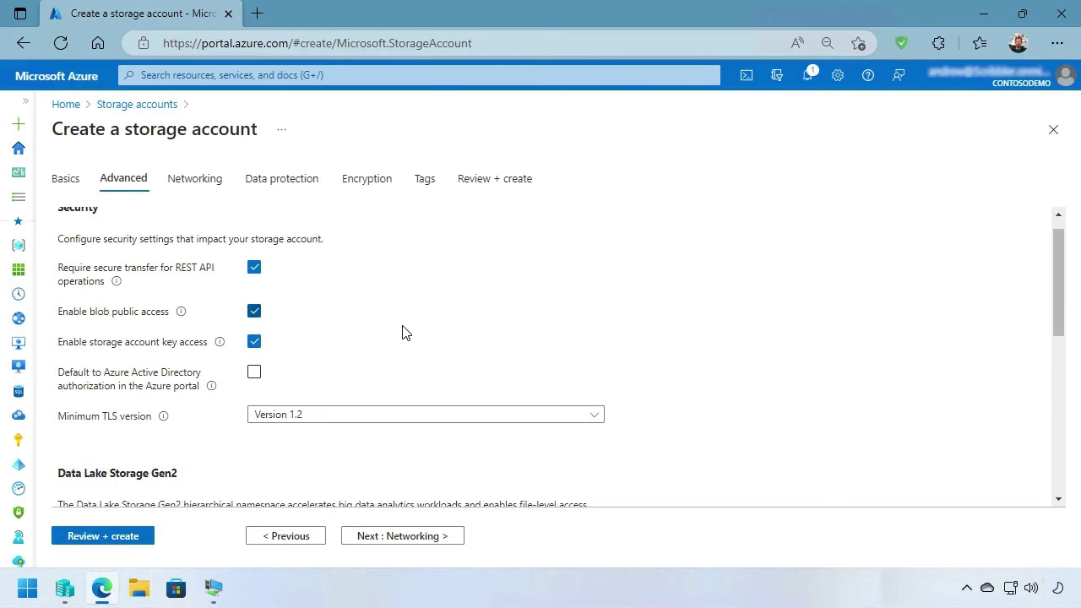
pyautogui.scroll(-3, 402, 332)
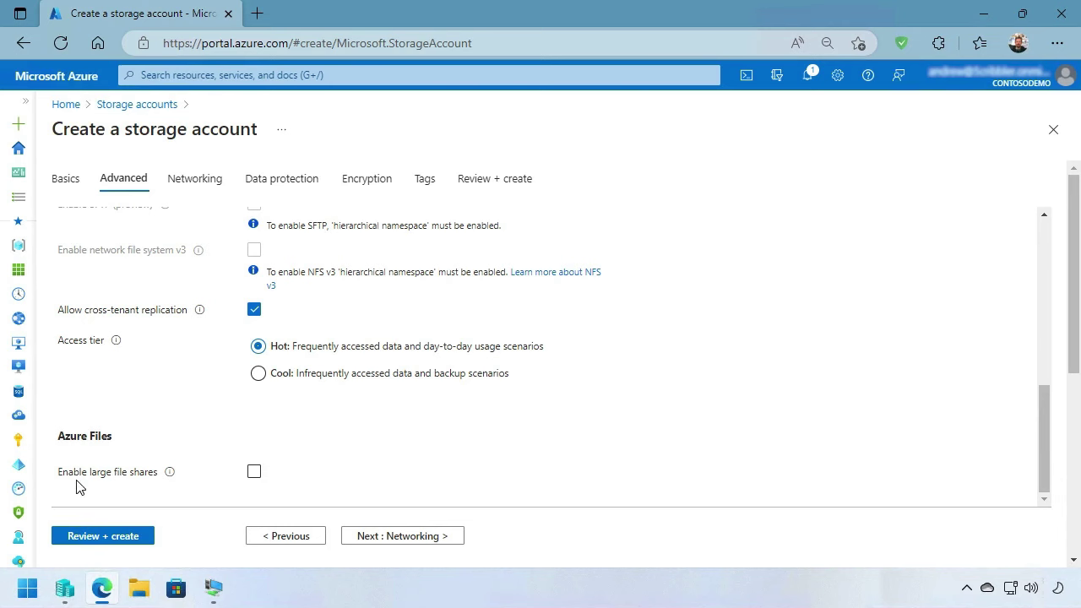
pyautogui.click(254, 472)
pyautogui.scroll(2, 601, 379)
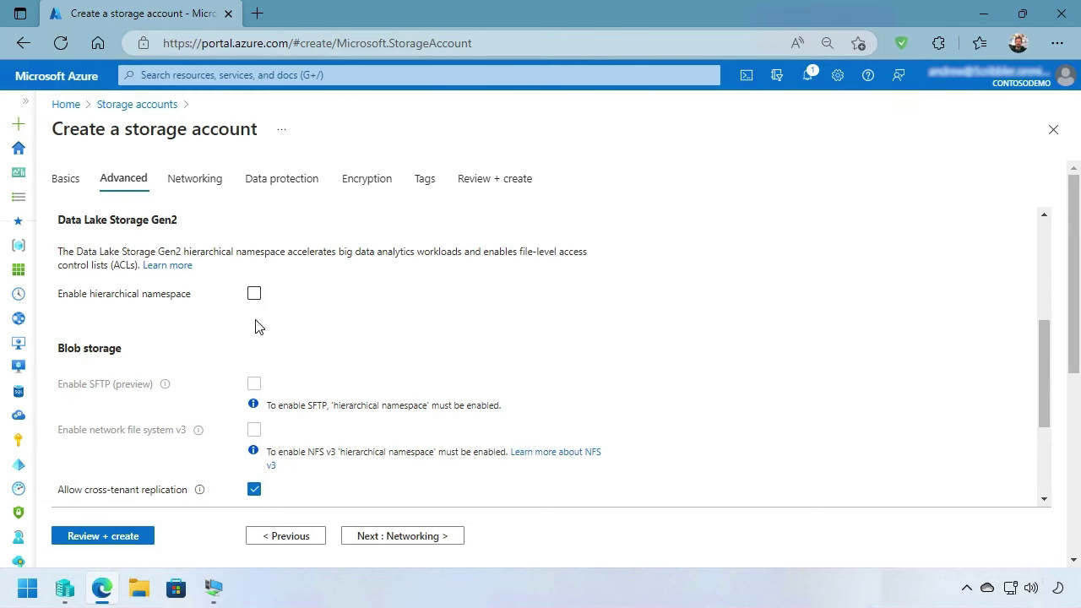
# Step: Validate and create contosodemoafs, then open its File shares list from the new resource
pyautogui.click(127, 539)
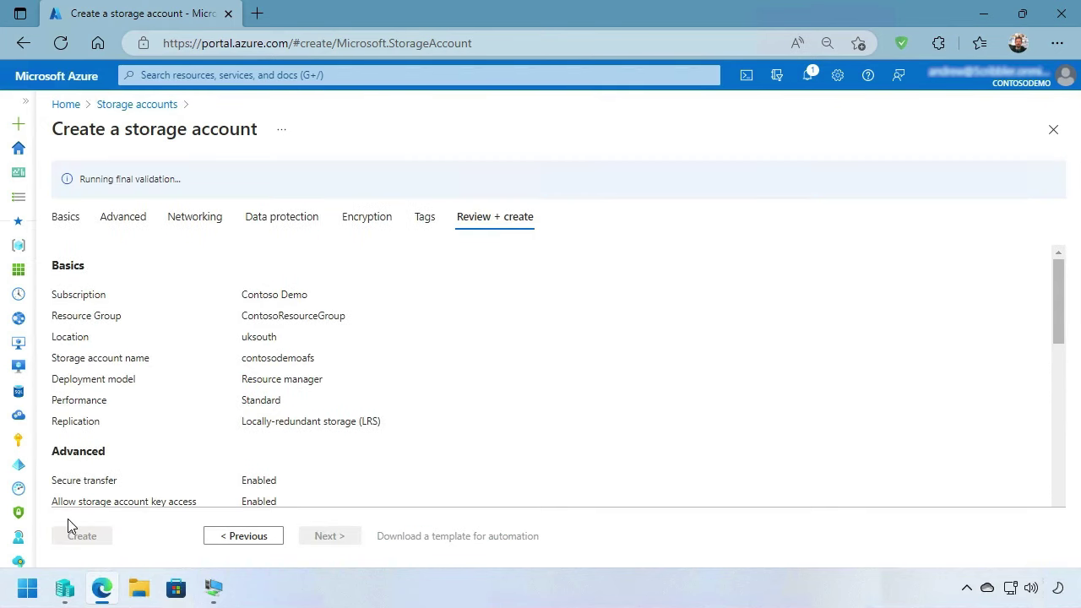
pyautogui.click(94, 545)
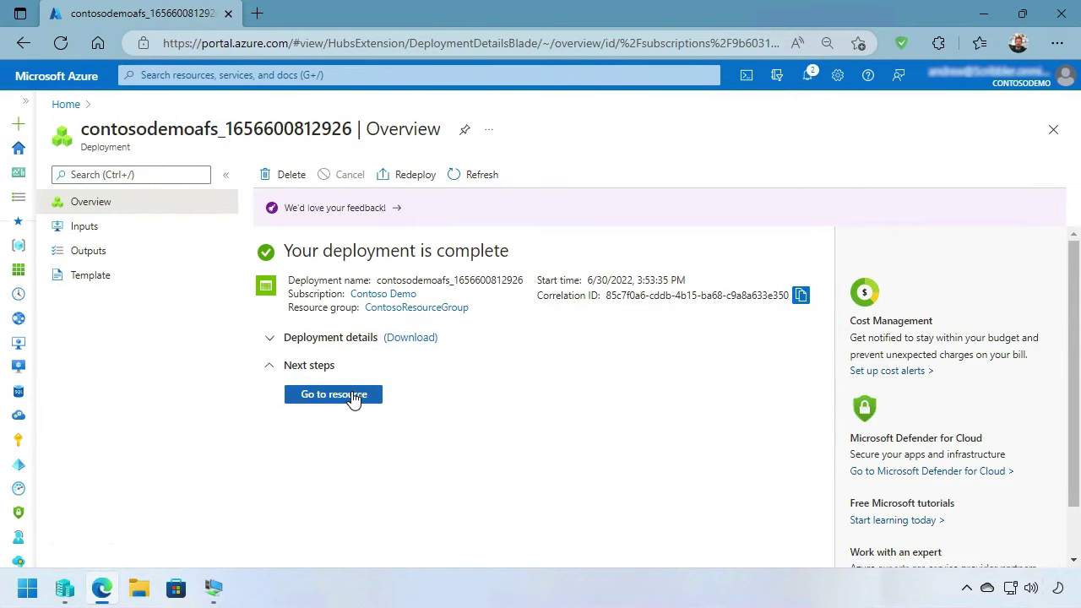
pyautogui.click(352, 397)
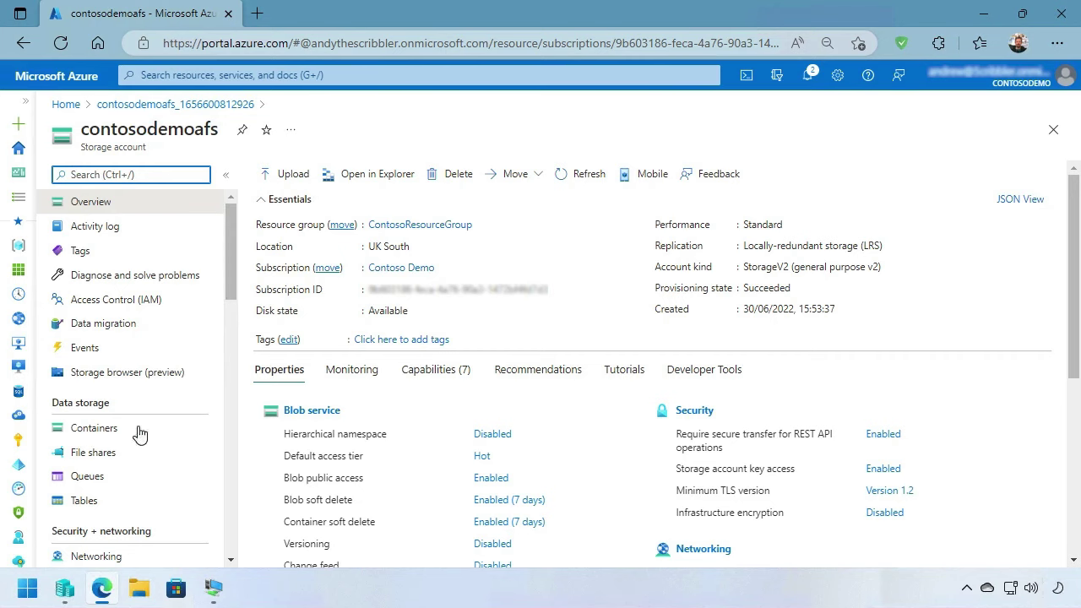
pyautogui.click(110, 453)
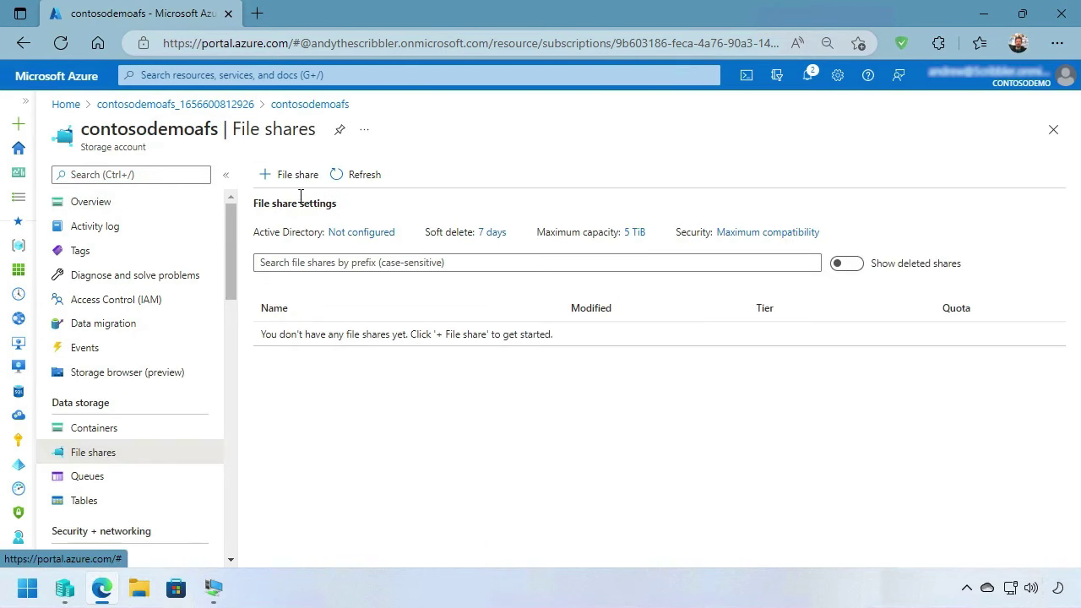
# Step: Create the contosofs1 file share with the Transaction optimized tier
pyautogui.click(292, 178)
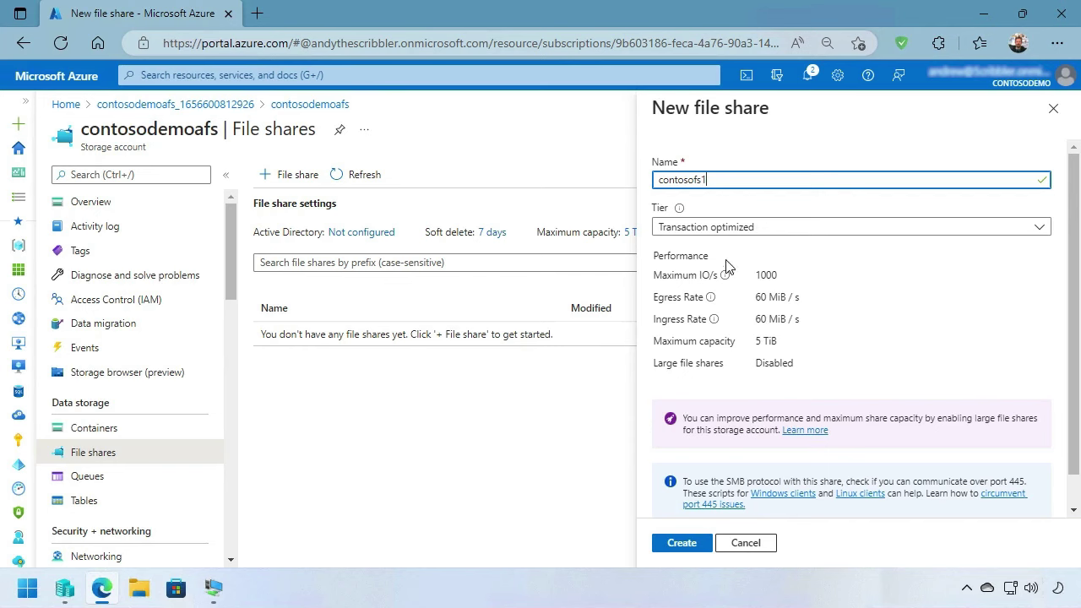
pyautogui.click(708, 234)
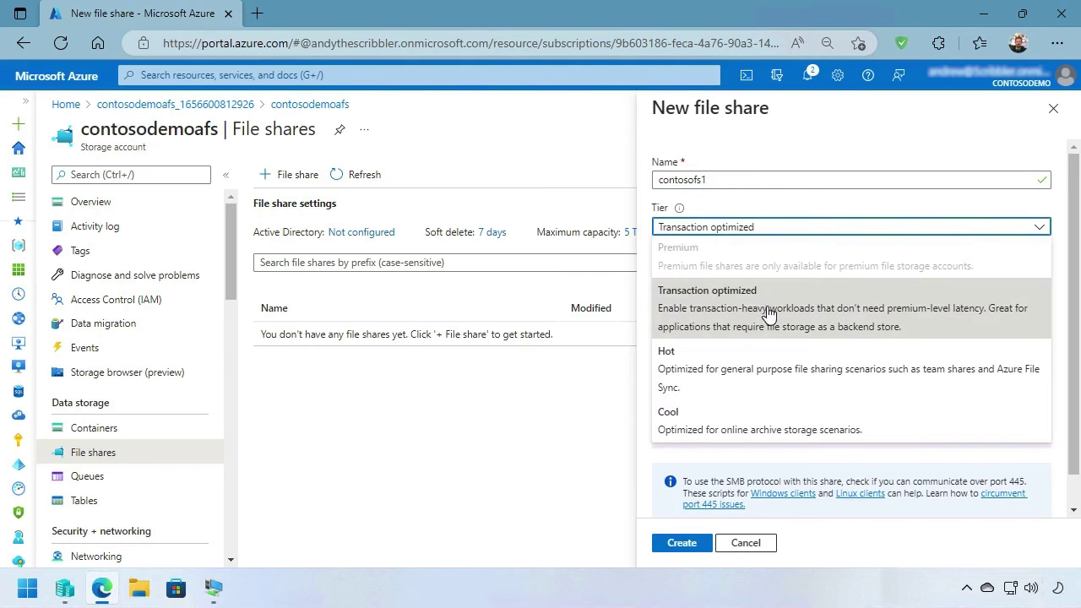
pyautogui.click(798, 224)
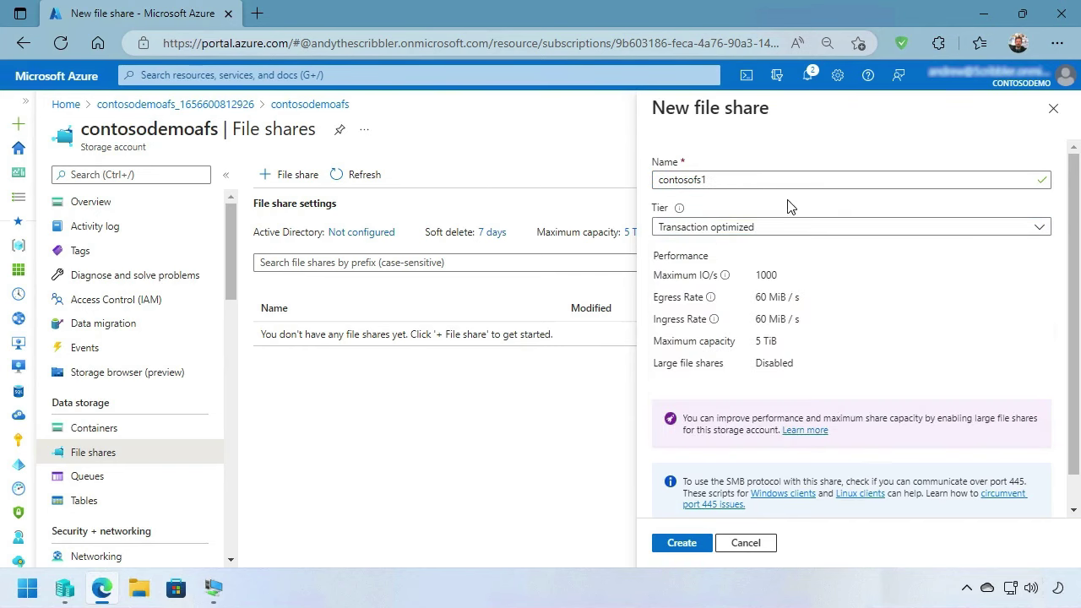
pyautogui.scroll(-1, 849, 328)
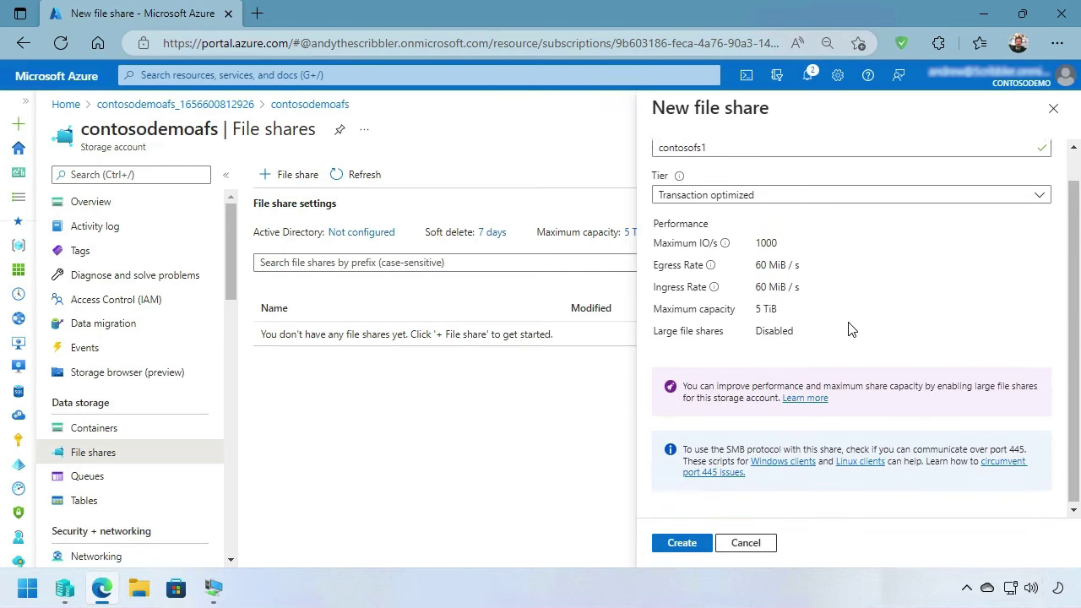
pyautogui.scroll(1, 849, 326)
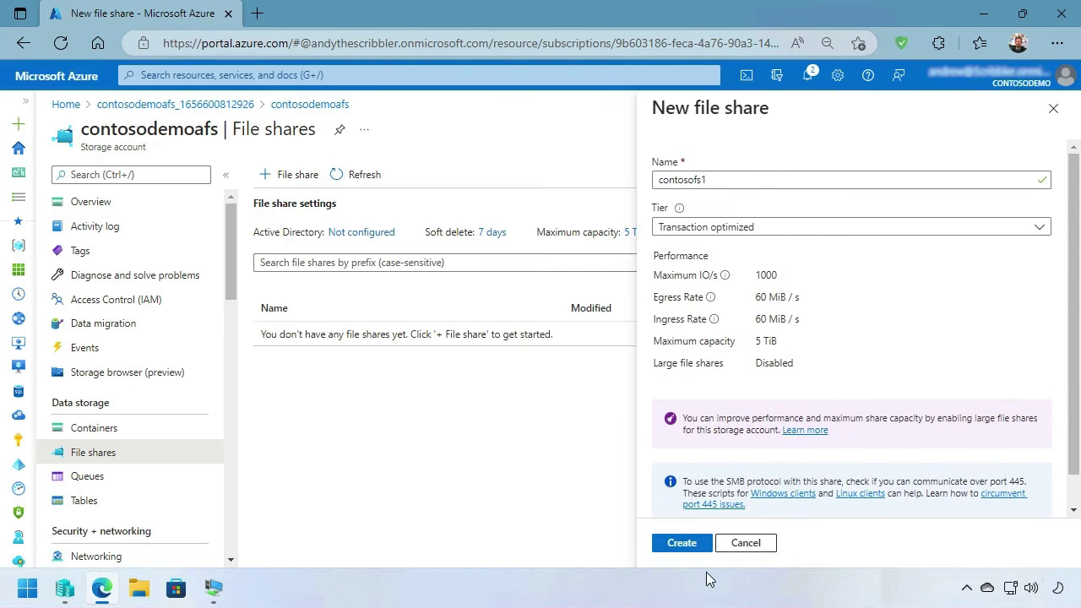
pyautogui.click(677, 542)
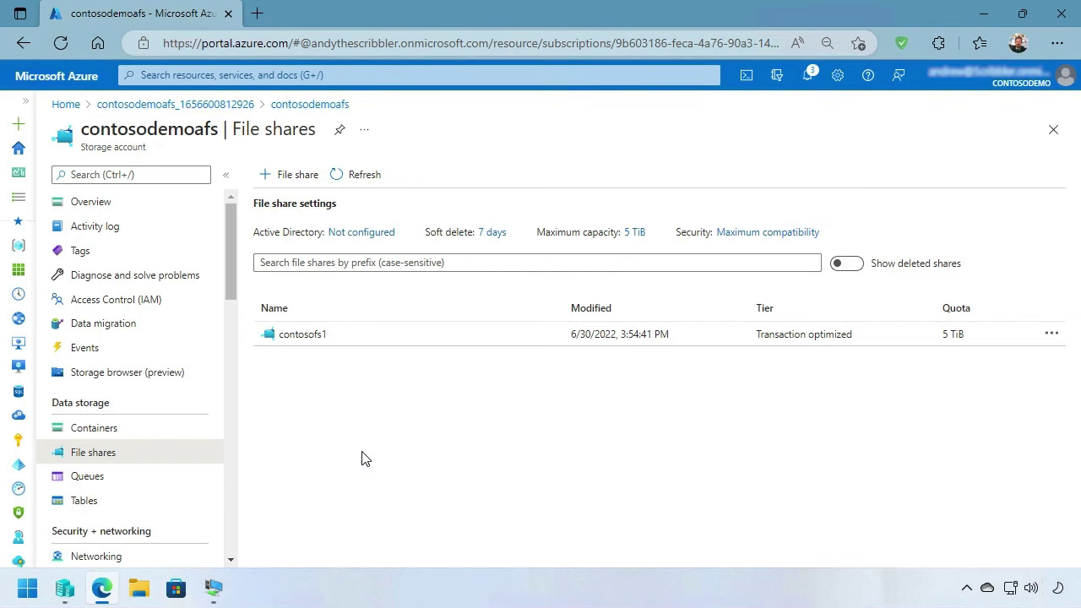
# Step: Search the portal for 'azure file sync' and start creating it from Marketplace
pyautogui.click(179, 76)
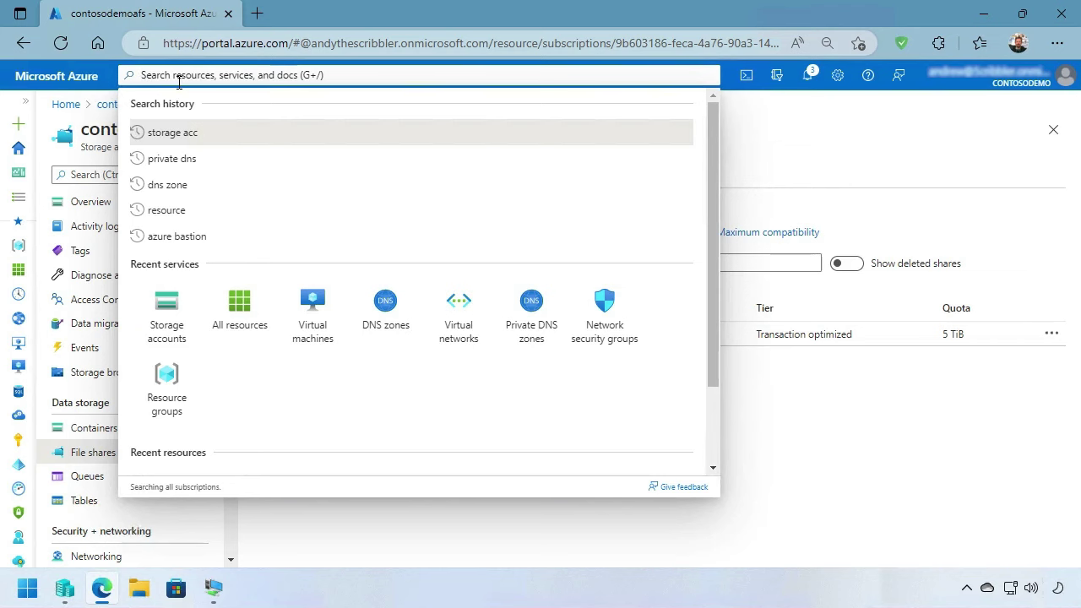
pyautogui.write('azure file sync')
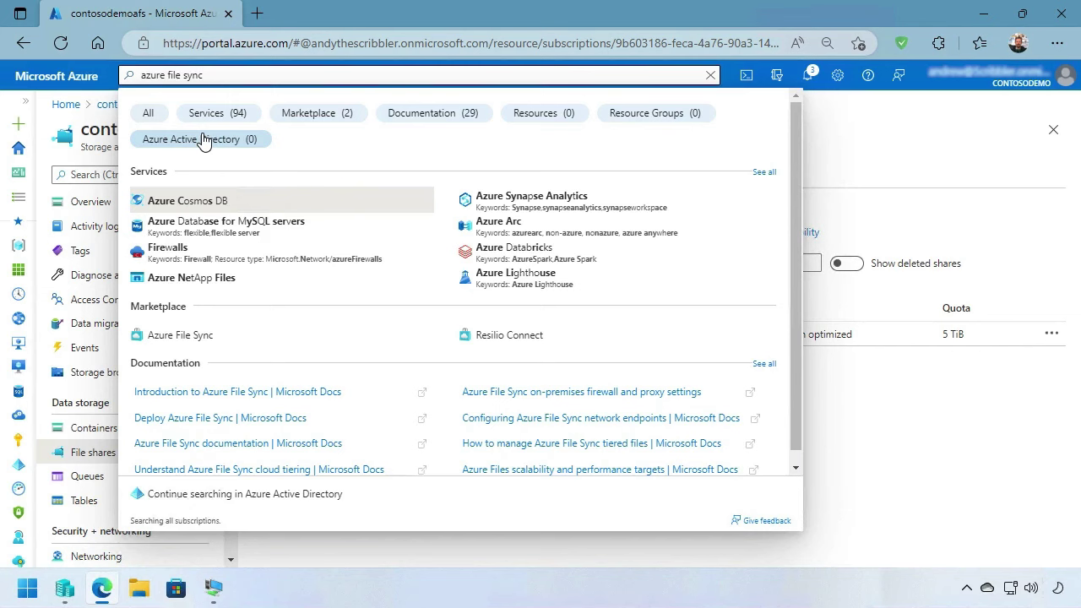
pyautogui.click(191, 336)
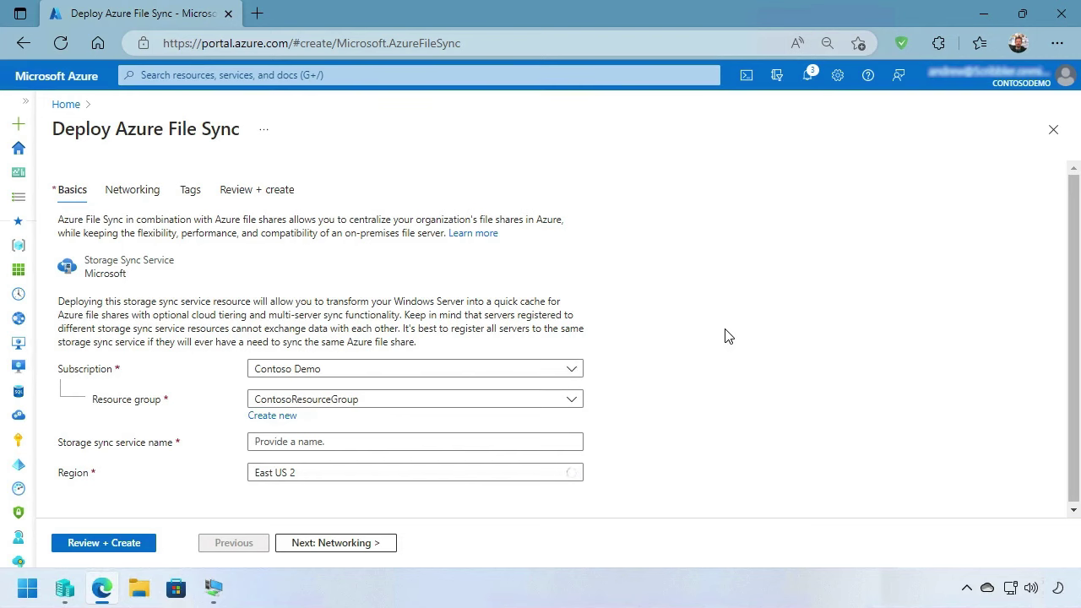
# Step: Name the storage sync service contososyncservice1 and set its region to UK South
pyautogui.scroll(-1, 729, 336)
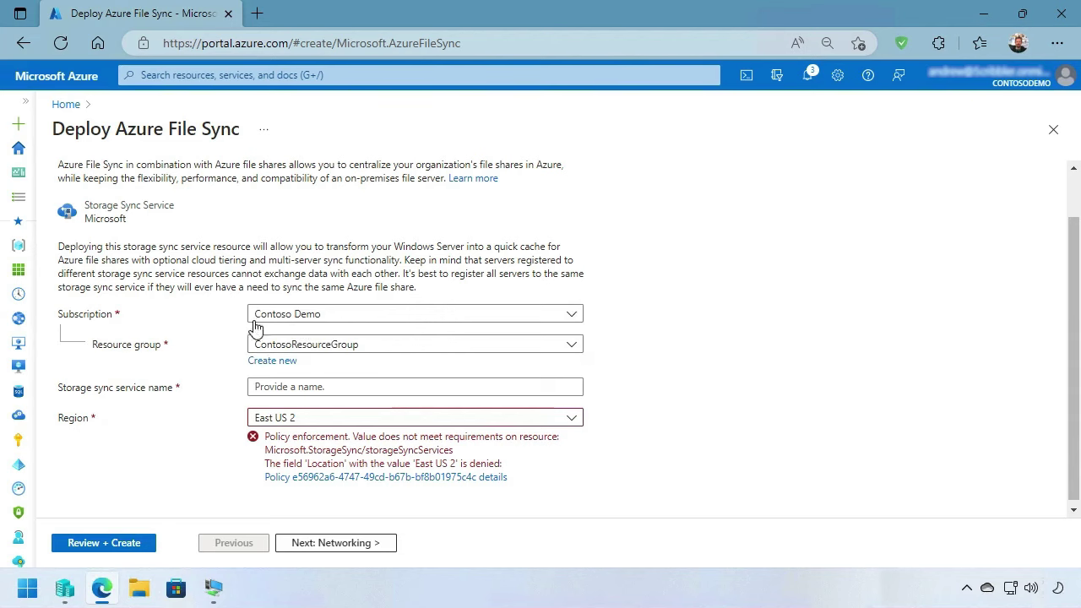
pyautogui.click(285, 384)
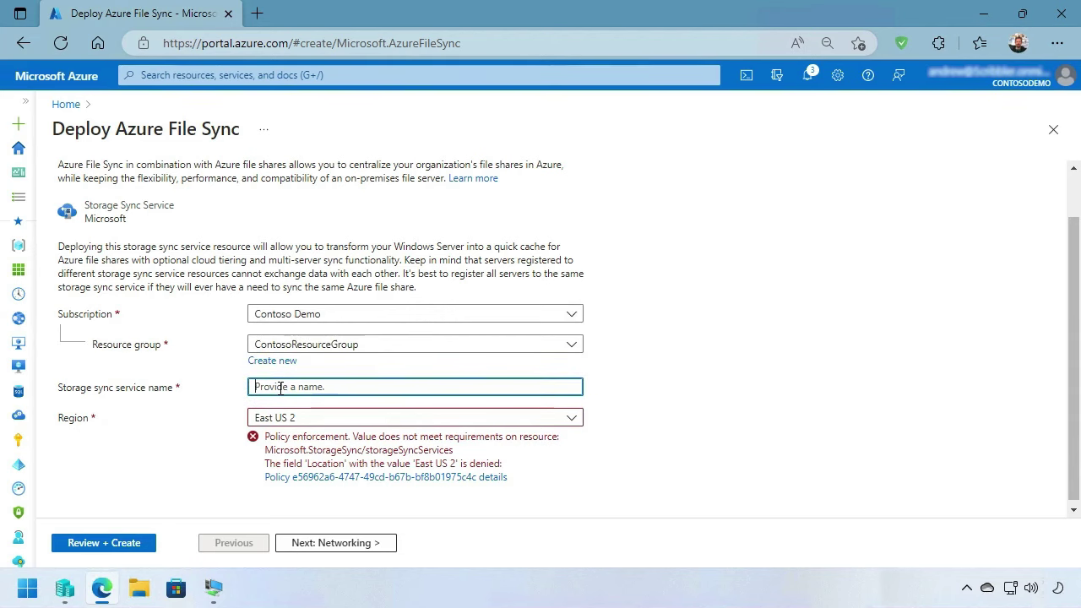
pyautogui.write('contososyncservice')
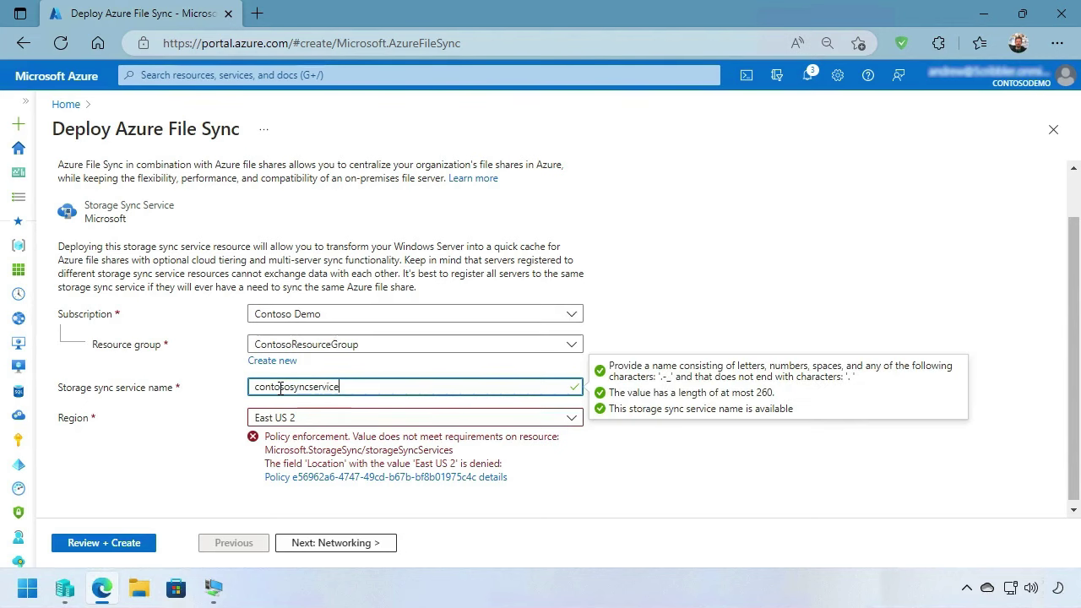
pyautogui.write('1')
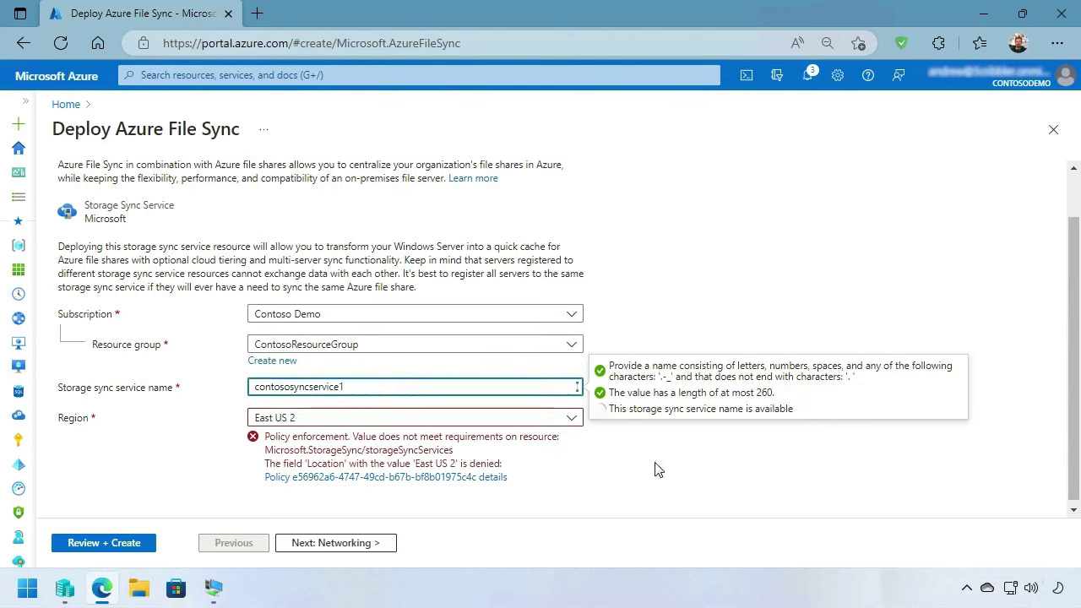
pyautogui.click(321, 416)
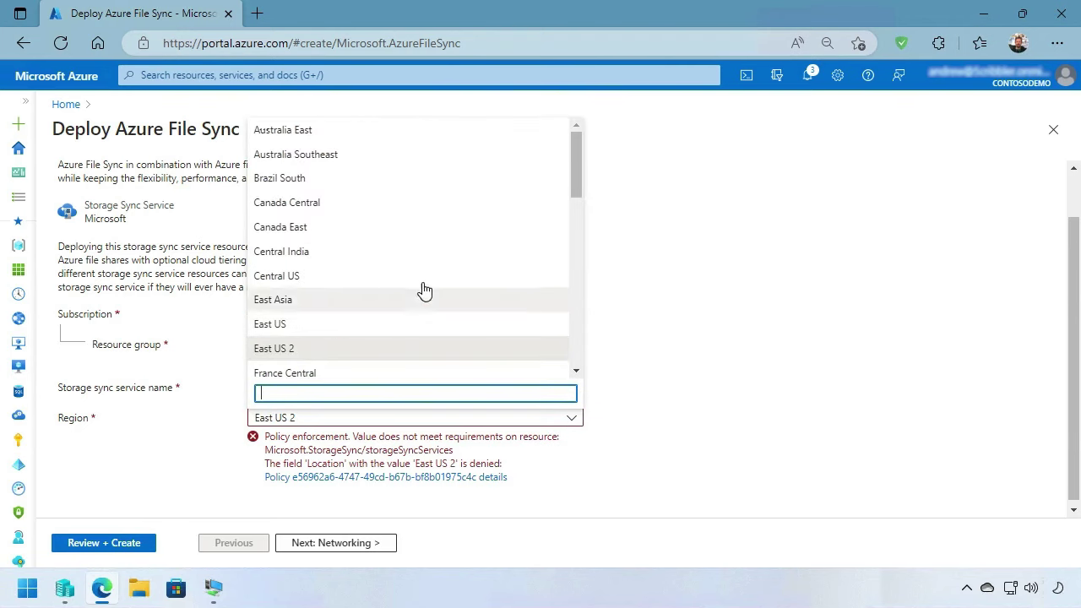
pyautogui.scroll(-3, 446, 287)
pyautogui.scroll(-5, 447, 308)
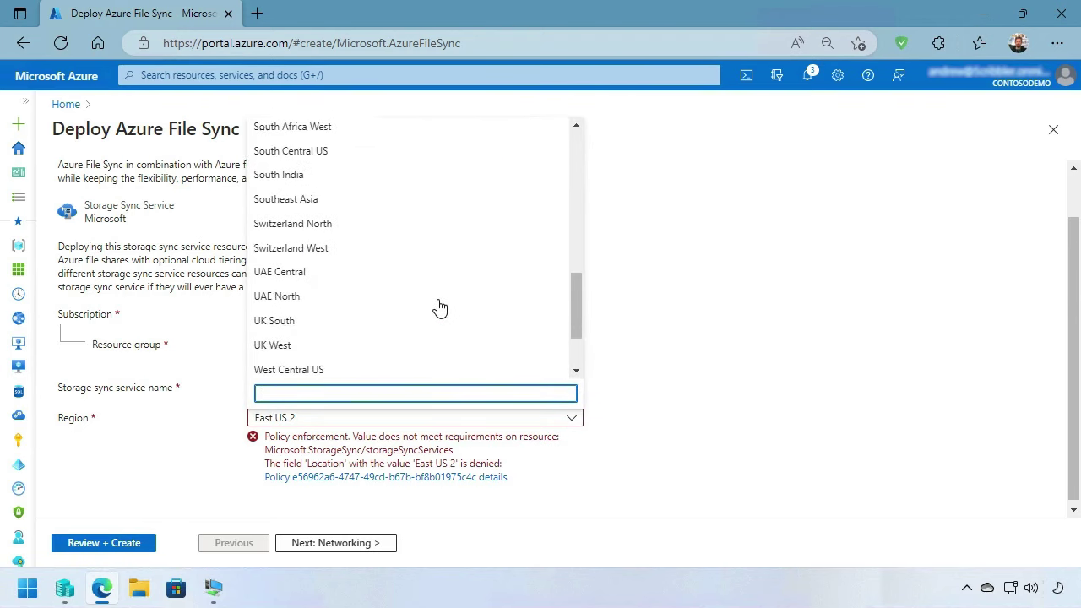
pyautogui.click(301, 305)
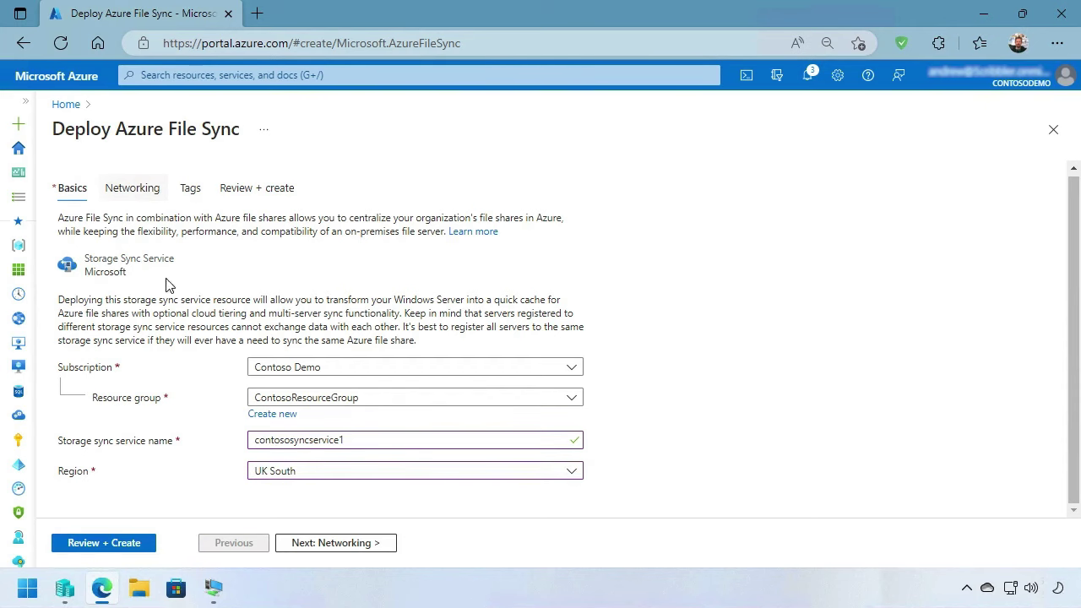
# Step: Review and create the storage sync service, then open the deployed resource
pyautogui.click(103, 543)
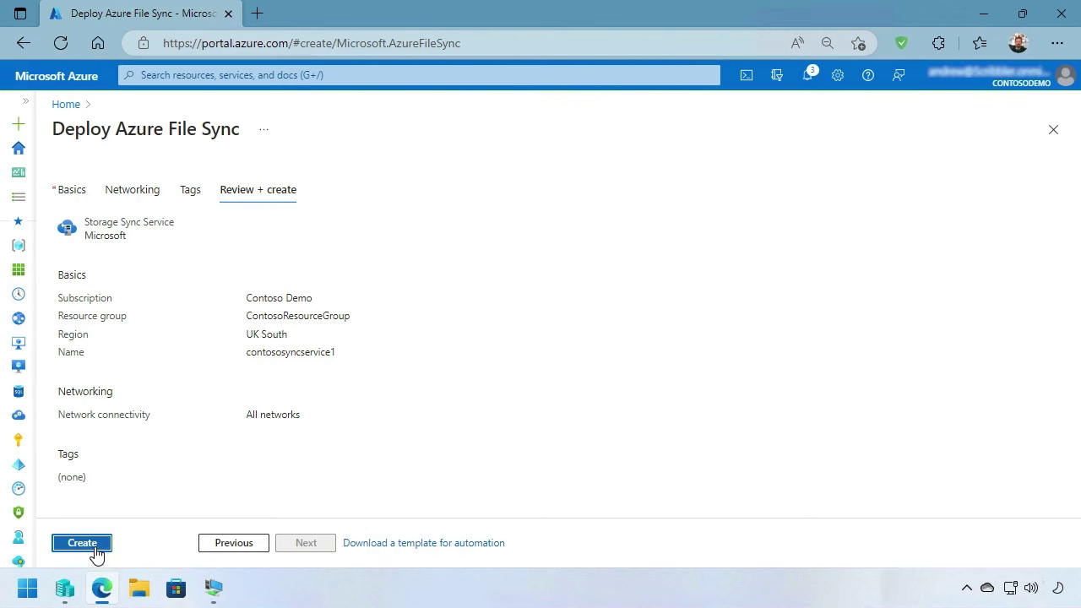
pyautogui.click(94, 547)
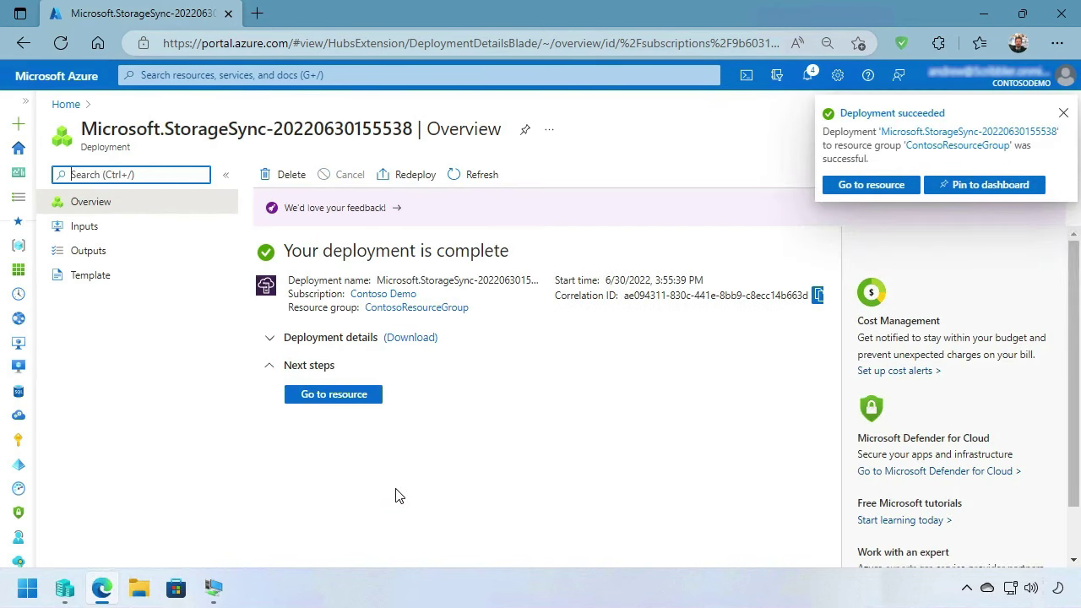
pyautogui.click(367, 394)
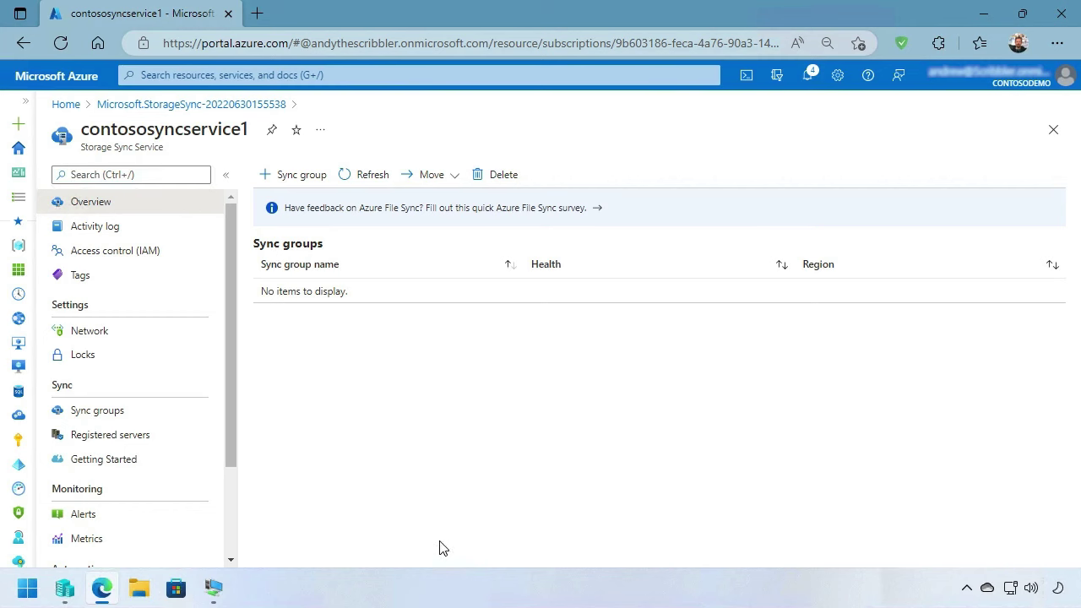
# Step: Create sync group syncgroup1 using storage account contosodemoafs and file share contosofs1
pyautogui.click(314, 179)
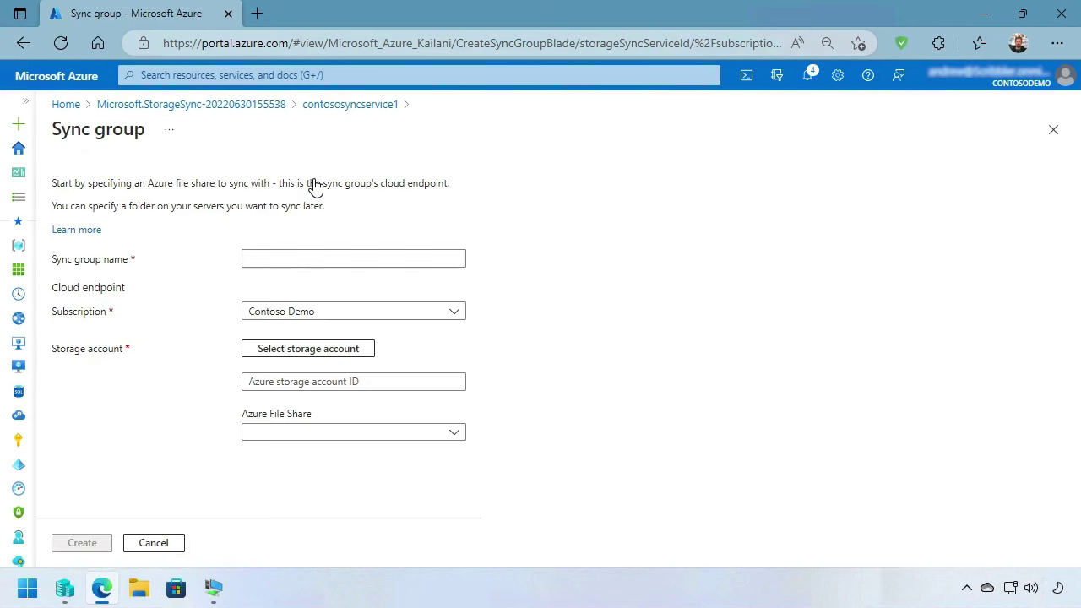
pyautogui.click(283, 256)
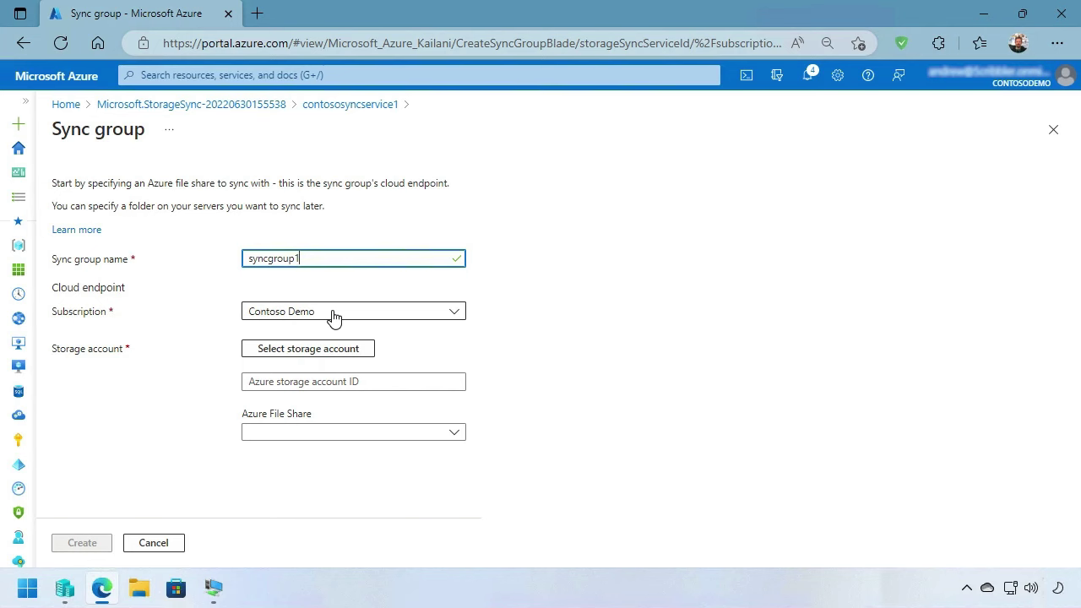
pyautogui.click(309, 351)
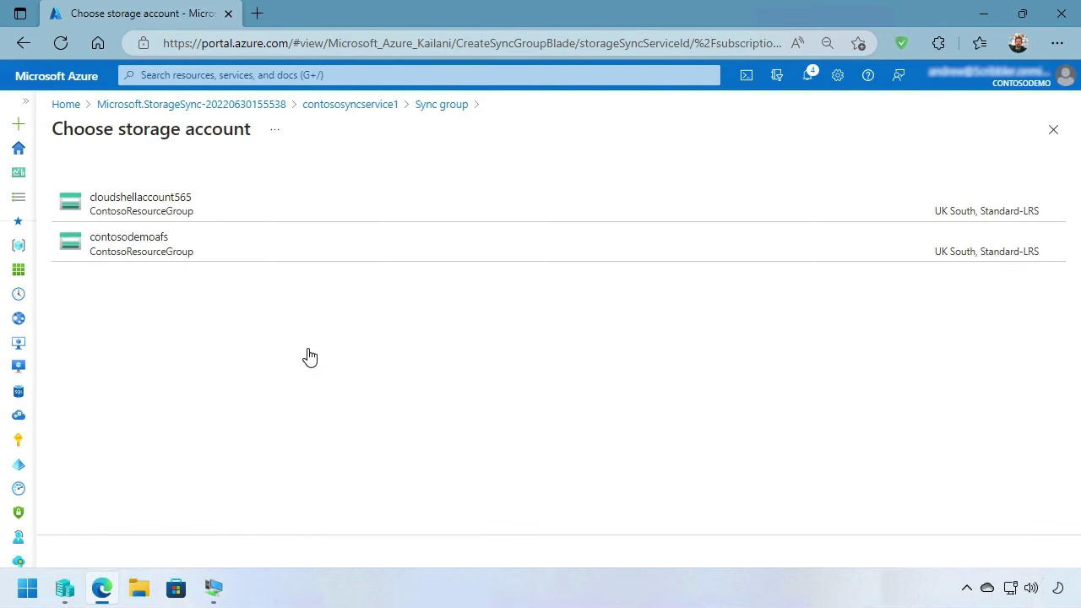
pyautogui.click(152, 321)
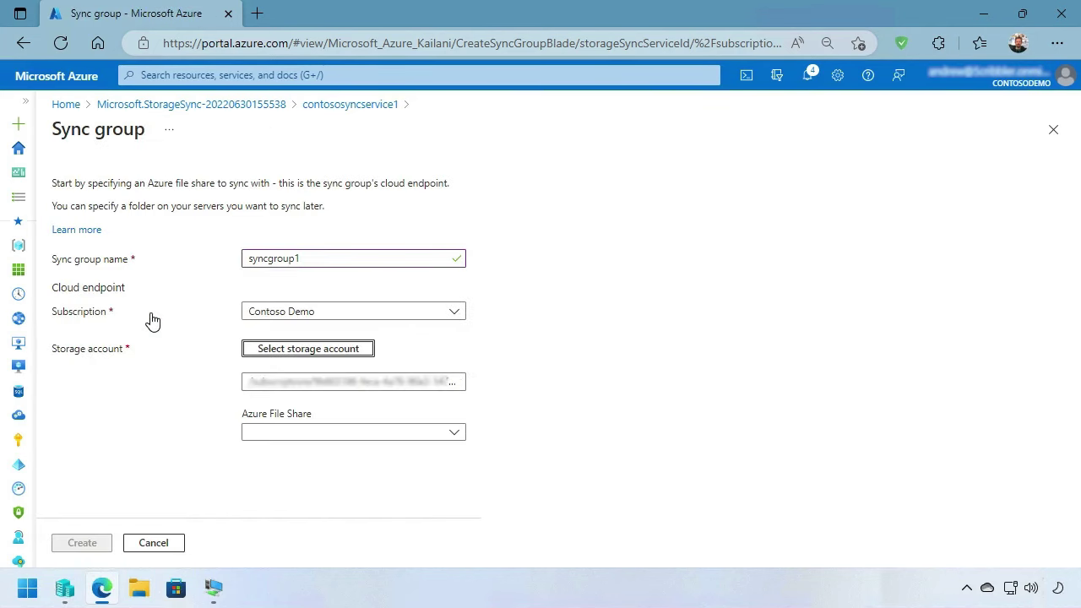
pyautogui.click(270, 434)
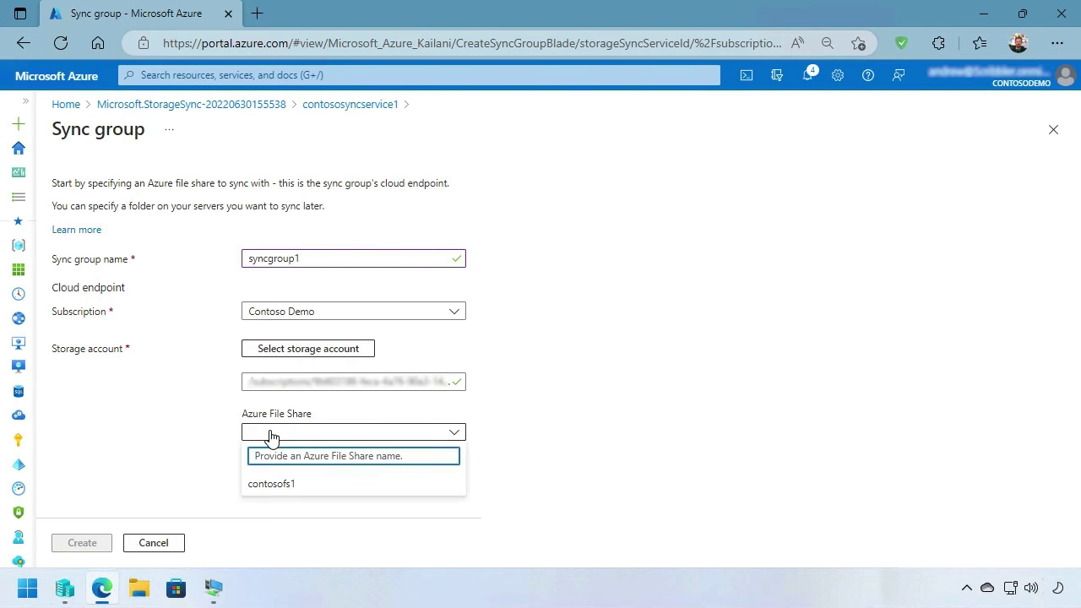
pyautogui.click(285, 486)
pyautogui.click(82, 543)
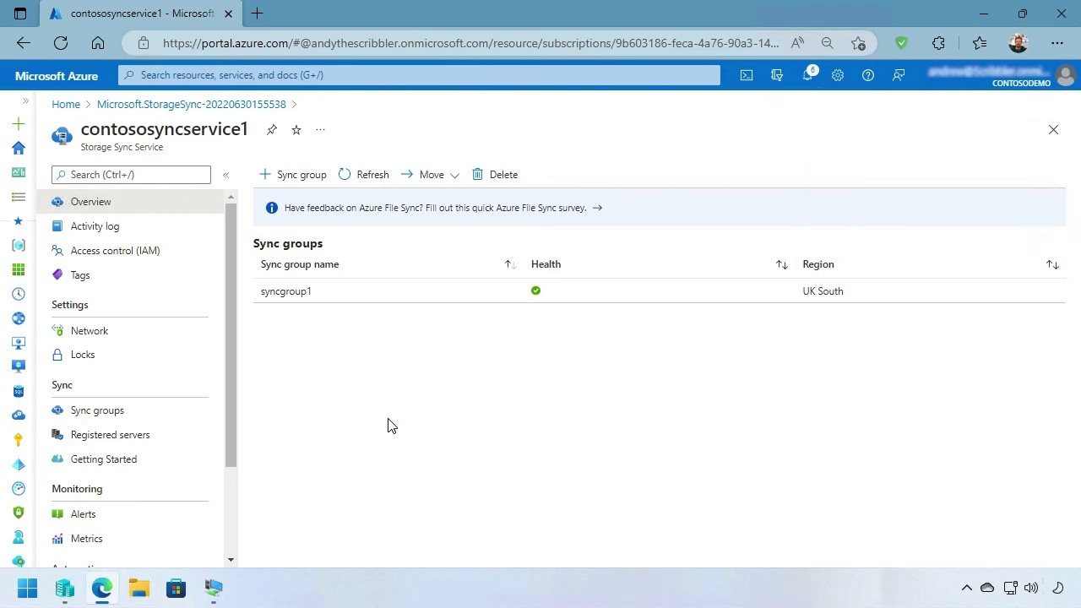
# Step: Check Registered servers is empty, then follow the Azure File Sync agent download link
pyautogui.click(144, 442)
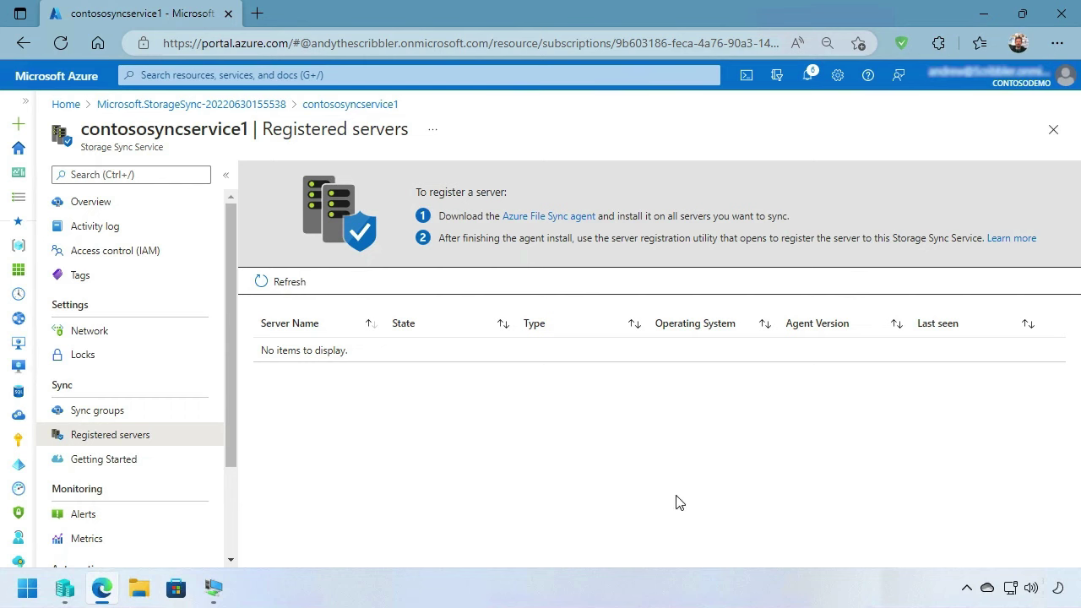
pyautogui.click(549, 216)
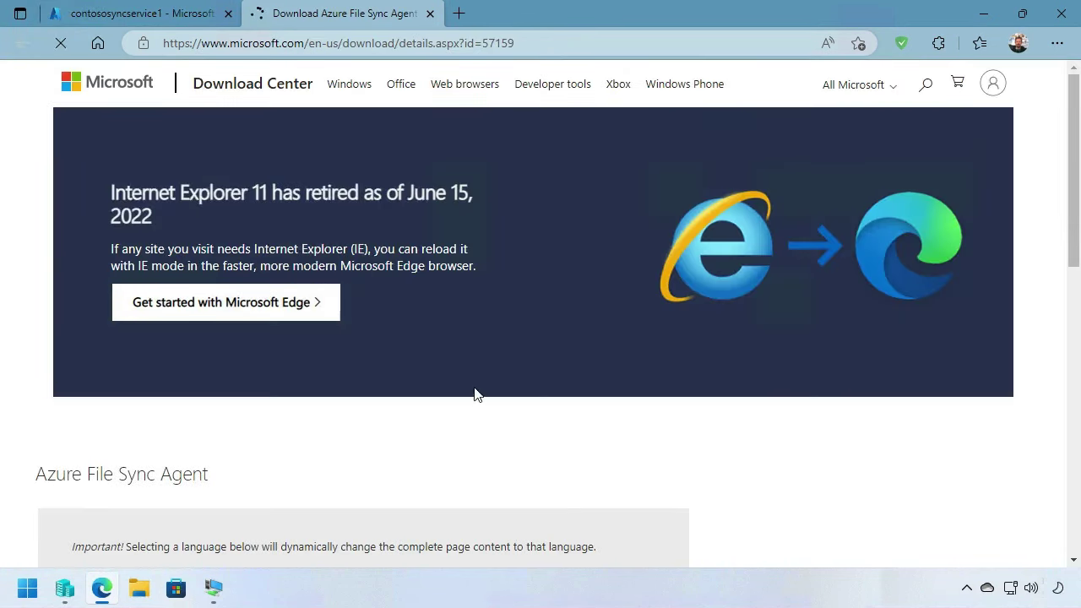
# Step: Select StorageSyncAgent_WS2022.msi on the download page and start the download
pyautogui.scroll(-3, 472, 394)
pyautogui.click(551, 284)
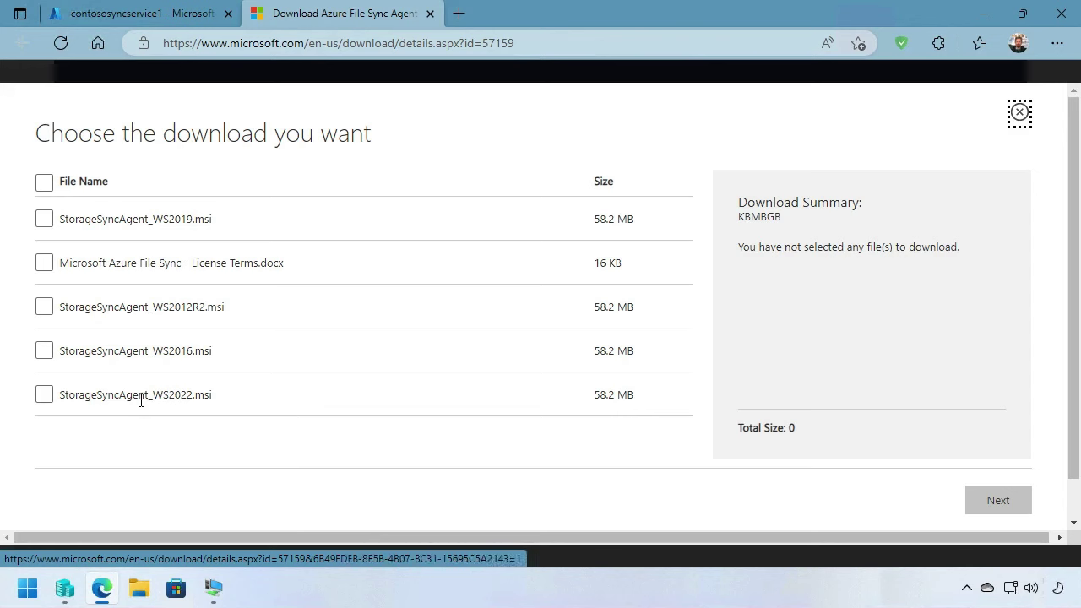
pyautogui.click(47, 400)
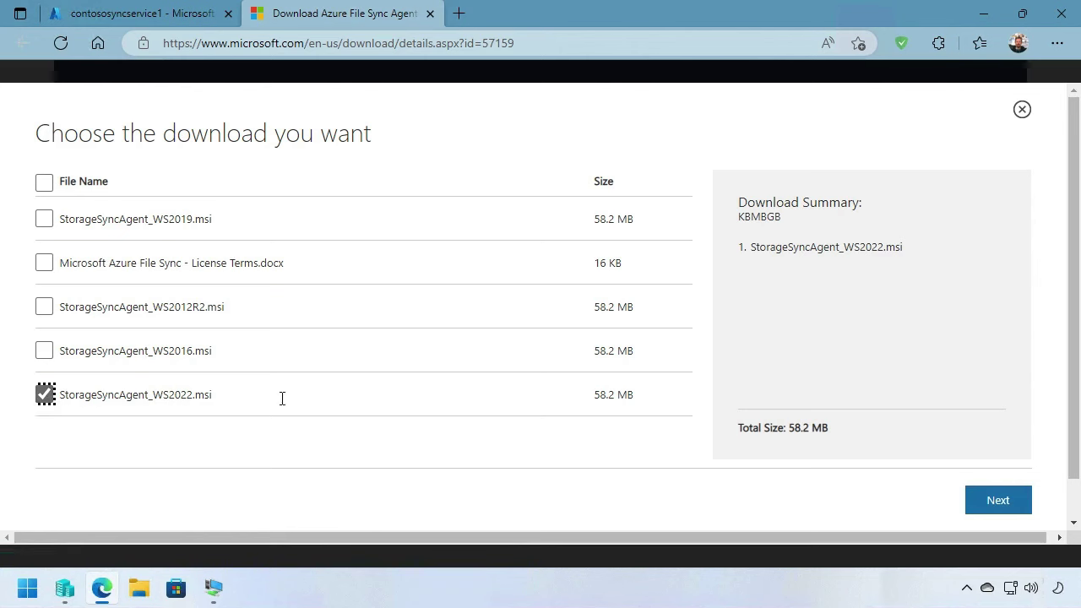
pyautogui.click(969, 503)
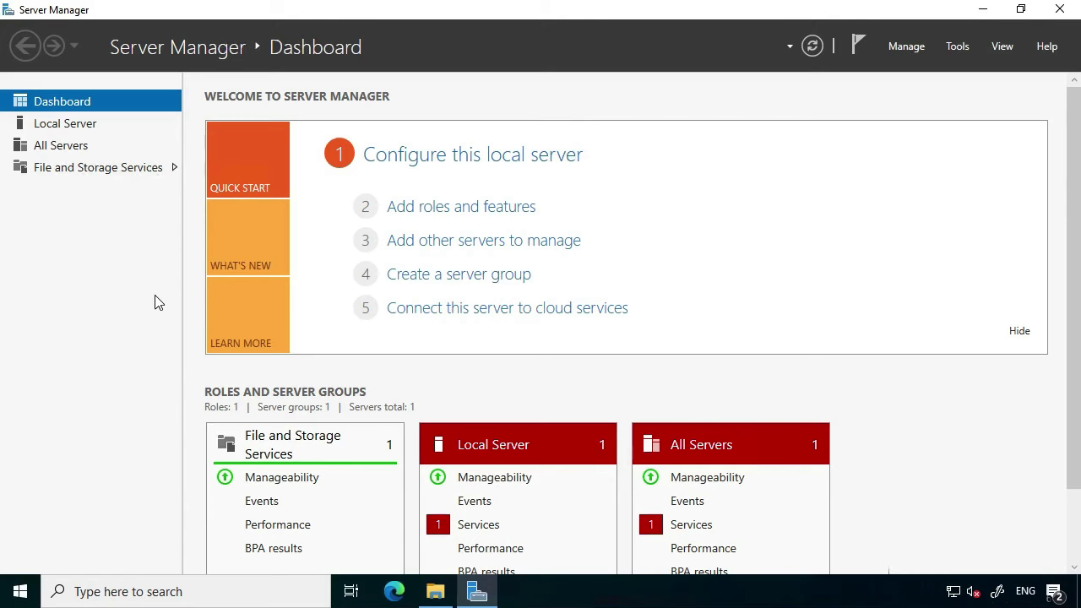
# Step: Launch the StorageSyncAgent_WS2022 installer from the Downloads folder
pyautogui.click(436, 591)
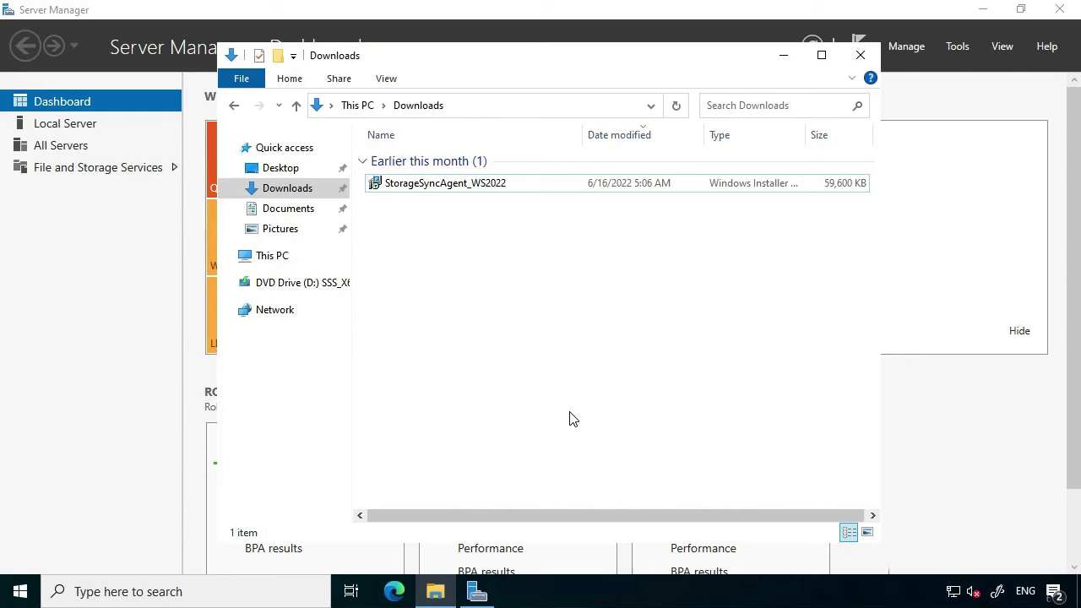
pyautogui.click(444, 186)
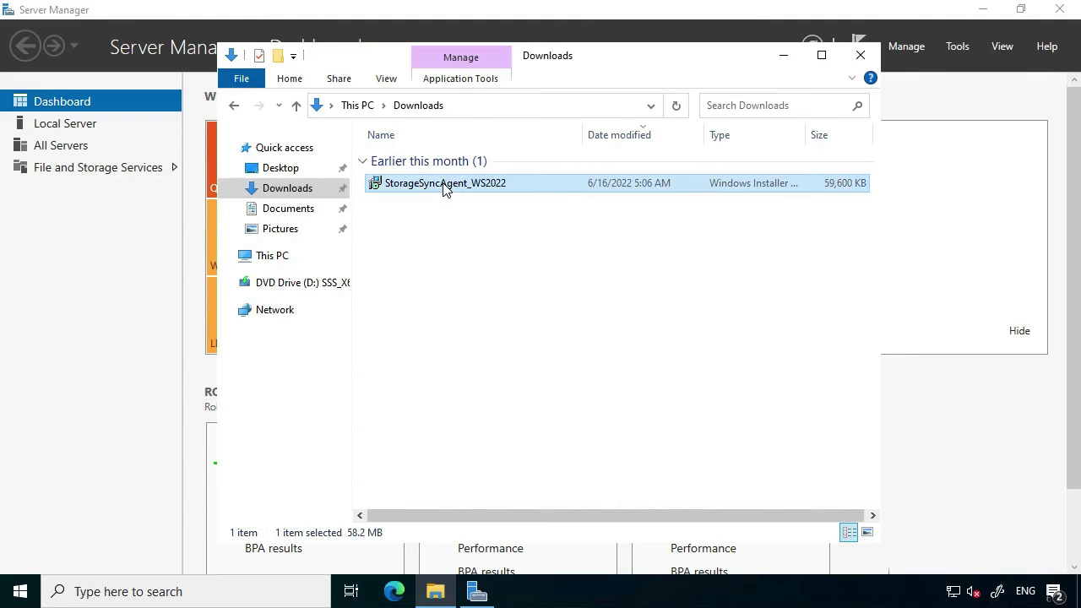
pyautogui.doubleClick(445, 186)
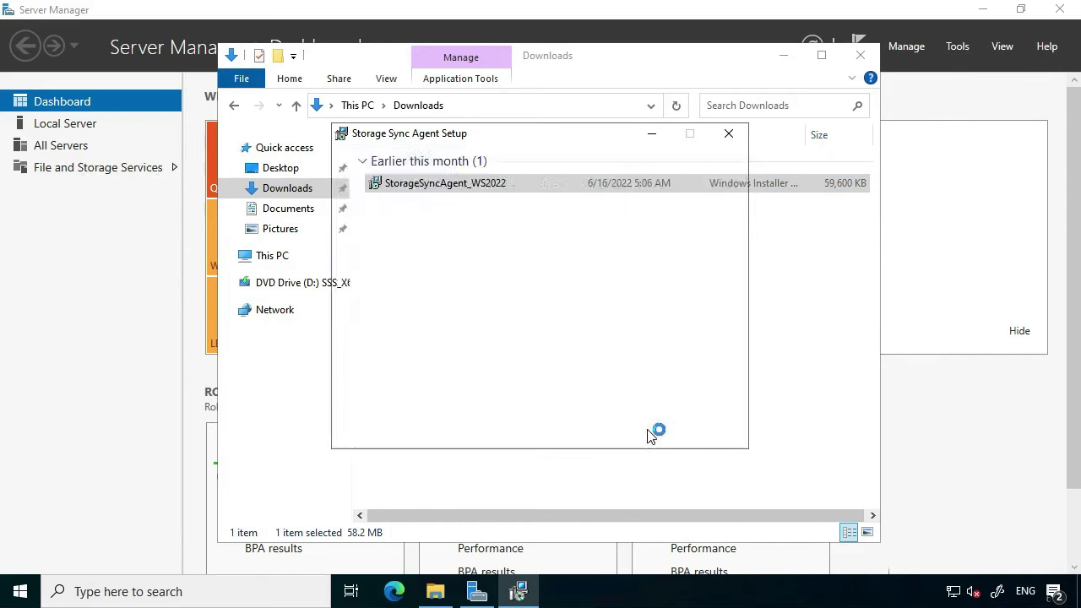
# Step: Install the agent with default location, existing proxy settings and Microsoft Update, then close Downloads
pyautogui.click(645, 432)
pyautogui.click(627, 427)
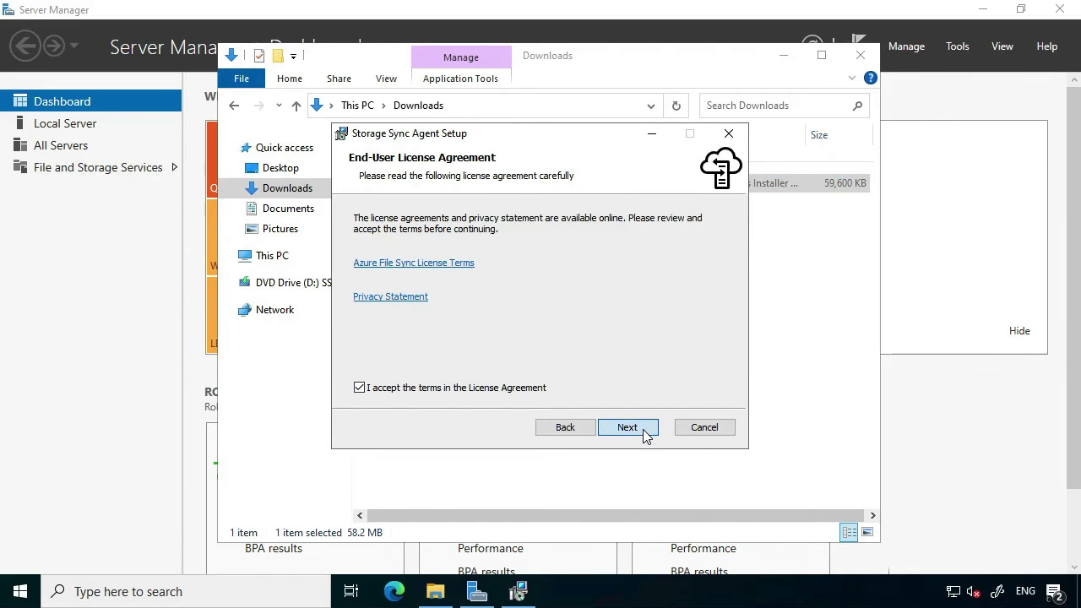
pyautogui.click(643, 431)
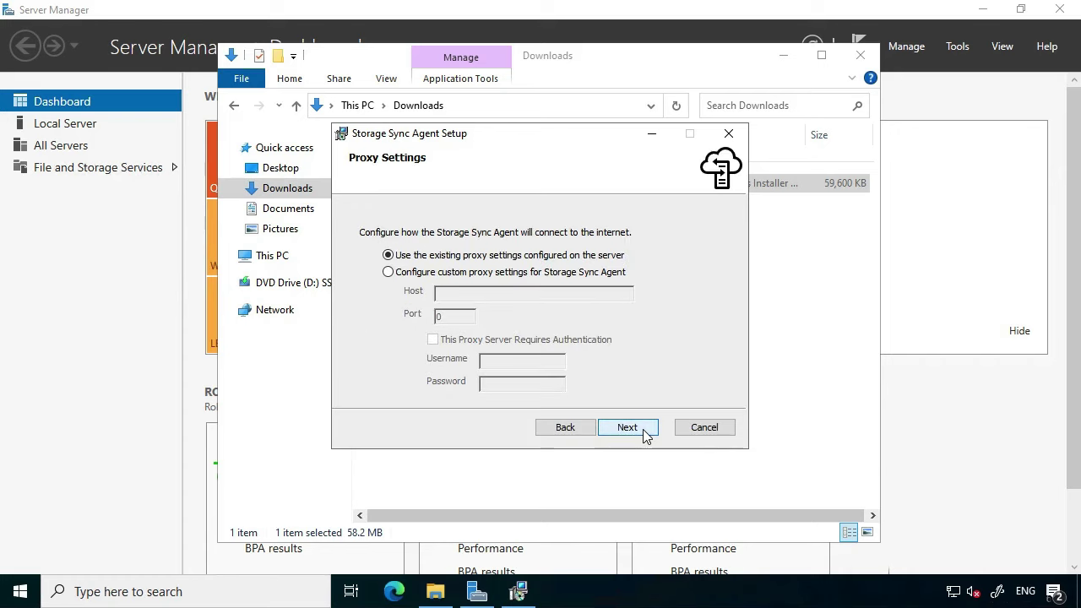
pyautogui.click(643, 429)
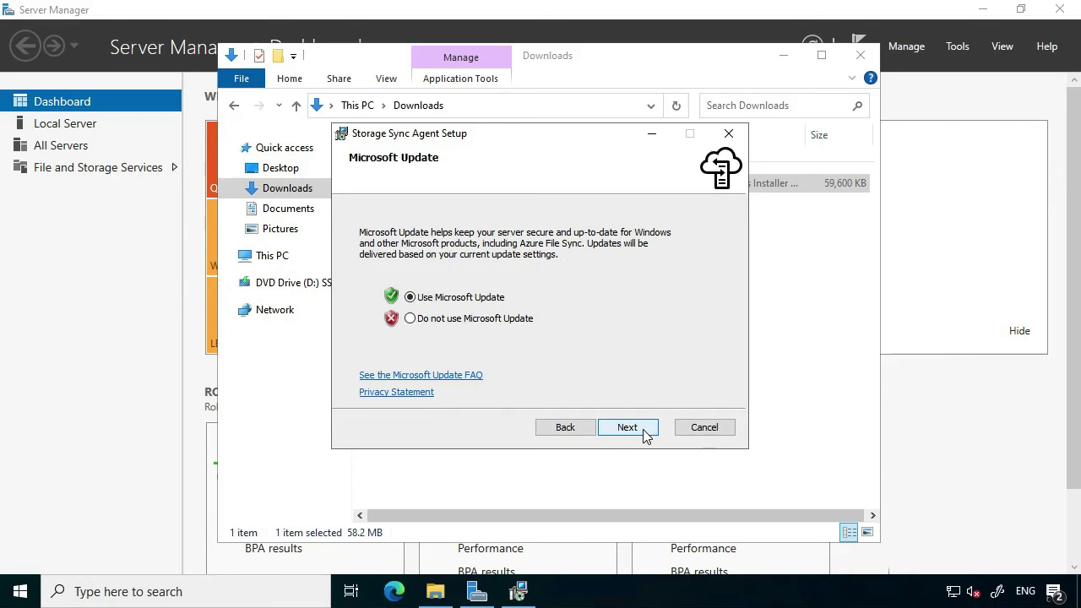
pyautogui.click(643, 429)
pyautogui.click(643, 429)
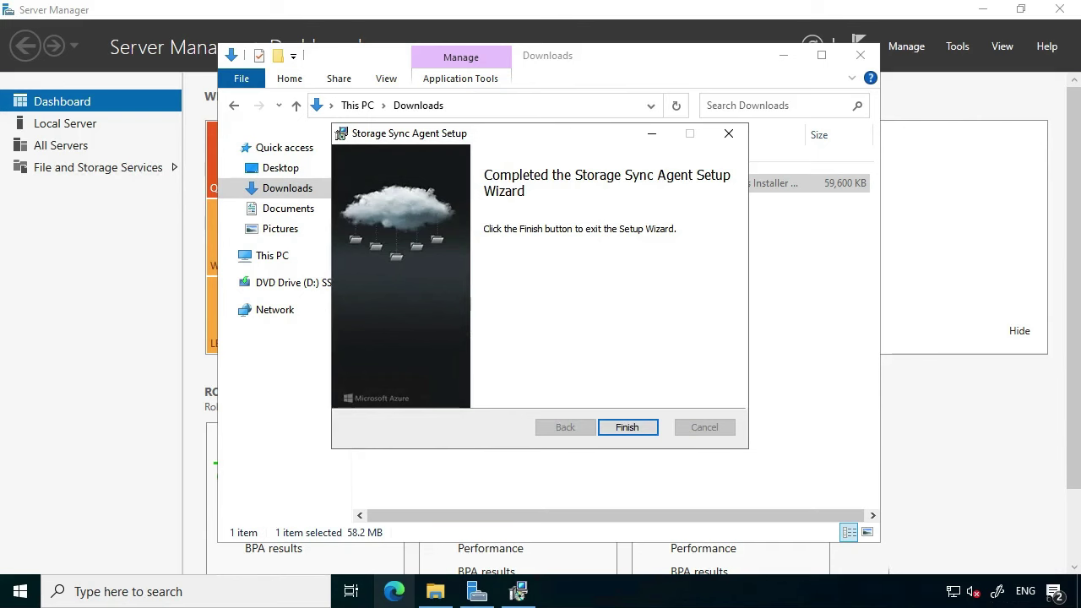
pyautogui.click(626, 427)
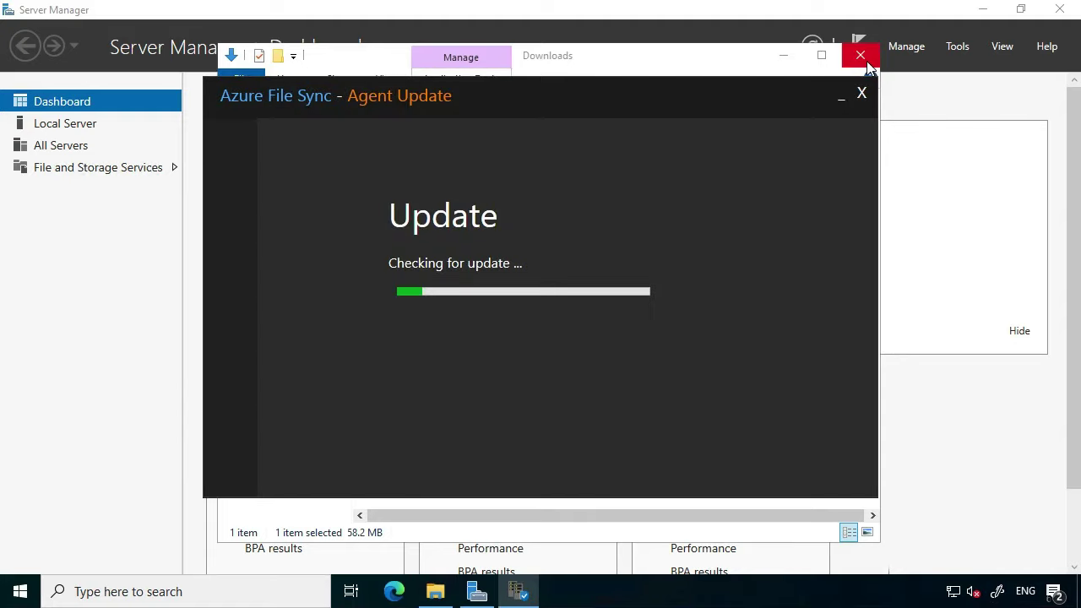
pyautogui.click(867, 59)
pyautogui.click(861, 56)
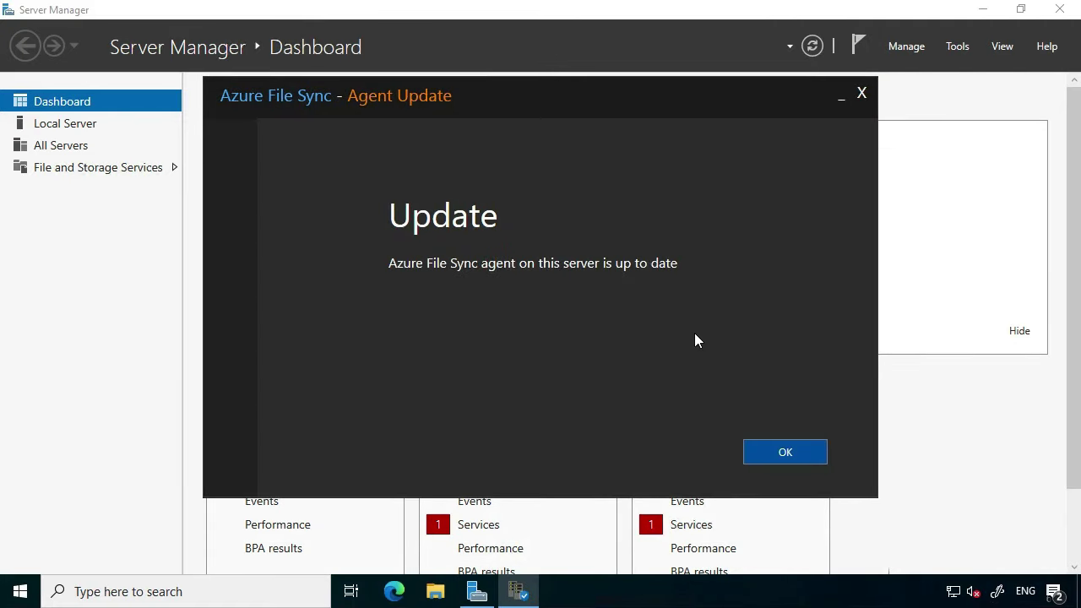
# Step: Register the server to contososyncservice1 in ContosoResourceGroup under the Contoso Demo subscription
pyautogui.click(776, 451)
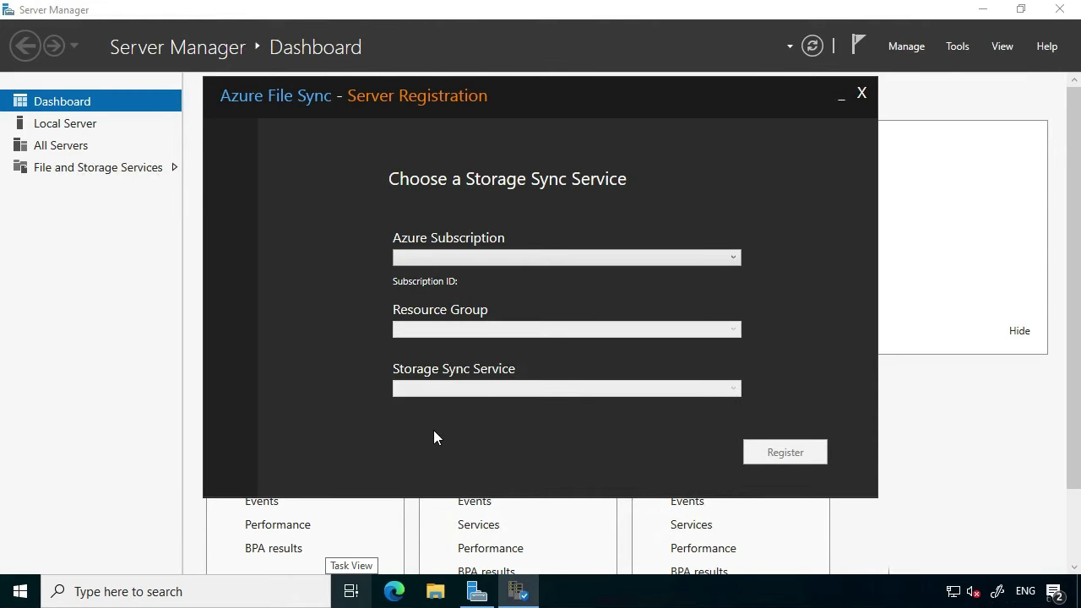
pyautogui.click(458, 259)
pyautogui.click(455, 272)
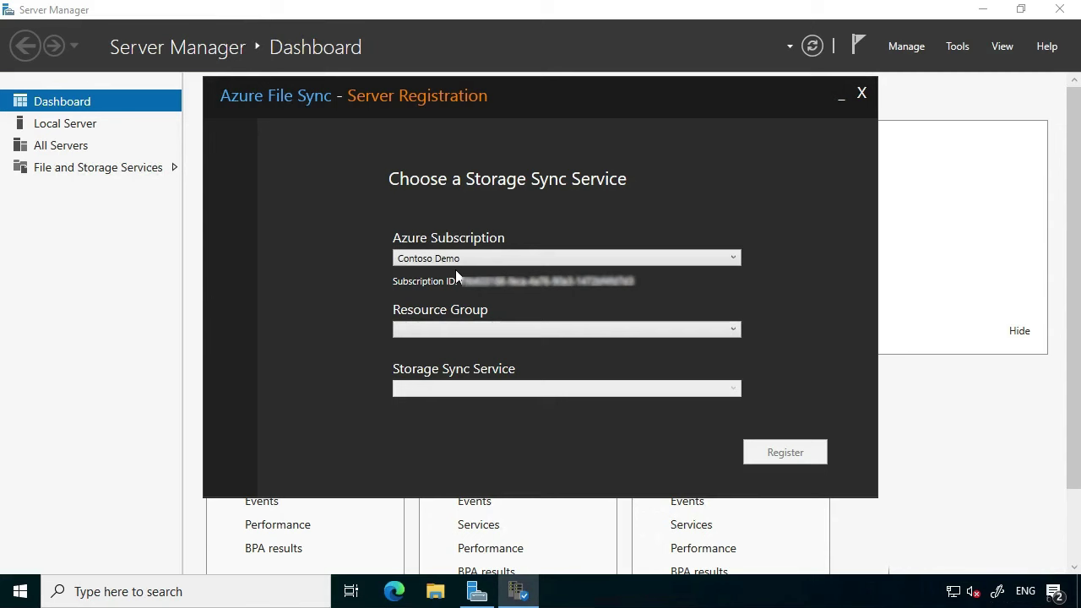
pyautogui.click(455, 330)
pyautogui.click(458, 350)
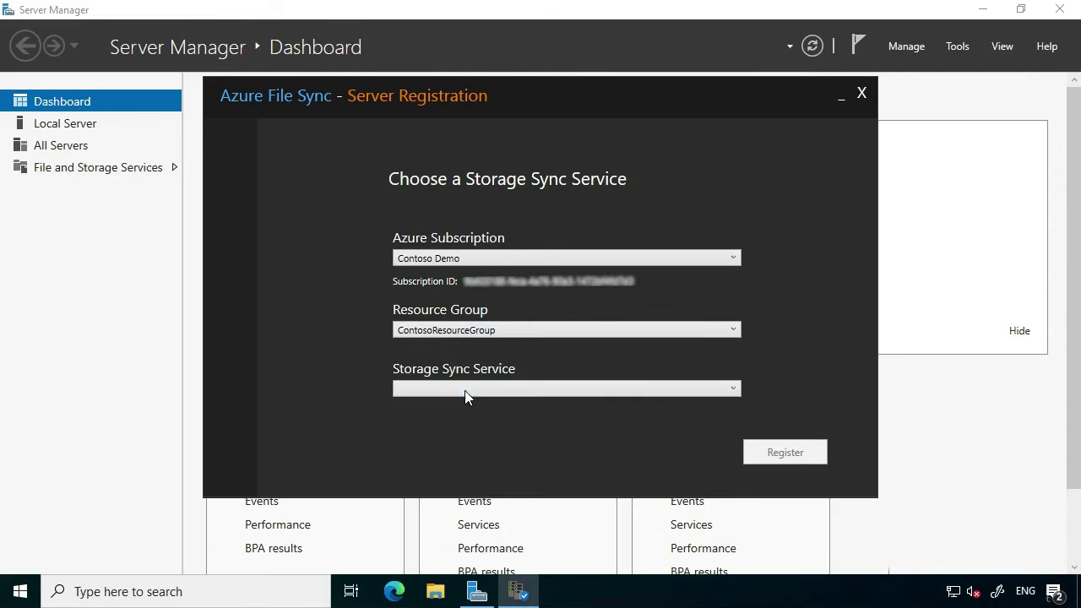
pyautogui.click(463, 391)
pyautogui.click(460, 407)
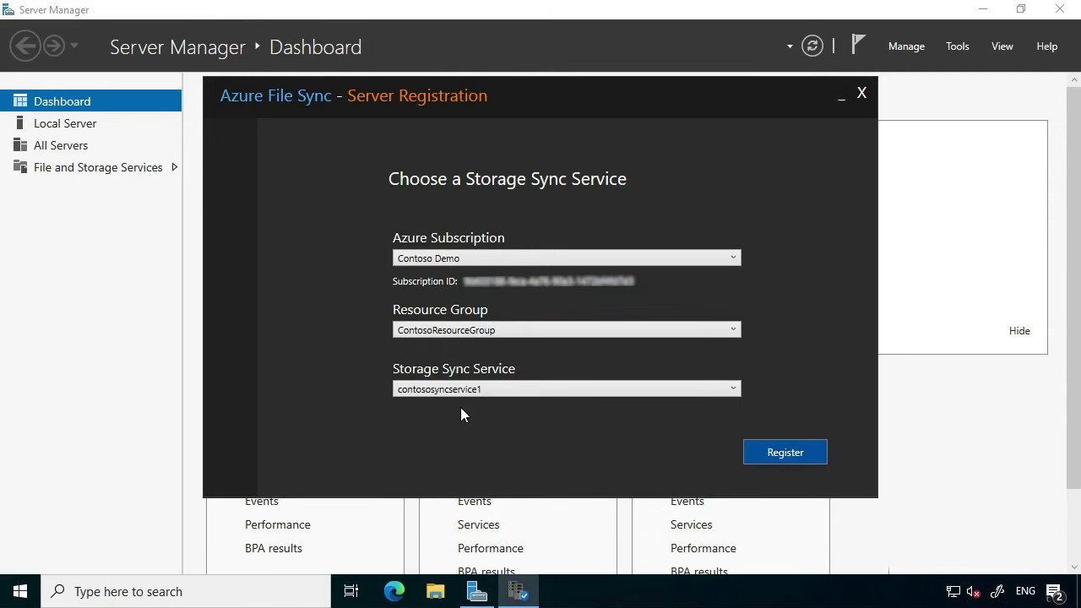
pyautogui.click(764, 454)
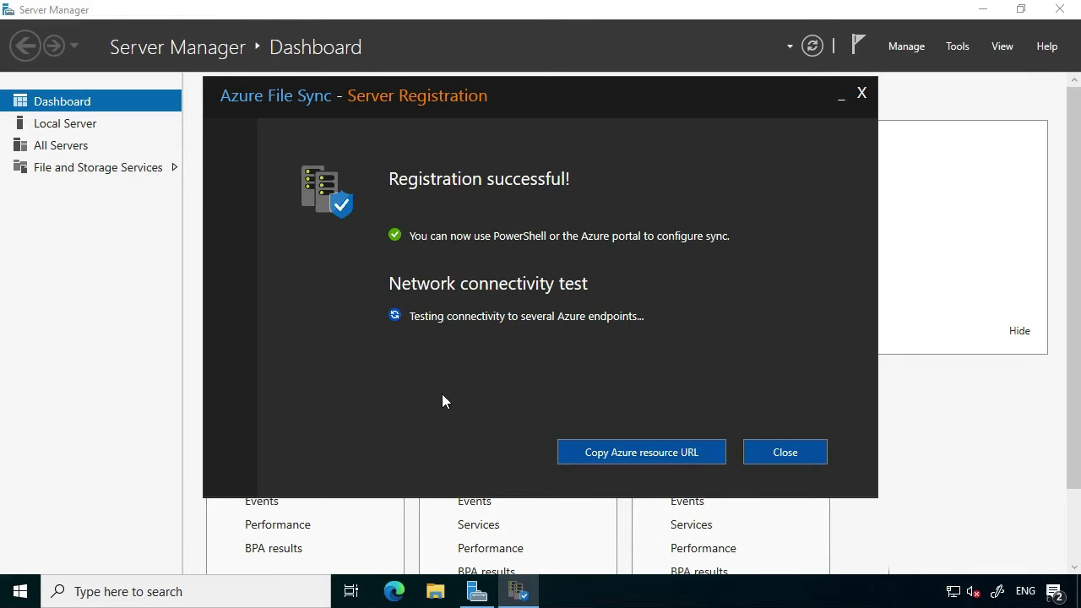
pyautogui.click(792, 458)
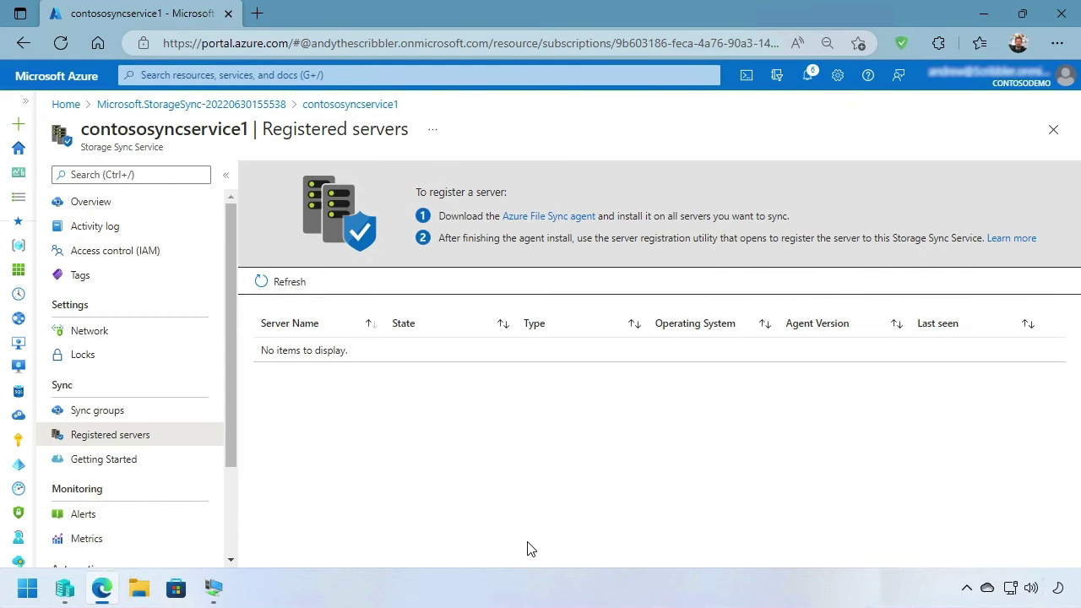
# Step: In syncgroup1, create a server endpoint for Contoso-SVR1 with path c:\data
pyautogui.click(290, 287)
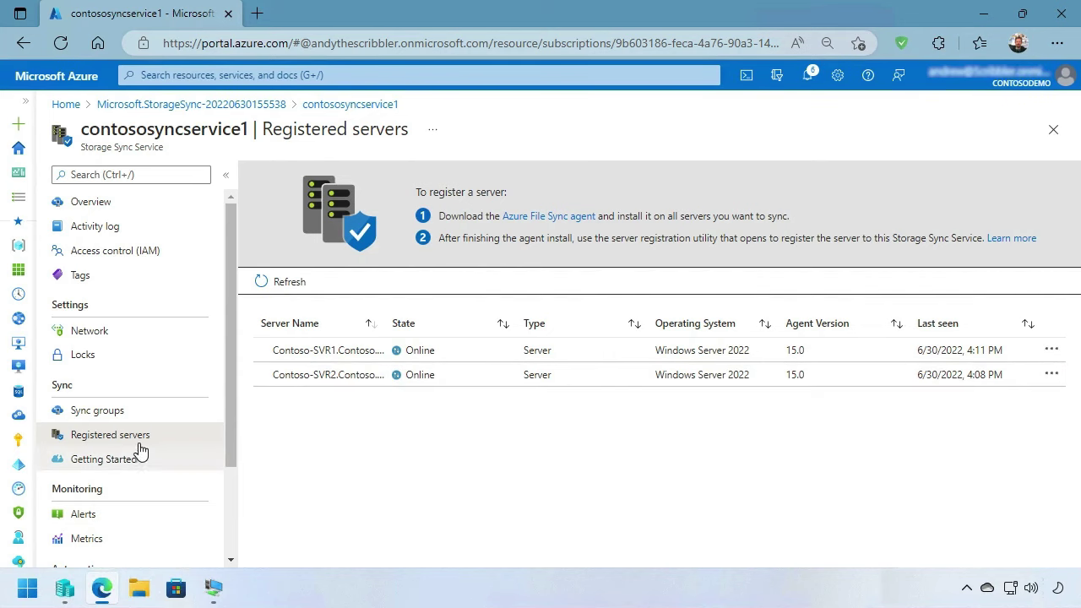
pyautogui.click(111, 419)
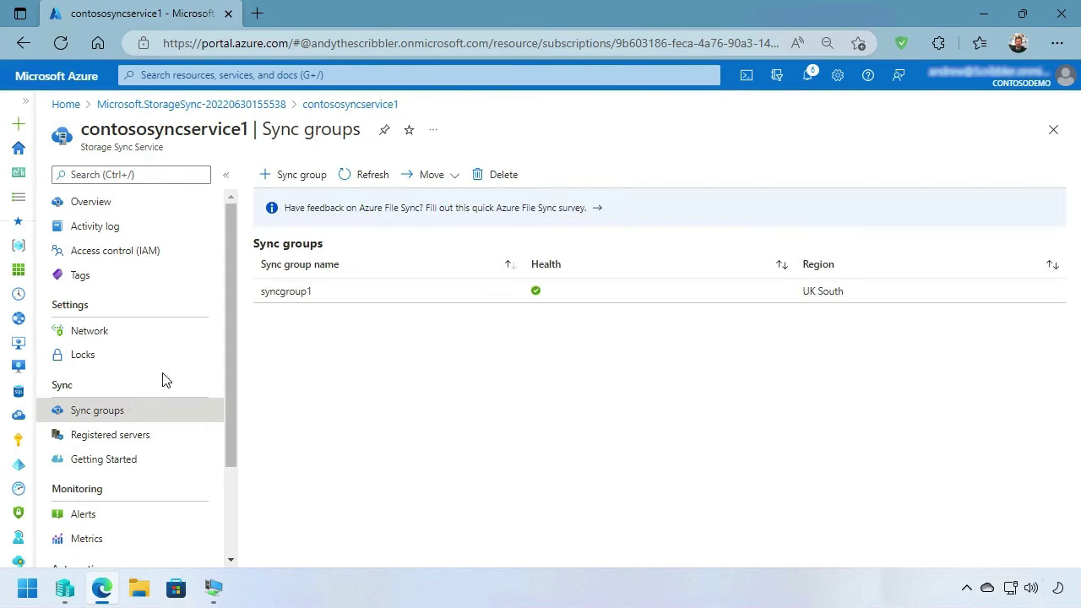
pyautogui.click(286, 296)
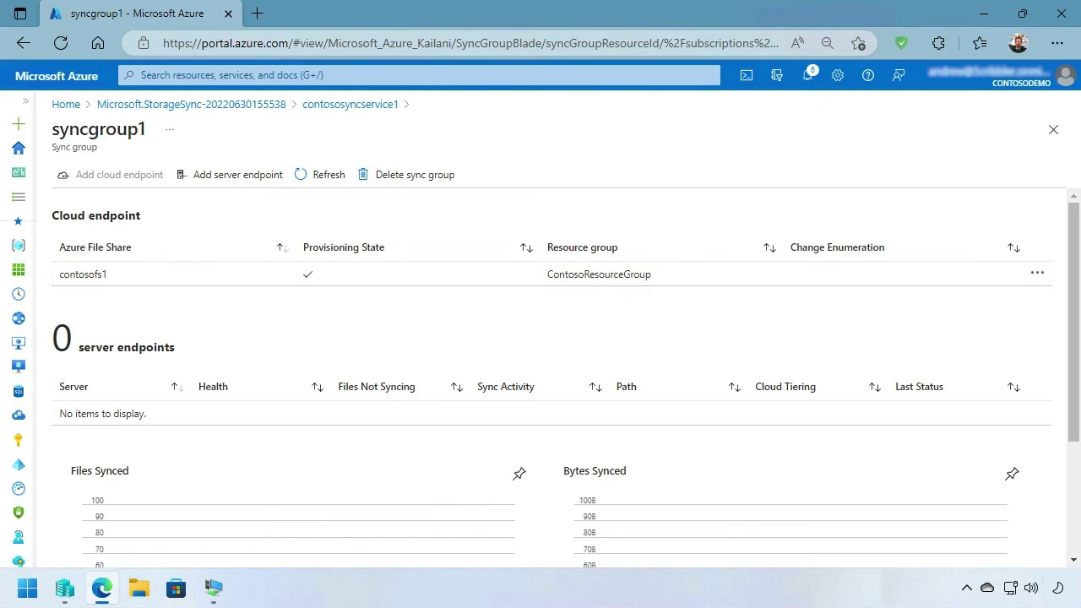
pyautogui.click(251, 183)
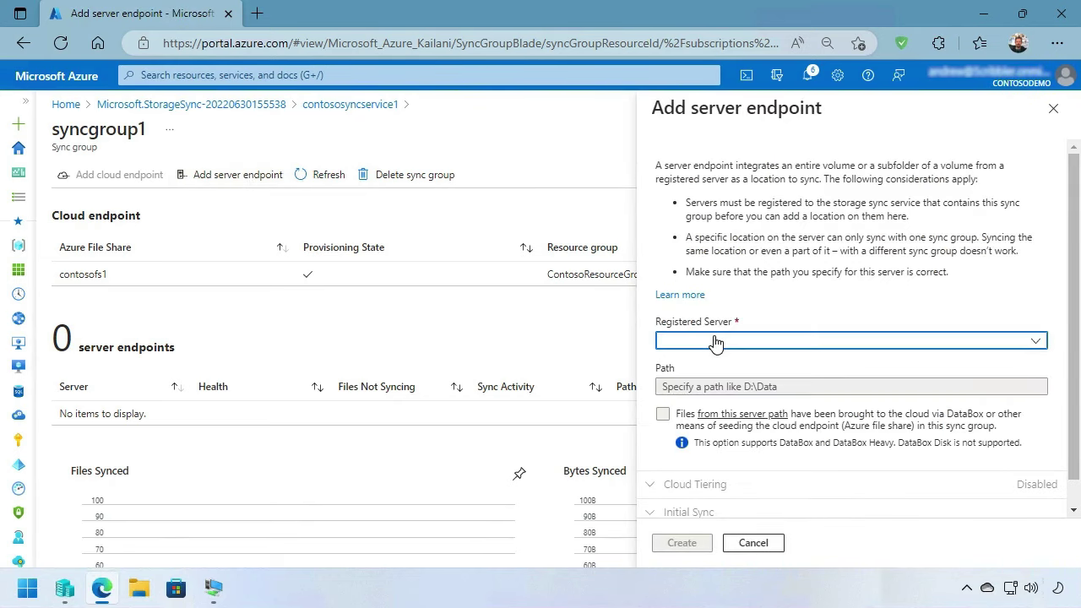
pyautogui.click(715, 340)
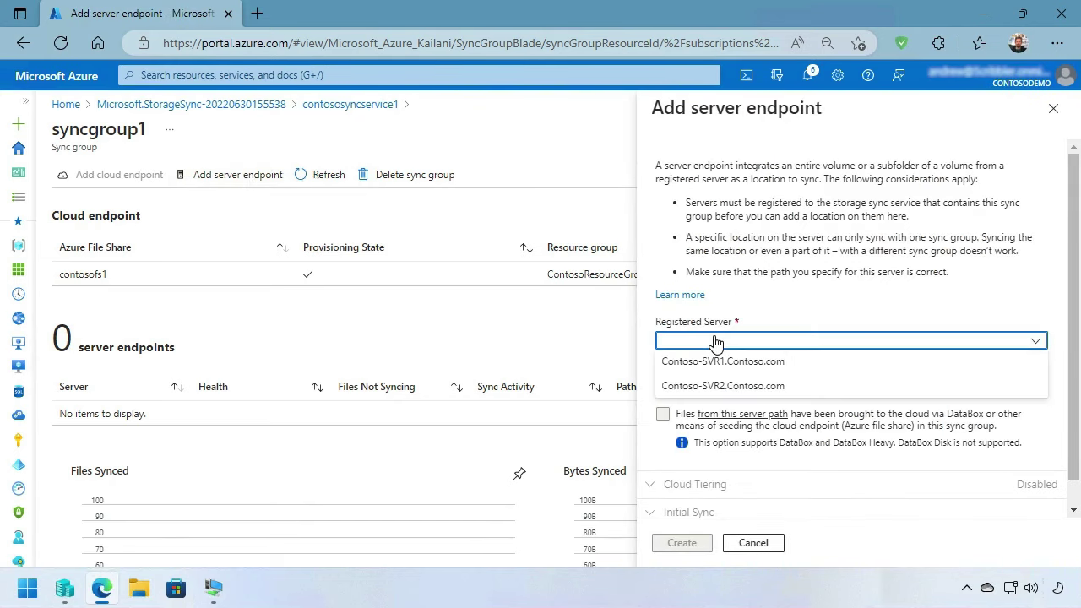
pyautogui.click(764, 363)
pyautogui.click(737, 388)
pyautogui.write('c:\\')
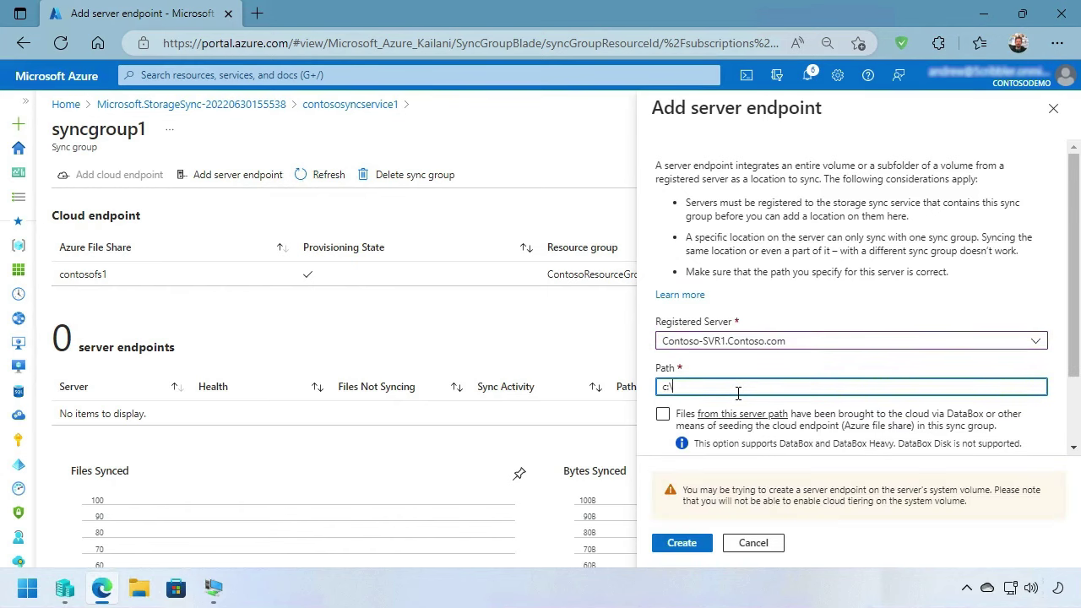
pyautogui.write('data')
pyautogui.scroll(-1, 746, 382)
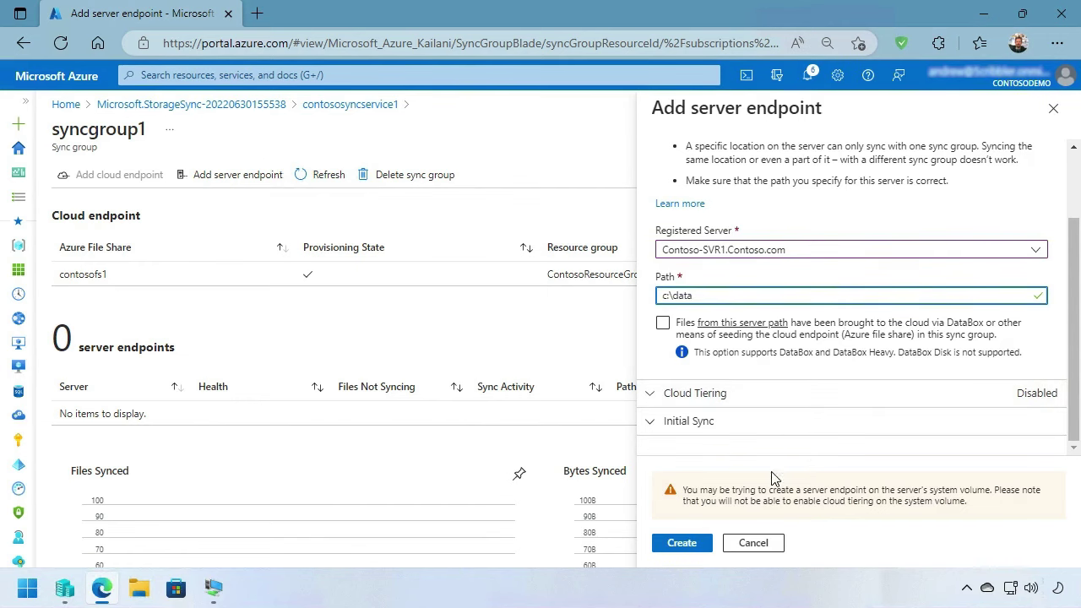
pyautogui.click(685, 545)
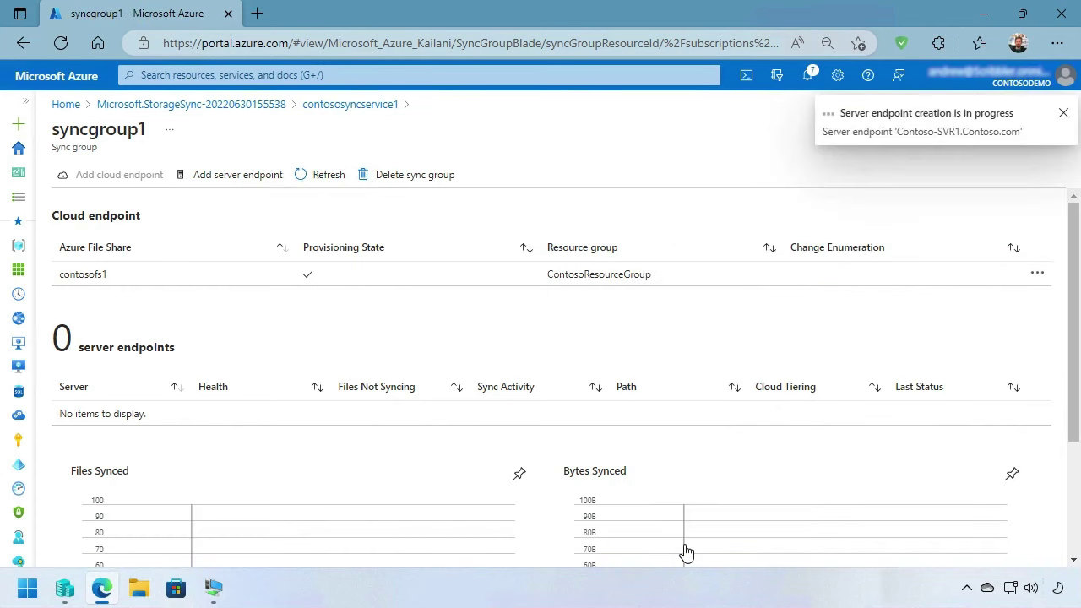
# Step: Add a second server endpoint for Contoso-SVR2 at C:\data, then refresh the endpoint status
pyautogui.click(229, 181)
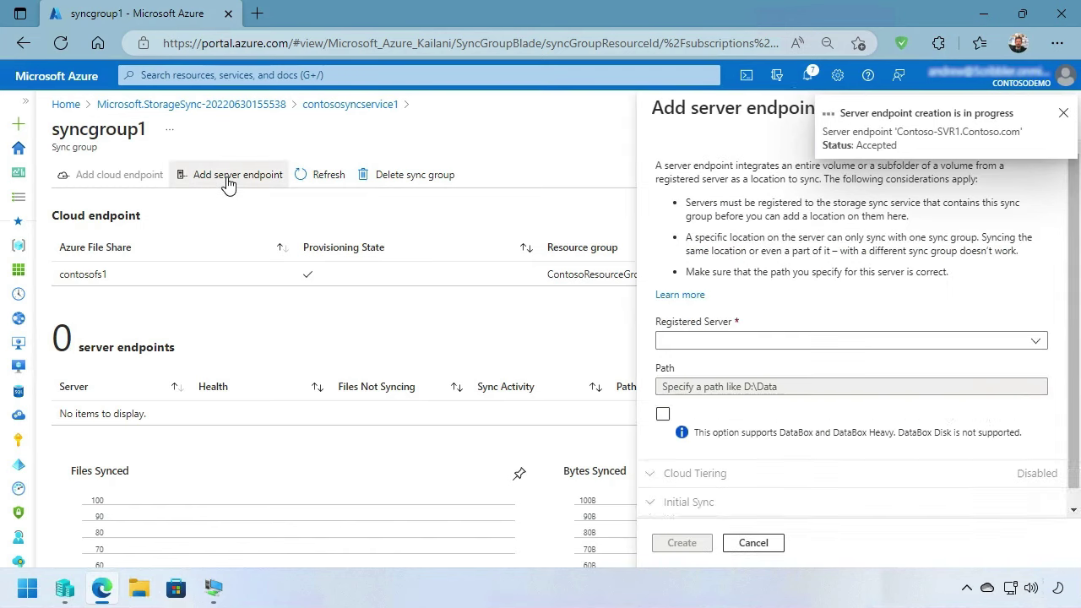
pyautogui.click(707, 342)
pyautogui.click(713, 382)
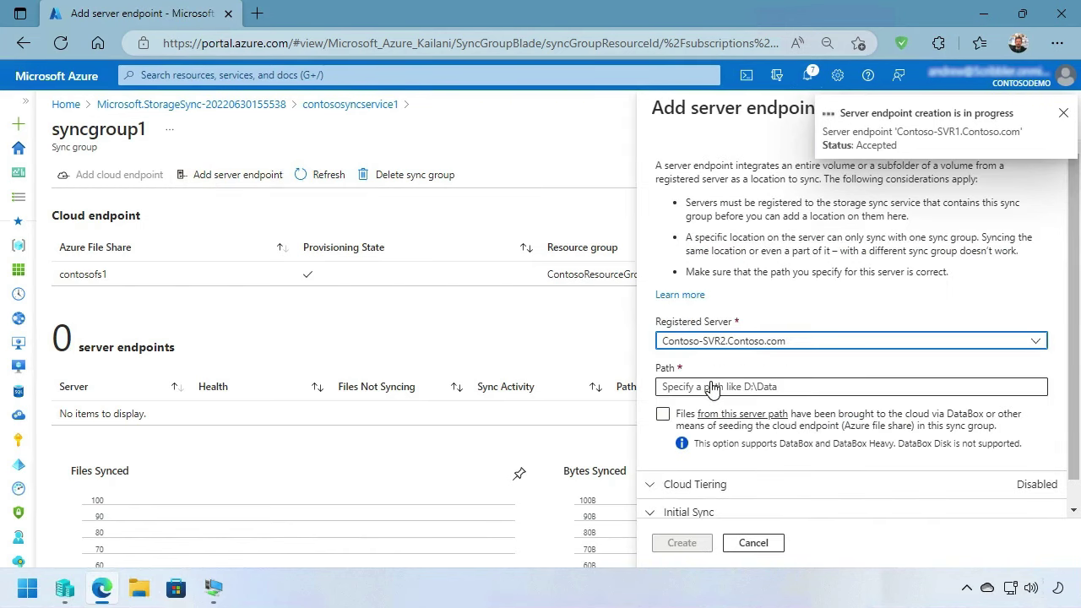
pyautogui.click(710, 386)
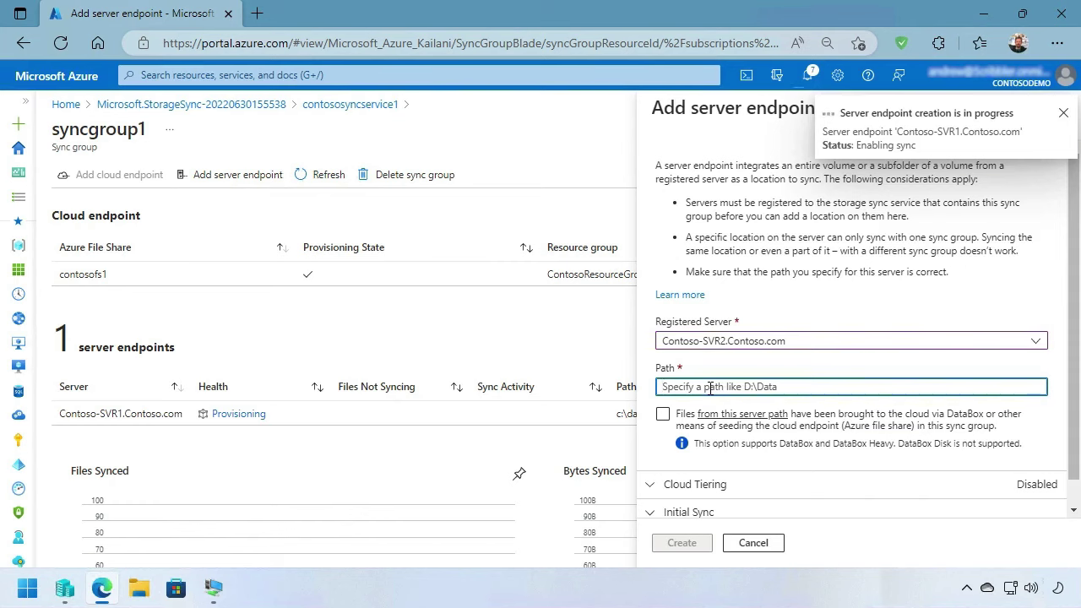
pyautogui.write('C:\\data')
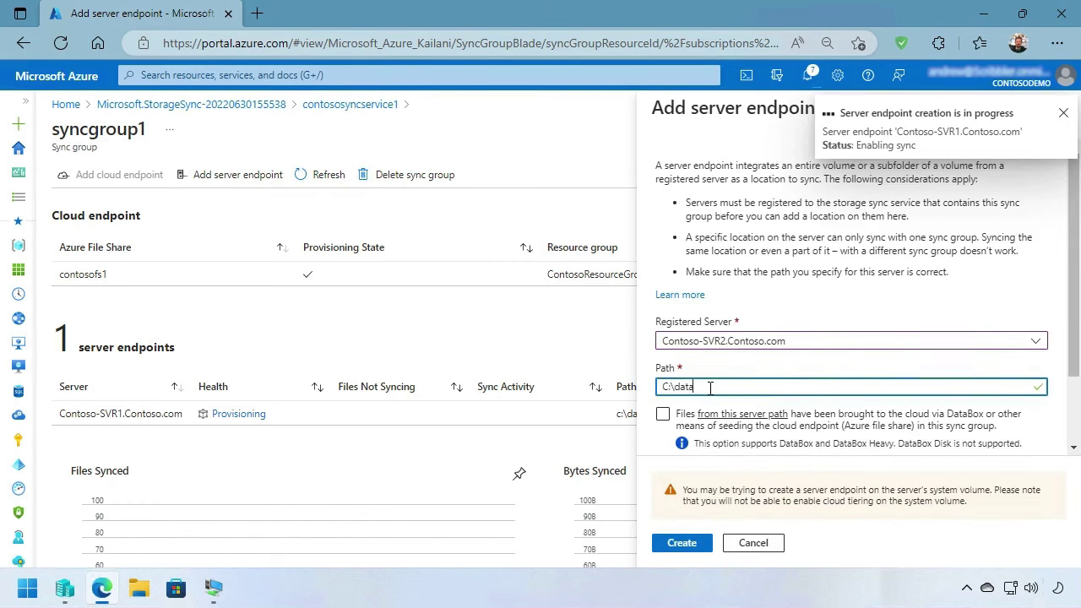
pyautogui.click(688, 544)
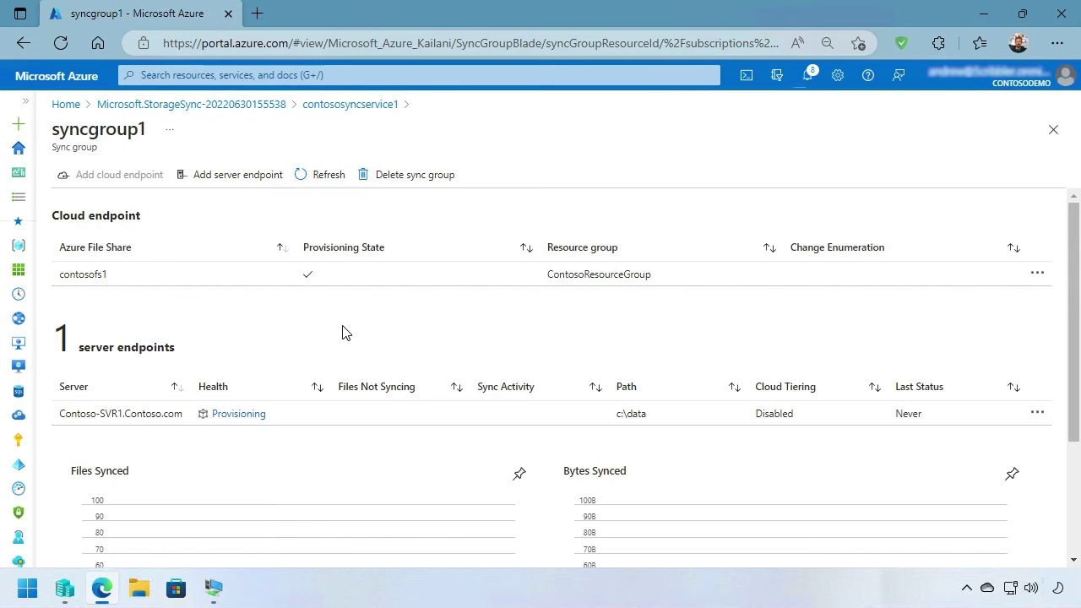
pyautogui.click(340, 175)
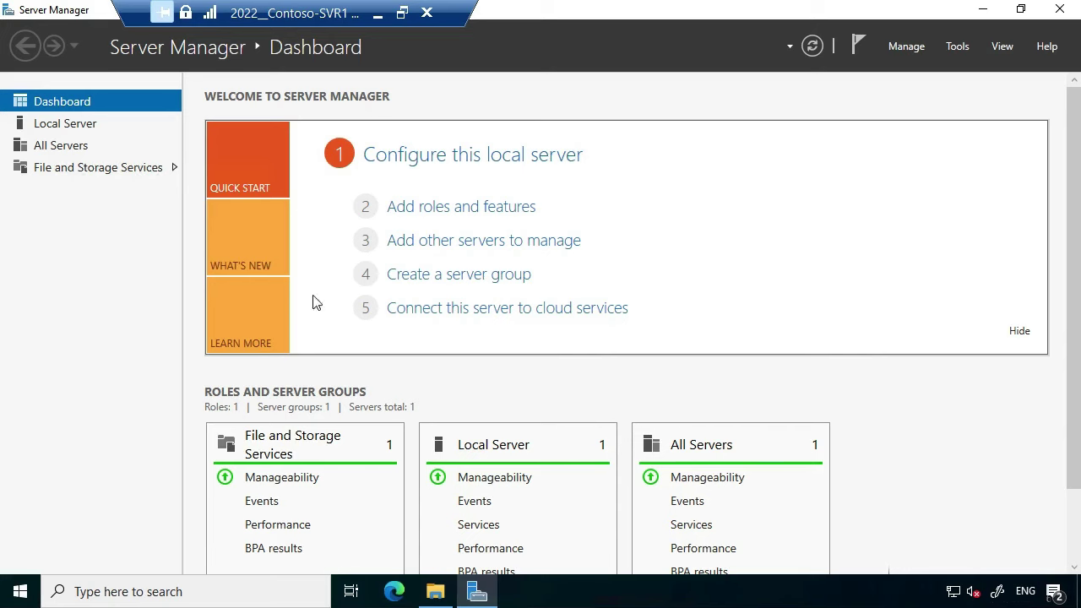
# Step: Create a new text document named 'Created on SVR1' in C:\data
pyautogui.click(440, 595)
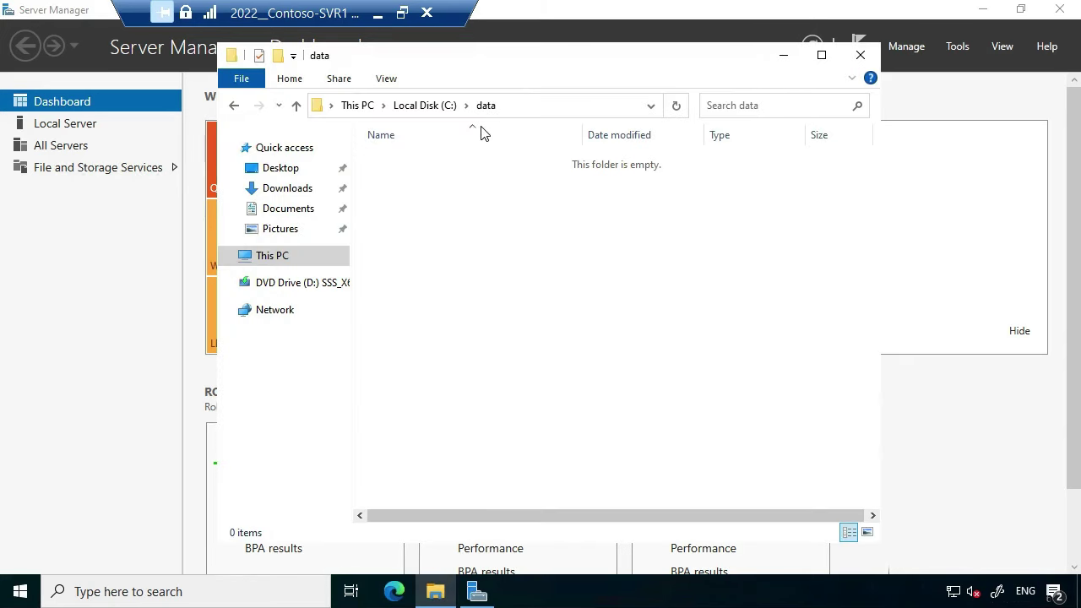
pyautogui.rightClick(520, 314)
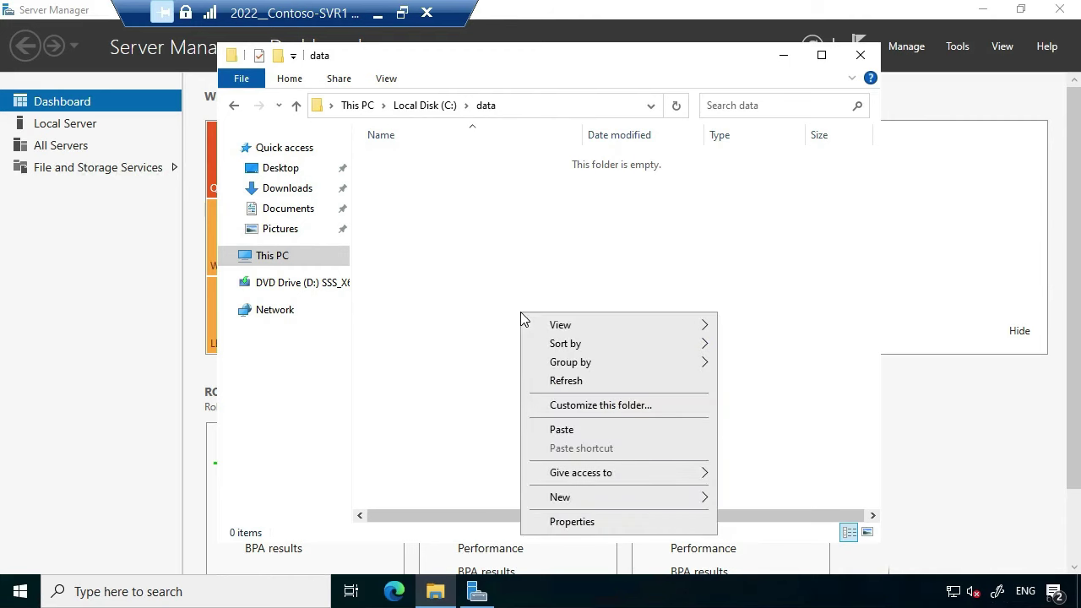
pyautogui.moveTo(589, 505)
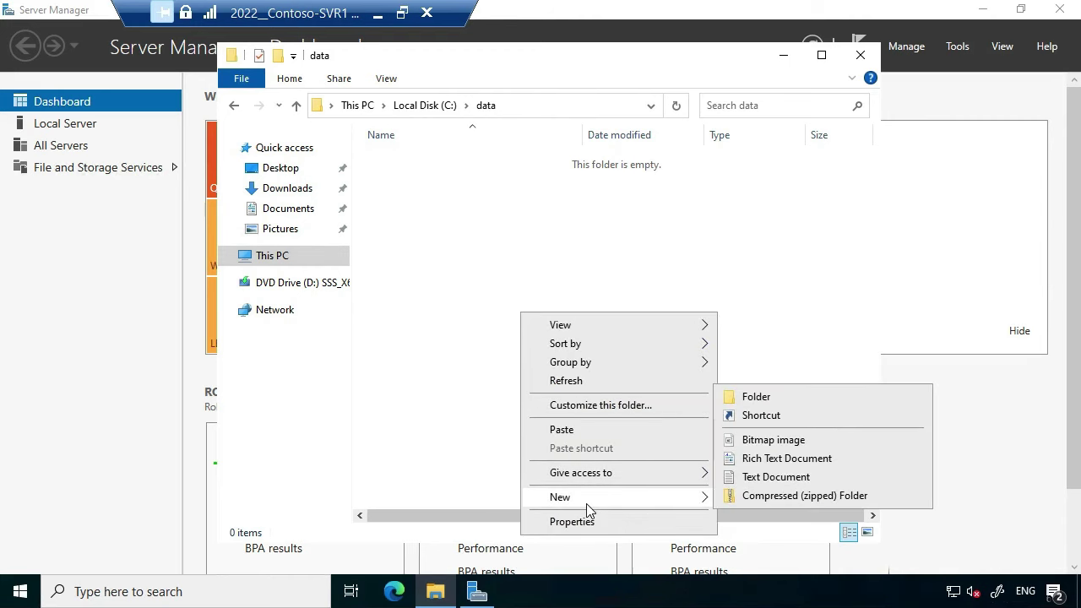
pyautogui.click(776, 476)
pyautogui.write('Created on SVR1')
pyautogui.press('Return')
# Step: Write 'This was created on SVR1' in the file, save it and close Notepad
pyautogui.doubleClick(453, 168)
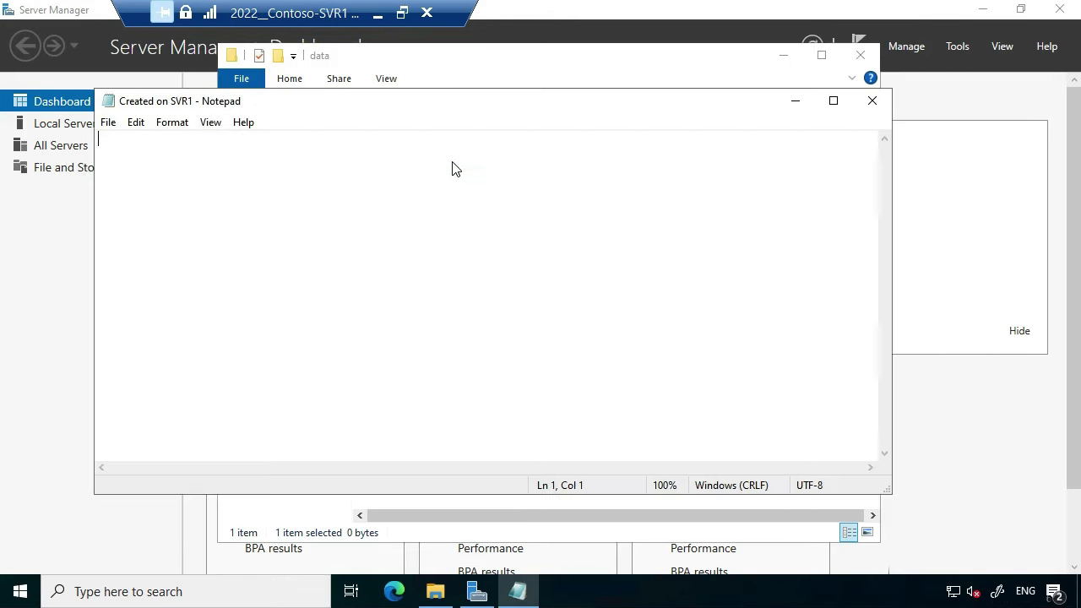
pyautogui.write('This was ')
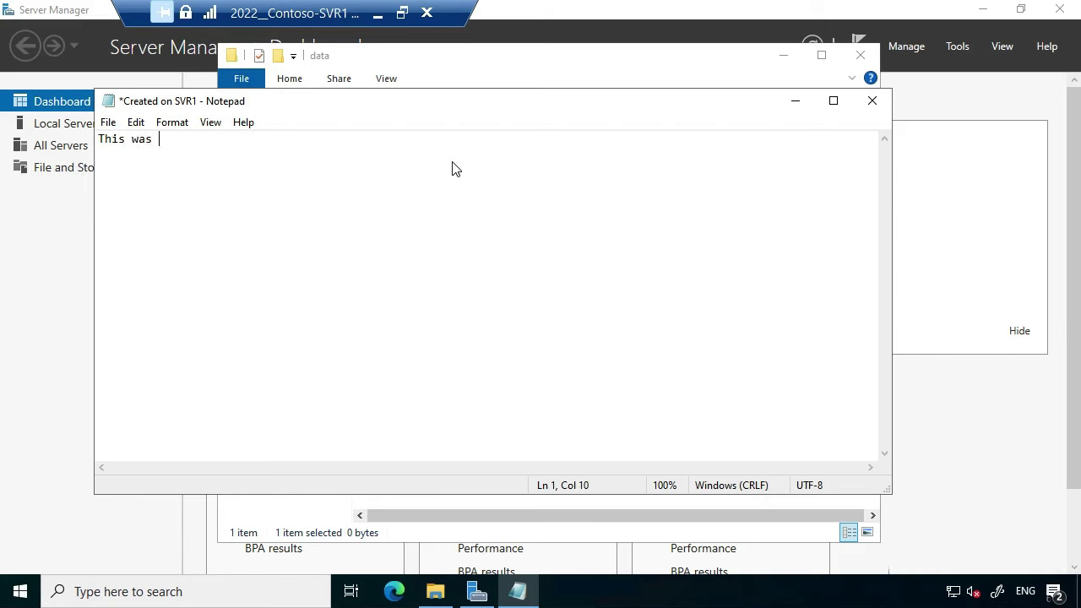
pyautogui.write('created on SVR1')
pyautogui.hotkey('ctrl', 's')
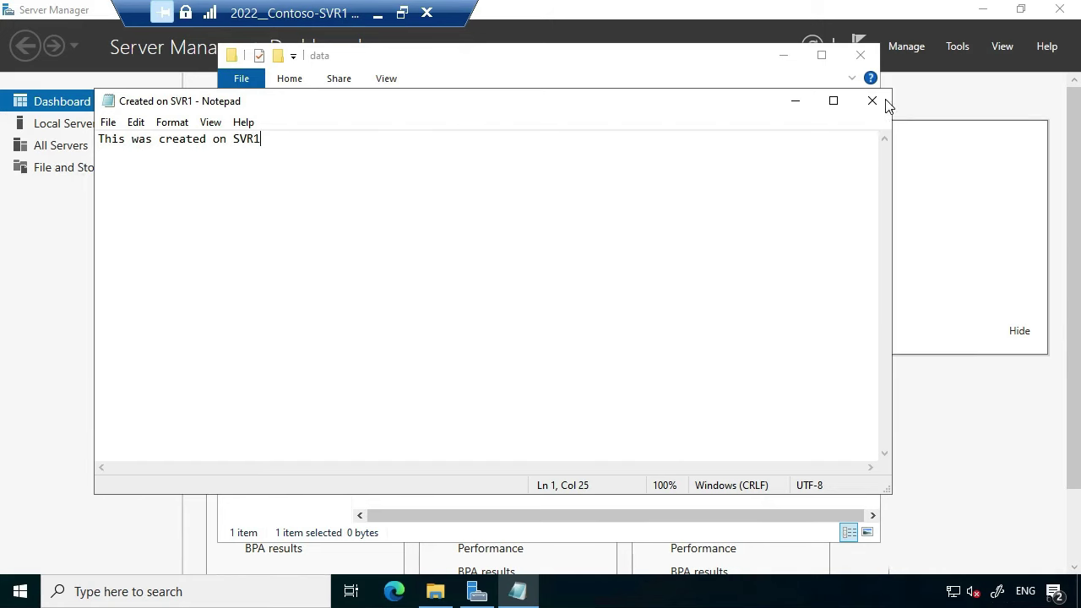
pyautogui.click(882, 102)
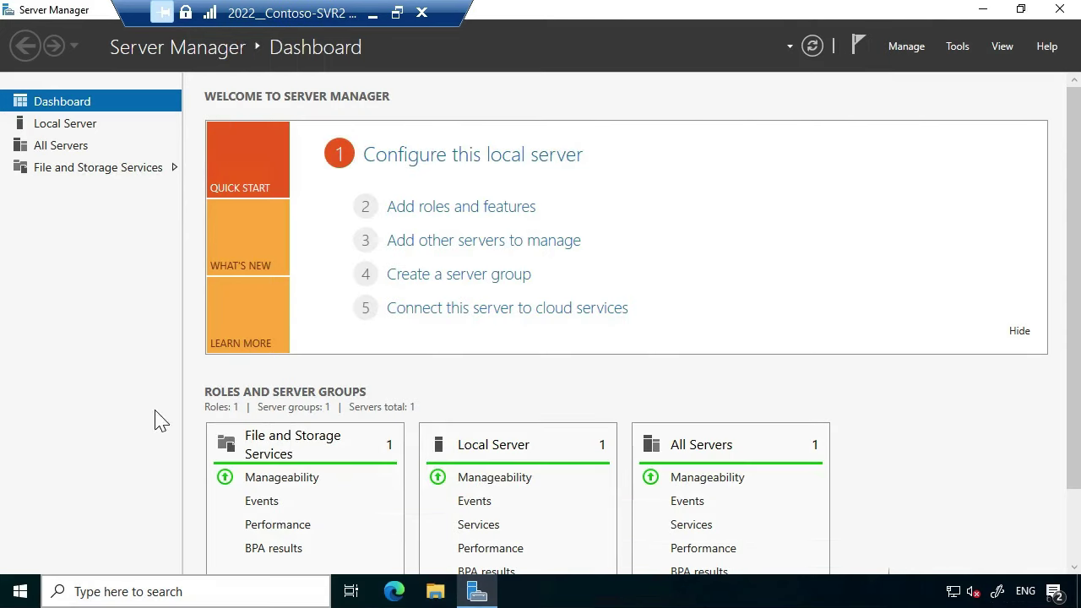
# Step: On SVR2, create a new text document named 'Created on SVR2' in C:\data
pyautogui.click(435, 591)
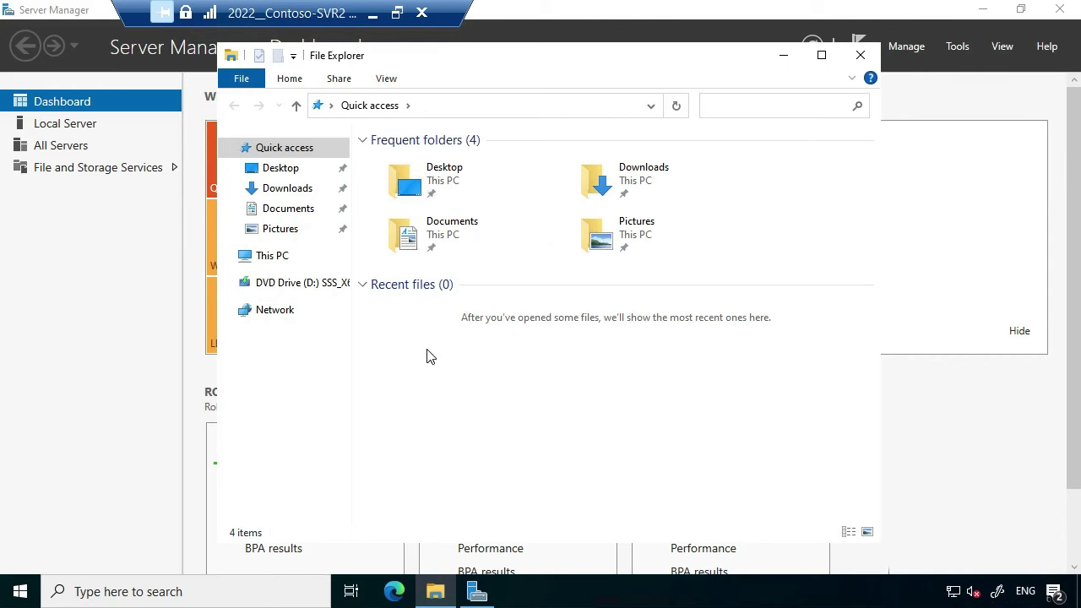
pyautogui.click(285, 260)
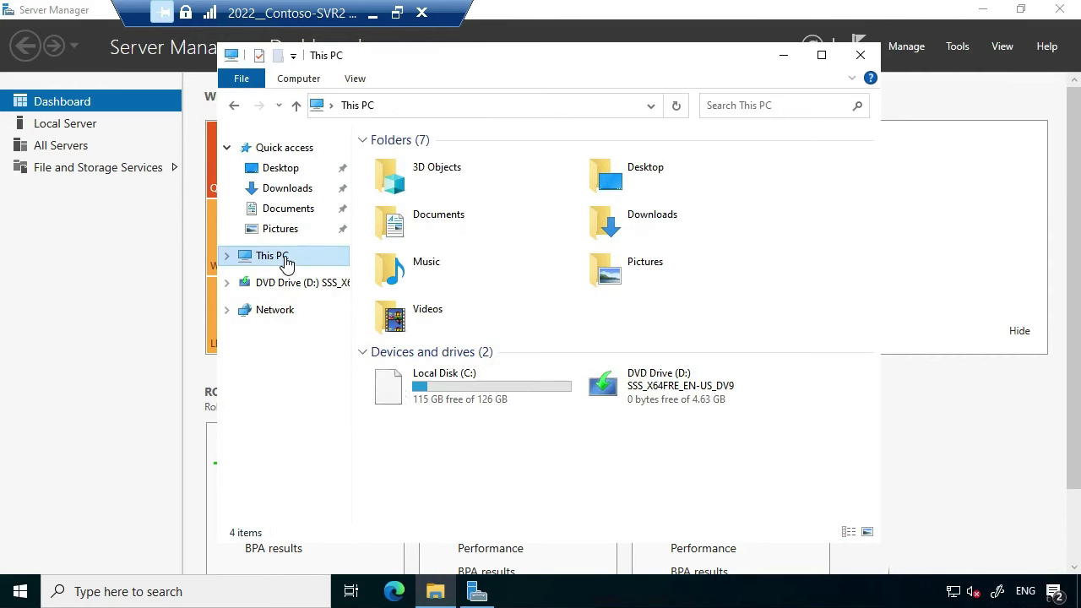
pyautogui.doubleClick(426, 396)
pyautogui.doubleClick(397, 158)
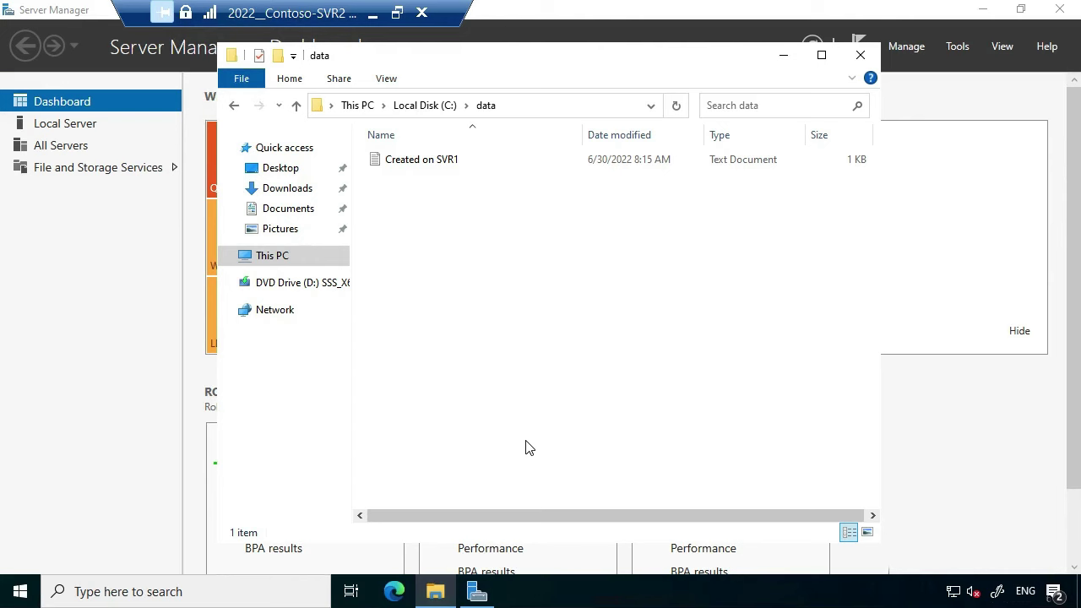
pyautogui.rightClick(409, 212)
pyautogui.moveTo(456, 397)
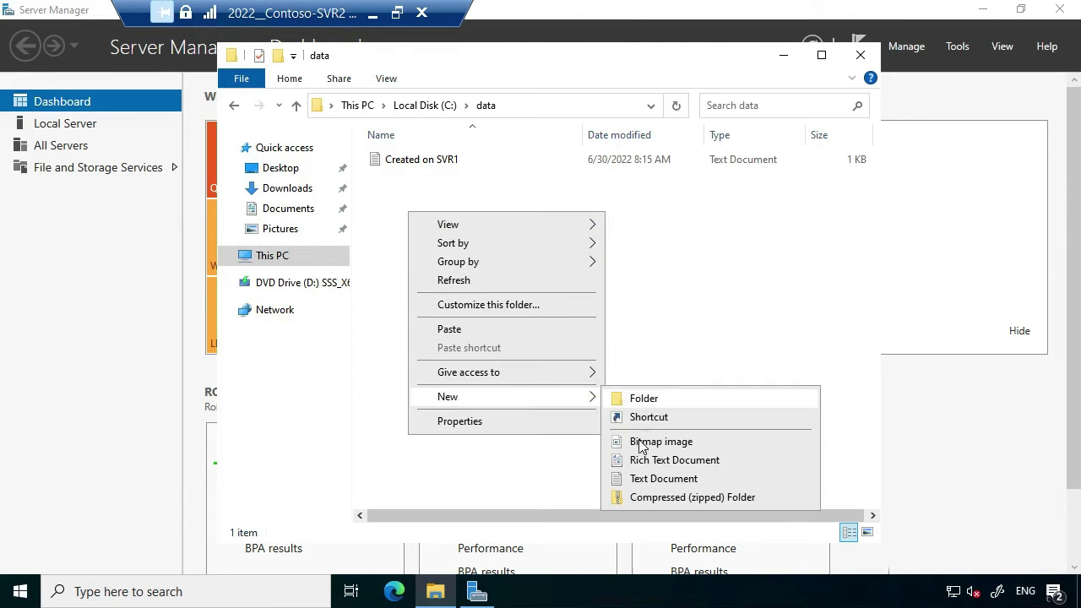
pyautogui.click(636, 478)
pyautogui.write('Cre')
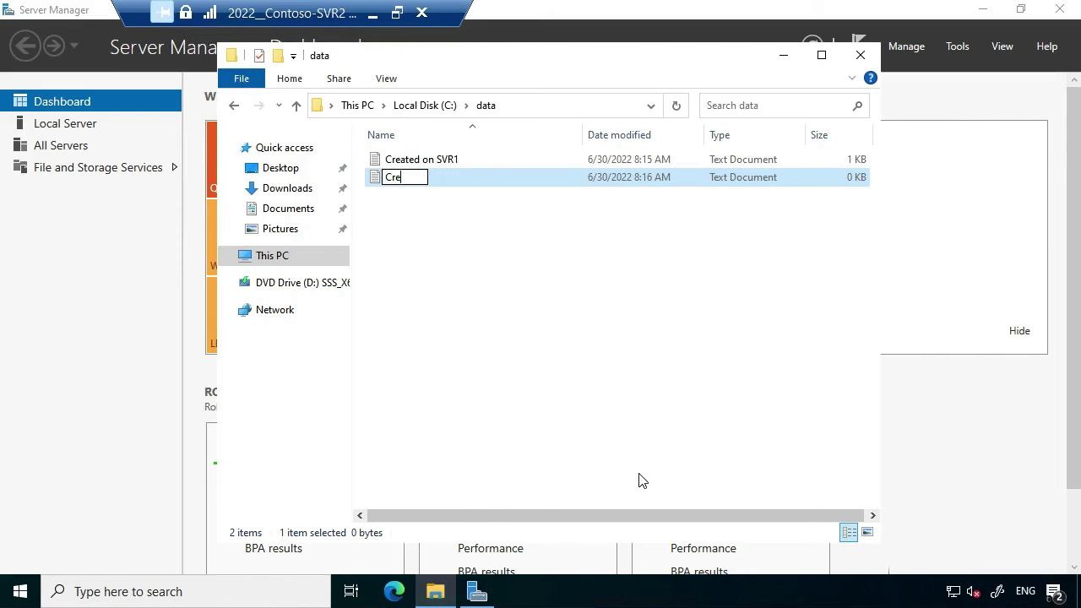
pyautogui.write('ated on SVR2')
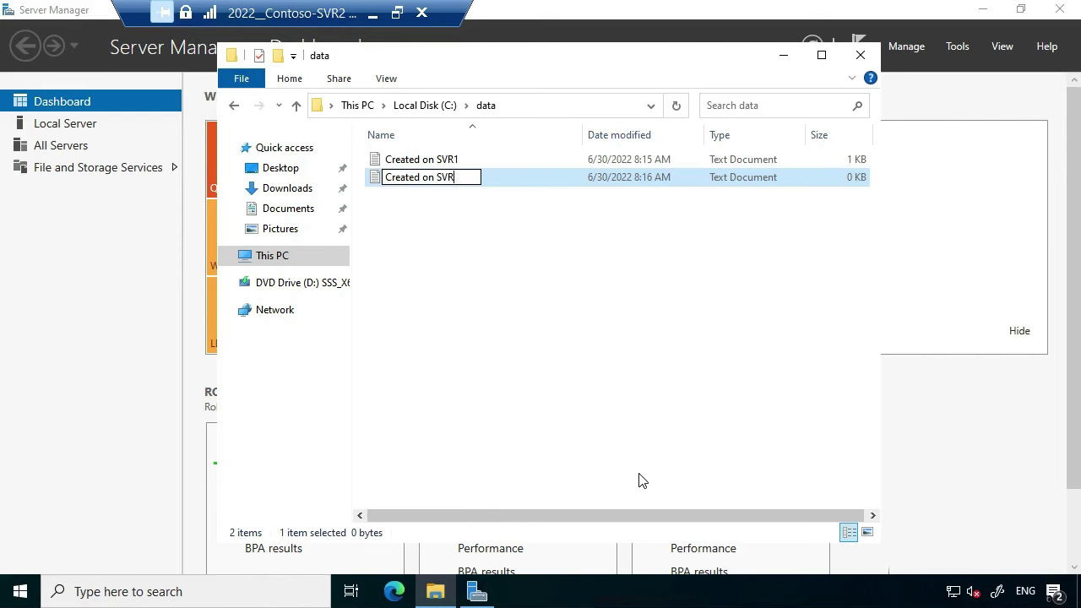
pyautogui.press('Return')
pyautogui.press('Return')
# Step: Write 'This was created on SVR2' in it, save, and check SVR1's data folder
pyautogui.write('This was ')
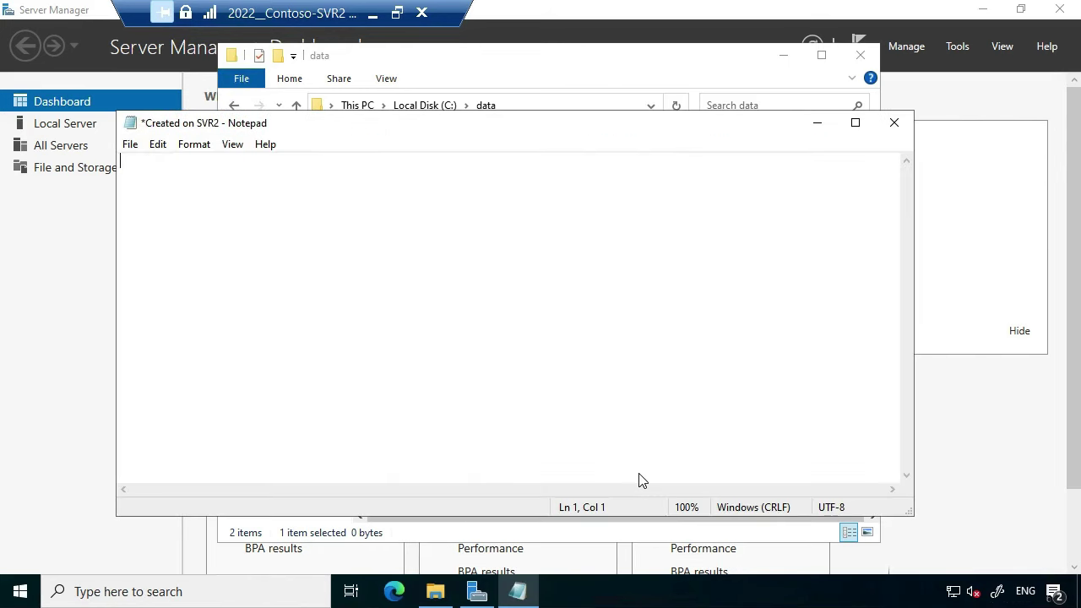
pyautogui.write('created')
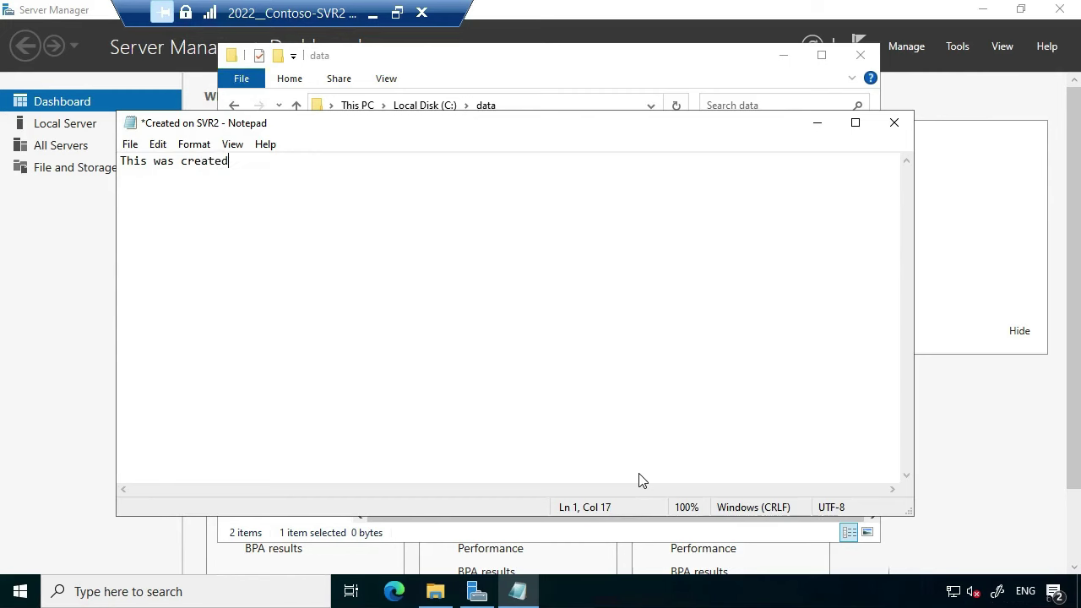
pyautogui.write(' on SVR2')
pyautogui.hotkey('ctrl', 's')
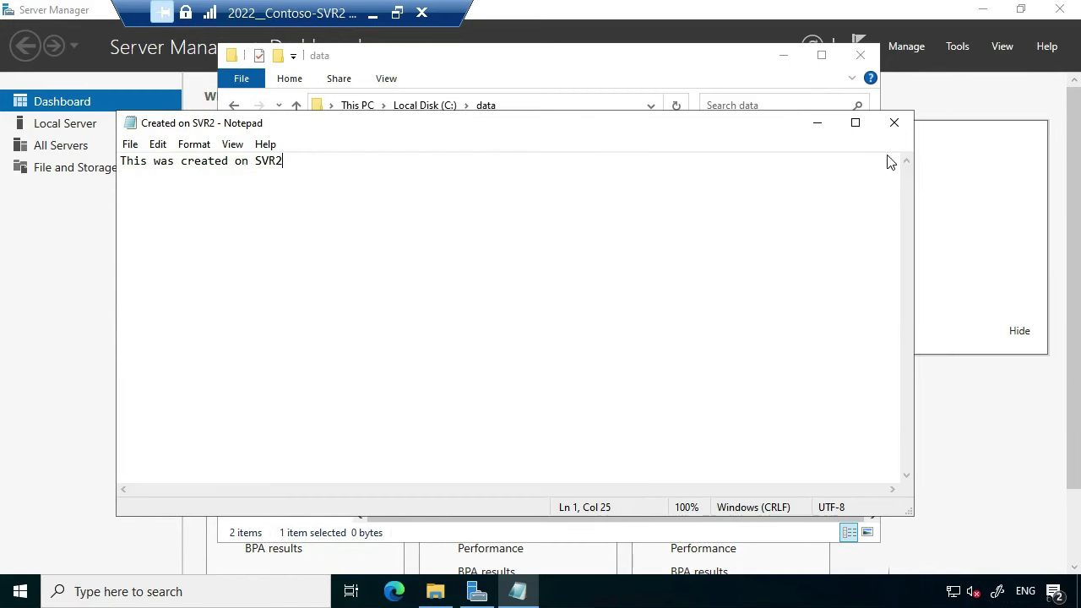
pyautogui.click(892, 124)
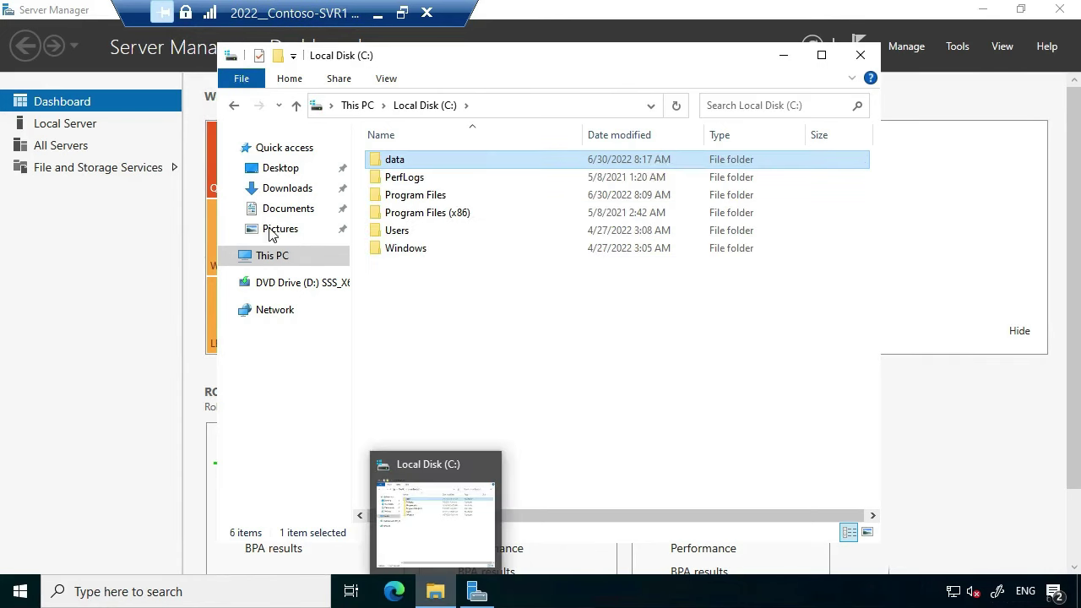
pyautogui.click(463, 313)
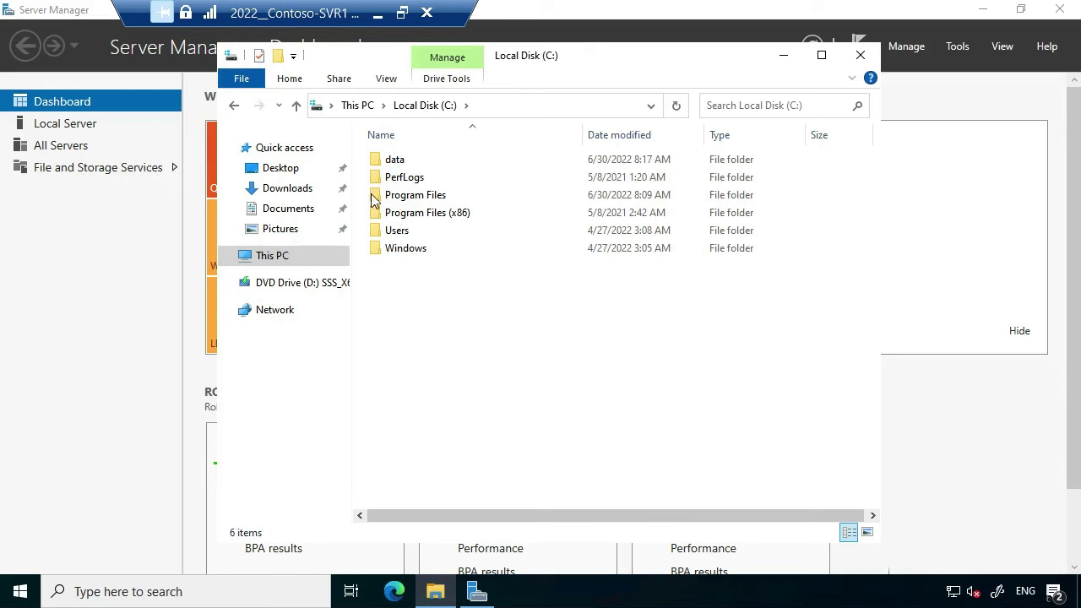
pyautogui.doubleClick(408, 165)
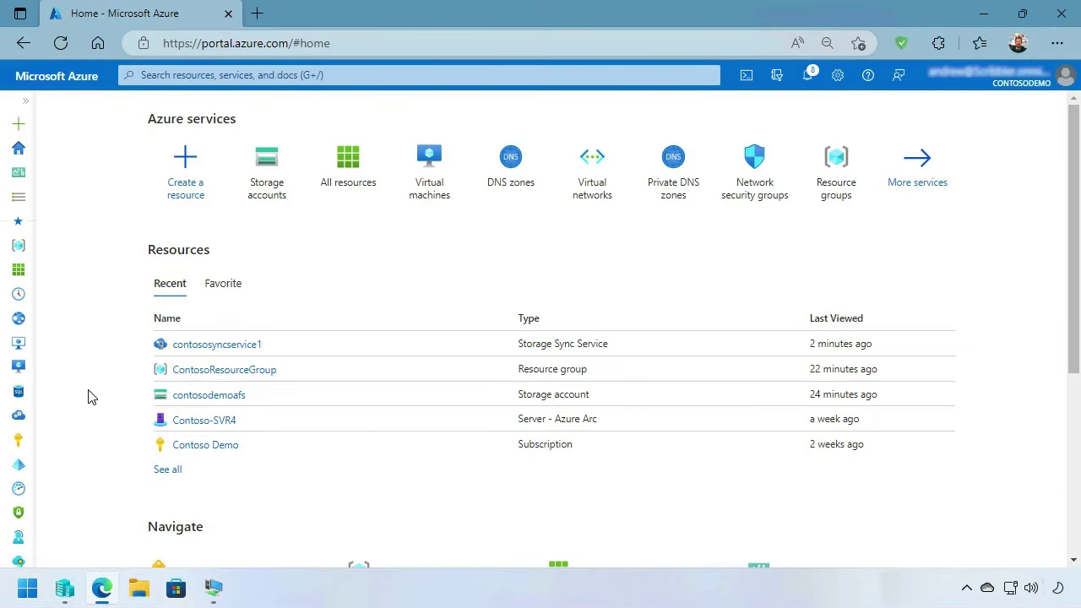
# Step: Open the contosofs1 file share in the contosodemoafs storage account to verify both synced files
pyautogui.click(260, 200)
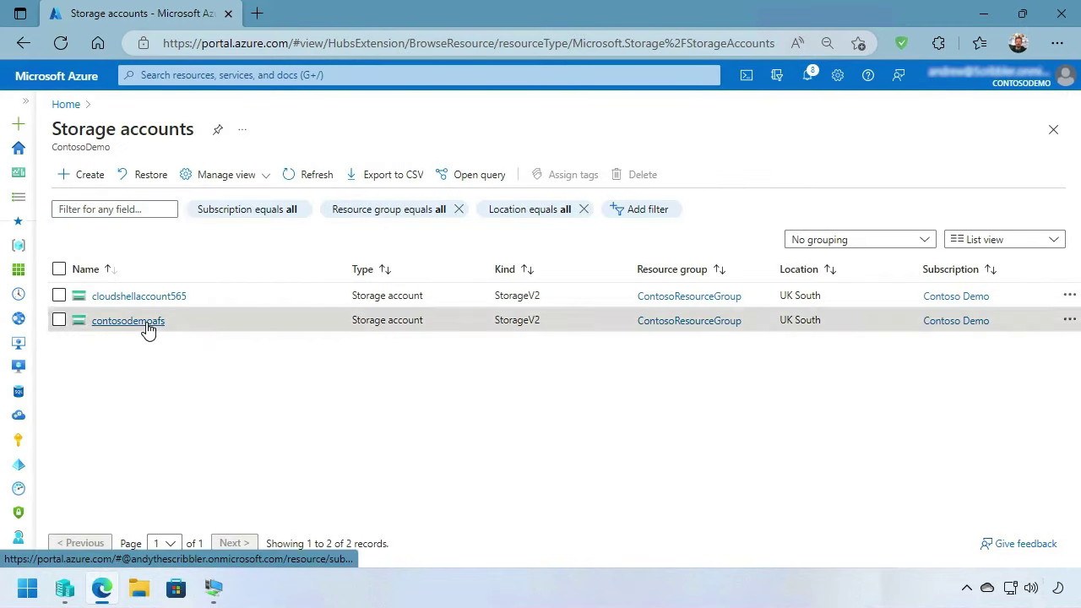
pyautogui.click(129, 321)
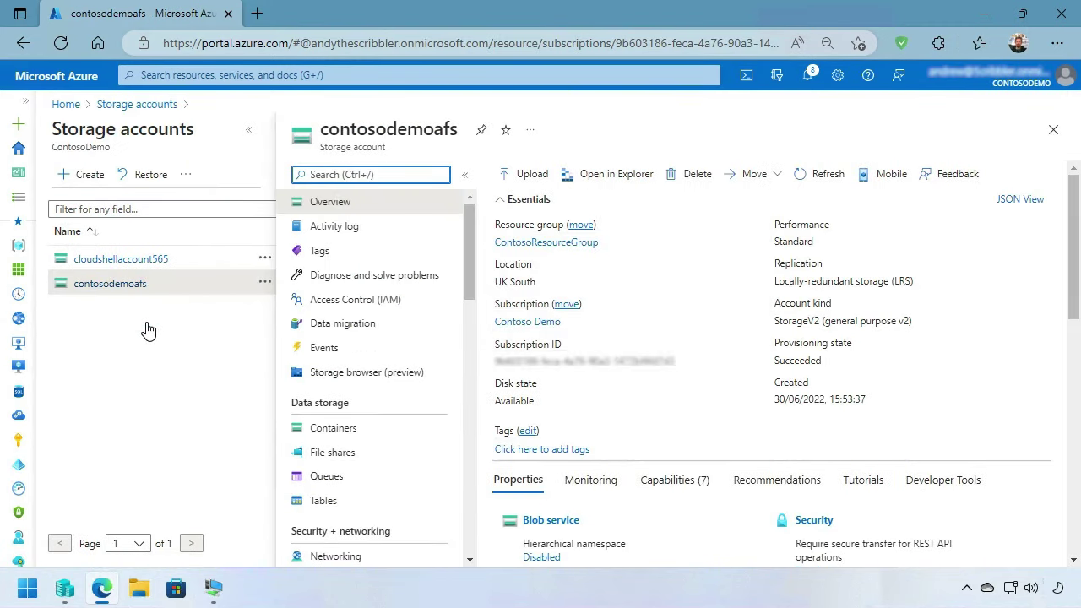
pyautogui.click(360, 457)
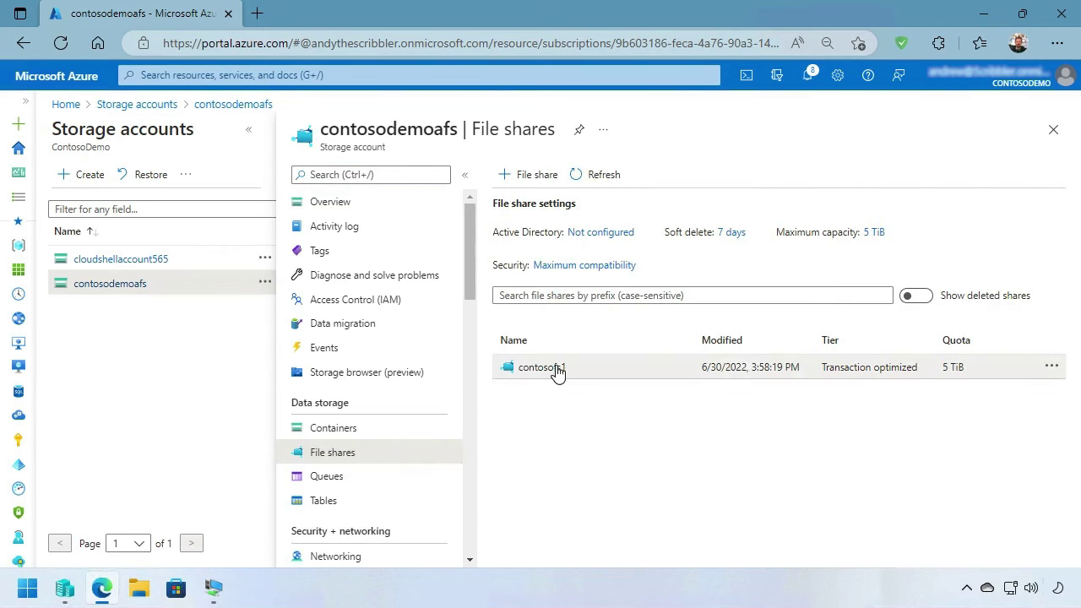
pyautogui.click(541, 367)
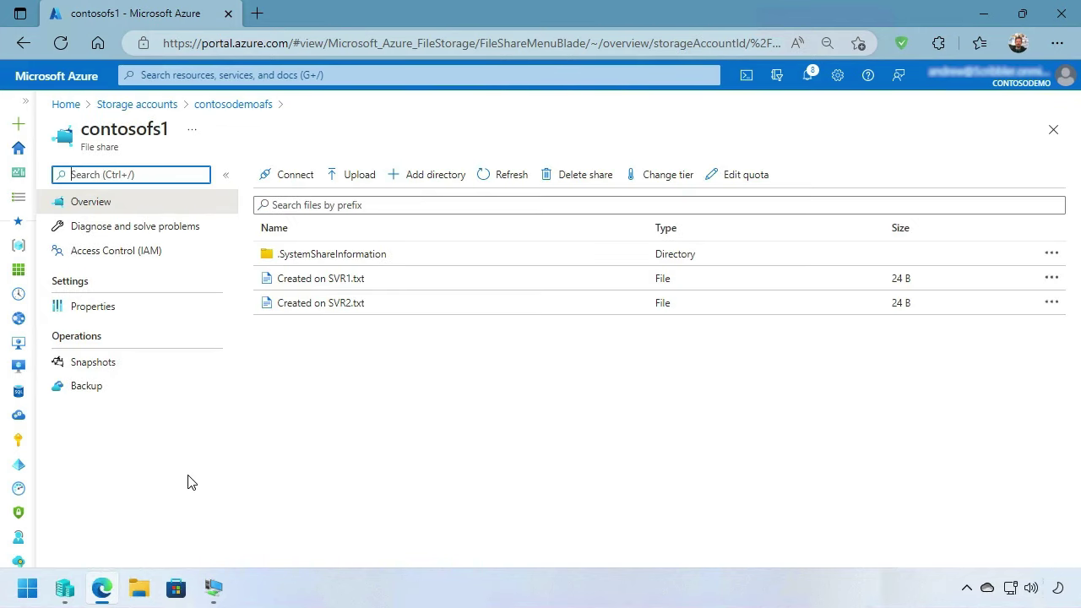